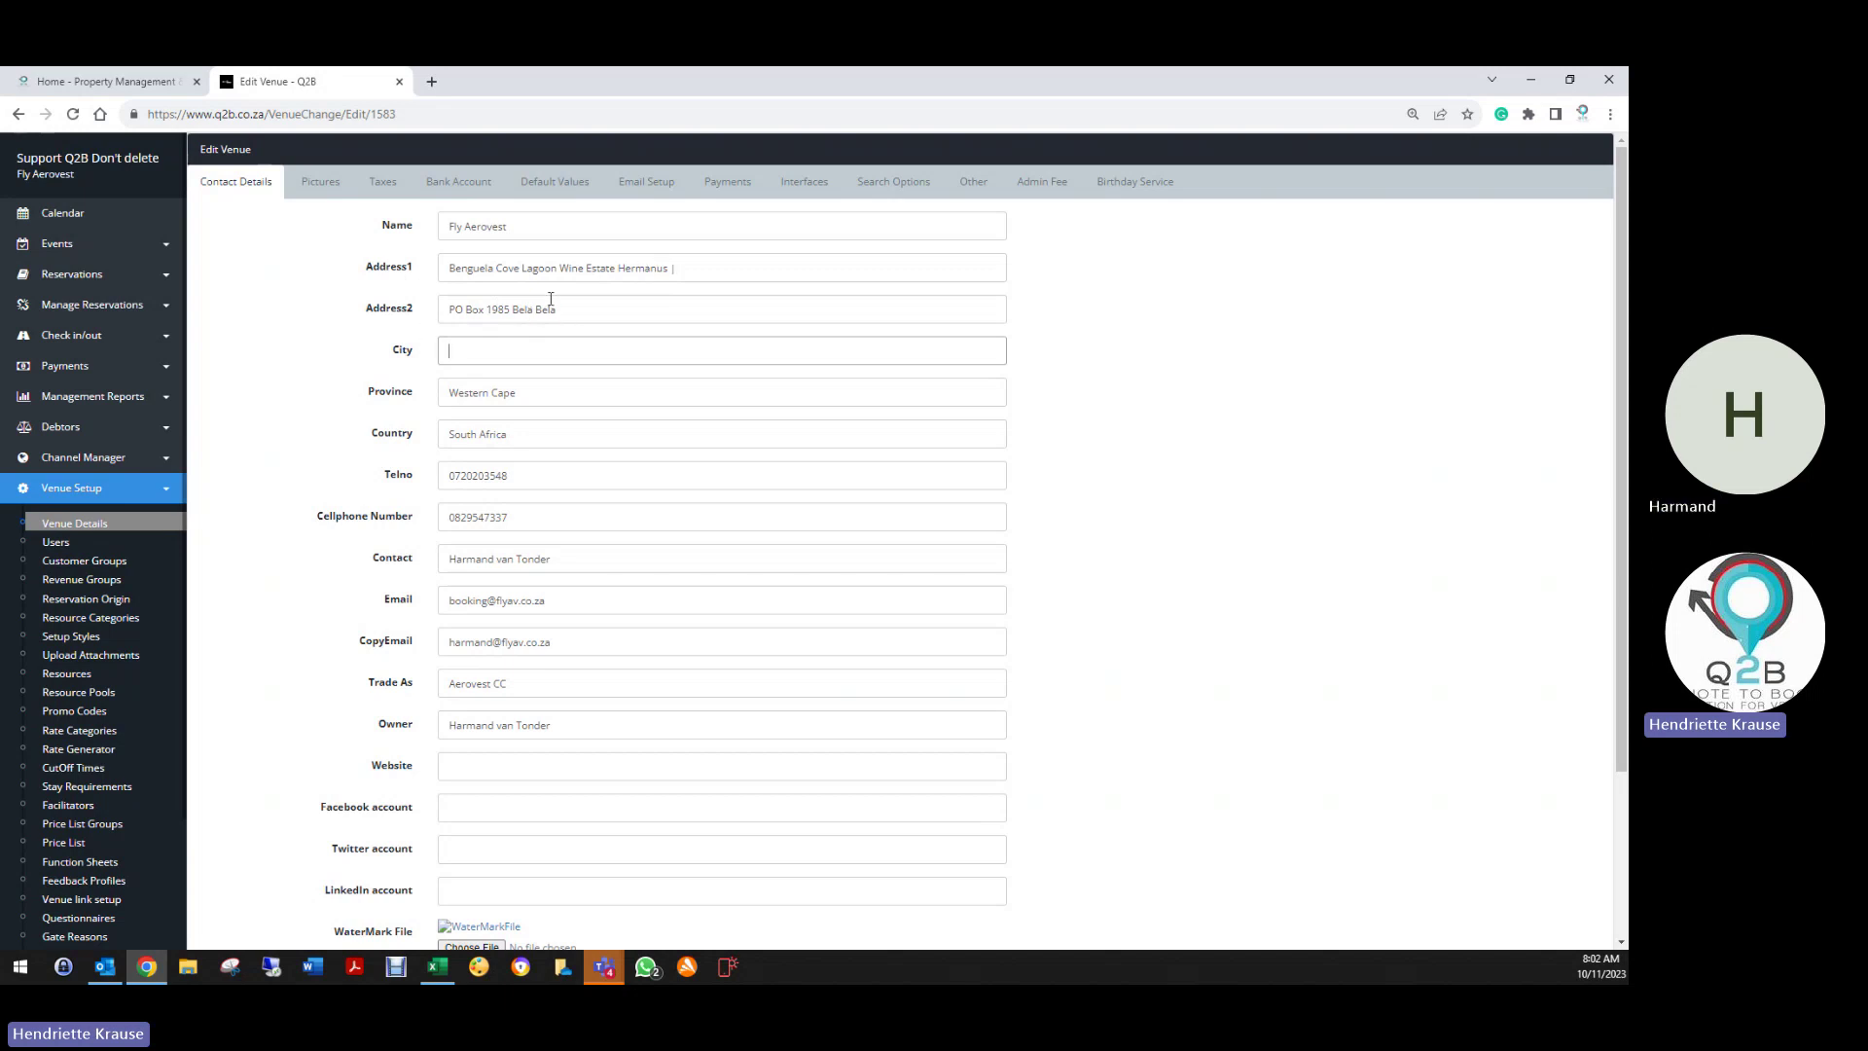
Search 'bela bela postal' in a new Chrome tab to find Bela Bela's postal code
left_click(598, 310)
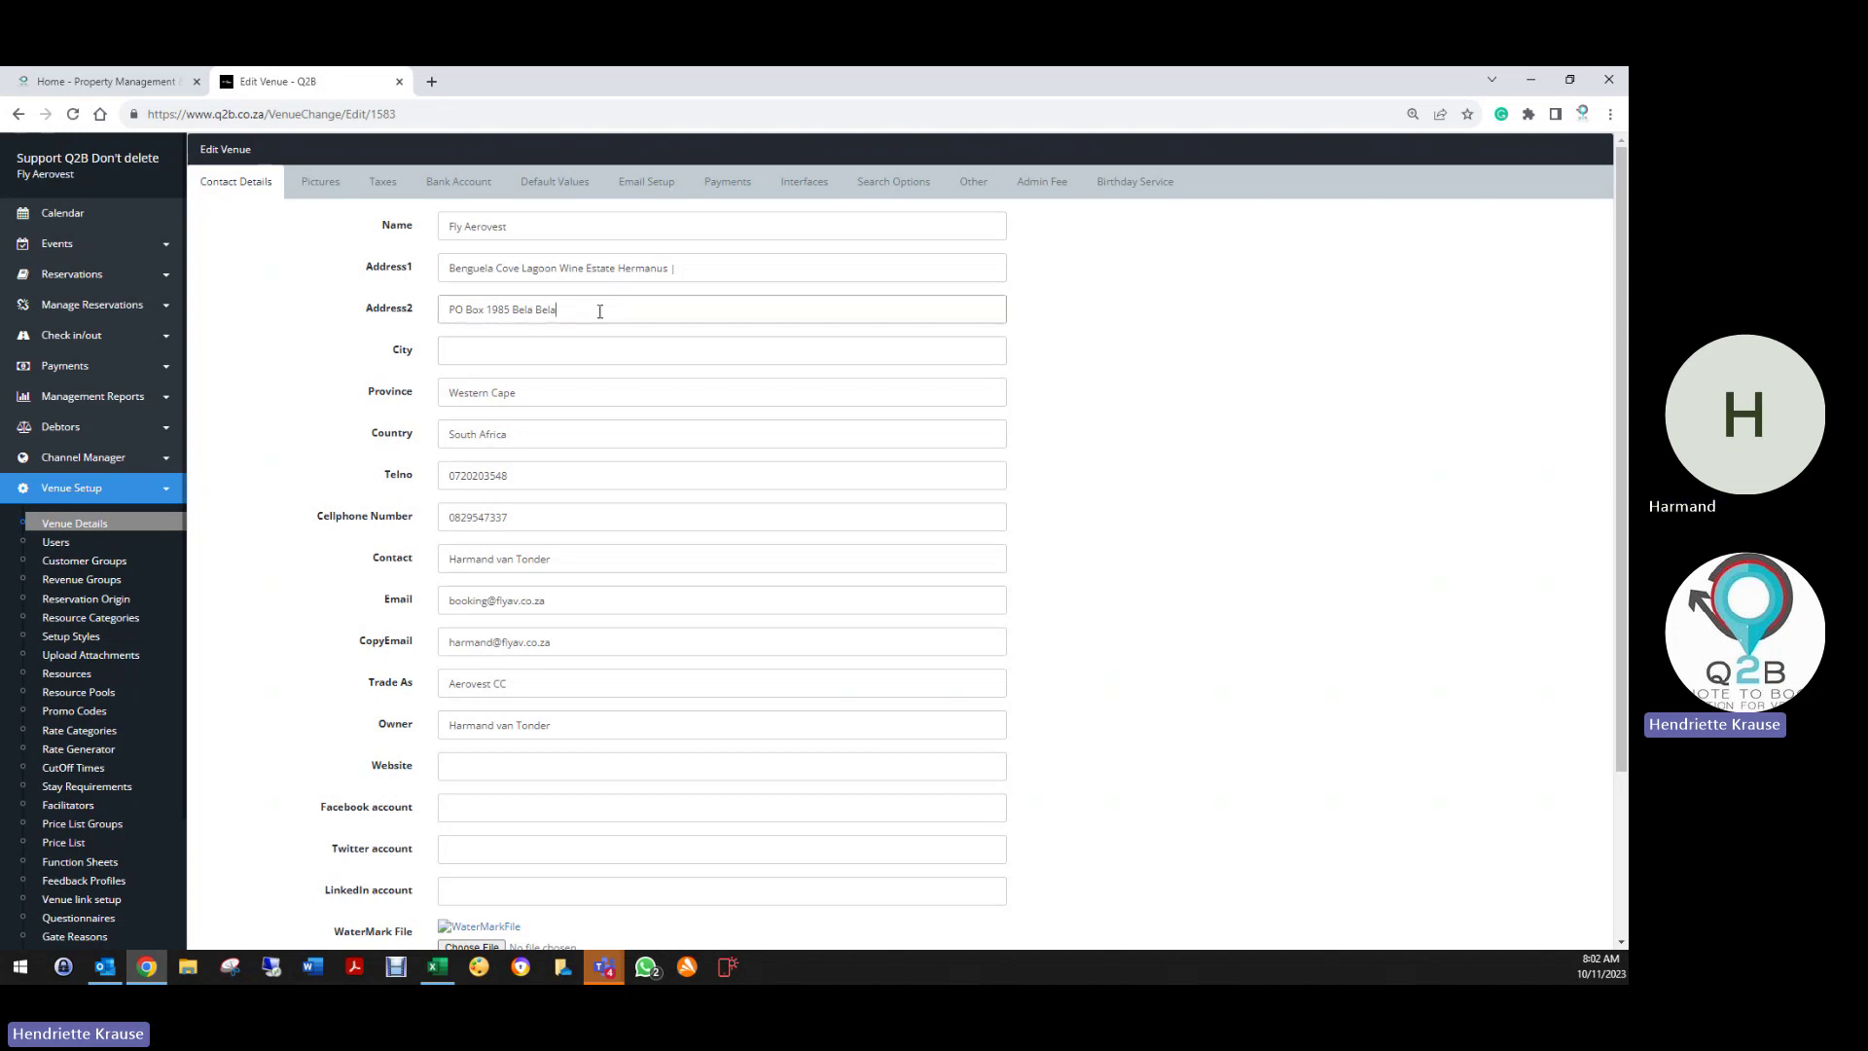
left_click(432, 82)
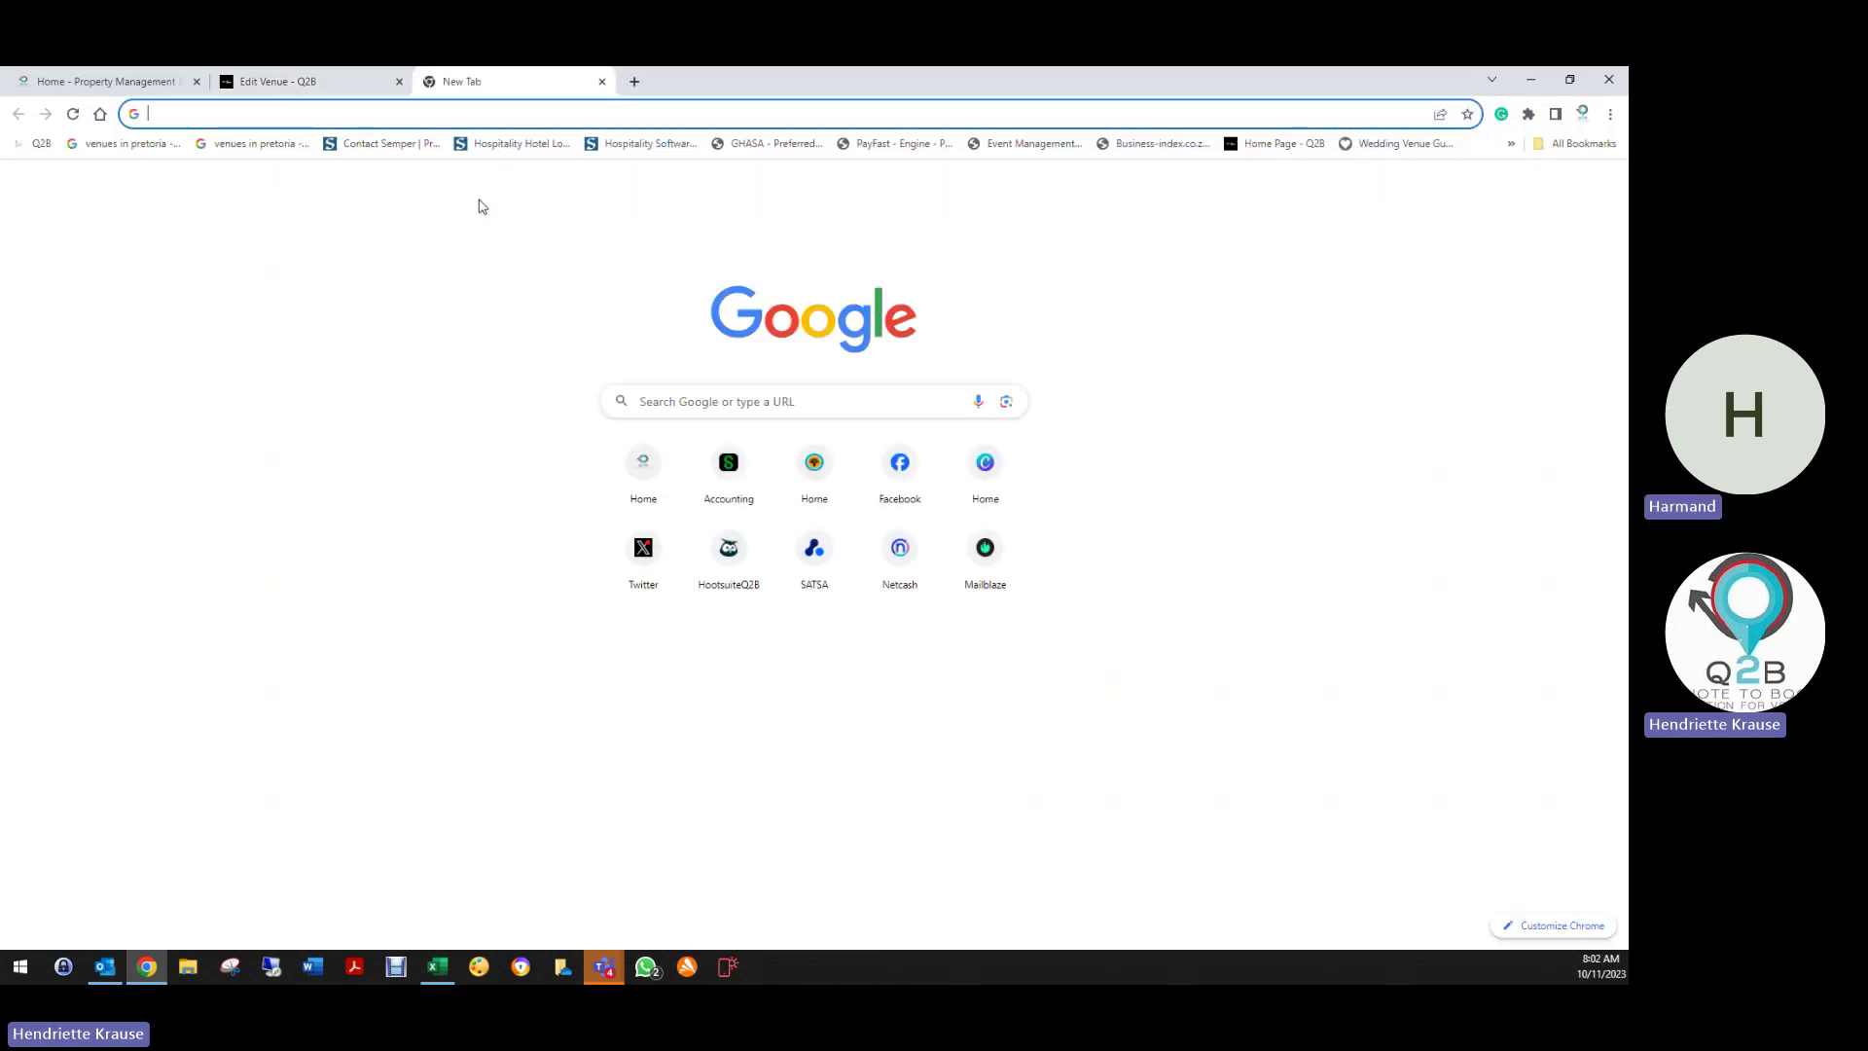
type("bela bel")
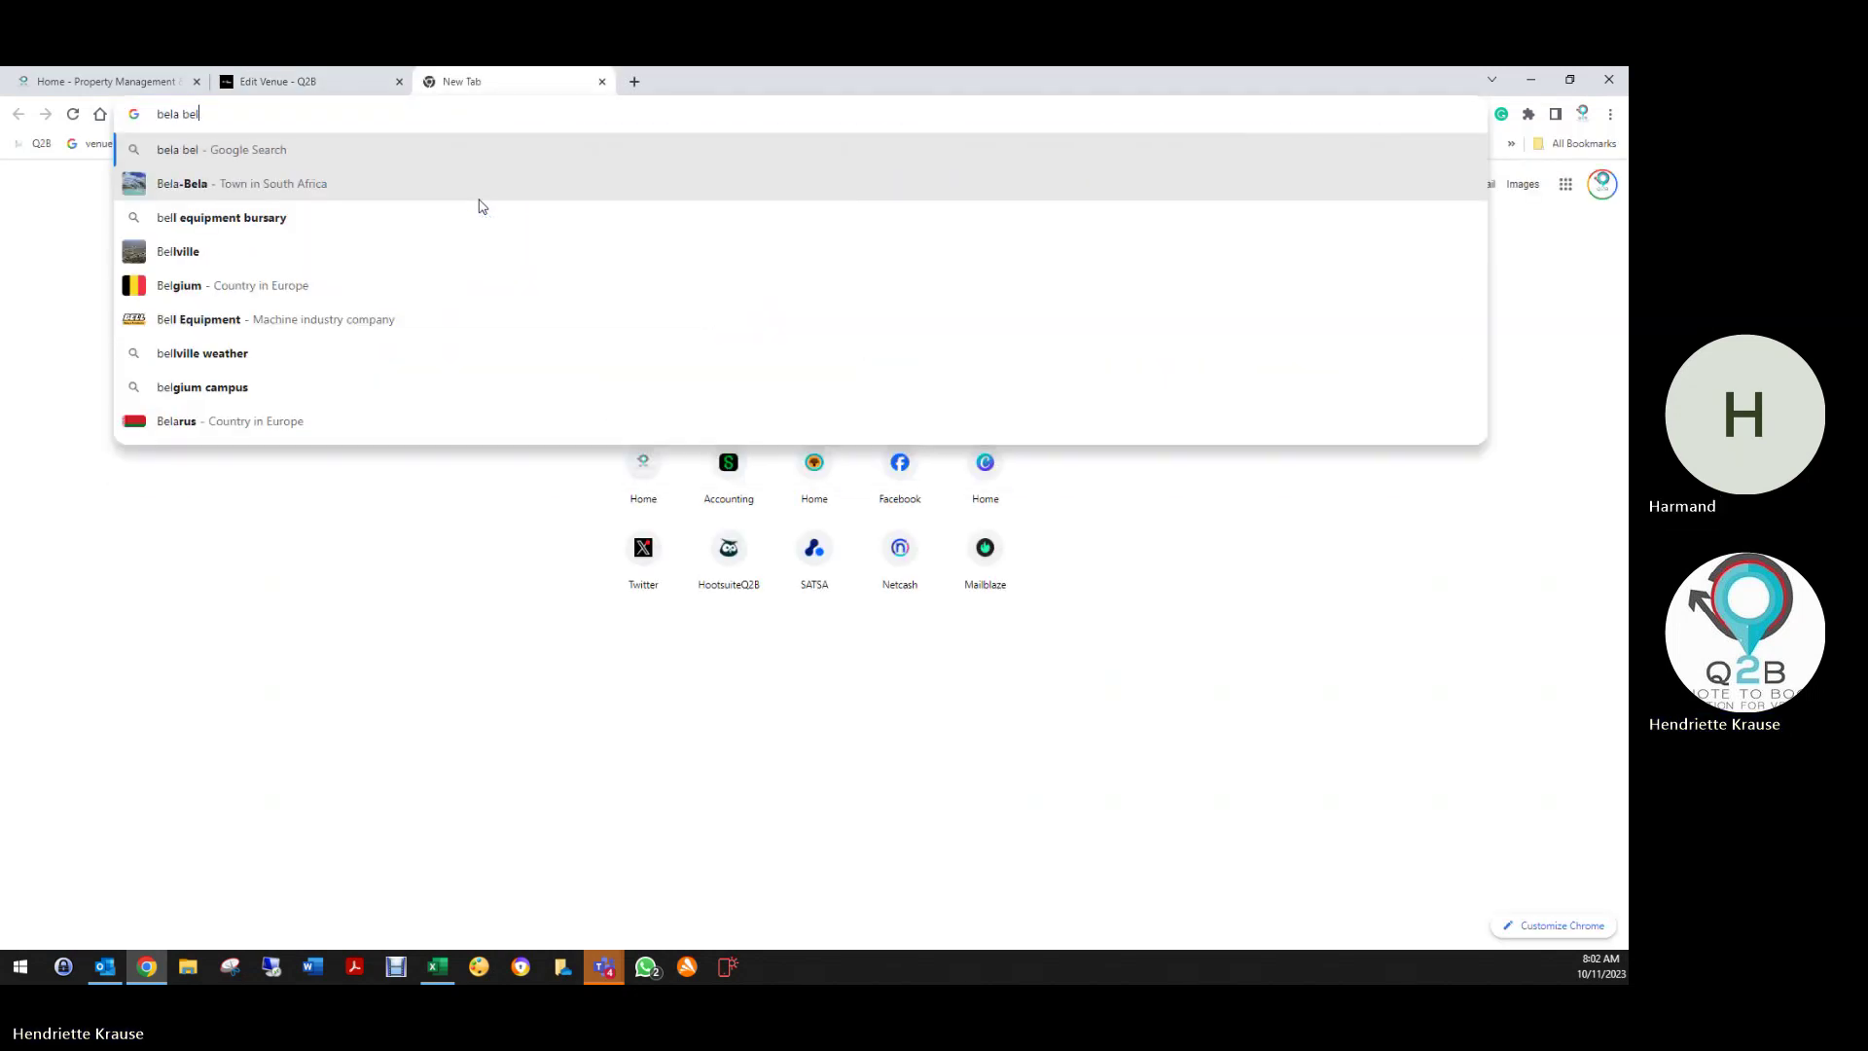
type("a postal")
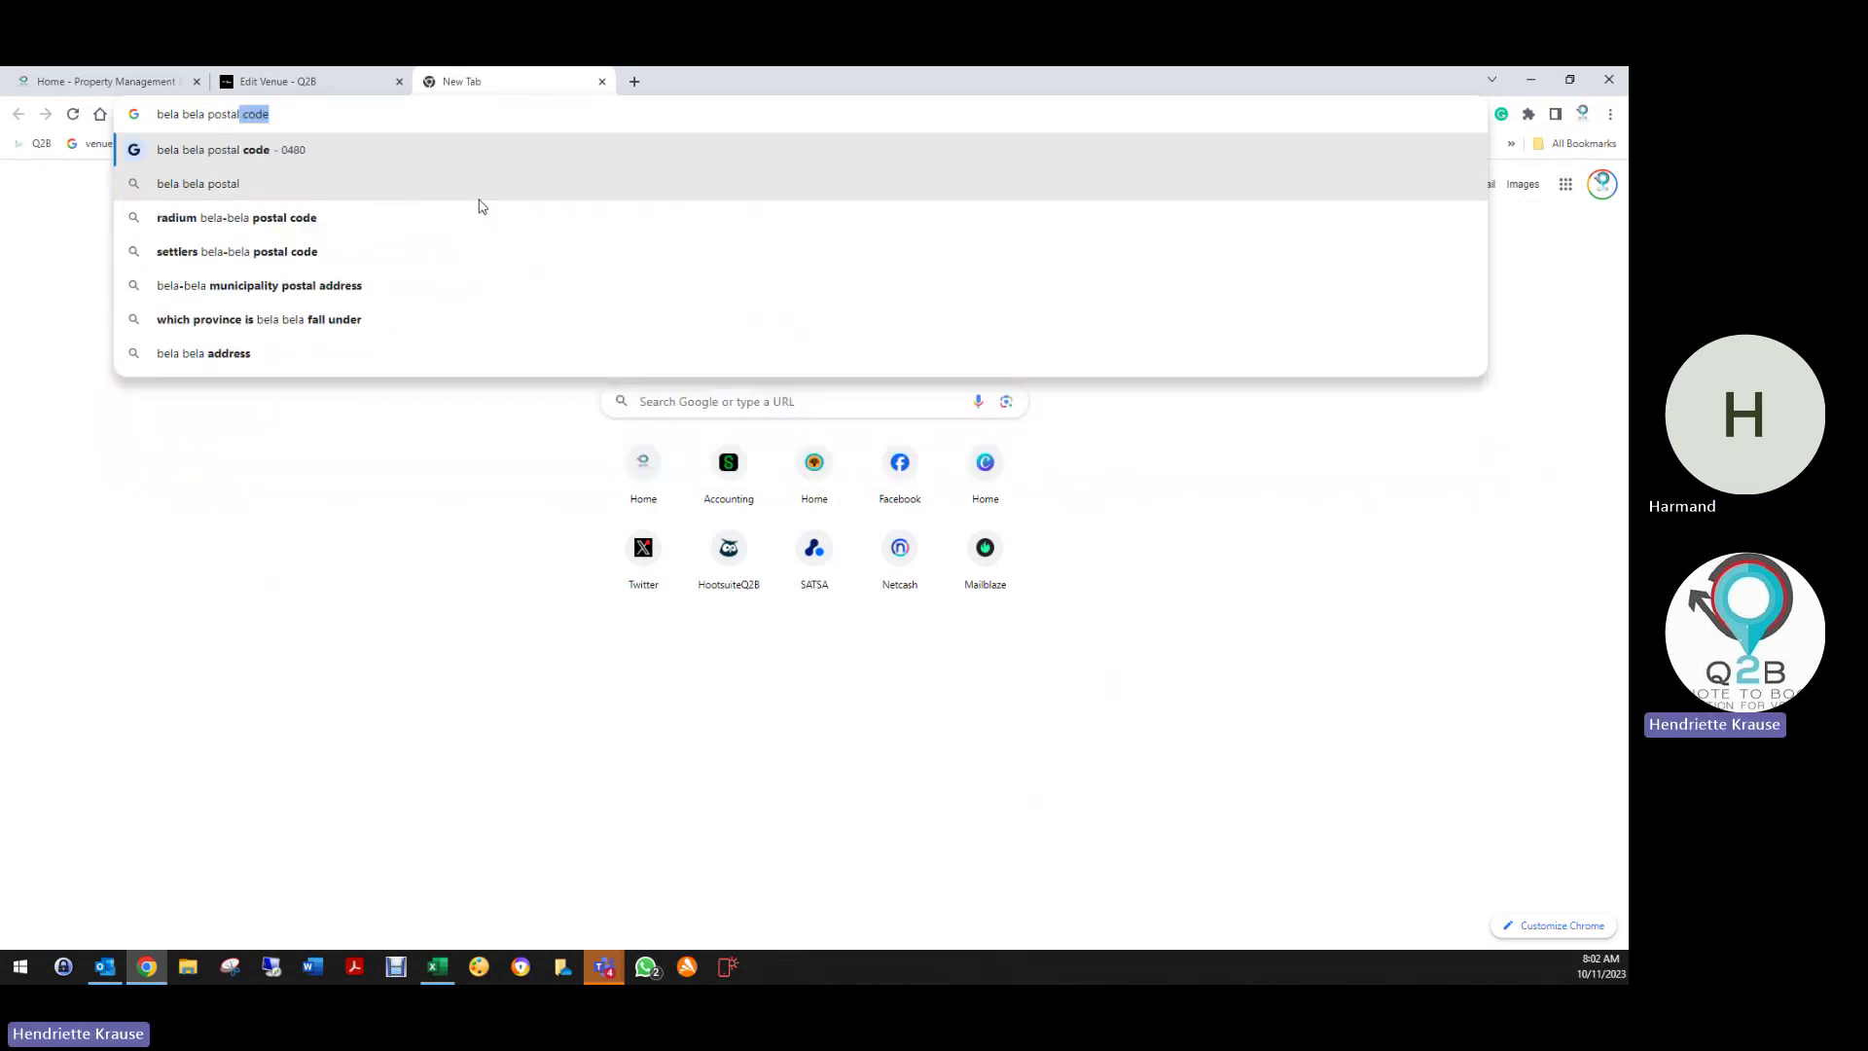
Back on the Edit Venue form, move through the Country and Telno address fields
left_click(274, 81)
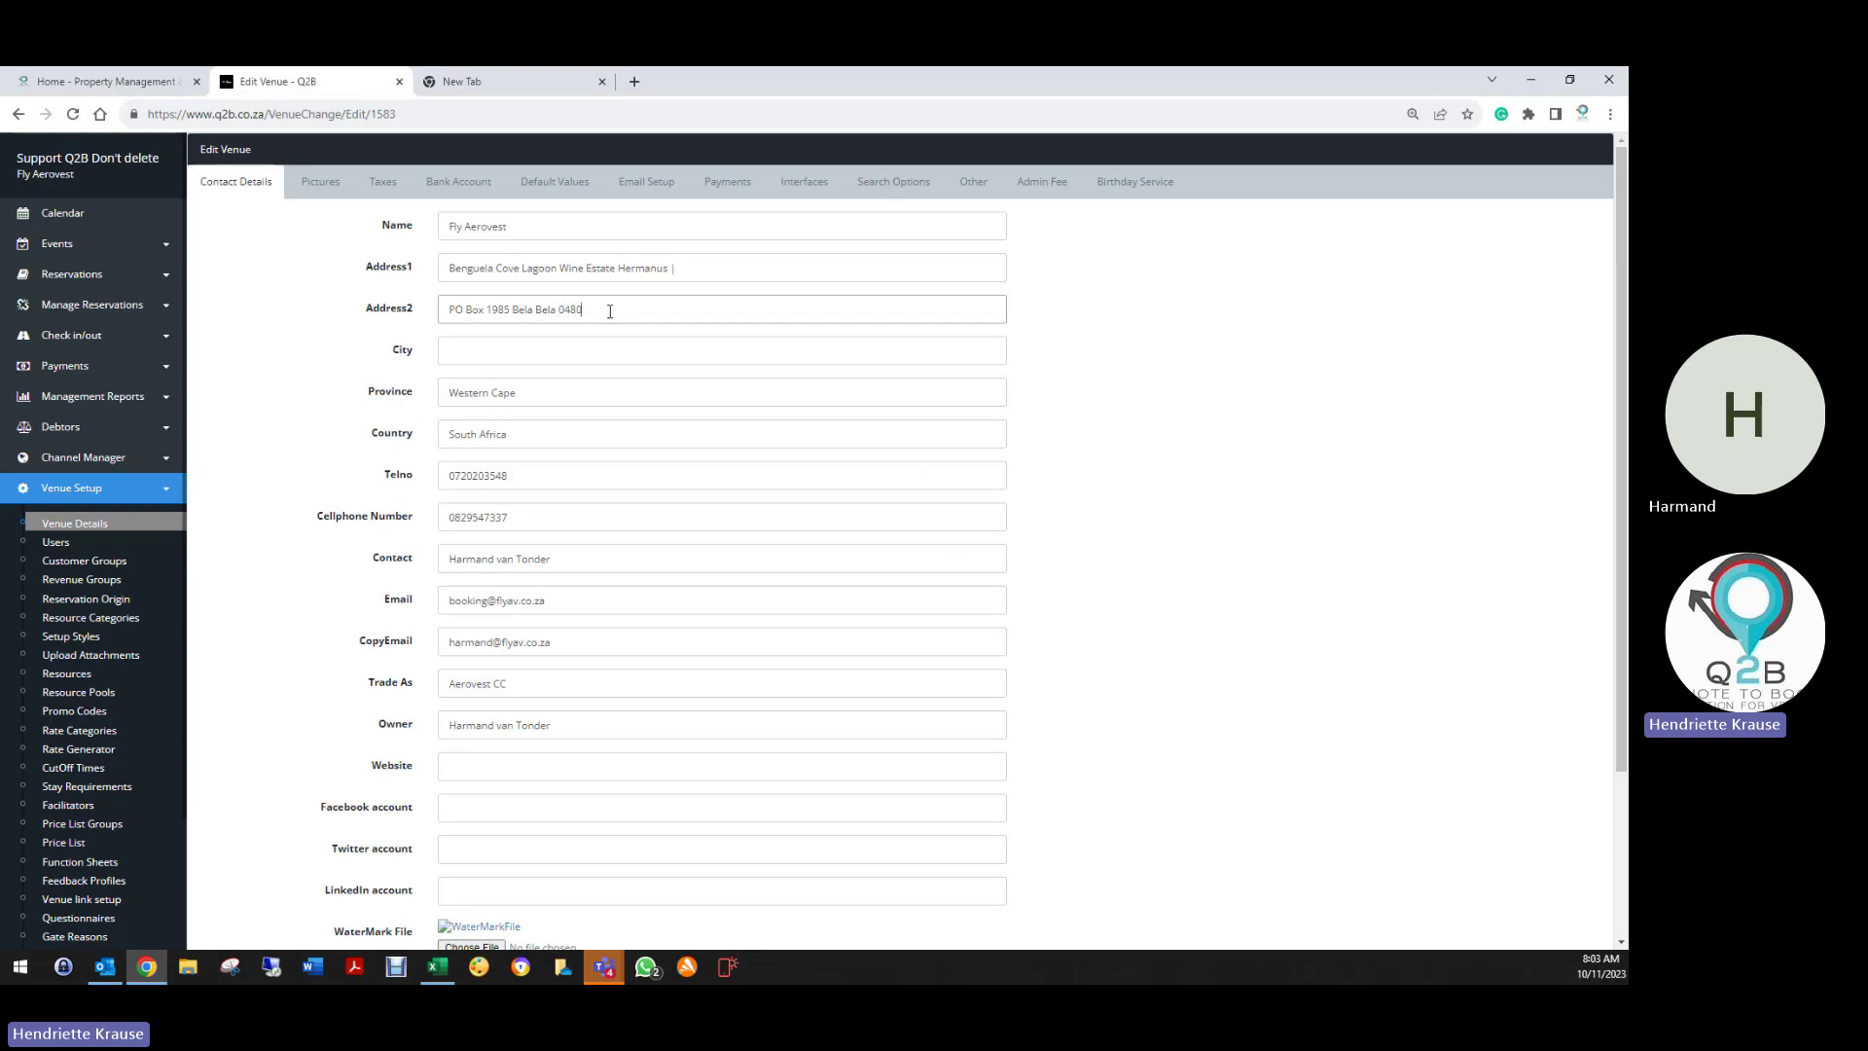
left_click(487, 432)
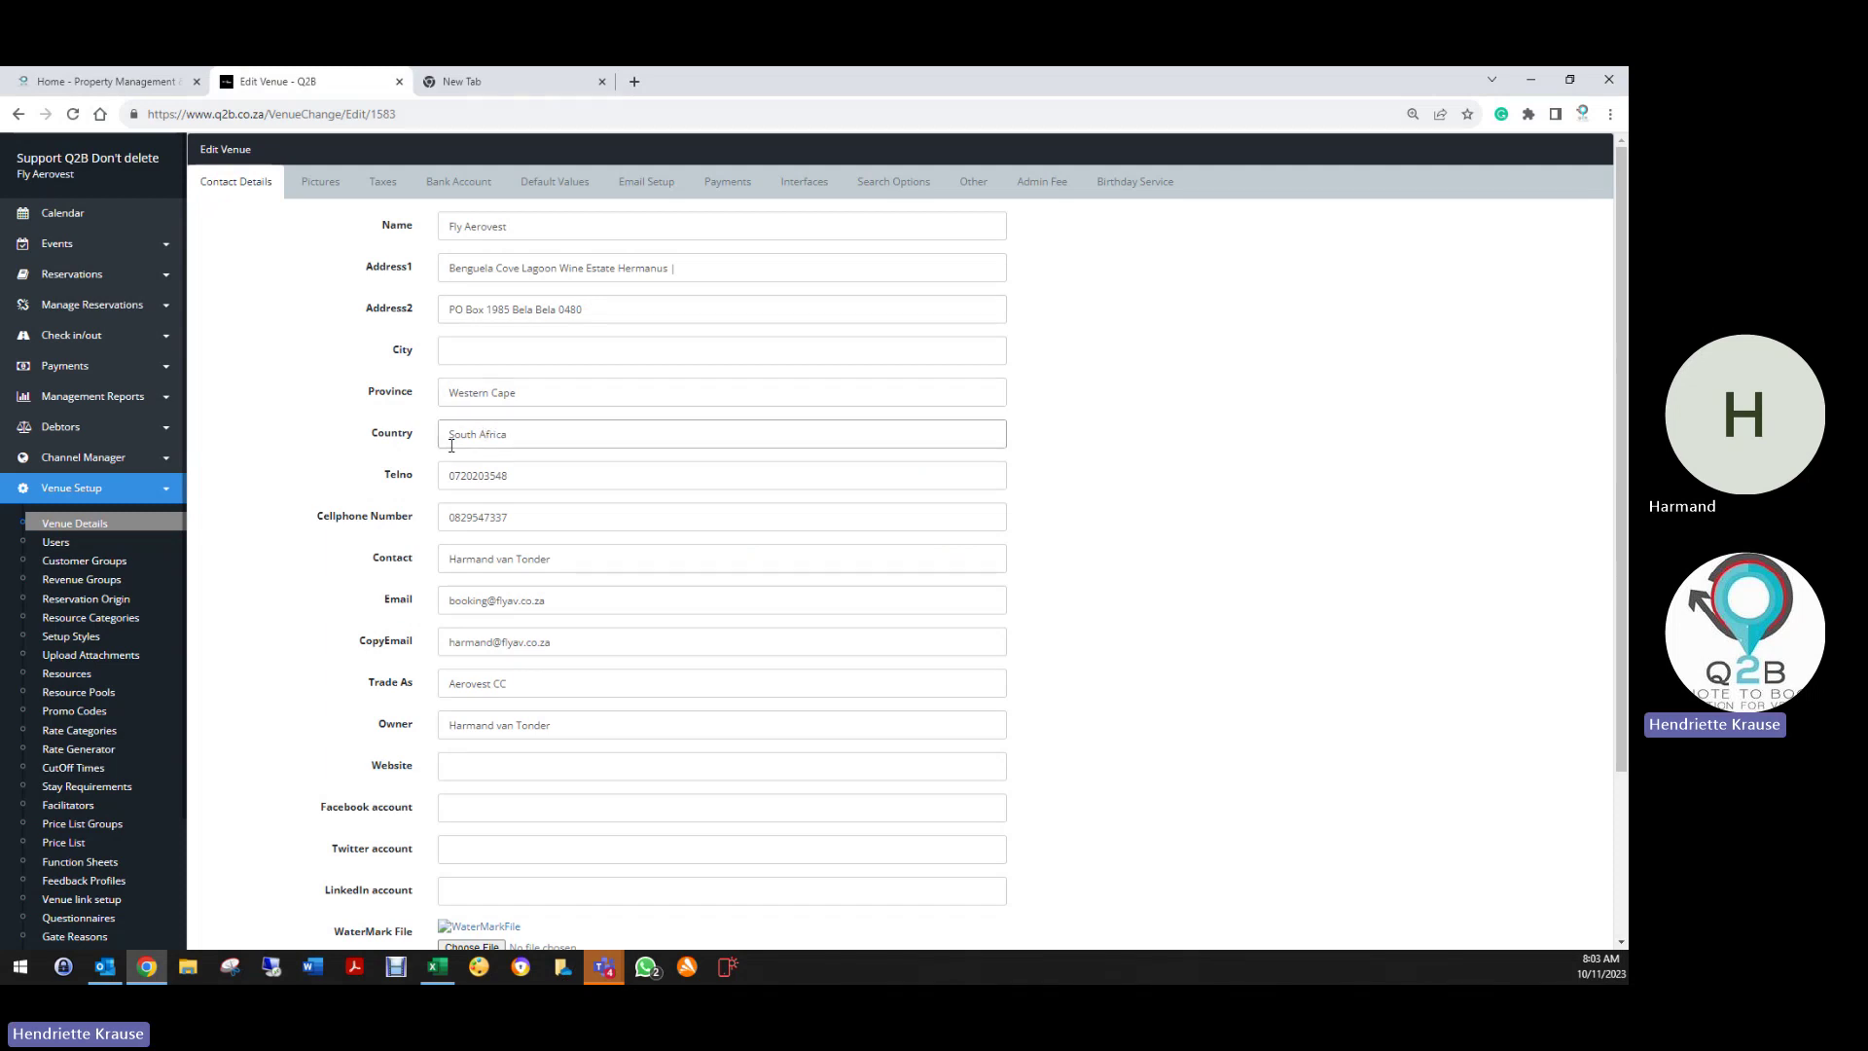
left_click(473, 477)
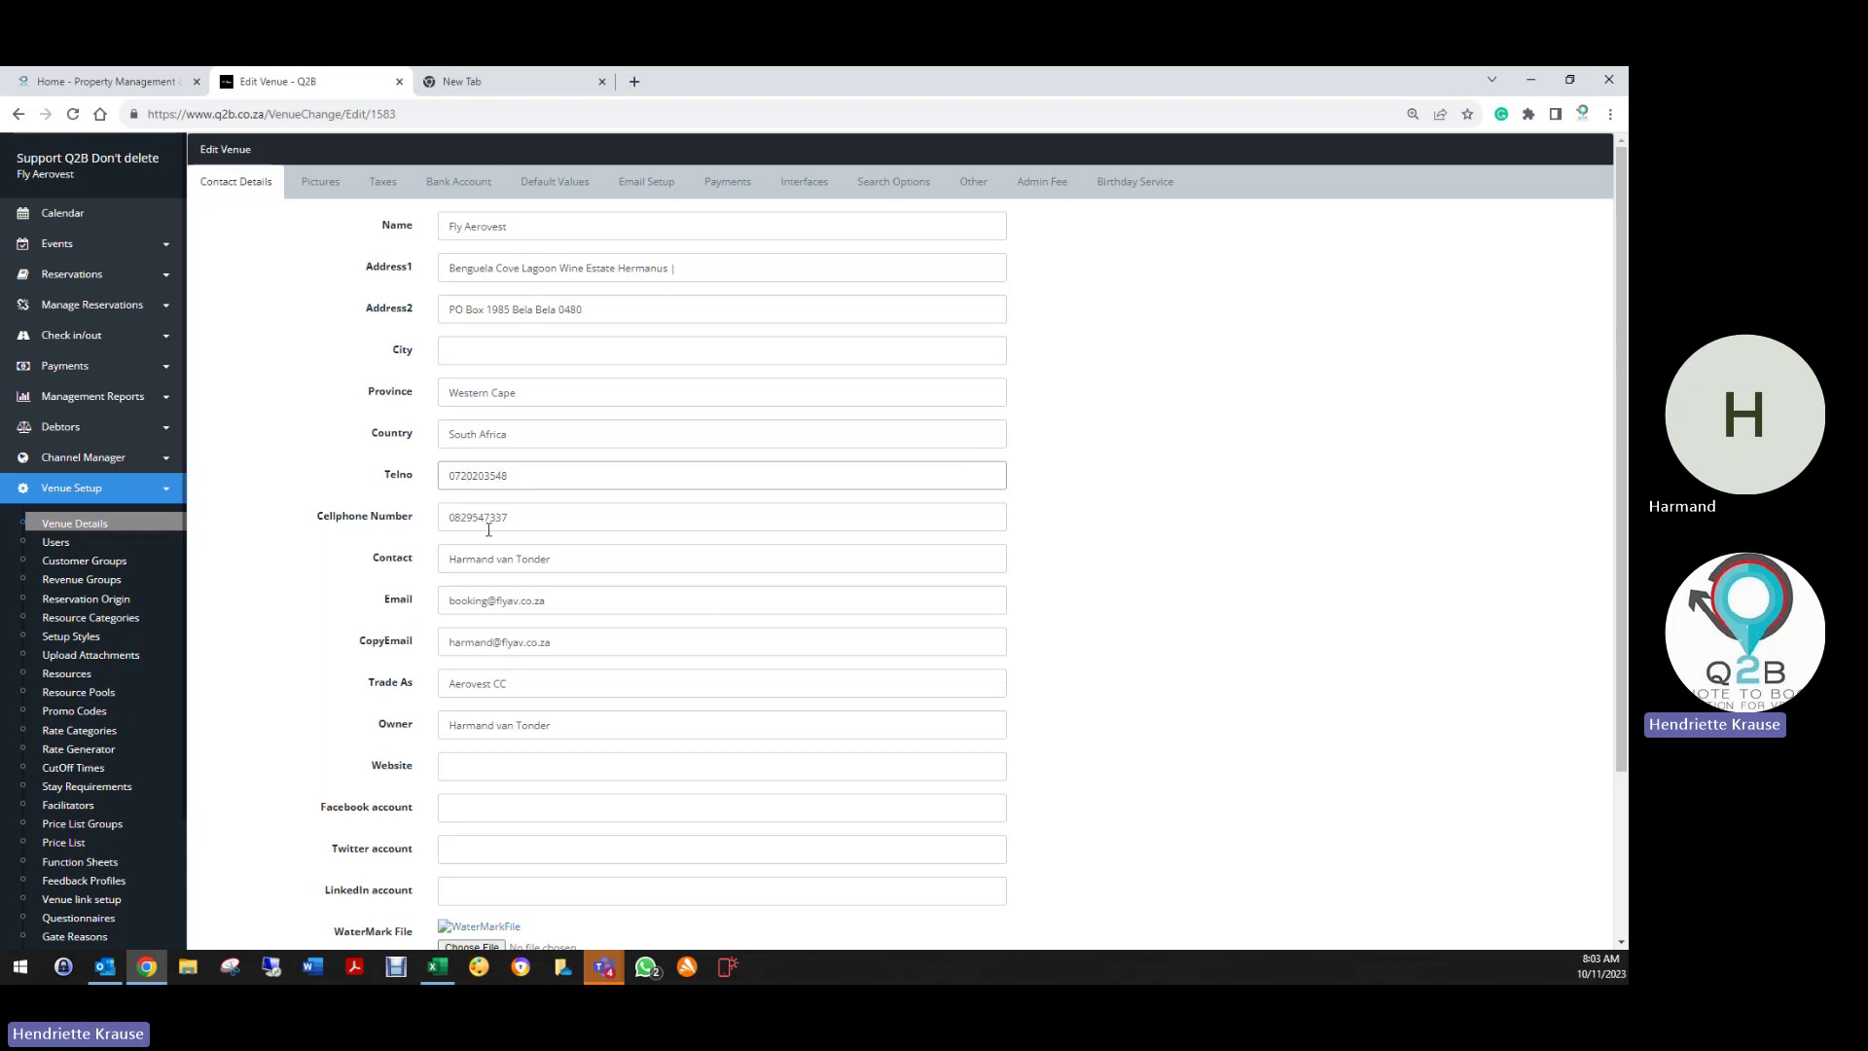
scroll(555, 779, "down", 3)
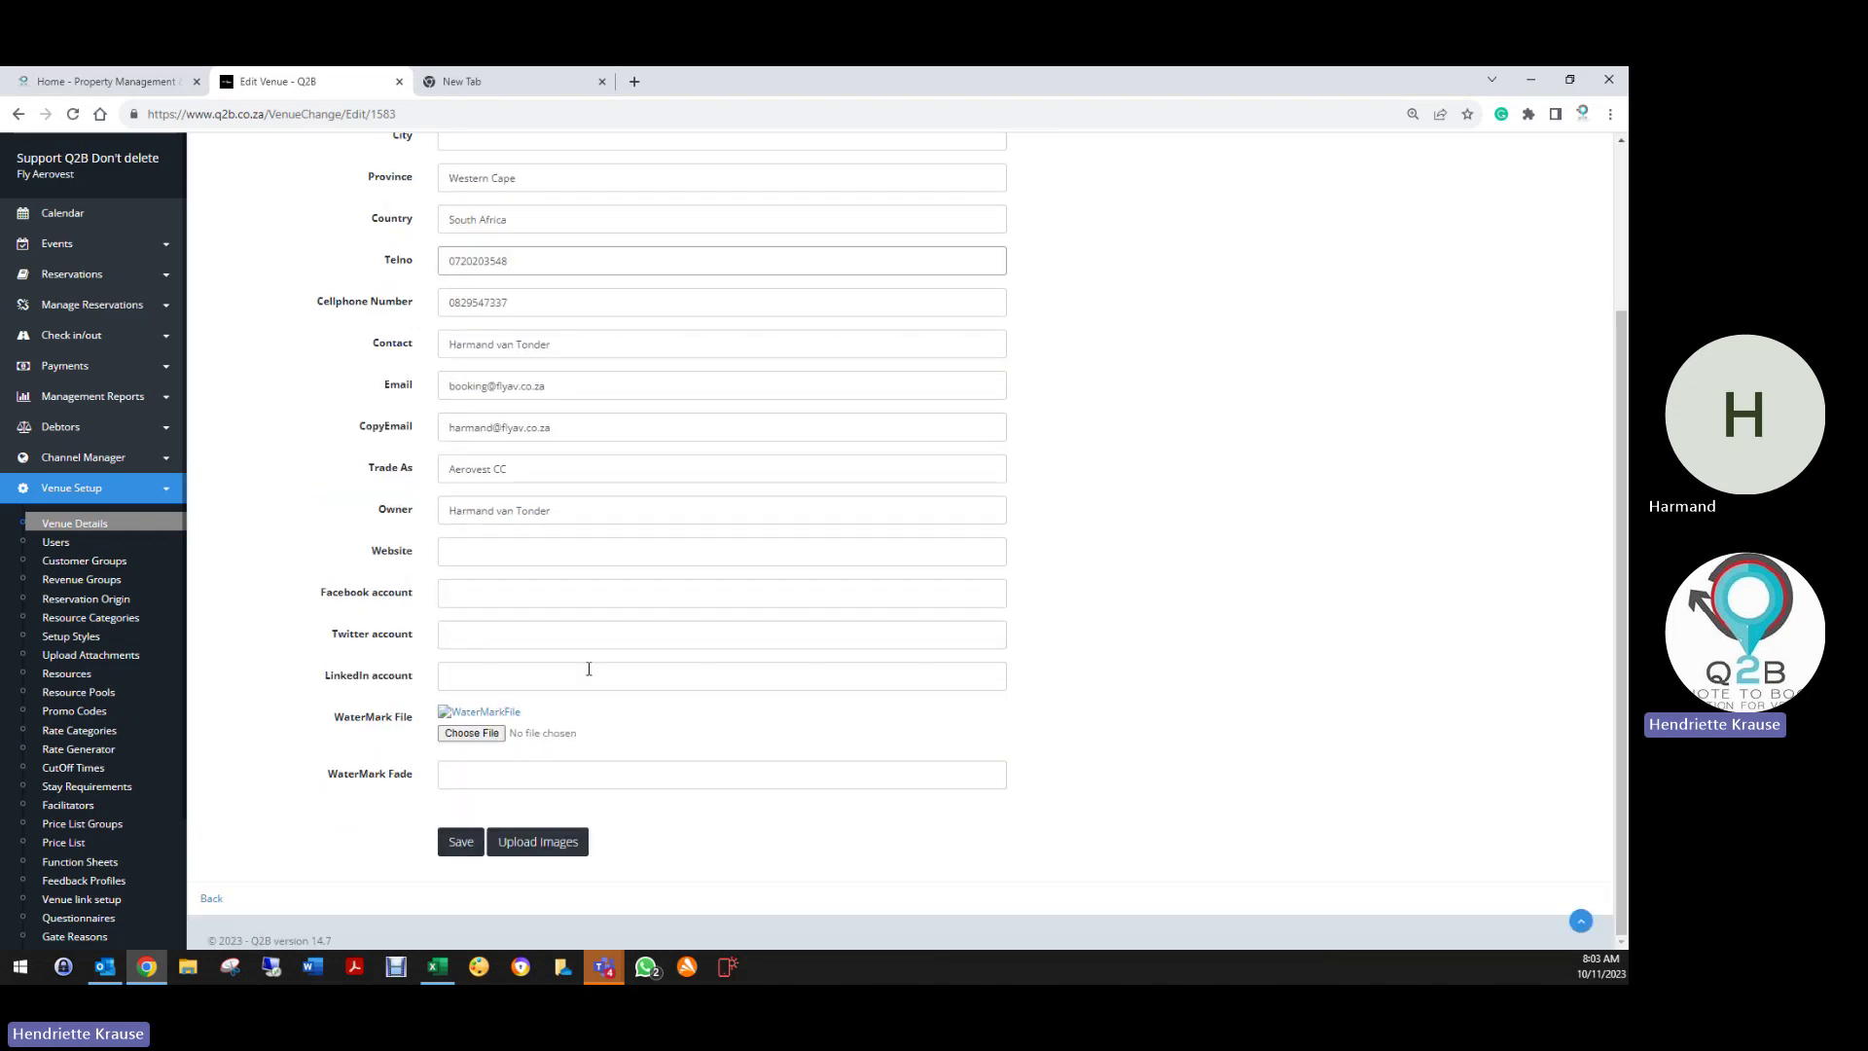
scroll(589, 669, "up", 2)
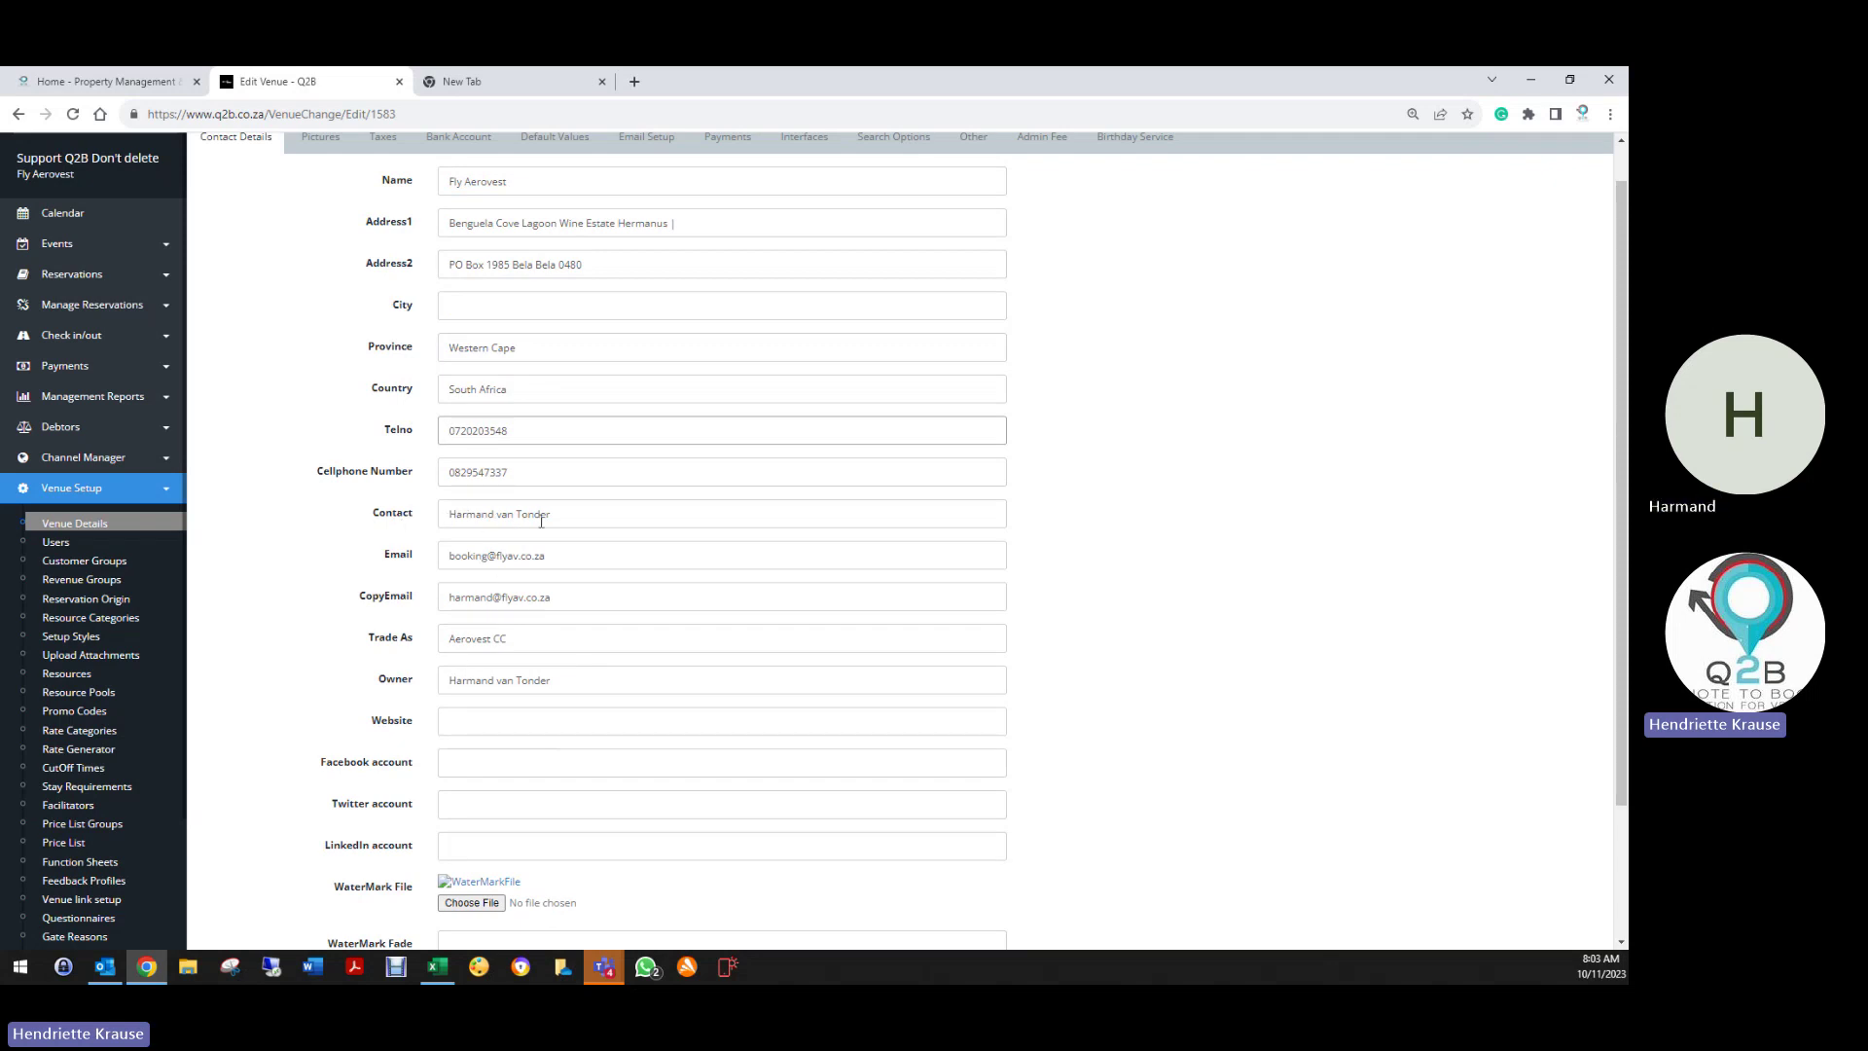
Select the entire value of the venue's Contact field
left_click_drag(564, 514, 389, 533)
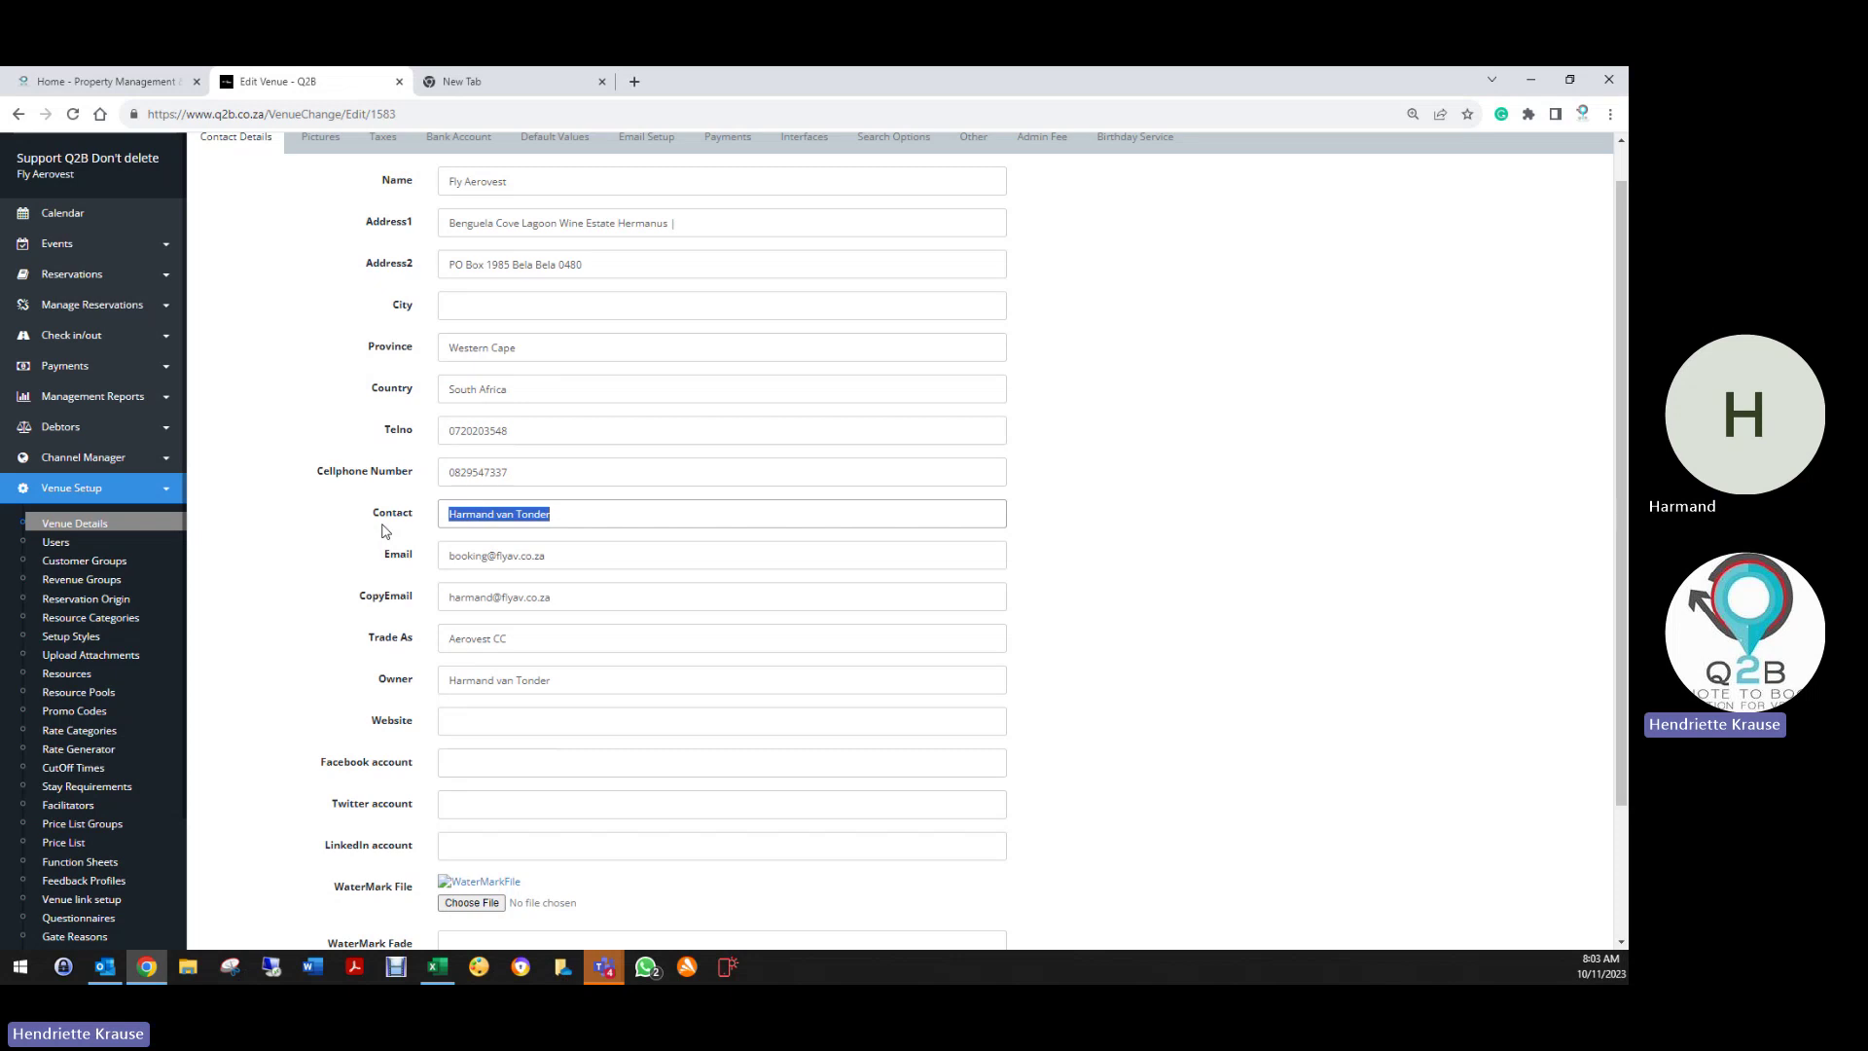
left_click(587, 515)
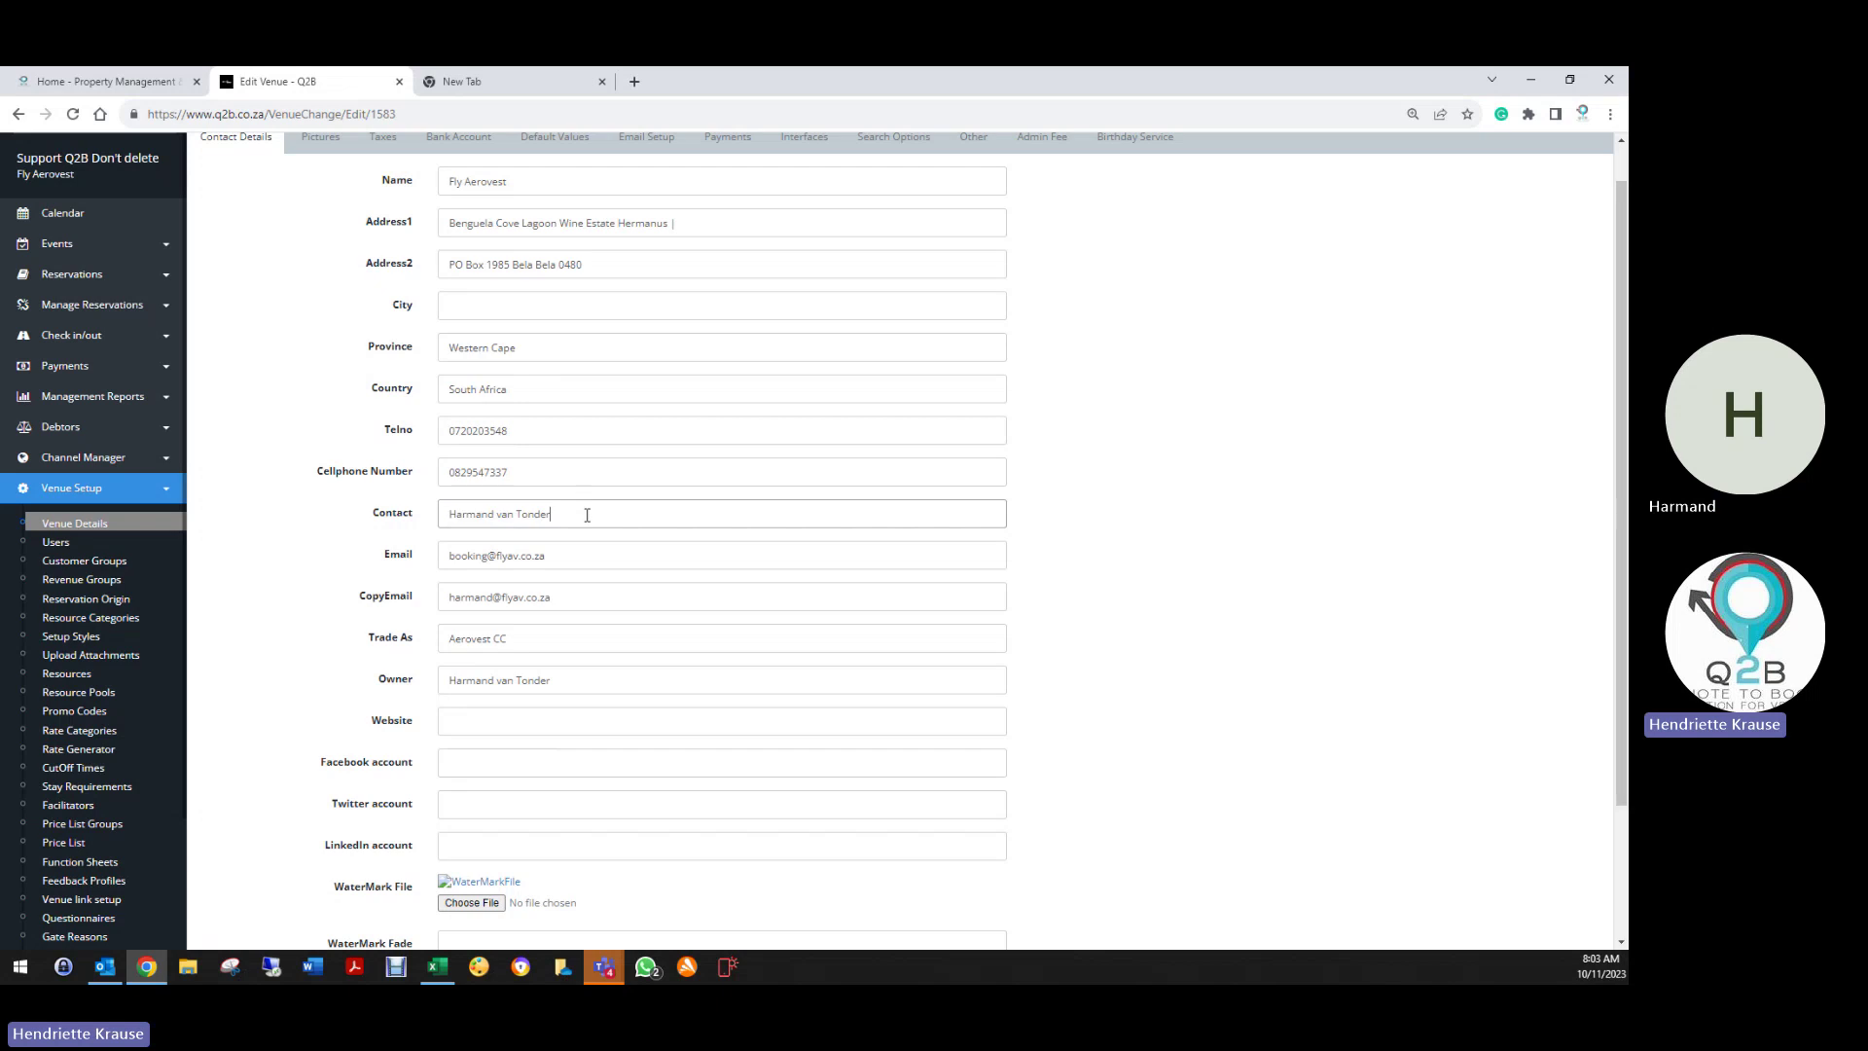
left_click_drag(561, 514, 367, 516)
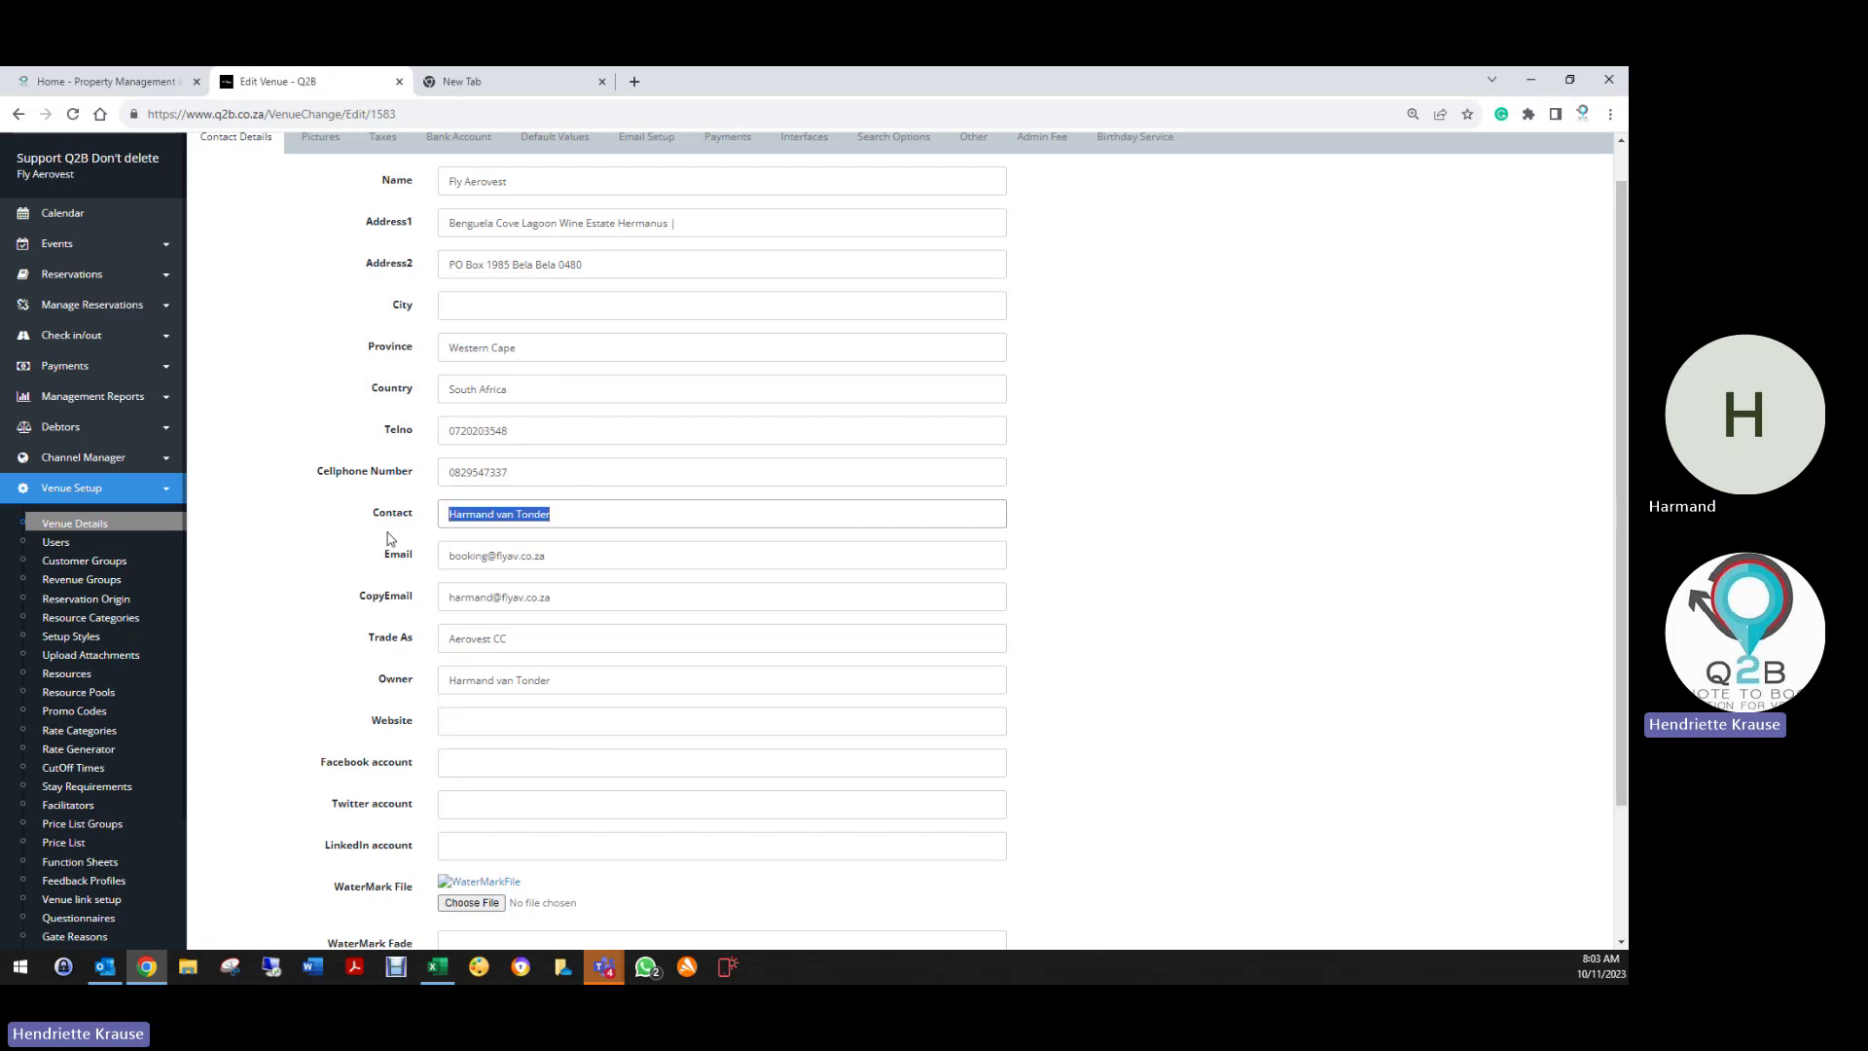
left_click(568, 517)
left_click_drag(576, 505, 441, 527)
key("Home")
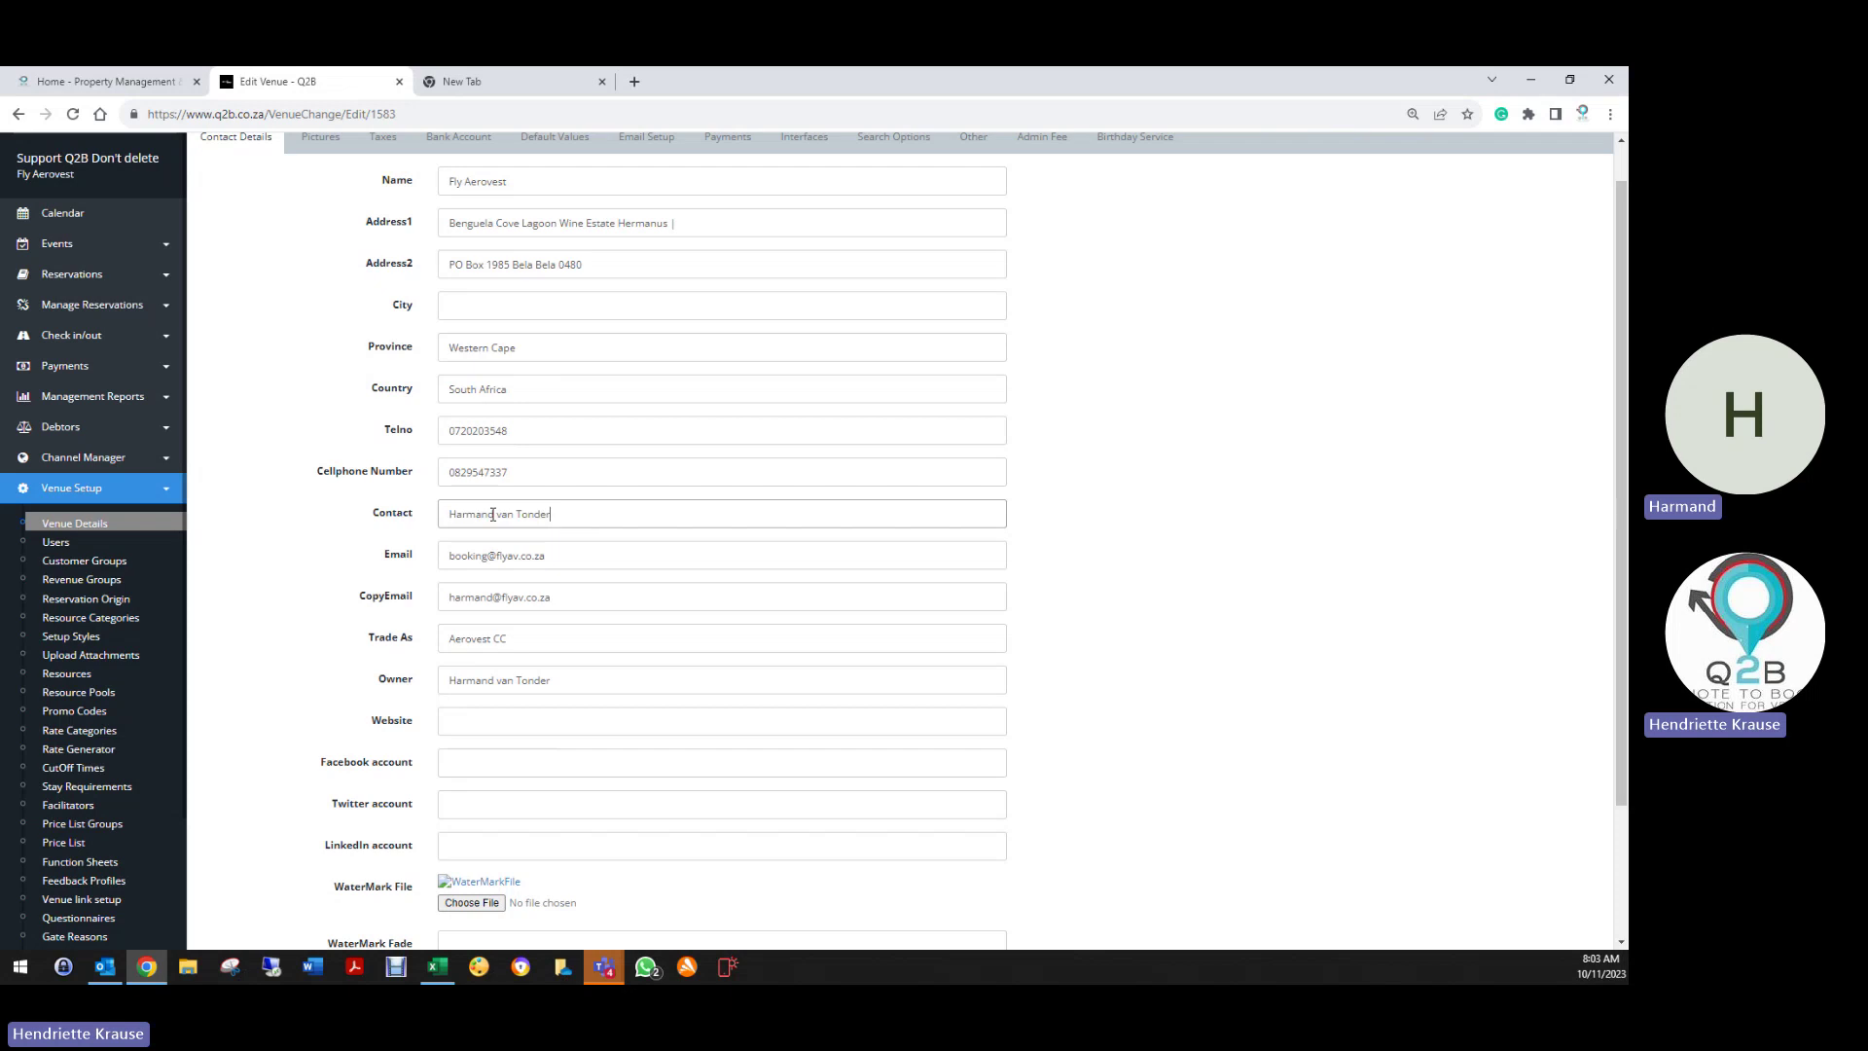
key("shift+End")
scroll(542, 551, "down", 3)
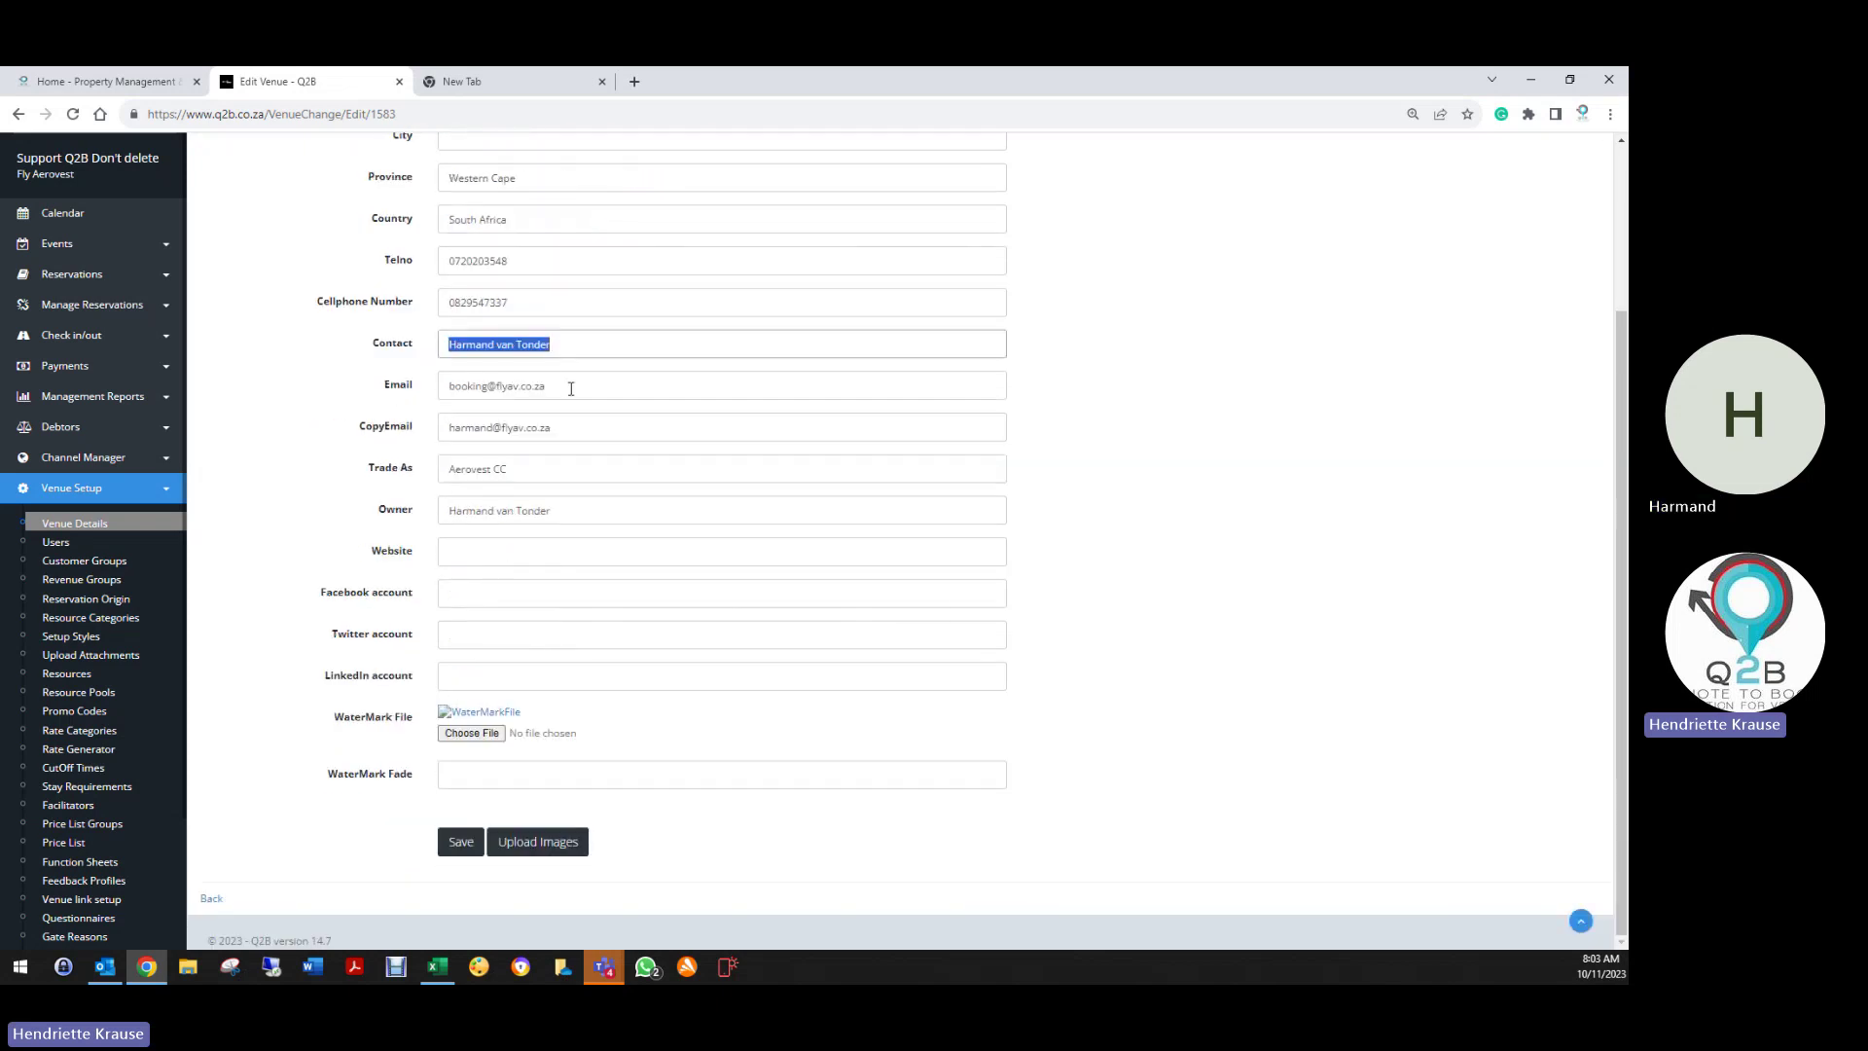
left_click_drag(571, 388, 453, 391)
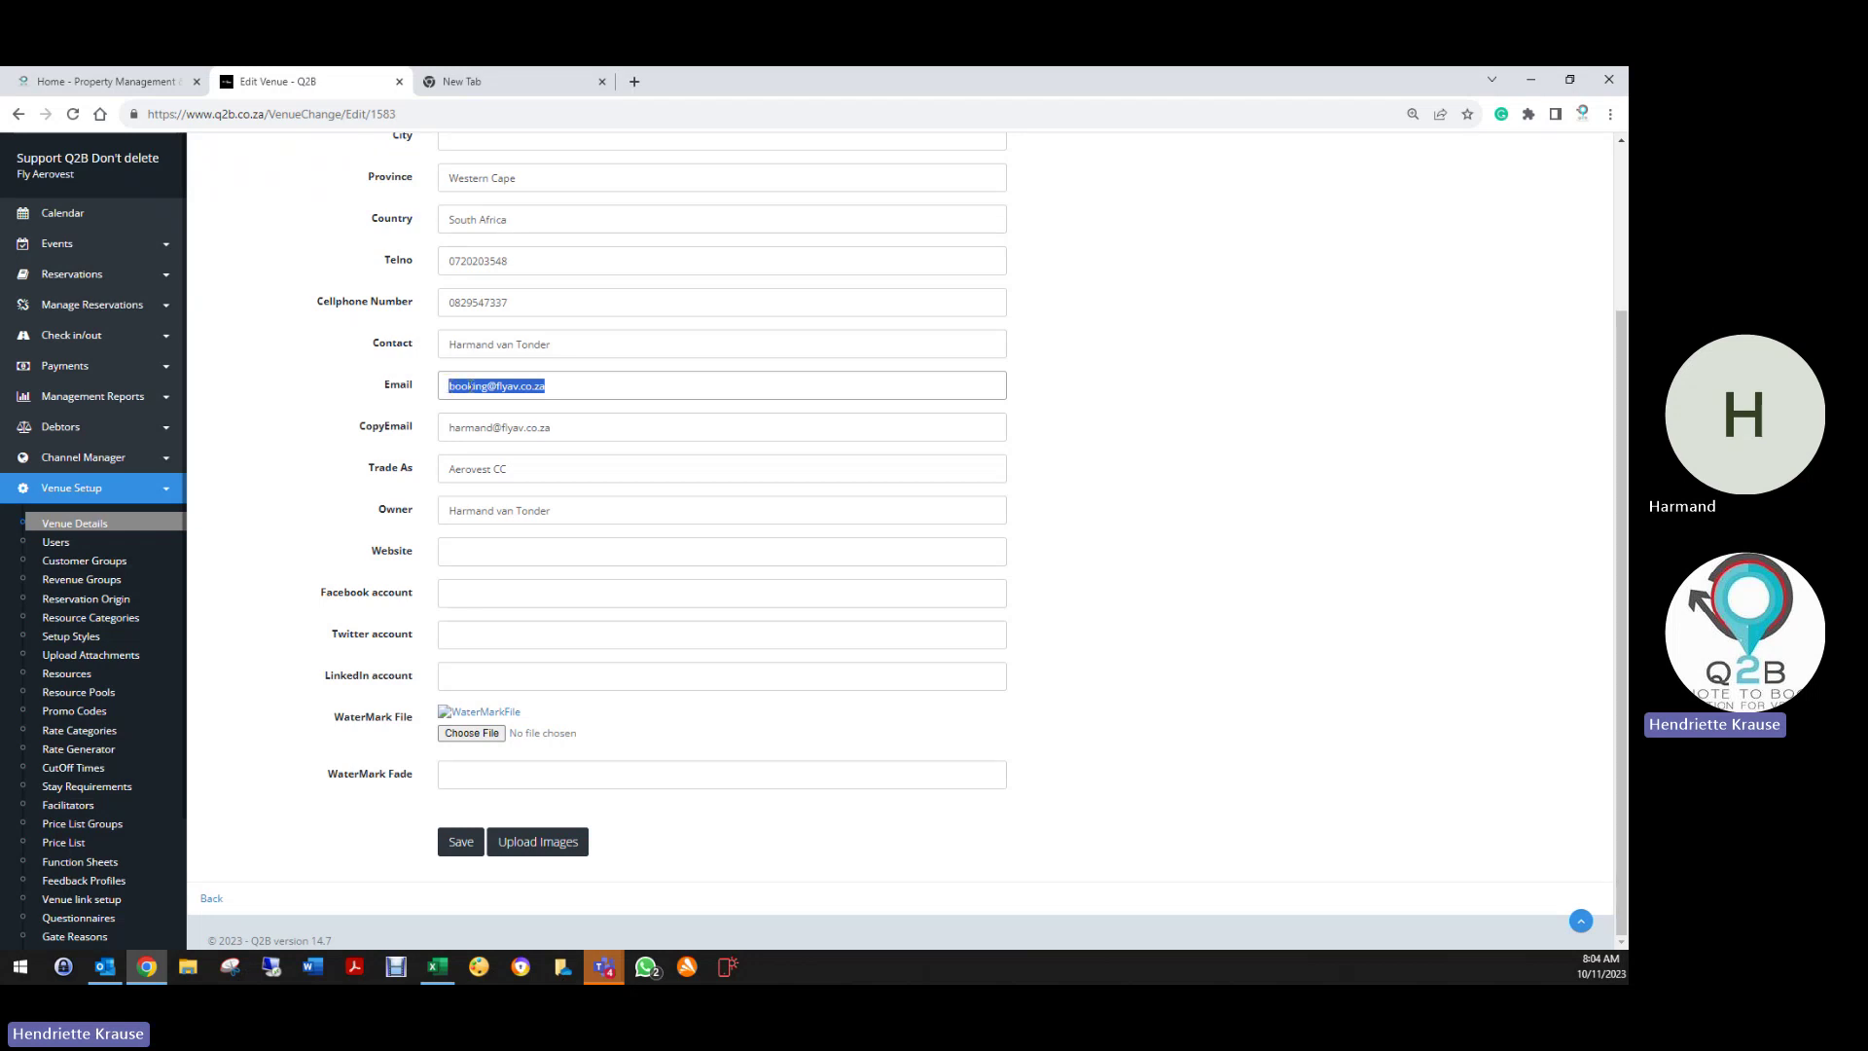
left_click(565, 389)
left_click(446, 426)
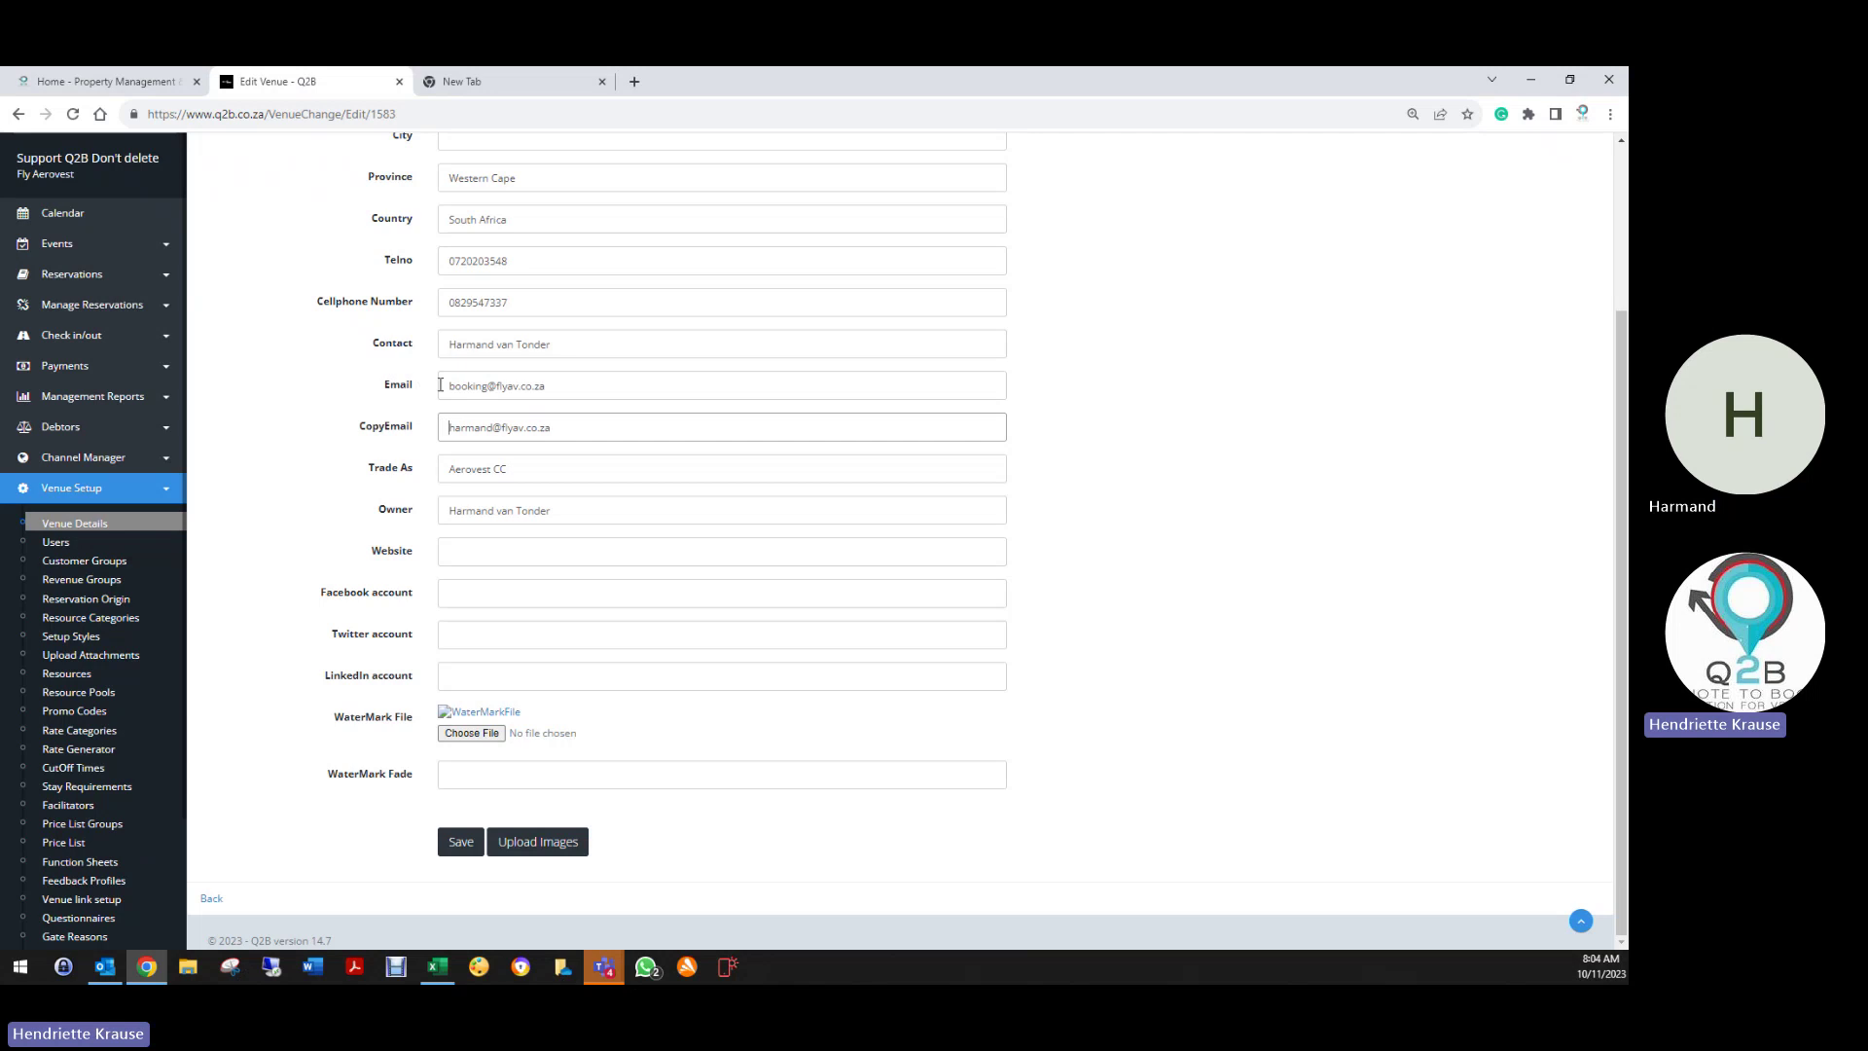
left_click_drag(443, 387, 577, 390)
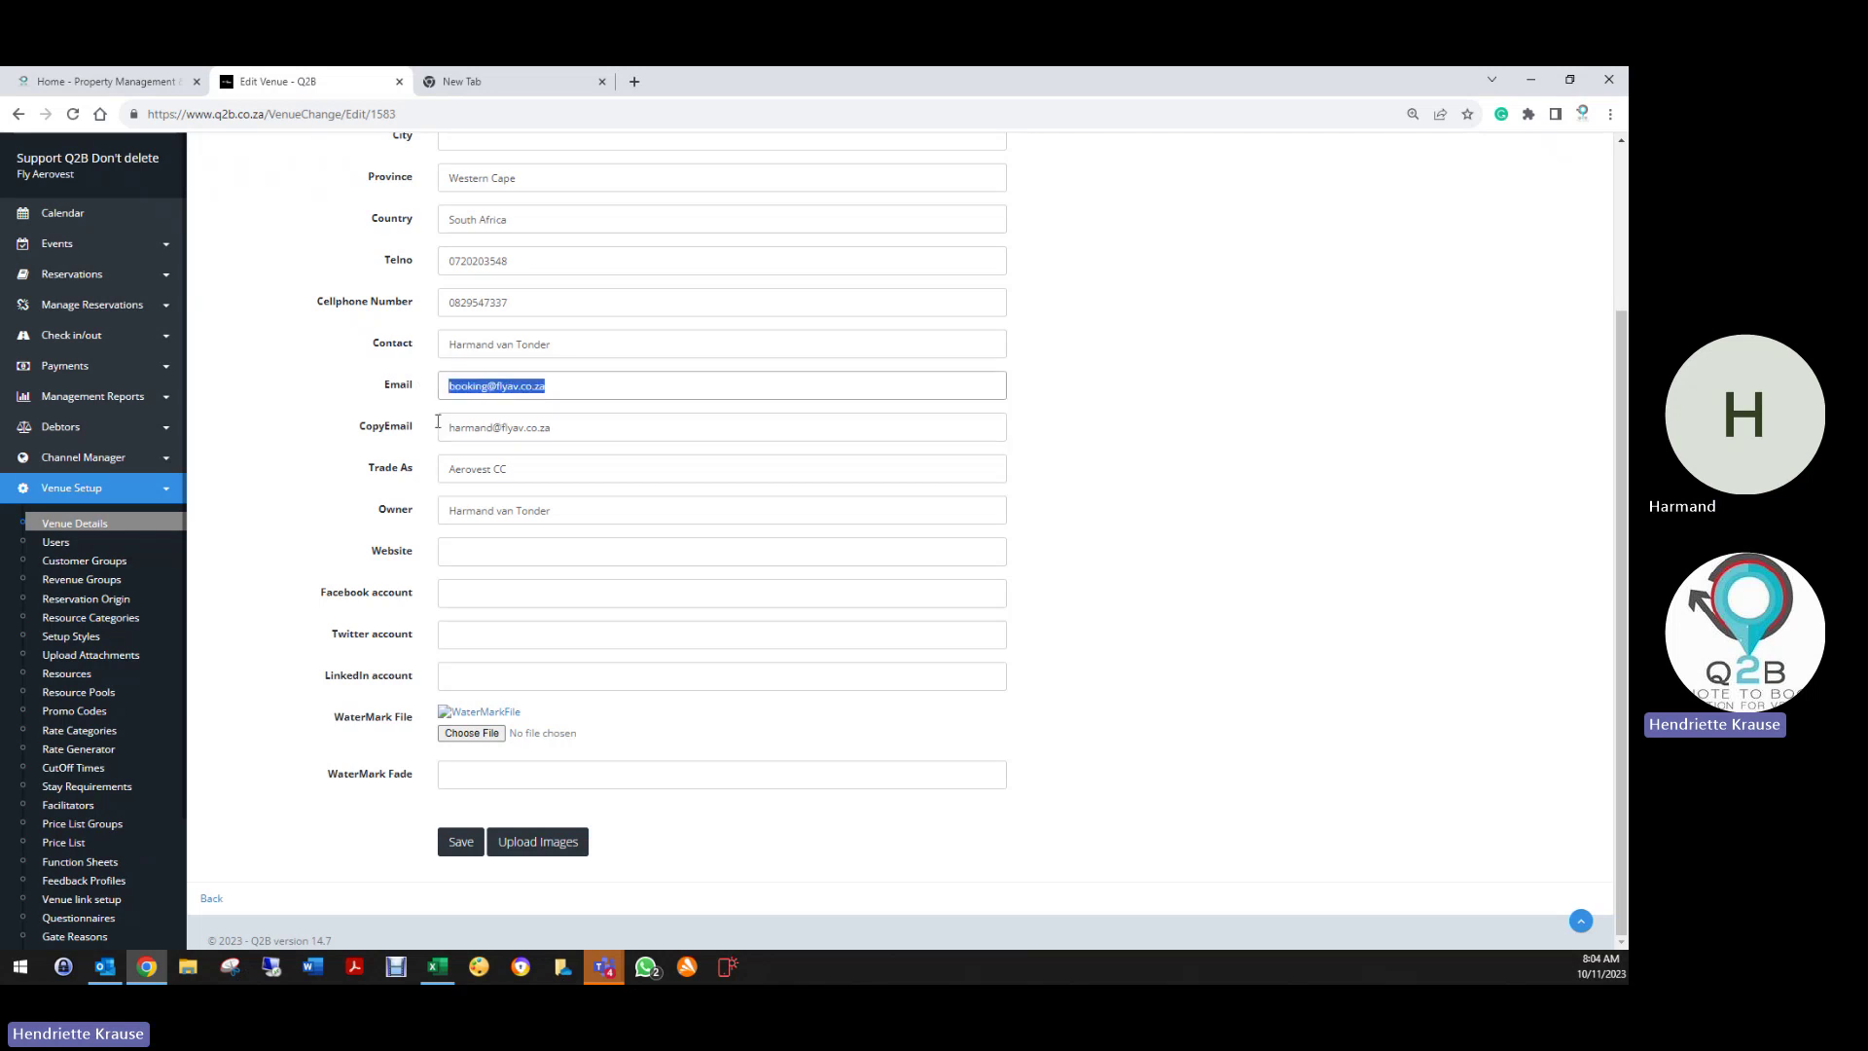
left_click_drag(444, 428, 561, 430)
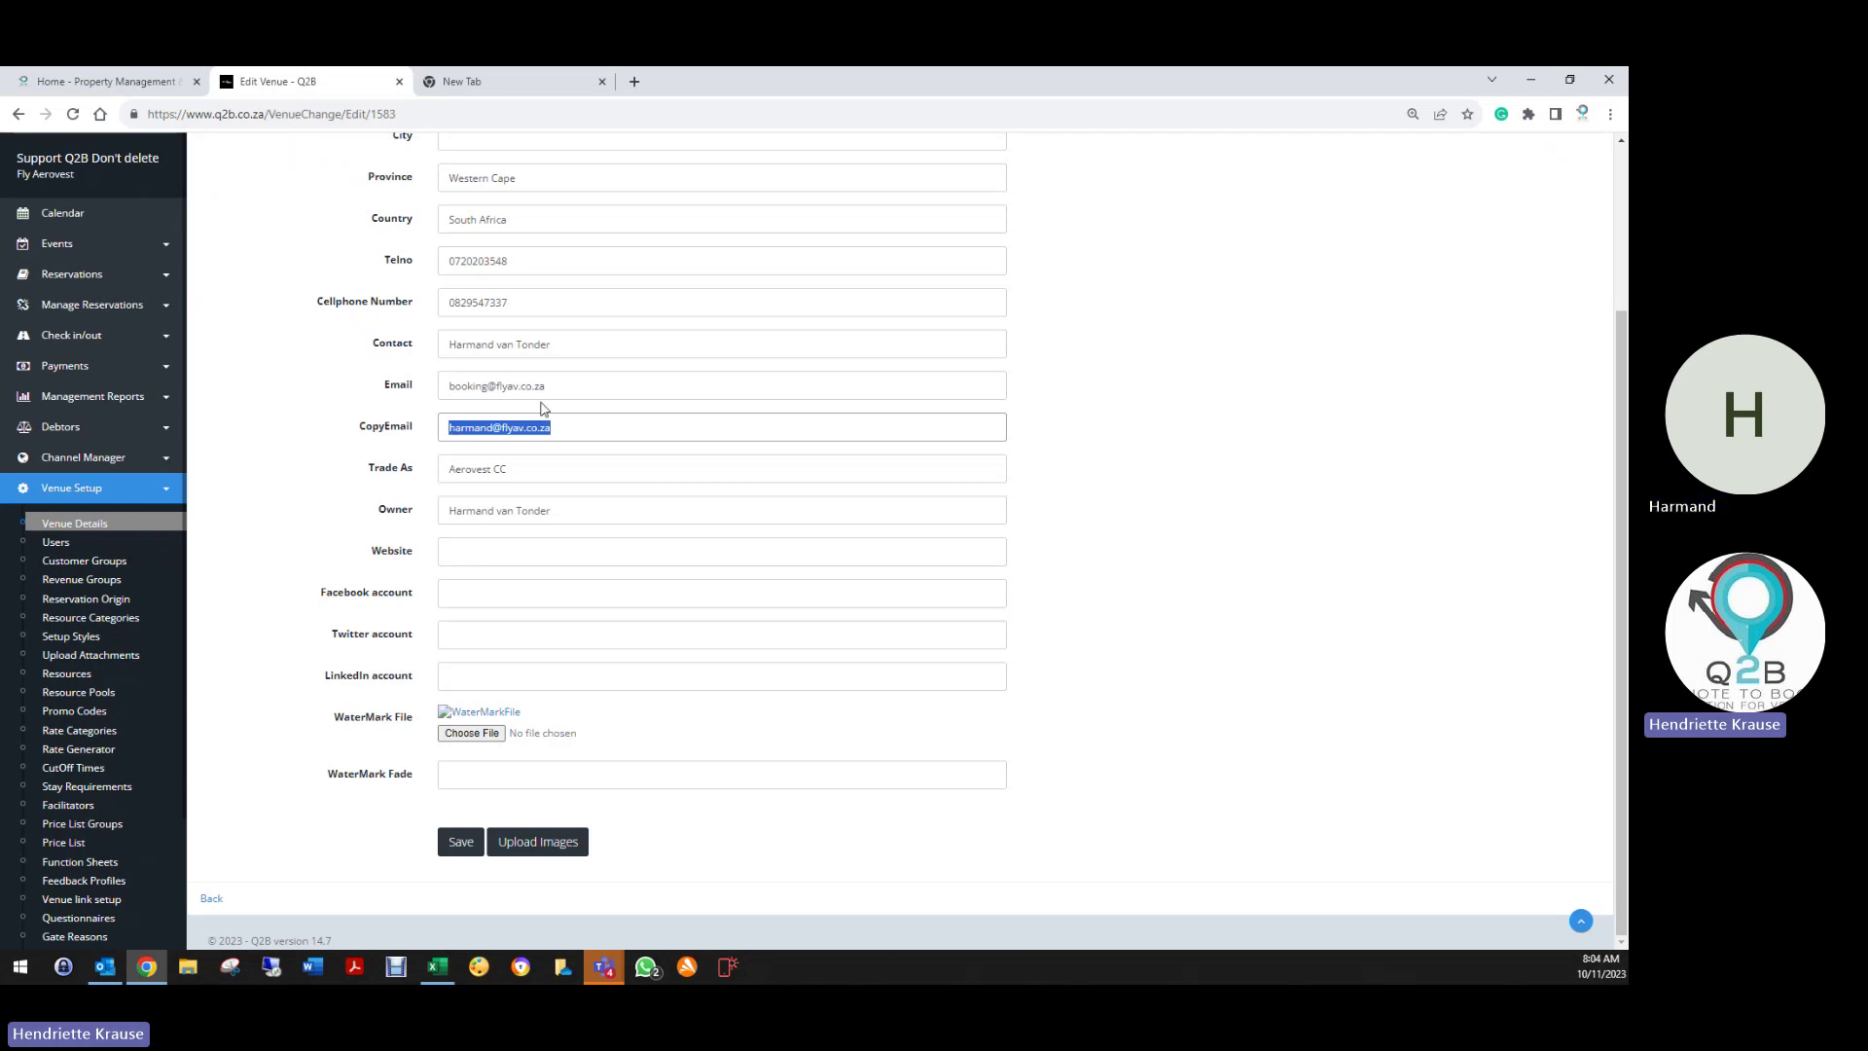
left_click(582, 427)
left_click_drag(442, 384, 544, 391)
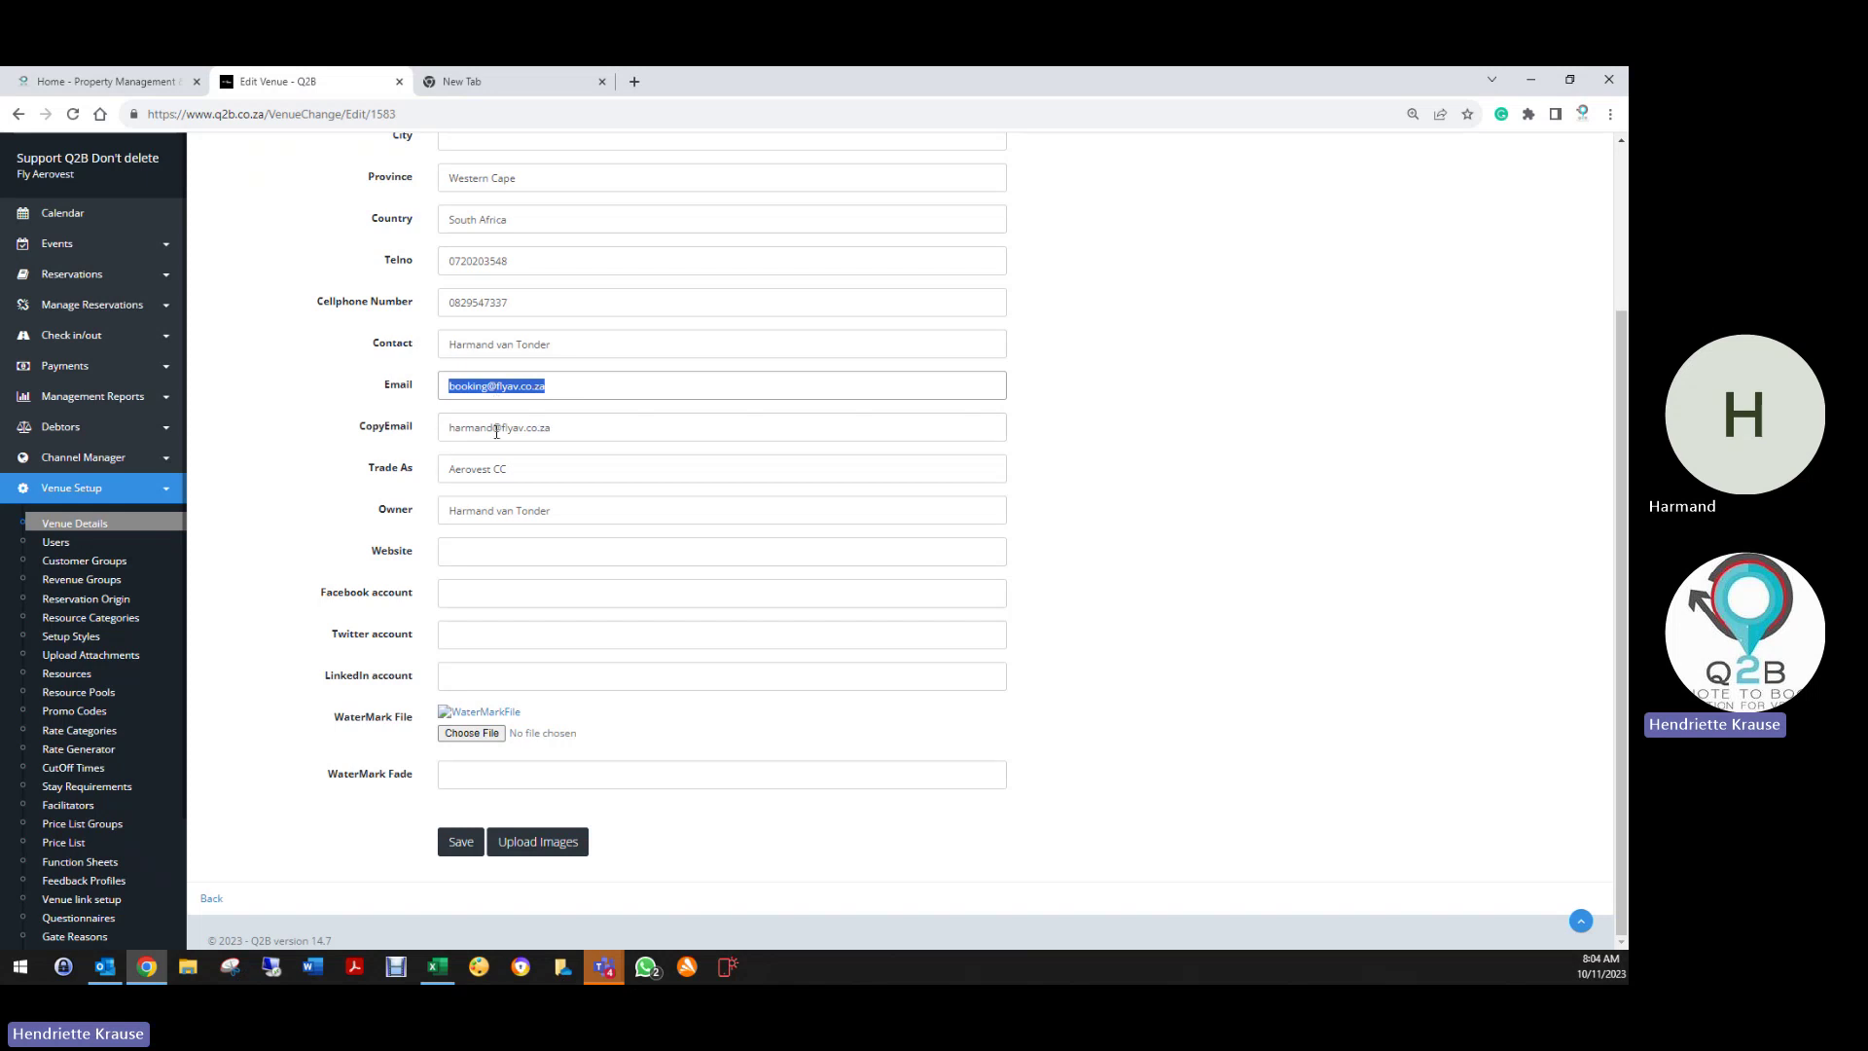
left_click(449, 385)
left_click(449, 427)
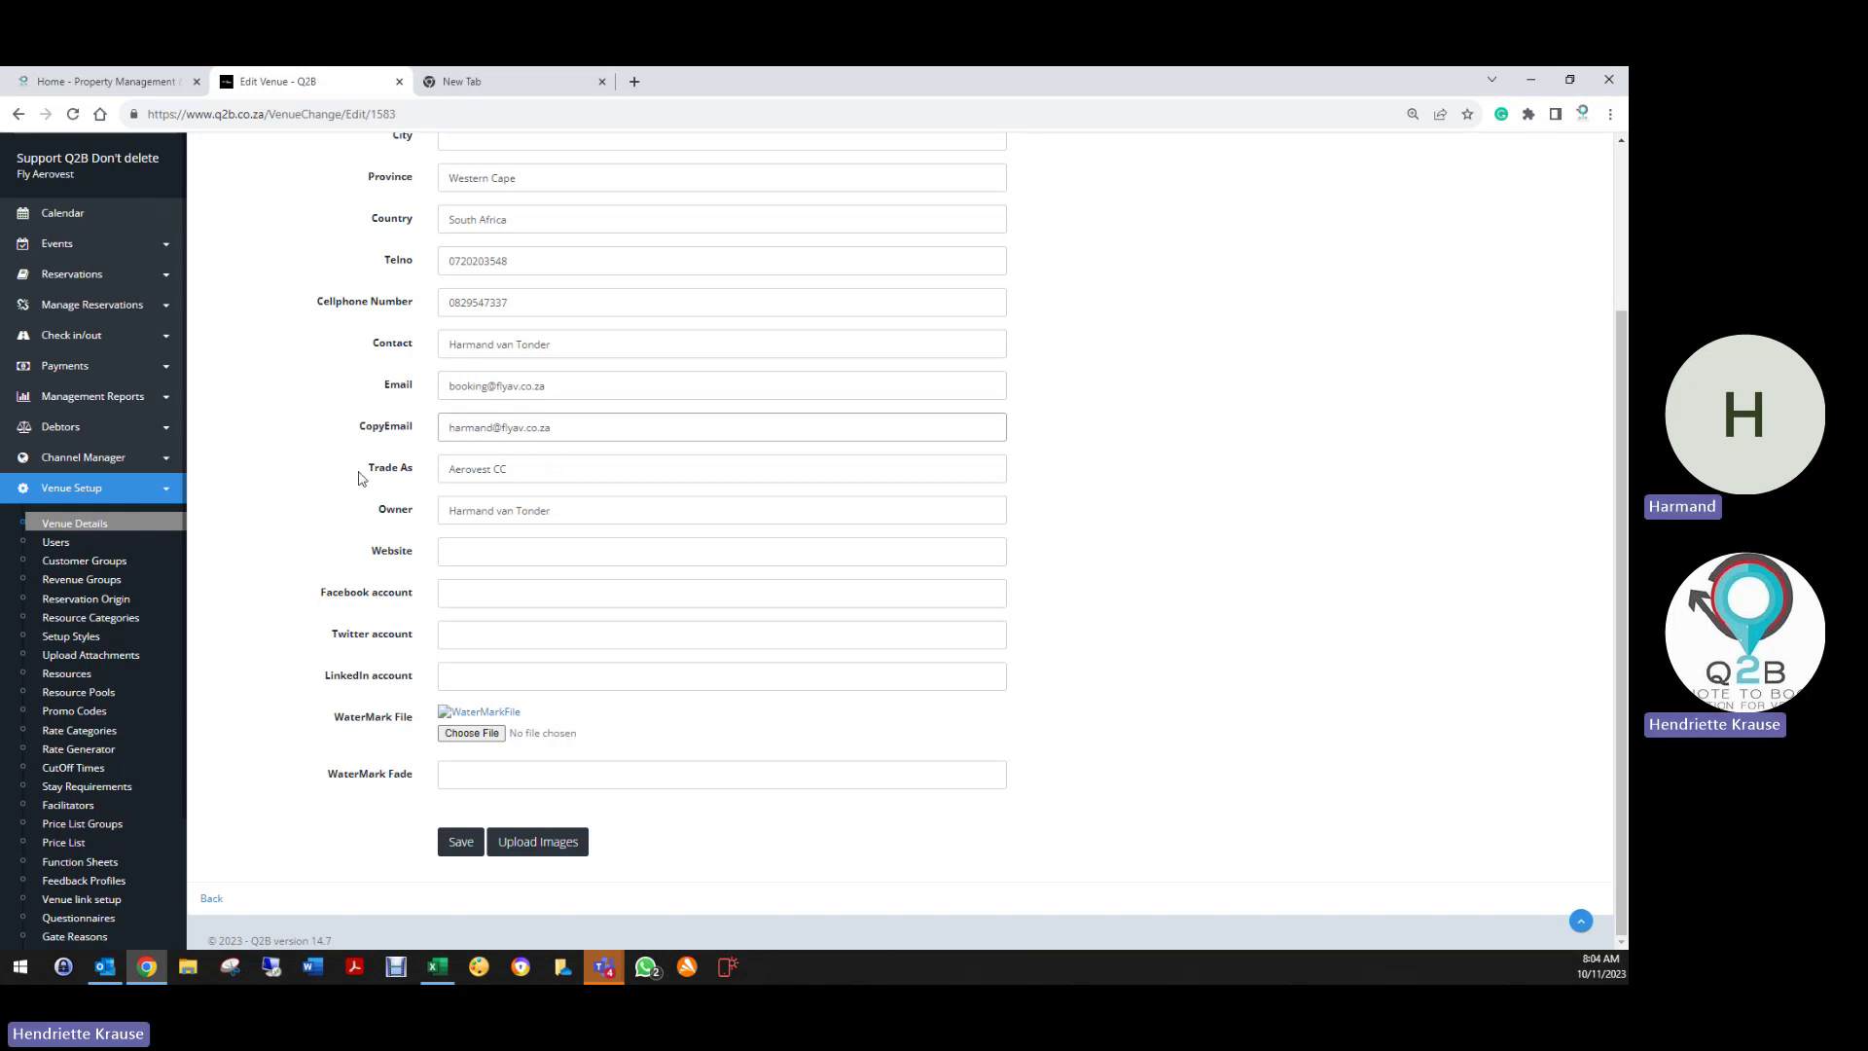
left_click_drag(508, 469, 435, 482)
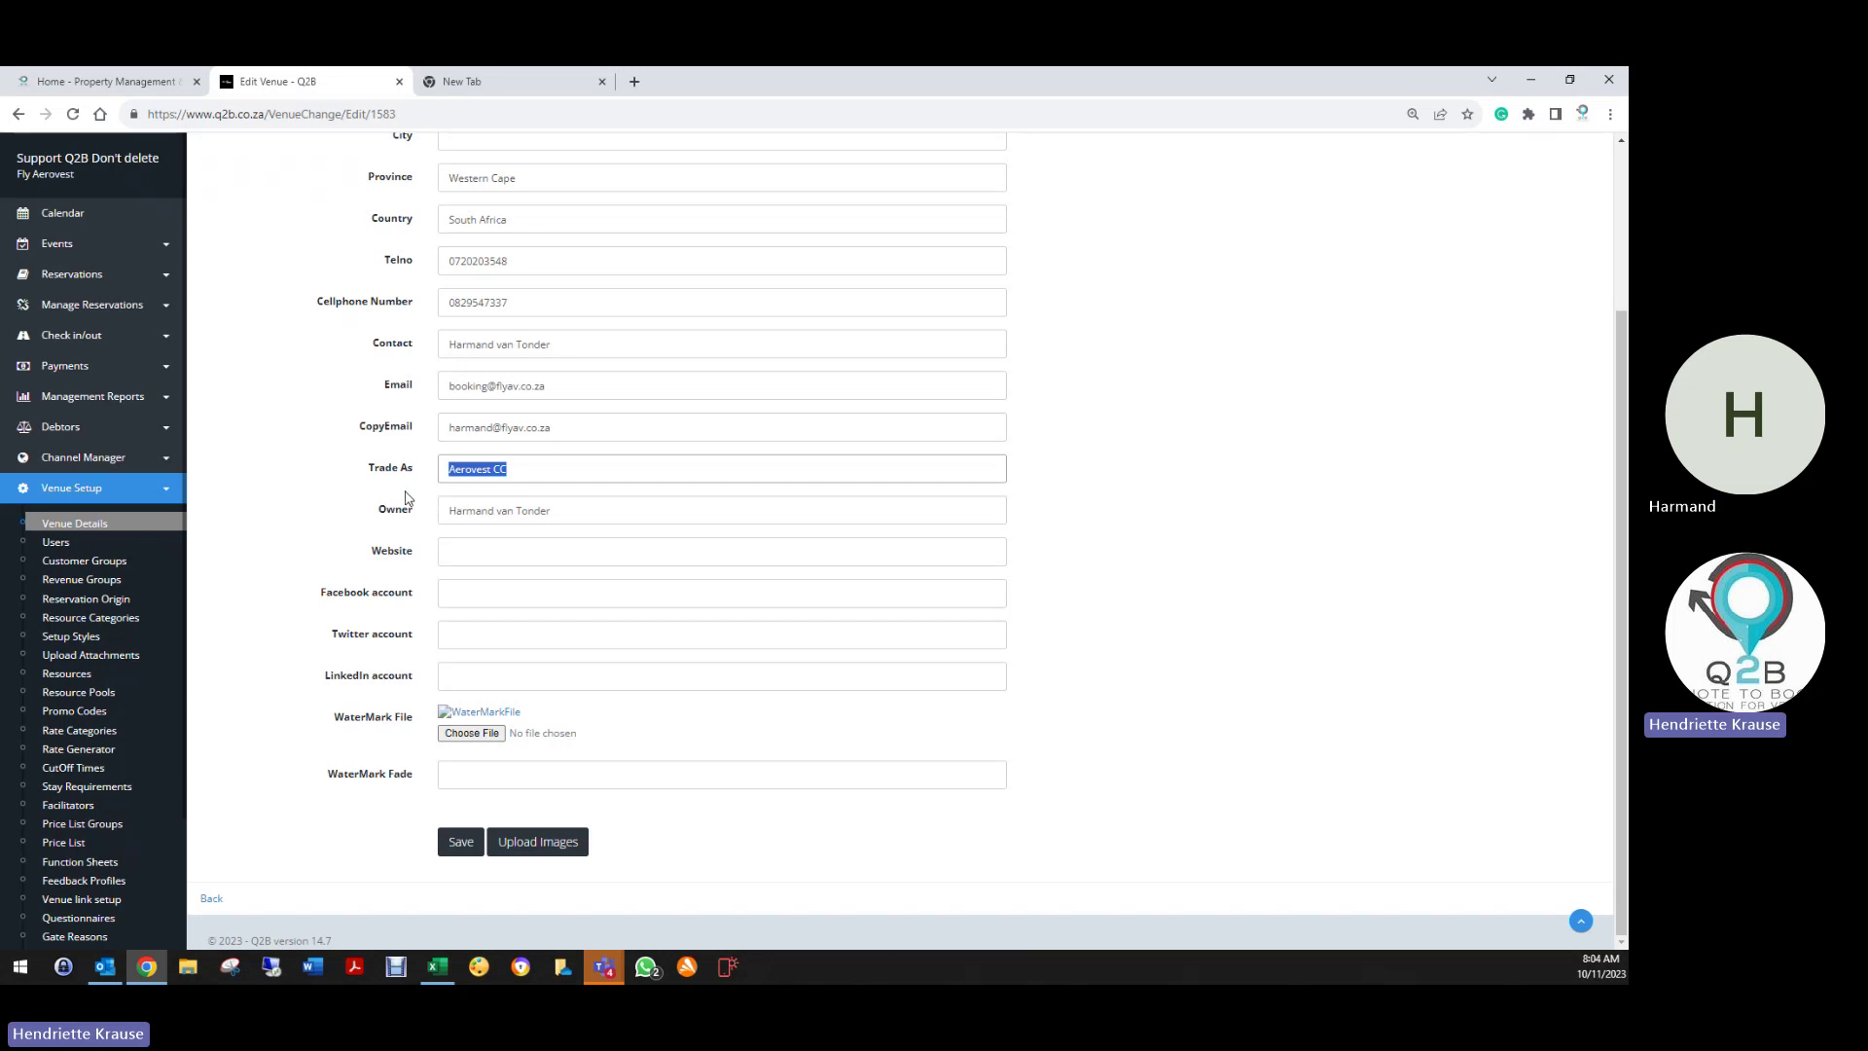
left_click(557, 508)
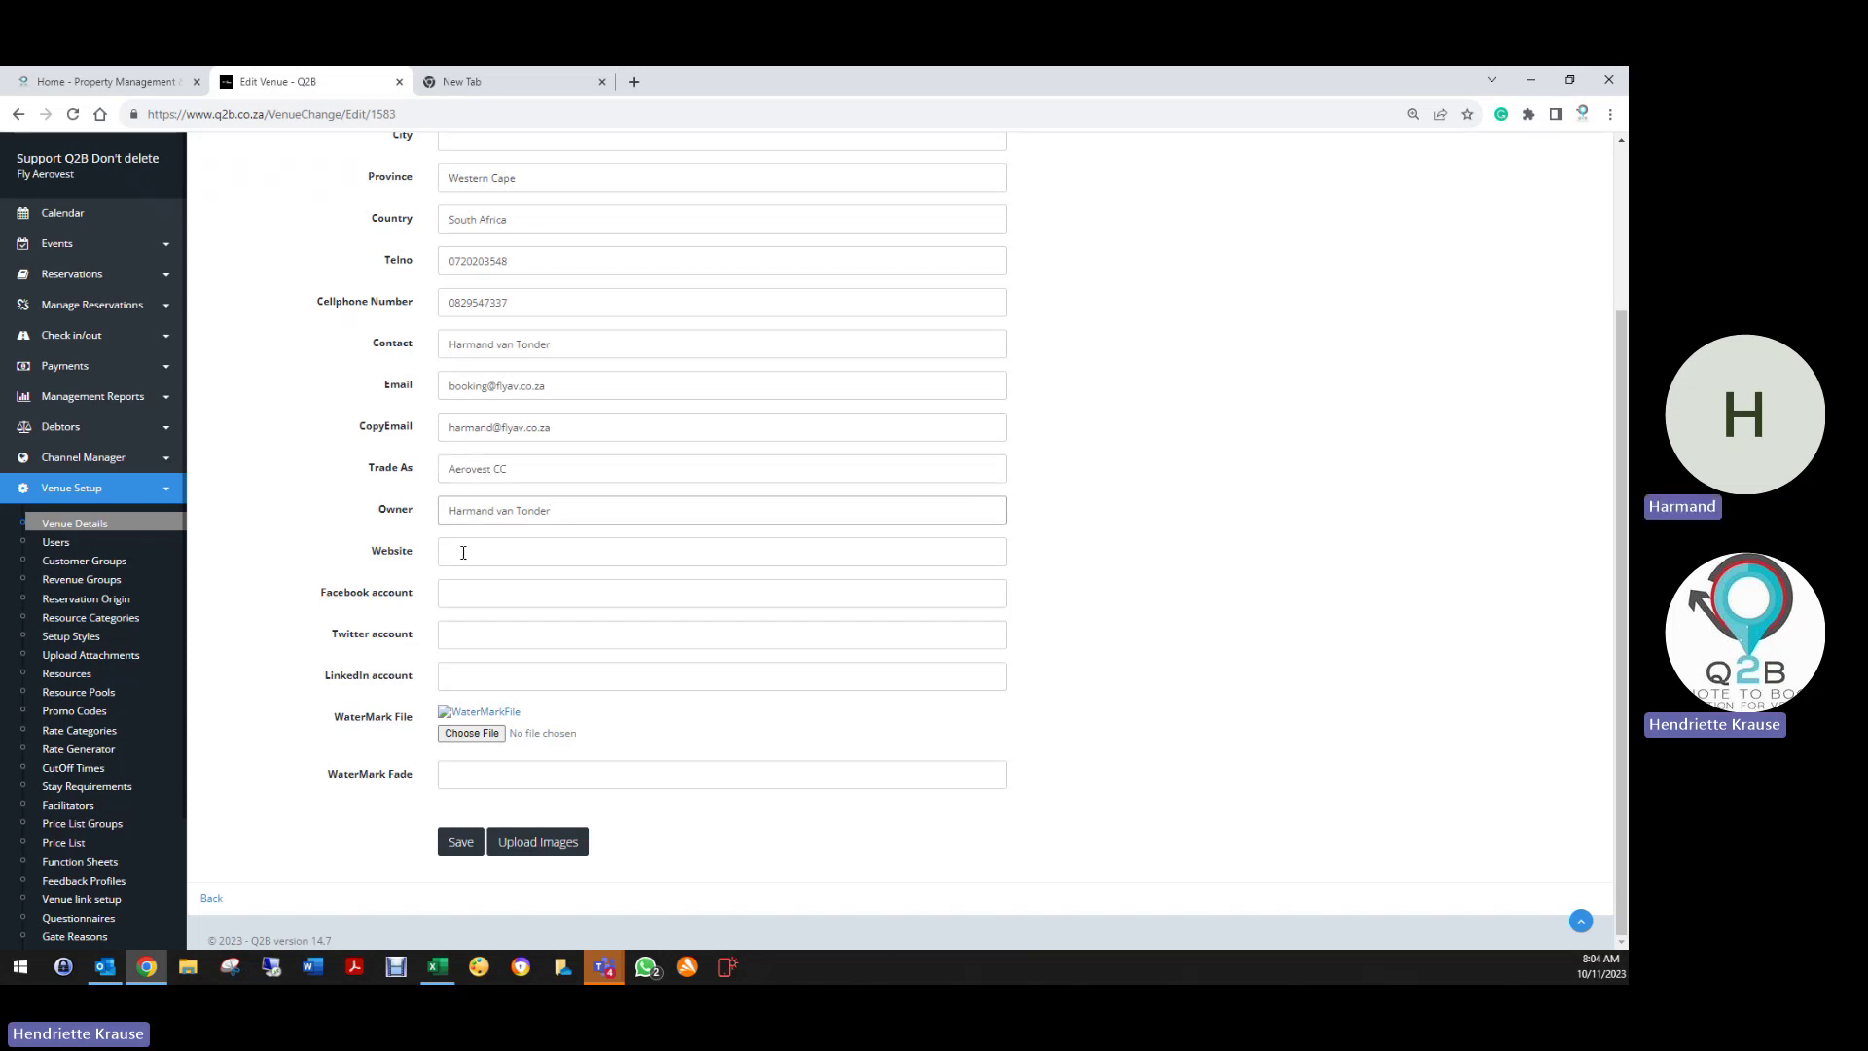
Close the leftover postal-code search tab
left_click(602, 82)
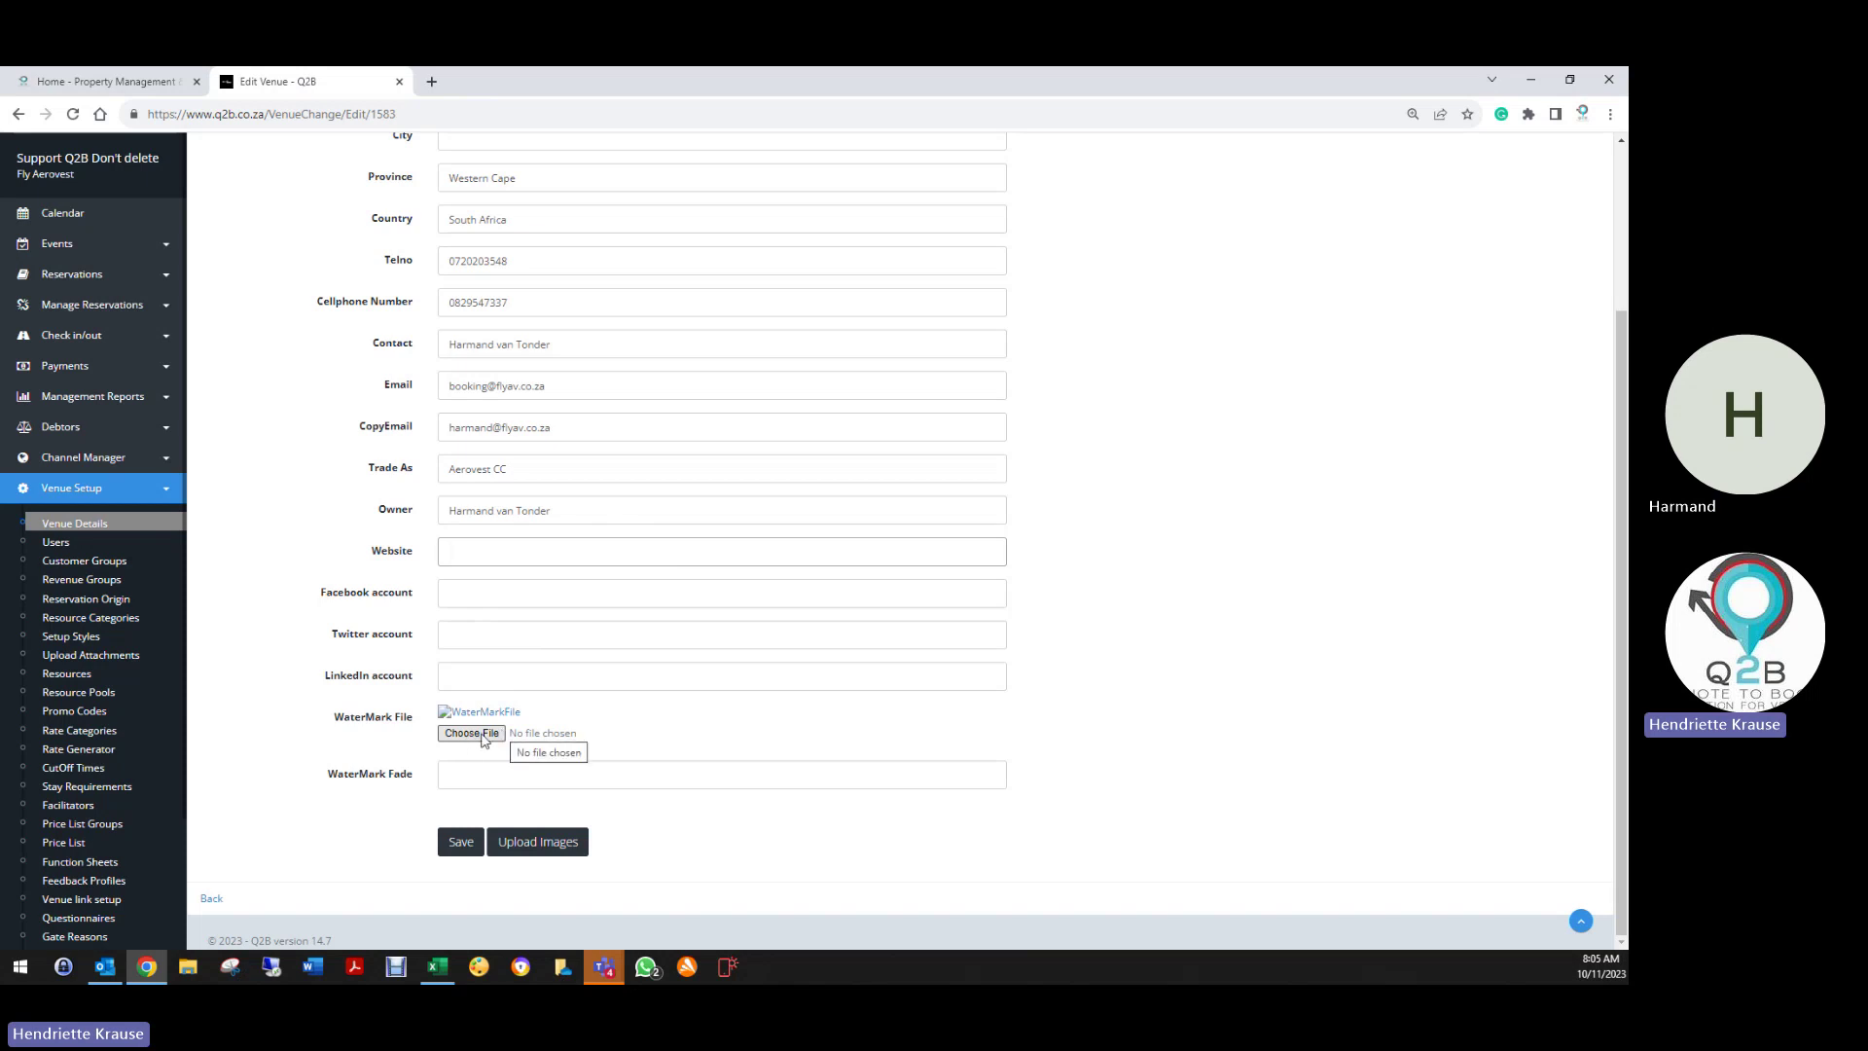
Load logo.png from OneDrive Q2B > Clients > Current Venues > F > FLY as the venue watermark
left_click(484, 739)
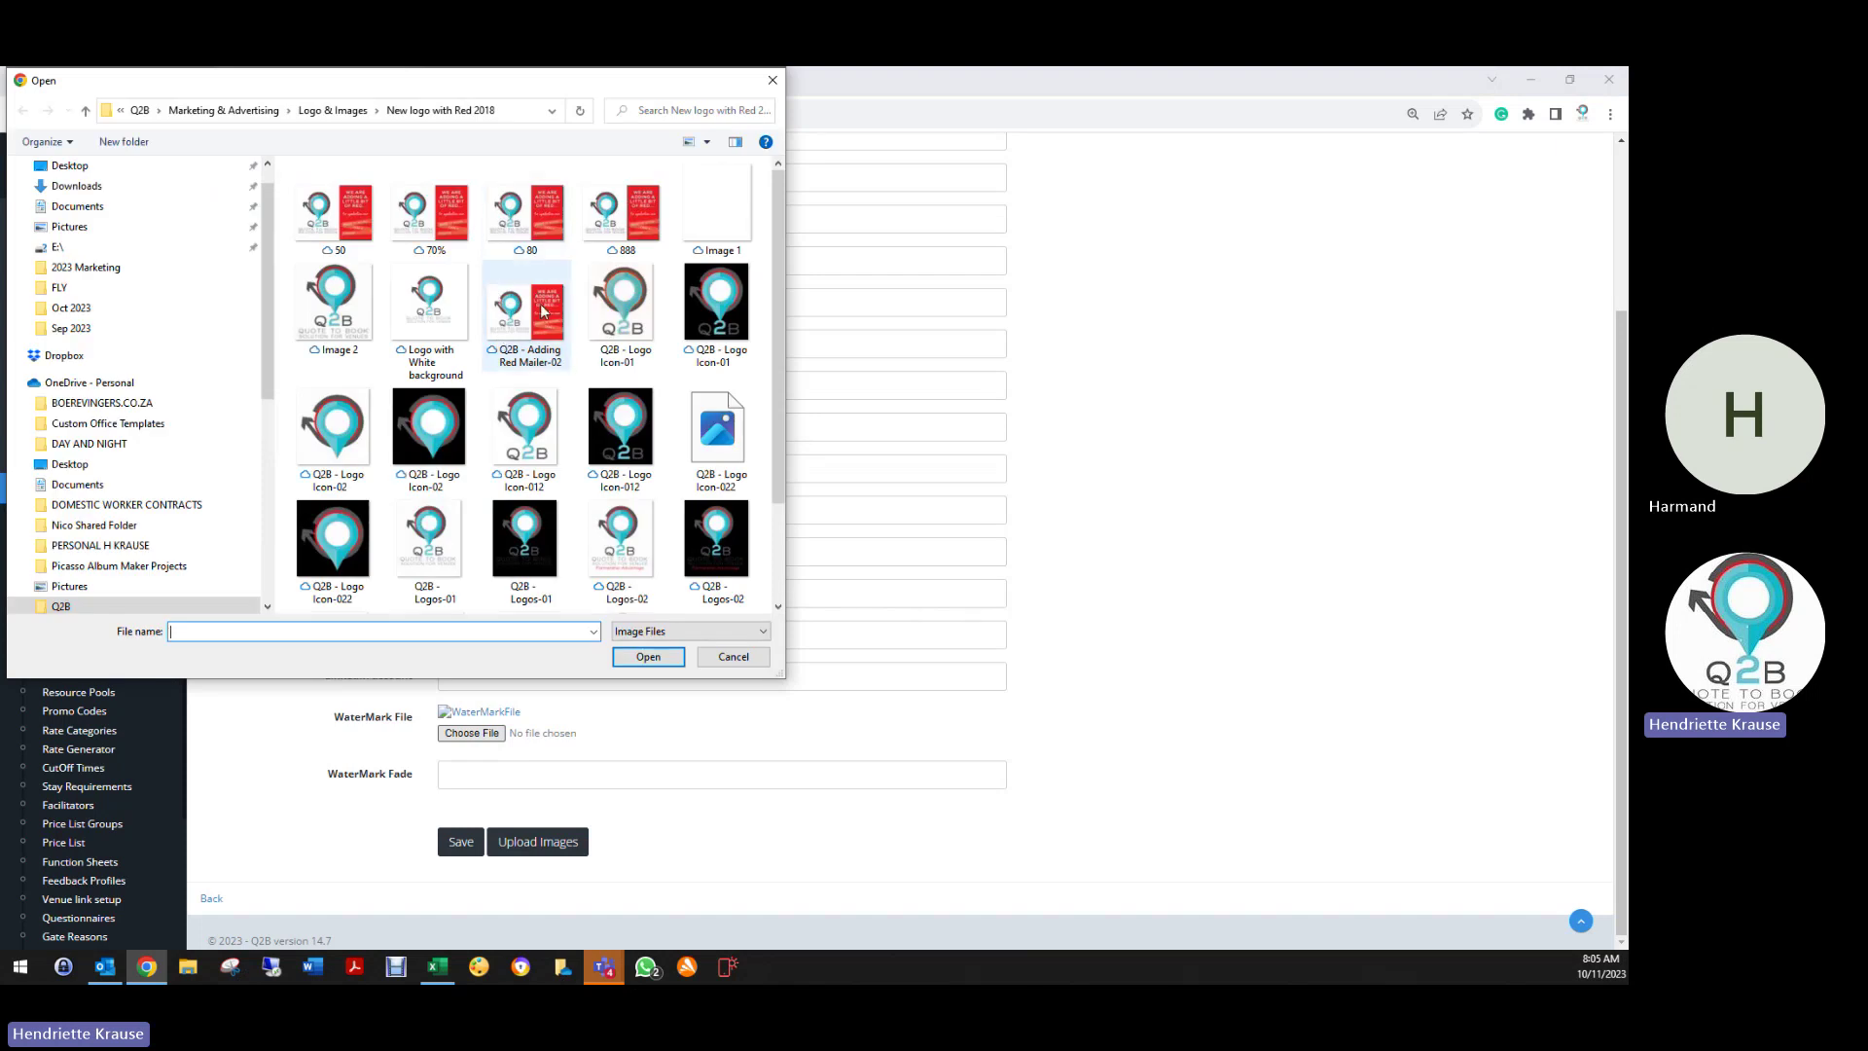
left_click(140, 109)
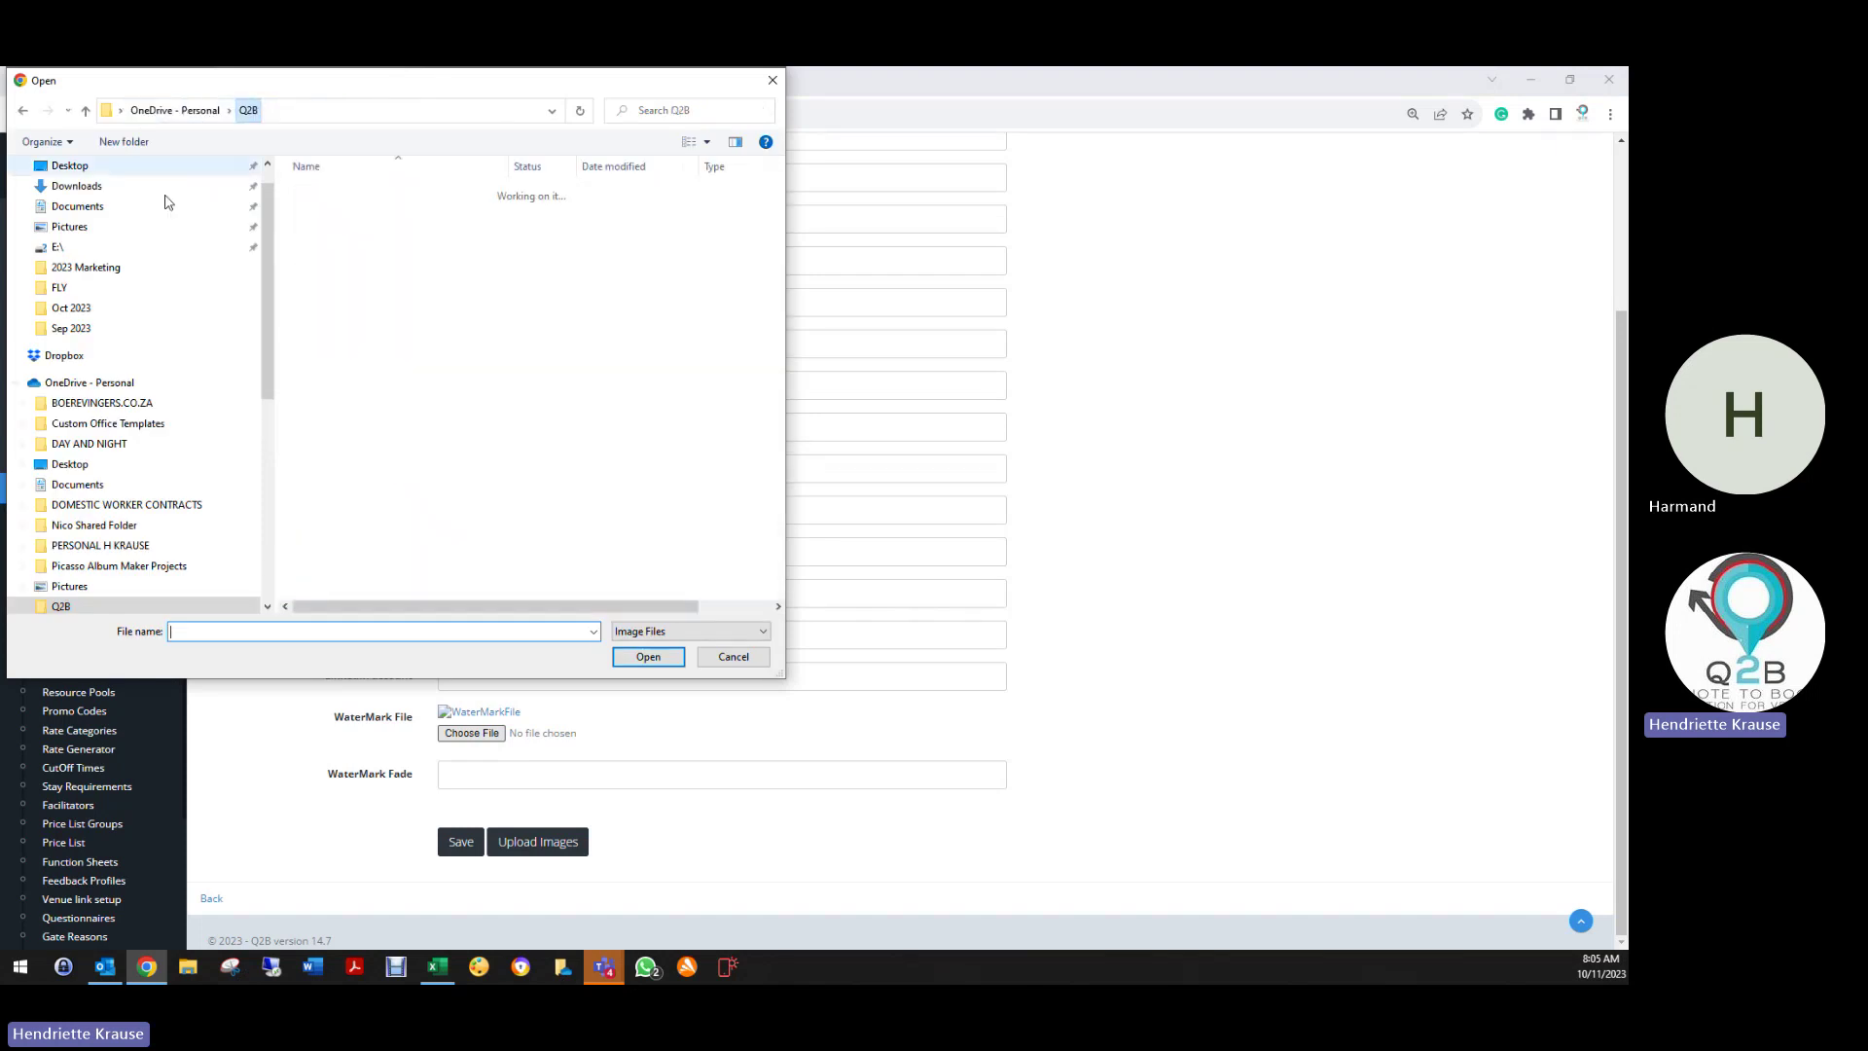
double_click(399, 316)
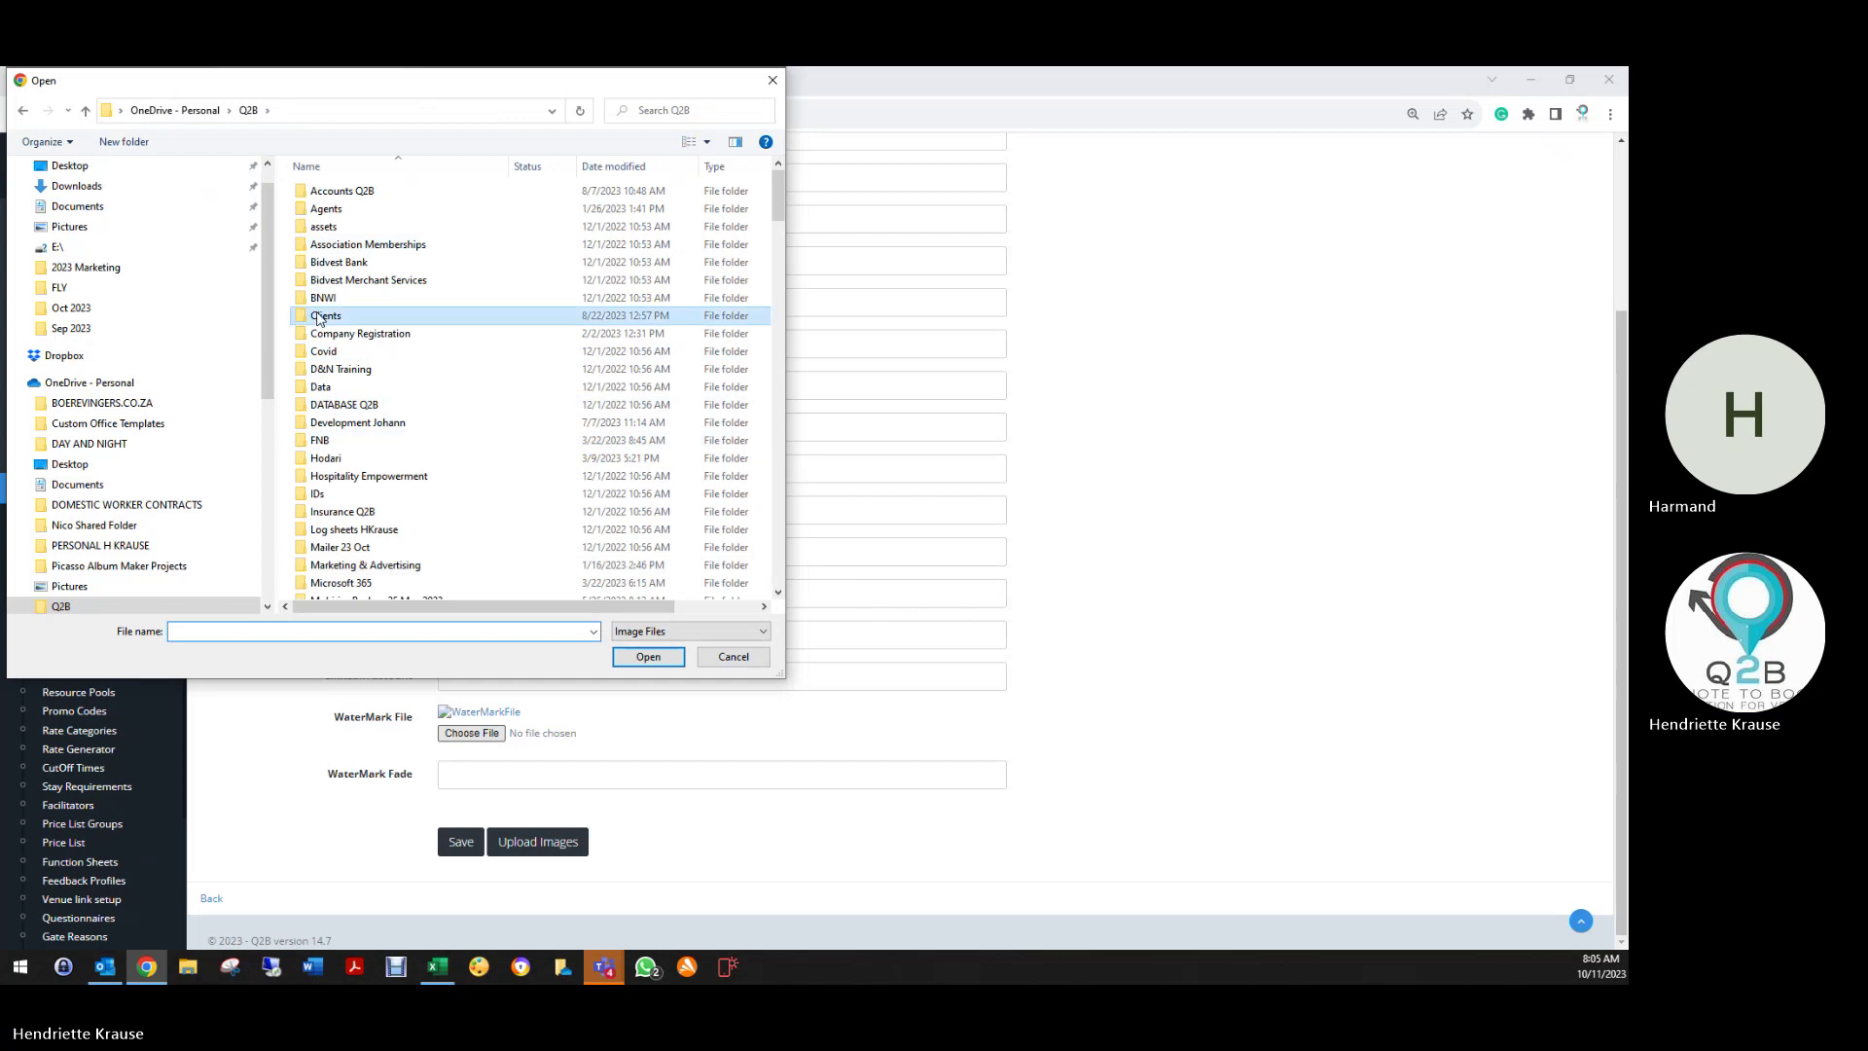
double_click(360, 192)
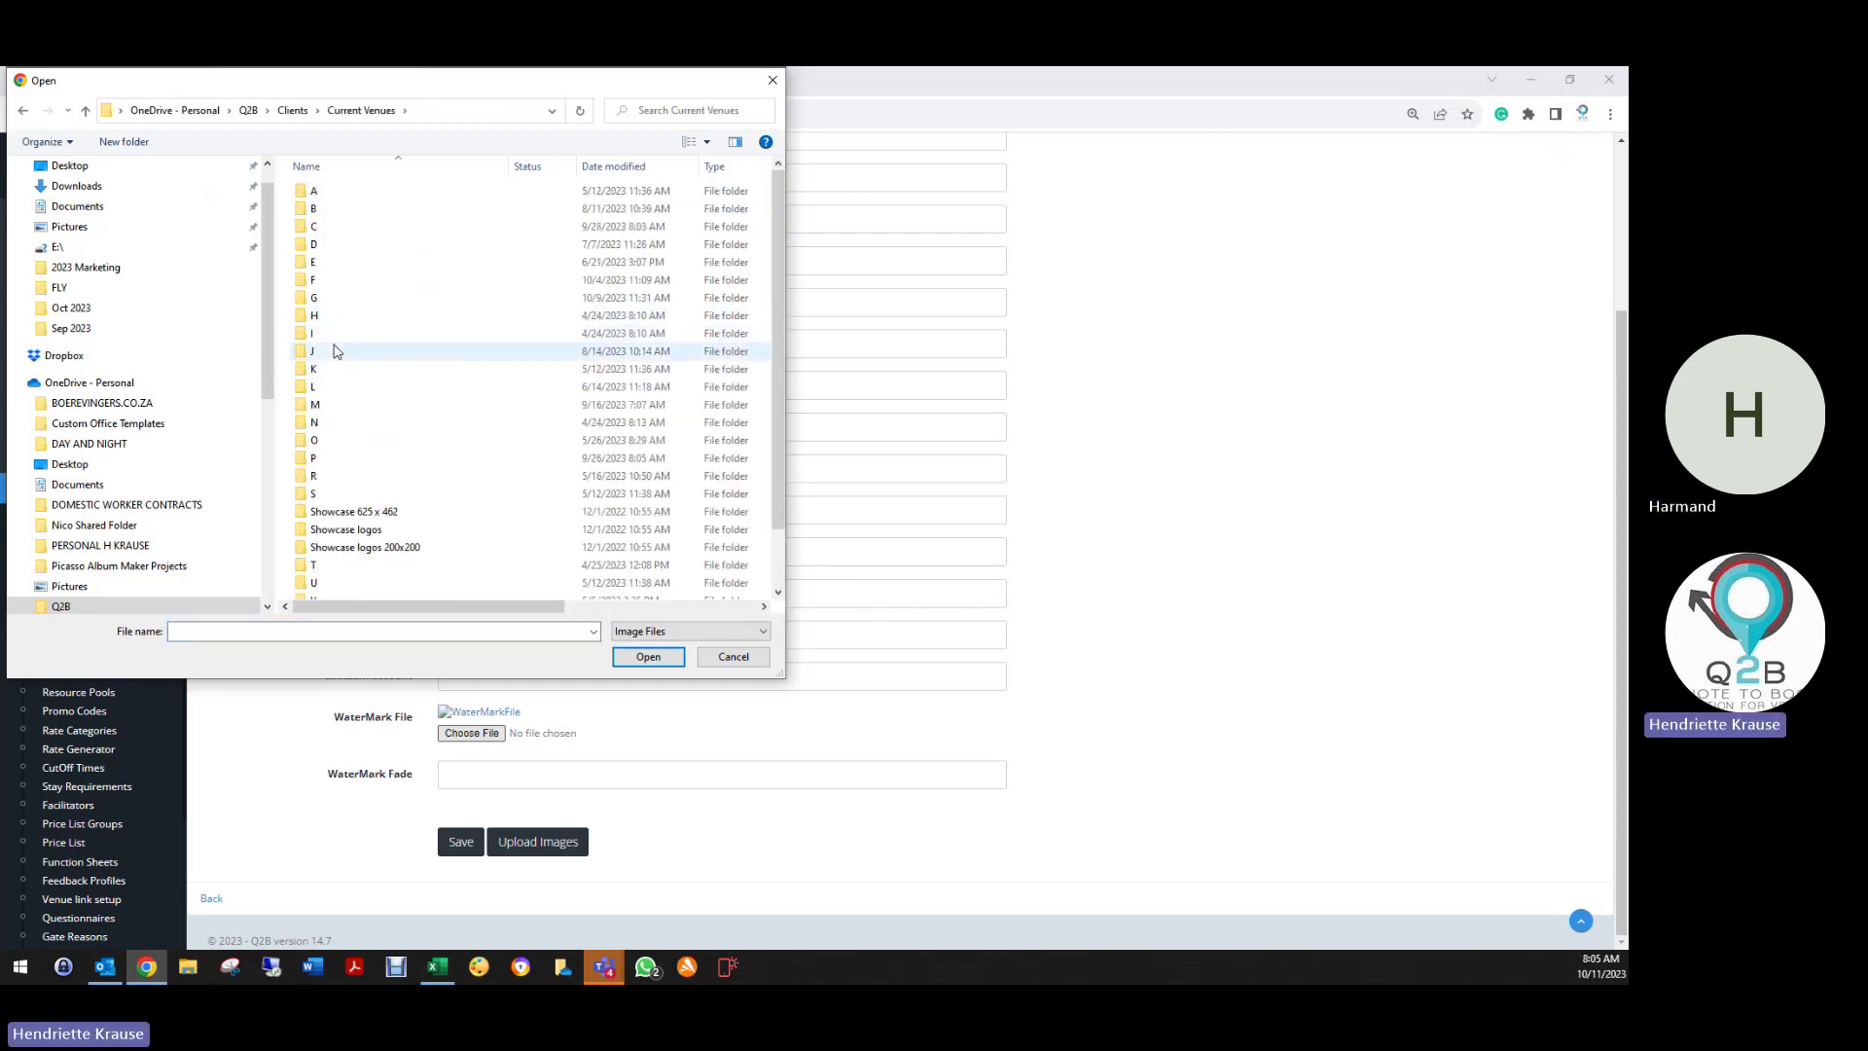
left_click(360, 281)
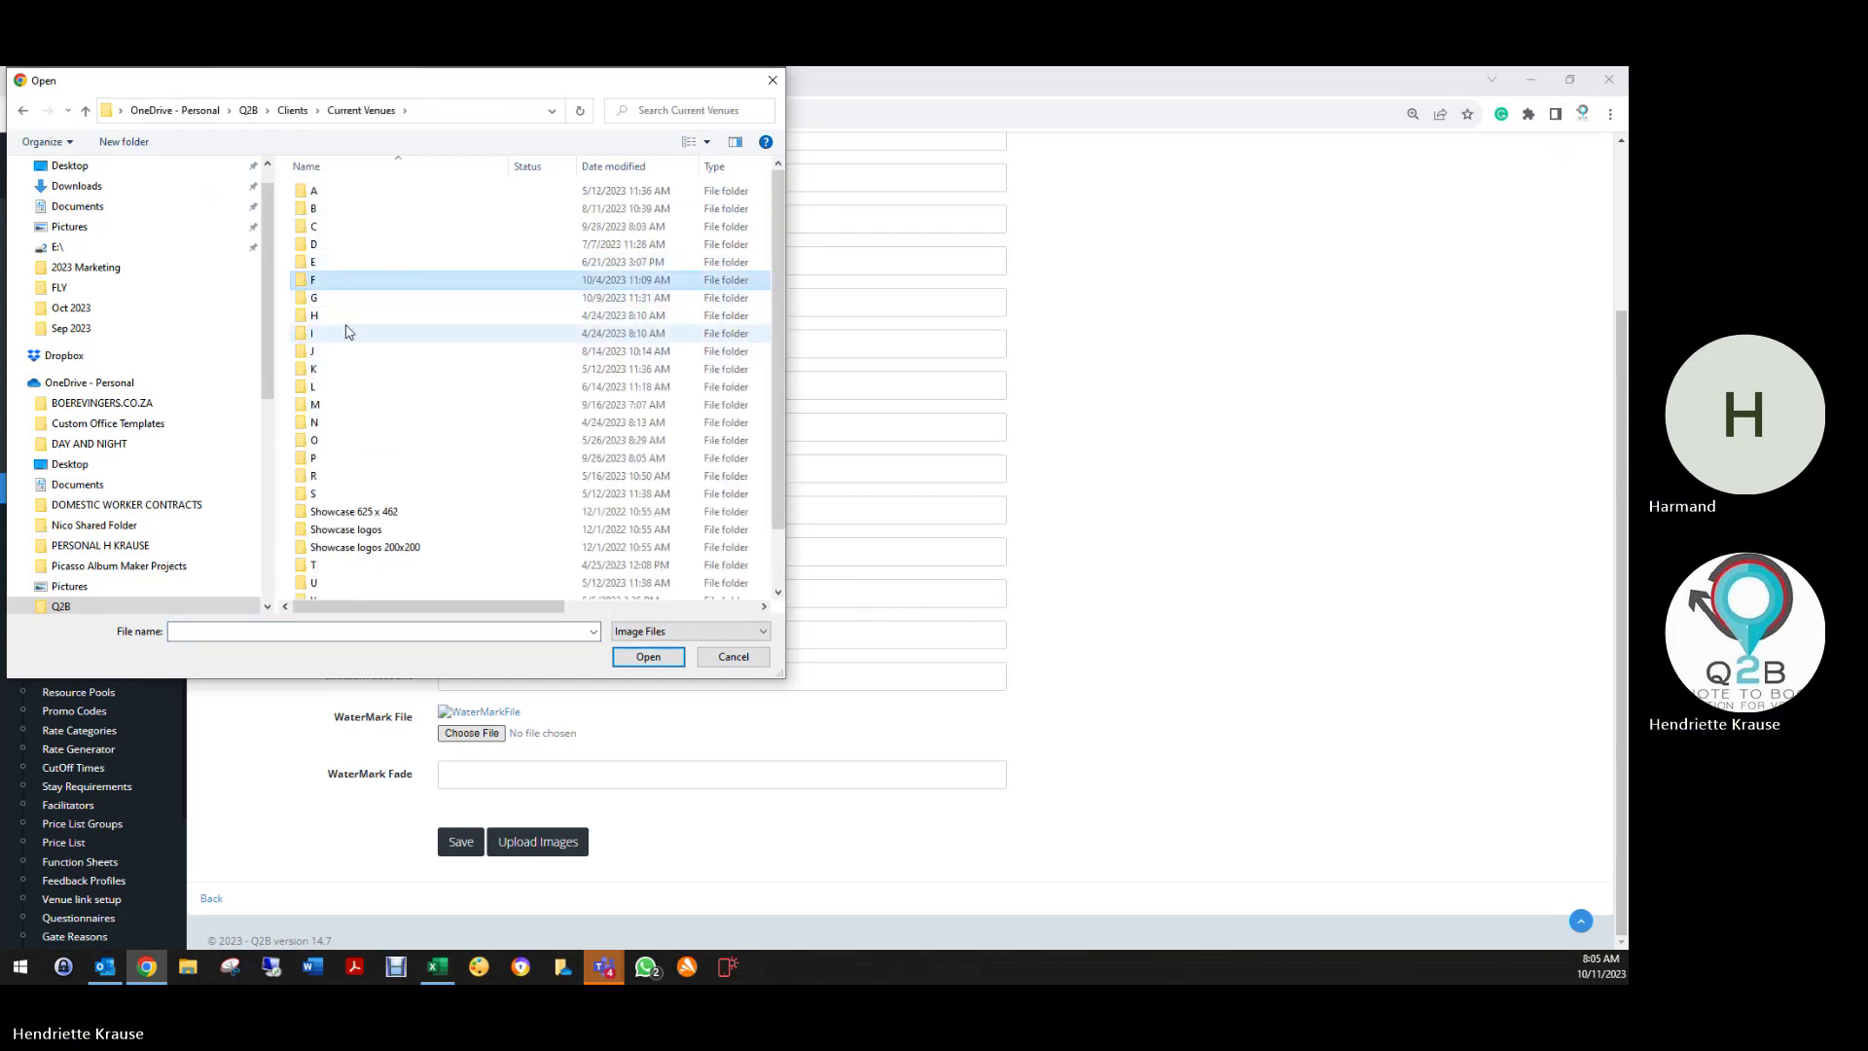
double_click(366, 283)
double_click(350, 288)
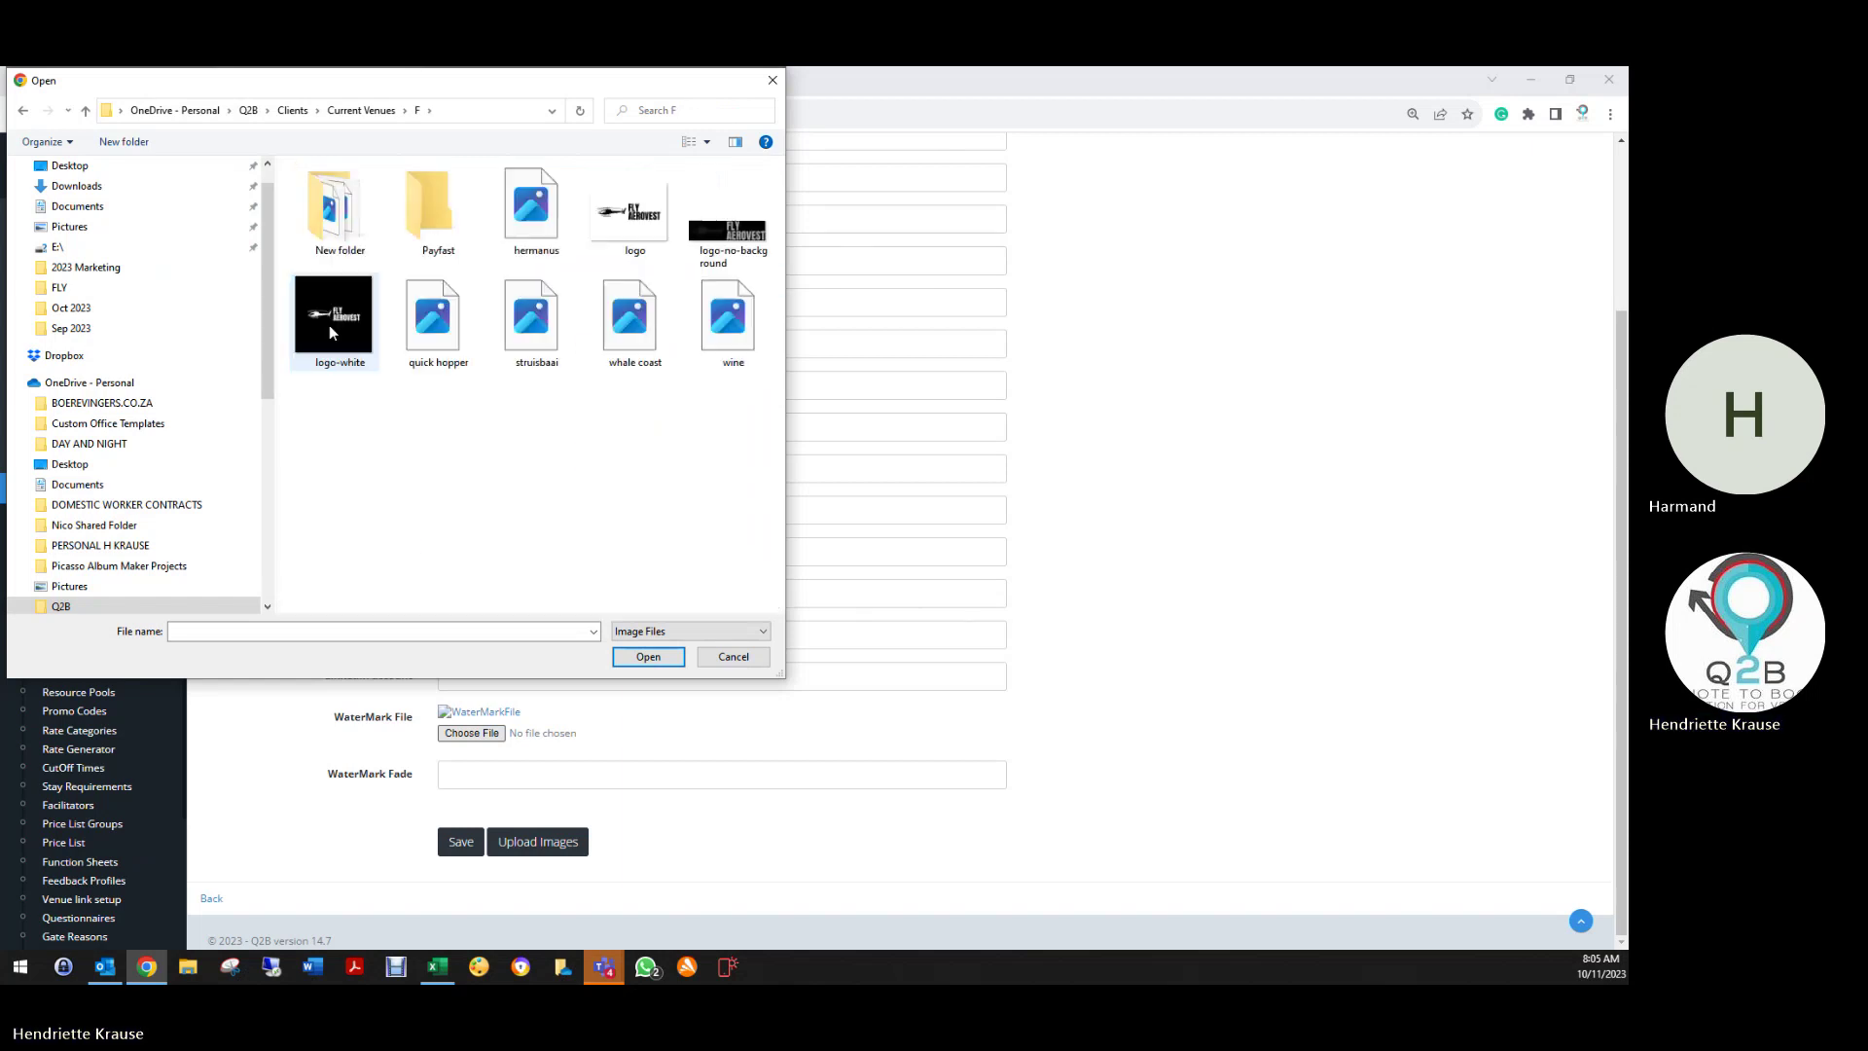
left_click(646, 221)
double_click(647, 221)
Keep the watermark fade at 10 and save the venue details
scroll(457, 817, "down", 2)
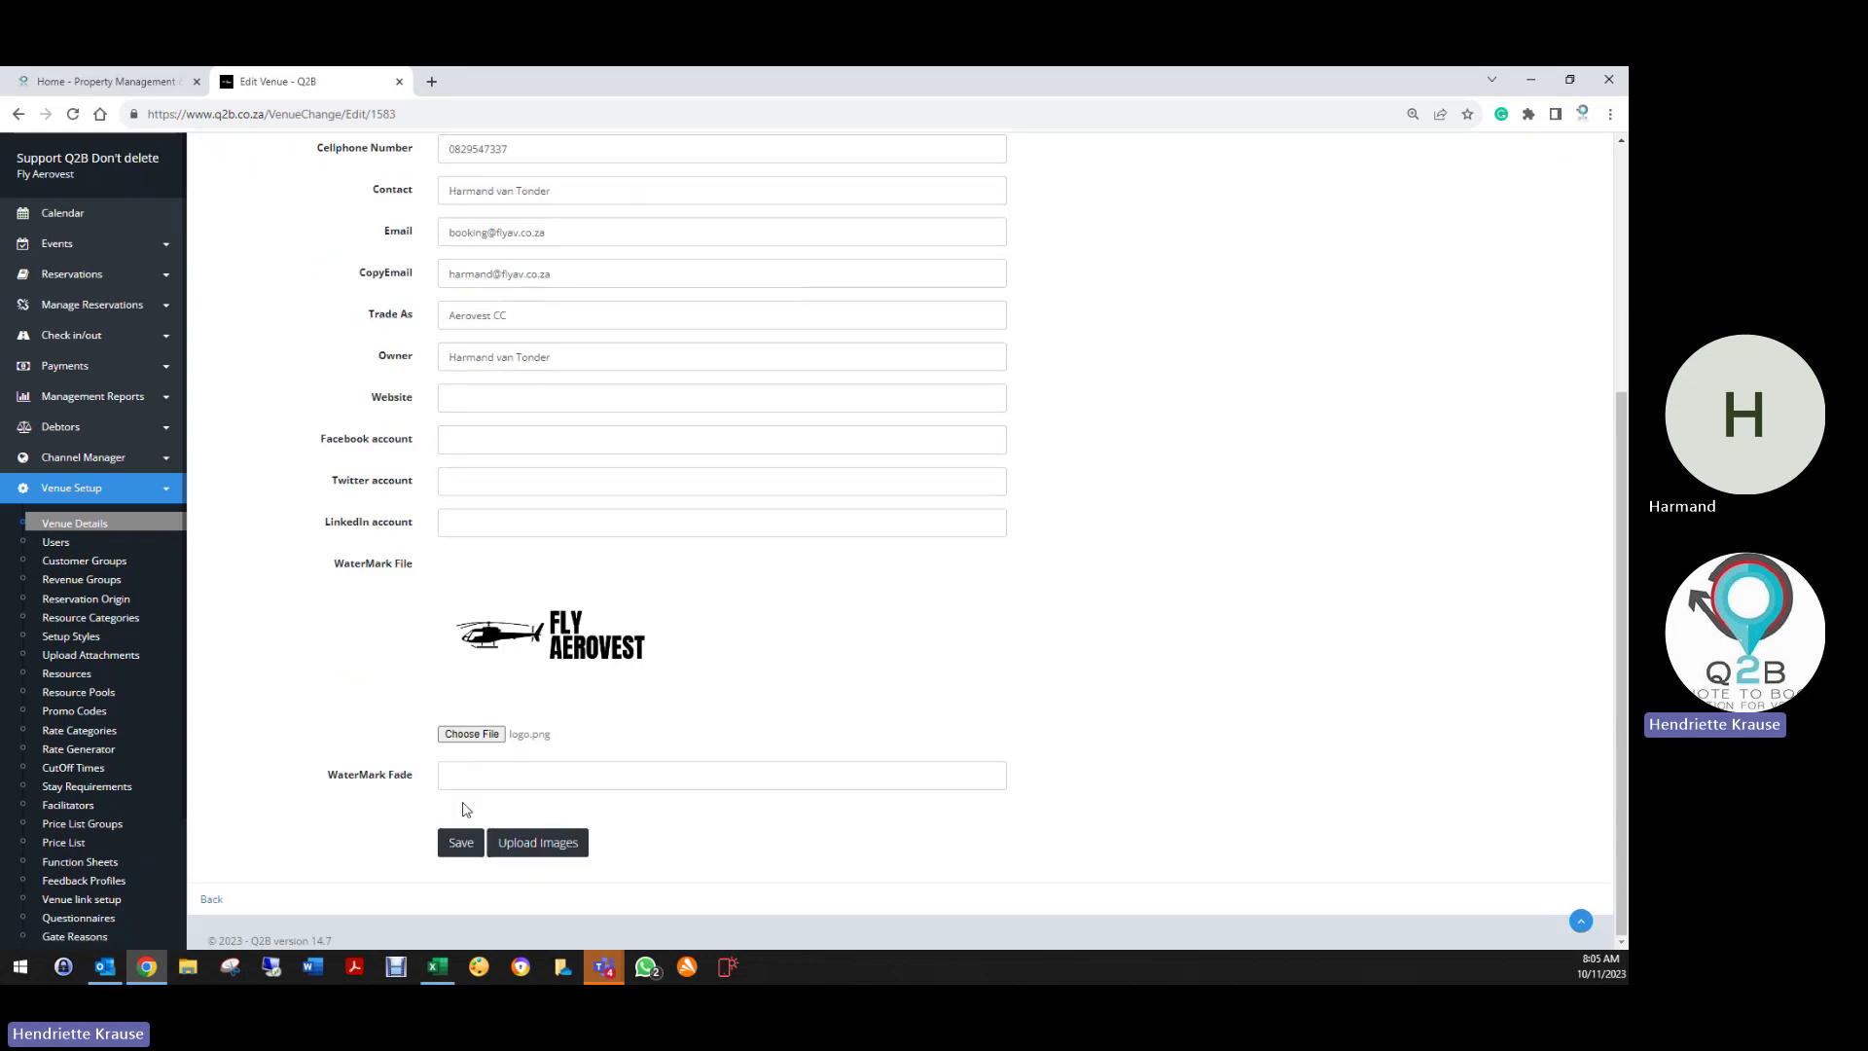
left_click(516, 775)
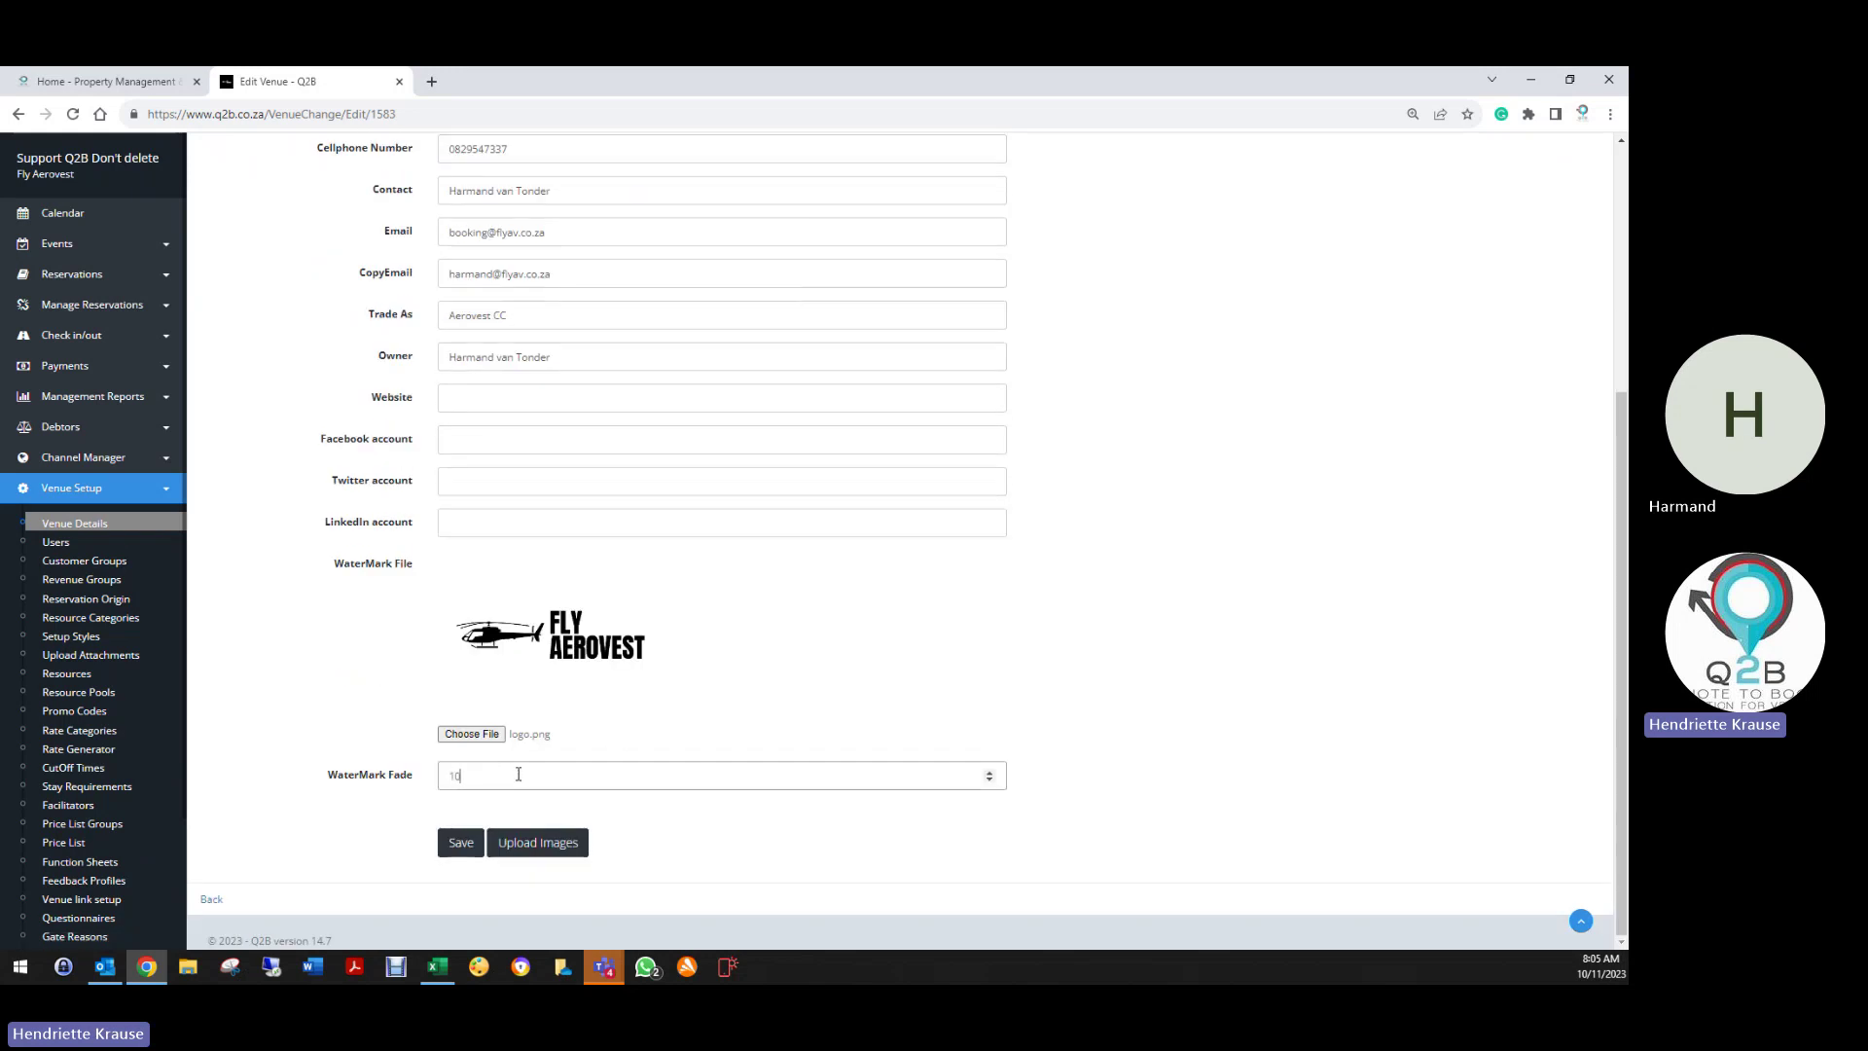
left_click(460, 844)
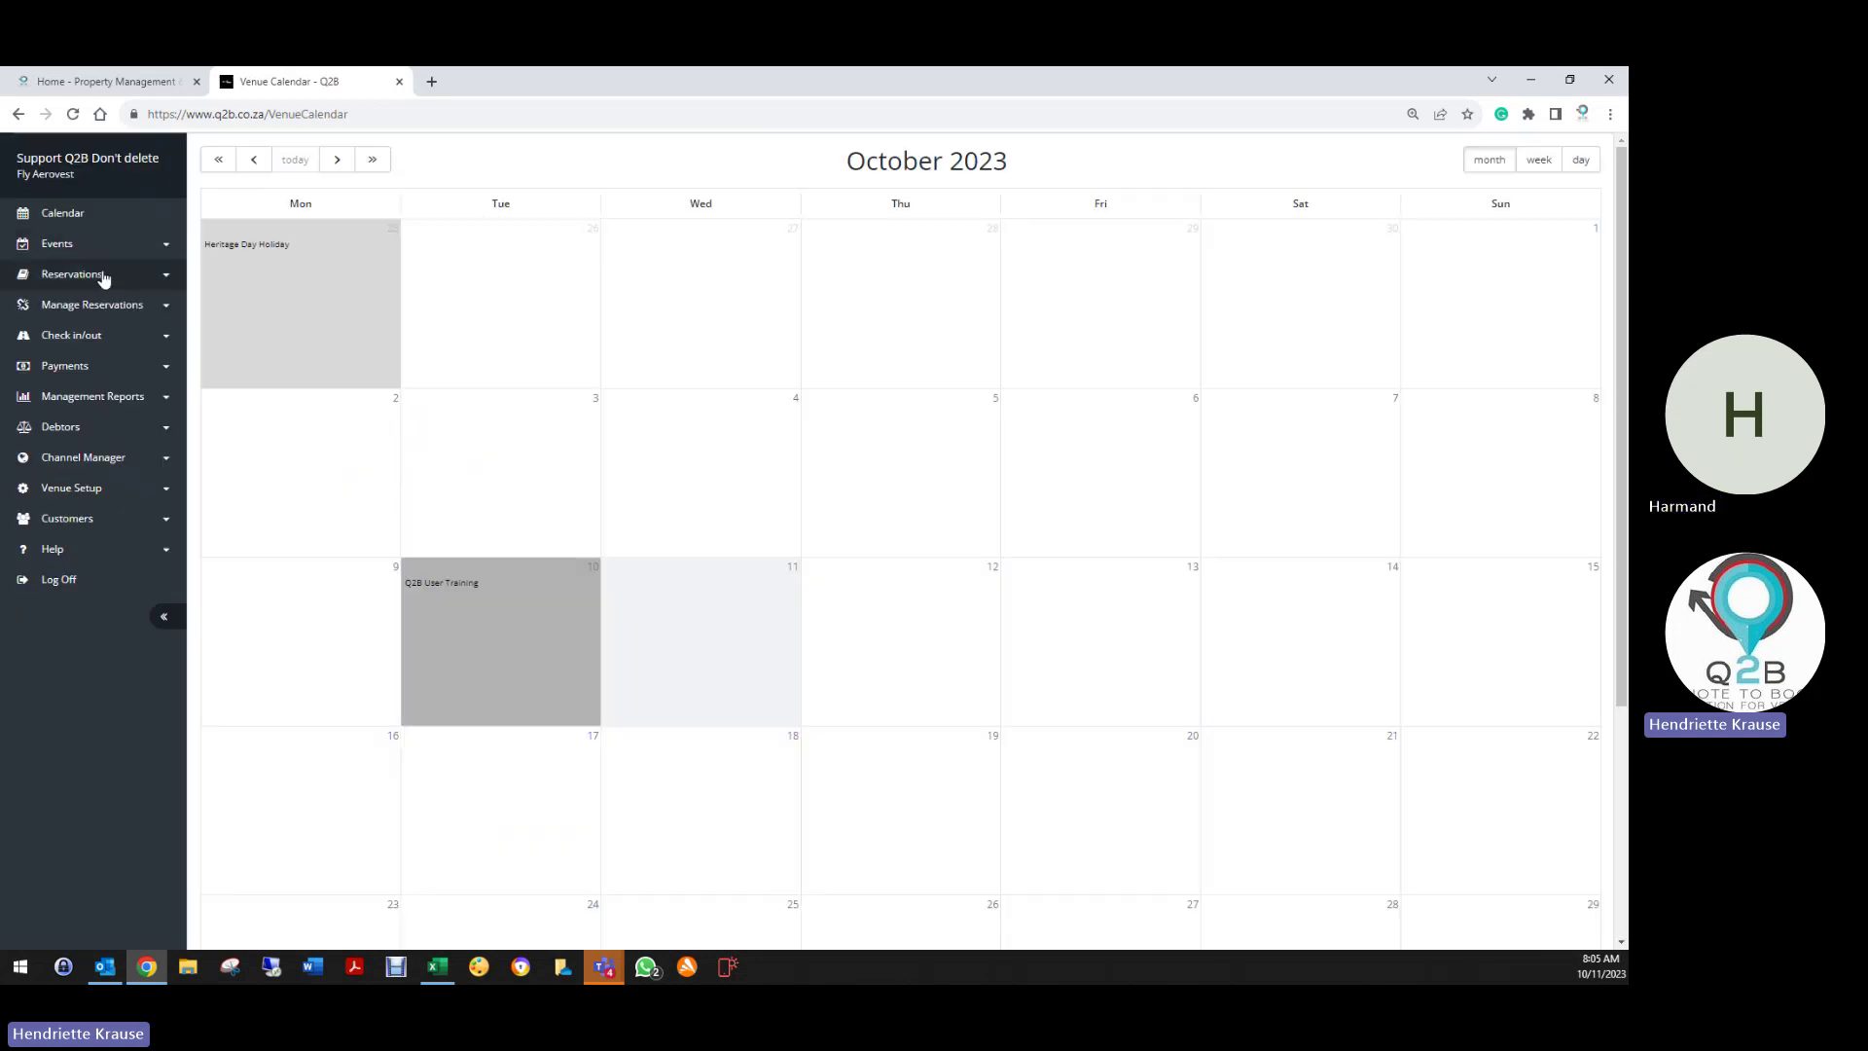
Filter the Reservation List to deleted bookings and print TRAINING 10 OCTOBER 2023 as a quote PDF
left_click(97, 276)
left_click(90, 313)
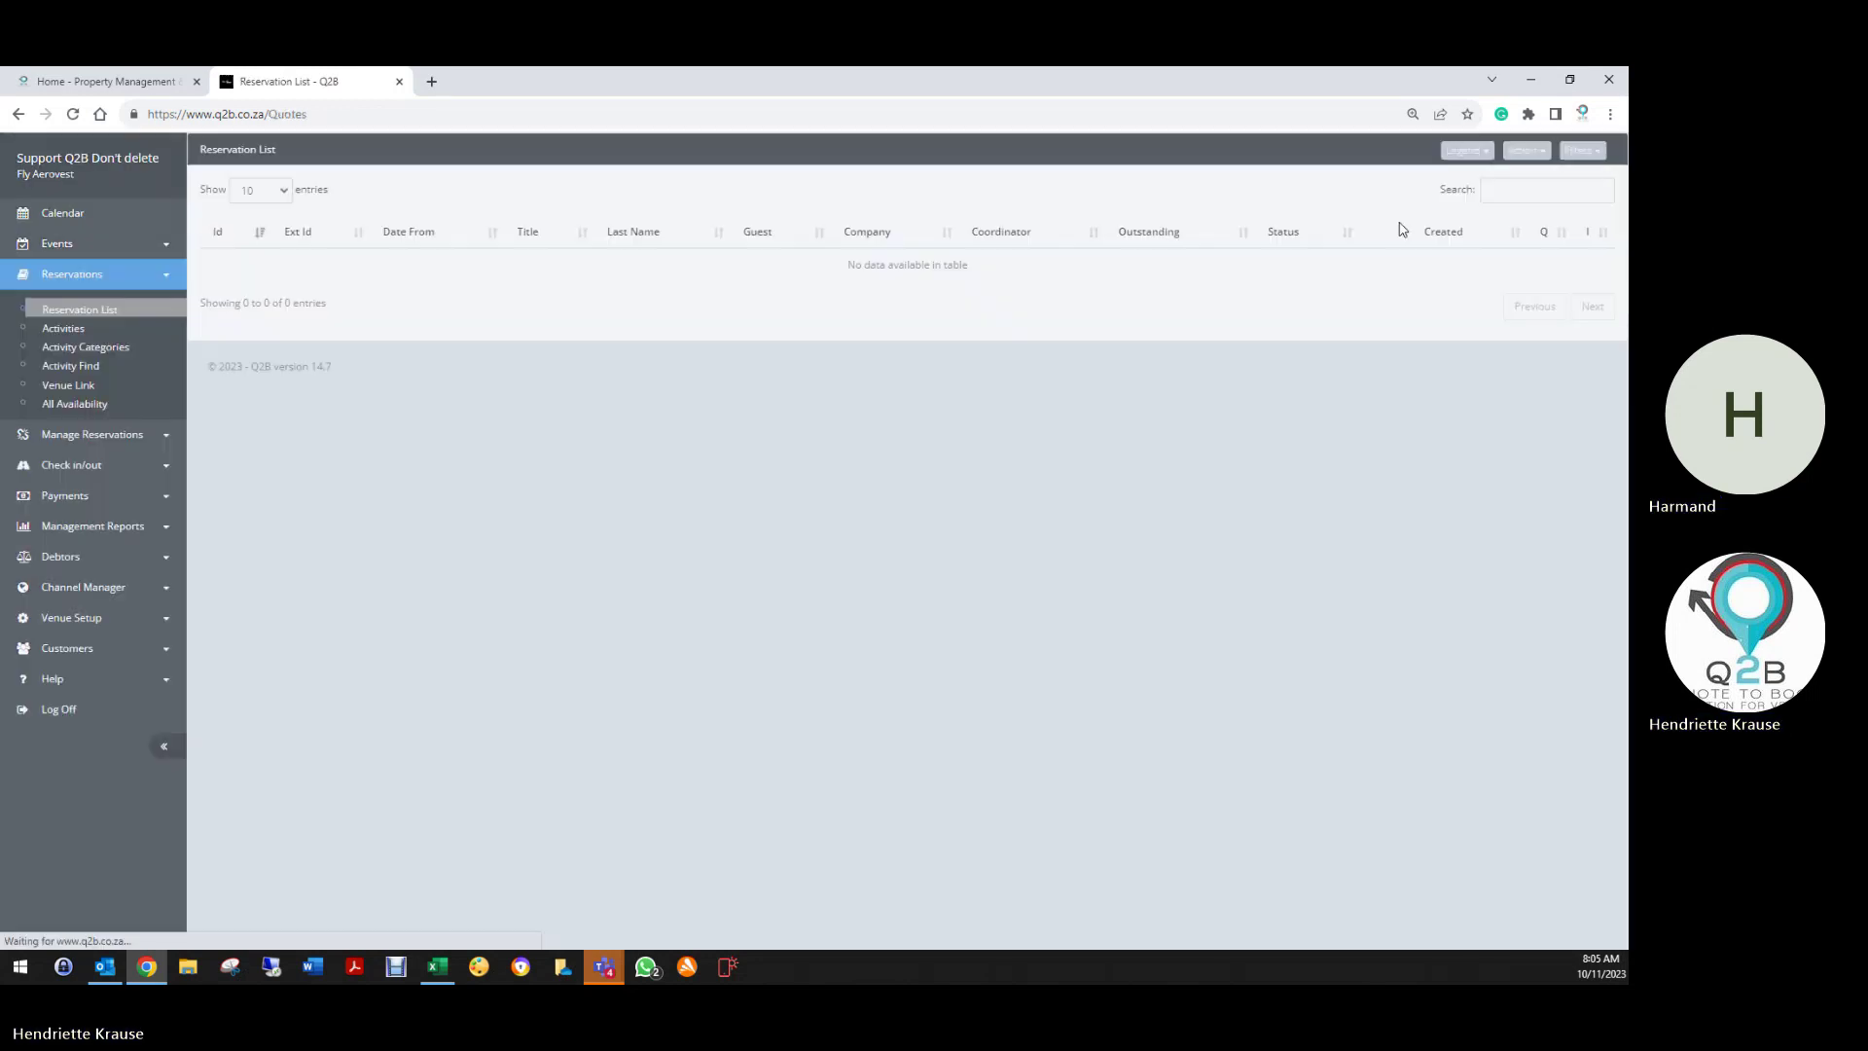
left_click(1596, 148)
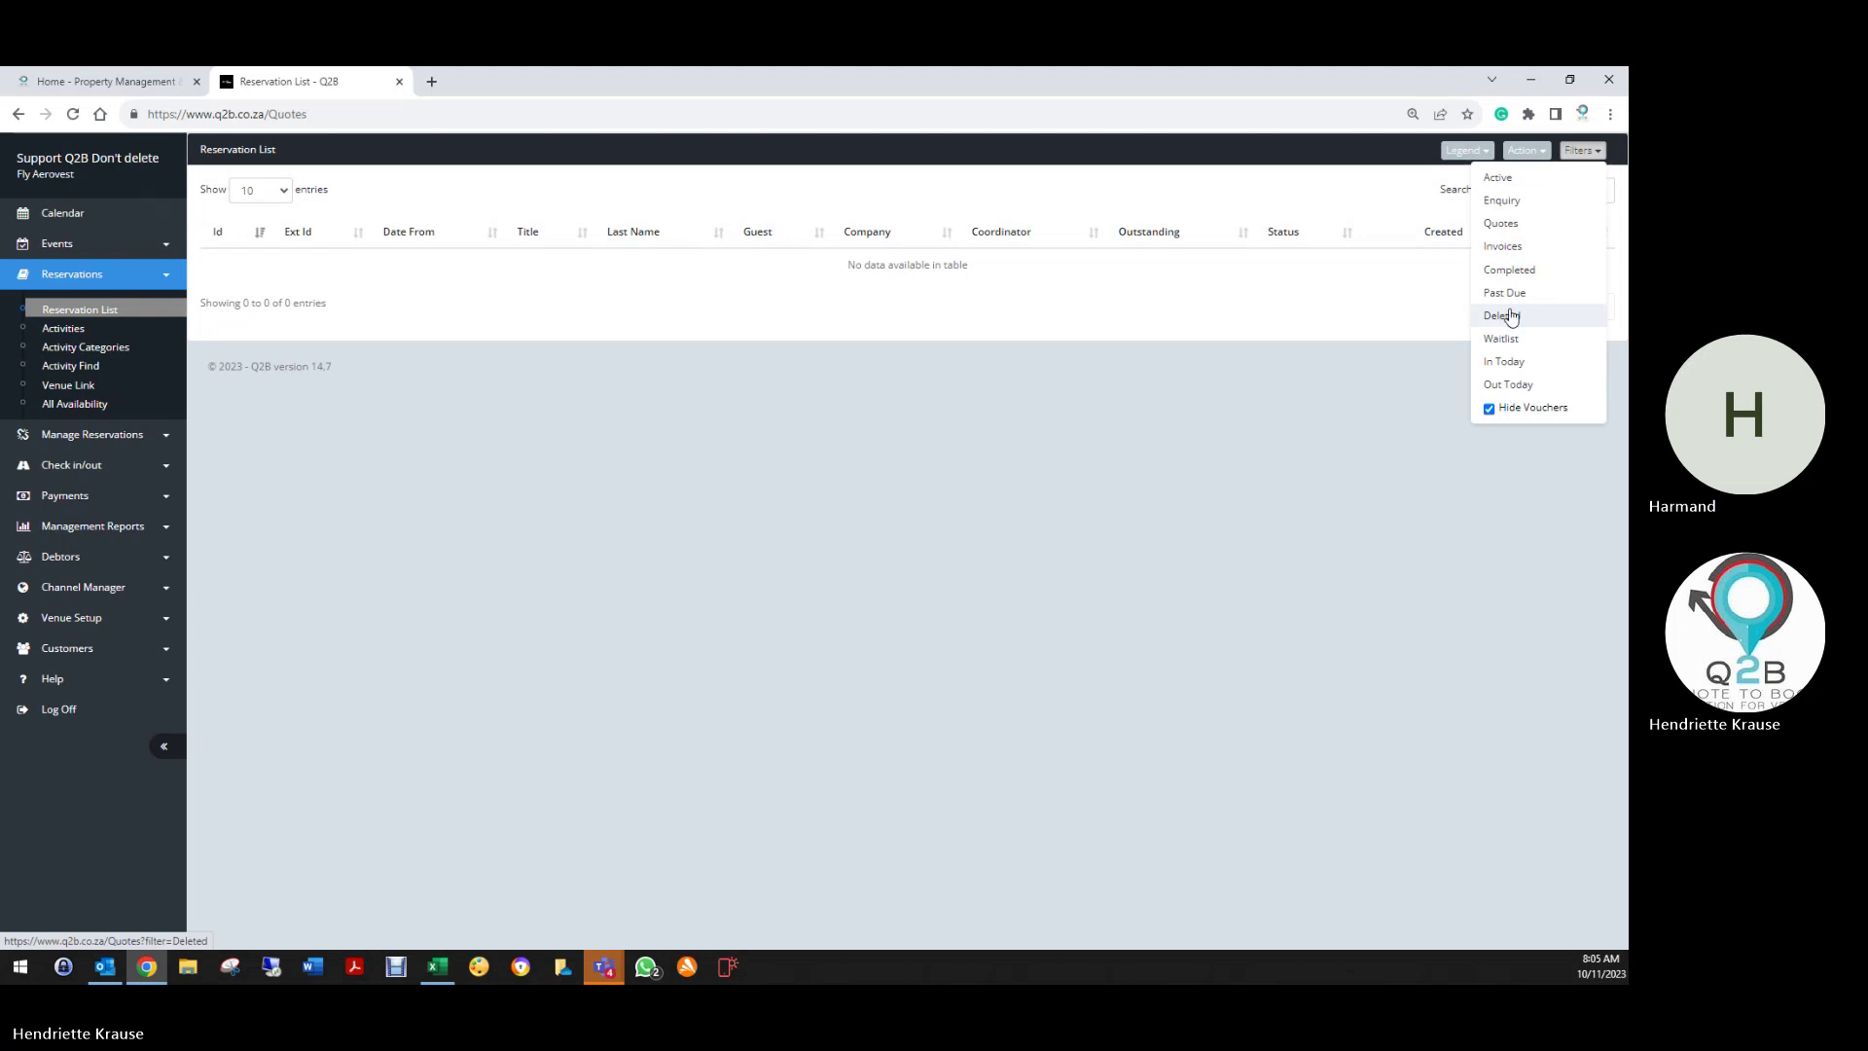
left_click(1492, 311)
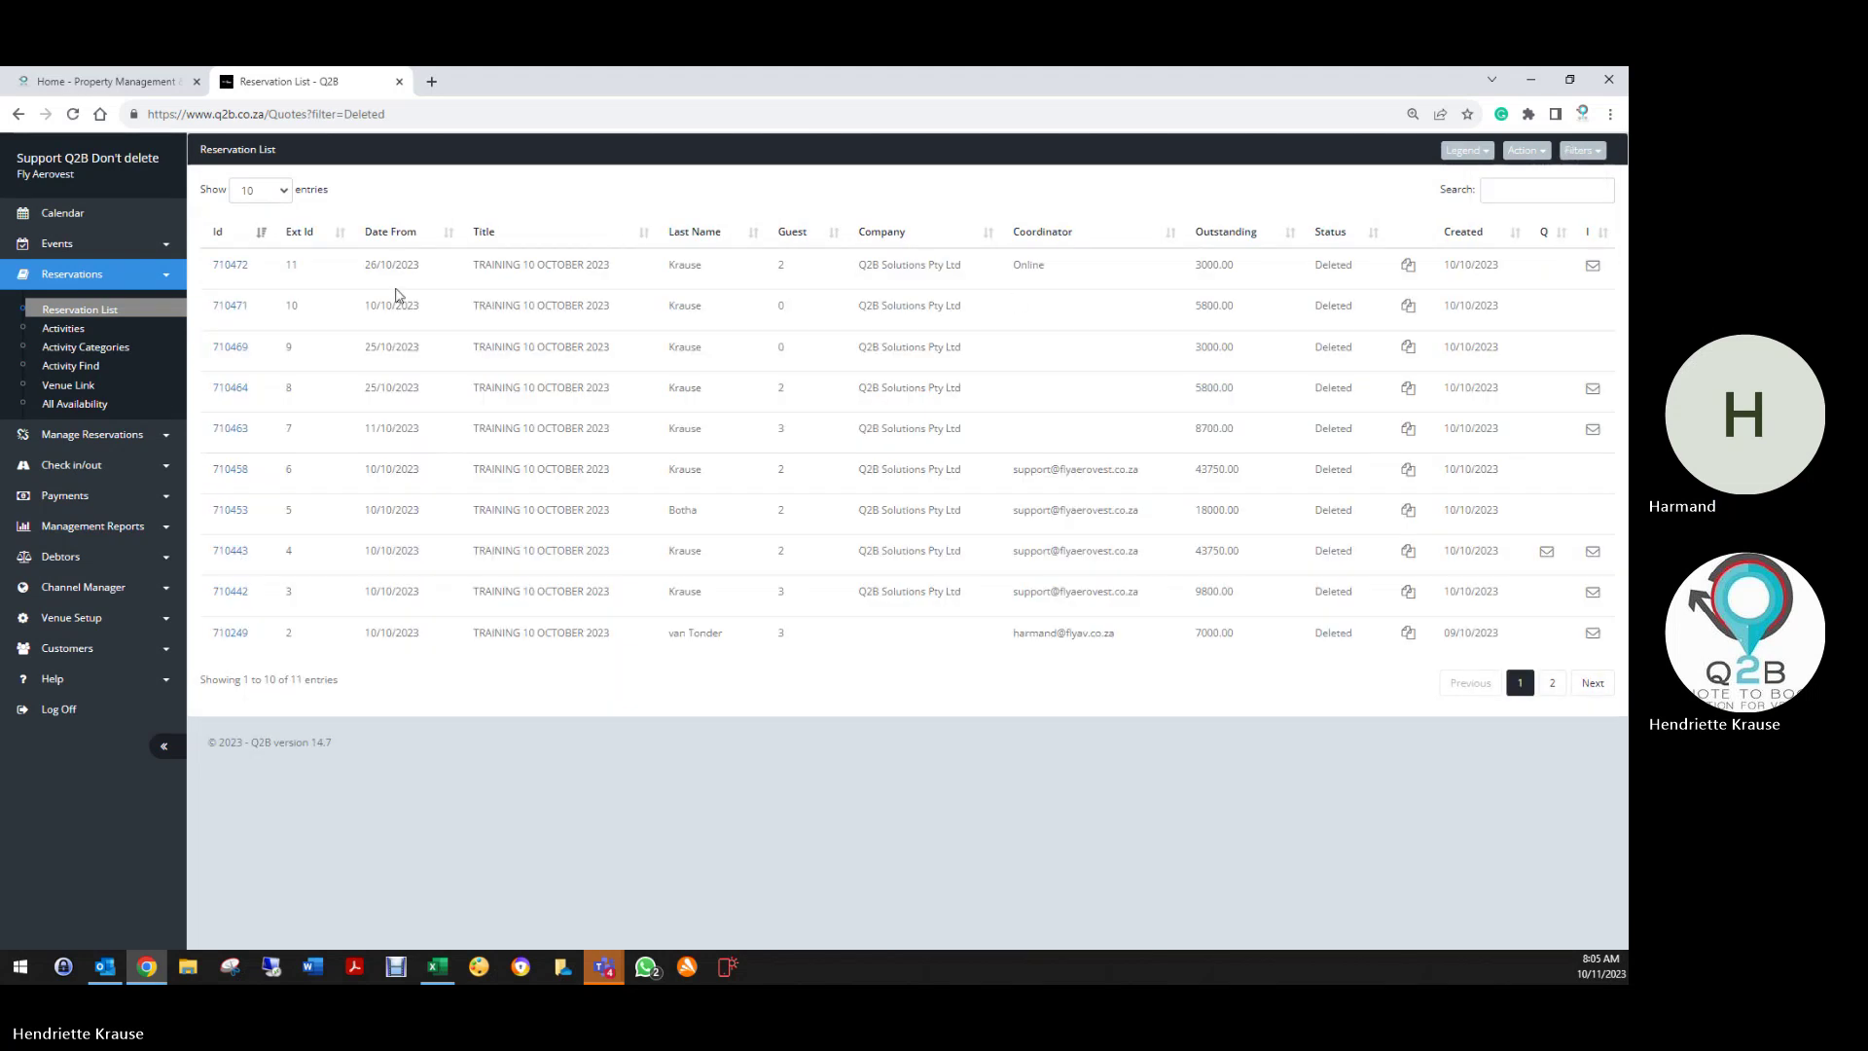
left_click(230, 265)
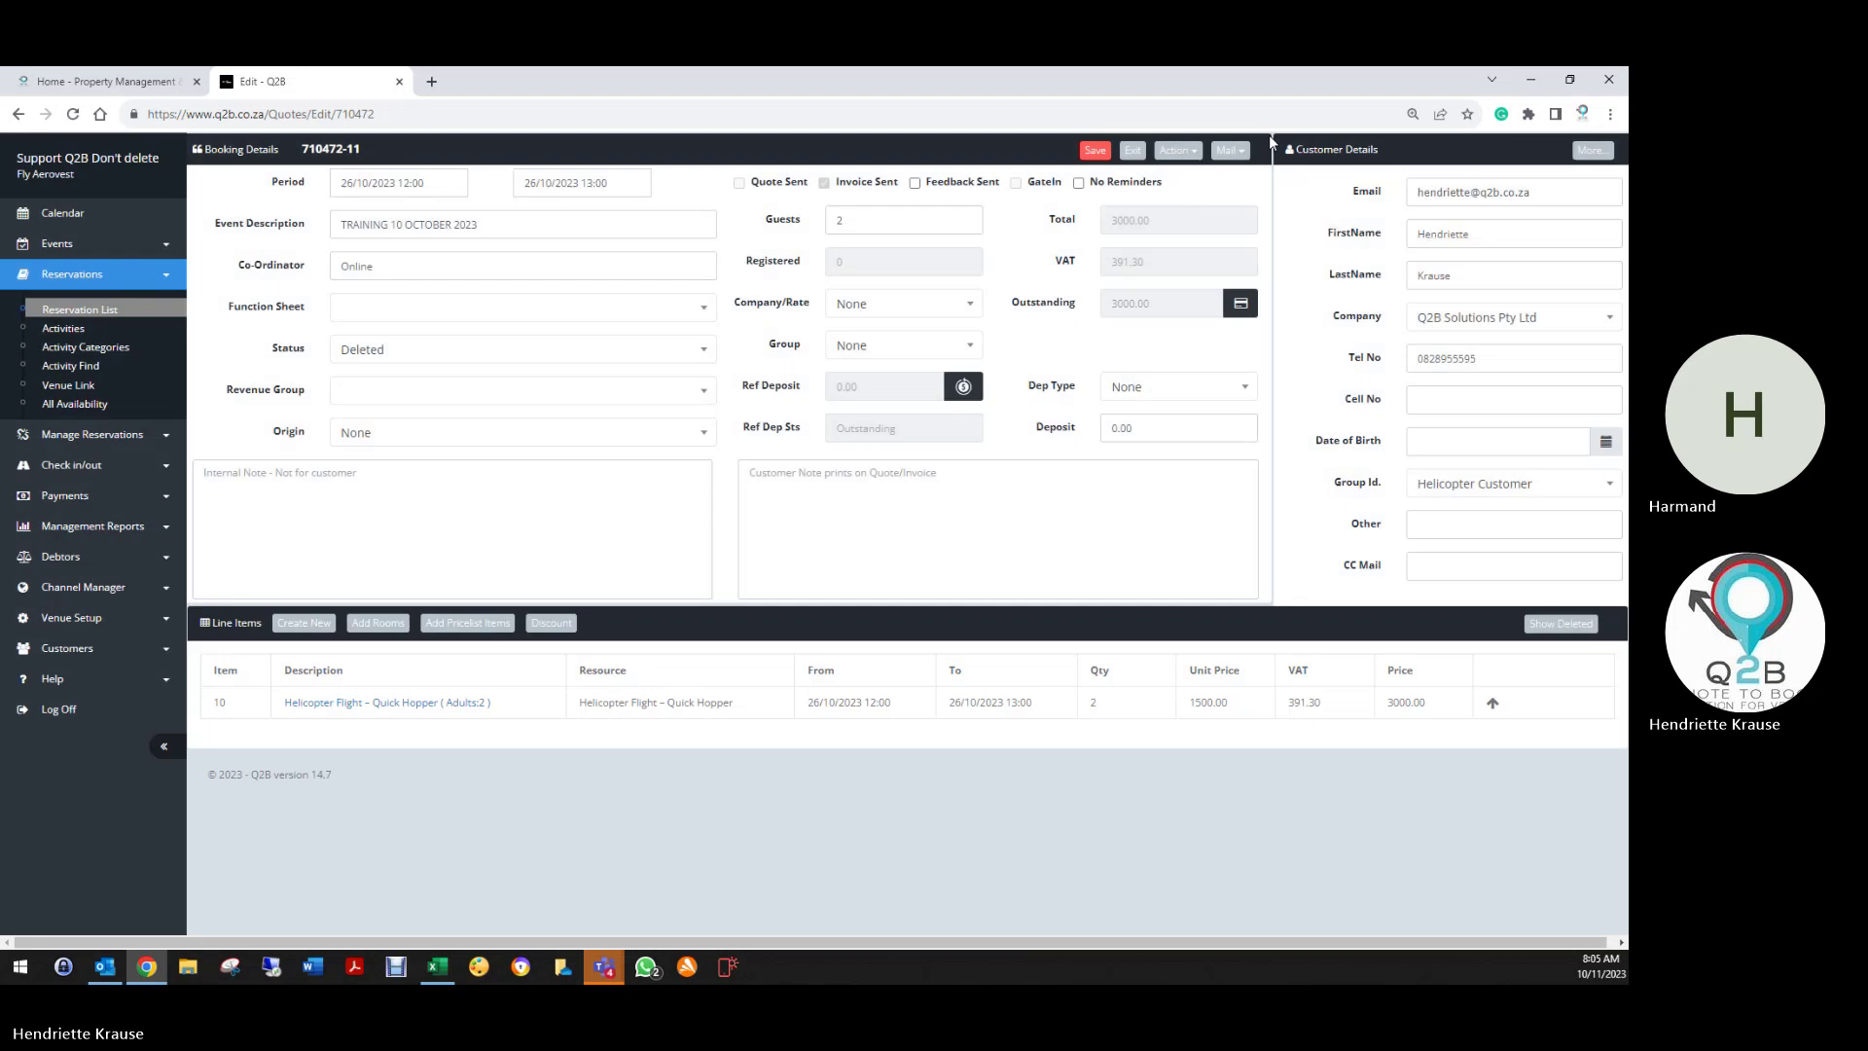
left_click(1178, 150)
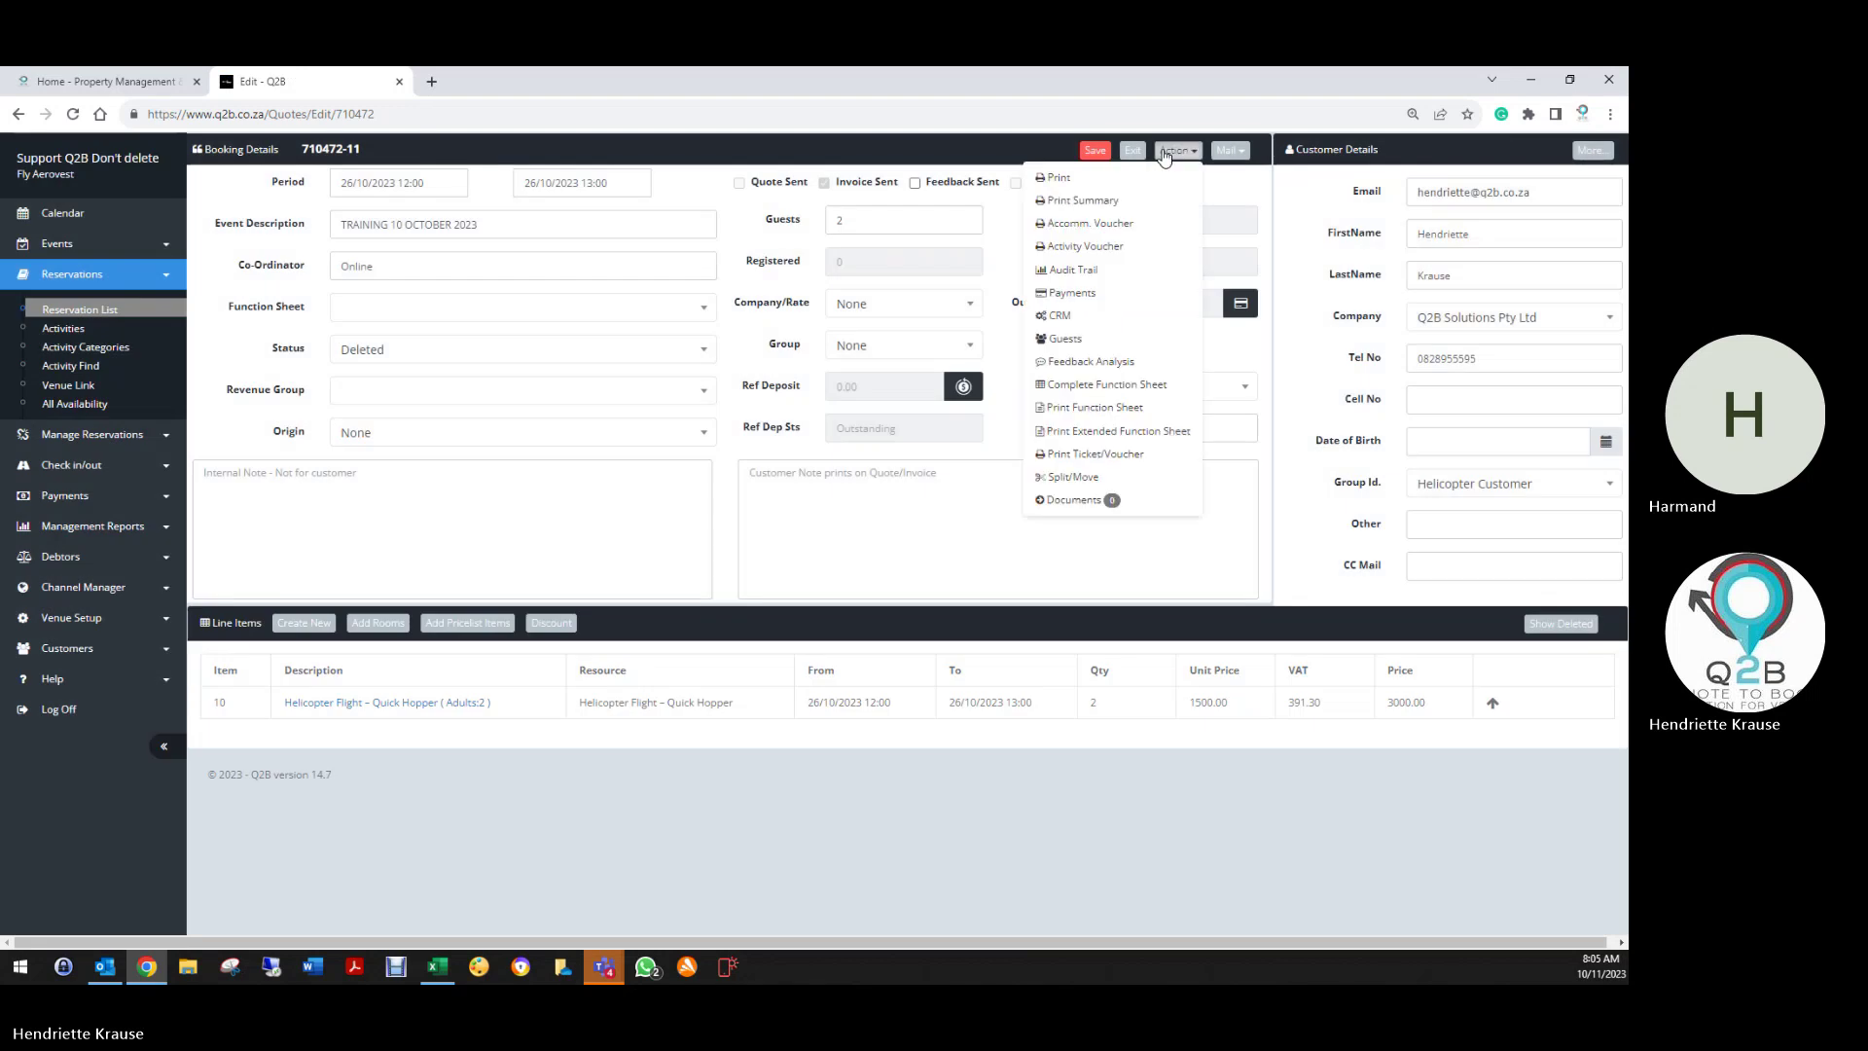
left_click(1092, 179)
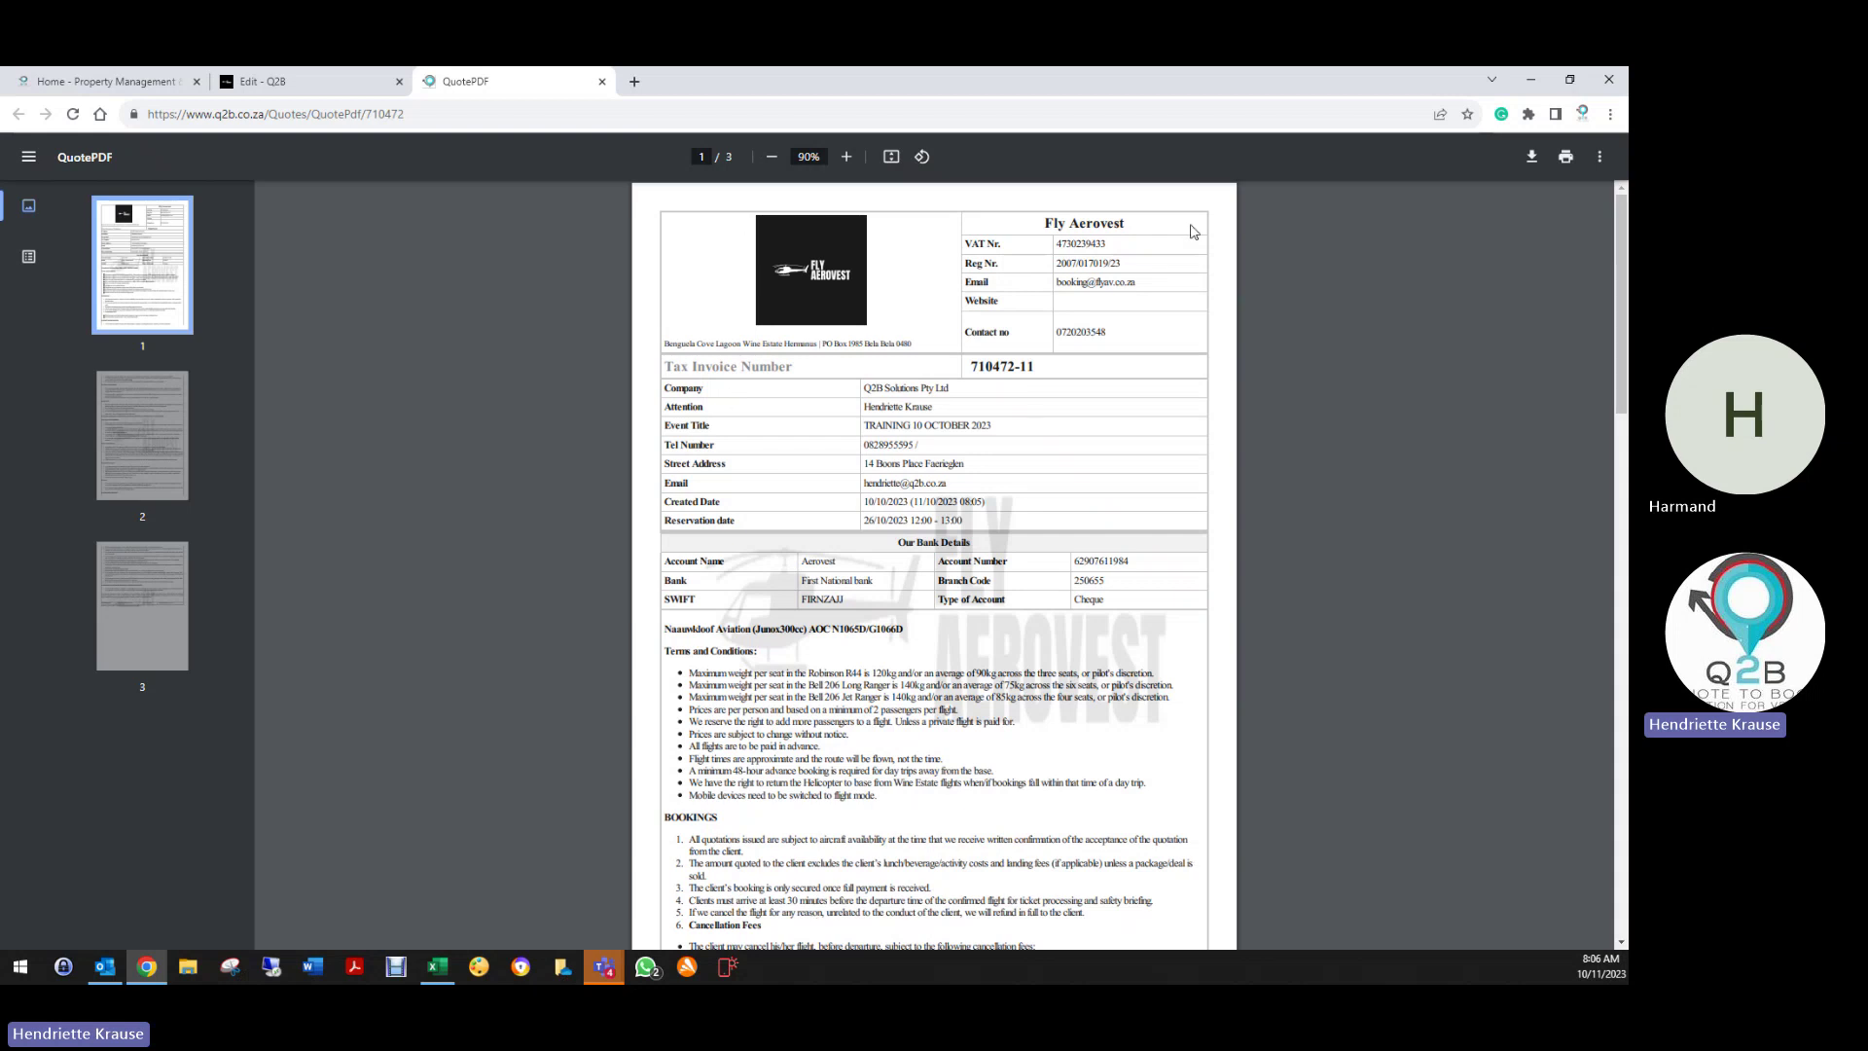
scroll(975, 839, "down", 3)
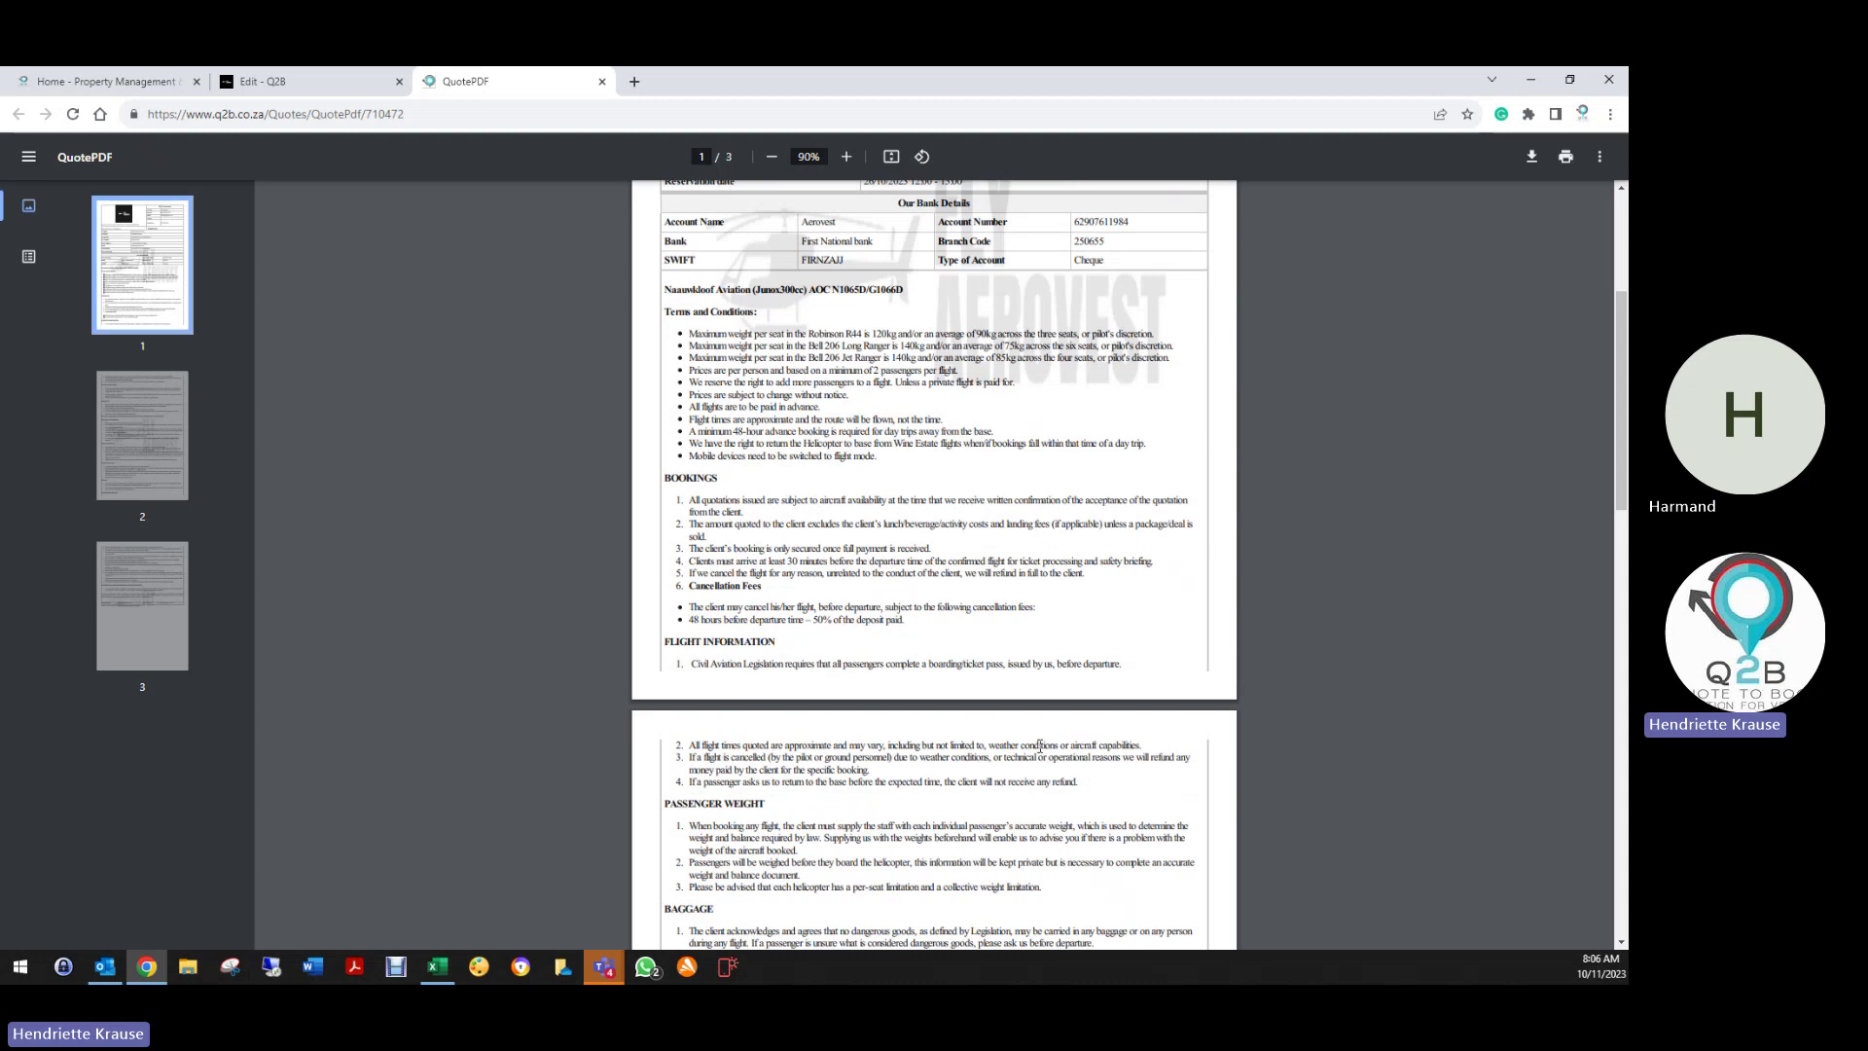
scroll(1039, 746, "down", 4)
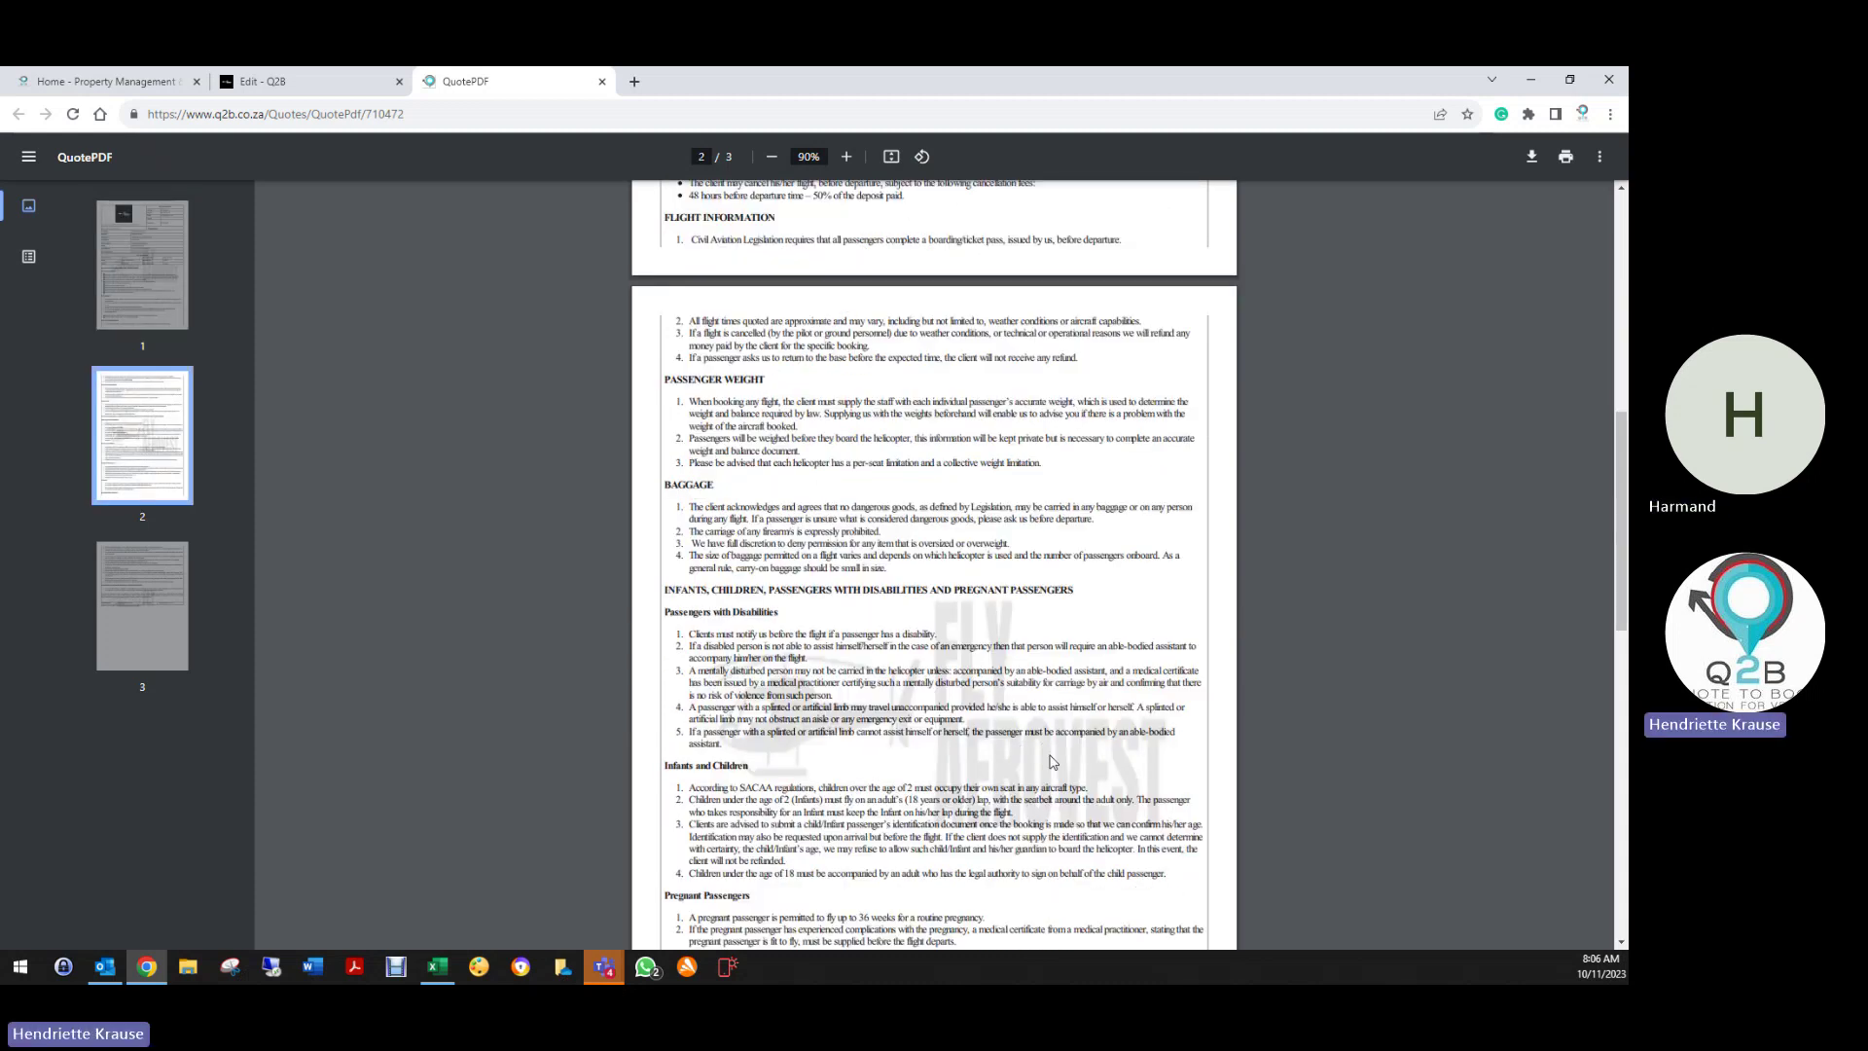
scroll(1051, 762, "down", 6)
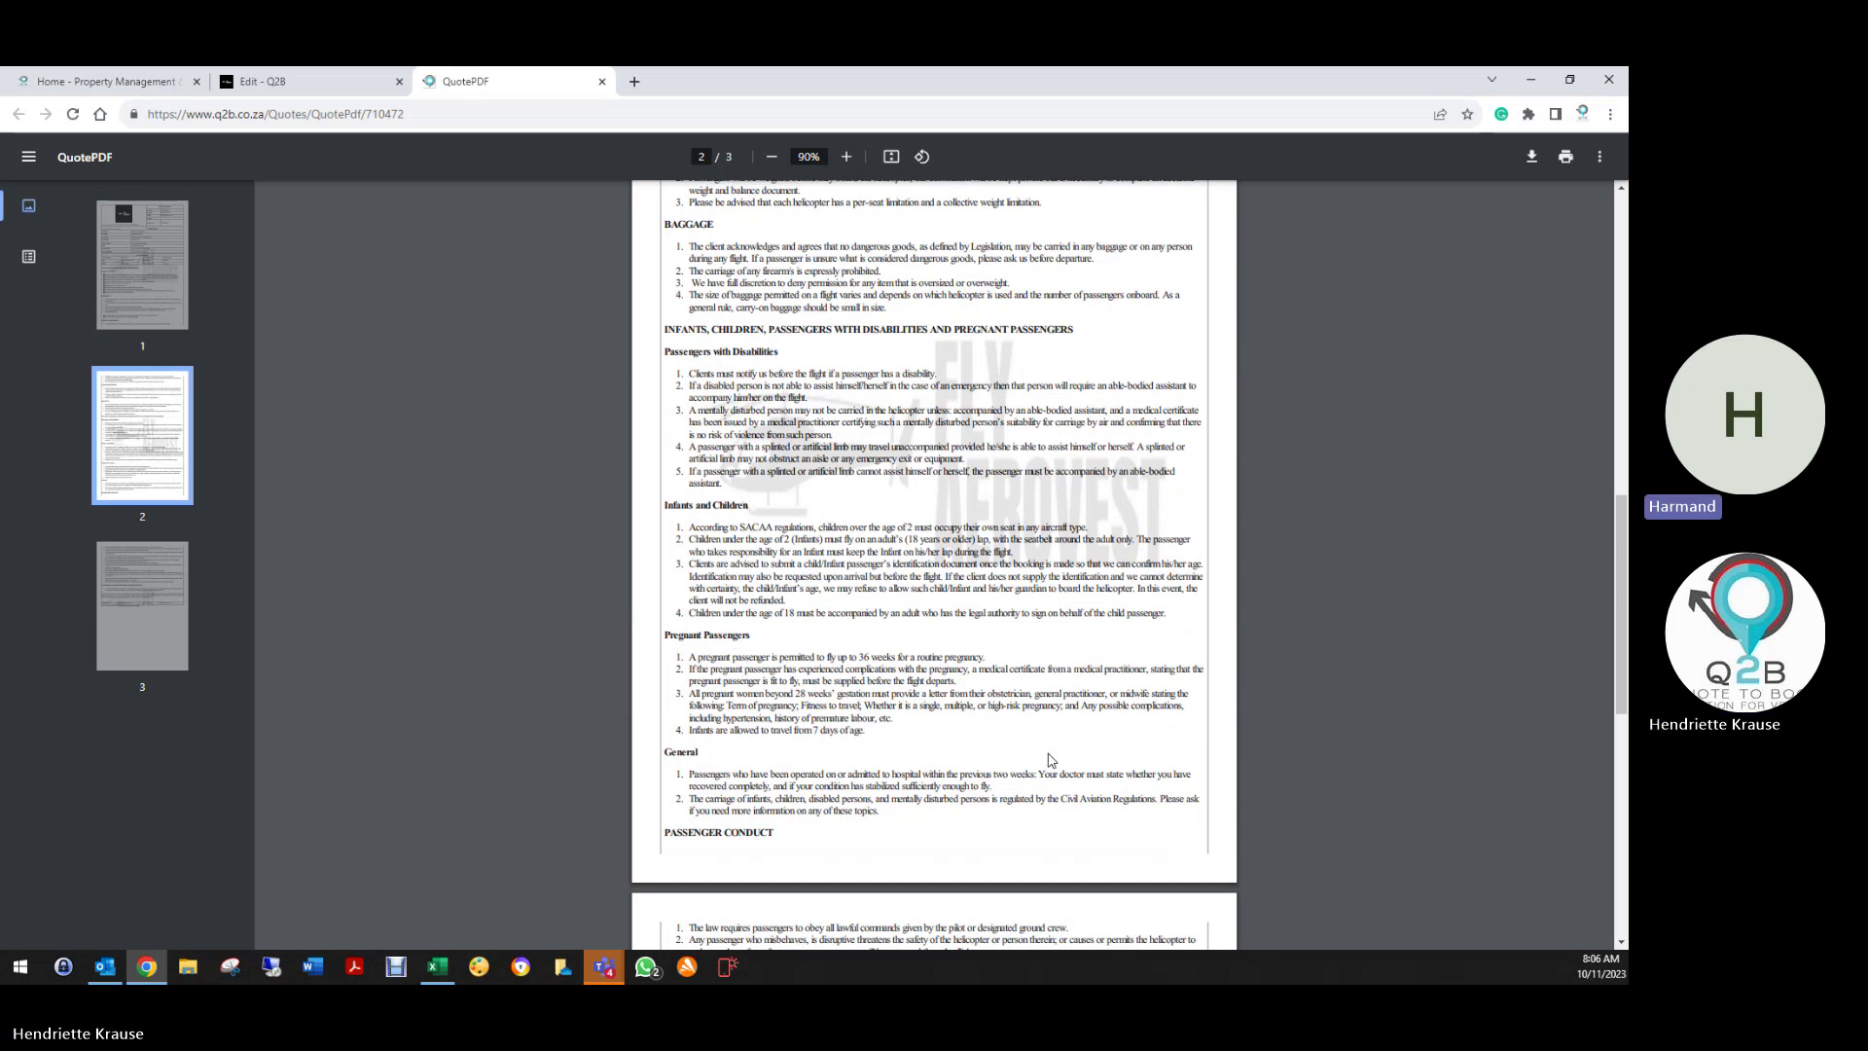
scroll(1049, 752, "down", 3)
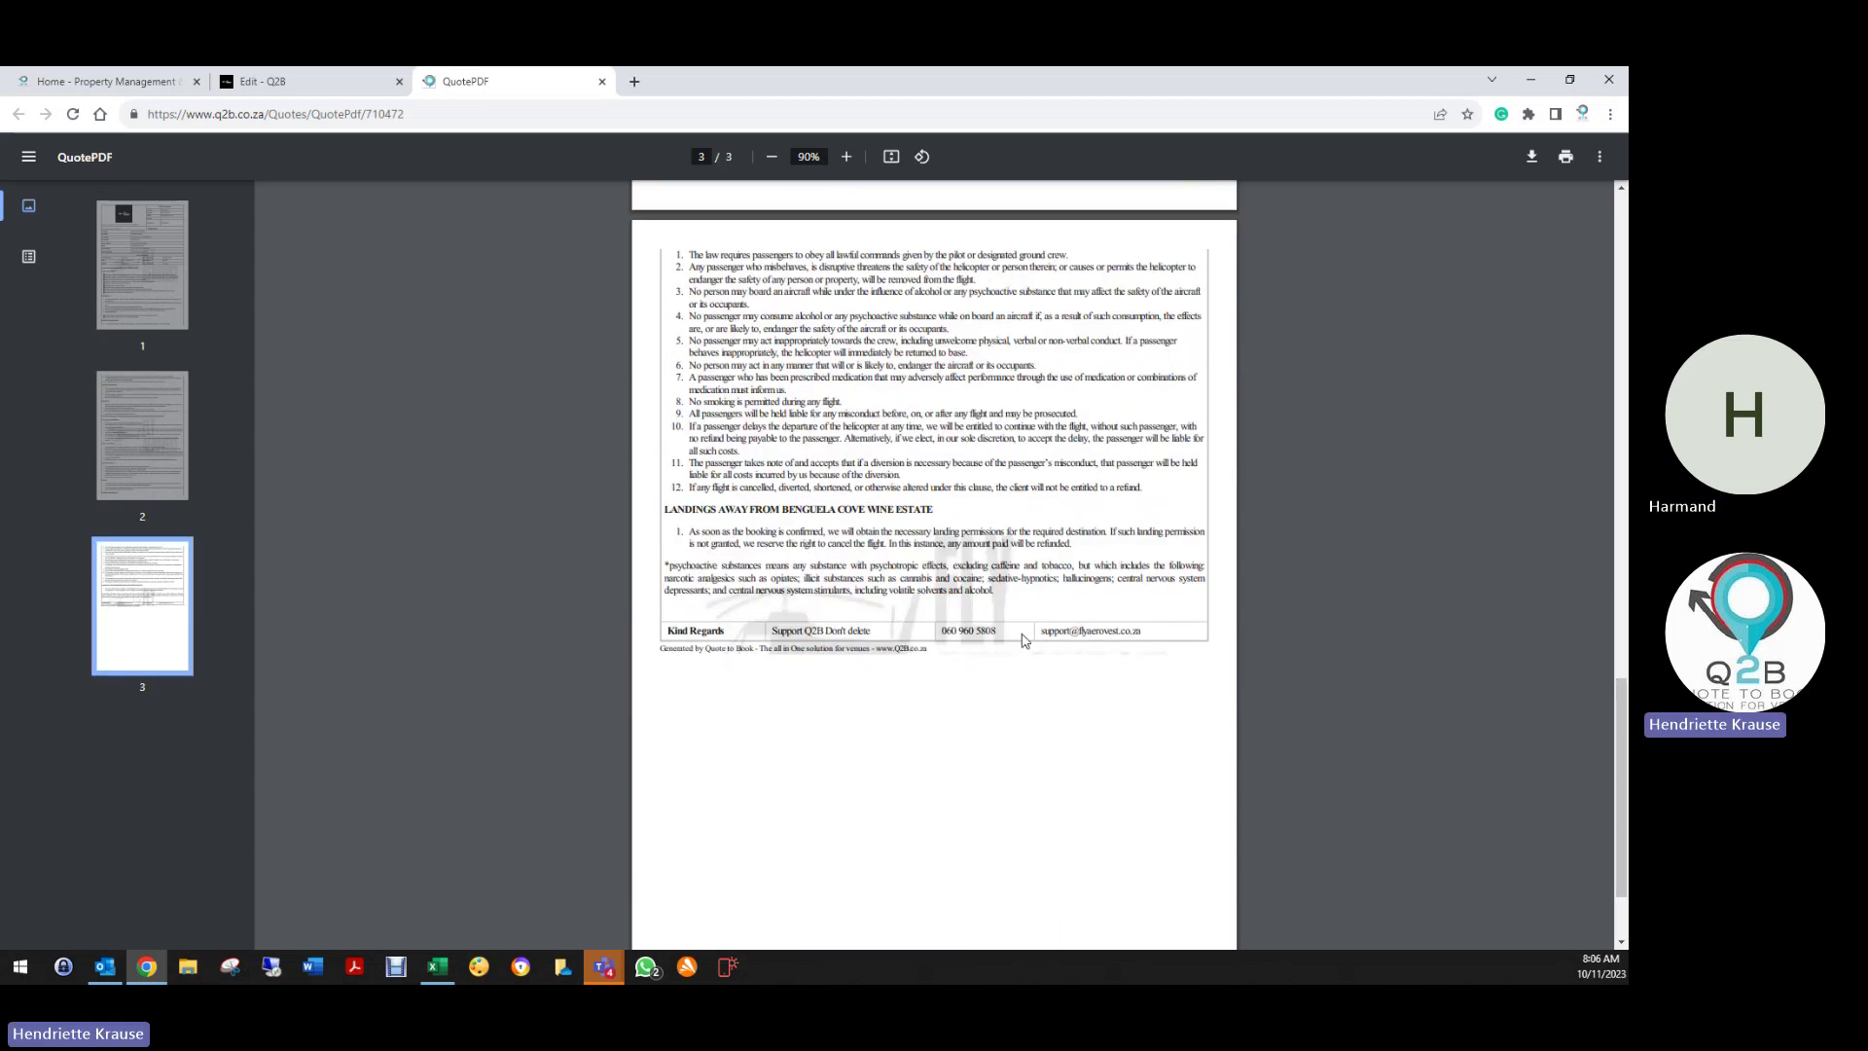
scroll(1023, 639, "up", 20)
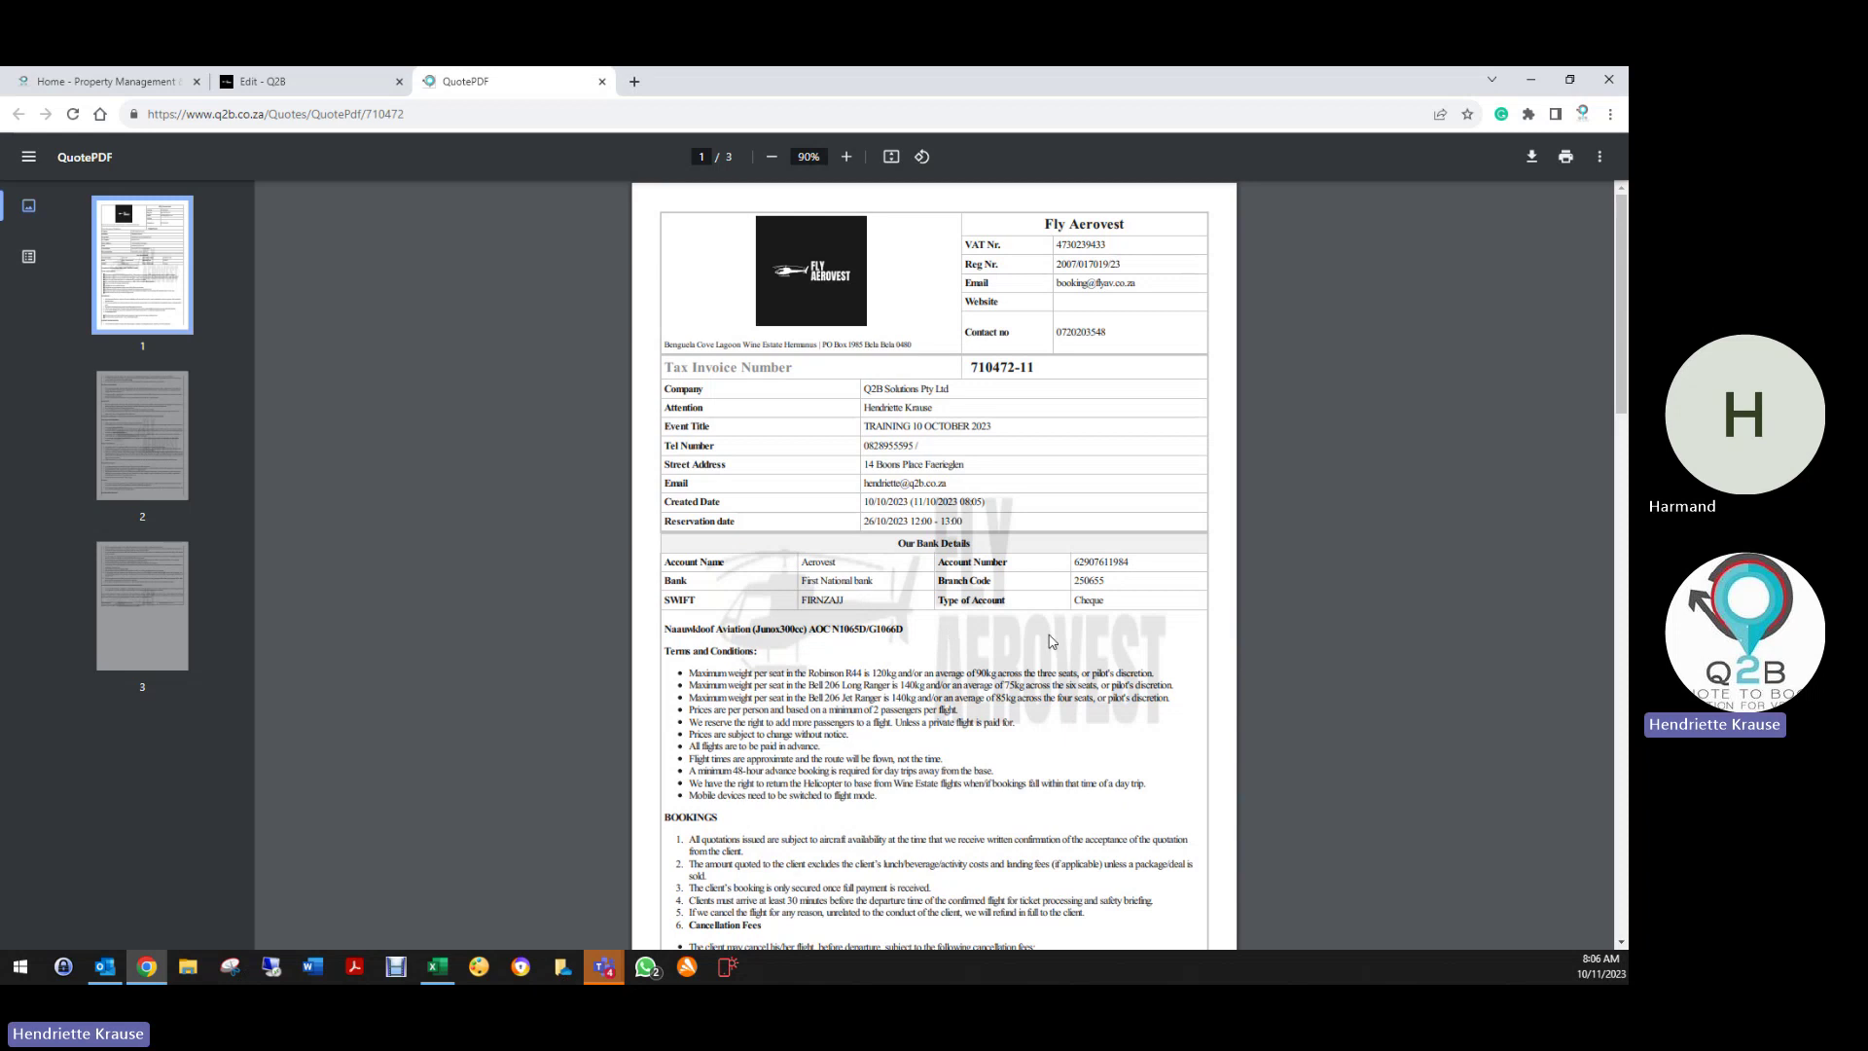
left_click(319, 88)
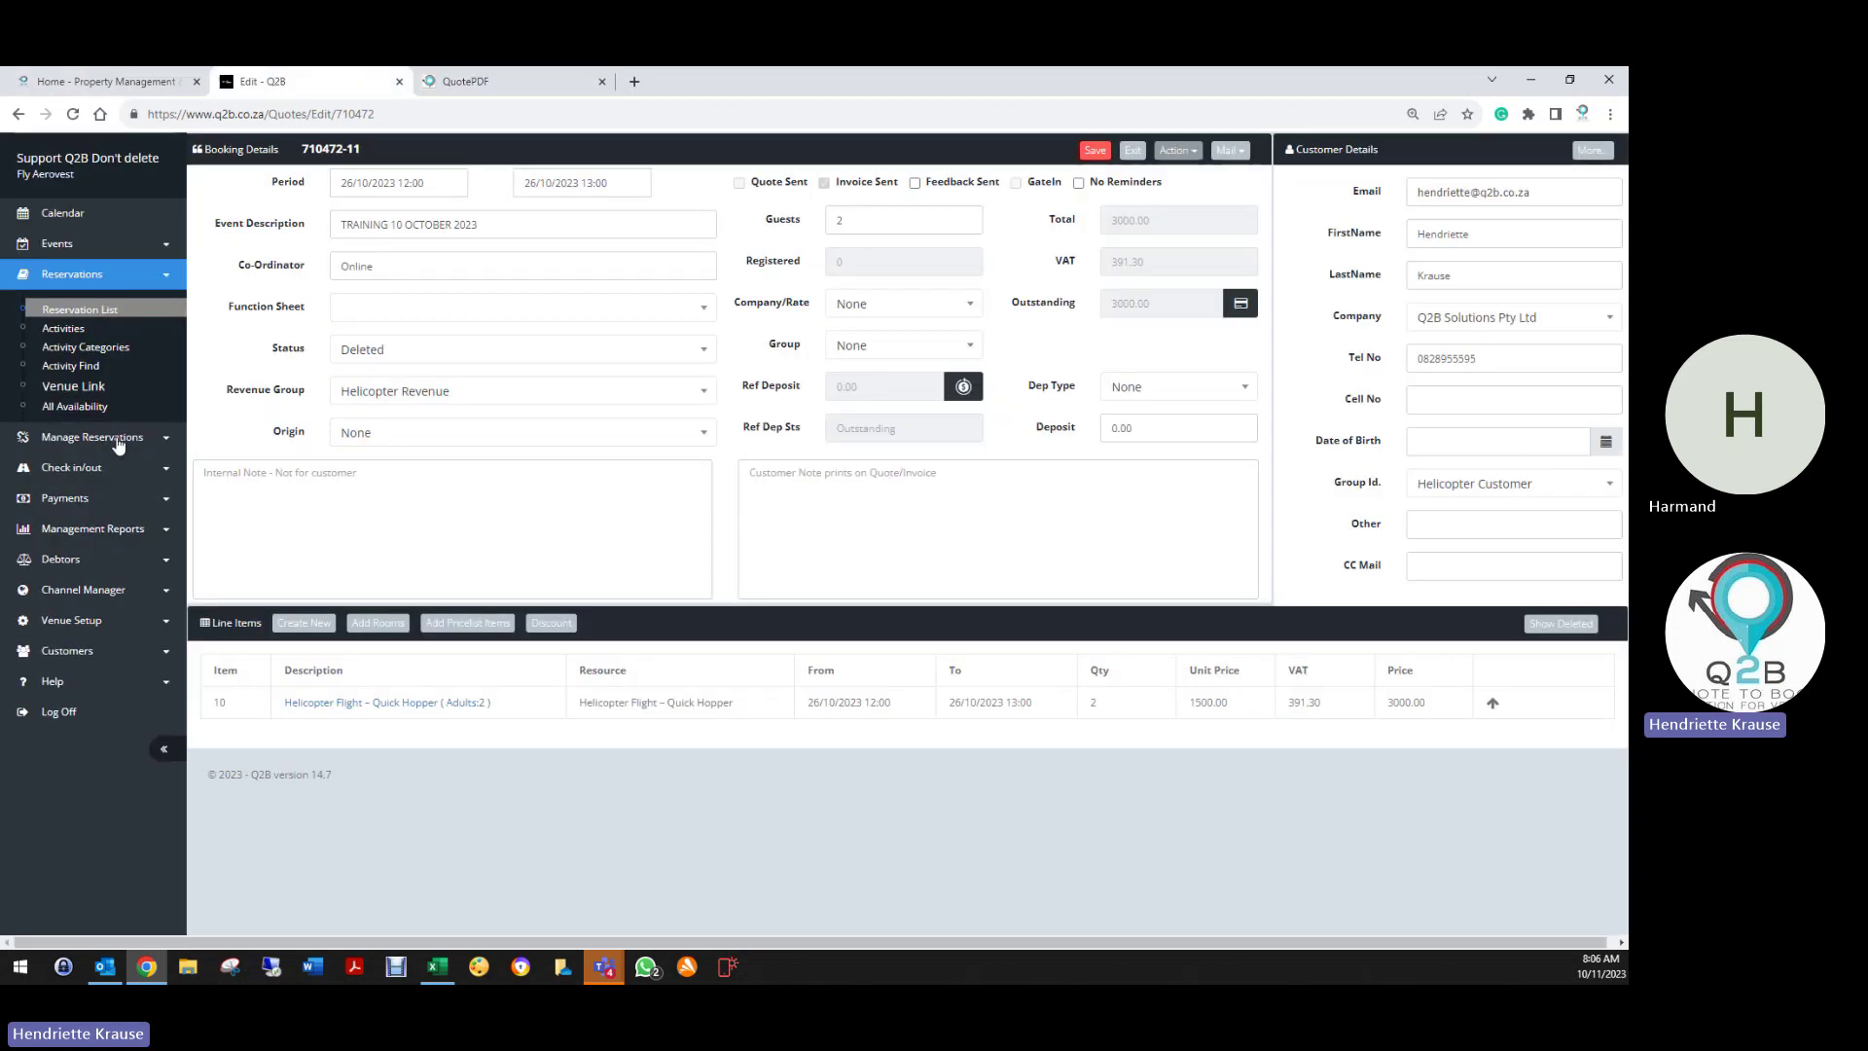
Close the quote PDF, remove the venue's watermark in Venue Details, and show the Pictures tab
left_click(73, 618)
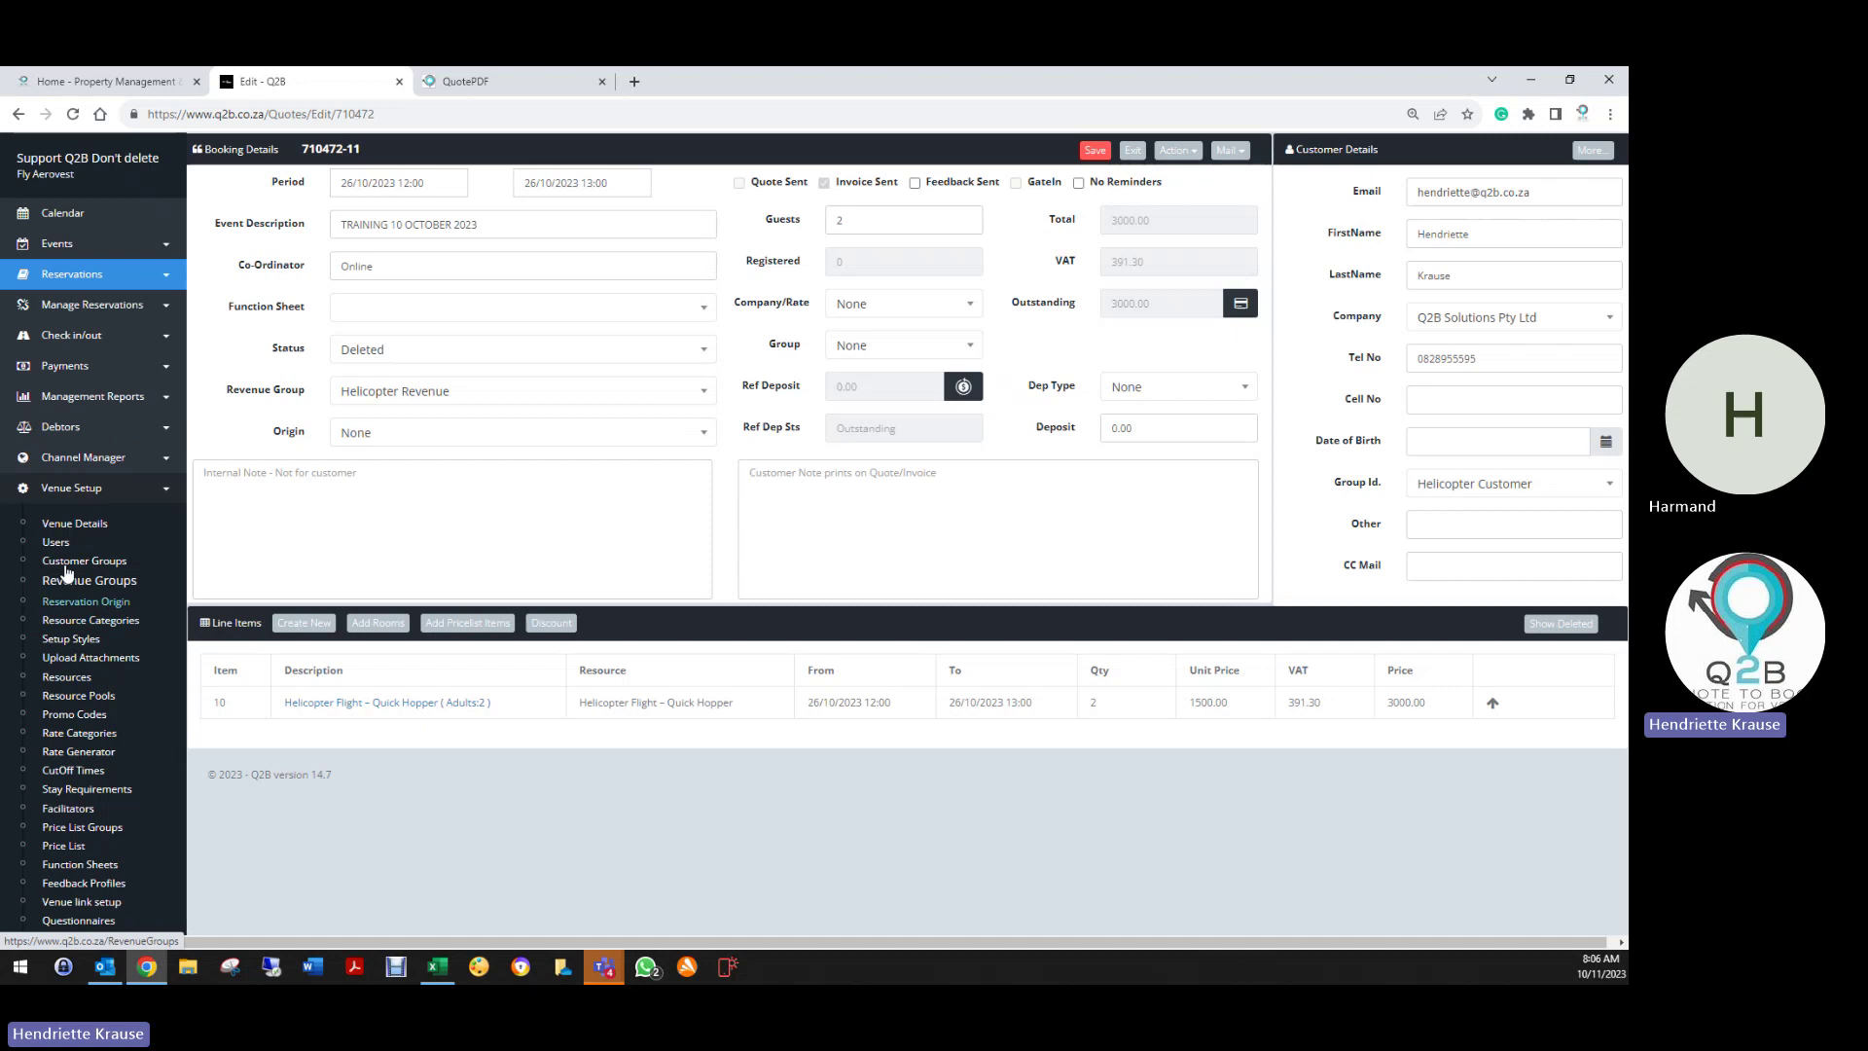
left_click(601, 81)
left_click(82, 526)
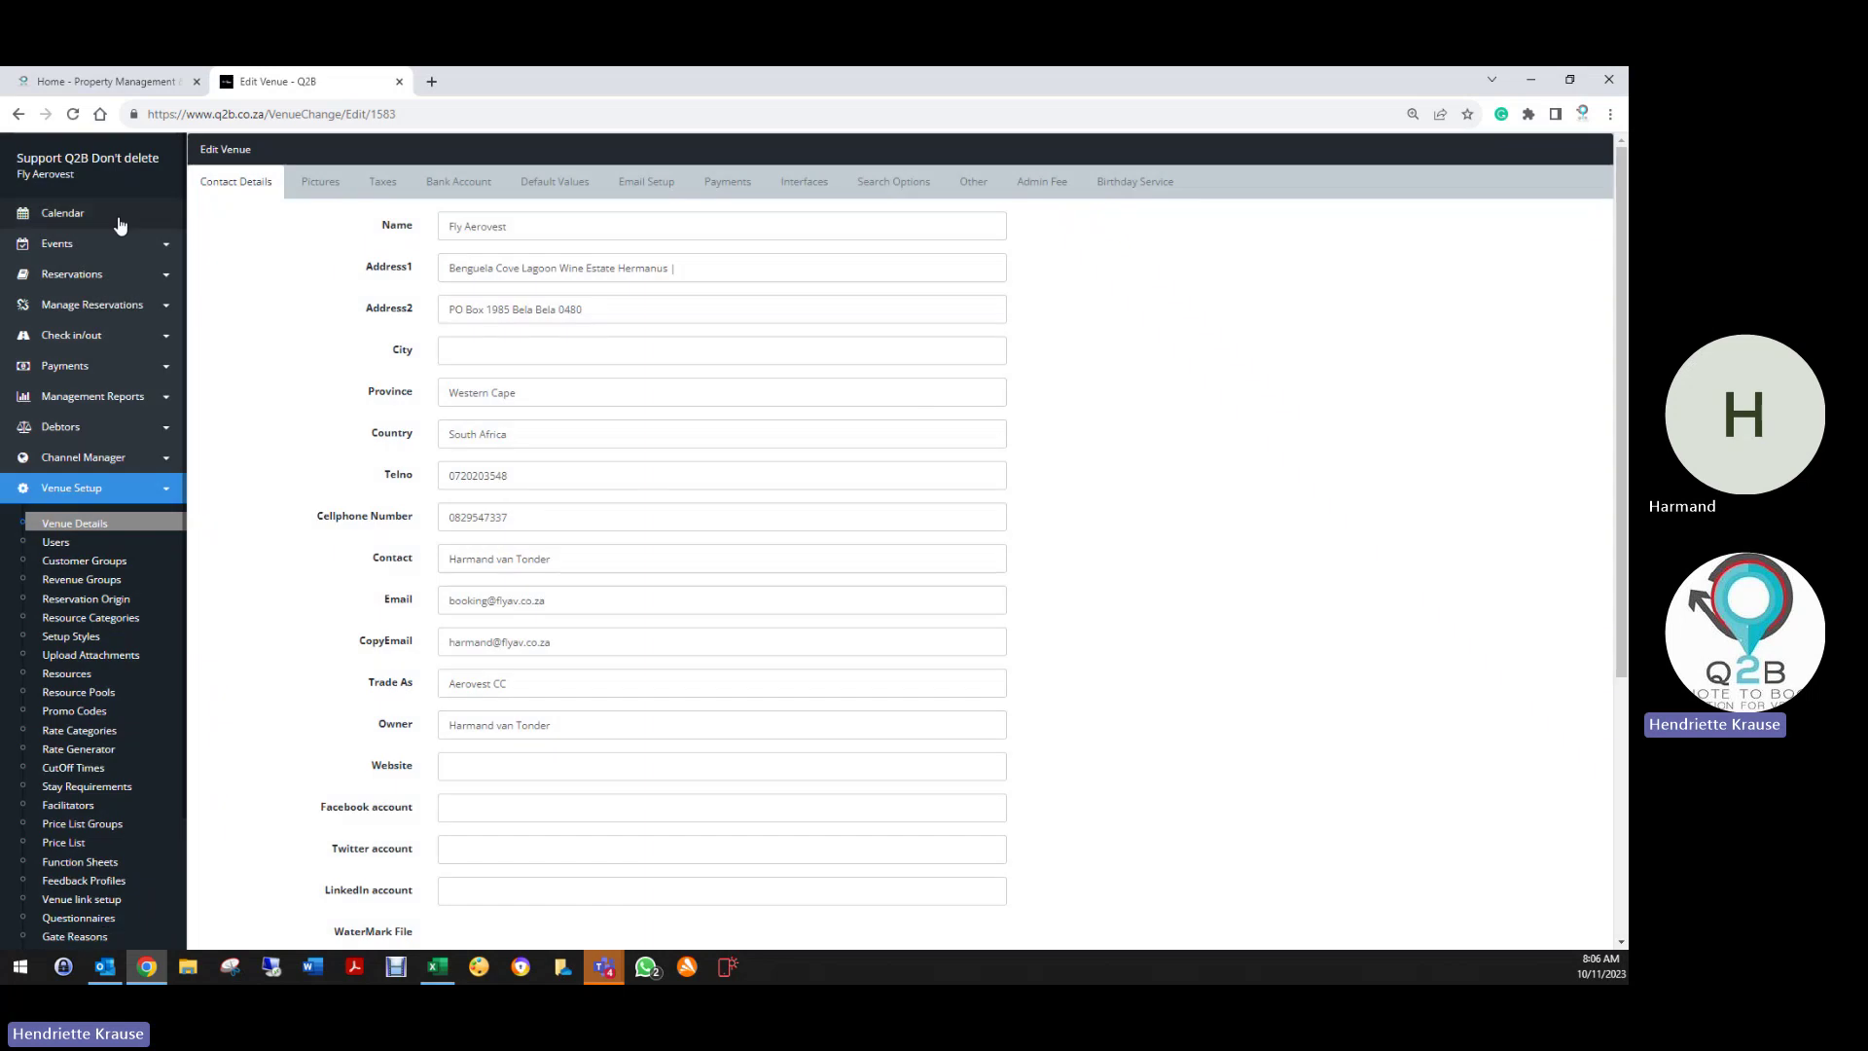
scroll(609, 650, "down", 4)
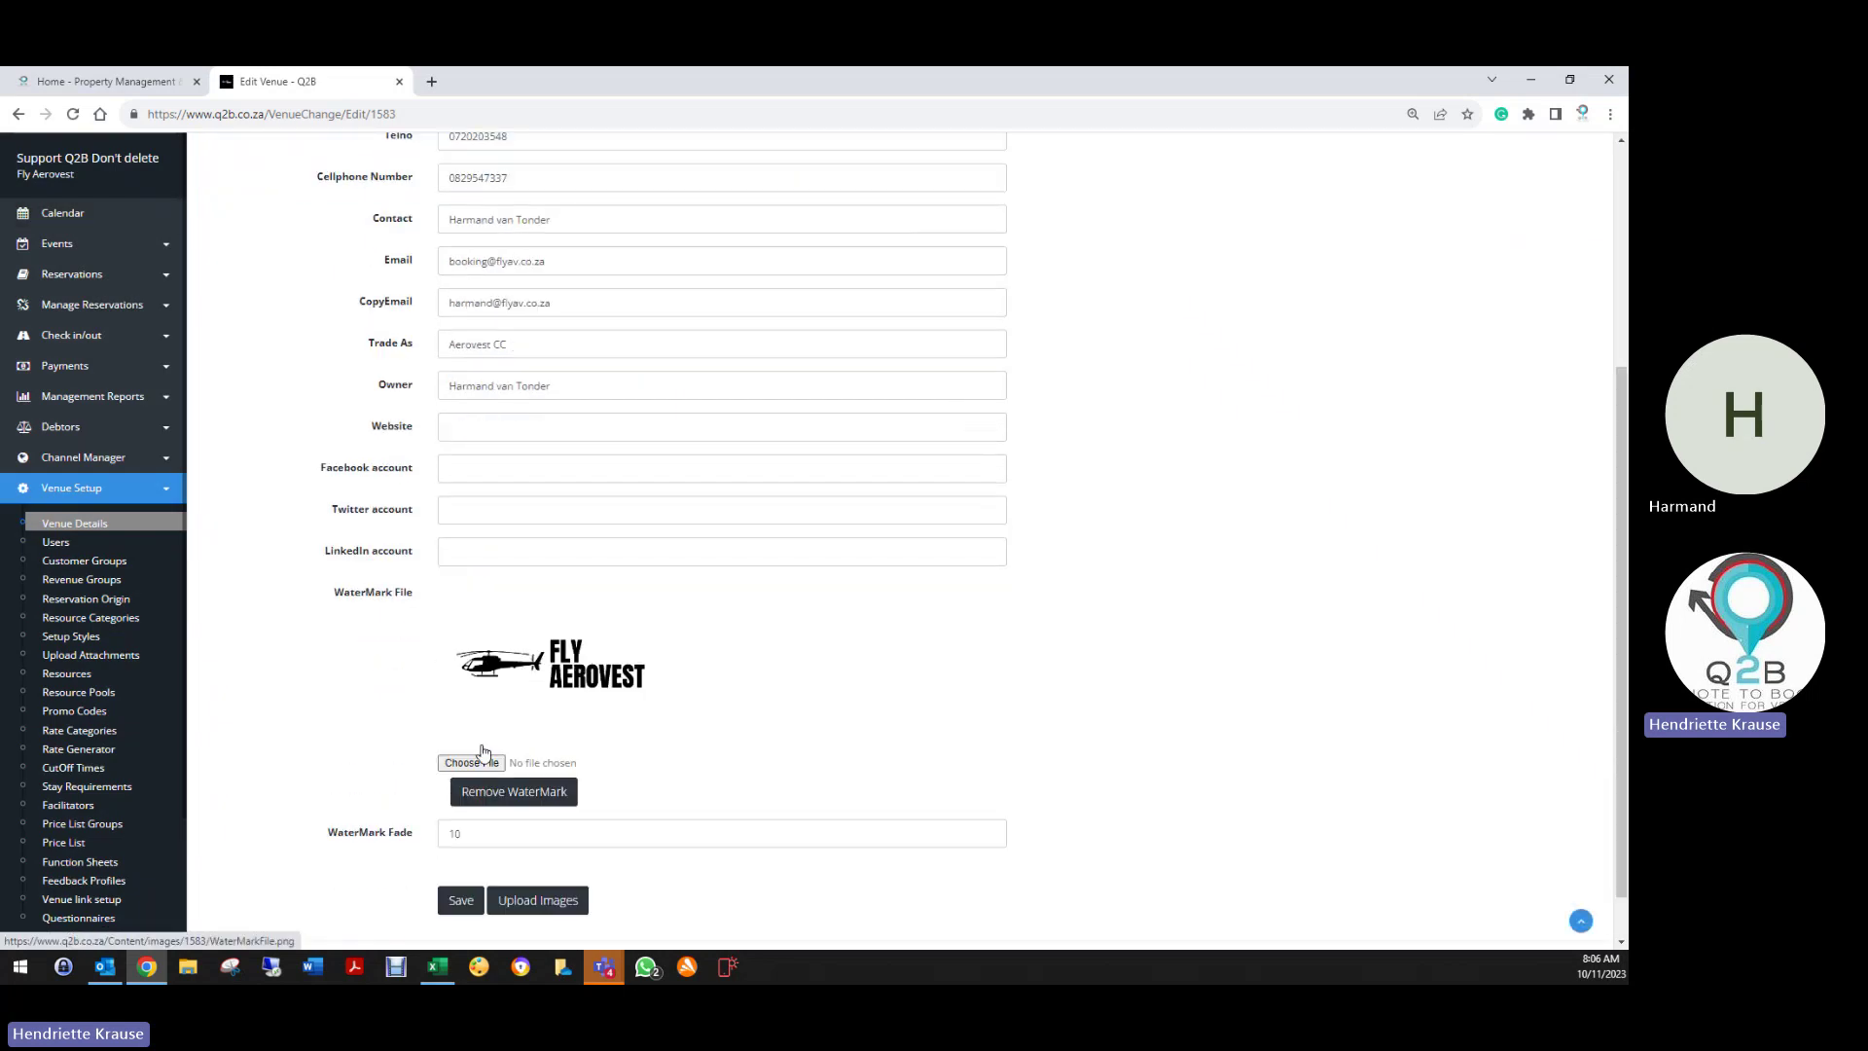
left_click(545, 792)
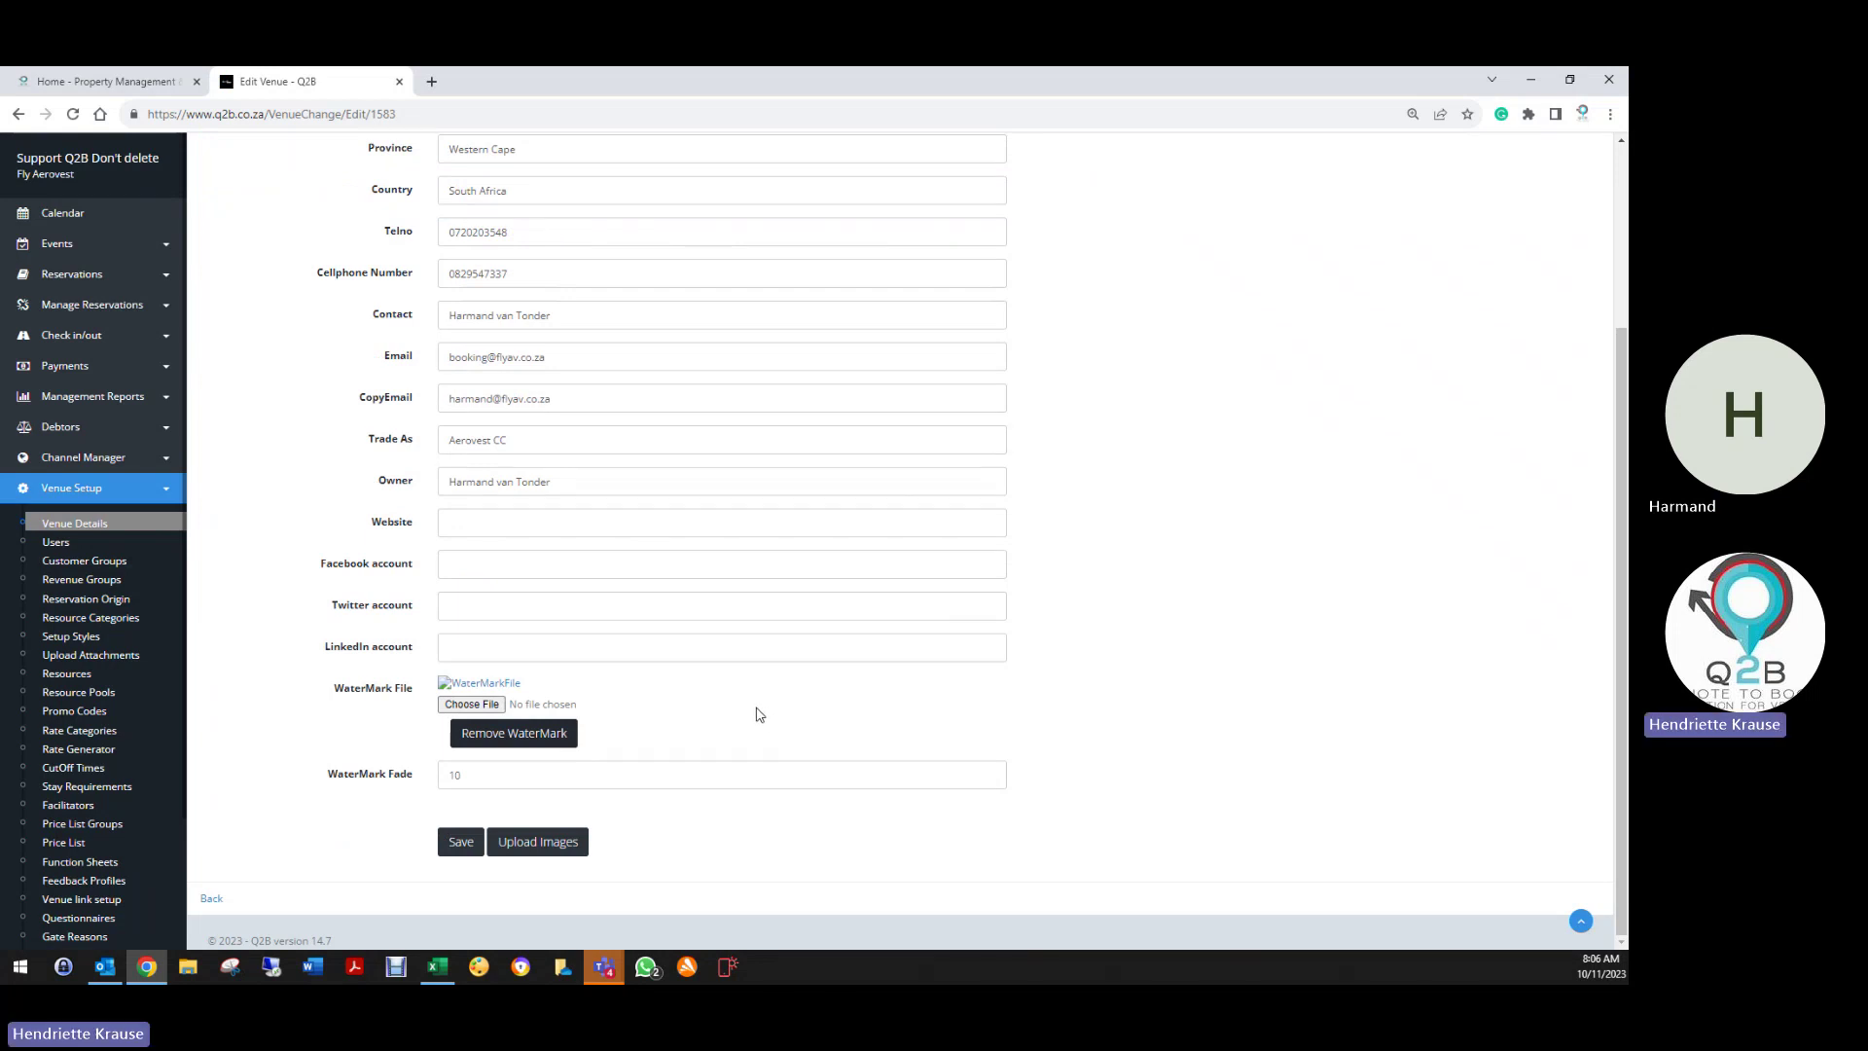
scroll(759, 715, "up", 3)
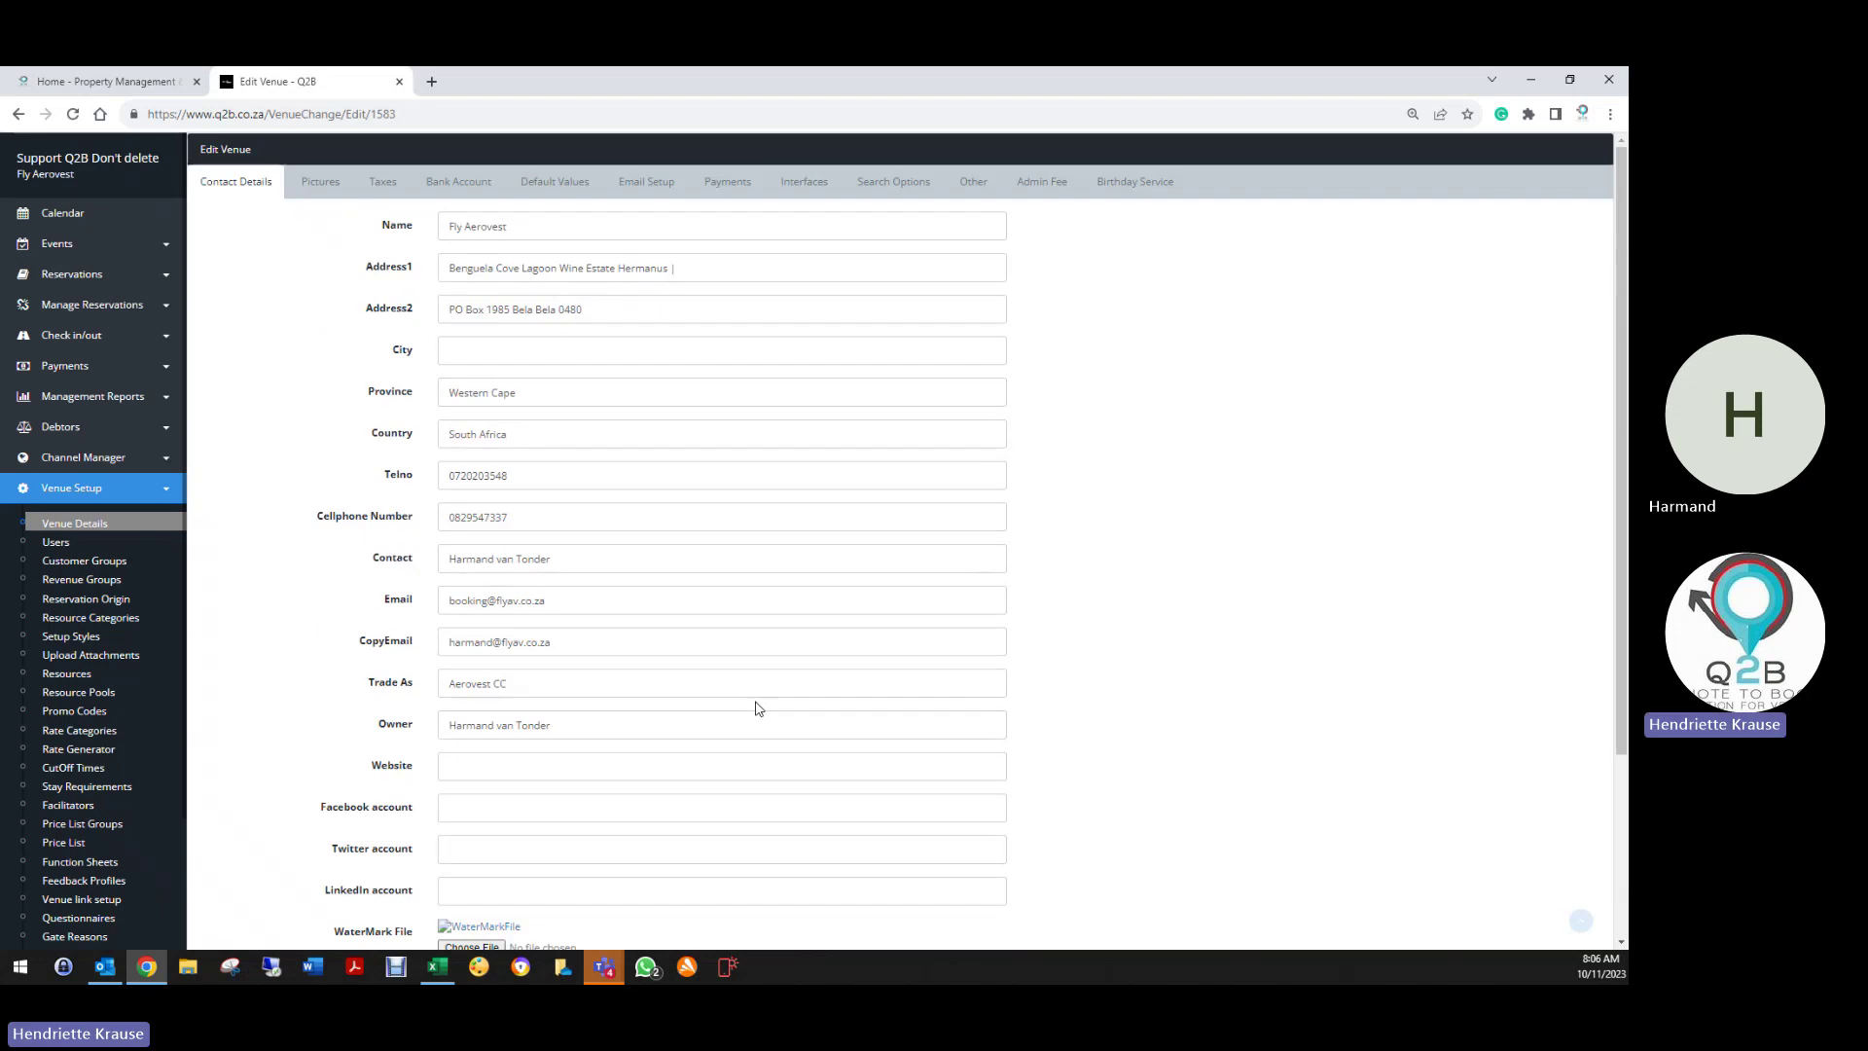
left_click(312, 179)
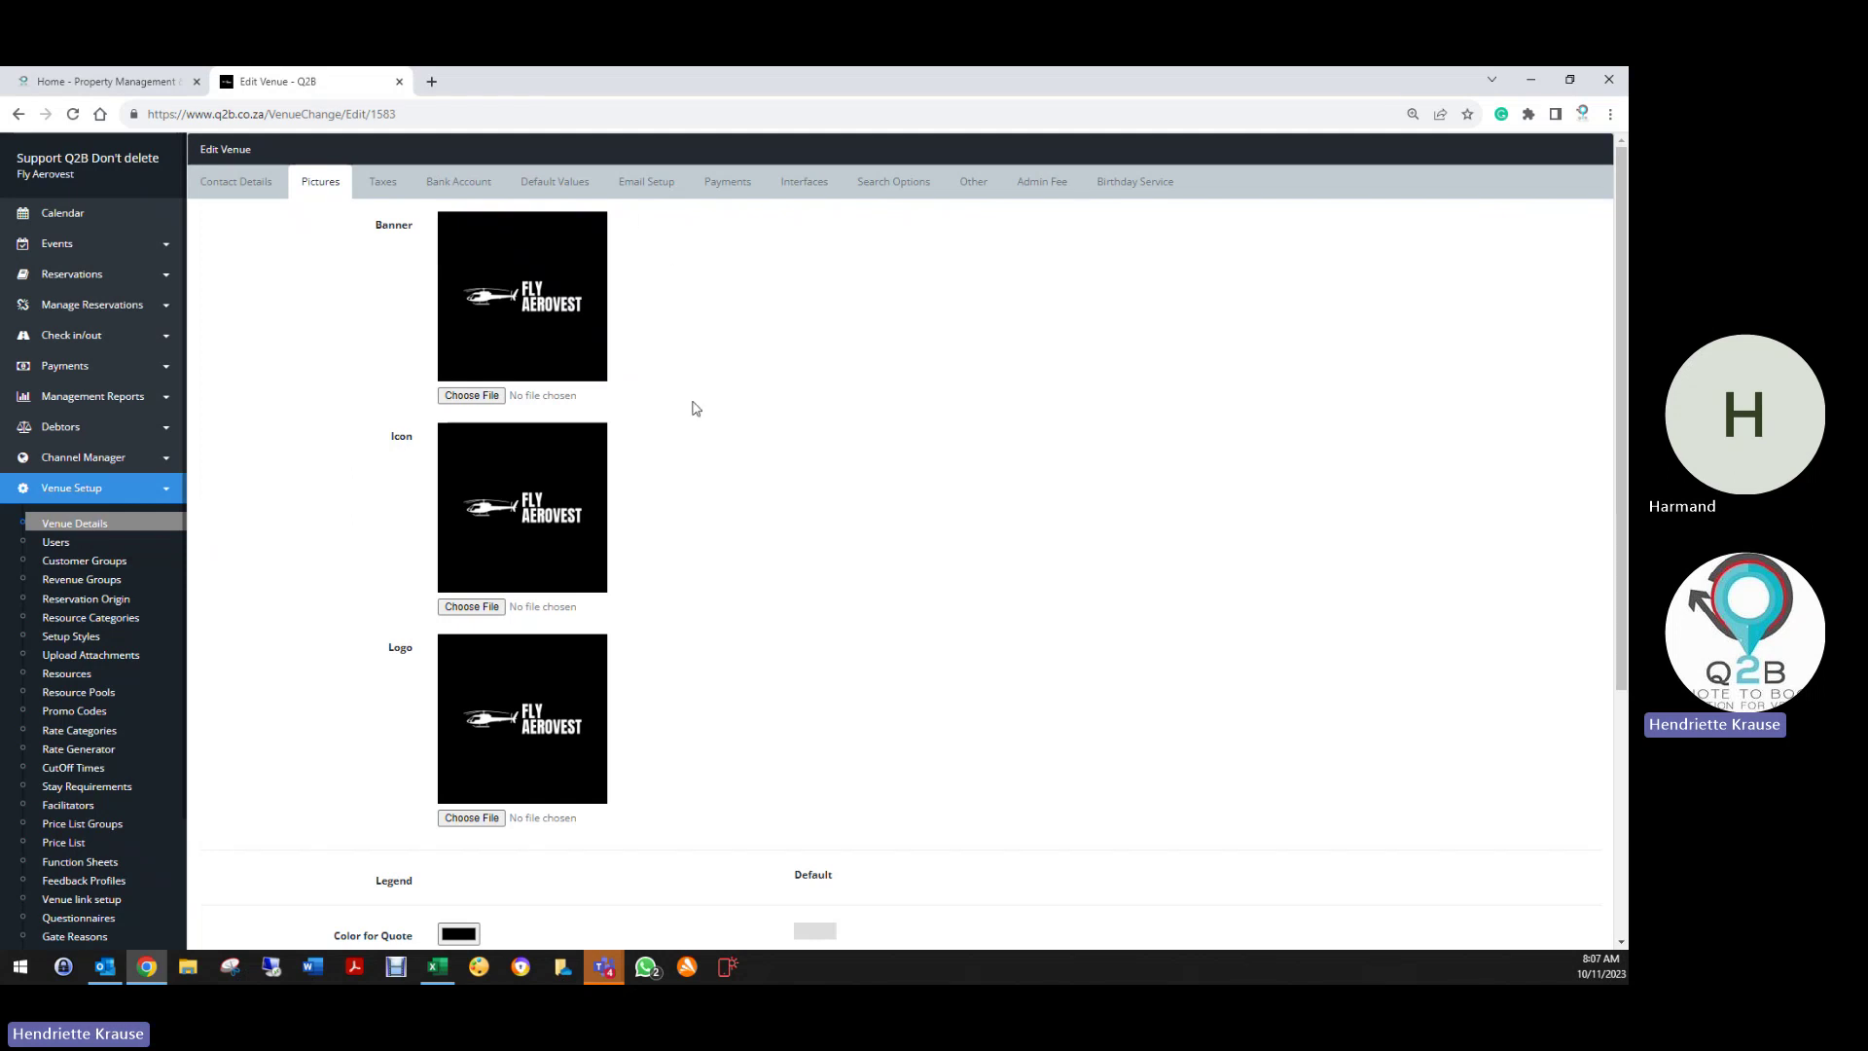
Cancel choosing a new banner file, keeping the current banner, and open a blank Chrome tab
left_click(492, 399)
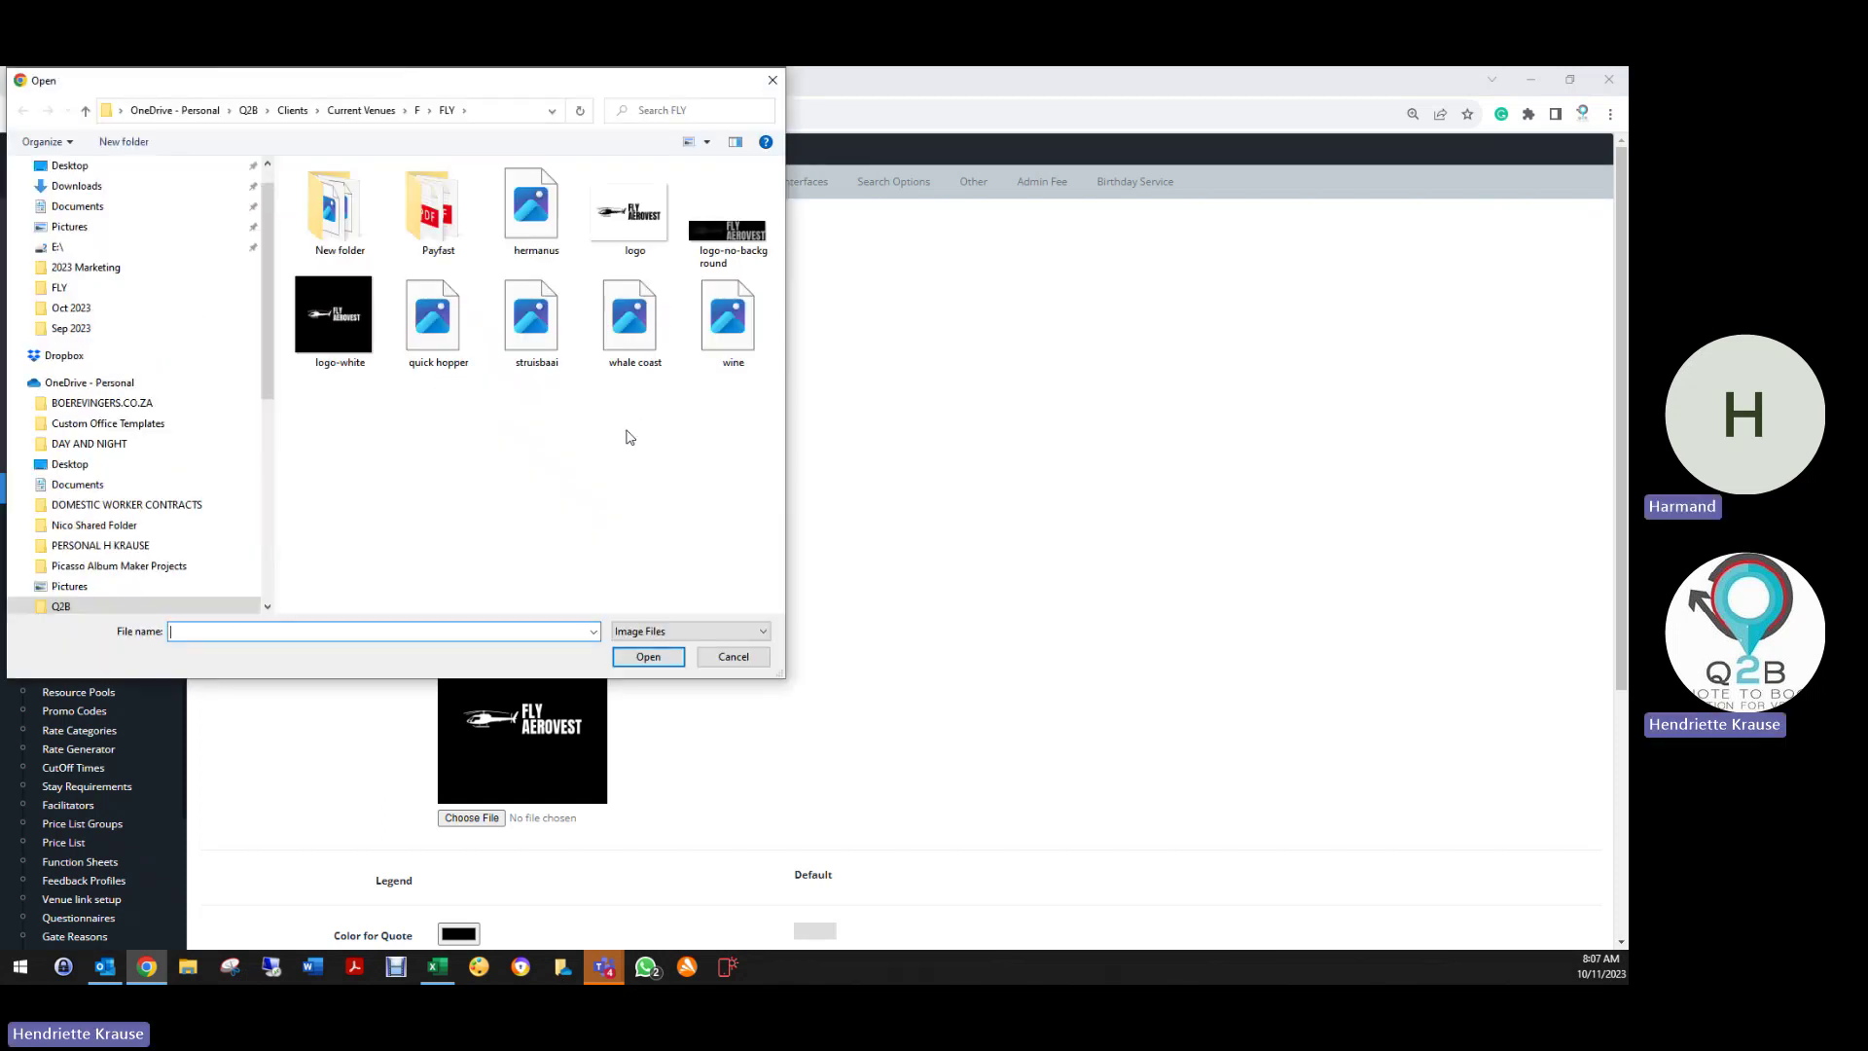
left_click(772, 81)
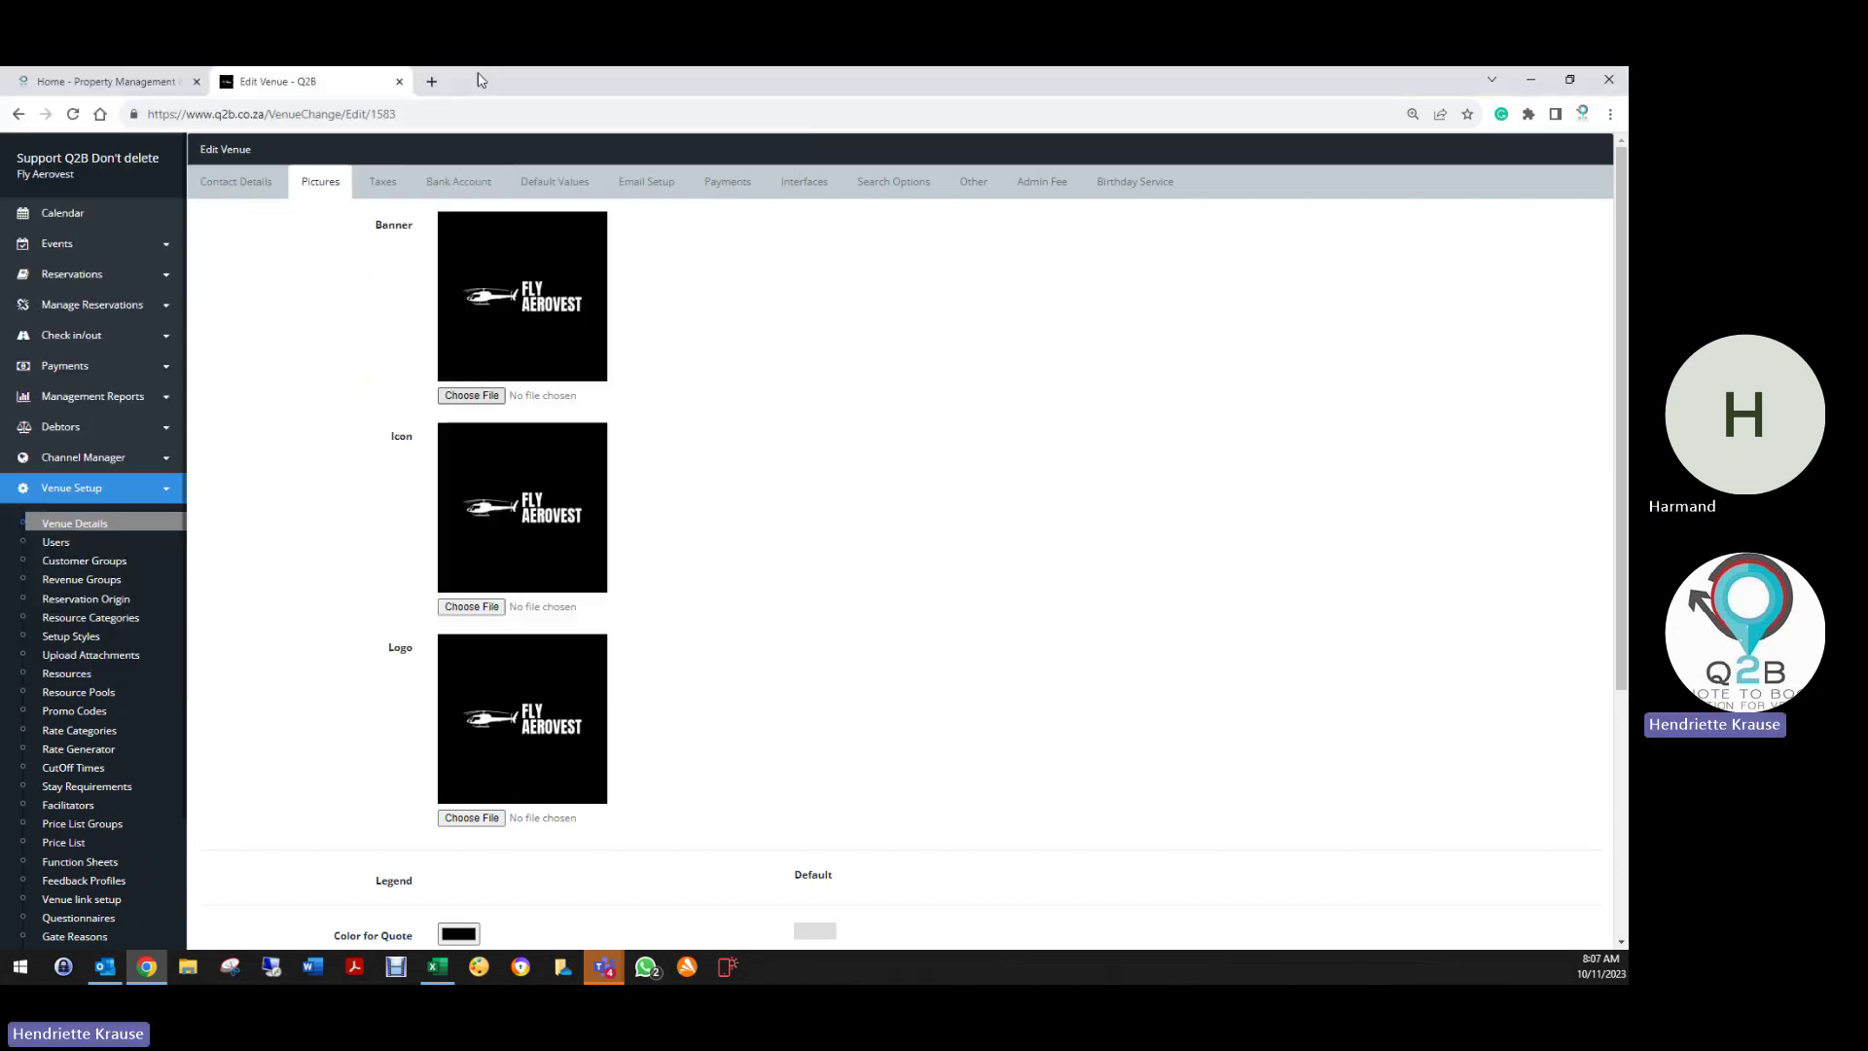
left_click(431, 81)
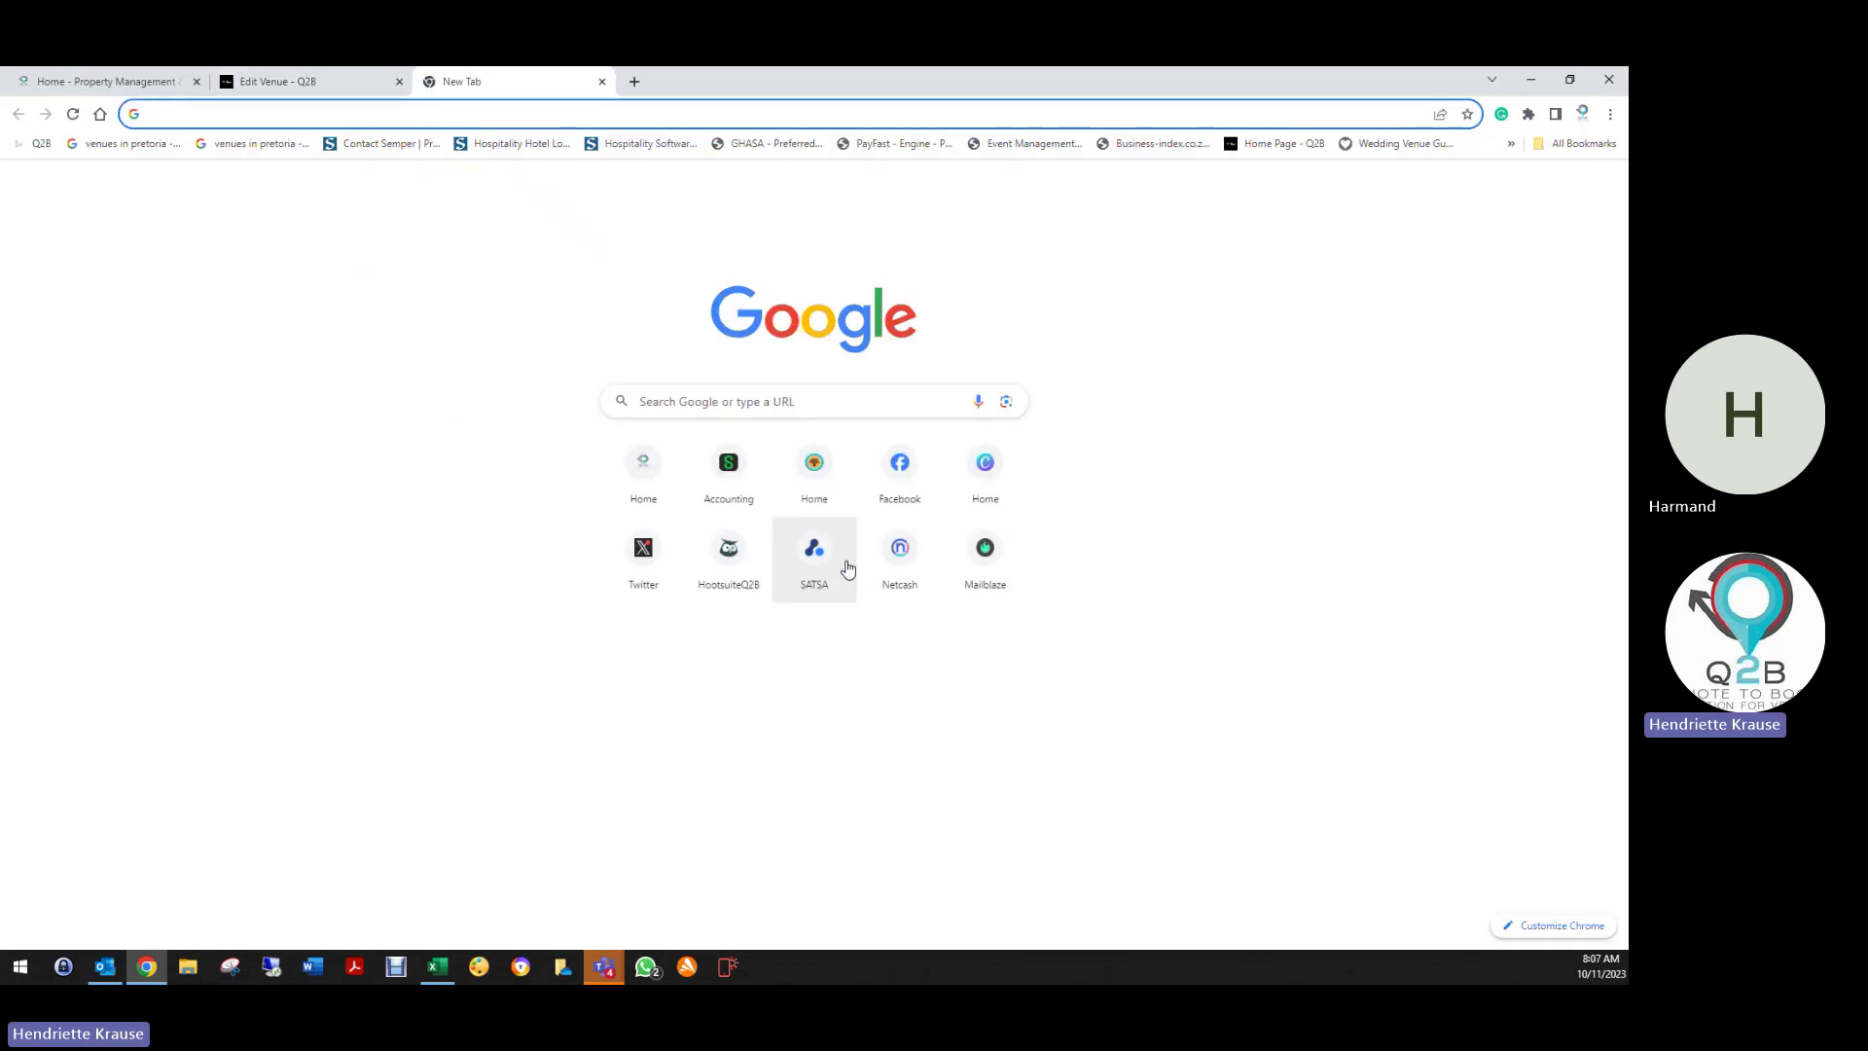
Browse the Q2B Solution for Venues Facebook page, then go back to the Edit Venue tab
left_click(890, 491)
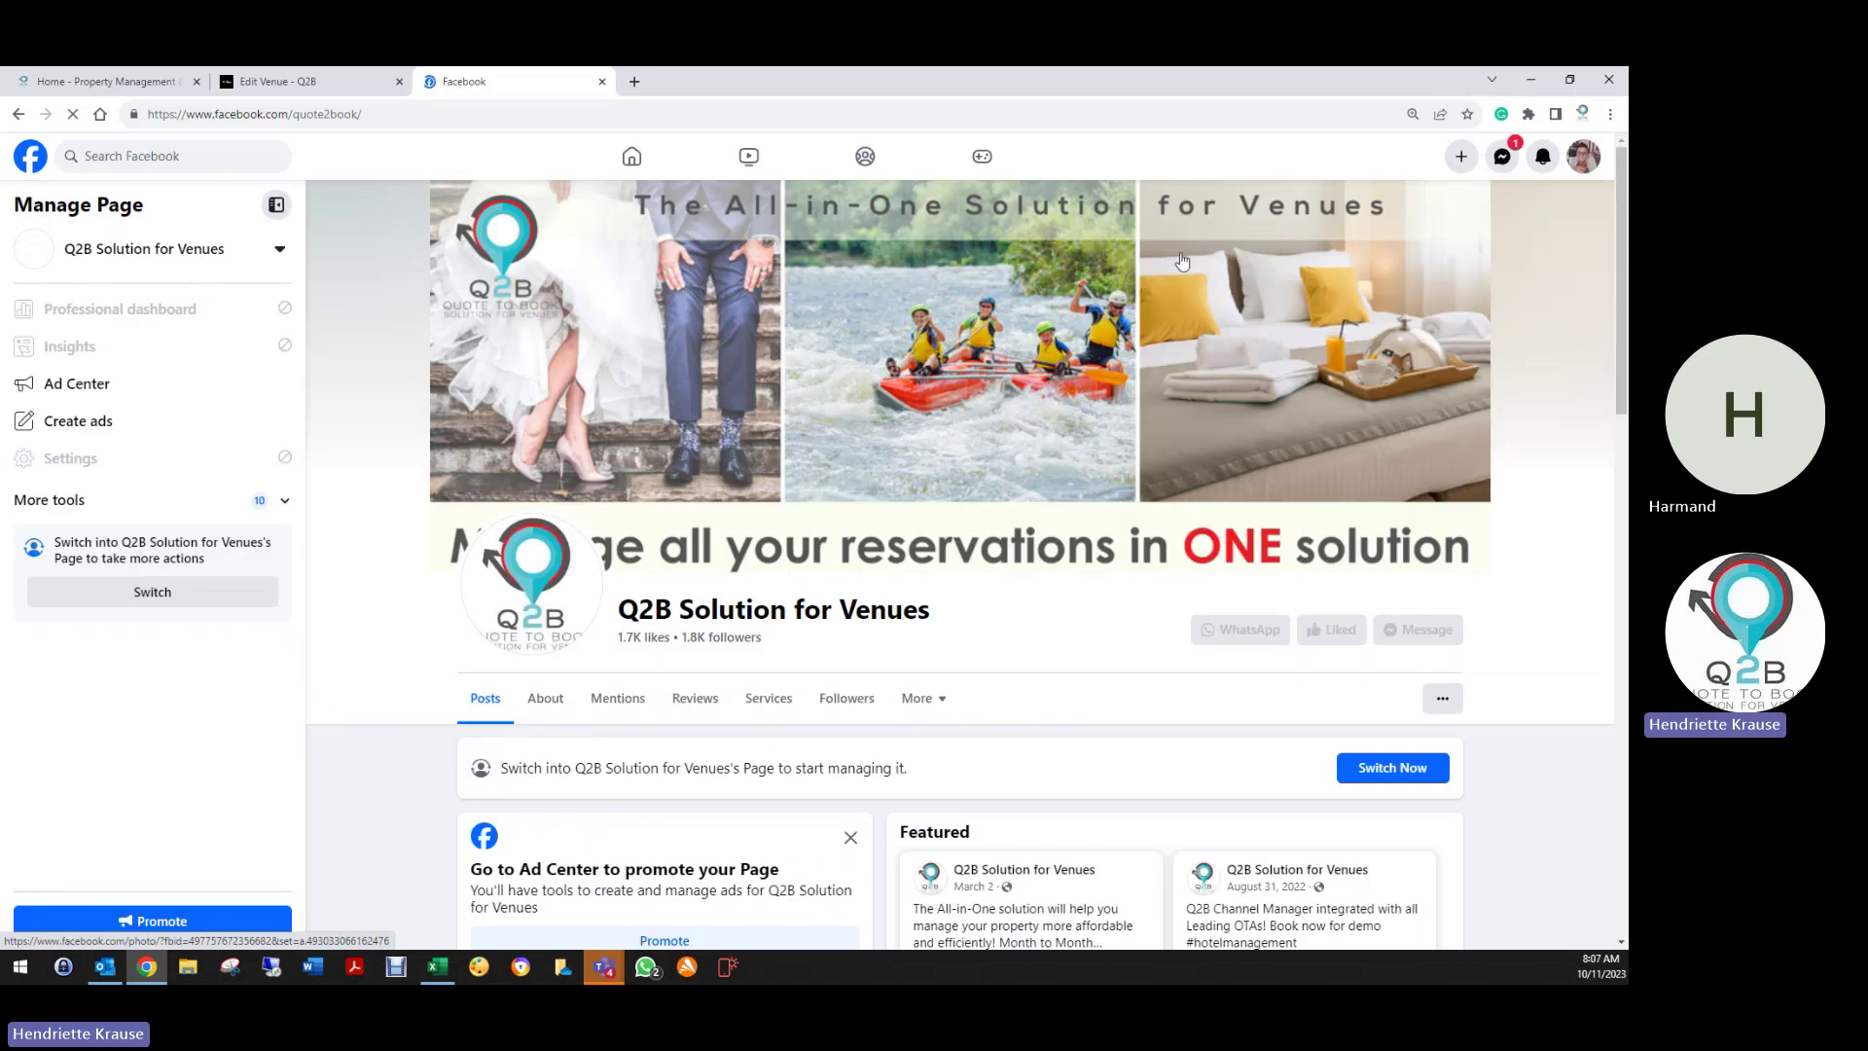
scroll(1182, 261, "down", 3)
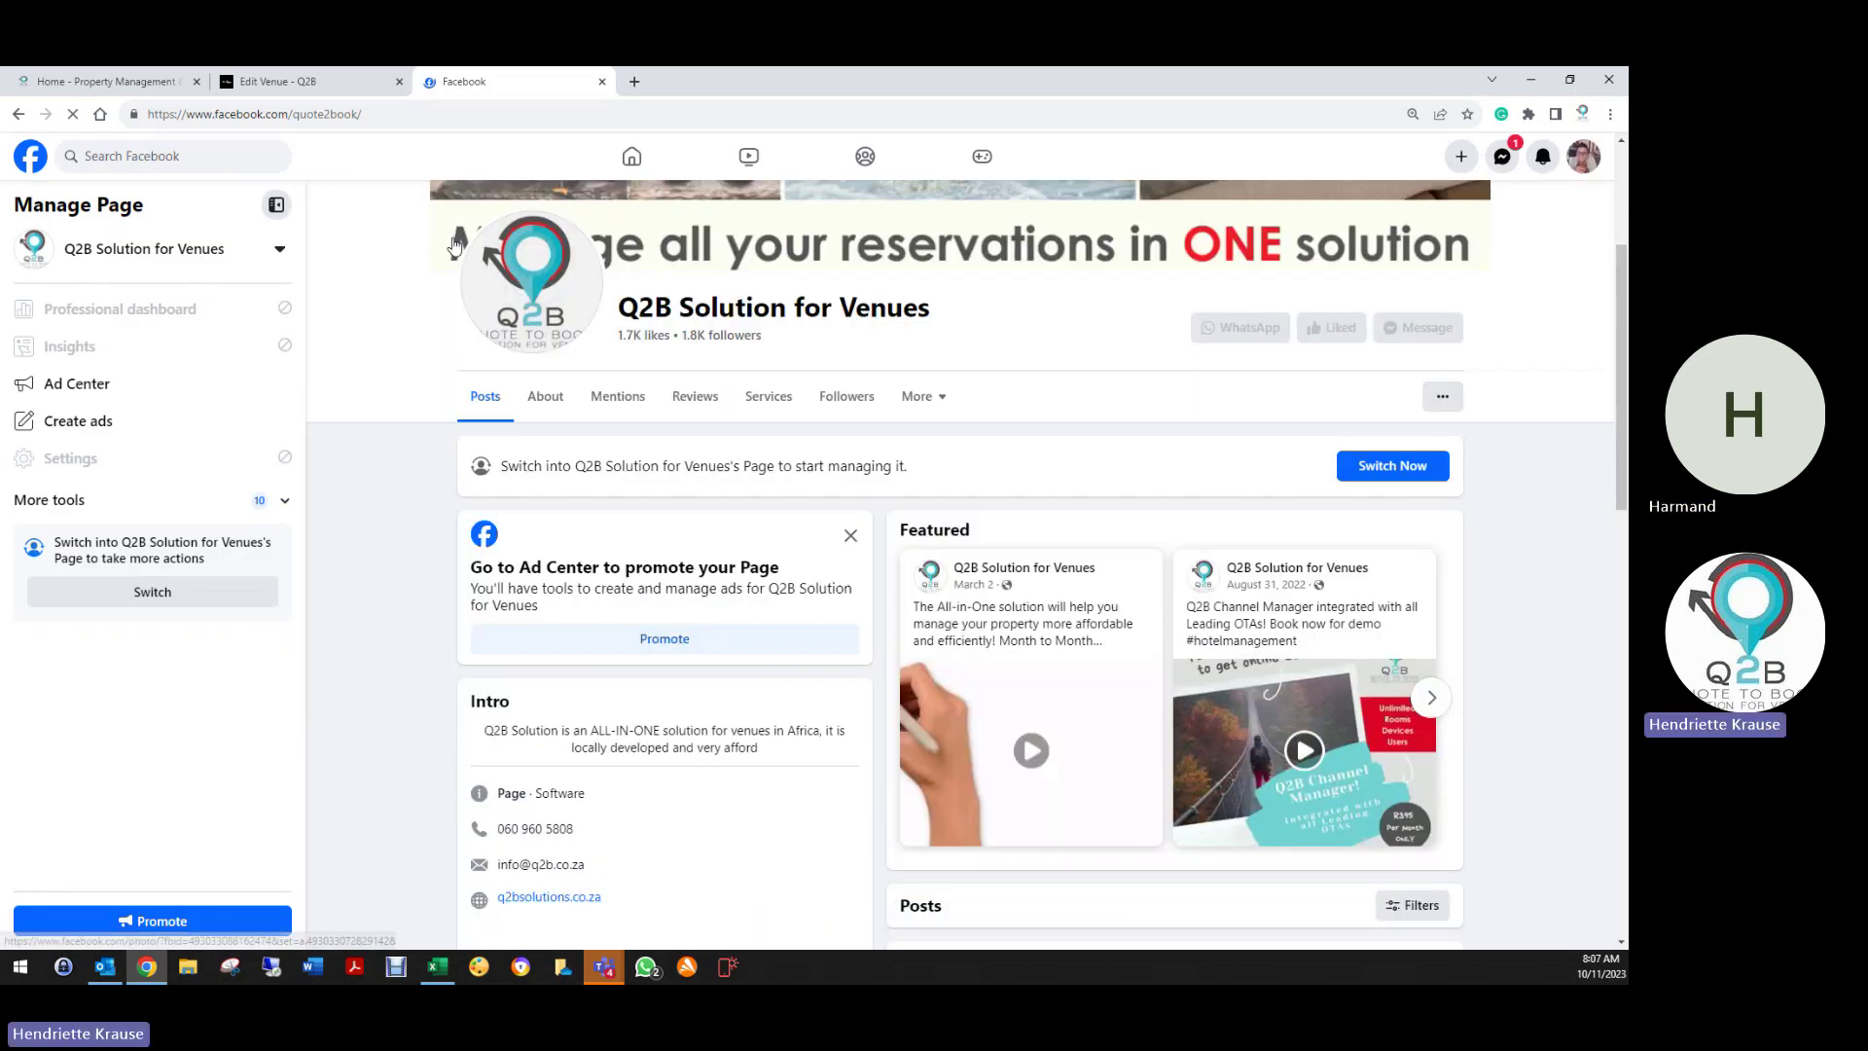
scroll(453, 244, "up", 3)
left_click(262, 80)
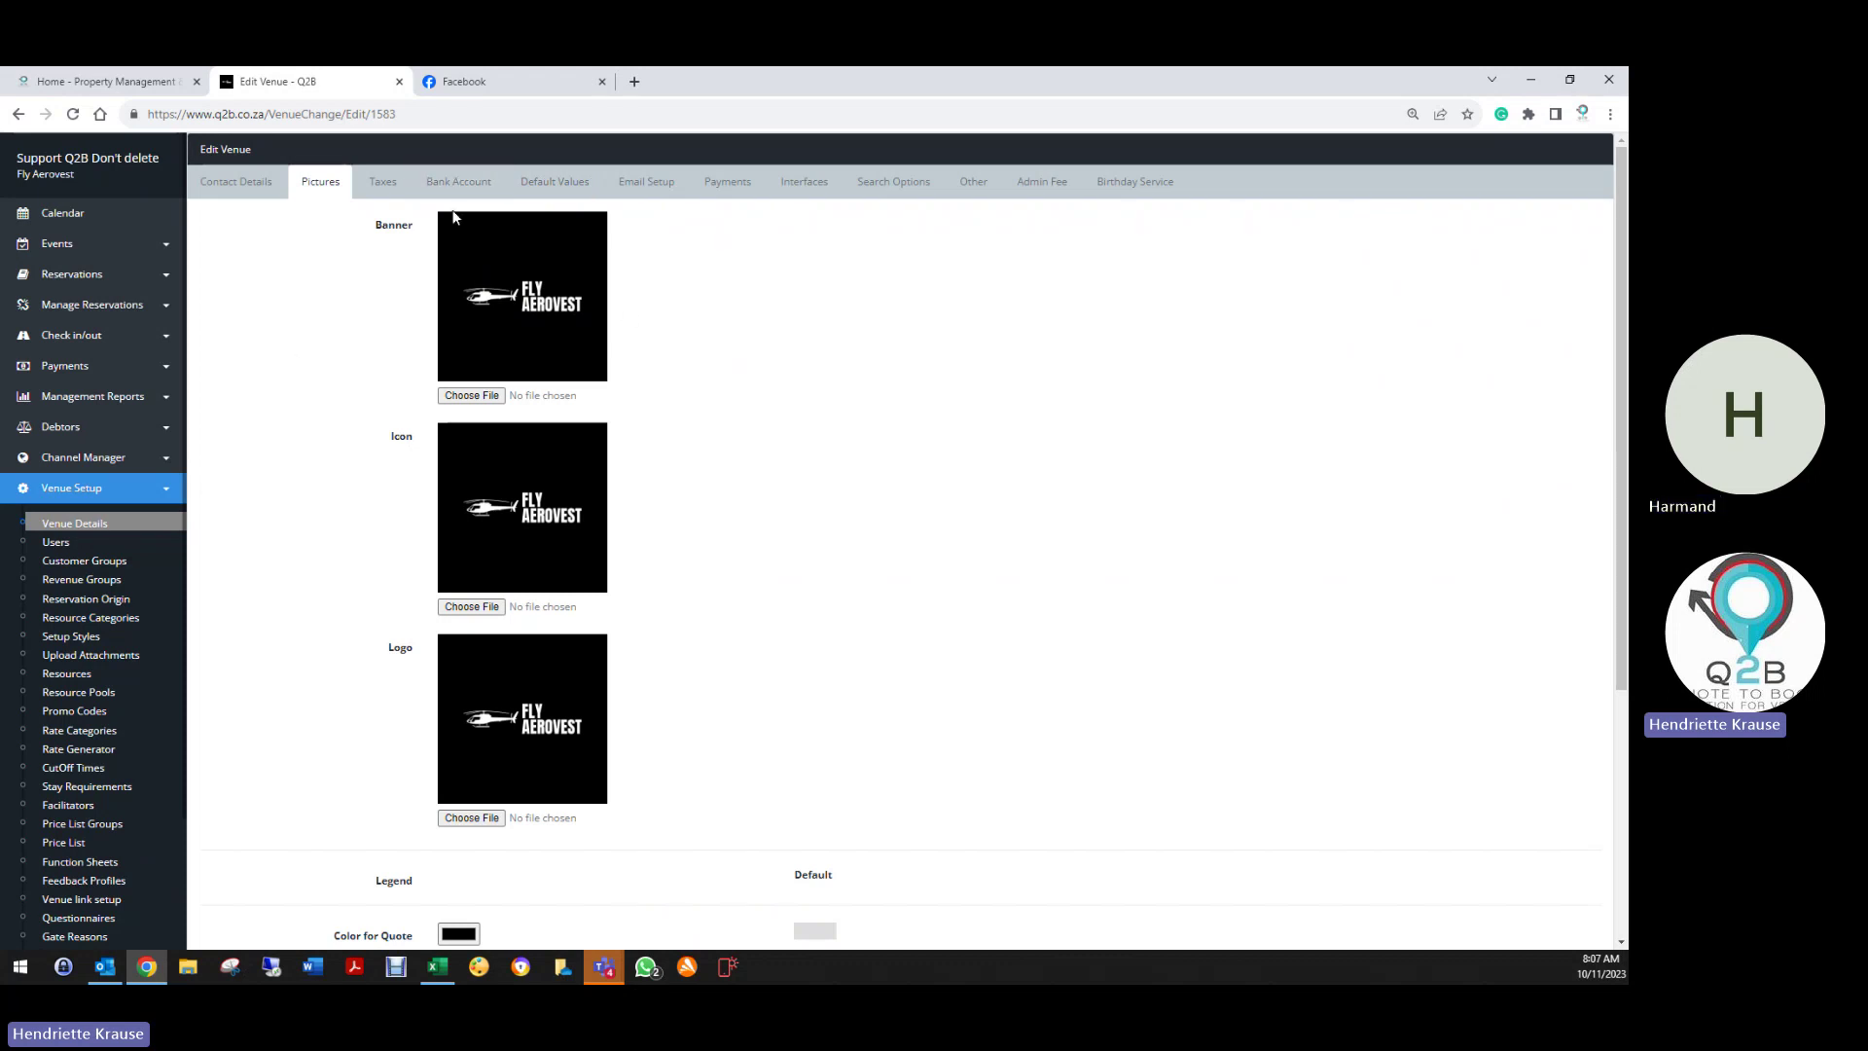
left_click(90, 278)
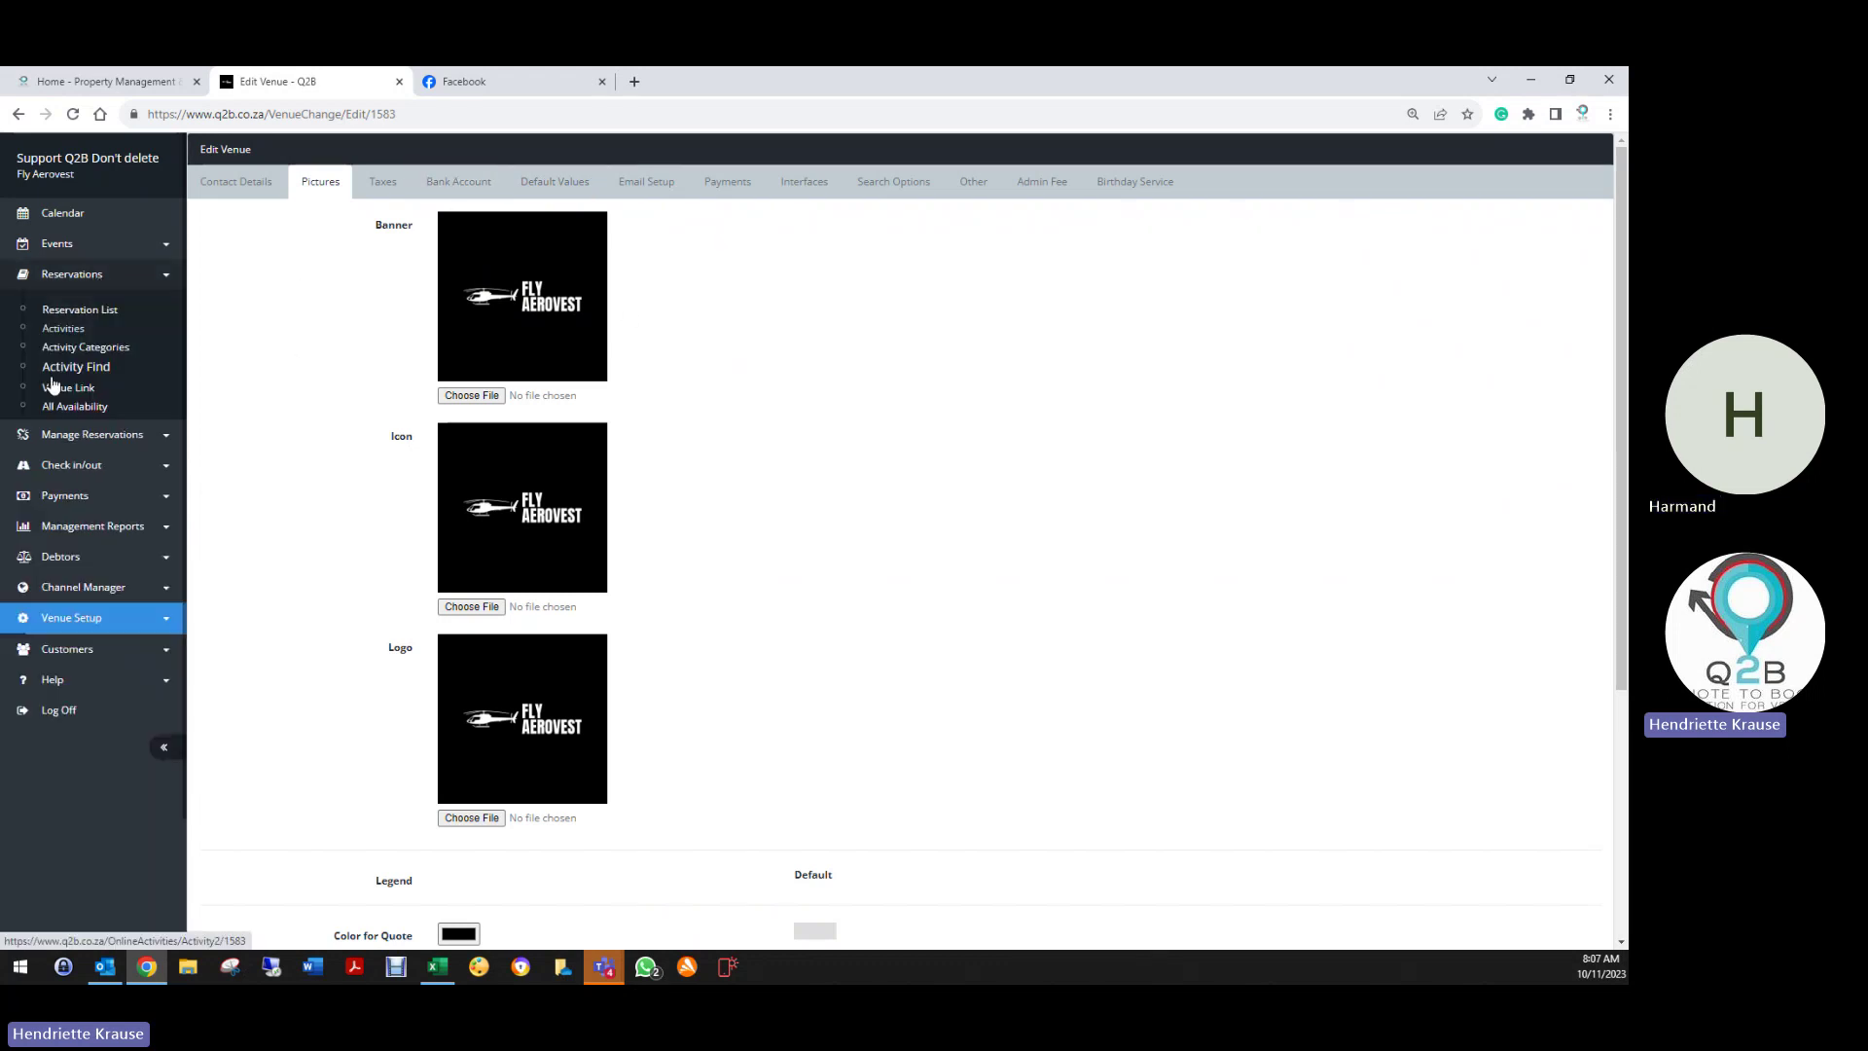
left_click(64, 367)
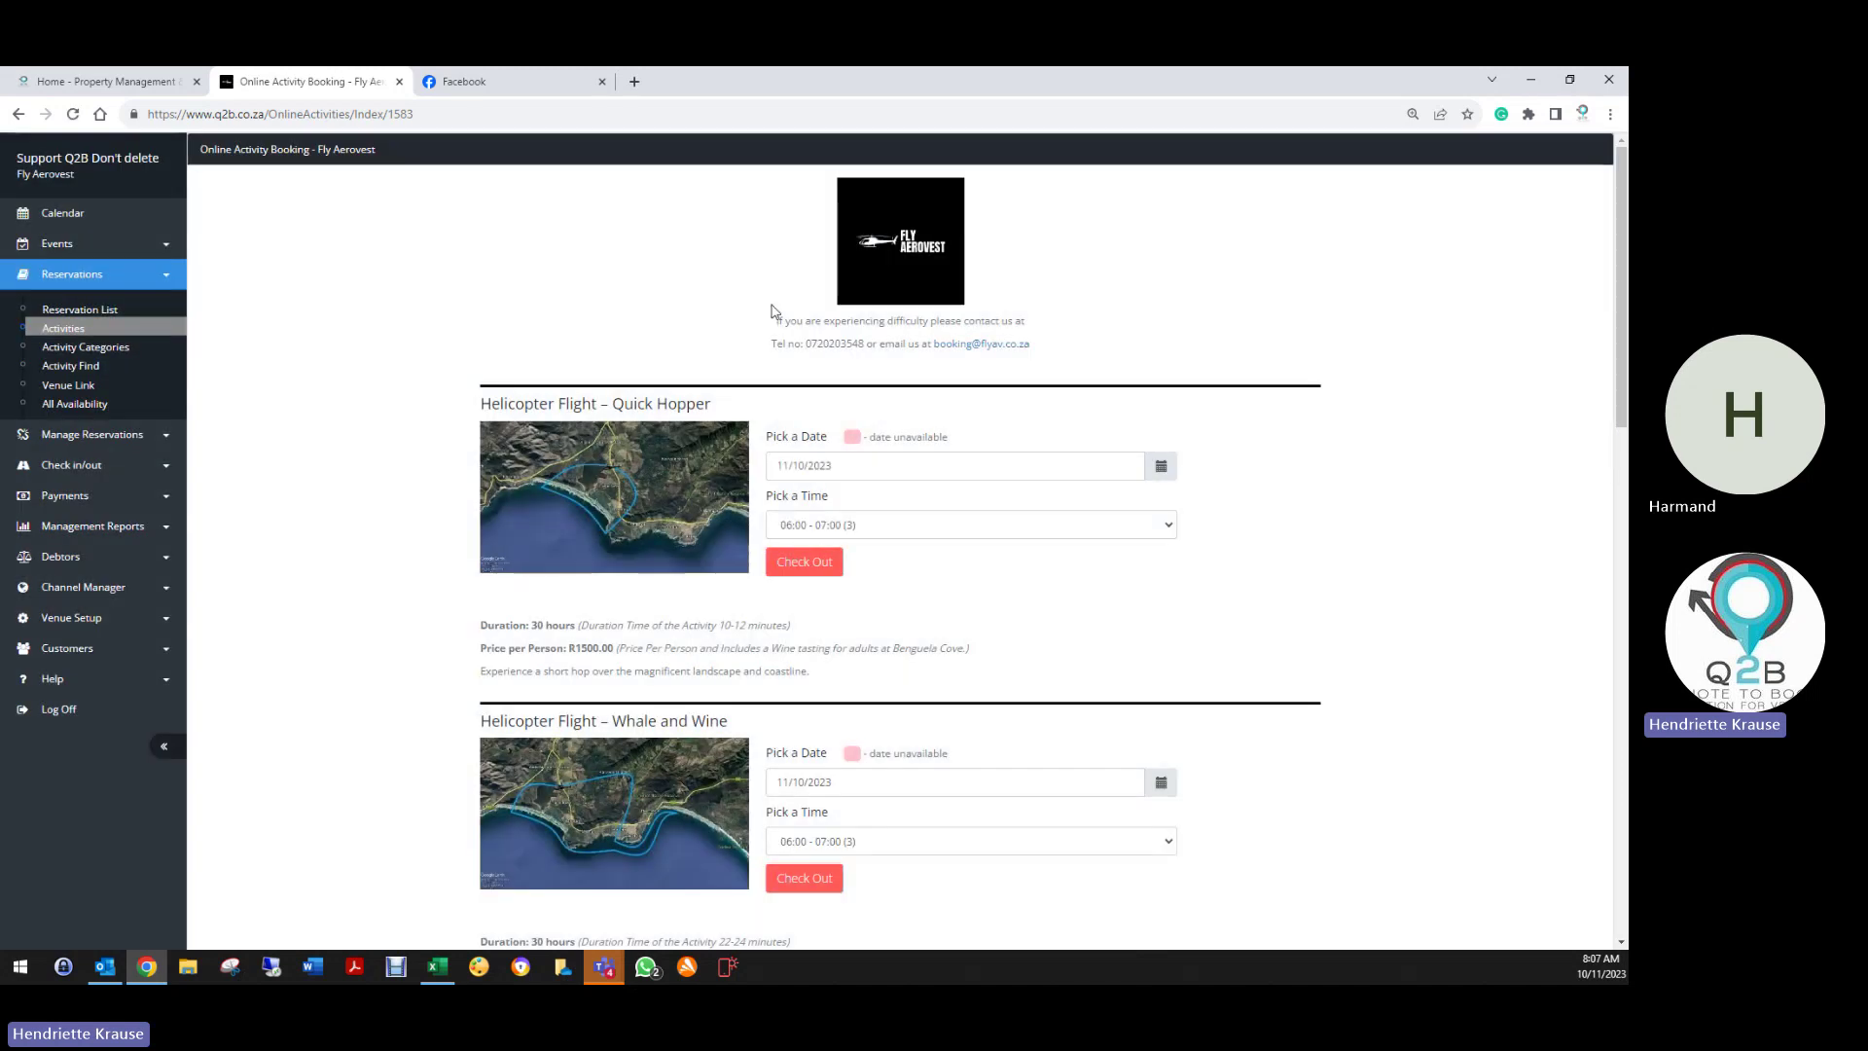
left_click(71, 617)
left_click(78, 524)
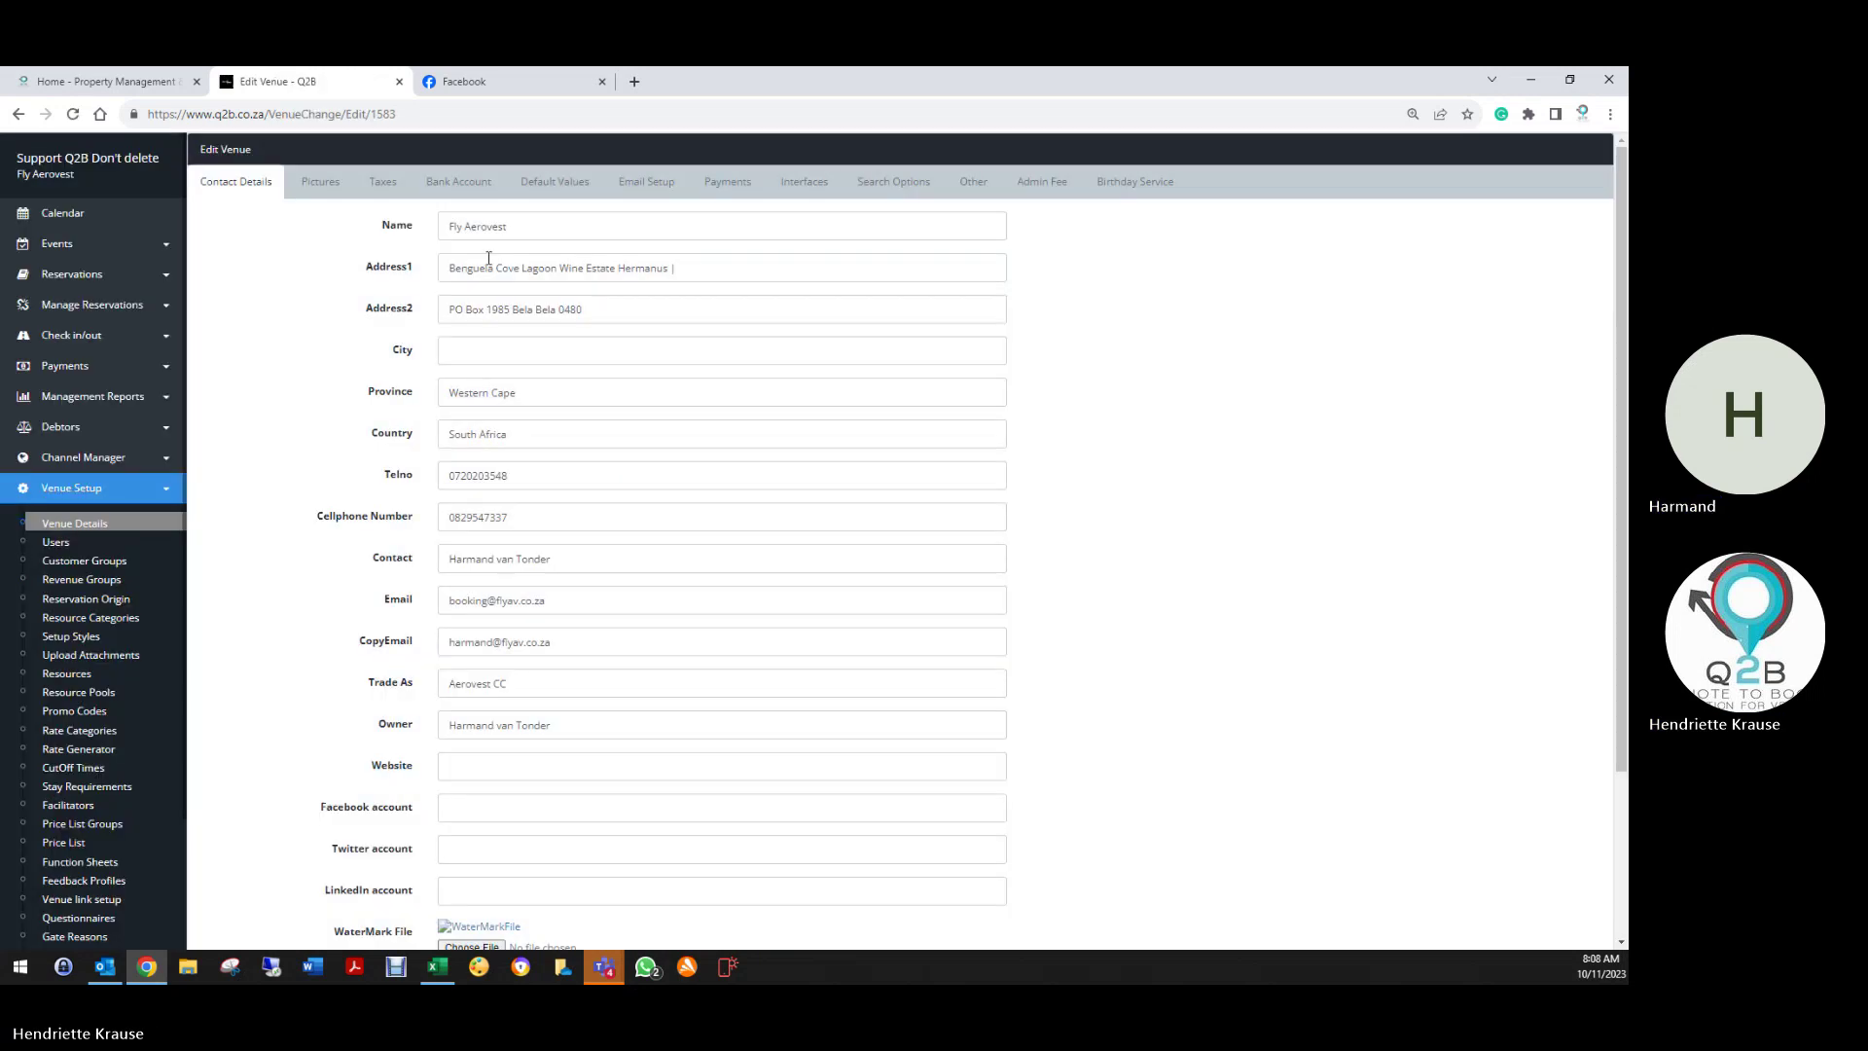
left_click(316, 183)
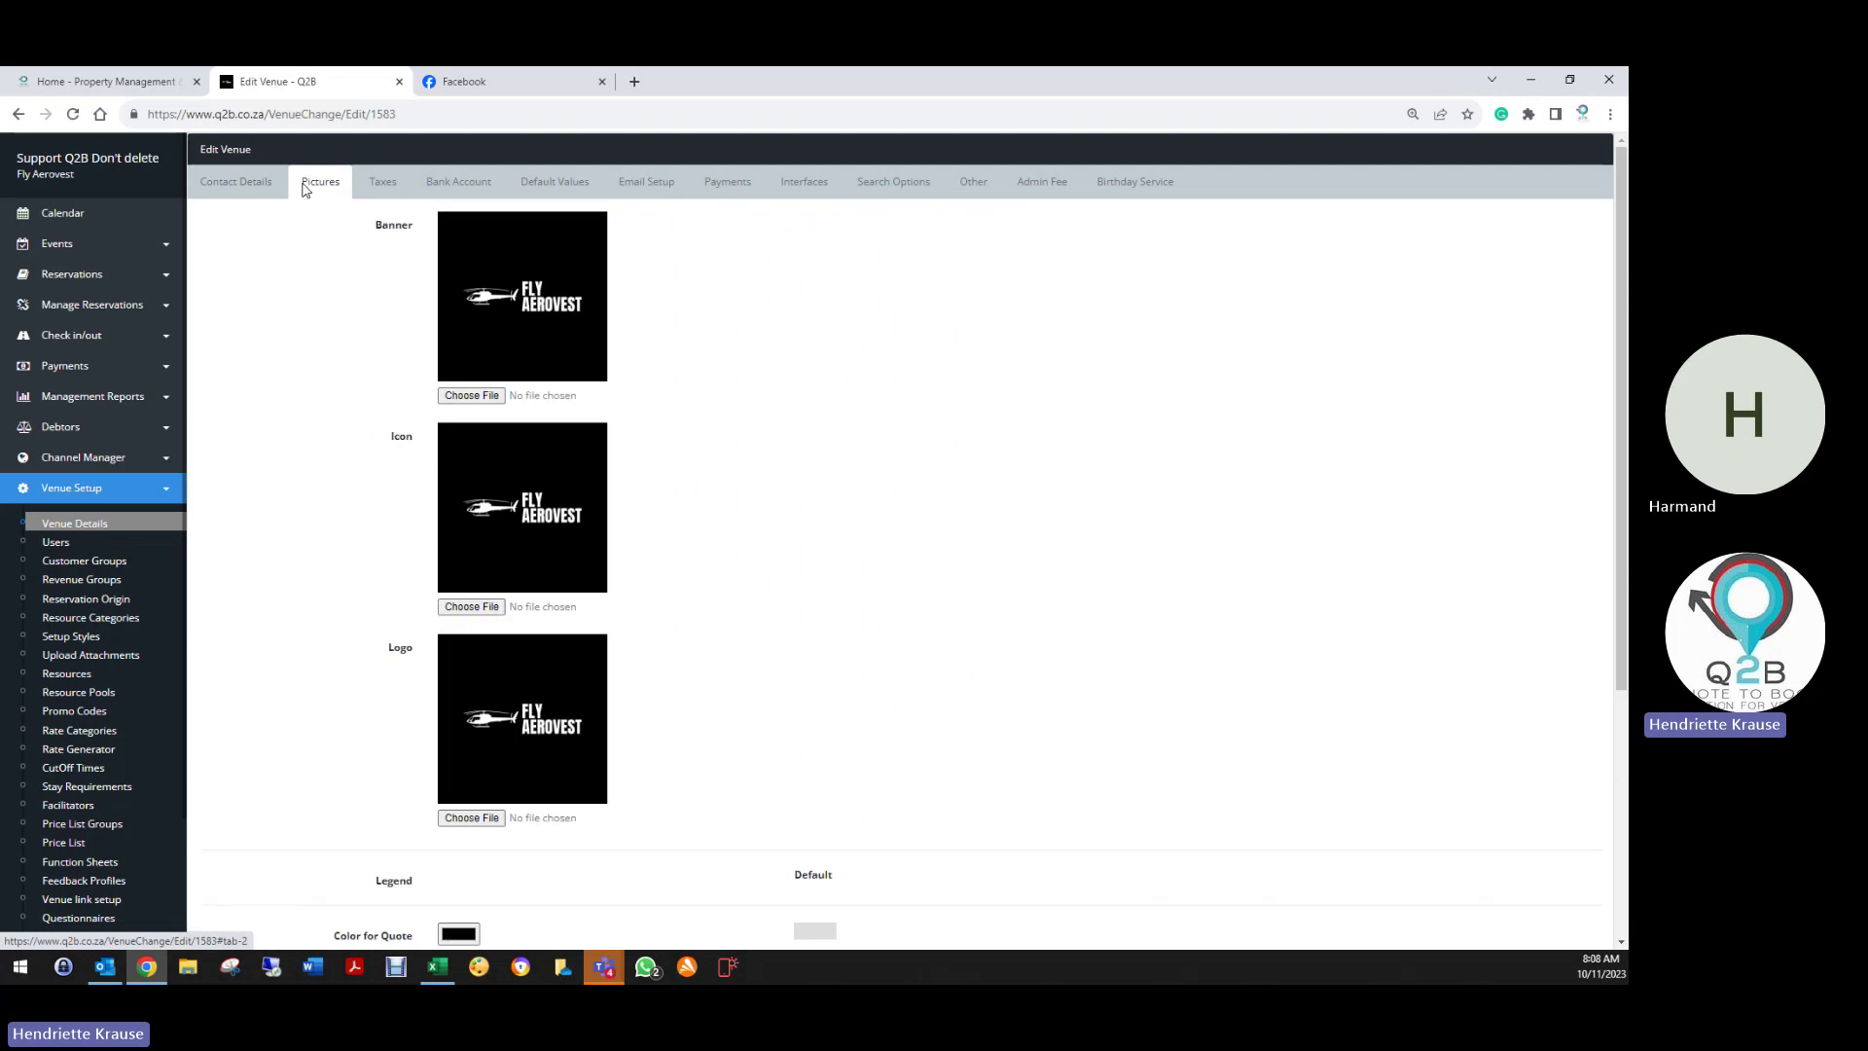
Close the Facebook tab and open the Reservation List in a new browser tab
scroll(447, 691, "down", 3)
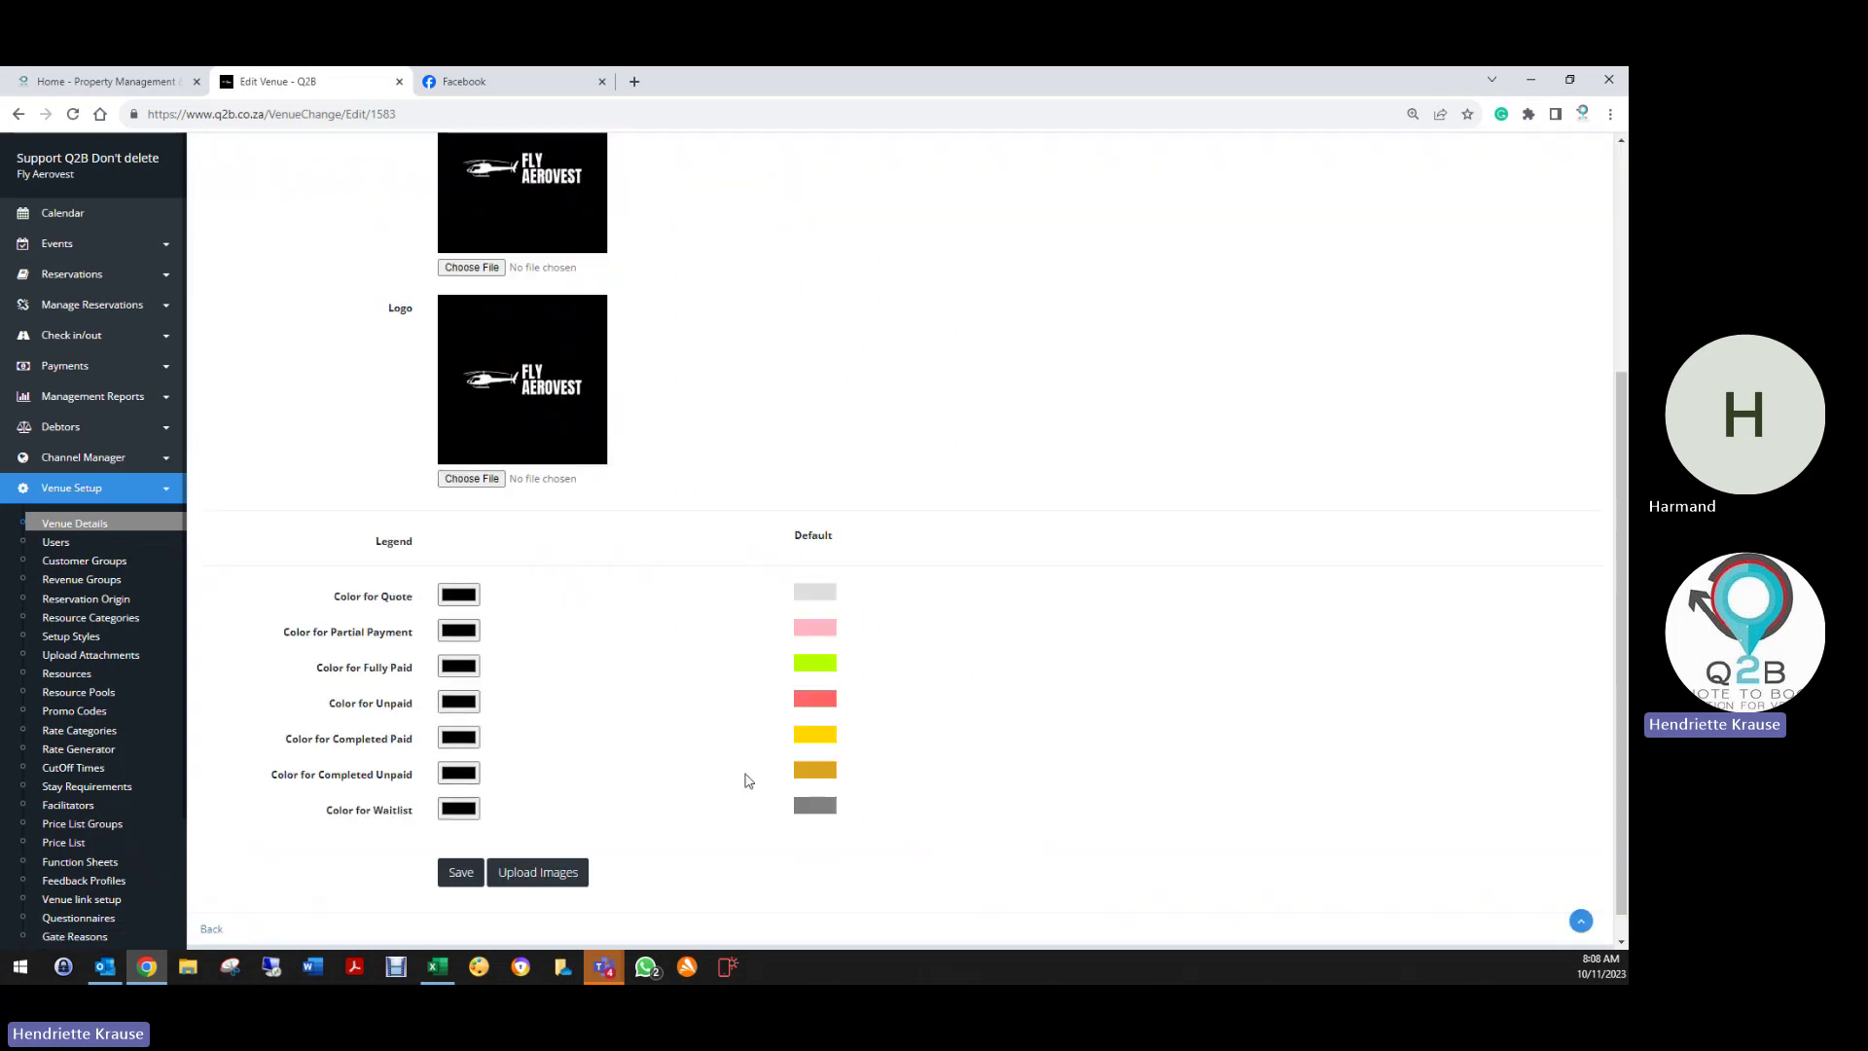
left_click(602, 82)
right_click(85, 275)
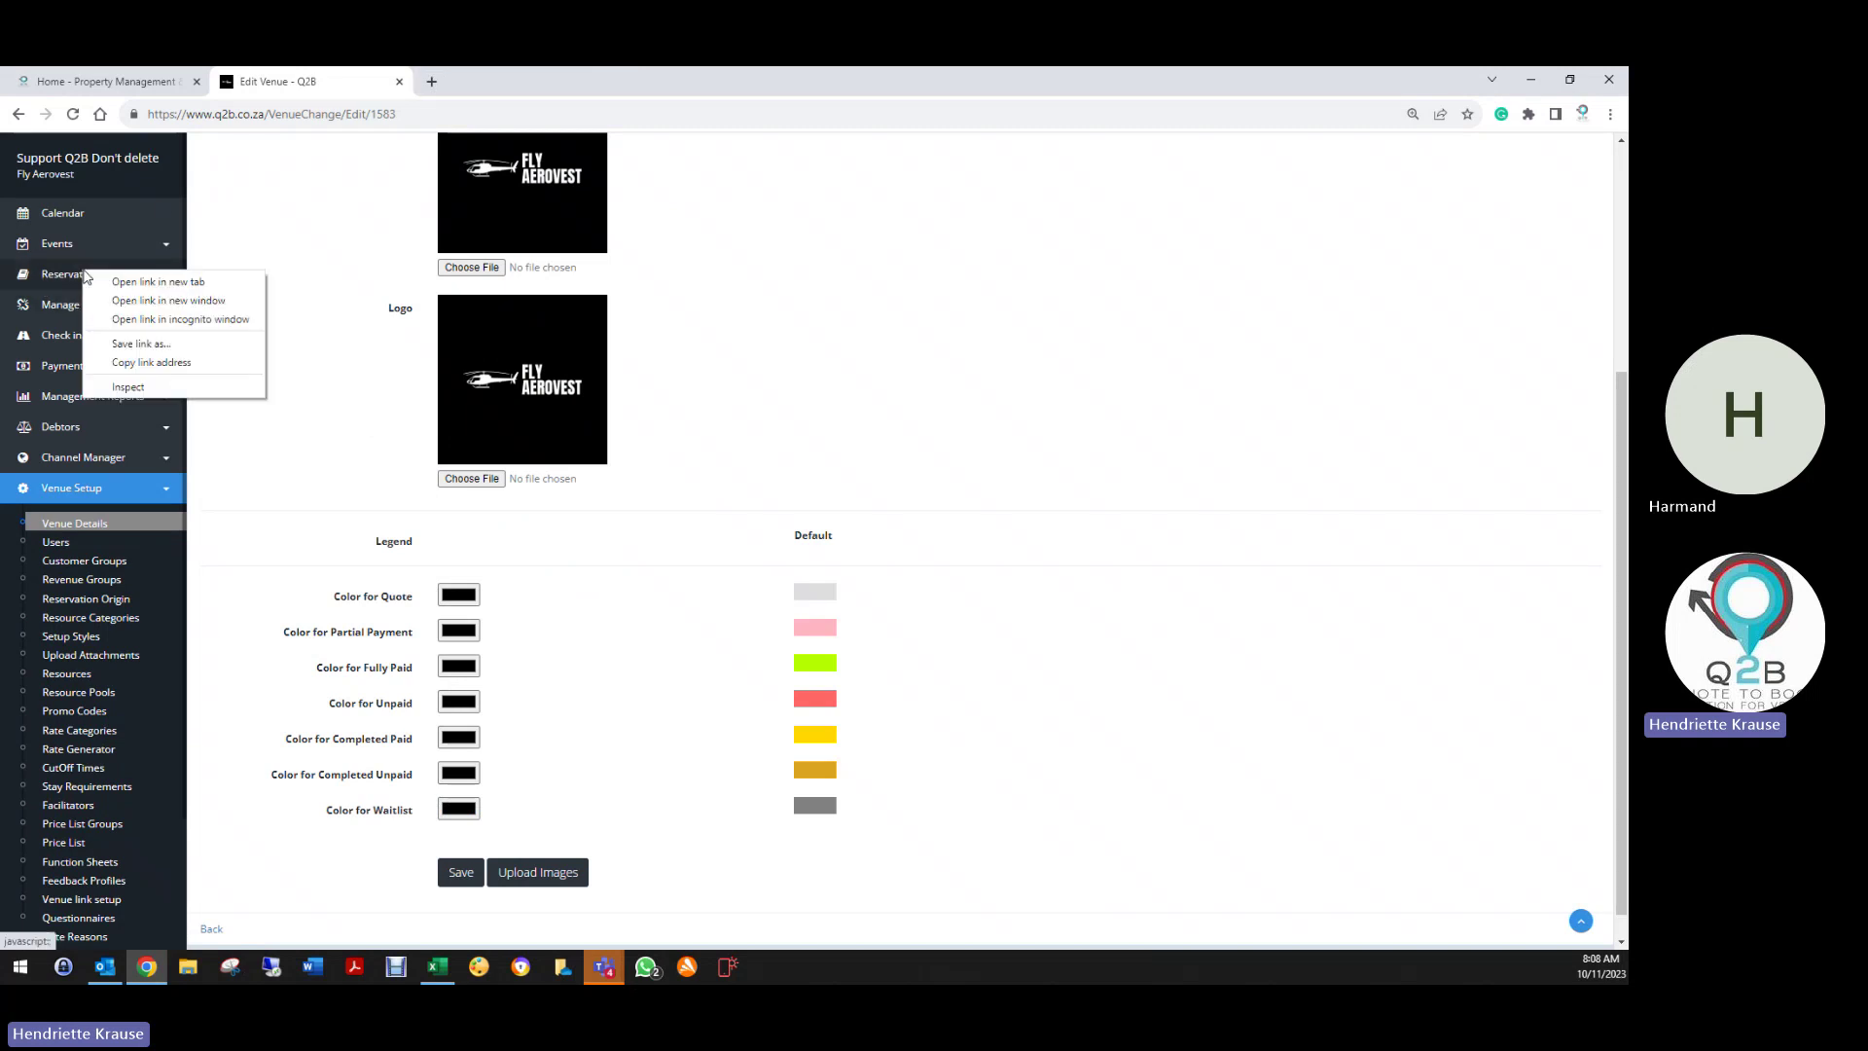
left_click(52, 282)
left_click(51, 282)
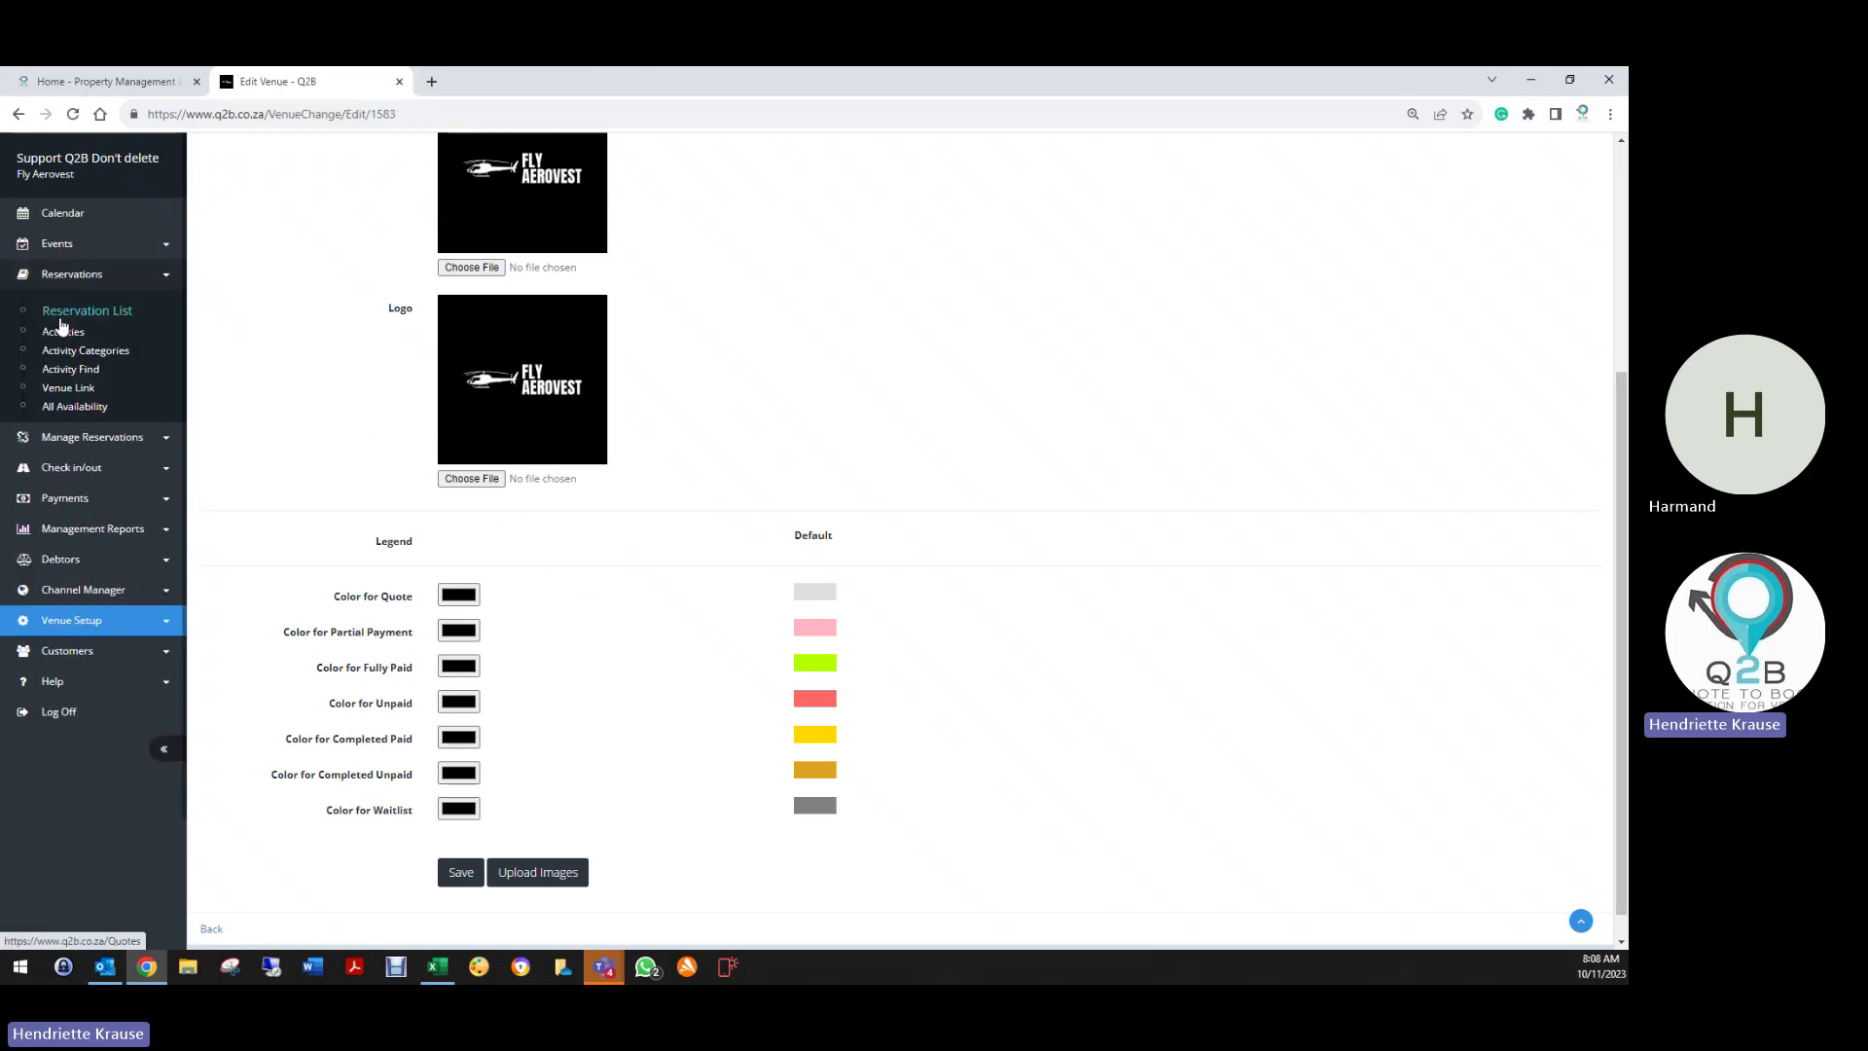
right_click(59, 405)
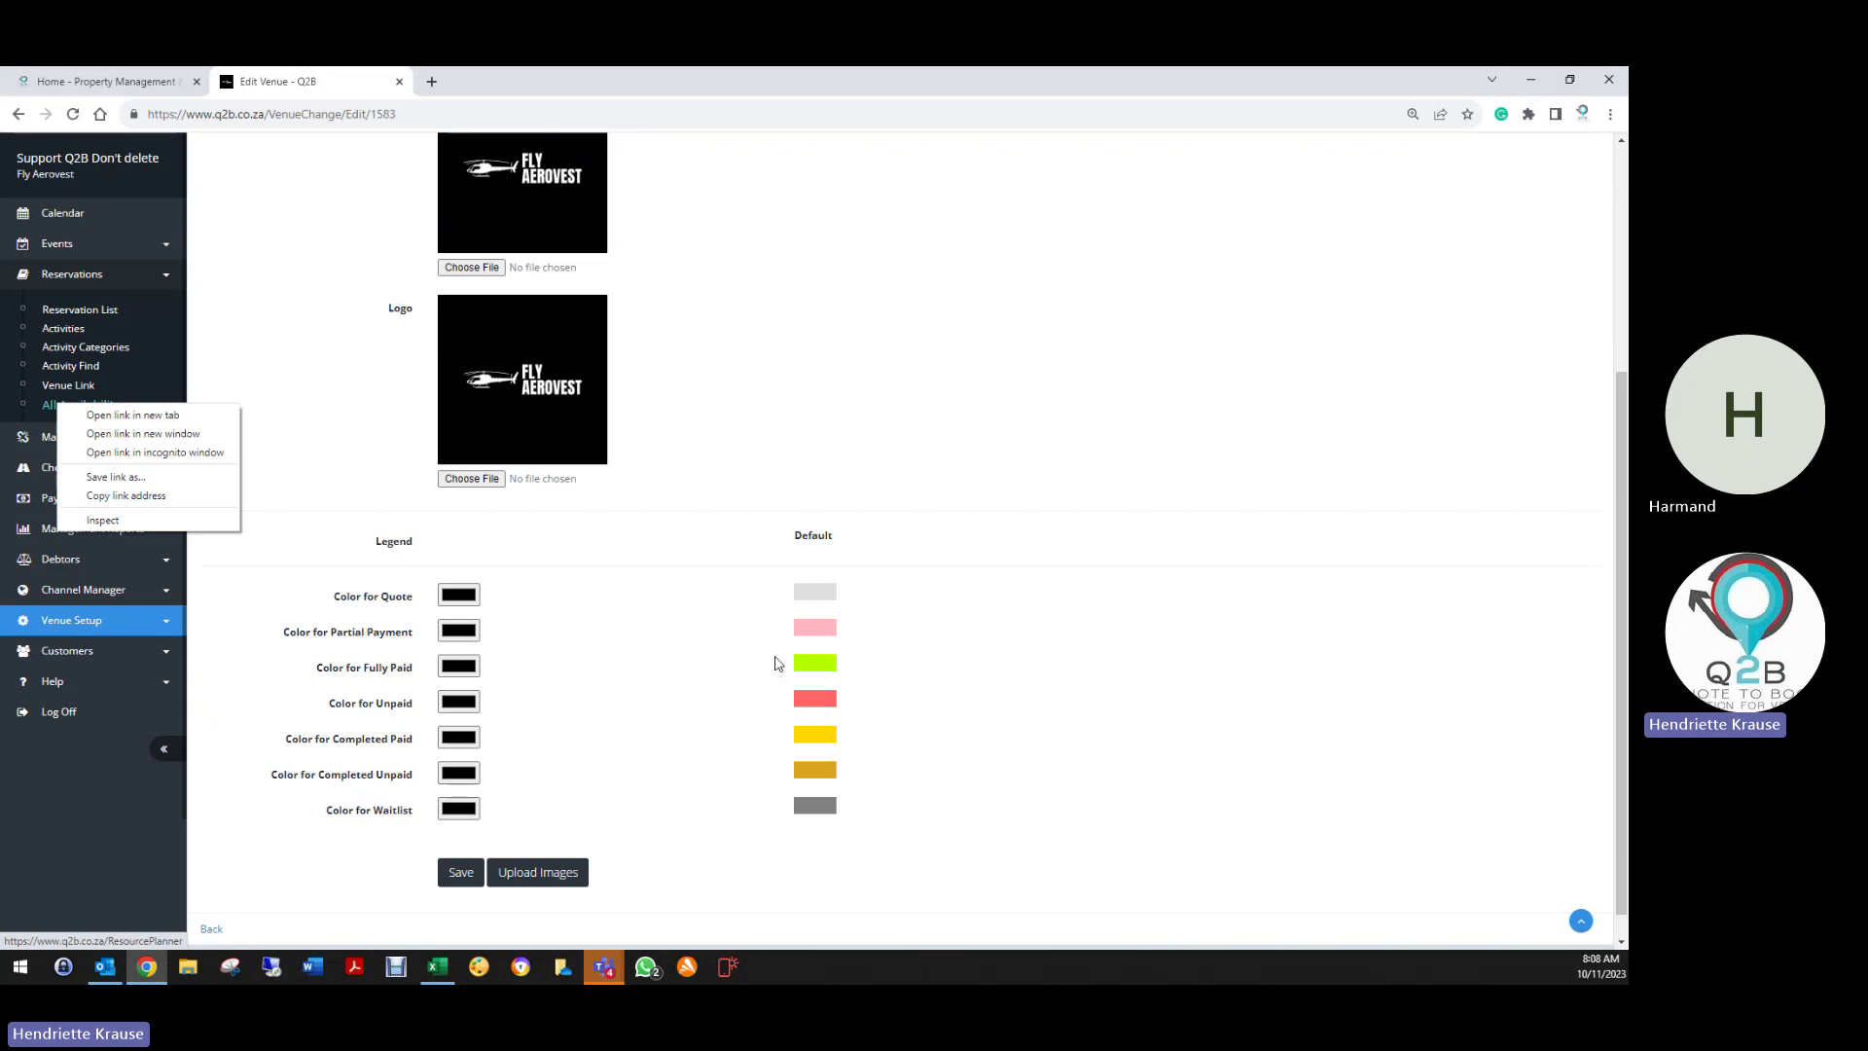
right_click(103, 310)
left_click(136, 322)
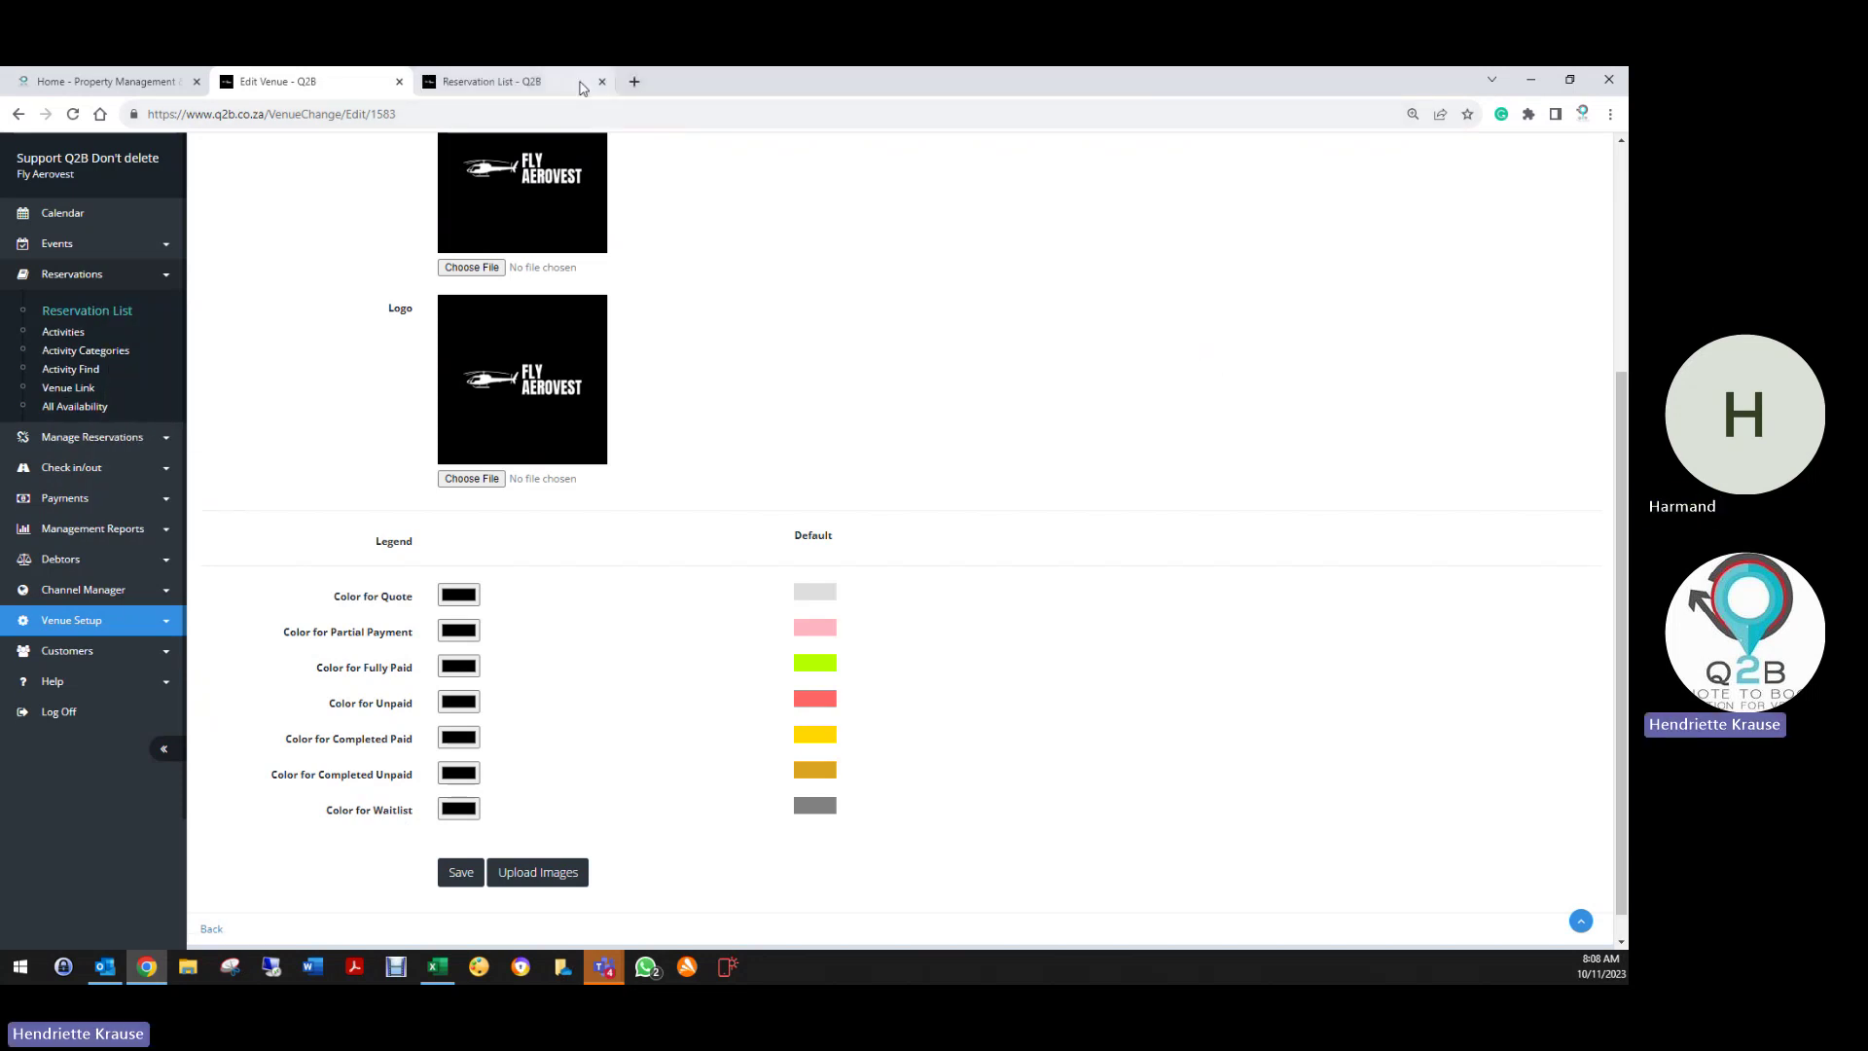
left_click(581, 86)
Check the reservation colour legend, then view the Color for Quote chooser without changing it
left_click(1467, 151)
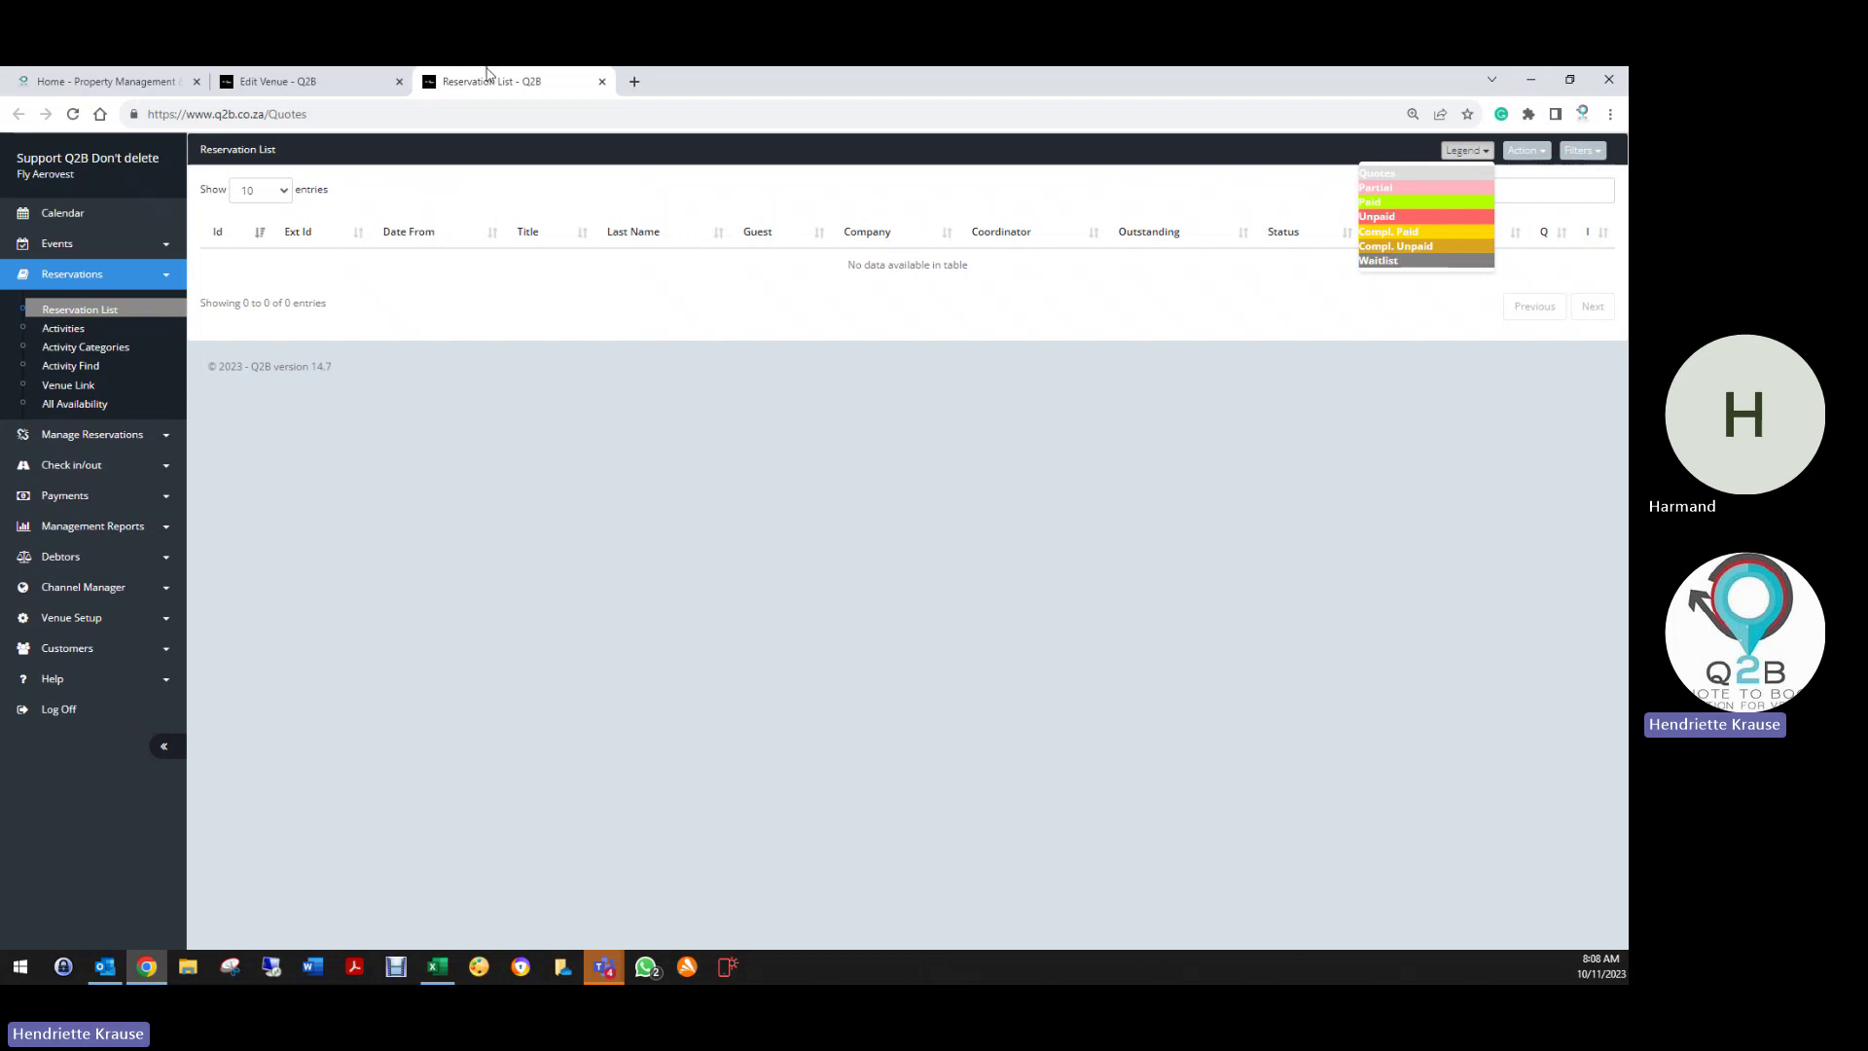
left_click(267, 82)
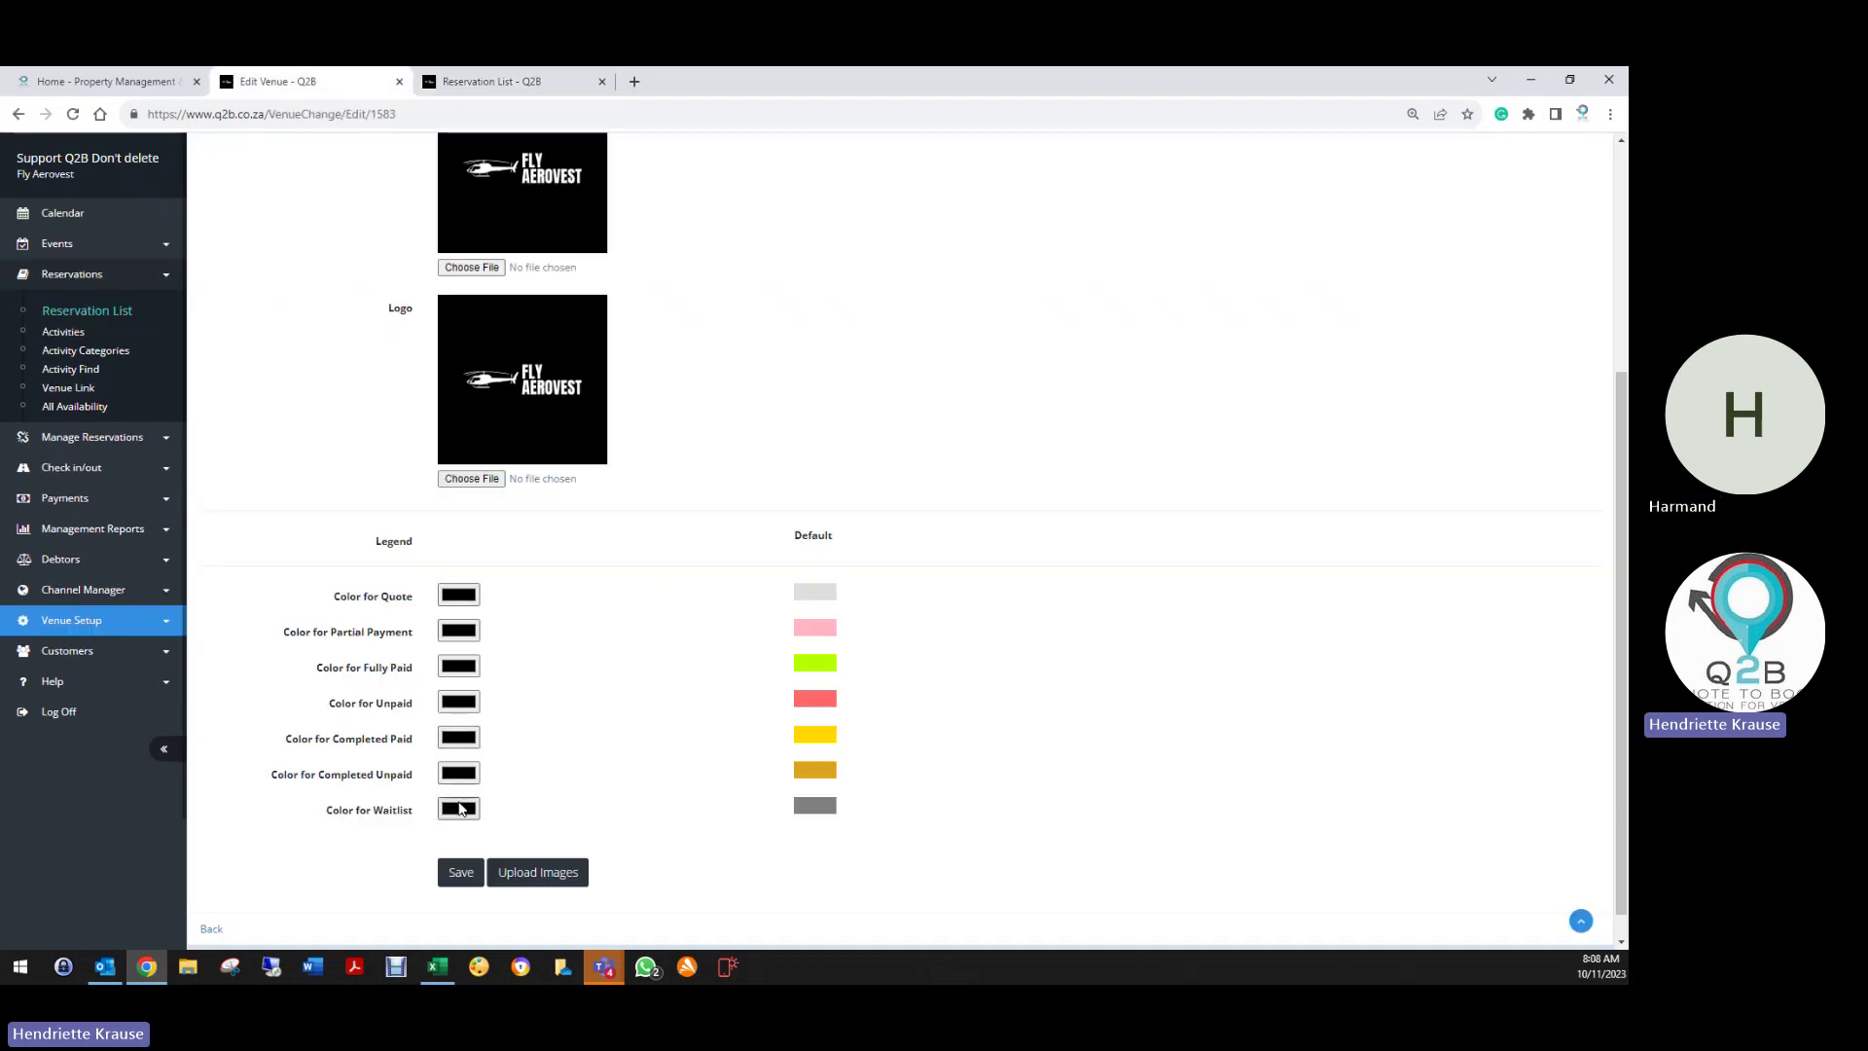
left_click(456, 602)
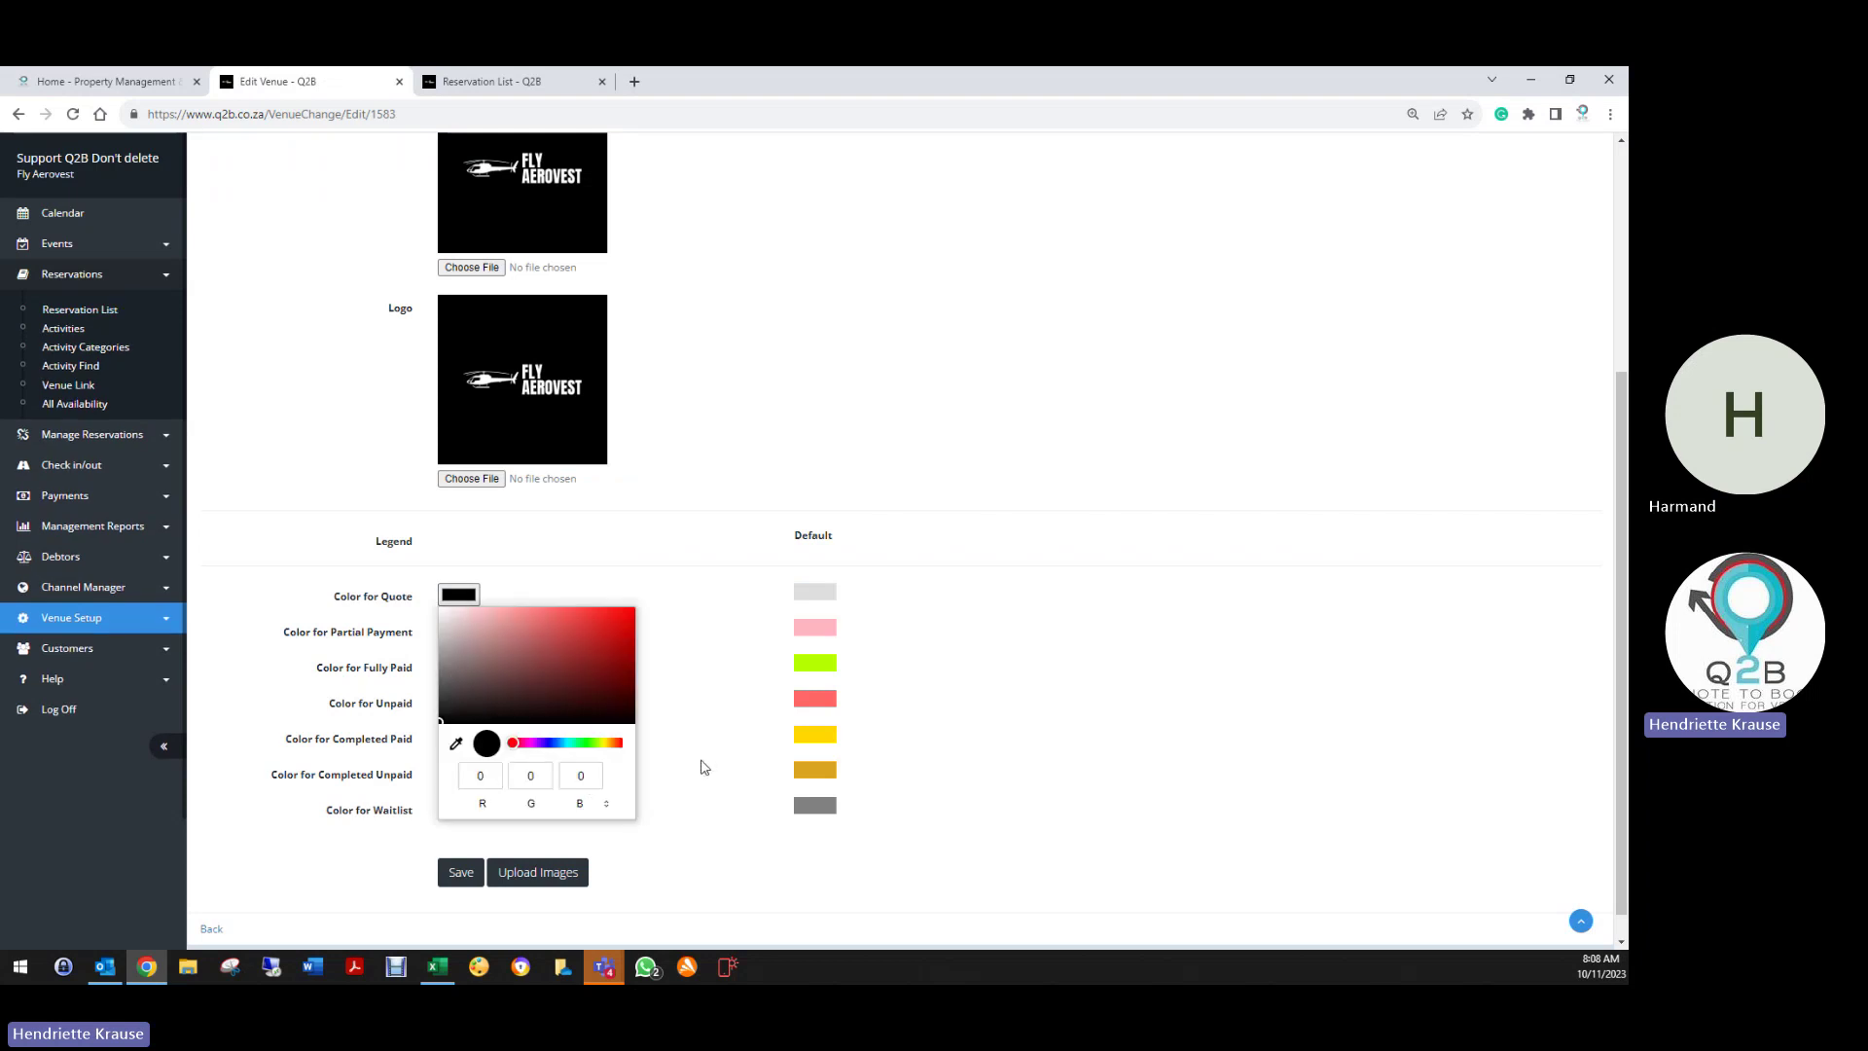
left_click(1082, 758)
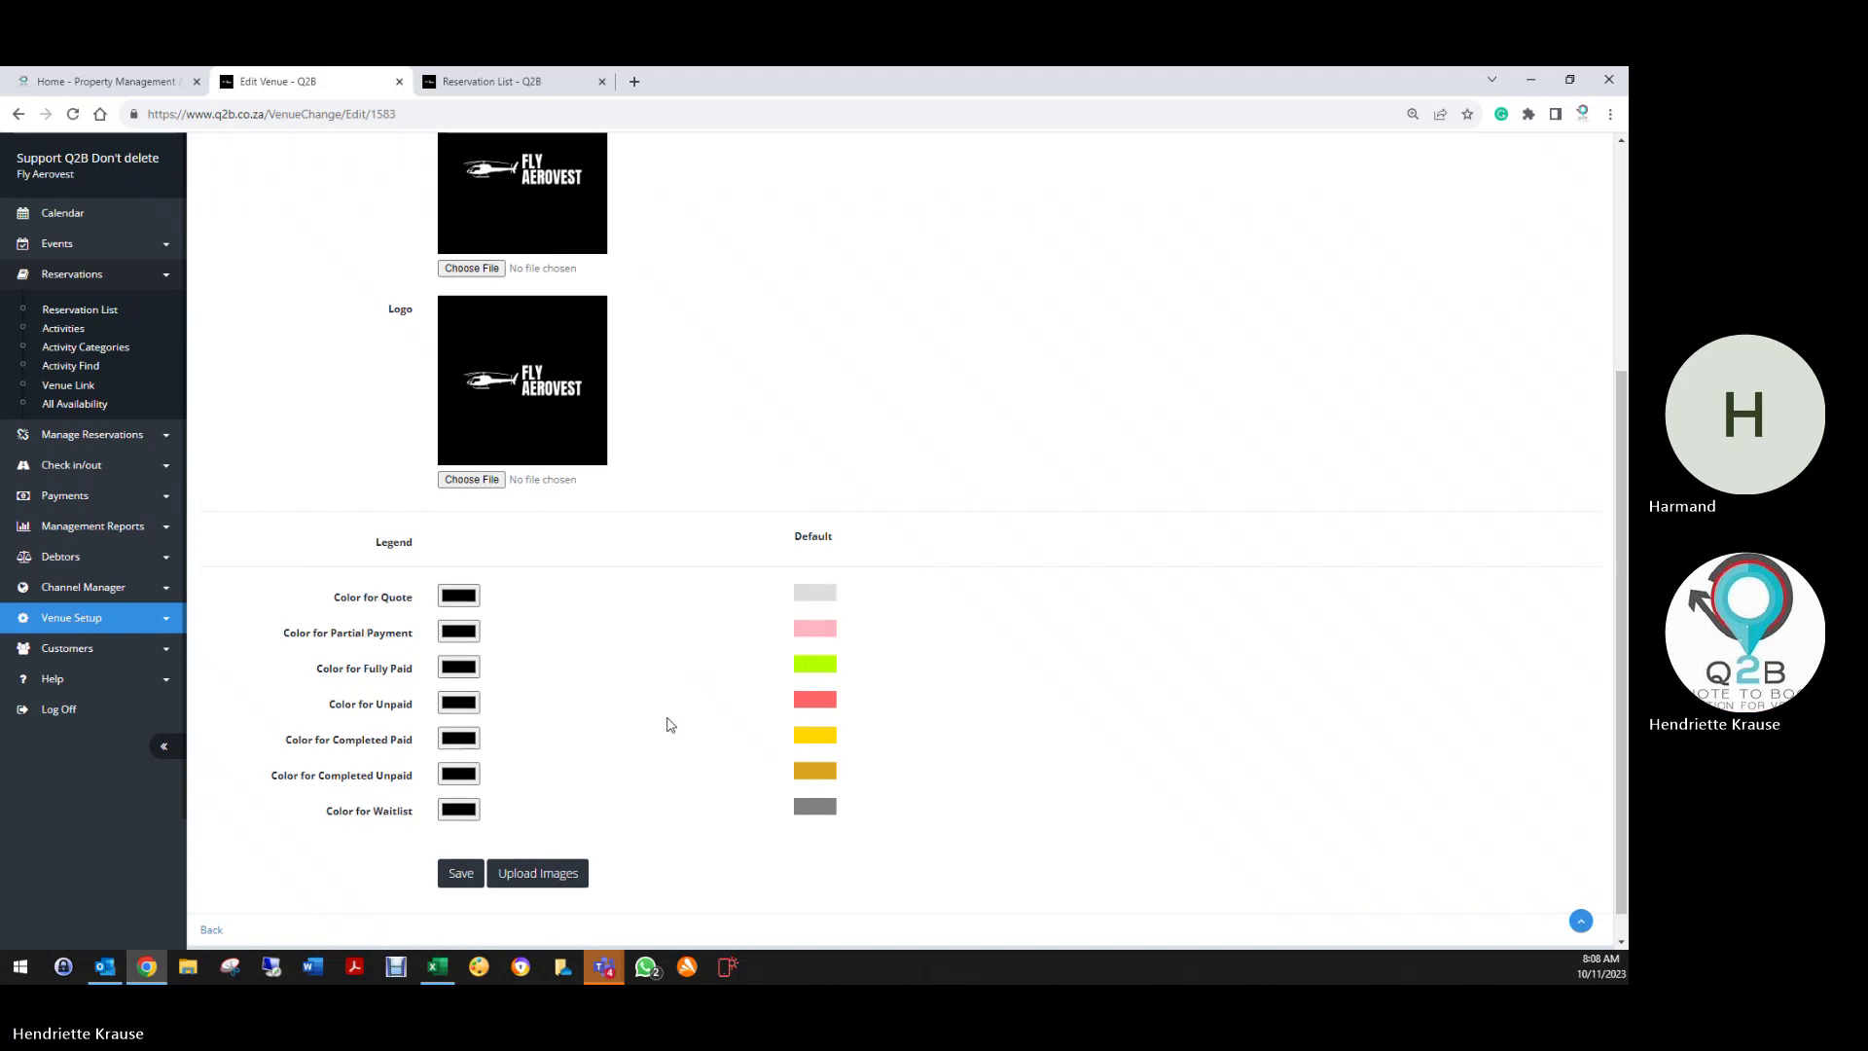
scroll(669, 720, "up", 4)
Review the Taxes tab's registration number, currency, BEE and Tomsa unchanged, then show Bank Account
left_click(399, 183)
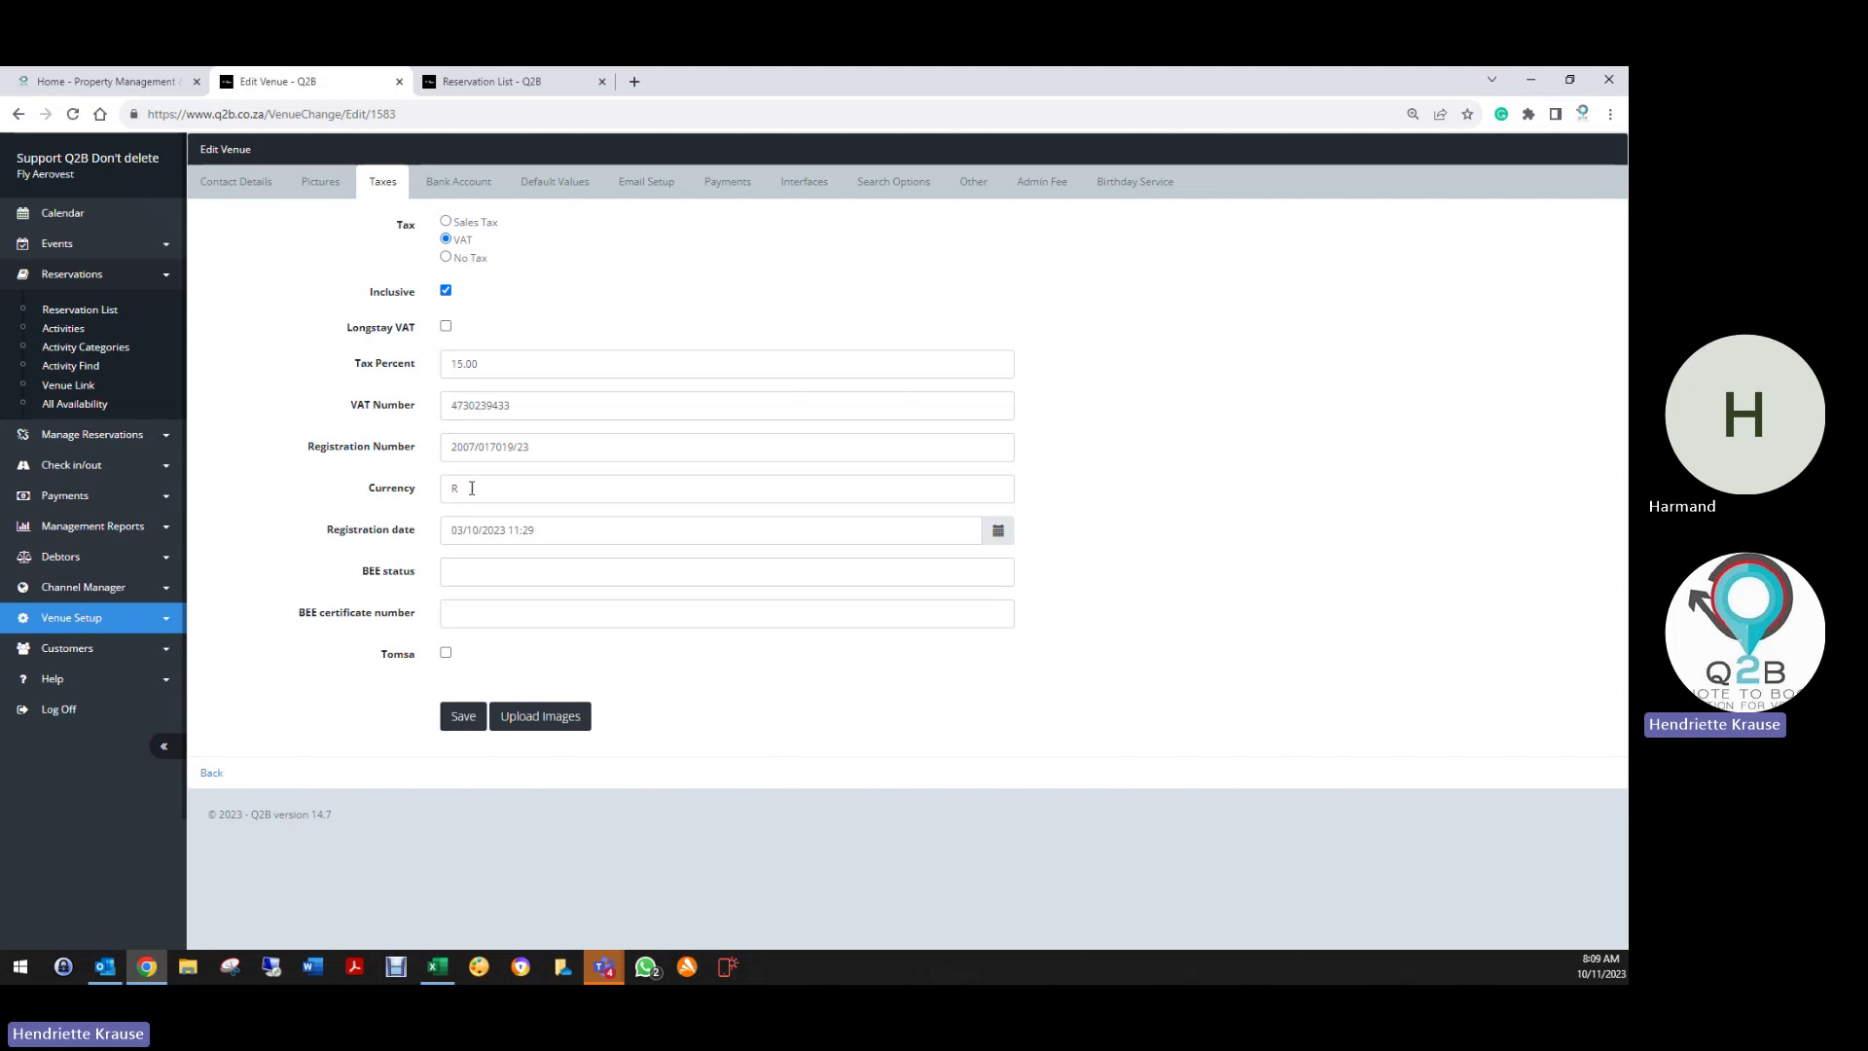
left_click_drag(451, 449, 568, 446)
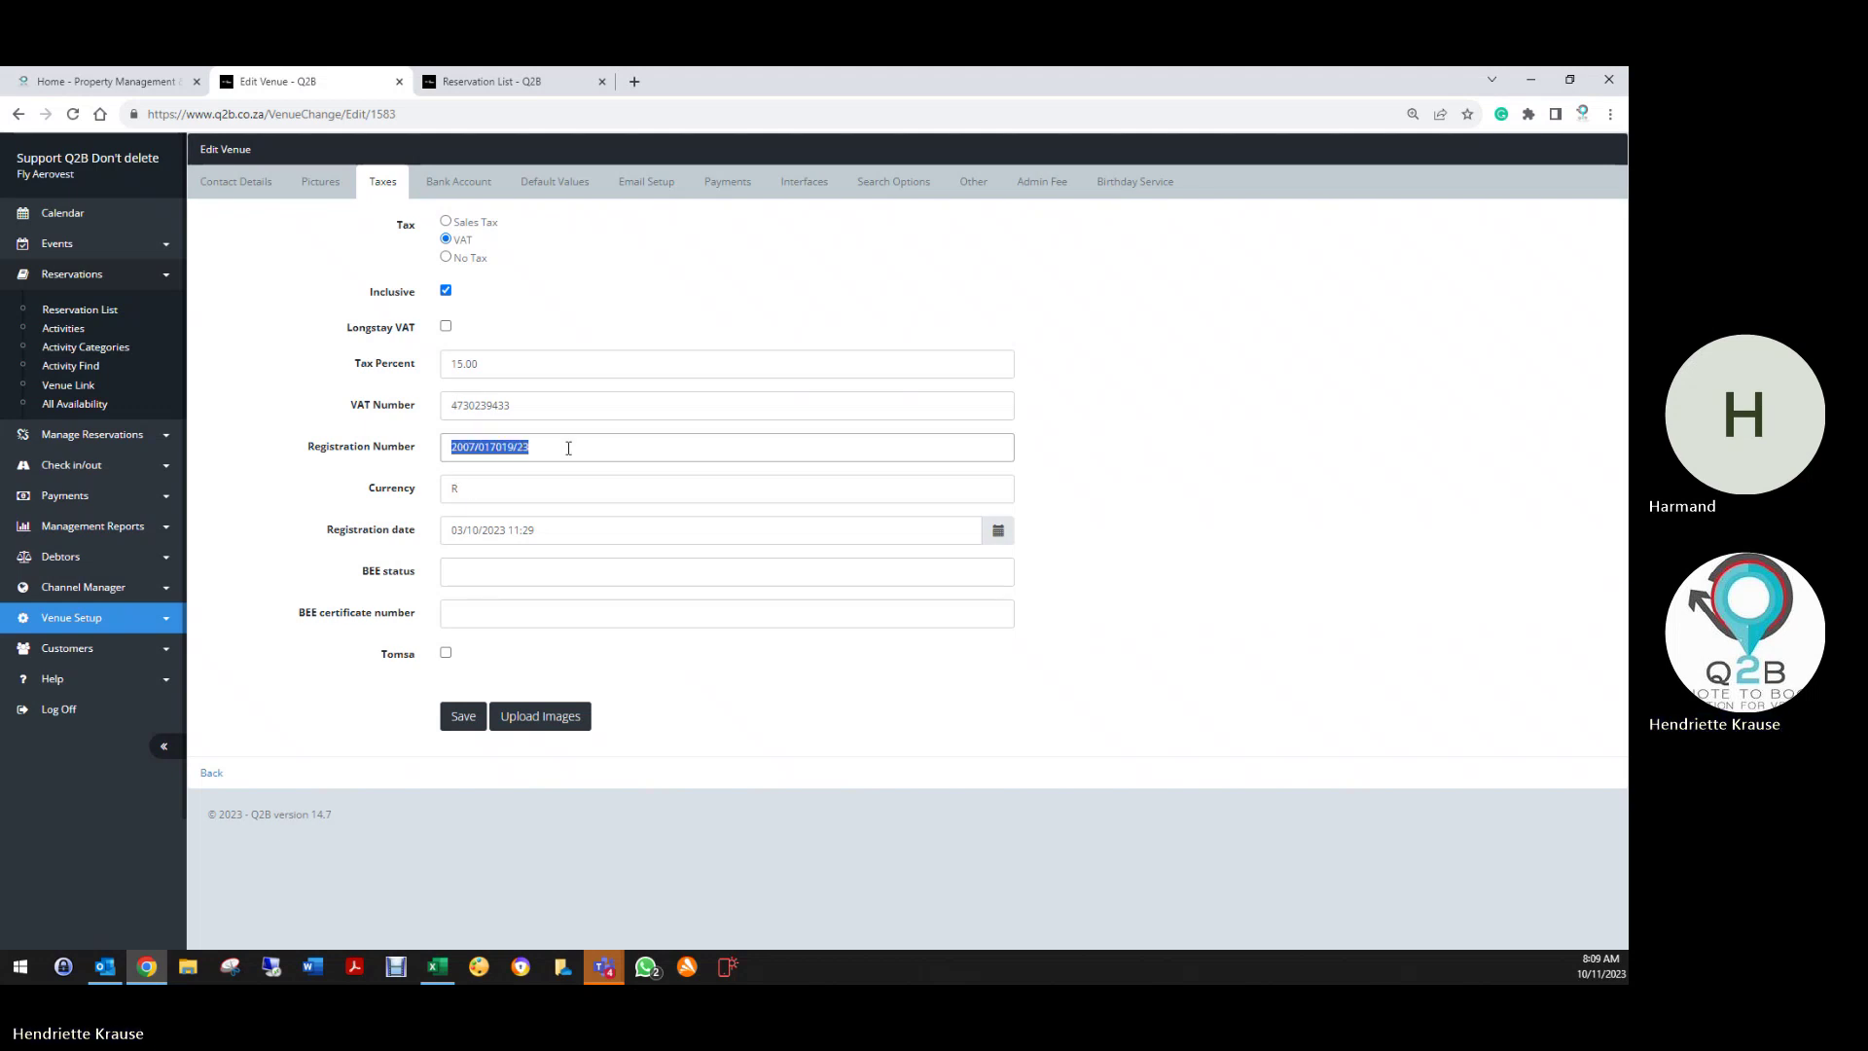
left_click(455, 488)
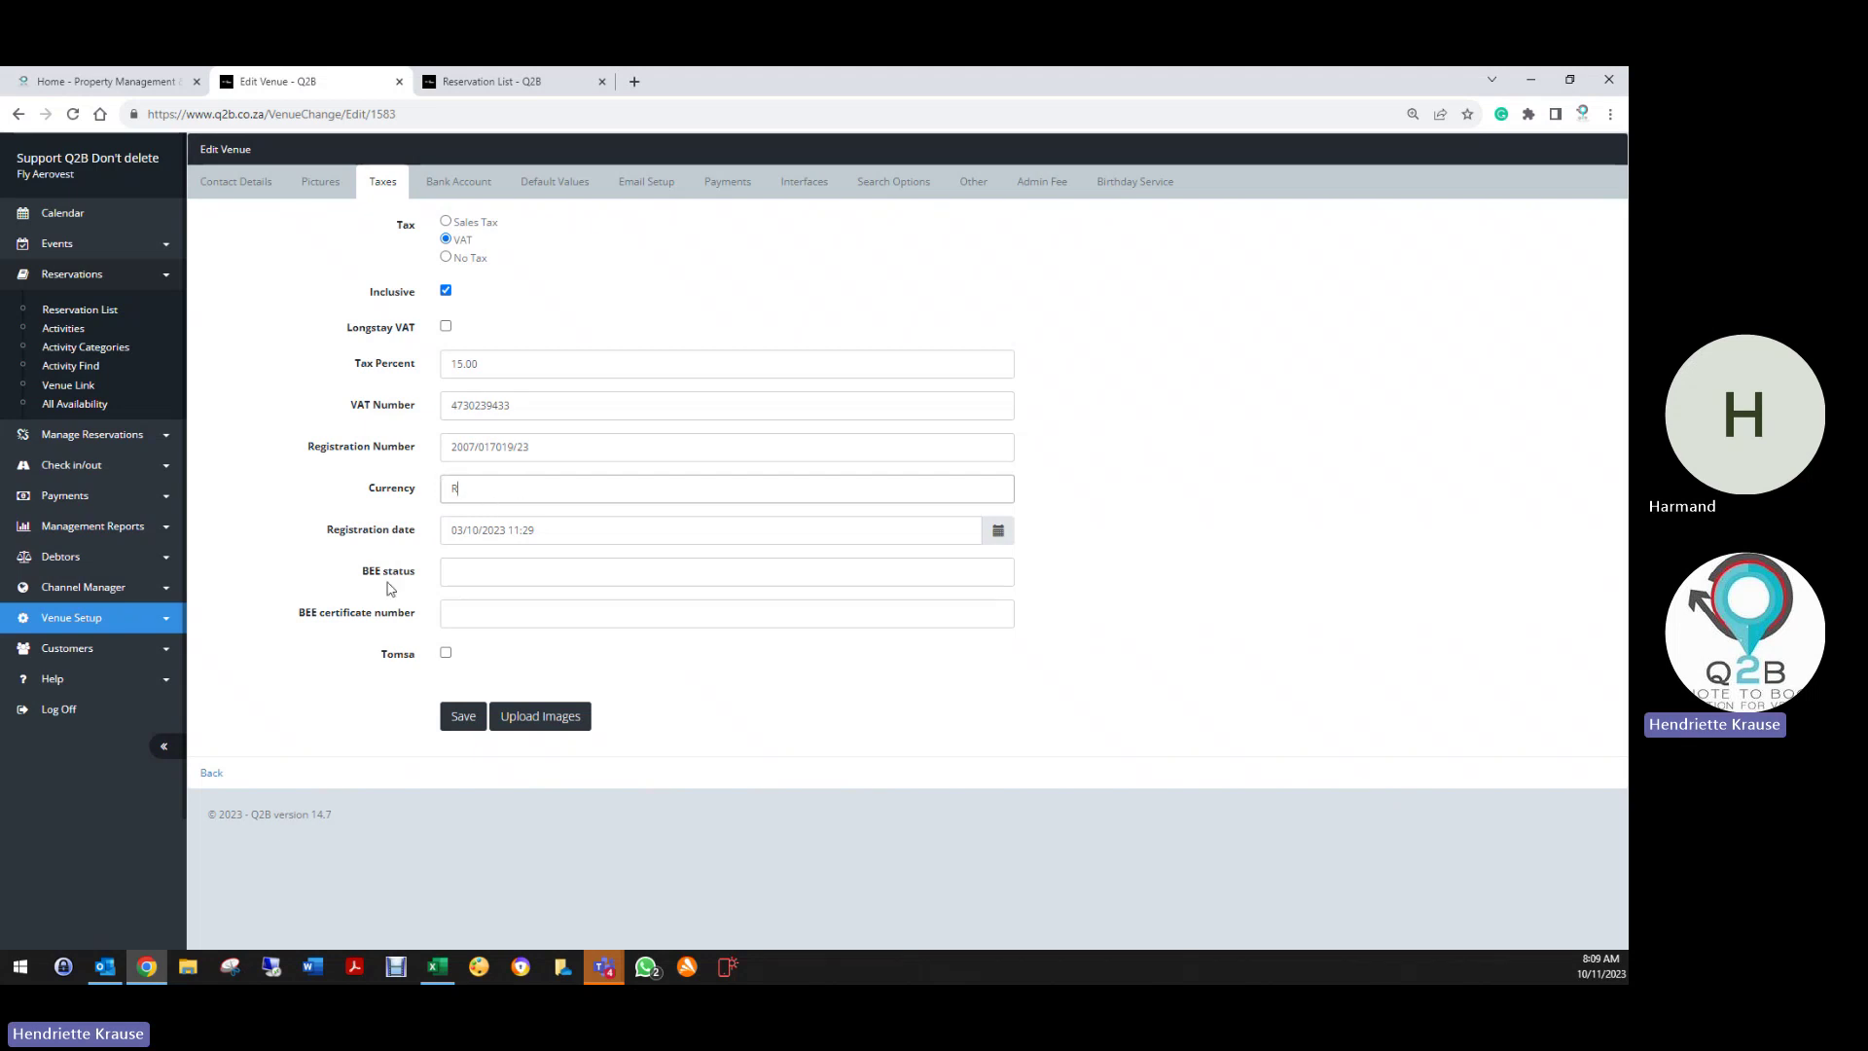
left_click(505, 579)
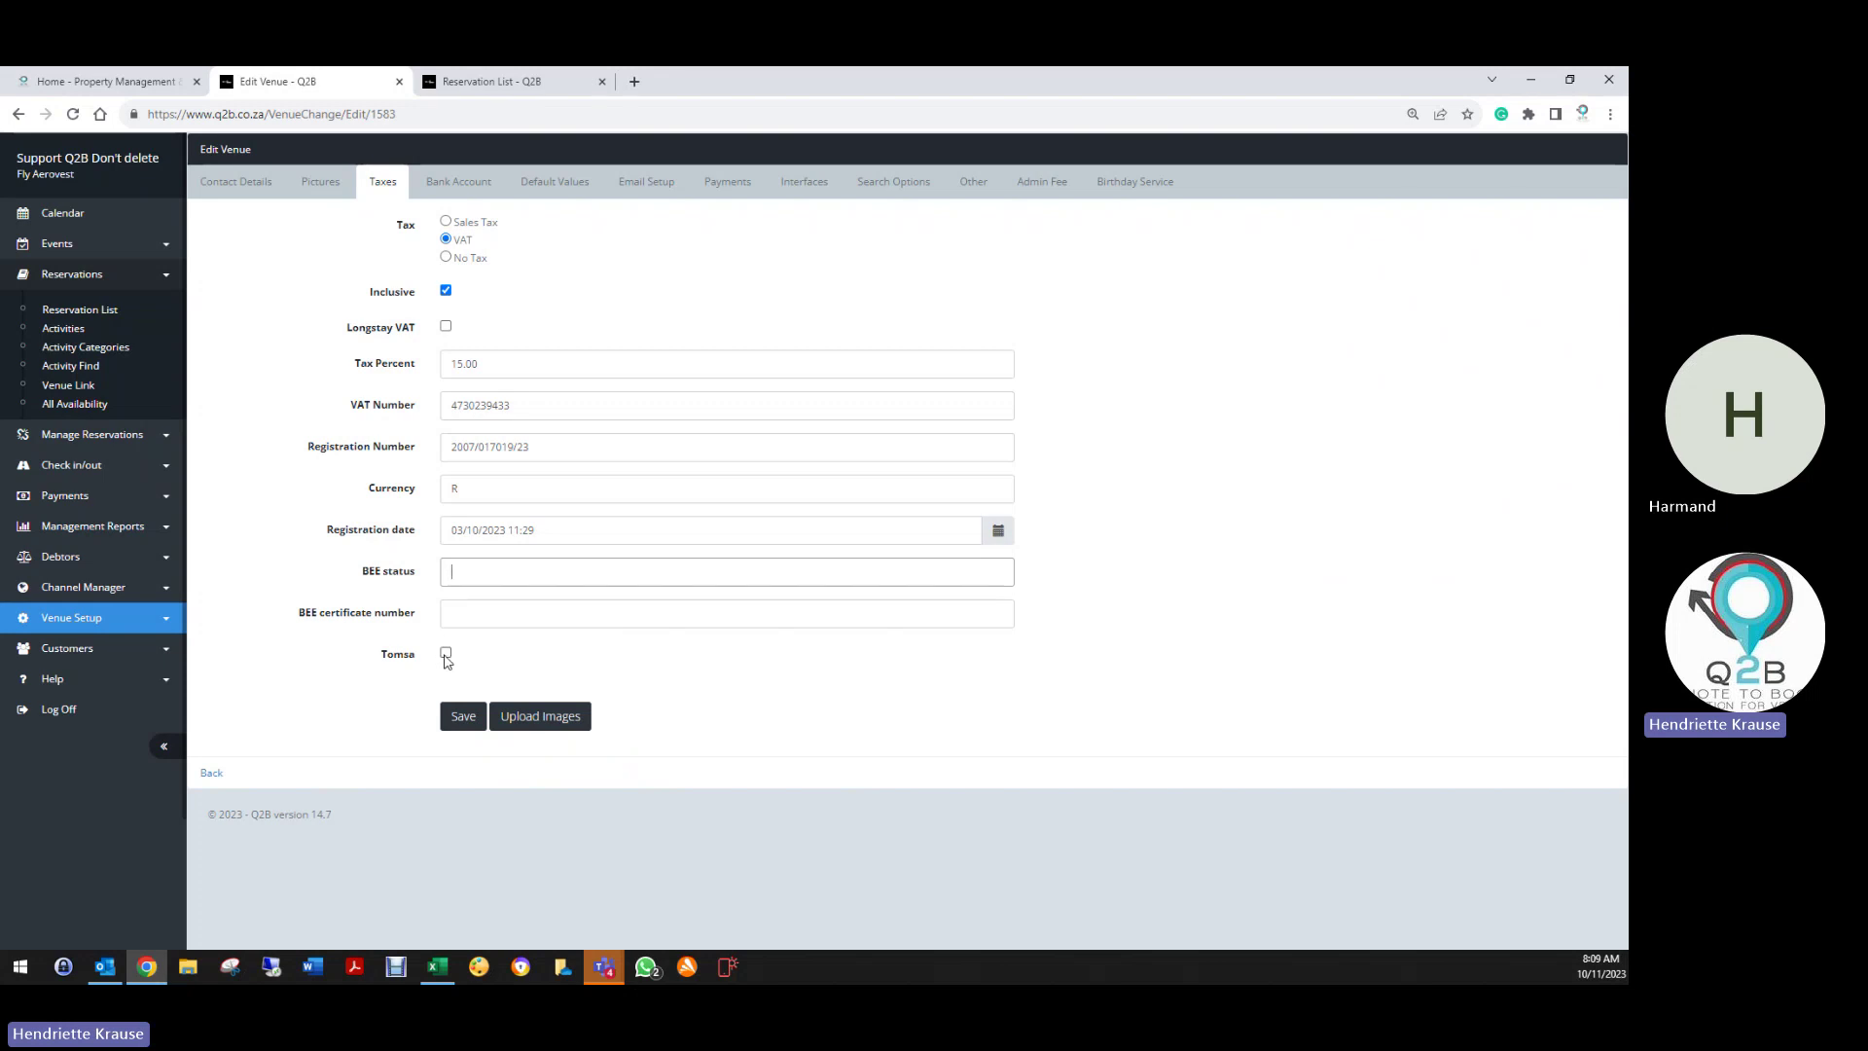
left_click(445, 665)
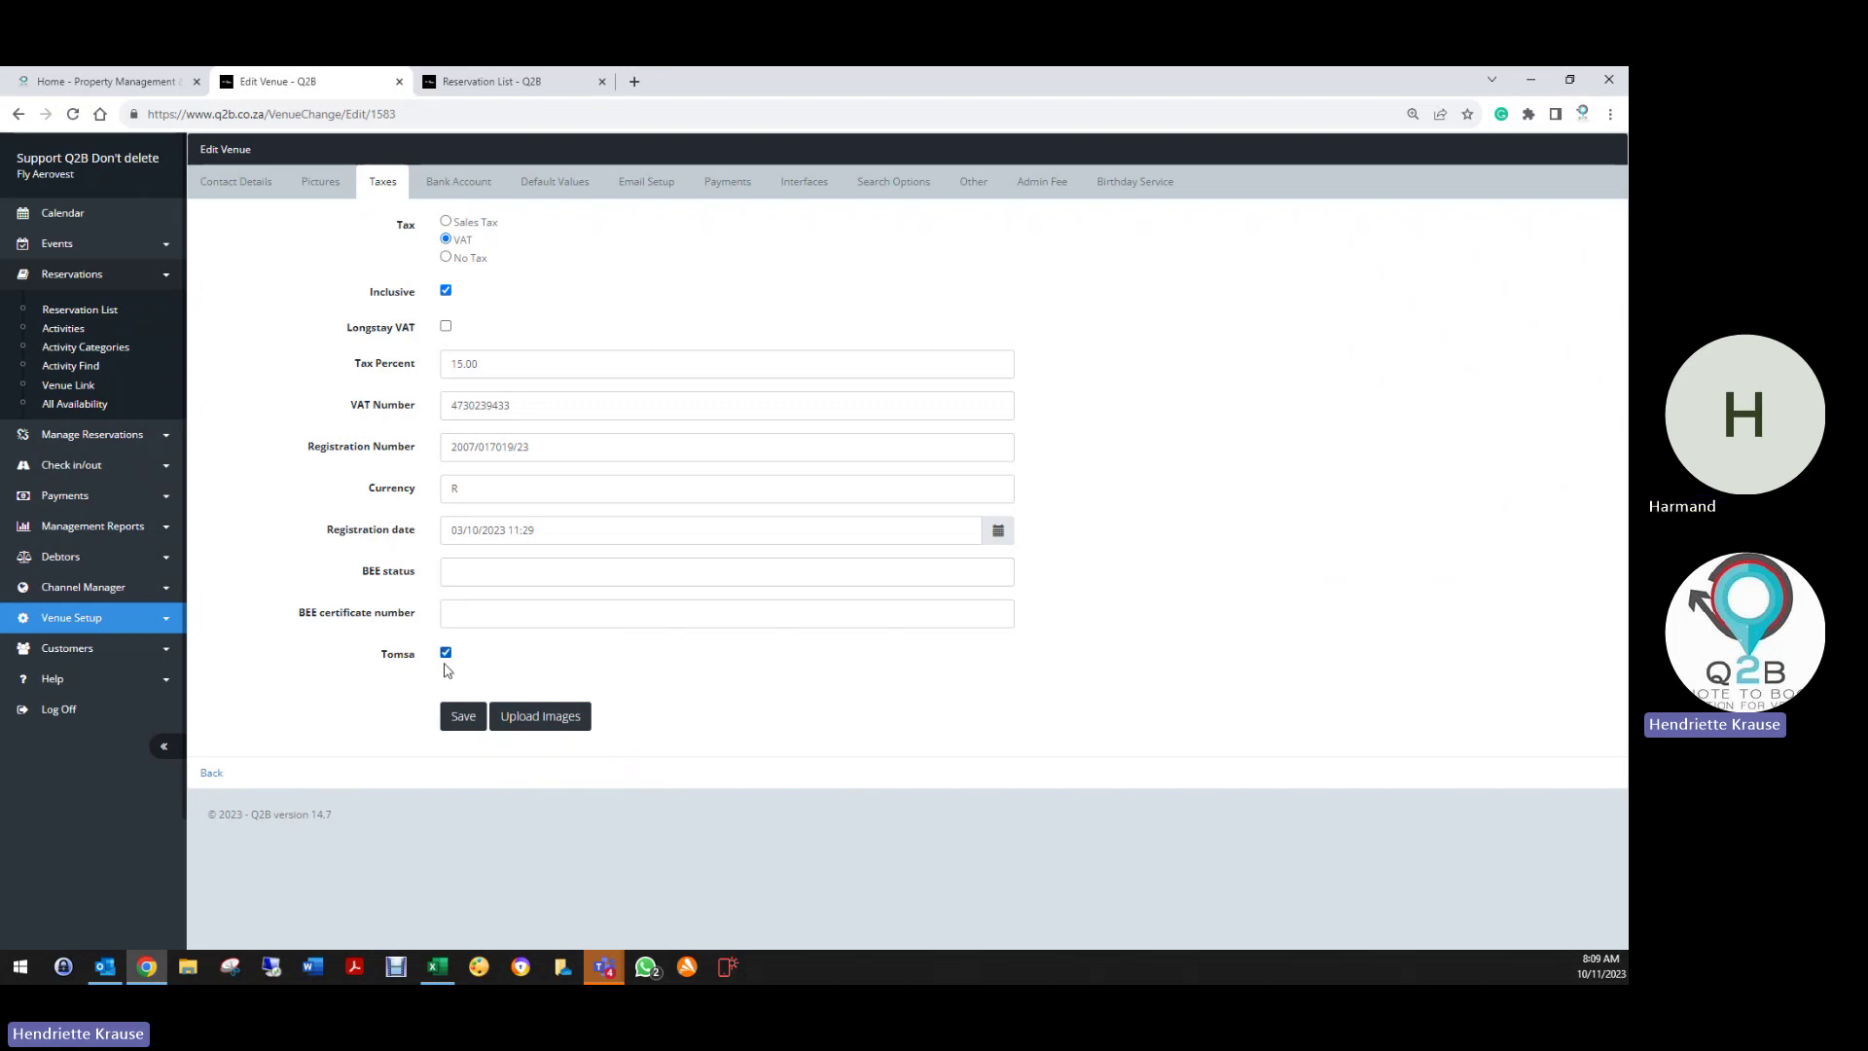
left_click(446, 654)
left_click(450, 182)
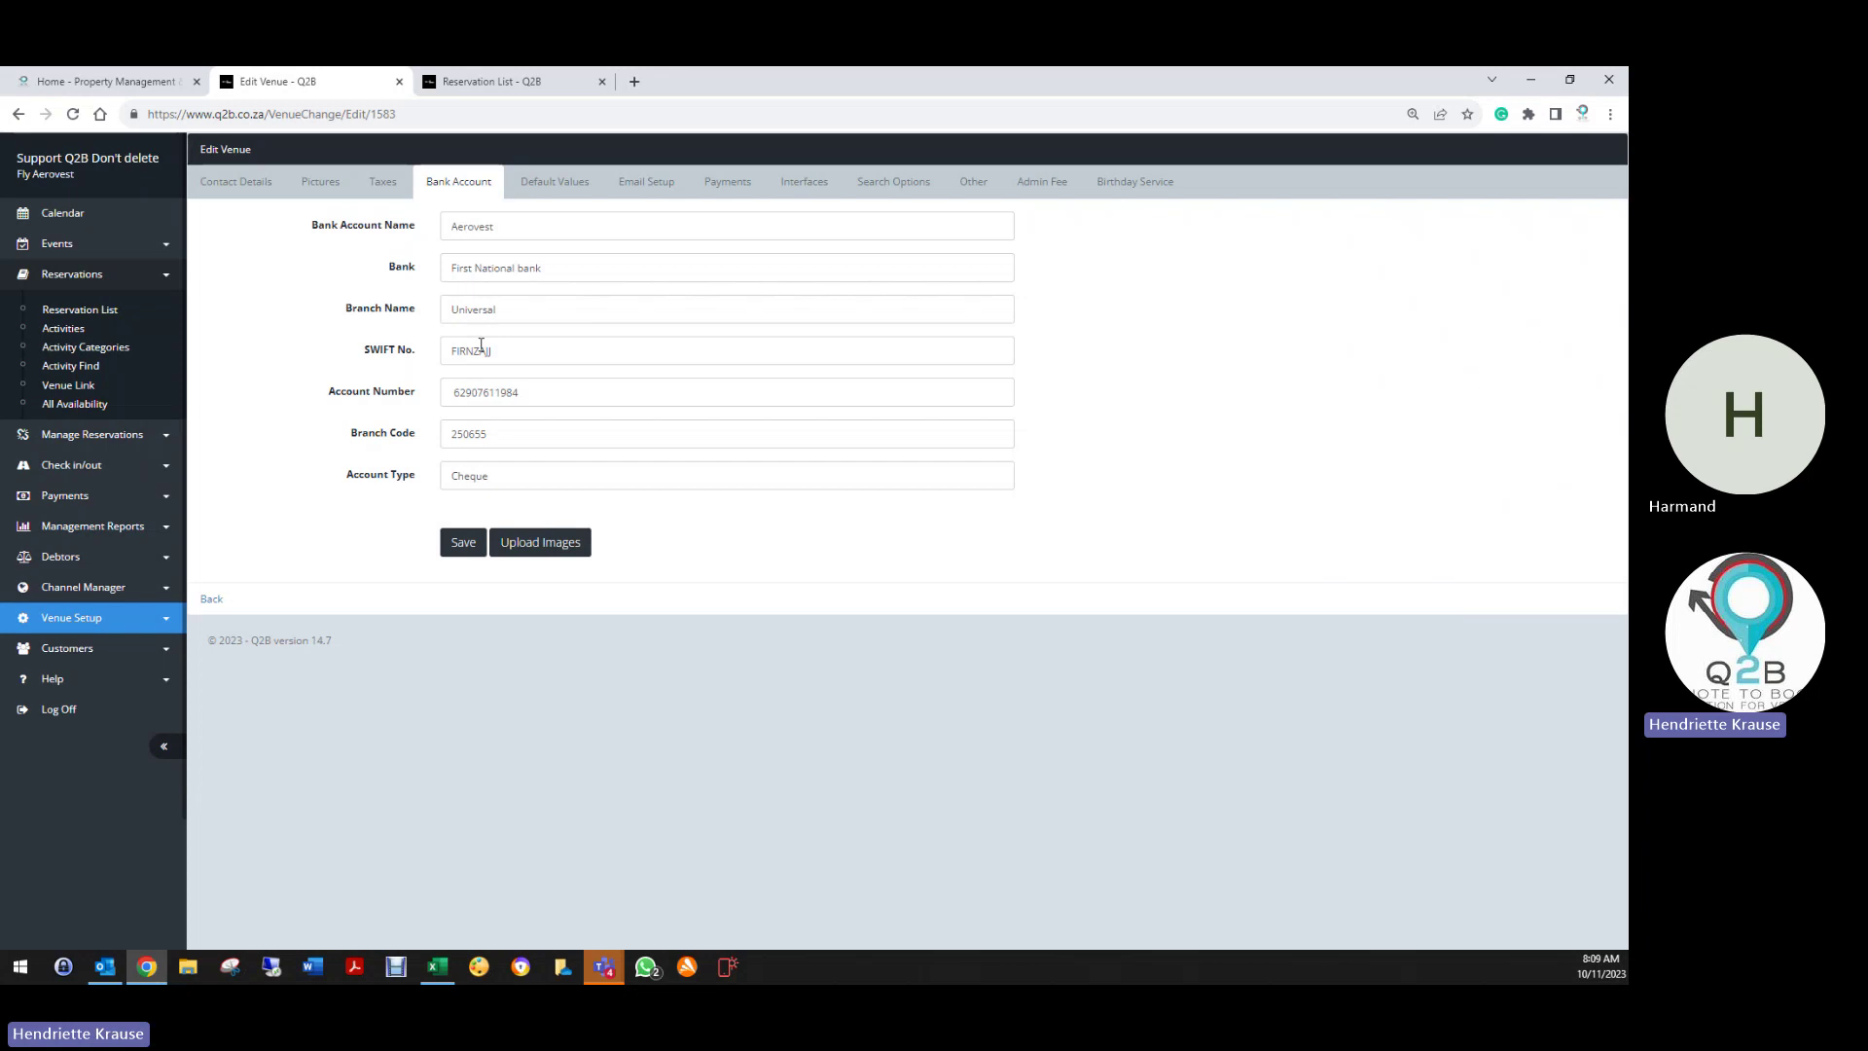
Open the venue's Default Values and scroll through its booking defaults down to Terms and Conditions
left_click(529, 192)
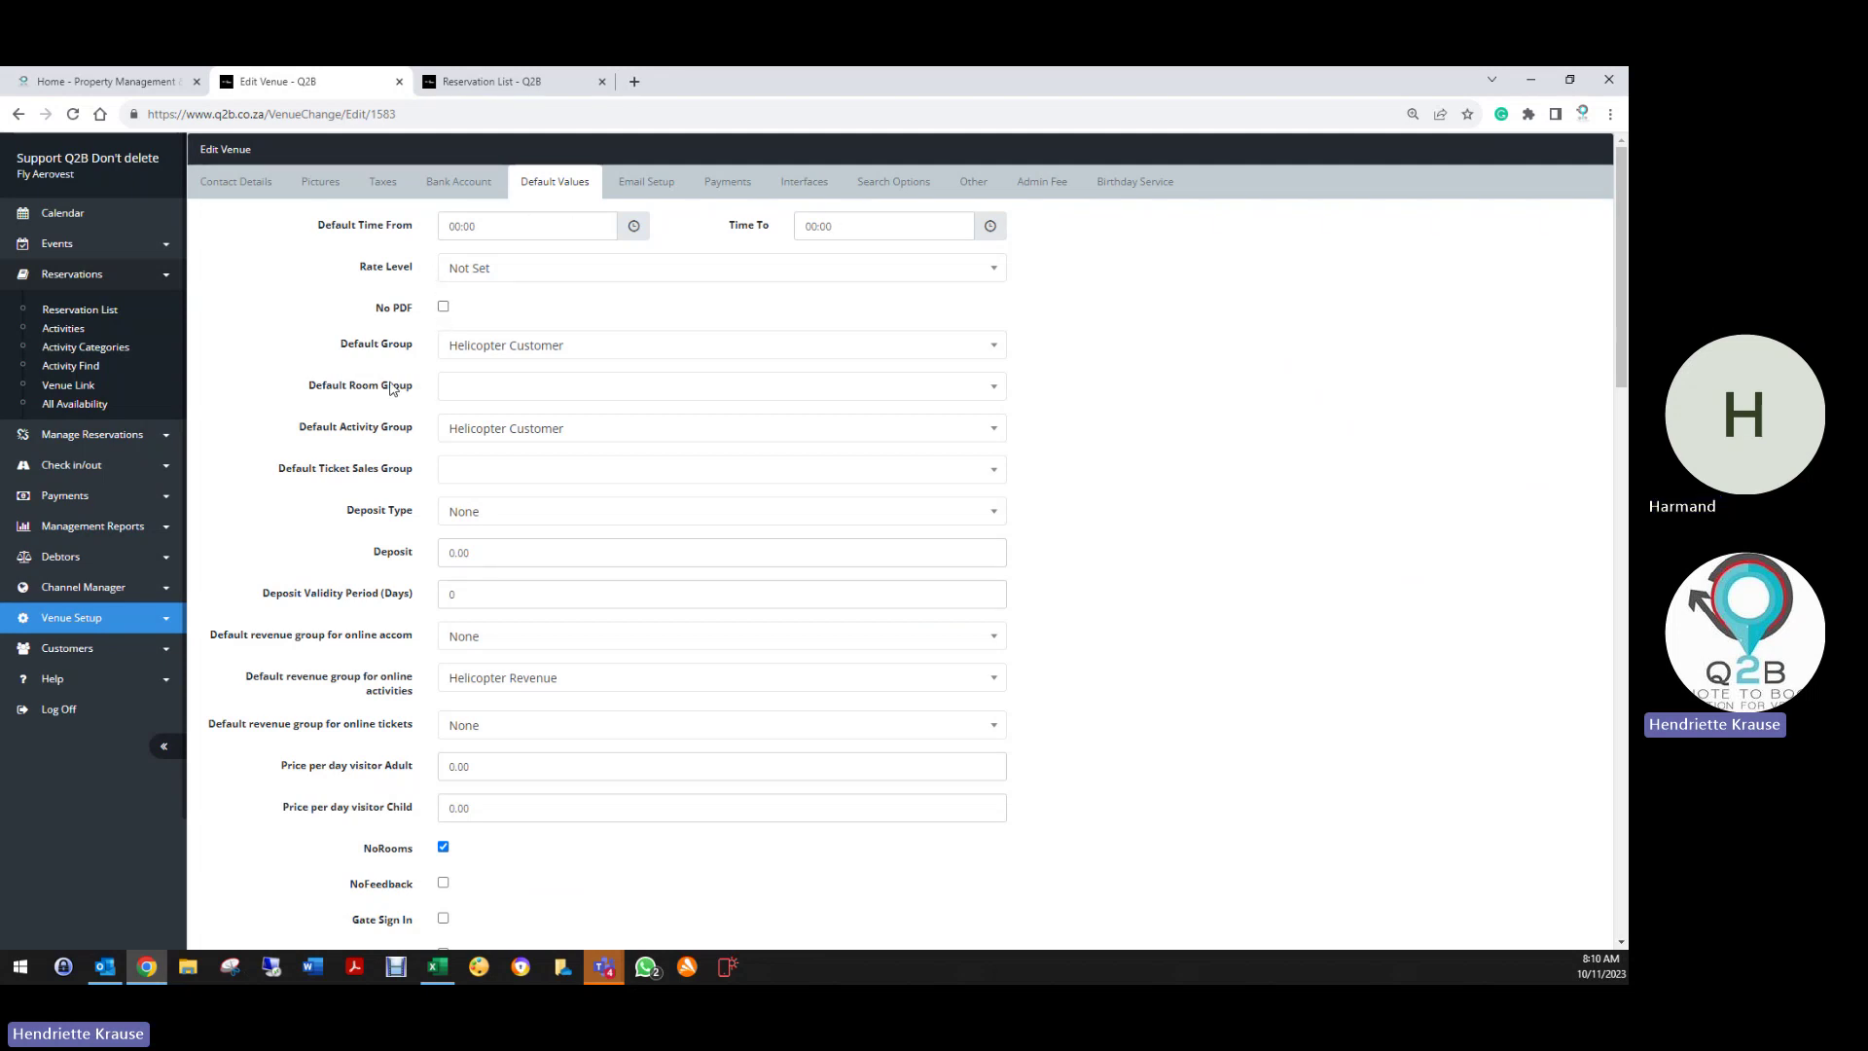
scroll(446, 387, "down", 3)
scroll(535, 292, "up", 2)
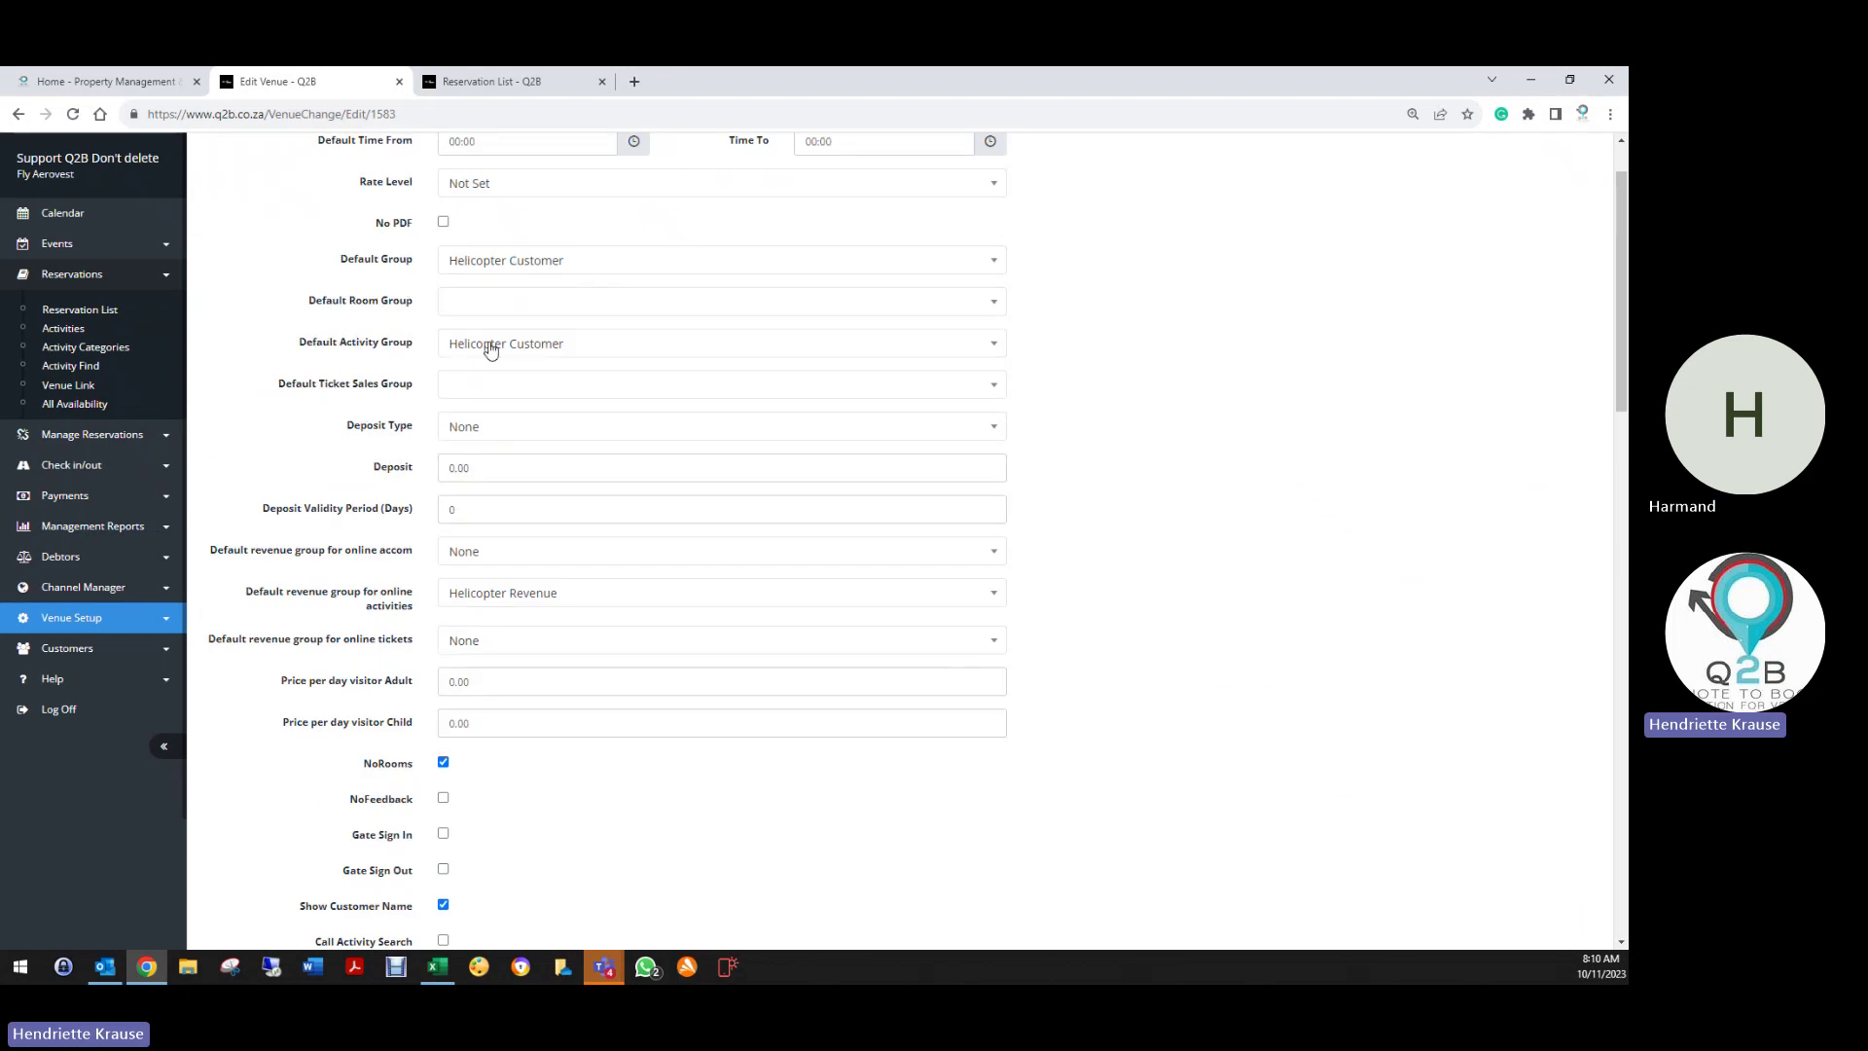
scroll(411, 435, "down", 2)
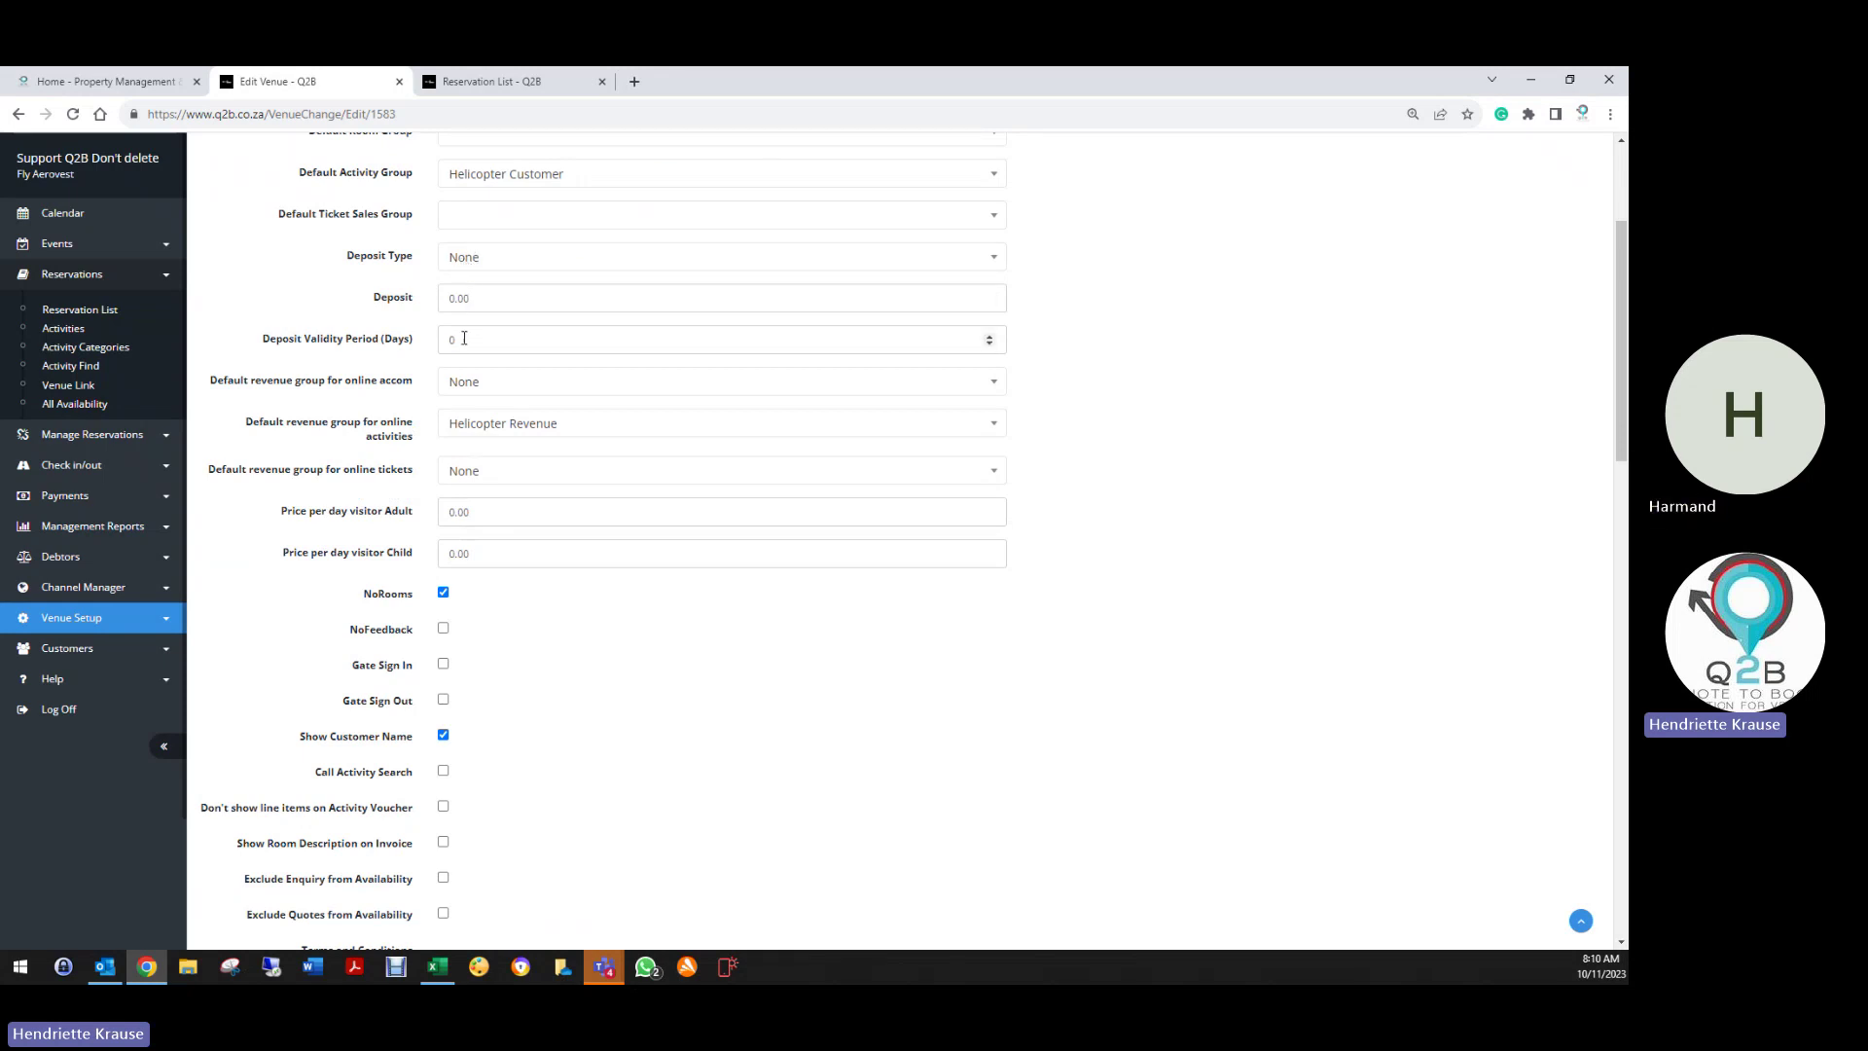
scroll(402, 414, "down", 1)
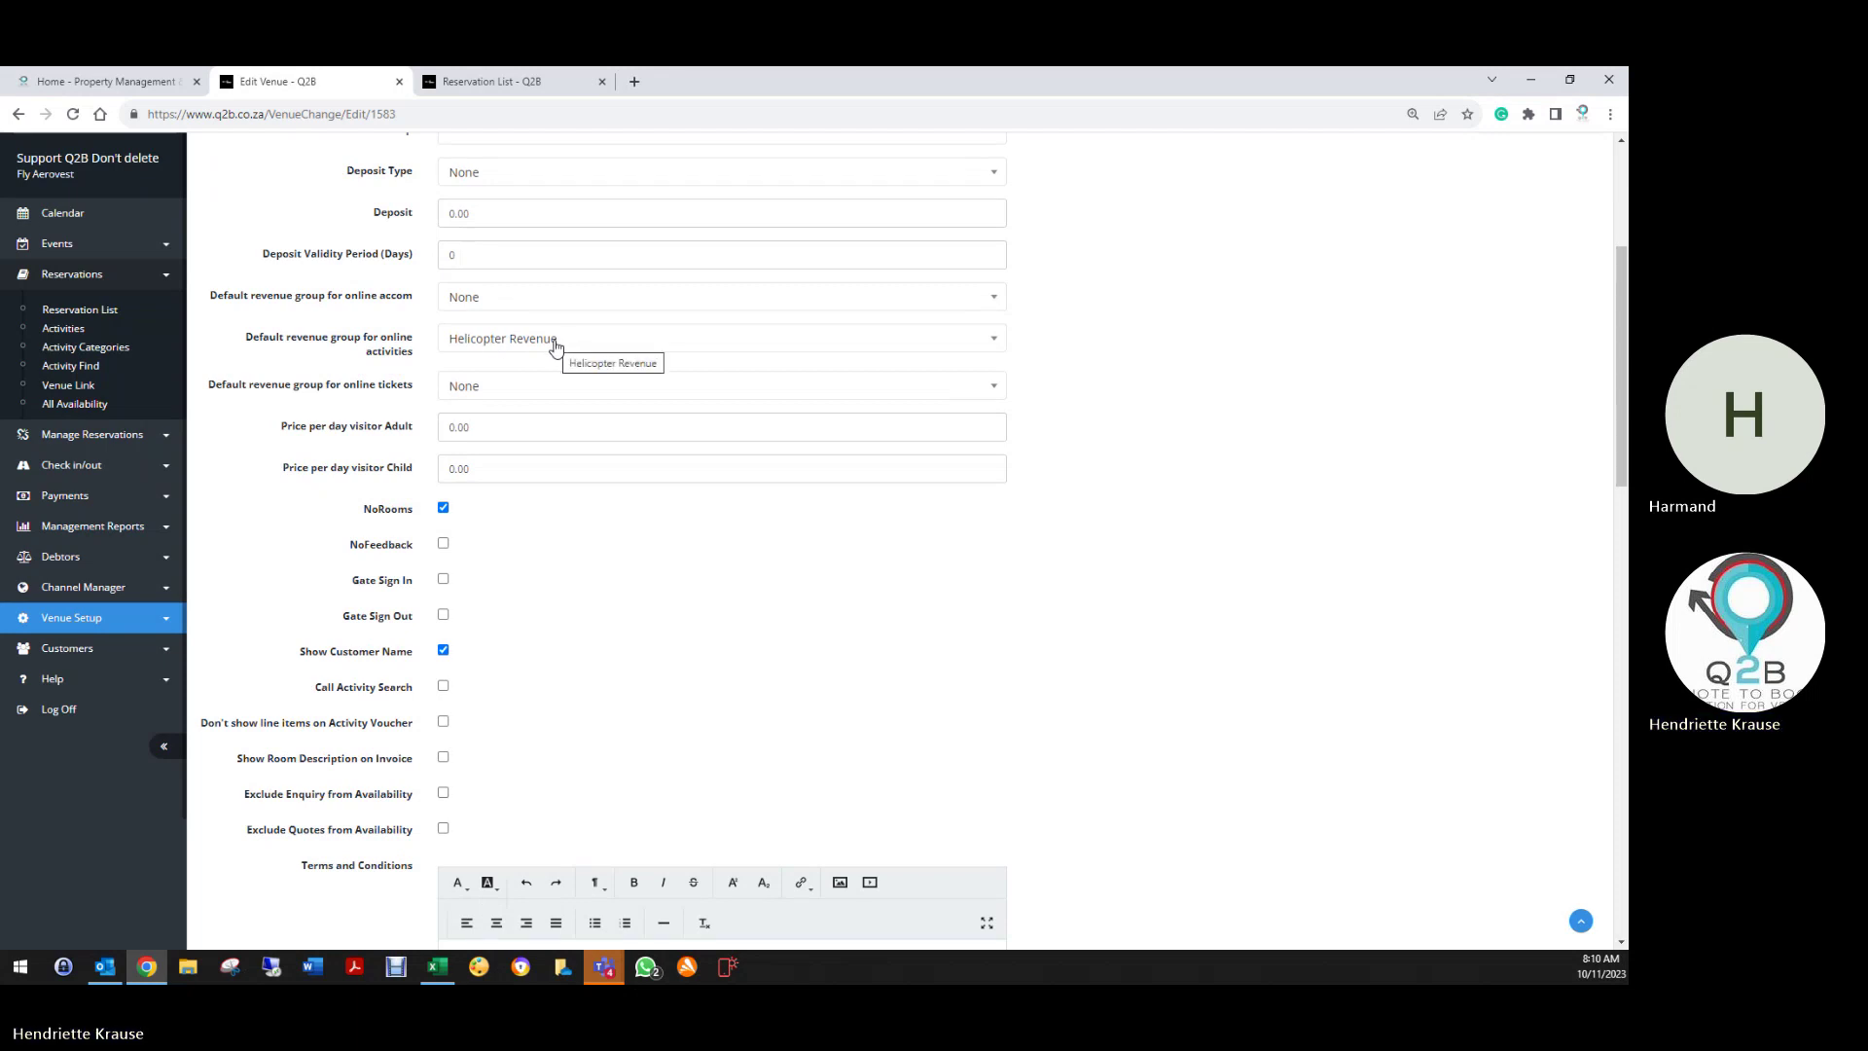
scroll(404, 509, "down", 3)
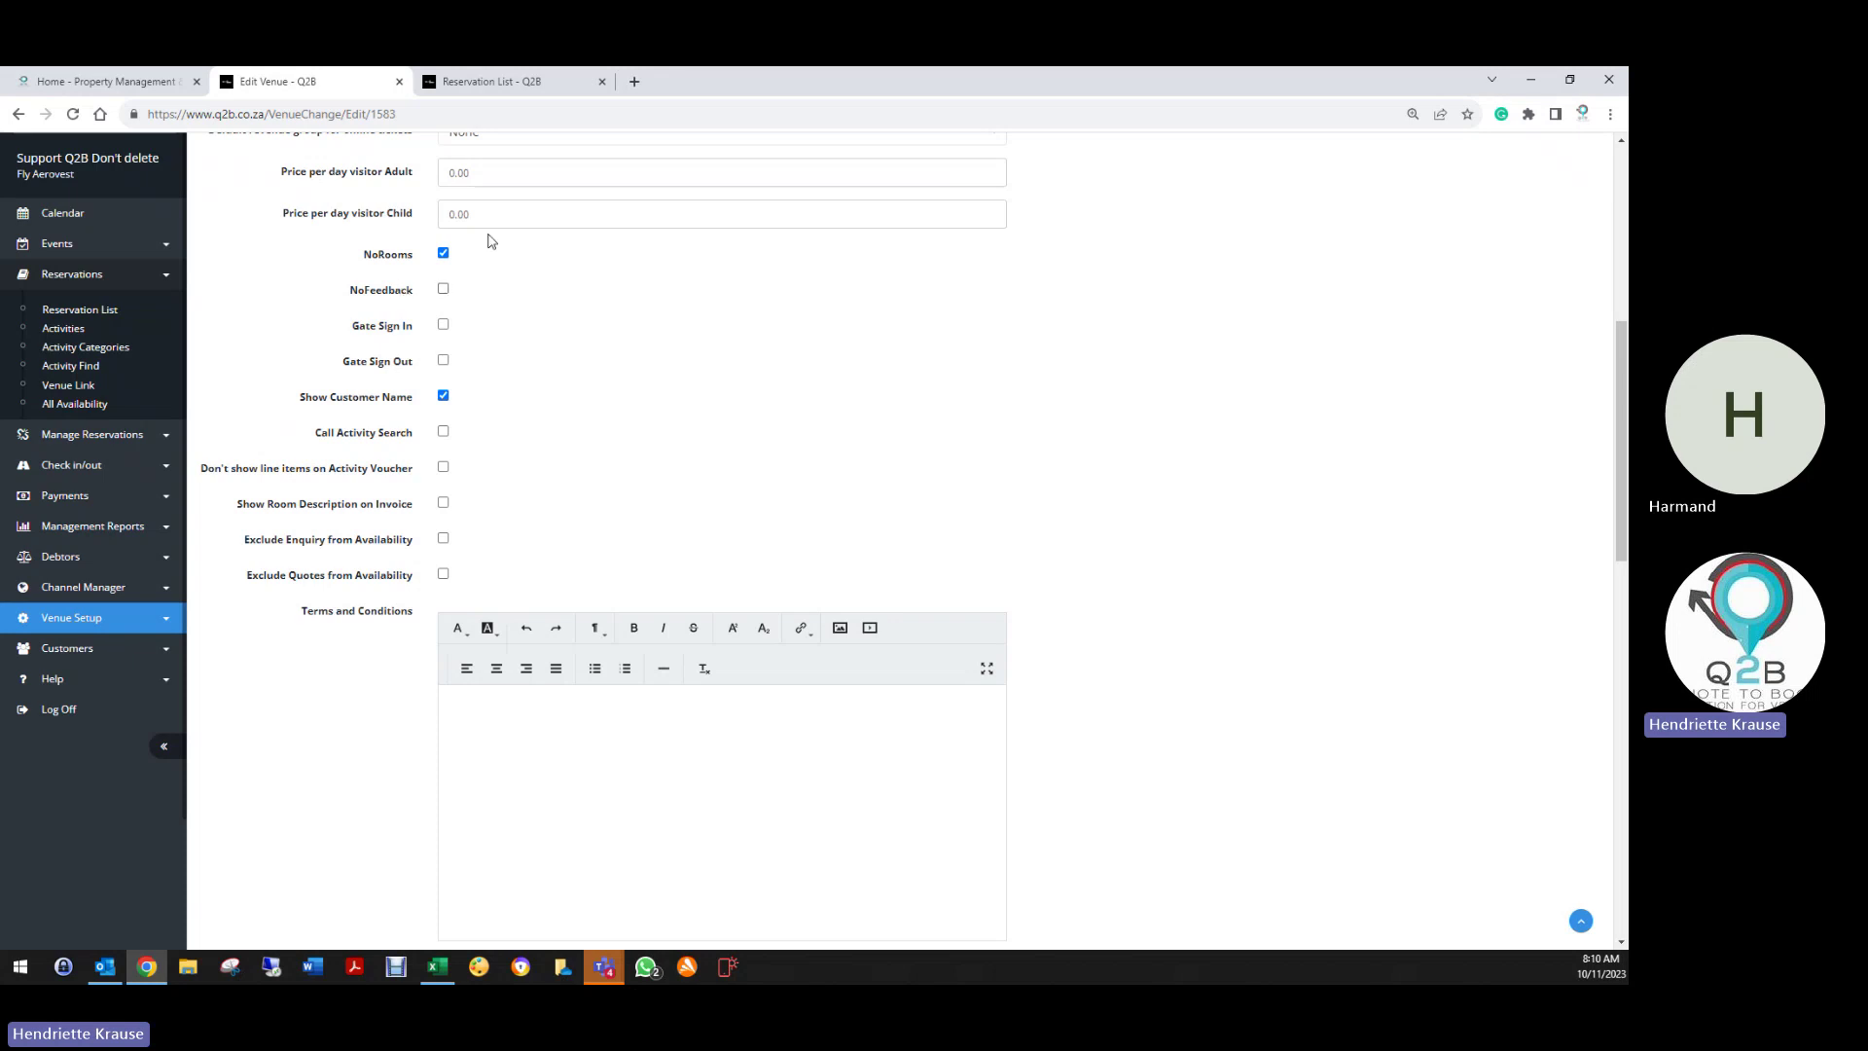
Toggle NoFeedback and 'Don't show line items on Activity Voucher' on and back off, leaving both unchanged
left_click(444, 290)
left_click(443, 290)
left_click(444, 468)
left_click(444, 469)
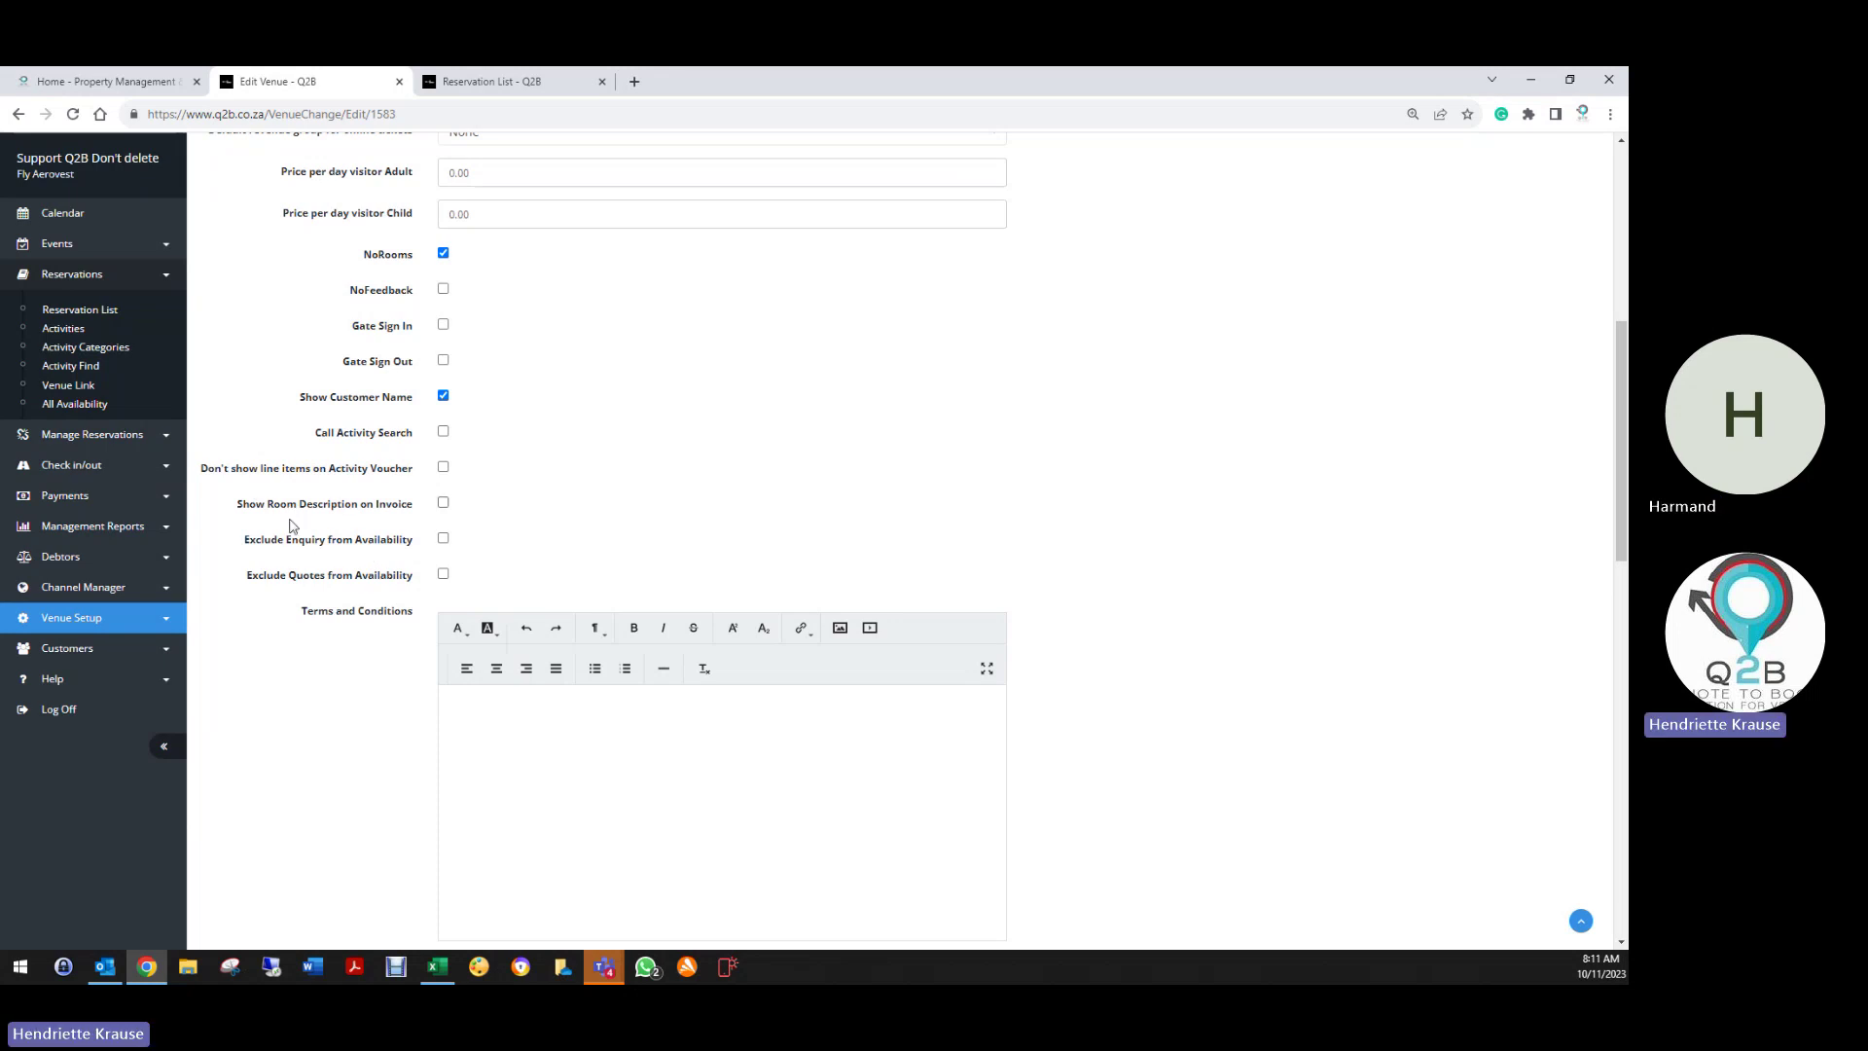
scroll(394, 659, "down", 4)
scroll(545, 573, "up", 3)
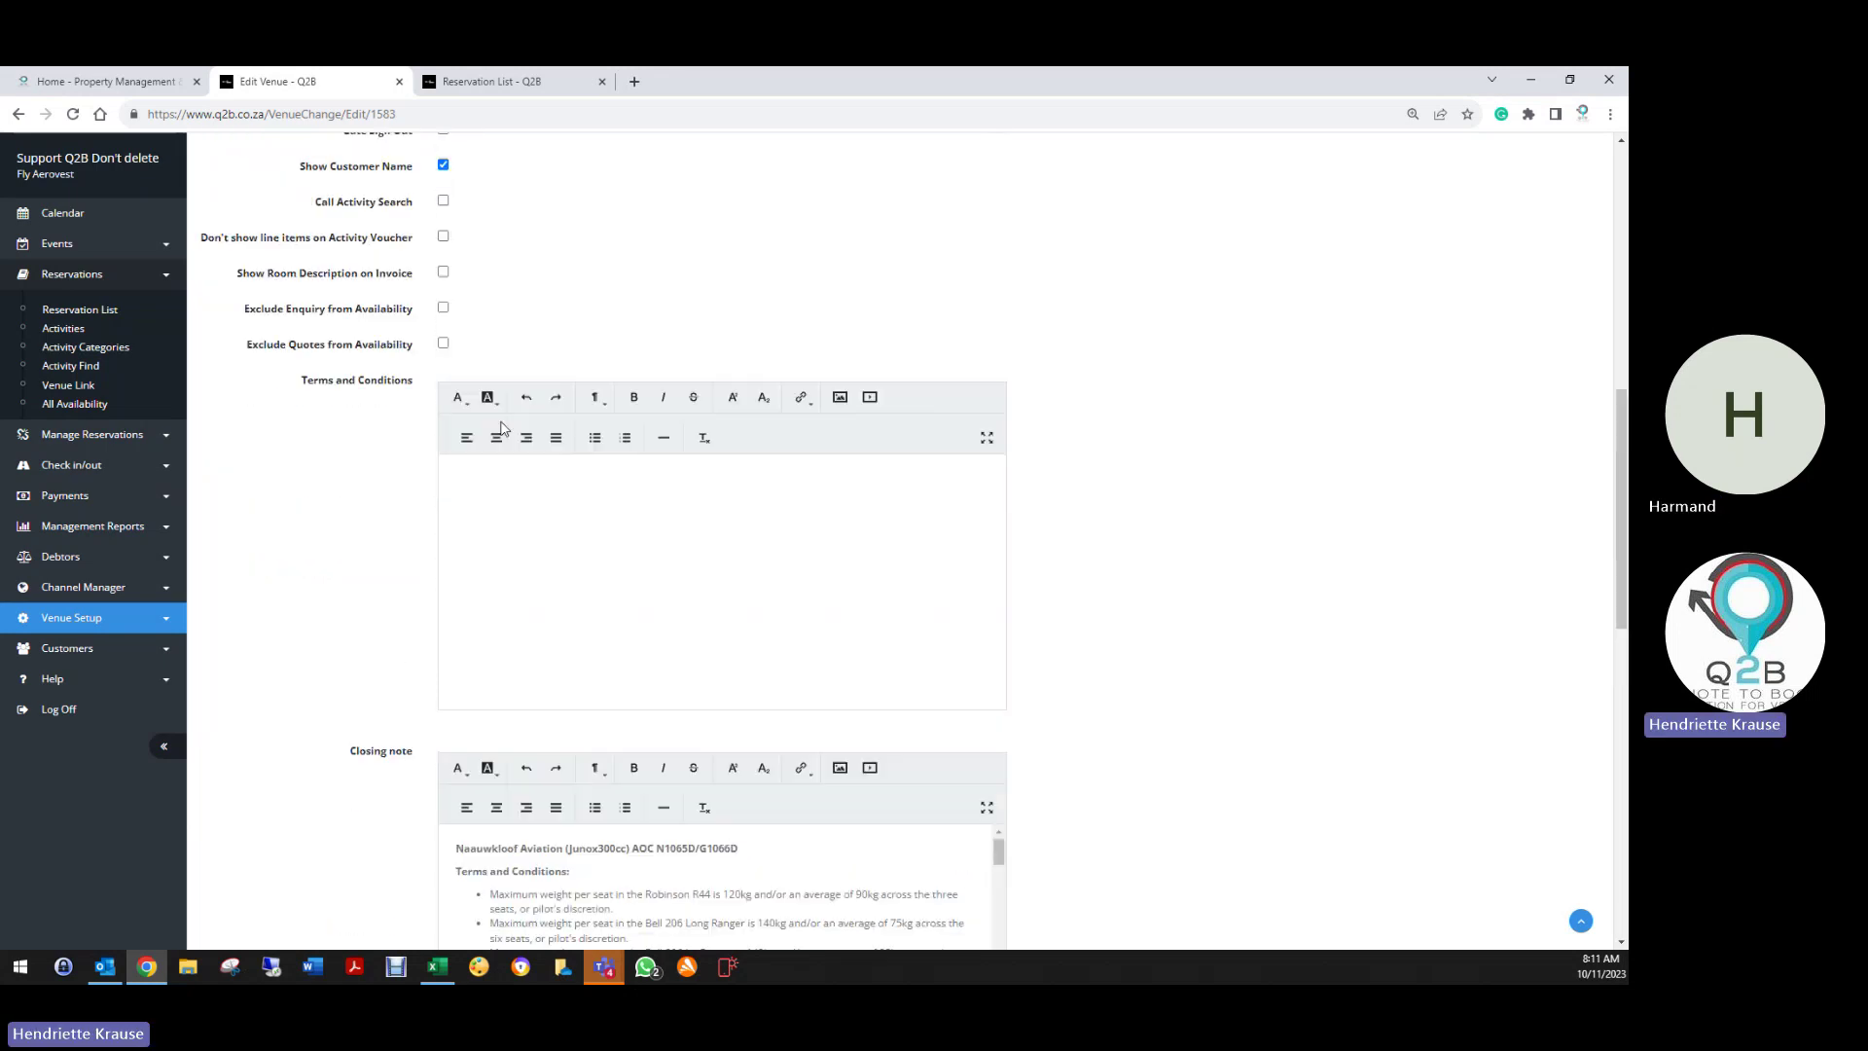
In the Reservation List, open deleted booking 710472-11 and print it as a PDF
left_click(569, 83)
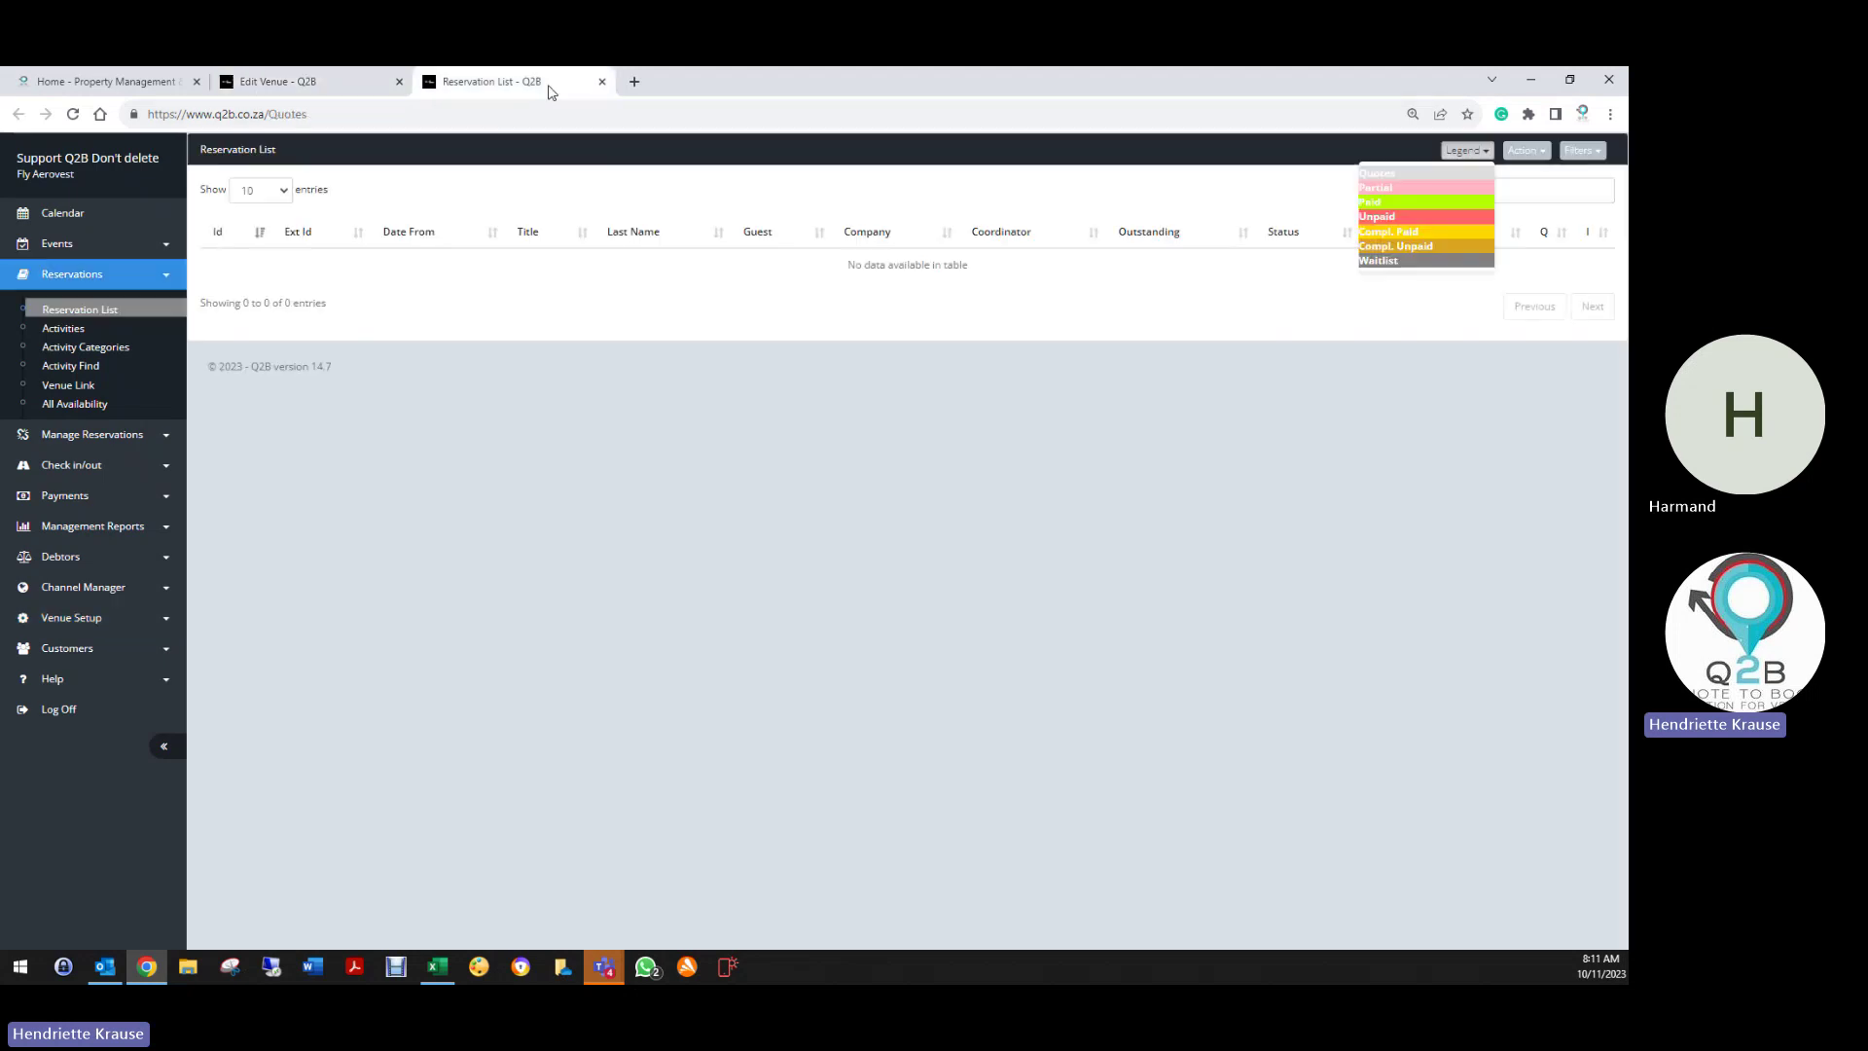
left_click(1583, 153)
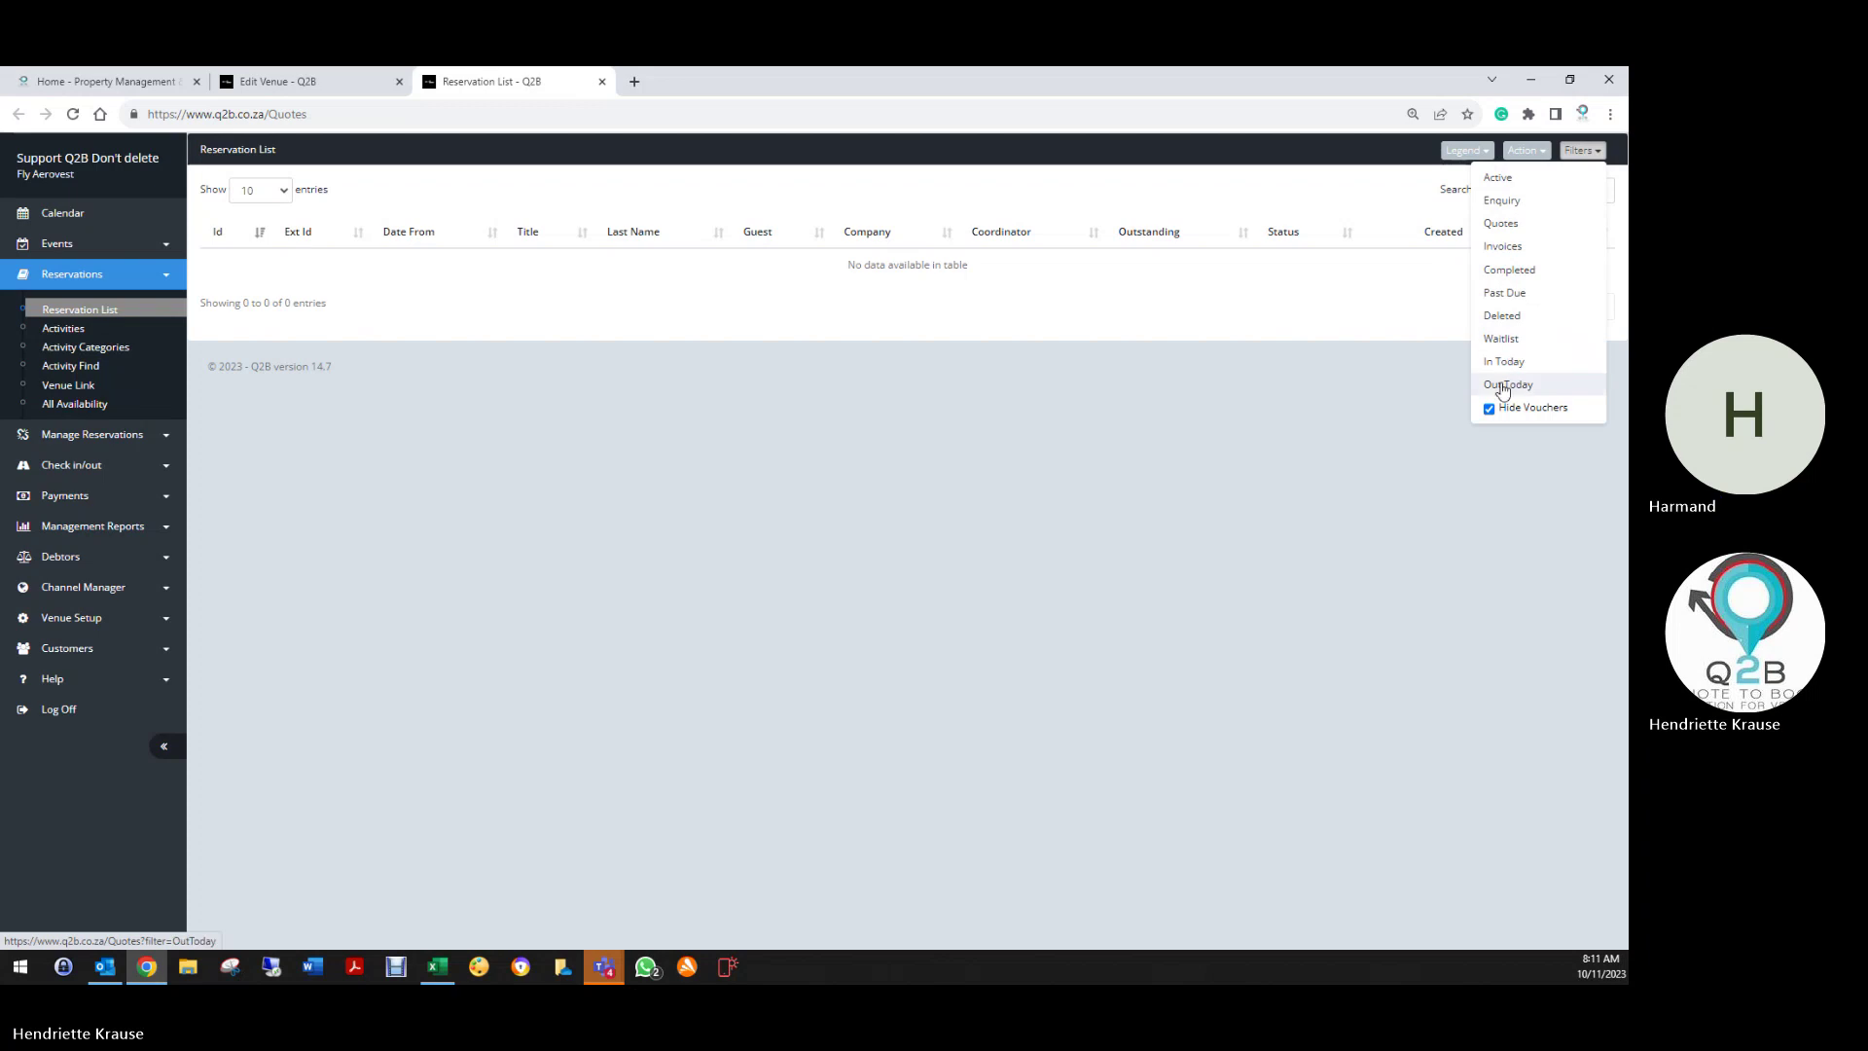
left_click(1499, 321)
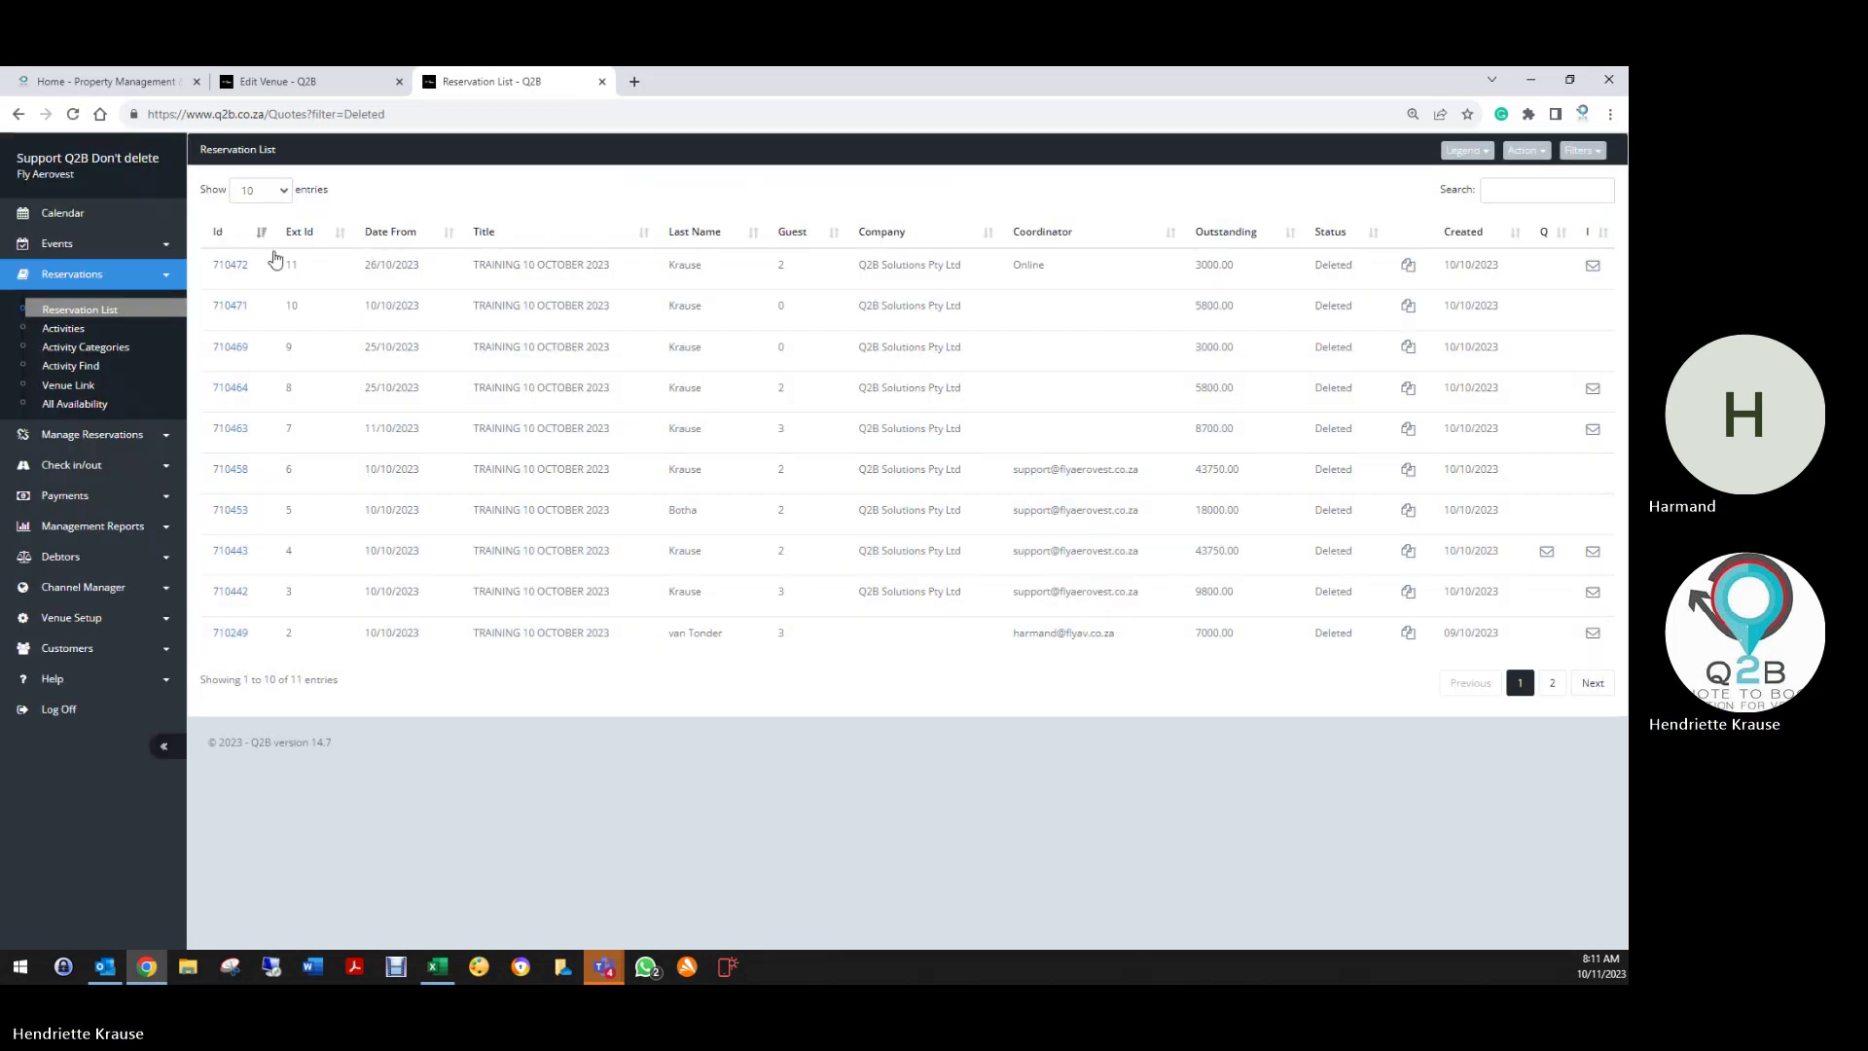
left_click(275, 261)
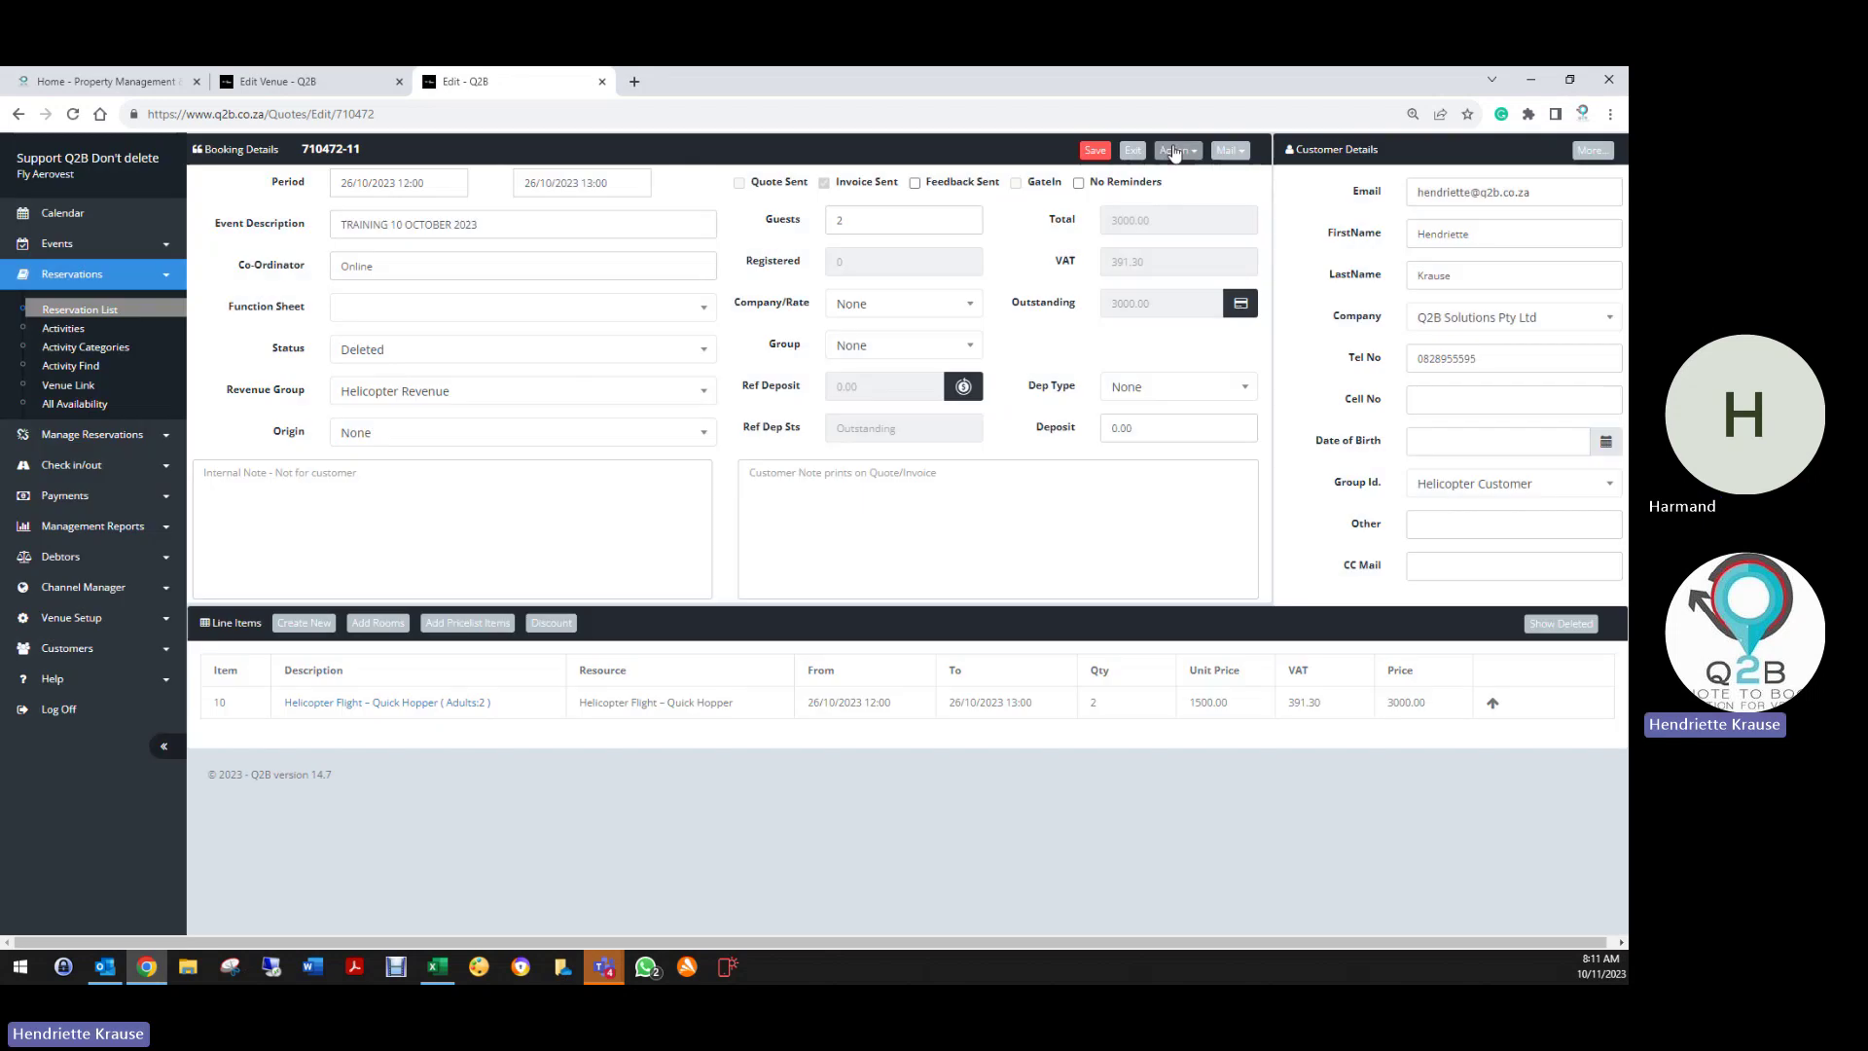
left_click(1177, 149)
left_click(1059, 178)
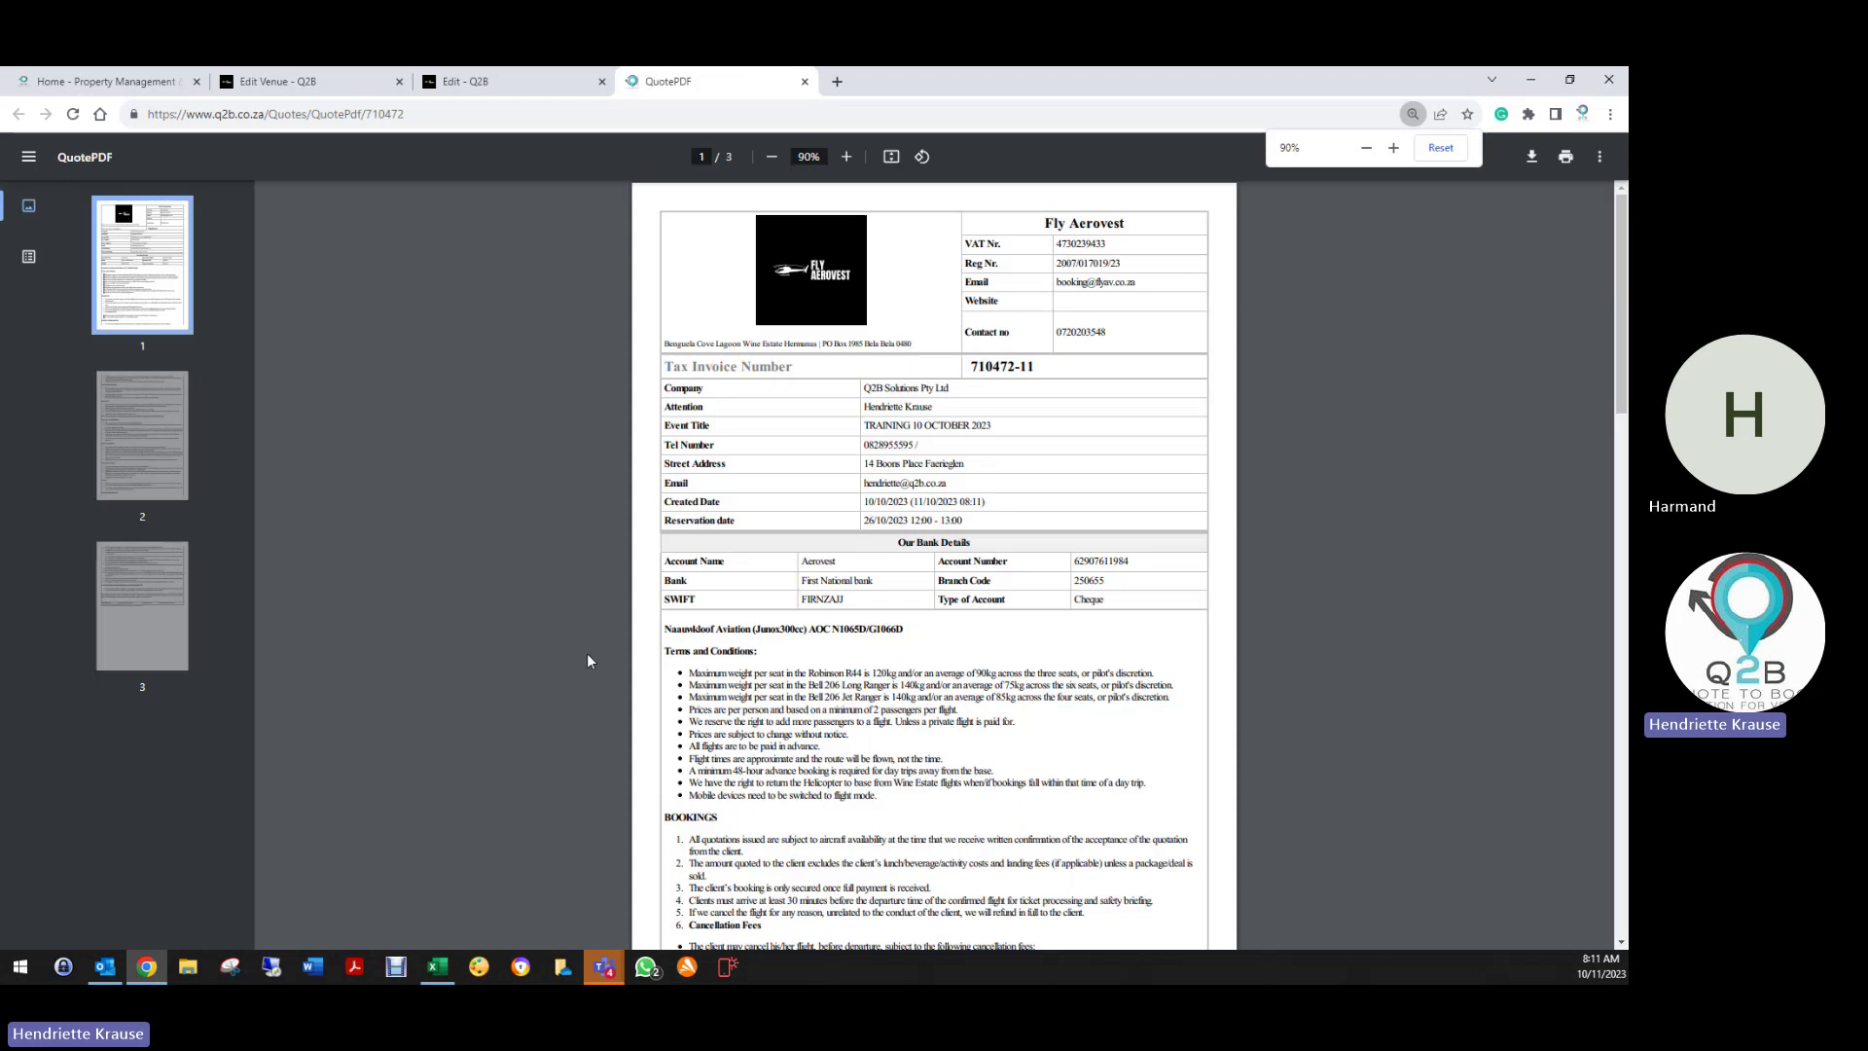
Look through the three-page QuotePDF to its last page, then close its tab
scroll(697, 670, "down", 5)
scroll(698, 670, "up", 4)
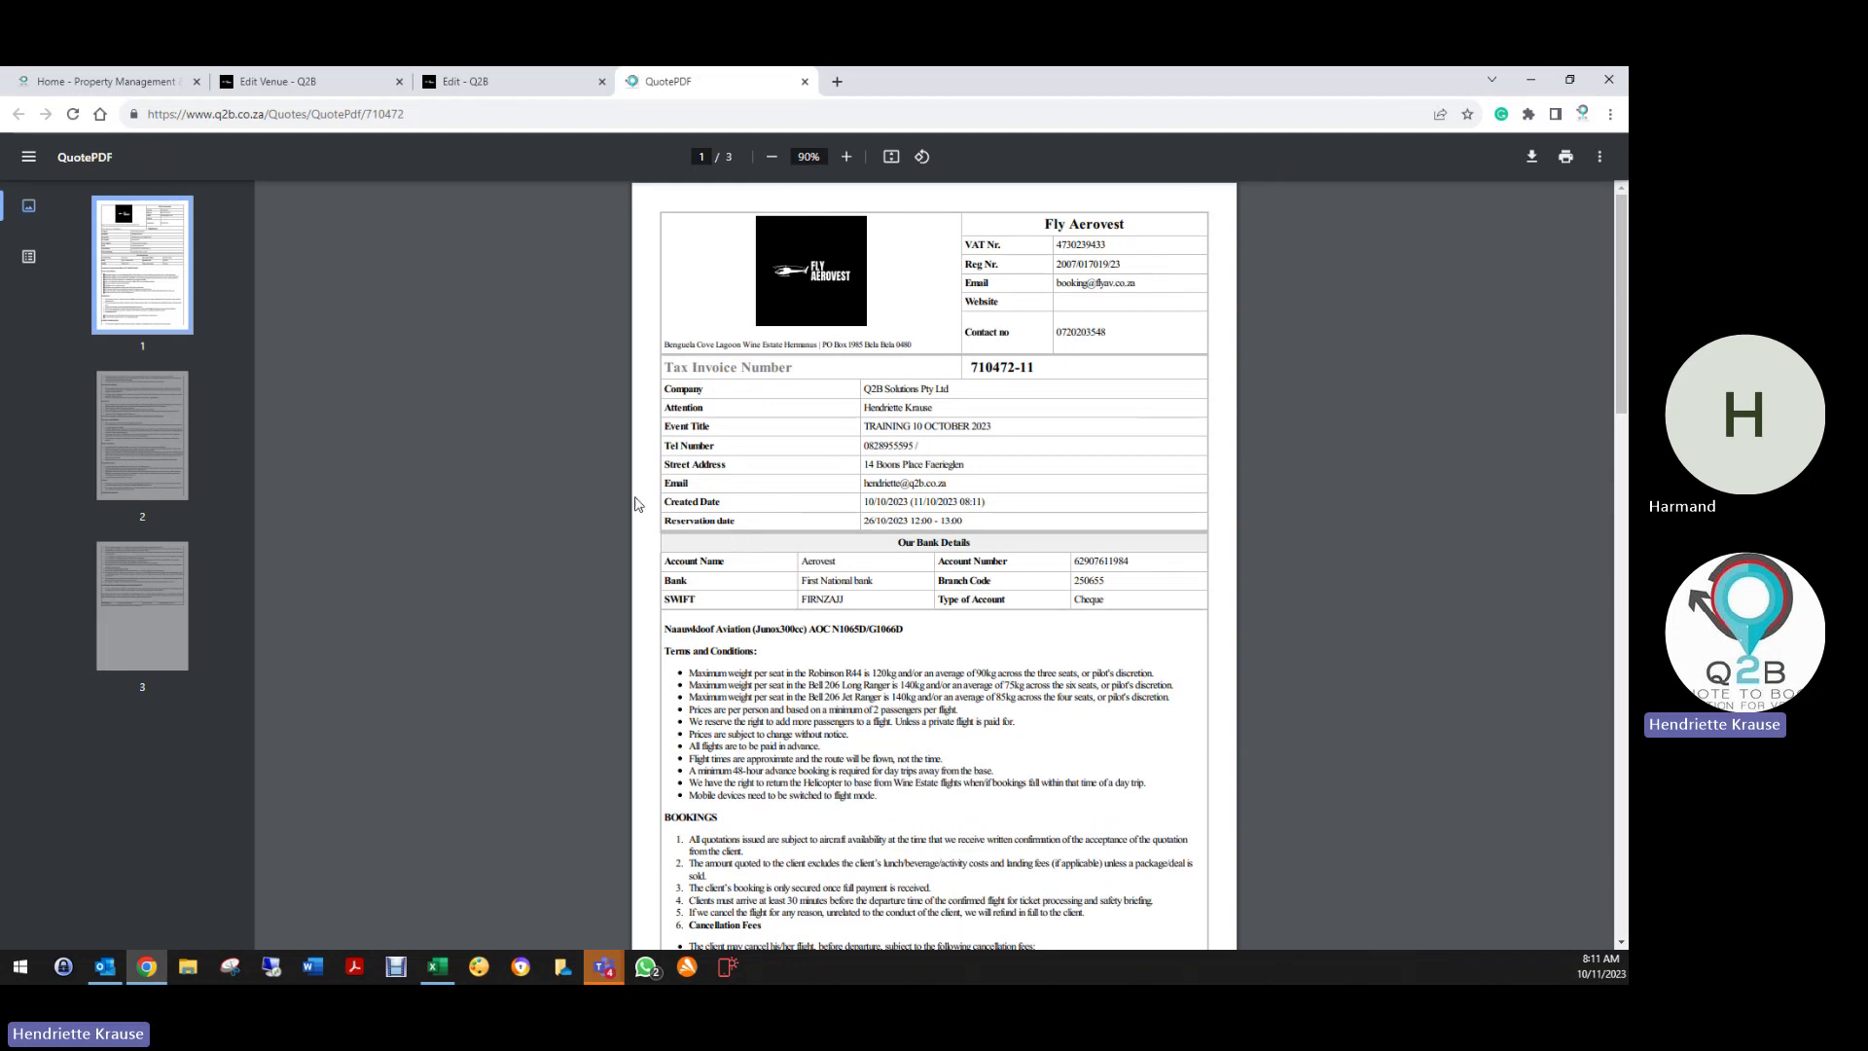
scroll(810, 754, "down", 10)
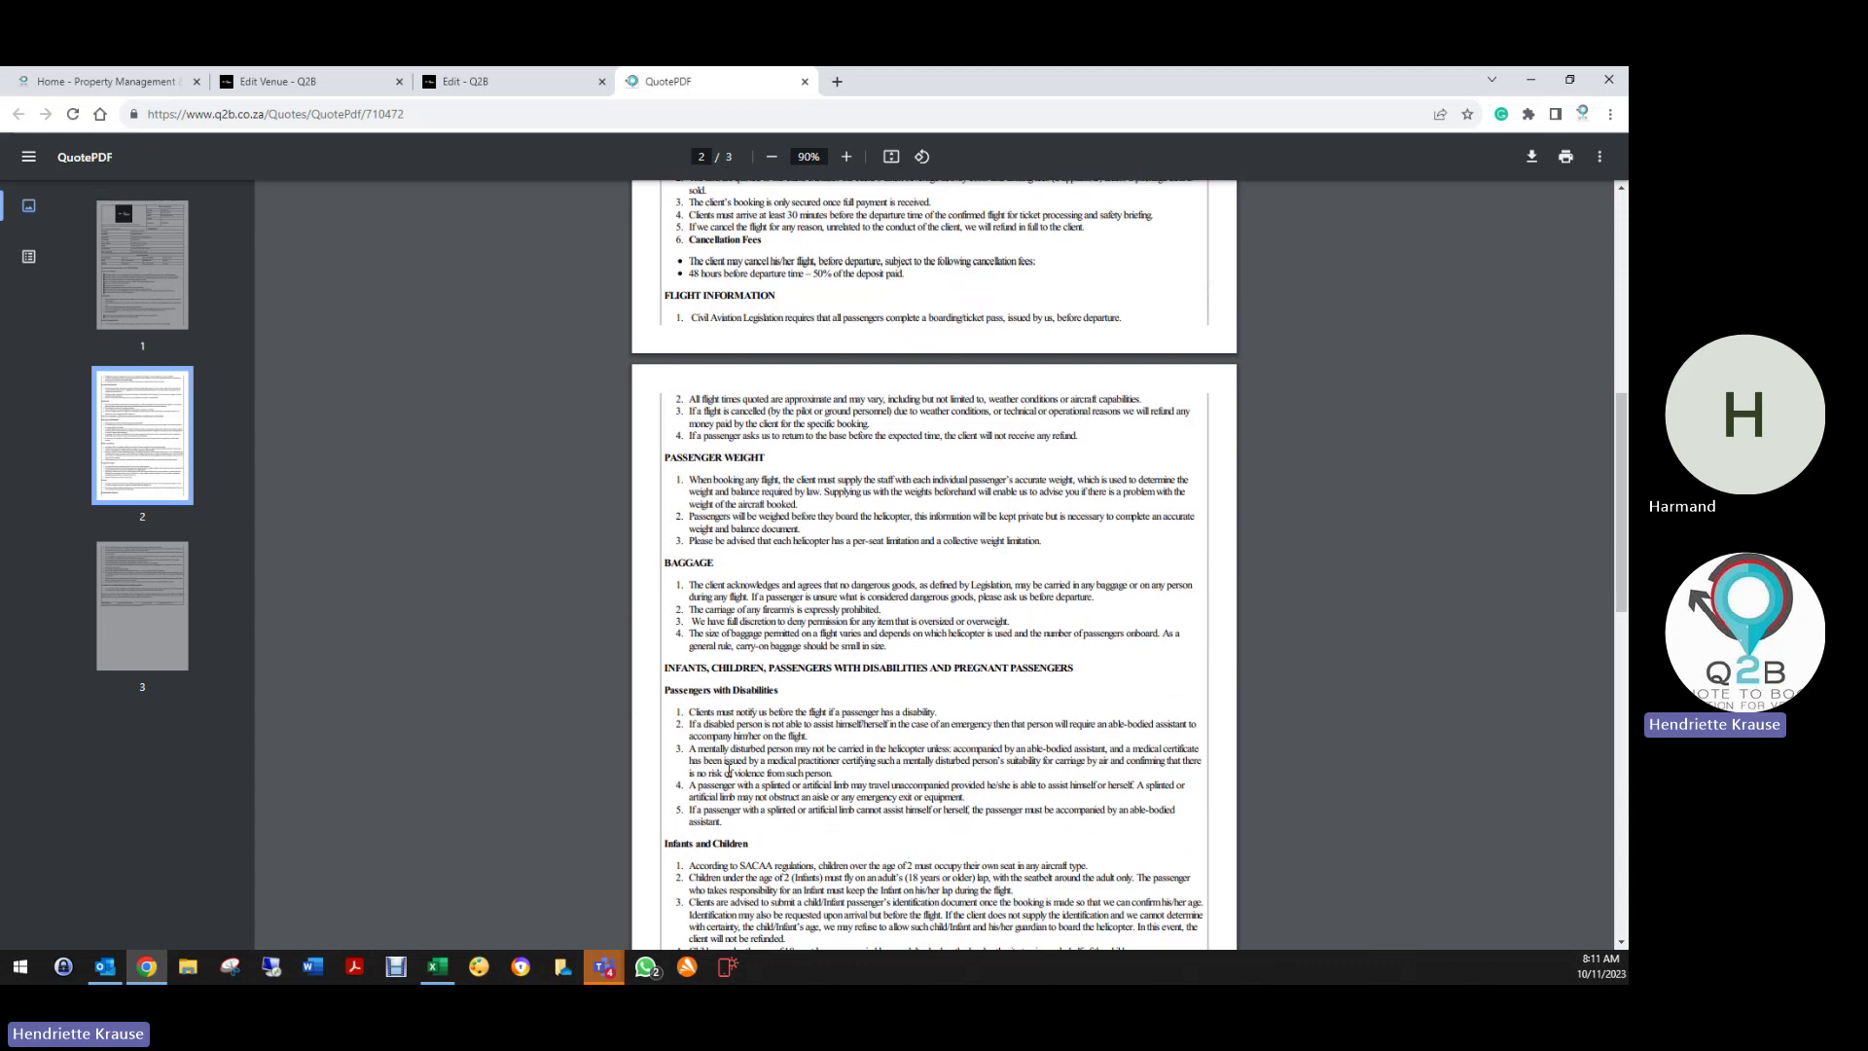
scroll(737, 761, "down", 8)
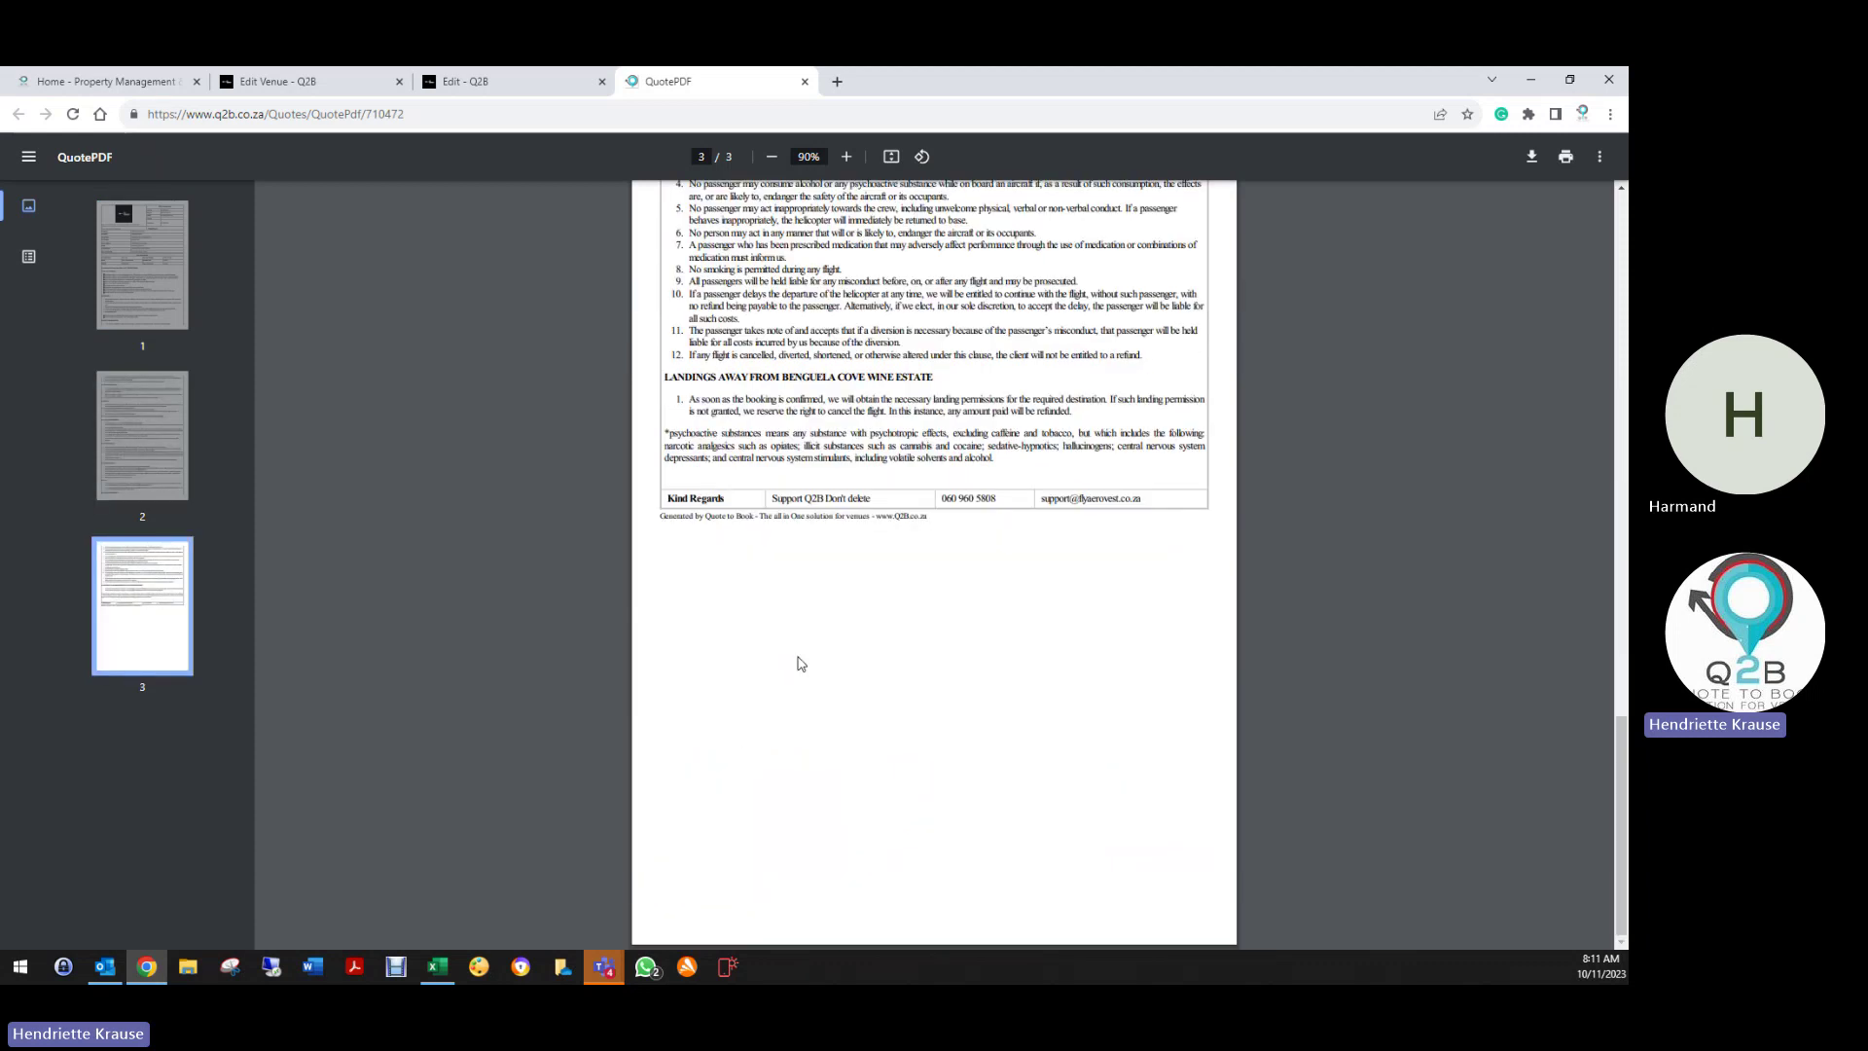
scroll(795, 652, "up", 4)
scroll(796, 647, "up", 15)
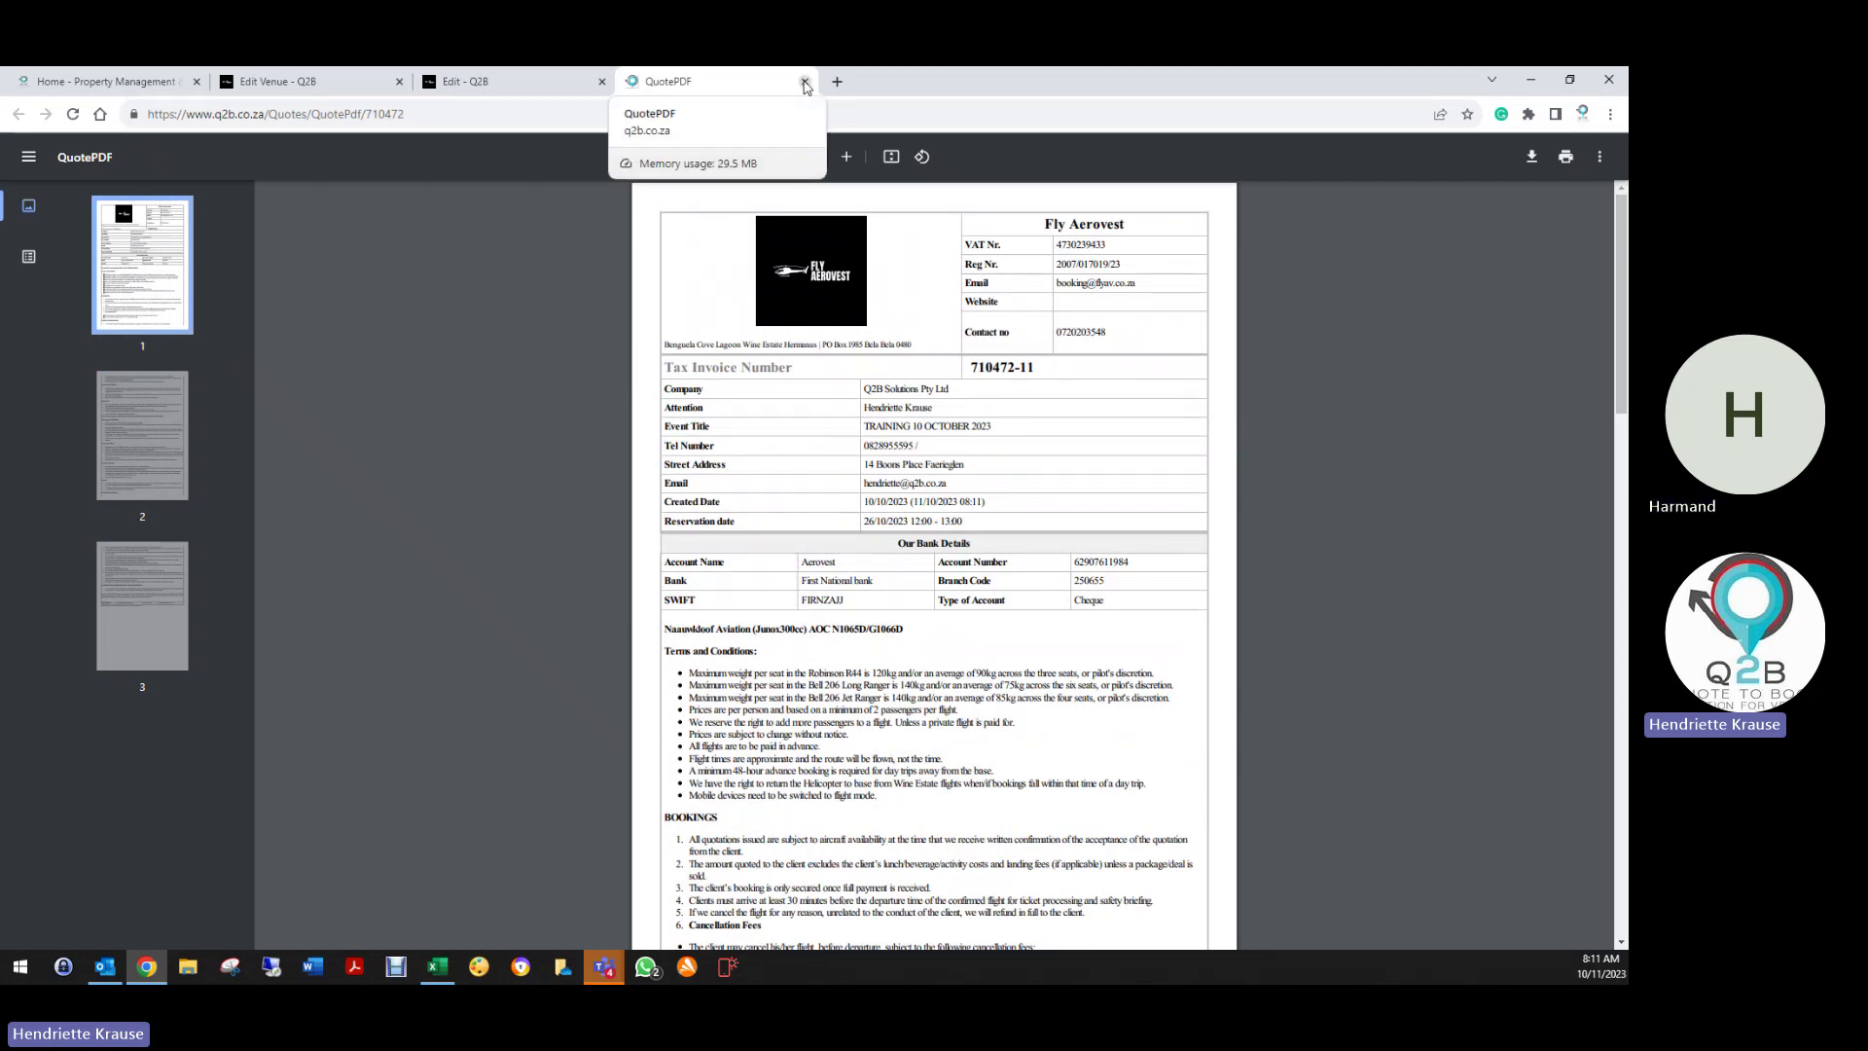
scroll(920, 749, "down", 1)
scroll(920, 750, "down", 20)
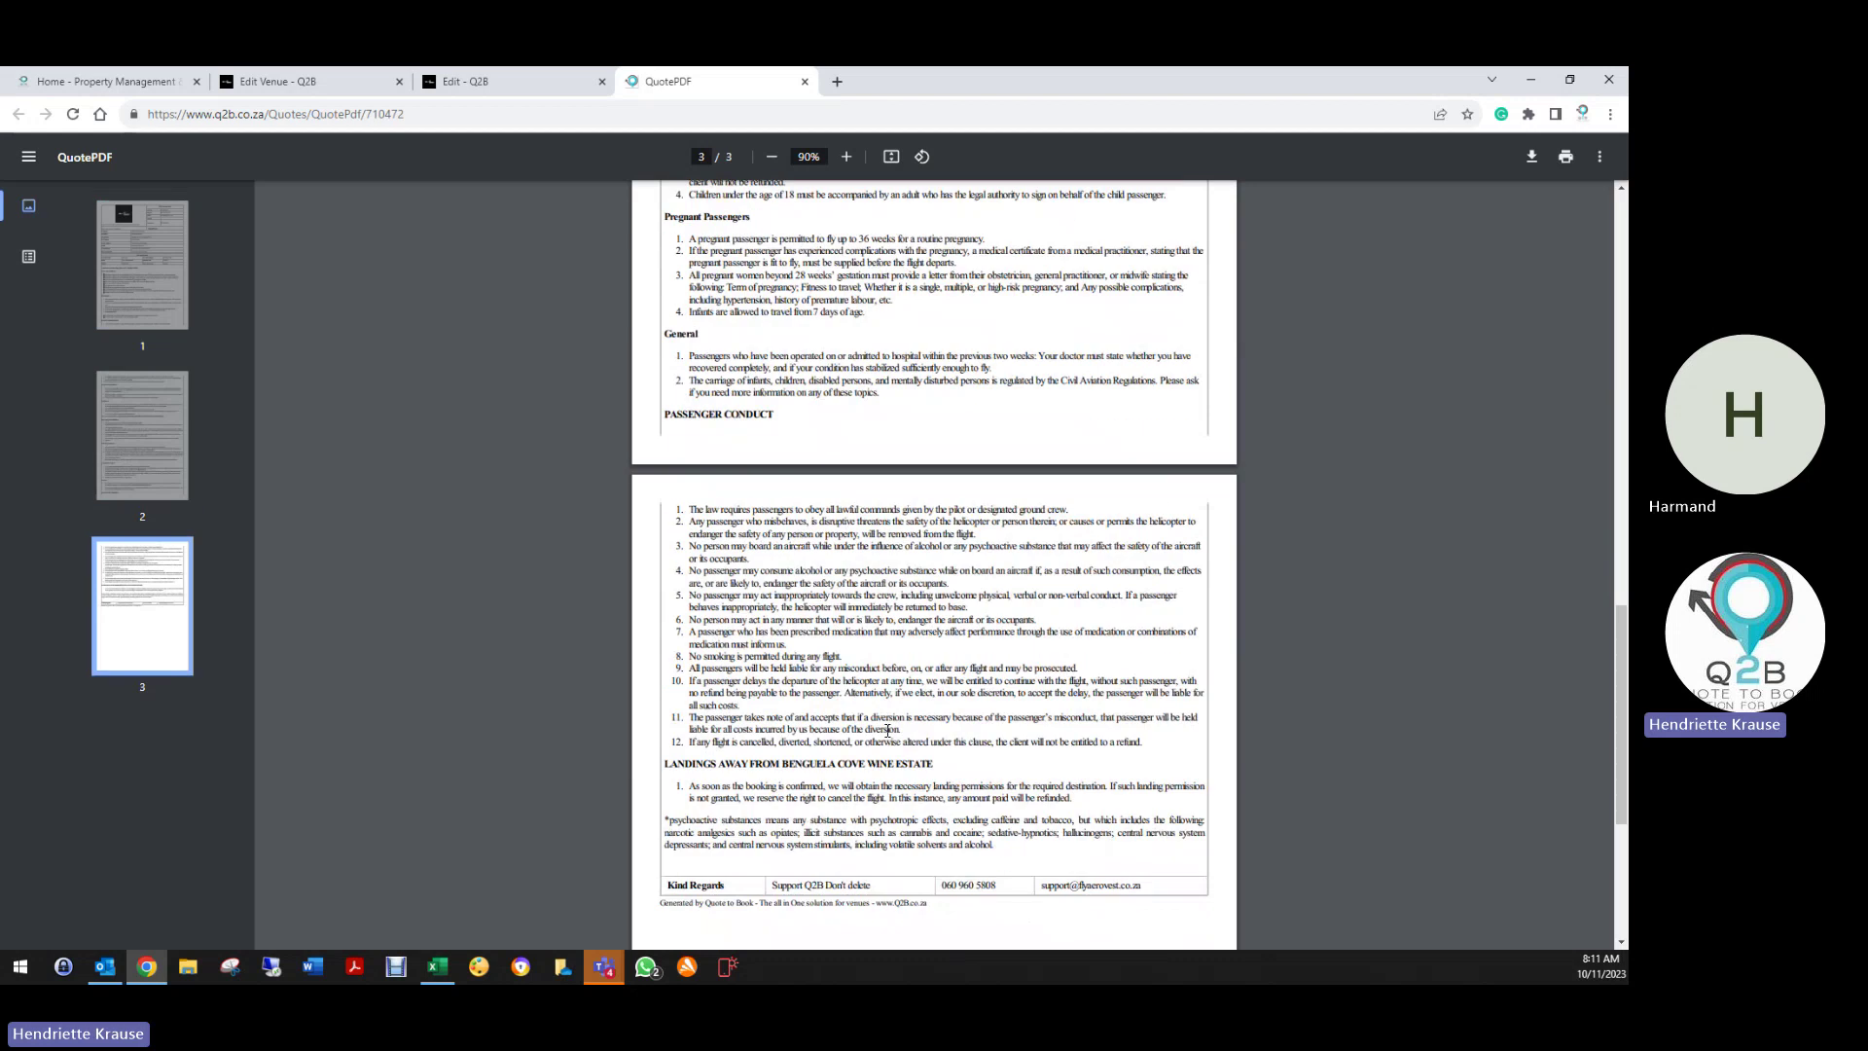
left_click(805, 80)
Add the bulleted Terms and Conditions note 'Please use your reference number on your document for payments'
left_click(283, 80)
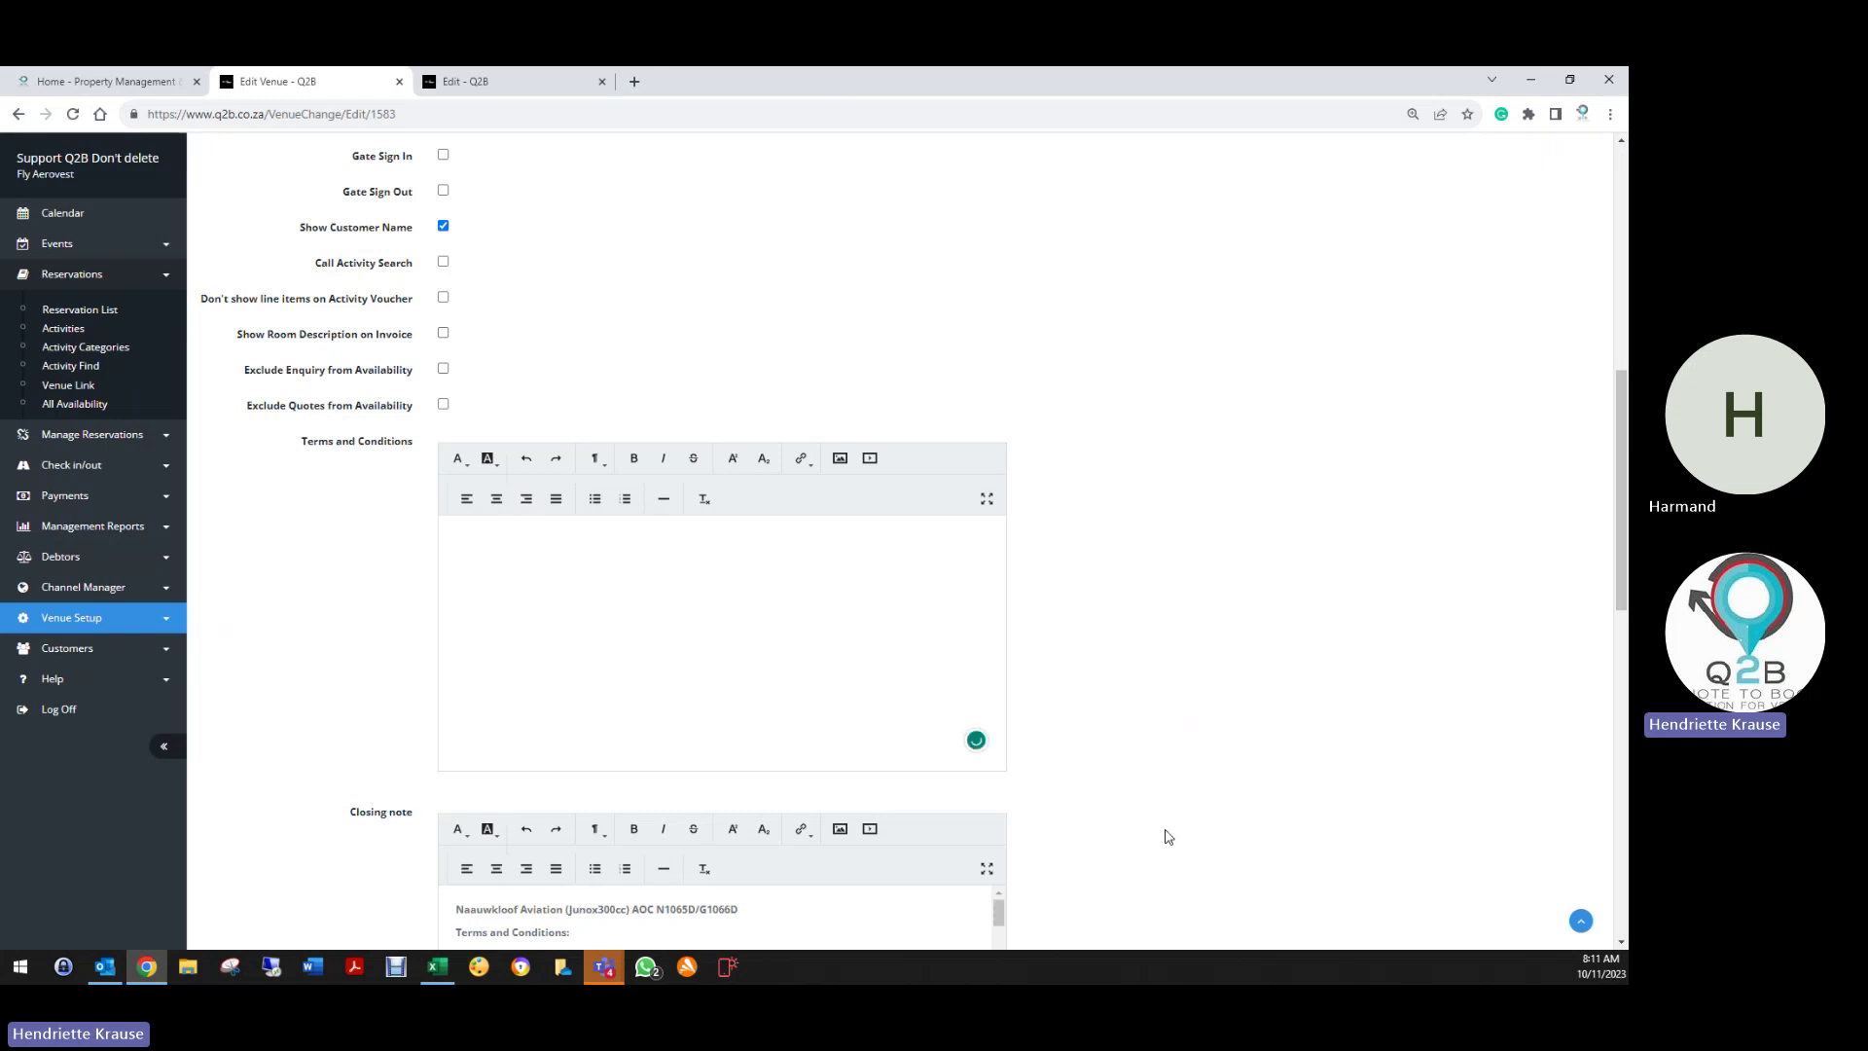
type("Pleas")
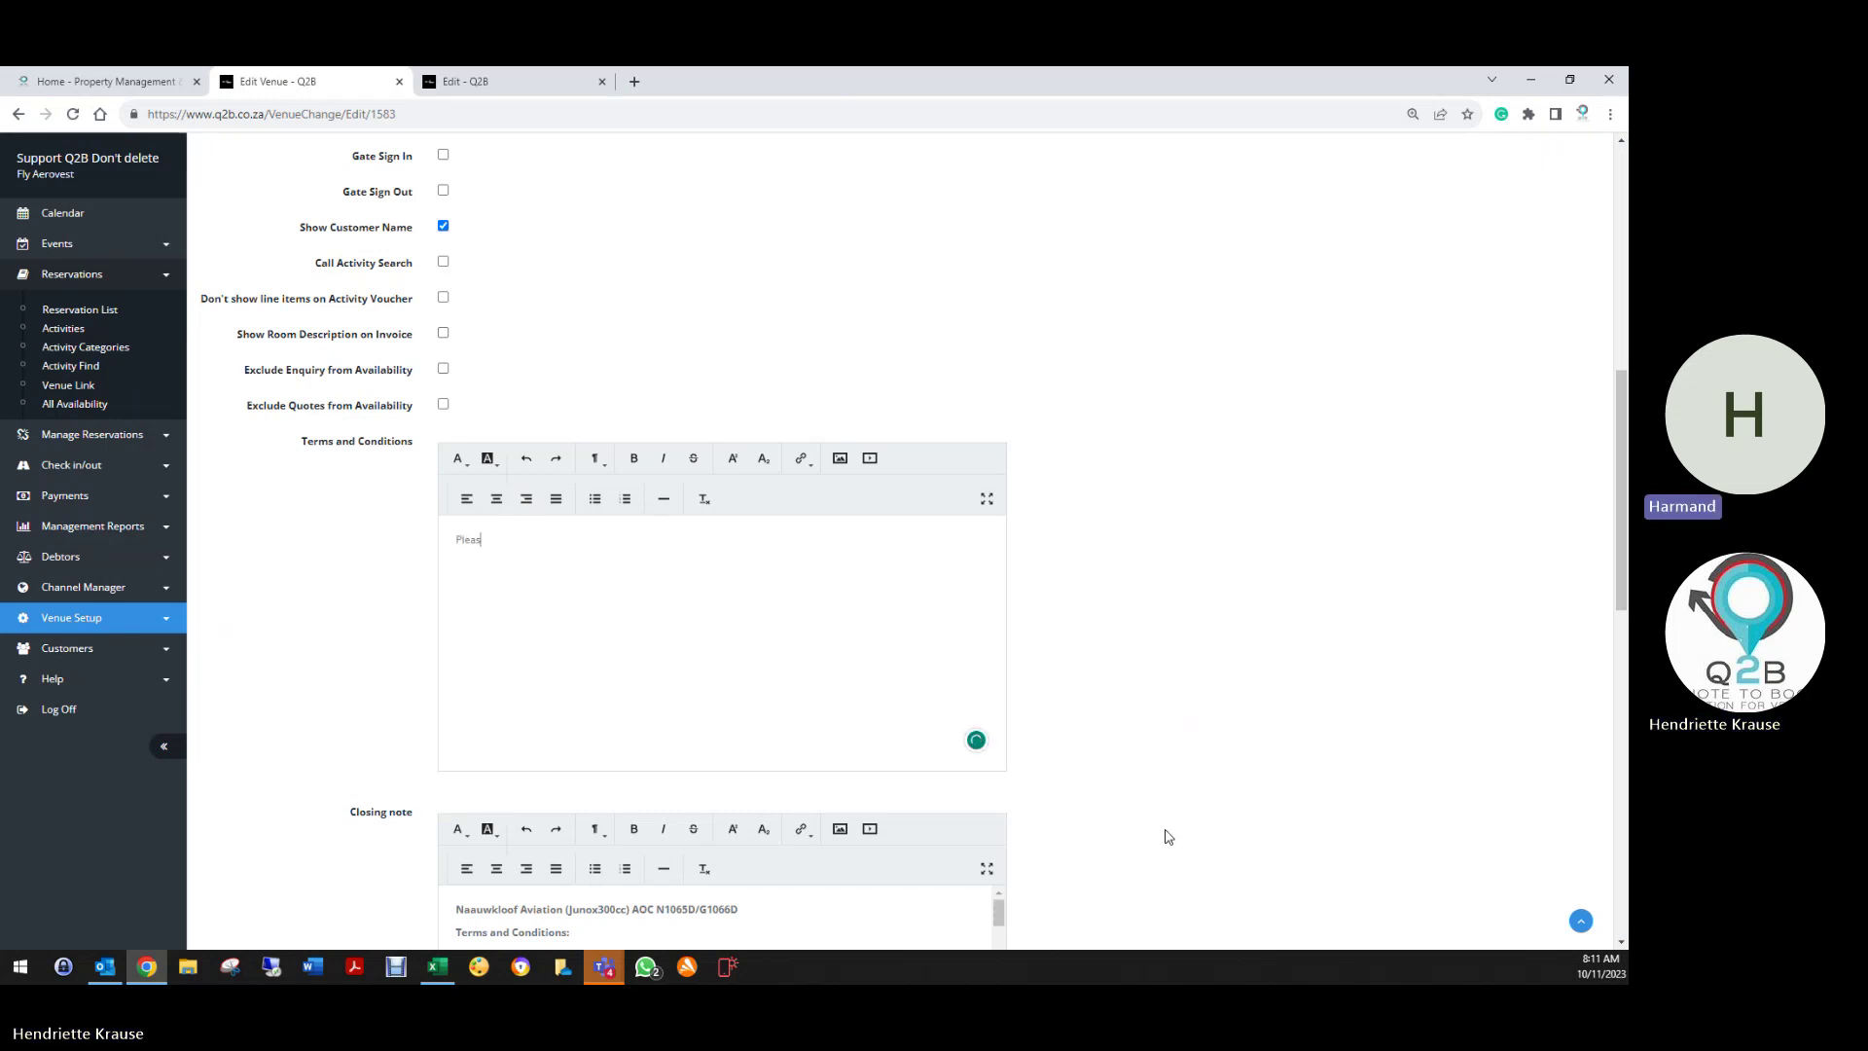
type("e use your")
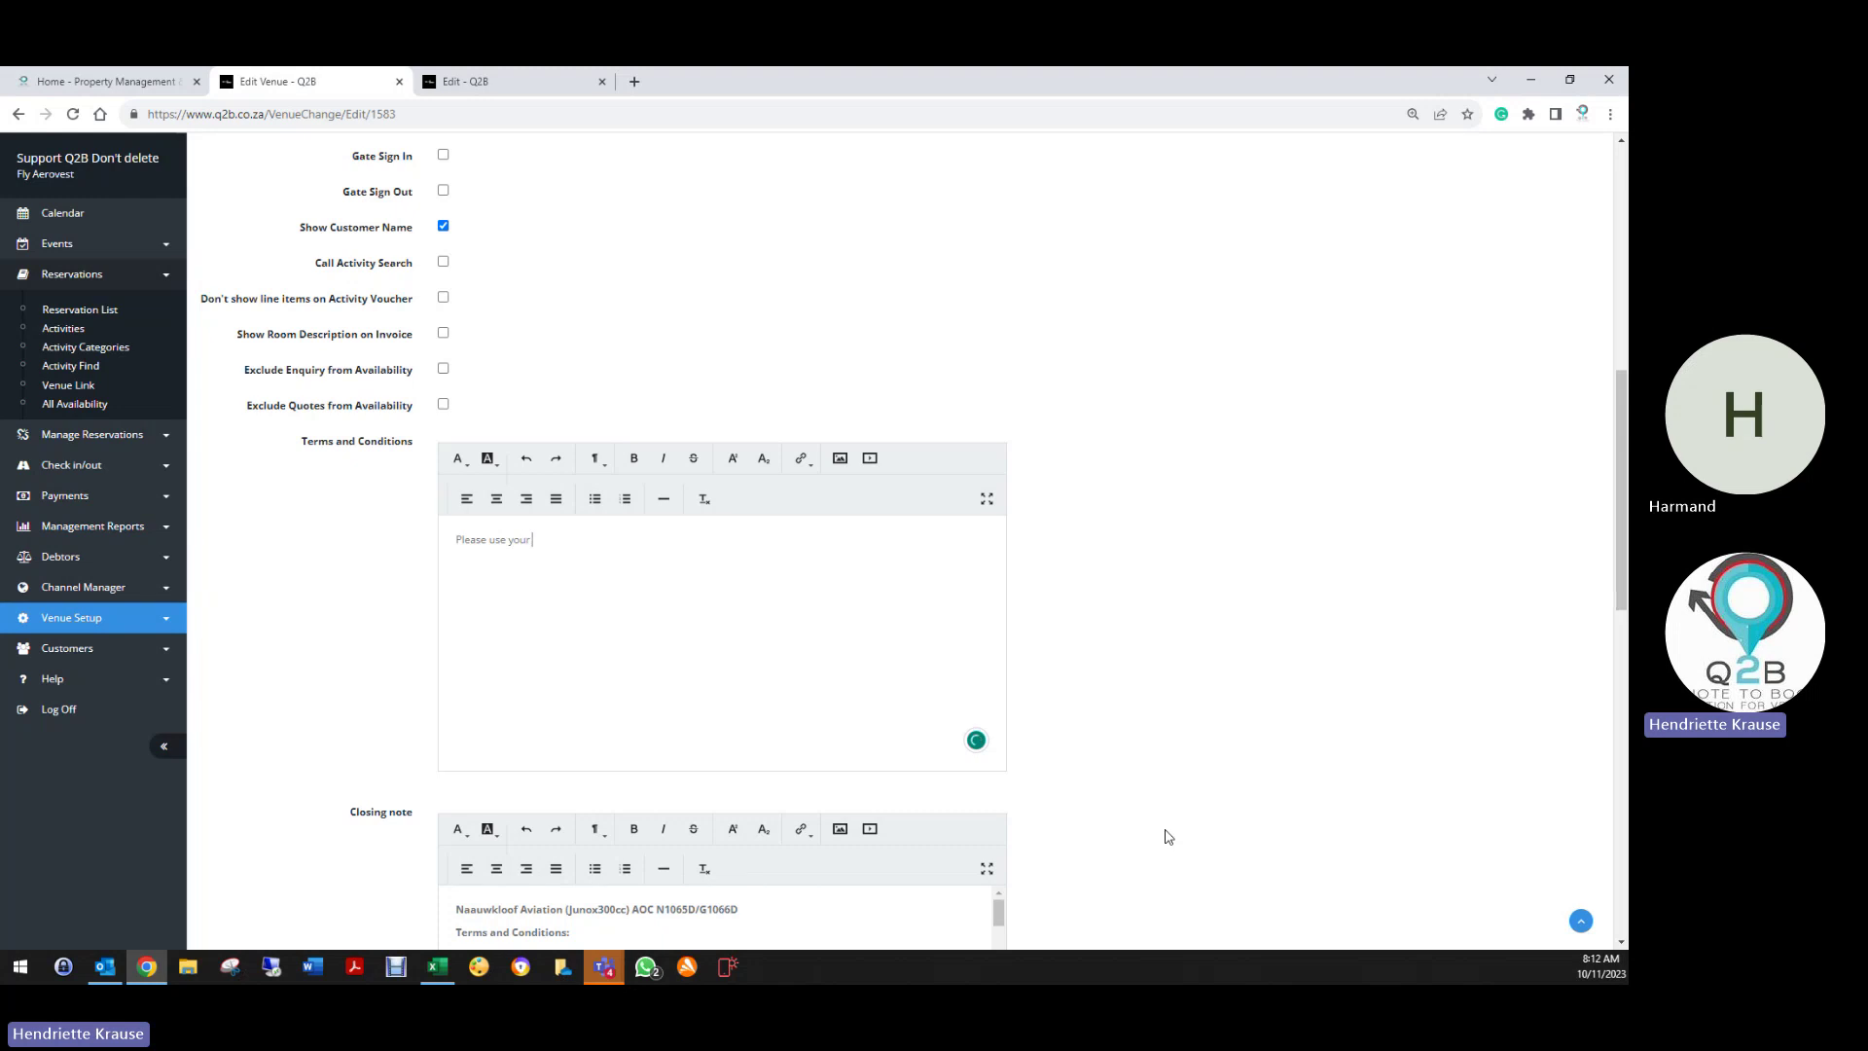
type(" reference number on your document for payments")
left_click(596, 500)
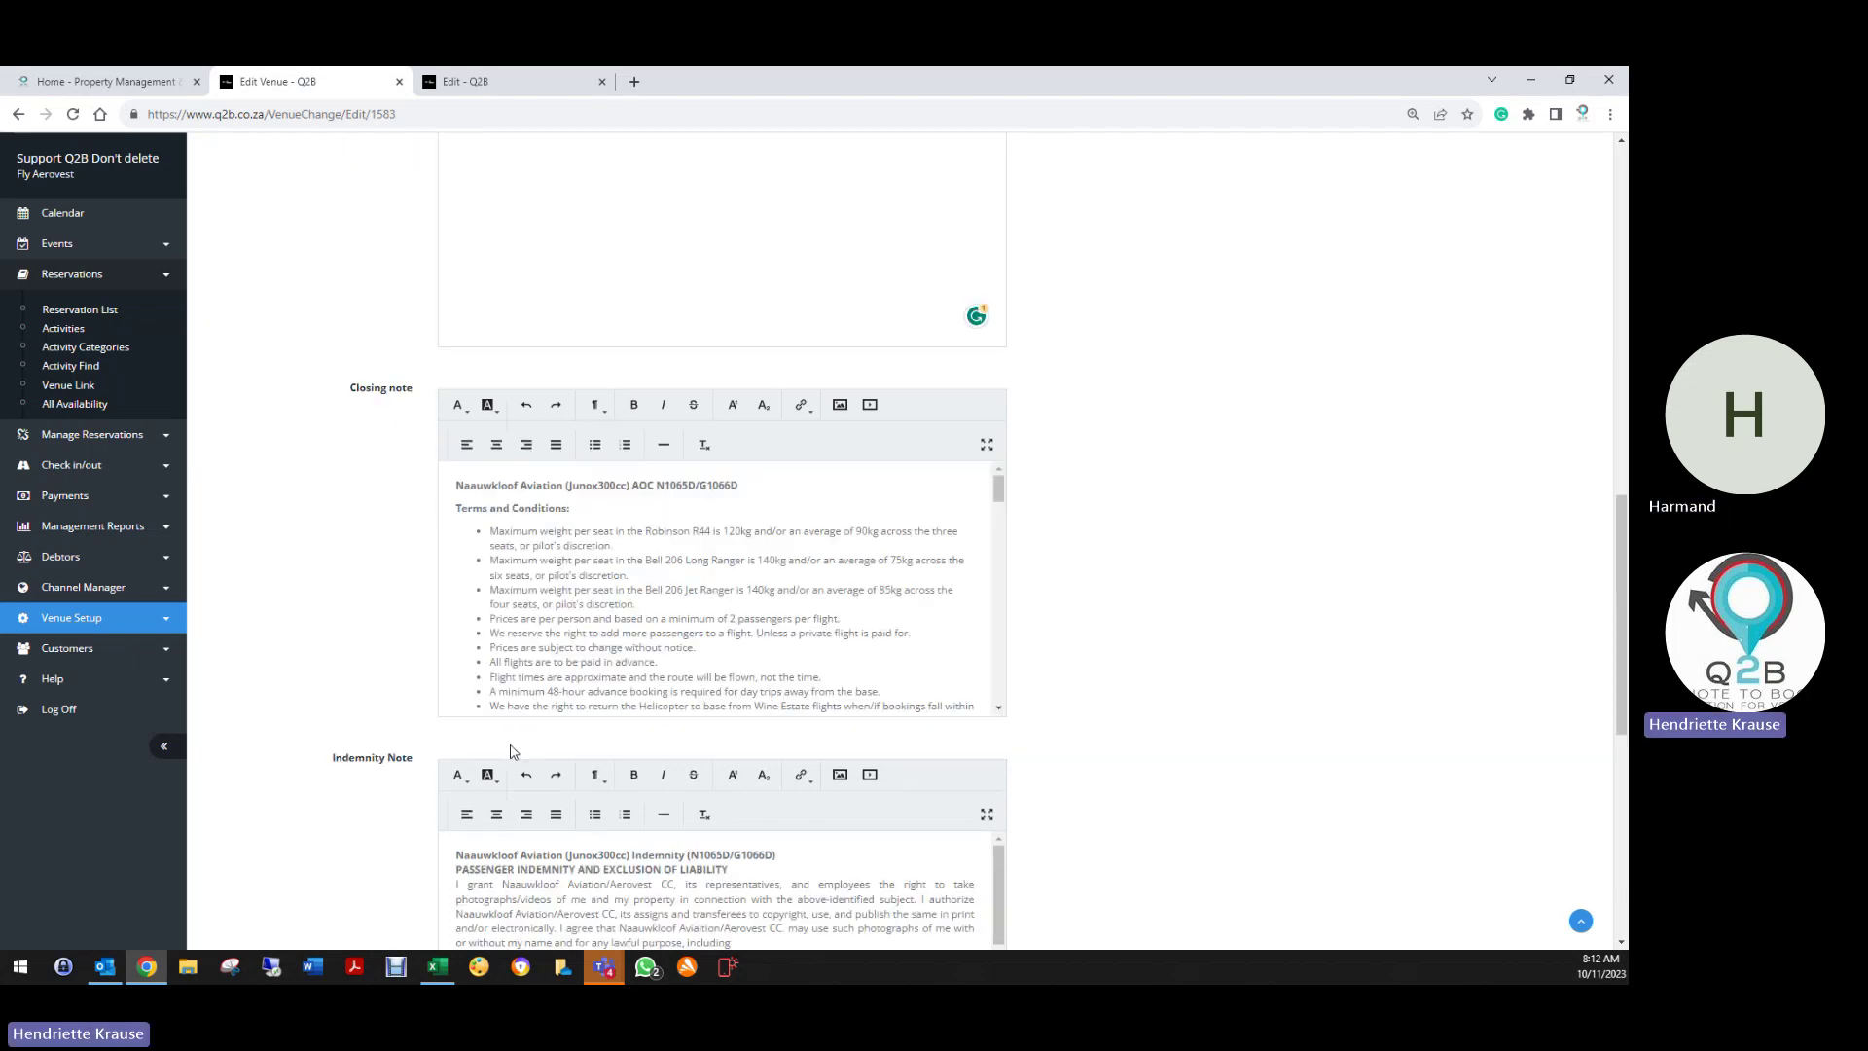
scroll(533, 652, "down", 4)
scroll(535, 501, "down", 6)
scroll(538, 506, "down", 8)
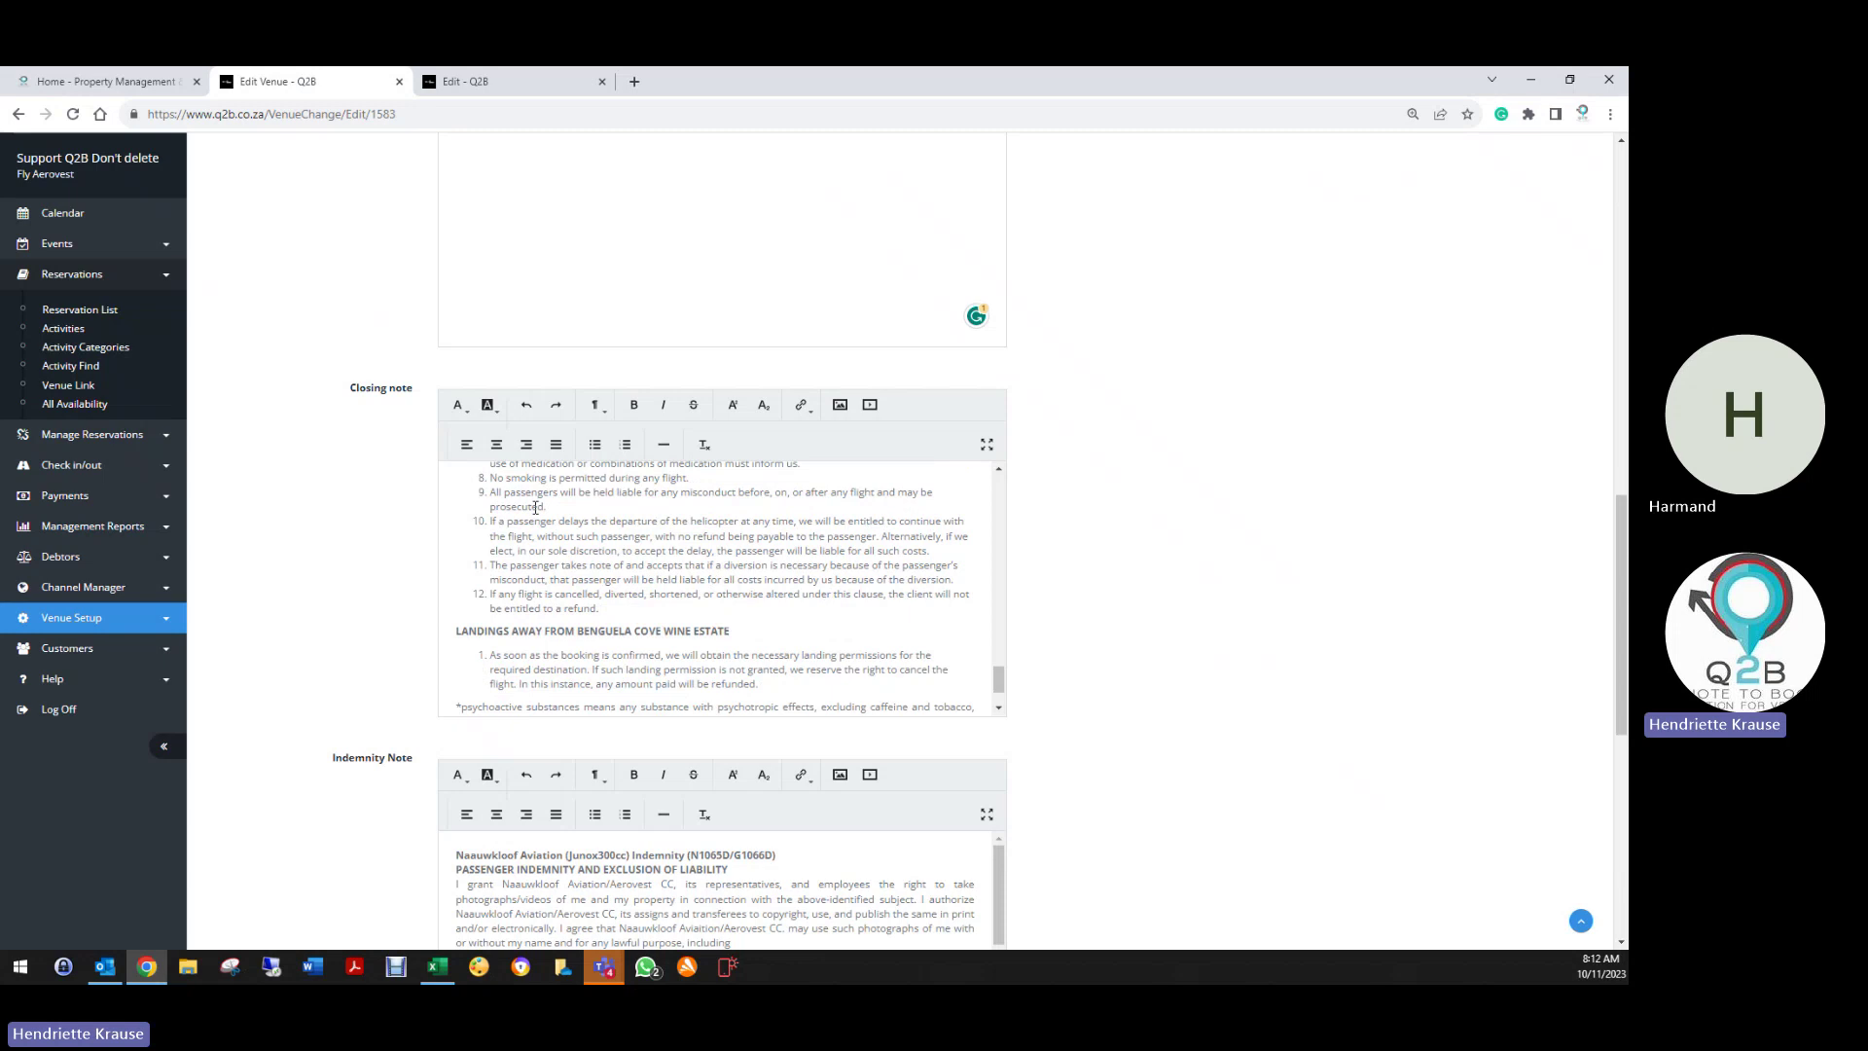
scroll(535, 507, "down", 4)
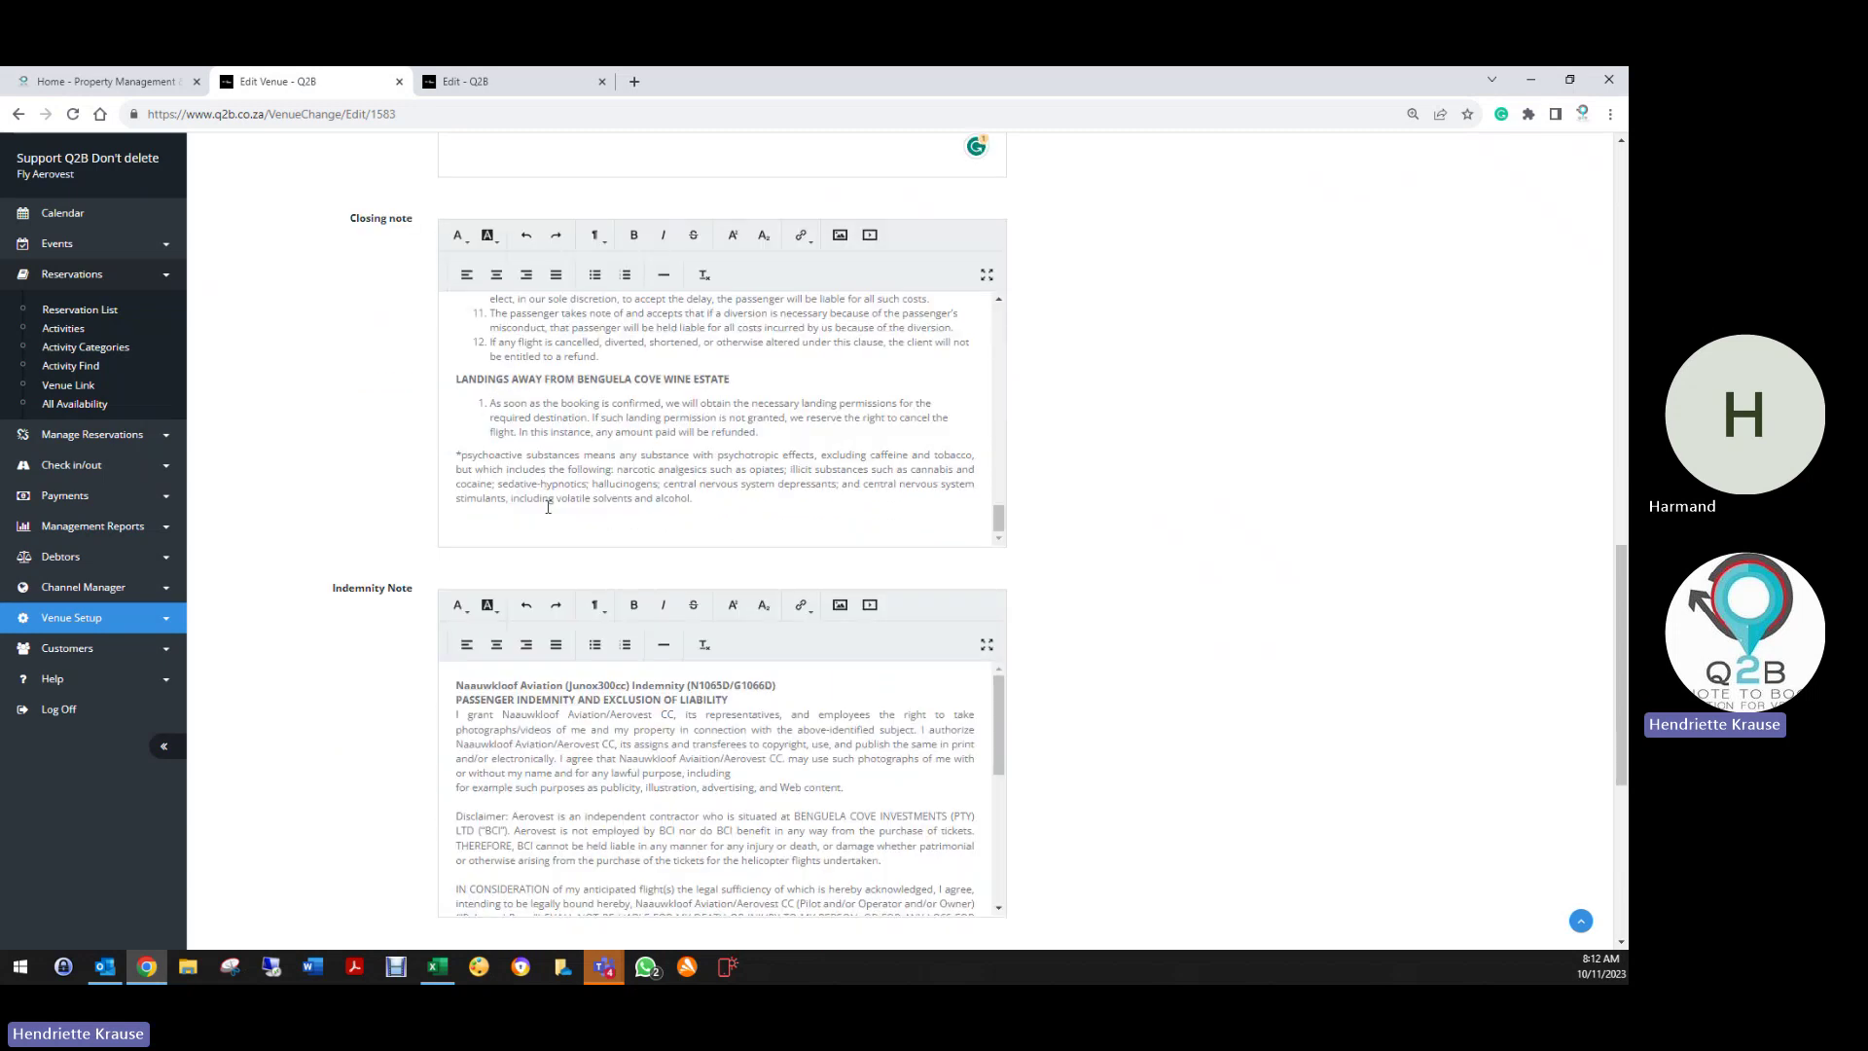
scroll(399, 508, "down", 3)
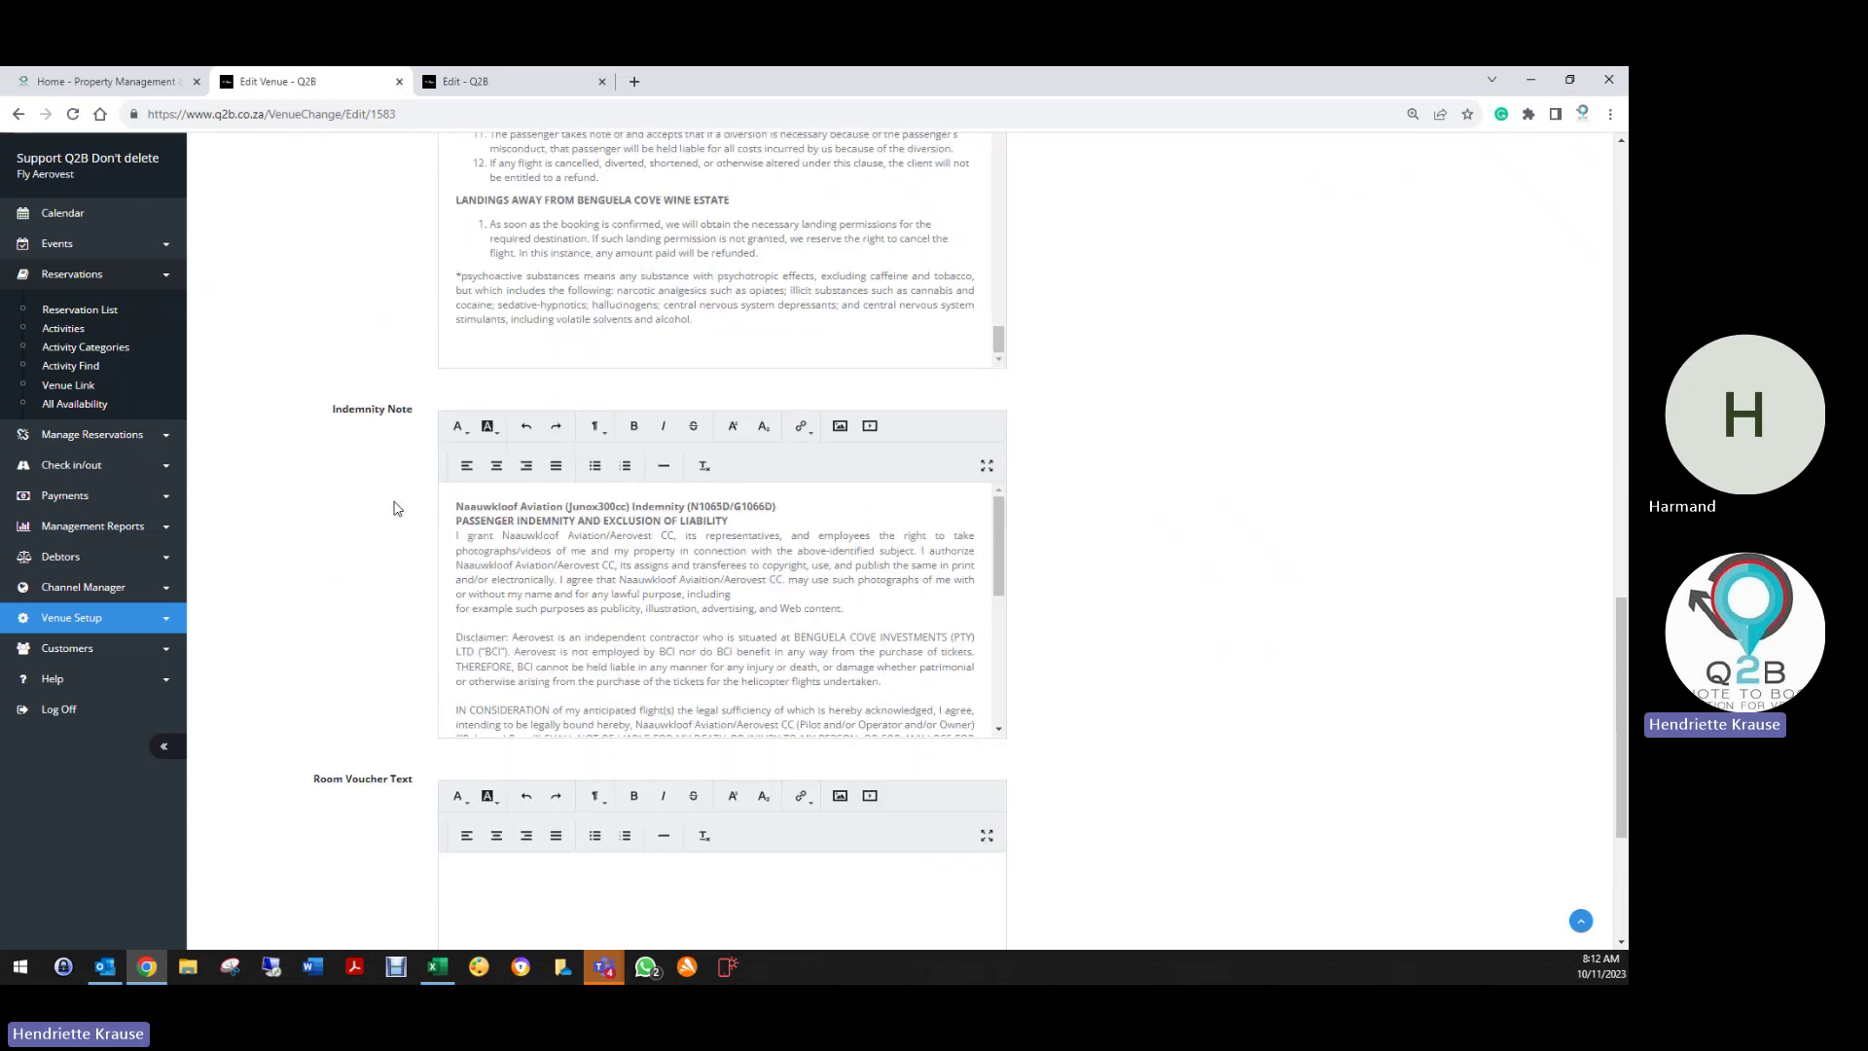
scroll(510, 453, "down", 6)
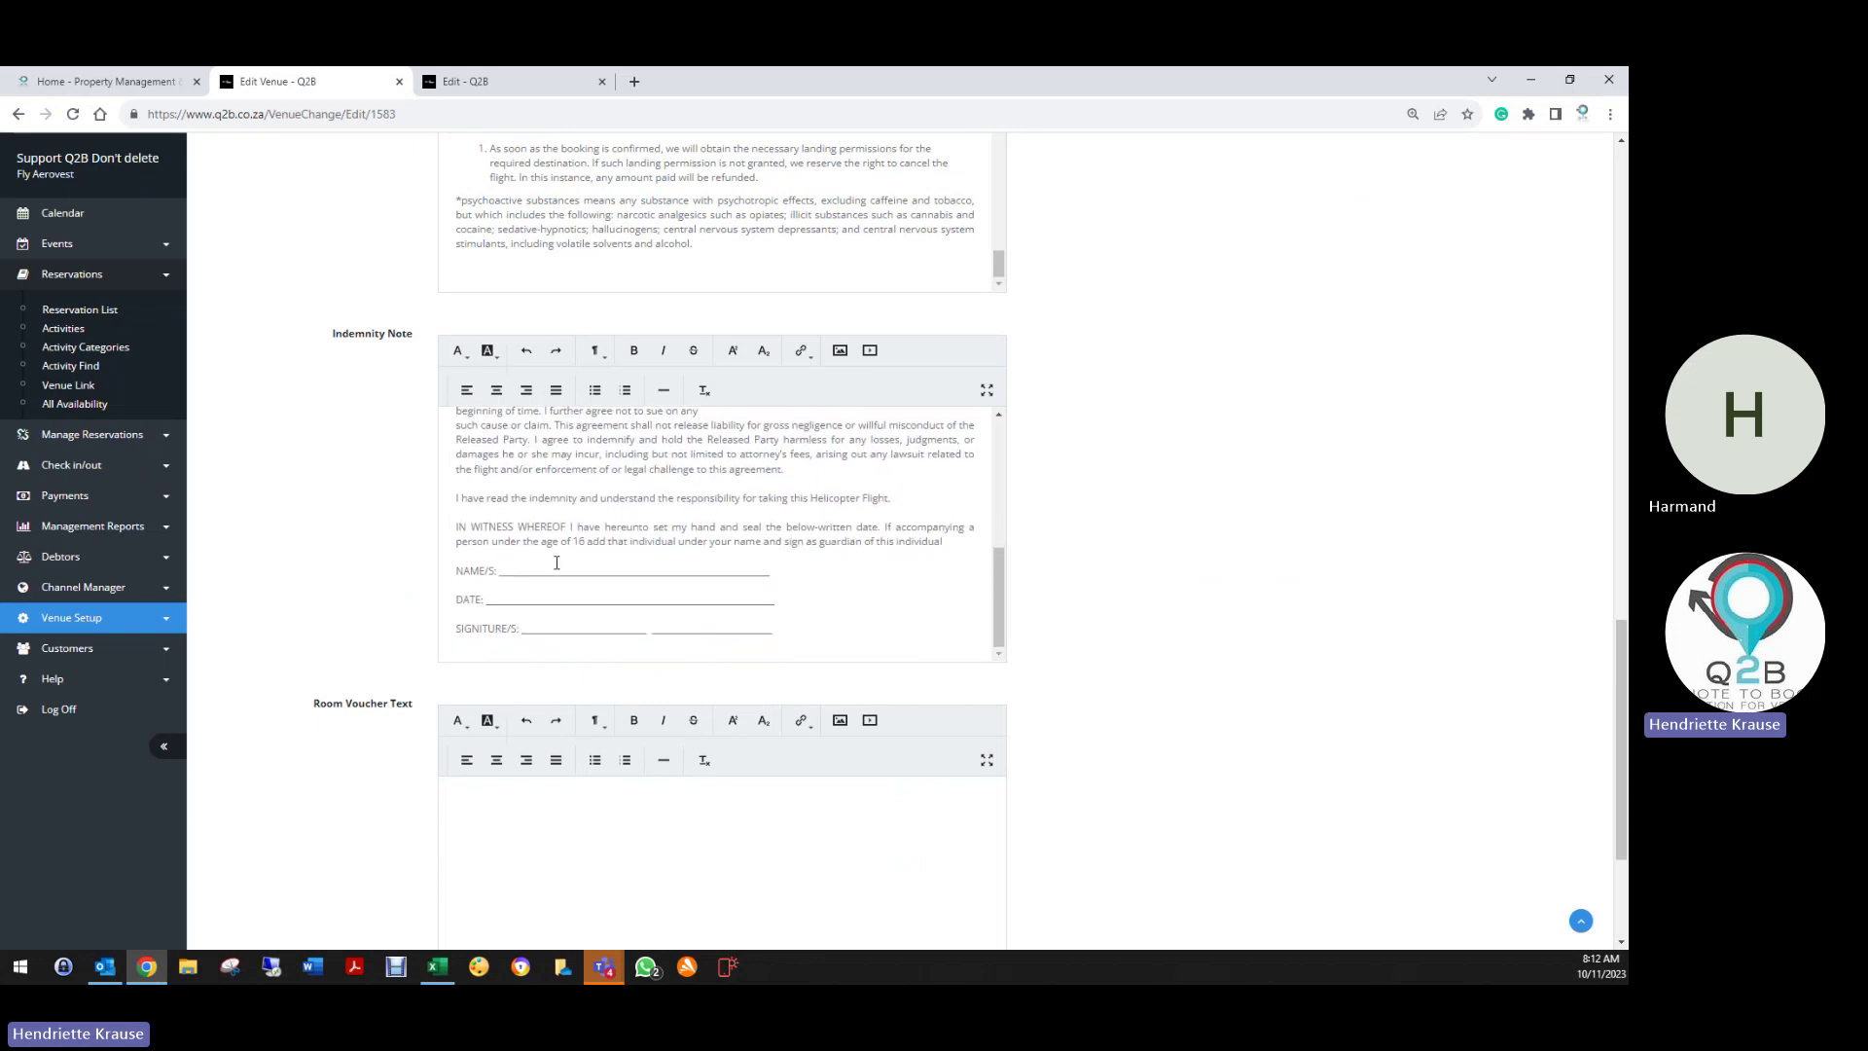
Correct the indemnity note's spelling to 'Aviation' and change 'do' to 'does', dismissing other suggestions
left_click_drag(455, 528, 790, 651)
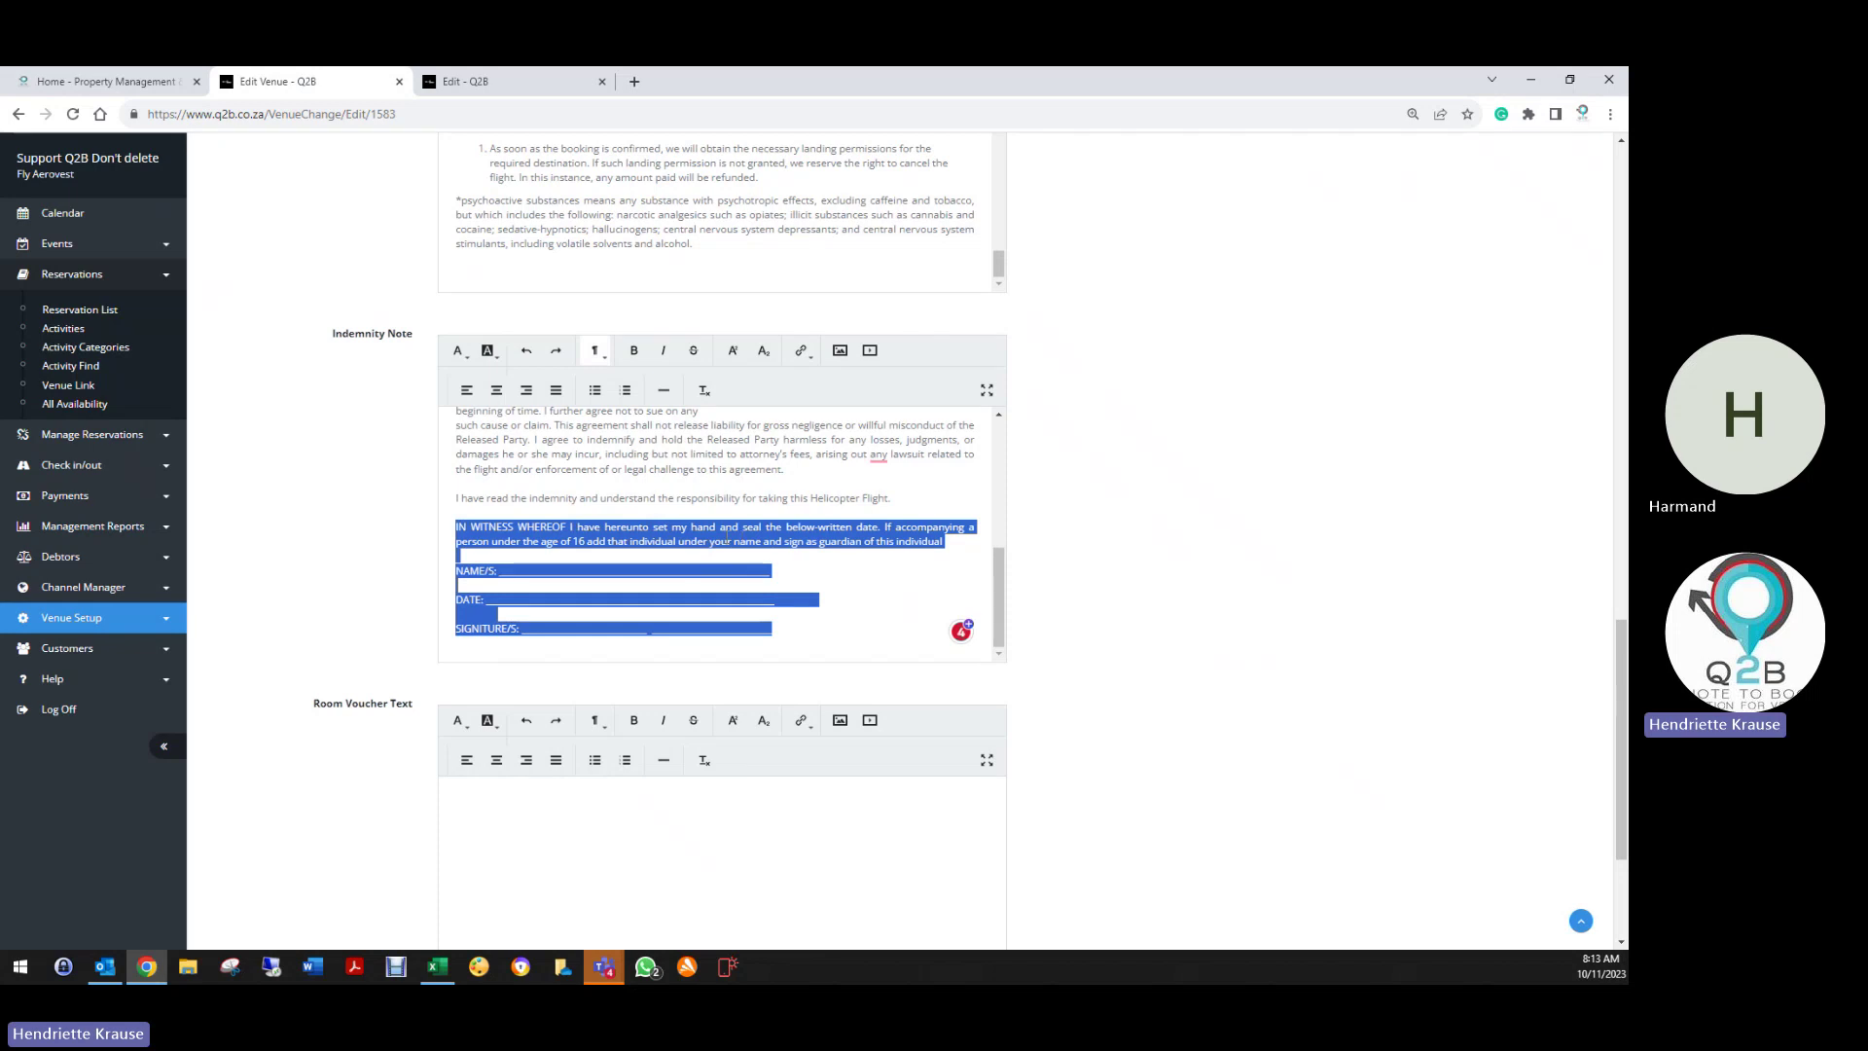
mouse_move(878, 454)
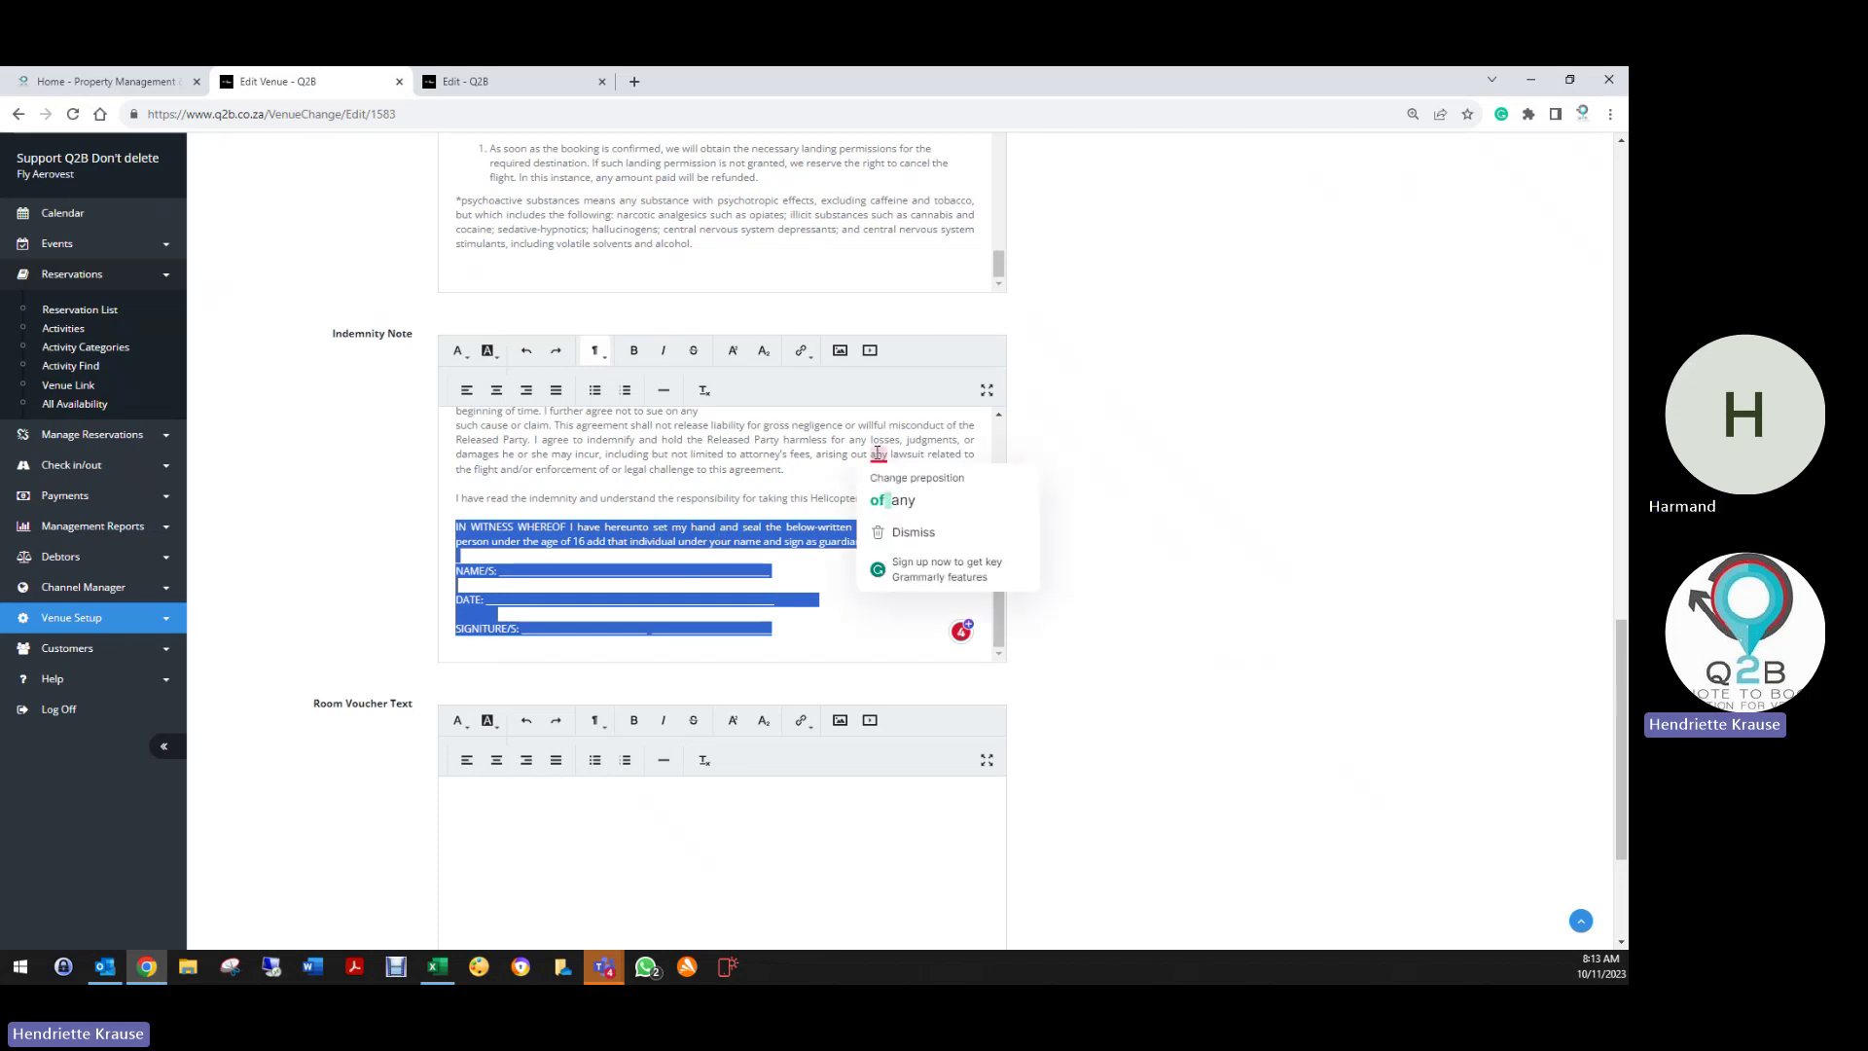
left_click(803, 487)
scroll(786, 509, "up", 5)
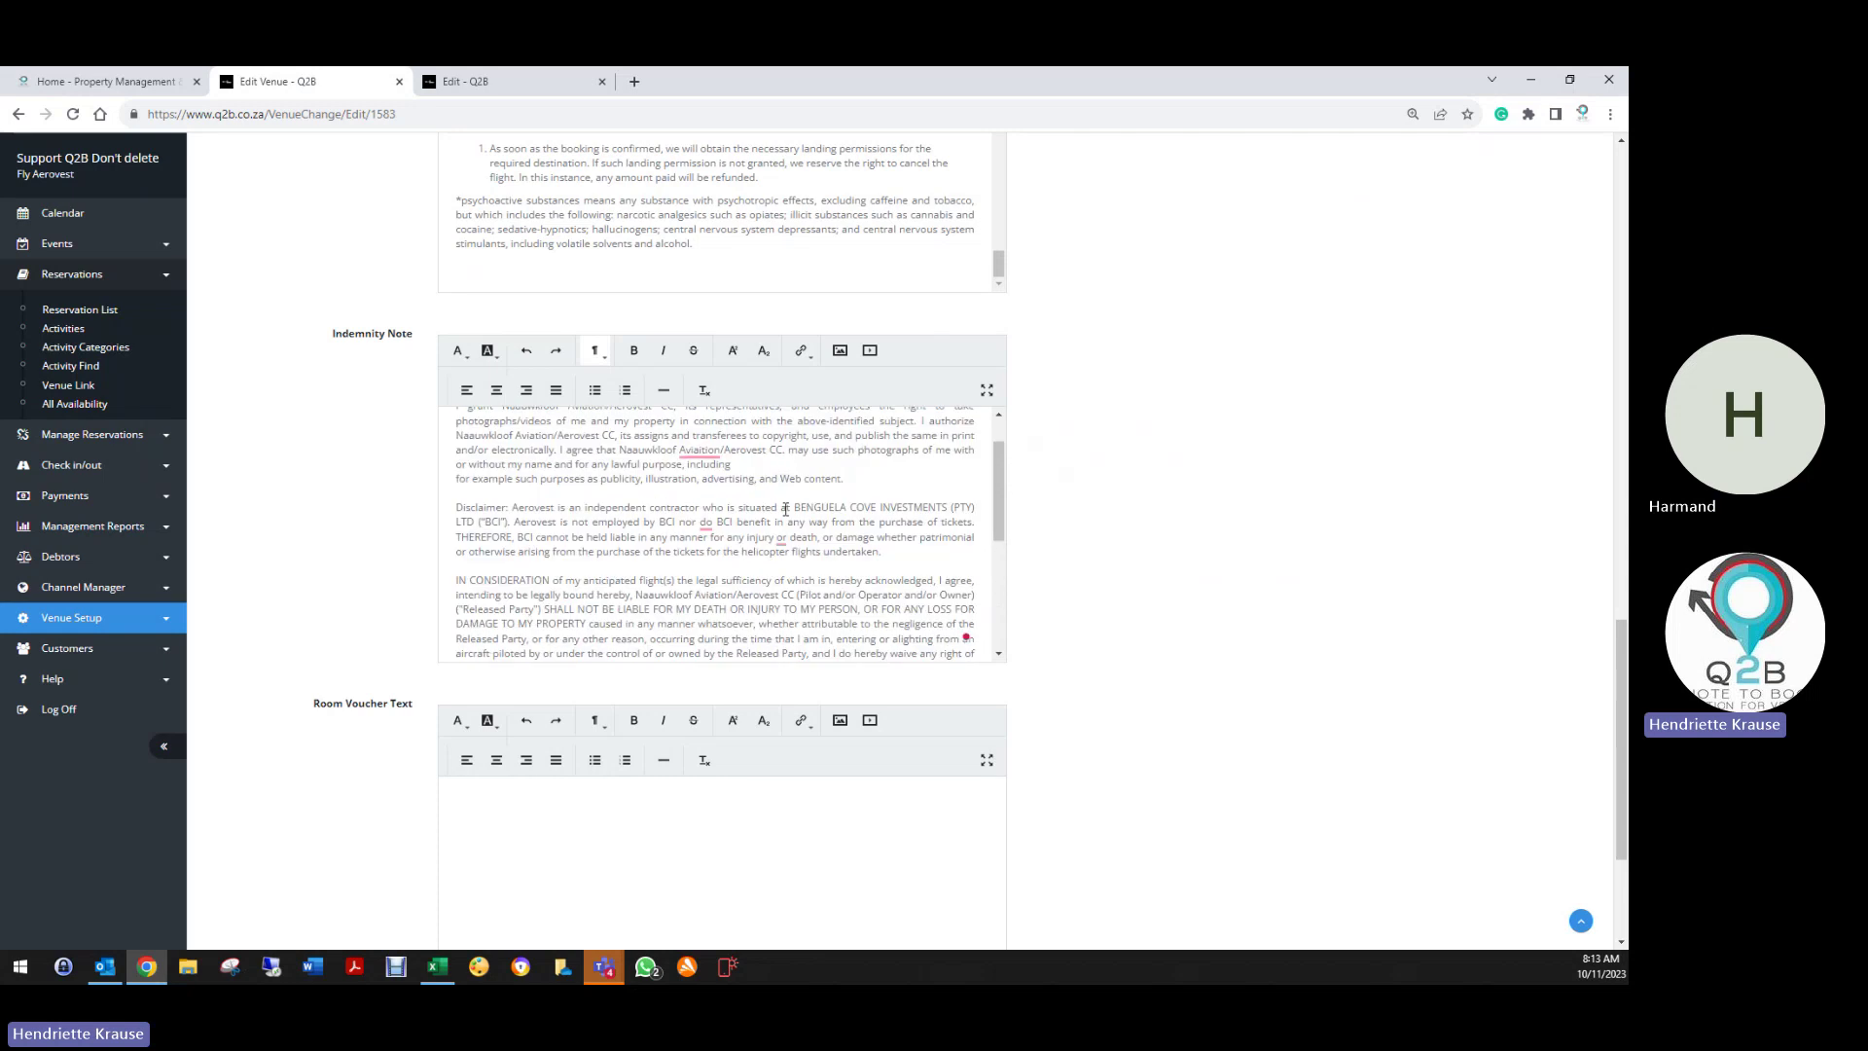
scroll(786, 509, "up", 2)
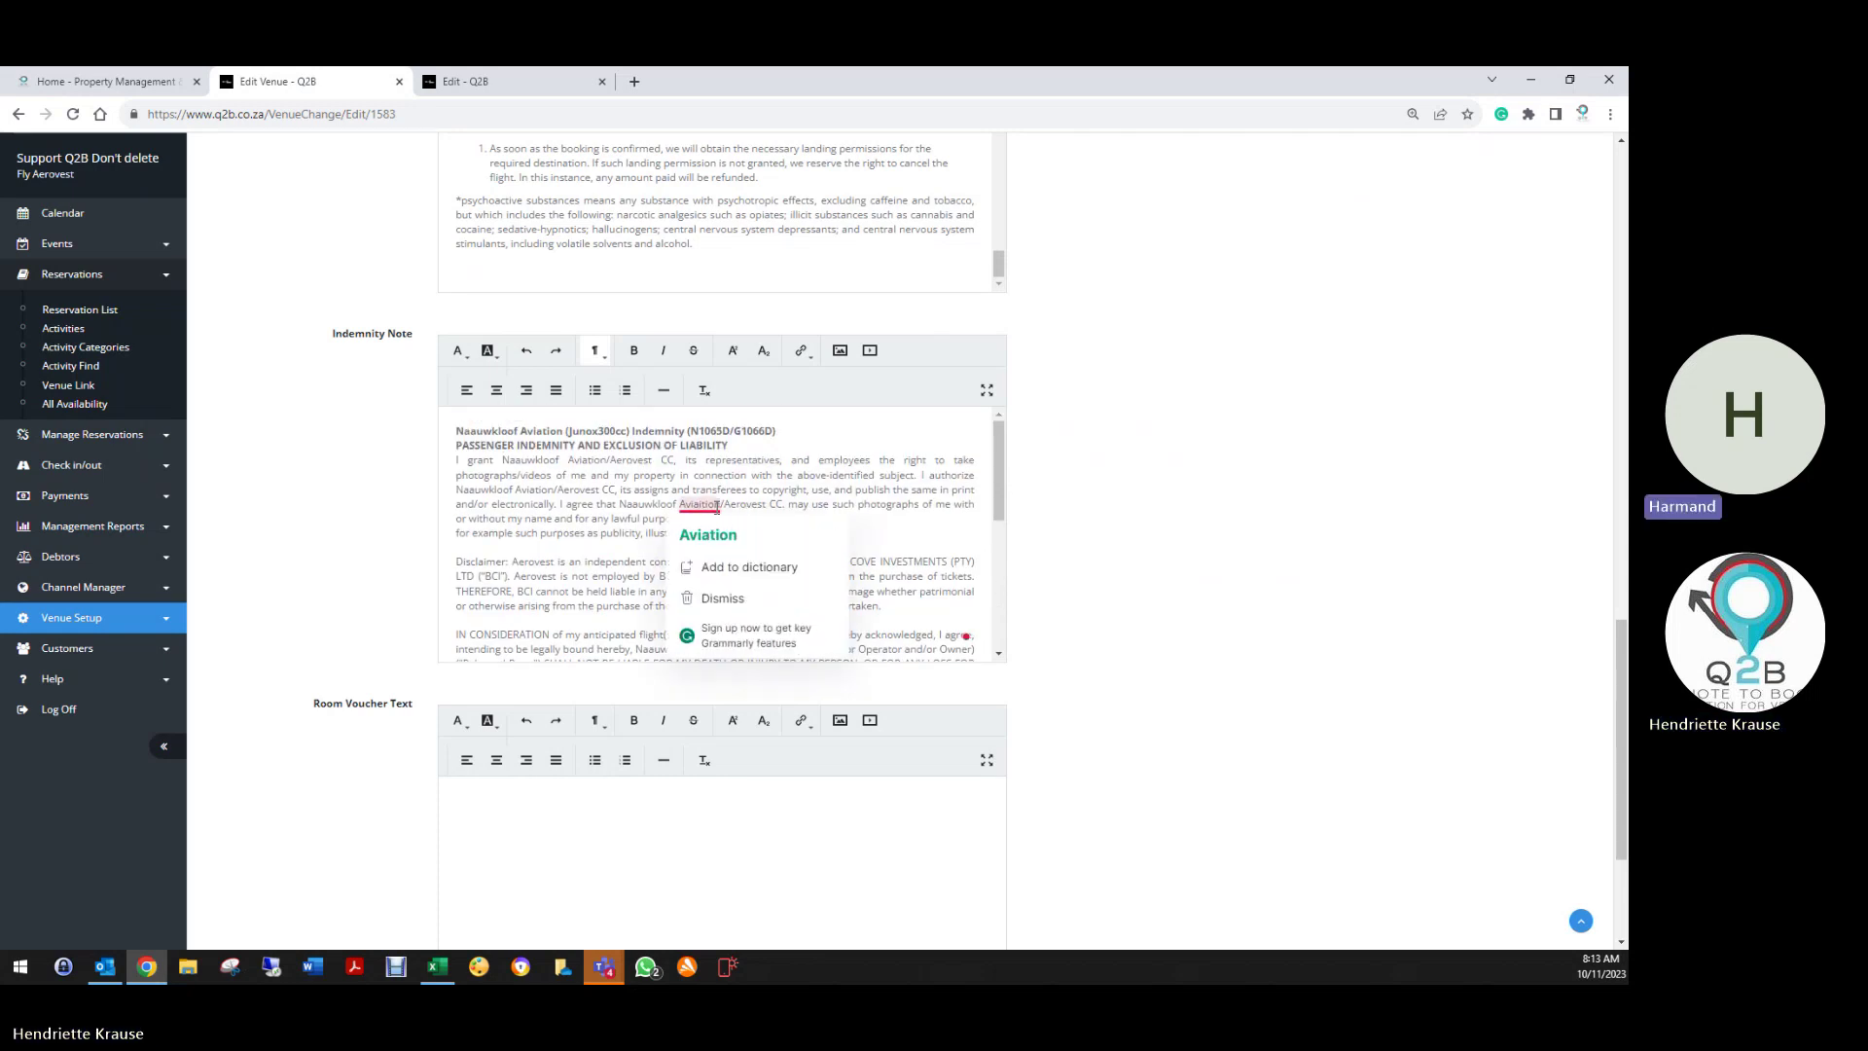
left_click(715, 536)
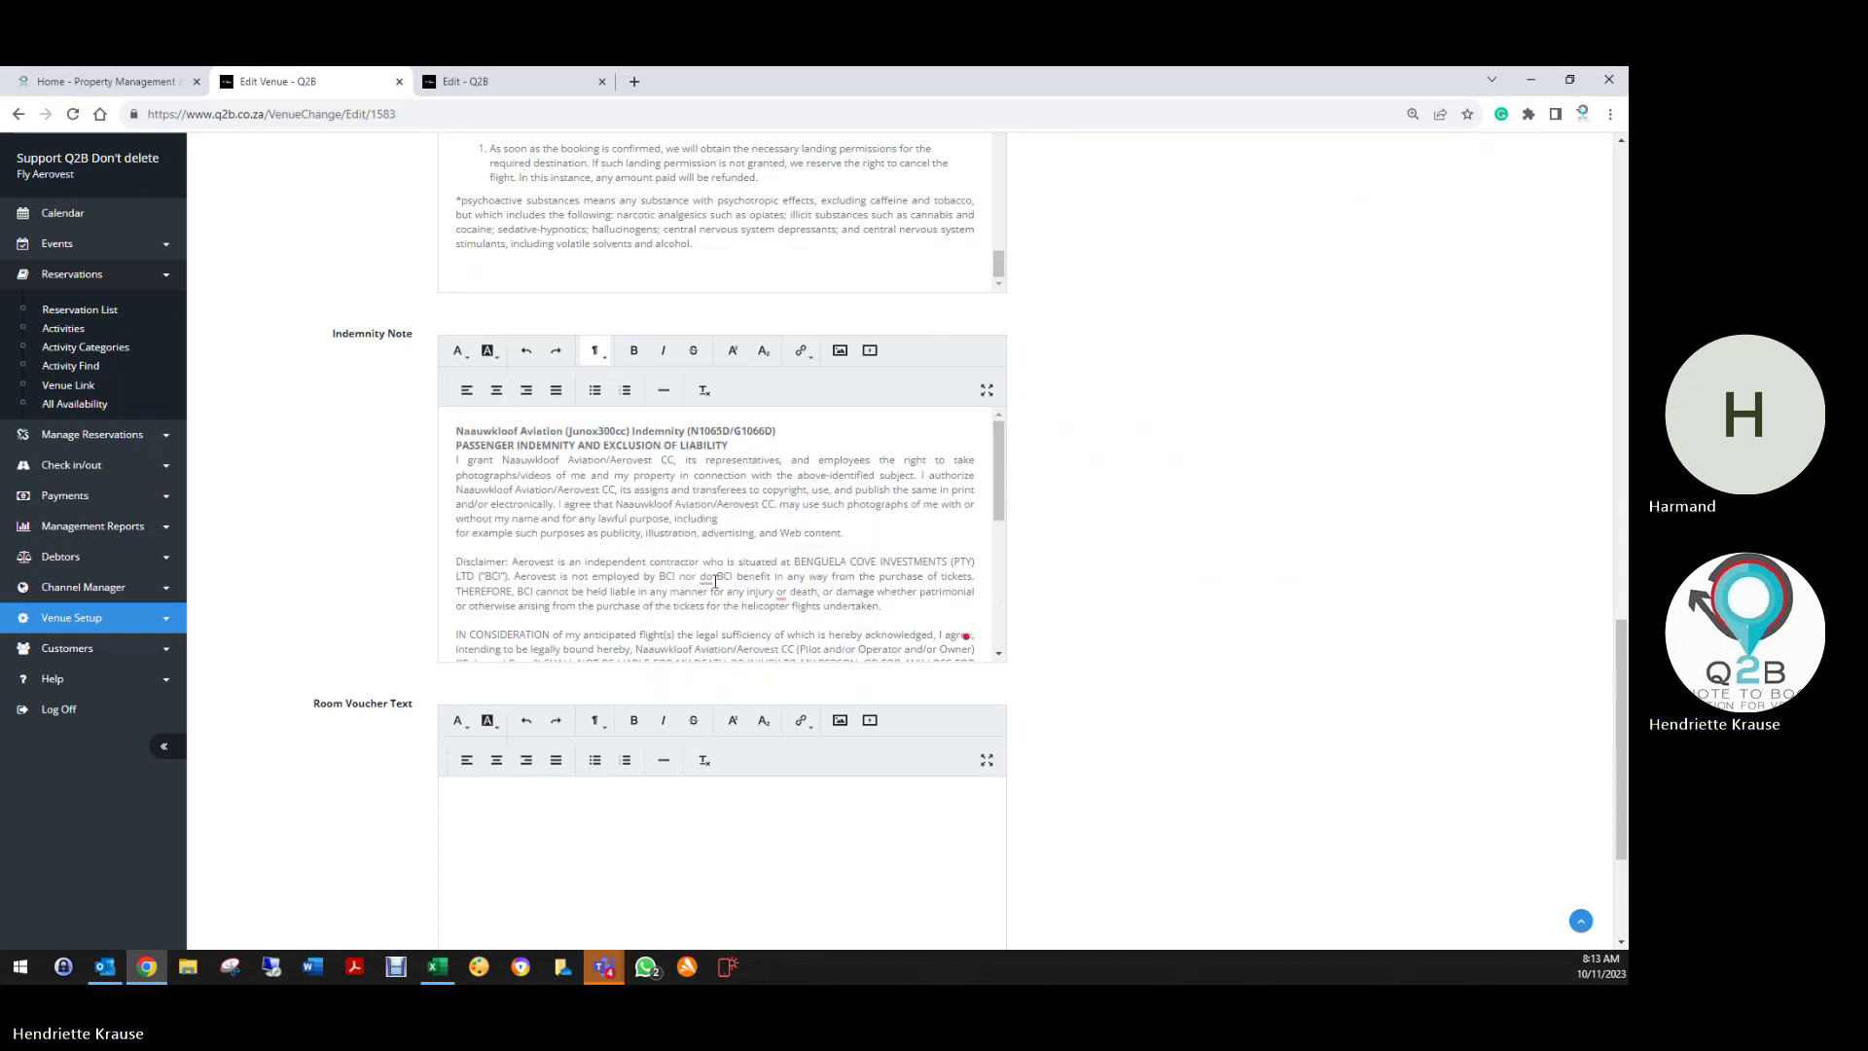
mouse_move(711, 579)
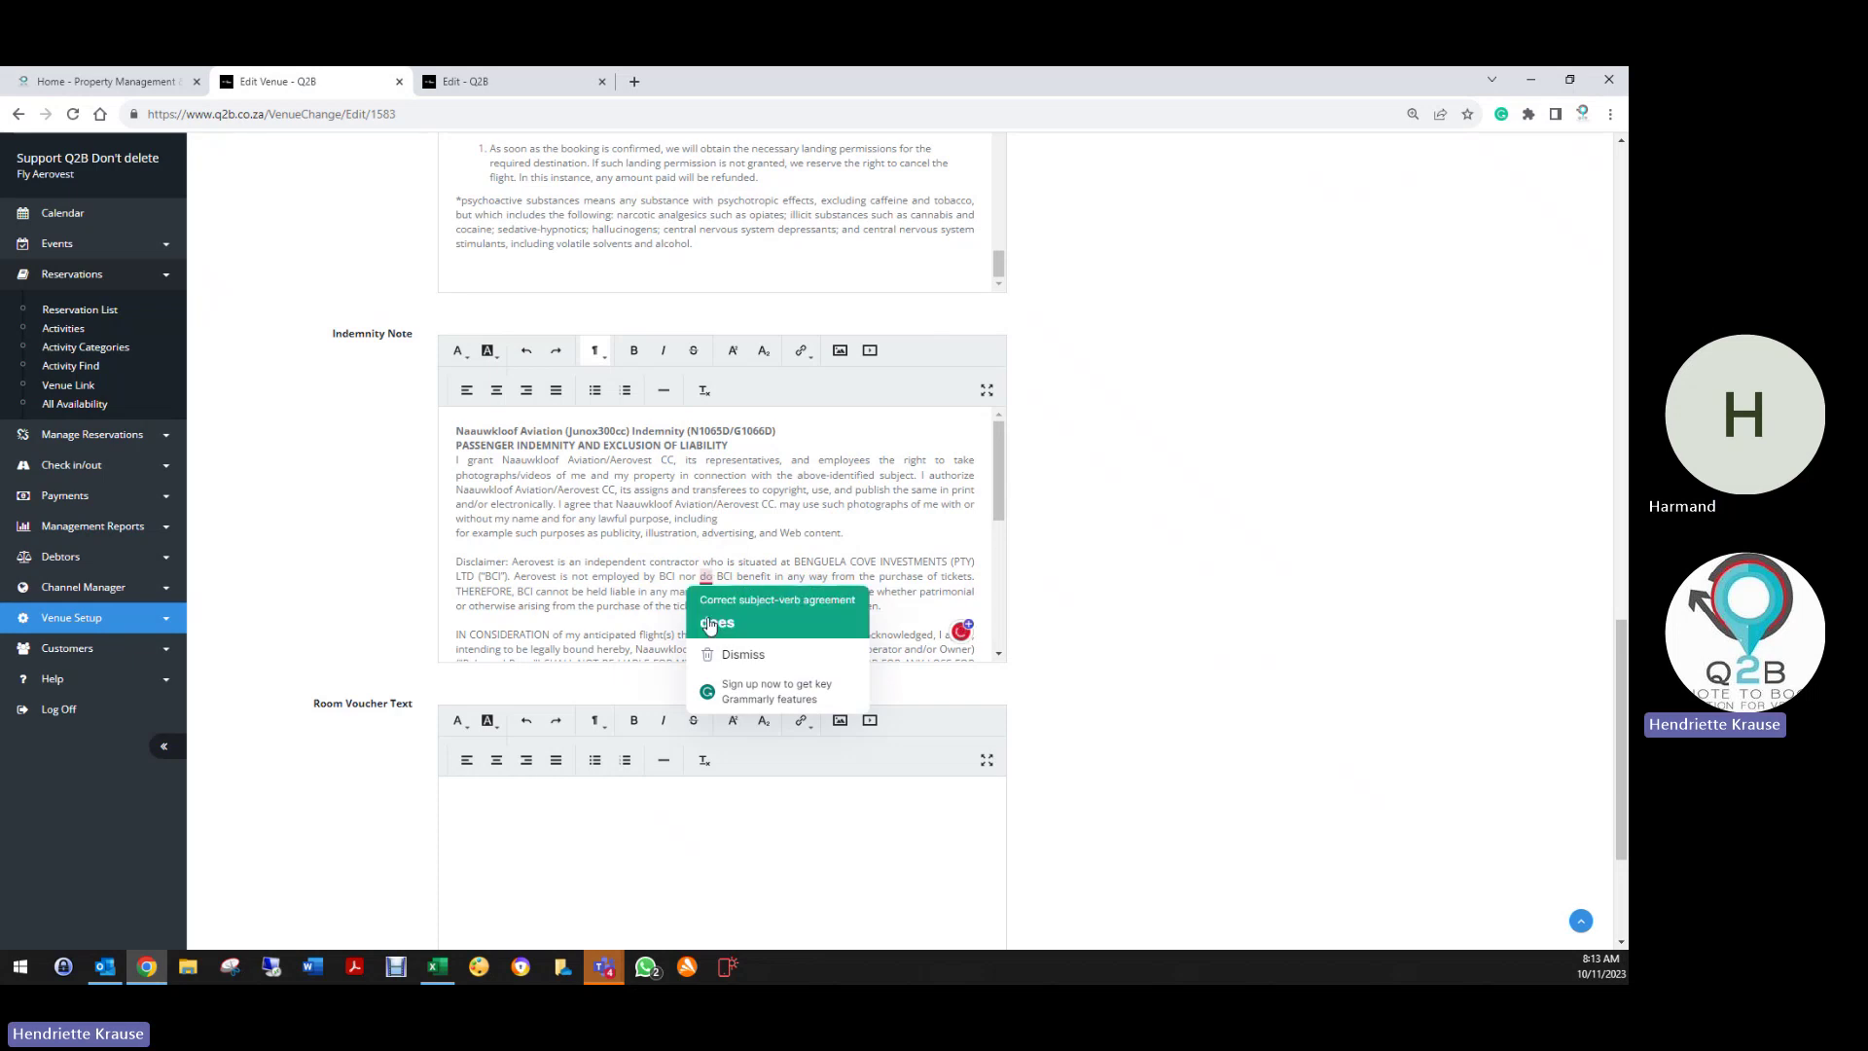
left_click(718, 623)
mouse_move(781, 597)
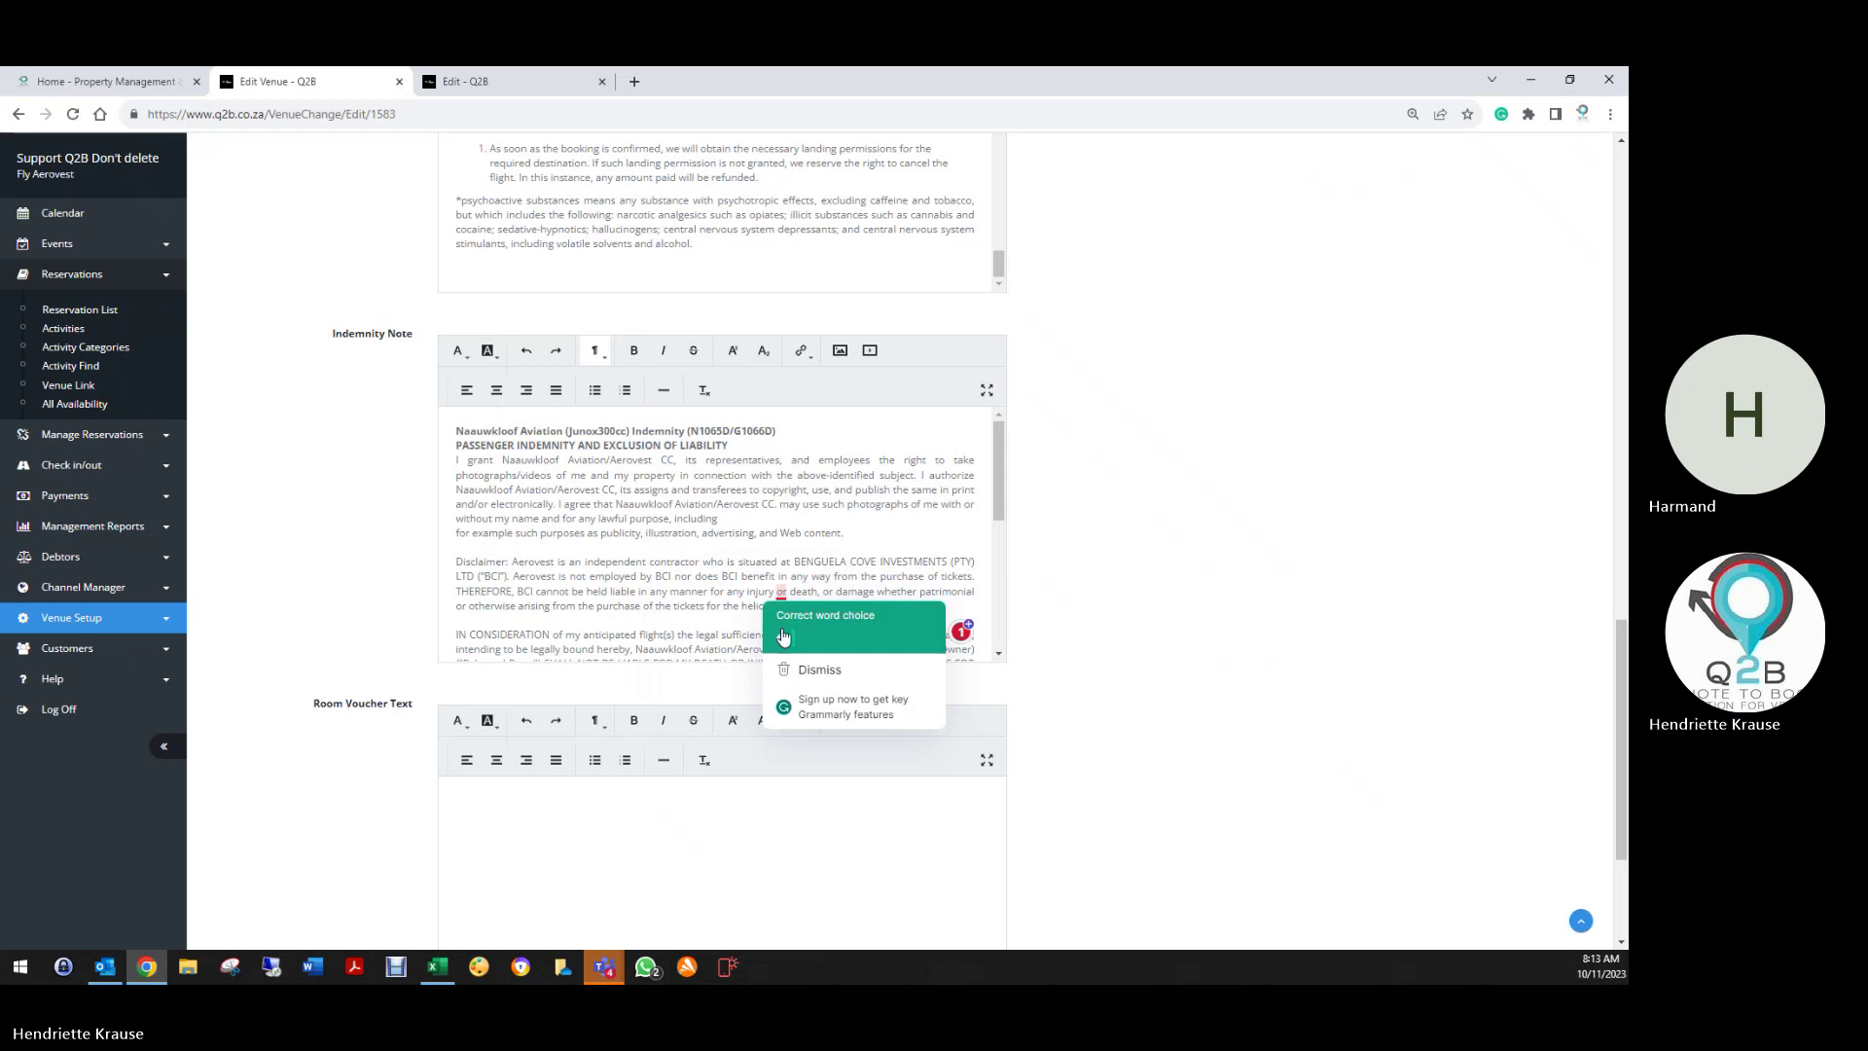
left_click(783, 635)
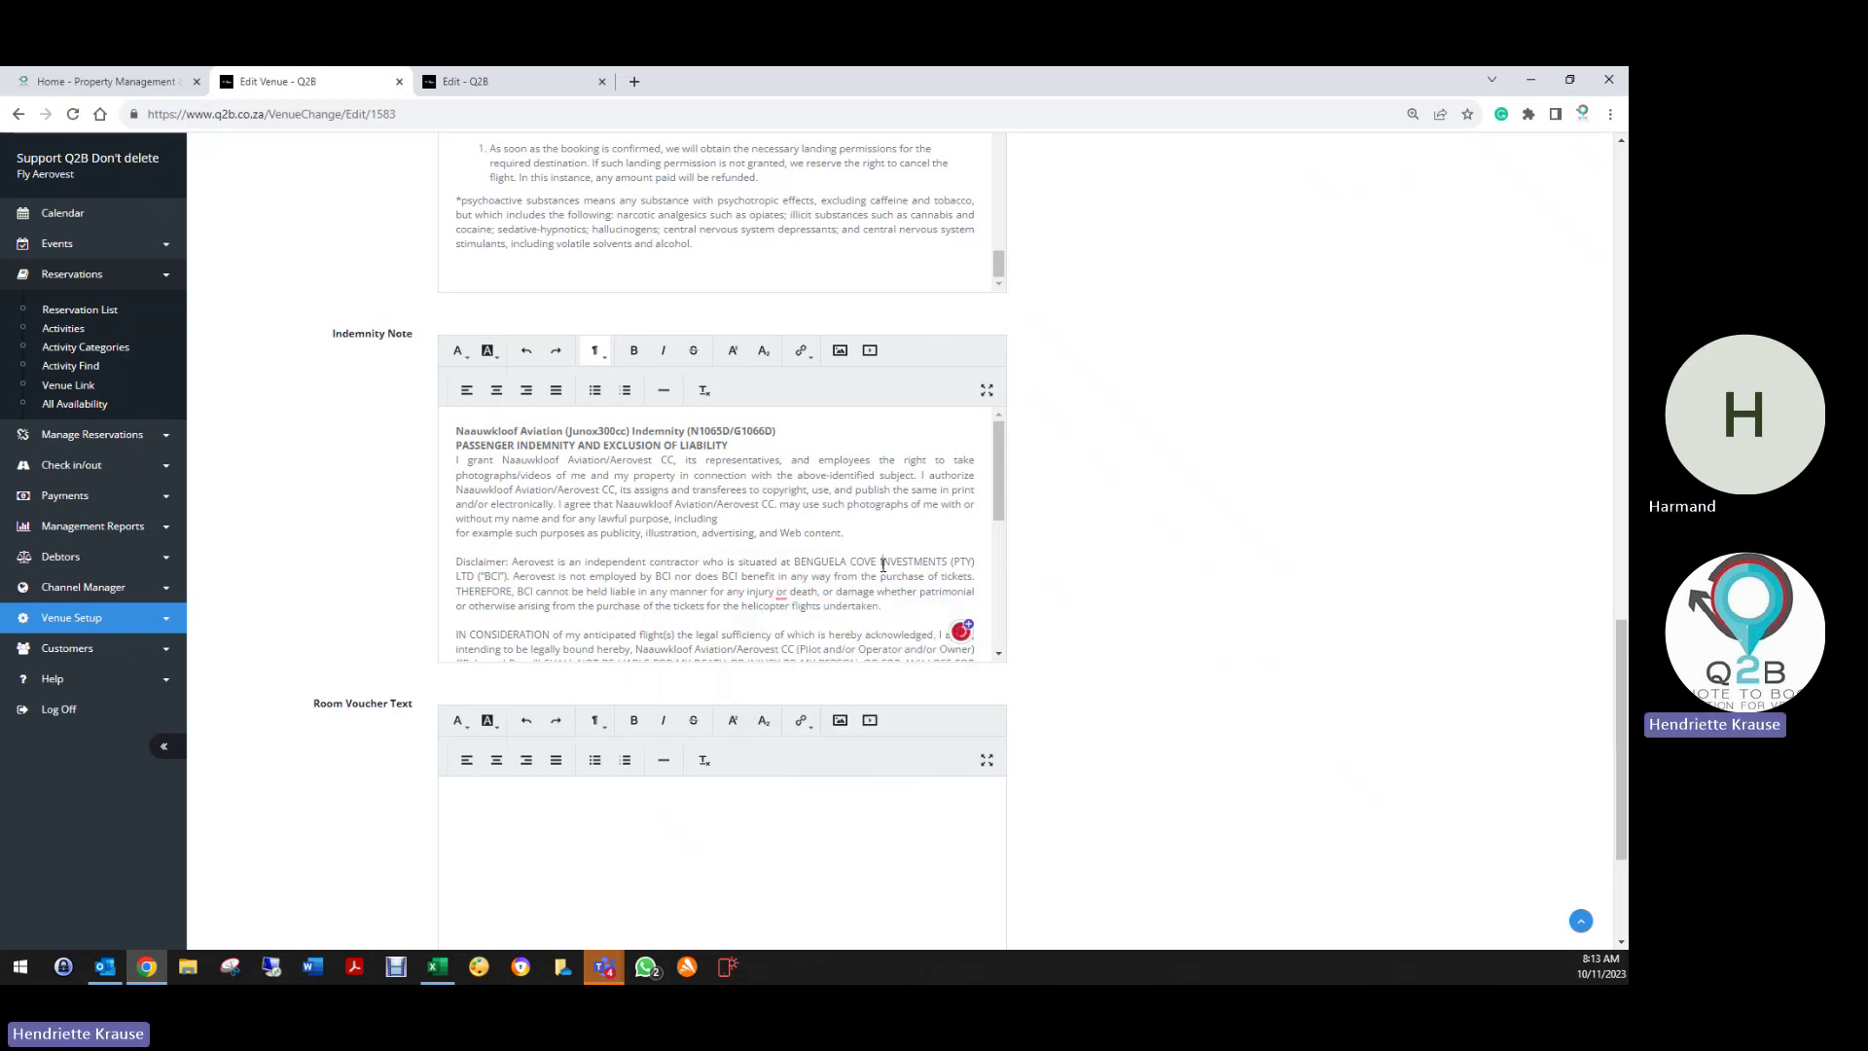
scroll(864, 567, "down", 3)
scroll(864, 567, "down", 1)
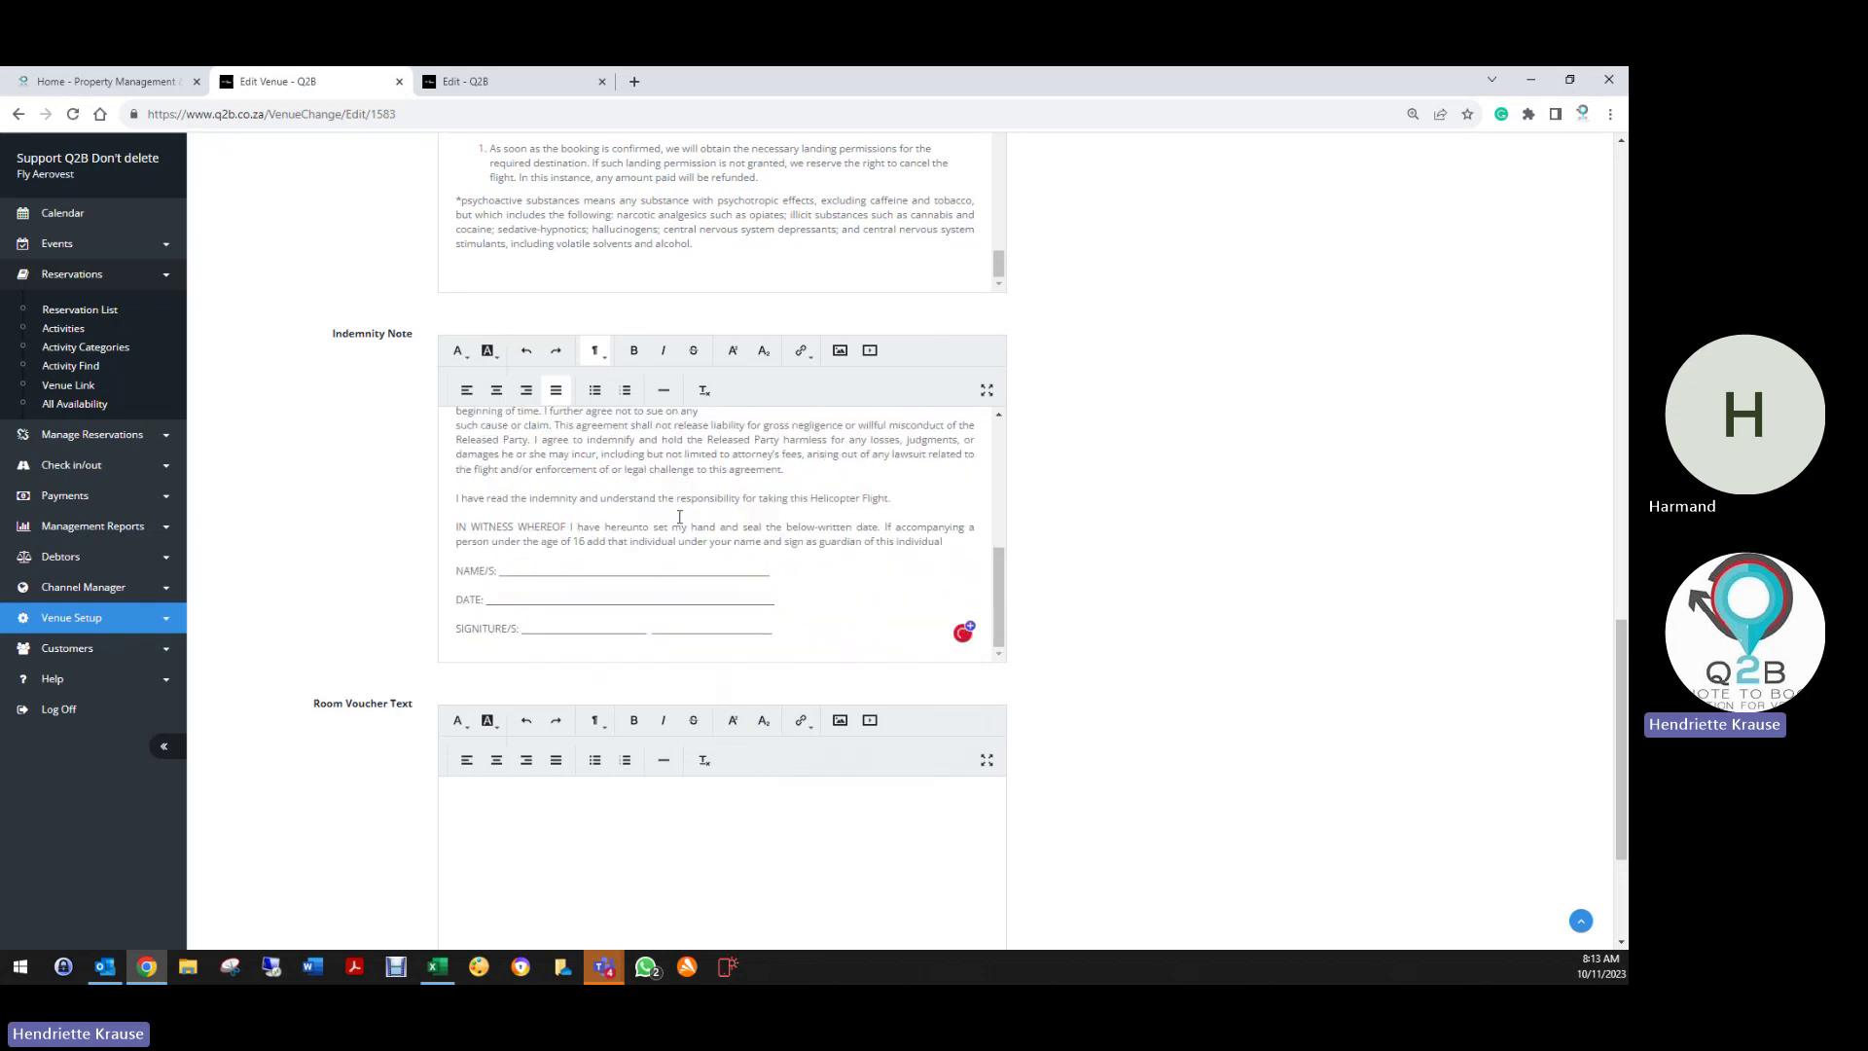
Select the IN WITNESS WHEREOF signature block at the end of the Indemnity Note
left_click_drag(445, 532, 806, 604)
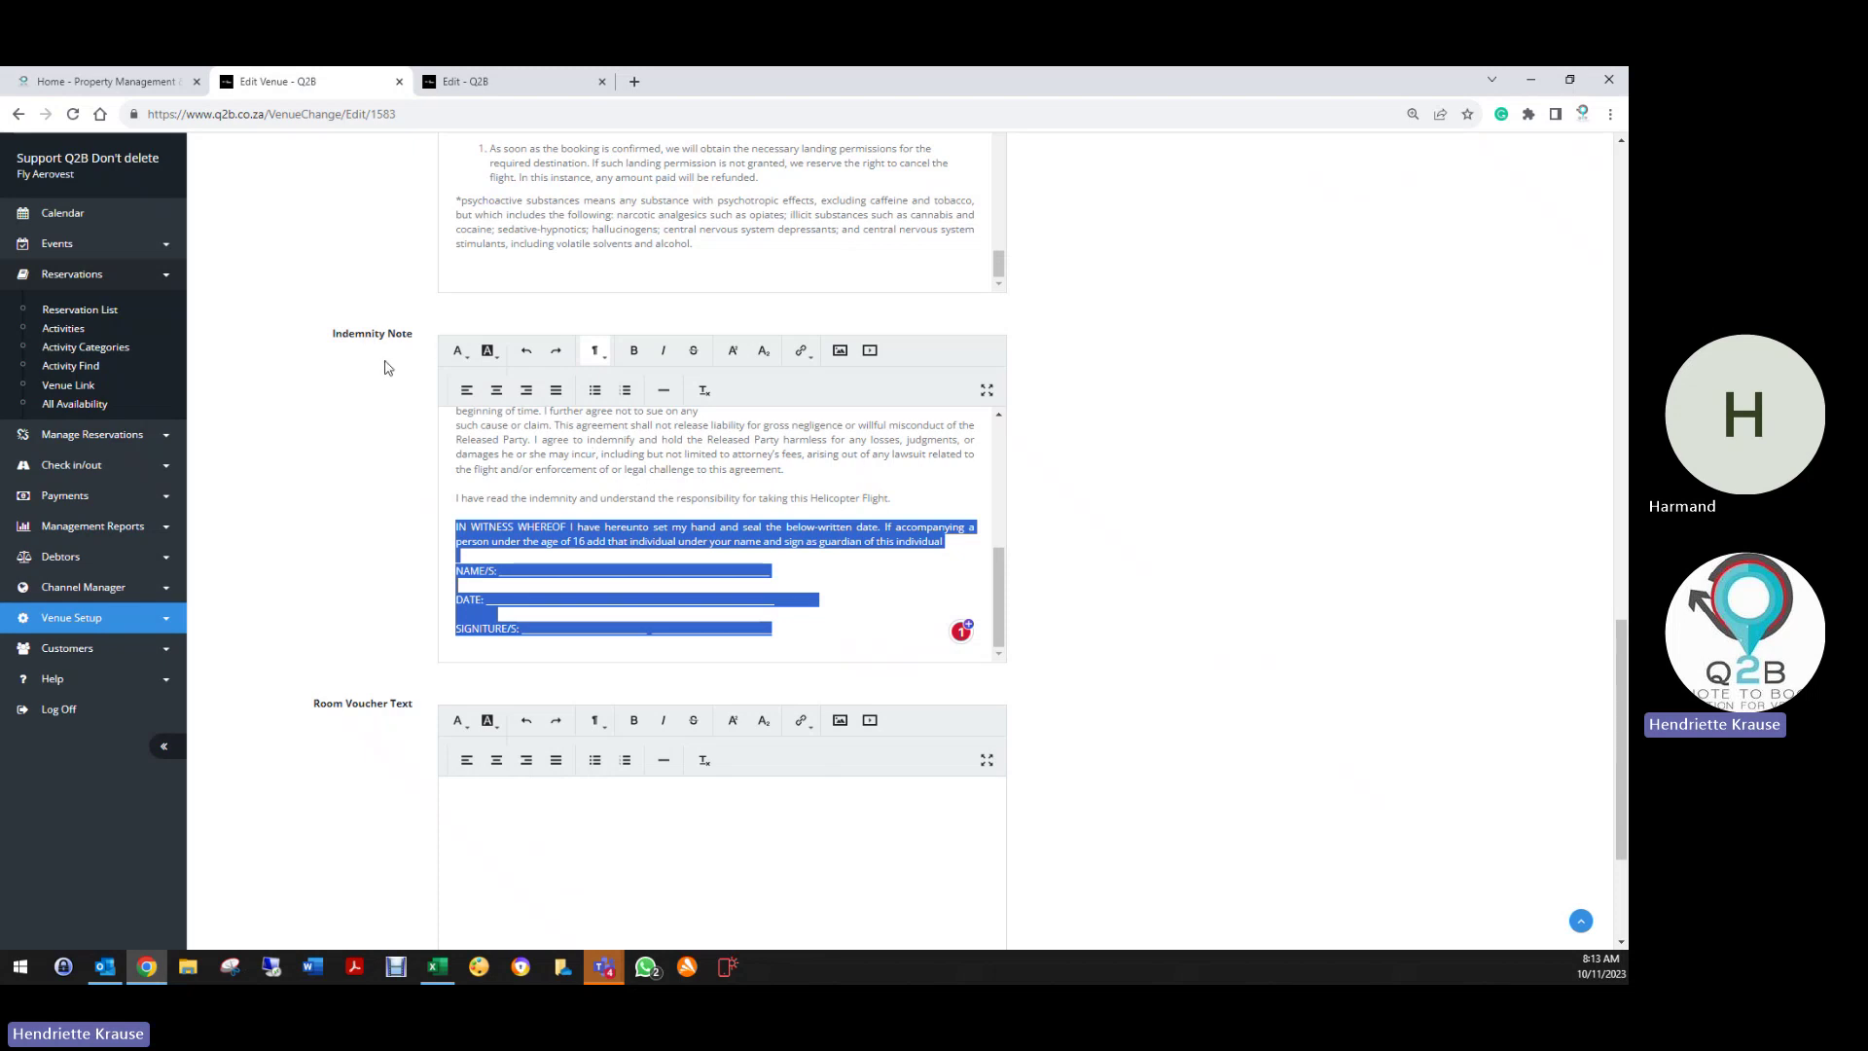
scroll(676, 551, "up", 5)
scroll(542, 506, "up", 1)
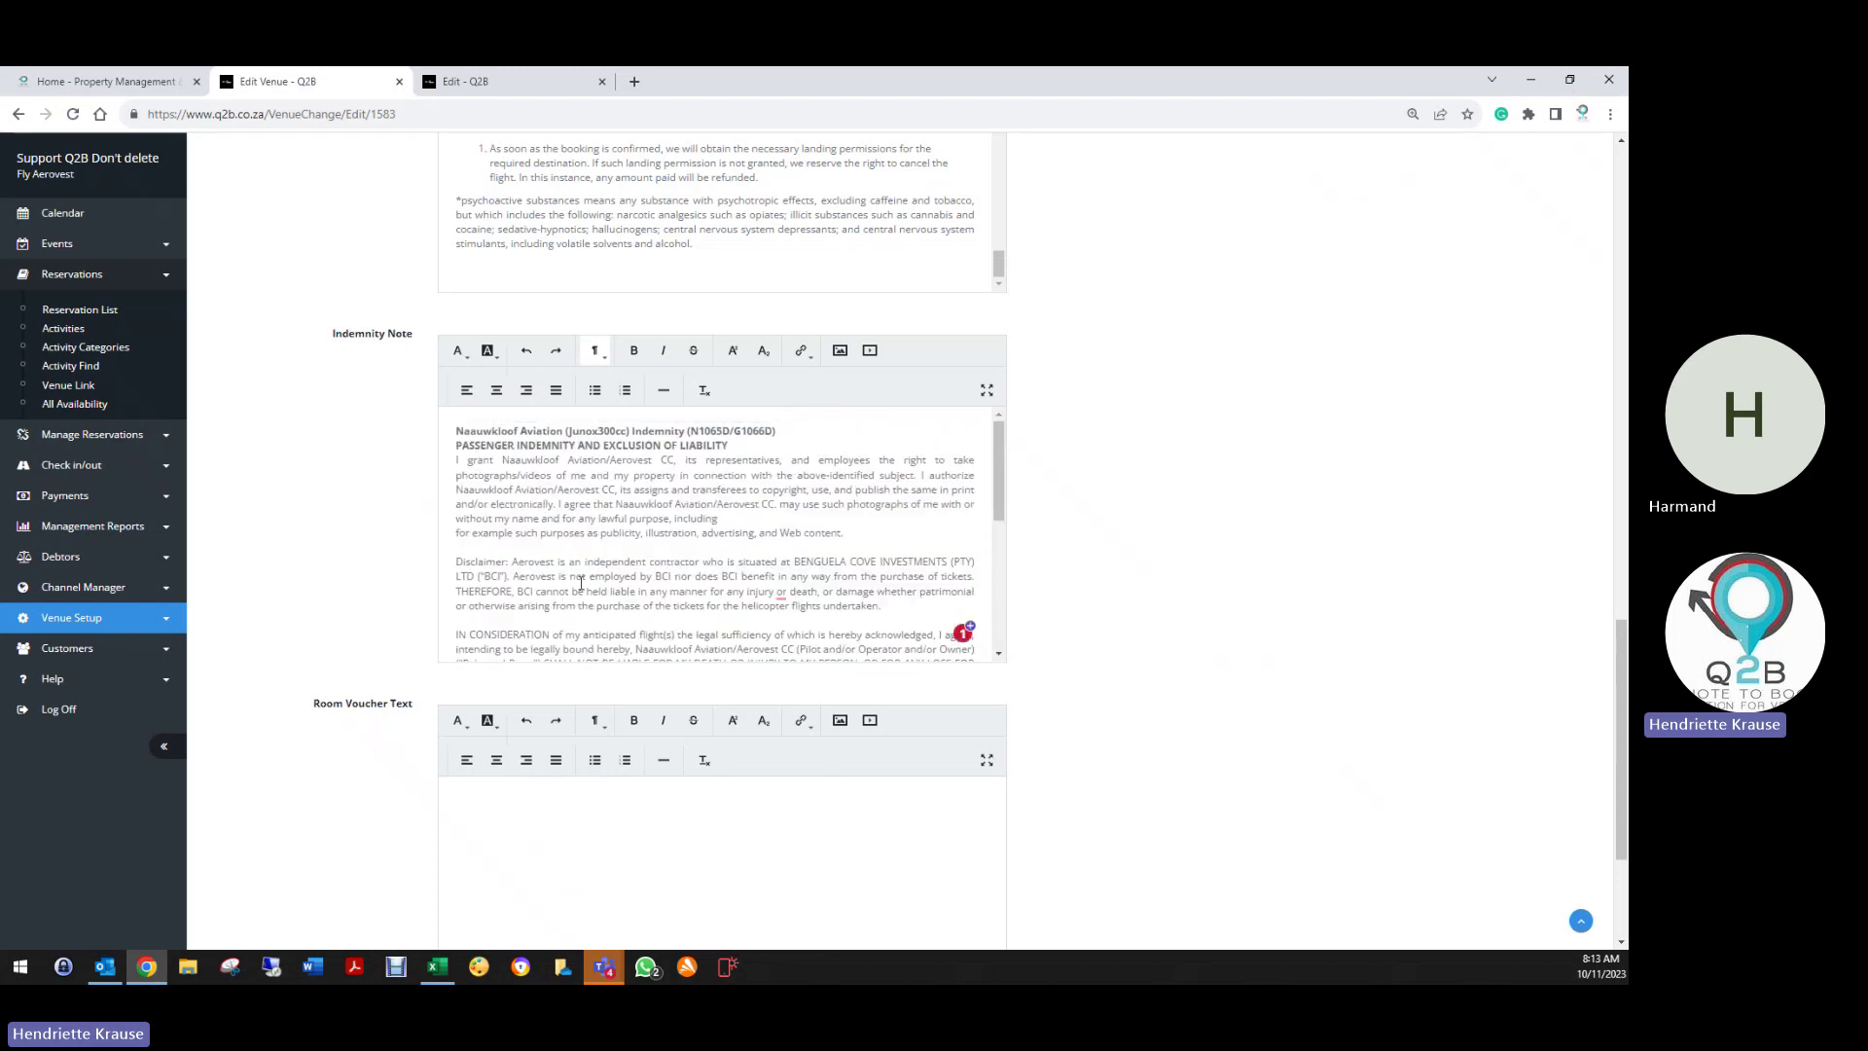
scroll(640, 611, "down", 6)
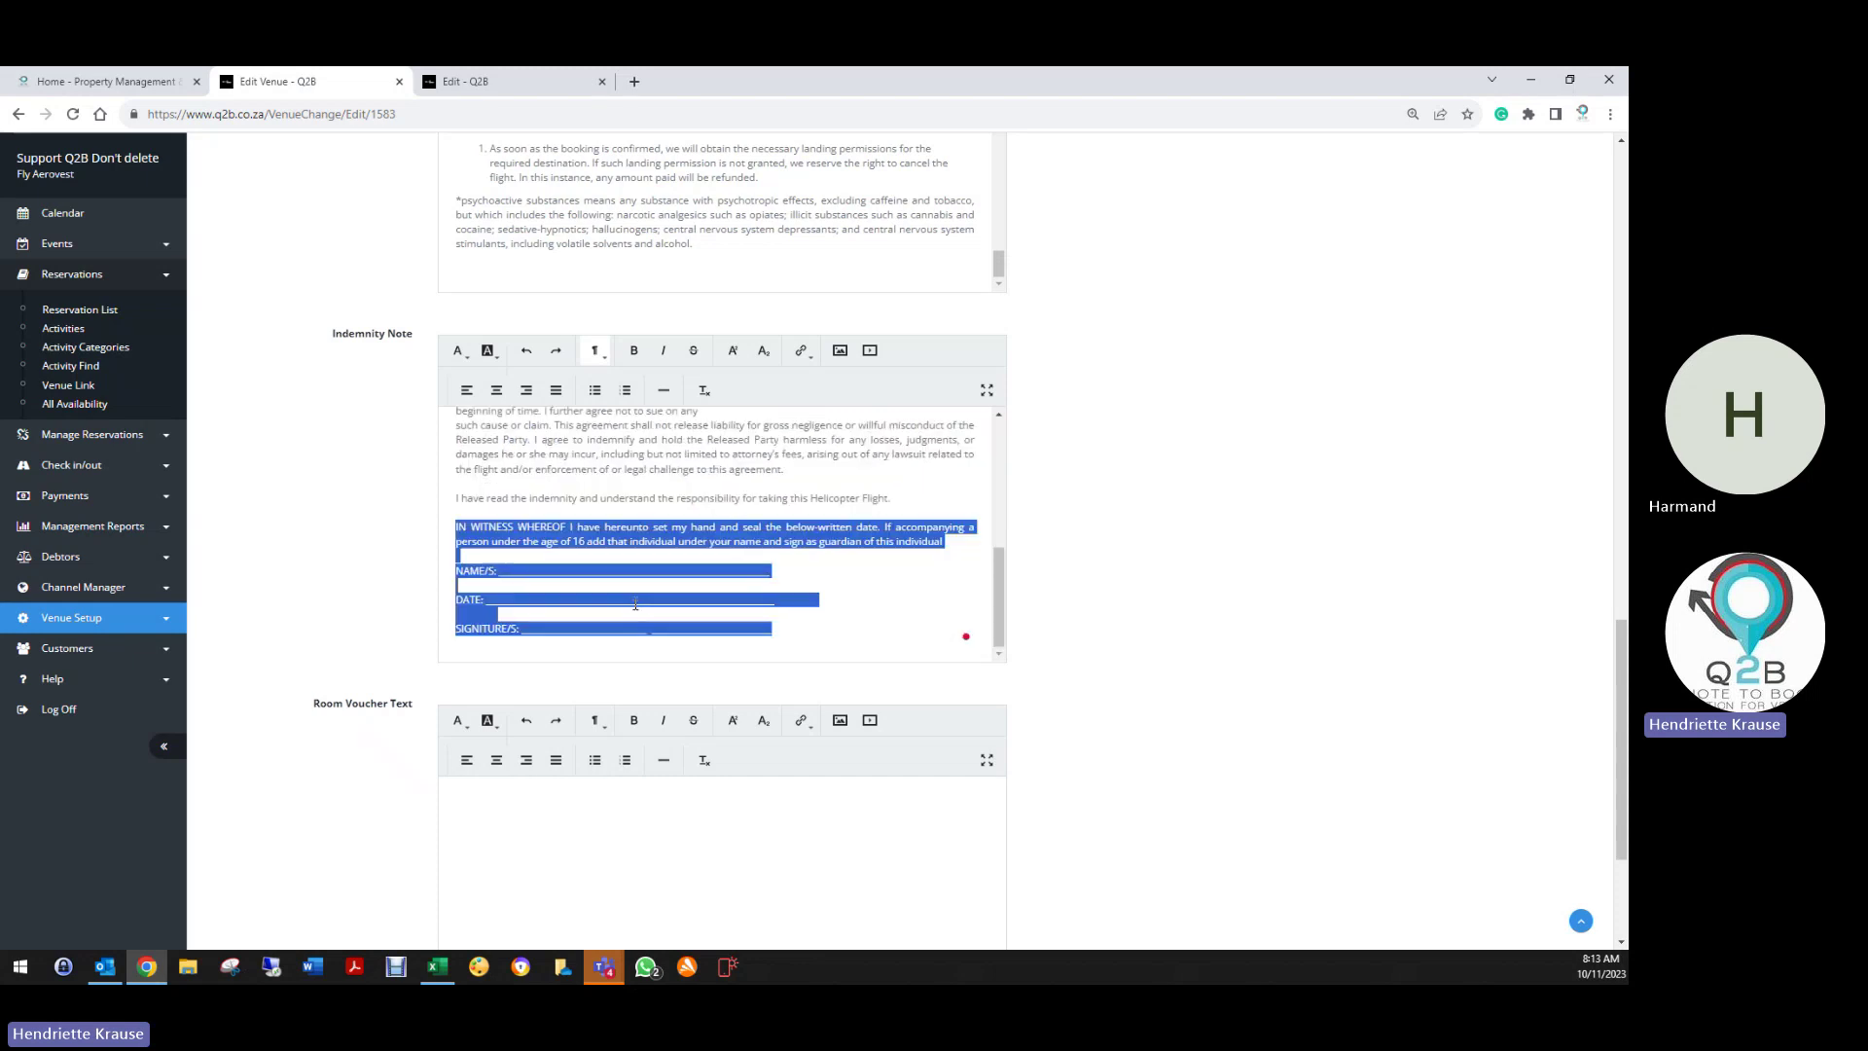
left_click(841, 584)
left_click_drag(456, 524, 811, 629)
scroll(410, 545, "up", 2)
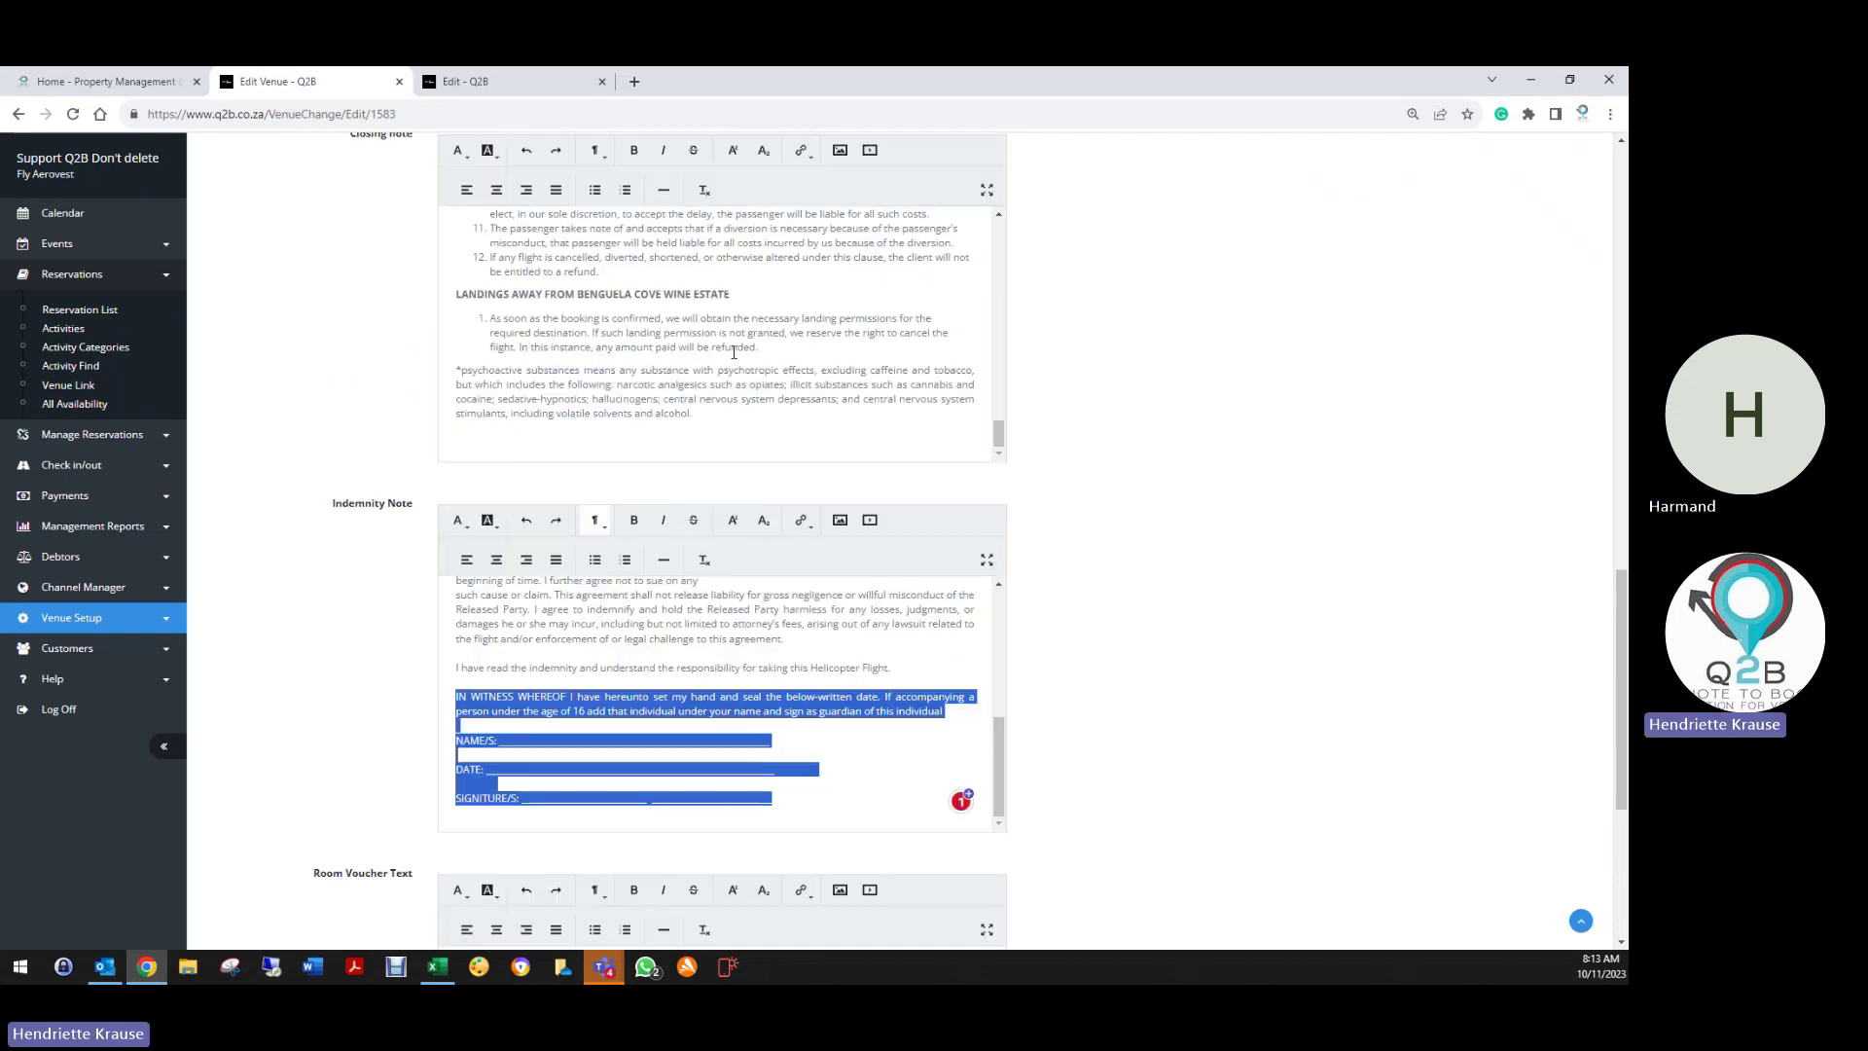
scroll(776, 320, "up", 15)
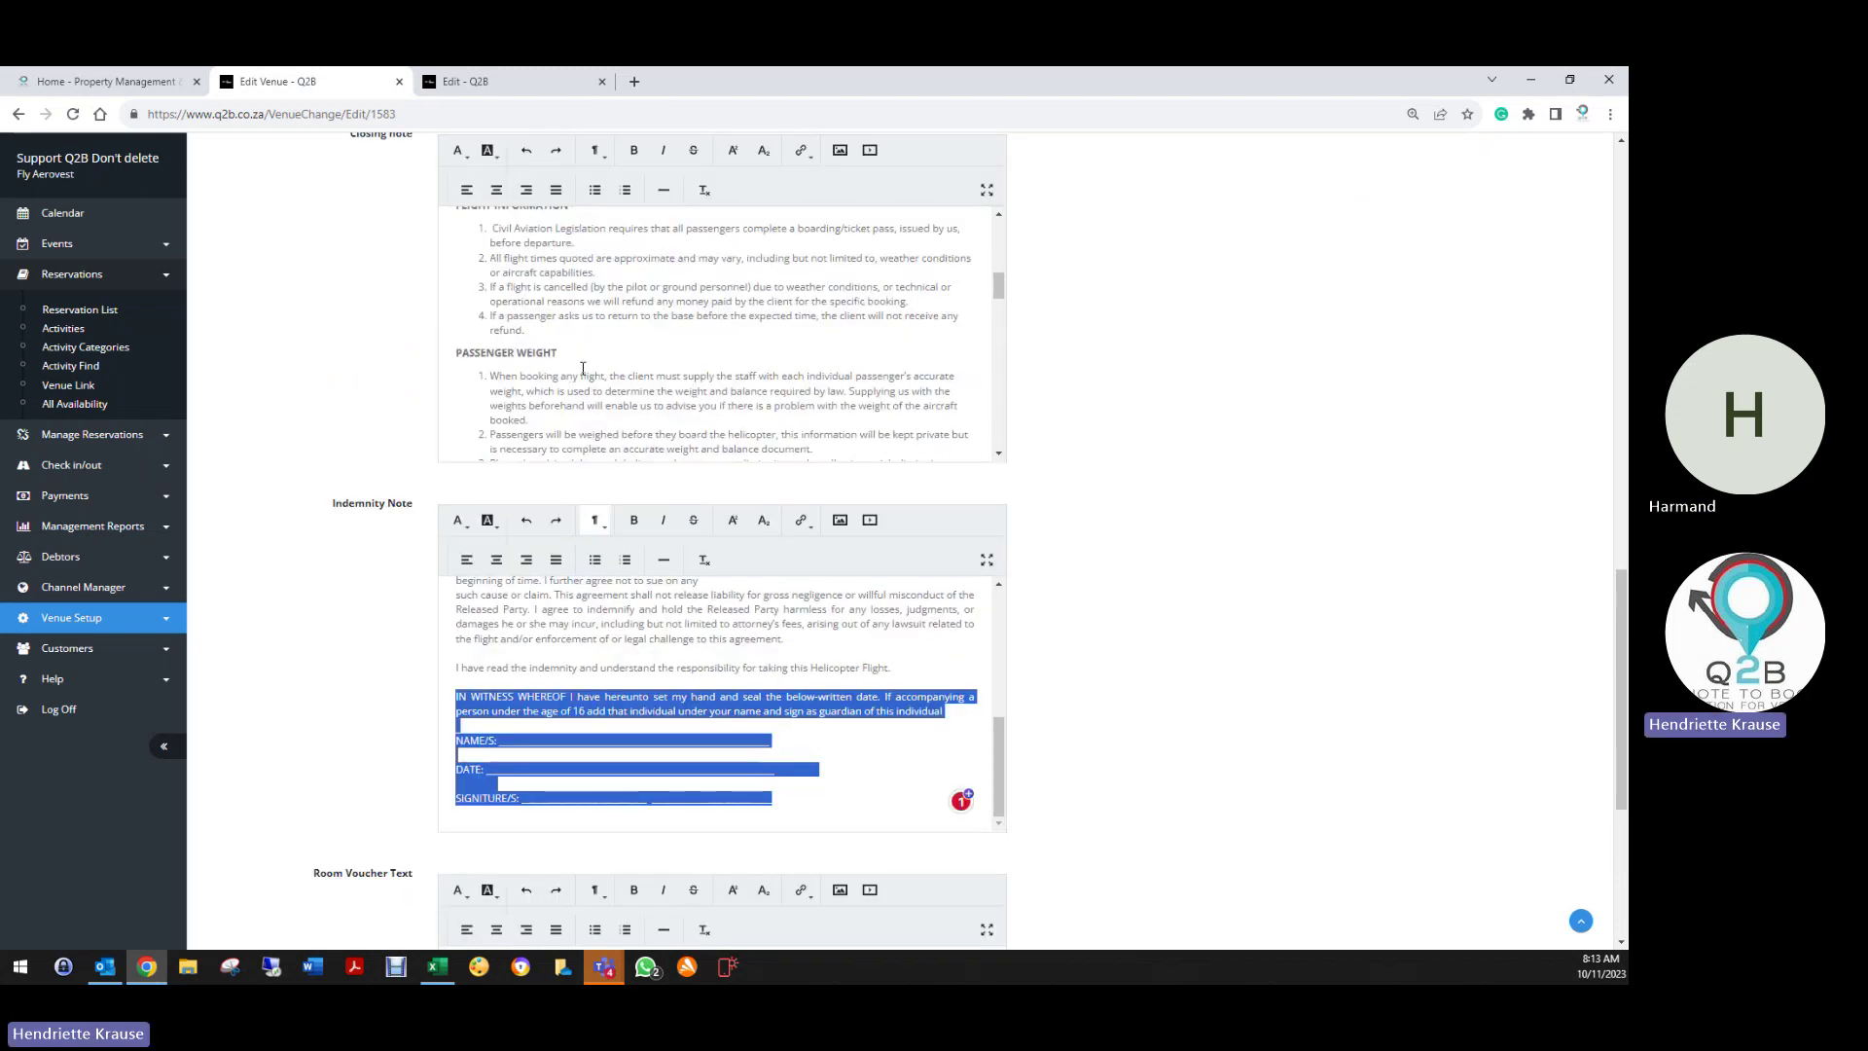
scroll(292, 338, "up", 5)
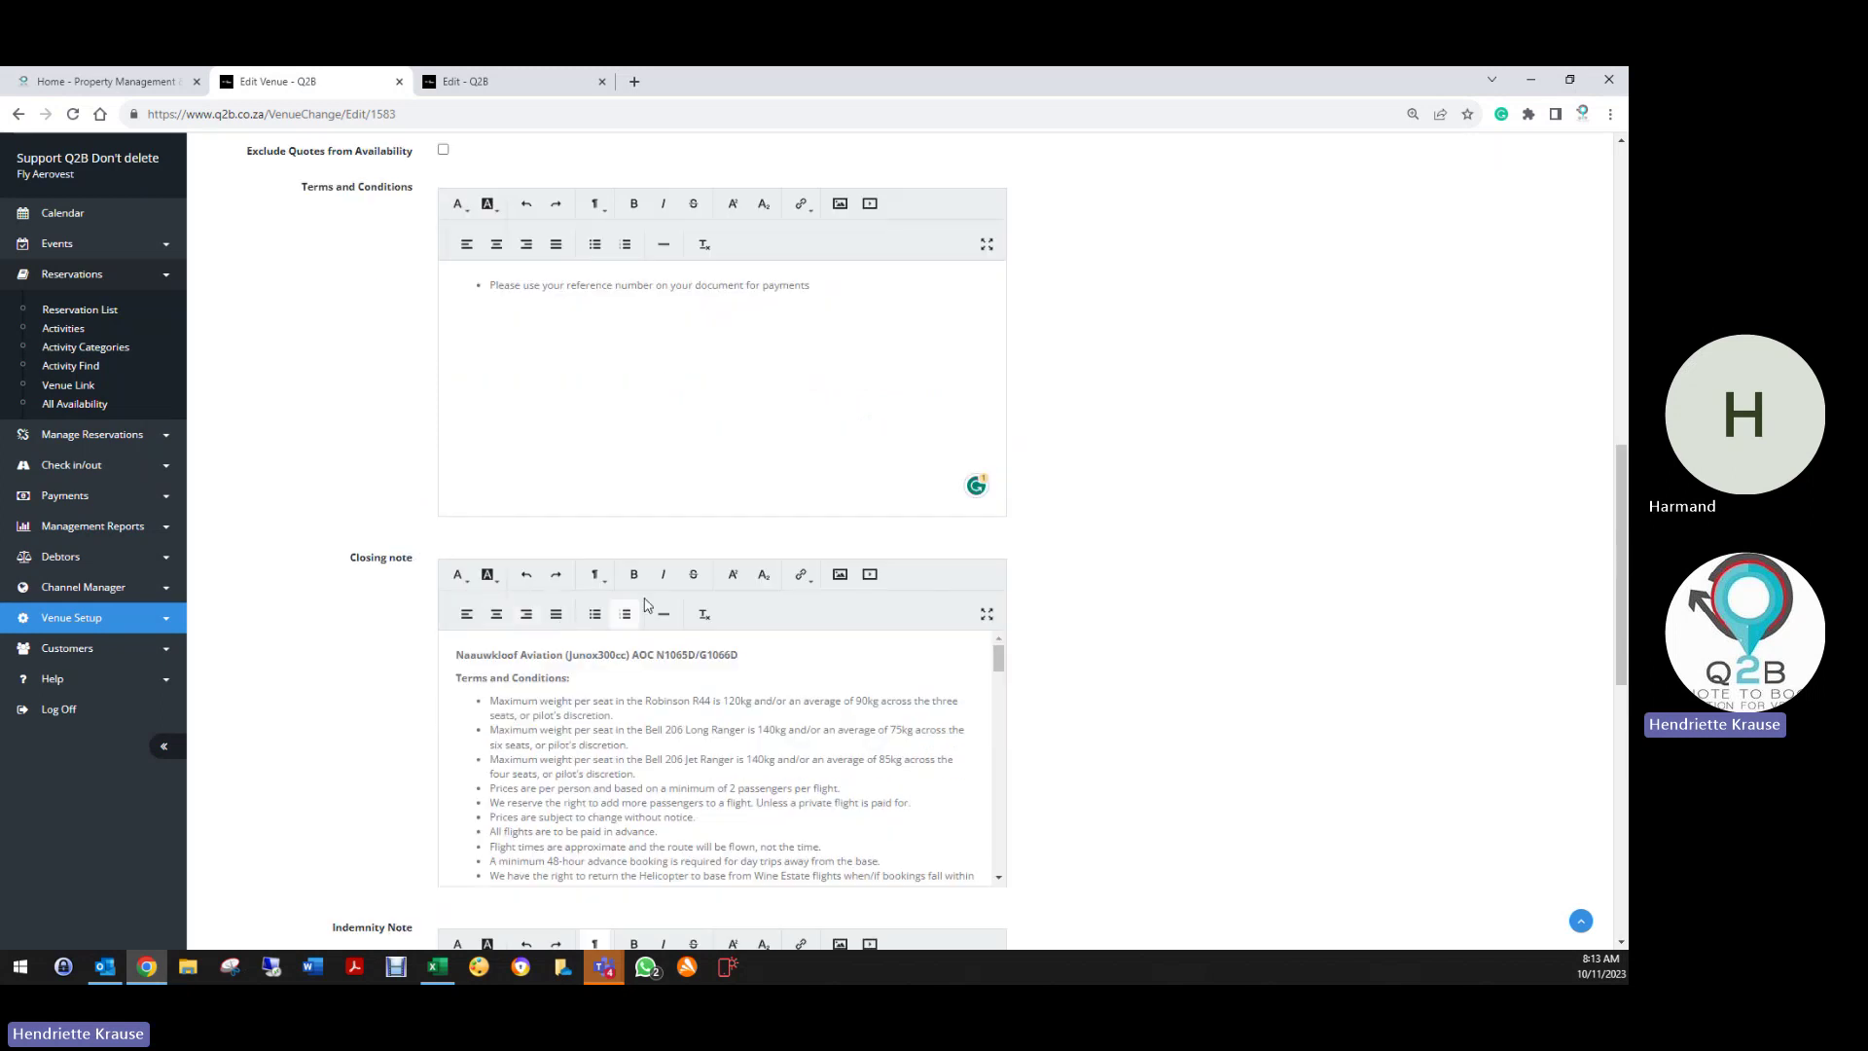
triple_click(446, 675)
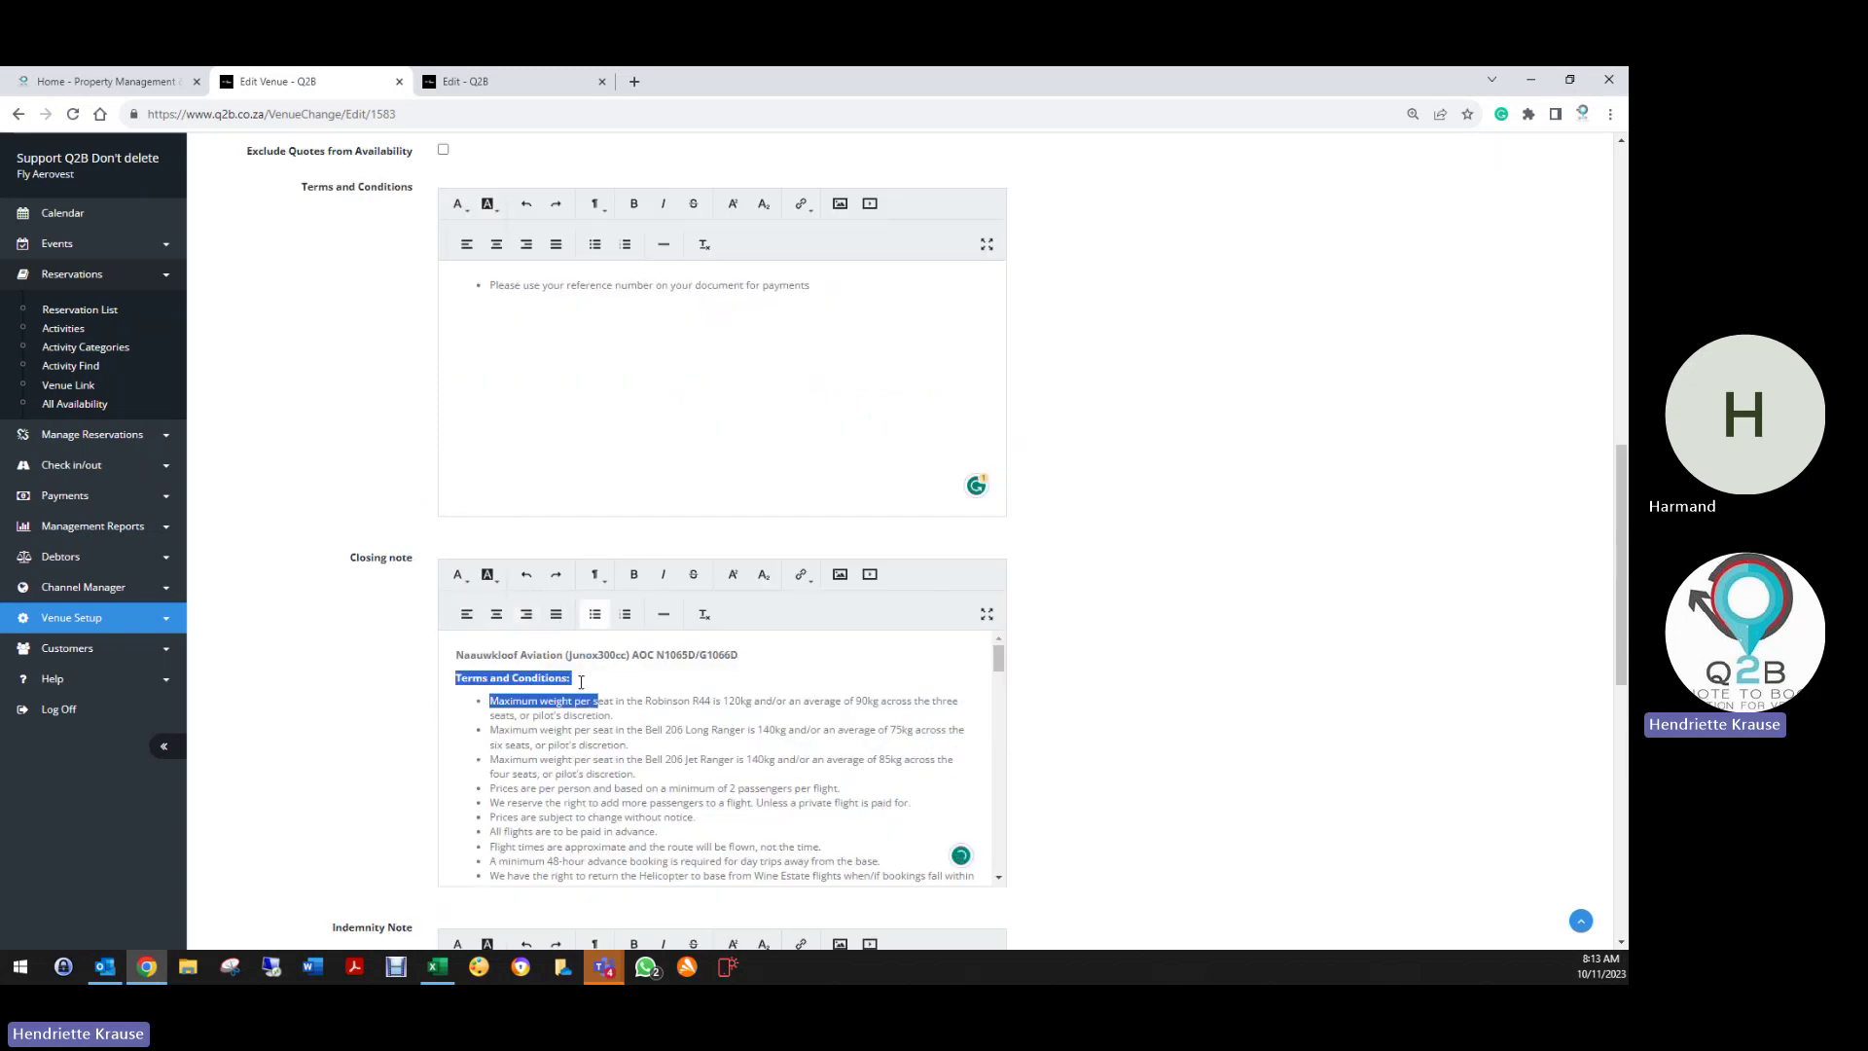
key("End")
triple_click(444, 678)
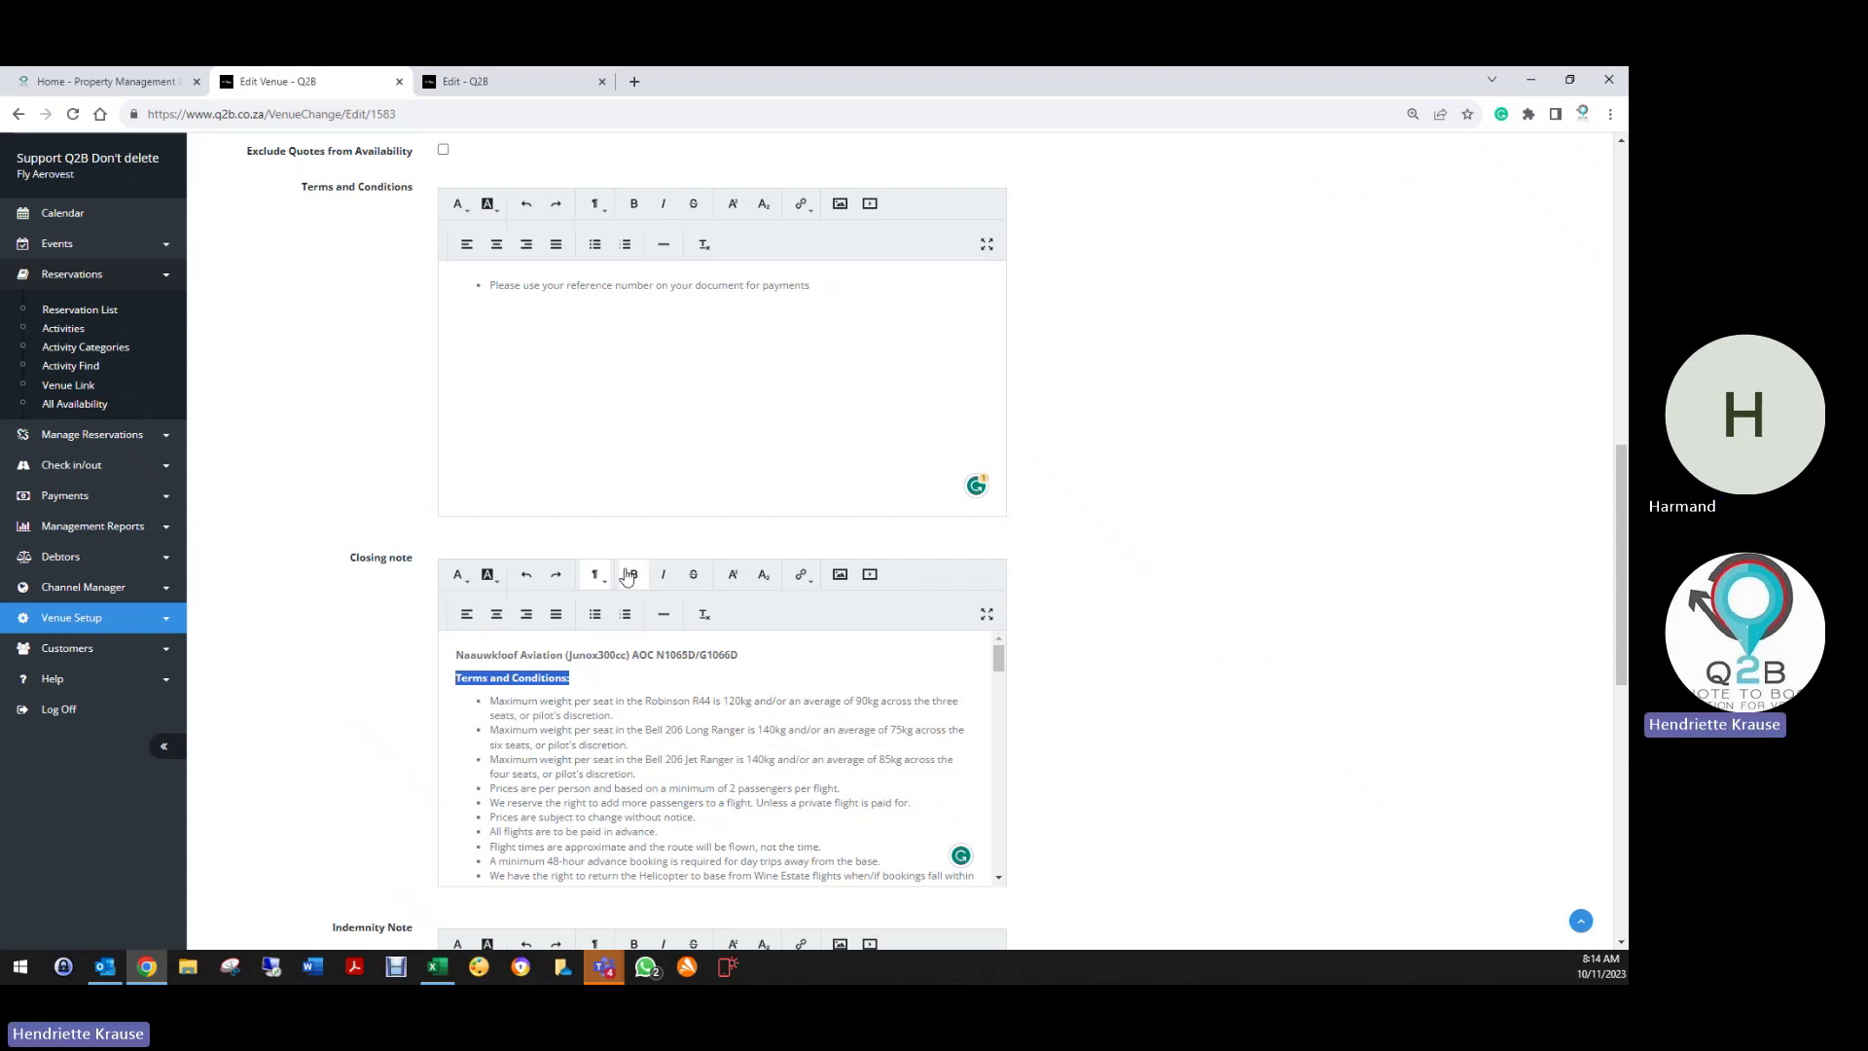
left_click(632, 575)
left_click(632, 577)
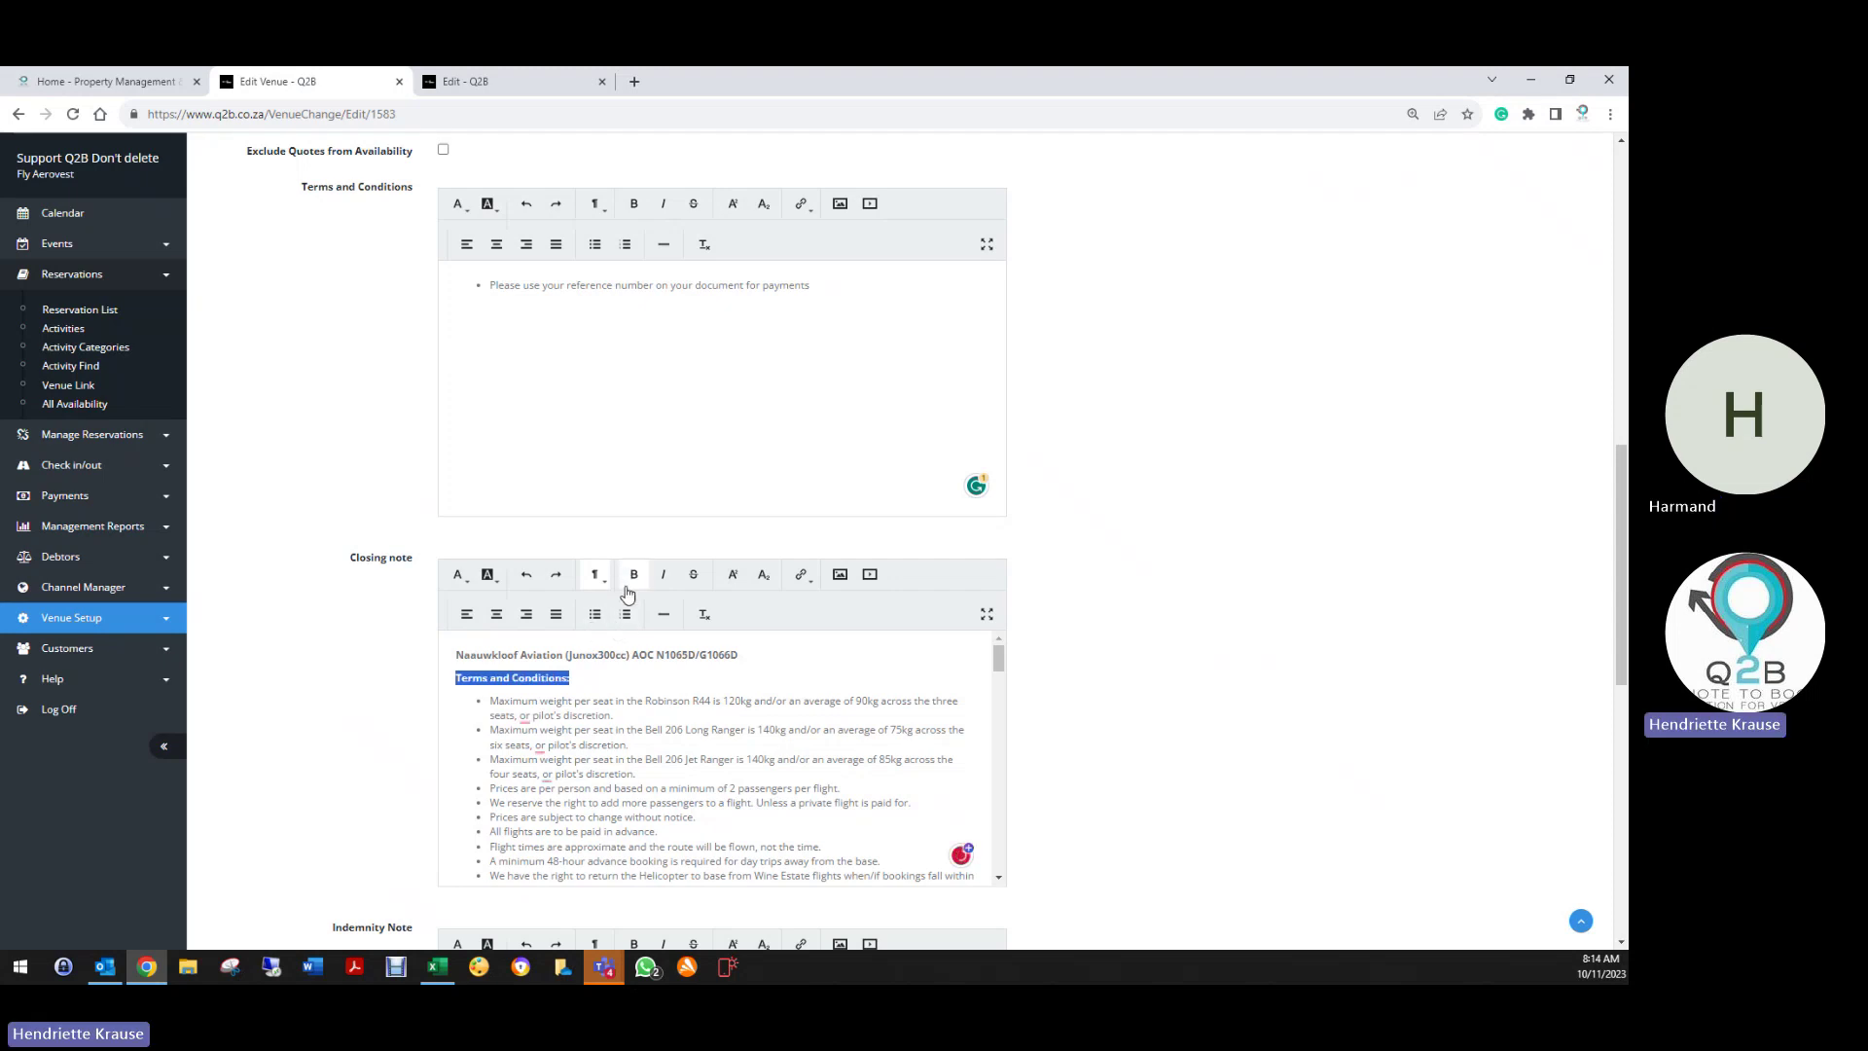
left_click(607, 680)
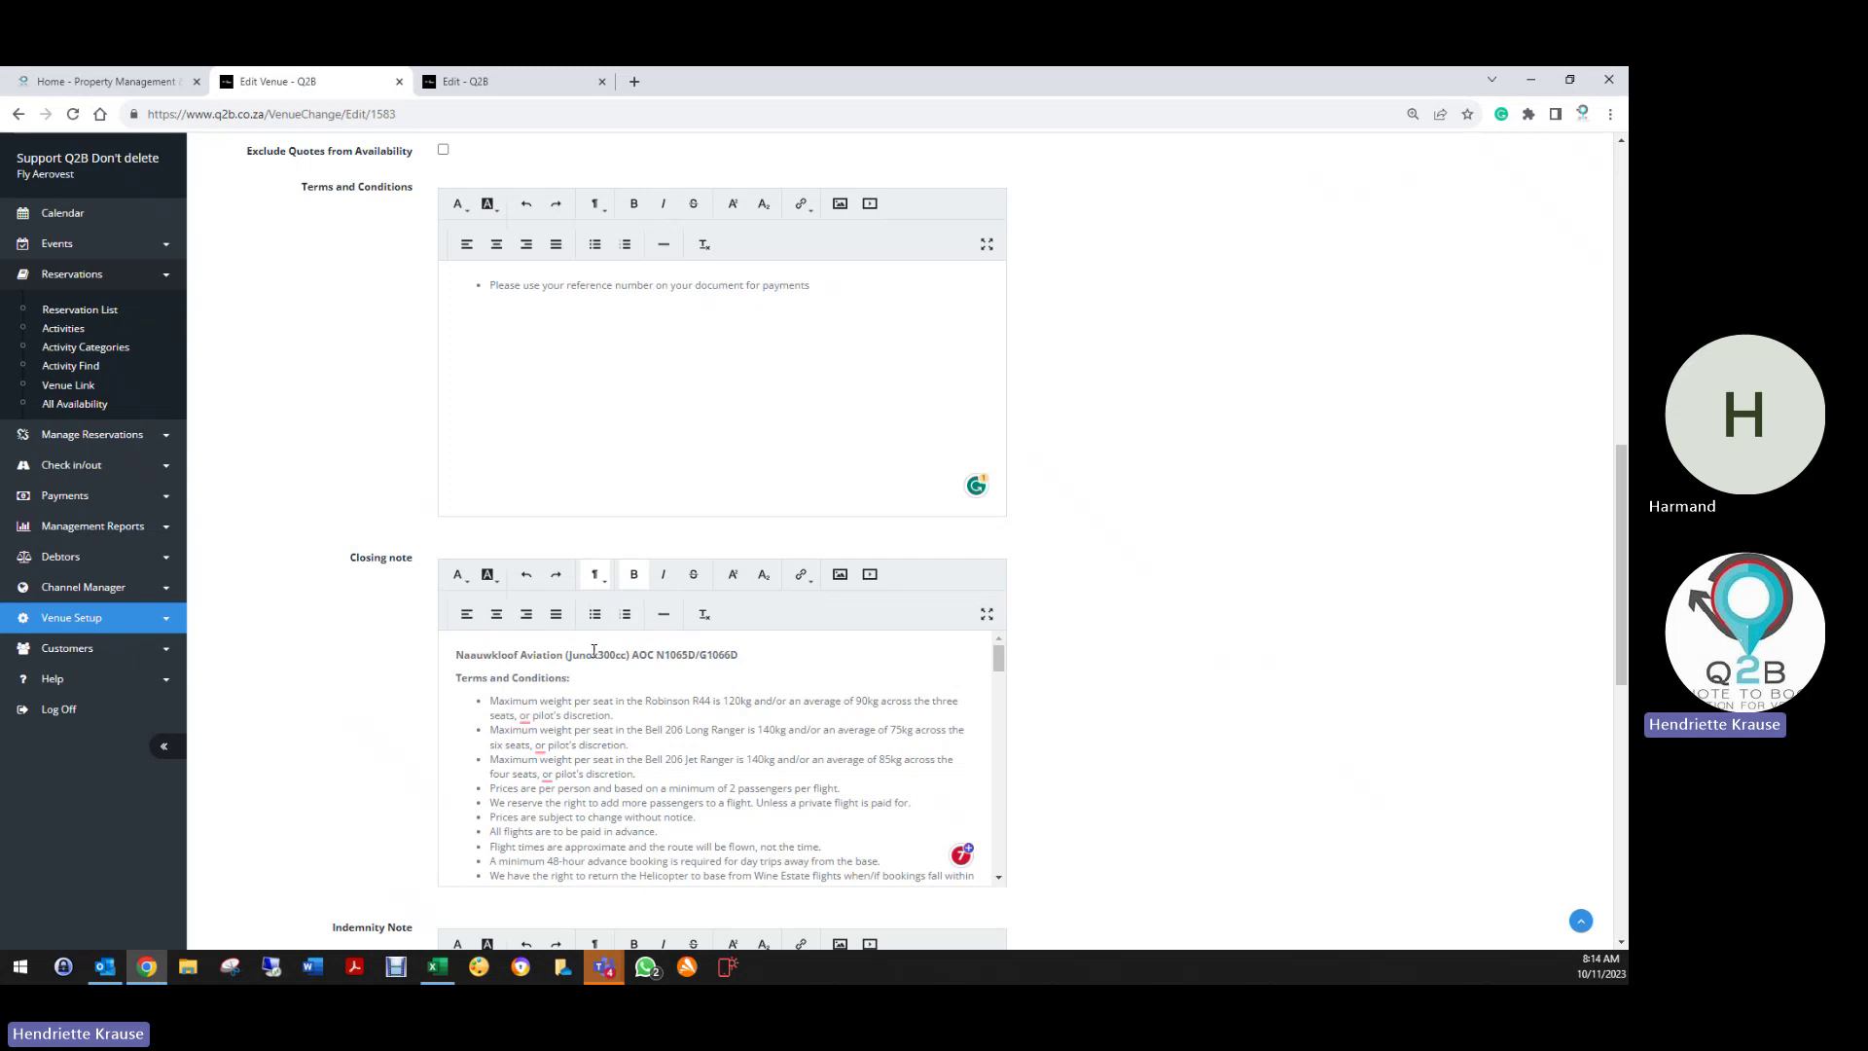
scroll(542, 760, "down", 5)
scroll(542, 761, "down", 3)
scroll(396, 750, "down", 10)
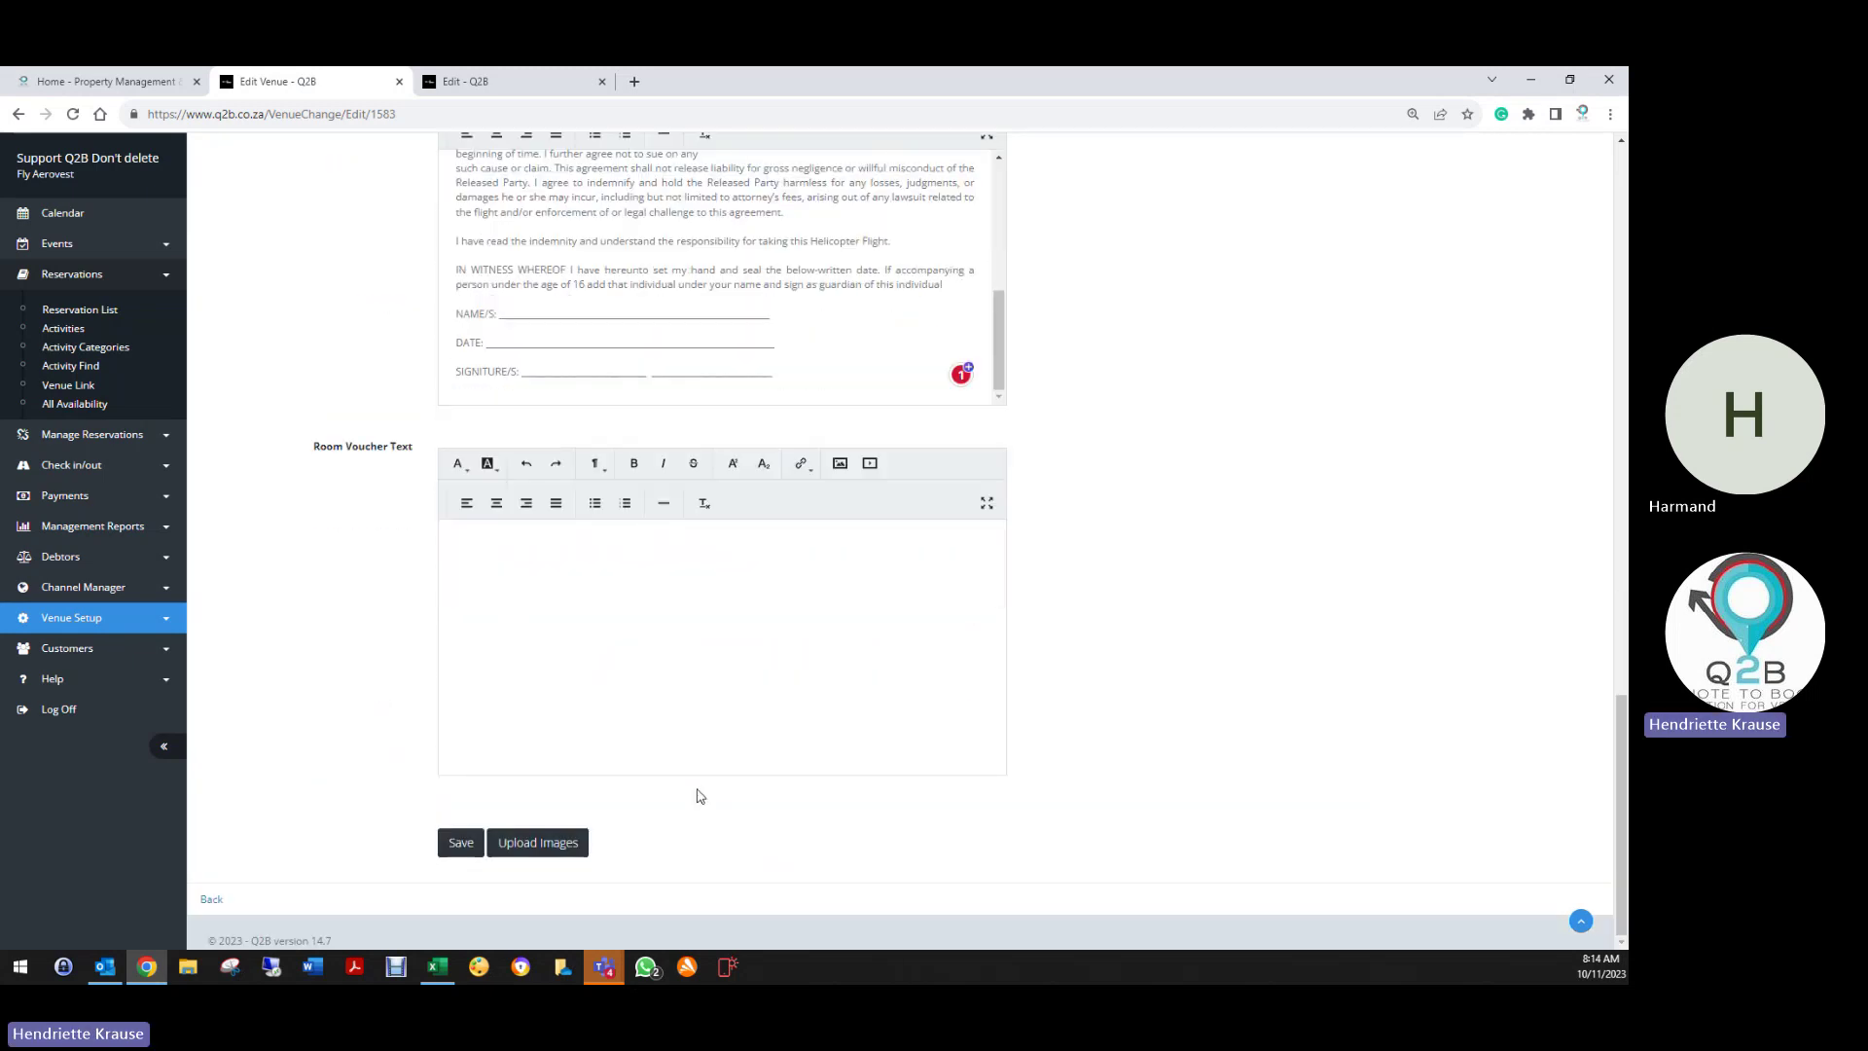
scroll(697, 792, "up", 8)
scroll(693, 641, "up", 15)
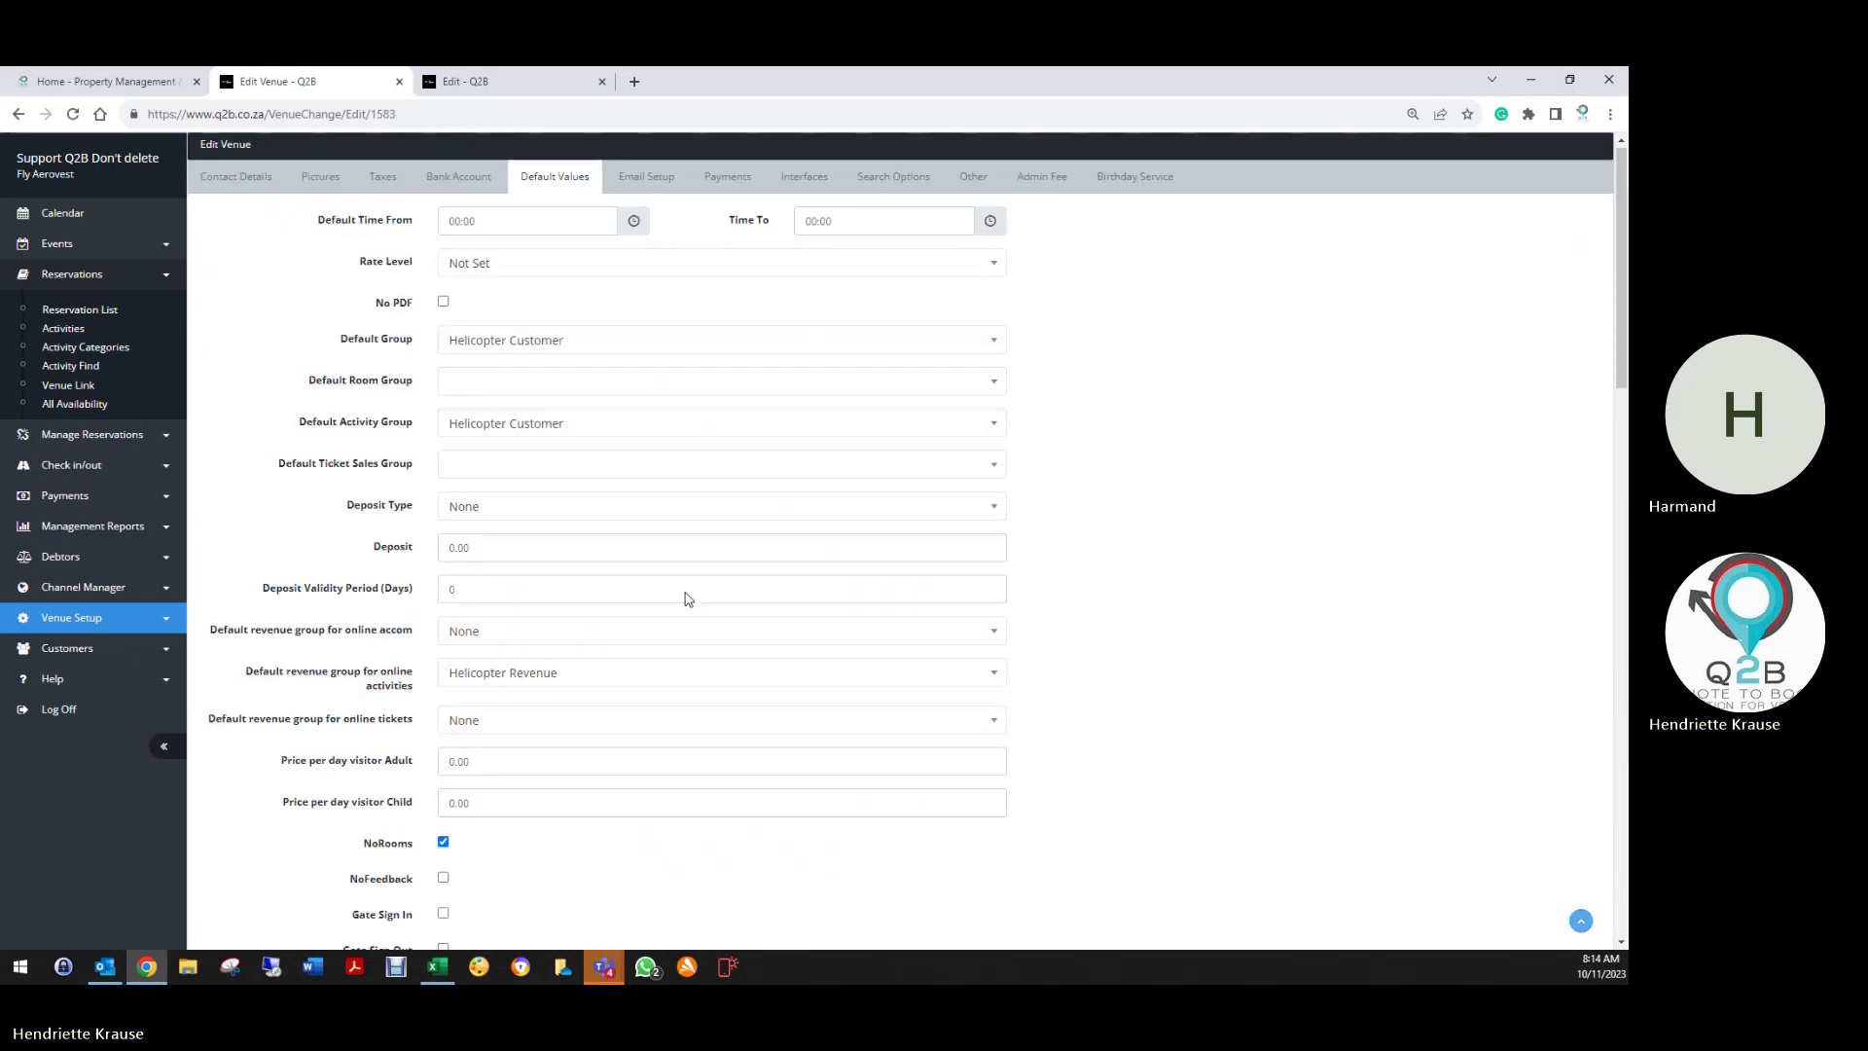
Show Email Setup and Help, highlighting the customer first name, venue email and user email placeholders
left_click(634, 181)
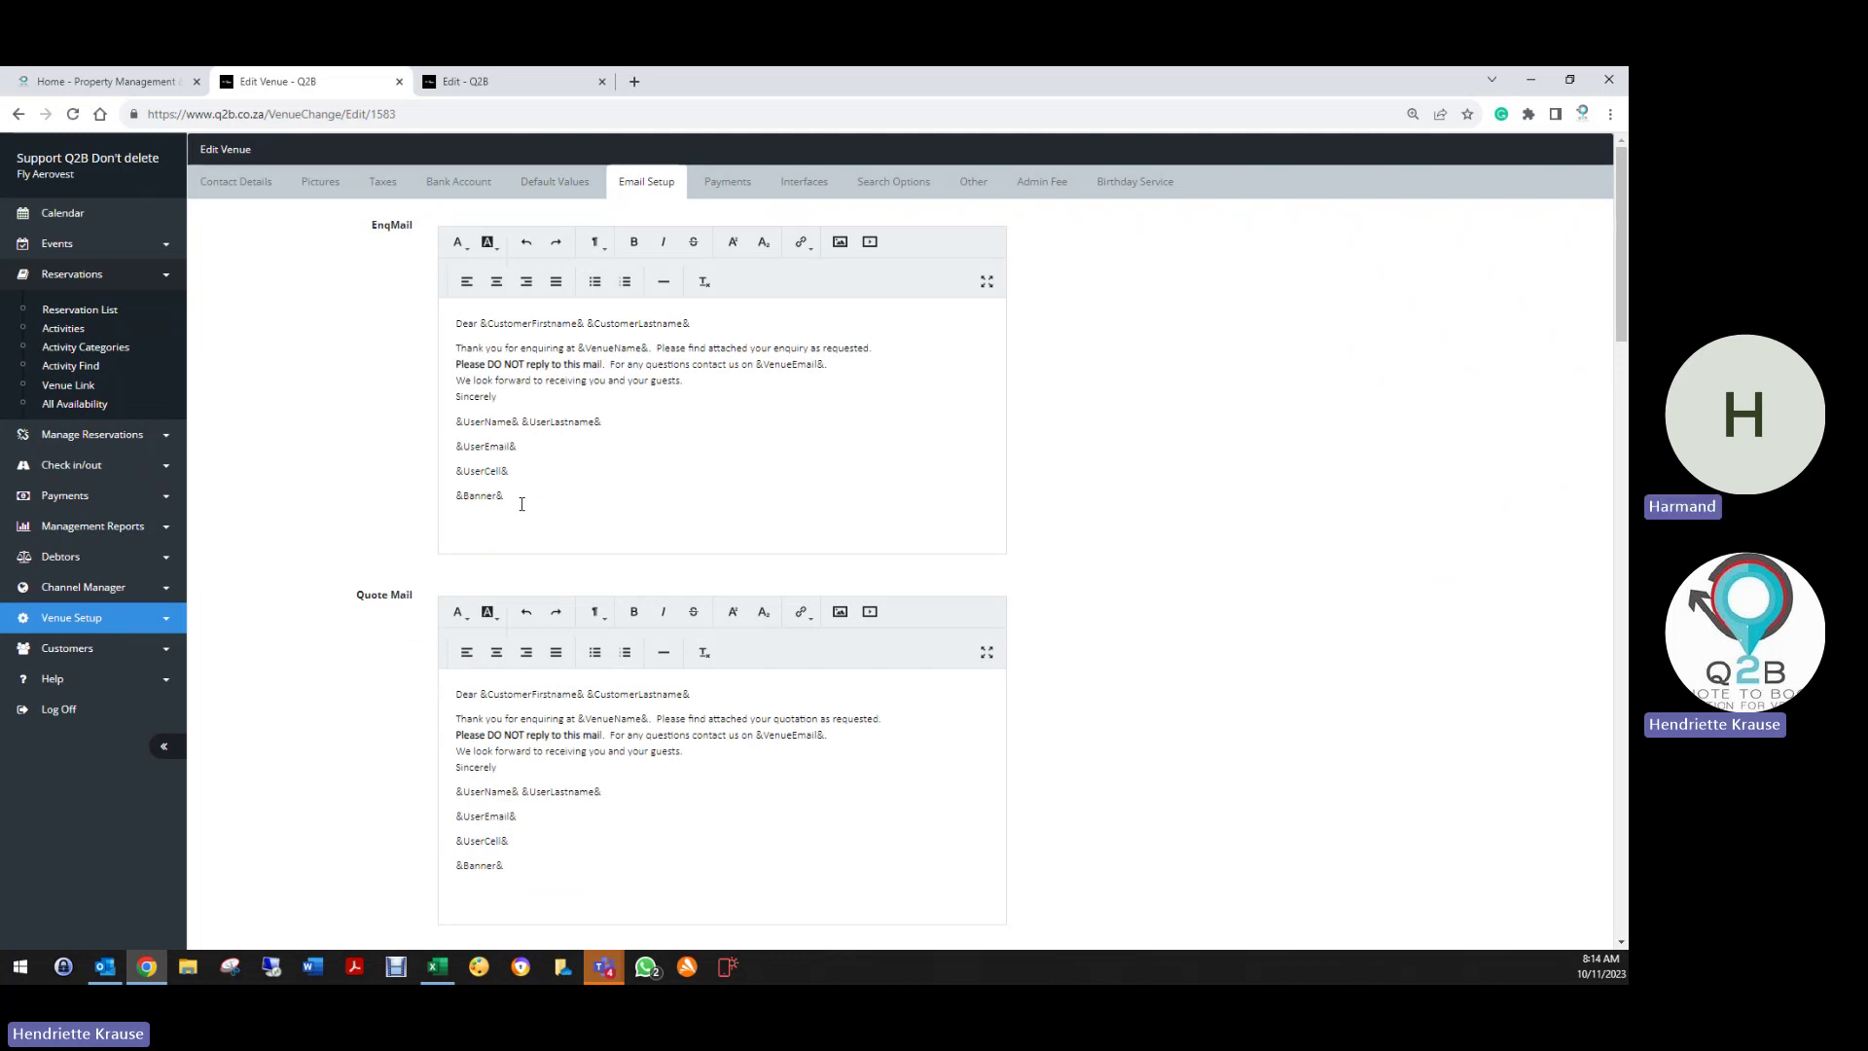
left_click(56, 680)
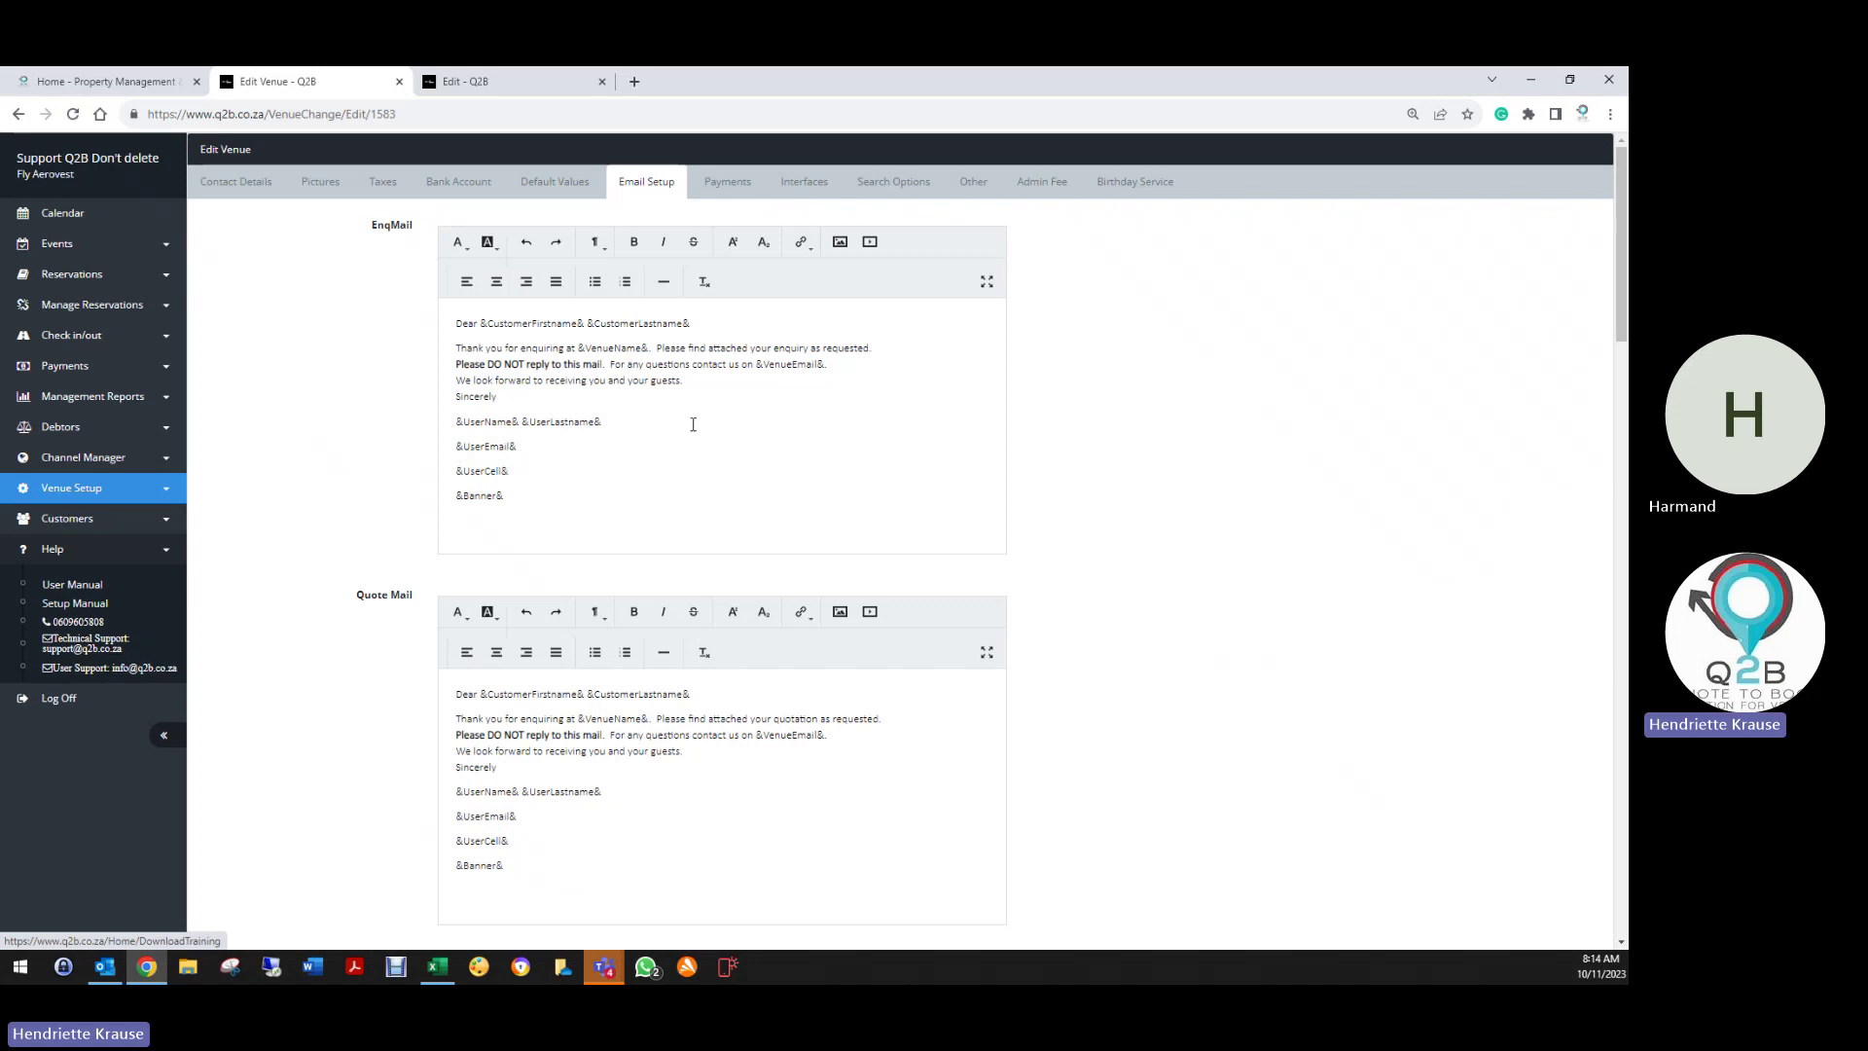
left_click(567, 347)
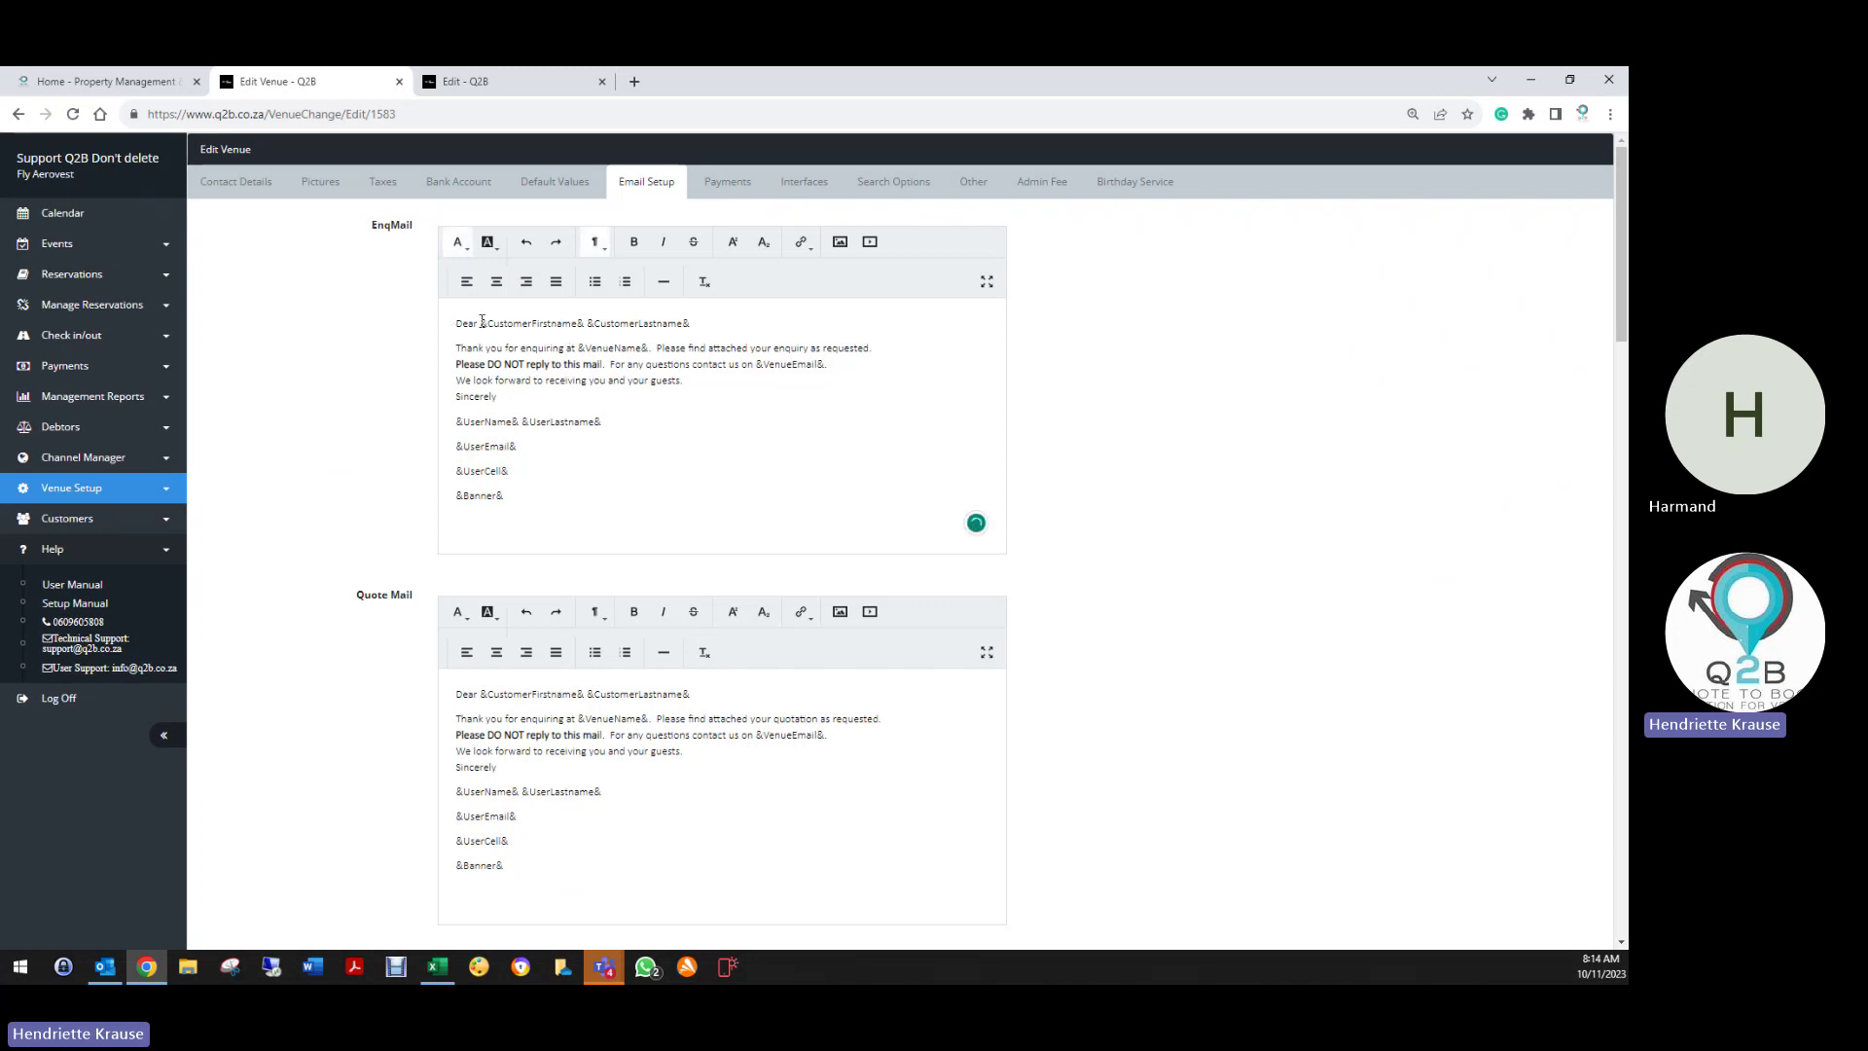
left_click_drag(480, 324, 585, 324)
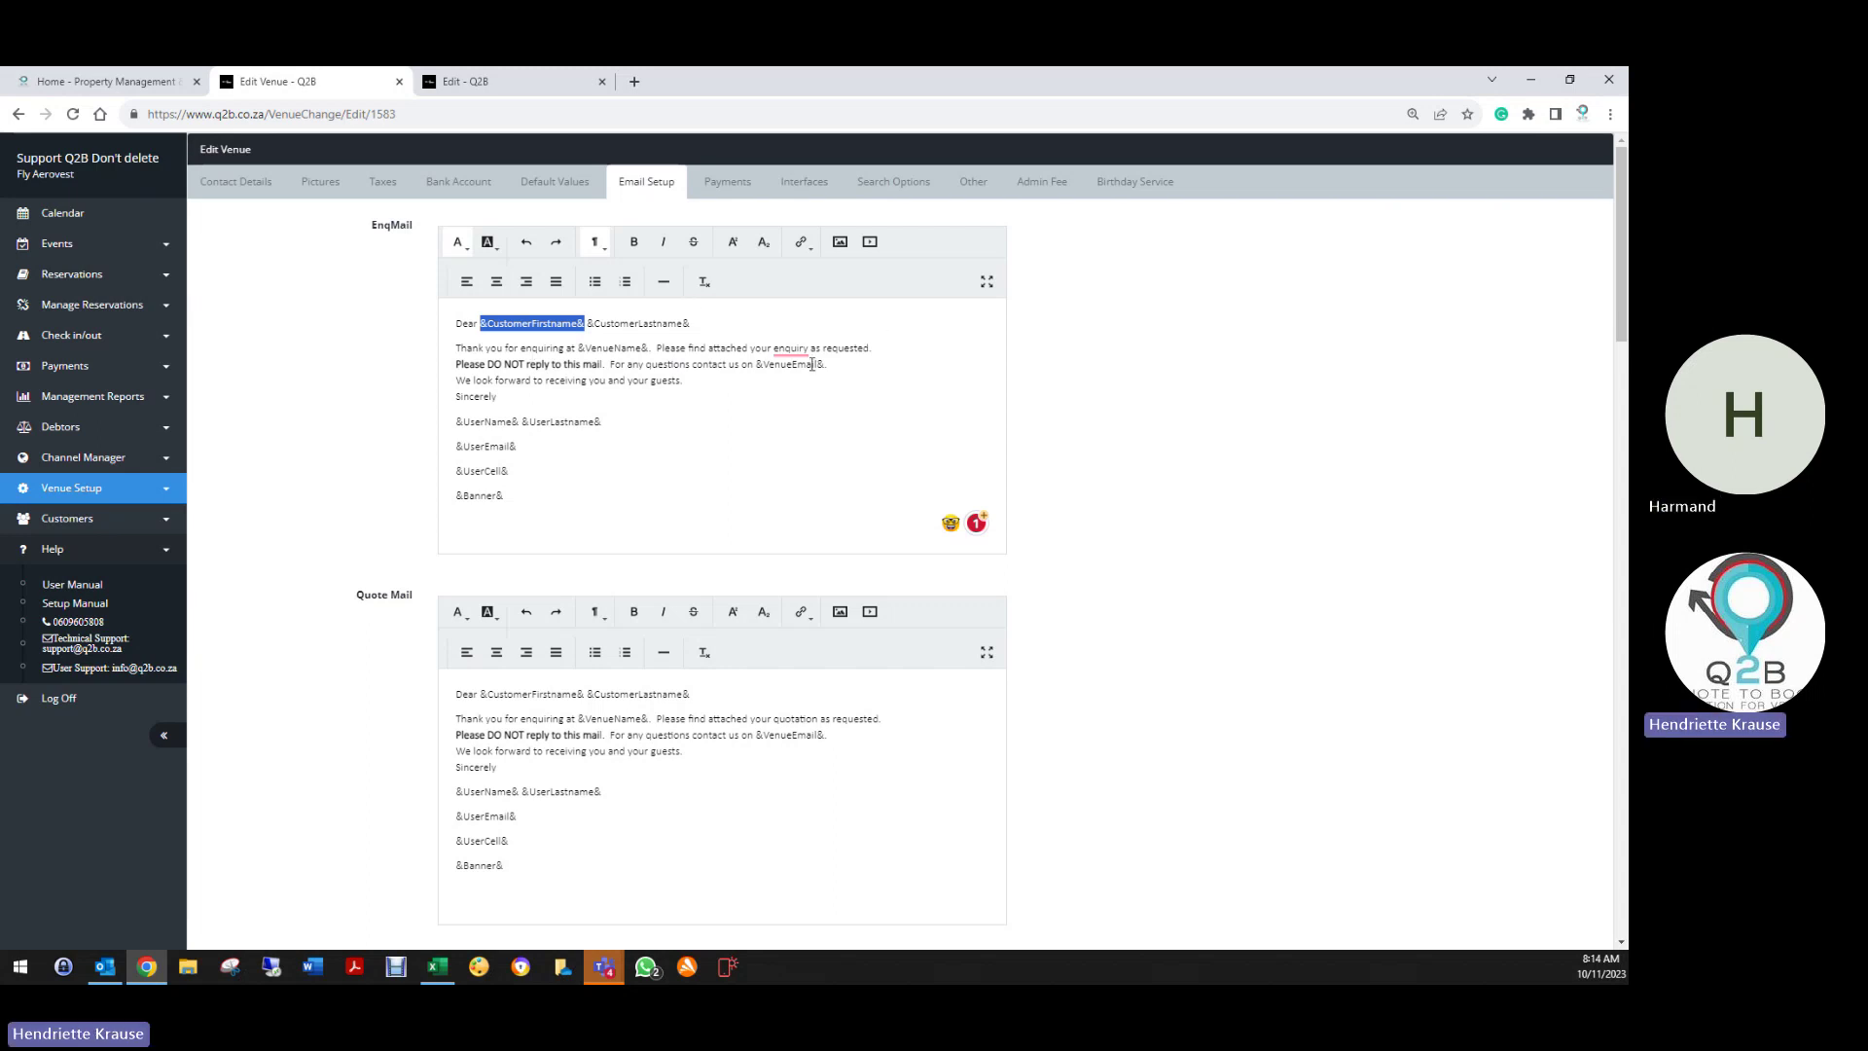
left_click_drag(757, 366, 823, 368)
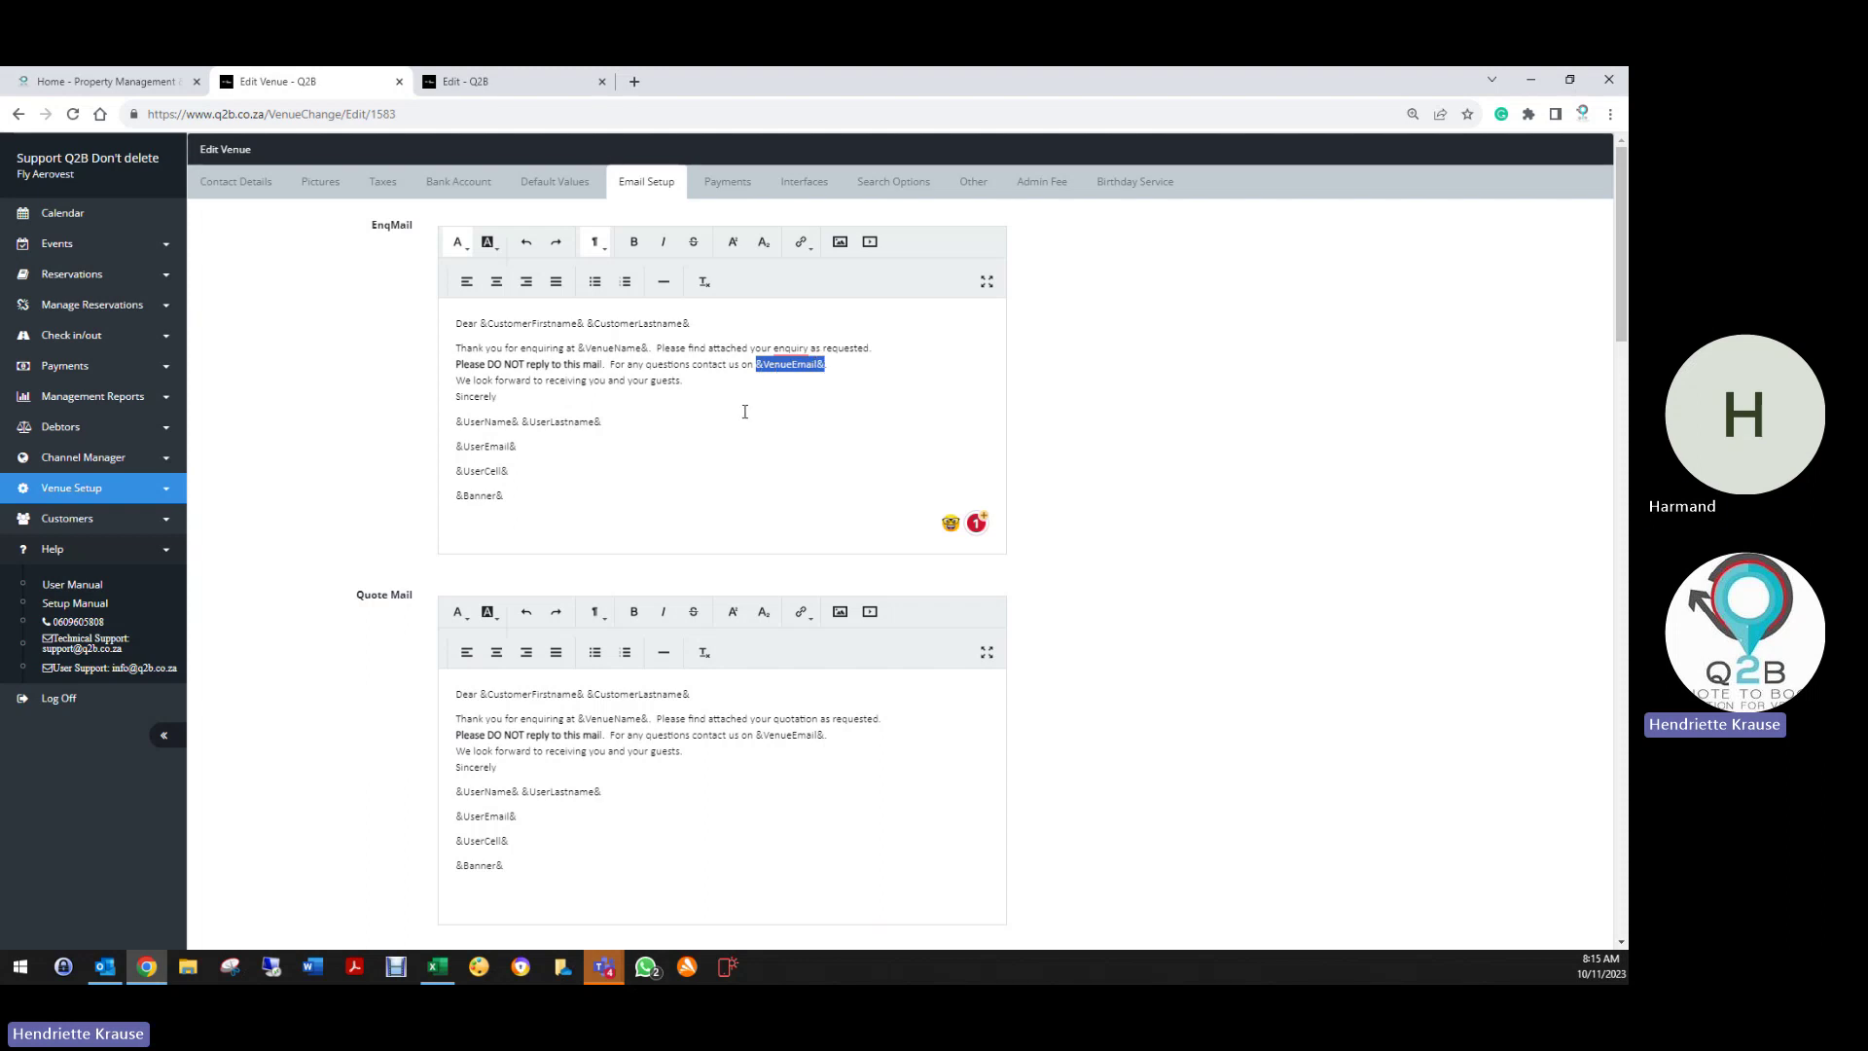
left_click_drag(454, 448, 521, 497)
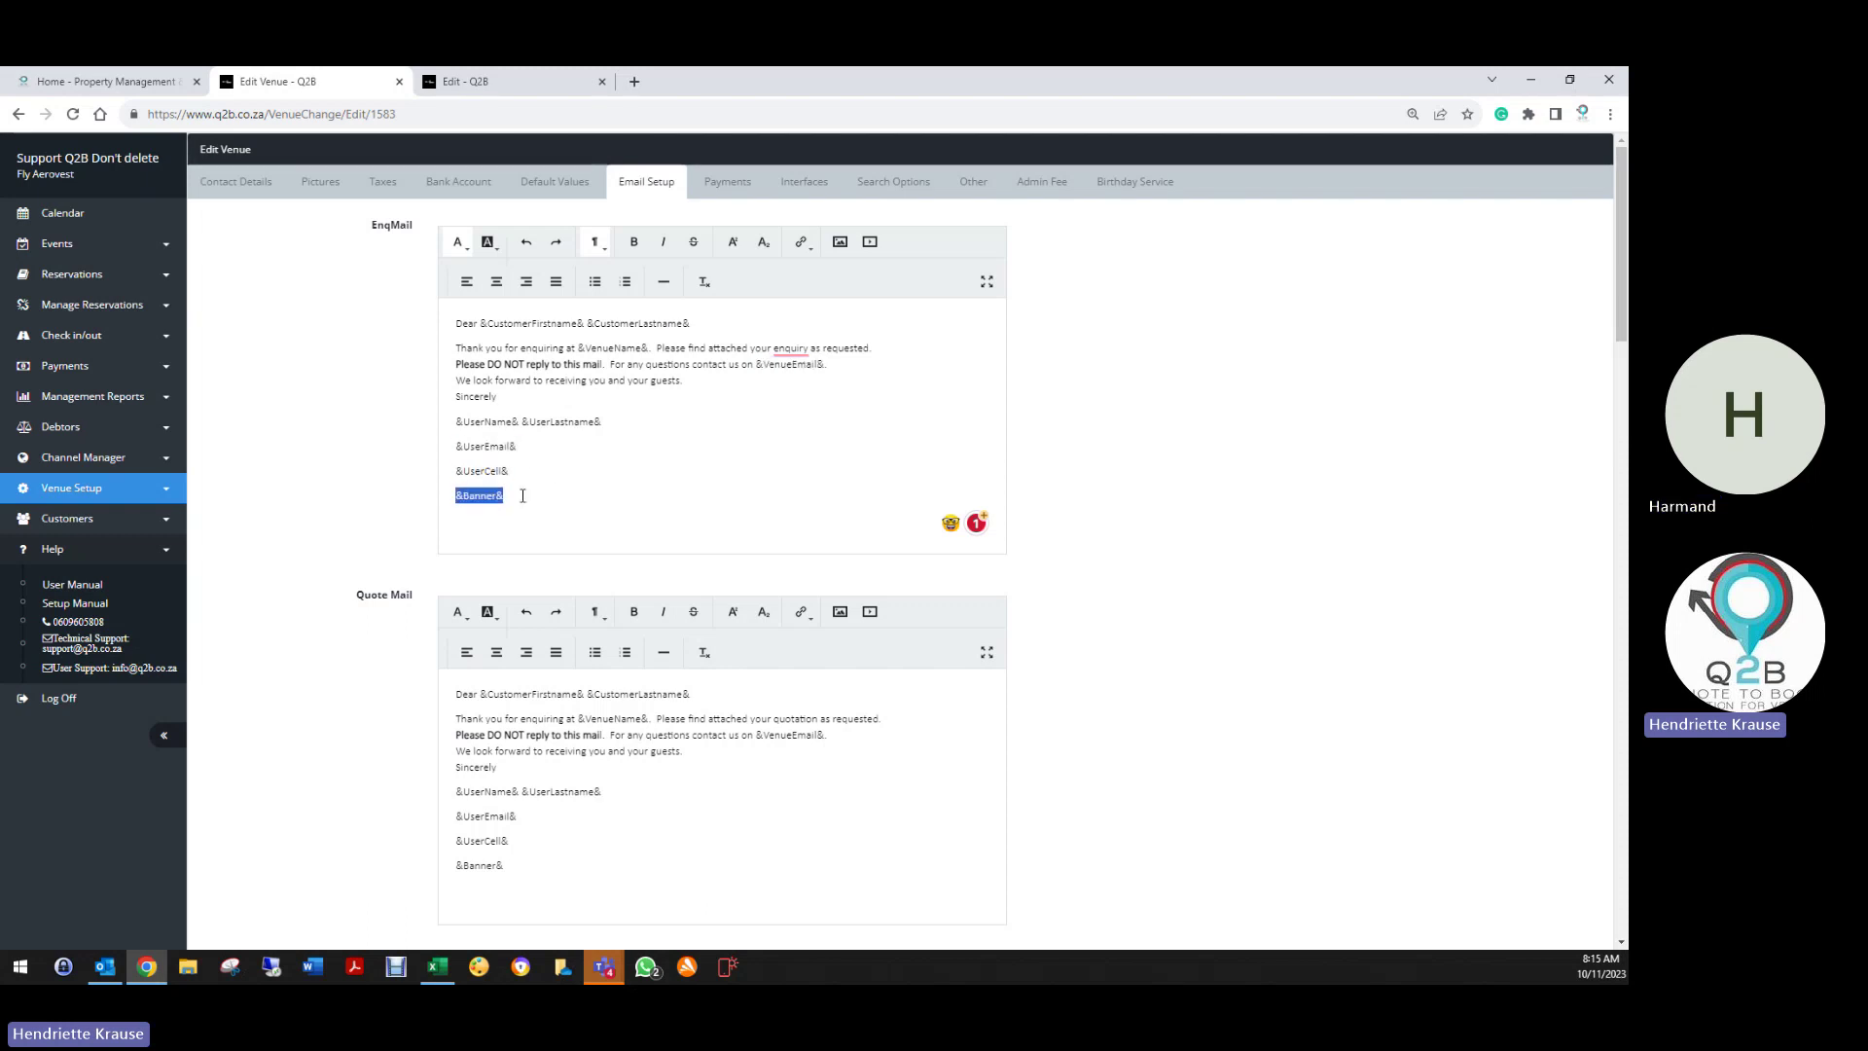
Replace the word Banner in the EnqMail placeholder with 'Logo', then start retyping it with 'U'
left_click(468, 498)
double_click(466, 496)
type("Logo&")
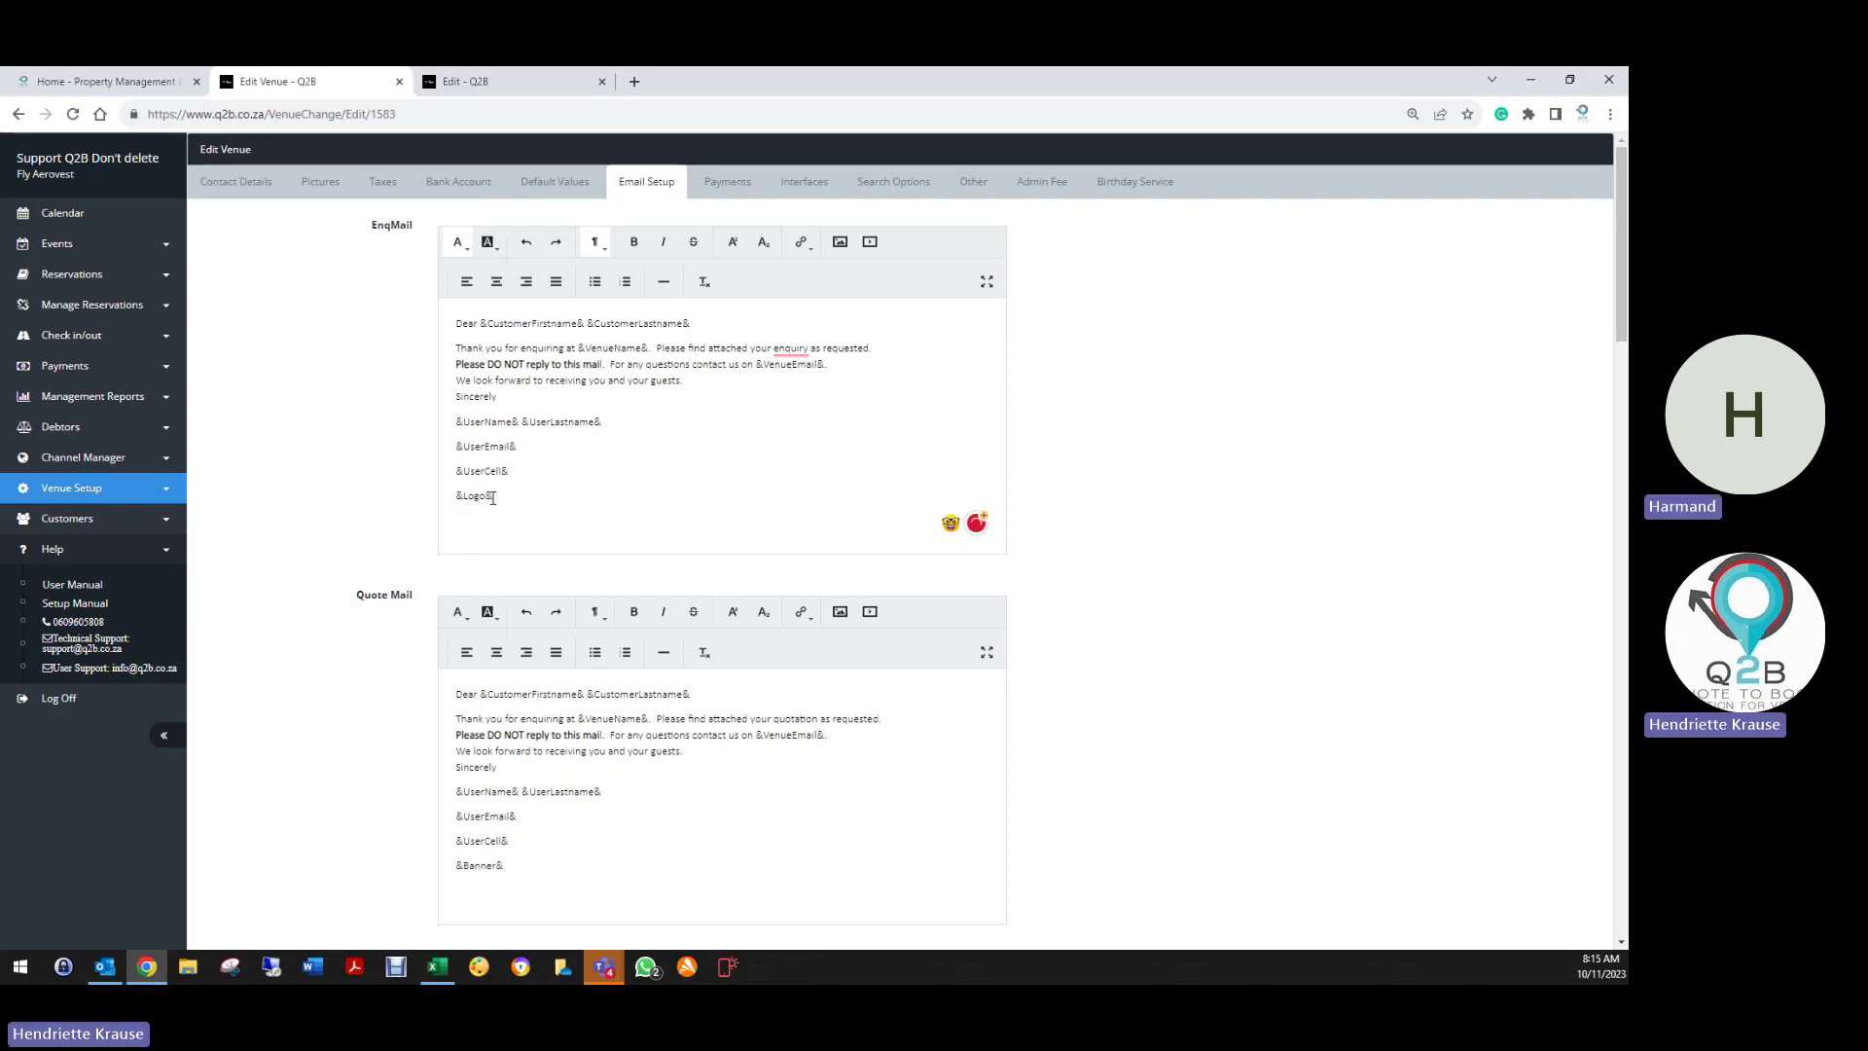
double_click(487, 496)
type("U")
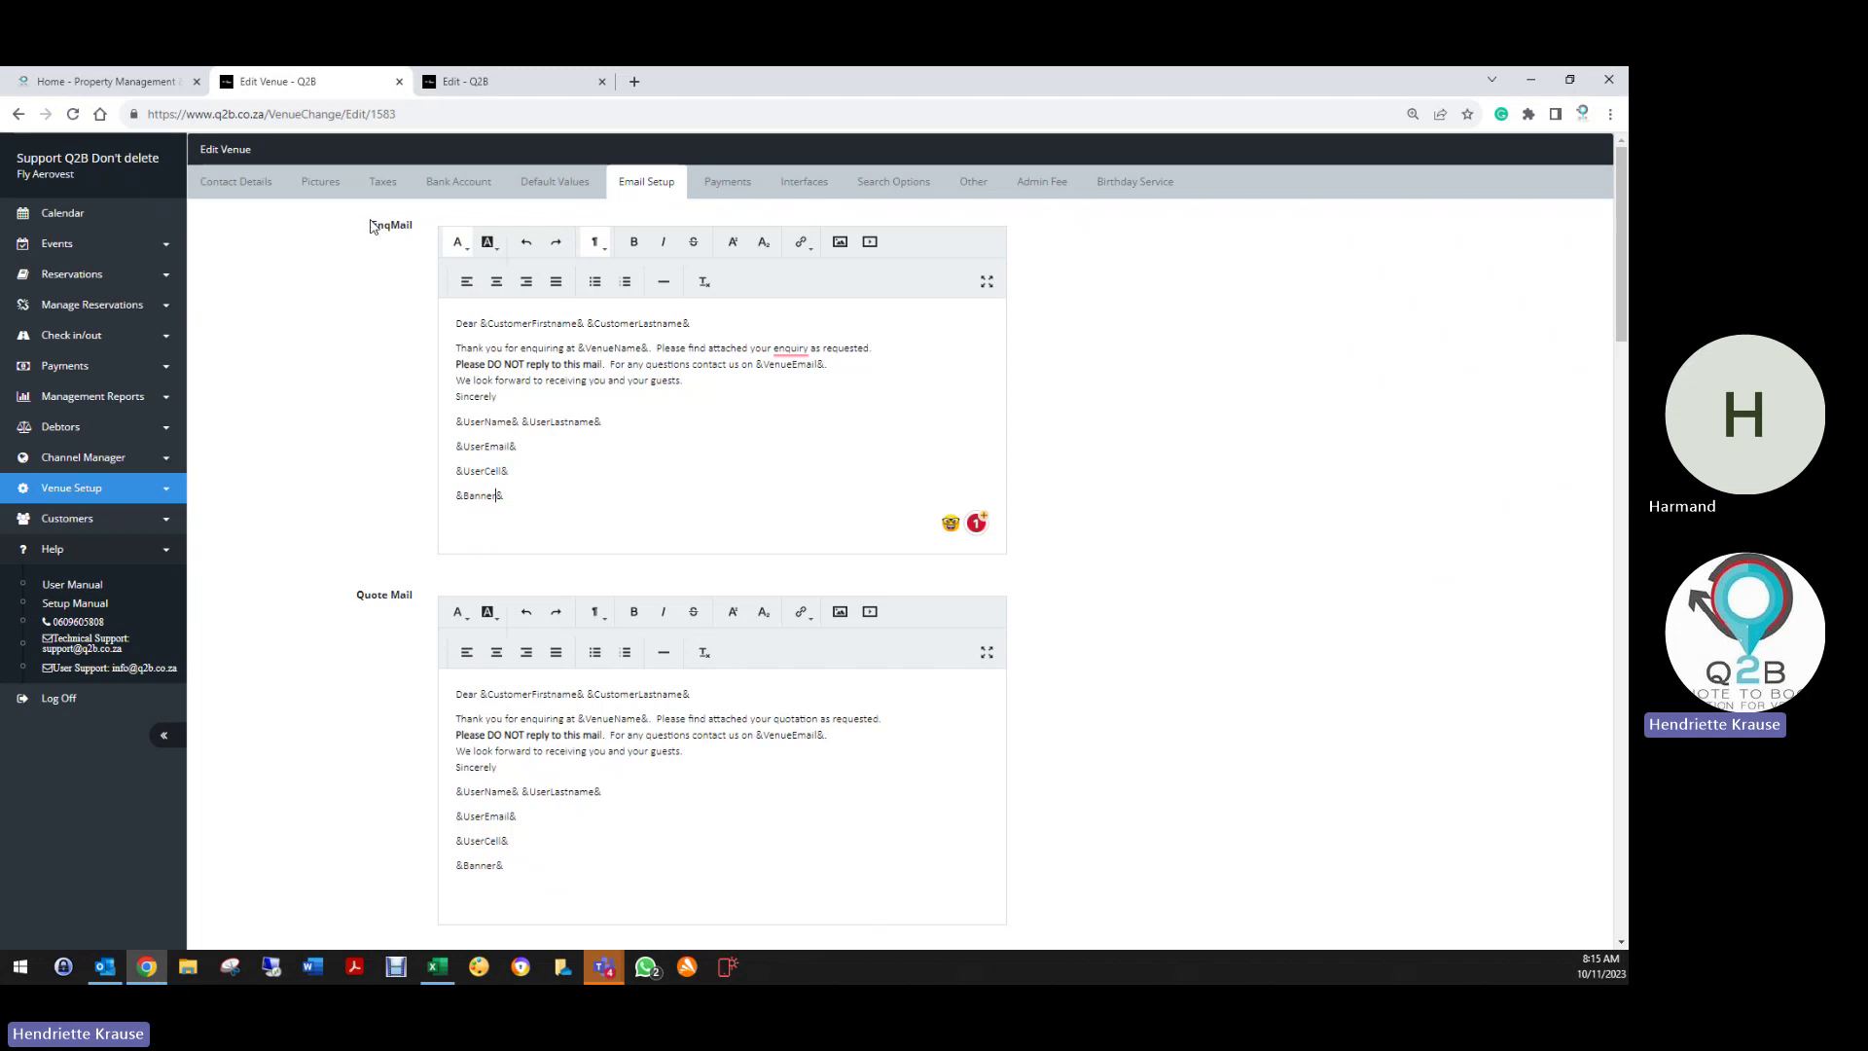
Delete the stray space inside the Invoice Mail's '&EventName&' placeholder
scroll(325, 450, "down", 3)
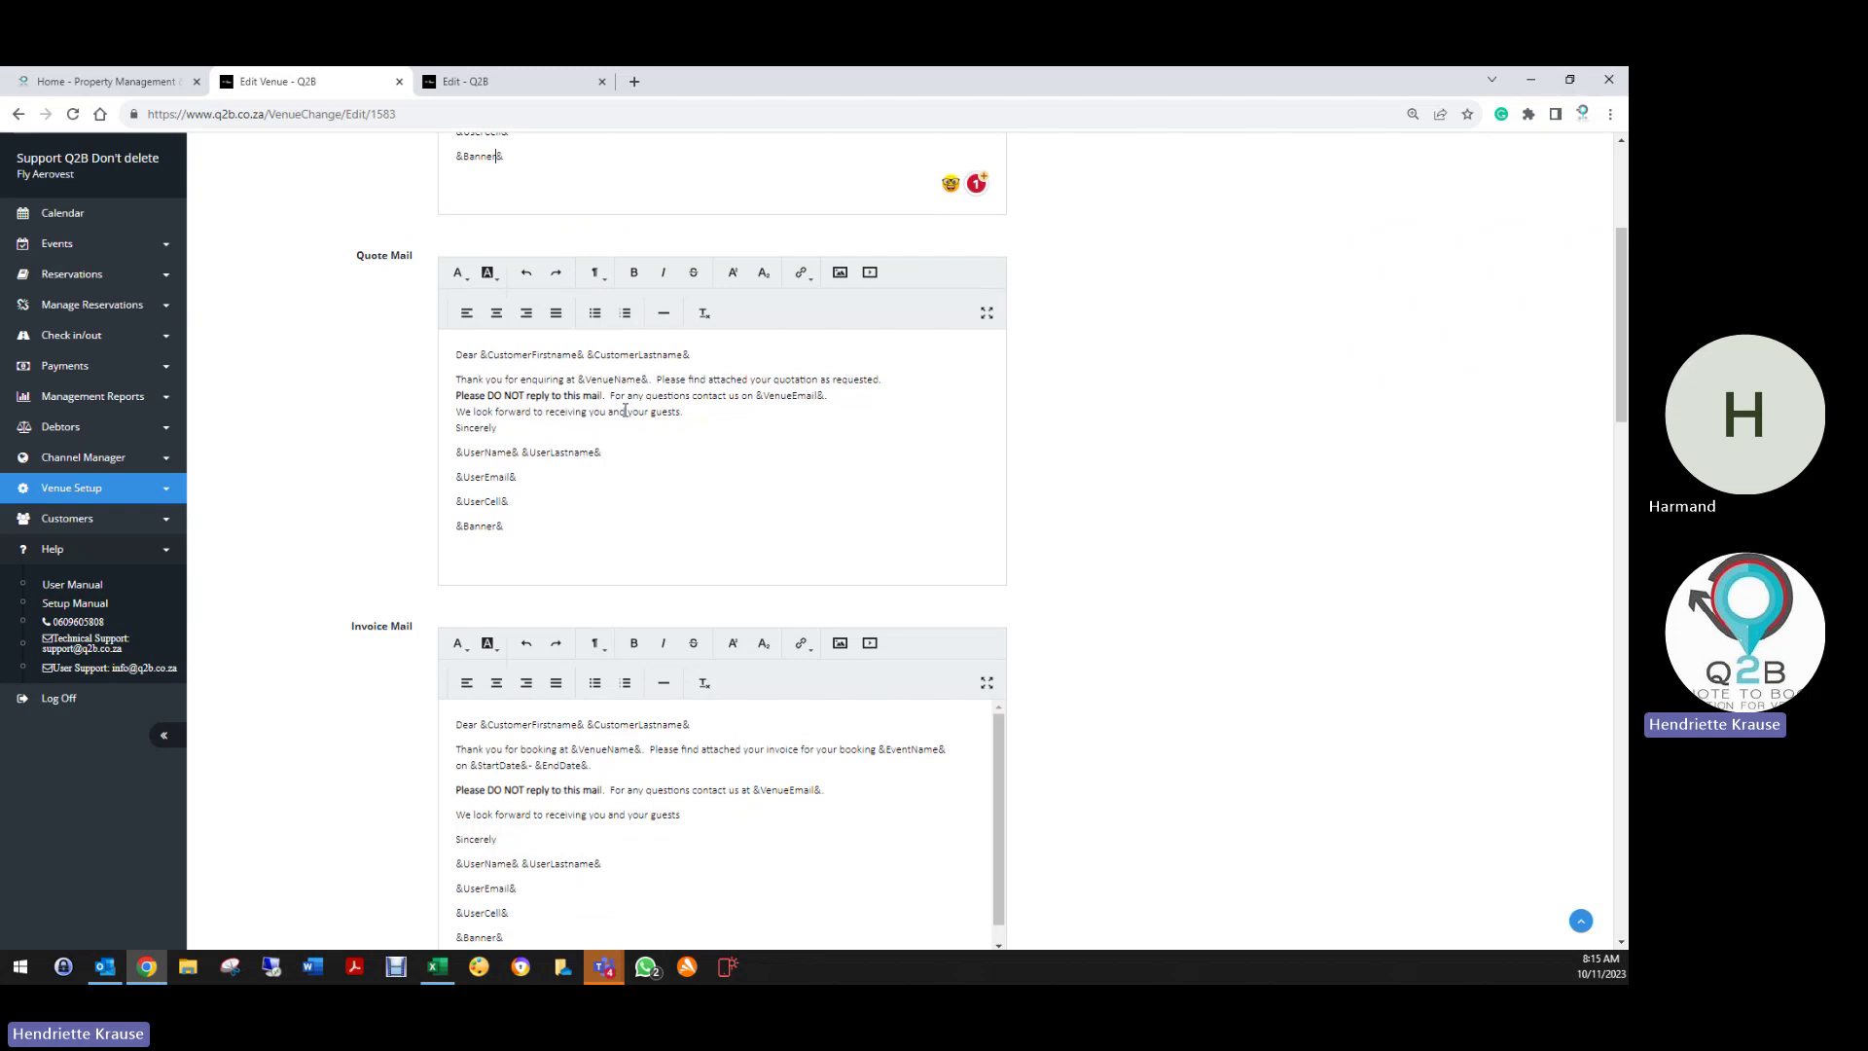
left_click(970, 384)
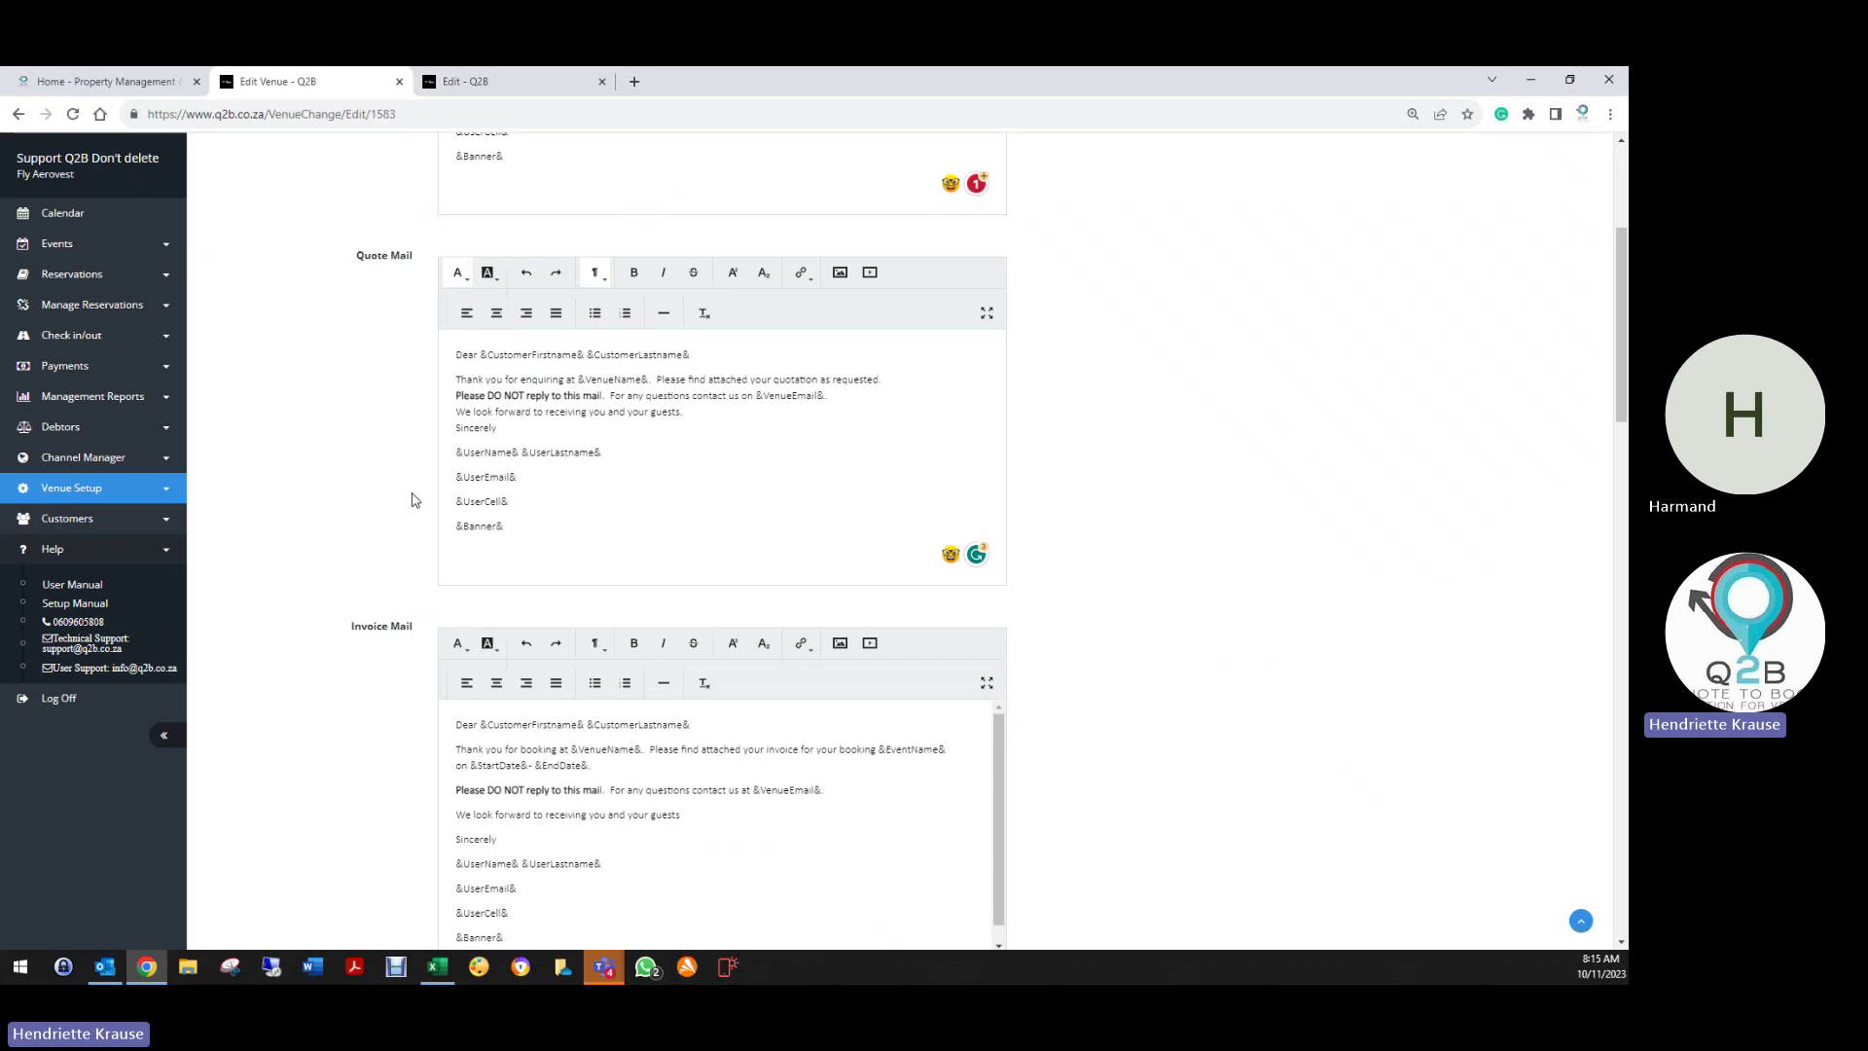
scroll(399, 491, "down", 3)
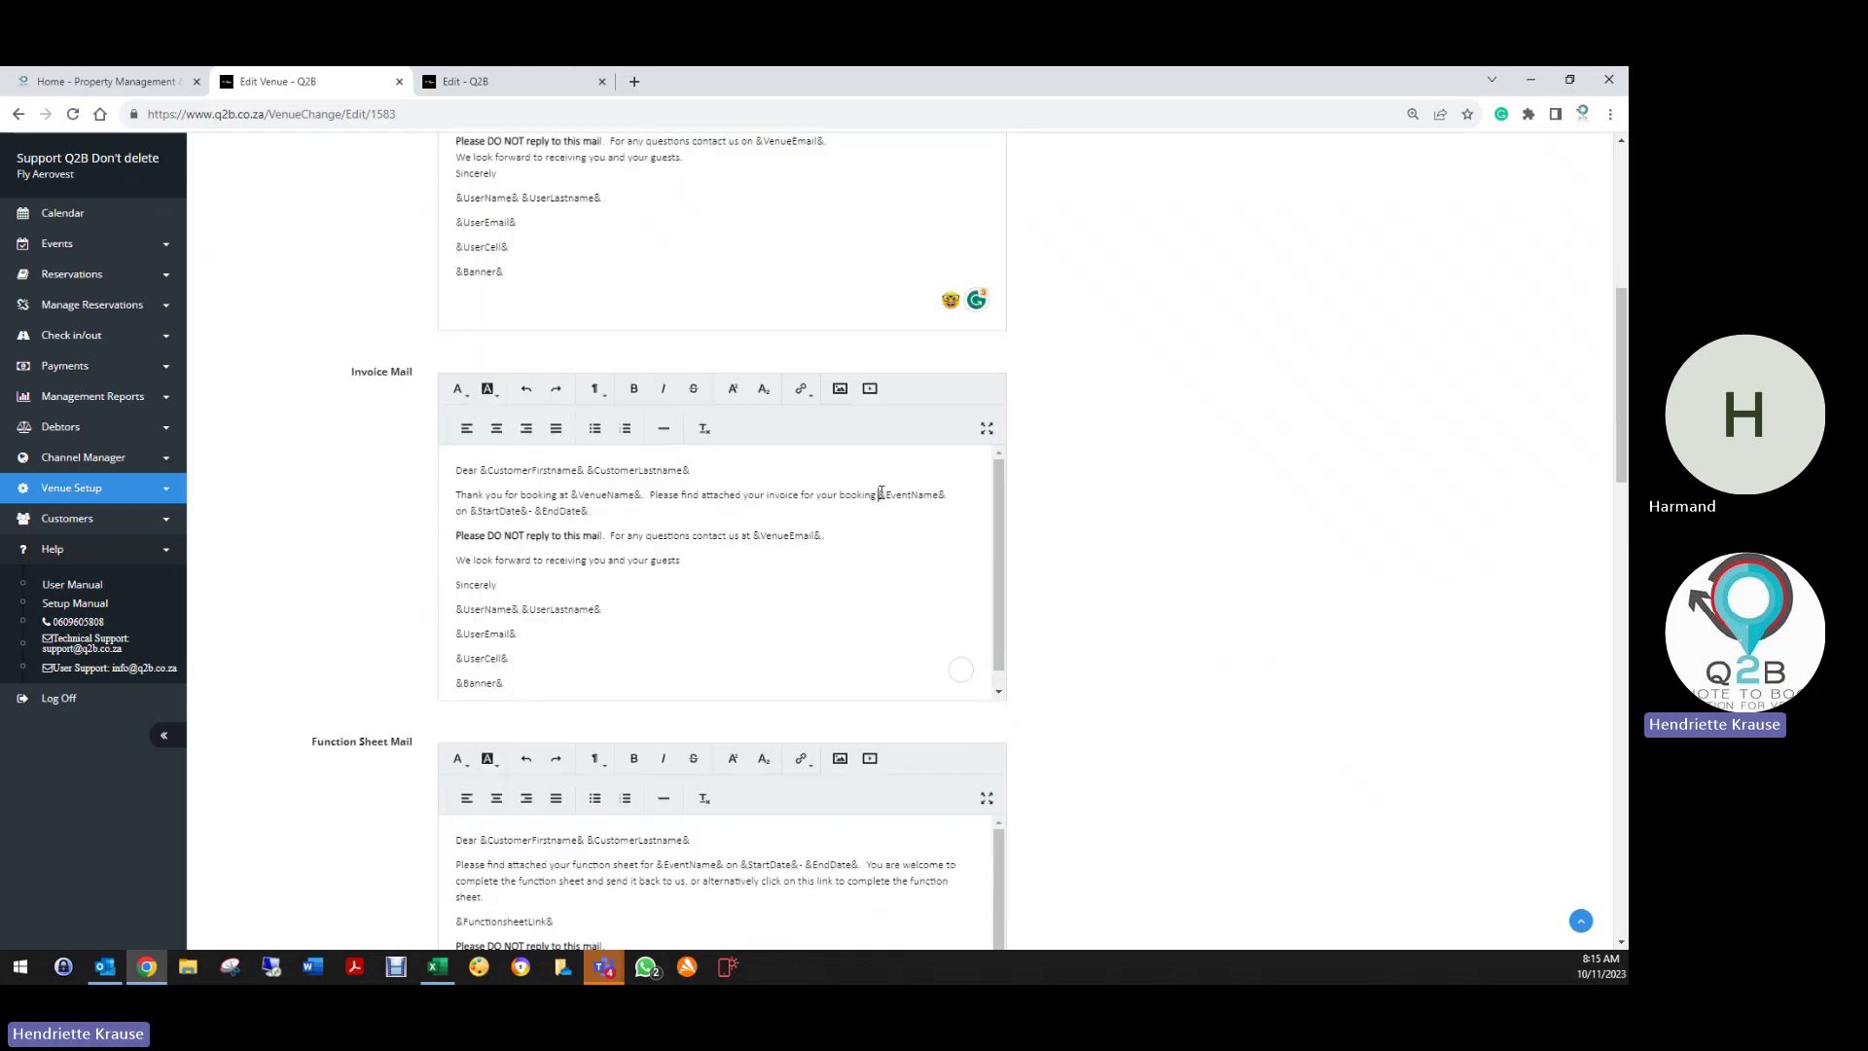
left_click_drag(878, 494, 946, 495)
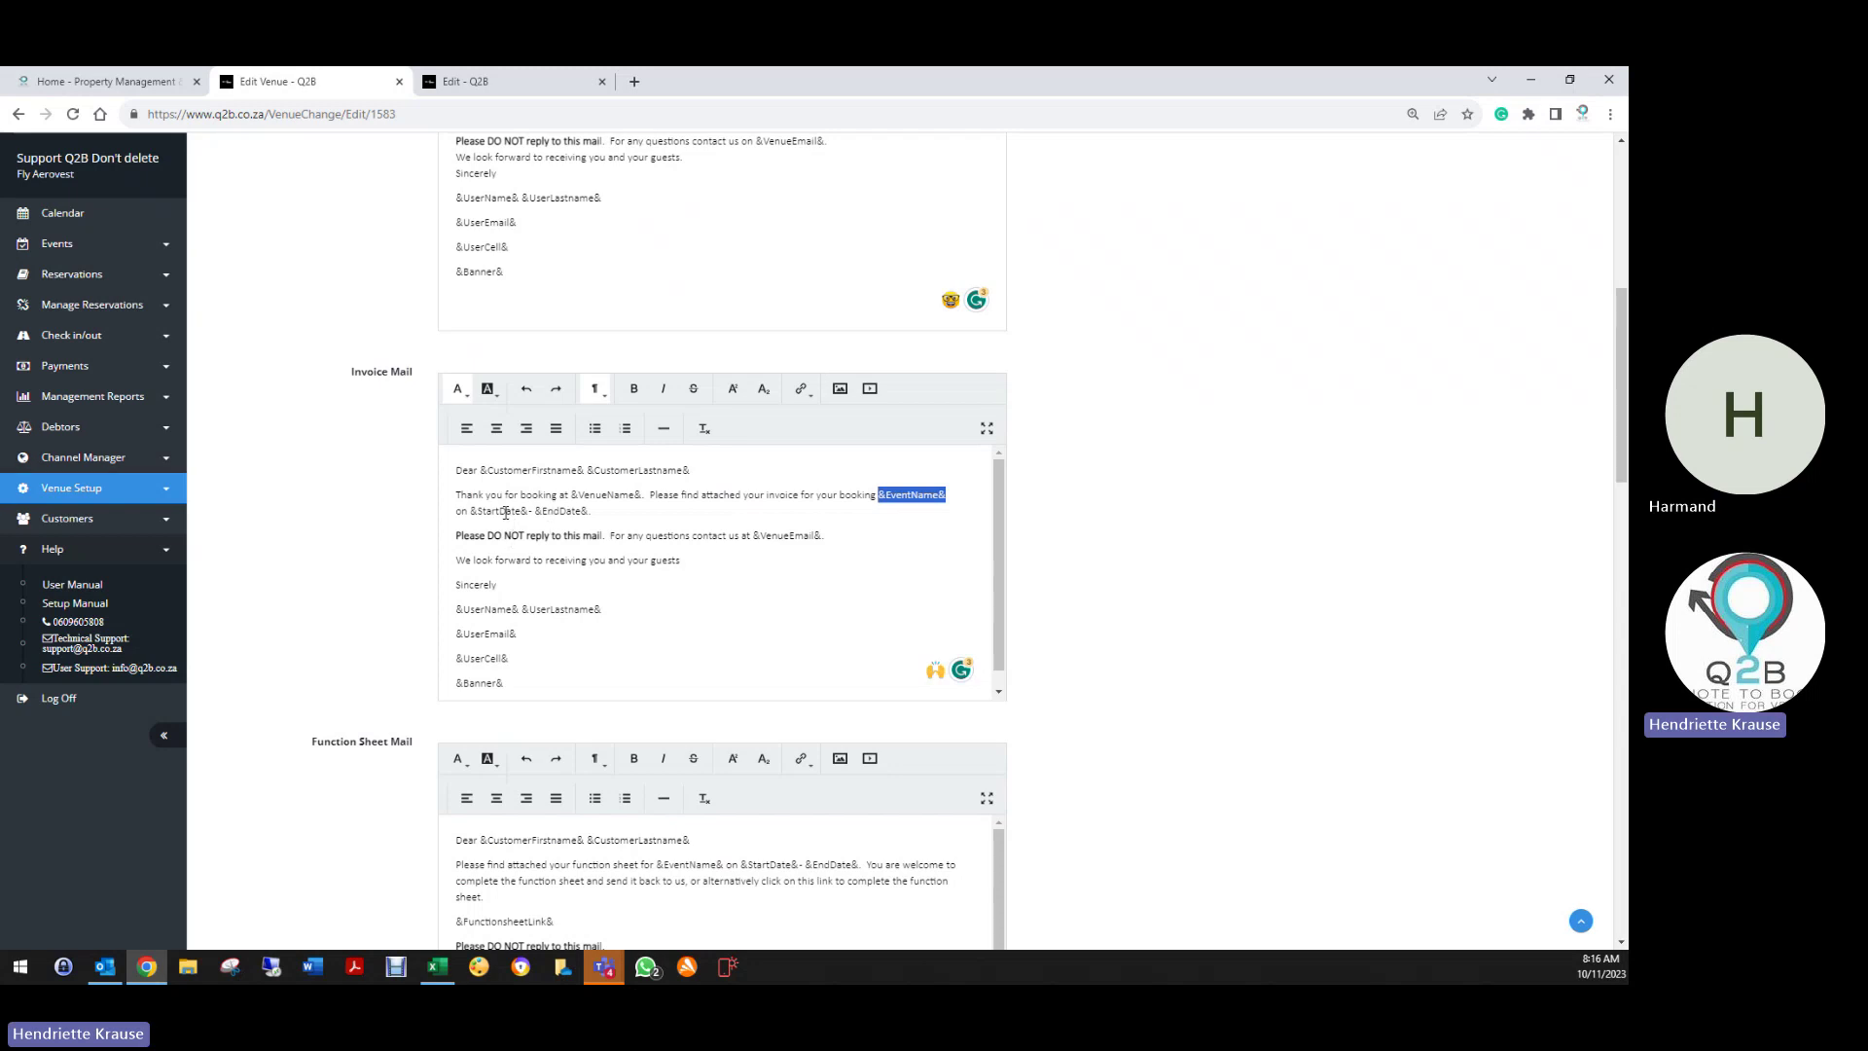
left_click_drag(525, 510, 593, 511)
left_click(611, 535)
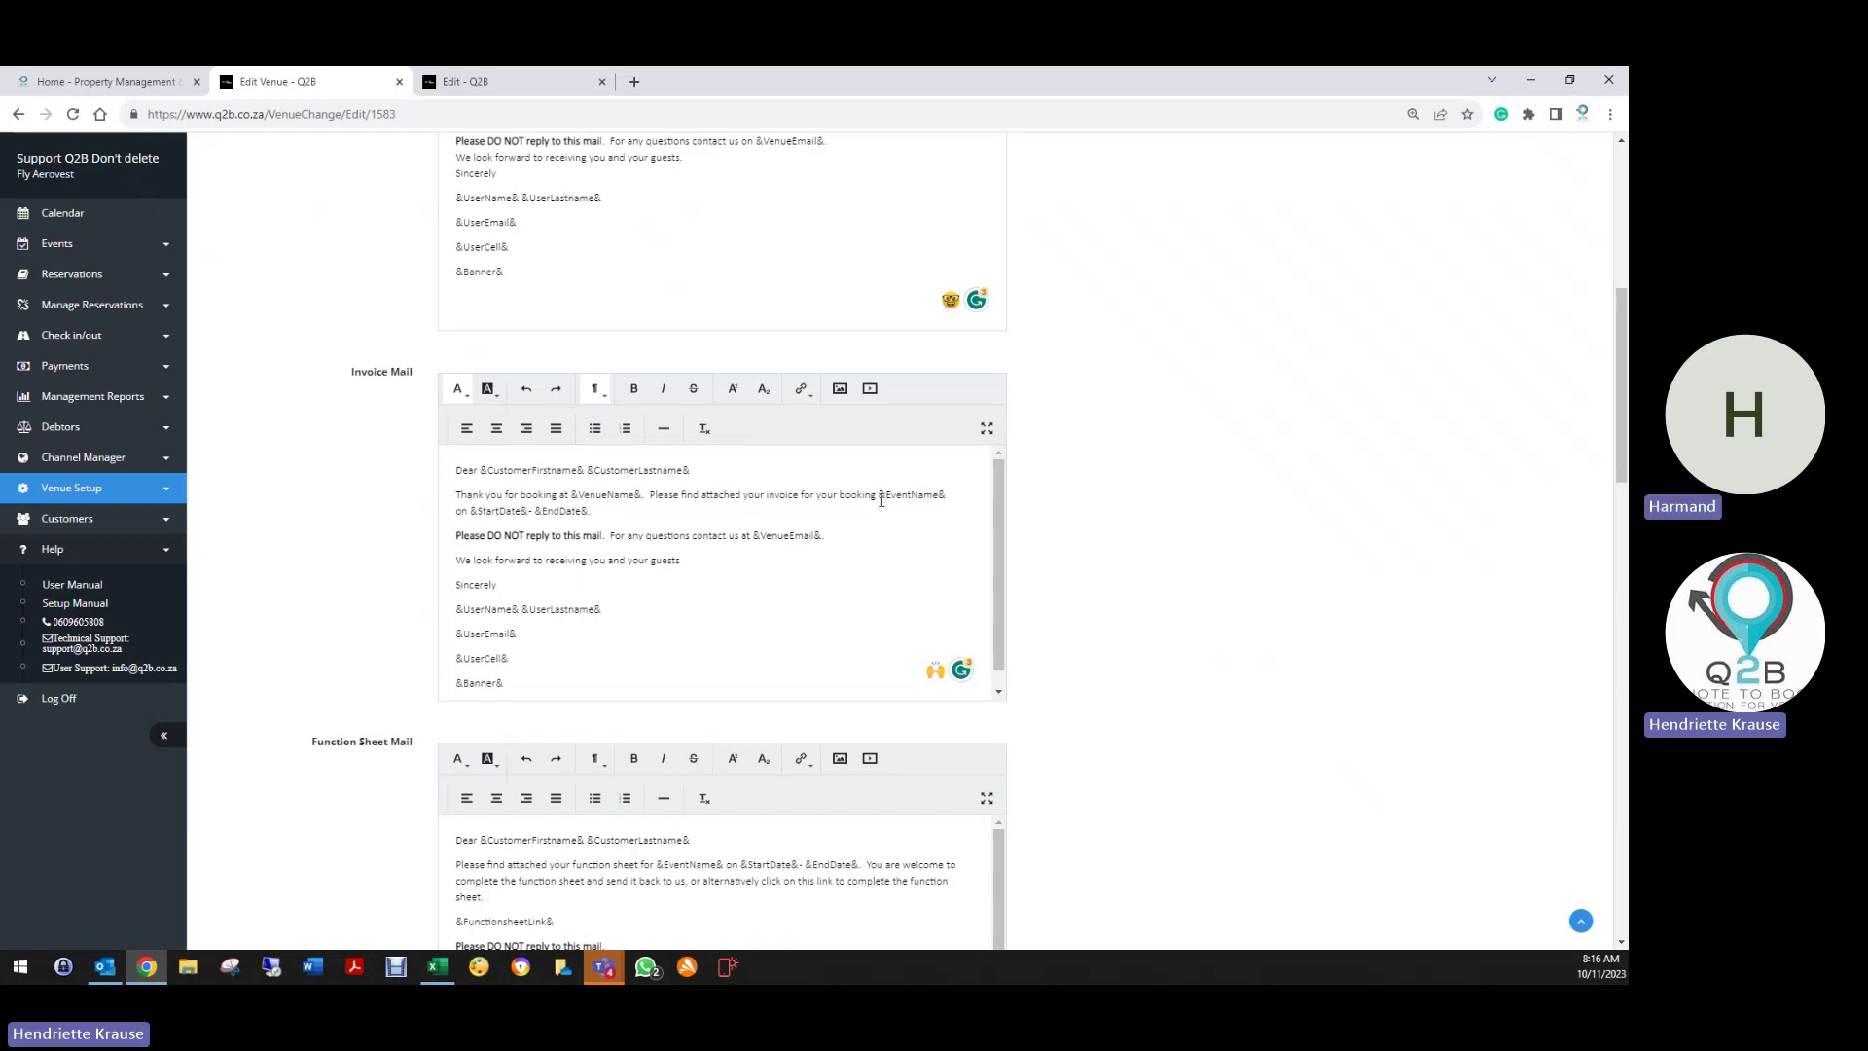
left_click(885, 497)
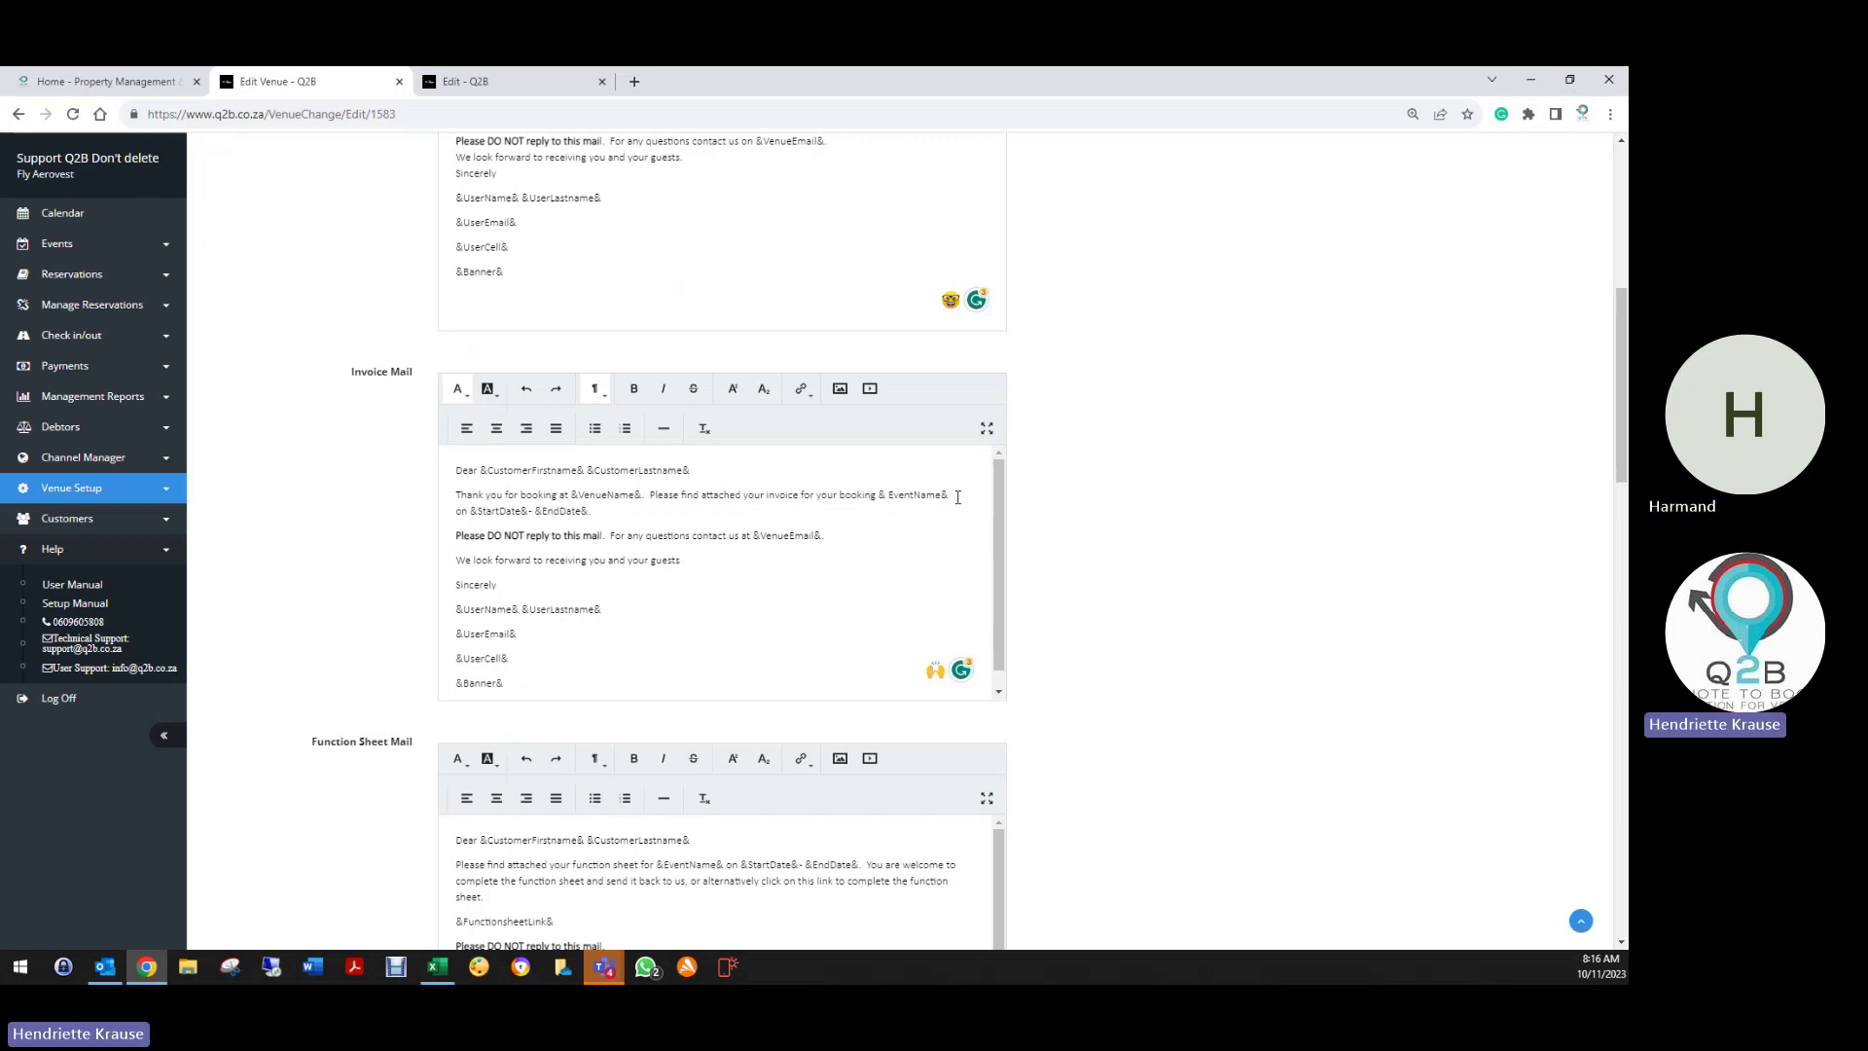
key("BackSpace")
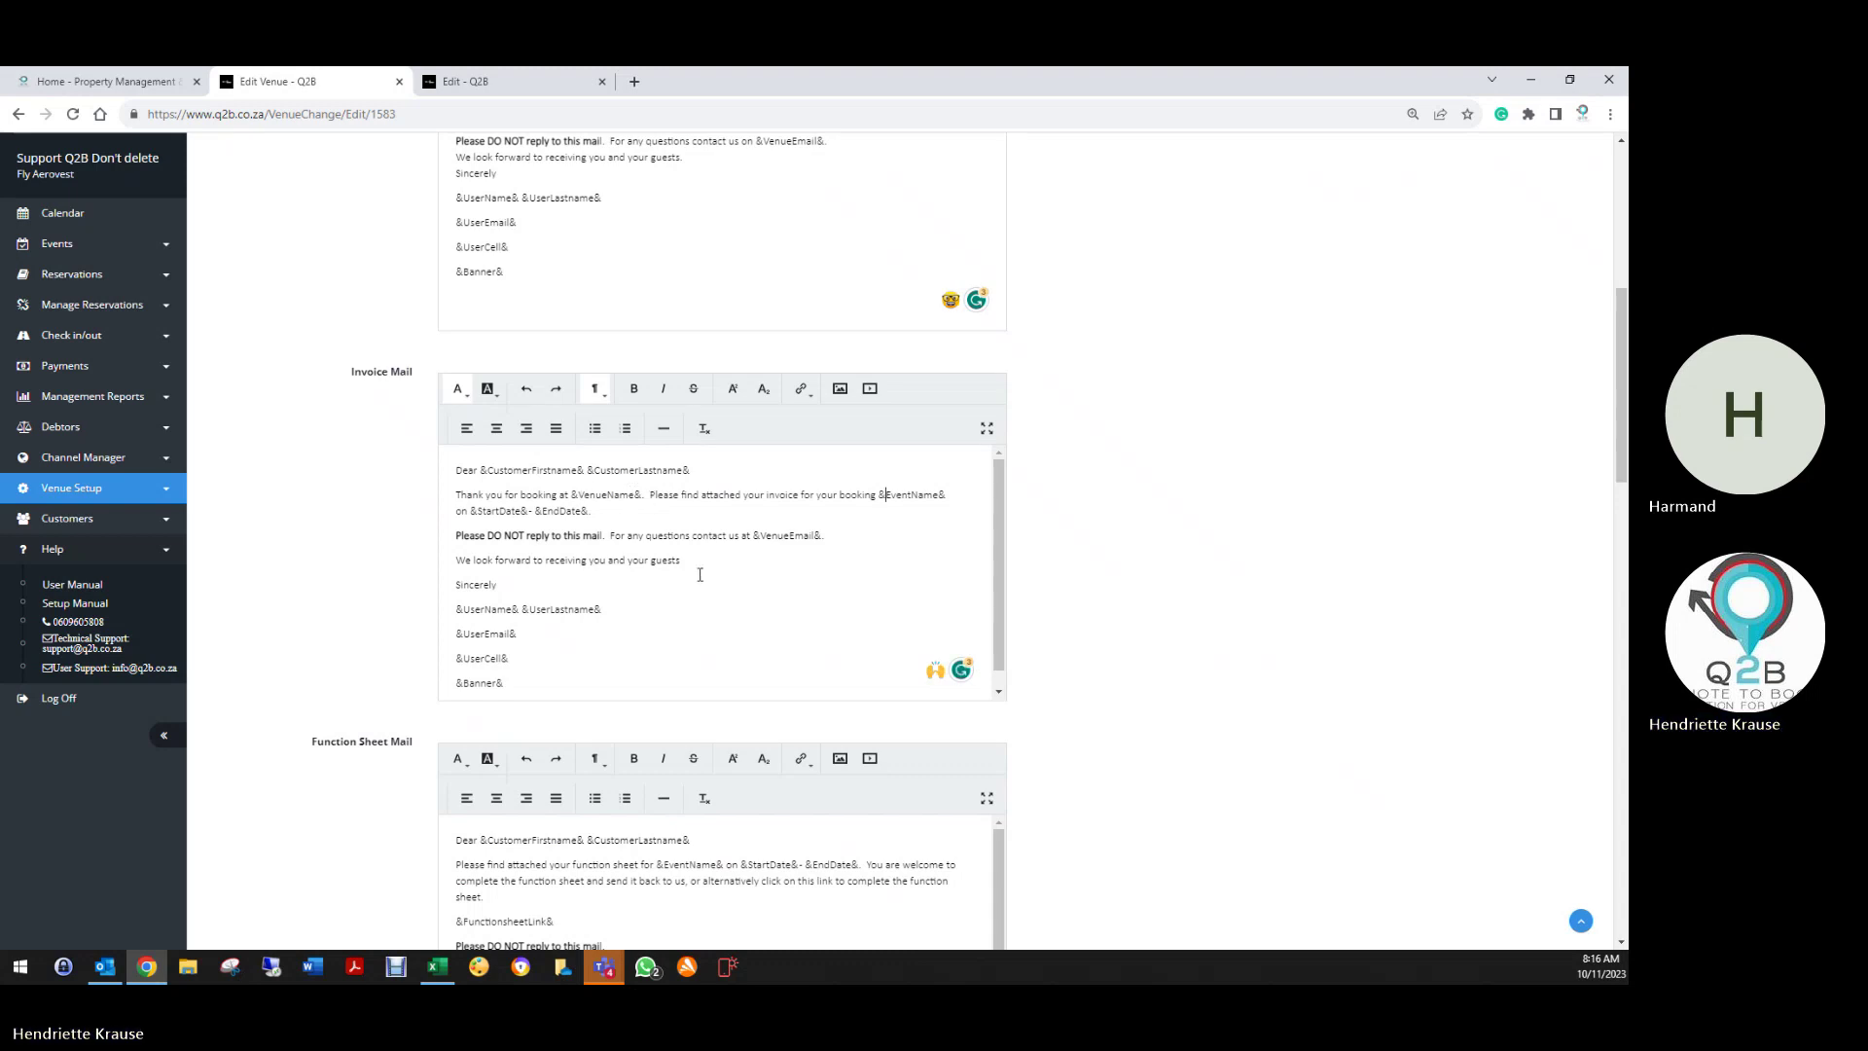
scroll(700, 575, "down", 1)
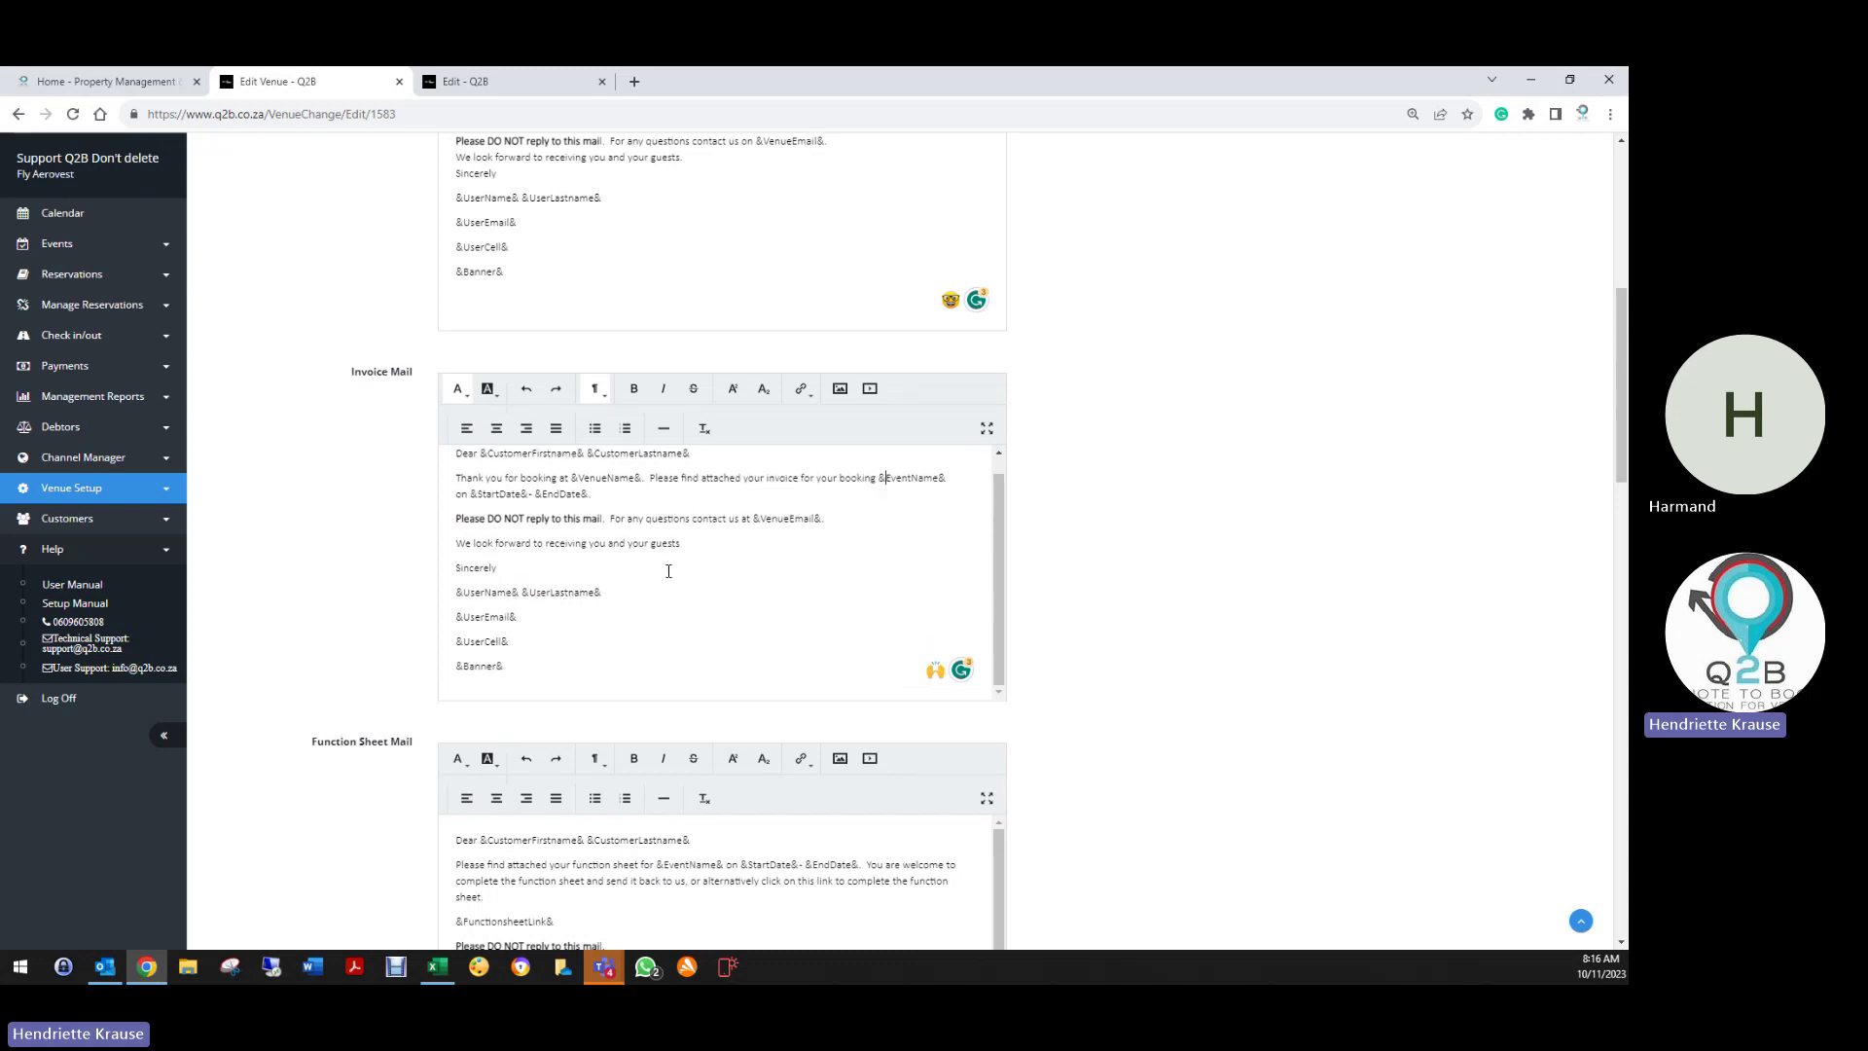
scroll(394, 501, "down", 3)
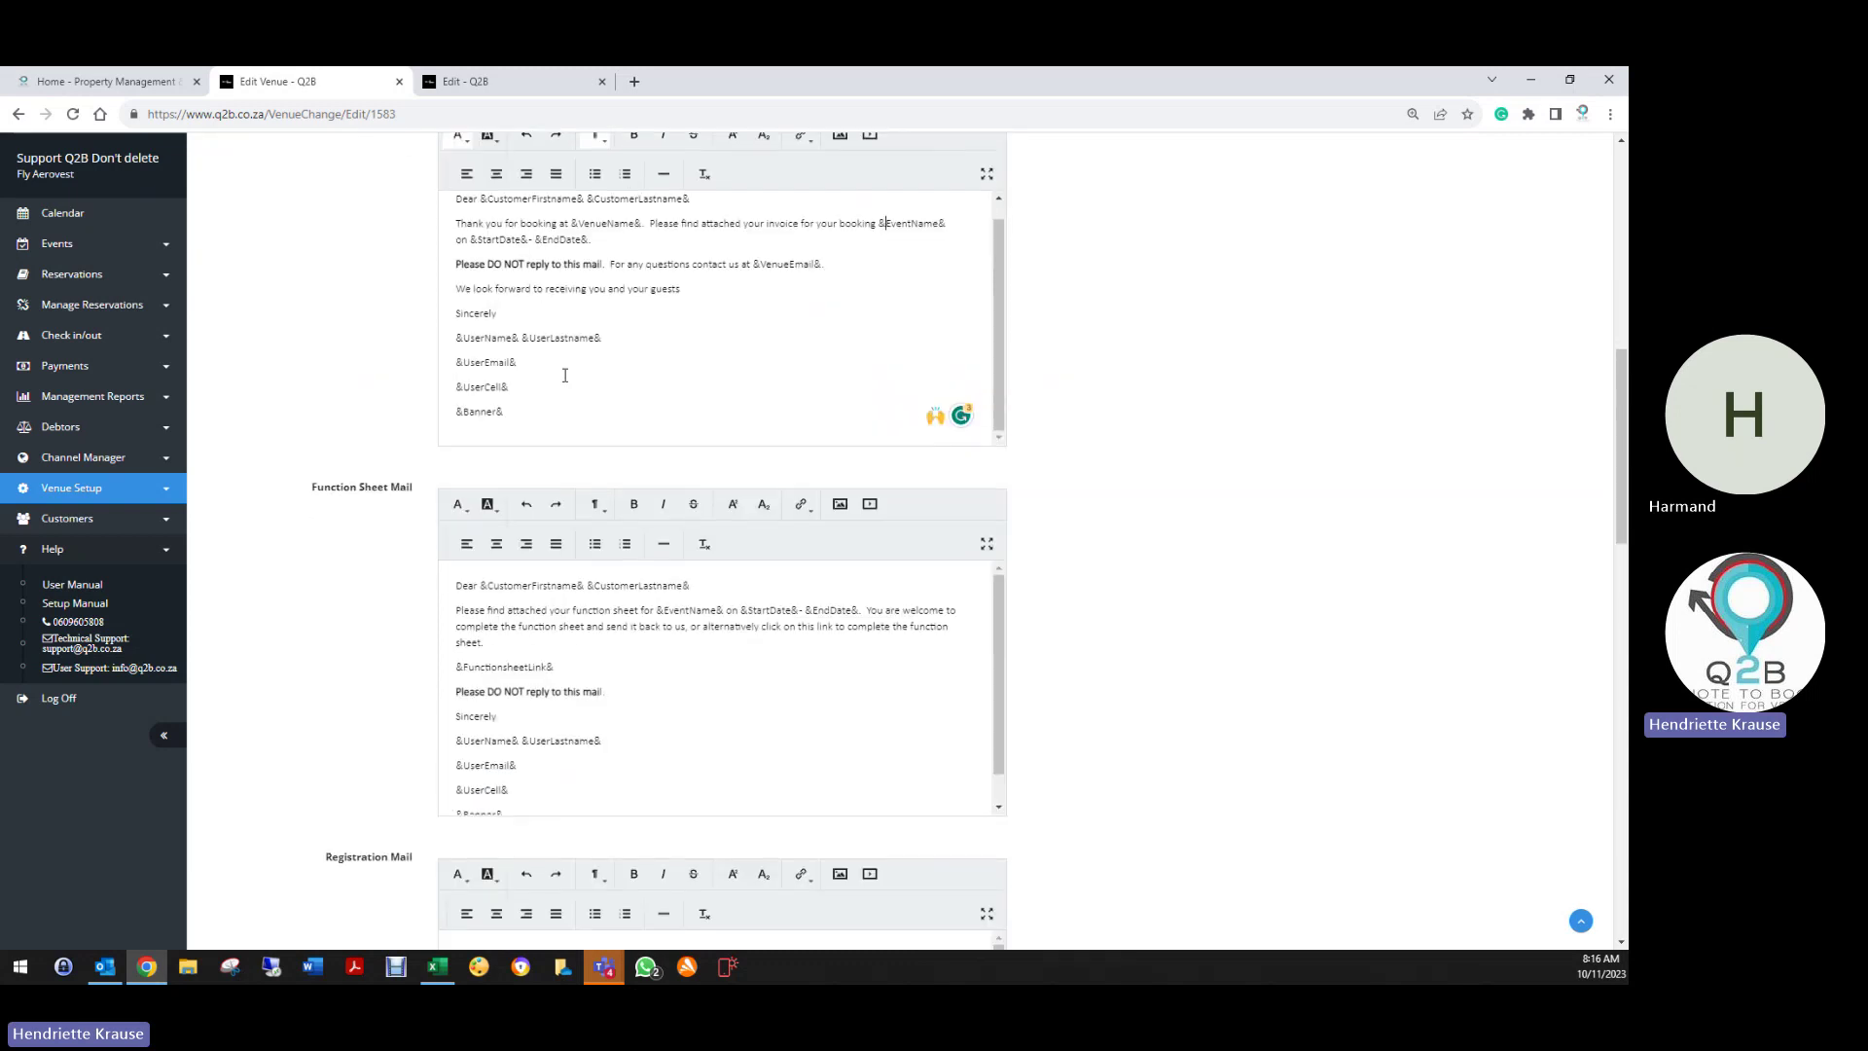
scroll(346, 423, "down", 2)
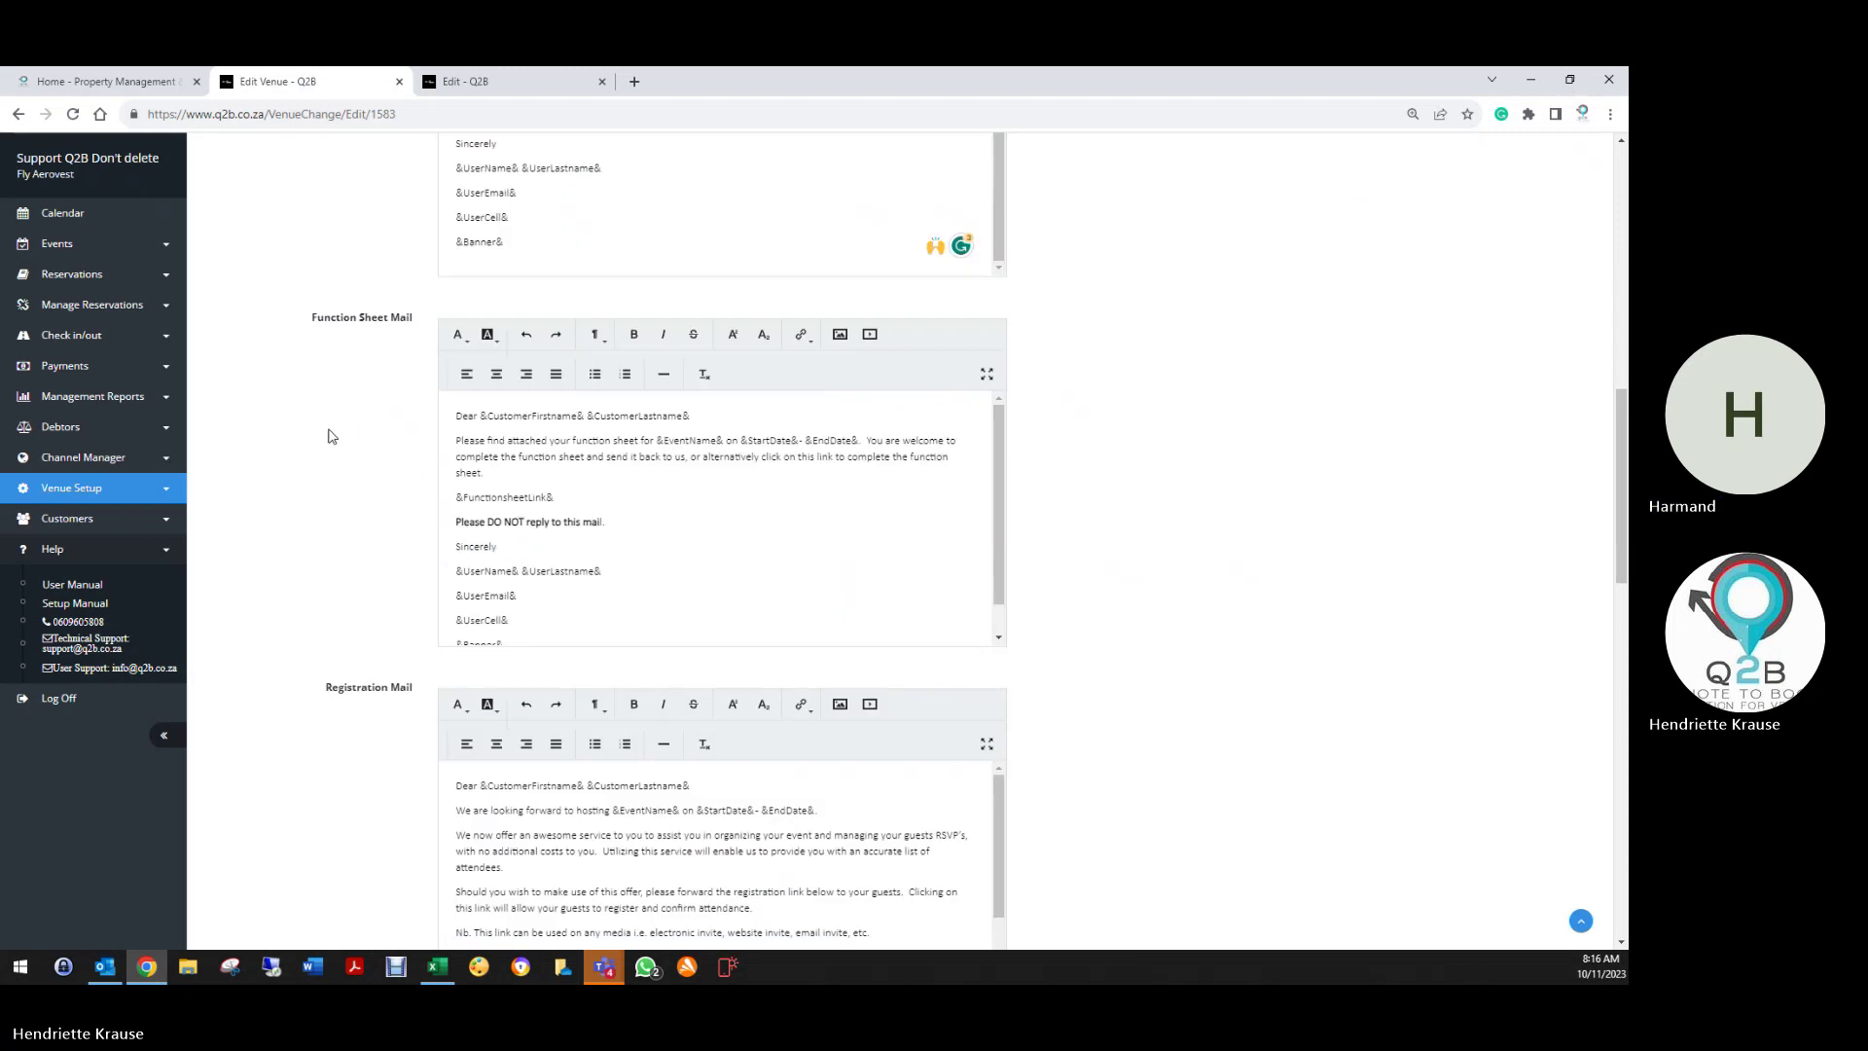
scroll(445, 530, "down", 5)
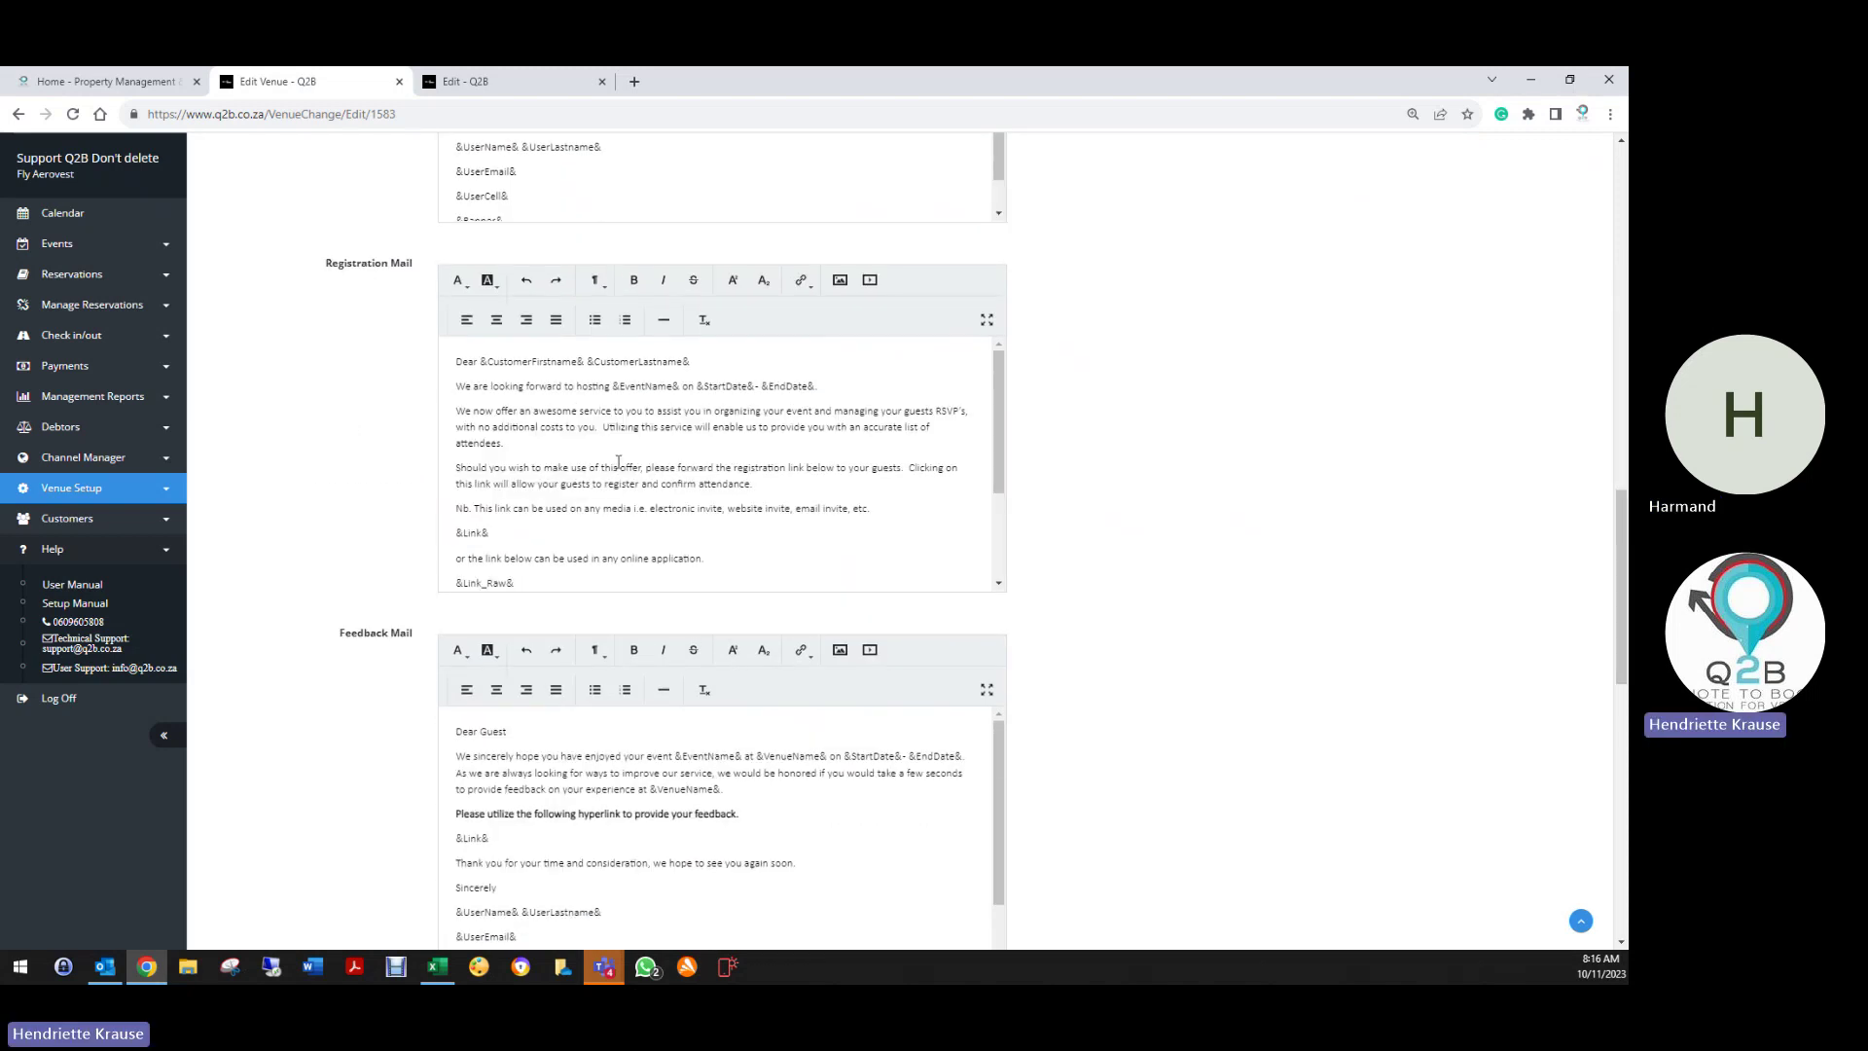
scroll(359, 478, "down", 3)
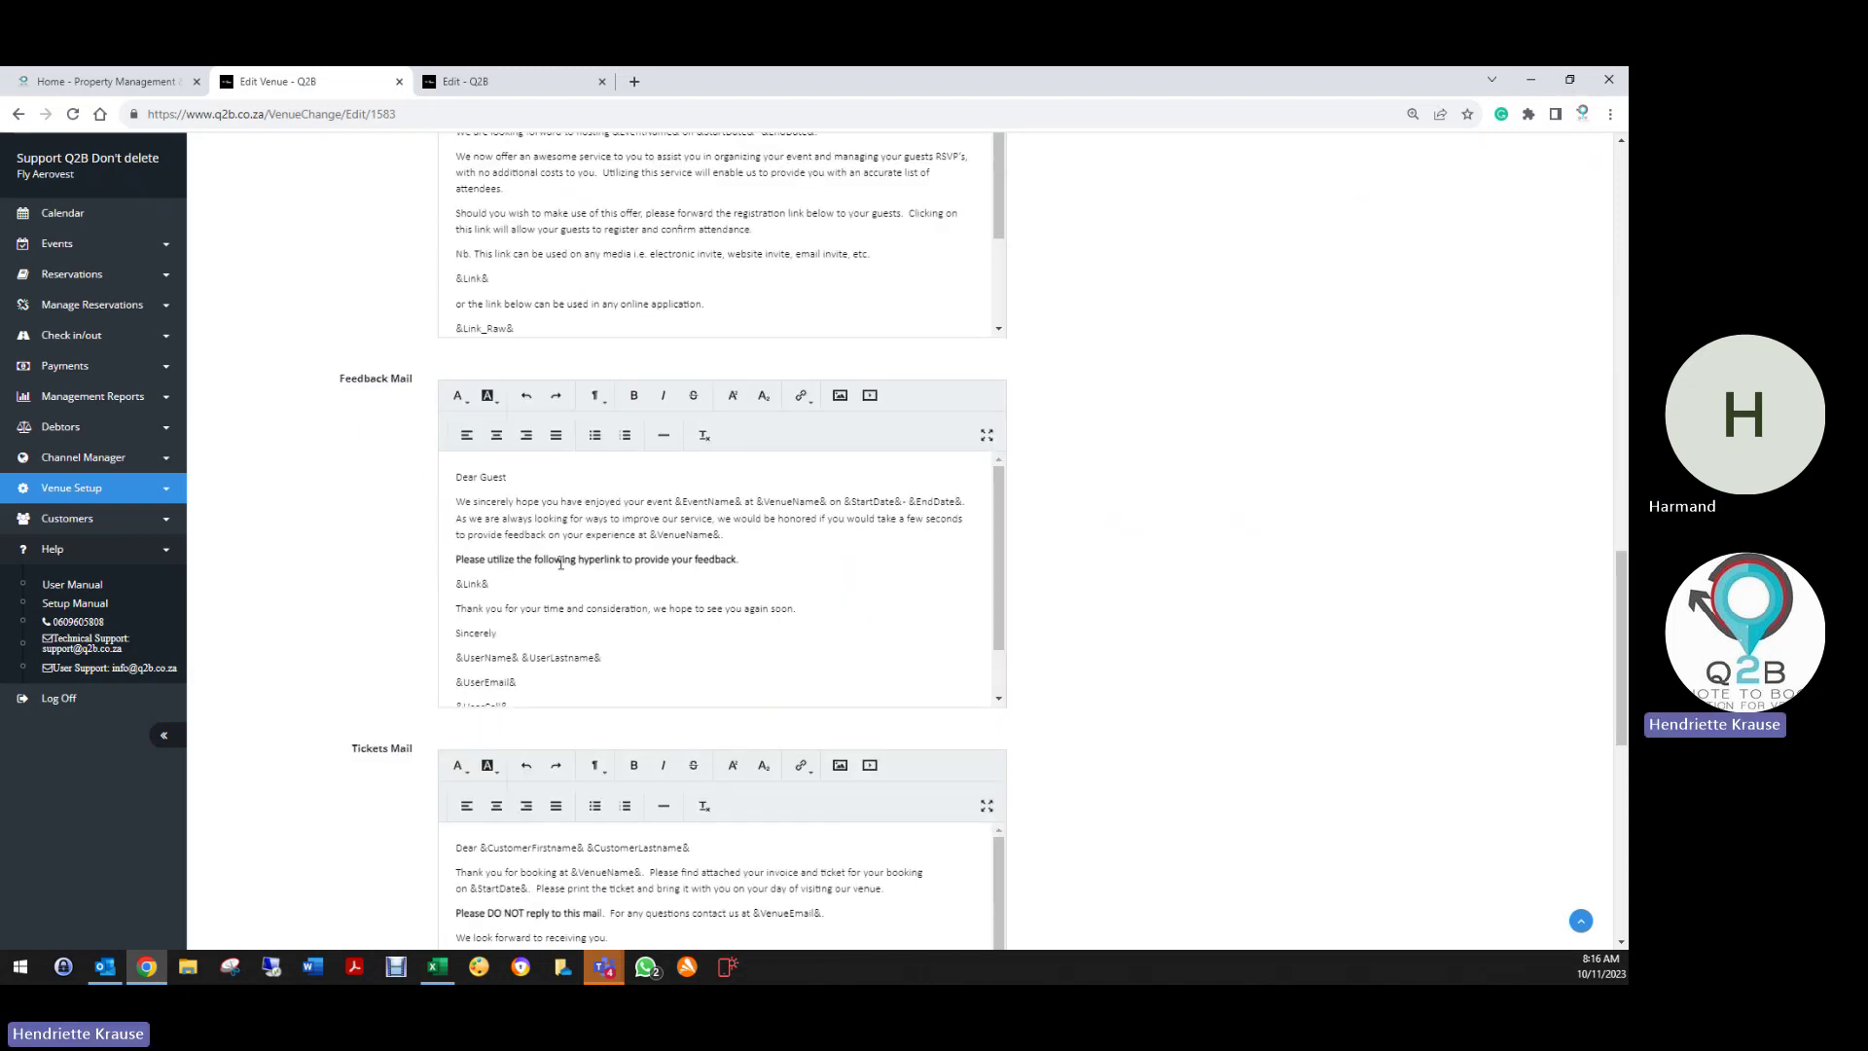
left_click_drag(448, 475, 507, 477)
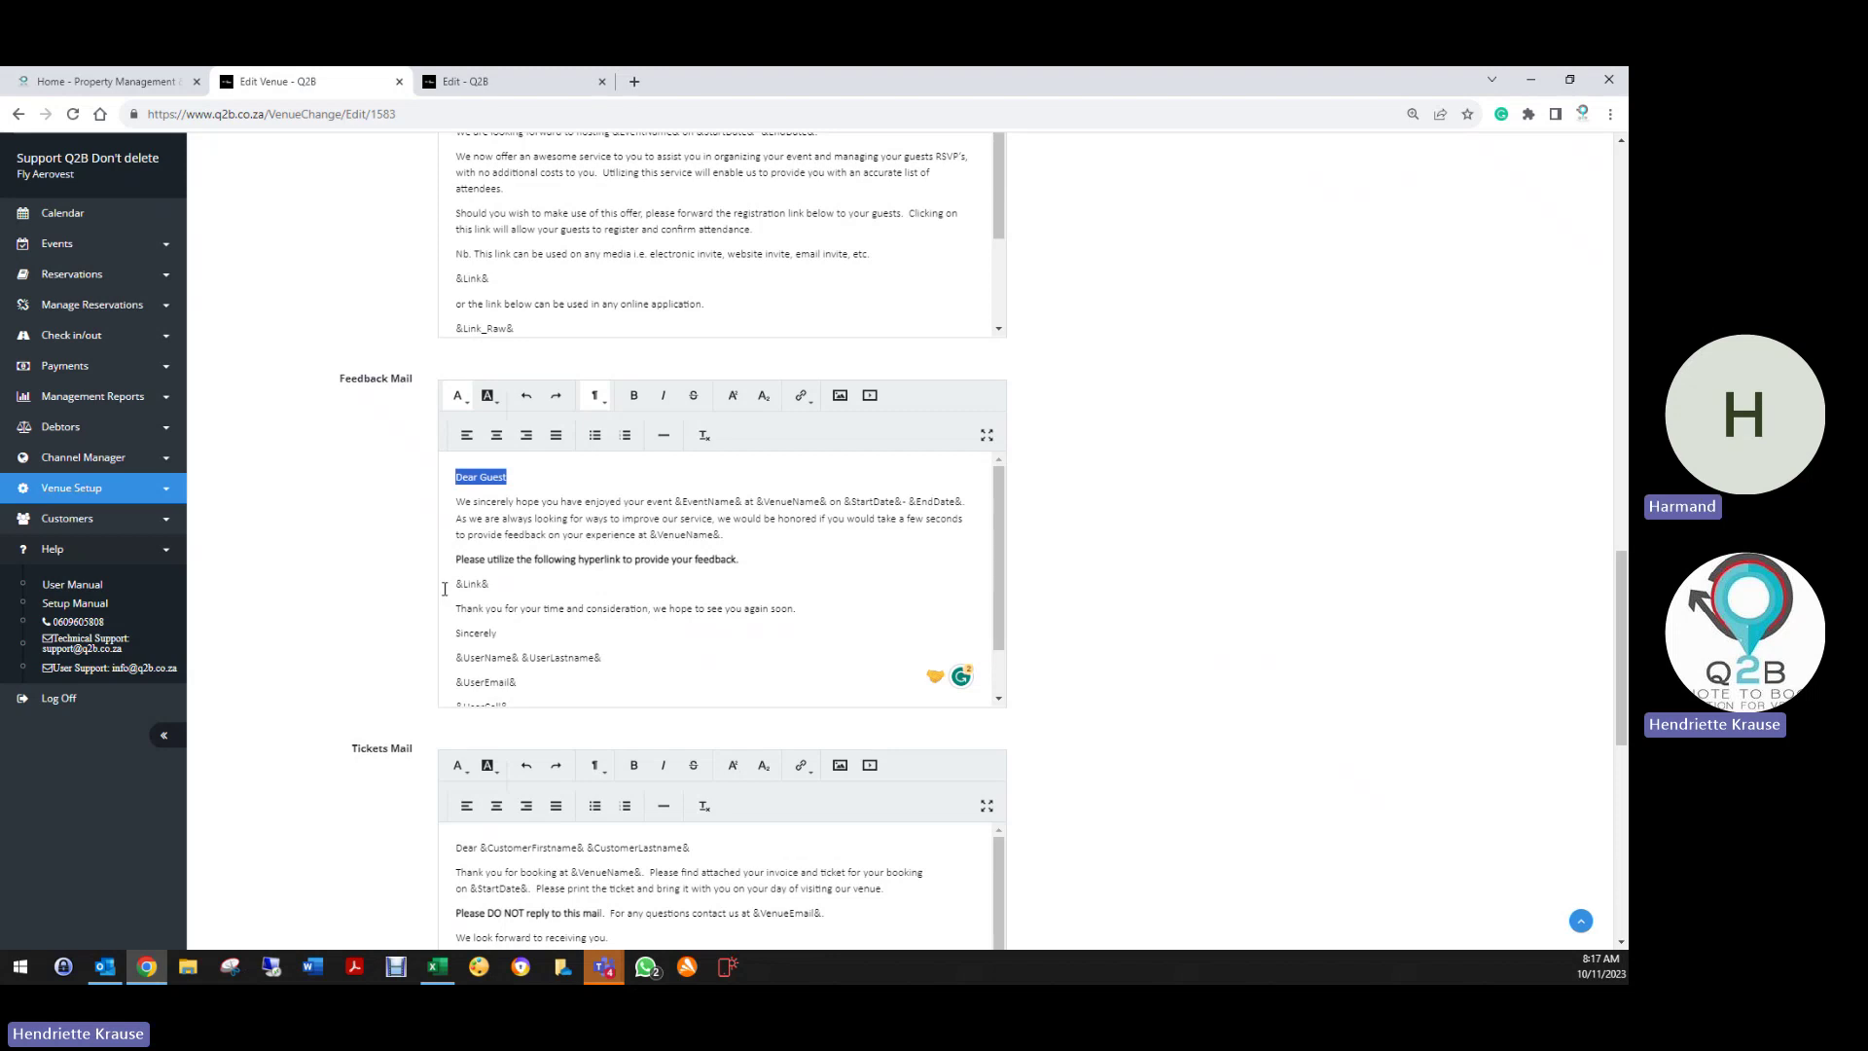
left_click_drag(445, 589, 492, 589)
scroll(620, 669, "down", 2)
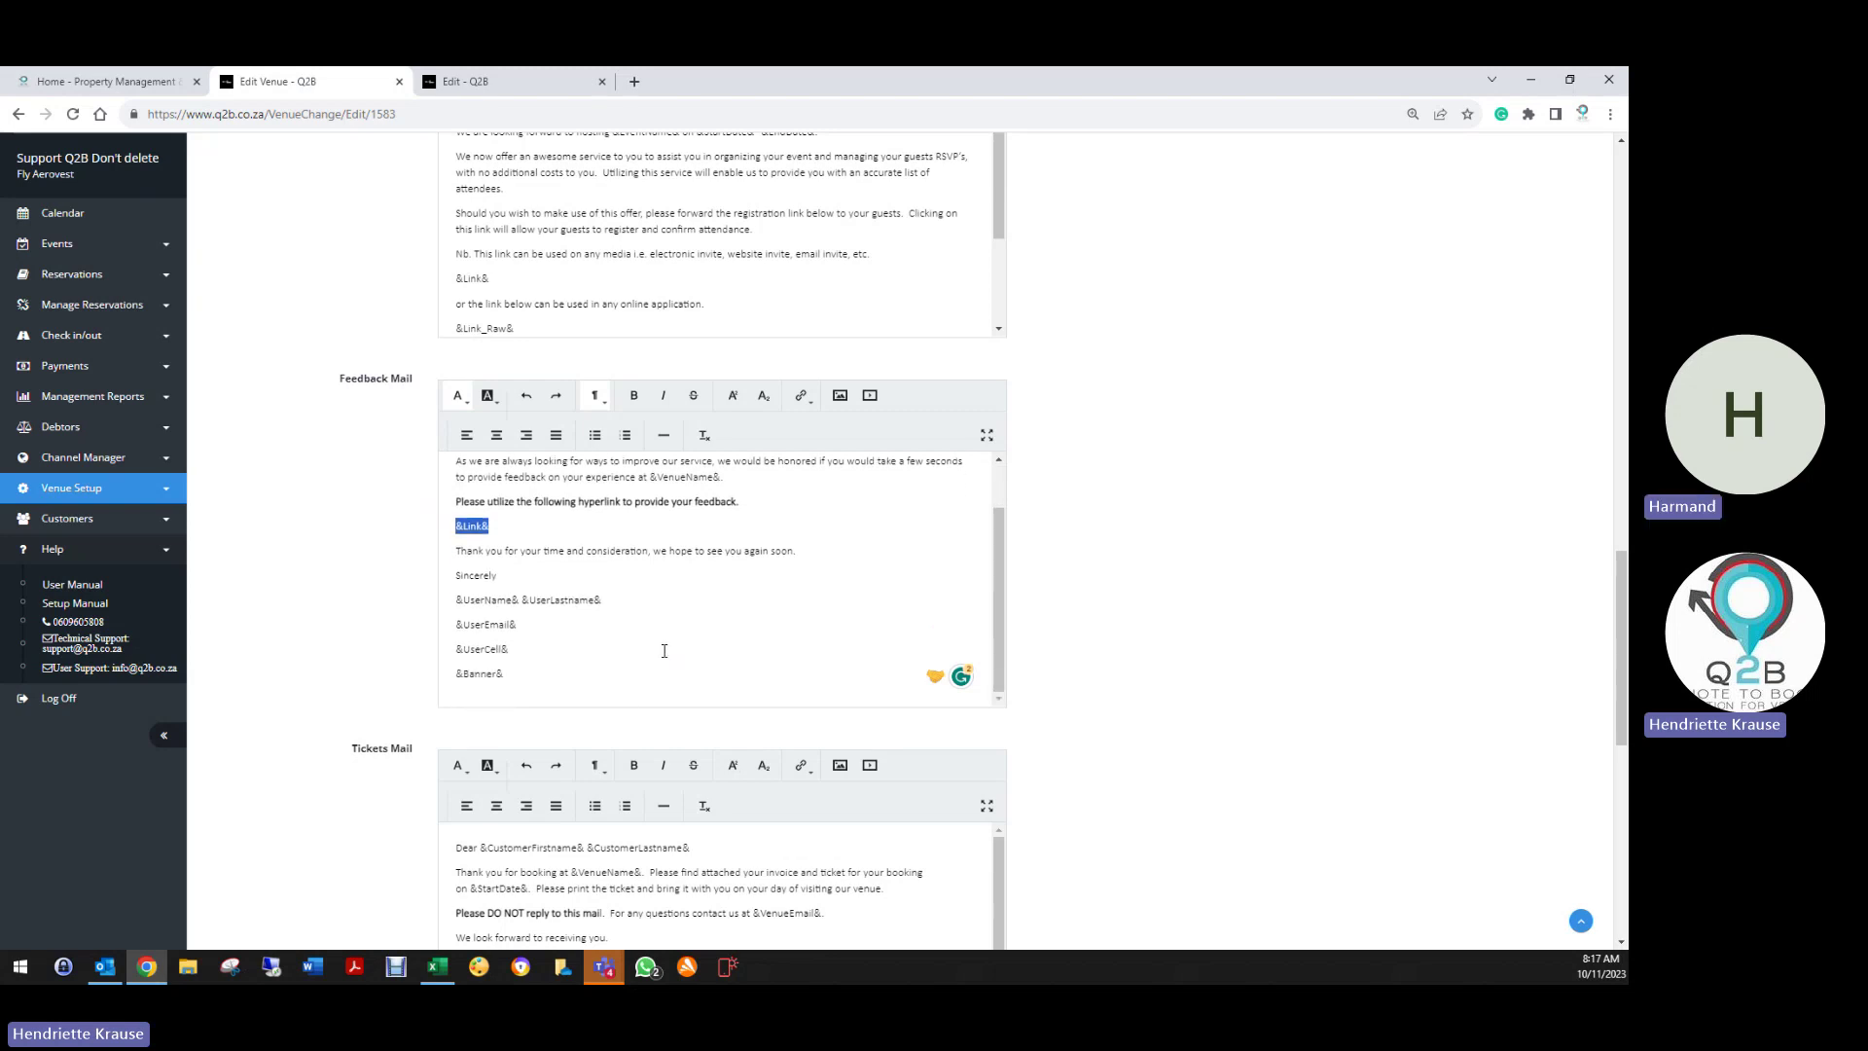
scroll(664, 651, "down", 5)
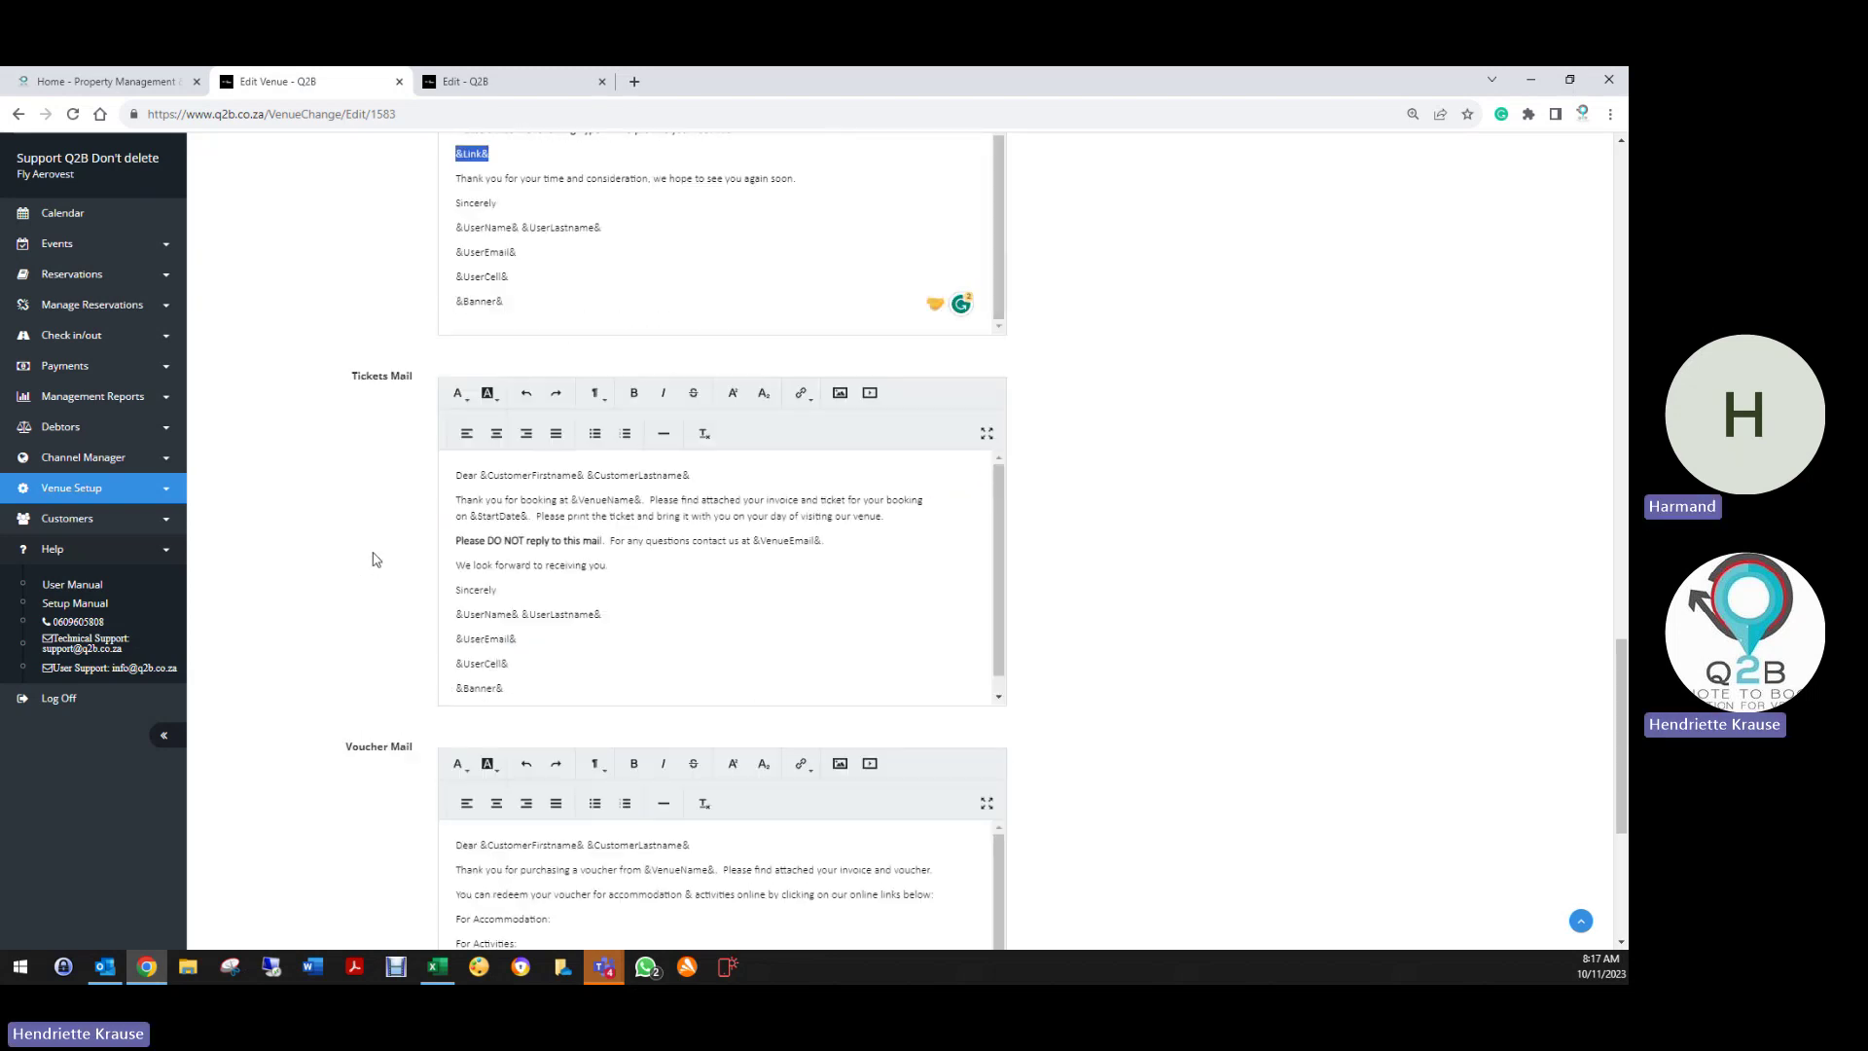
scroll(725, 594, "down", 3)
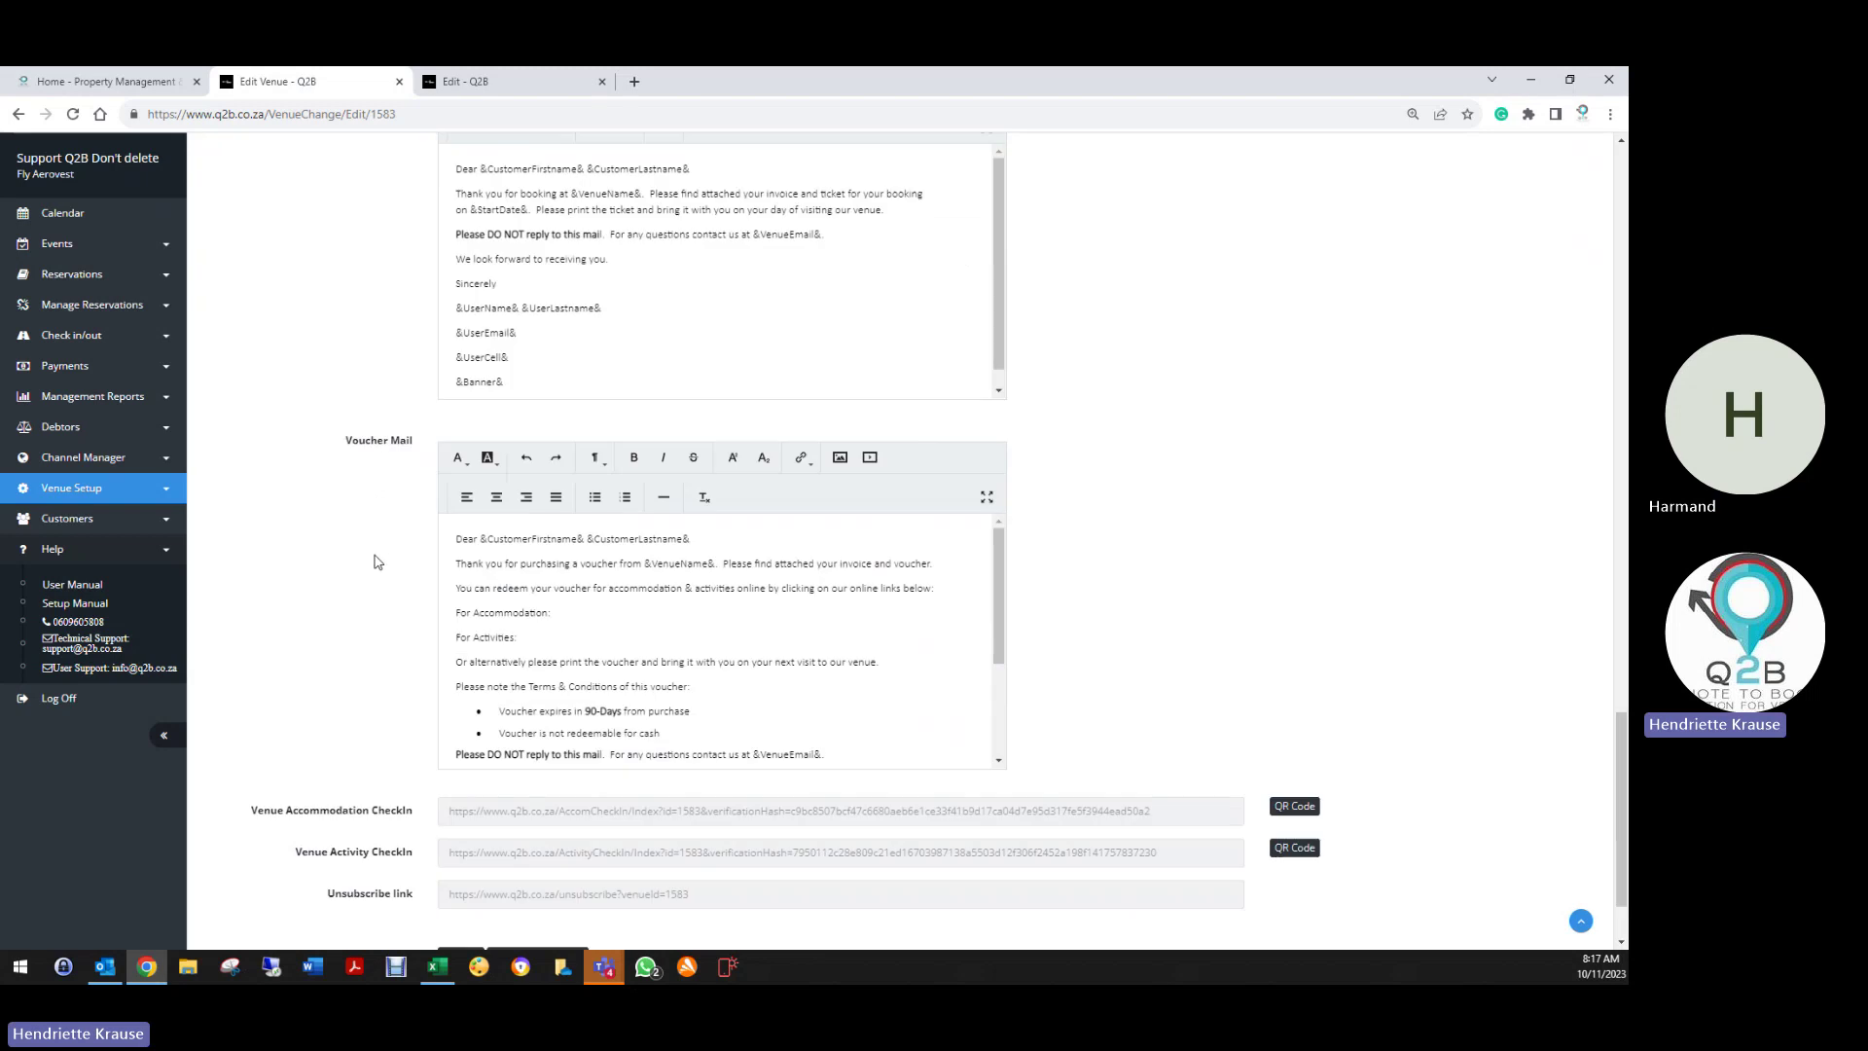
scroll(737, 625, "down", 3)
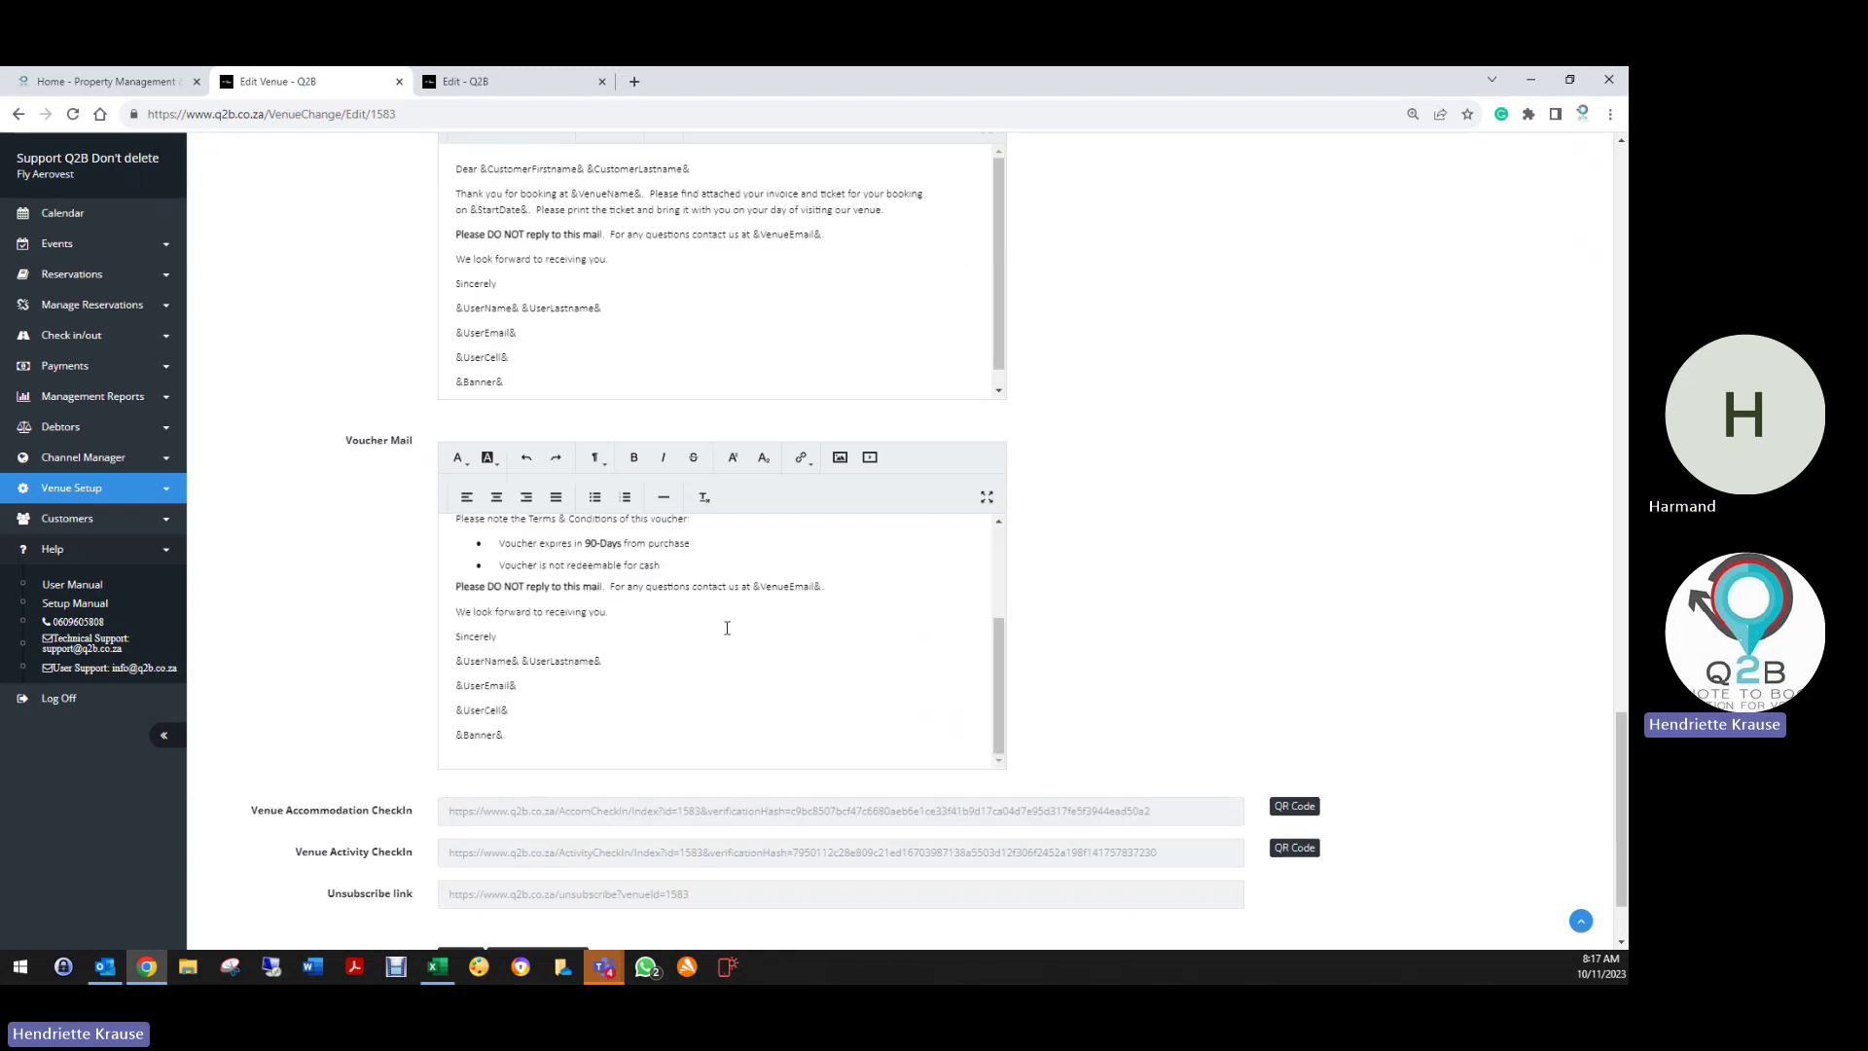
scroll(340, 623, "down", 2)
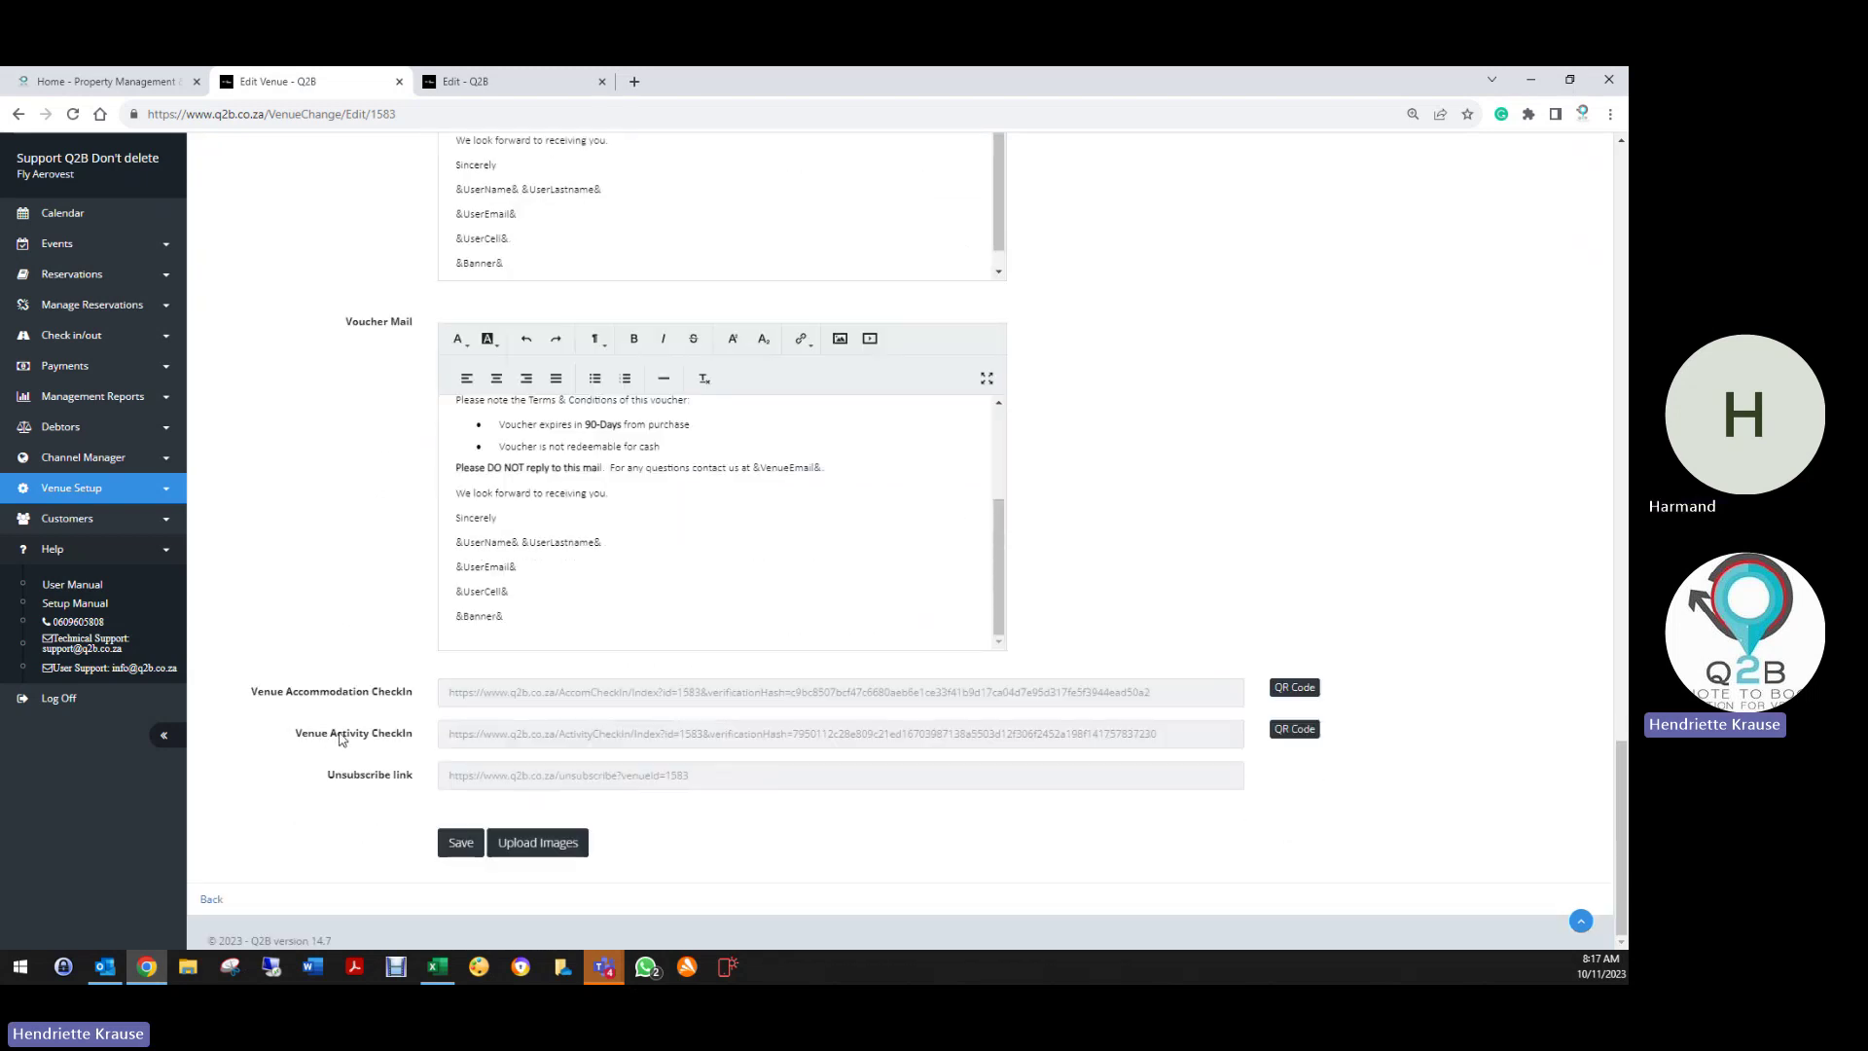
Open the Venue Activity CheckIn QR code PDF in a new tab
left_click(1294, 729)
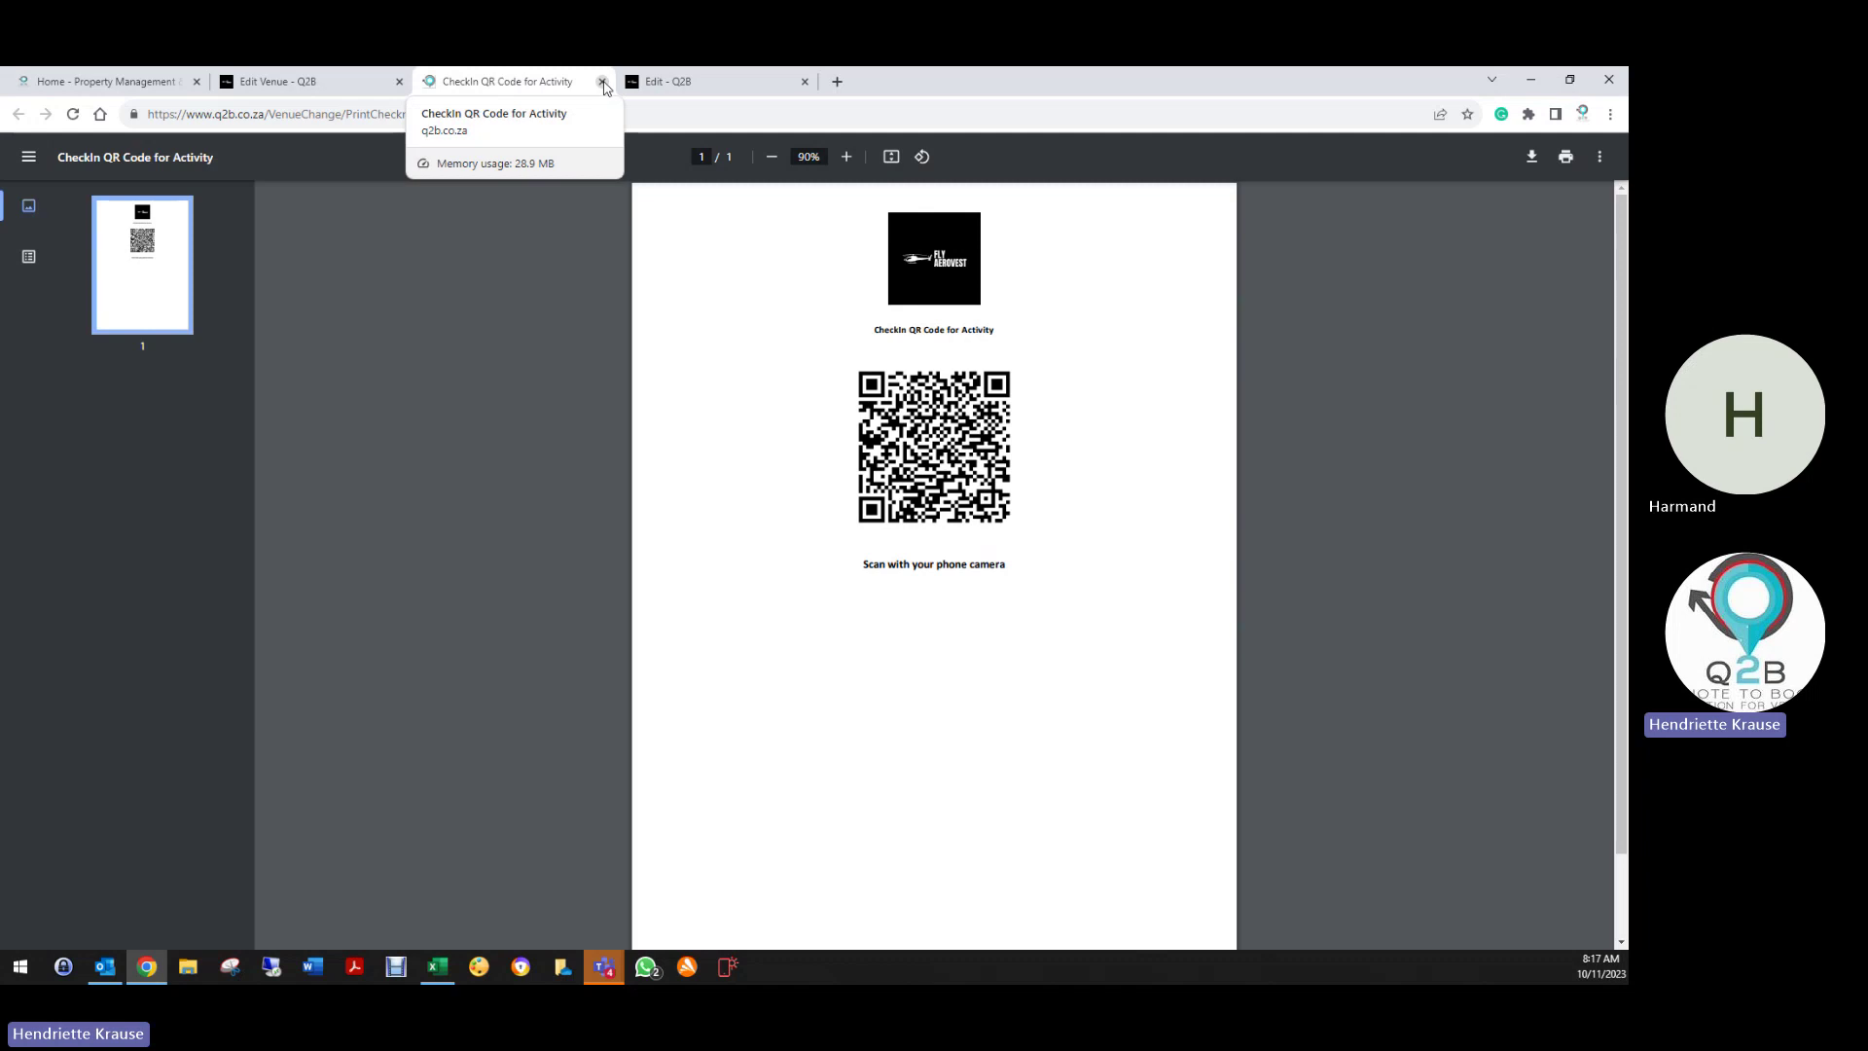
Back in Email Setup, insert two blank lines after '&EndDate&.' in the Invoice Mail
left_click(603, 86)
scroll(580, 364, "up", 8)
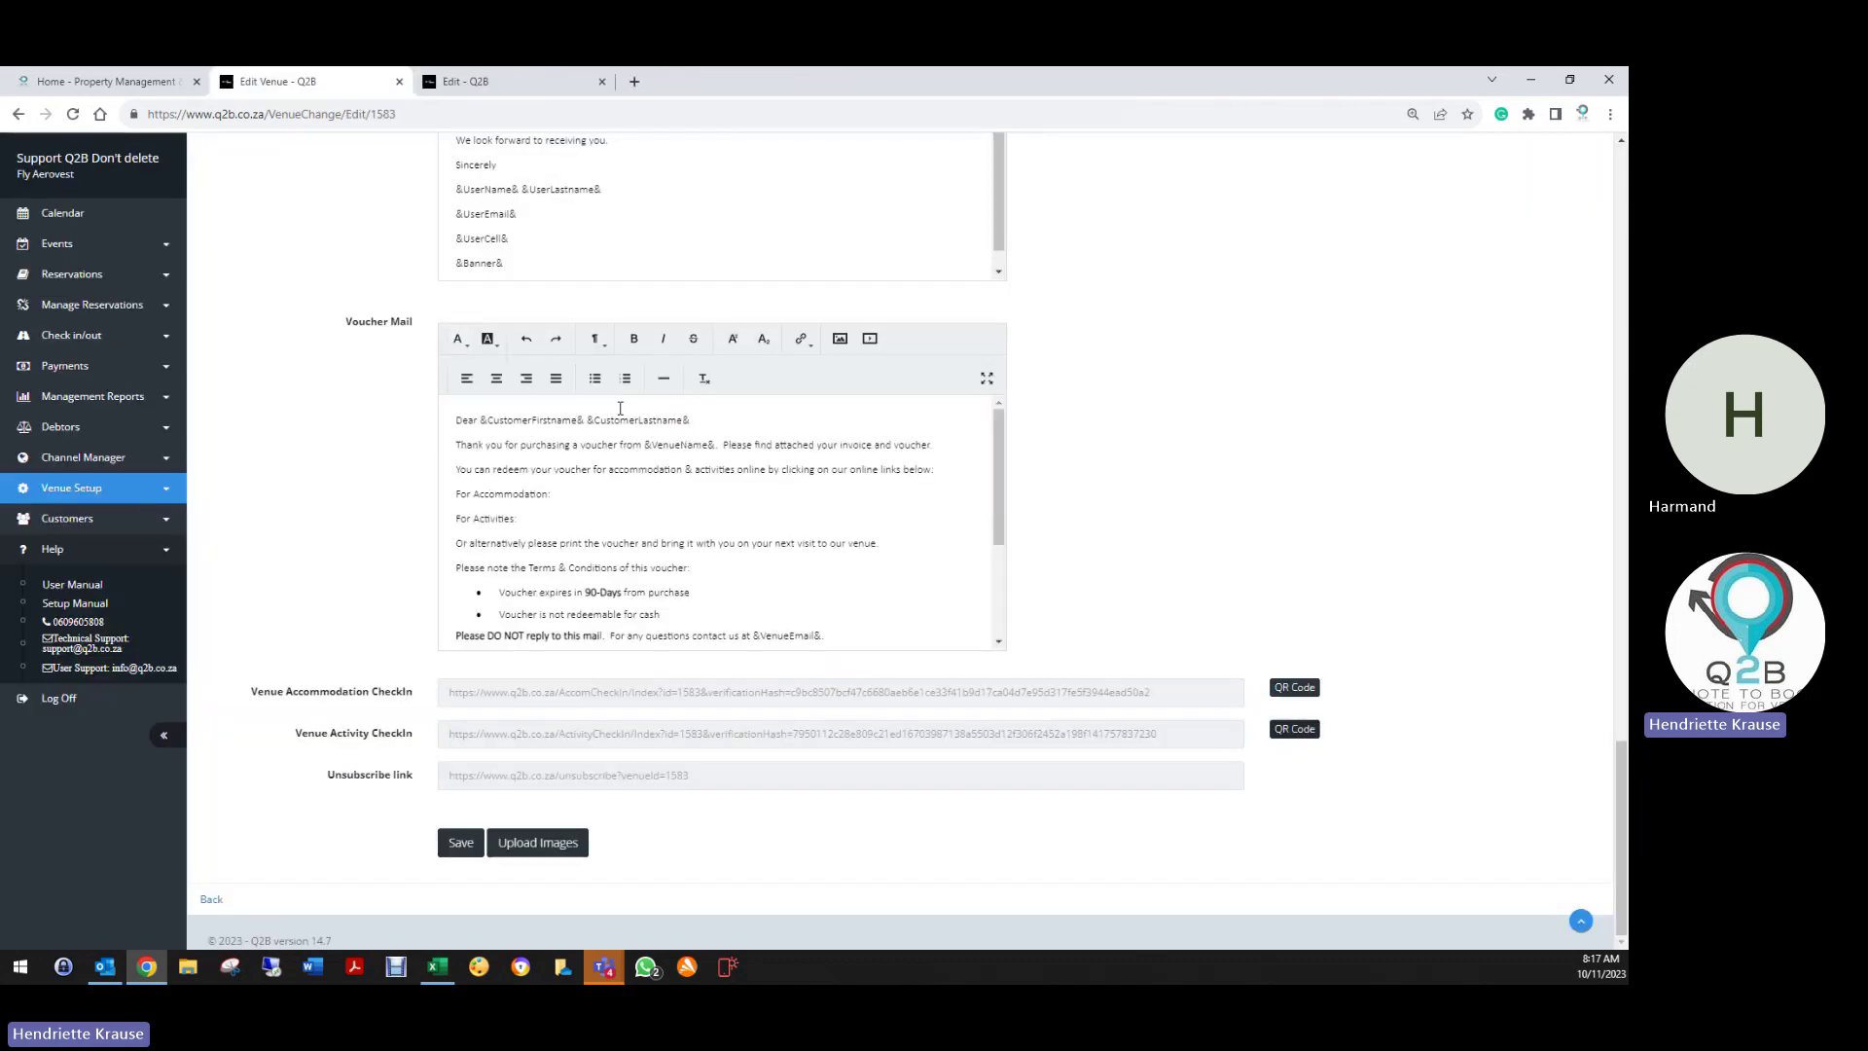
scroll(579, 364, "up", 15)
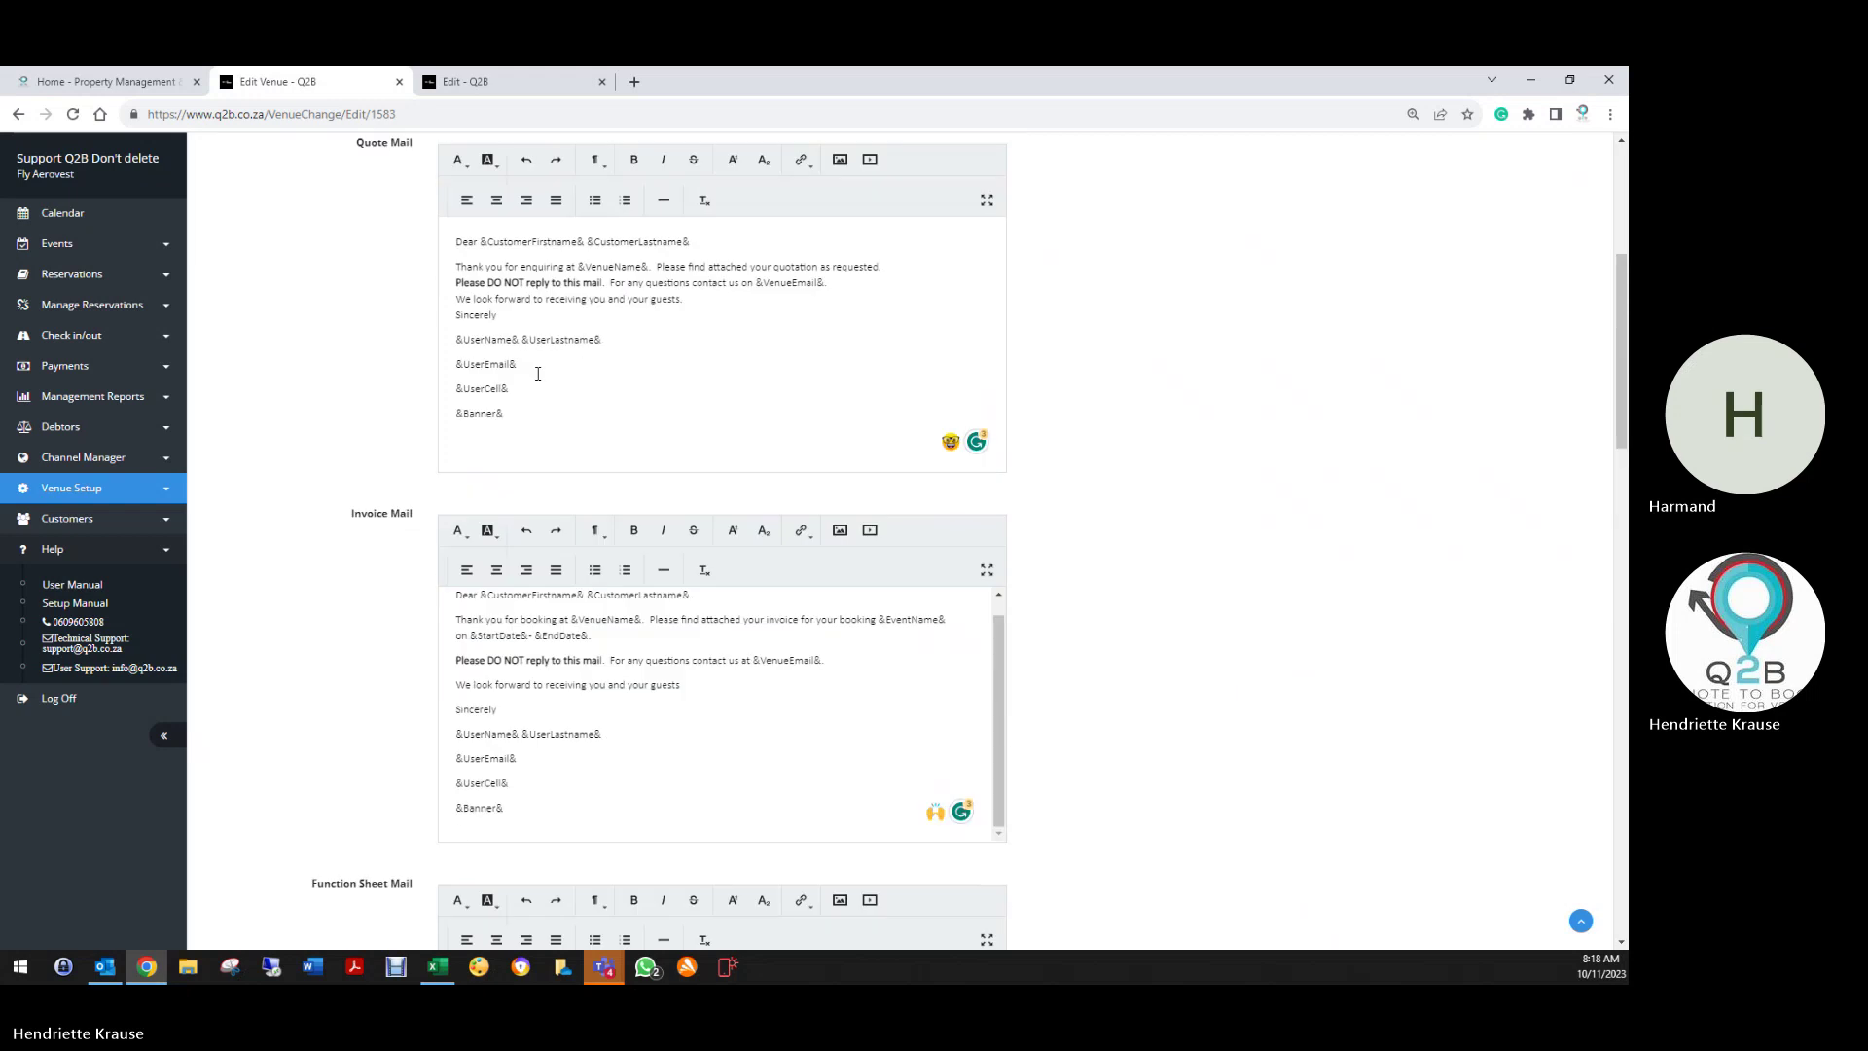
scroll(529, 380, "down", 7)
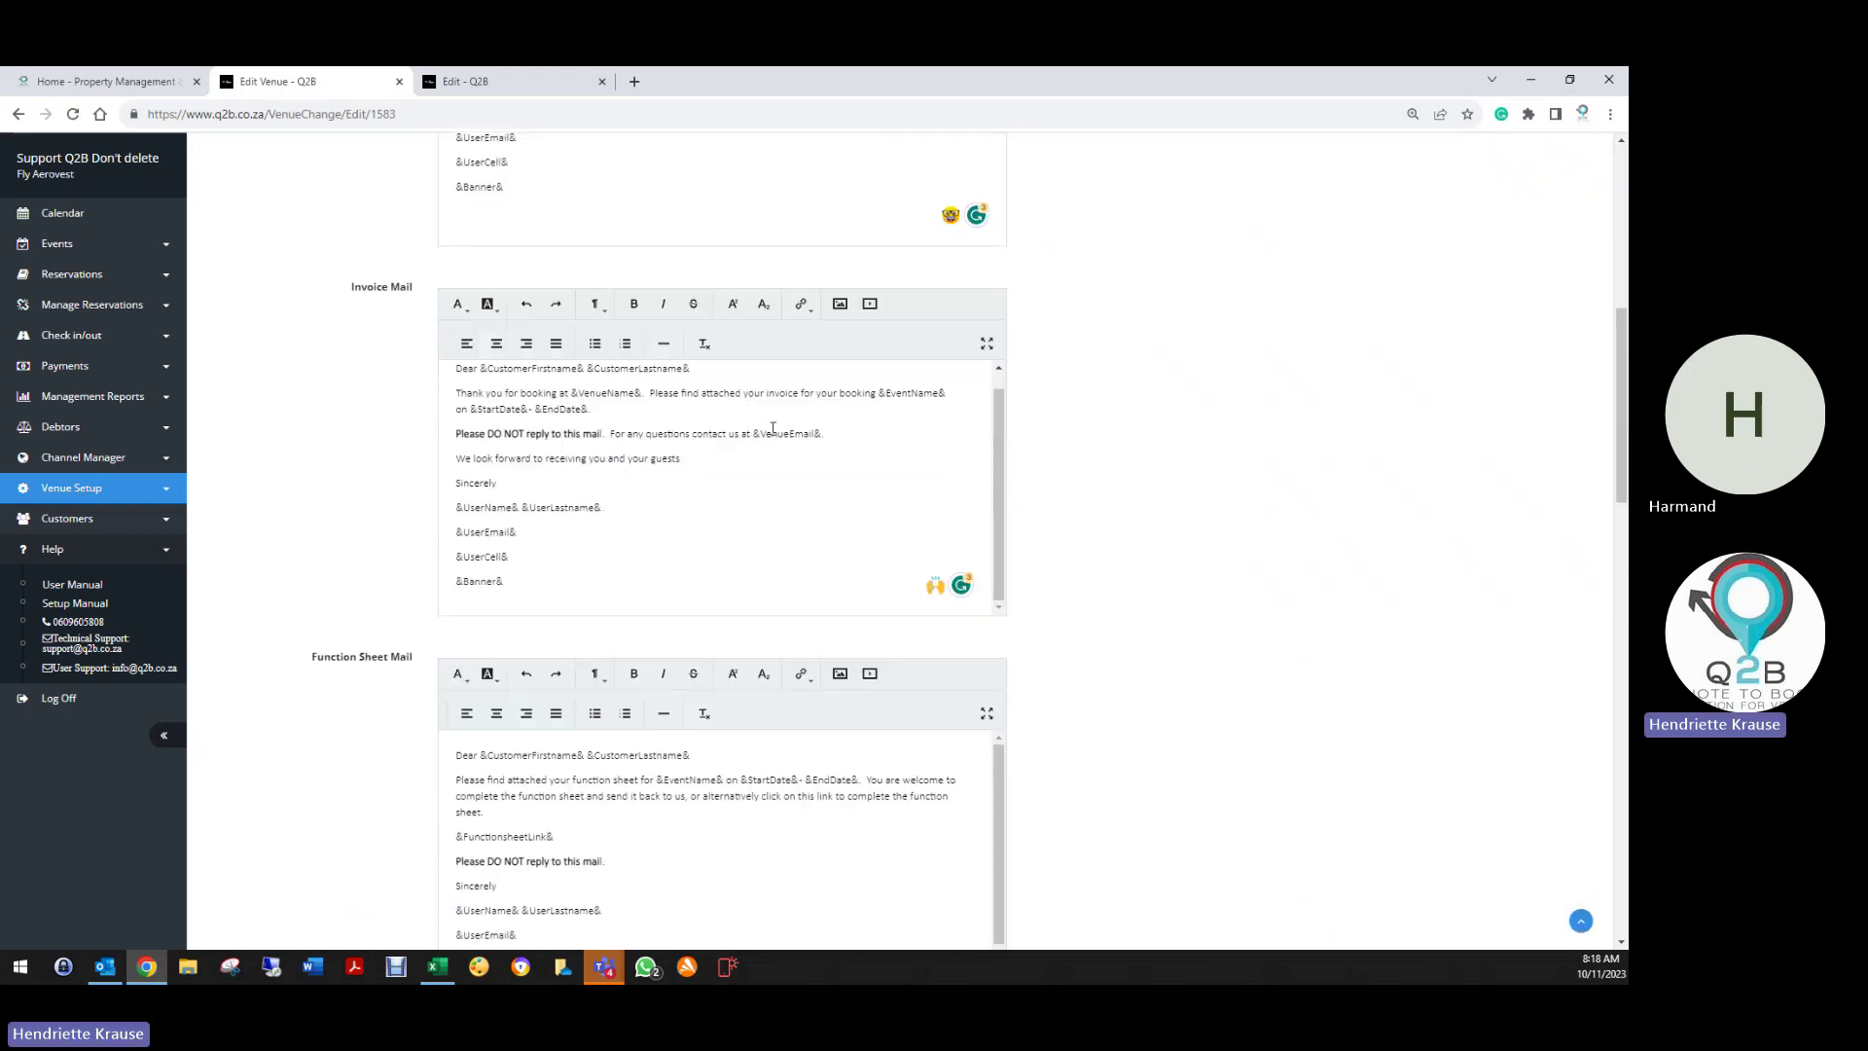
left_click(608, 410)
key("Return")
key("Return")
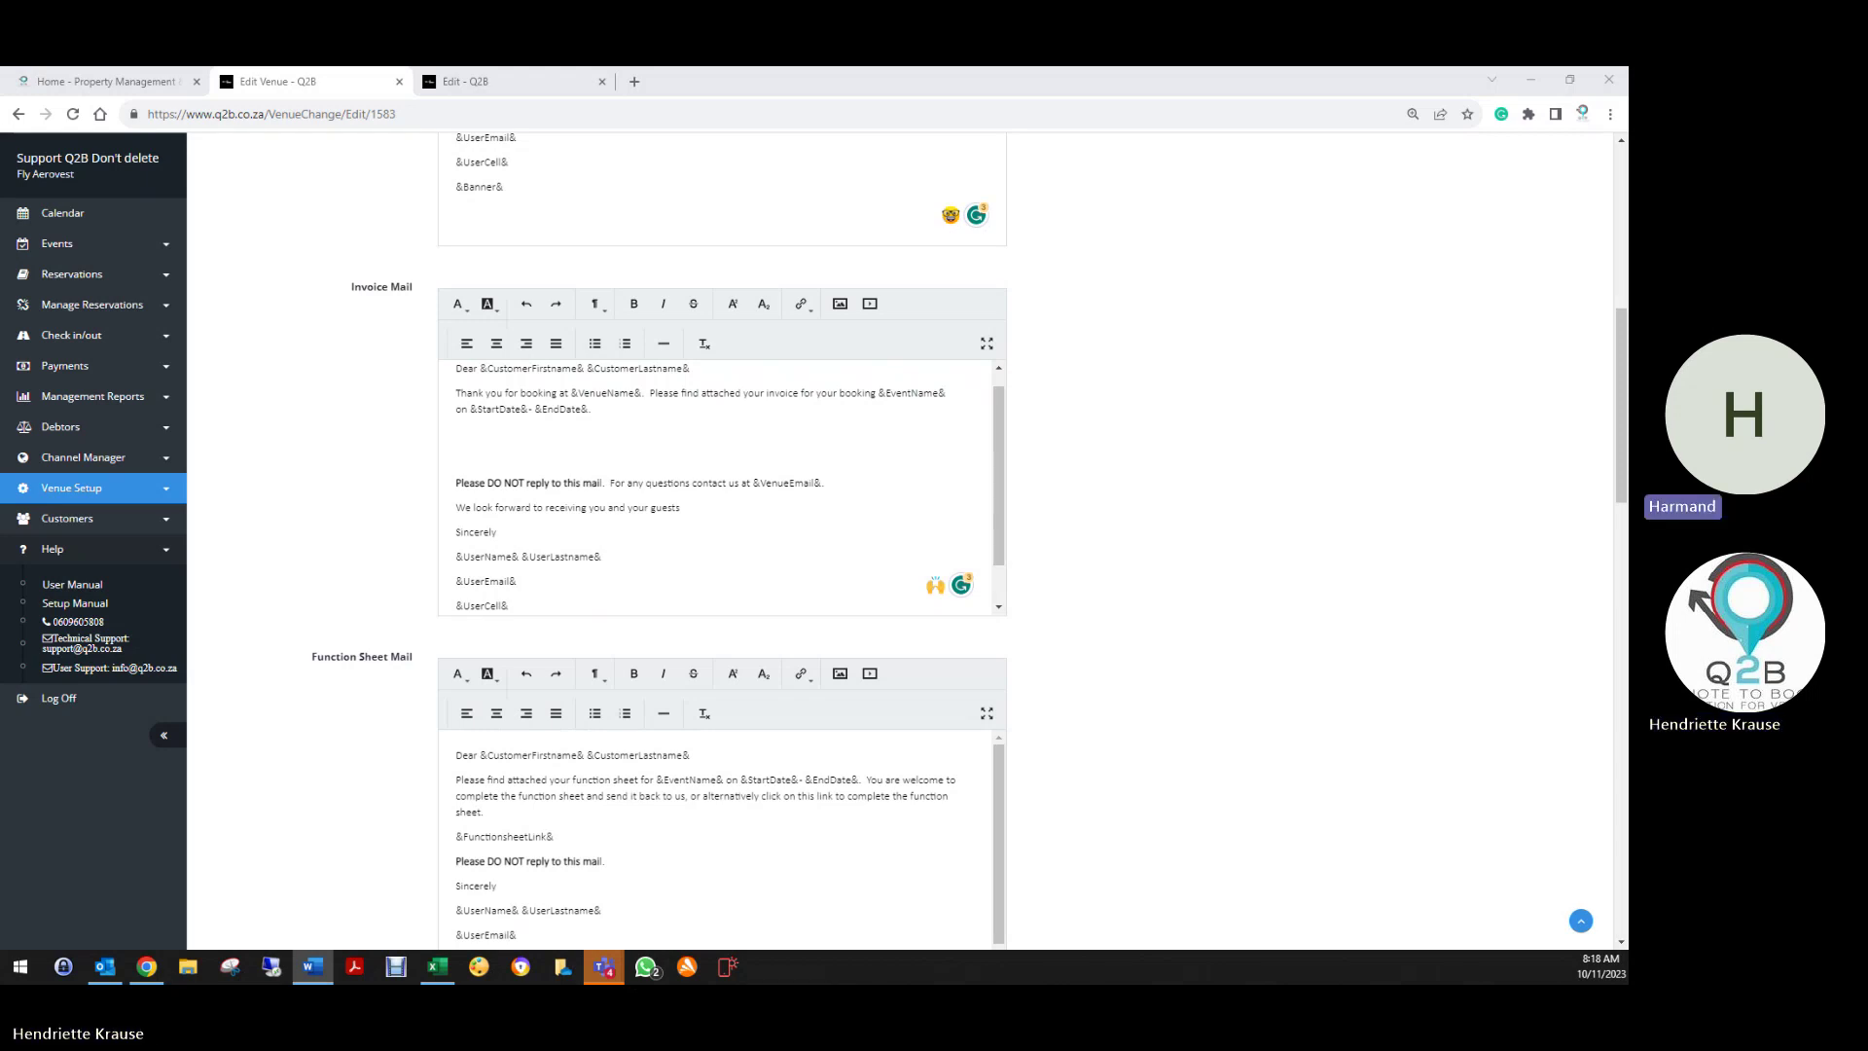
Paste the &ActivityCheckIn& placeholder onto the empty Invoice Mail line, removing the extra word 'Activity'
left_click(513, 433)
right_click(513, 433)
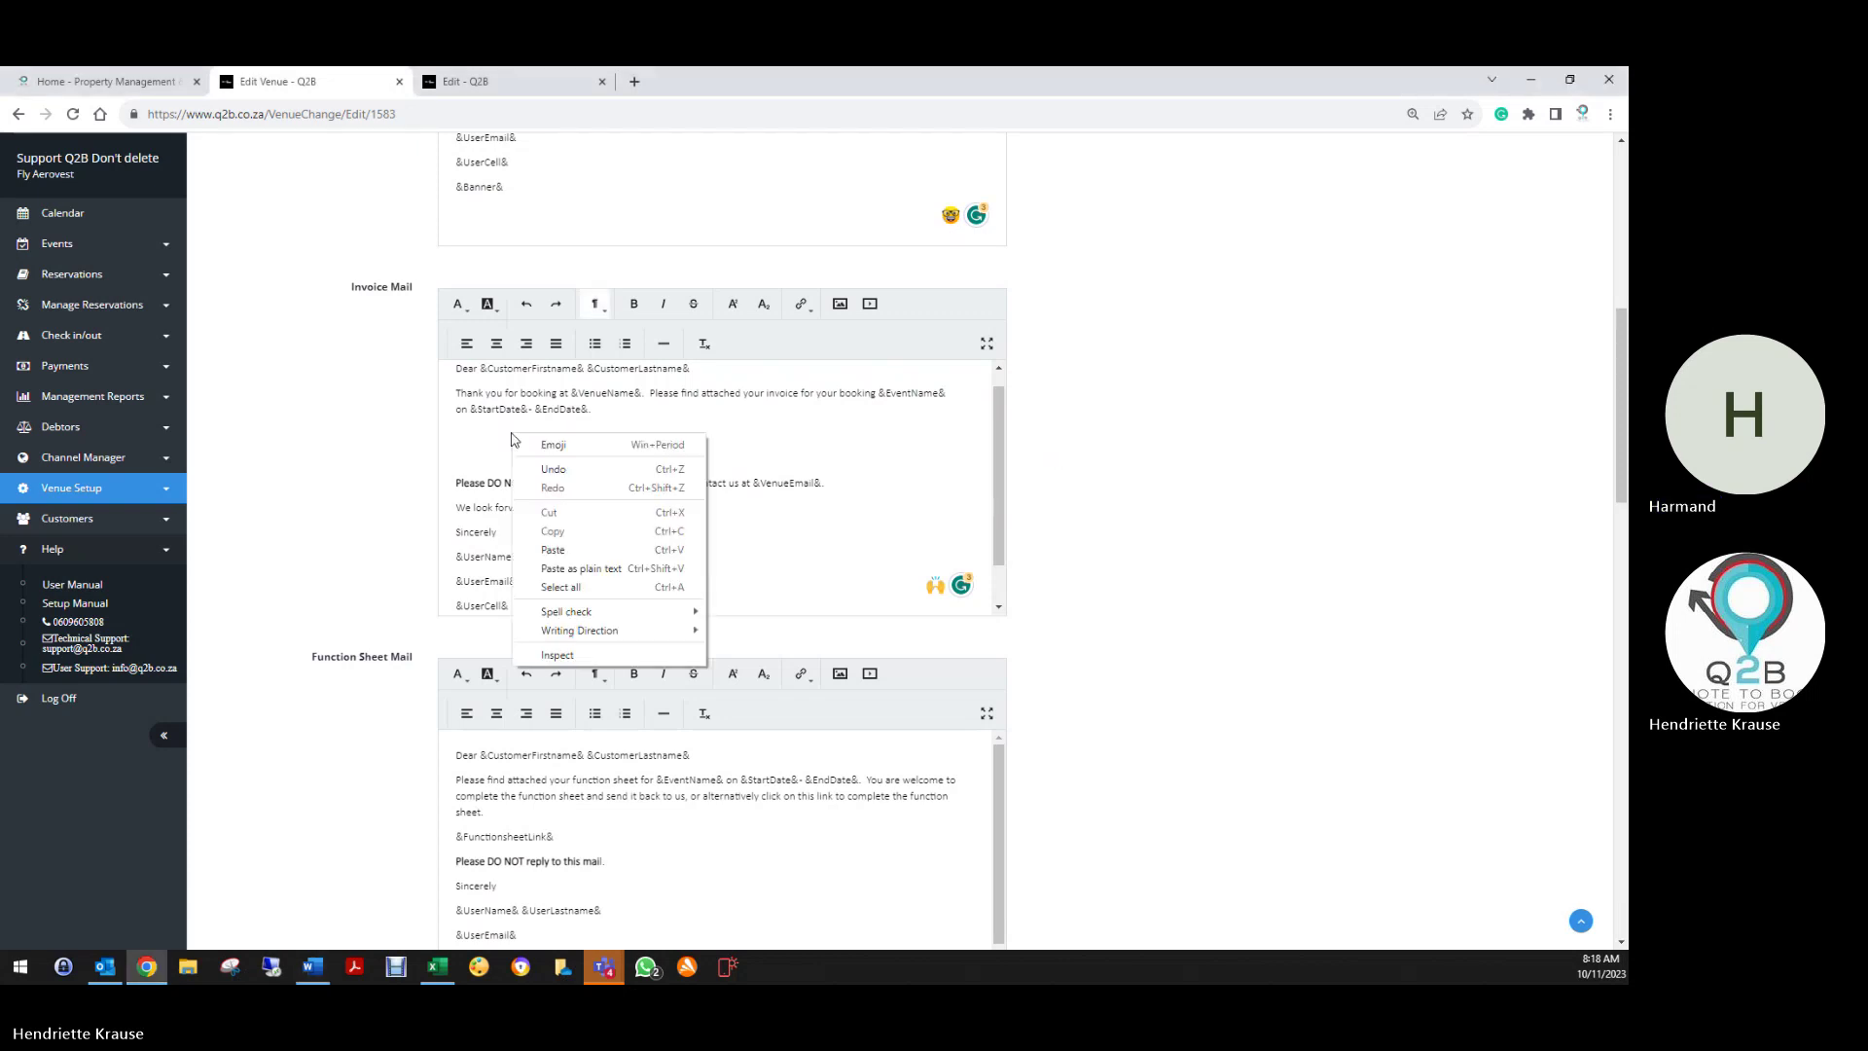
left_click(519, 538)
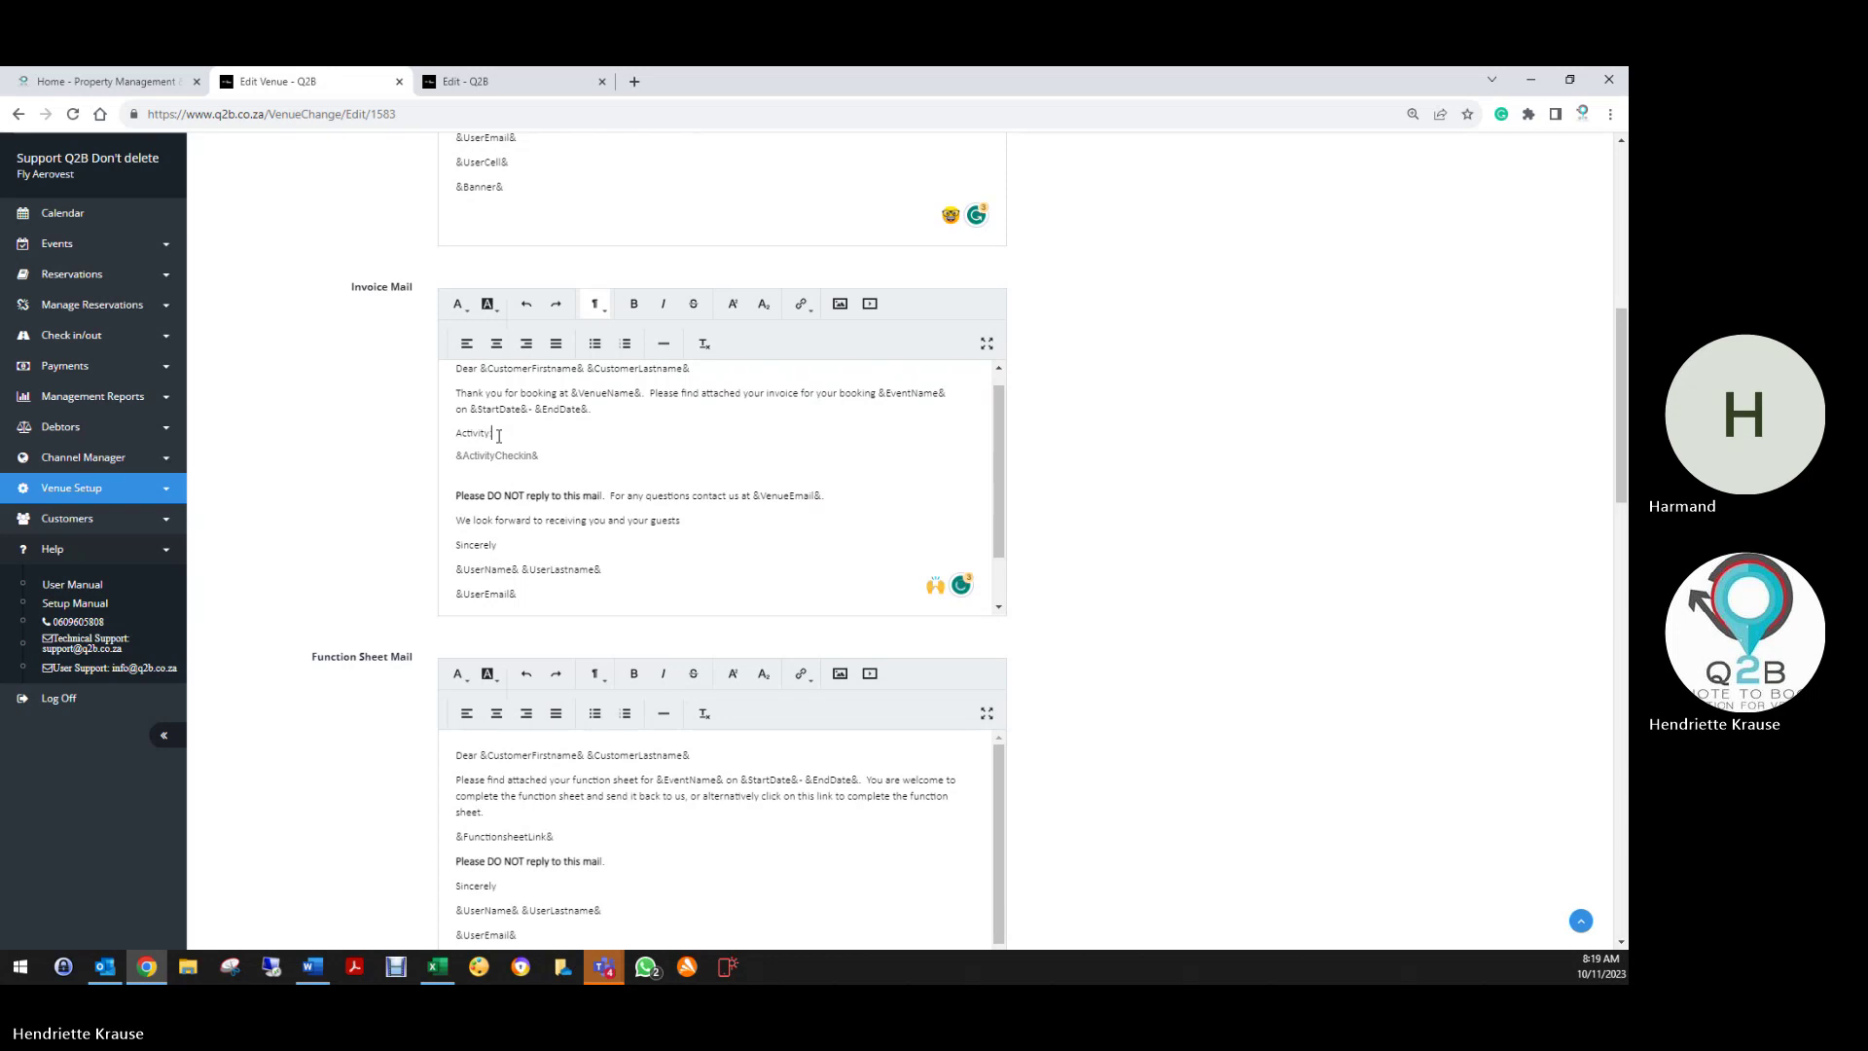
key("BackSpace")
key("BackSpace")
key("BackSpace")
key("BackSpace")
key("BackSpace")
key("BackSpace")
key("BackSpace")
key("BackSpace")
Type 'You can Pre-check in before arrival by clicking on the link below. Please note each guest must complete the check-in process.'
type("You")
type(" can")
type(" chec")
key("BackSpace")
key("BackSpace")
key("BackSpace")
key("BackSpace")
type("Pre")
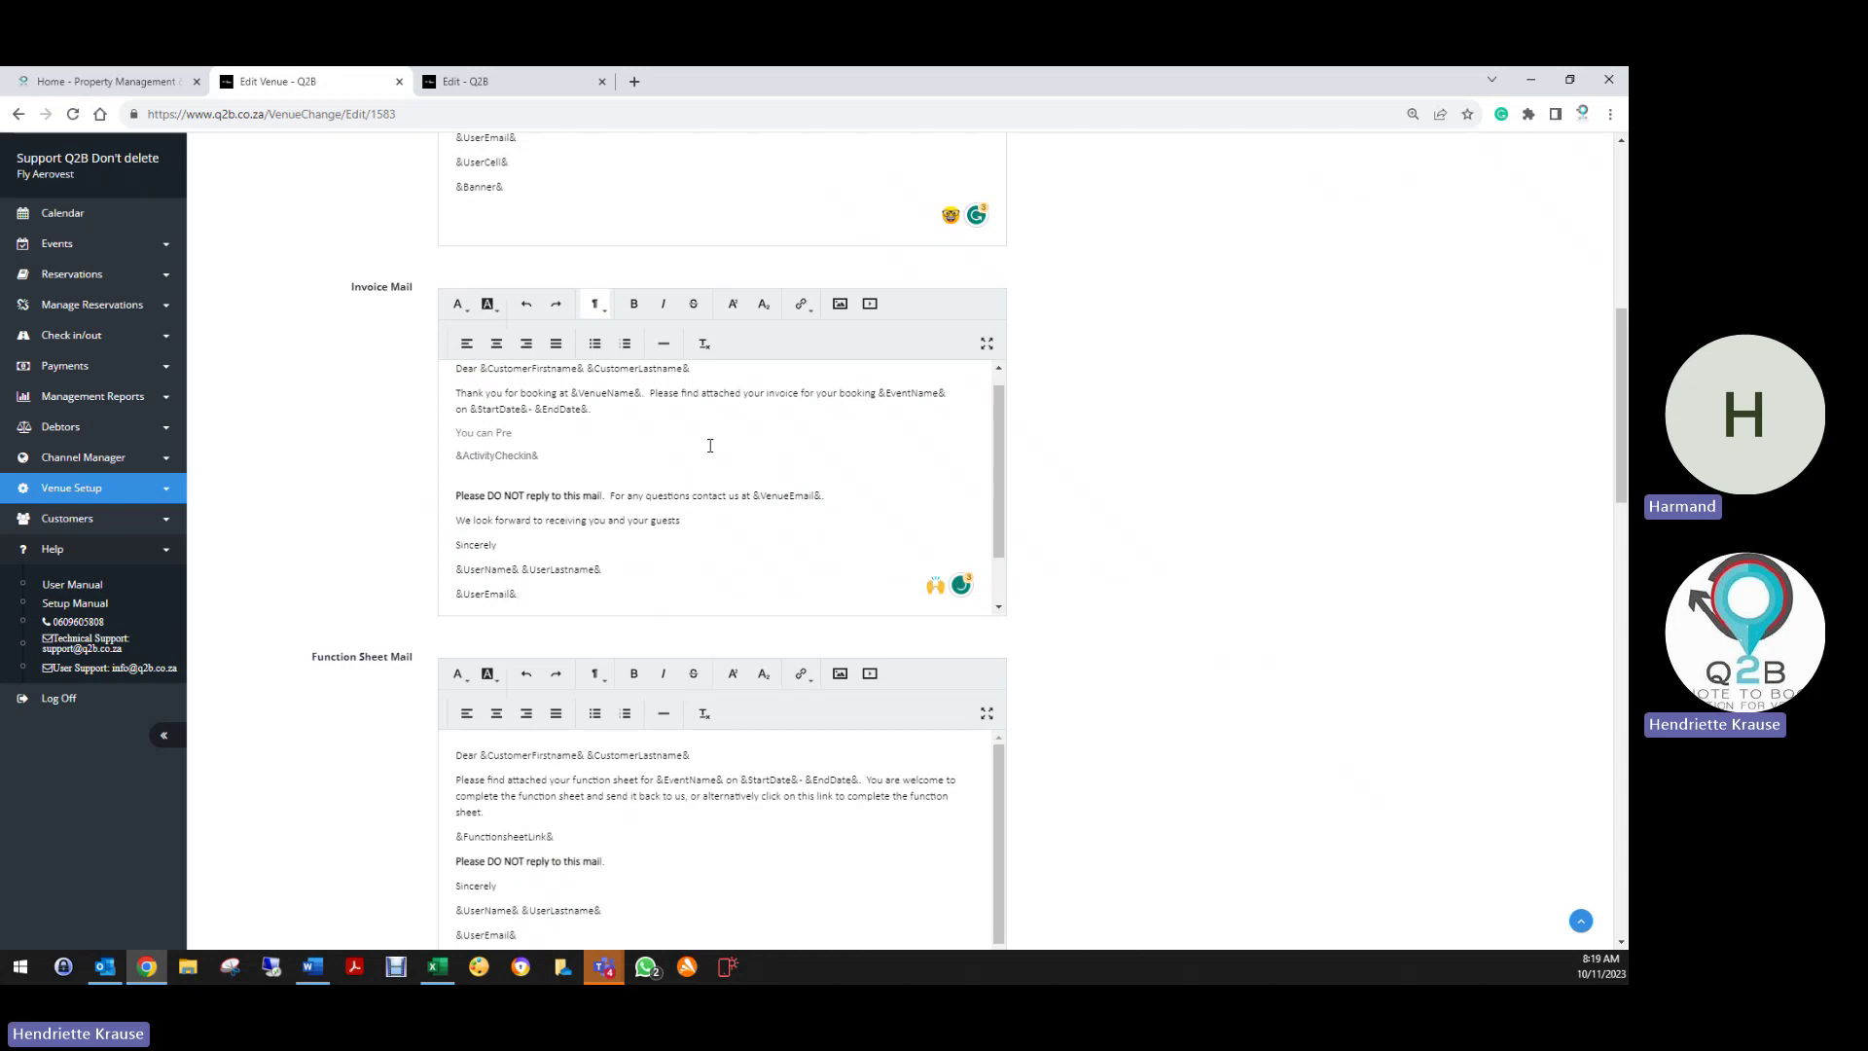
type("-check")
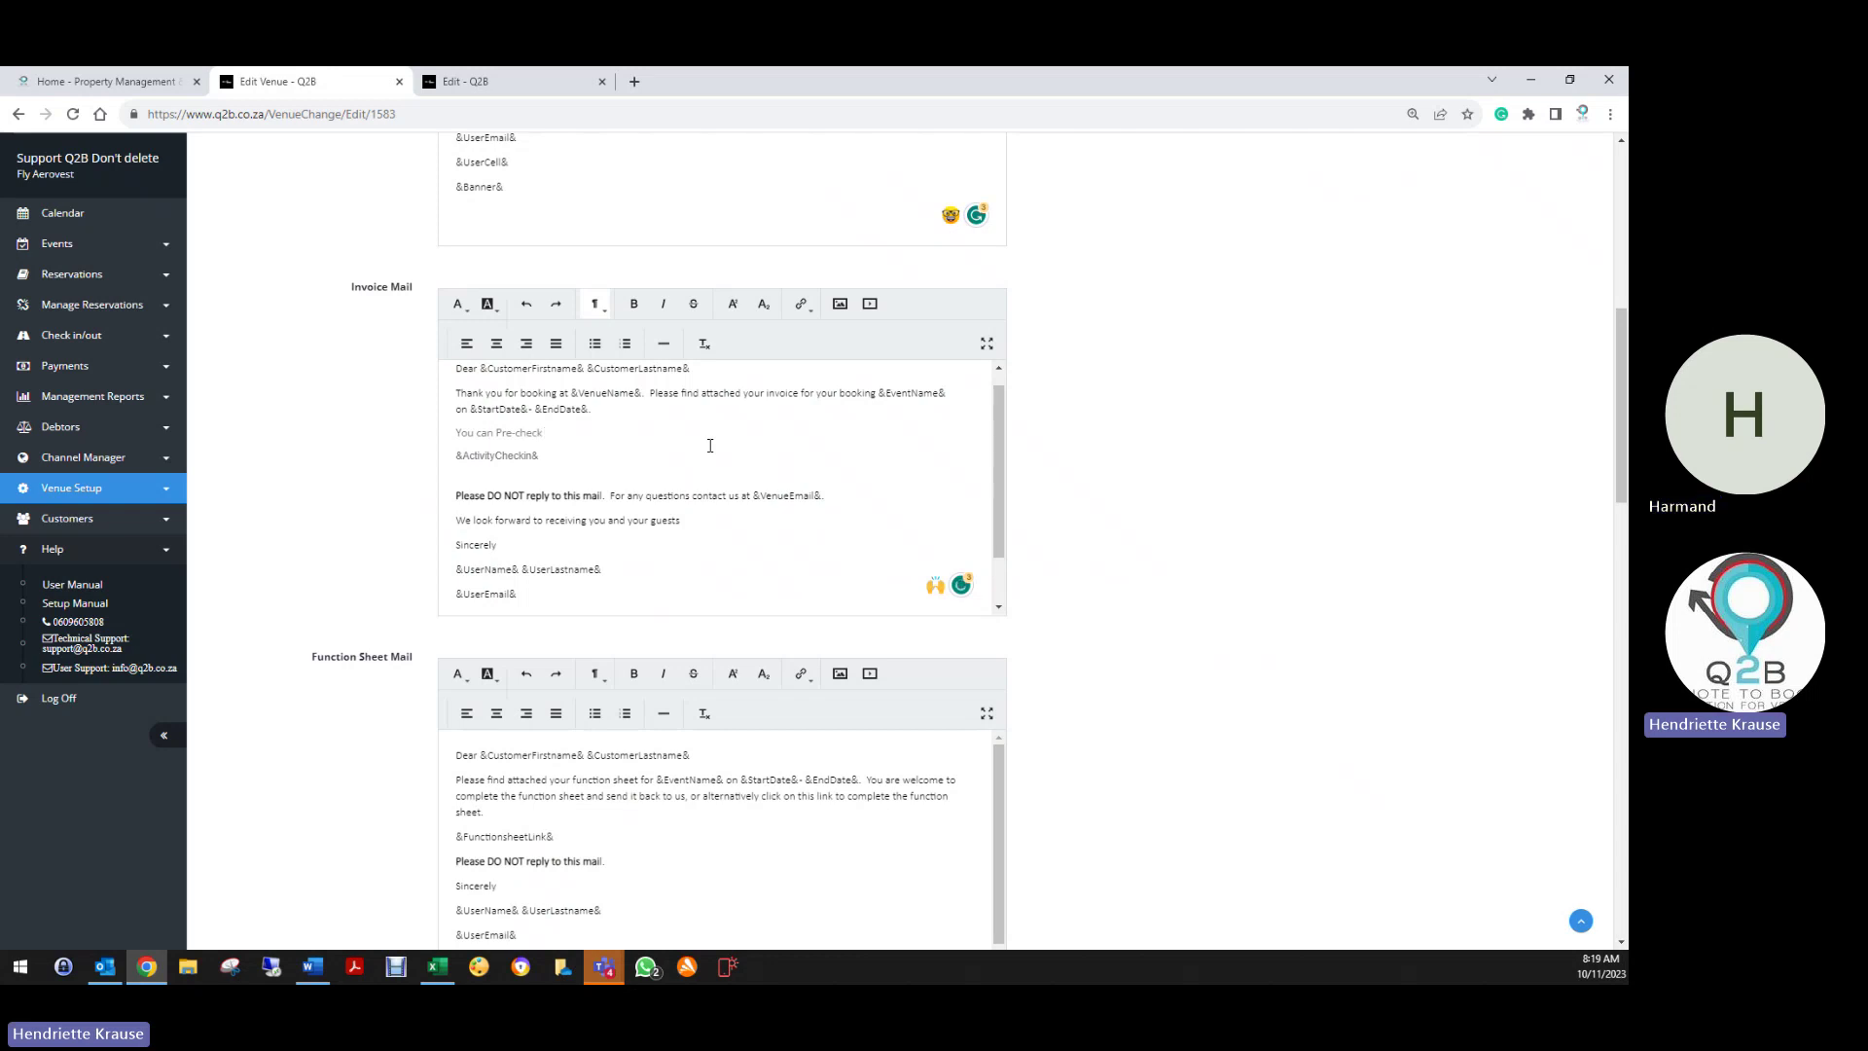
type(" in befor")
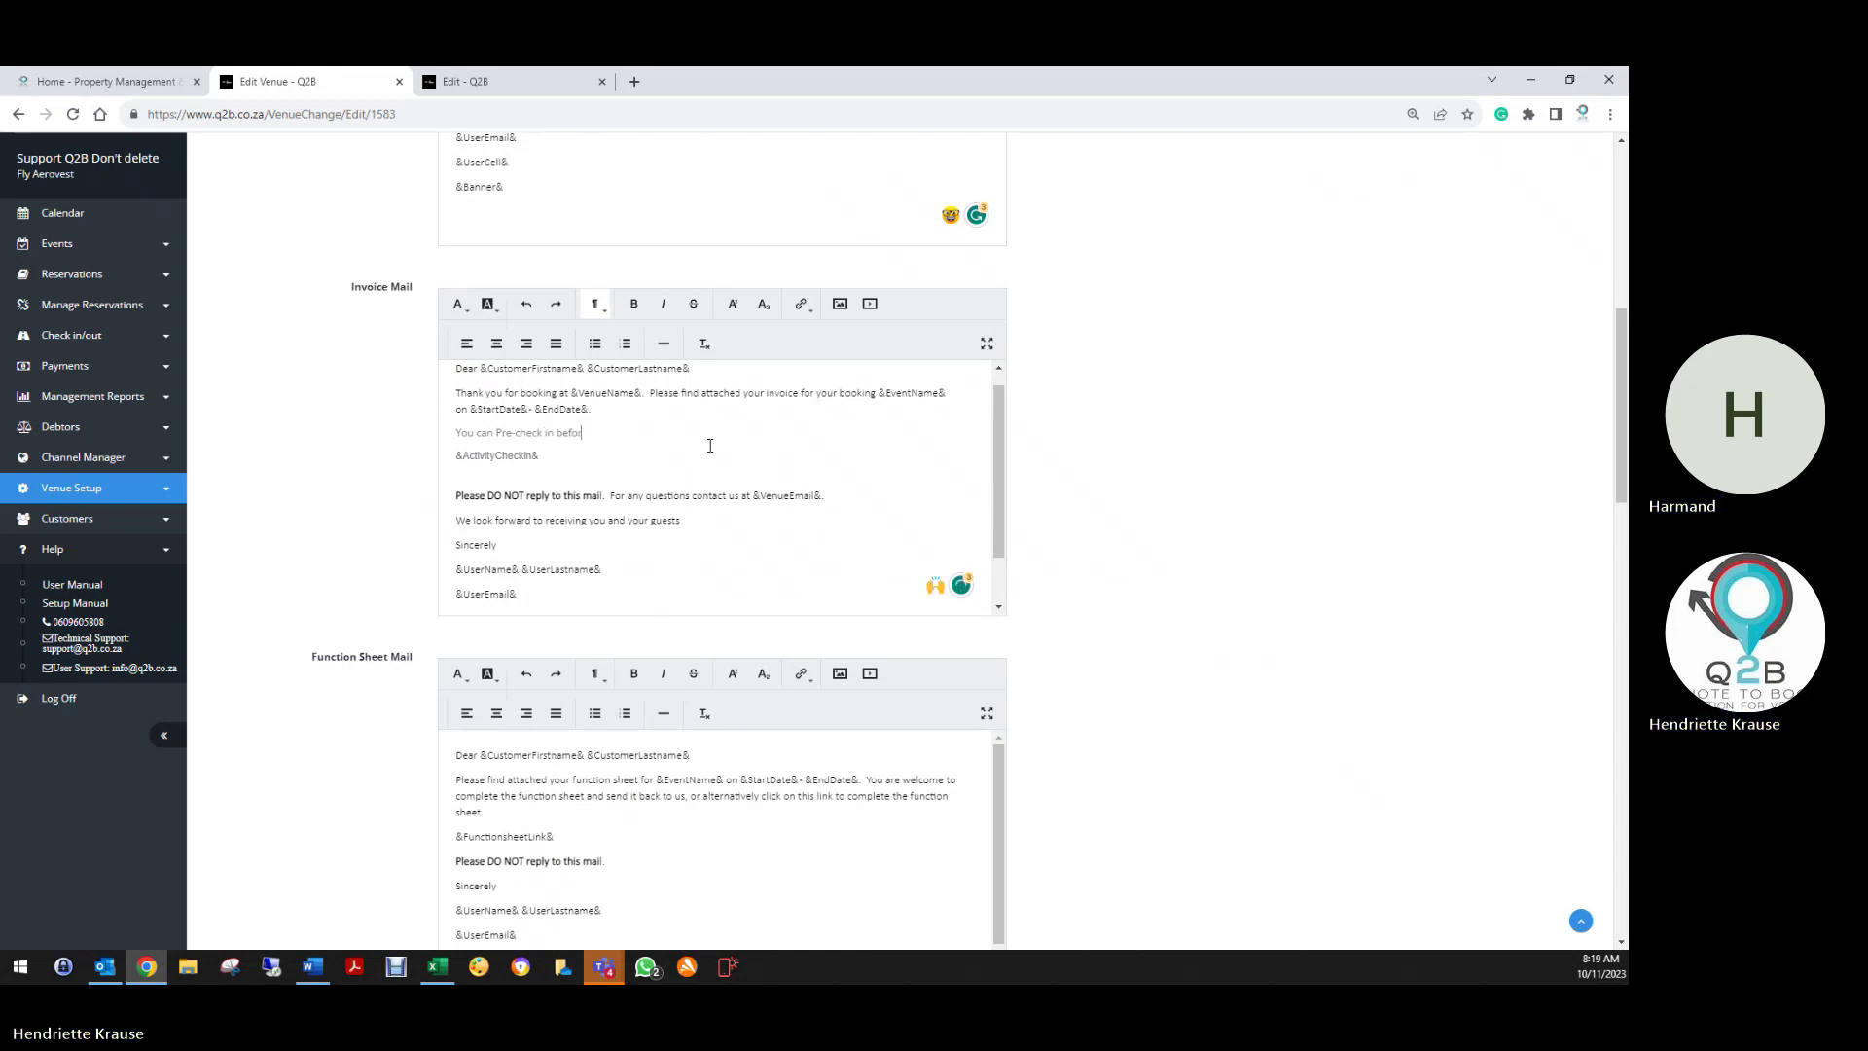
type("e arr")
type("ival by")
type(" lo")
key("BackSpace")
key("BackSpace")
type("kin")
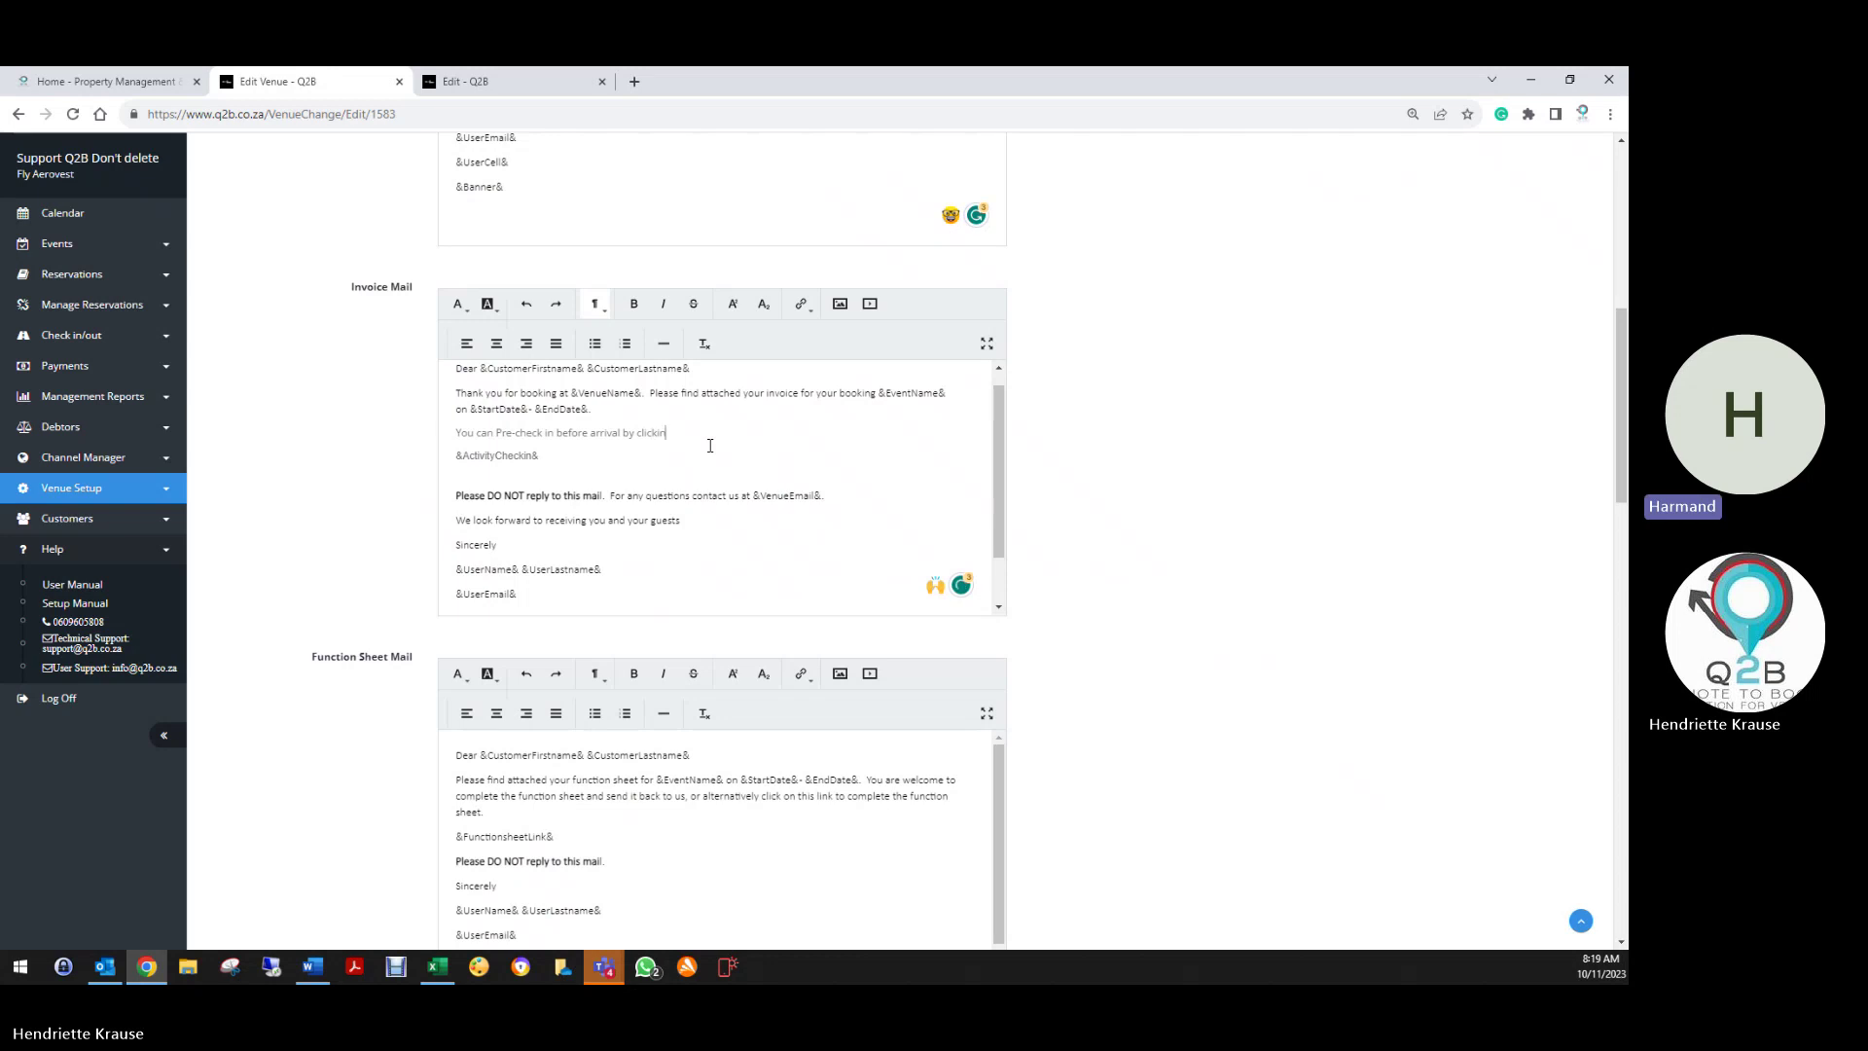
type("g on the lin")
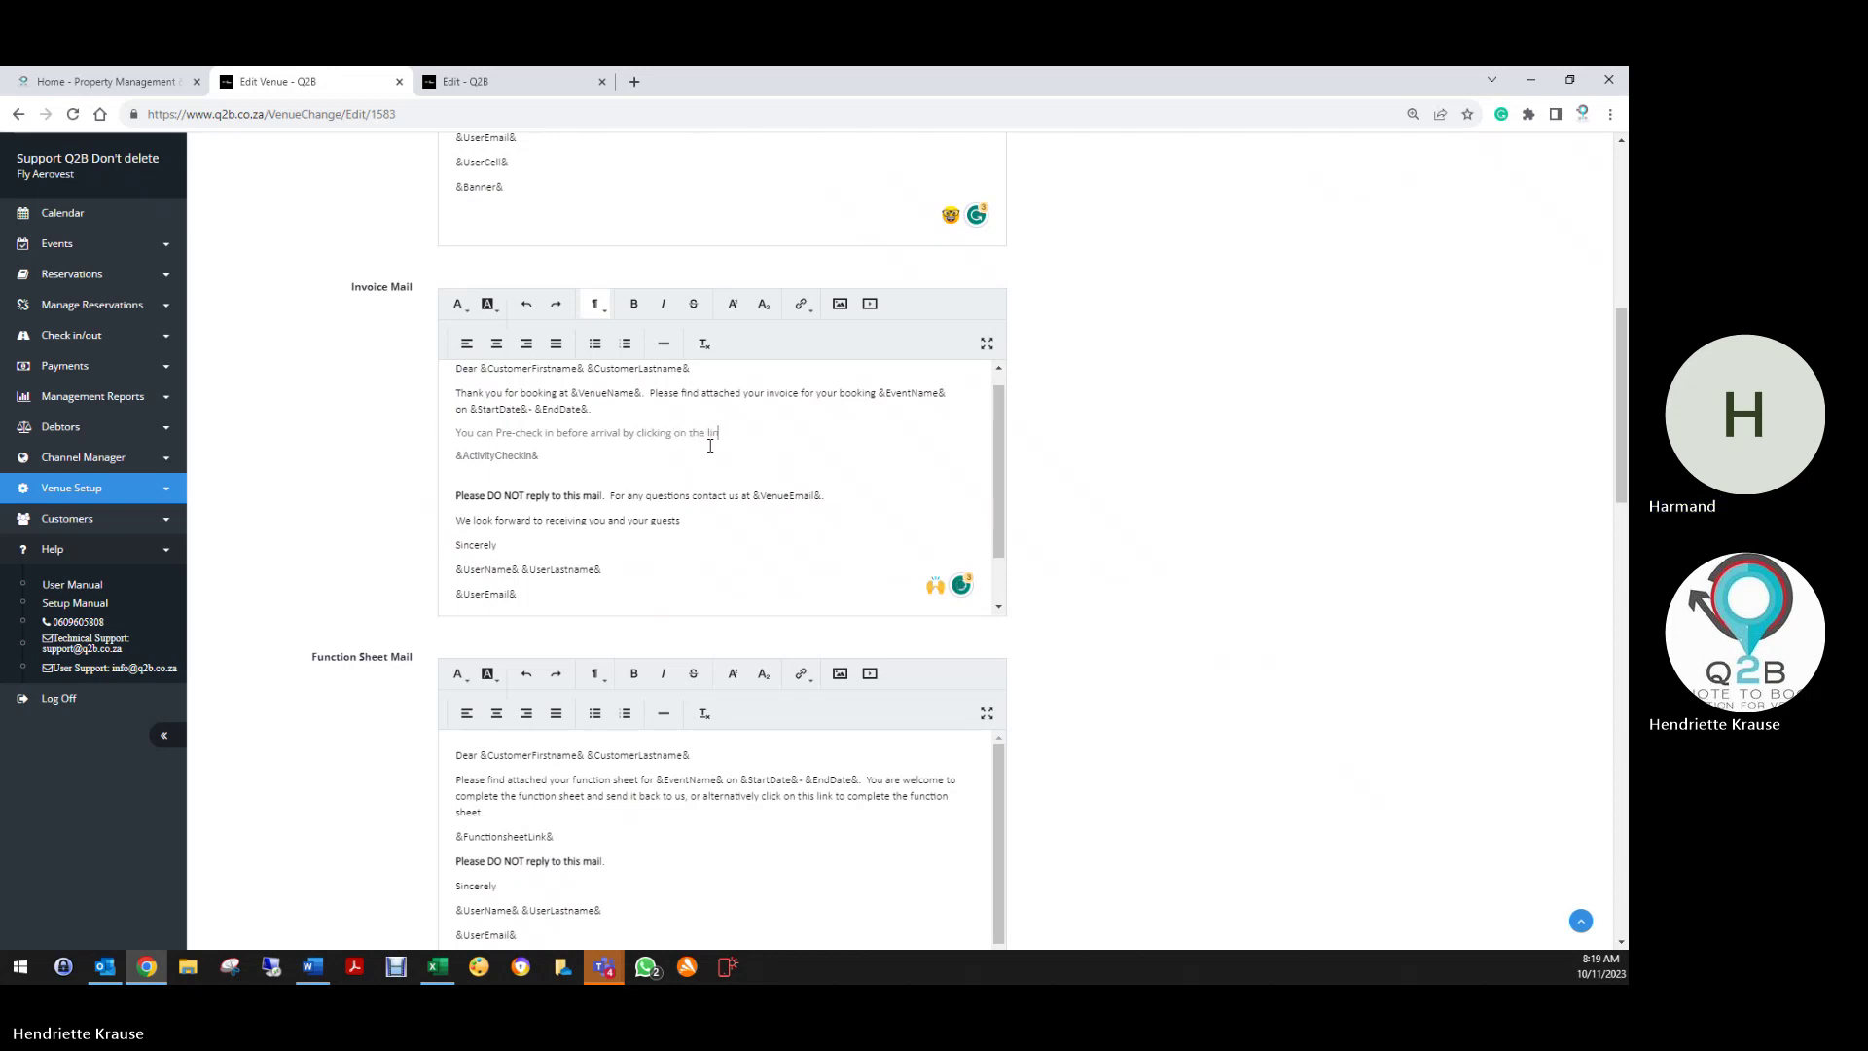
type("k below.  Pleaseenote each guest must complete the check")
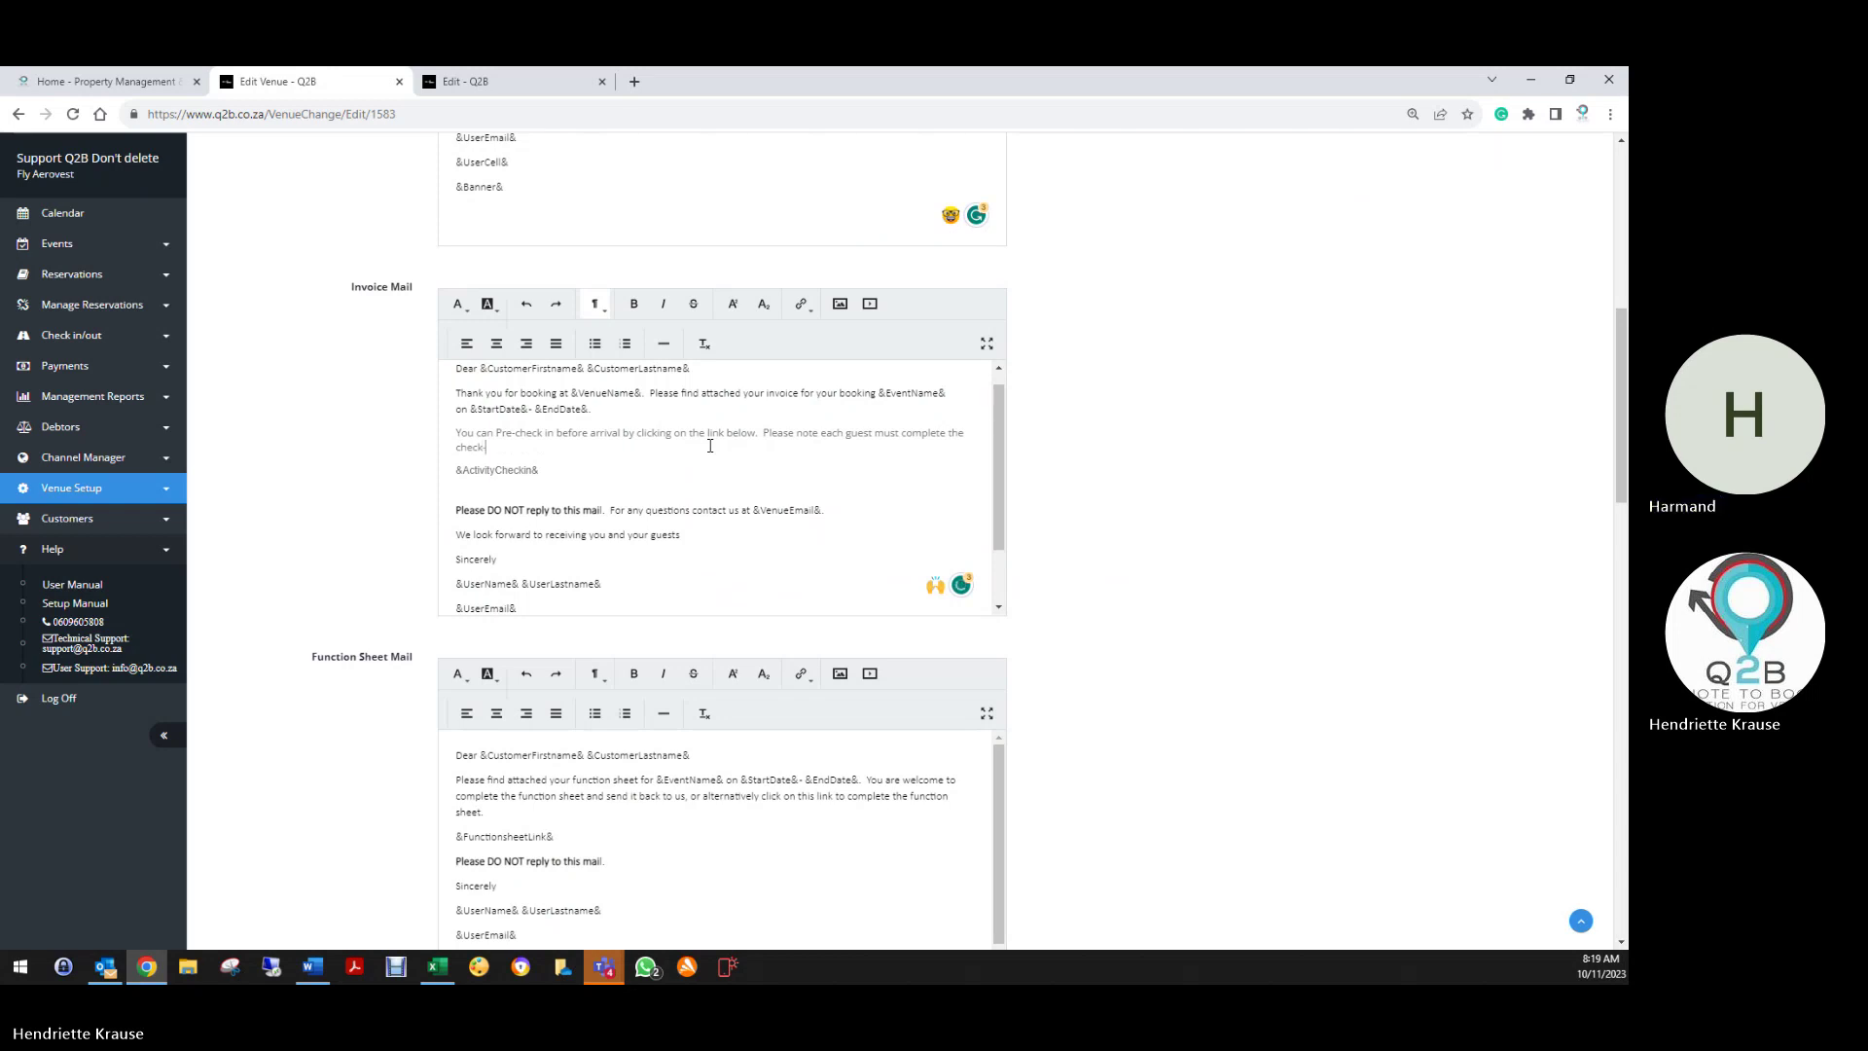
type("-in process.")
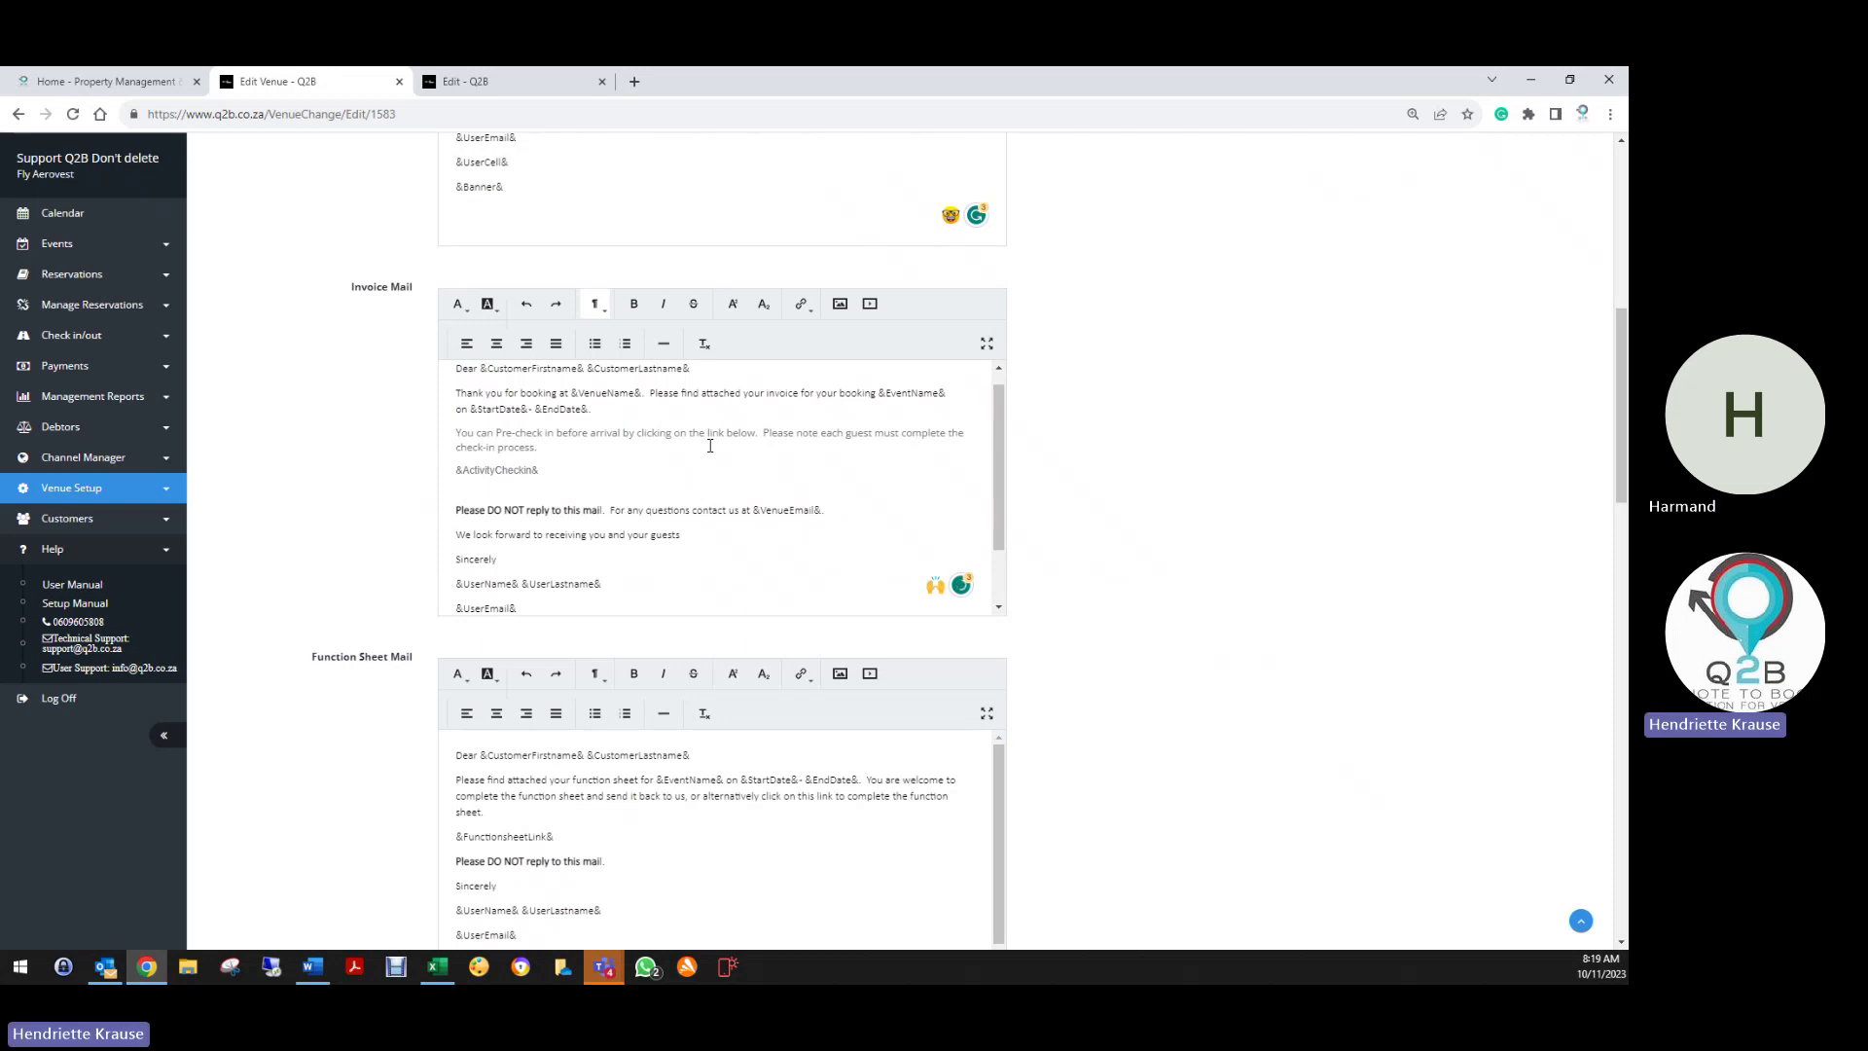
Colour the whole pre-check-in sentence in the Invoice Mail with a custom red
triple_click(471, 433)
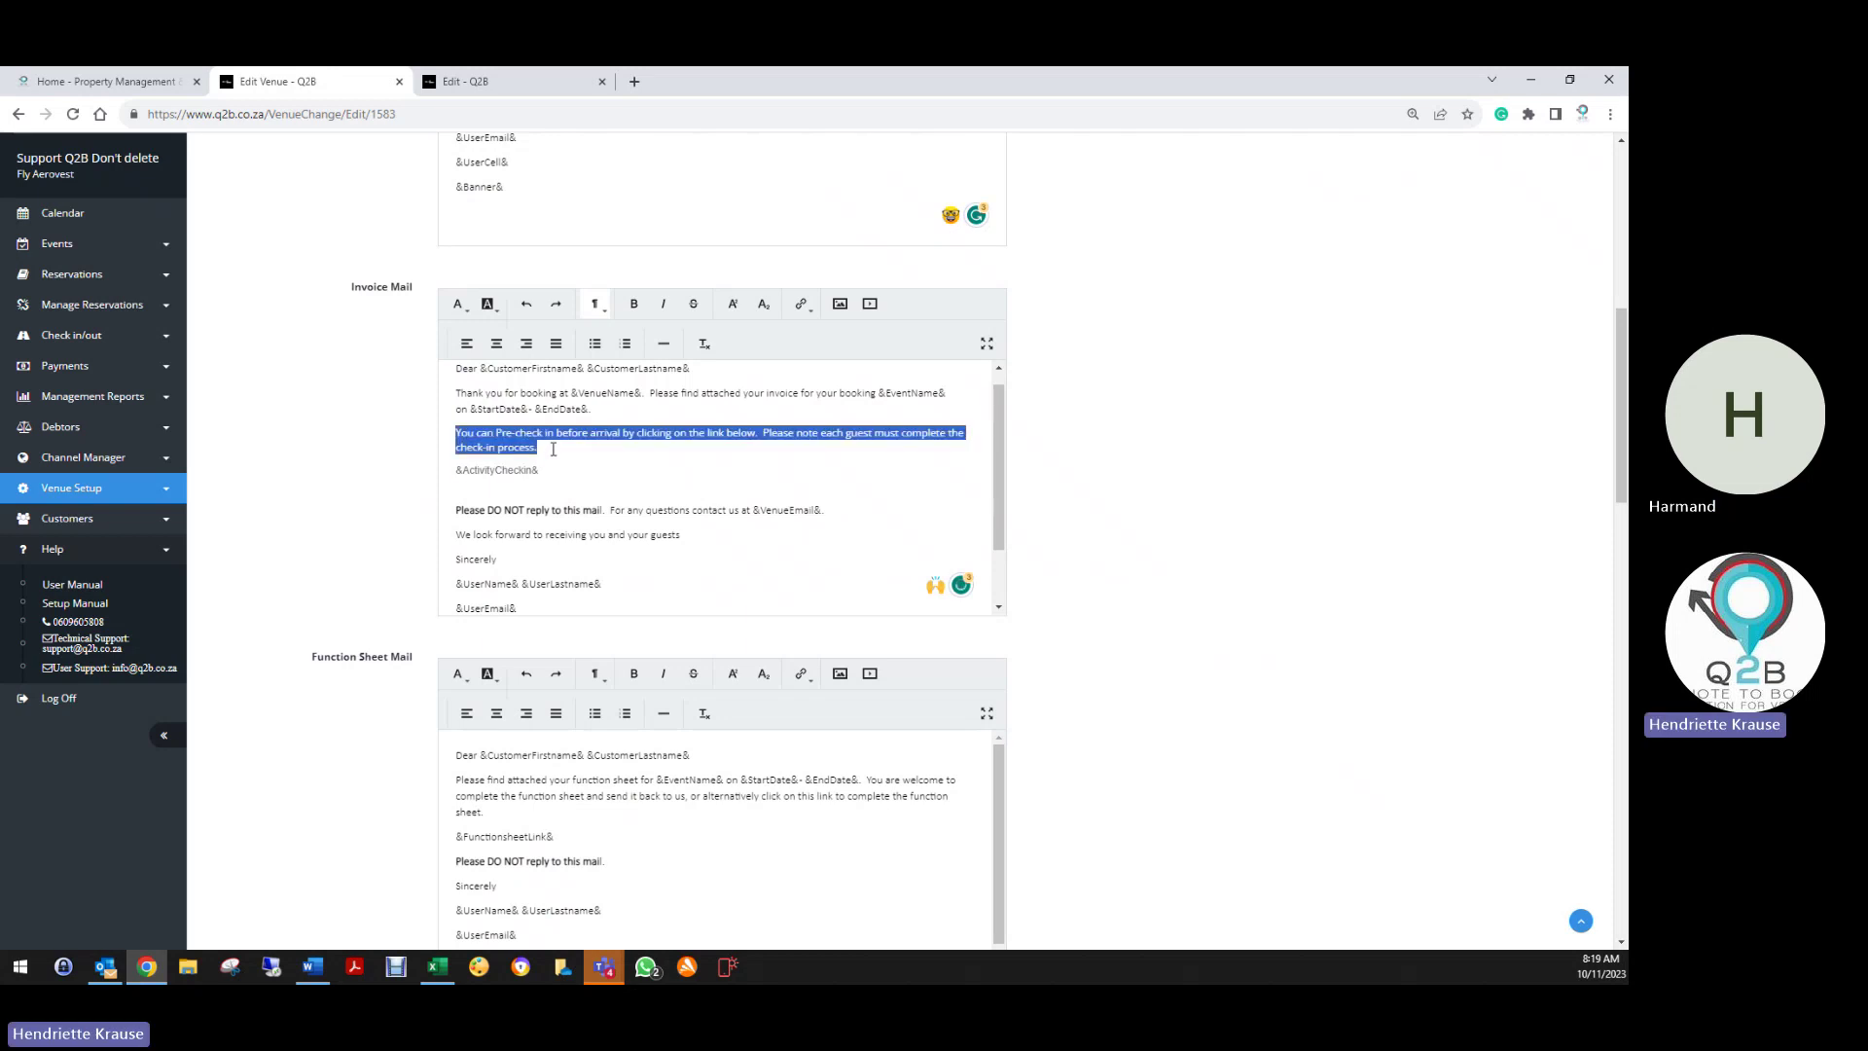
left_click(459, 306)
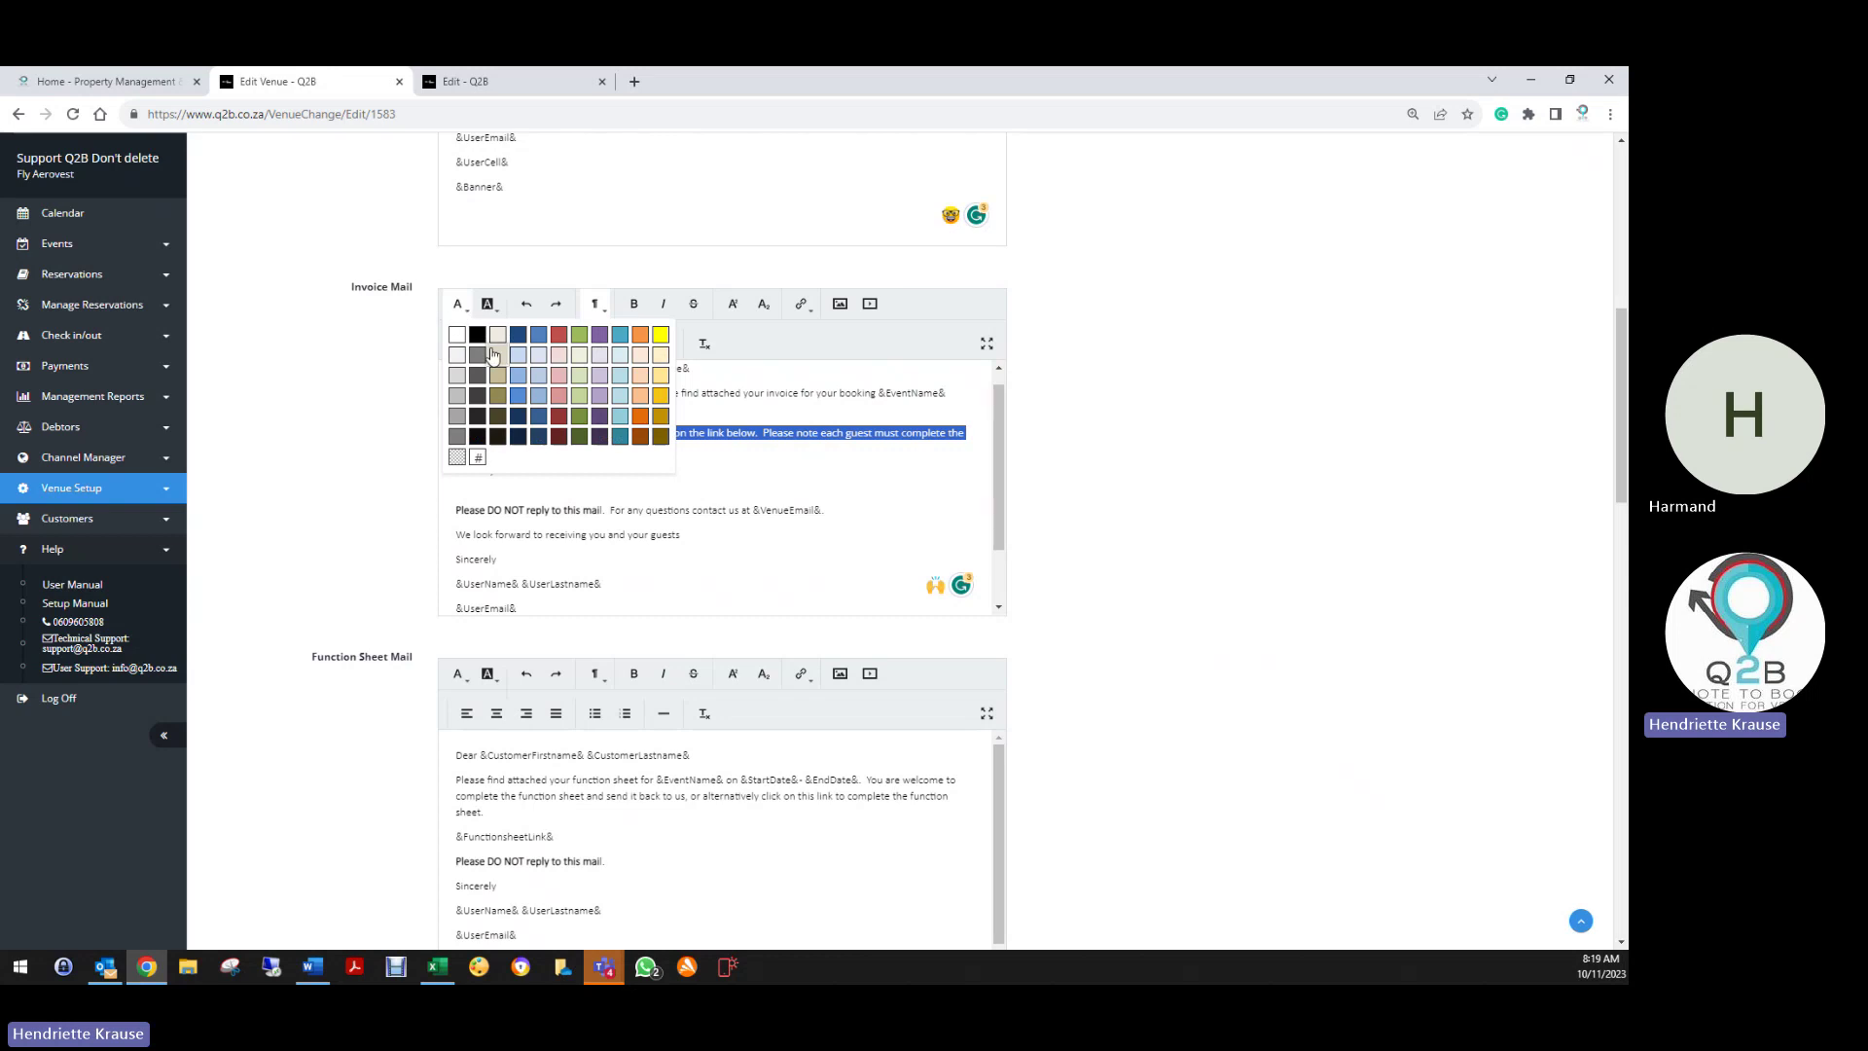
left_click(485, 466)
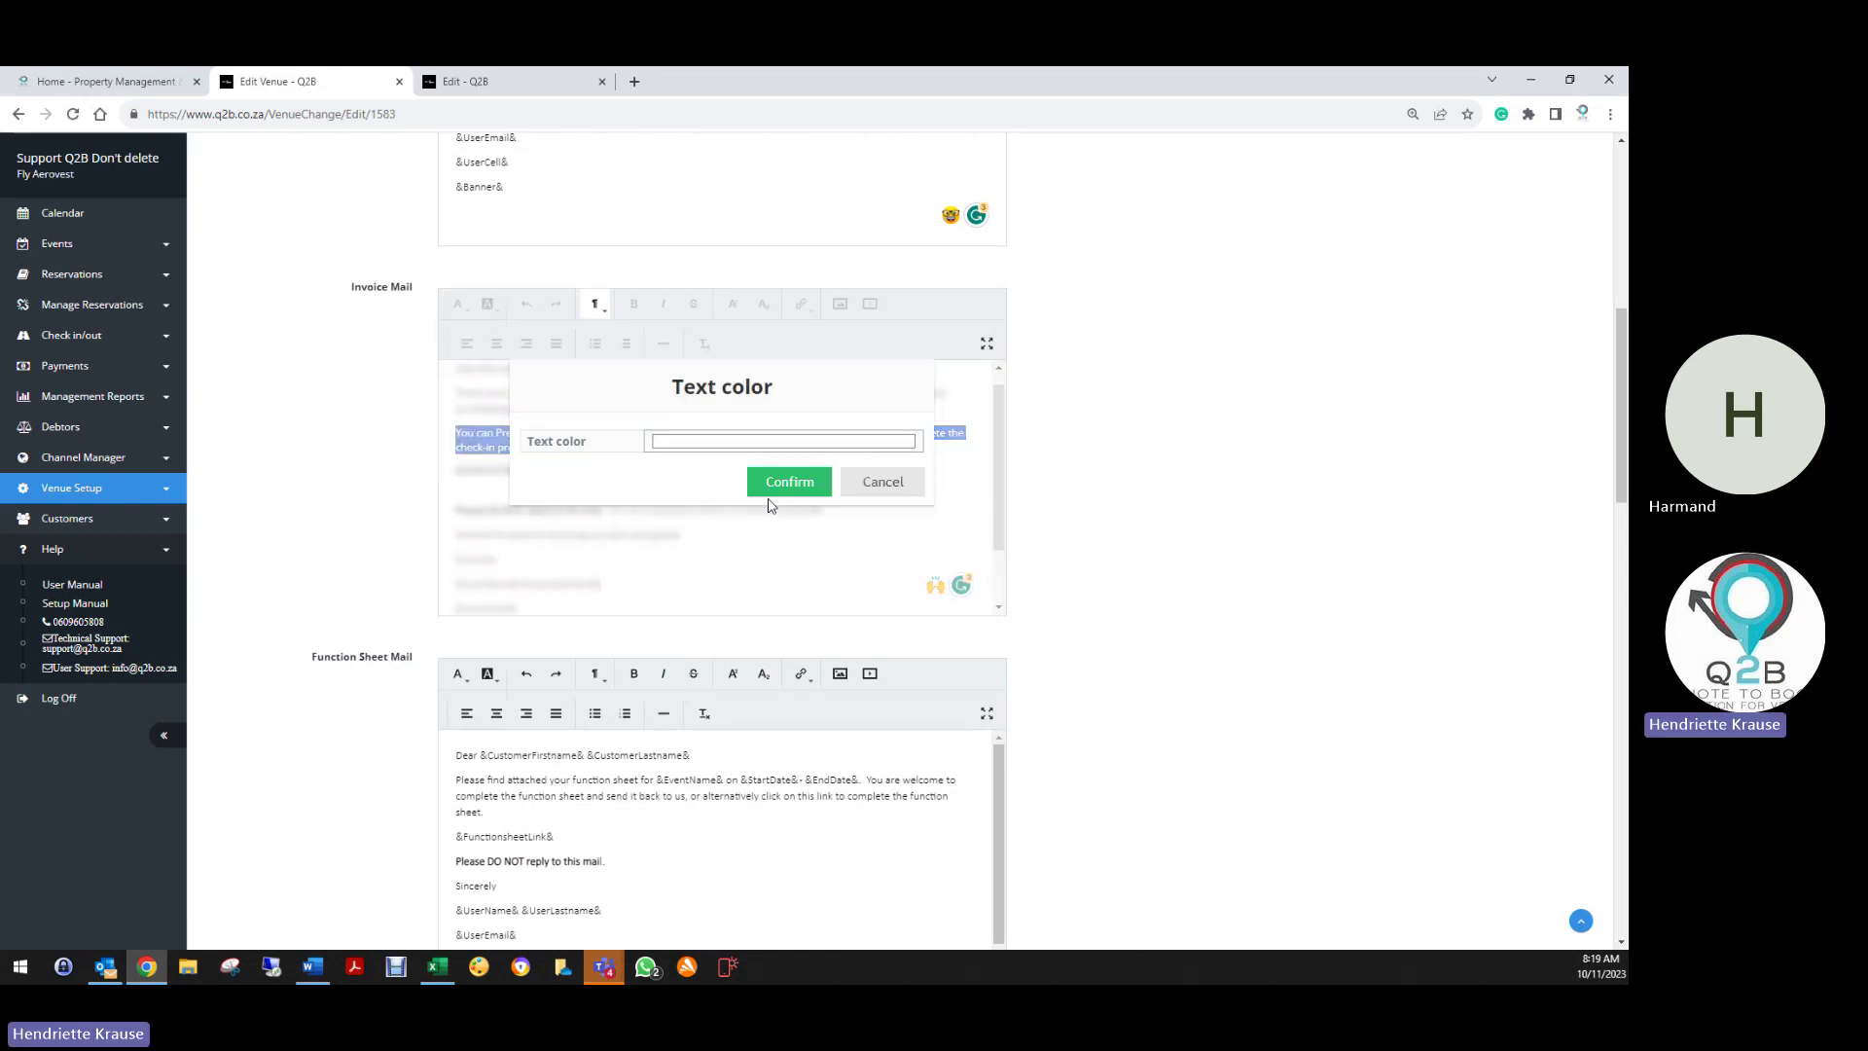
left_click(743, 446)
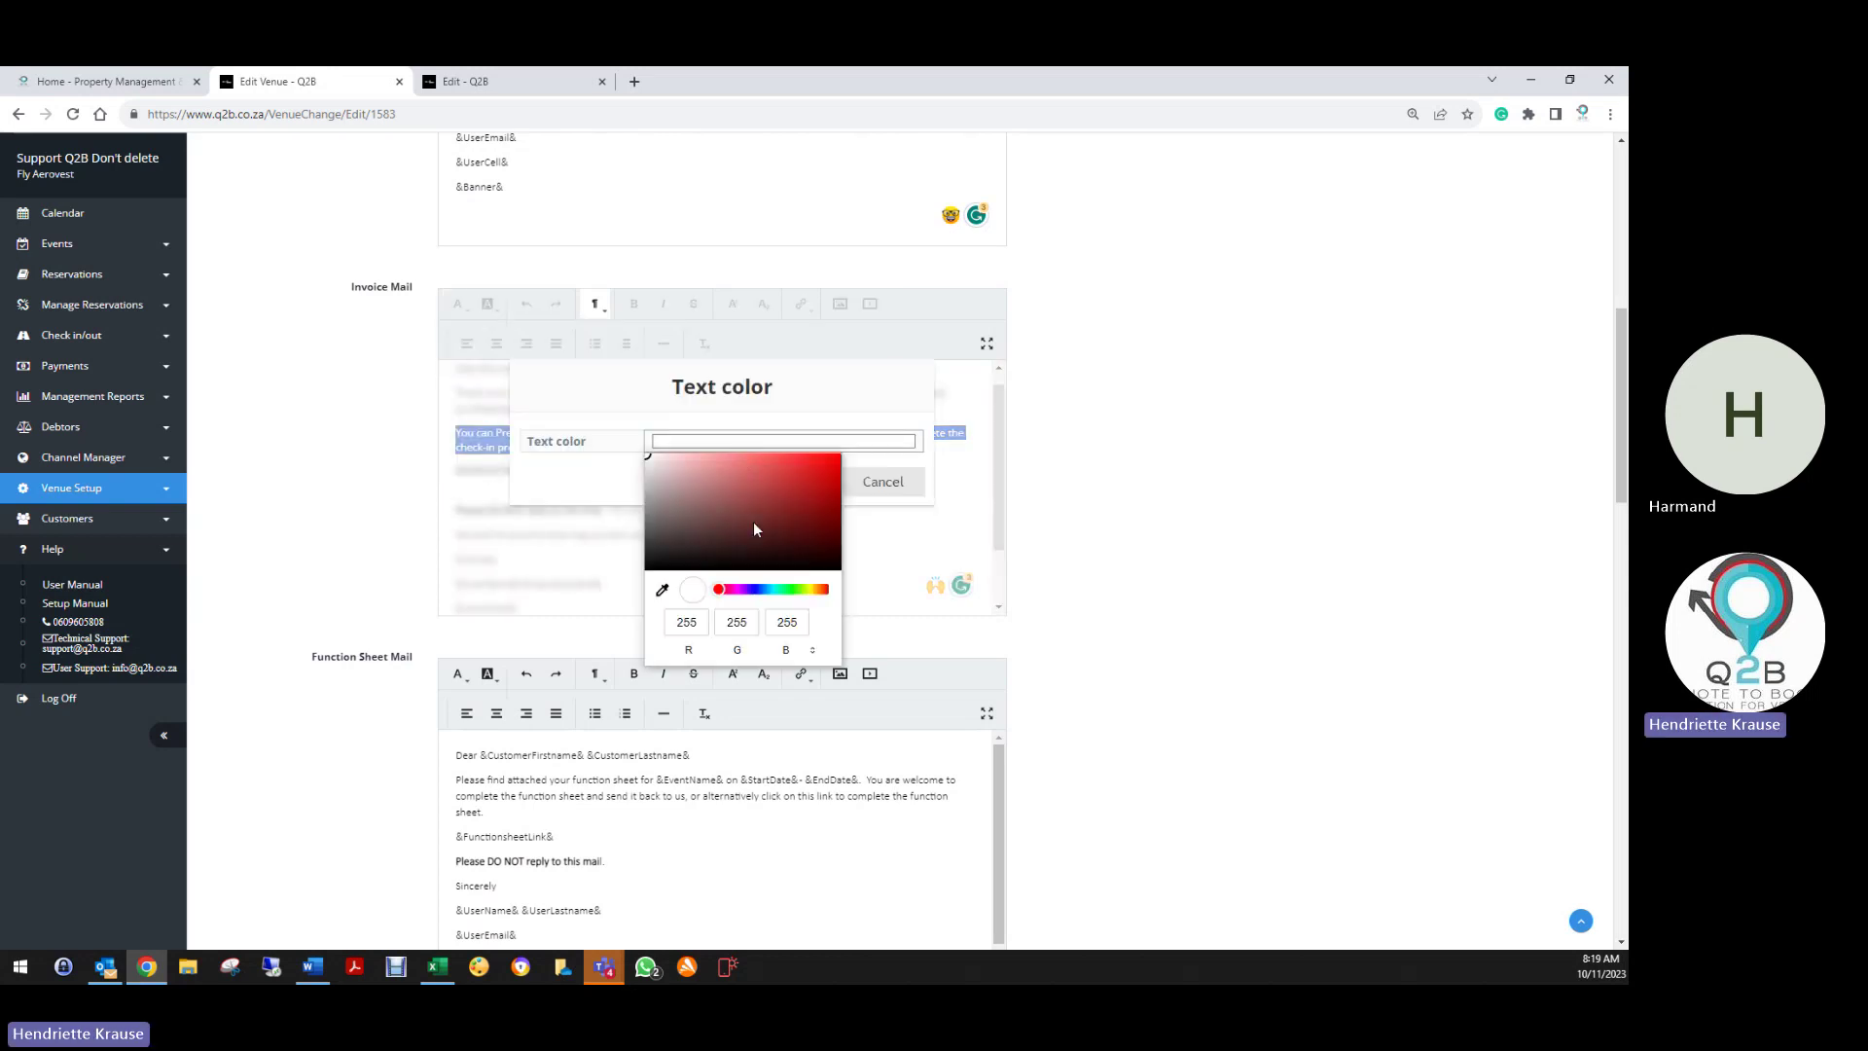
left_click(786, 479)
left_click(569, 501)
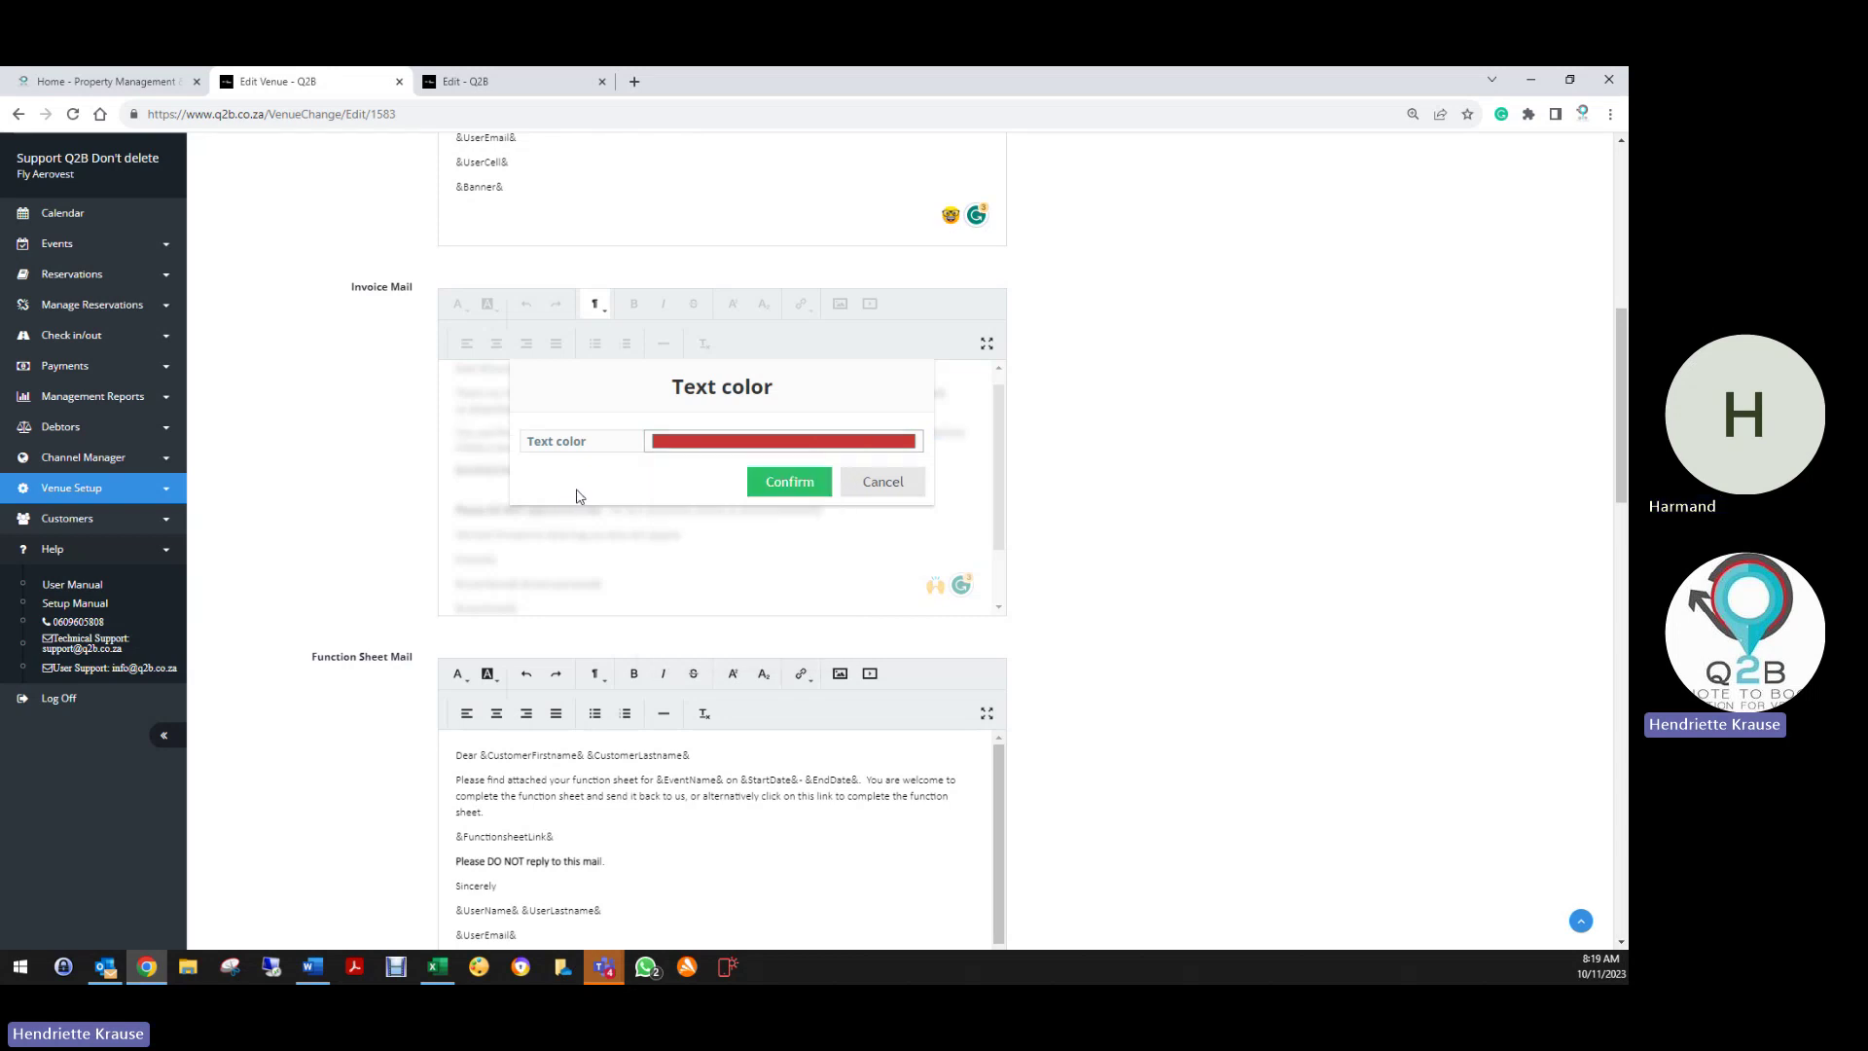
left_click(752, 484)
left_click(526, 470)
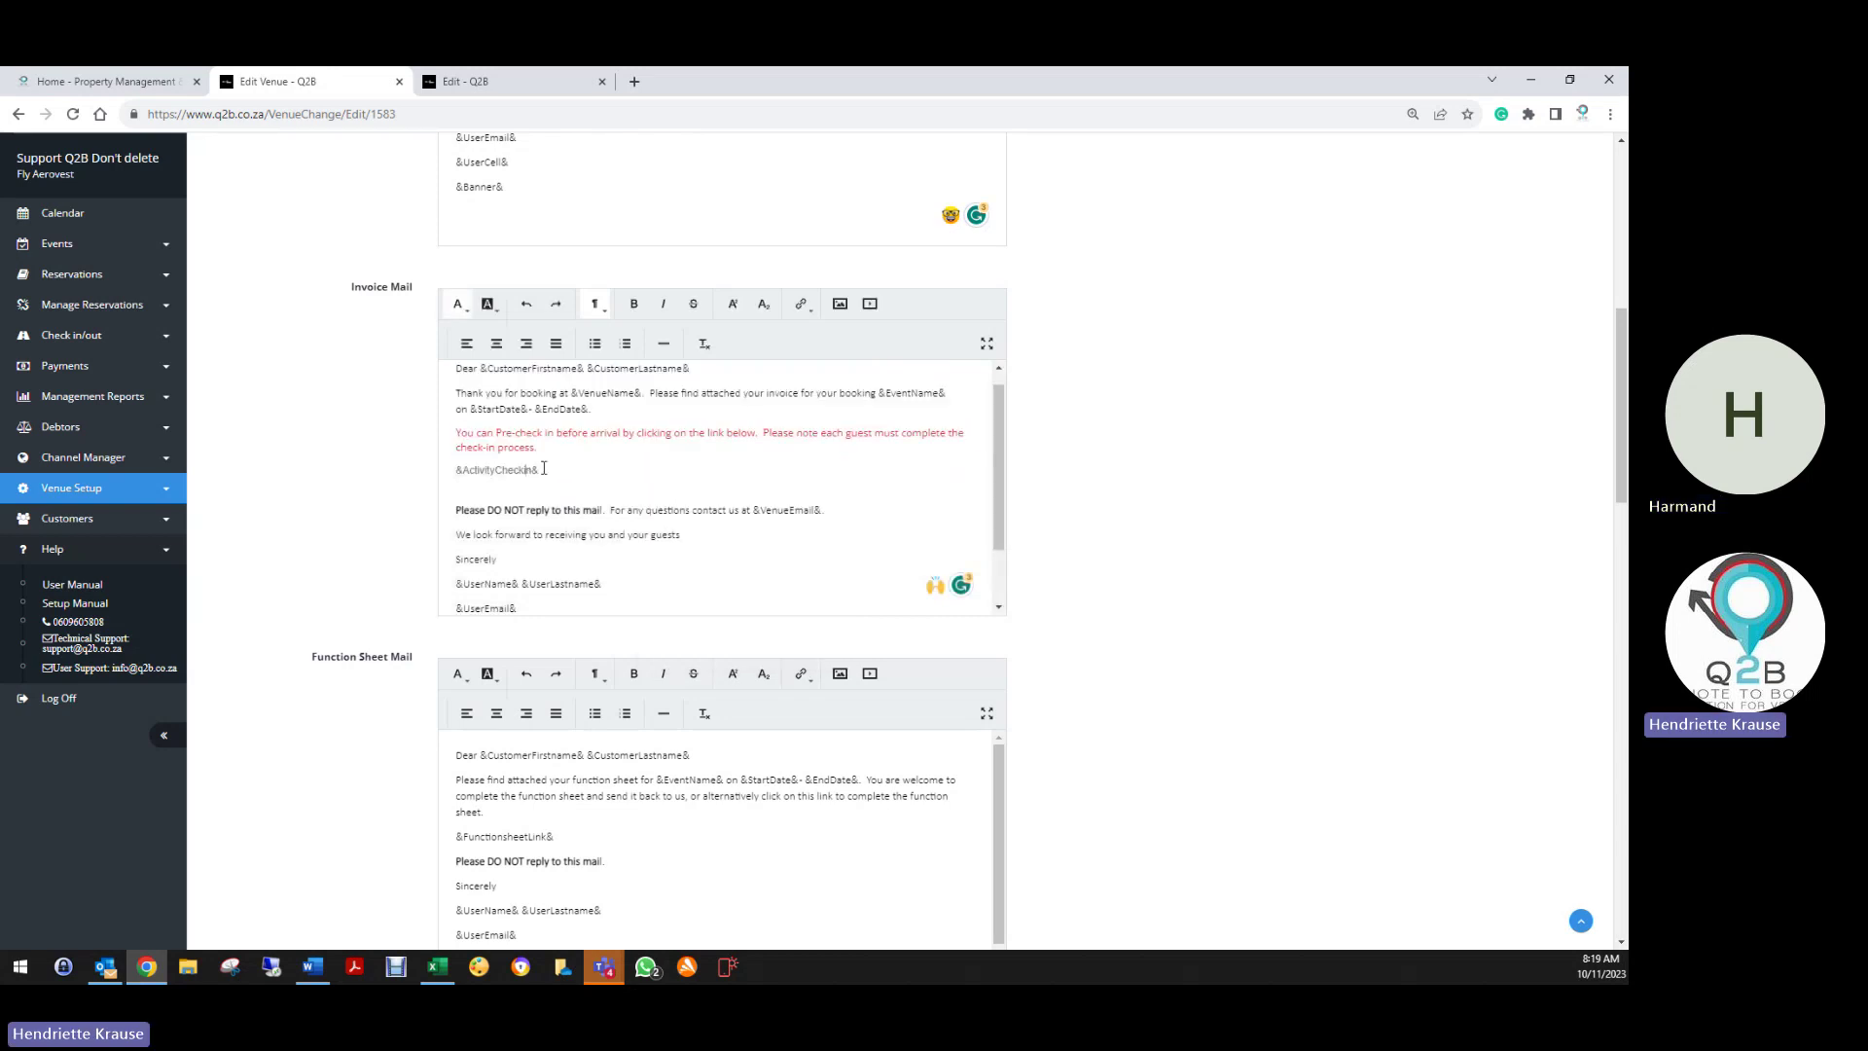
Make the red sentence bold and delete the empty line above 'Please DO NOT reply'
left_click_drag(451, 435, 538, 448)
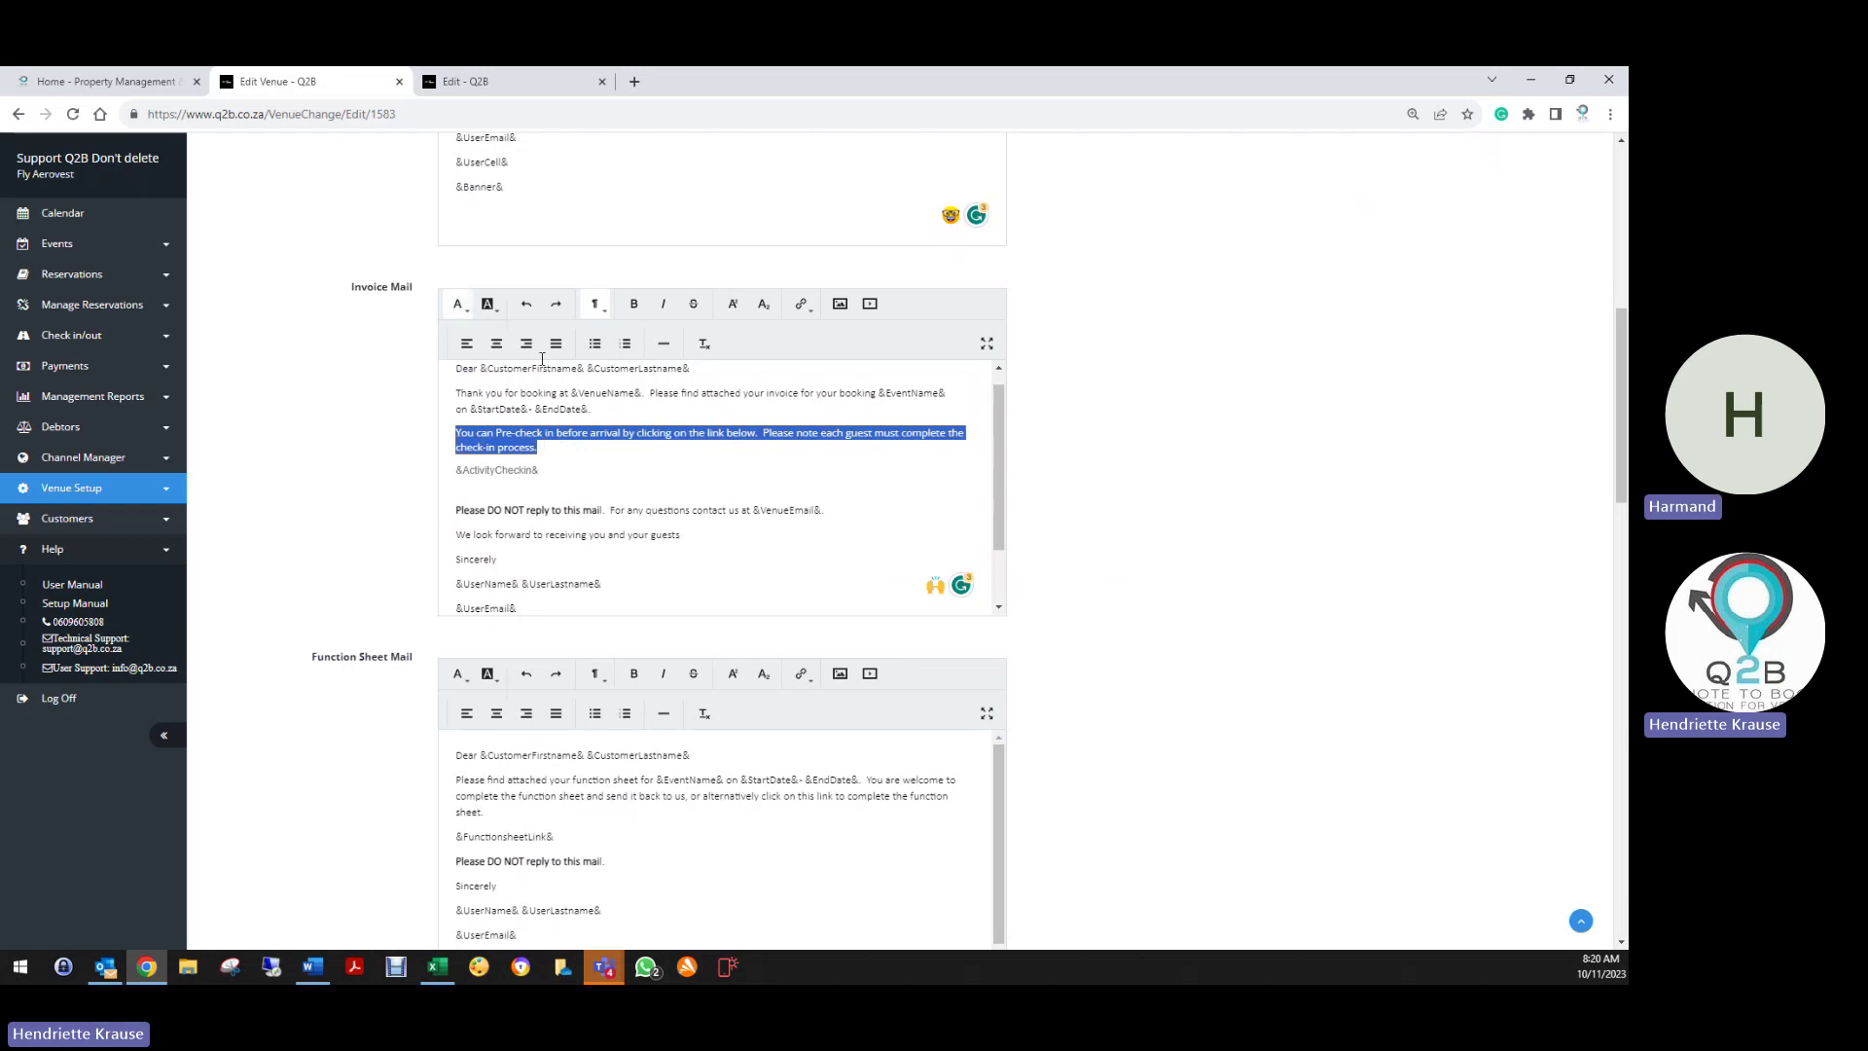
left_click(628, 305)
left_click(638, 463)
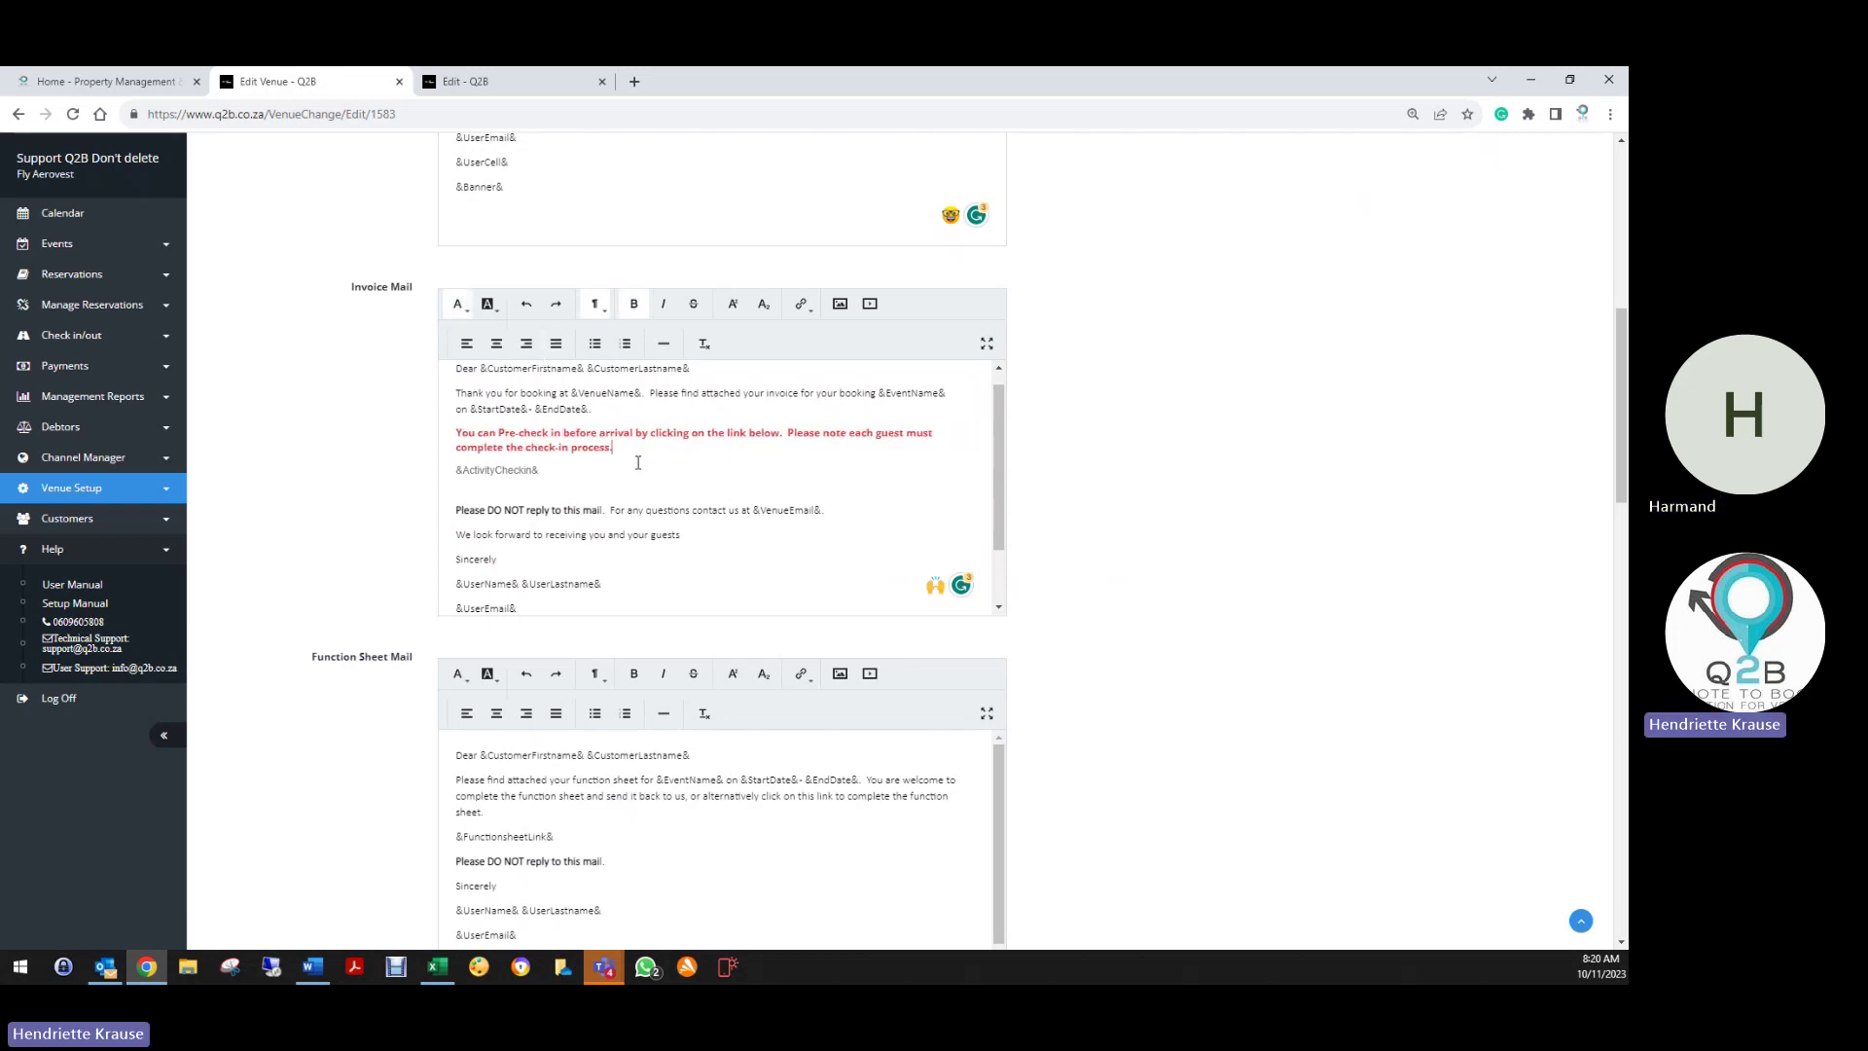
left_click(500, 490)
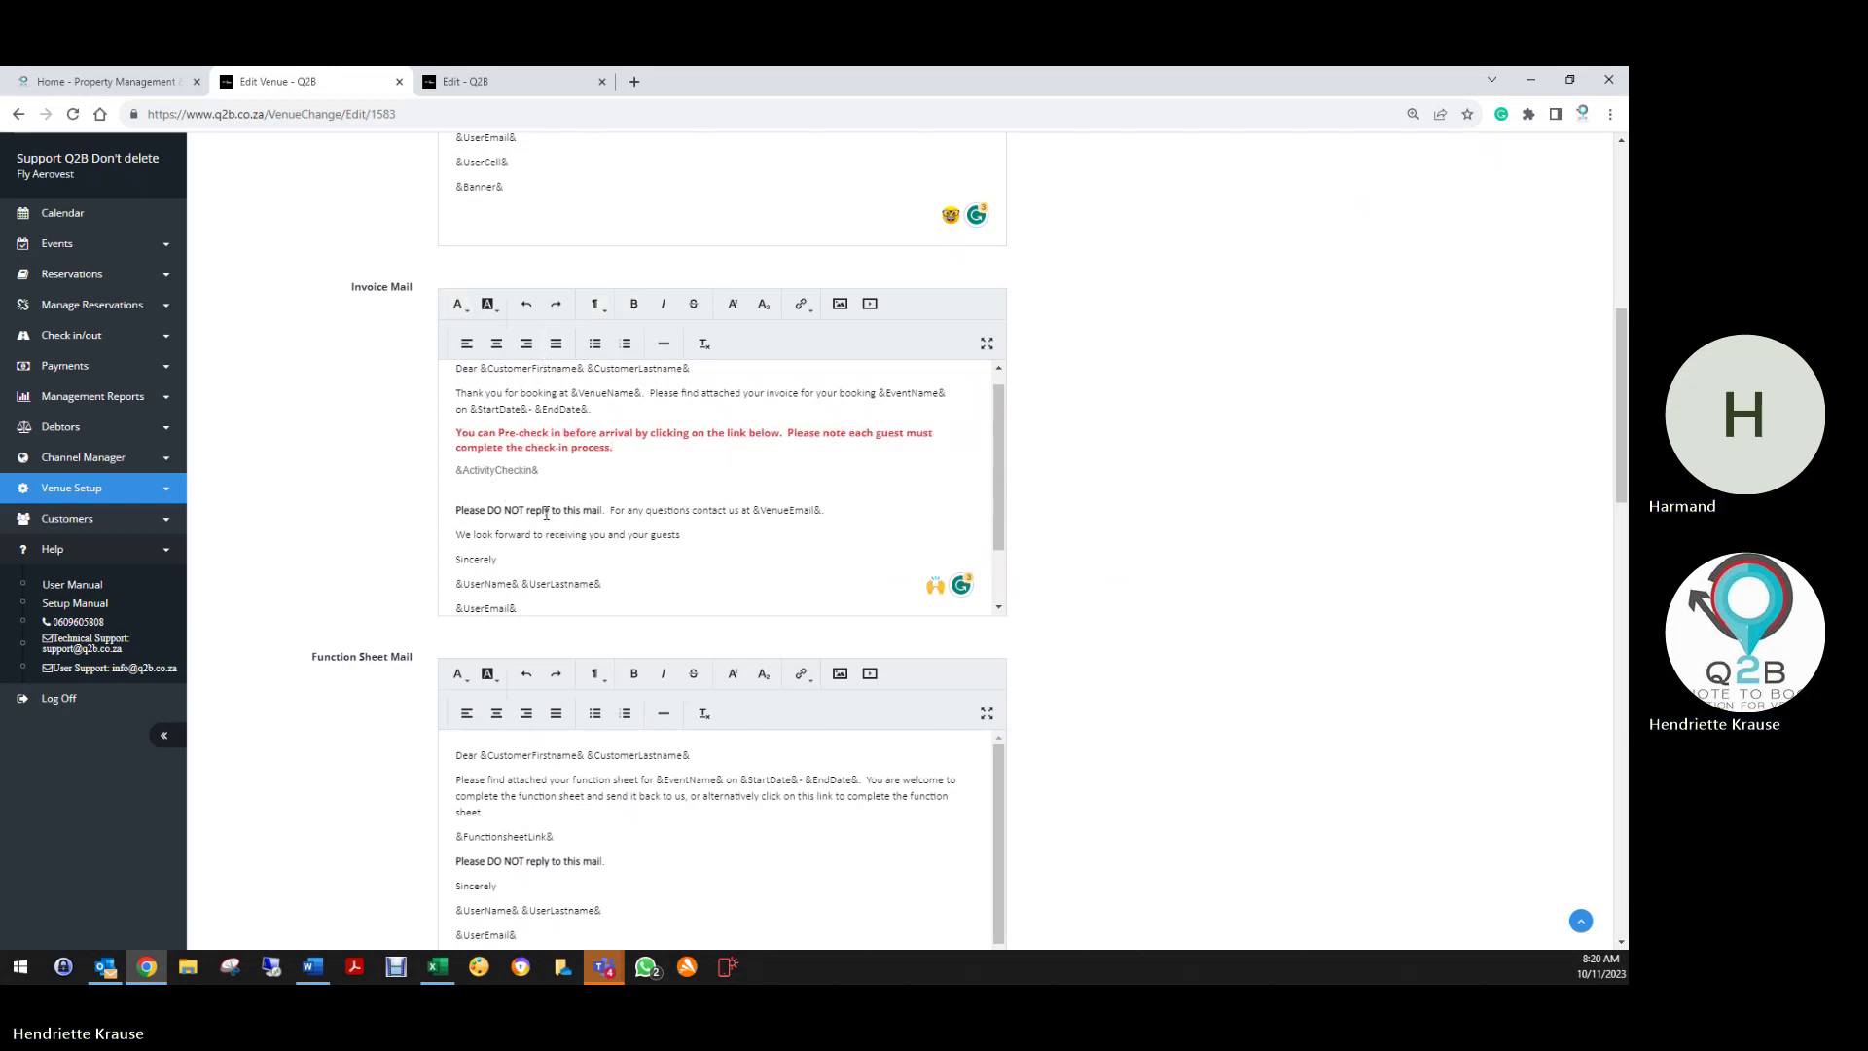
key("Delete")
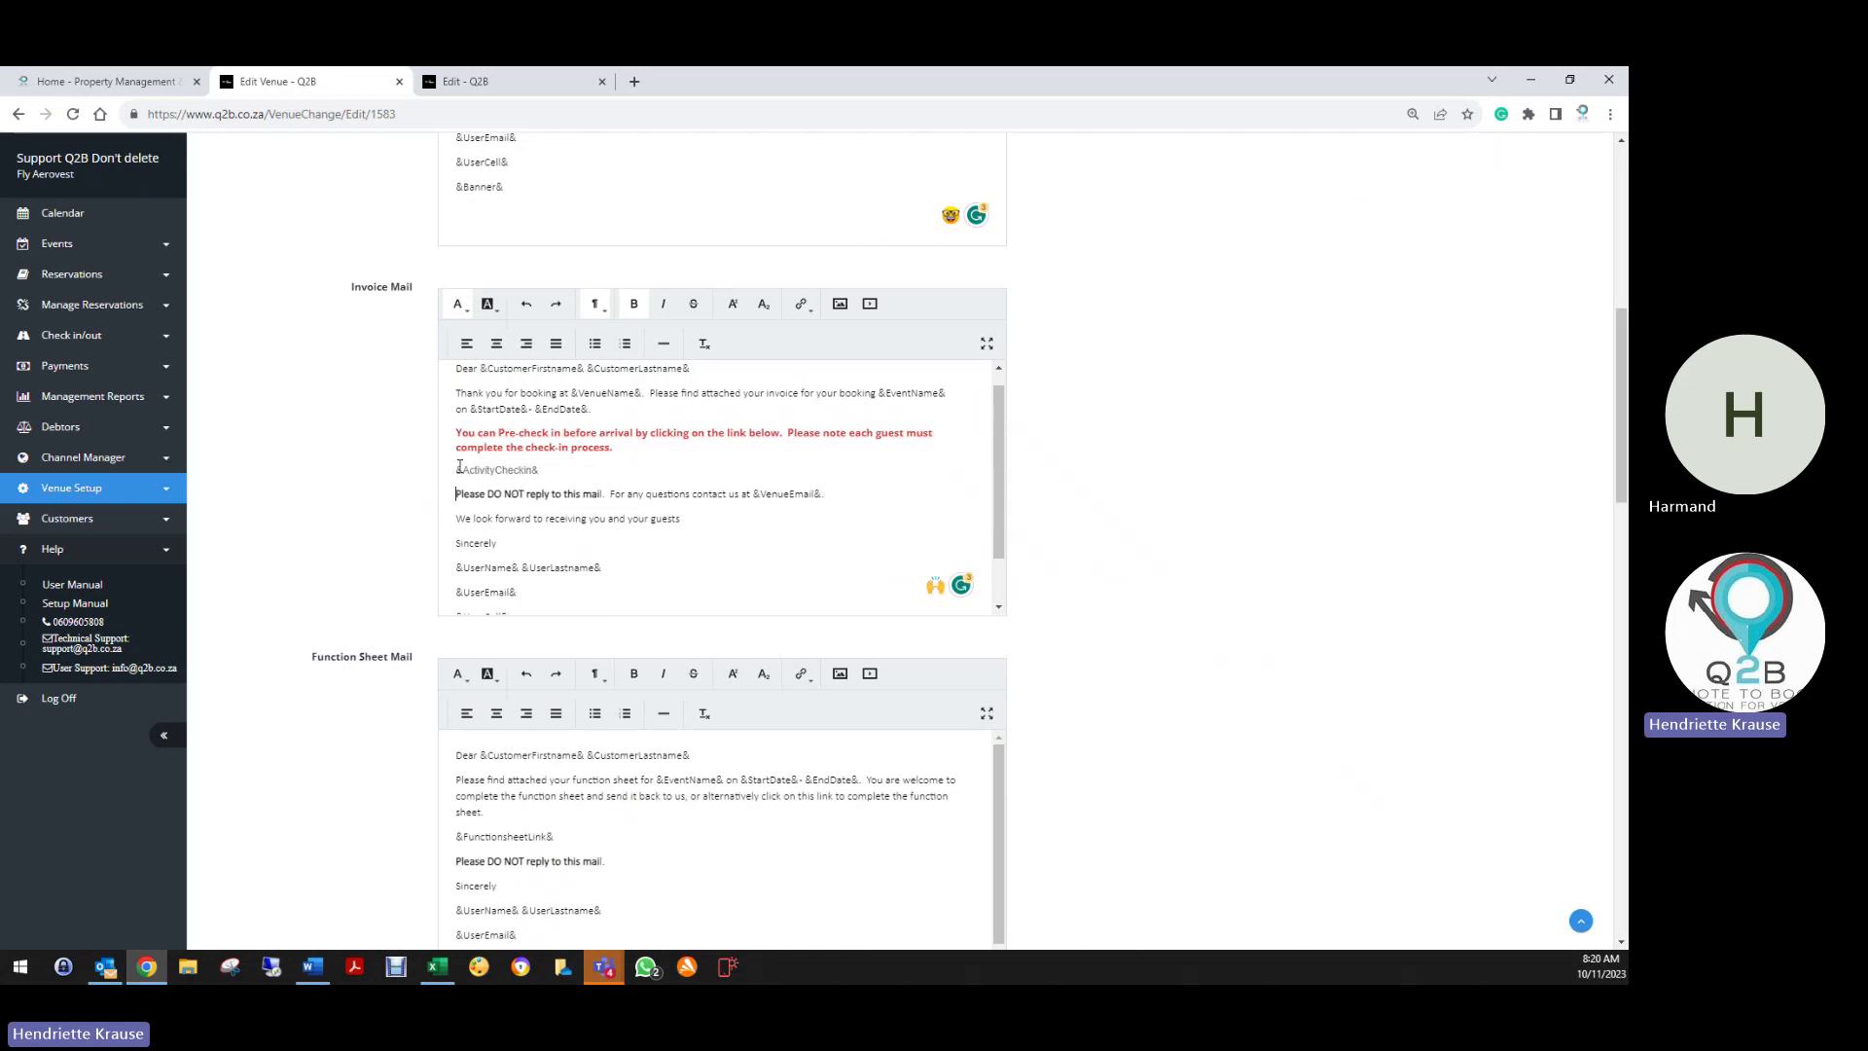
Scroll back to the top of Edit Venue and show the venue's Payments tab
scroll(312, 655, "down", 15)
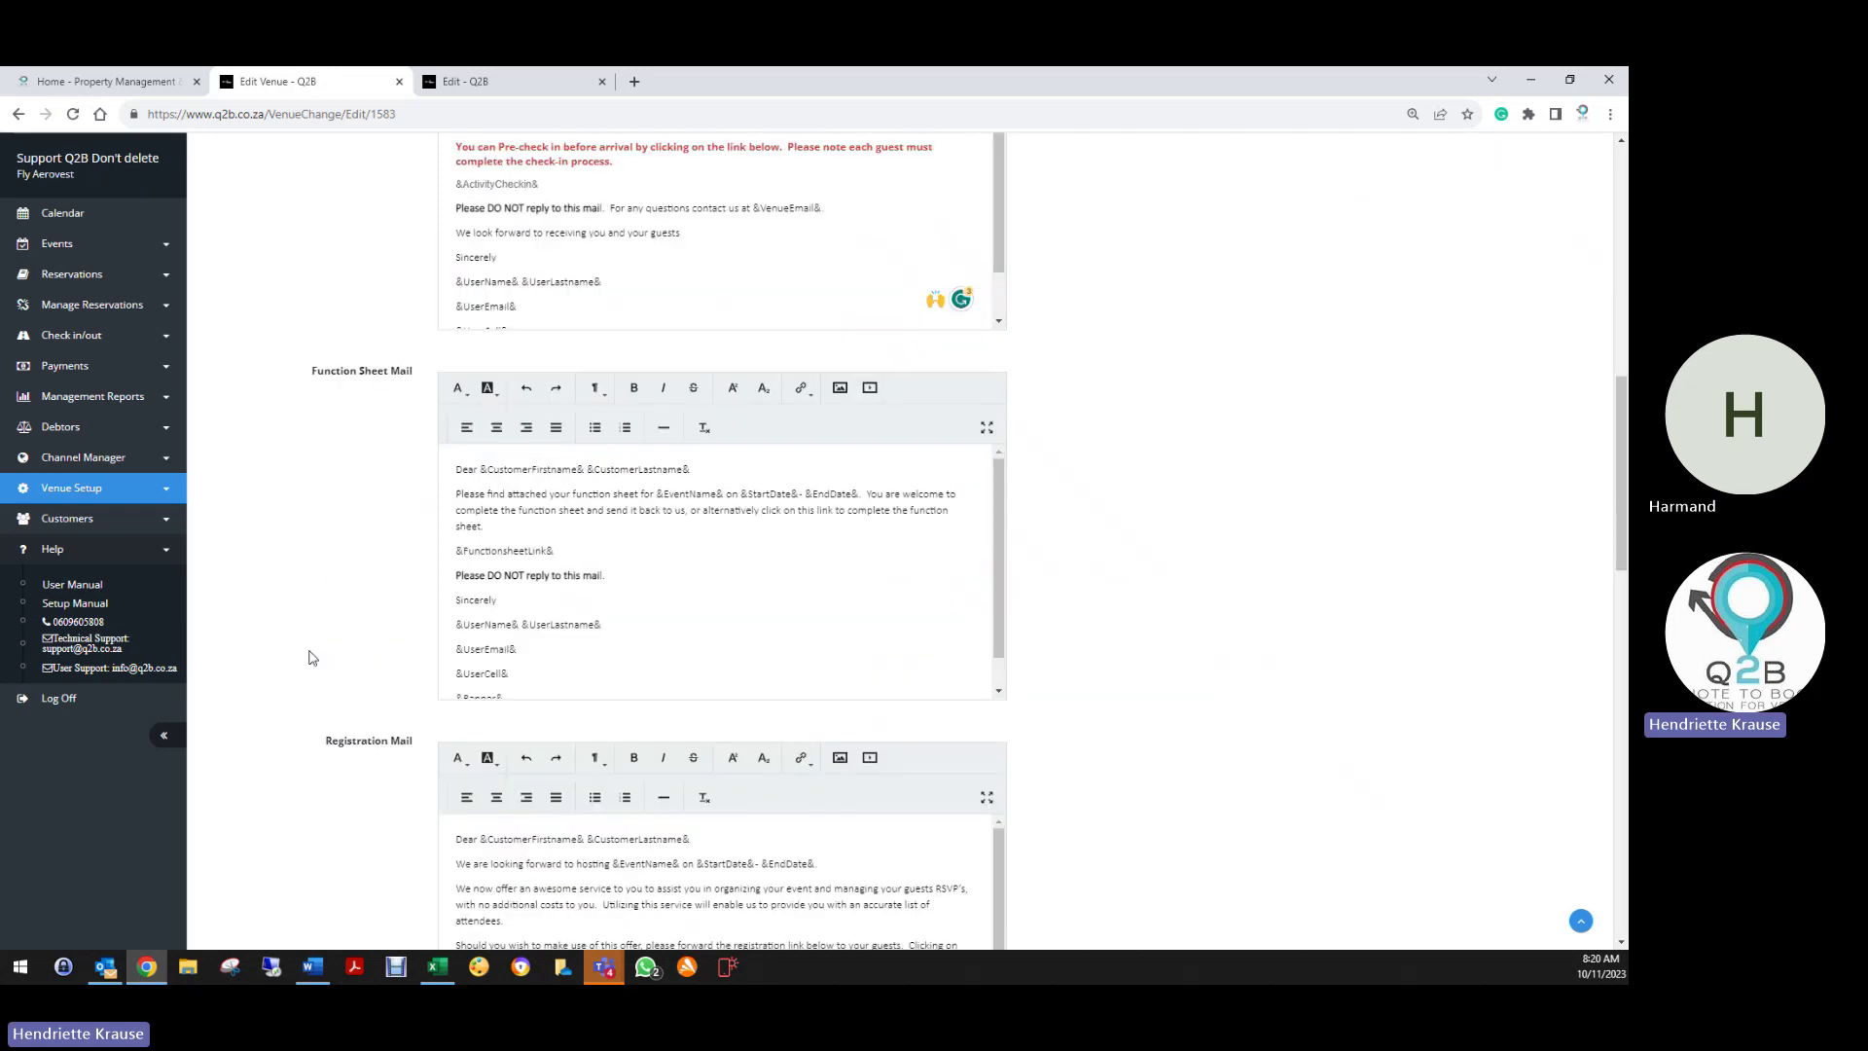
scroll(316, 674, "down", 4)
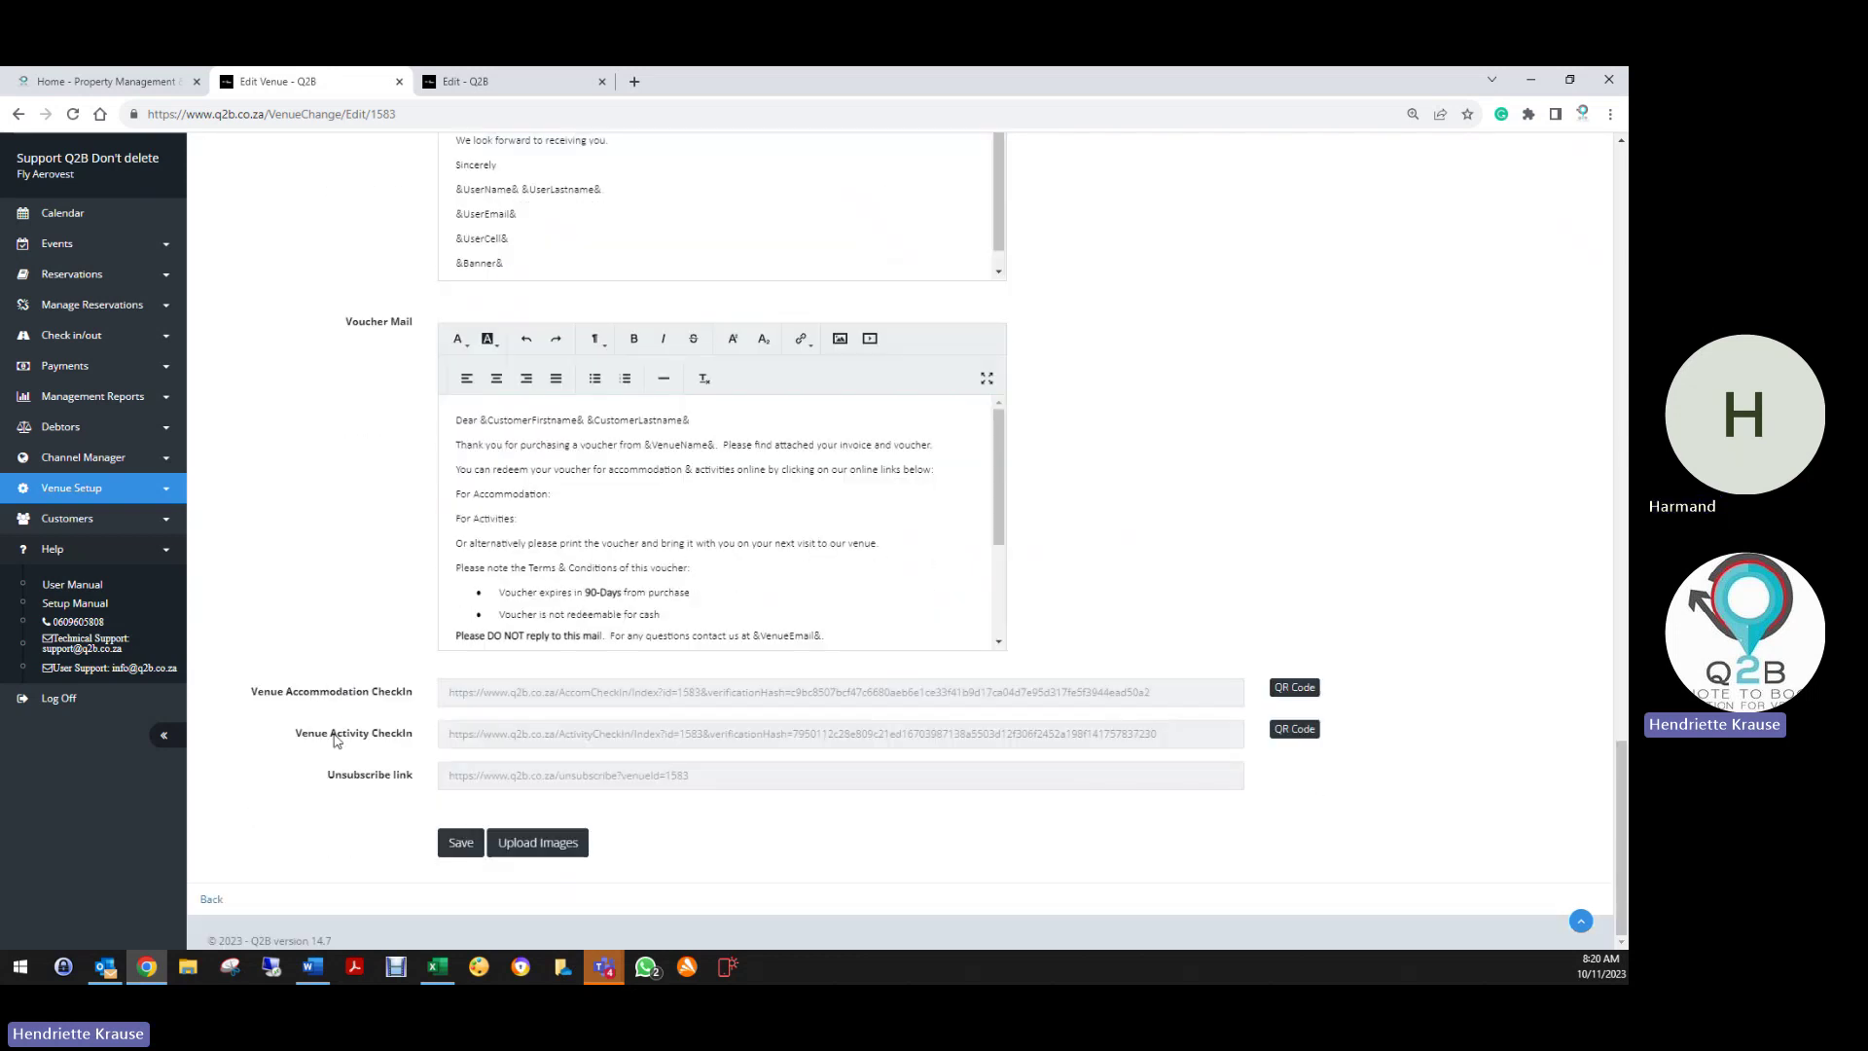
scroll(904, 585, "up", 20)
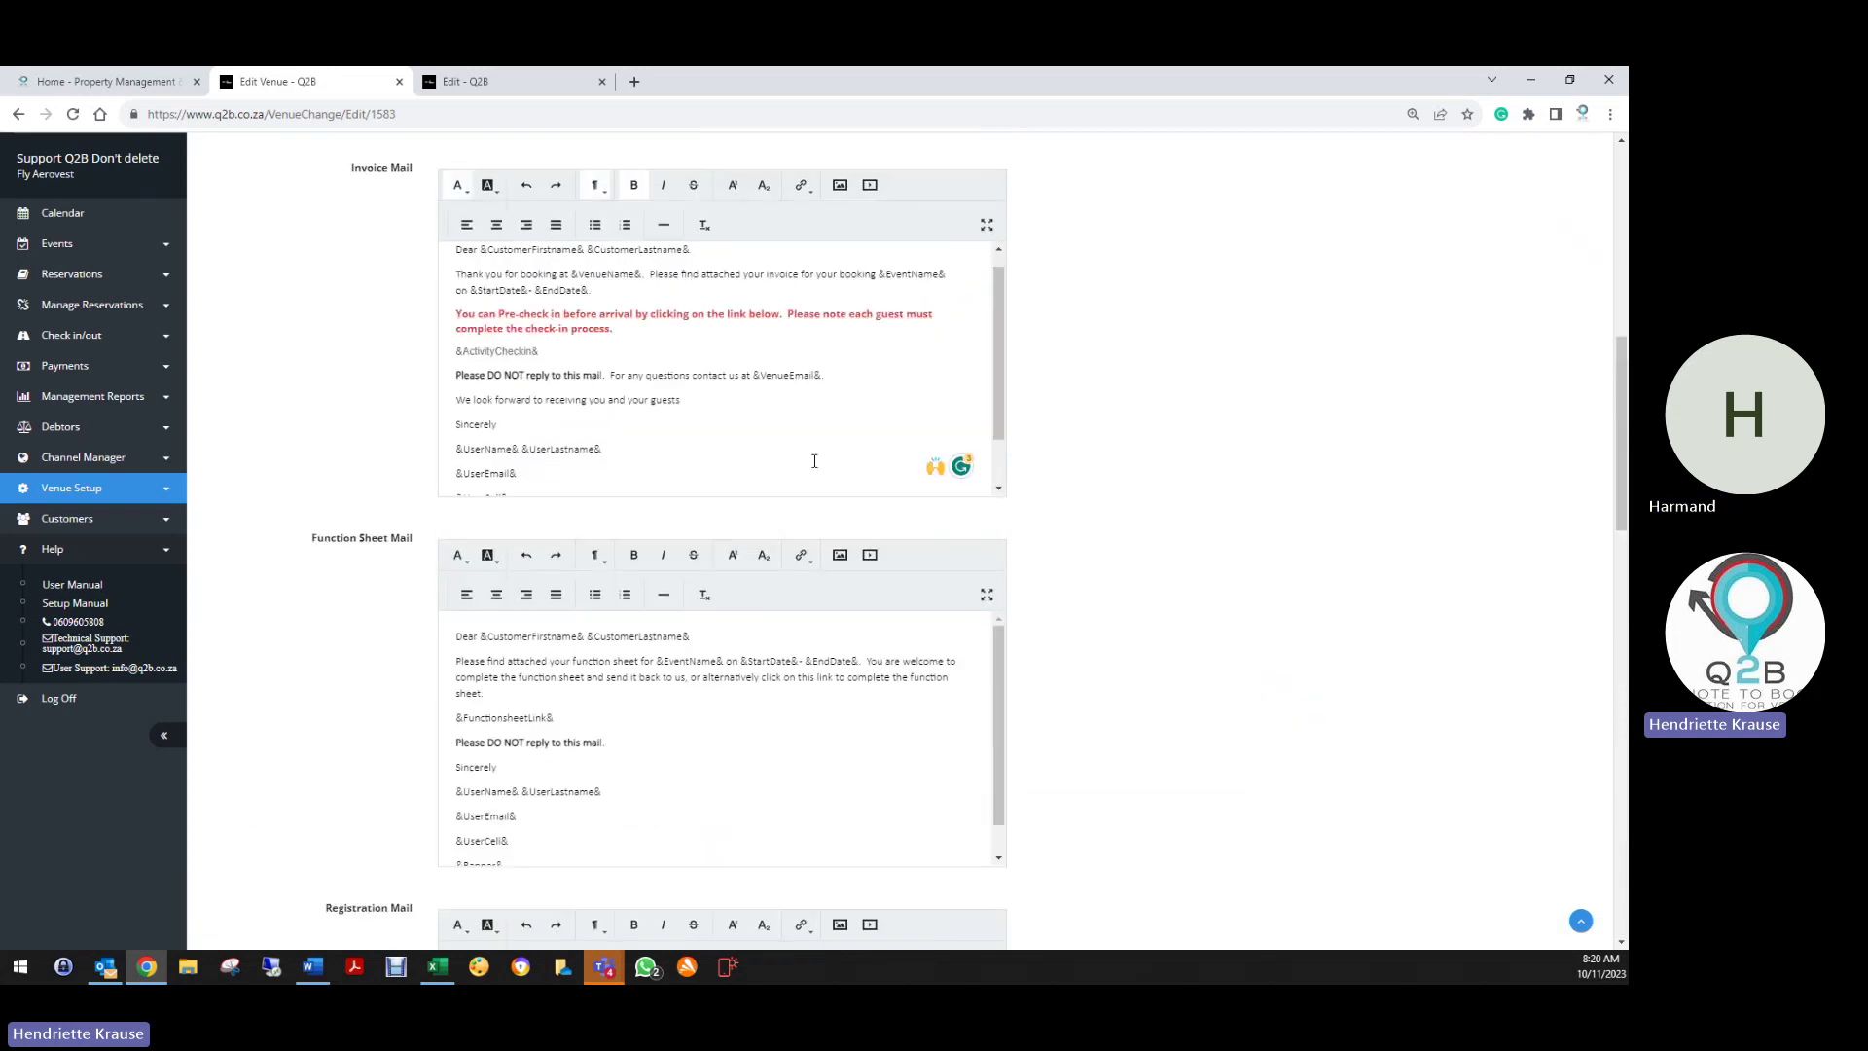
scroll(669, 330, "up", 5)
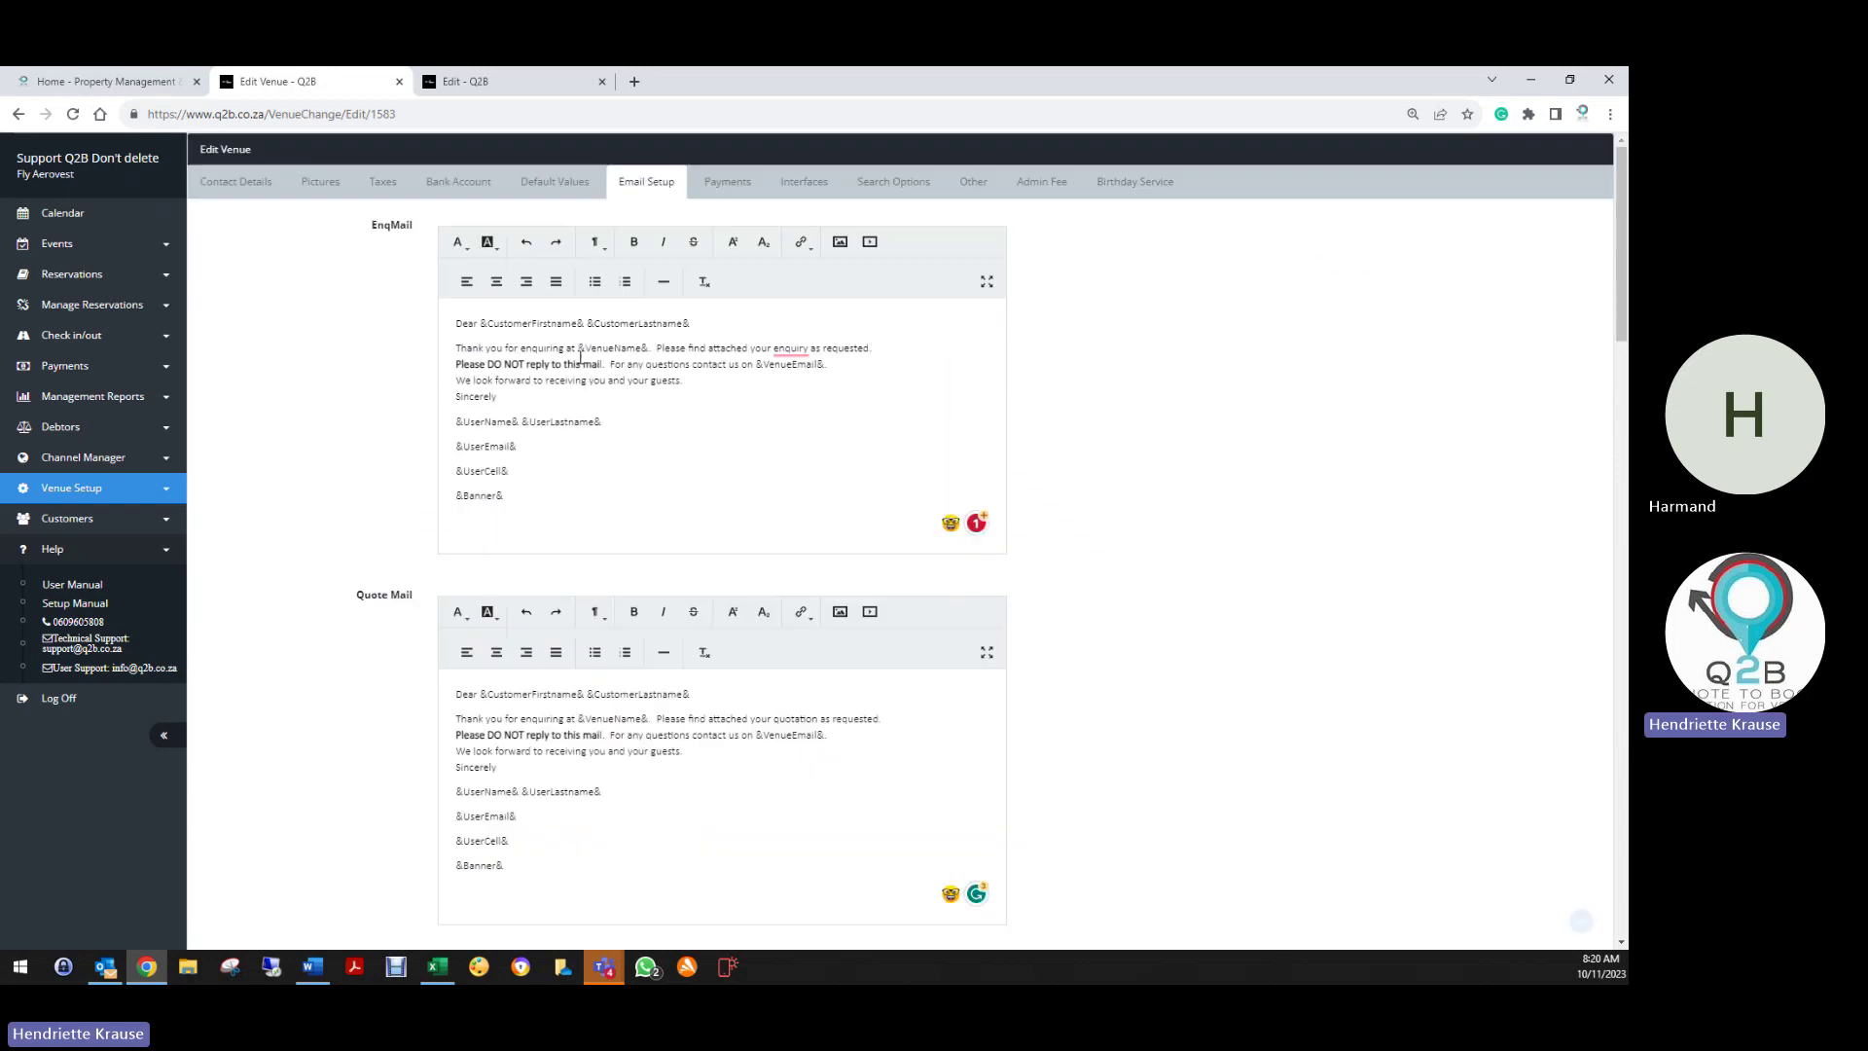
left_click(743, 184)
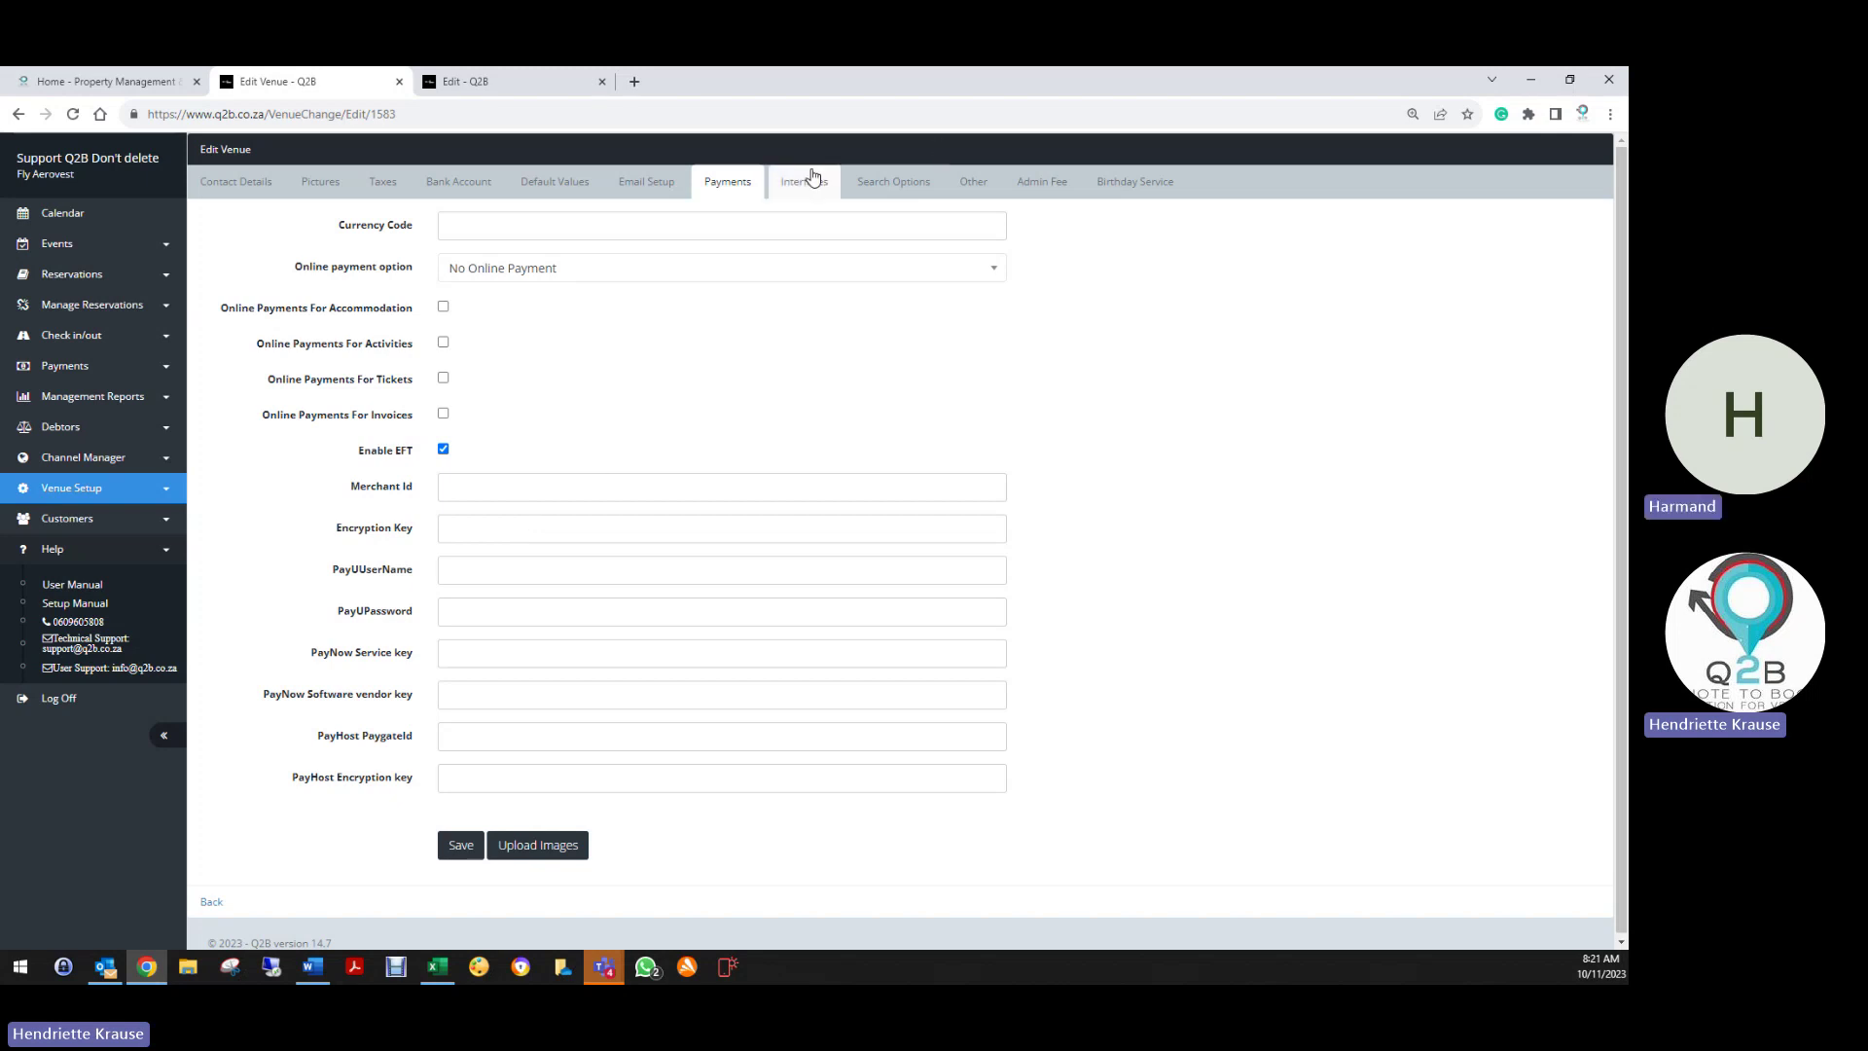
Check the Interfaces and Payments tabs, then save the venue settings
left_click(786, 188)
left_click(731, 185)
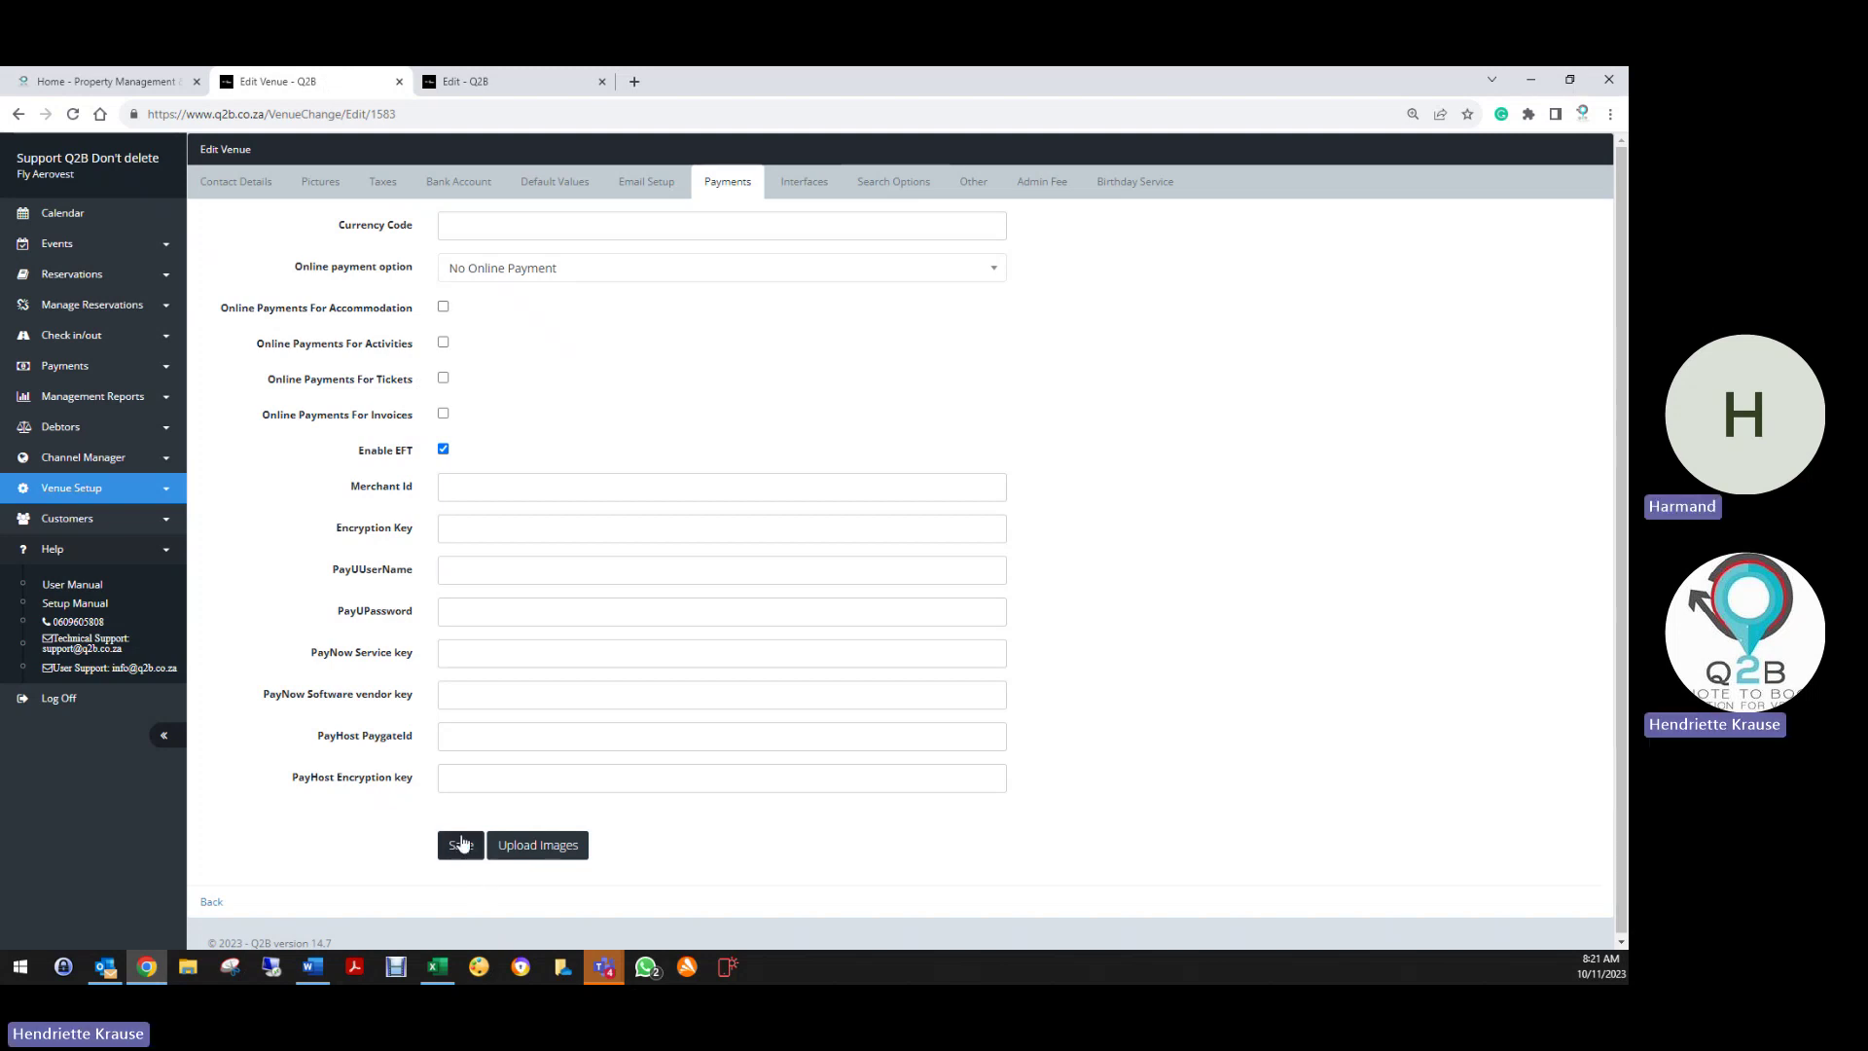
left_click(461, 844)
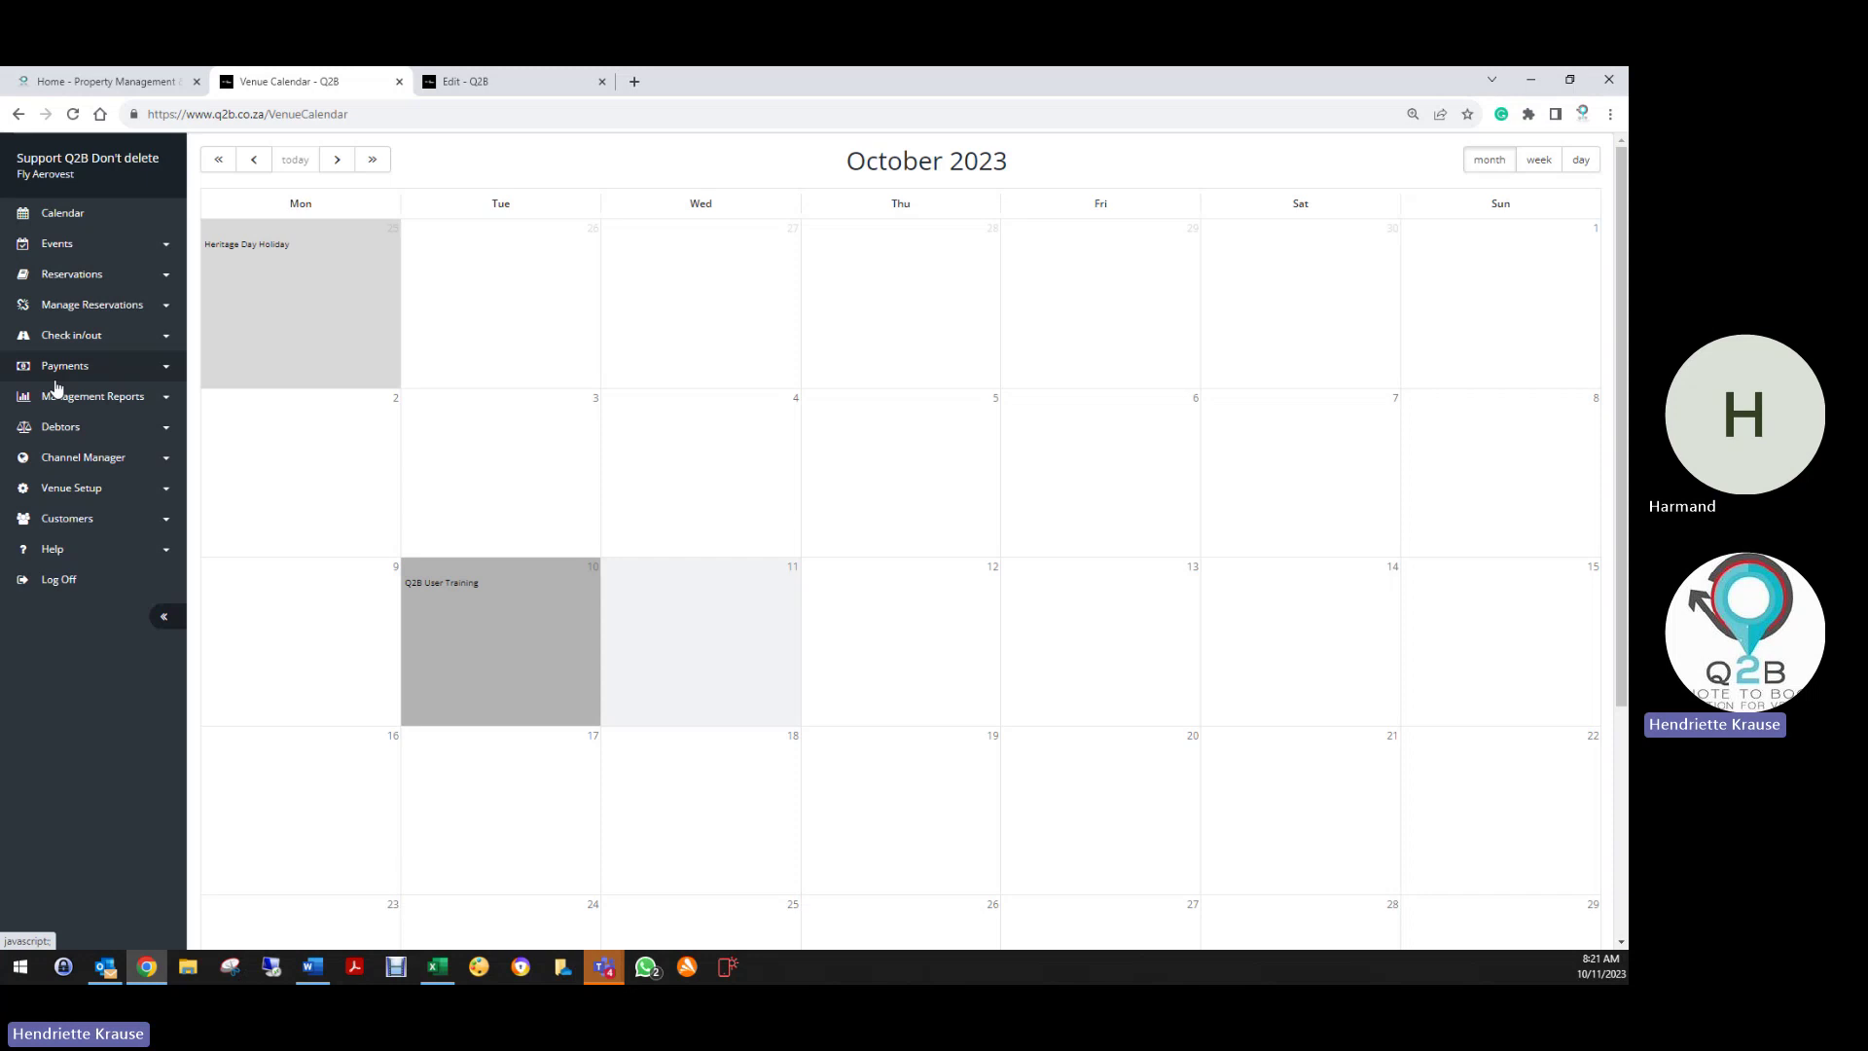
Log out of Q2B from the Reservations menu and close the other edit page
left_click(68, 275)
left_click(56, 710)
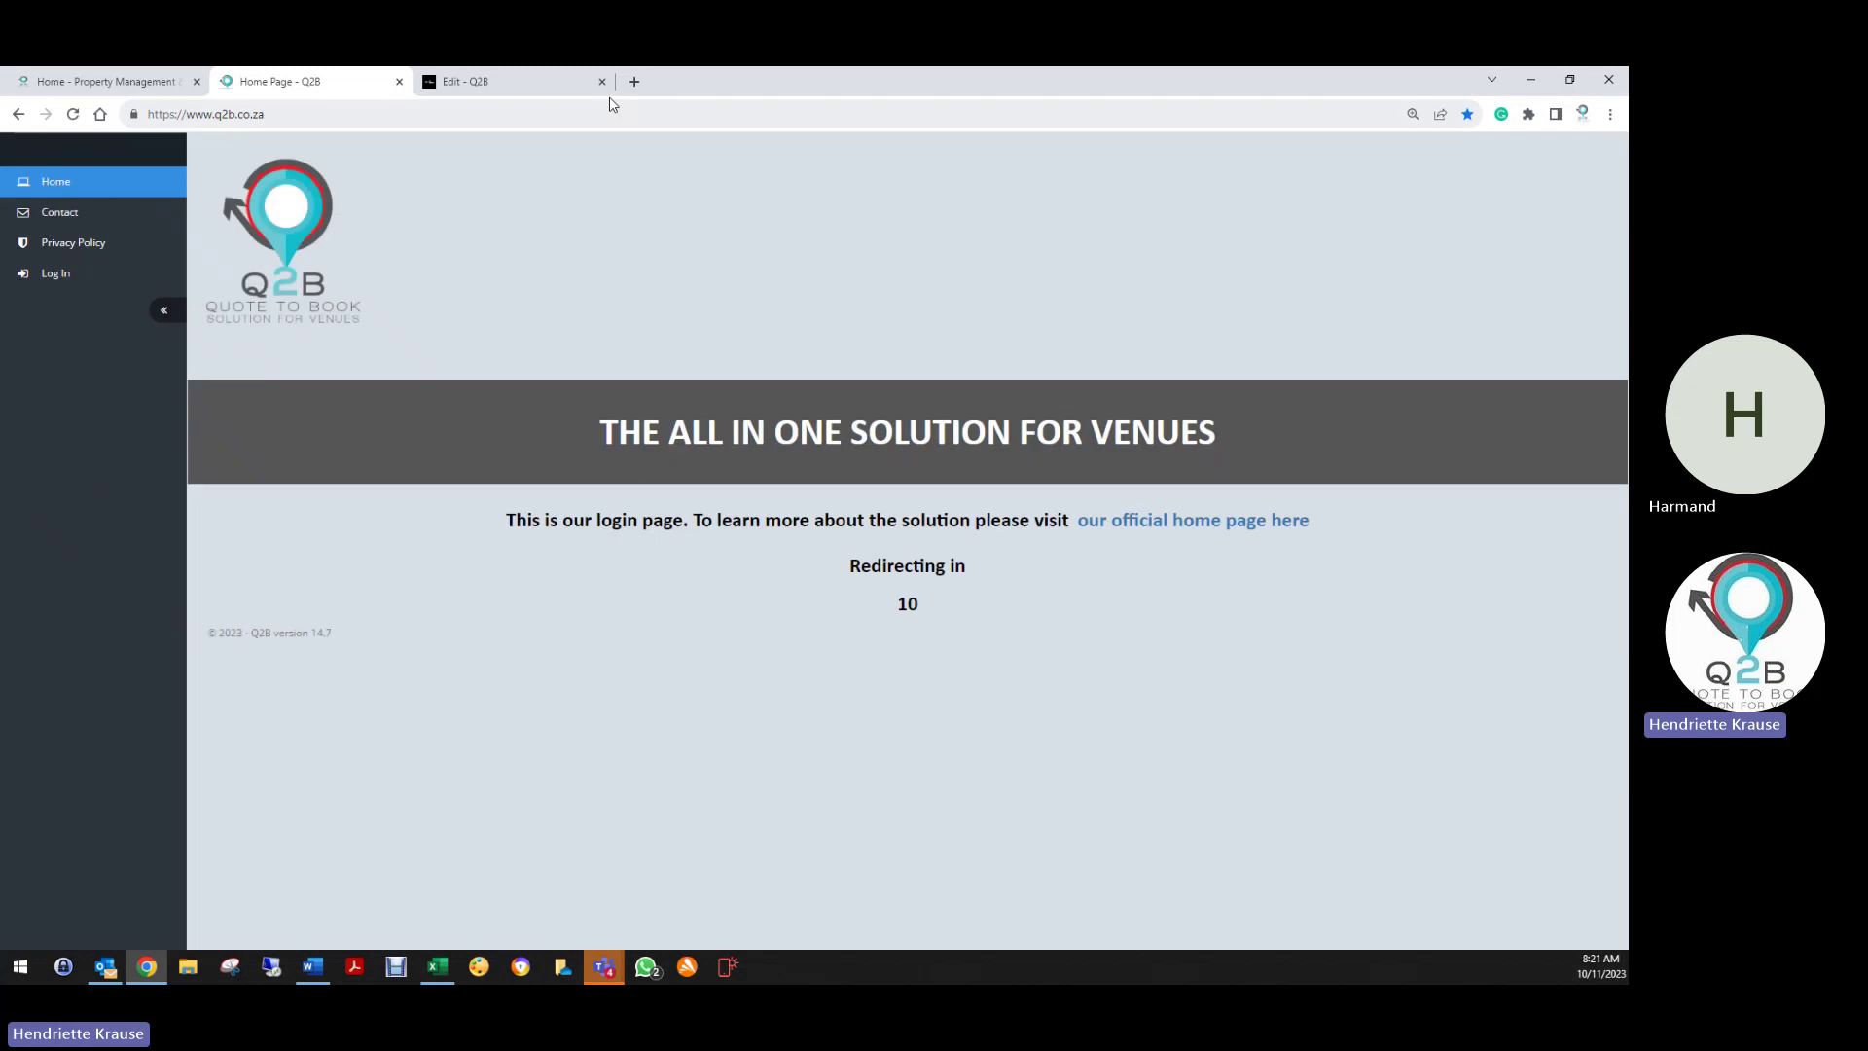
left_click(601, 80)
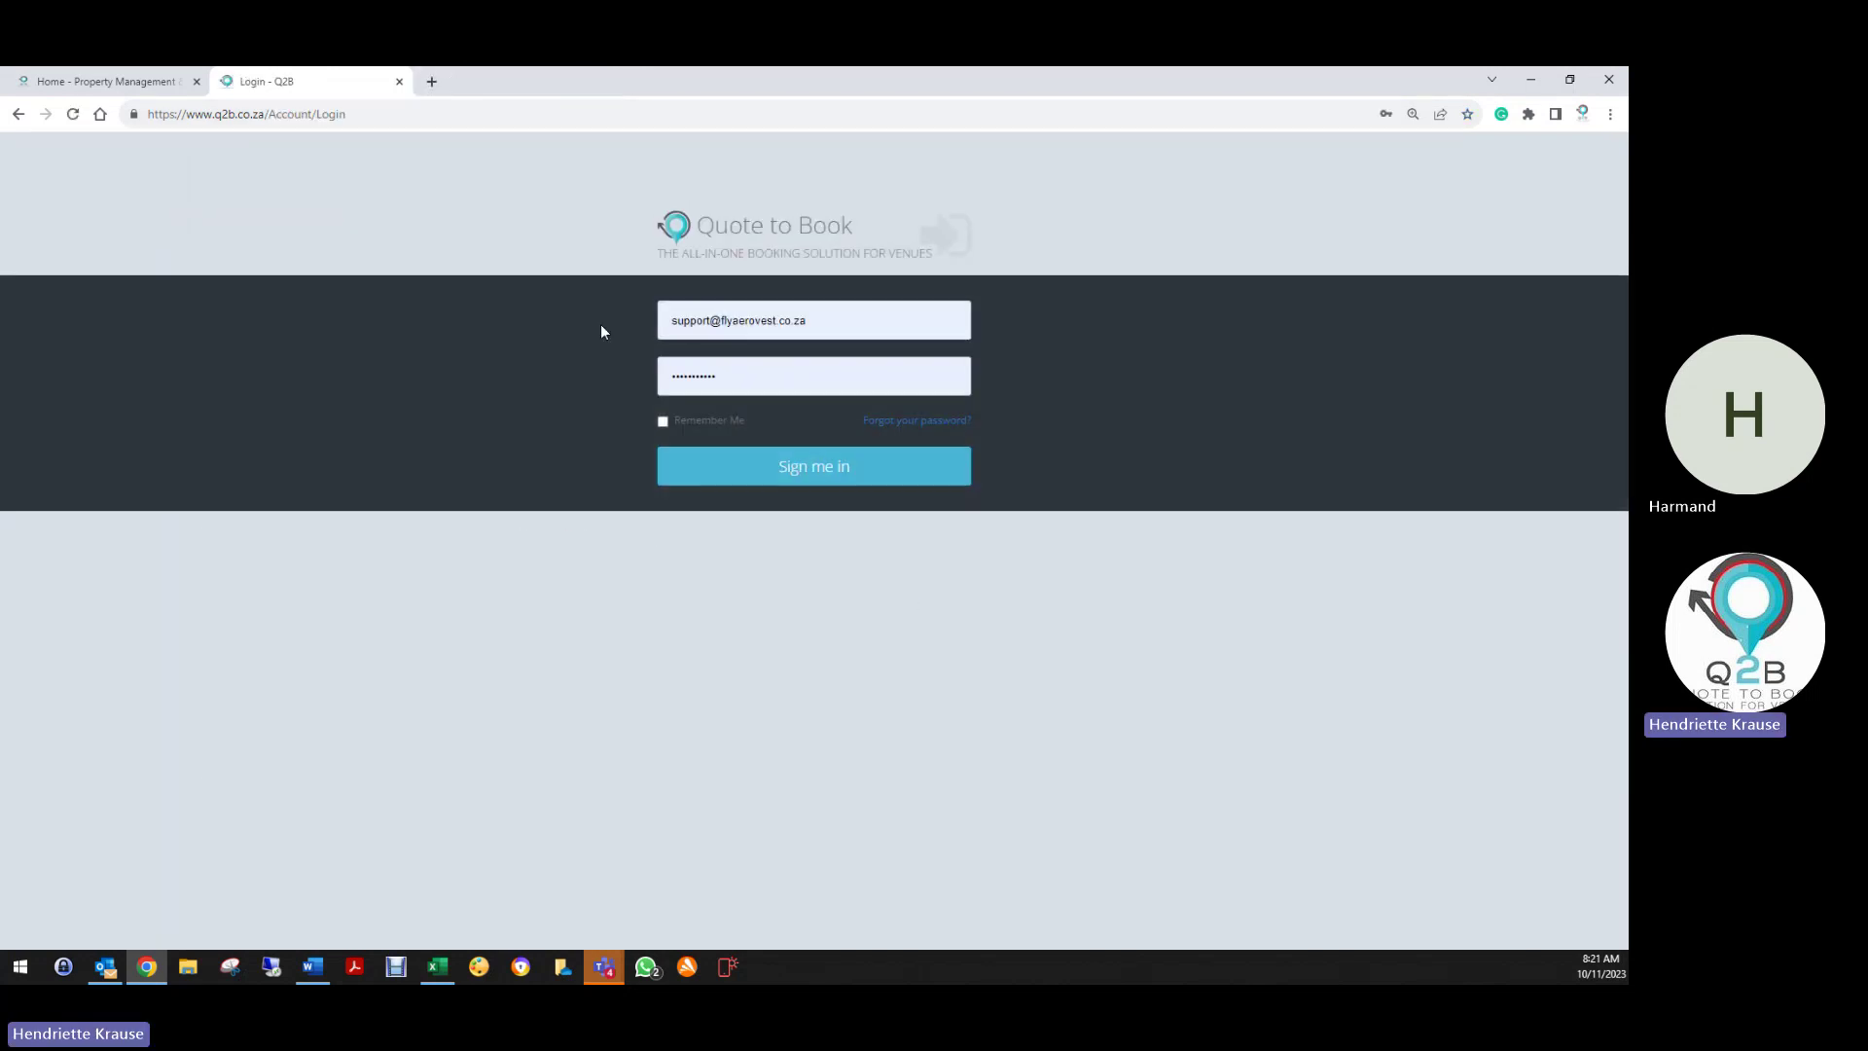
Sign in with the saved sales login and choose The Amazing All in One Venue
left_click(826, 321)
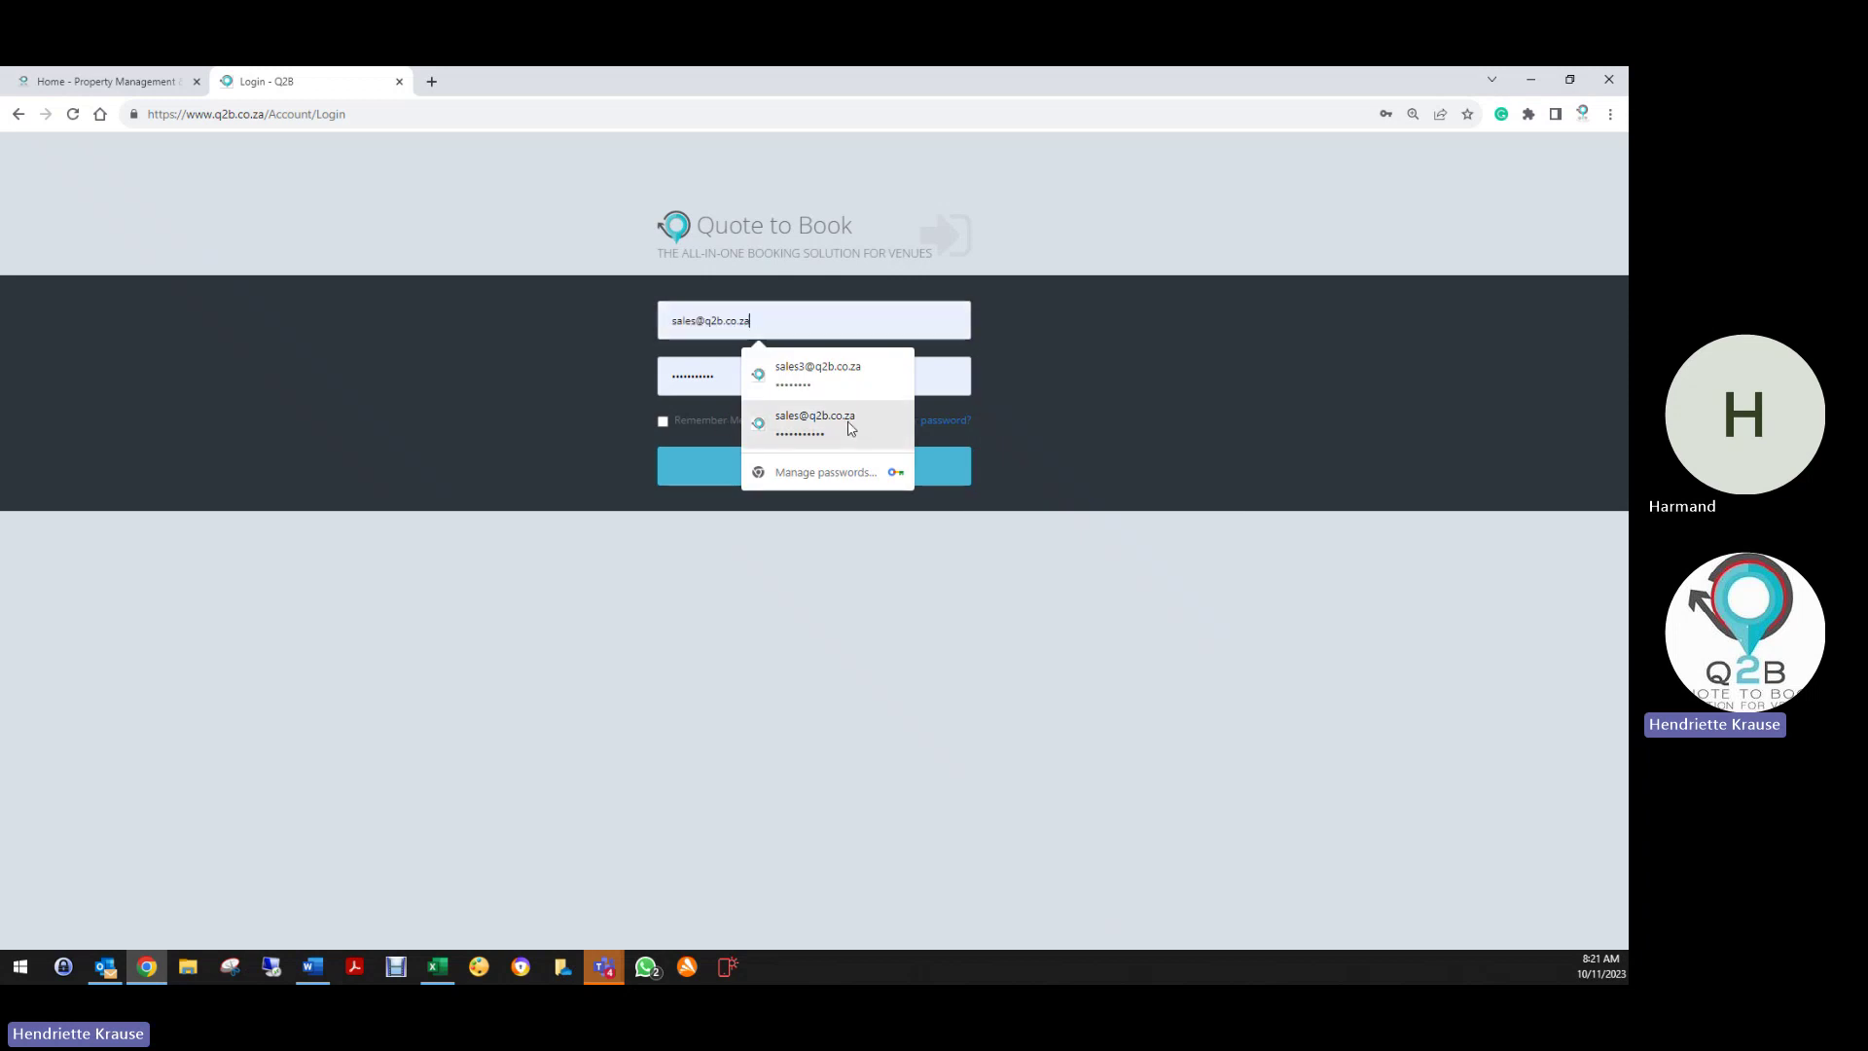
left_click(844, 421)
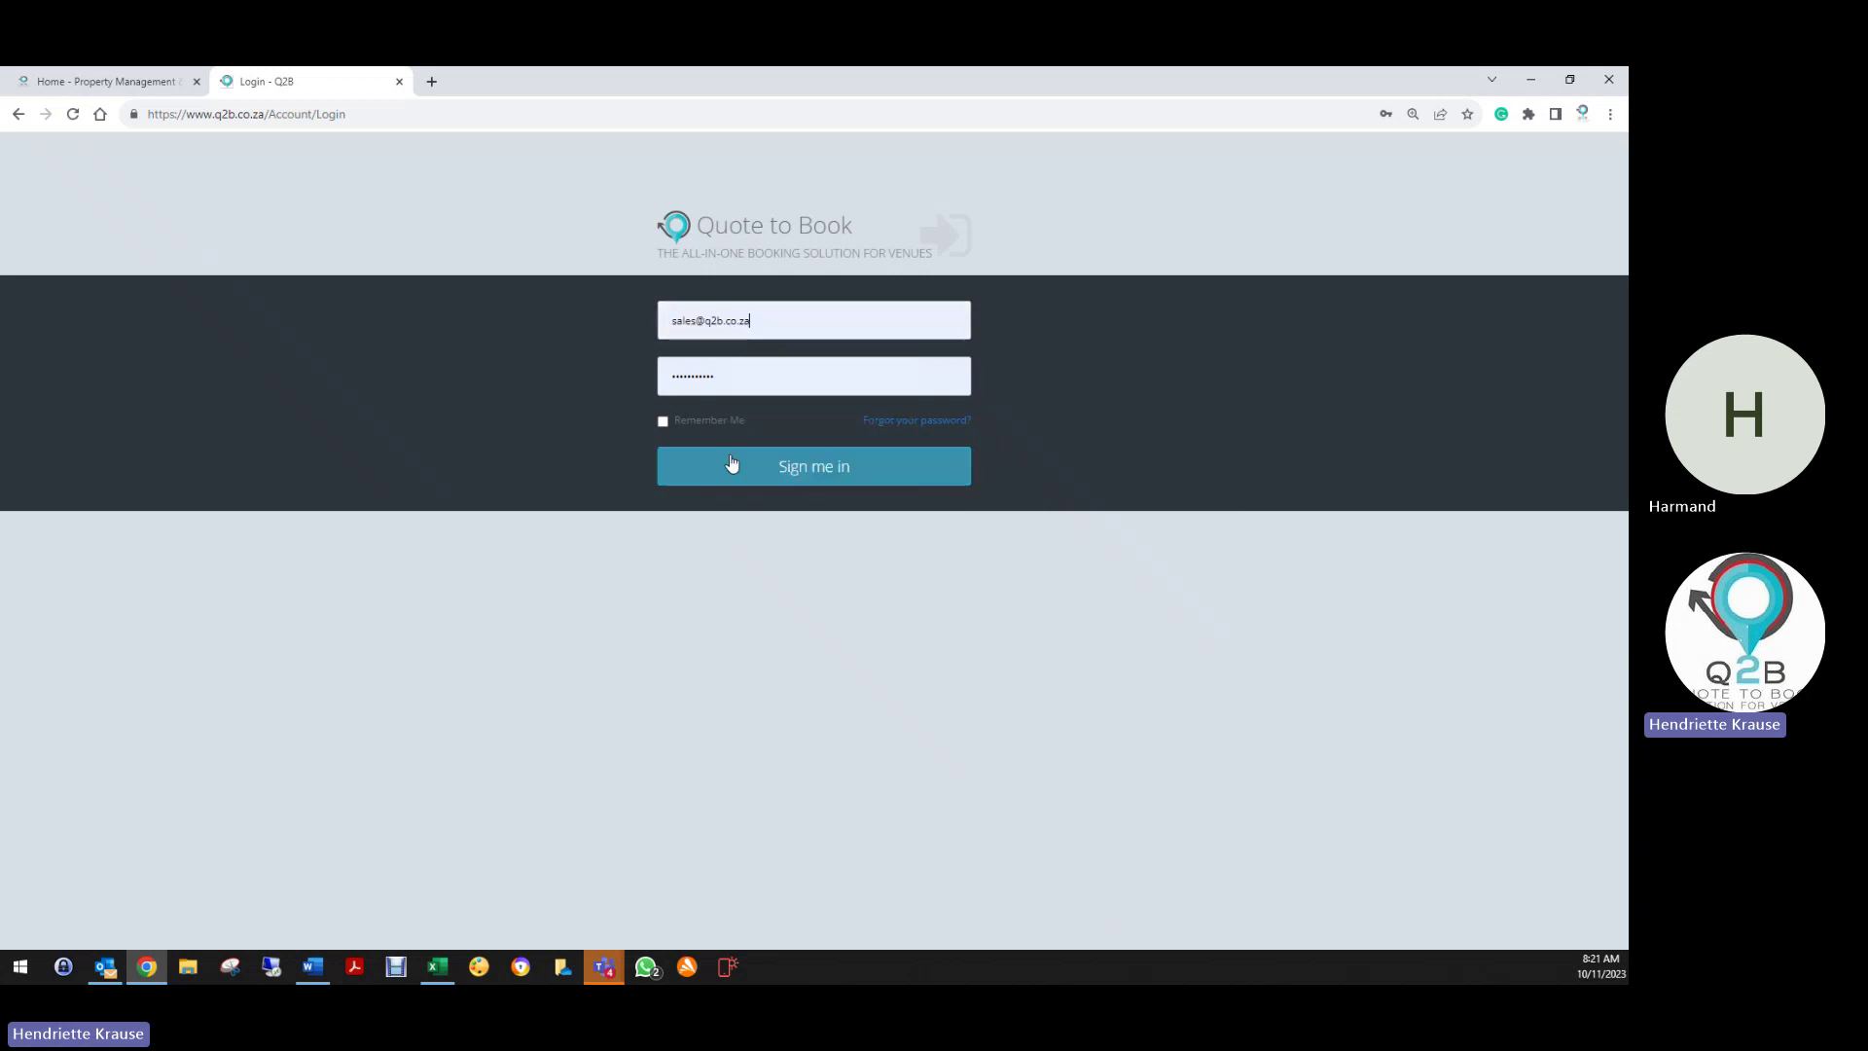
left_click(730, 463)
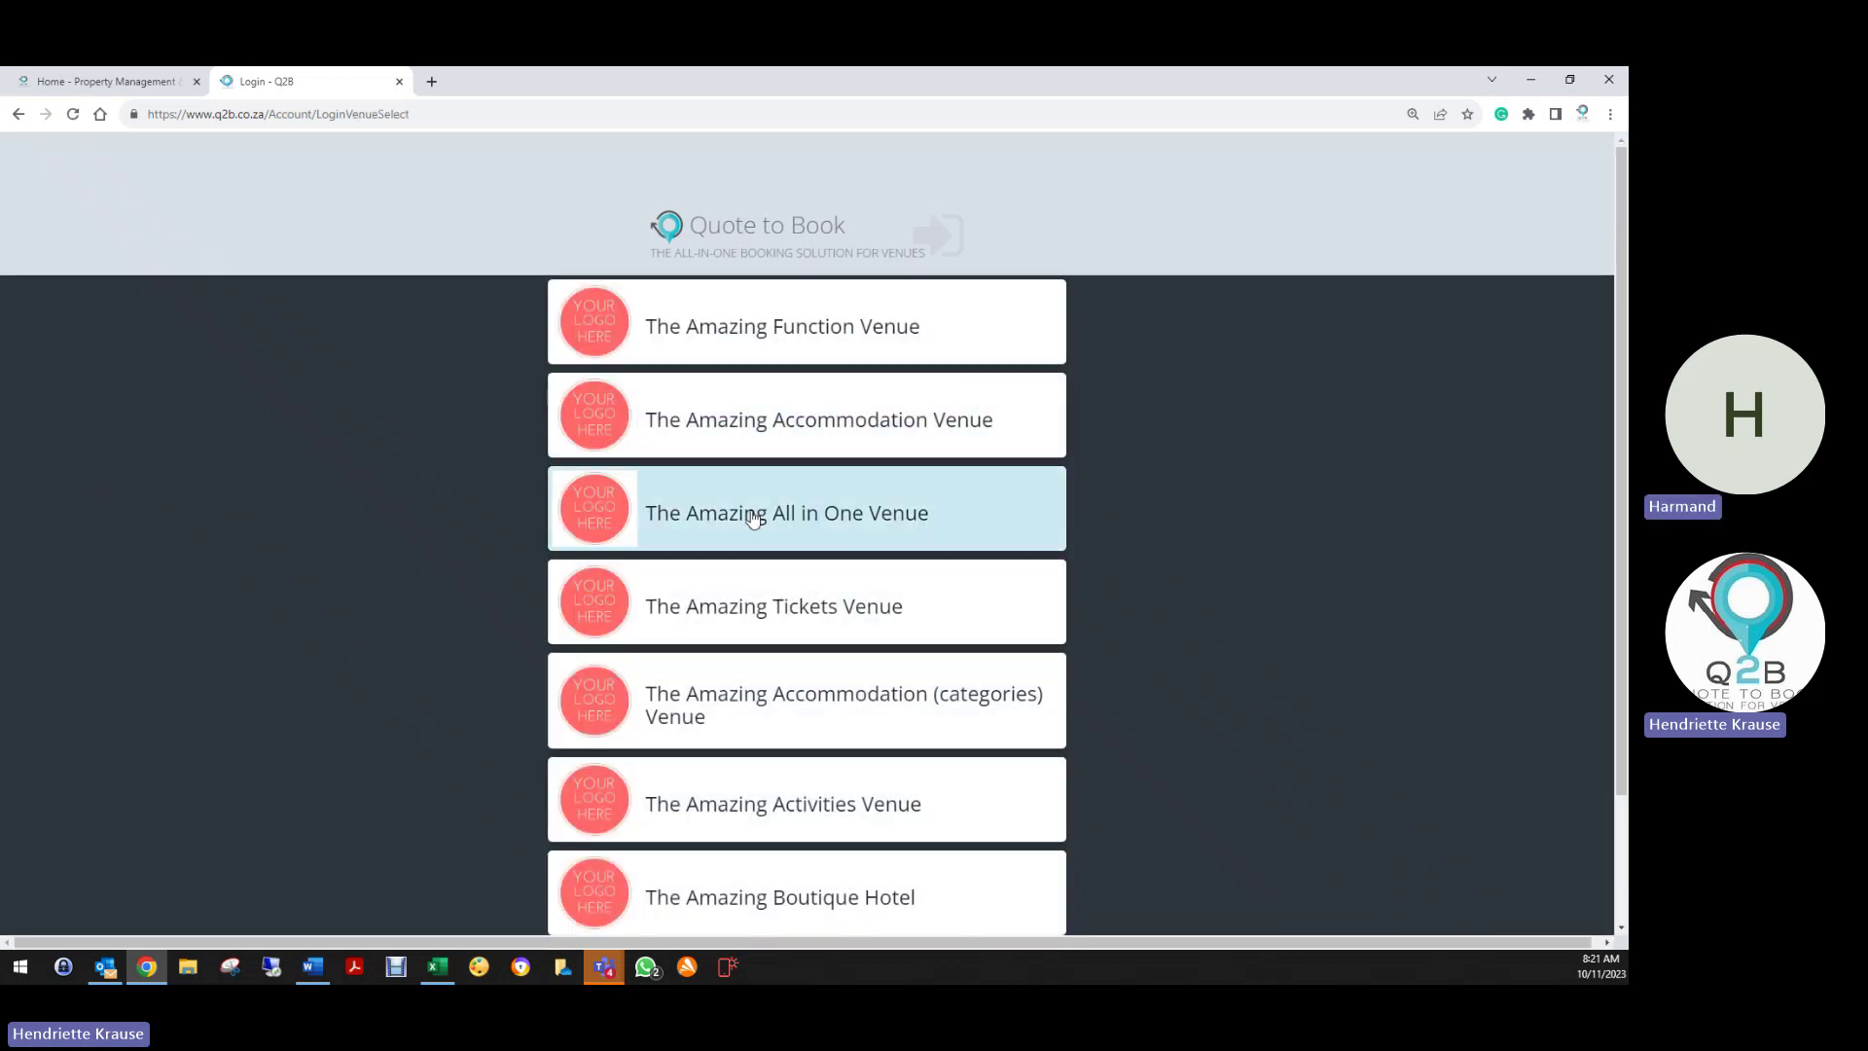
left_click(751, 513)
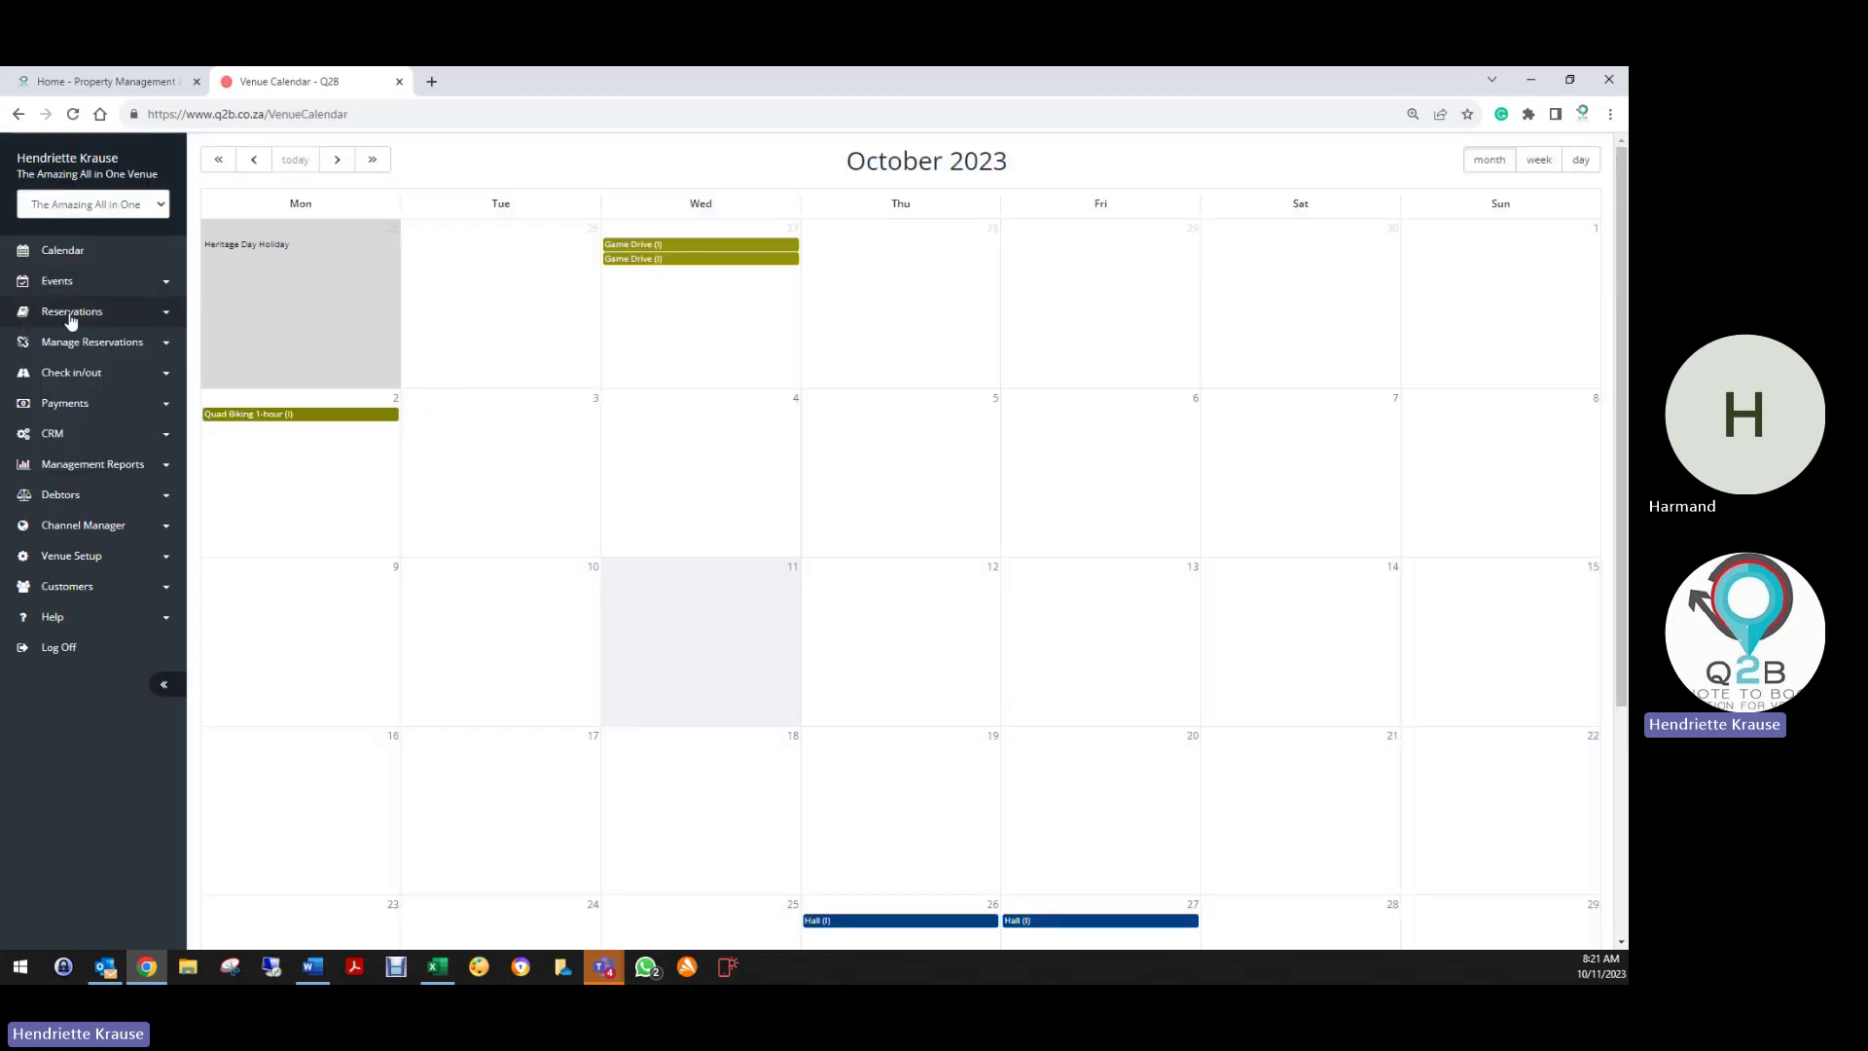
Open the newest booking from the Reservation List and try its Pay option
left_click(80, 321)
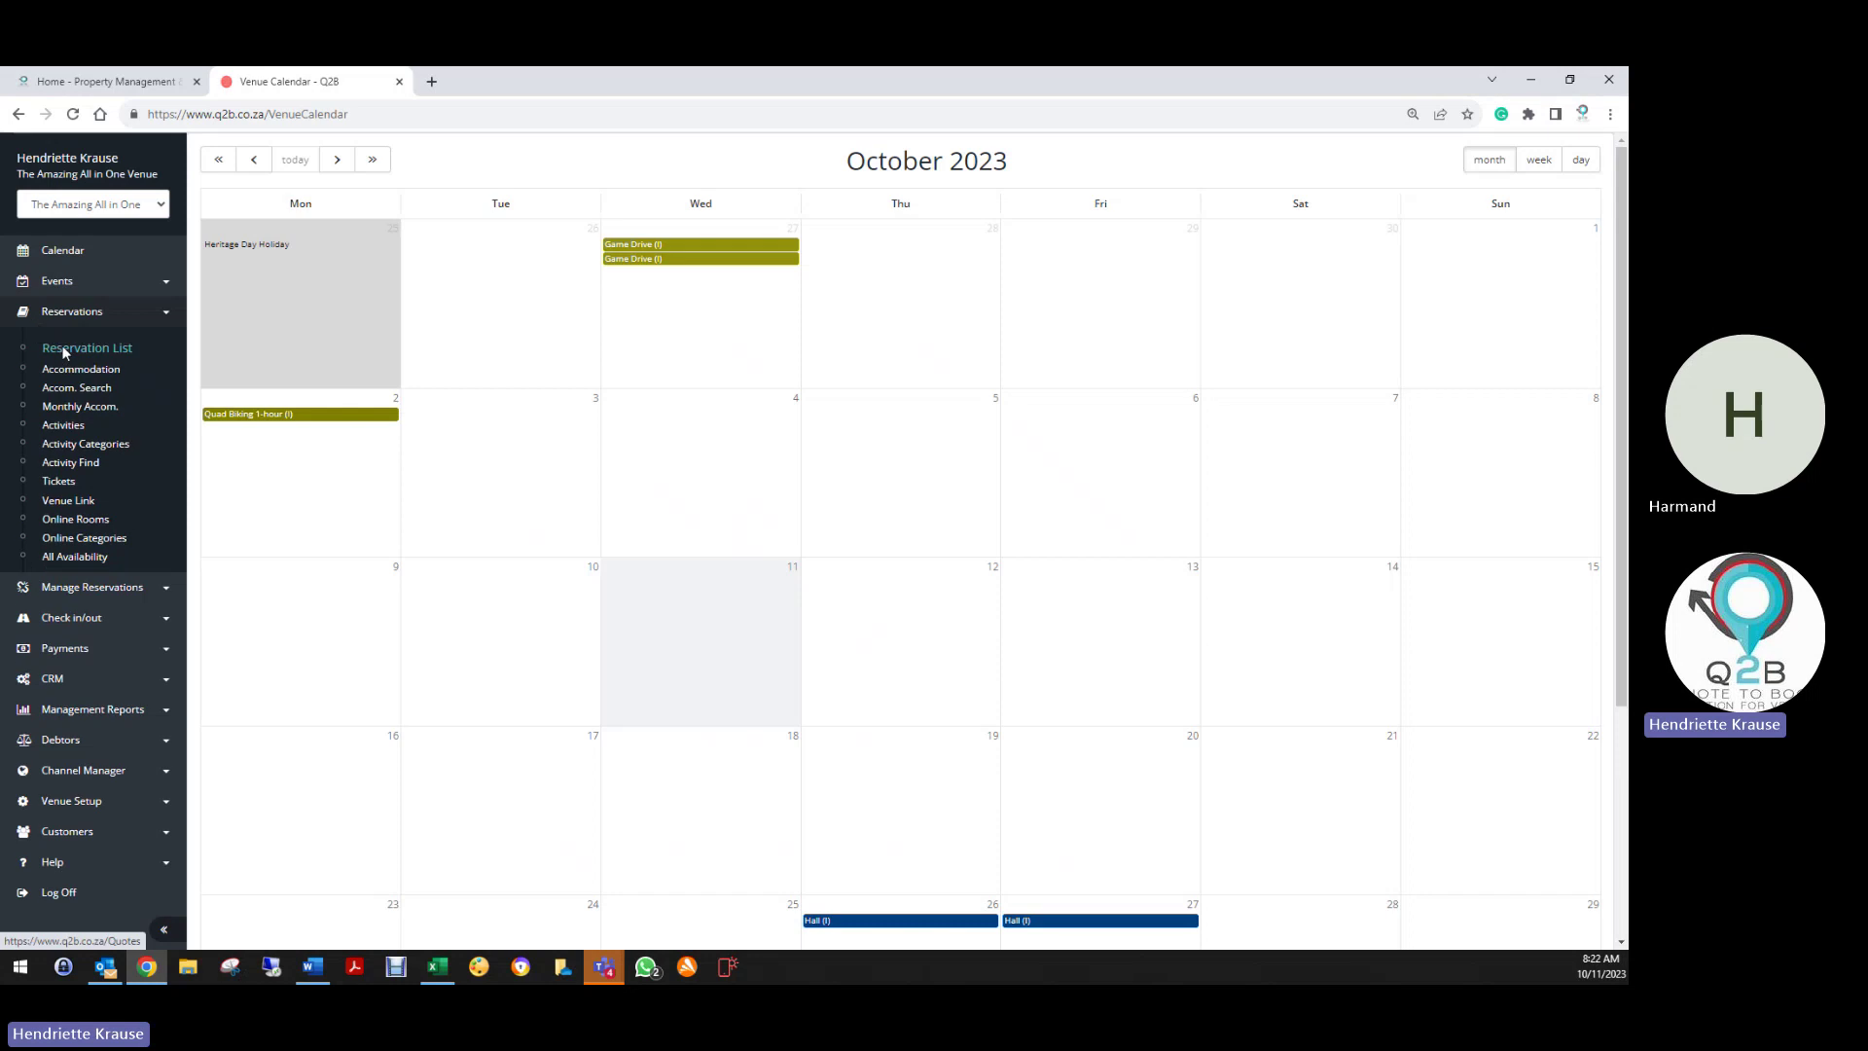
left_click(68, 347)
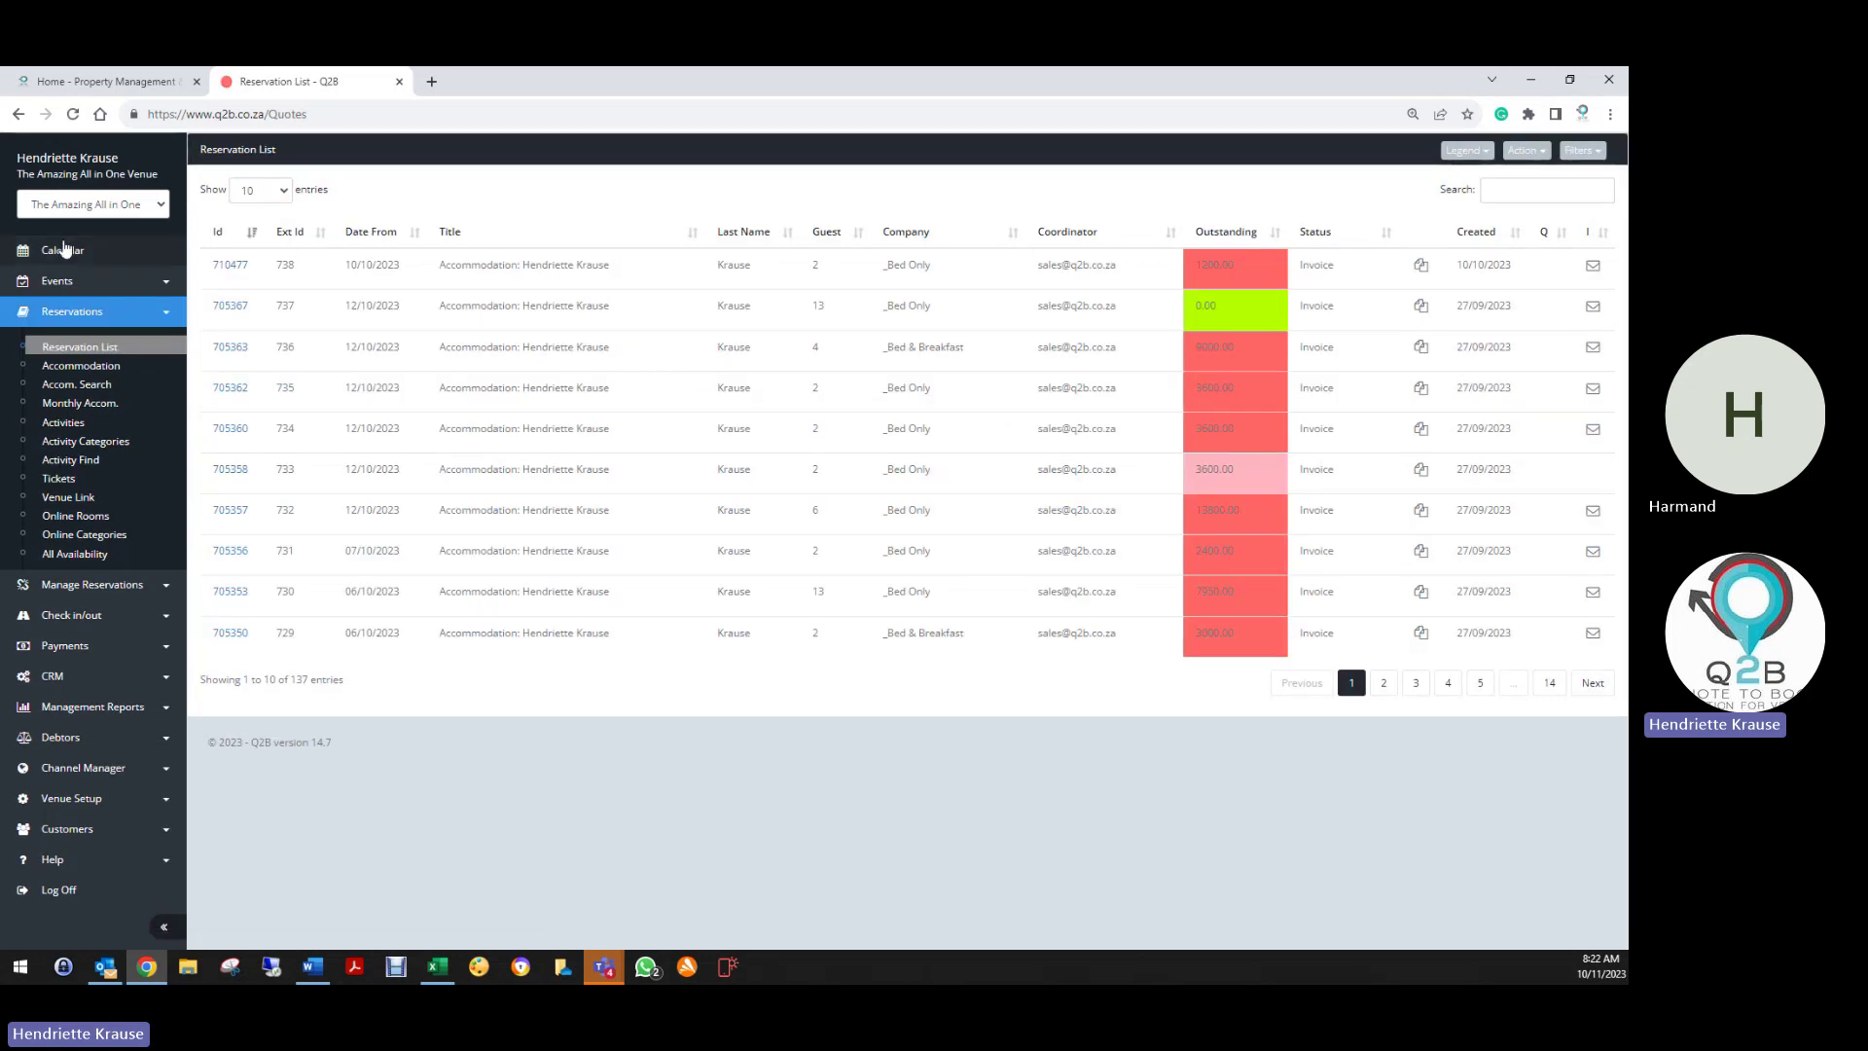
left_click(234, 266)
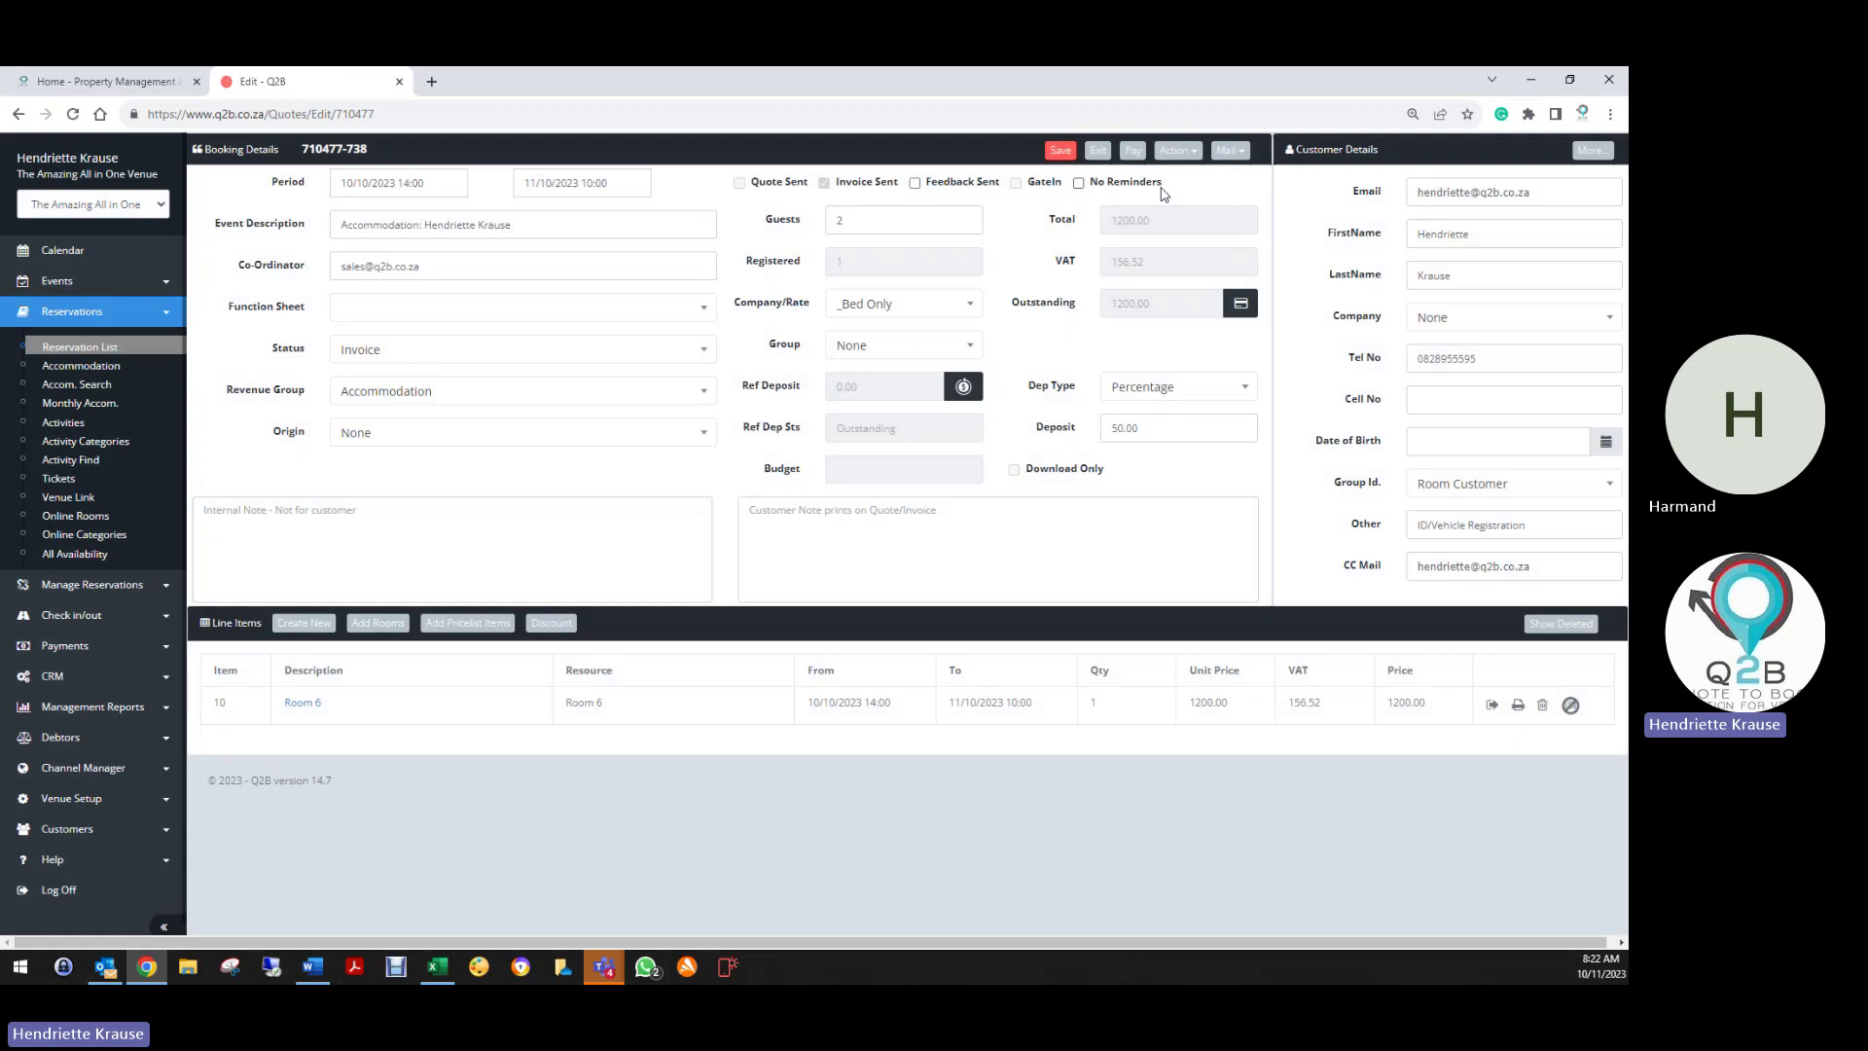
left_click(1133, 150)
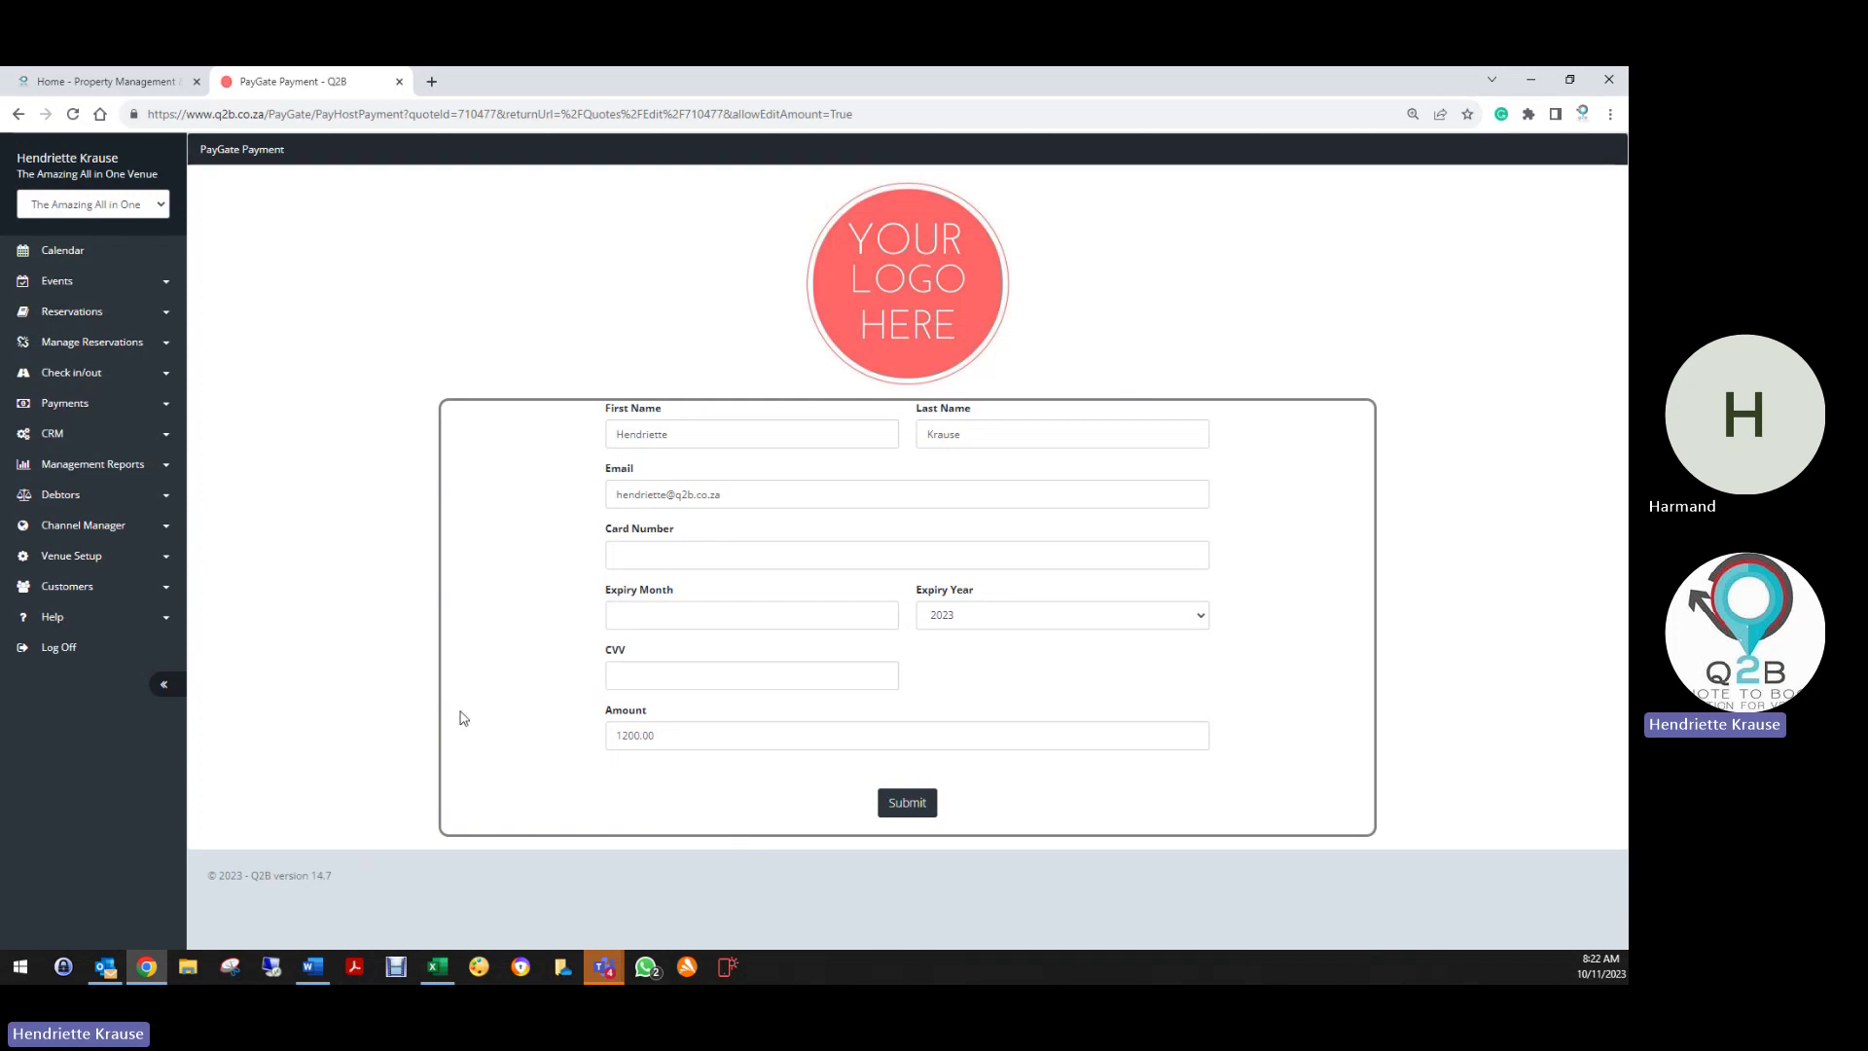
Reopen the newest booking from the Reservation List and bring up its Action menu
left_click(68, 313)
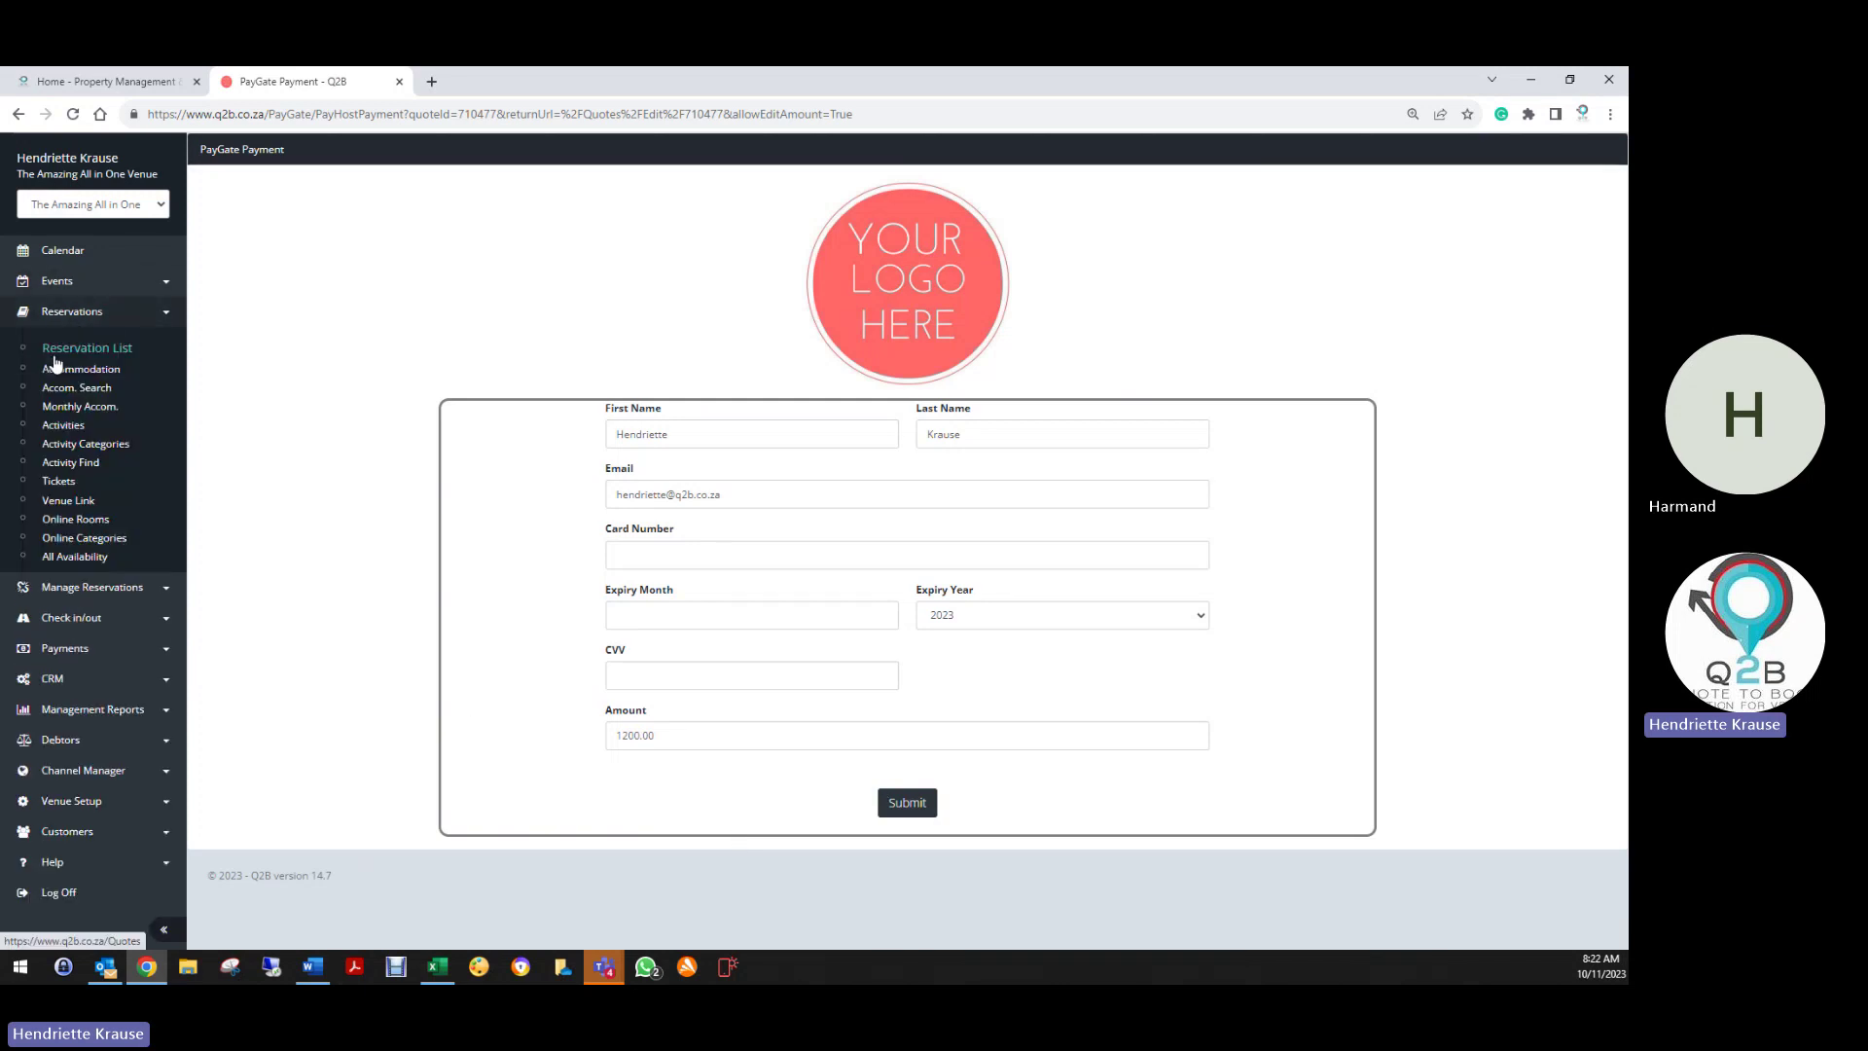
left_click(56, 353)
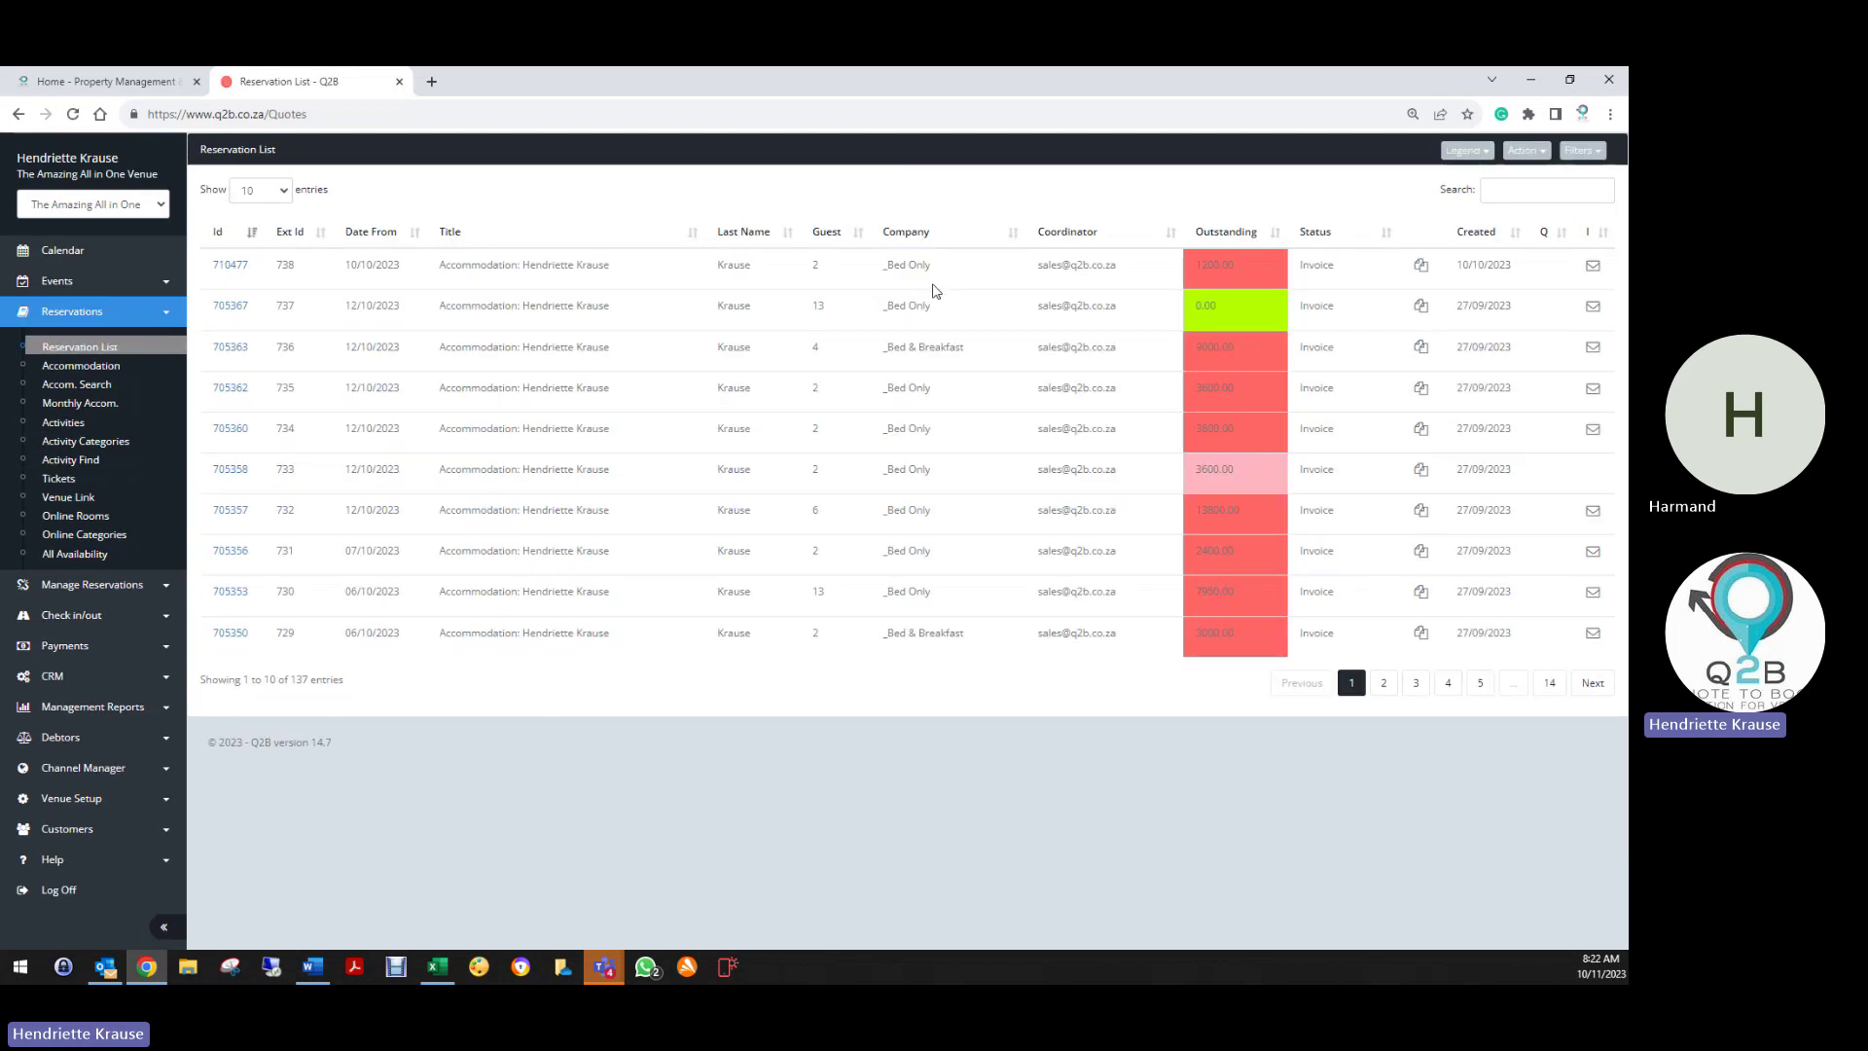
left_click(236, 268)
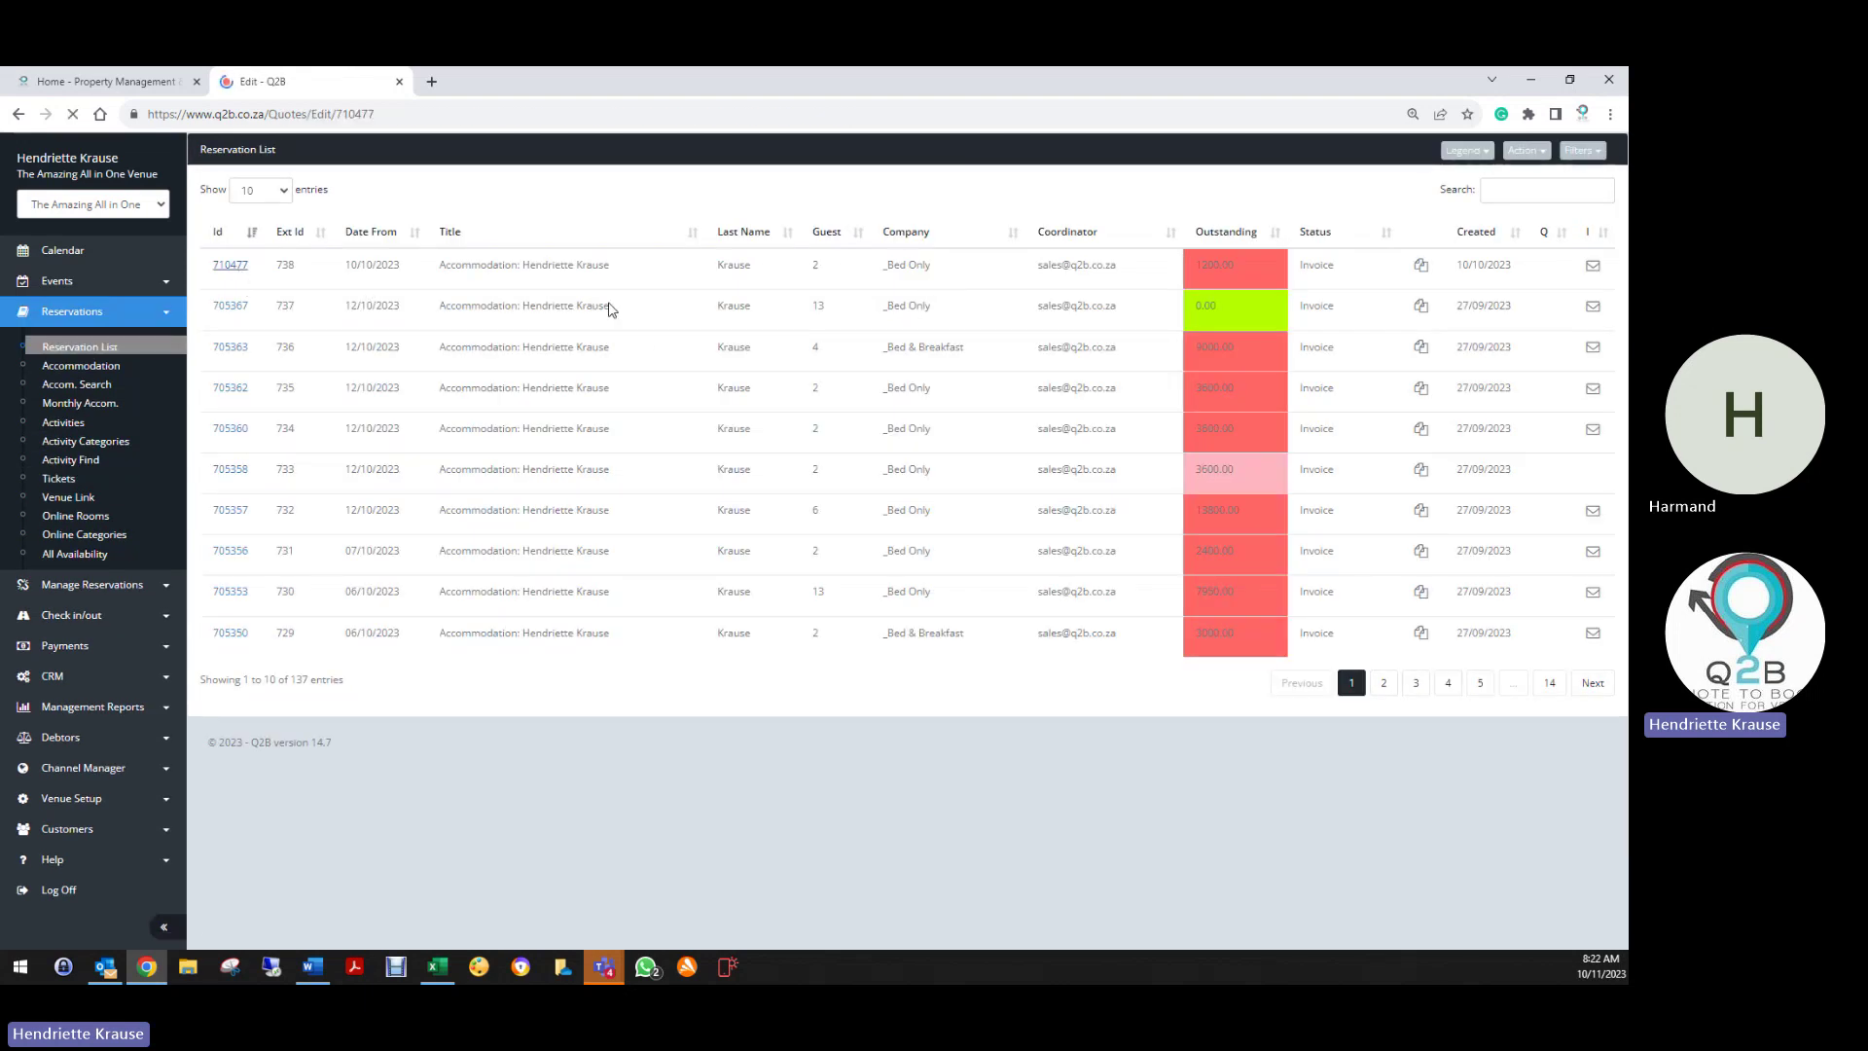
left_click(1176, 151)
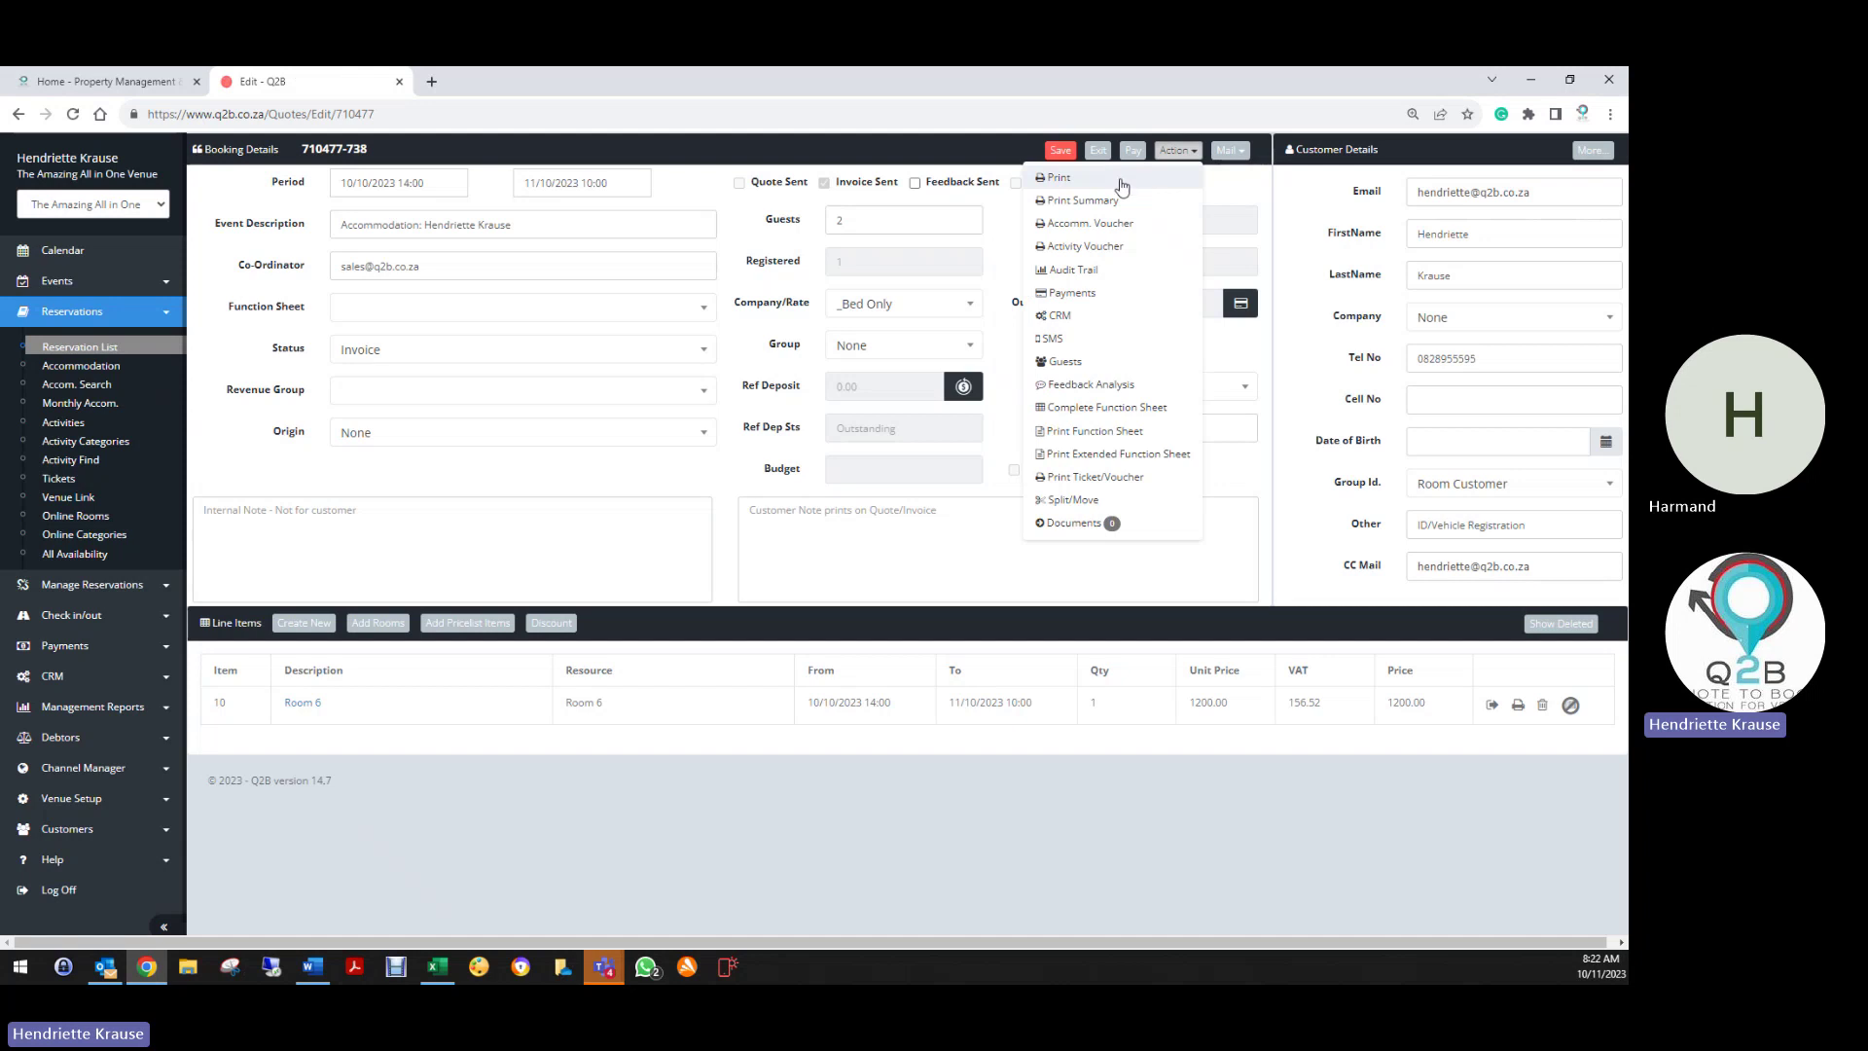
Print the booking's tax invoice and follow its Pay Now link to the 1200.00 payment page
left_click(1064, 195)
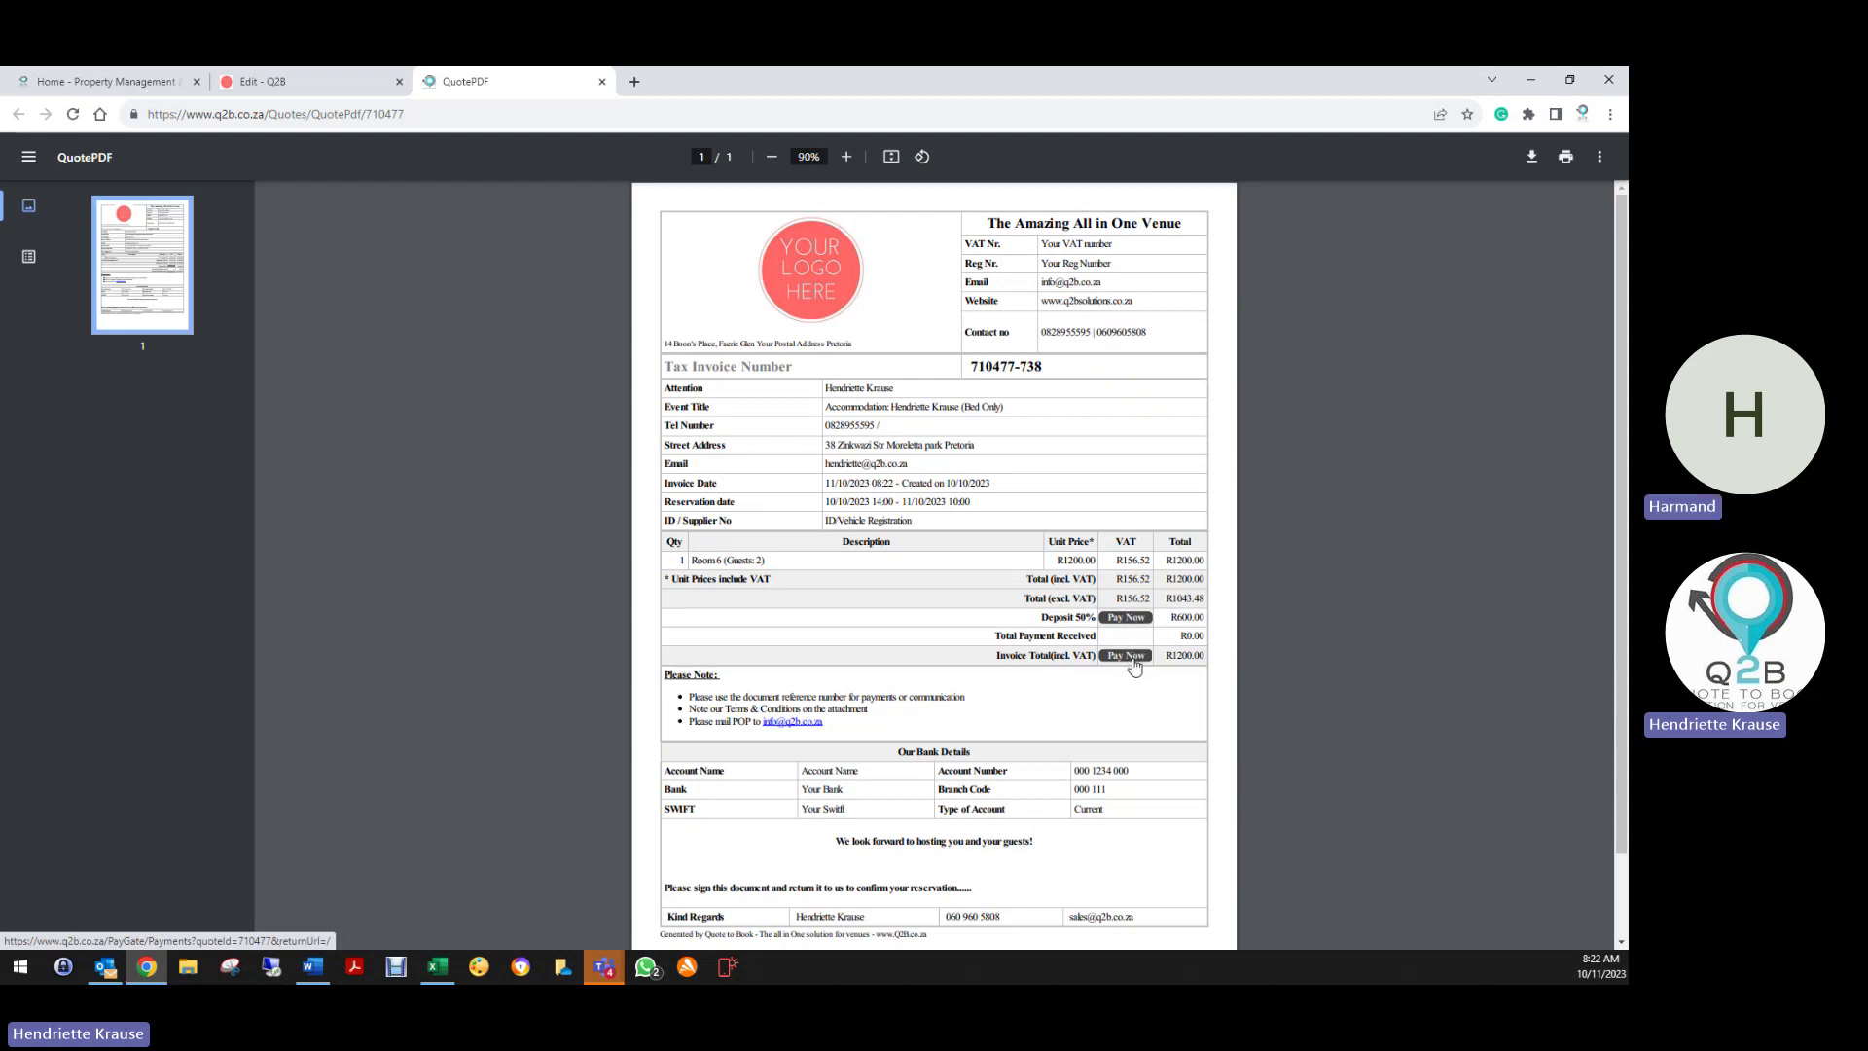
left_click(1132, 659)
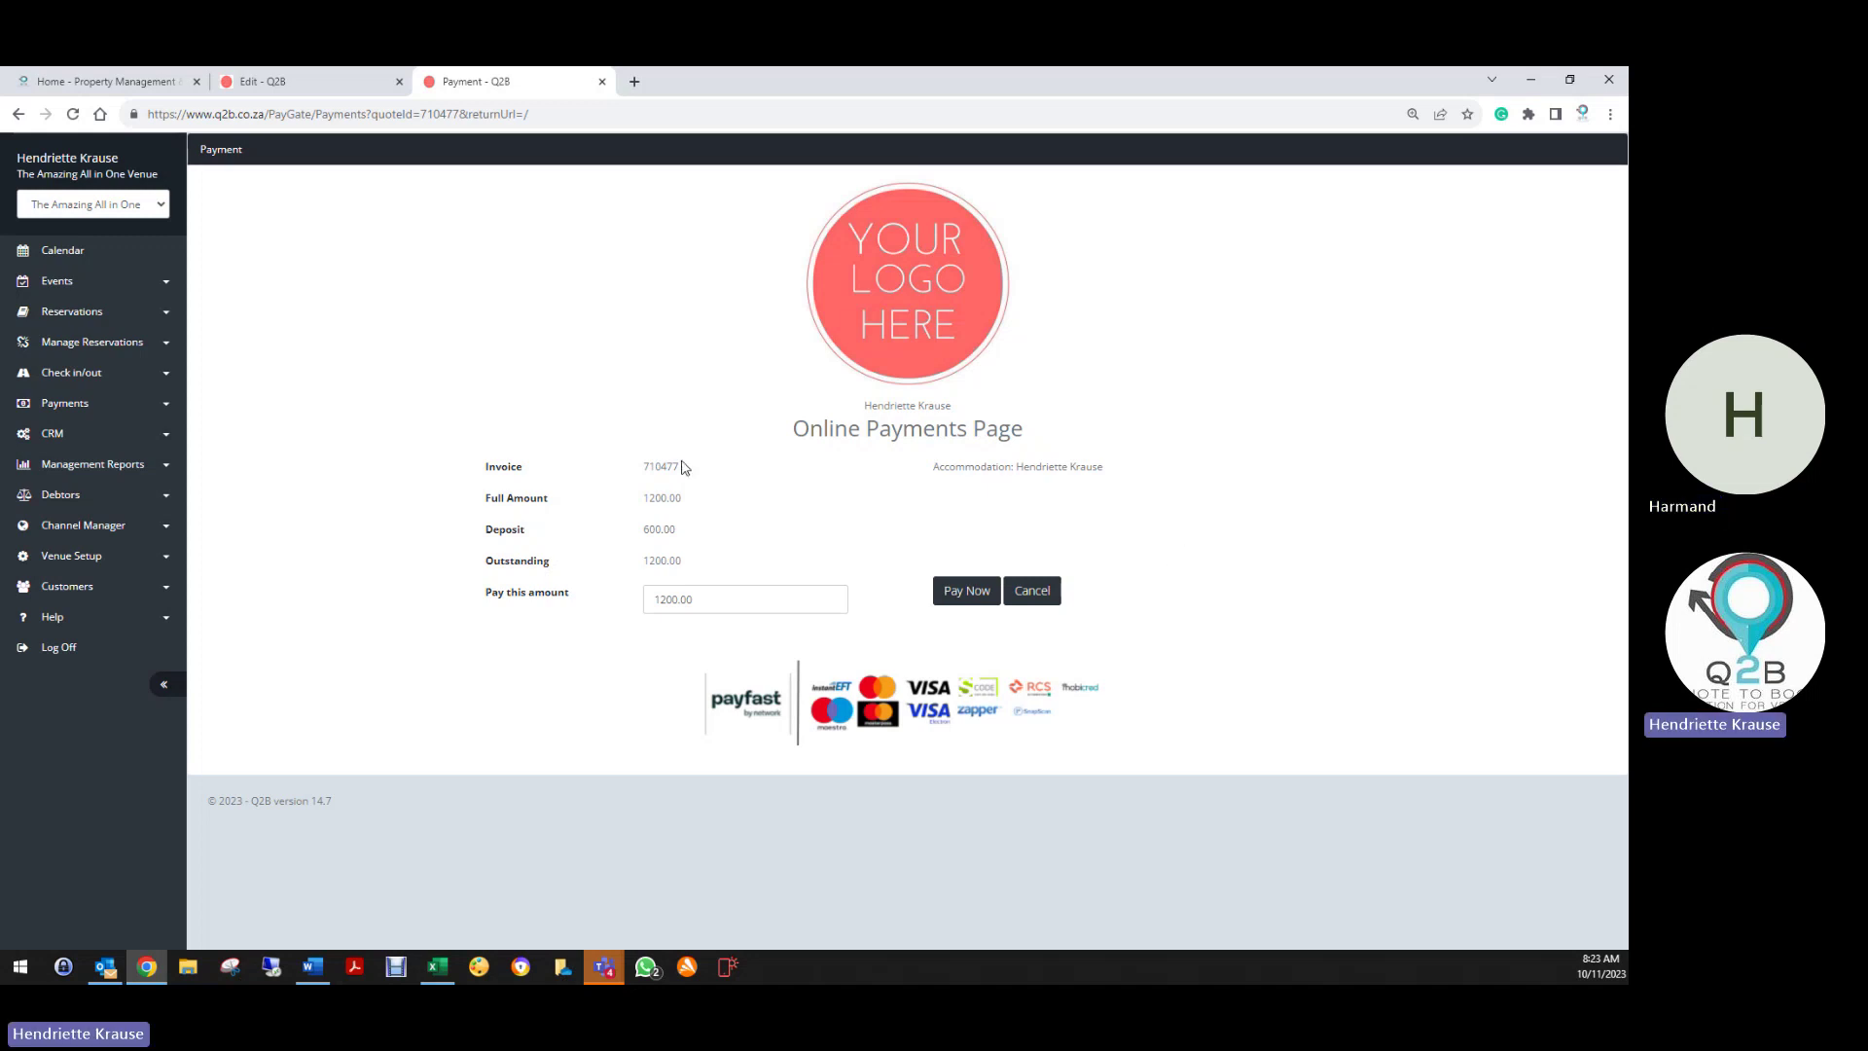
Log off, close the booking details tab and go to the login page
left_click(75, 652)
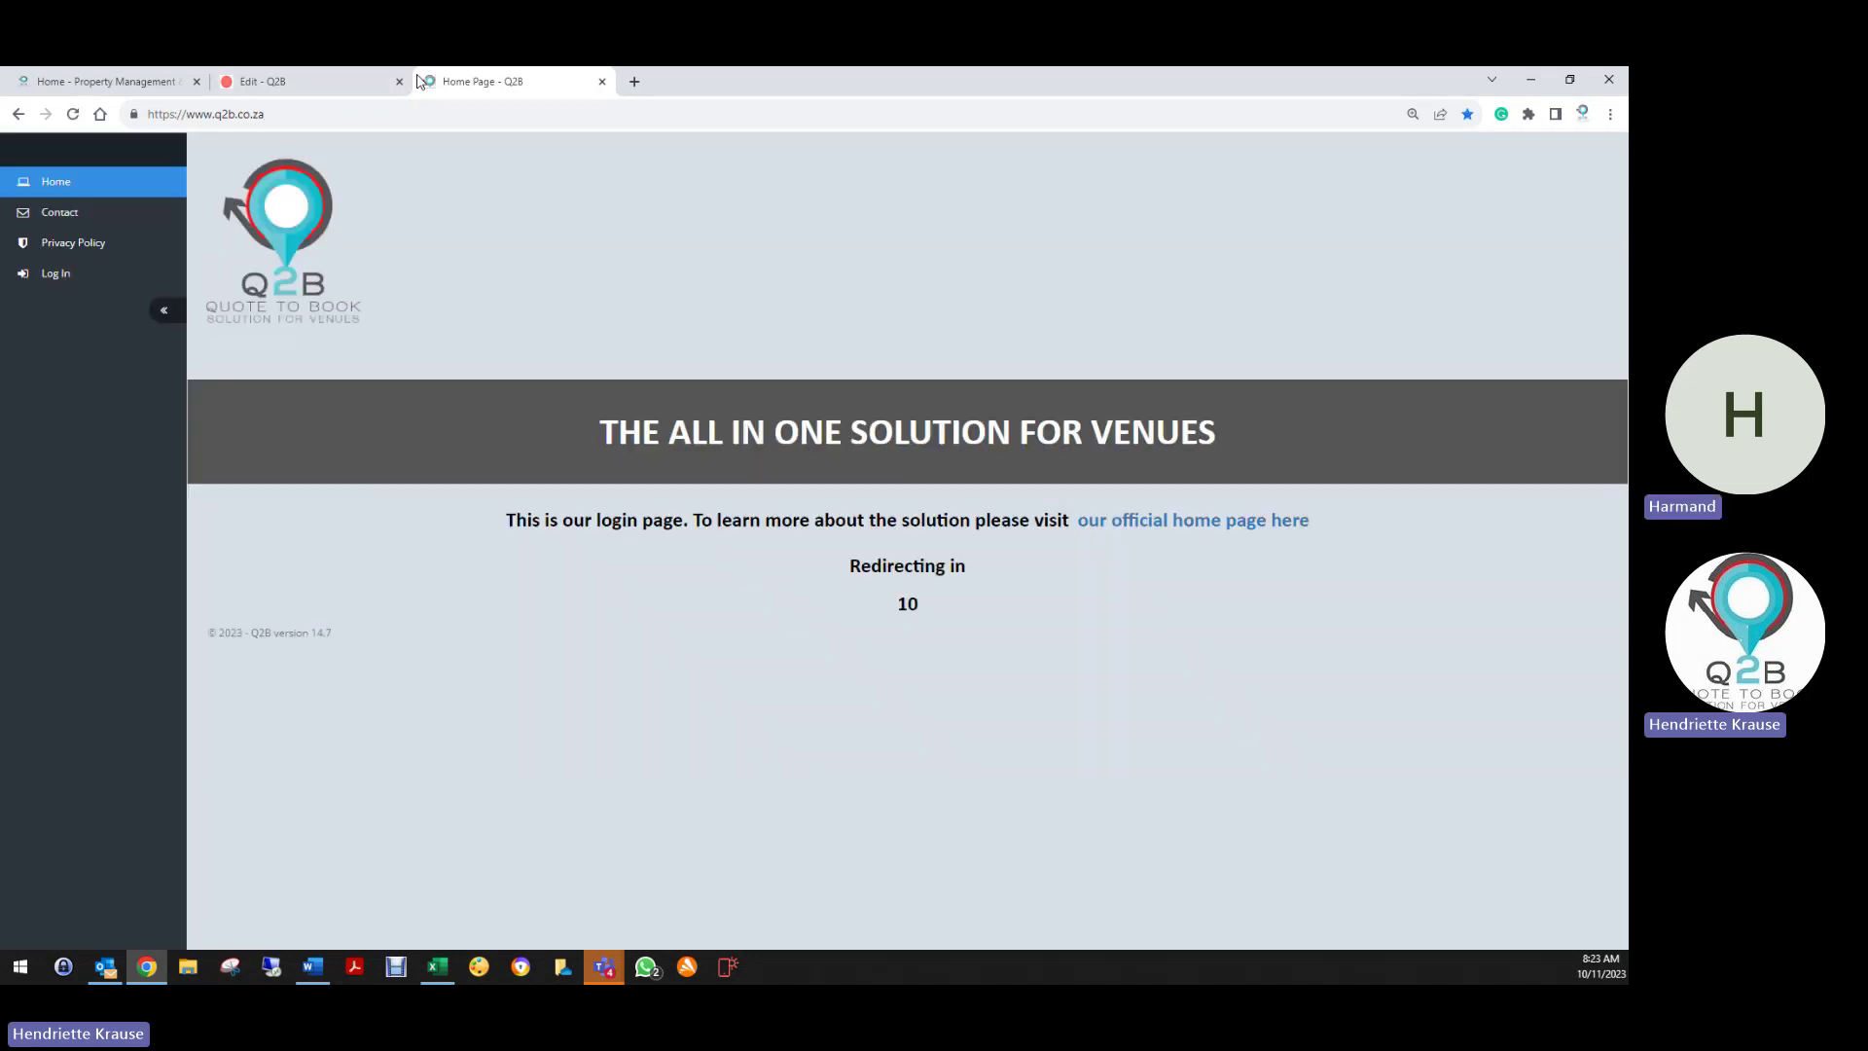
left_click(399, 81)
left_click(46, 272)
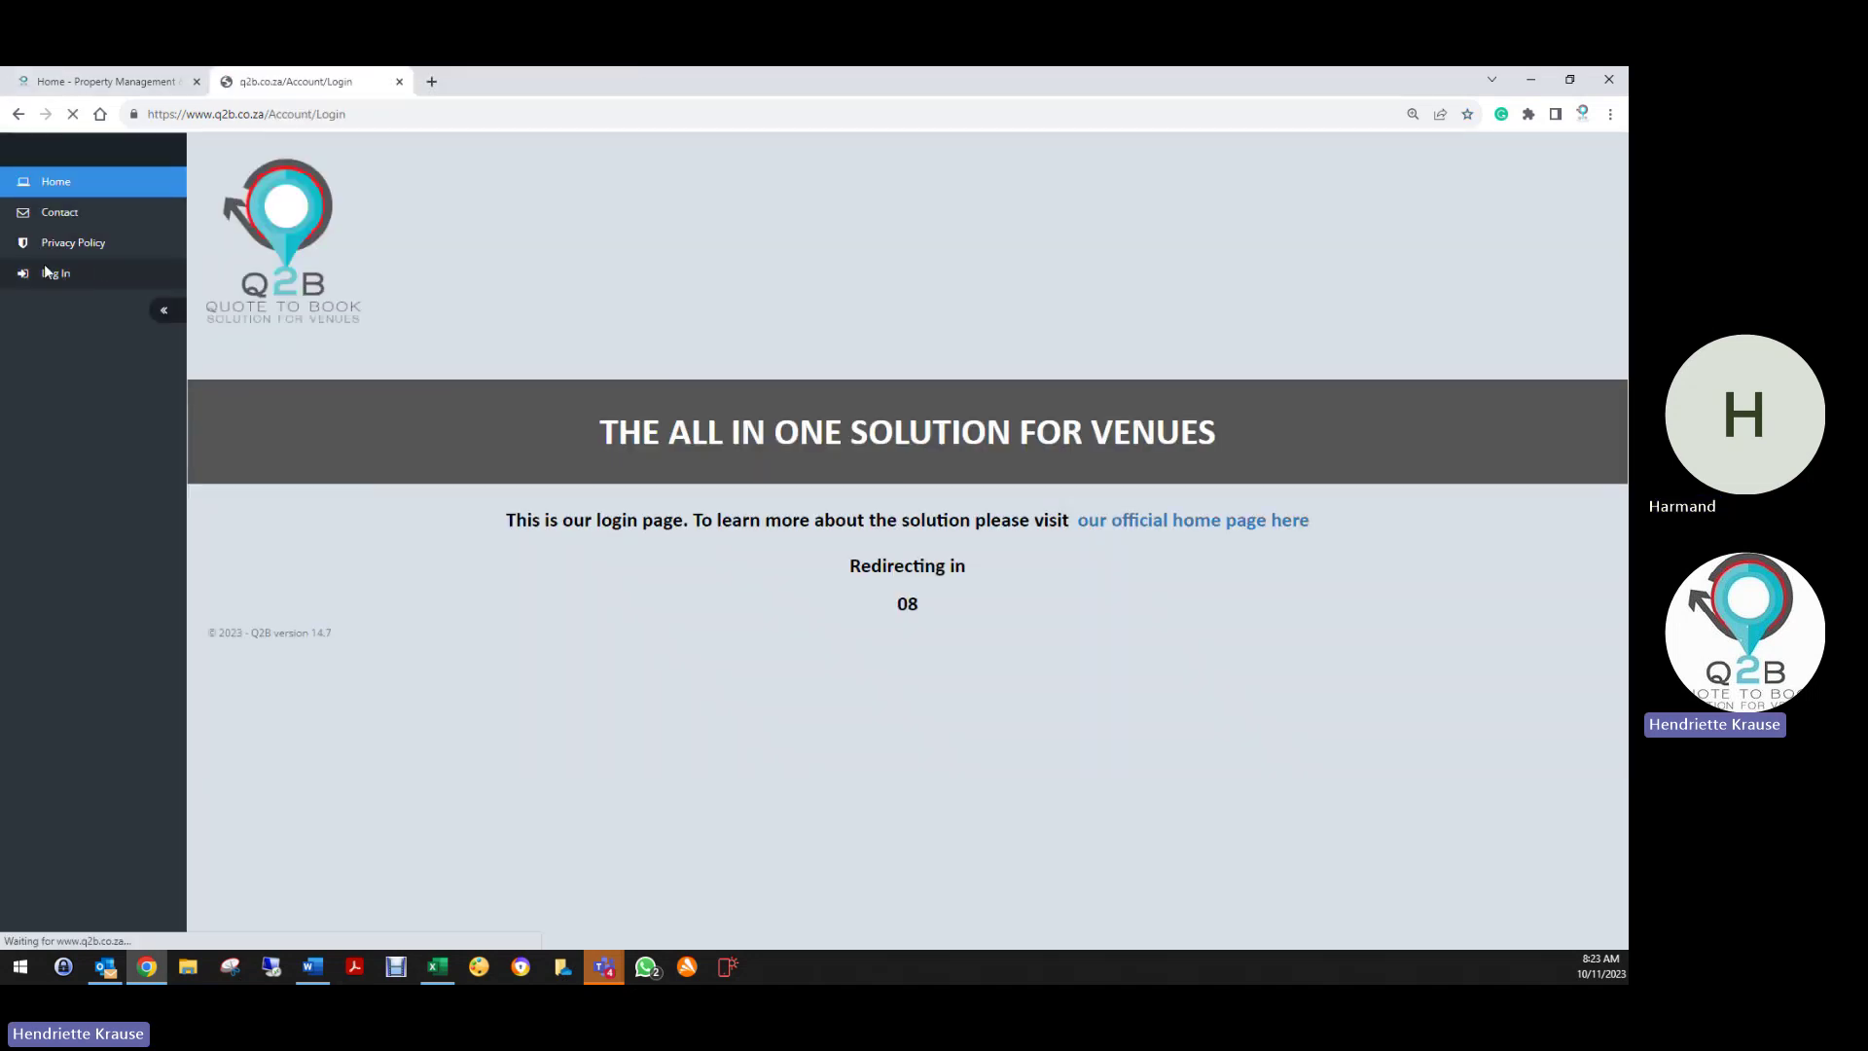
Sign in with Fly Aerovest's saved support login
left_click(803, 313)
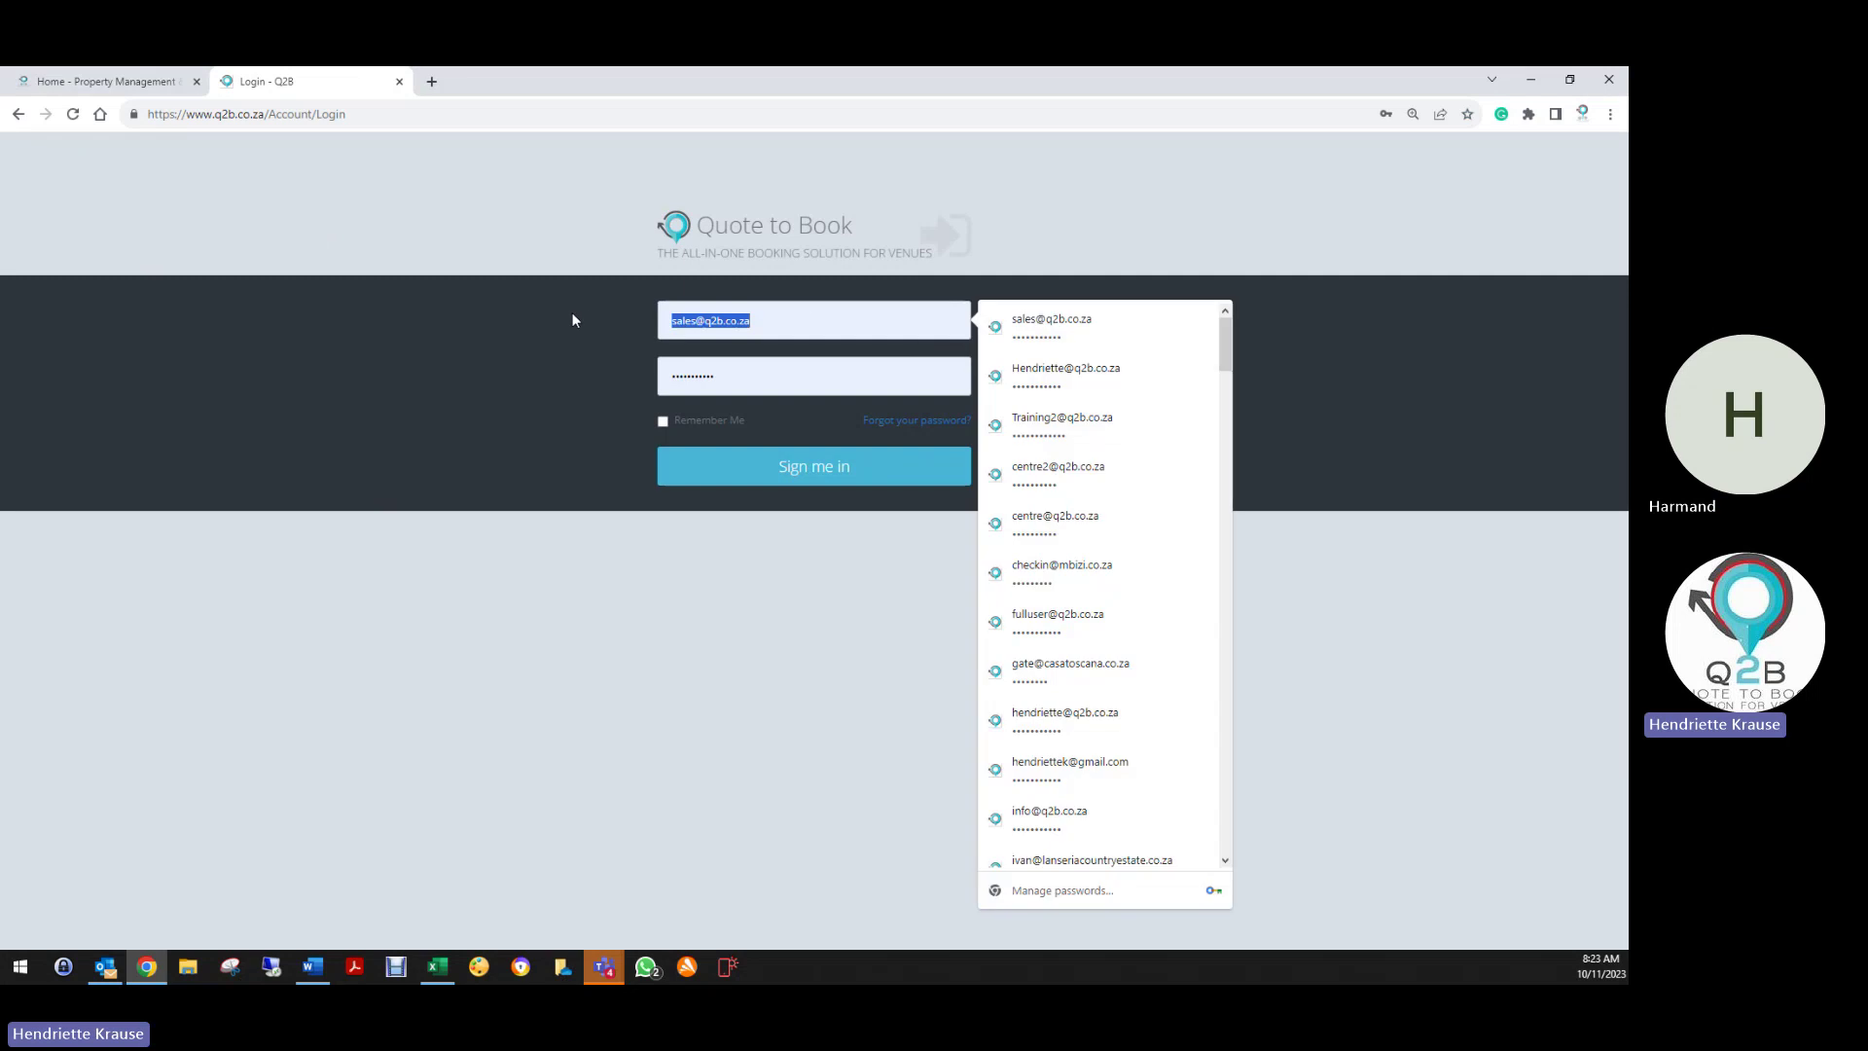
type("sauu")
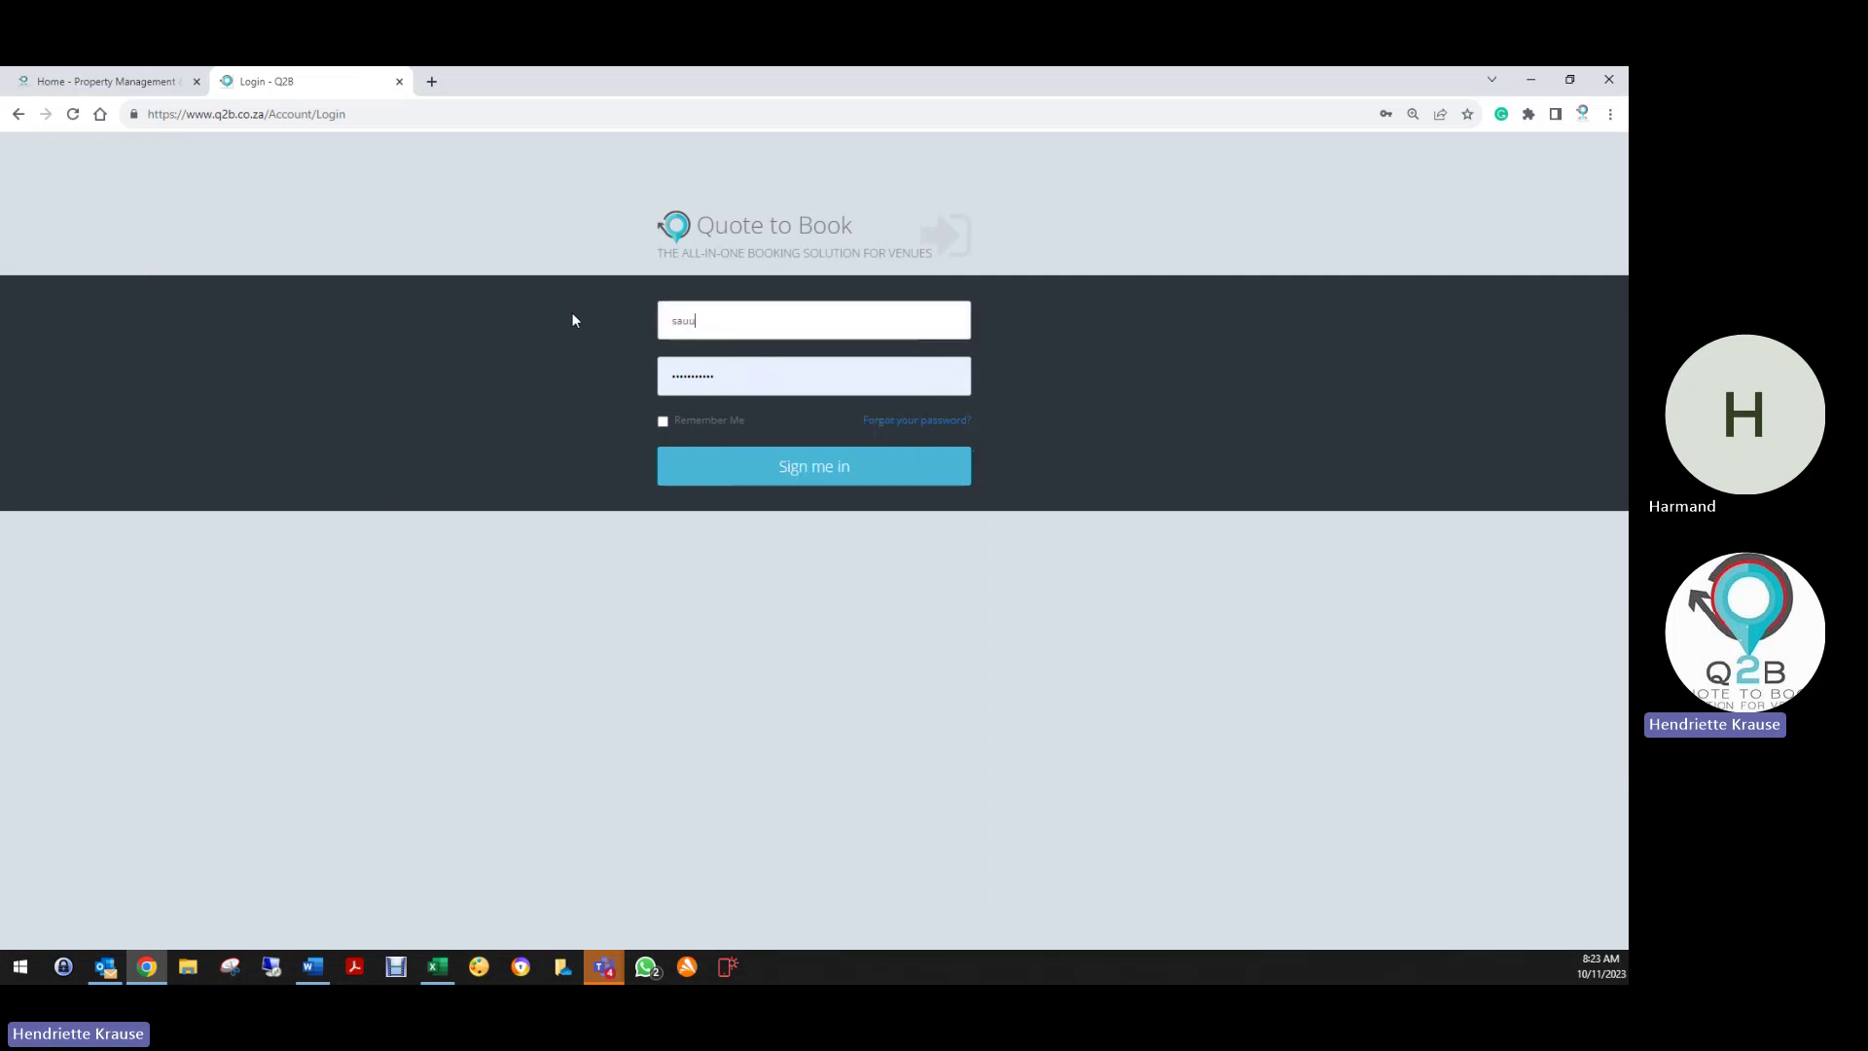
key("BackSpace")
key("BackSpace")
key("BackSpace")
key("BackSpace")
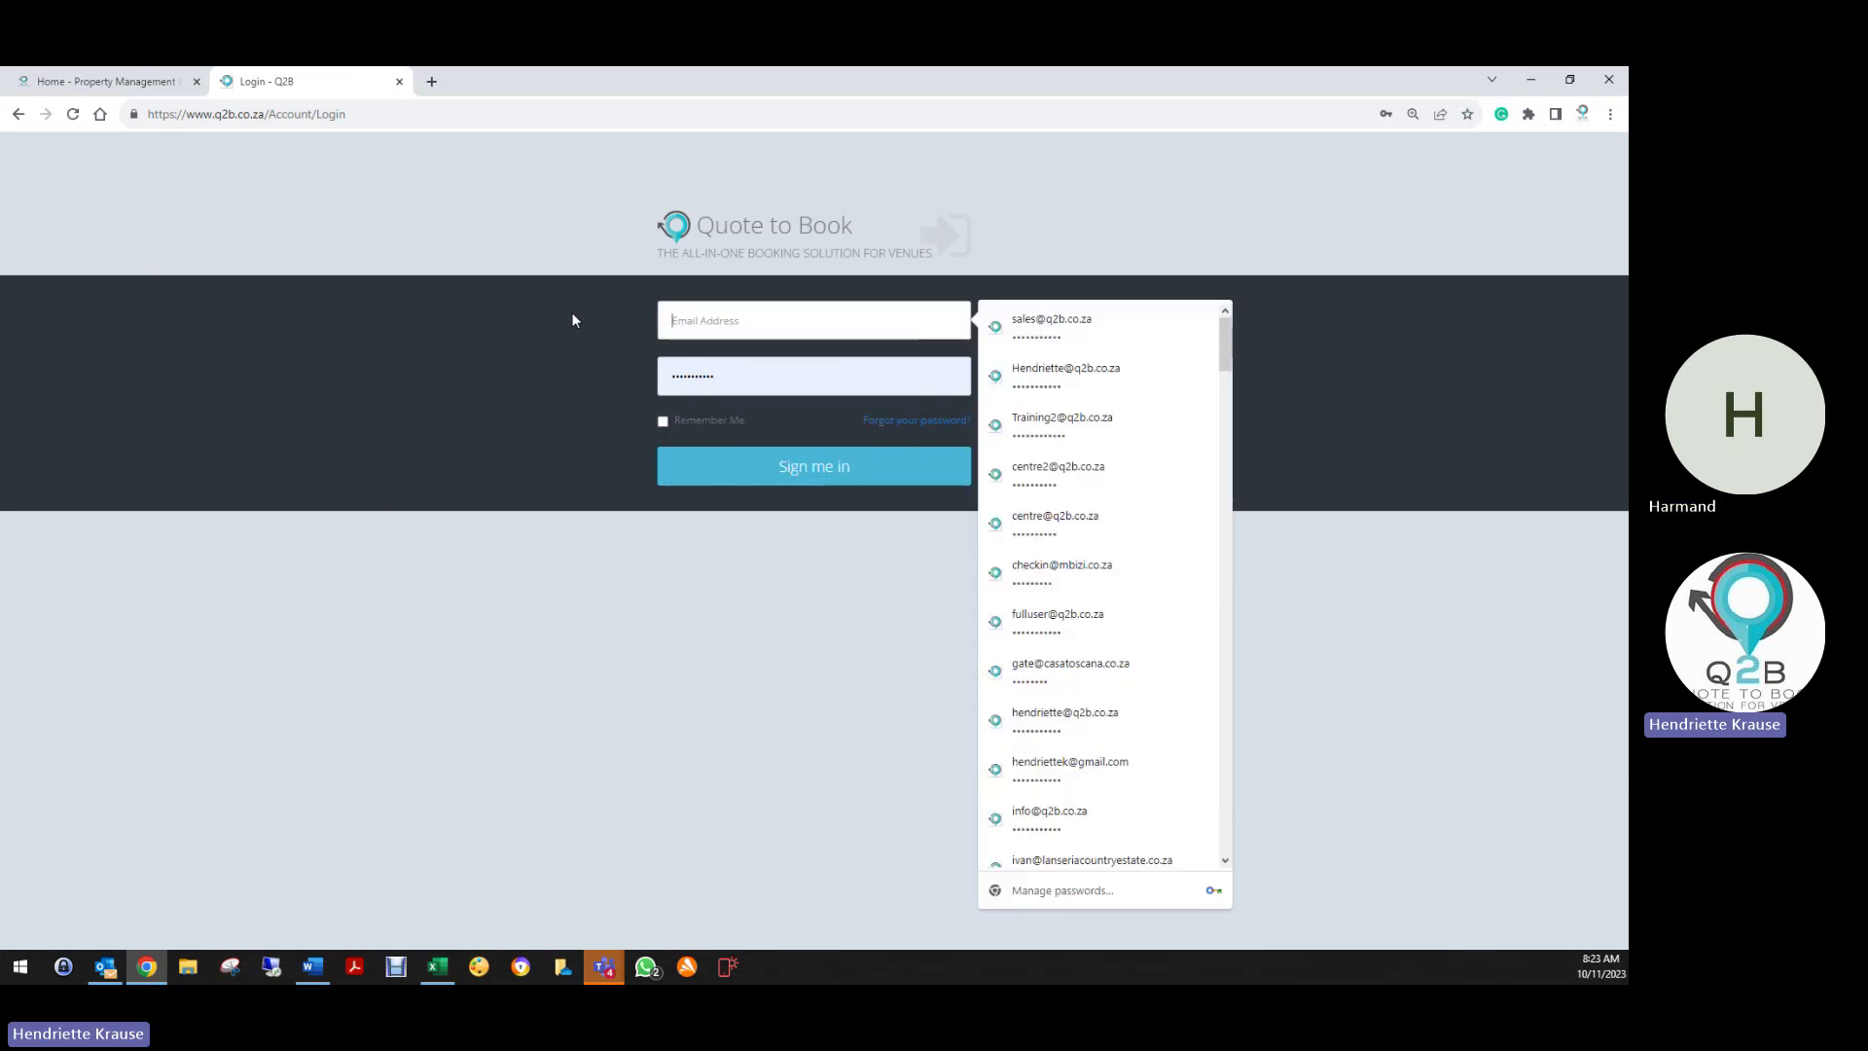
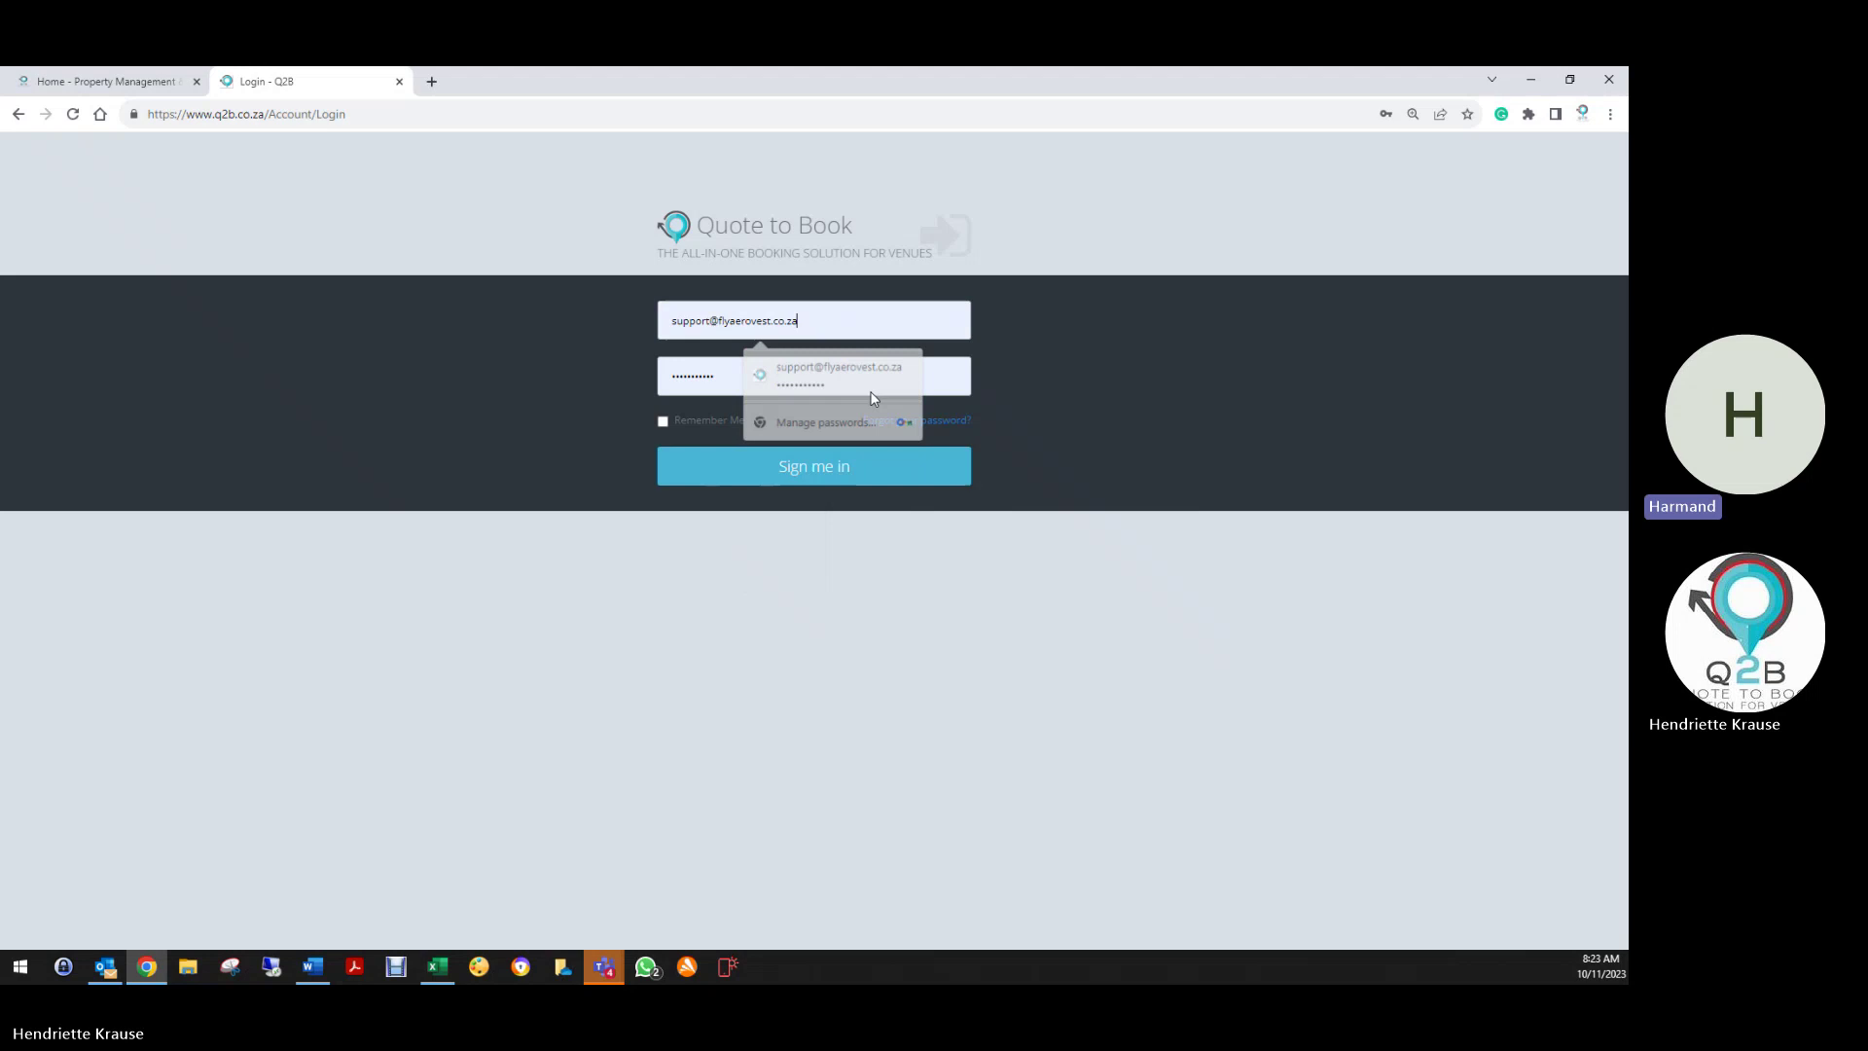
left_click(876, 378)
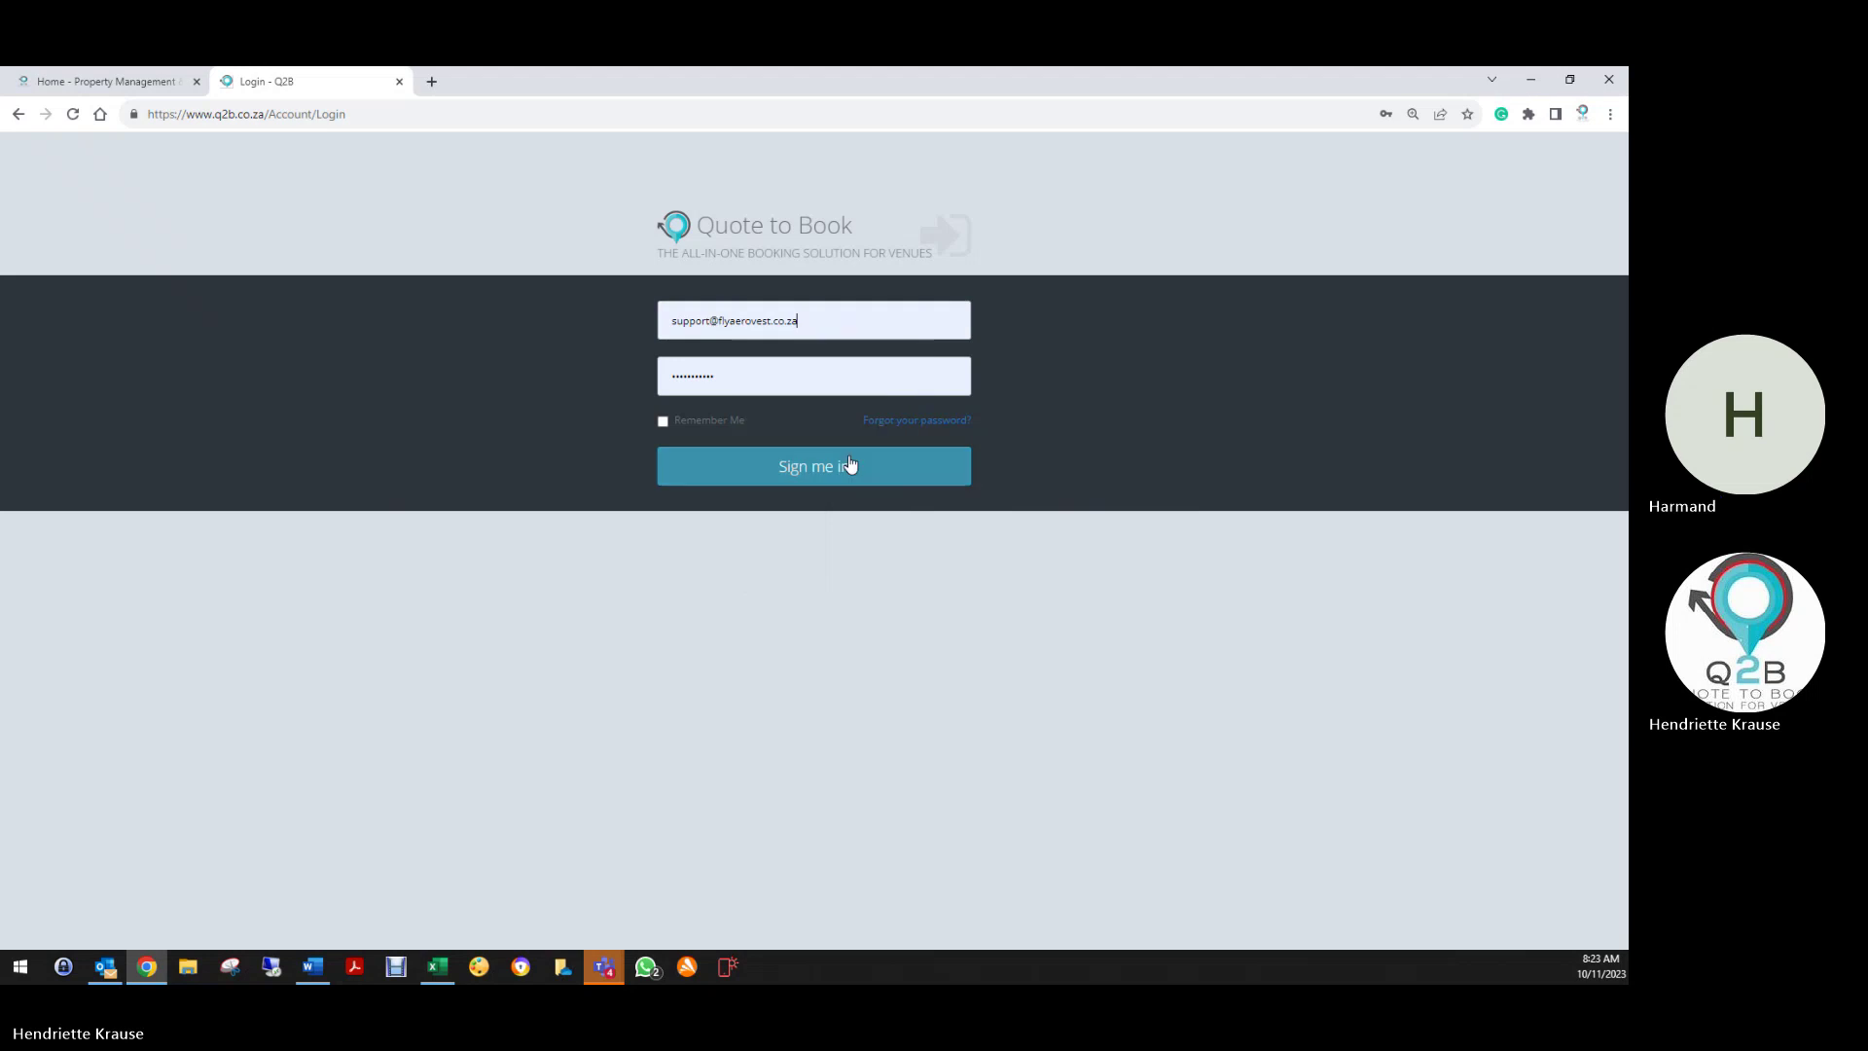
left_click(850, 464)
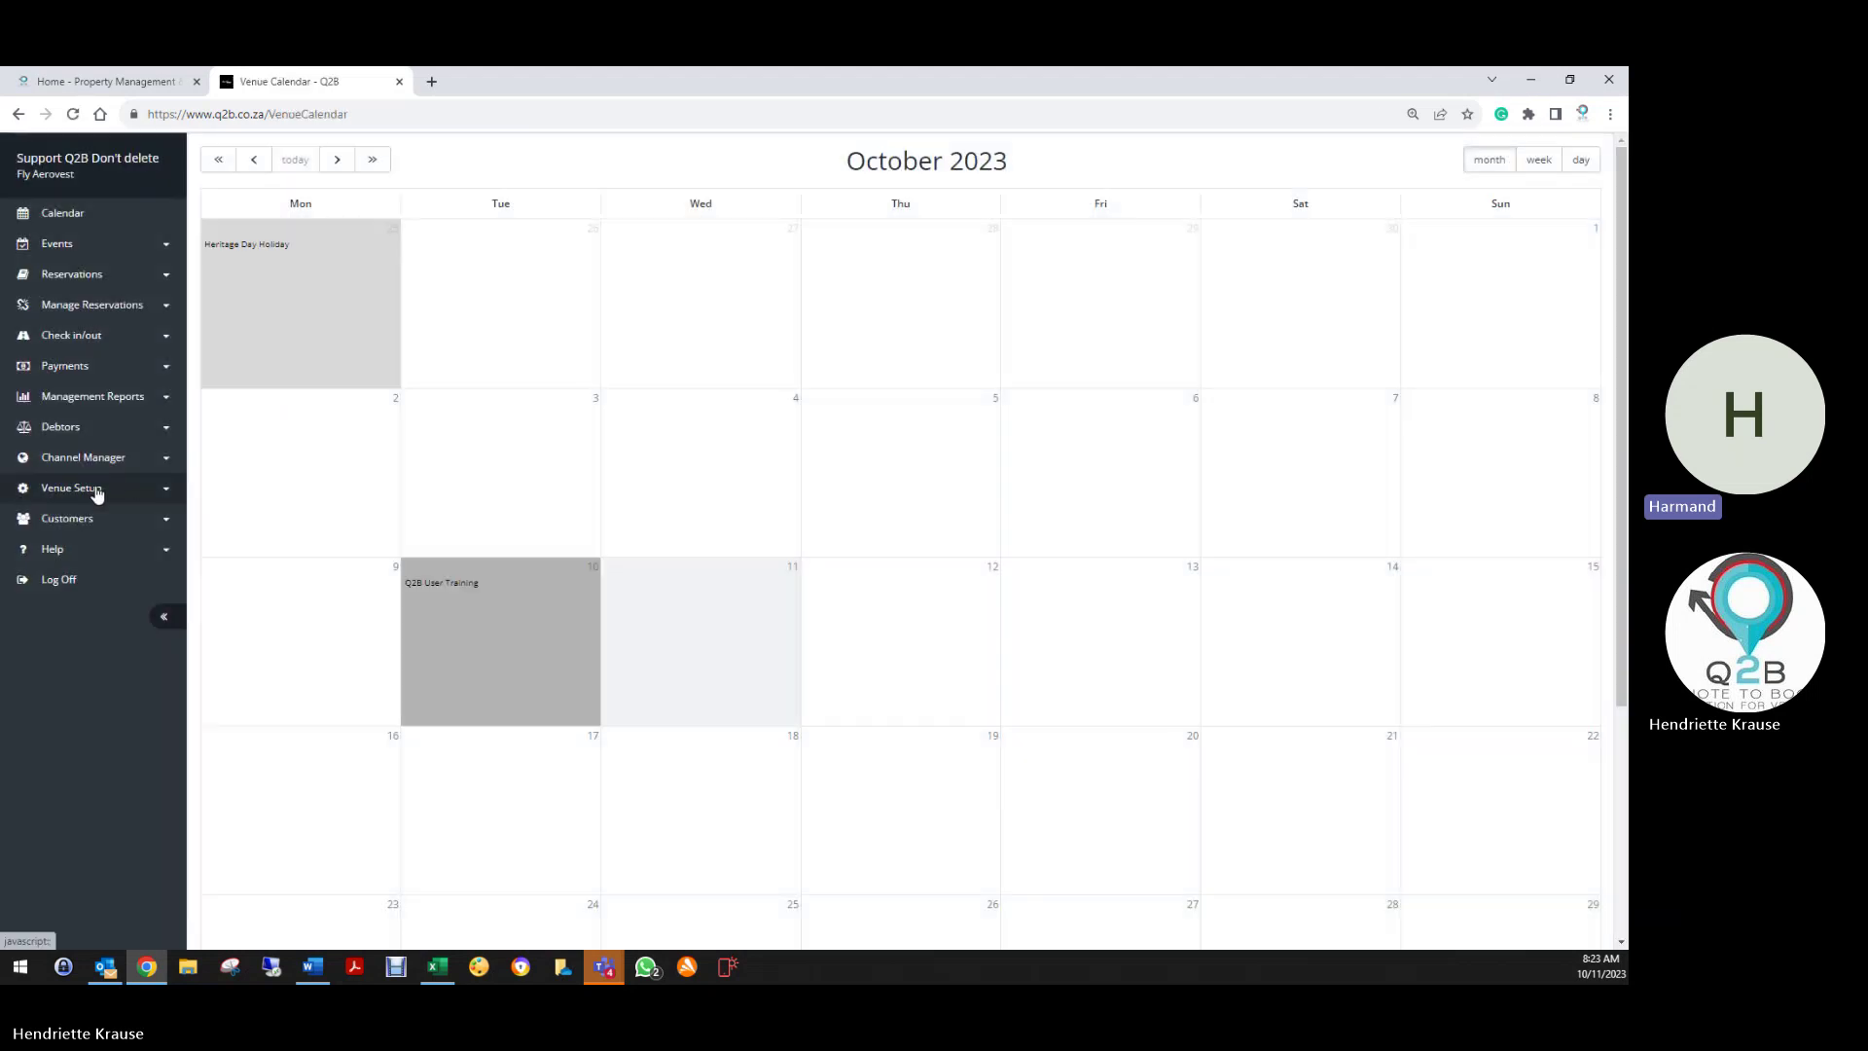
Open the venue details from Venue Setup and look through the Payments and email template tabs
left_click(87, 491)
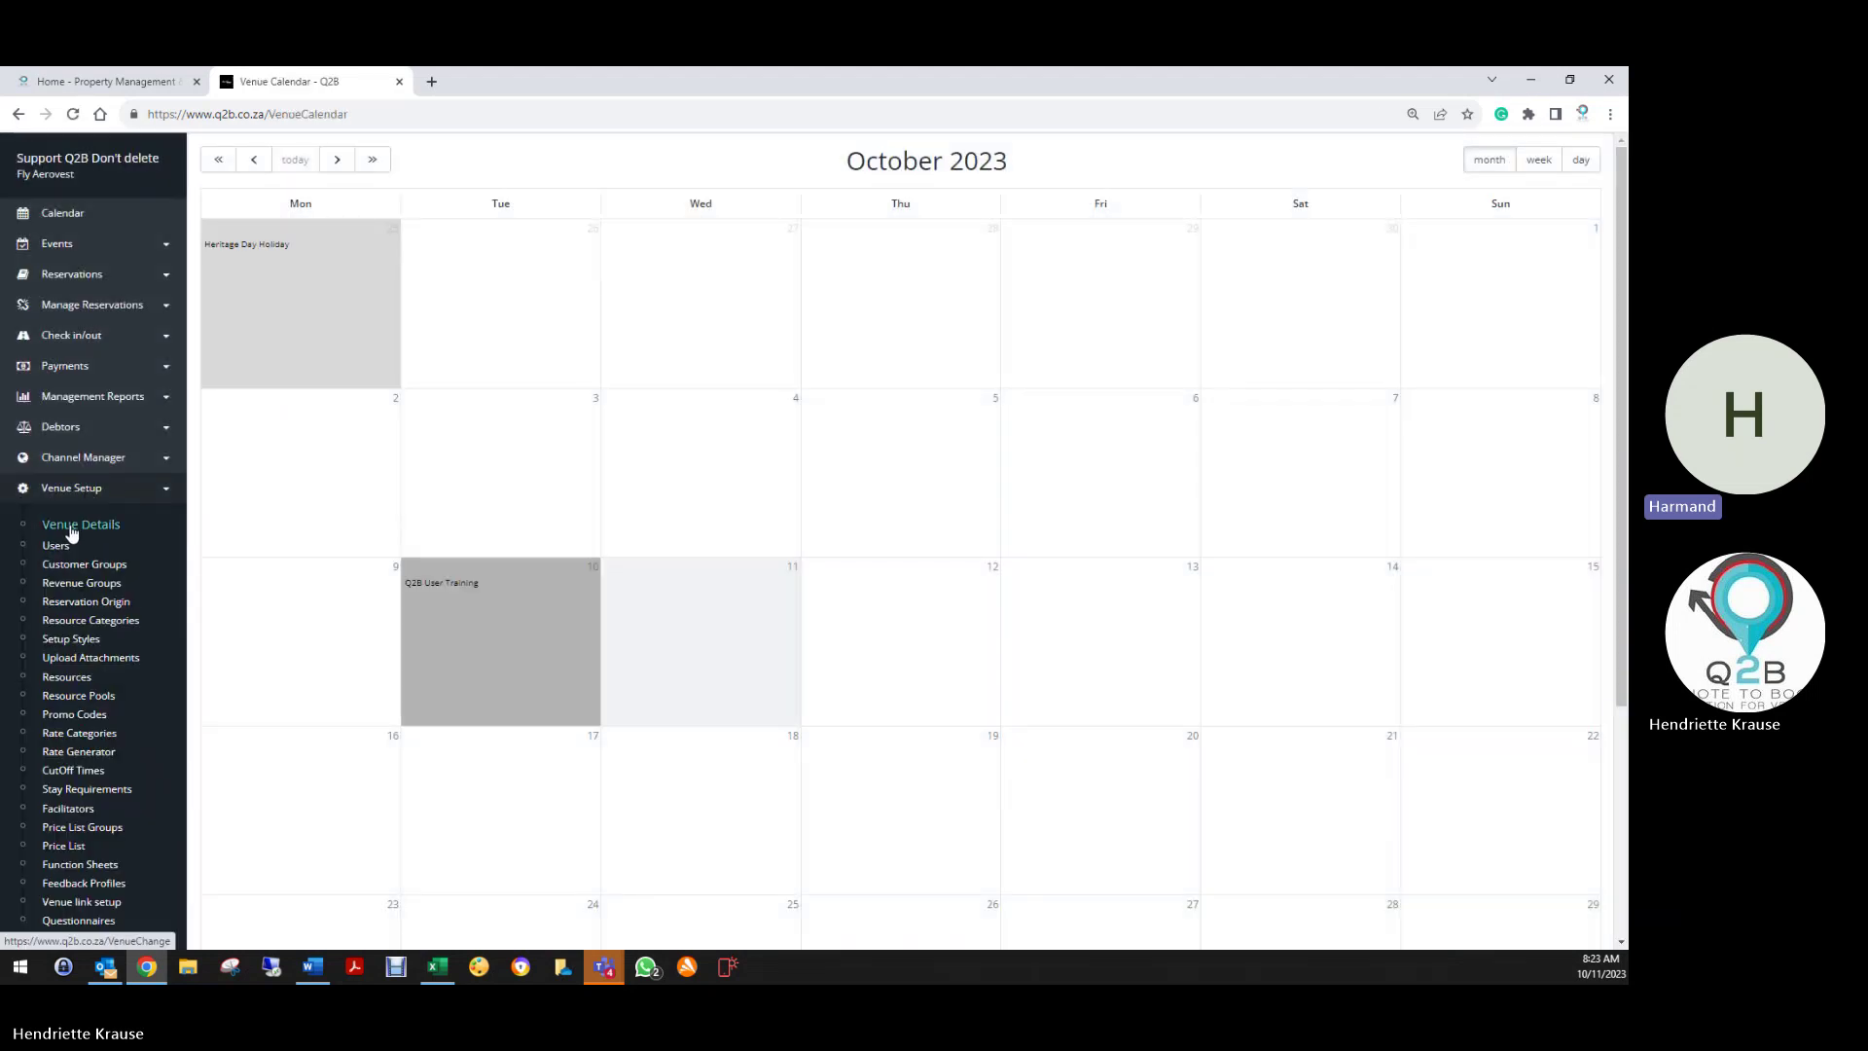
left_click(73, 526)
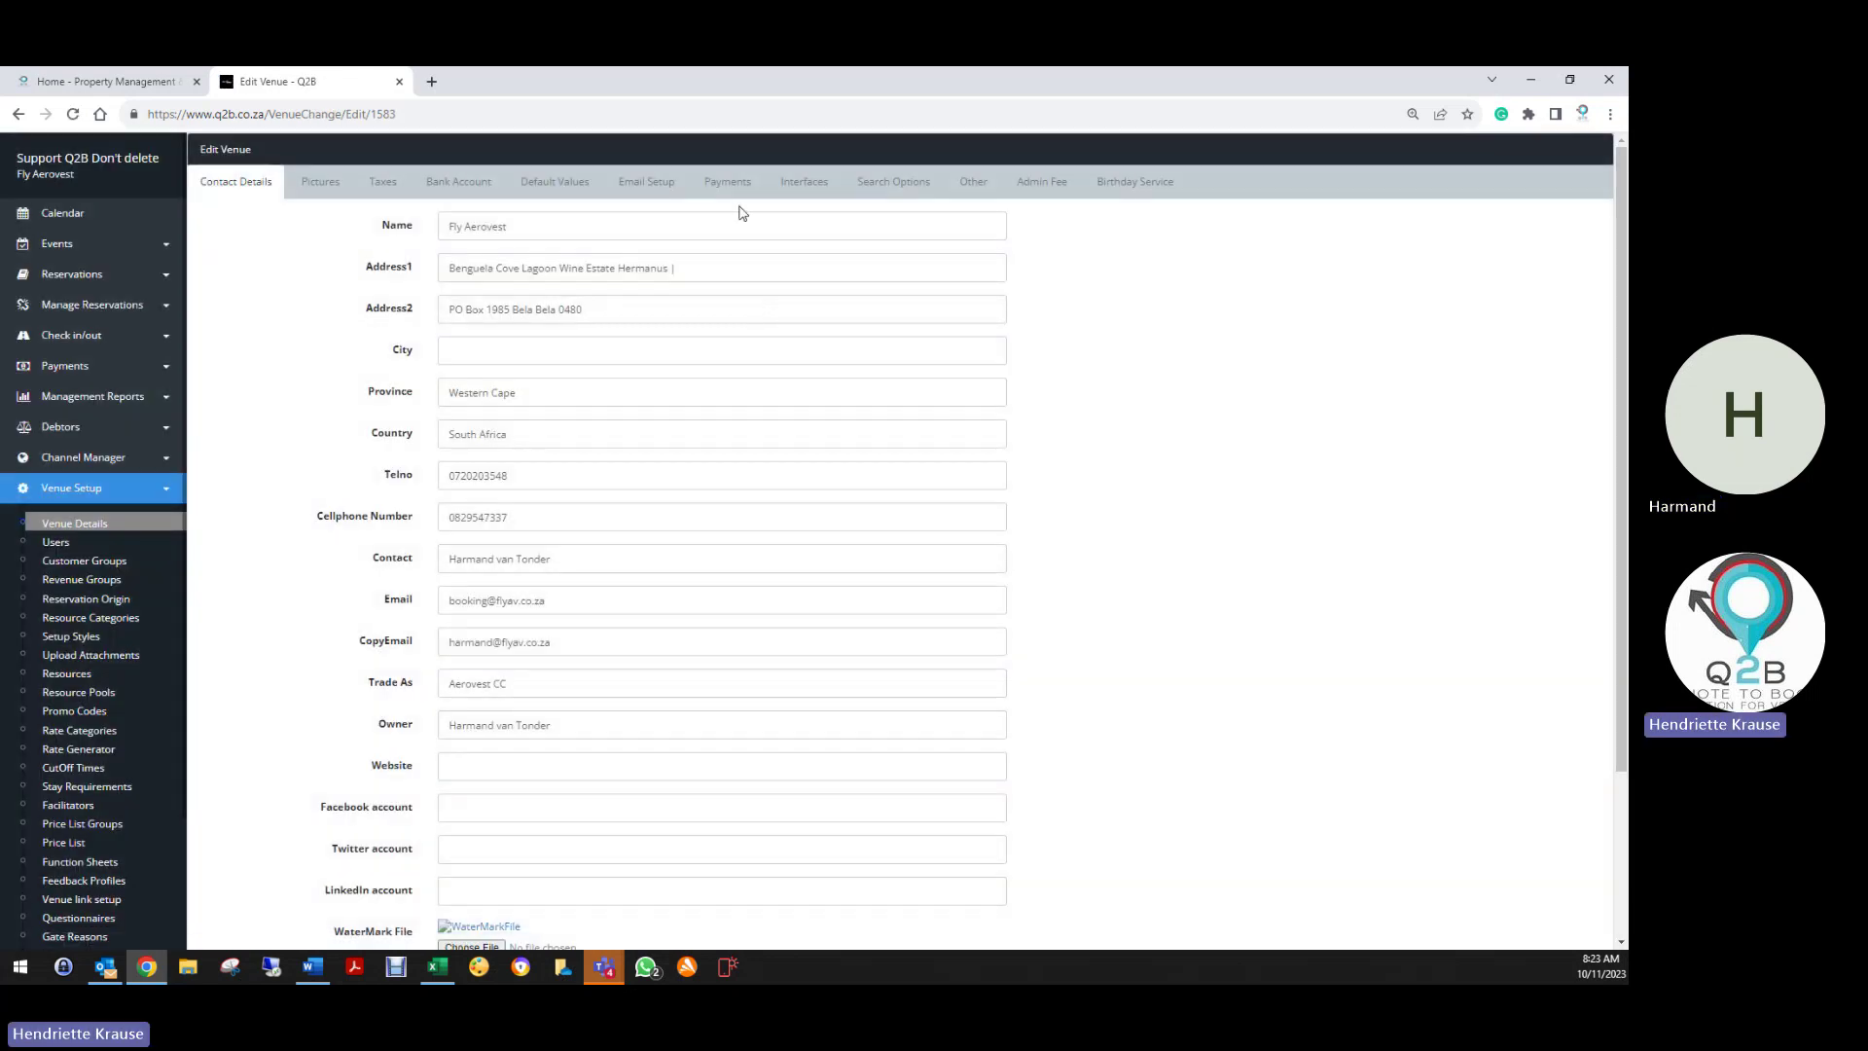
left_click(738, 189)
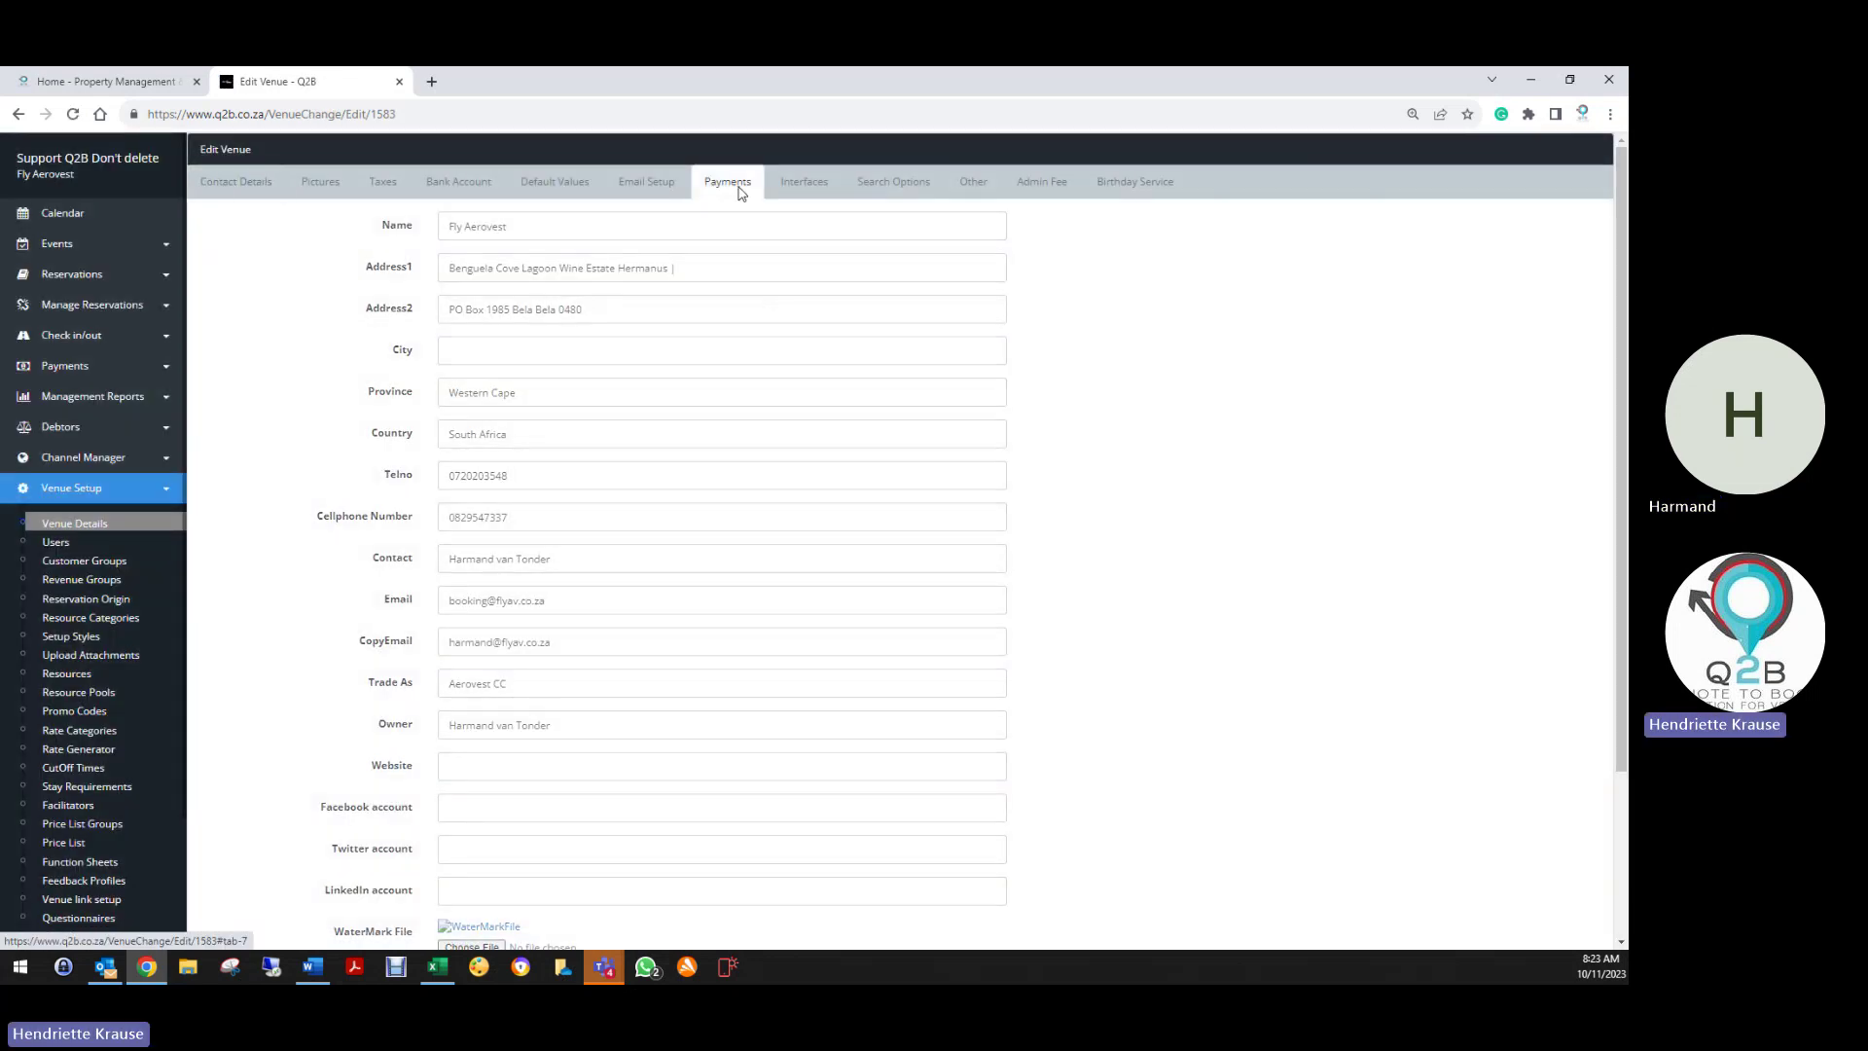
left_click(654, 190)
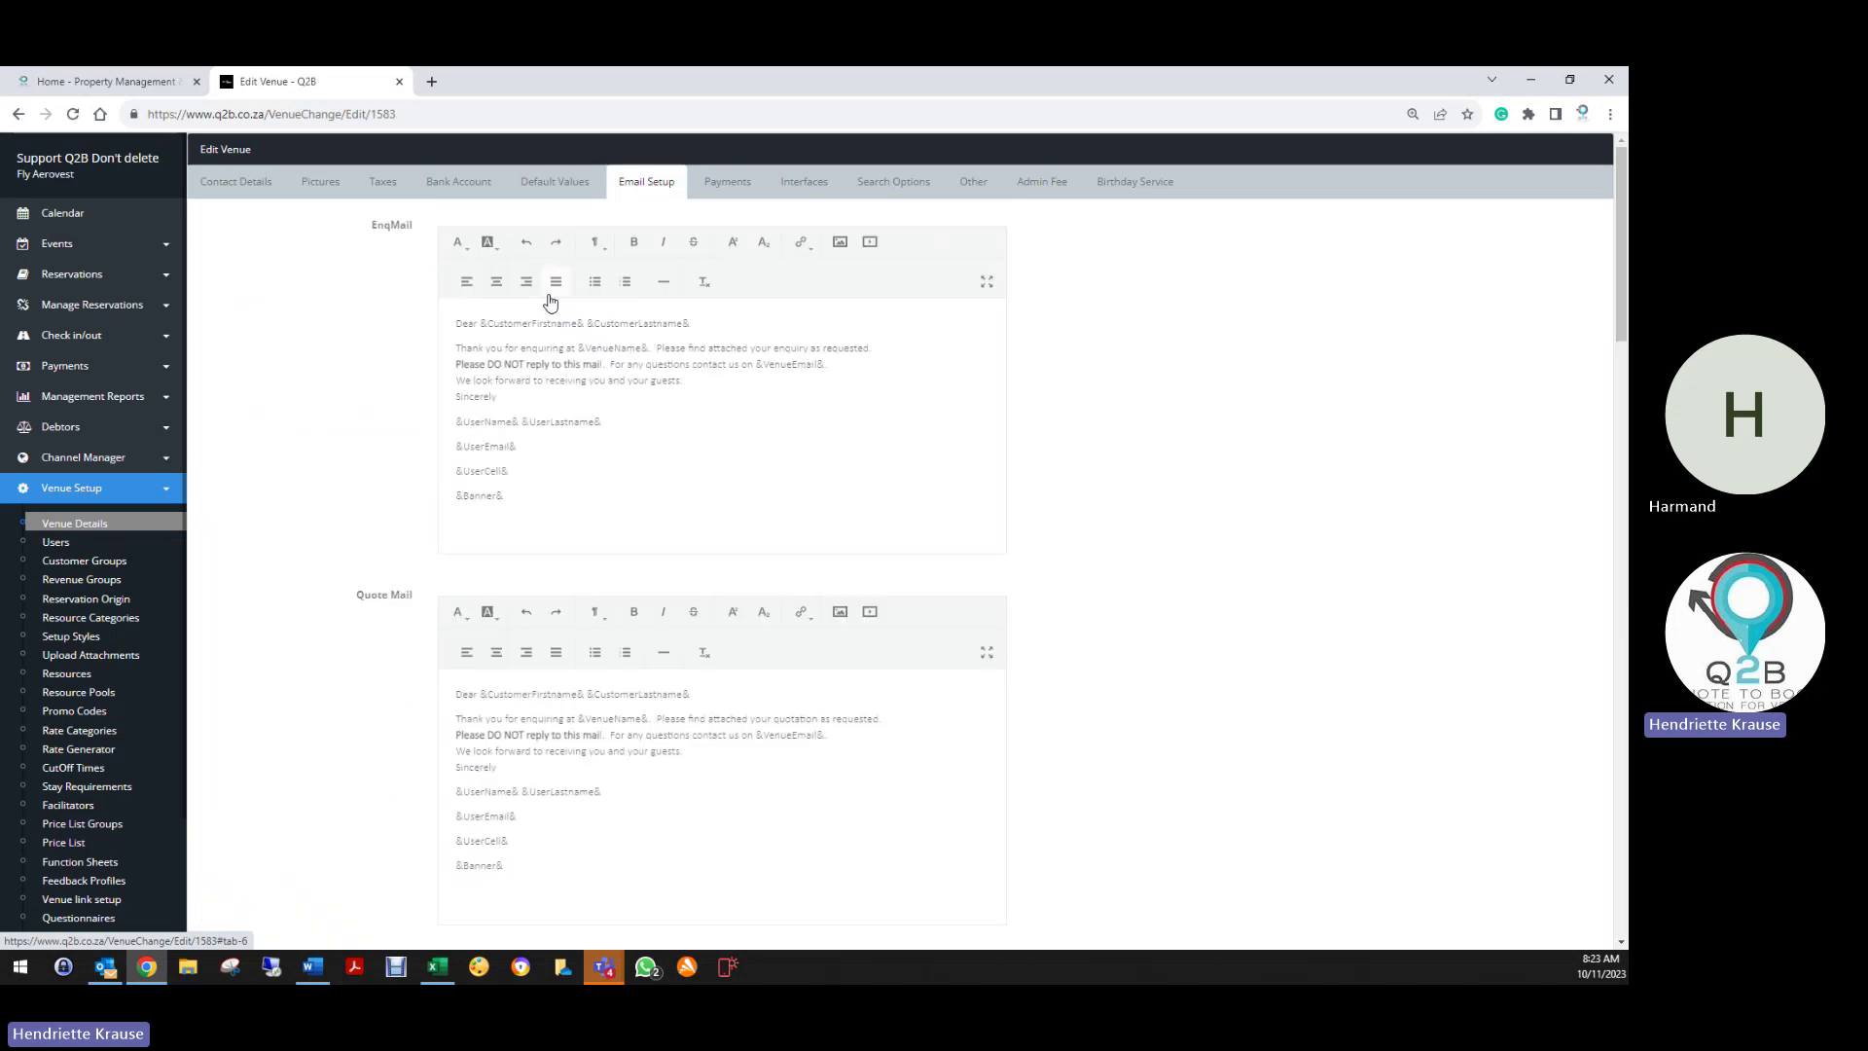
scroll(260, 688, "down", 3)
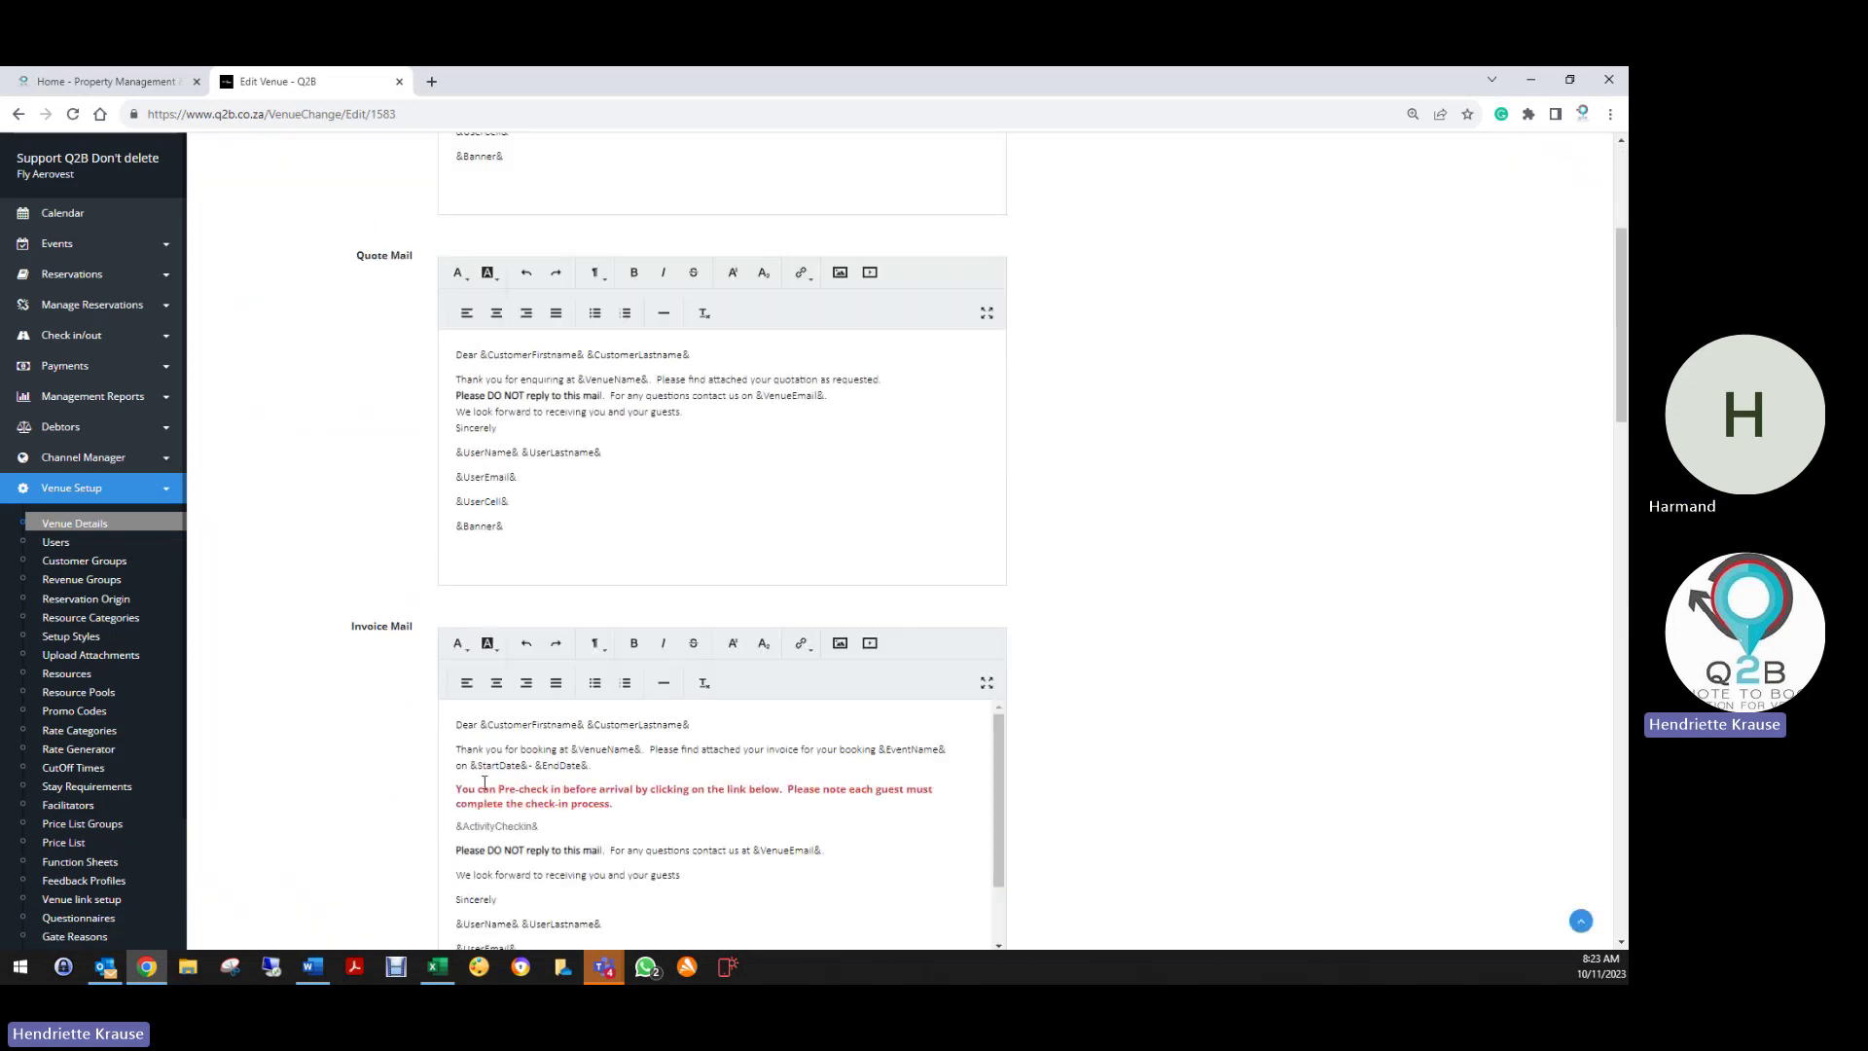
scroll(843, 386, "up", 3)
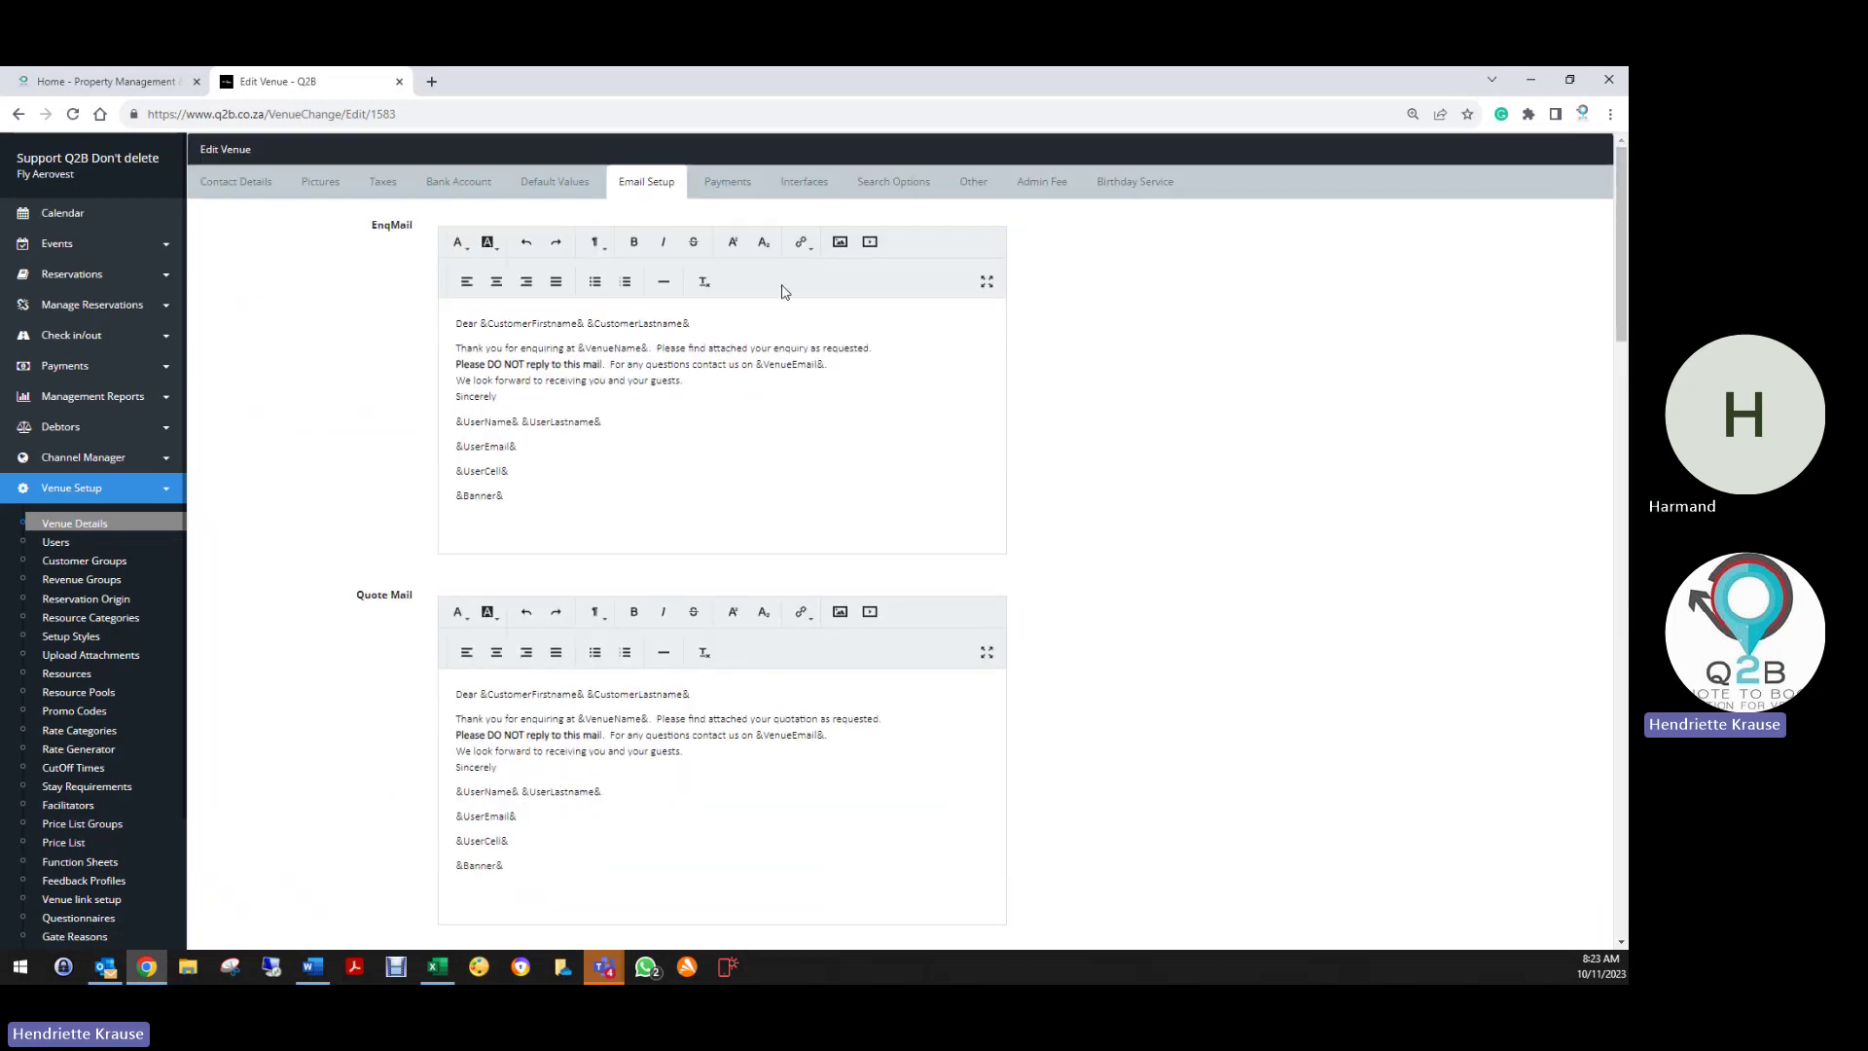
left_click(749, 198)
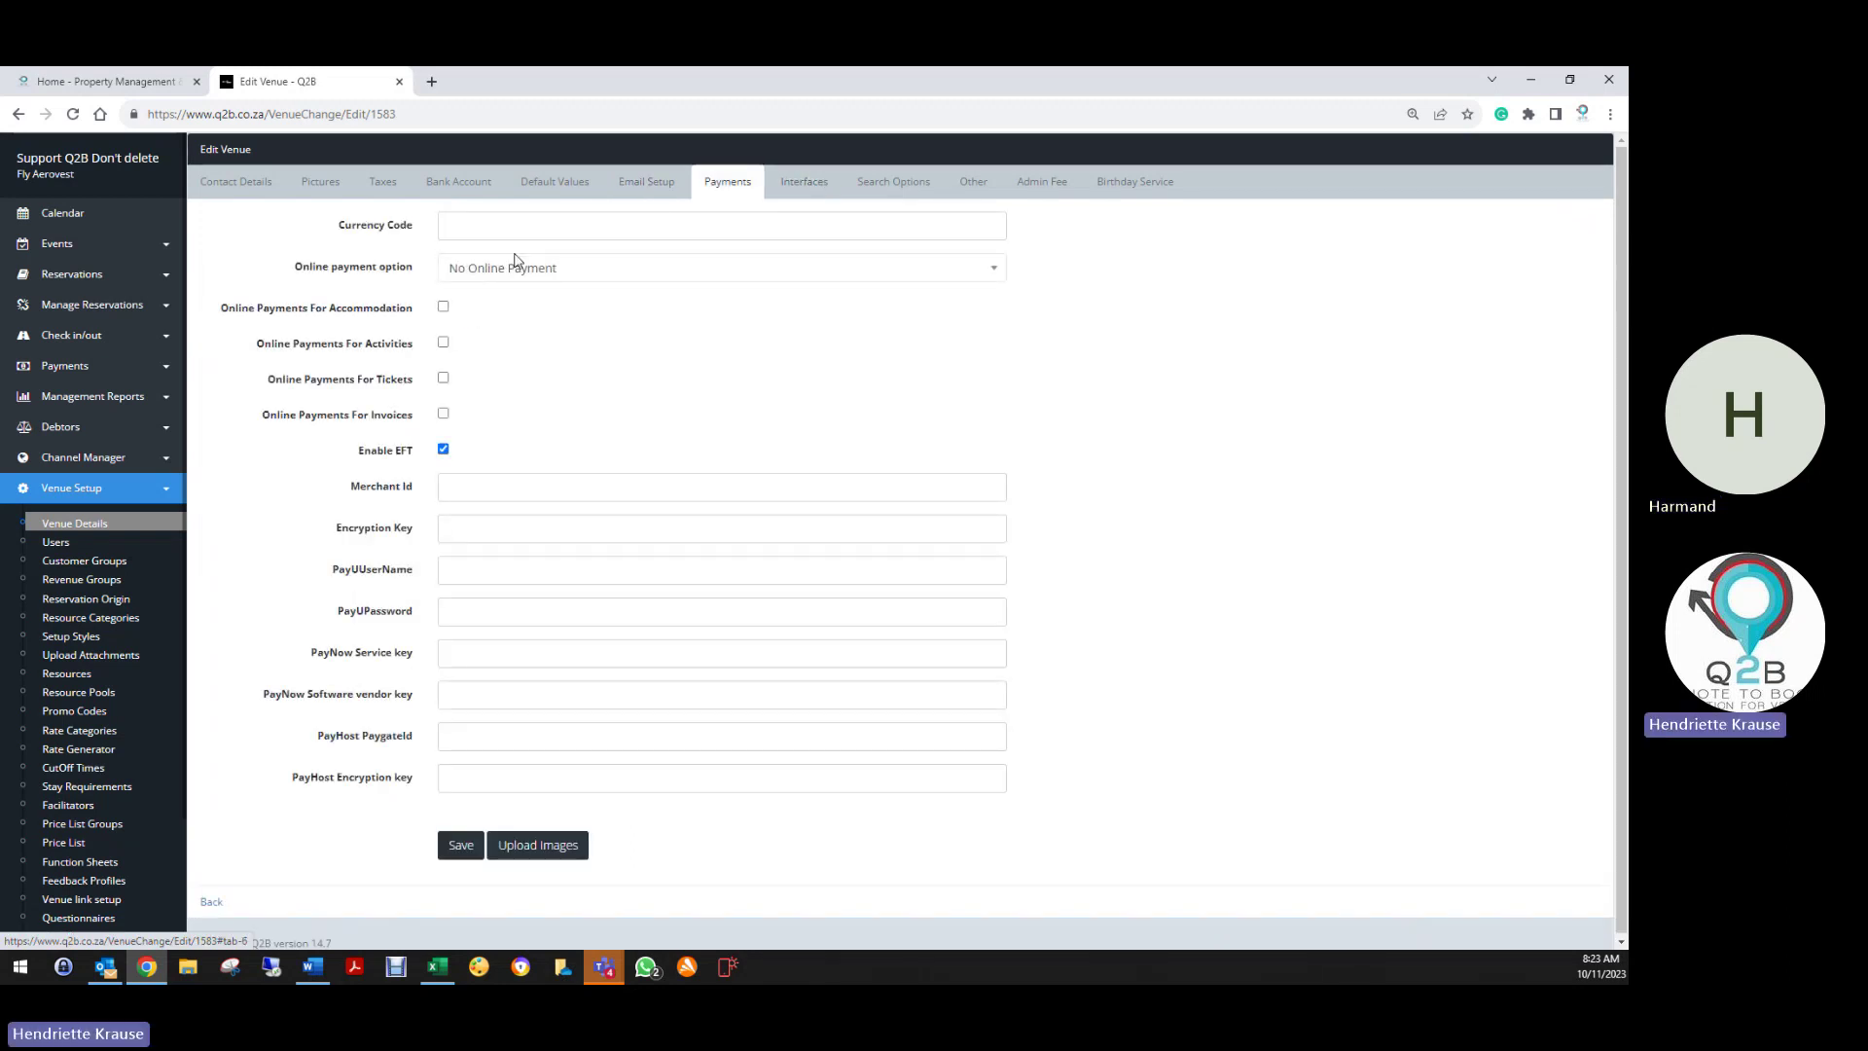
Look through the Interfaces, Search Options and Admin Fee tabs, ending on Birthday Service
left_click(819, 190)
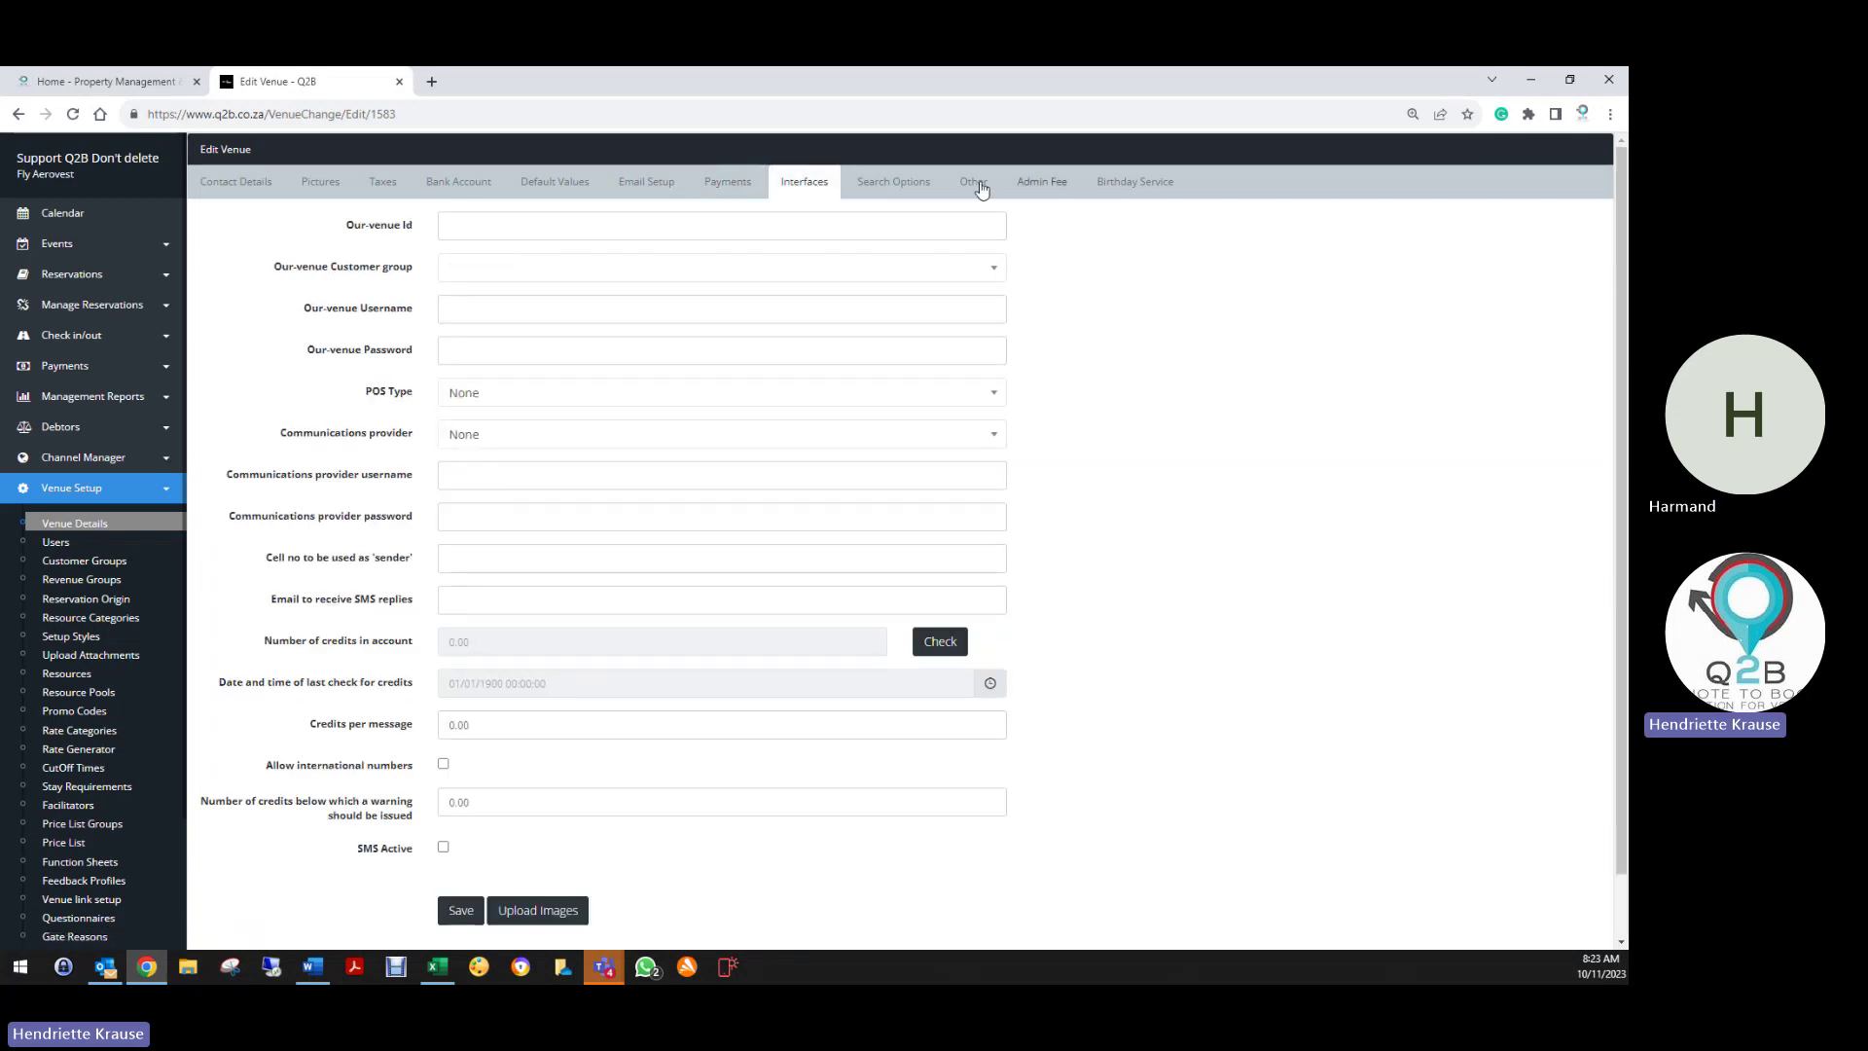
left_click(896, 197)
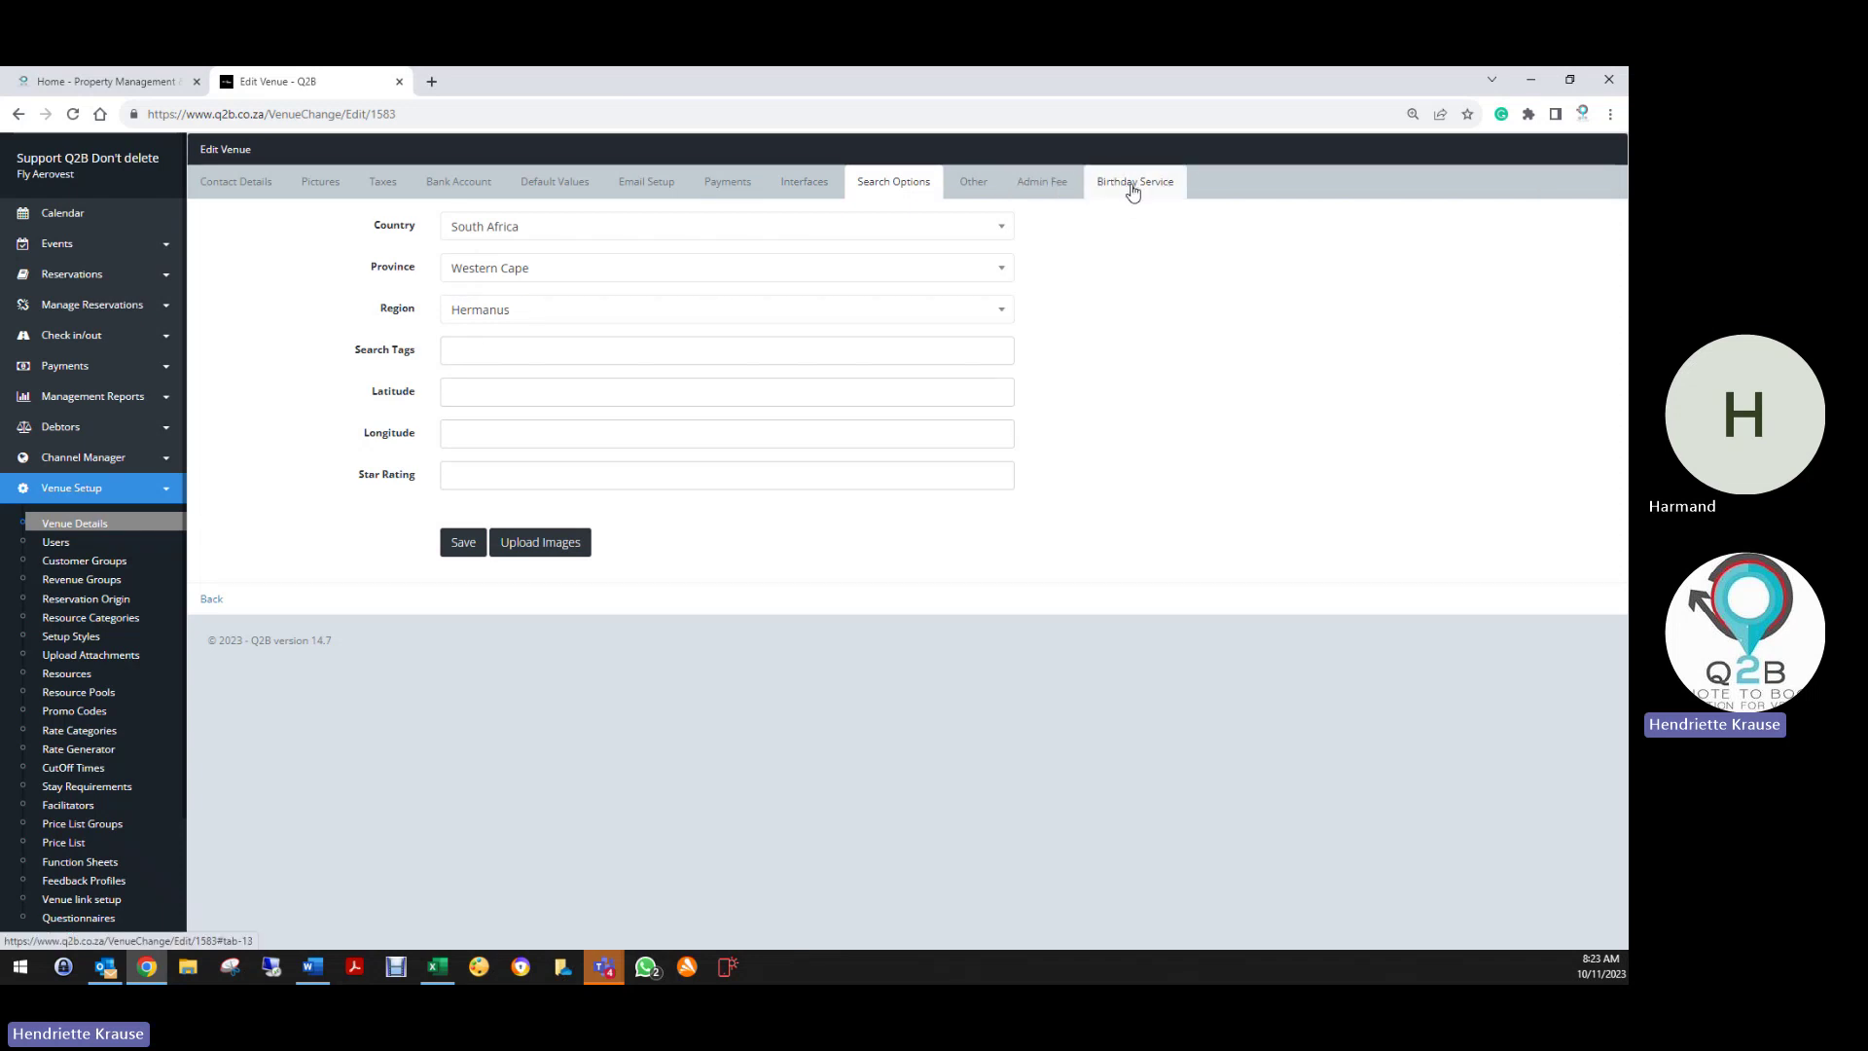
left_click(1126, 184)
left_click(1051, 185)
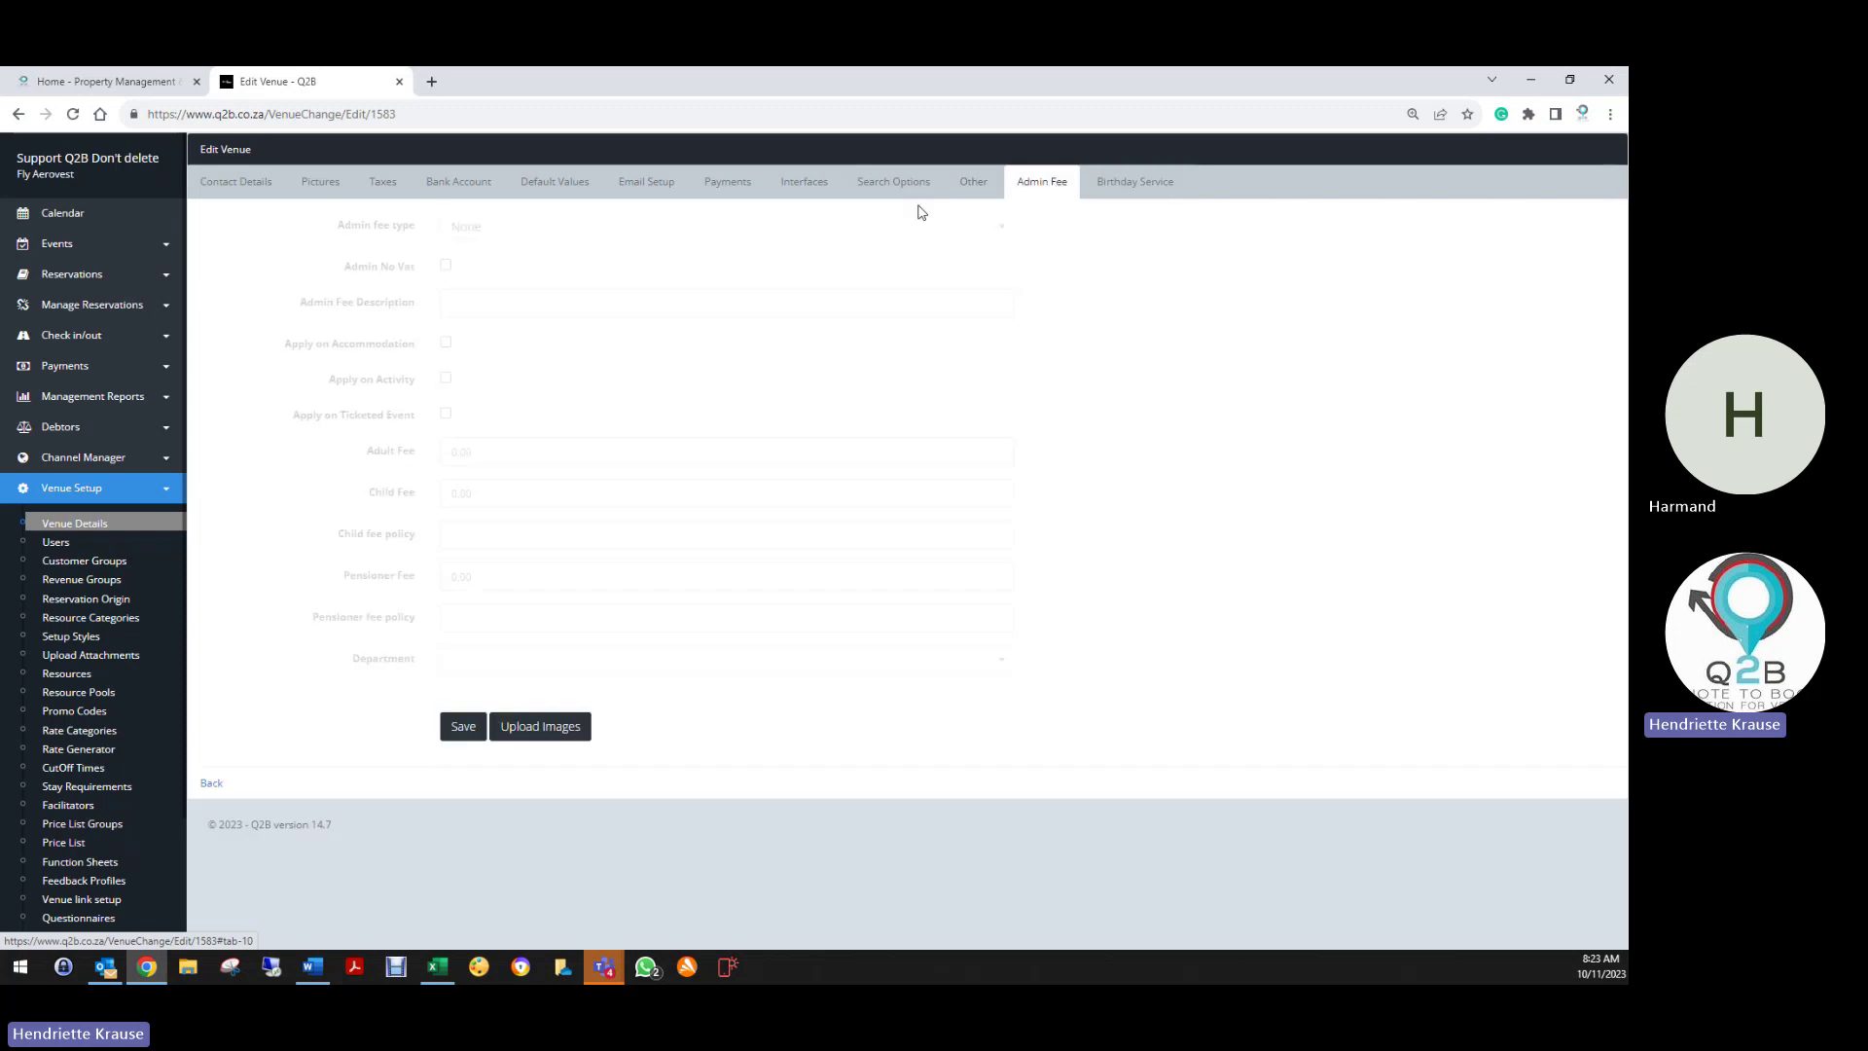
left_click(1133, 186)
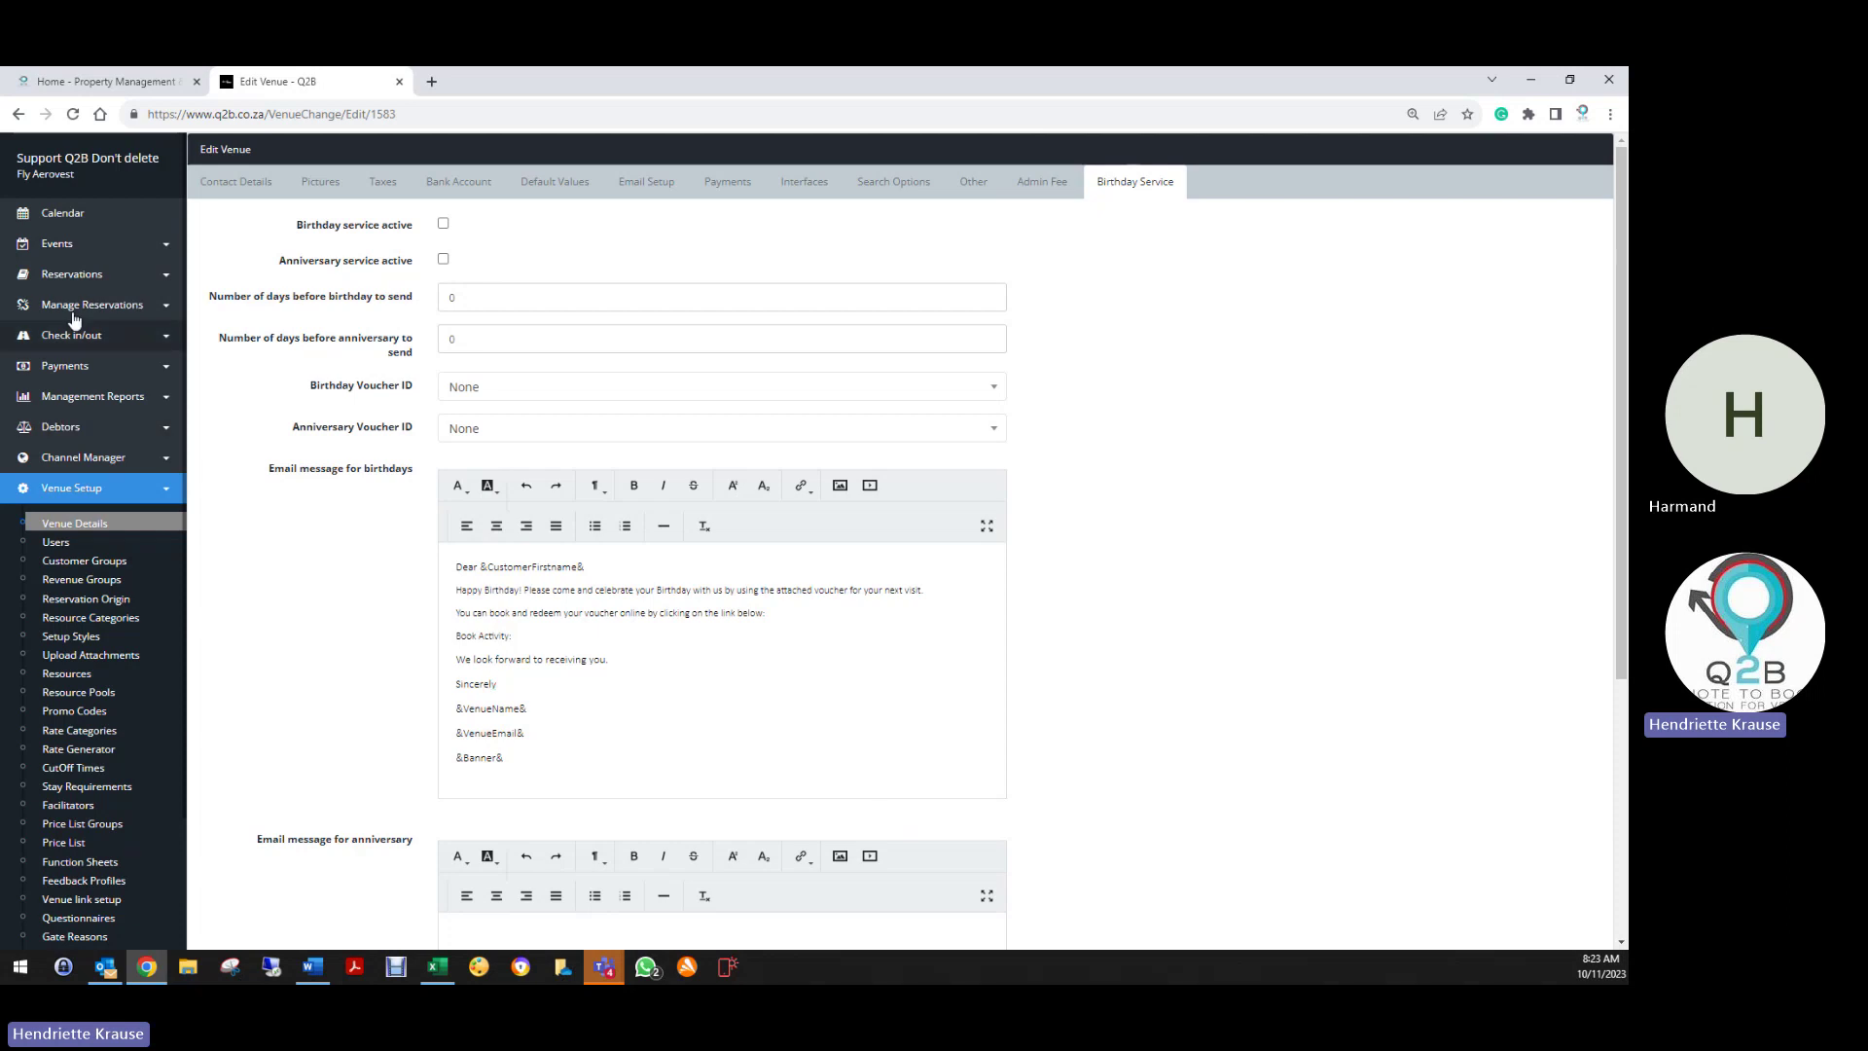
Open the Reservations > Activities booking page in a new tab
left_click(66, 276)
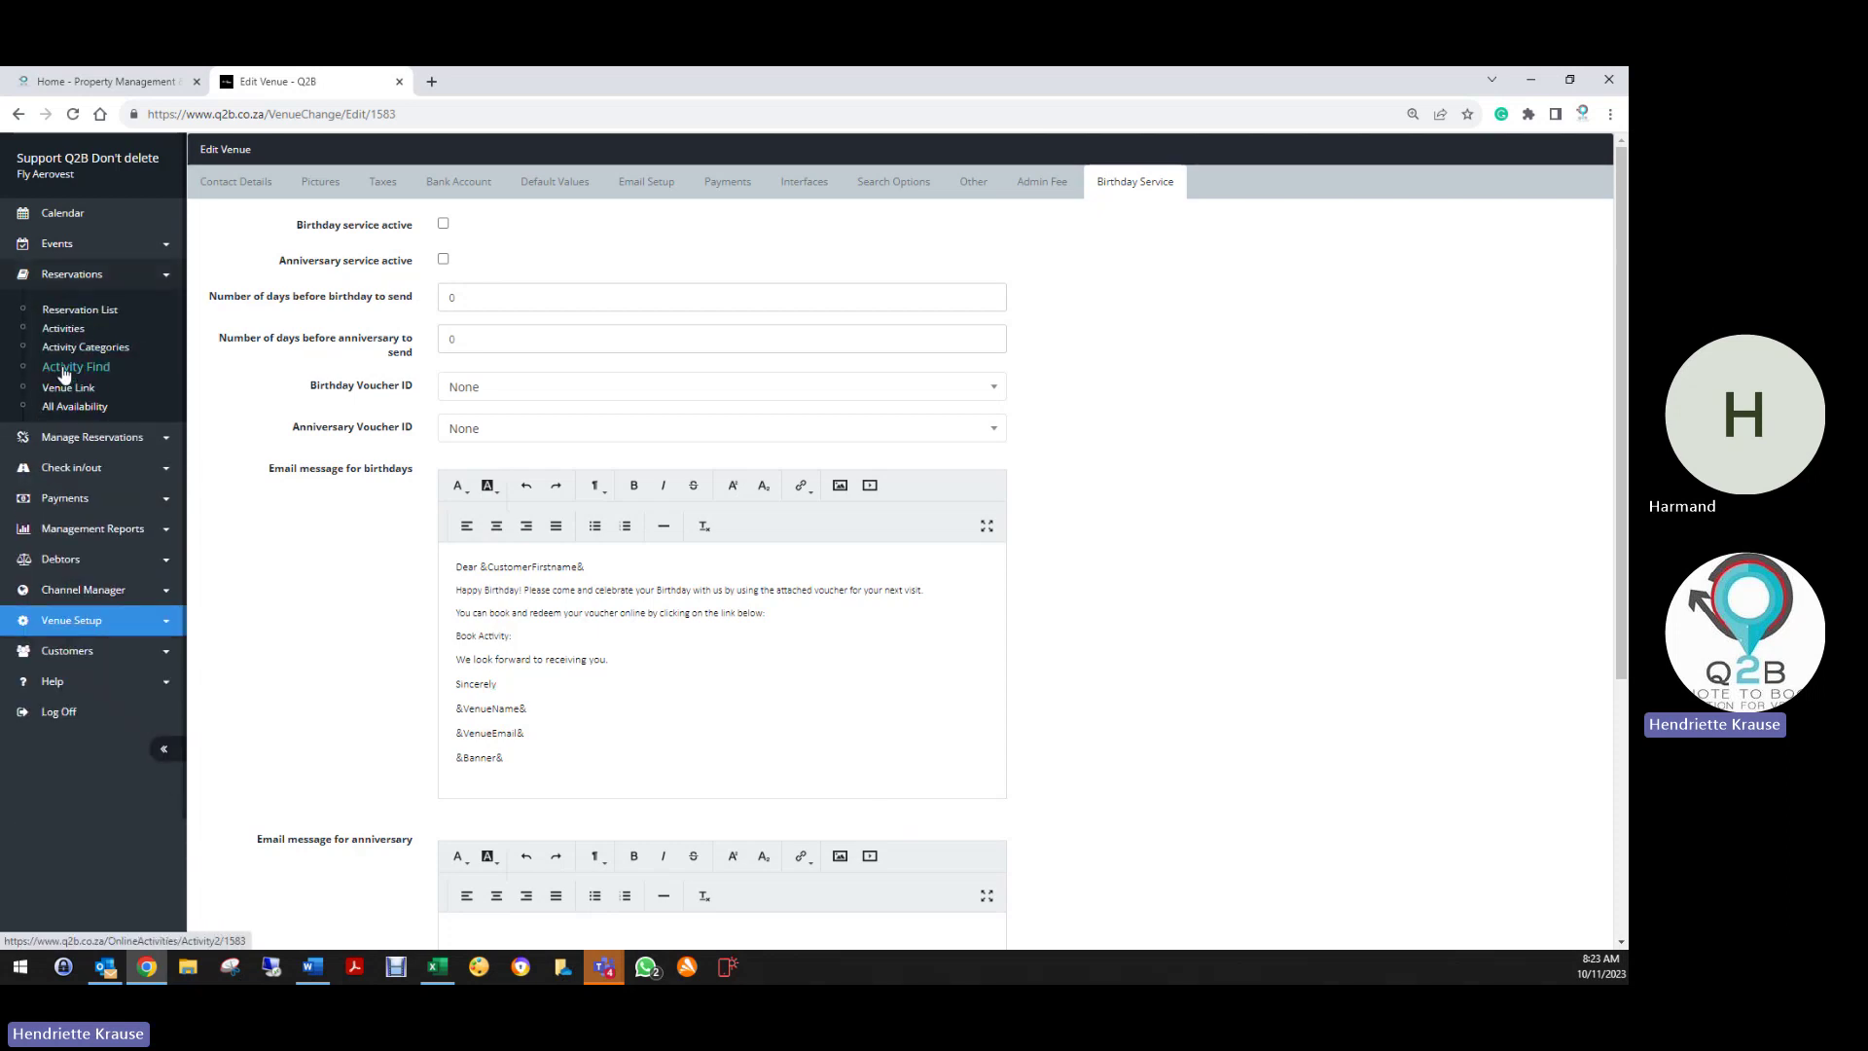
right_click(83, 336)
left_click(136, 343)
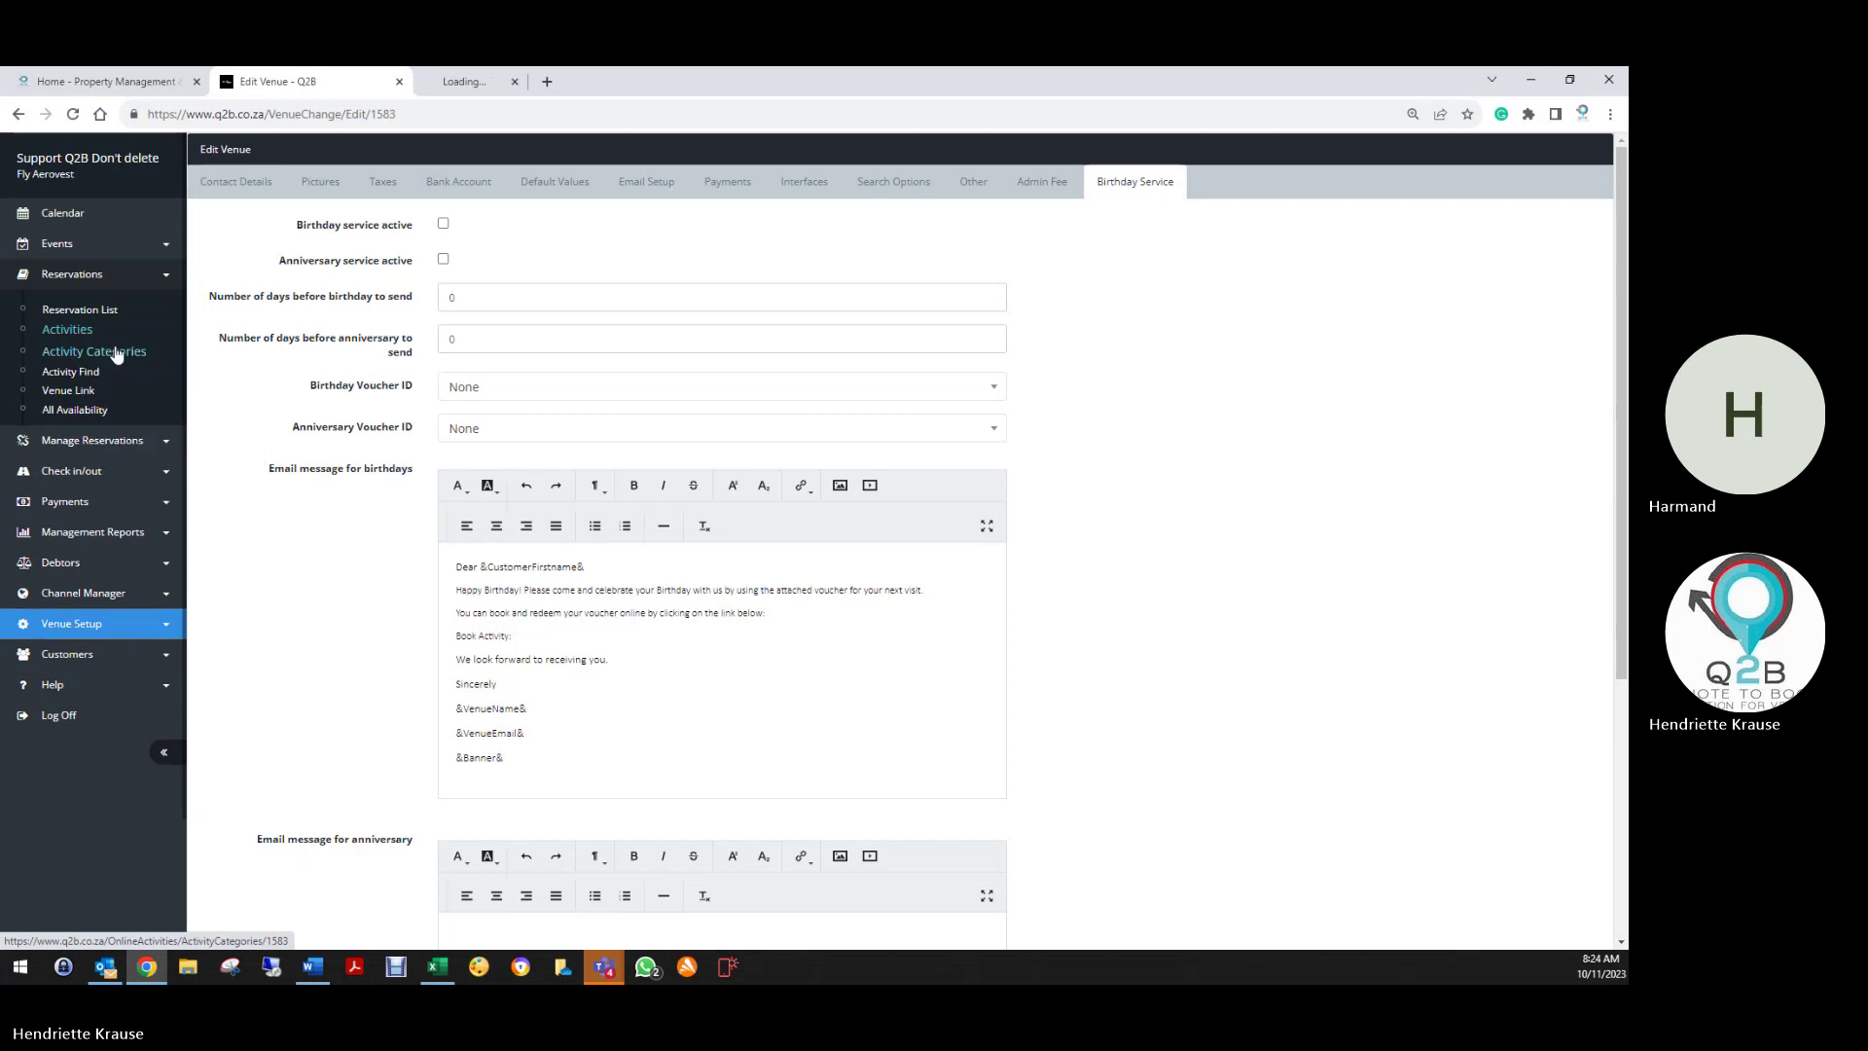
left_click(516, 84)
Copy the booking page's web address and return to the Edit Venue tab
left_click(156, 115)
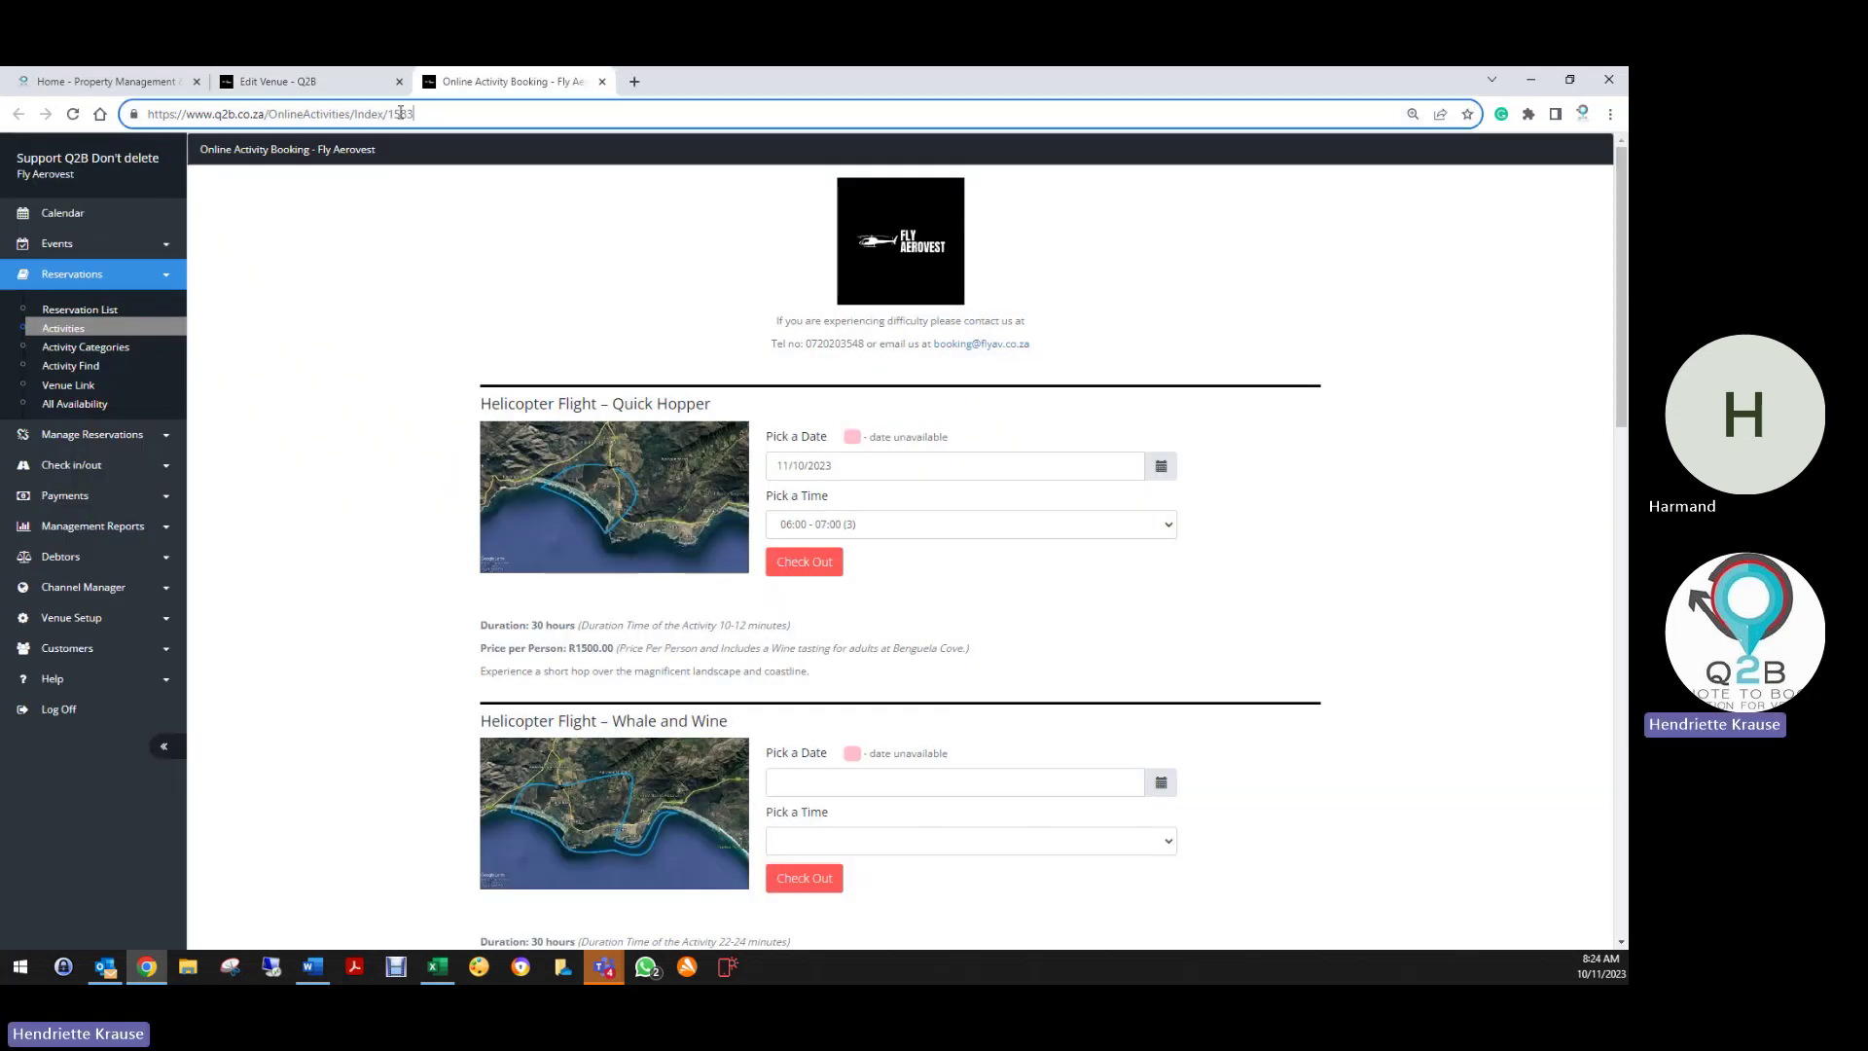
right_click(183, 121)
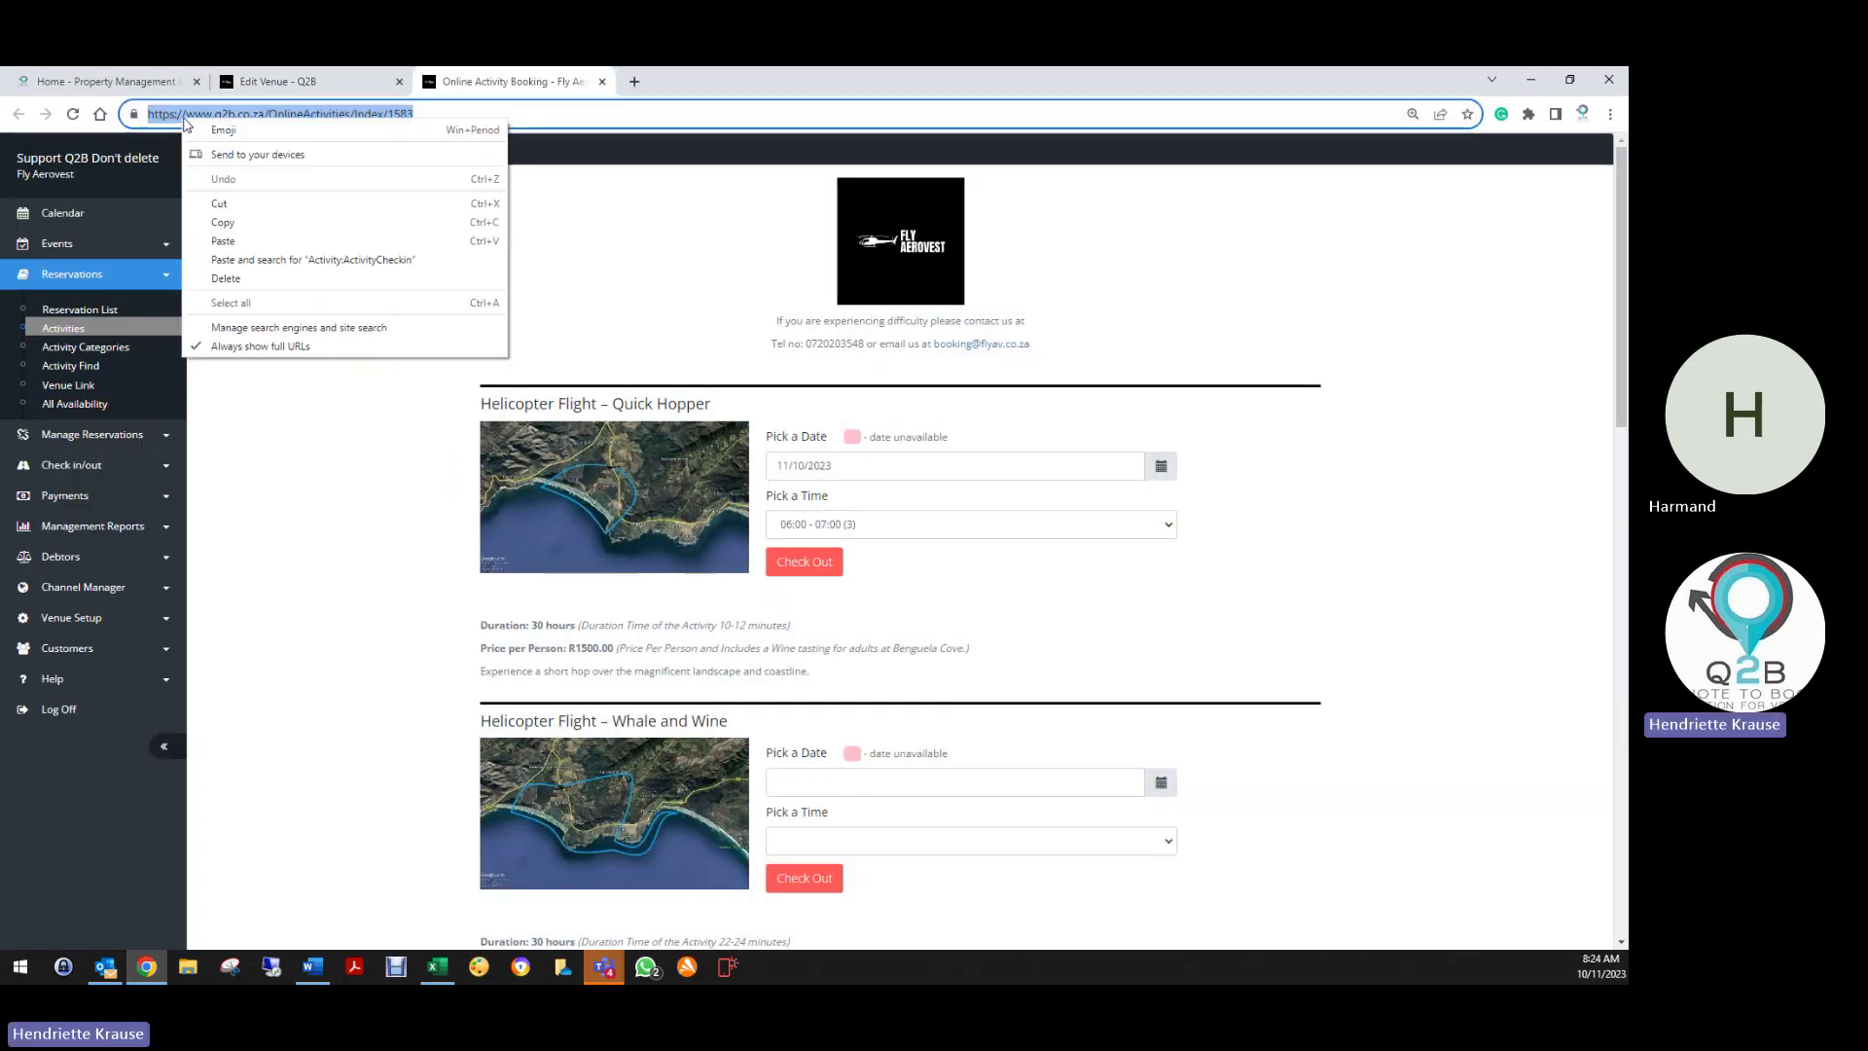
left_click(230, 226)
left_click(287, 87)
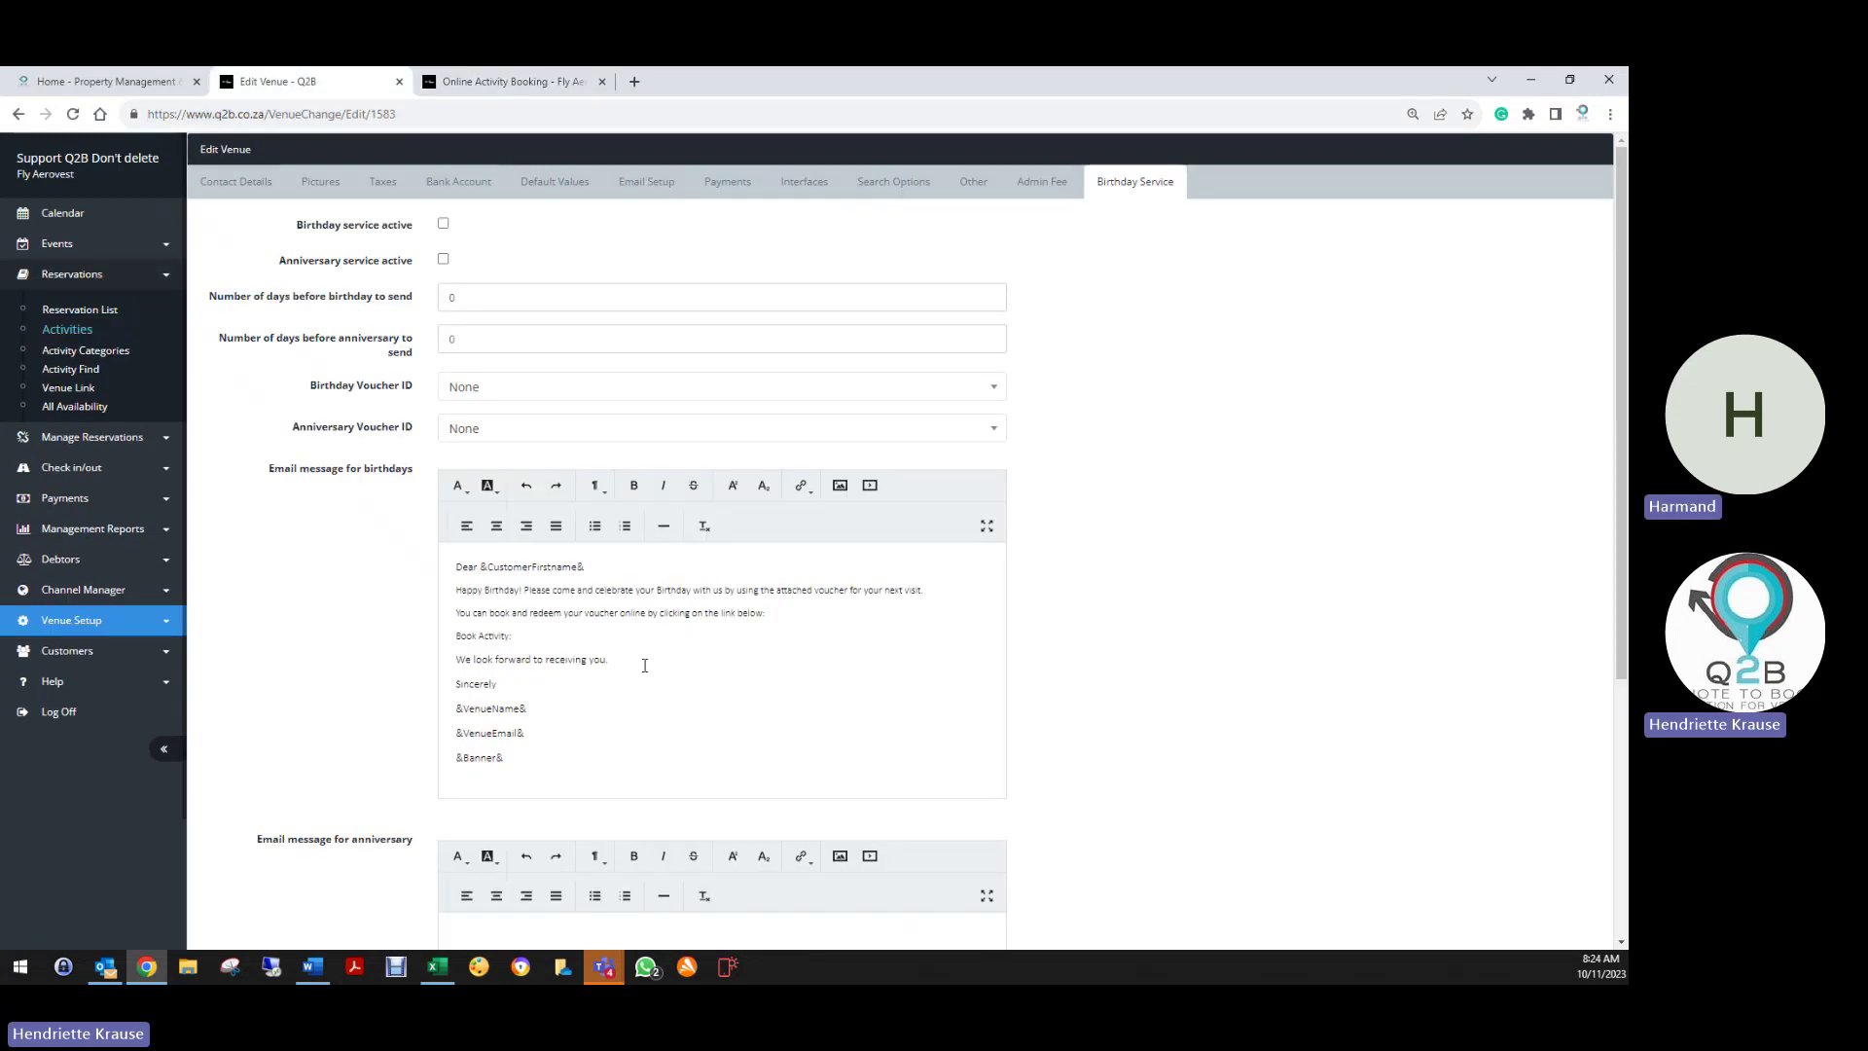
Put 'Book here' on the 'Book Activity:' line, keeping 'We look forward' on its own line
left_click(552, 639)
key("Delete")
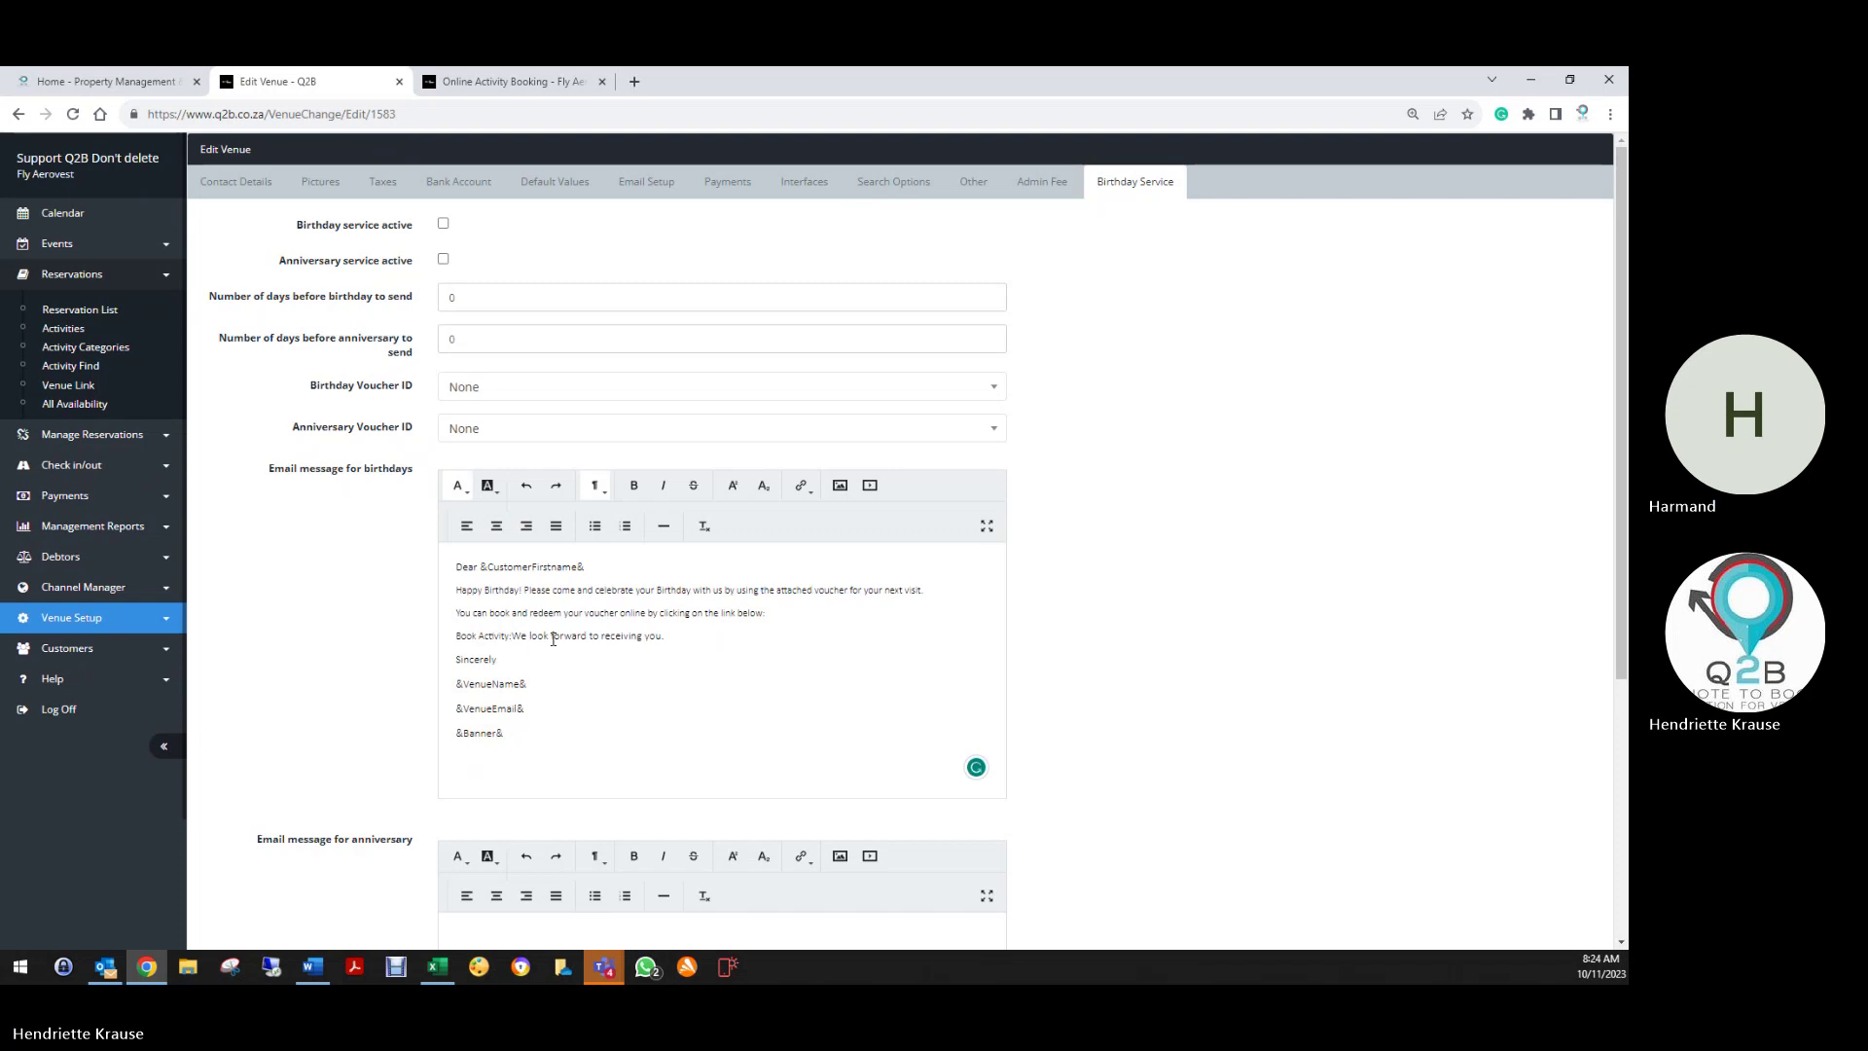
key("Return")
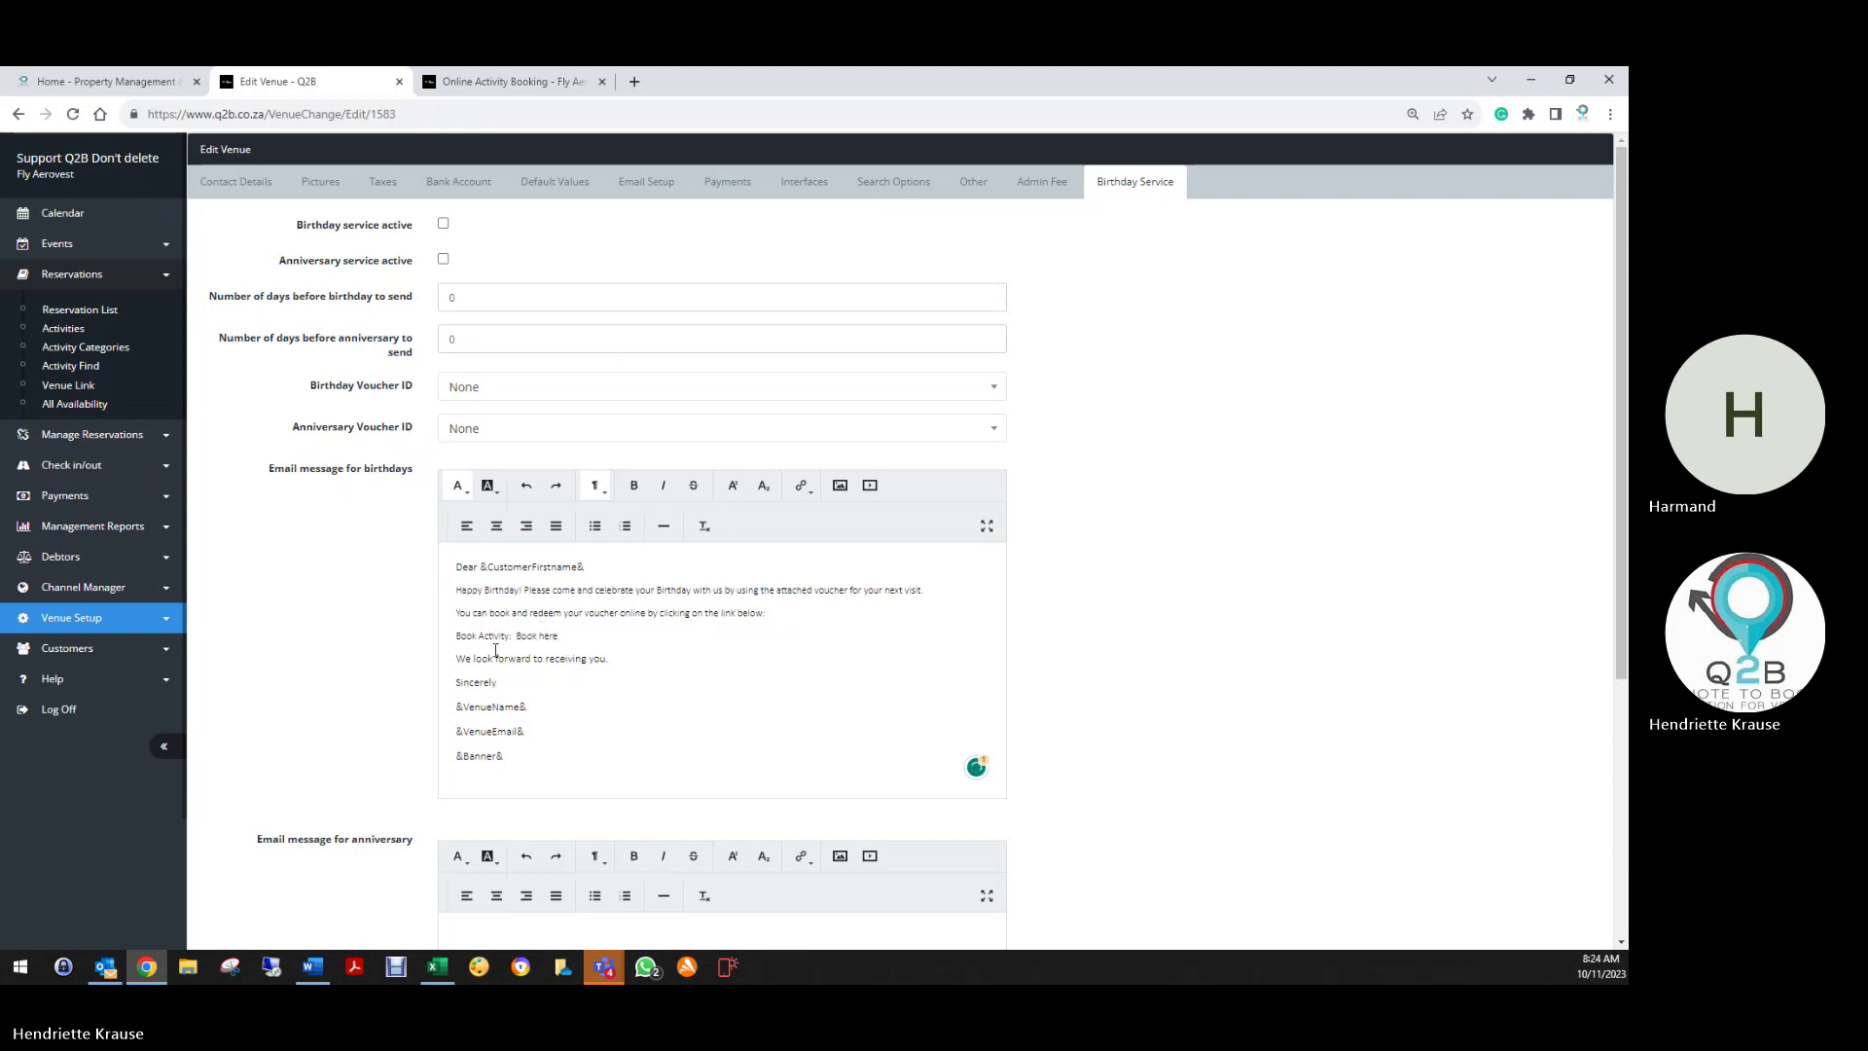
Link 'Book here' to the pasted online activity booking page URL
left_click_drag(515, 639, 562, 635)
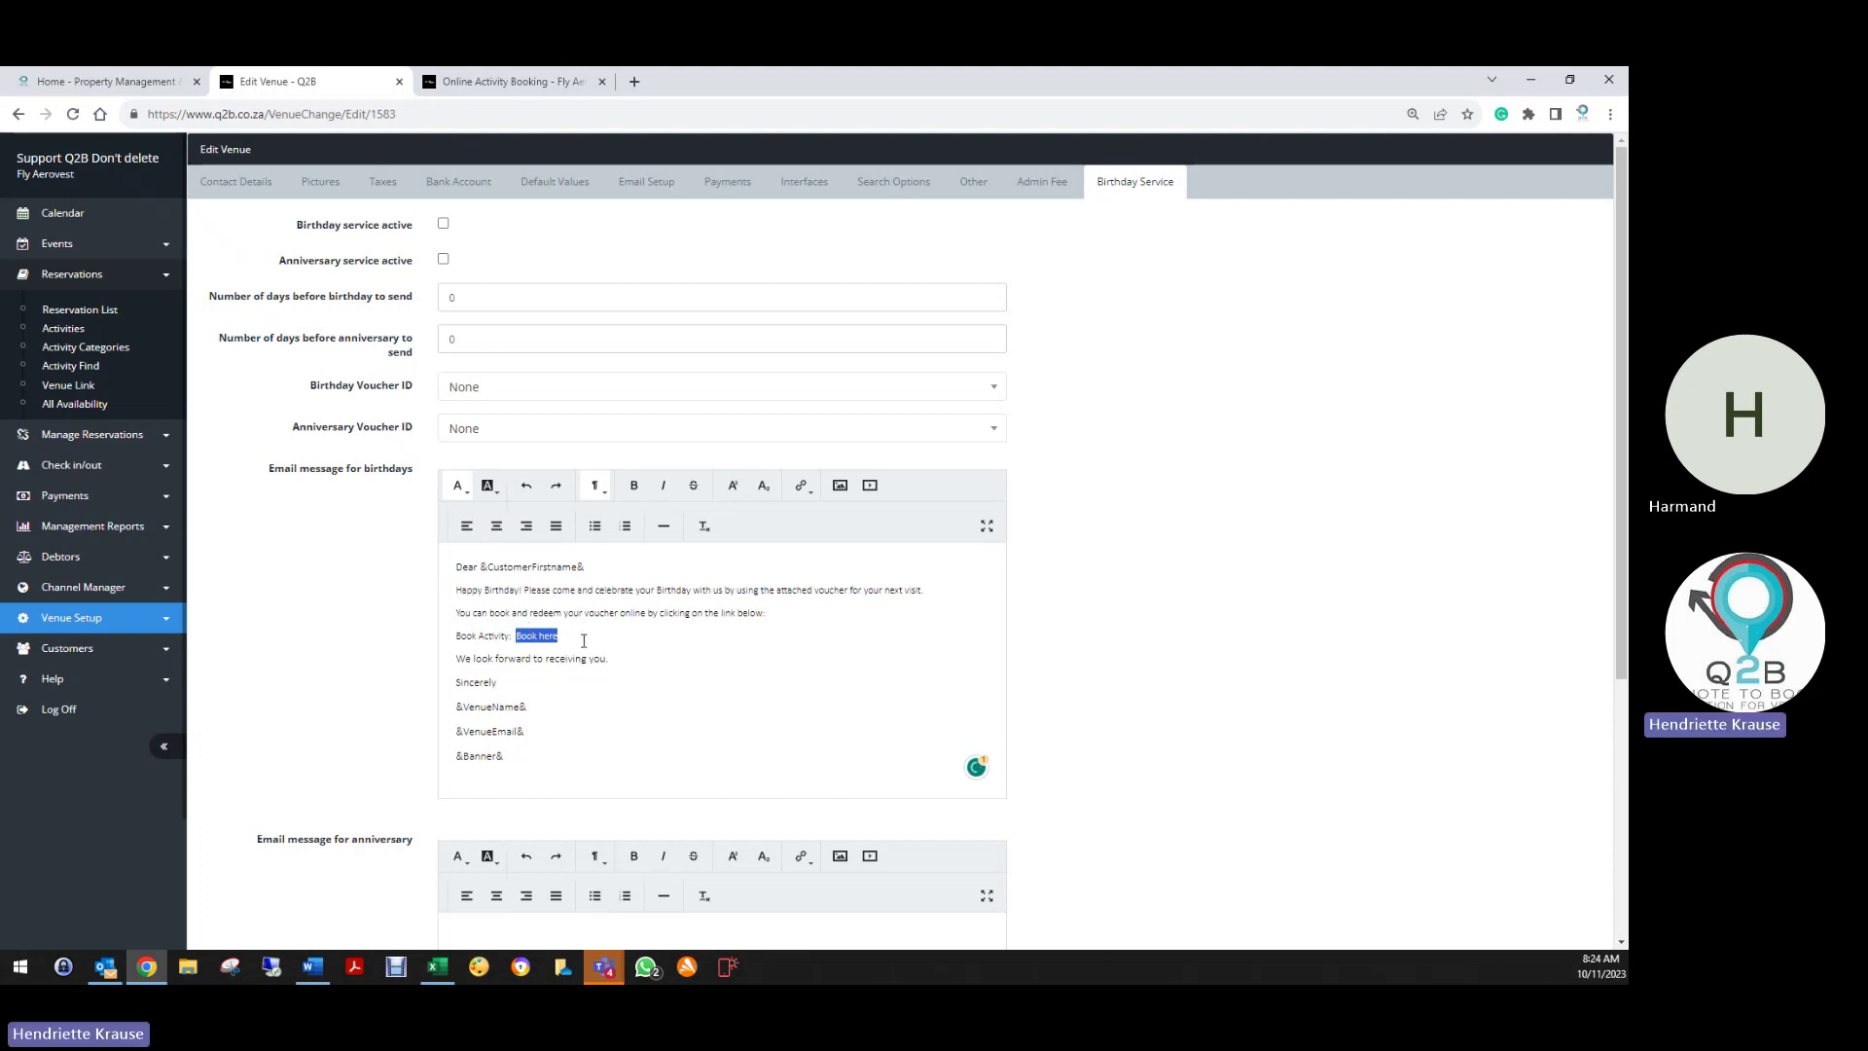
left_click(802, 486)
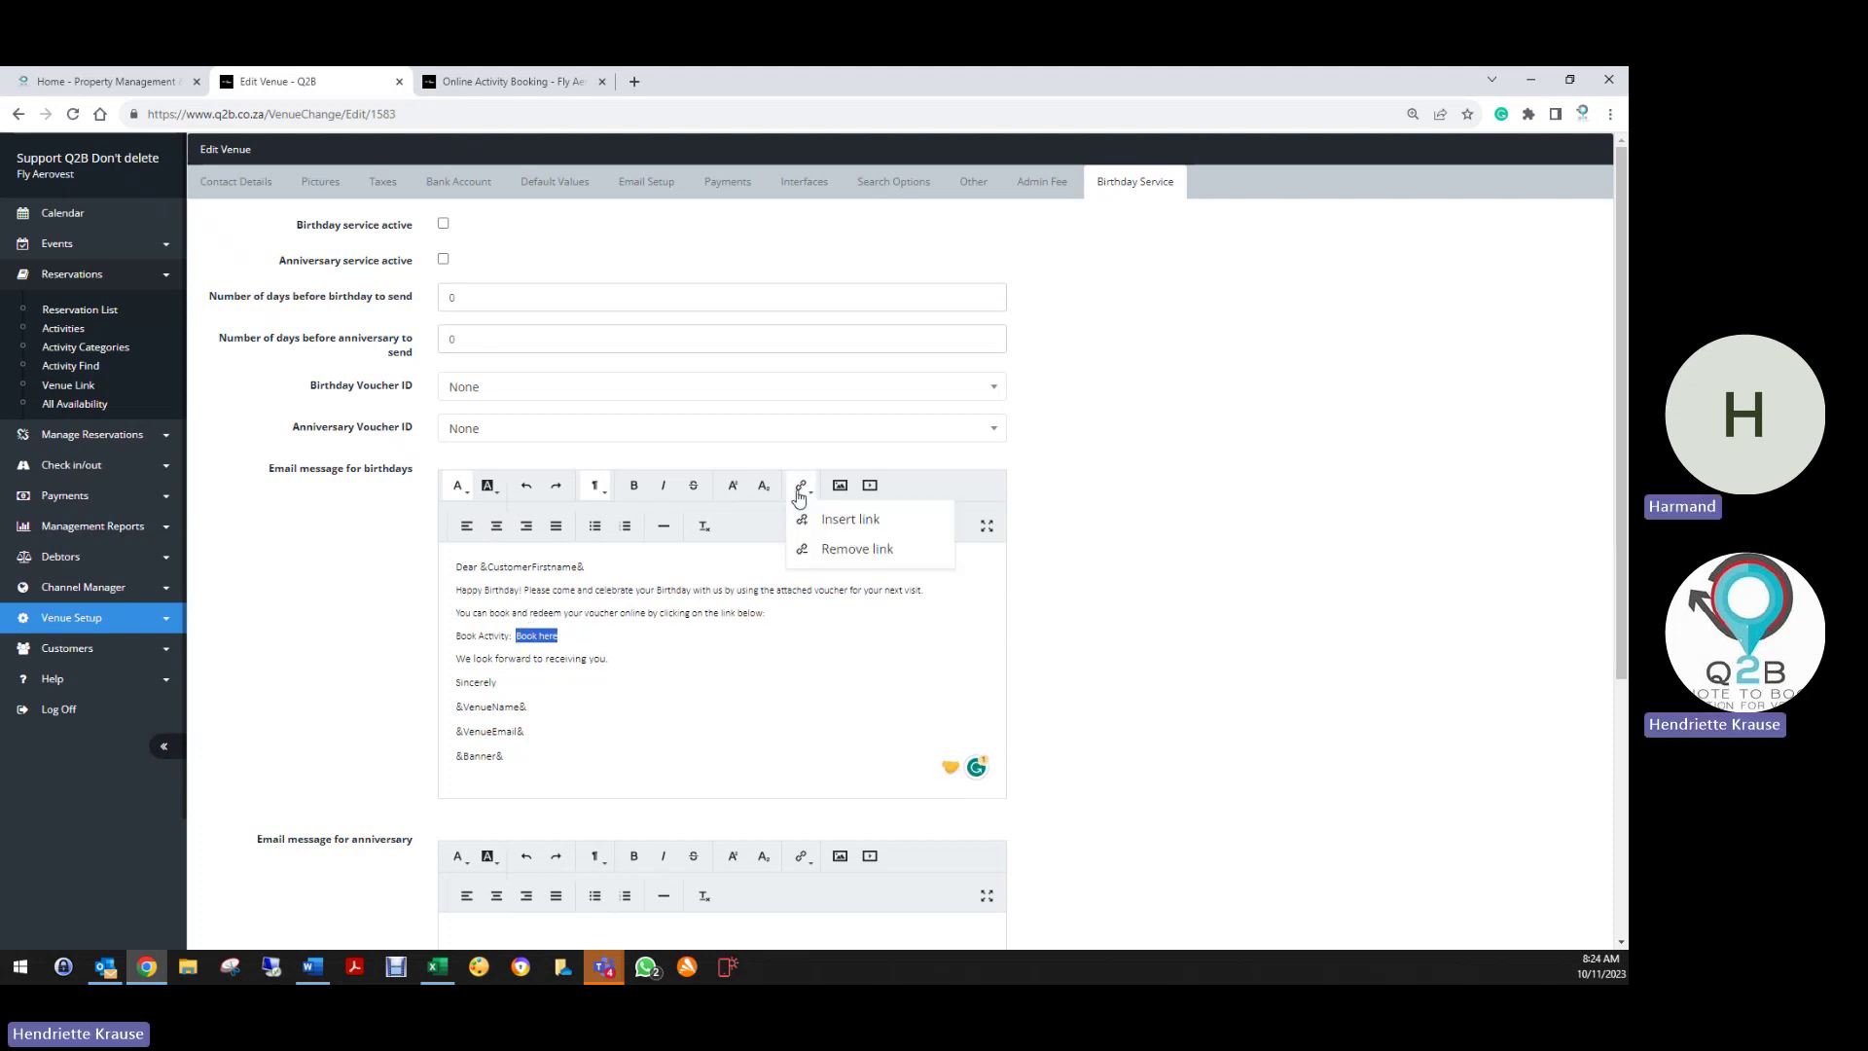
left_click(834, 522)
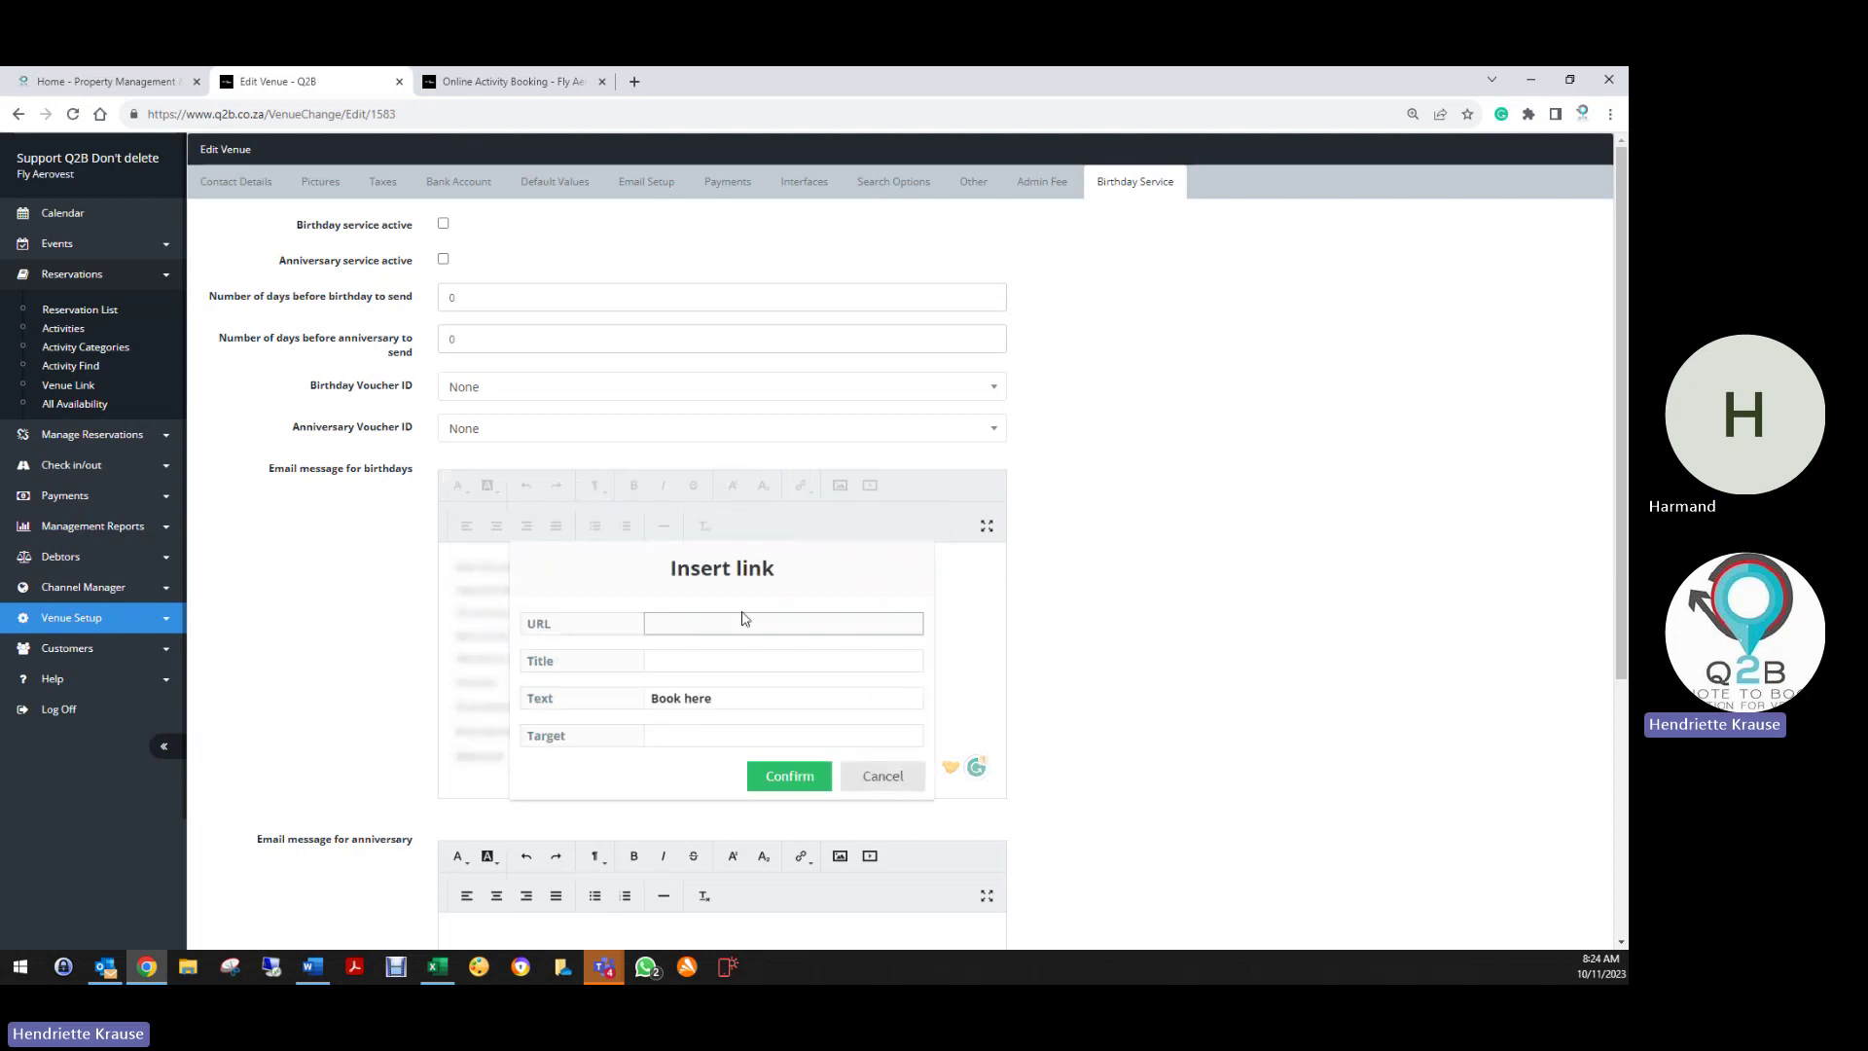
right_click(731, 621)
left_click(774, 734)
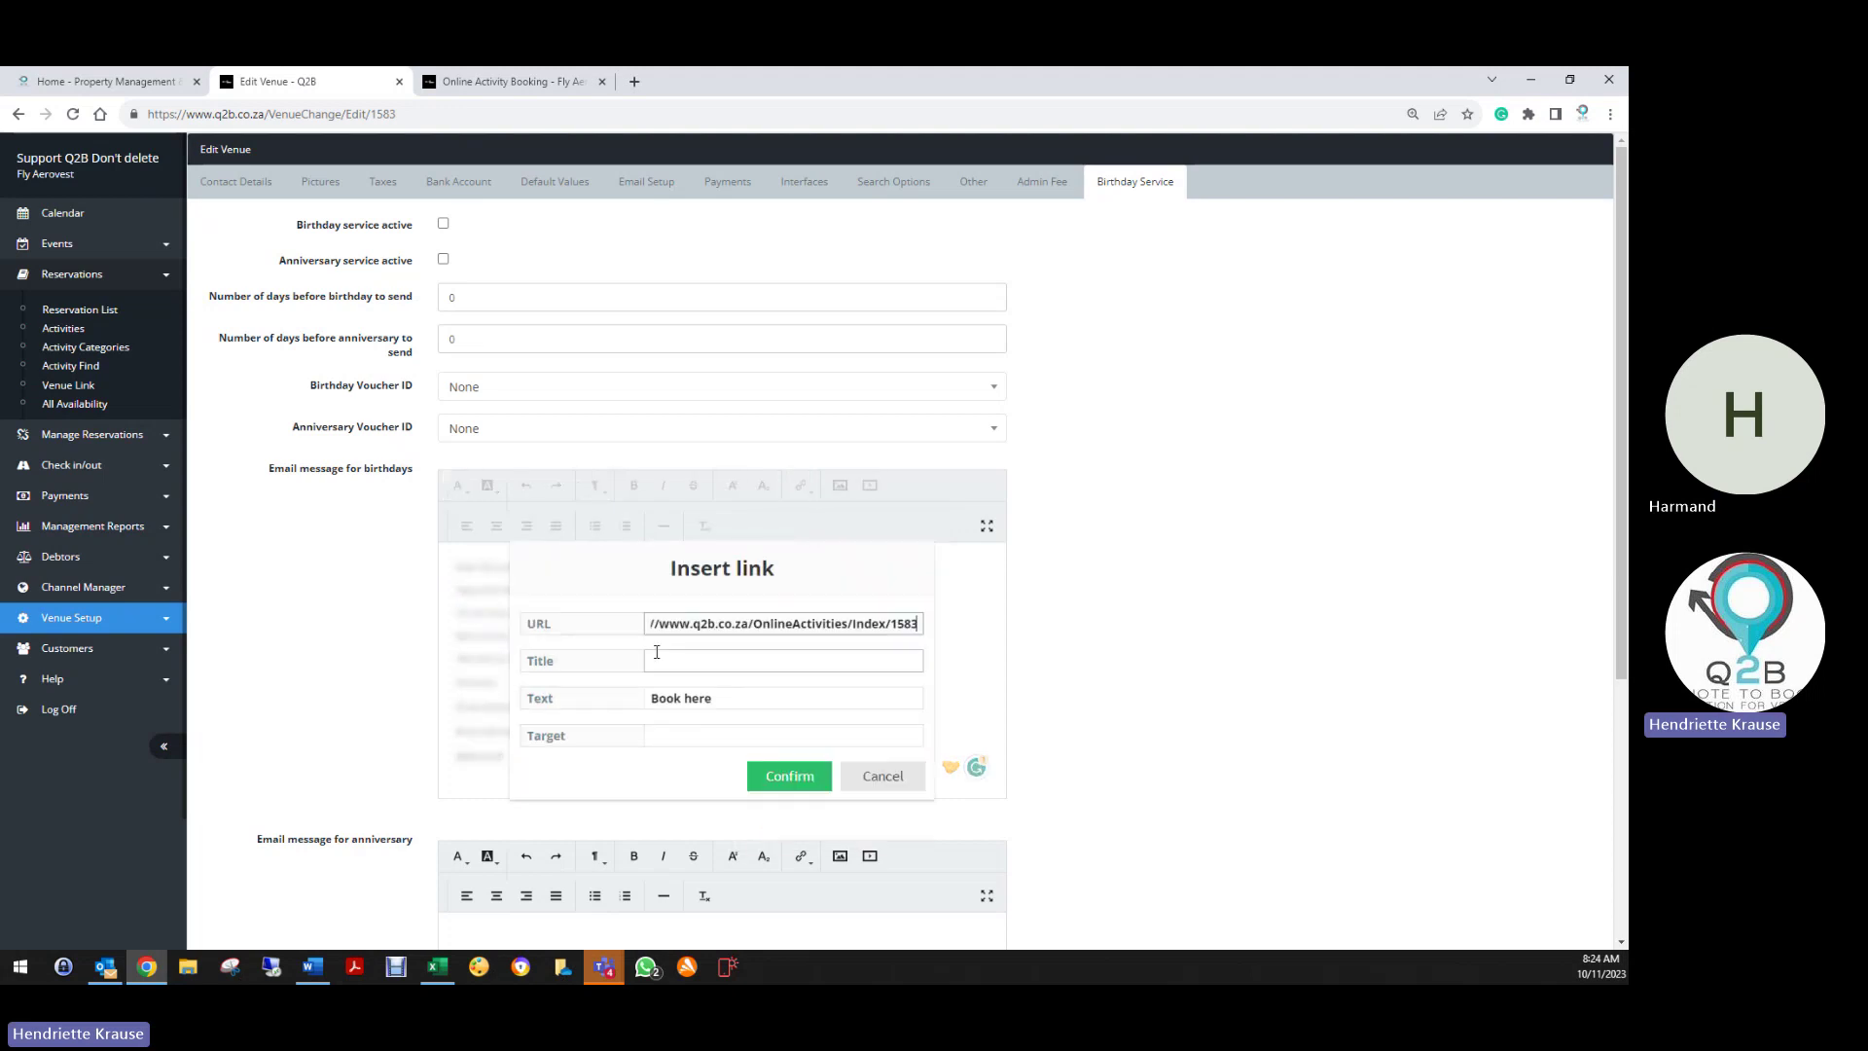
left_click(811, 778)
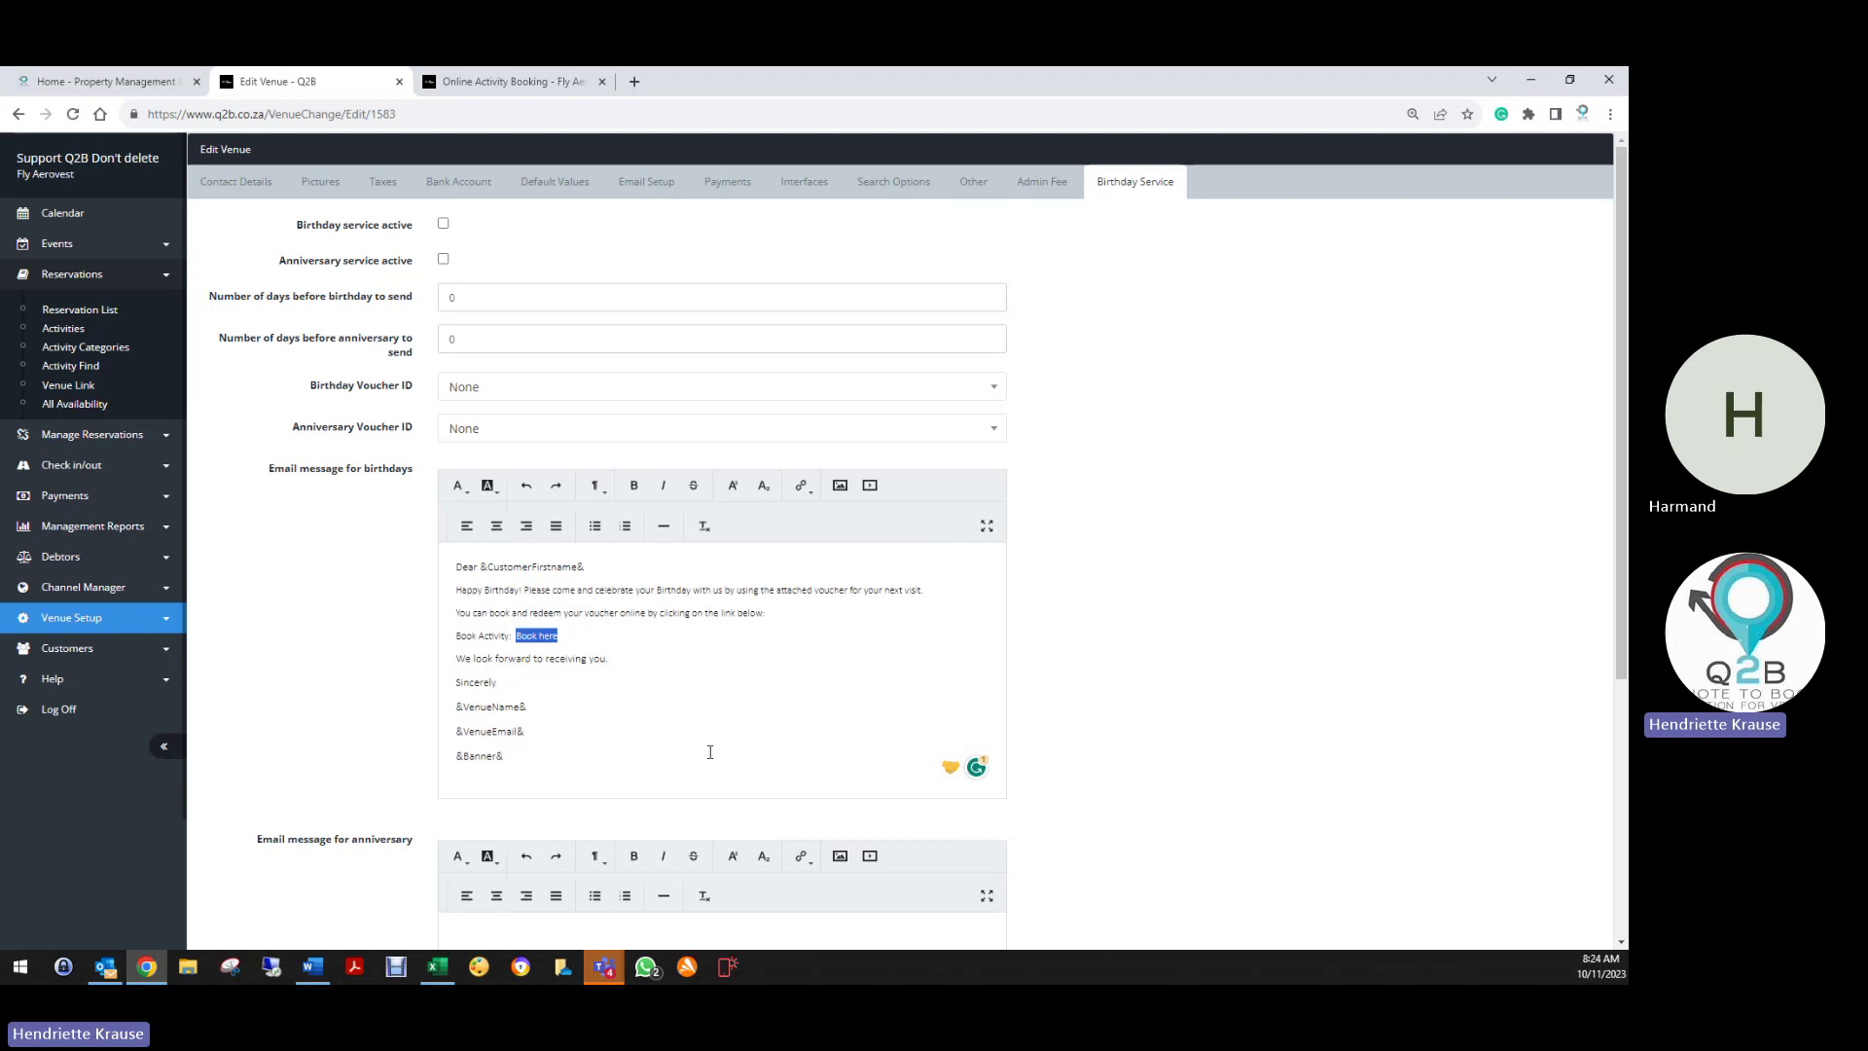
left_click(649, 673)
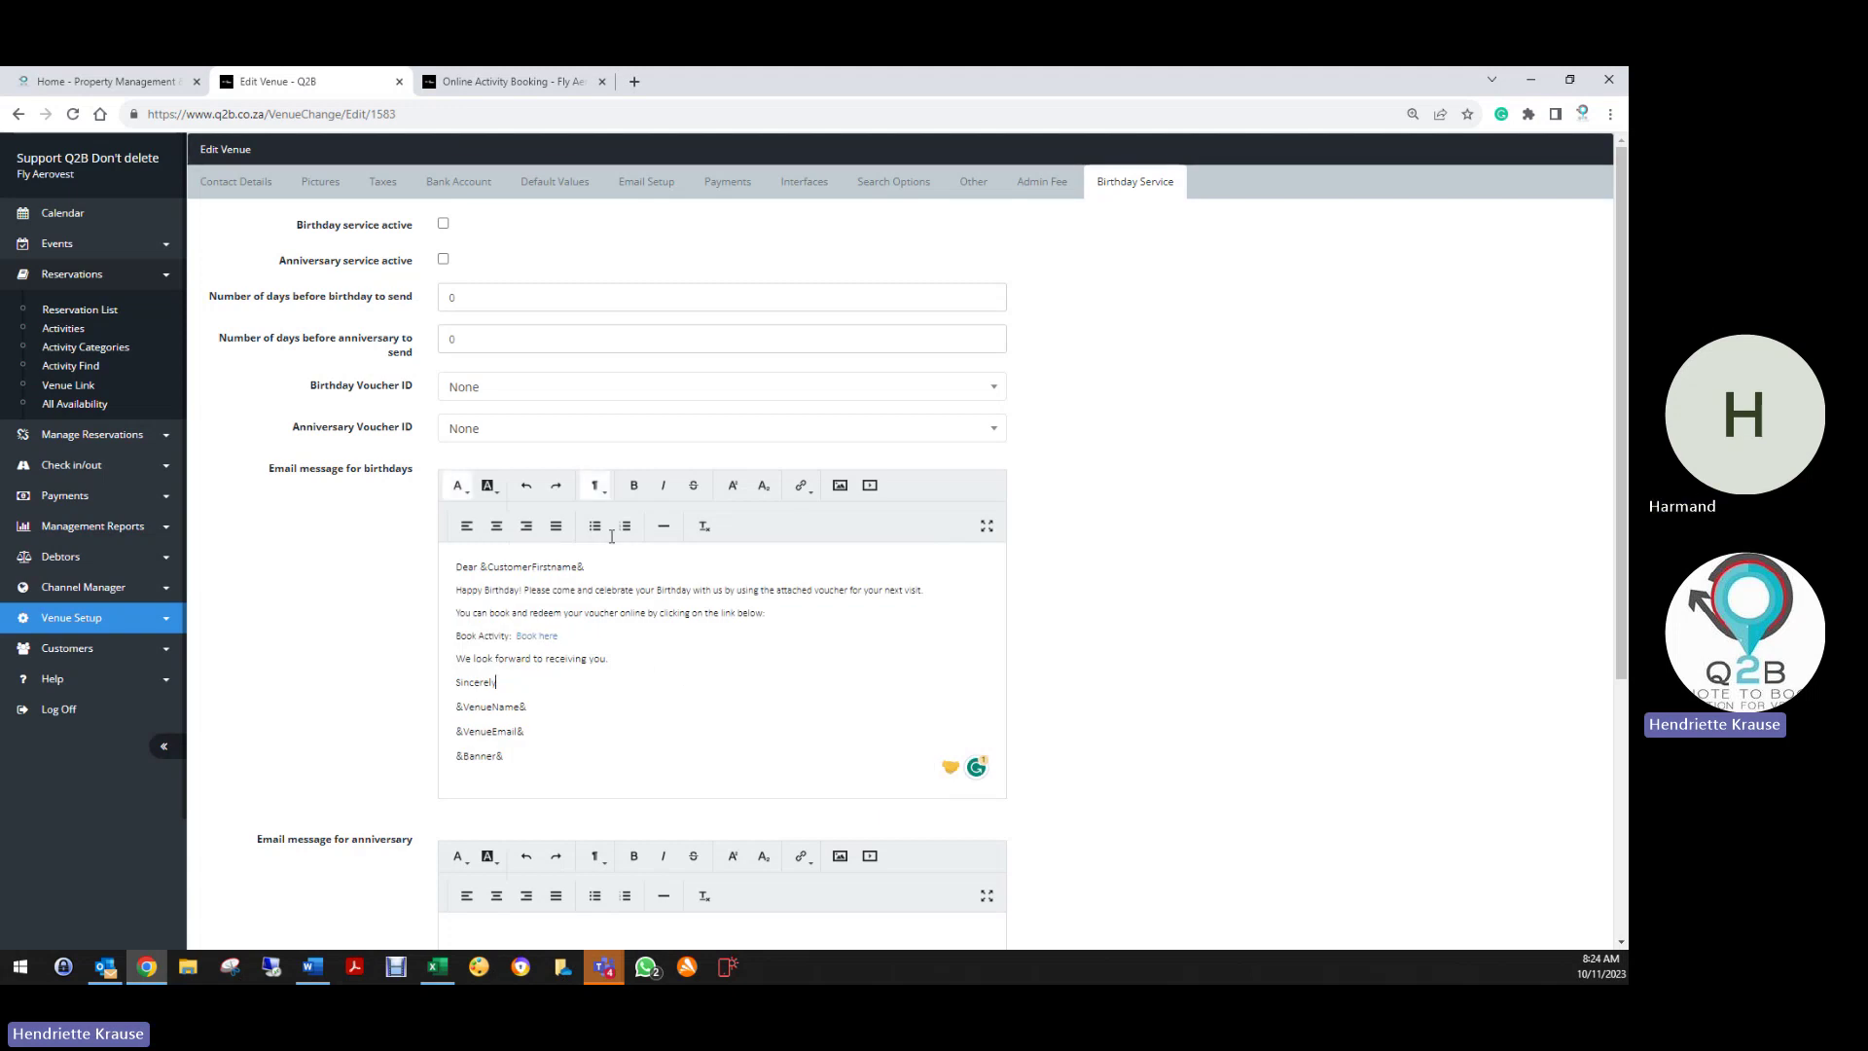
Activate the birthday service and set it to send 30 days before the birthday
left_click(443, 225)
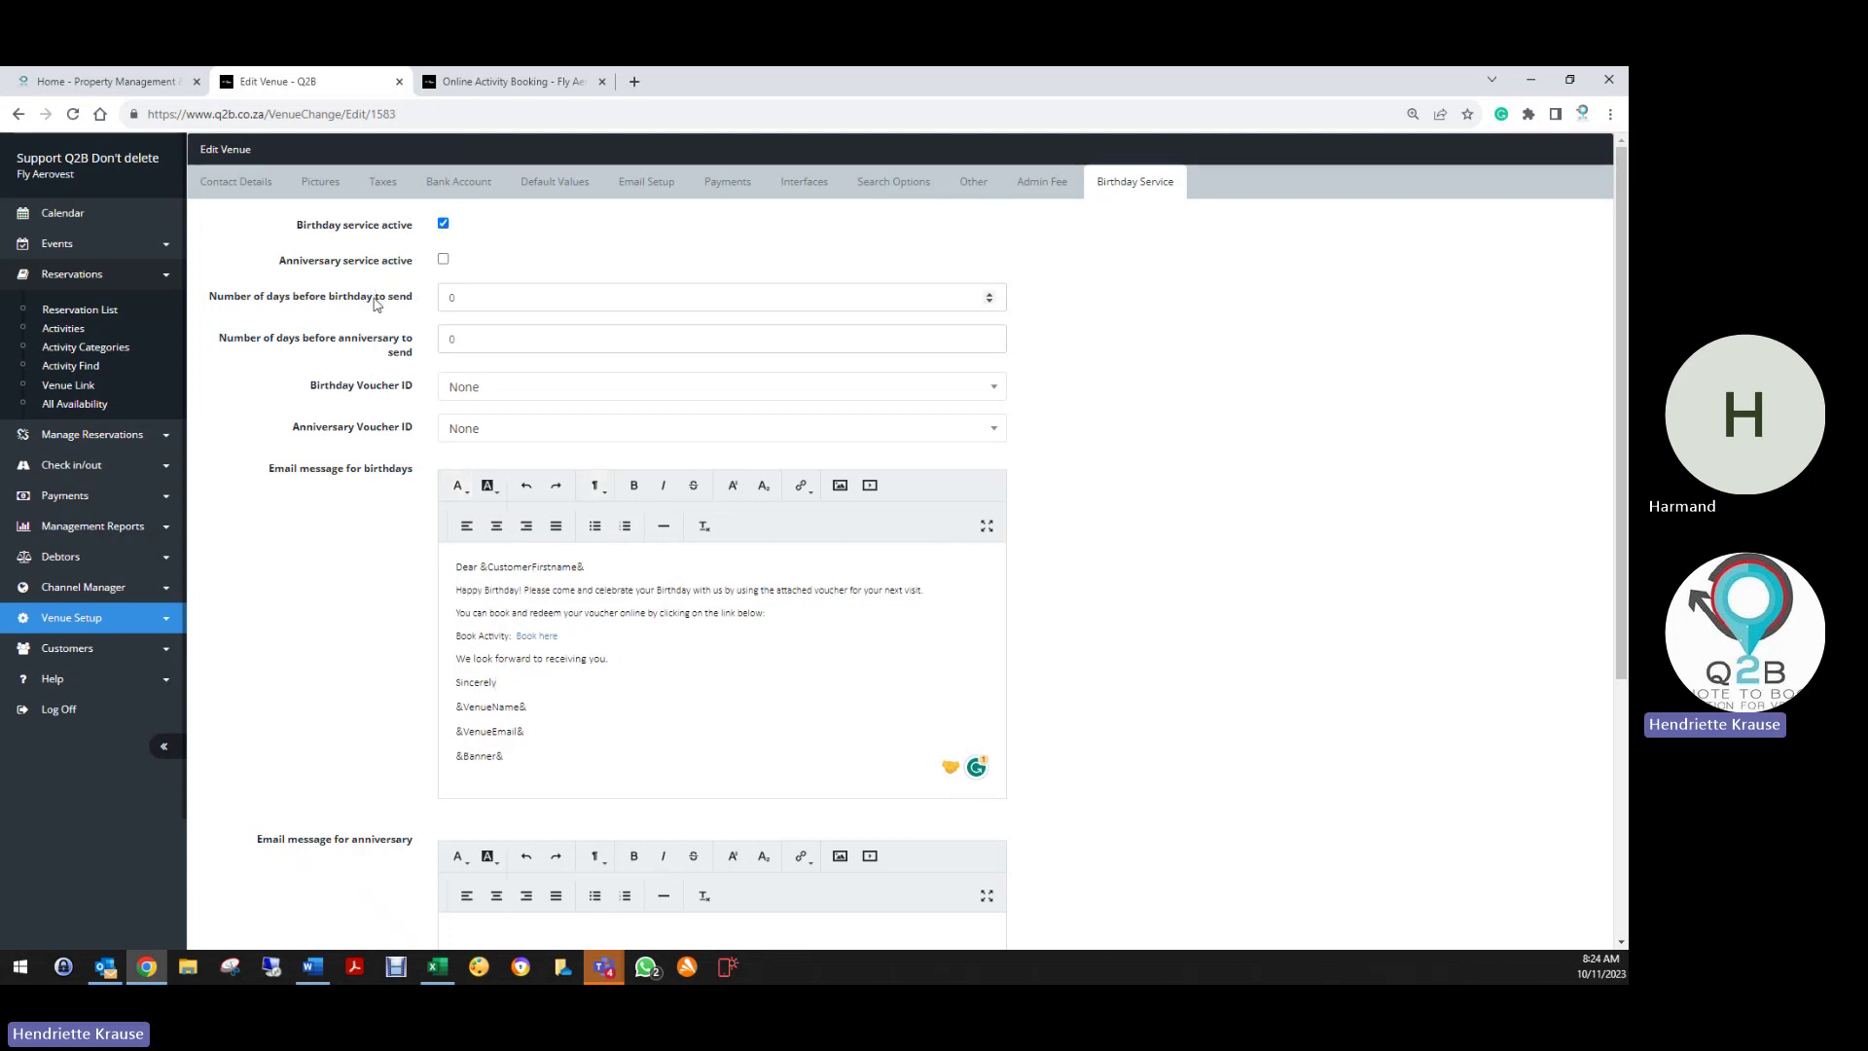
left_click(469, 299)
type("30")
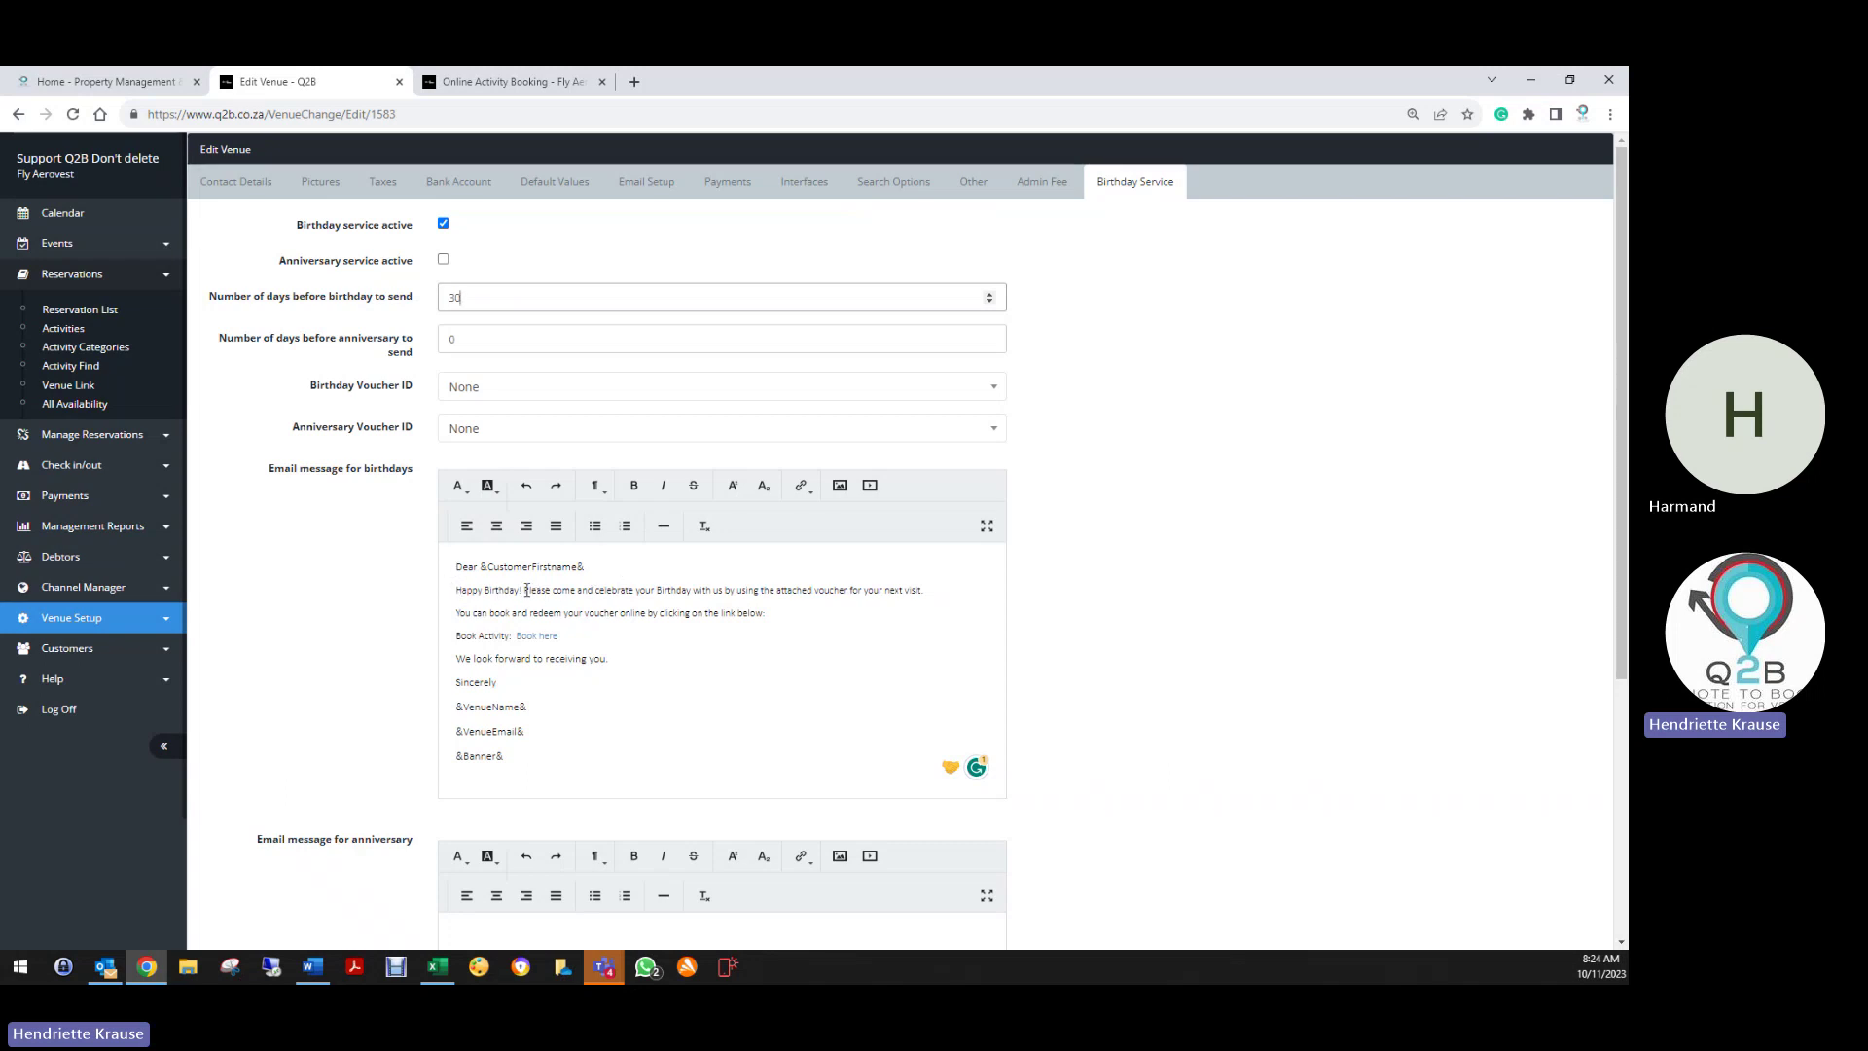
In the email text, replace 'voucher' with 'Promo Code' and 'Book Activity:' with 'Book with your Promo Code'
left_click_drag(525, 589, 970, 591)
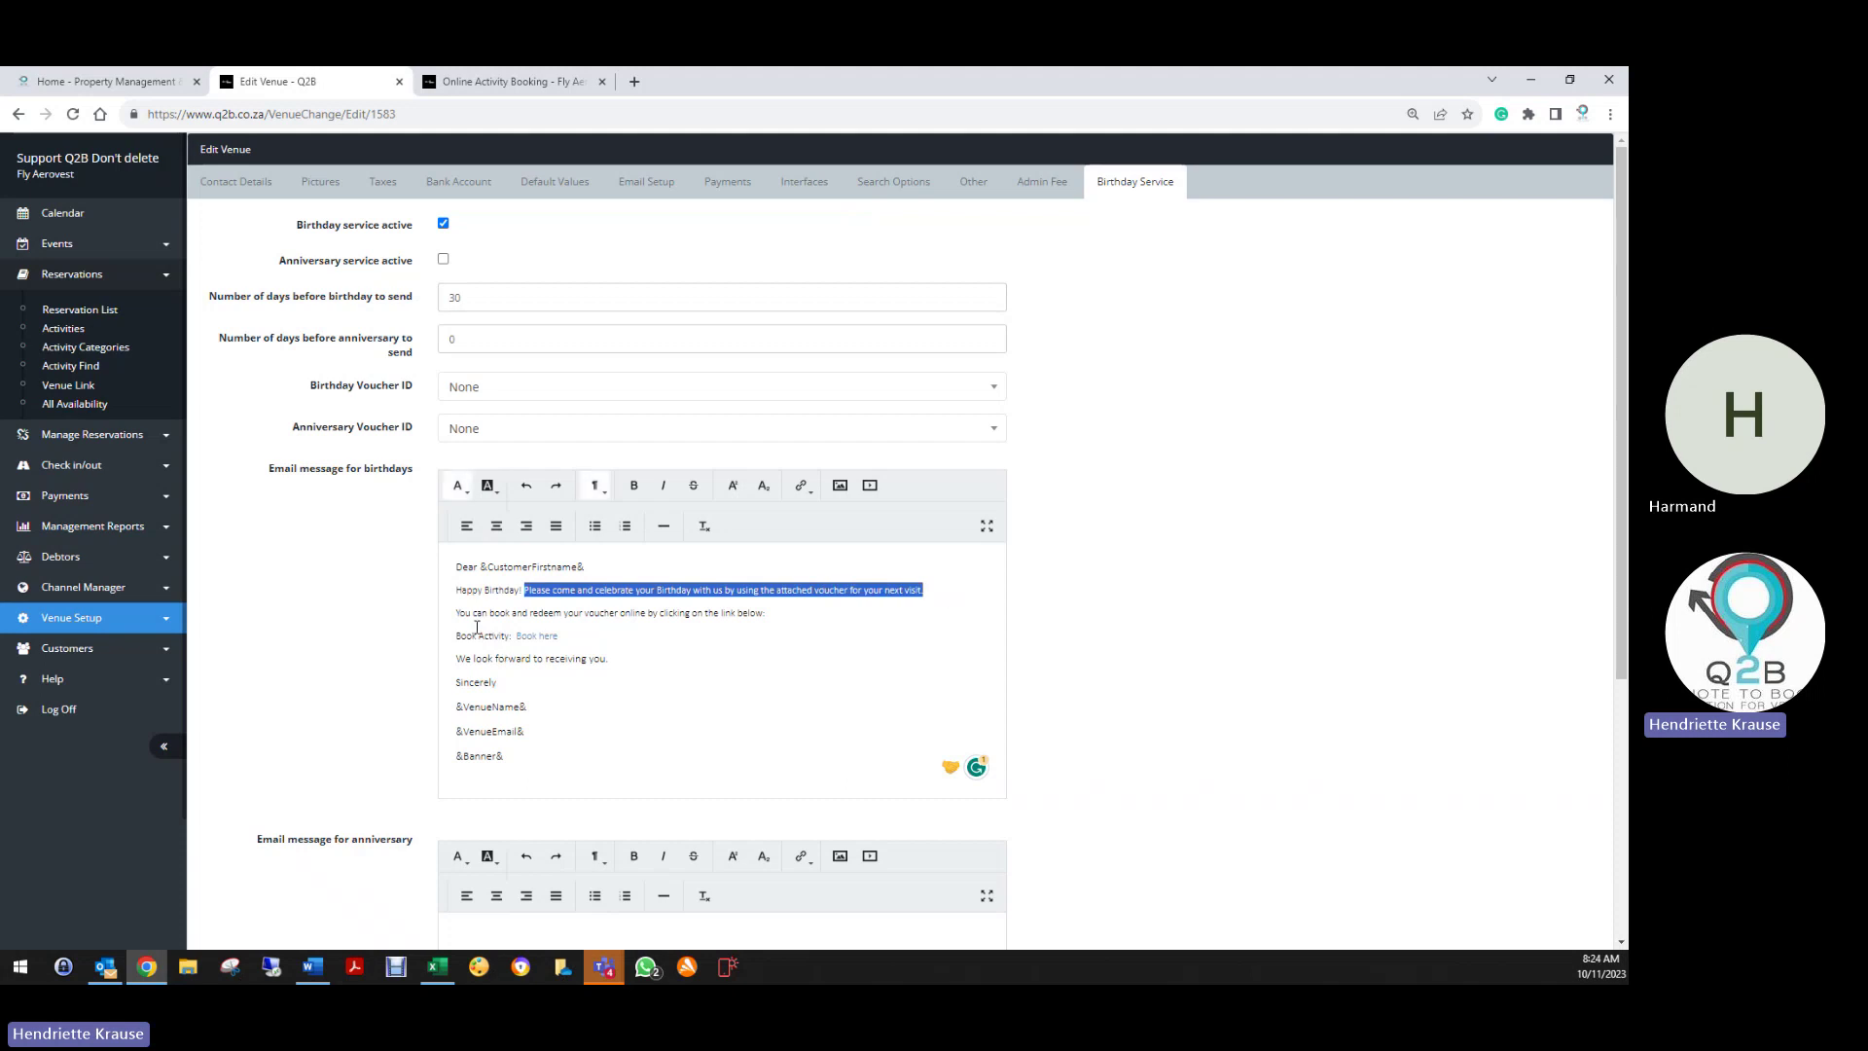
left_click(551, 611)
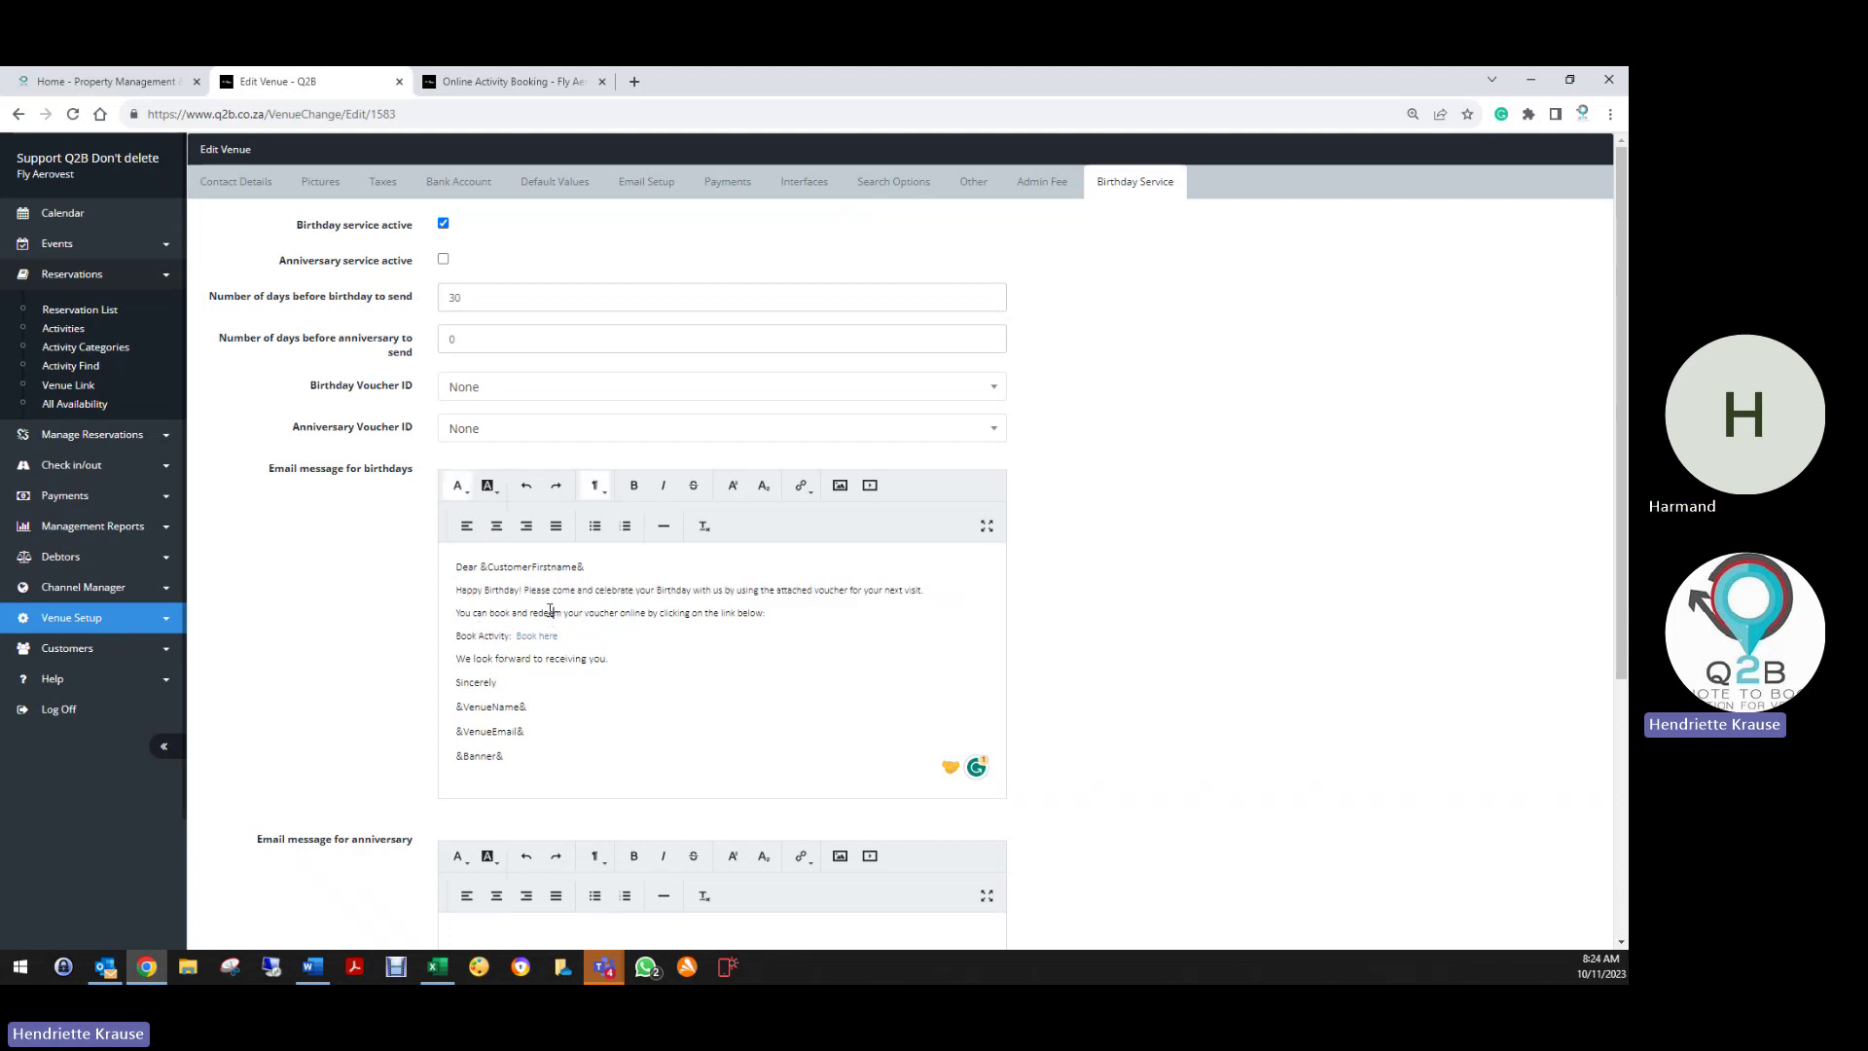
left_click_drag(587, 612, 620, 614)
type("Promo")
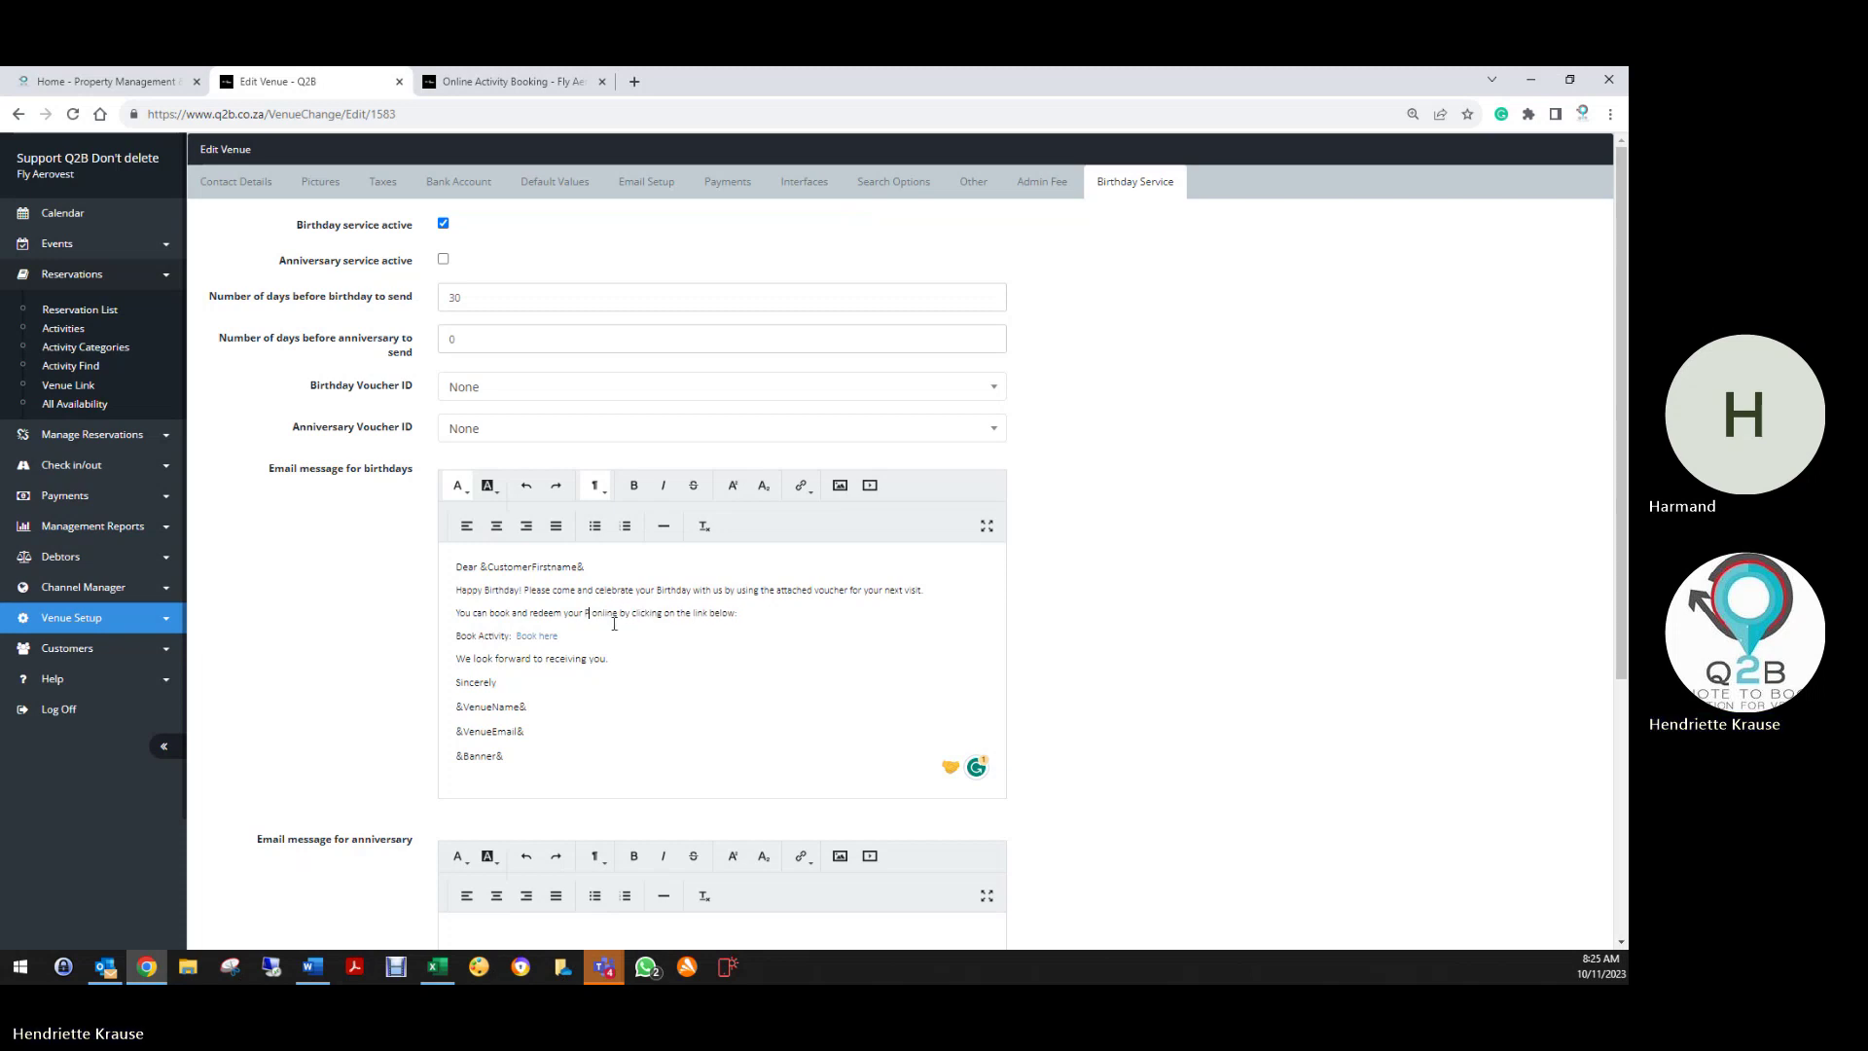
type(" Code")
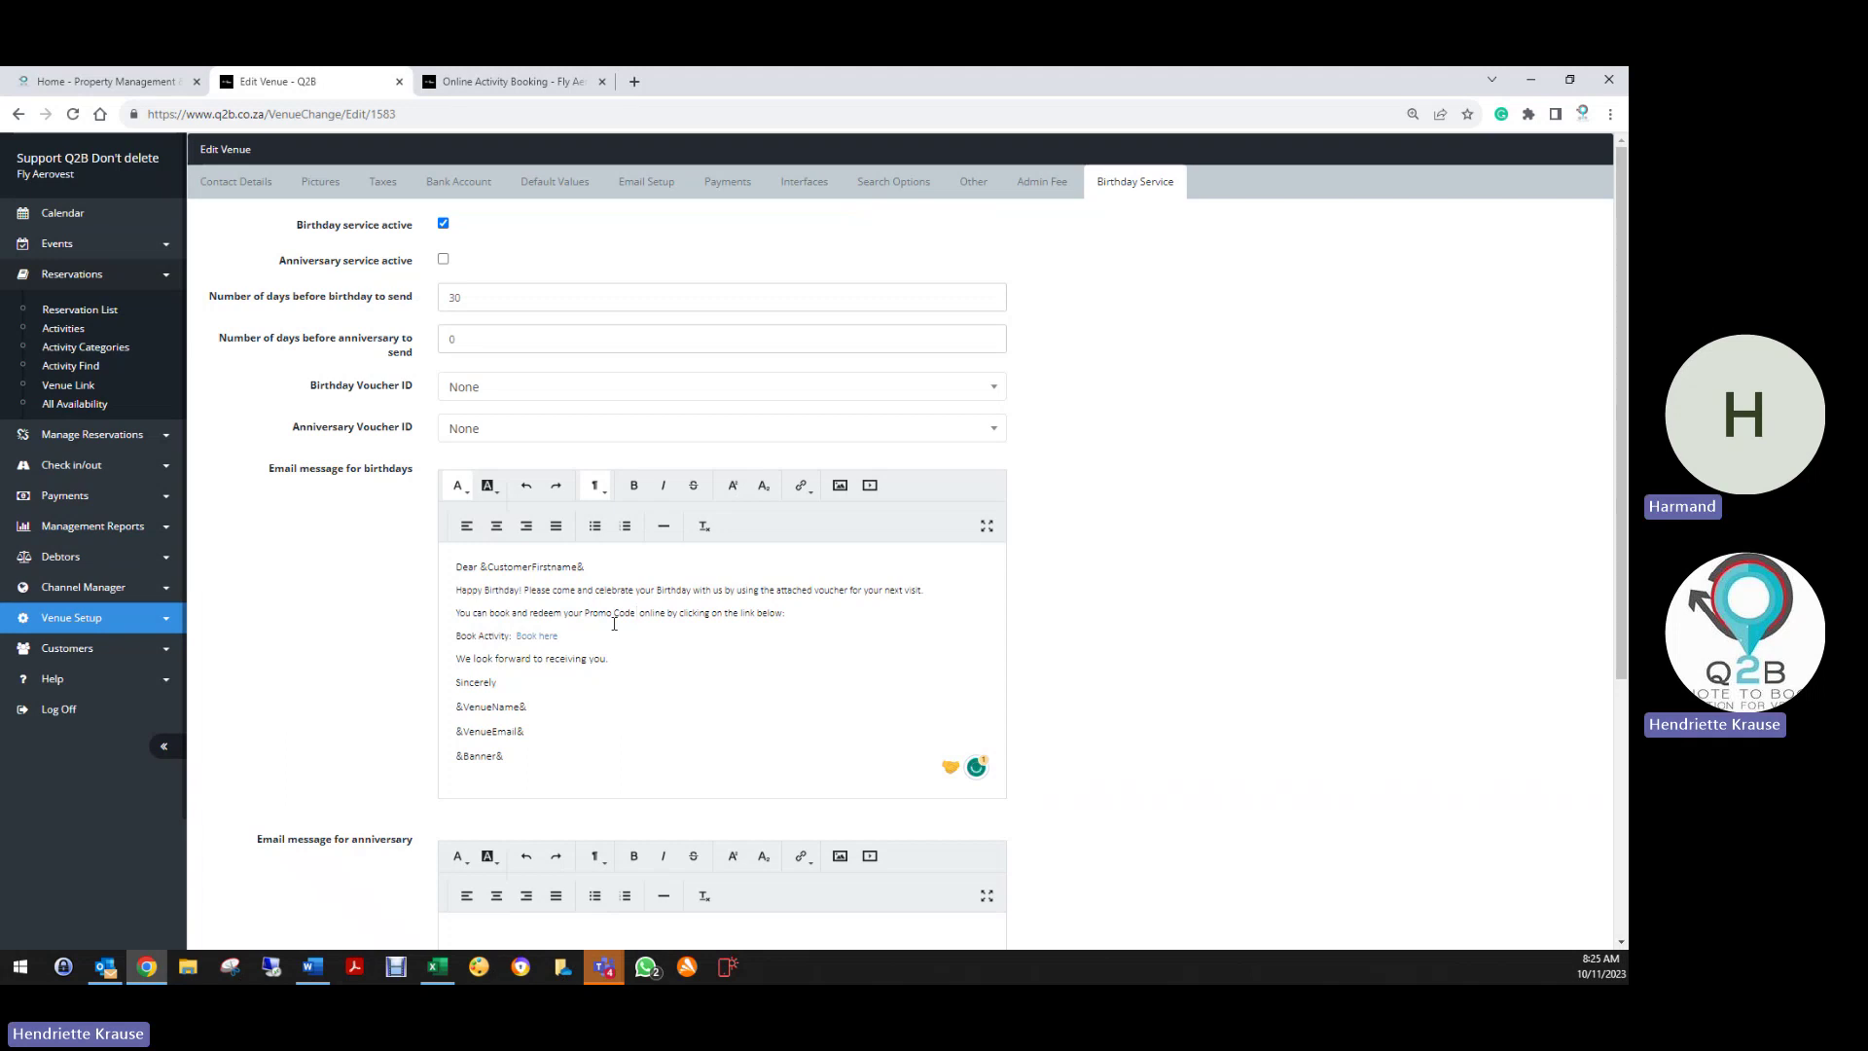
key("Delete")
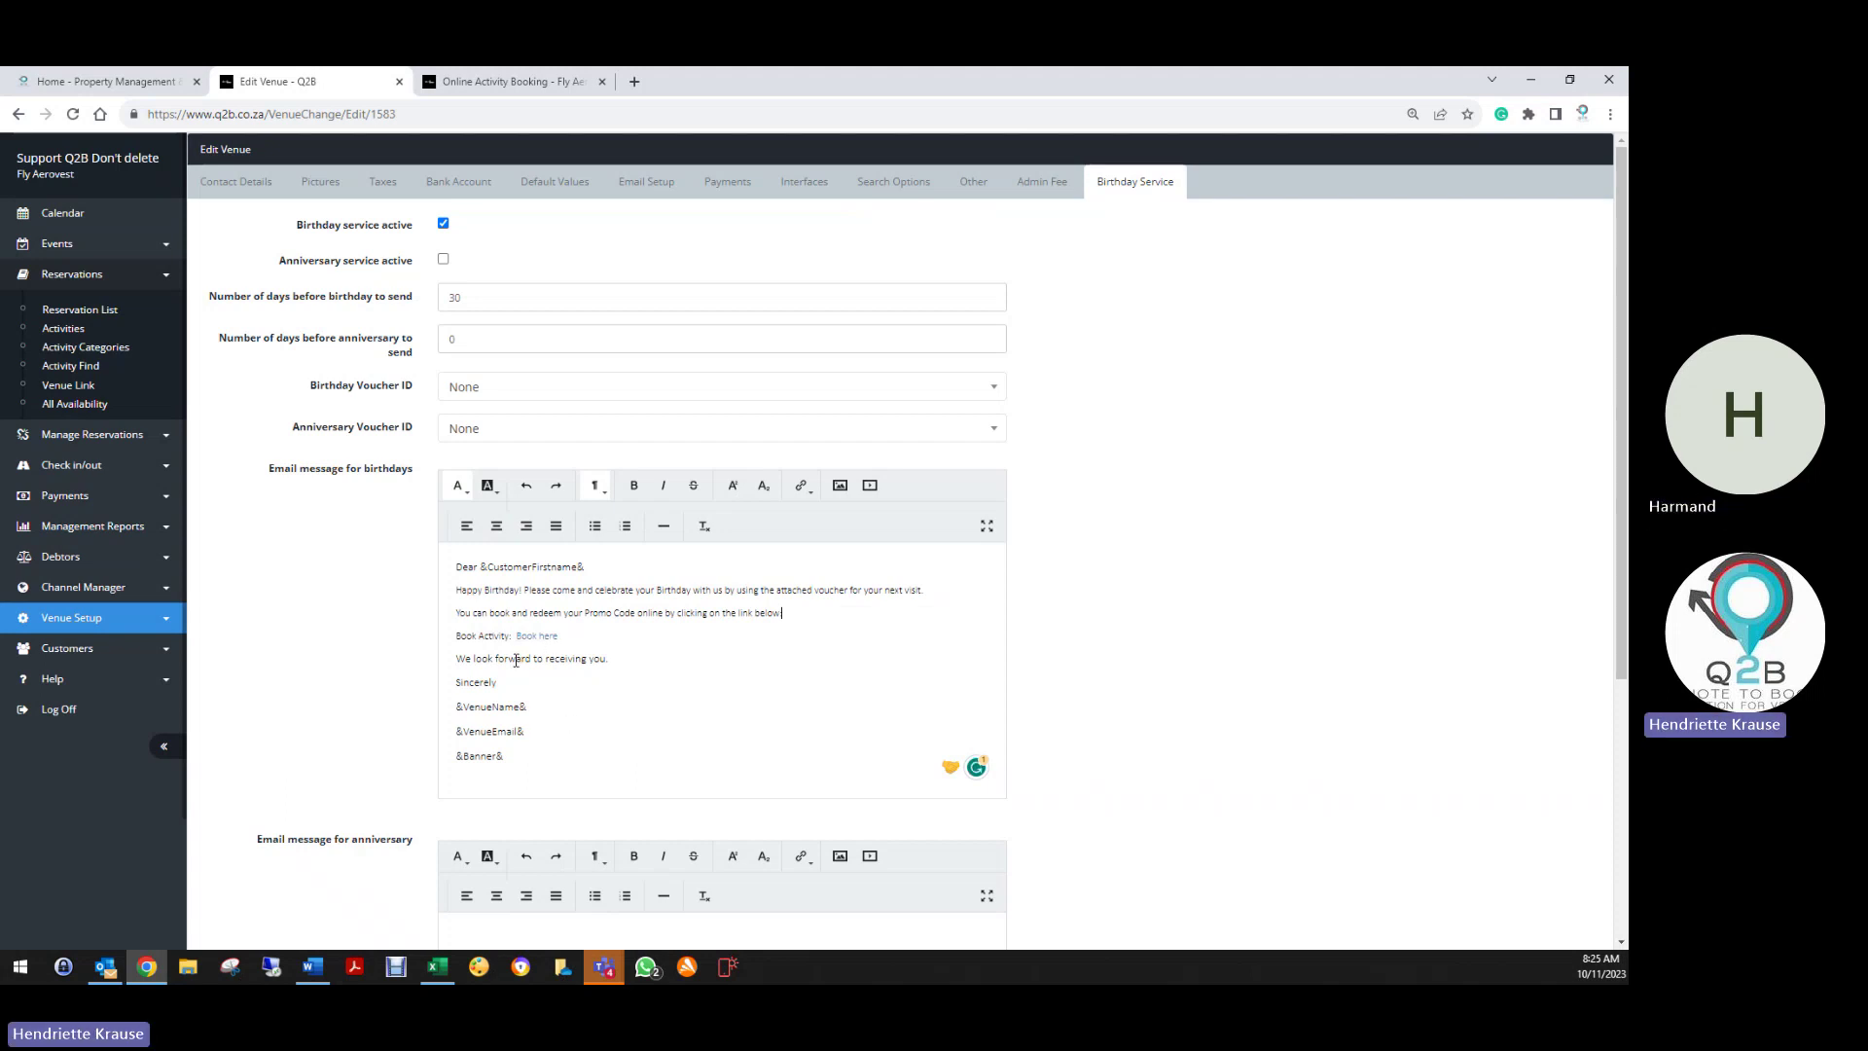
left_click_drag(513, 638, 459, 642)
type("Book w")
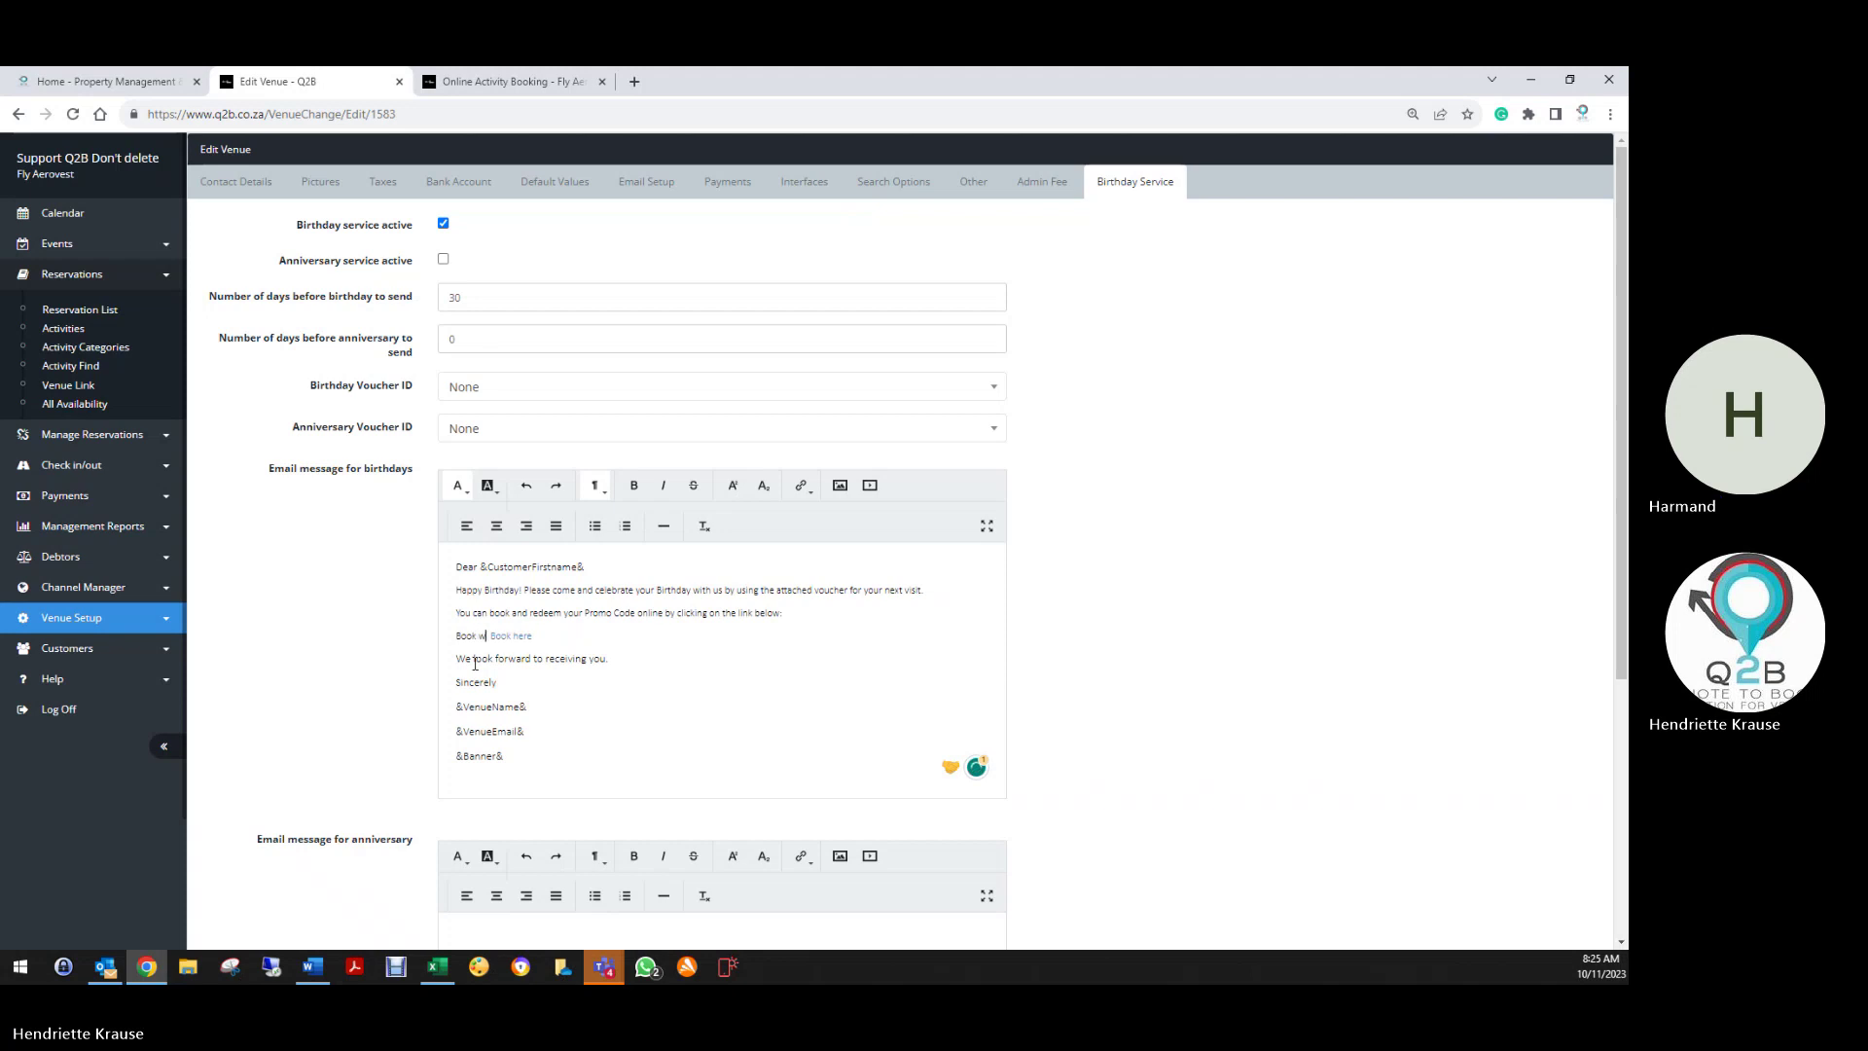
type("ith your Promo Code:")
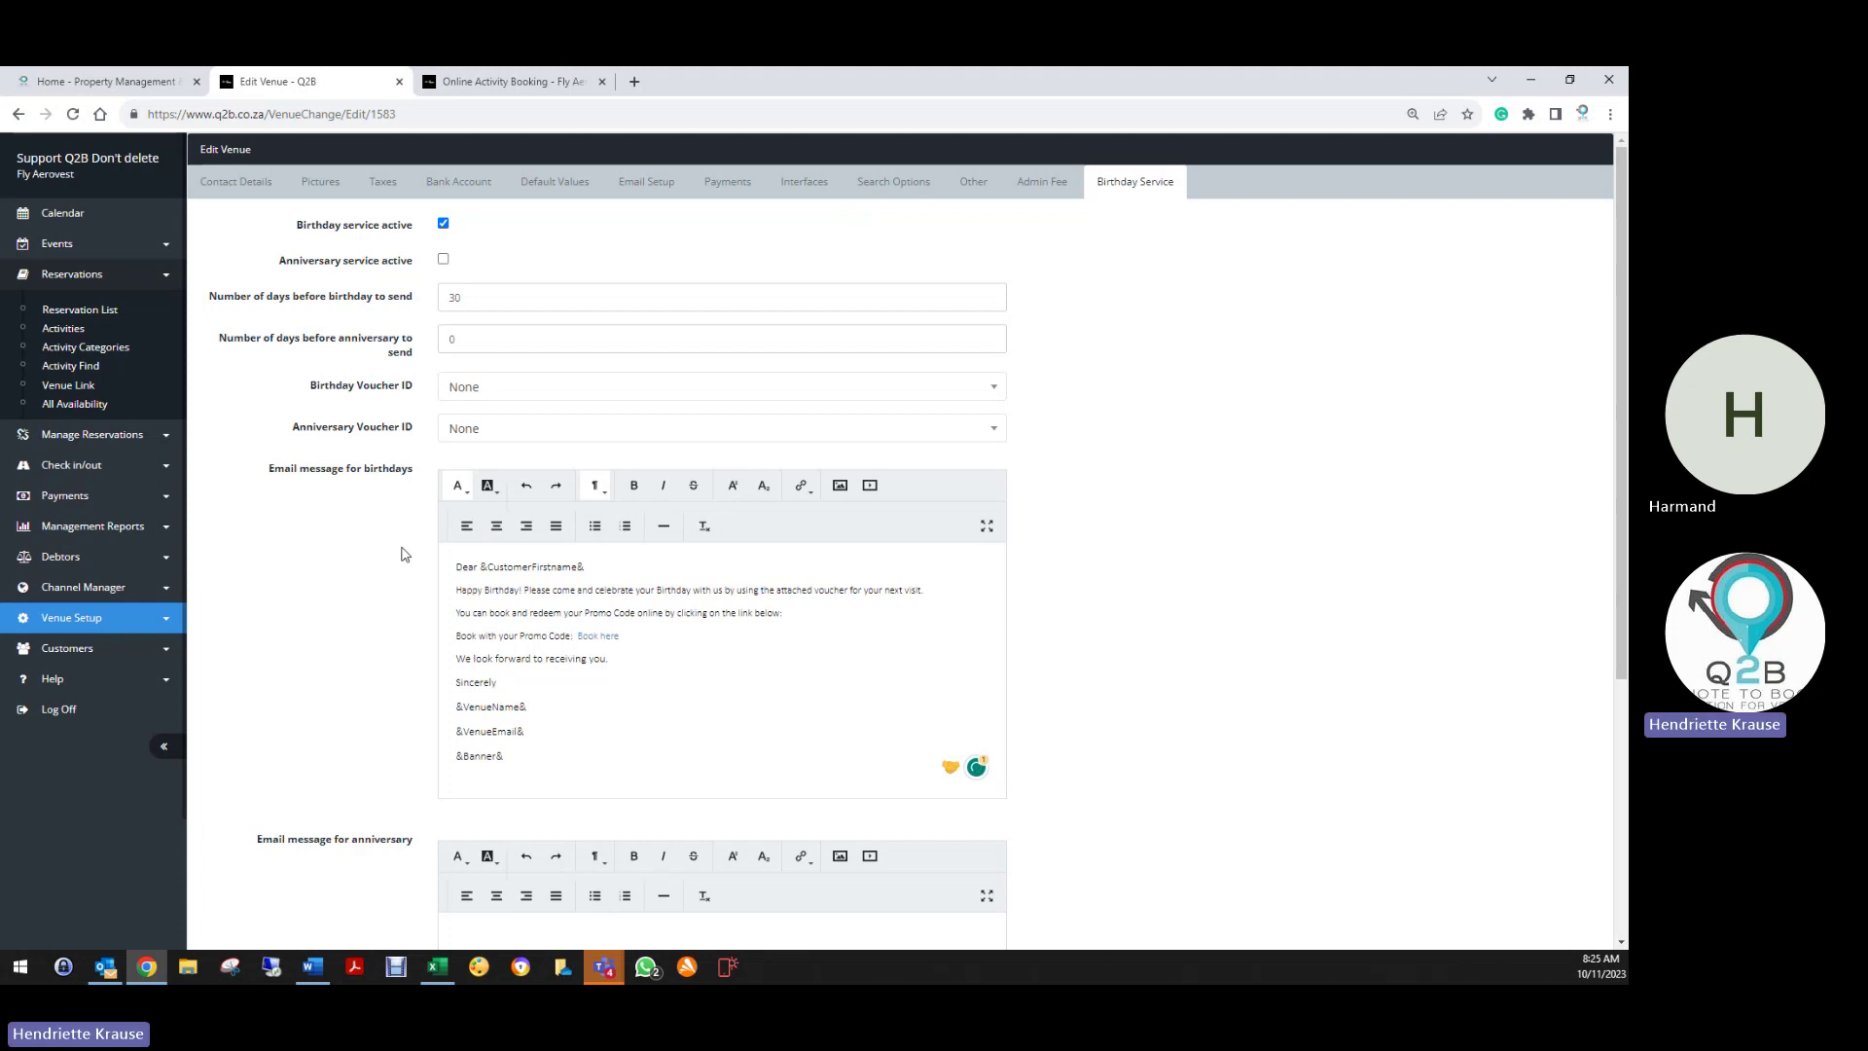
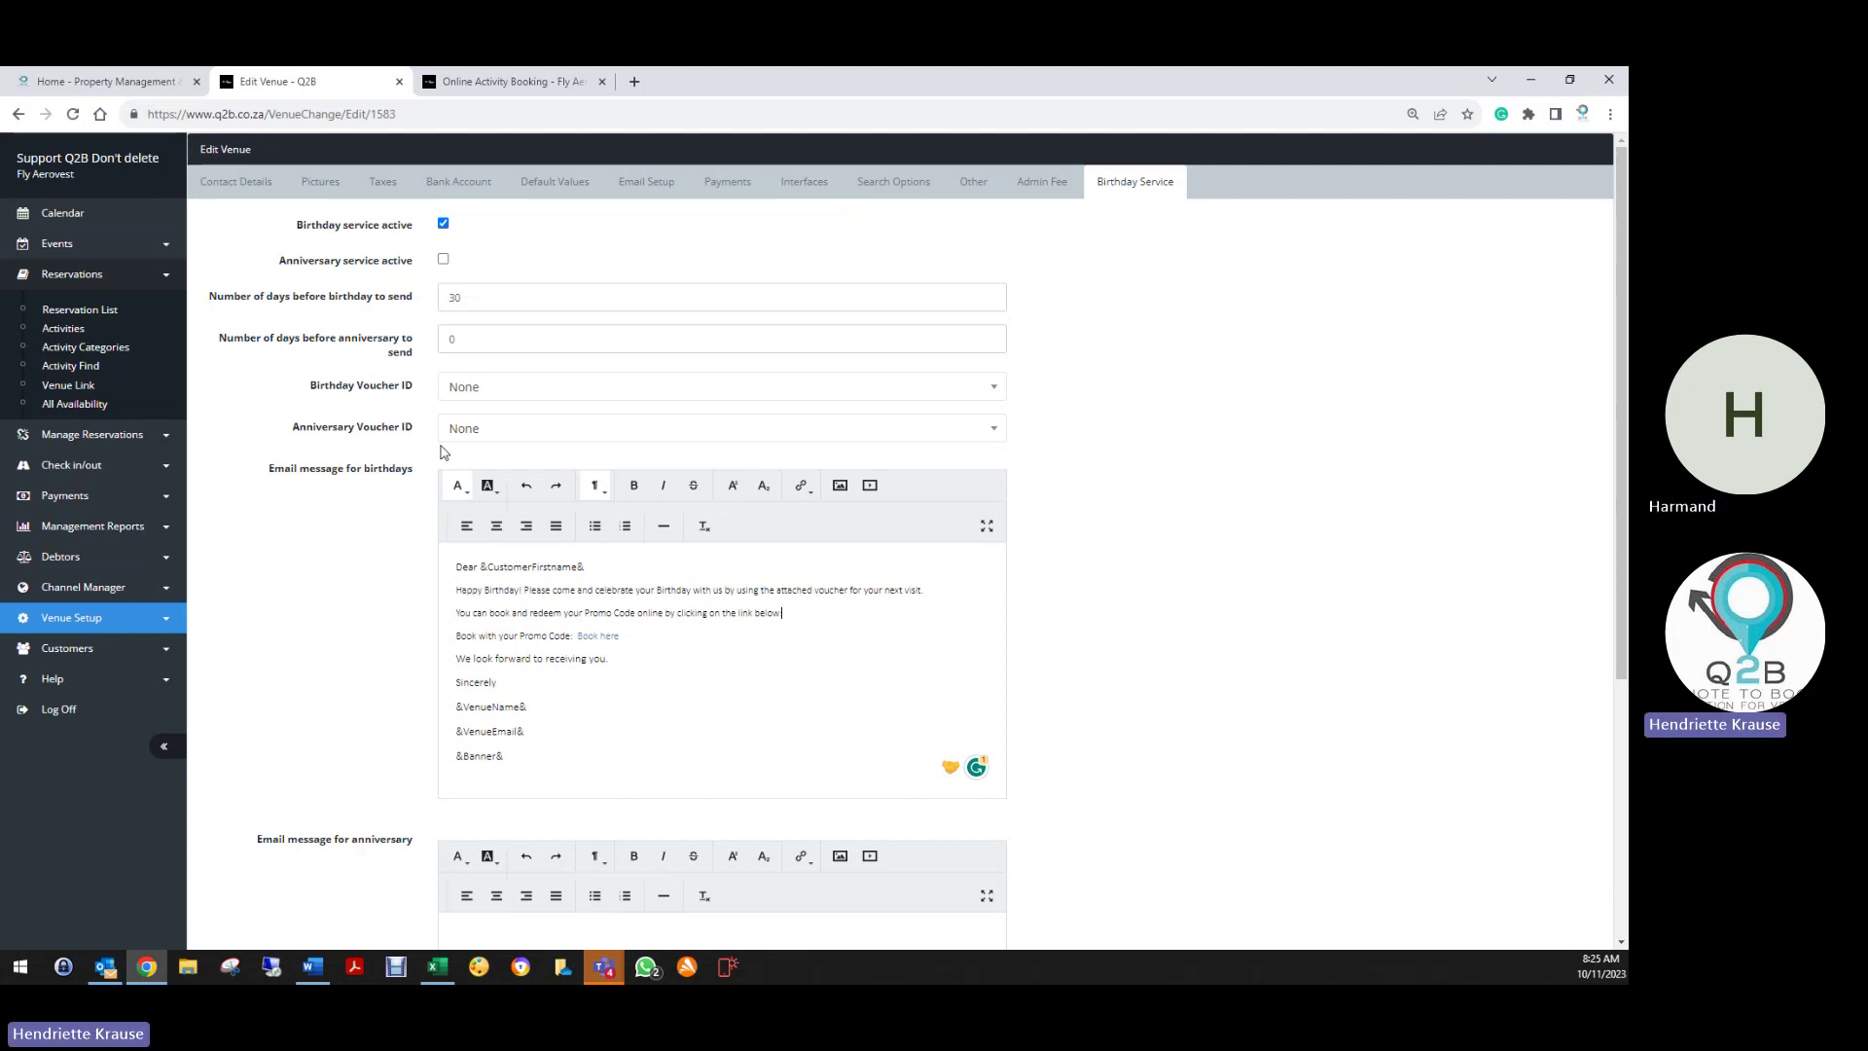
Untick 'Birthday service active' and save the venue's Birthday Service settings
left_click(444, 224)
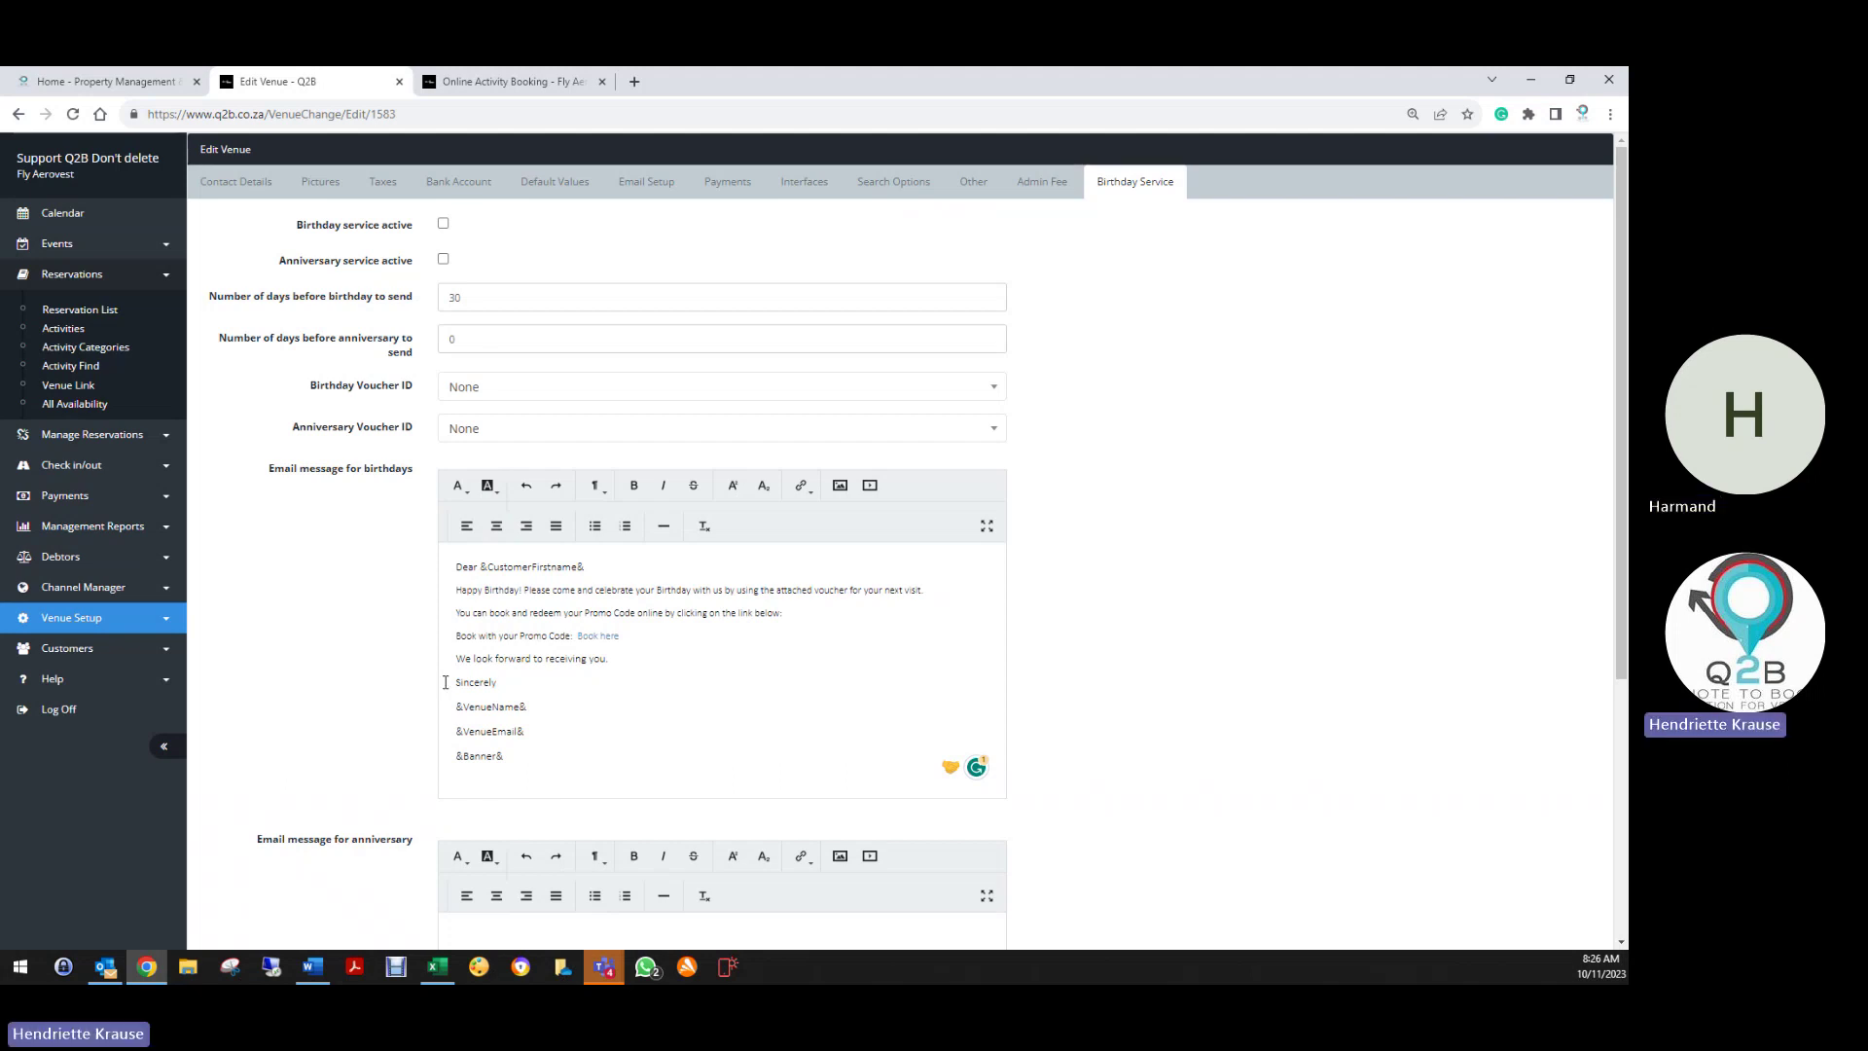
scroll(429, 697, "down", 4)
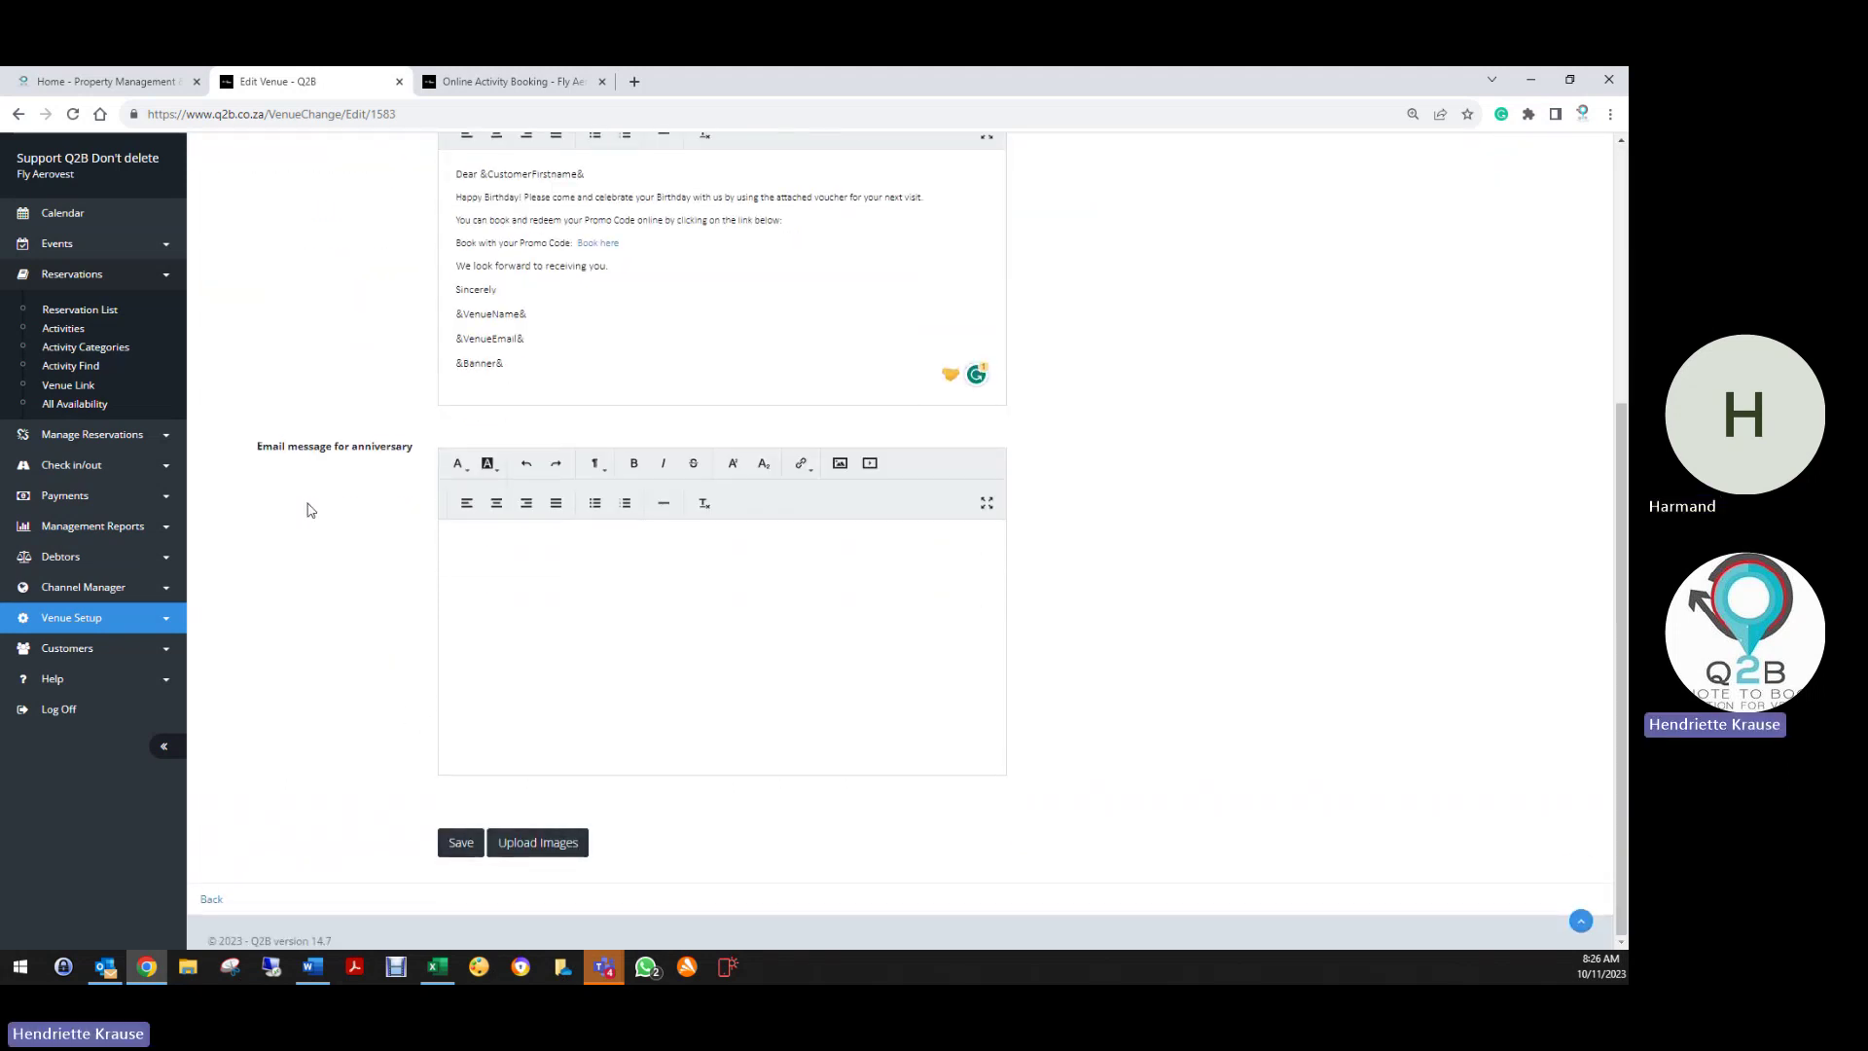
left_click(461, 842)
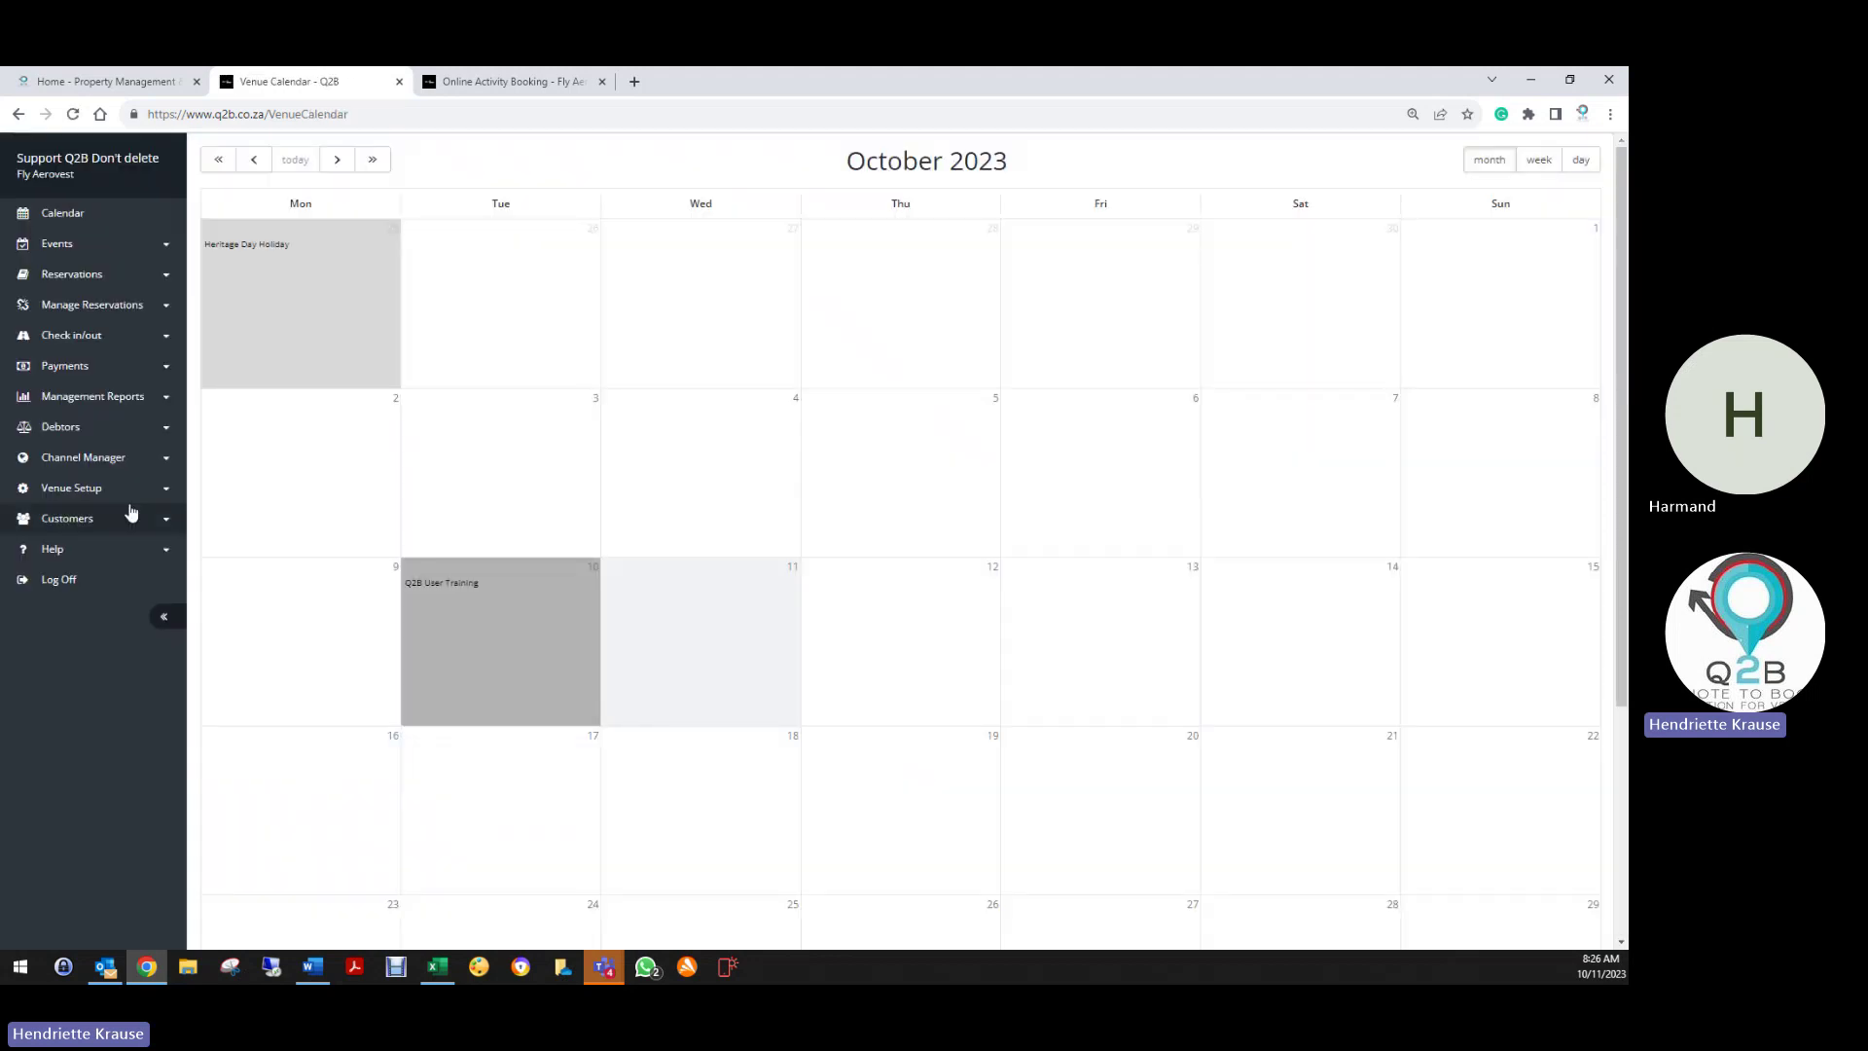
Open Venue Setup > Users to view the two VenueAdmin users
left_click(107, 489)
left_click(59, 545)
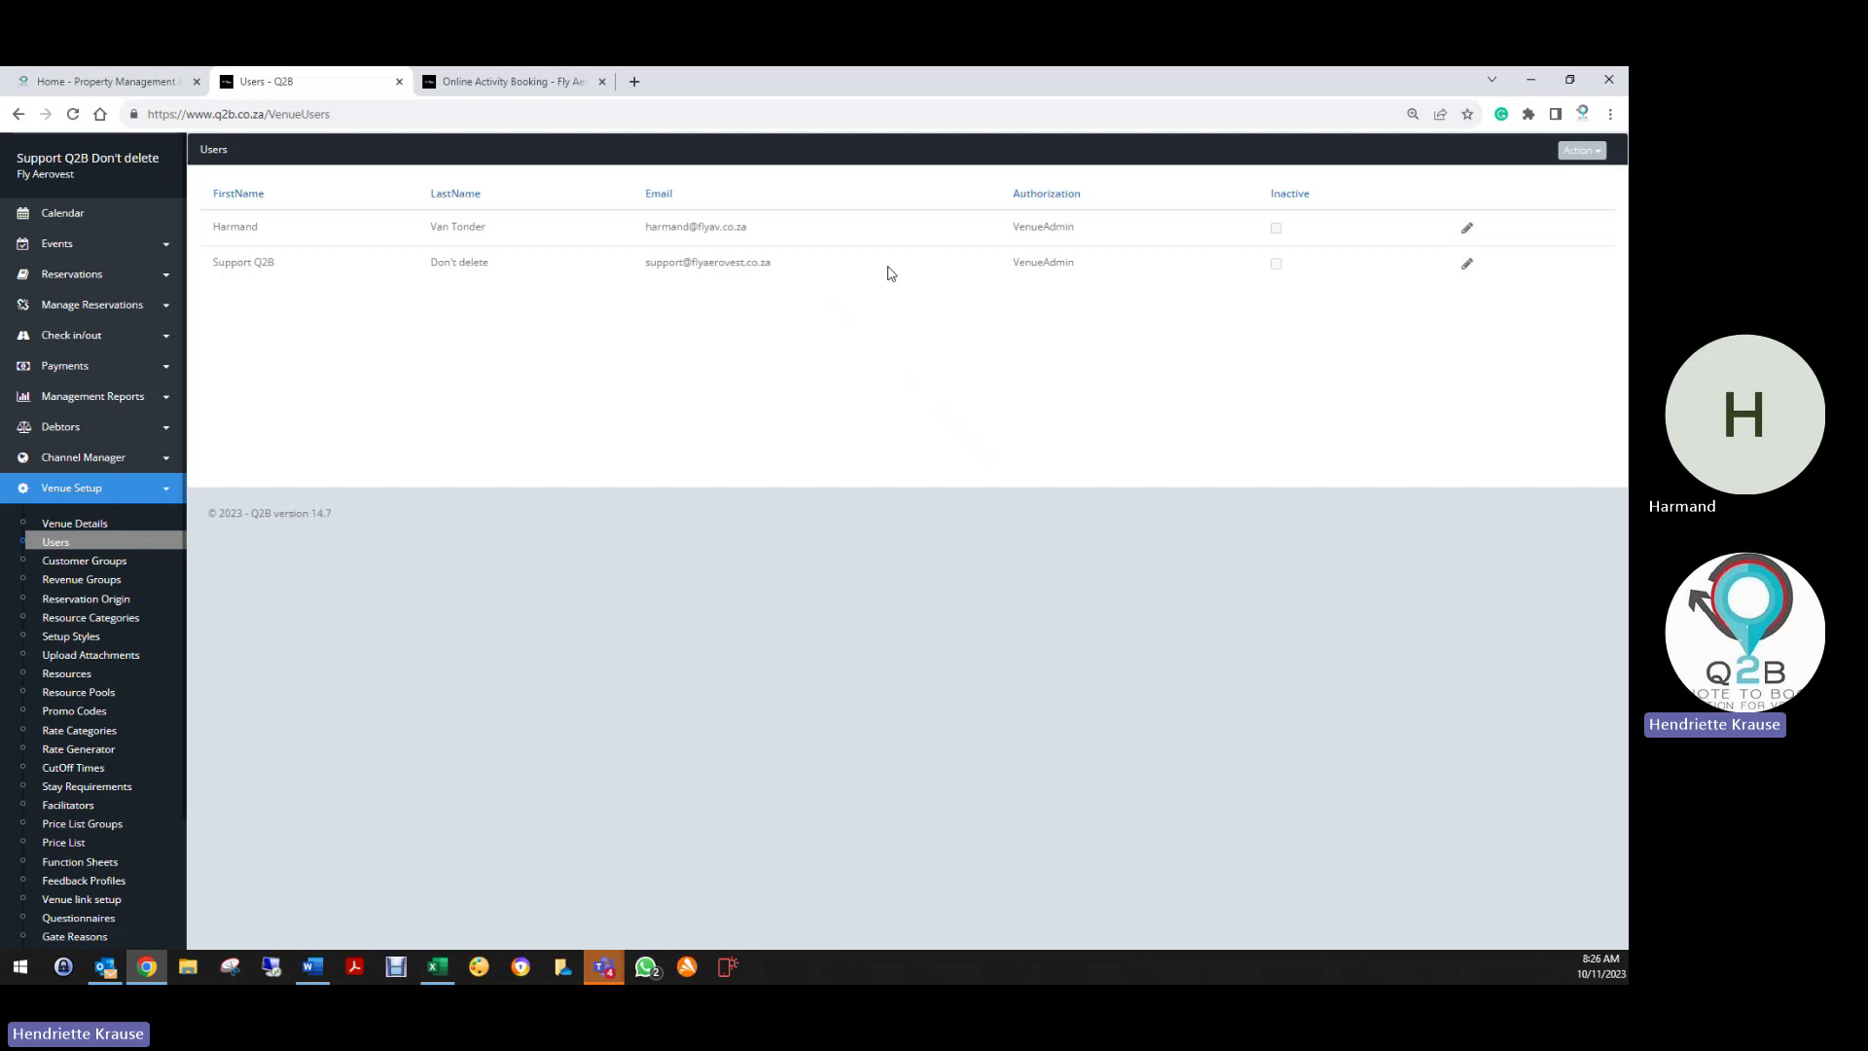
left_click_drag(641, 269, 800, 271)
left_click(689, 348)
left_click_drag(639, 273, 779, 271)
left_click(601, 339)
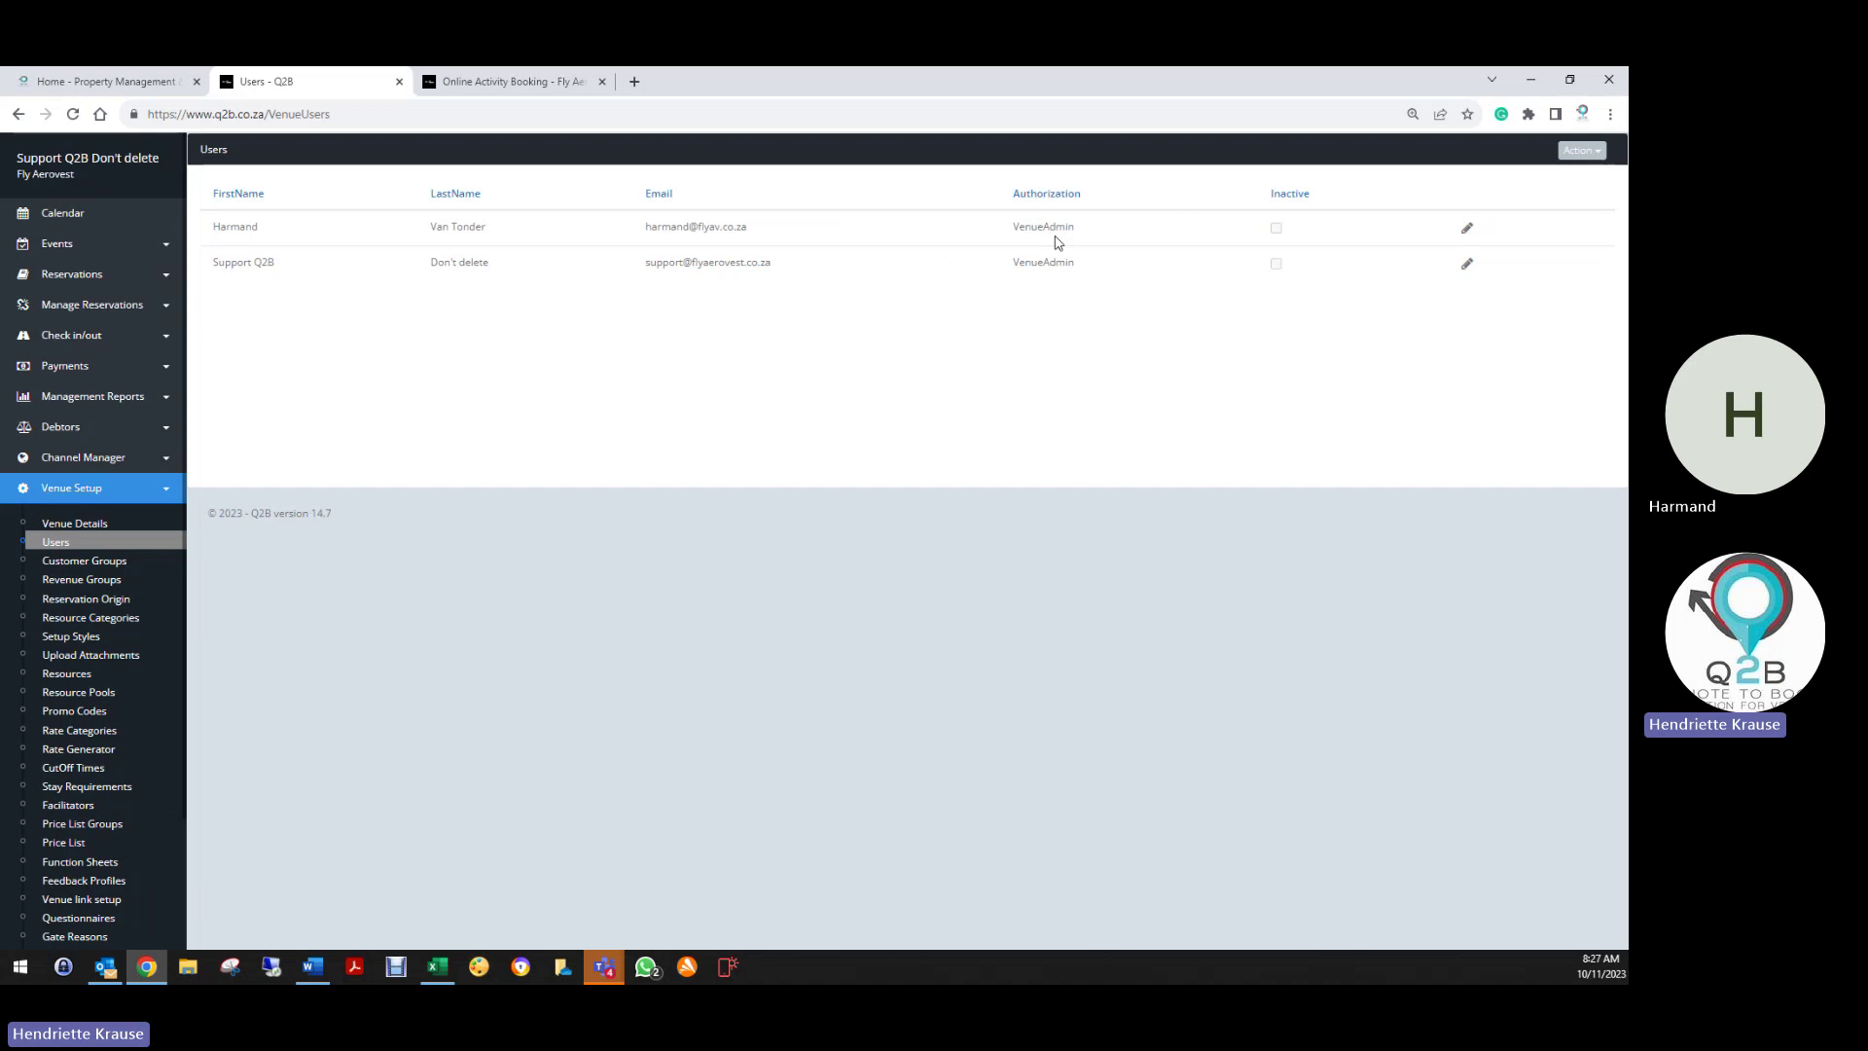
Change the first user's authorization to VenueUser, save, and reopen their Edit User form
left_click(1468, 227)
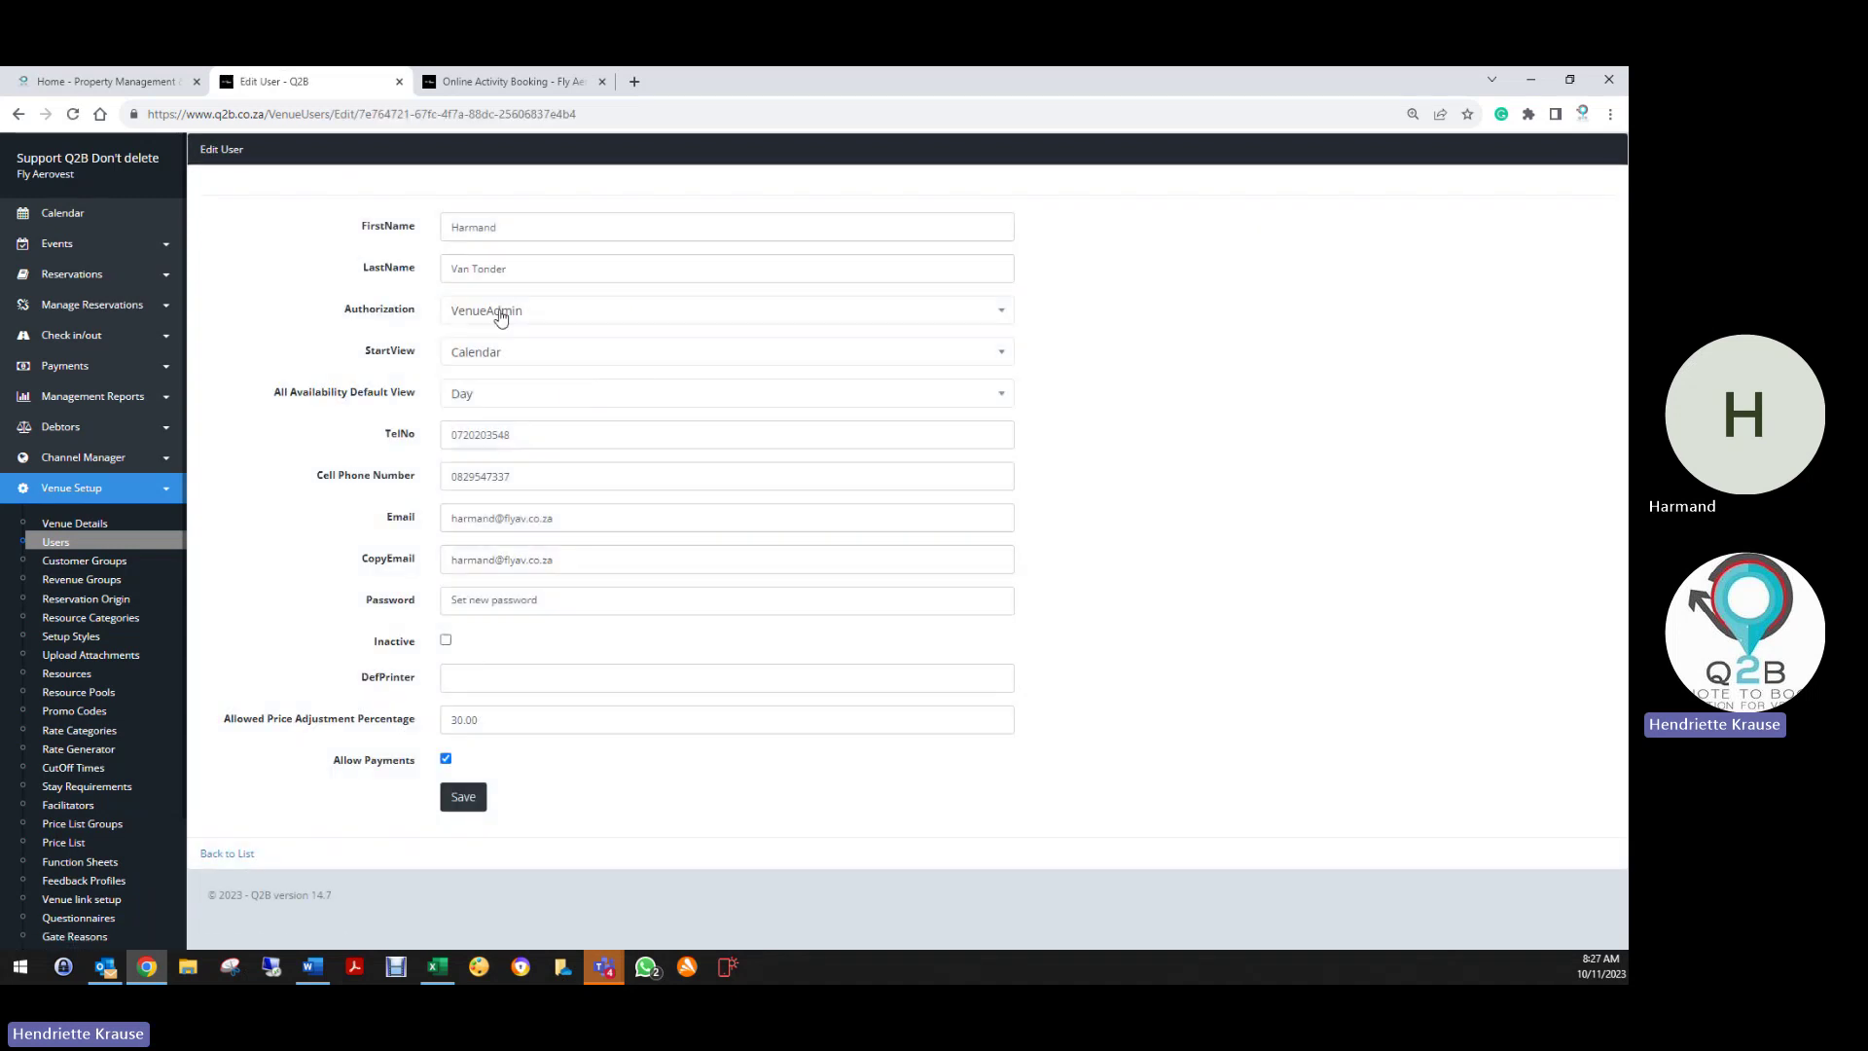
left_click(500, 318)
left_click(491, 394)
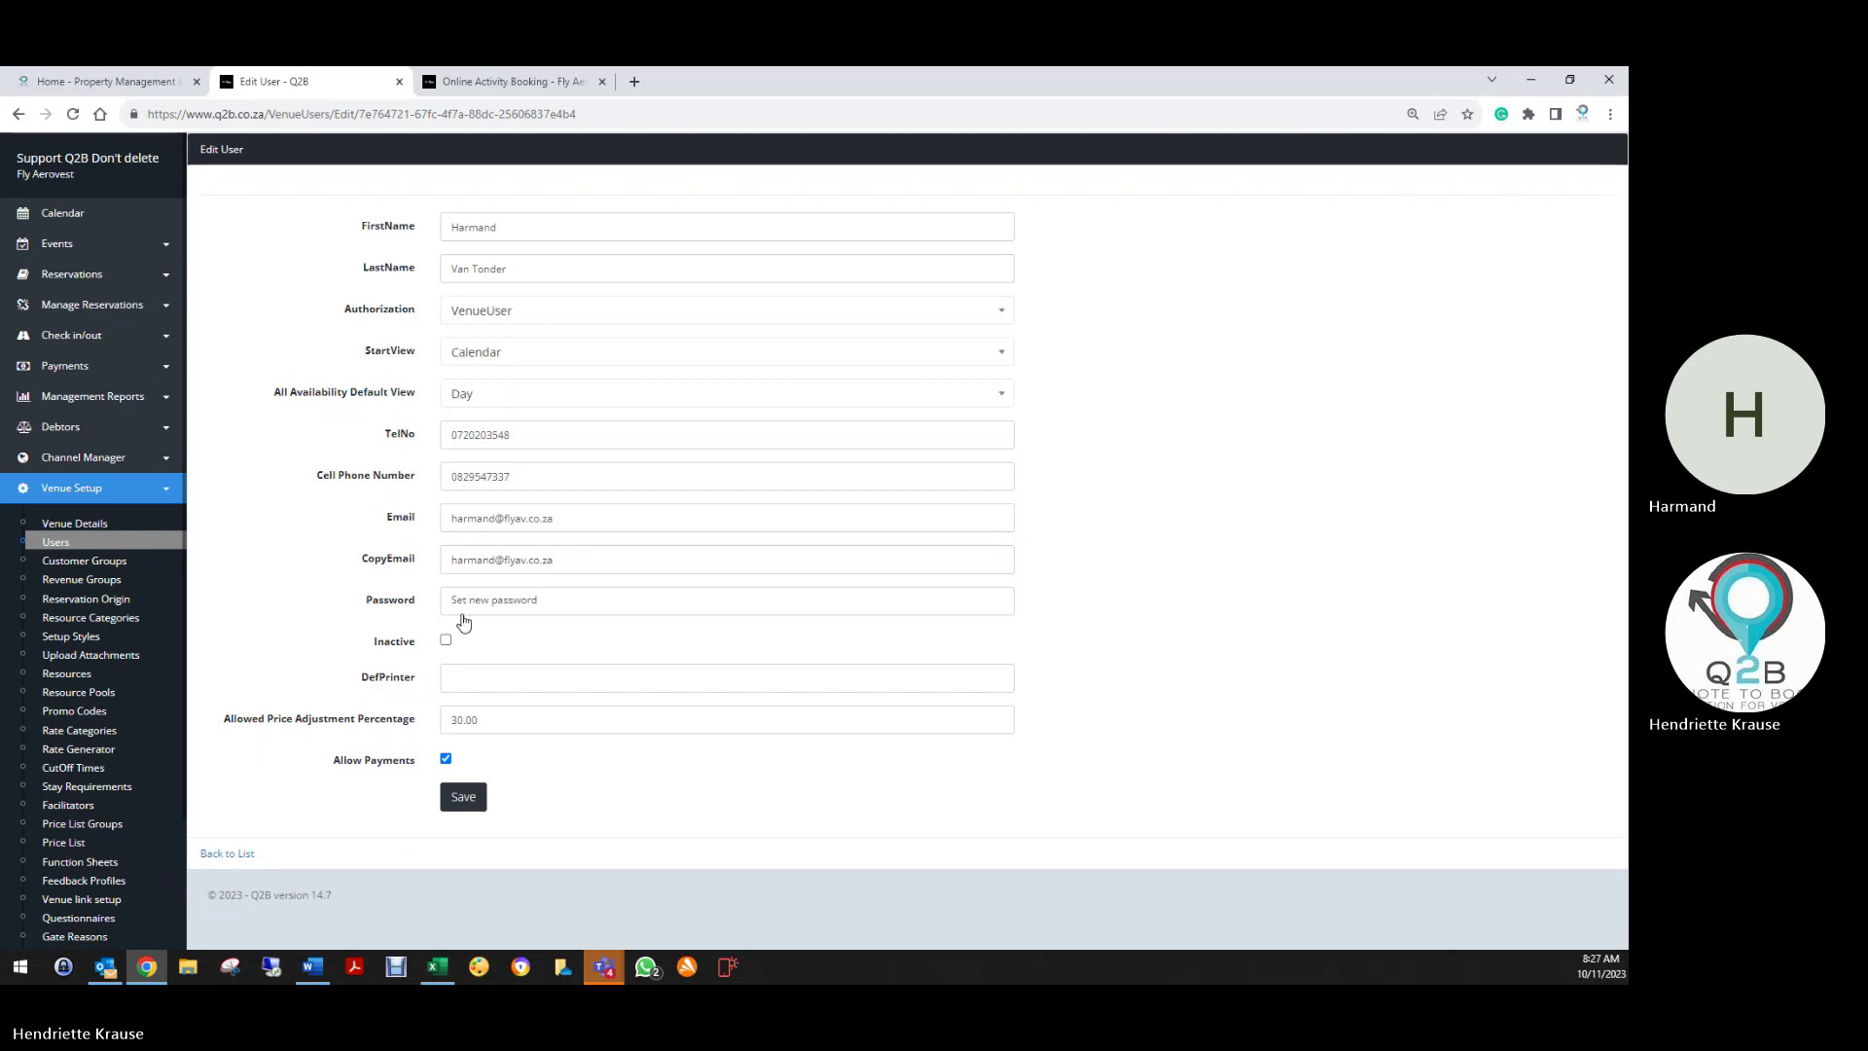
left_click(475, 801)
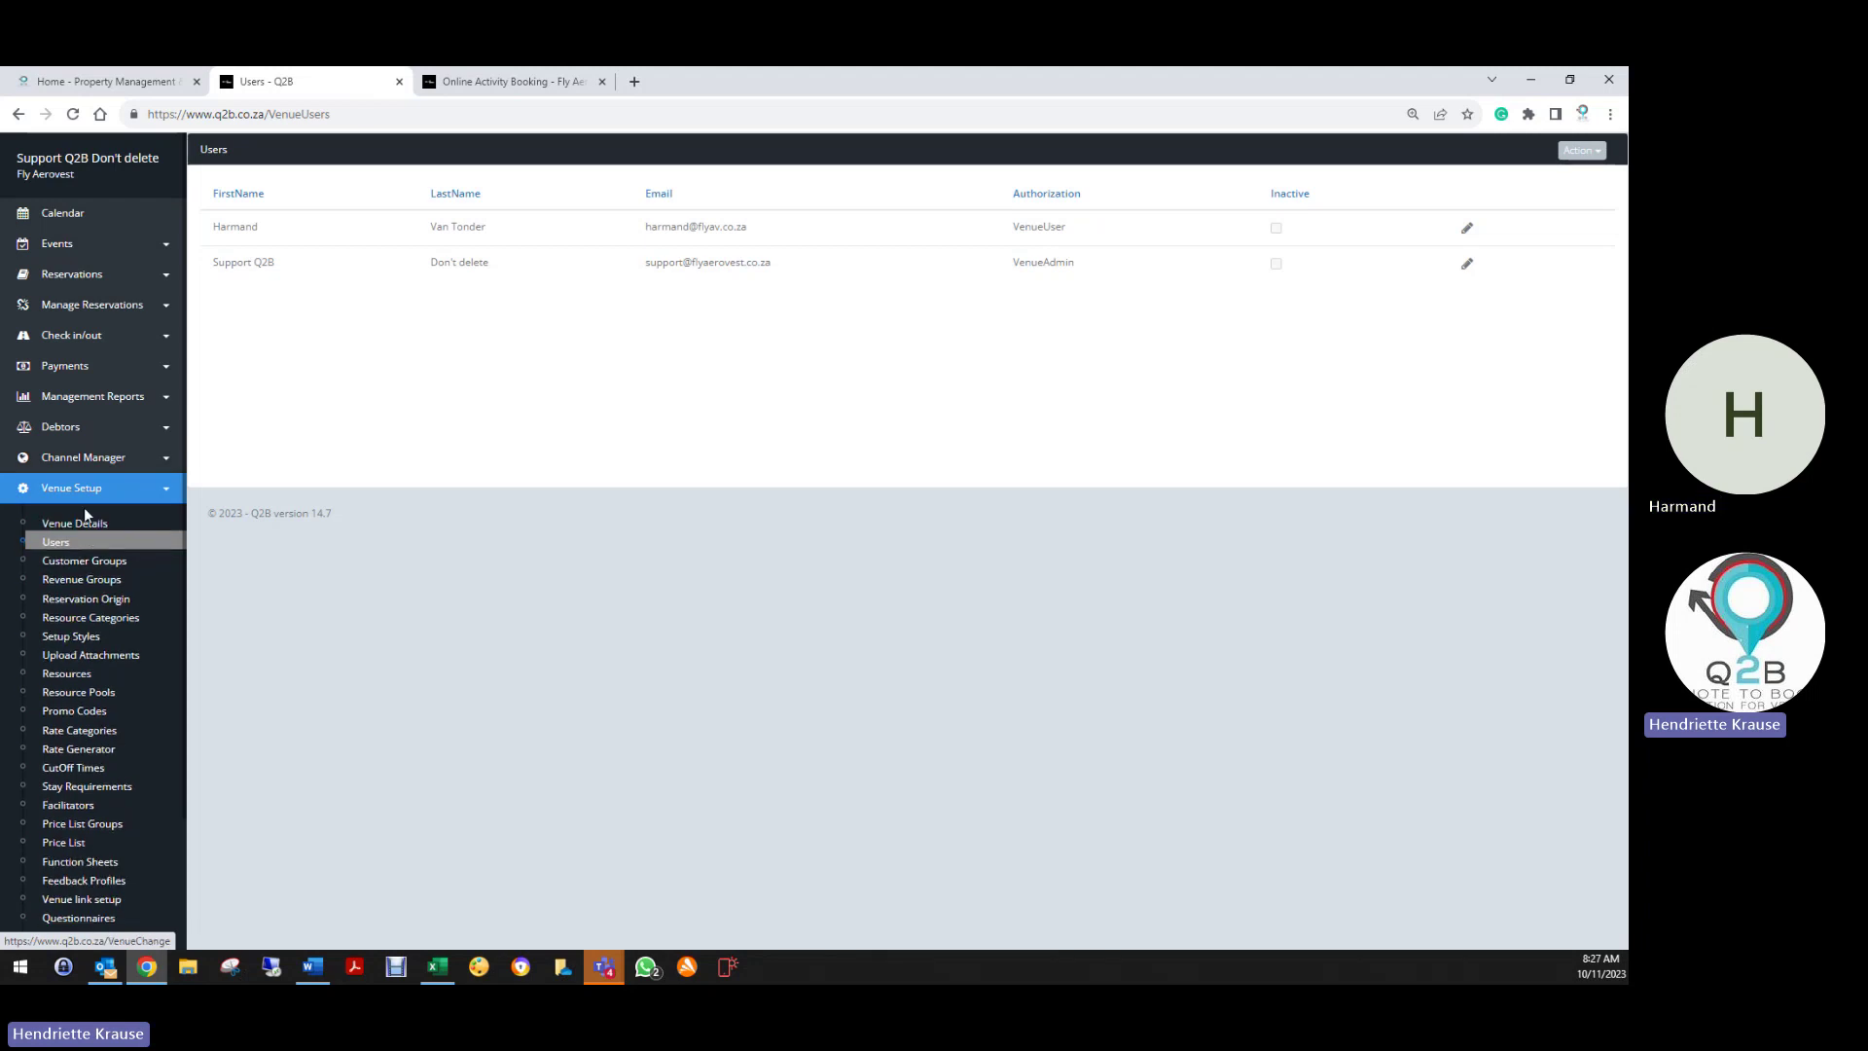
left_click(1469, 231)
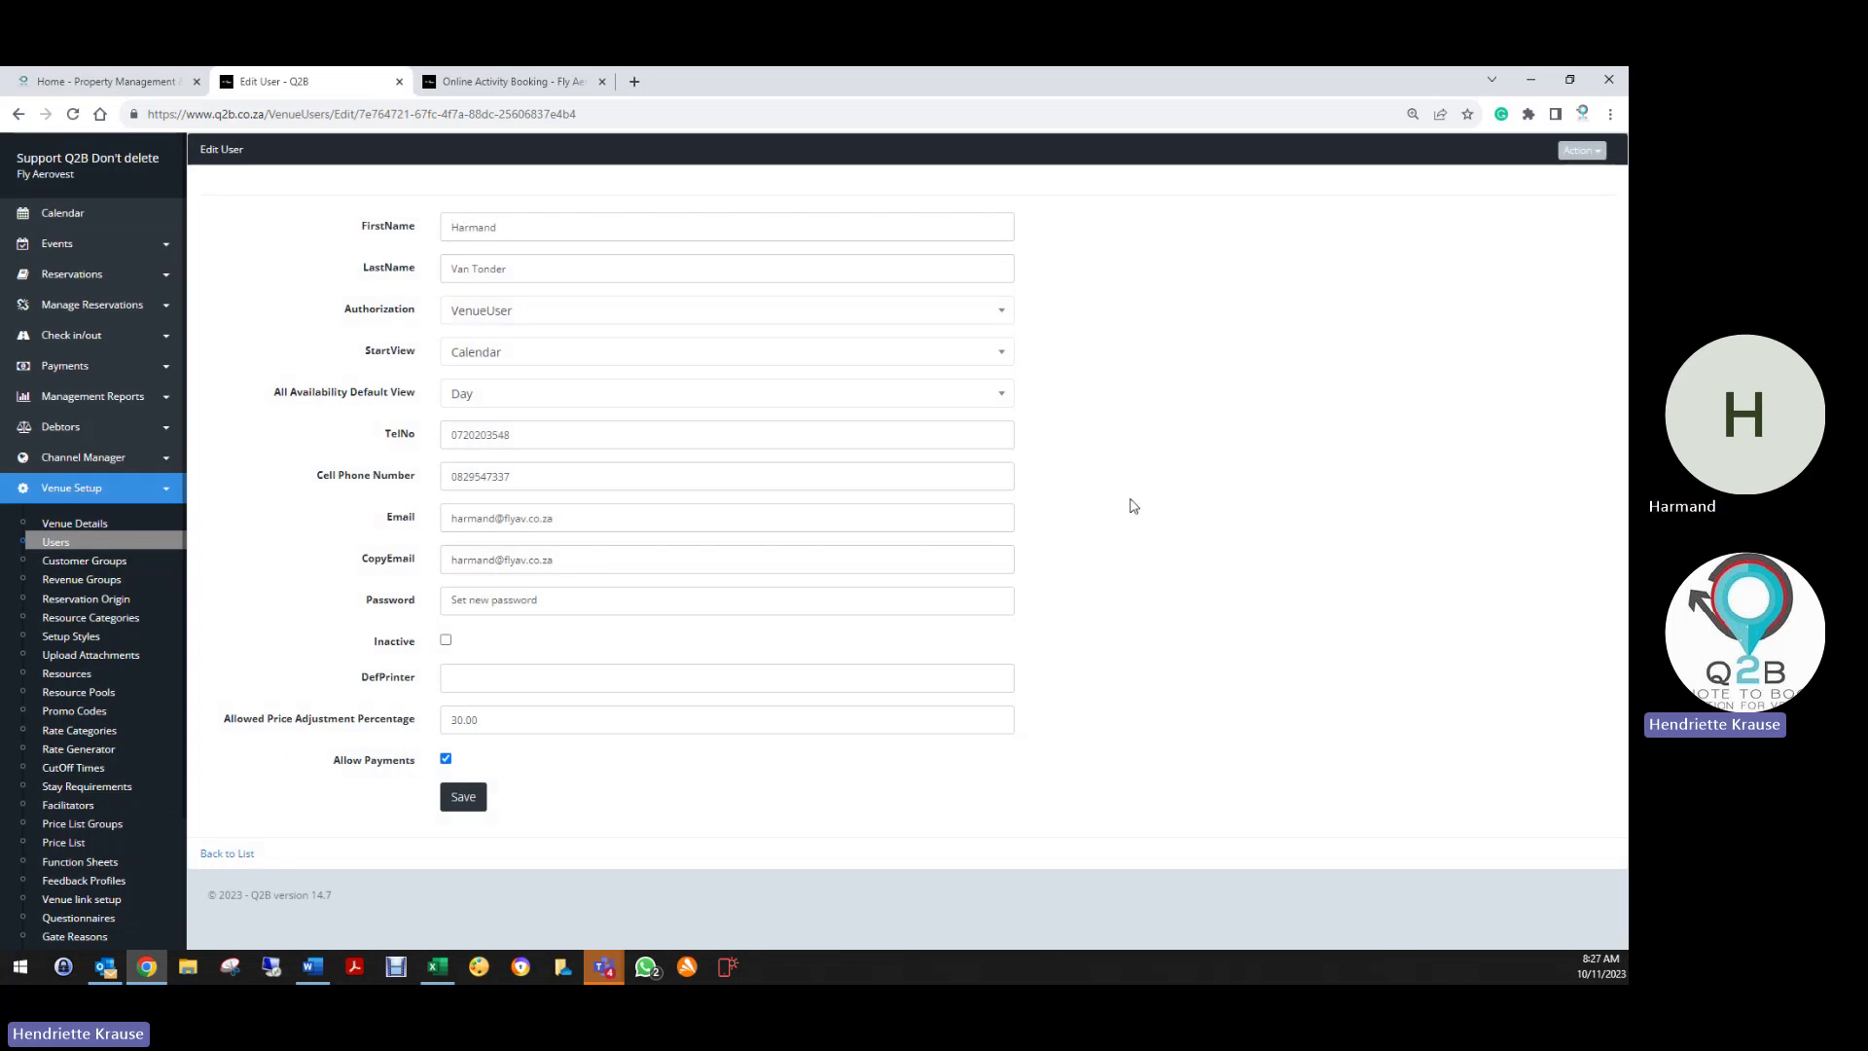
Open the user's Access permissions and cycle the filter through Assigned, Unassigned and All
left_click(1579, 152)
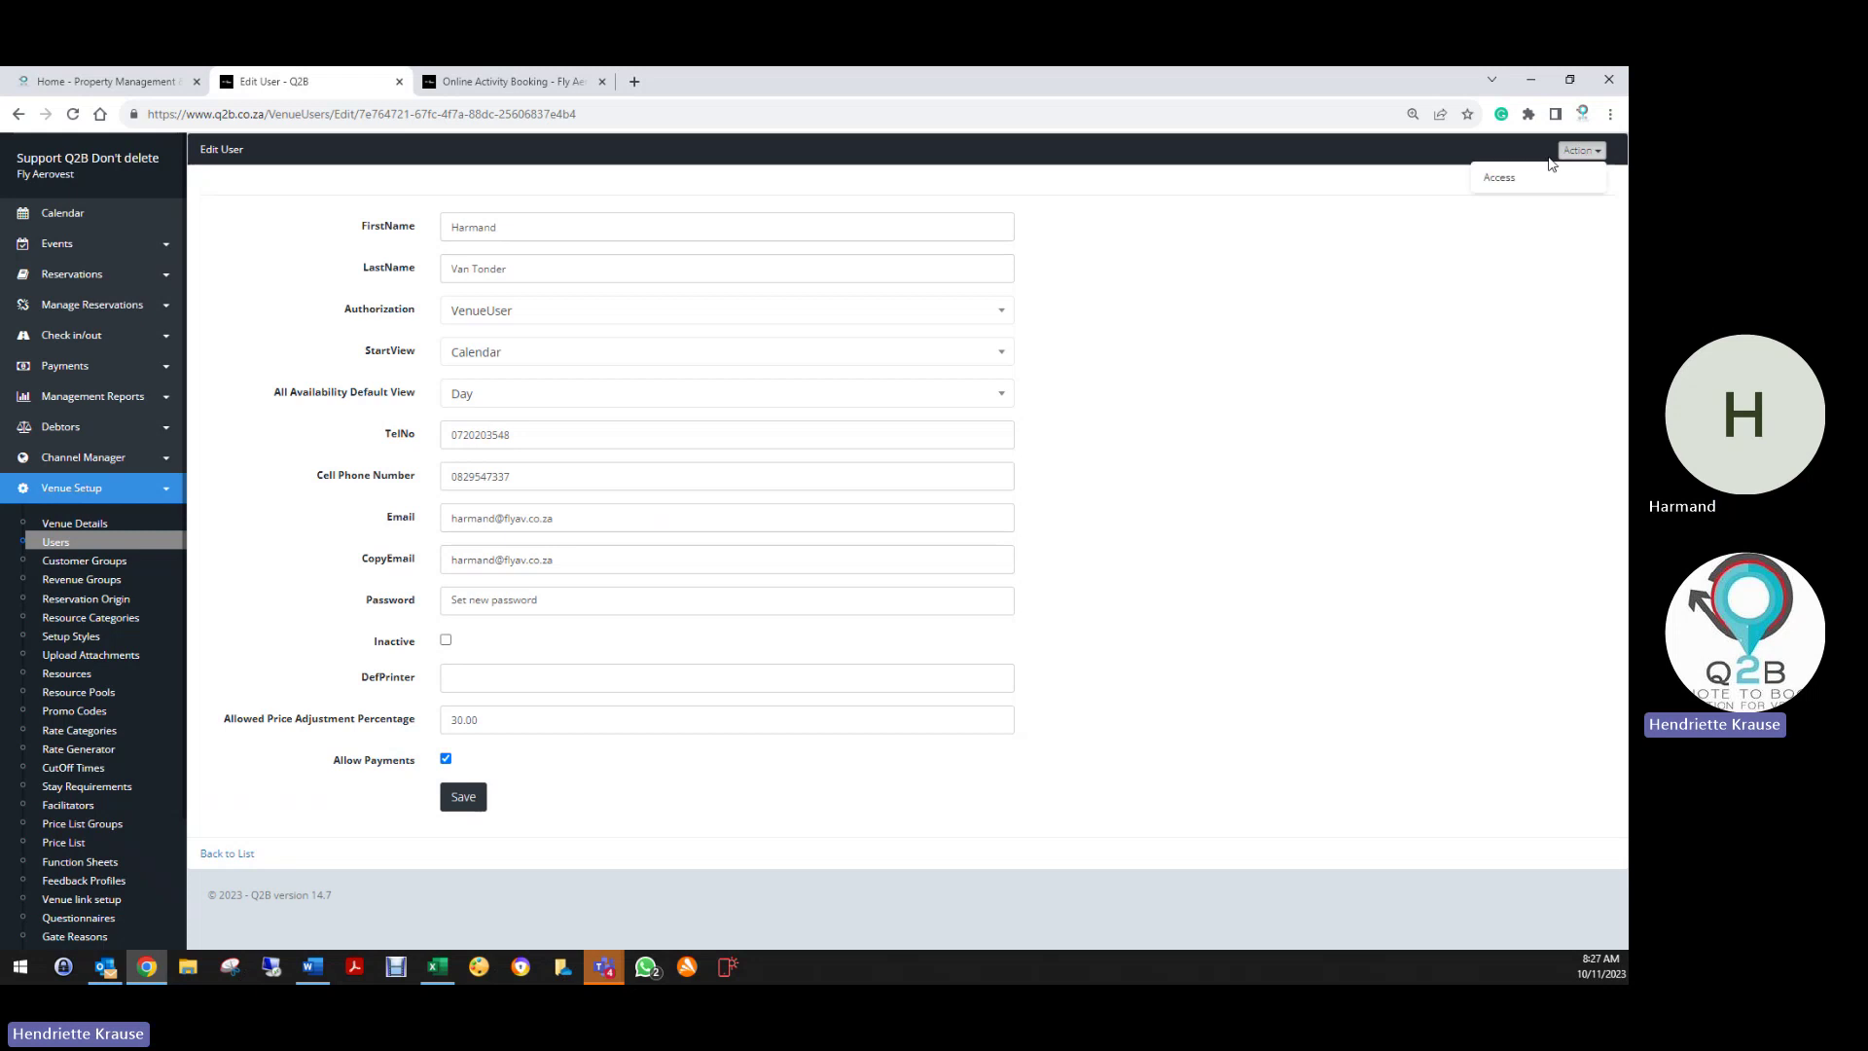
left_click(1505, 181)
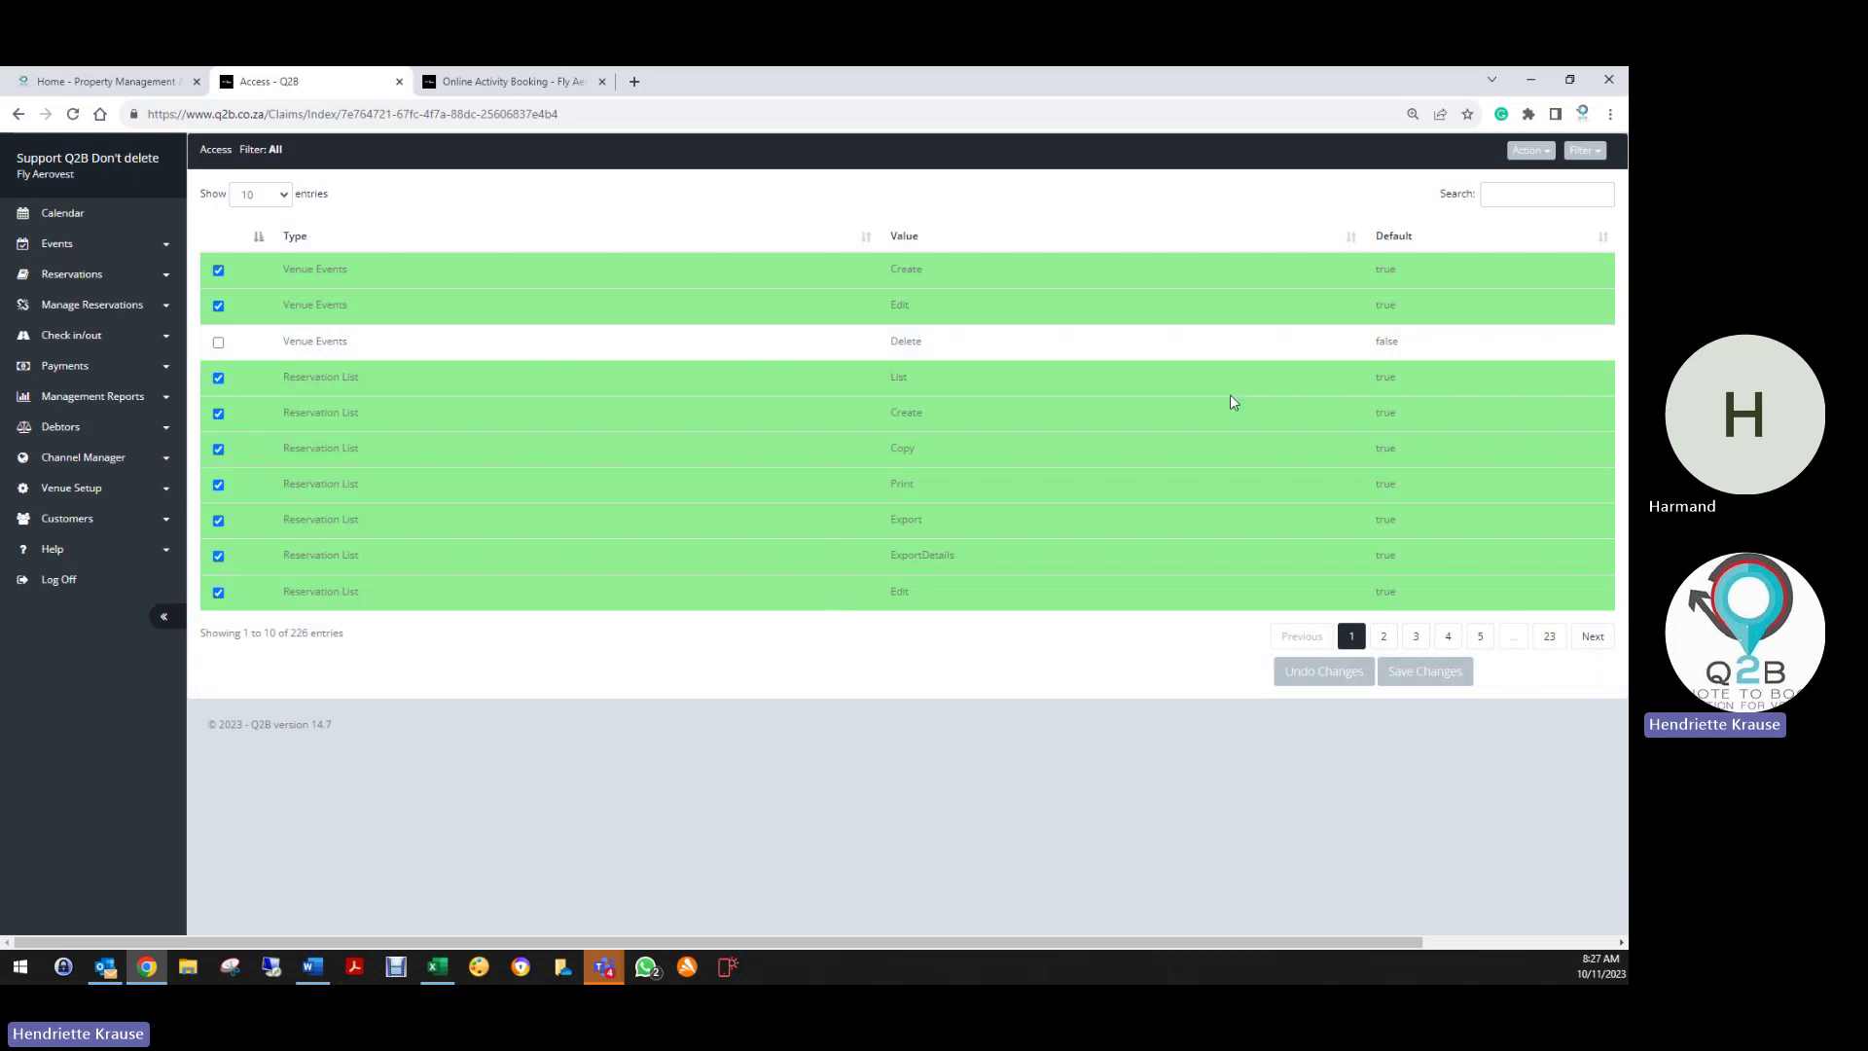
left_click(1543, 152)
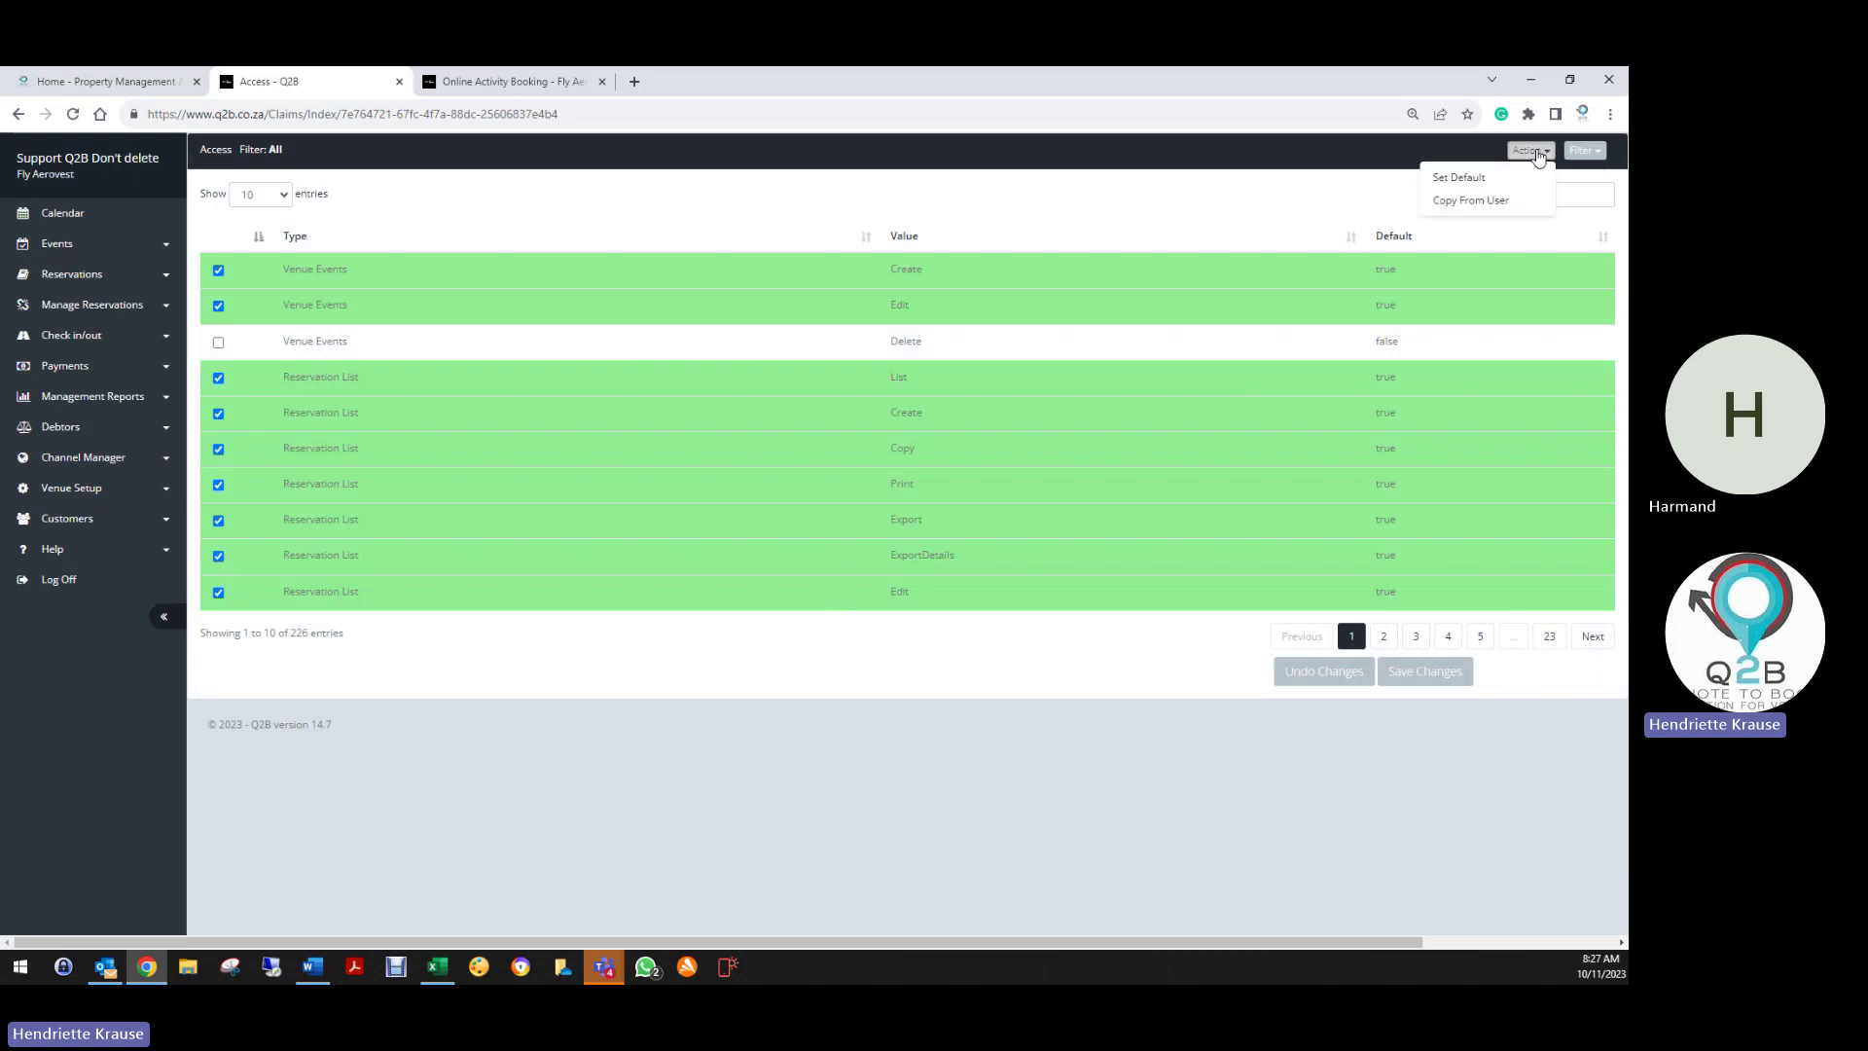
left_click(1584, 151)
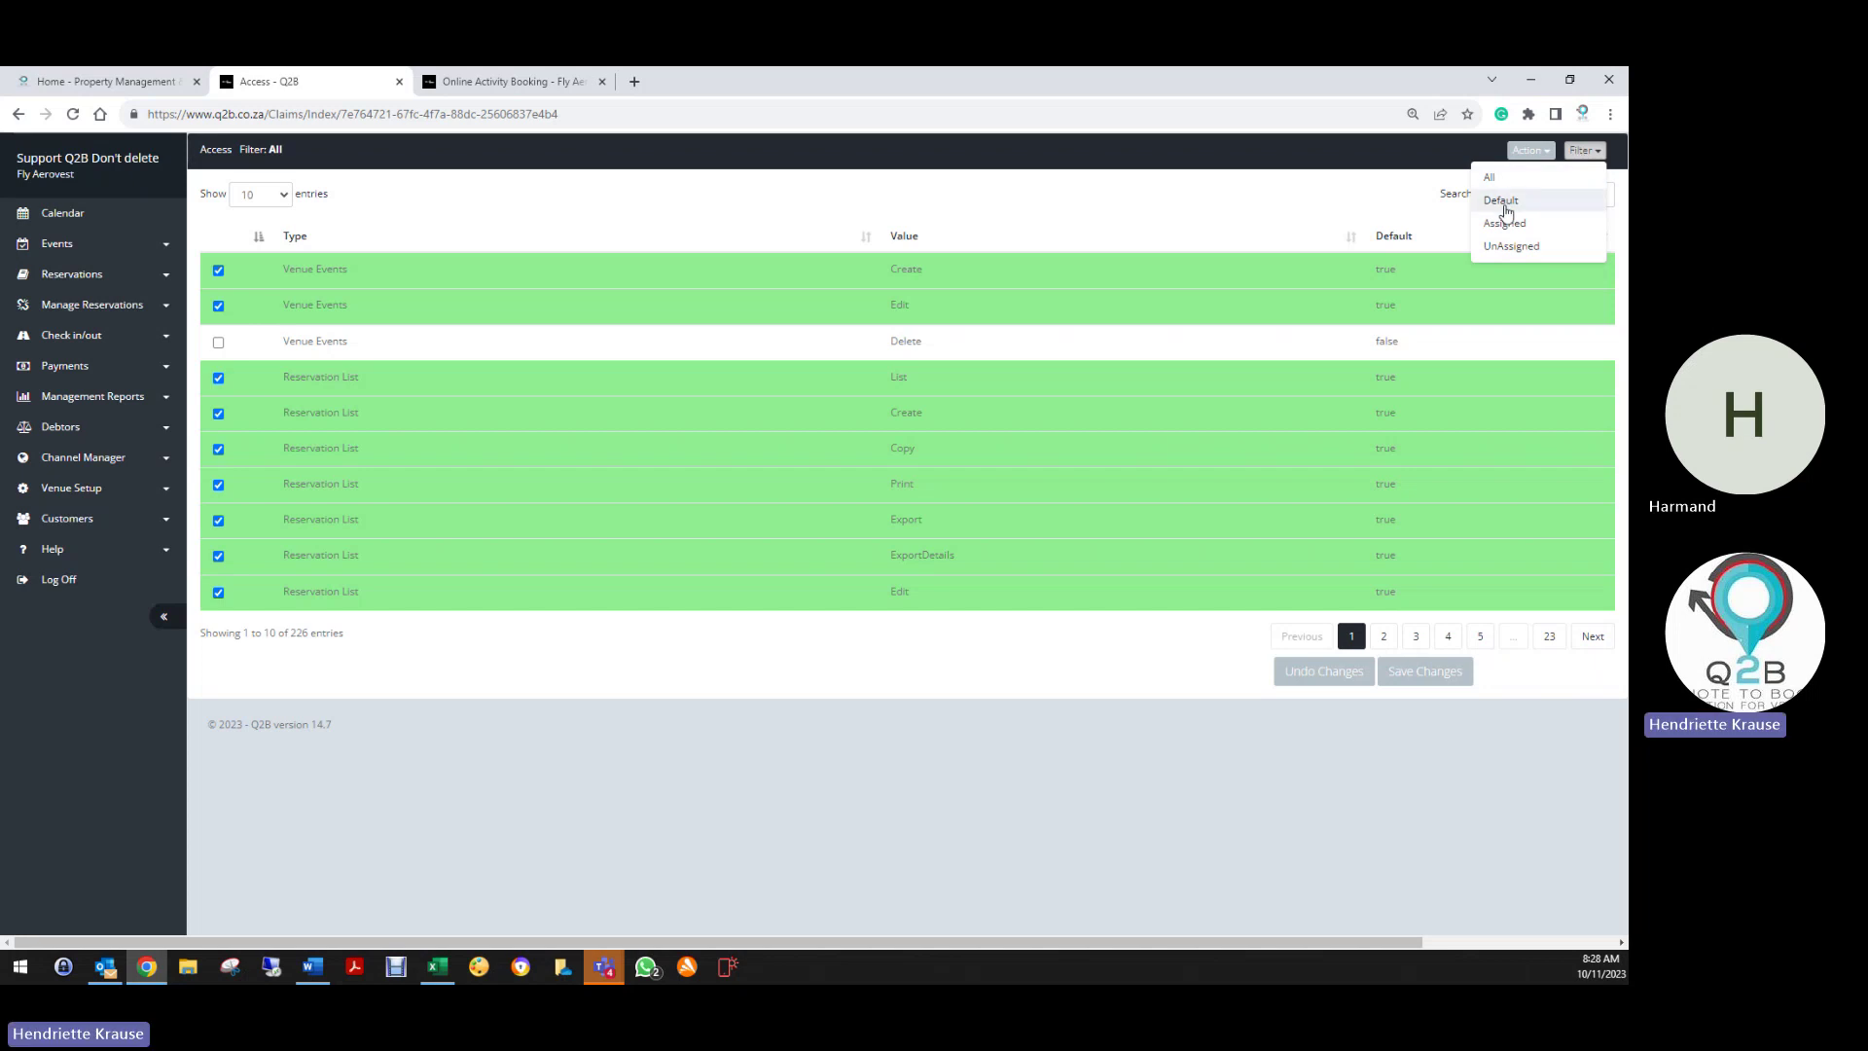
left_click(1506, 220)
left_click(1584, 150)
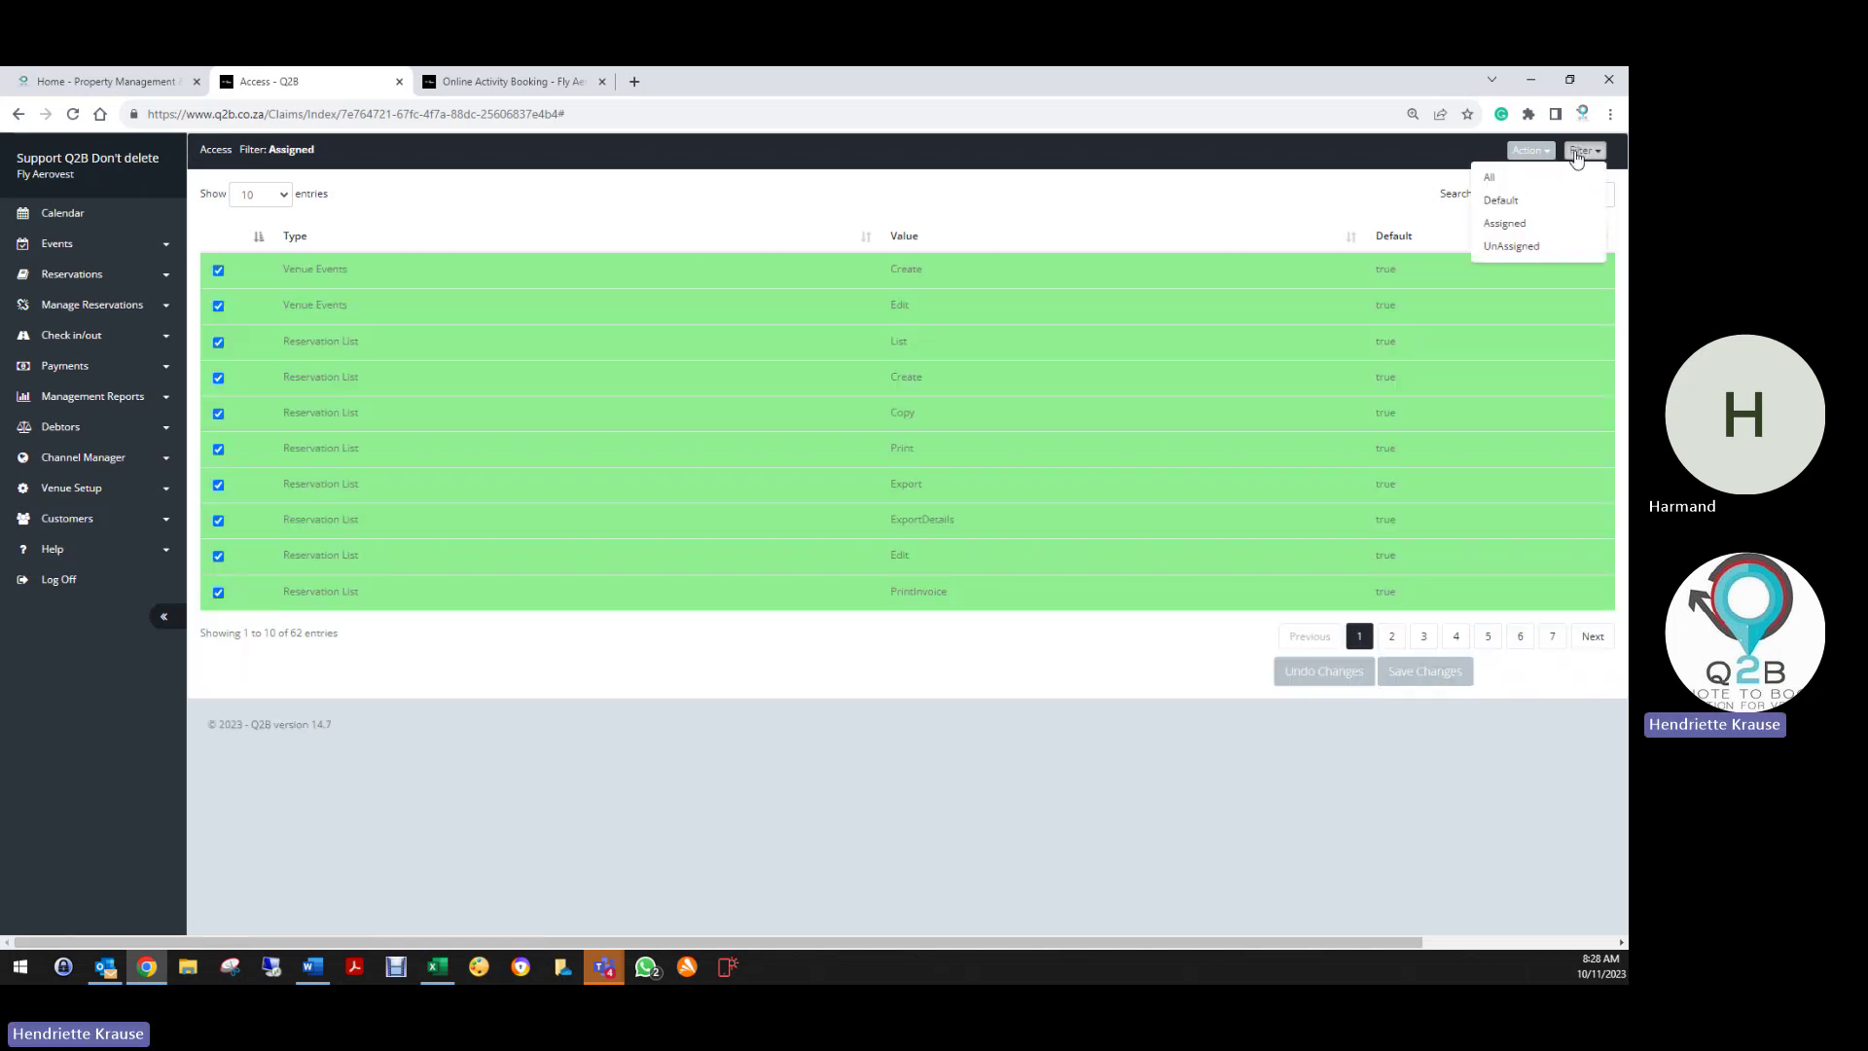
left_click(1516, 251)
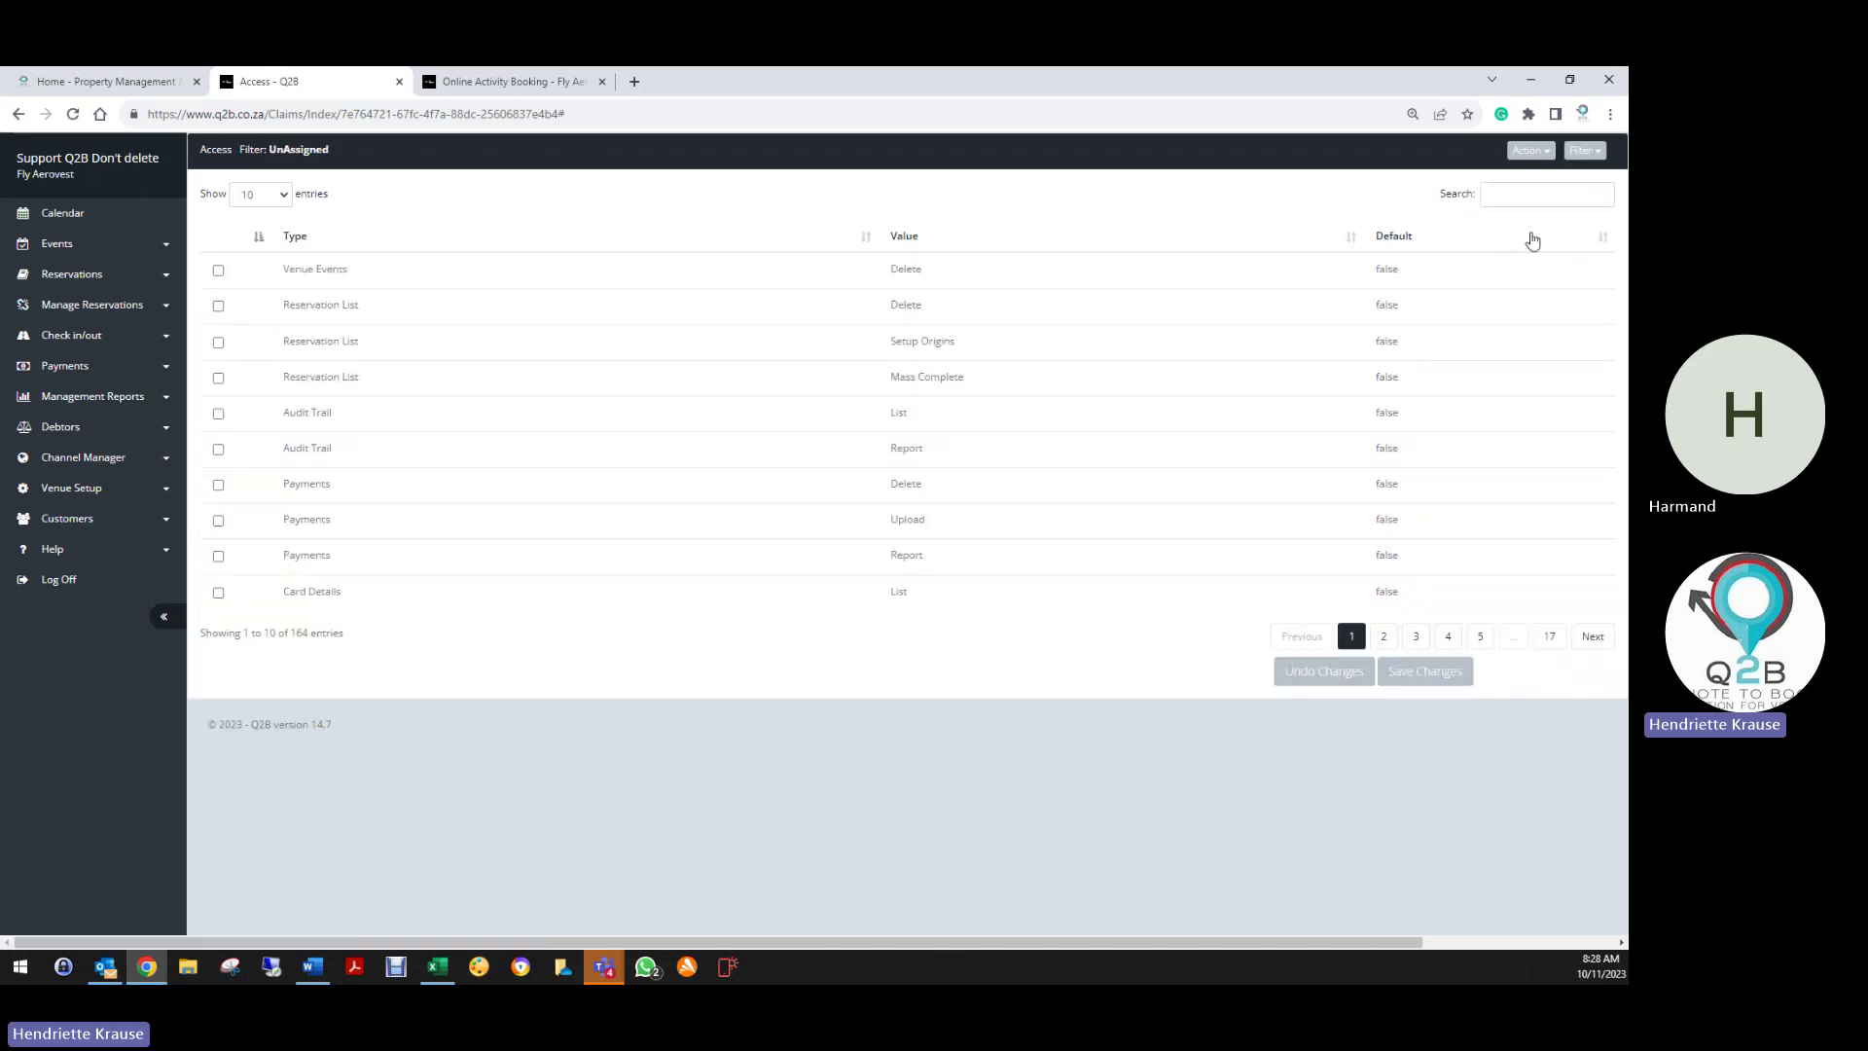
left_click(1584, 151)
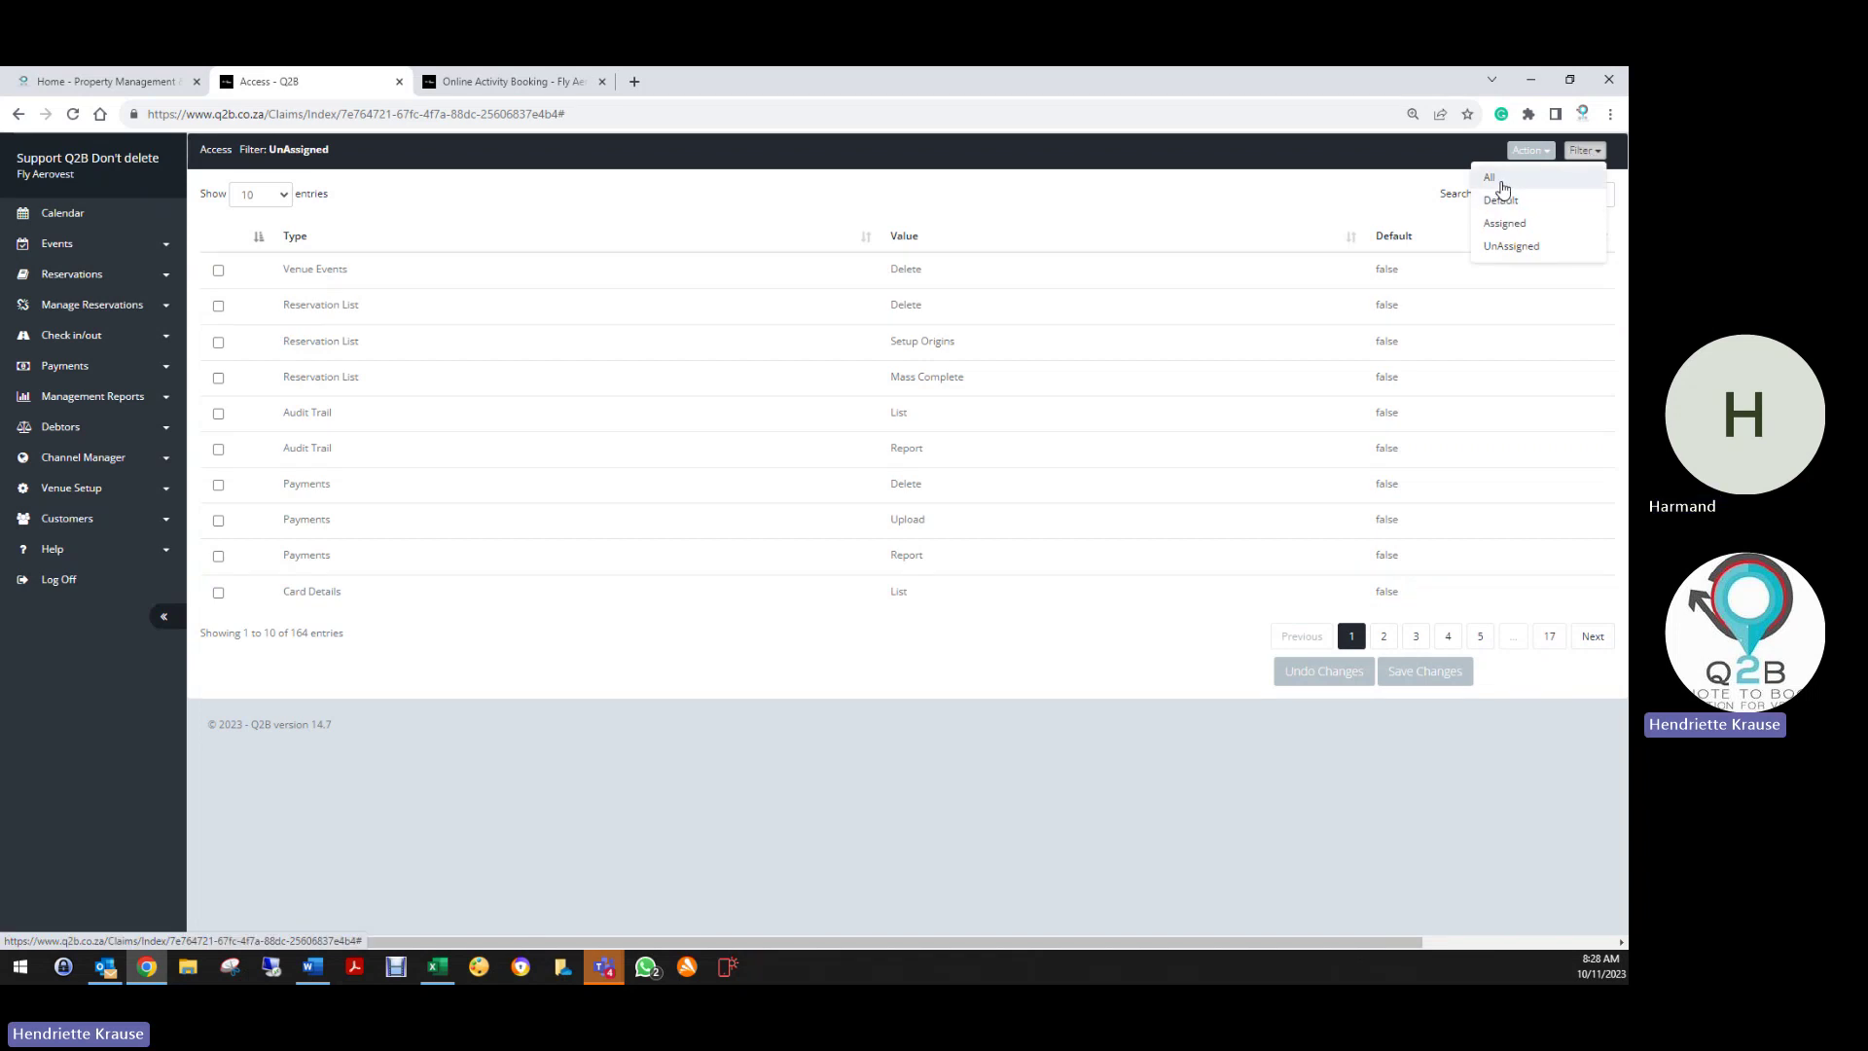
left_click(1490, 178)
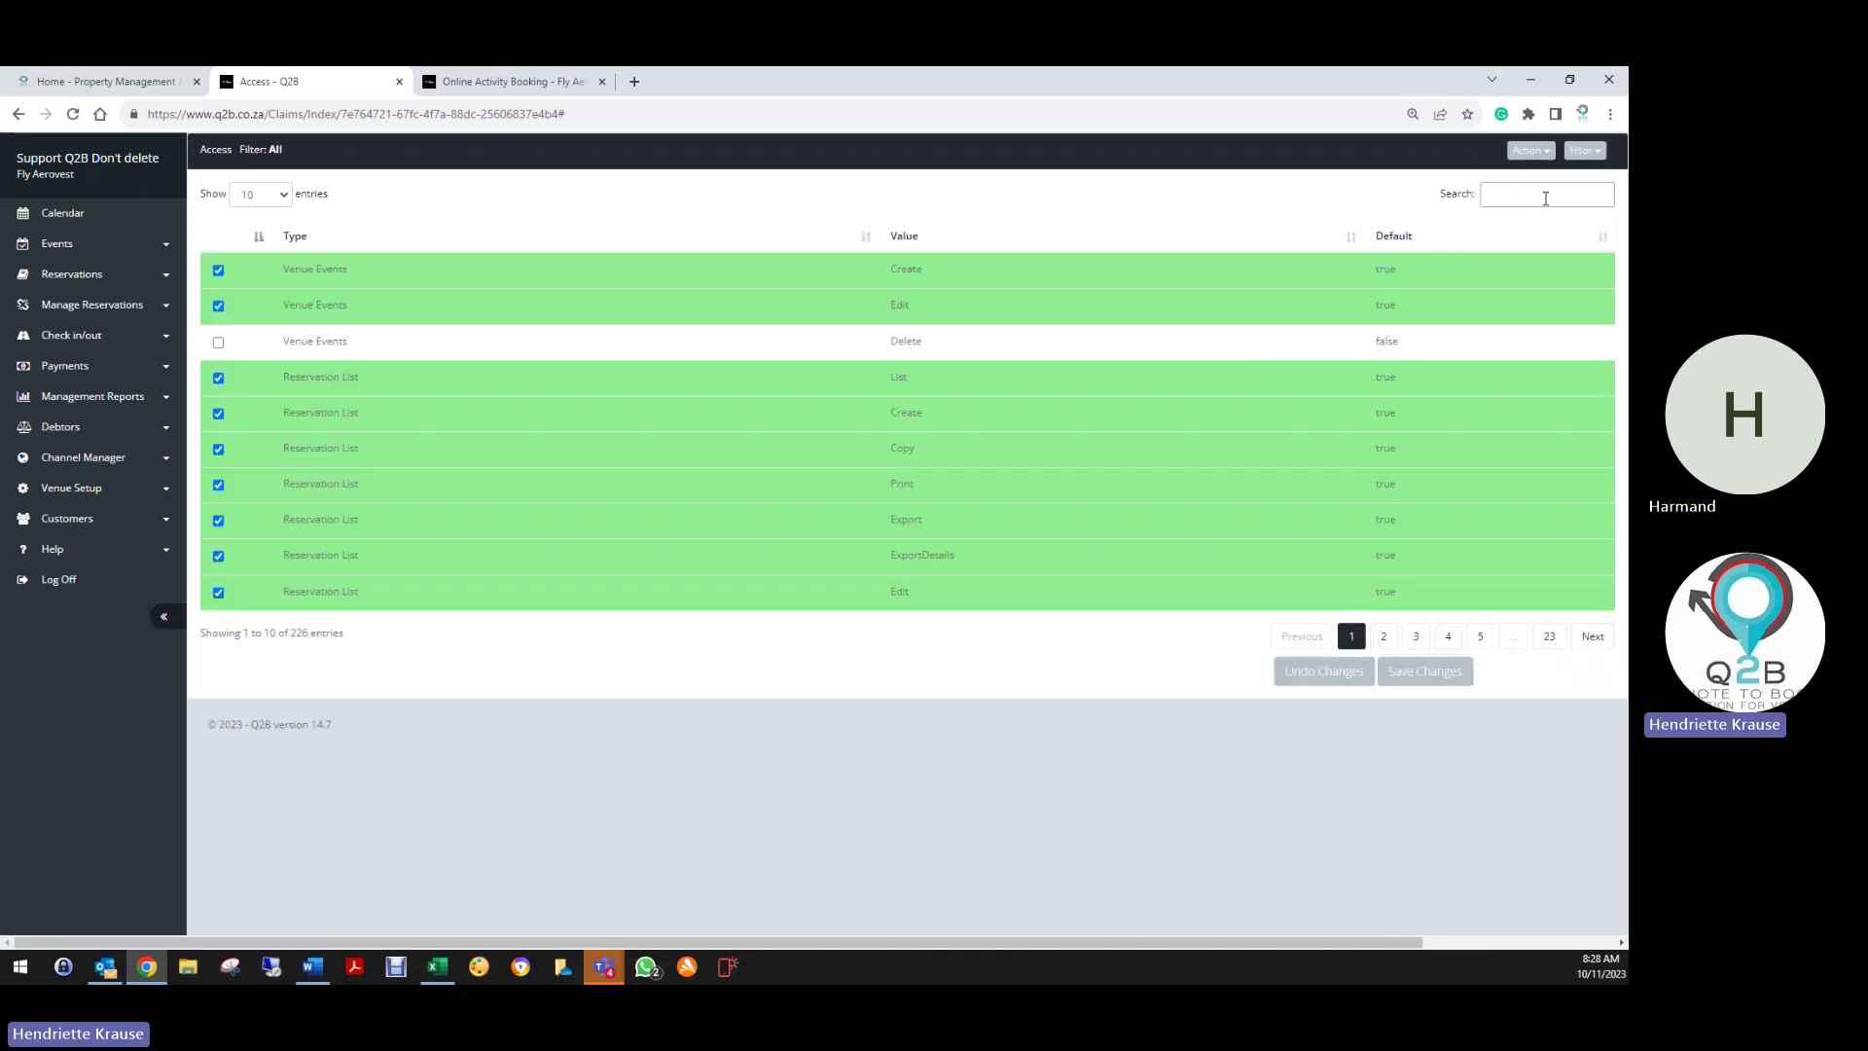
Search 'payme' and toggle Payments Edit, List, Print and Mail off and back on
type("payments")
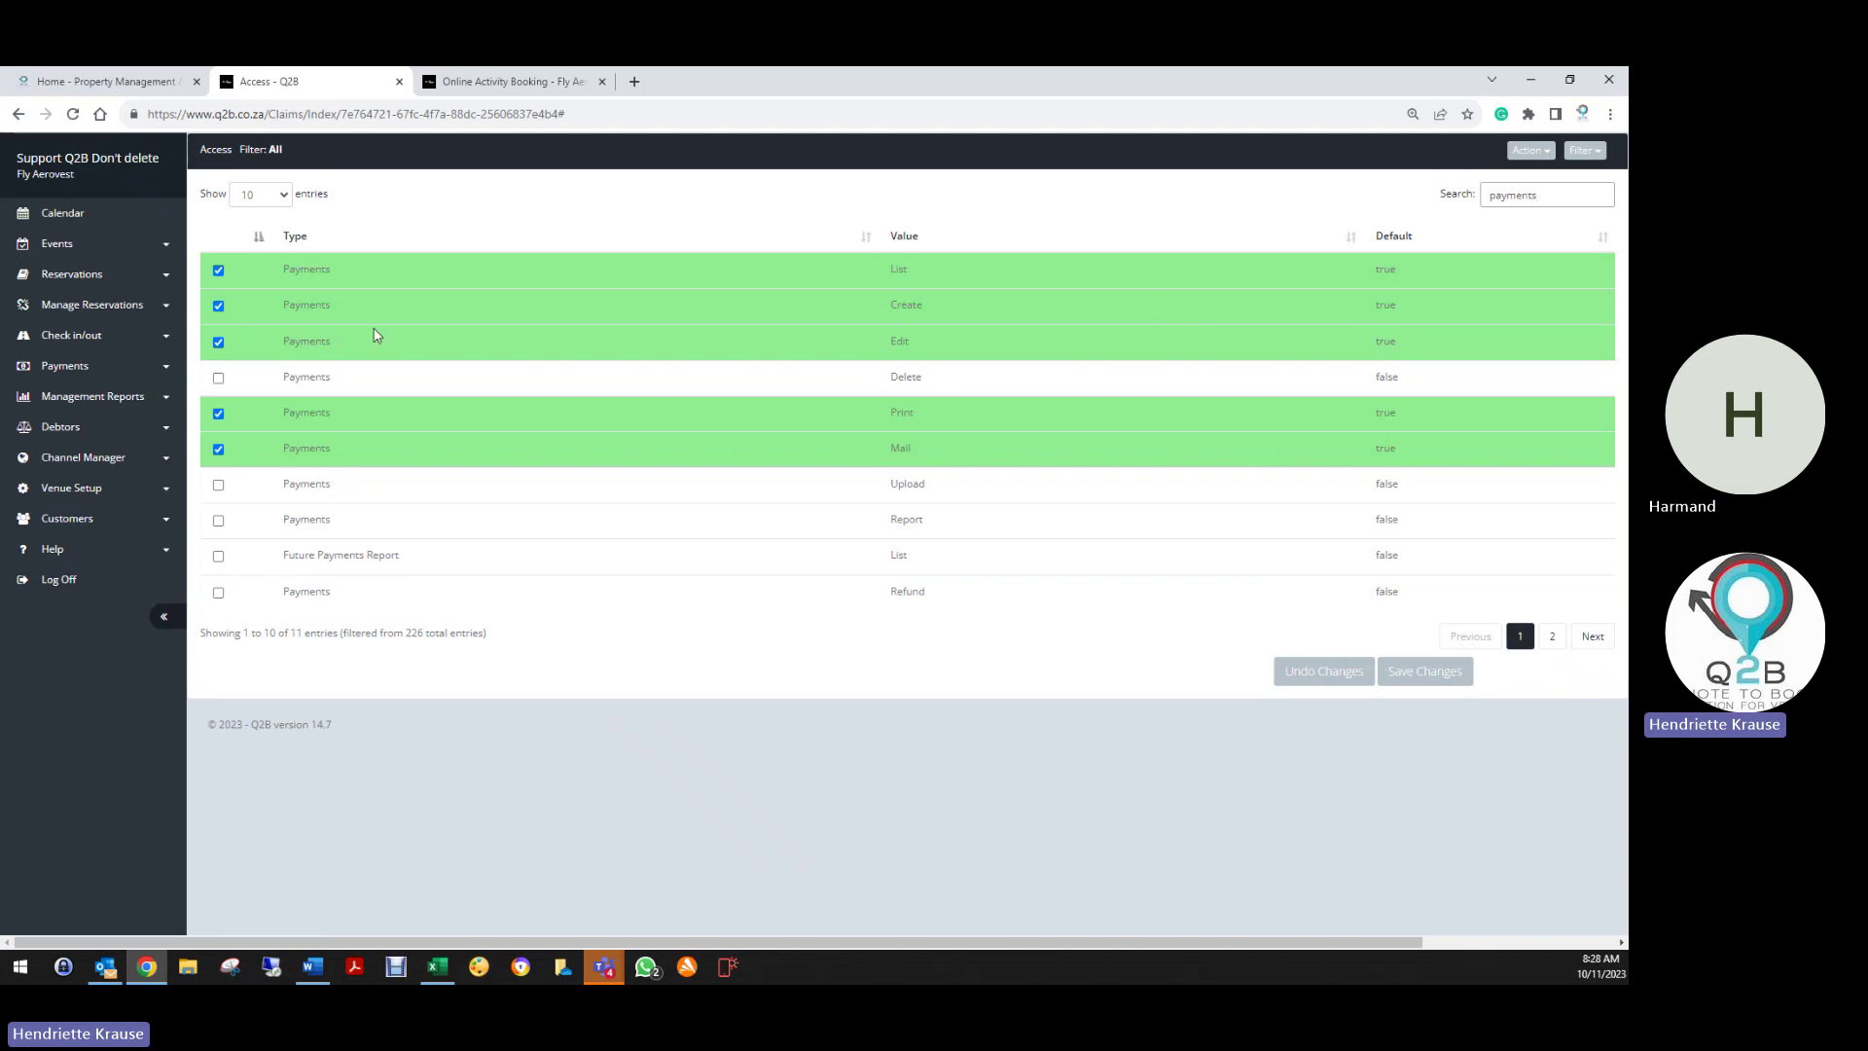
left_click(219, 342)
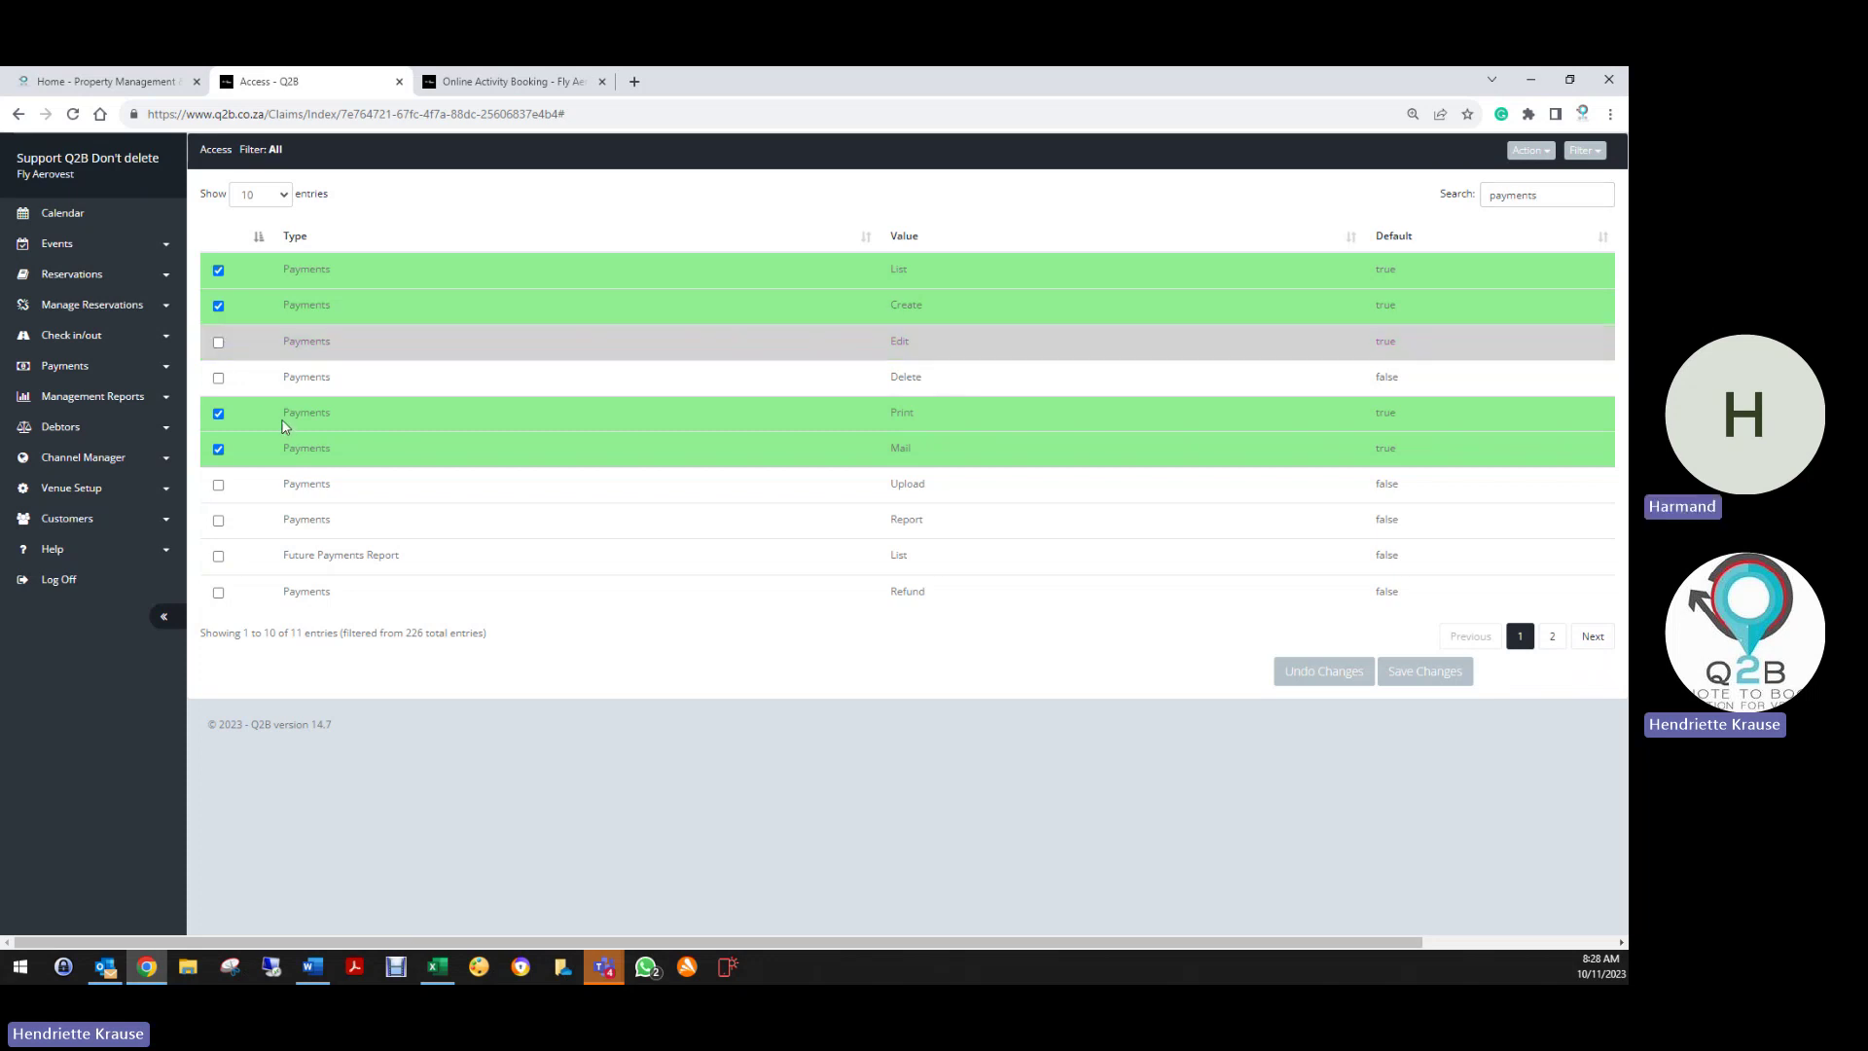
left_click(218, 270)
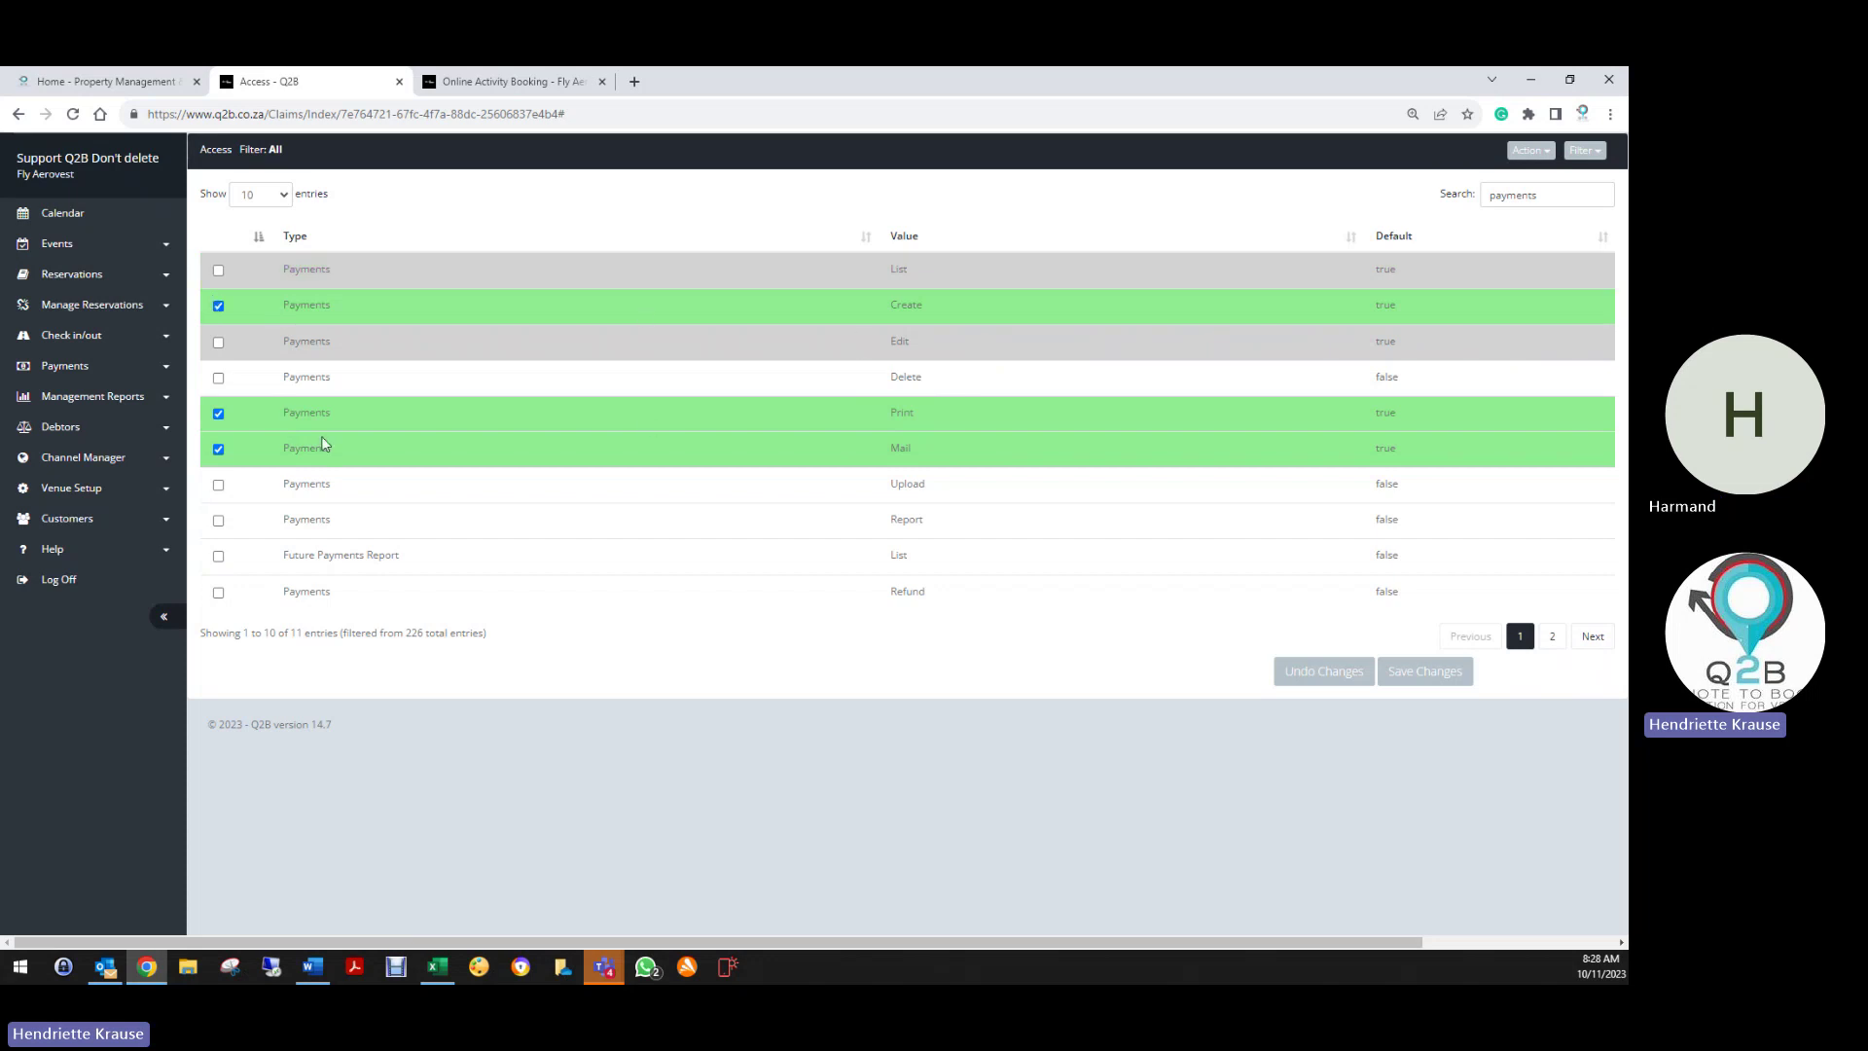
left_click(218, 416)
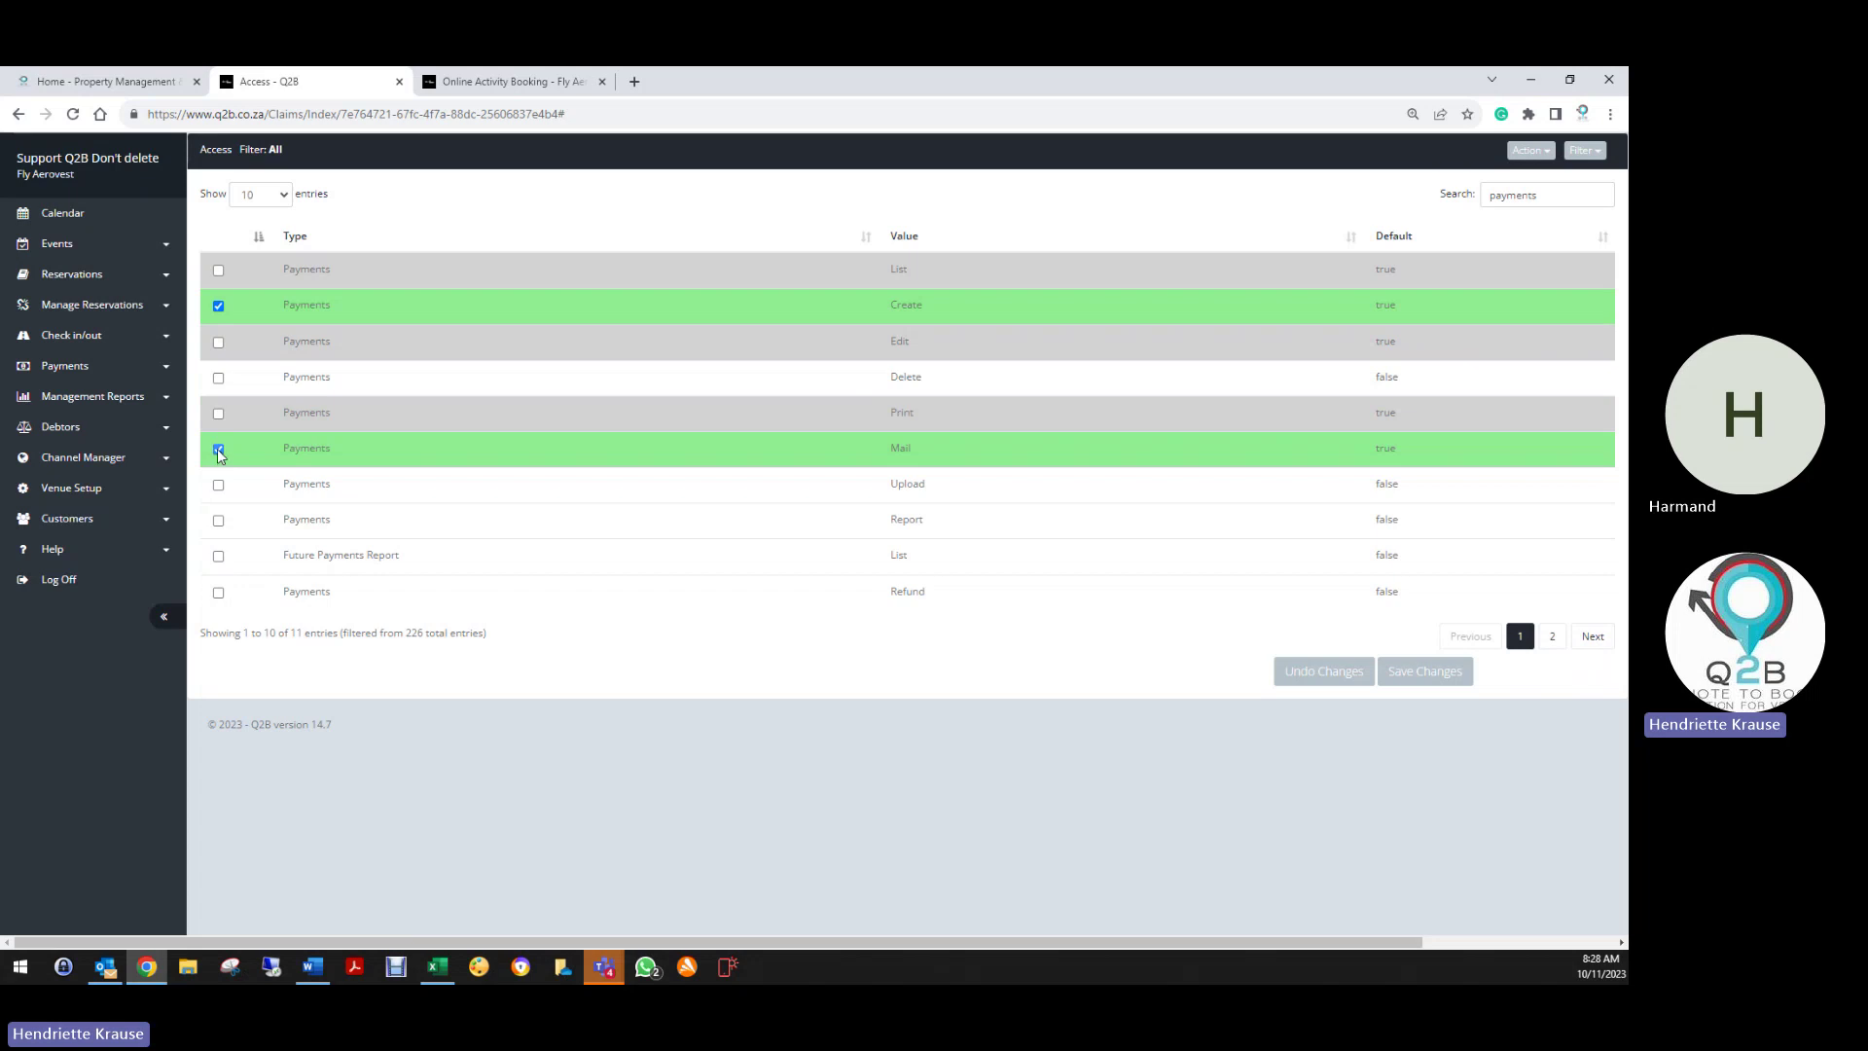
left_click(218, 450)
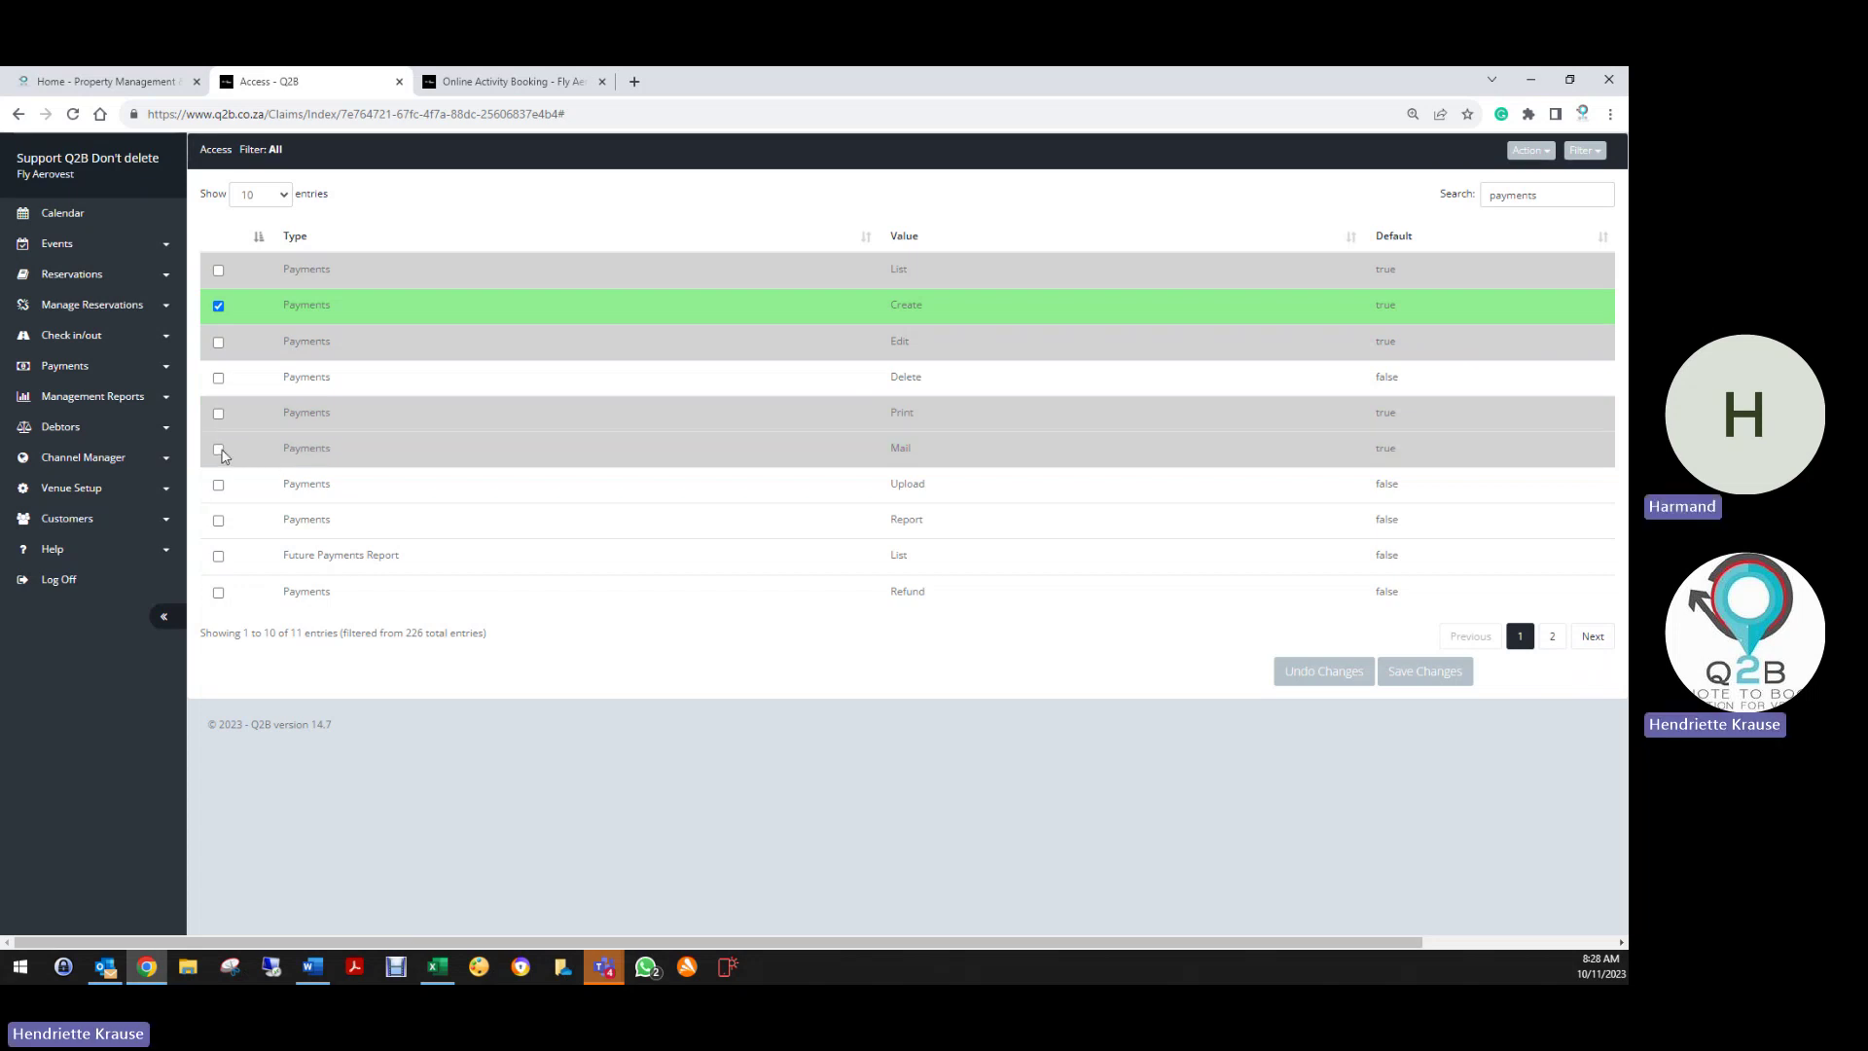
left_click(218, 449)
left_click(218, 413)
left_click(219, 344)
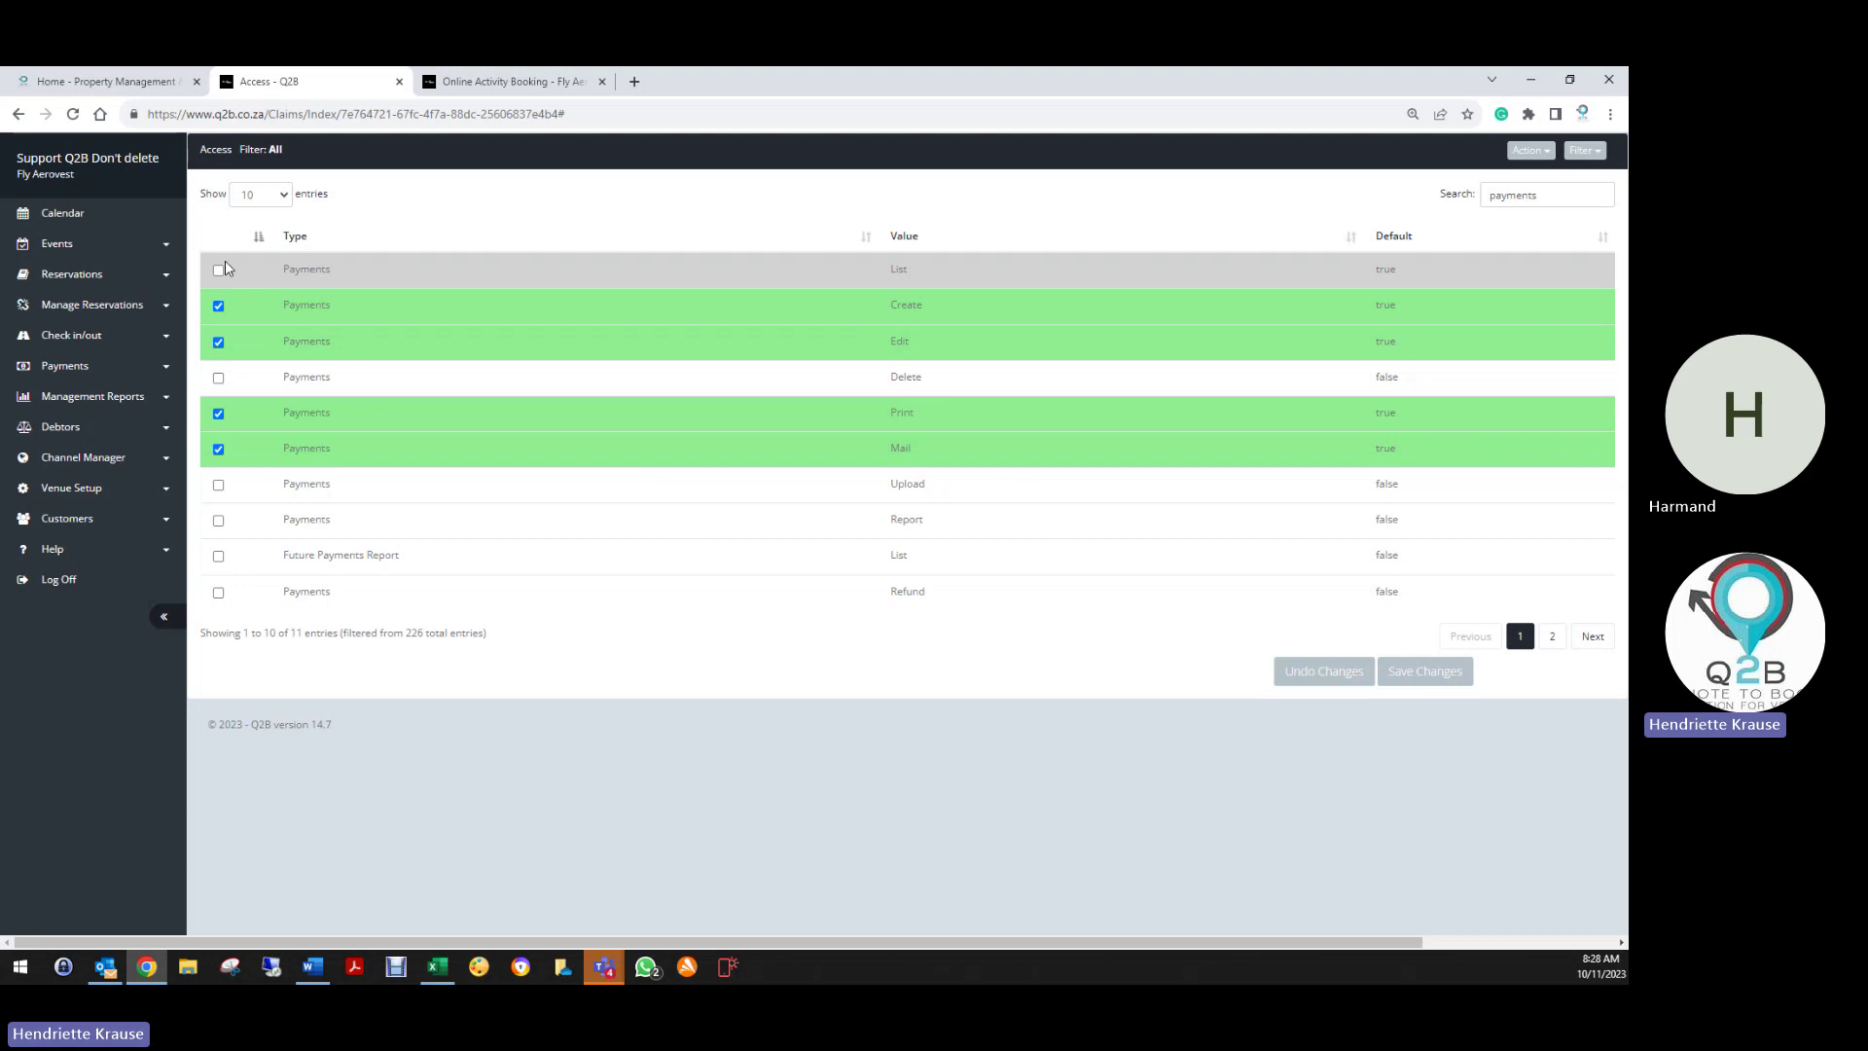
left_click(221, 270)
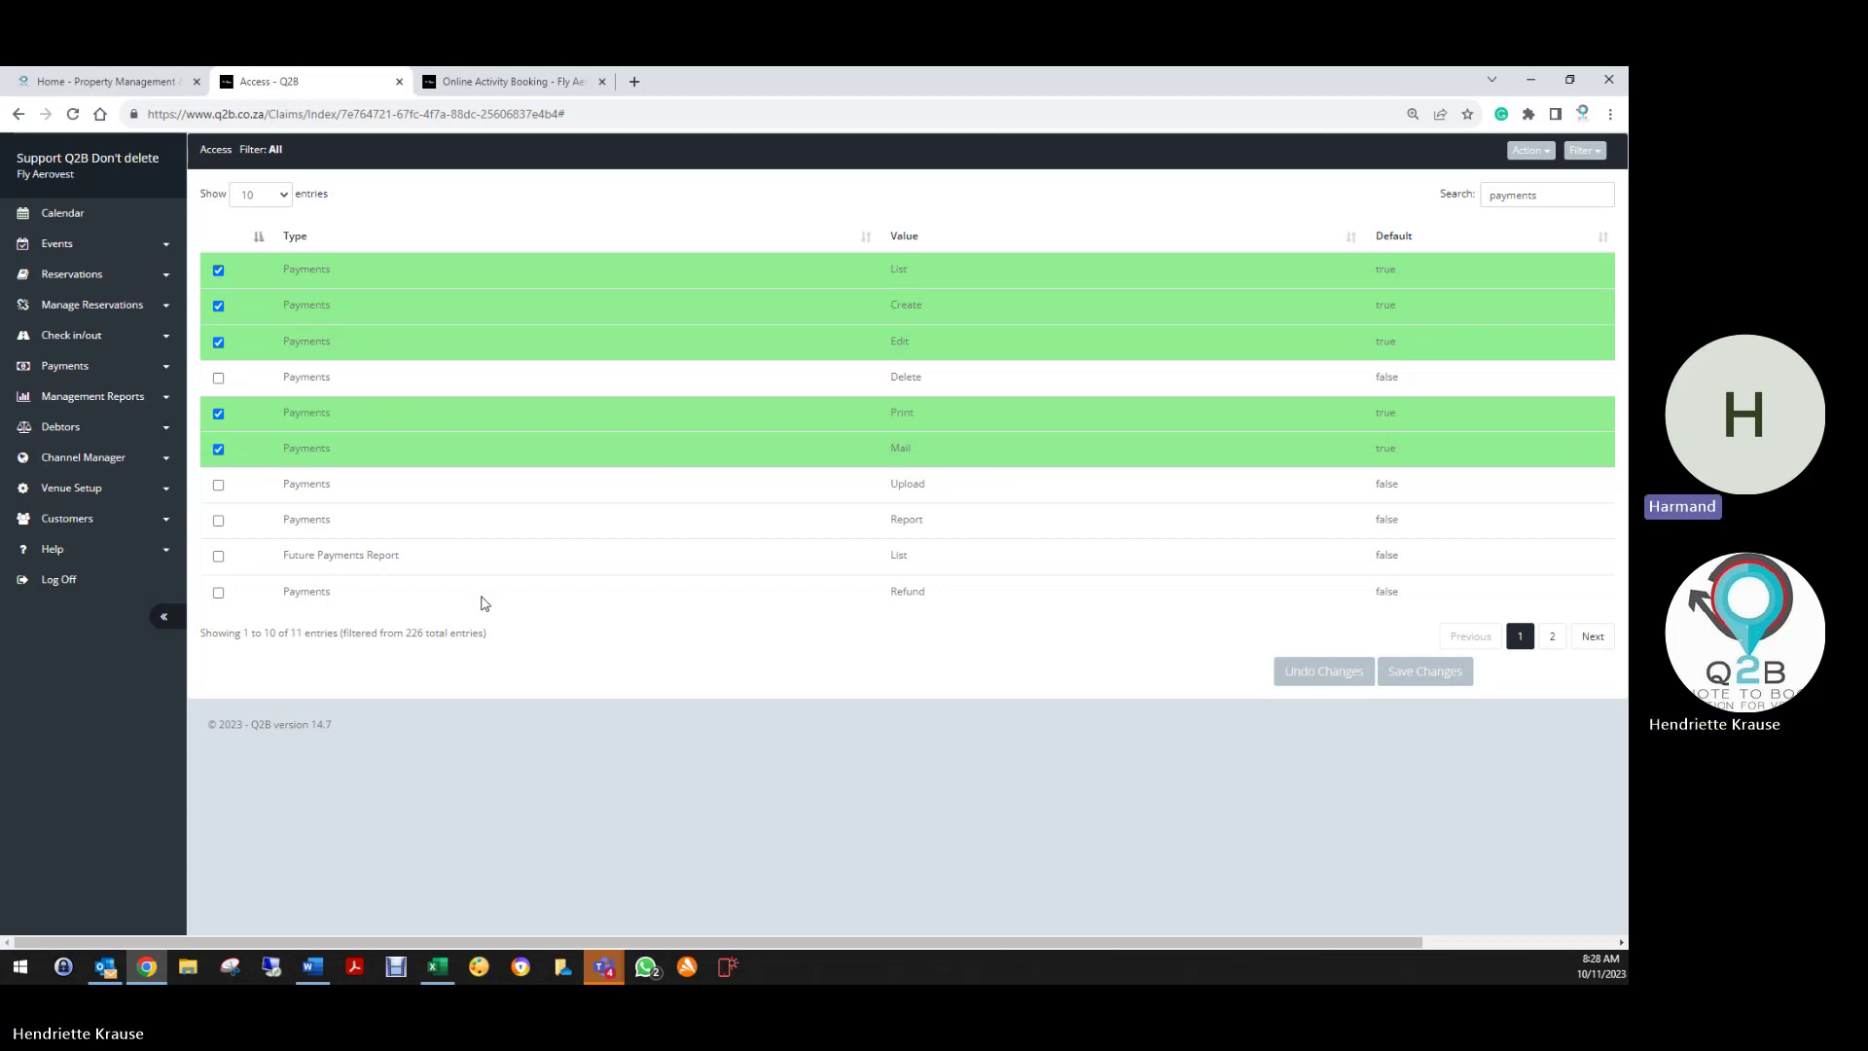
Search permissions for 'activity', check the Action menu, then return to Edit User
double_click(1557, 192)
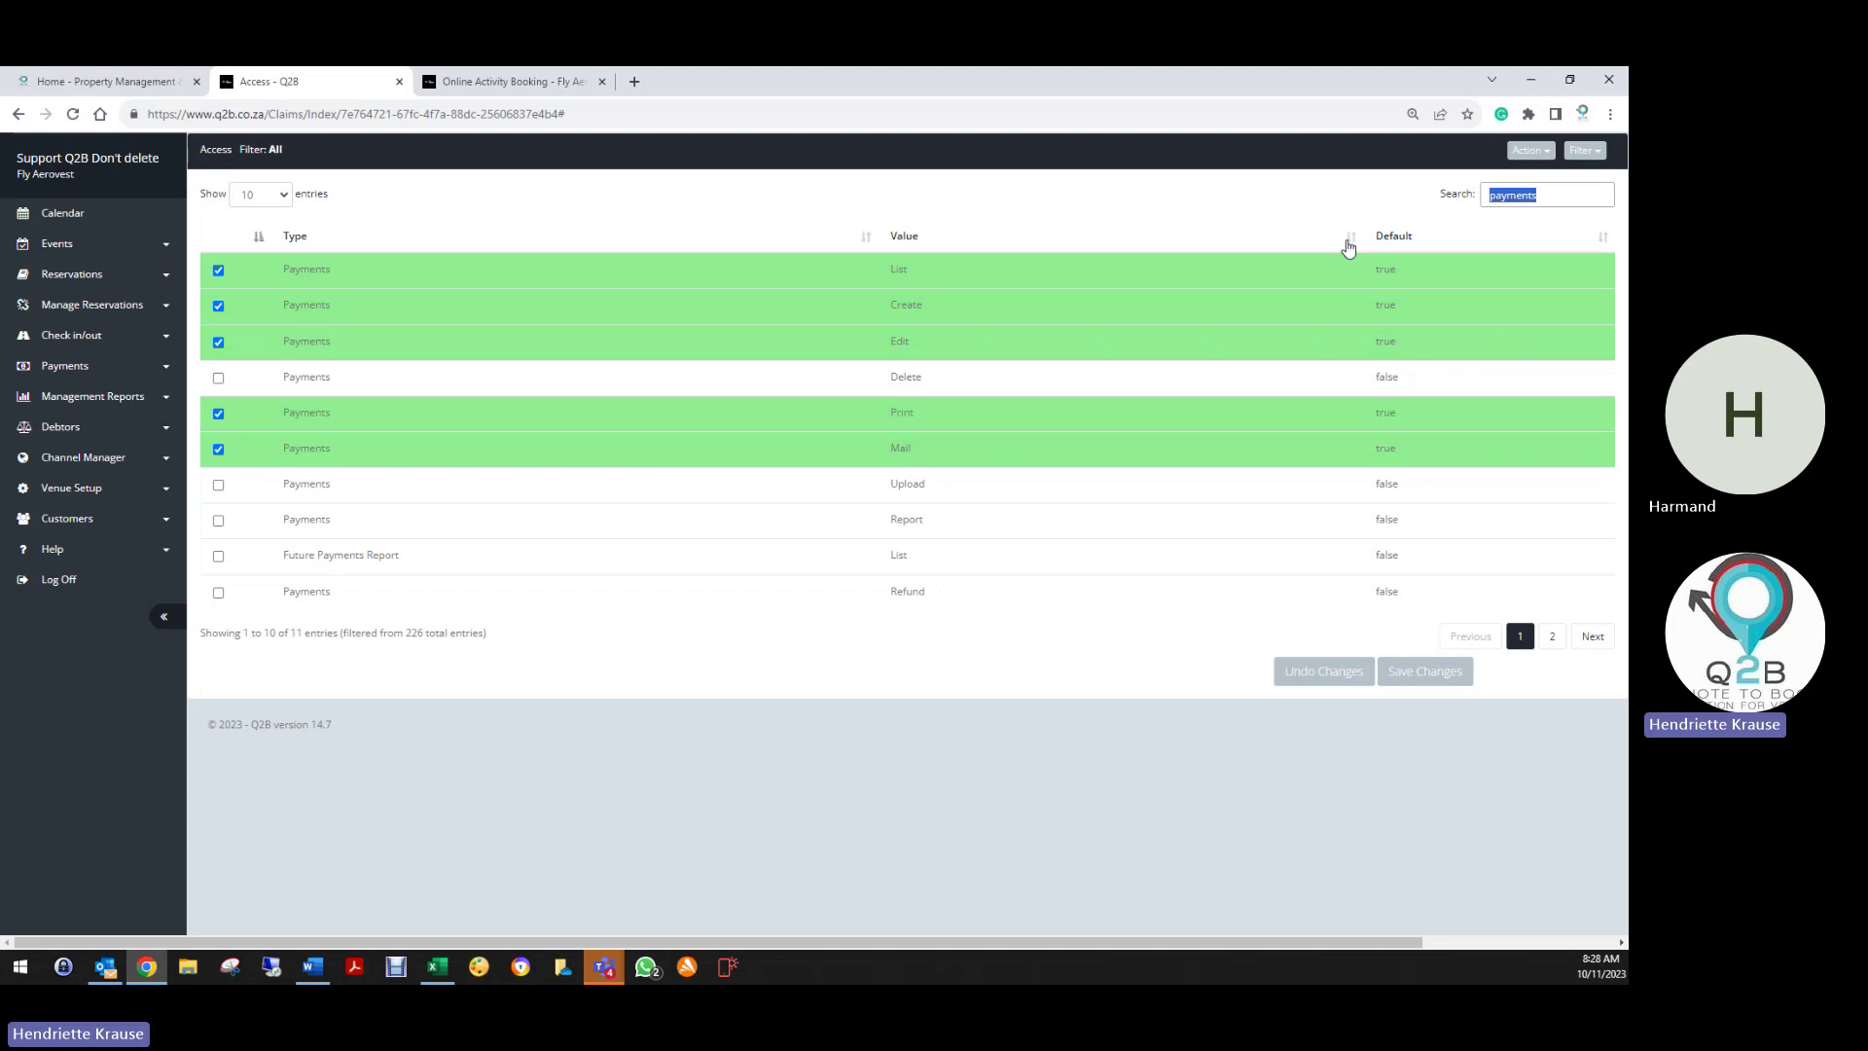
type("activity")
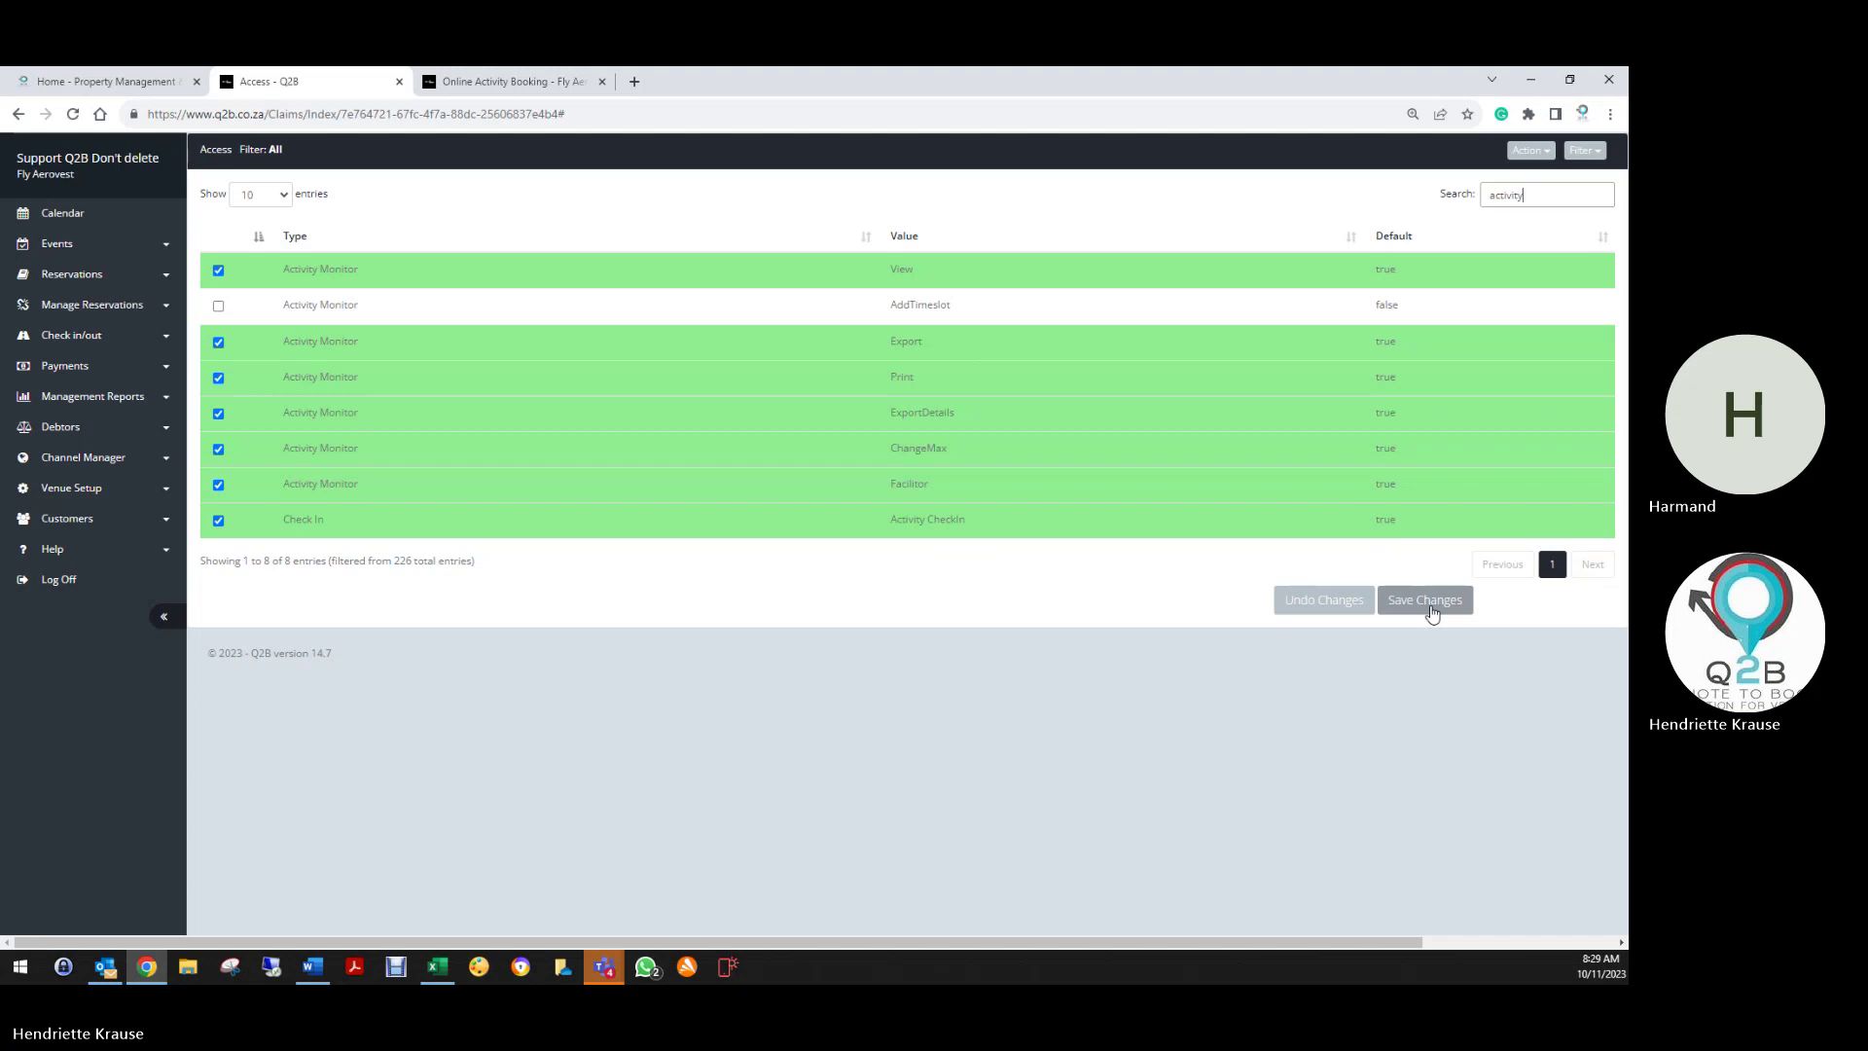
left_click(1531, 153)
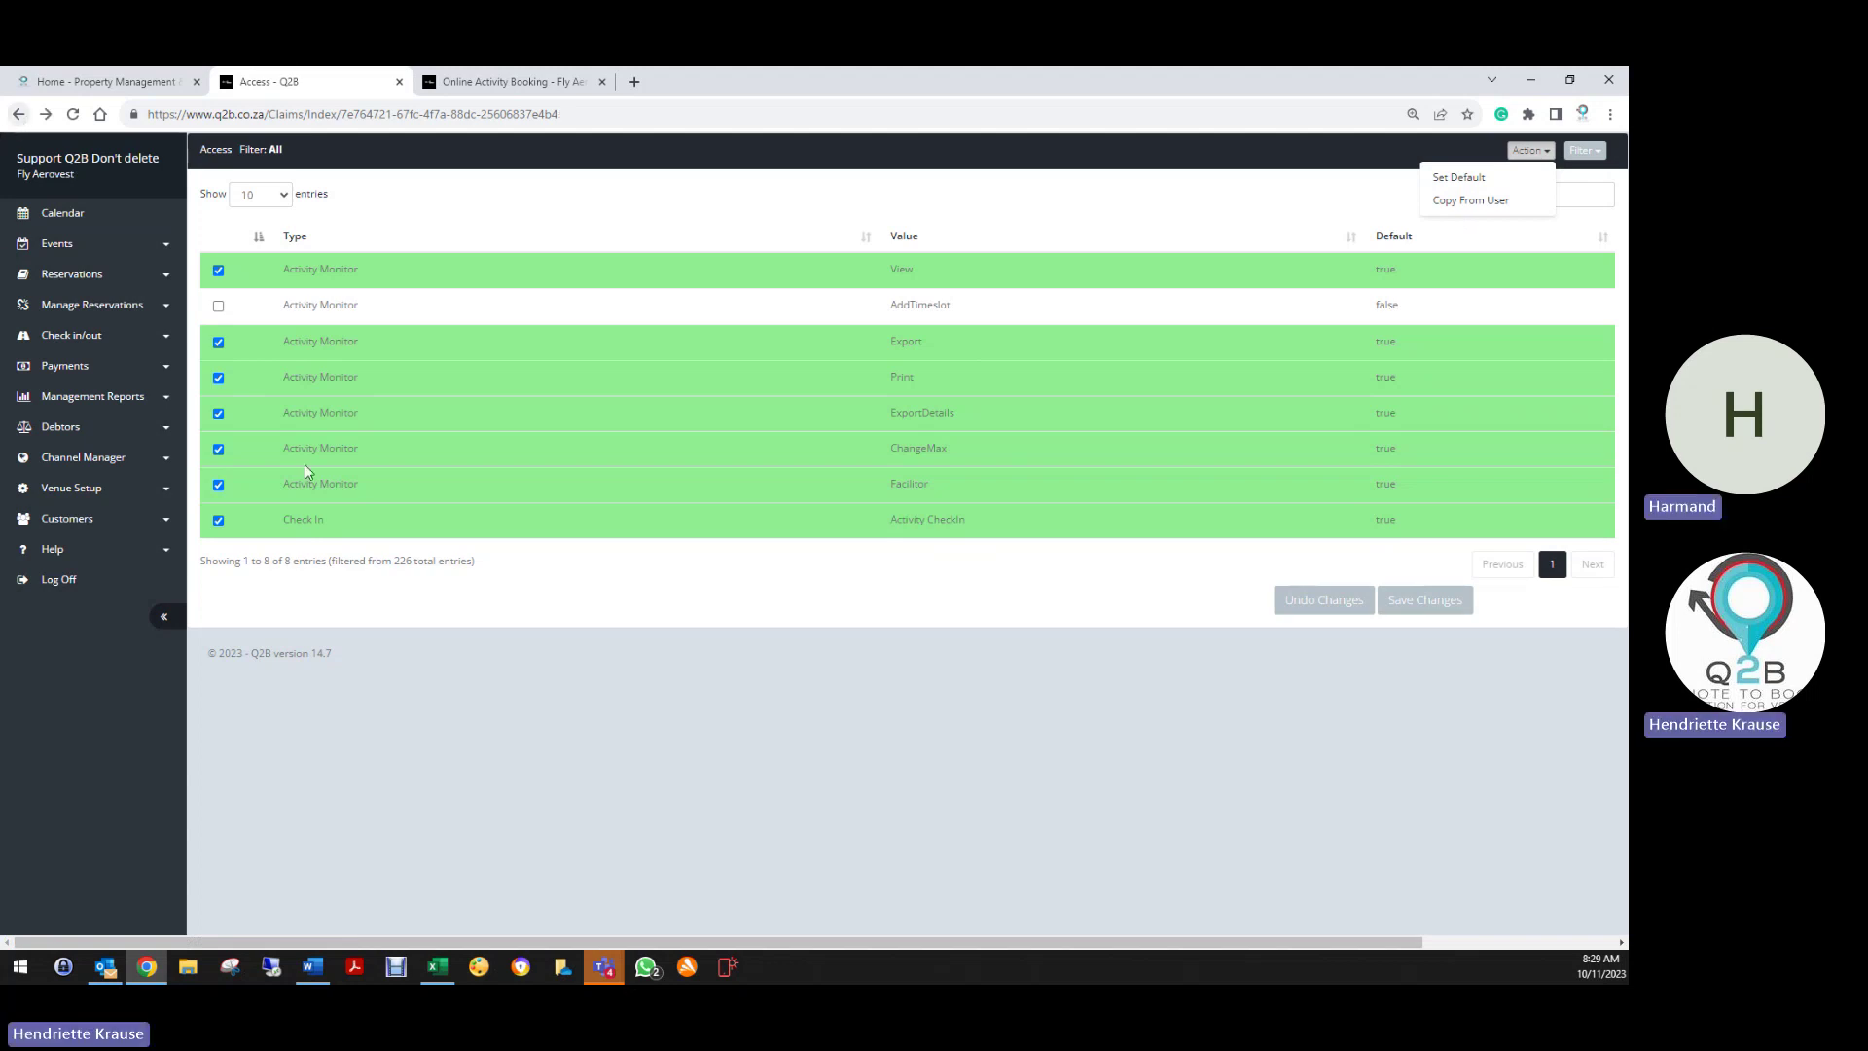
key("alt+Left")
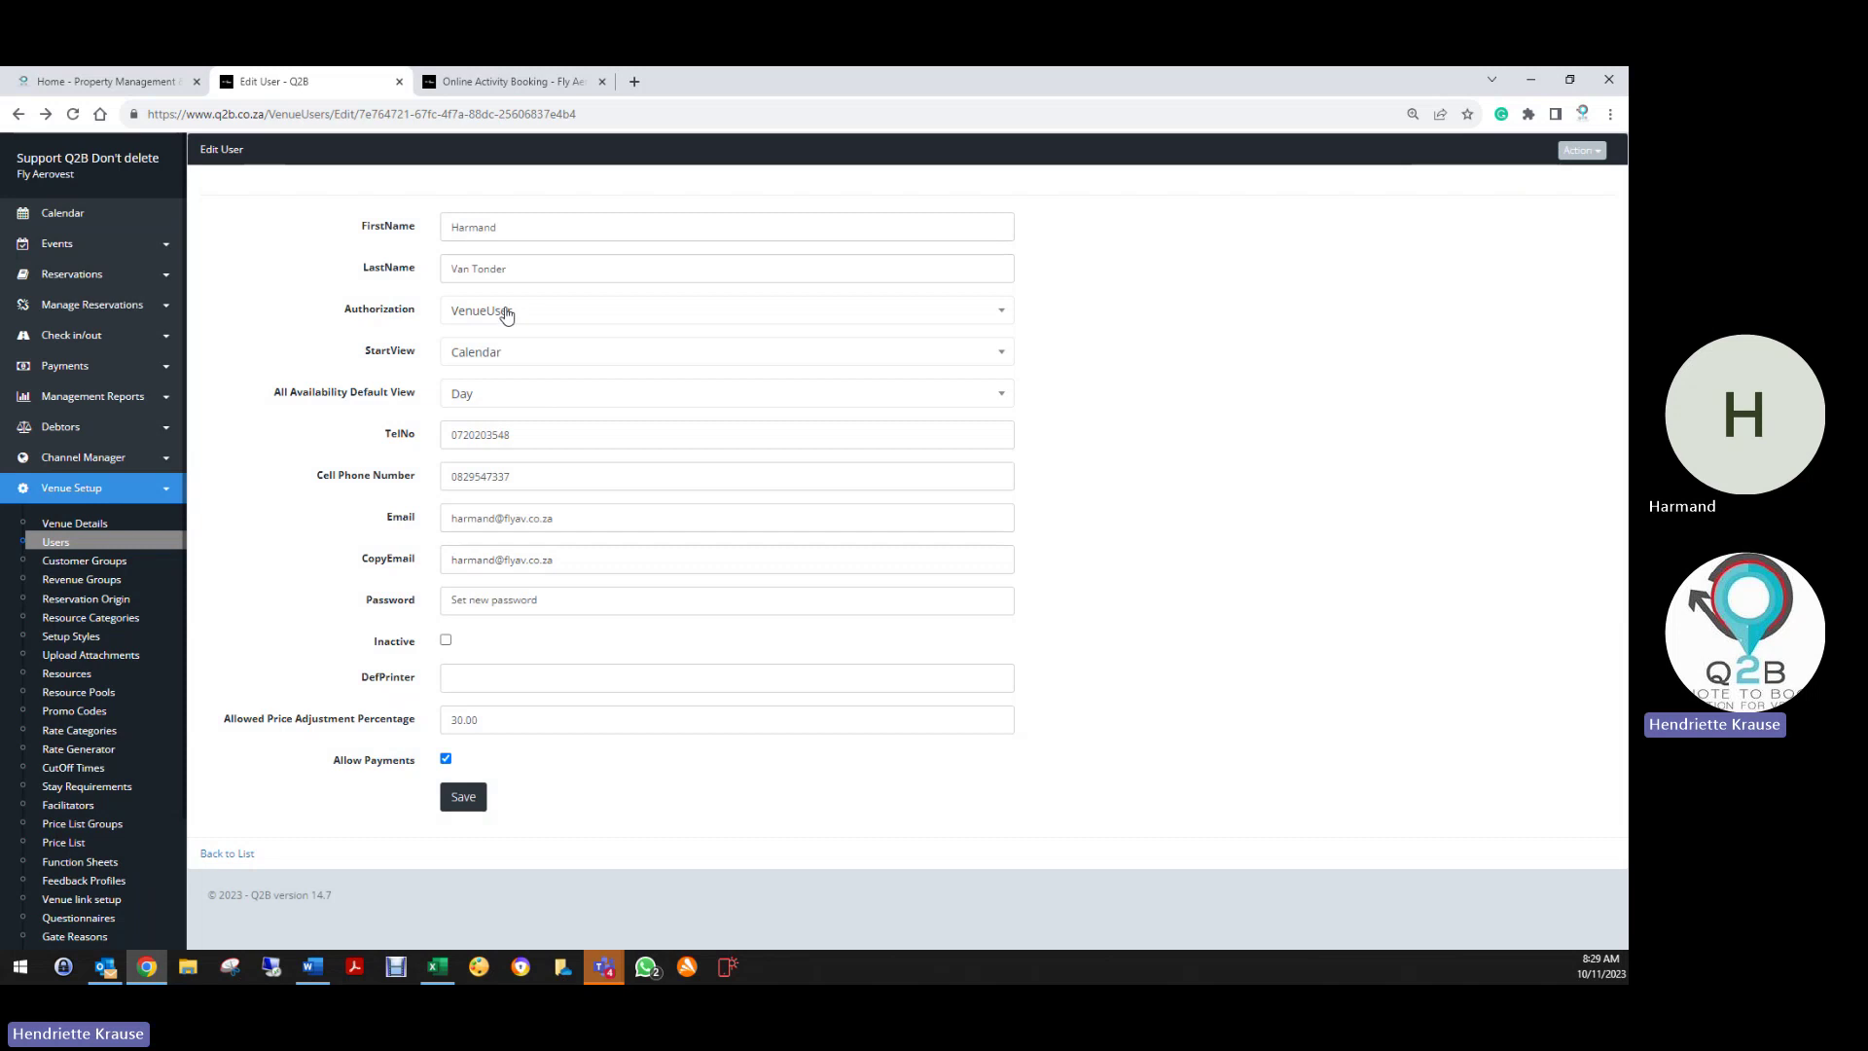
Set authorization back to VenueAdmin and show the All Availability Default View choices
left_click(503, 310)
left_click(485, 374)
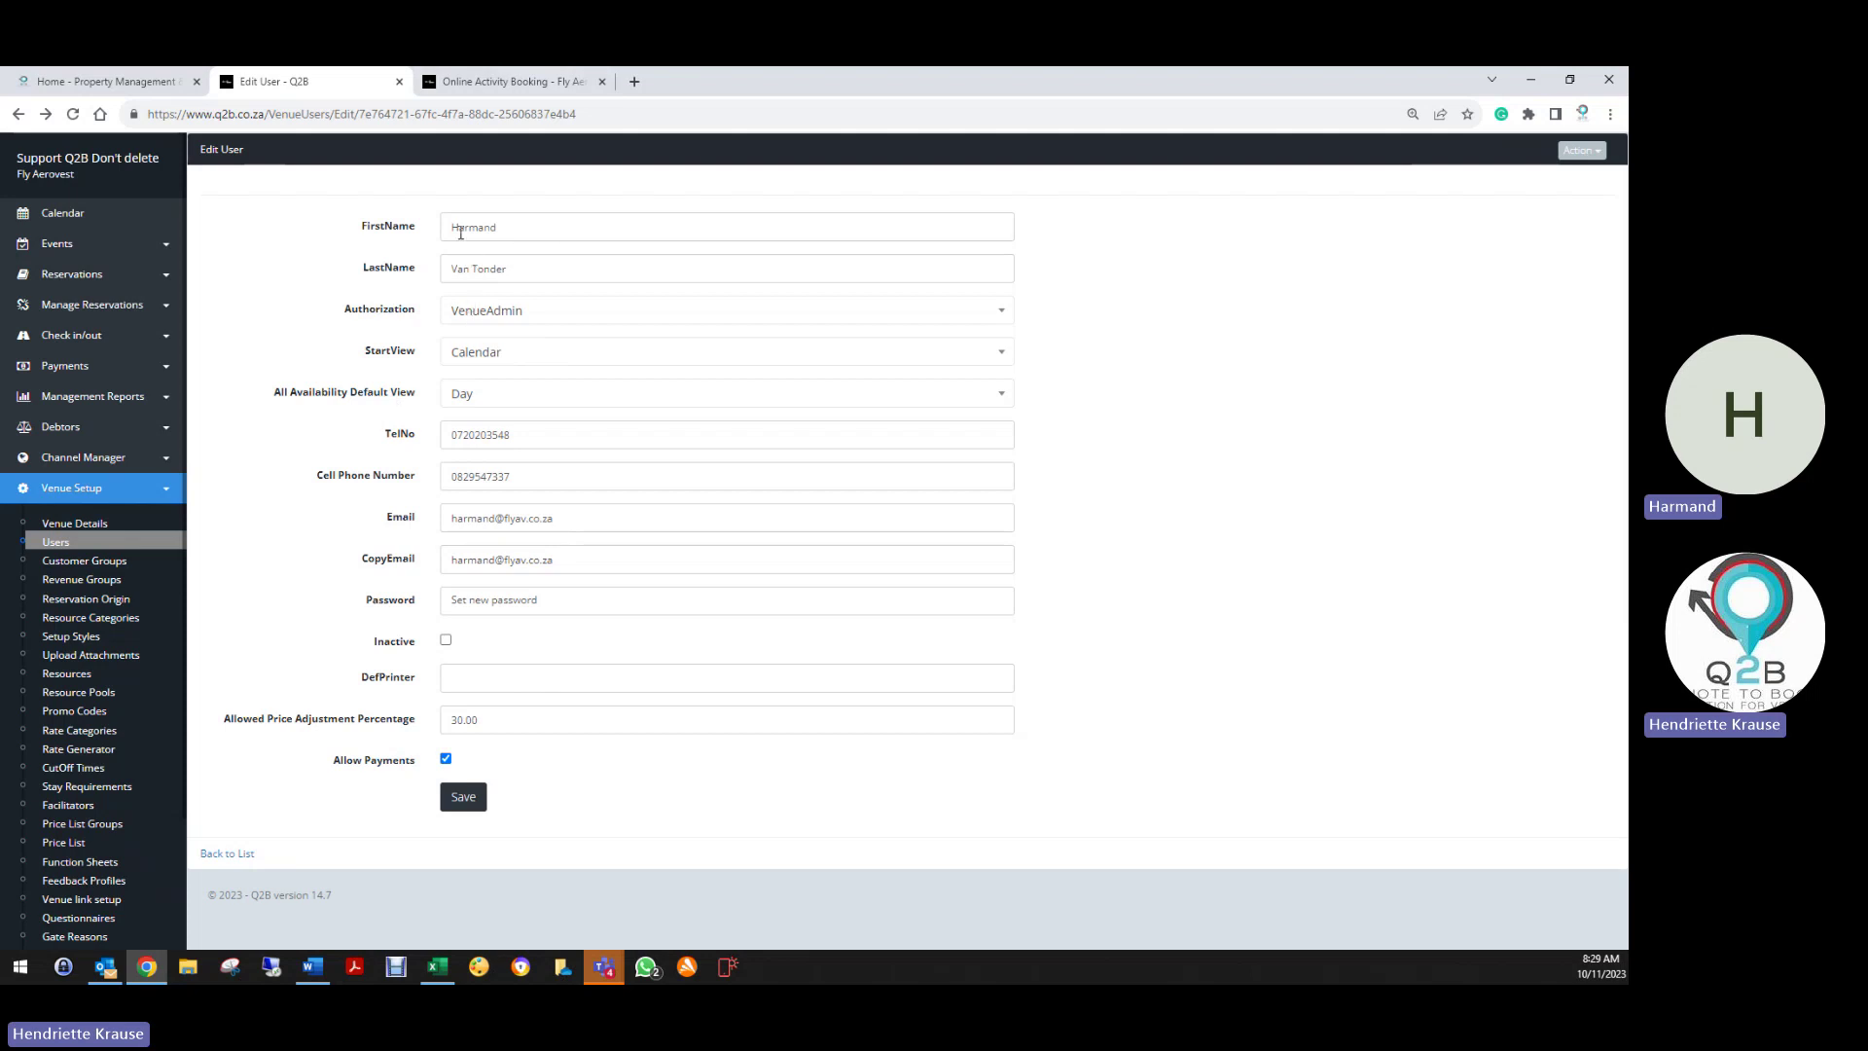
left_click(497, 351)
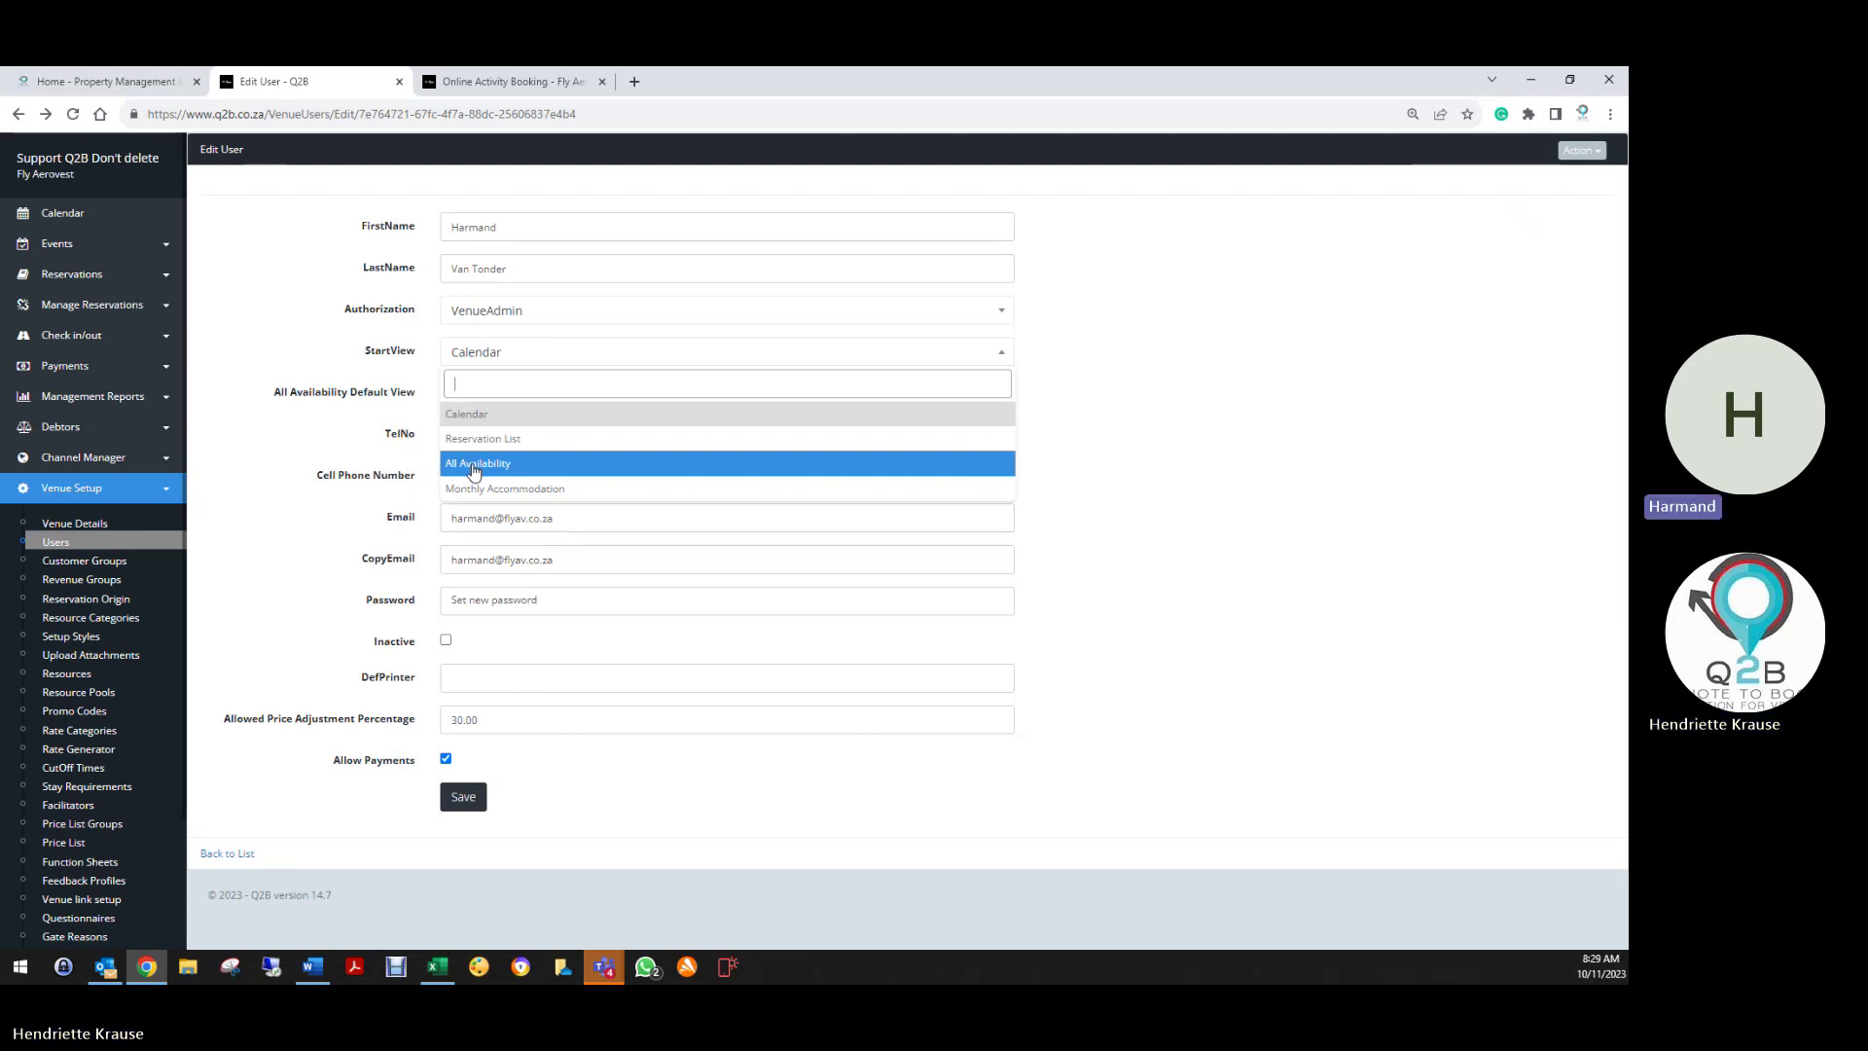
left_click(420, 374)
left_click(476, 401)
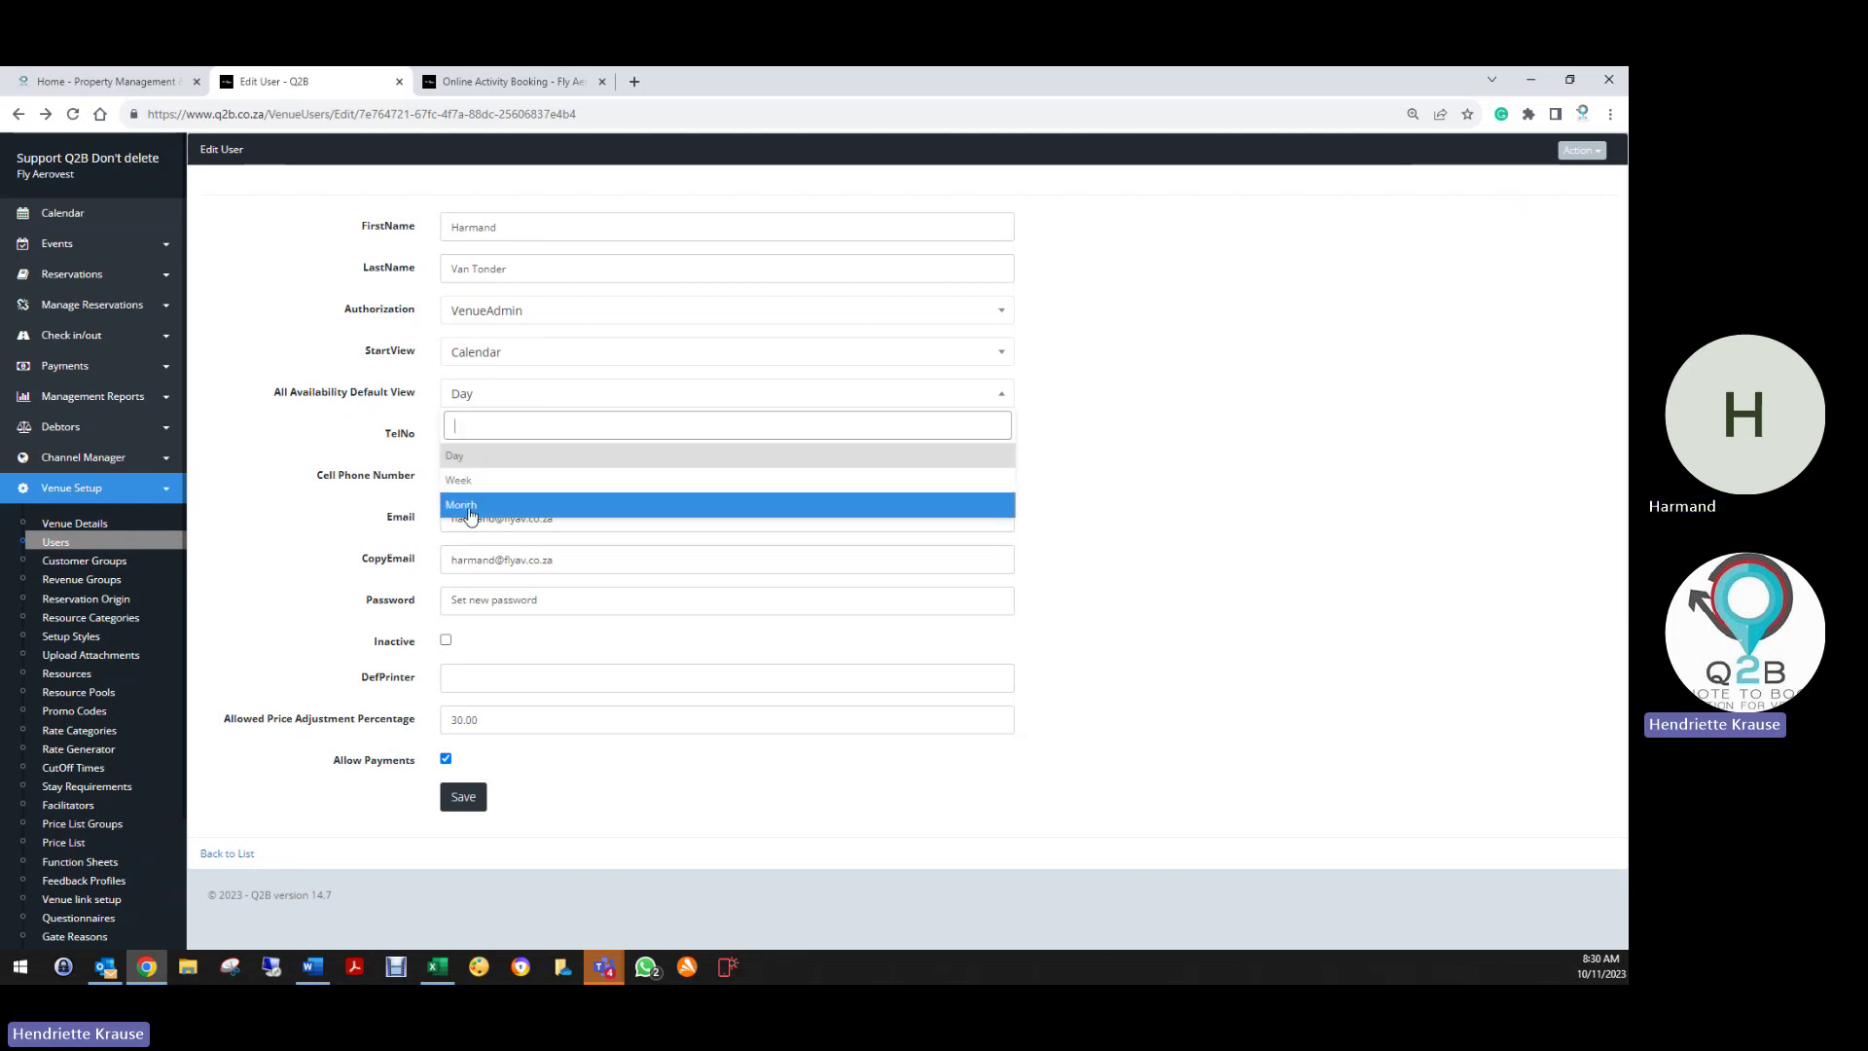
Keep Day as the default availability view and inspect the Email and CopyEmail fields
left_click(468, 459)
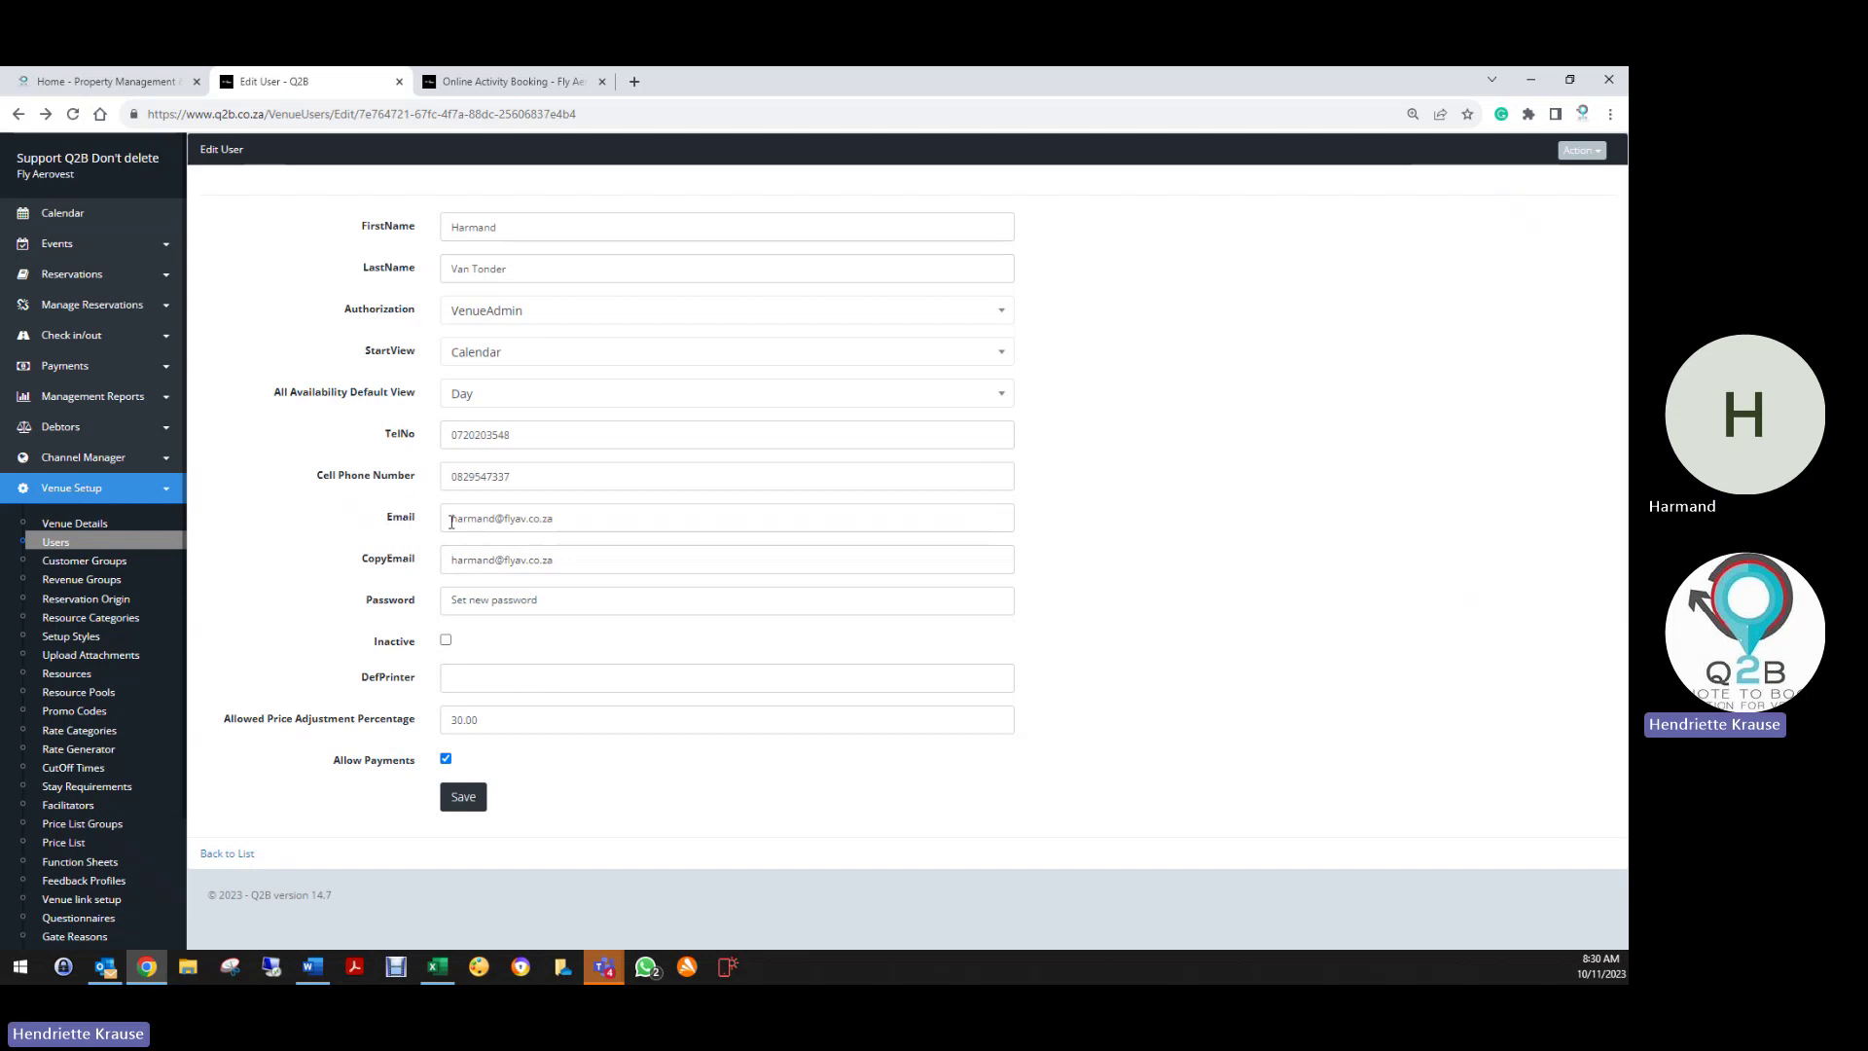
left_click_drag(452, 523, 613, 522)
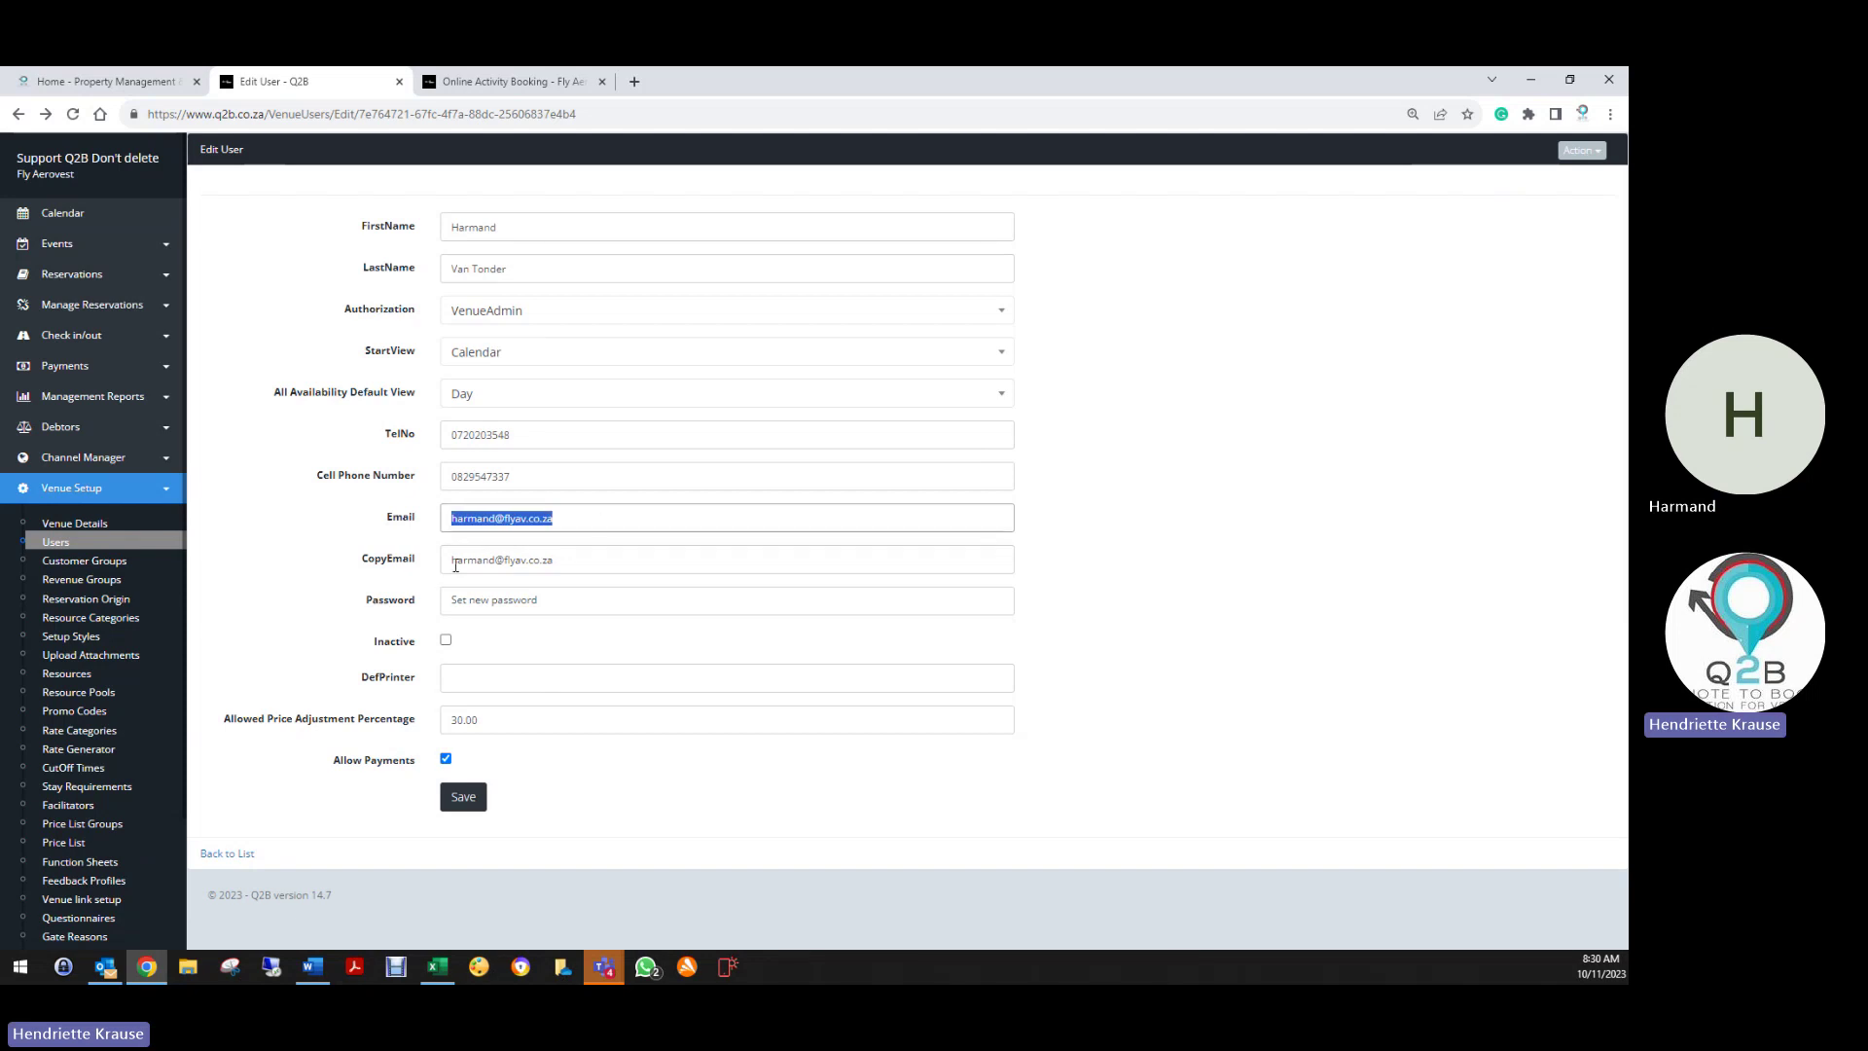
left_click(454, 562)
left_click_drag(455, 562, 504, 561)
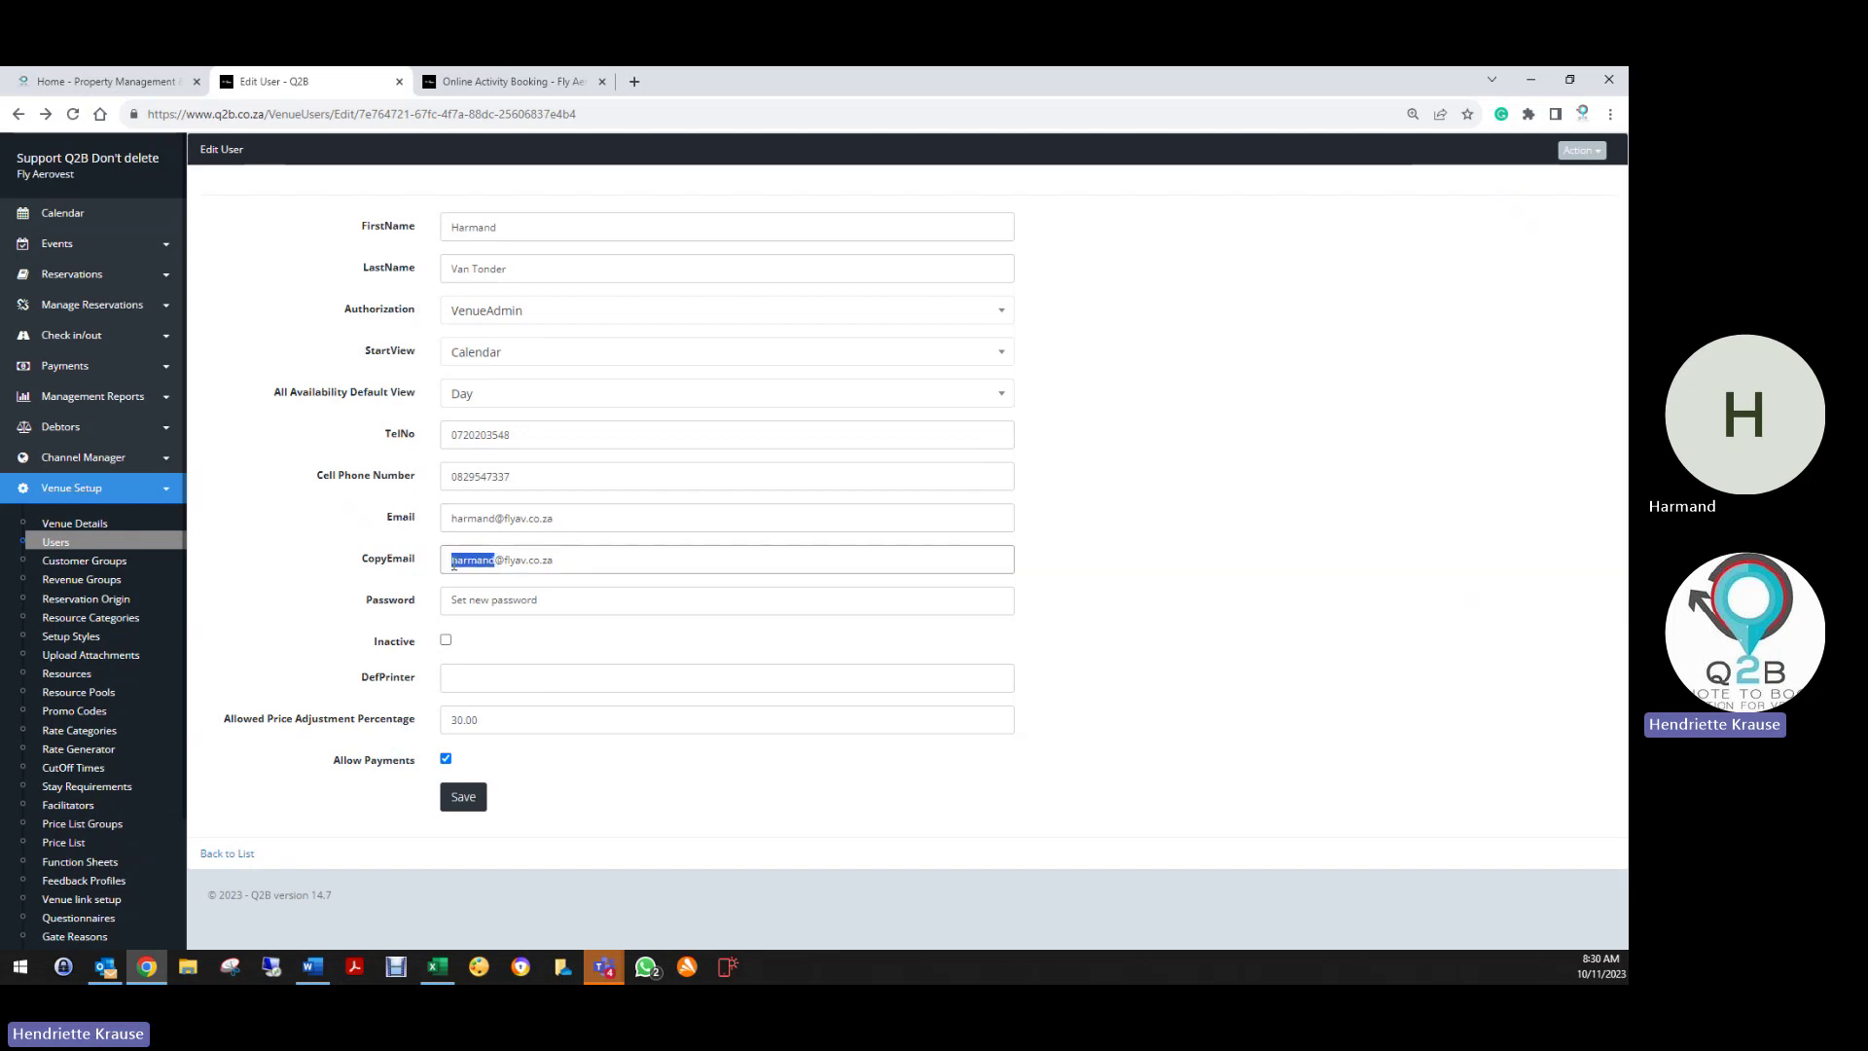
left_click(640, 570)
Replace the 30.00 Allowed Price Adjustment Percentage with 100
left_click(493, 720)
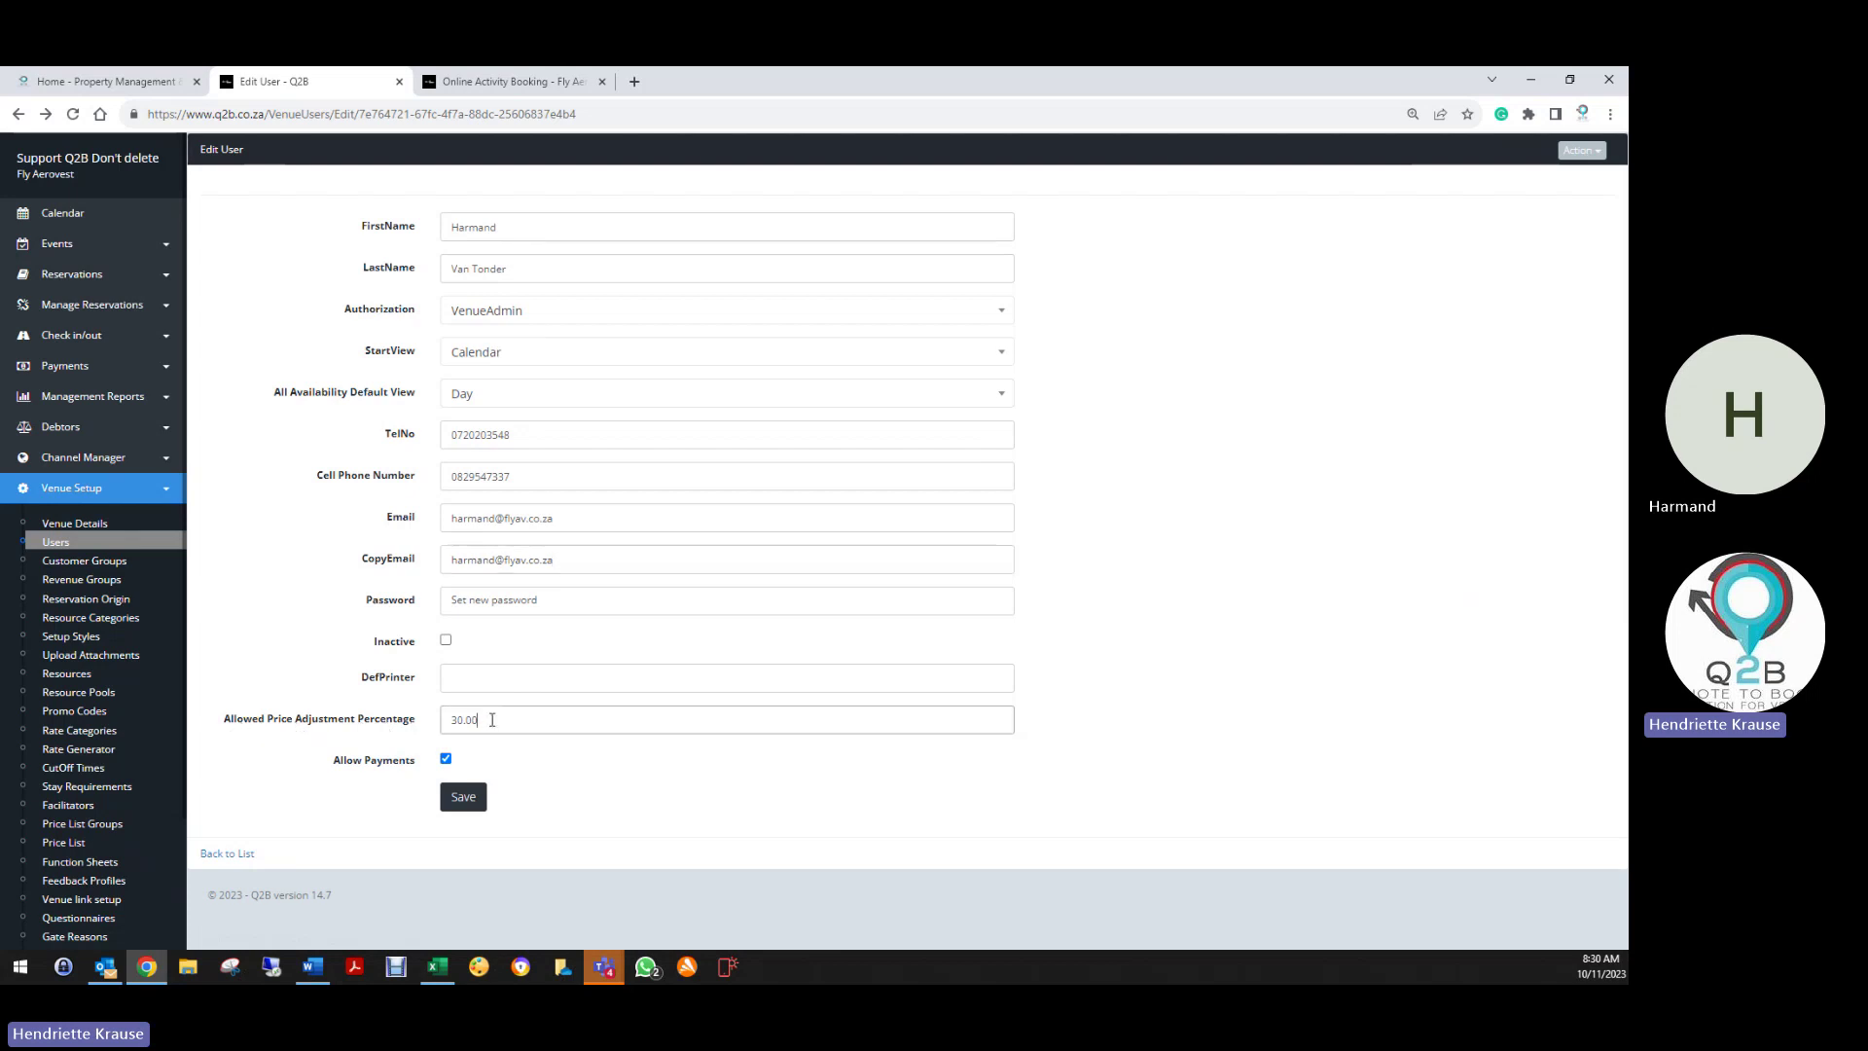
left_click_drag(492, 720, 443, 722)
type("100")
Save the user, then review Helicopter Customer in Customer Groups and the Revenue Groups list
left_click(464, 798)
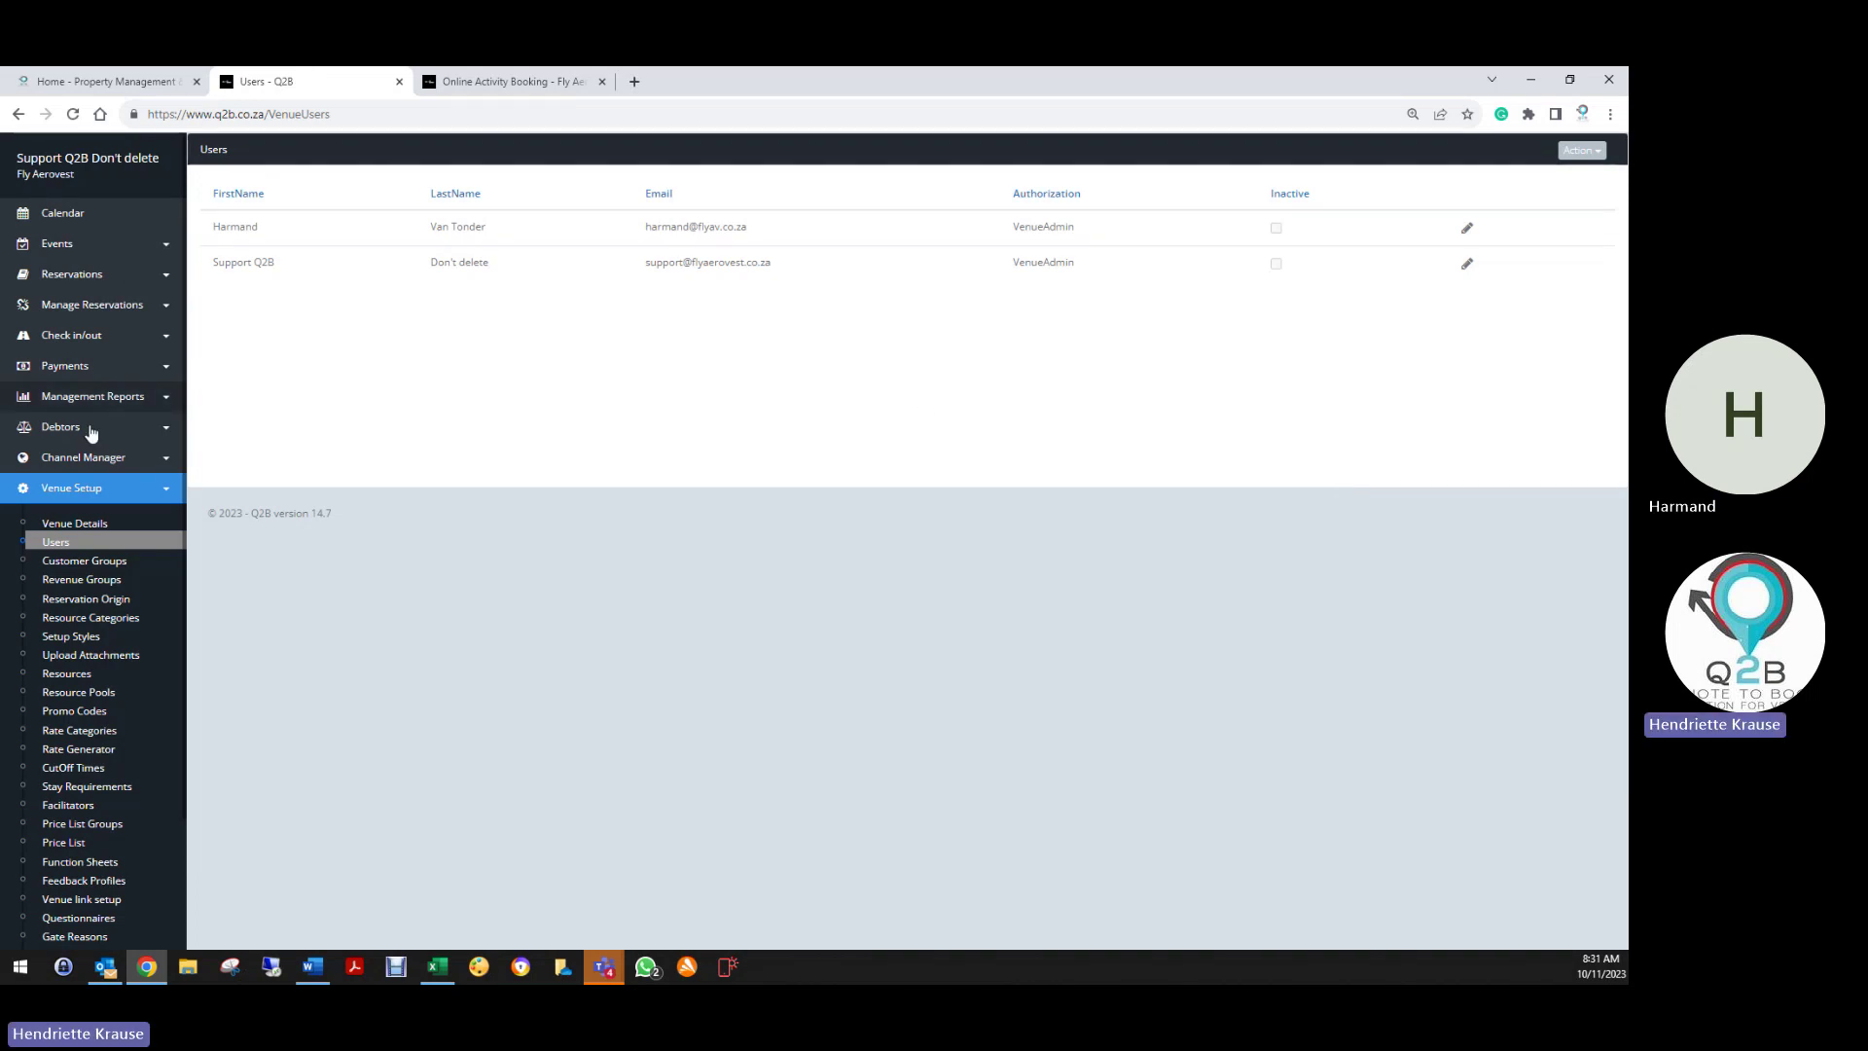
left_click(84, 562)
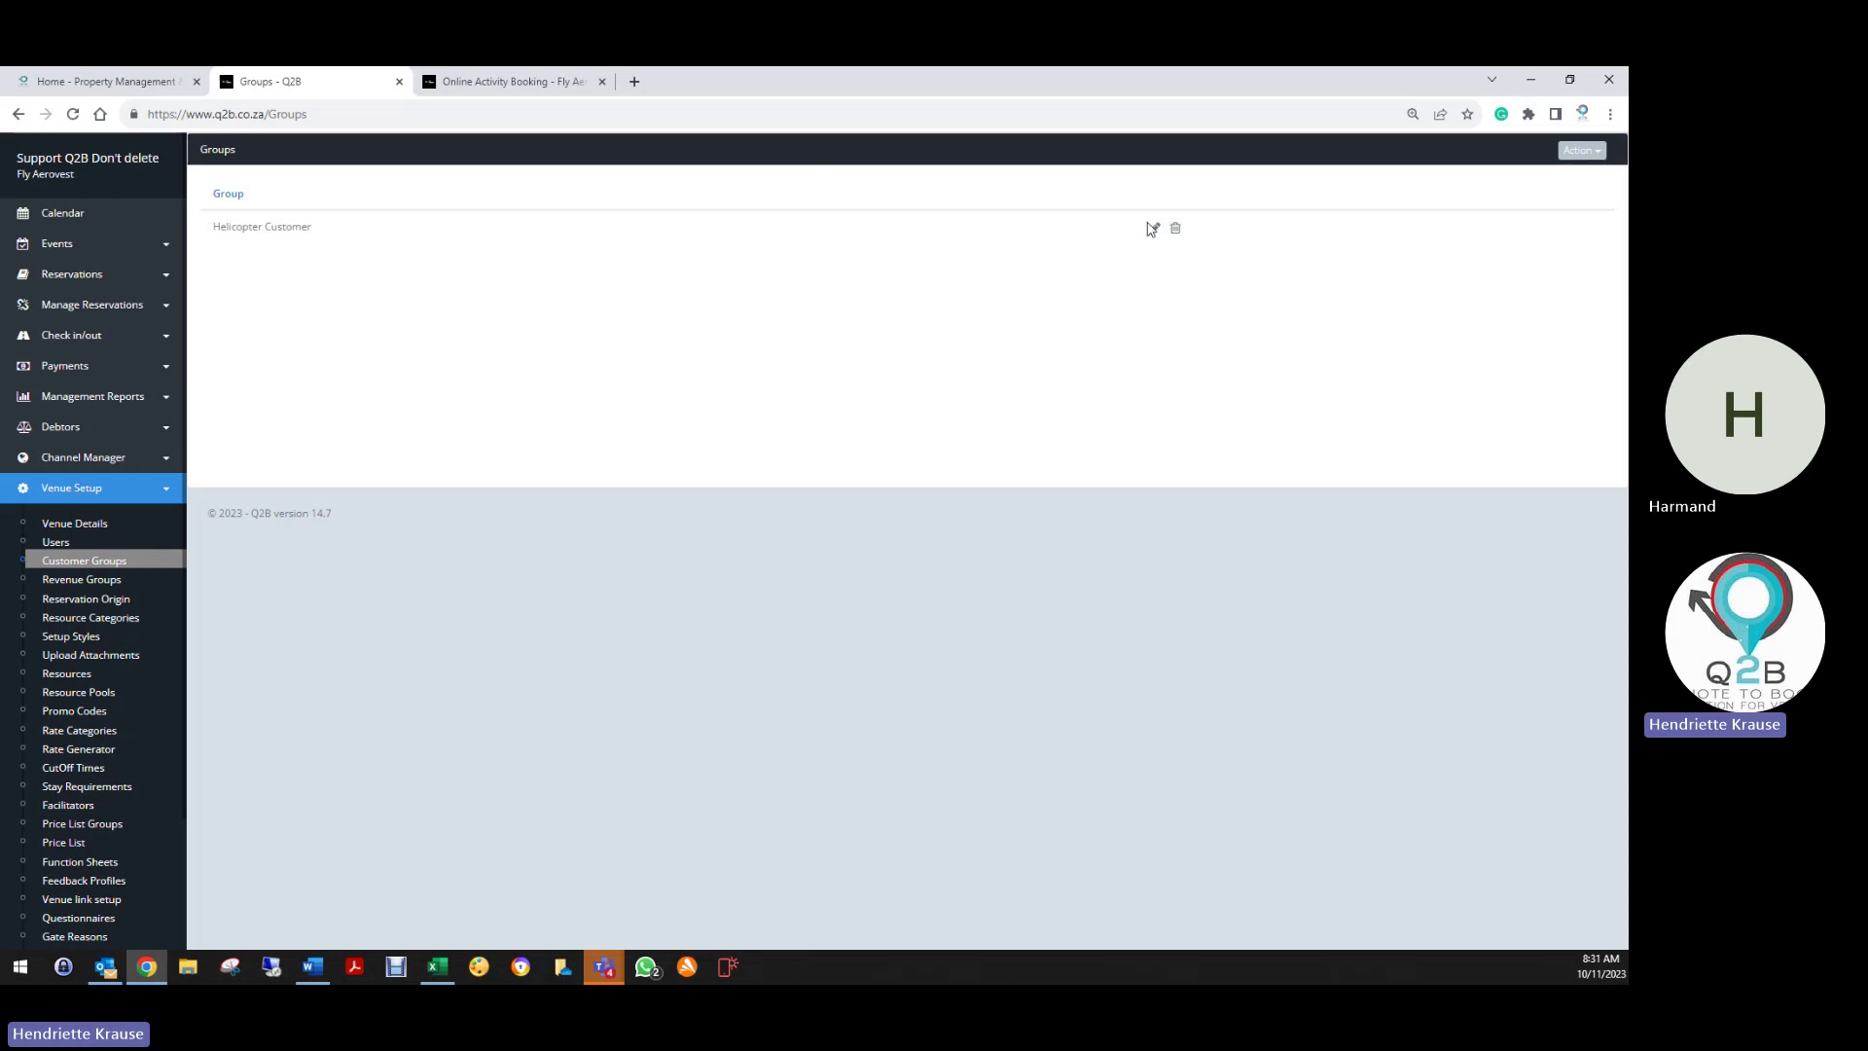
left_click(1153, 228)
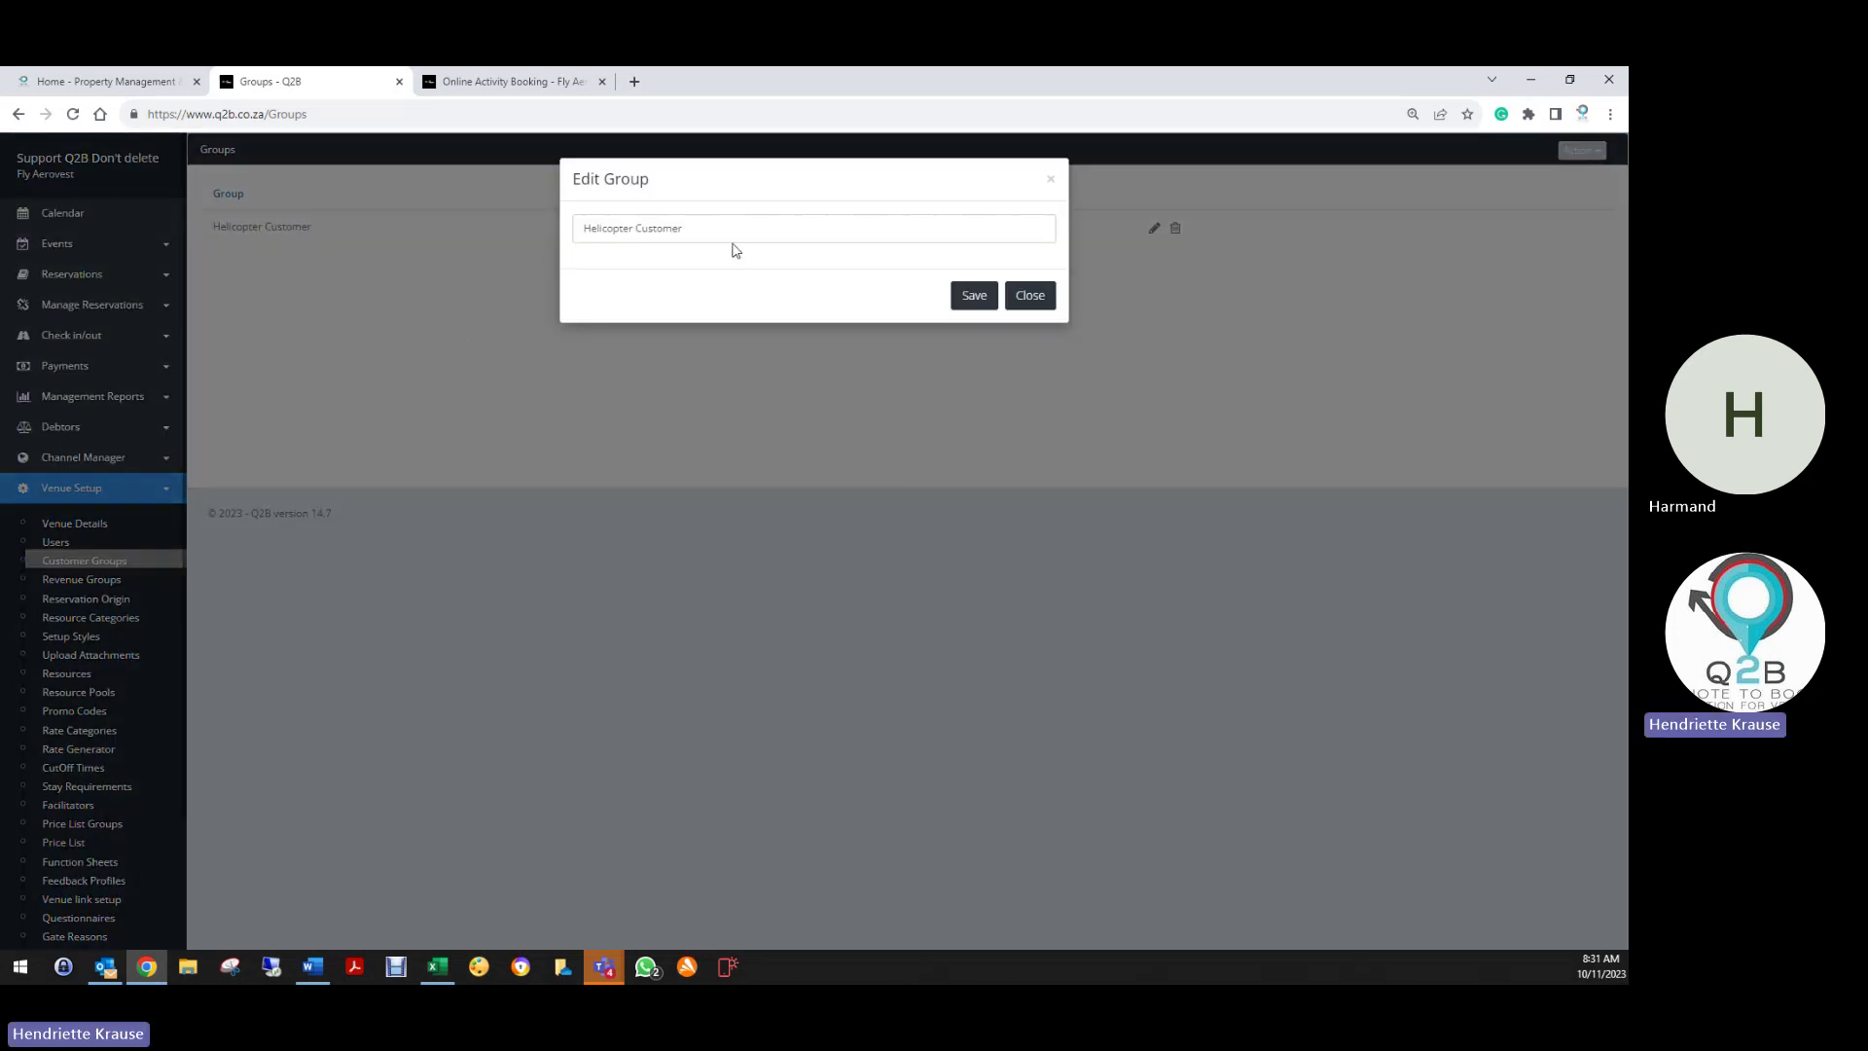
left_click(1052, 181)
left_click(87, 580)
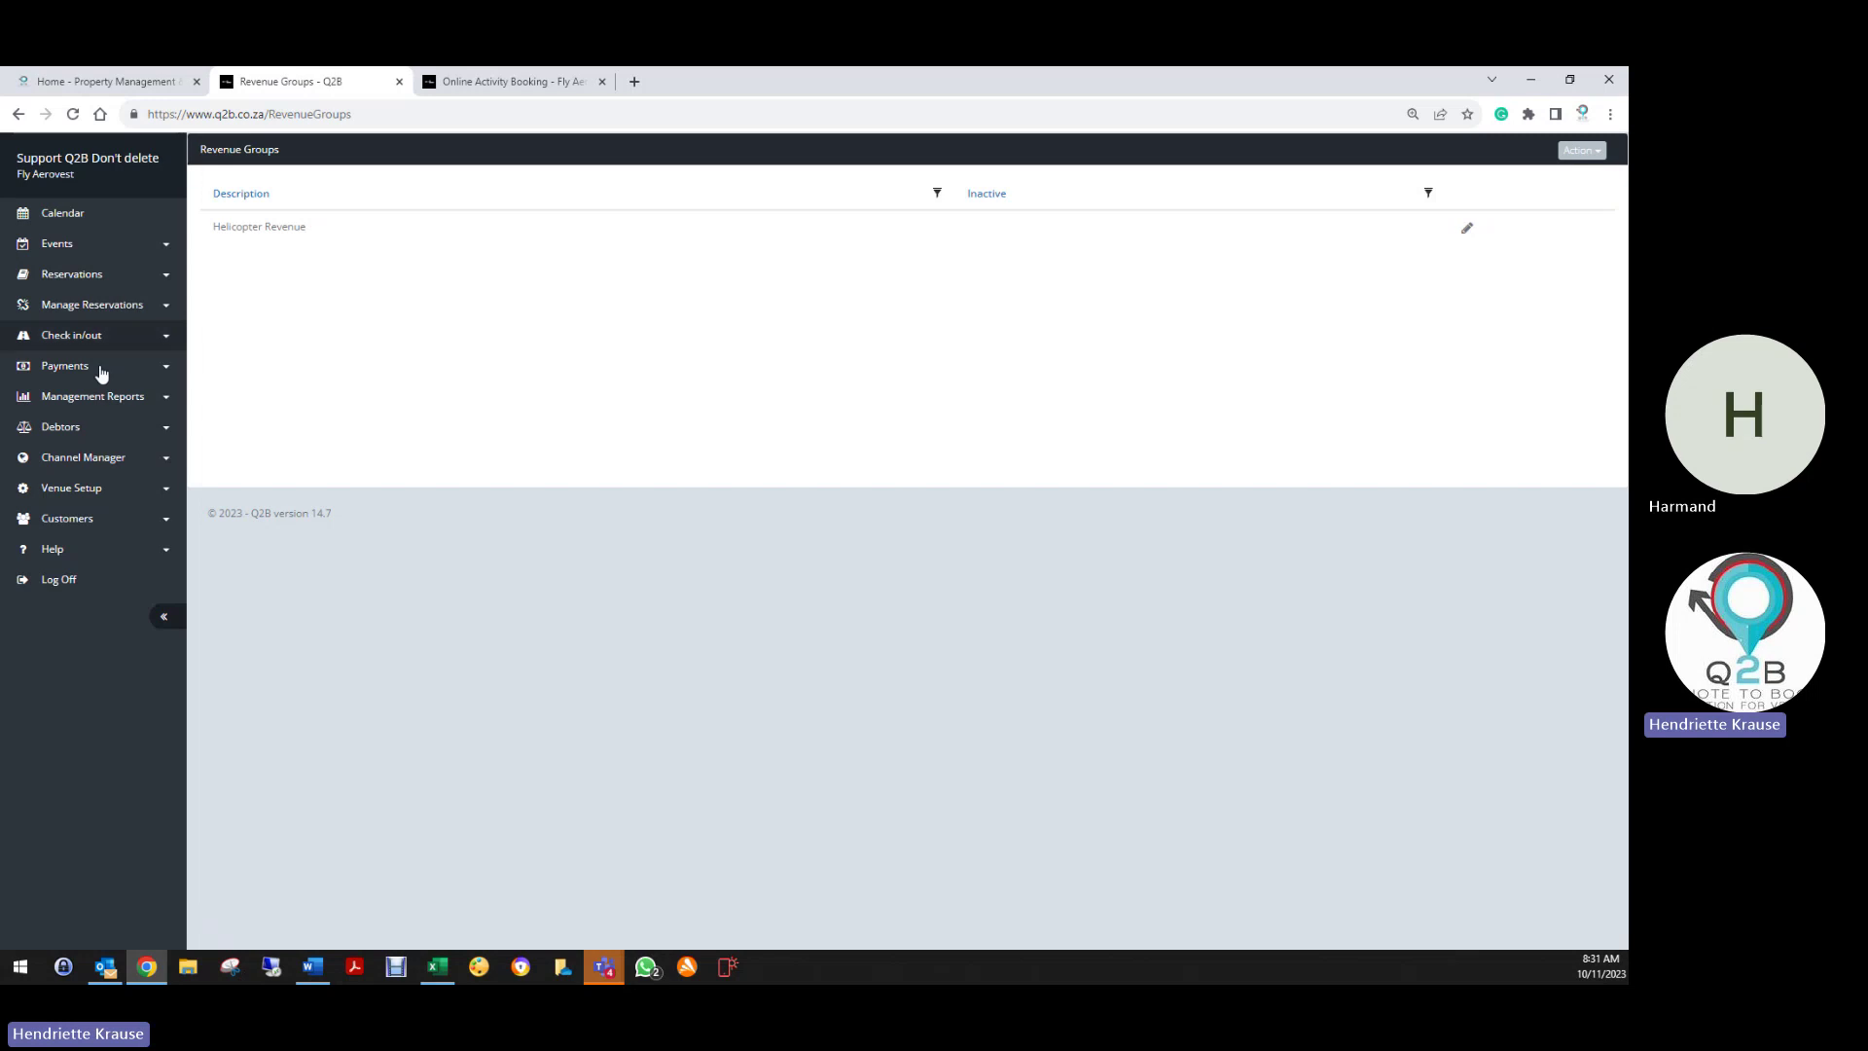
Start a new entry from the Reservation Origin list
left_click(82, 489)
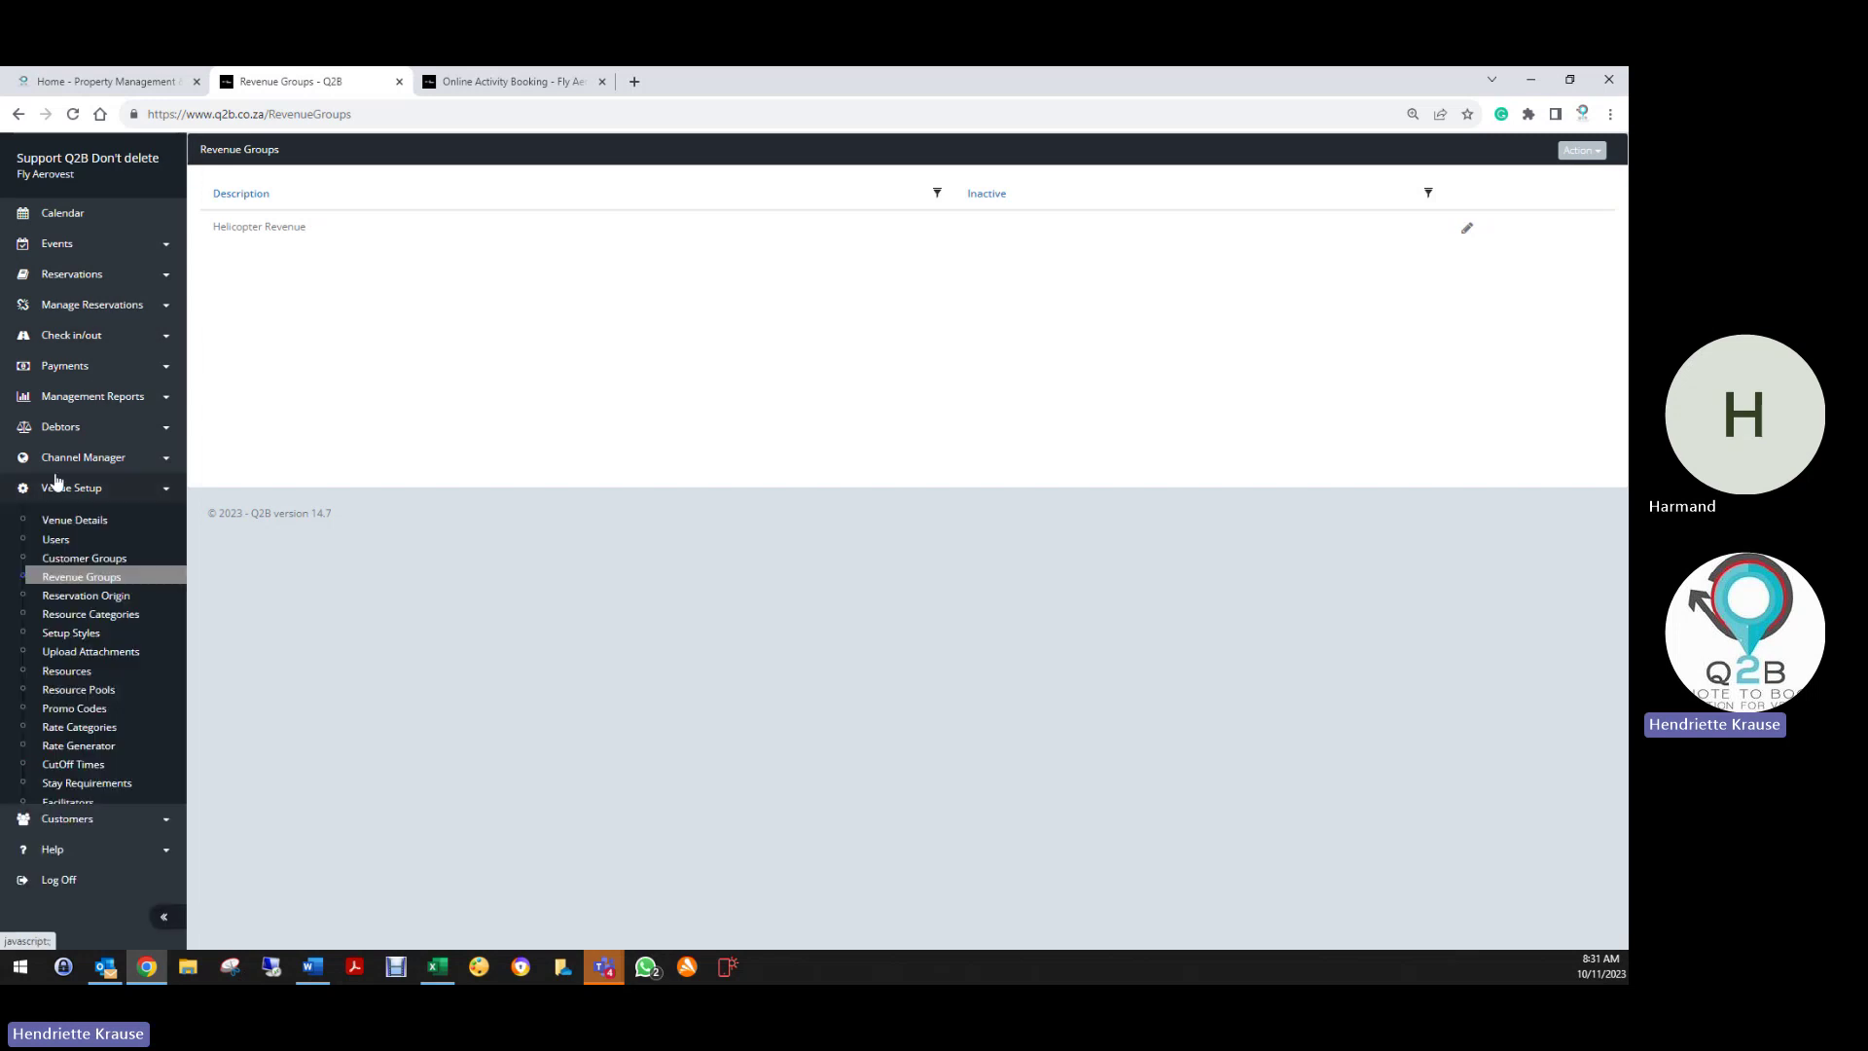
left_click(78, 602)
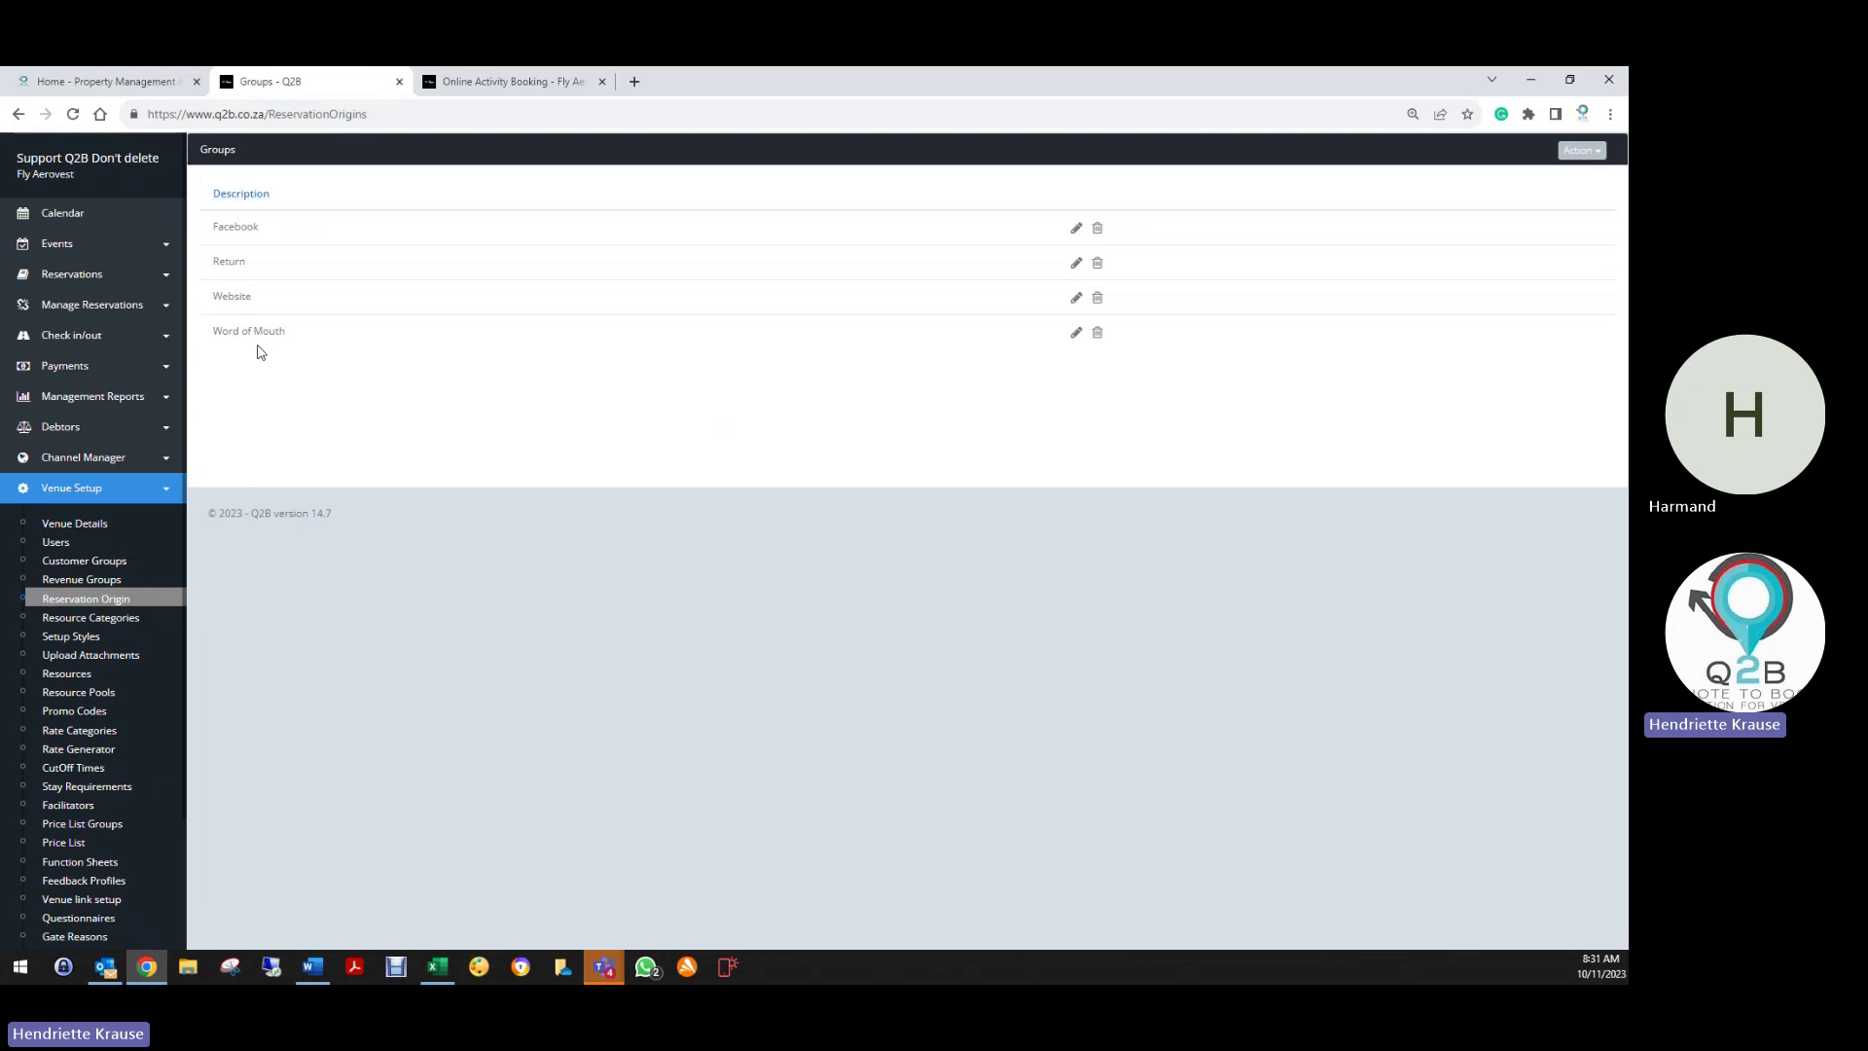
left_click(1581, 151)
left_click(1496, 180)
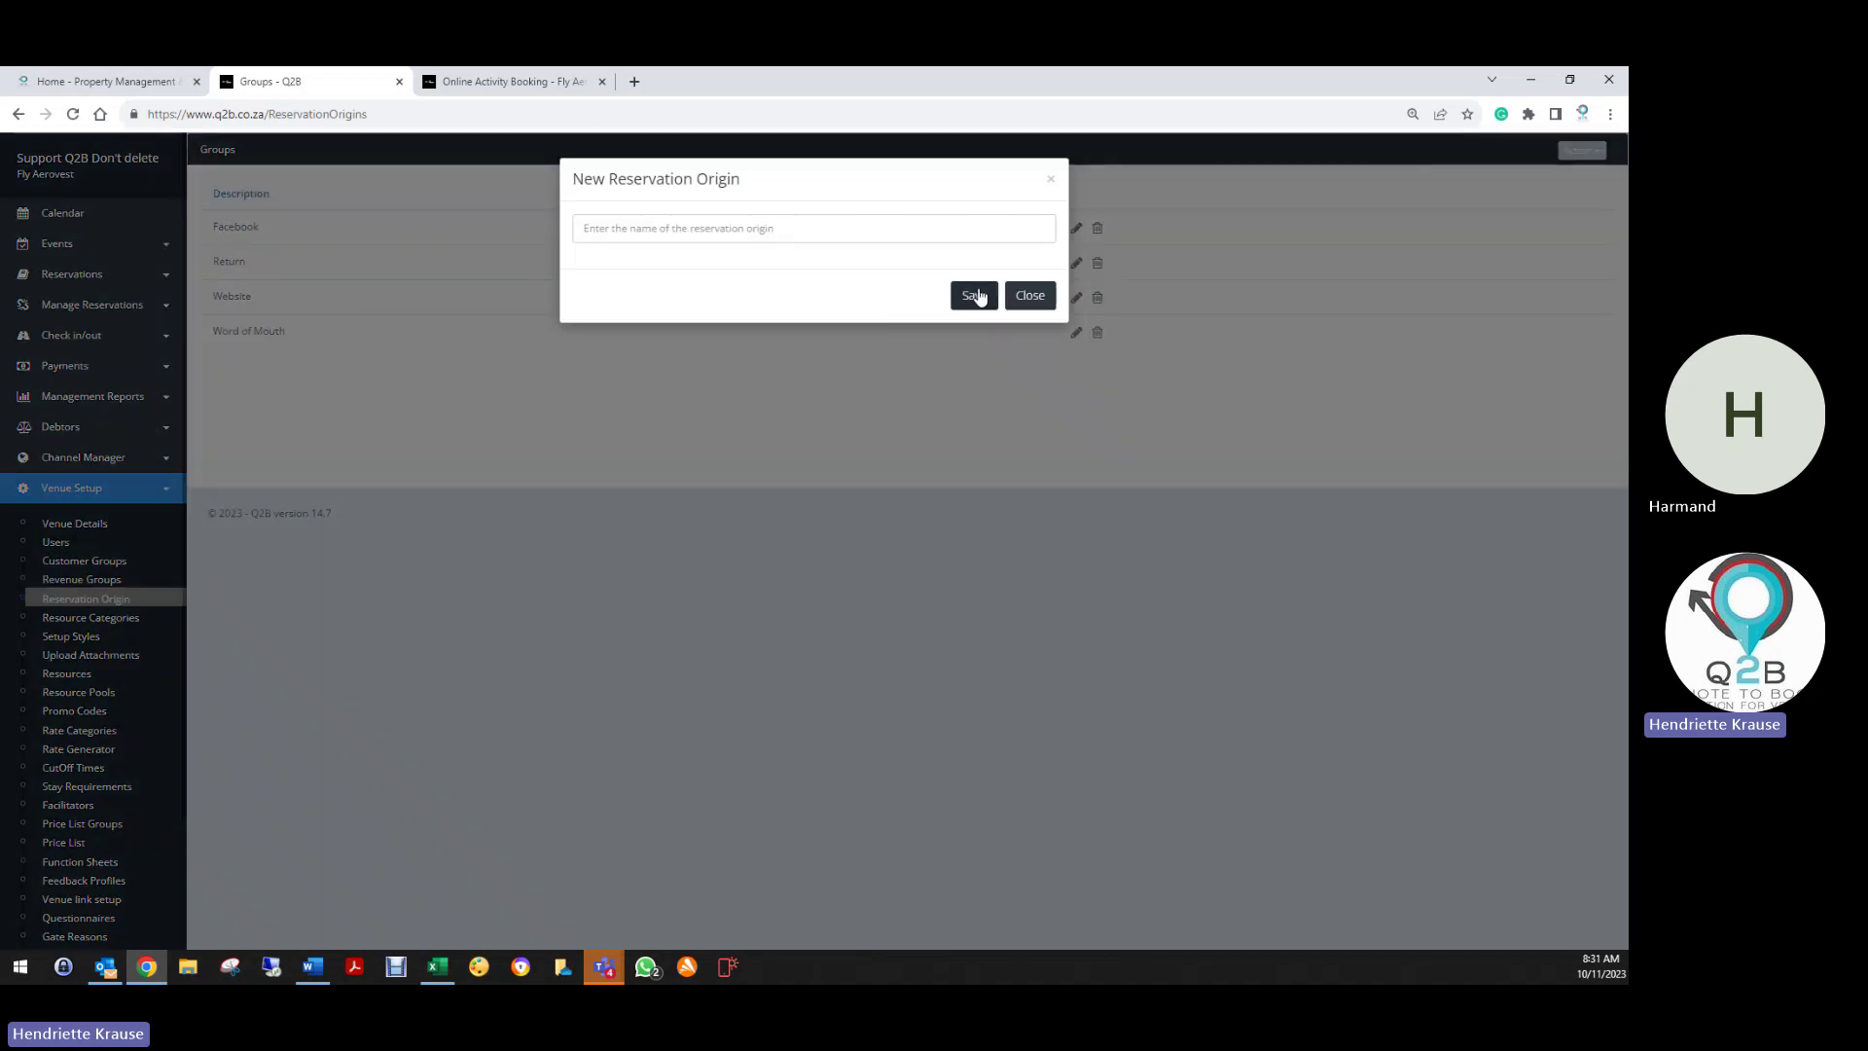
Cancel the New Reservation Origin form and go to Resource Categories
left_click(1050, 179)
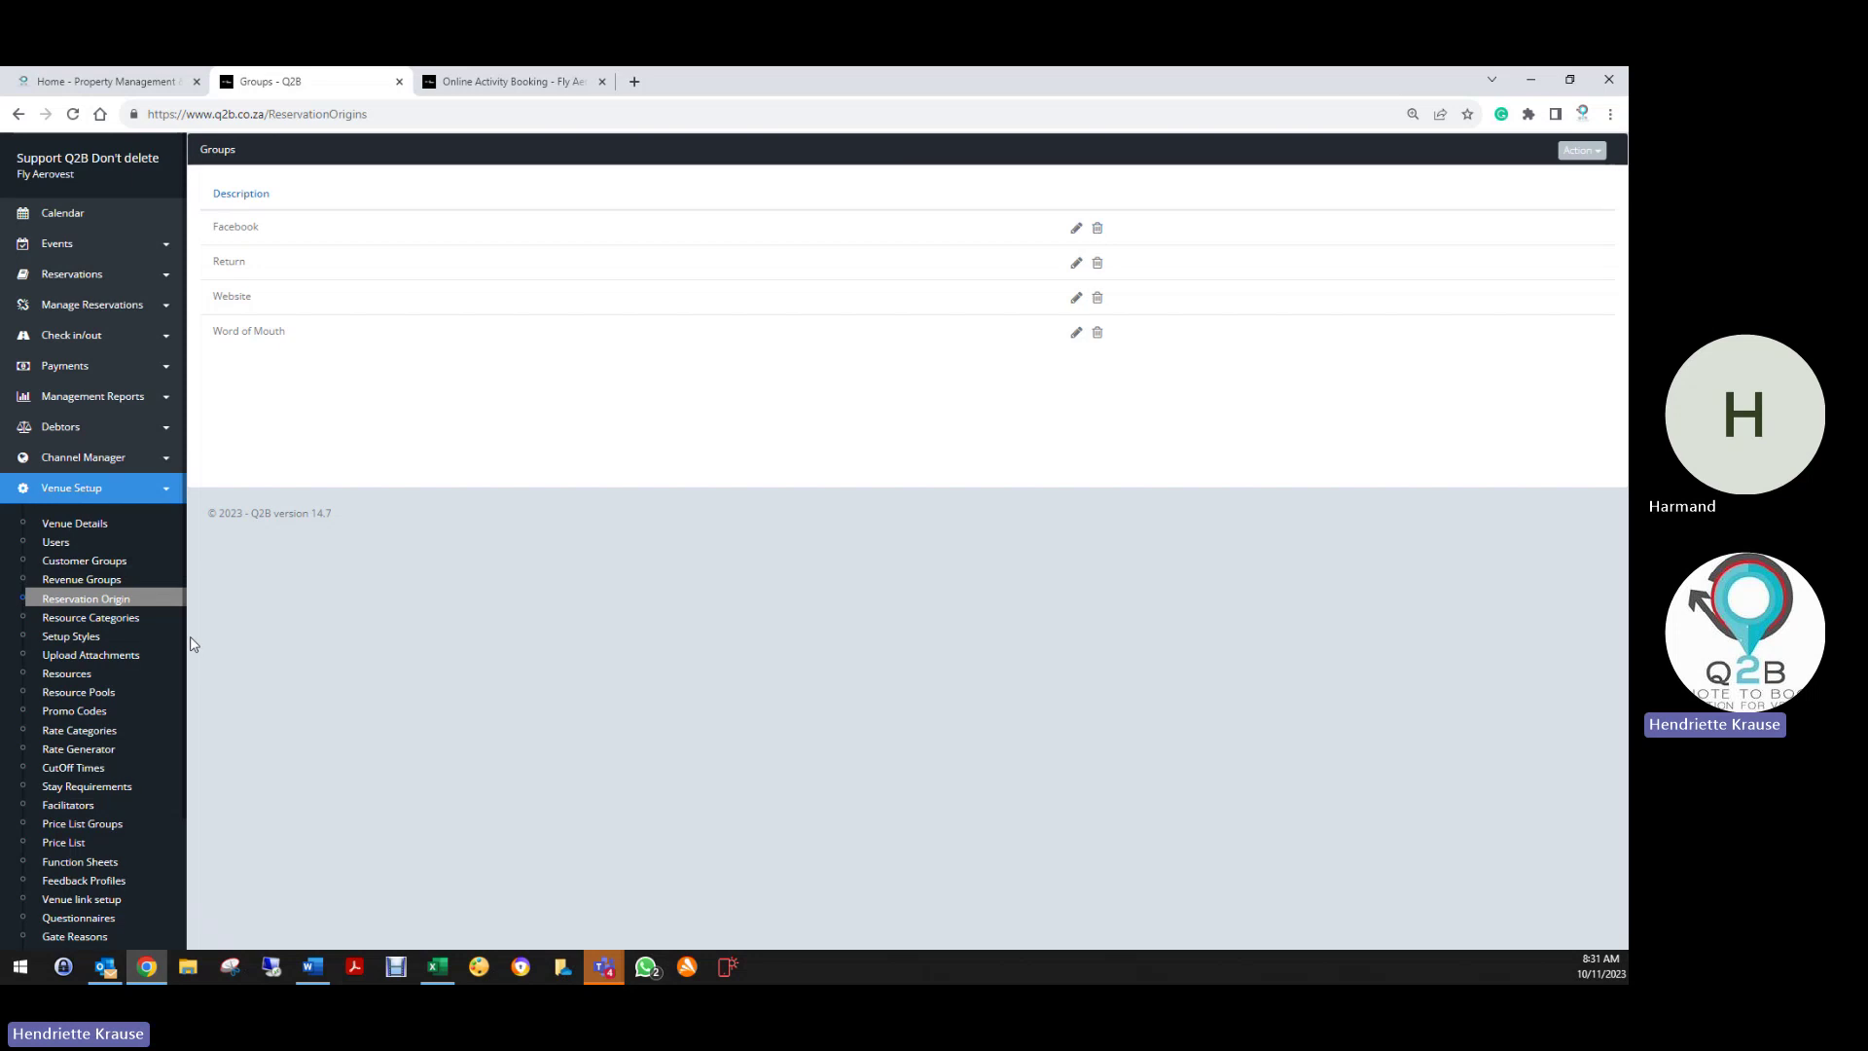
left_click(68, 624)
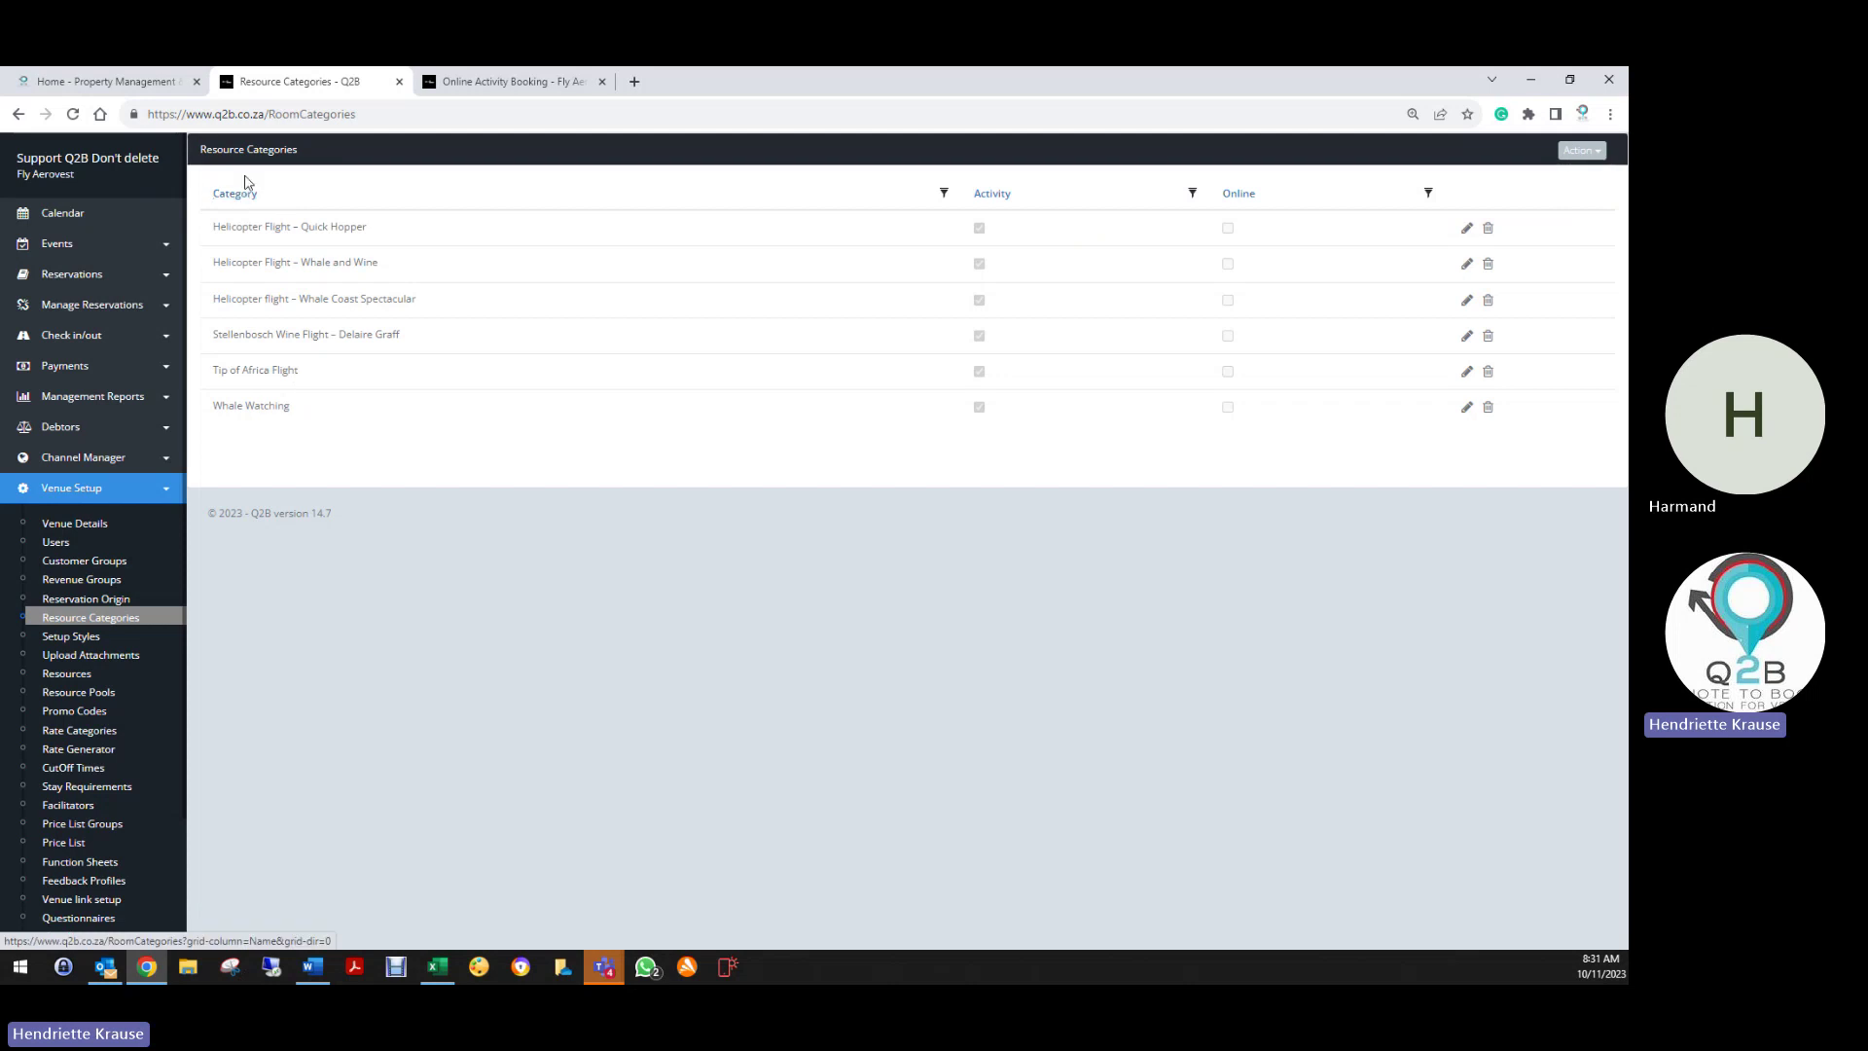
left_click(74, 274)
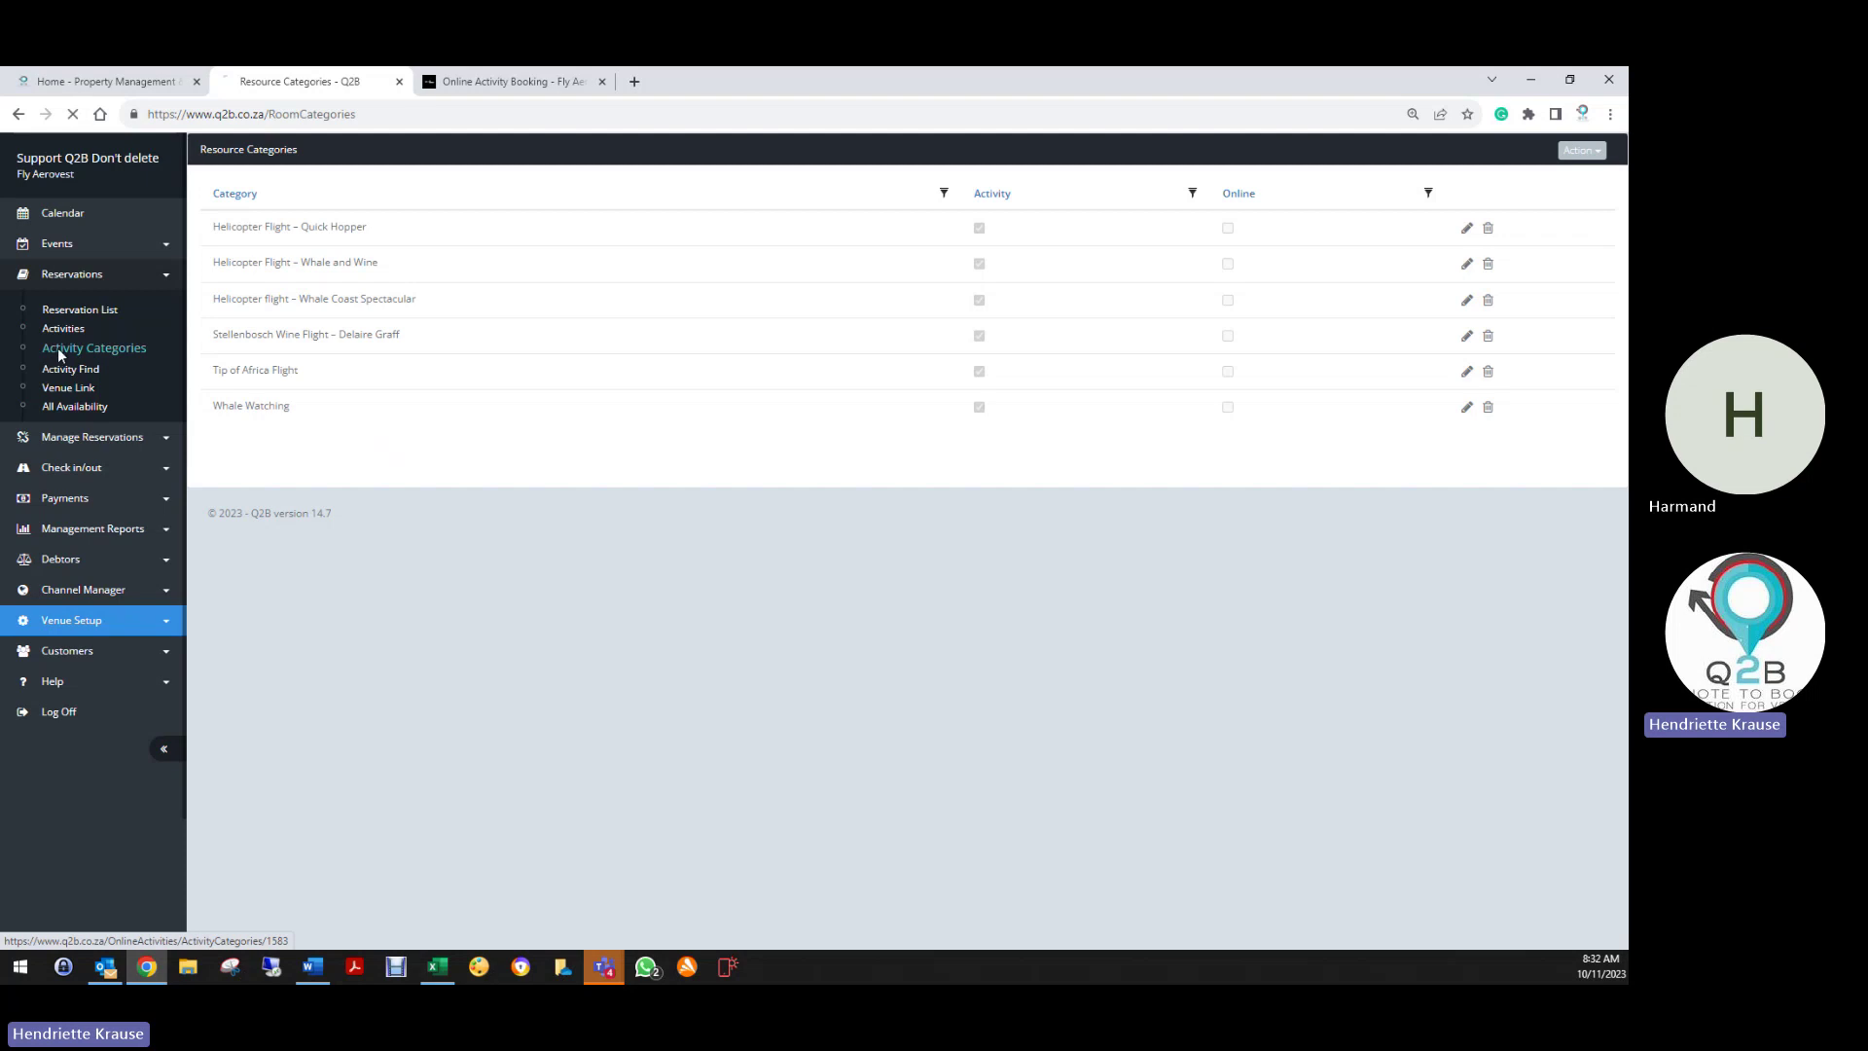
left_click(58, 352)
left_click(820, 409)
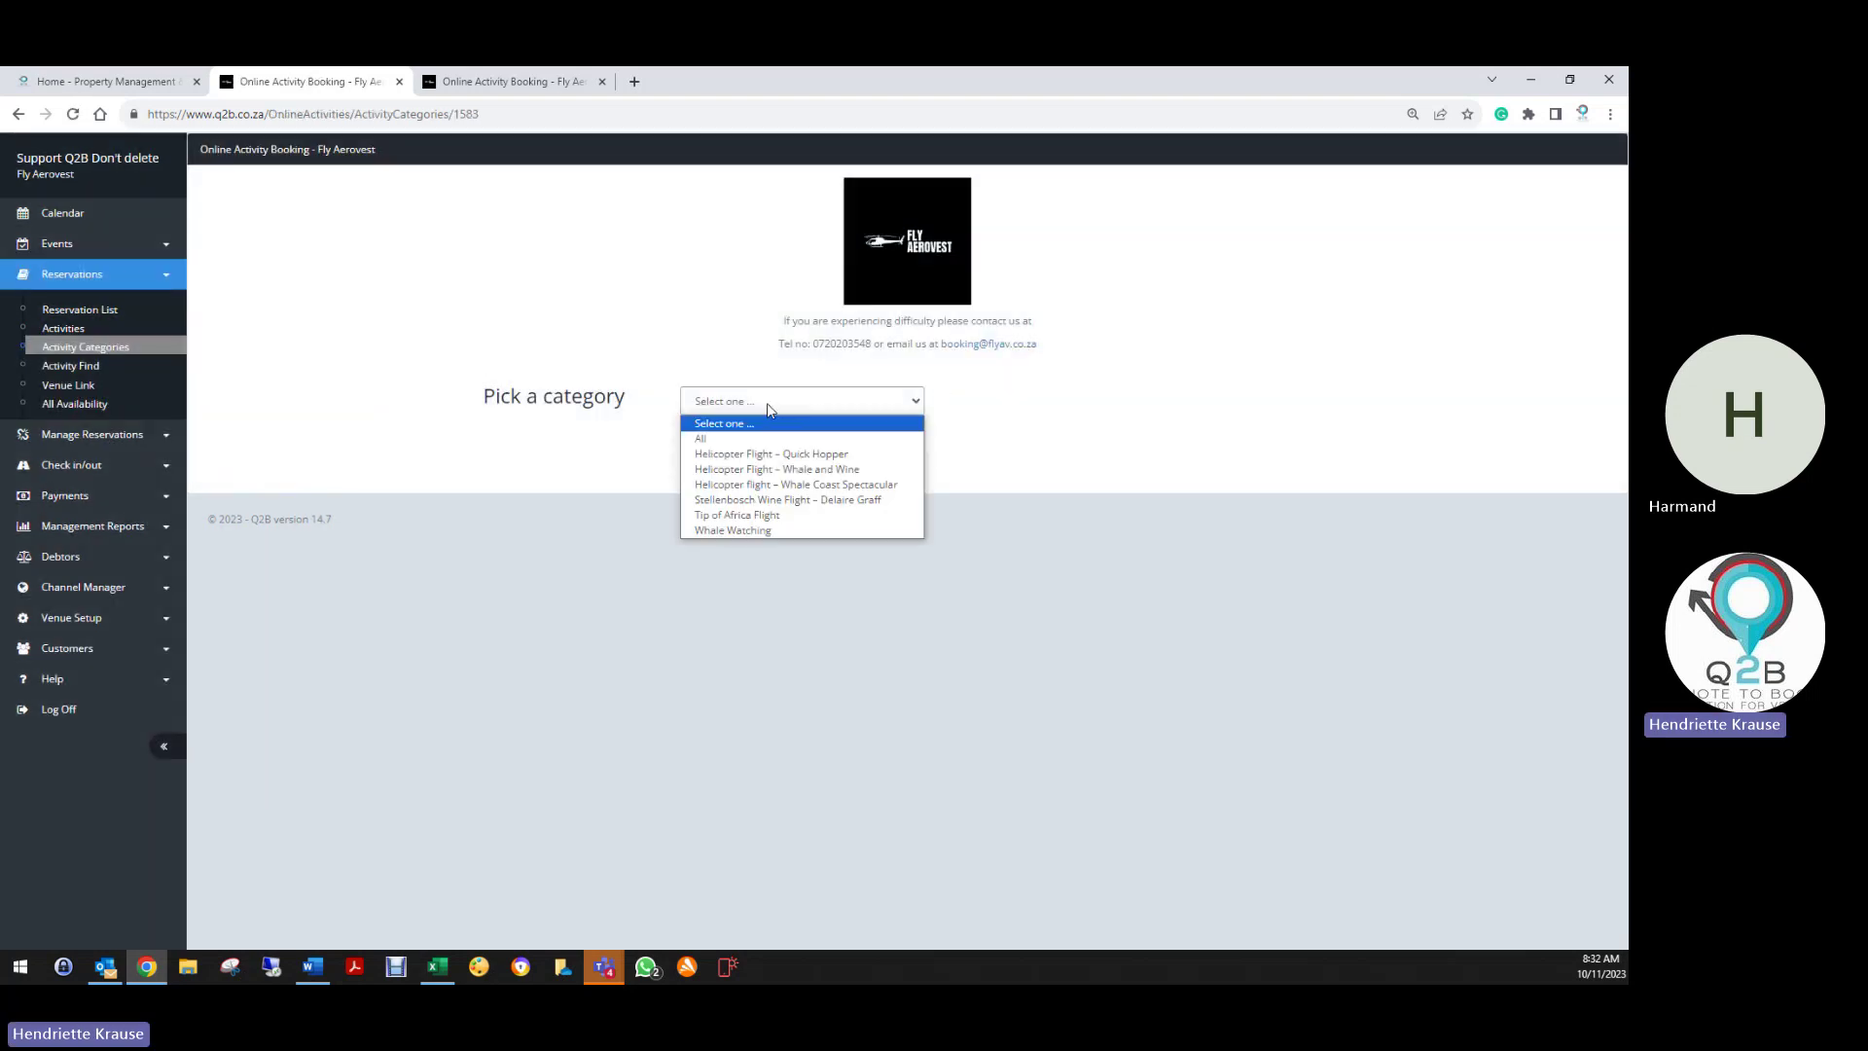
left_click(713, 526)
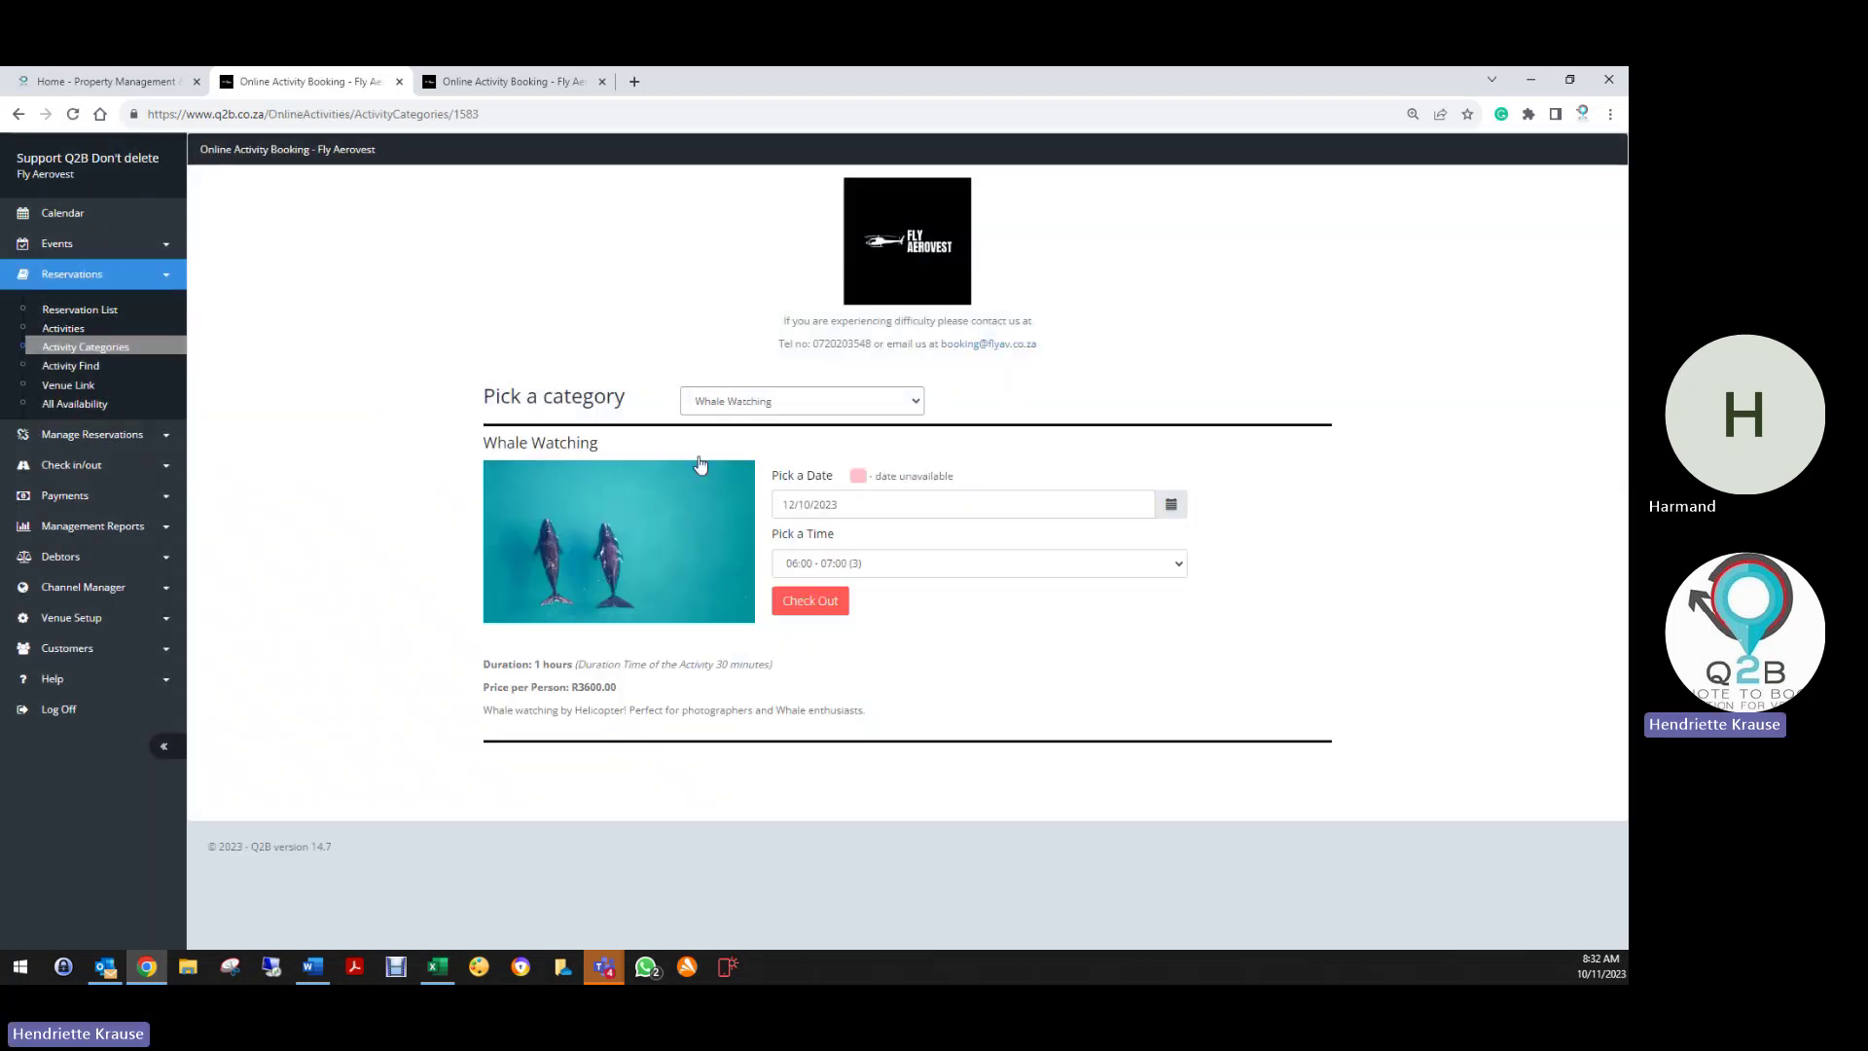
left_click(712, 403)
left_click(708, 455)
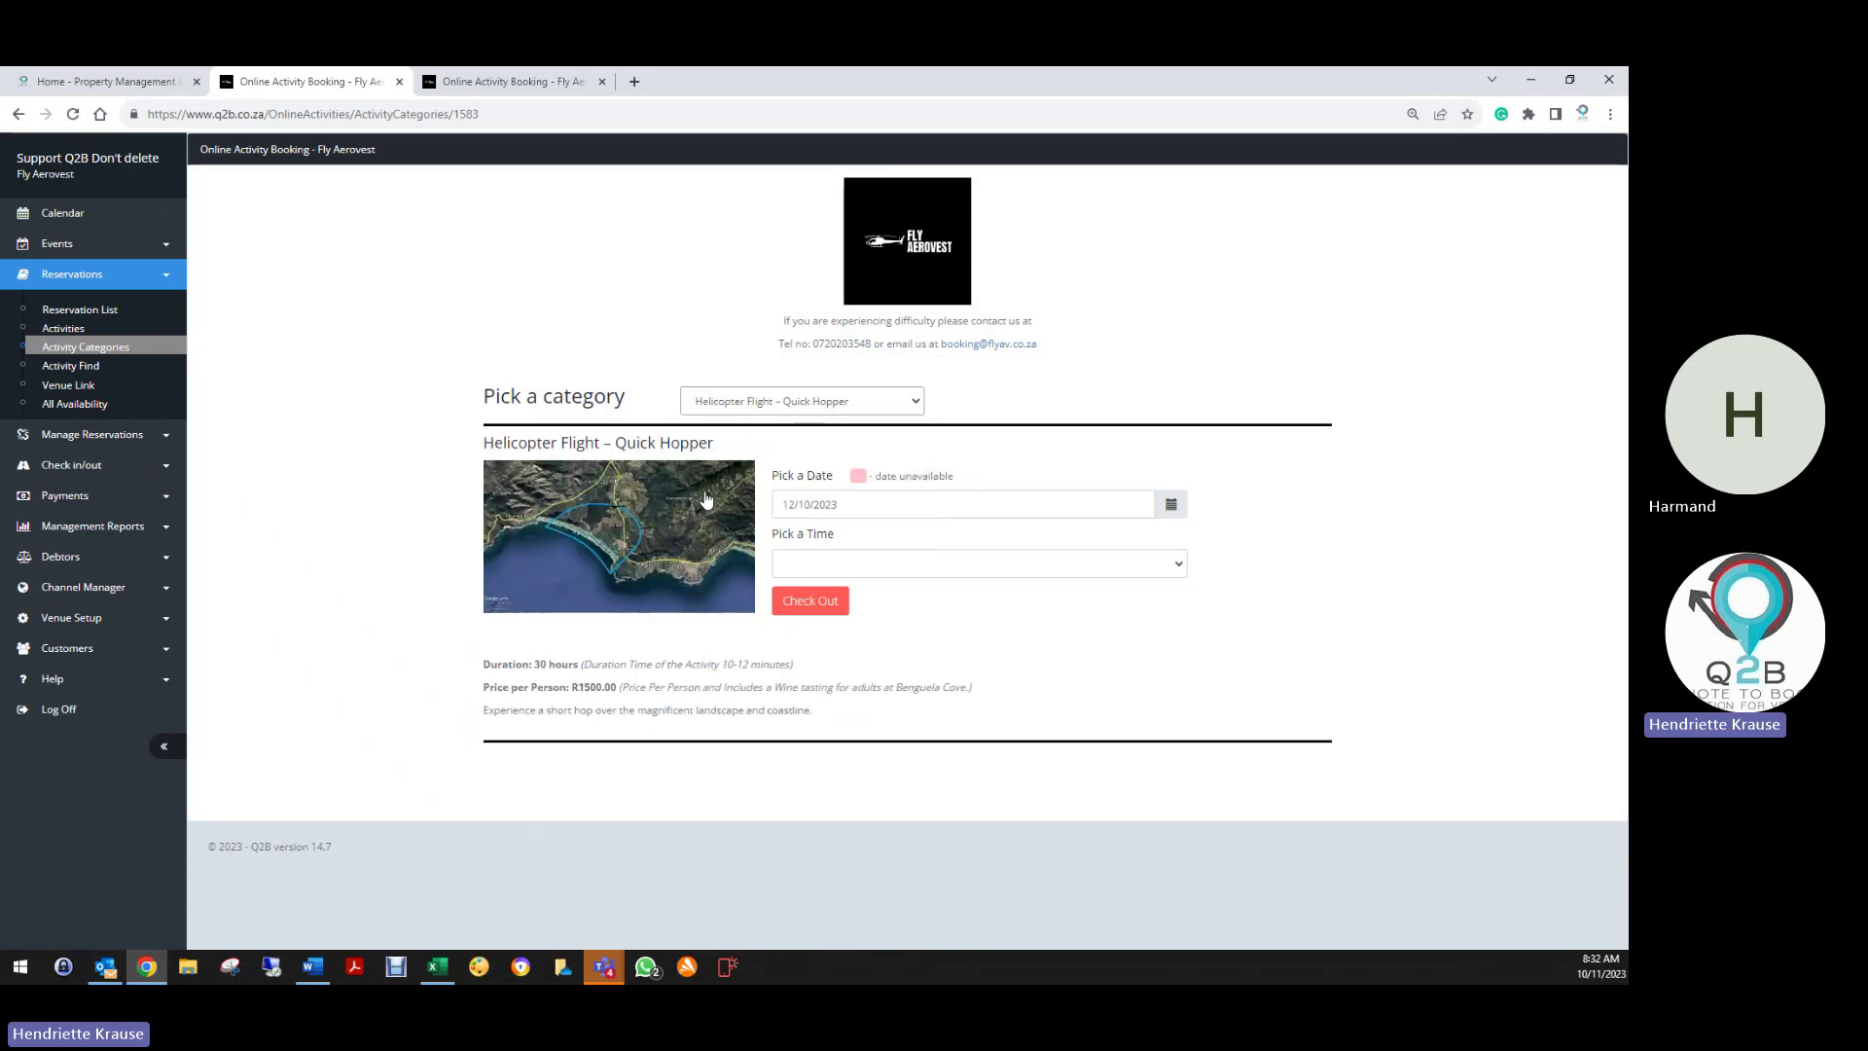
left_click(763, 401)
left_click(720, 483)
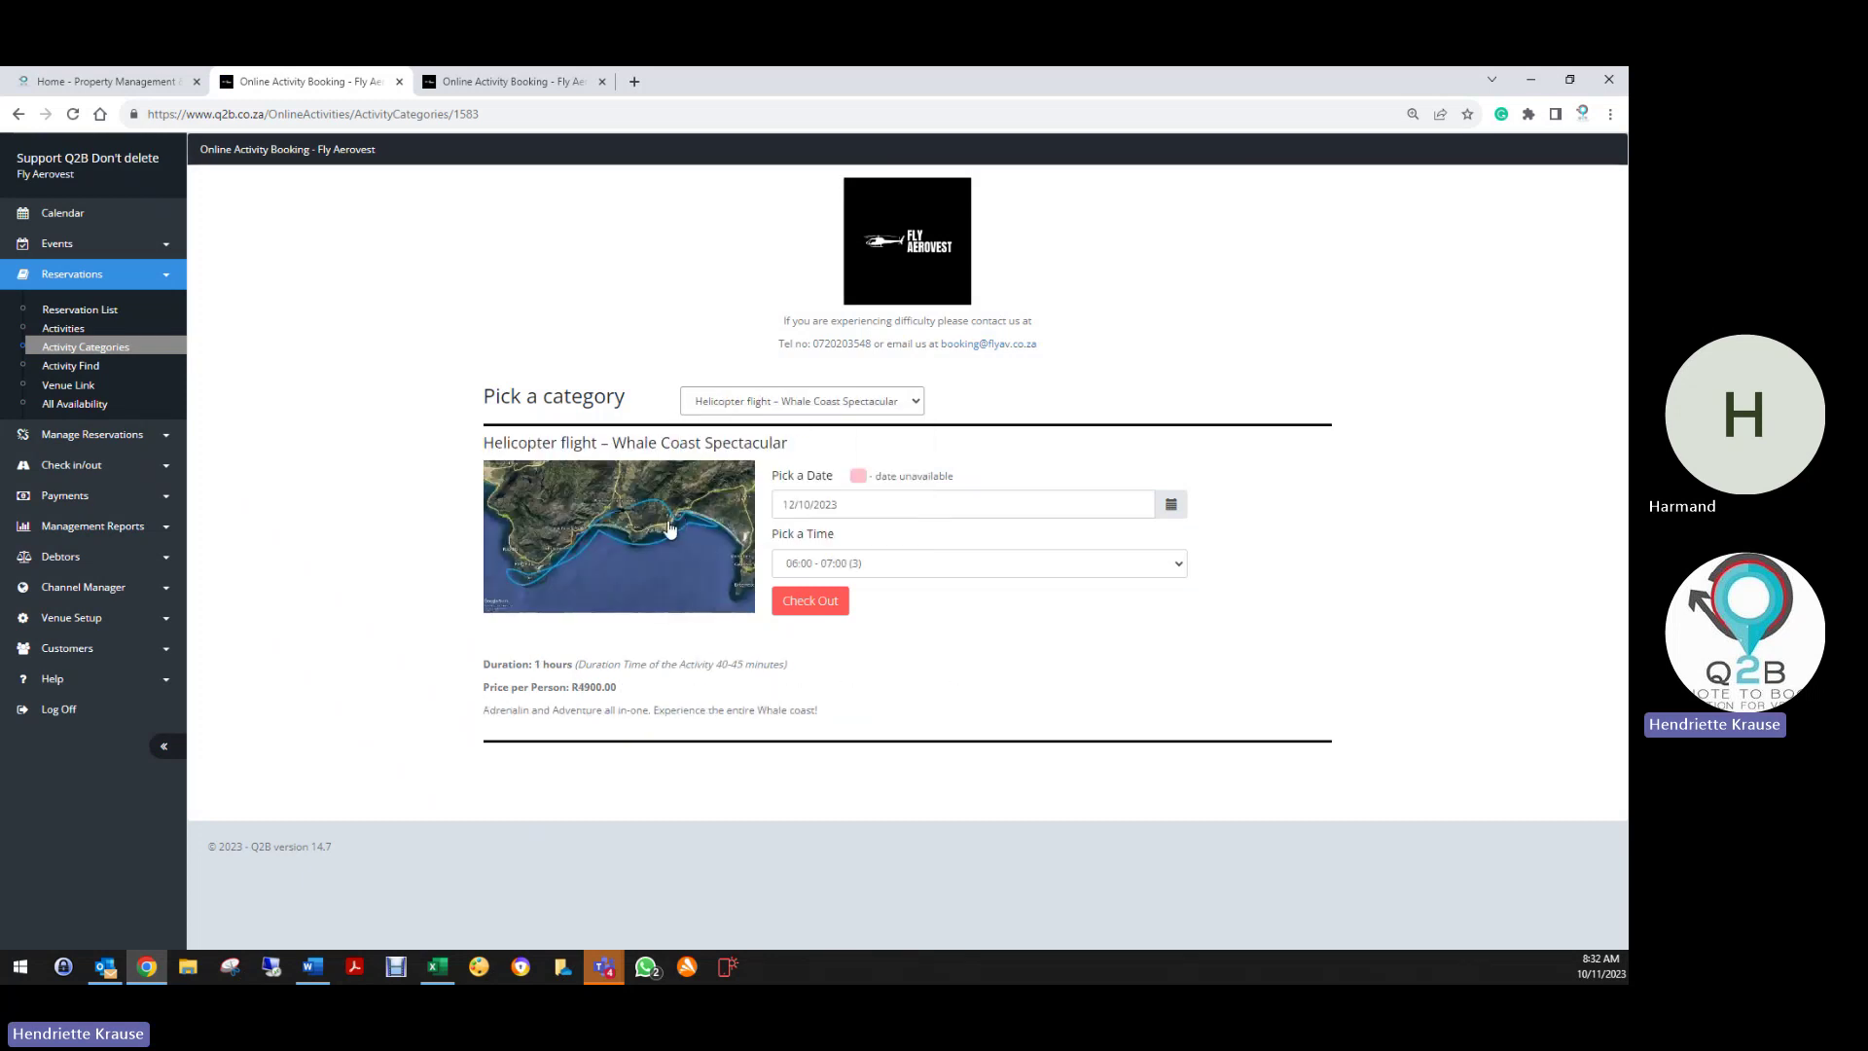
left_click(81, 620)
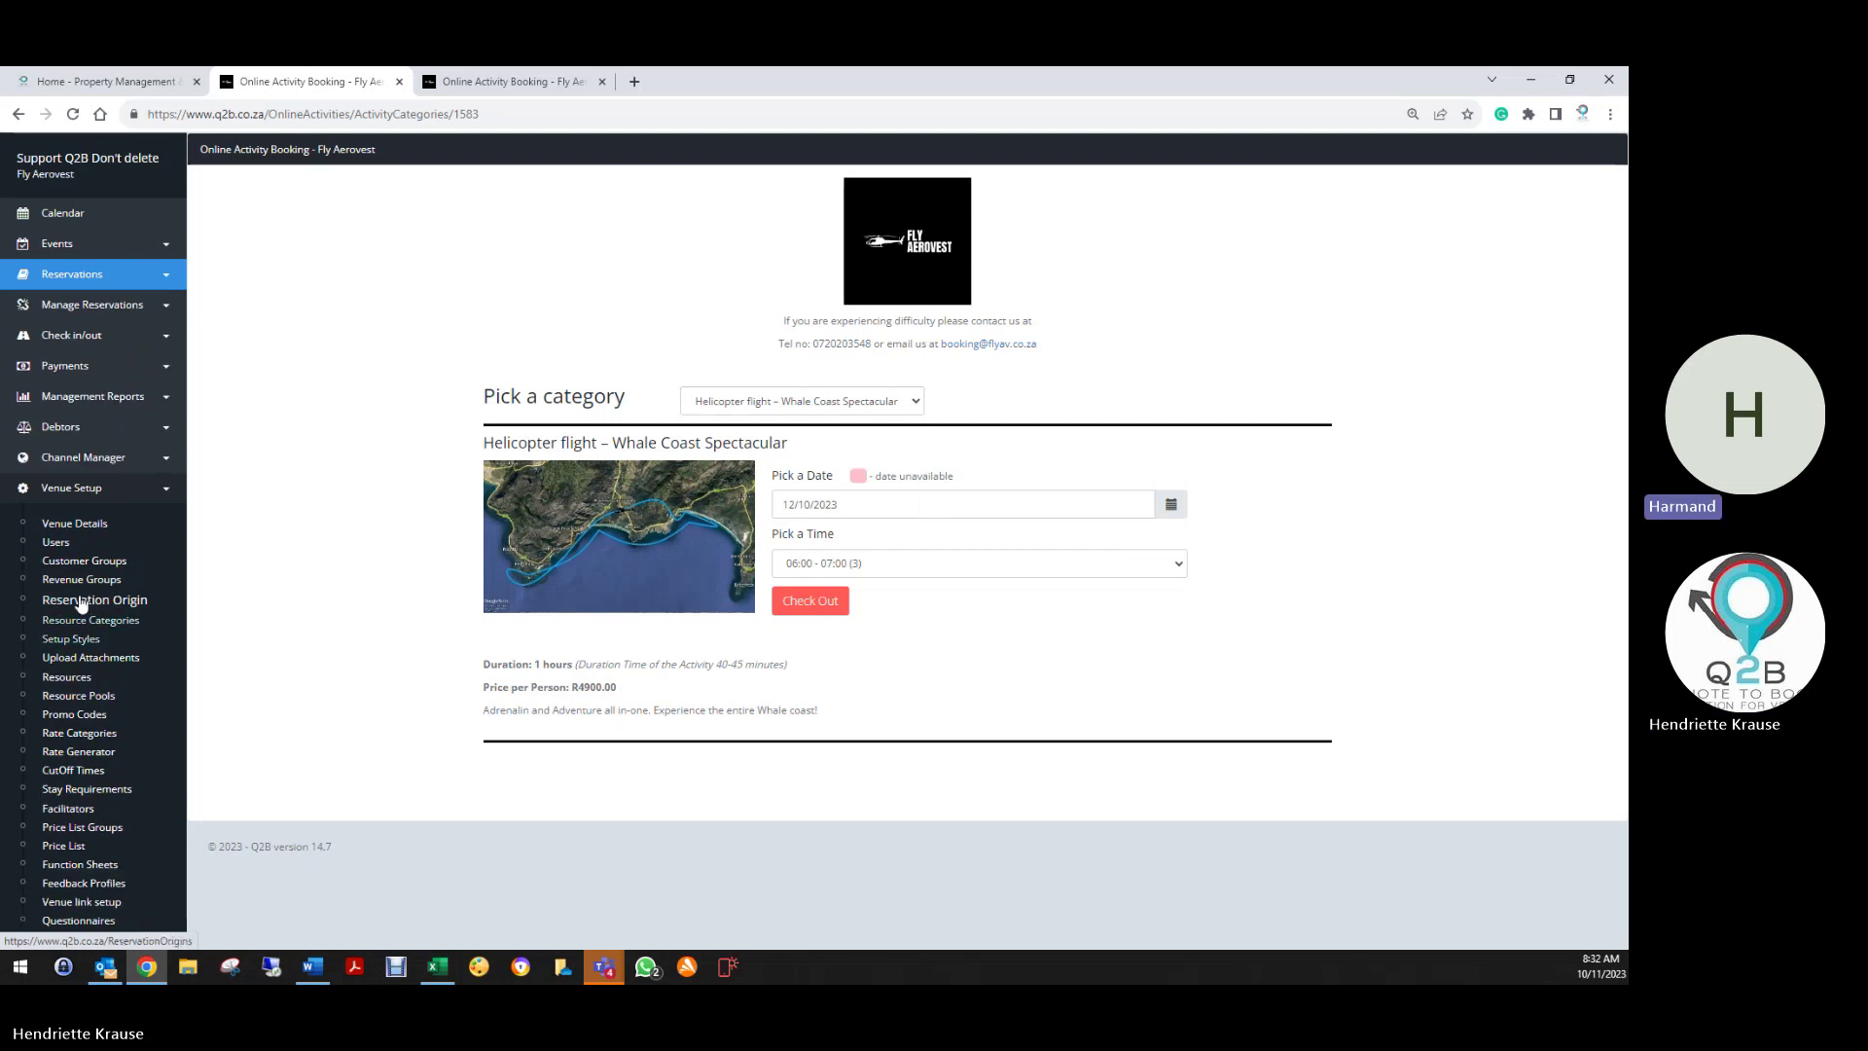
left_click(97, 621)
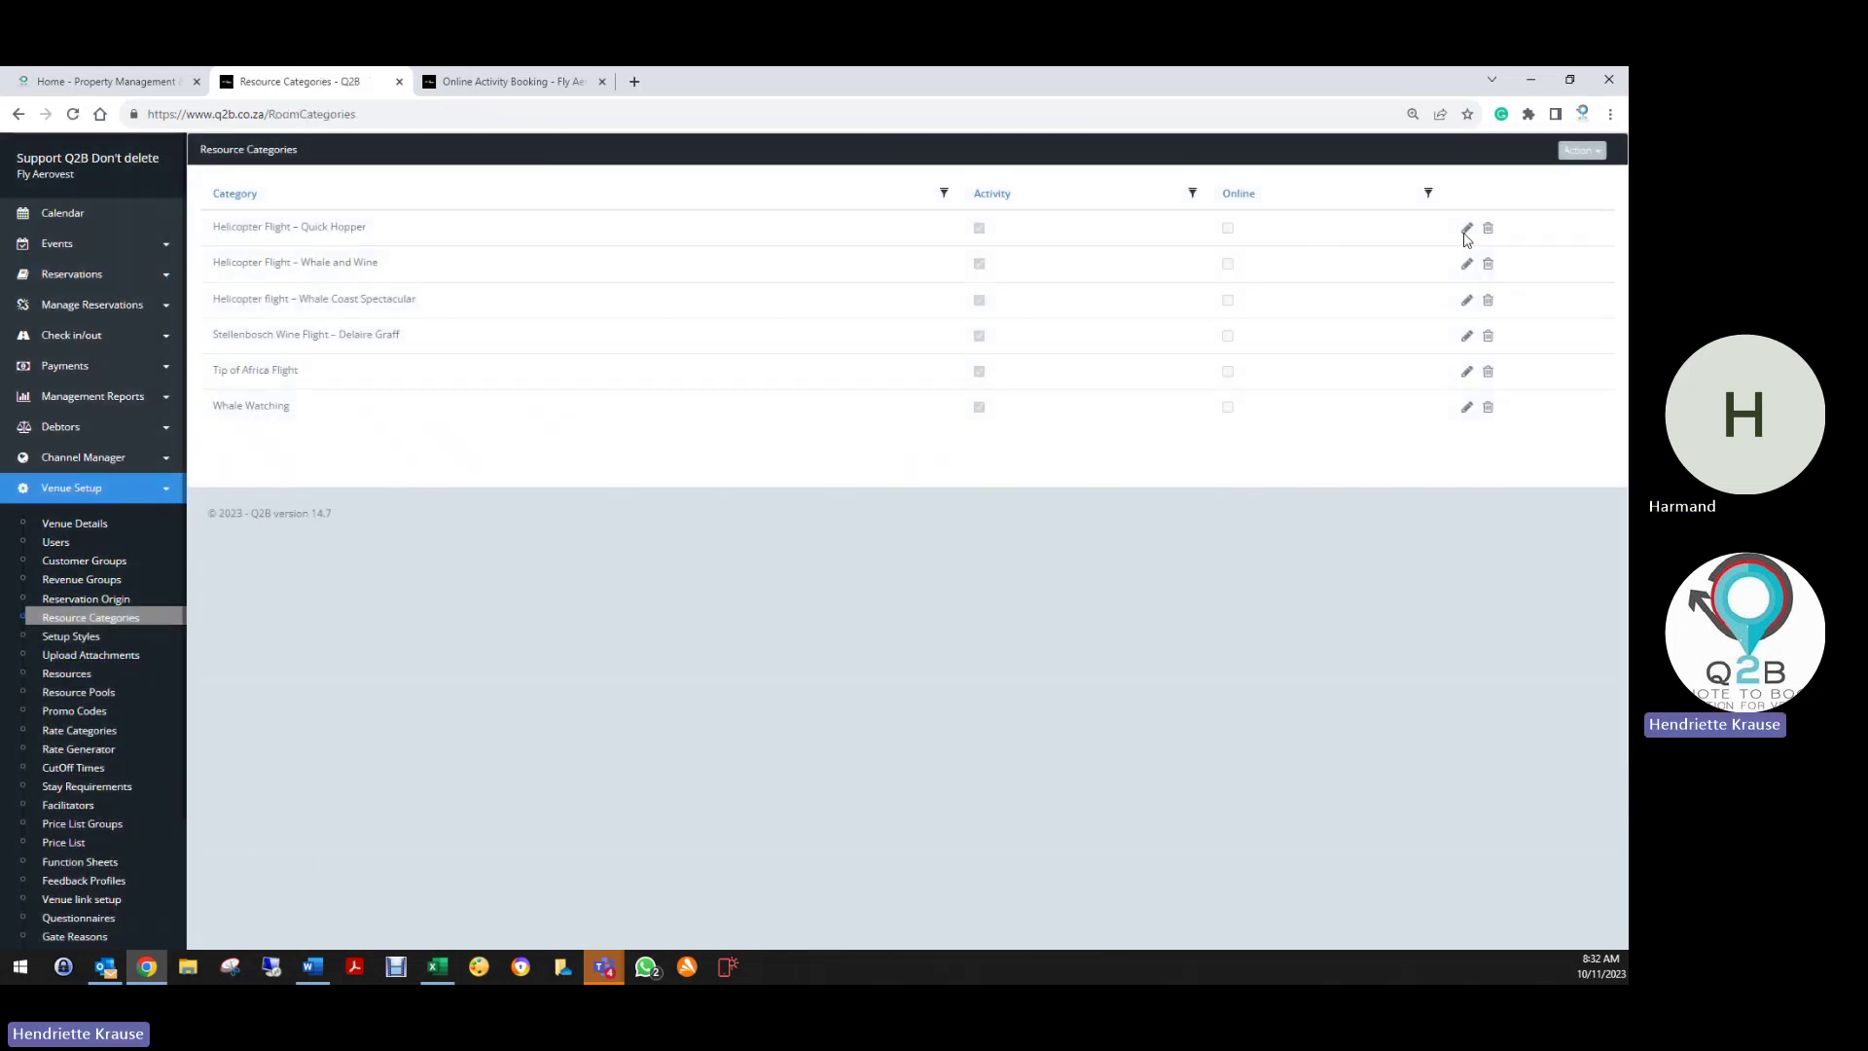
left_click(1467, 228)
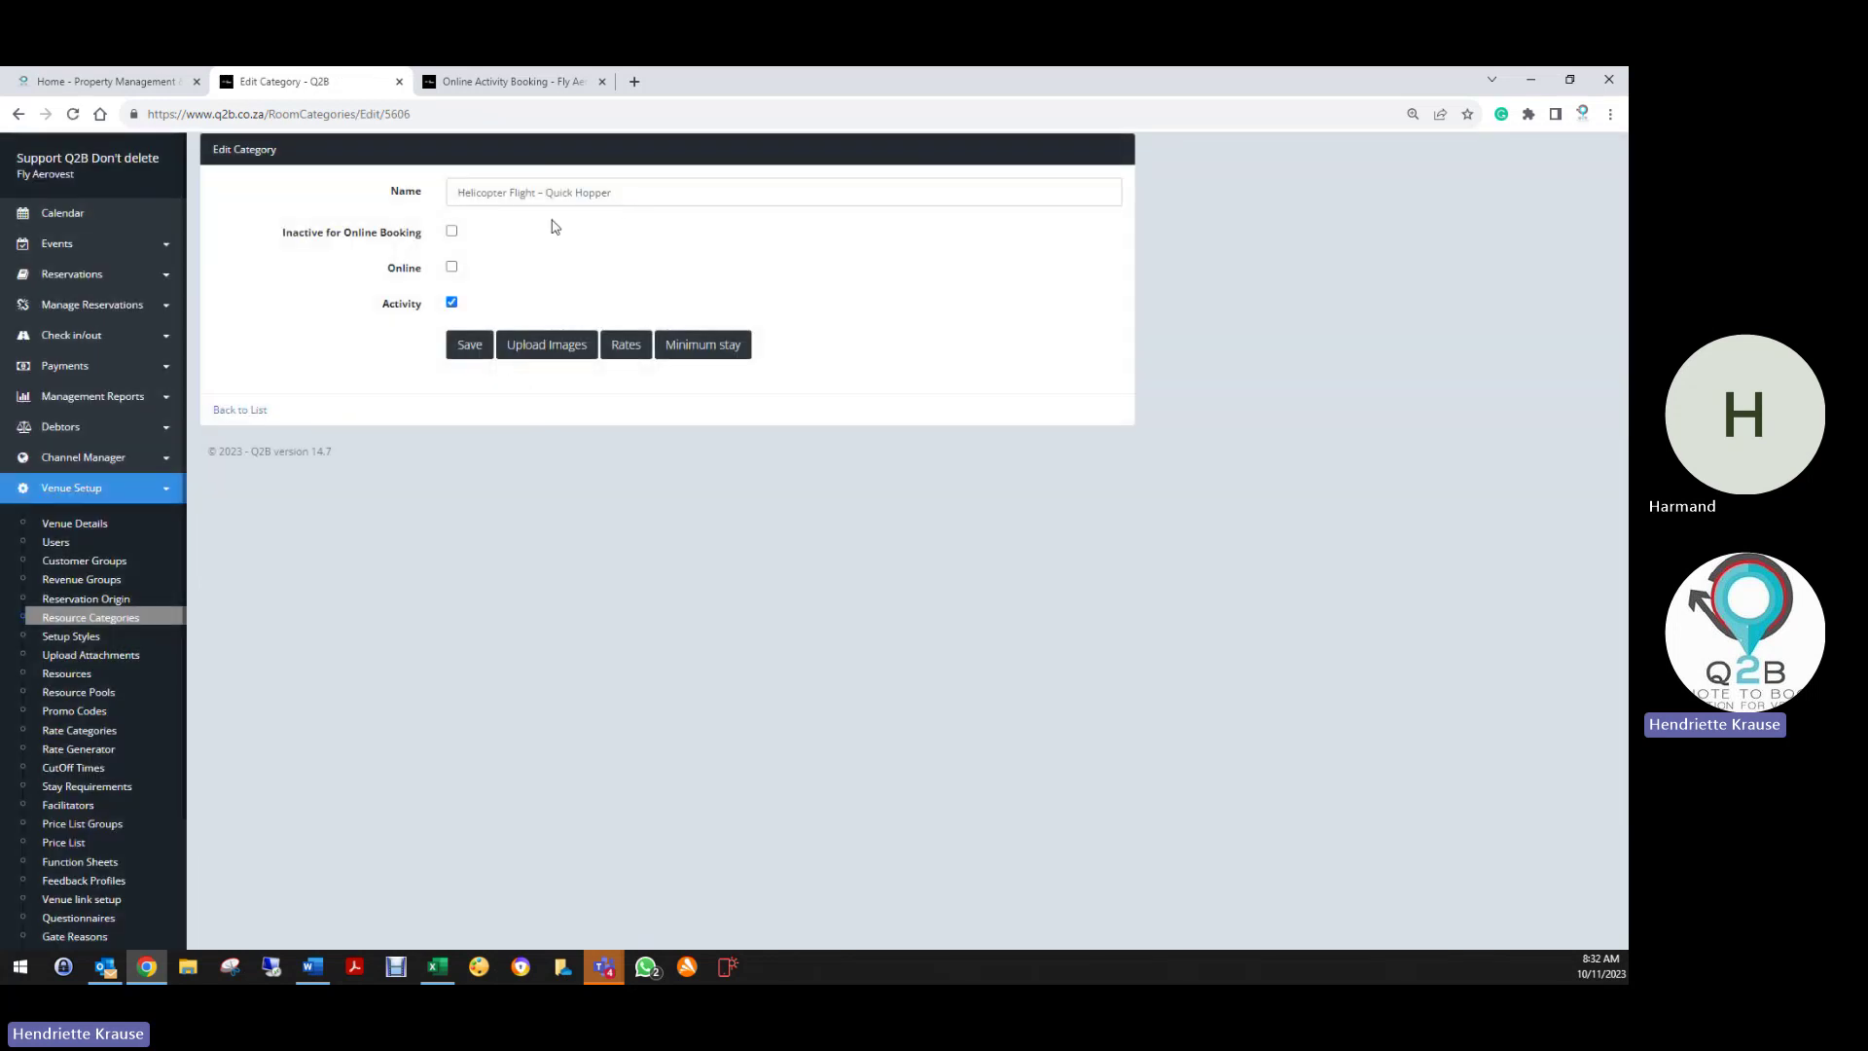
left_click(450, 303)
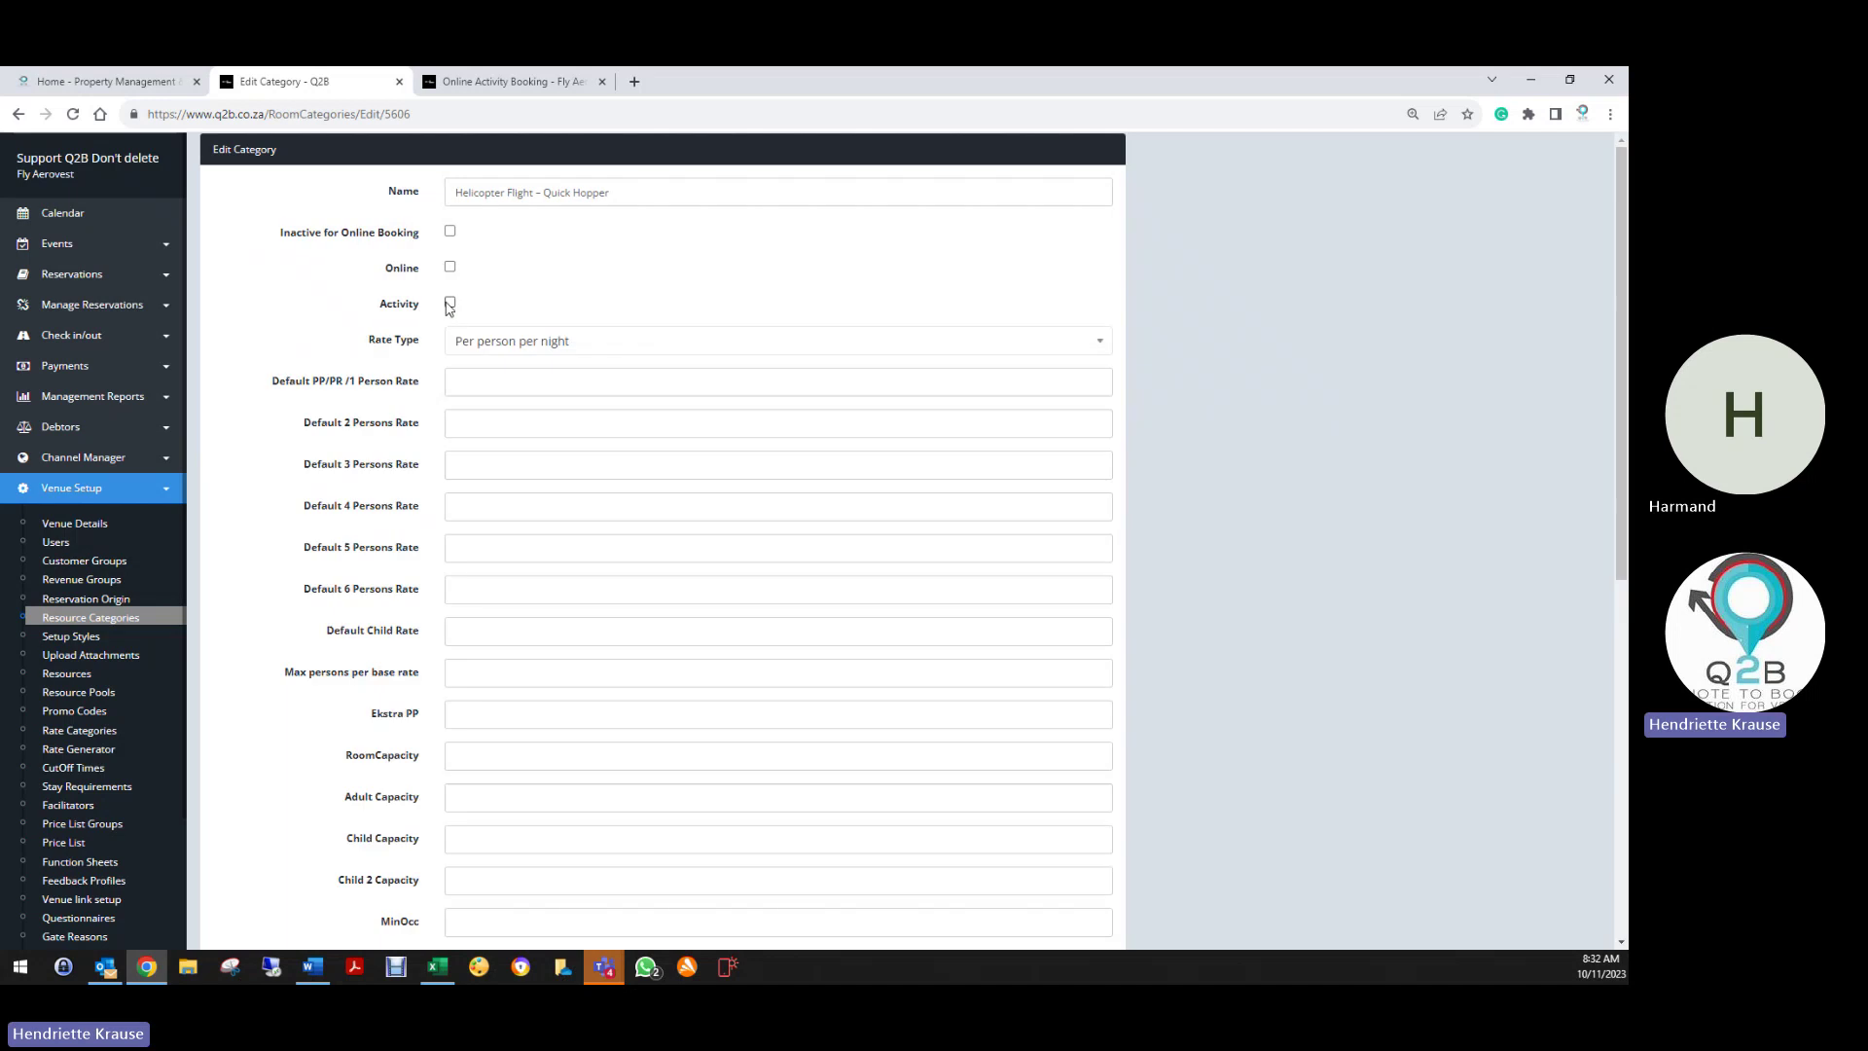
left_click(451, 303)
left_click(473, 347)
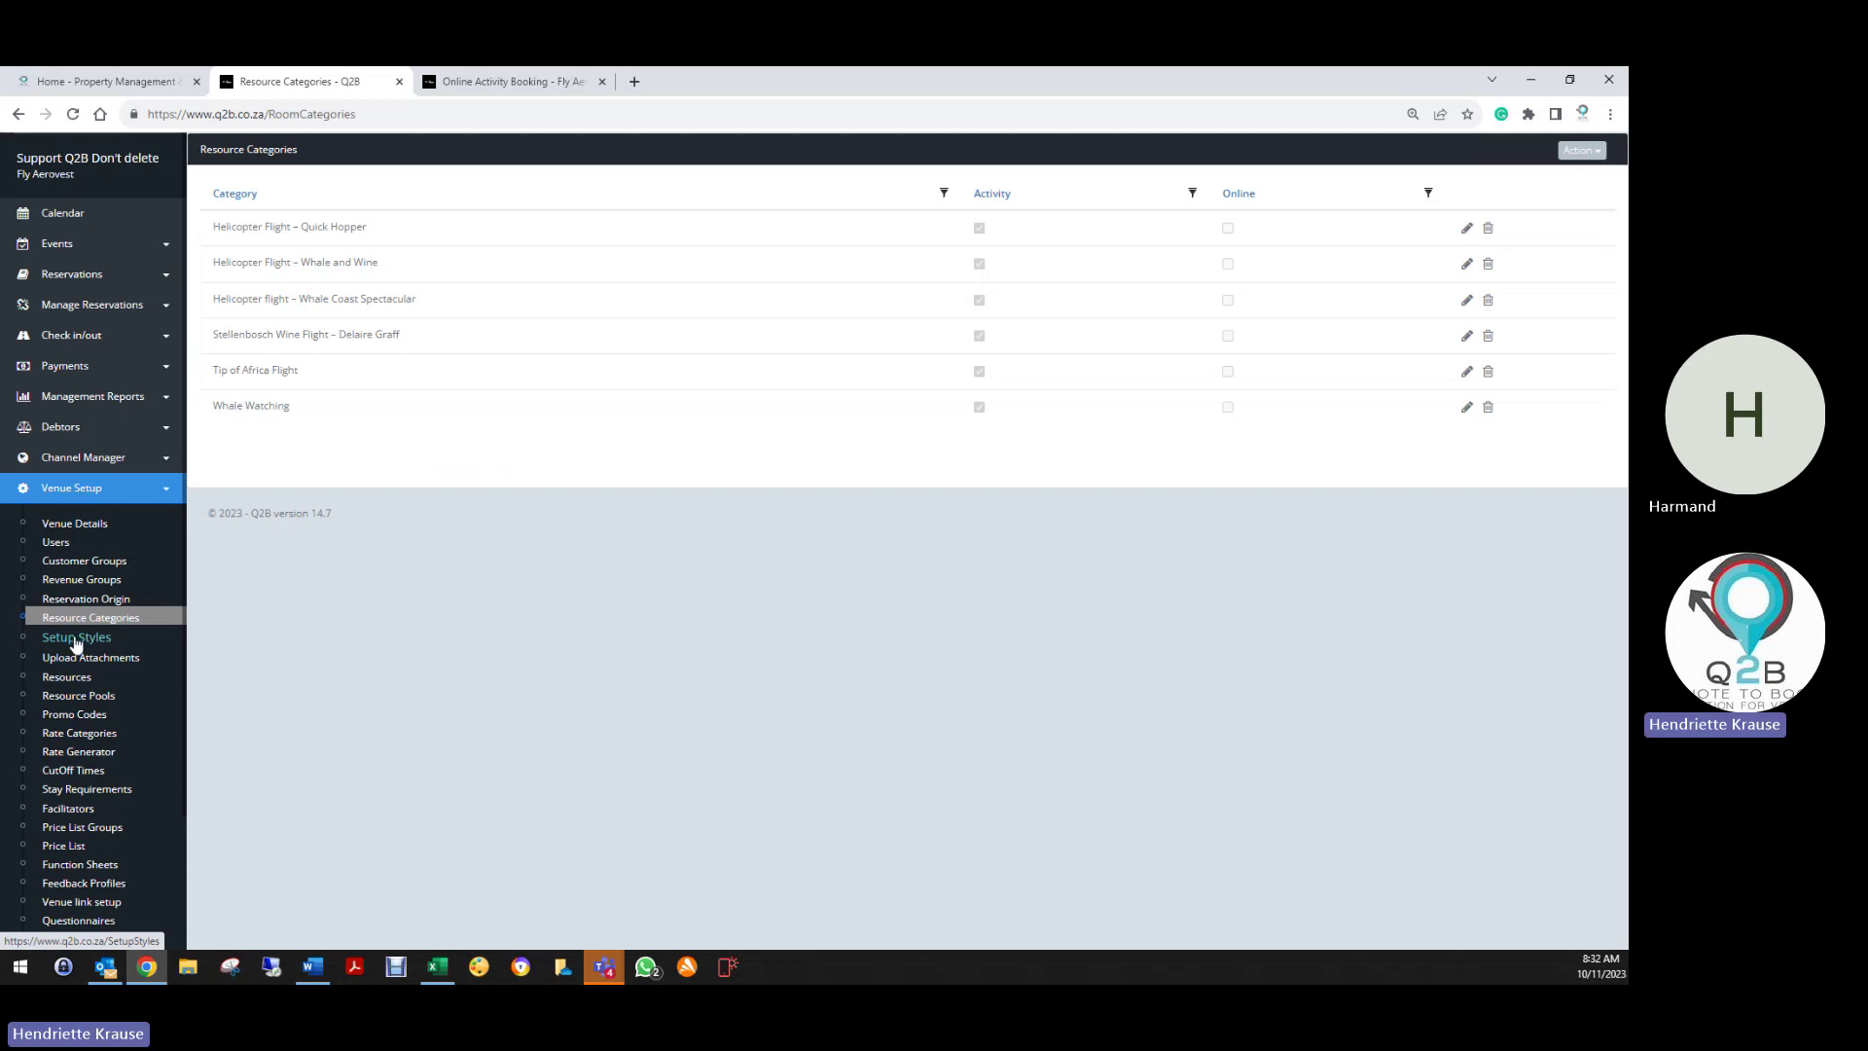
Open the INDEMNITY upload attachment, save it unchanged, then go to the Resources list
left_click(98, 659)
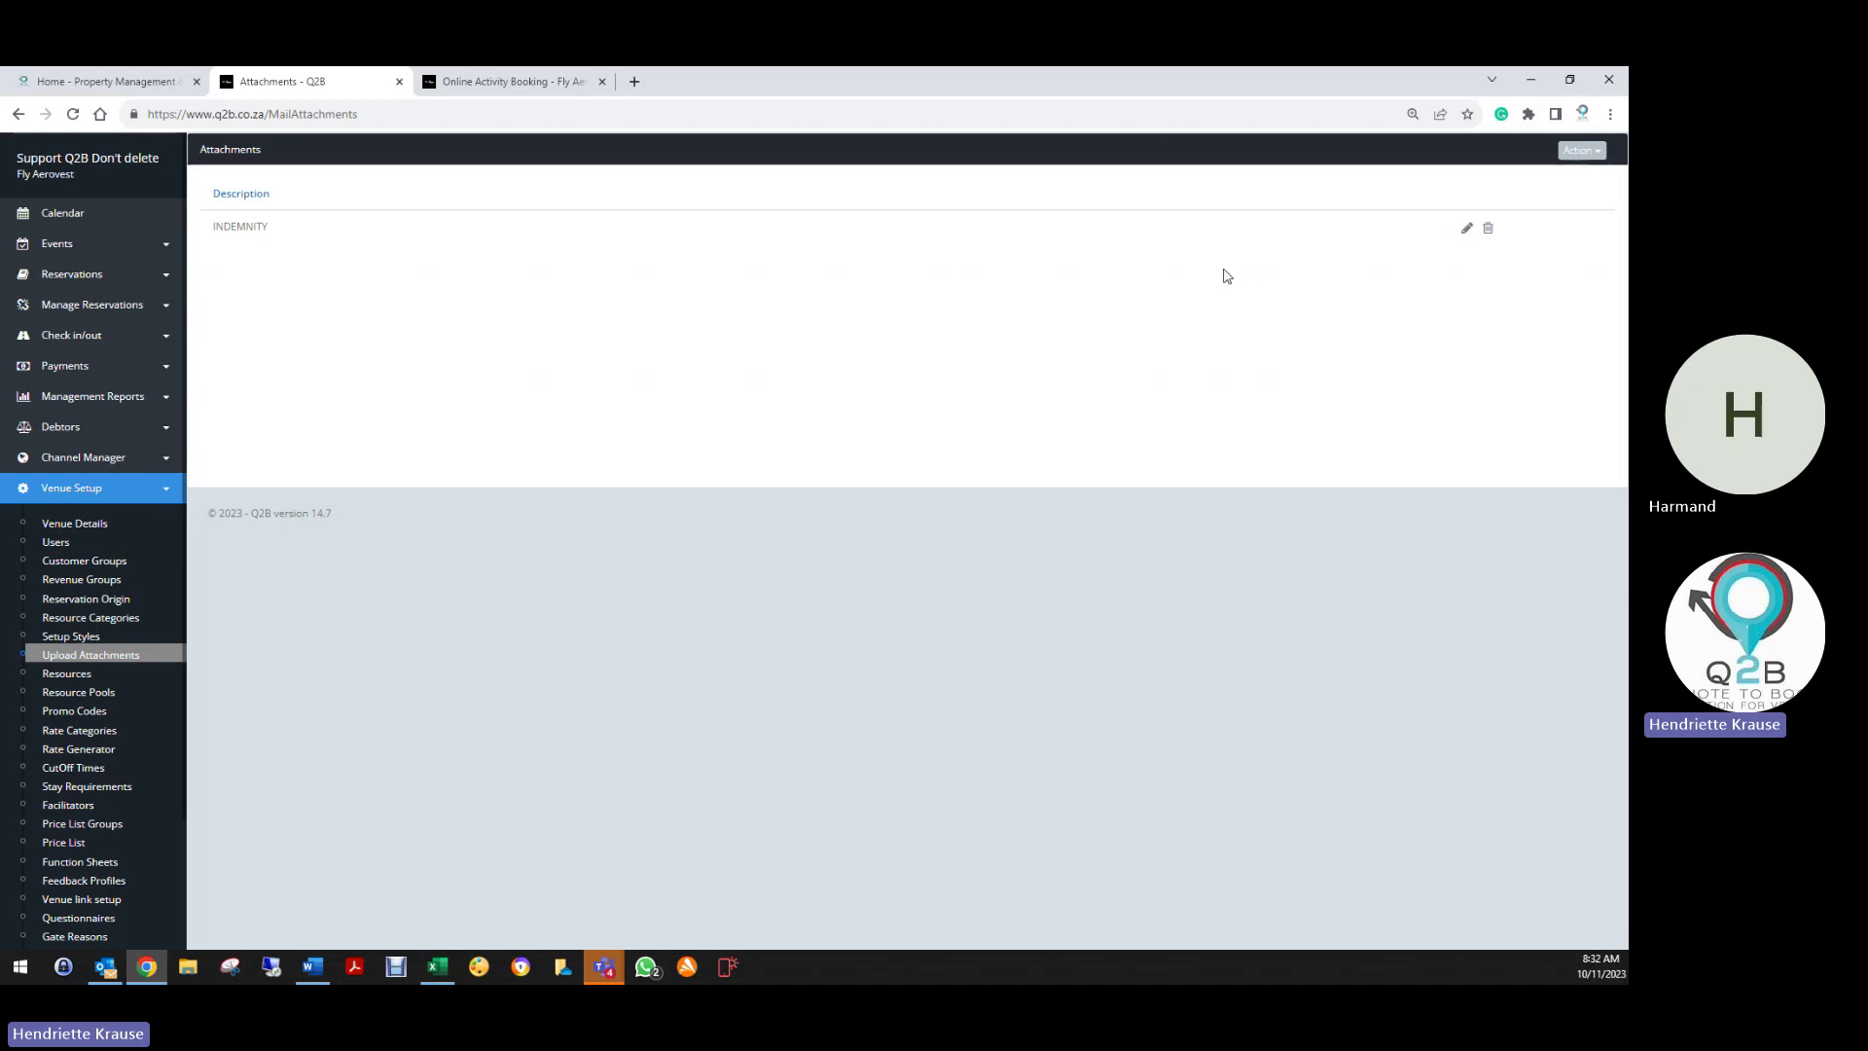
left_click(1468, 228)
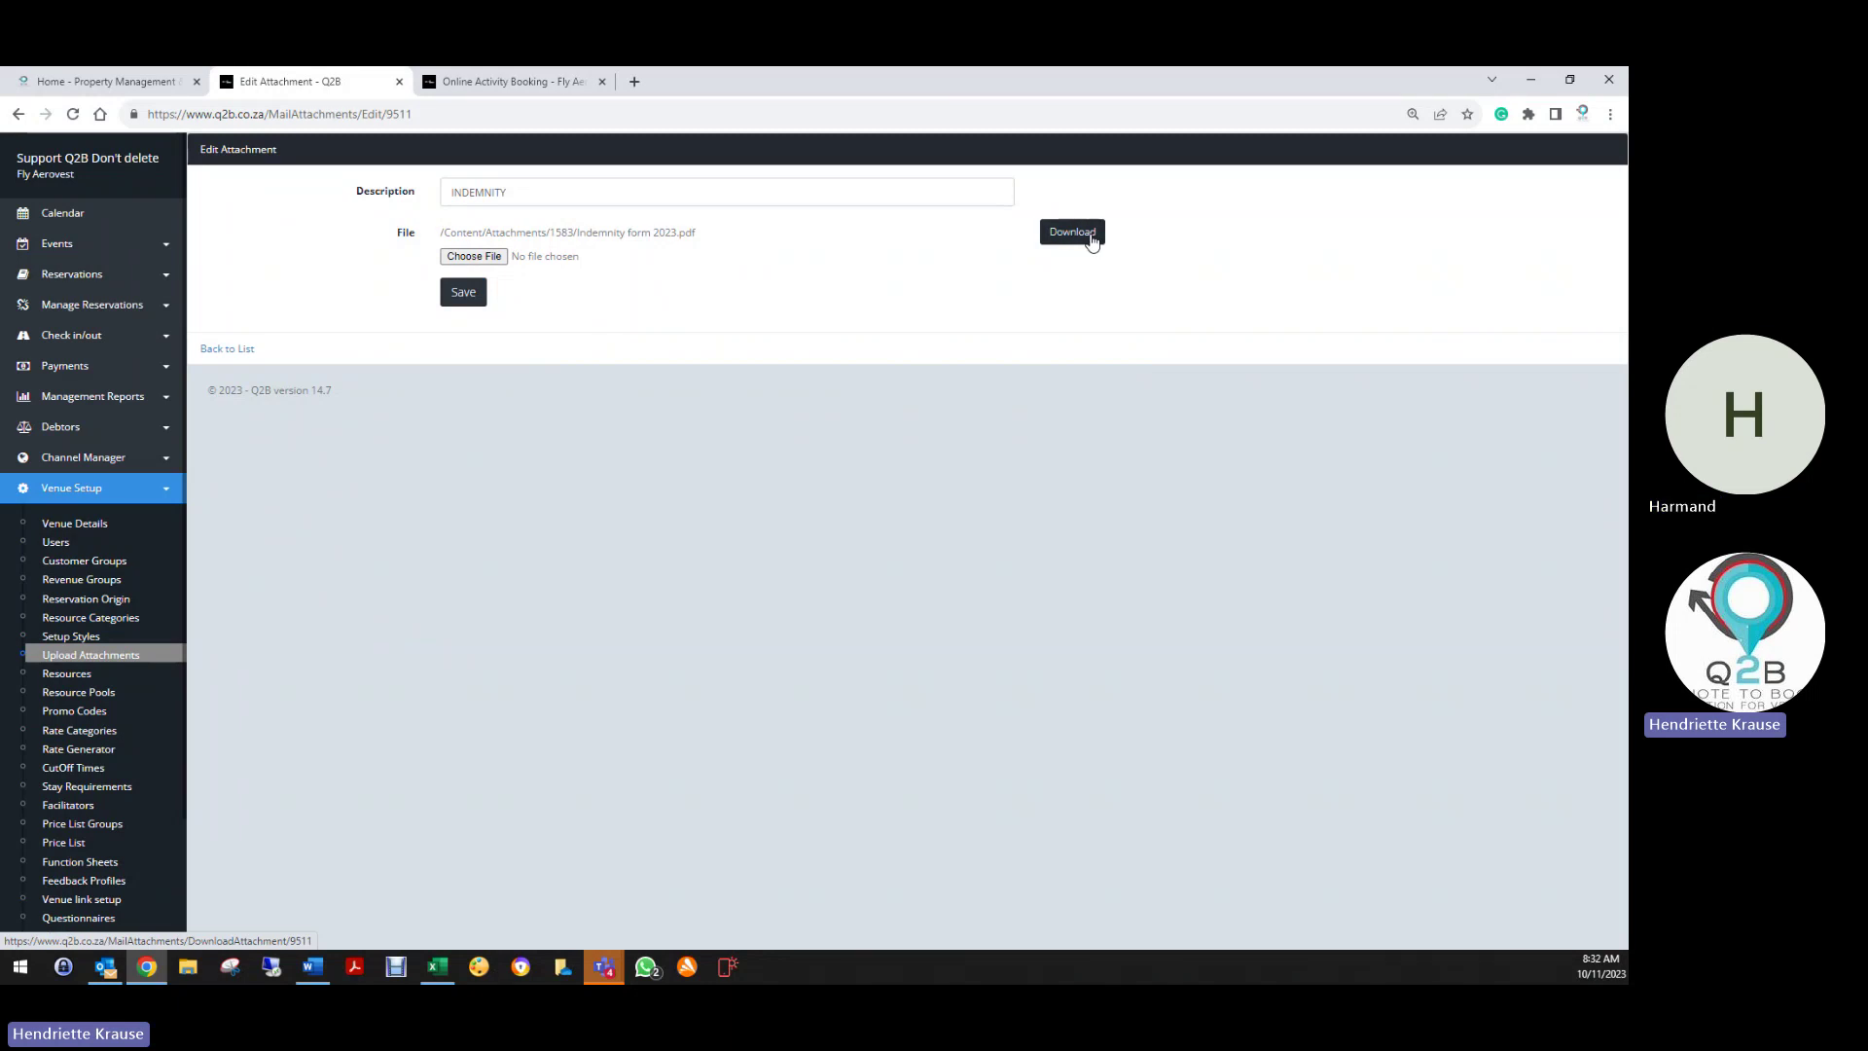
left_click(469, 297)
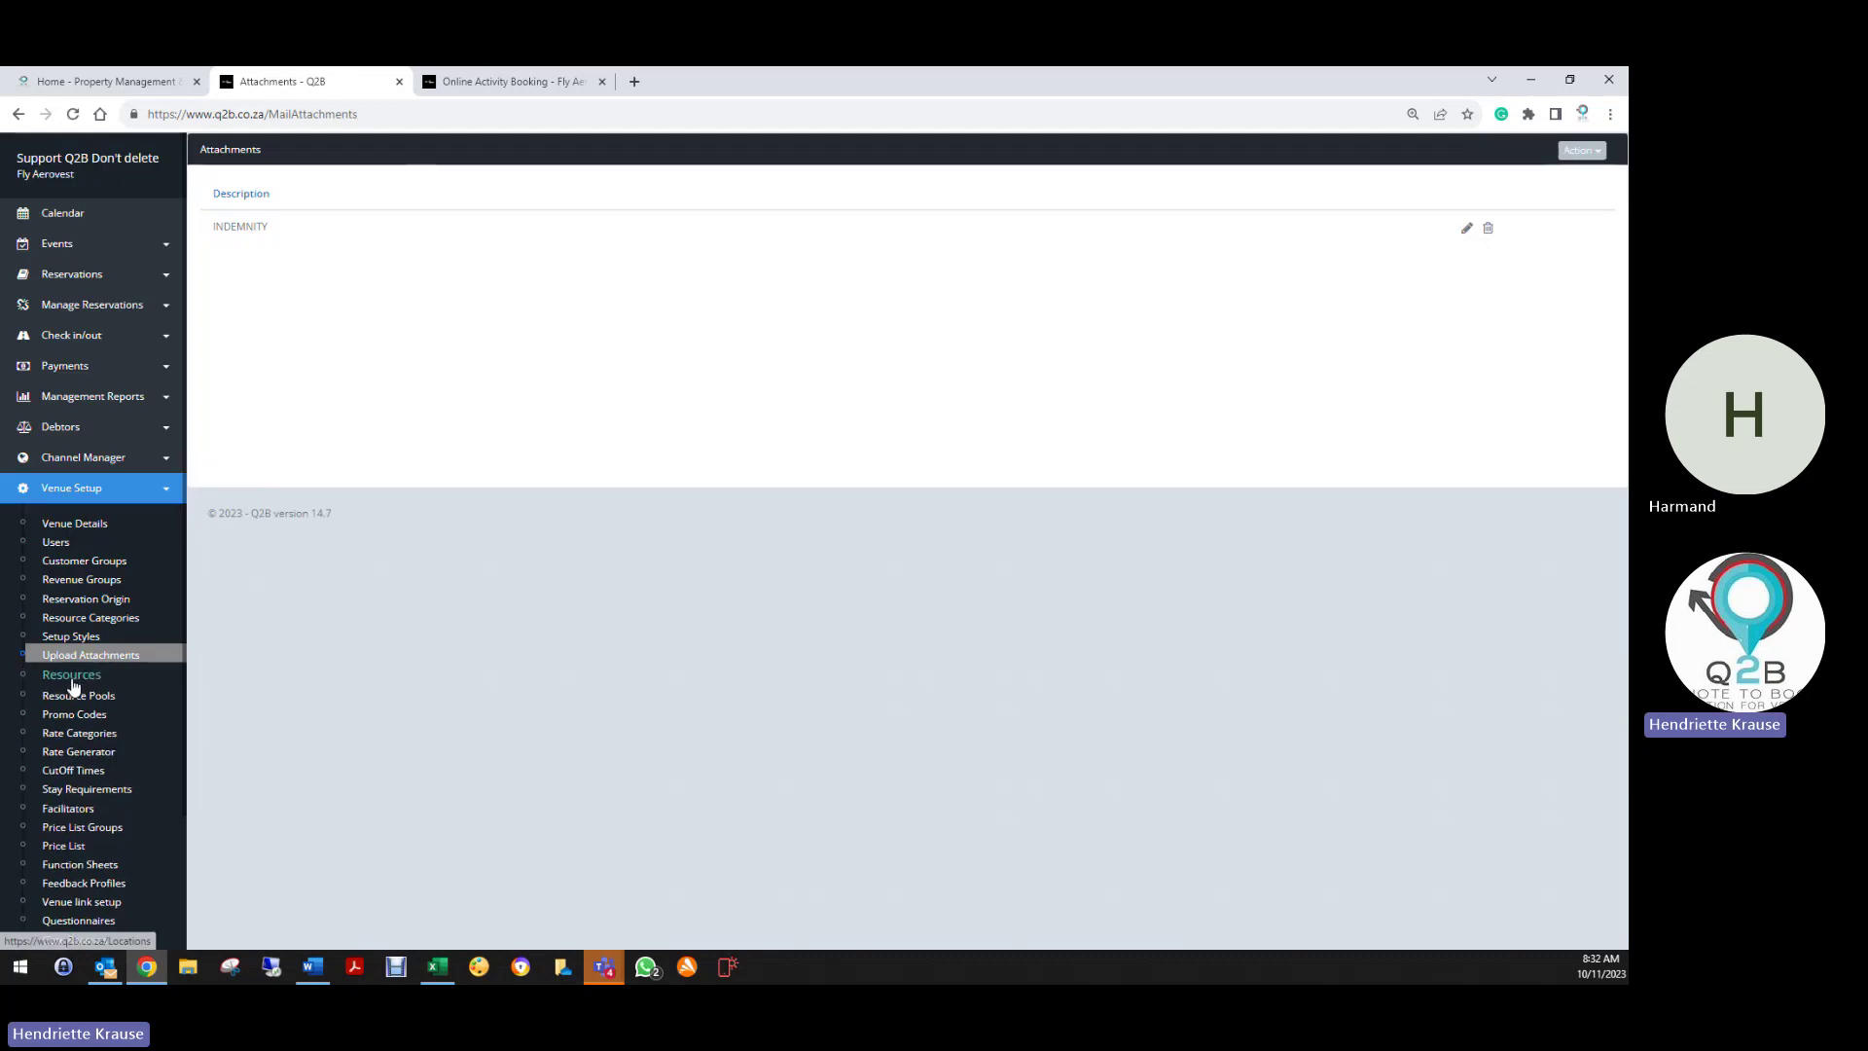
left_click(73, 679)
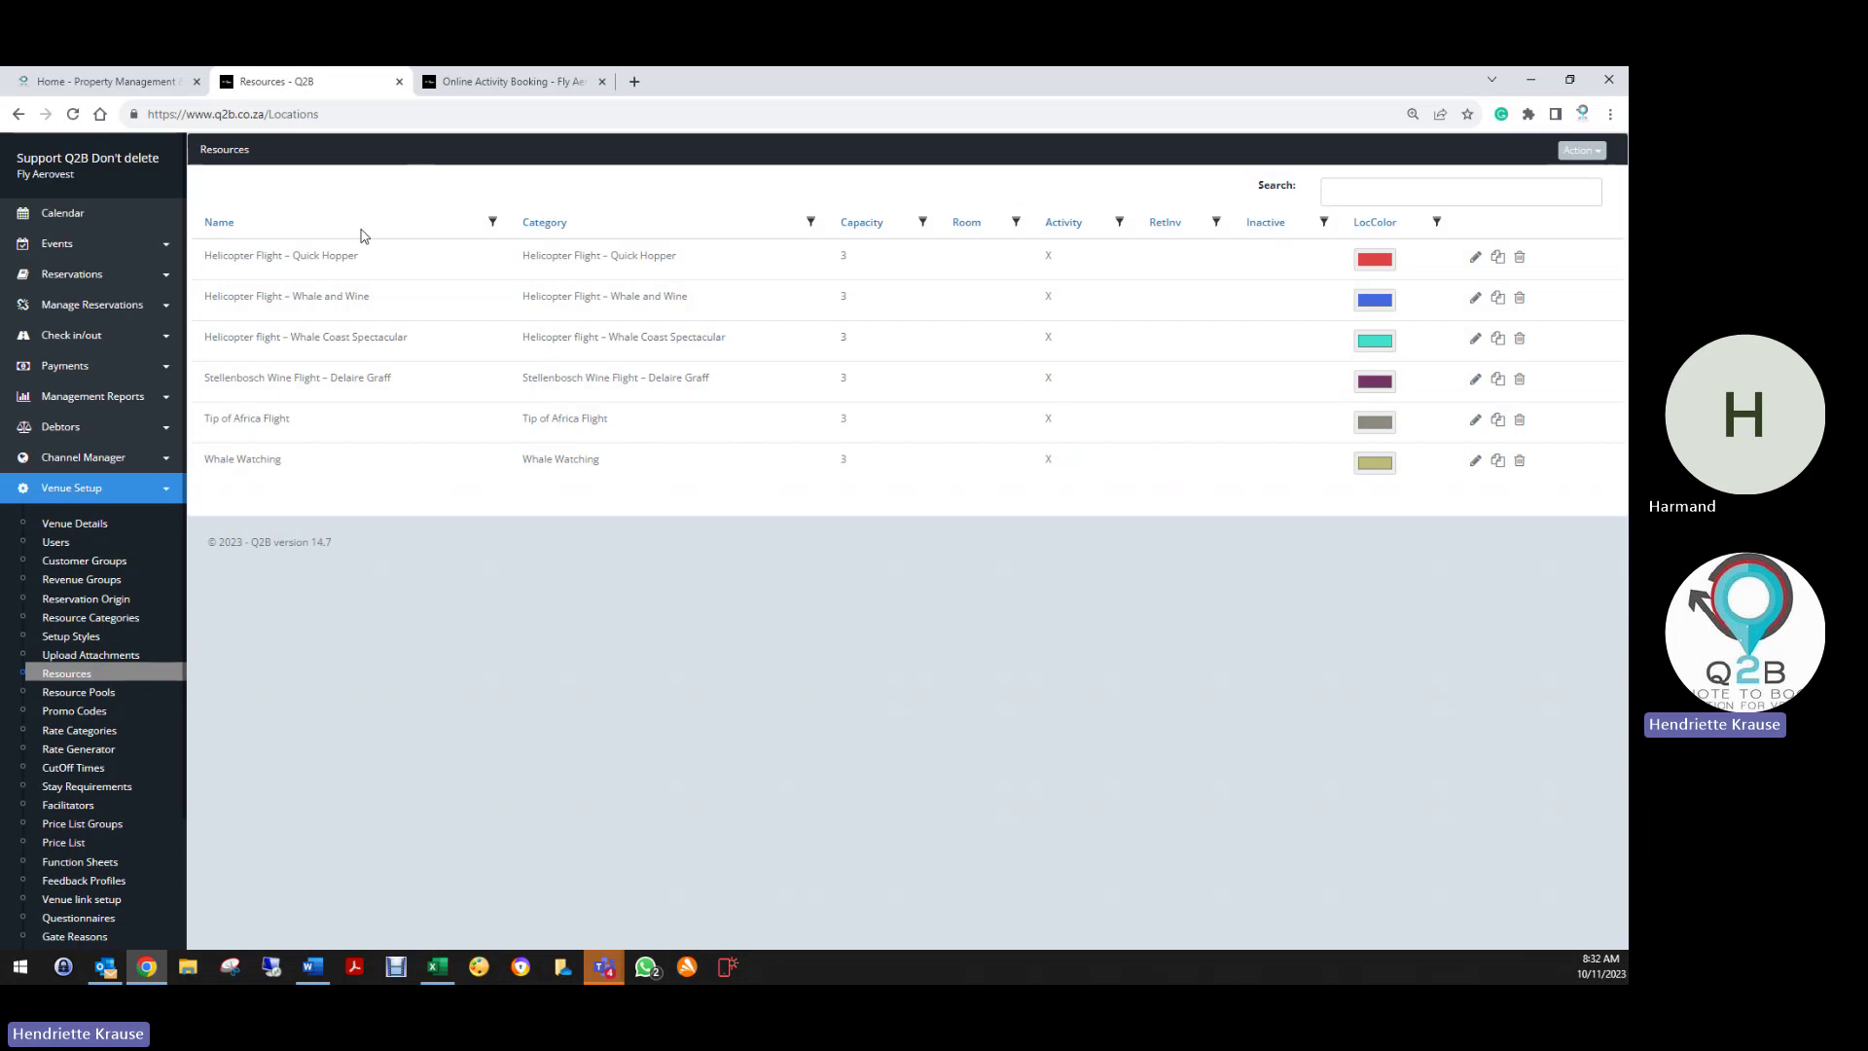
left_click(1476, 259)
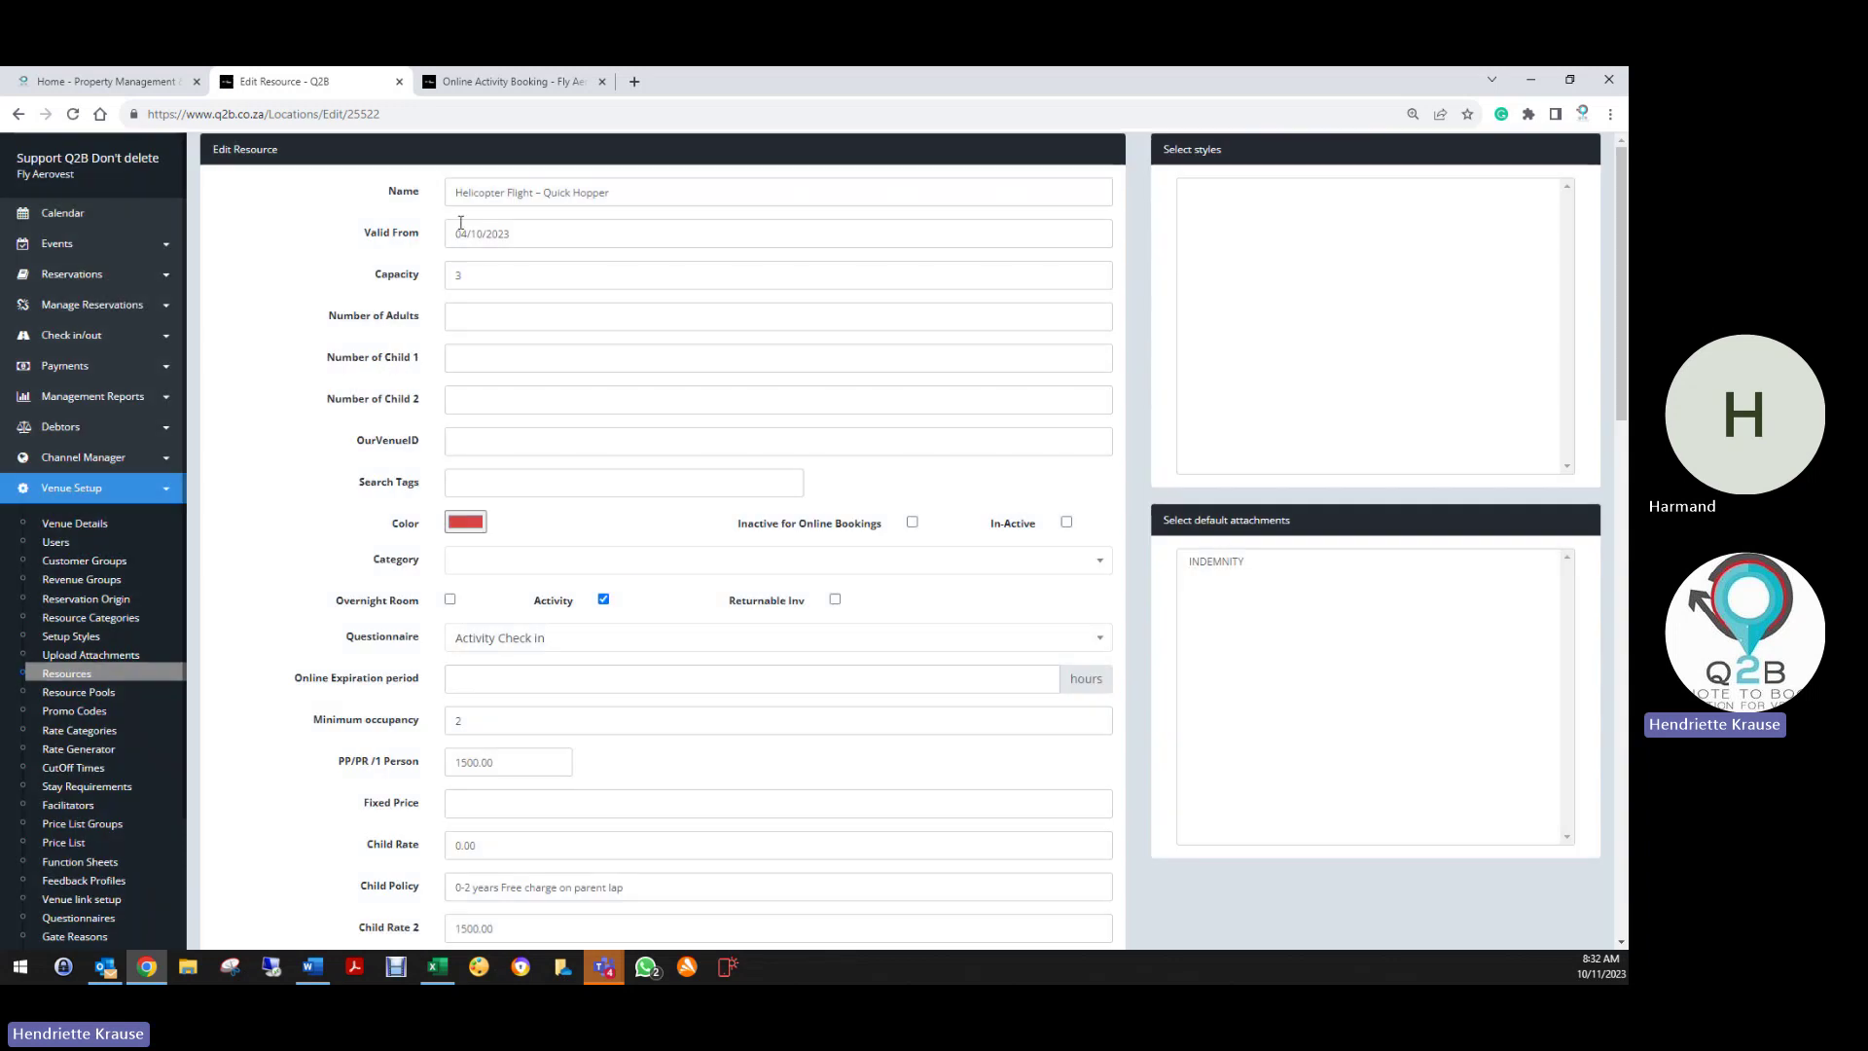
left_click_drag(458, 193, 642, 191)
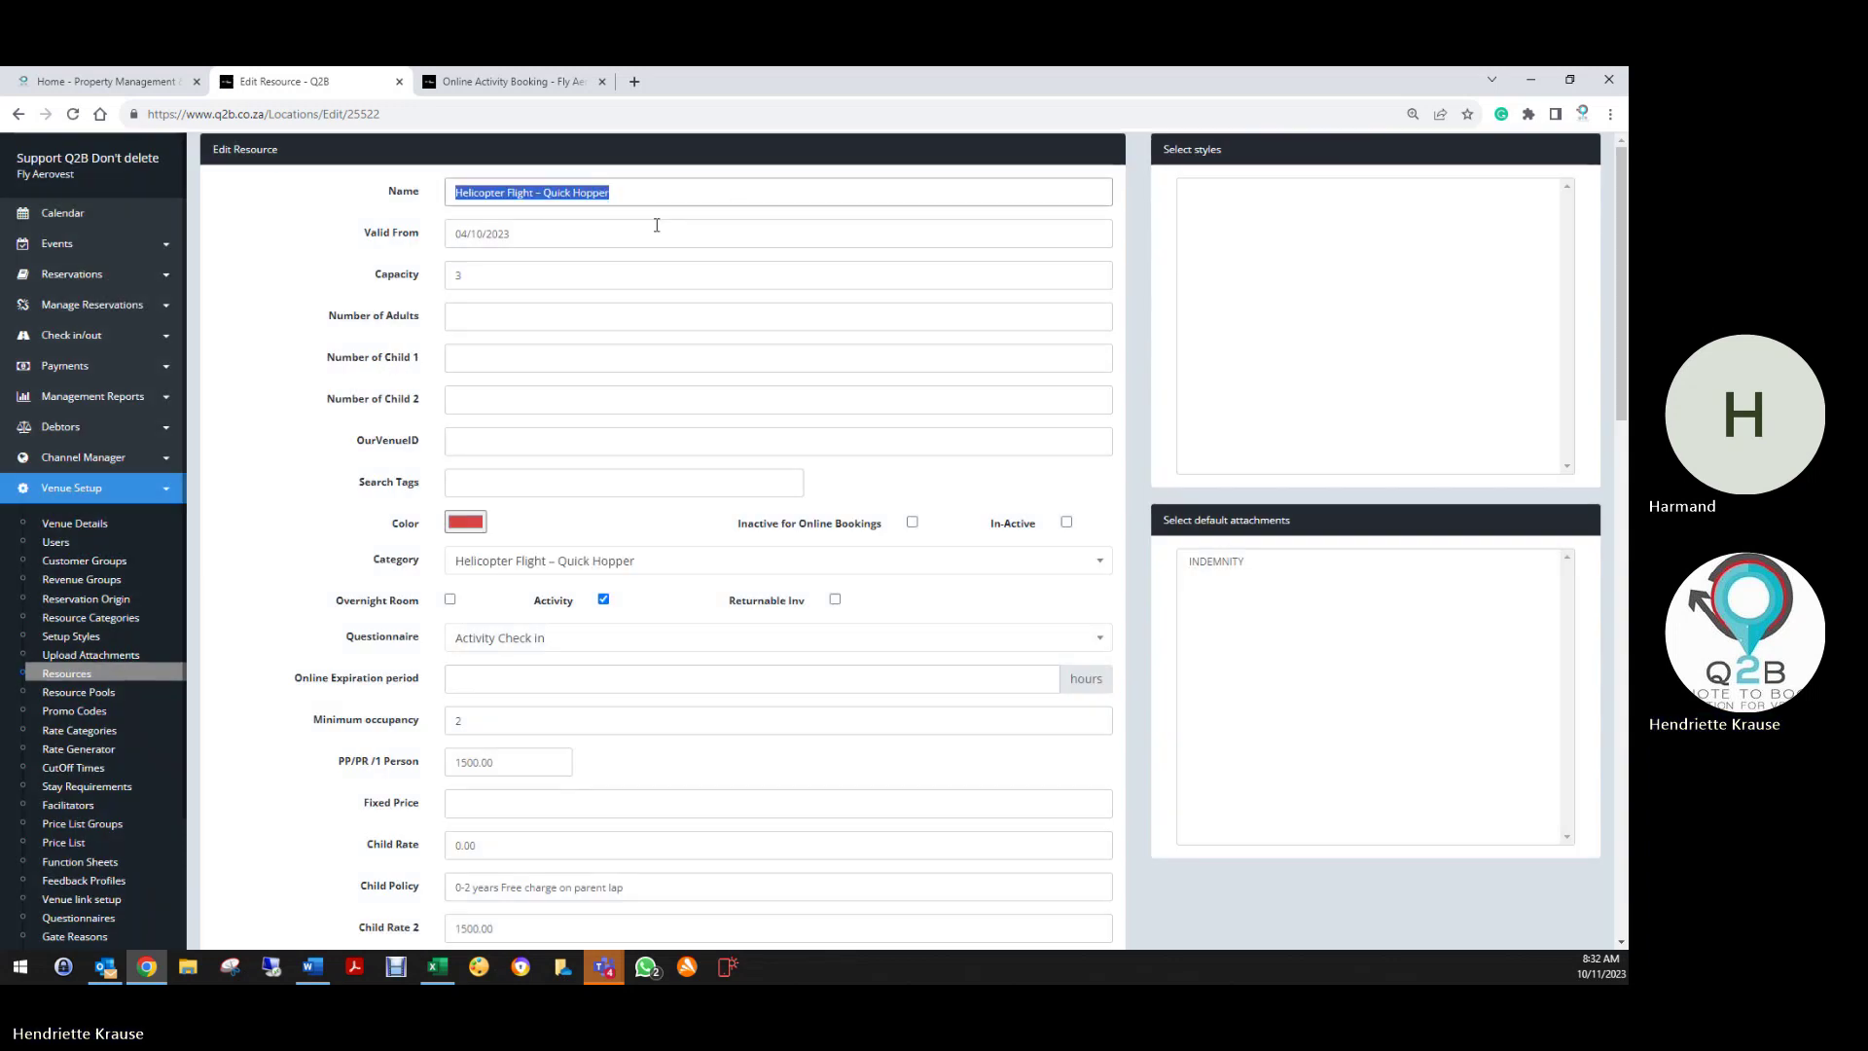
left_click(584, 238)
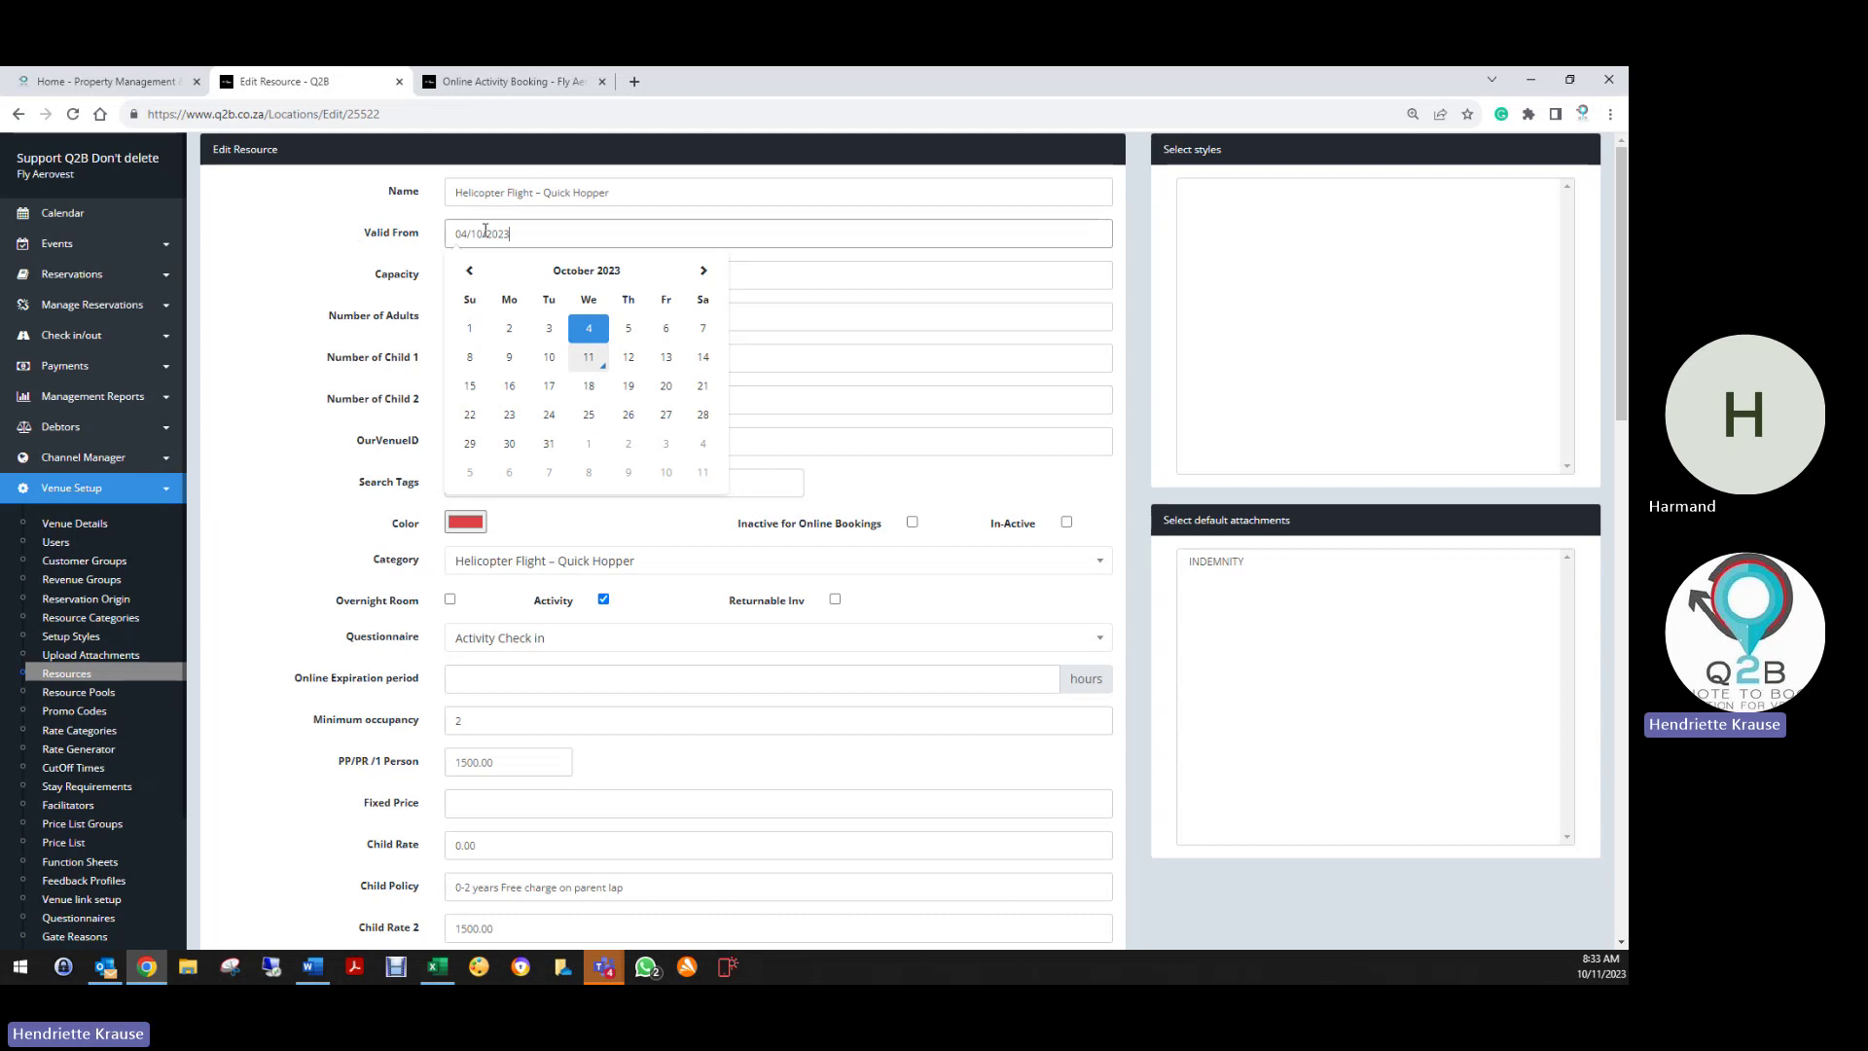
left_click(413, 260)
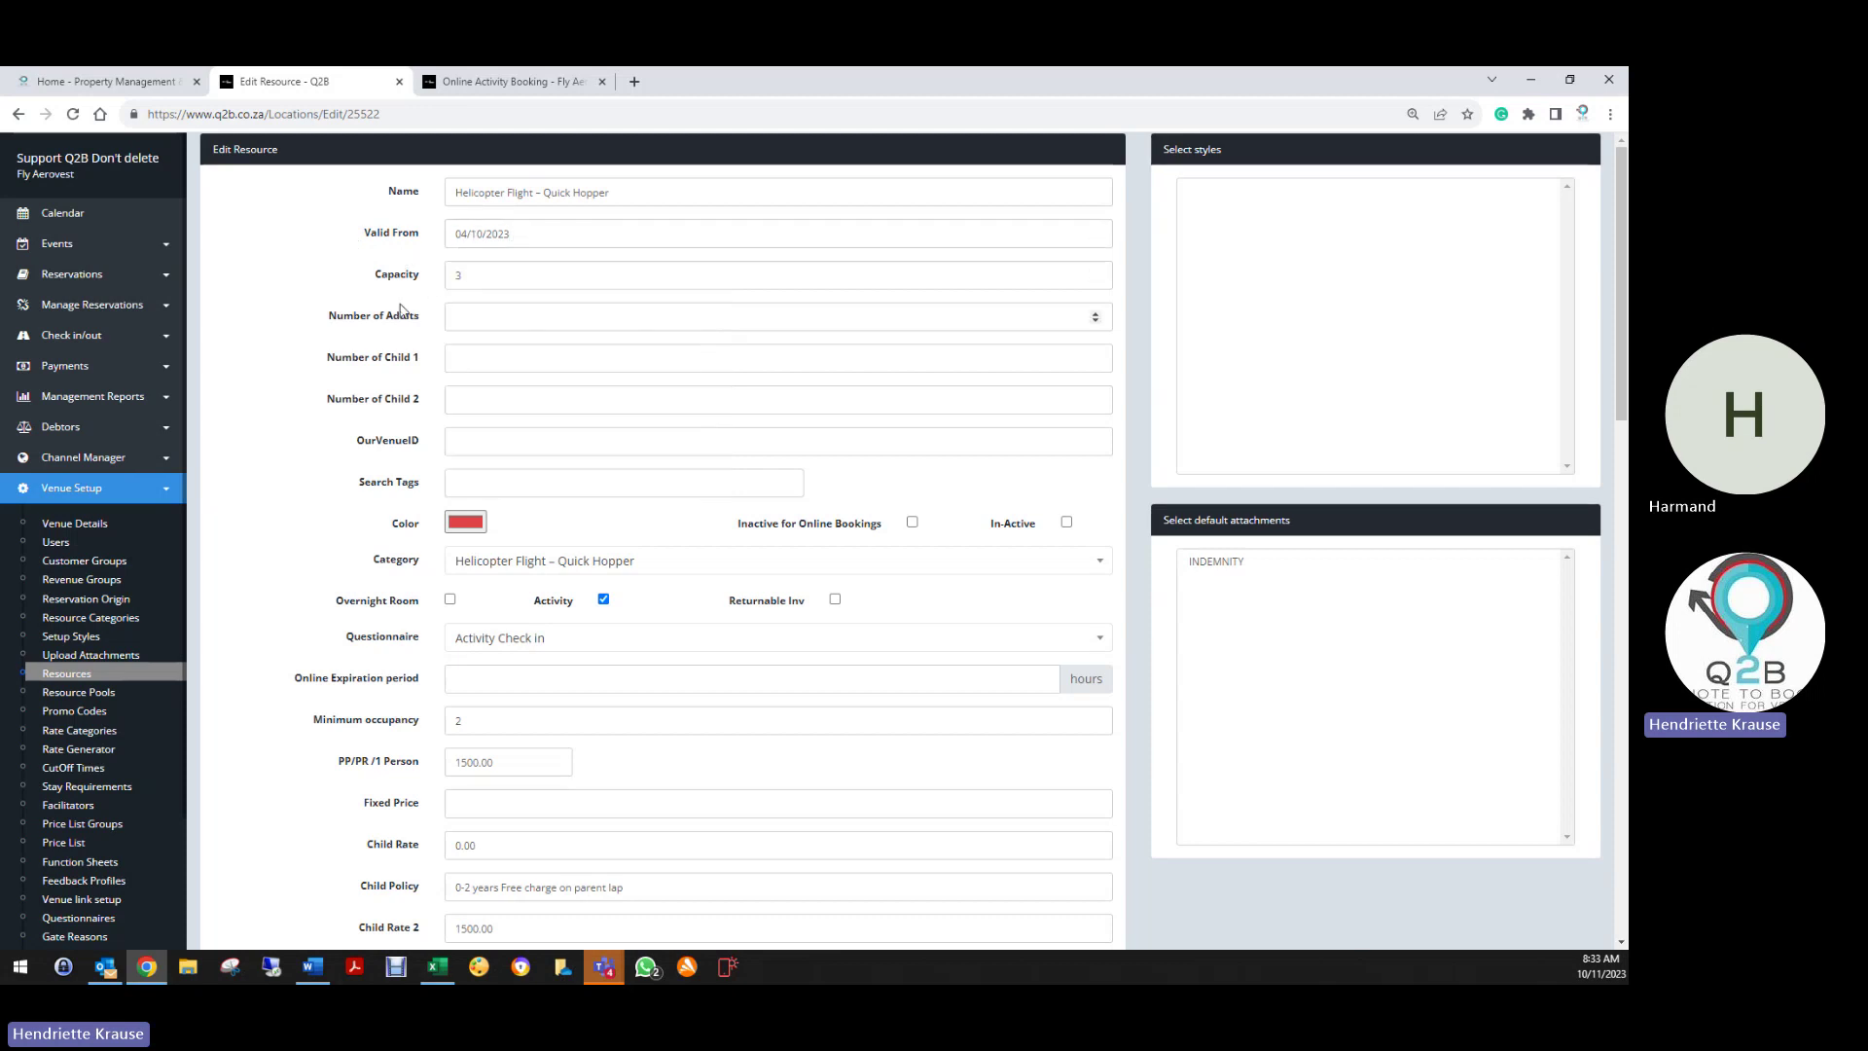
left_click(466, 312)
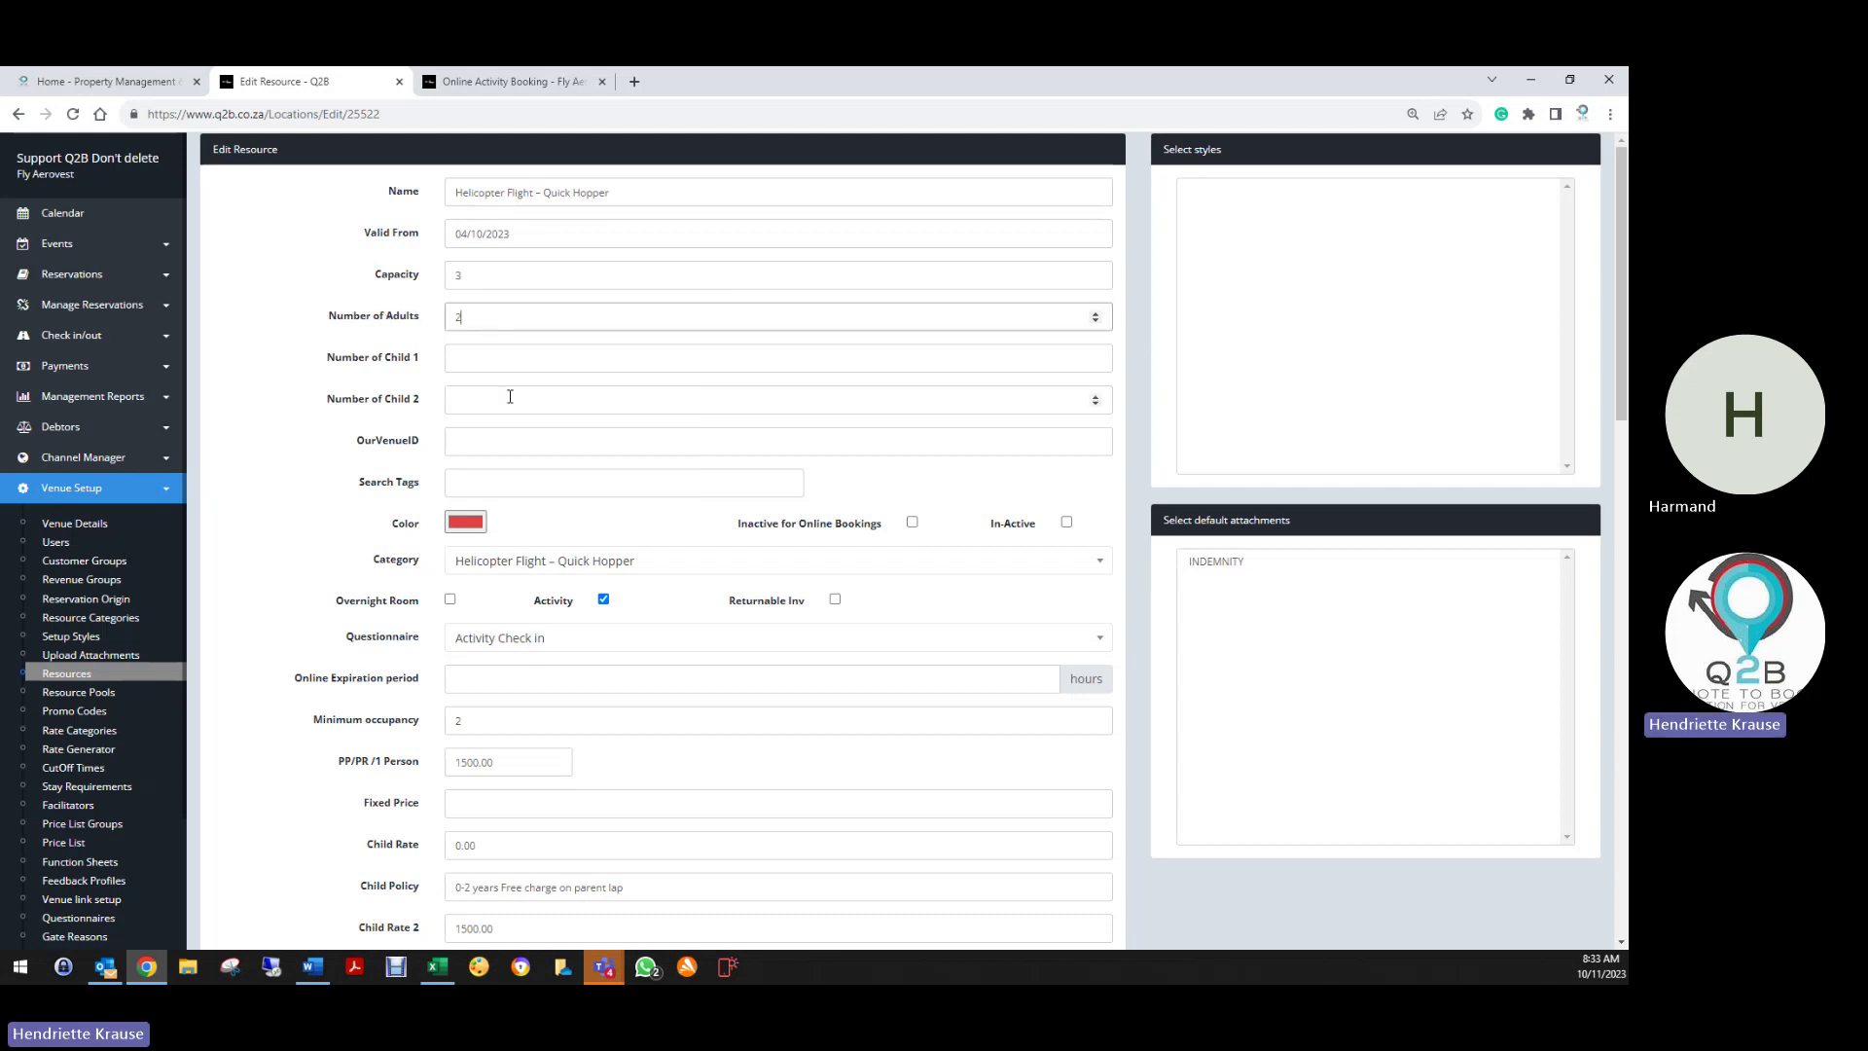
left_click(564, 350)
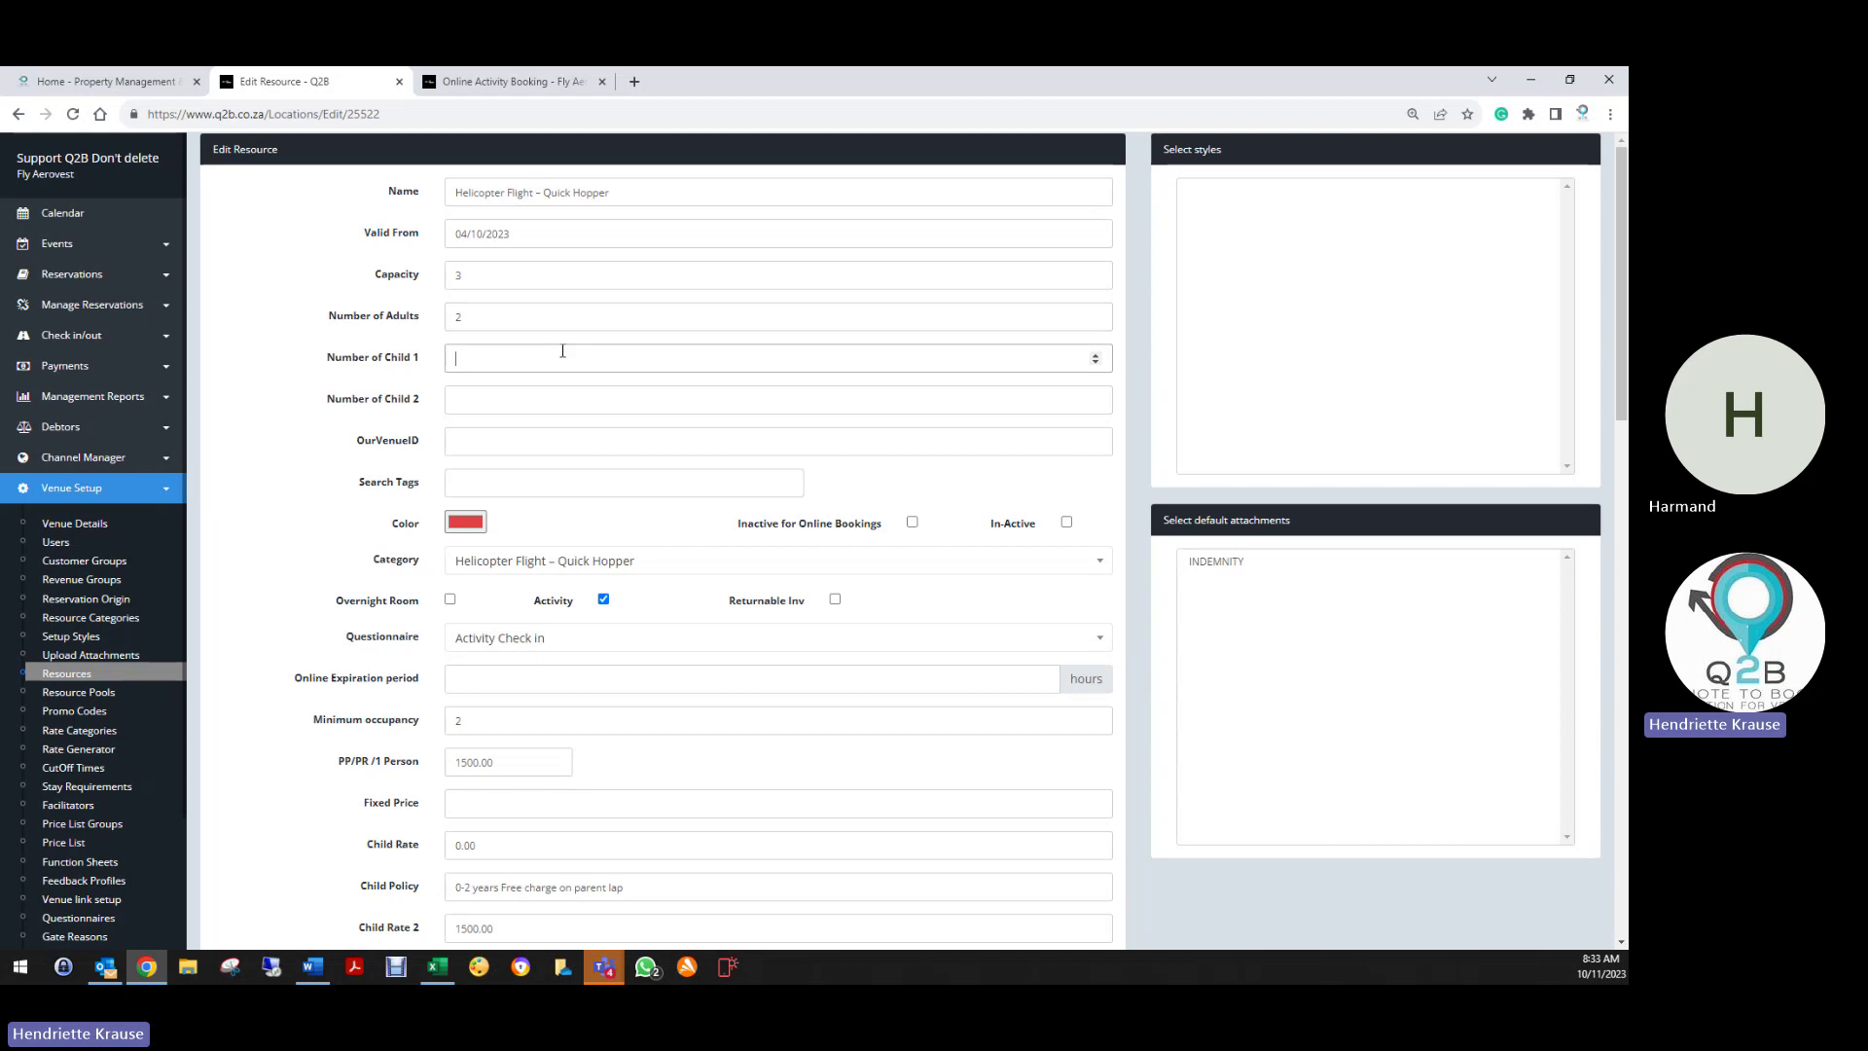
type("1")
left_click(514, 397)
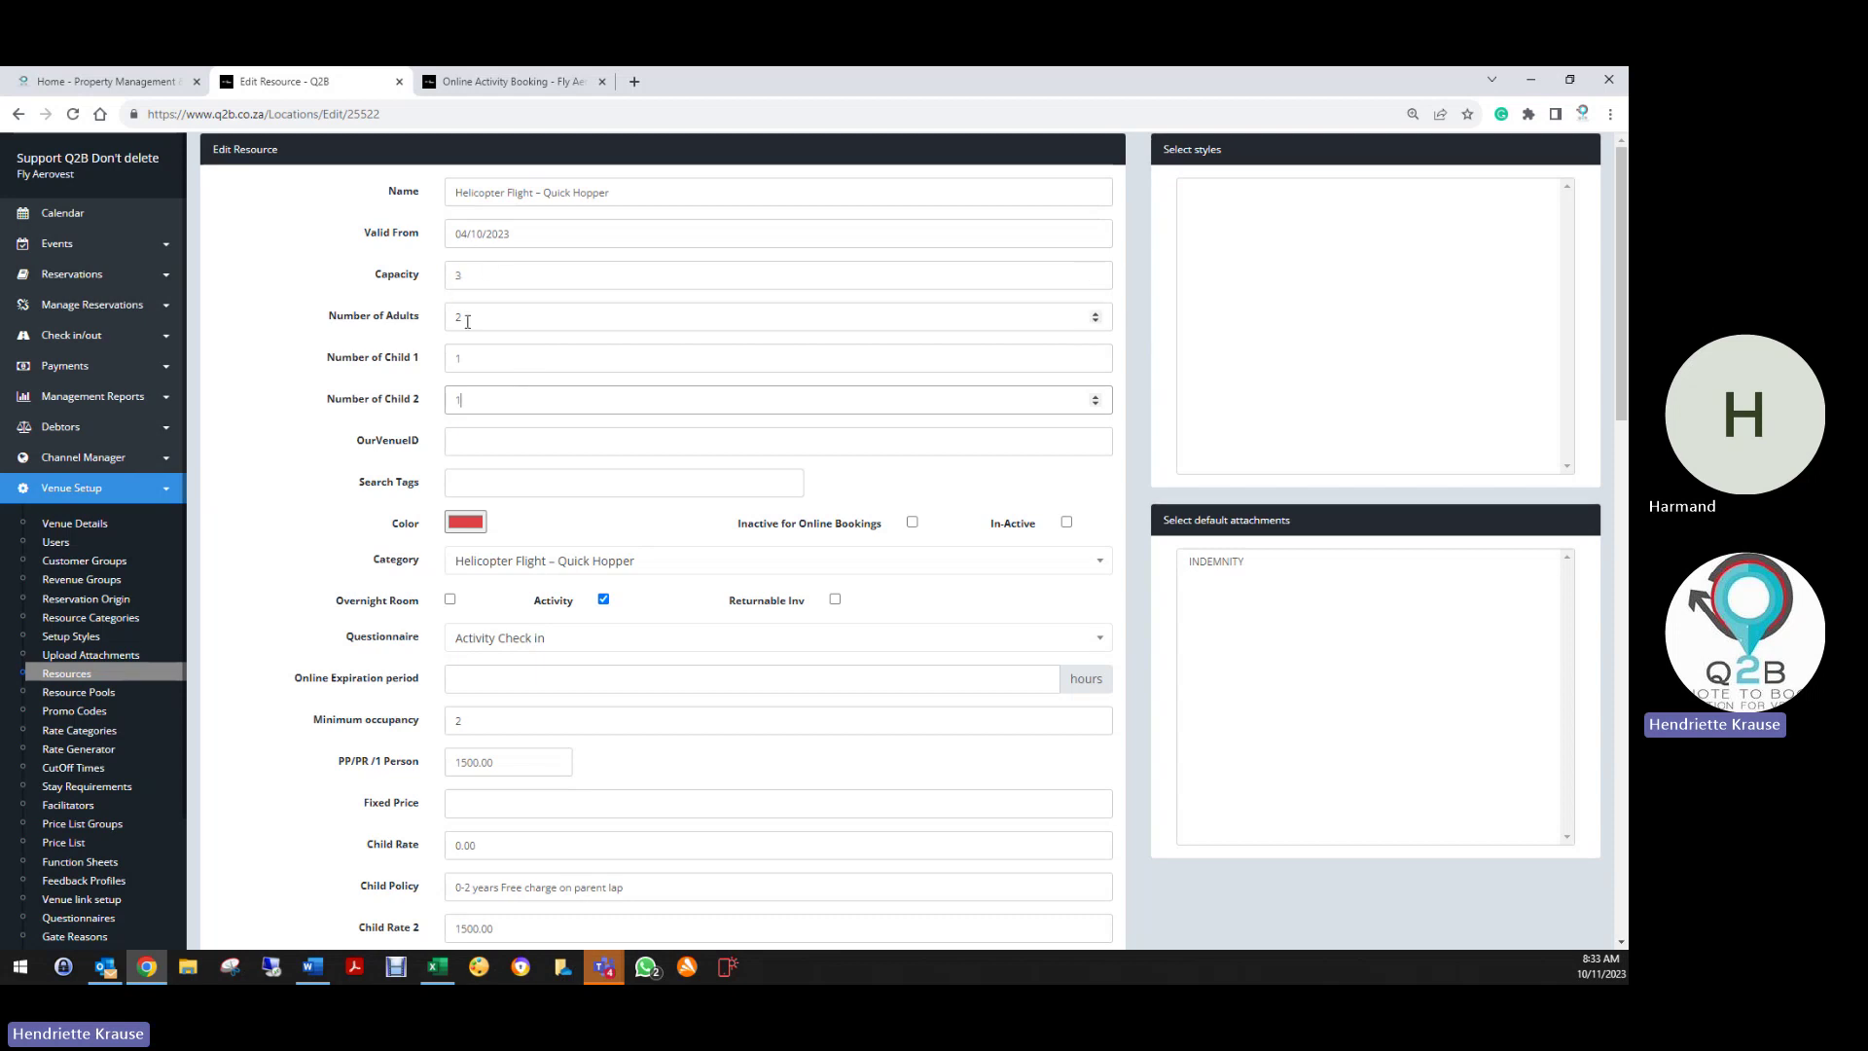
double_click(445, 317)
key("BackSpace")
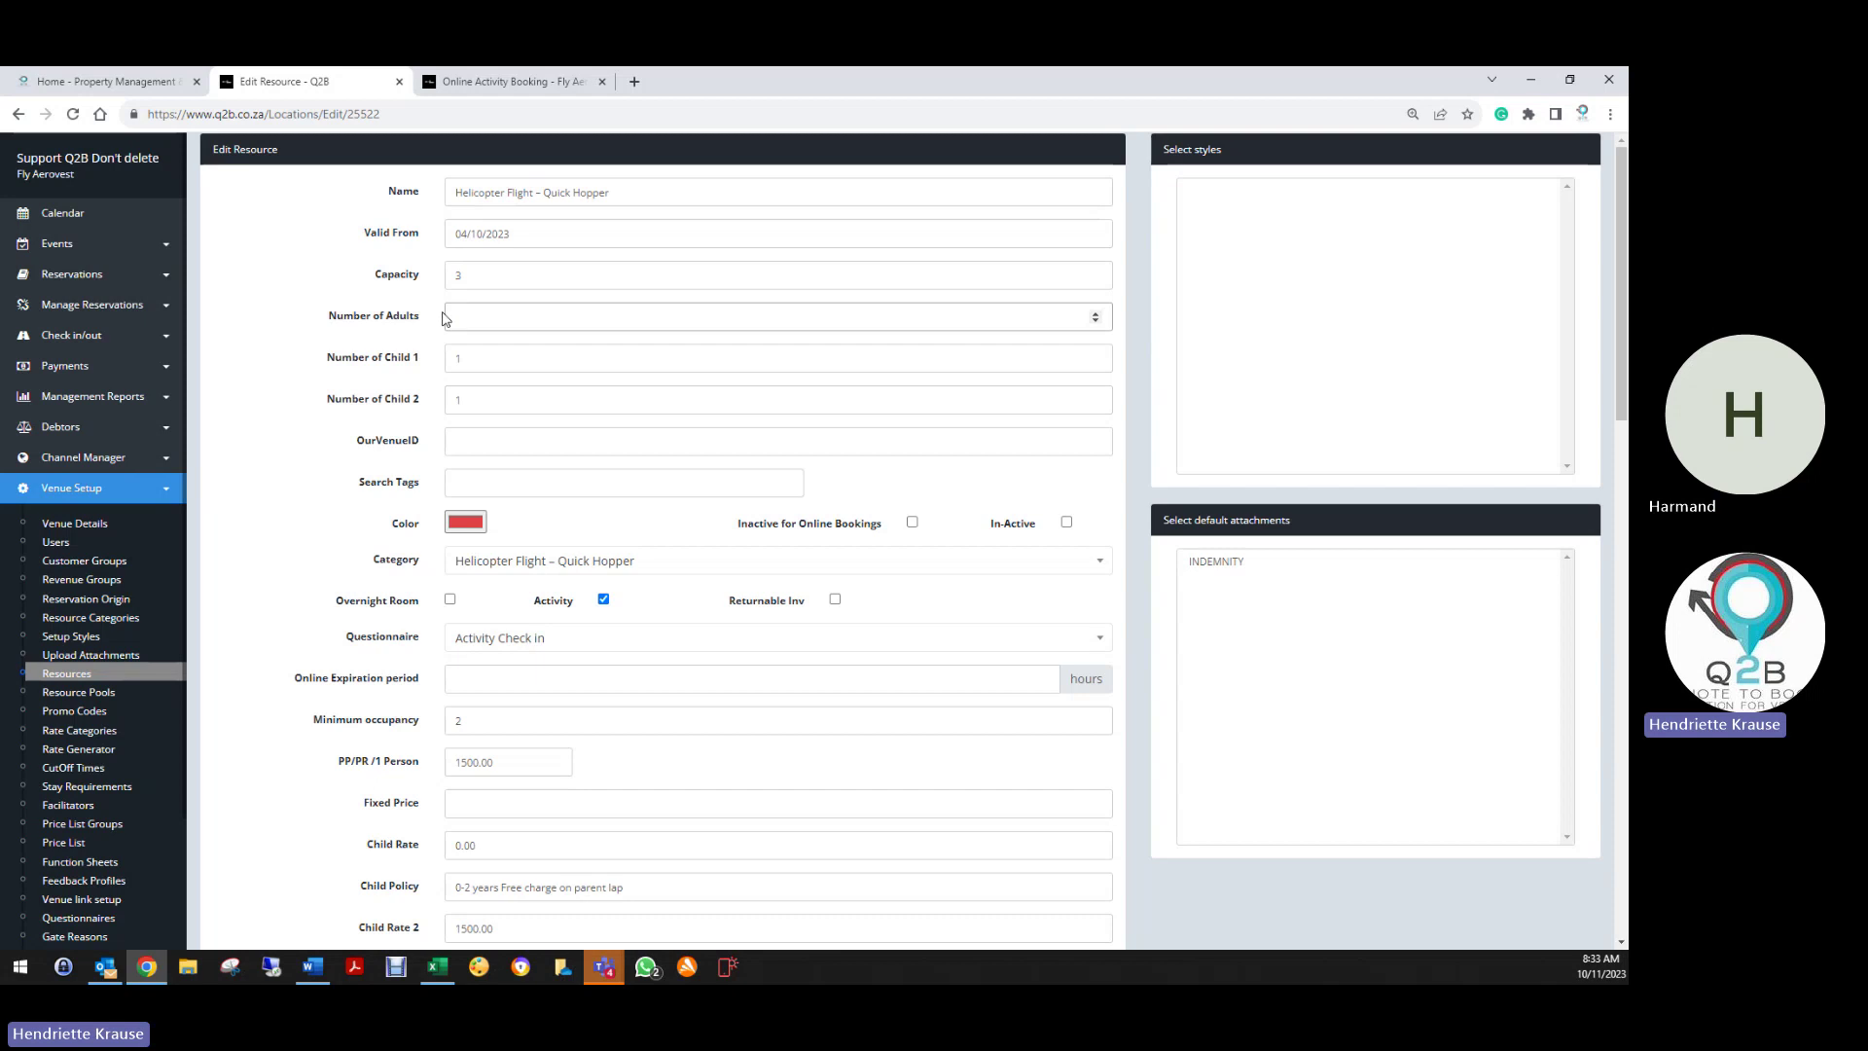
left_click(445, 362)
double_click(444, 362)
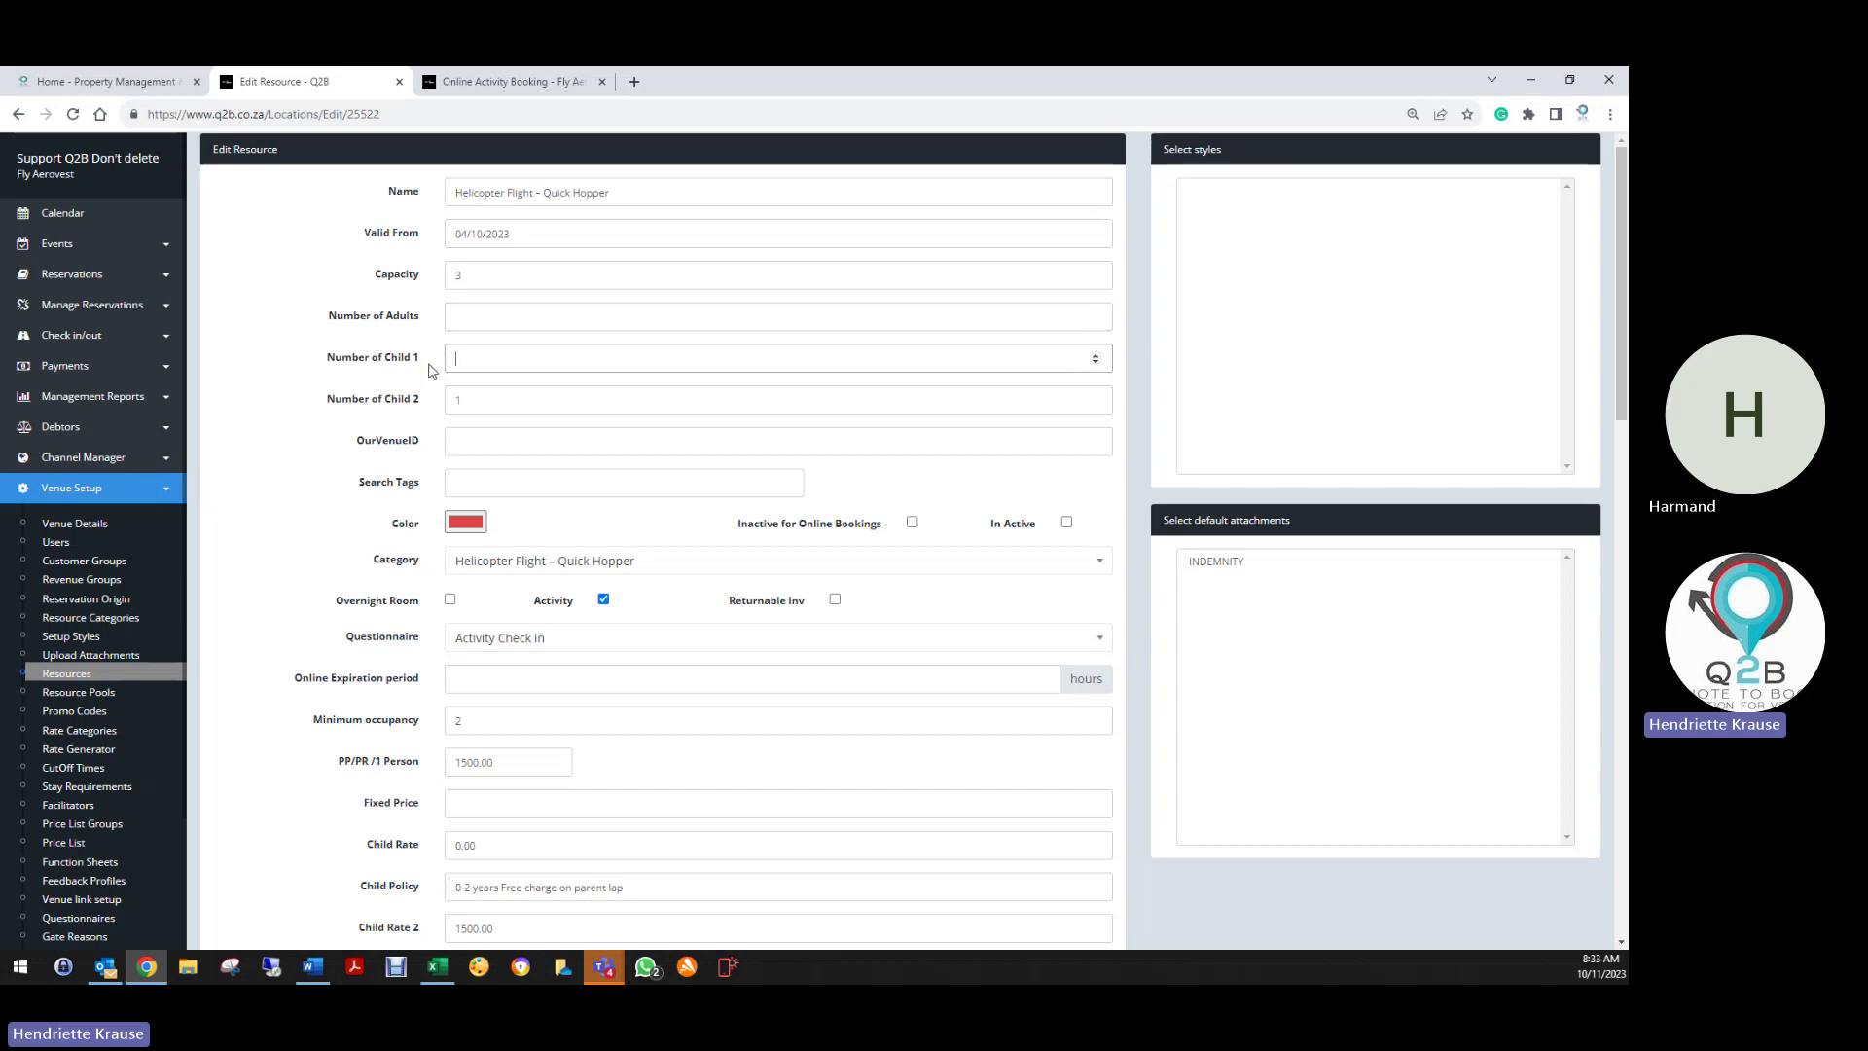
left_click(409, 407)
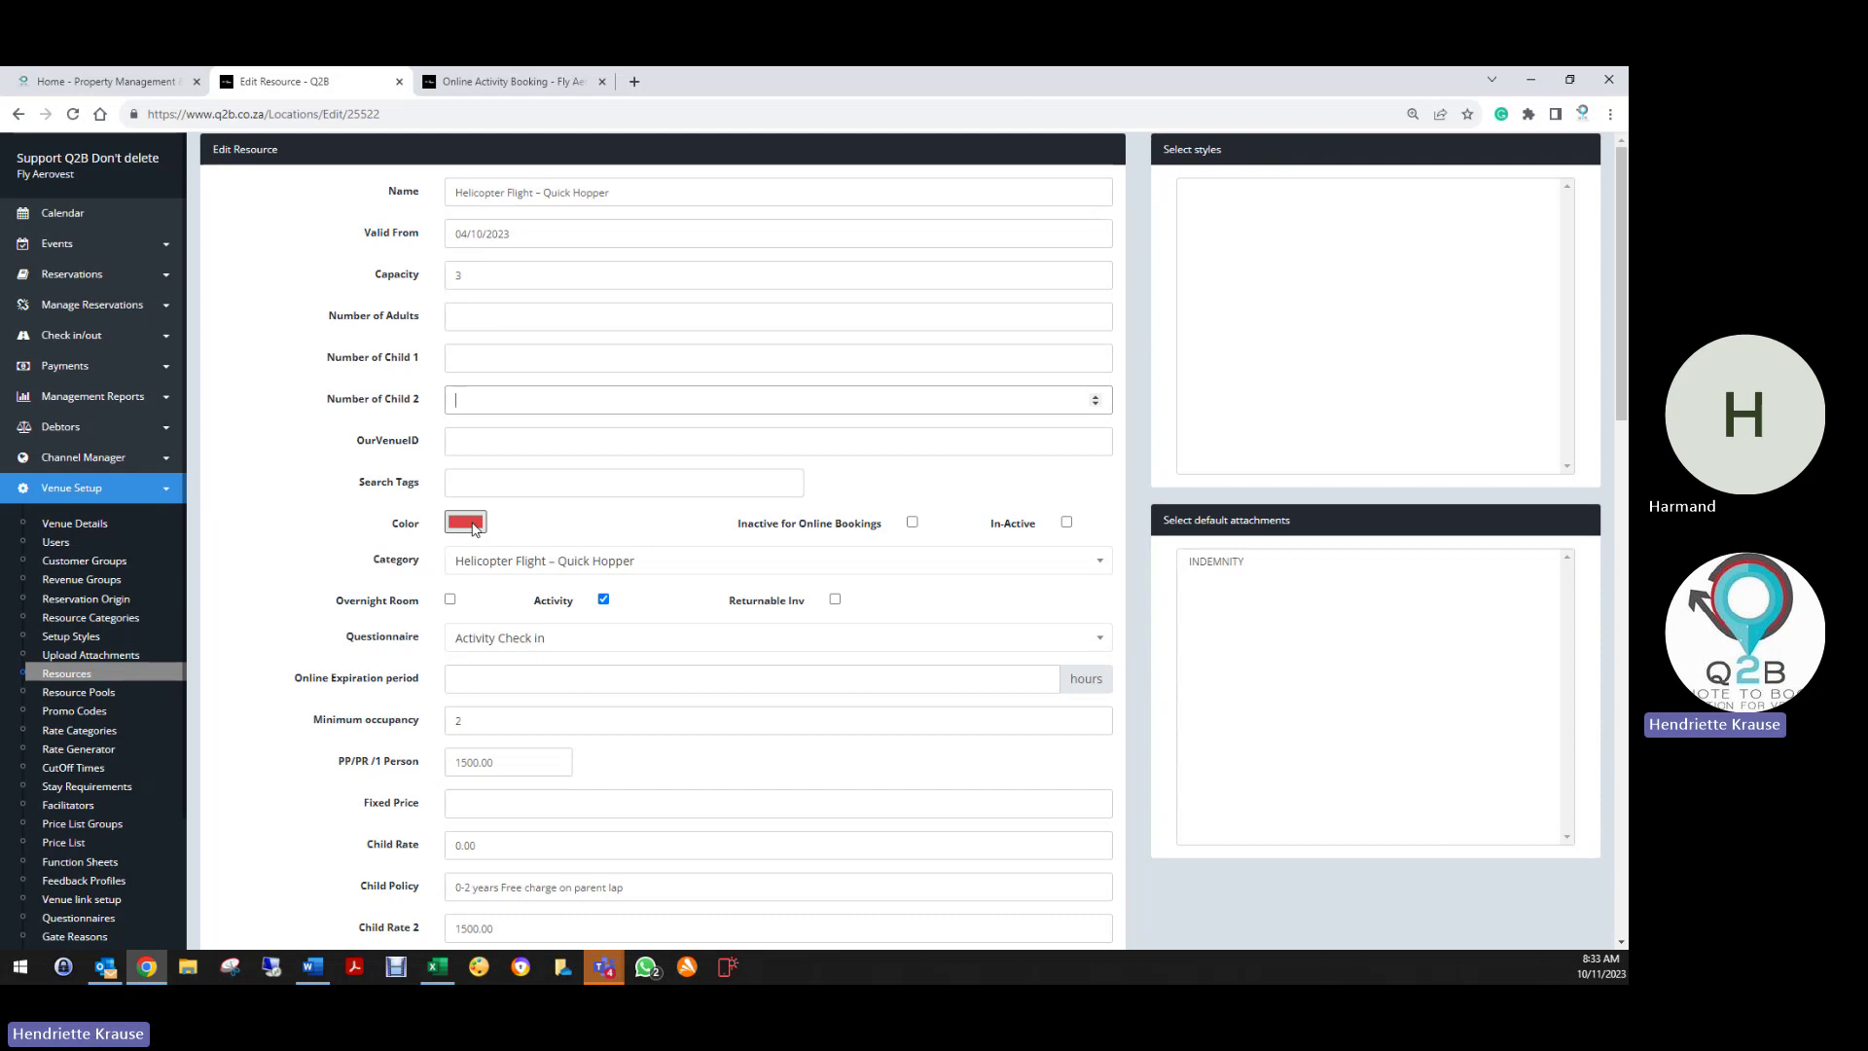
left_click(473, 527)
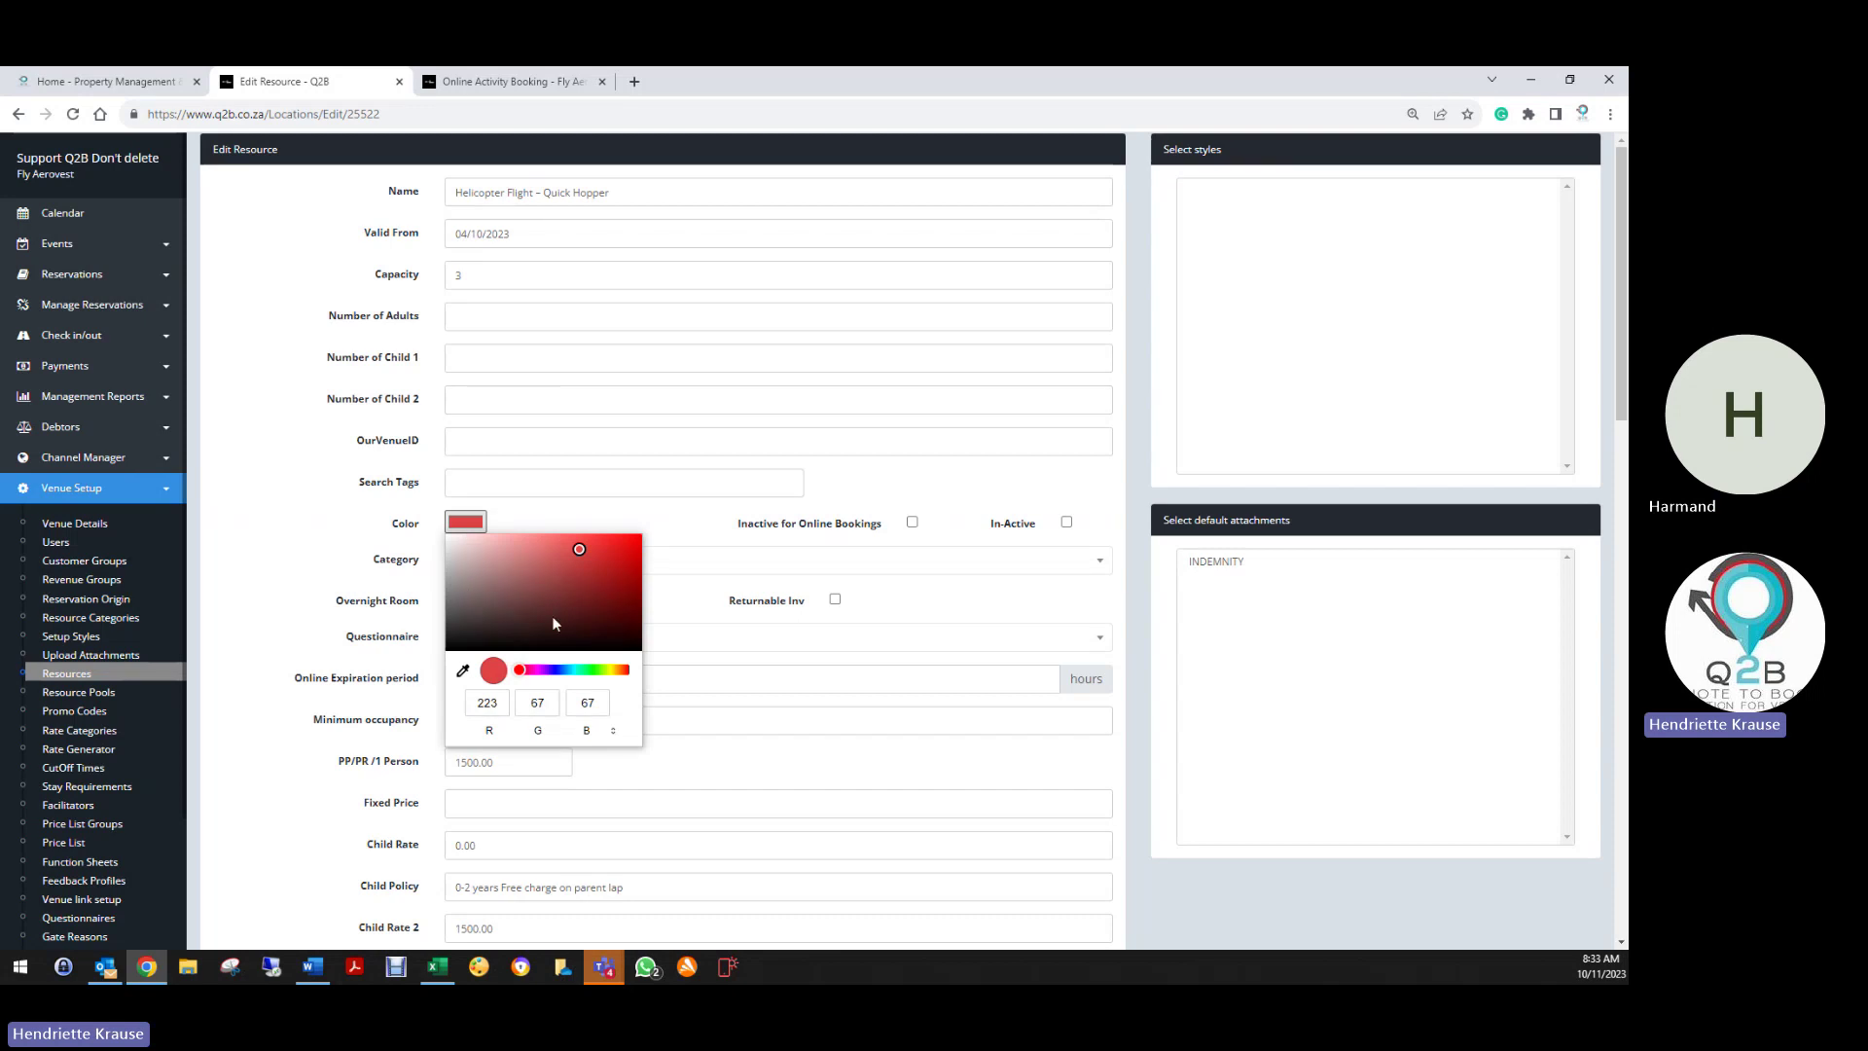
left_click(426, 551)
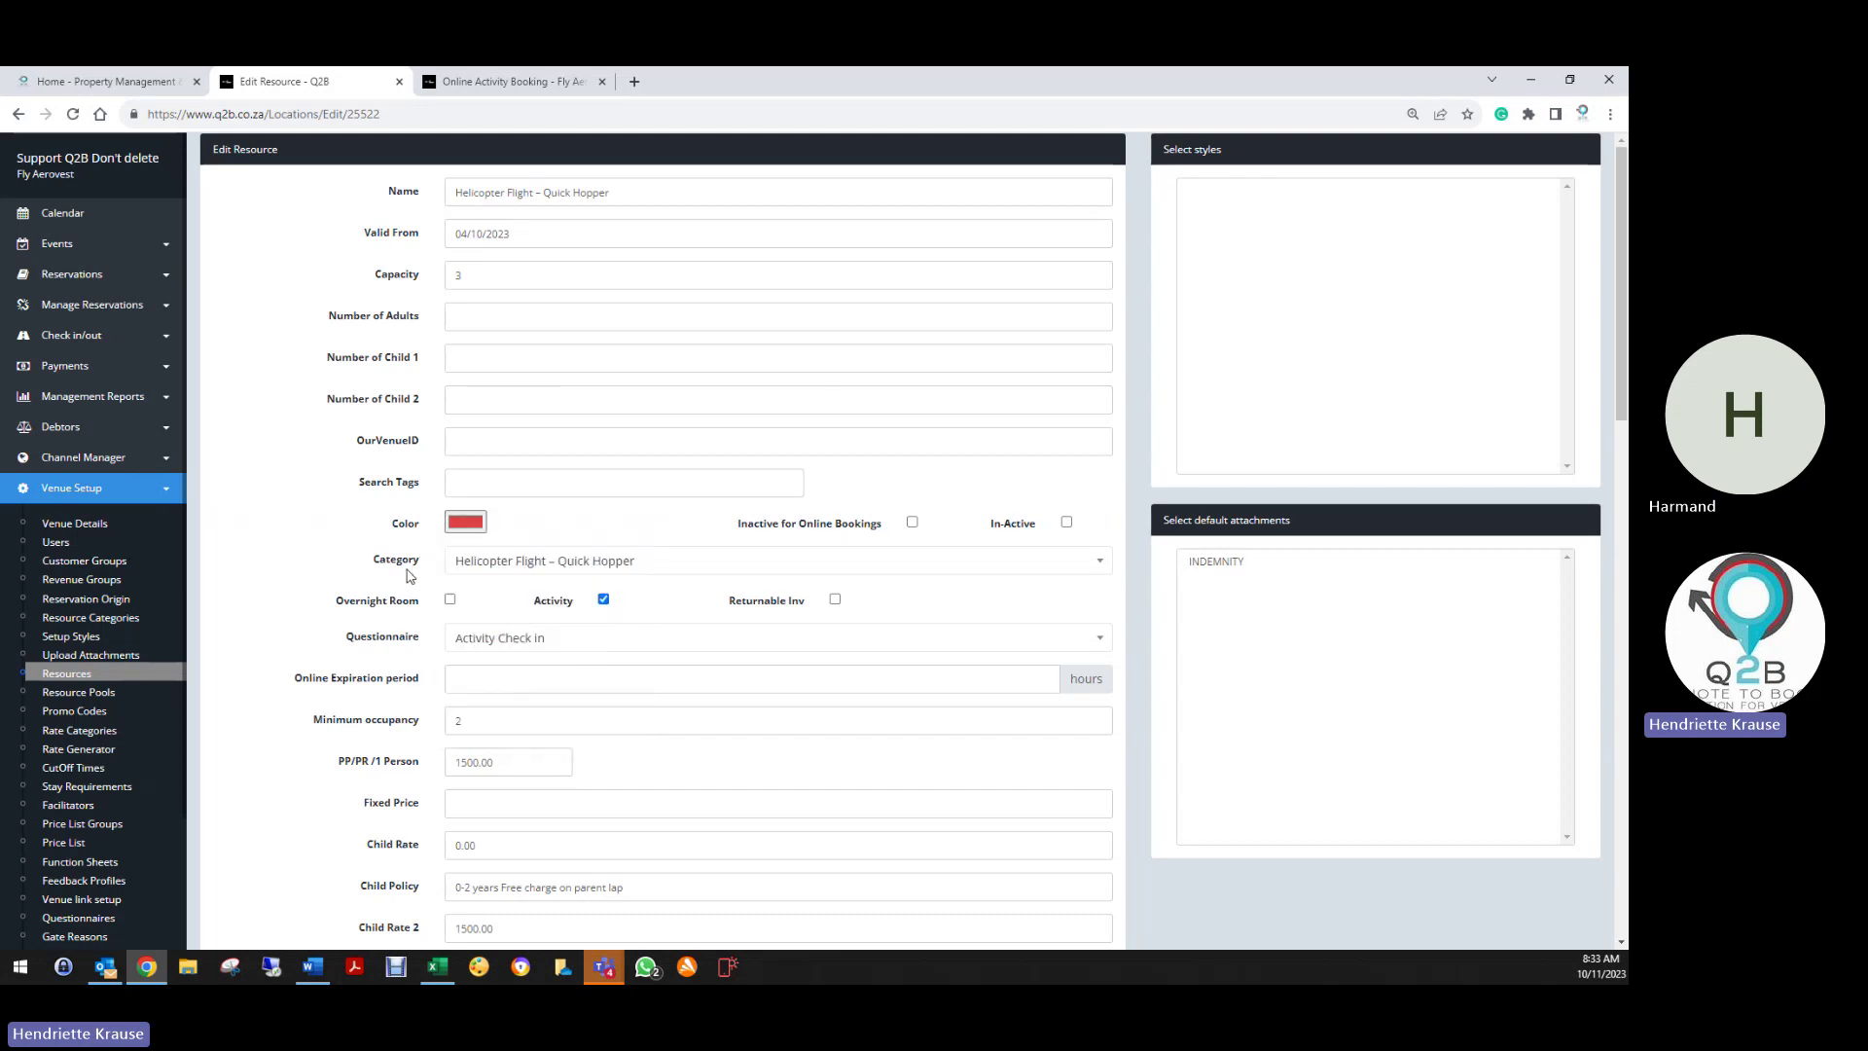
left_click(576, 563)
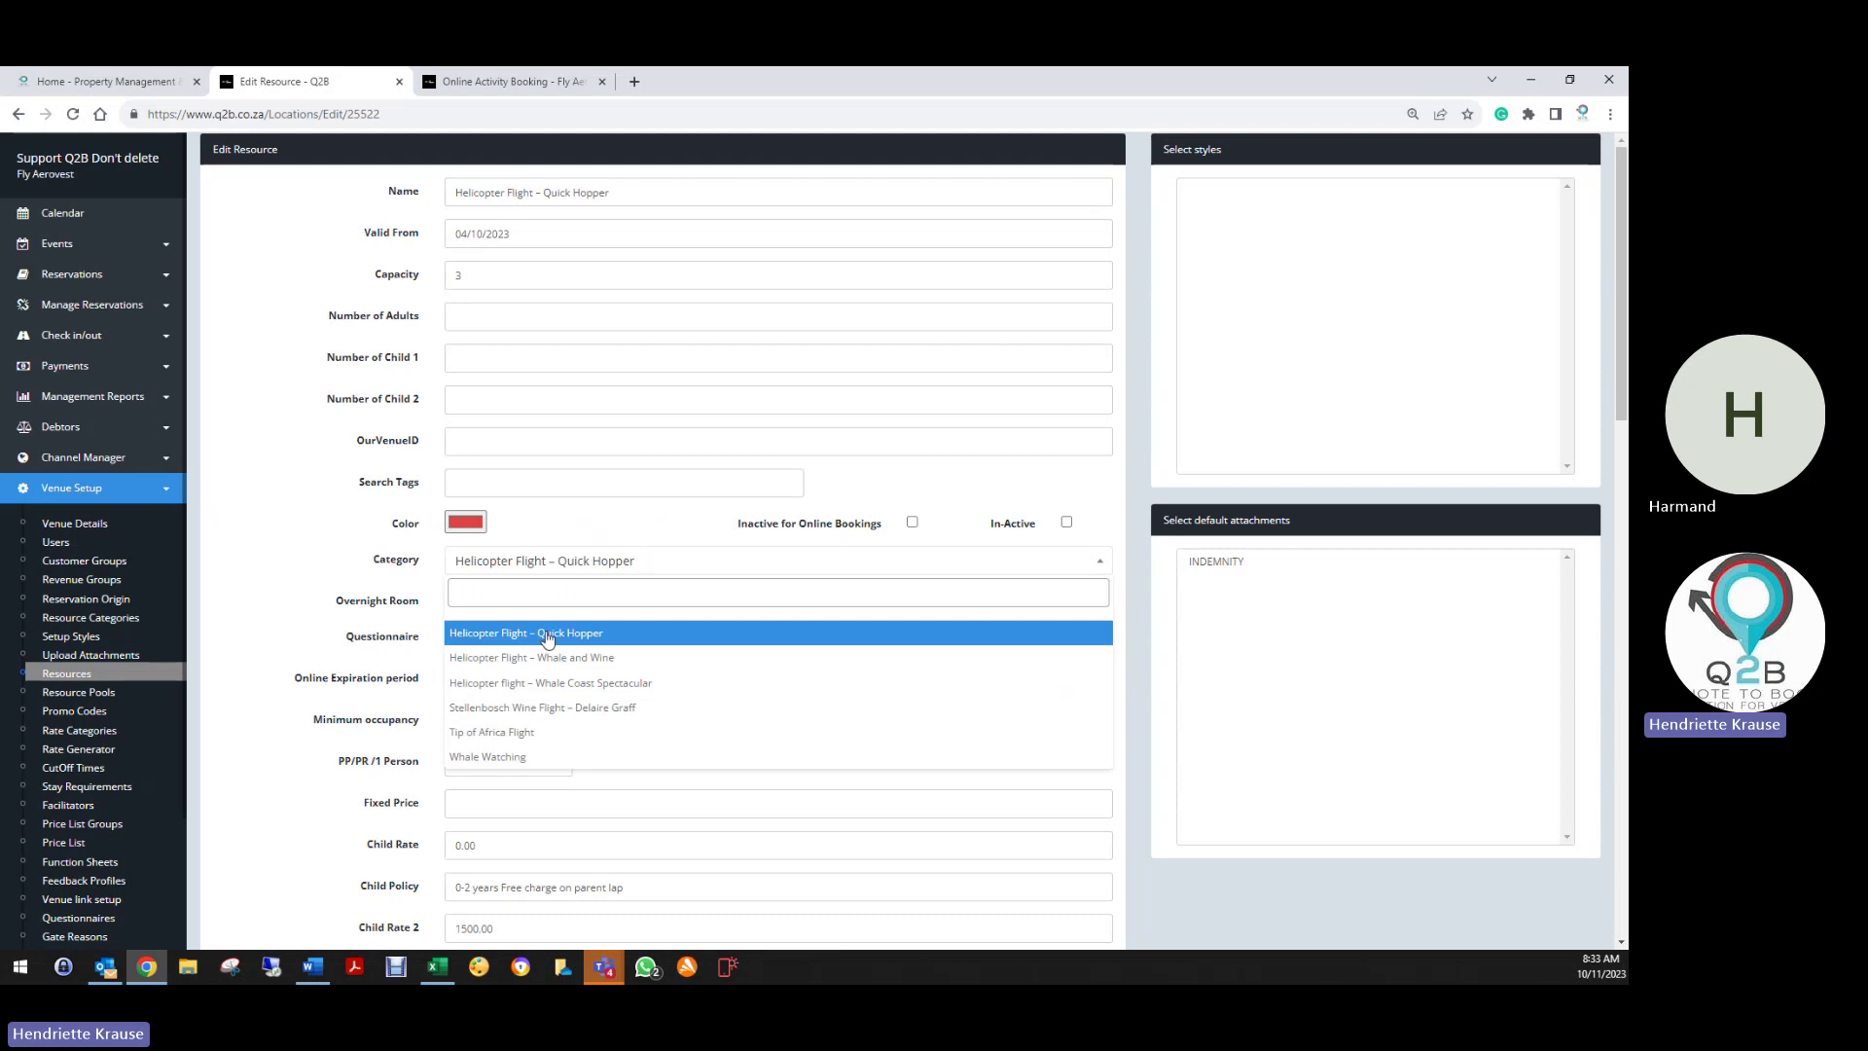
left_click(546, 634)
left_click(604, 599)
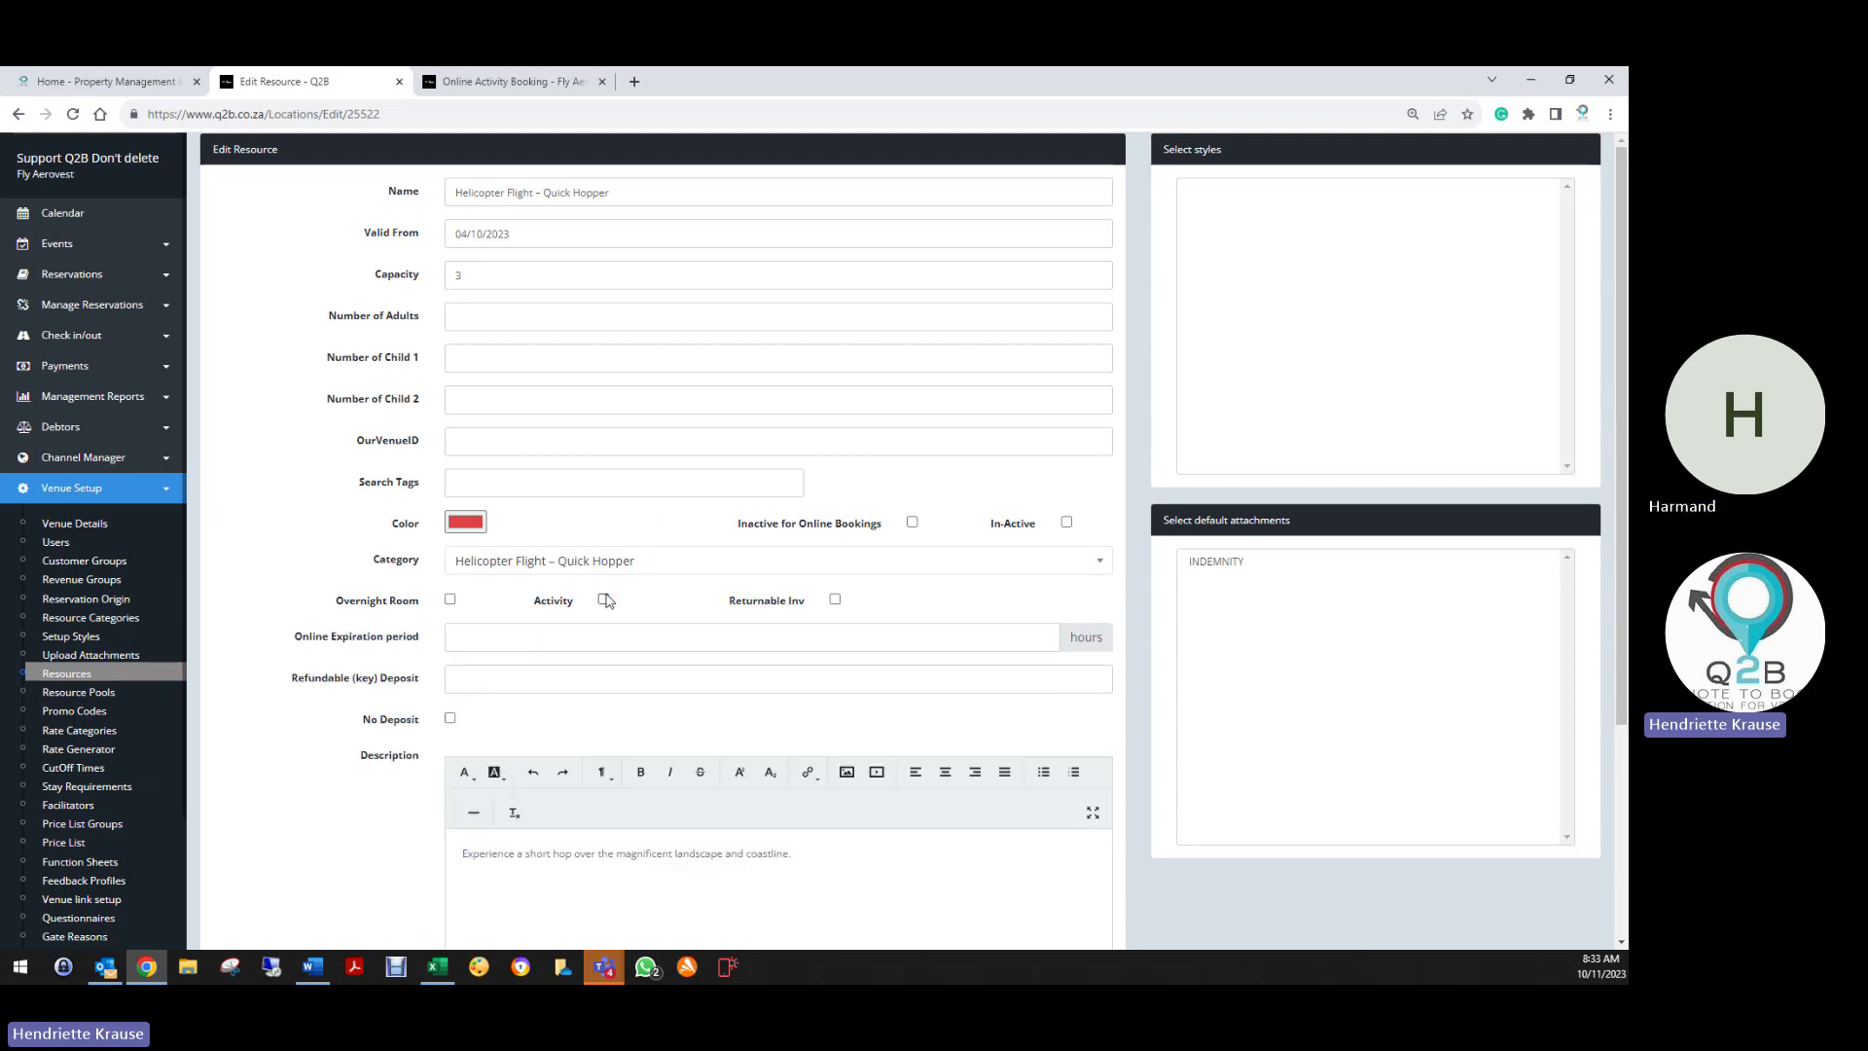
left_click(604, 600)
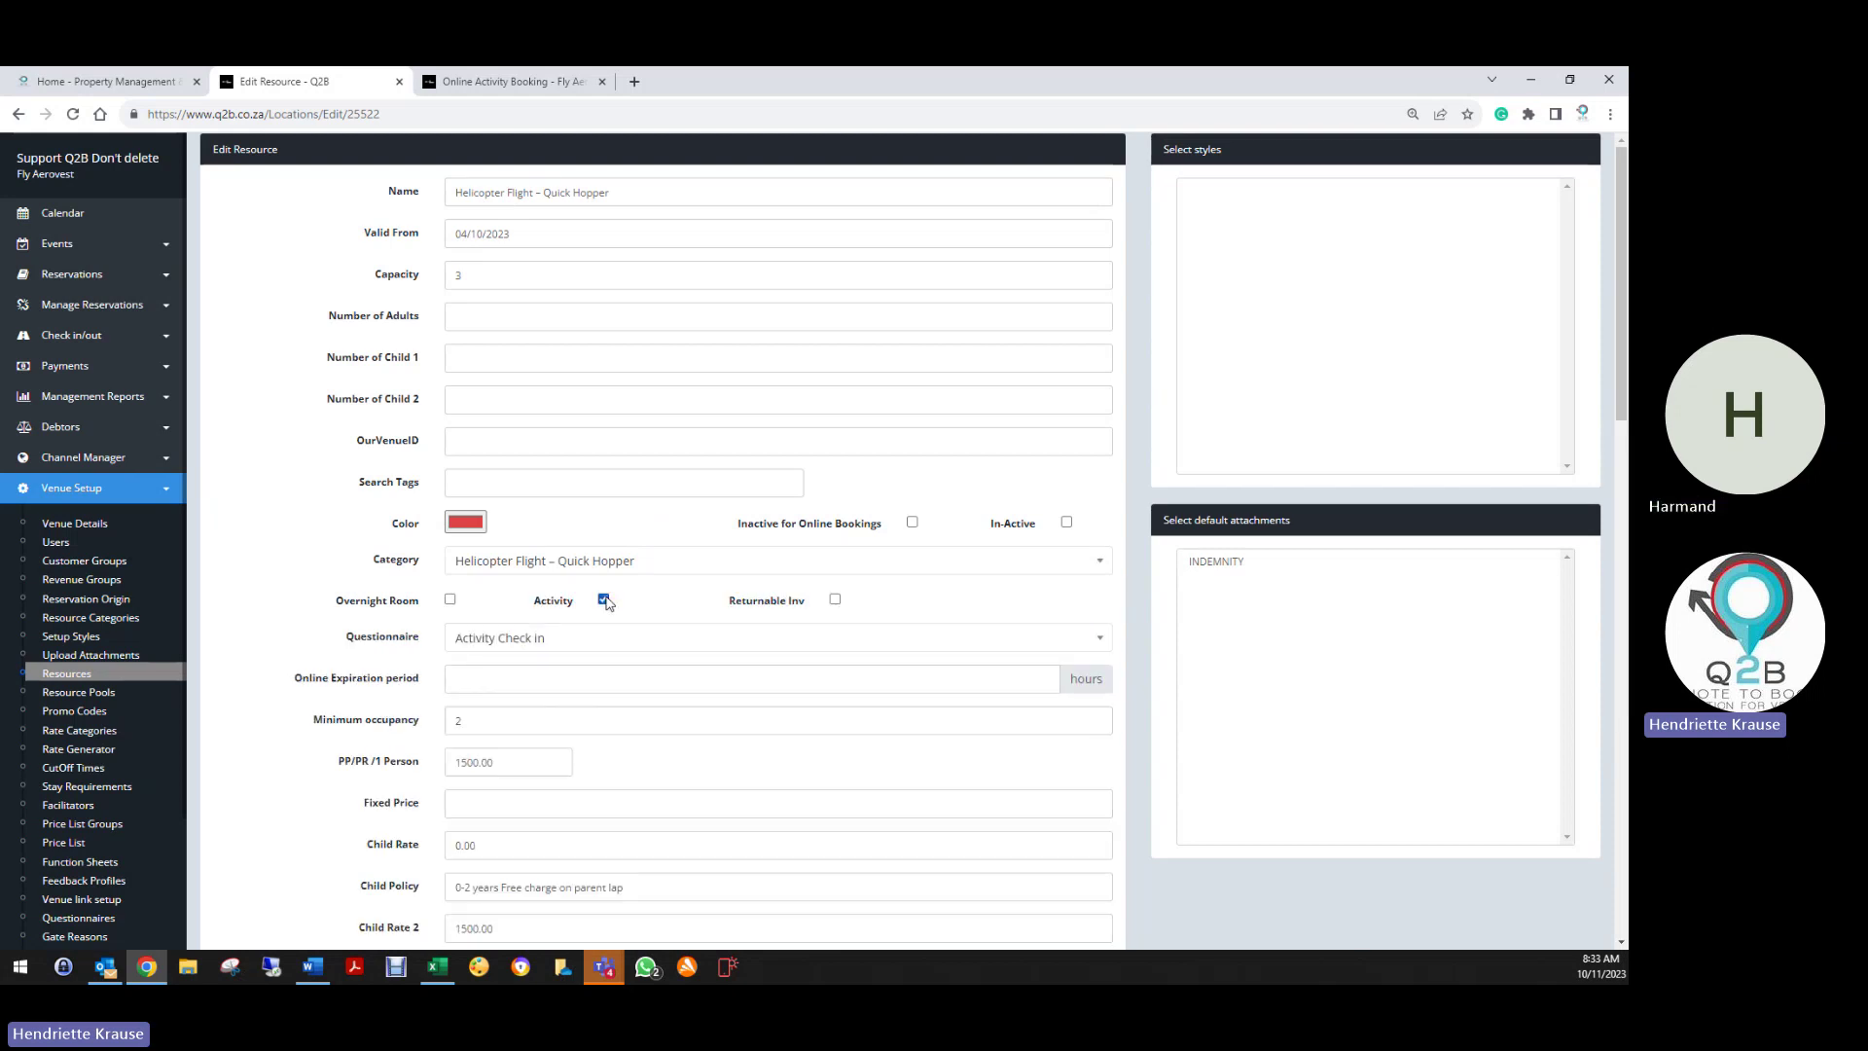
scroll(370, 681, "down", 3)
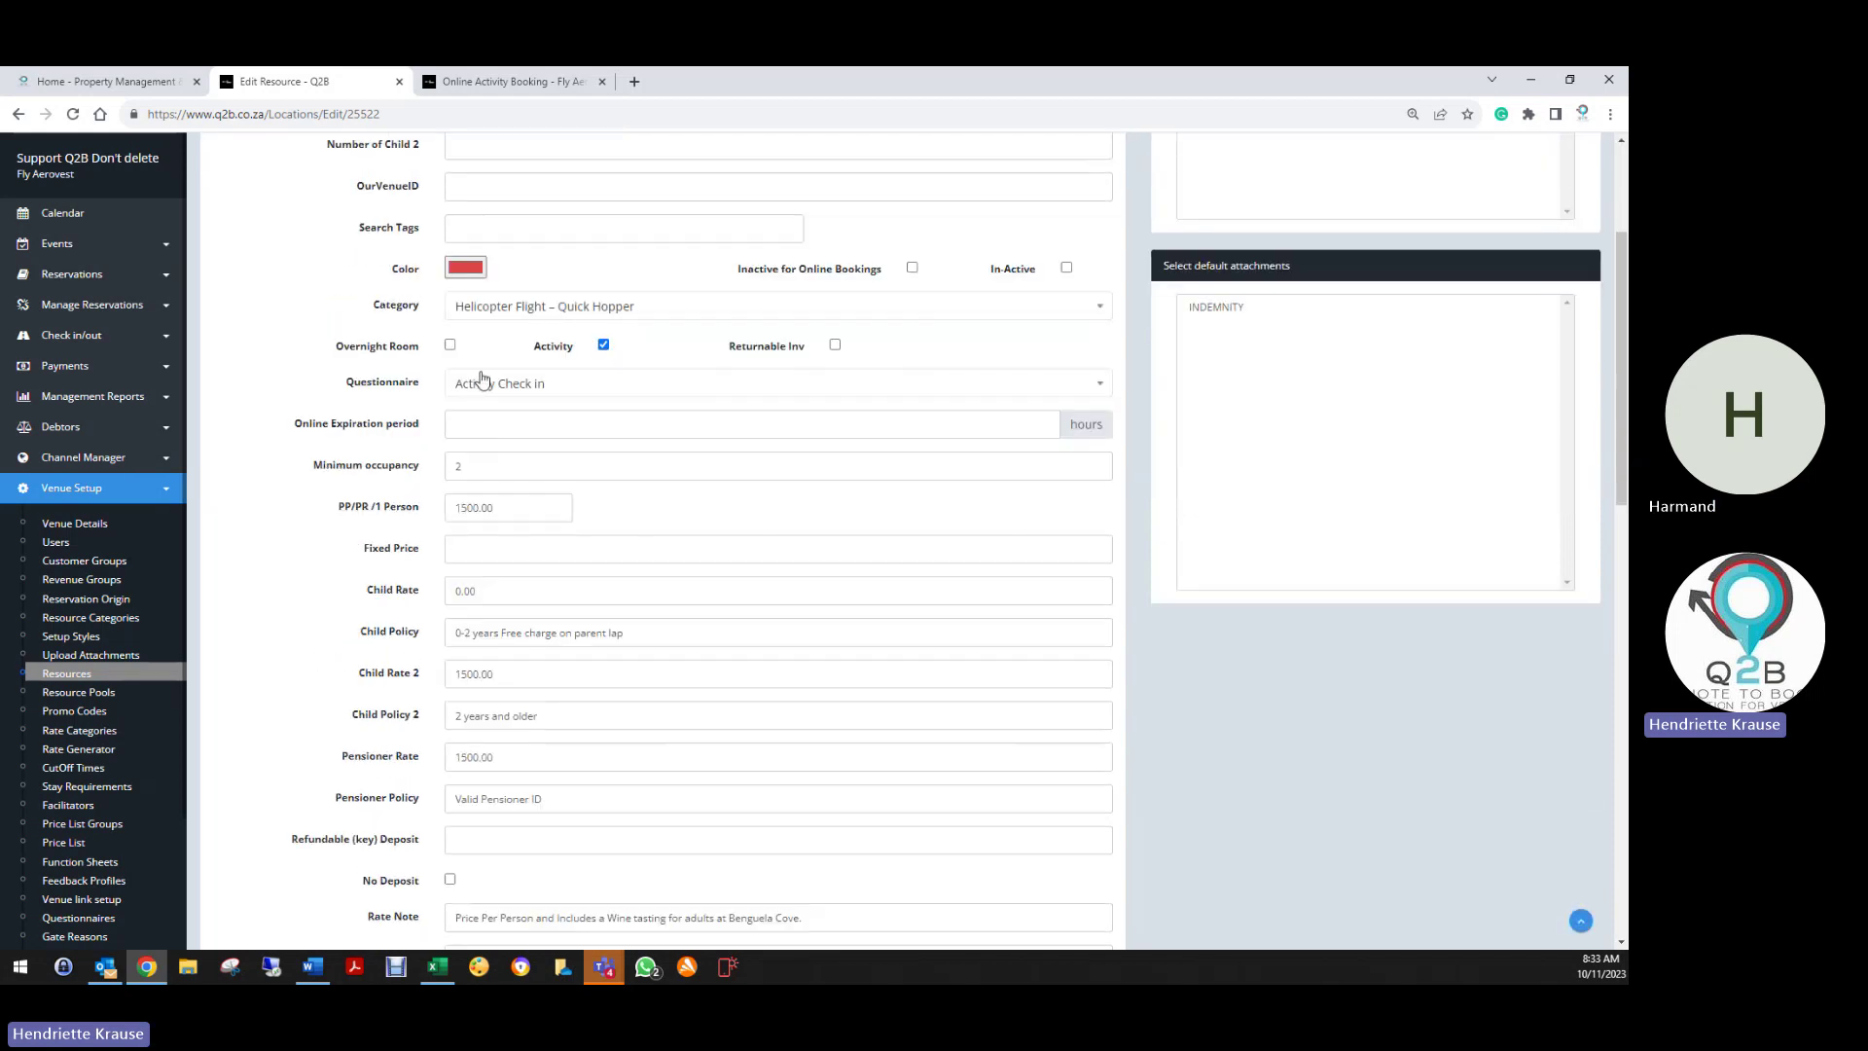
Review the Quick Hopper's Activity Check in questionnaire, minimum occupancy, 1500.00 price, child and pensioner rates
left_click(467, 389)
left_click(471, 454)
left_click(419, 479)
scroll(428, 483, "down", 2)
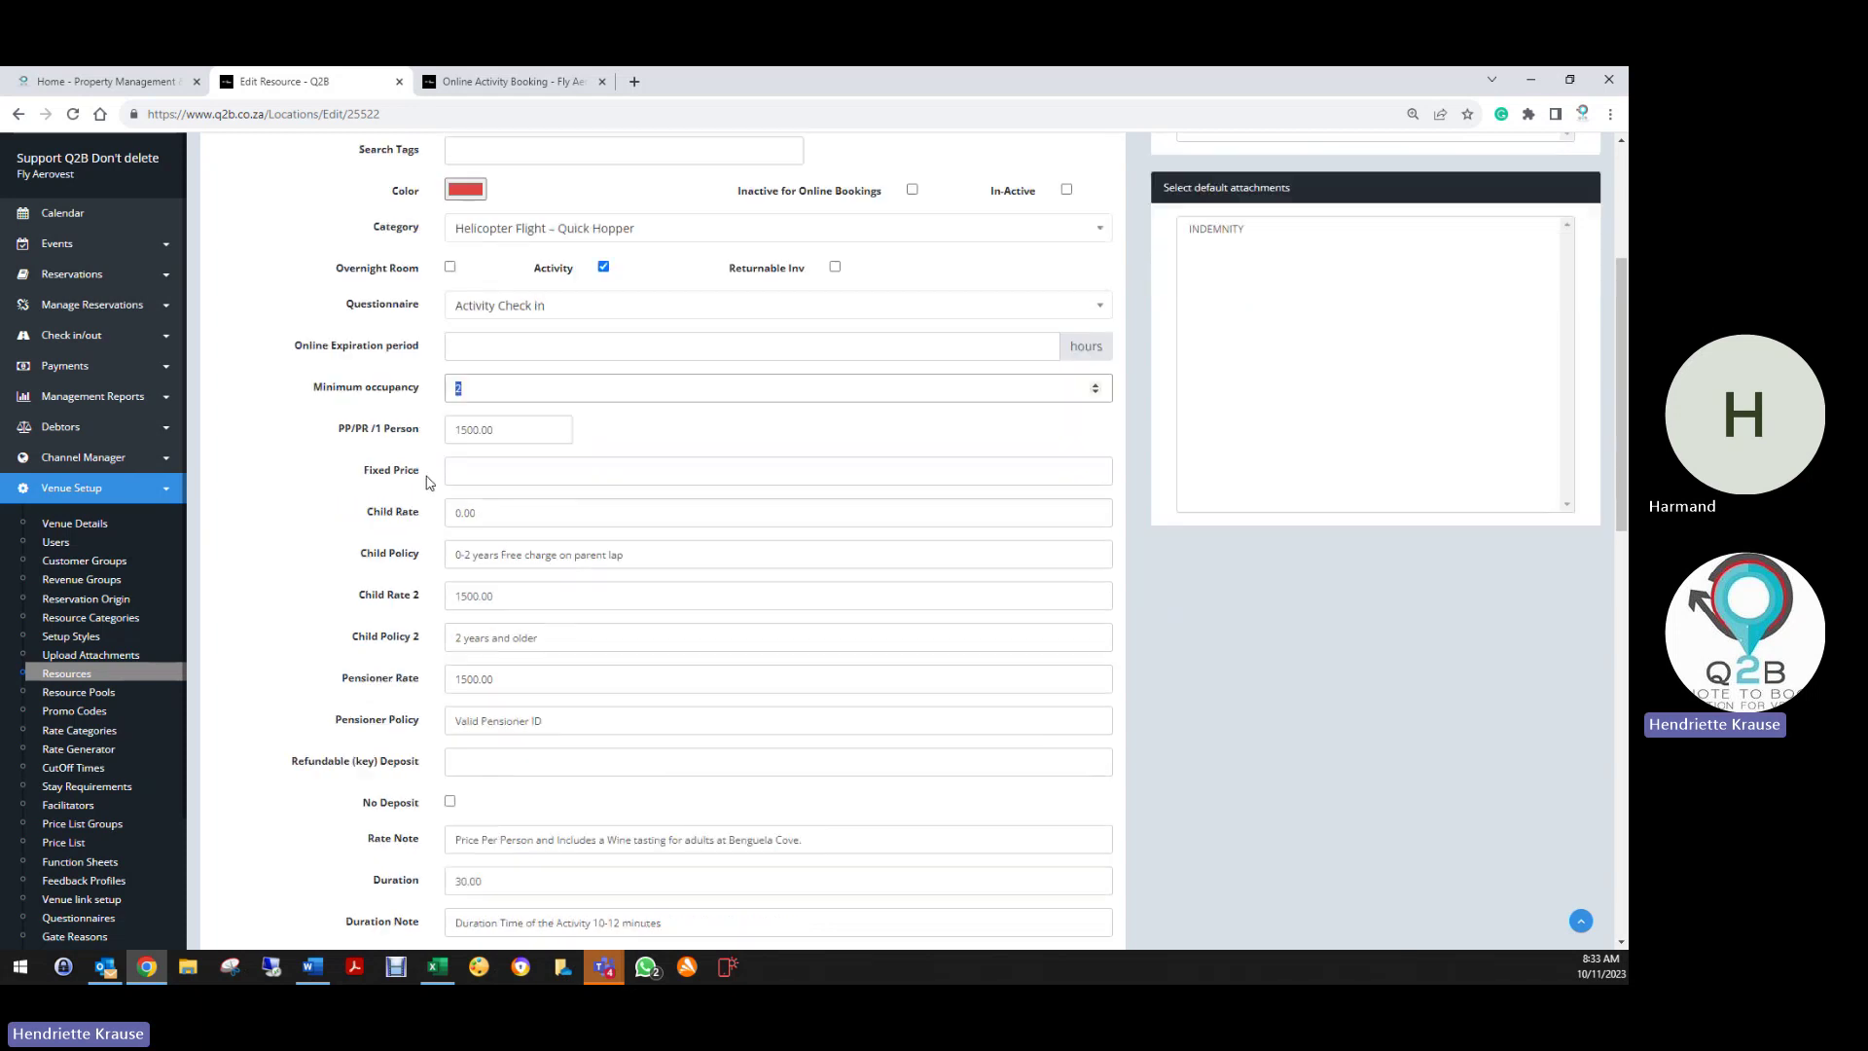
left_click(503, 335)
double_click(503, 335)
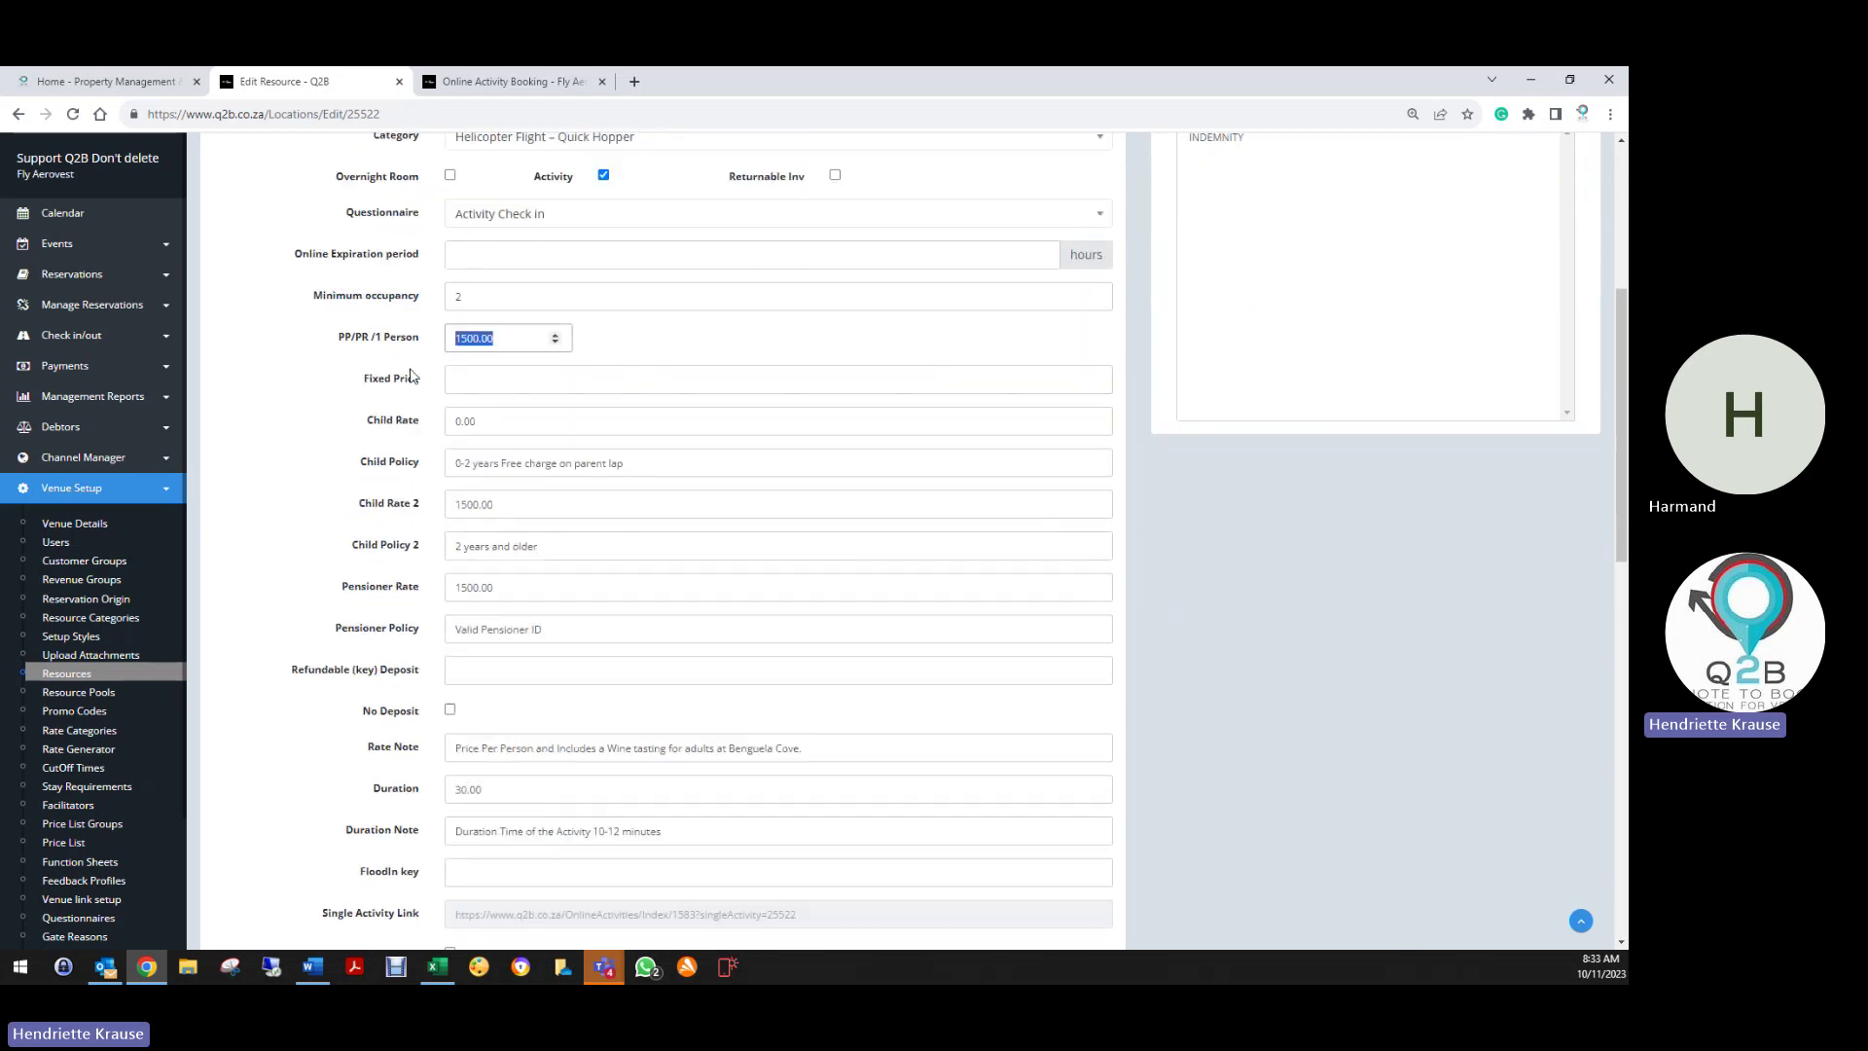
left_click(455, 425)
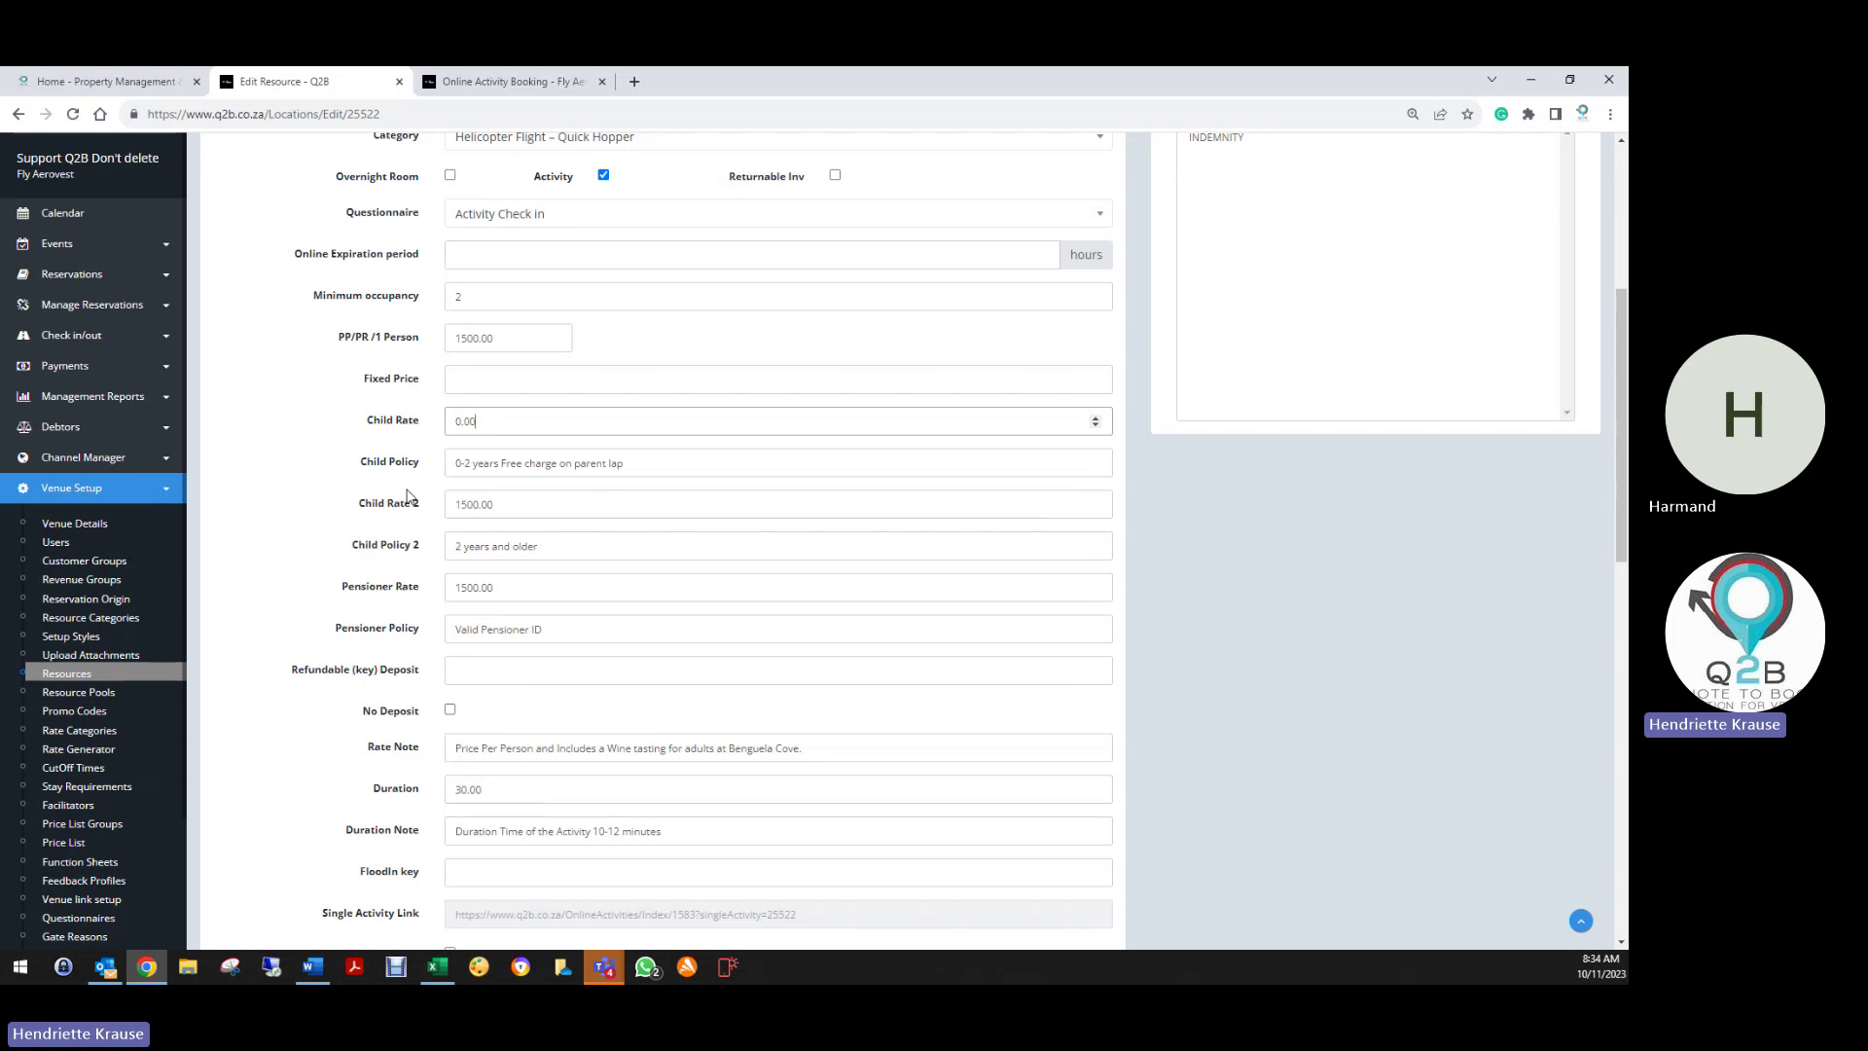
scroll(411, 498, "down", 1)
left_click(506, 428)
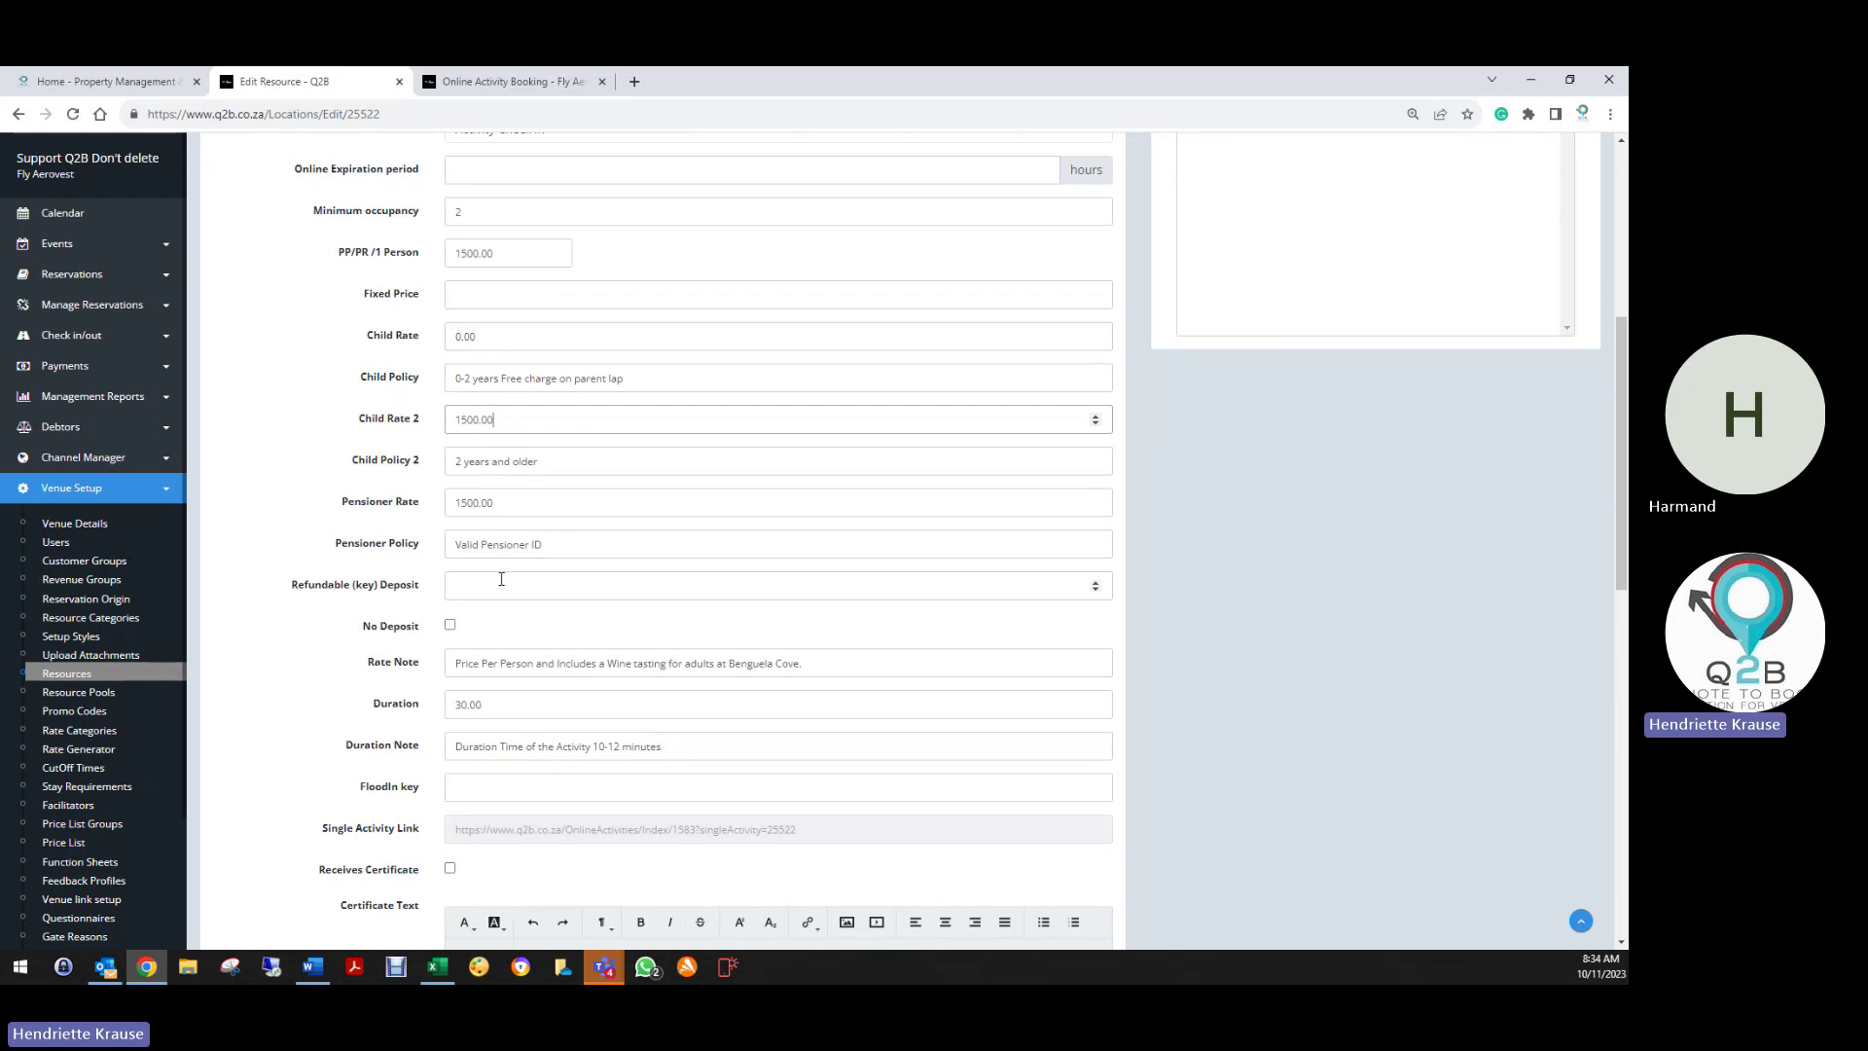
left_click(545, 545)
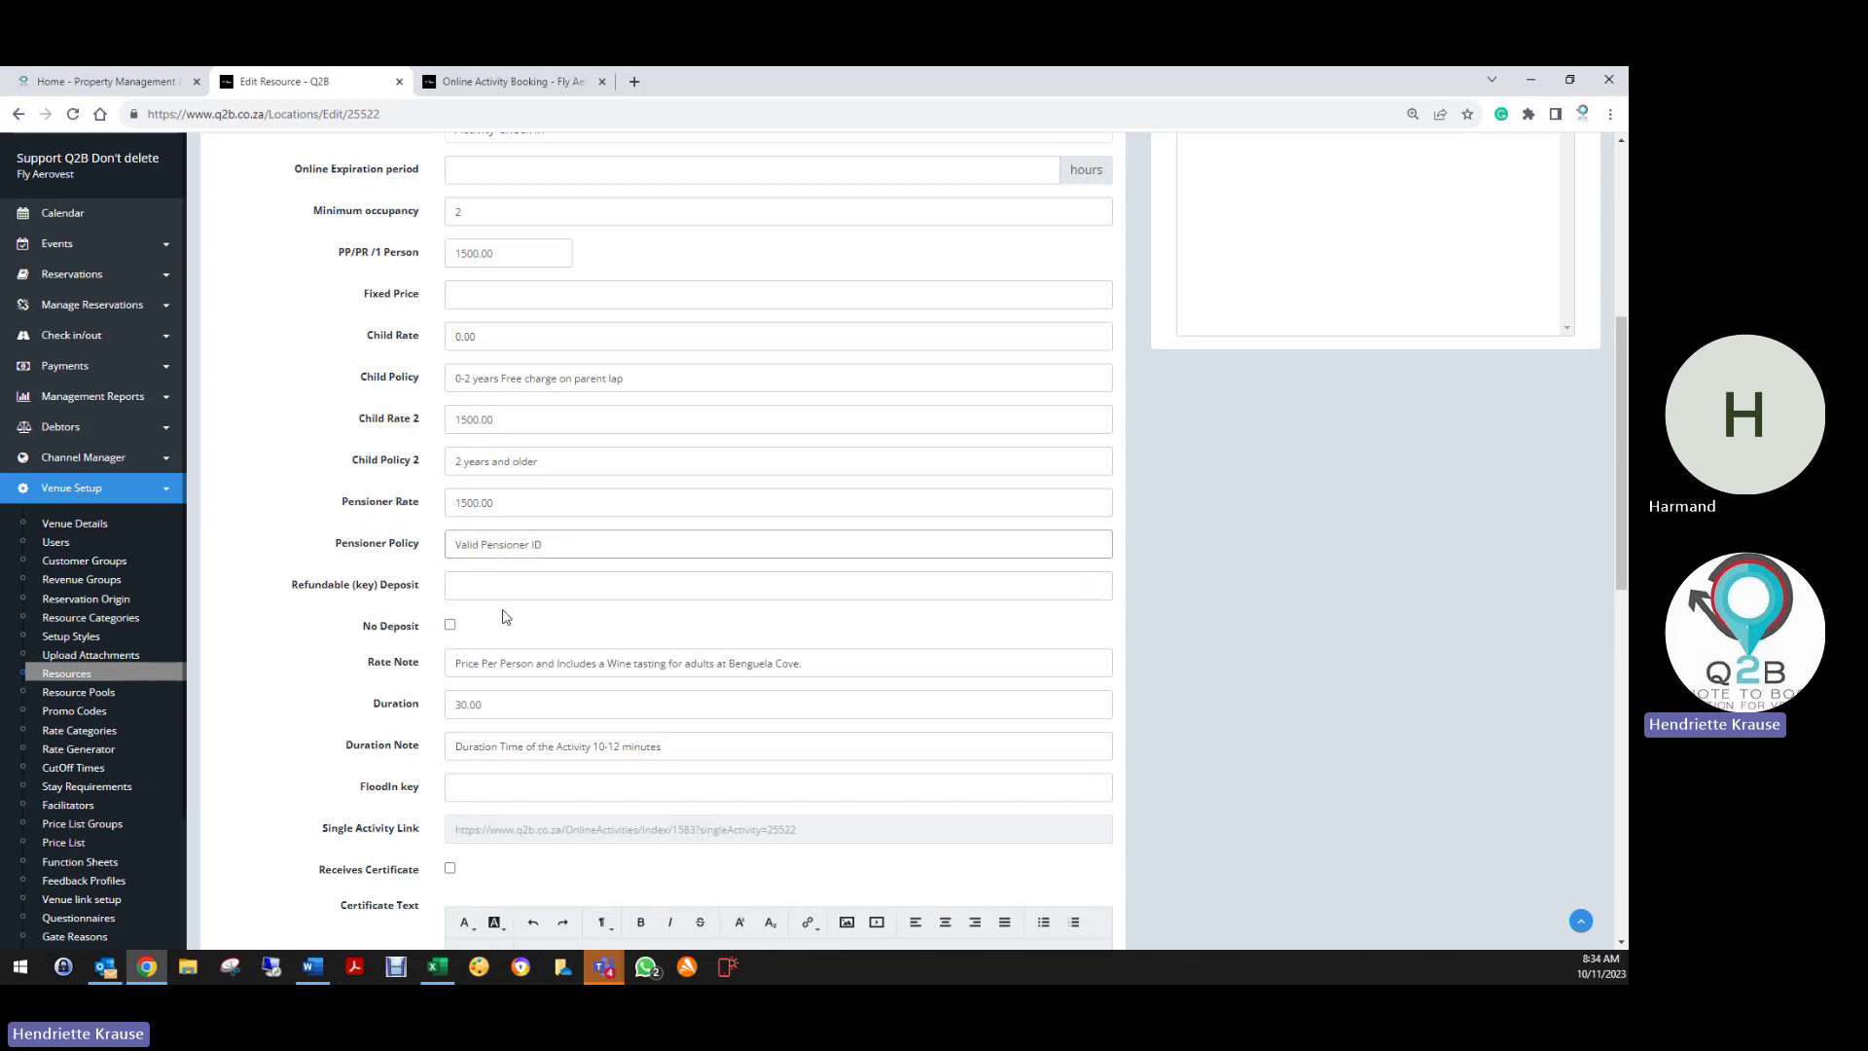
scroll(506, 623, "down", 2)
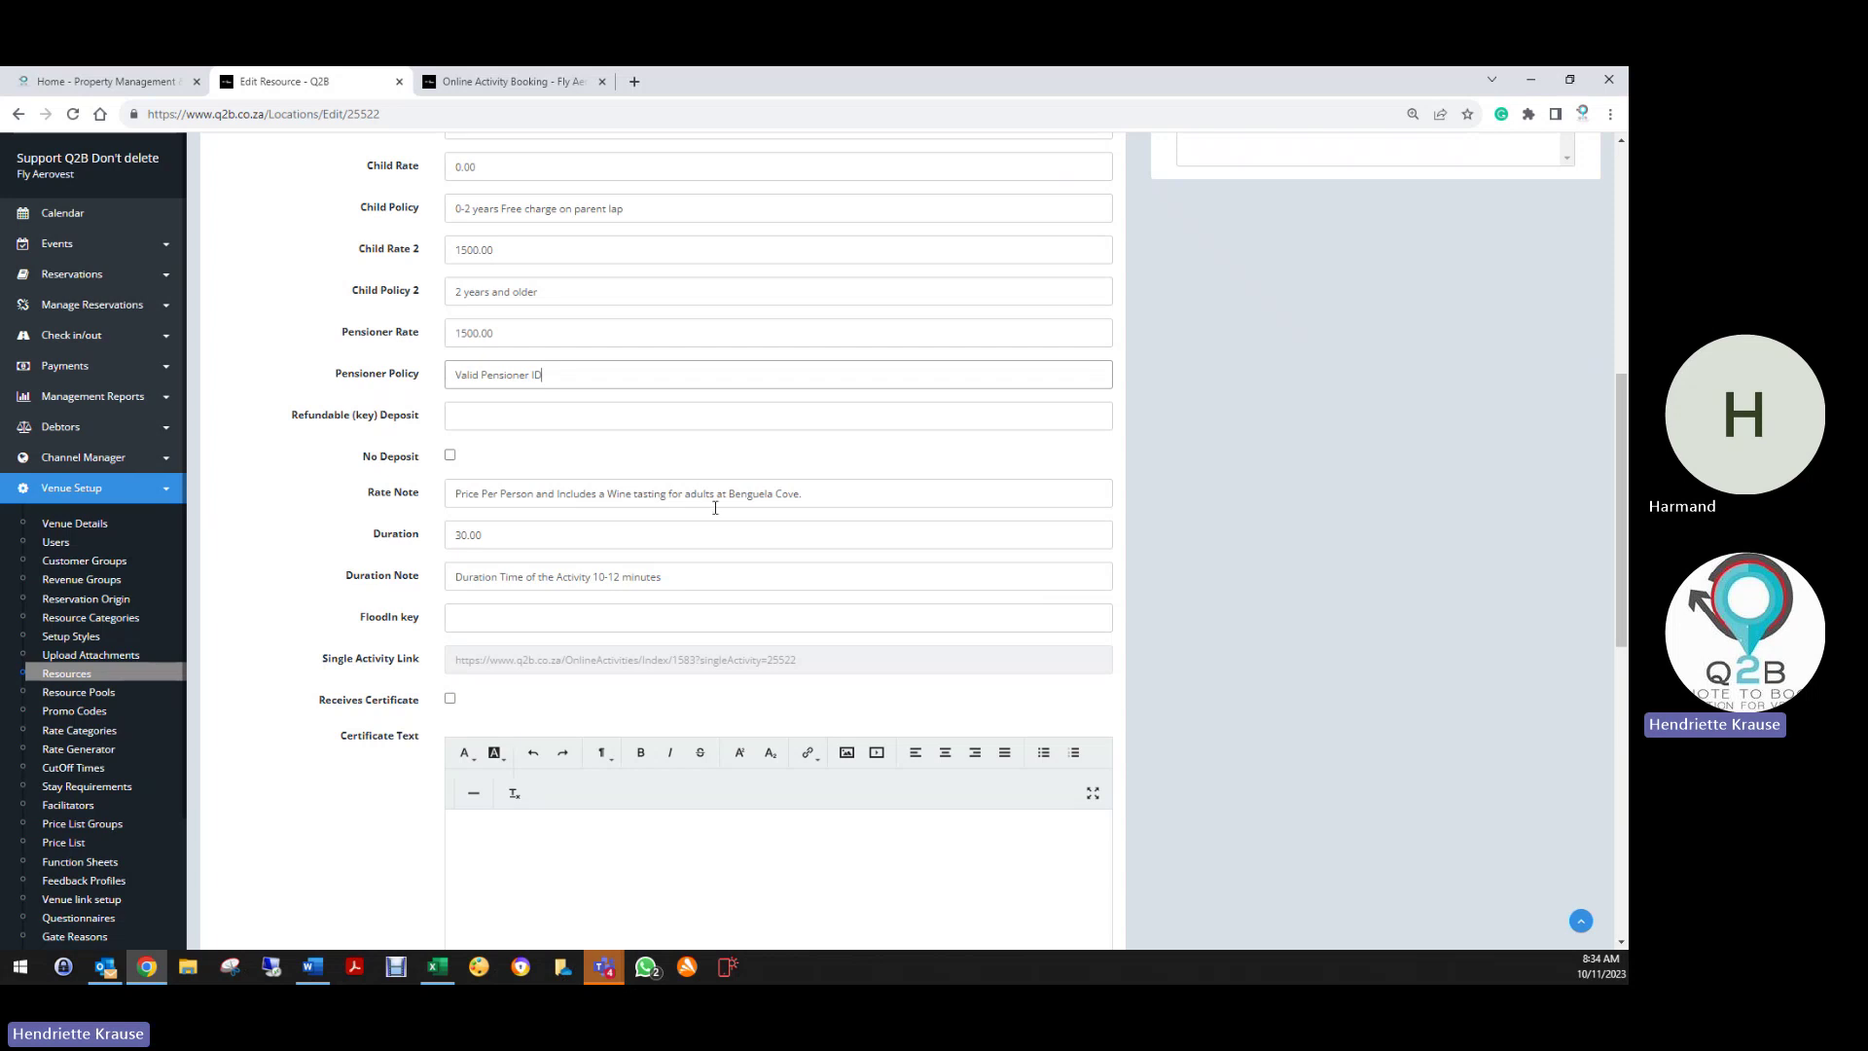
left_click(824, 498)
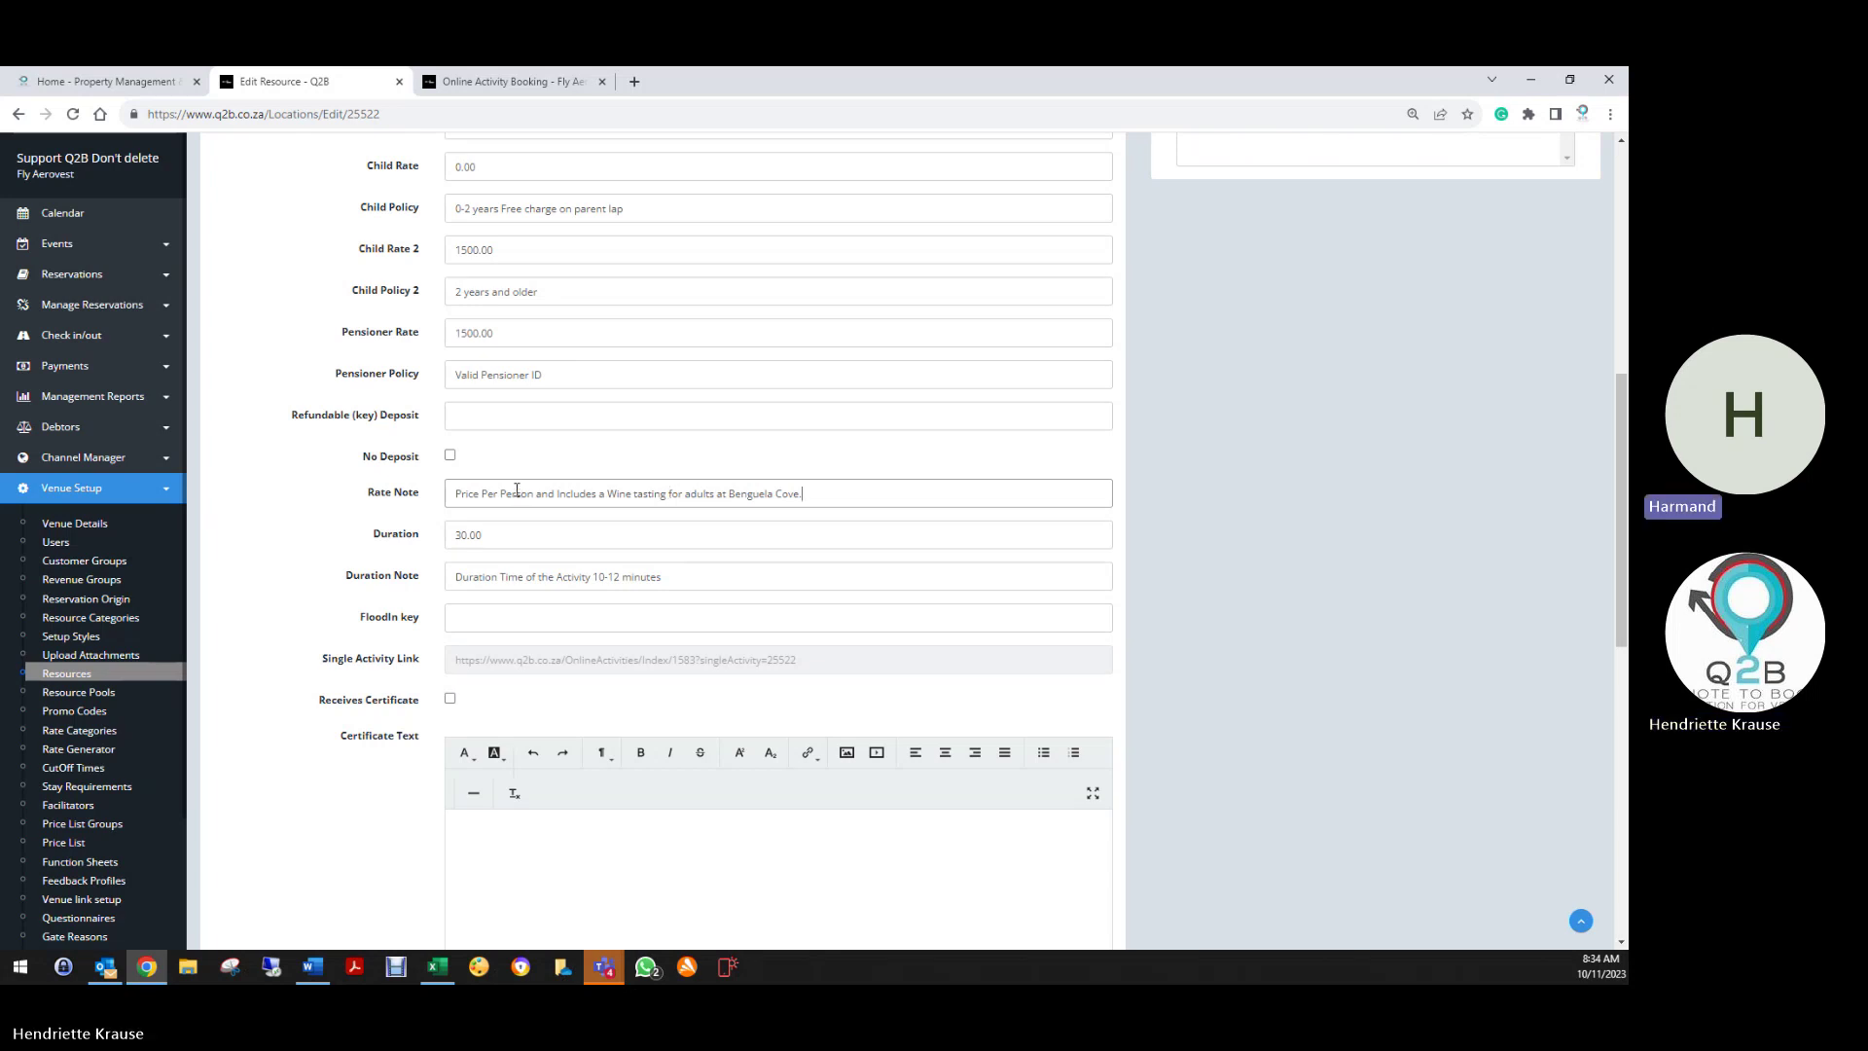
Replace the Quick Hopper's 30.00 Duration with .50 and check the duration note
left_click_drag(490, 534, 438, 535)
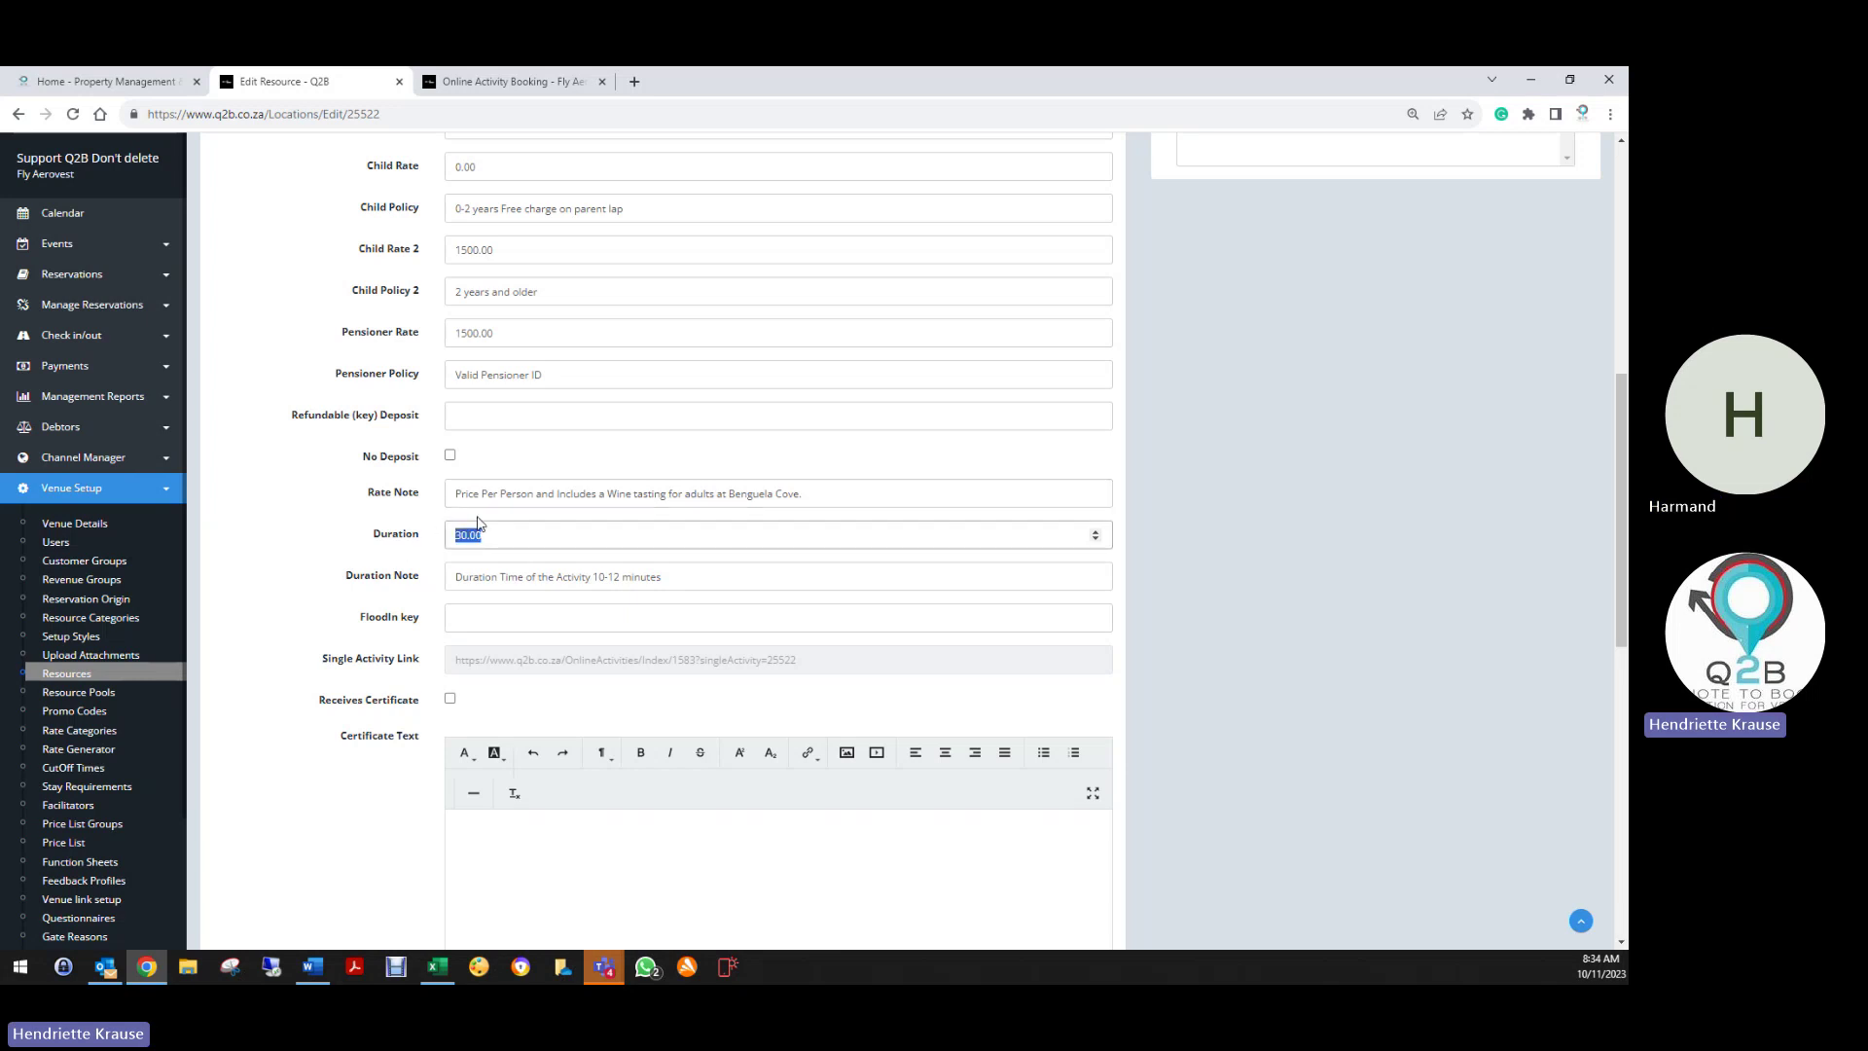
type(".50")
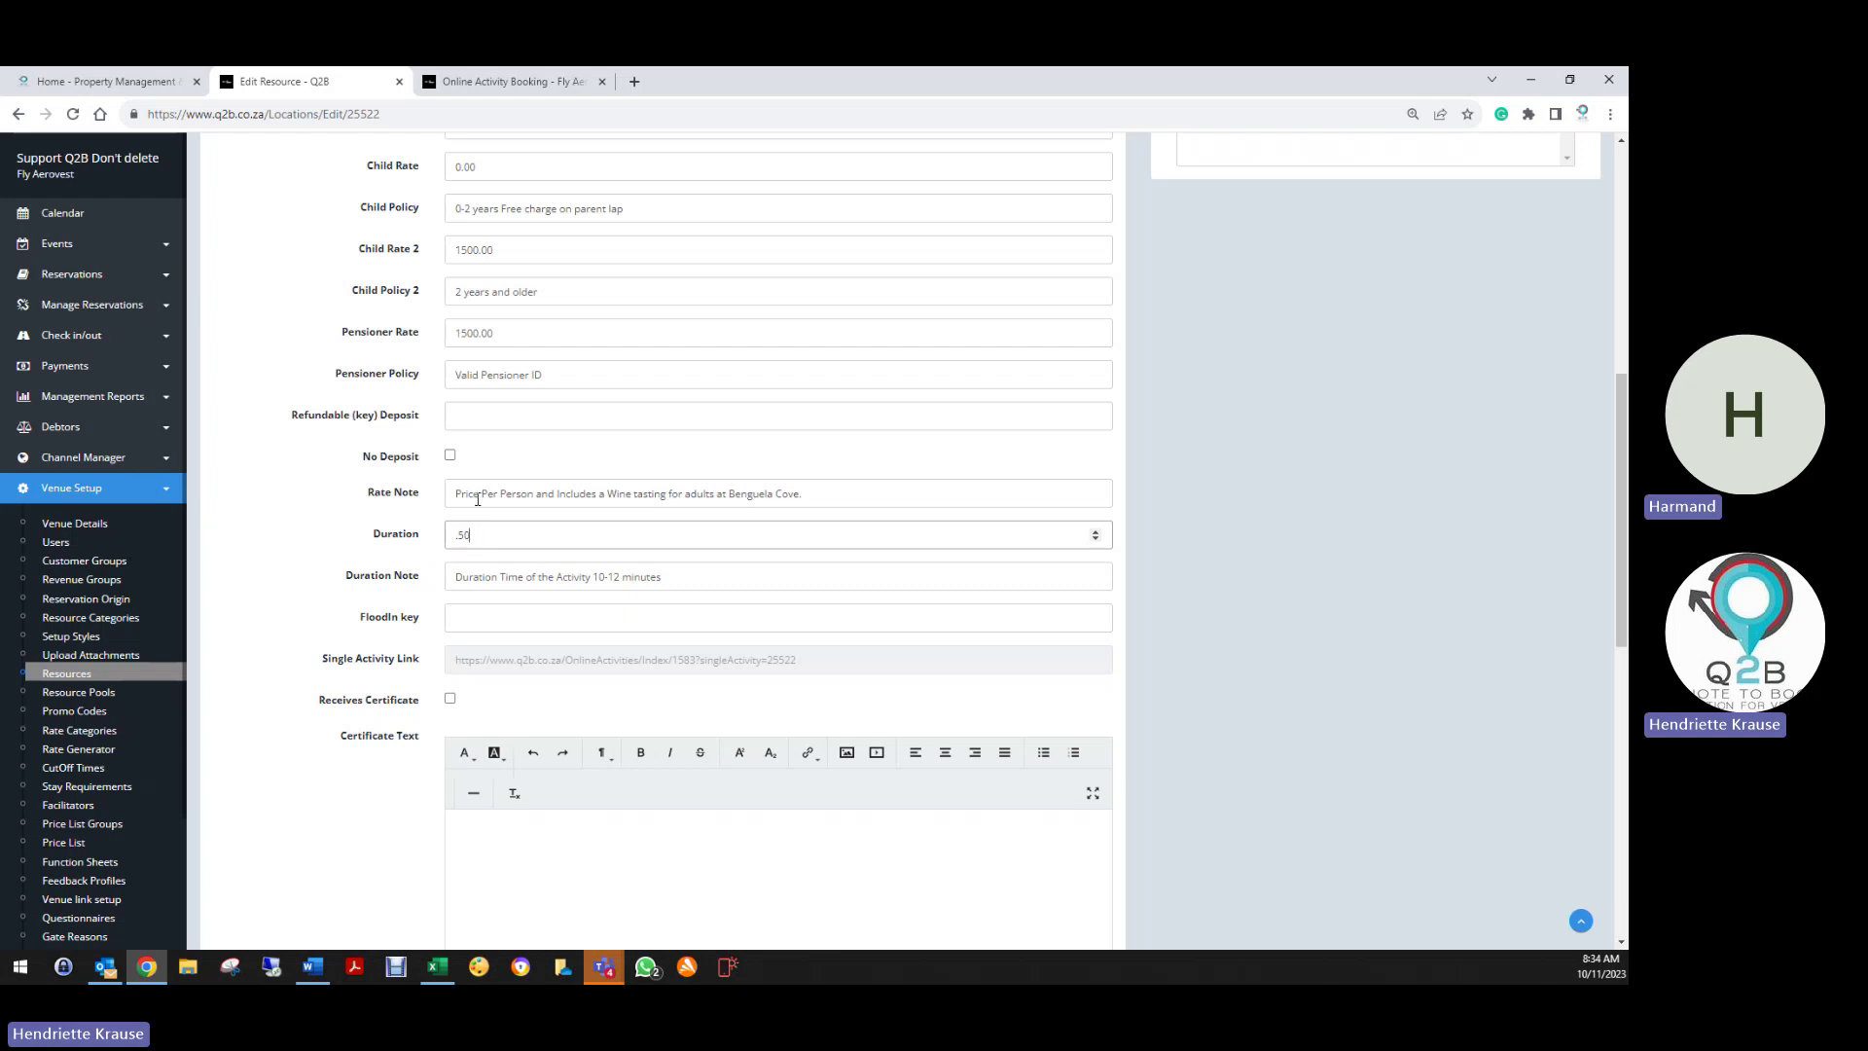
scroll(498, 520, "up", 7)
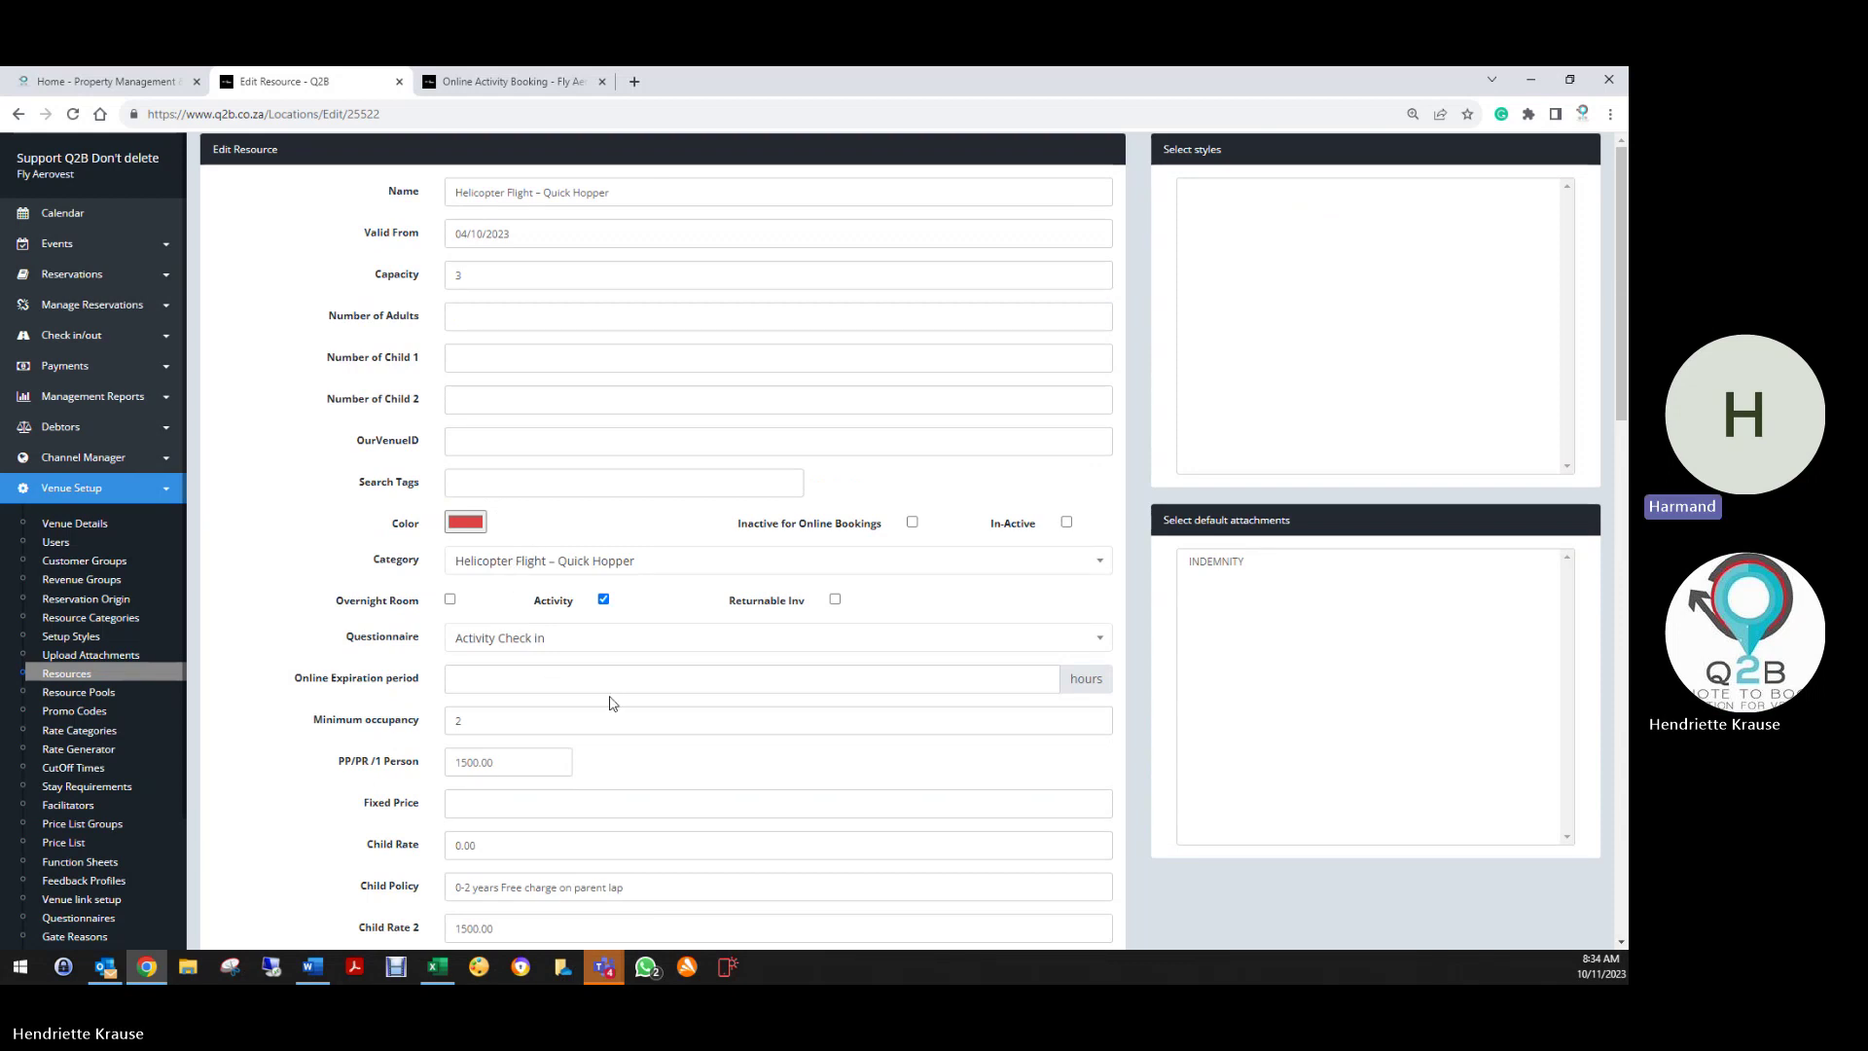
scroll(617, 702, "down", 6)
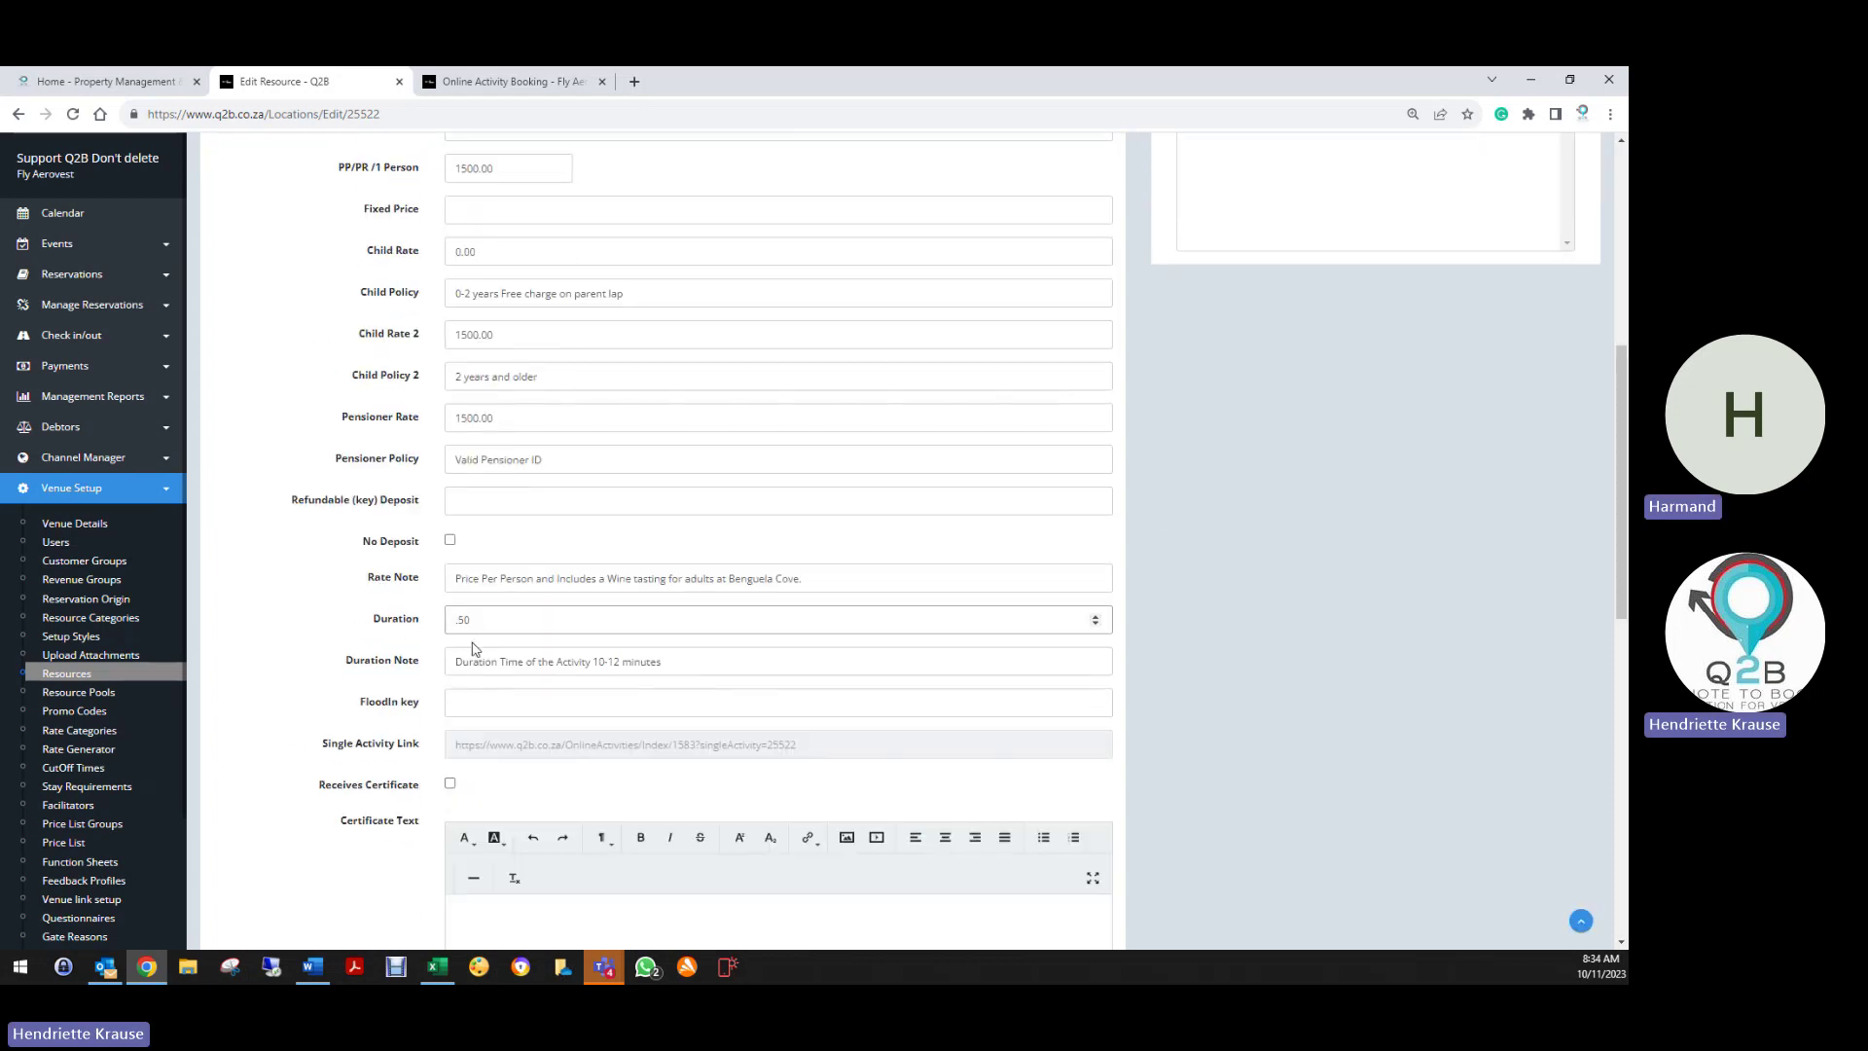
left_click(474, 624)
double_click(474, 625)
left_click(520, 616)
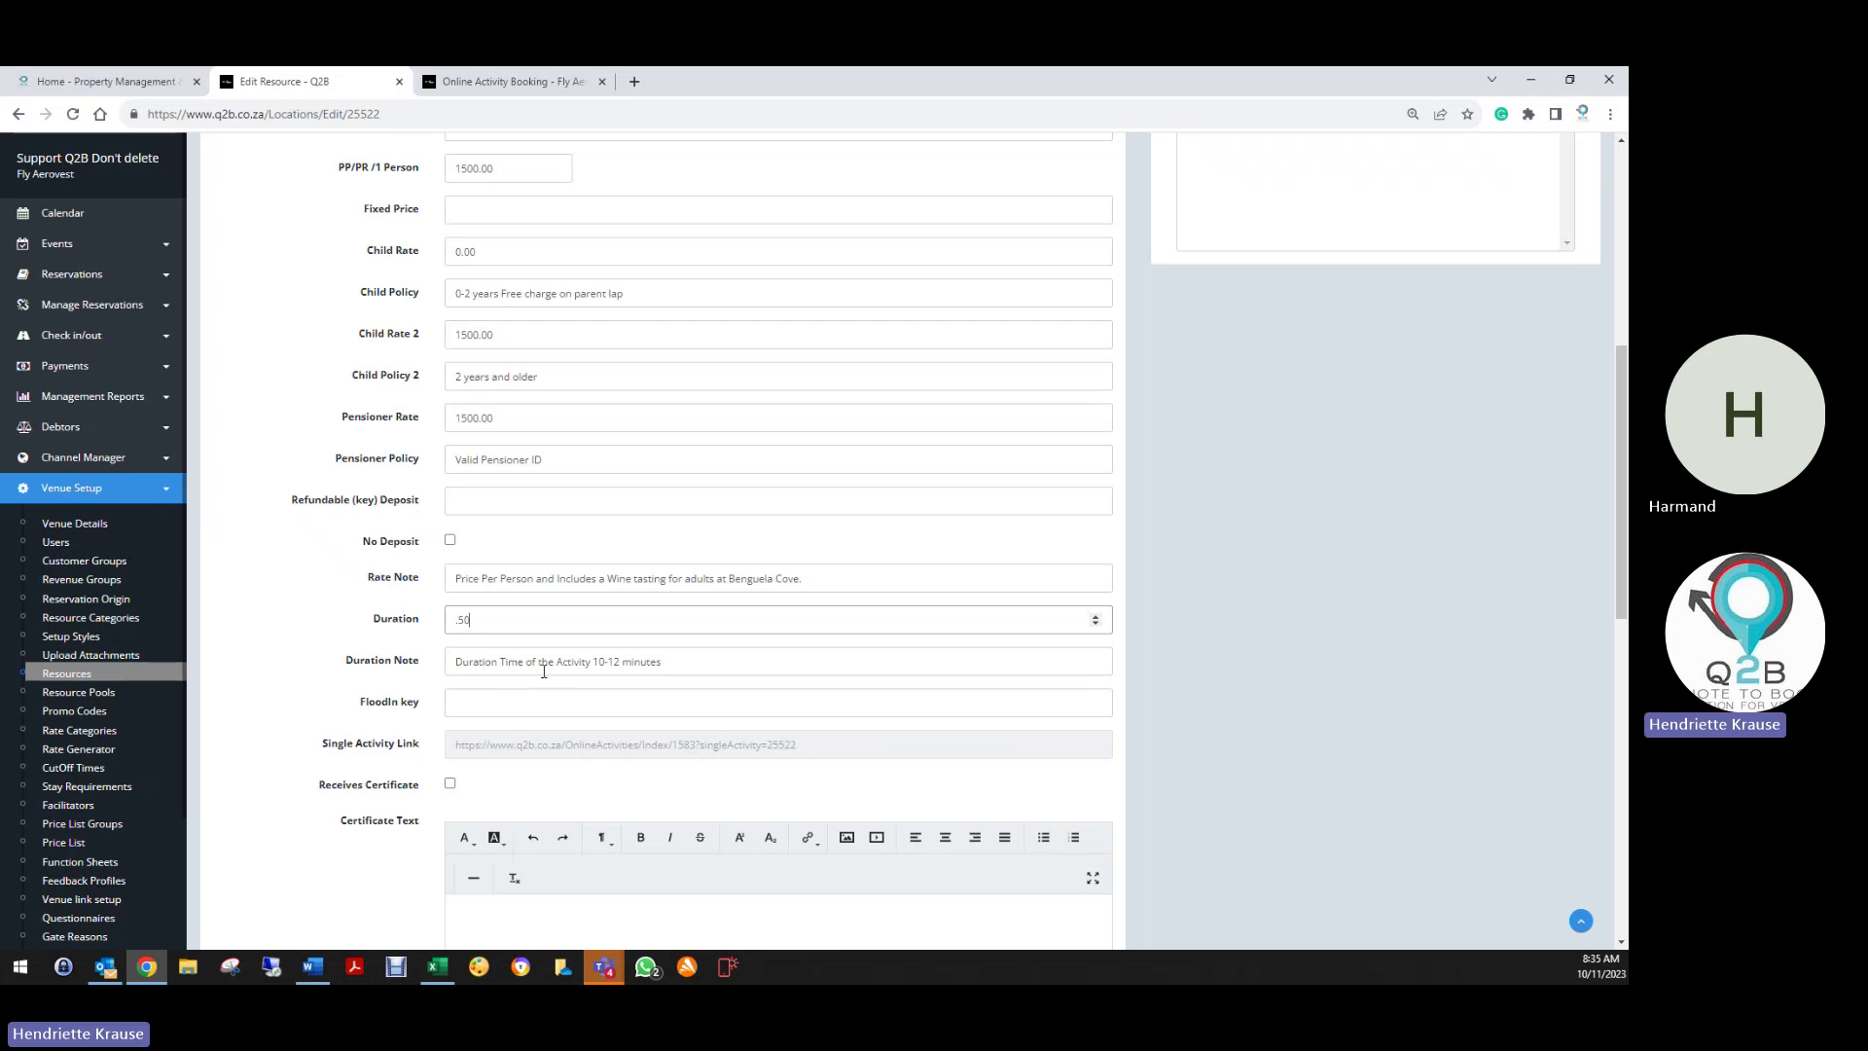
left_click(671, 666)
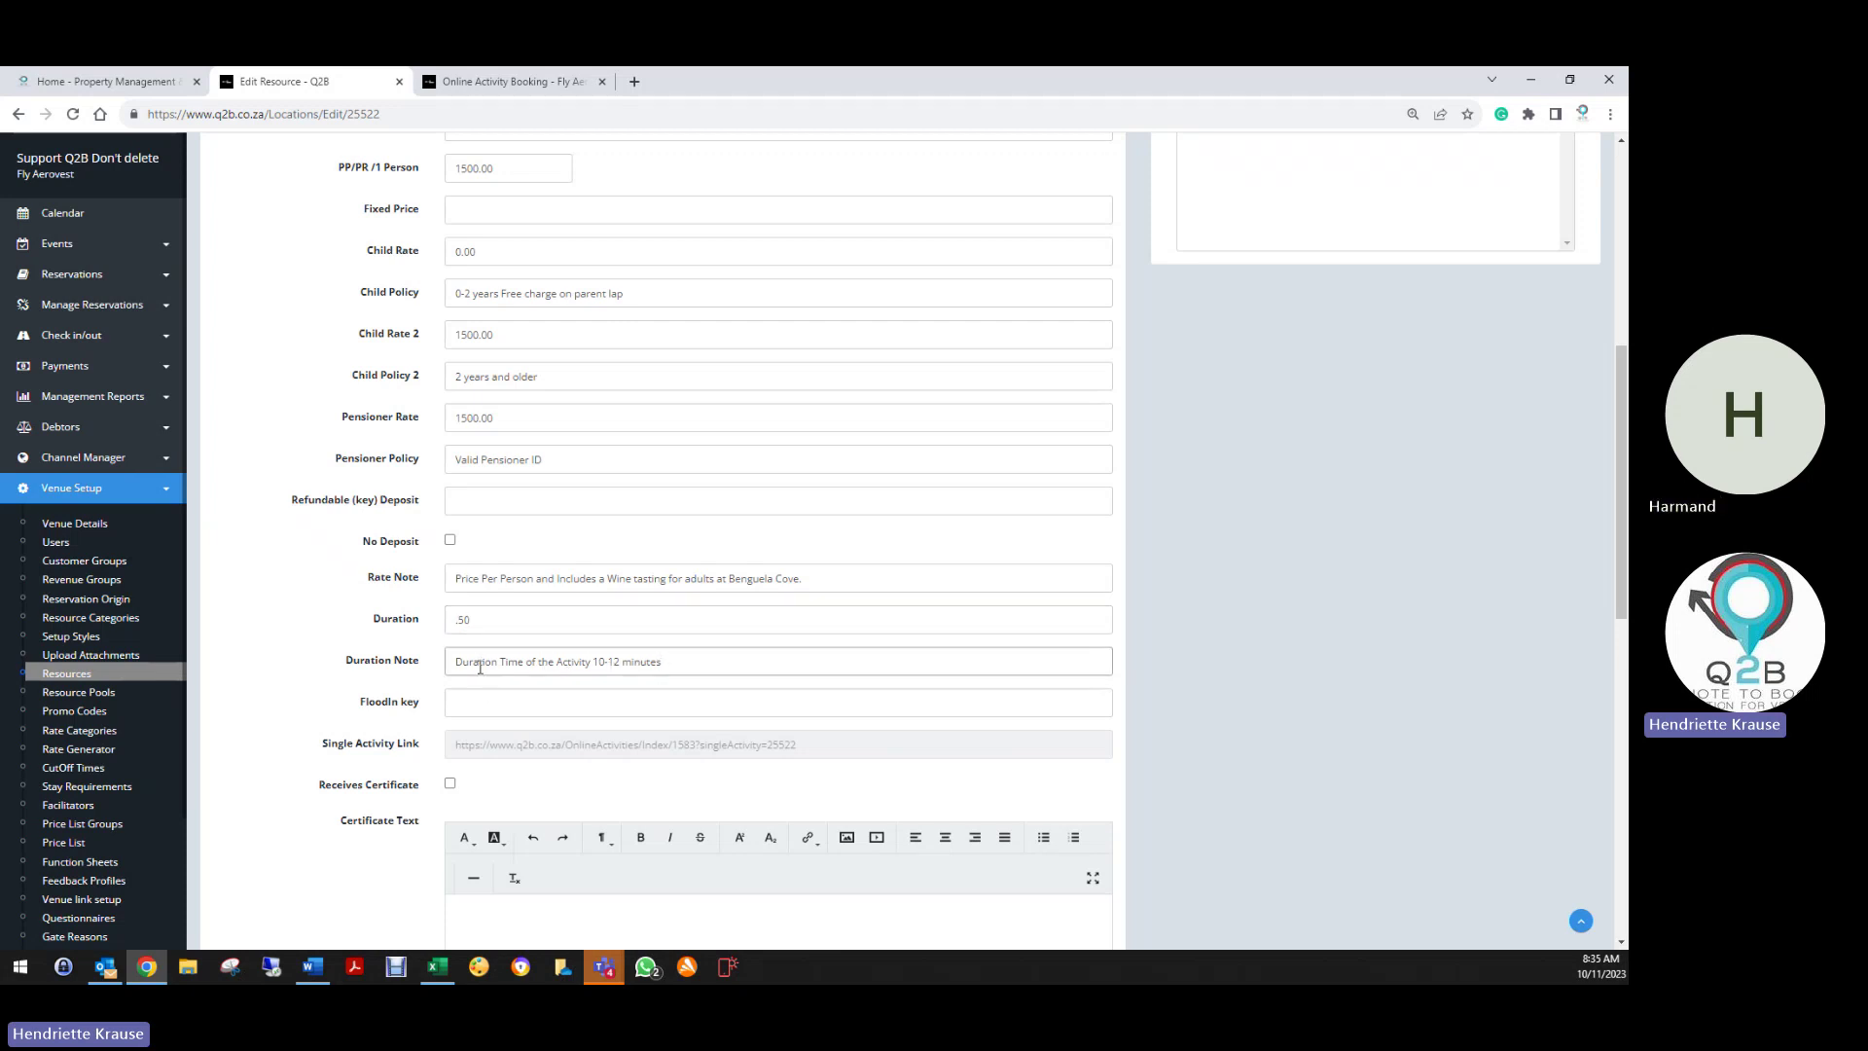
scroll(433, 766, "down", 1)
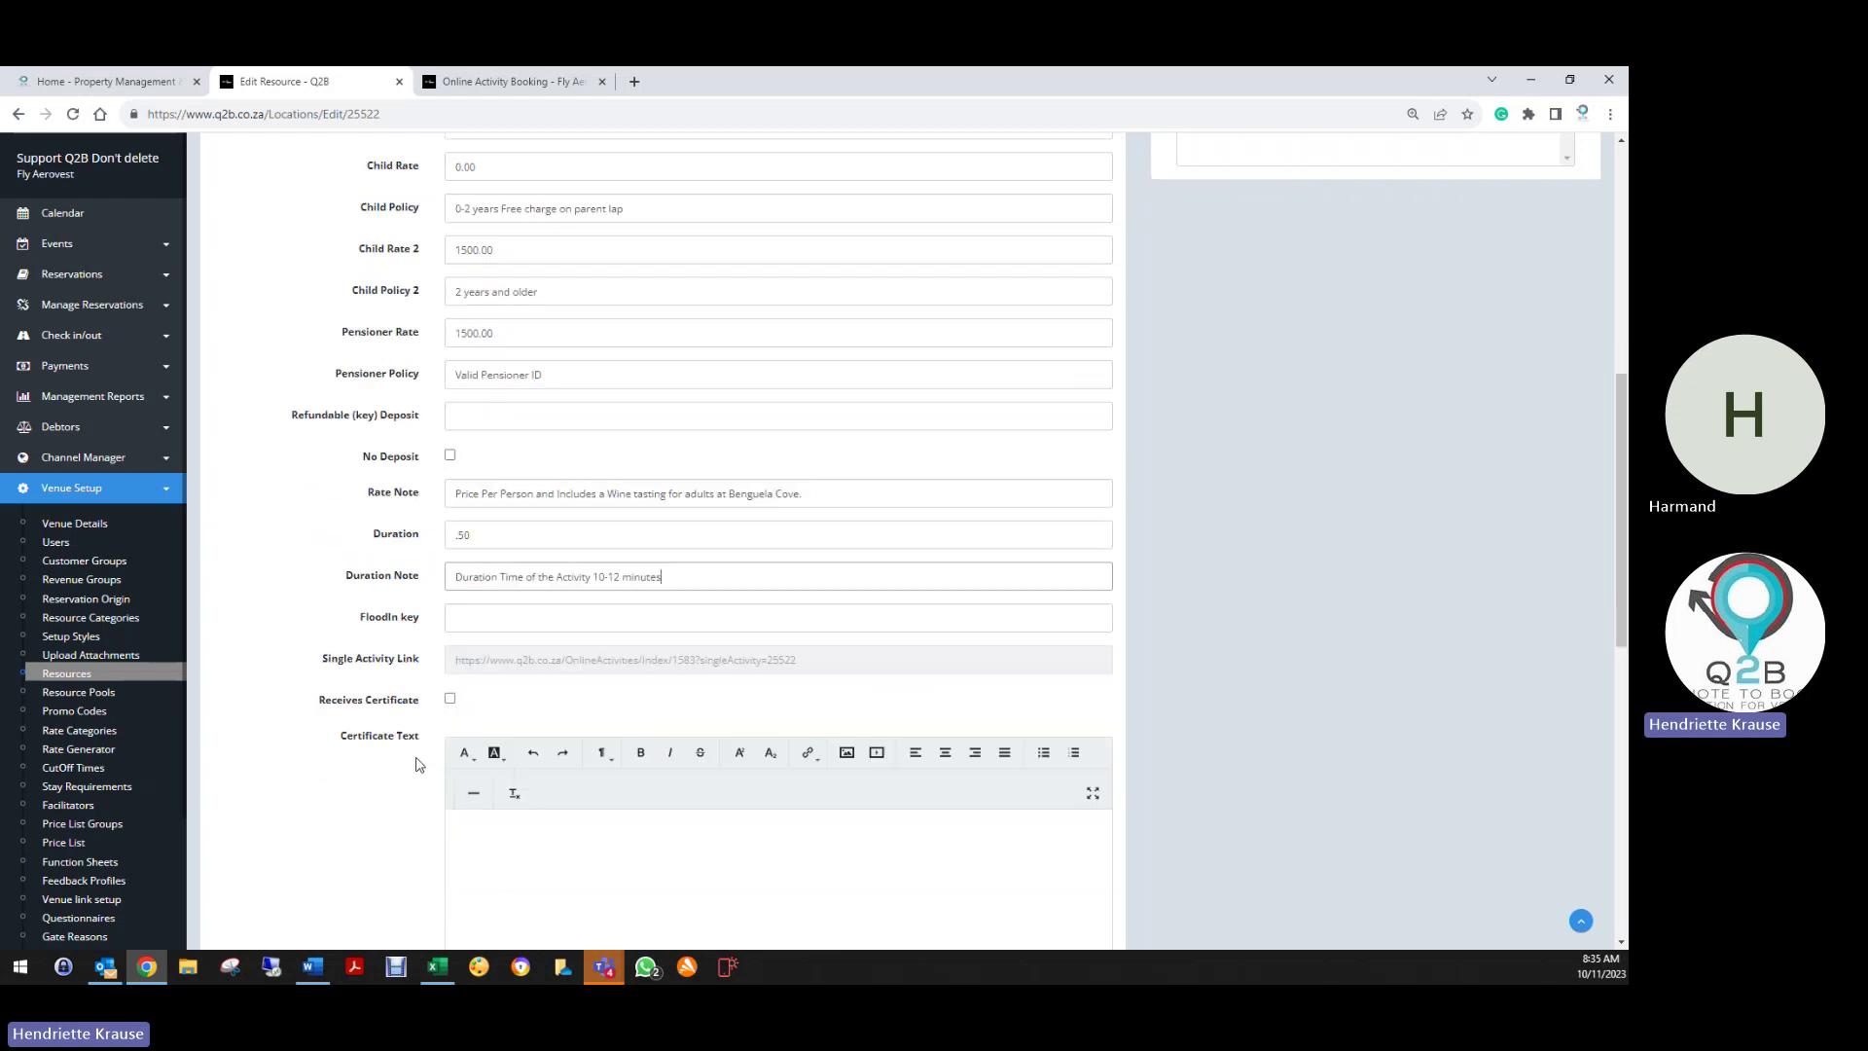
left_click(19, 273)
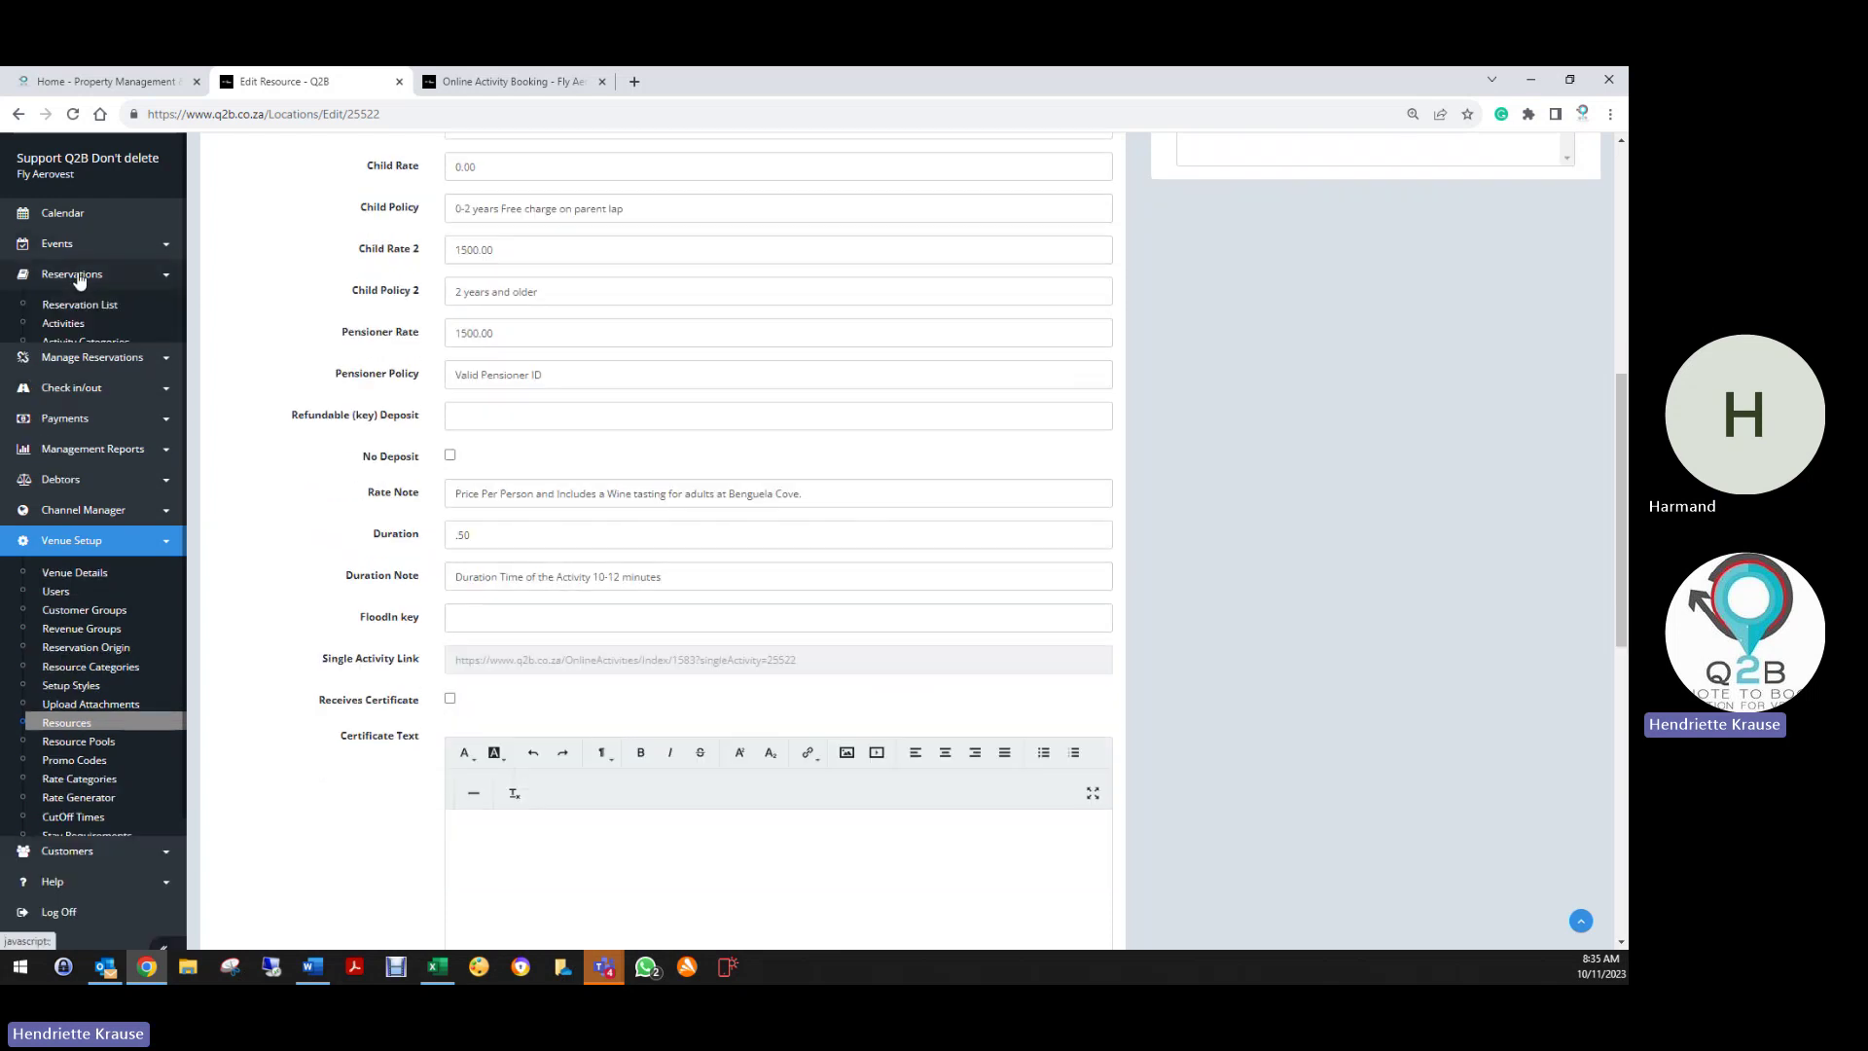
Open the Activities booking page in a new window and check the Quick Hopper's 30-hour duration
right_click(71, 335)
left_click(122, 357)
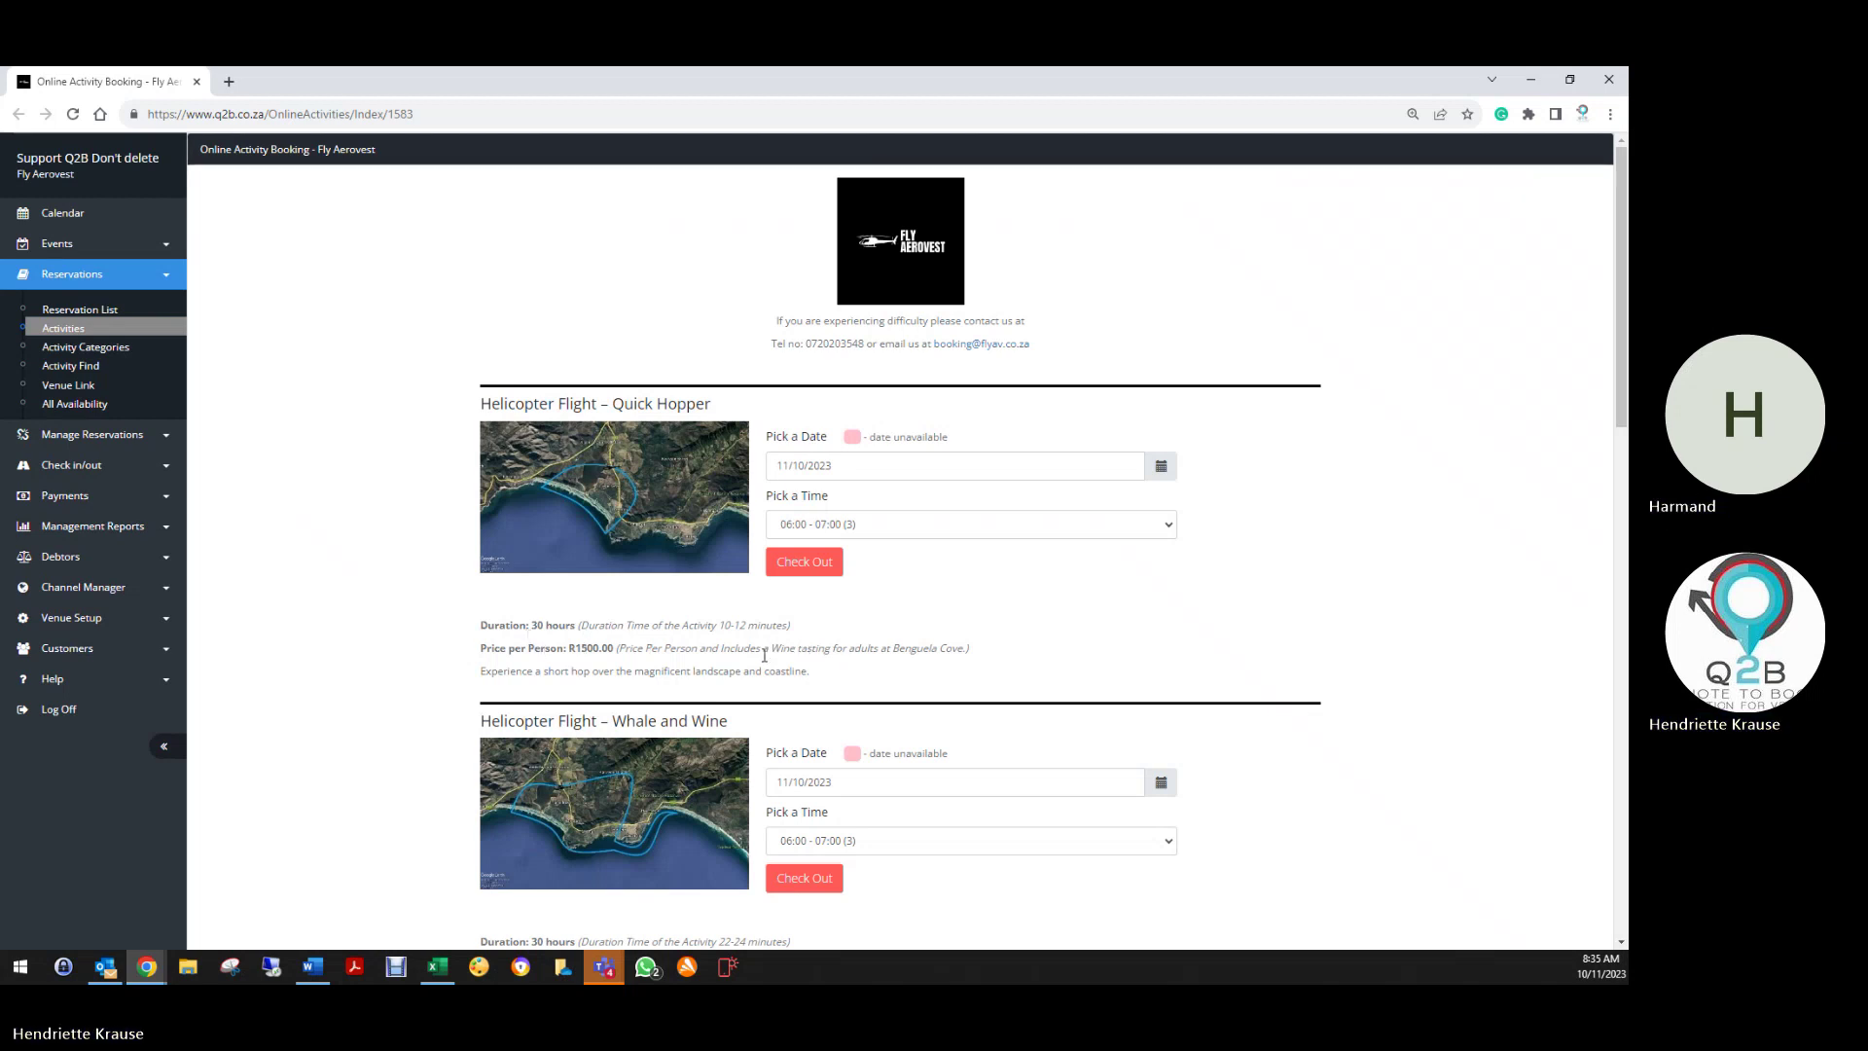
double_click(541, 626)
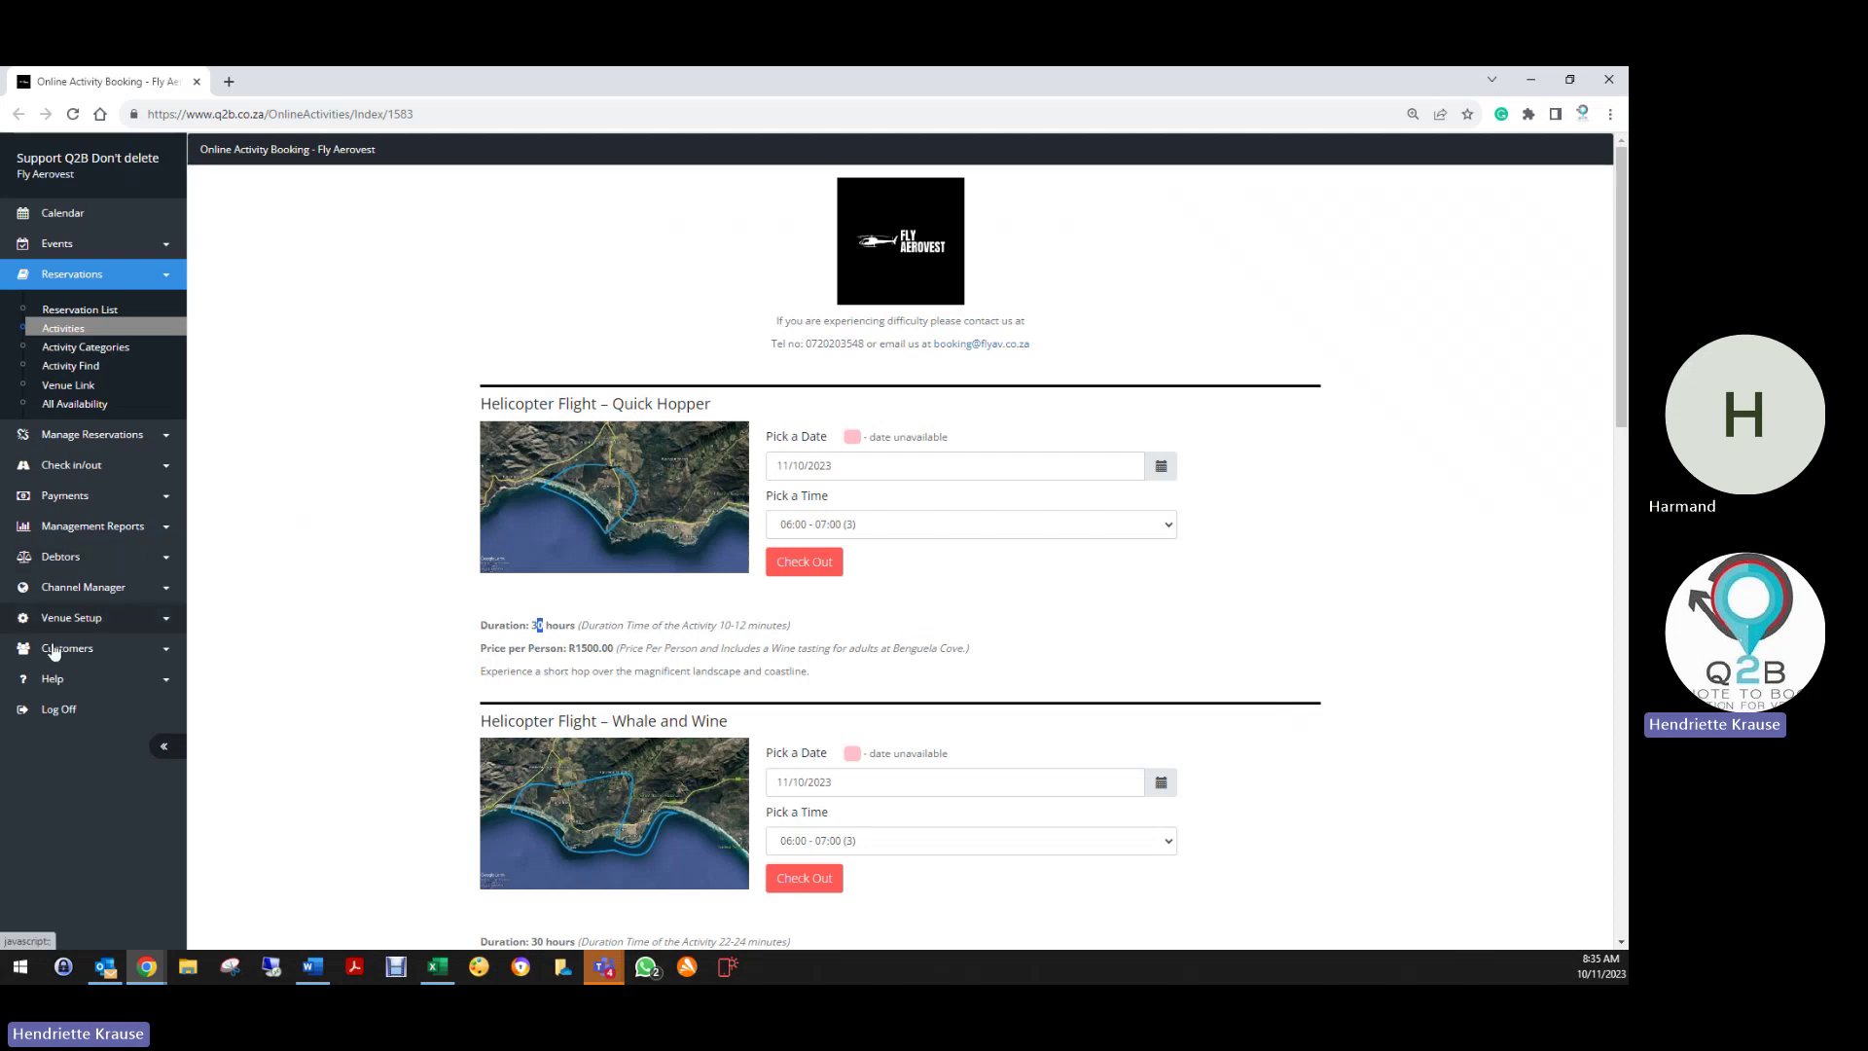
left_click(35, 617)
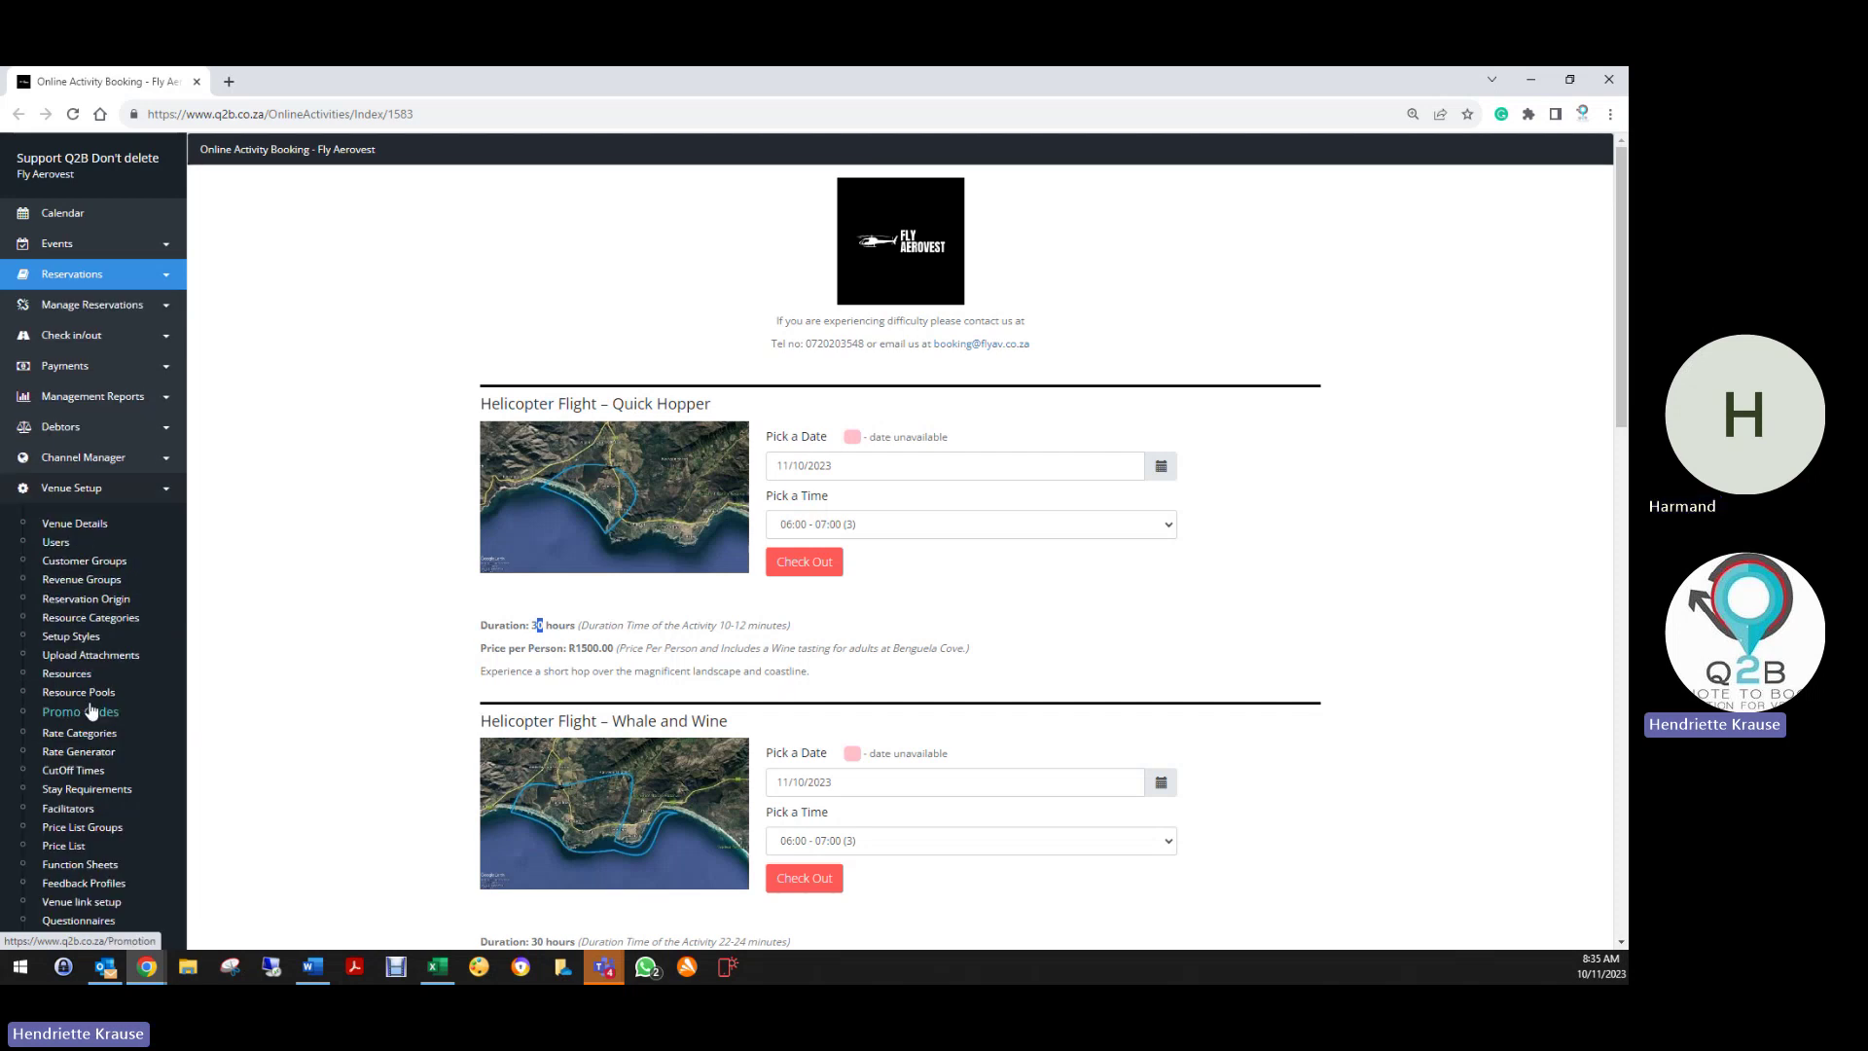
Edit the Helicopter Flight – Quick Hopper resource and clear its 30.00 Duration value
left_click(66, 677)
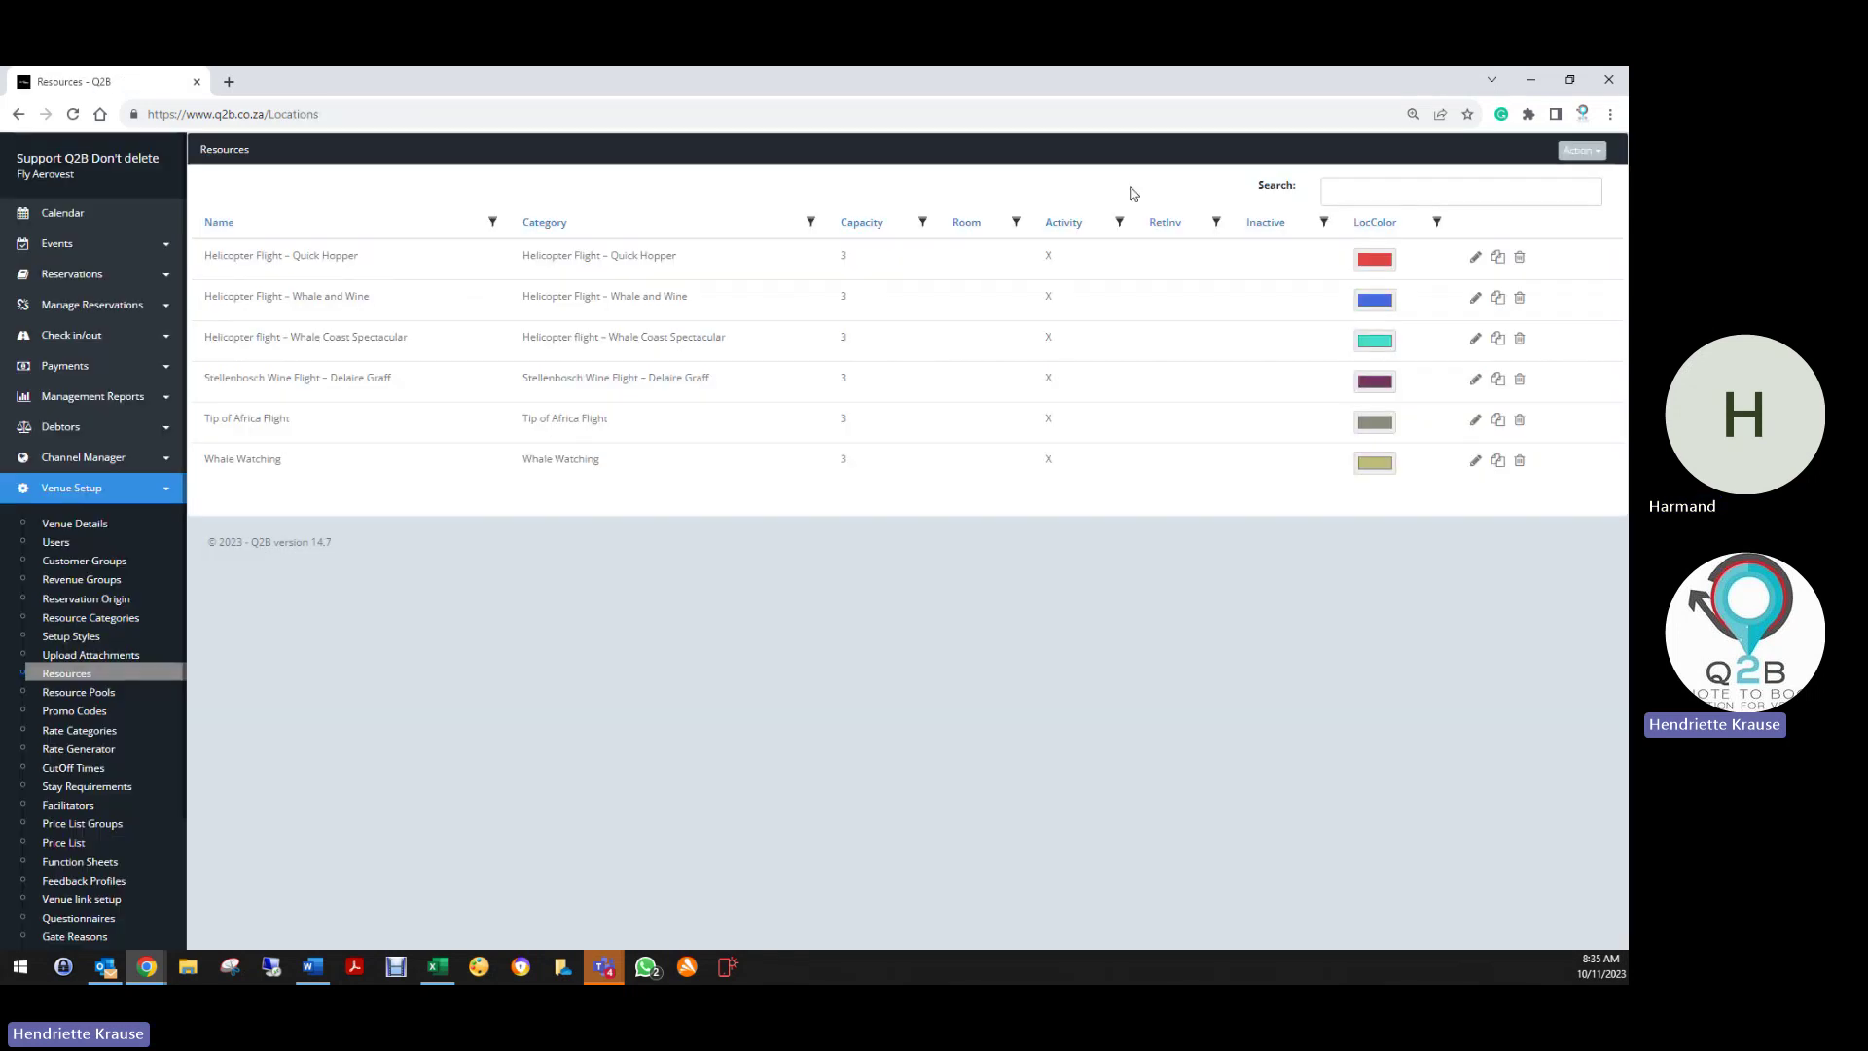
left_click(1476, 258)
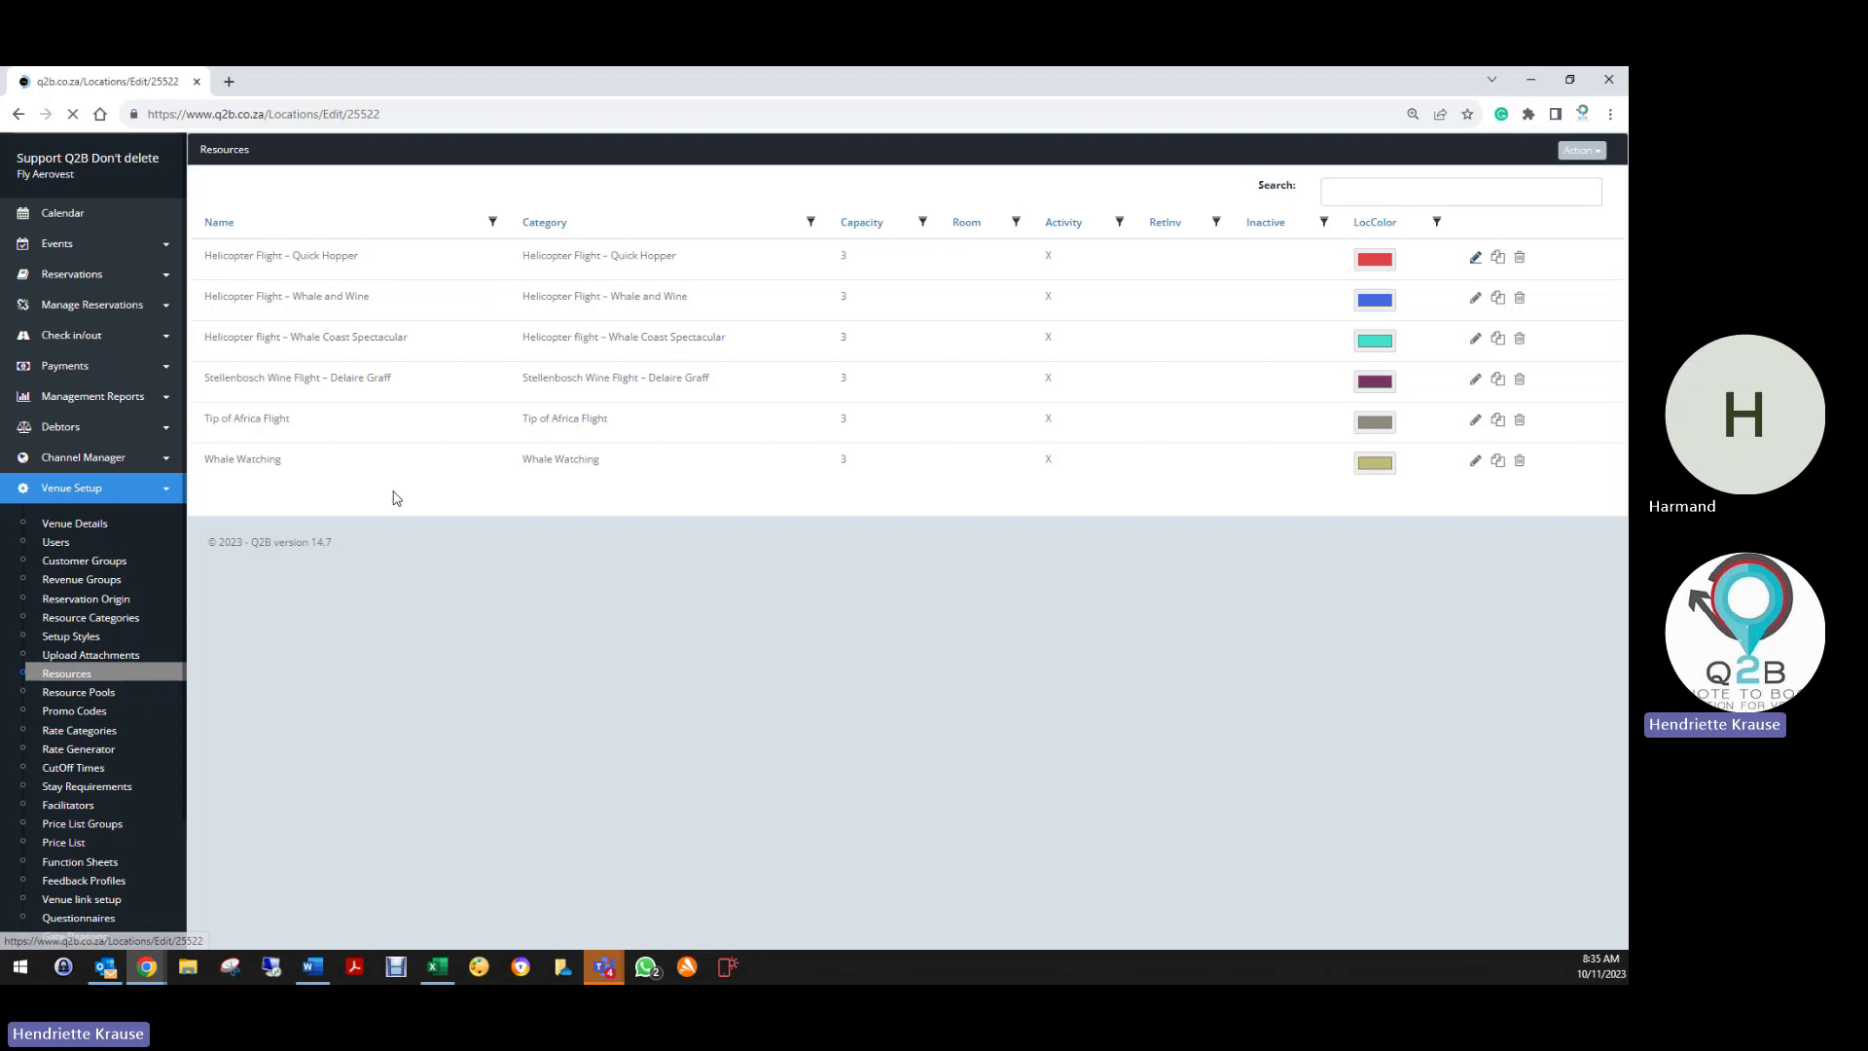
scroll(417, 718, "down", 1)
scroll(416, 717, "down", 5)
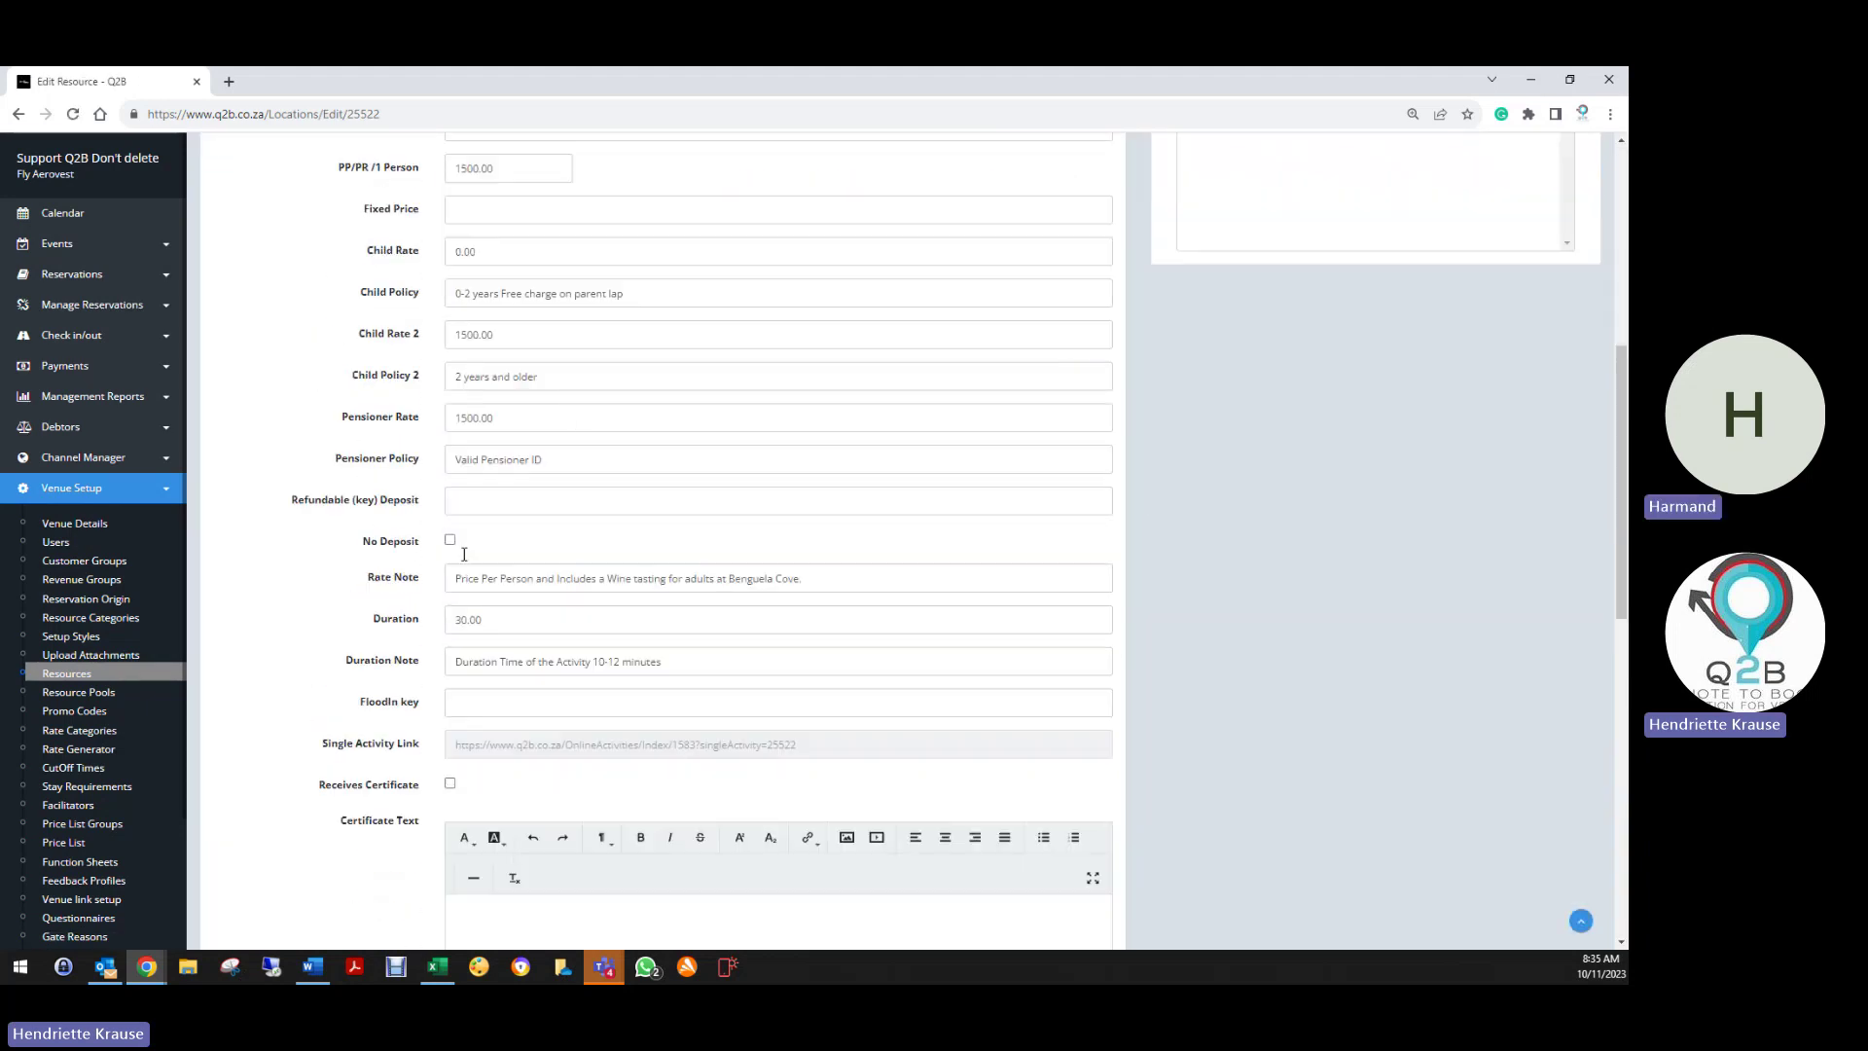
double_click(479, 620)
key("BackSpace")
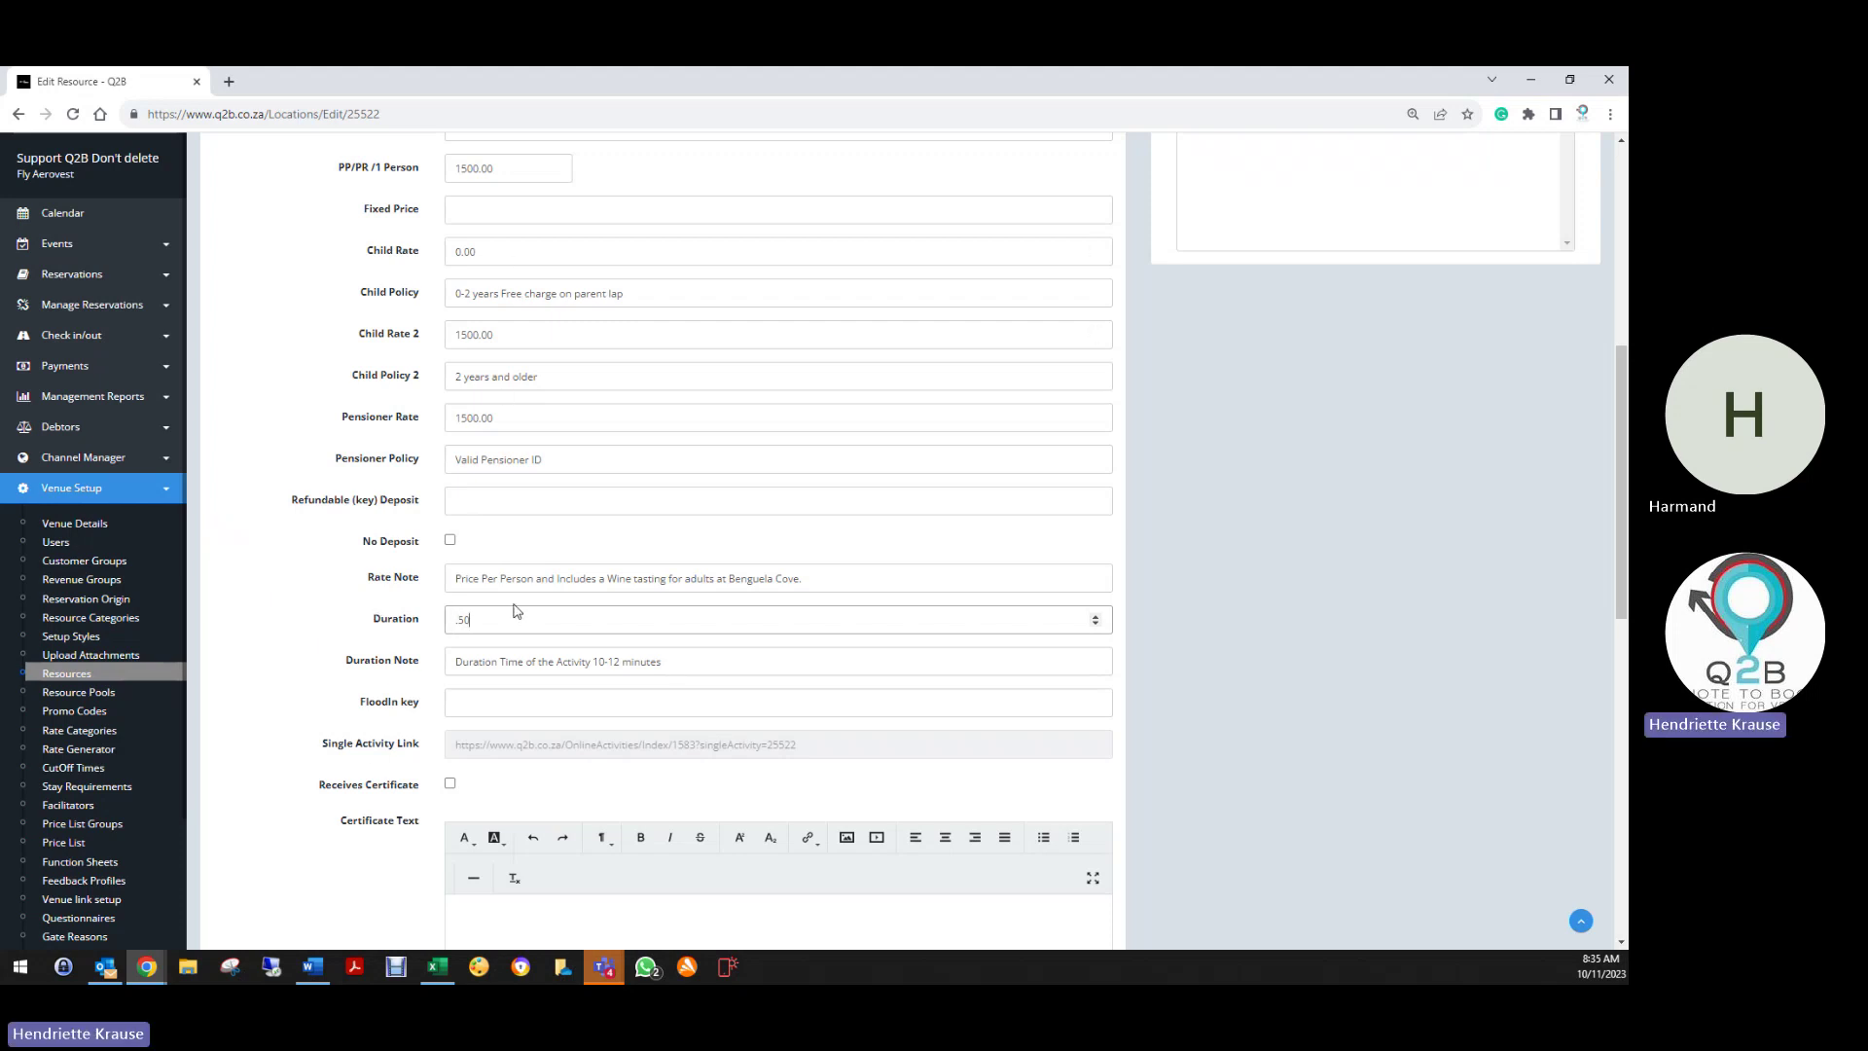
Add a bold 'About this Activity:' heading above the description and save the resource
scroll(365, 746, "down", 2)
scroll(365, 746, "down", 3)
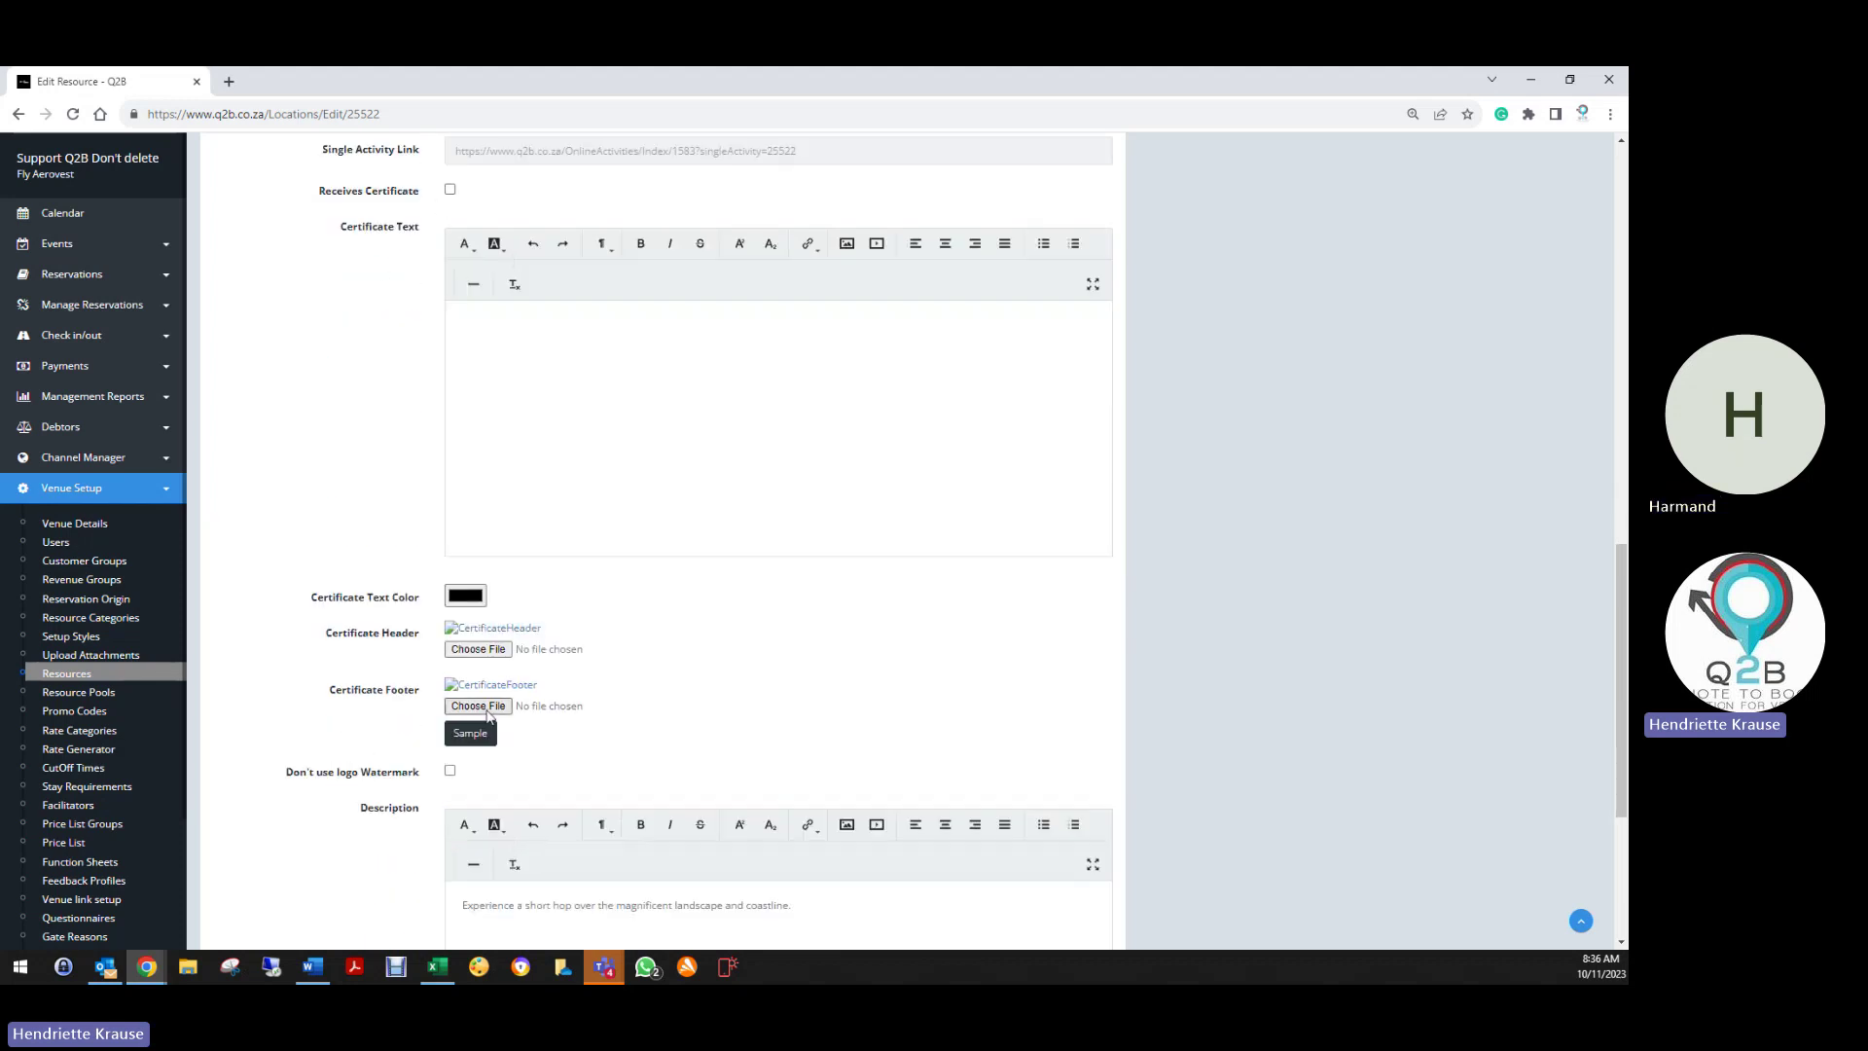
scroll(367, 817, "down", 3)
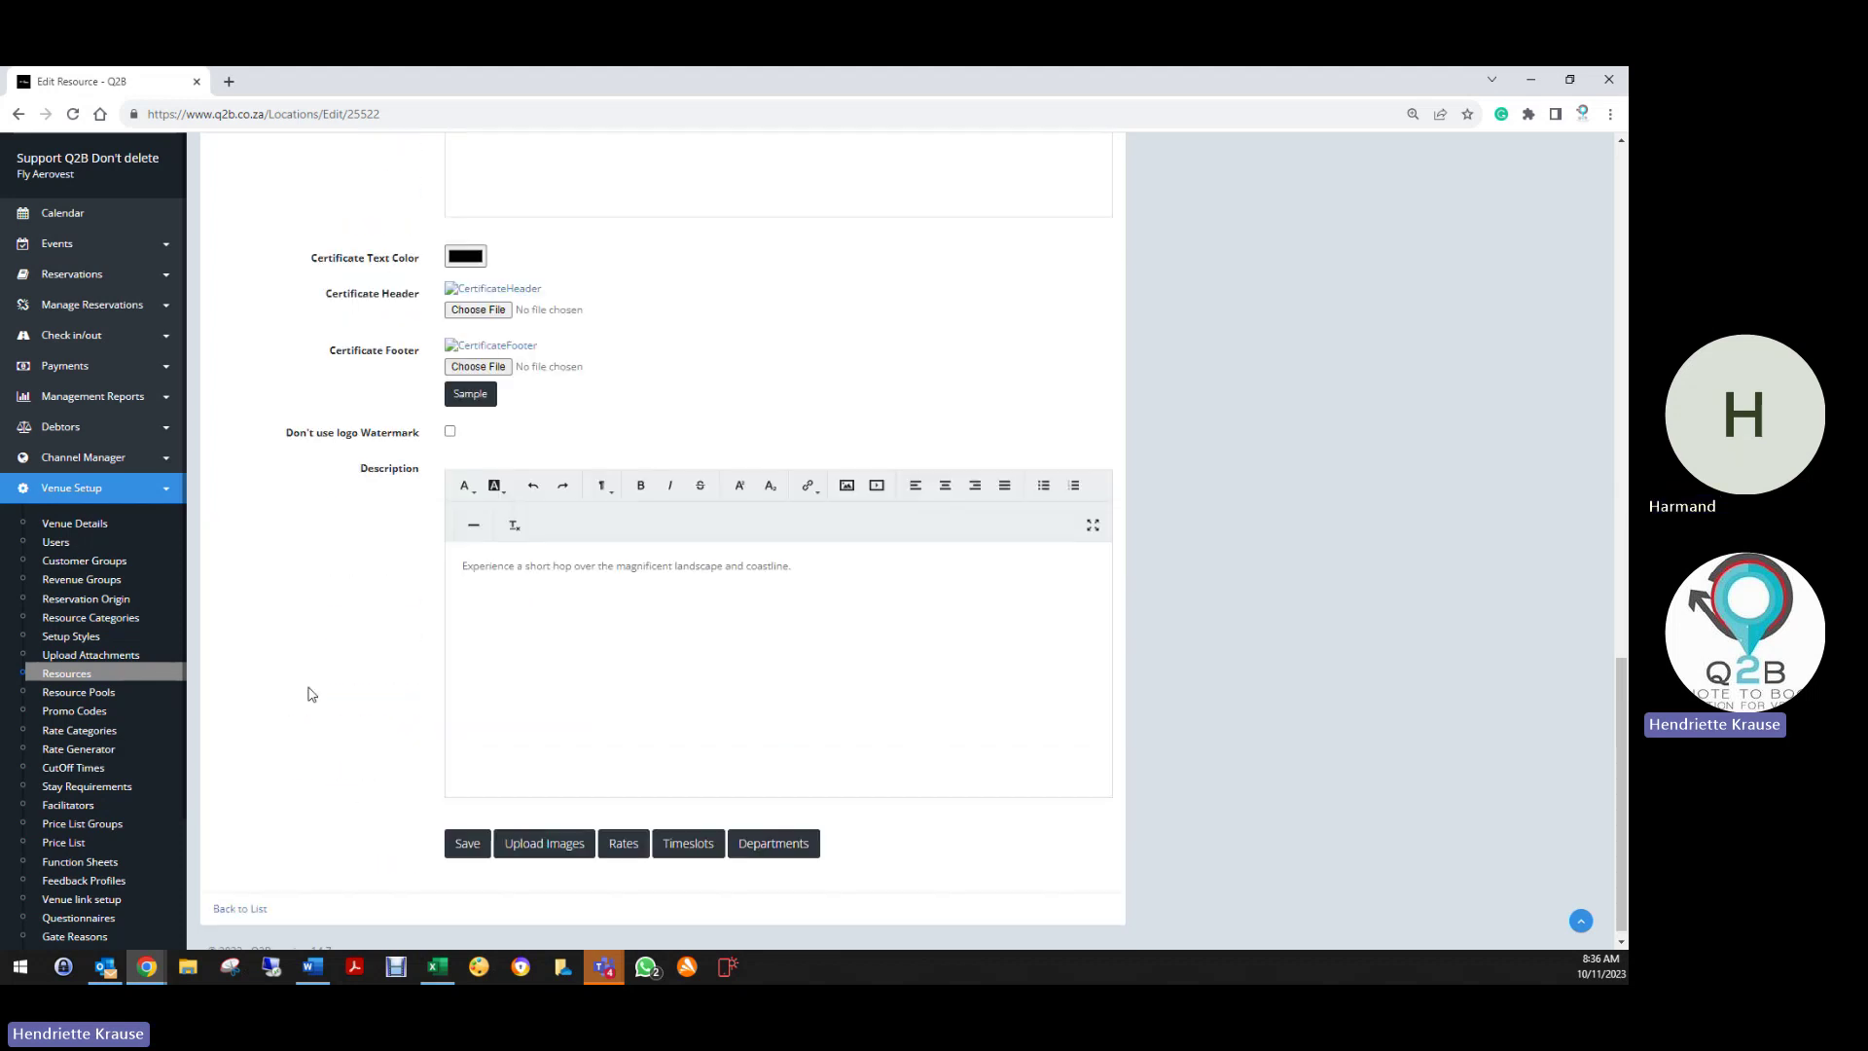
left_click_drag(463, 572, 800, 566)
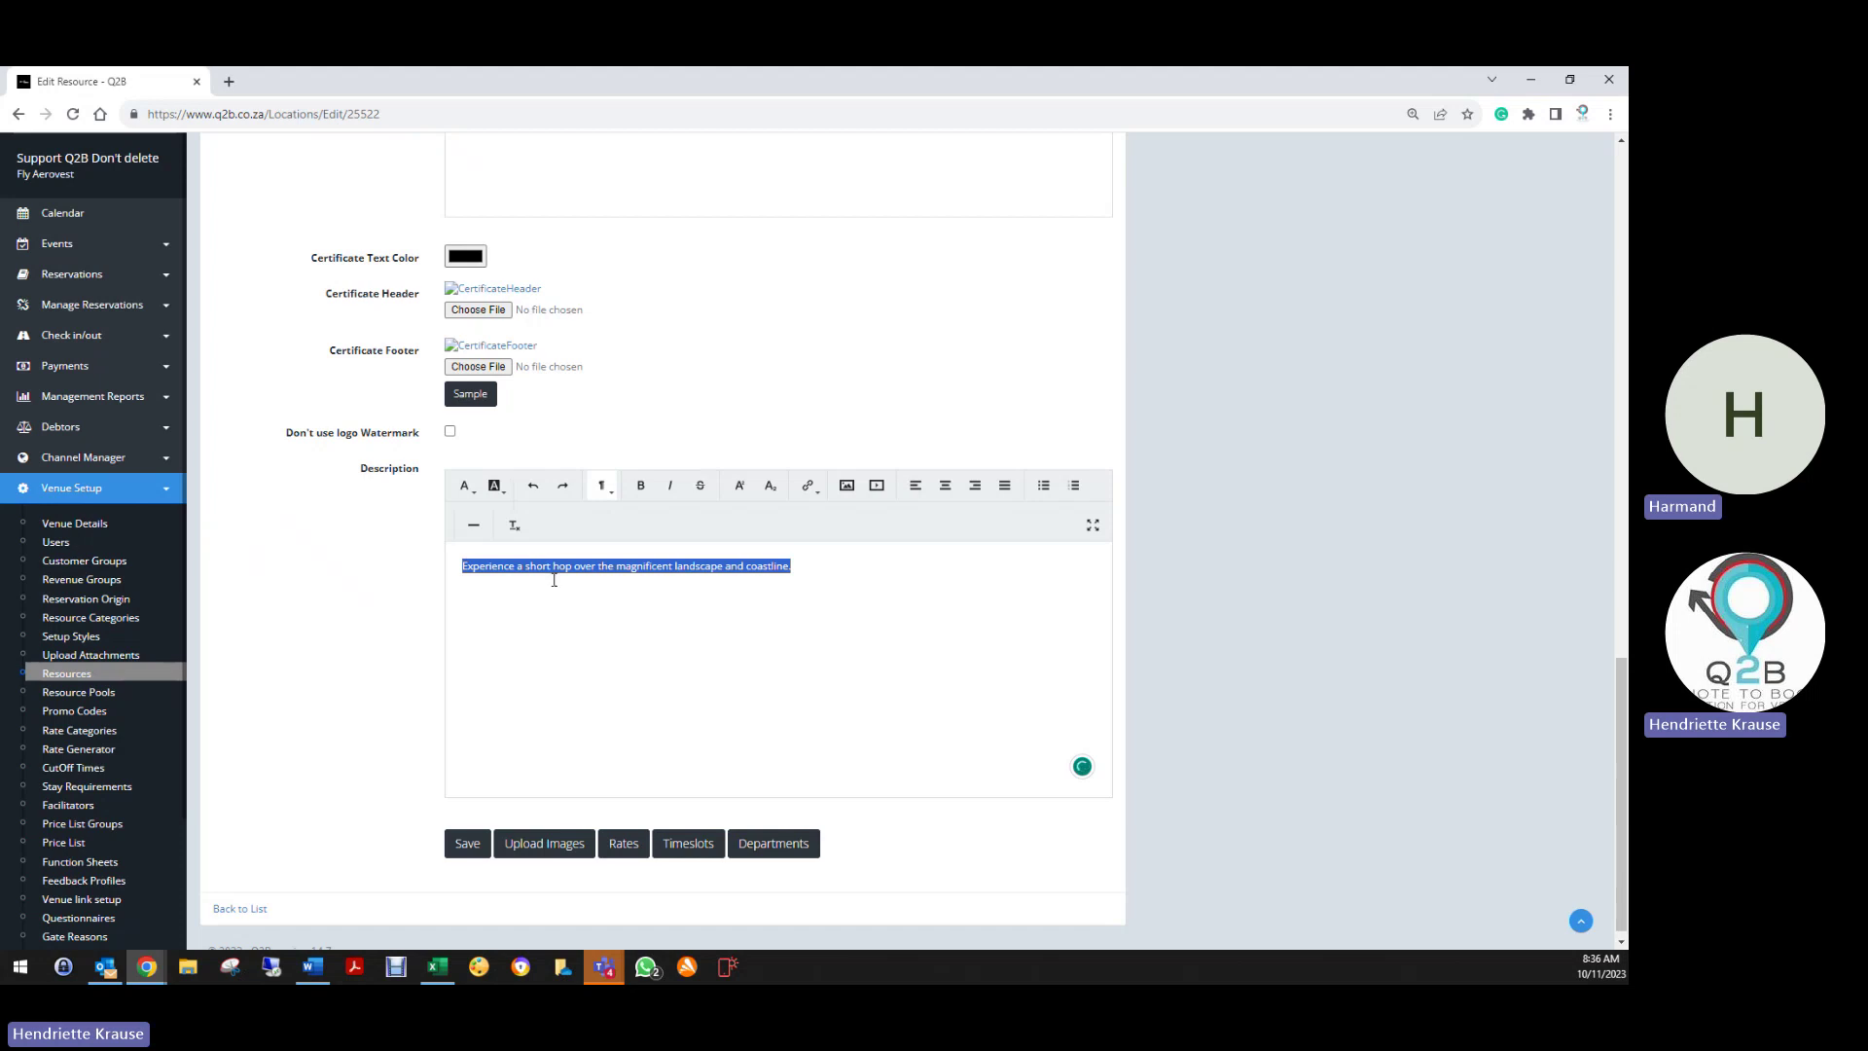
key("BackSpace")
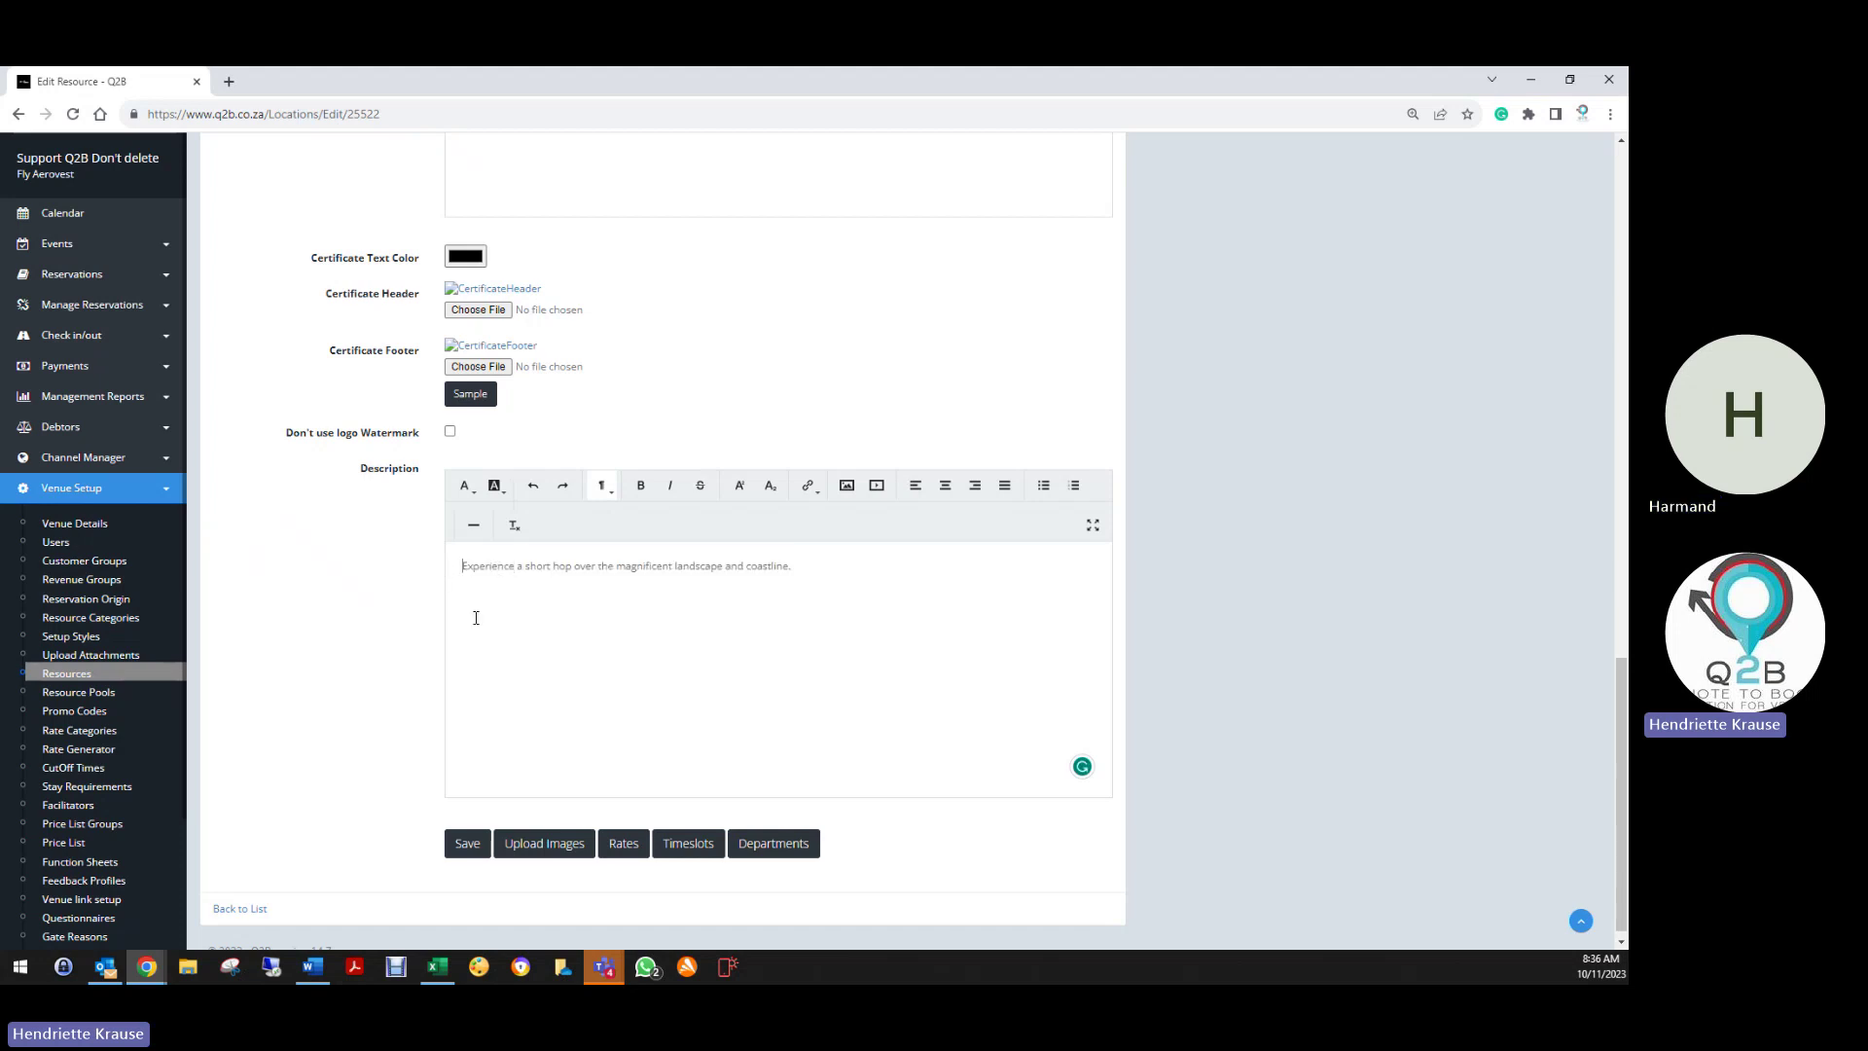
key("Return")
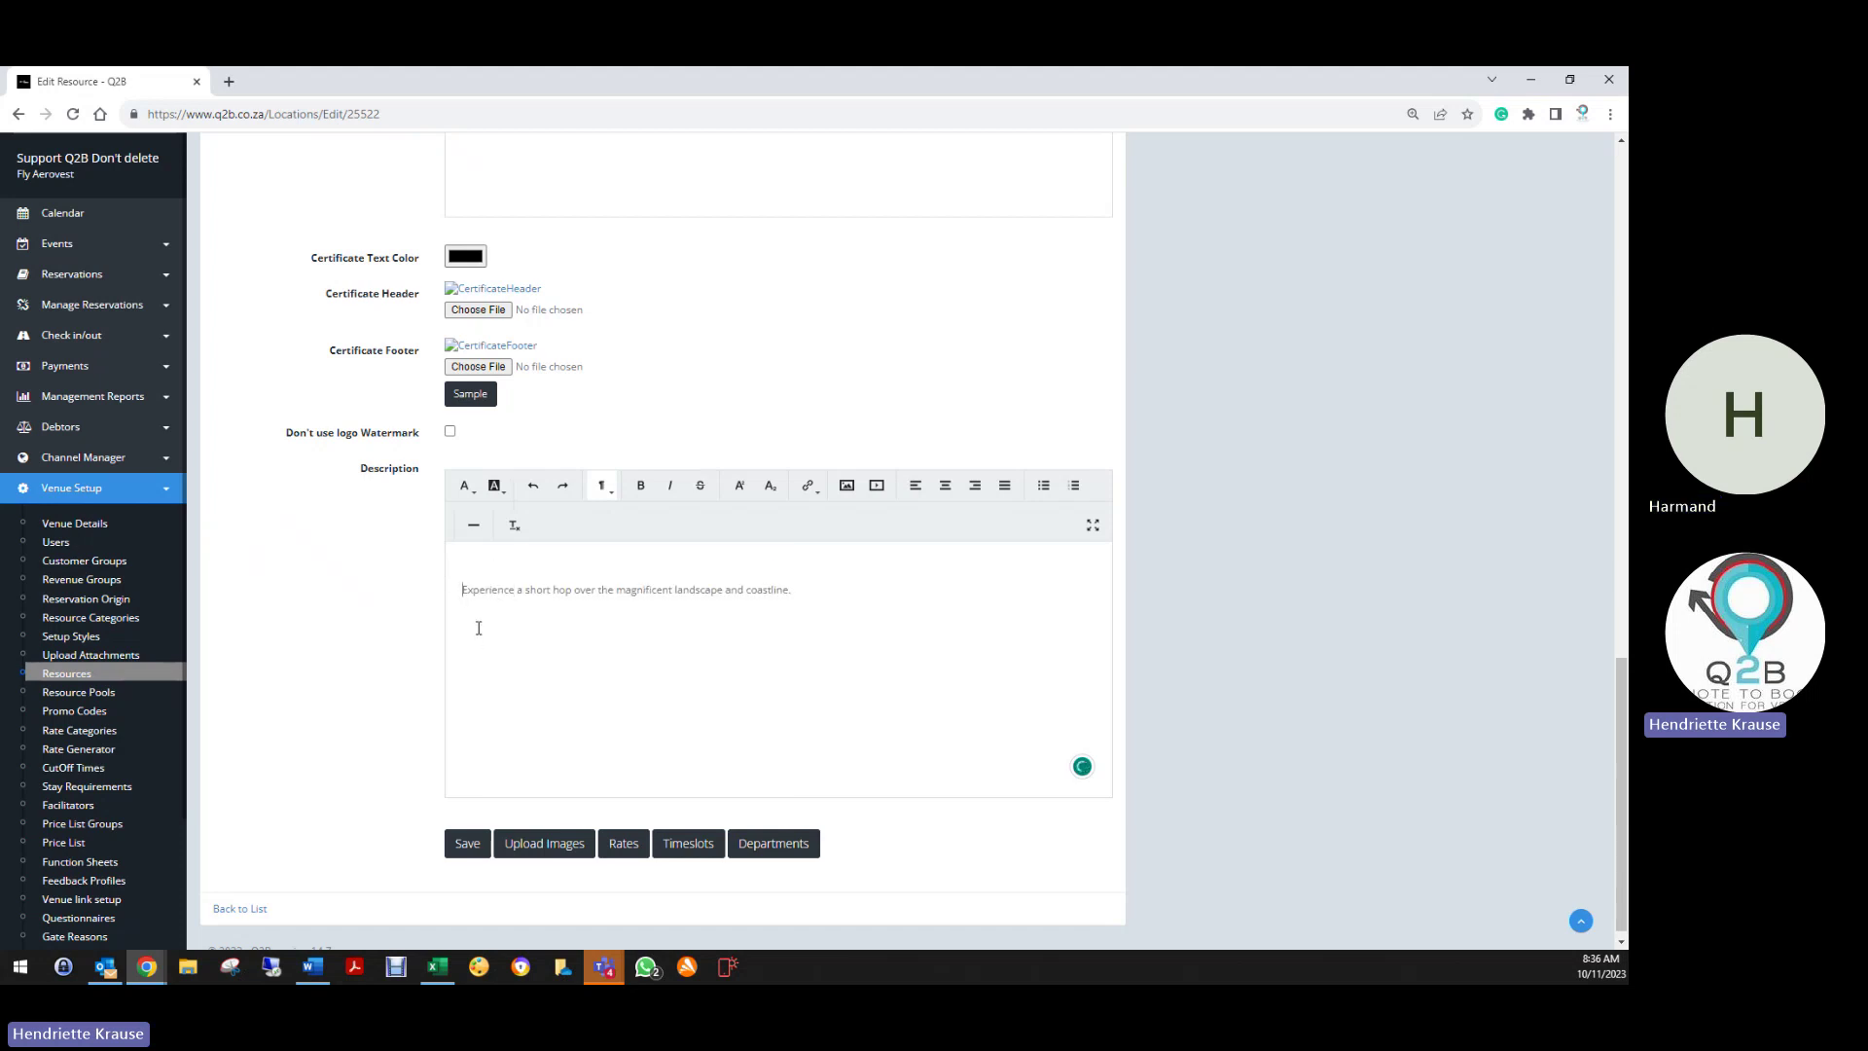
type("About this ")
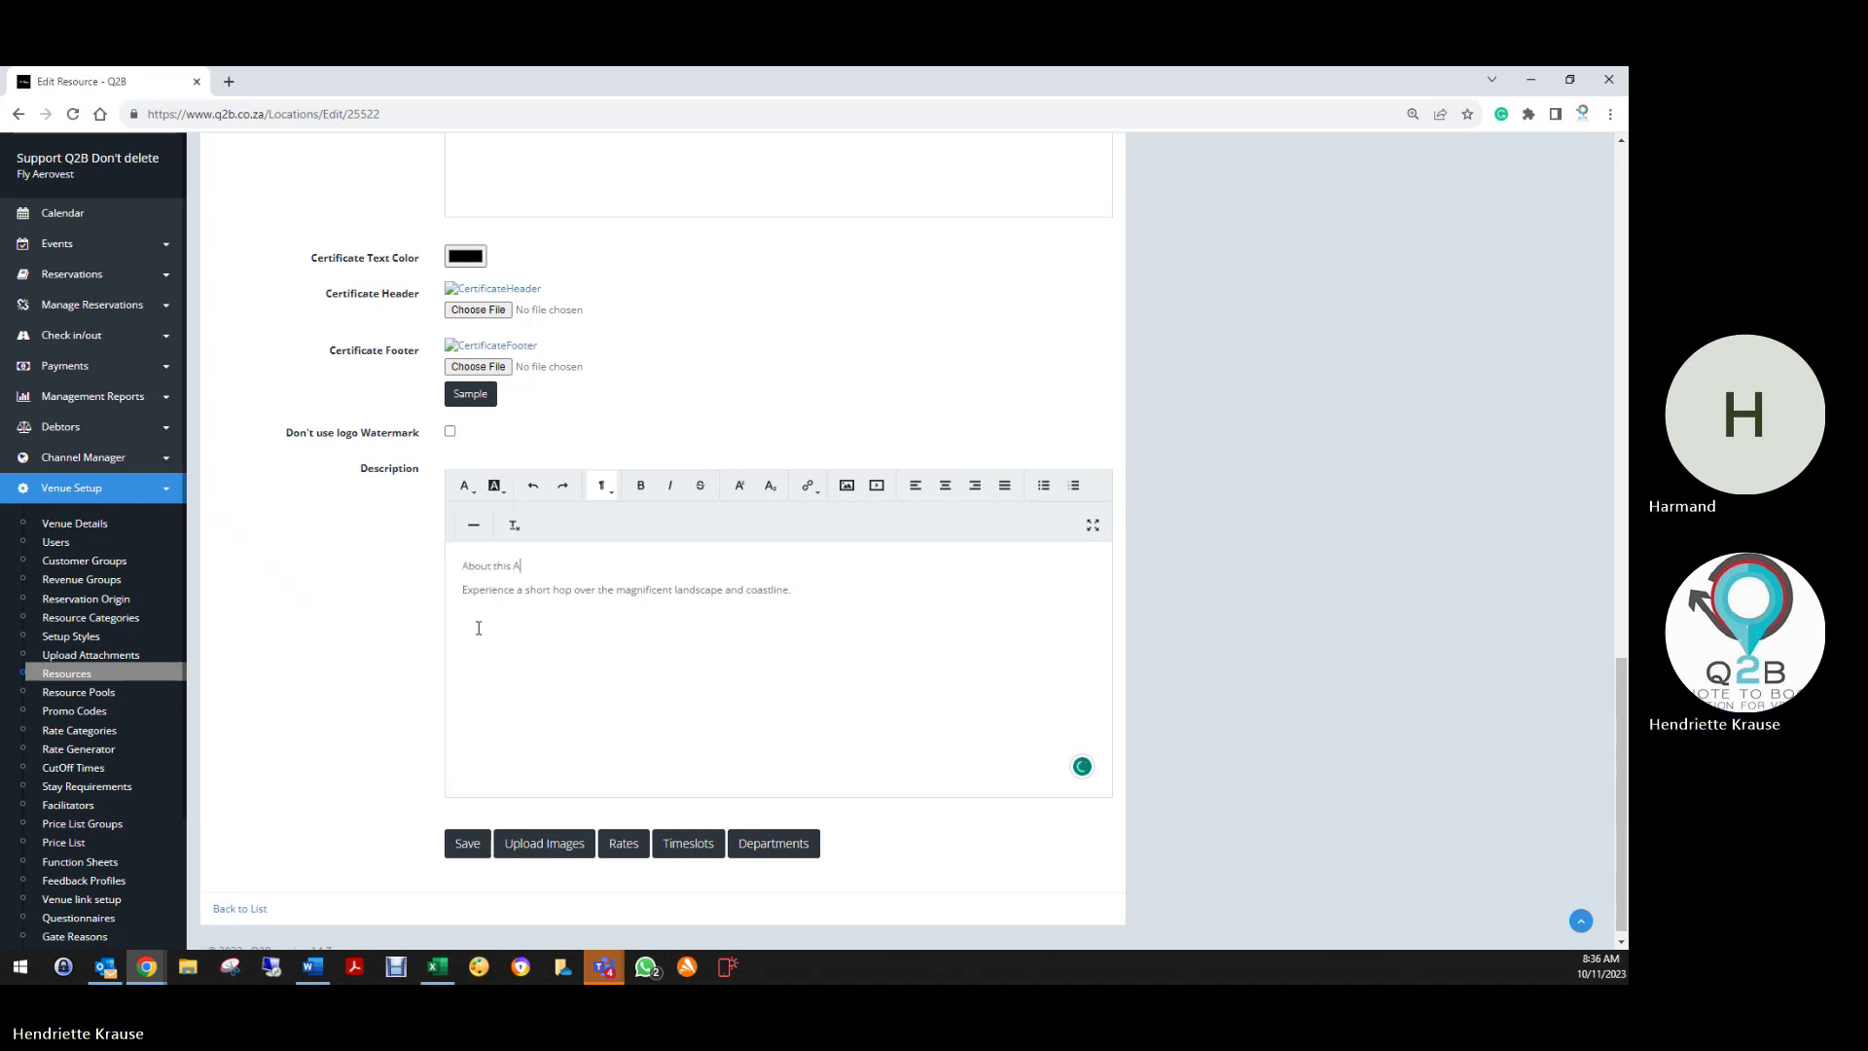
type("Activity")
key("BackSpace")
key("BackSpace")
left_click_drag(547, 567, 461, 566)
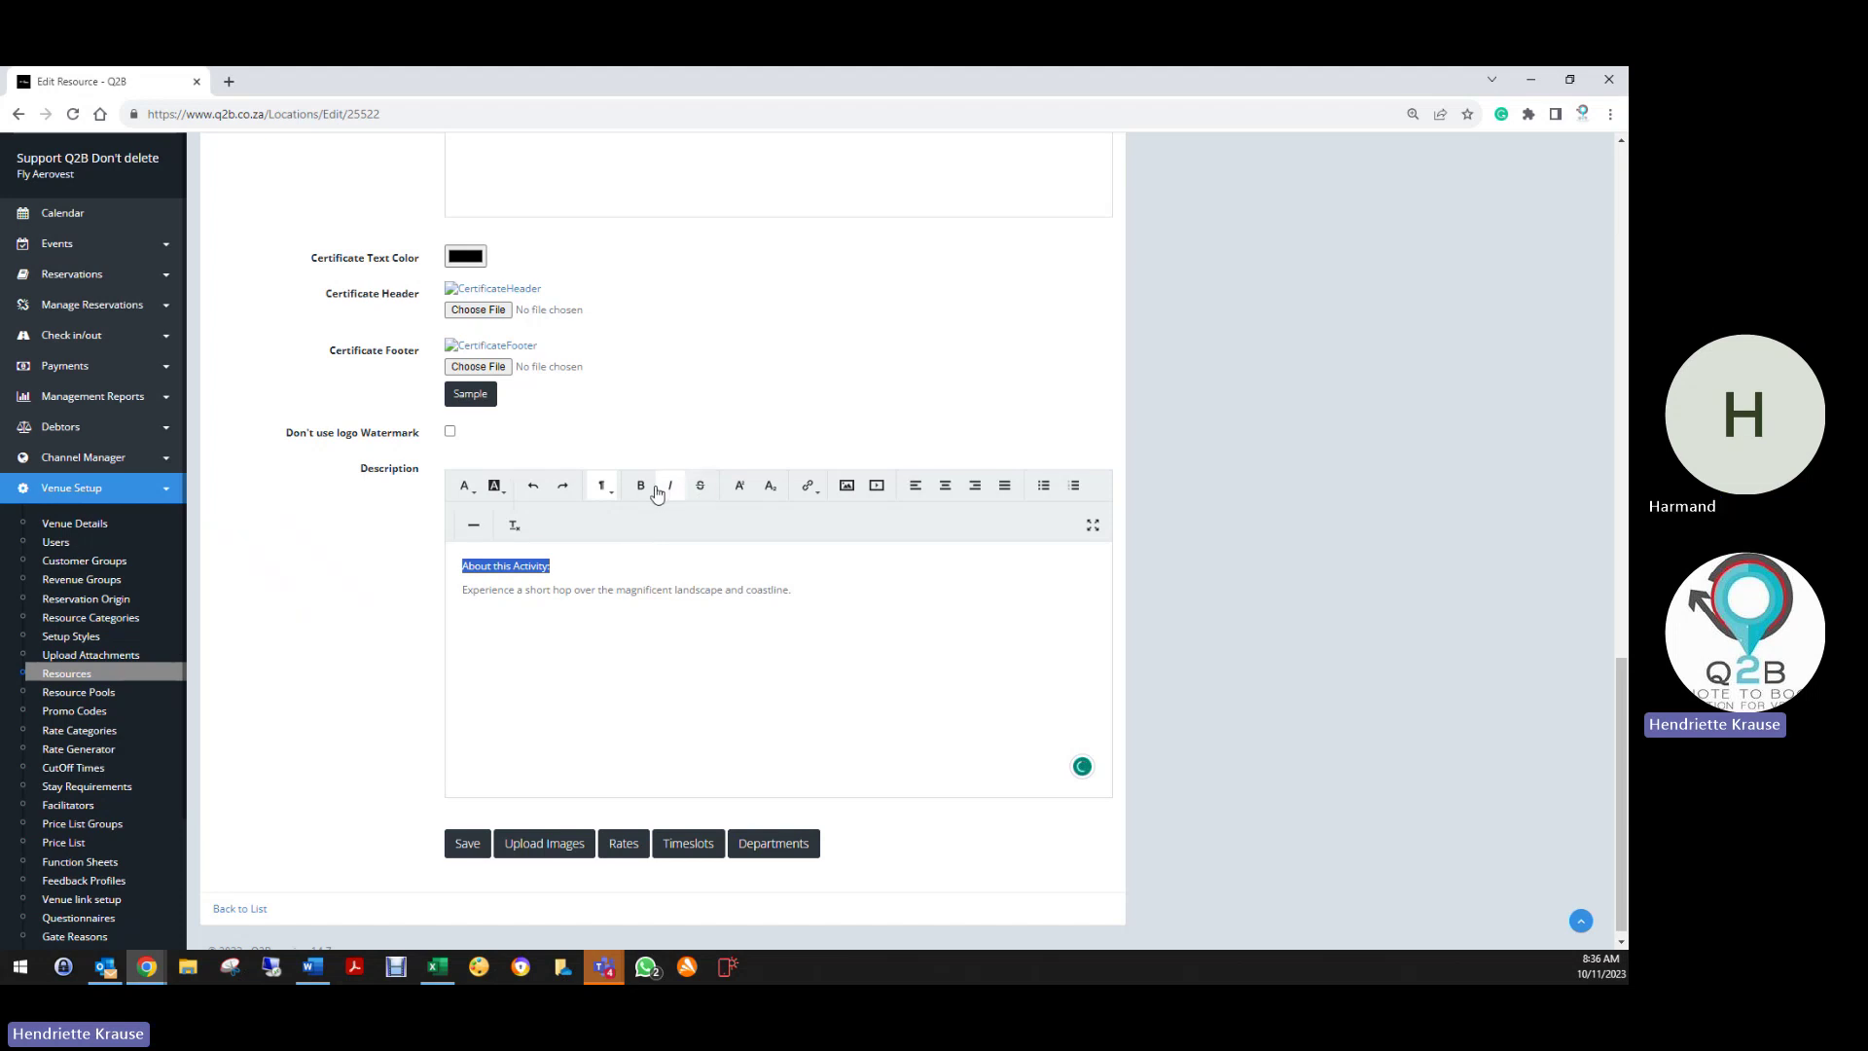
left_click(640, 489)
left_click(466, 844)
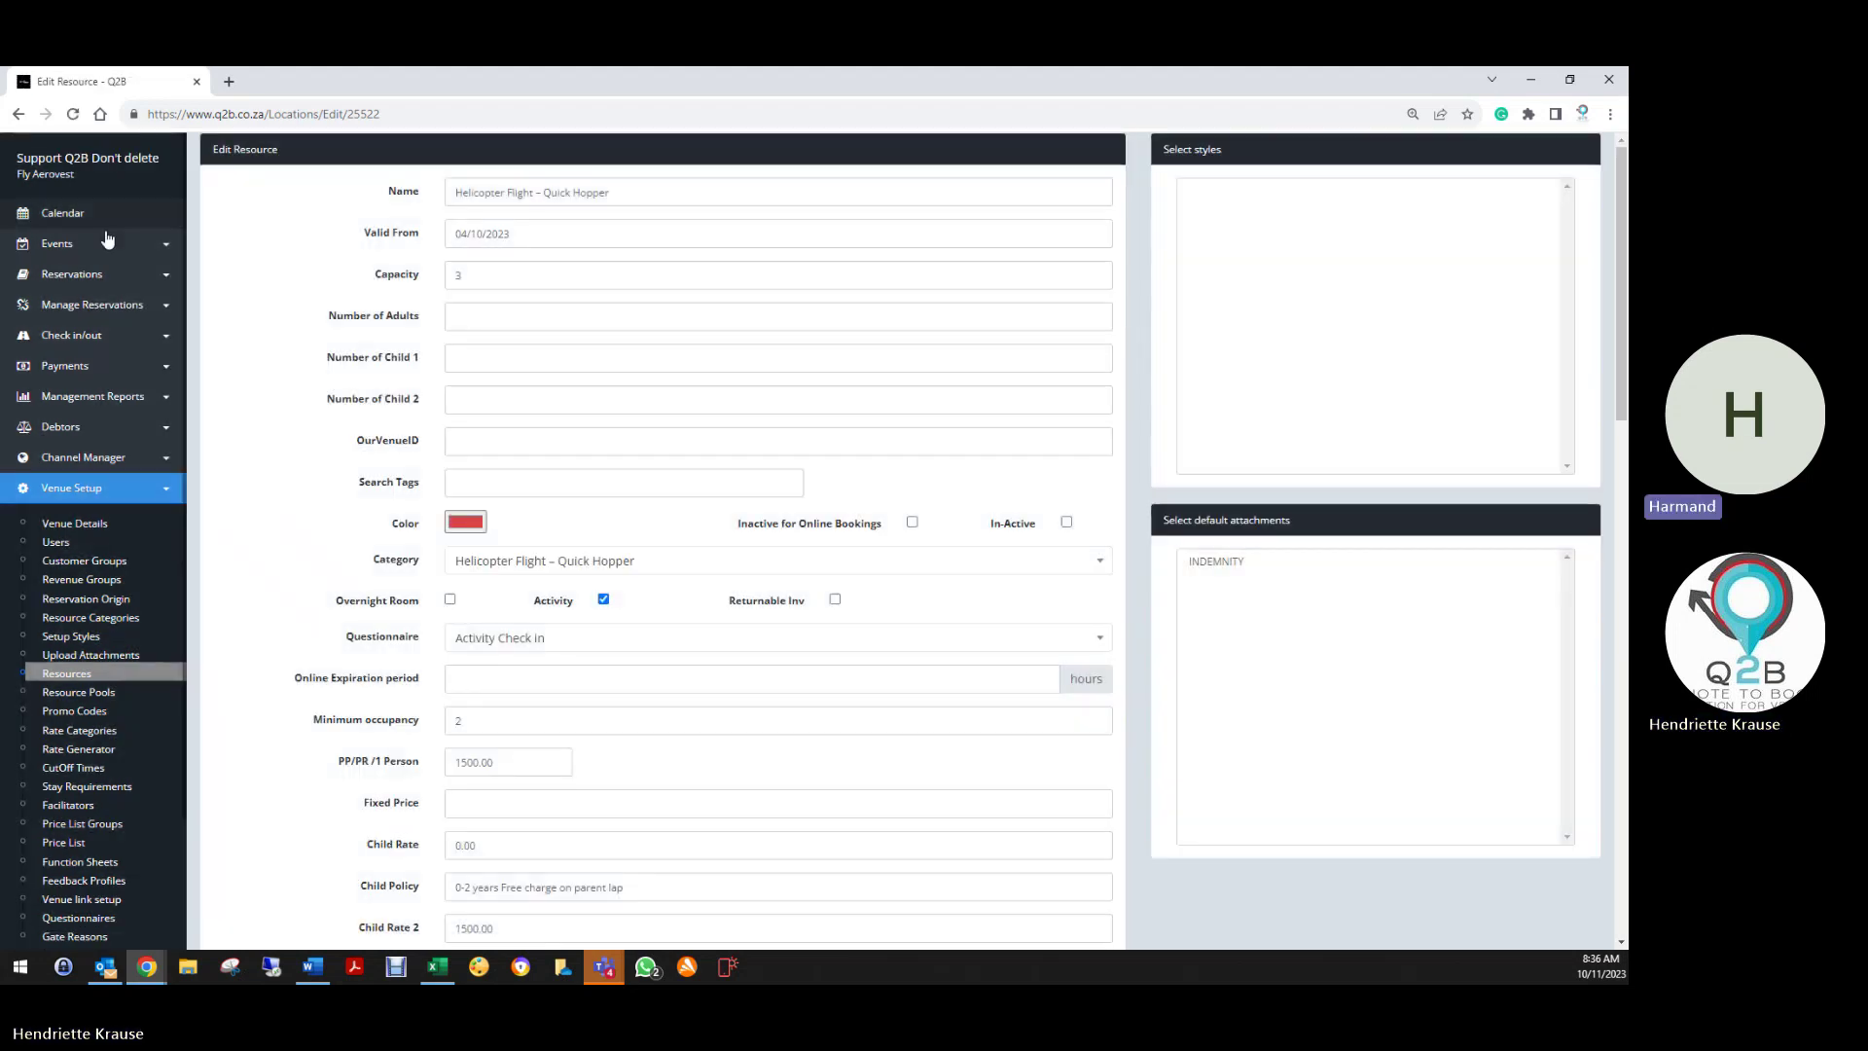
left_click(78, 275)
Check the Online Activity Booking page for Quick Hopper at 0.5 hours and R1500.00
left_click(68, 351)
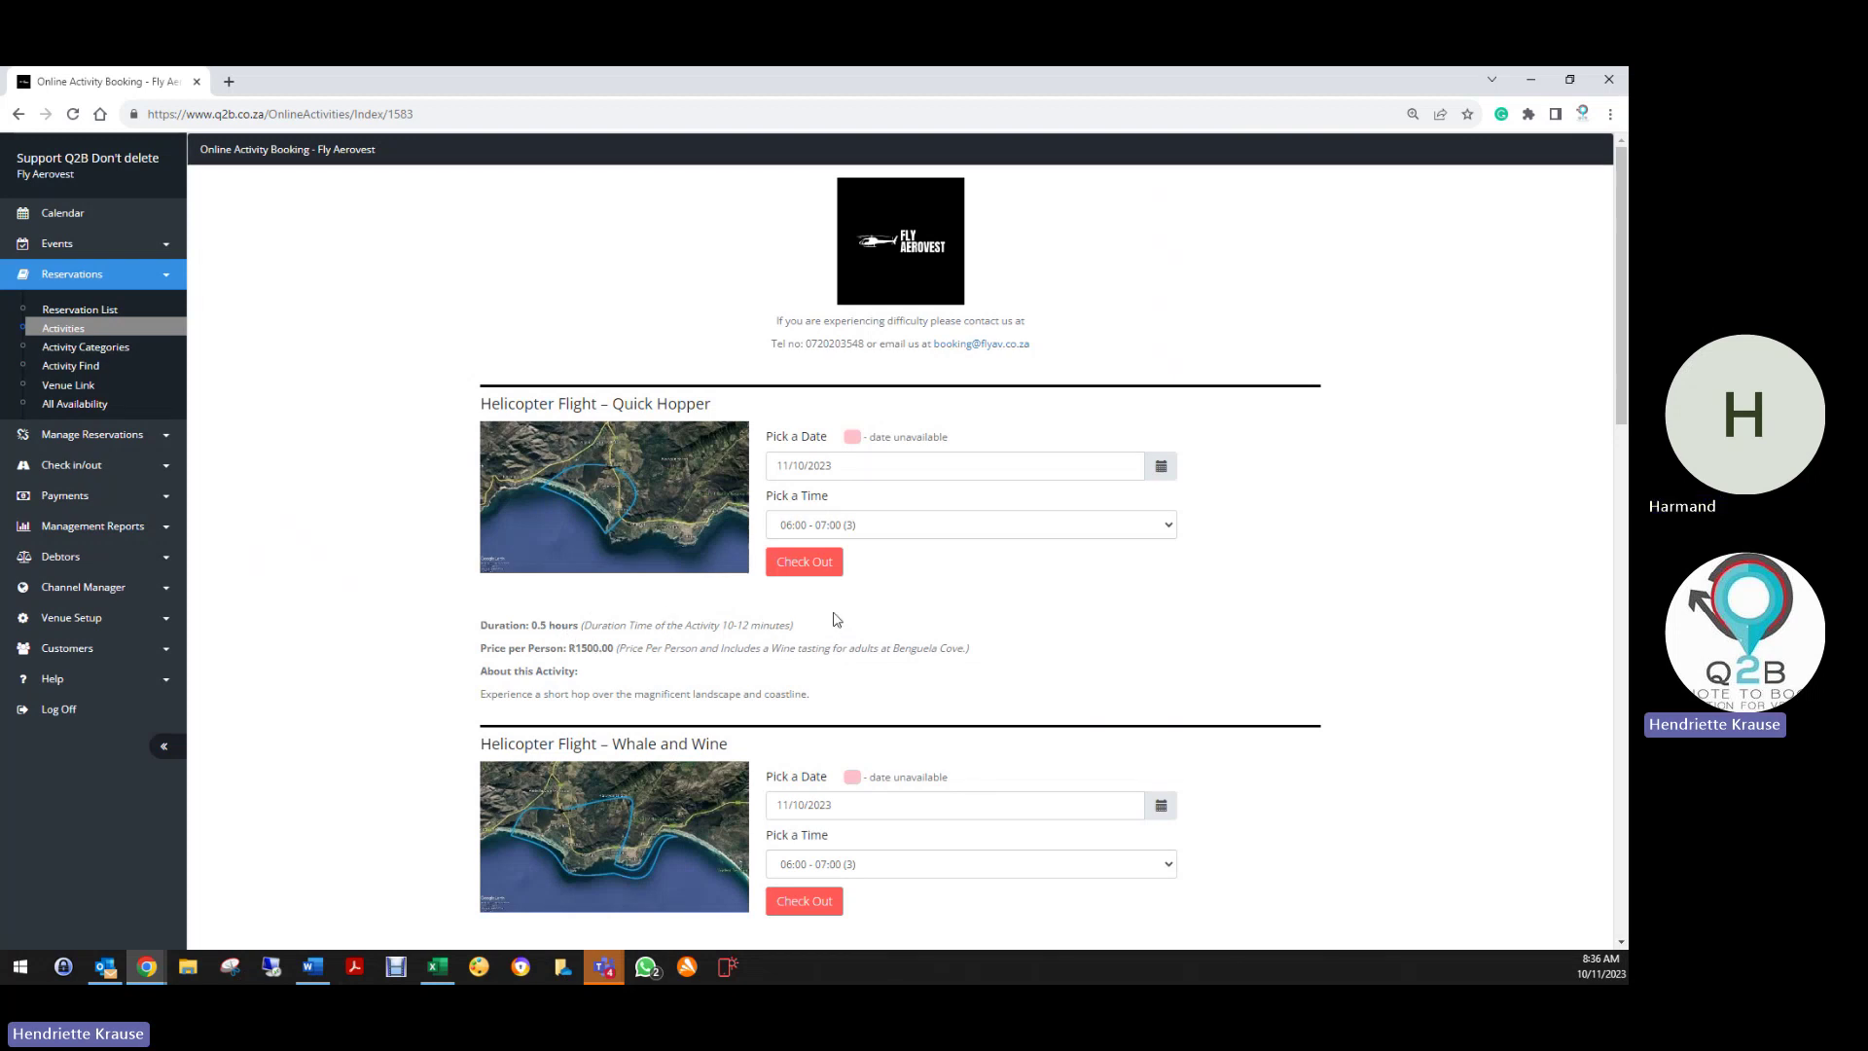
scroll(654, 649, "down", 1)
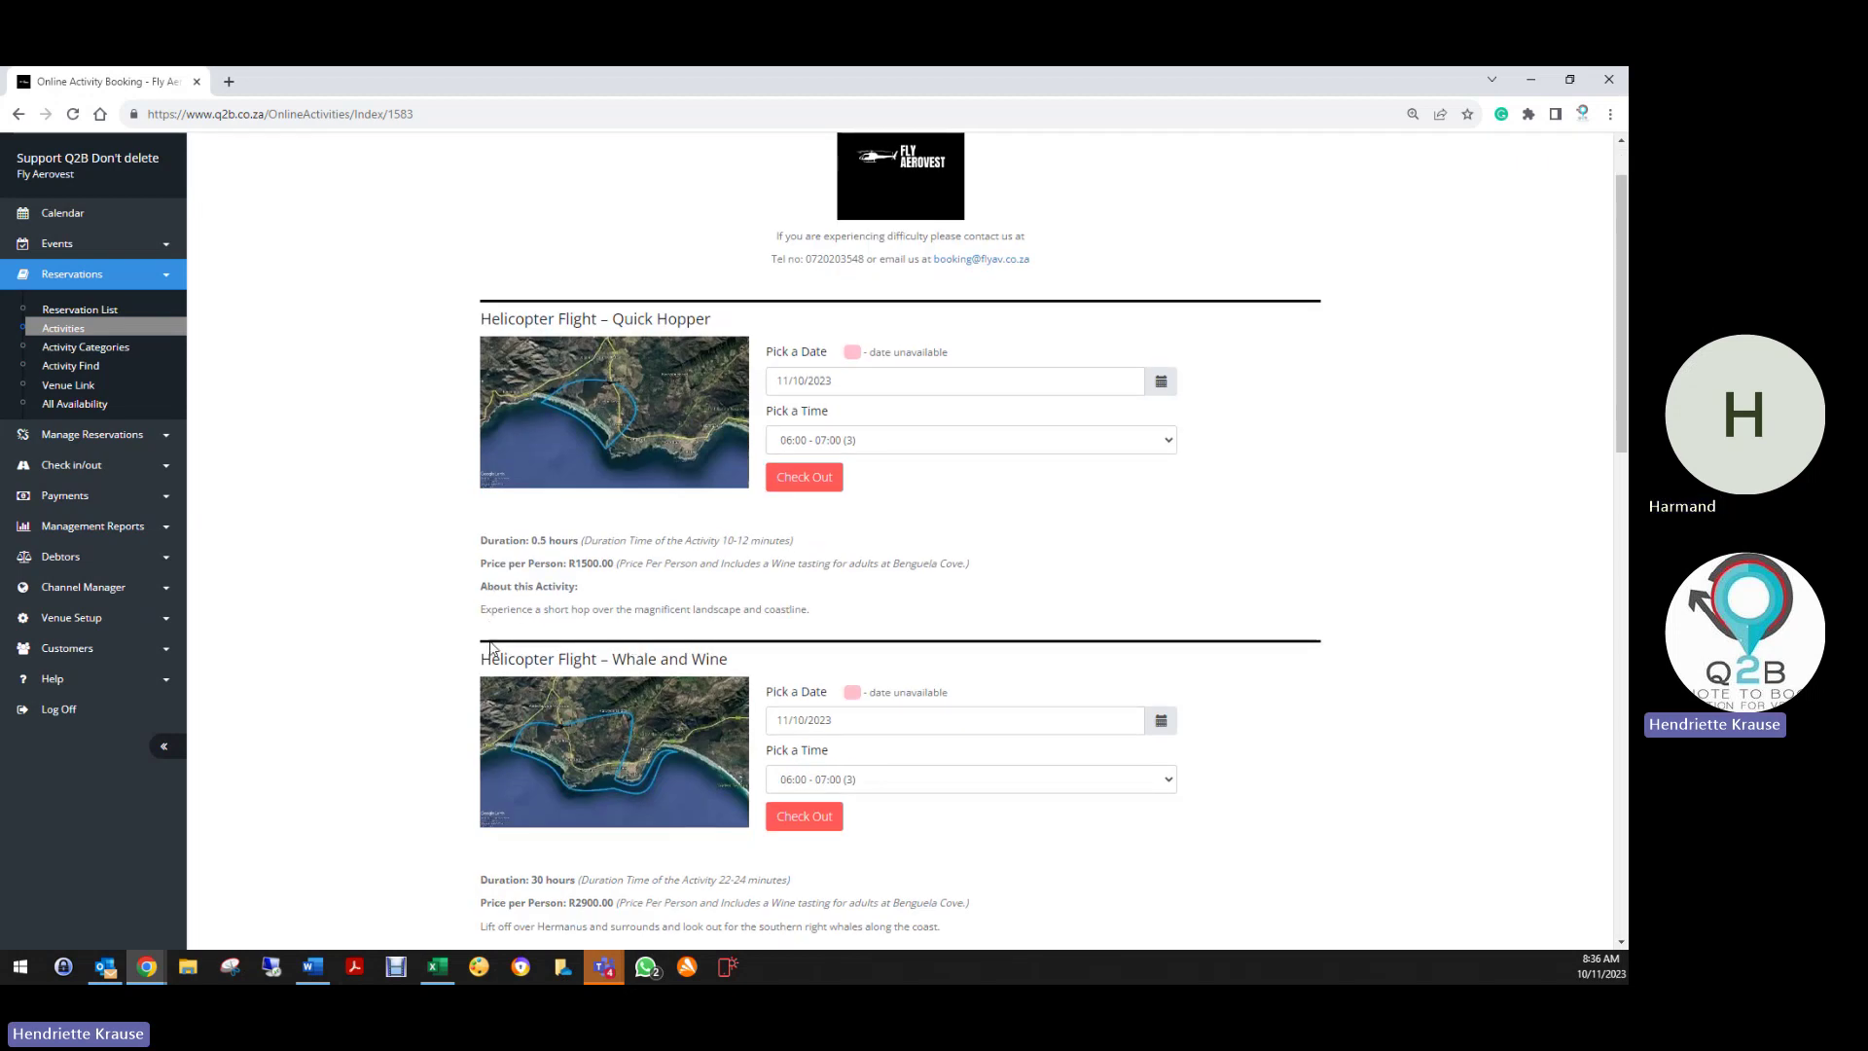
scroll(497, 609, "down", 4)
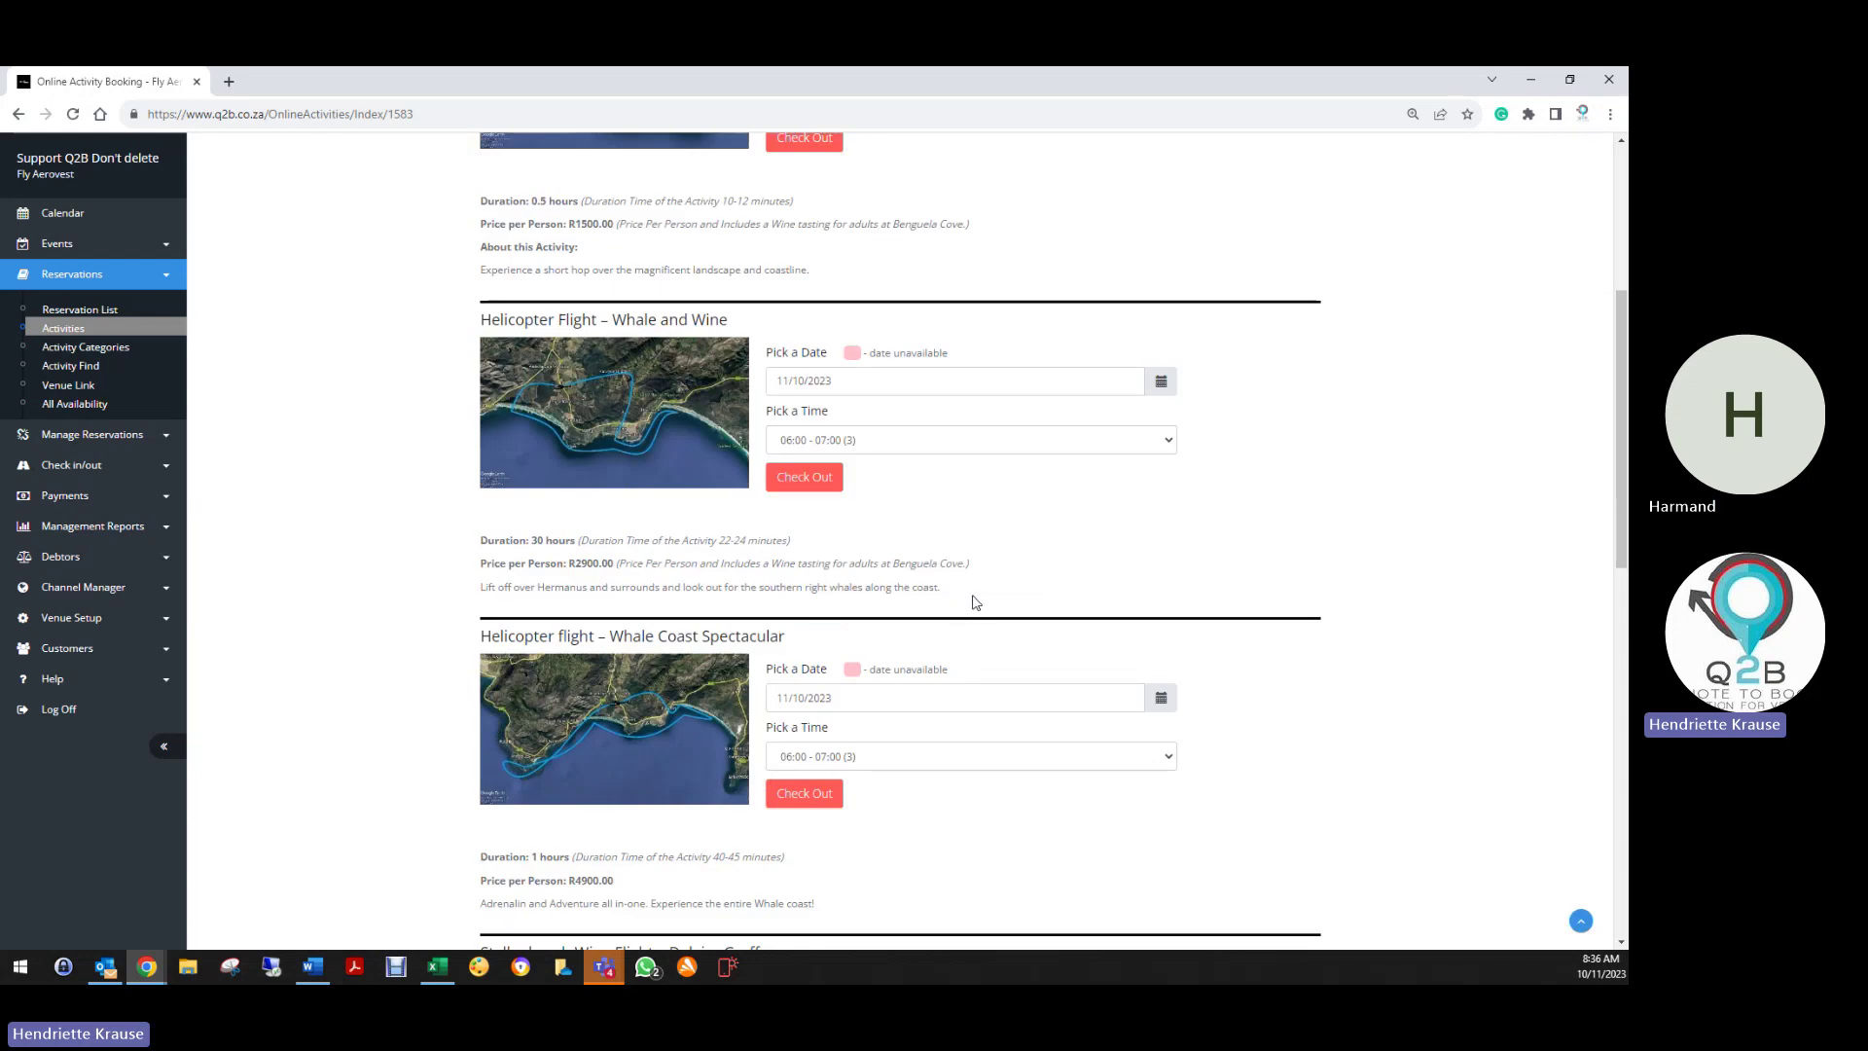
scroll(823, 603, "up", 3)
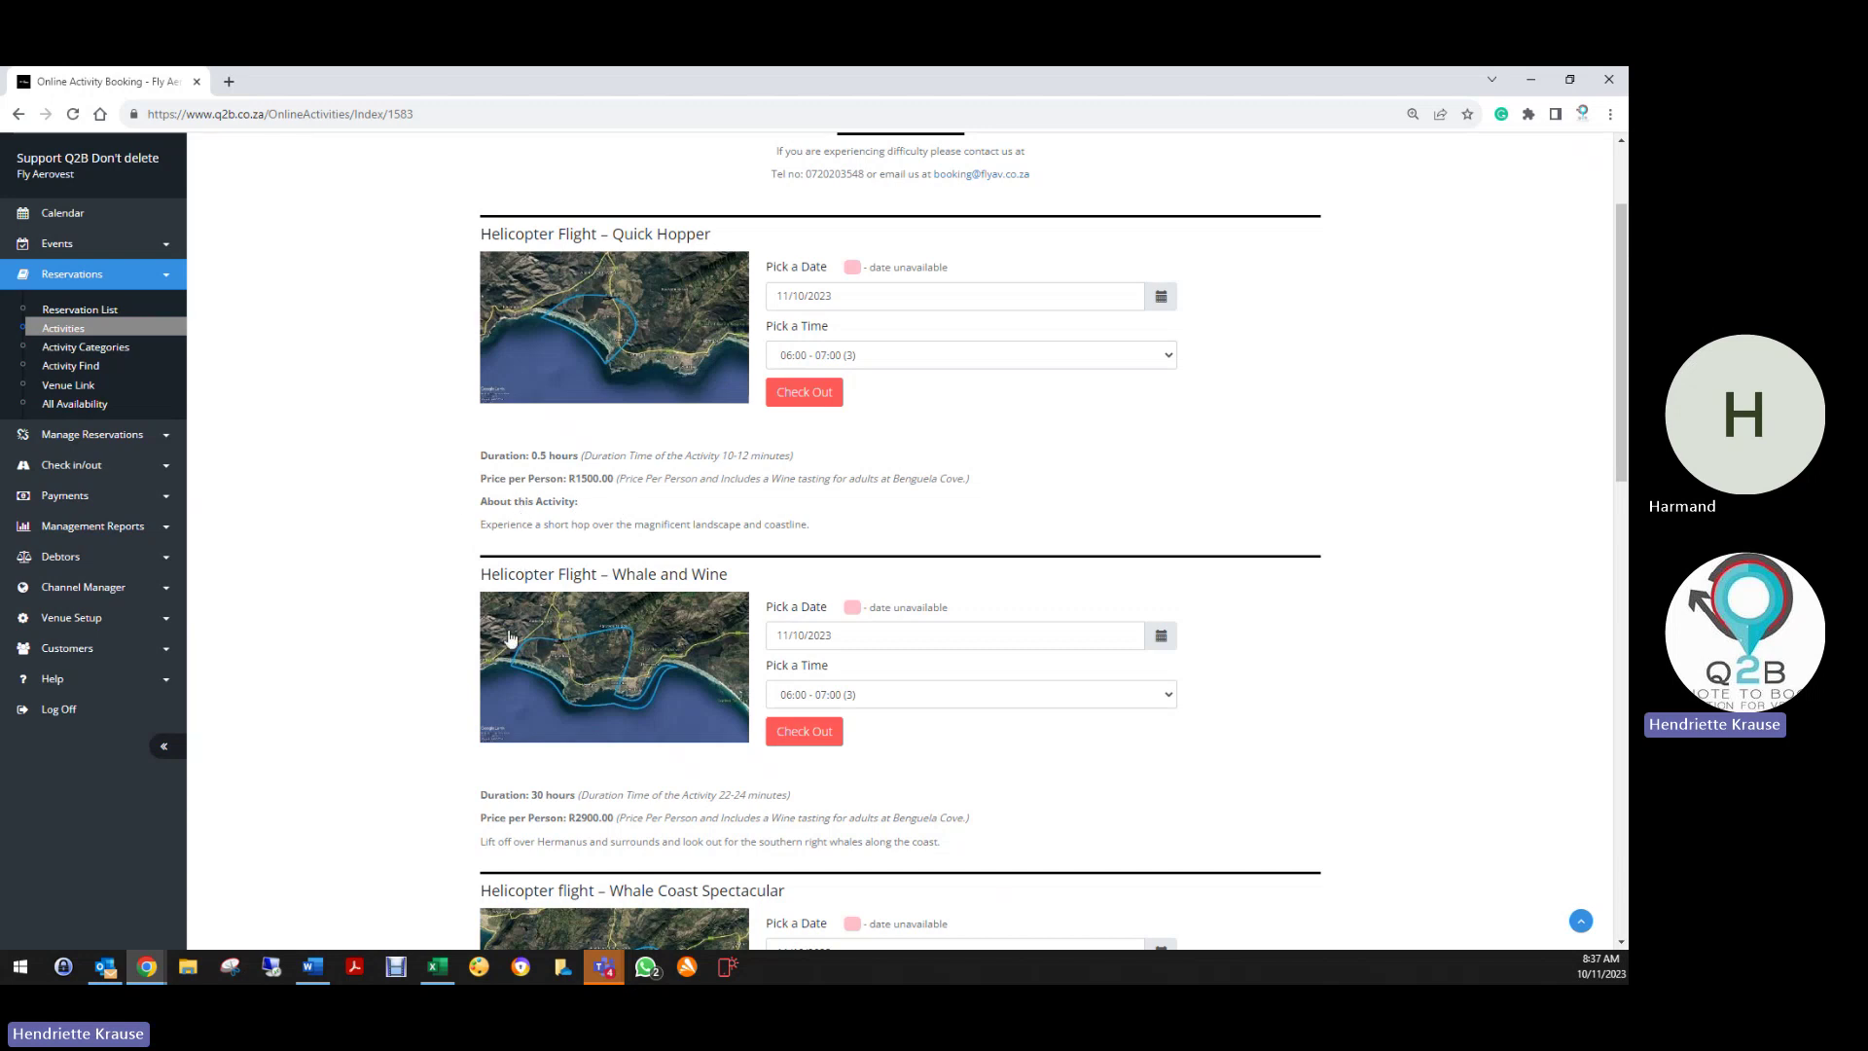
scroll(545, 778, "down", 6)
scroll(544, 778, "down", 3)
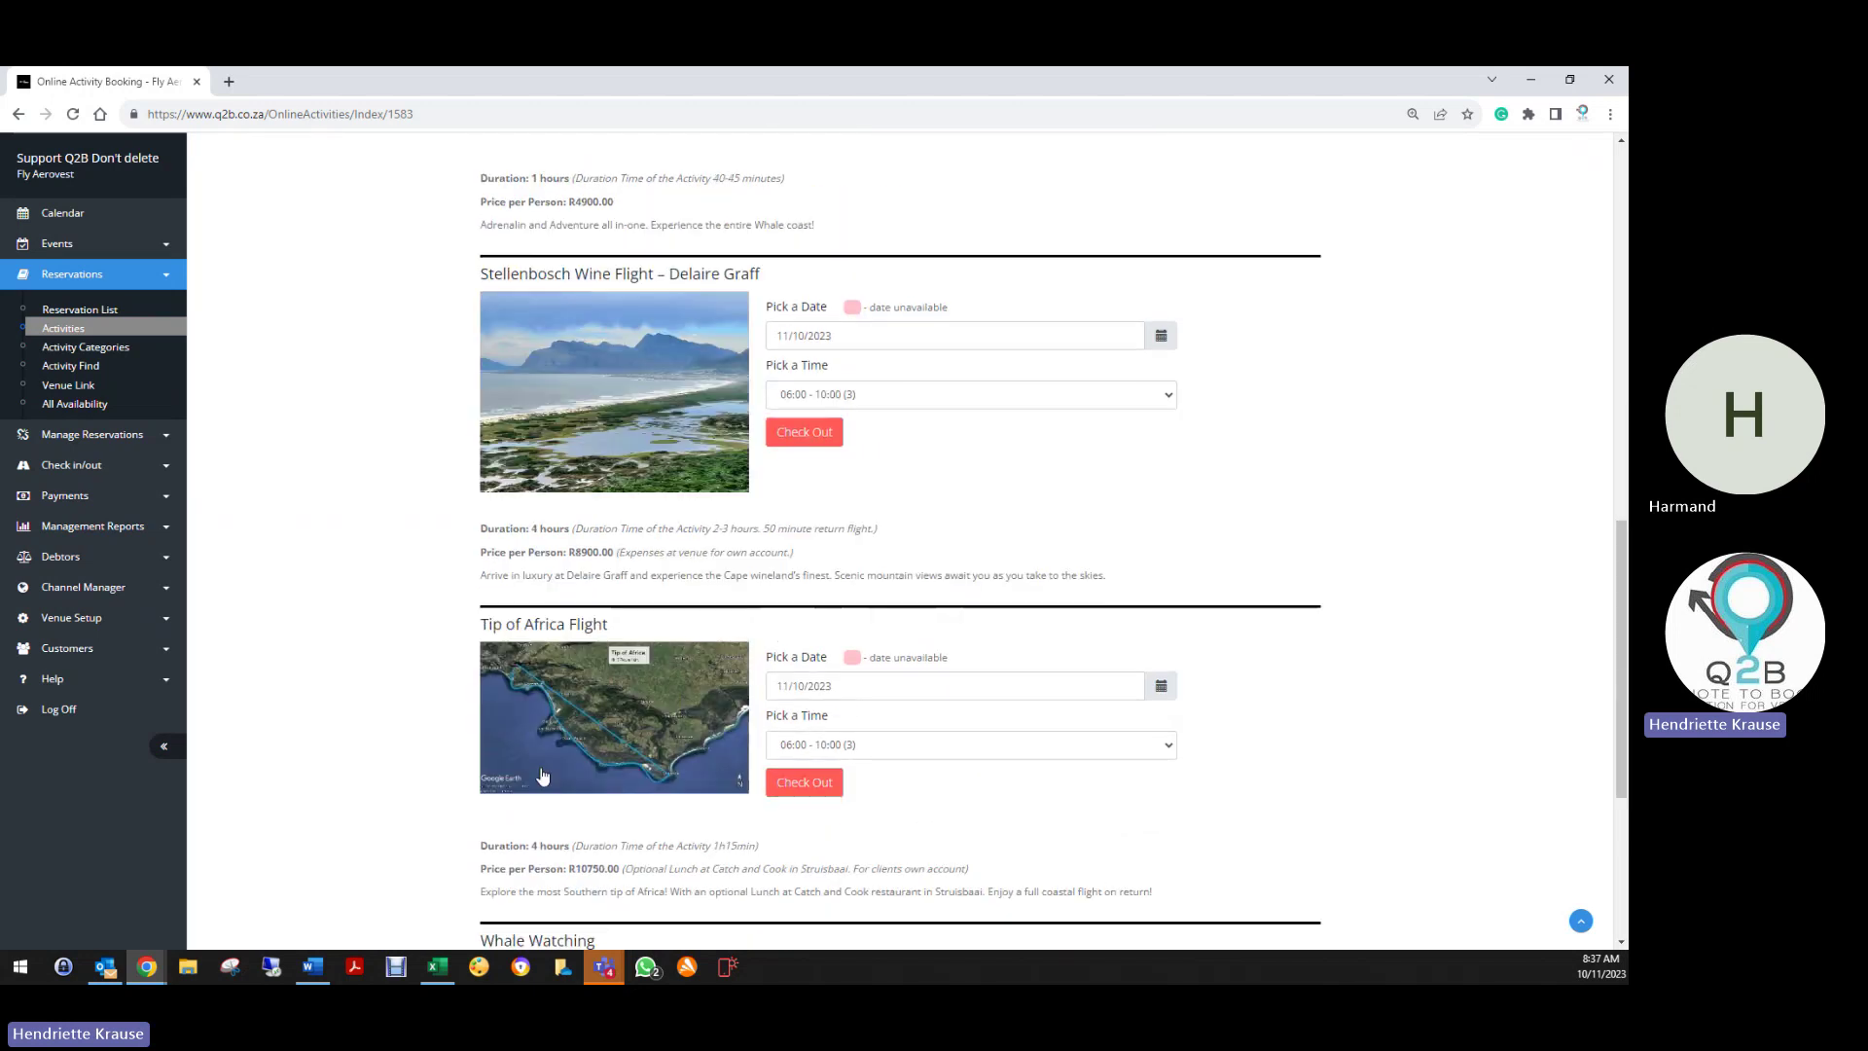
scroll(542, 764, "up", 10)
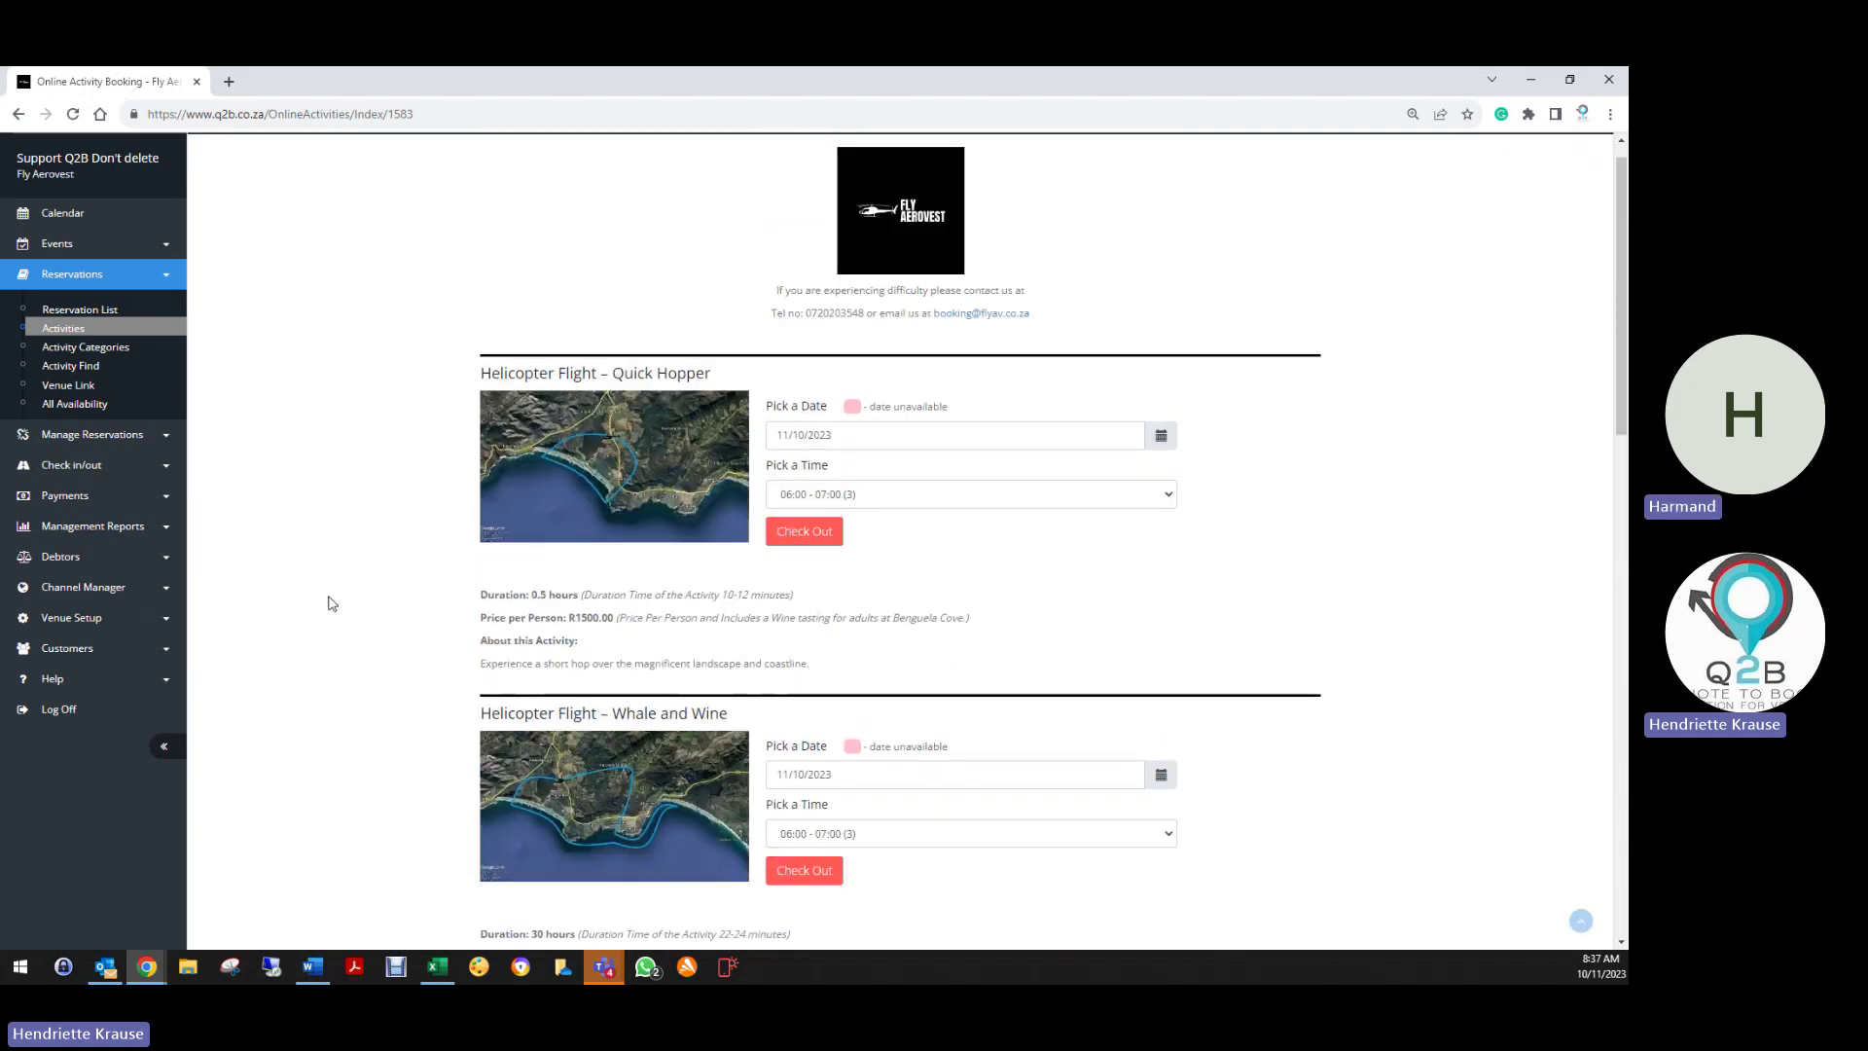
Reopen the Quick Hopper resource from Venue Setup > Resources and check its description heading
left_click(102, 628)
left_click(71, 674)
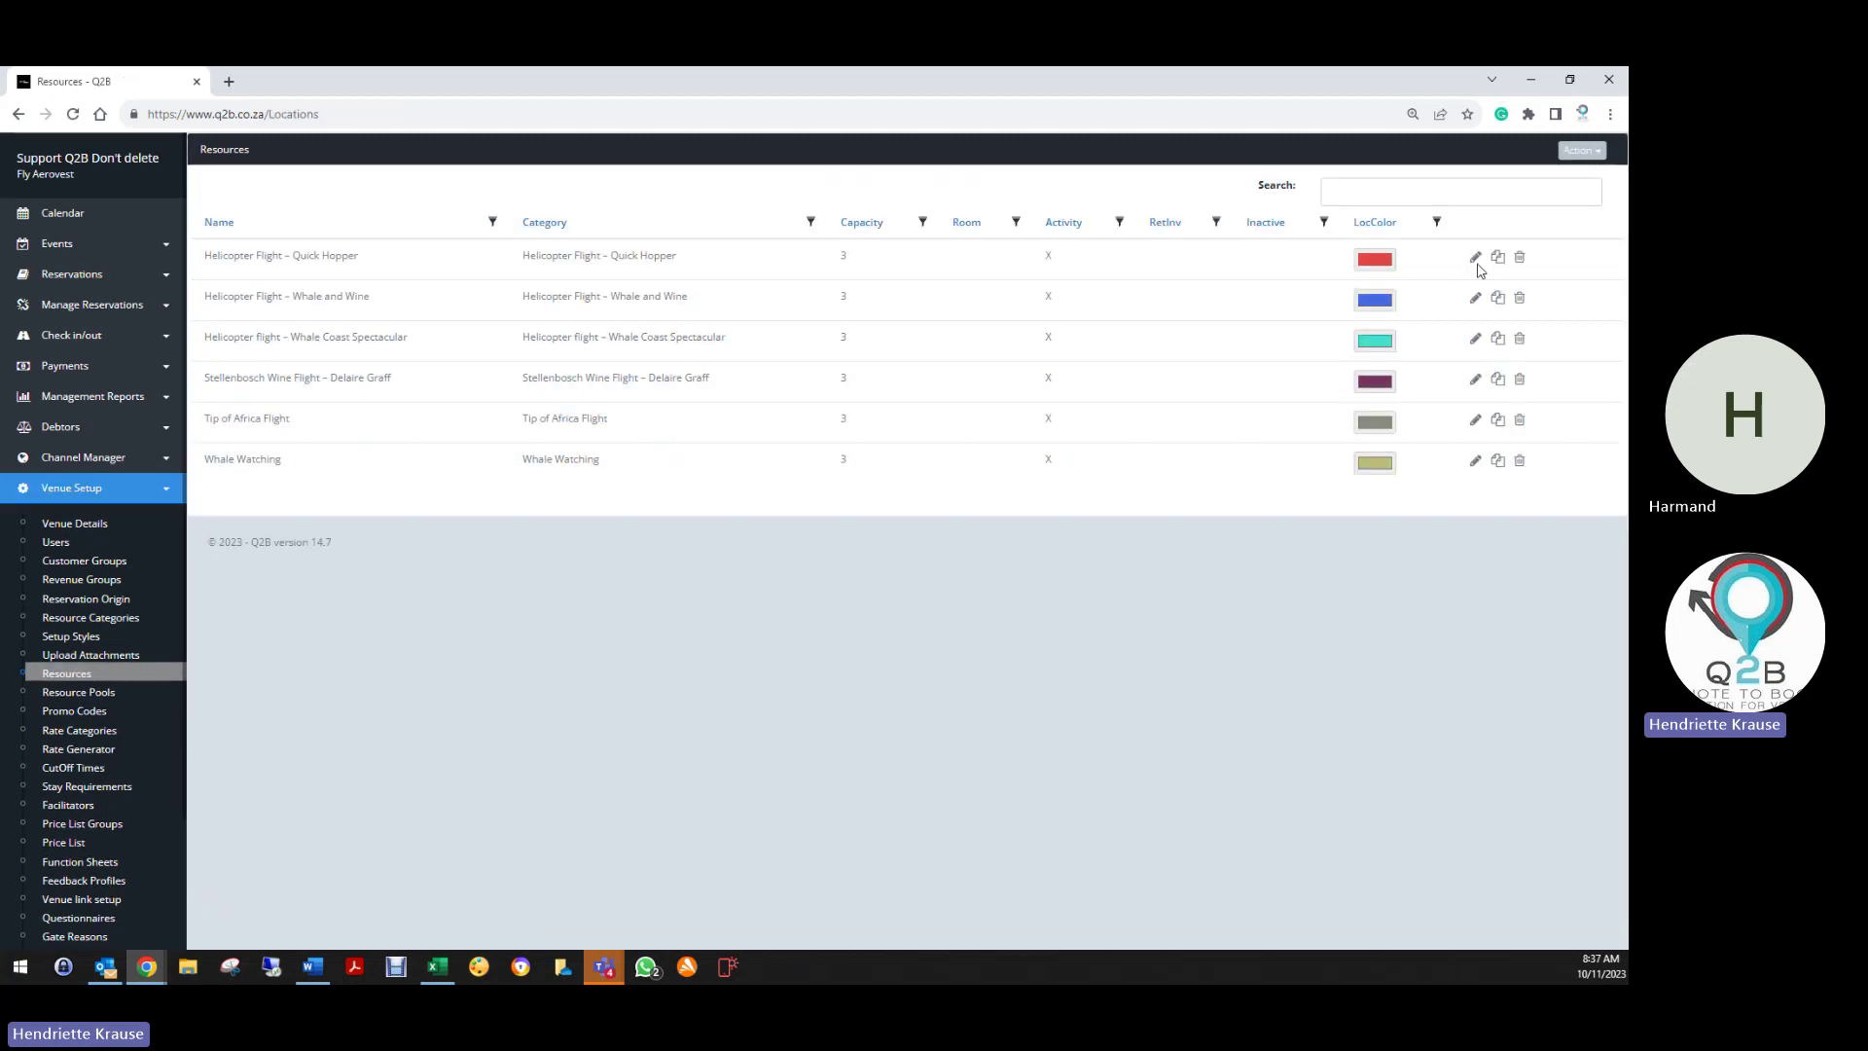
left_click(1474, 258)
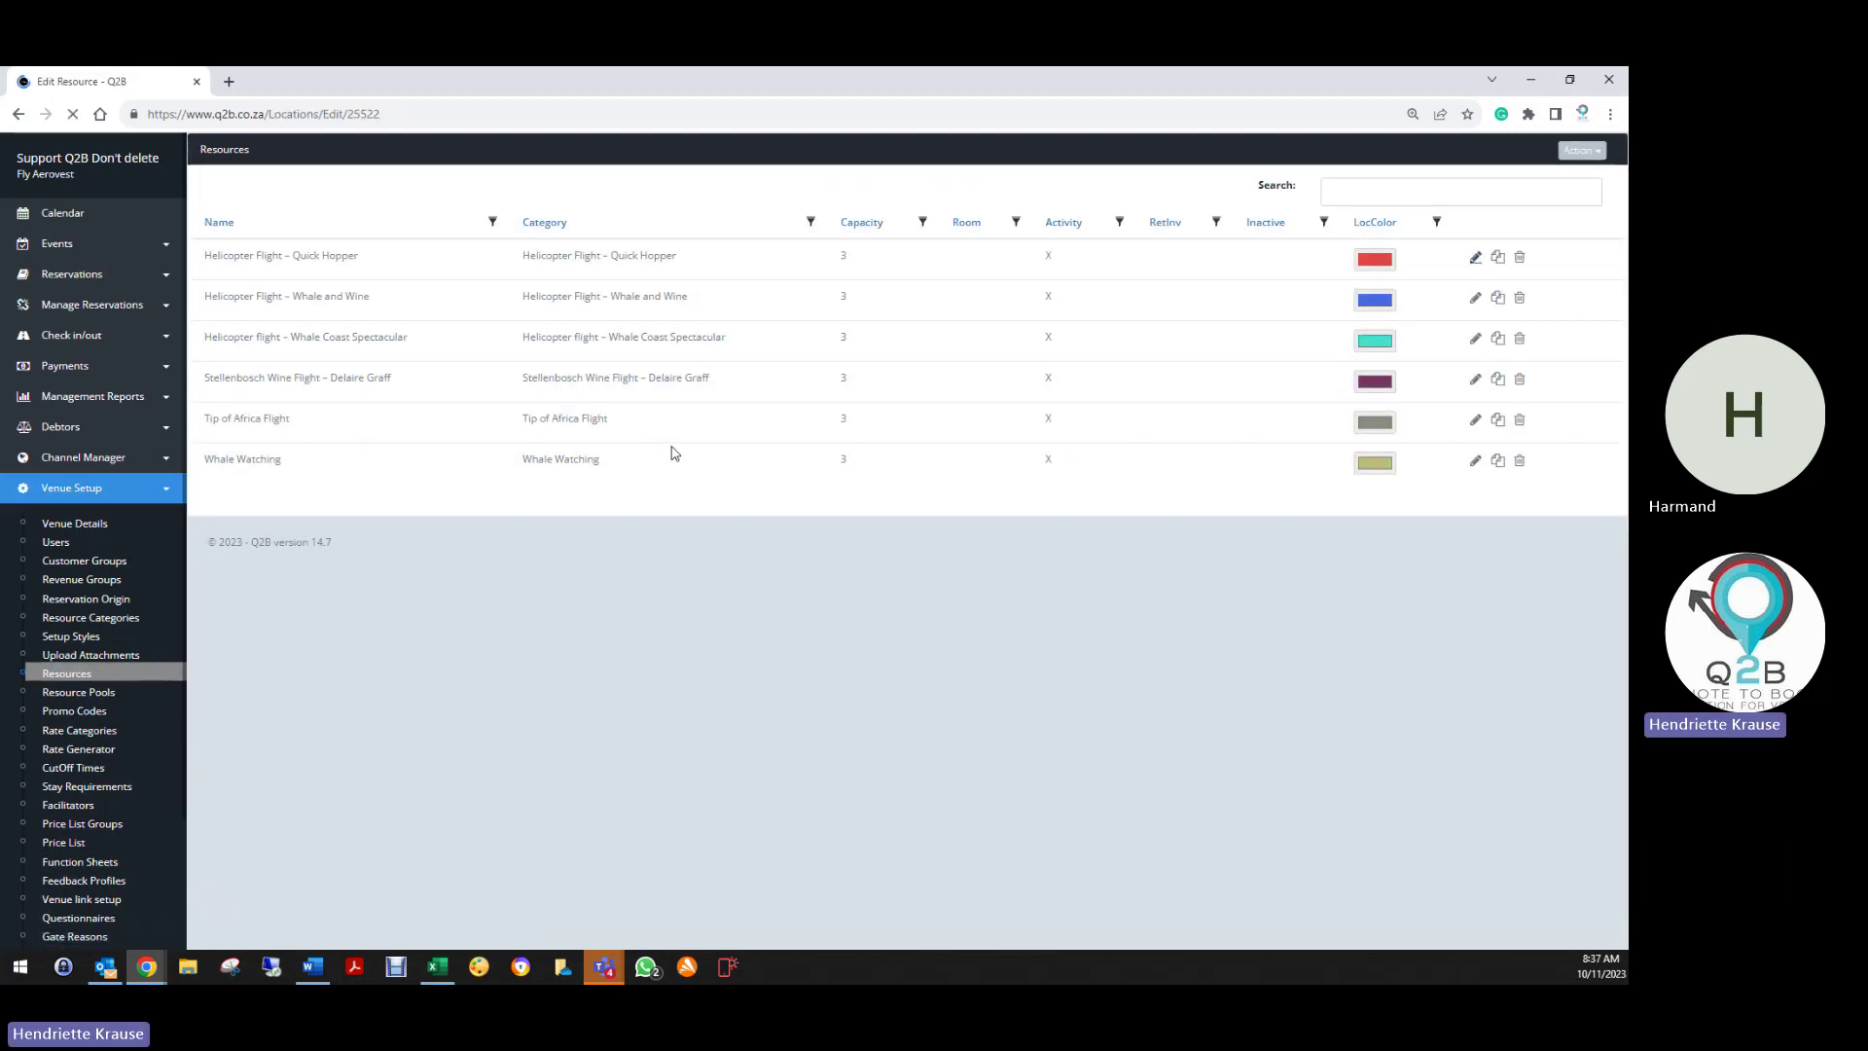
scroll(542, 543, "down", 8)
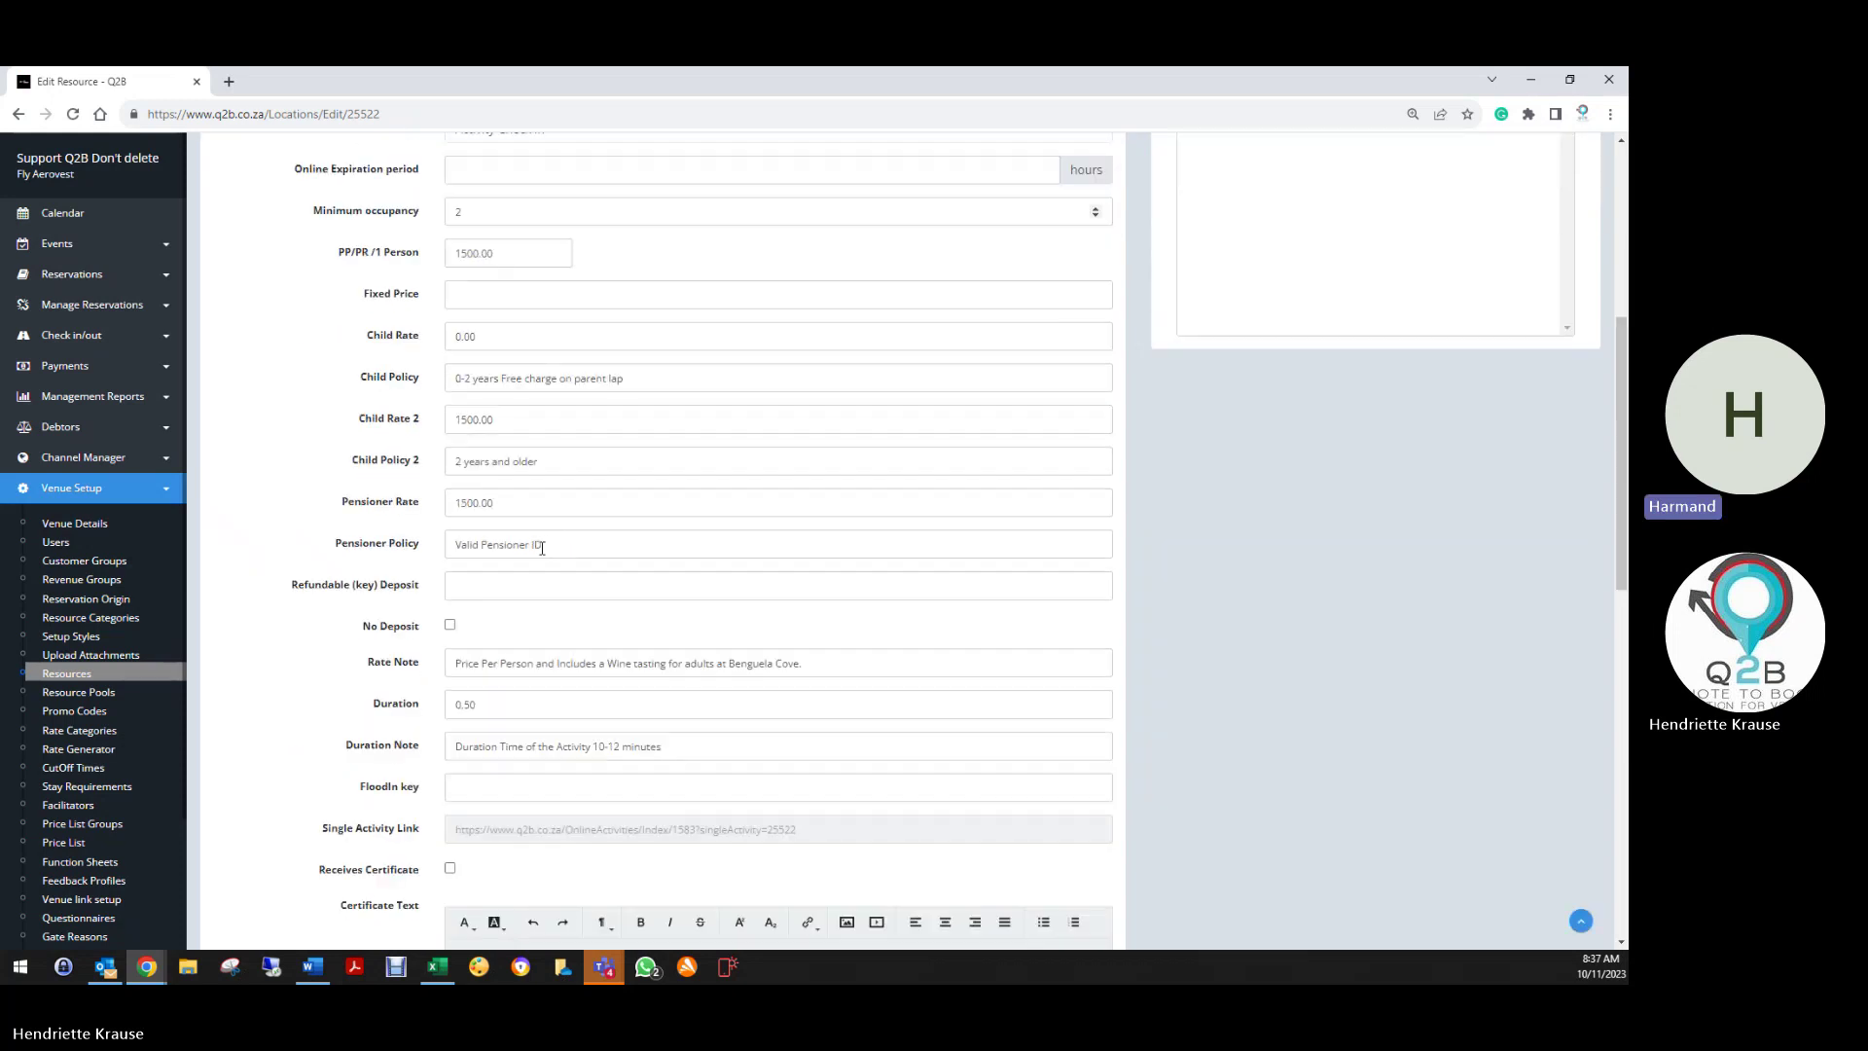
scroll(540, 548, "down", 8)
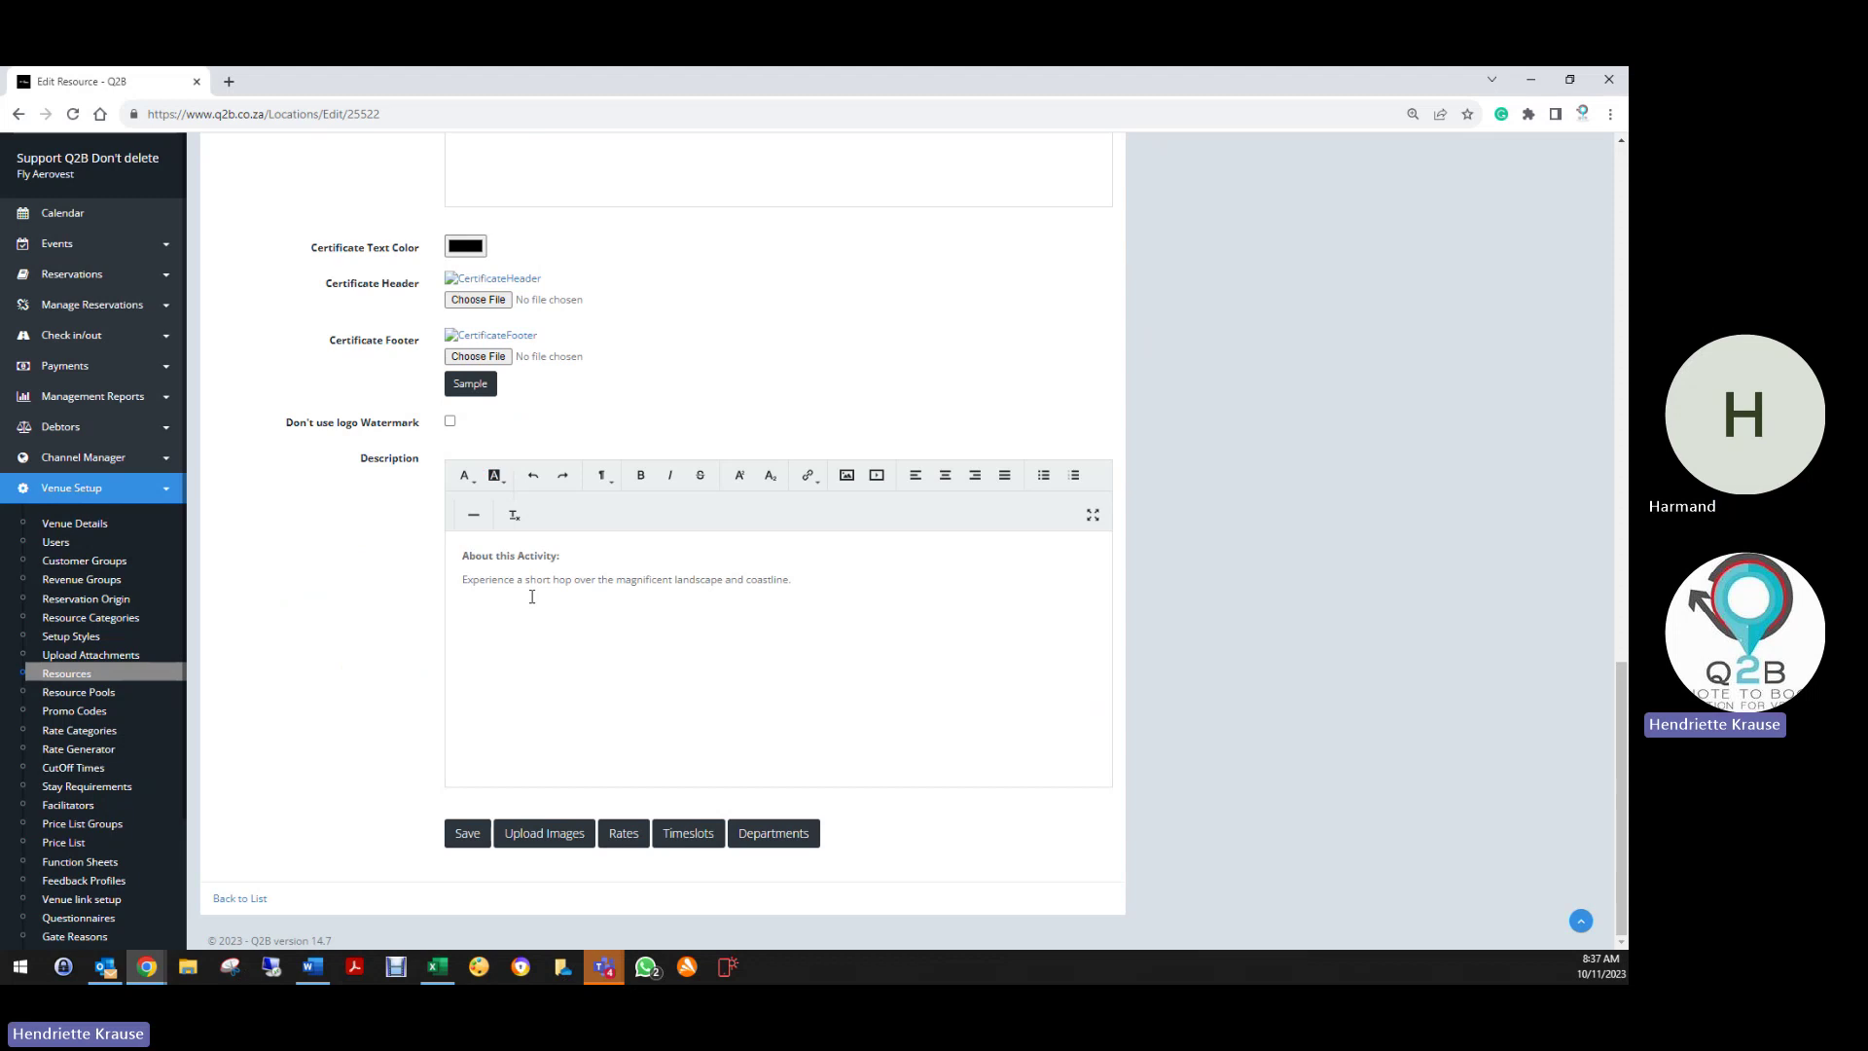
left_click(570, 557)
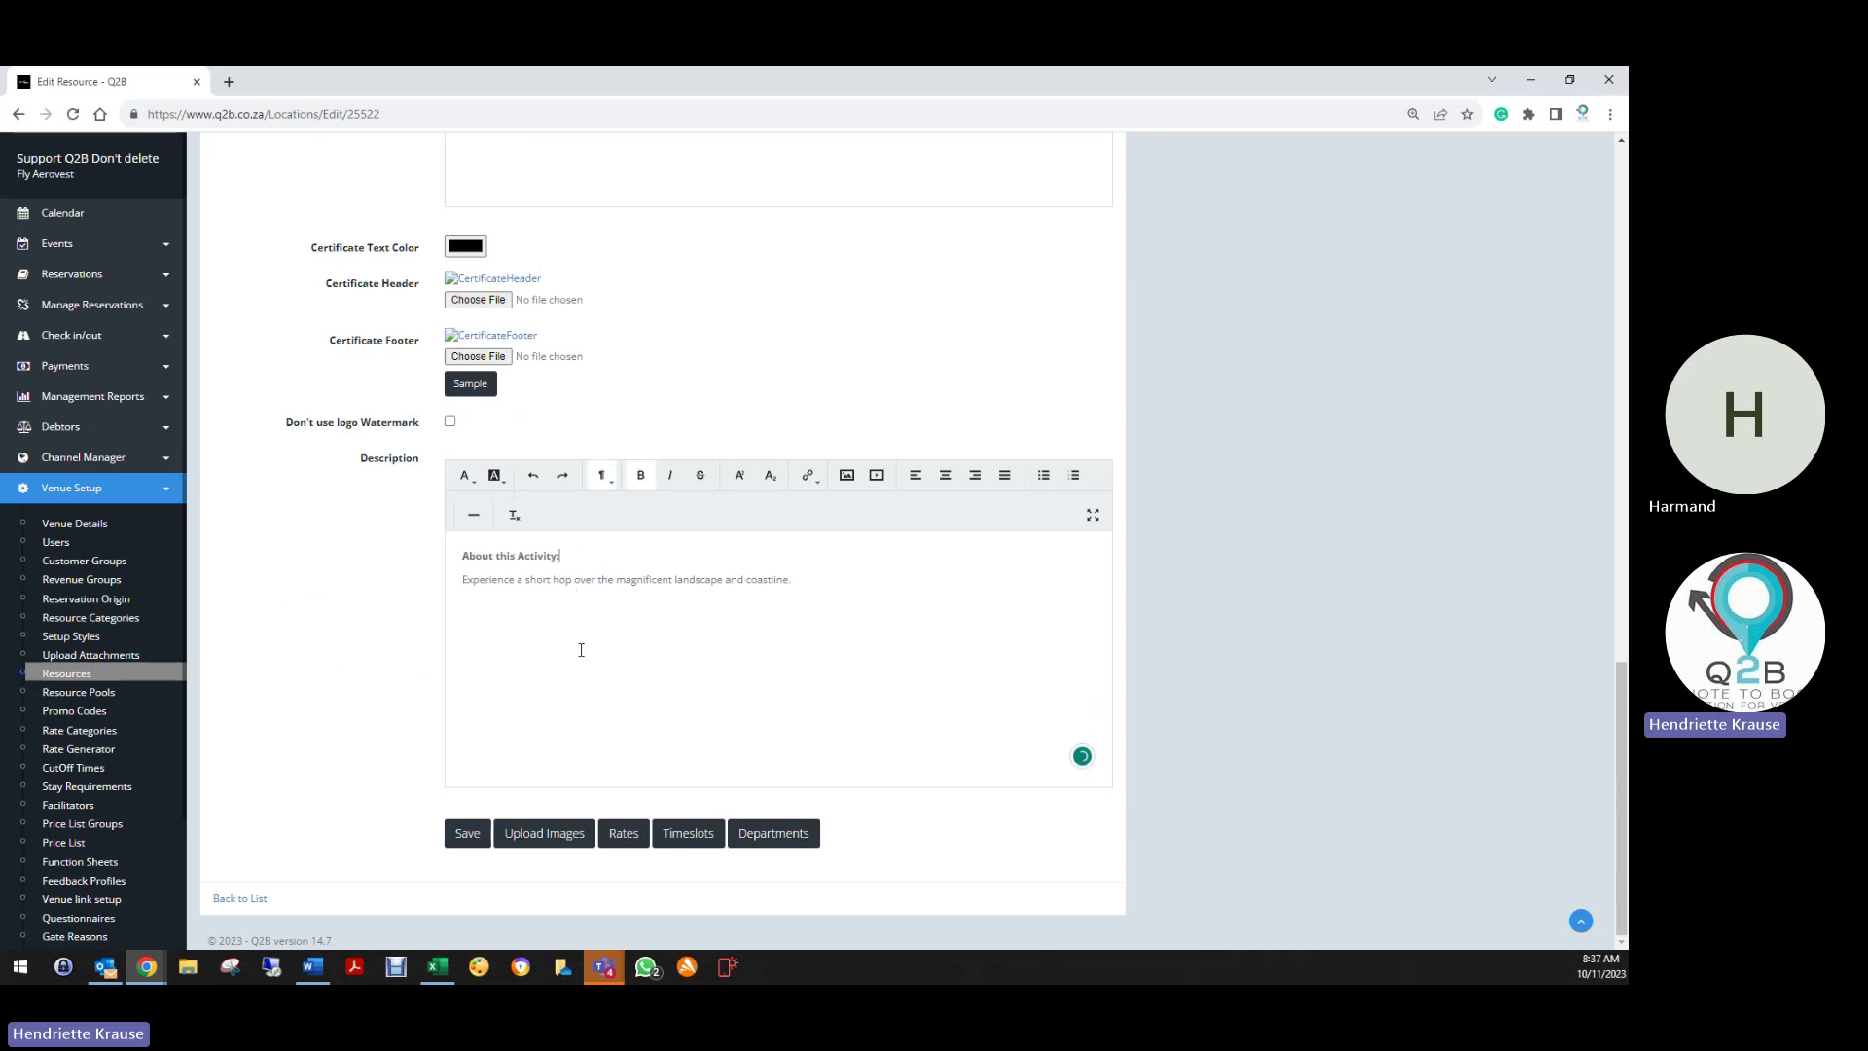
View the Quick Hopper's image gallery with its single aerial route image, then return to the form
left_click(551, 834)
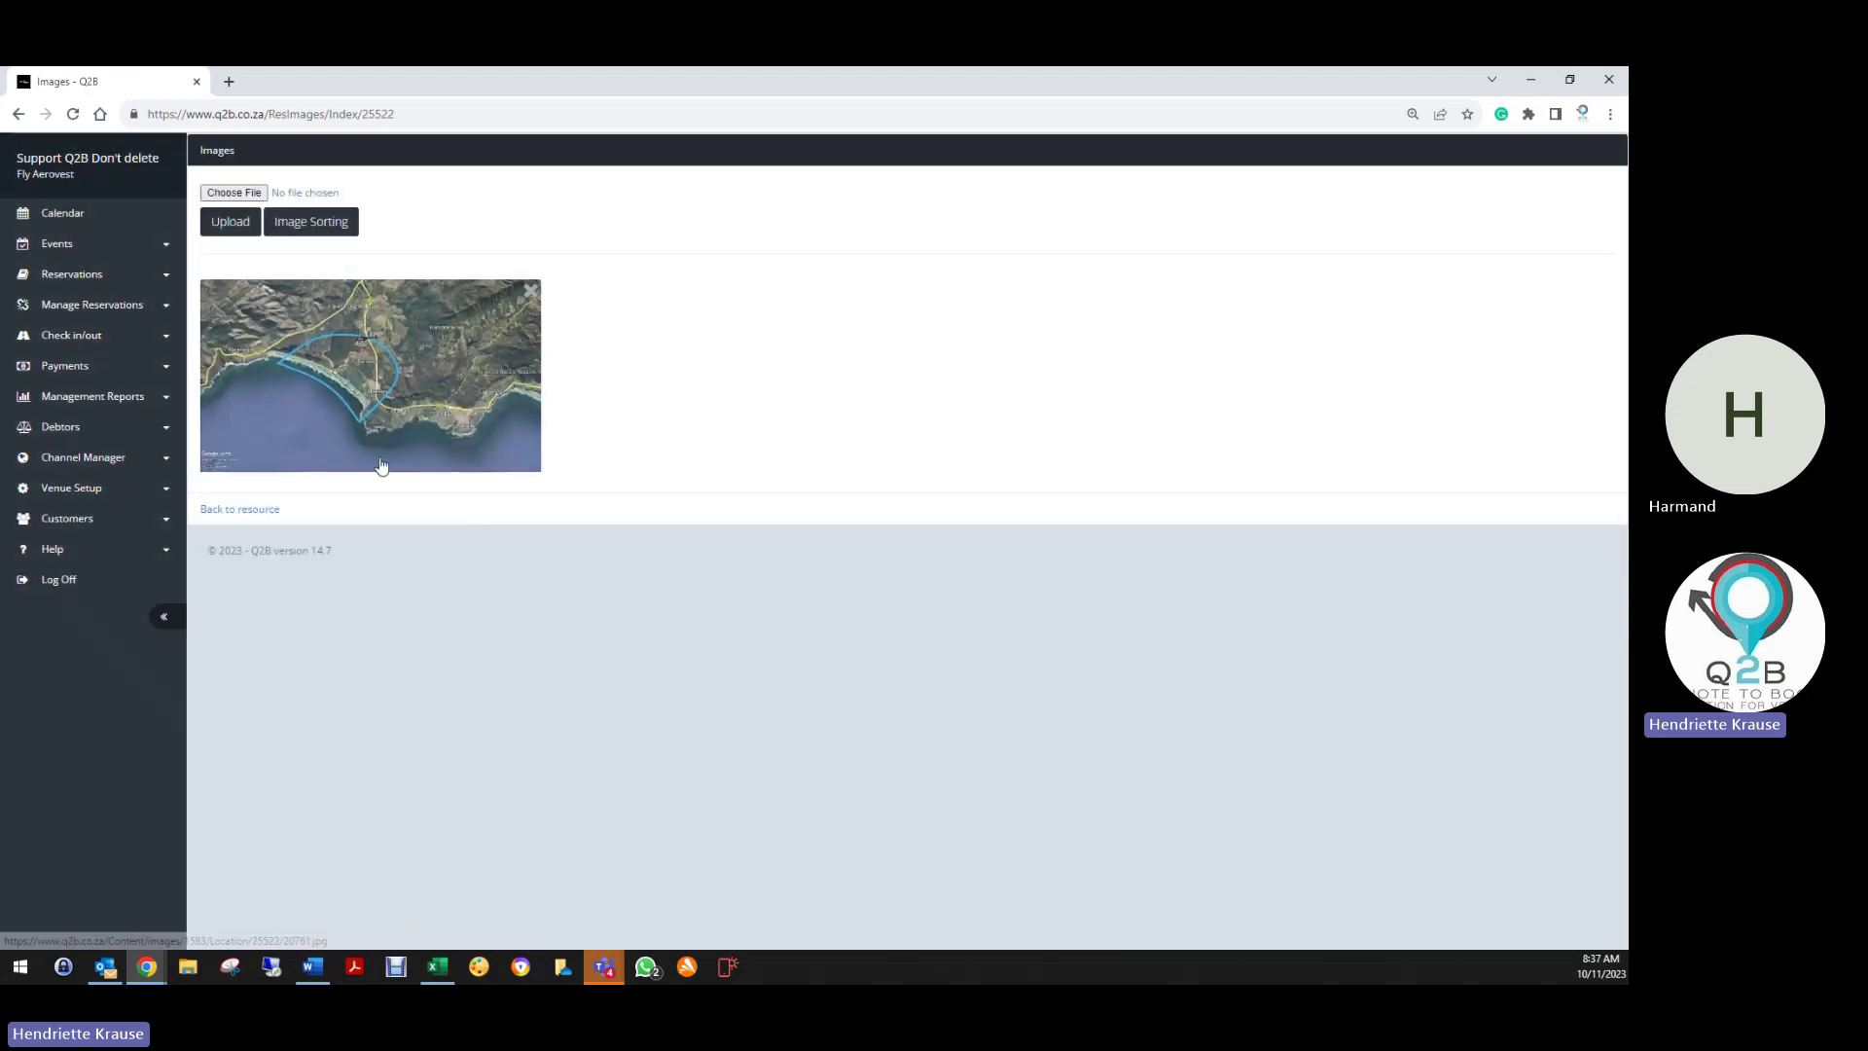
left_click(264, 510)
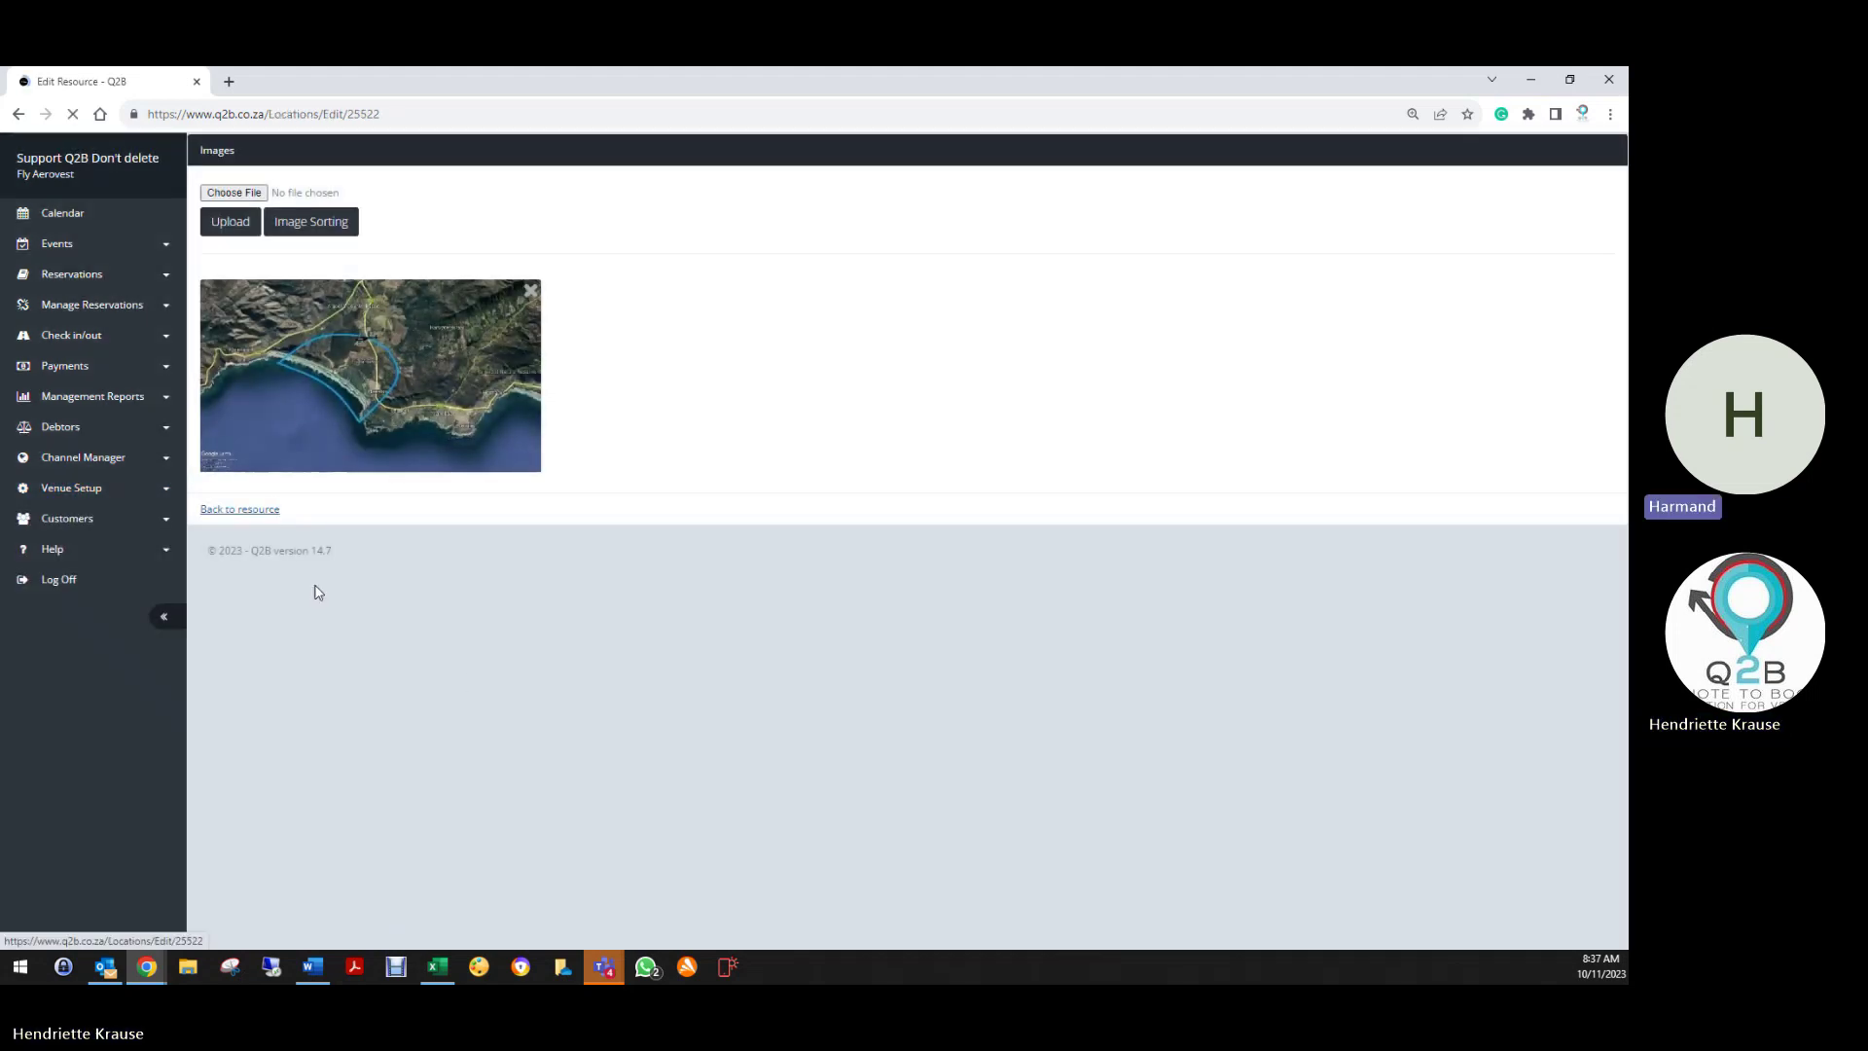
scroll(502, 669, "down", 3)
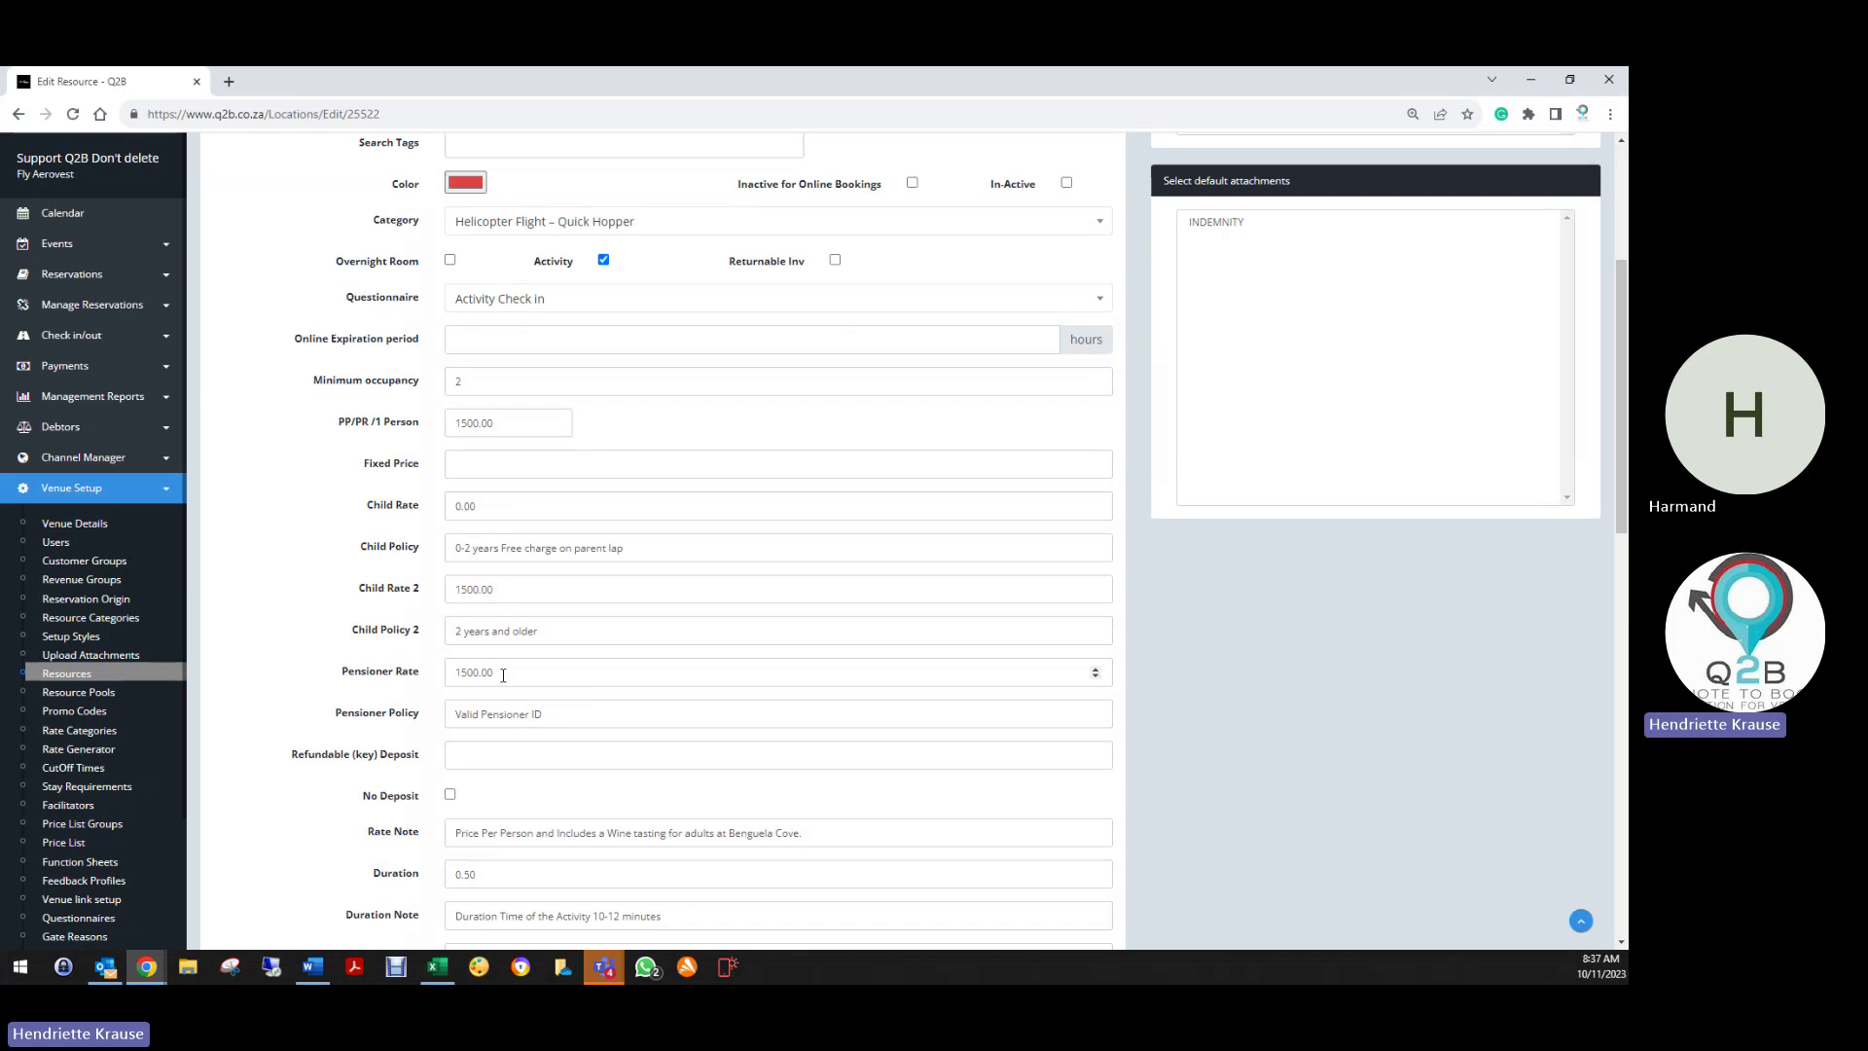
scroll(500, 659, "up", 1)
scroll(496, 681, "down", 10)
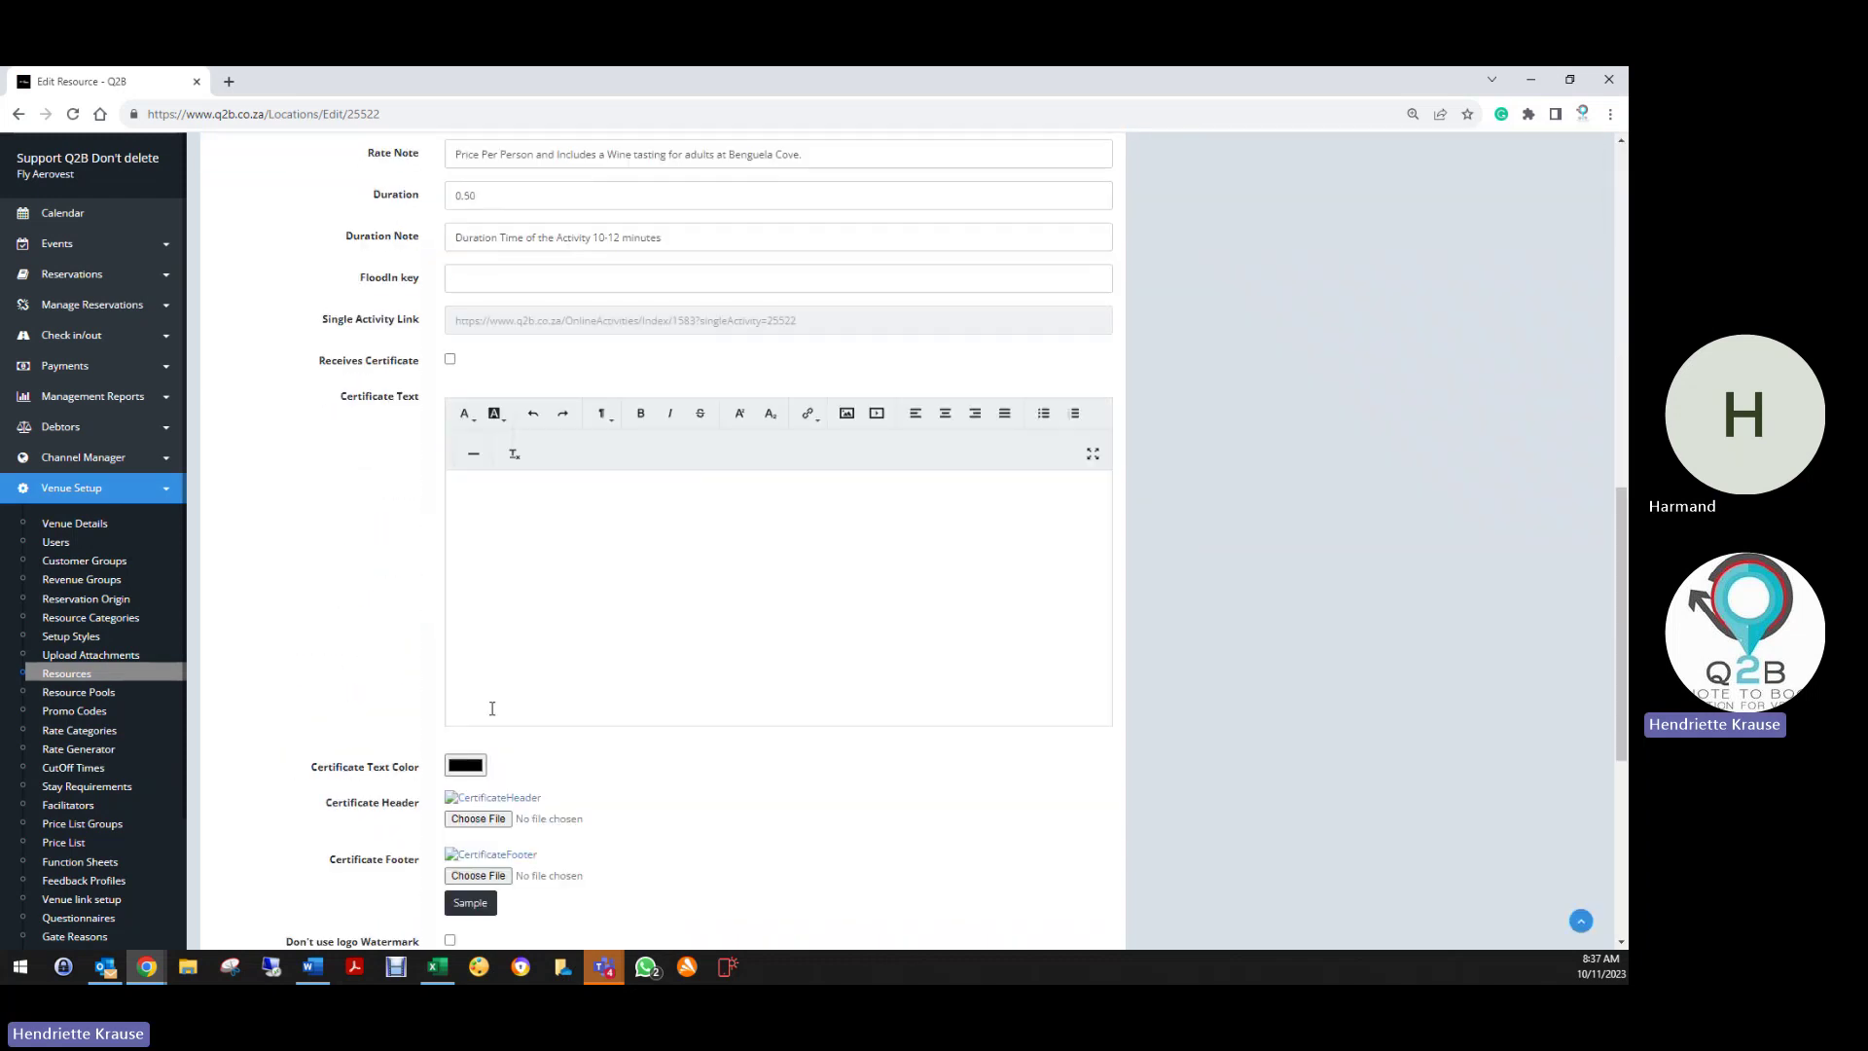
scroll(496, 892, "down", 3)
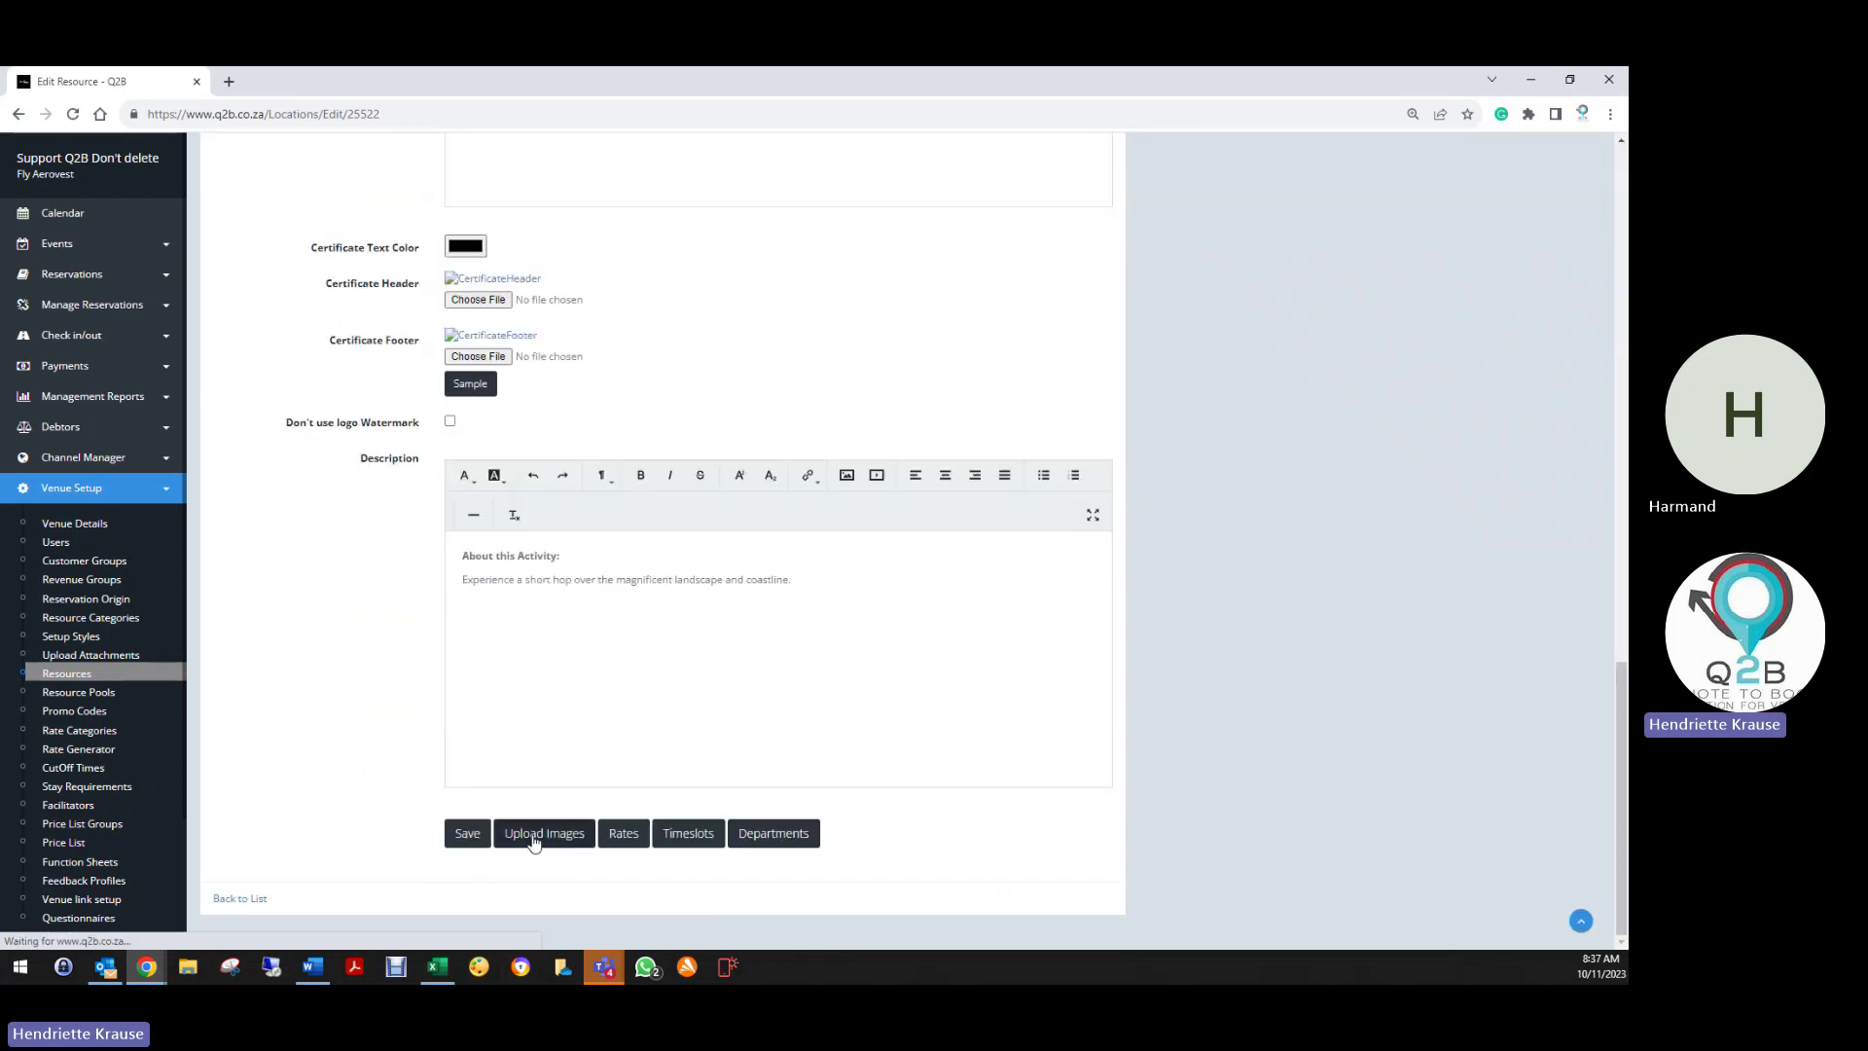
Upload logo-white.png as a second image for the Quick Hopper resource
left_click(544, 833)
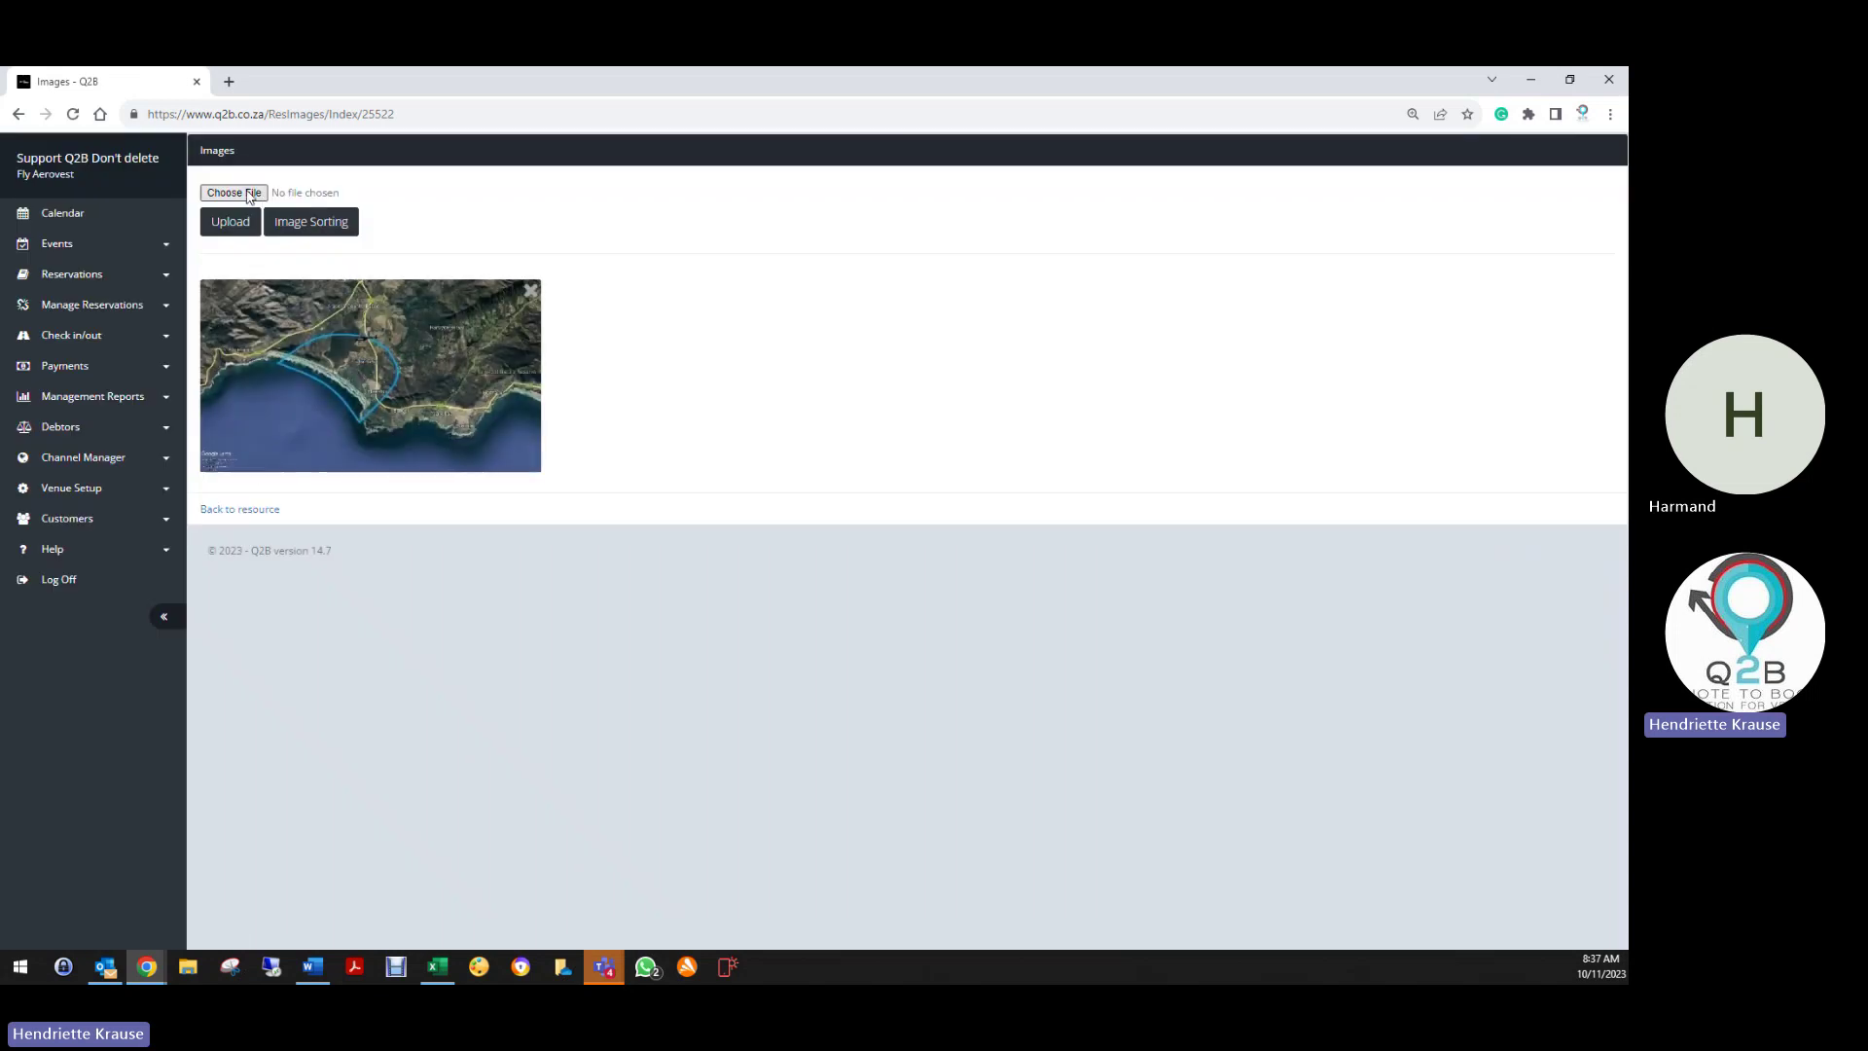
left_click(245, 192)
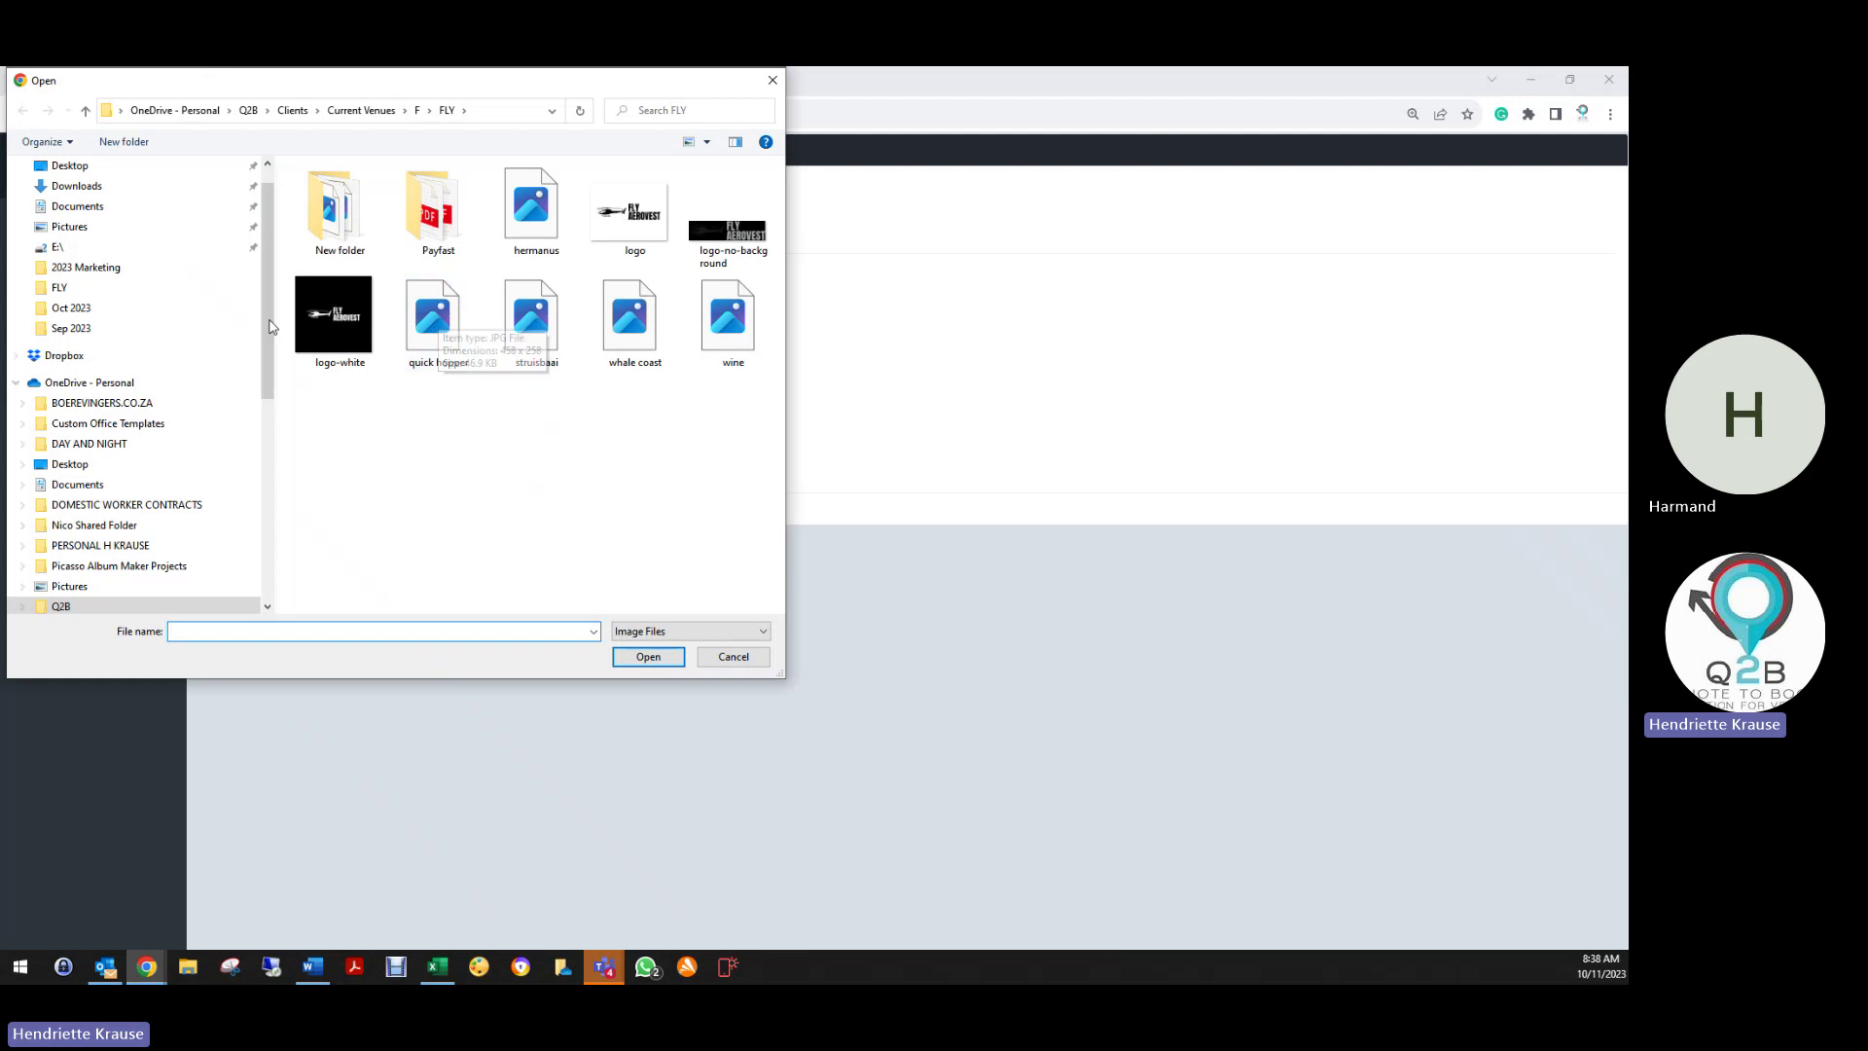
left_click(329, 313)
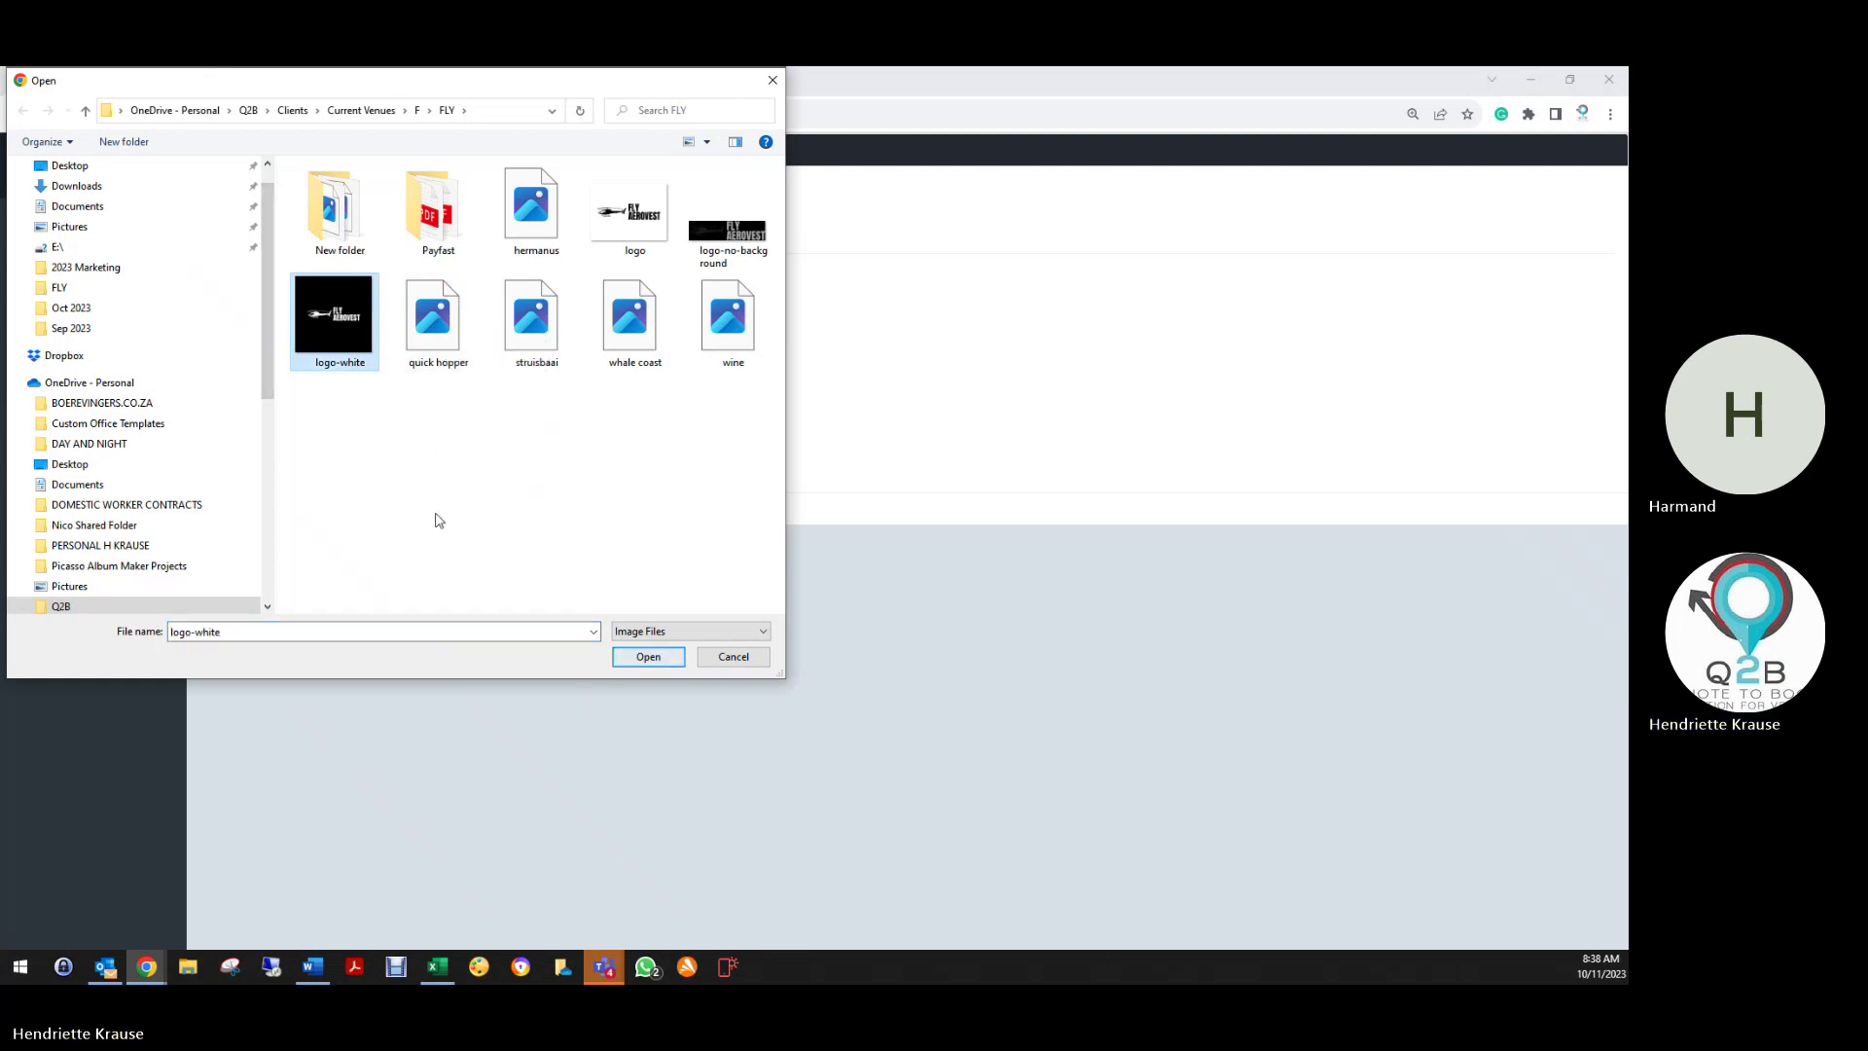
key("Escape")
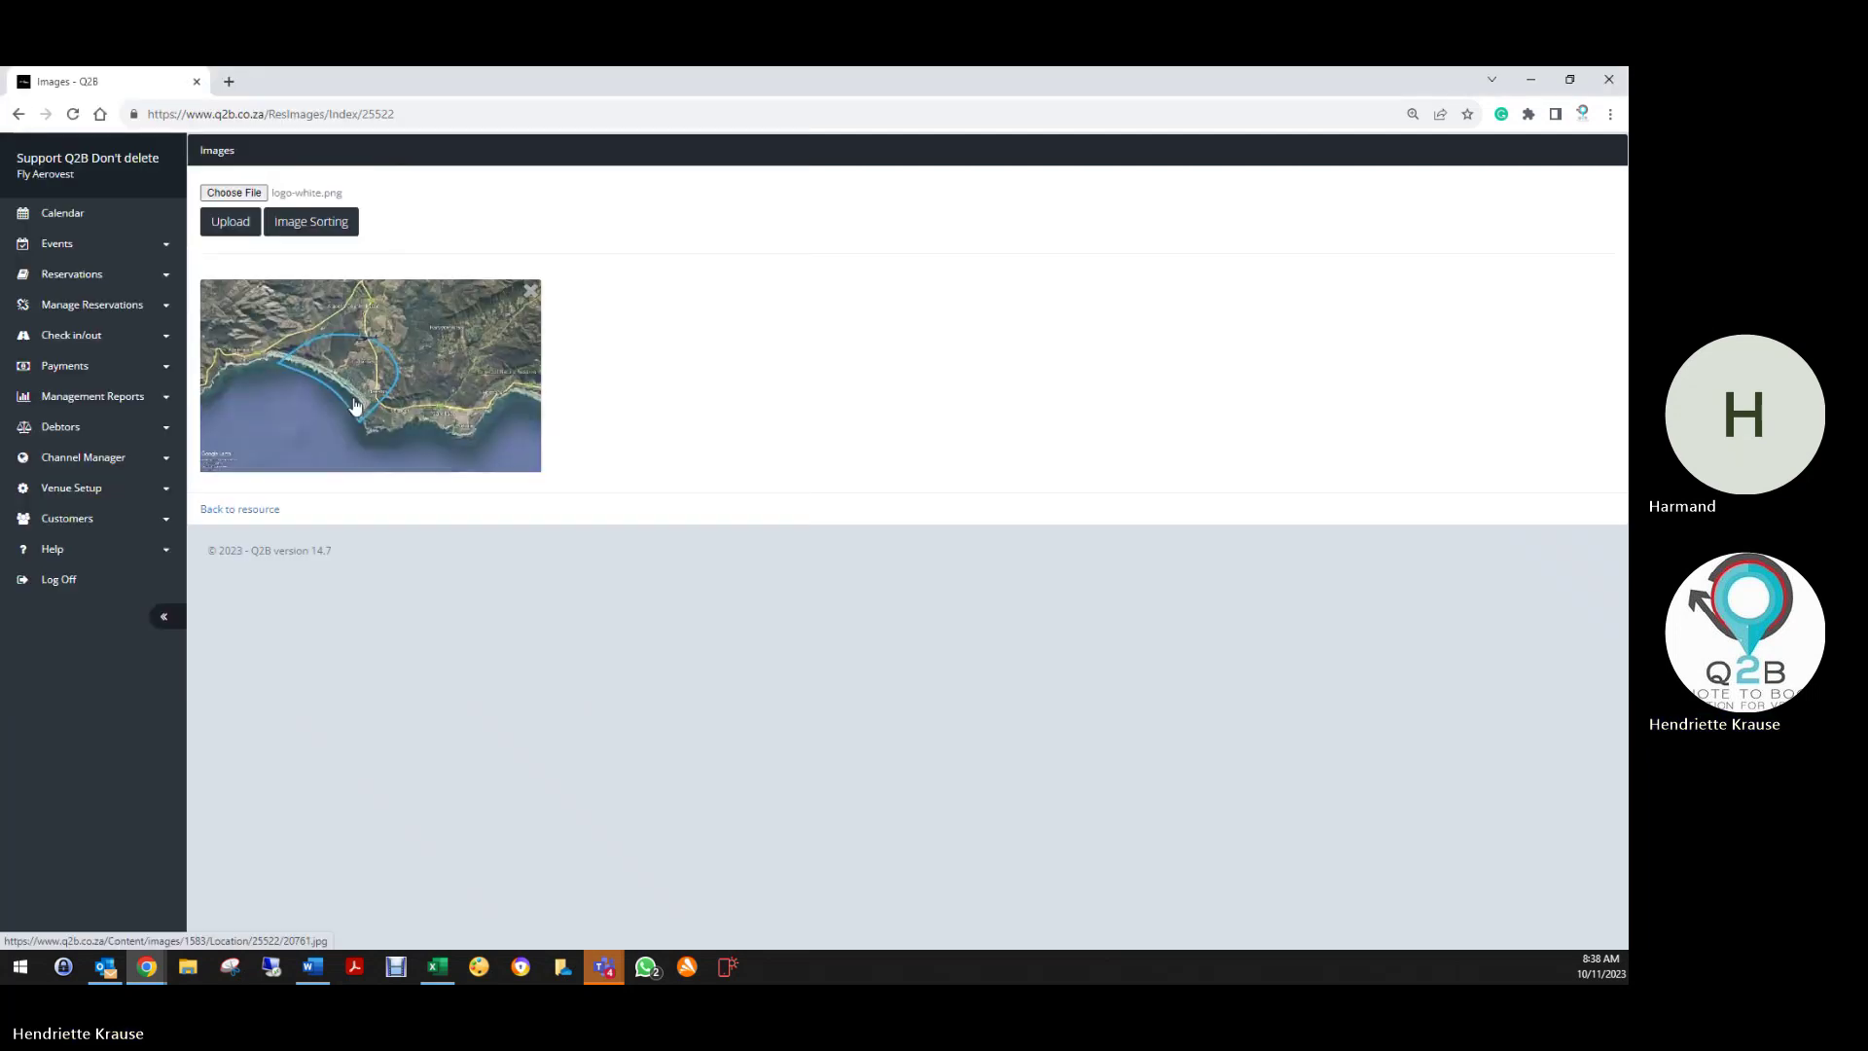
left_click(239, 234)
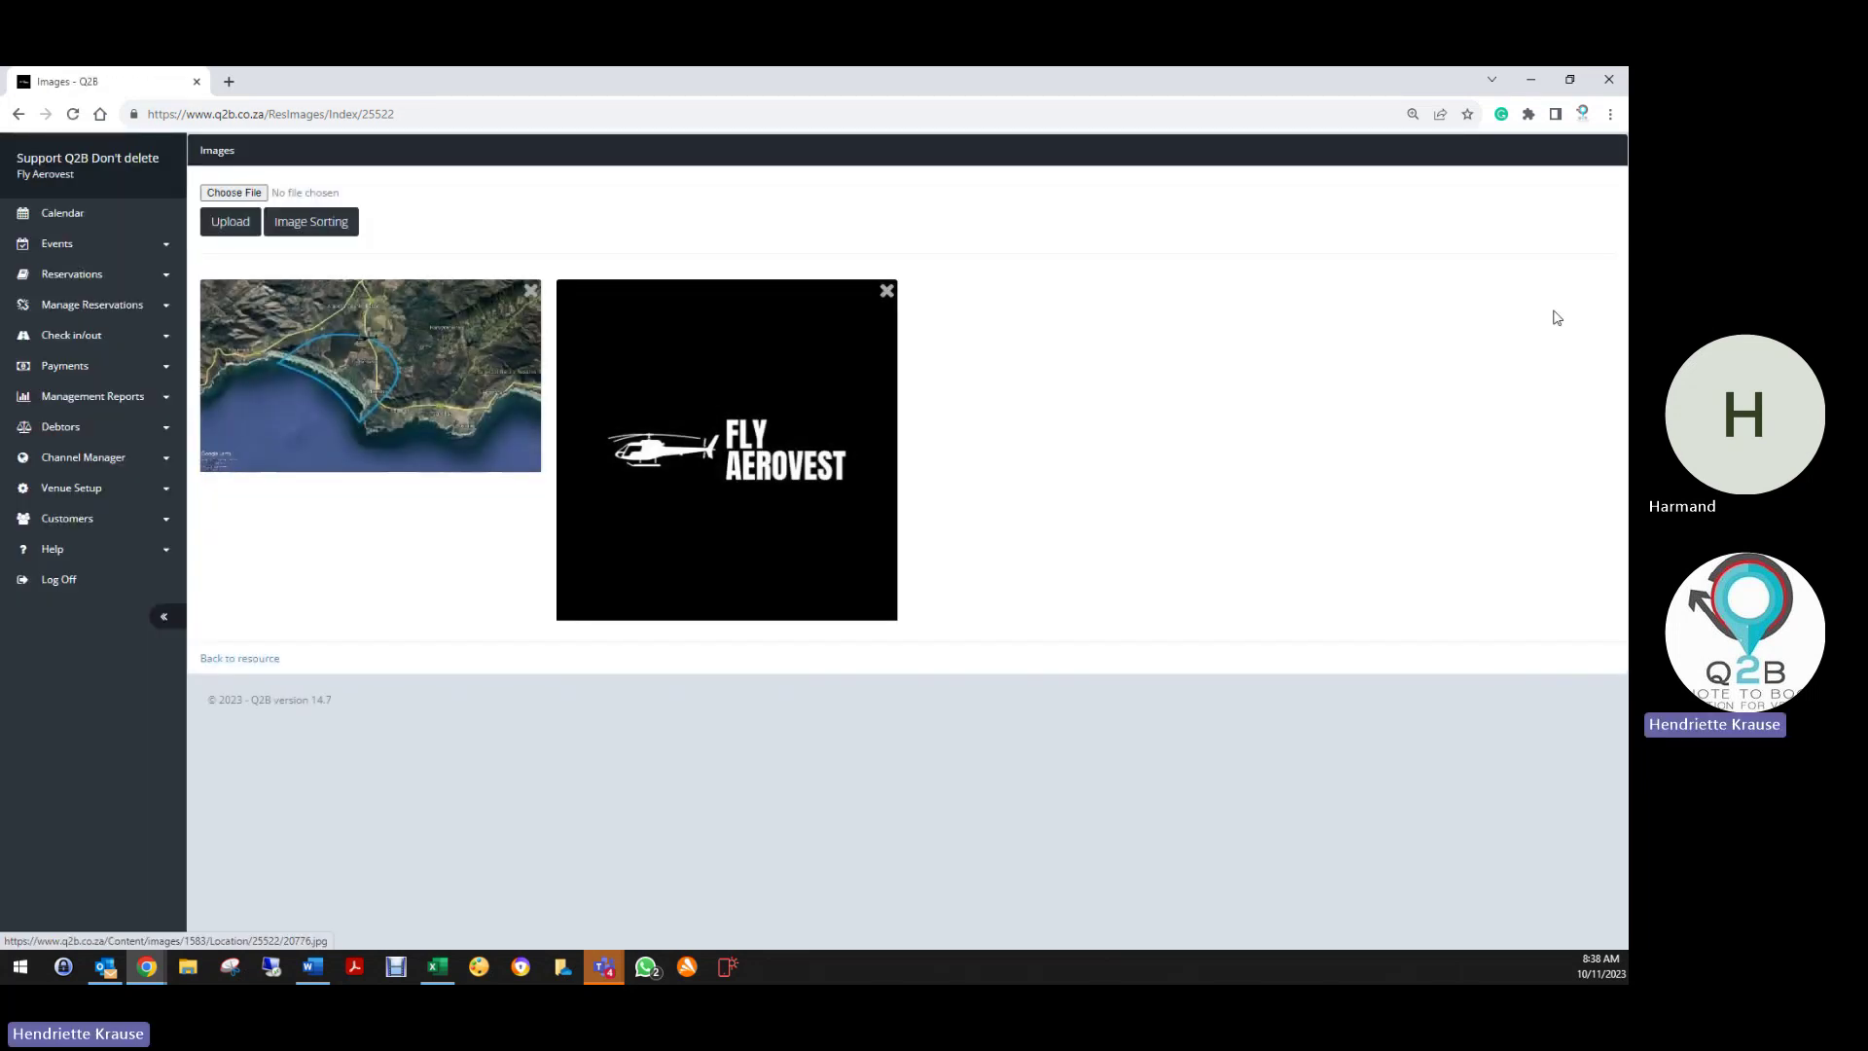
left_click(336, 225)
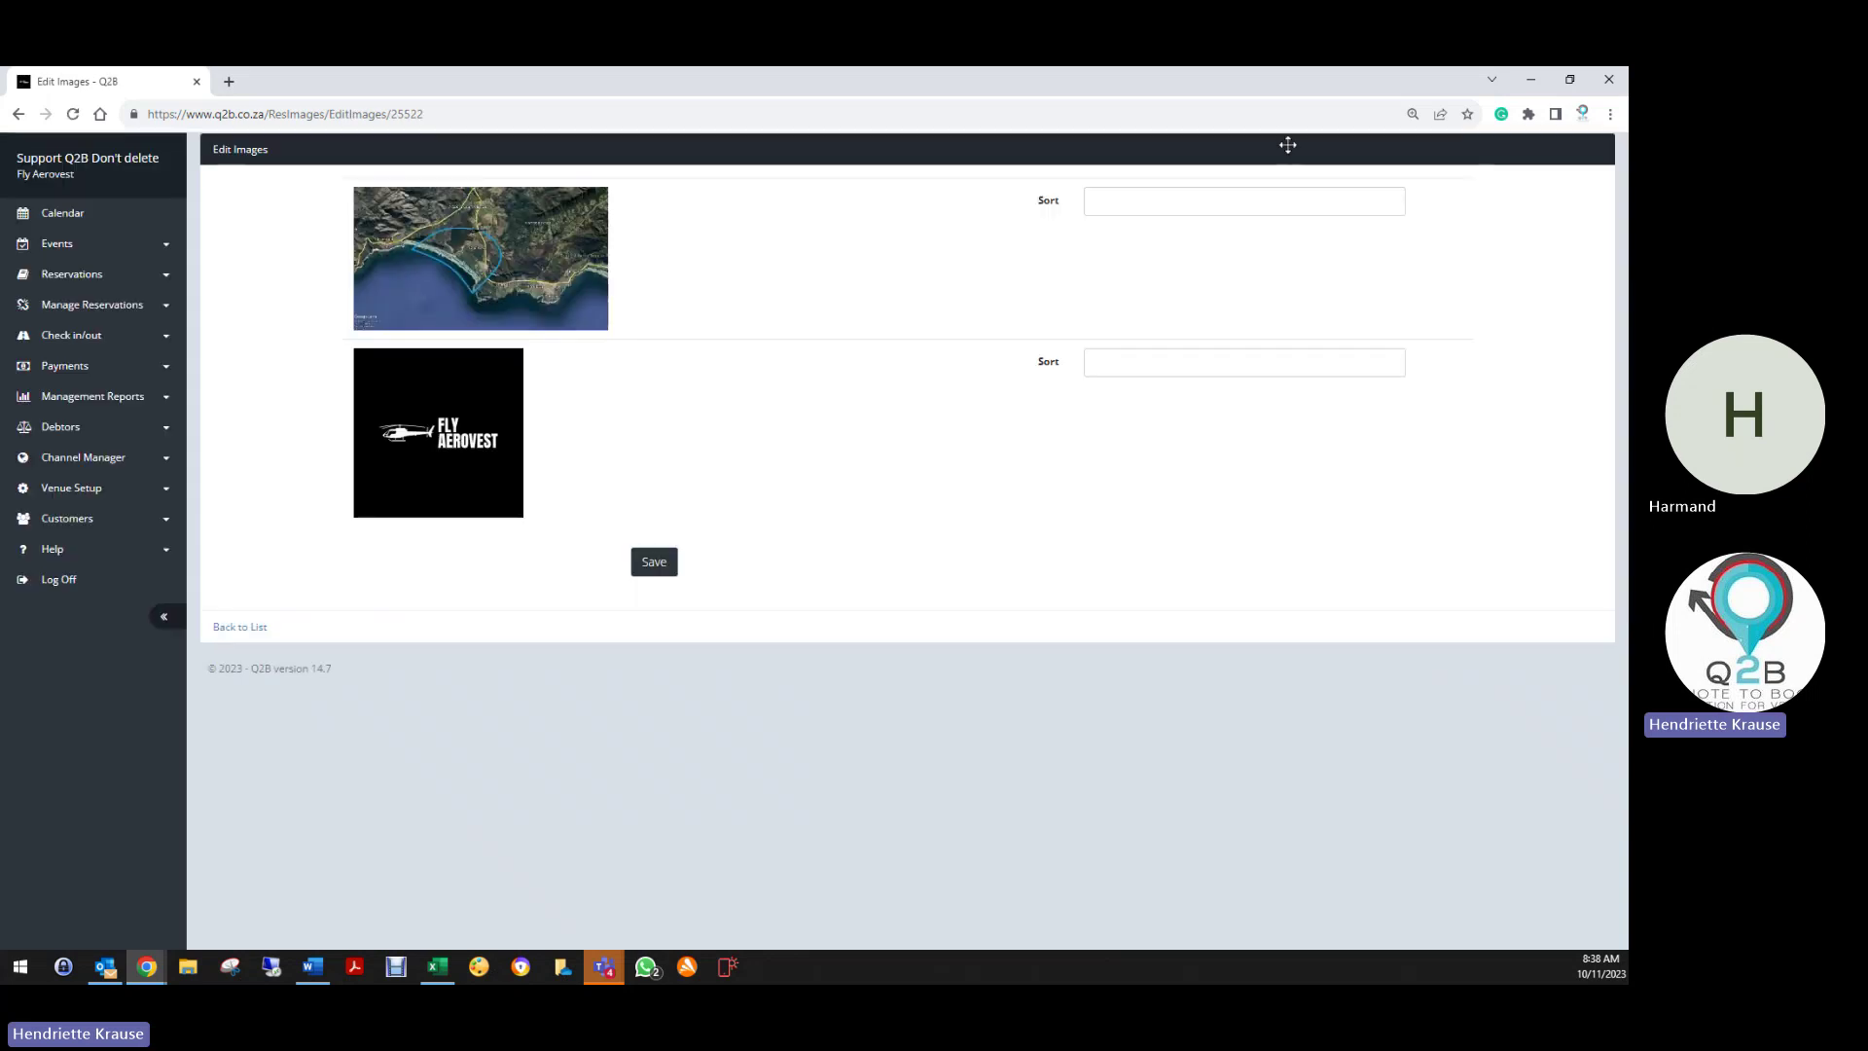
Give the map and logo images sort numbers 1 and 2 and save
left_click(1204, 193)
left_click(1154, 355)
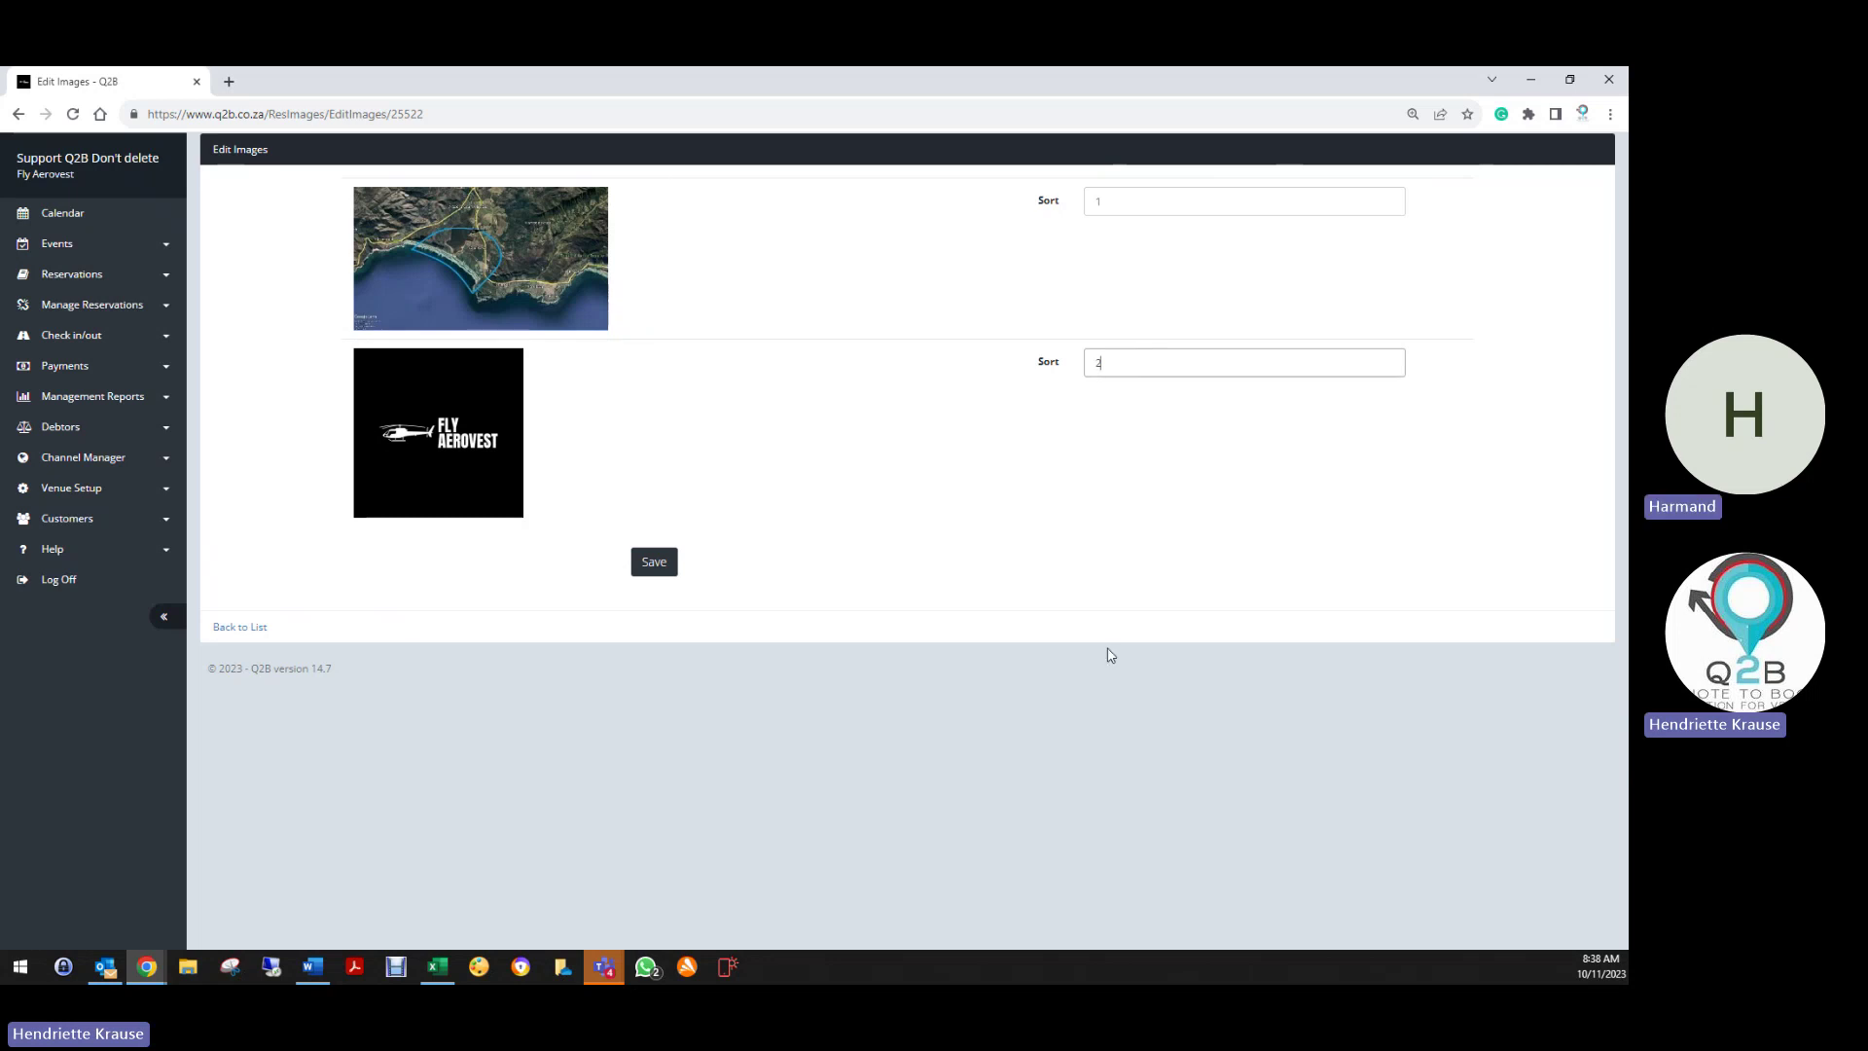
left_click(663, 567)
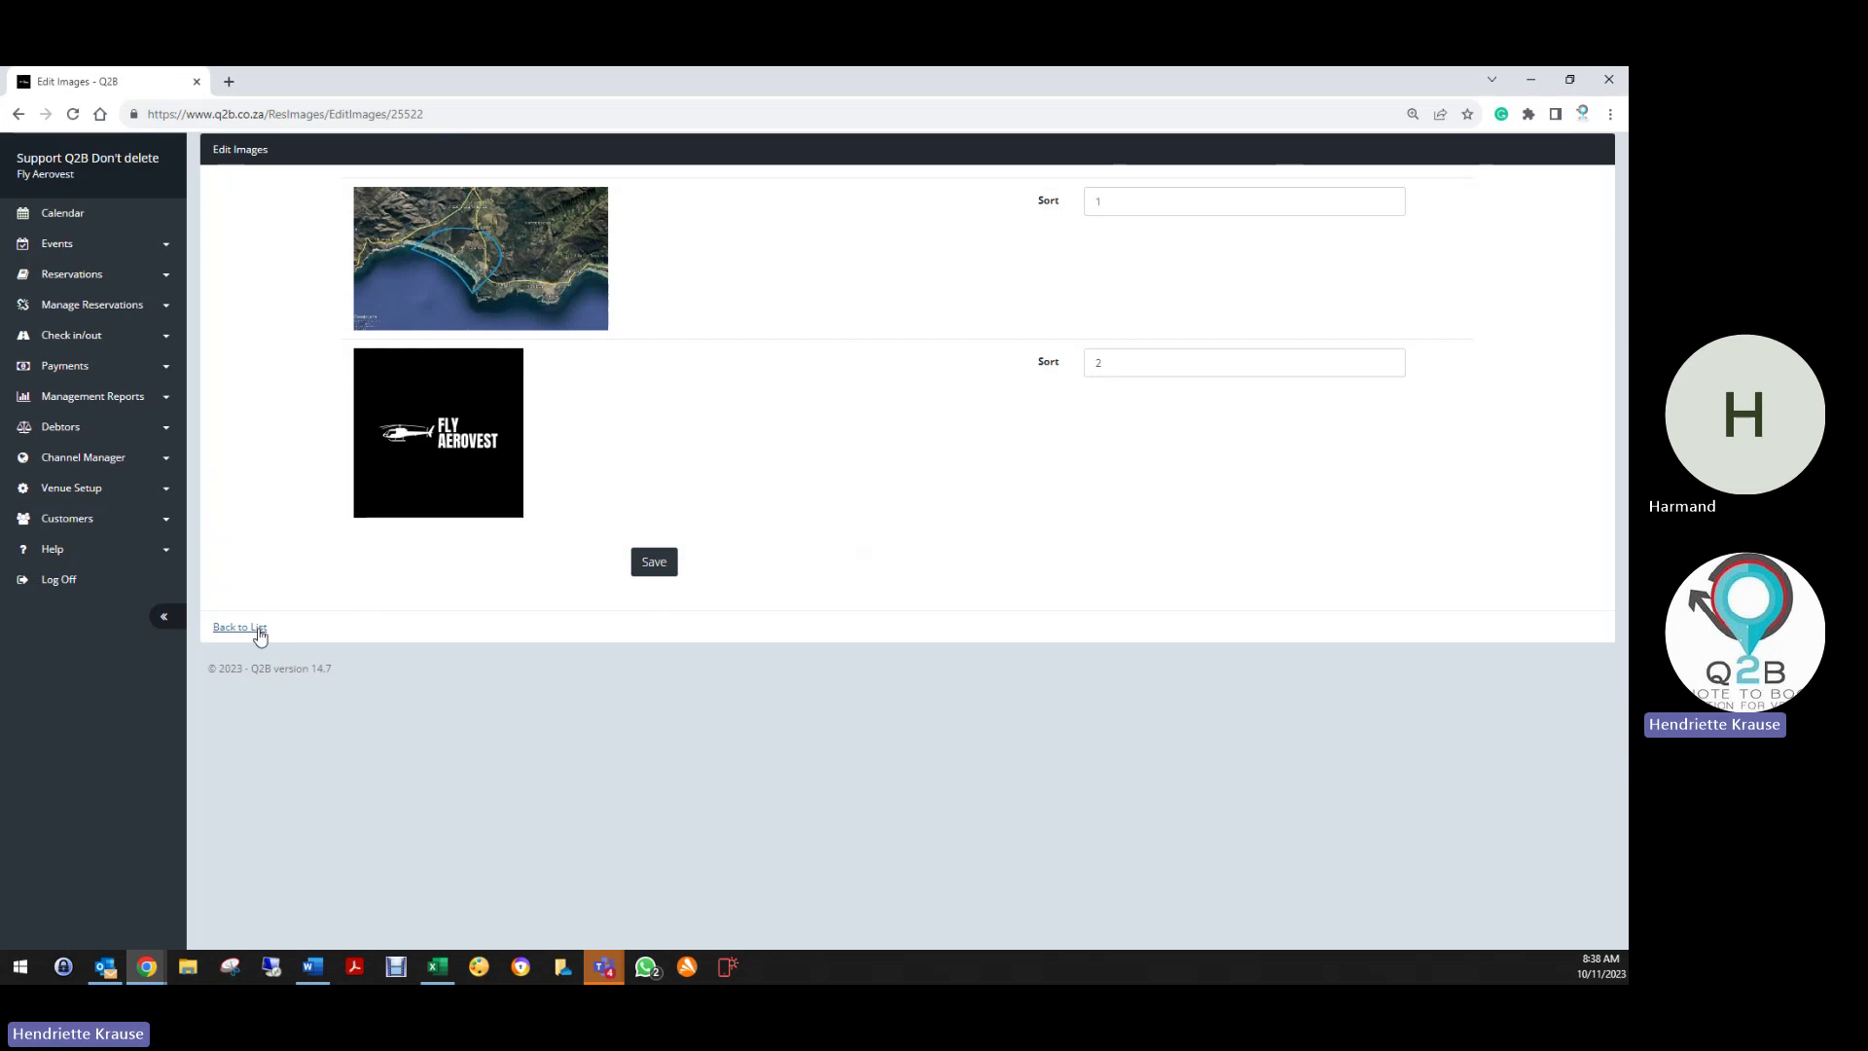
Delete the Fly Aerovest logo image and return to the resource's edit page
left_click(259, 630)
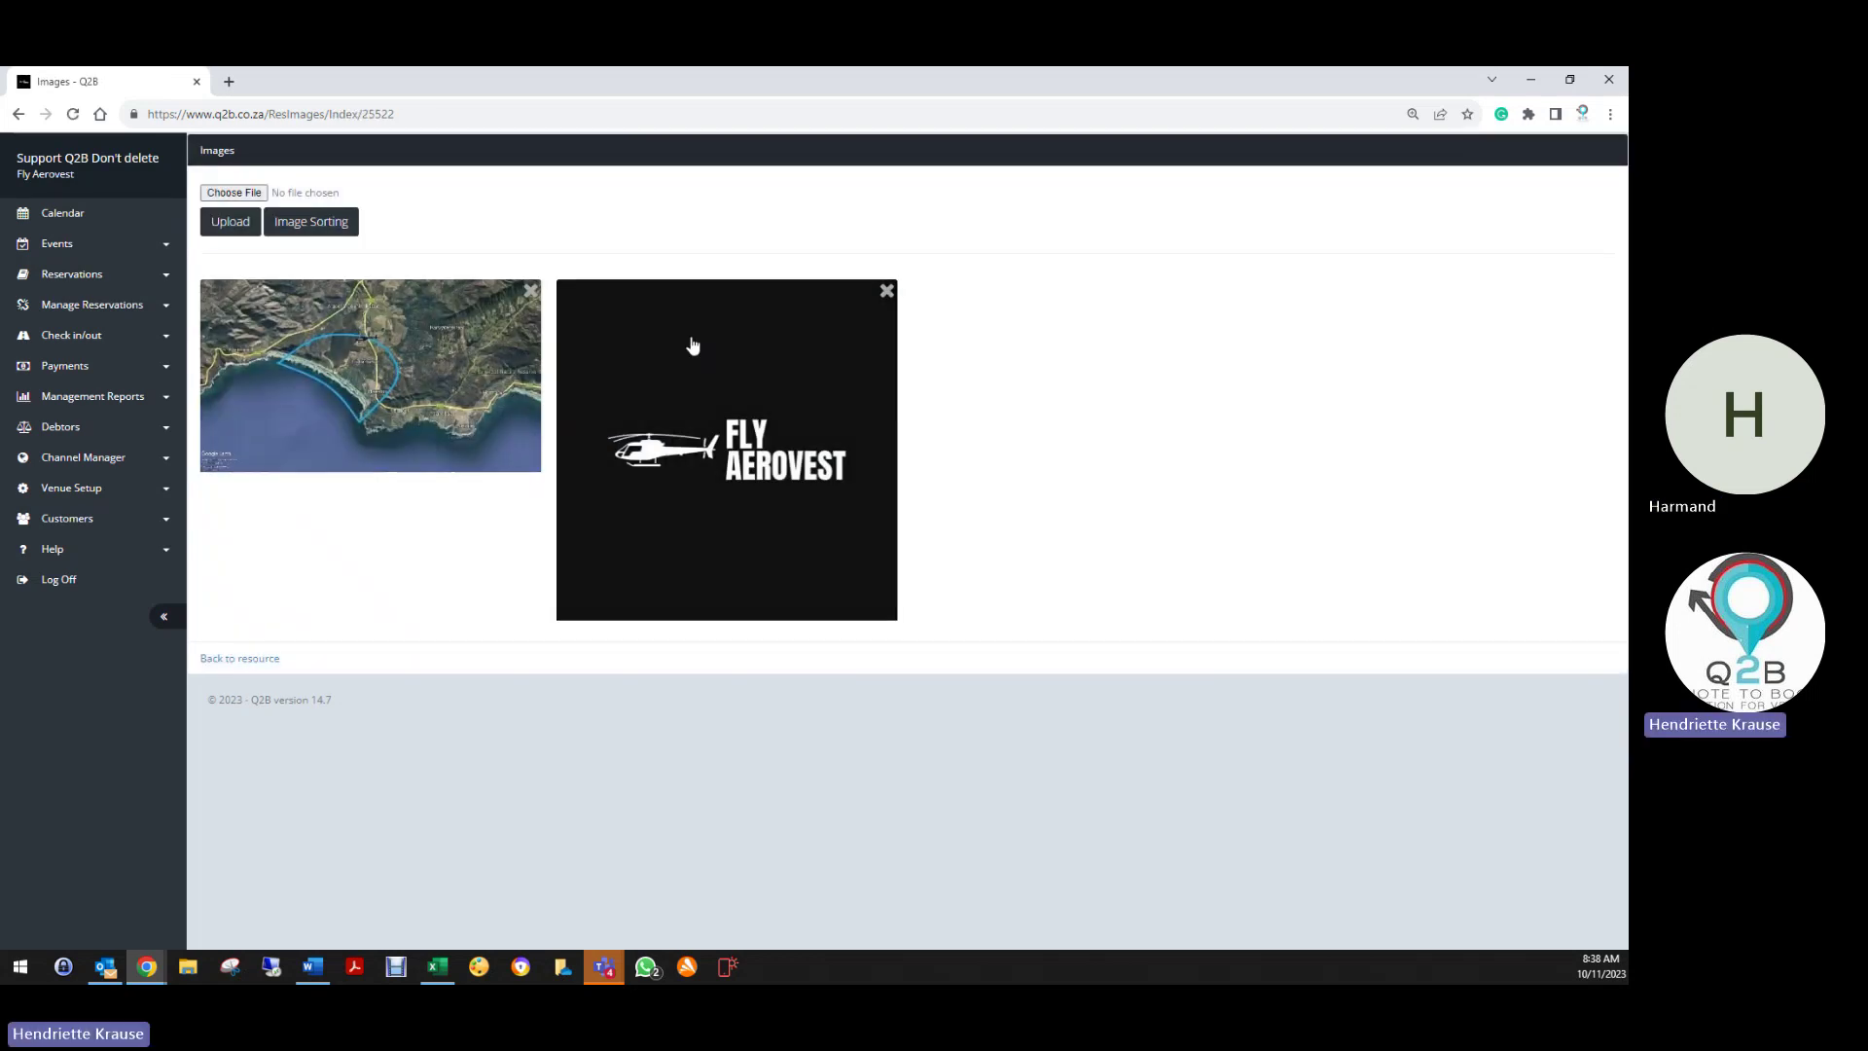
left_click(887, 290)
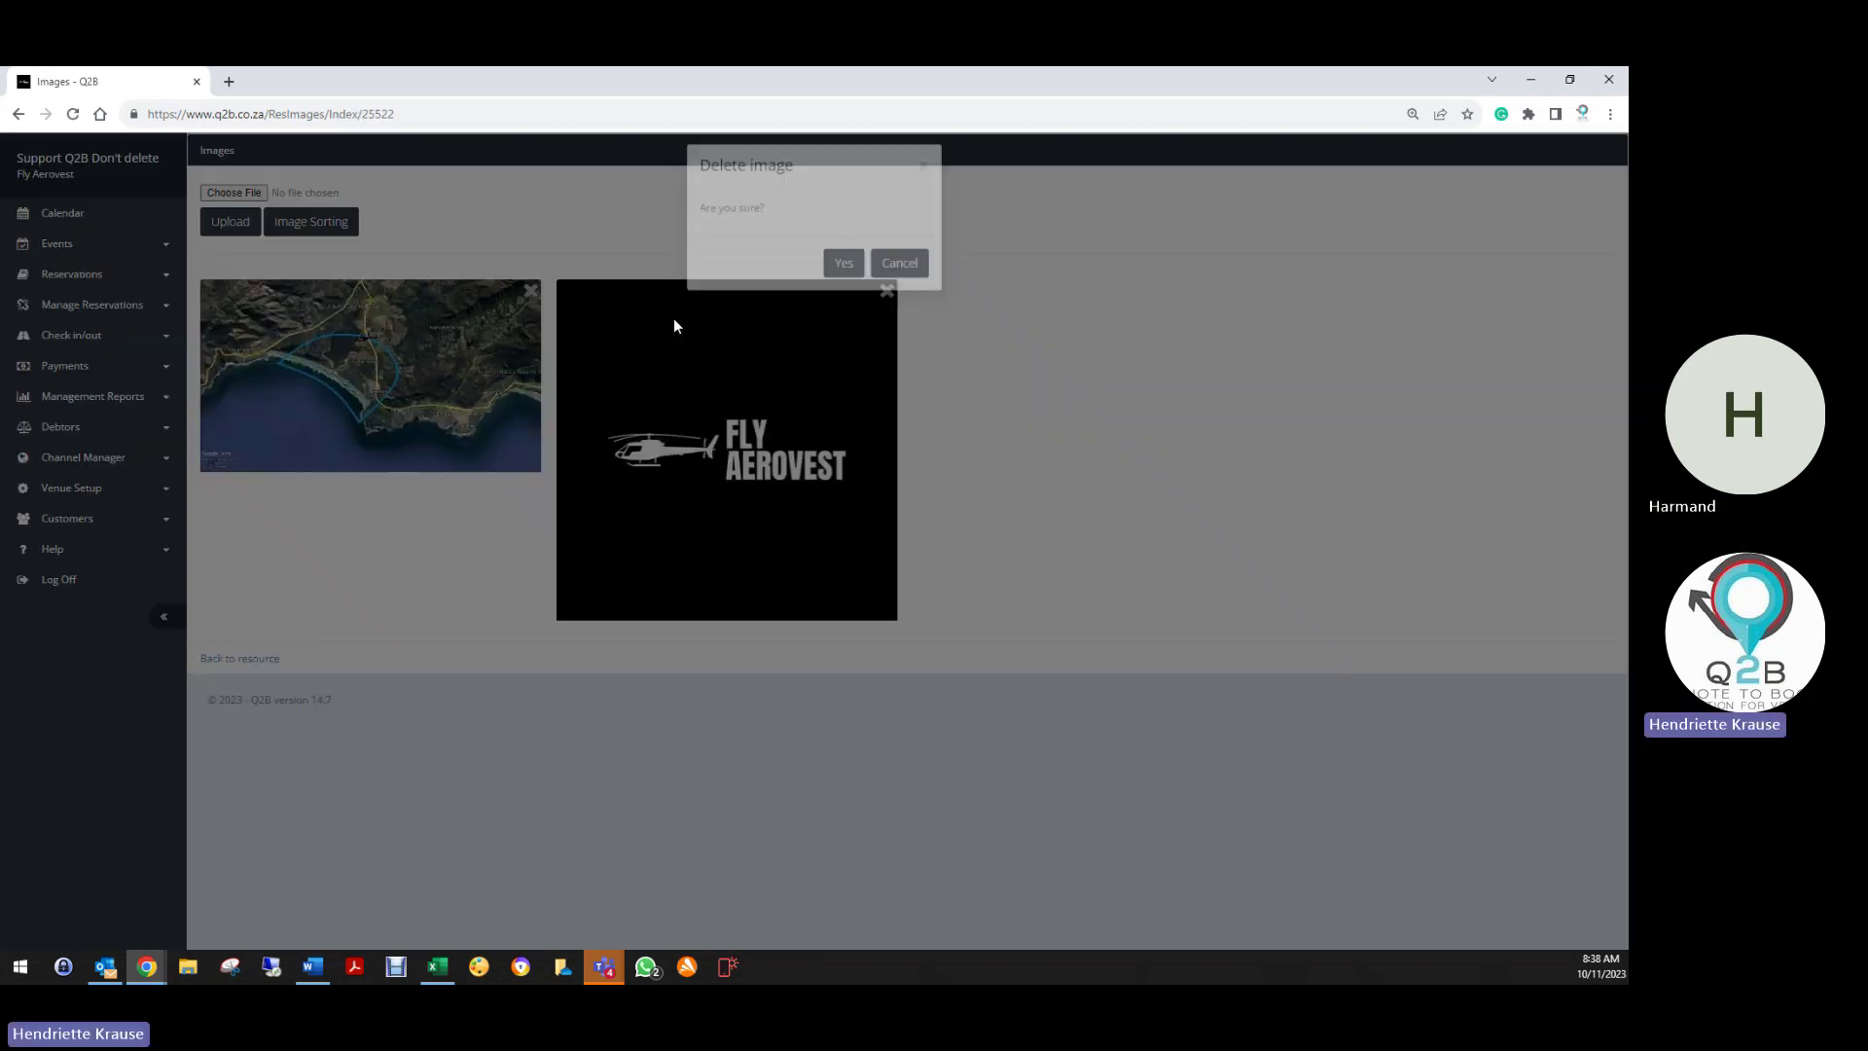
left_click(843, 265)
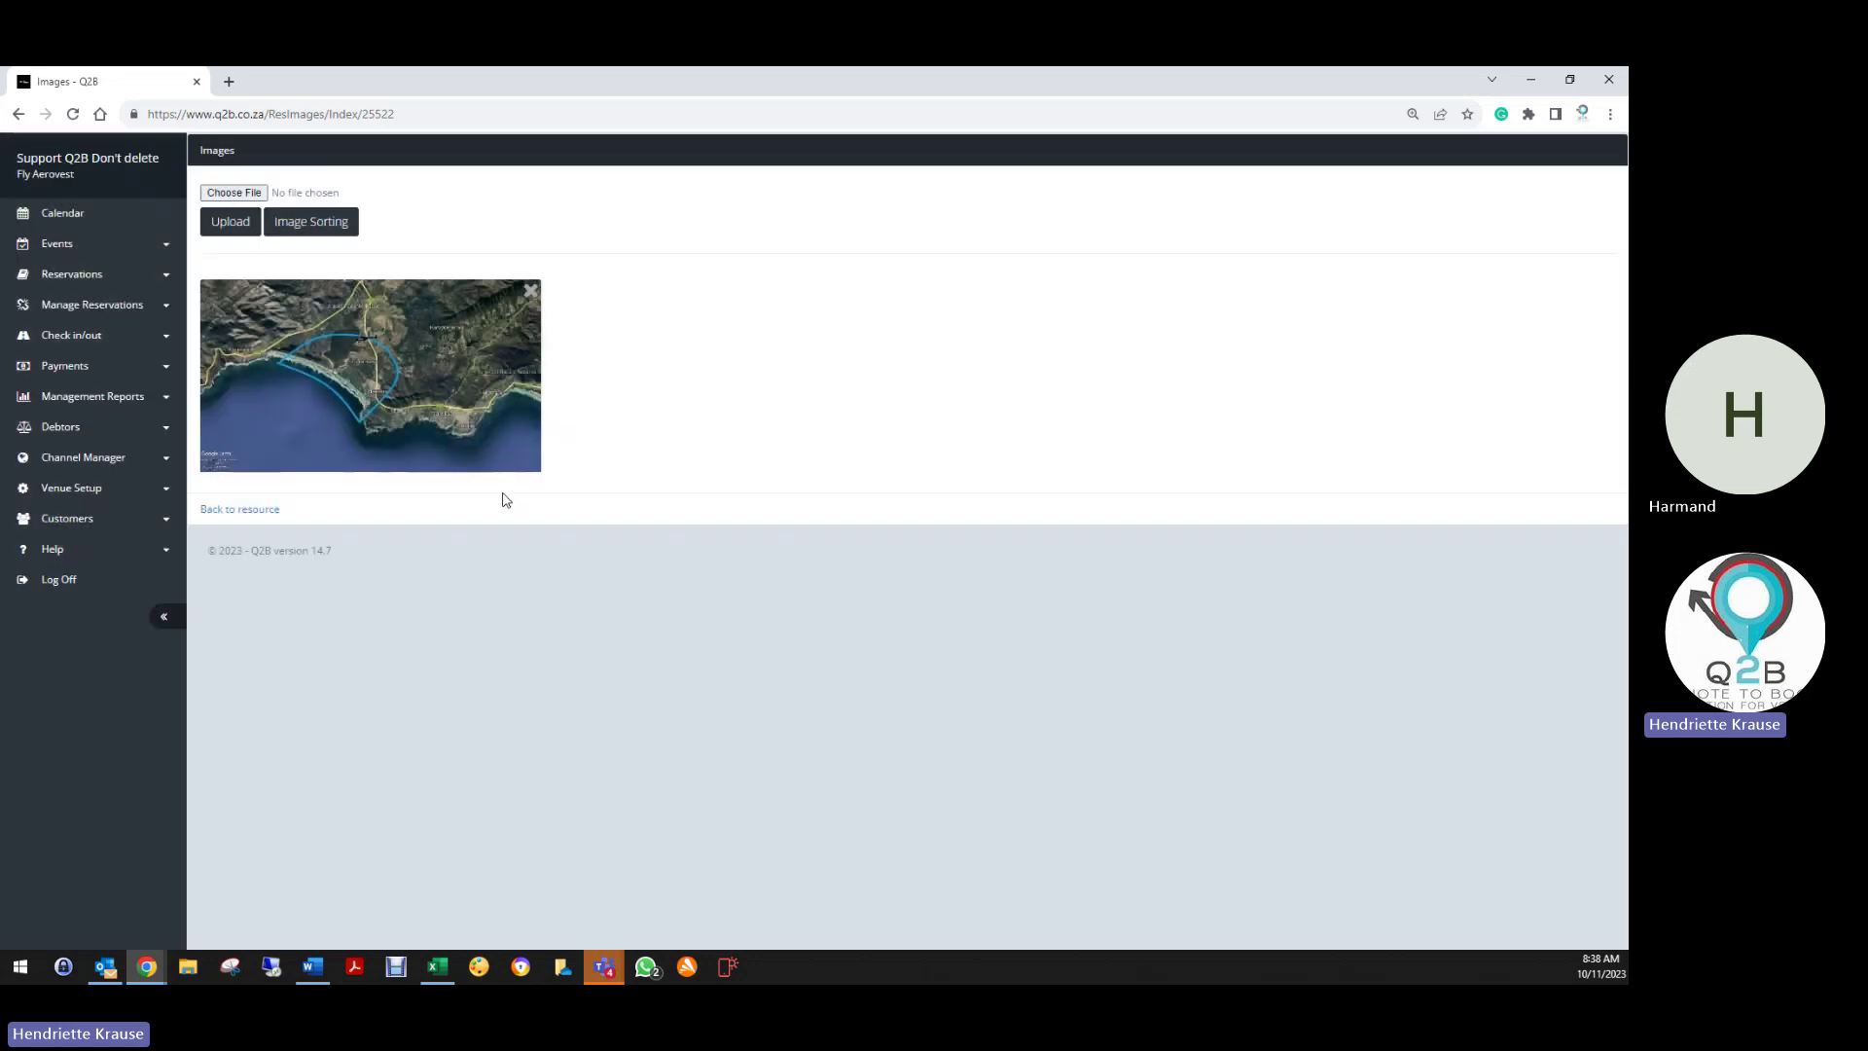
left_click(233, 510)
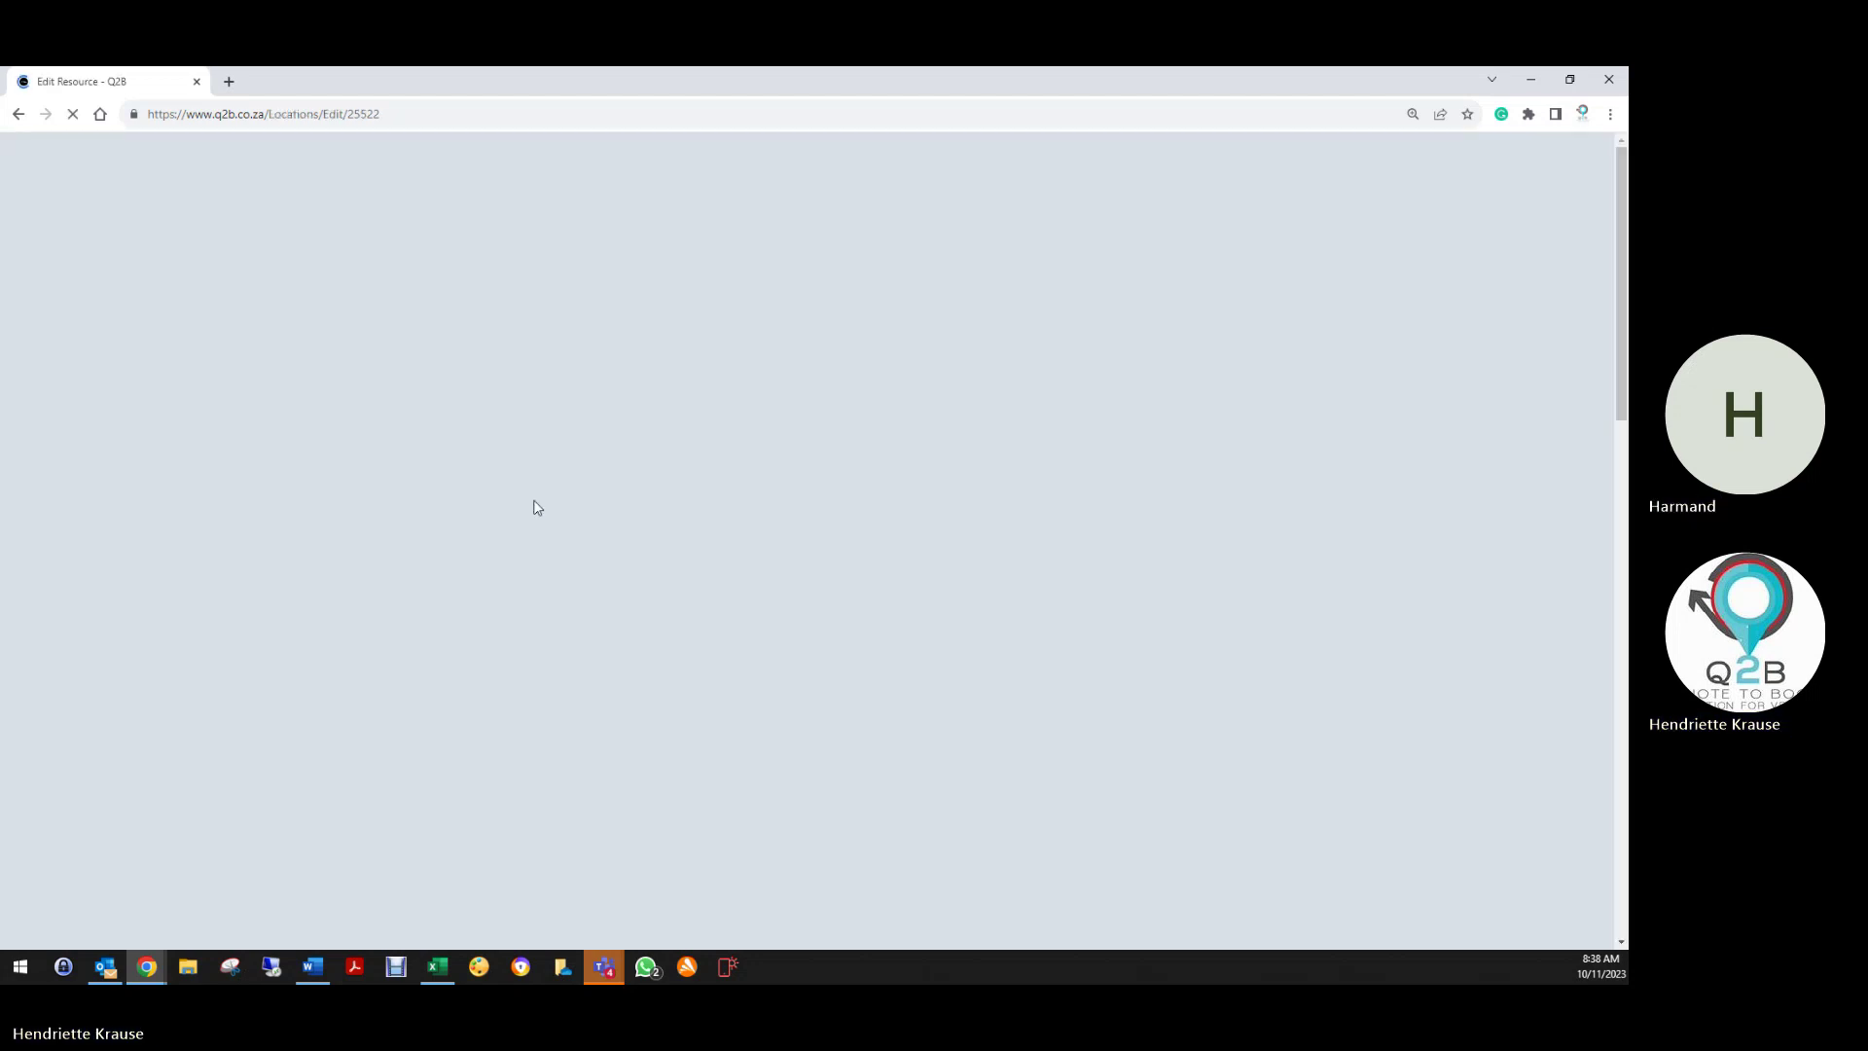
Select the About this Activity heading, then bring up the Quick Hopper's timeslots list
scroll(556, 569, "down", 20)
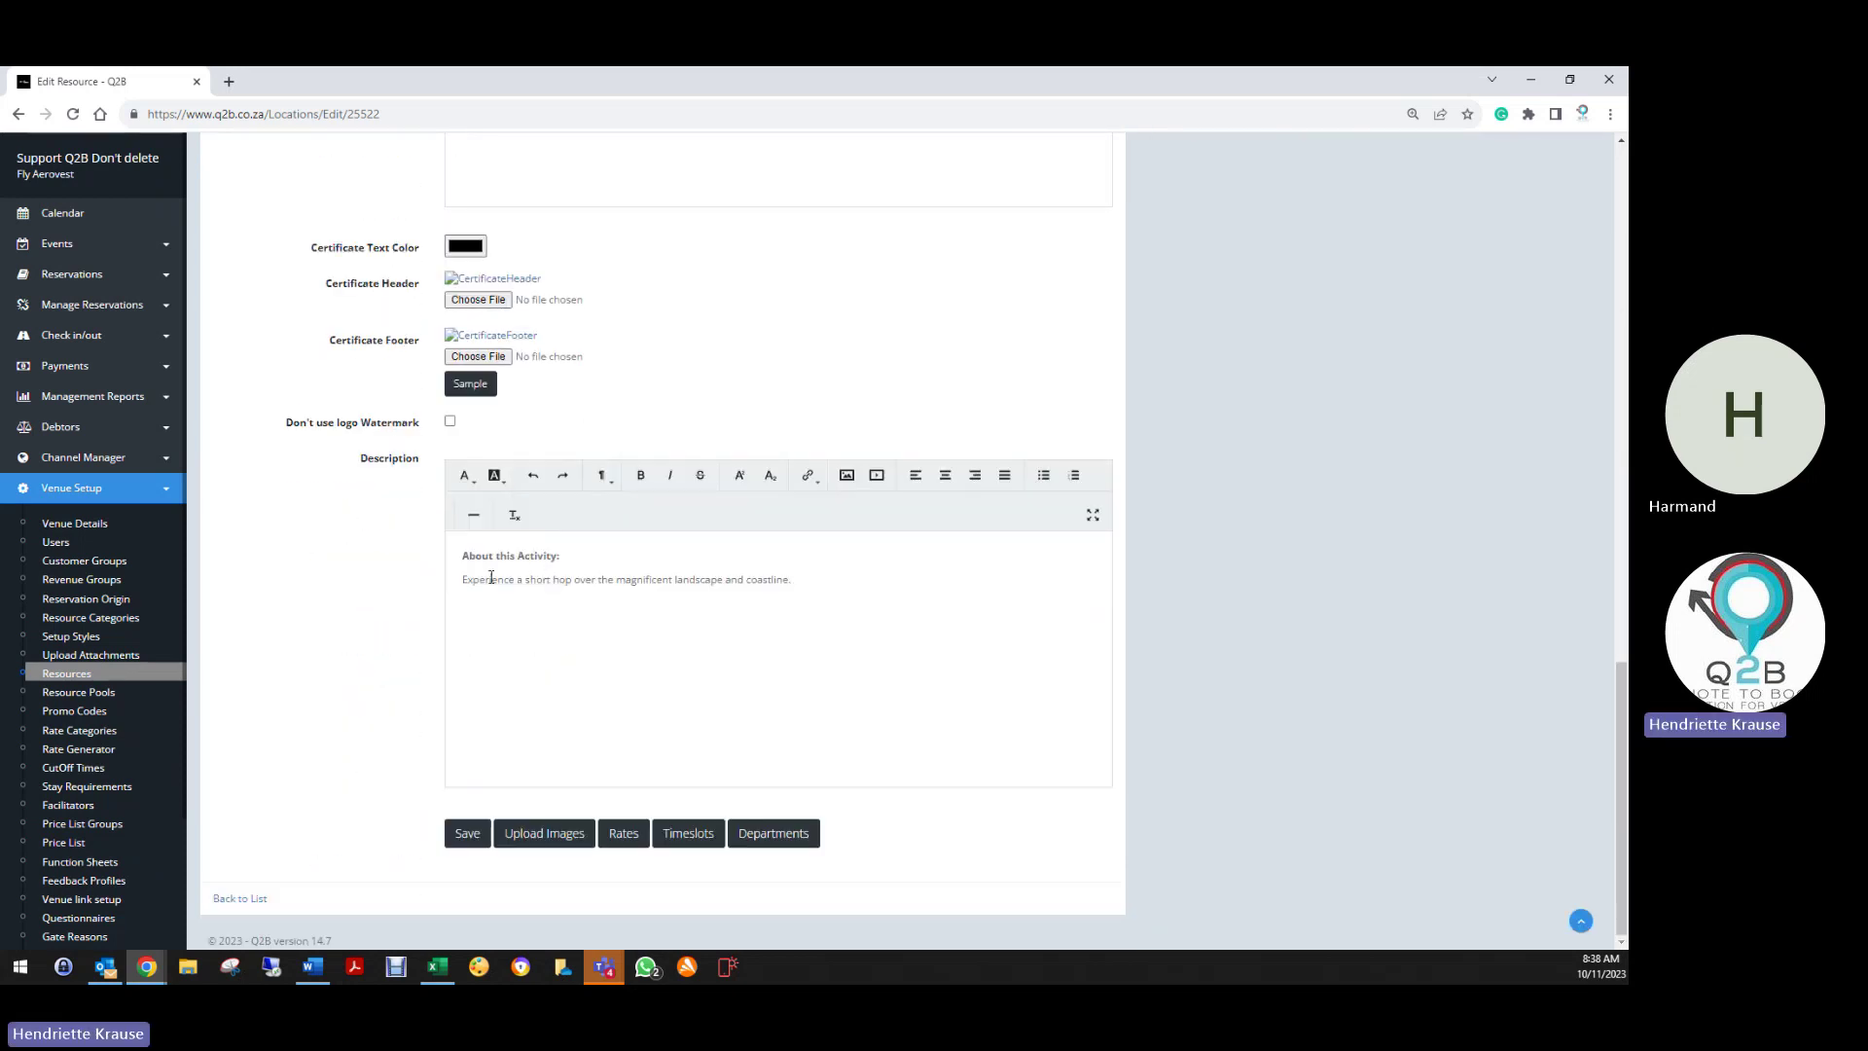
left_click_drag(460, 555, 574, 554)
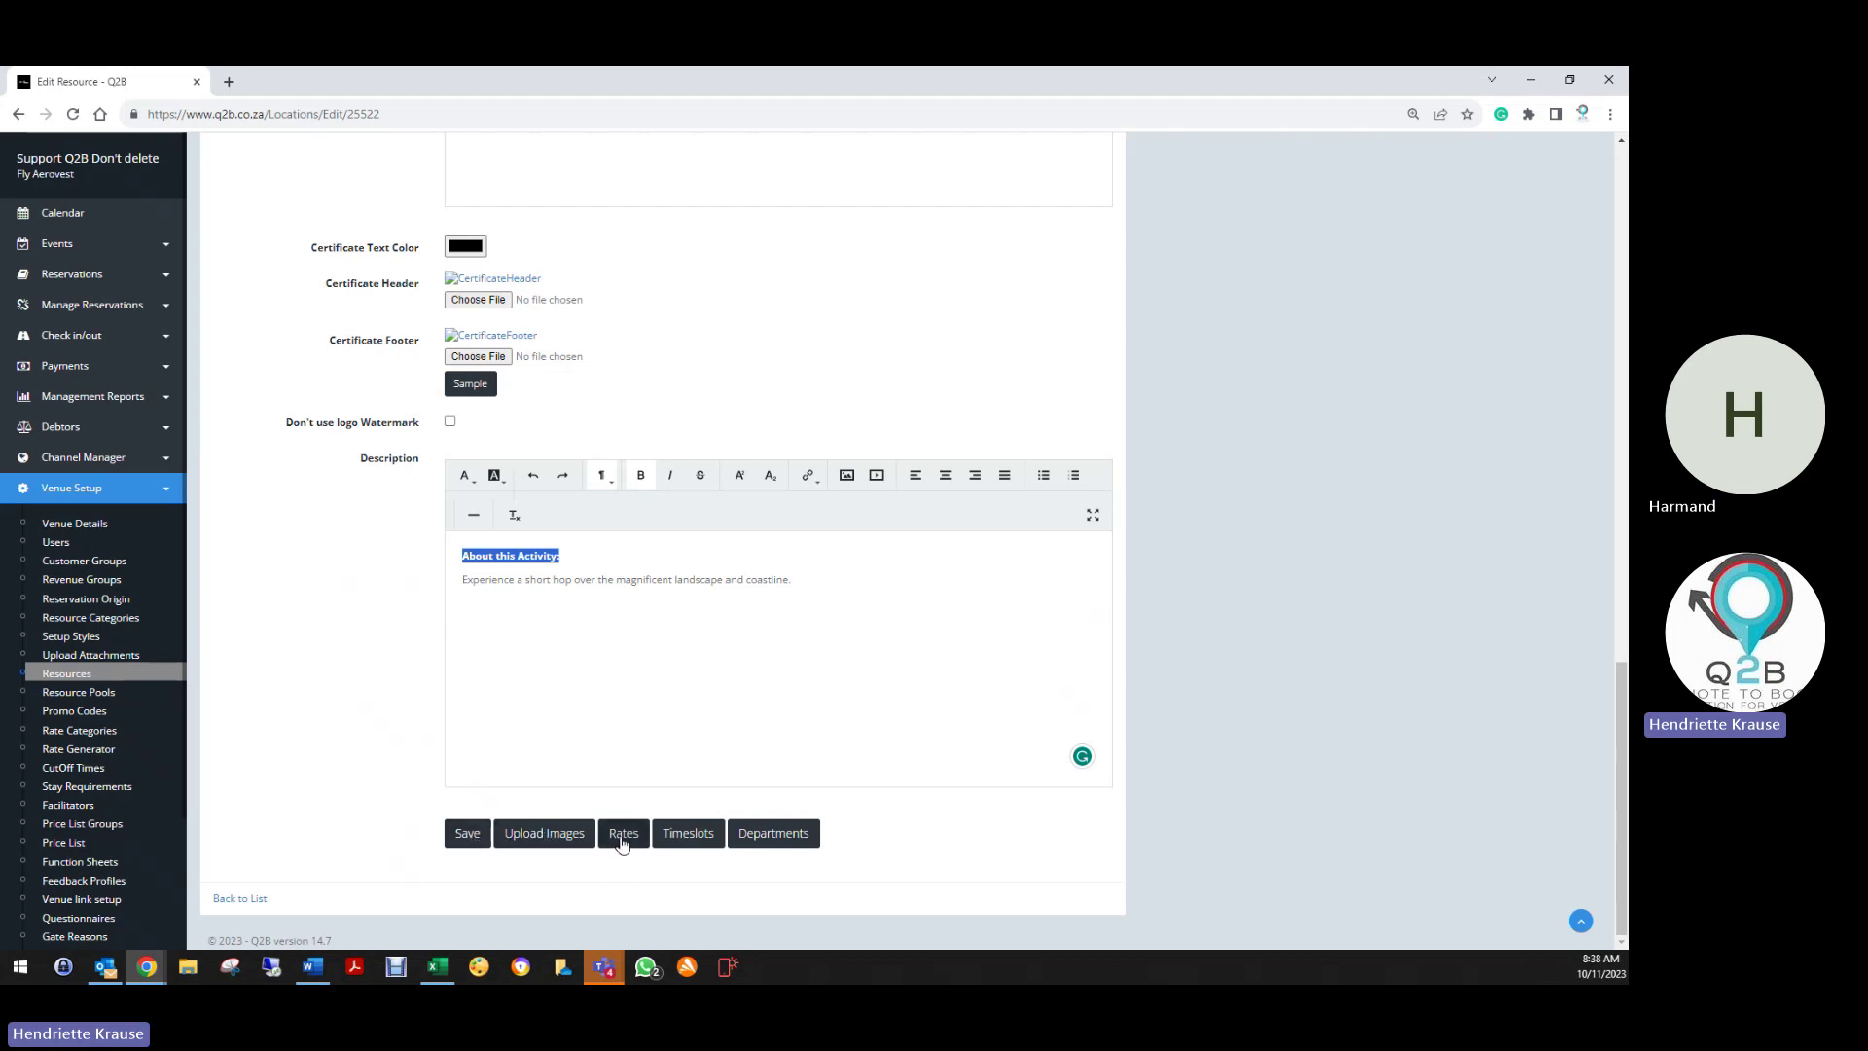
left_click(689, 834)
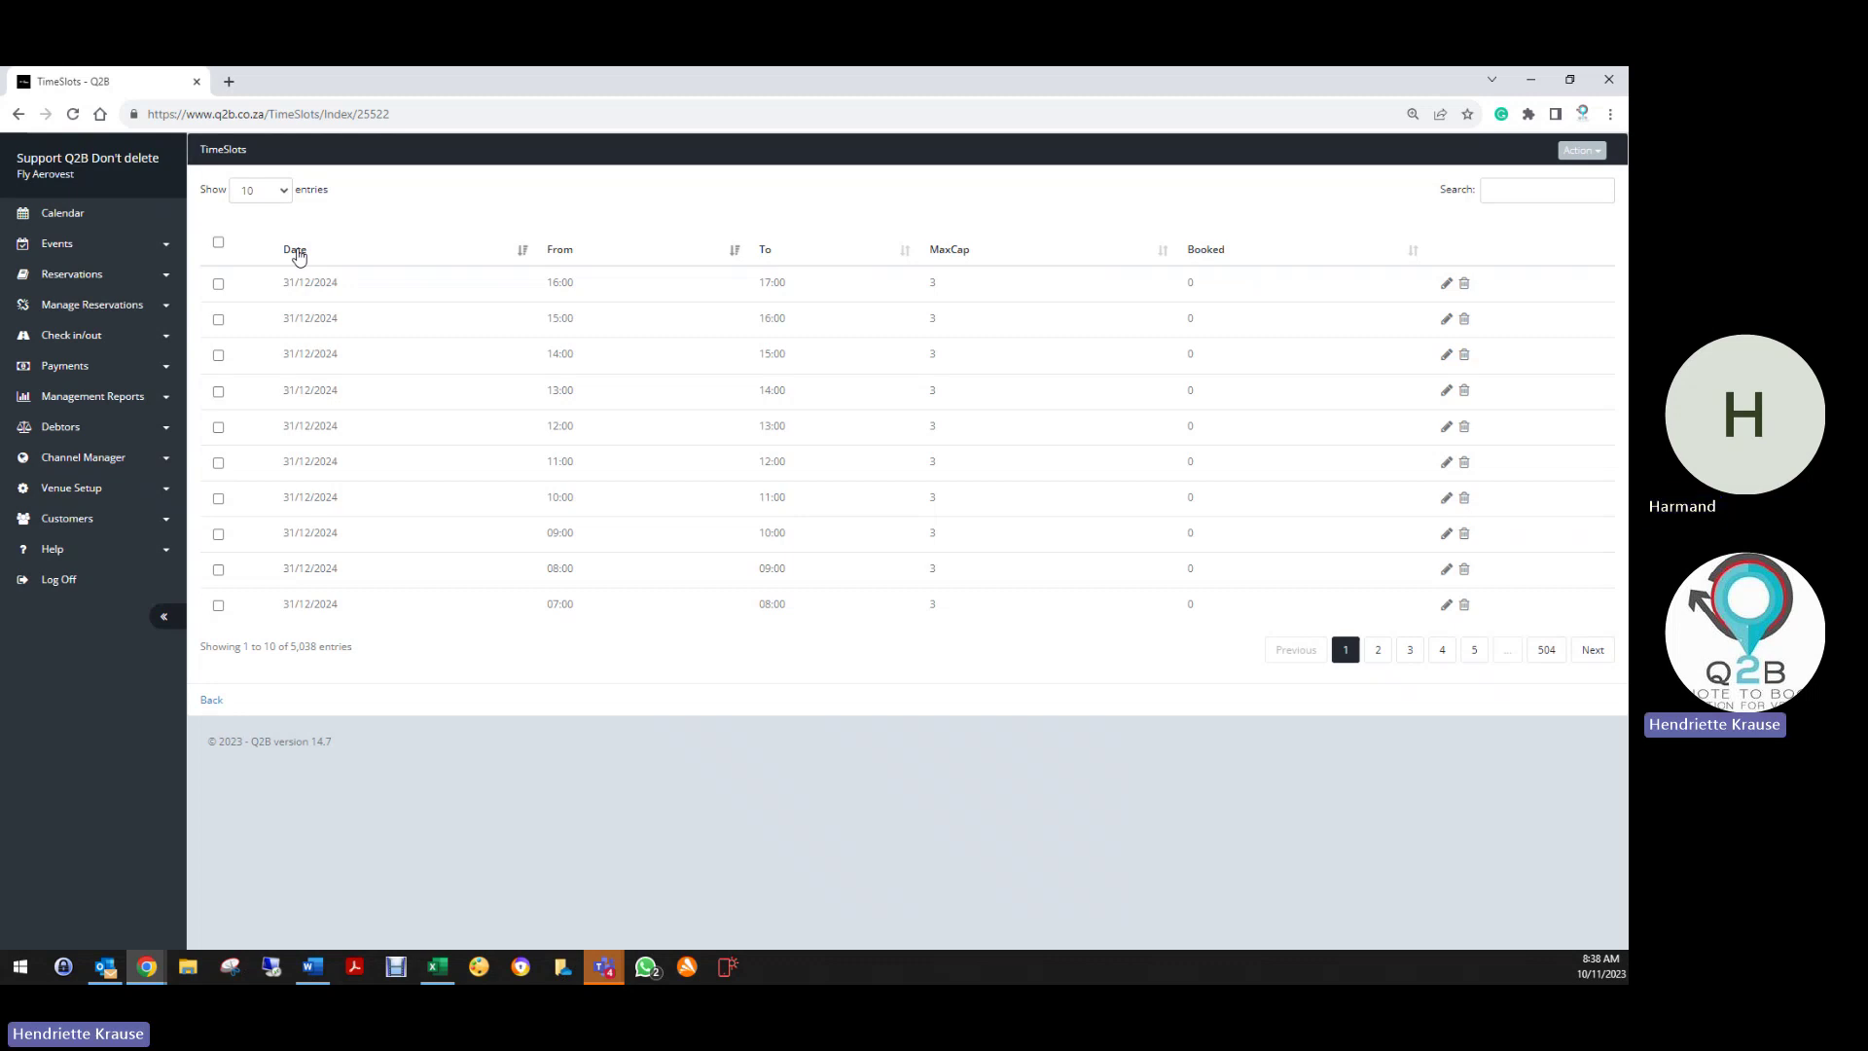
left_click(299, 256)
triple_click(294, 646)
left_click(347, 668)
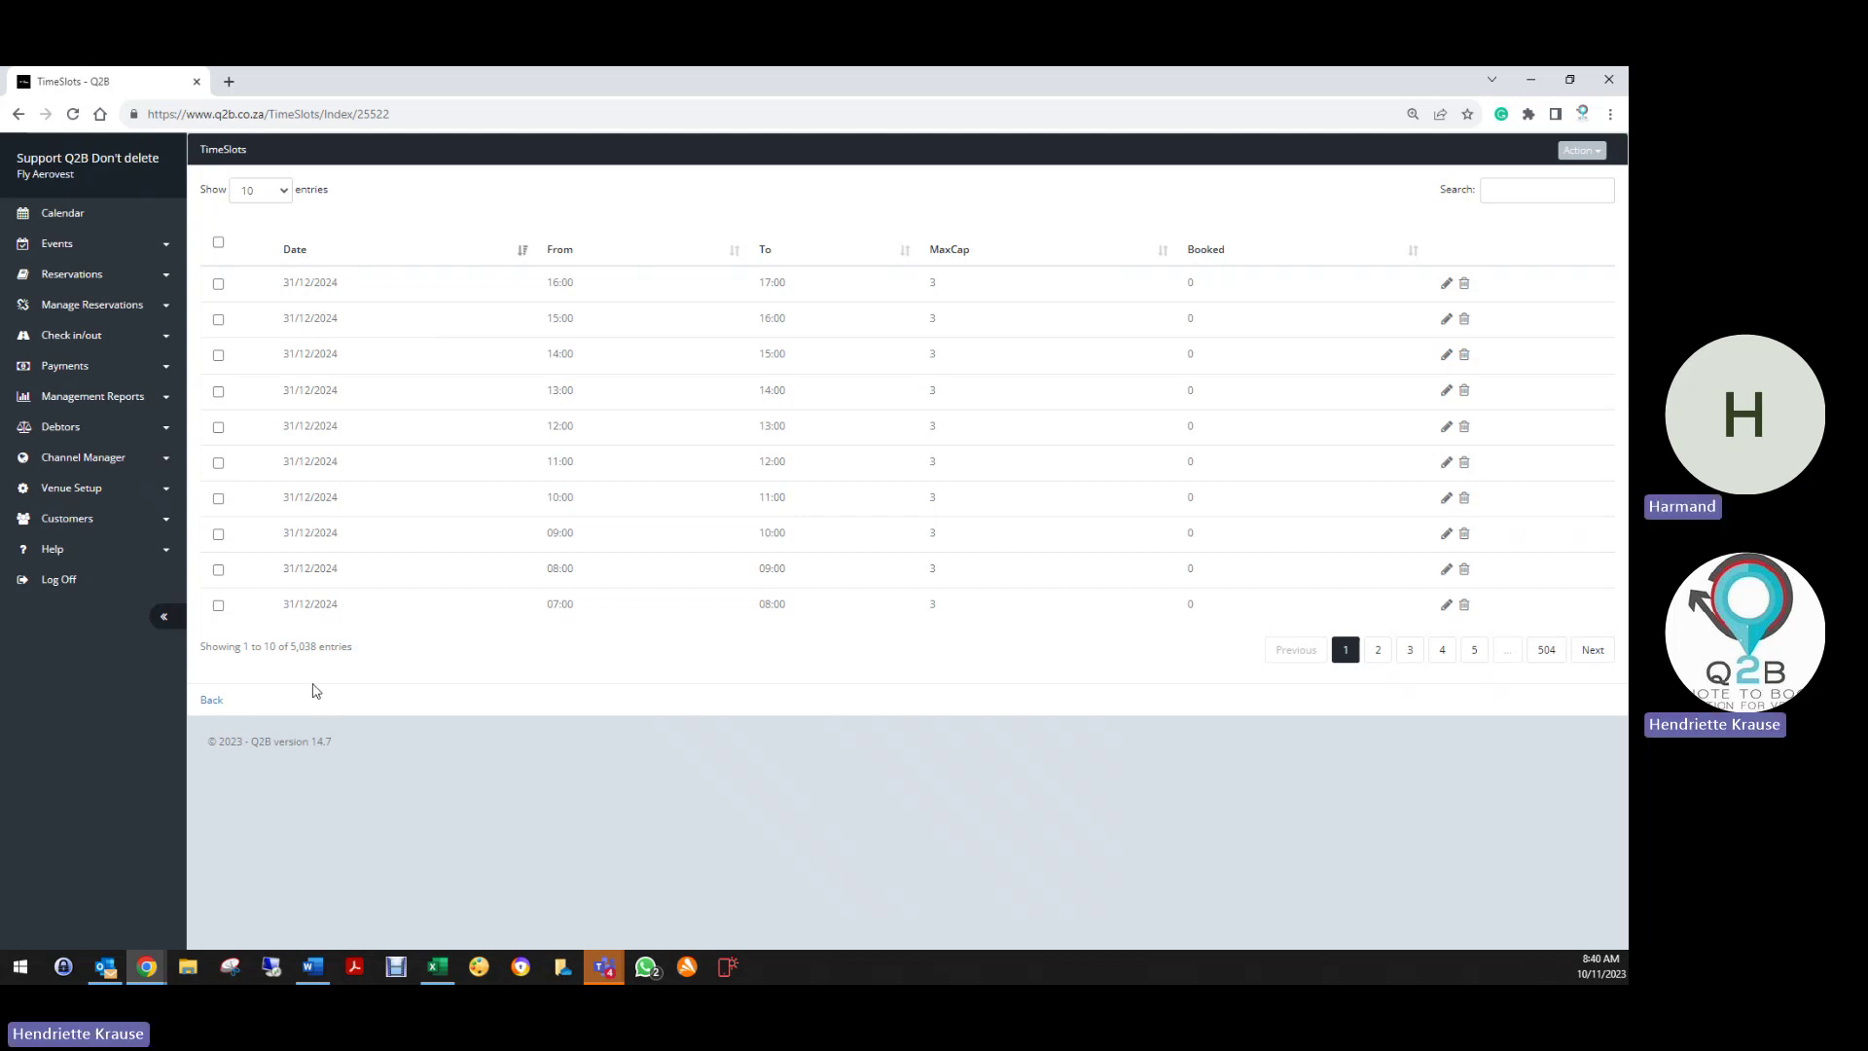
Return to the Quick Hopper edit form and save the resource
left_click(213, 703)
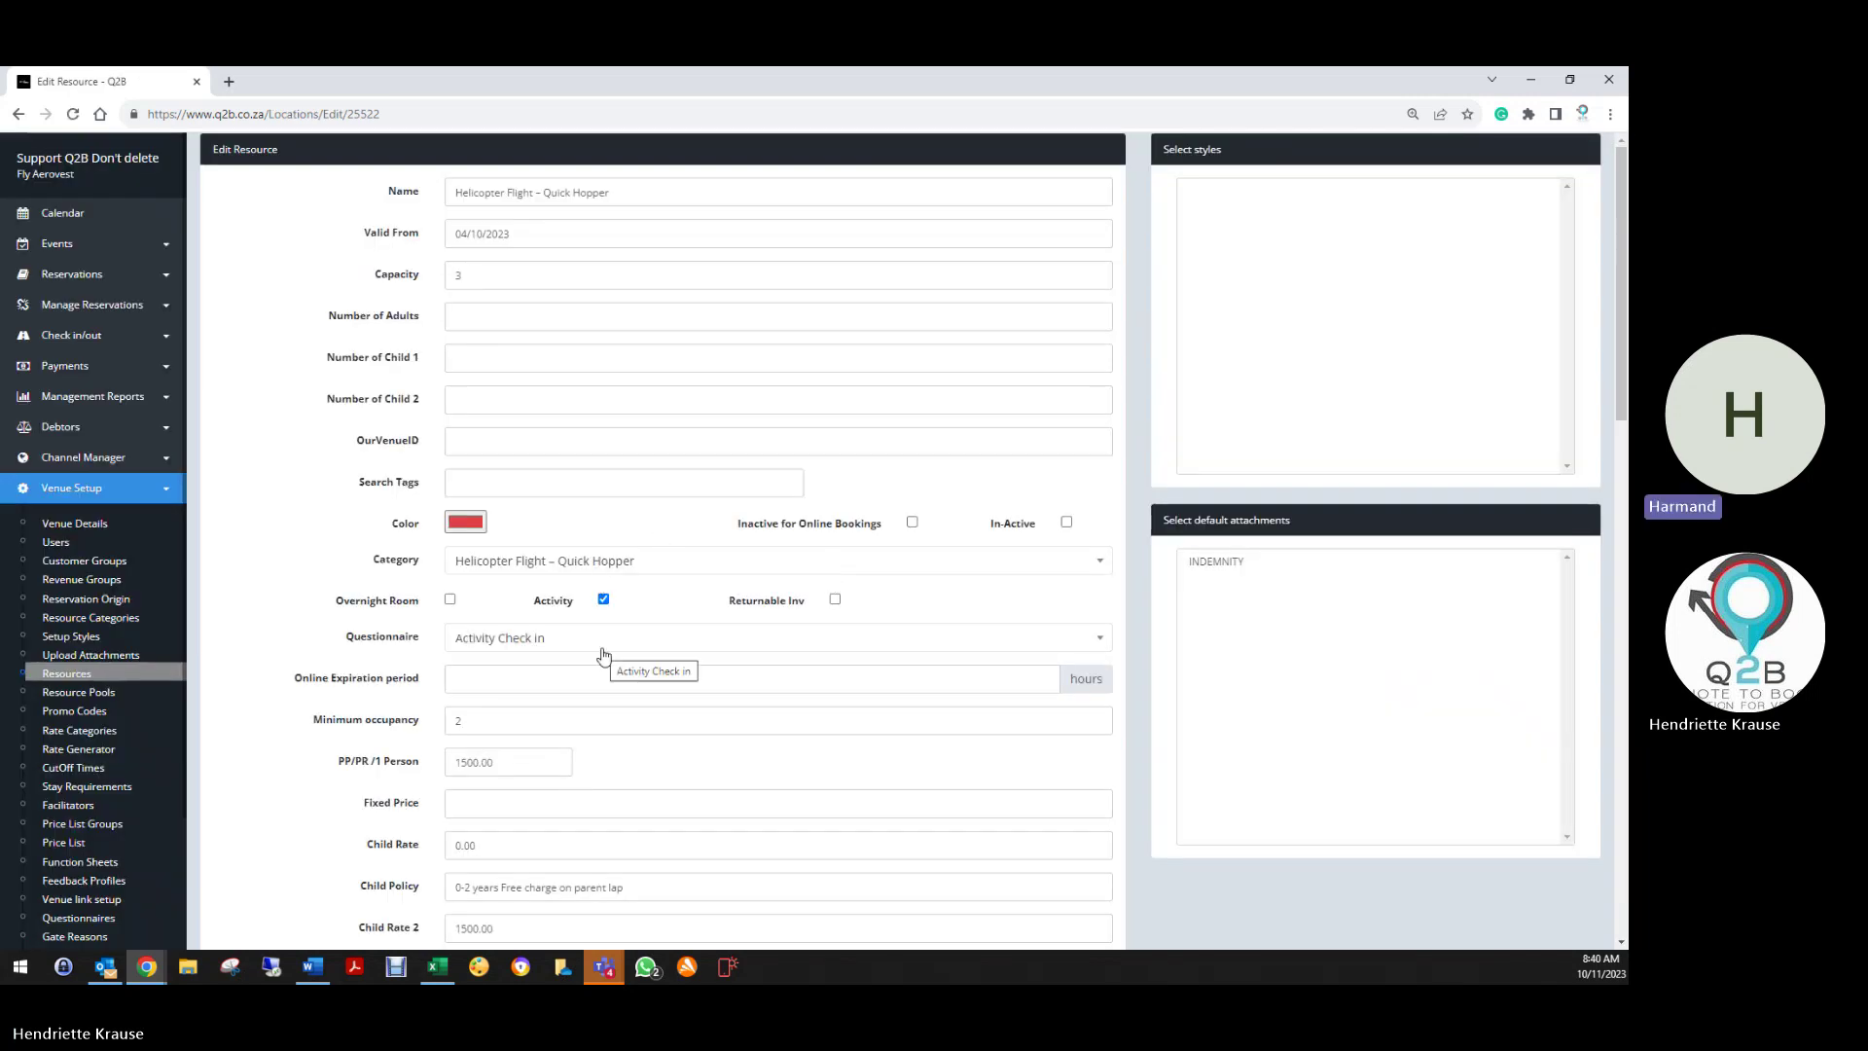
scroll(632, 749, "down", 3)
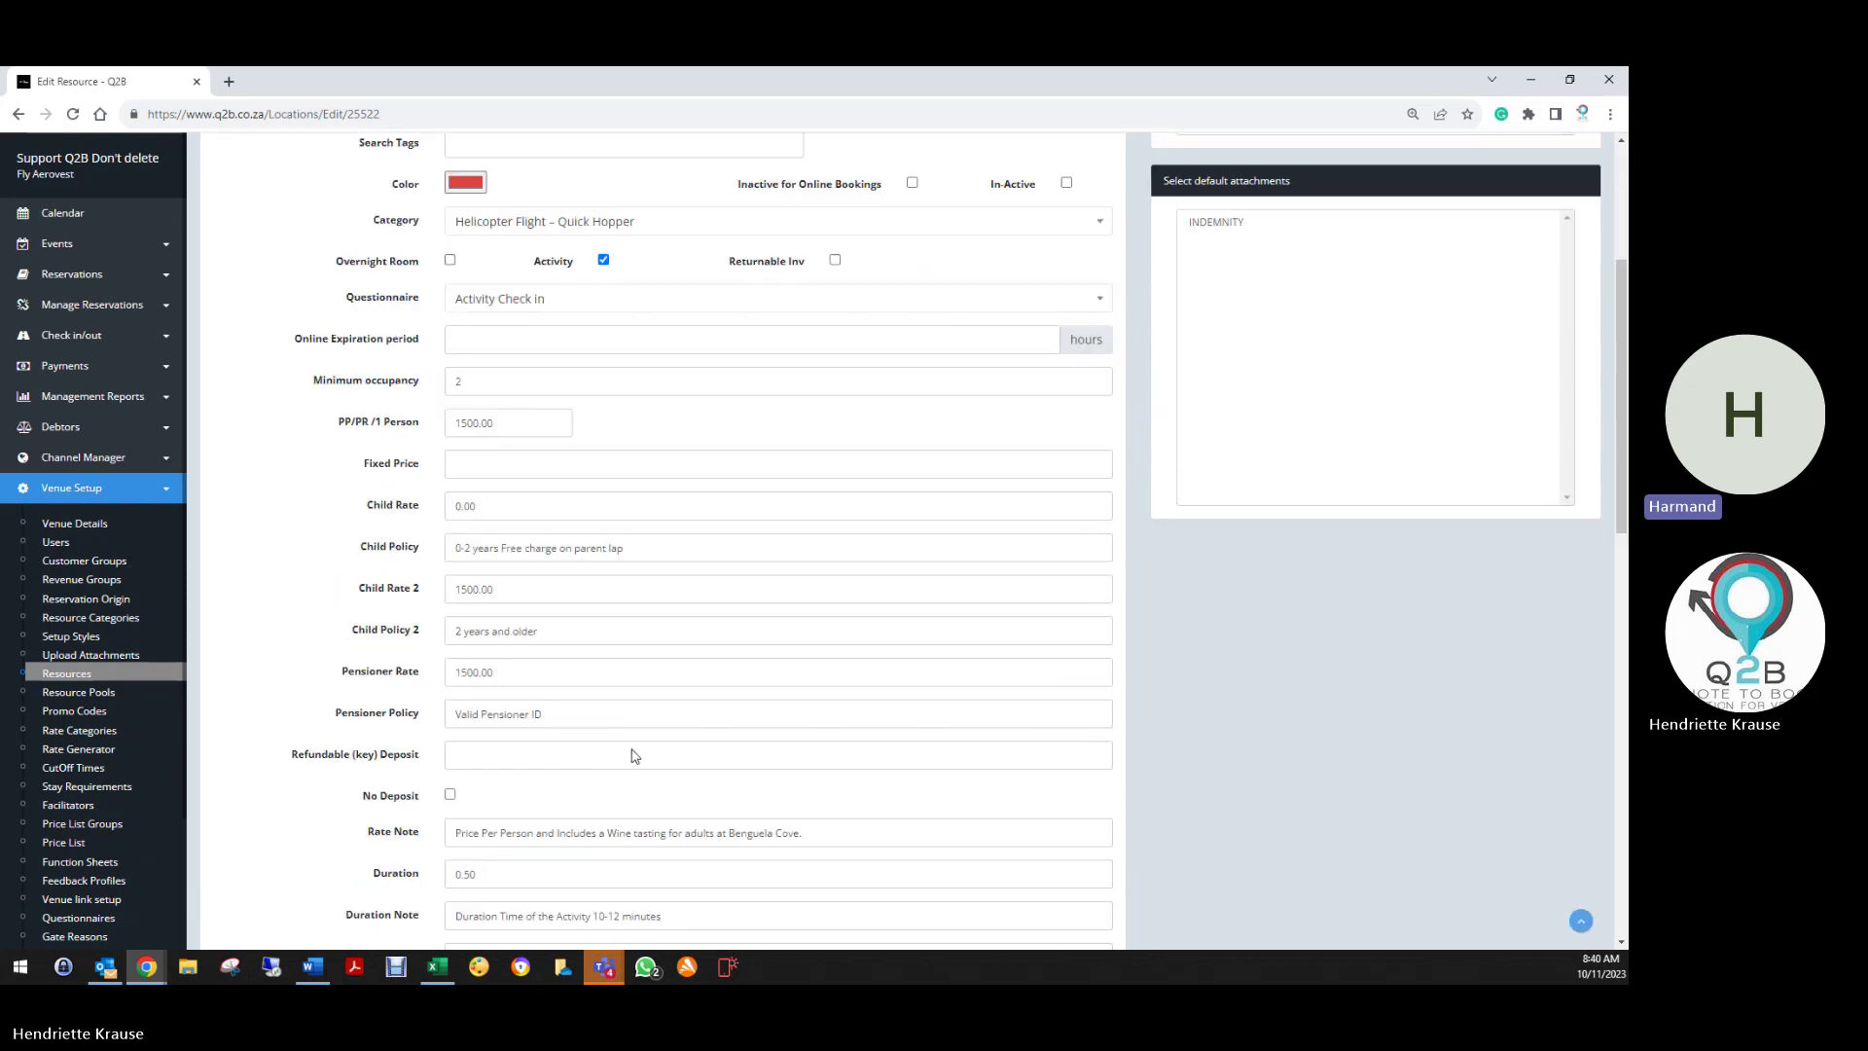
scroll(633, 754, "down", 15)
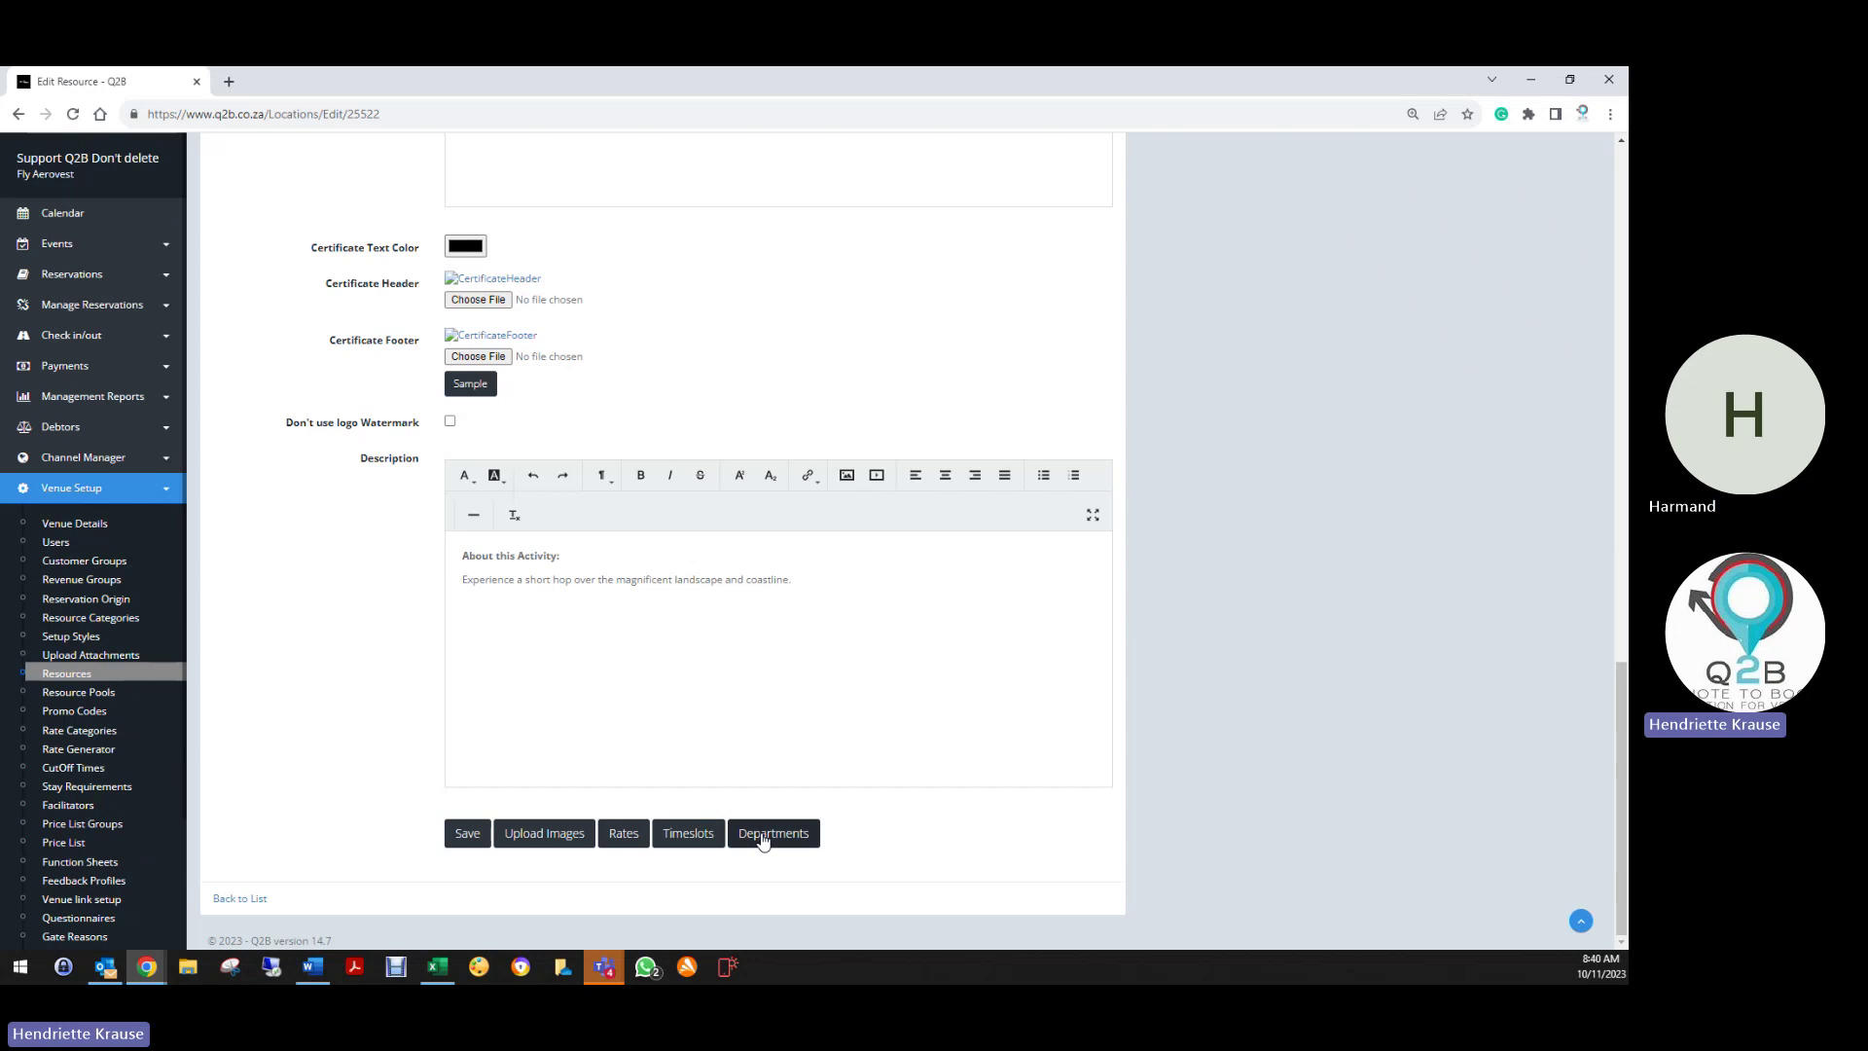
left_click(470, 835)
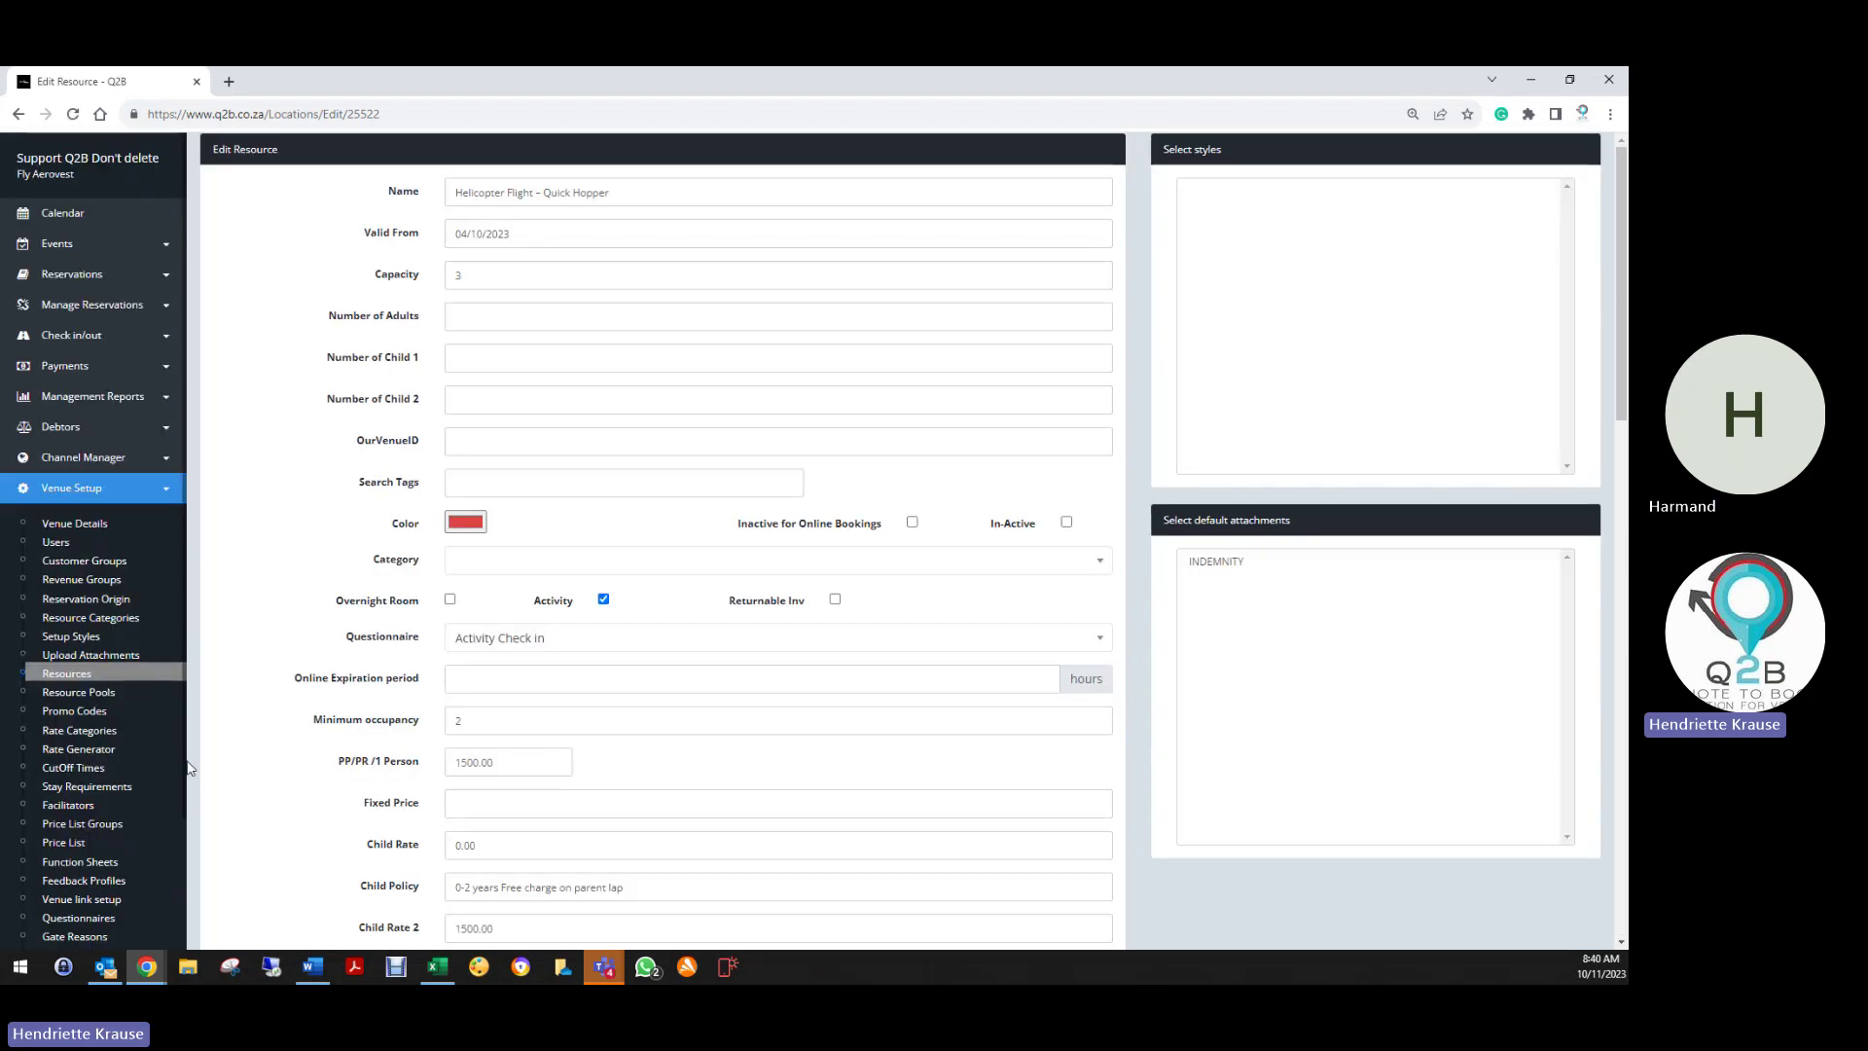
Check the Departments list, then reopen the Quick Hopper resource for editing
scroll(78, 857, "down", 4)
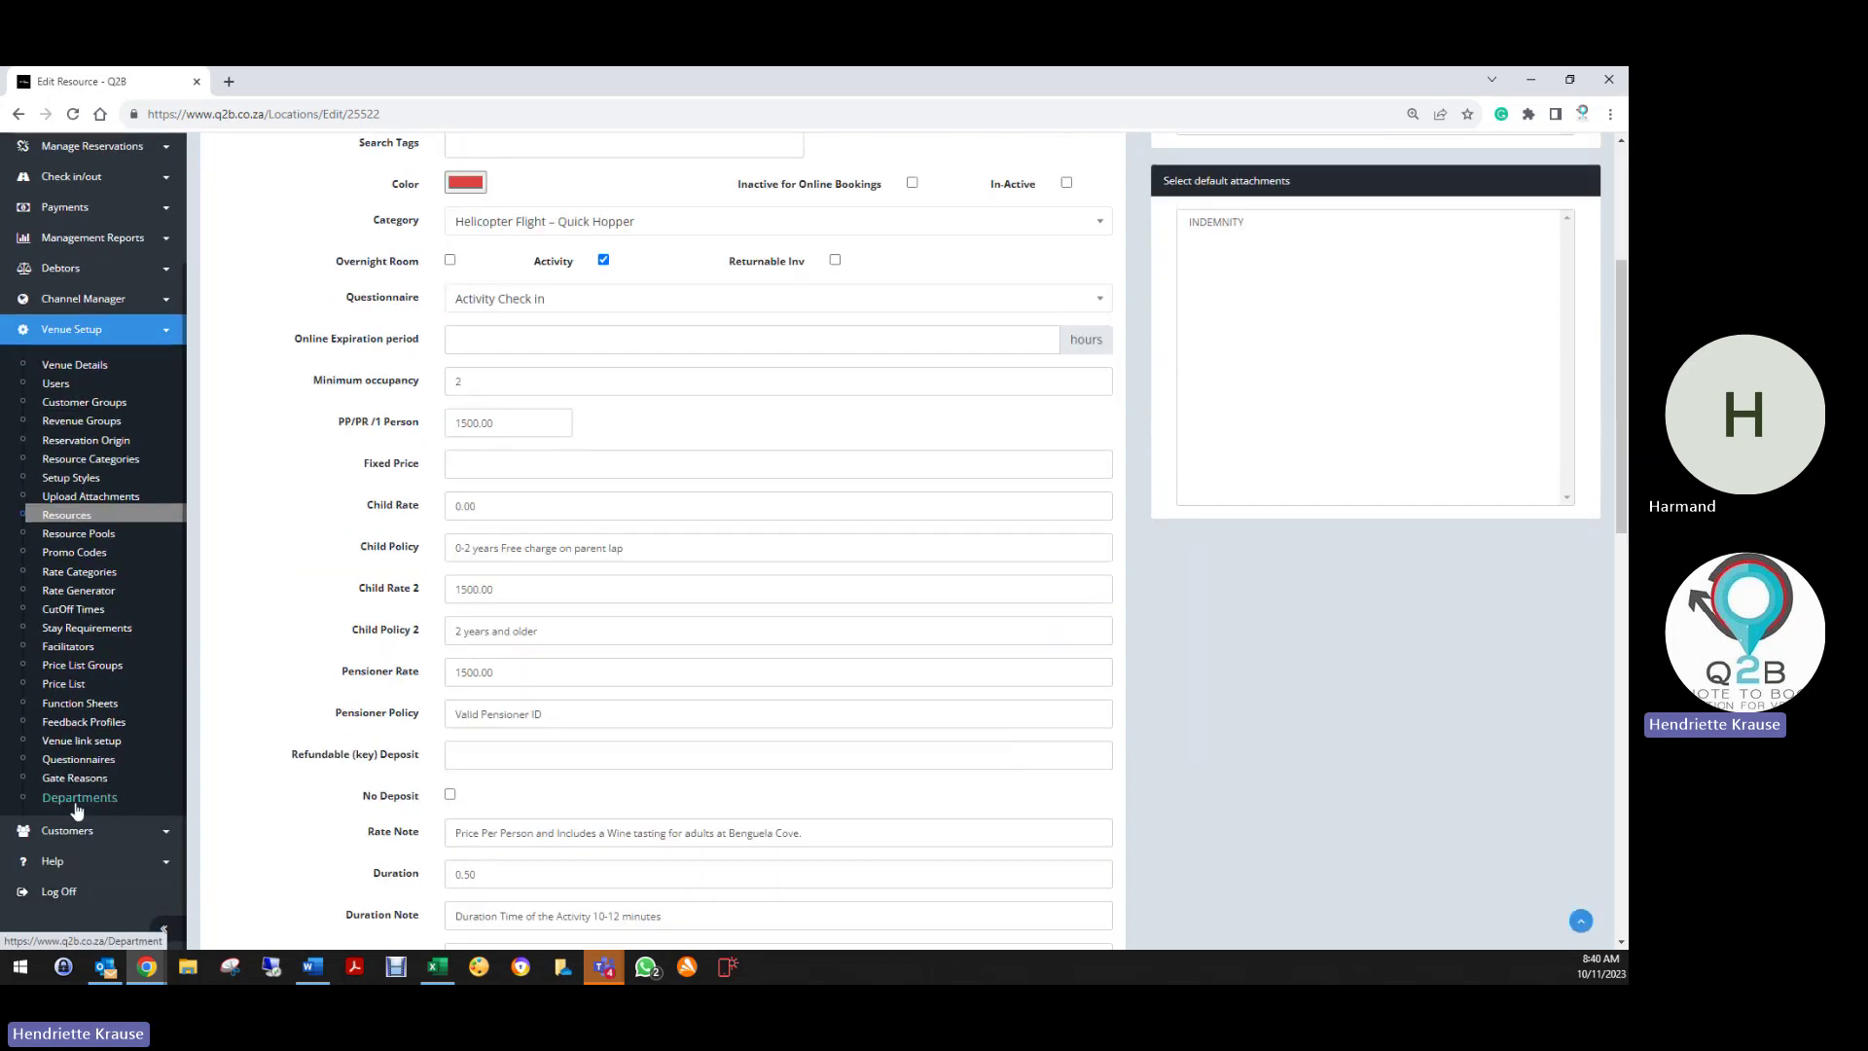
left_click(76, 804)
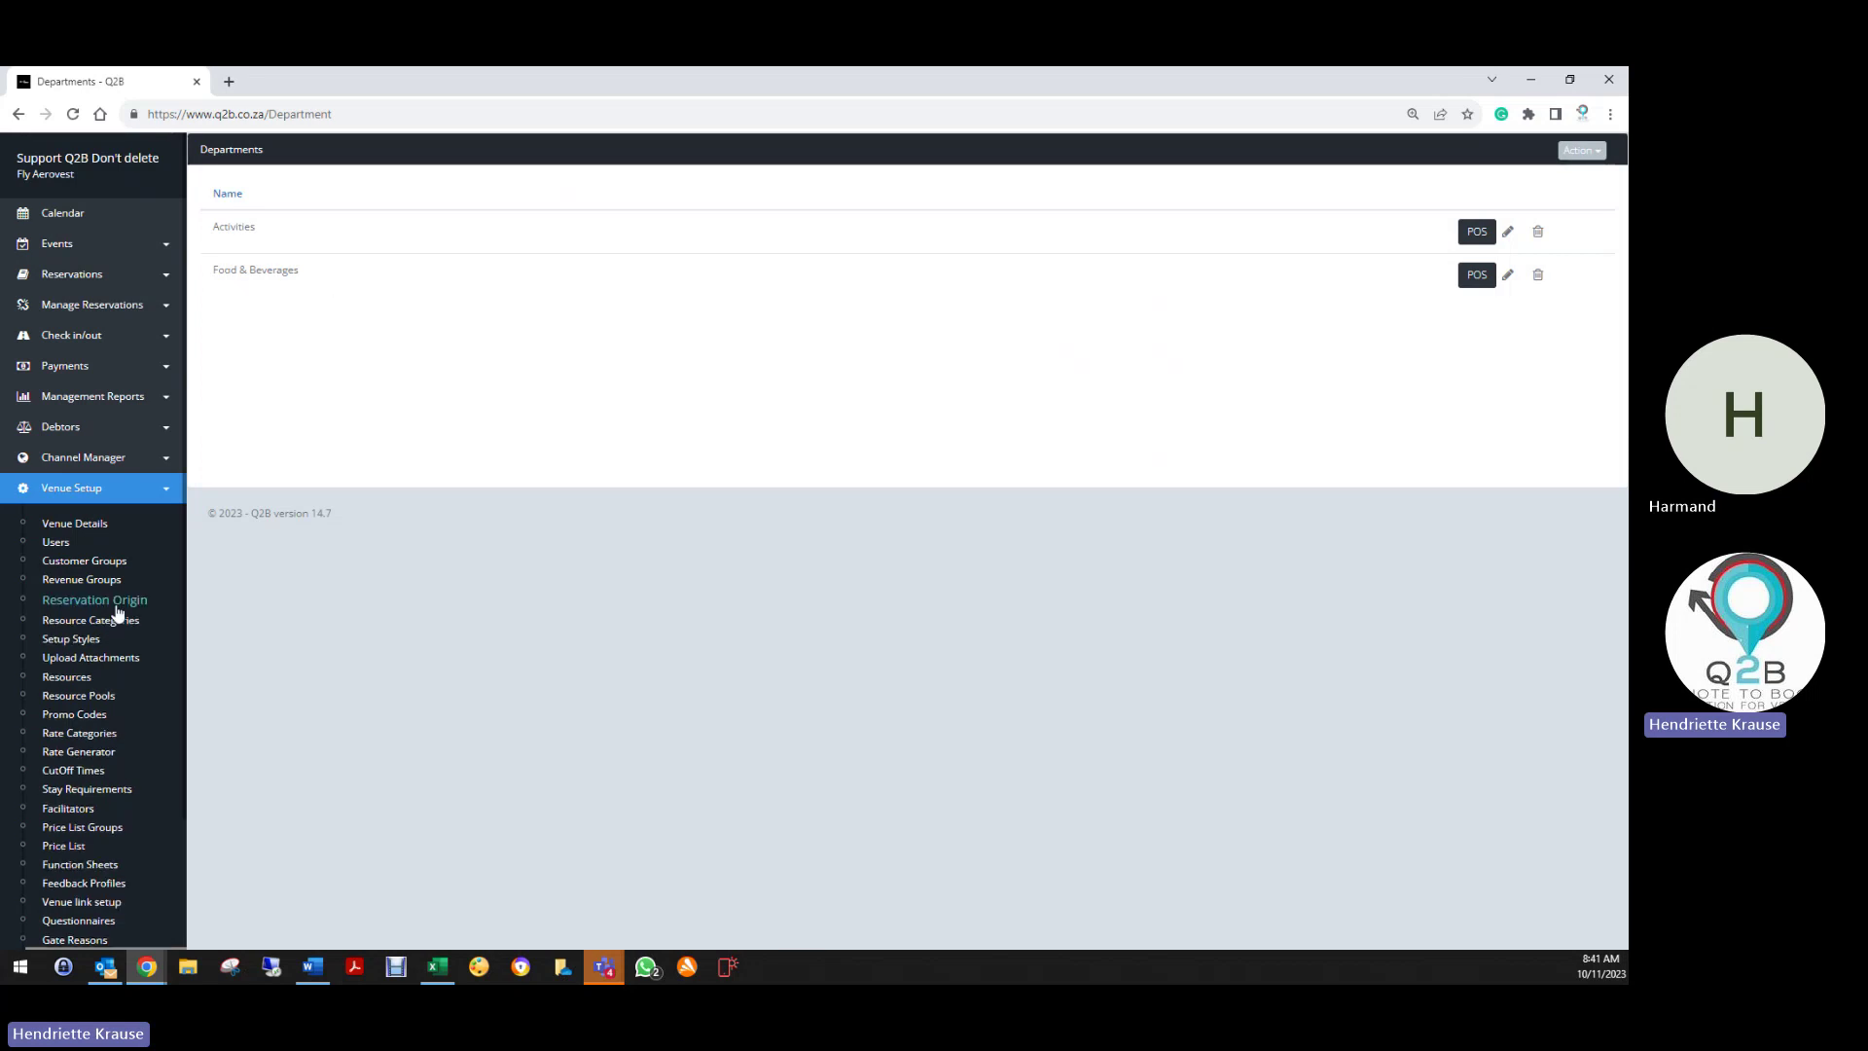
scroll(97, 764, "down", 2)
left_click(74, 519)
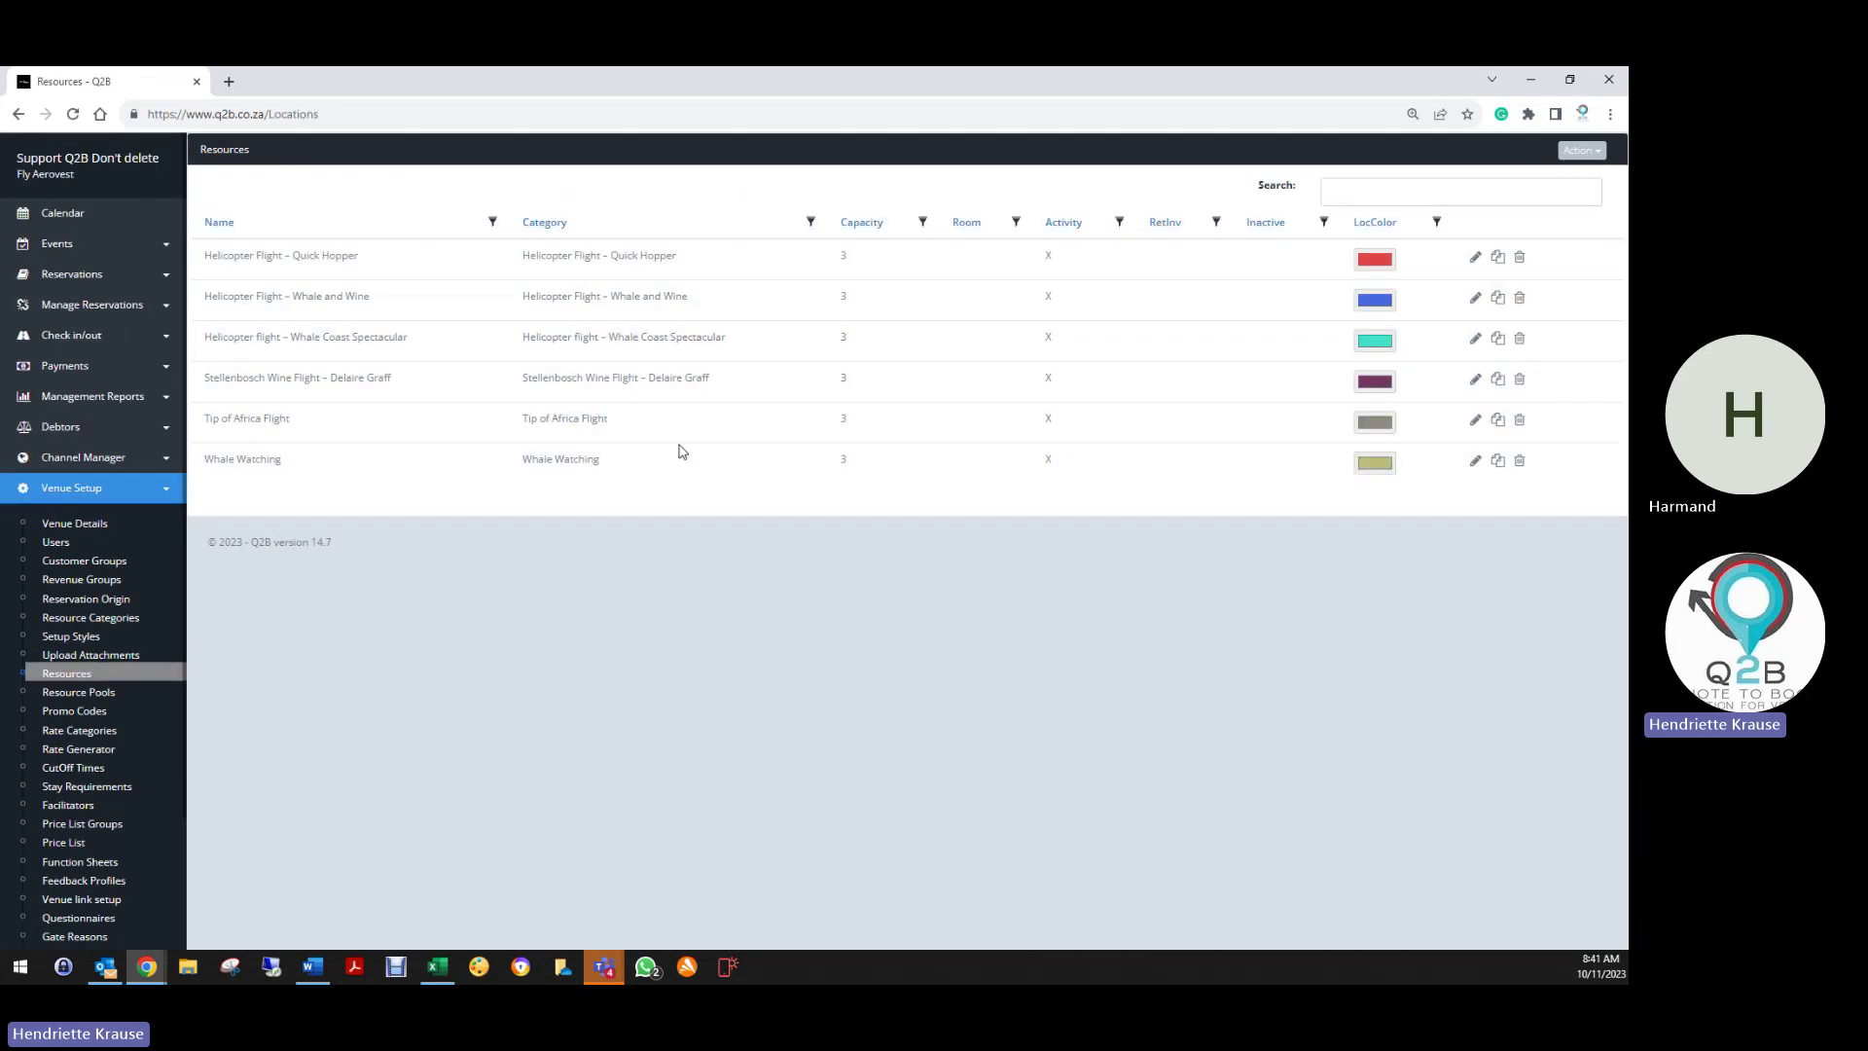
left_click(1475, 258)
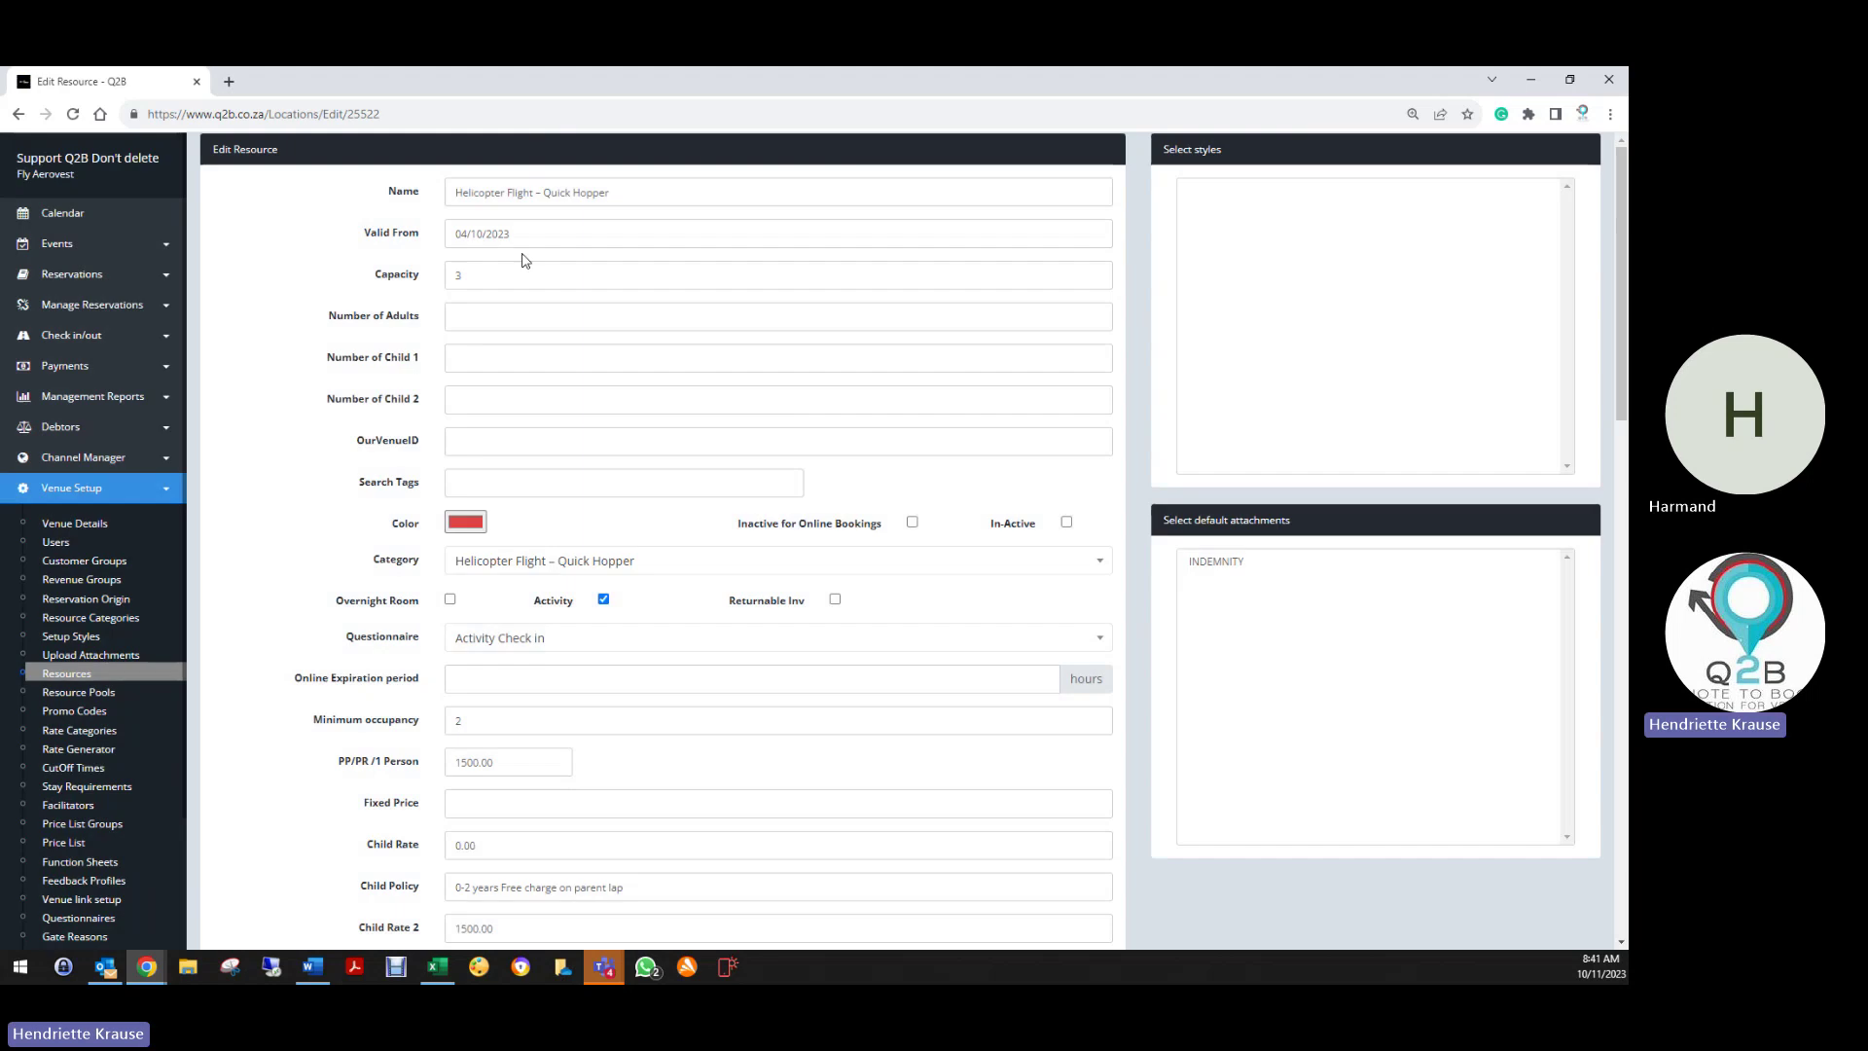
scroll(491, 506, "down", 3)
scroll(410, 768, "down", 15)
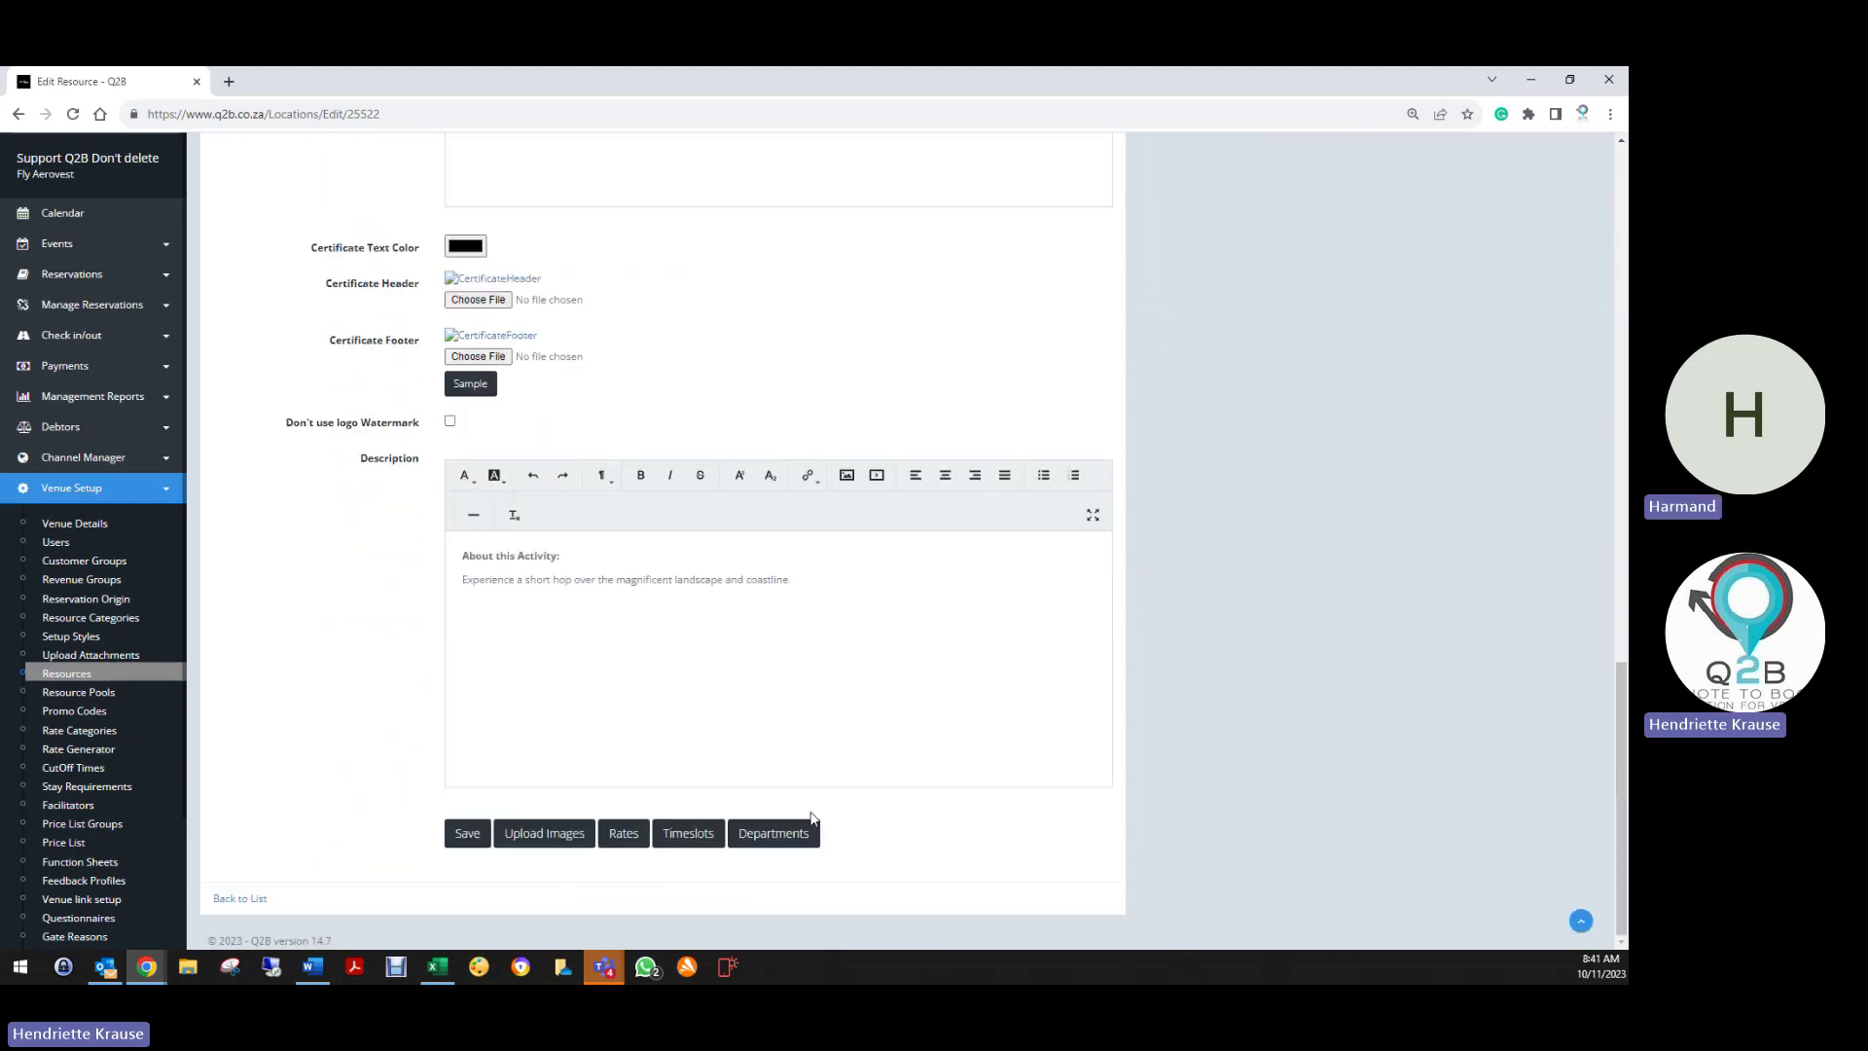
Add a Food & Beverages breakdown of 100 to the Quick Hopper resource
left_click(784, 833)
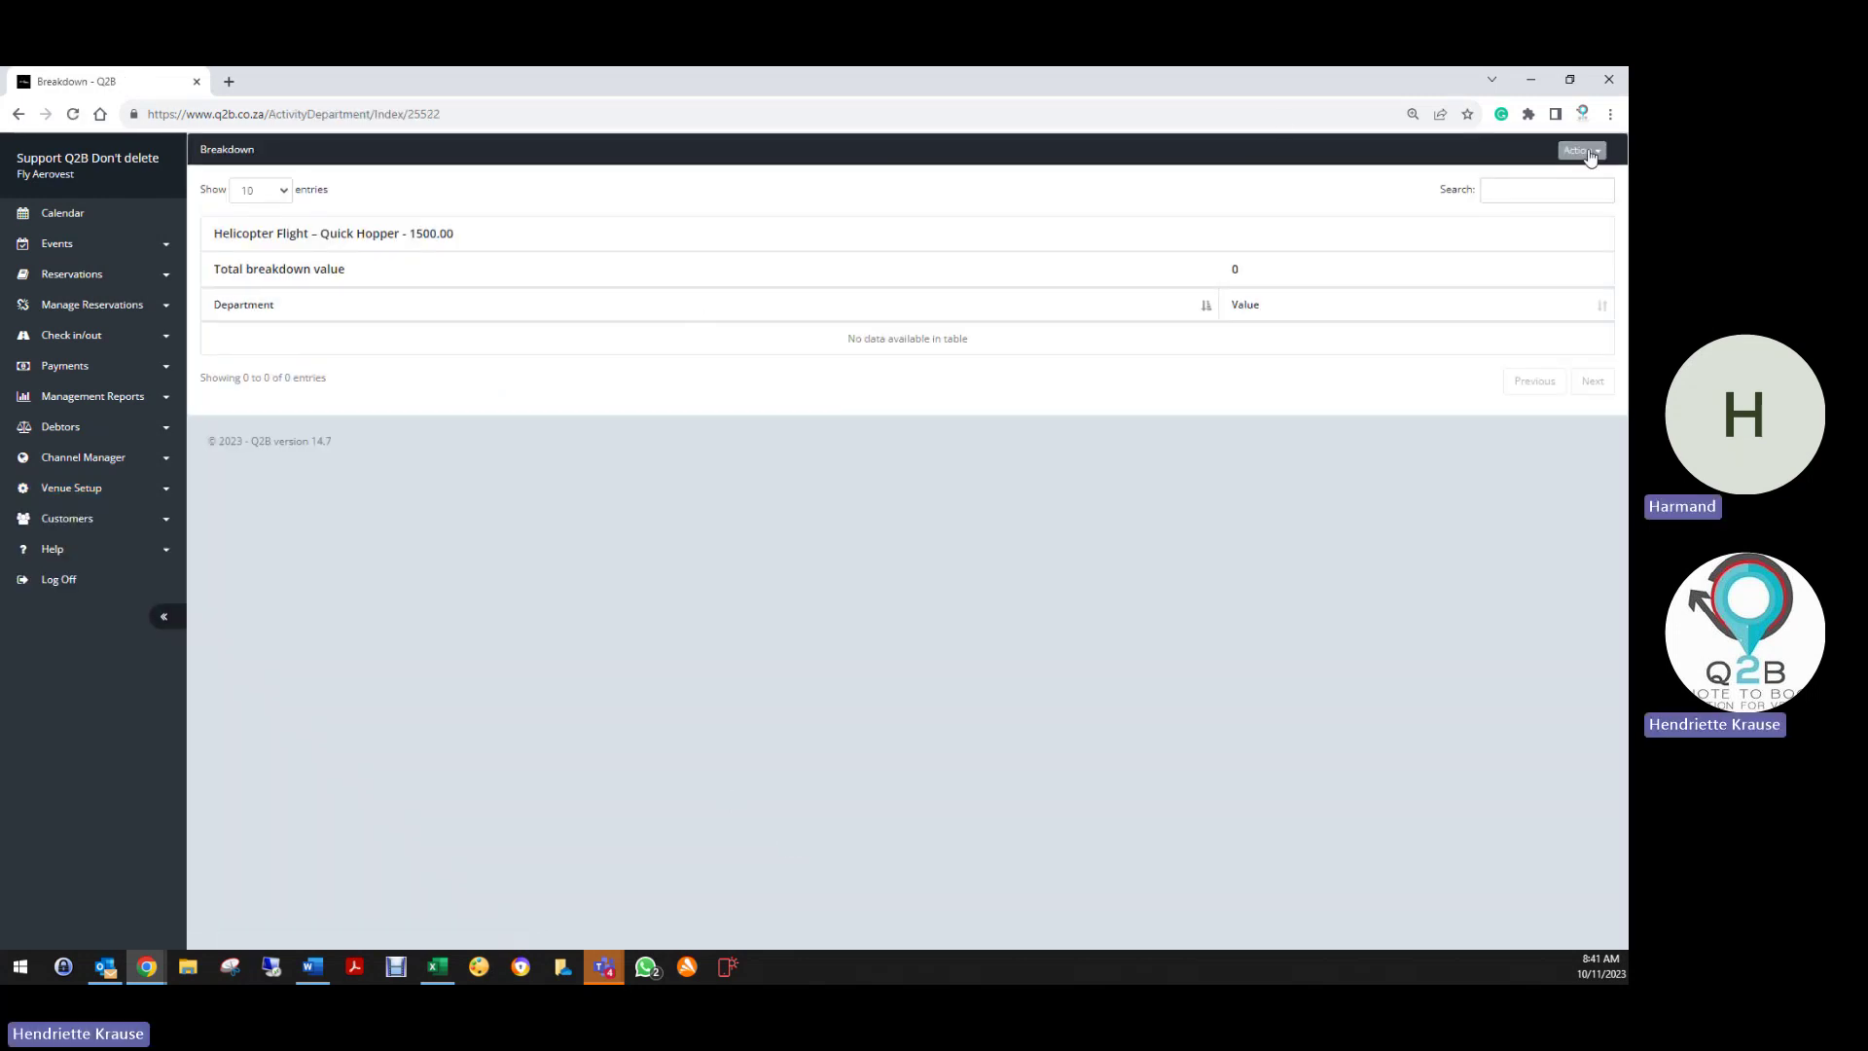
left_click(1582, 149)
left_click(1516, 177)
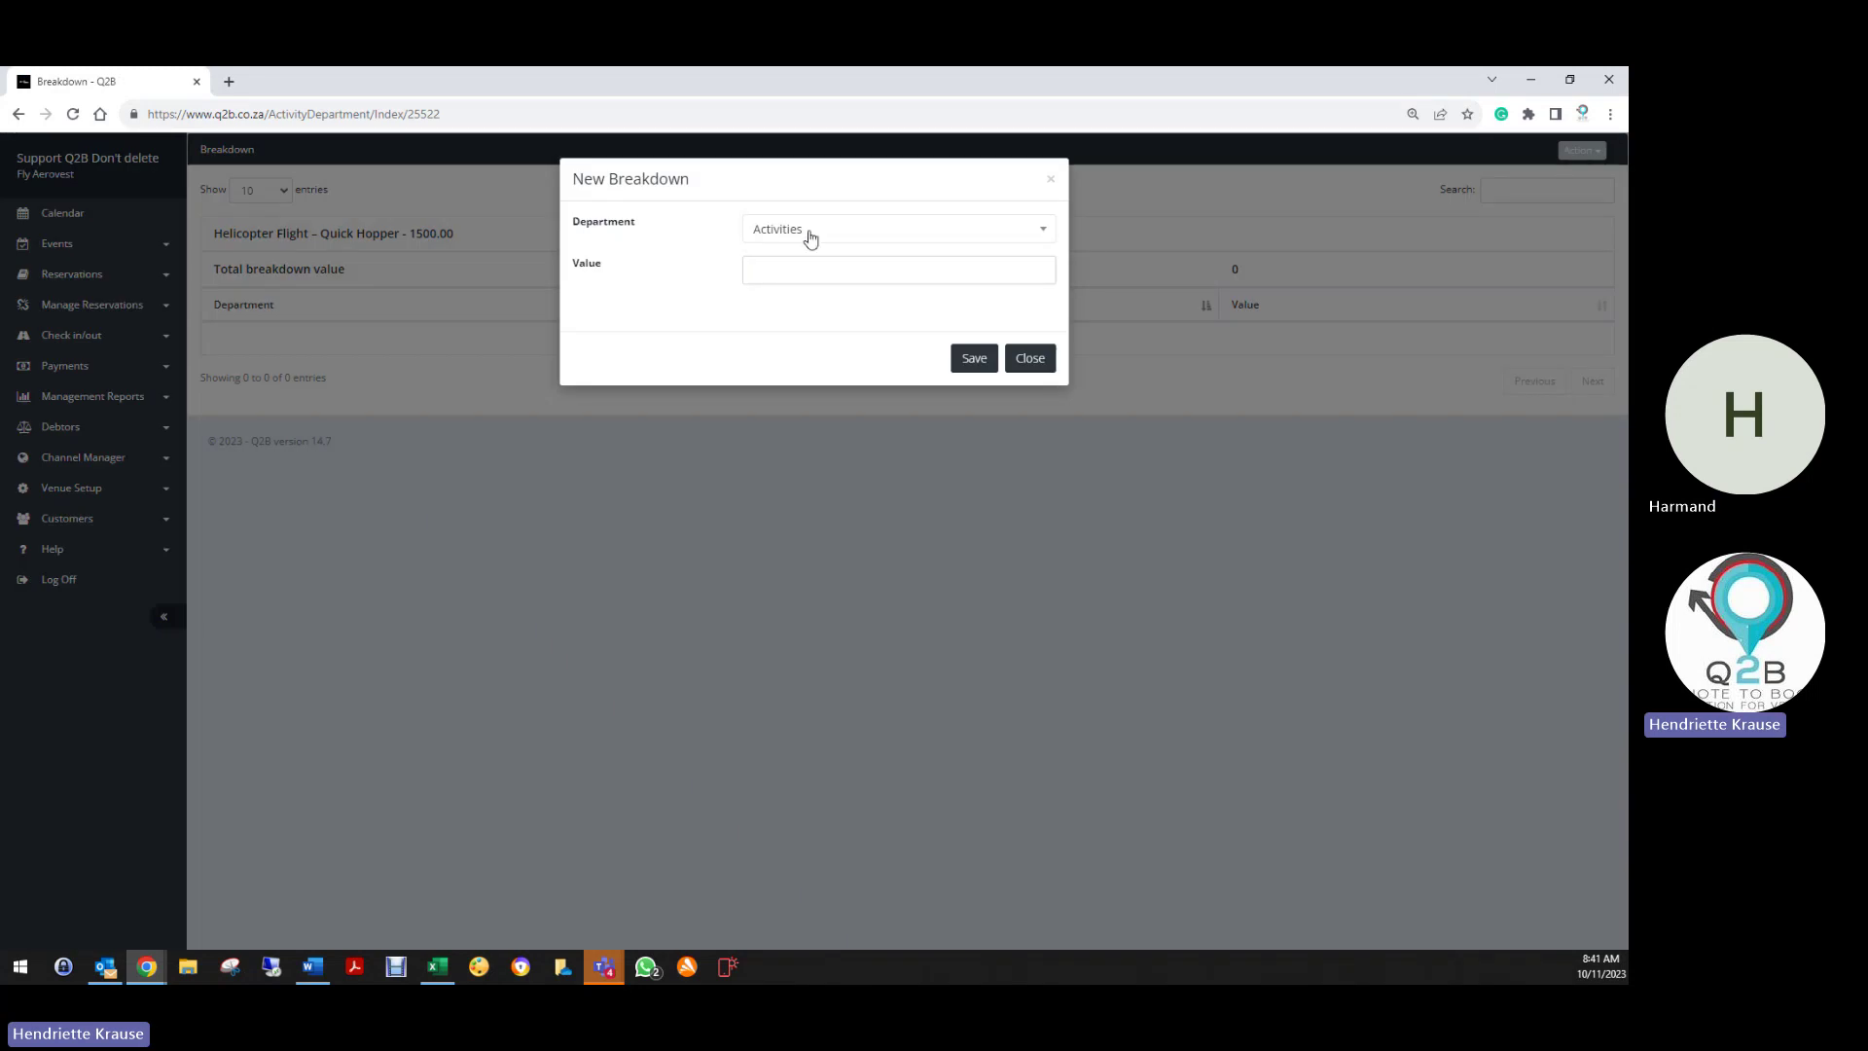
left_click(806, 240)
left_click(759, 312)
left_click(767, 280)
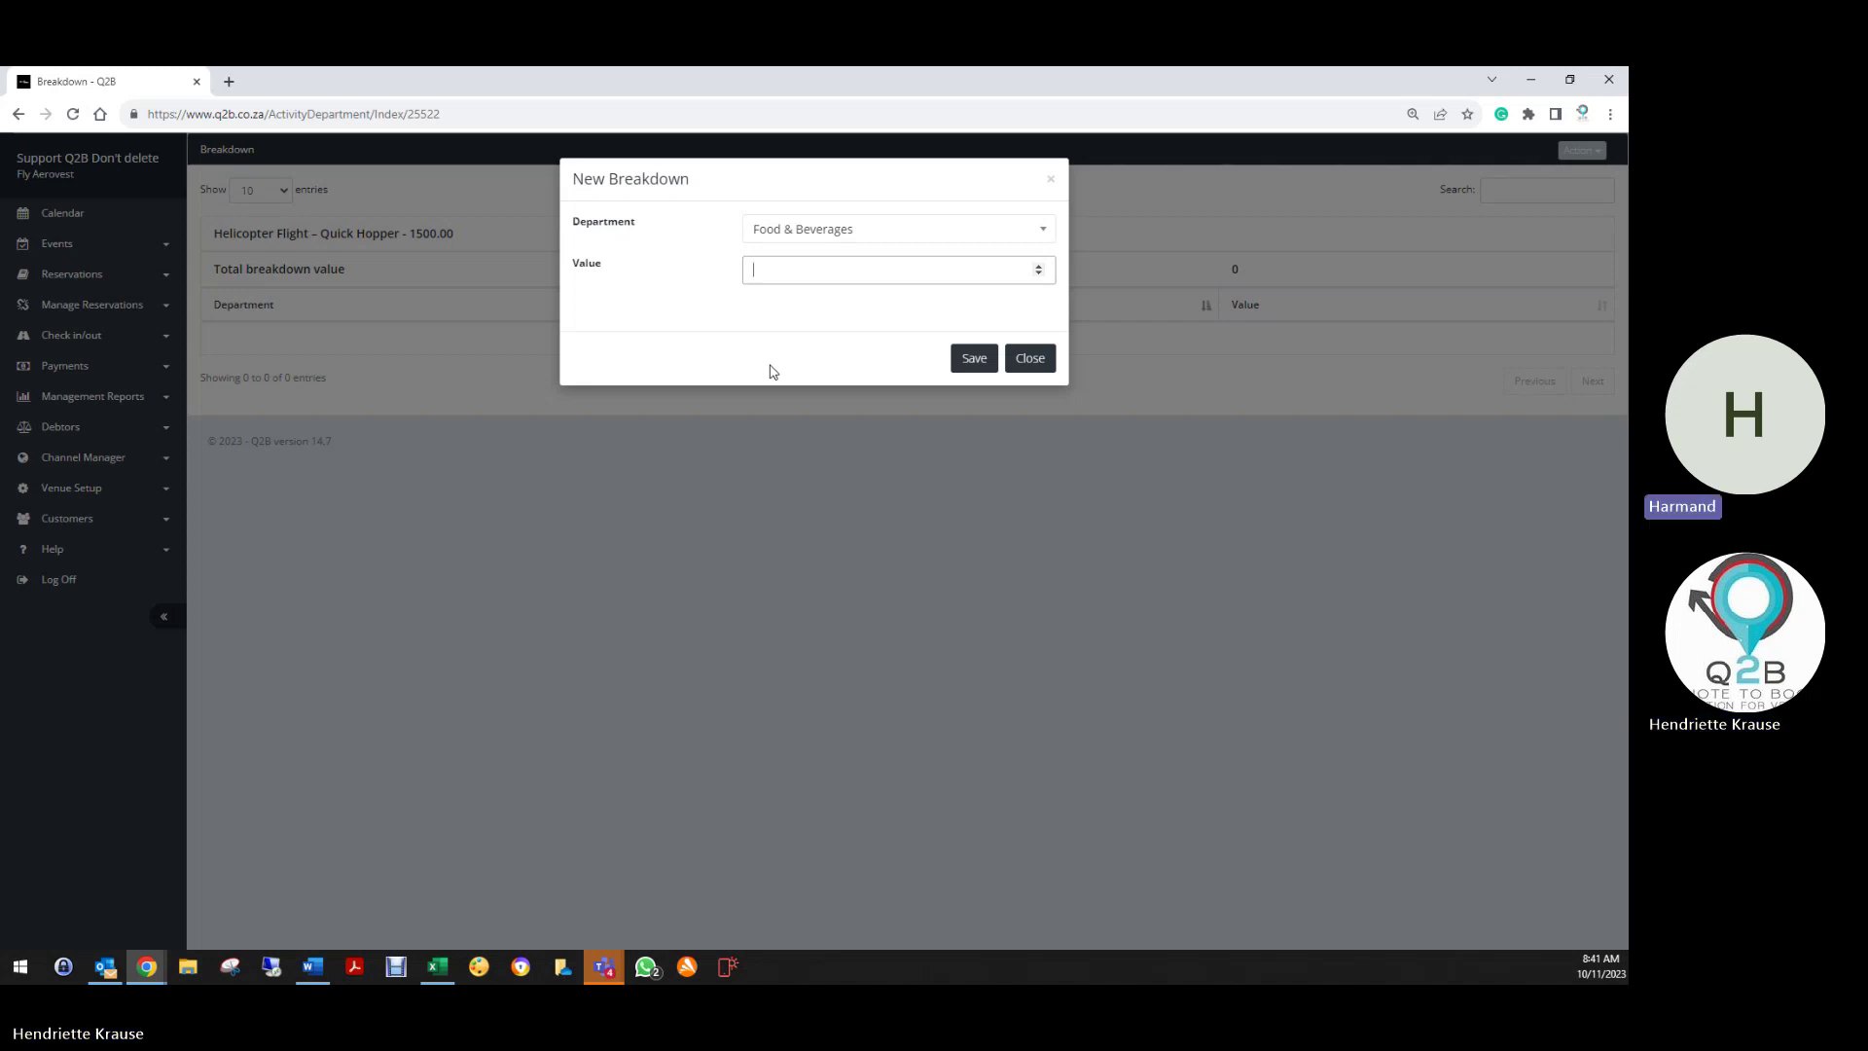
type("100")
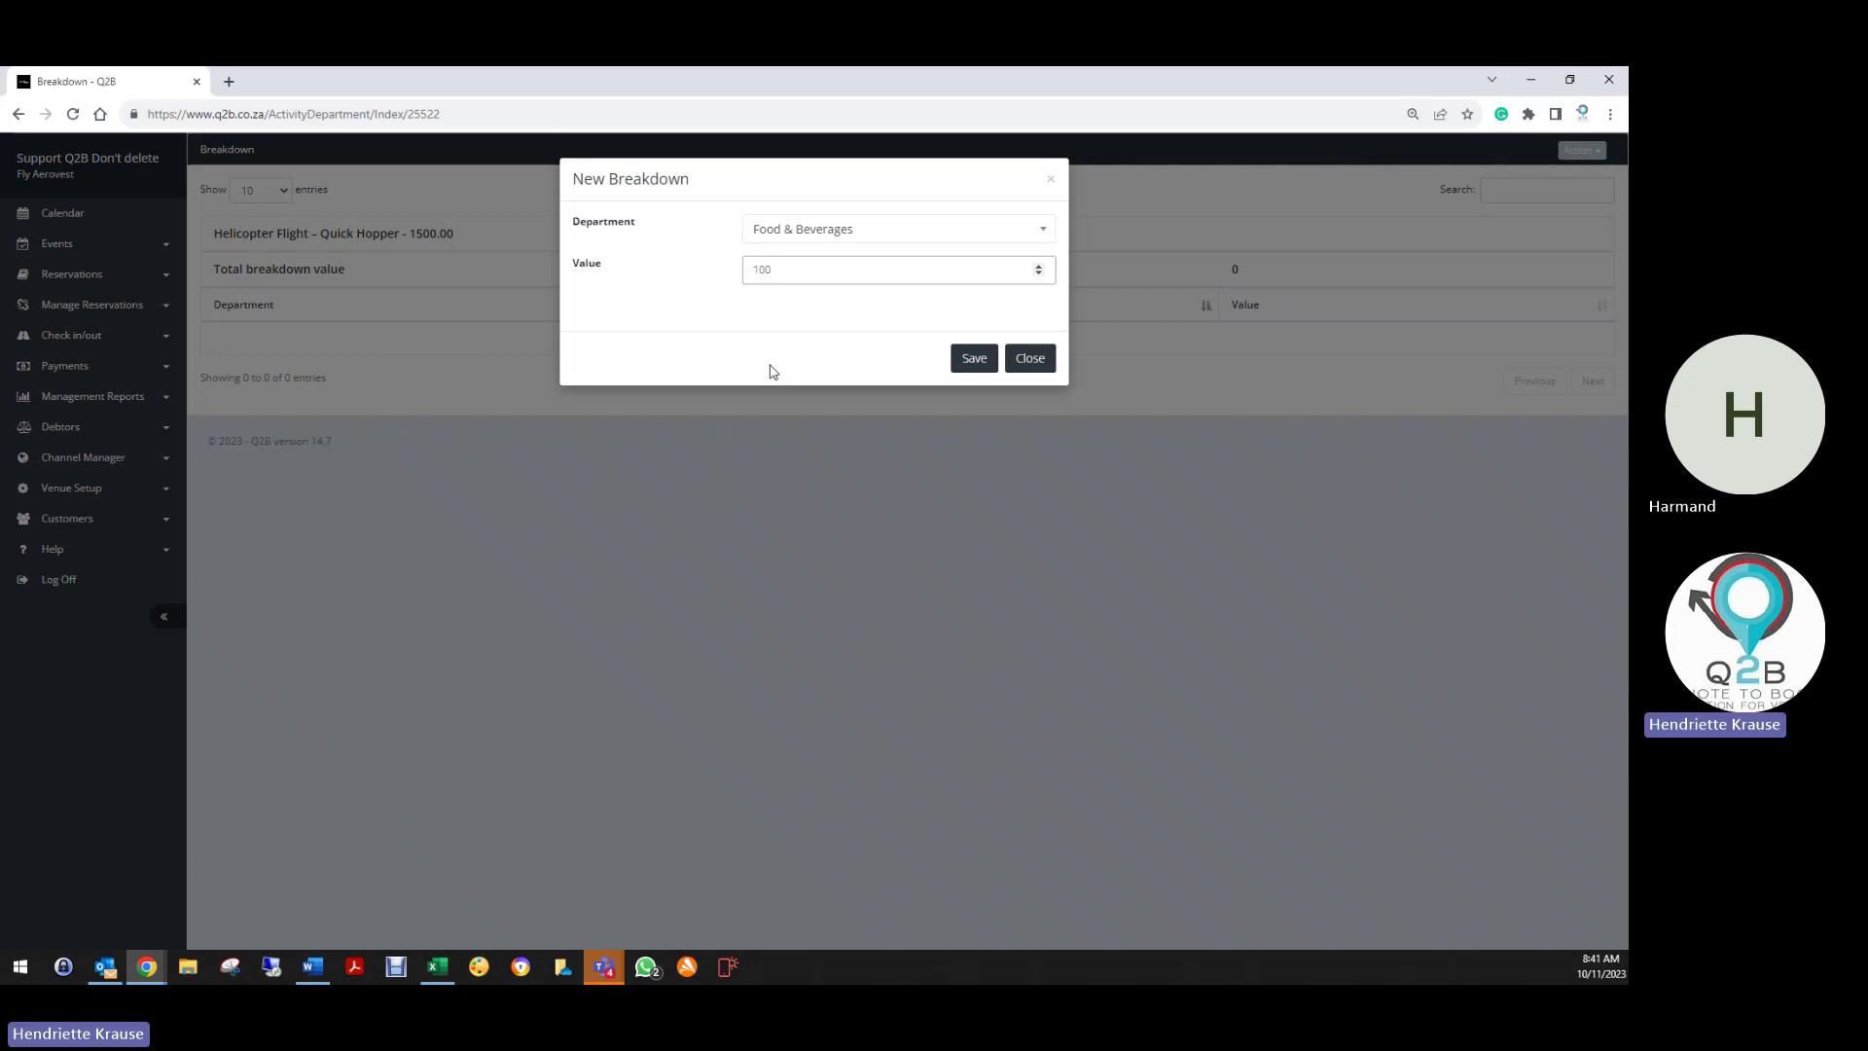
left_click(976, 360)
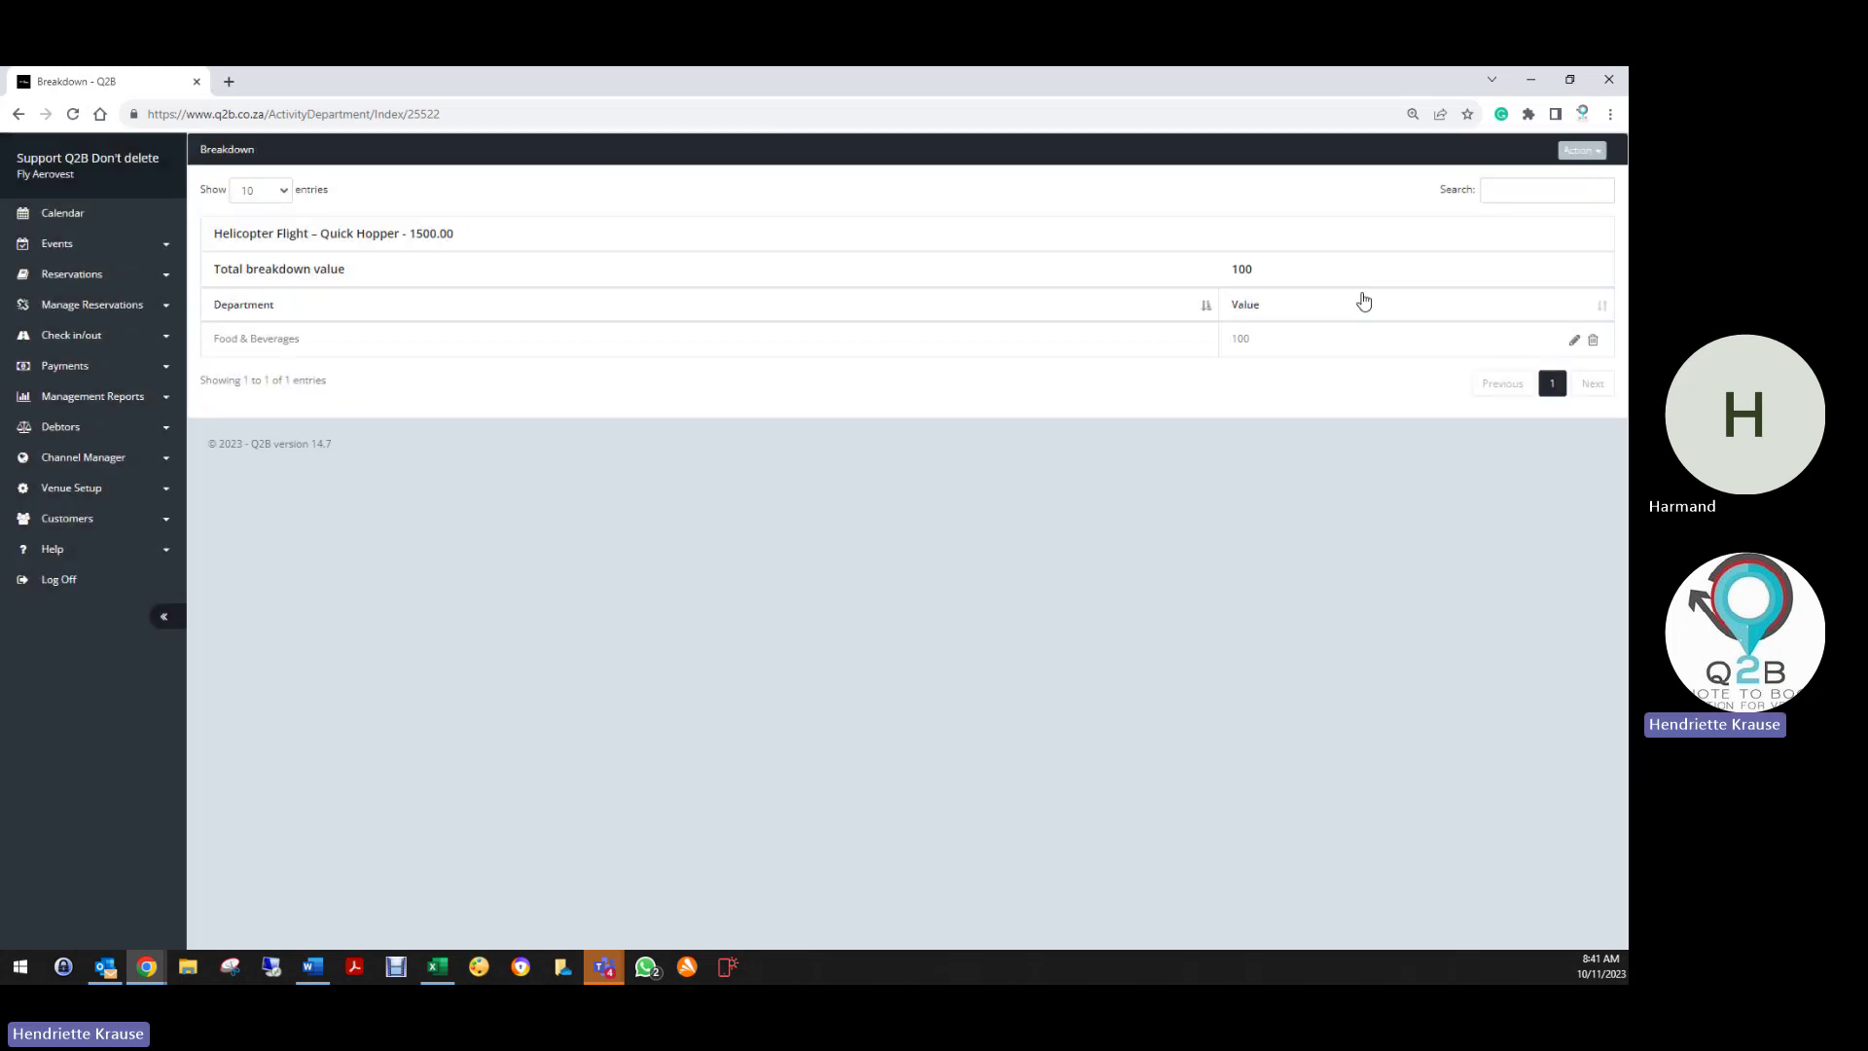
Add an Activities breakdown of 1400, then return to the Quick Hopper edit form
left_click(1581, 151)
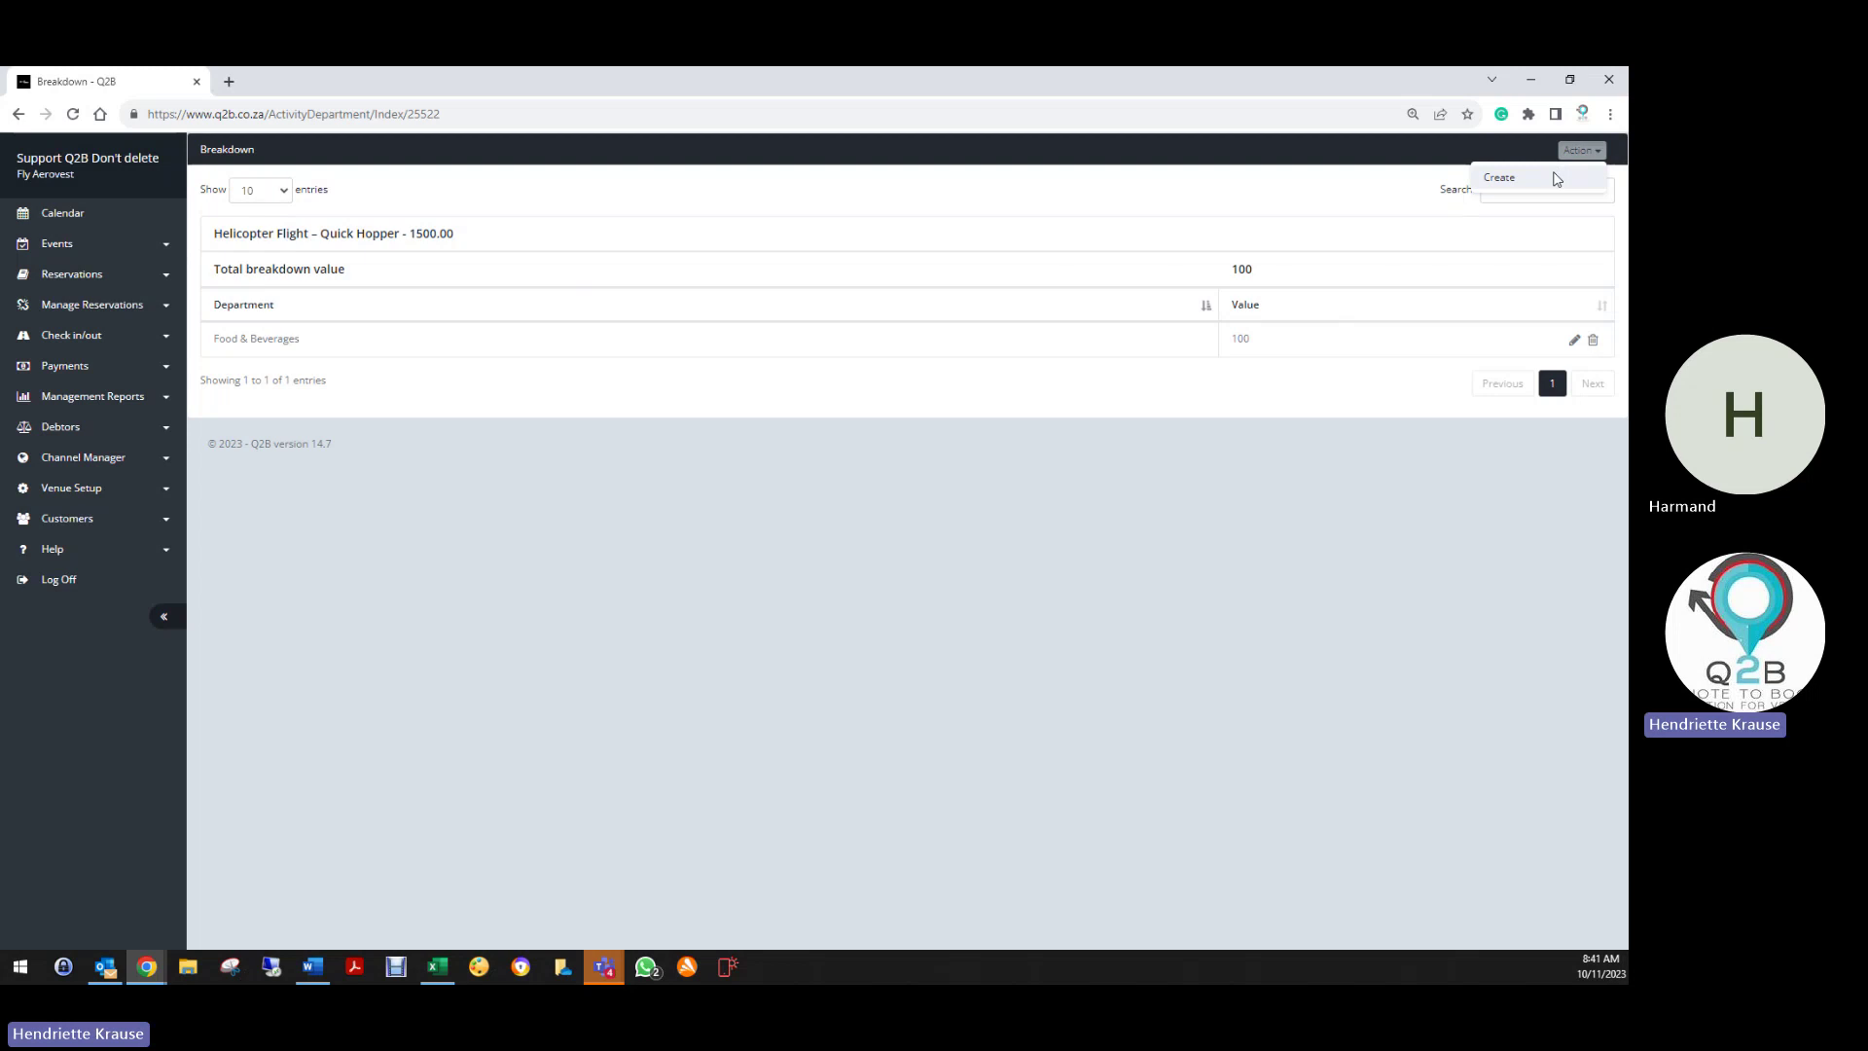
left_click(1557, 179)
left_click(859, 235)
left_click(783, 288)
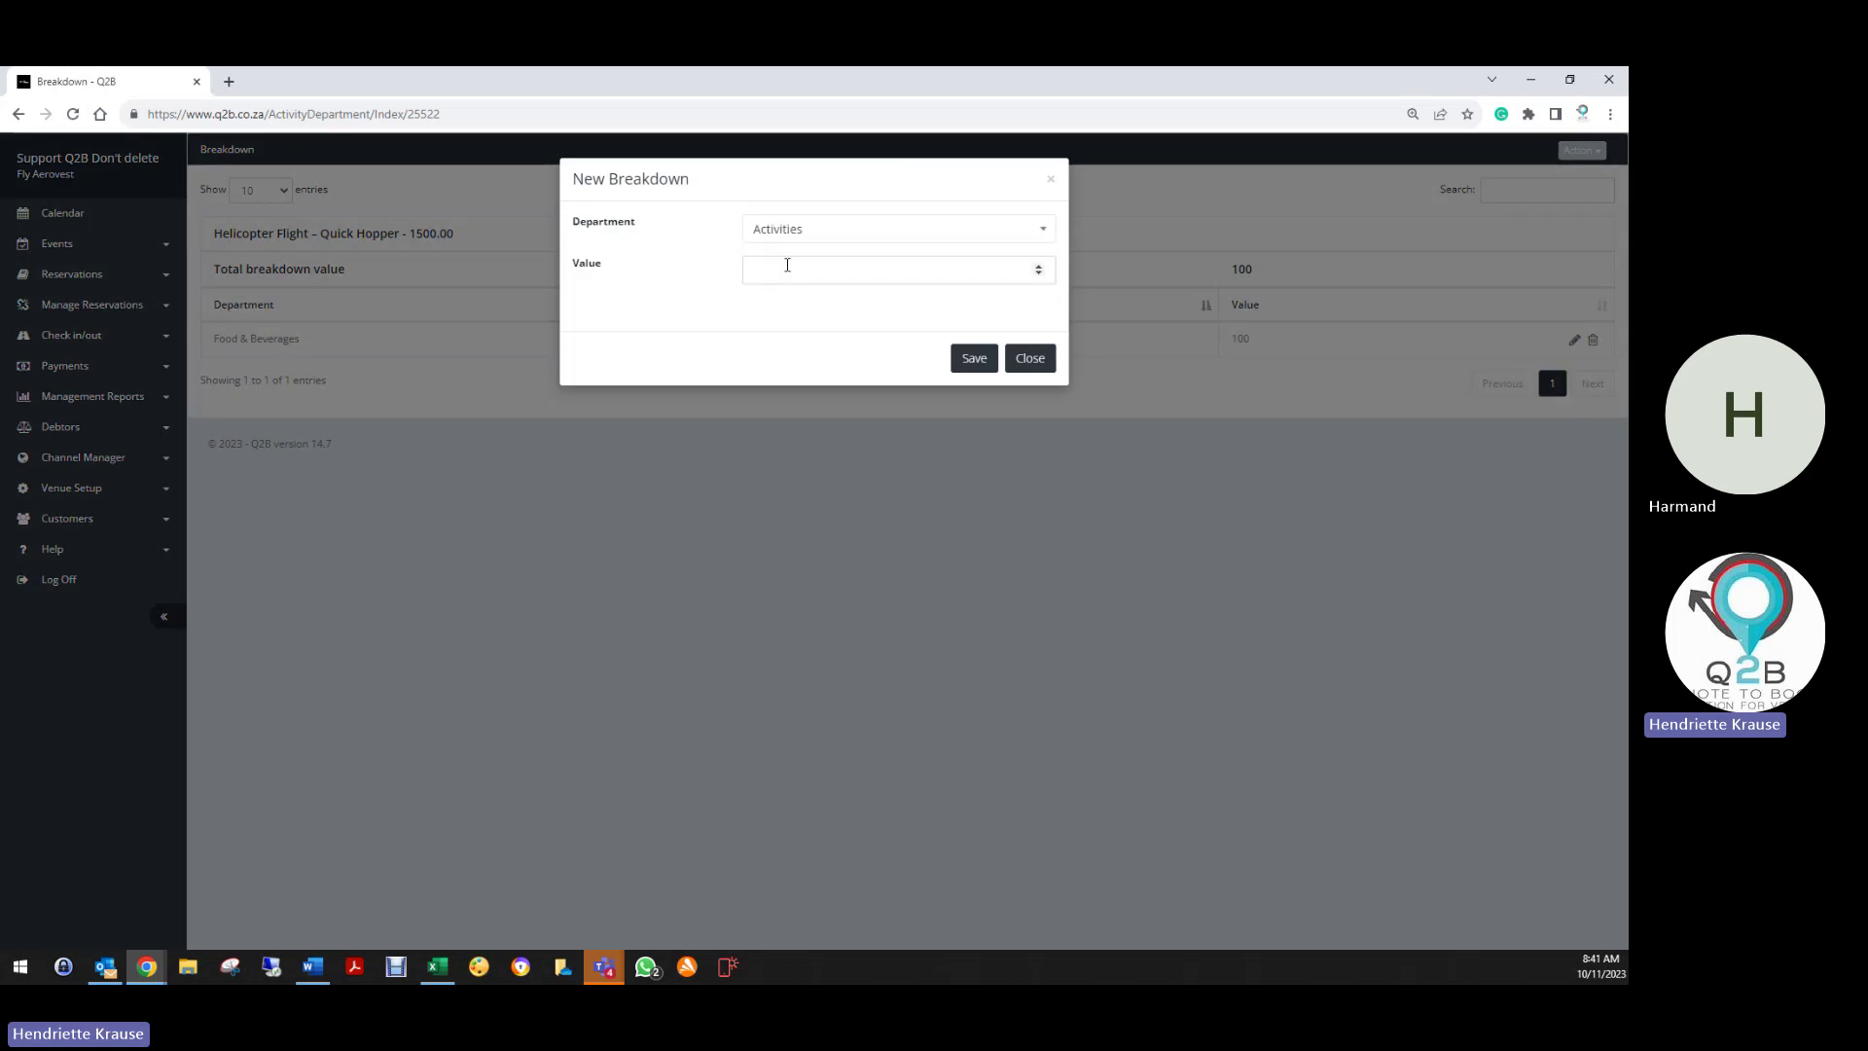
left_click(787, 265)
type("1400")
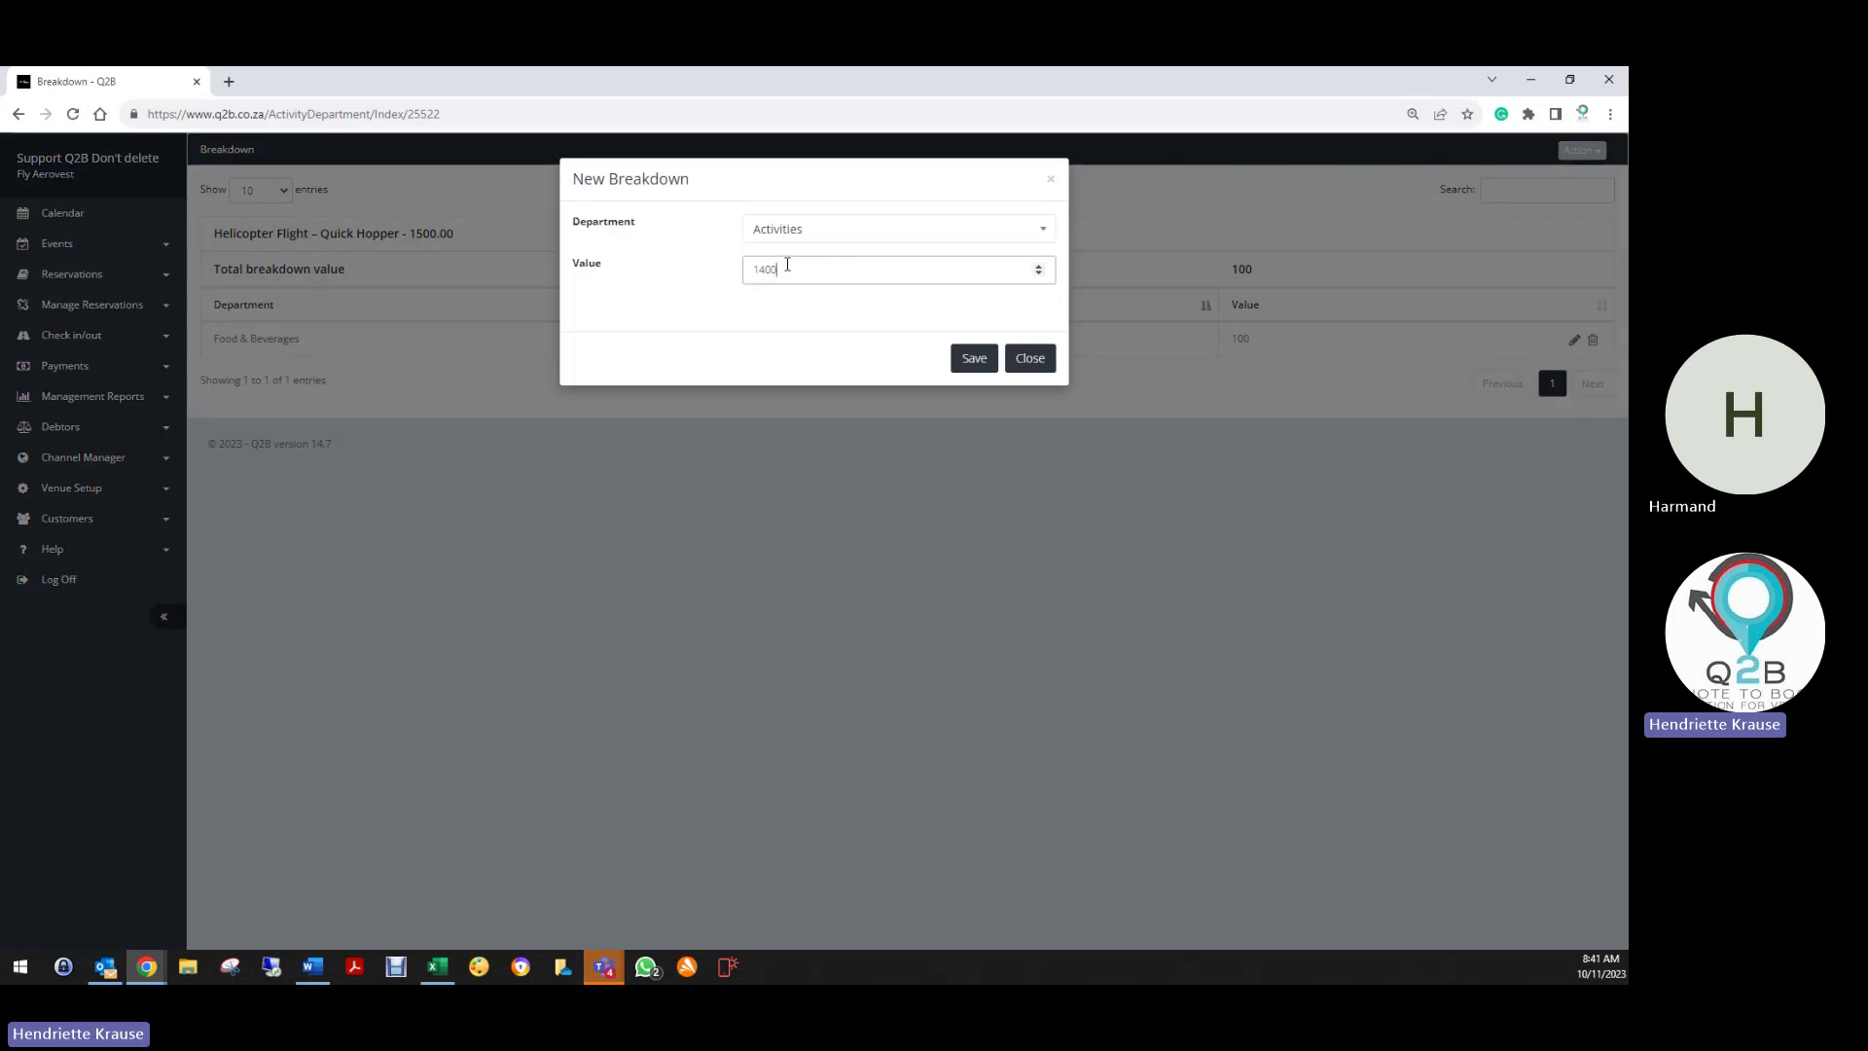
left_click(974, 359)
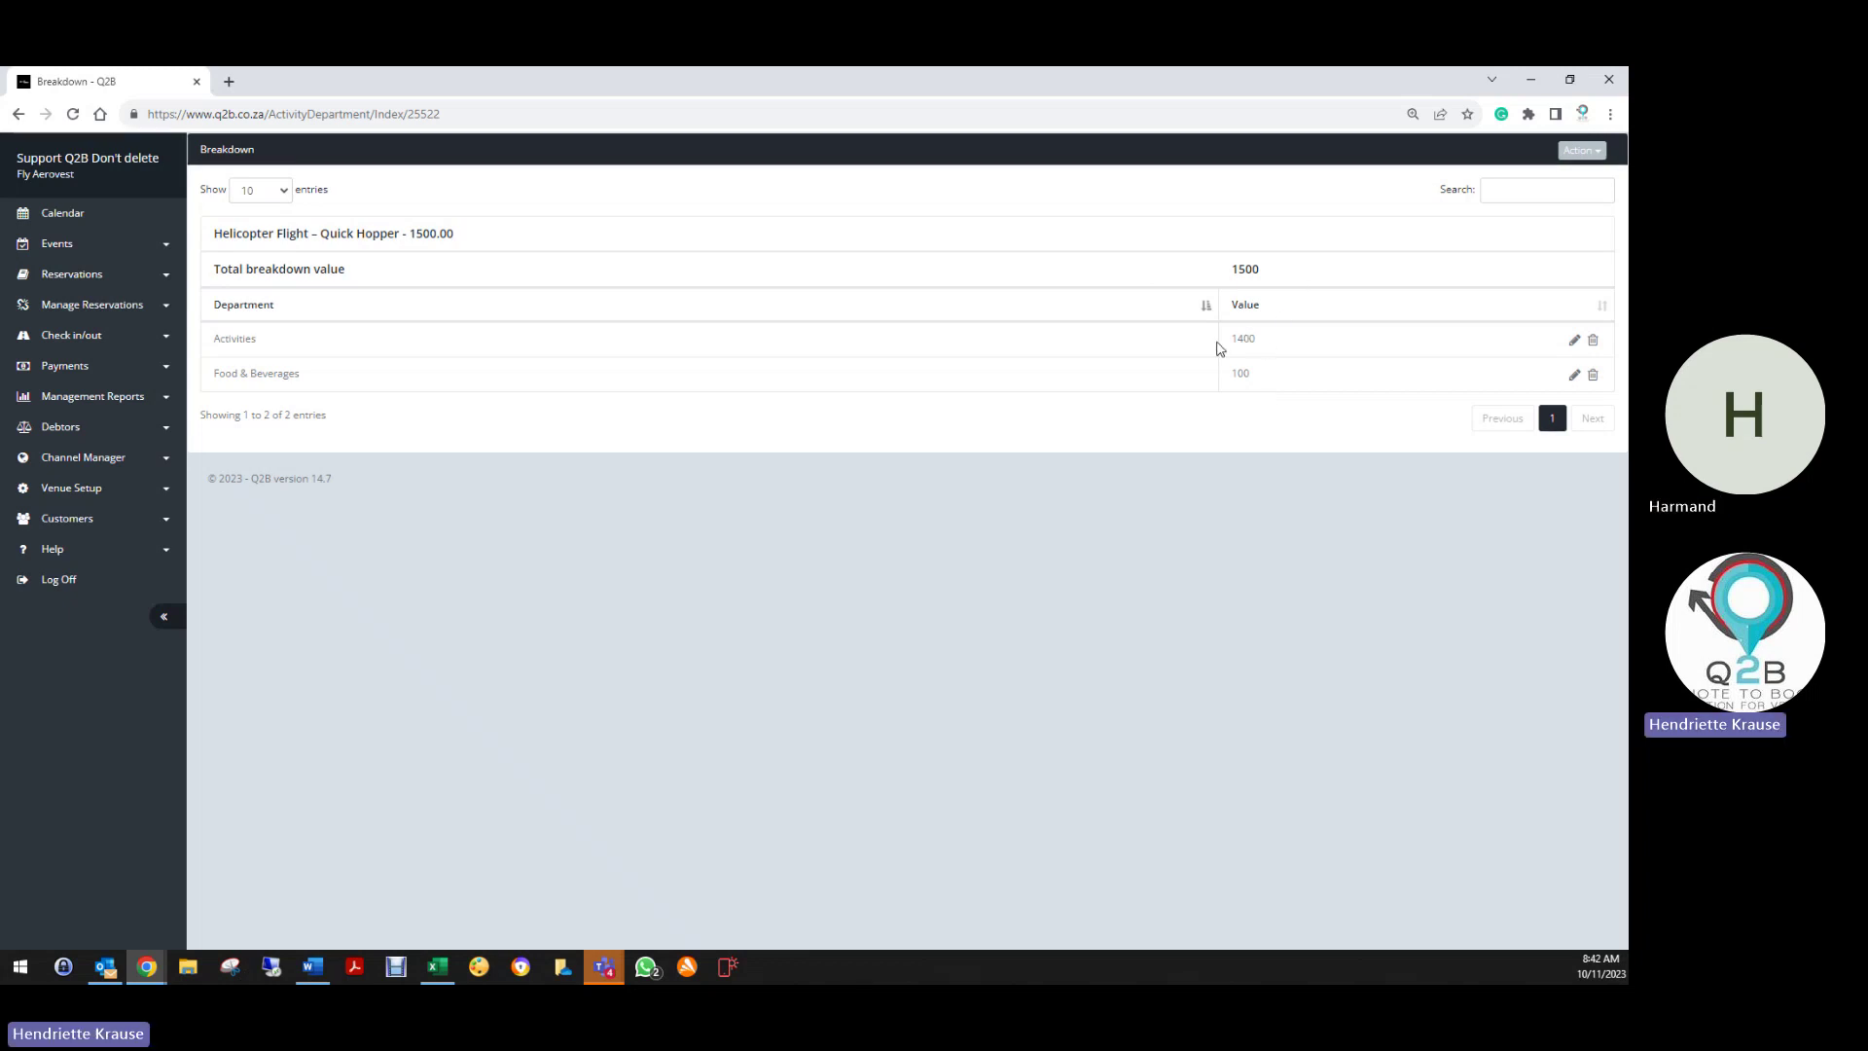
left_click(19, 114)
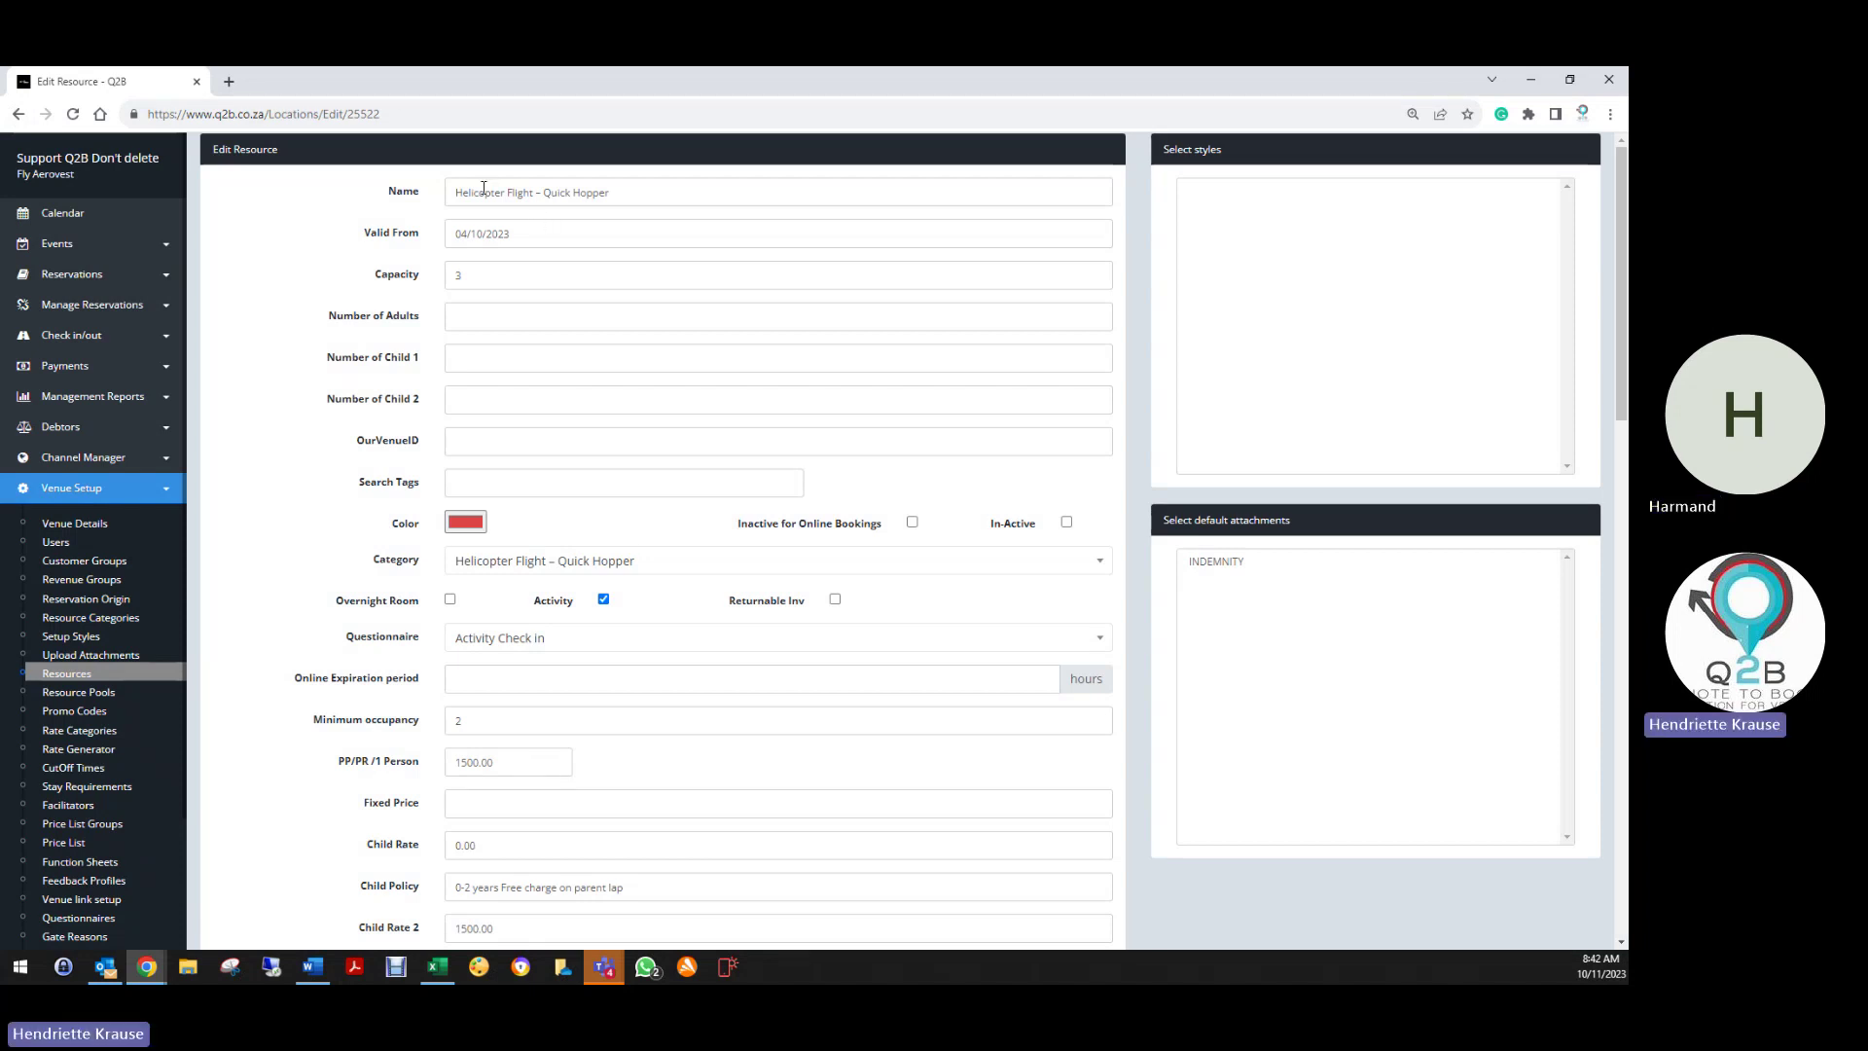
Set INDEMNITY as the Quick Hopper flight's default attachment and save the resource
left_click(1223, 564)
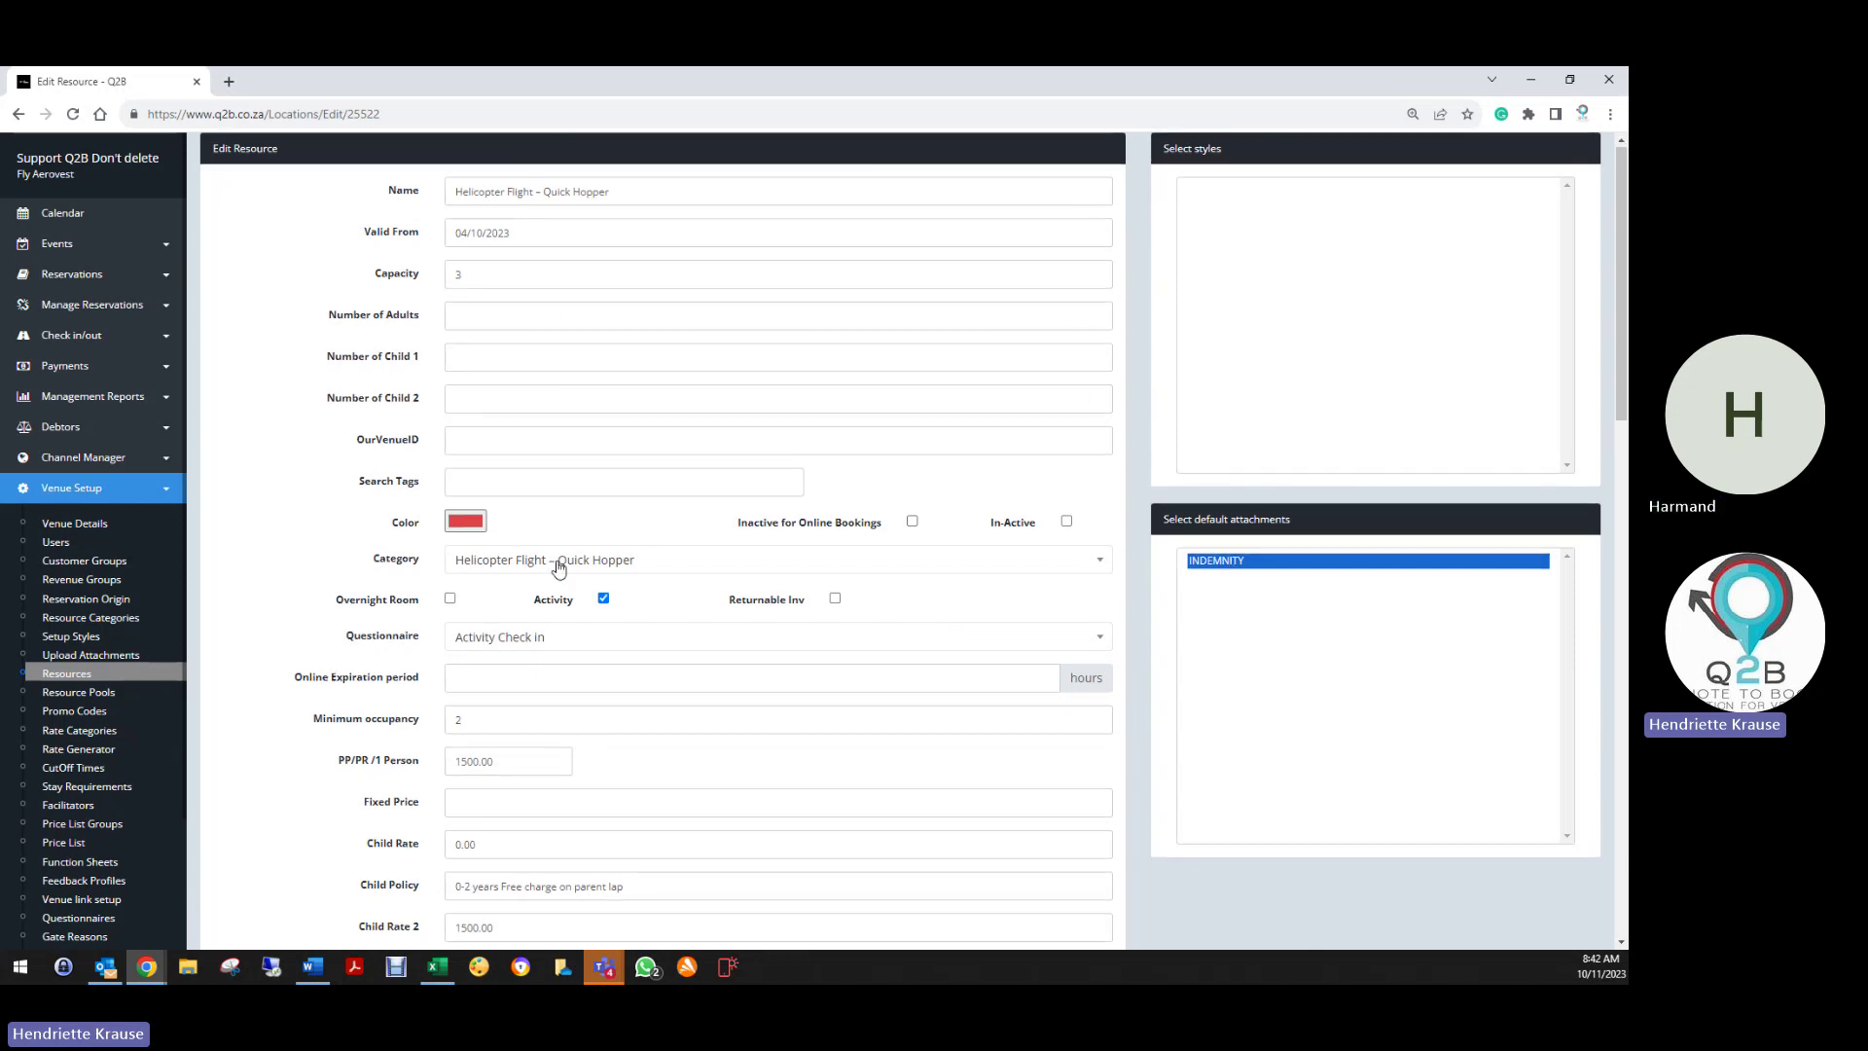
scroll(555, 562, "down", 12)
scroll(517, 574, "down", 4)
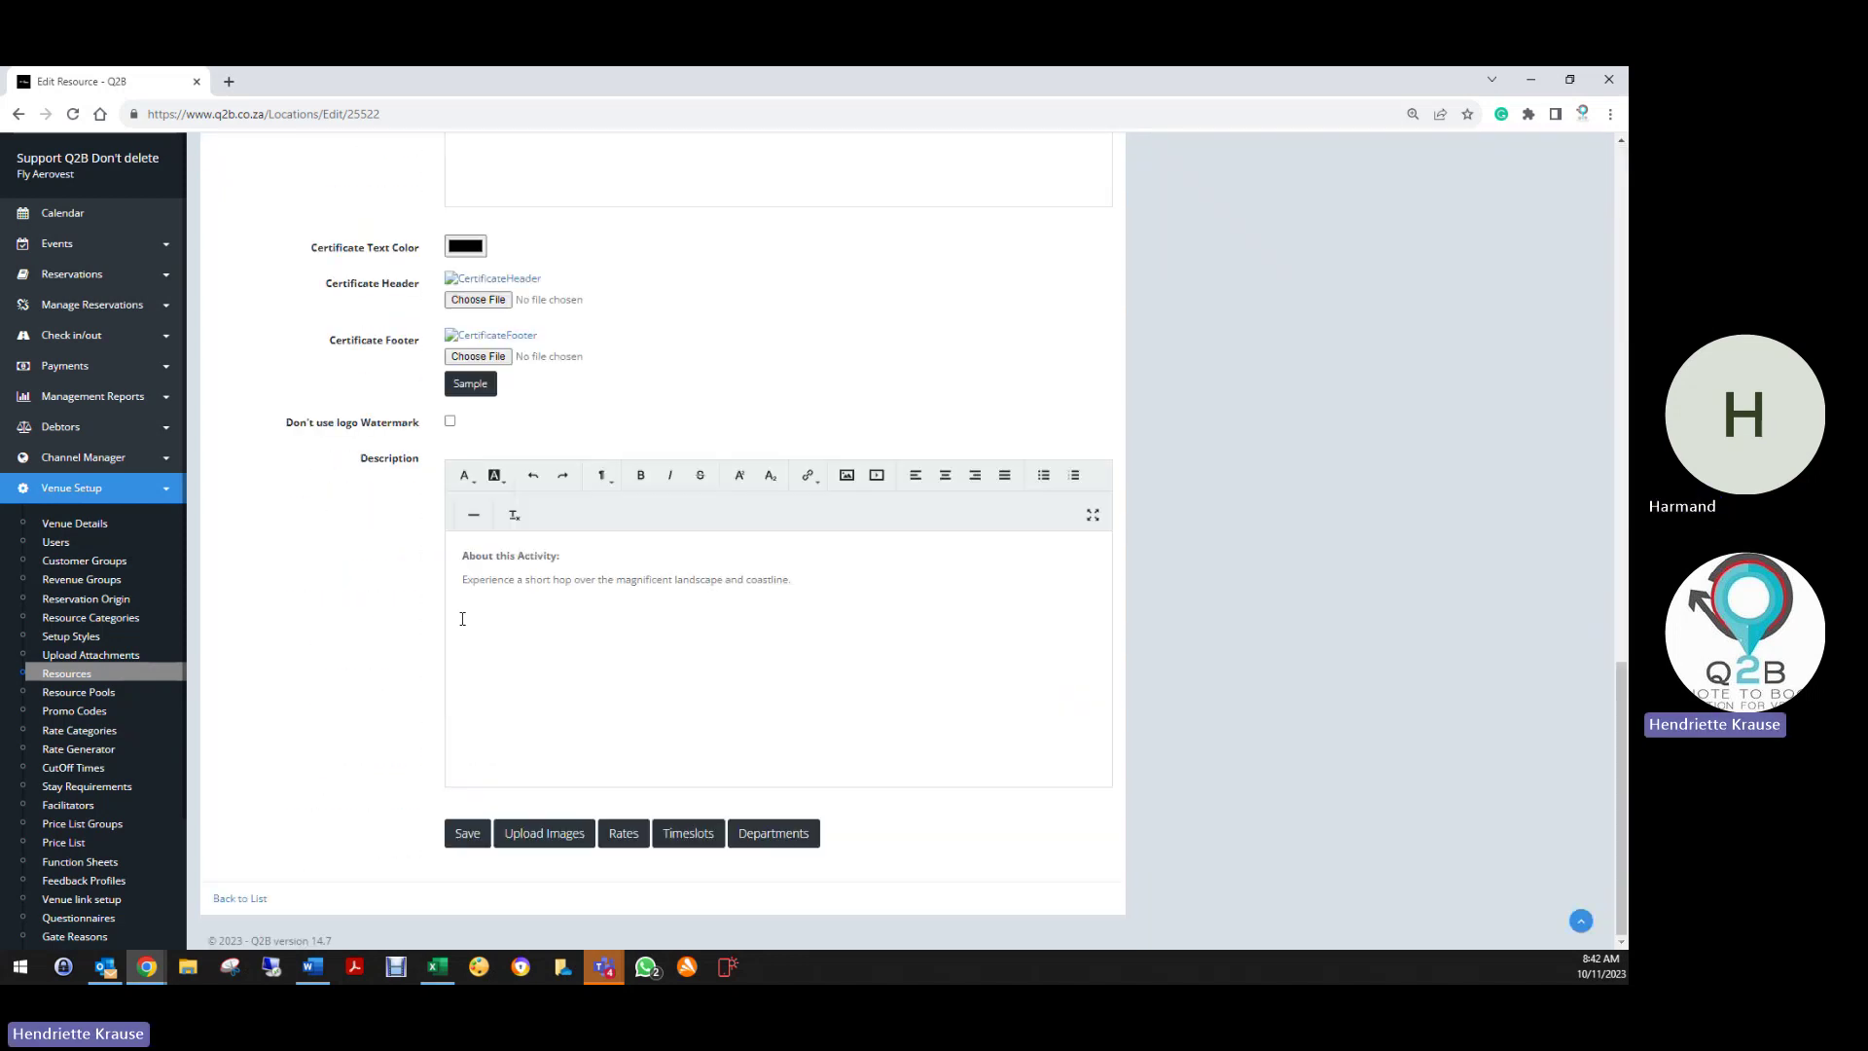
left_click(467, 839)
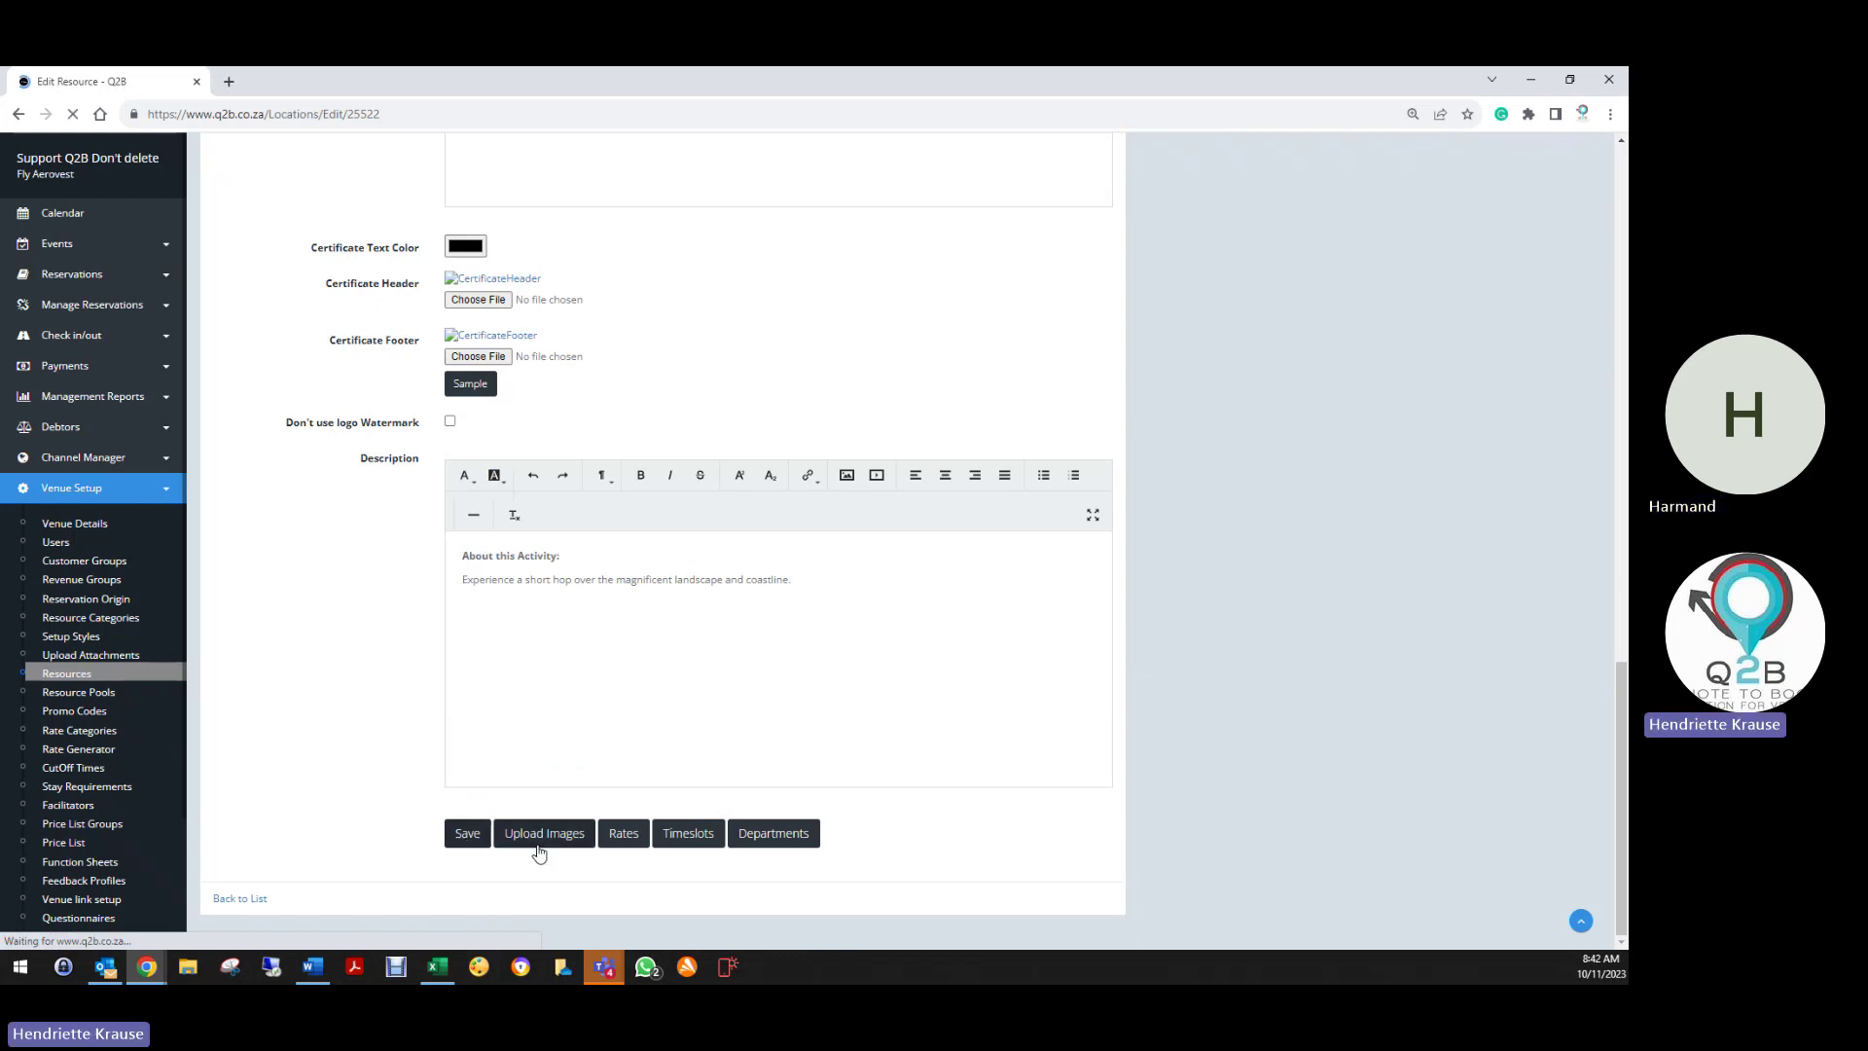
scroll(365, 722, "down", 2)
scroll(365, 722, "down", 10)
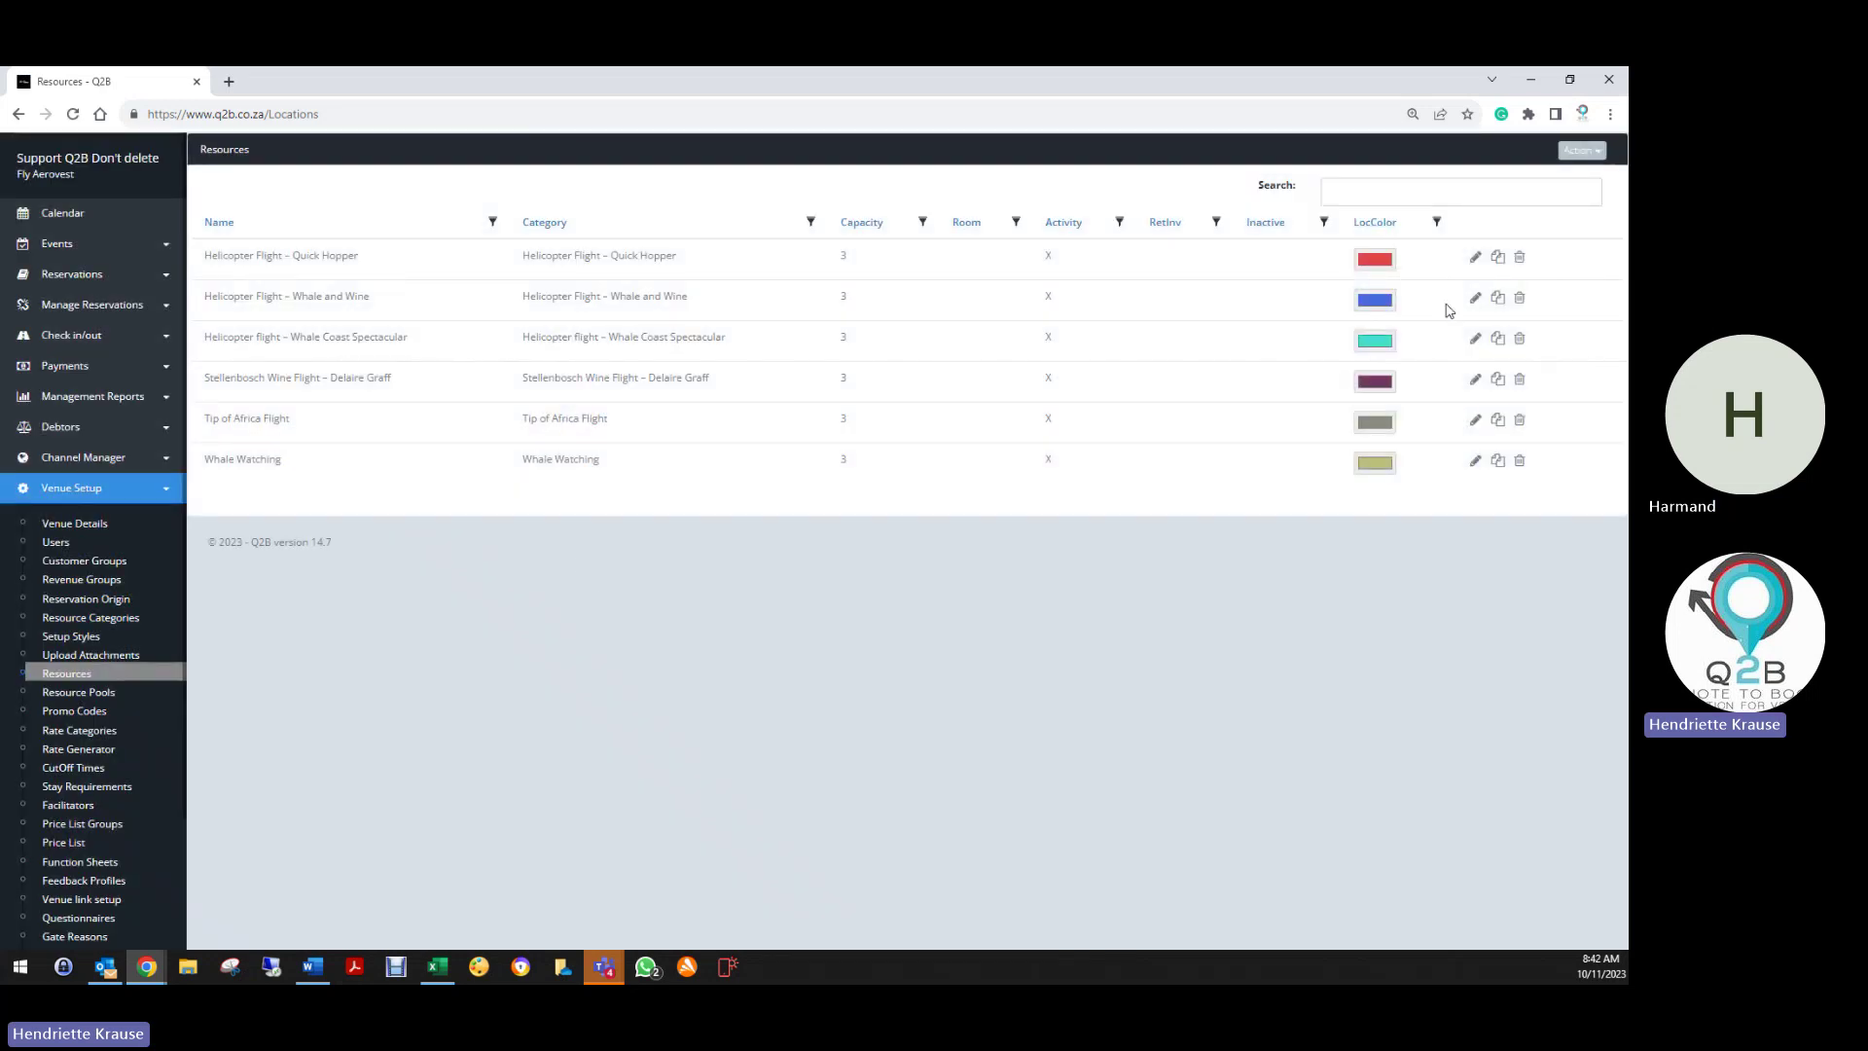
Open the Whale and Wine flight and change its duration from 30.00 to .50
left_click(1474, 299)
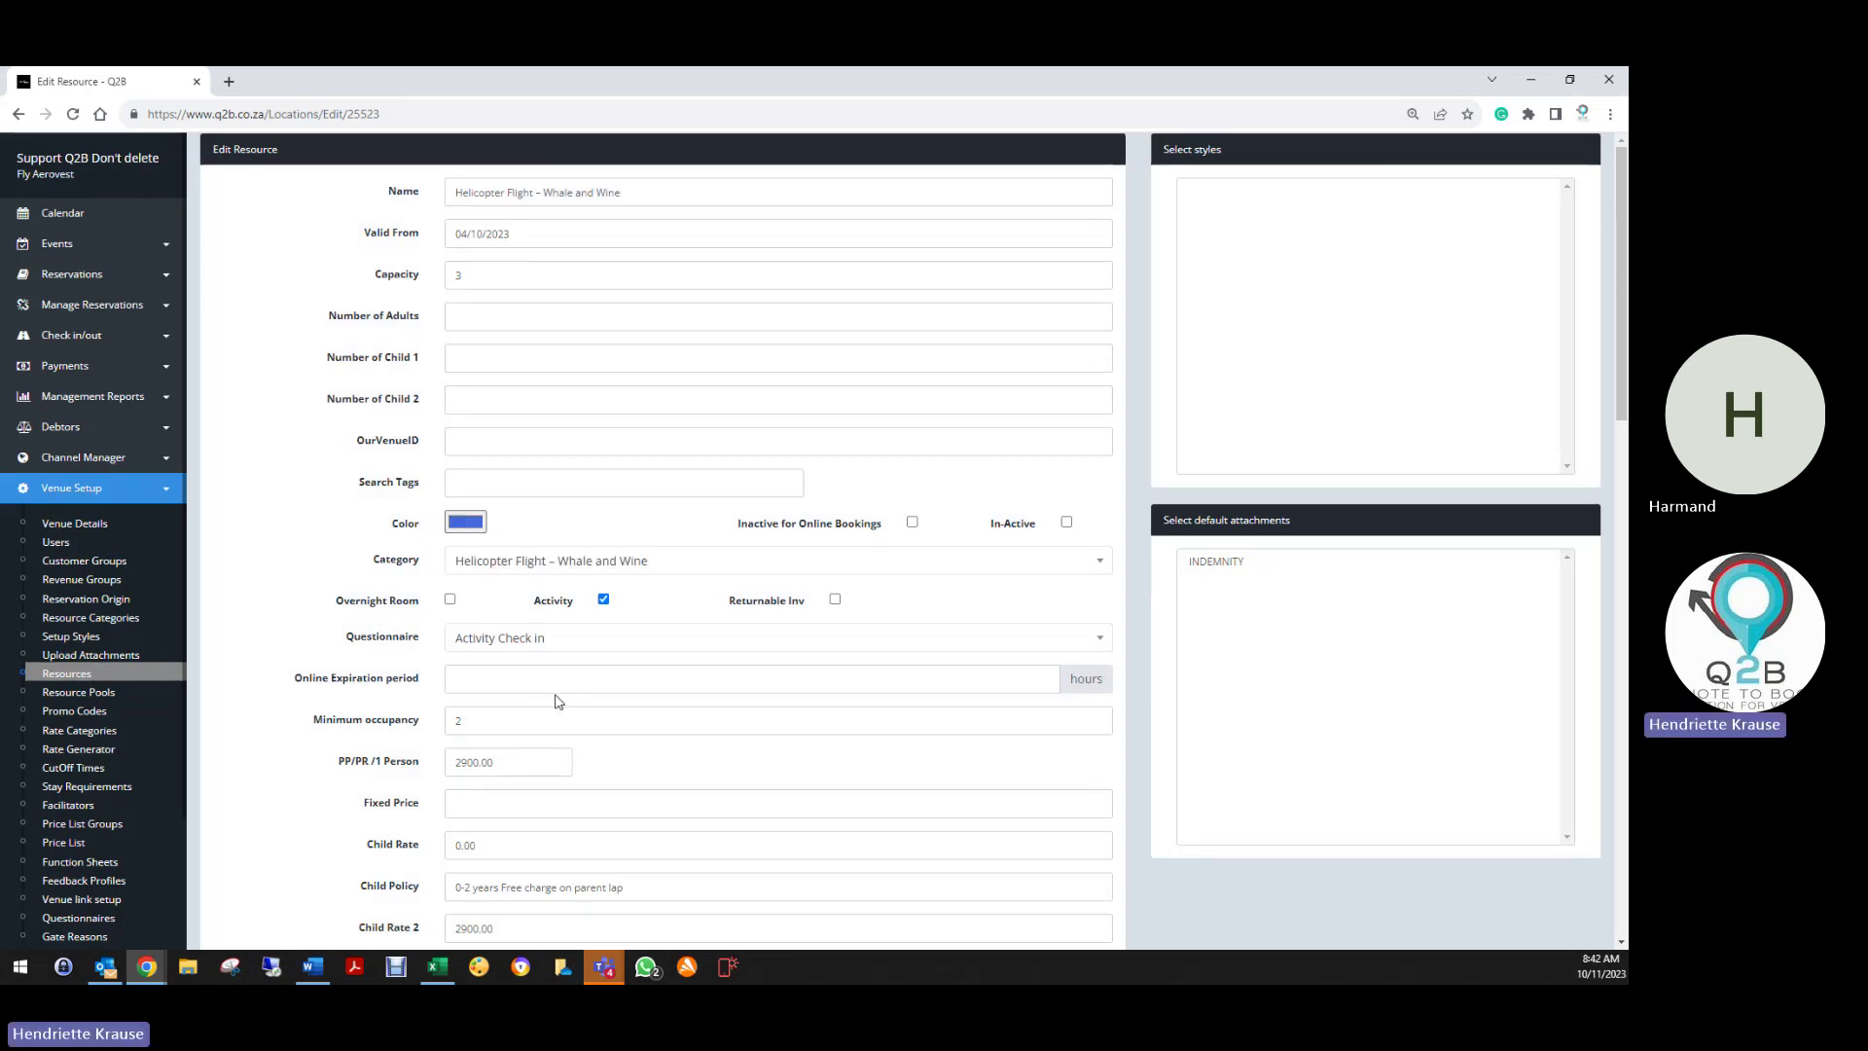
scroll(556, 700, "down", 3)
scroll(506, 508, "down", 1)
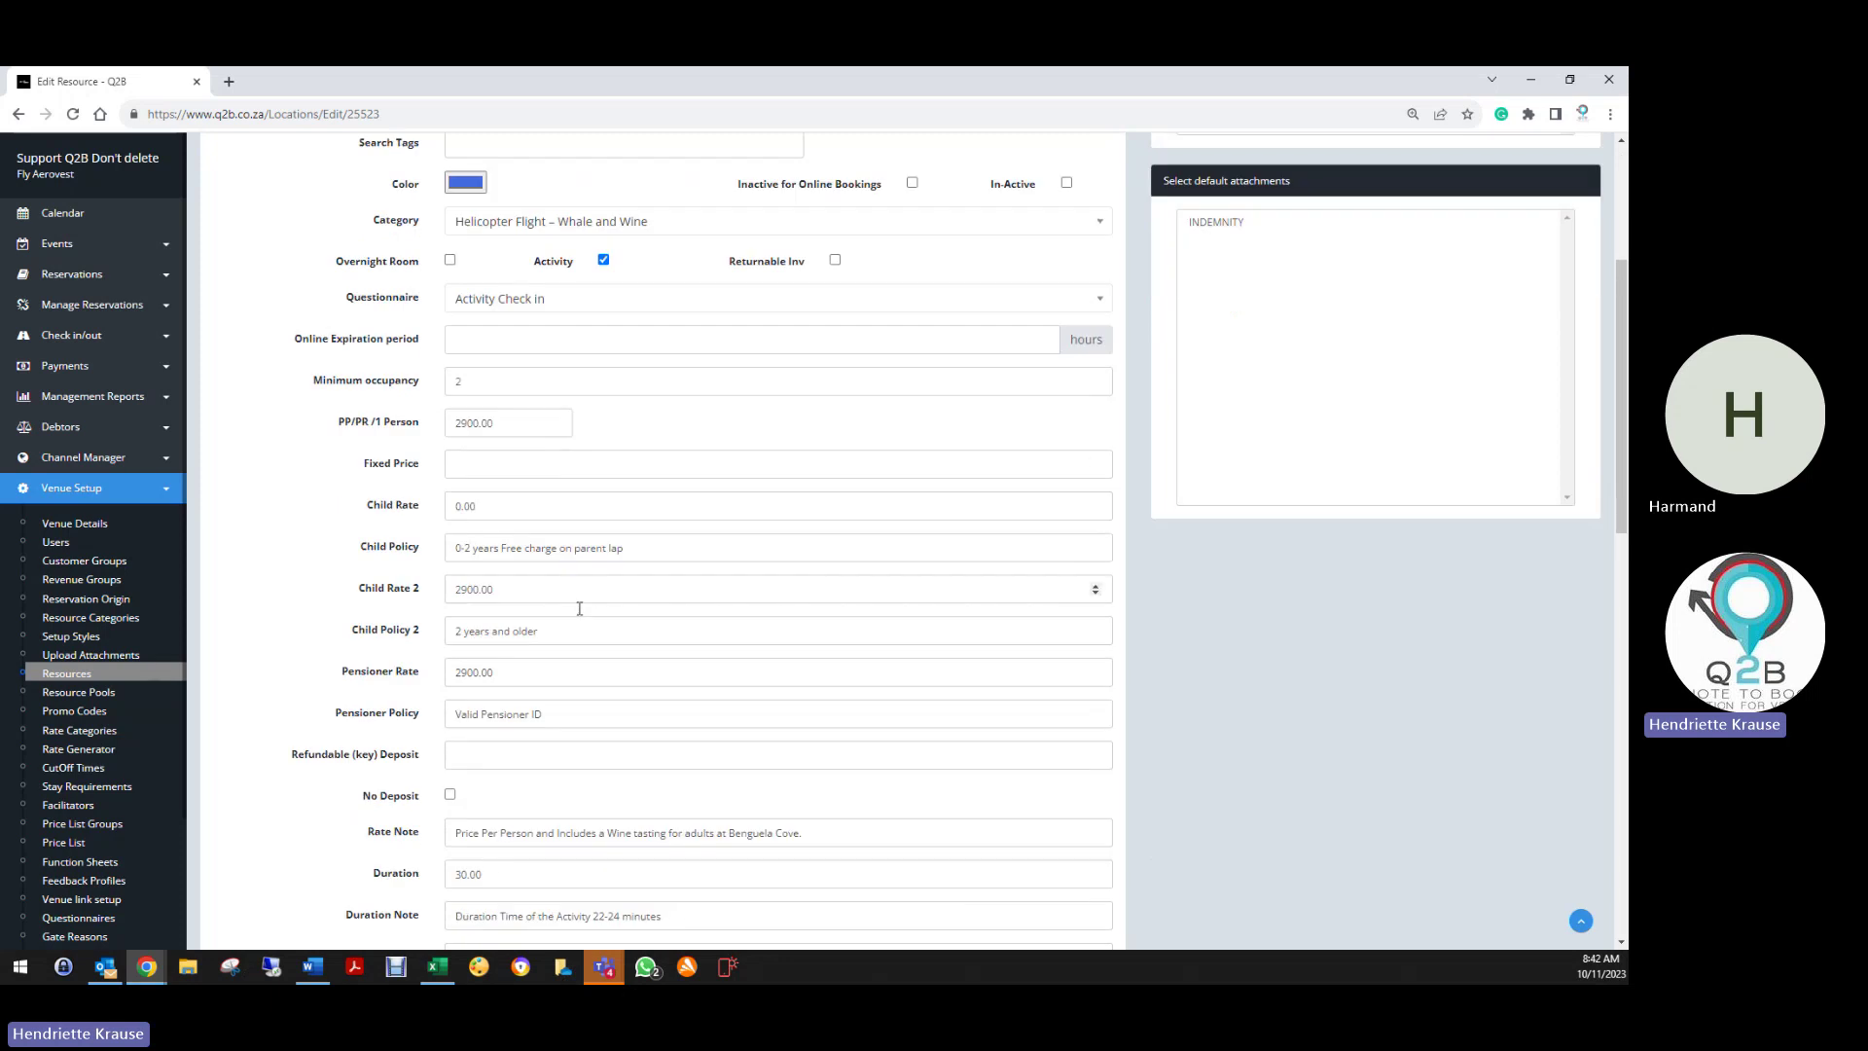
scroll(476, 535, "down", 2)
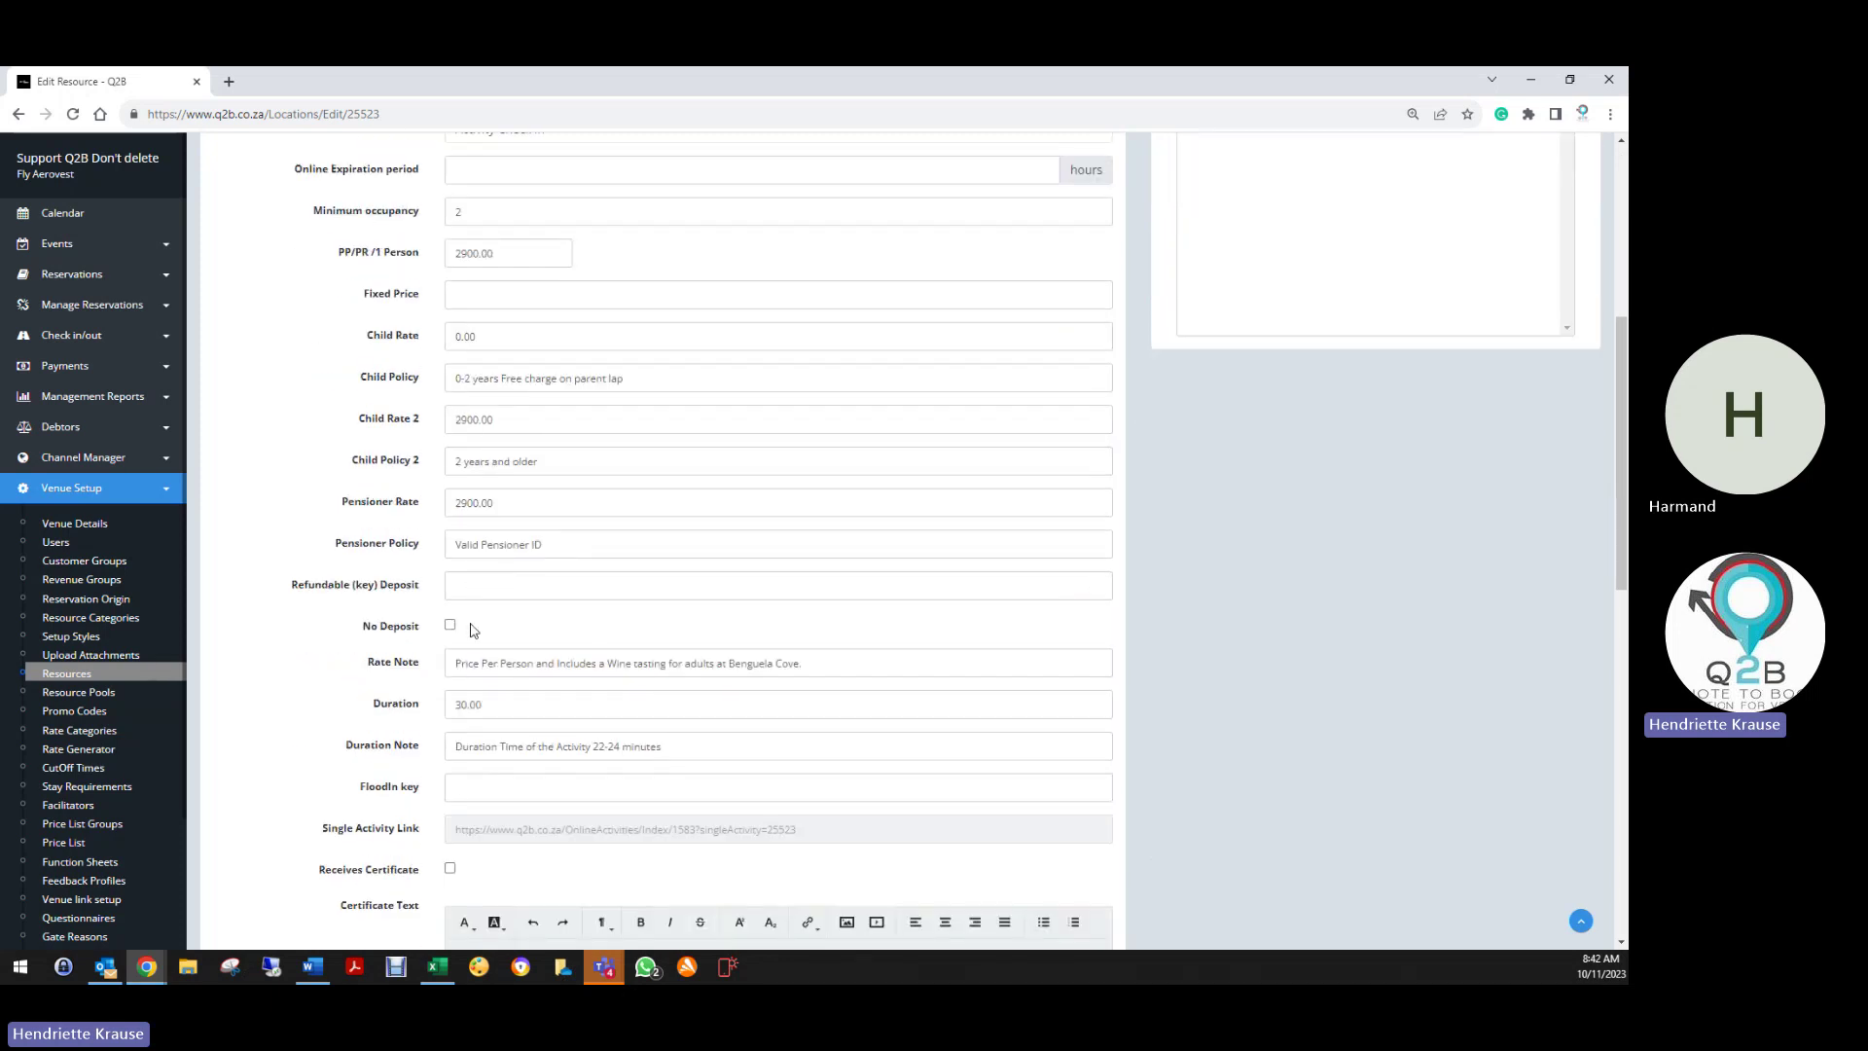
scroll(472, 632, "down", 1)
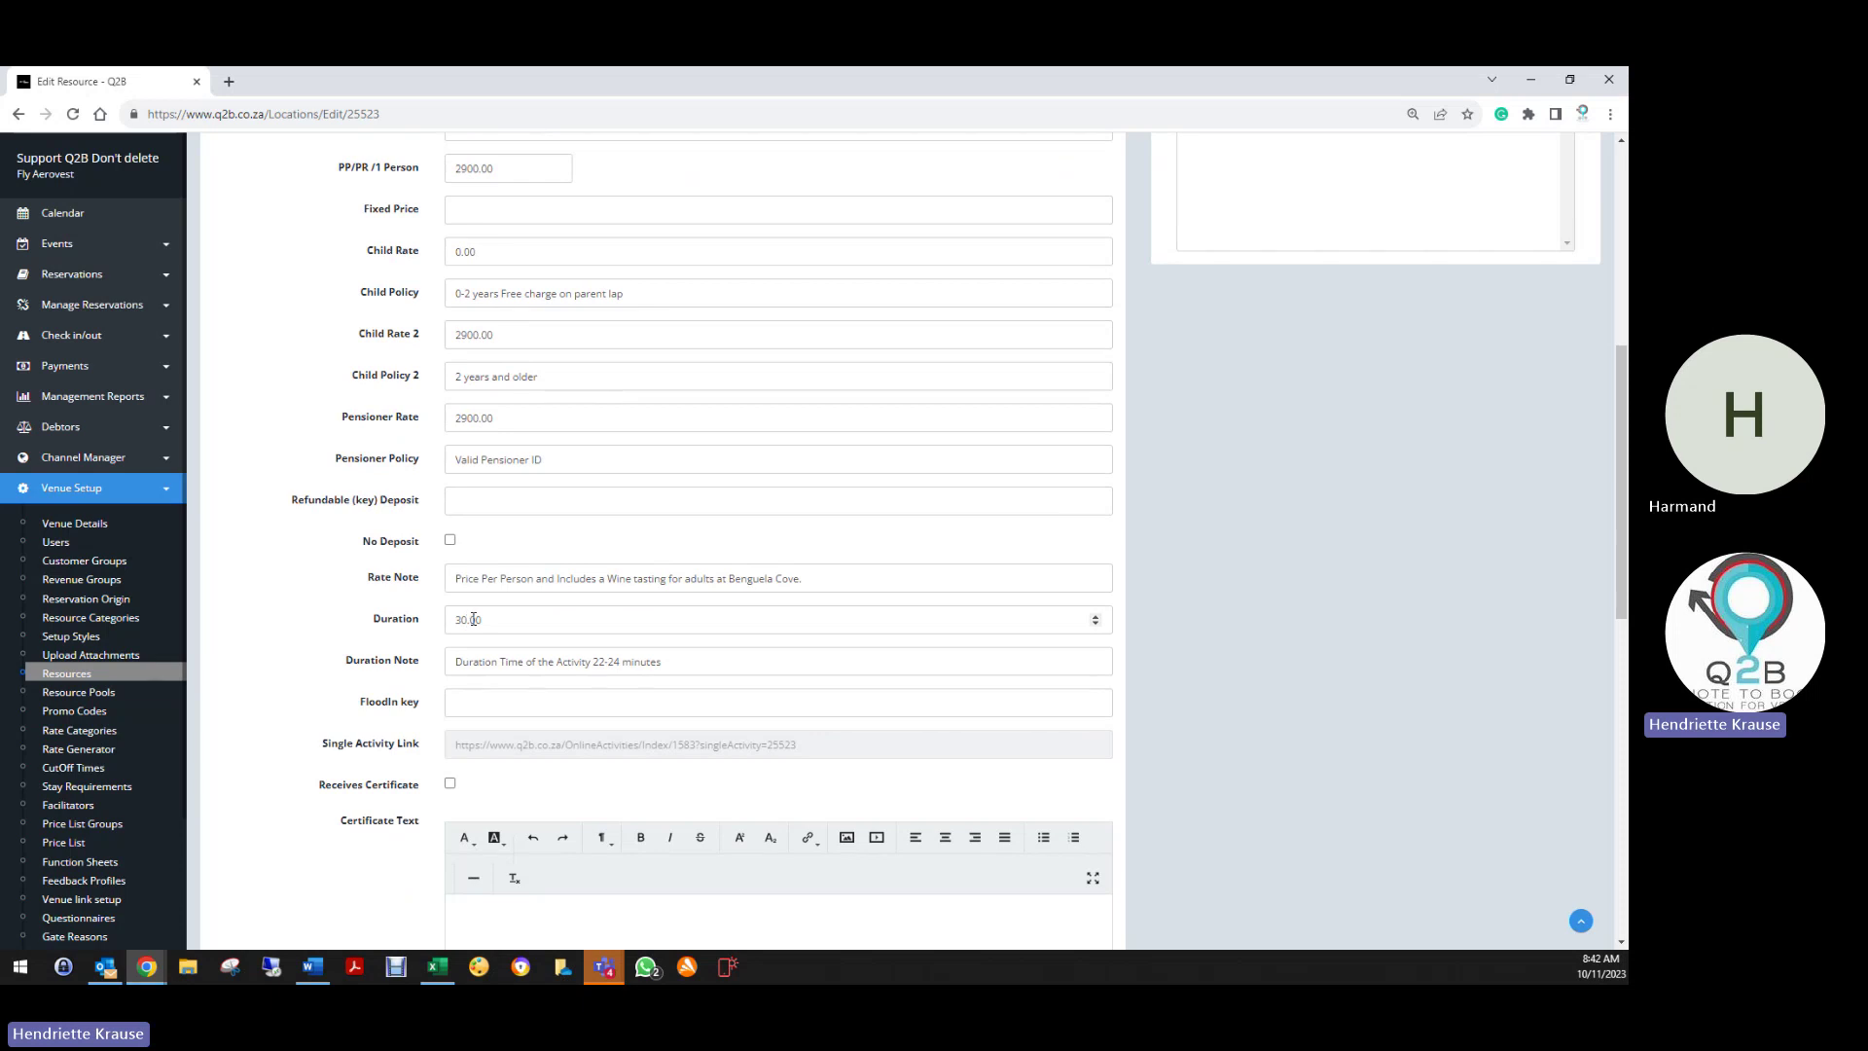
double_click(472, 619)
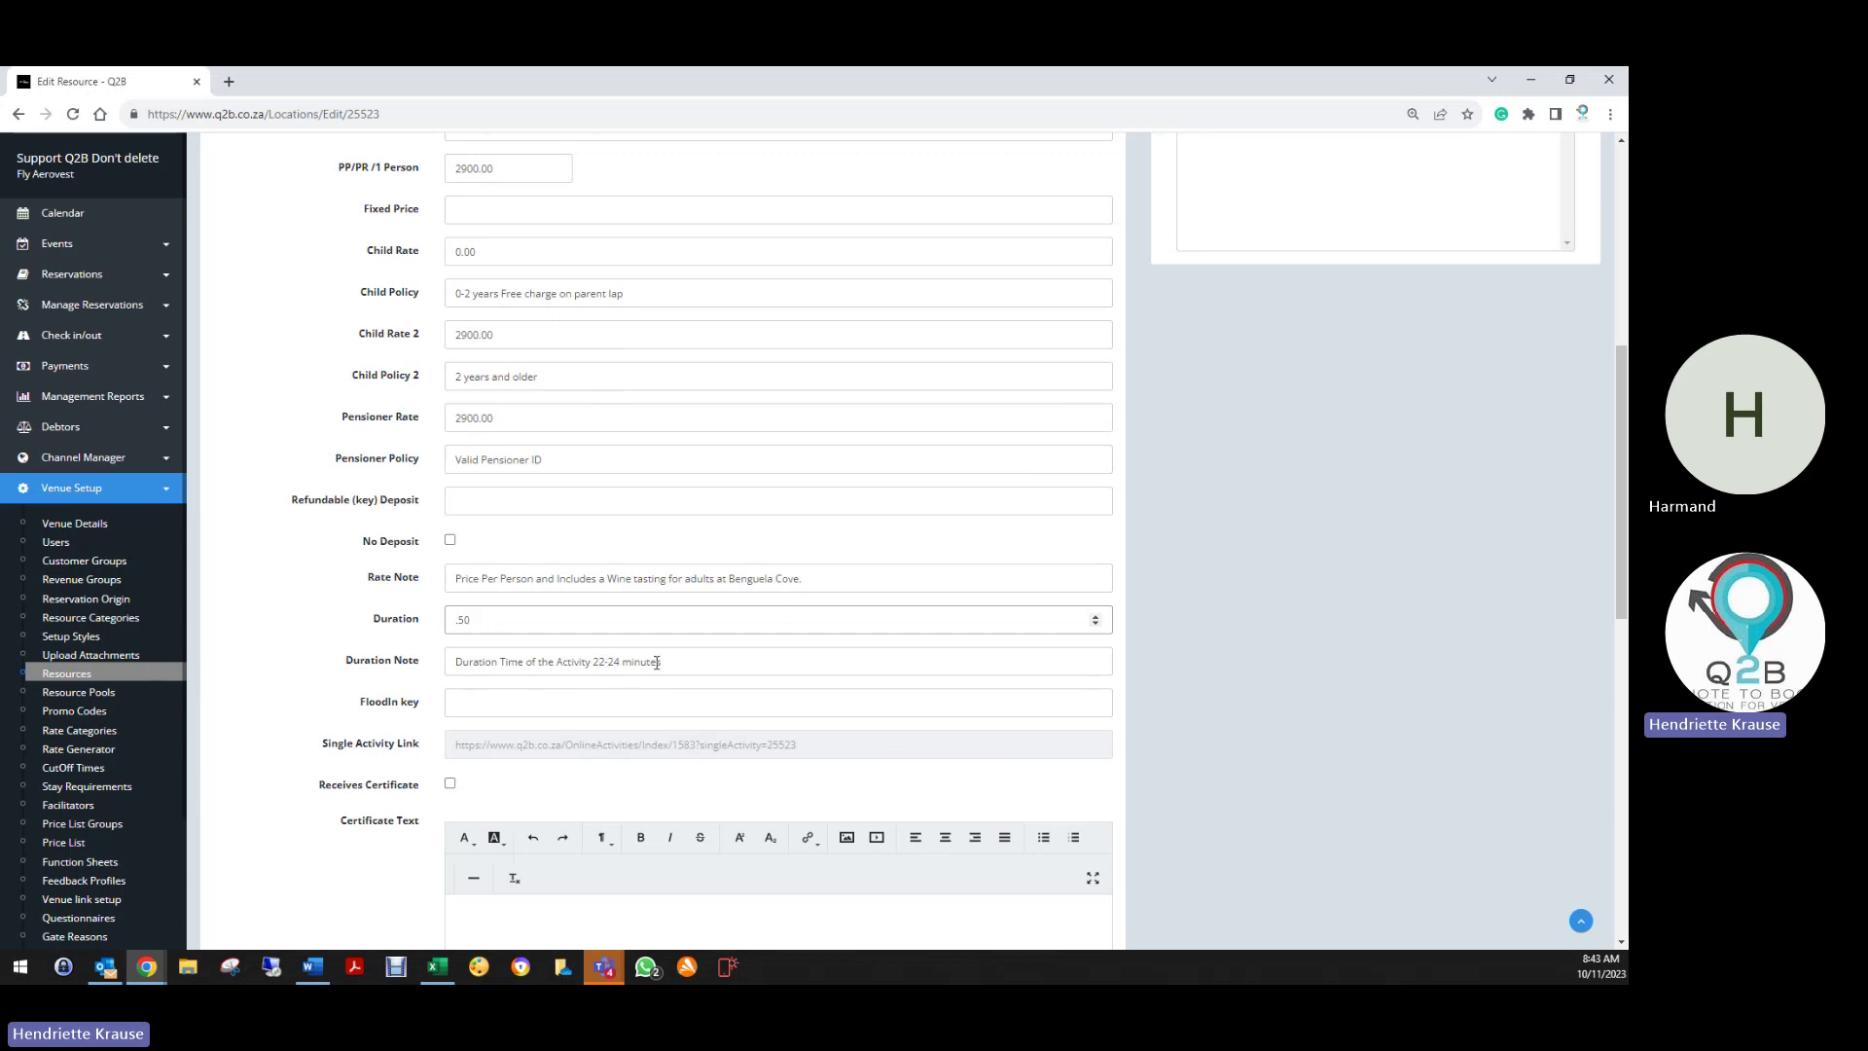
Insert an empty line at the start of the Whale and Wine description
scroll(523, 749, "down", 7)
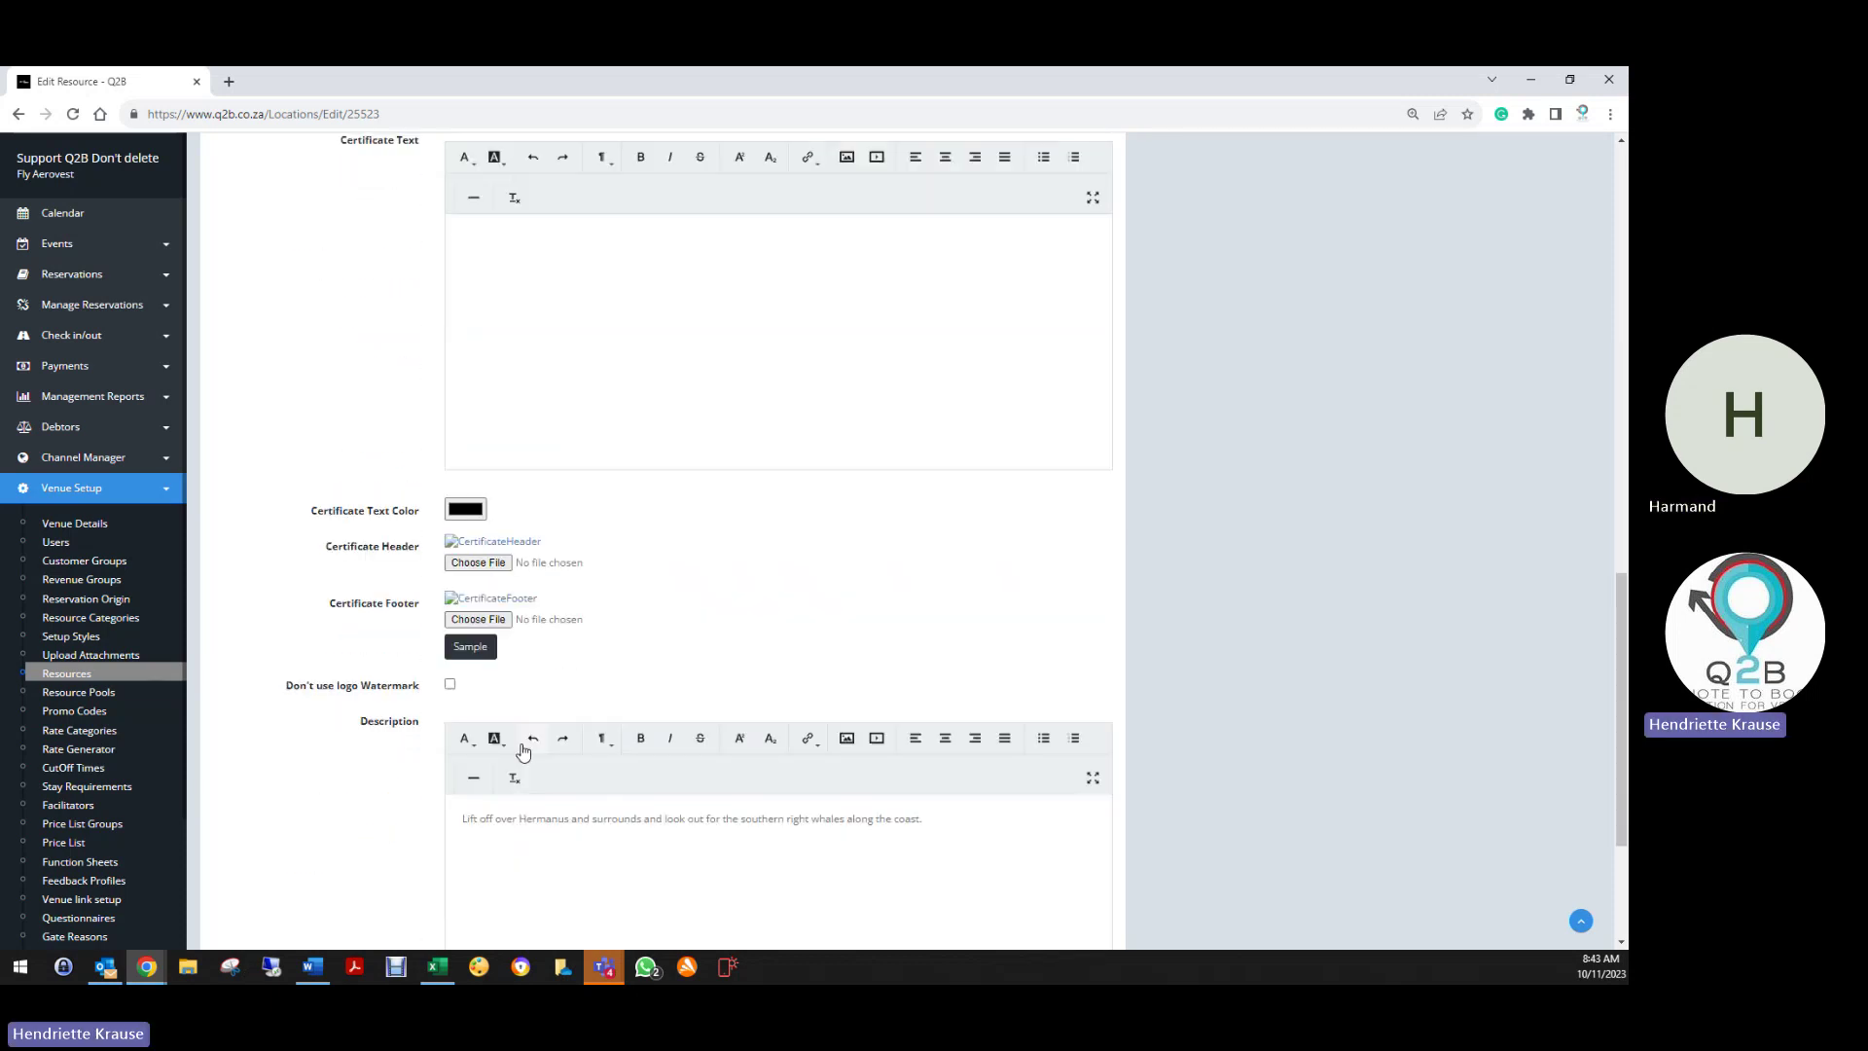
scroll(523, 749, "down", 3)
left_click(461, 551)
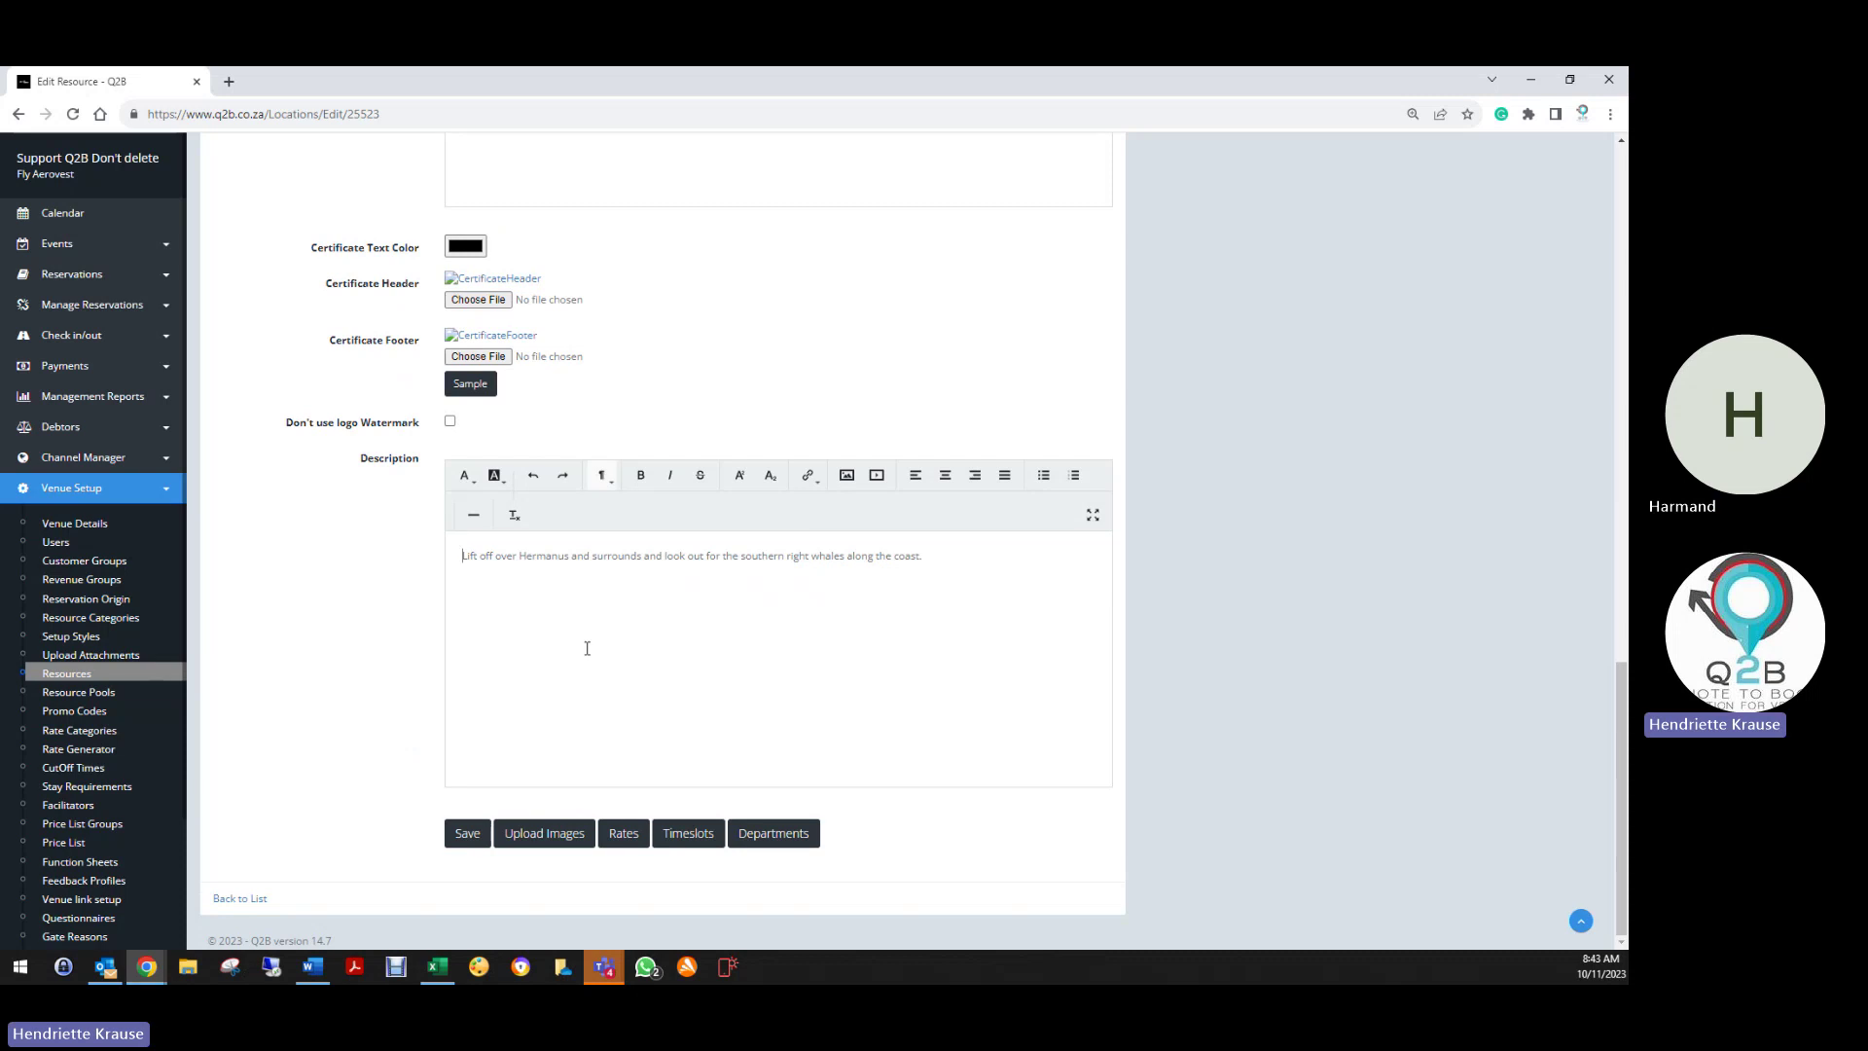
key("Return")
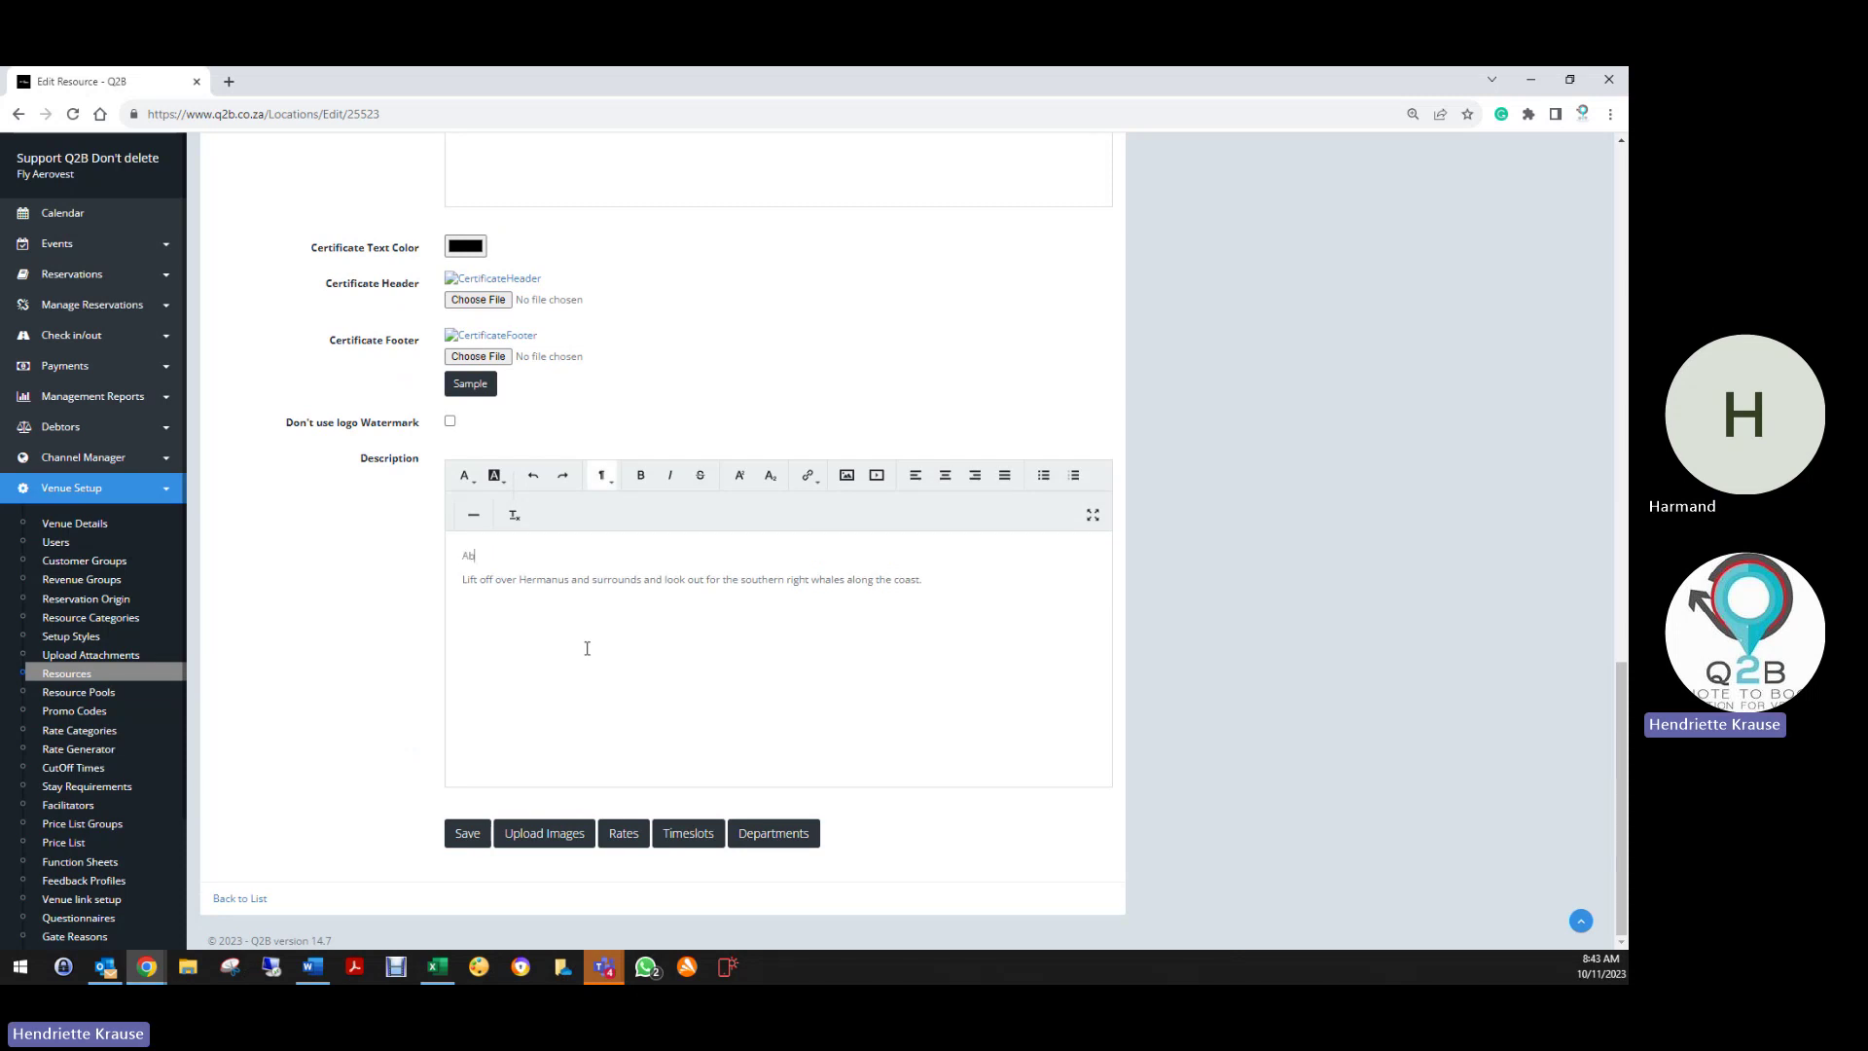
Correct the 'About this Activity:' heading text and make it bold
key("BackSpace")
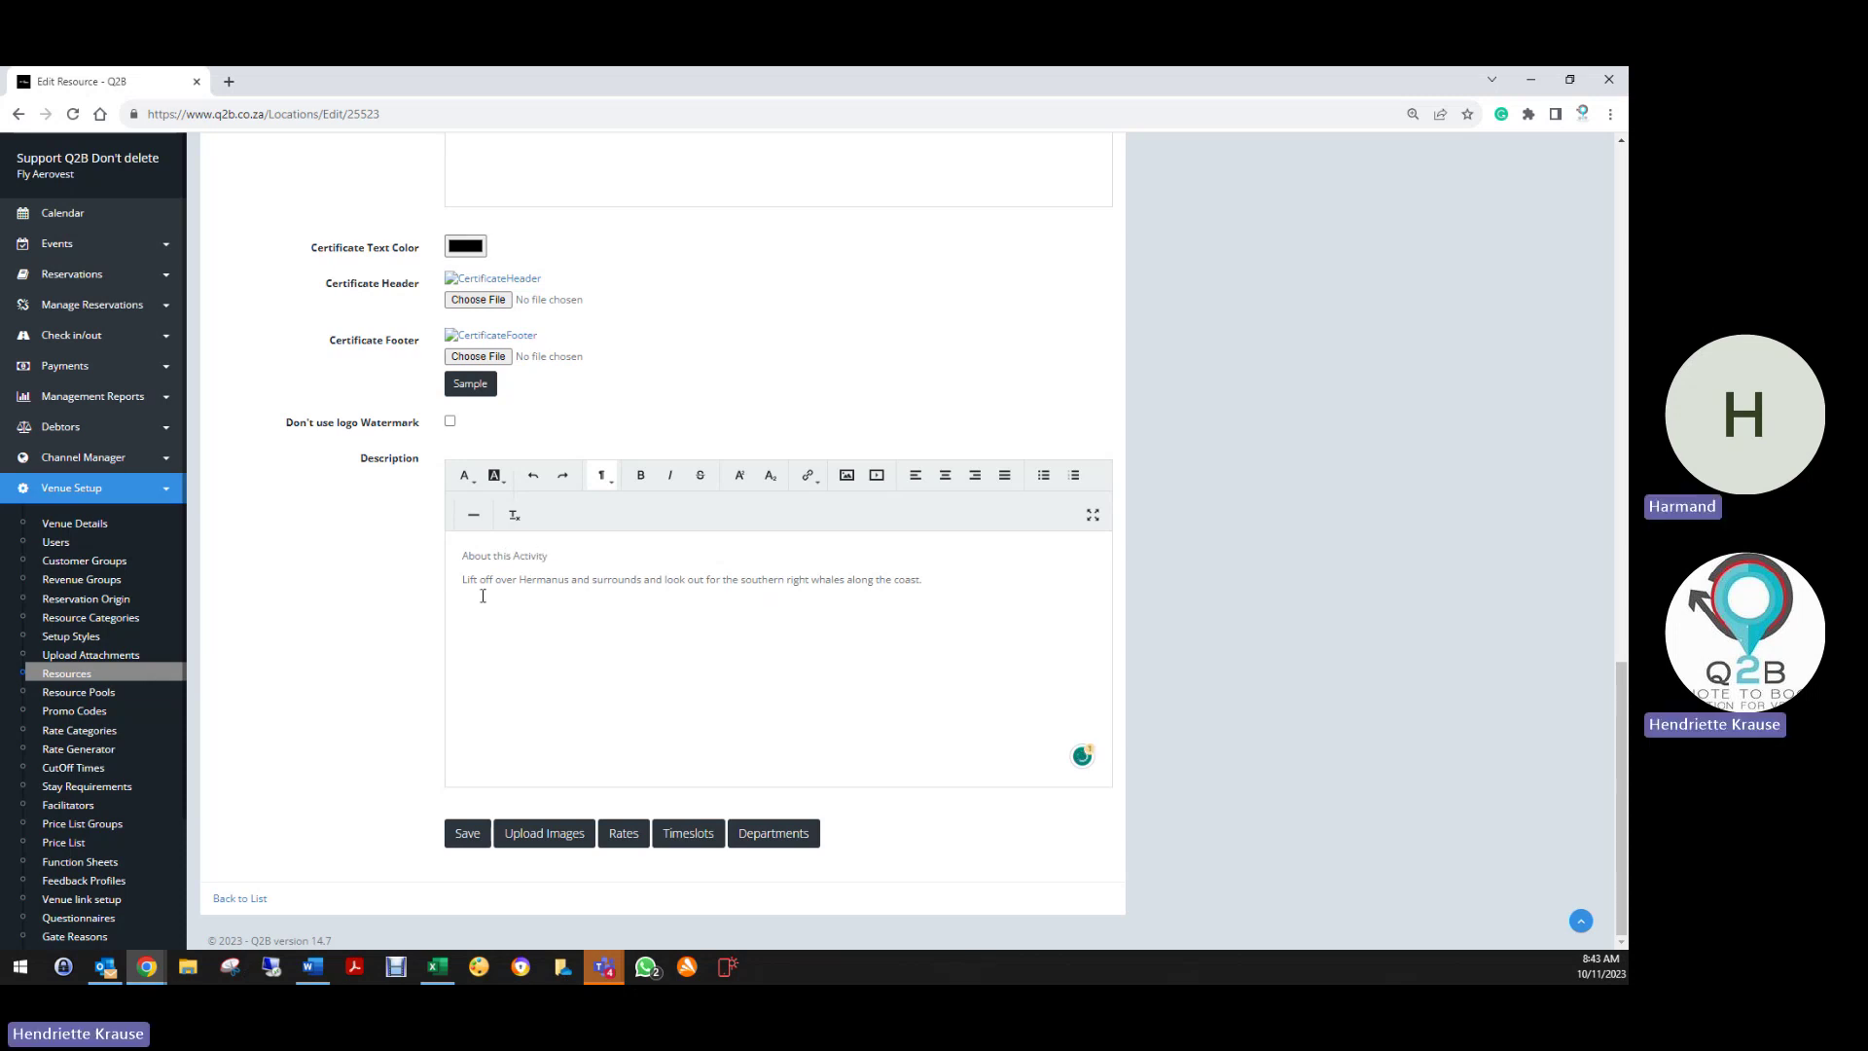
type(":")
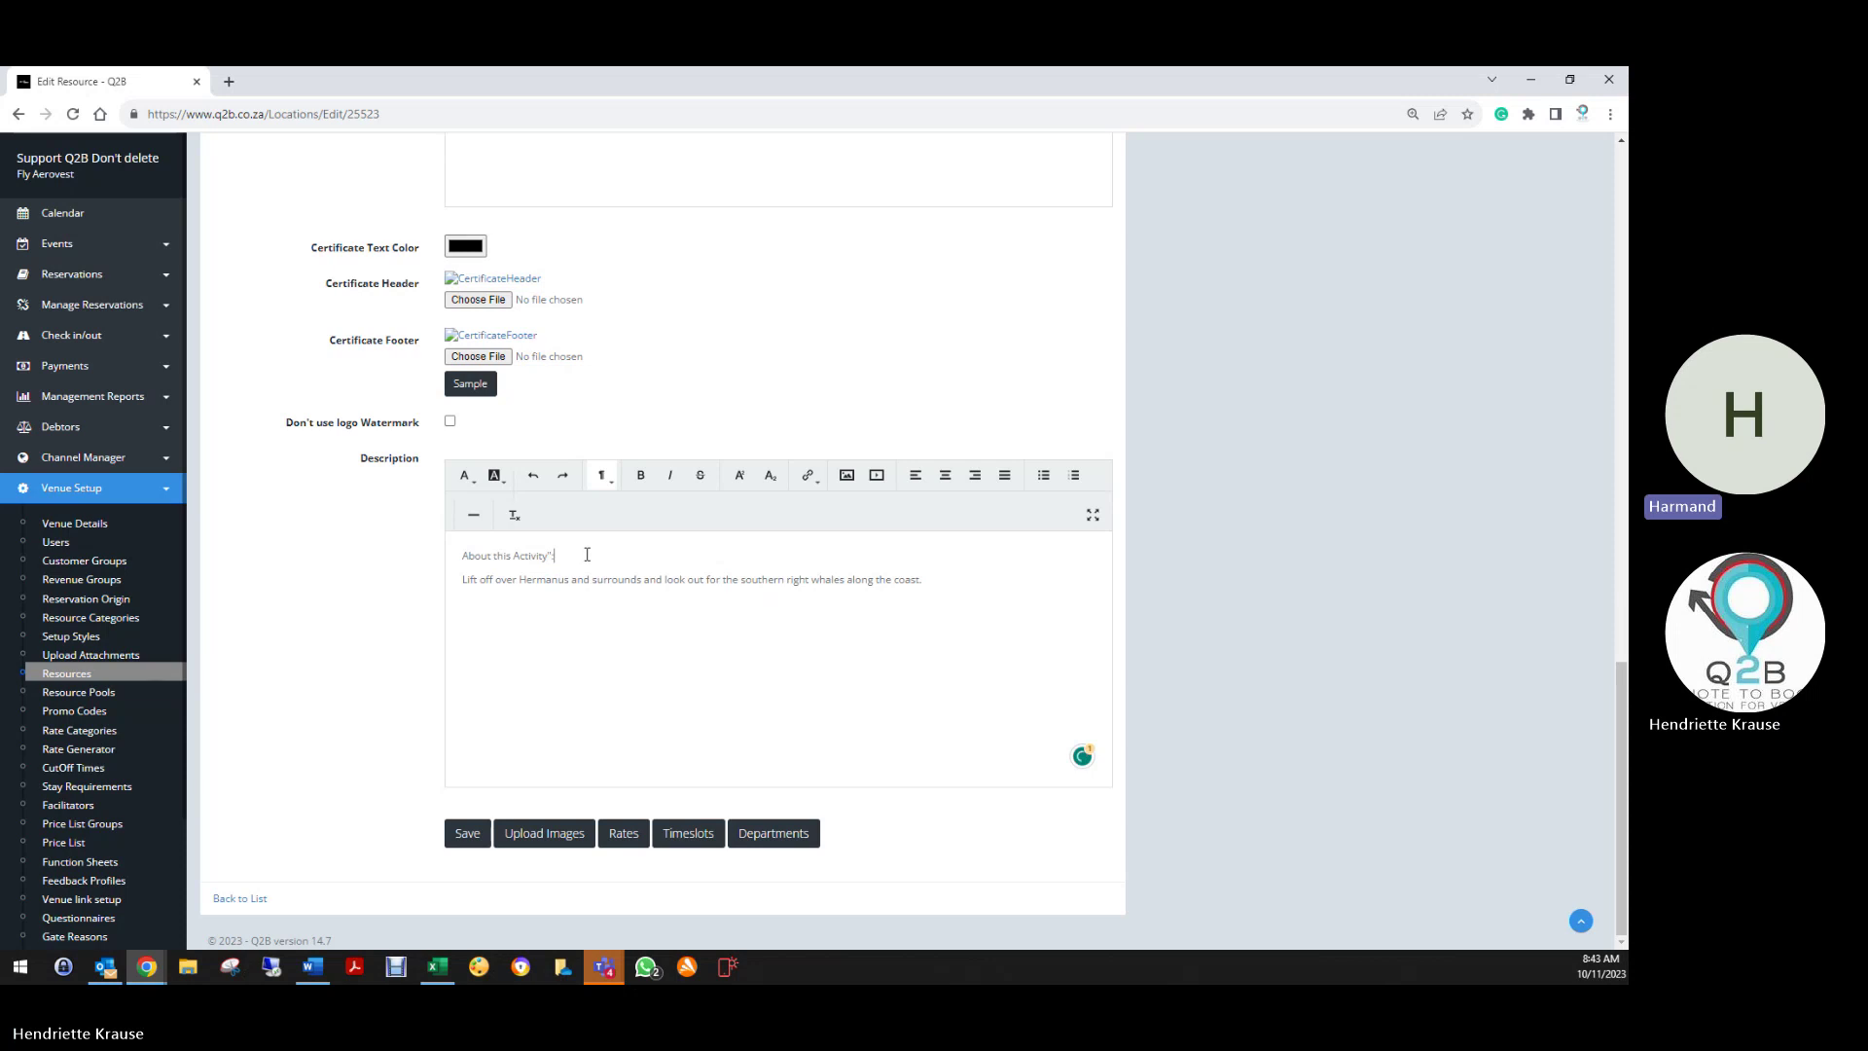
key("BackSpace")
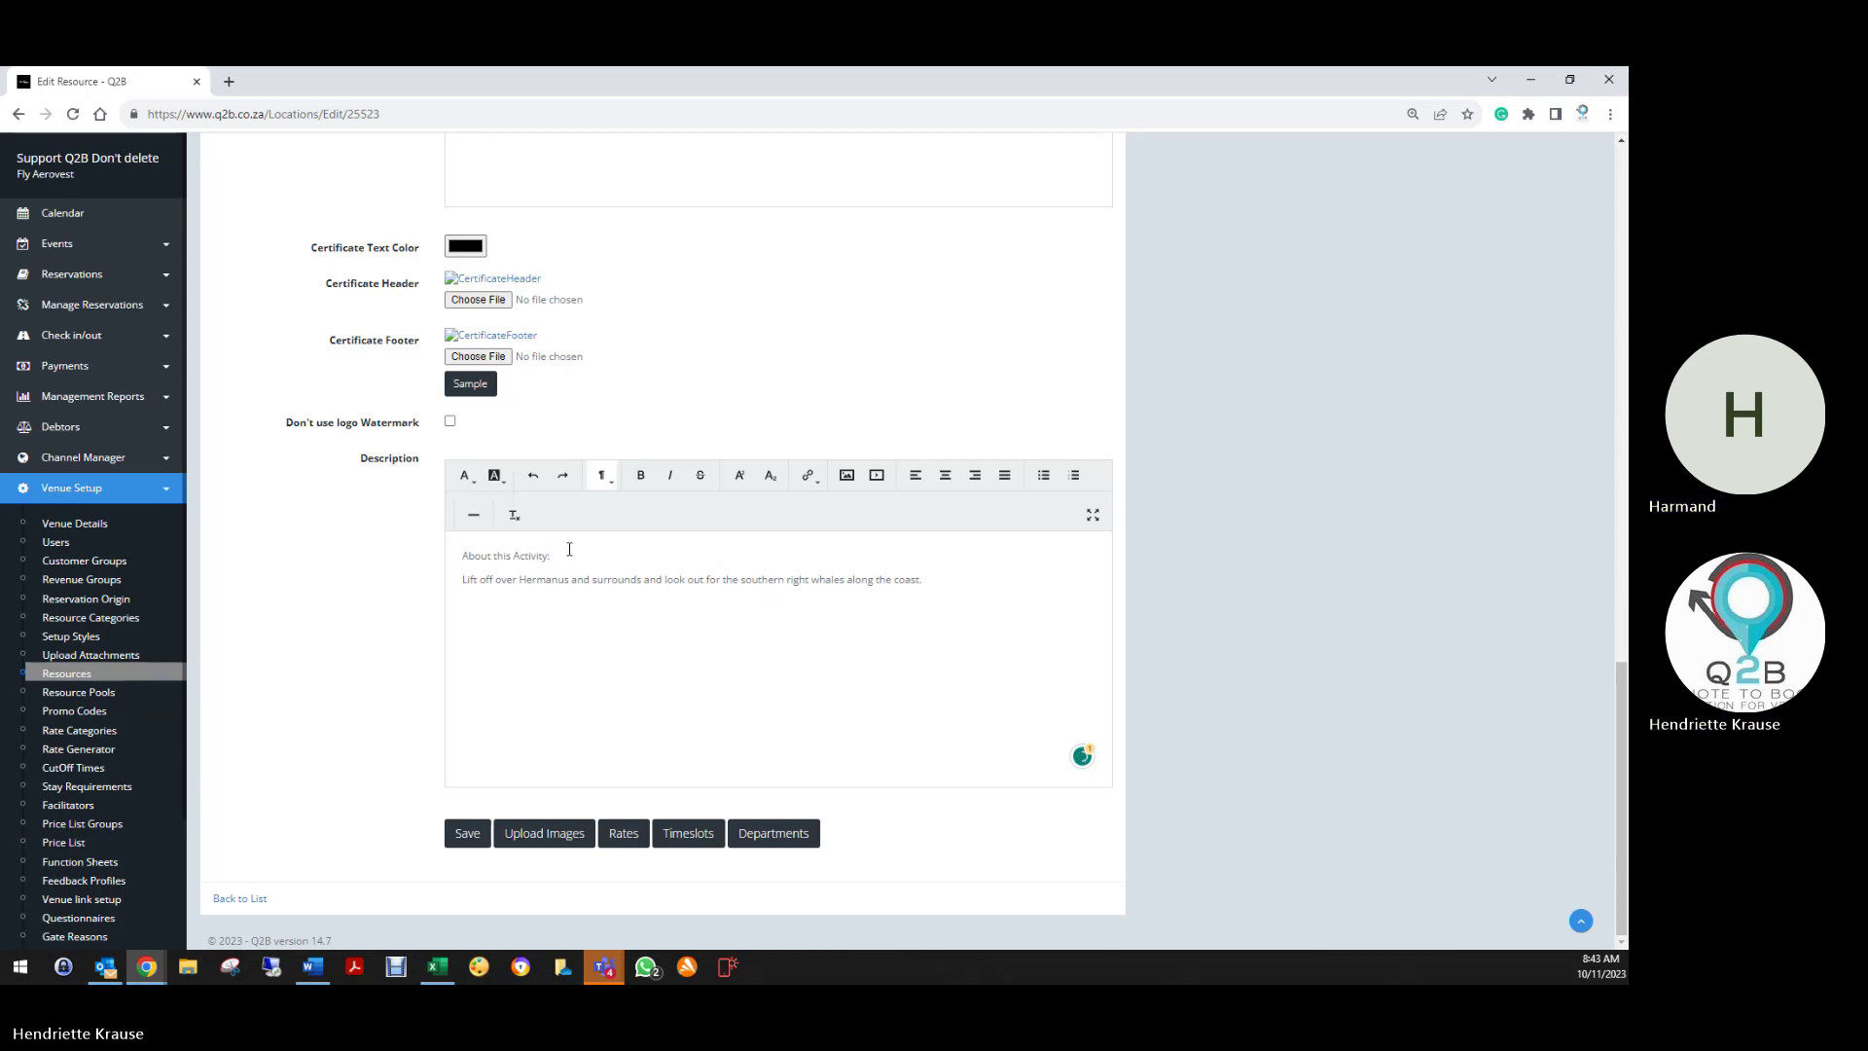
left_click_drag(569, 552, 425, 555)
left_click(640, 475)
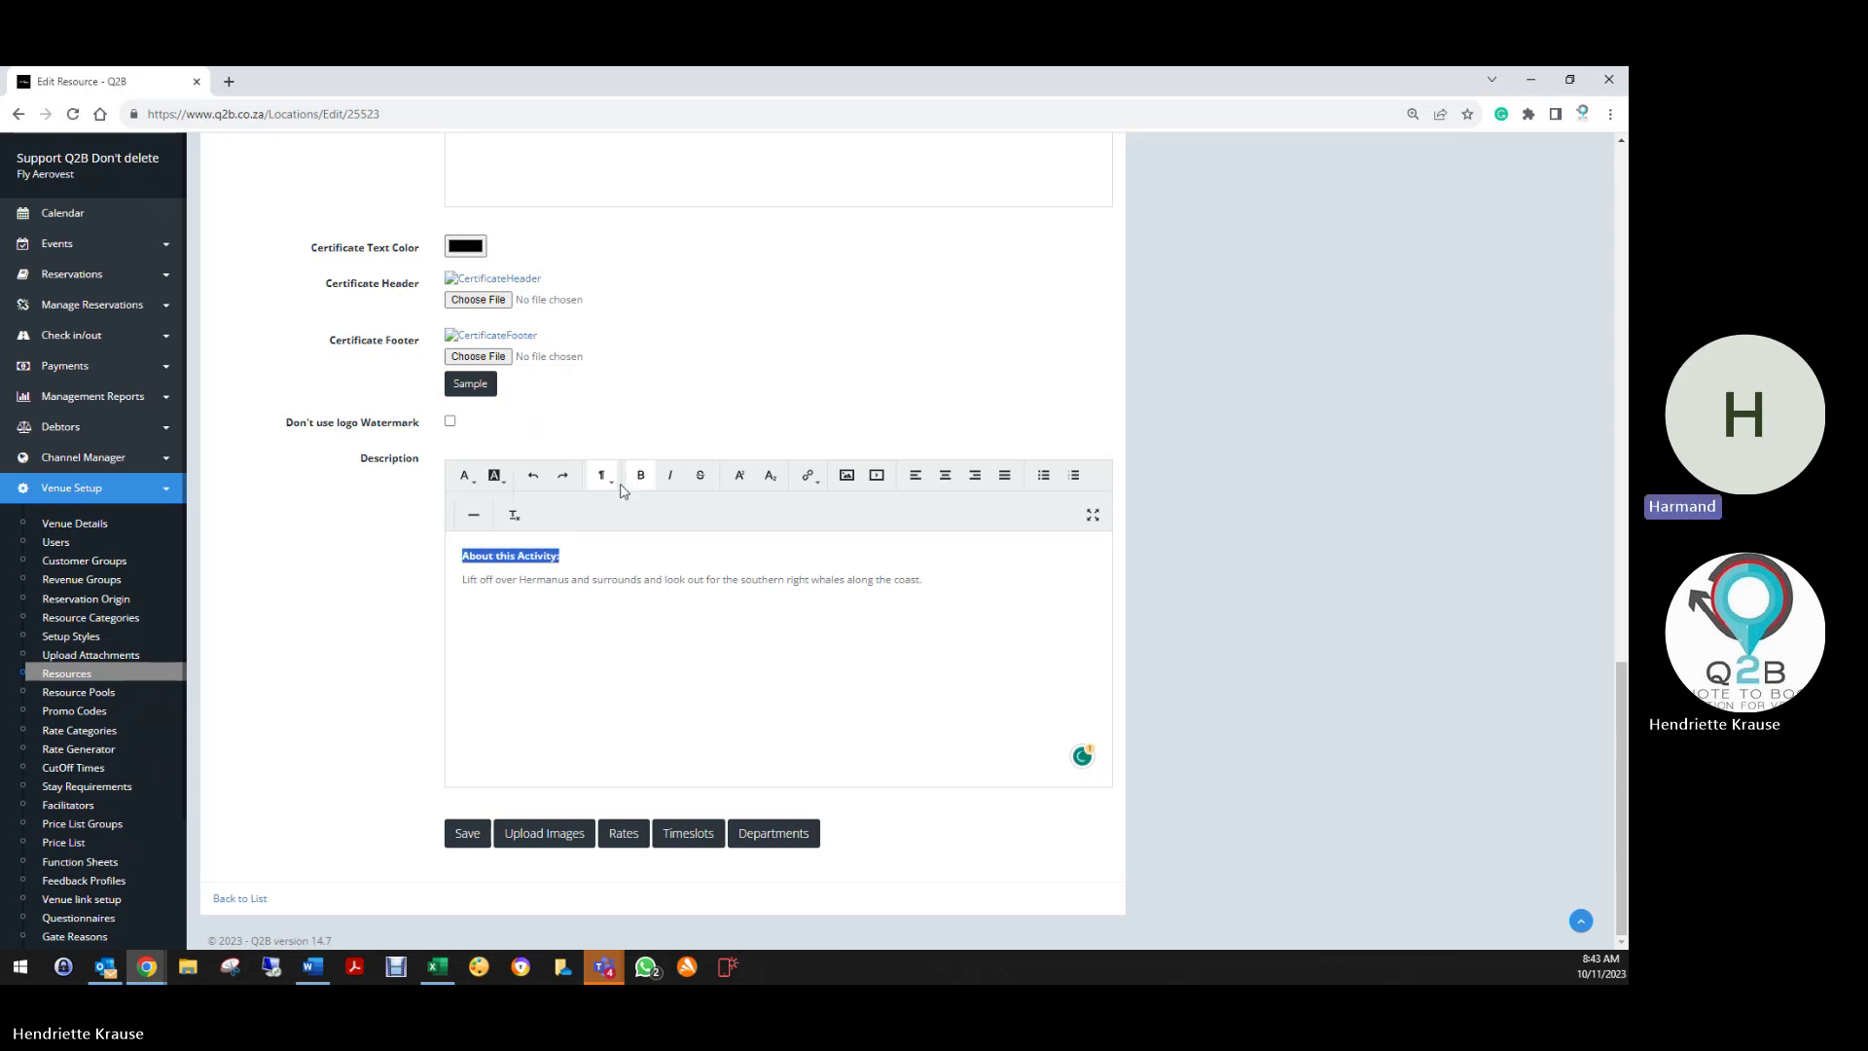
left_click(596, 640)
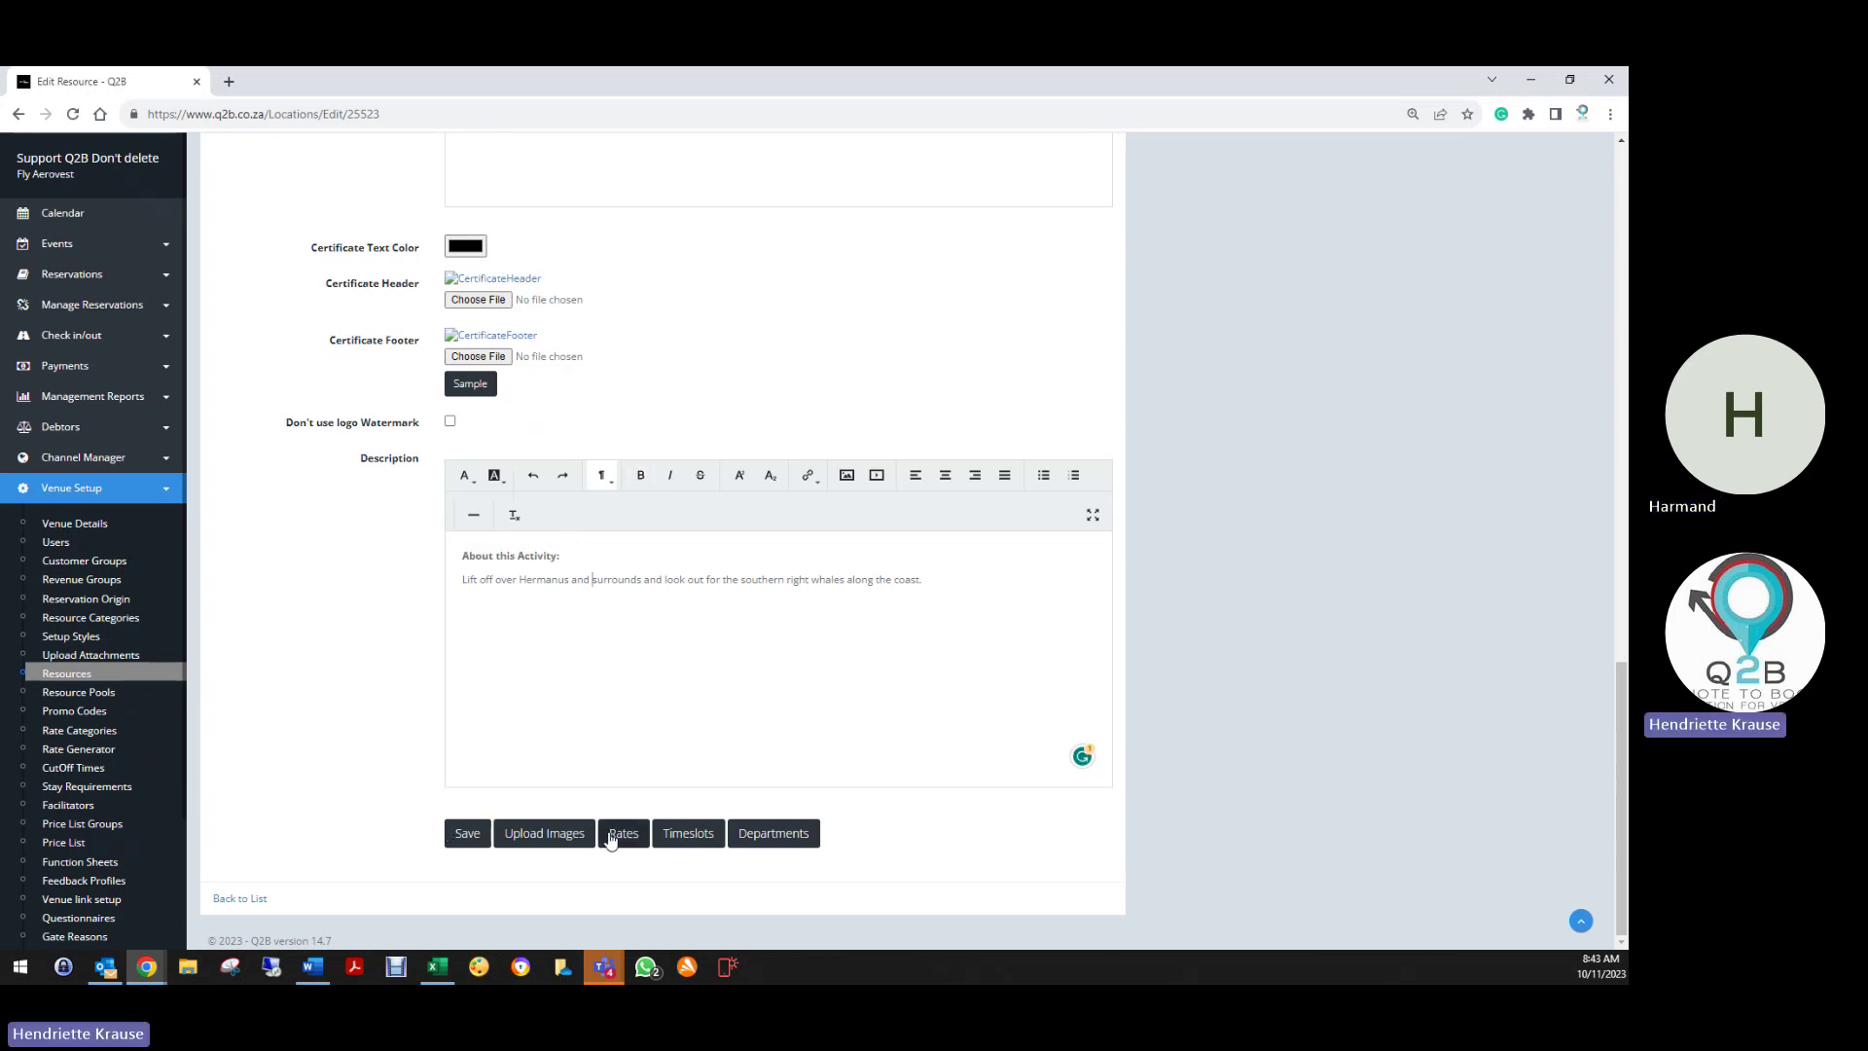
Save the Whale and Wine resource and view its timeslots
left_click(467, 837)
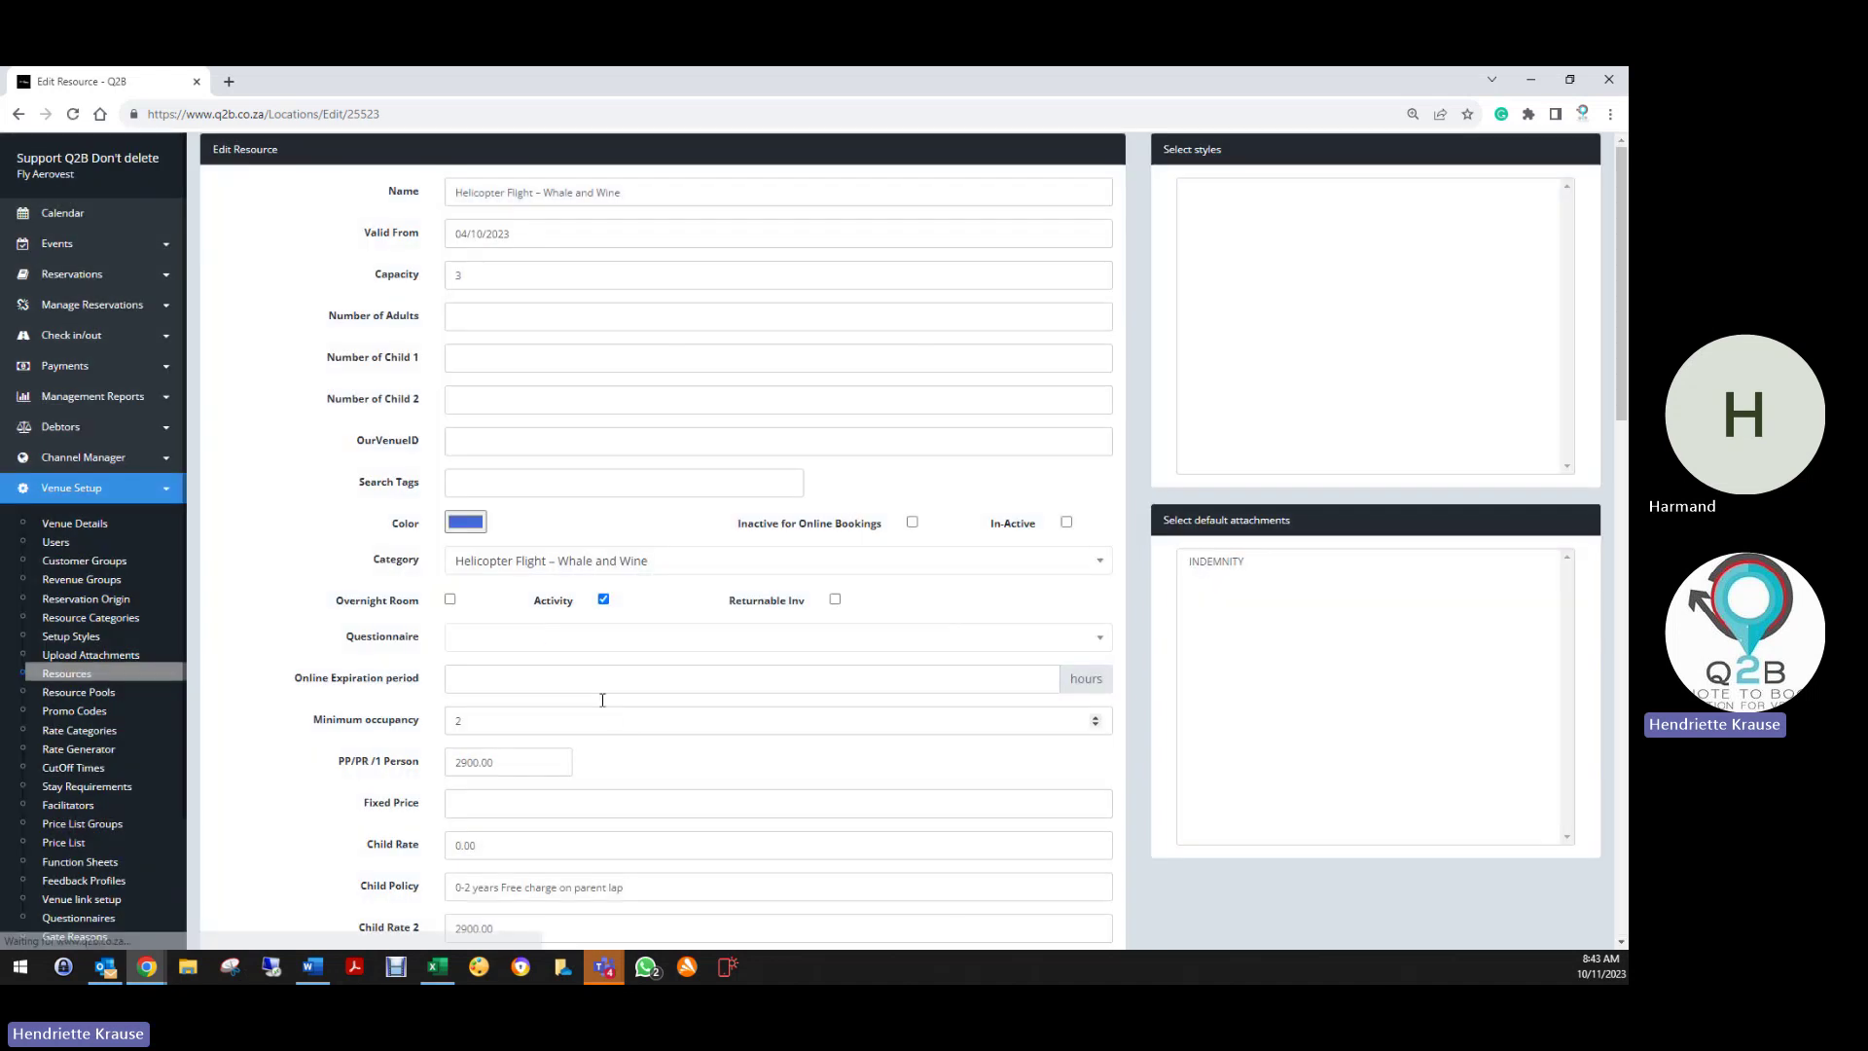
scroll(603, 696, "down", 20)
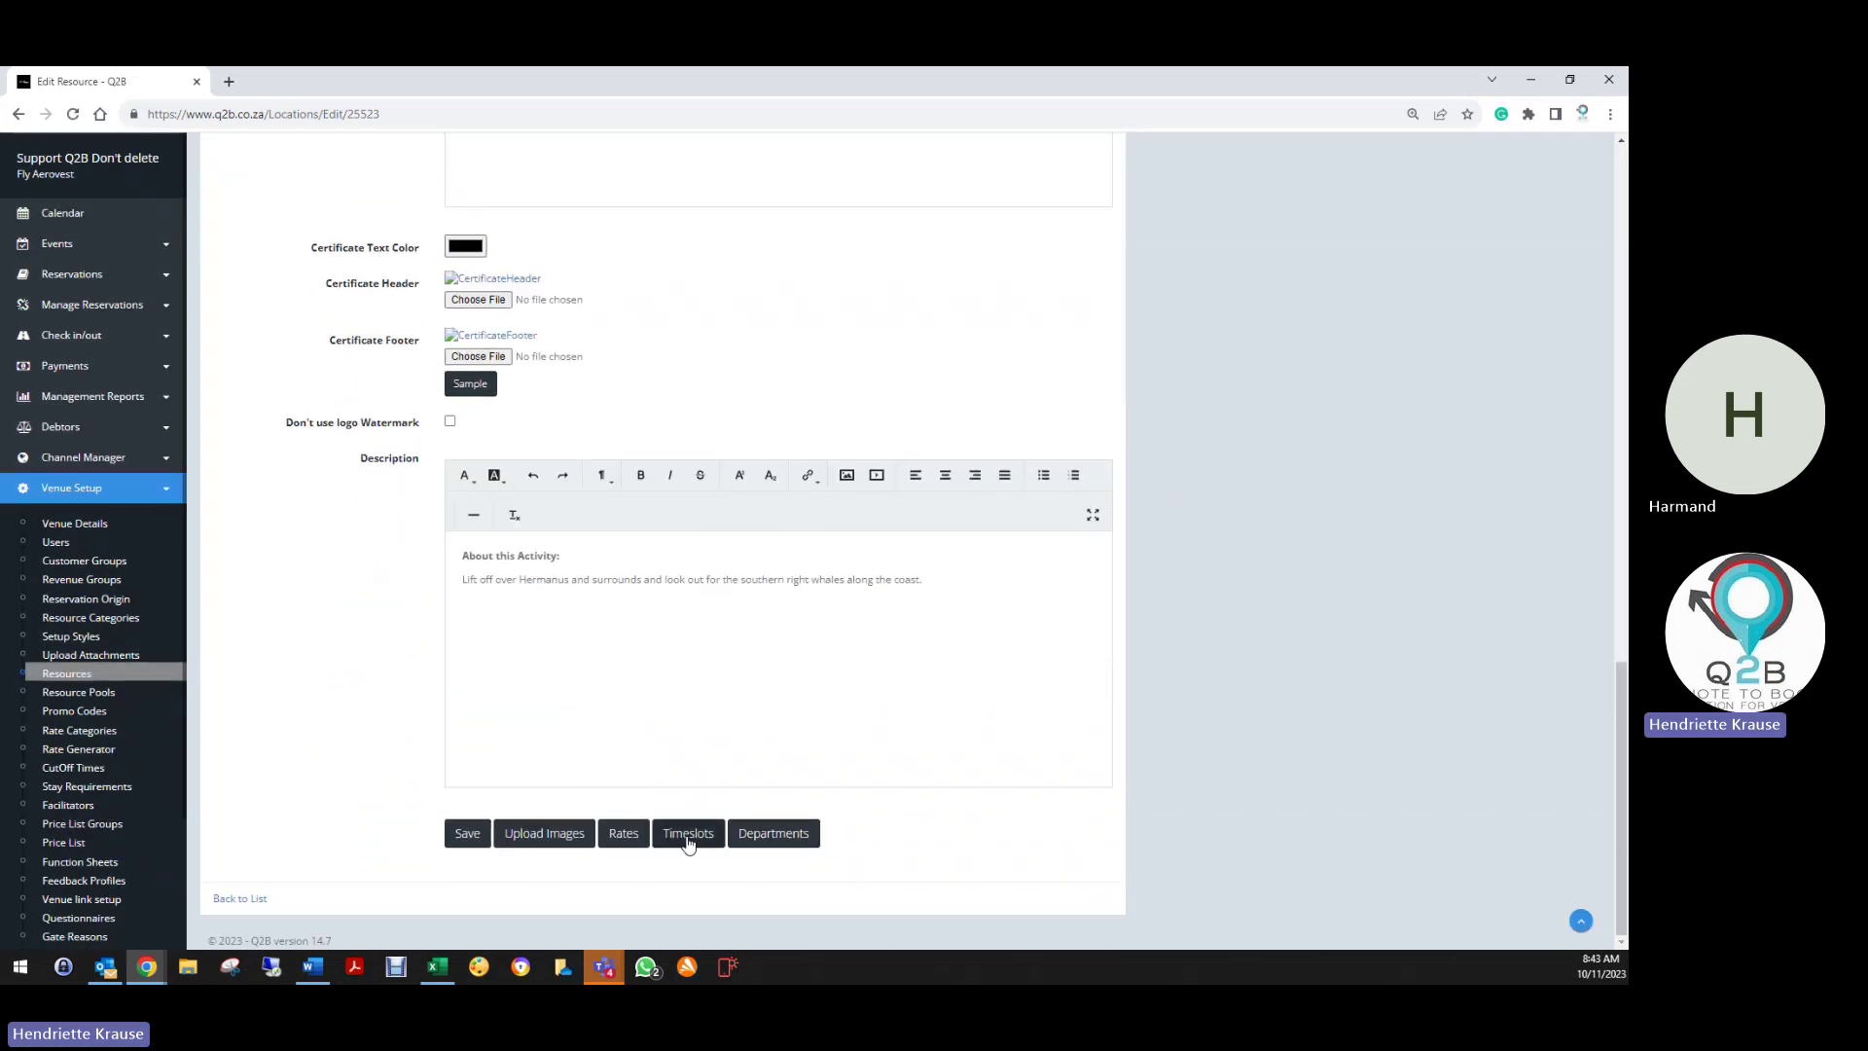
left_click(688, 834)
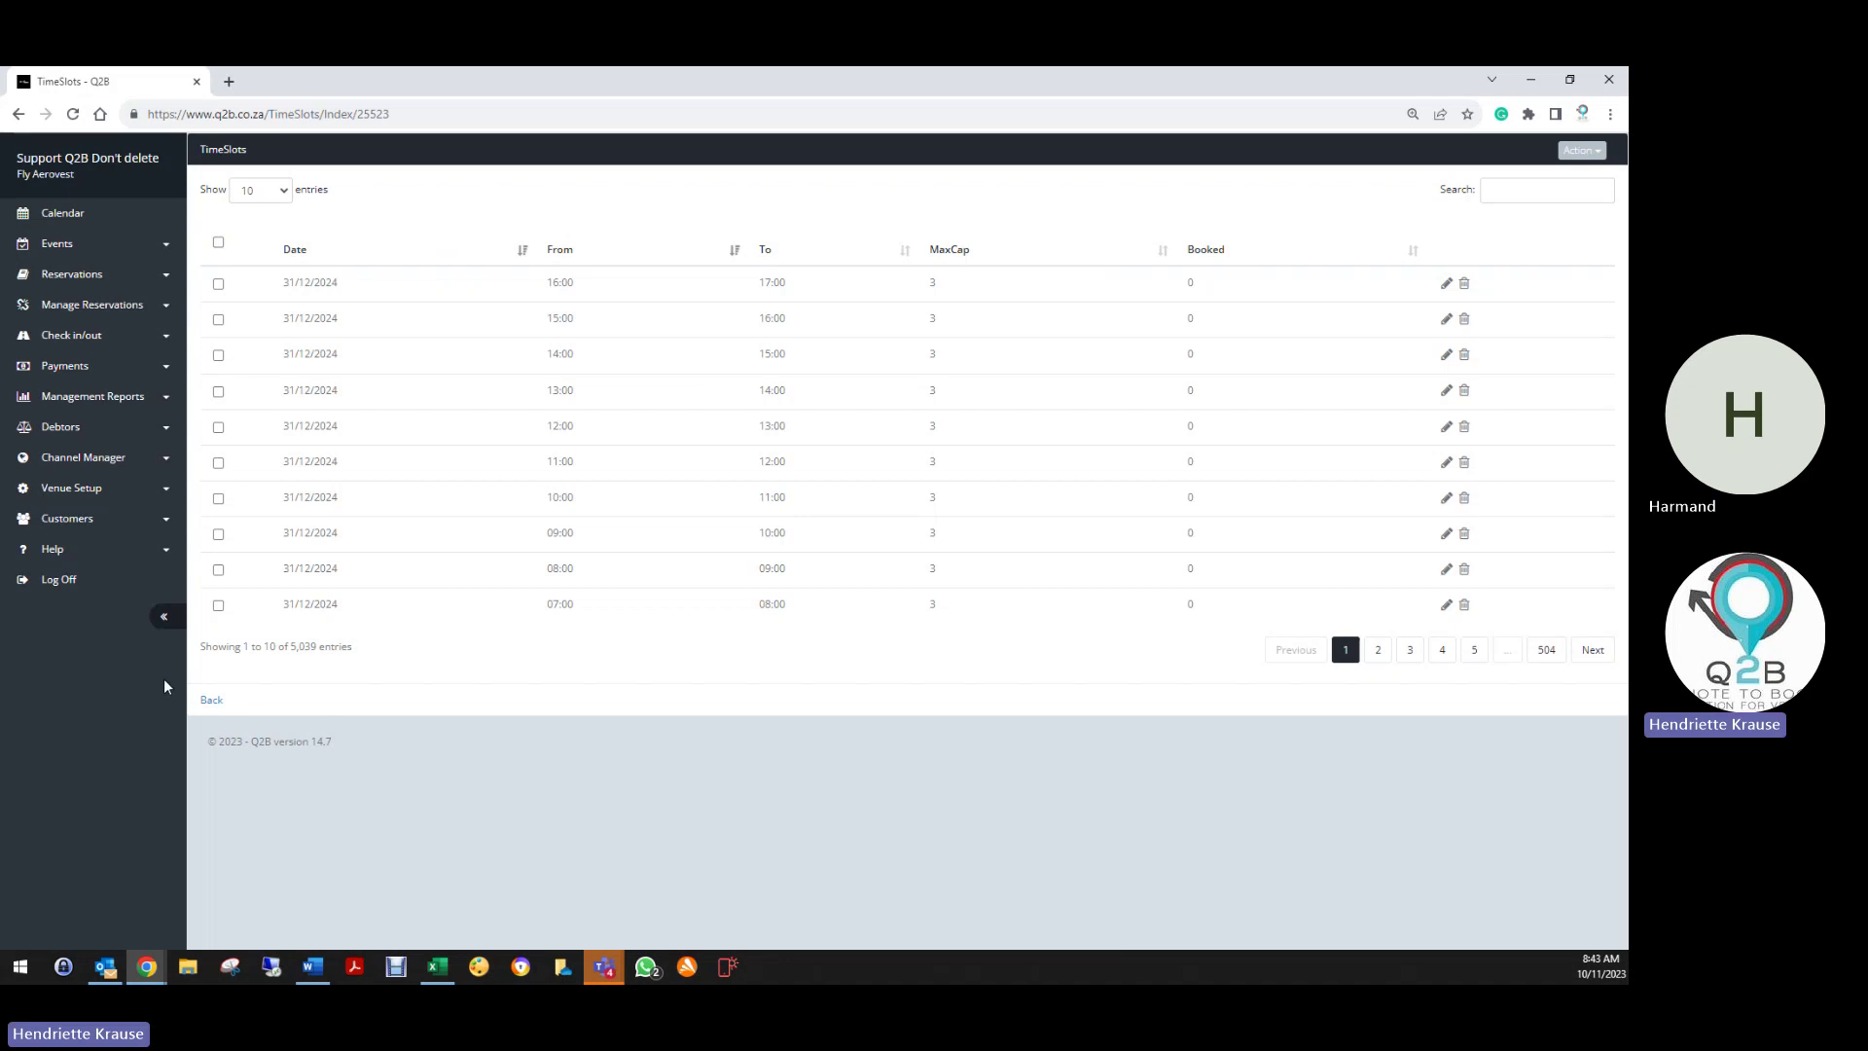
left_click(210, 701)
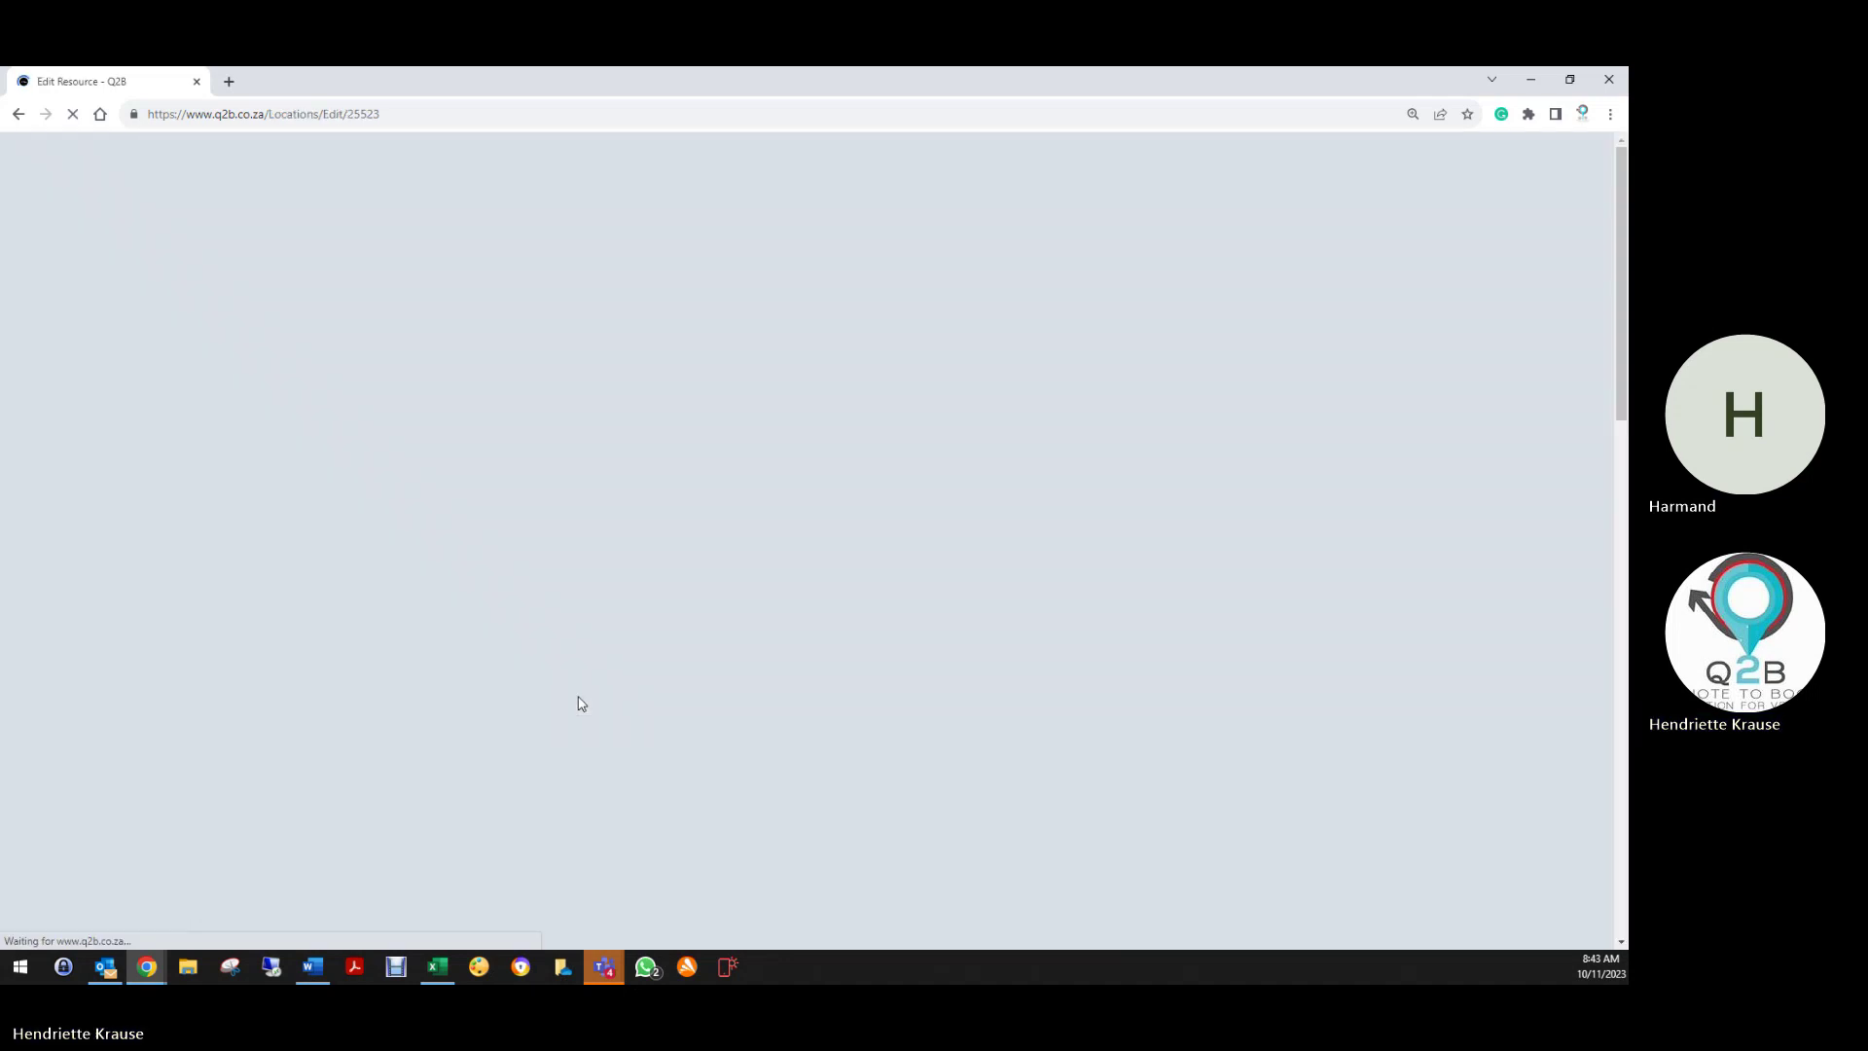
scroll(582, 720, "down", 6)
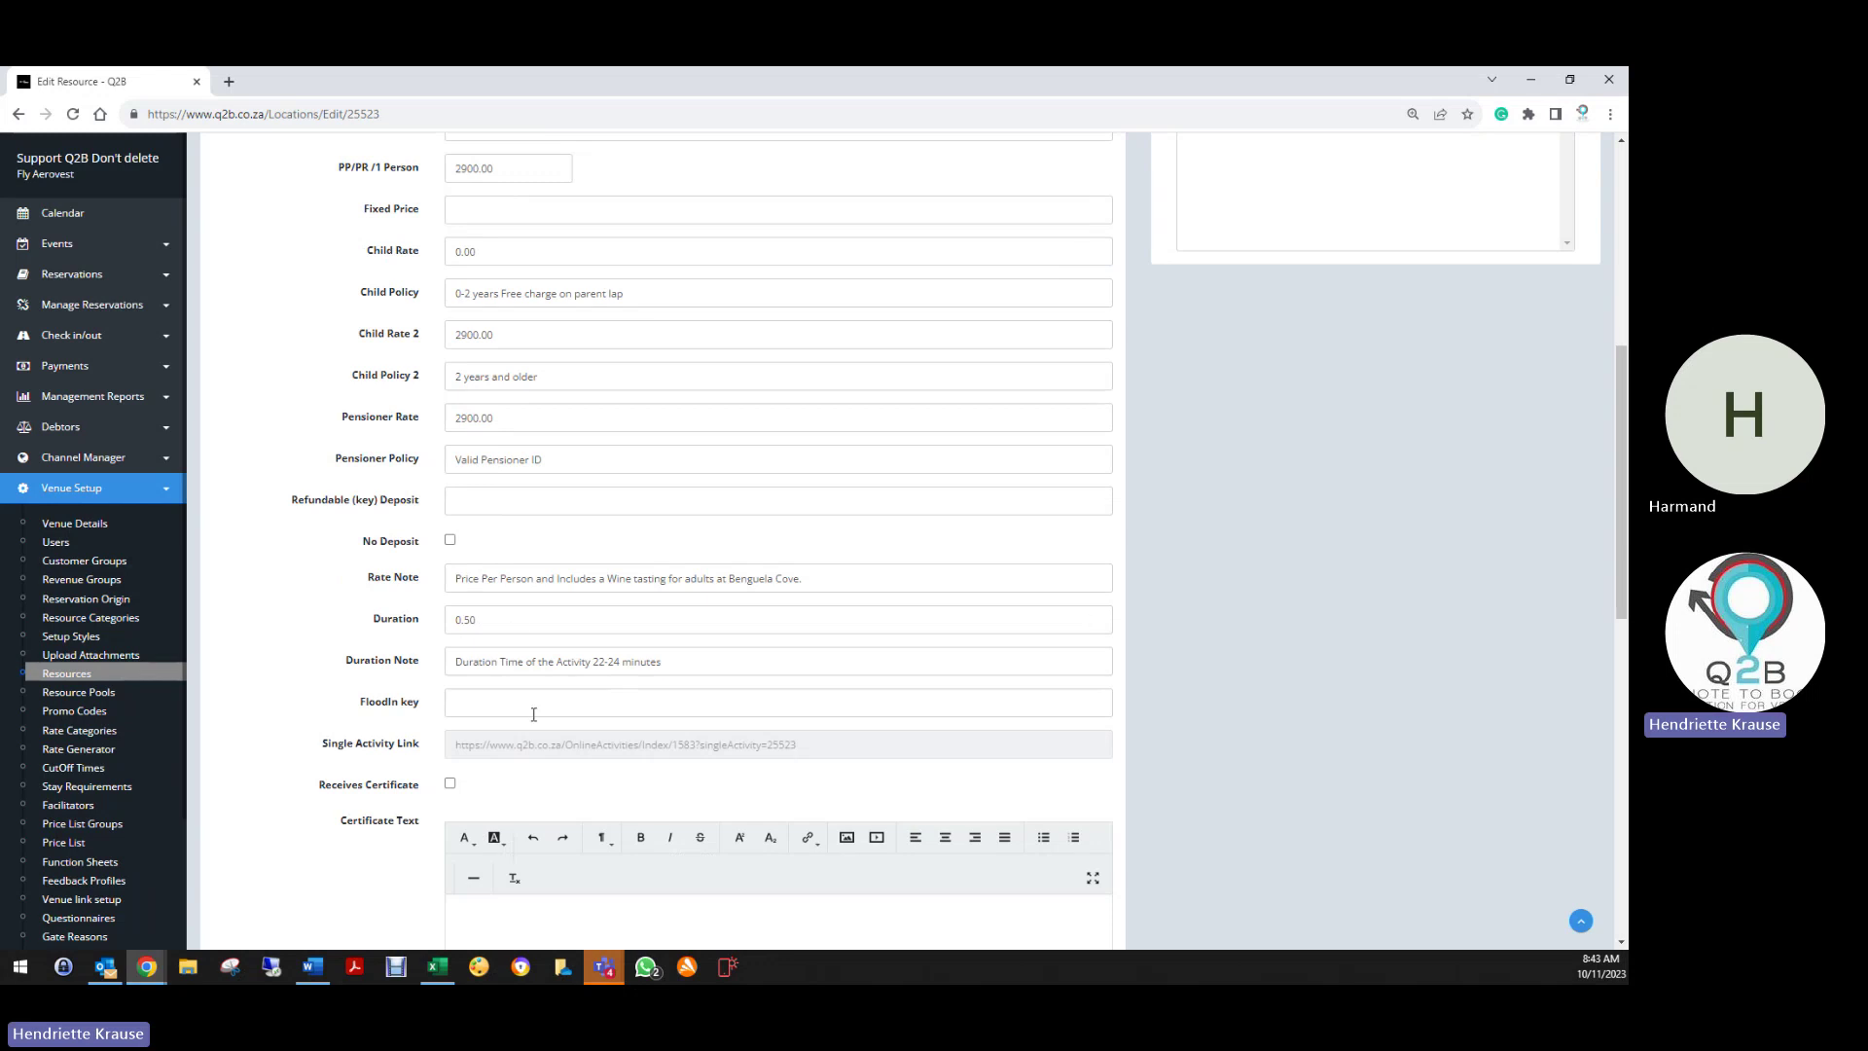
scroll(533, 714, "down", 10)
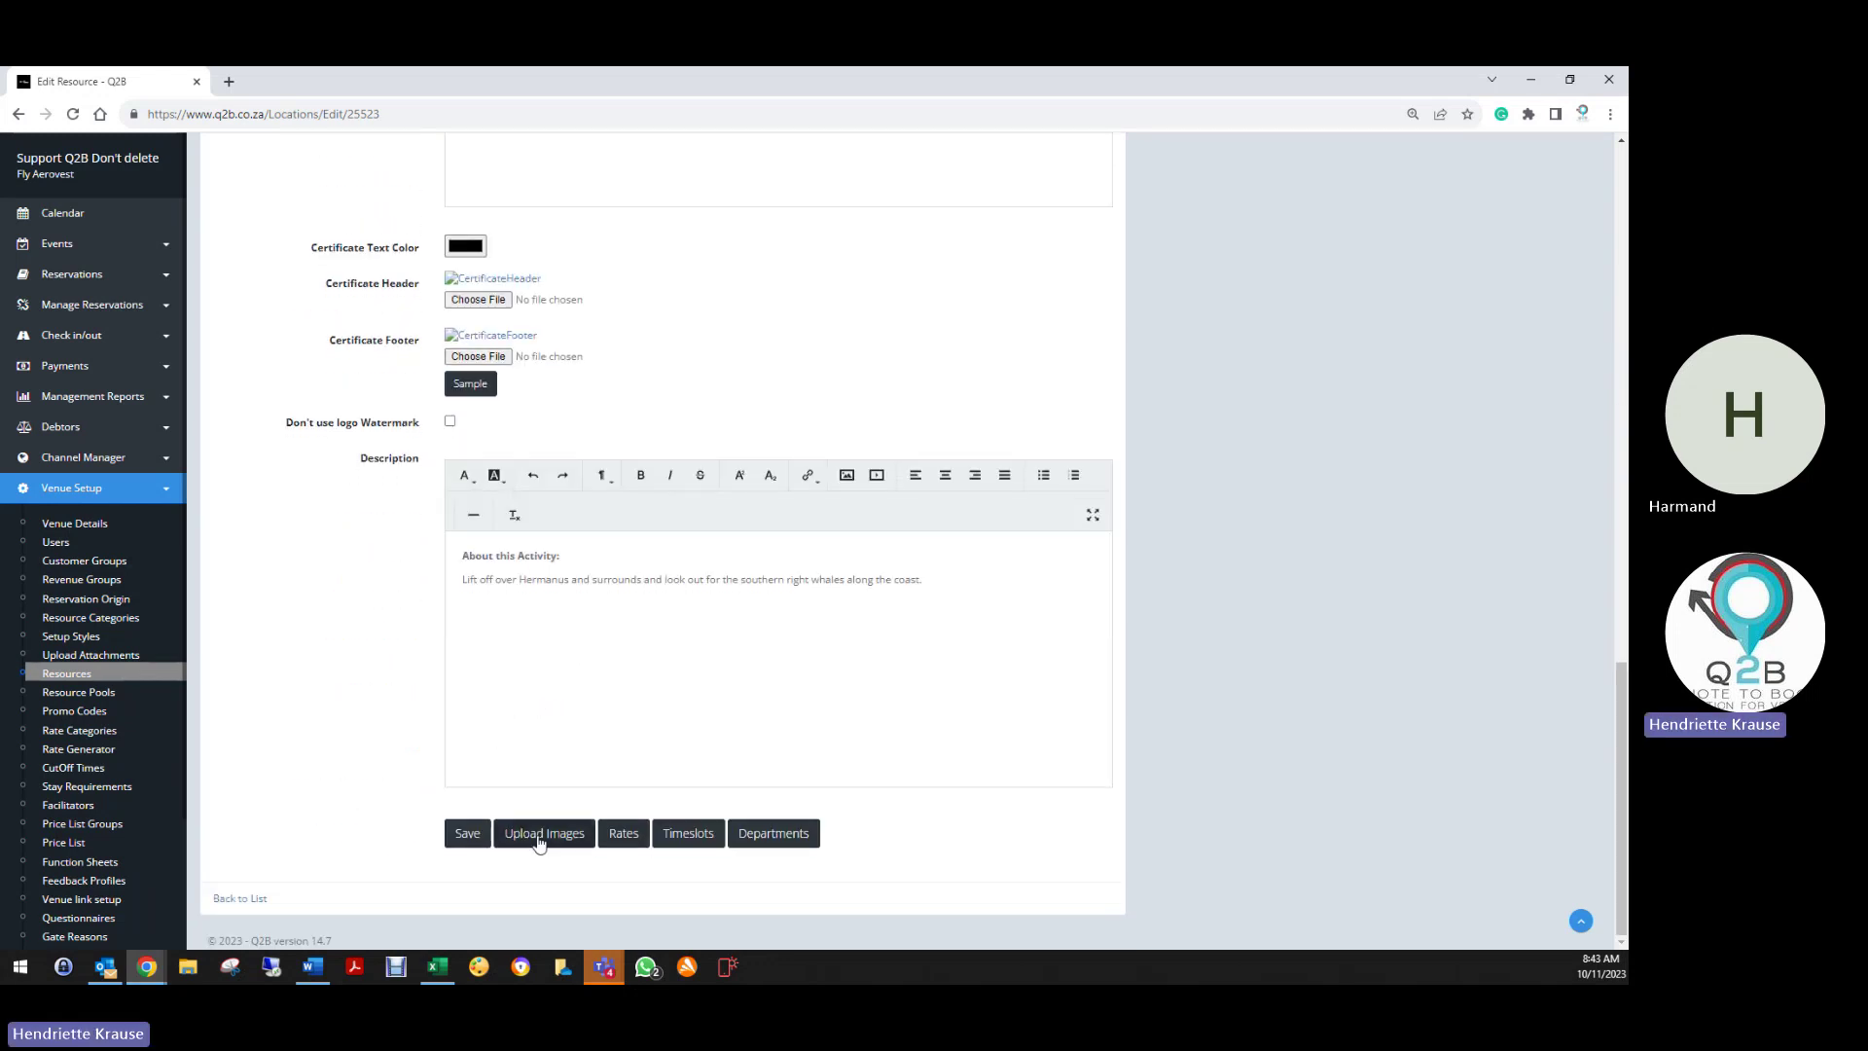
Add a Food & Beverages department breakdown of 100 to the Whale and Wine flight
left_click(774, 839)
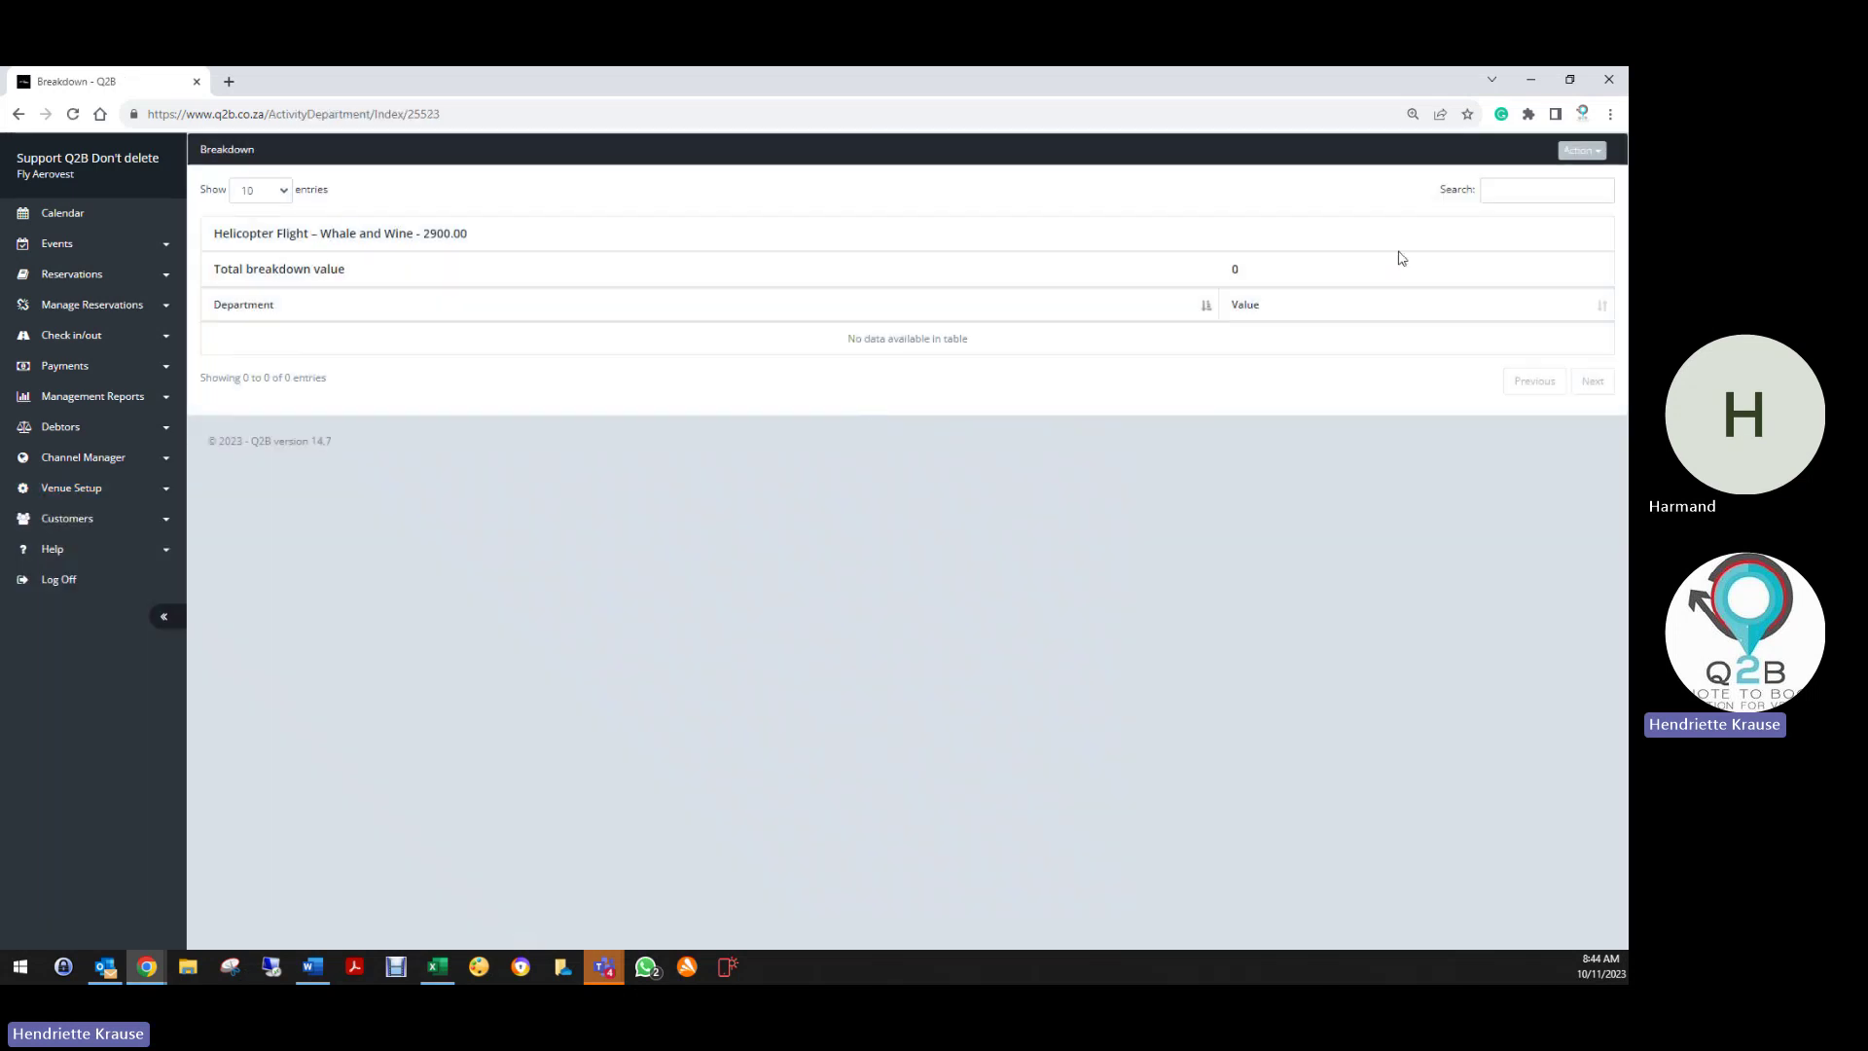
left_click(1582, 150)
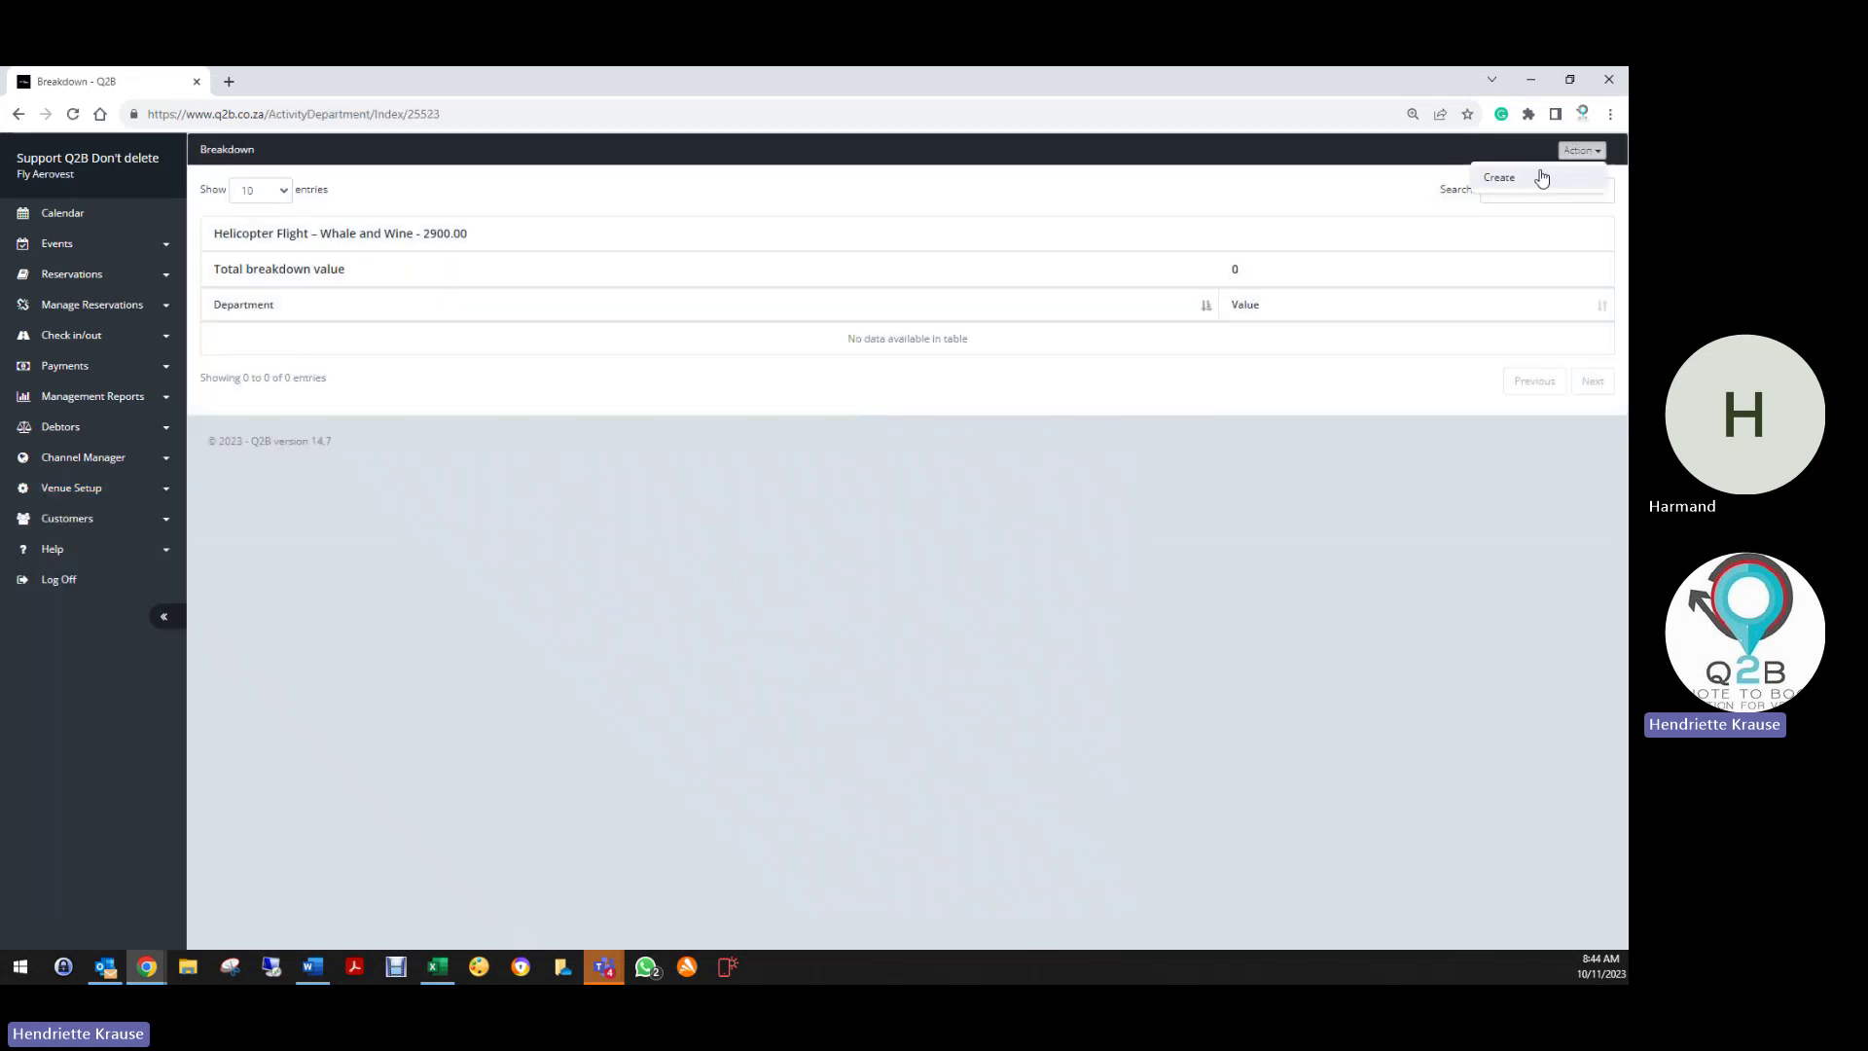
left_click(1549, 175)
left_click(769, 230)
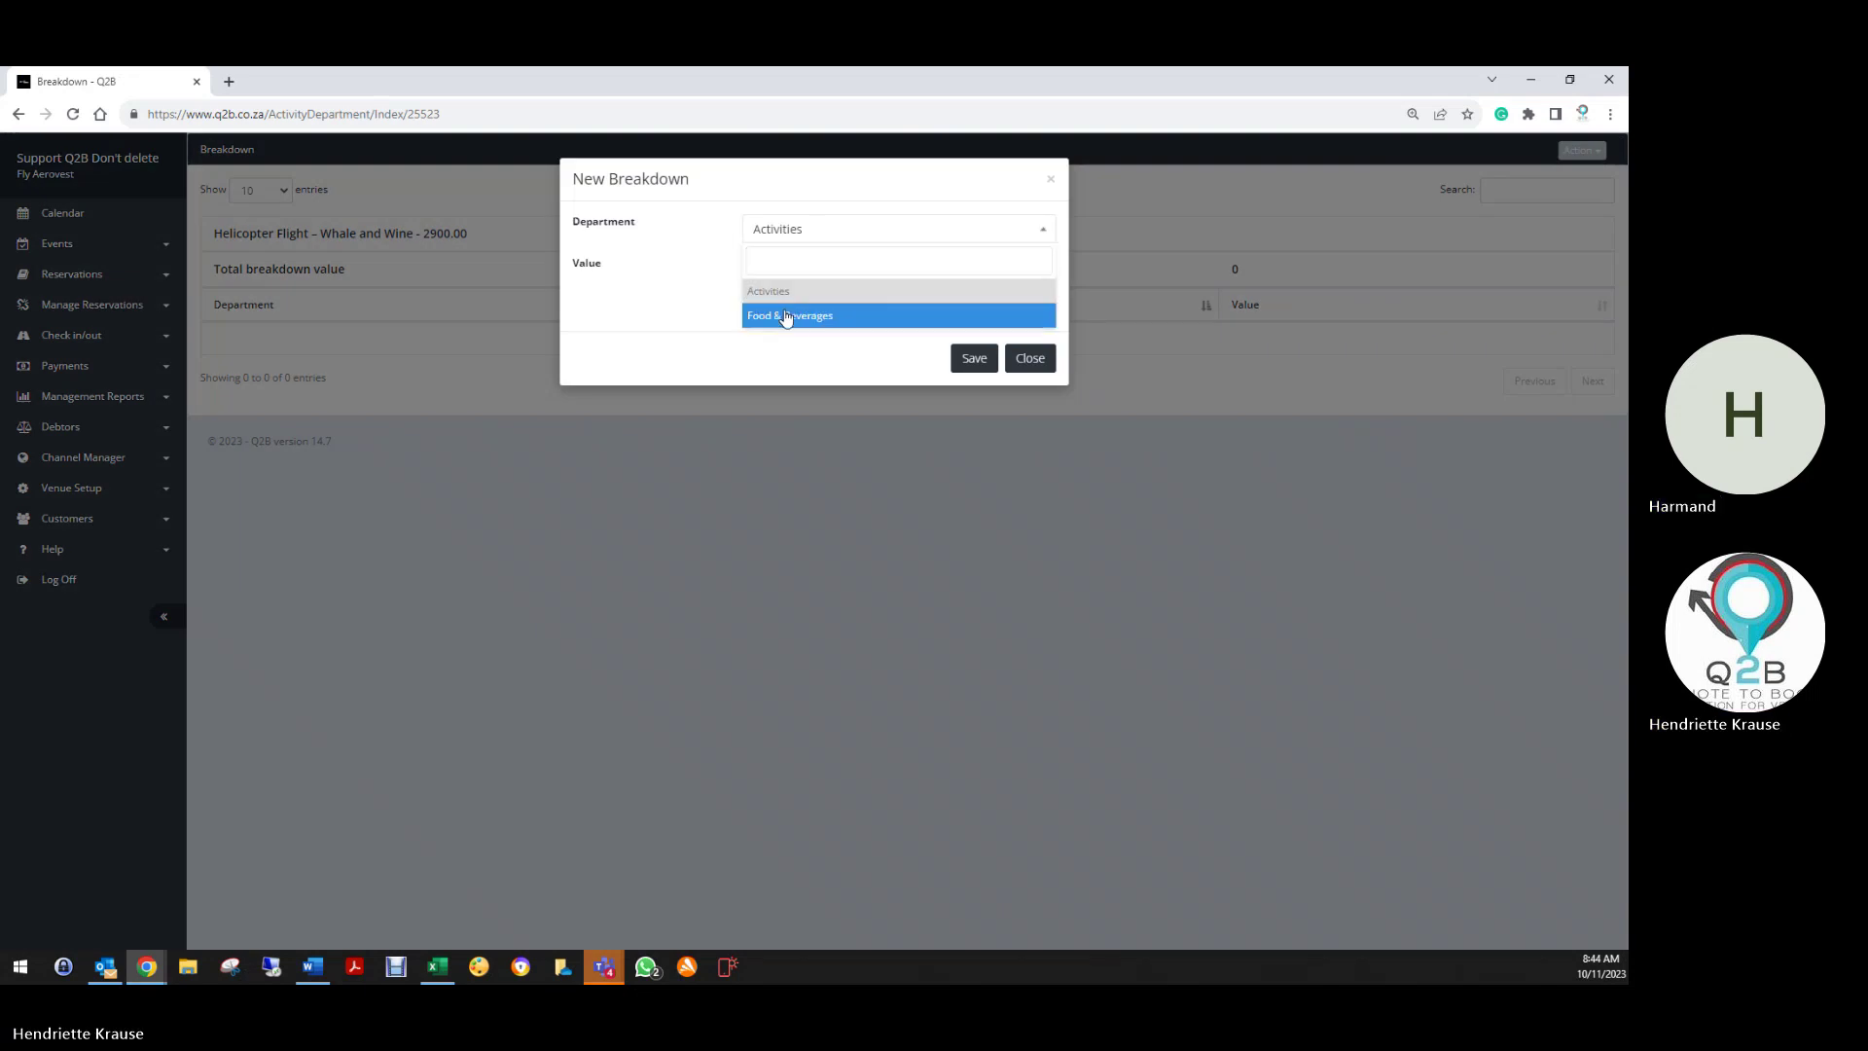
left_click(792, 312)
left_click(789, 274)
type("10")
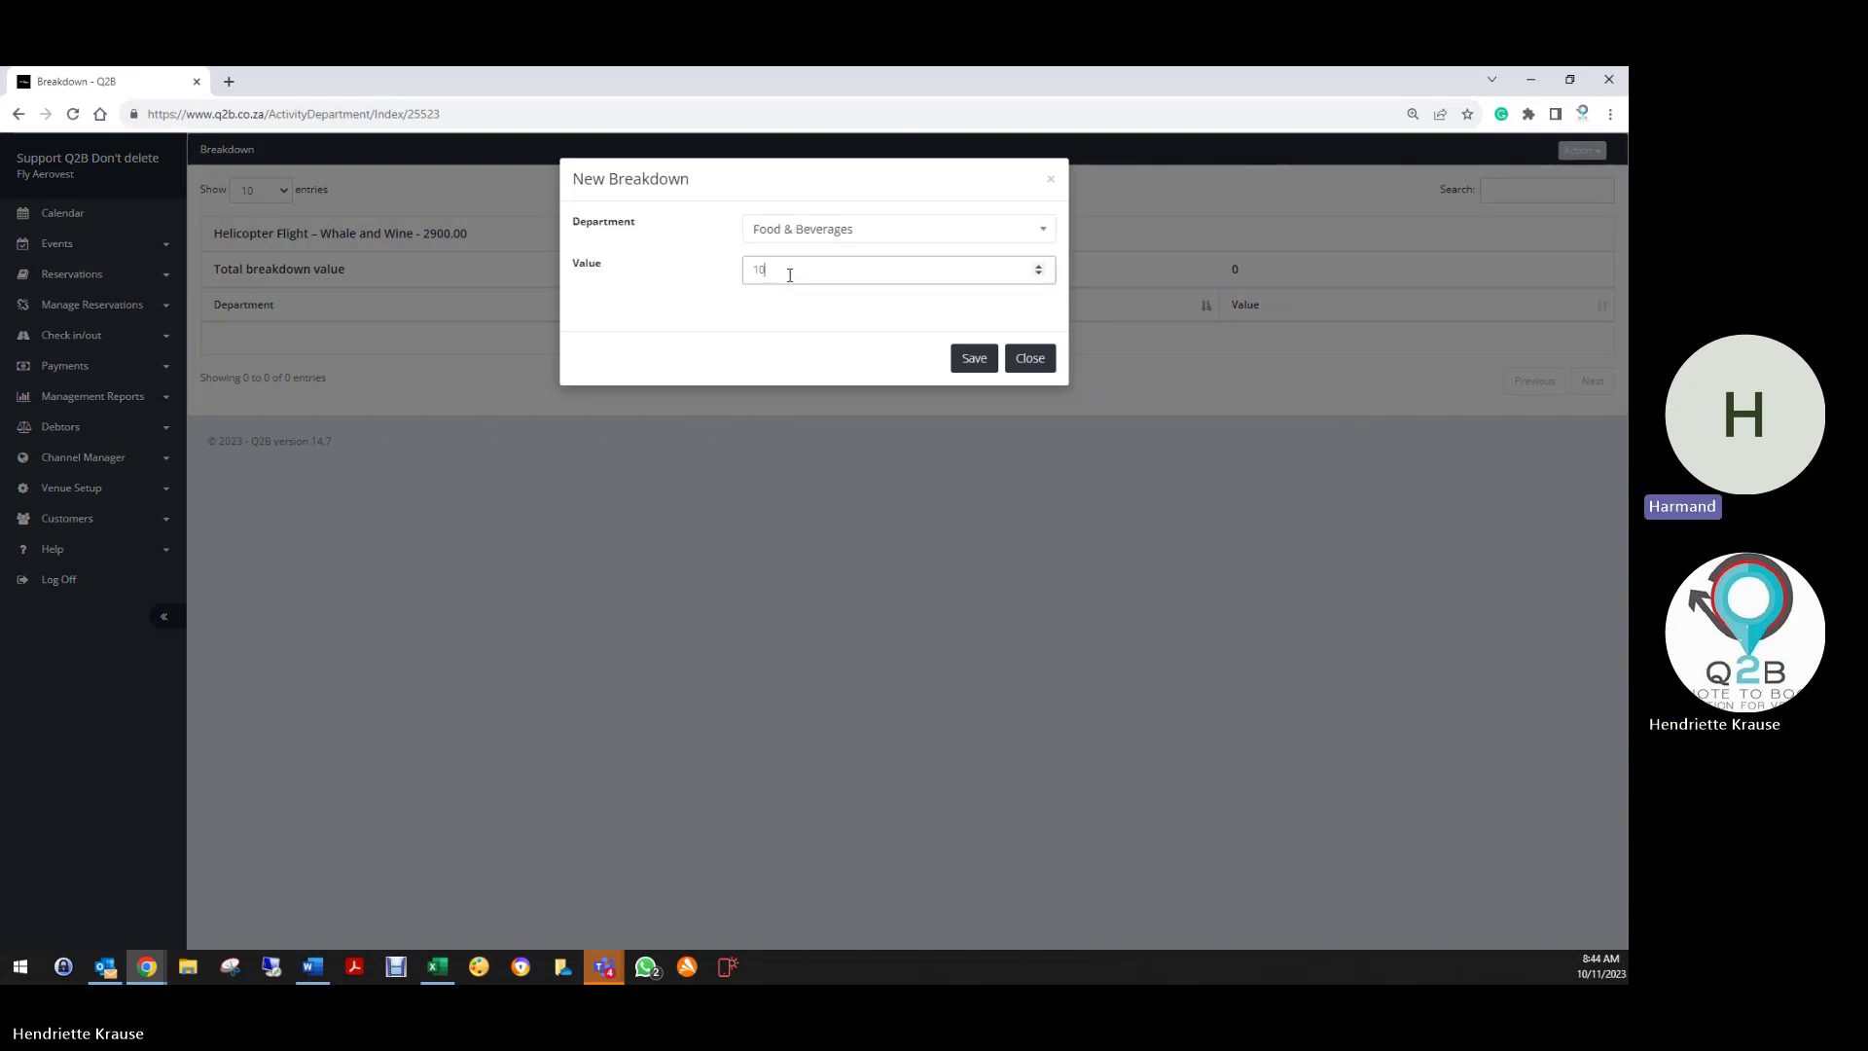
type("0")
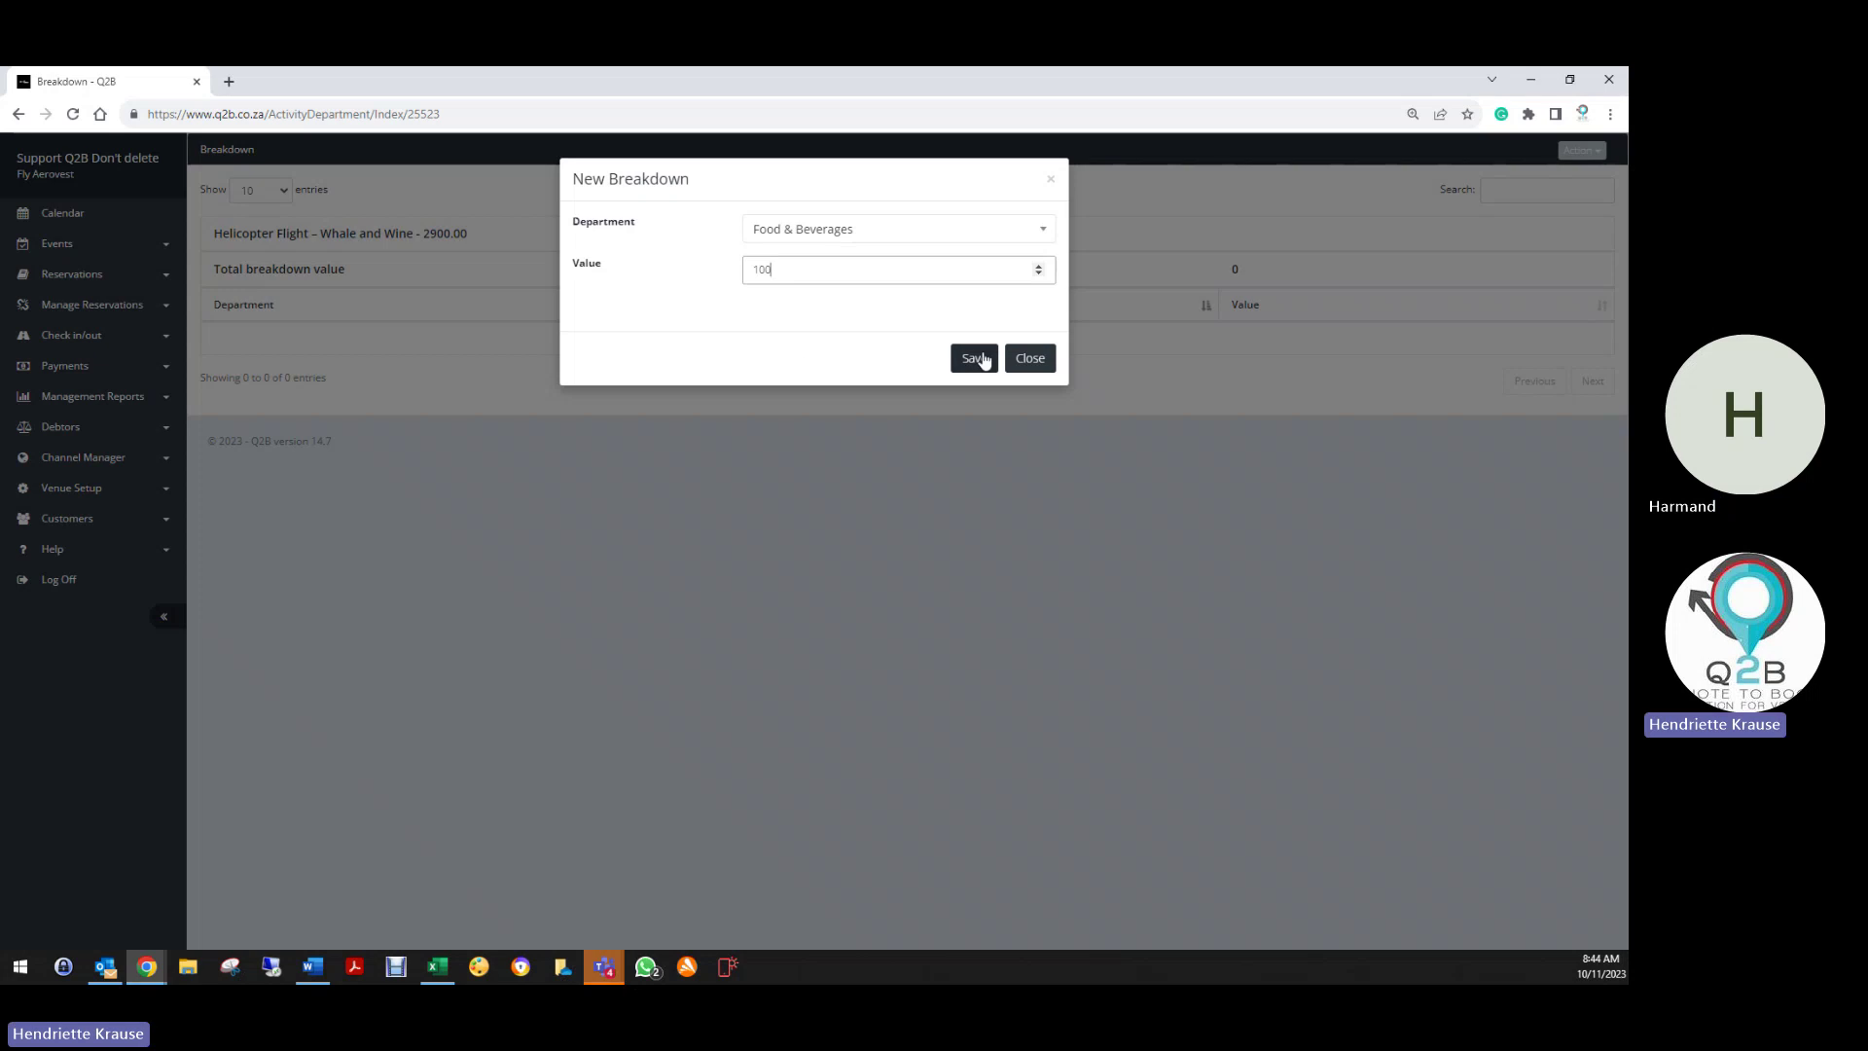
left_click(974, 358)
Add an Activities breakdown of 2800, bringing the breakdown total to 2900
left_click(1588, 152)
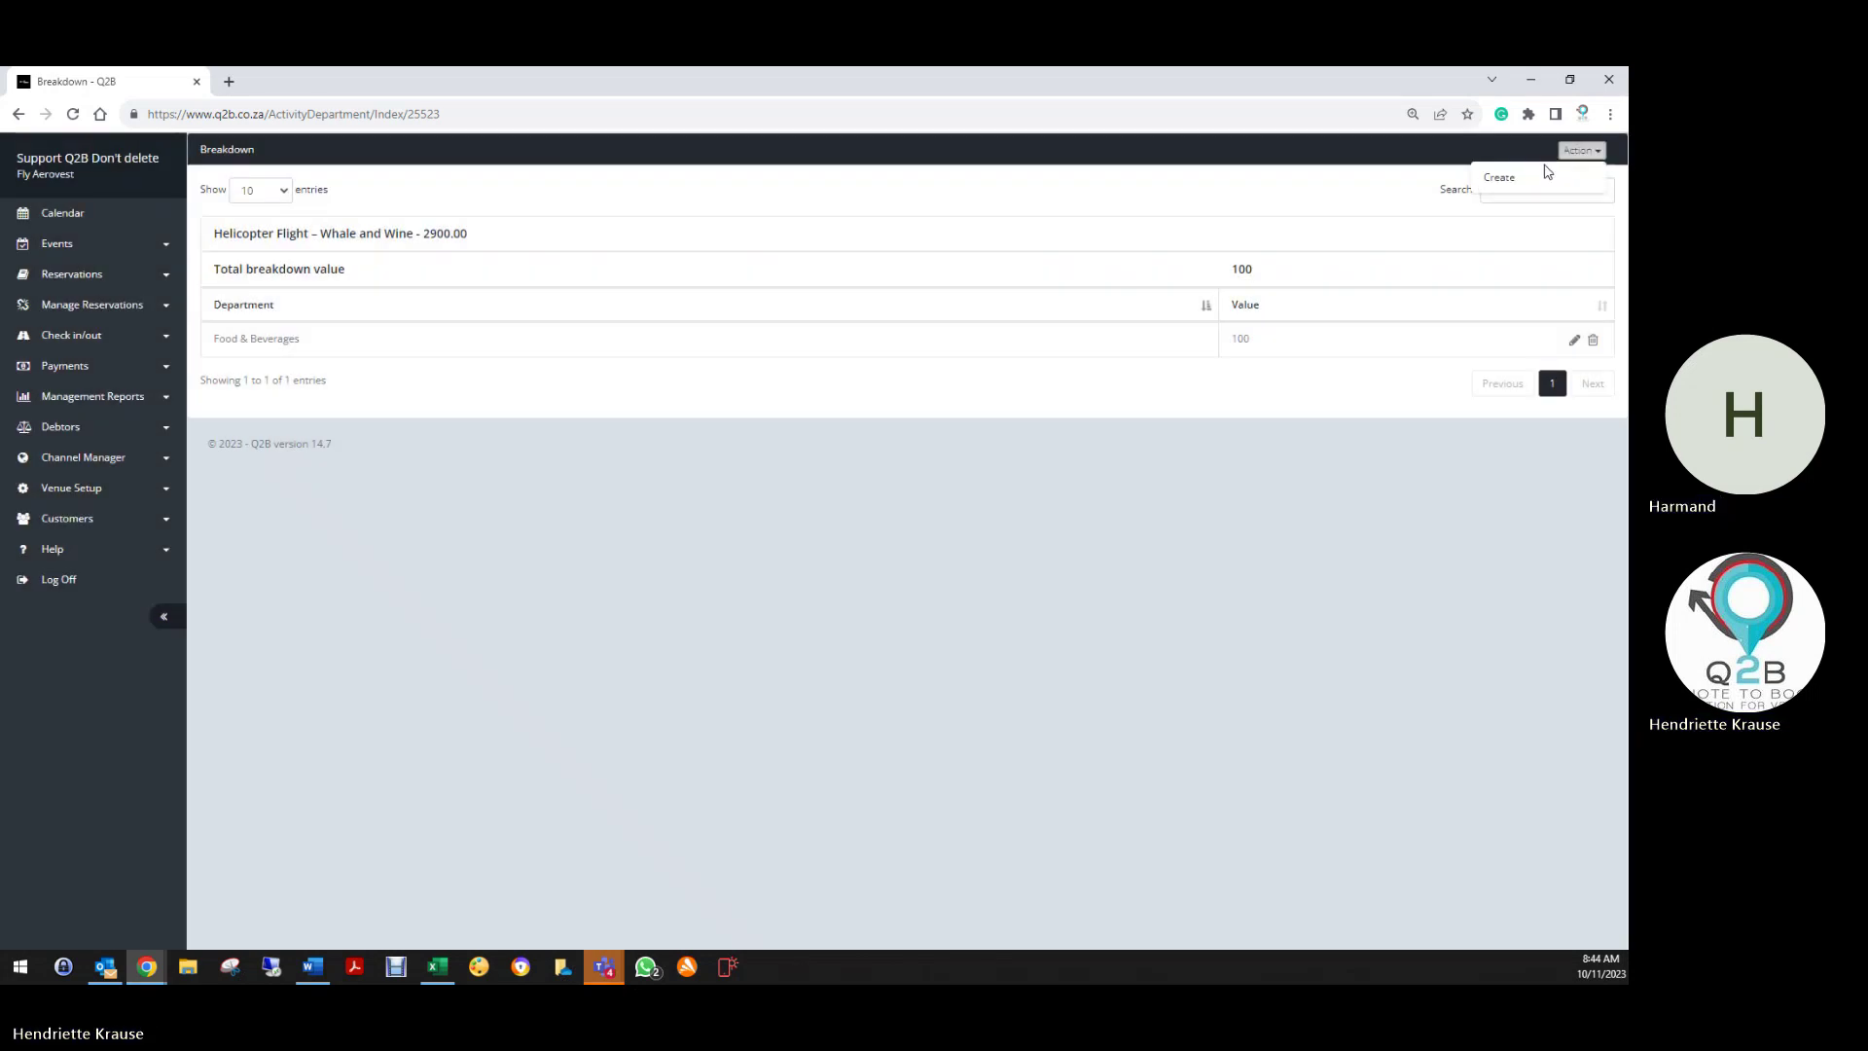
left_click(1525, 179)
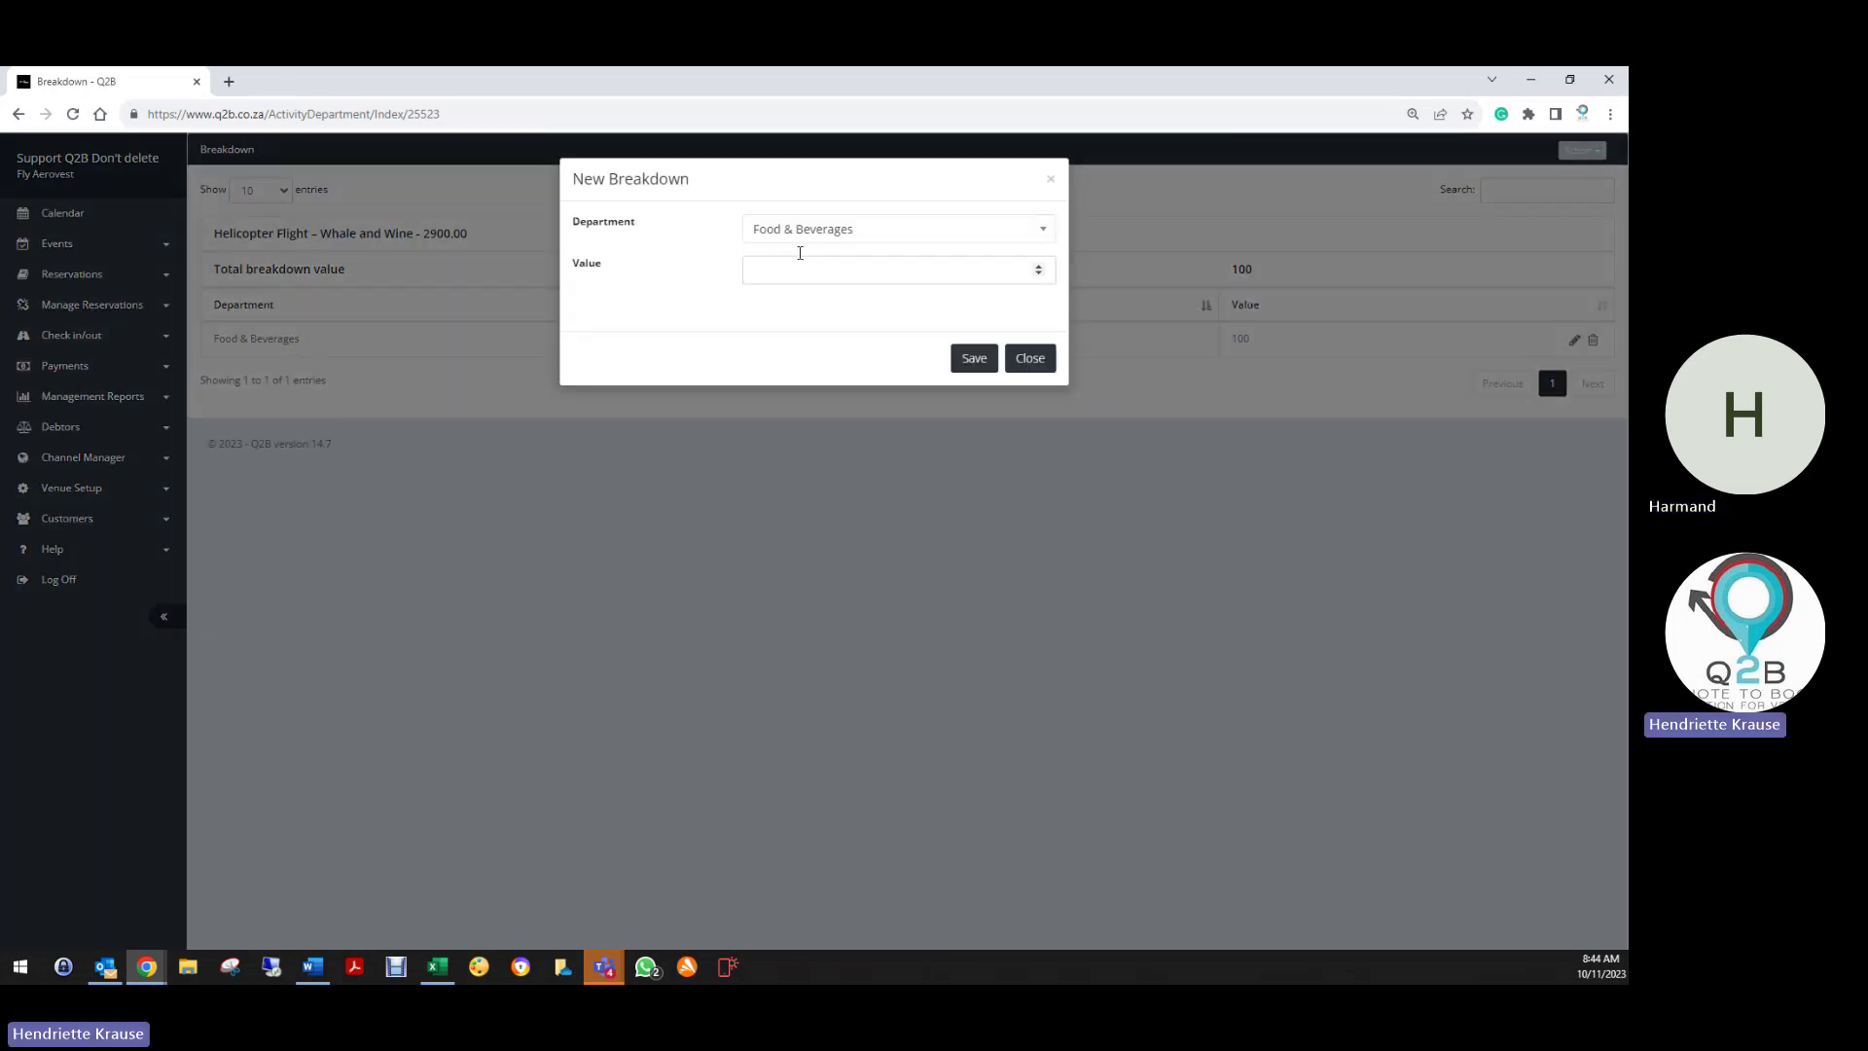
left_click(784, 239)
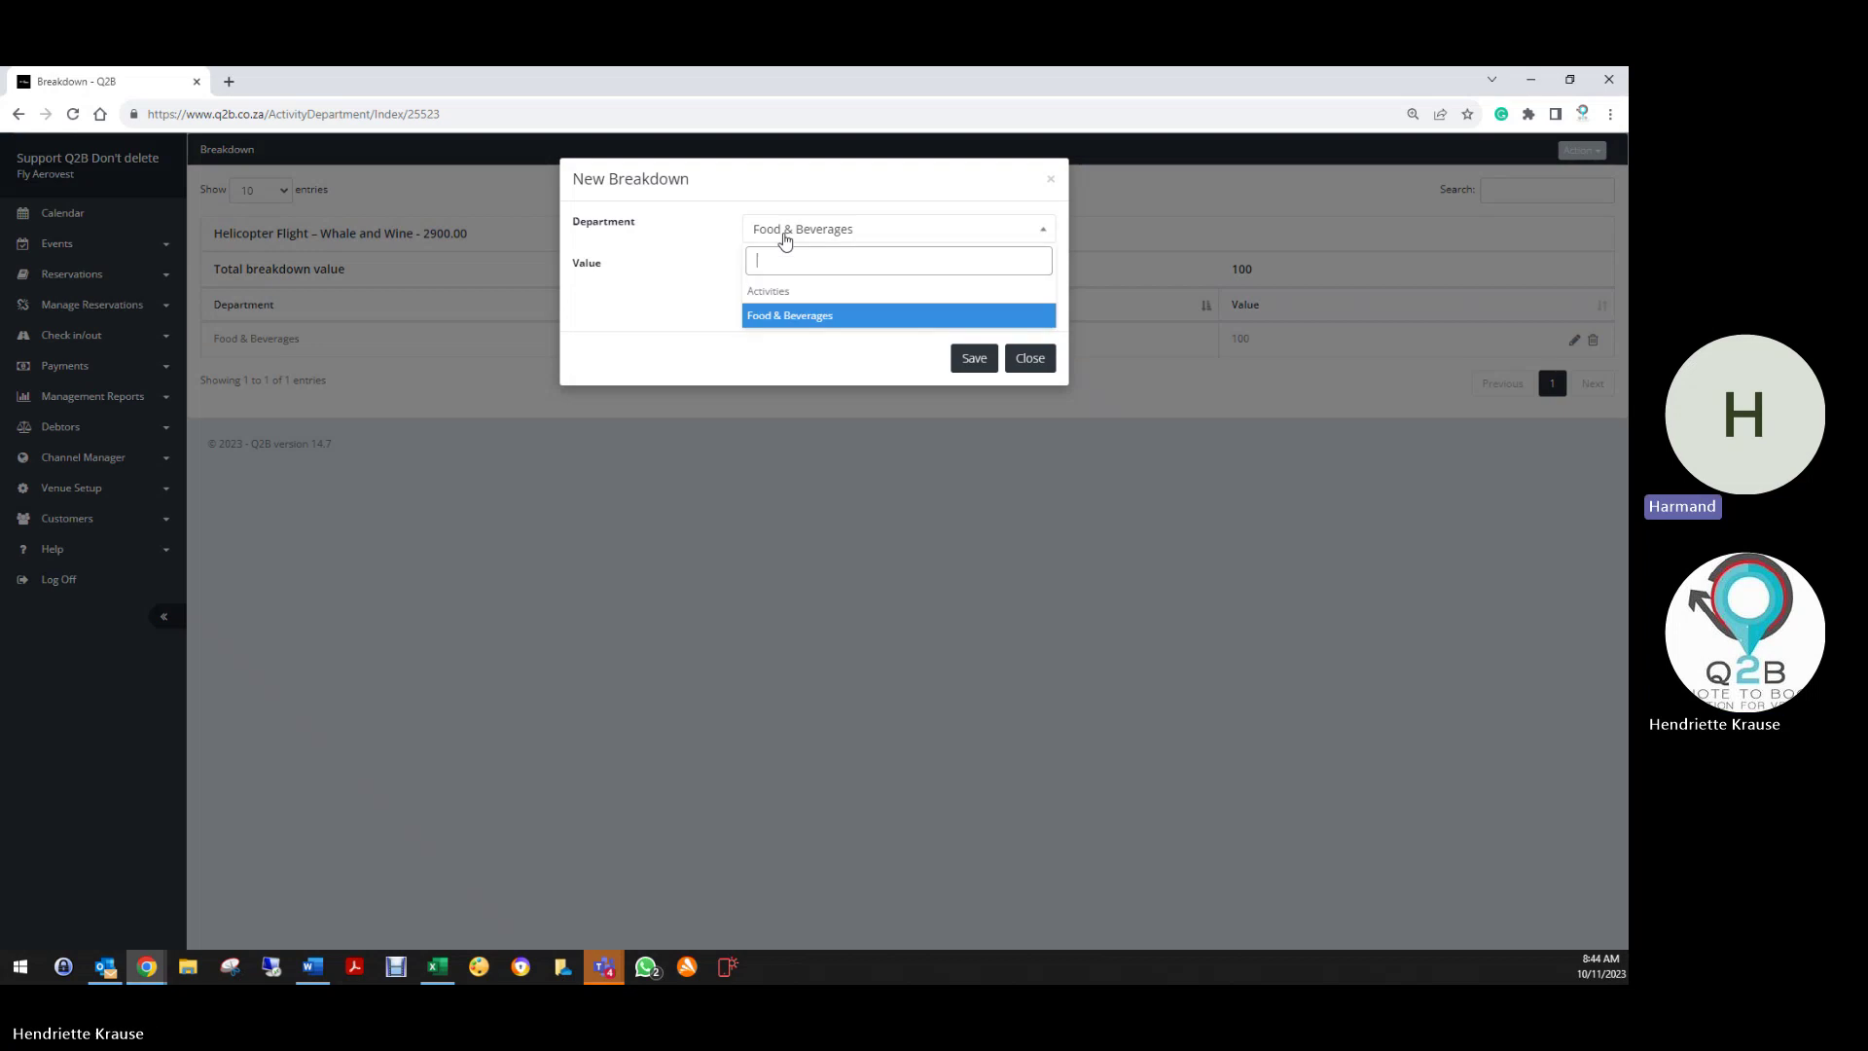
left_click(783, 290)
left_click(782, 278)
type("2800")
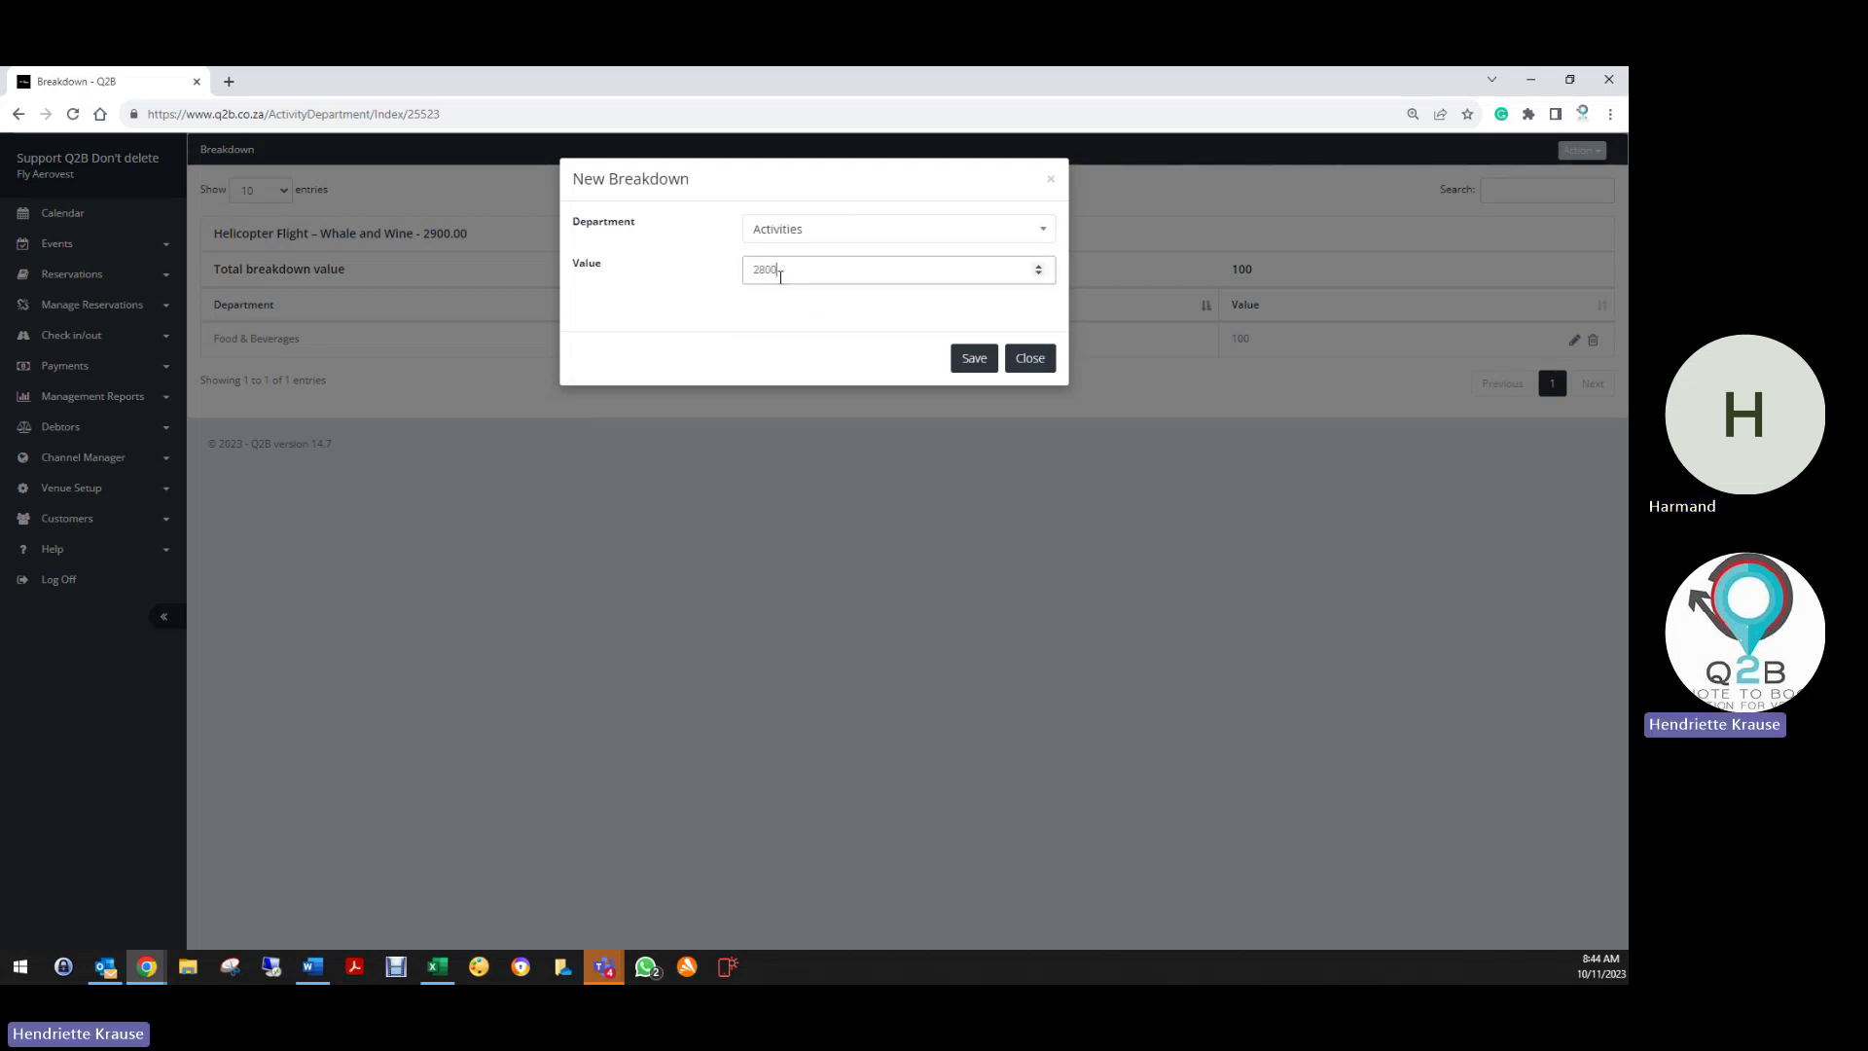
left_click(975, 359)
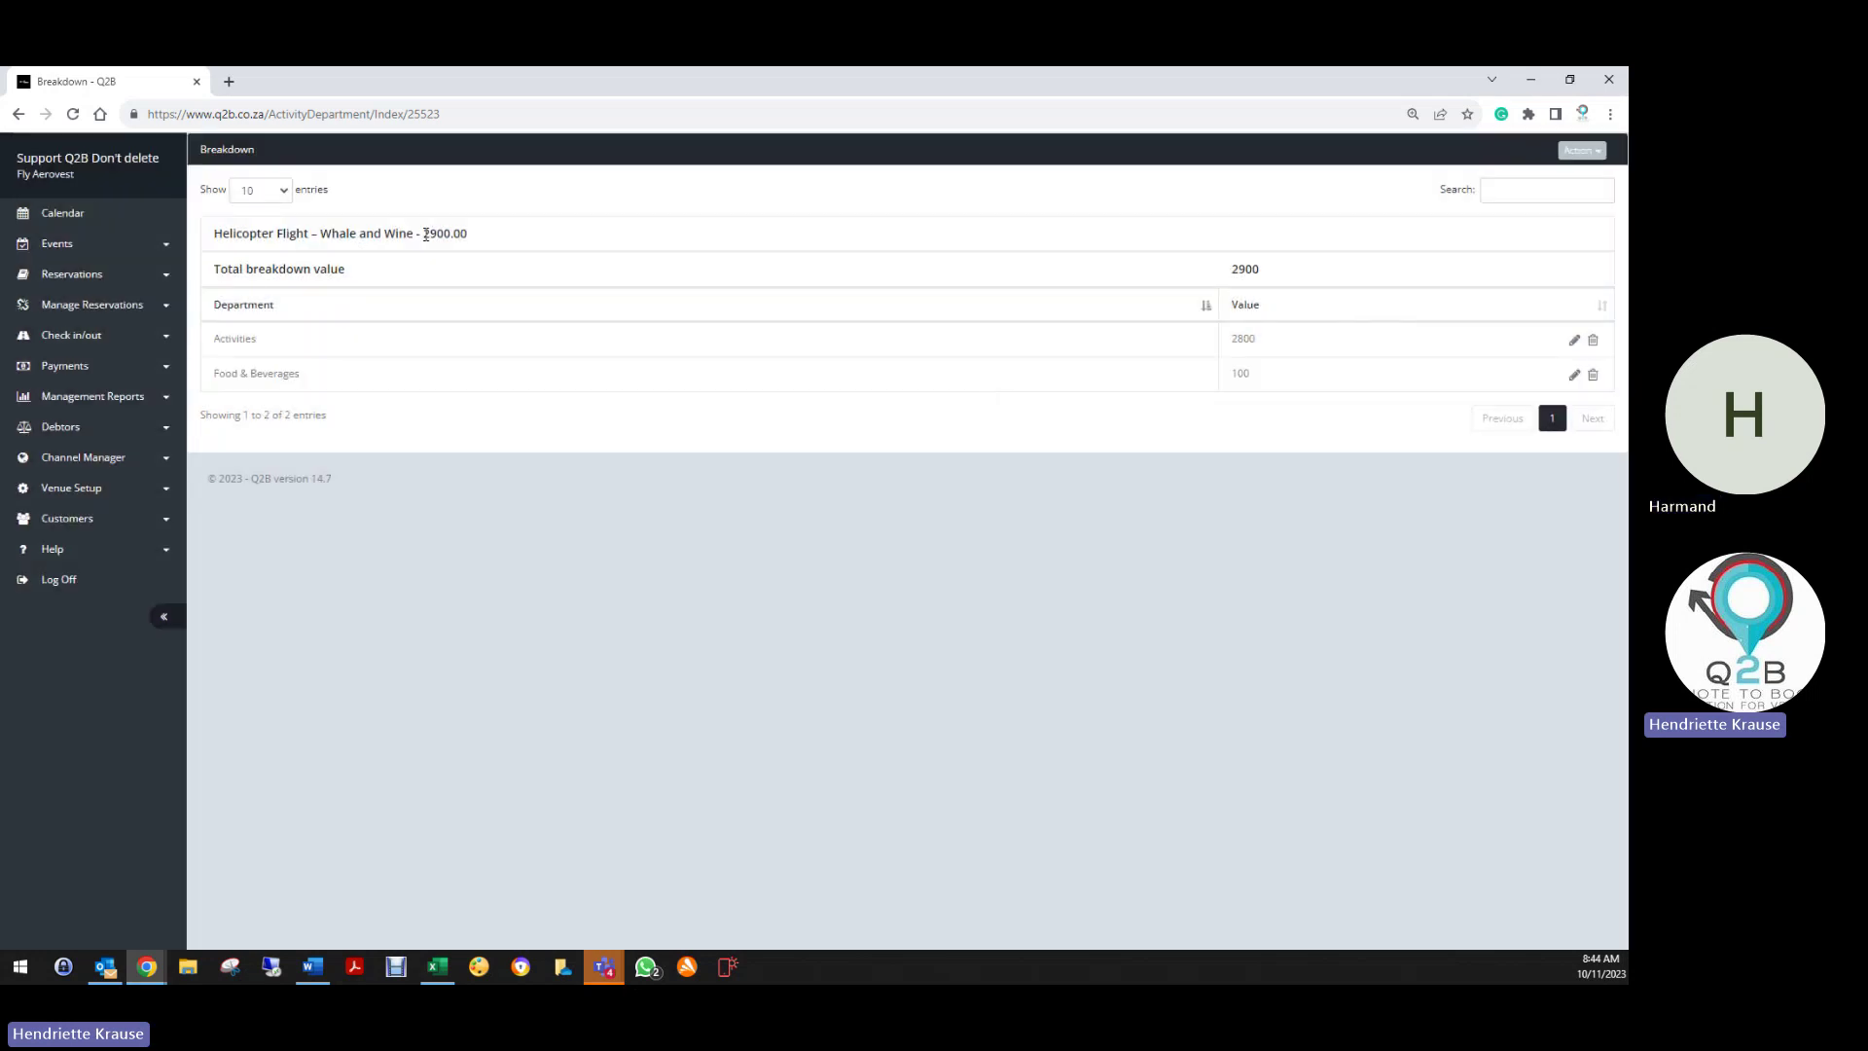
left_click_drag(425, 235, 486, 240)
Go back to the Whale and Wine edit page and copy its 'About this Activity:' heading
left_click(17, 114)
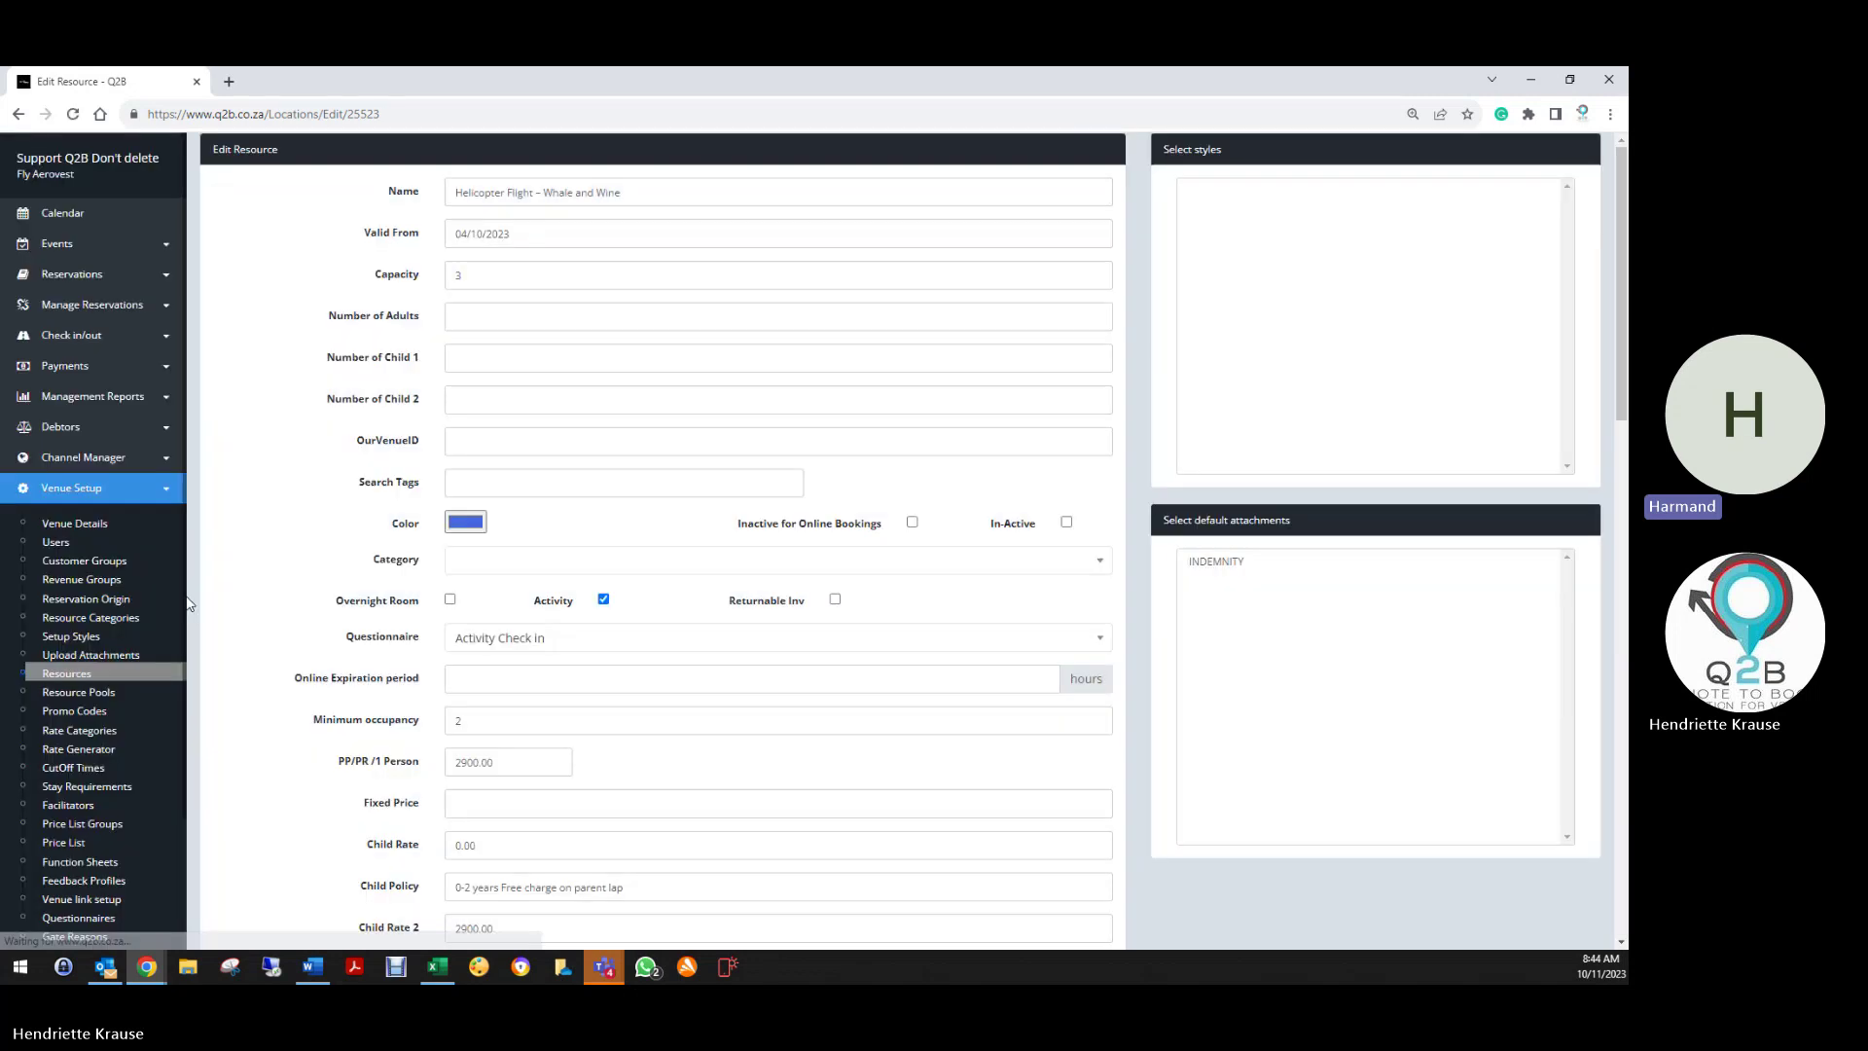
scroll(457, 574, "down", 10)
scroll(438, 598, "down", 3)
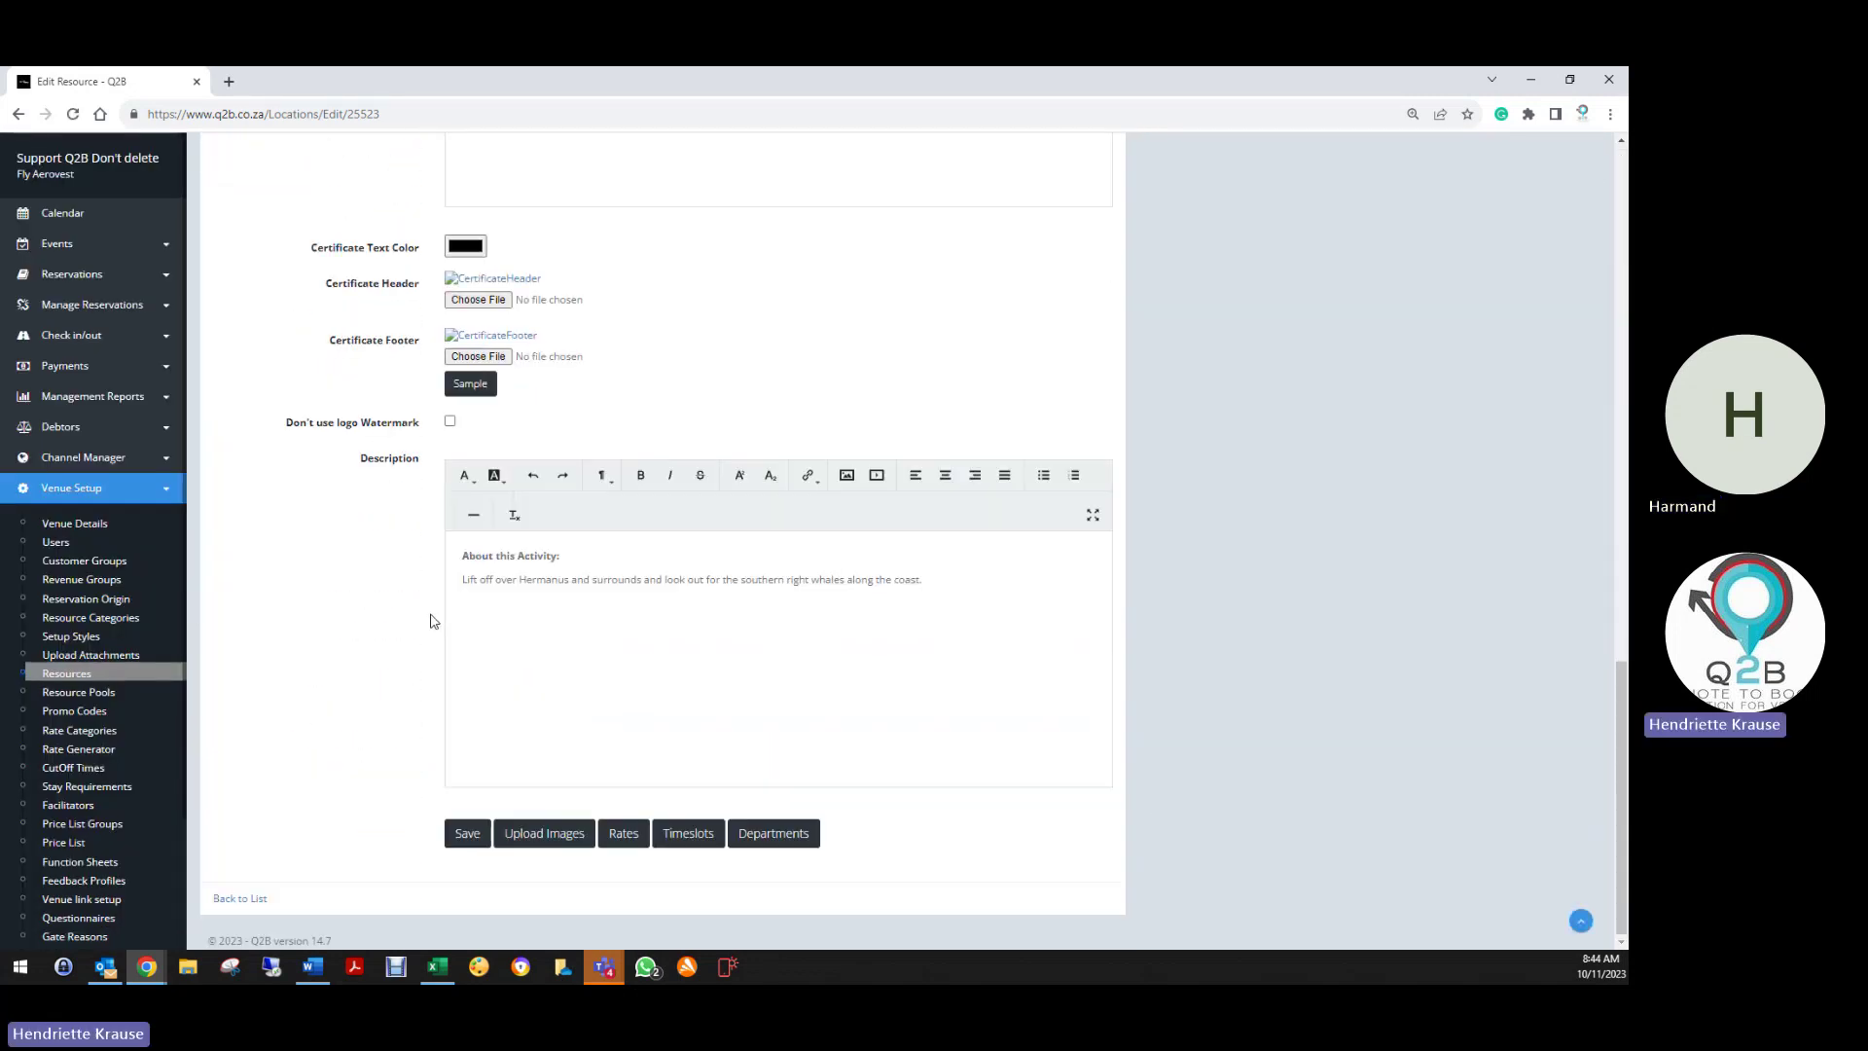
left_click_drag(463, 552, 554, 547)
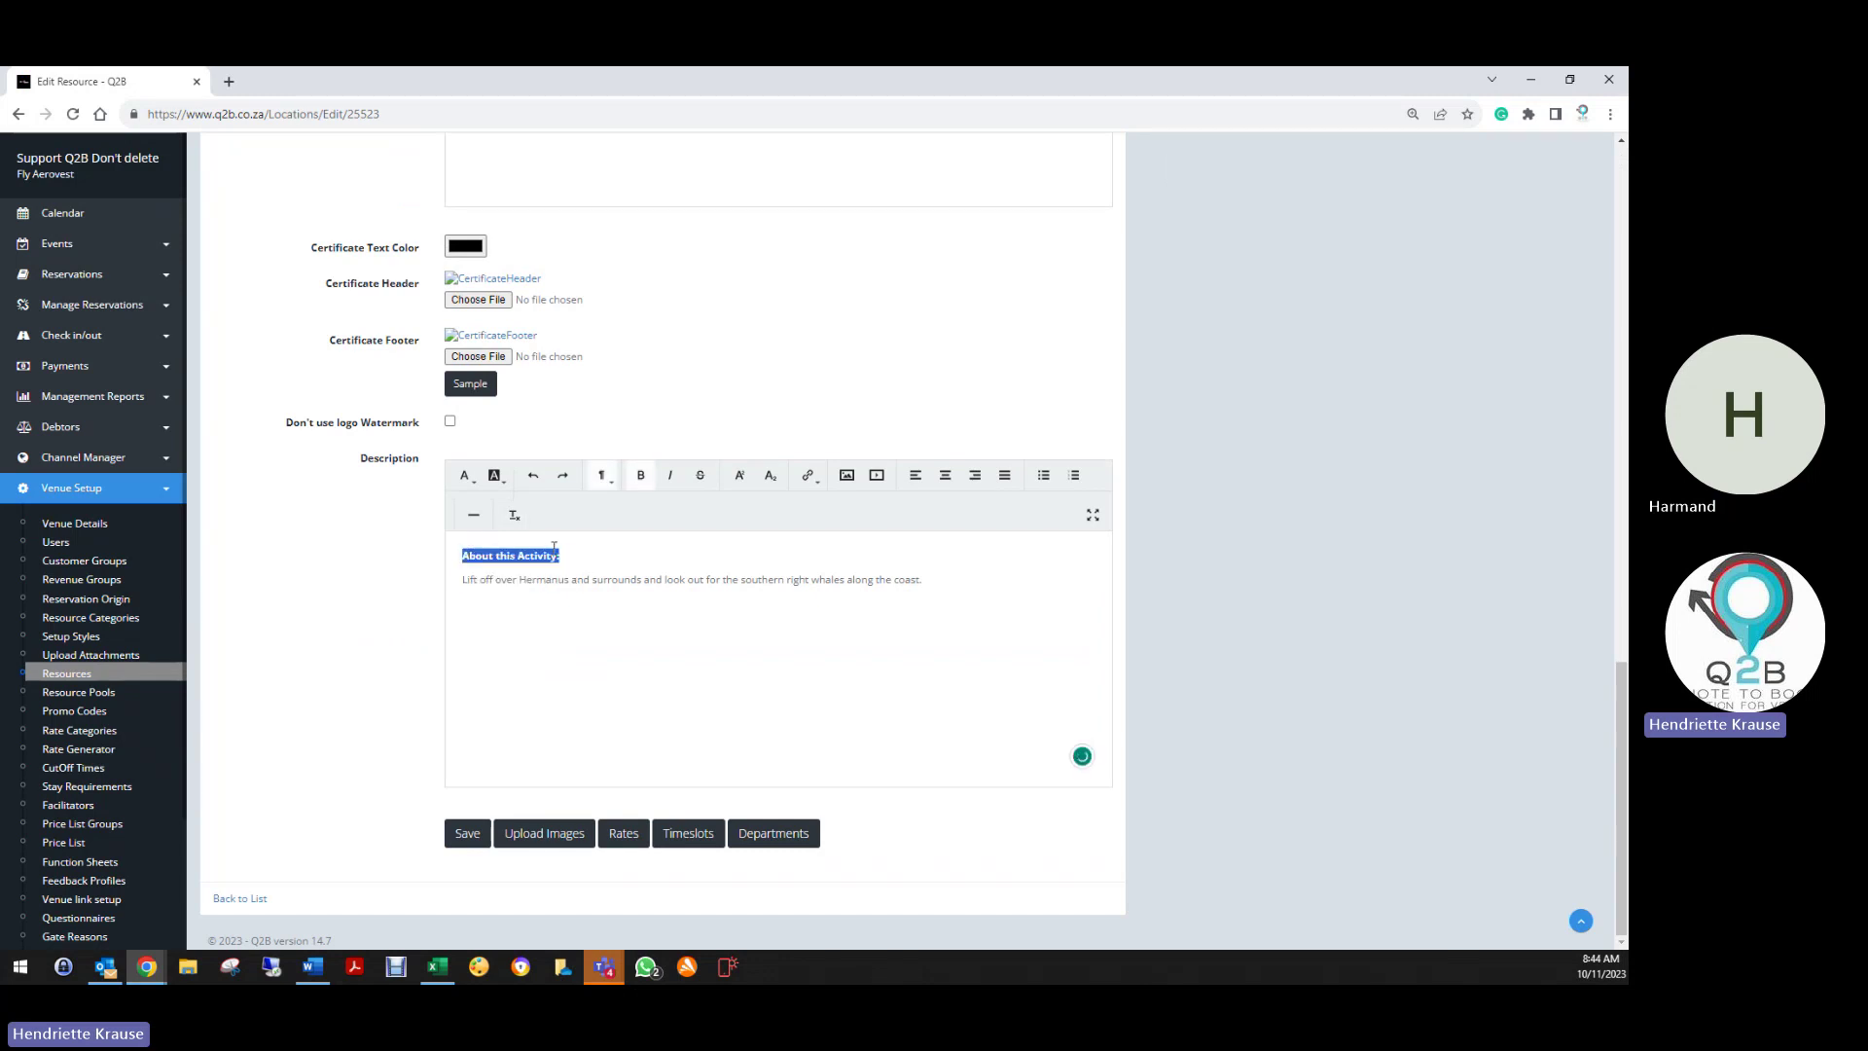
right_click(540, 551)
left_click(574, 619)
Save the Whale and Wine resource and return to the Resources list
left_click(468, 834)
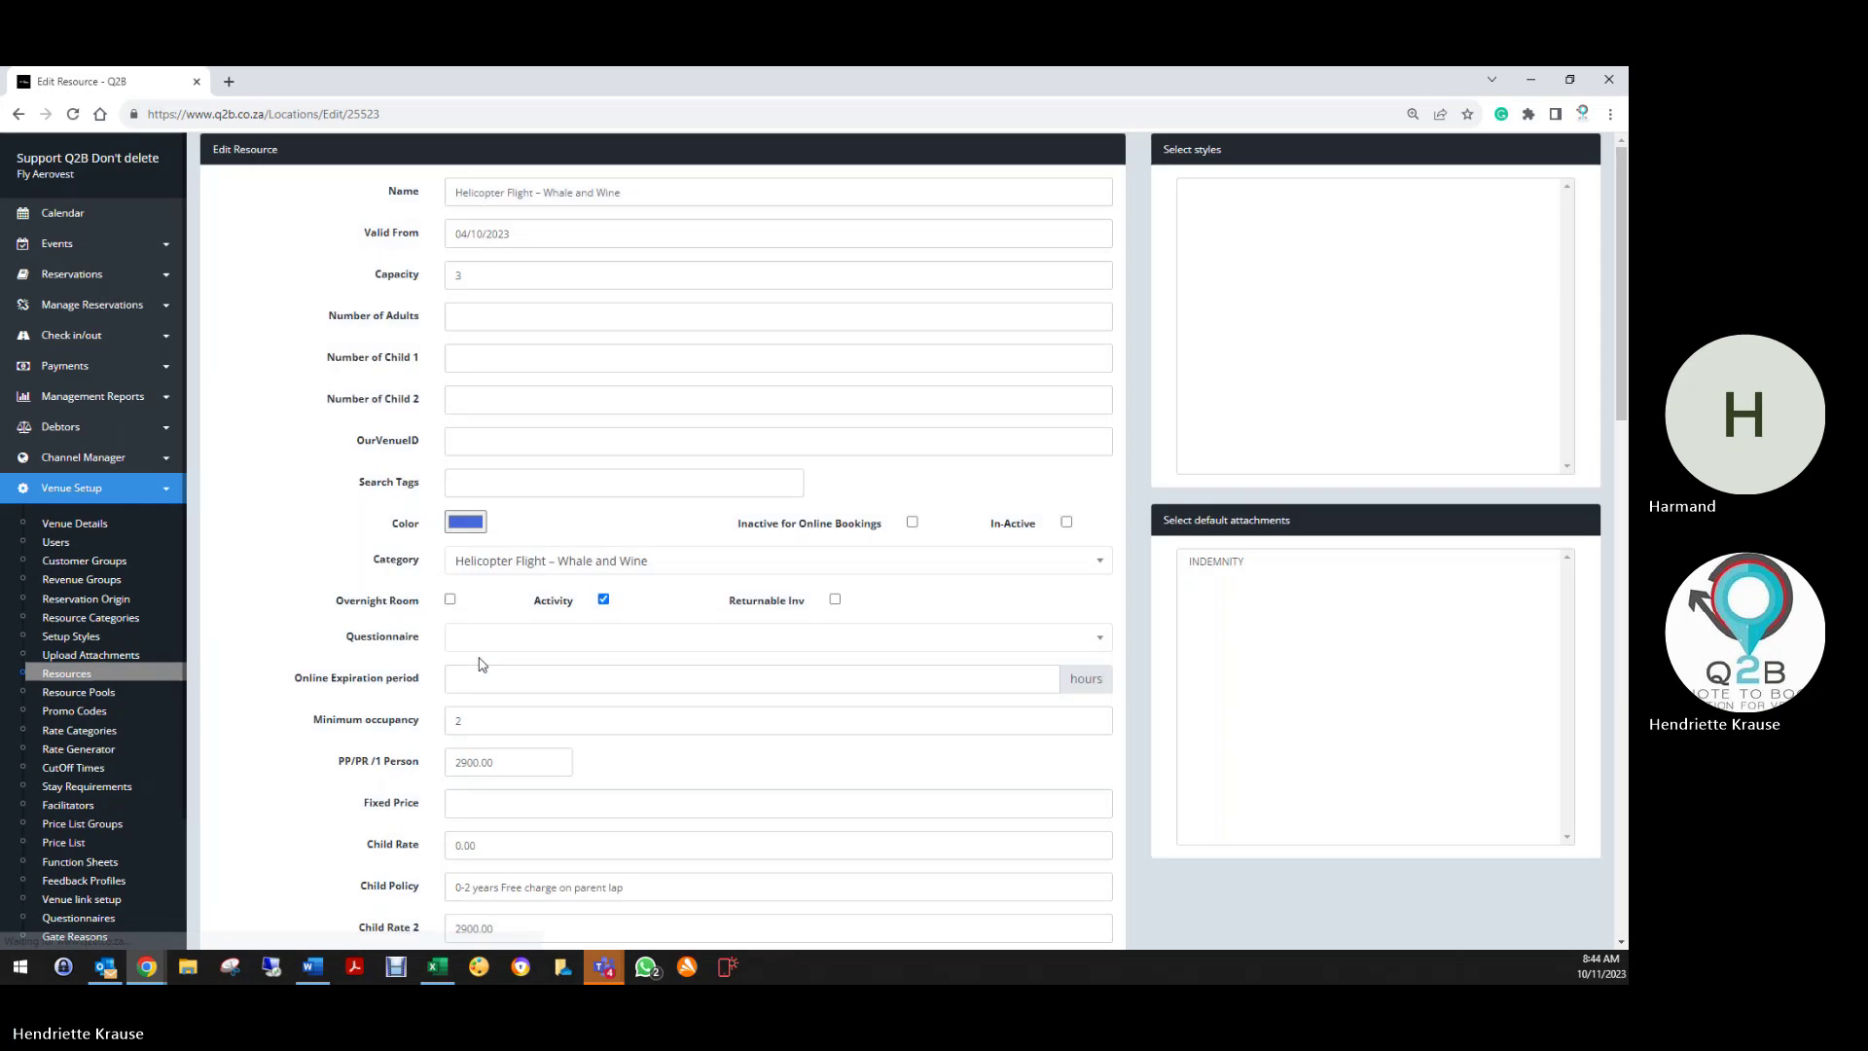
scroll(409, 682, "down", 3)
scroll(387, 700, "down", 10)
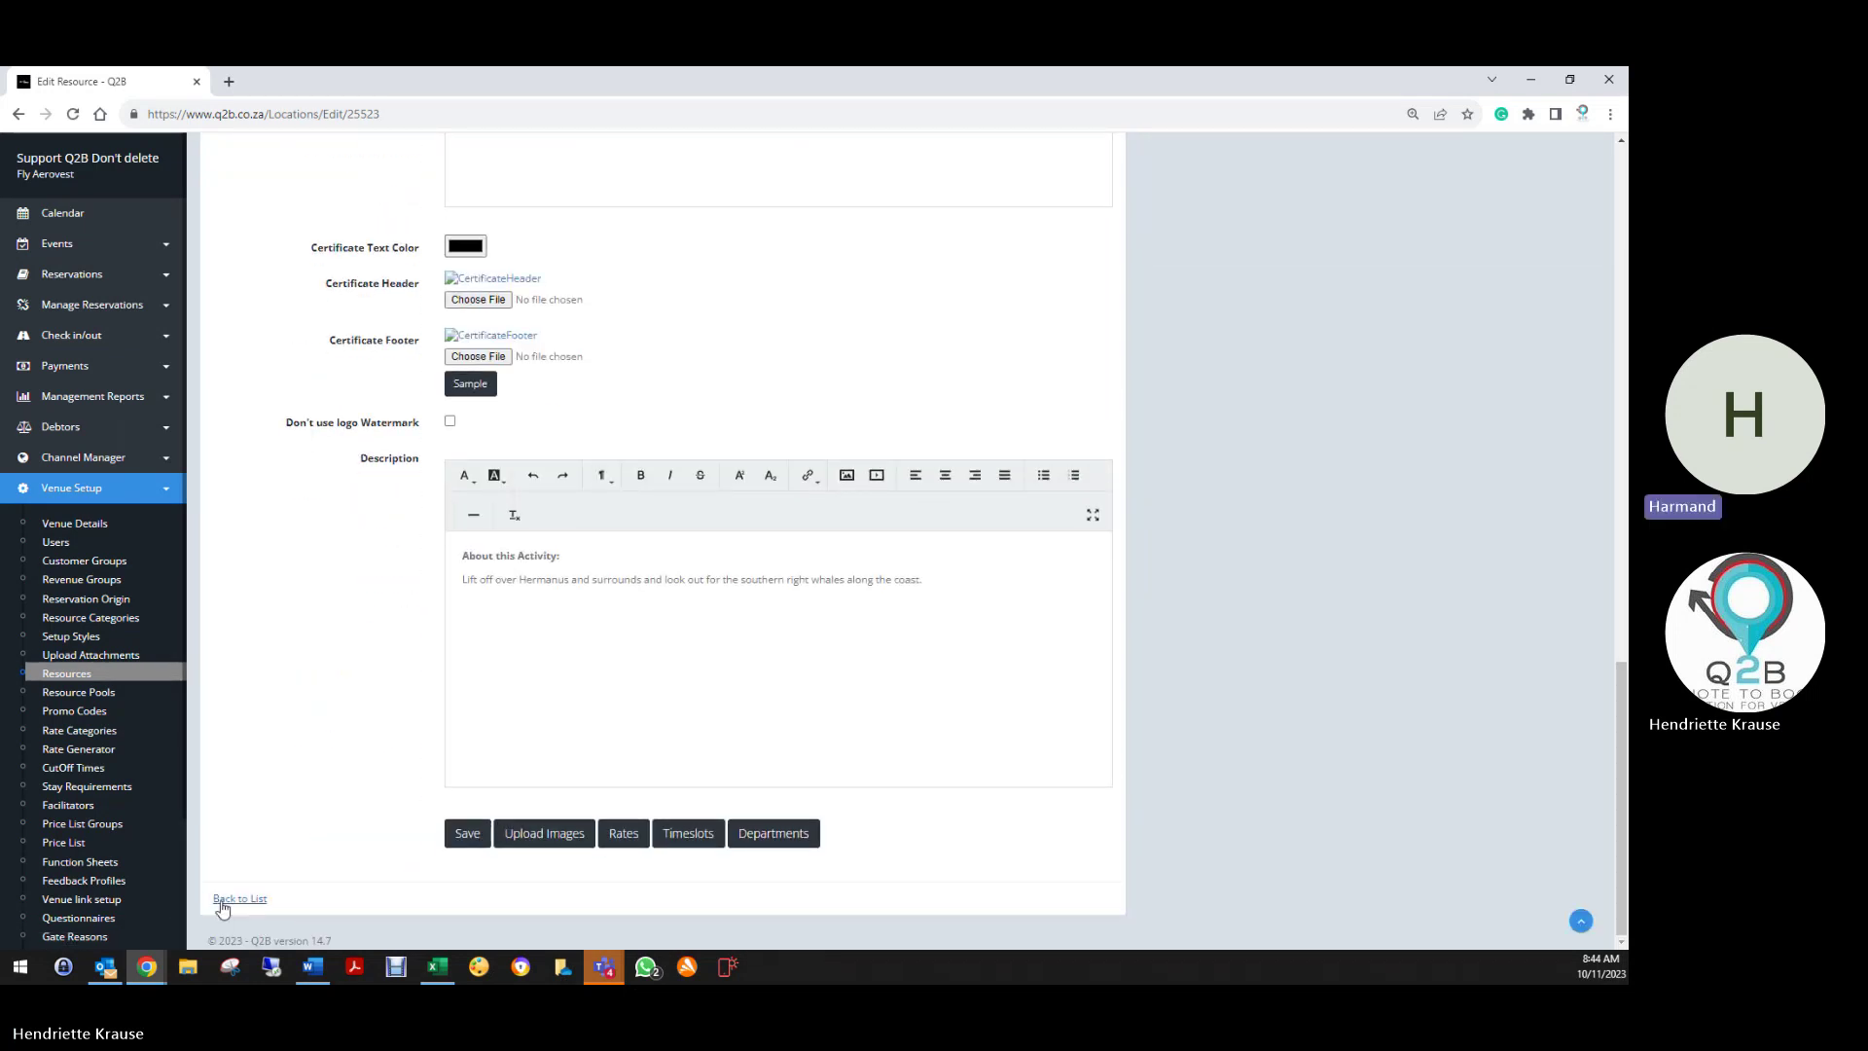
left_click(233, 898)
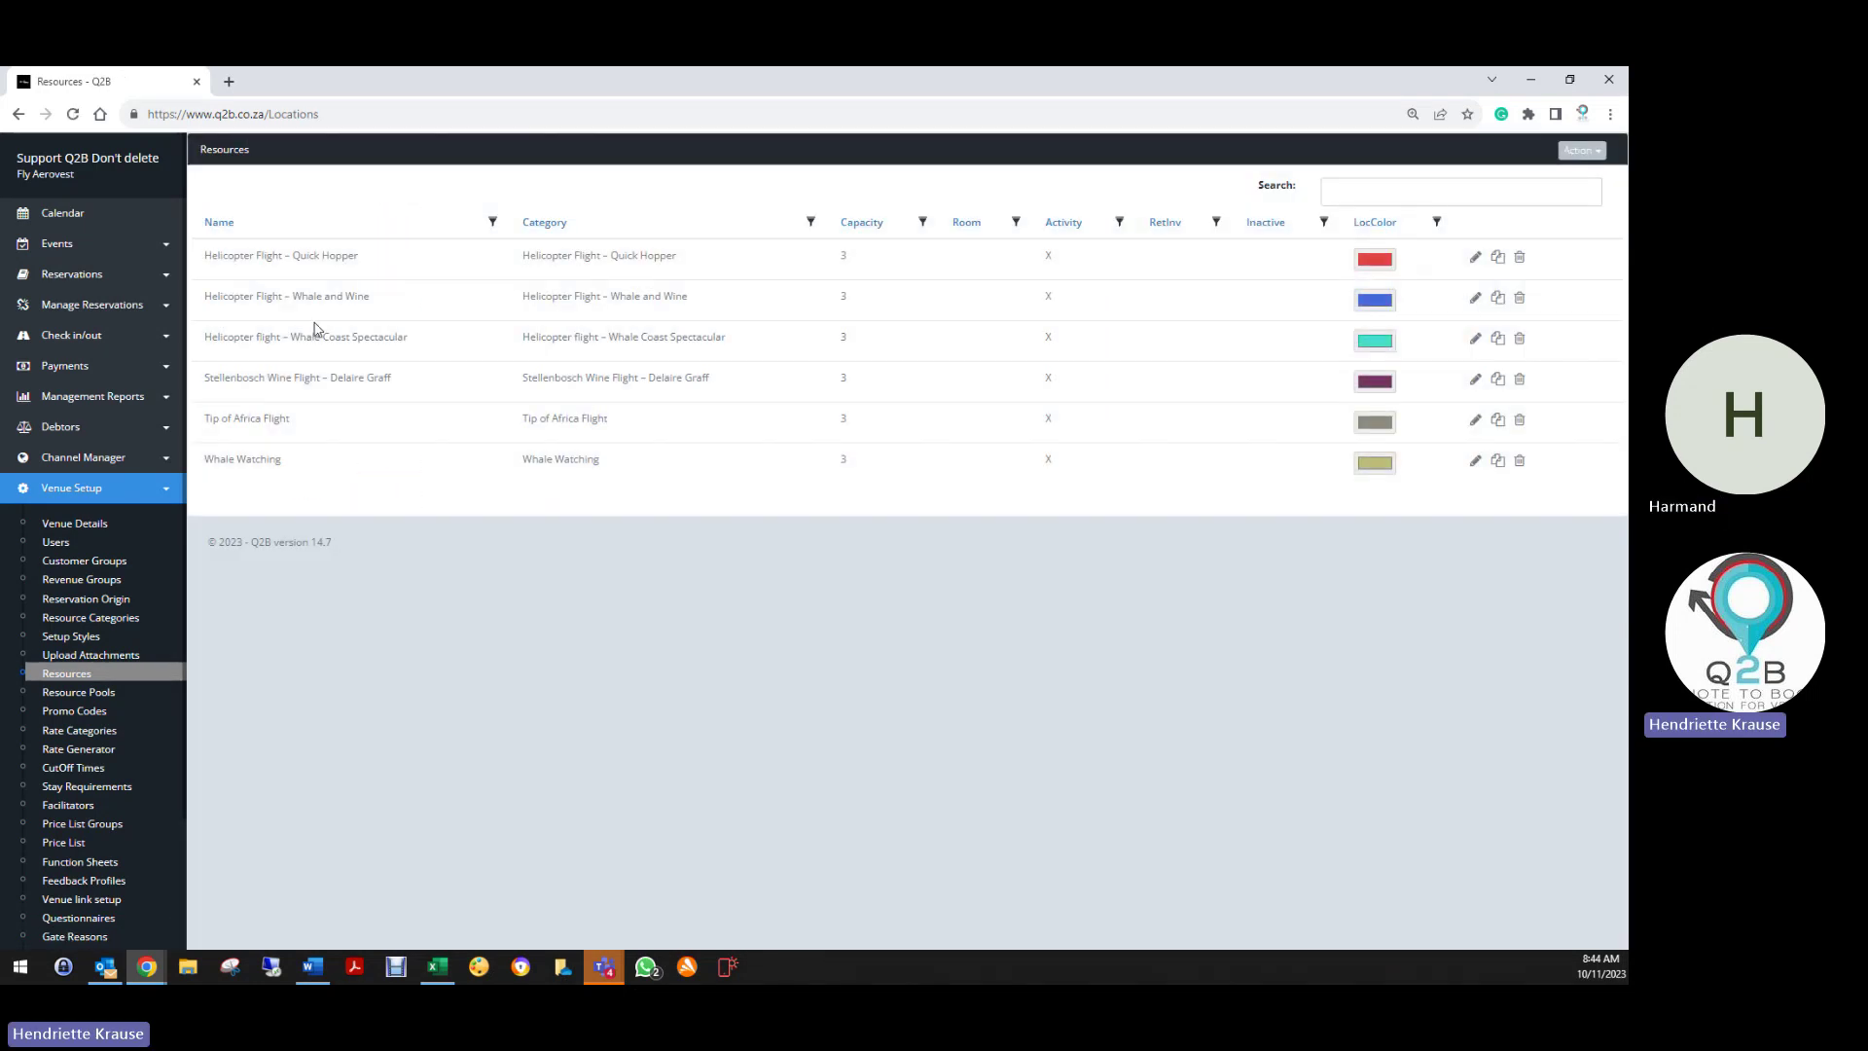
Open the Whale Coast Spectacular resource for editing and locate its Description
left_click(1475, 341)
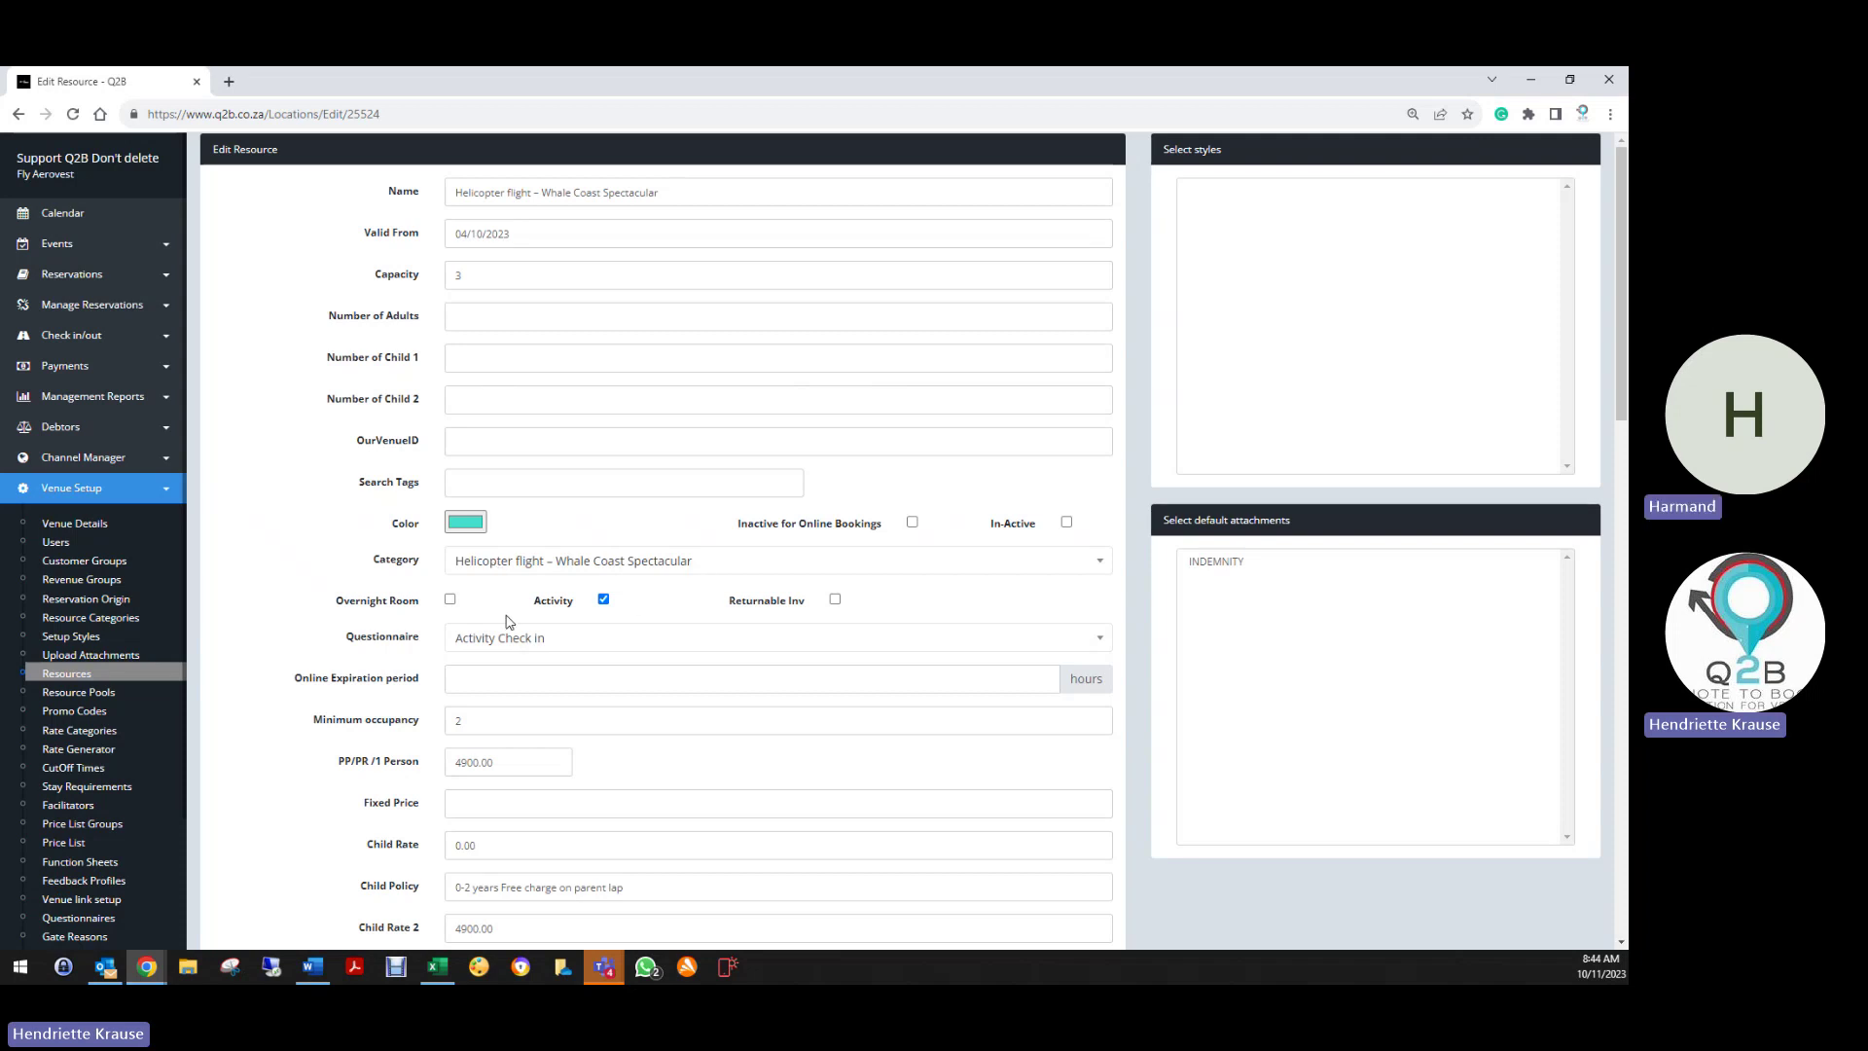
scroll(506, 621, "down", 3)
scroll(479, 724, "down", 4)
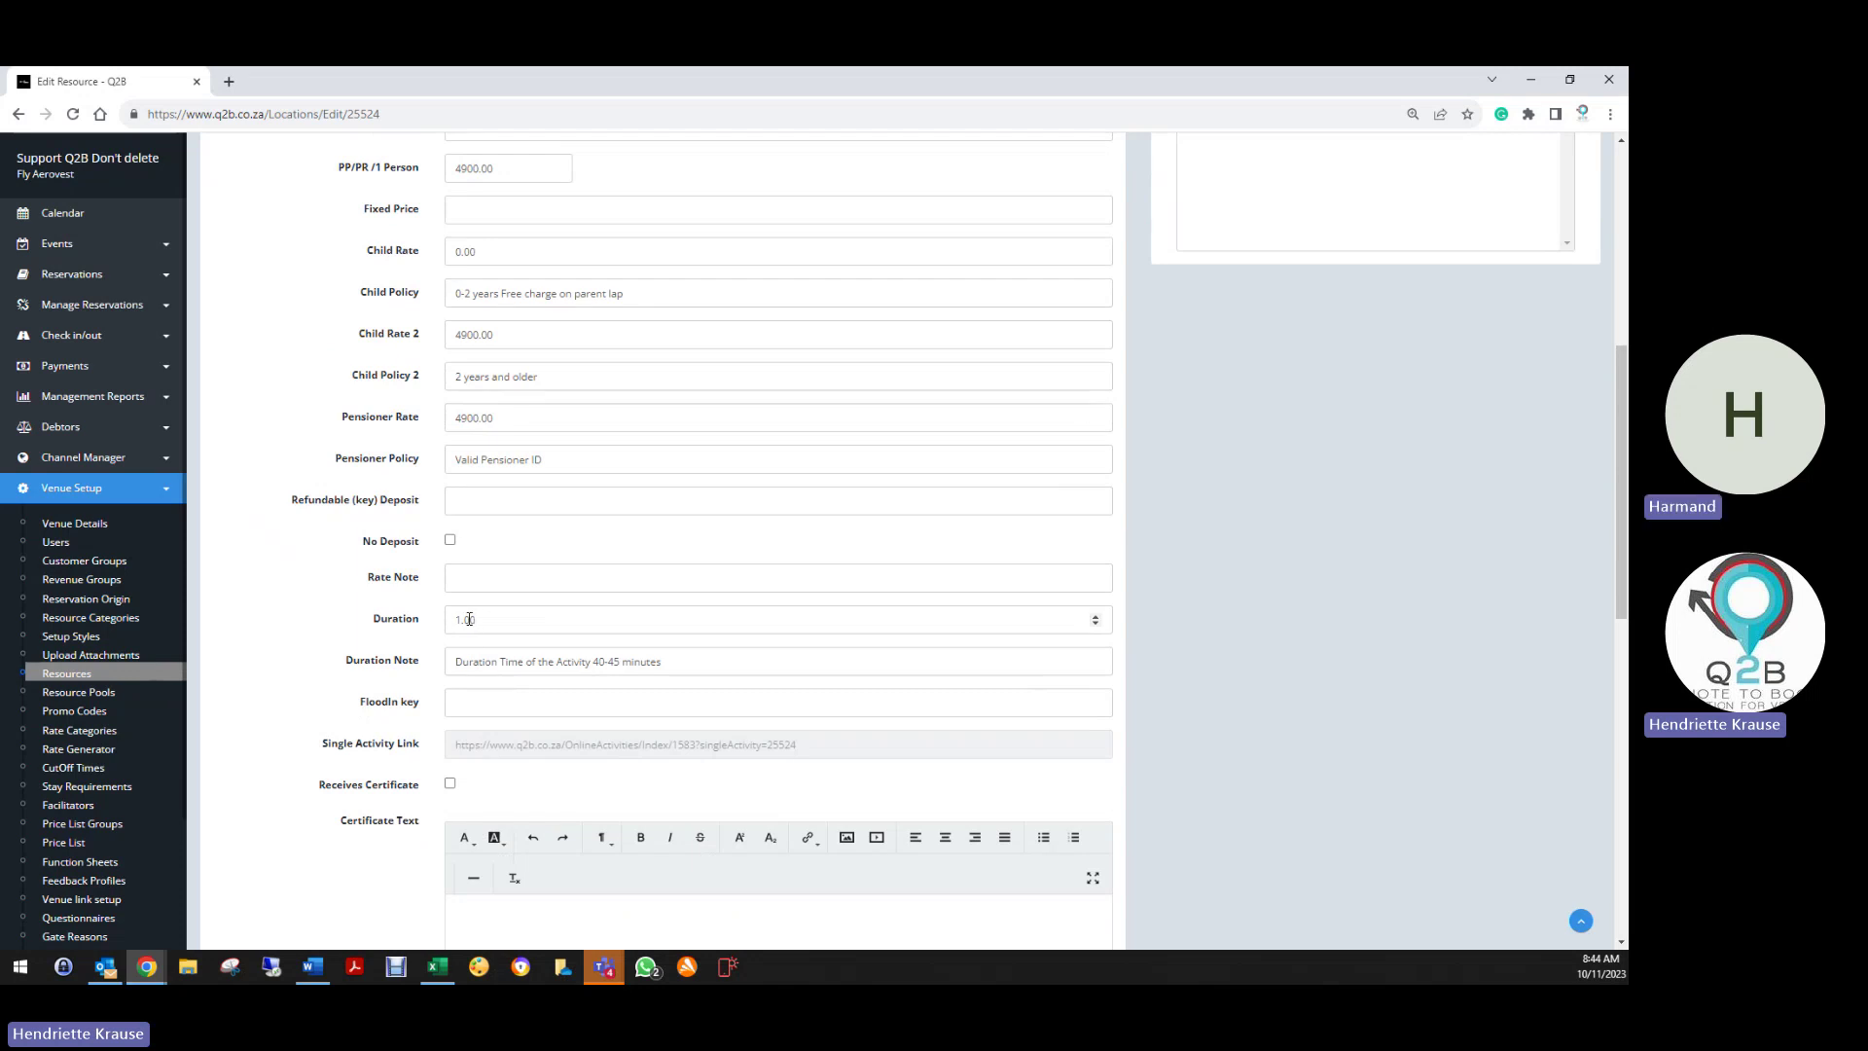
scroll(496, 584, "up", 5)
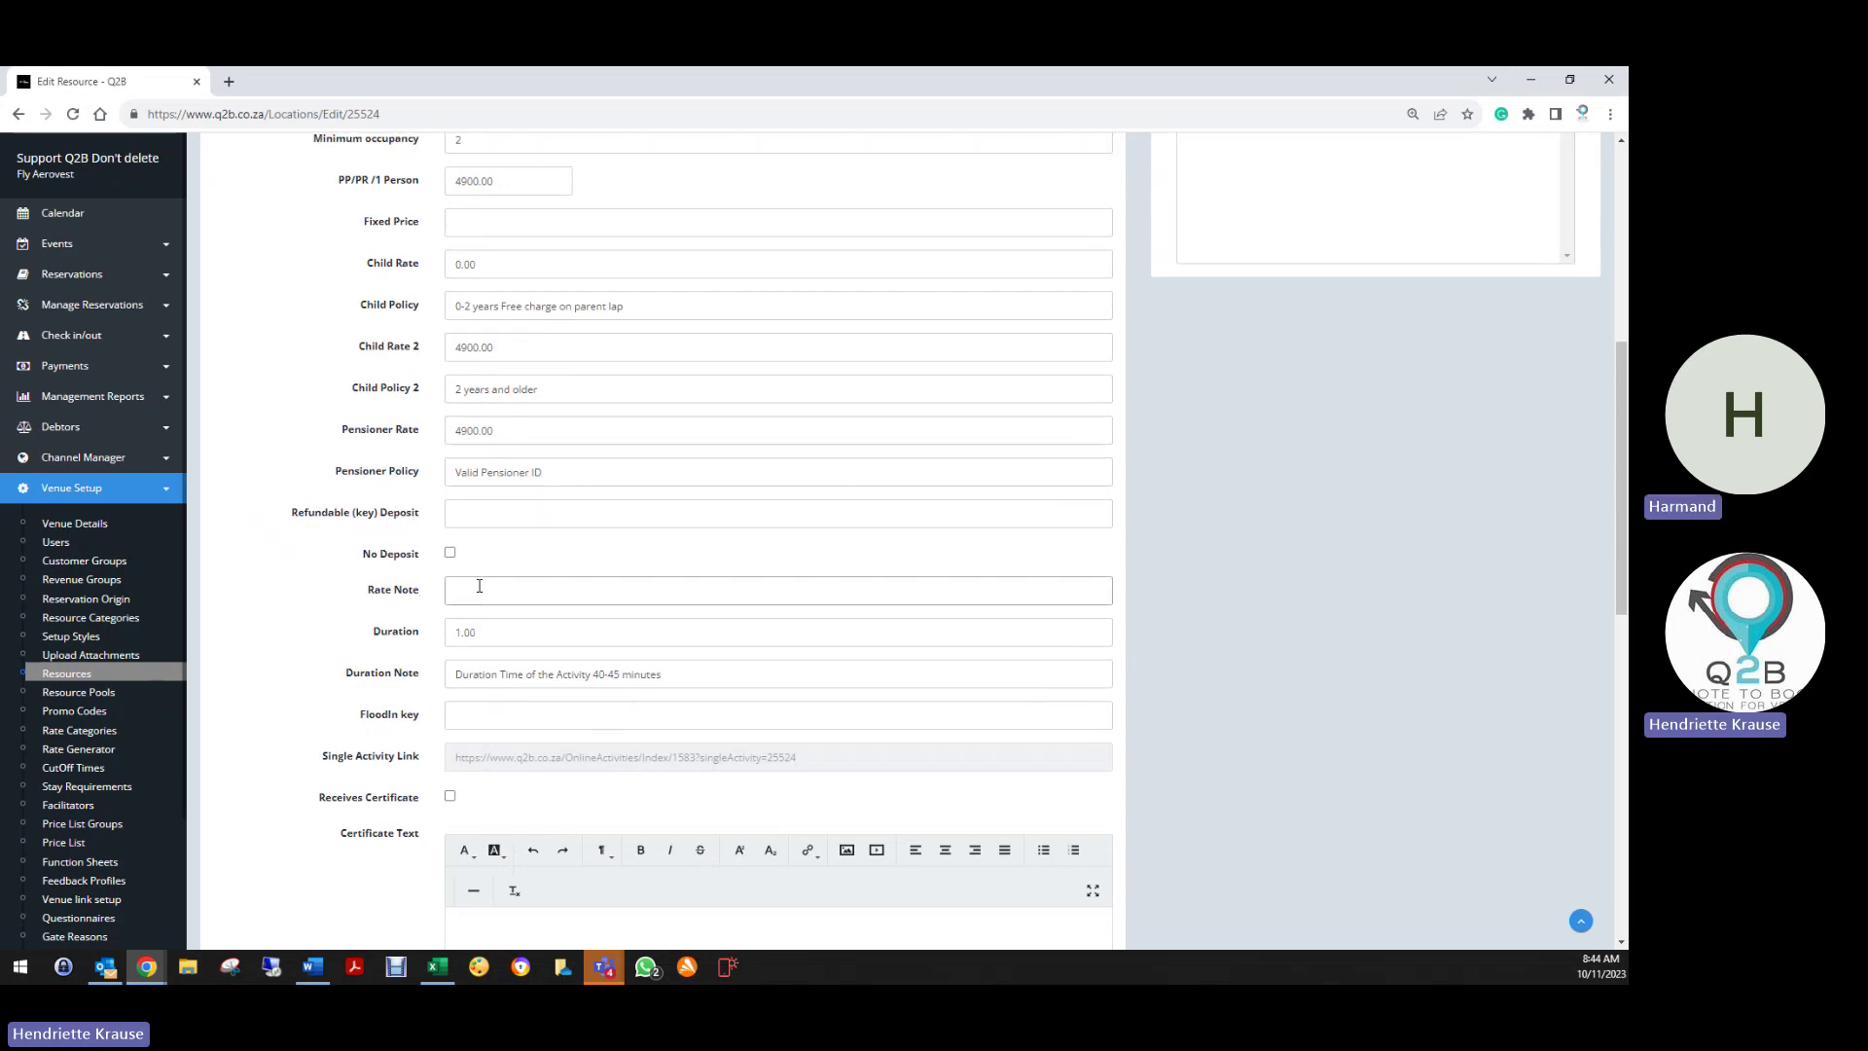
scroll(526, 470, "up", 1)
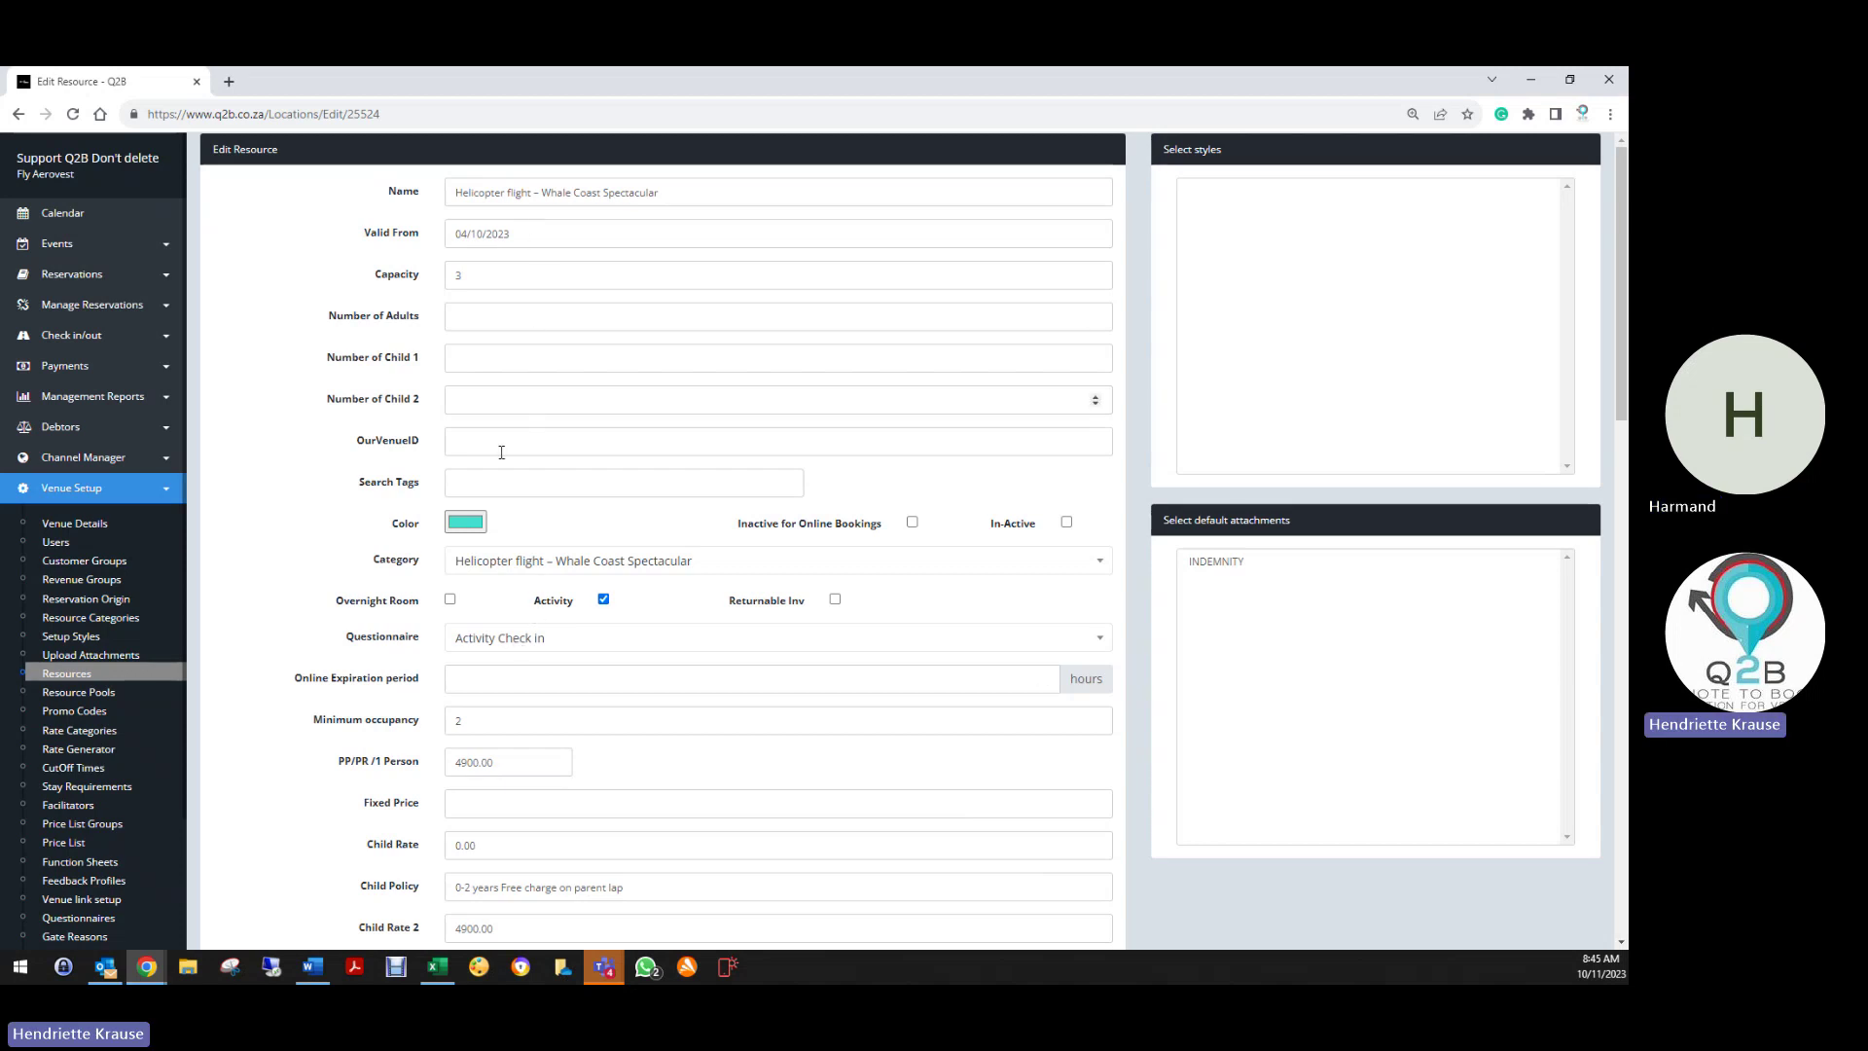
scroll(519, 722, "down", 3)
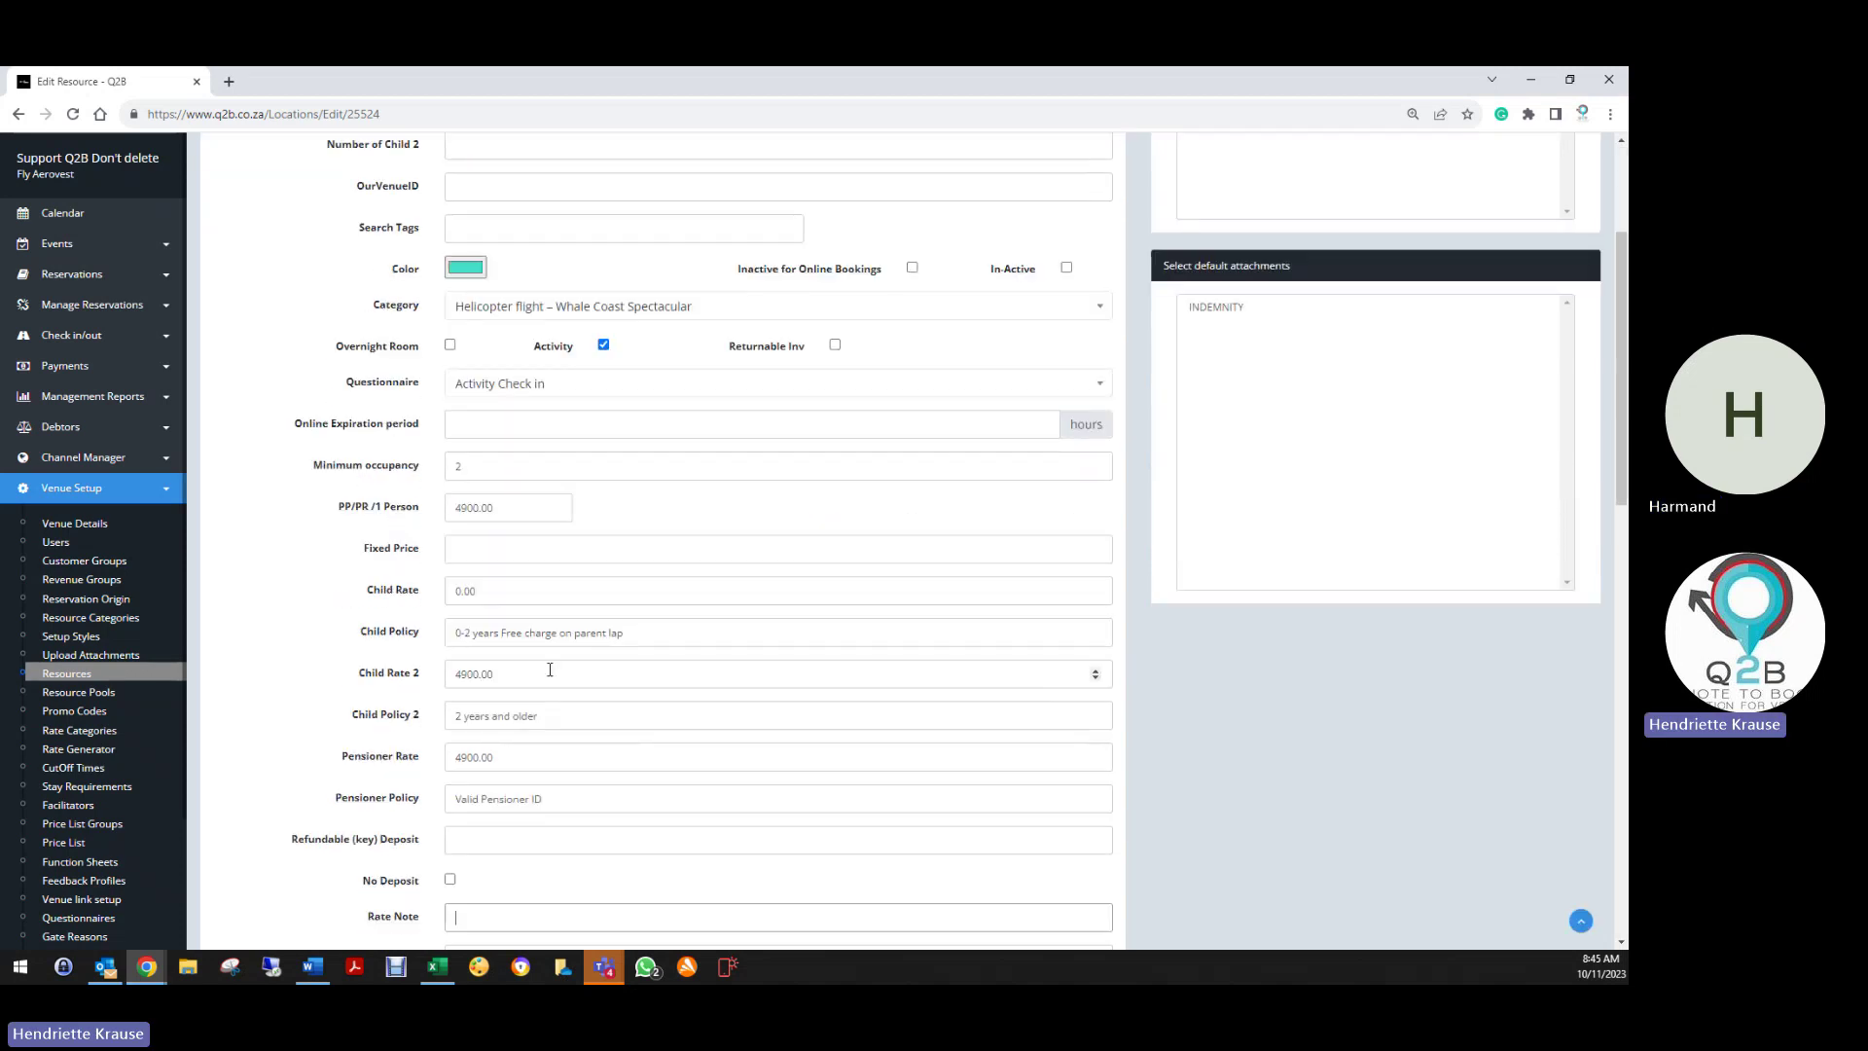
scroll(549, 669, "down", 12)
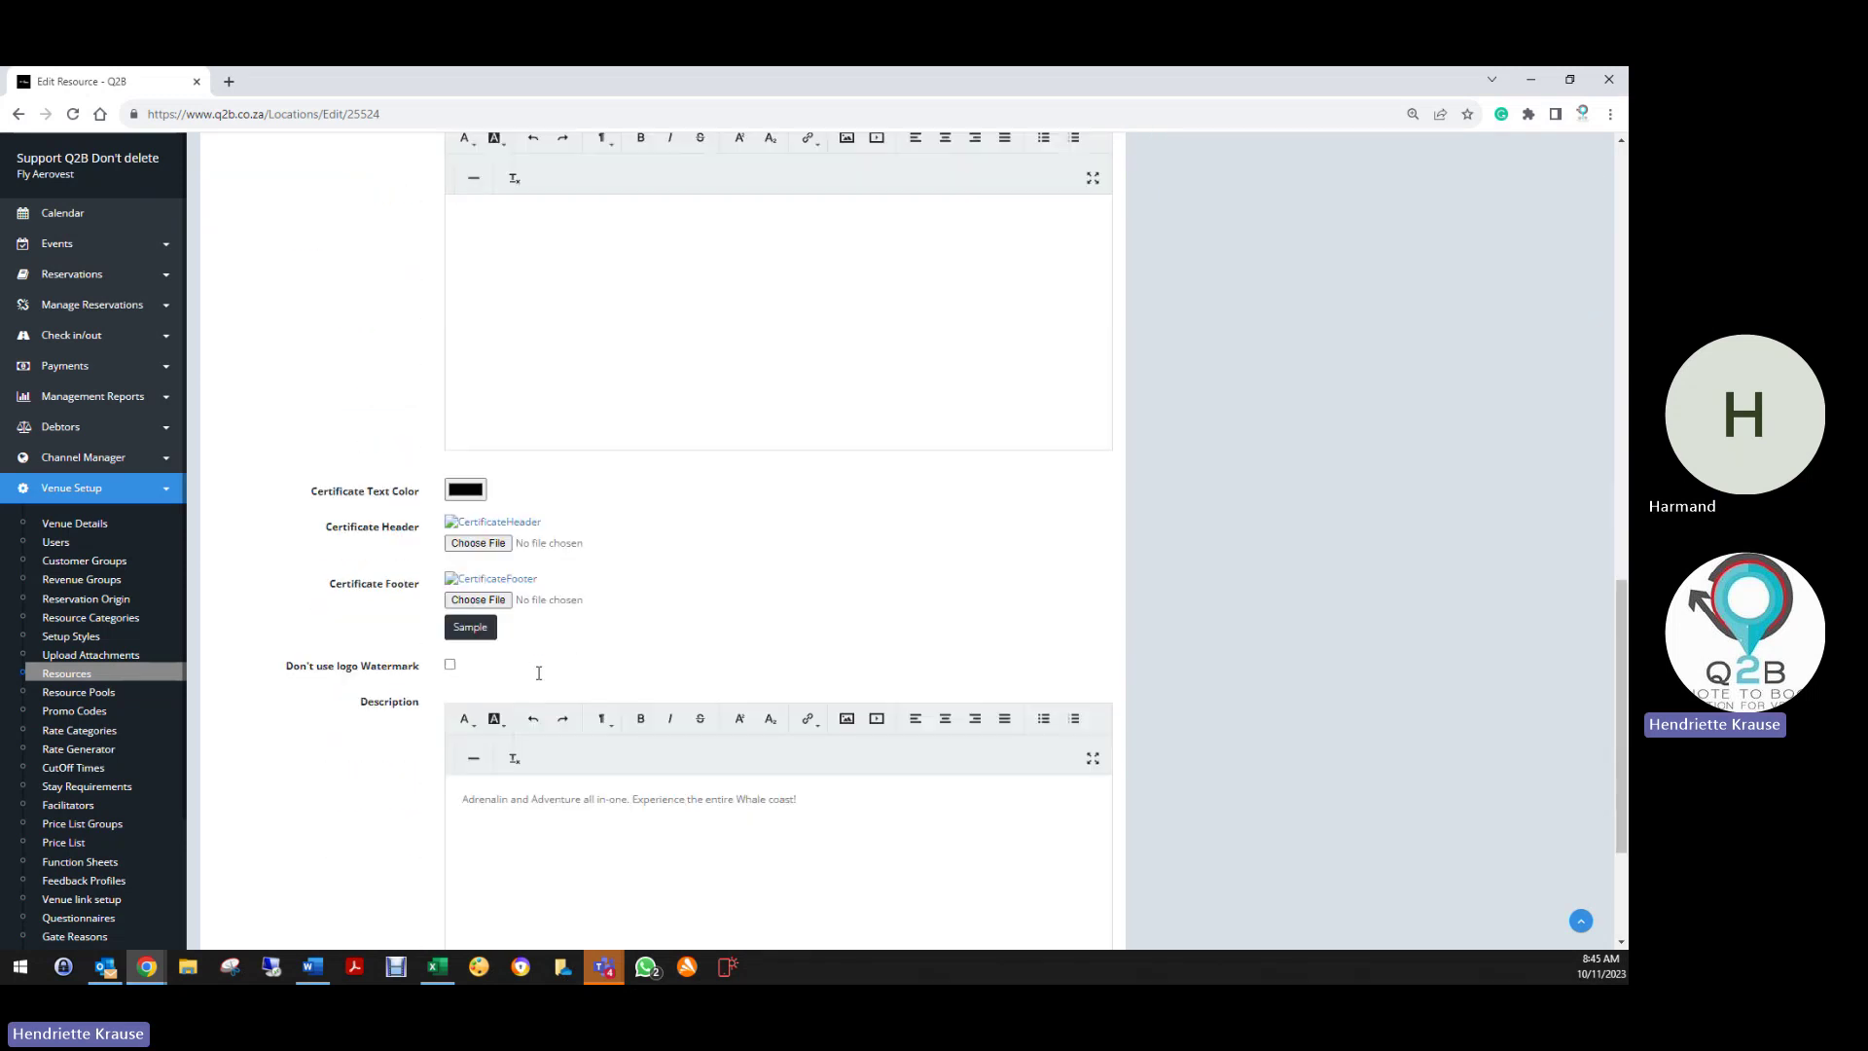
scroll(515, 665, "down", 3)
Paste the 'About this Activity:' heading above the description and save
left_click(474, 559)
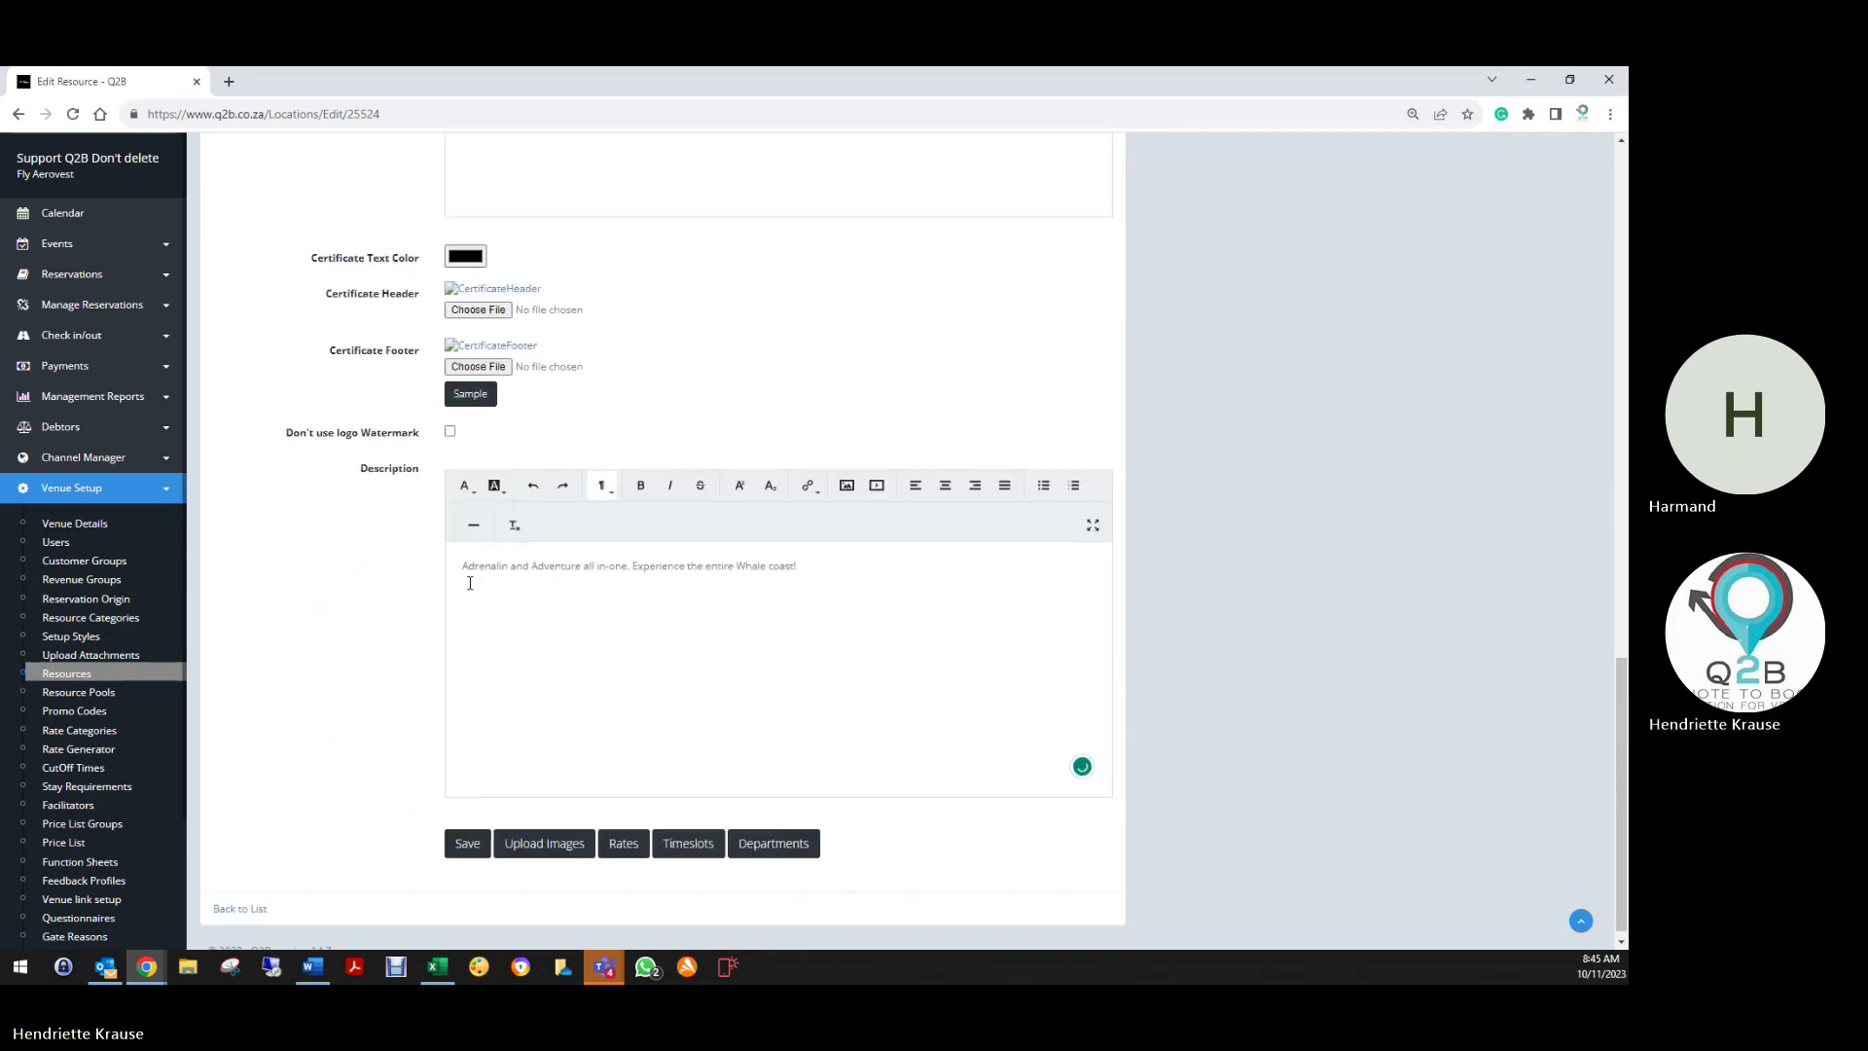
key("Return")
type("About this Activity:")
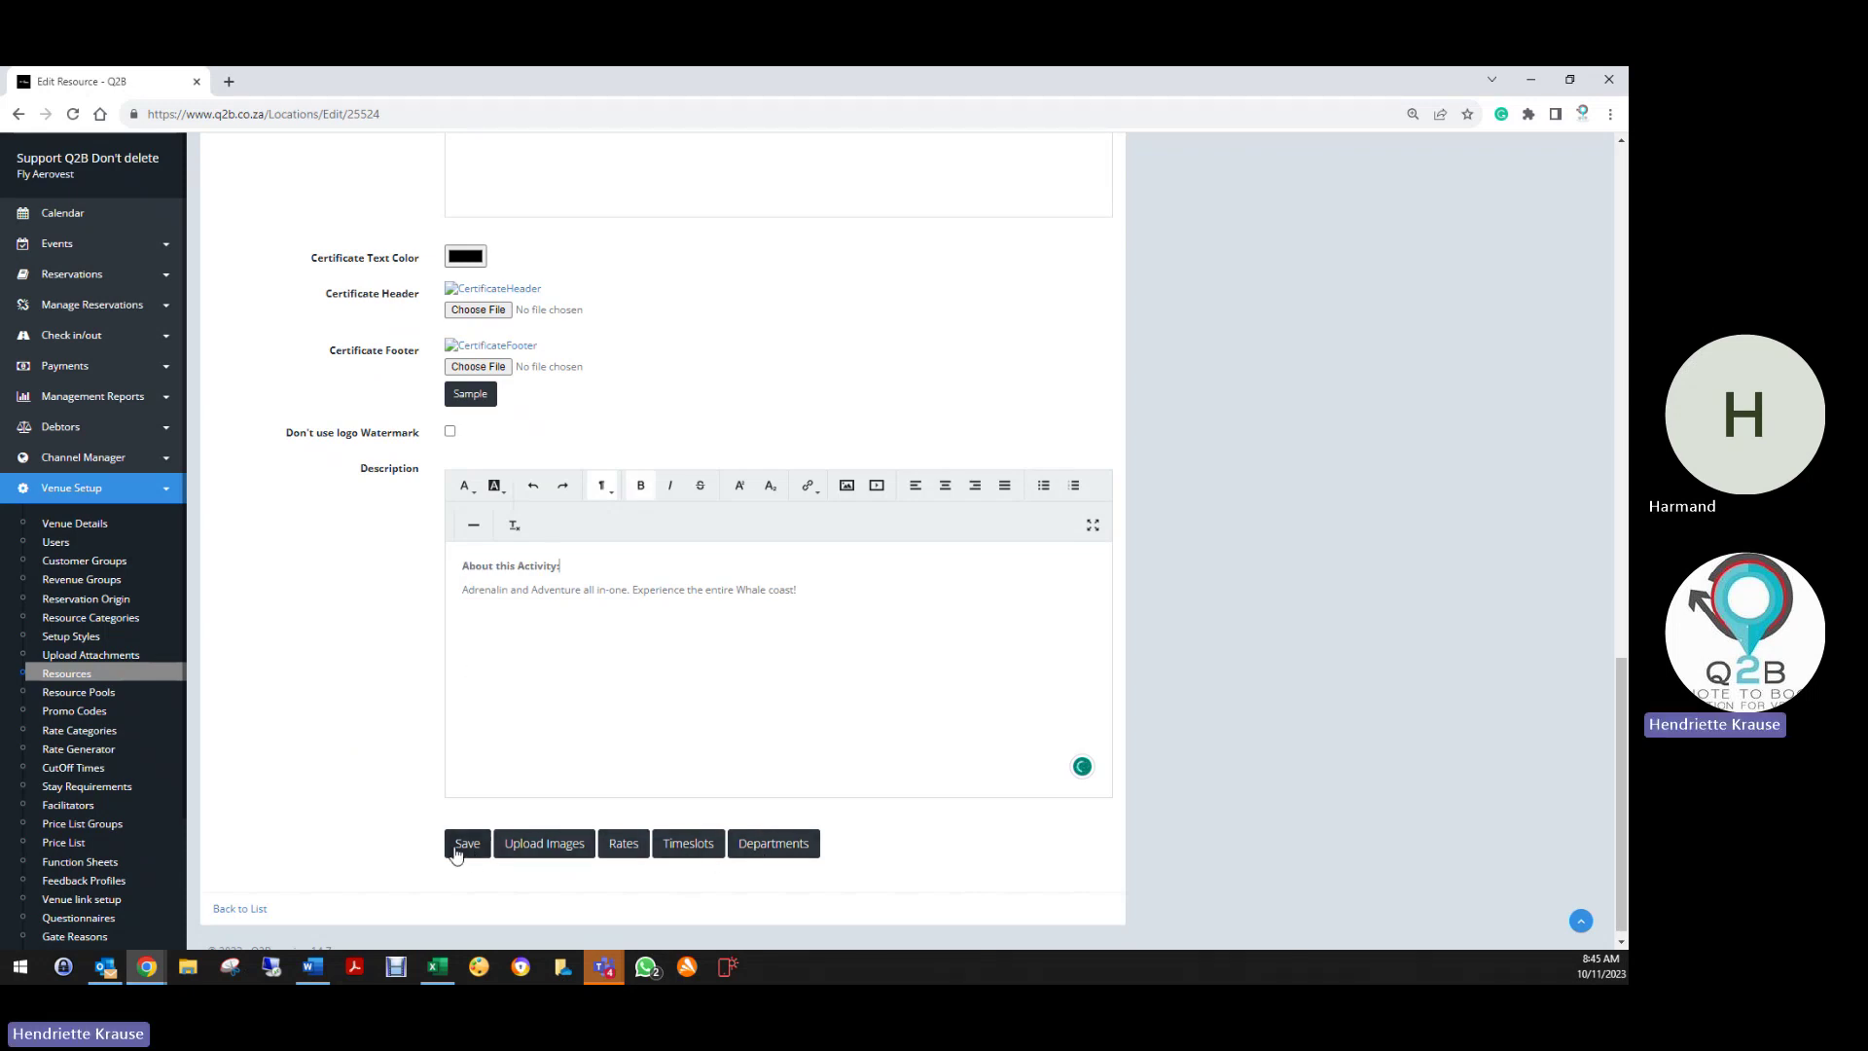
left_click(461, 844)
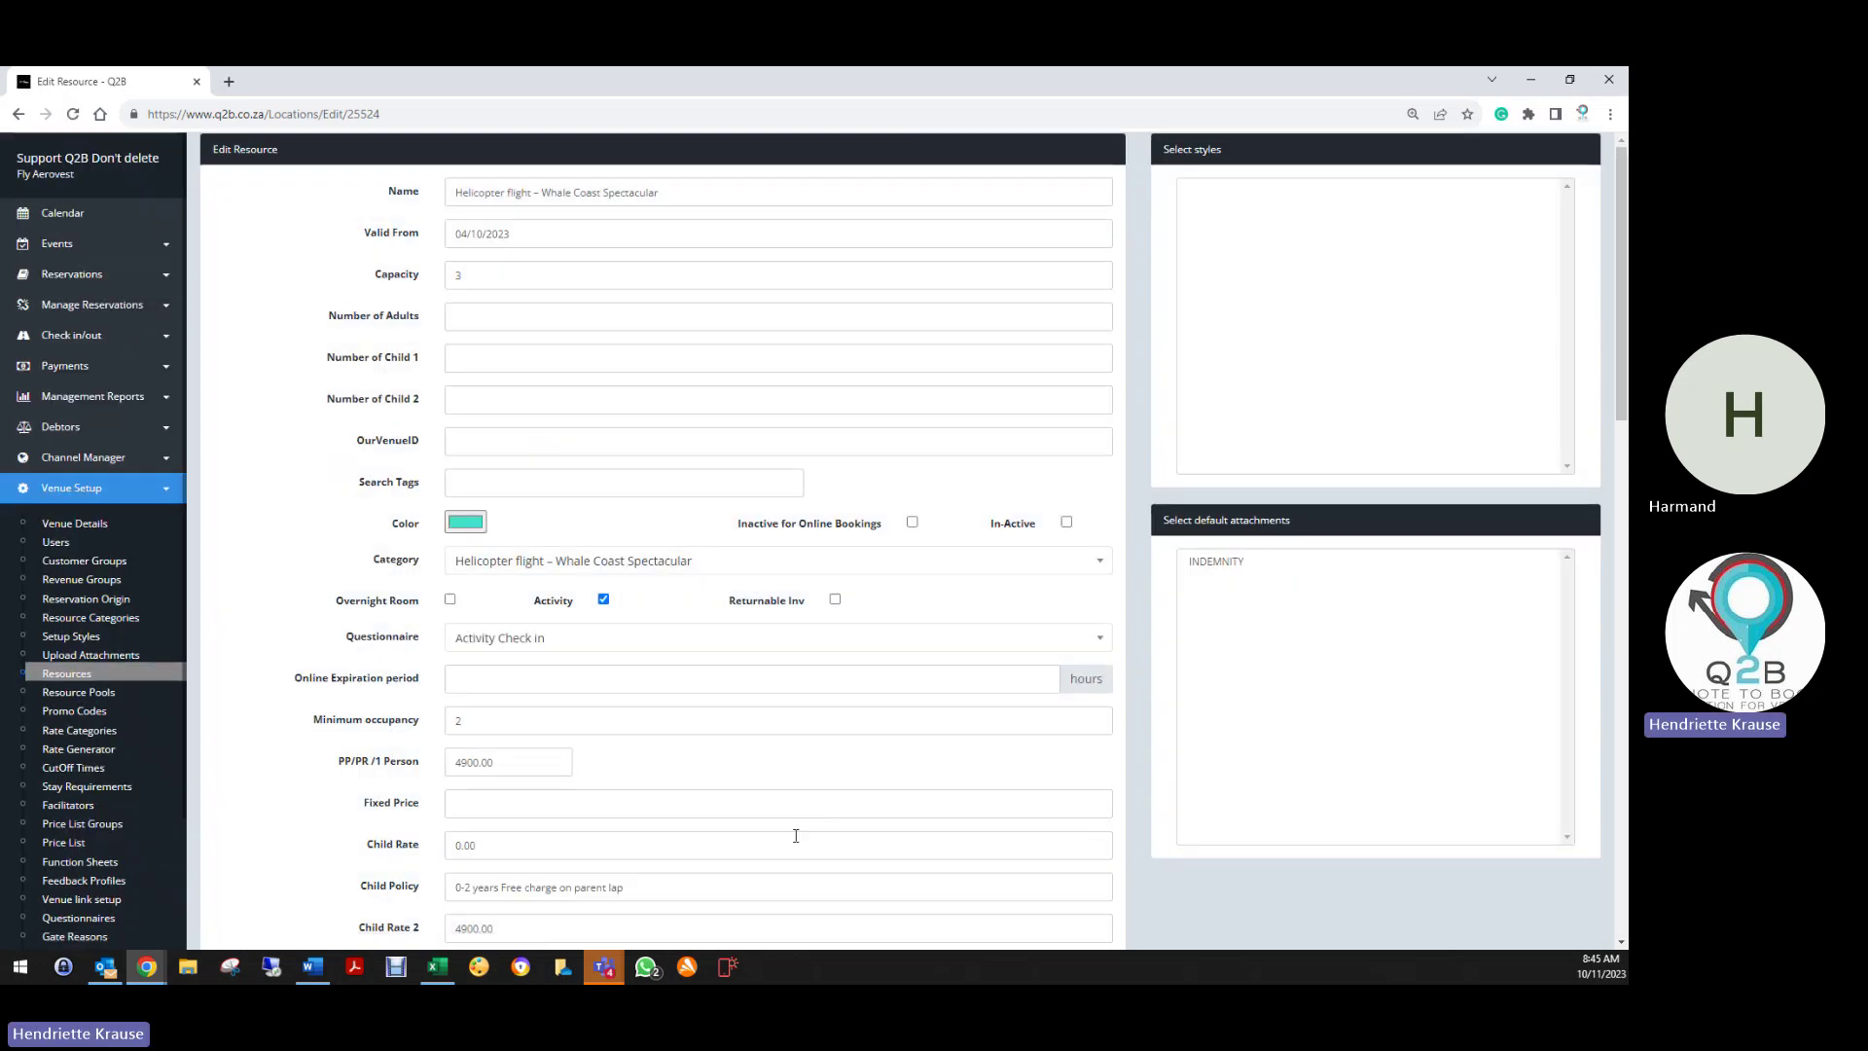
scroll(759, 826, "down", 15)
Add a 4900 Activities department breakdown to Whale Coast Spectacular, then return to its edit page
left_click(756, 848)
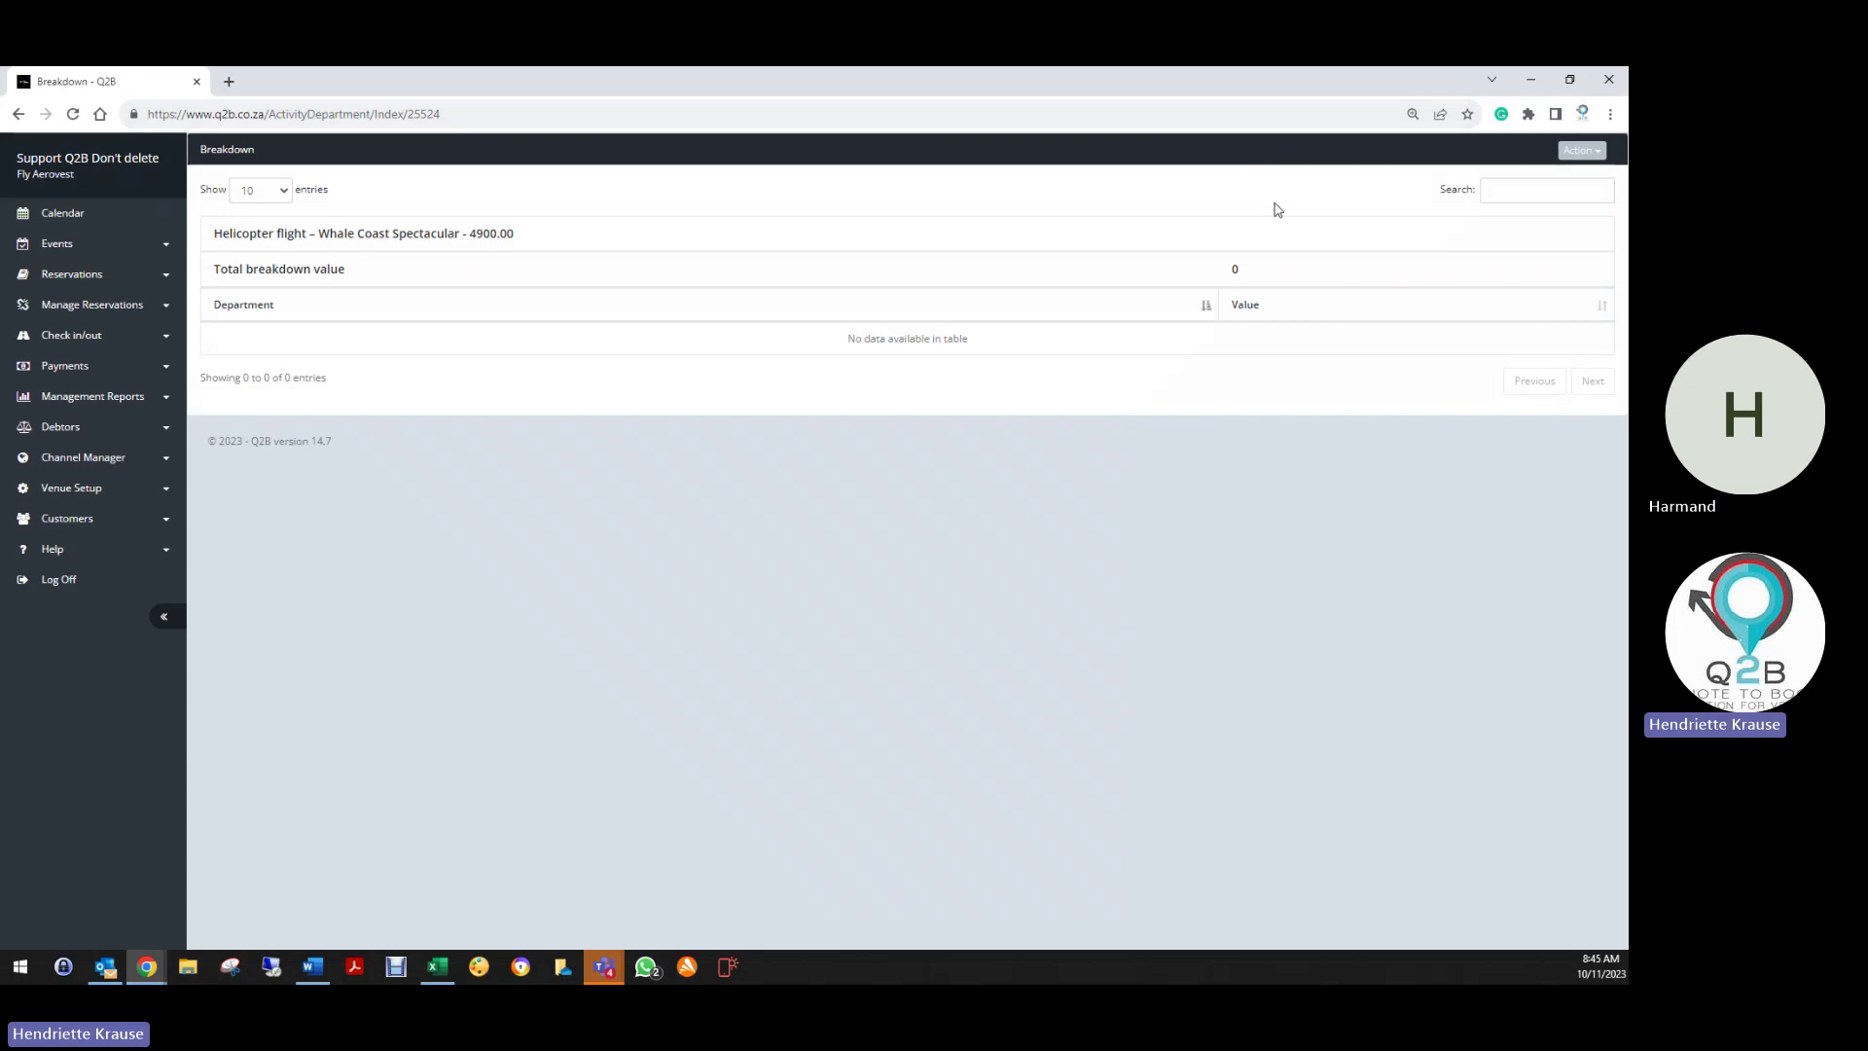
left_click(1581, 152)
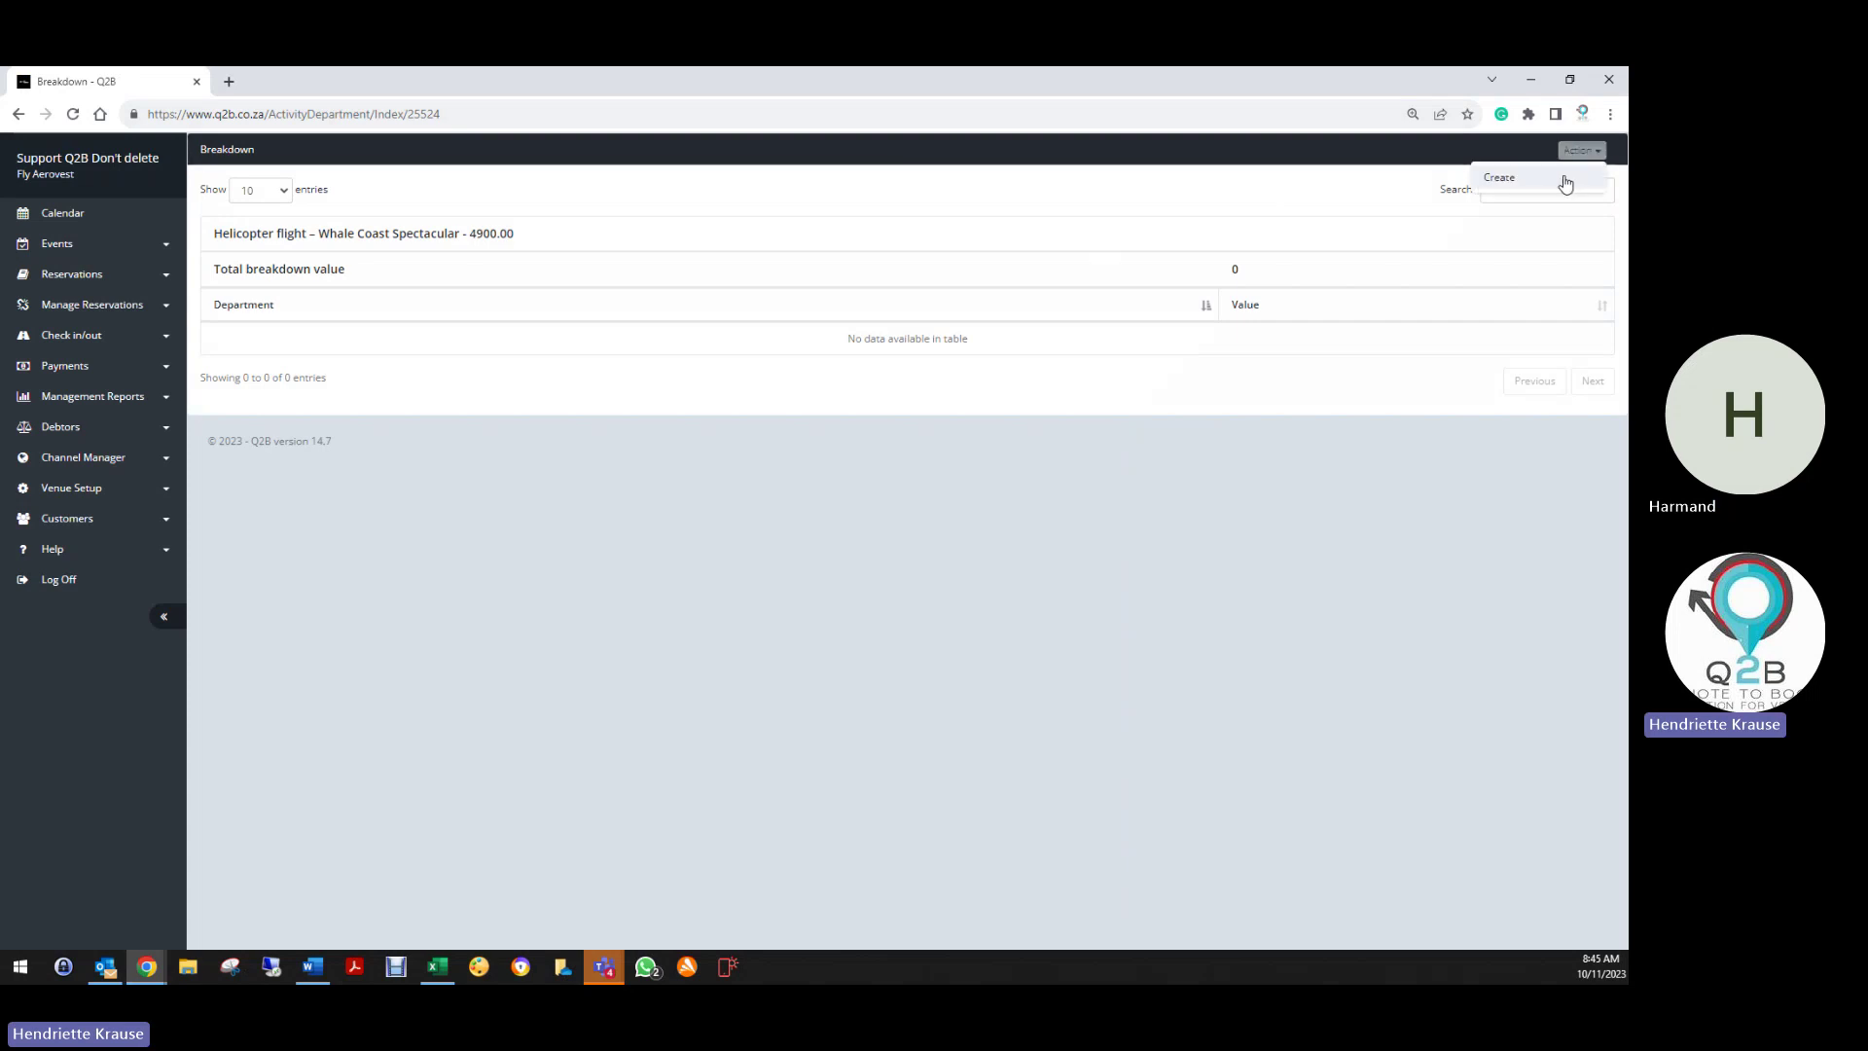
left_click(1562, 180)
left_click(776, 271)
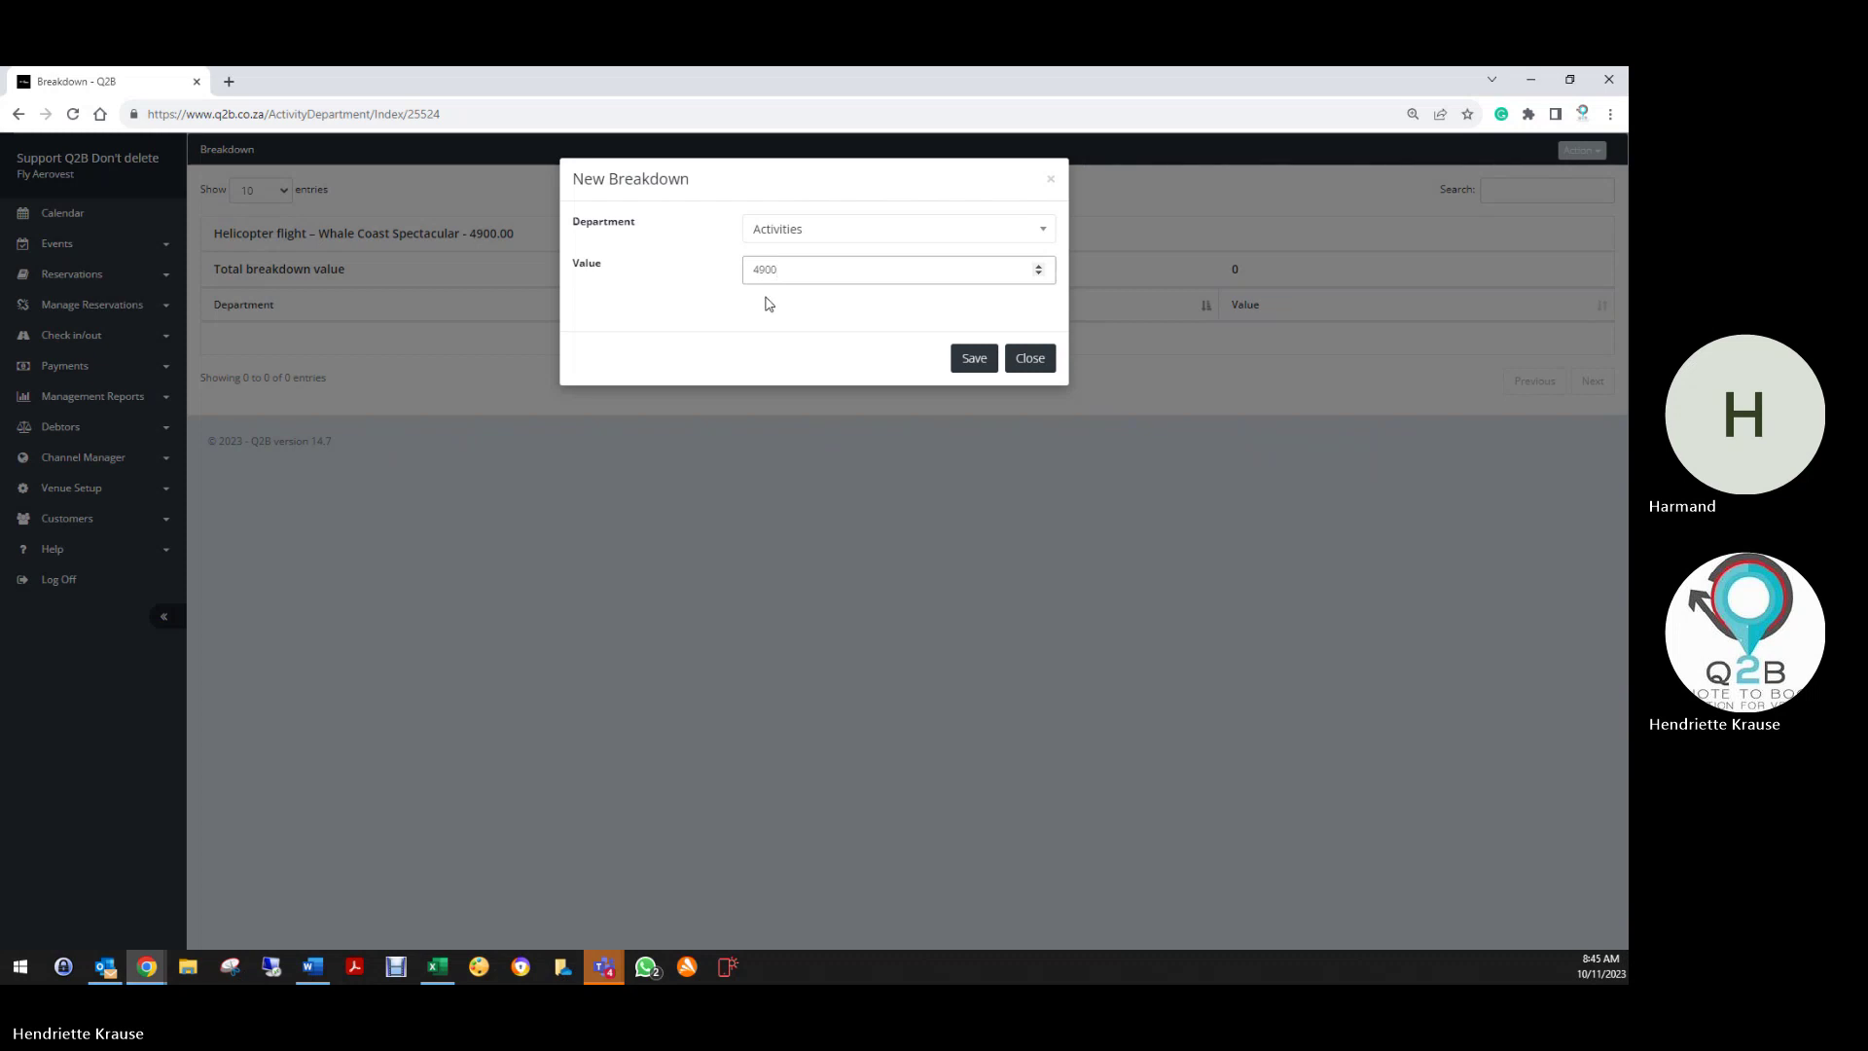
left_click(976, 359)
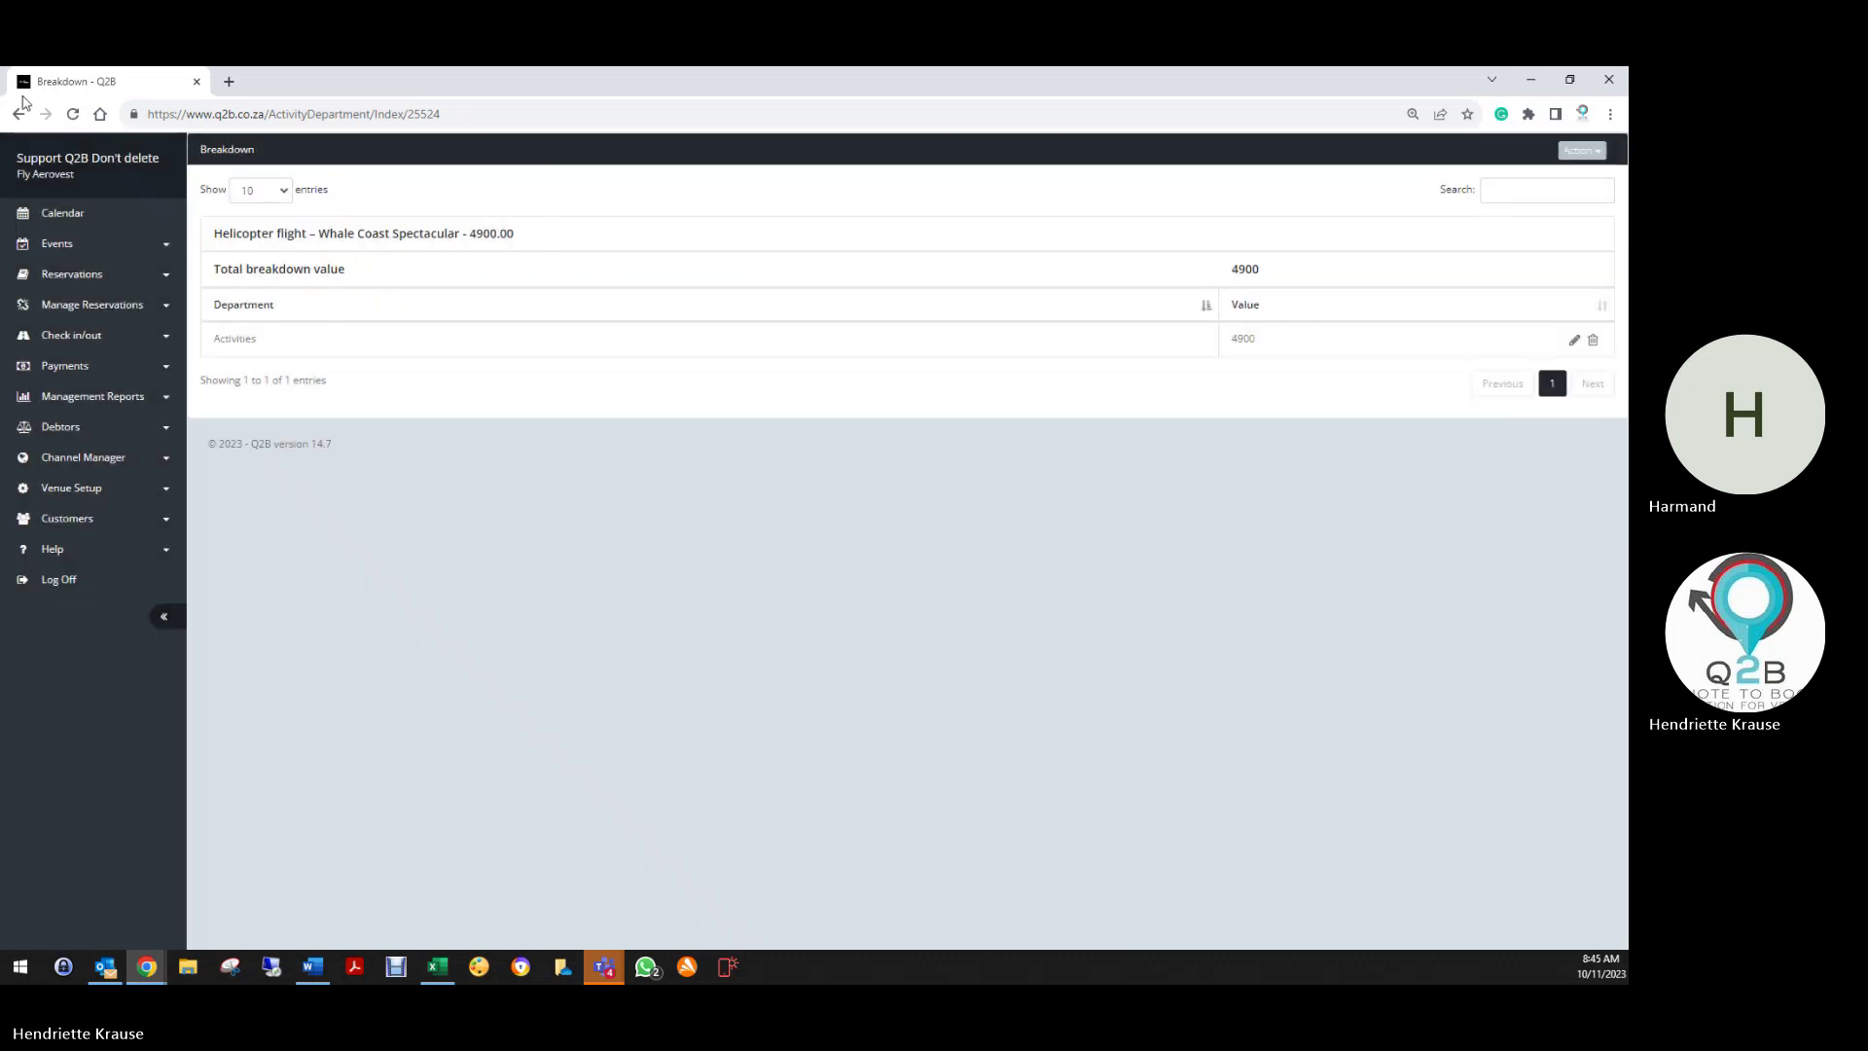
left_click(21, 110)
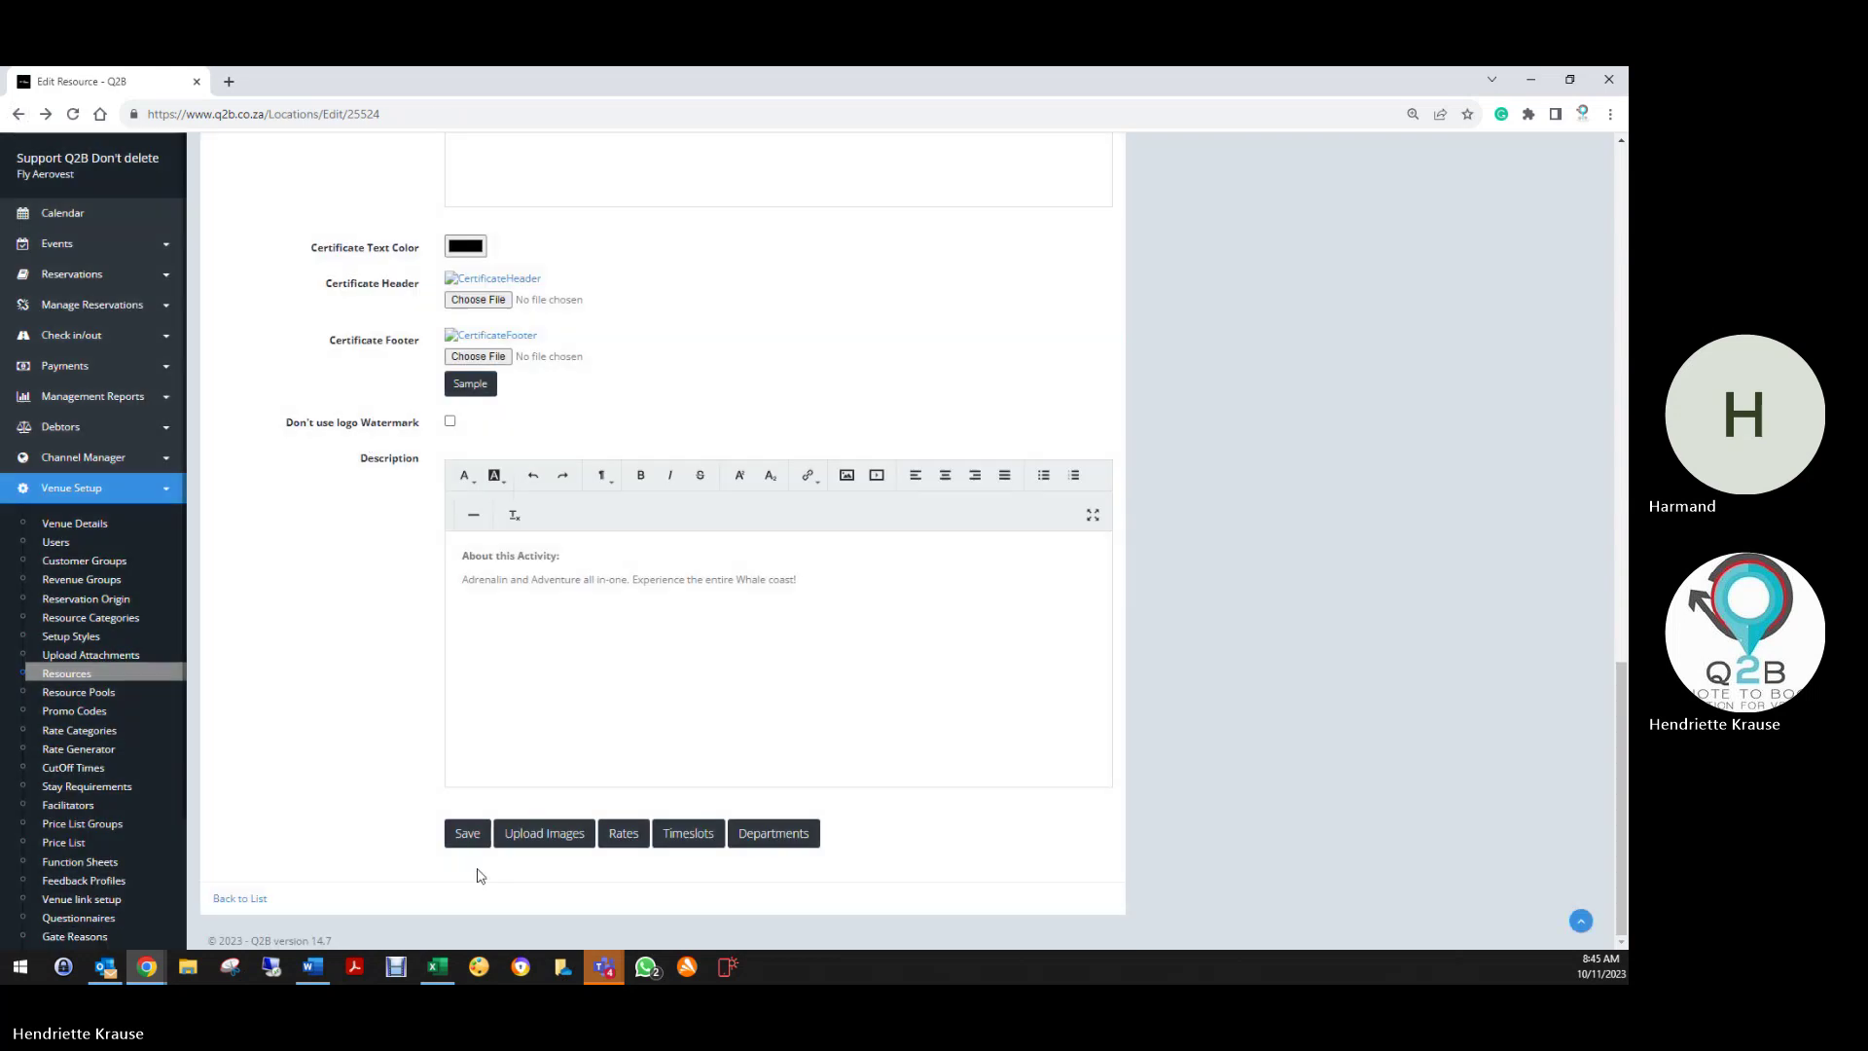
Save Whale Coast Spectacular, reopen it from the Resources list and view its timeslots
left_click(468, 833)
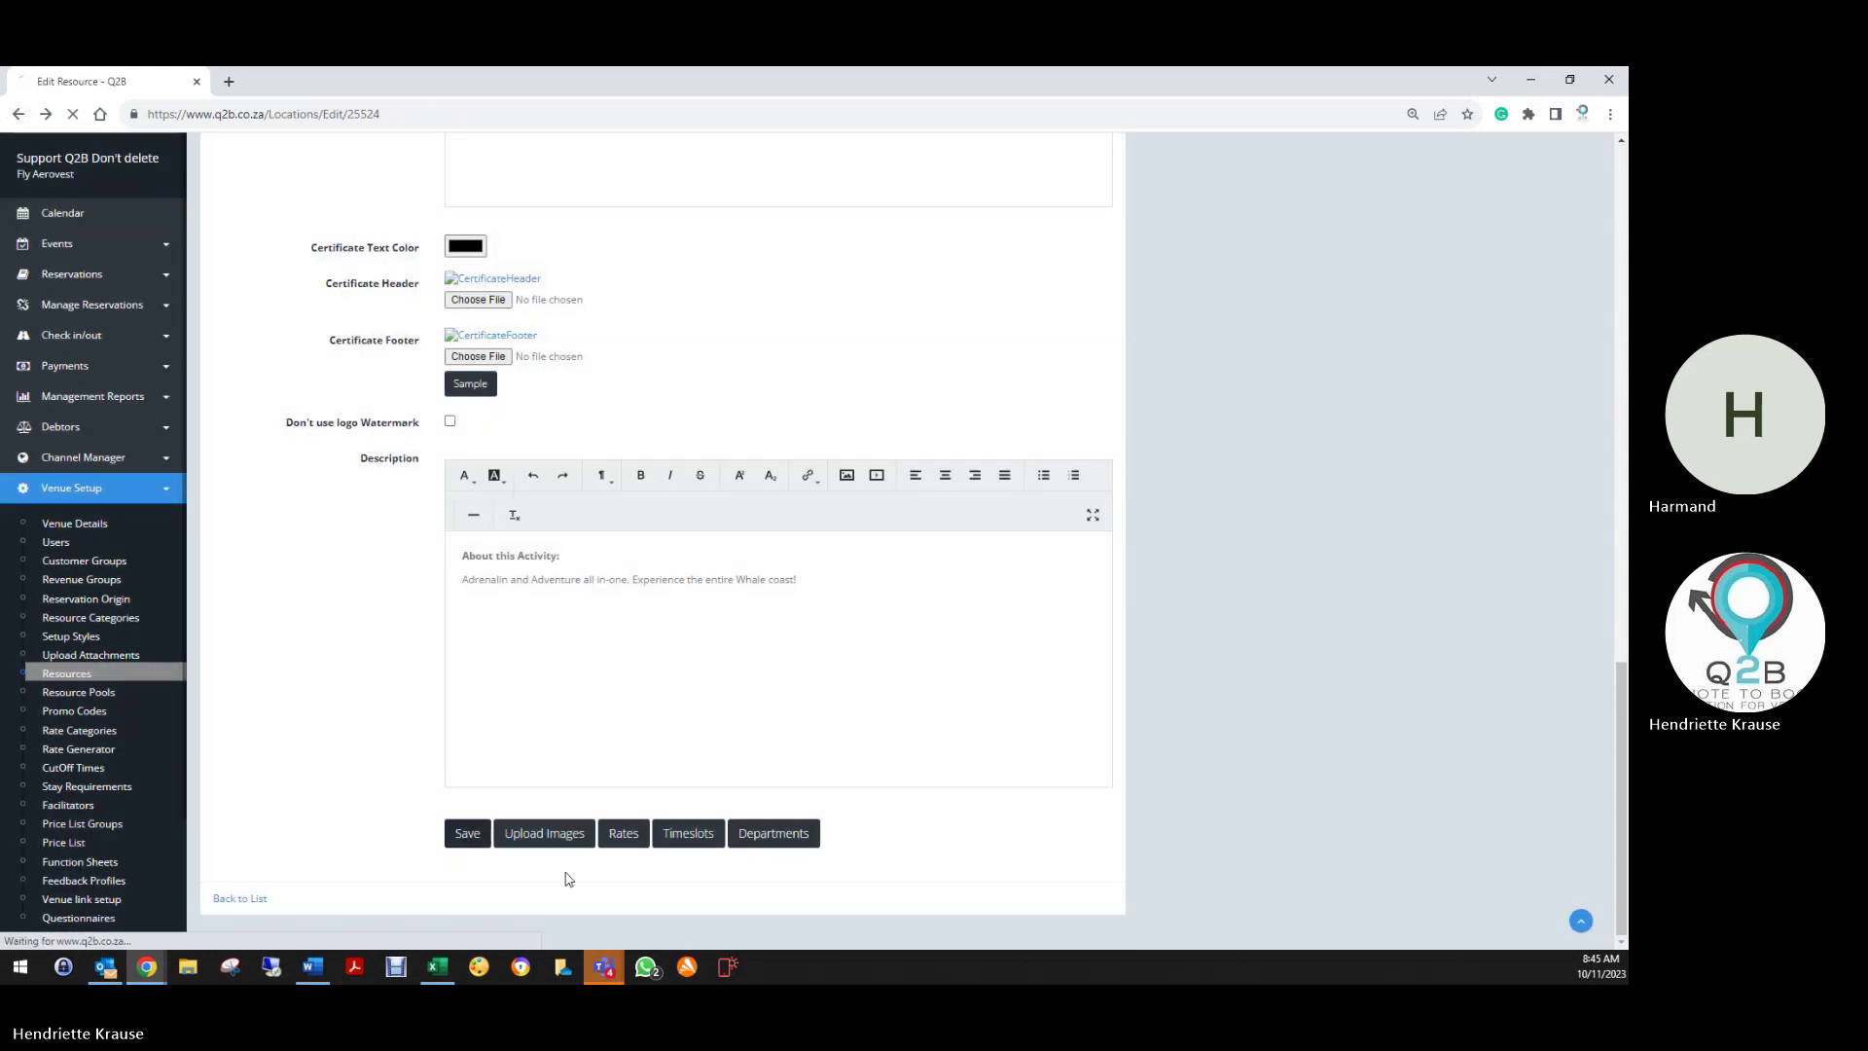
scroll(514, 688, "down", 20)
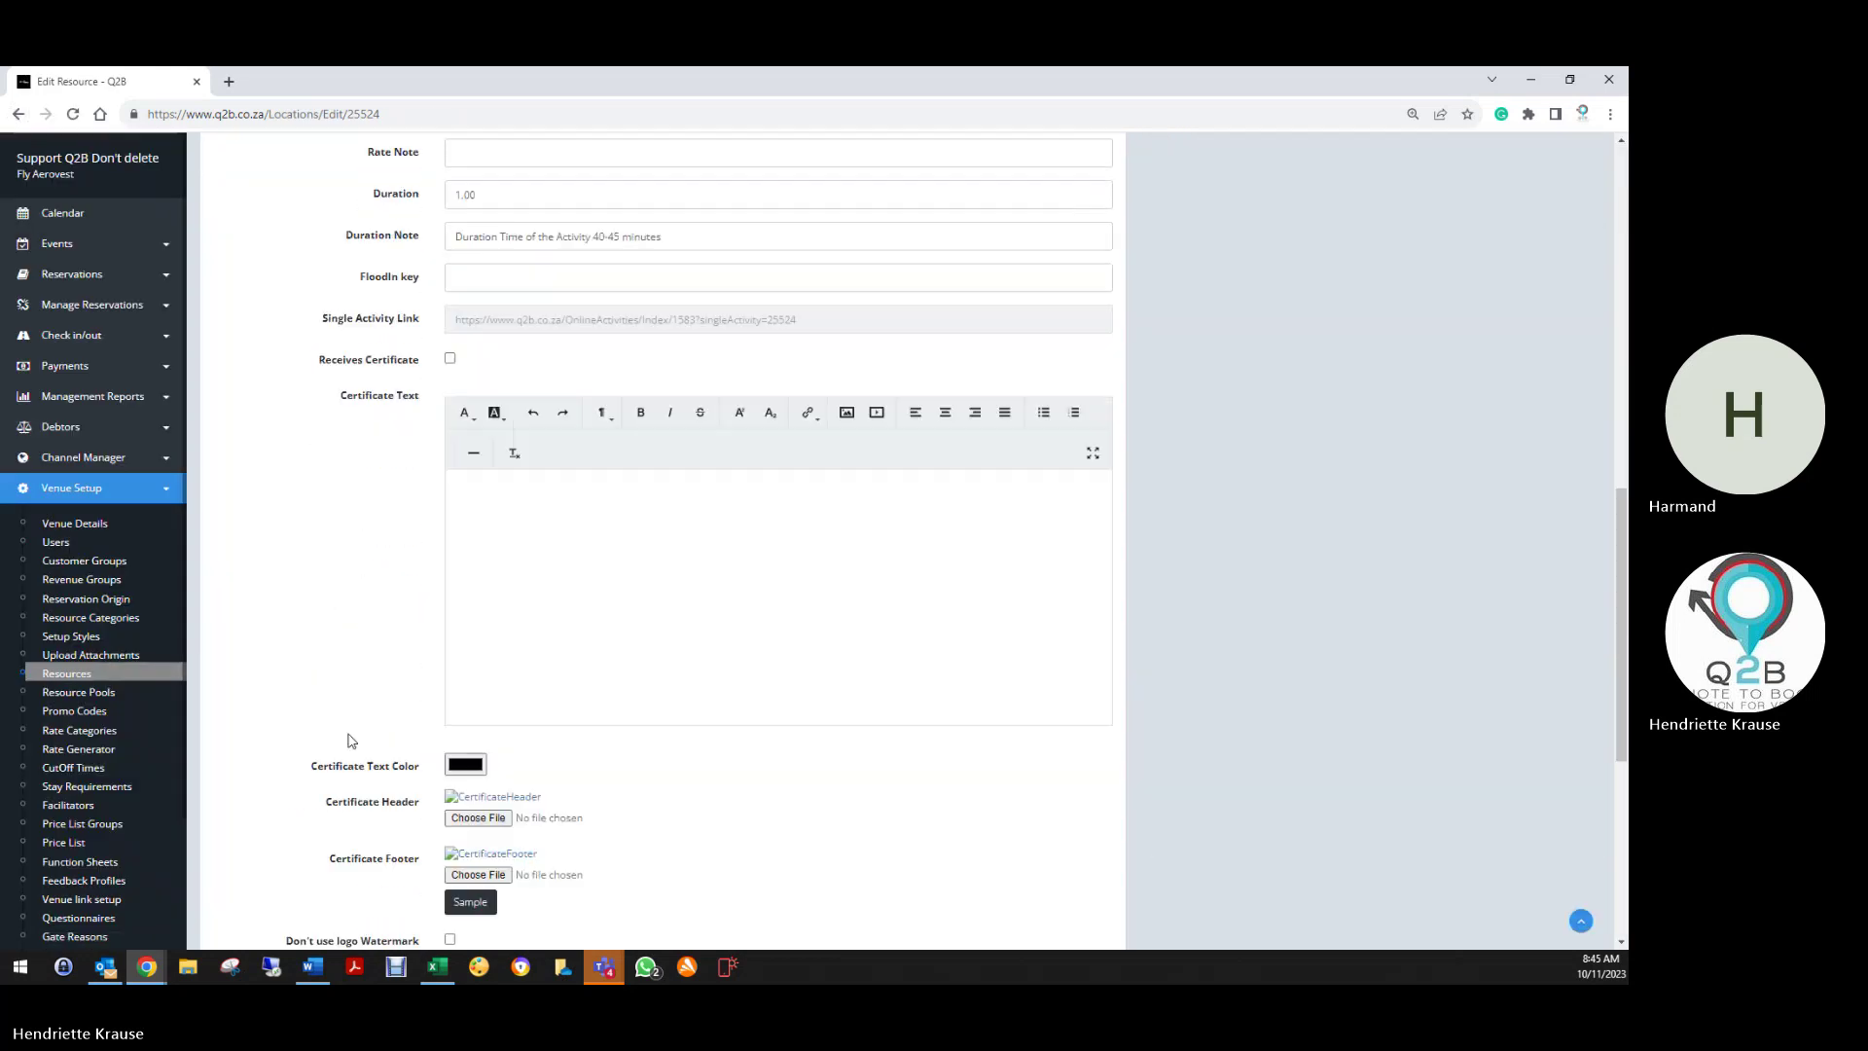
left_click(230, 899)
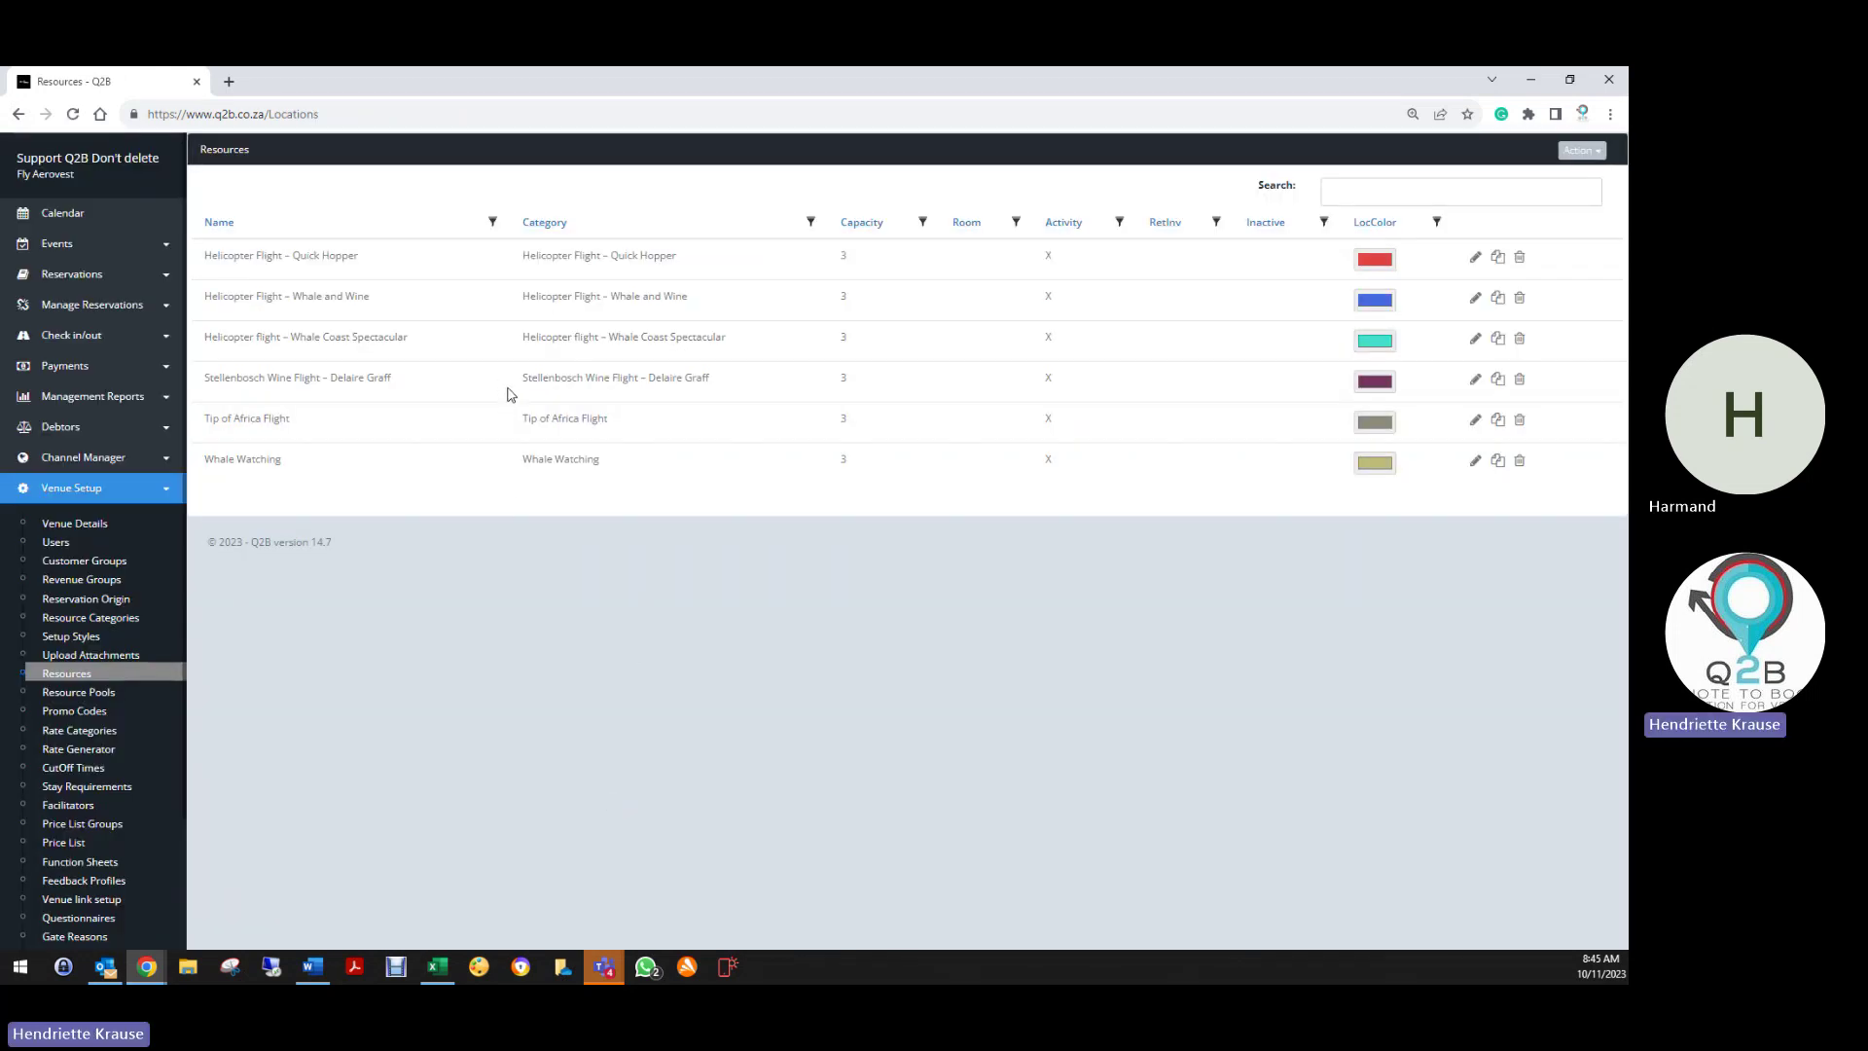
left_click(1479, 343)
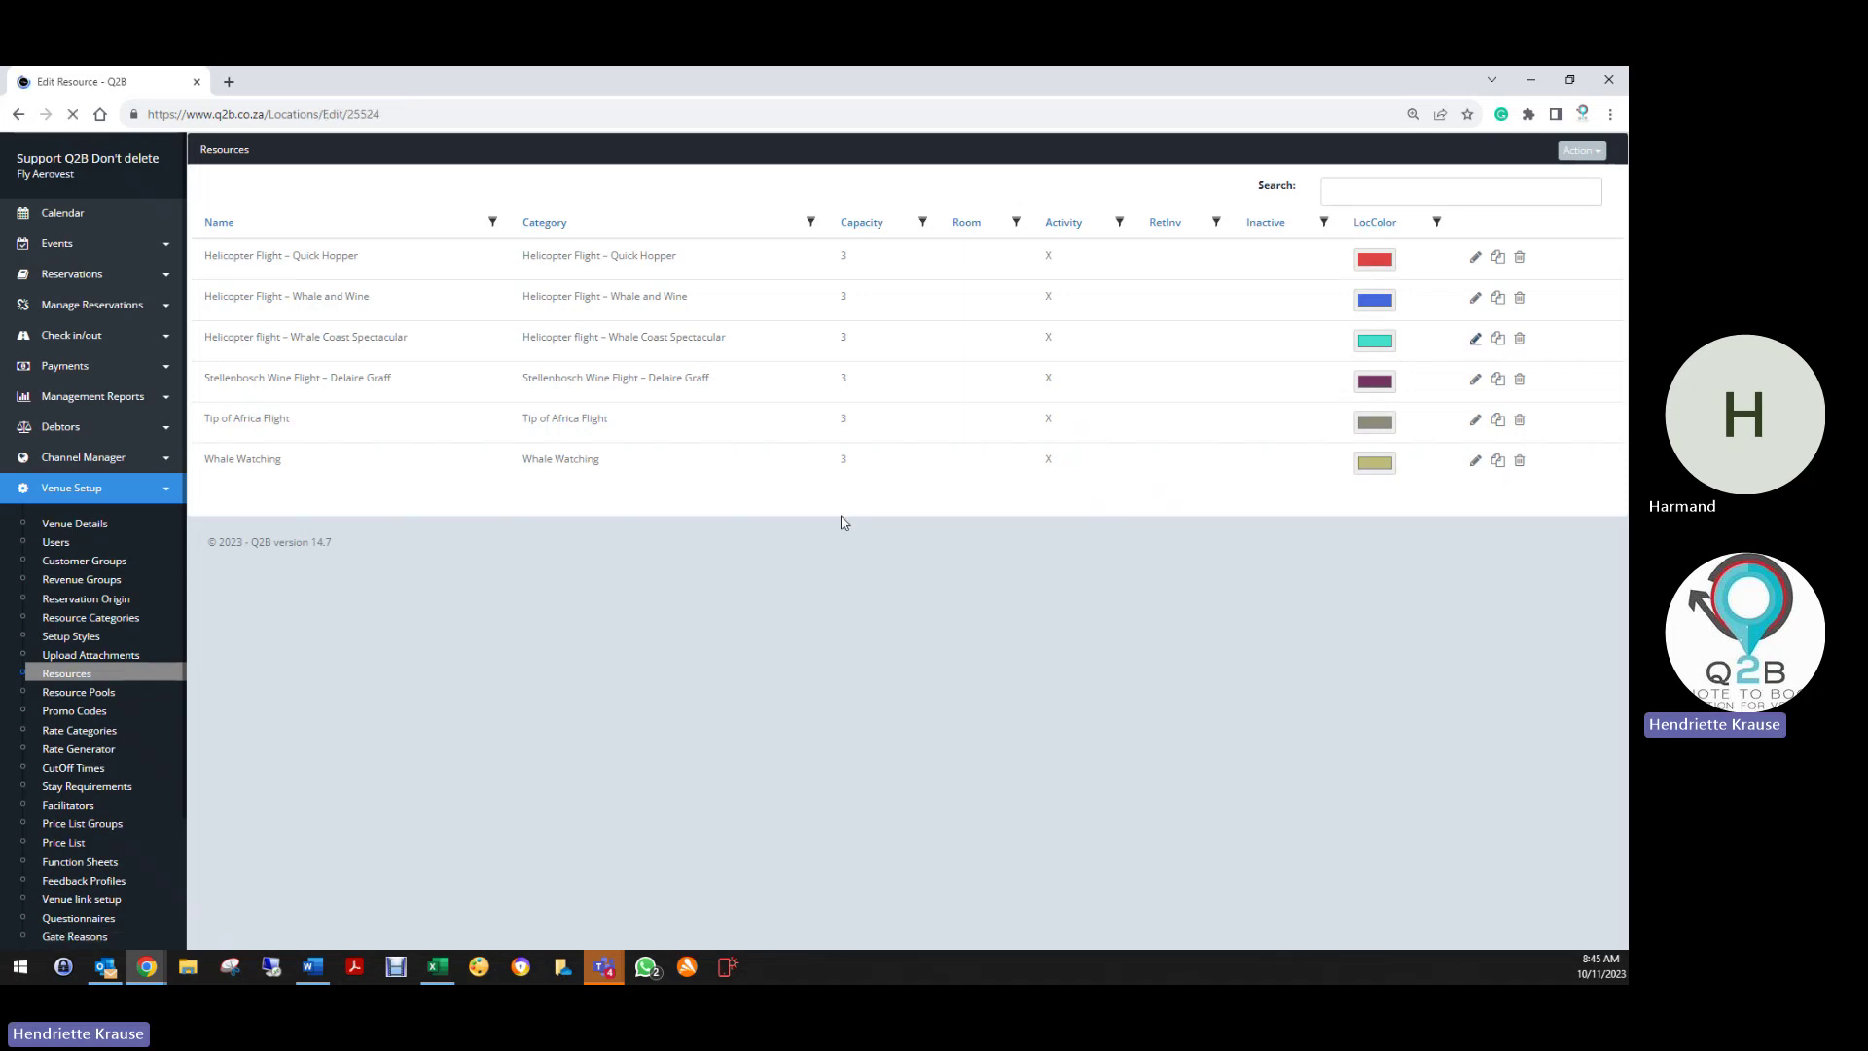
scroll(728, 748, "down", 8)
scroll(728, 748, "down", 8)
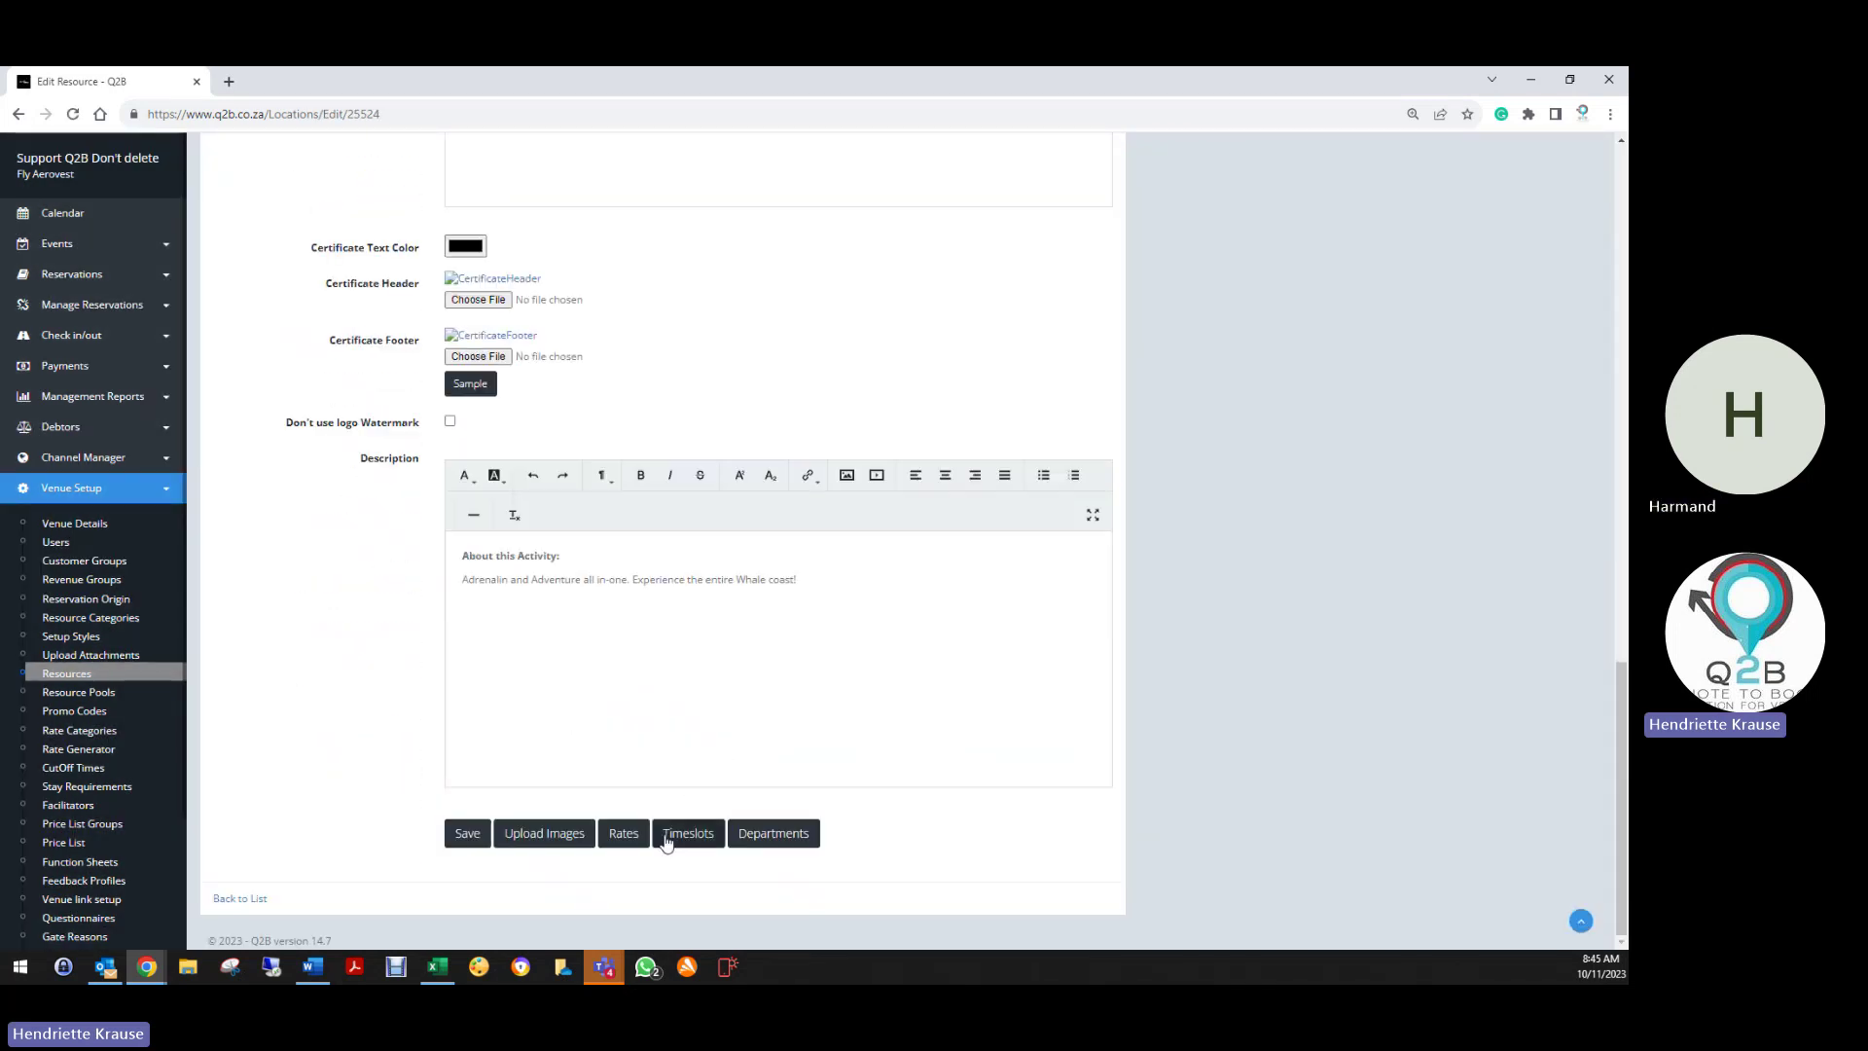
left_click(688, 832)
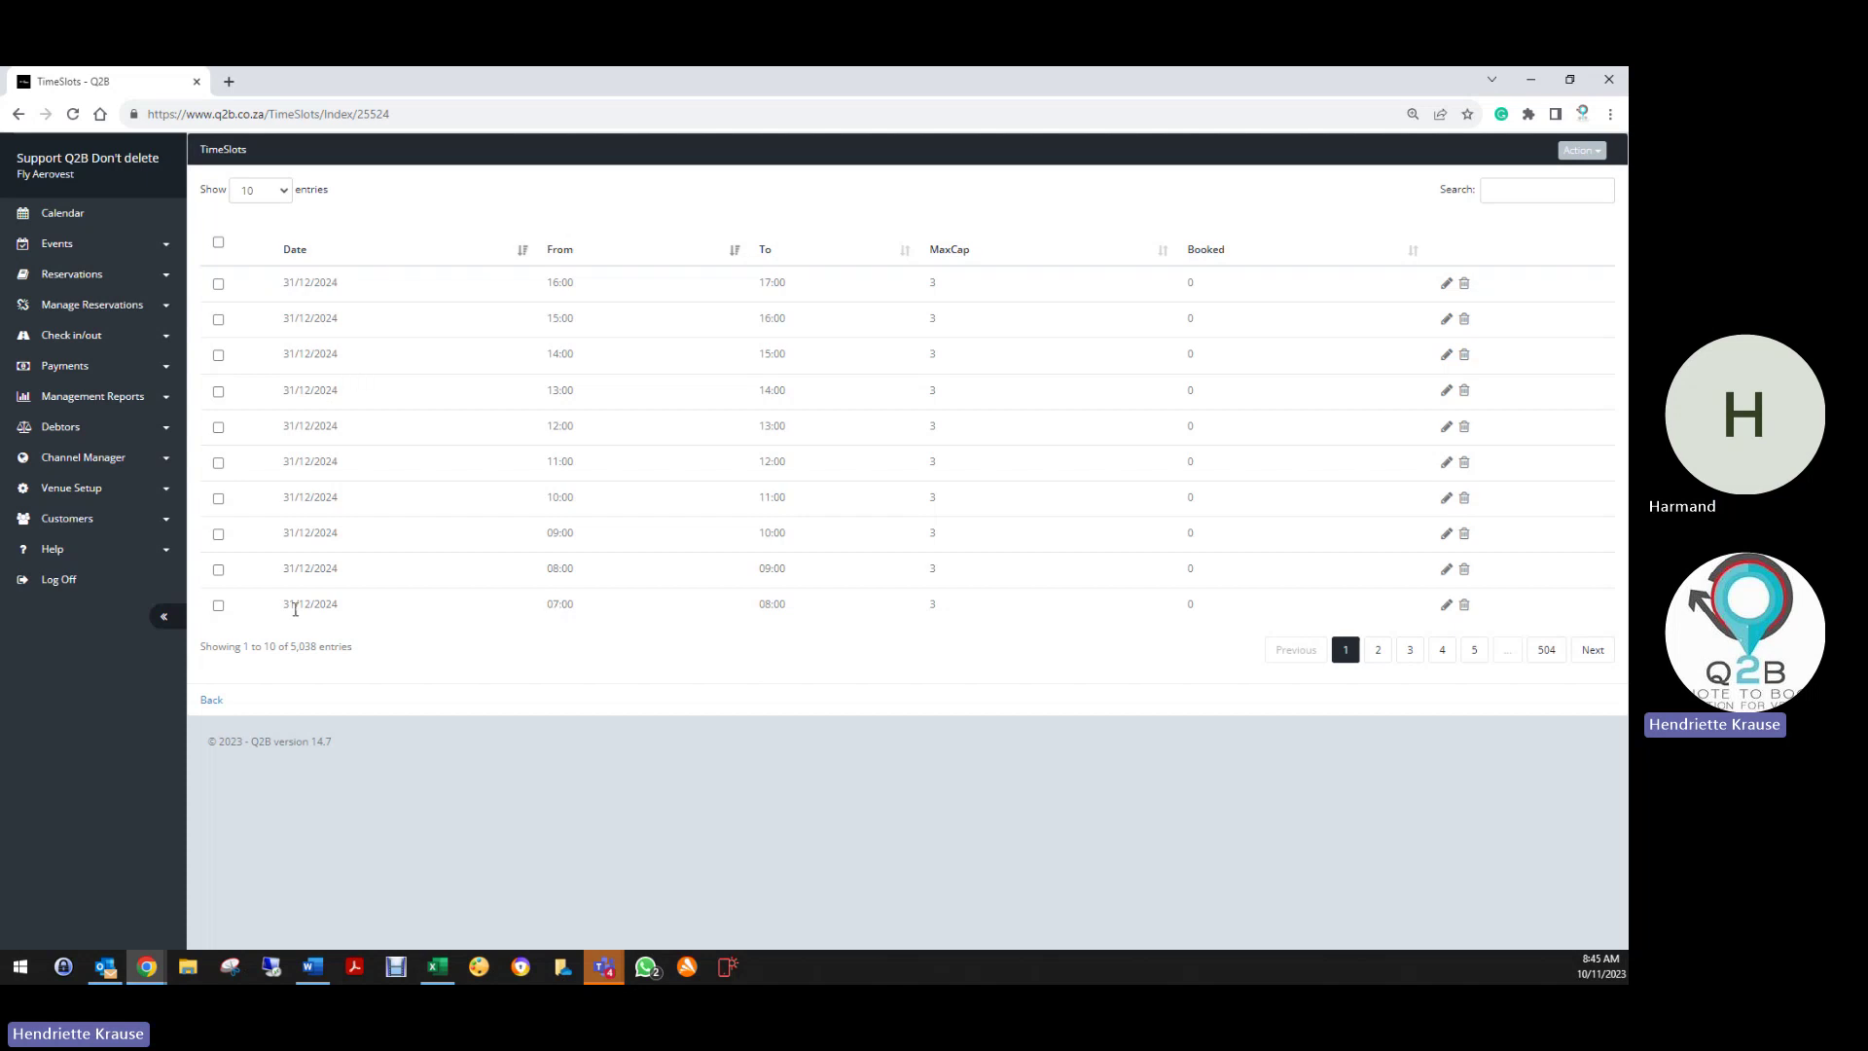
Leave the TimeSlots page for the Whale Coast Spectacular Edit Resource form
left_click(210, 709)
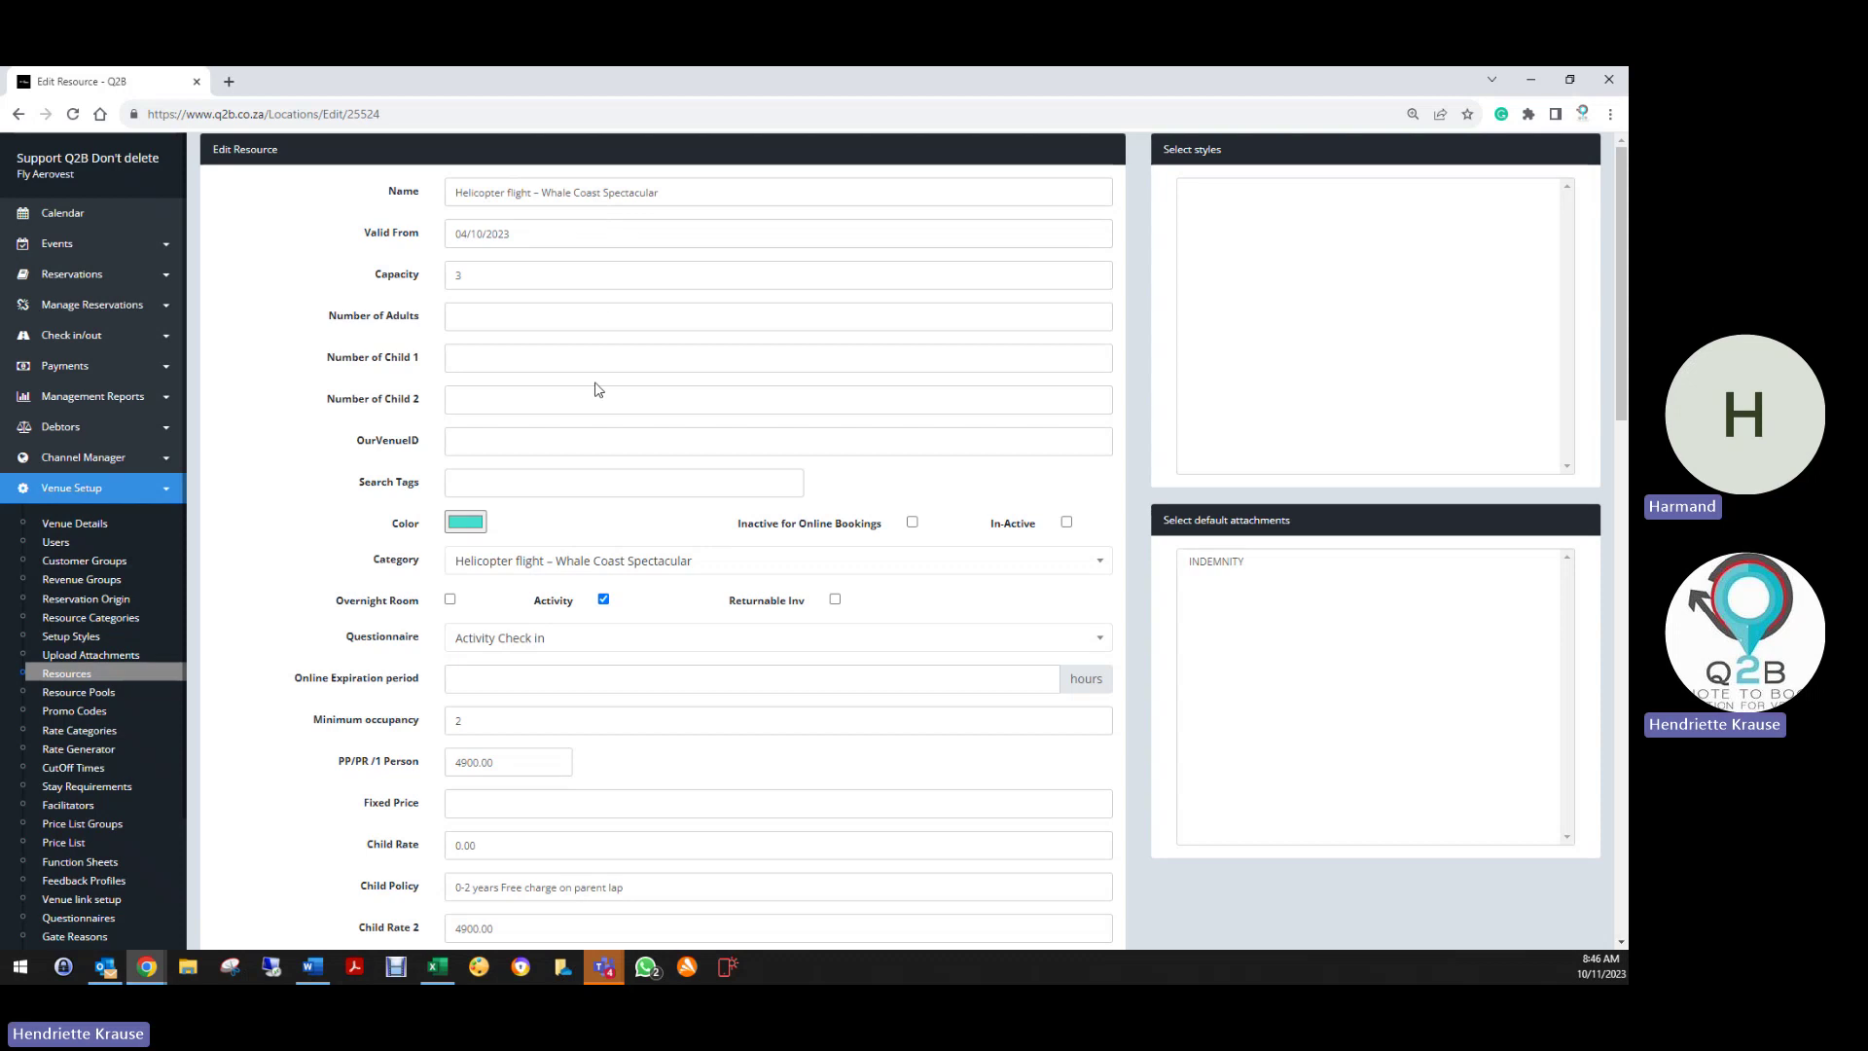
Save the Whale Coast Spectacular resource and go back to the six-activity Resources list
scroll(486, 842, "down", 5)
scroll(453, 811, "down", 10)
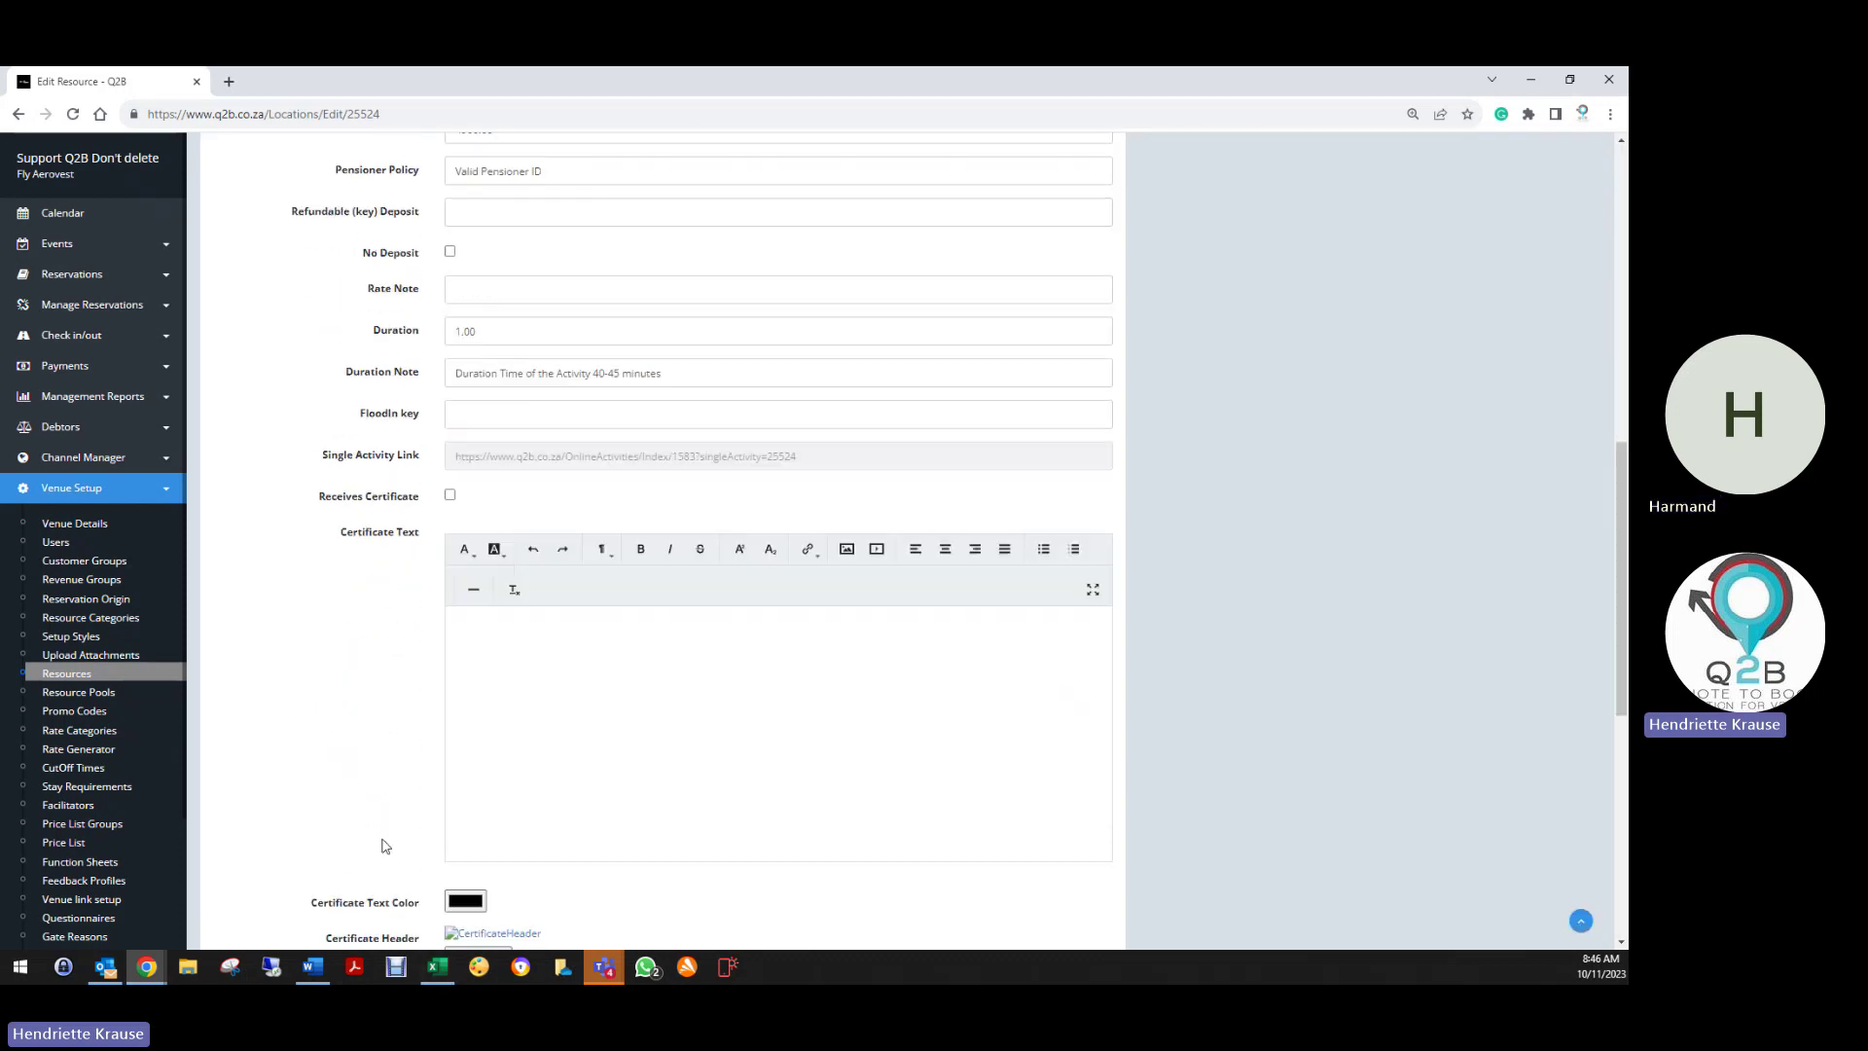
left_click(462, 836)
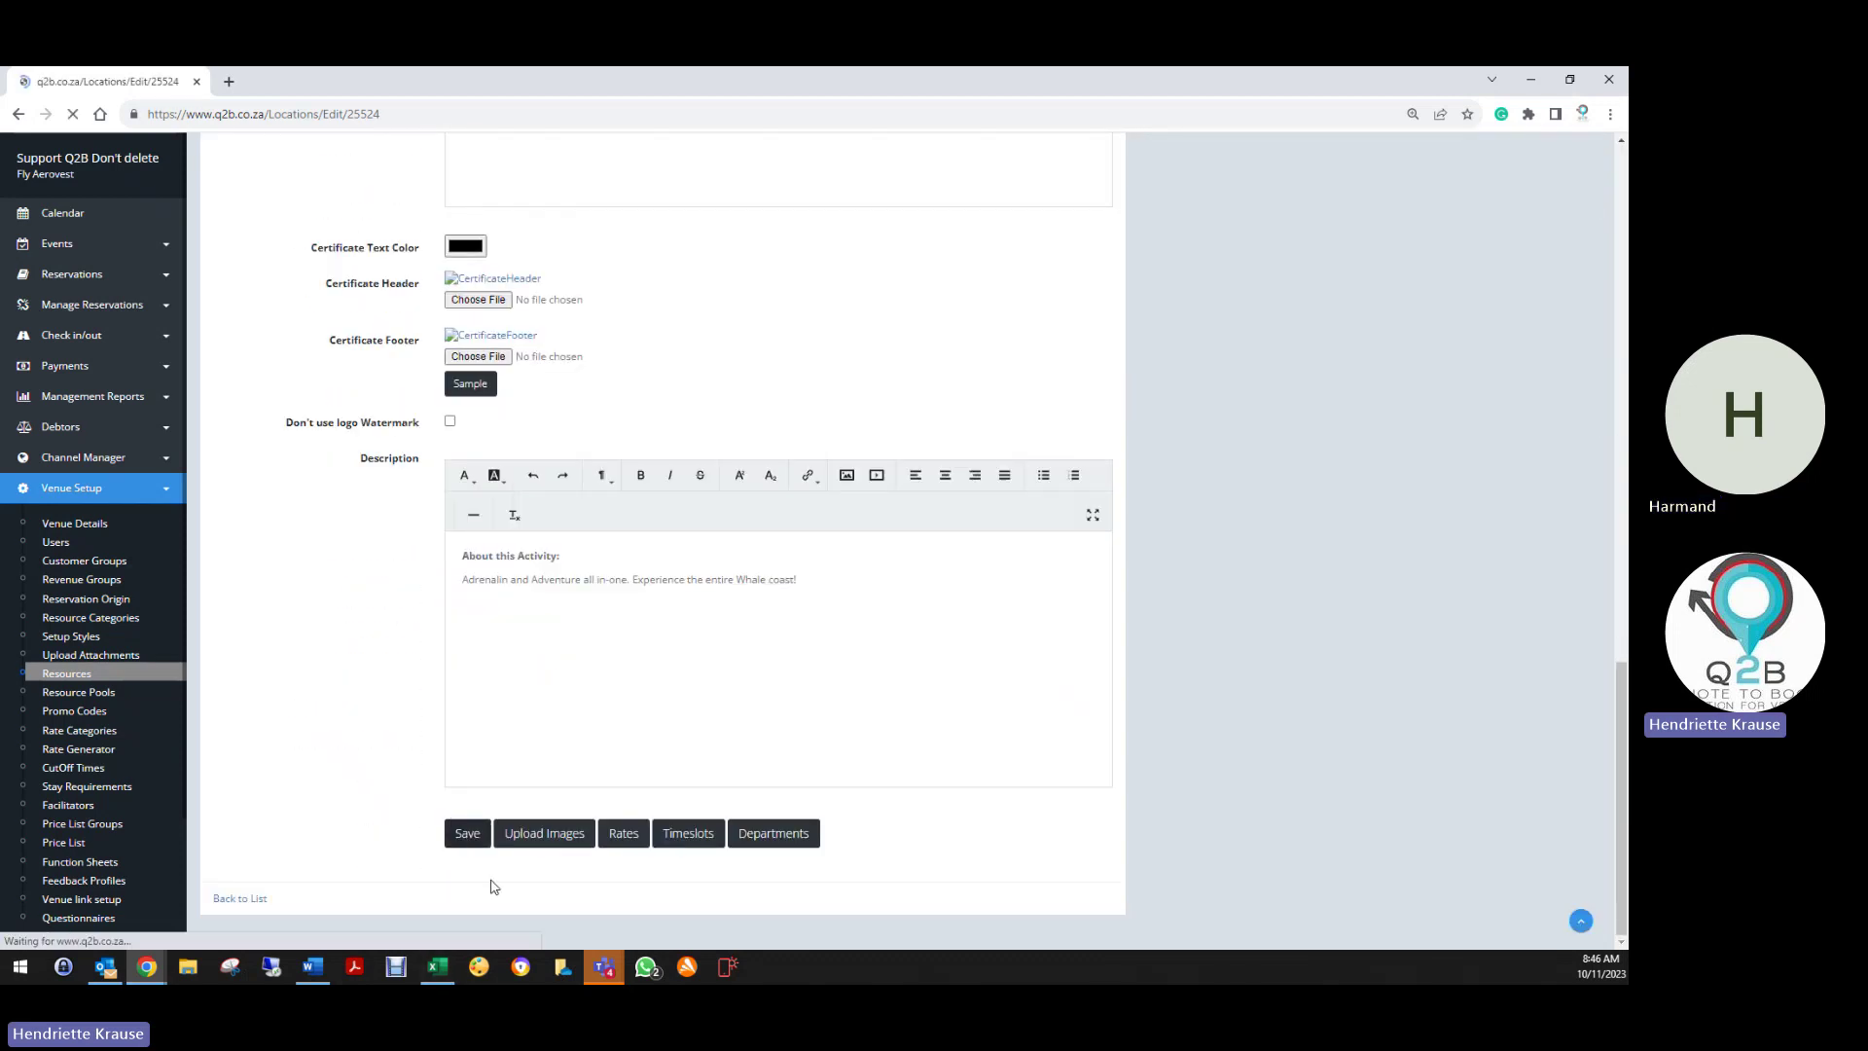
scroll(380, 623, "down", 15)
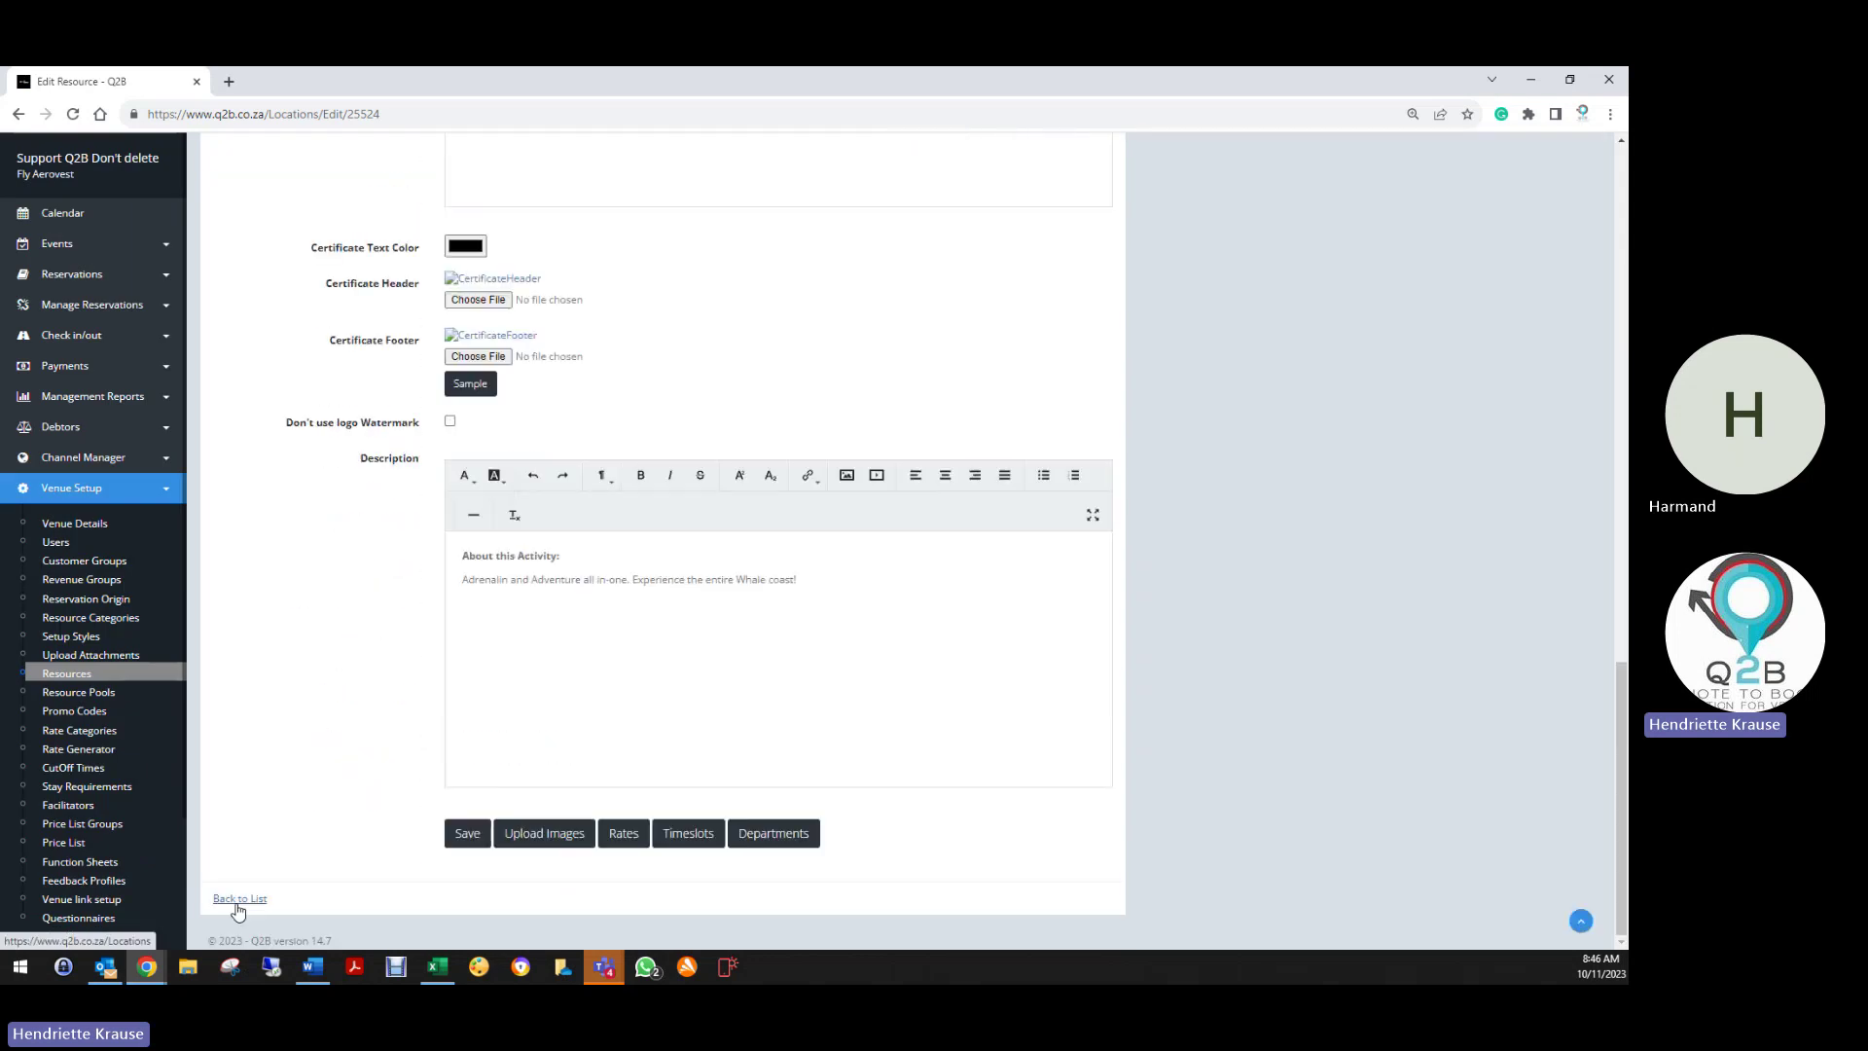
left_click(237, 901)
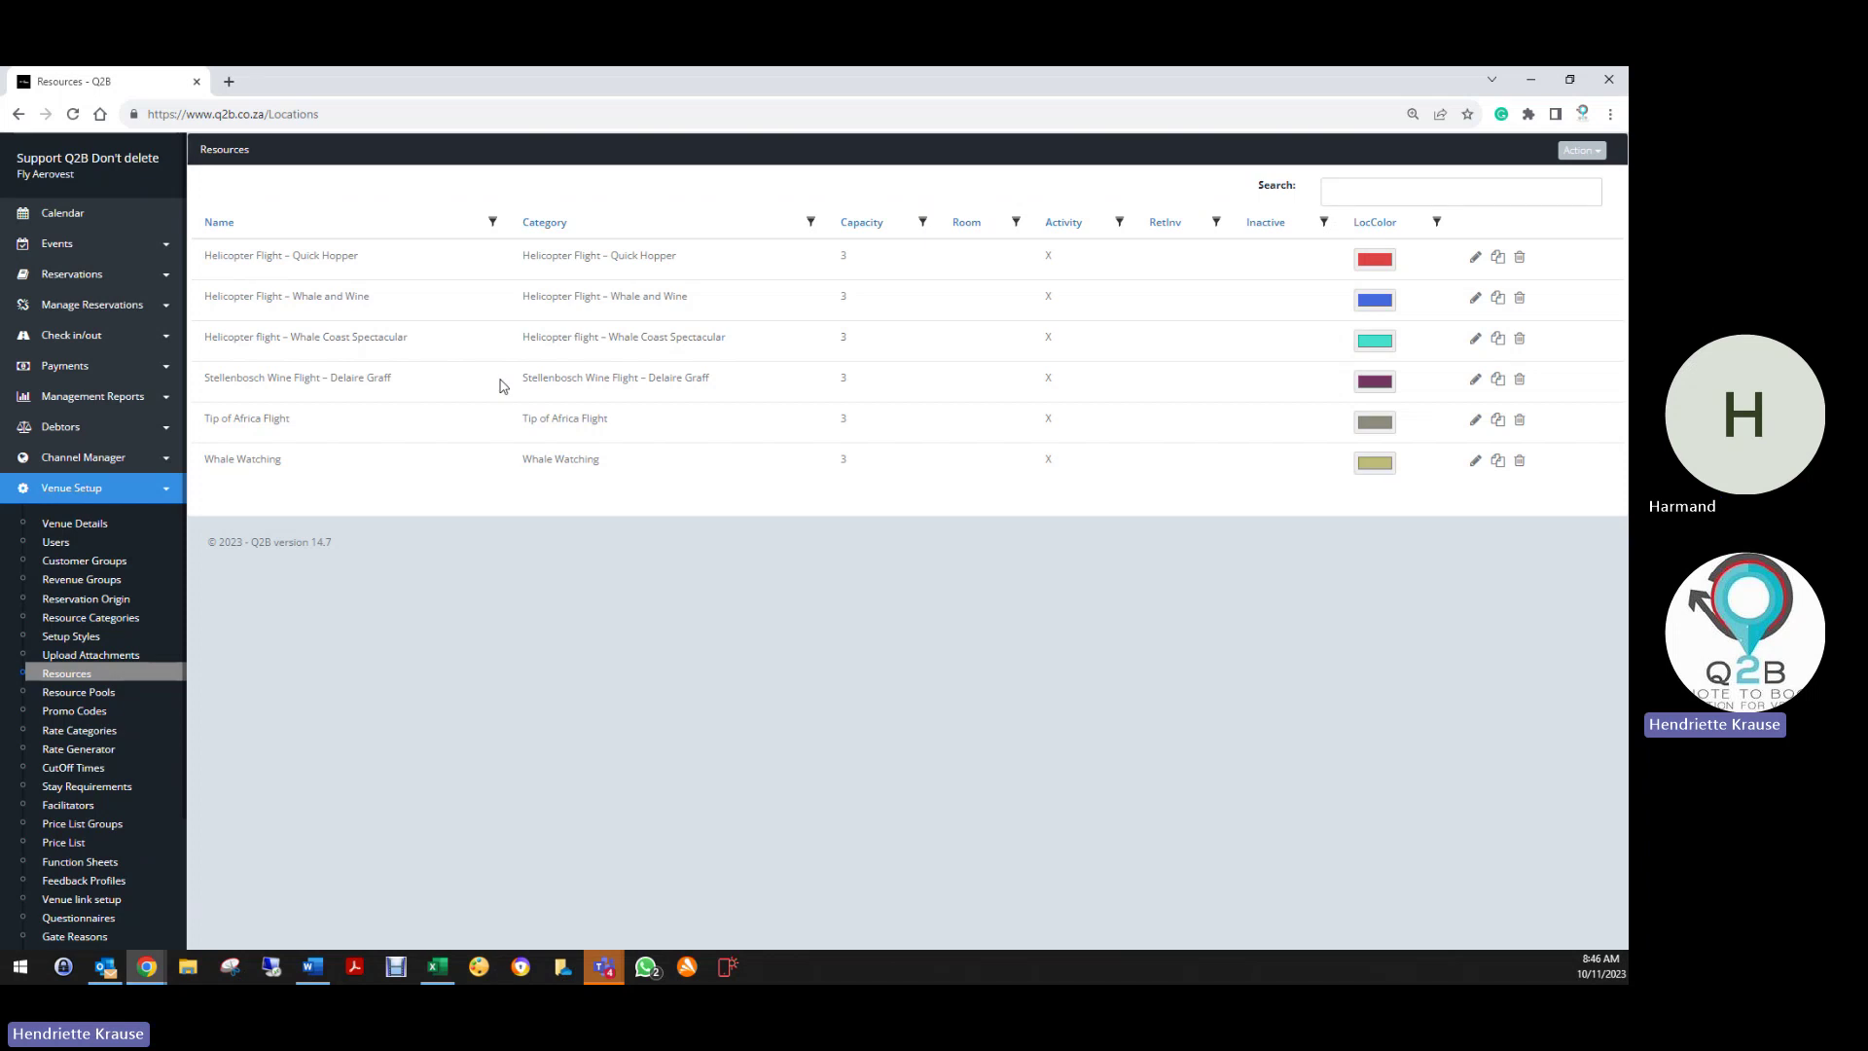
Open the Stellenbosch Wine Flight – Delaire Graff resource and check its 4.00 duration and Delaire Graff description
left_click(1475, 378)
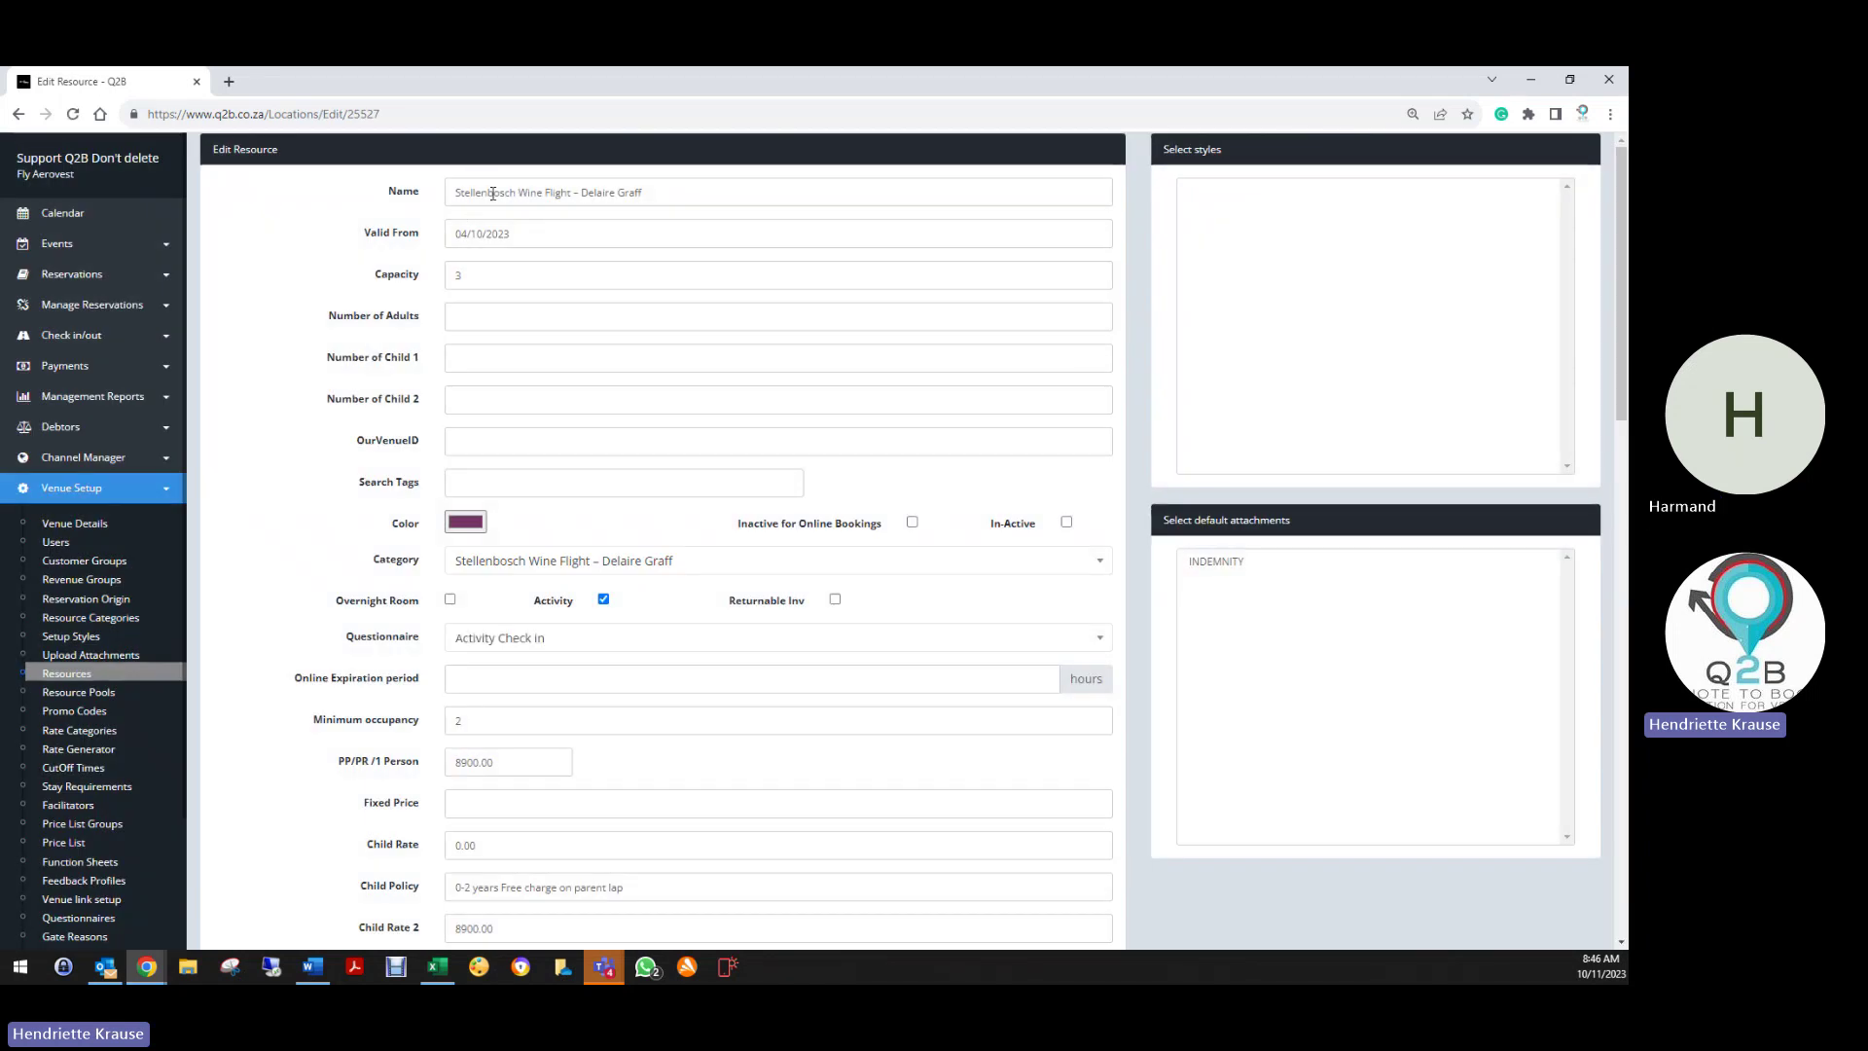
scroll(481, 547, "down", 4)
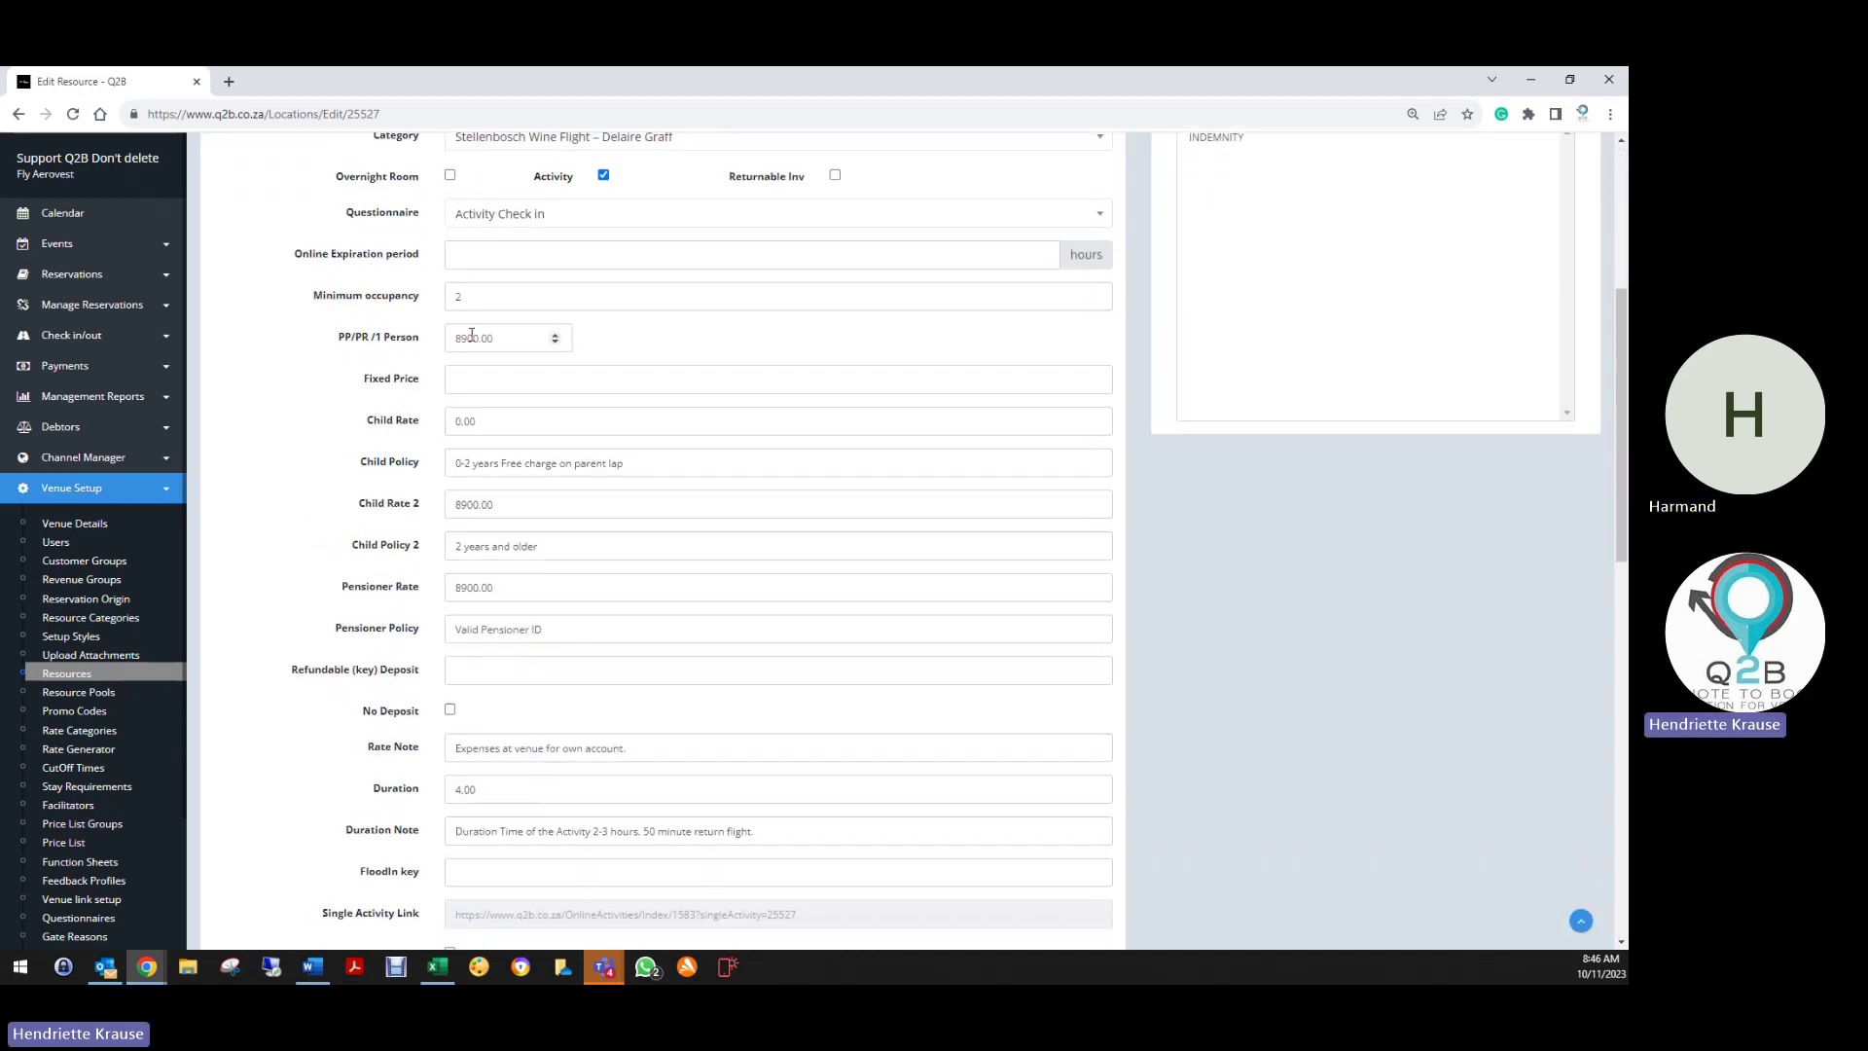
scroll(481, 514, "down", 3)
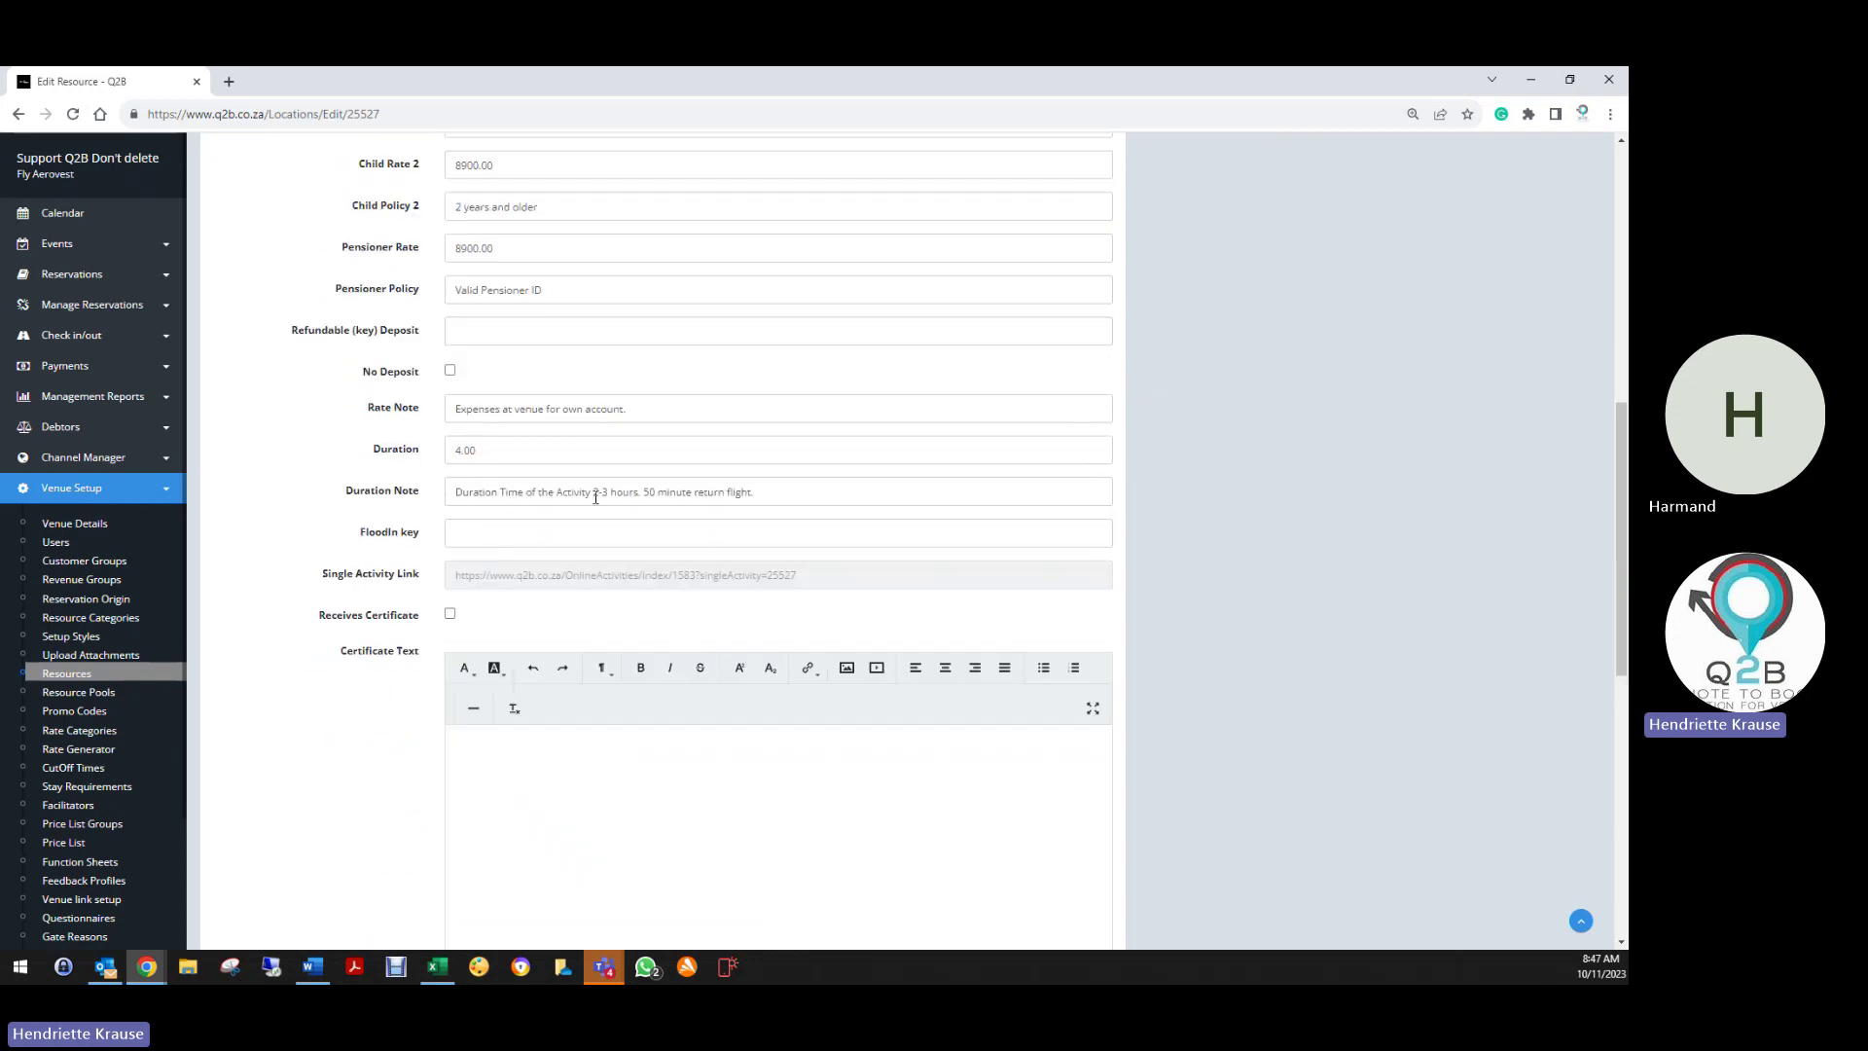
left_click(504, 450)
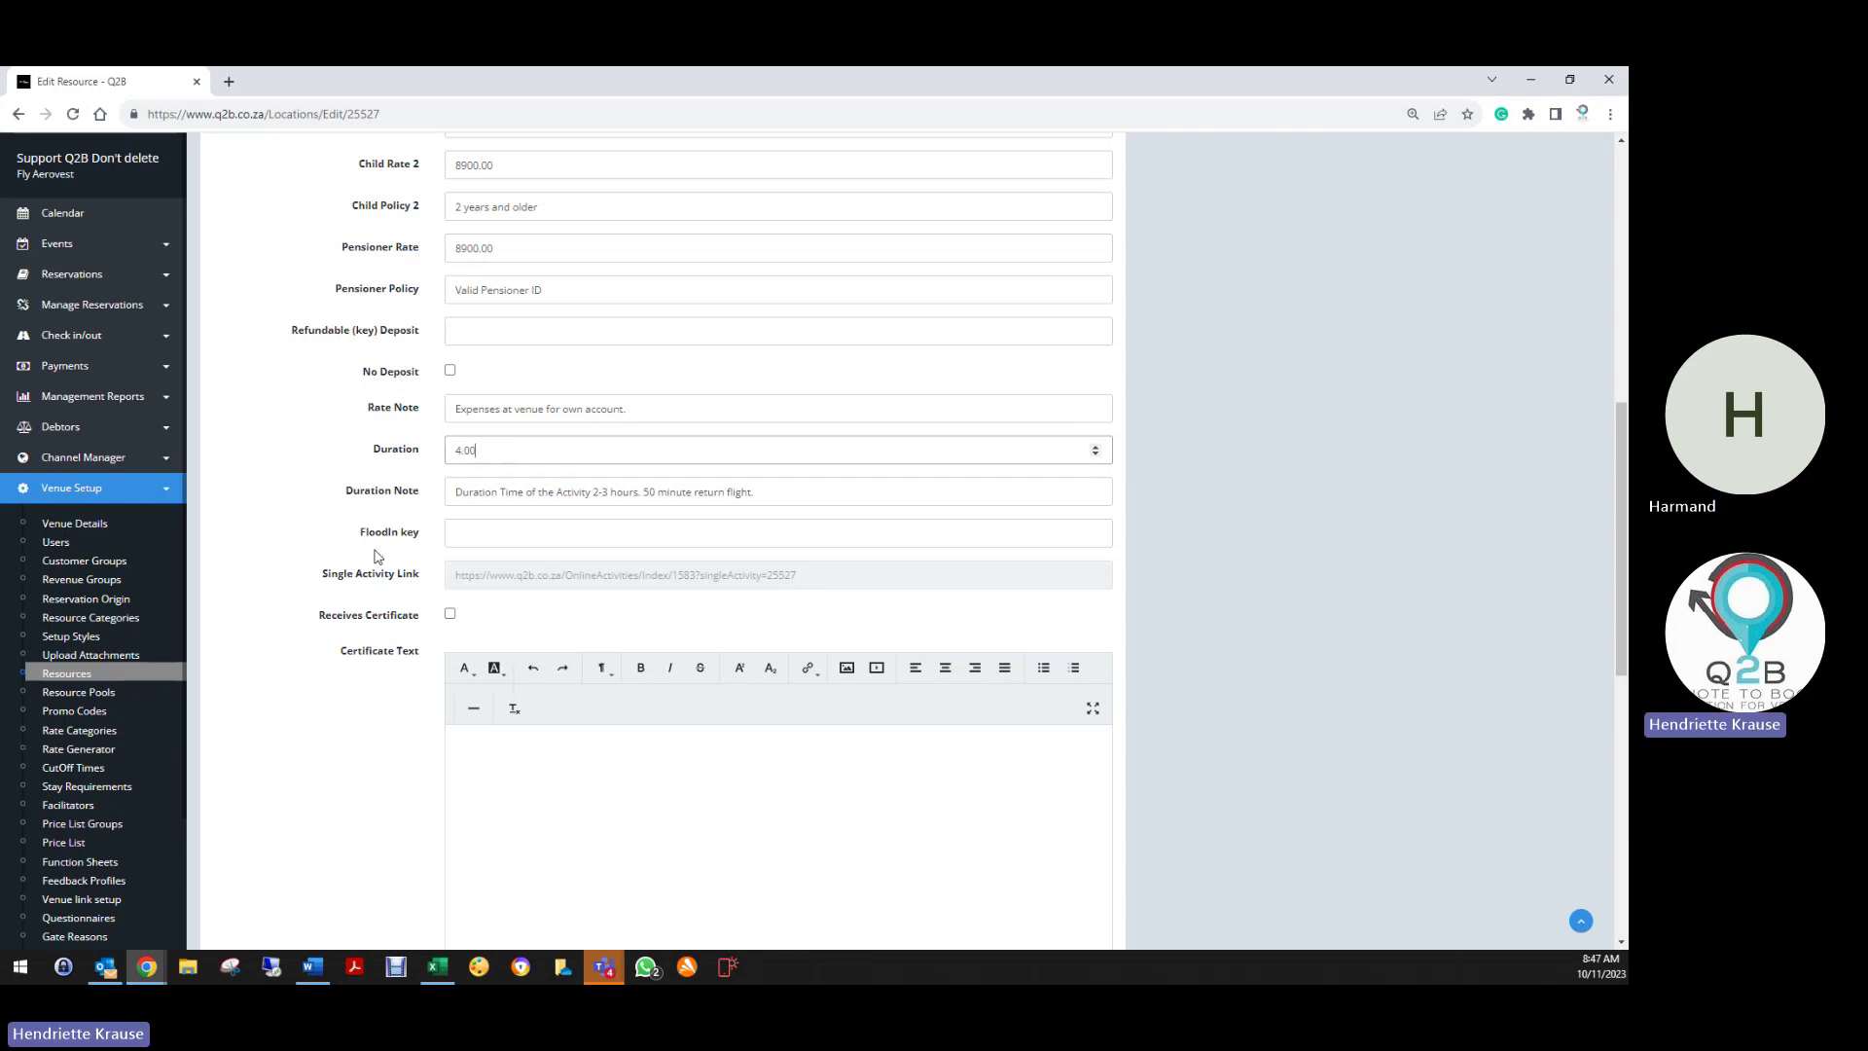
scroll(378, 556, "down", 5)
scroll(378, 555, "up", 4)
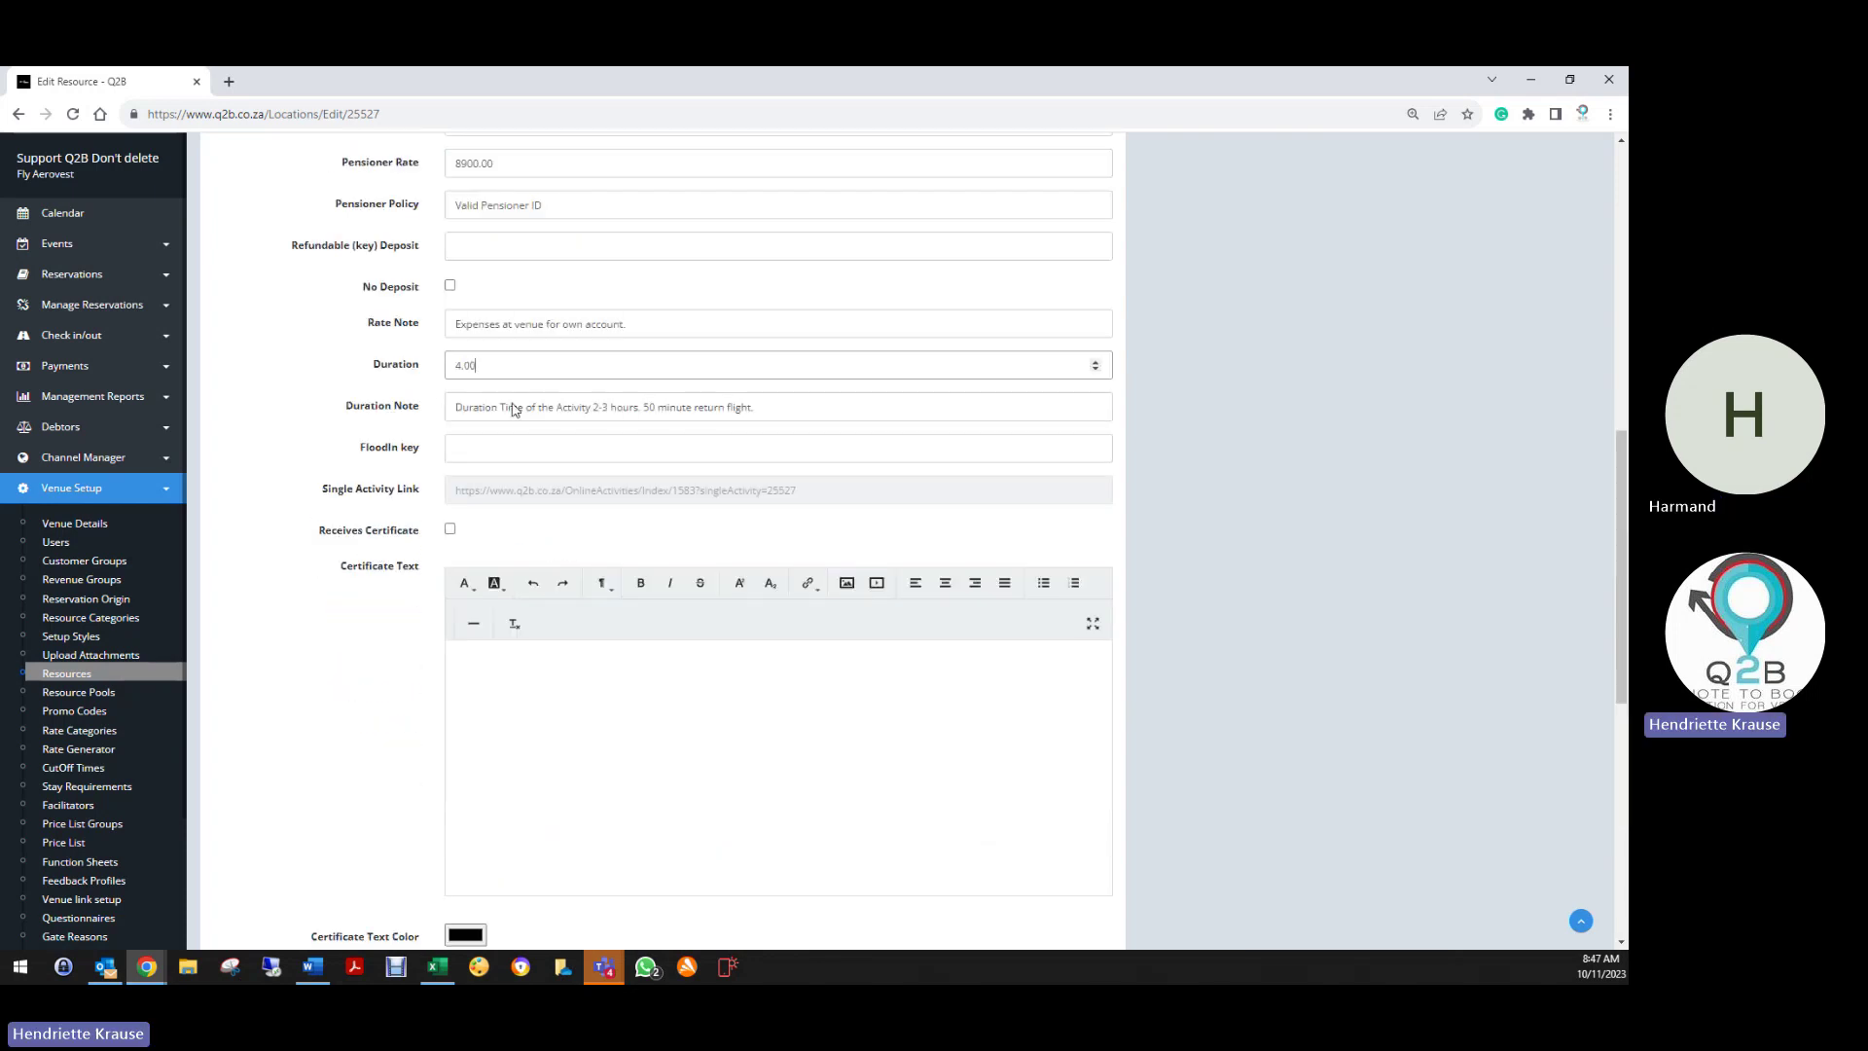
scroll(369, 654, "down", 7)
Insert a bold 'About this Activity:' heading line at the top of the description
left_click(465, 576)
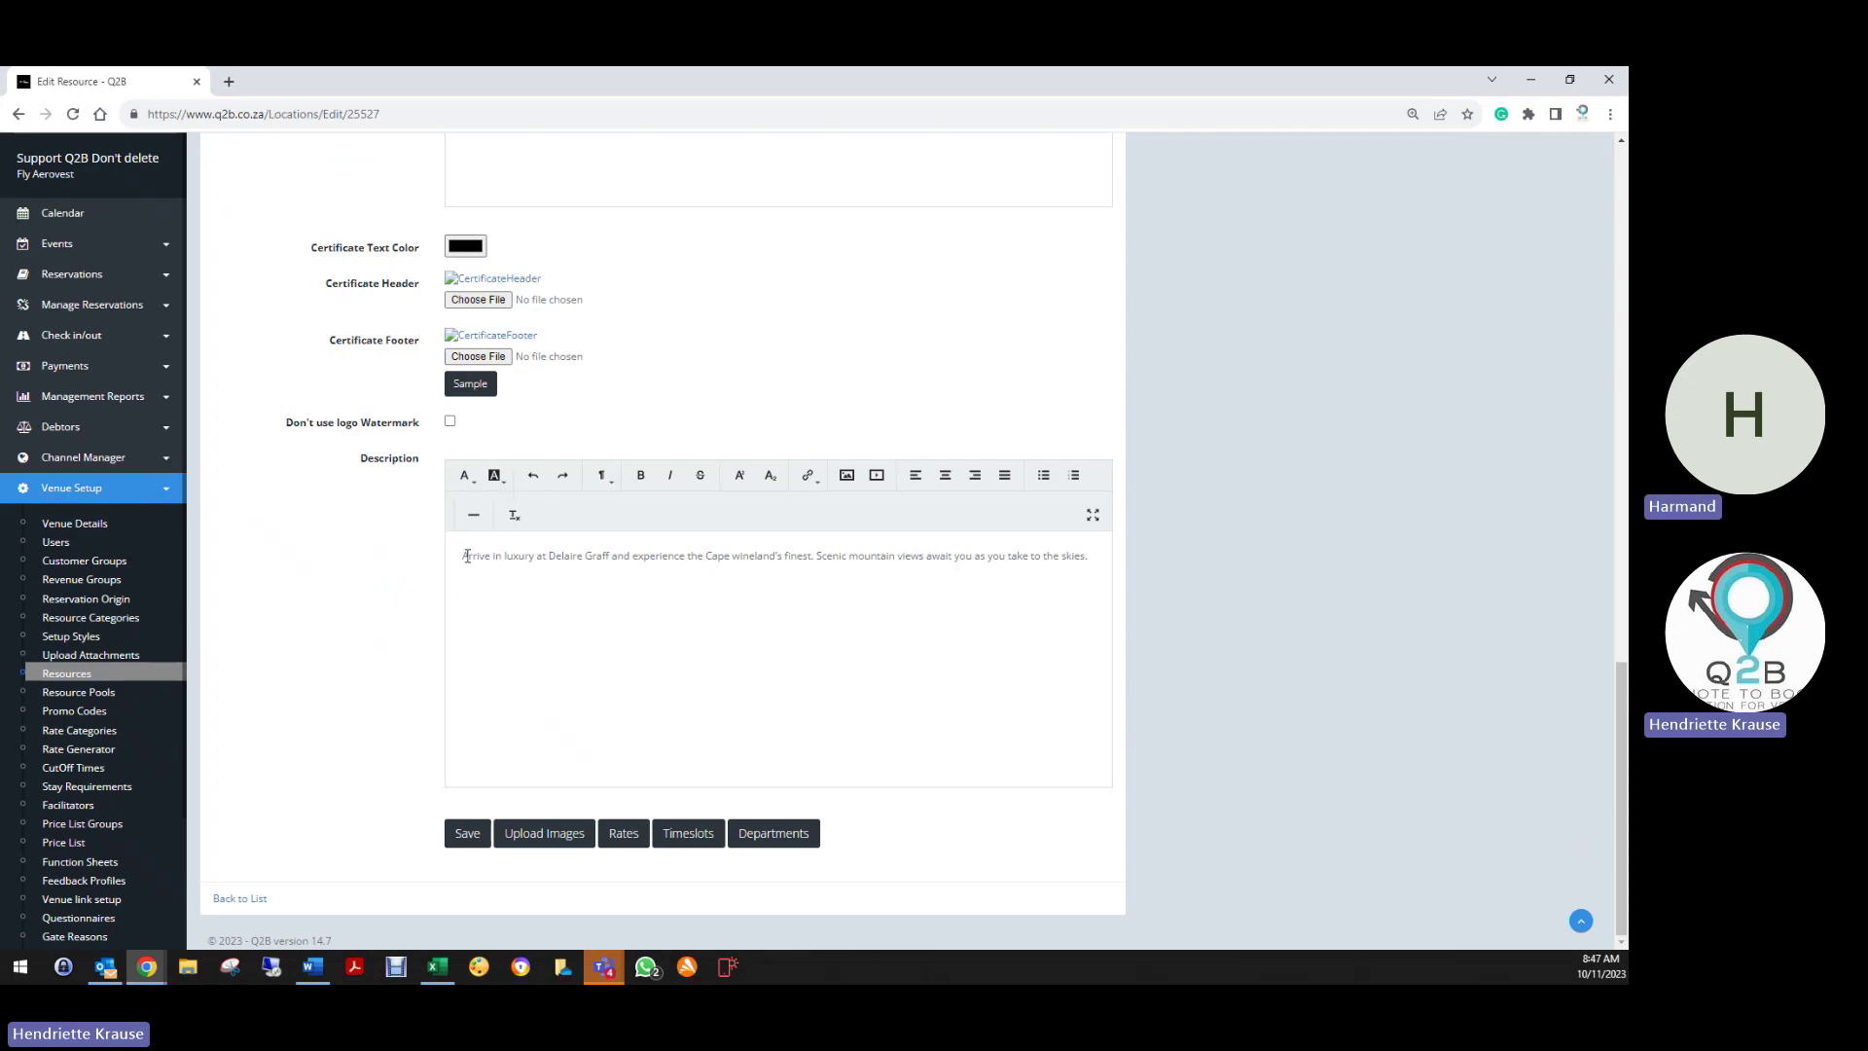
key("Return")
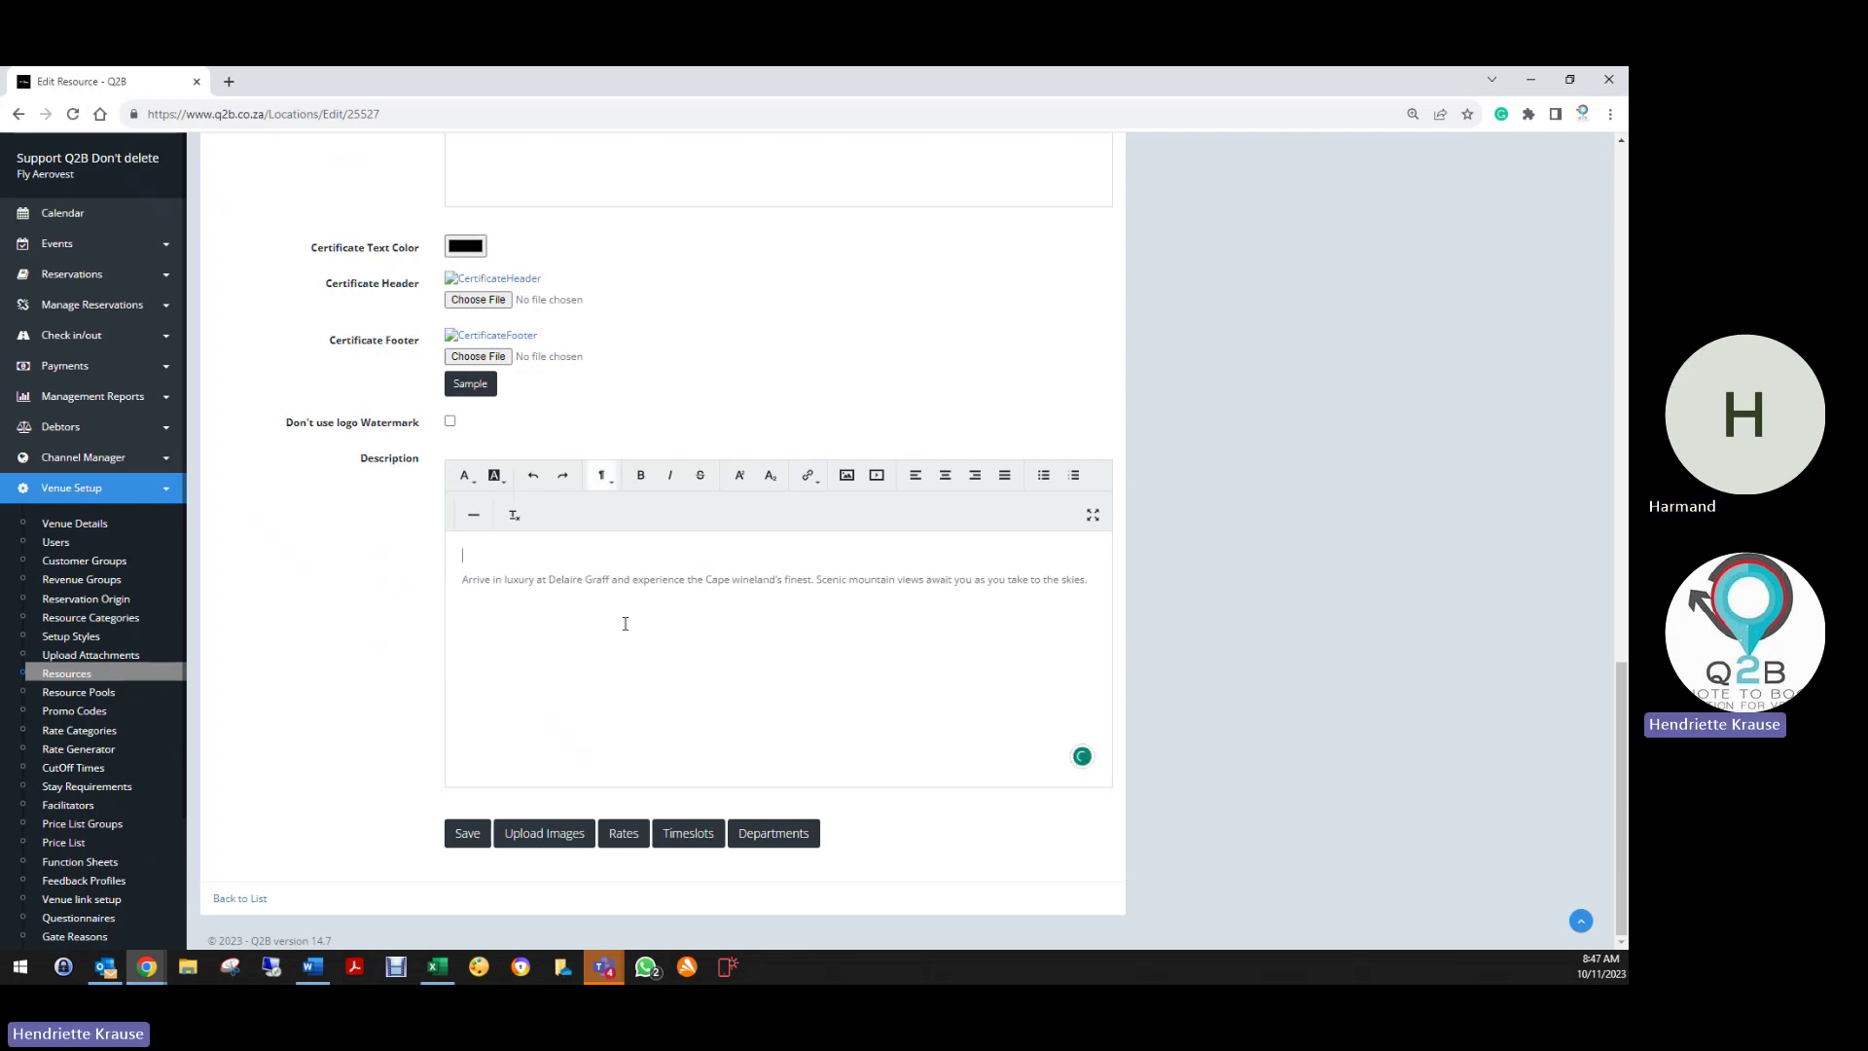
key("Up")
type("About this Activity:")
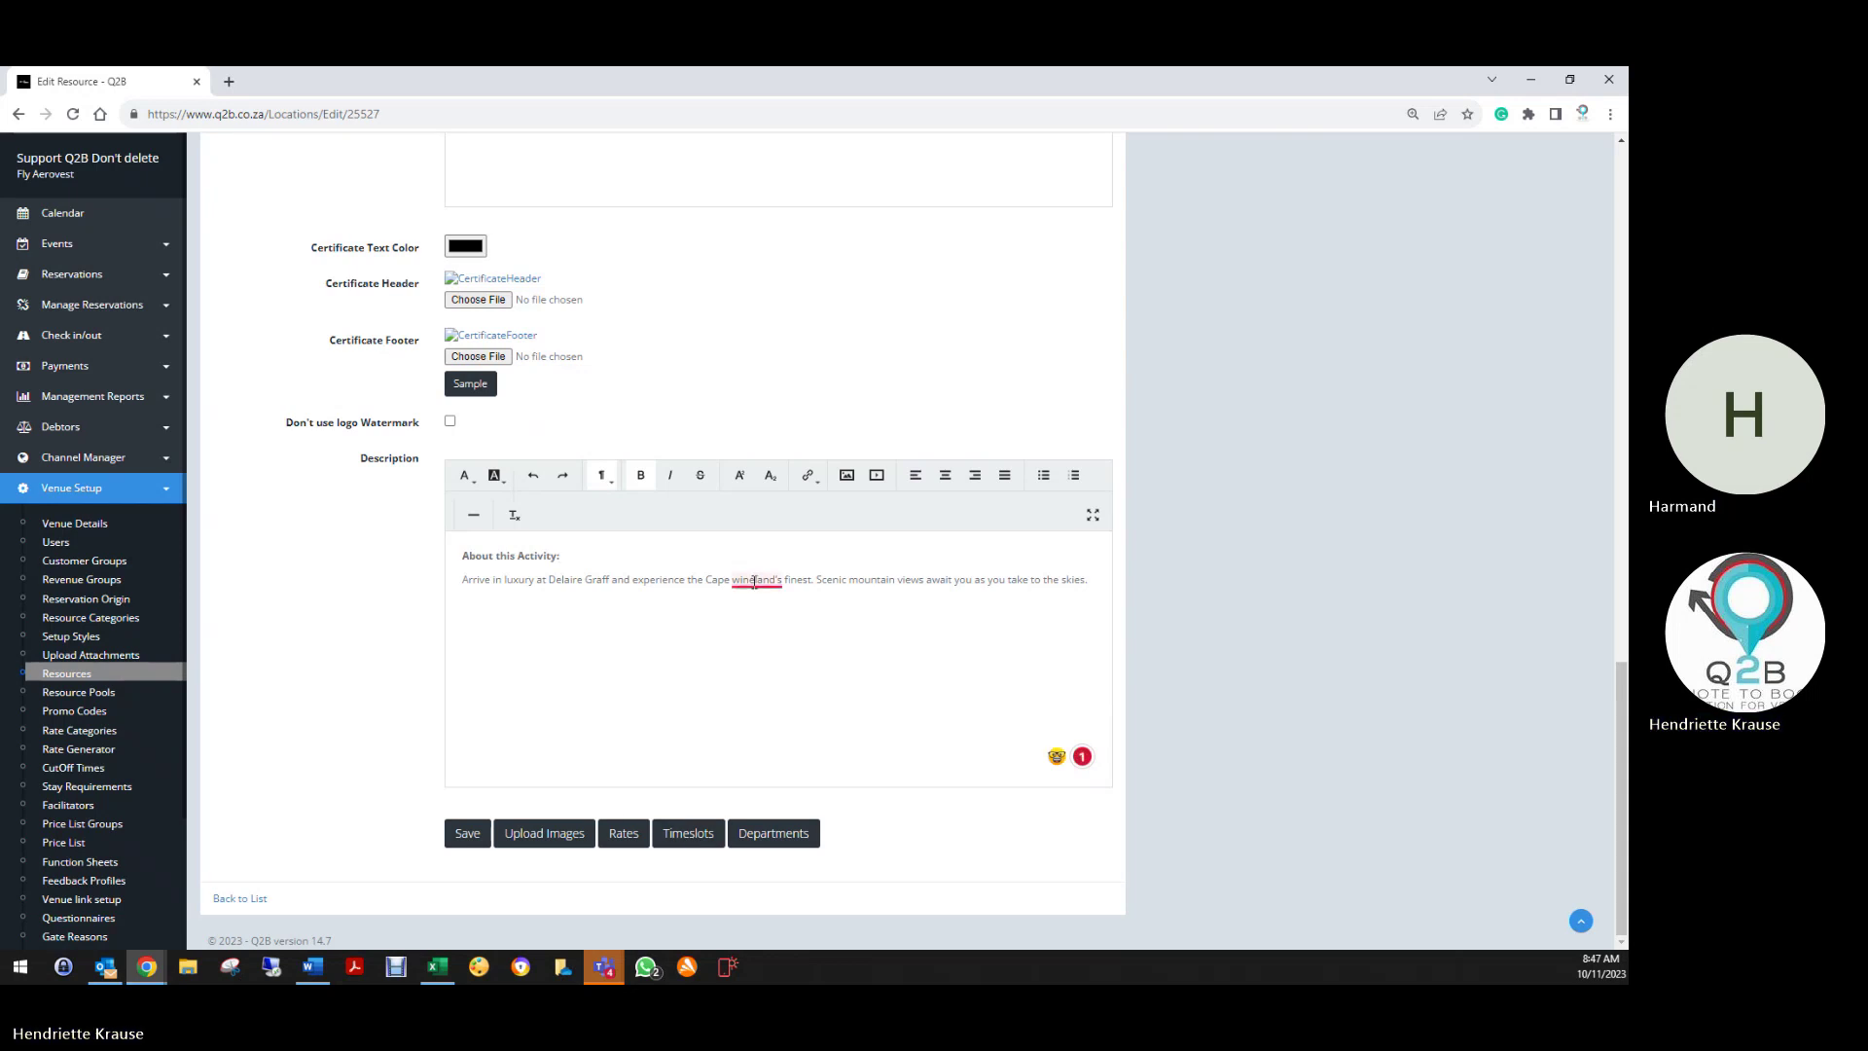
Accept the Wineland's and Cape corrections and save the resource
mouse_move(754, 581)
left_click(769, 615)
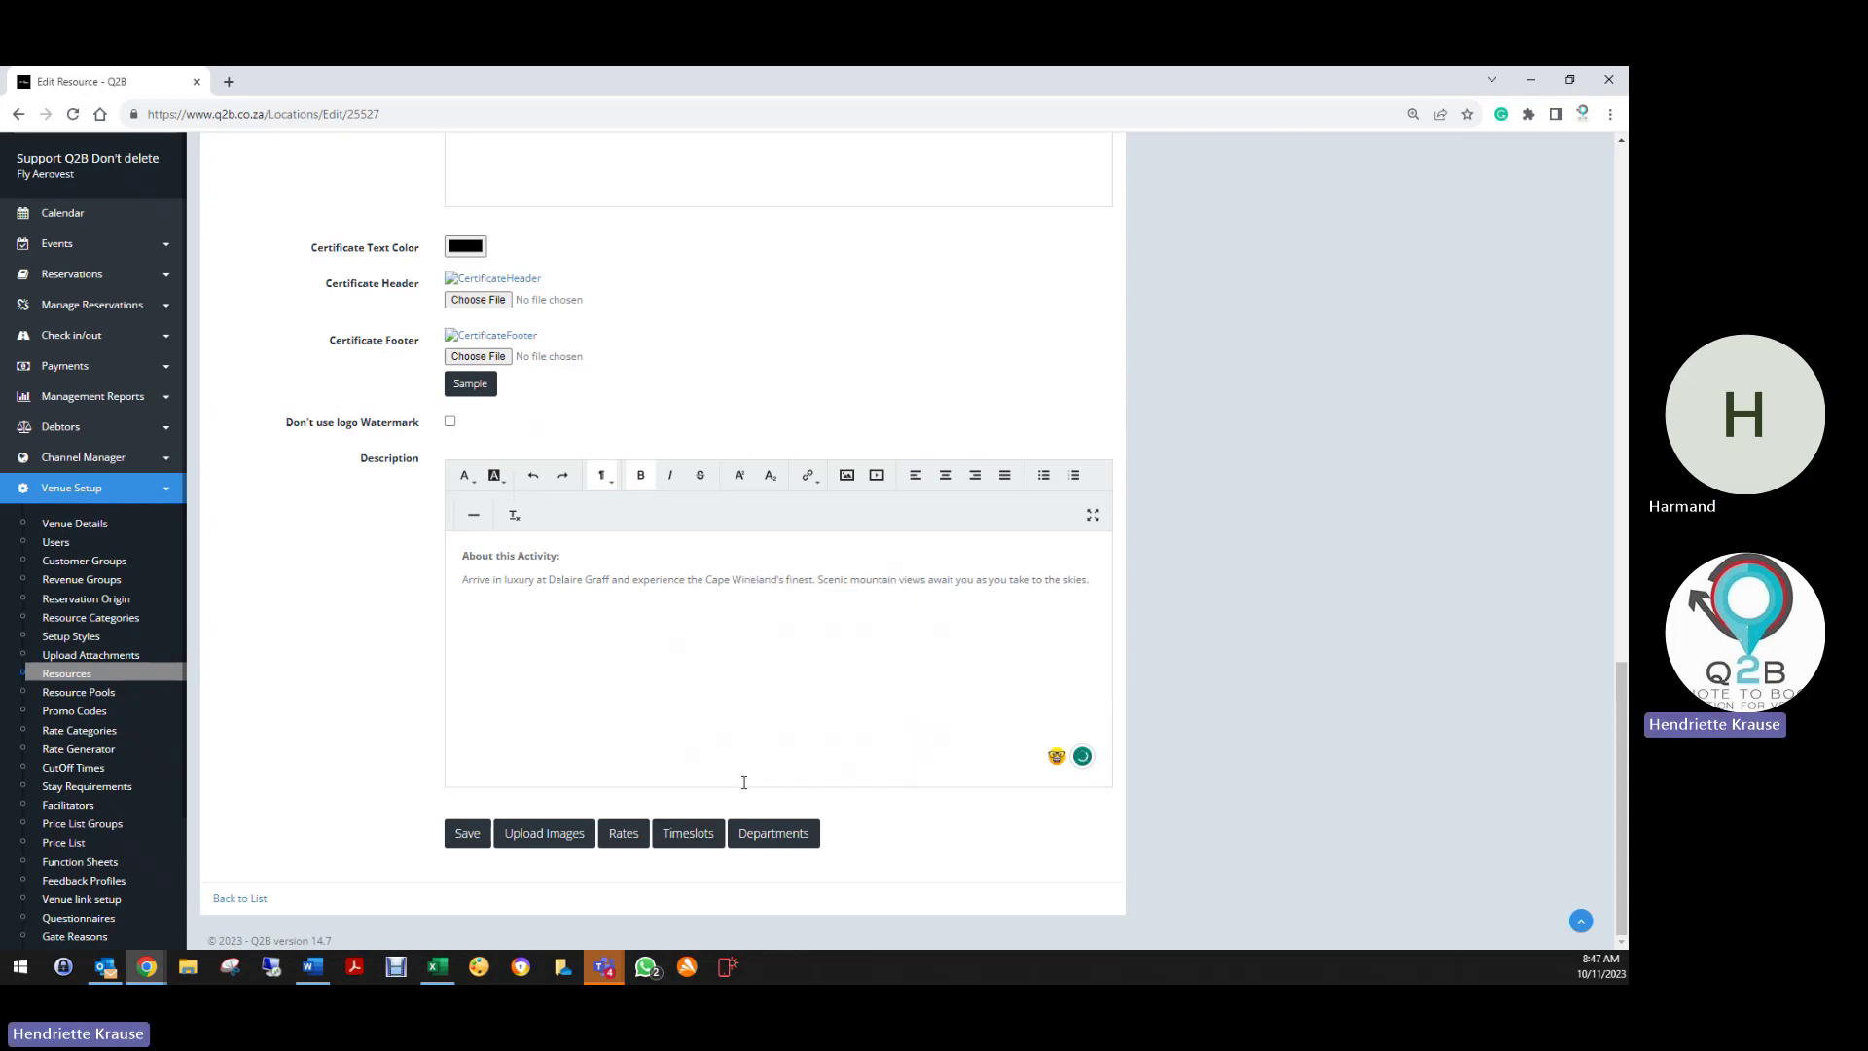
mouse_move(707, 575)
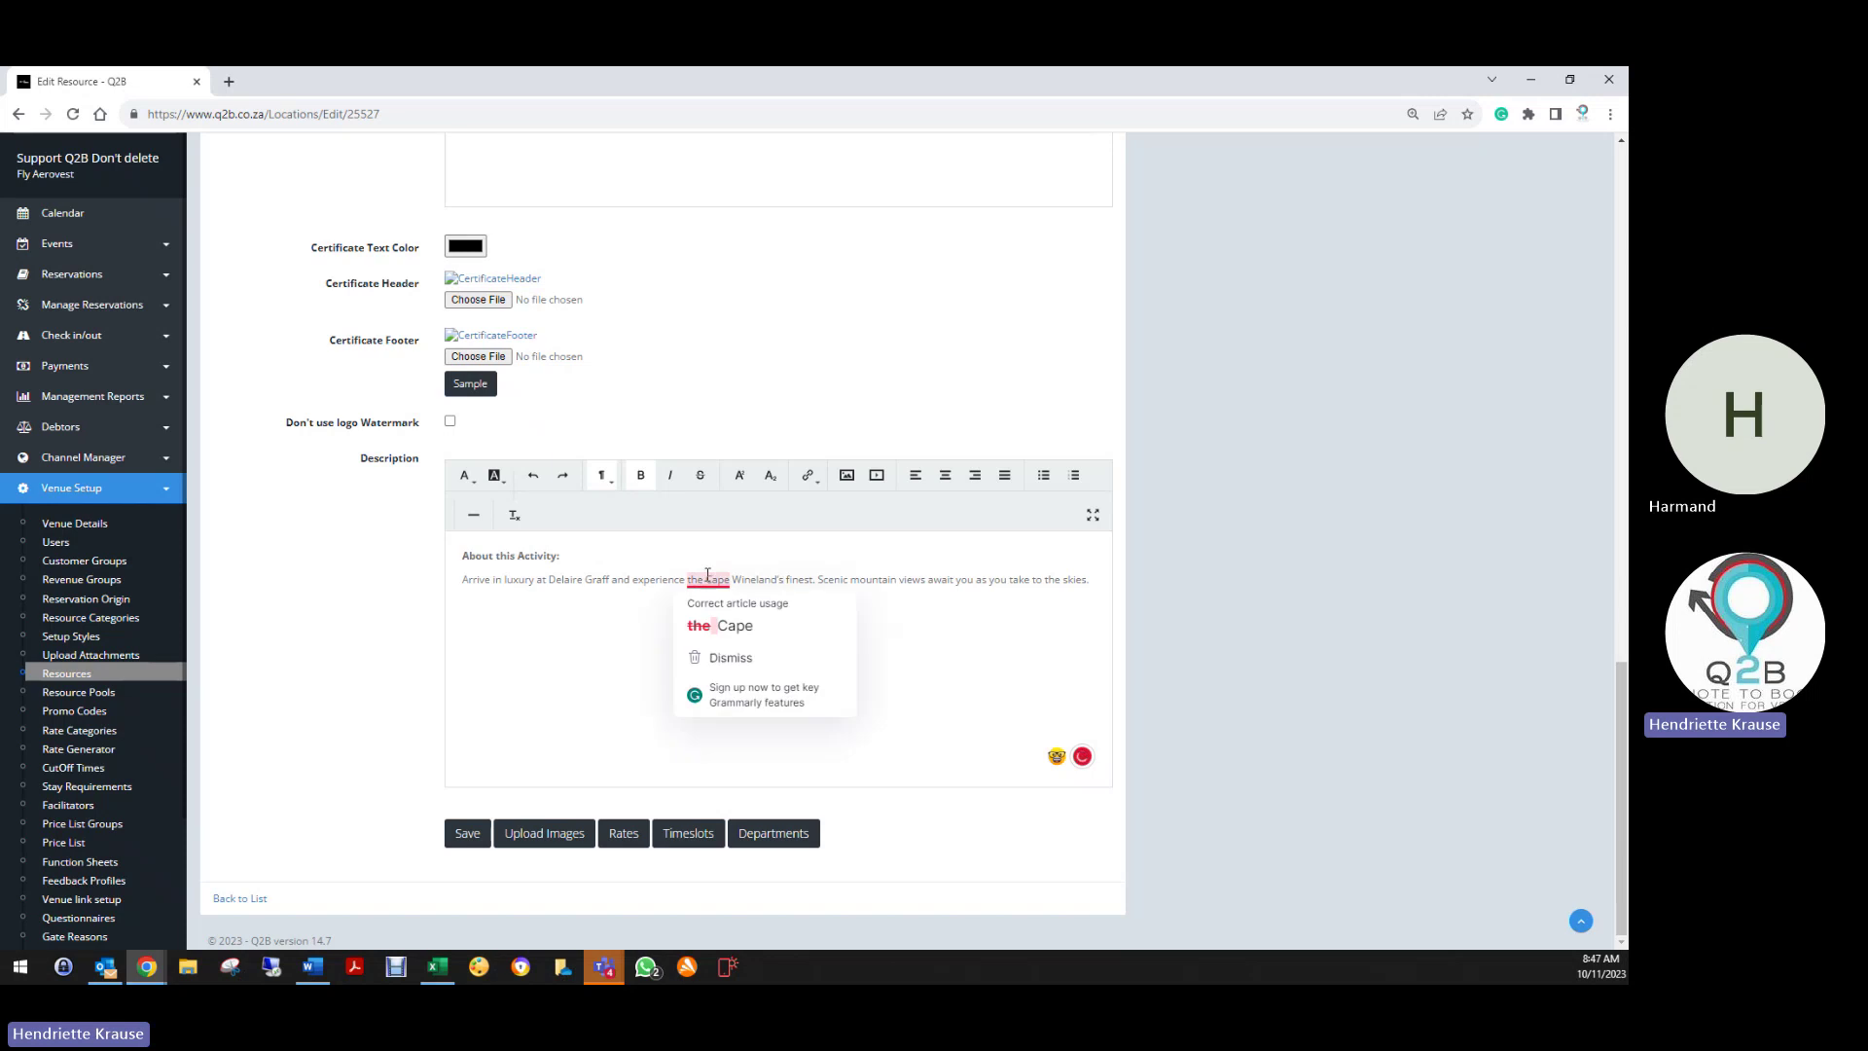
left_click(732, 635)
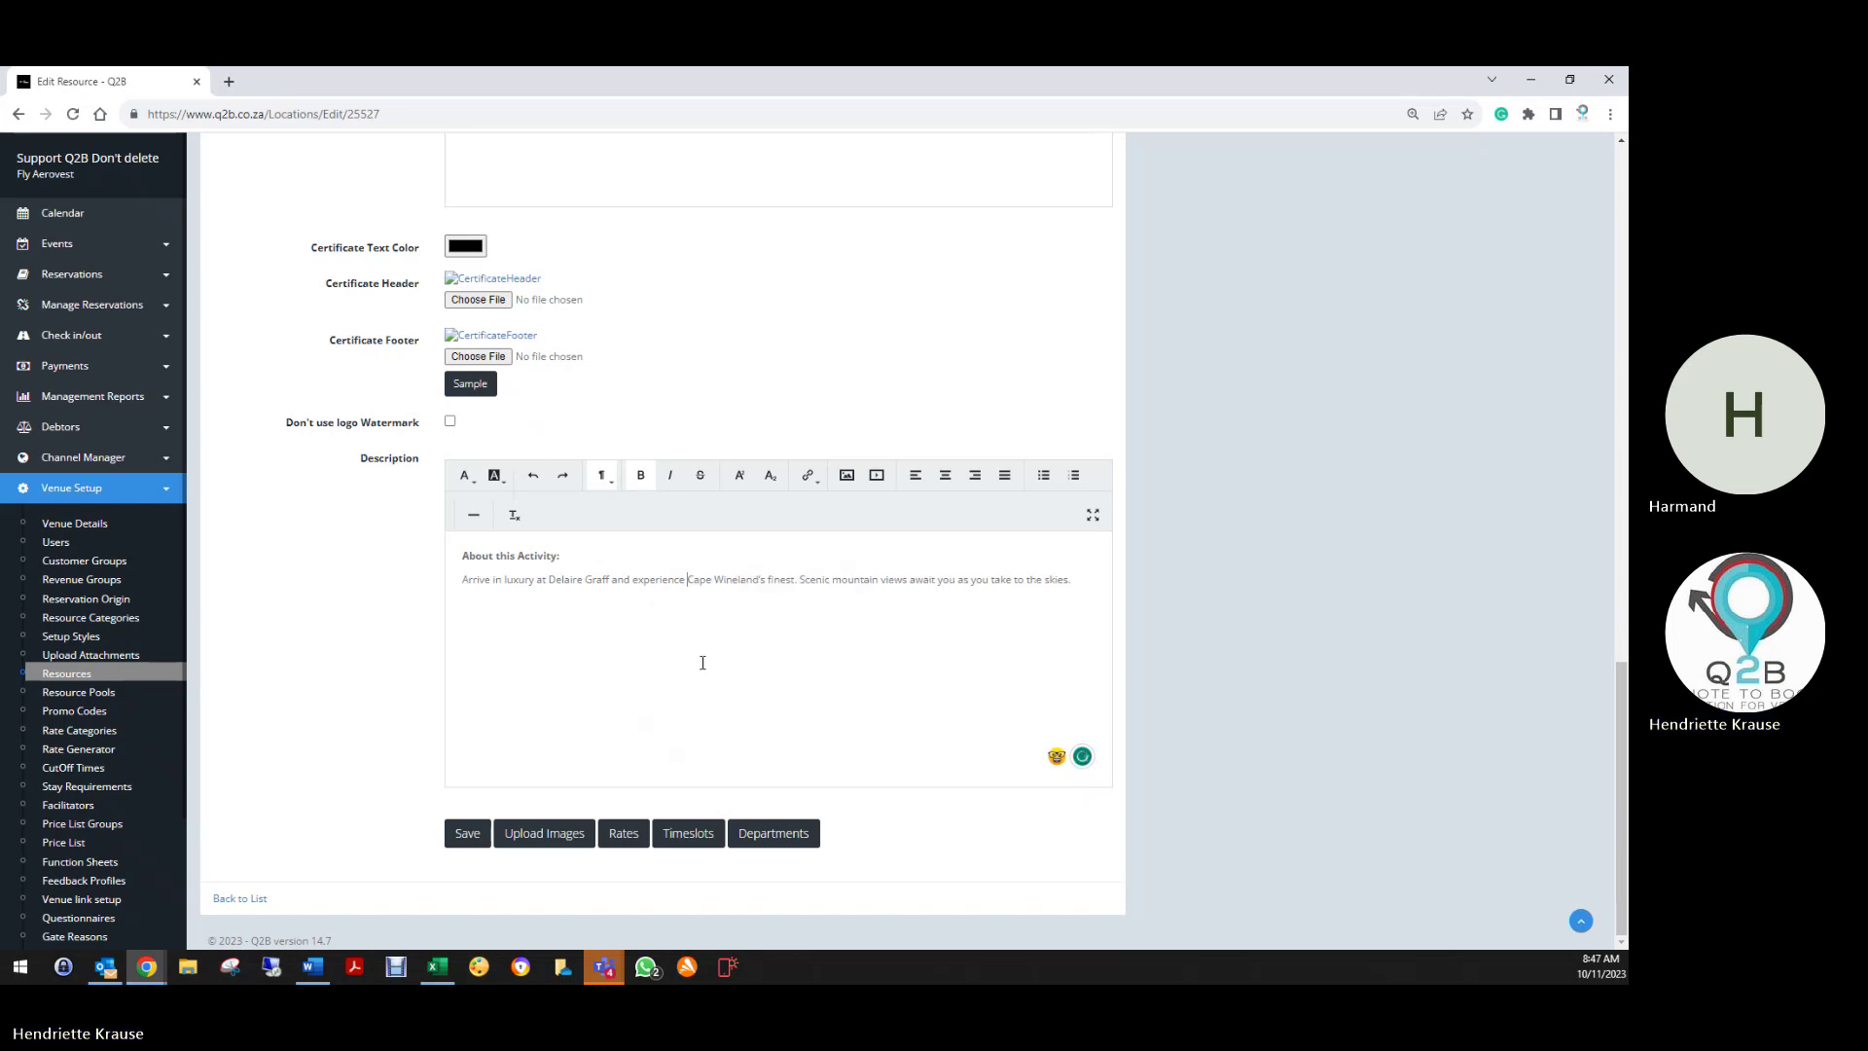
left_click(474, 835)
scroll(769, 784, "down", 15)
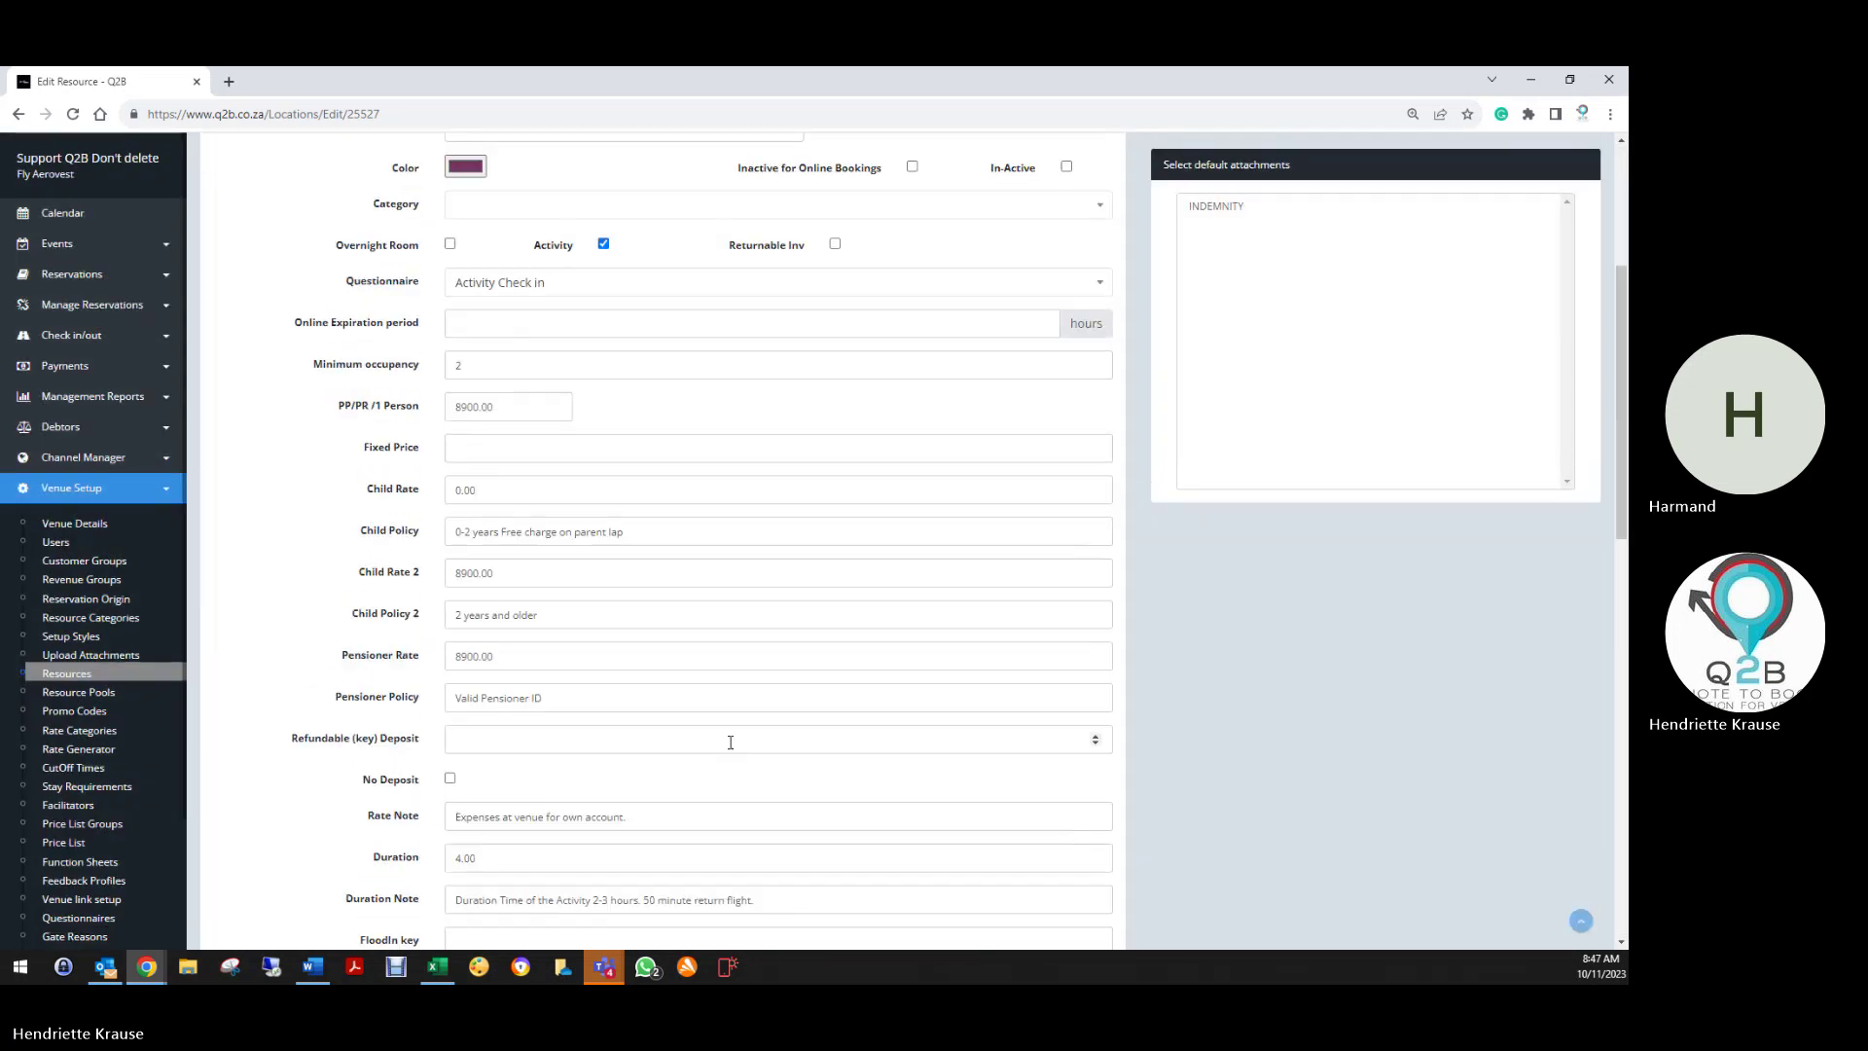
Add a new department breakdown entry of 8900 under Activities for the wine flight
left_click(773, 833)
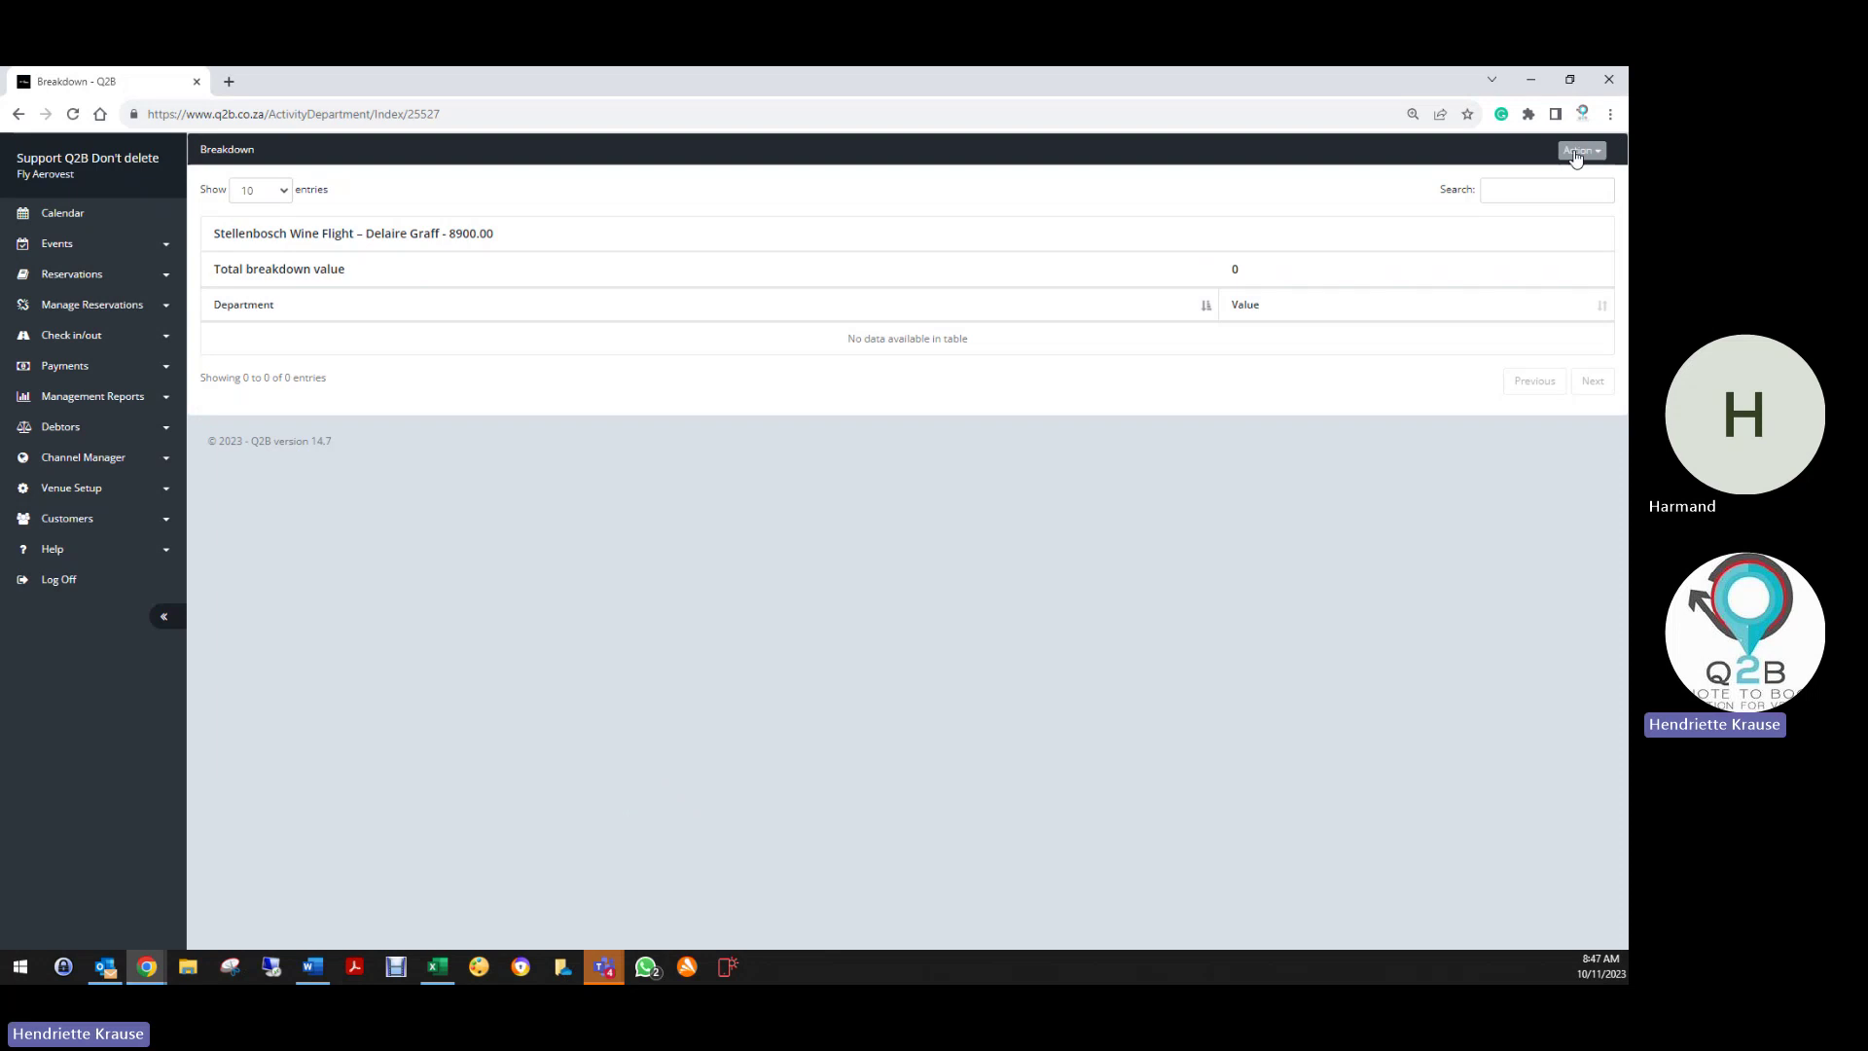
left_click(1582, 150)
left_click(1562, 173)
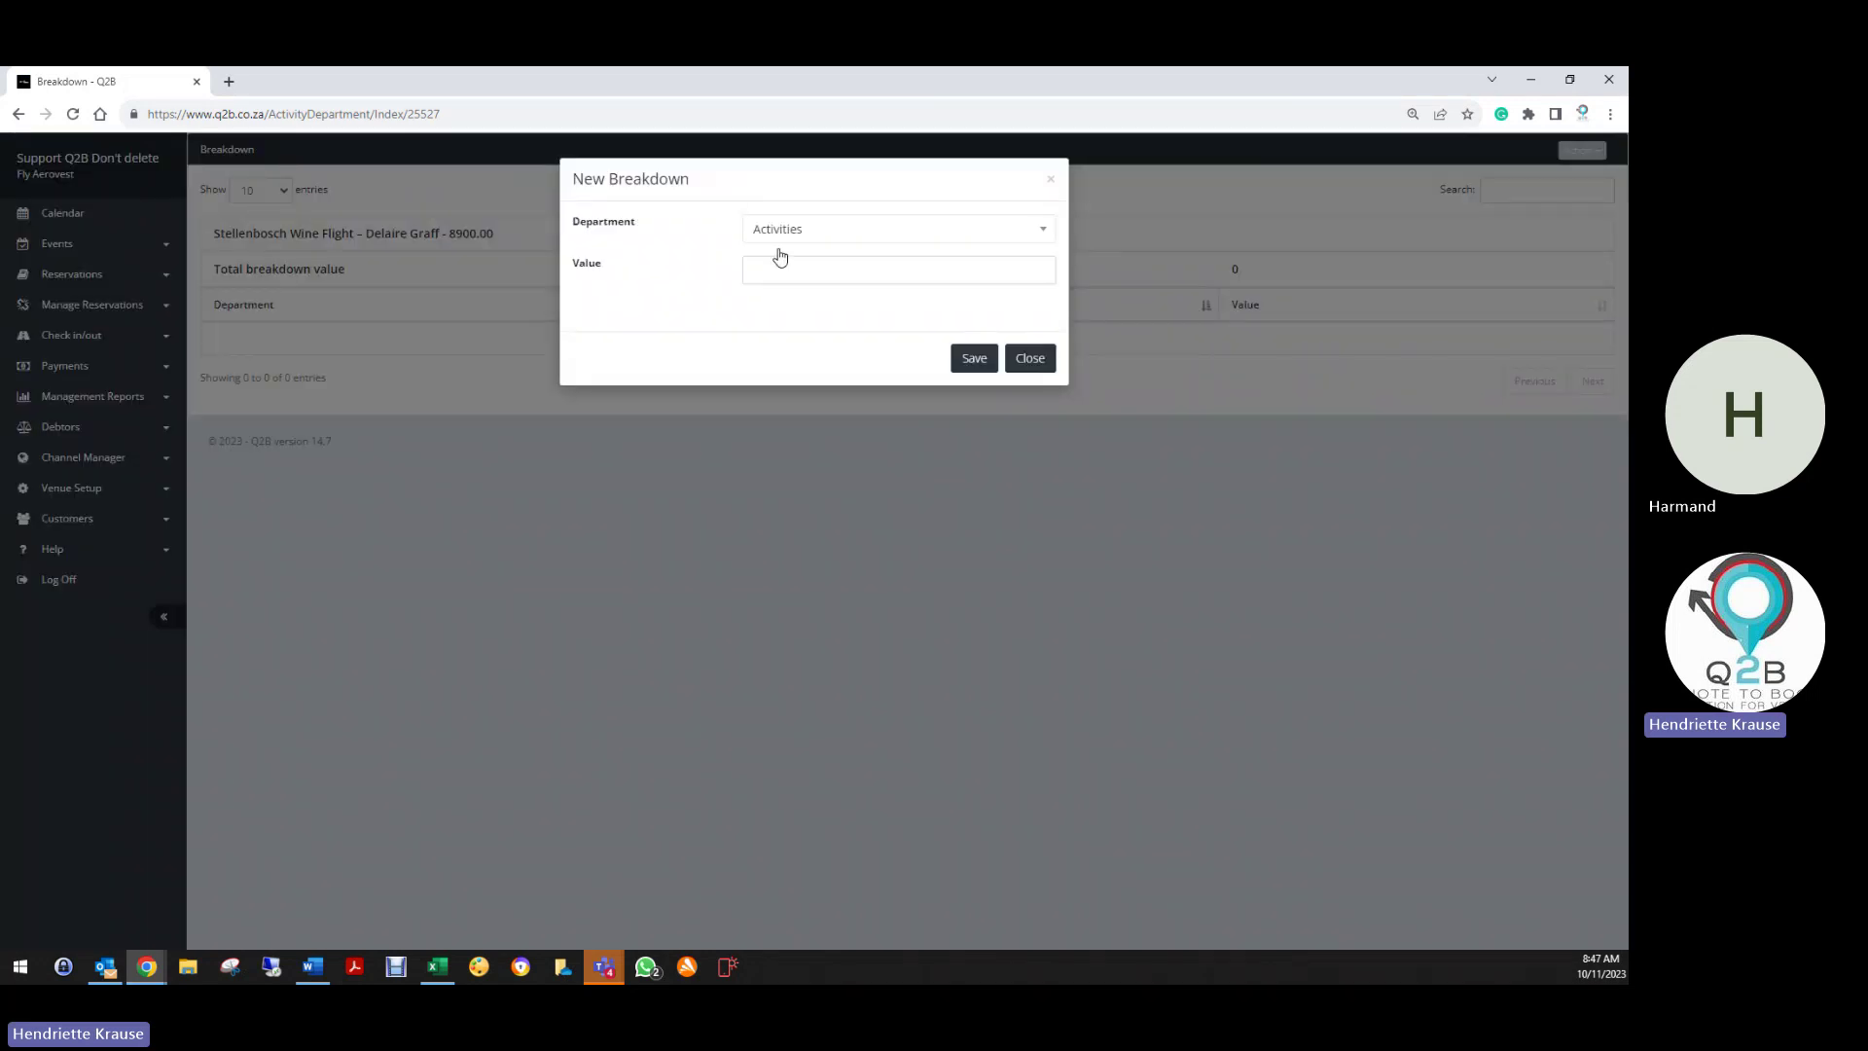
type("8900")
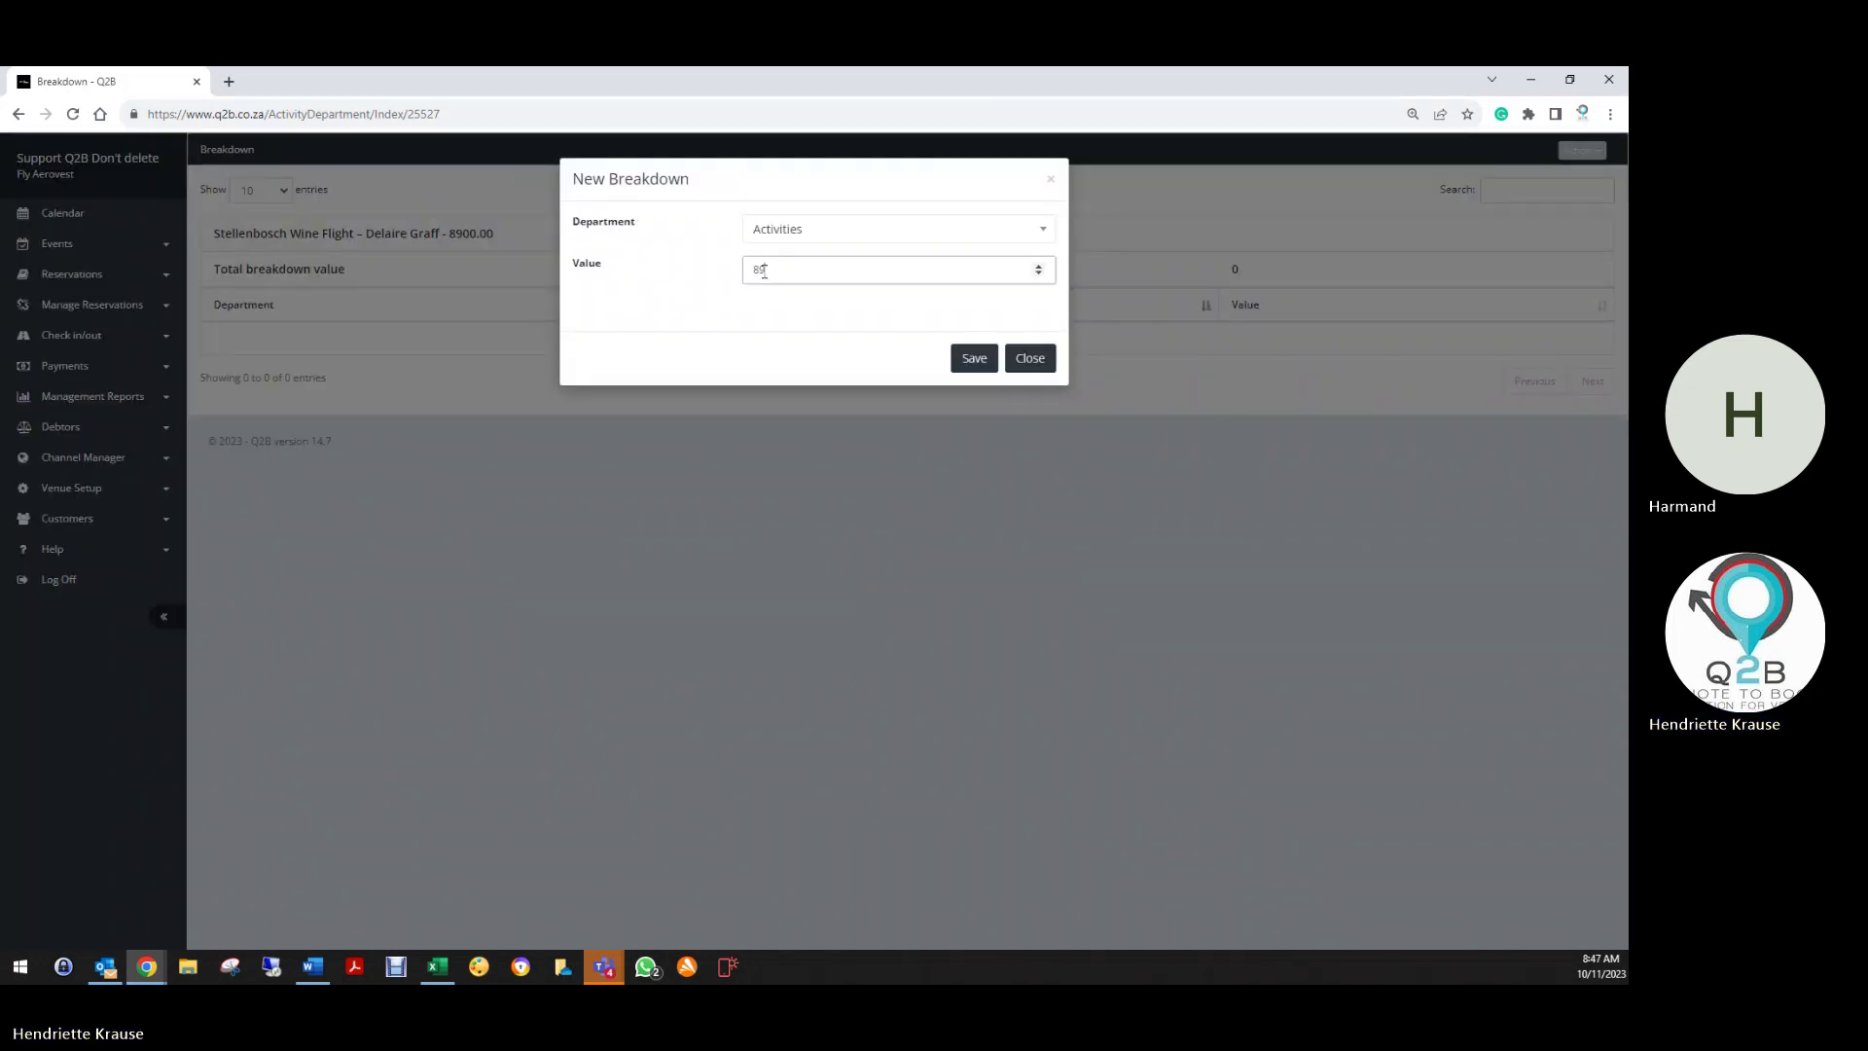
left_click(972, 360)
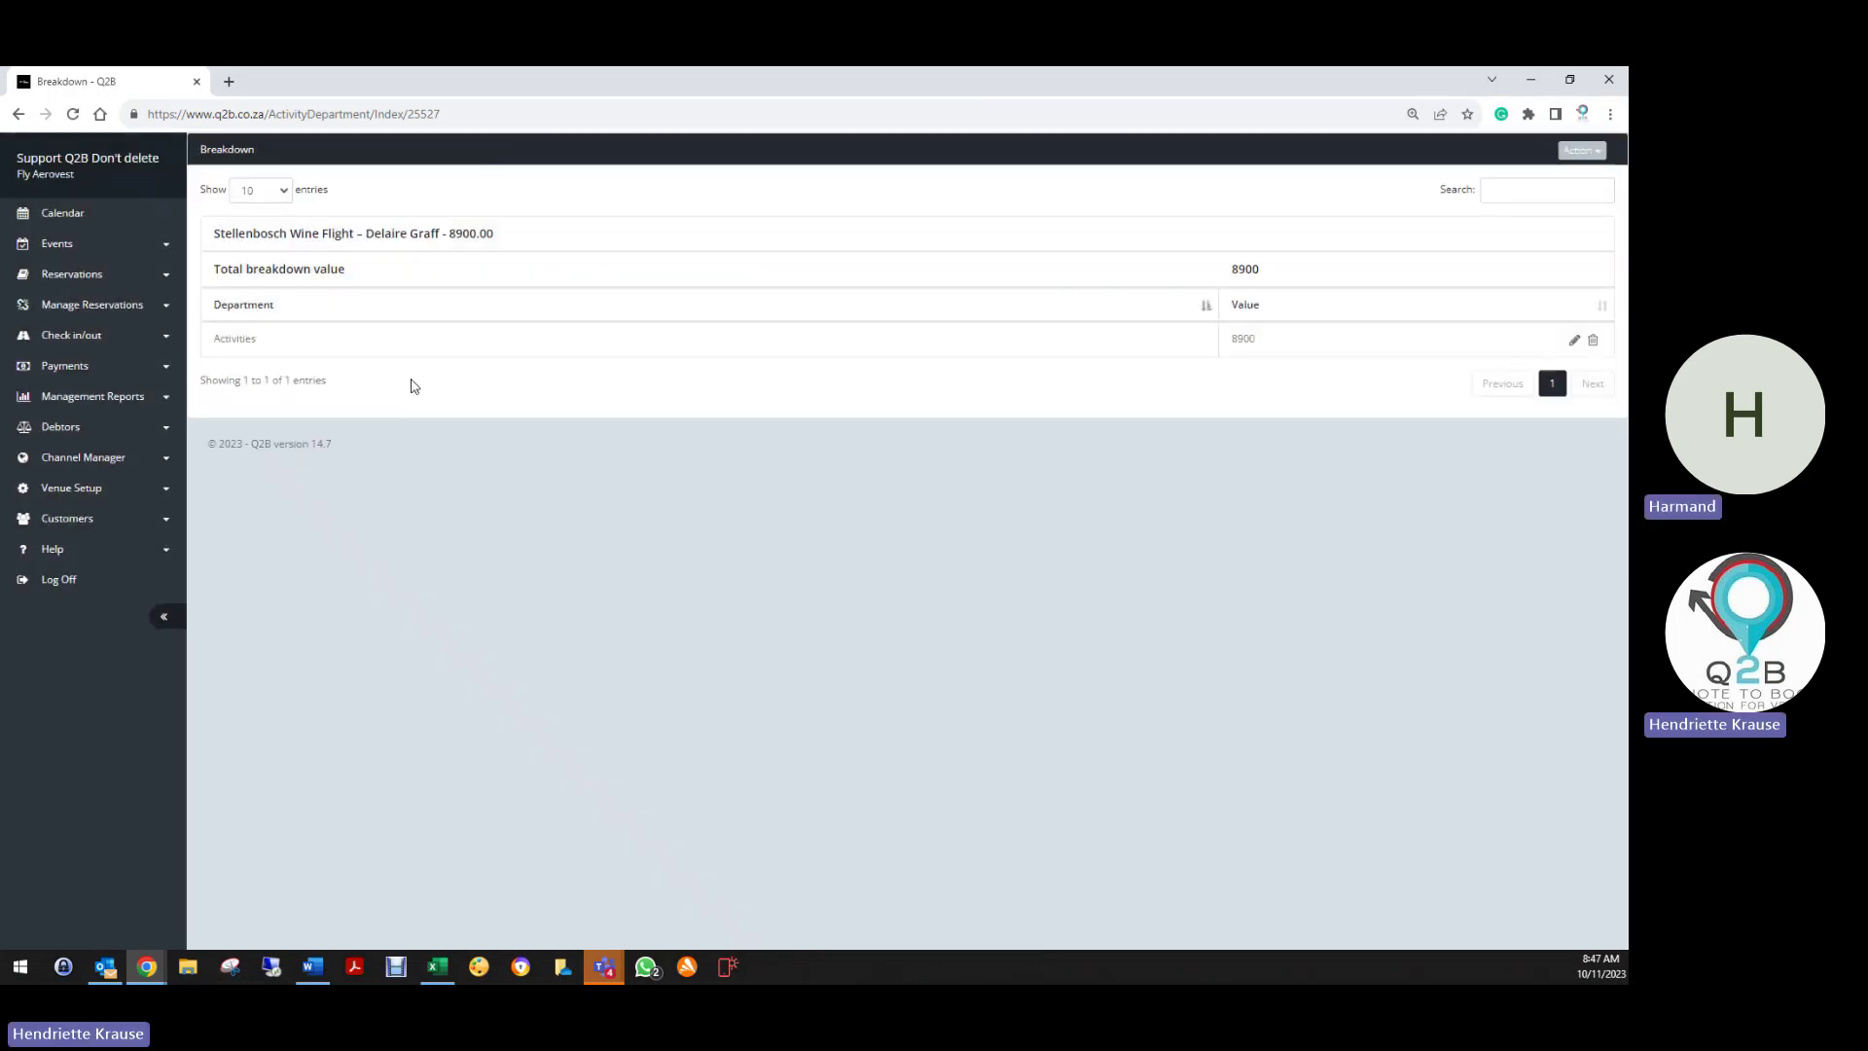
Review the Delaire Graff wine flight's timeslots list, then return to its Edit Resource form
left_click(18, 114)
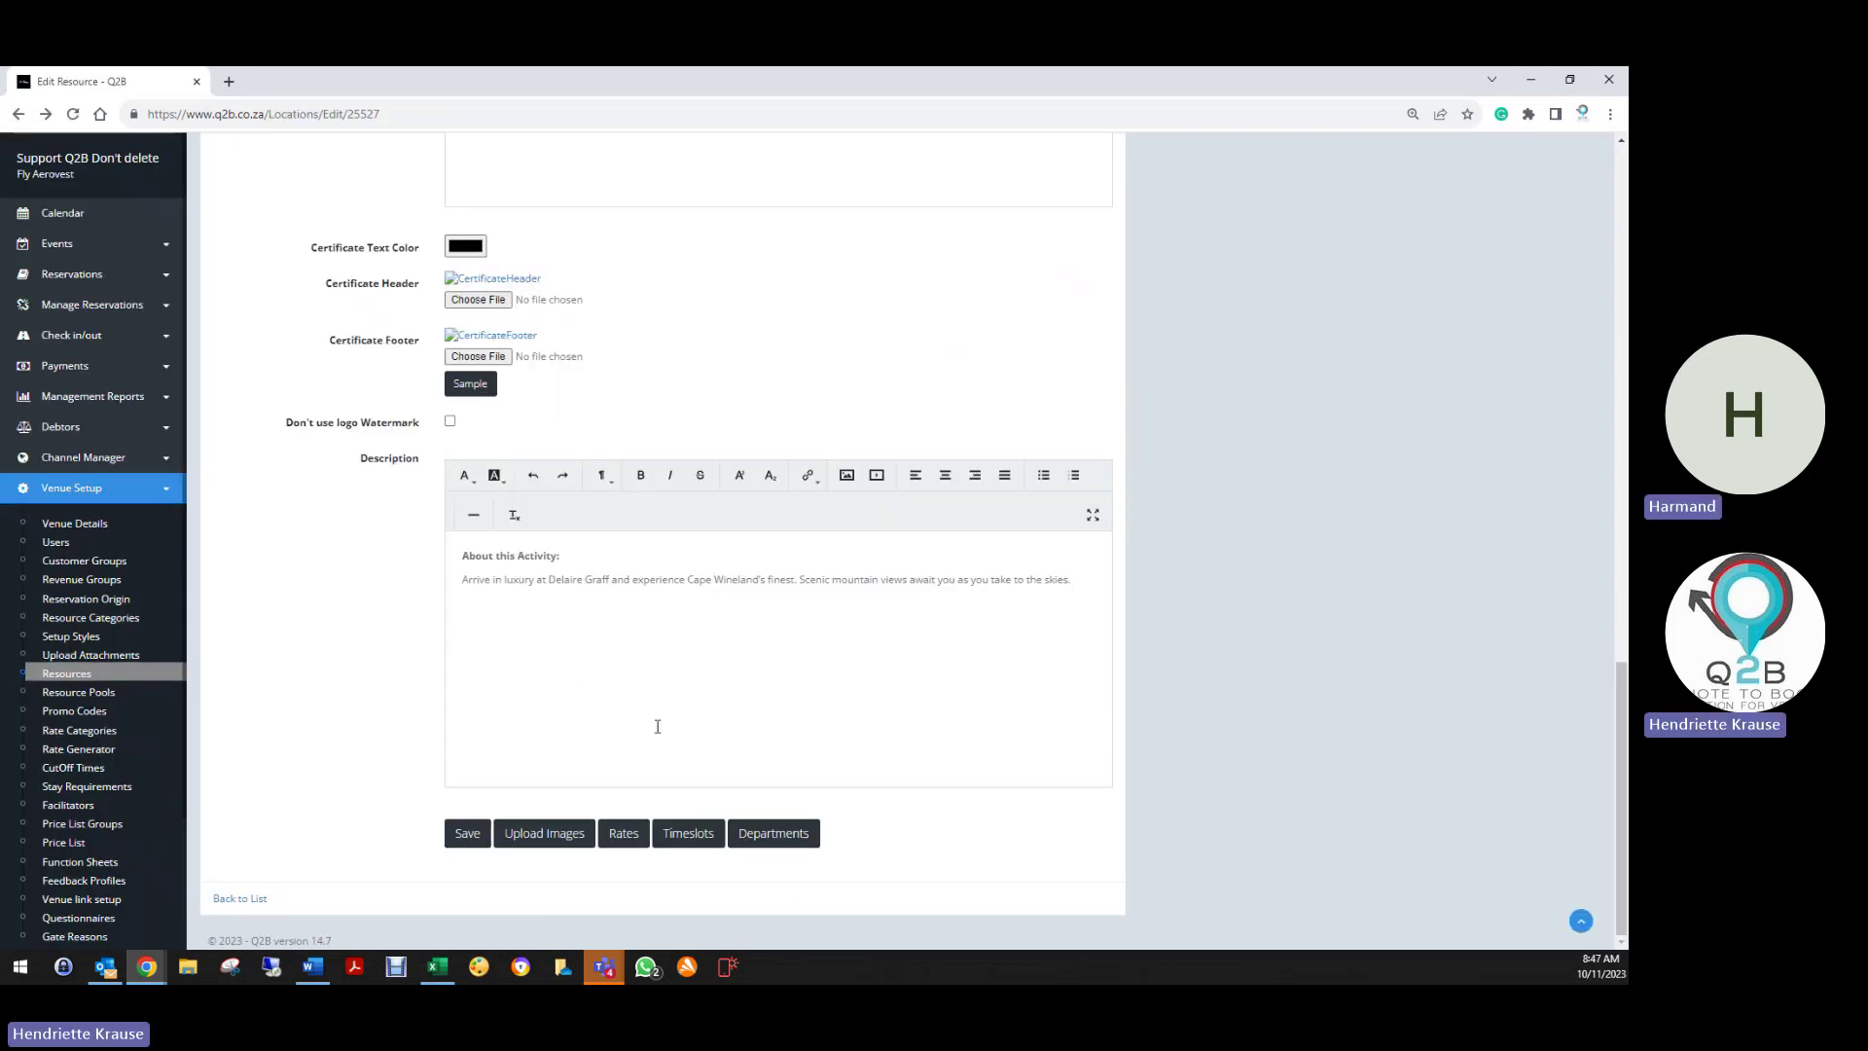
left_click(681, 835)
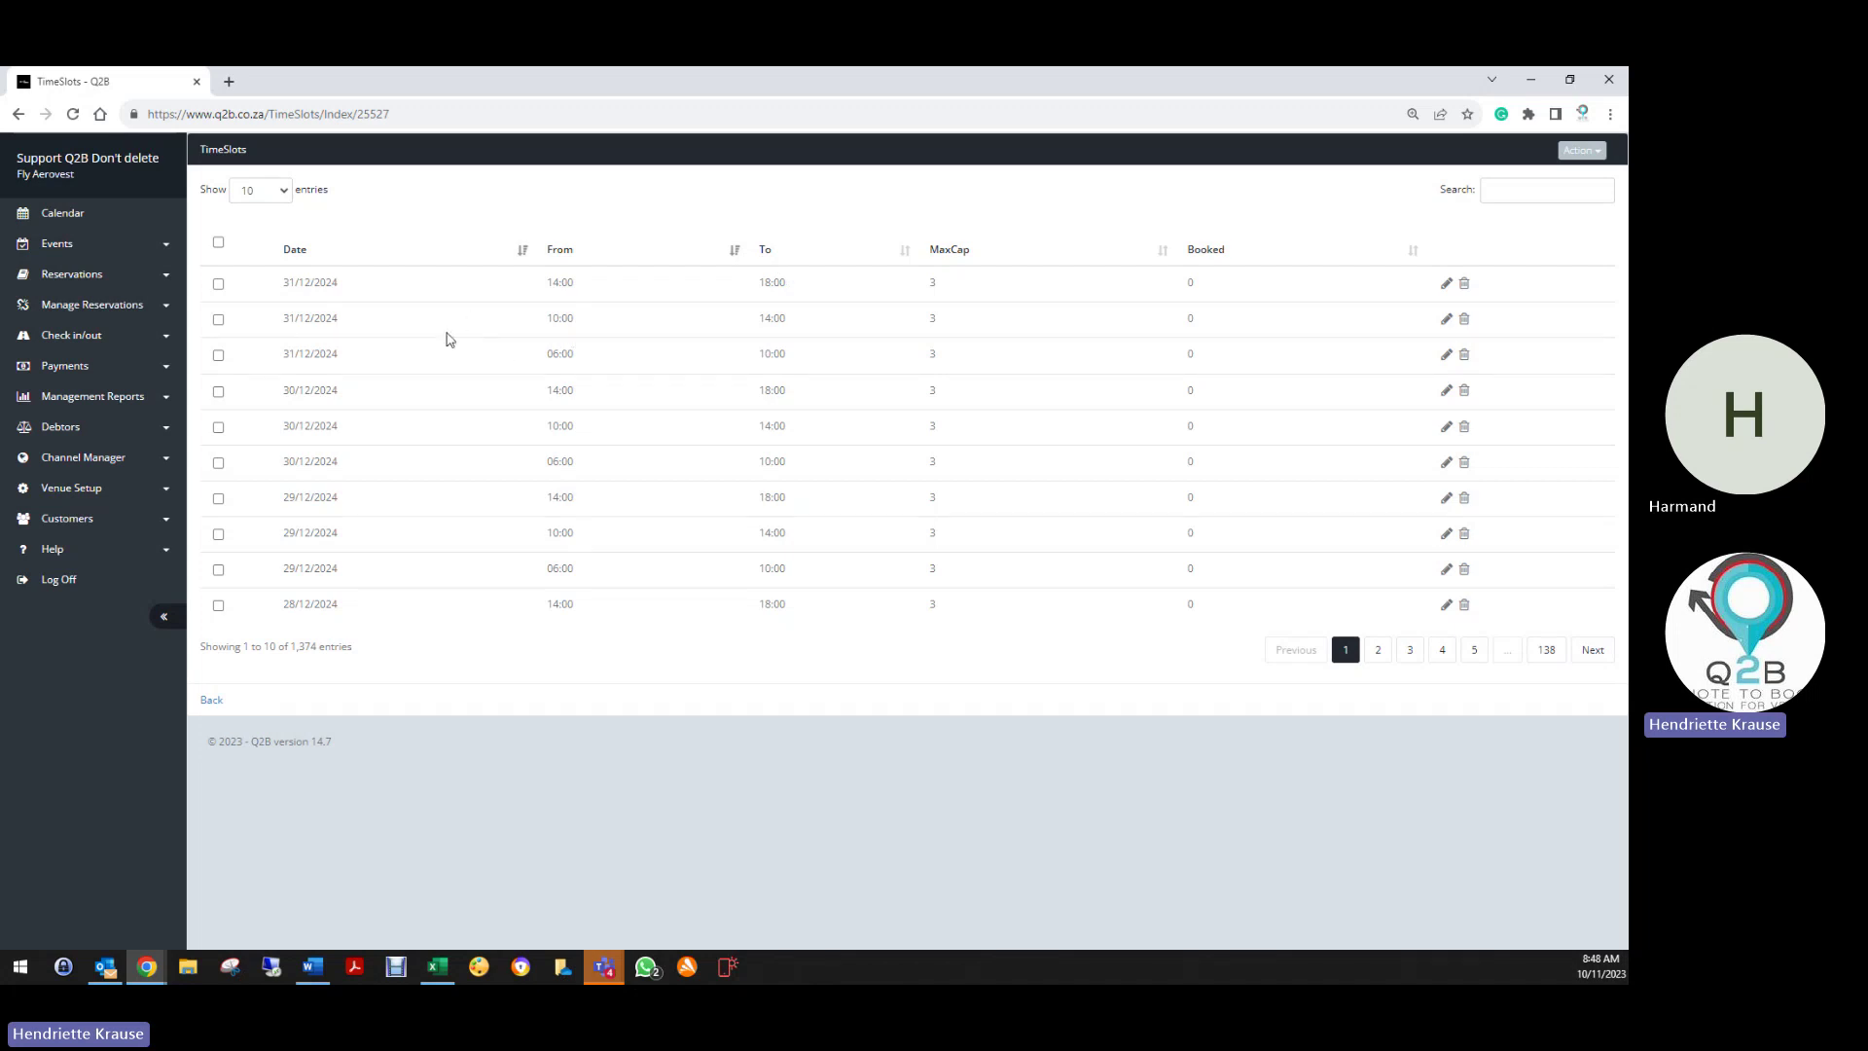
left_click(205, 710)
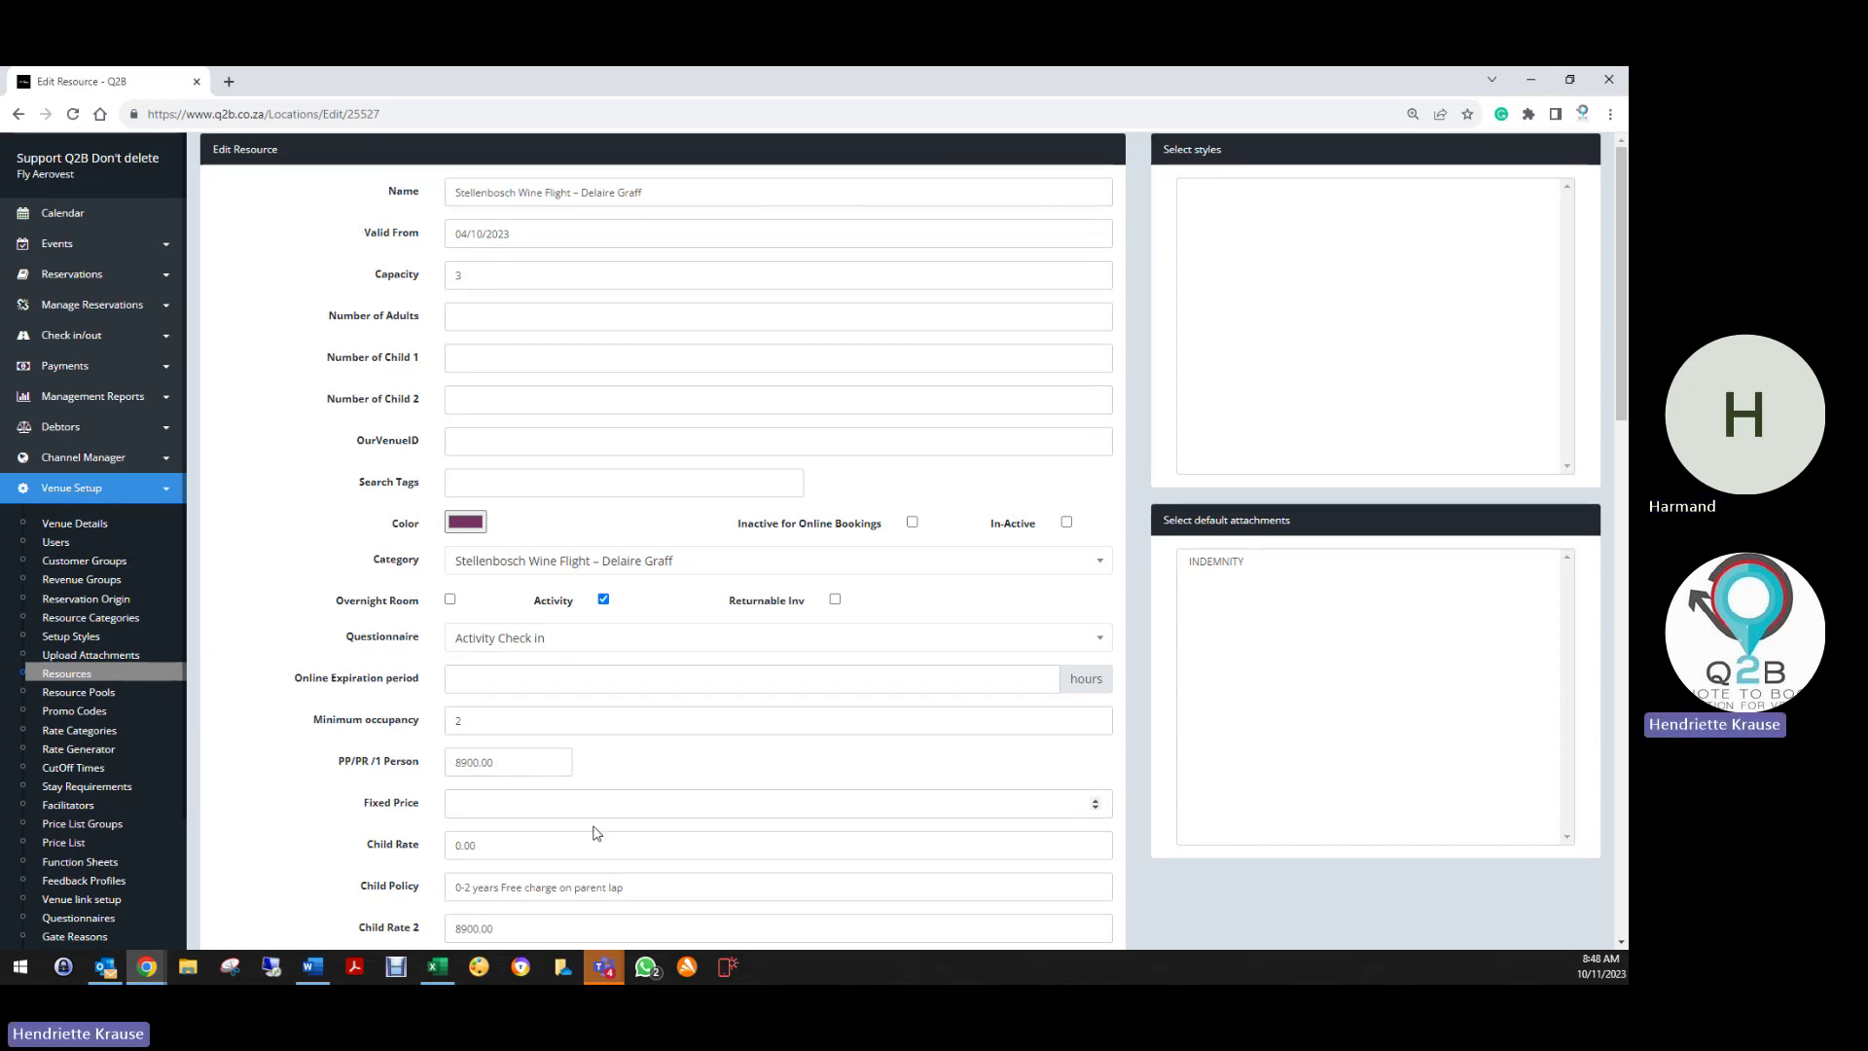
Save the Delaire Graff wine flight resource again and go back to the Resources list
scroll(596, 832, "down", 15)
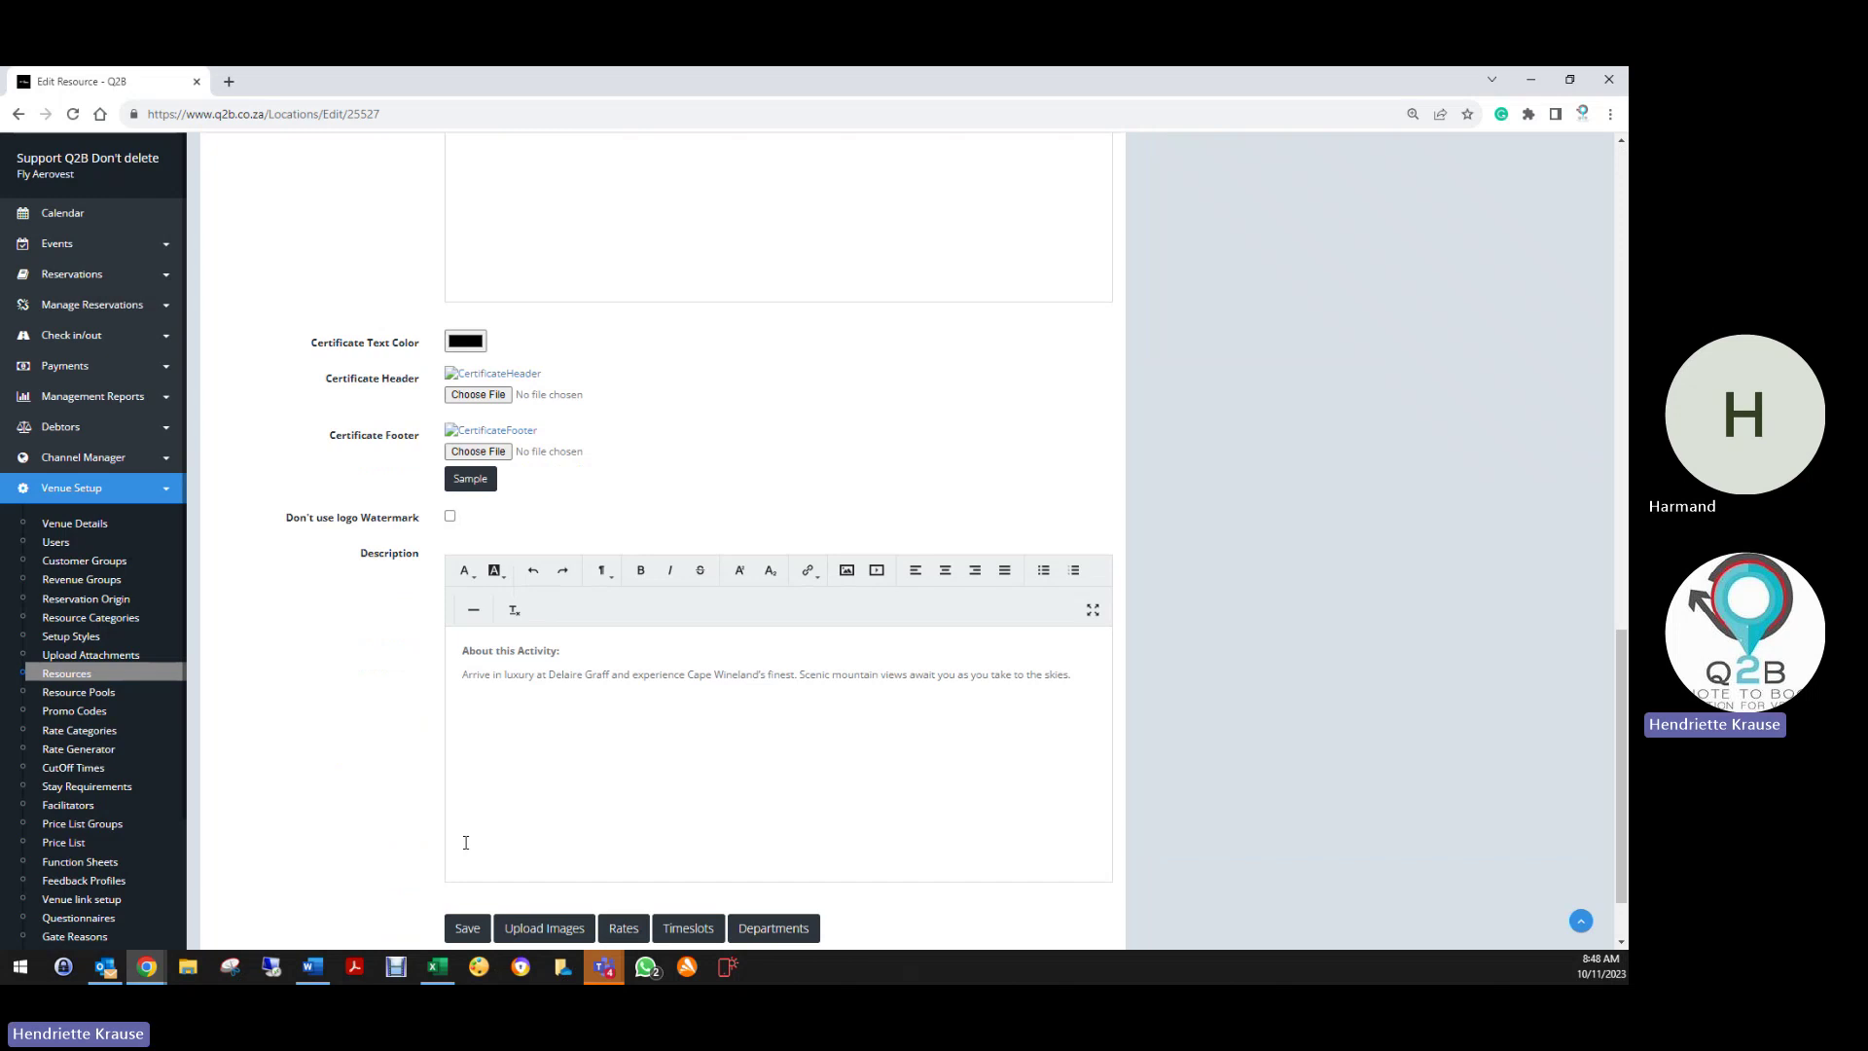
scroll(466, 843, "down", 1)
left_click(563, 839)
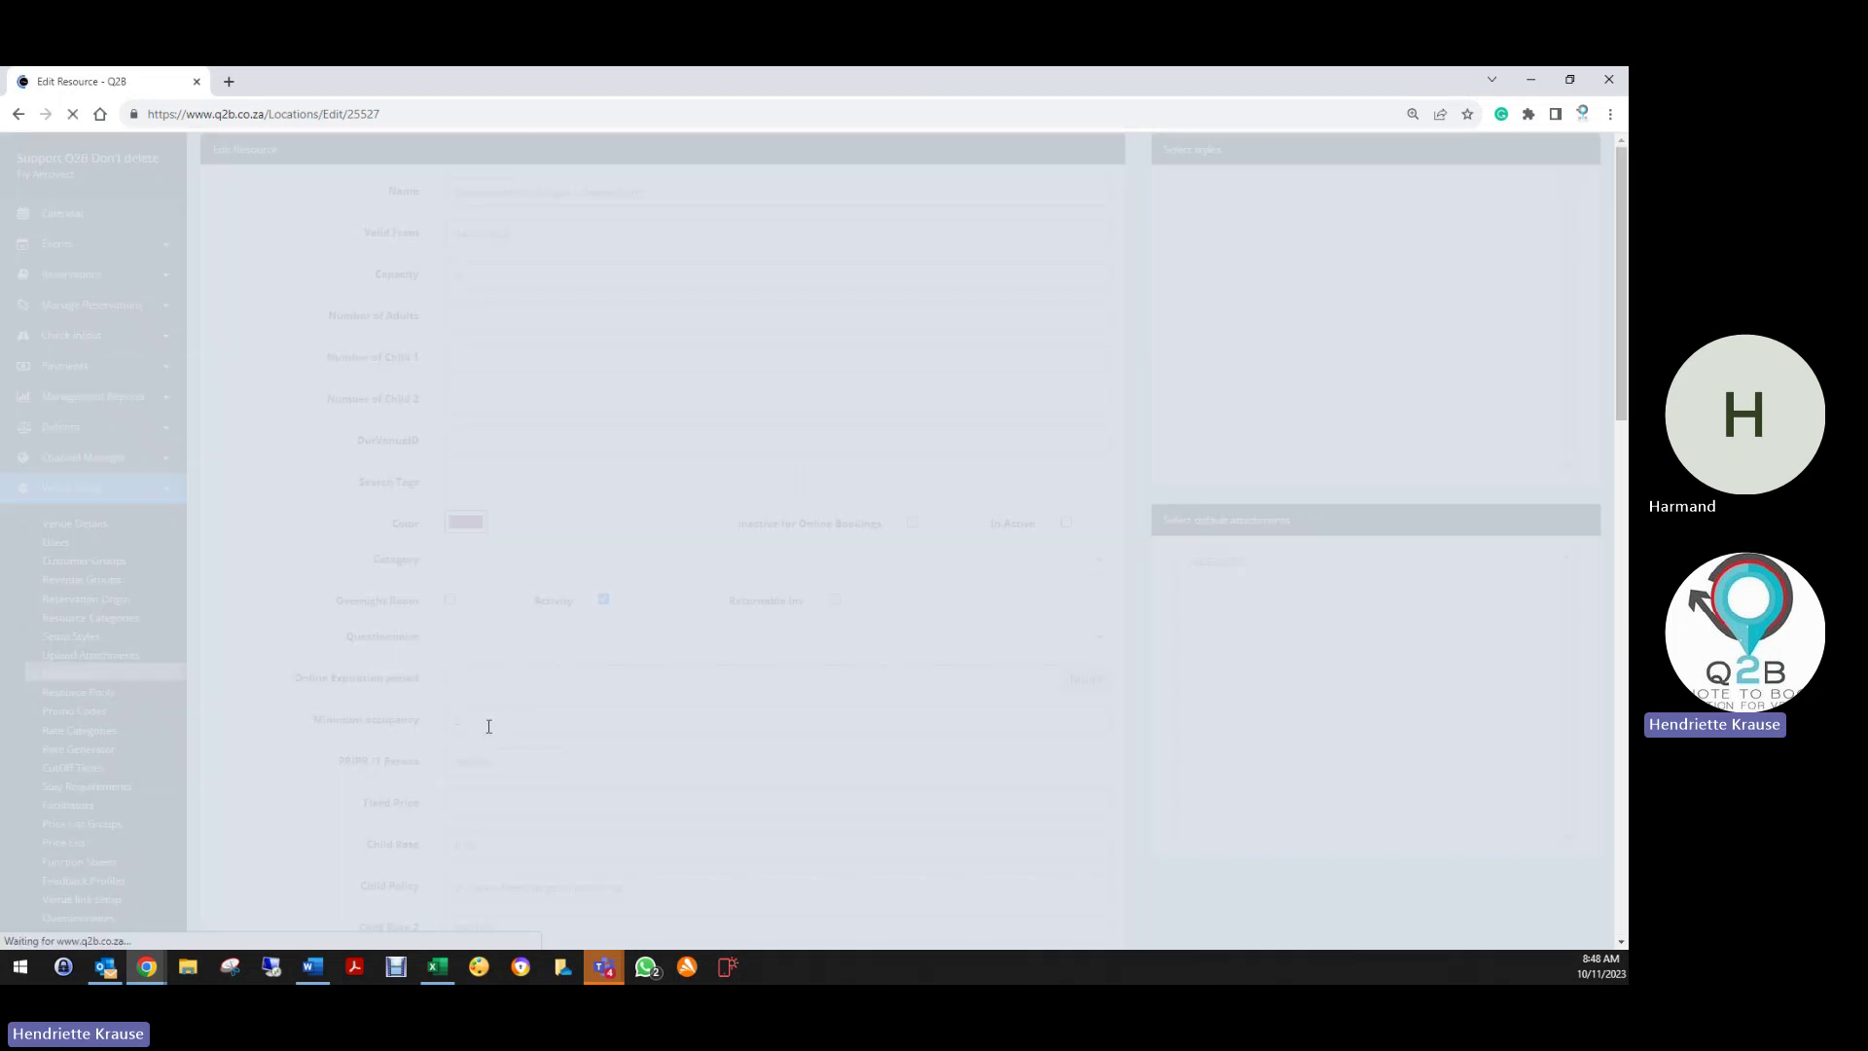
scroll(349, 778, "down", 20)
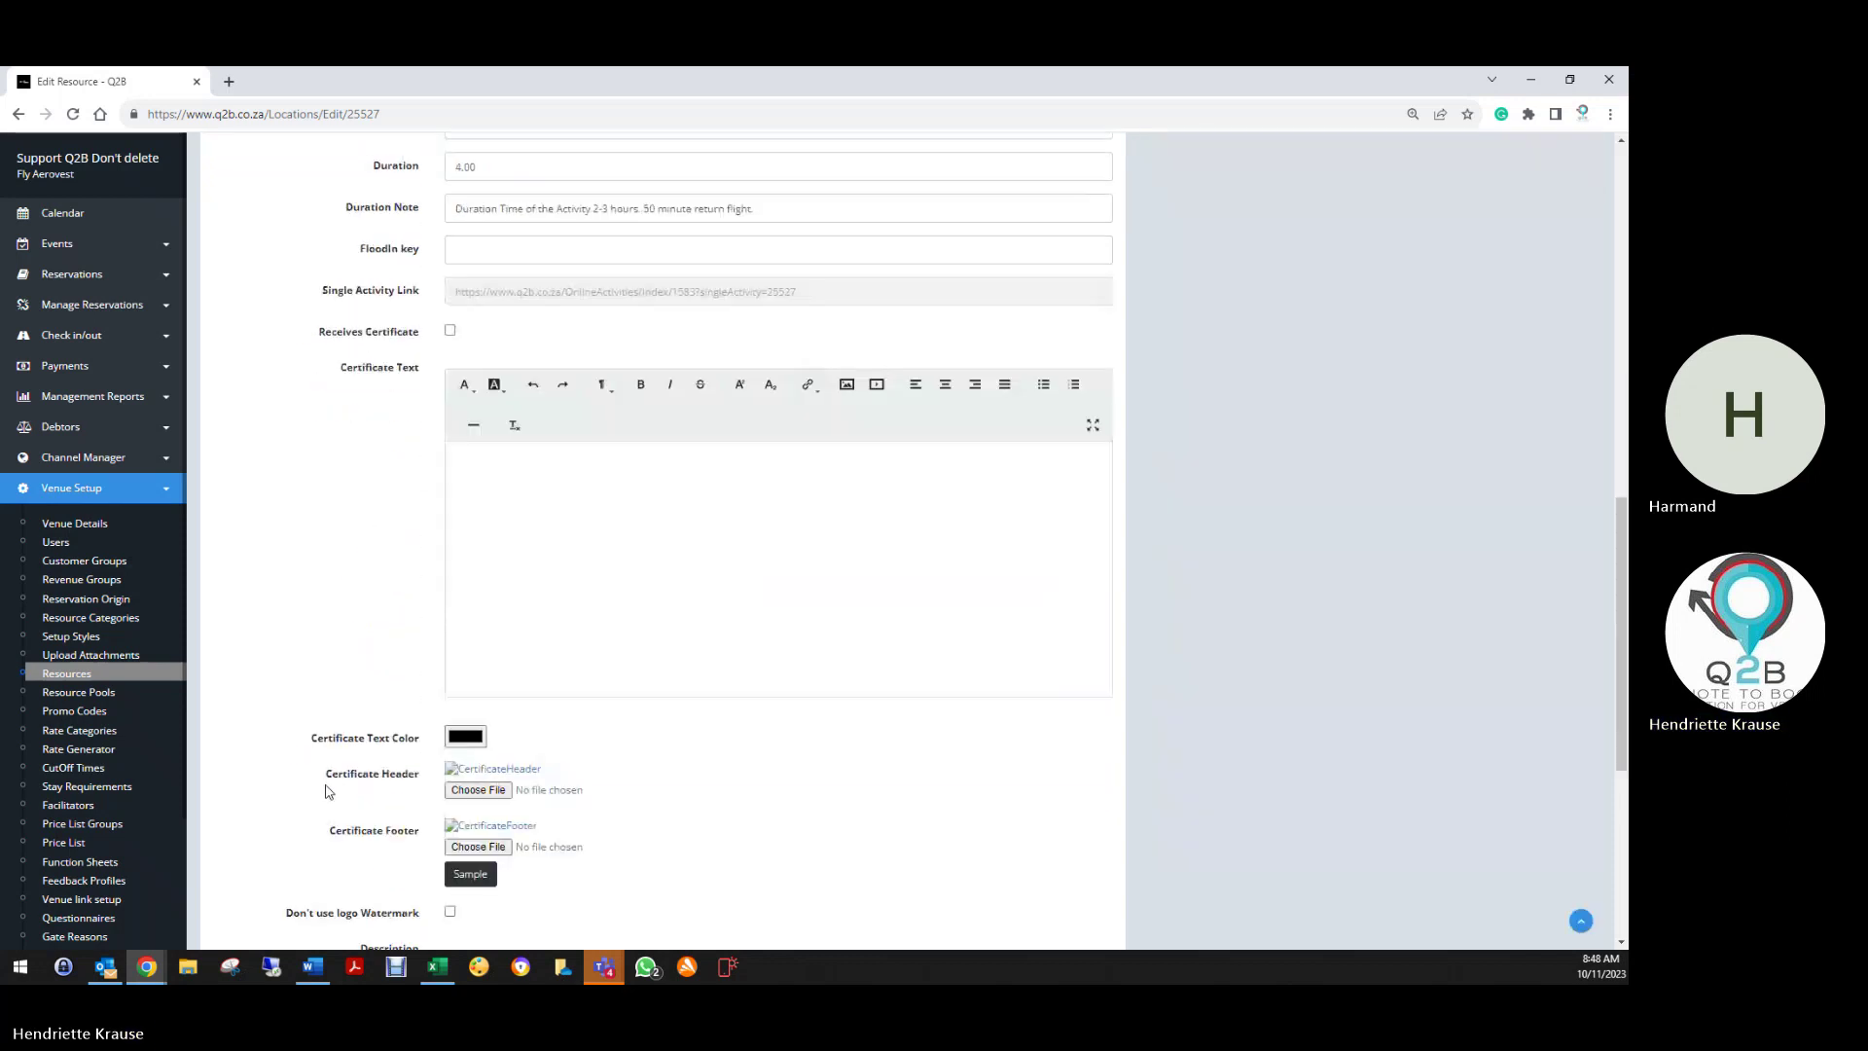
scroll(329, 784, "down", 5)
left_click(240, 898)
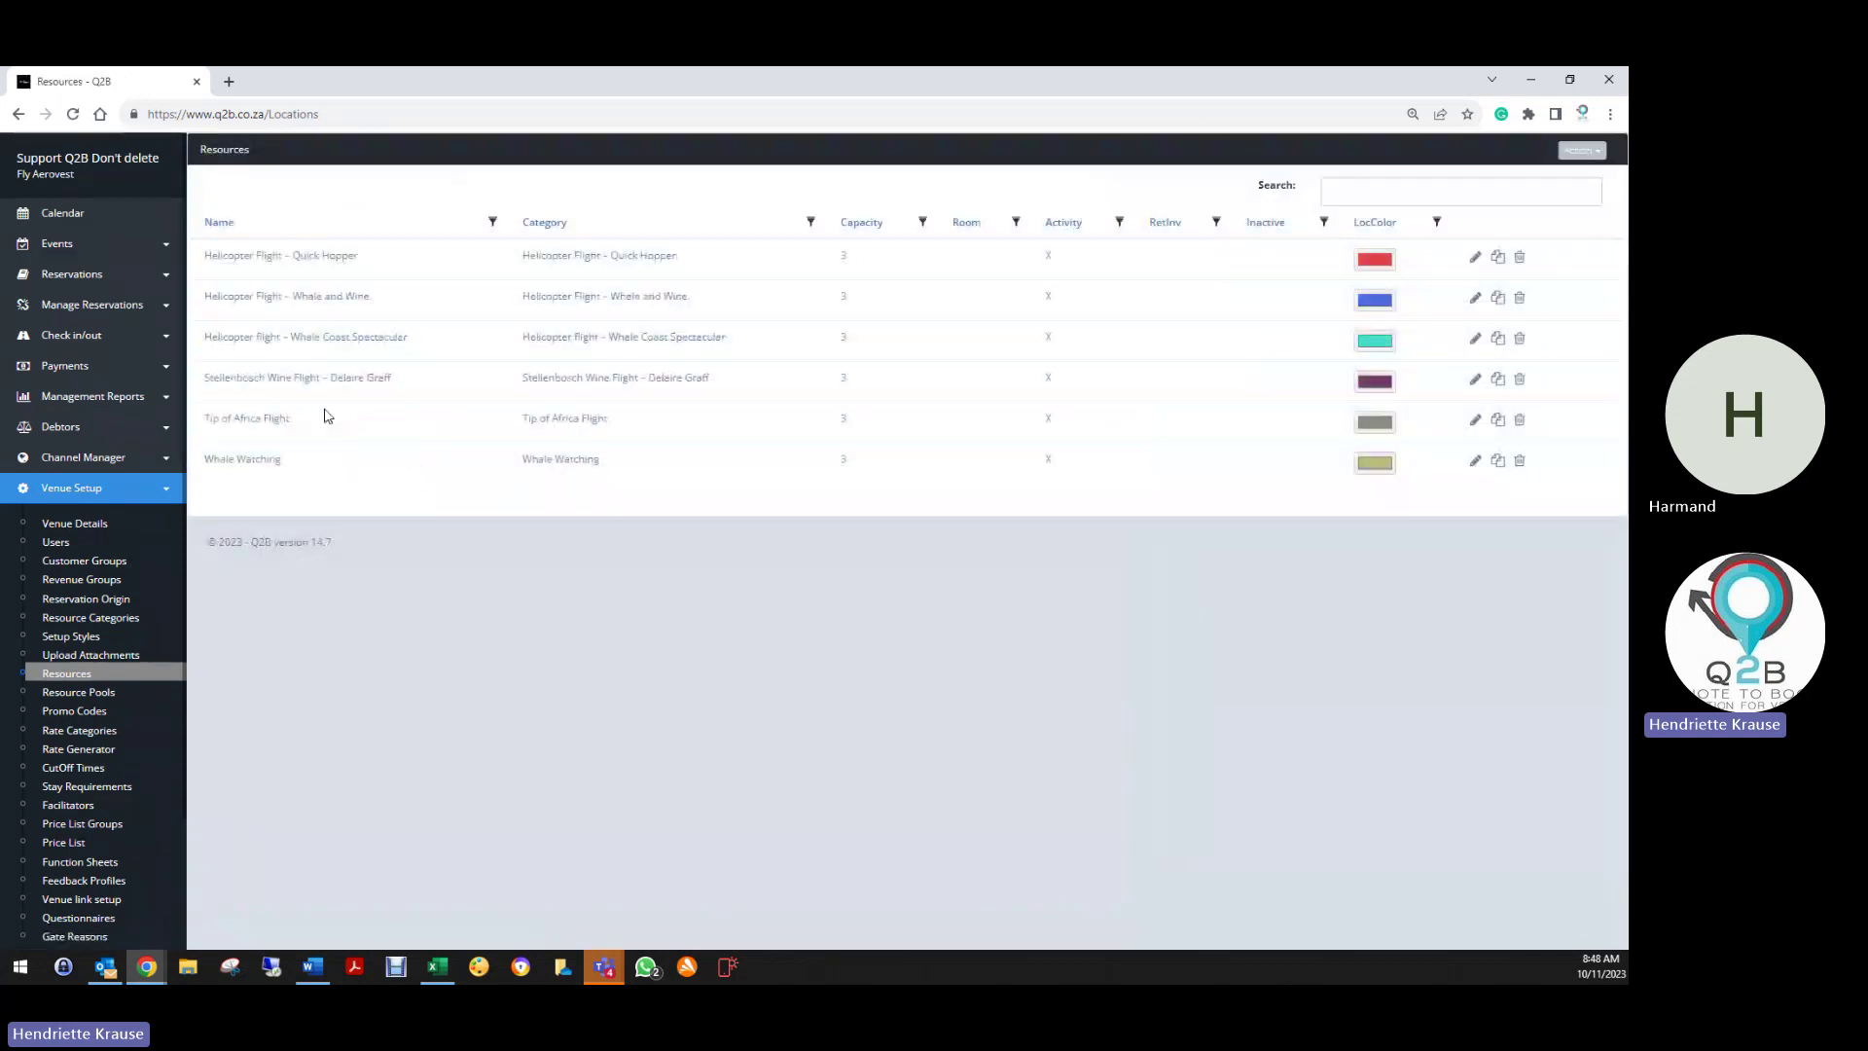
Open the Tip of Africa Flight resource and check its 10750.00 rate and 4.00 duration
left_click(1475, 424)
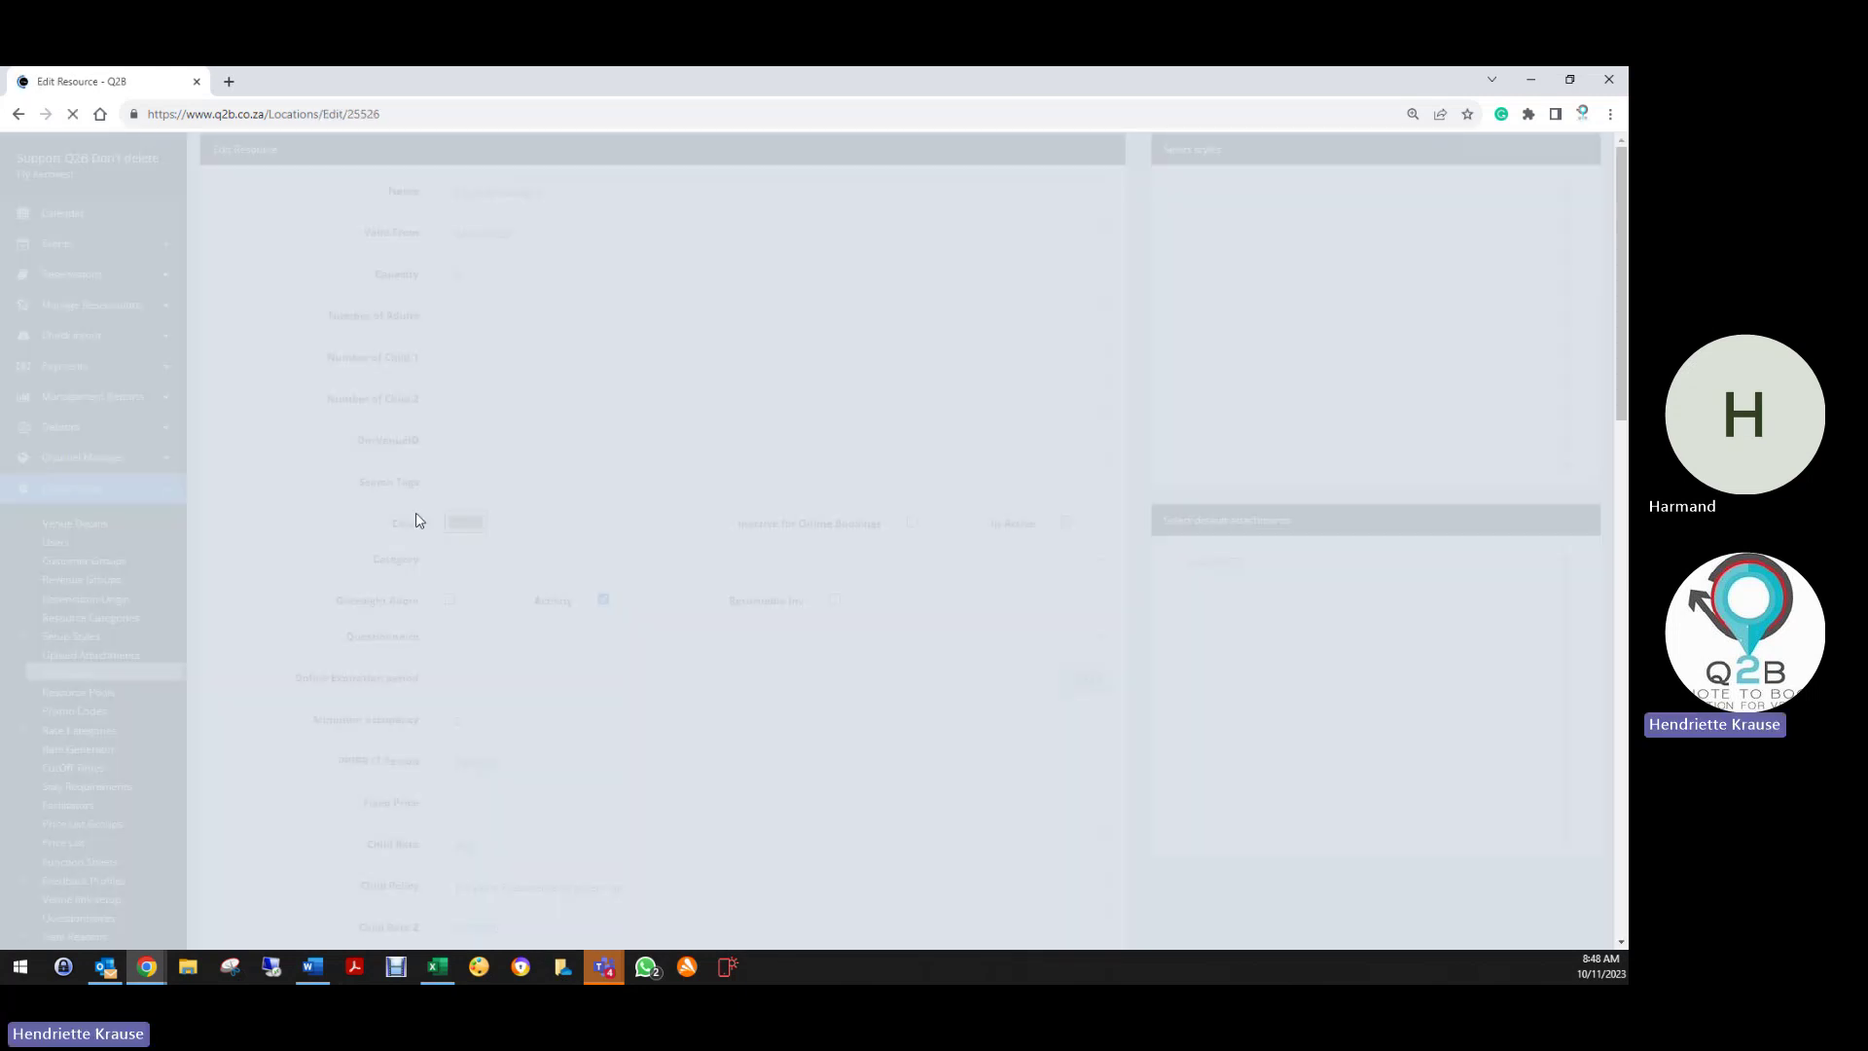
scroll(477, 516, "down", 1)
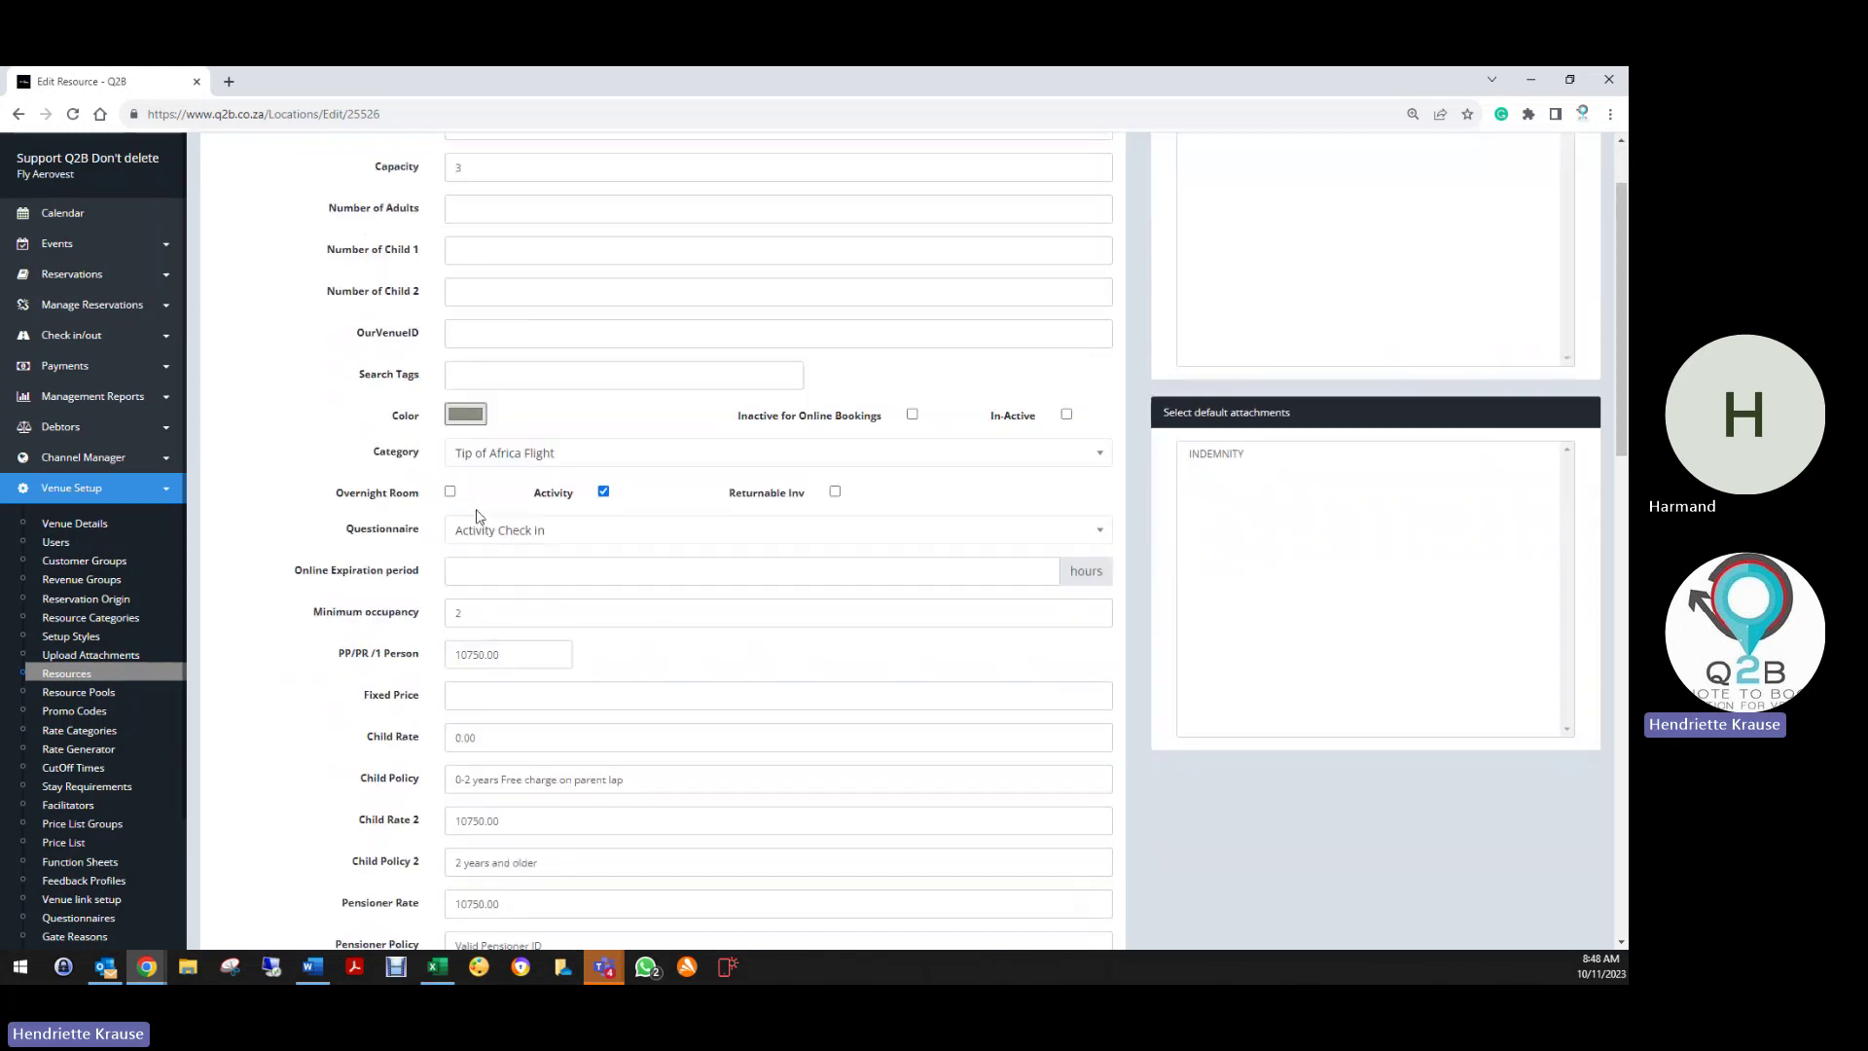
scroll(477, 516, "down", 2)
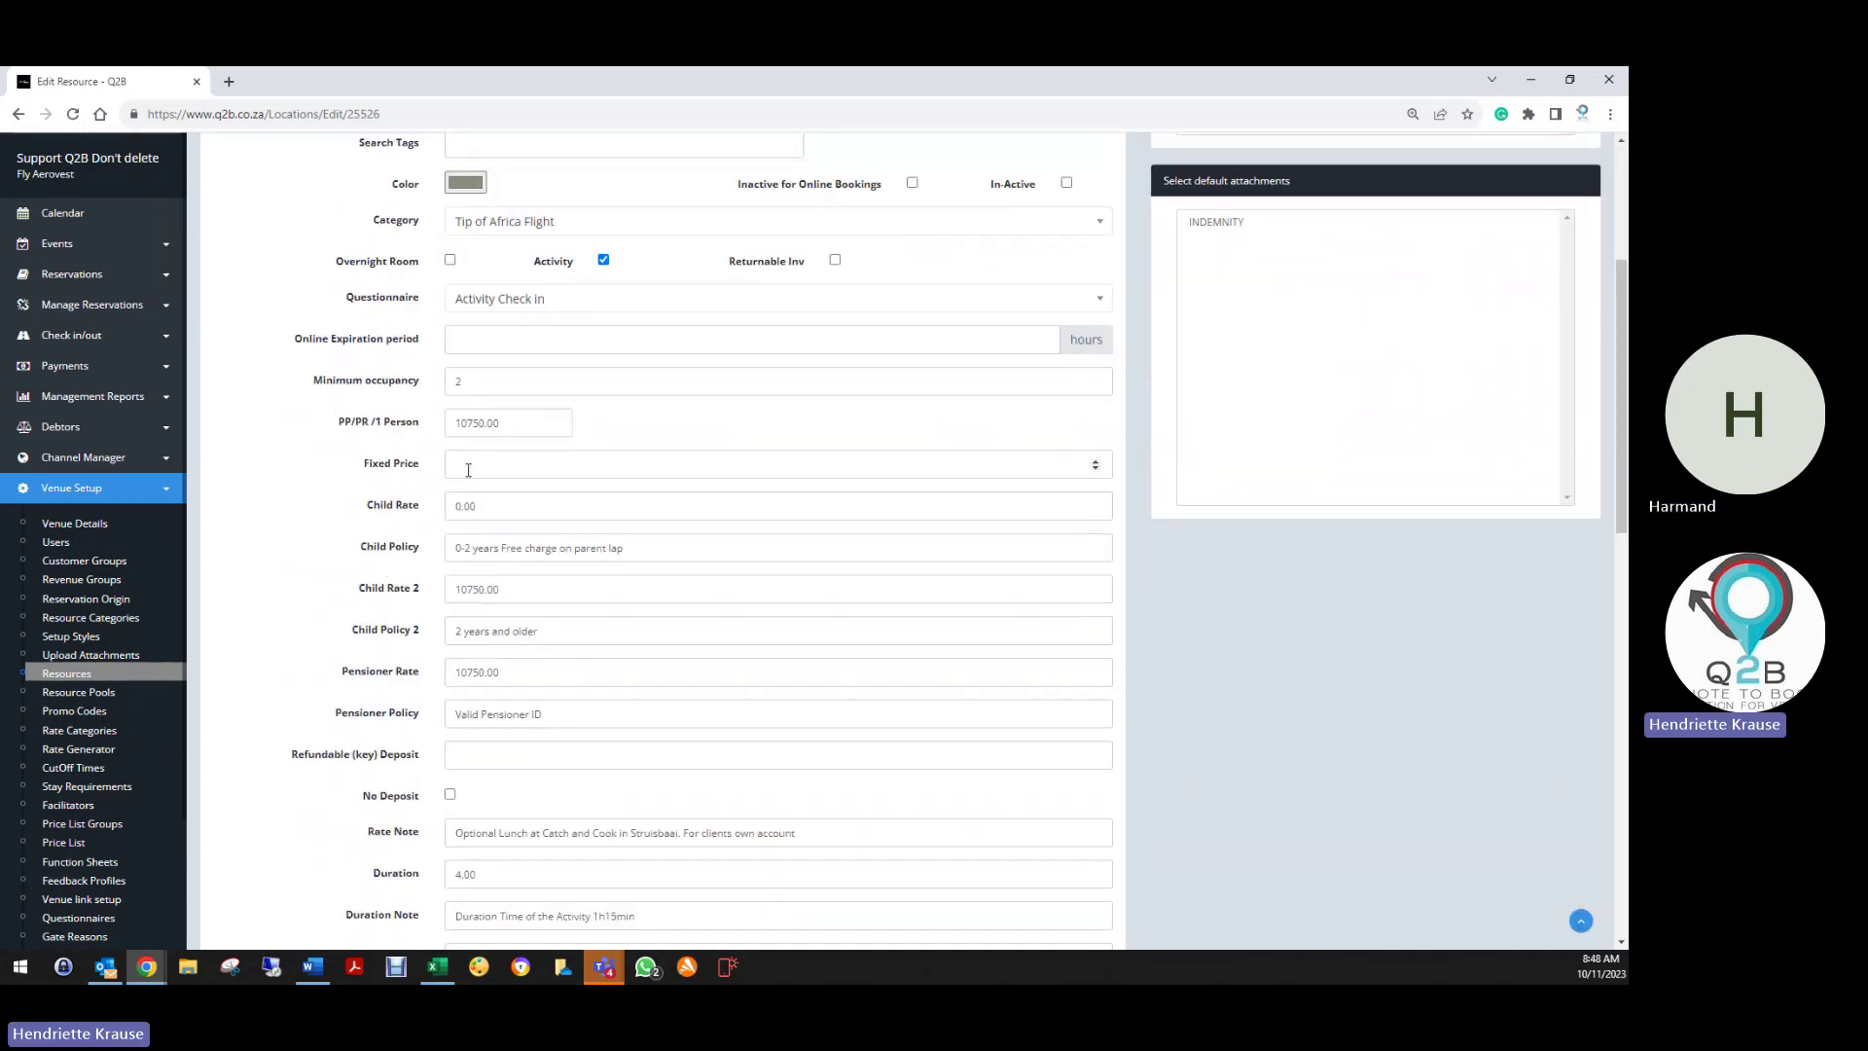
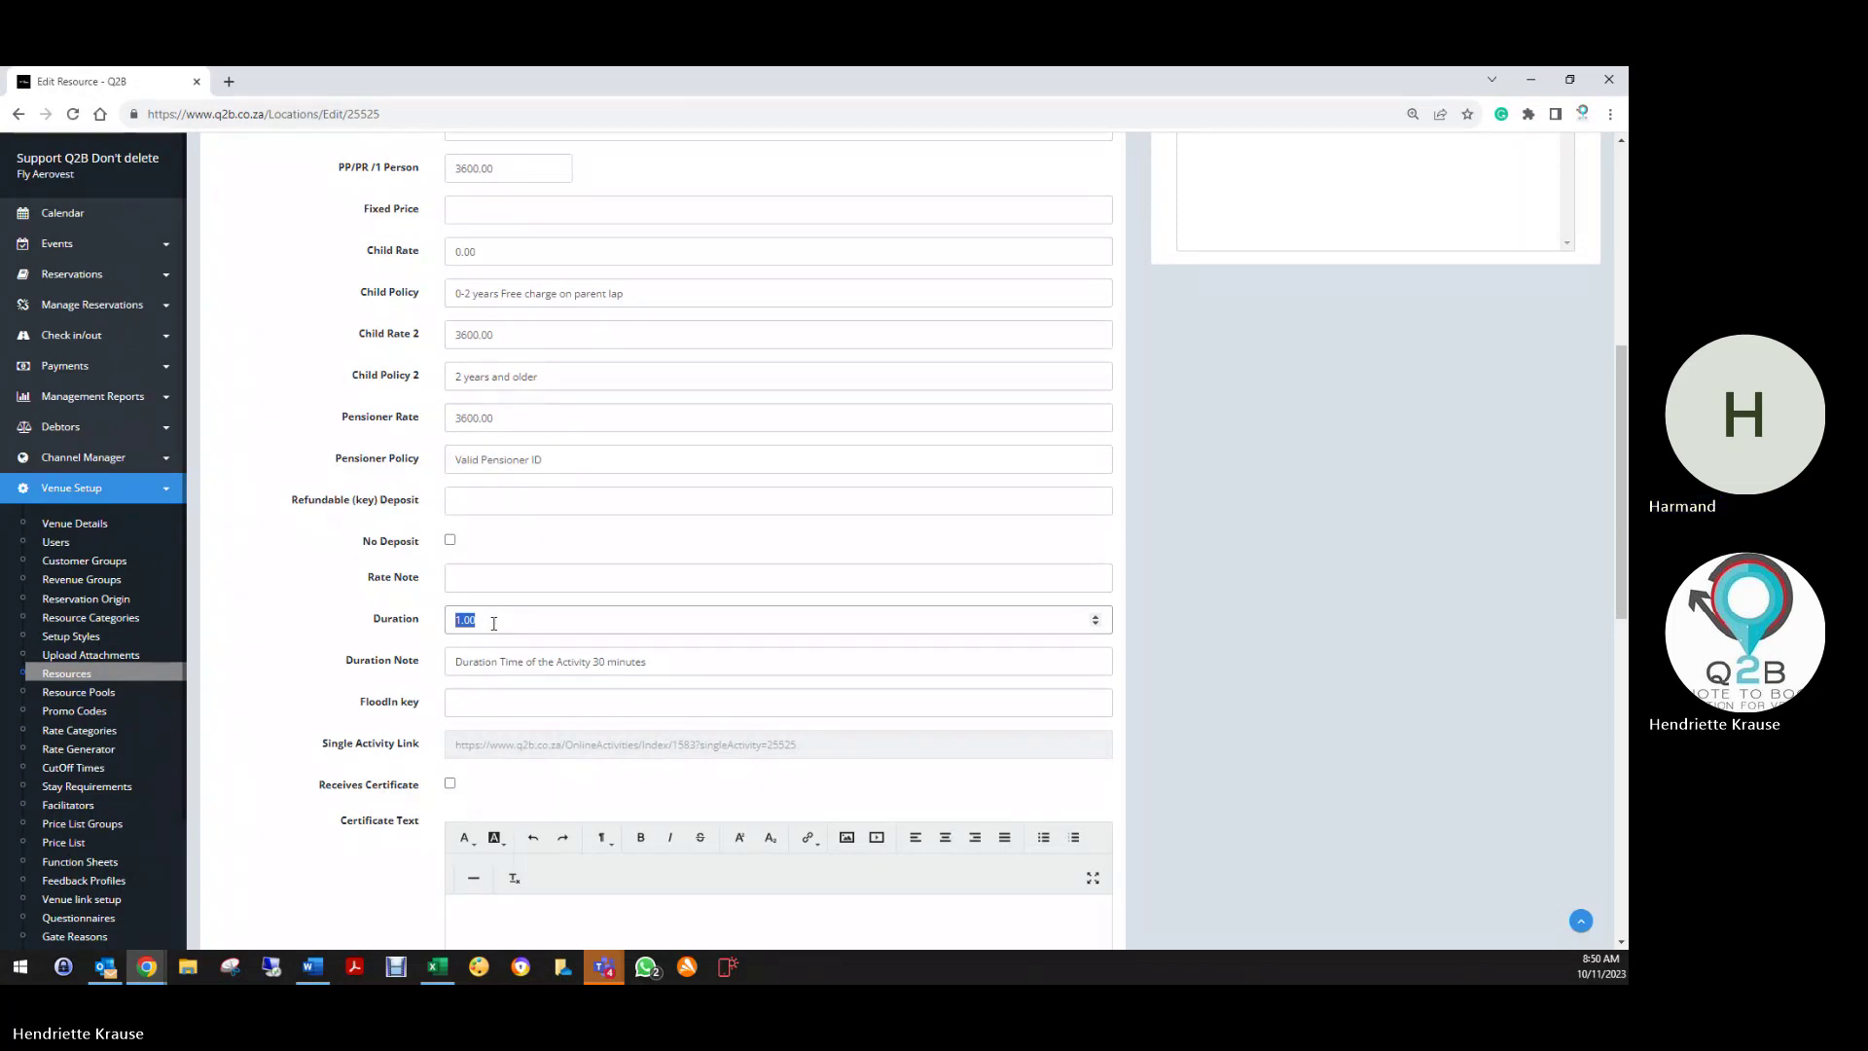
Insert the bold 'About this Activity:' heading at the top of the Whale Watching description
left_click(478, 665)
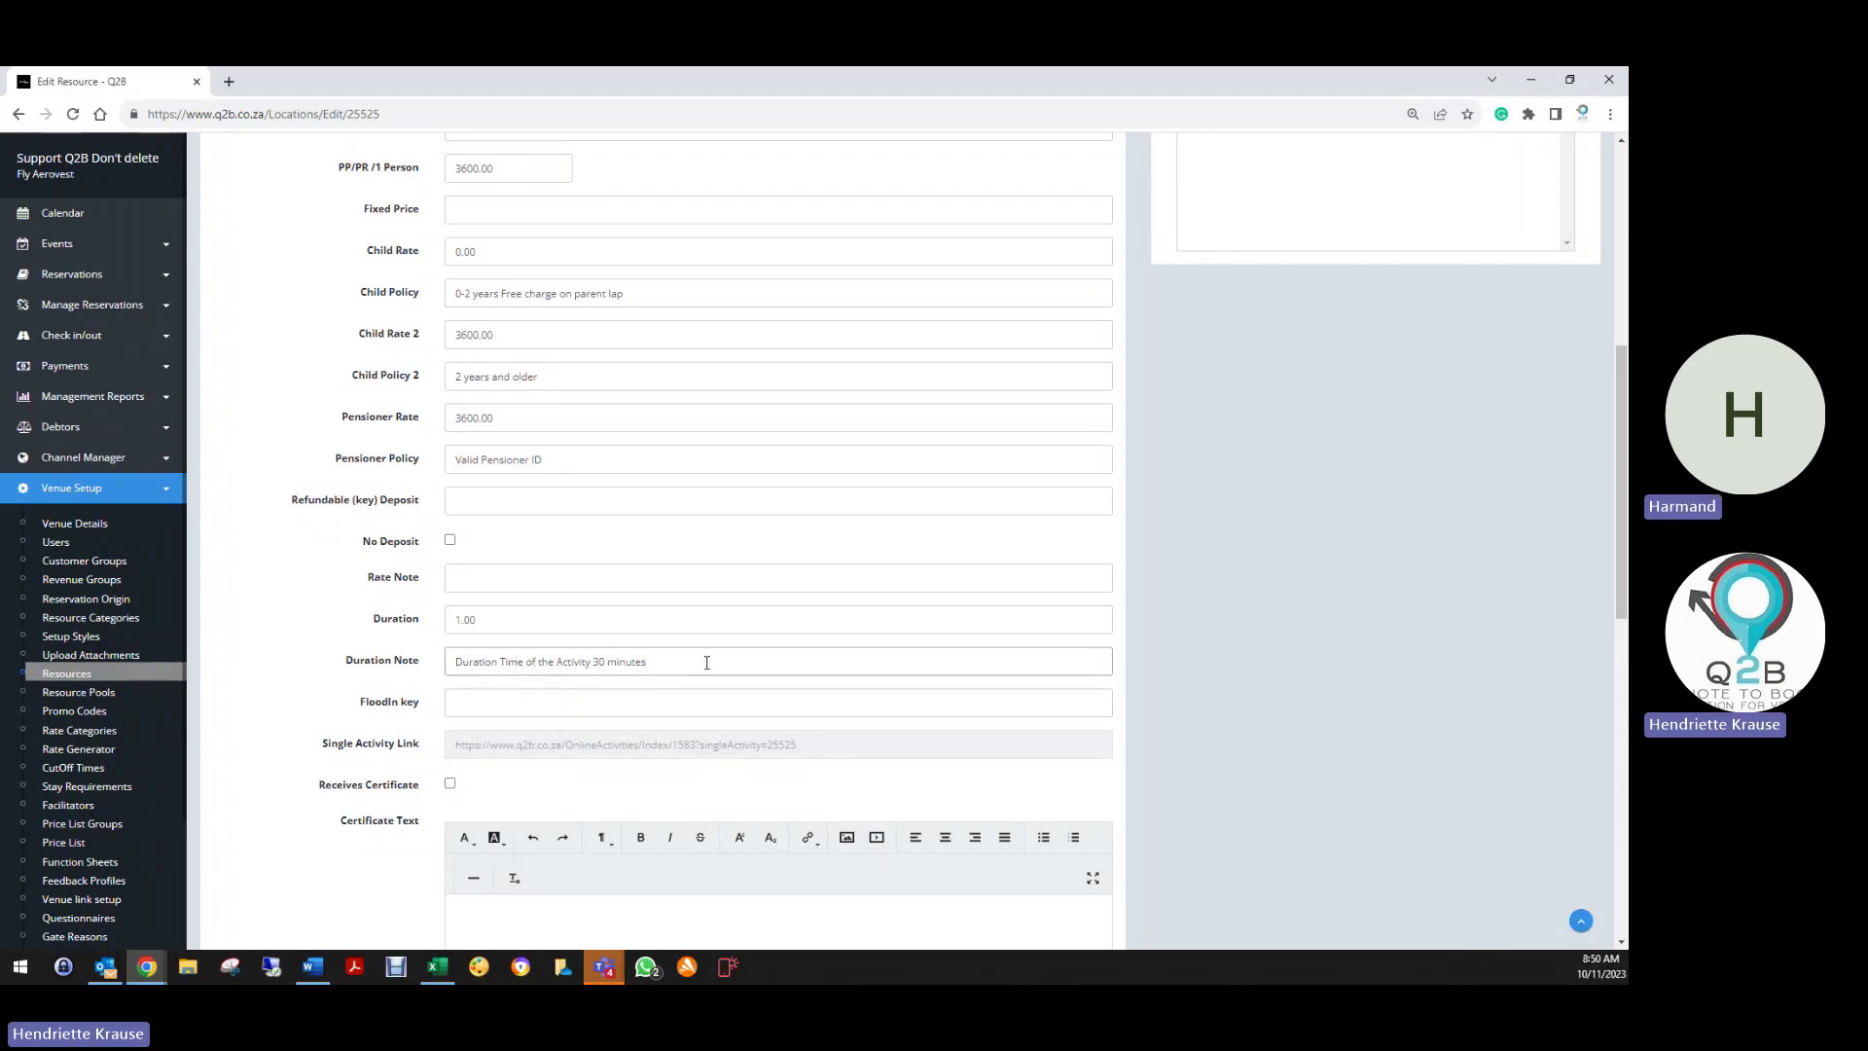
scroll(443, 649, "down", 2)
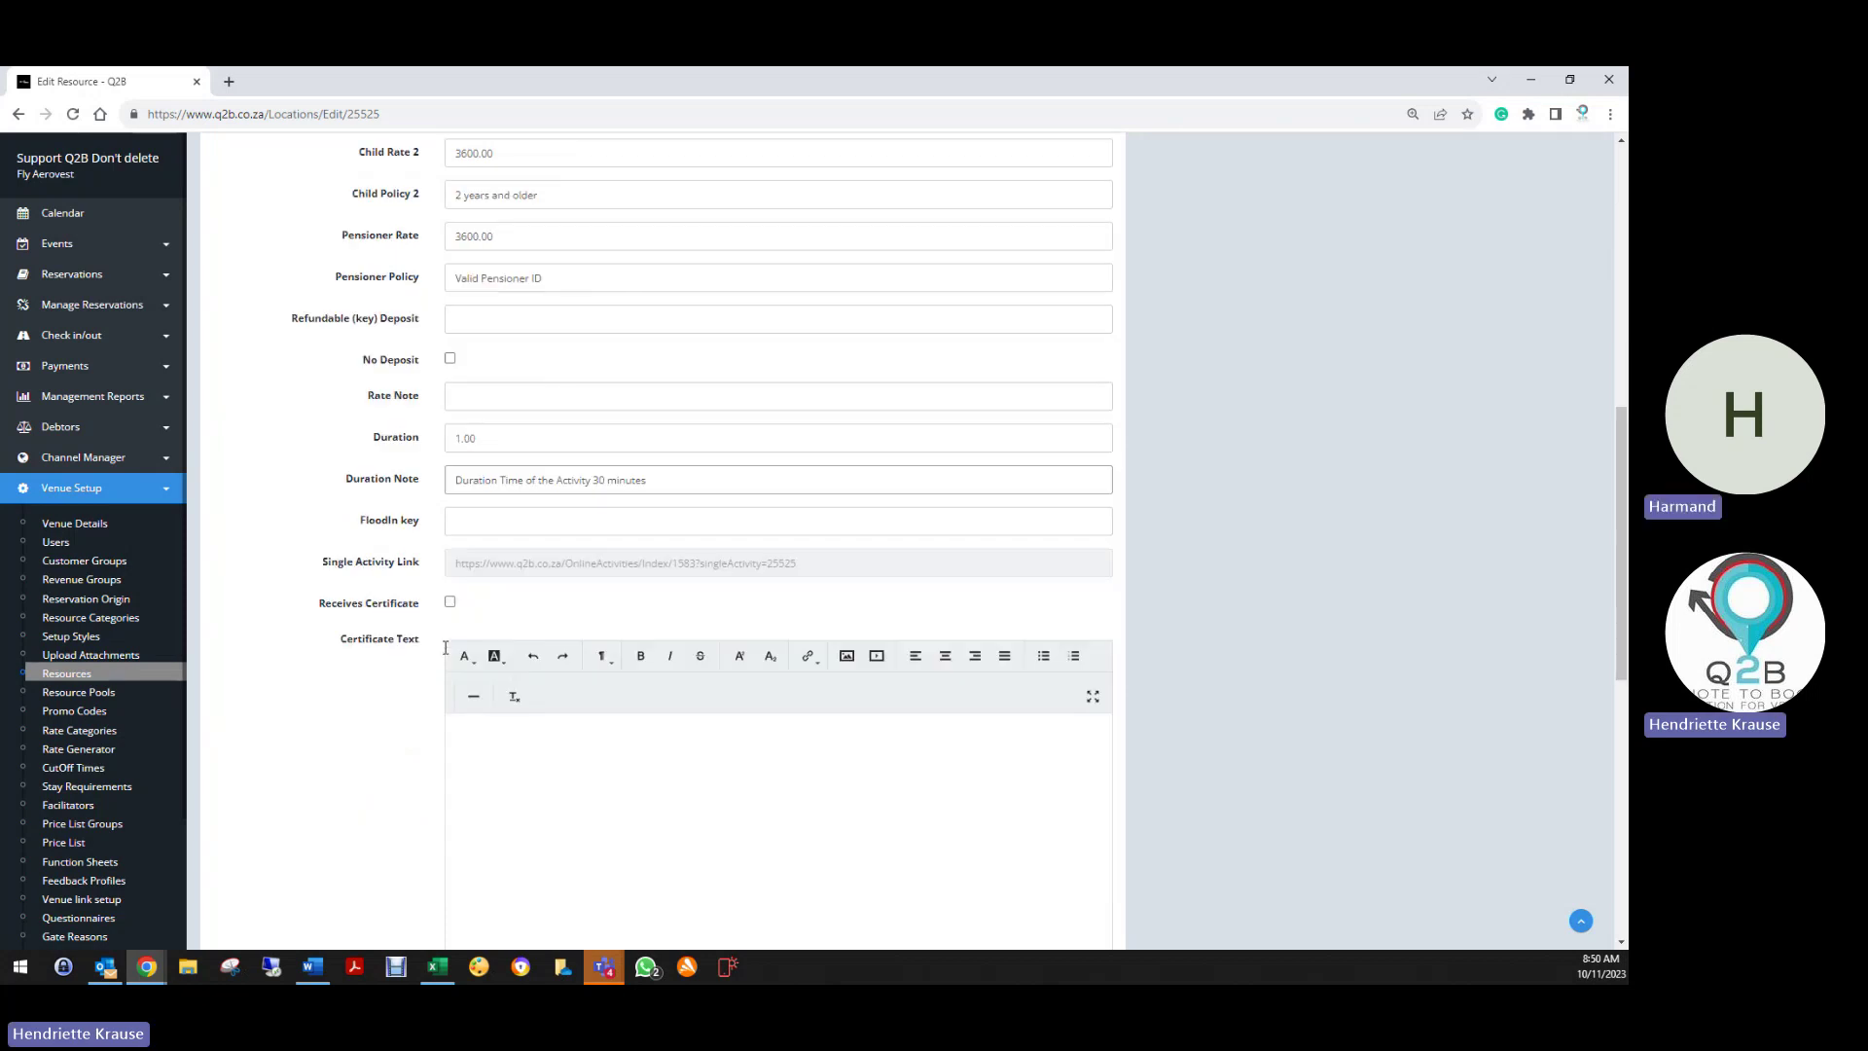
scroll(443, 652, "down", 1)
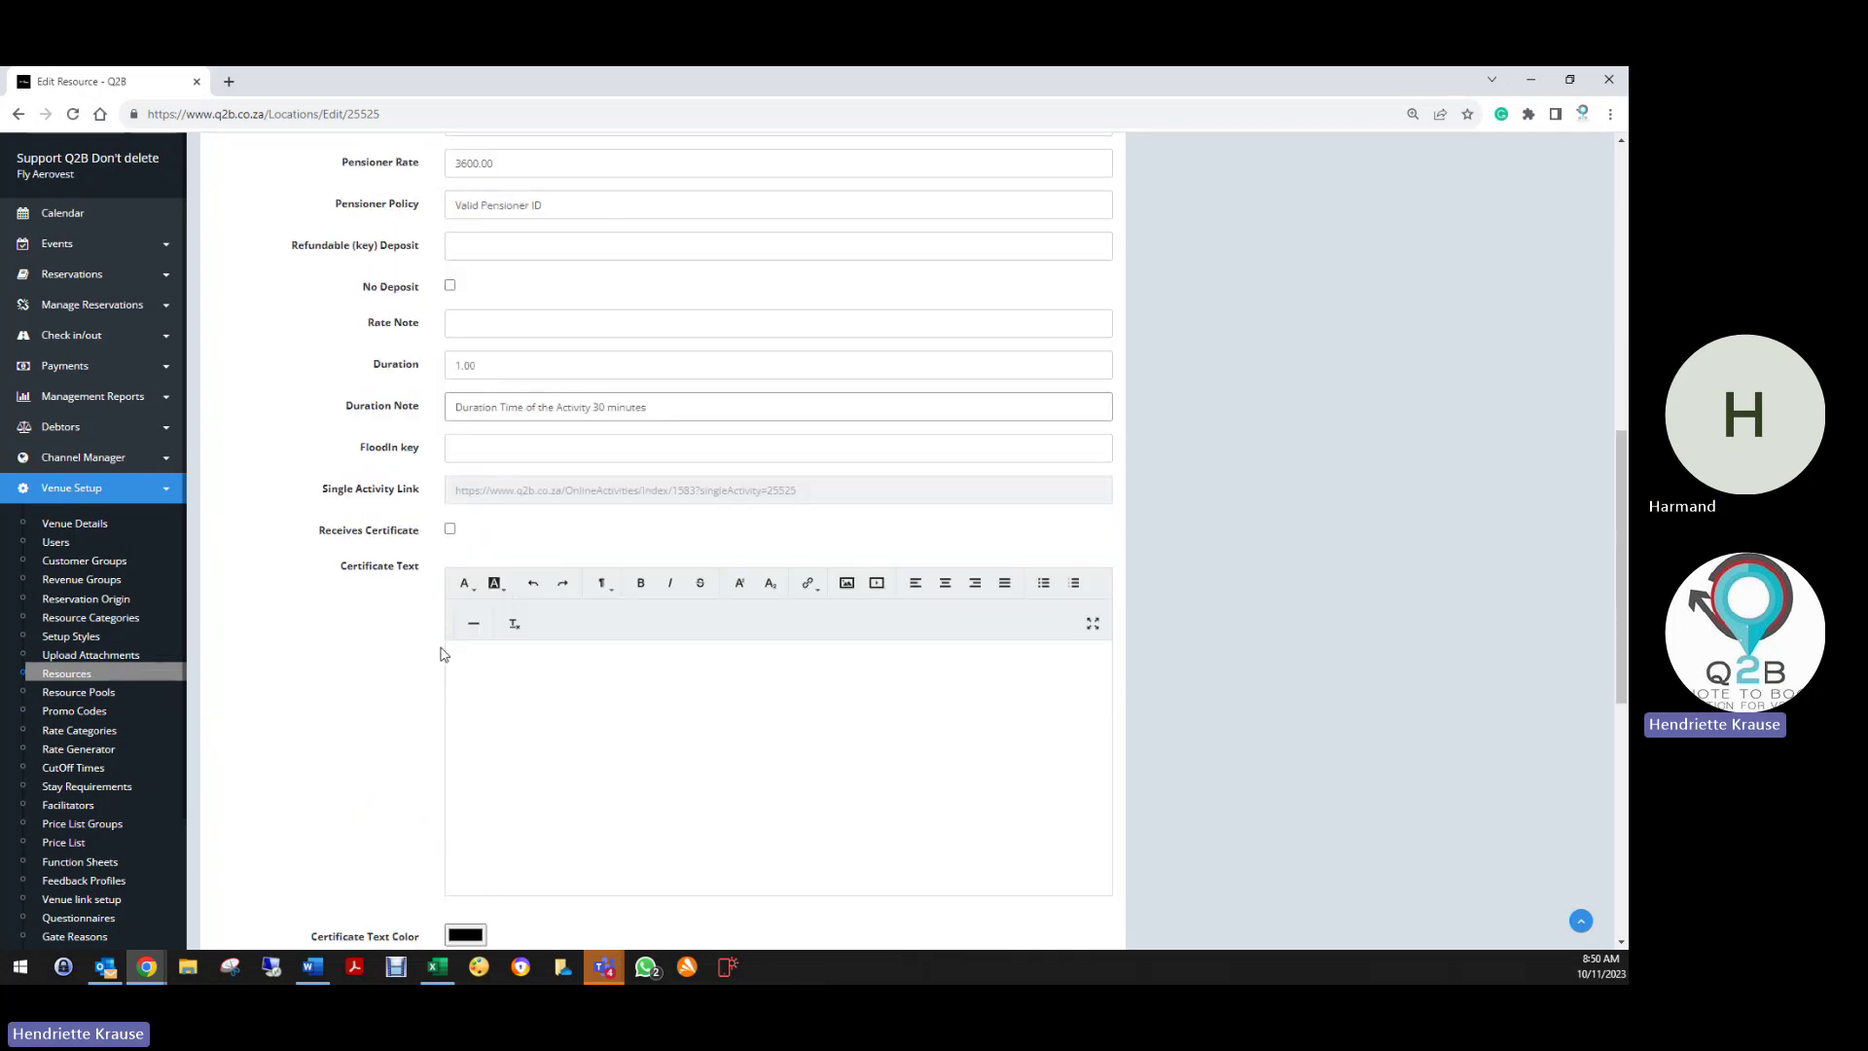
scroll(443, 654, "down", 3)
scroll(438, 658, "down", 3)
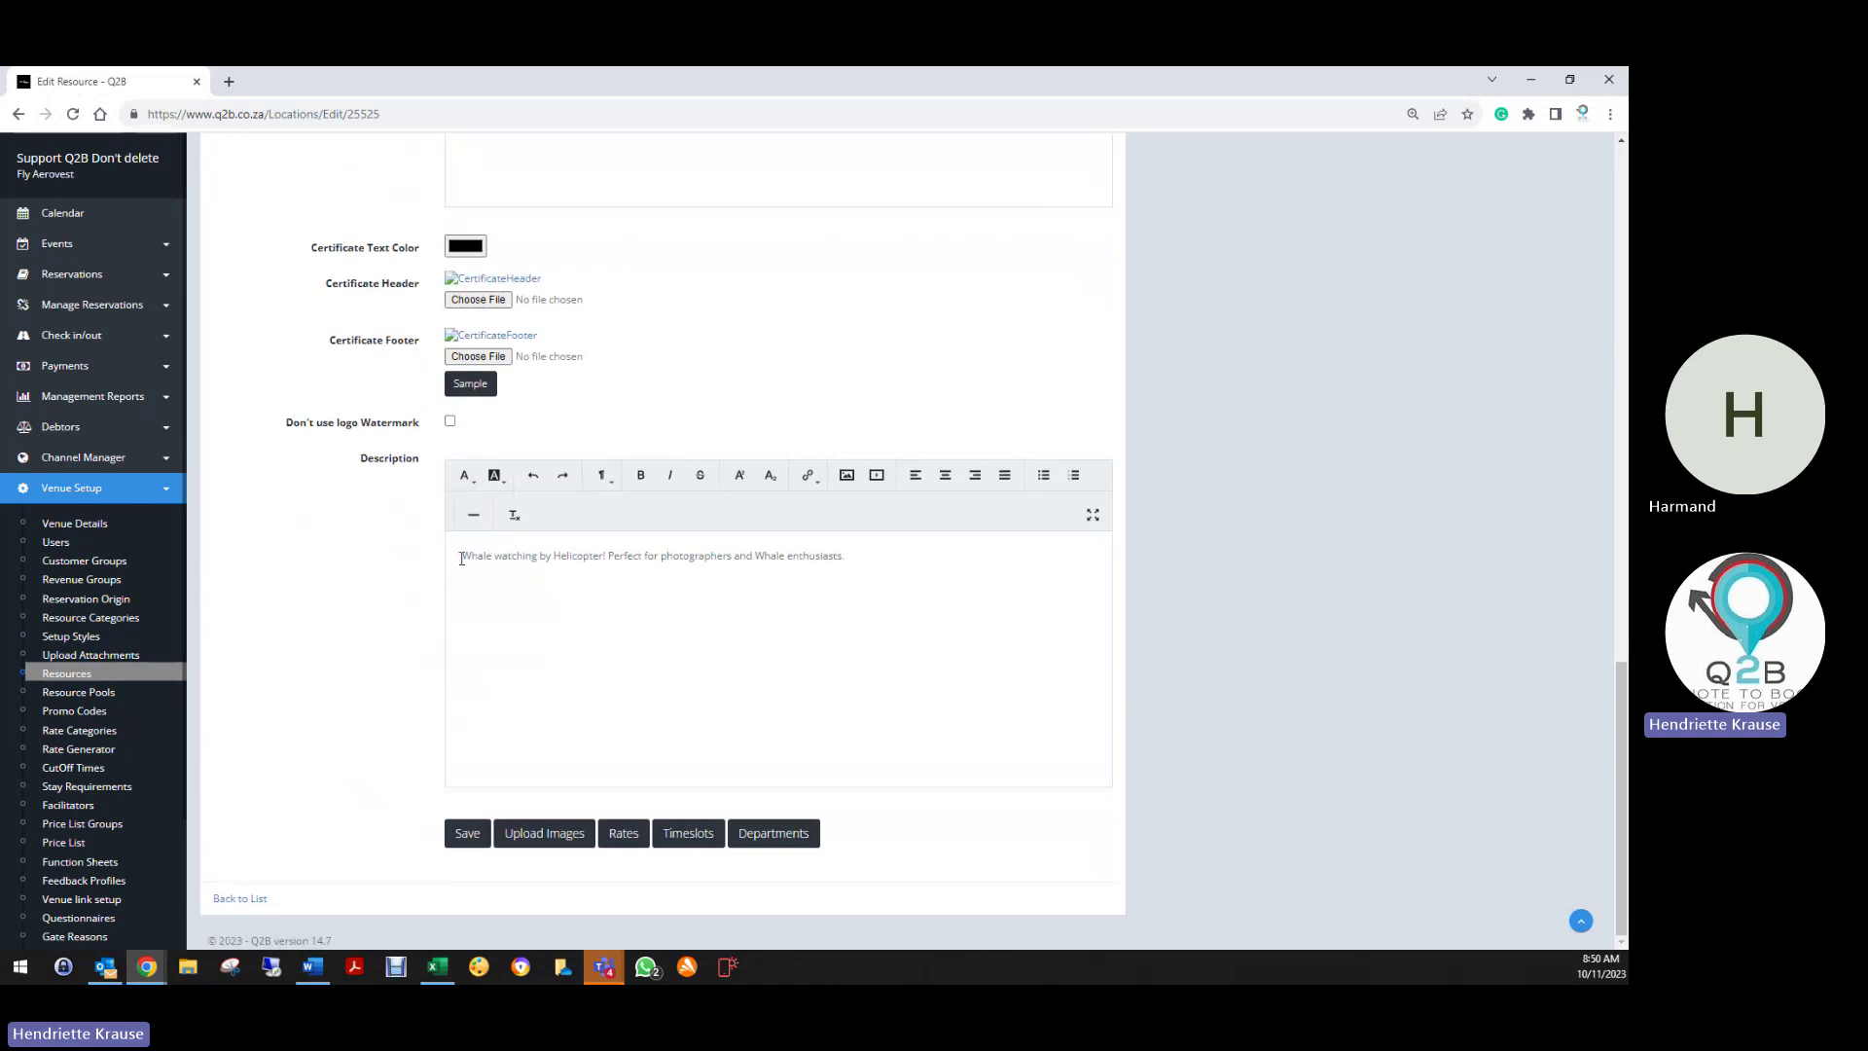
left_click(461, 558)
key("Return")
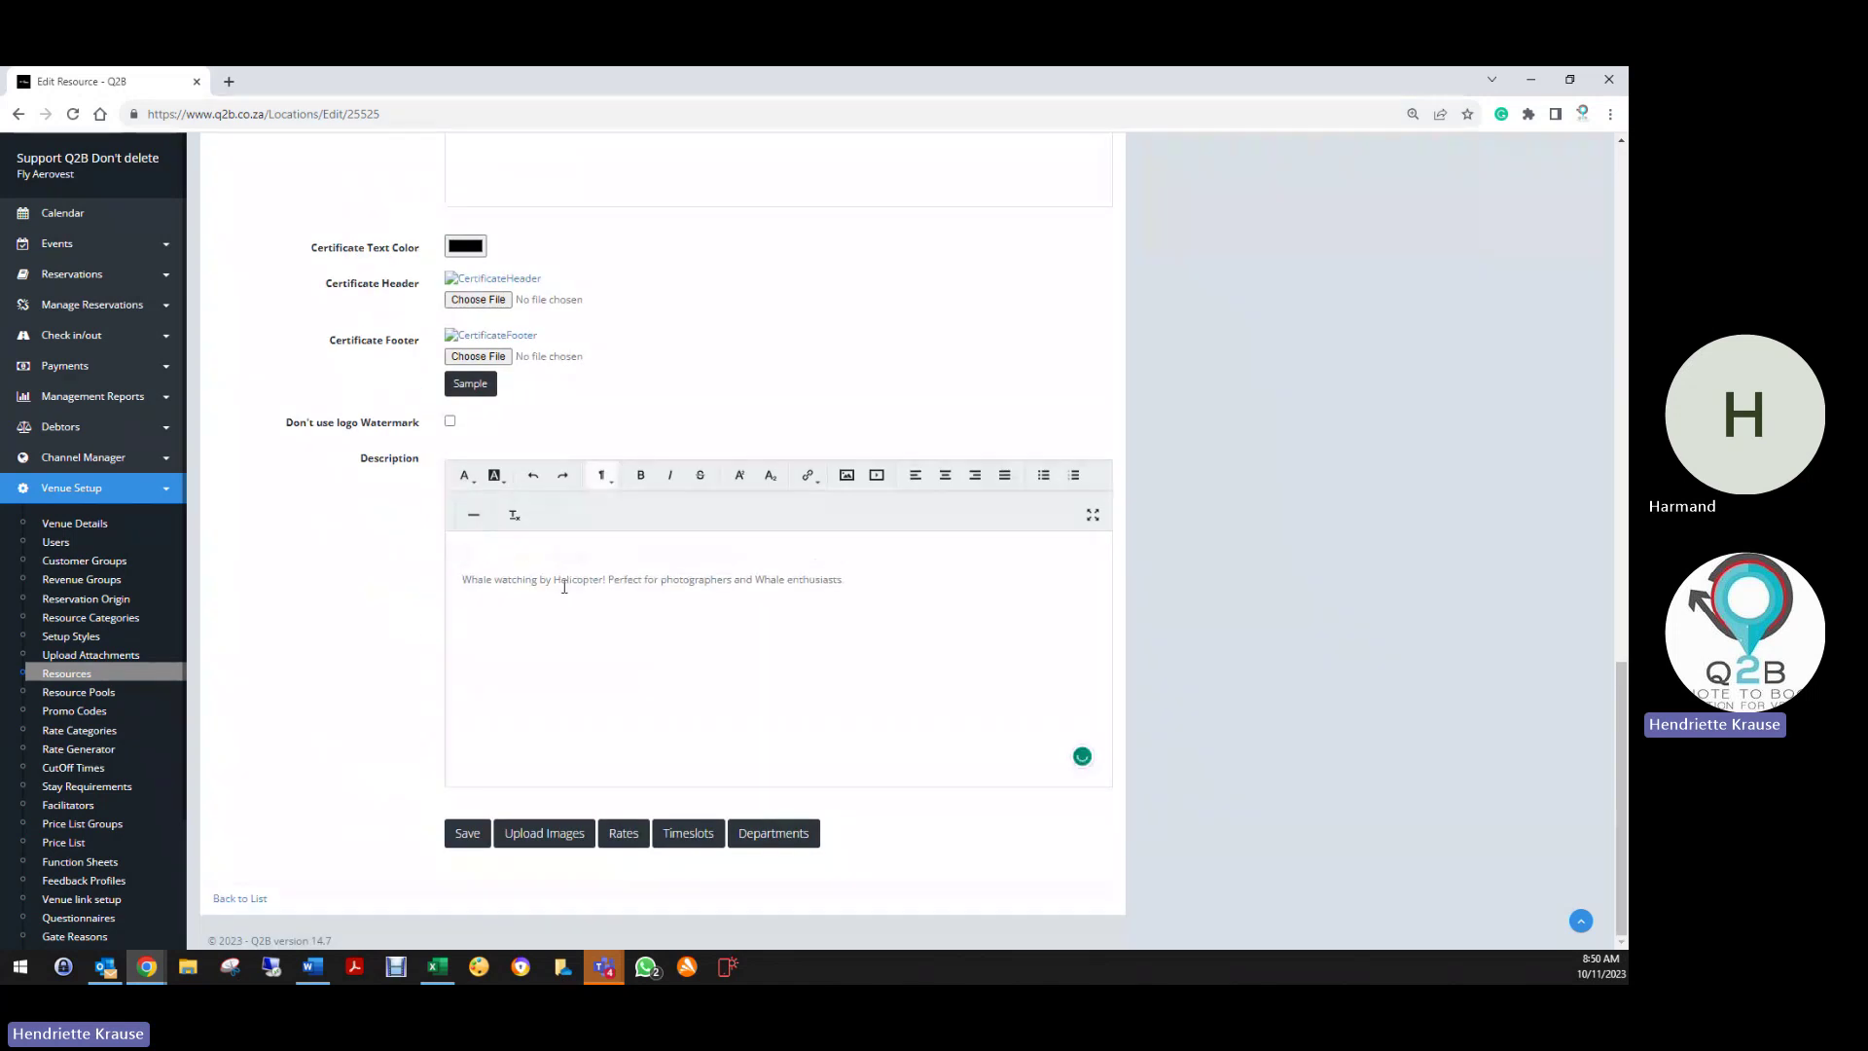
type("About this Activity:")
Save Whale Watching and go to its department breakdowns
left_click(463, 834)
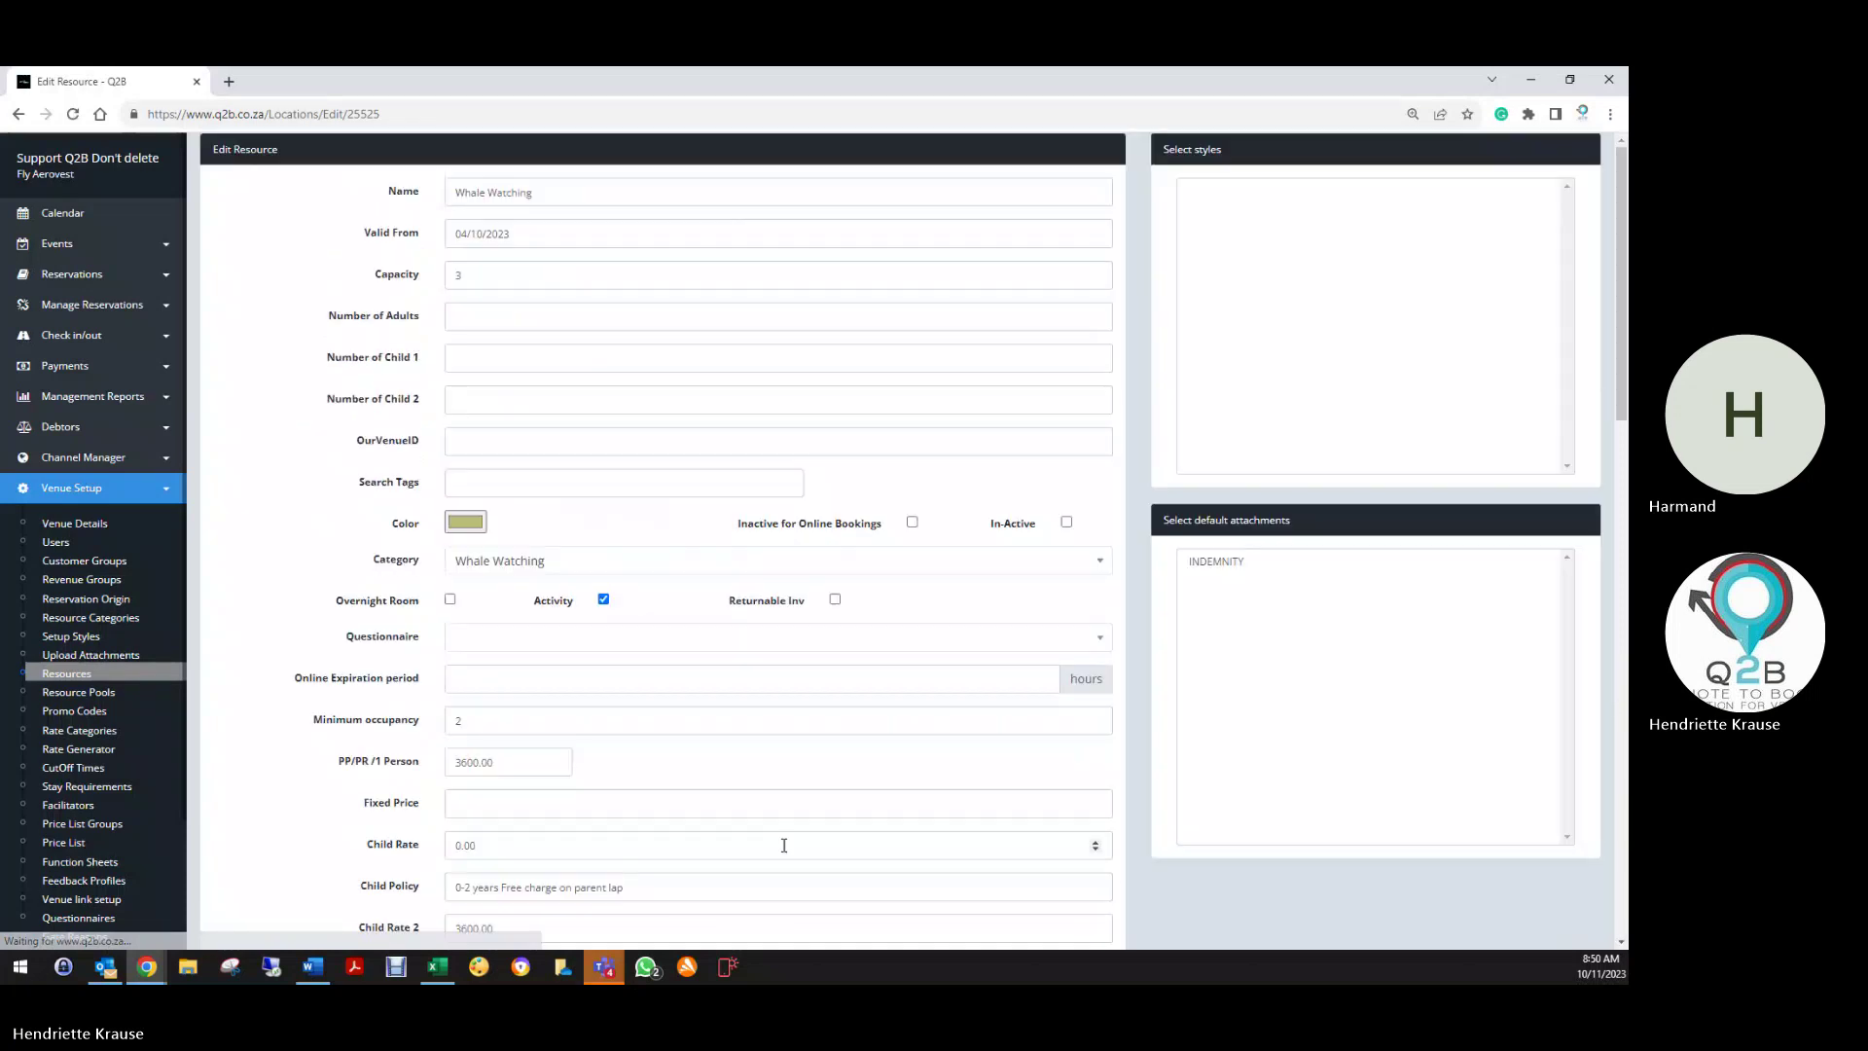
scroll(783, 845, "down", 15)
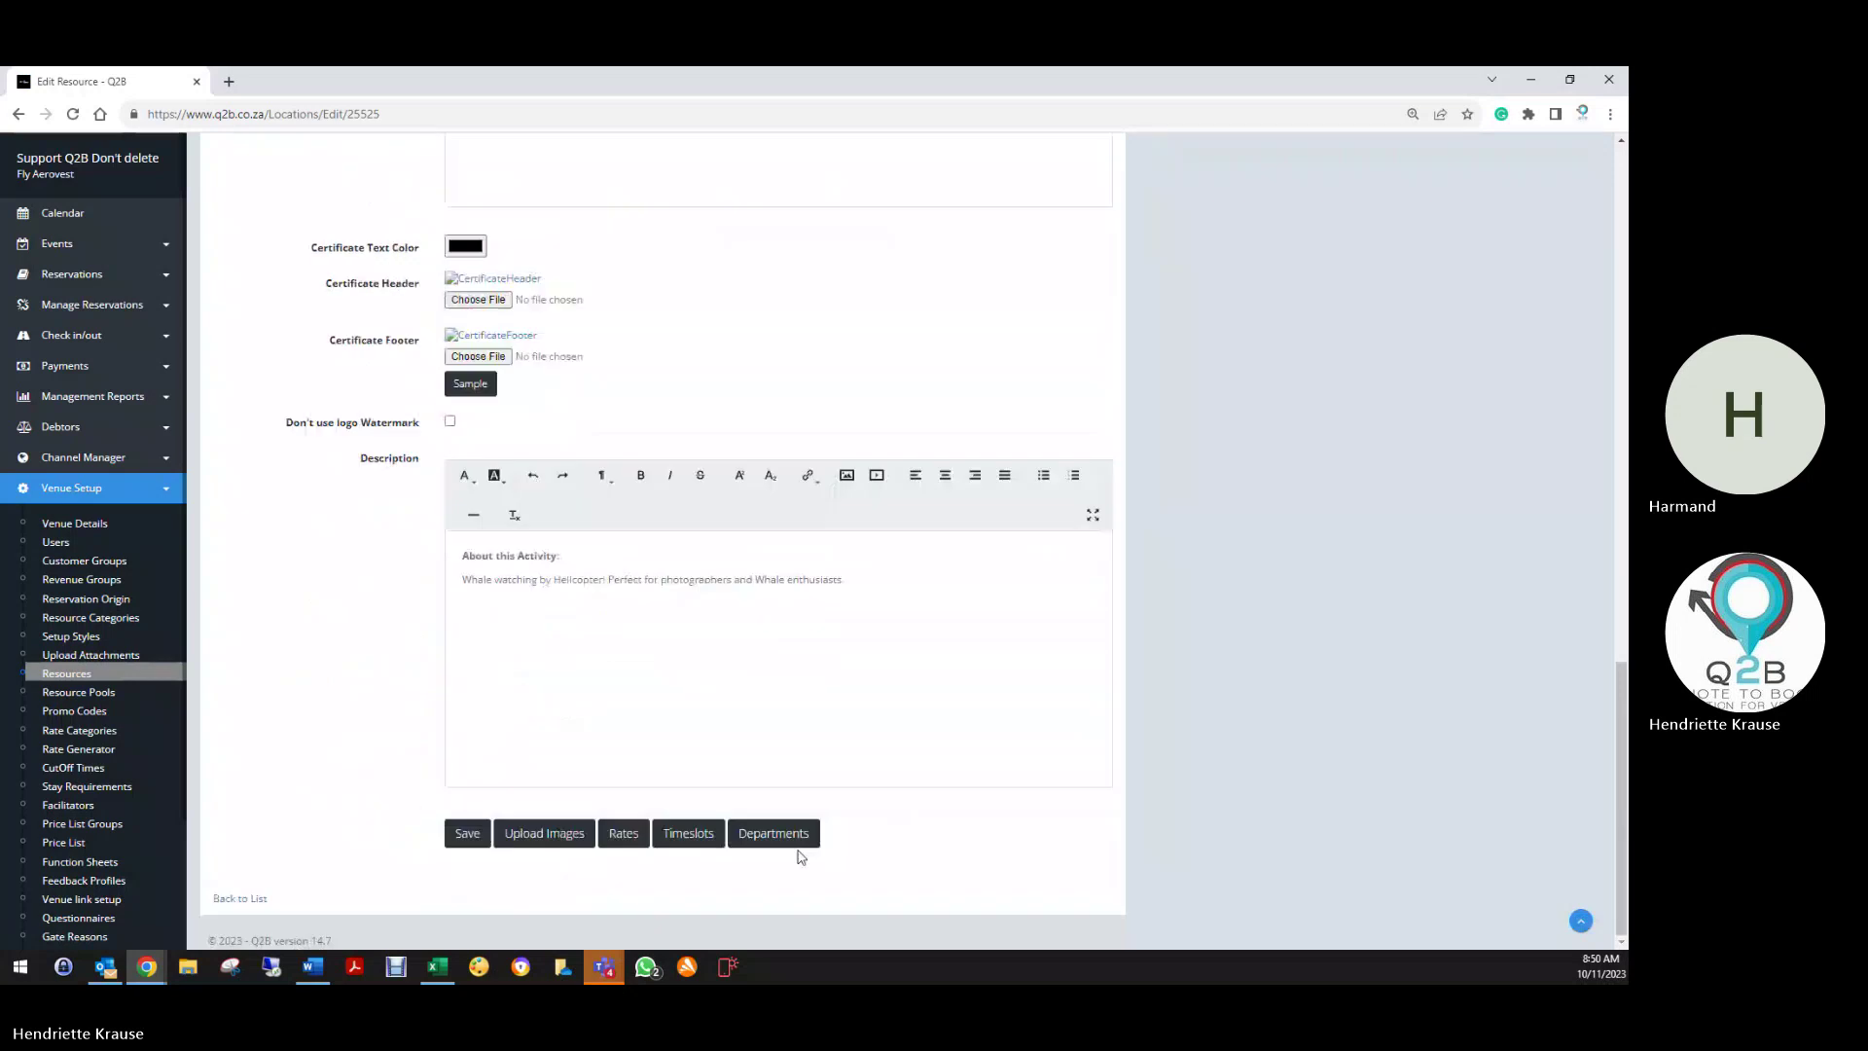
left_click(772, 830)
Create a Whale Watching breakdown of type Activities with value 3600
left_click(1580, 151)
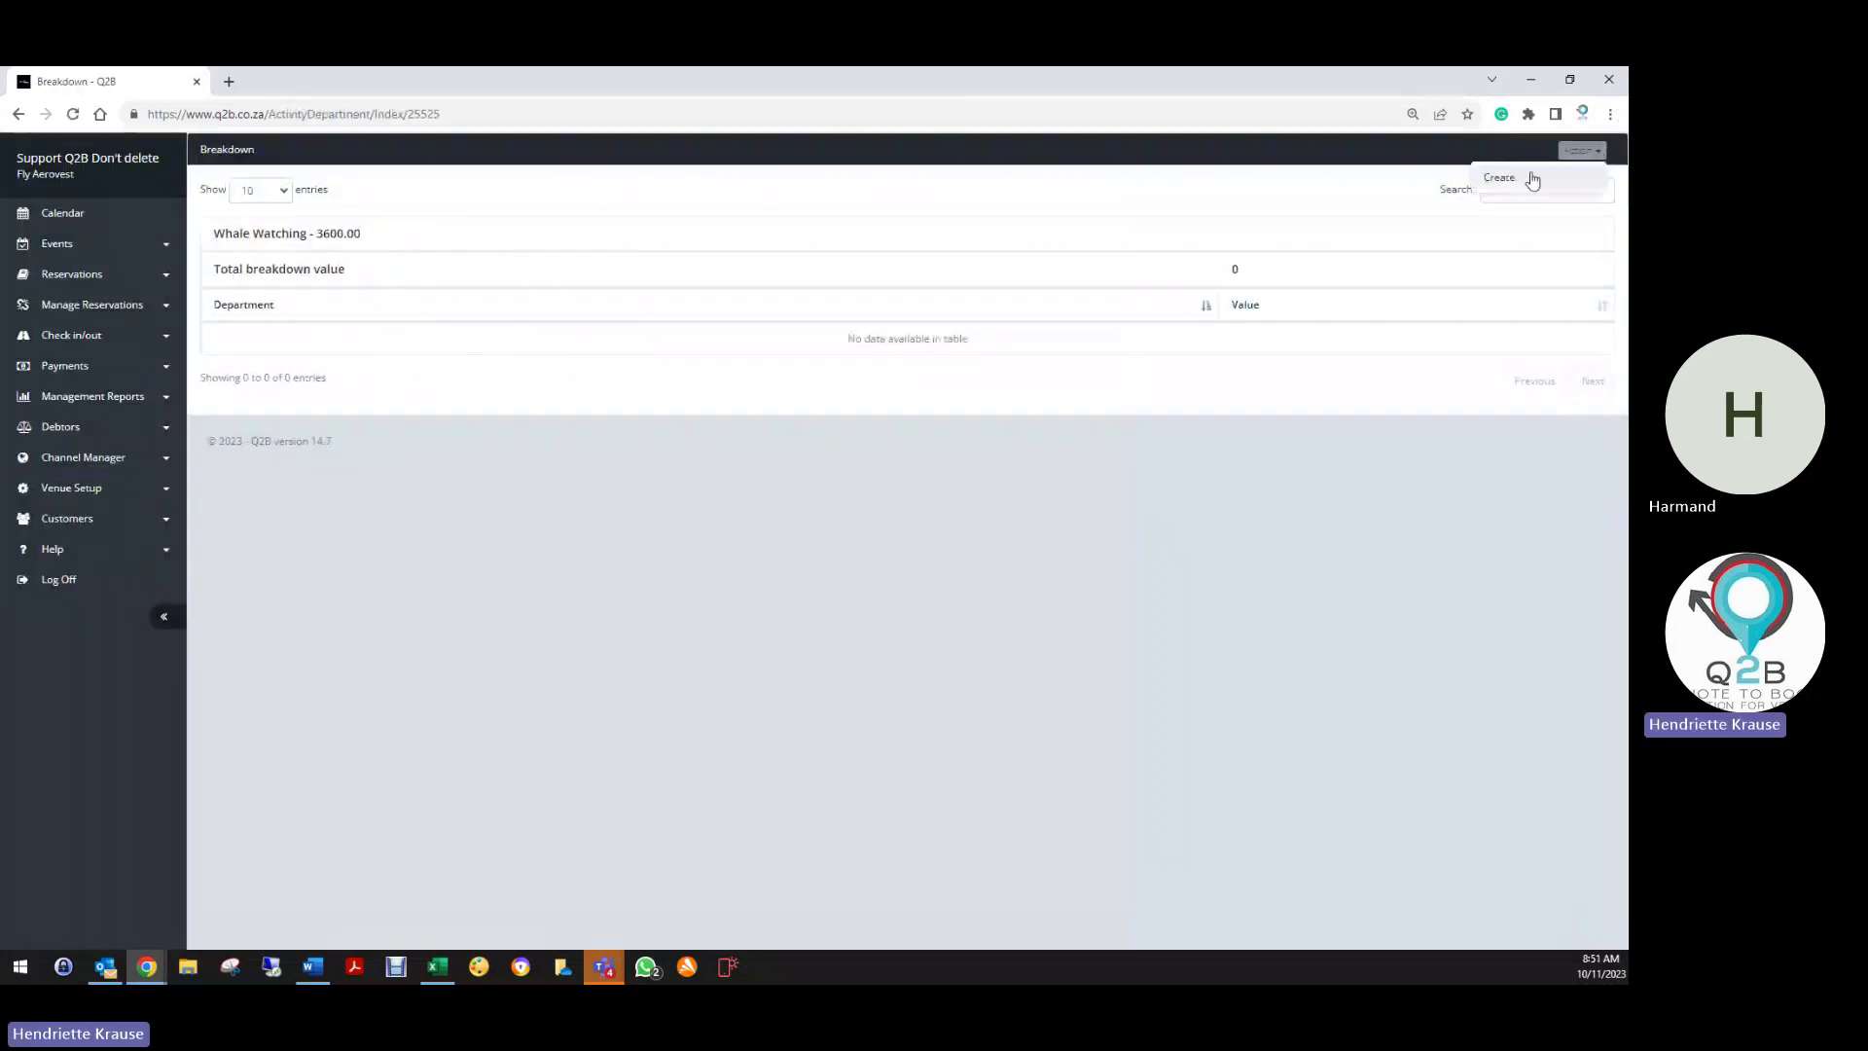
left_click(1532, 181)
left_click(759, 271)
type("3600")
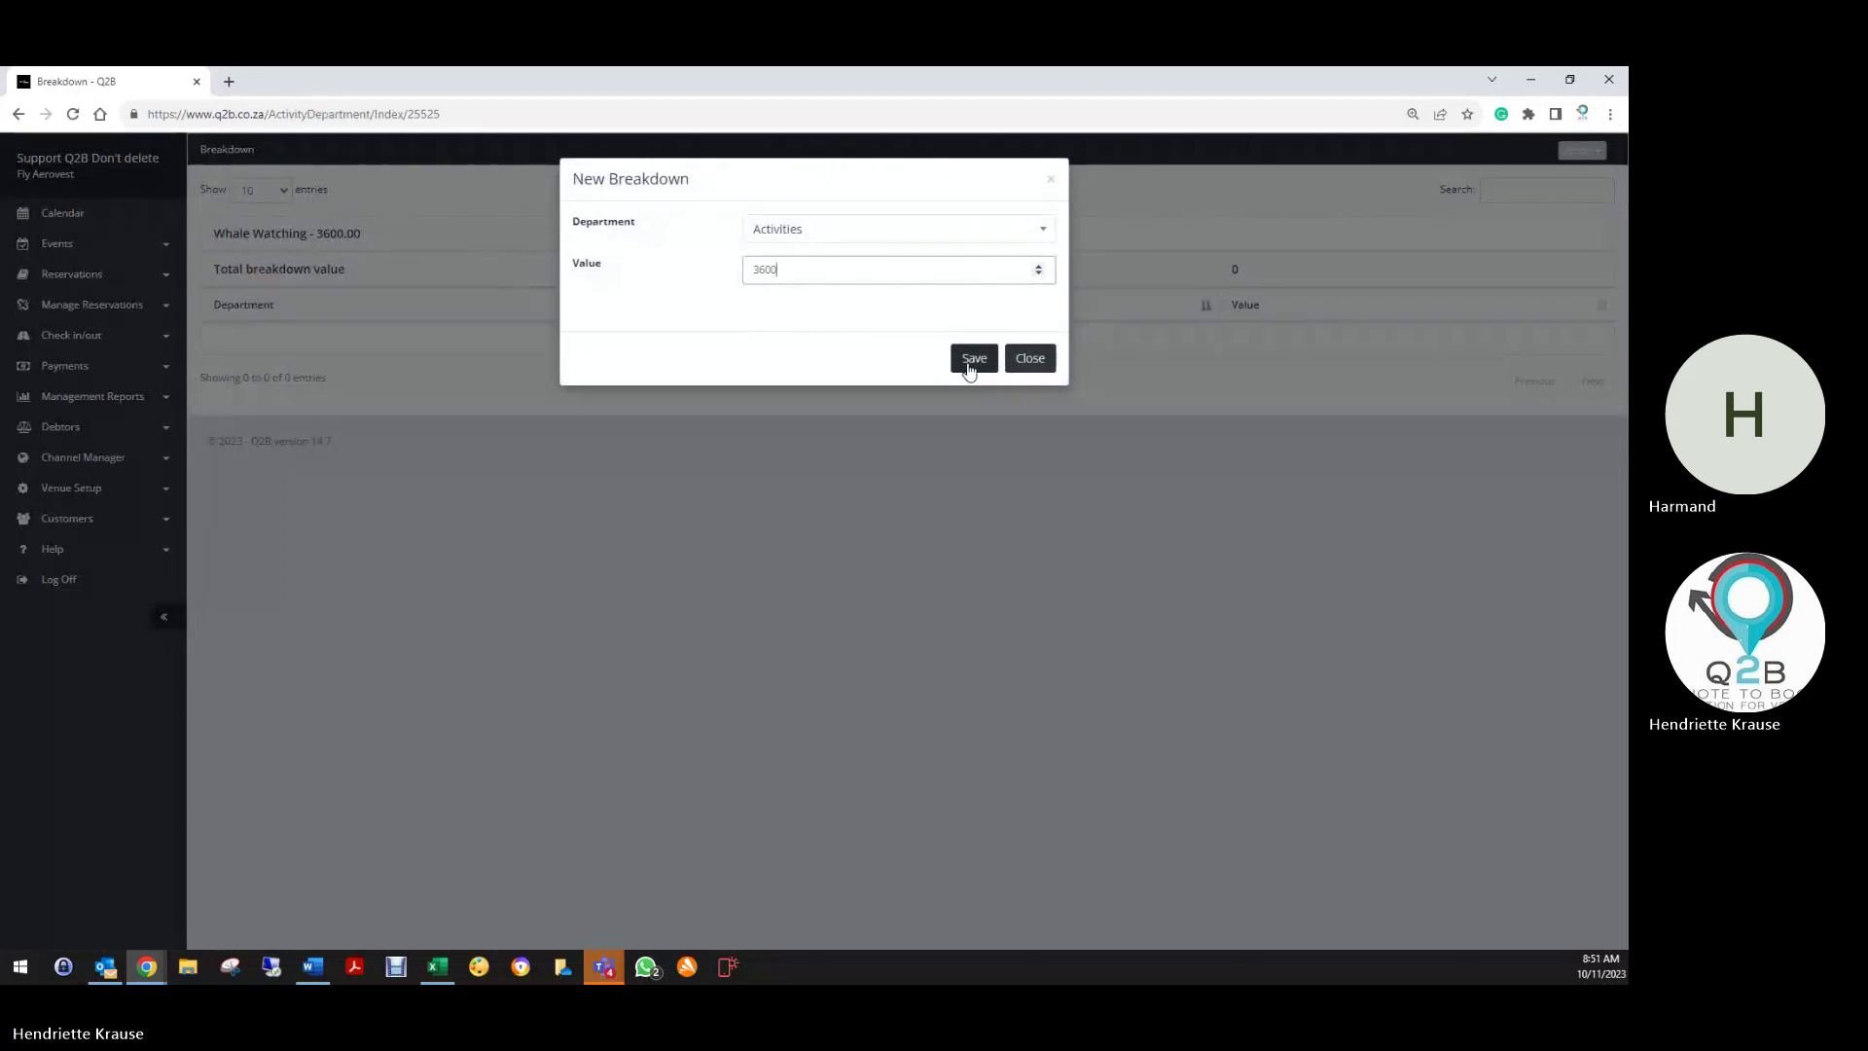
left_click(971, 360)
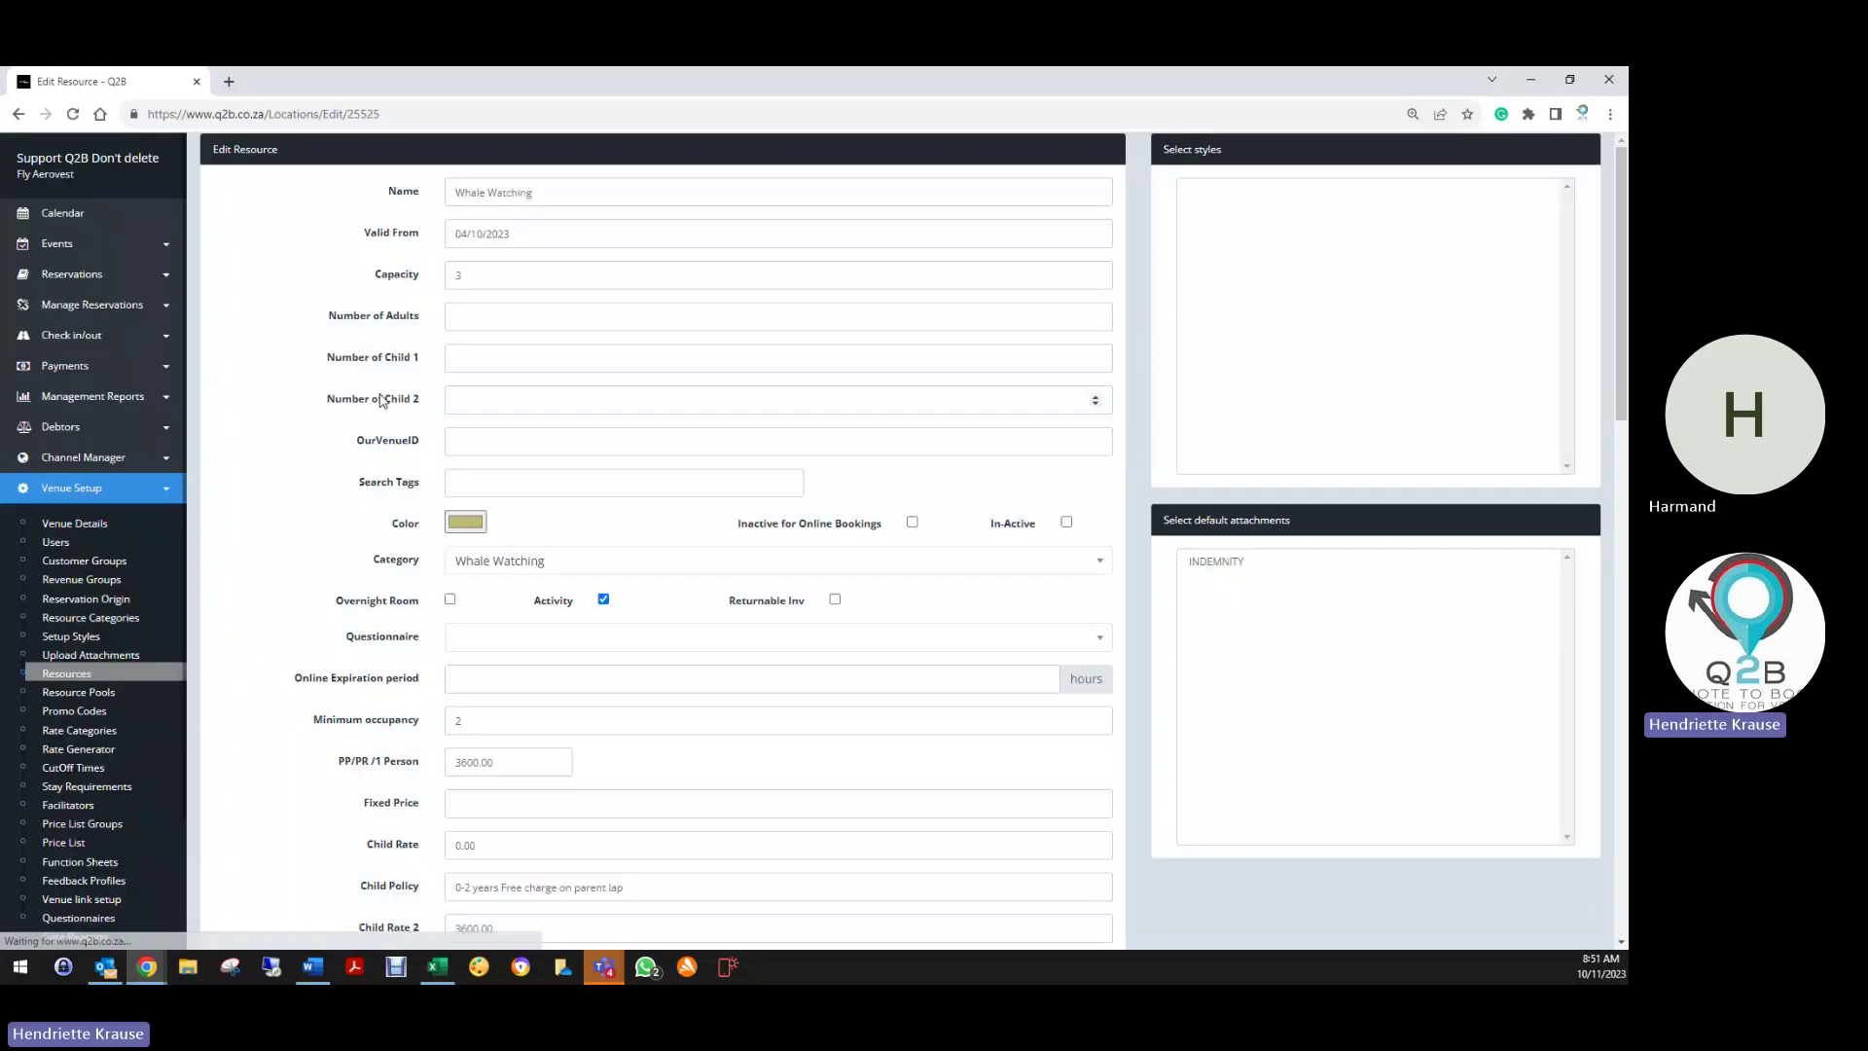
scroll(763, 535, "down", 15)
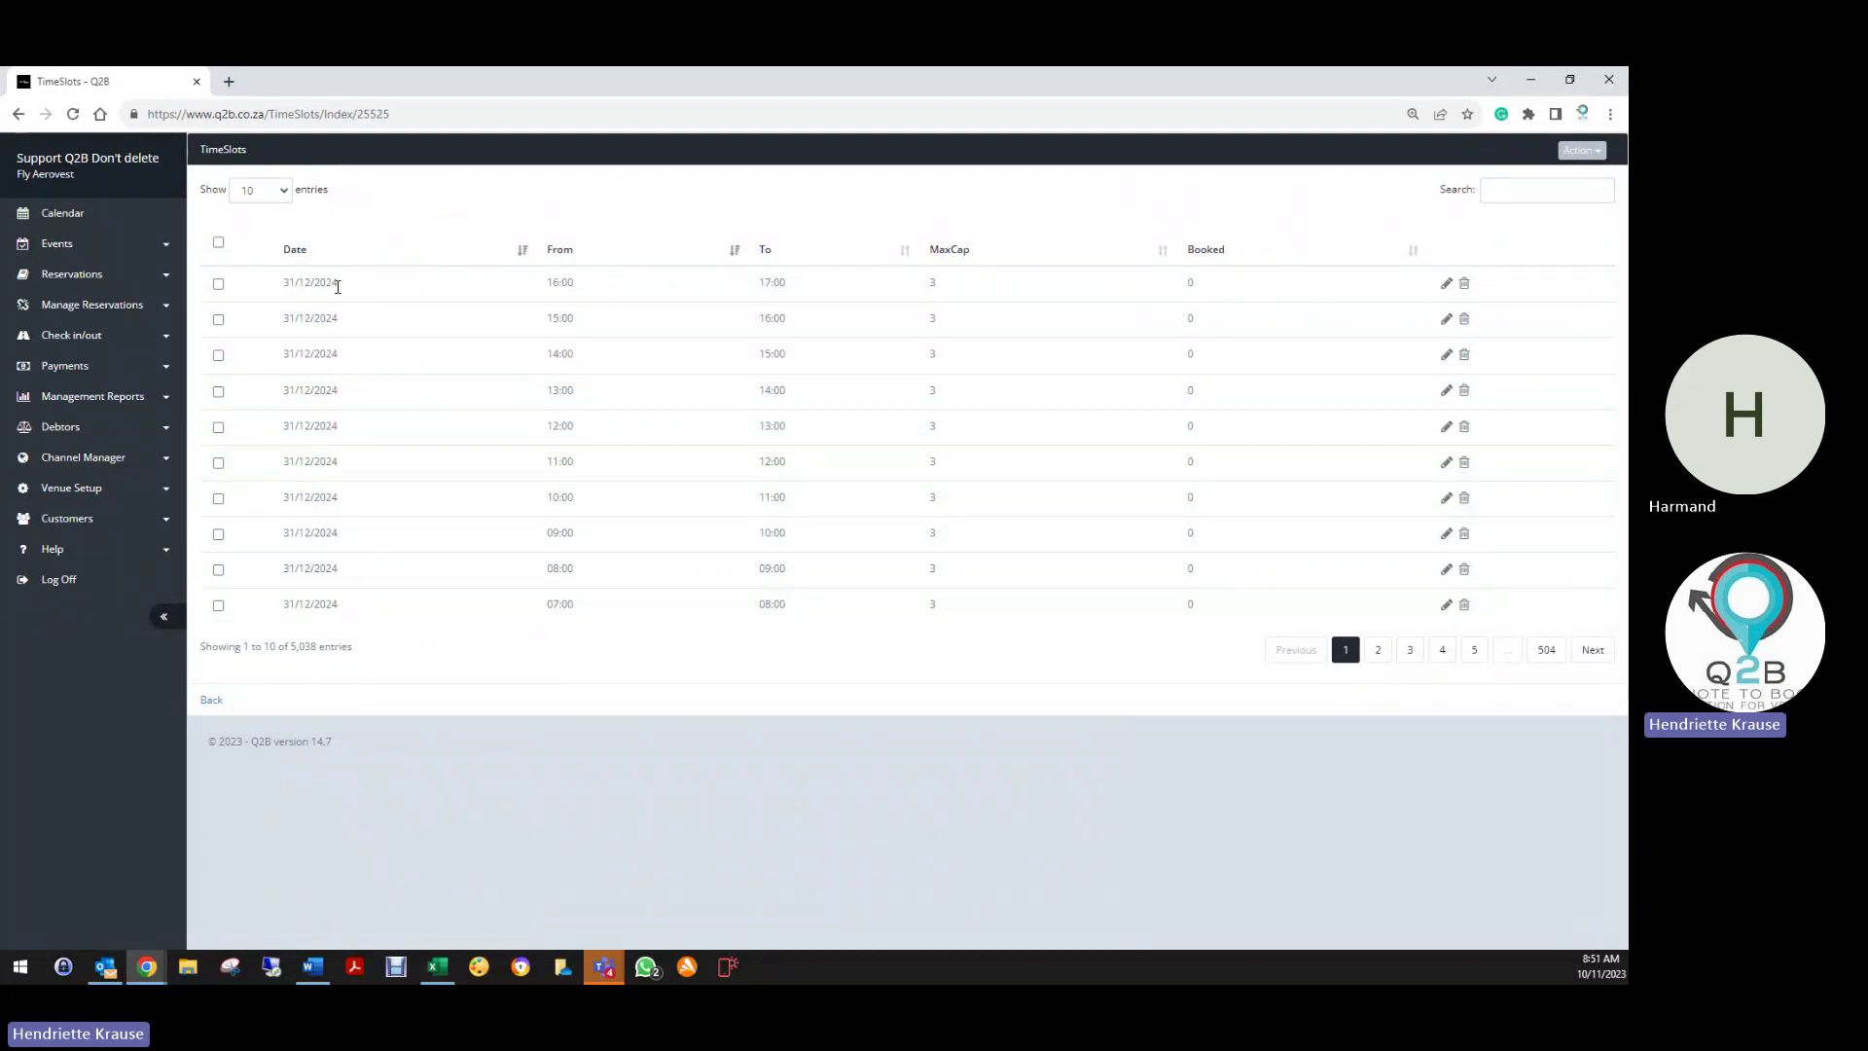
Open the TimeSlots Generator with Stellenbosch Wine Flight and Tip of Africa Flight selected
left_click(1574, 156)
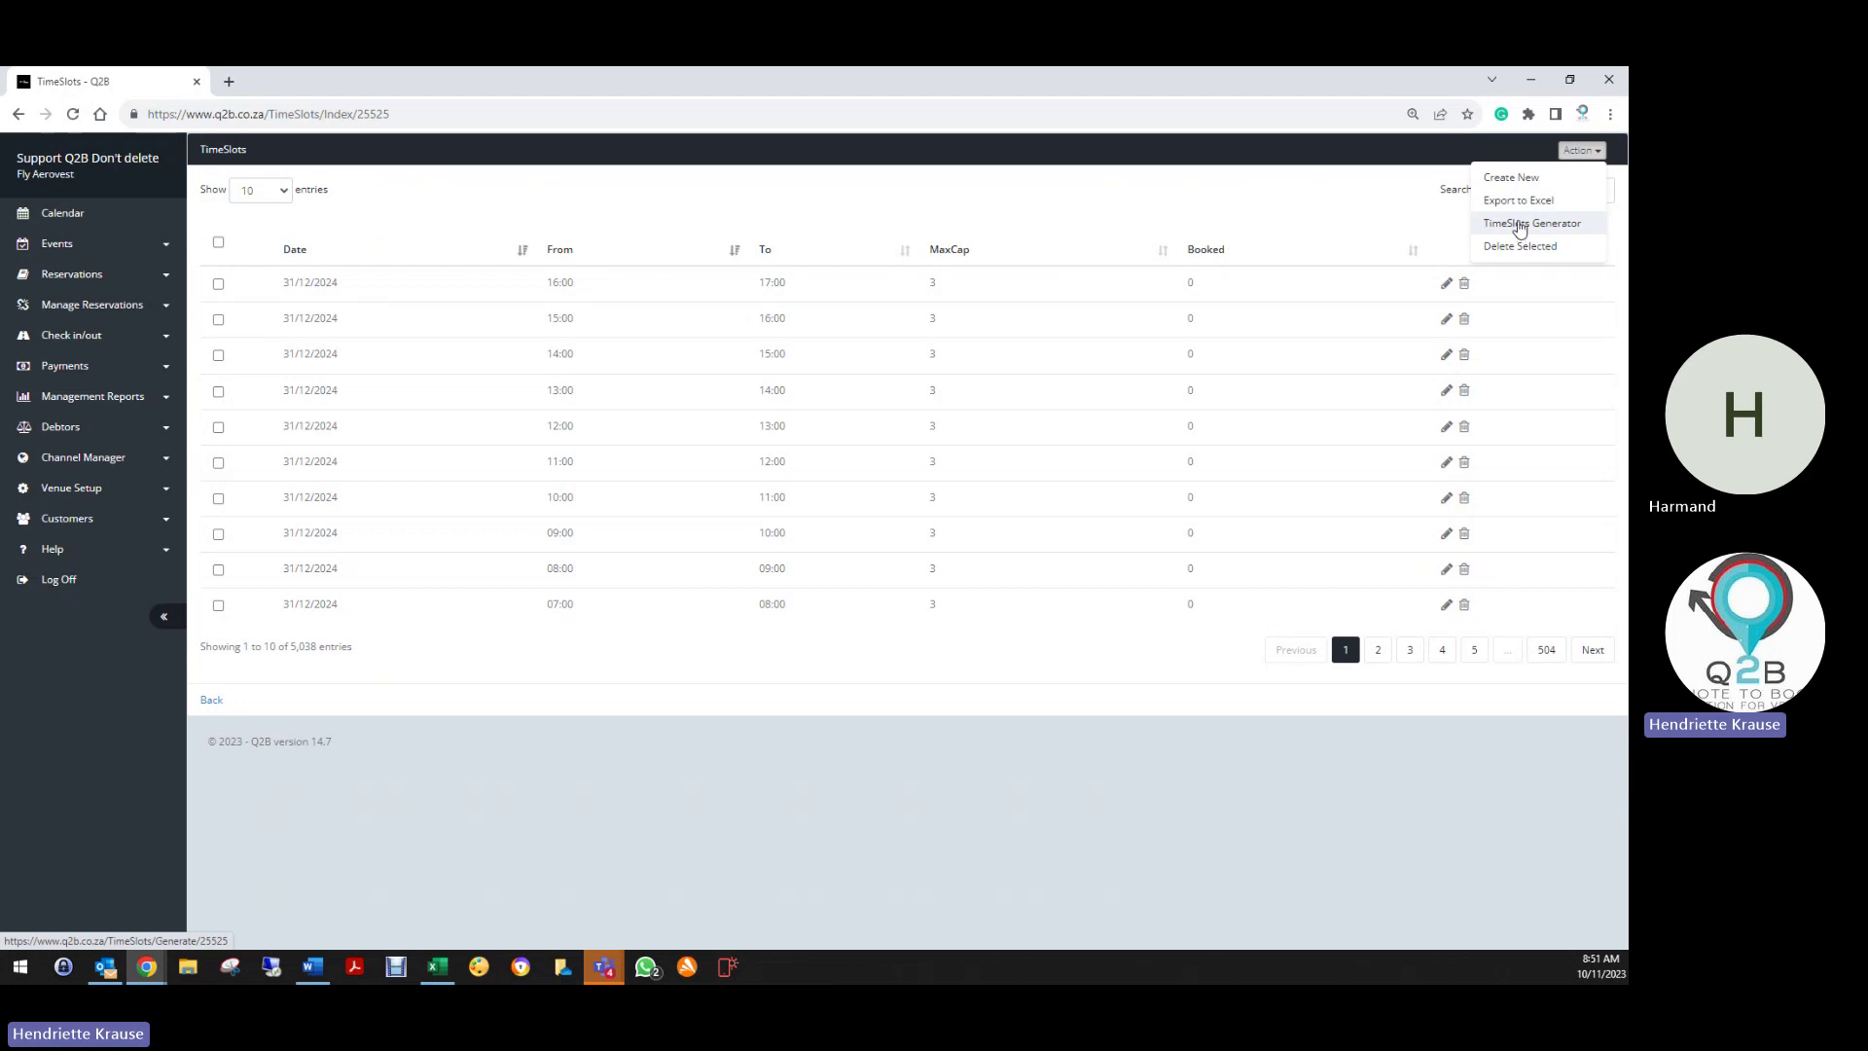
left_click(1520, 224)
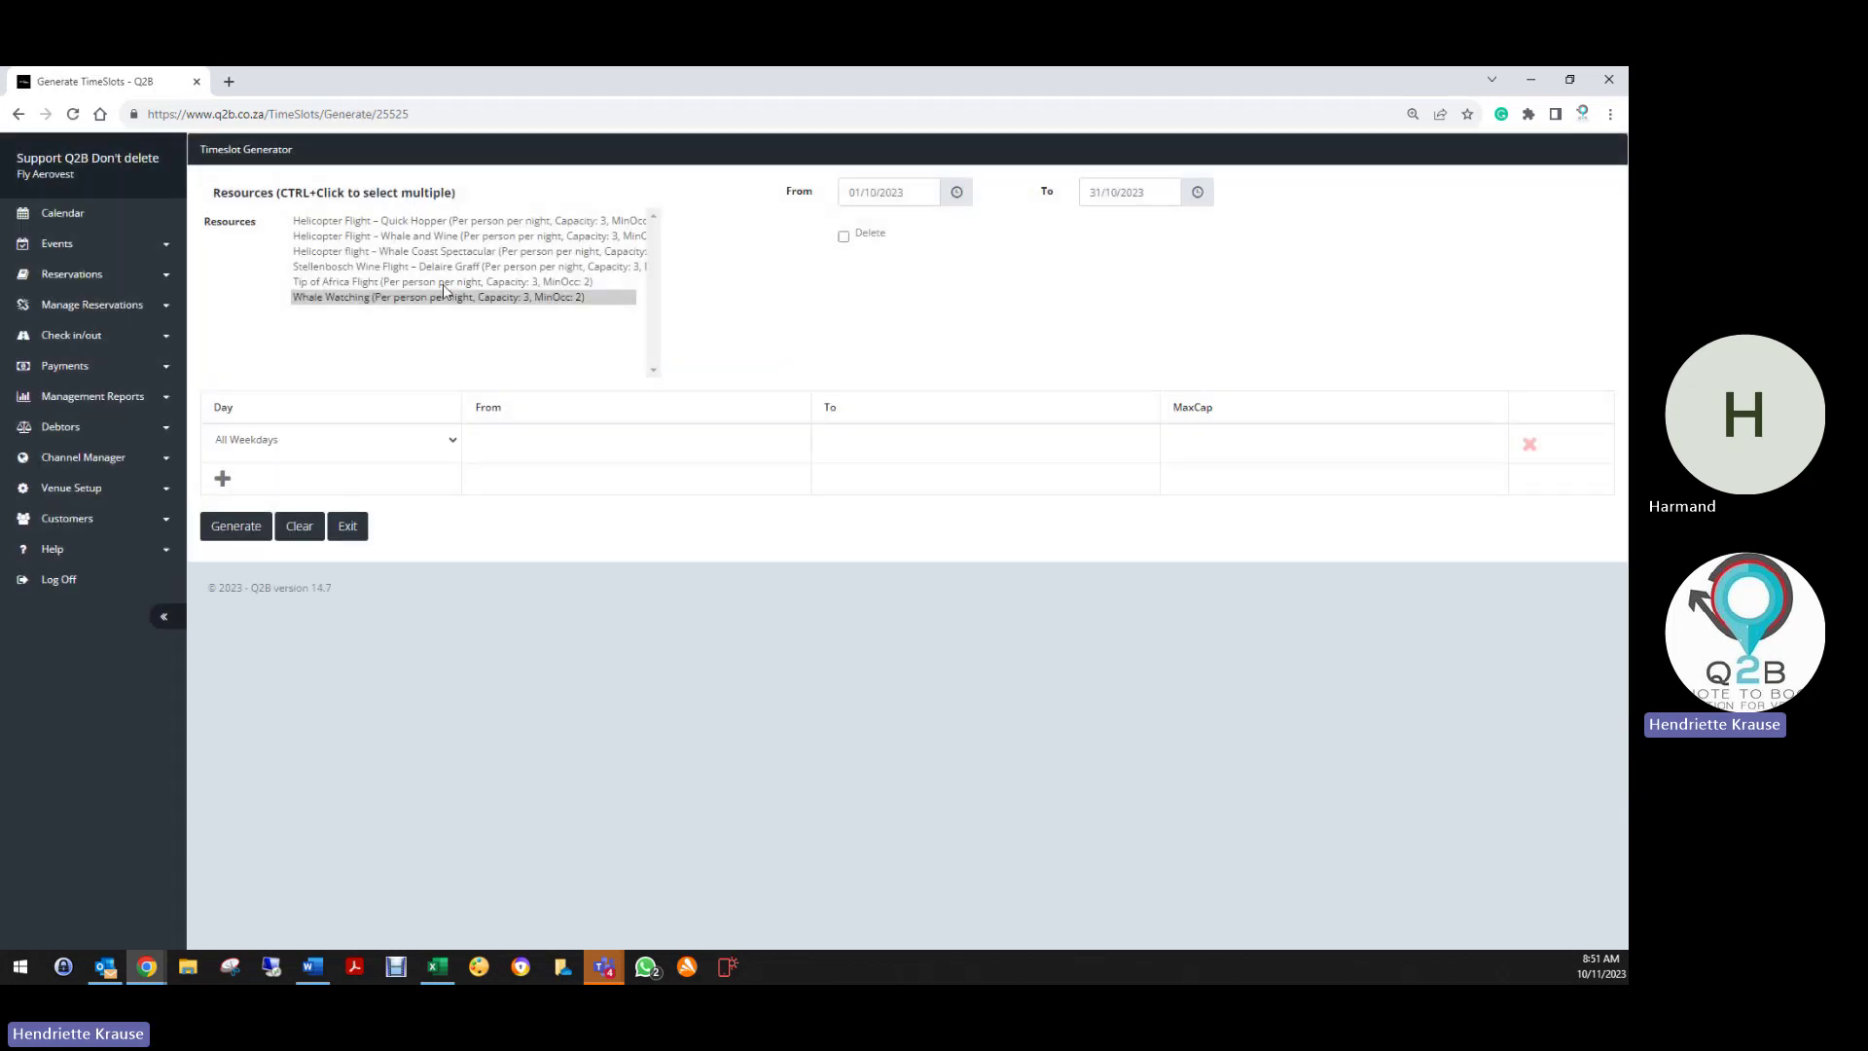
left_click(336, 298)
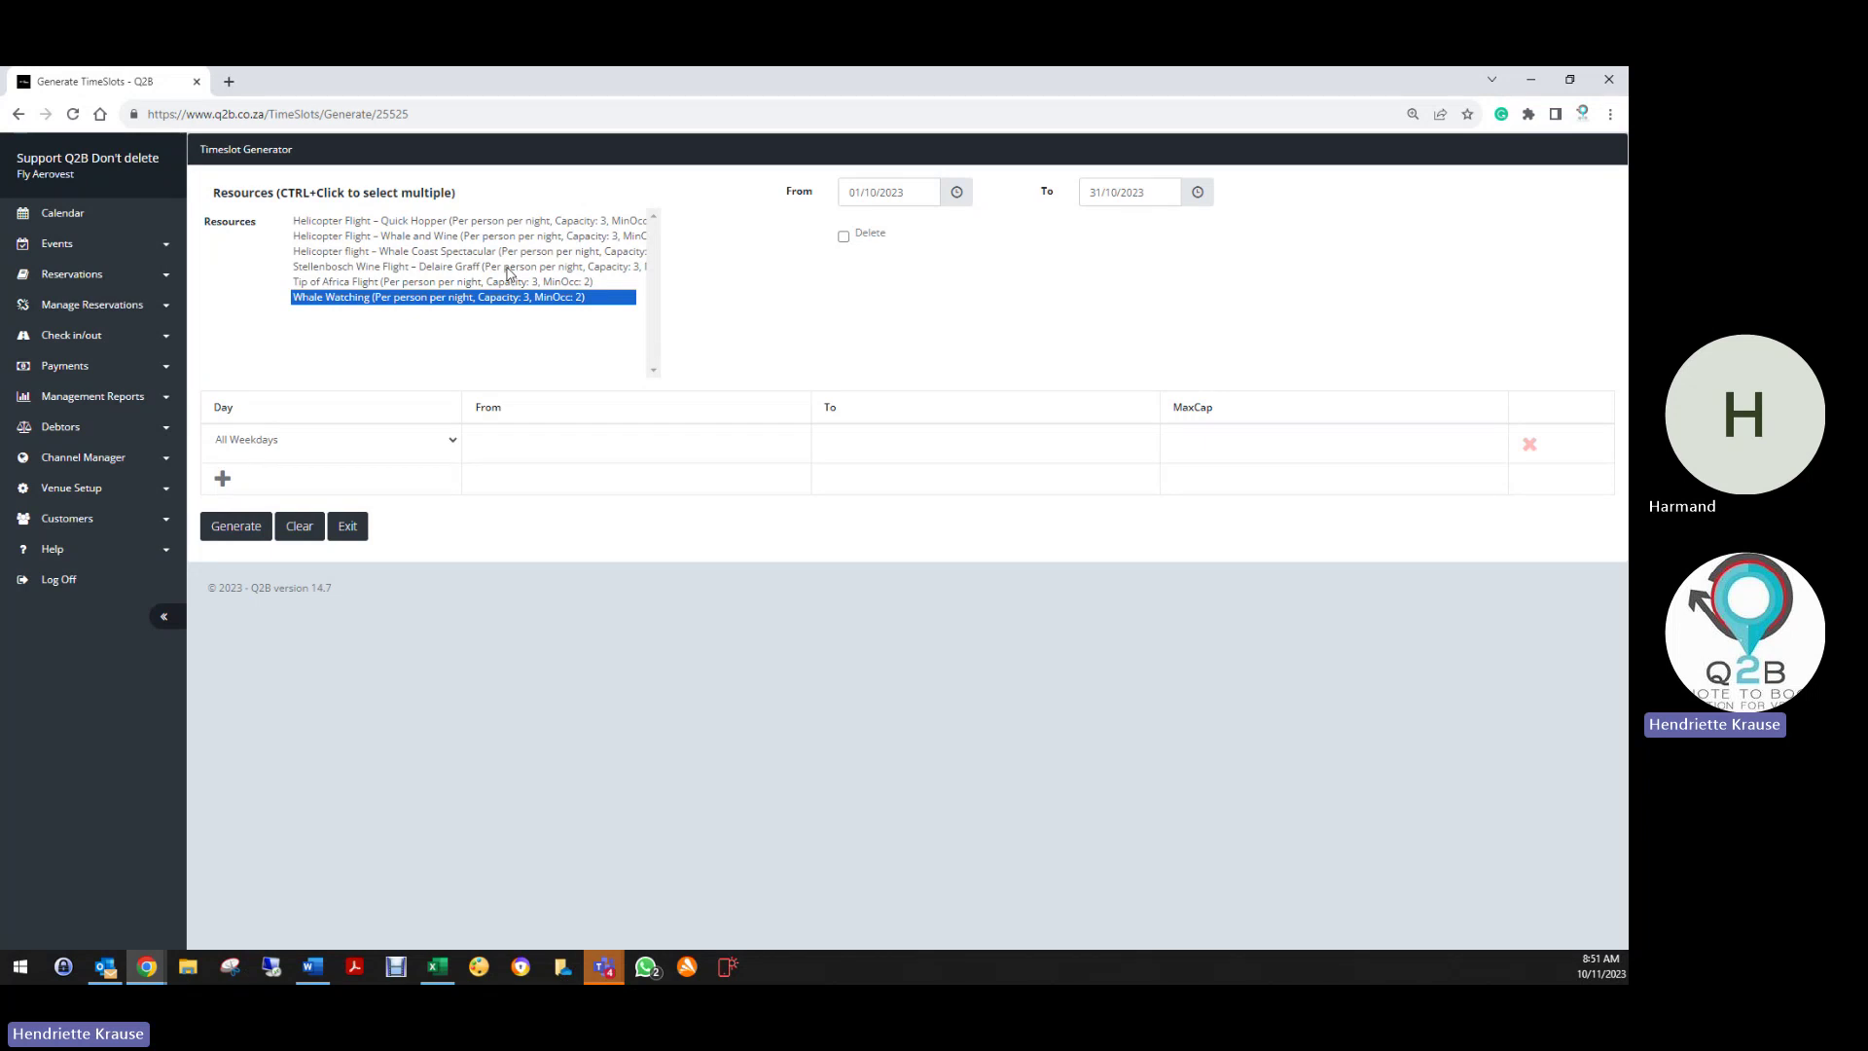
left_click(507, 274)
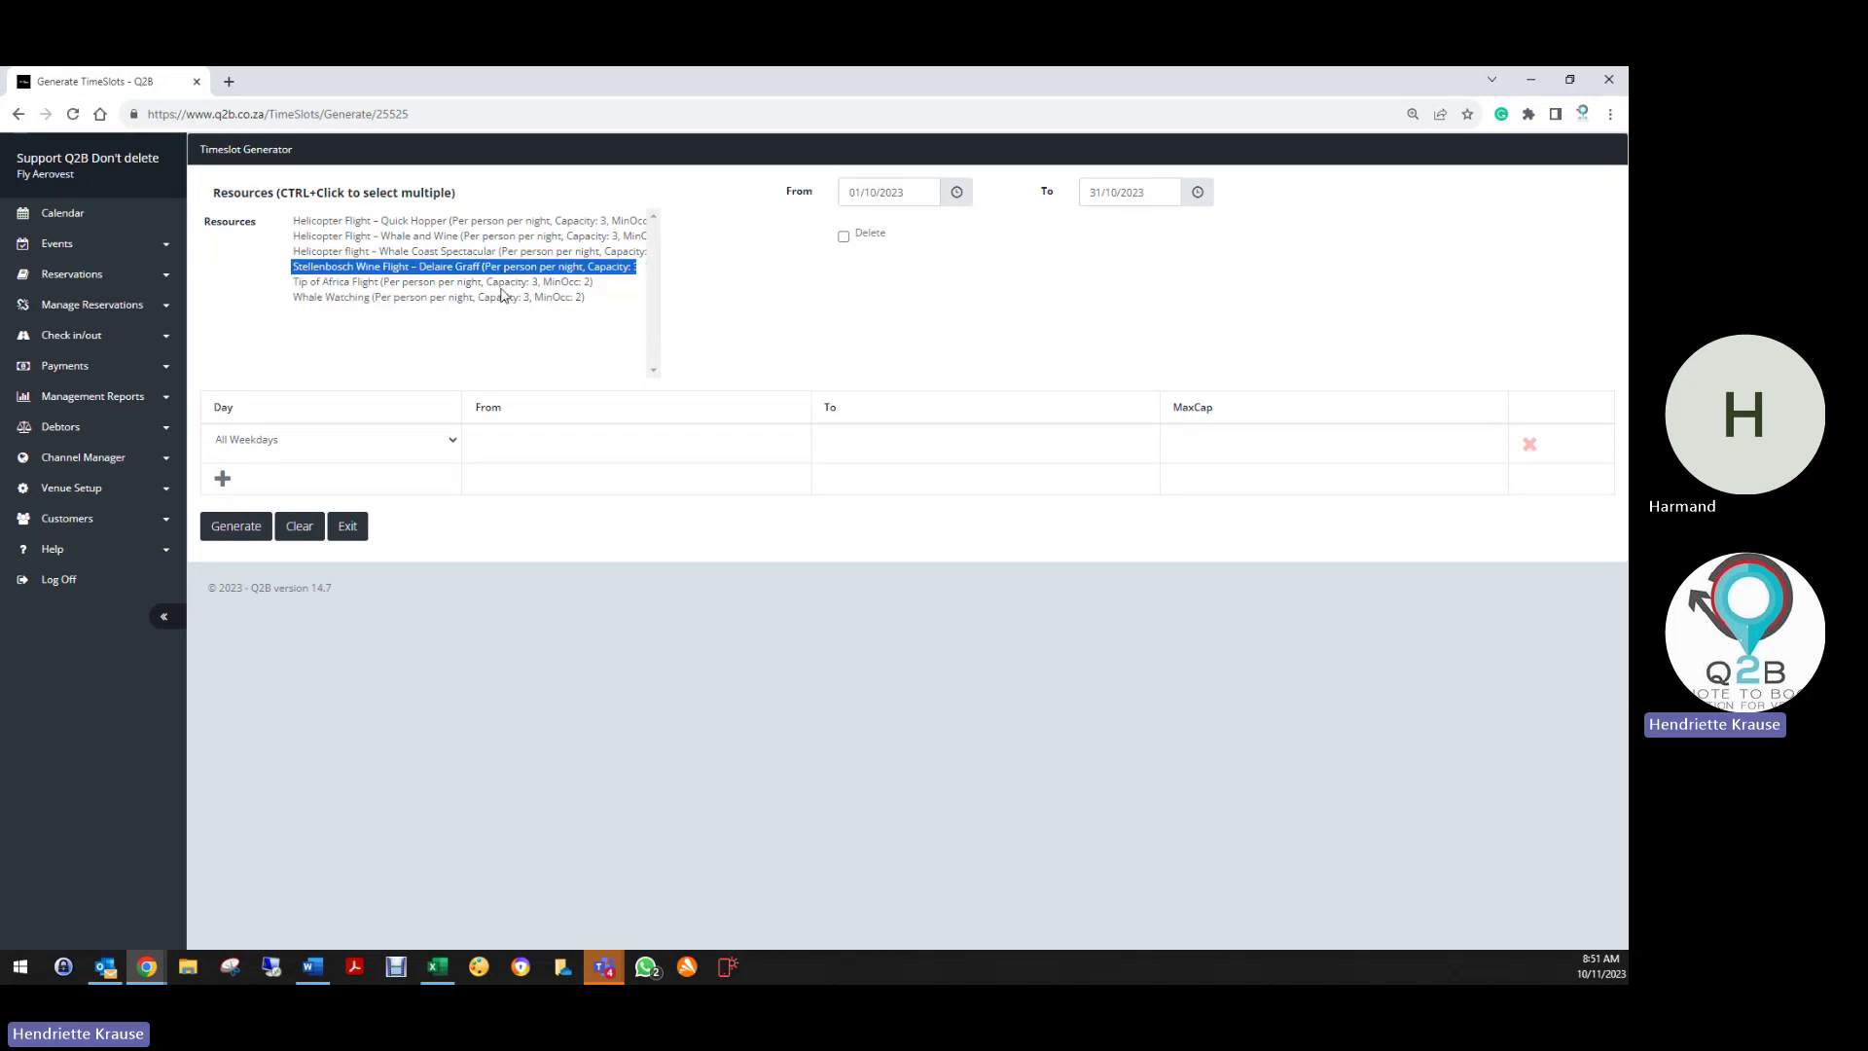
left_click(511, 282, "ctrl")
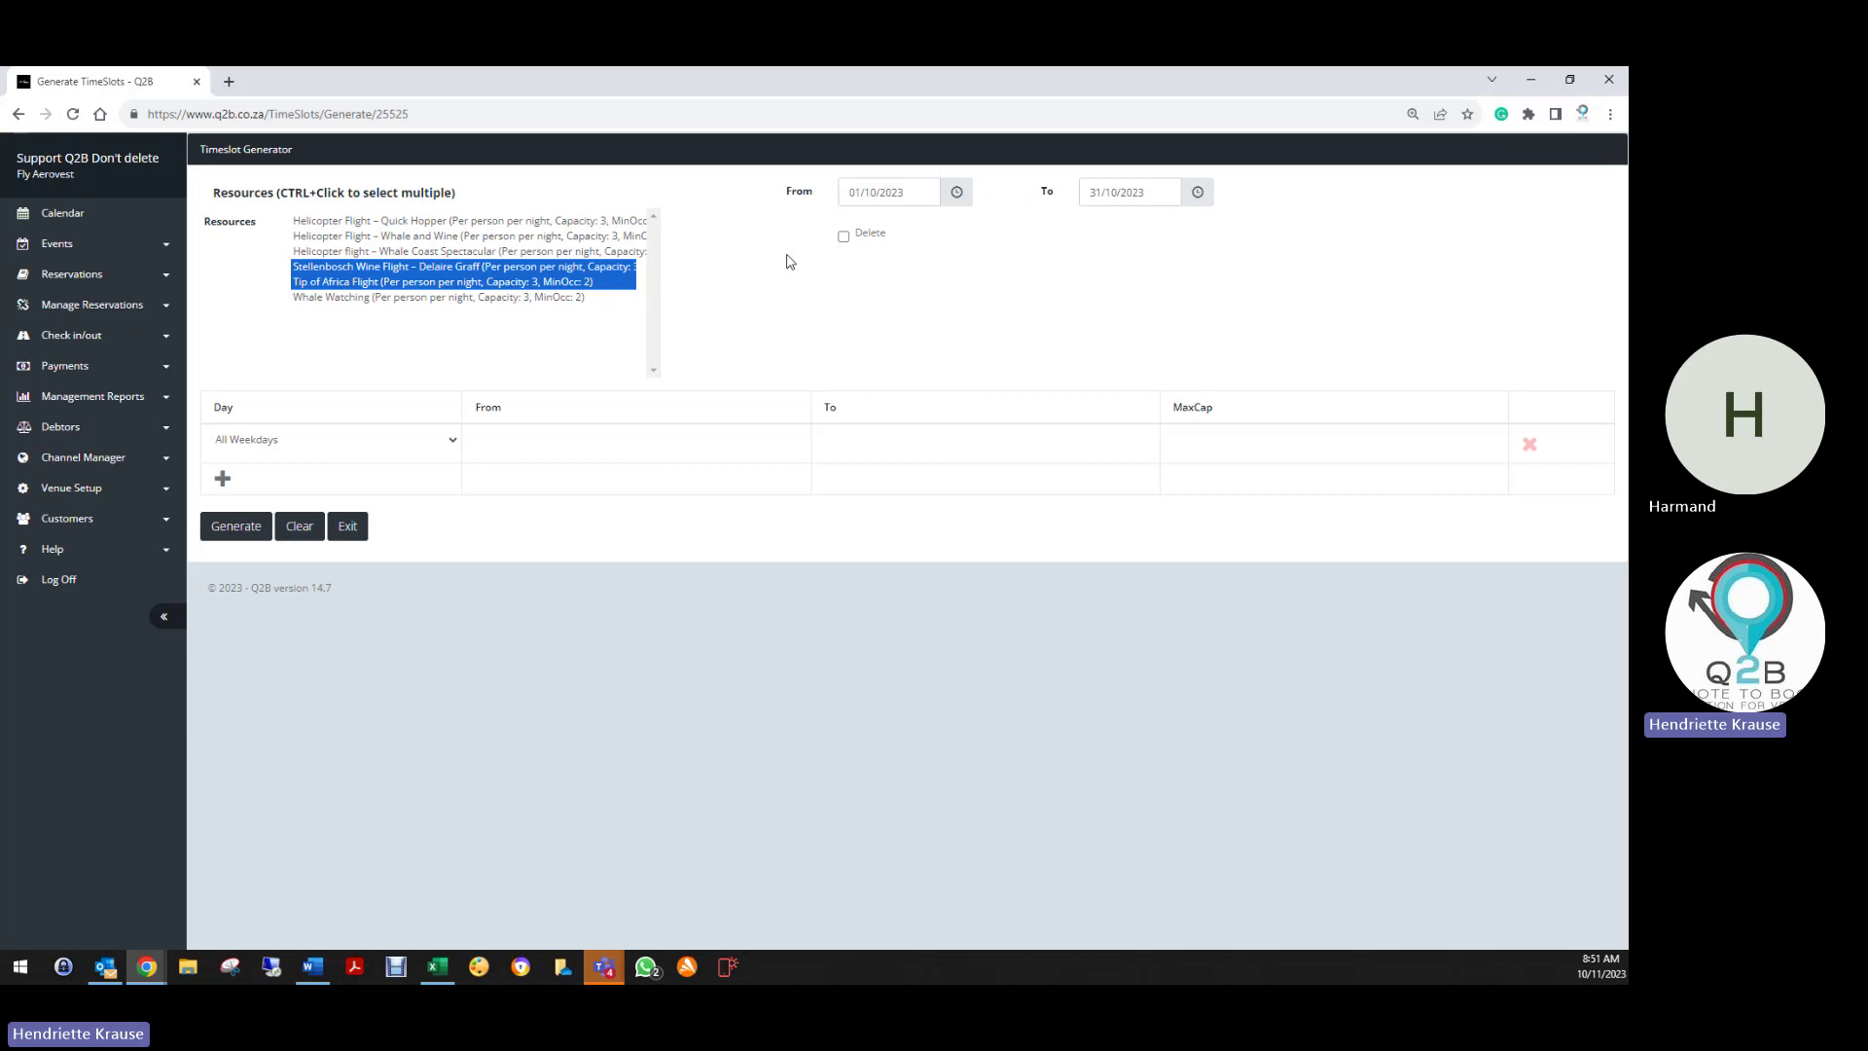
Set the generator's From date to 01/01/2025
left_click(882, 195)
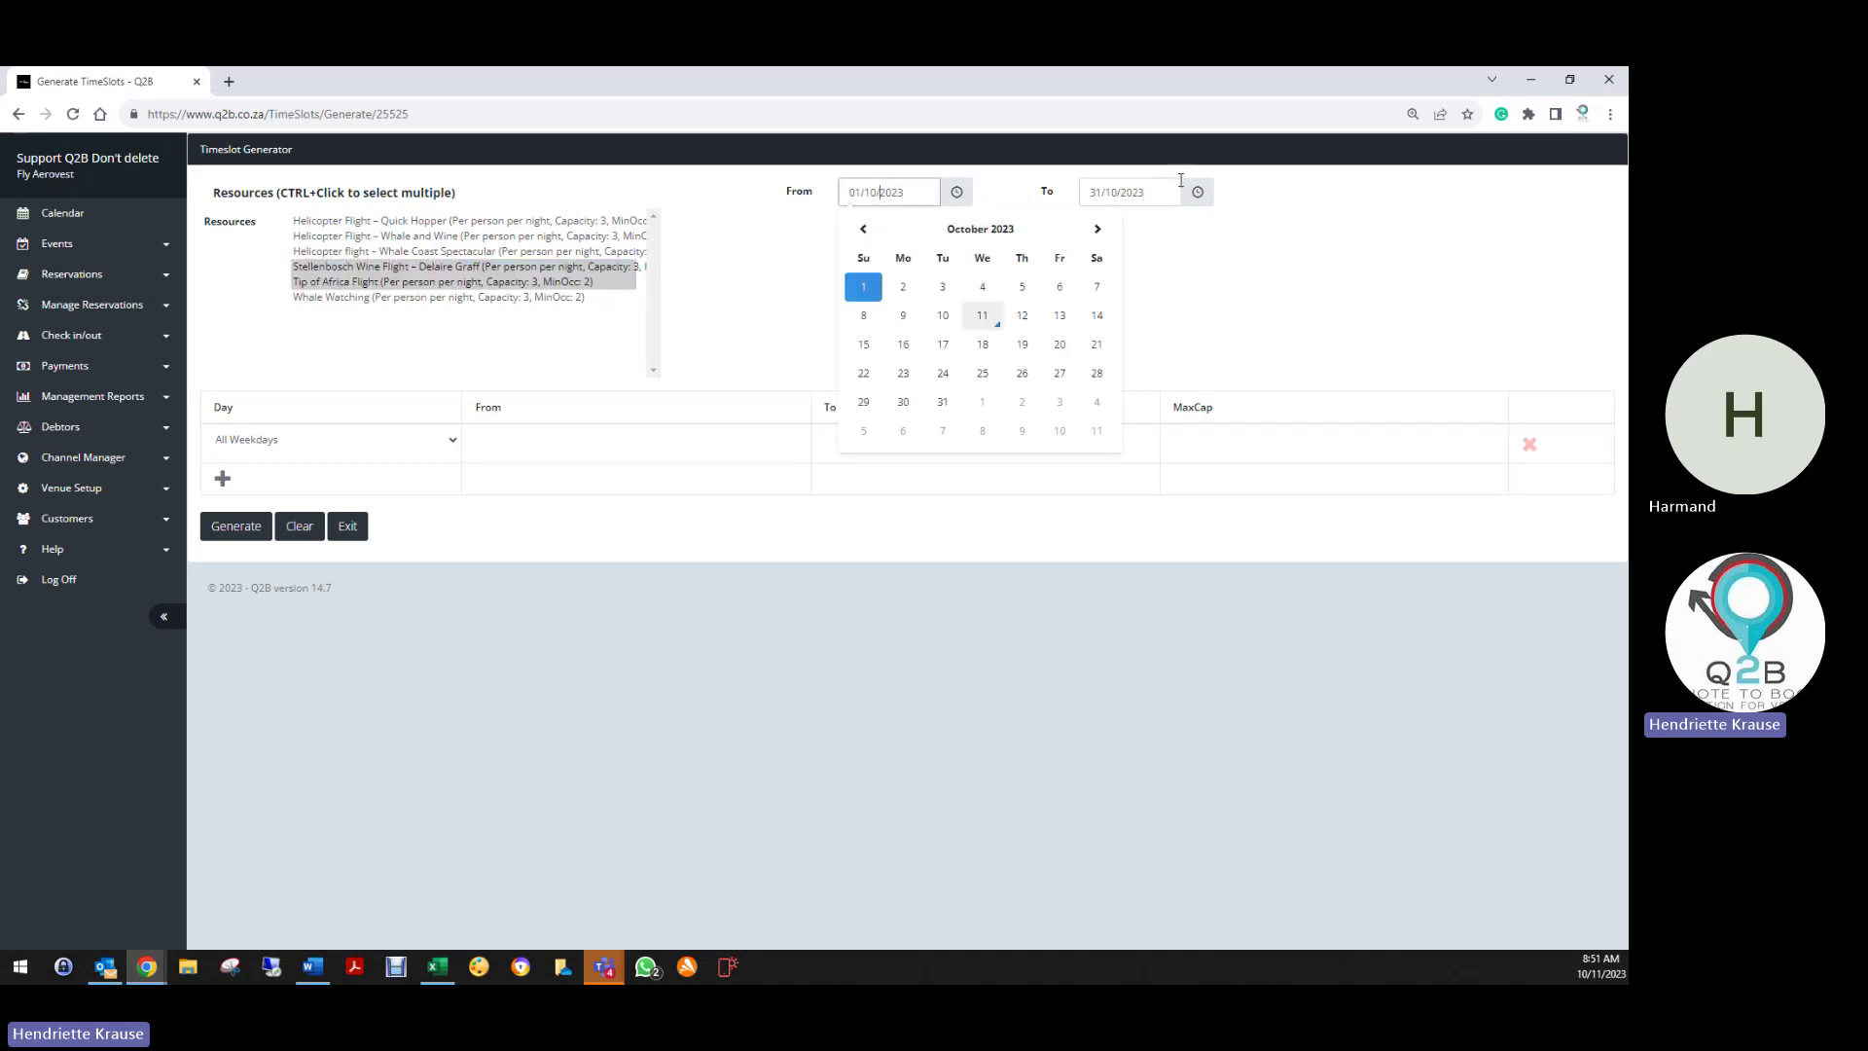
left_click(1098, 229)
left_click(1097, 229)
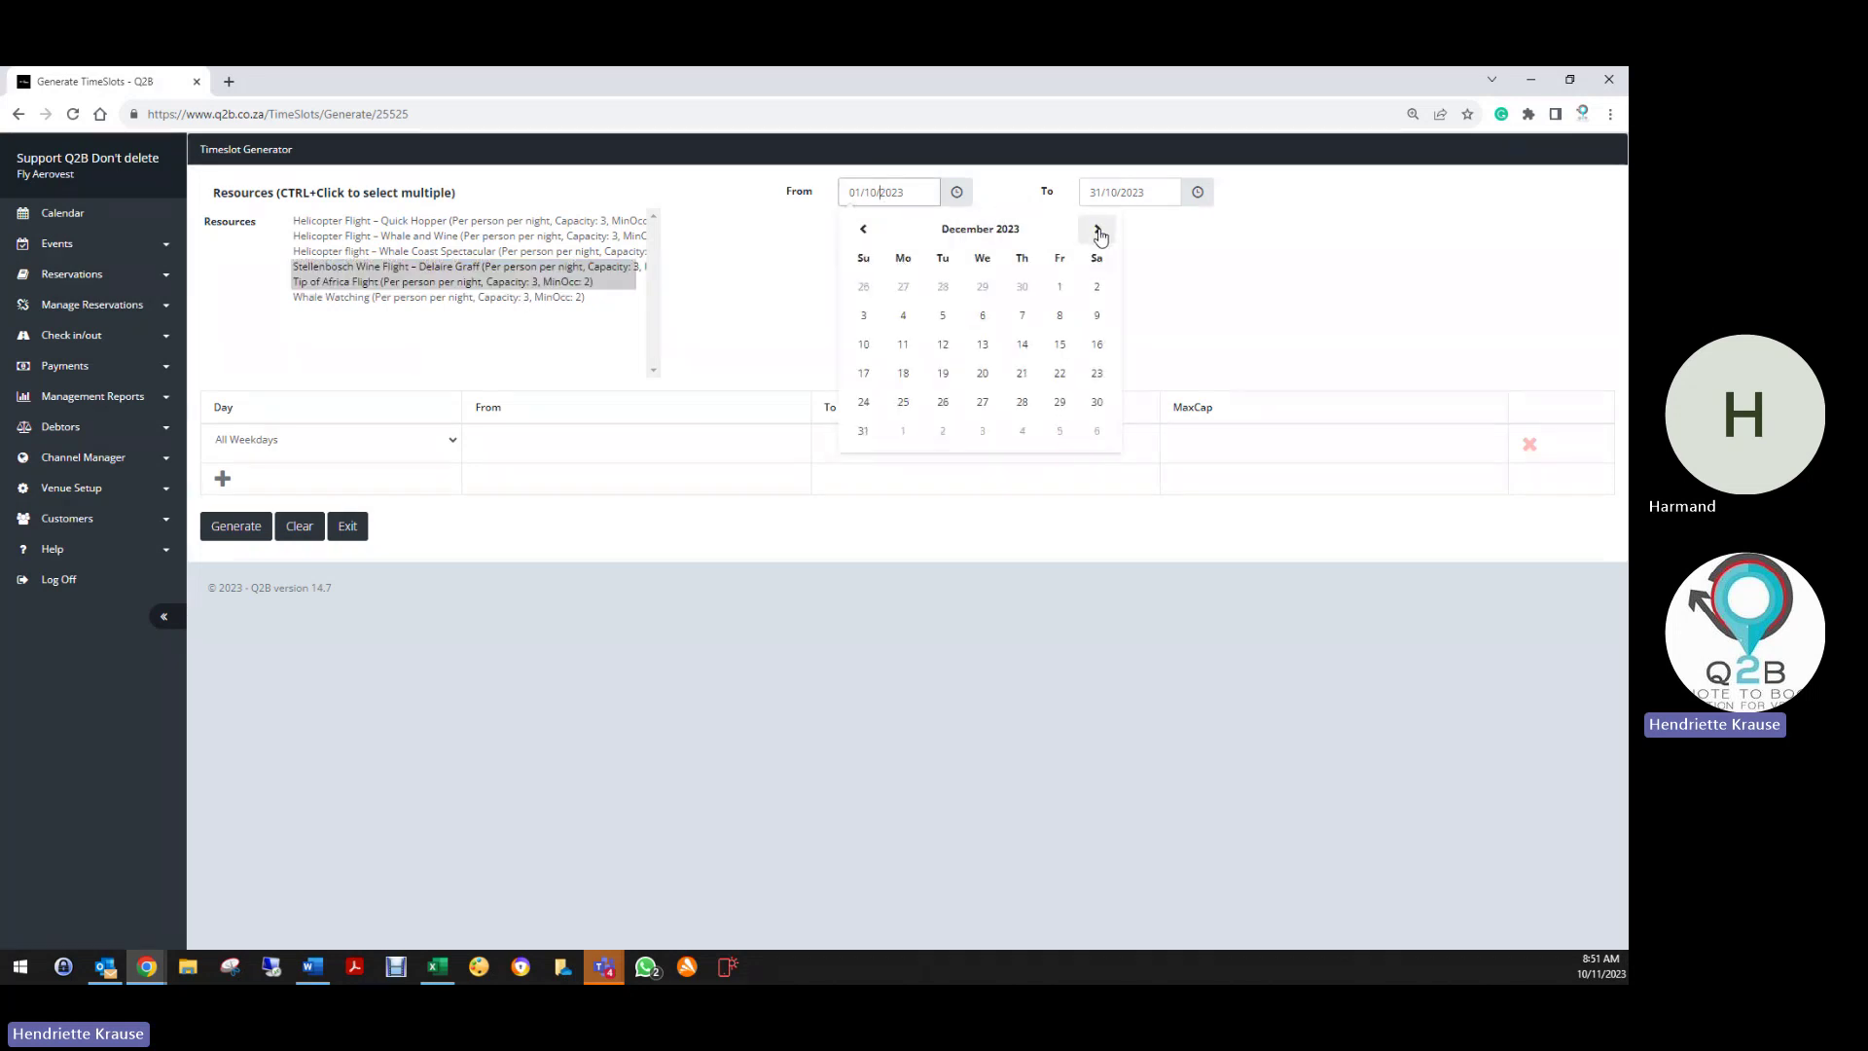
left_click(1097, 229)
left_click(1097, 230)
left_click(1097, 229)
left_click(1097, 229)
left_click(1098, 230)
left_click(1097, 229)
left_click(1098, 229)
left_click(1097, 230)
left_click(1098, 230)
left_click(1097, 229)
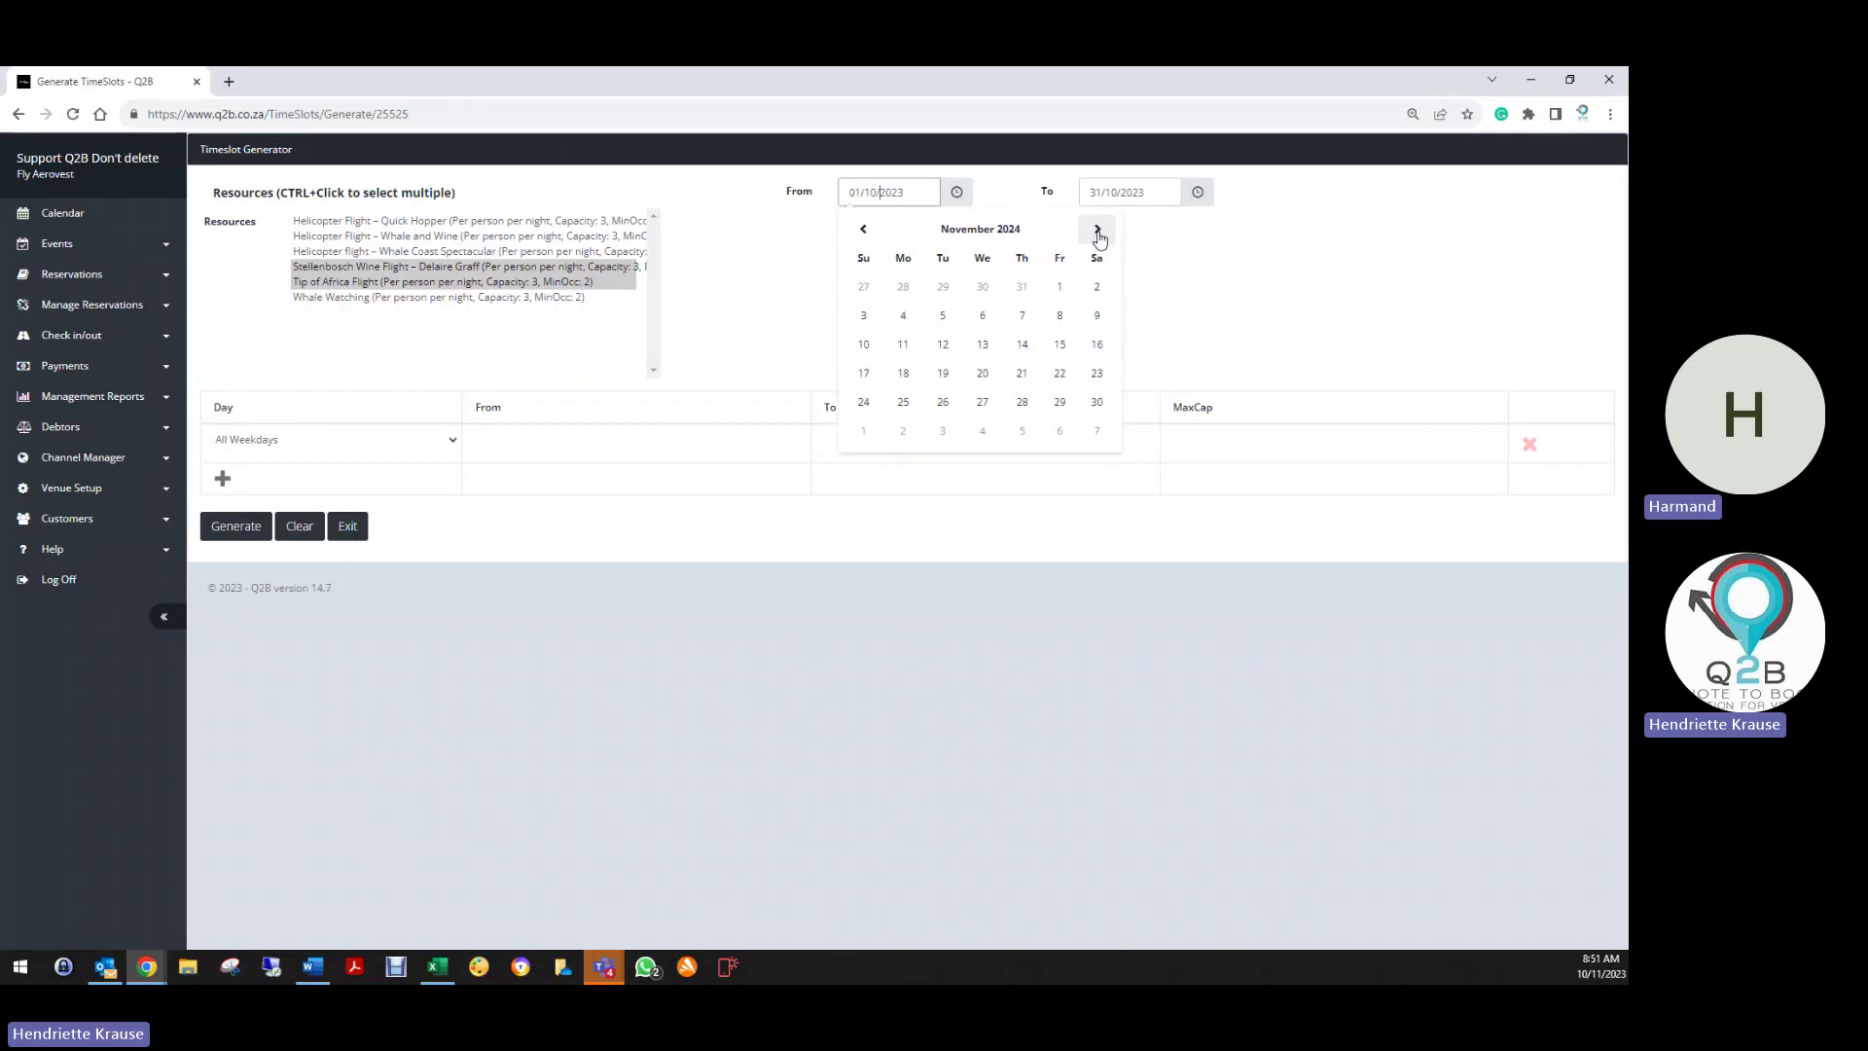
left_click(1097, 230)
left_click(983, 288)
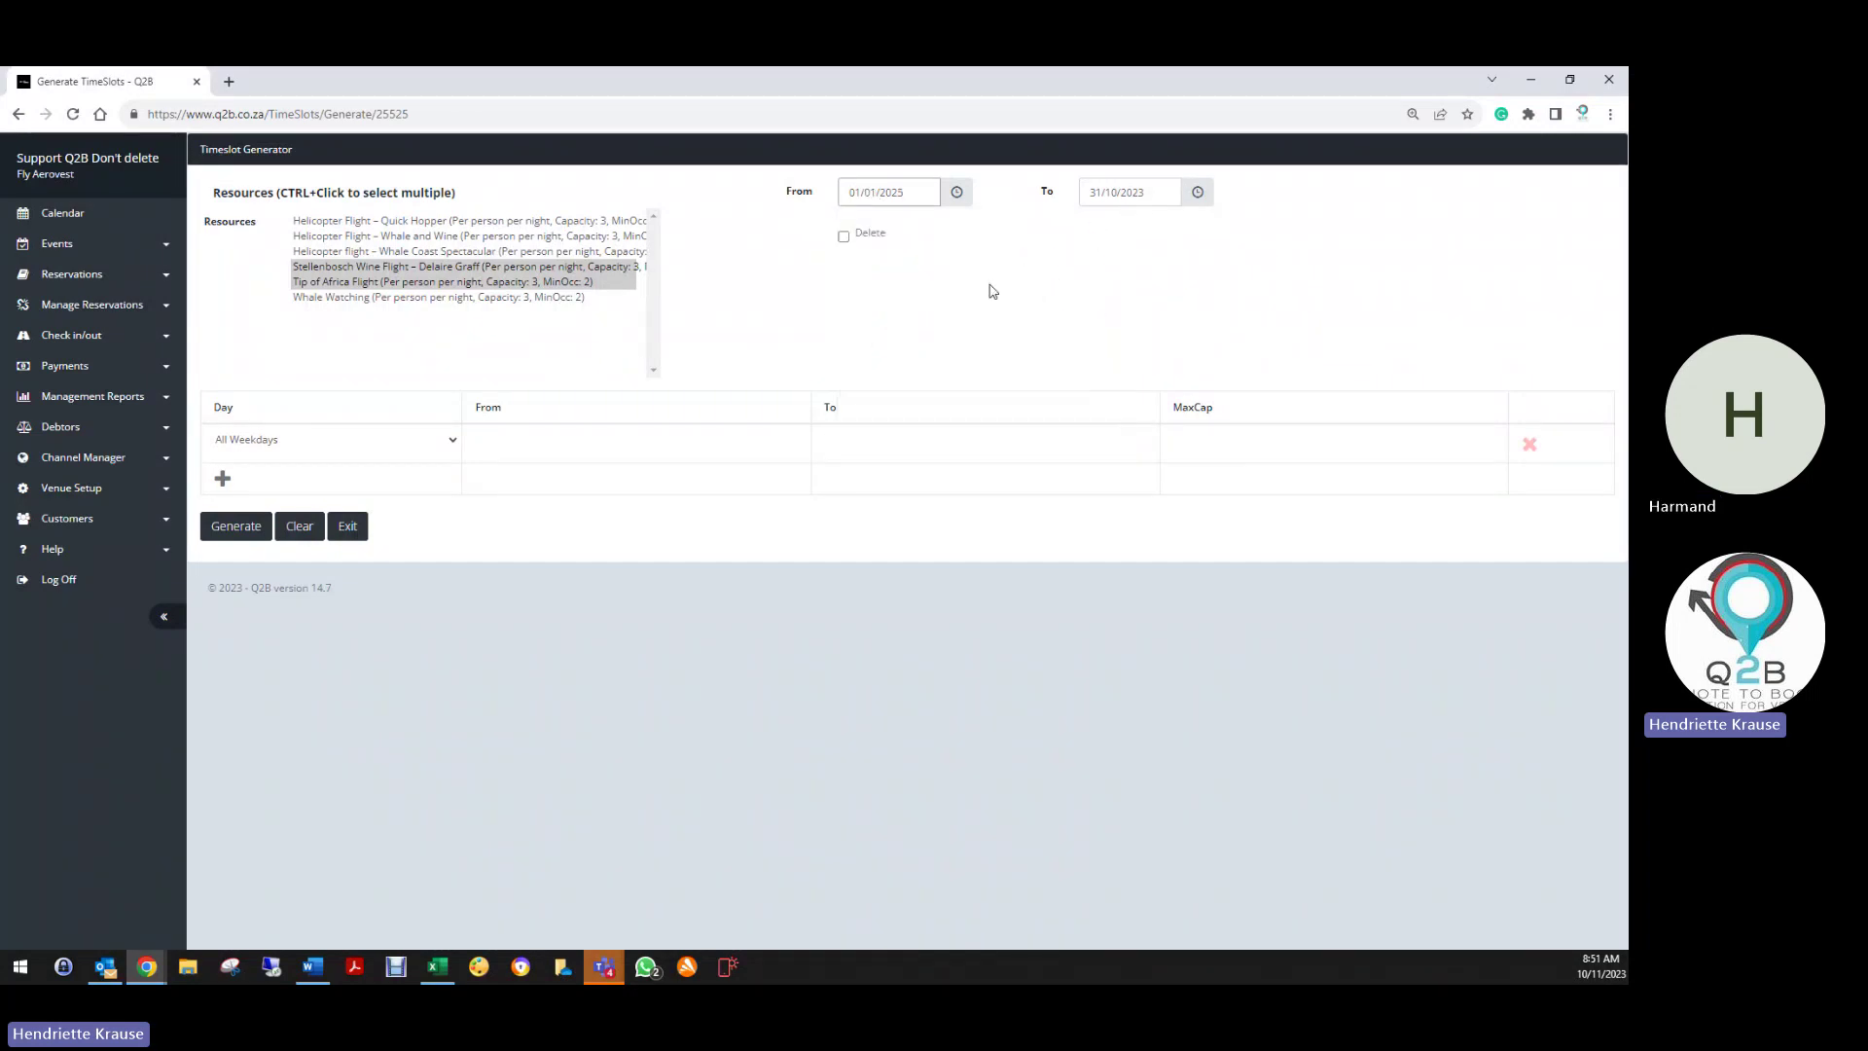
Set the generator's To date to 30/04/2025
left_click(1136, 189)
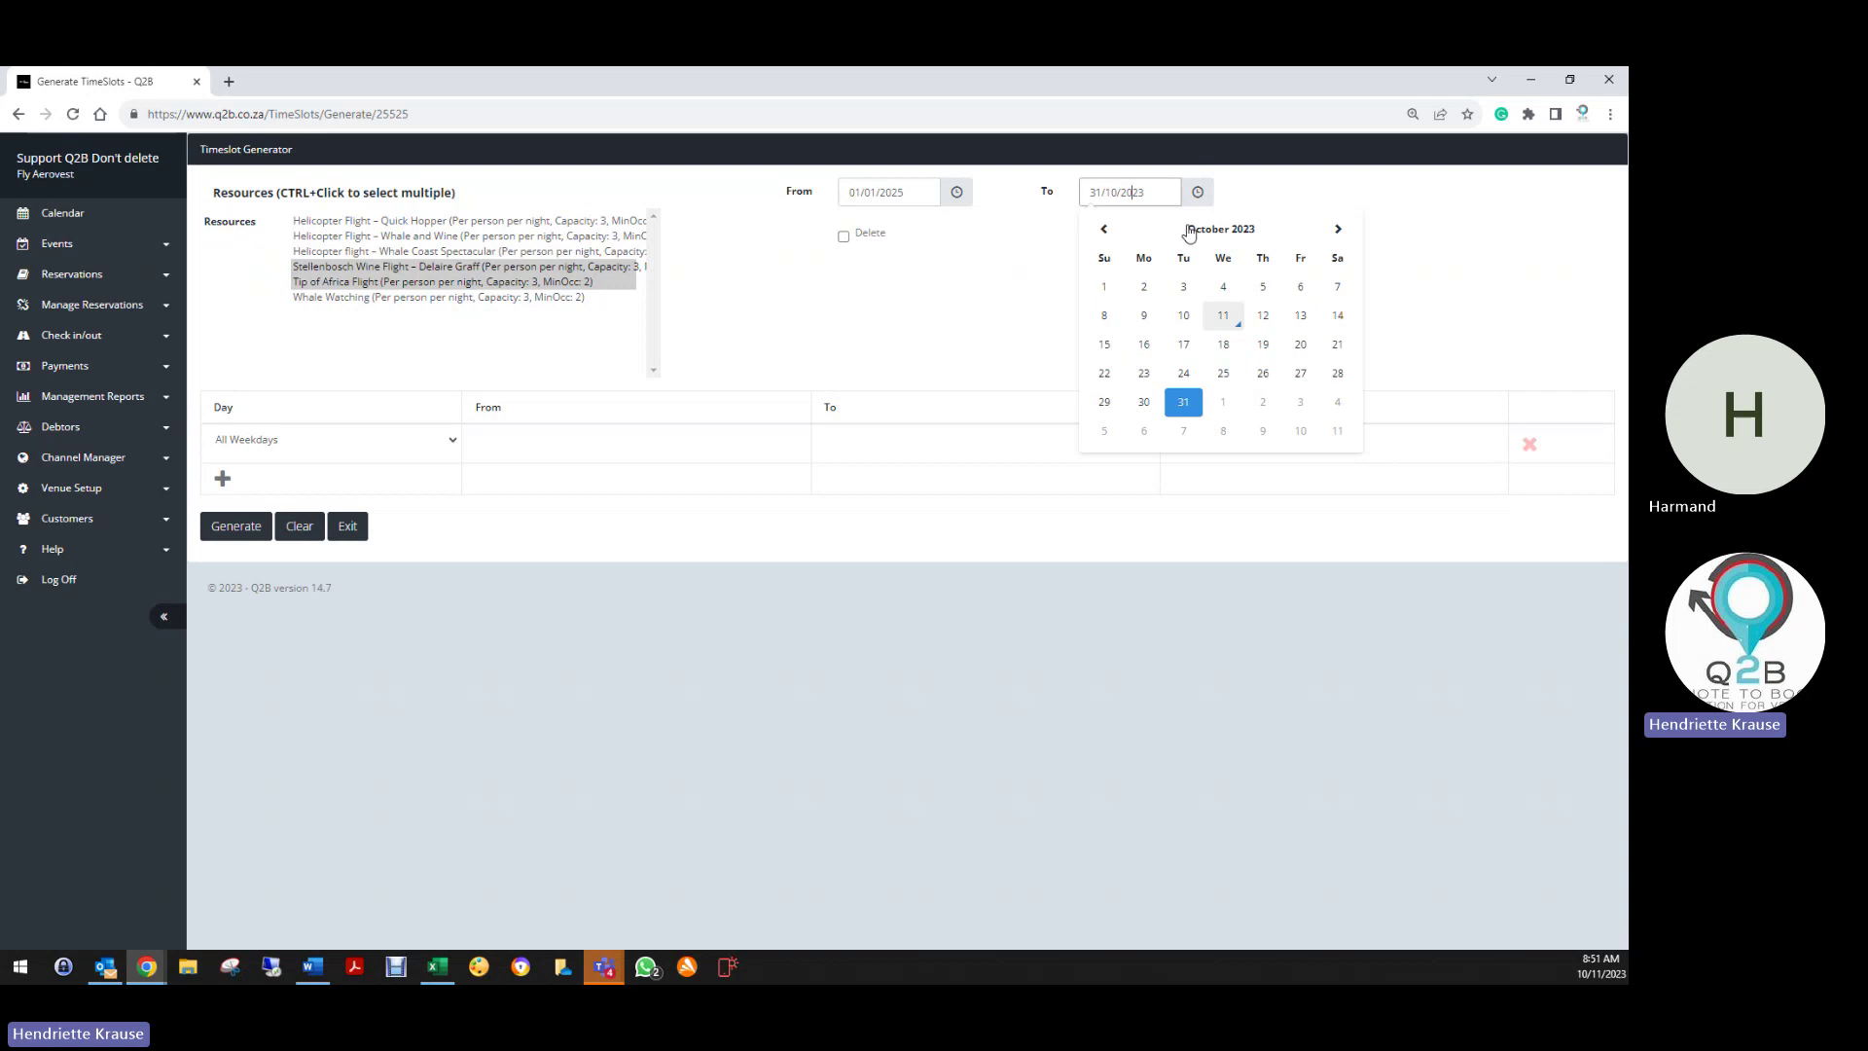
left_click(1349, 240)
left_click(1349, 240)
left_click(1348, 240)
left_click(1348, 240)
left_click(1349, 240)
left_click(1350, 240)
left_click(1351, 241)
left_click(1350, 240)
left_click(1350, 240)
left_click(1350, 241)
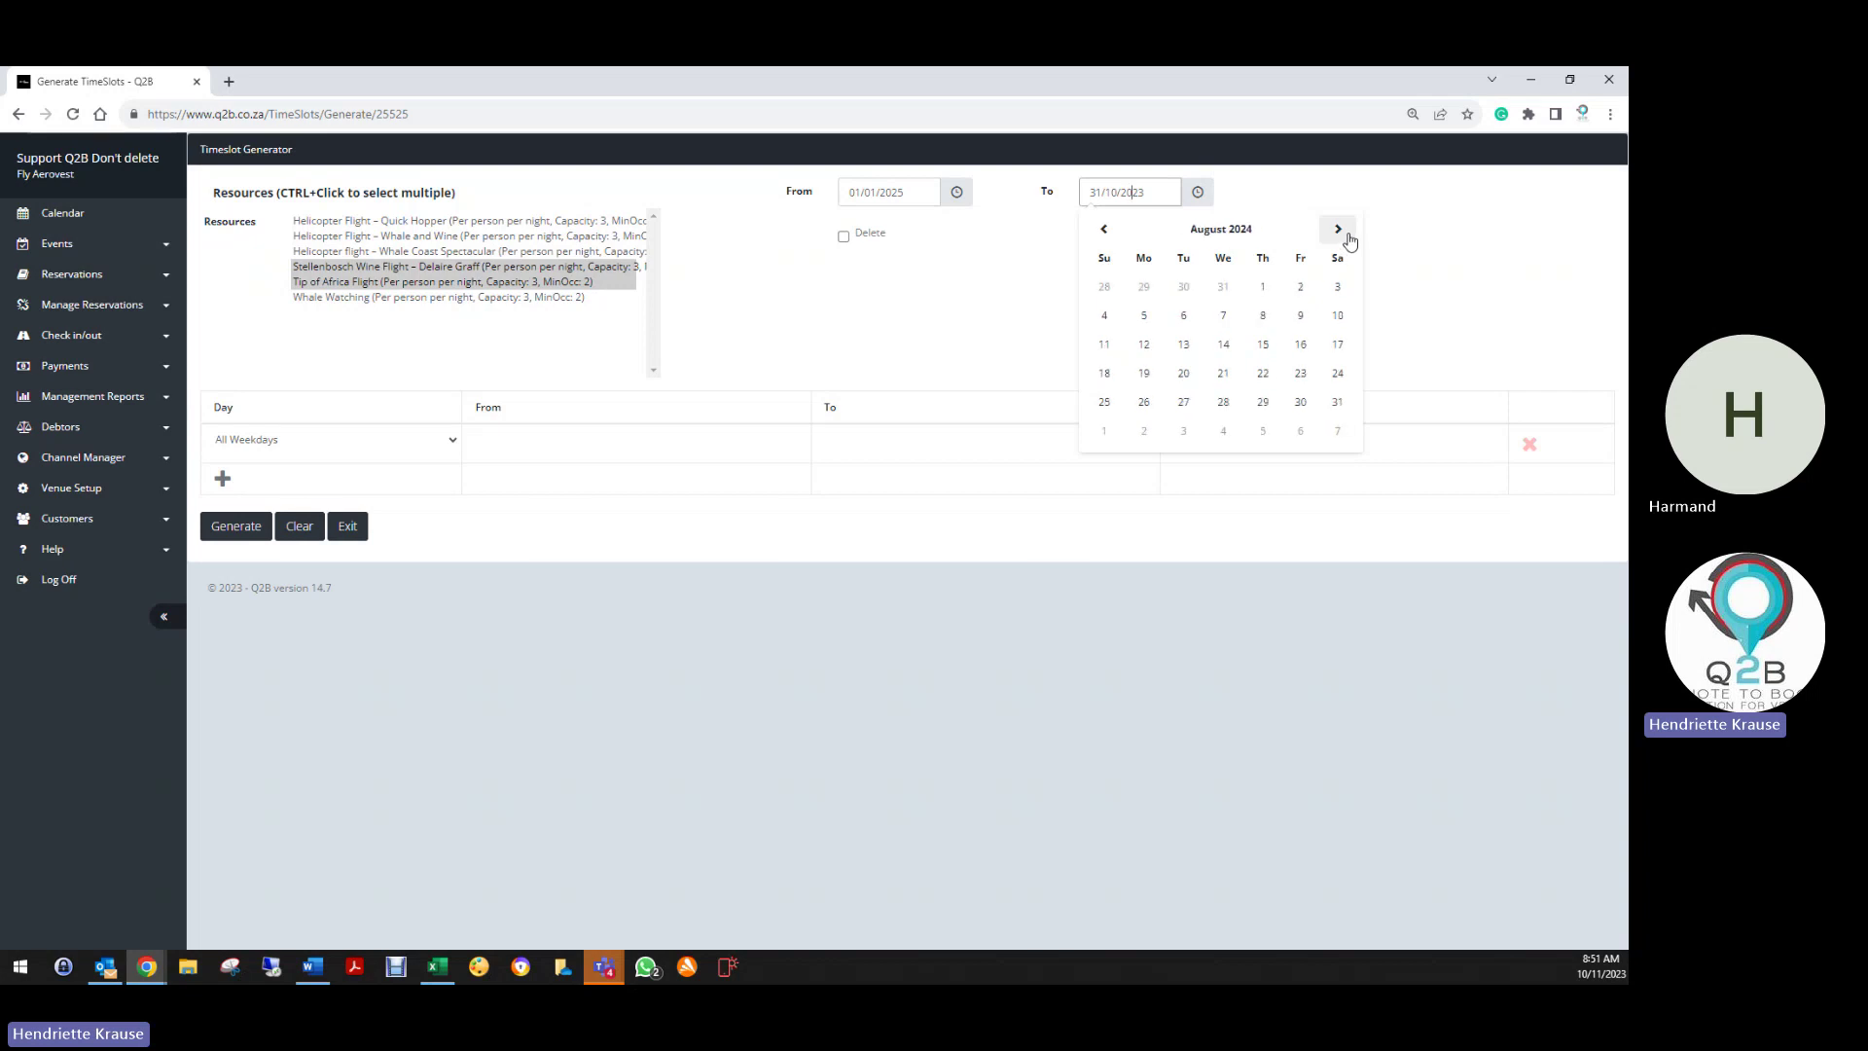
left_click(1347, 233)
left_click(1347, 233)
left_click(1346, 233)
left_click(1346, 233)
left_click(1346, 234)
left_click(1344, 233)
left_click(1343, 233)
left_click(1343, 234)
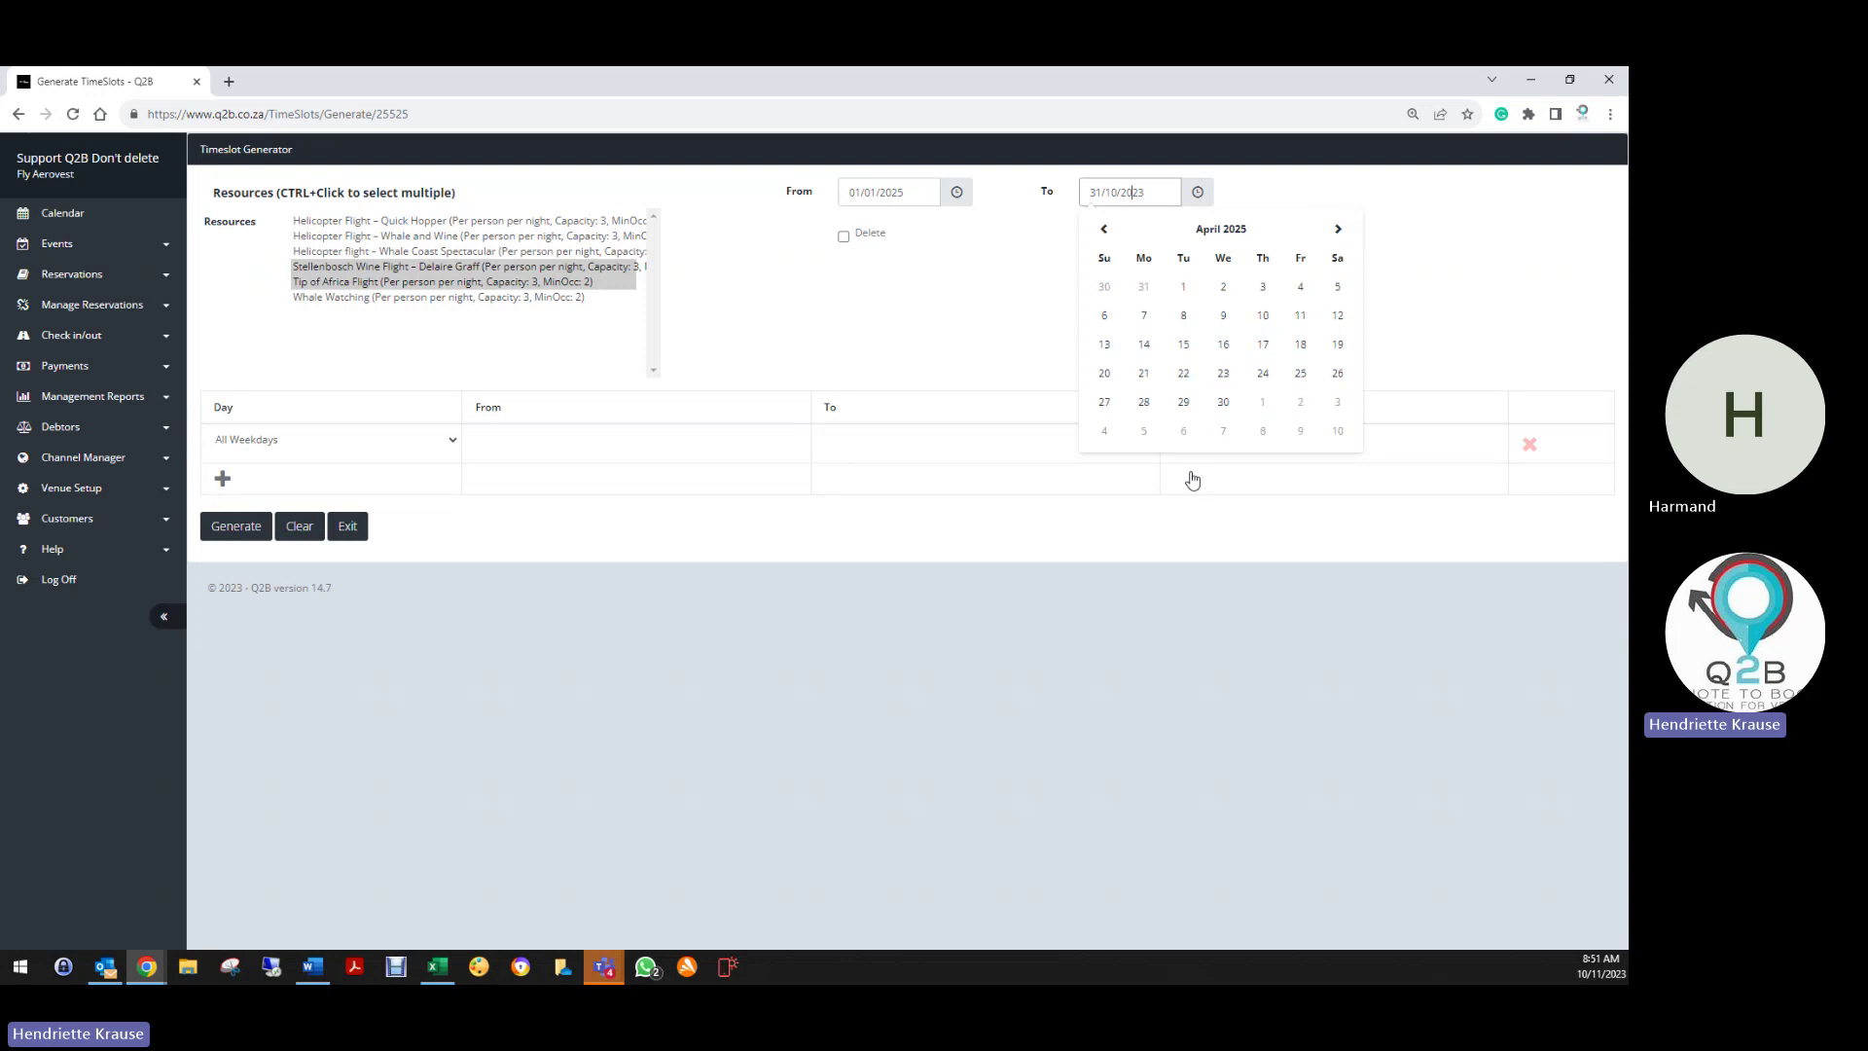
left_click(1223, 403)
Set the first All Weekdays slot to run from 09:00 to 13:00
left_click(504, 441)
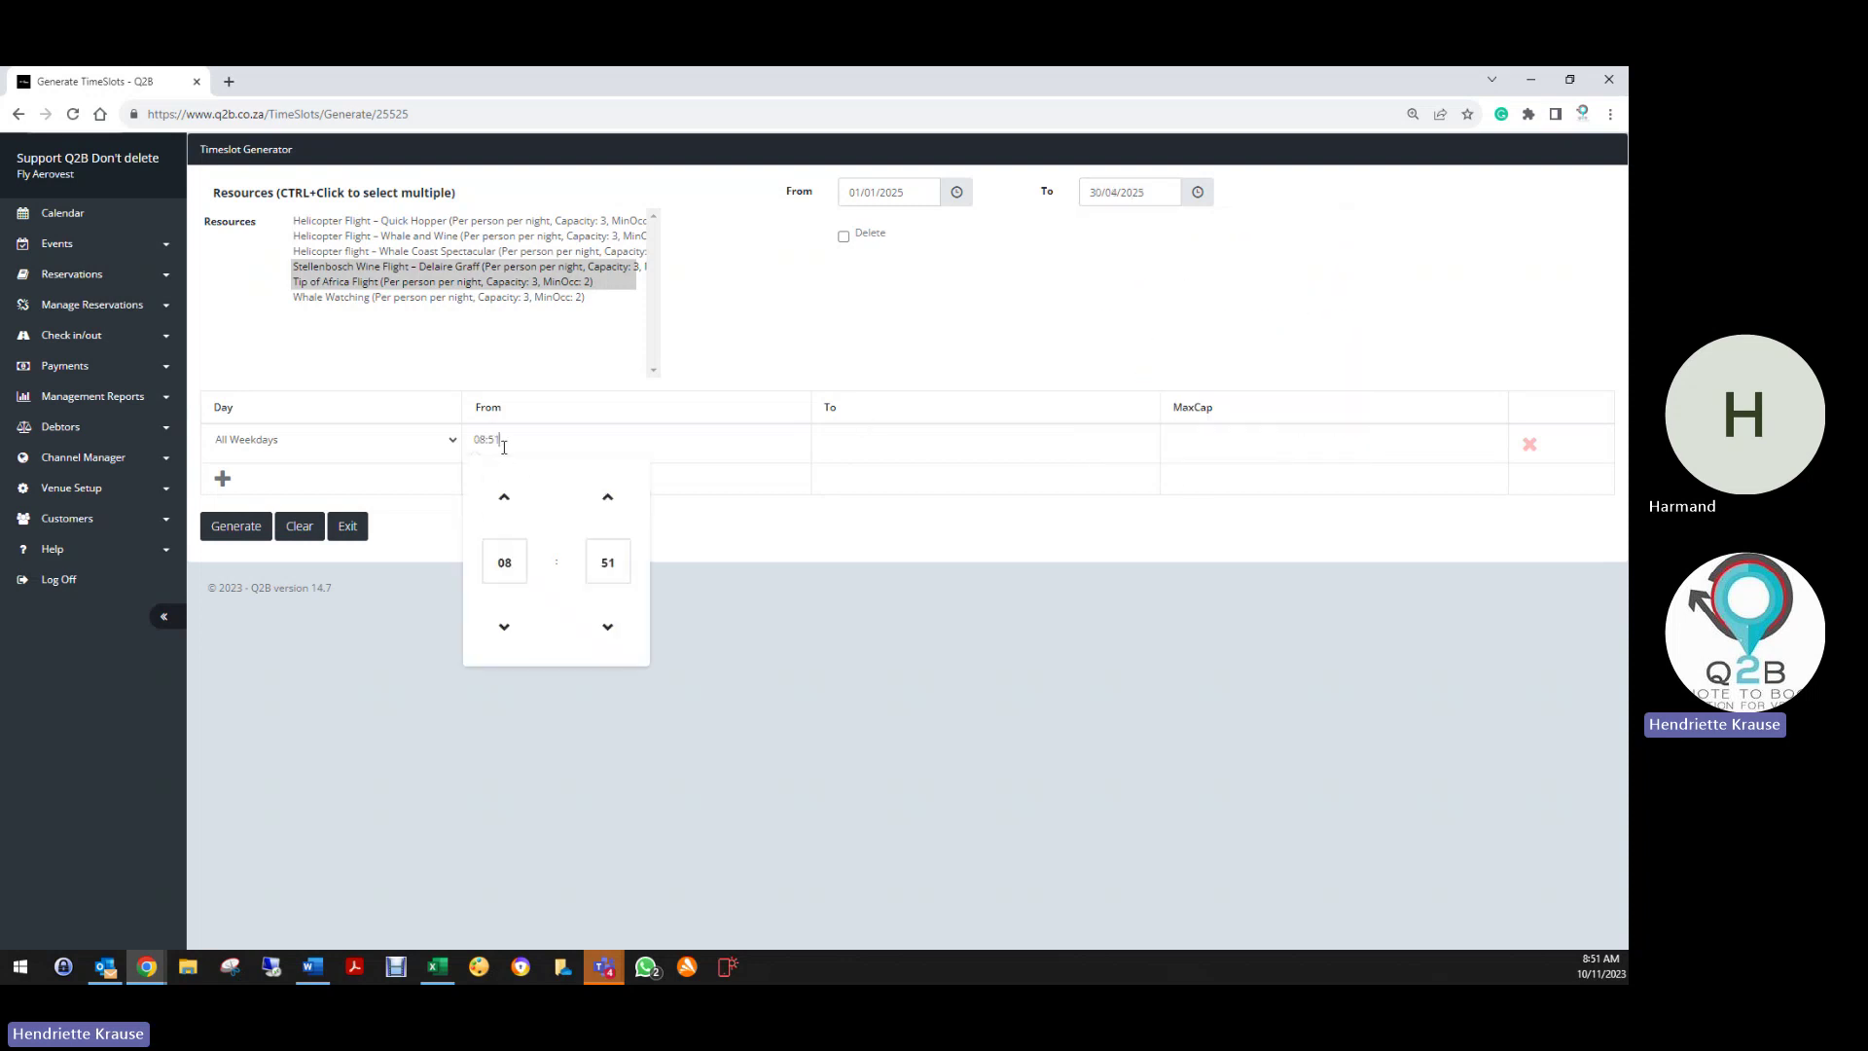
left_click(516, 571)
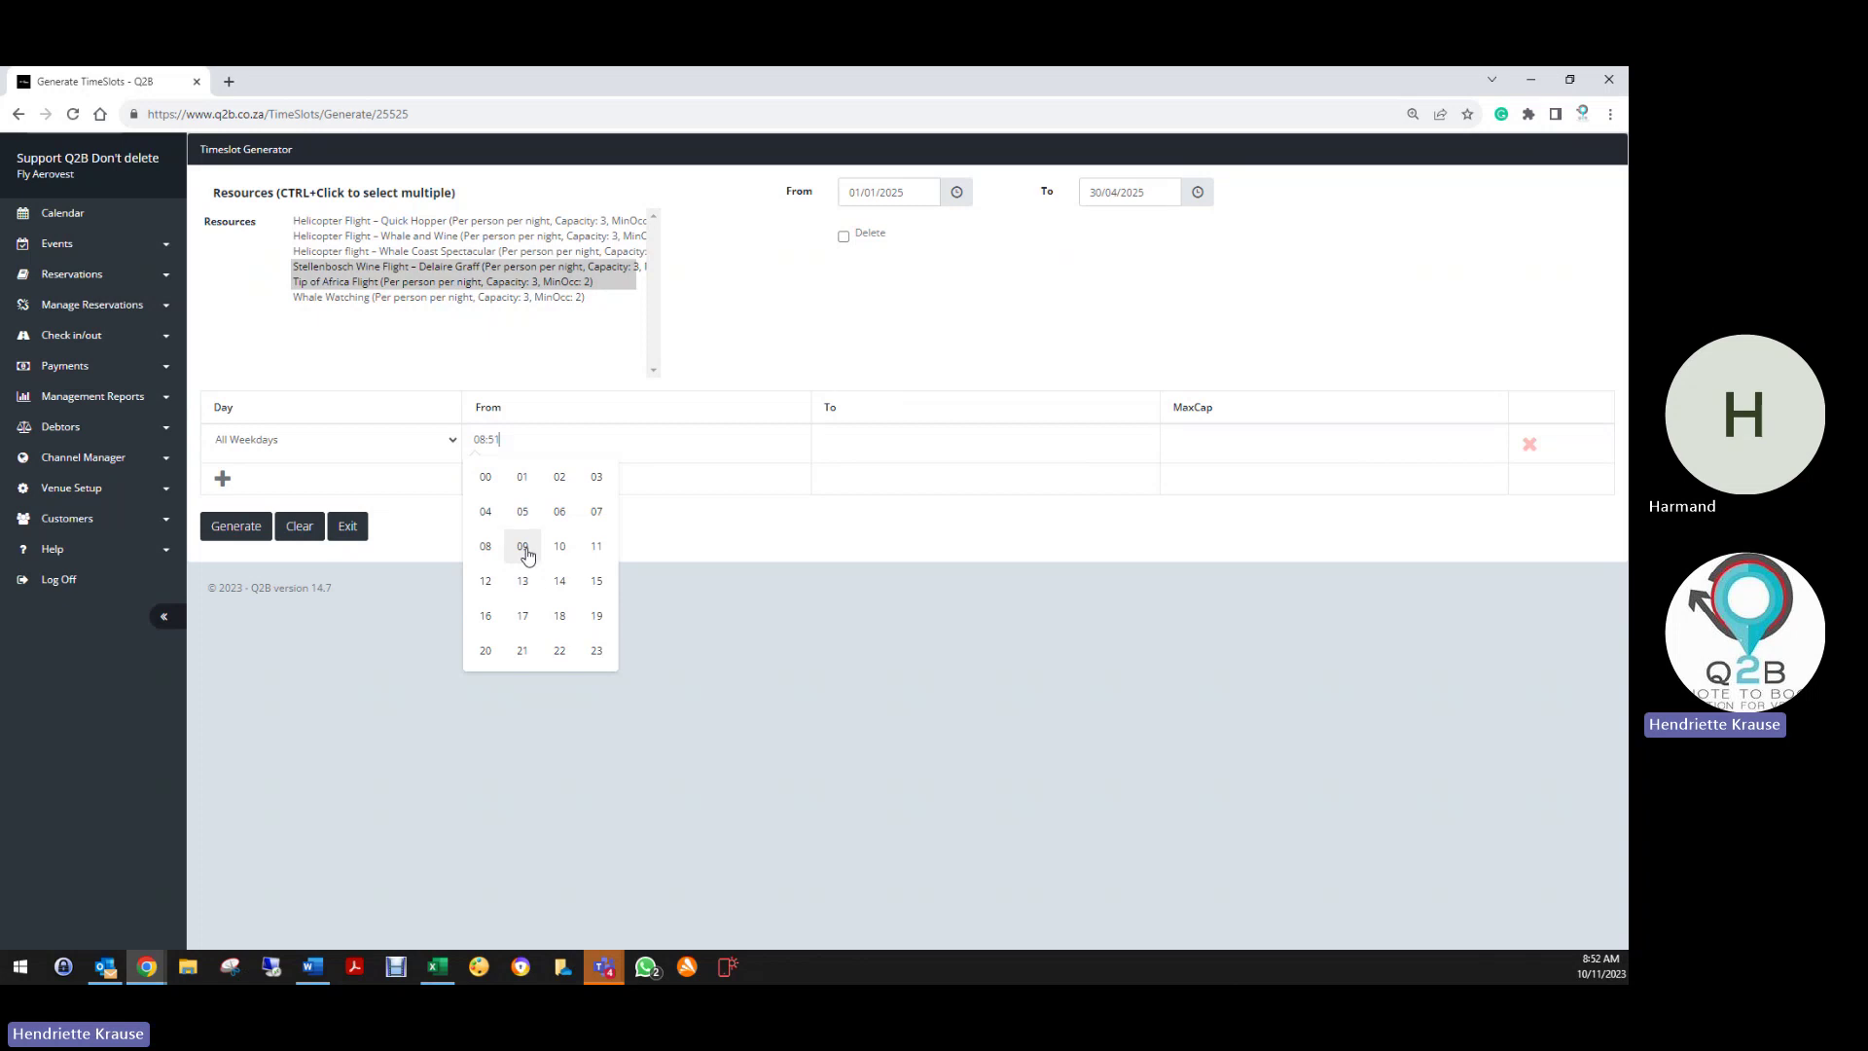
left_click(522, 542)
left_click(608, 564)
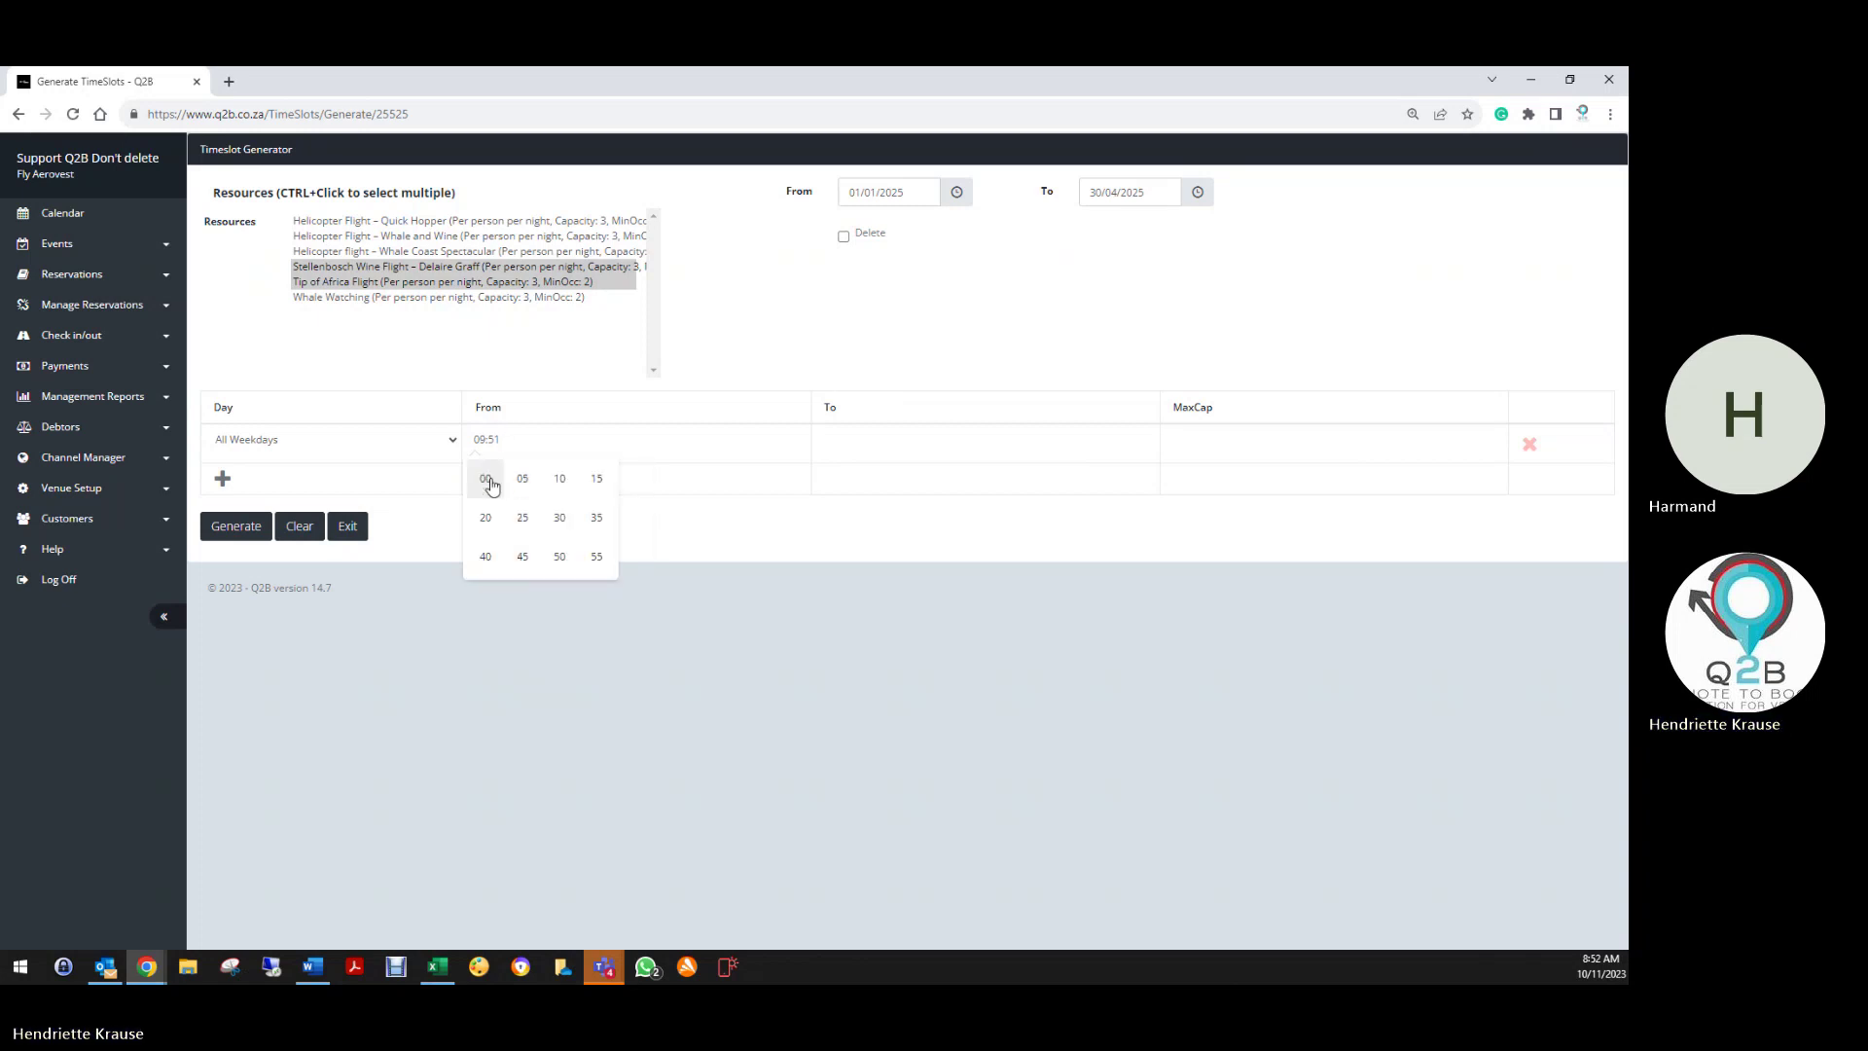
left_click(486, 477)
left_click(838, 450)
left_click(856, 560)
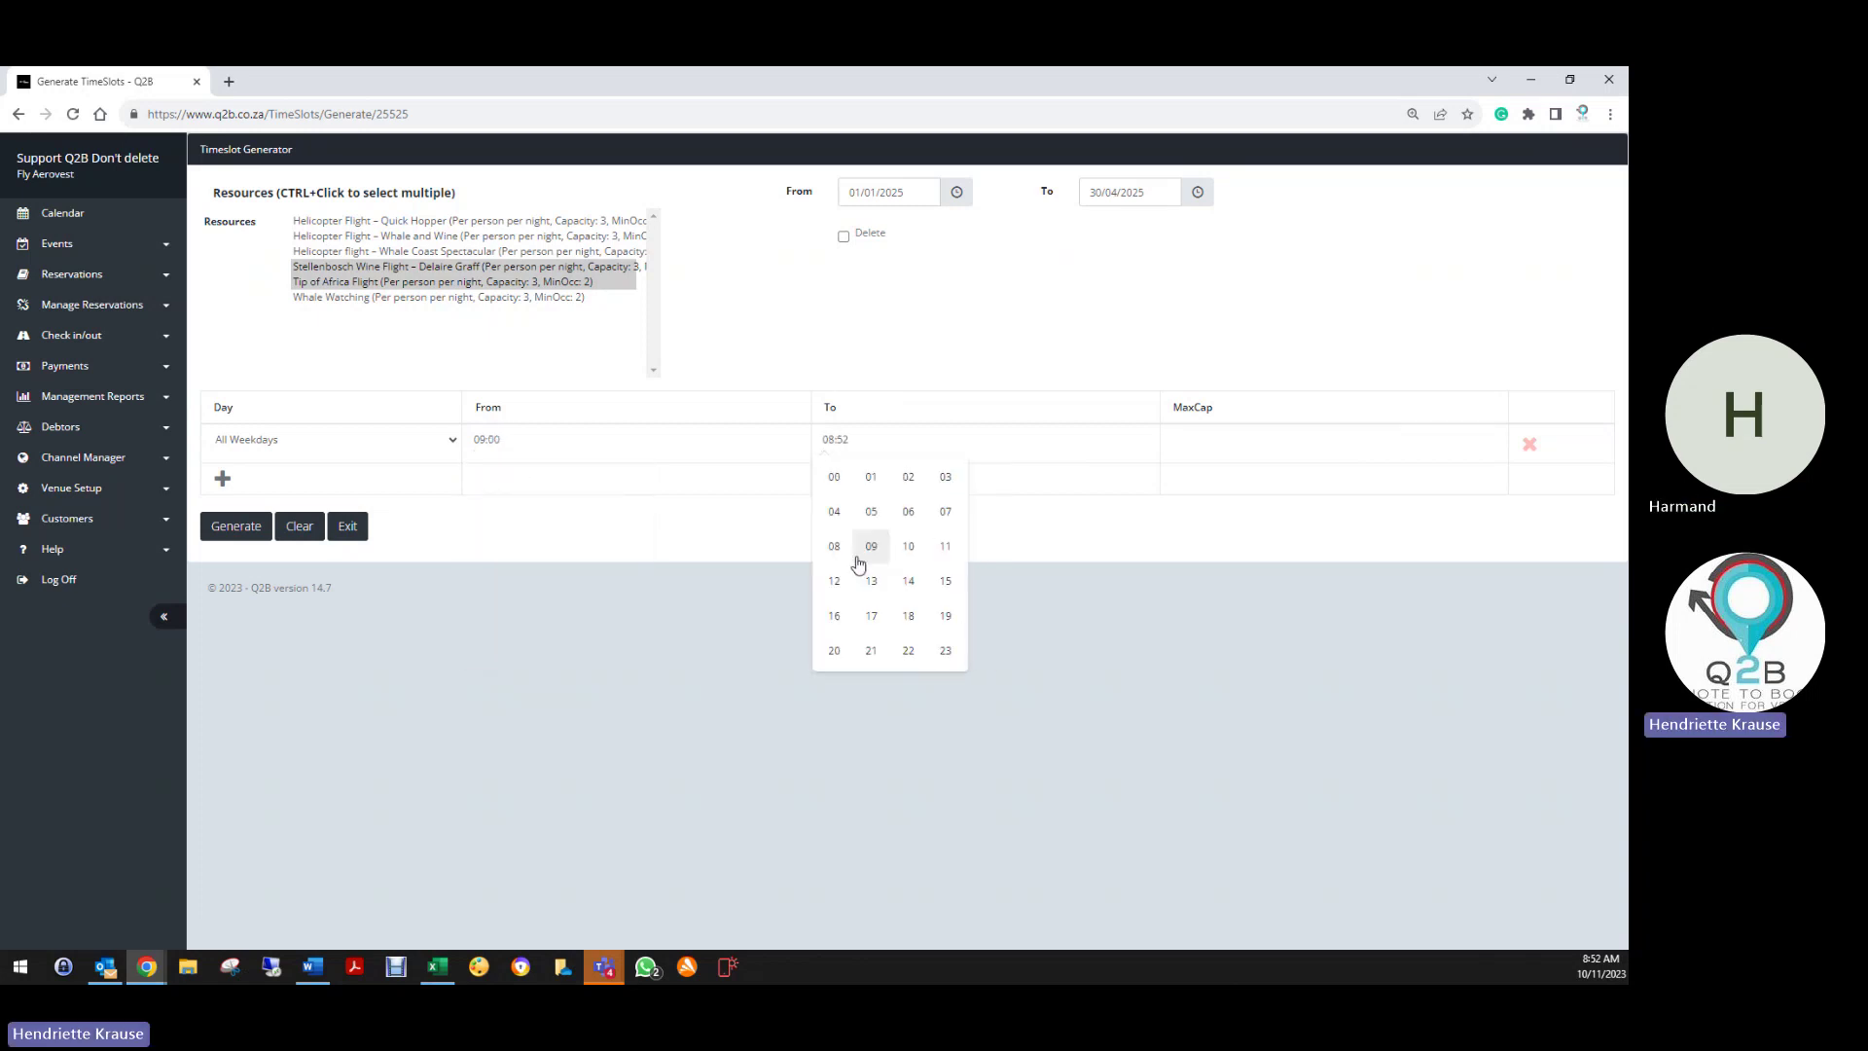
left_click(896, 593)
left_click(957, 563)
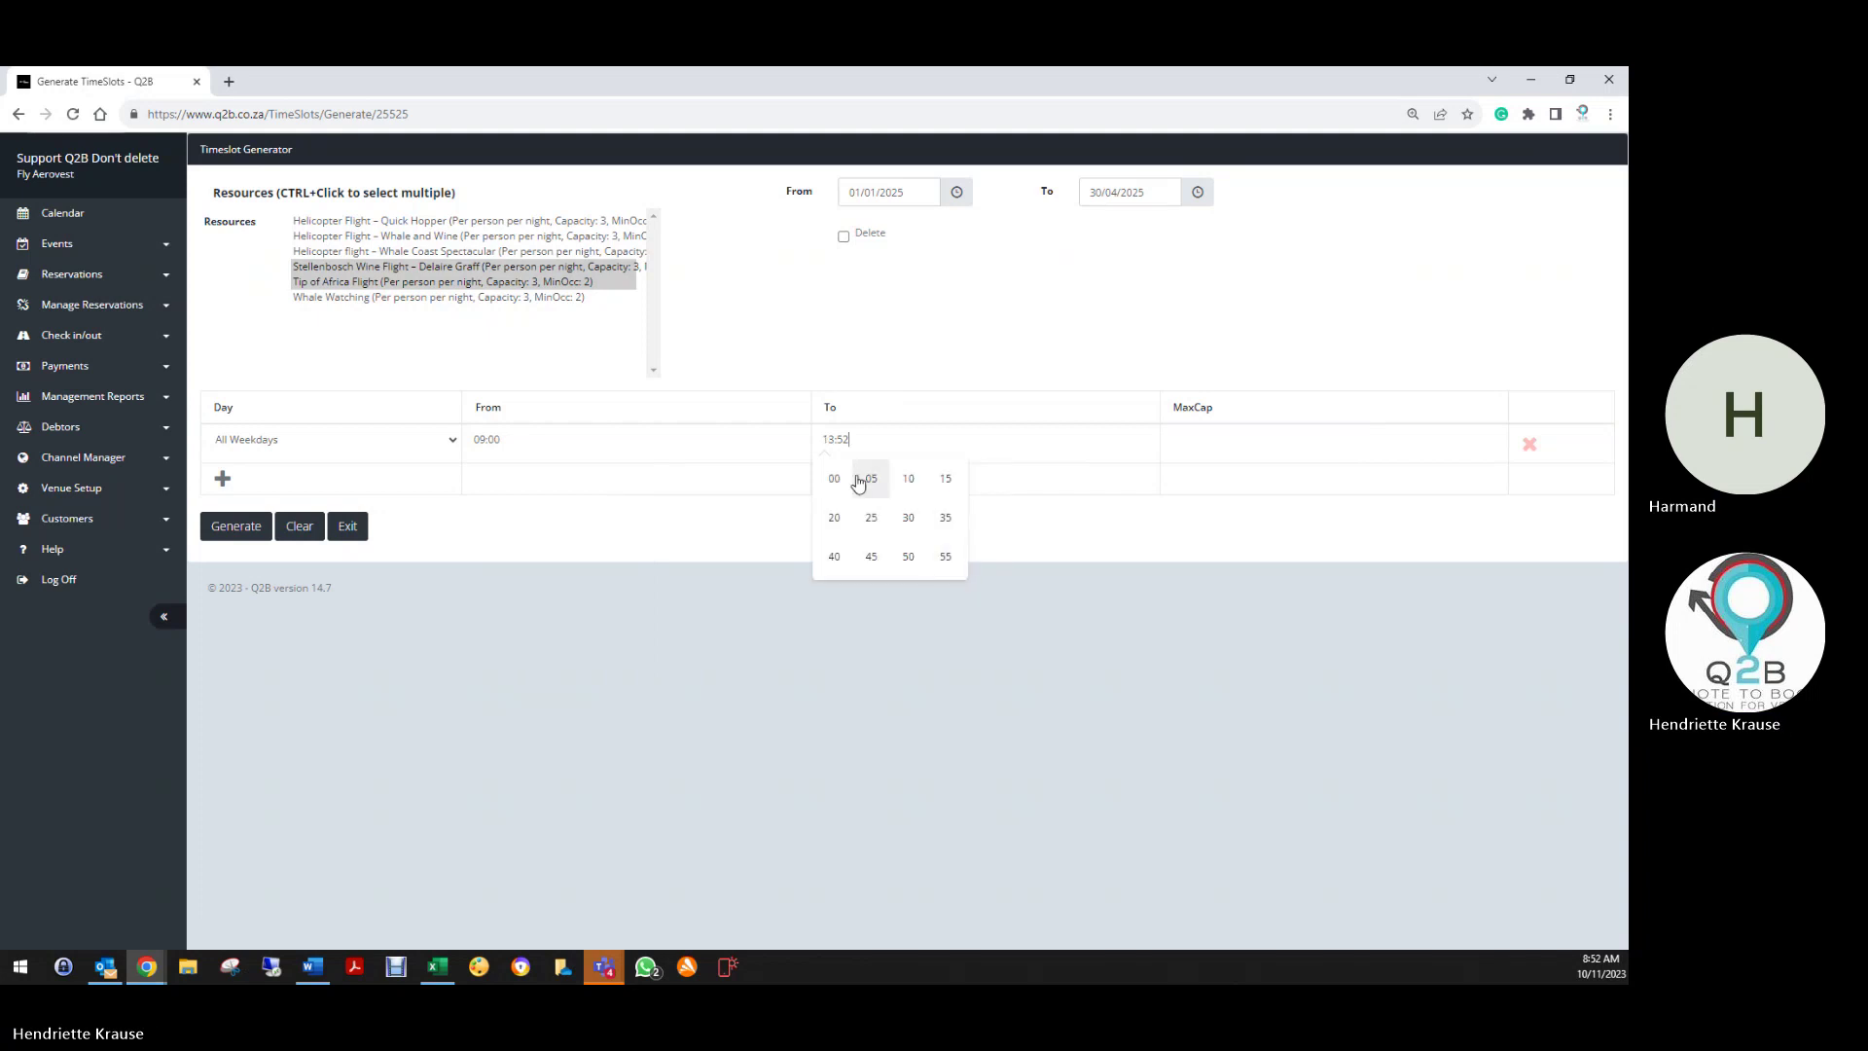
left_click(864, 479)
left_click(1205, 444)
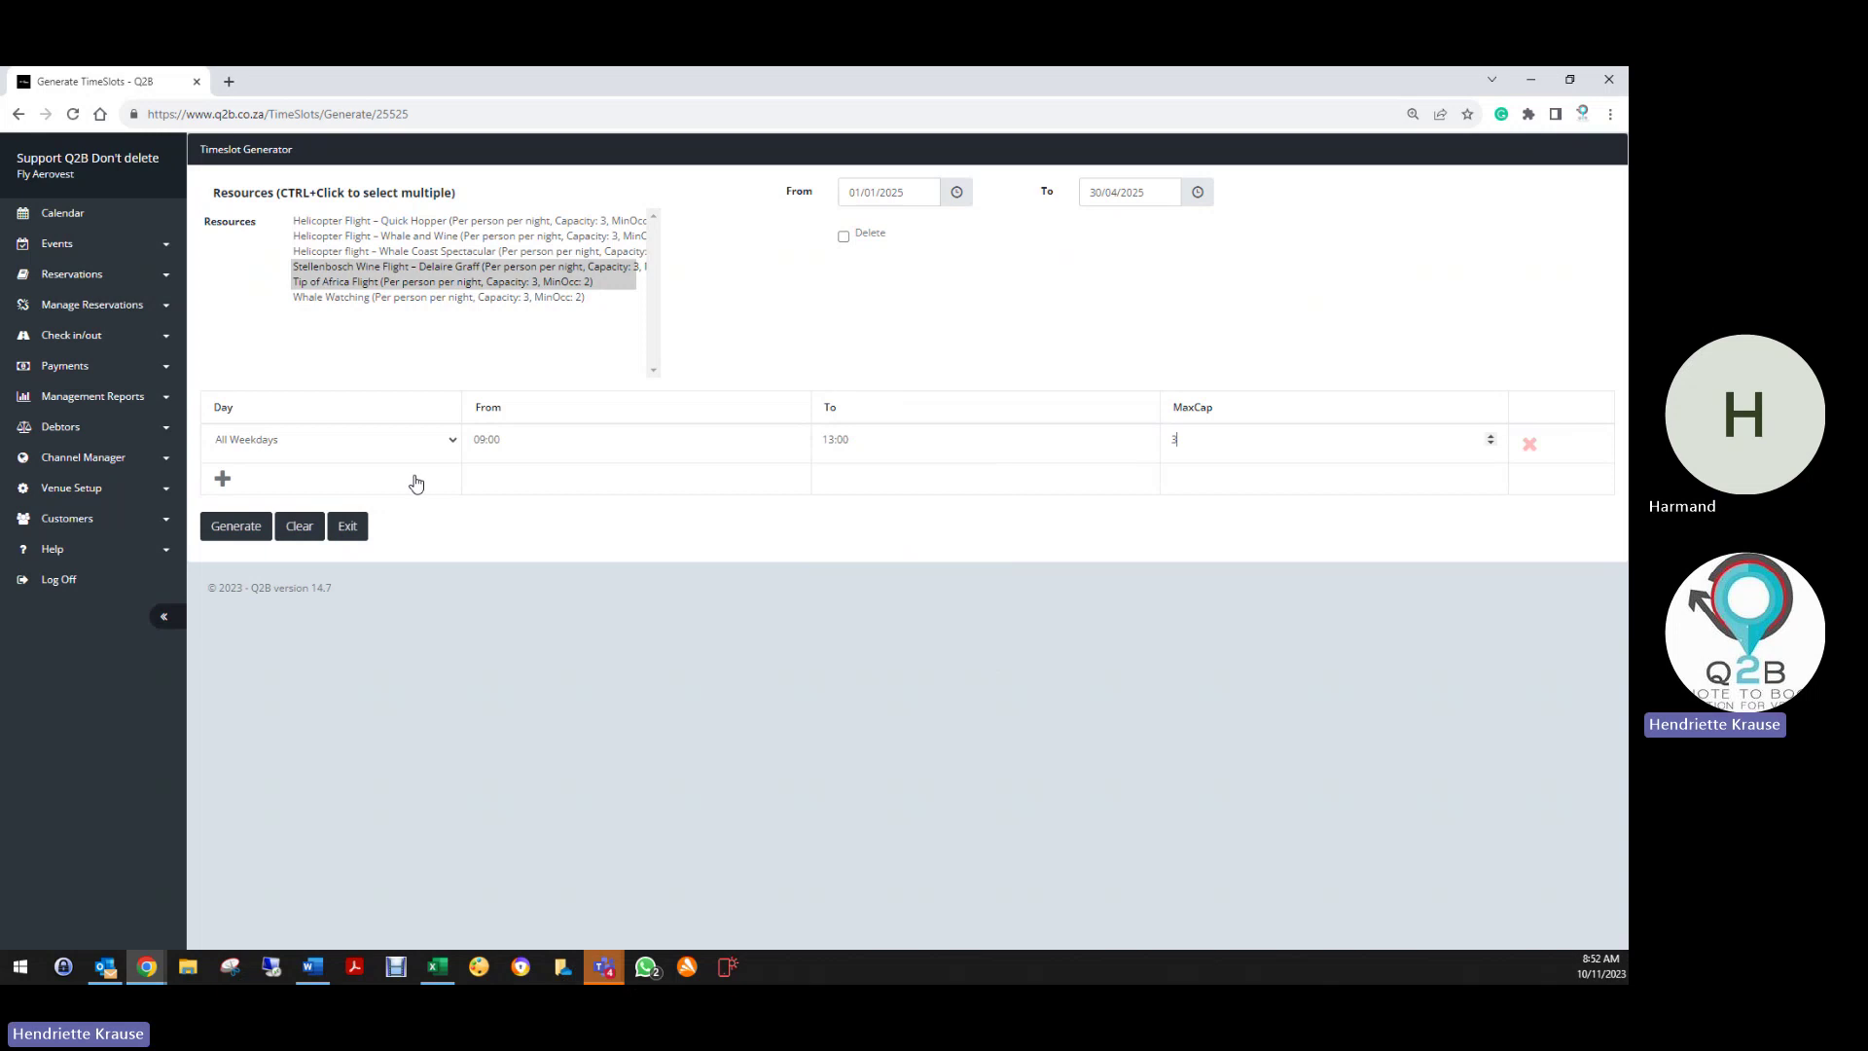
Add a second All Weekdays slot from 13:00 to 17:00
left_click(487, 483)
left_click(482, 479)
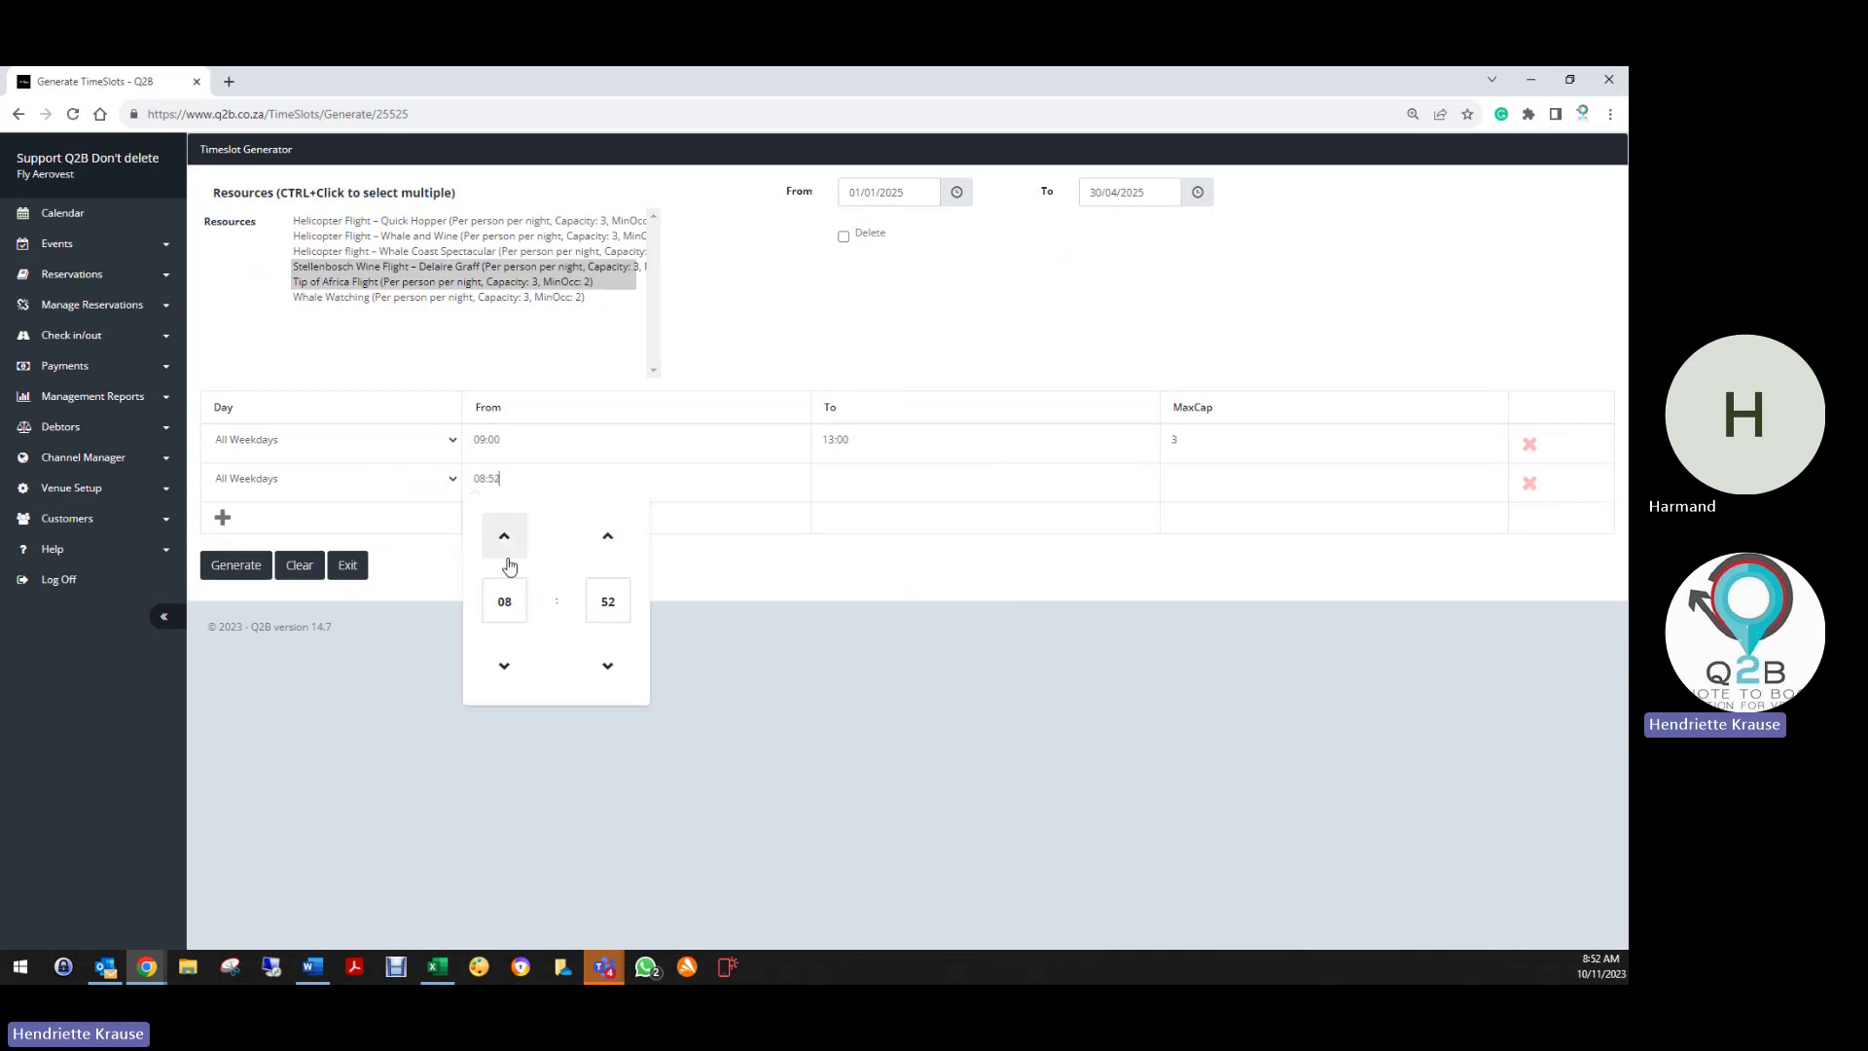
left_click(506, 596)
left_click(522, 621)
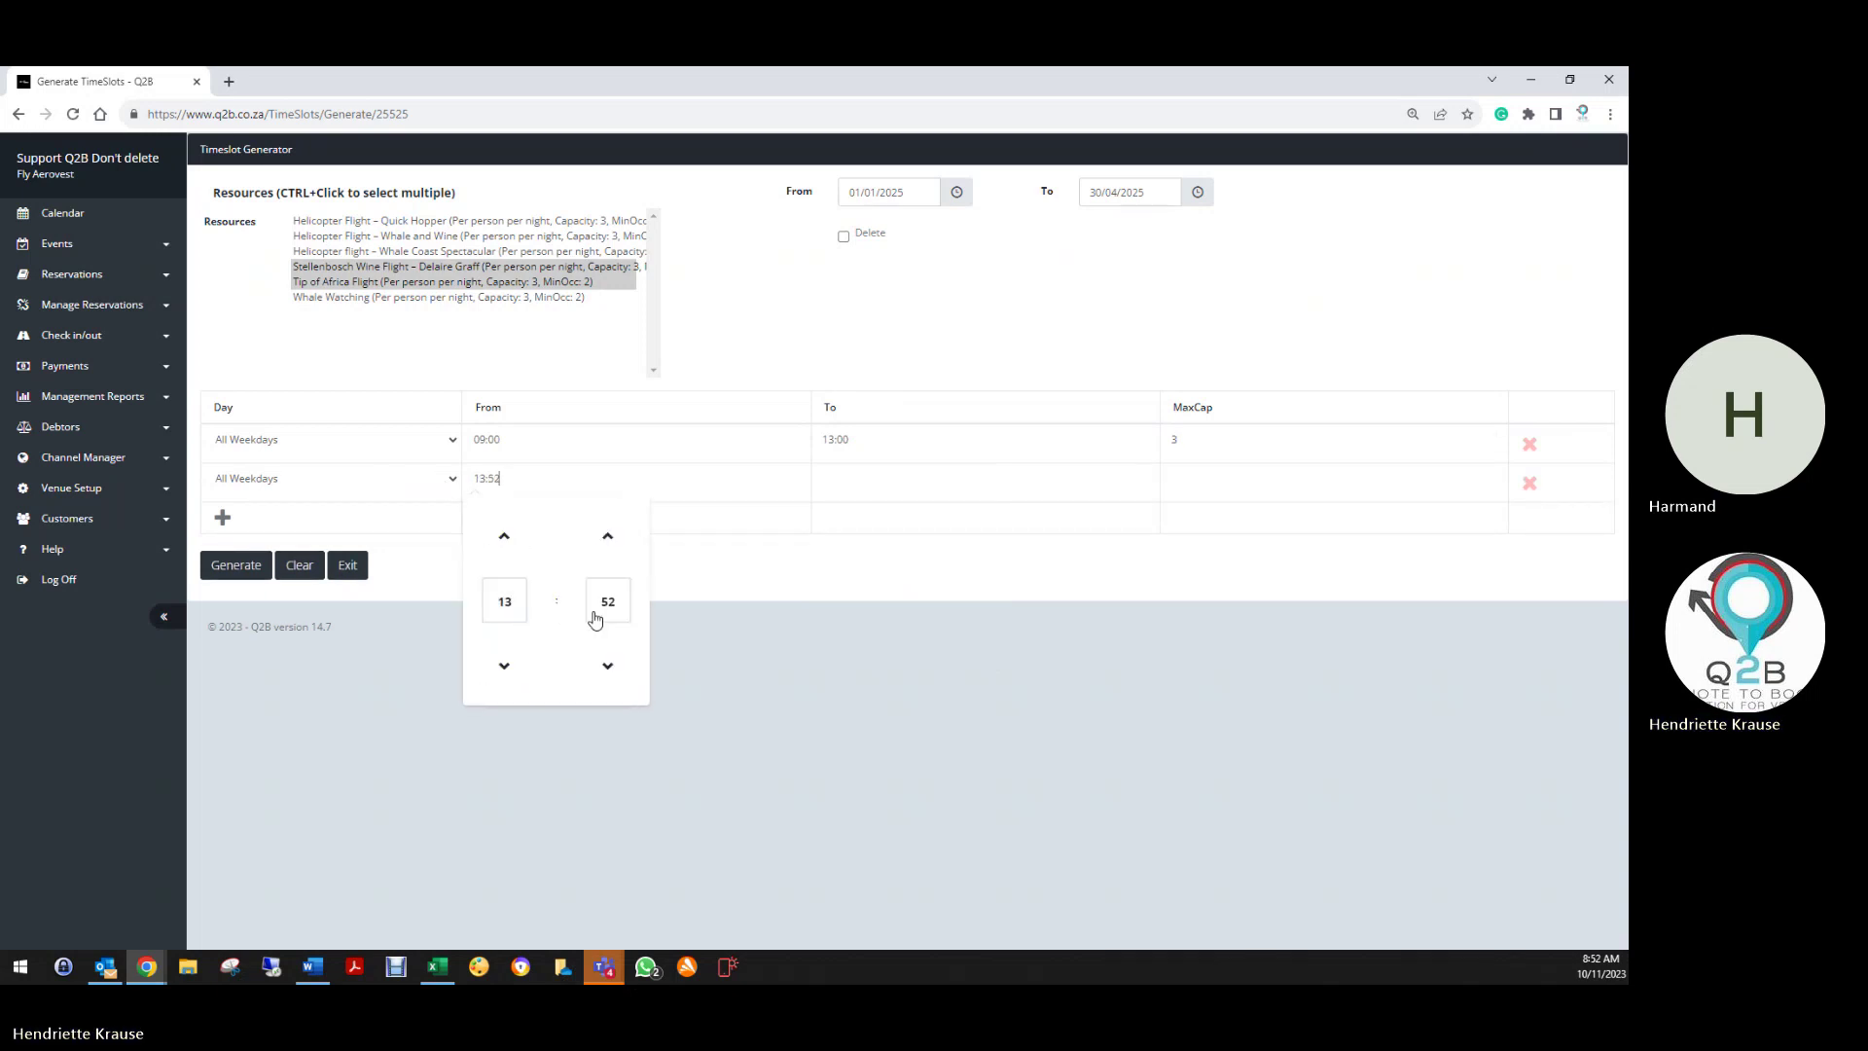
left_click(596, 620)
left_click(505, 517)
left_click(835, 479)
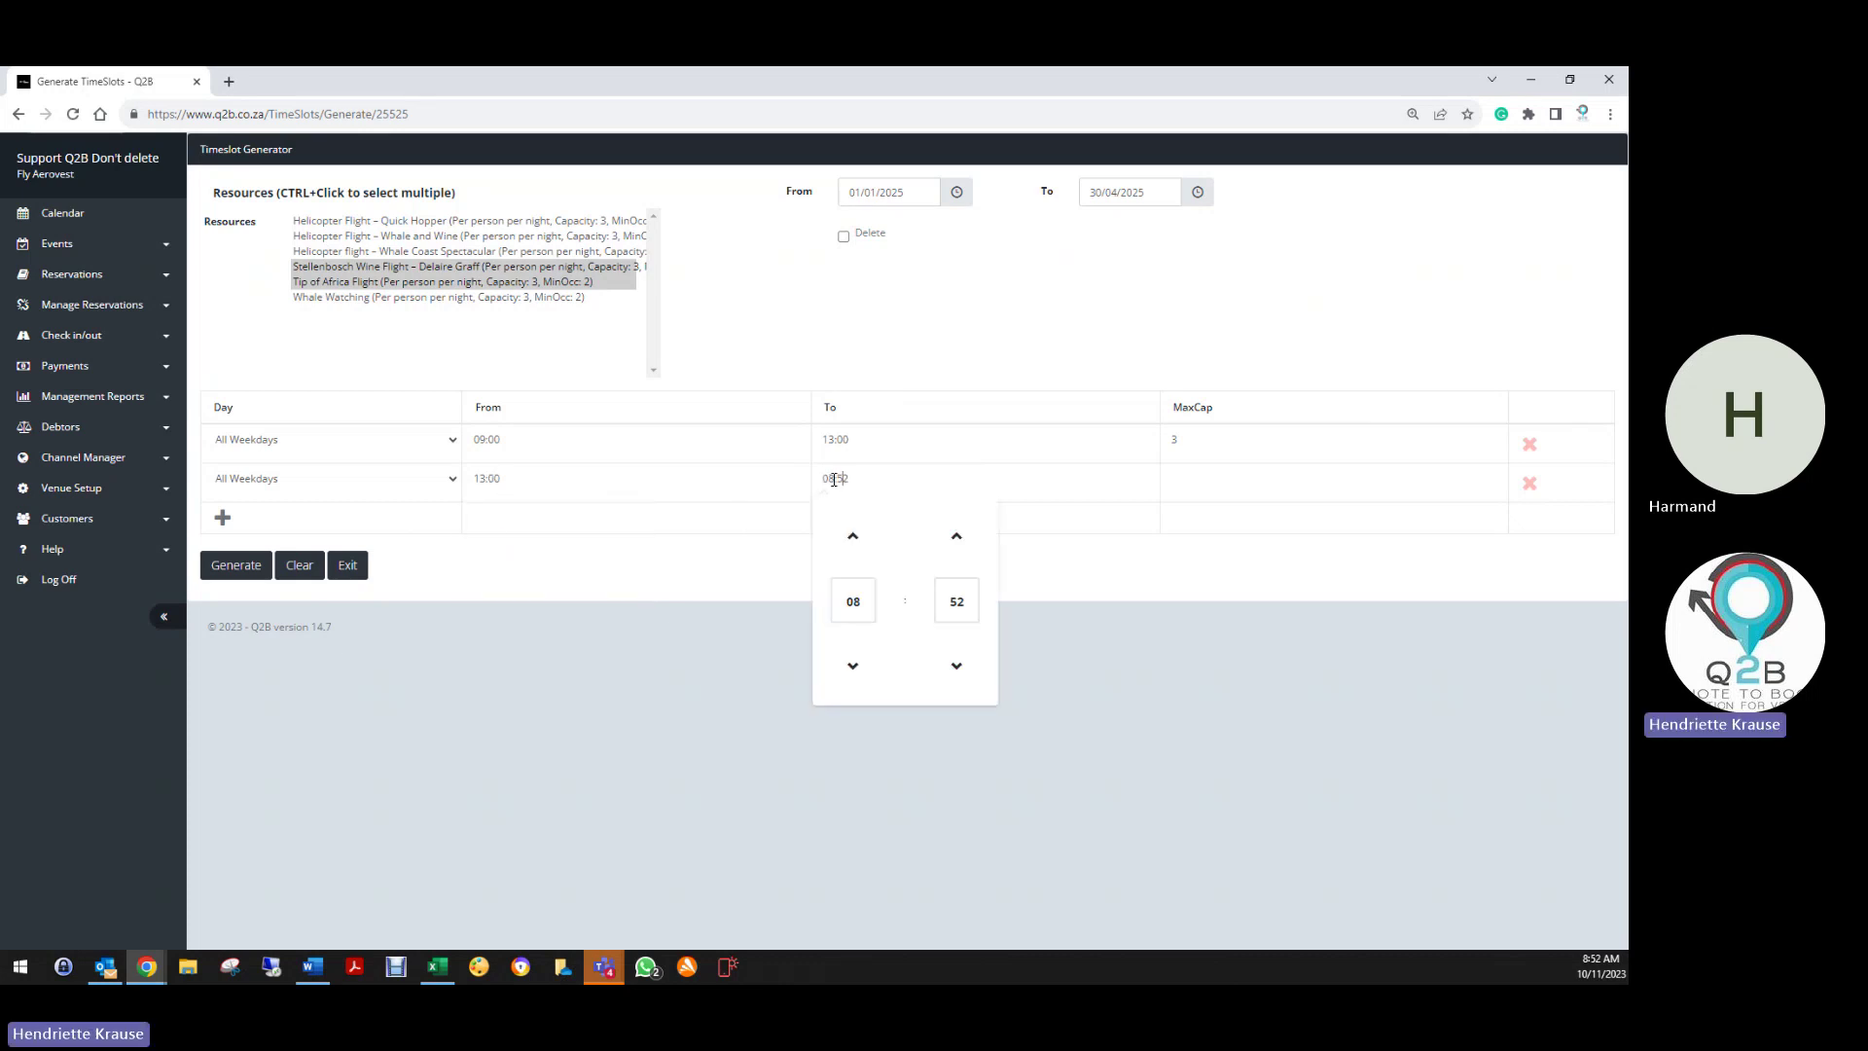
left_click(853, 601)
left_click(871, 655)
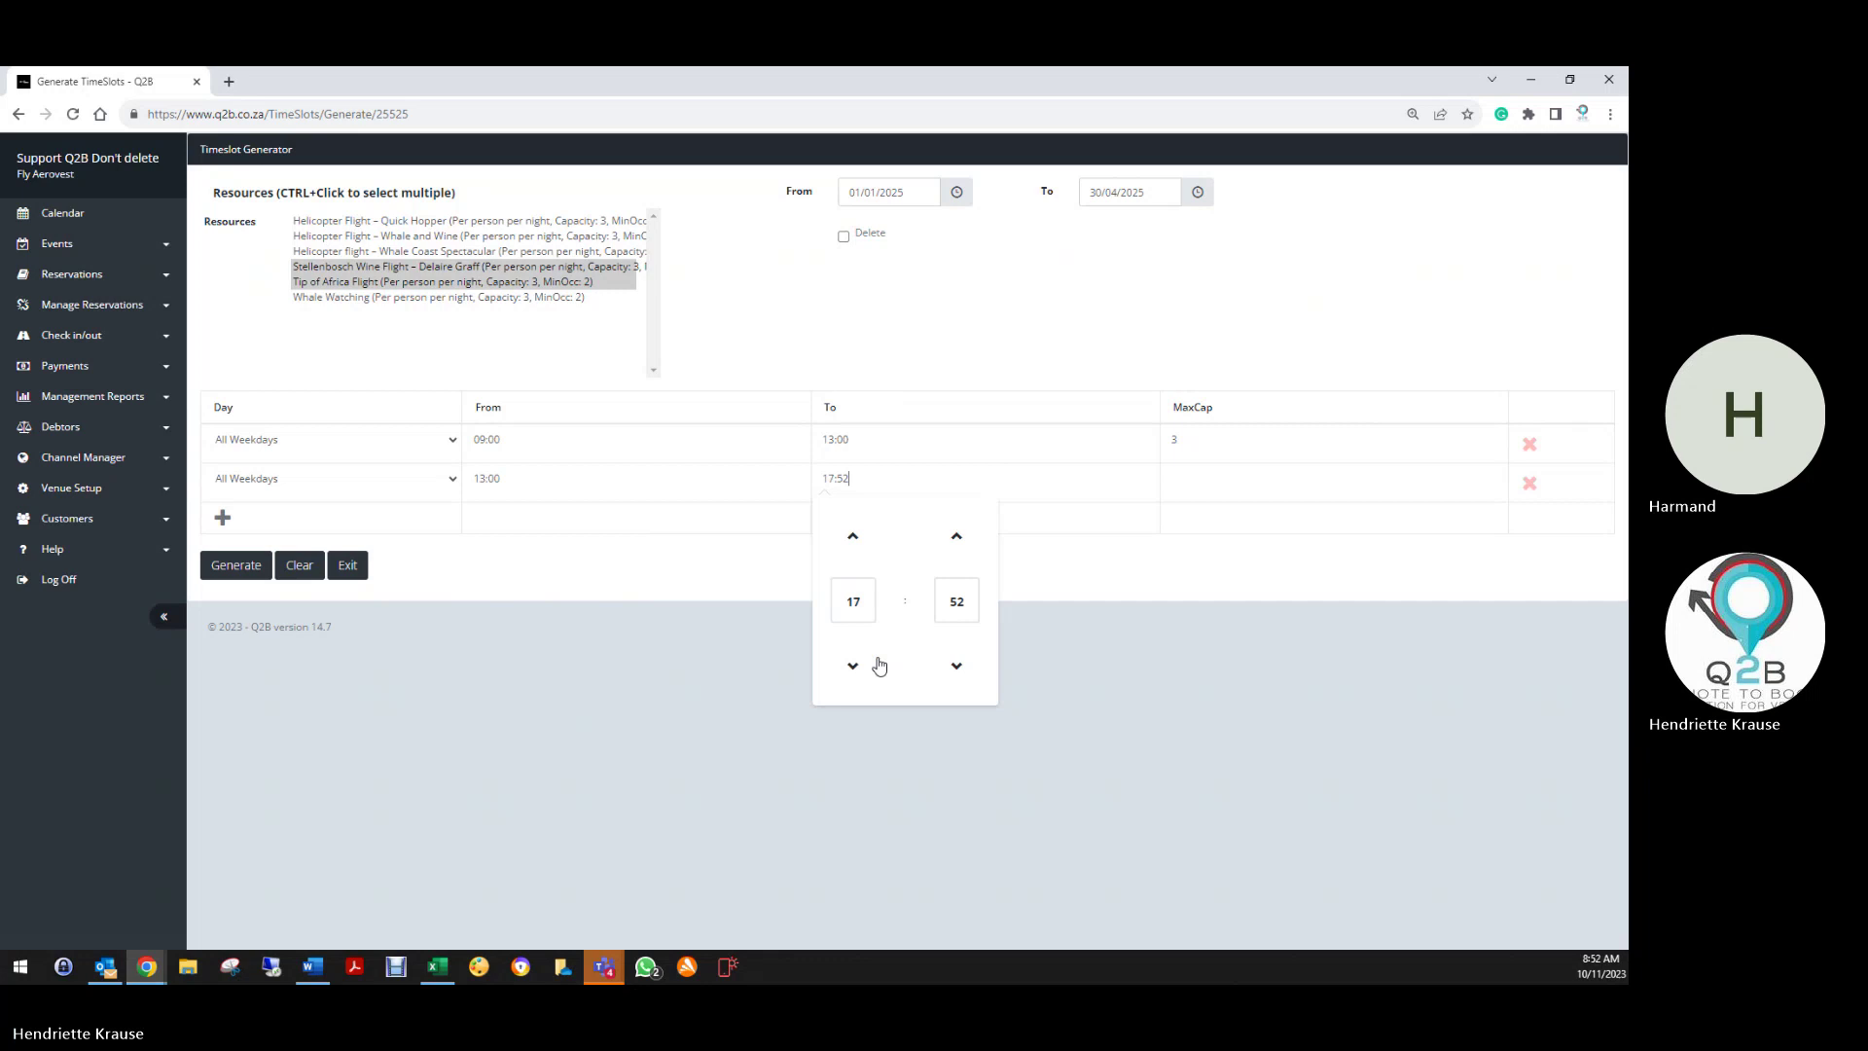
left_click(955, 600)
left_click(837, 510)
Enter maximum capacity 3 and generate the timeslots
left_click(1179, 481)
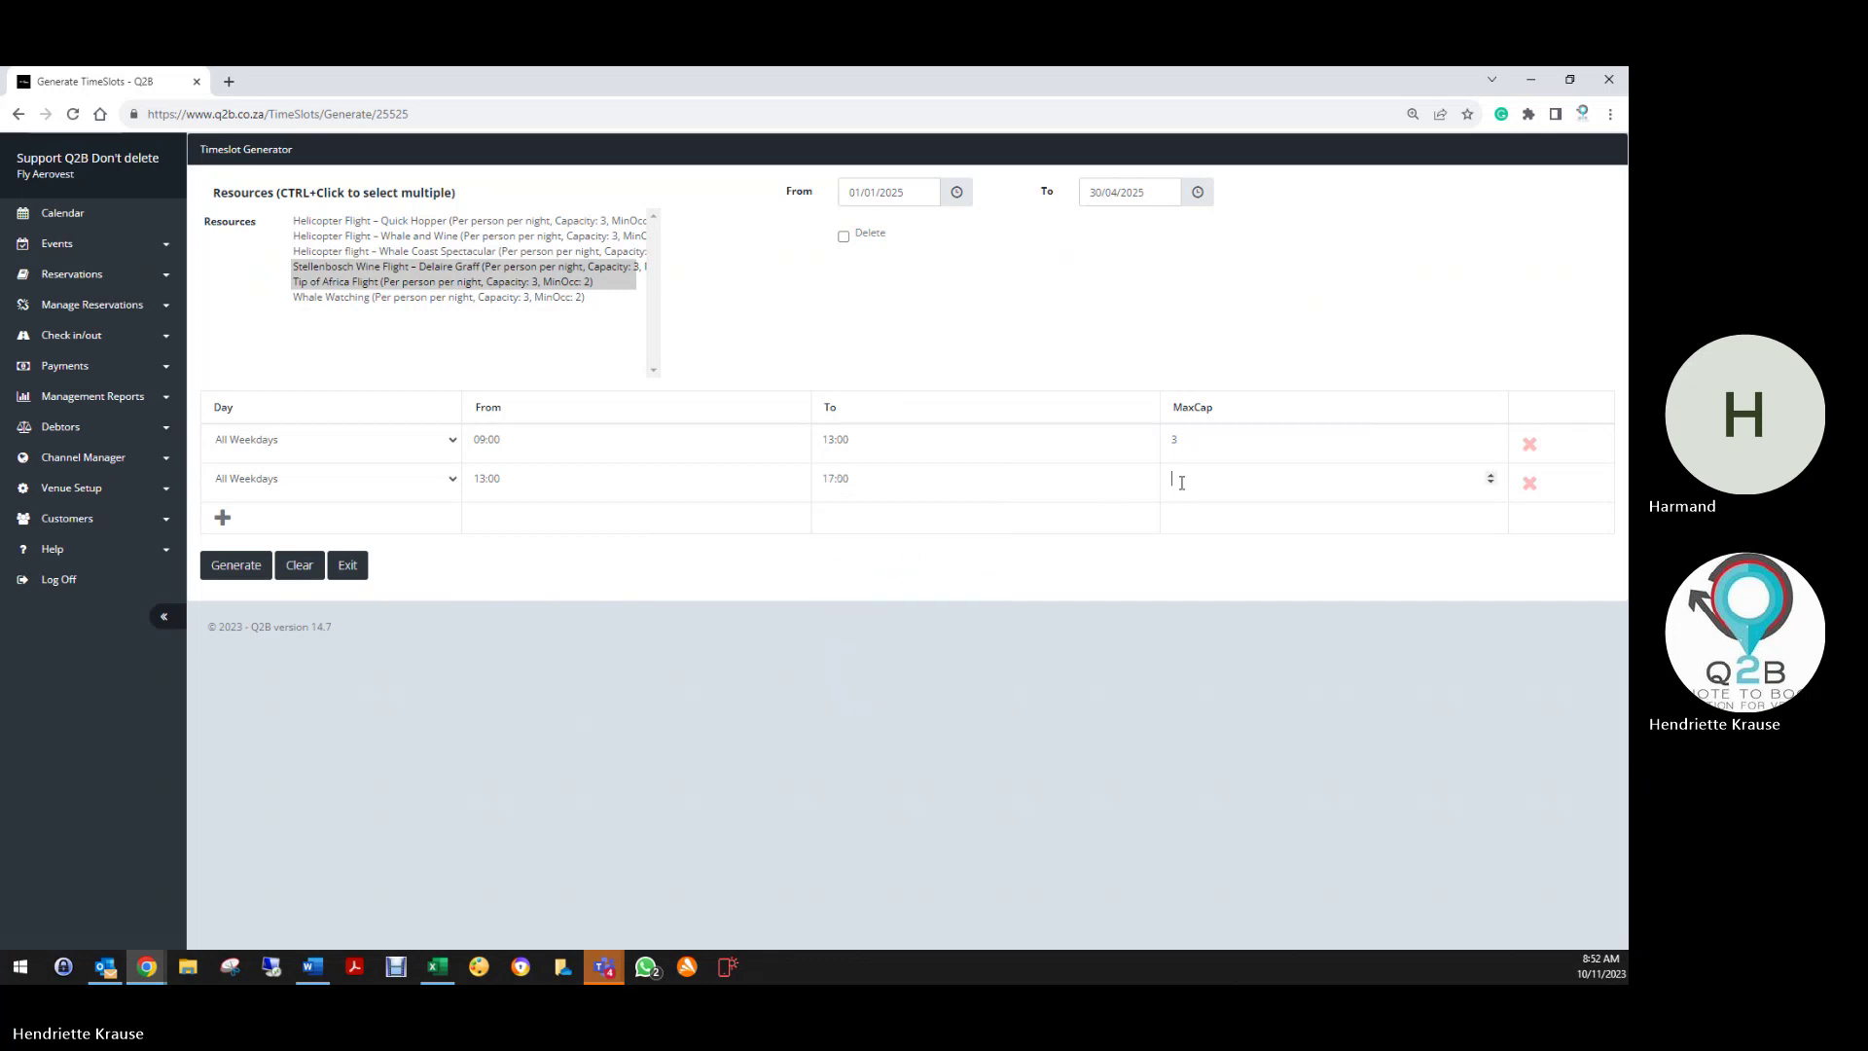
type("3")
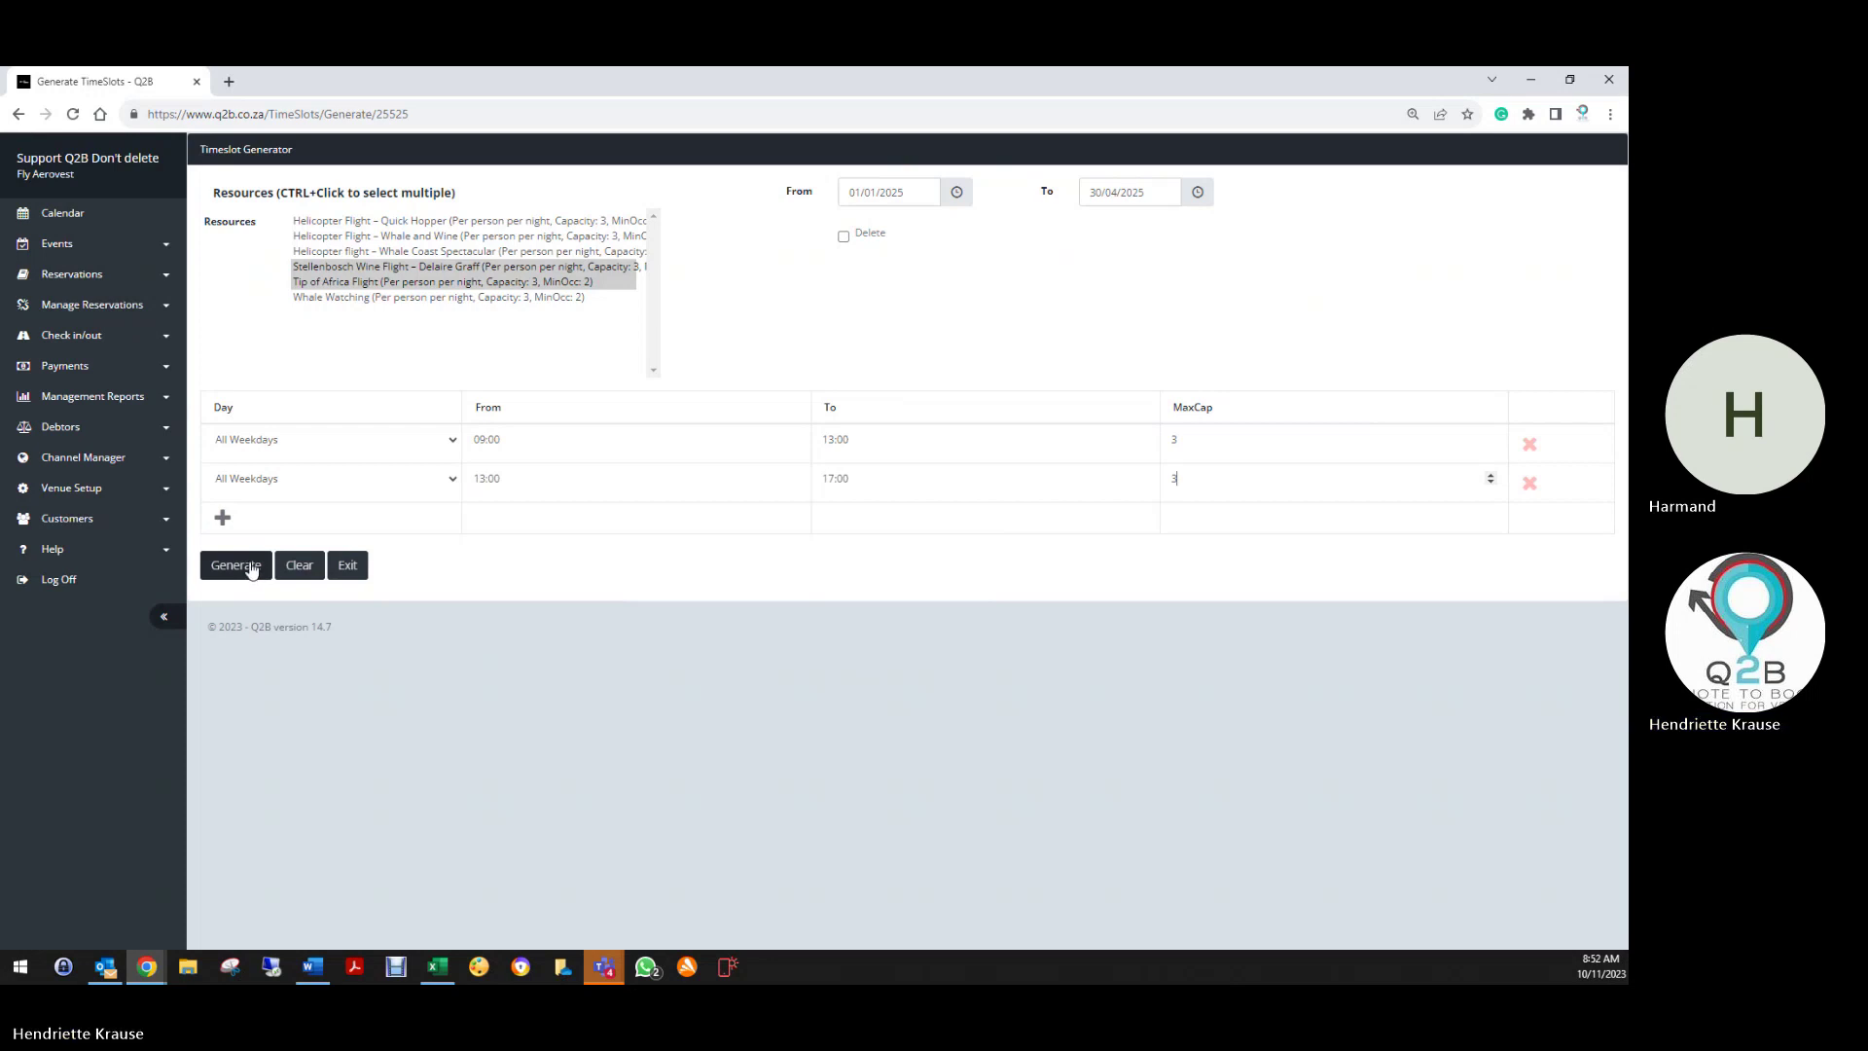
left_click(251, 569)
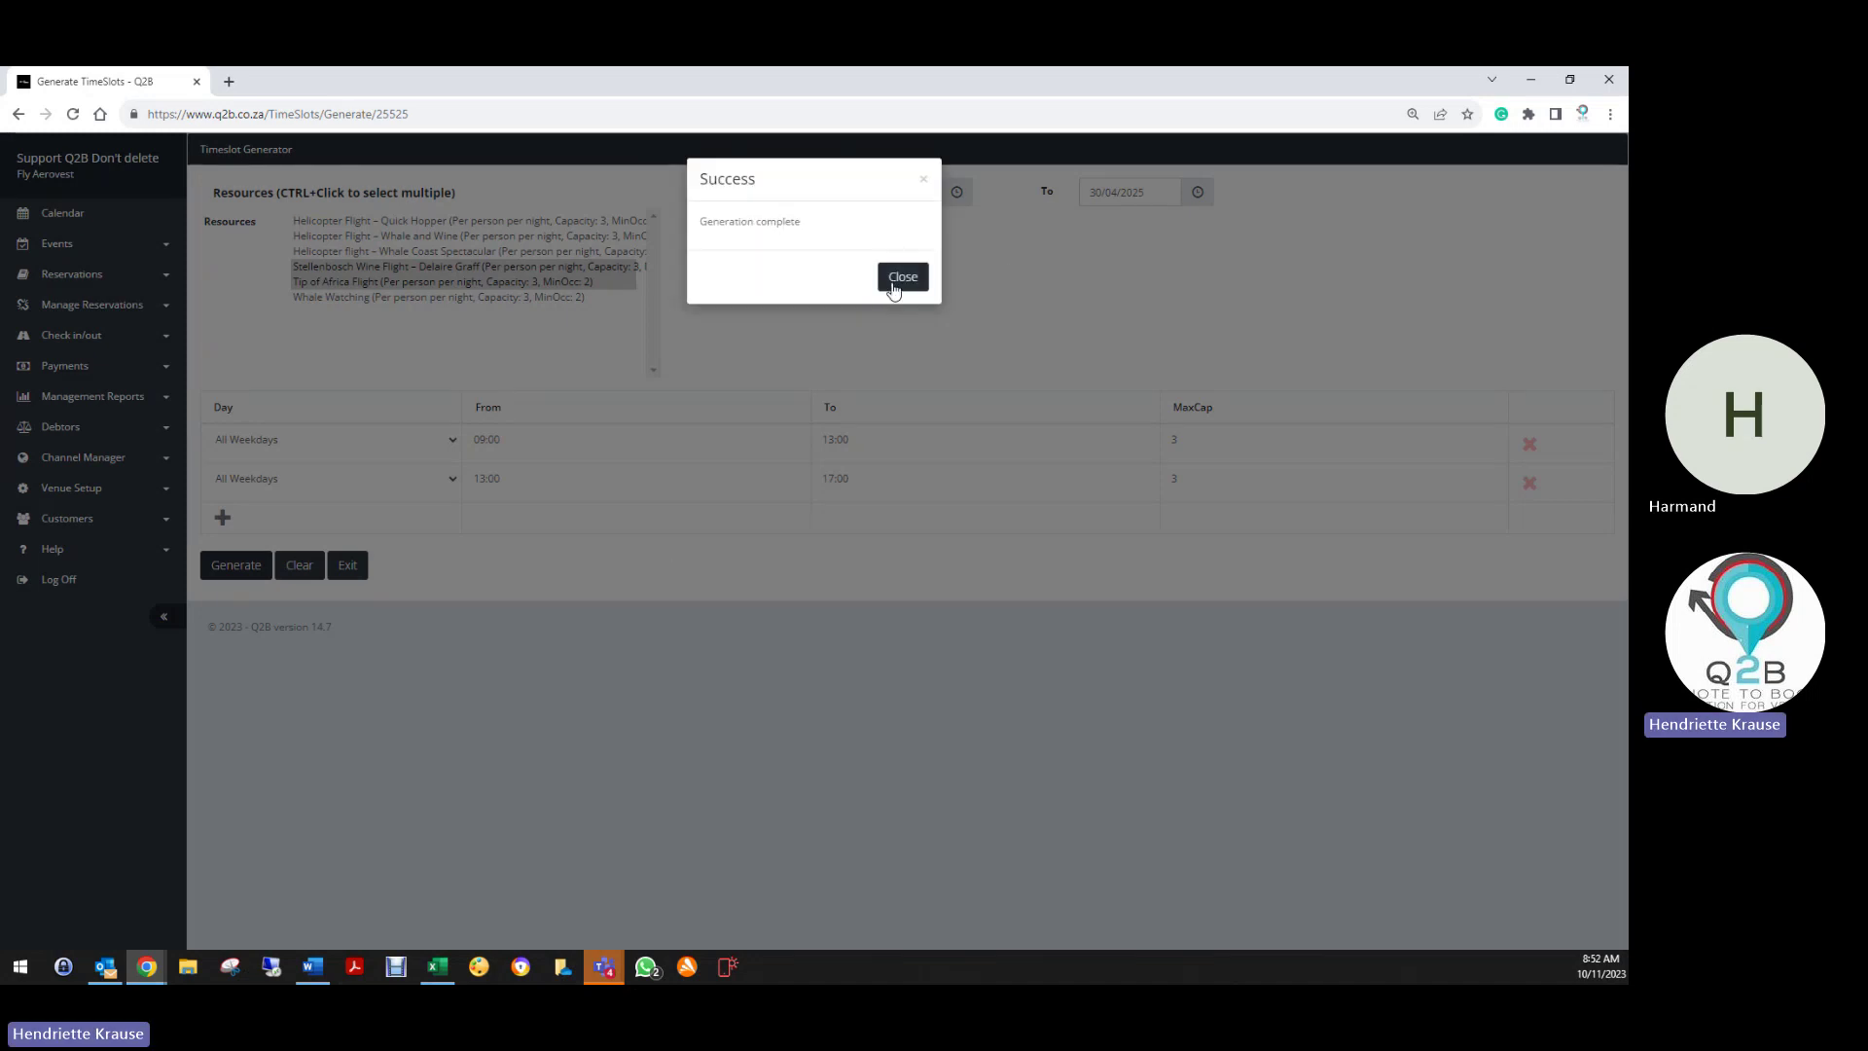
Sort Whale Watching's timeslots latest-first to confirm 31/12/2024, then save the resource
left_click(890, 280)
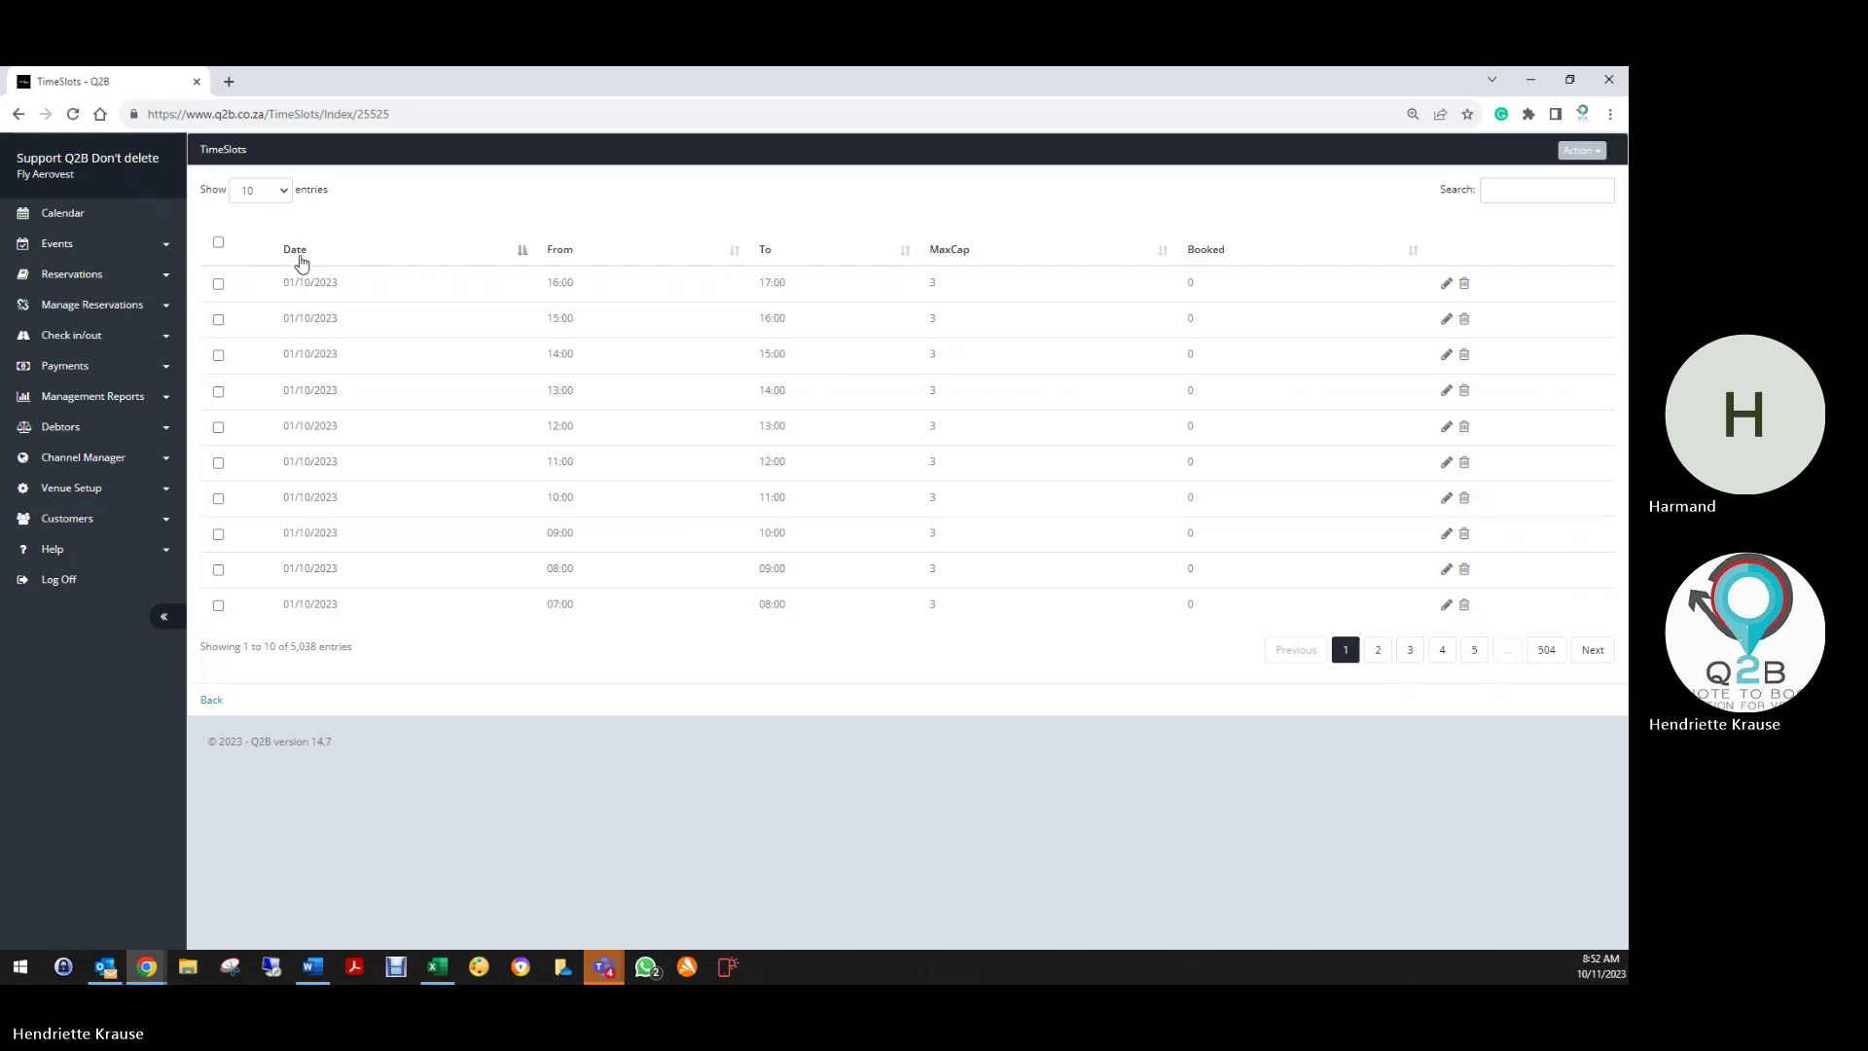
left_click(297, 252)
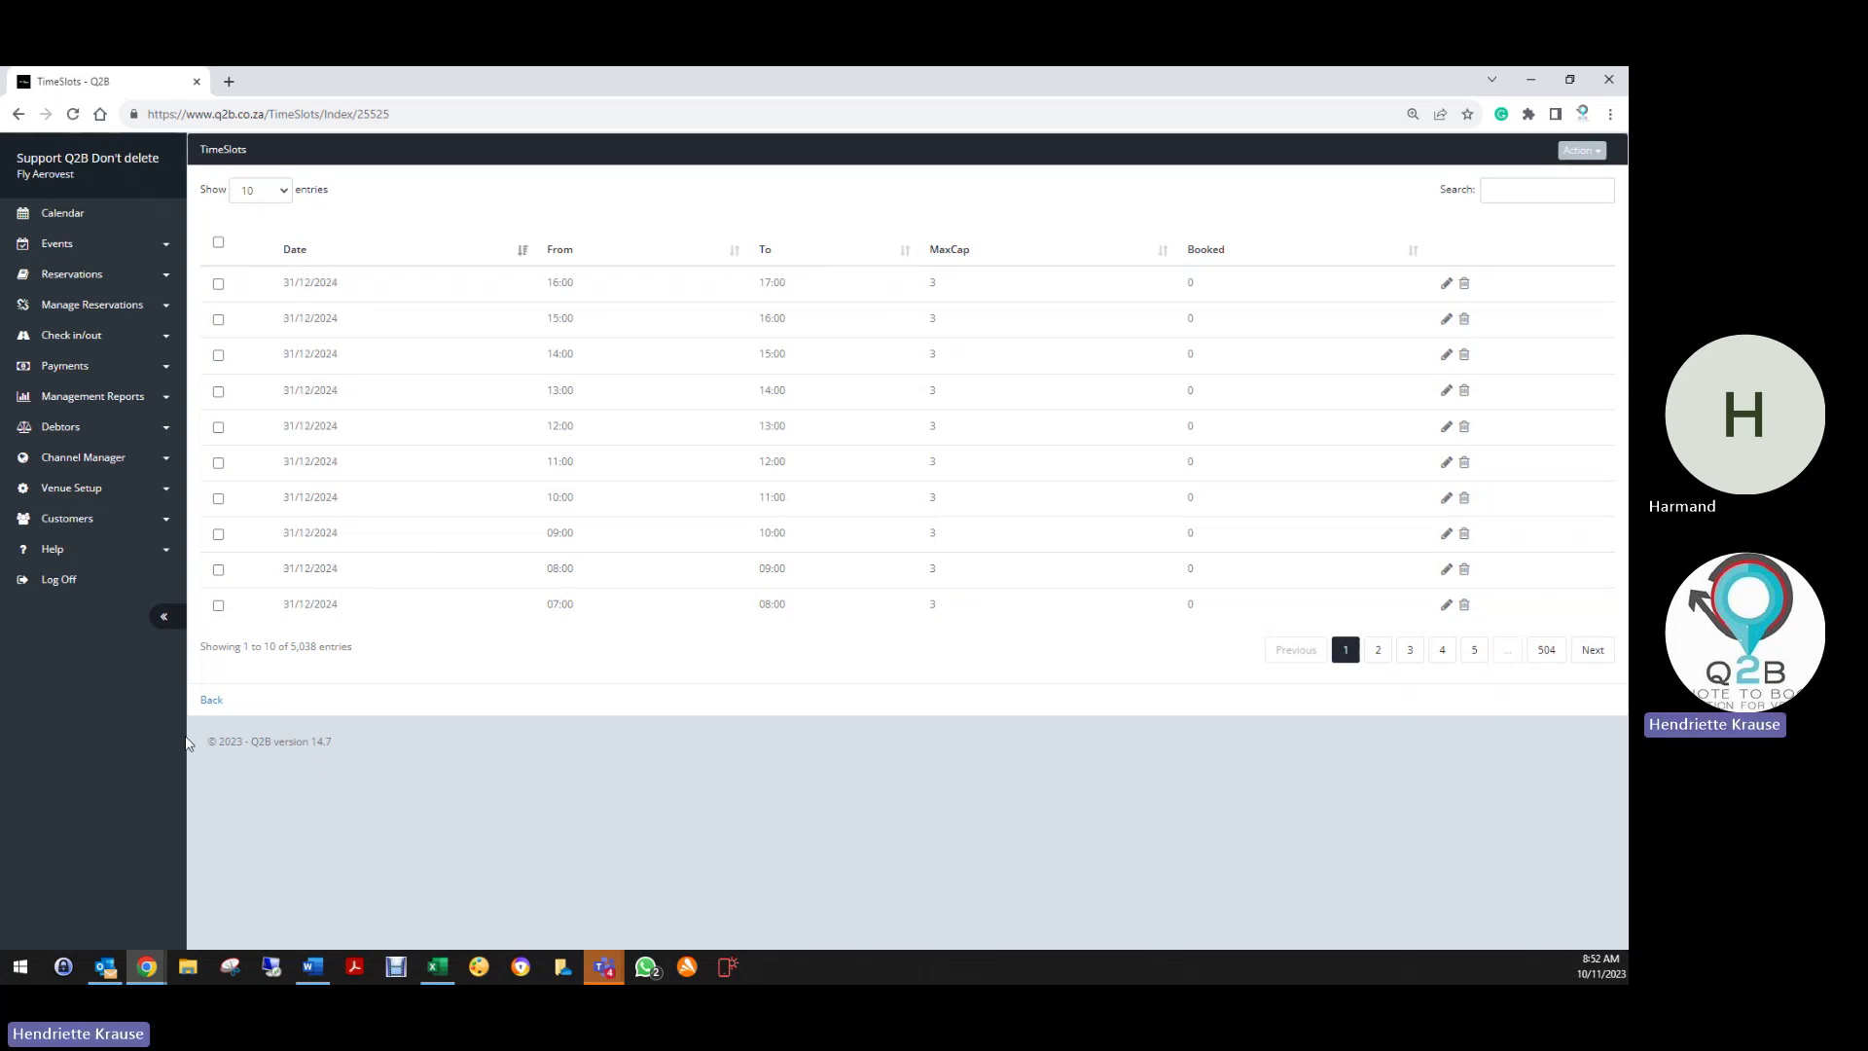
left_click(211, 700)
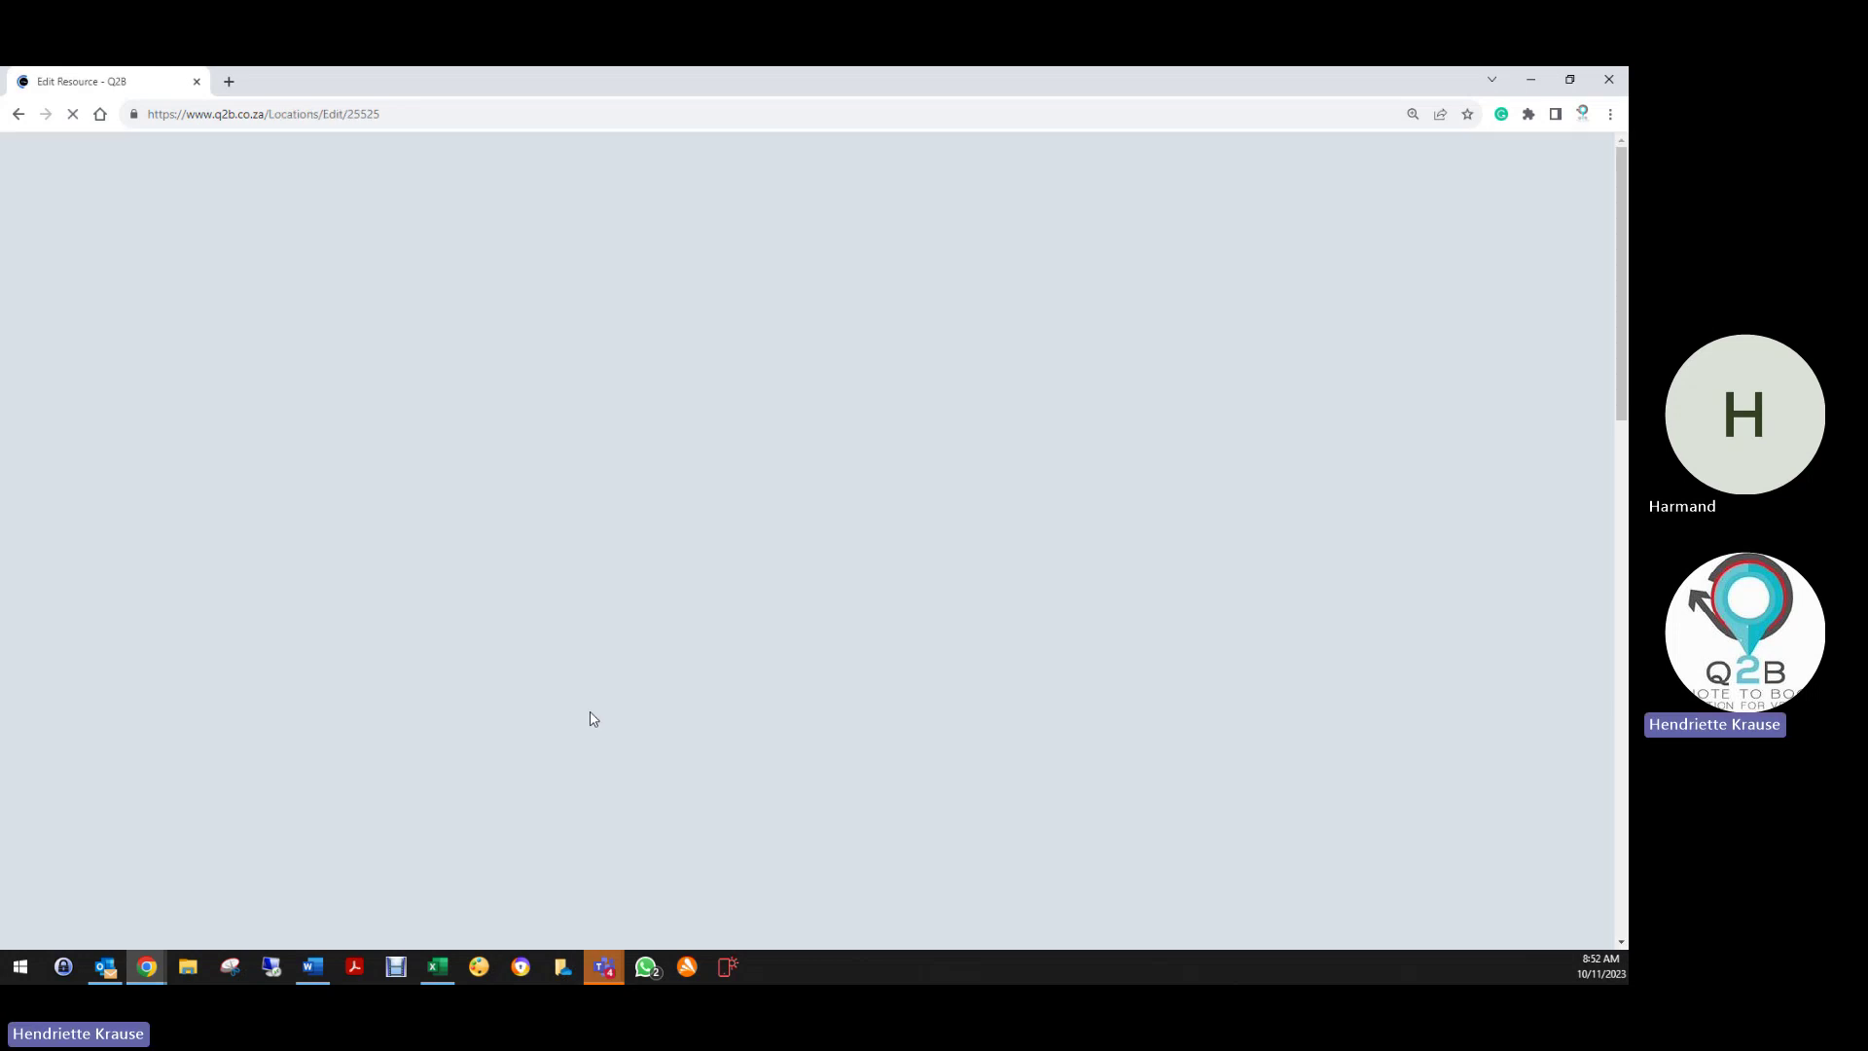
scroll(561, 766, "down", 15)
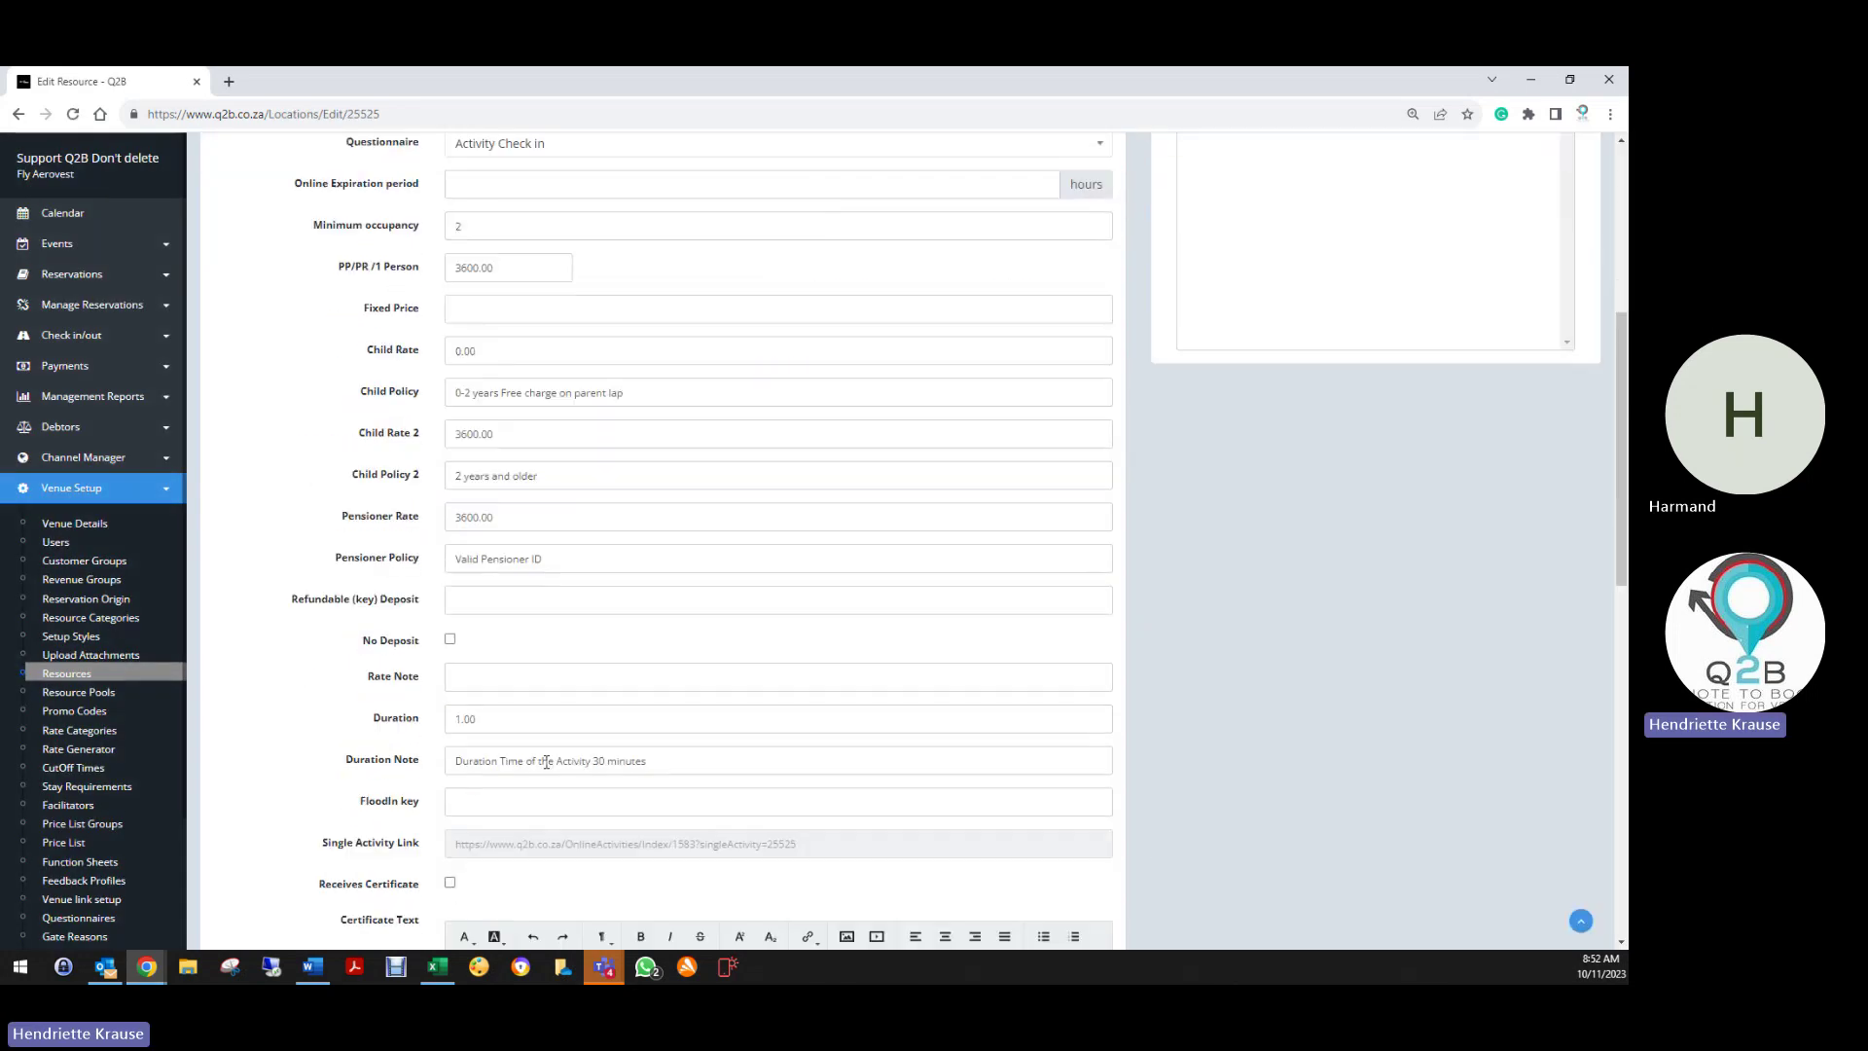
left_click(468, 834)
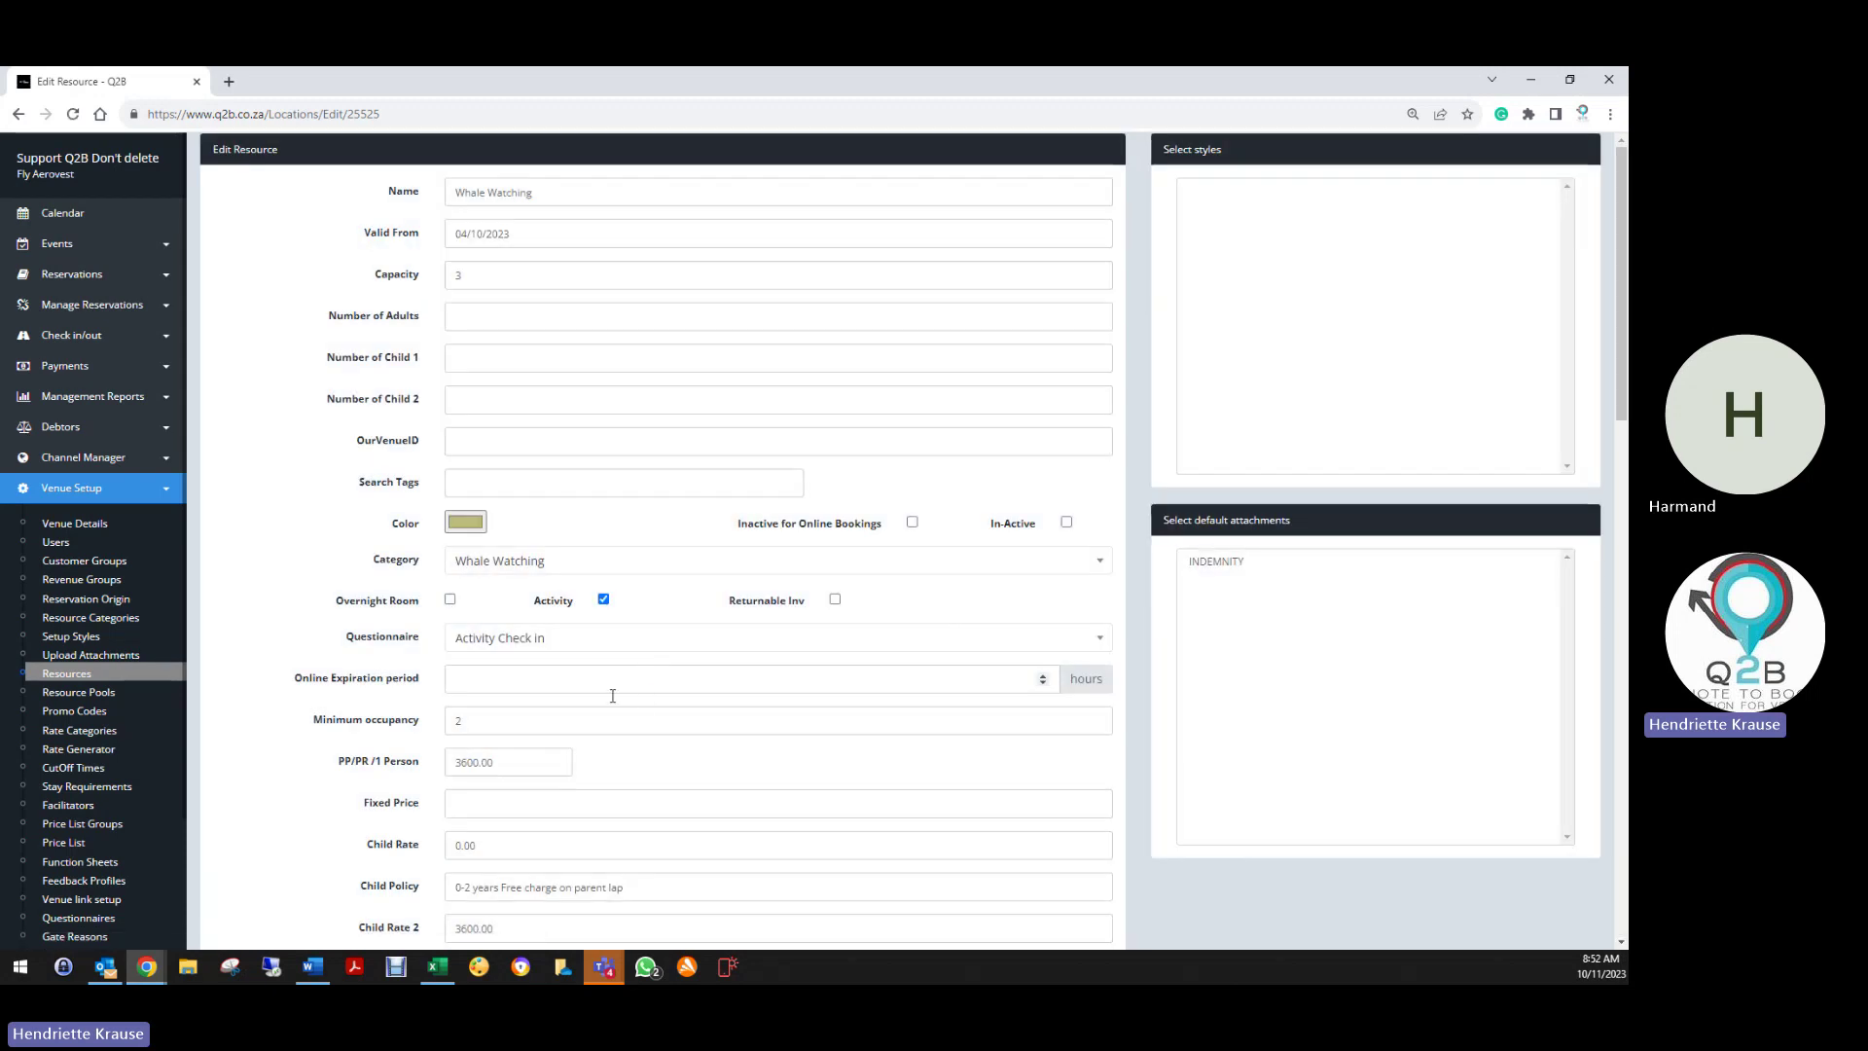
scroll(472, 736, "down", 2)
scroll(472, 736, "down", 3)
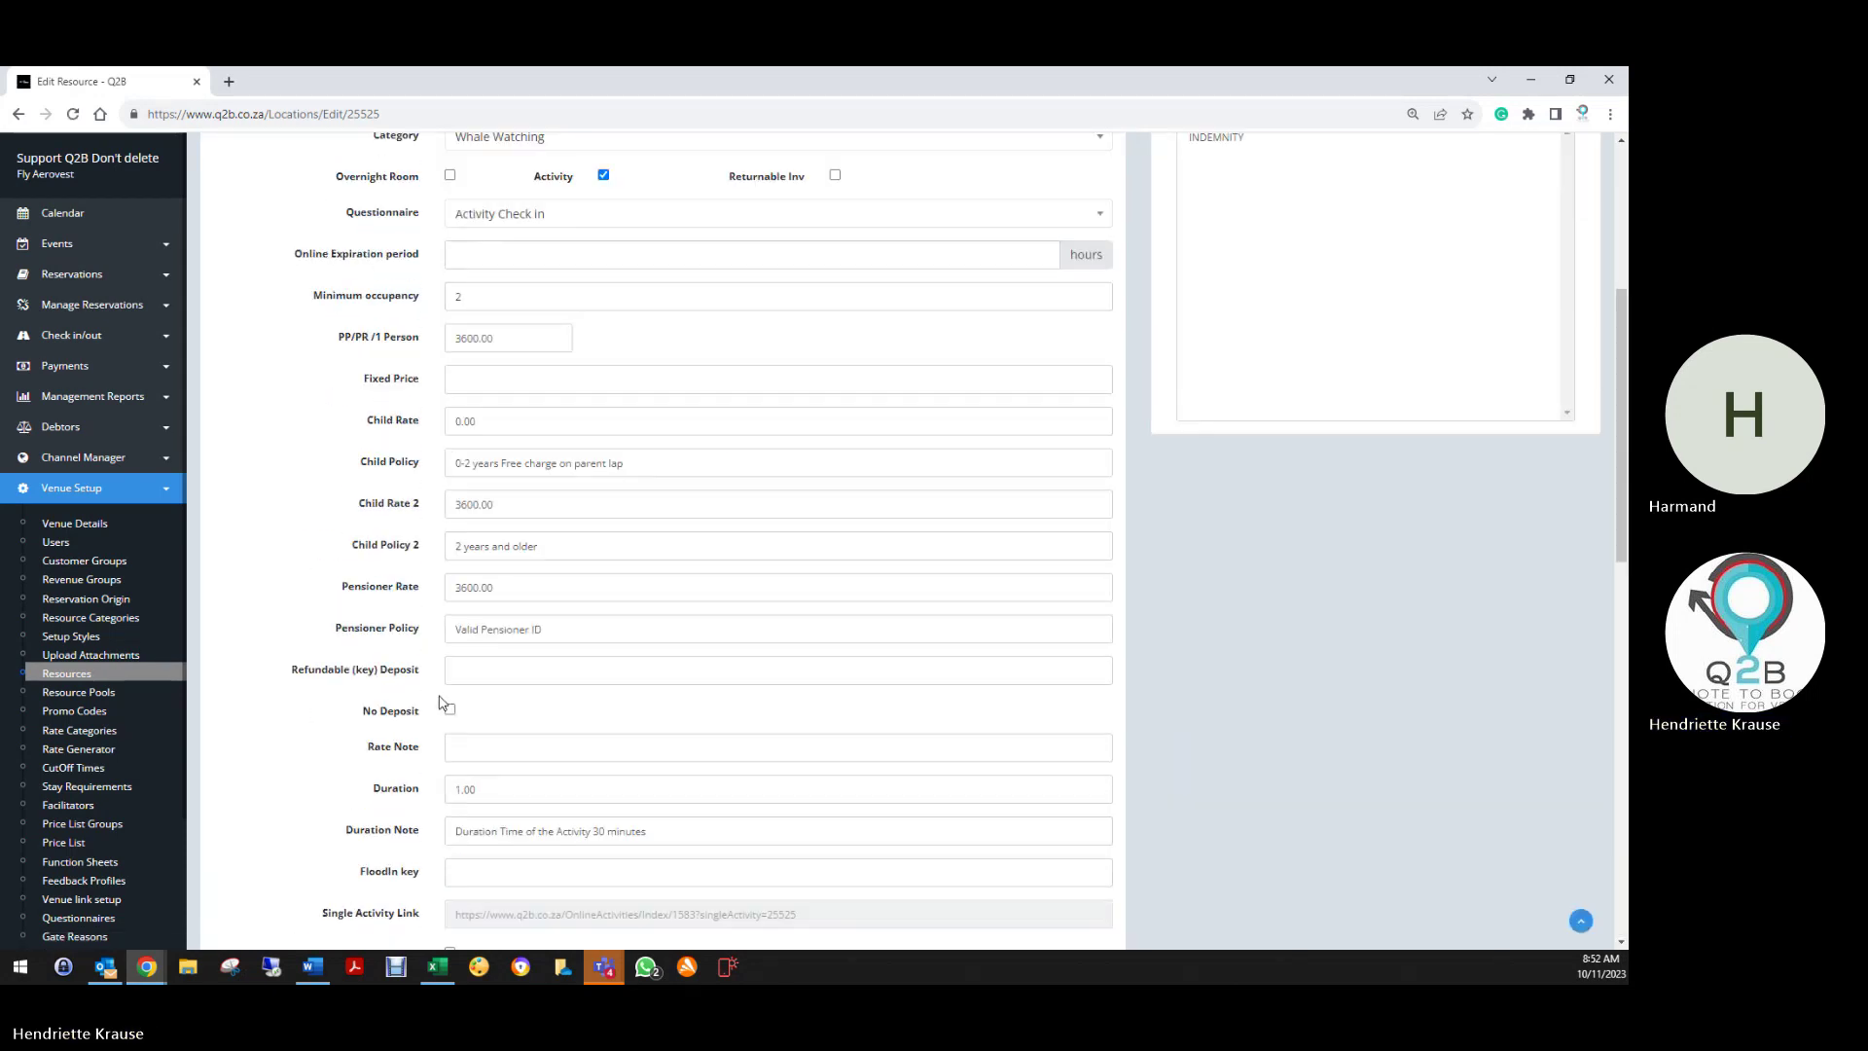
Return to the Resources list and edit Stellenbosch Wine Flight – Delaire Graff
scroll(443, 704, "down", 6)
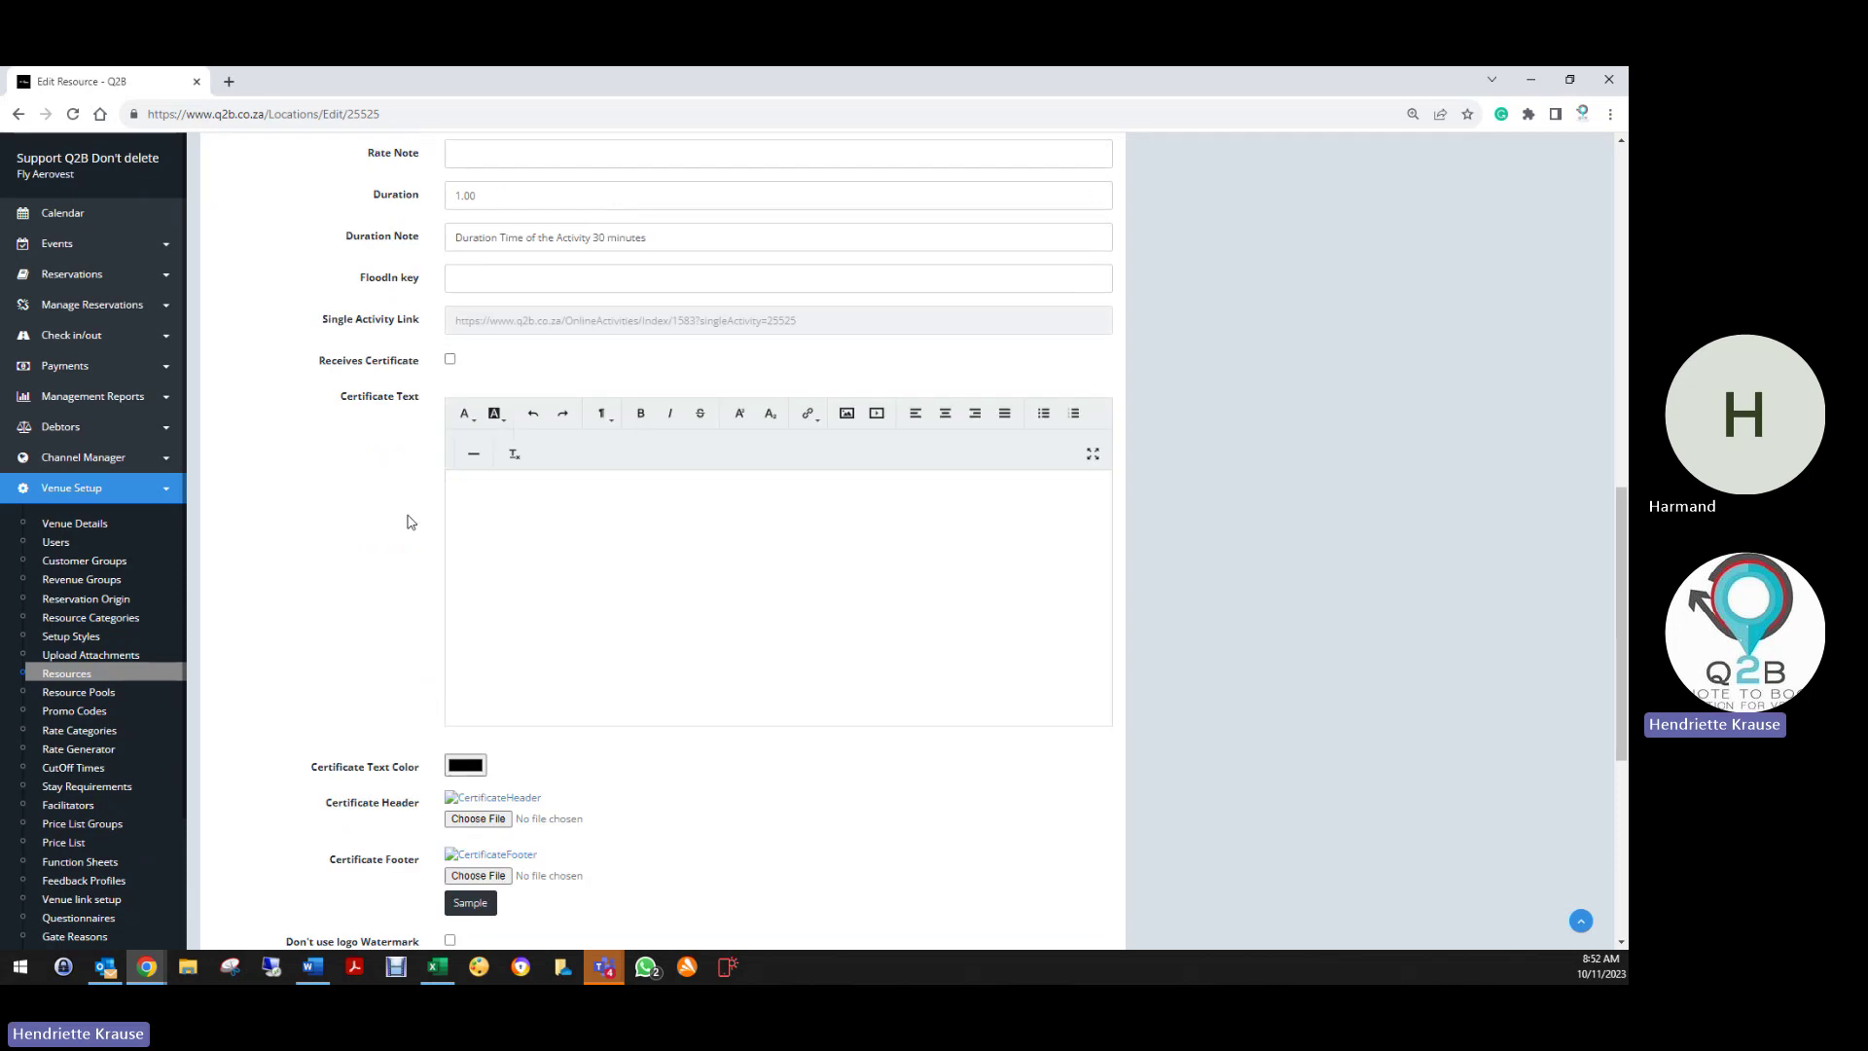
scroll(389, 530, "down", 5)
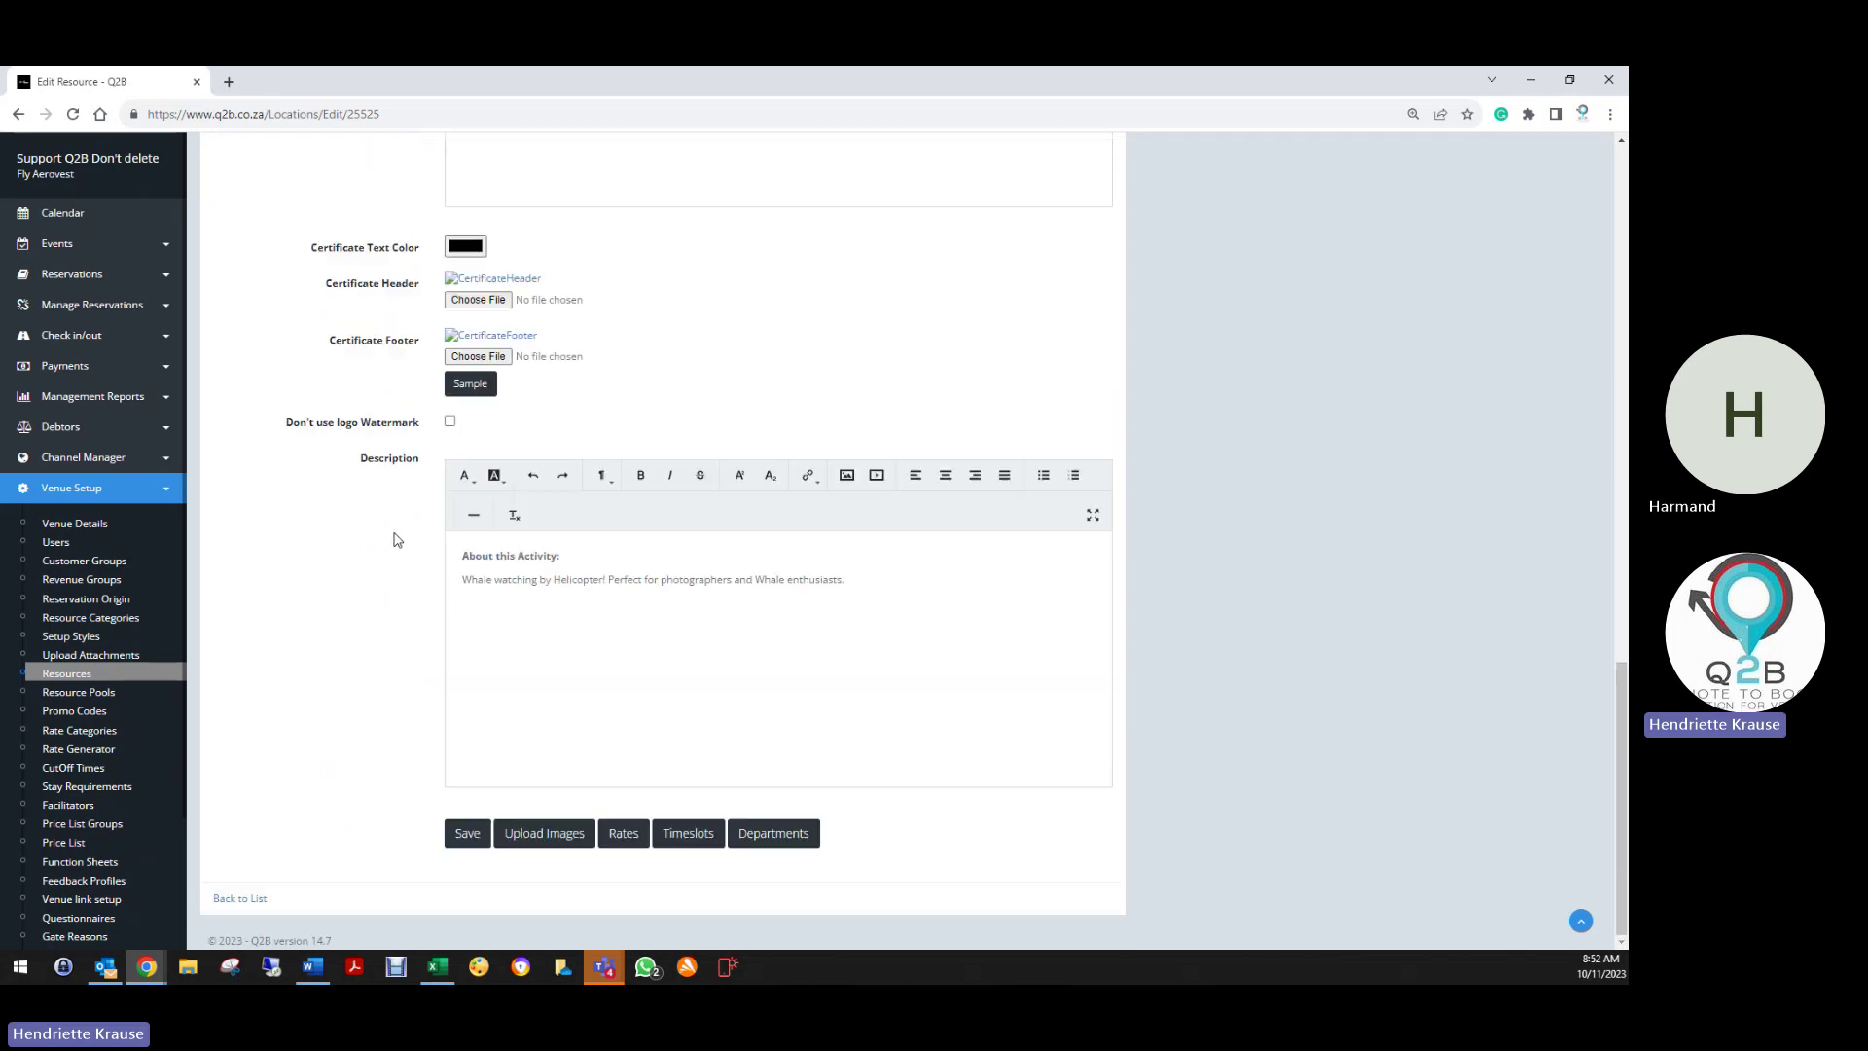
left_click(239, 897)
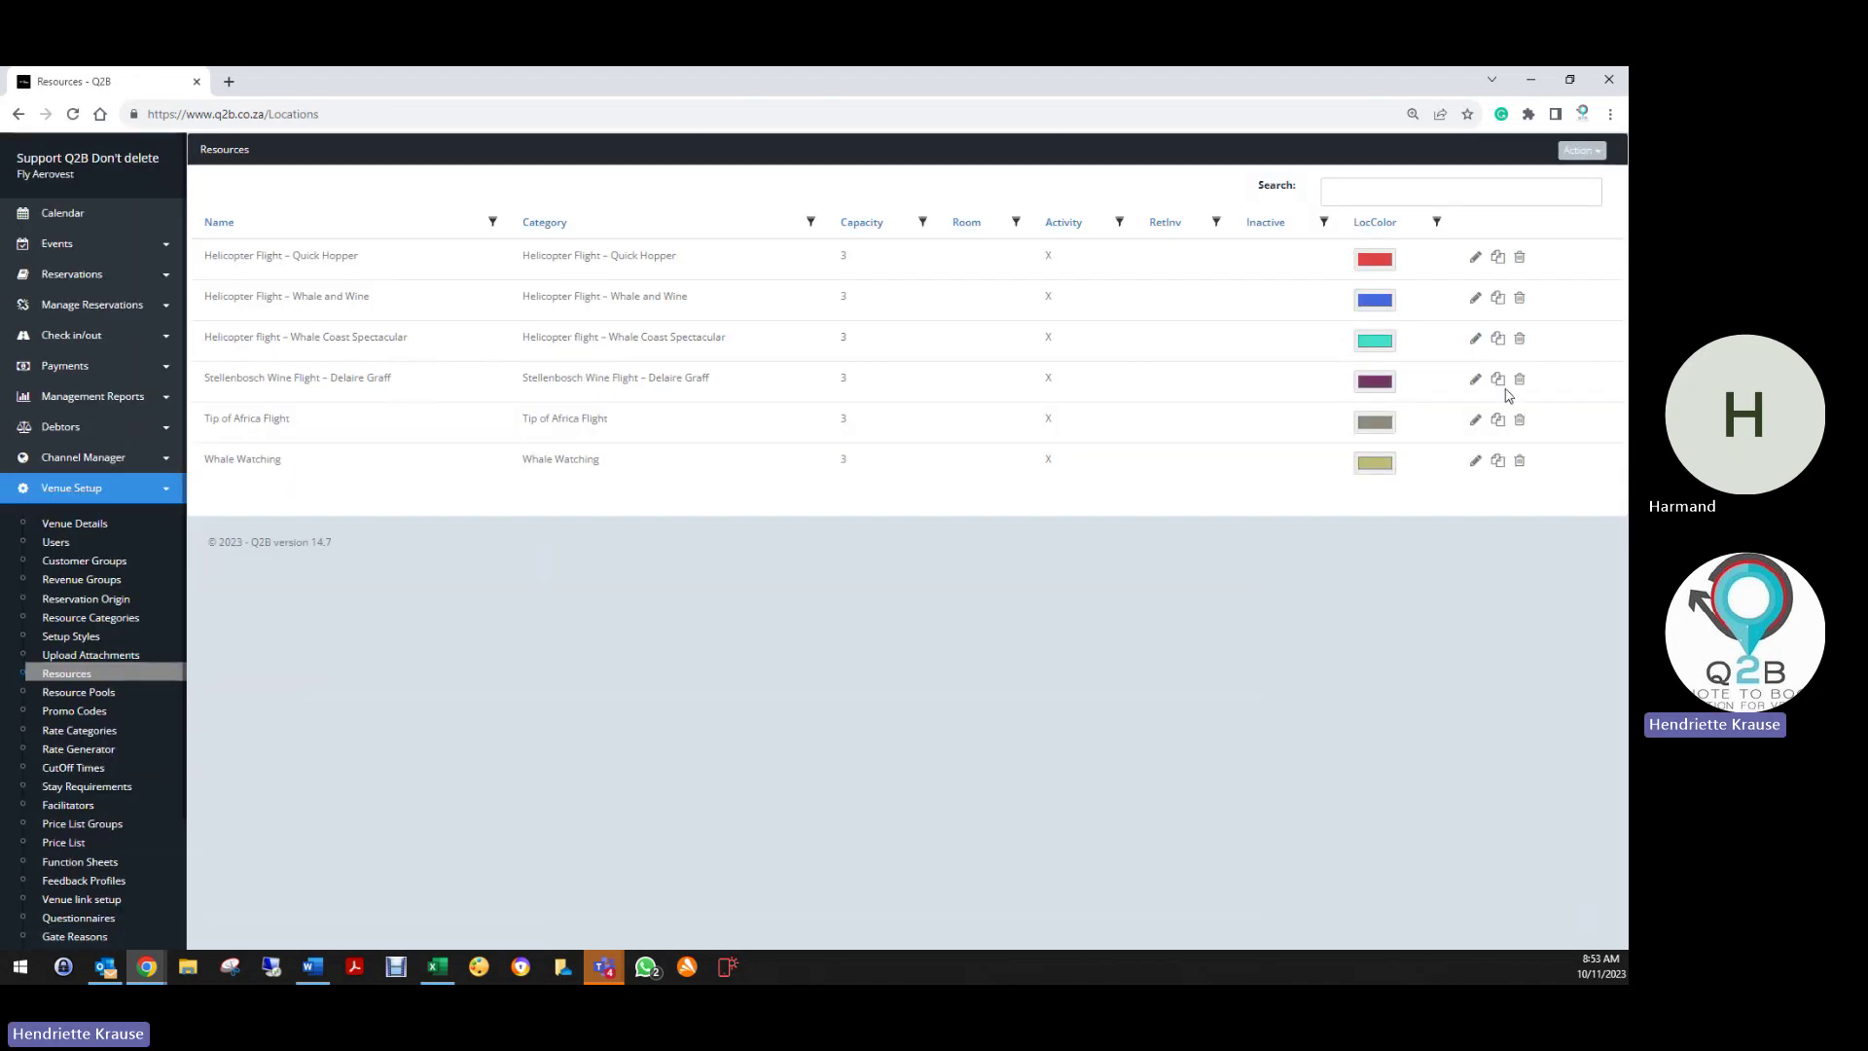
left_click(1476, 380)
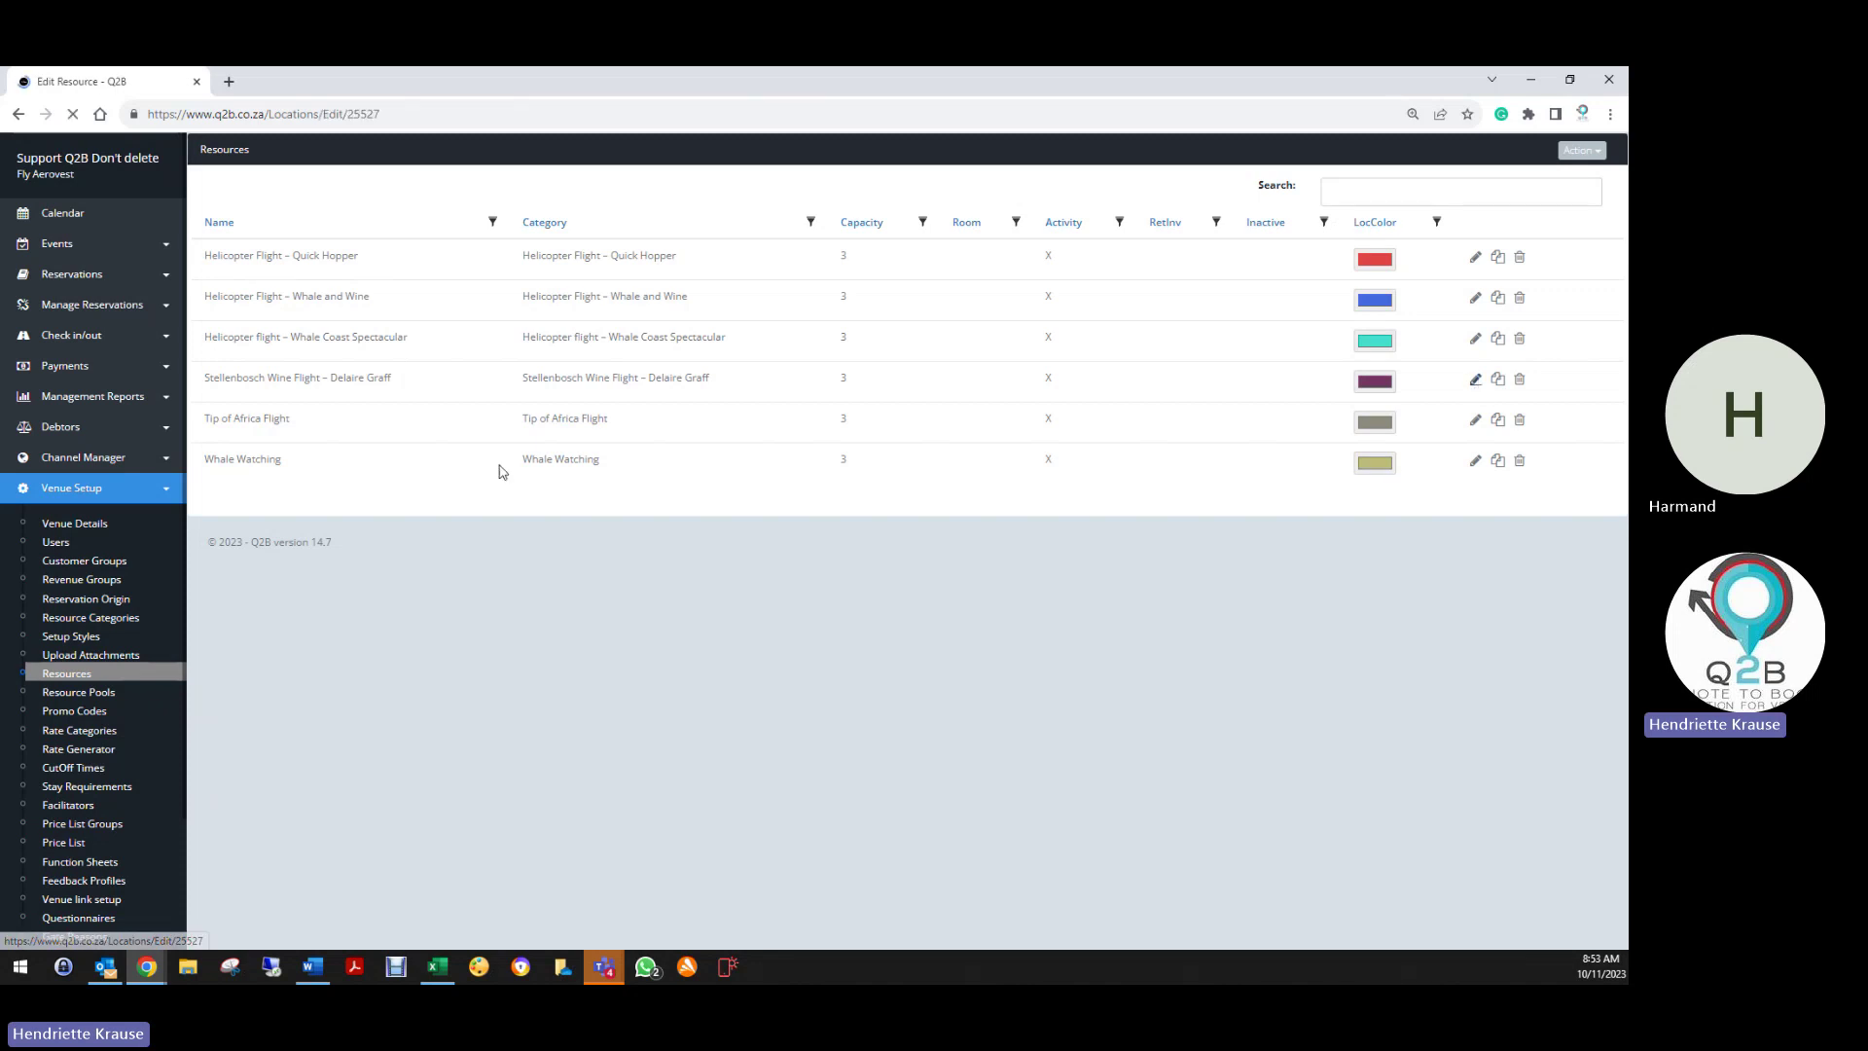
scroll(609, 791, "down", 20)
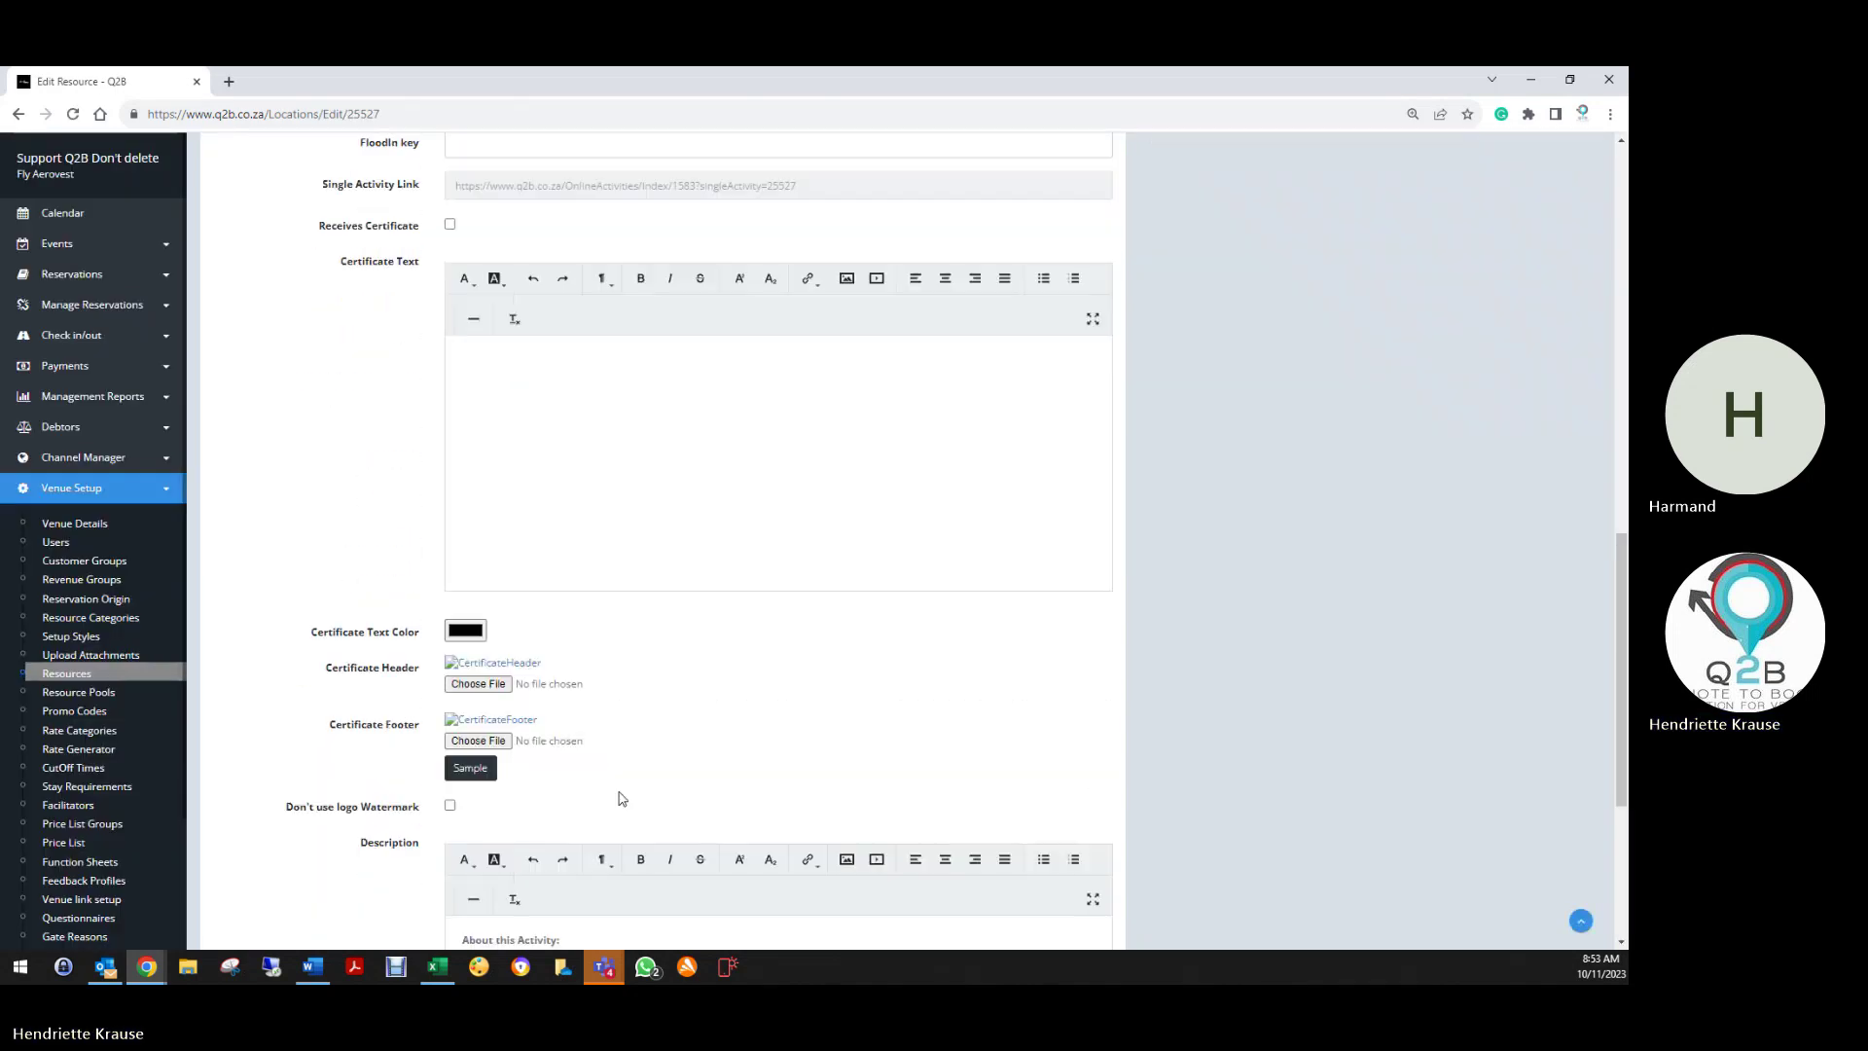
Show the Stellenbosch flight's timeslots and highlight the latest date, 30/04/2025
left_click(695, 839)
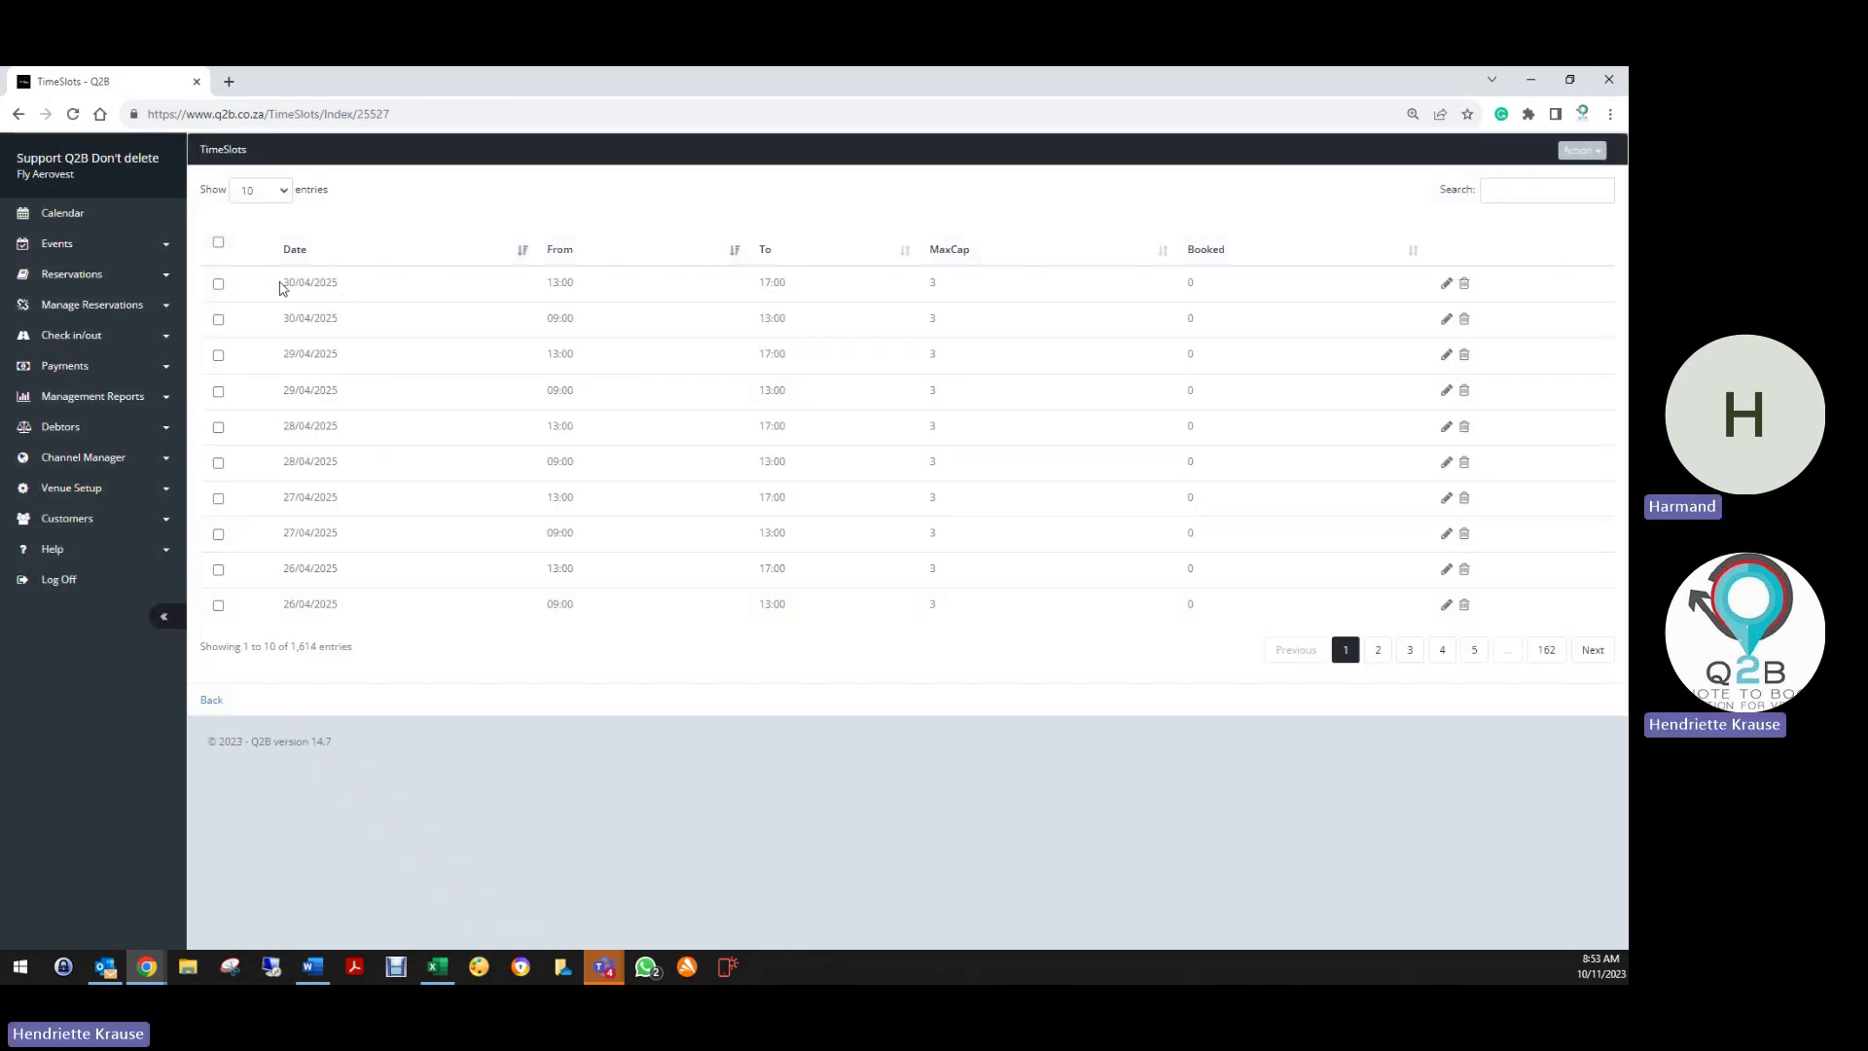
left_click_drag(280, 283, 343, 283)
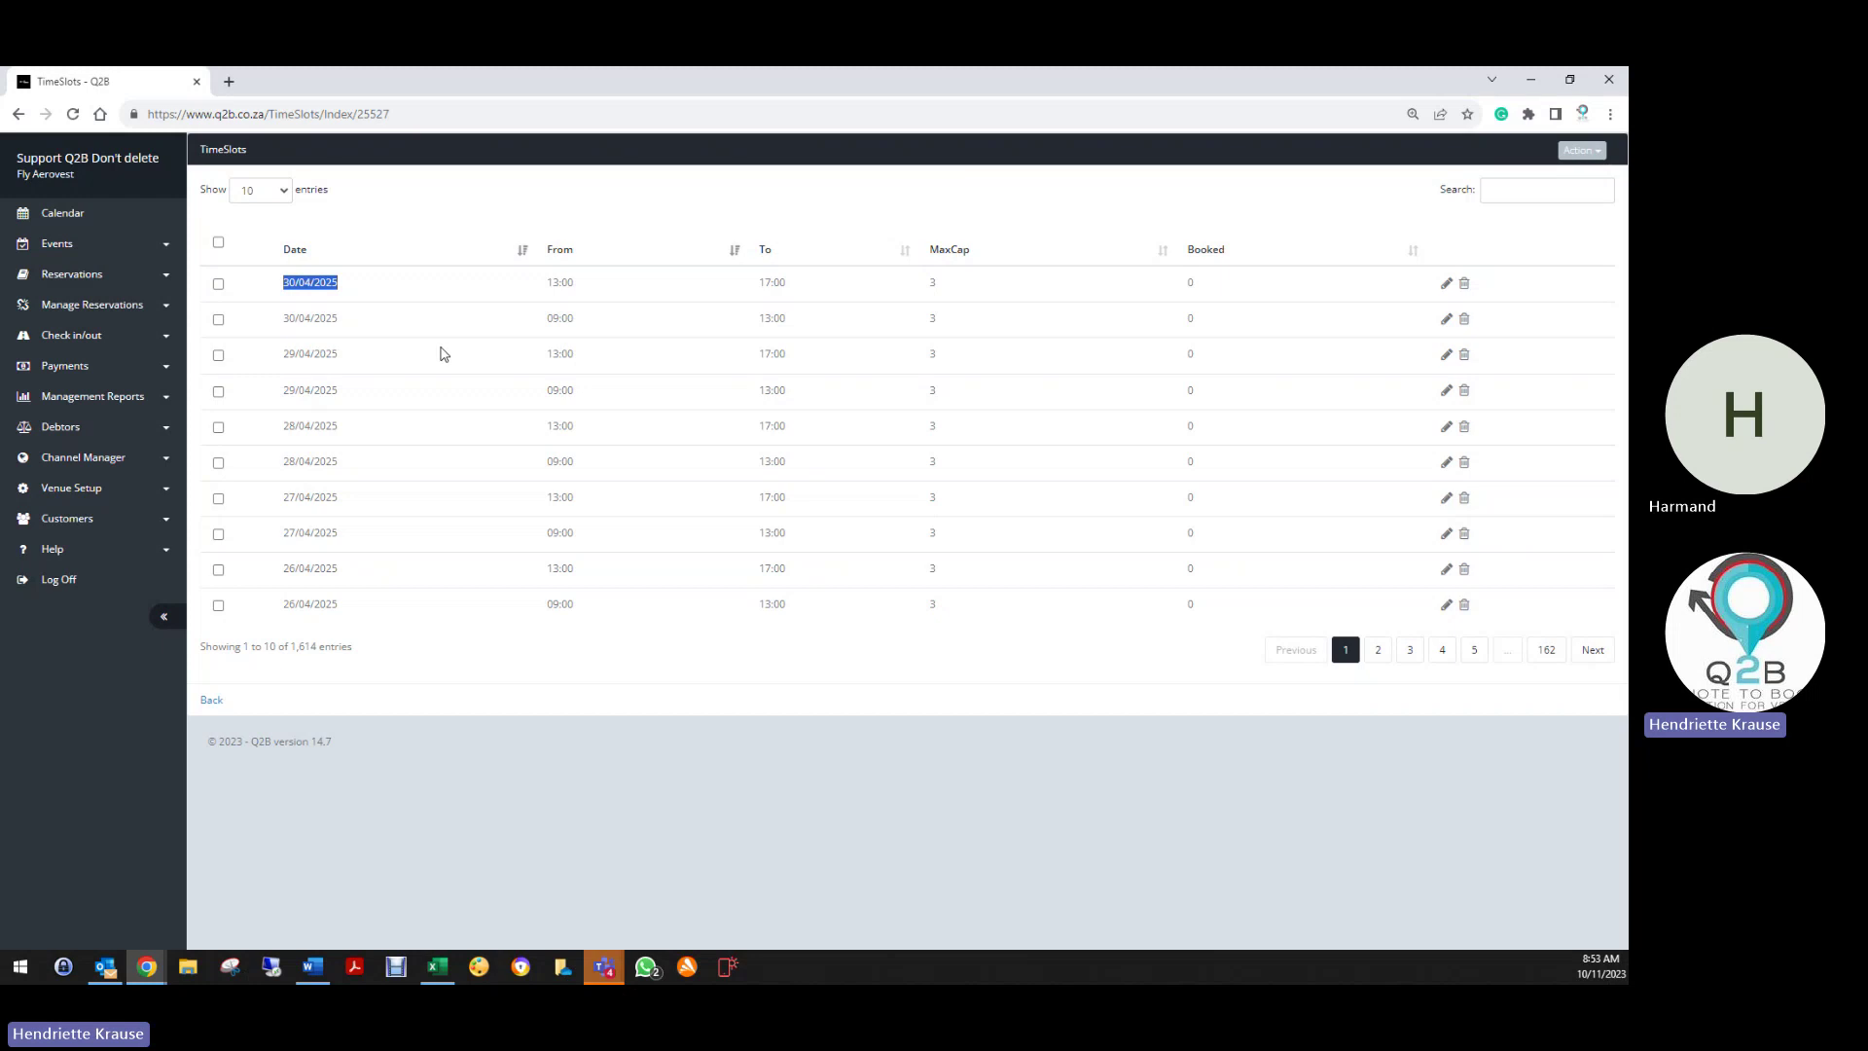
Go back through the Stellenbosch resource details to the Resources list
left_click(210, 700)
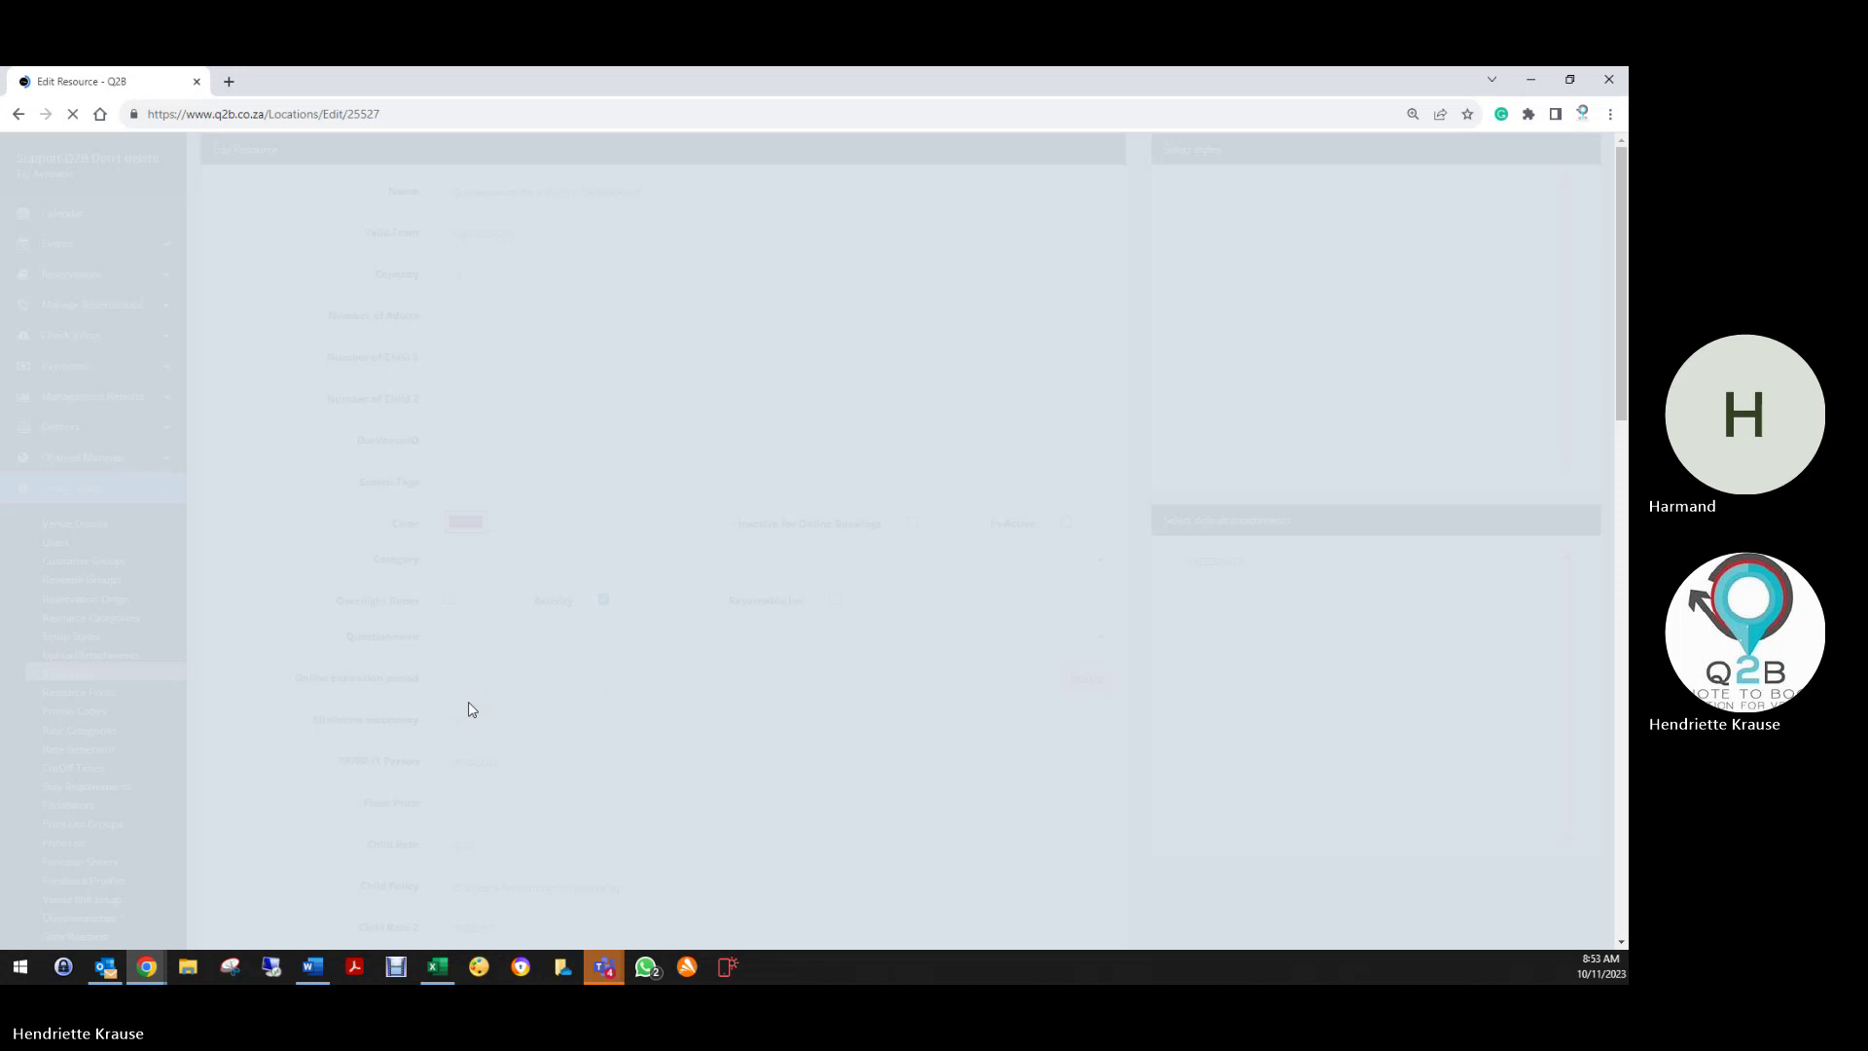
scroll(354, 791, "down", 10)
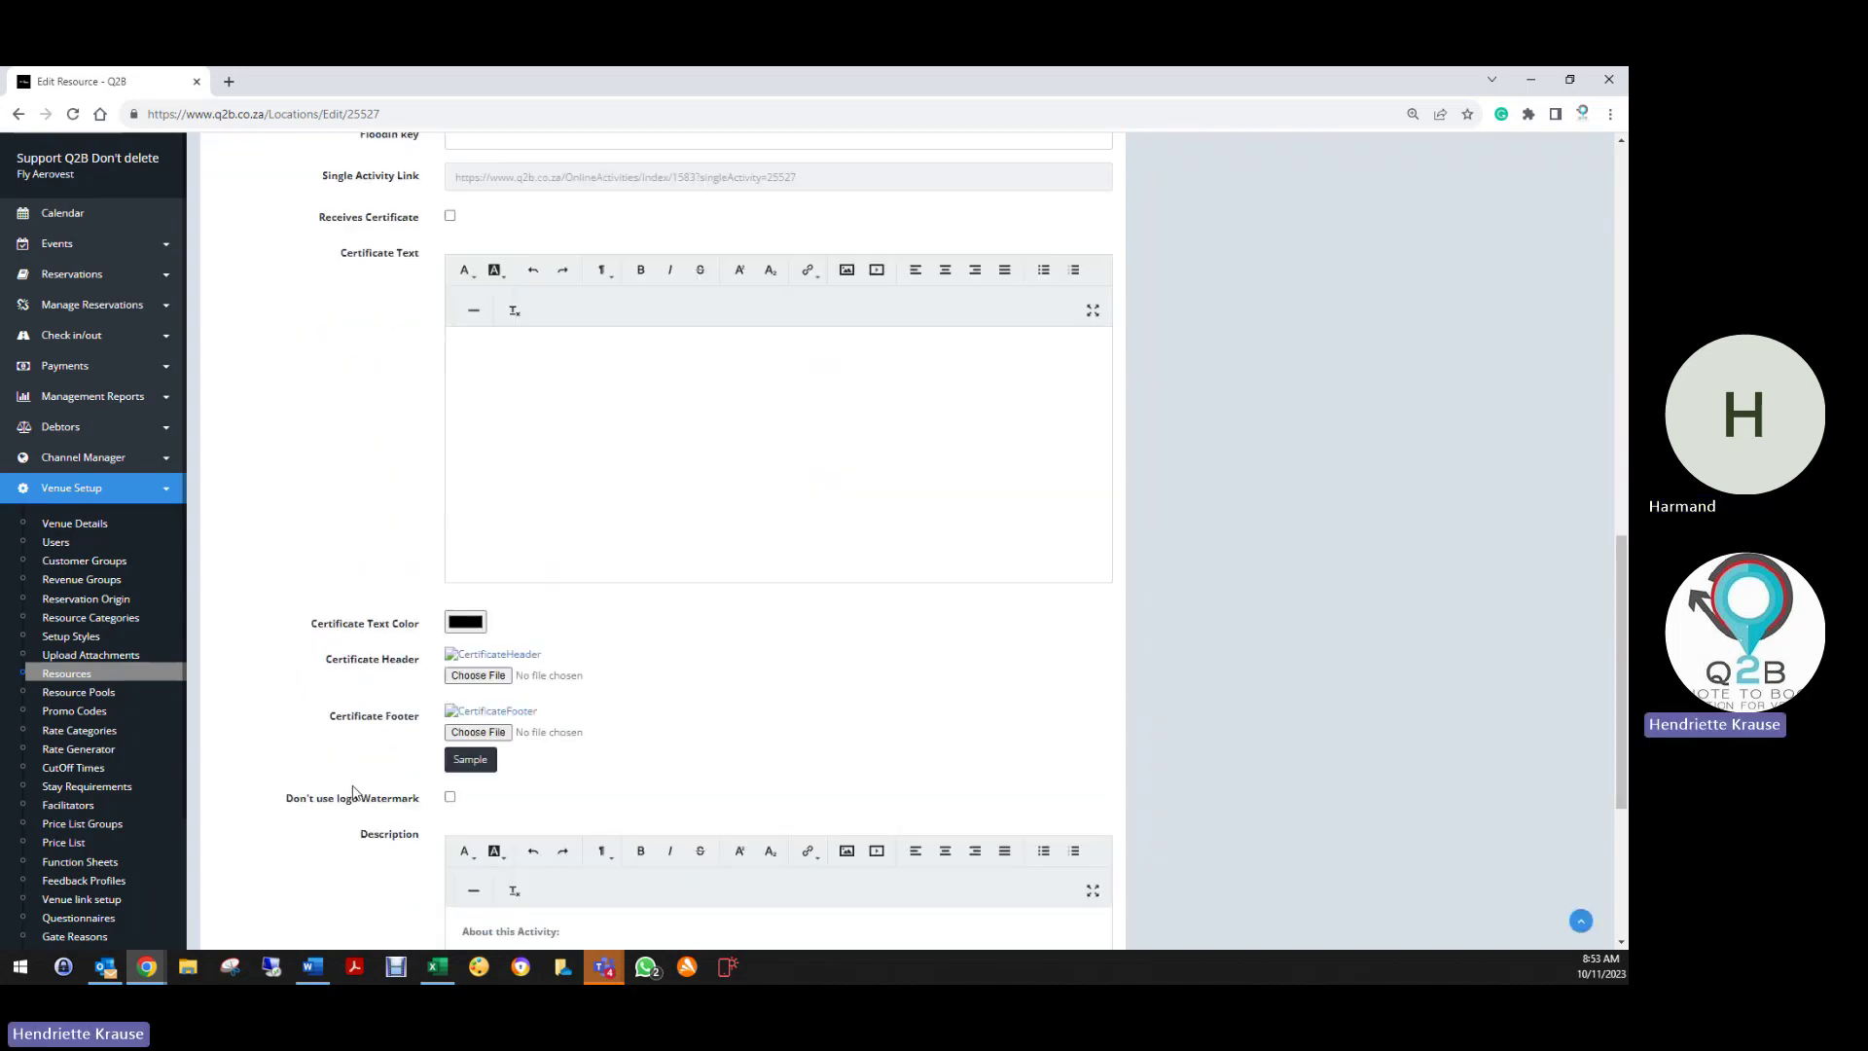
scroll(355, 711, "down", 15)
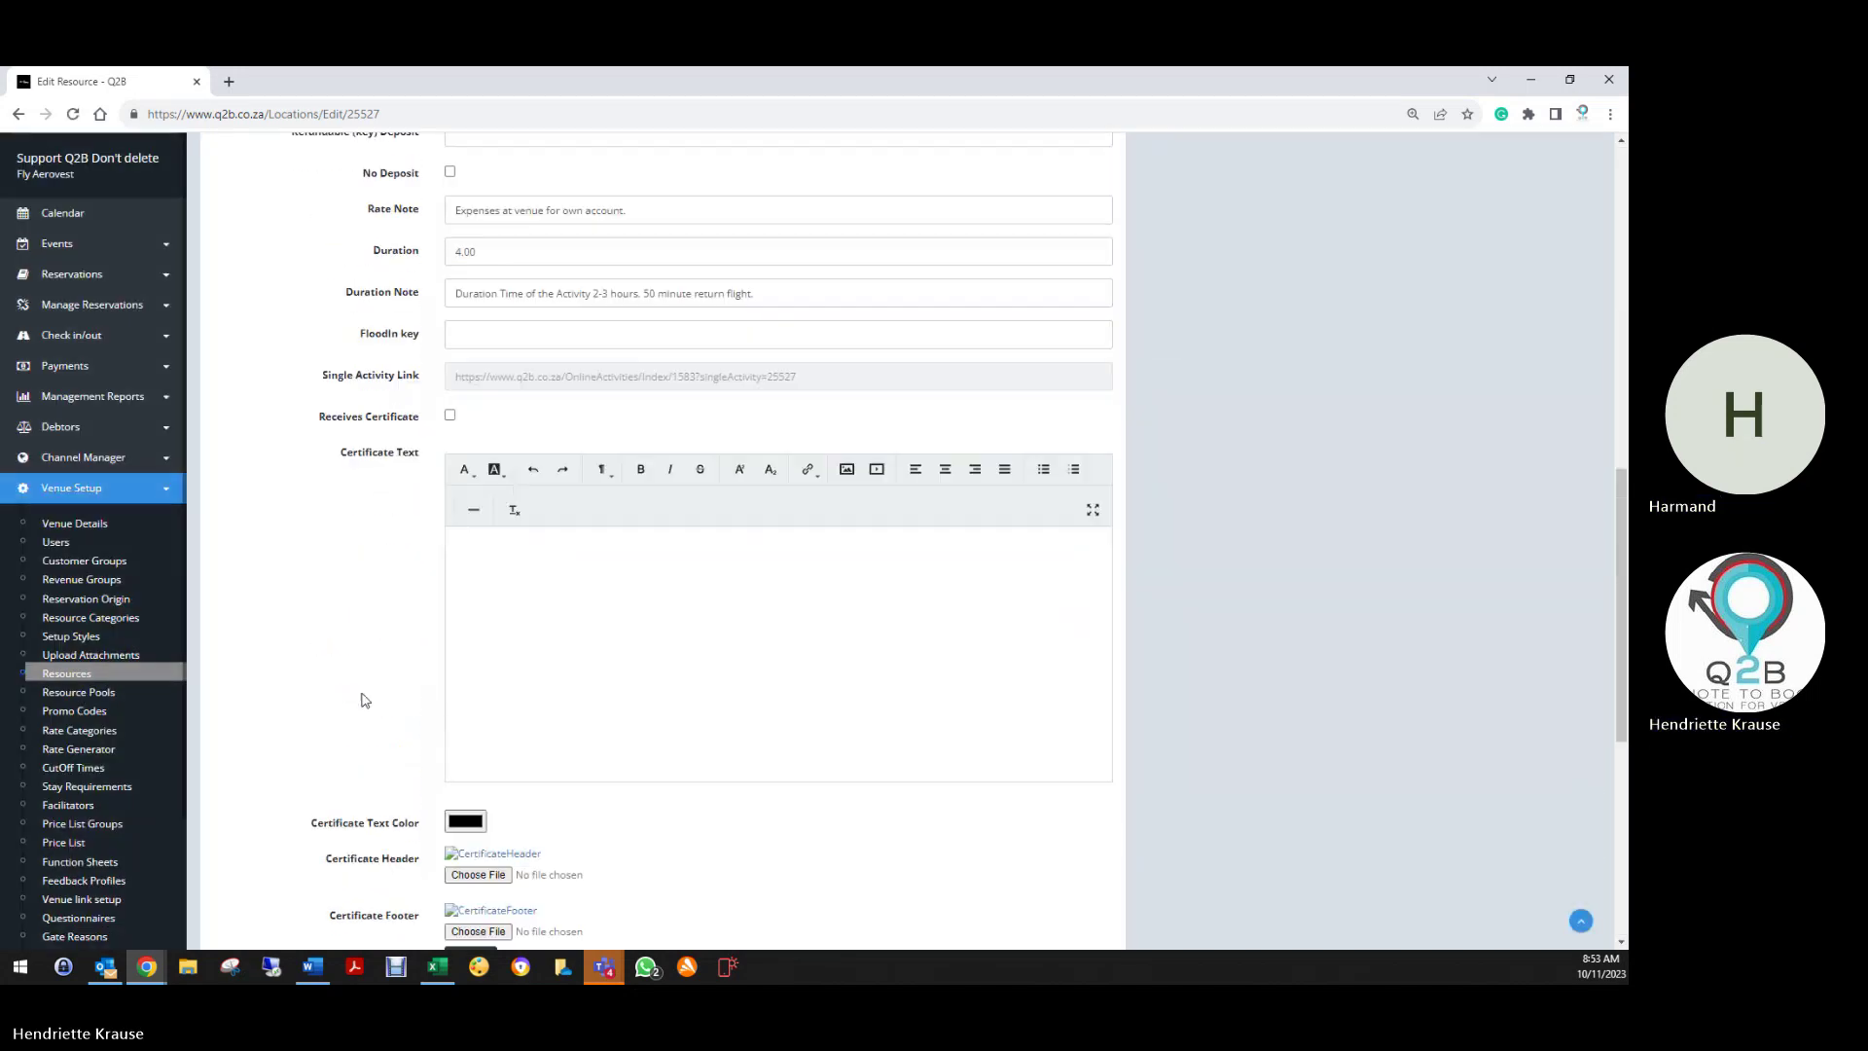
left_click(240, 898)
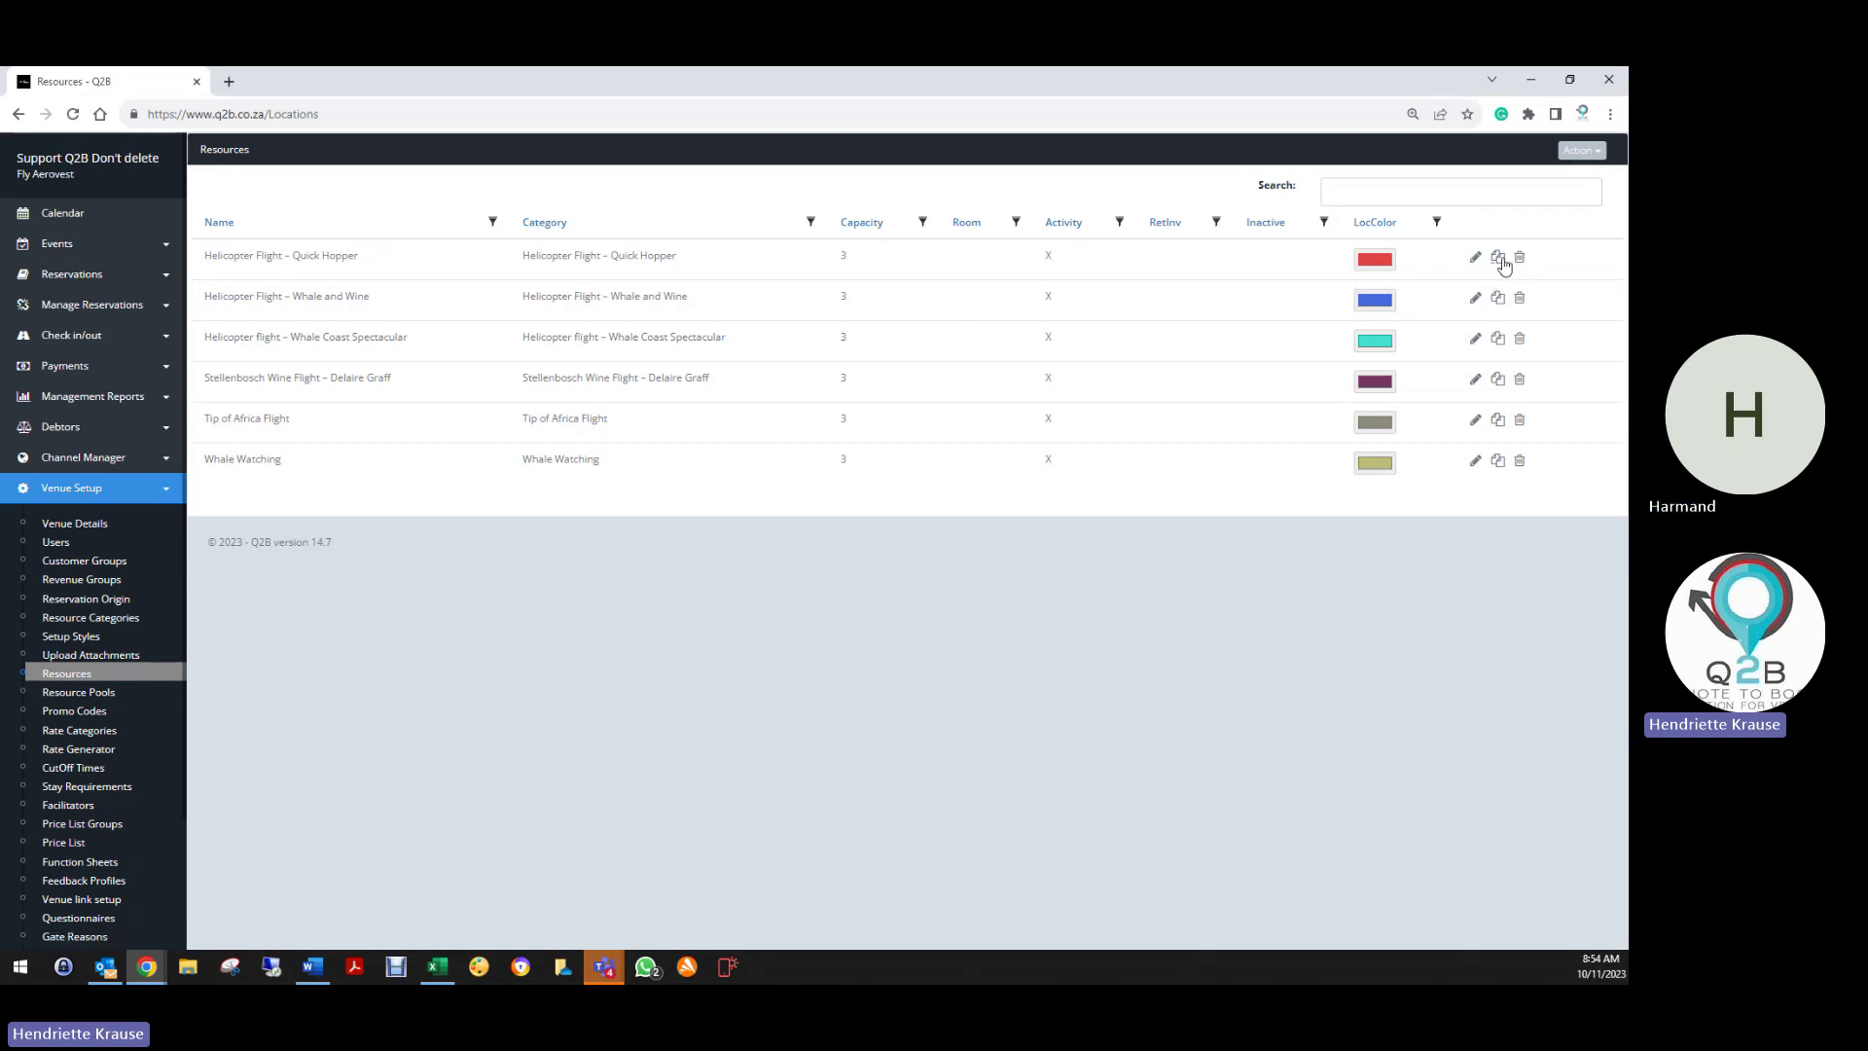
Save Helicopter Flight – Quick Hopper unchanged and return to the Resources list
left_click(1582, 151)
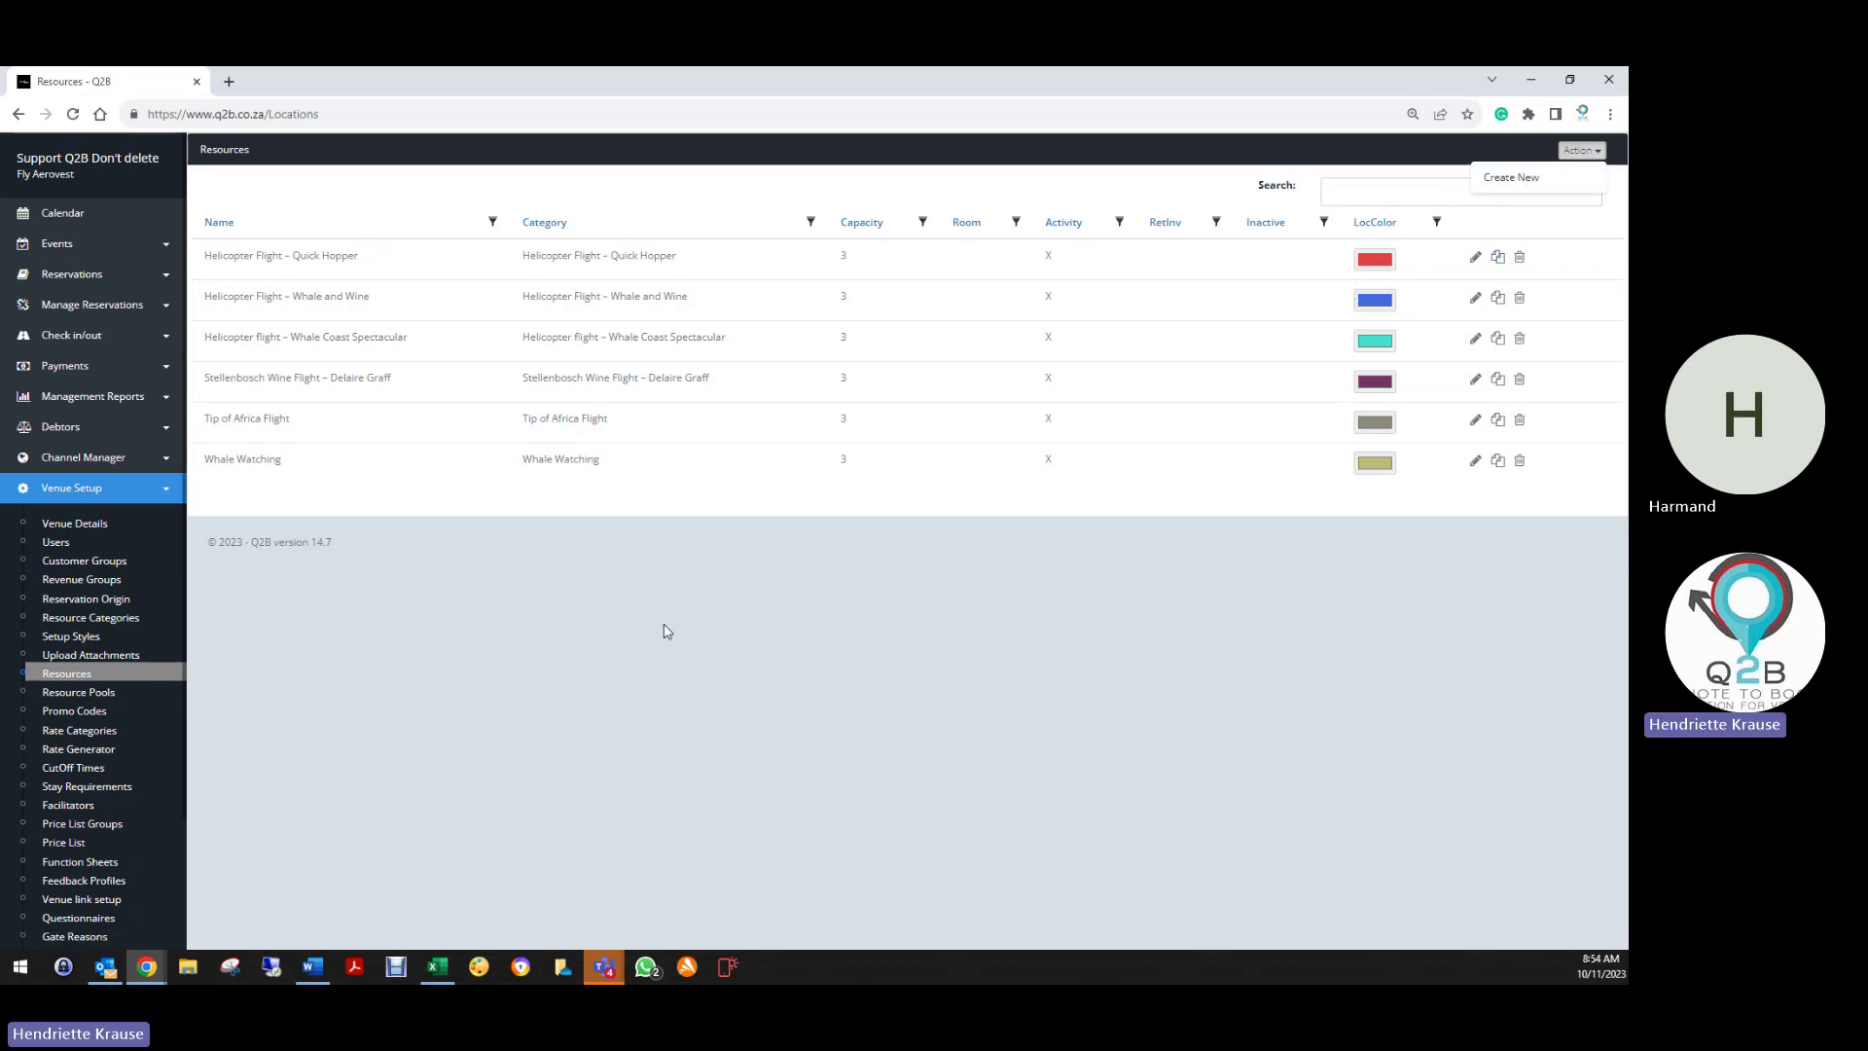
left_click(1476, 257)
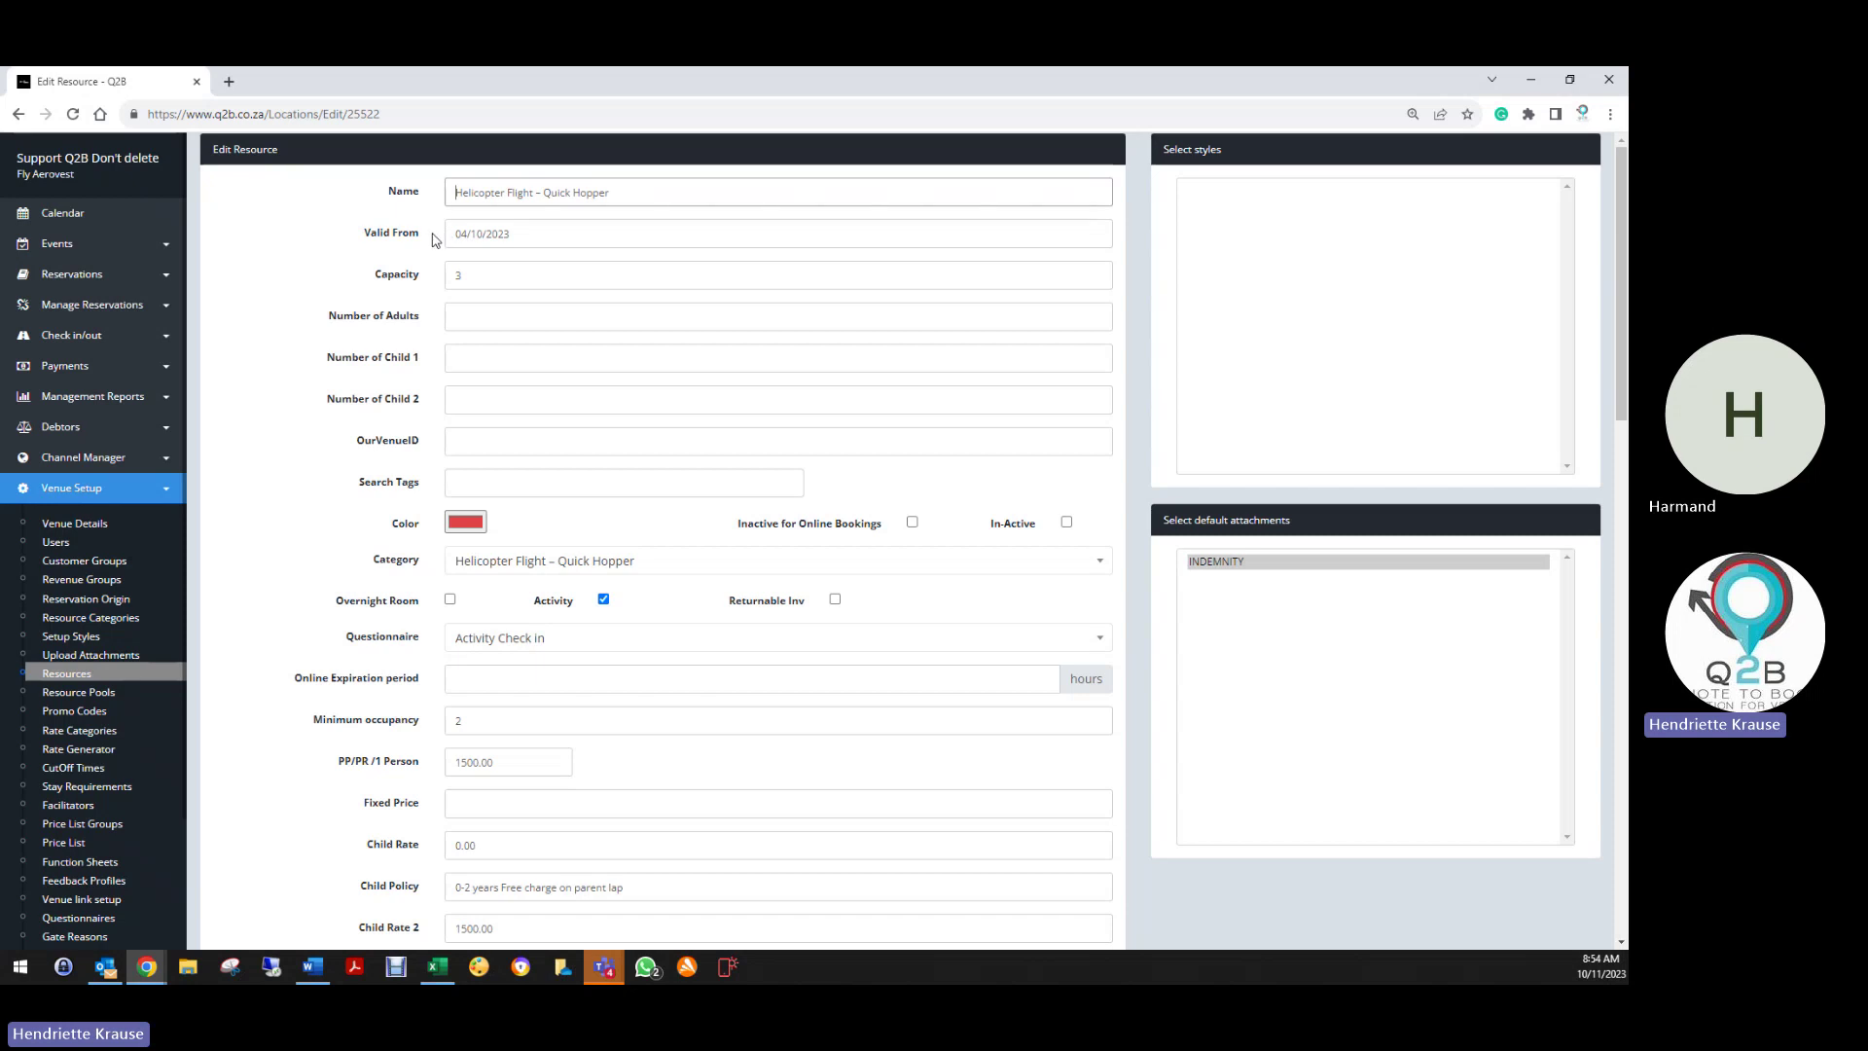
left_click(452, 199)
scroll(512, 526, "down", 15)
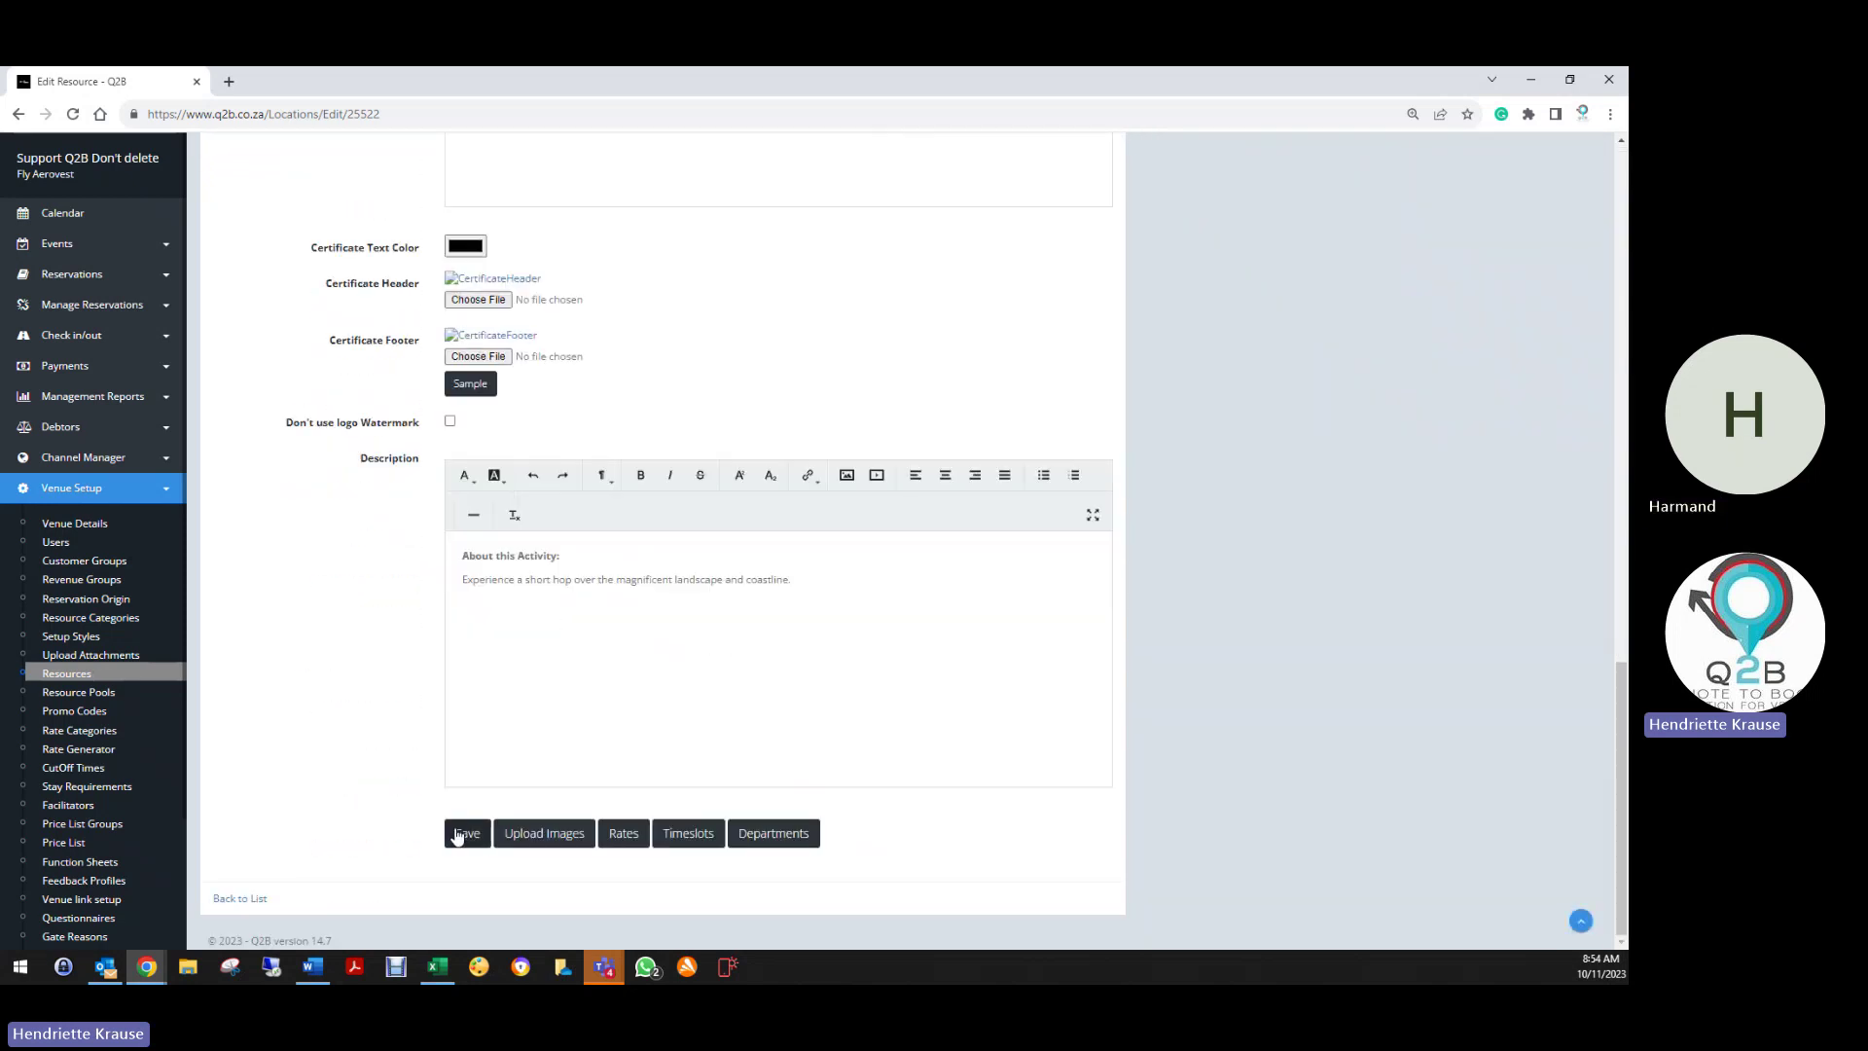
left_click(460, 834)
scroll(302, 633, "down", 12)
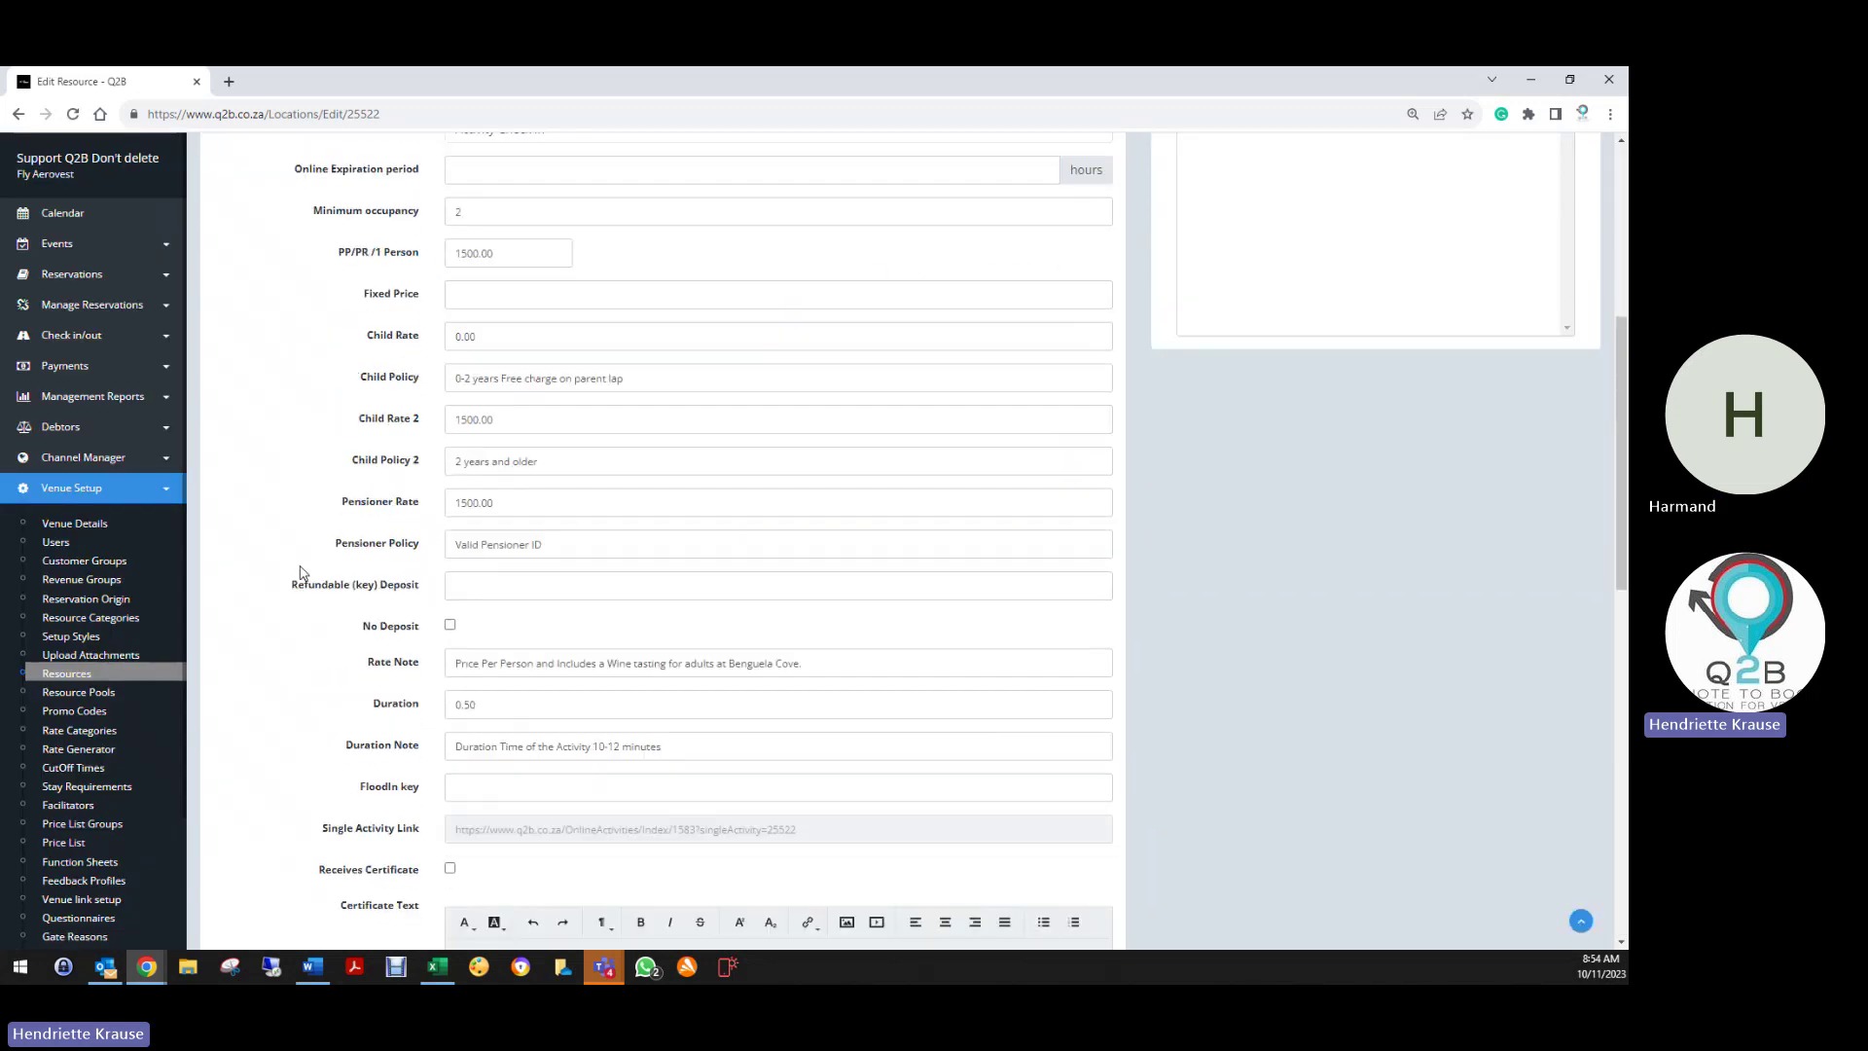
scroll(297, 644, "down", 2)
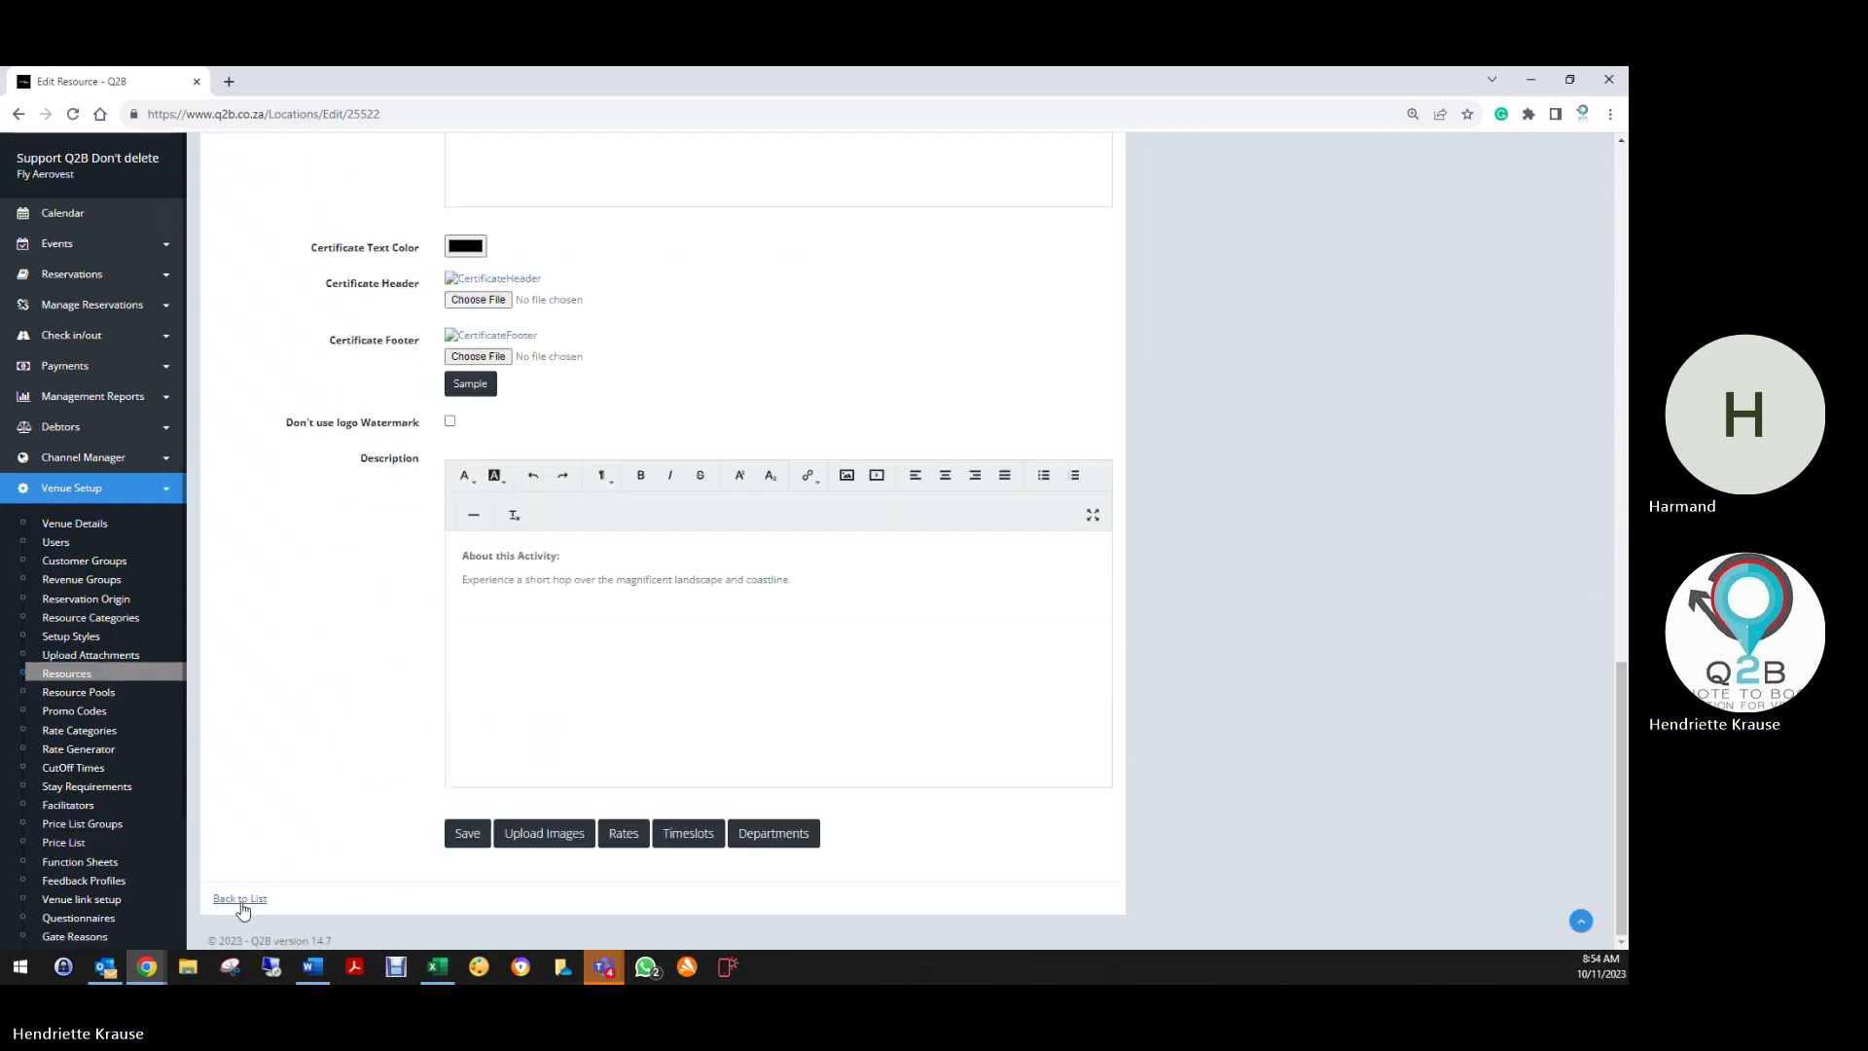
left_click(239, 898)
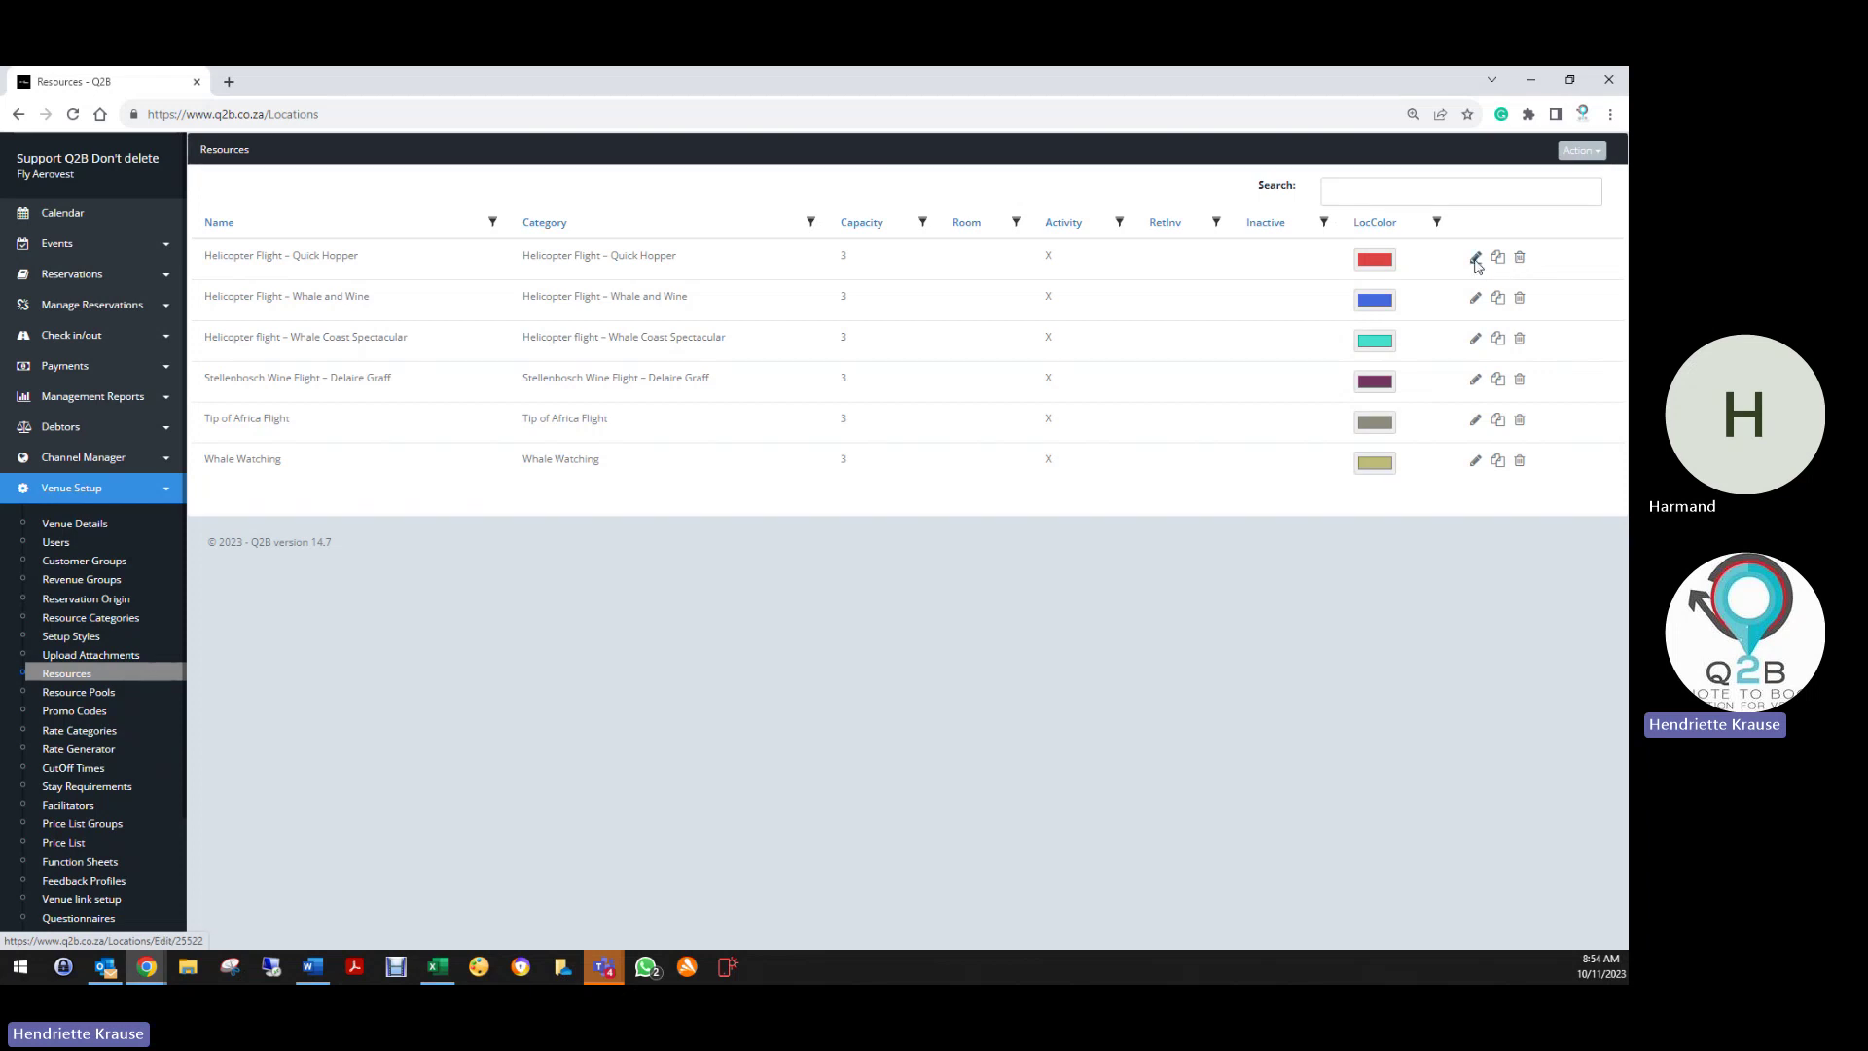
Reopen Quick Hopper and save it with In-Active and online-booking Inactive left unticked
left_click(1475, 257)
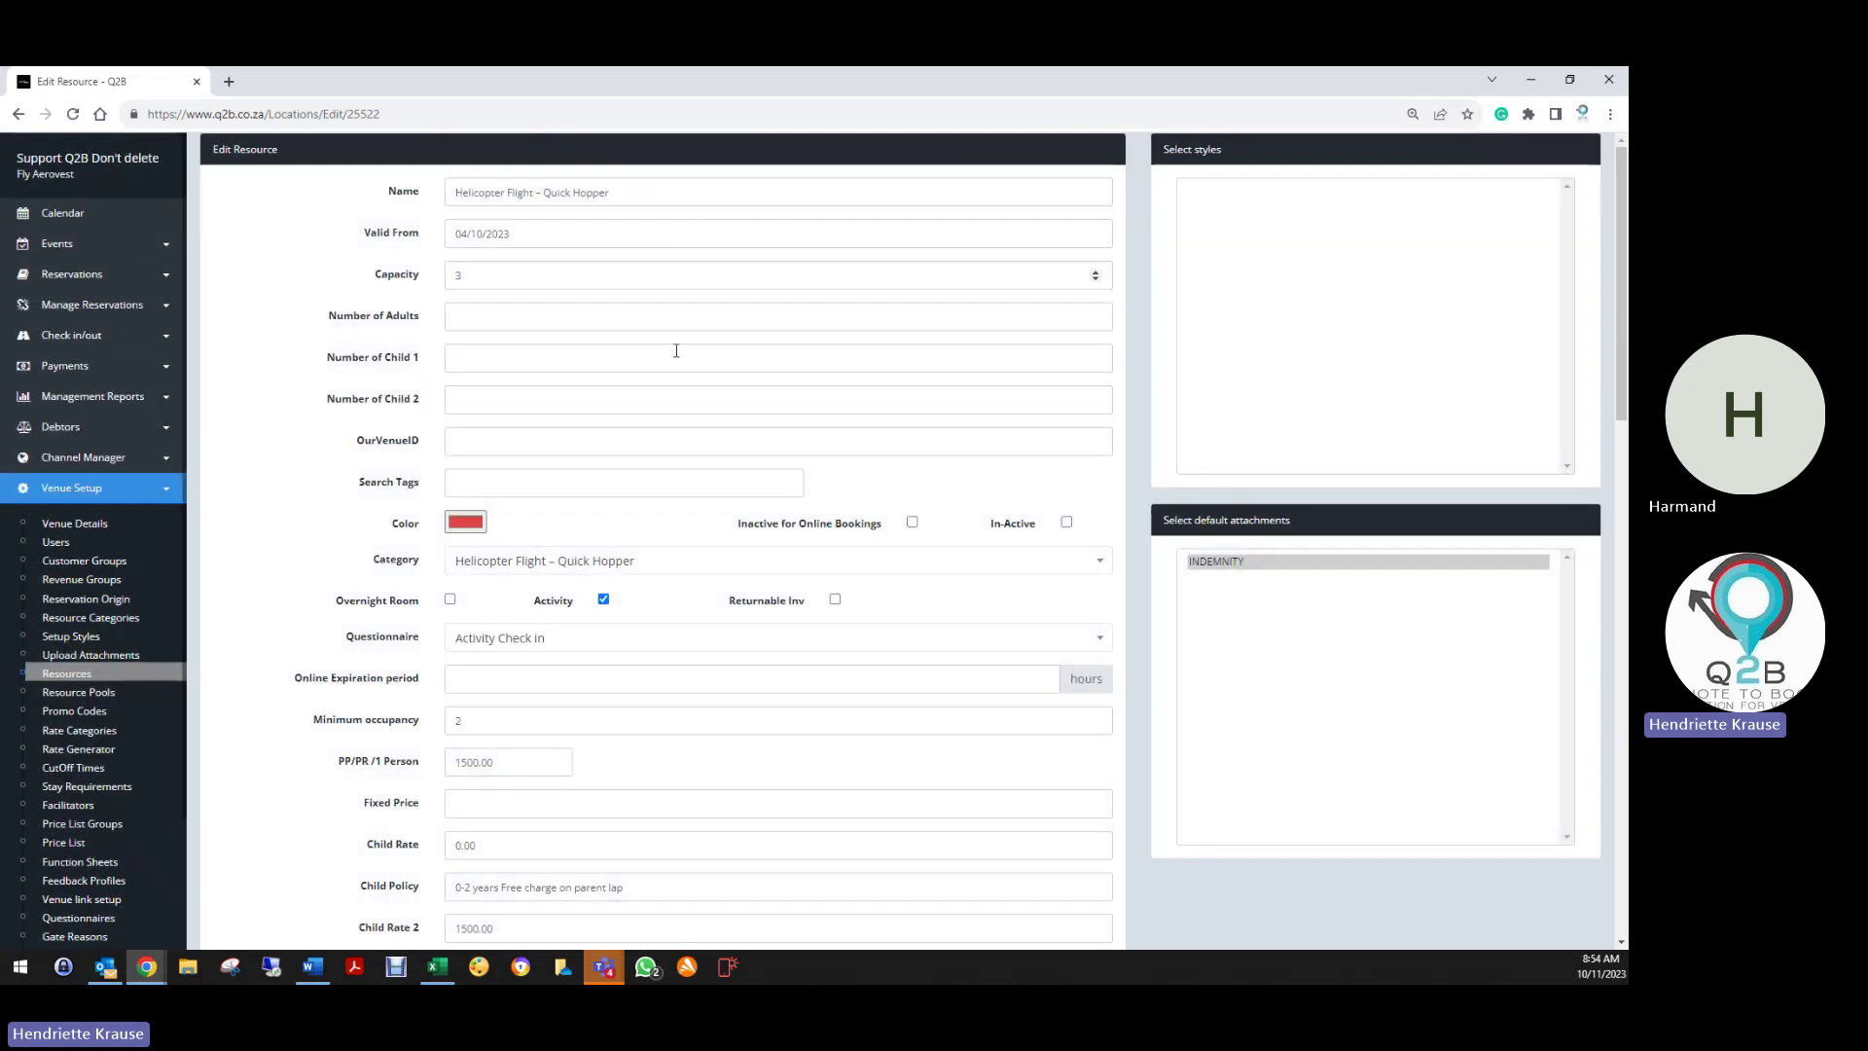
left_click(1066, 522)
left_click(913, 523)
left_click(913, 522)
left_click(1067, 523)
scroll(465, 786, "down", 20)
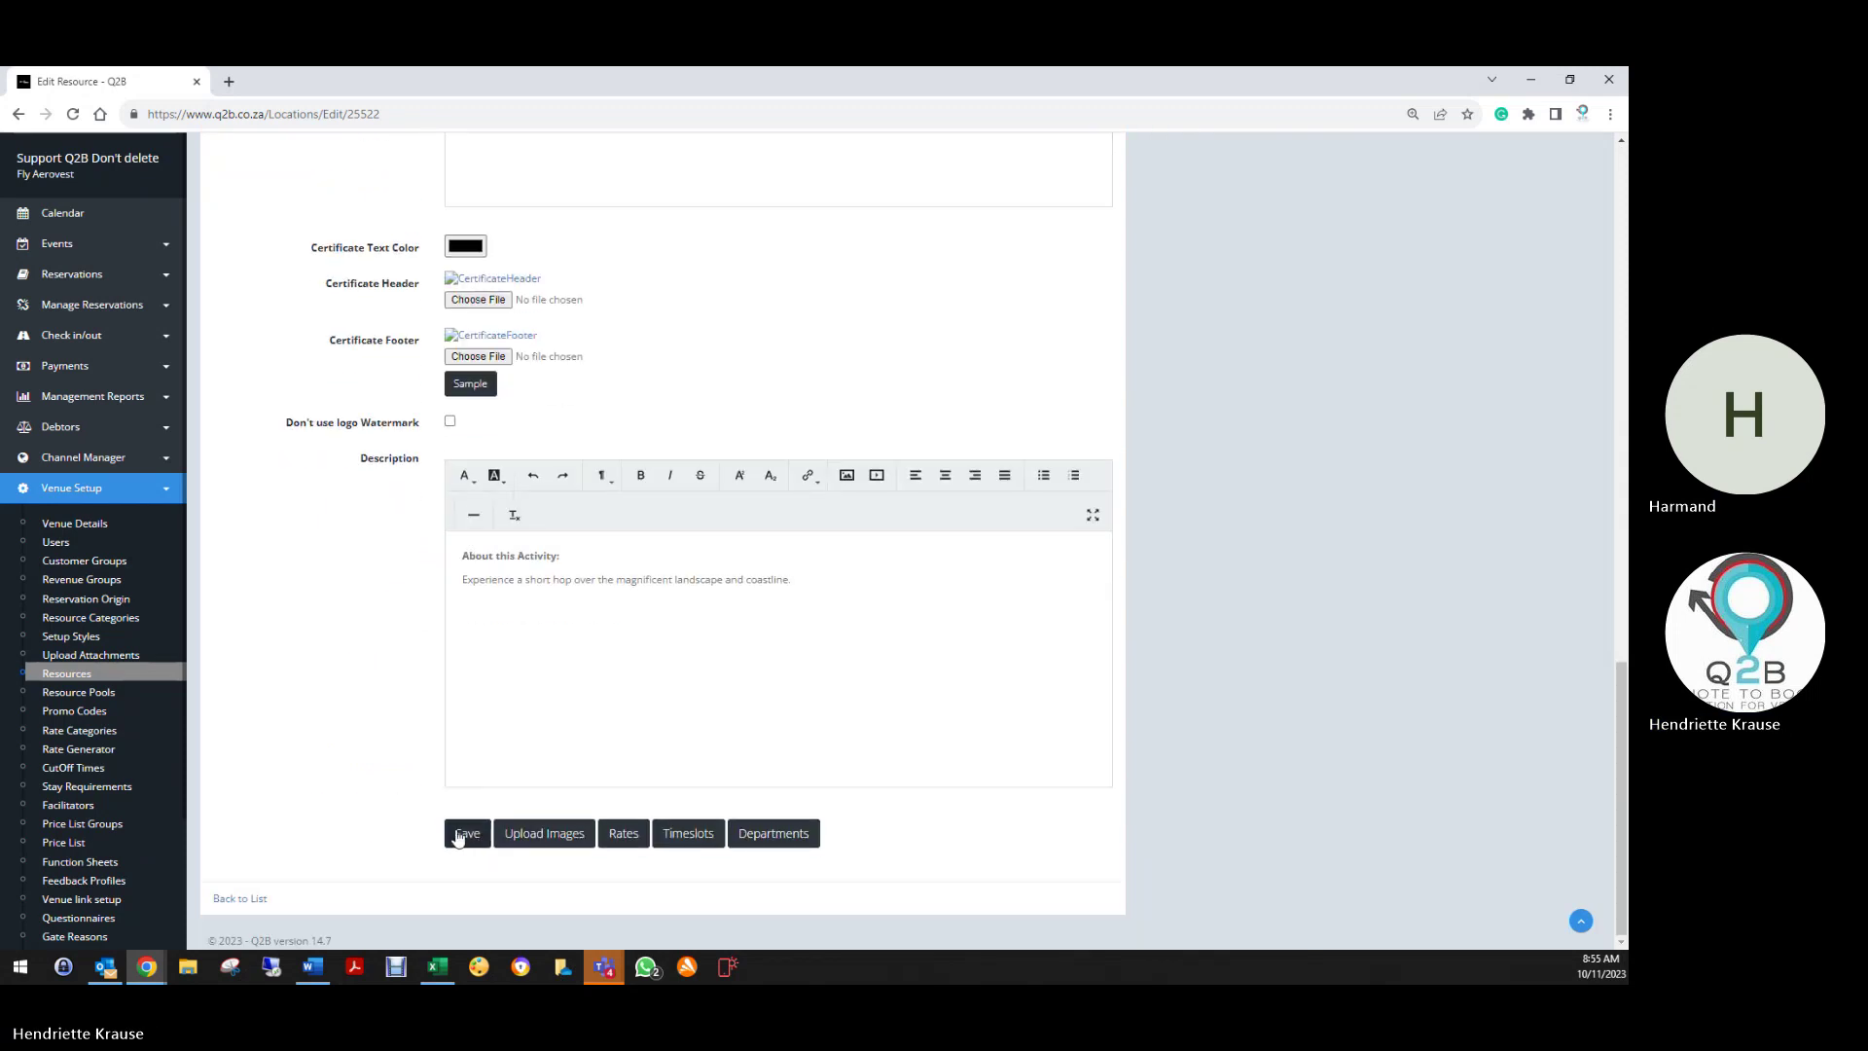
left_click(461, 835)
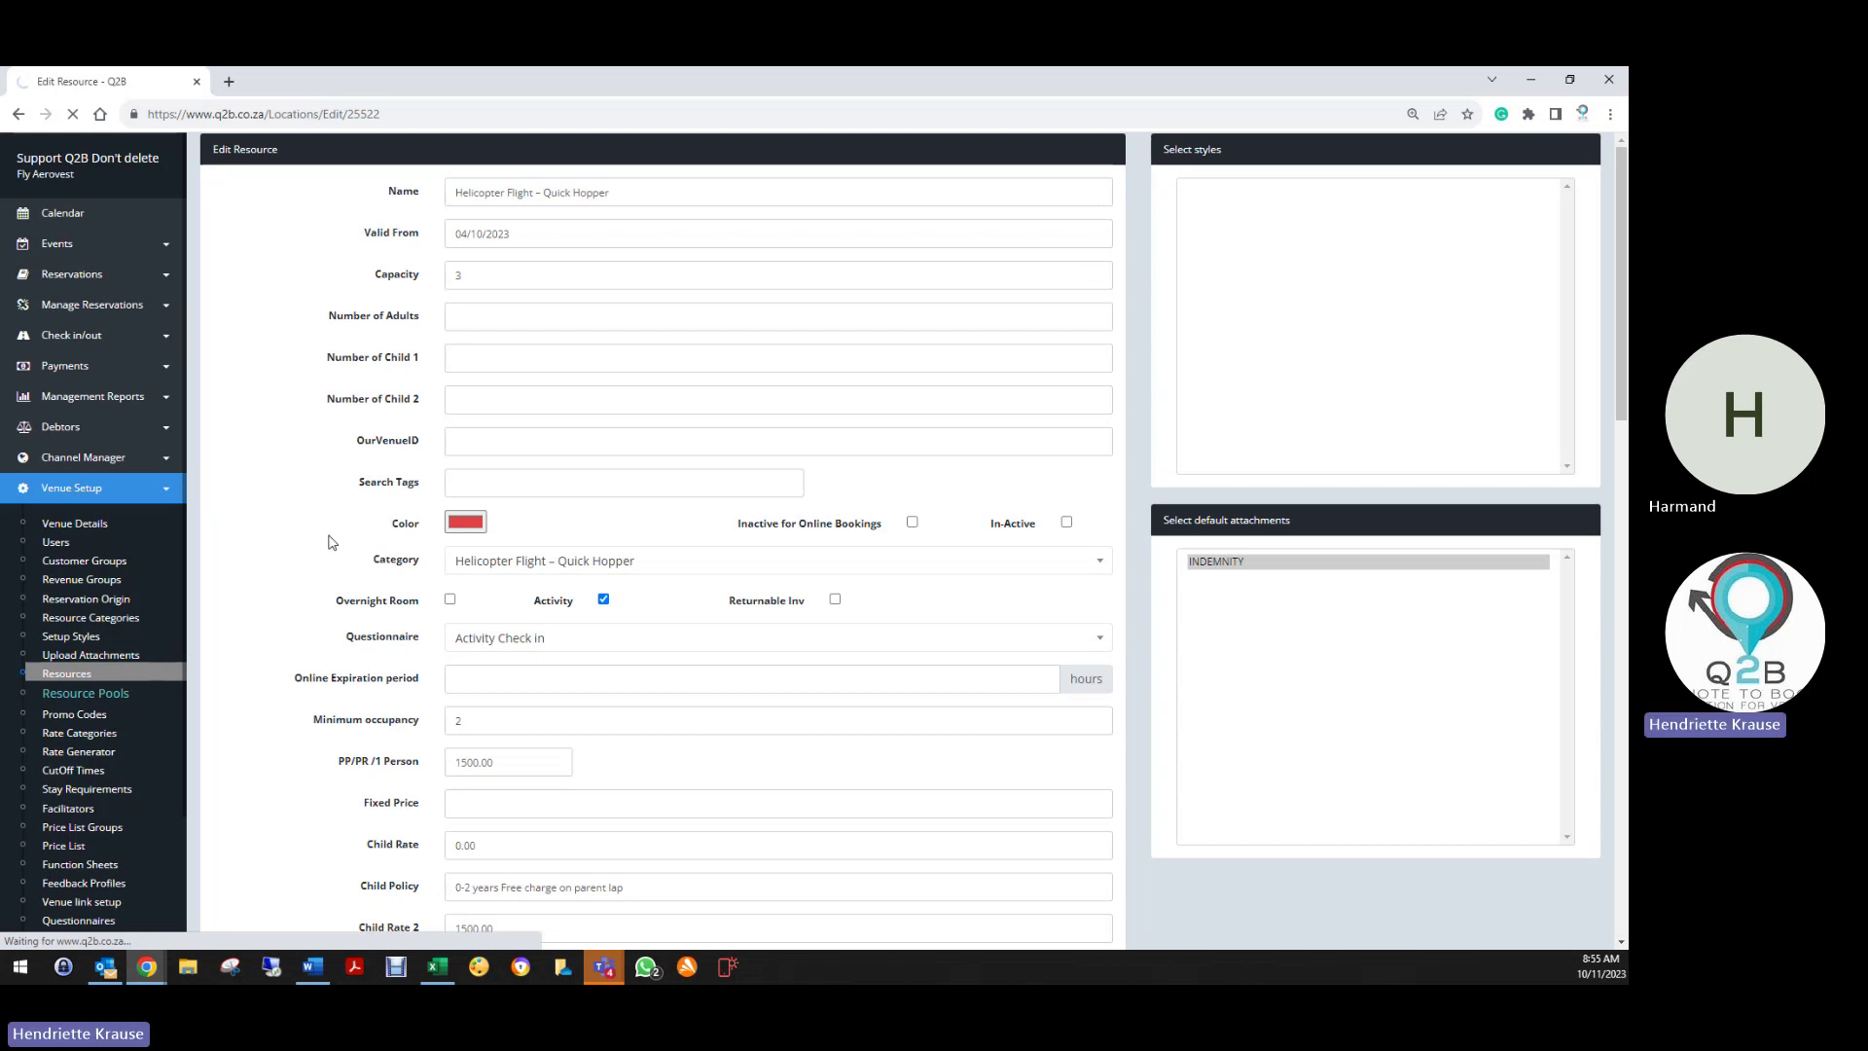
left_click(114, 698)
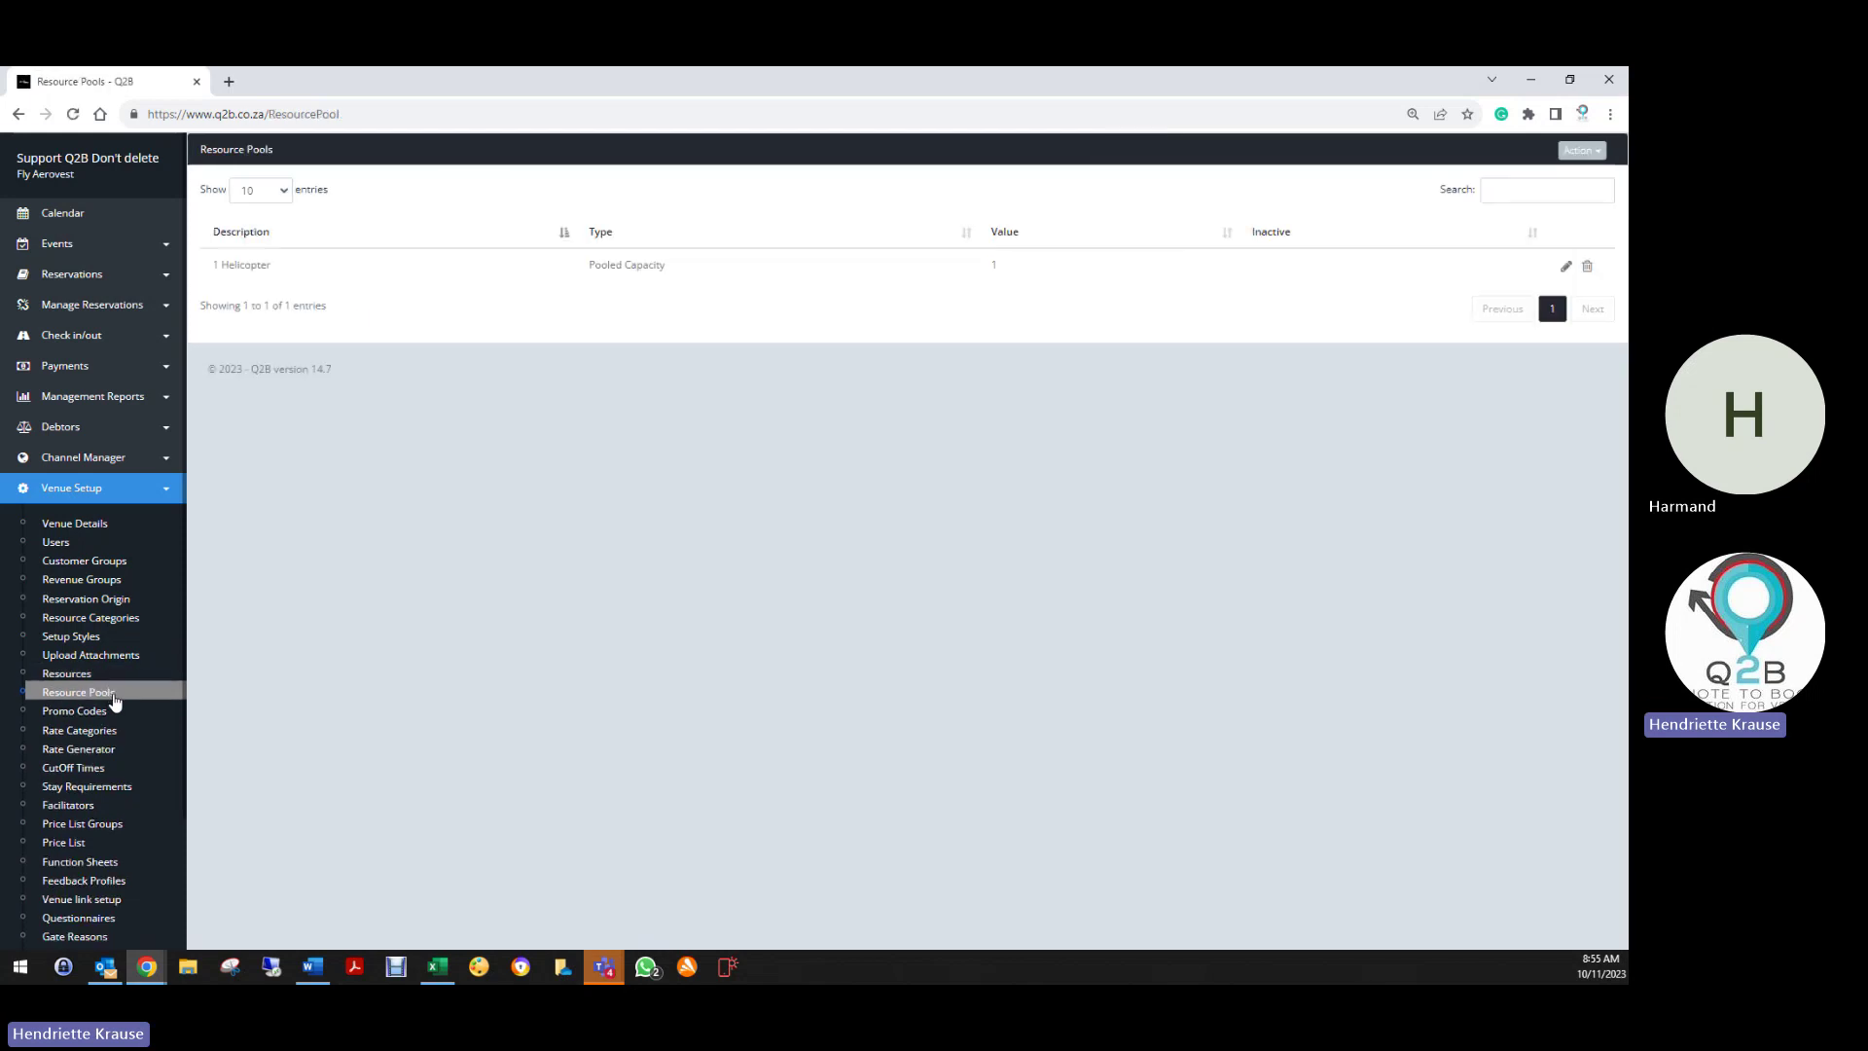
left_click(1565, 265)
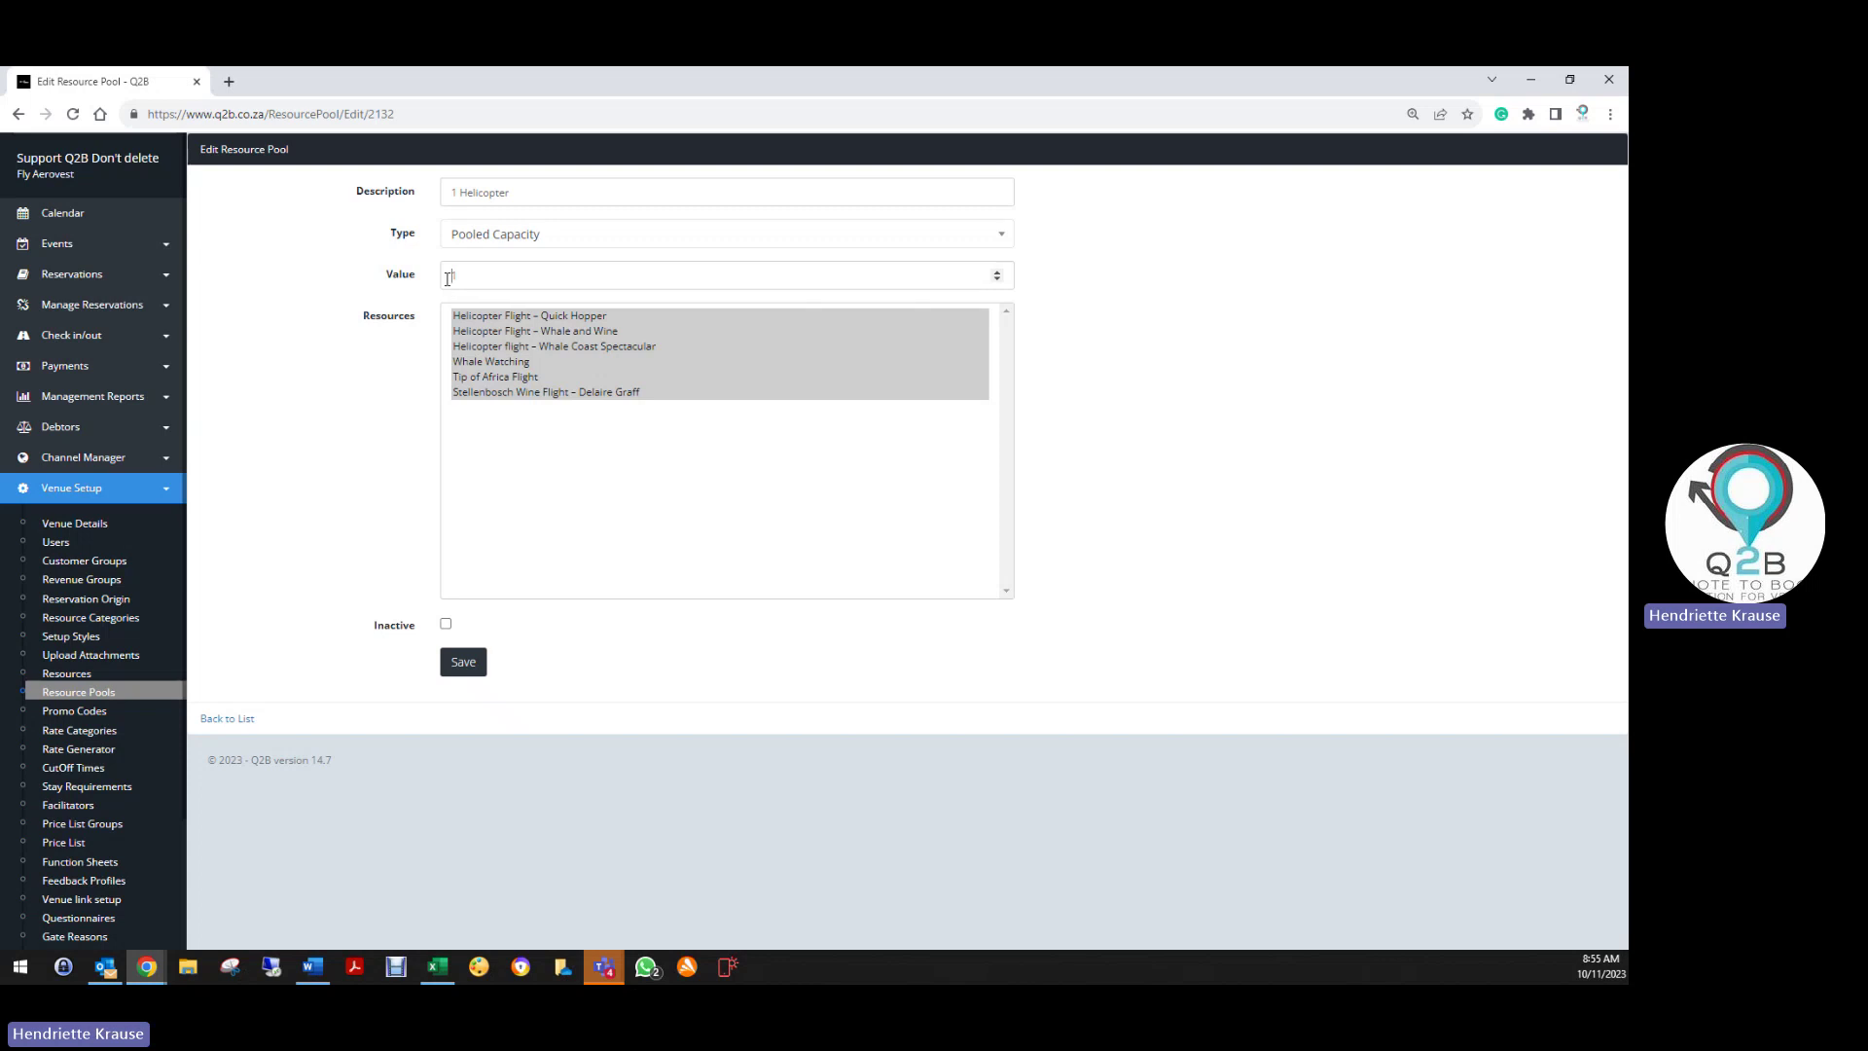
left_click_drag(447, 279, 479, 280)
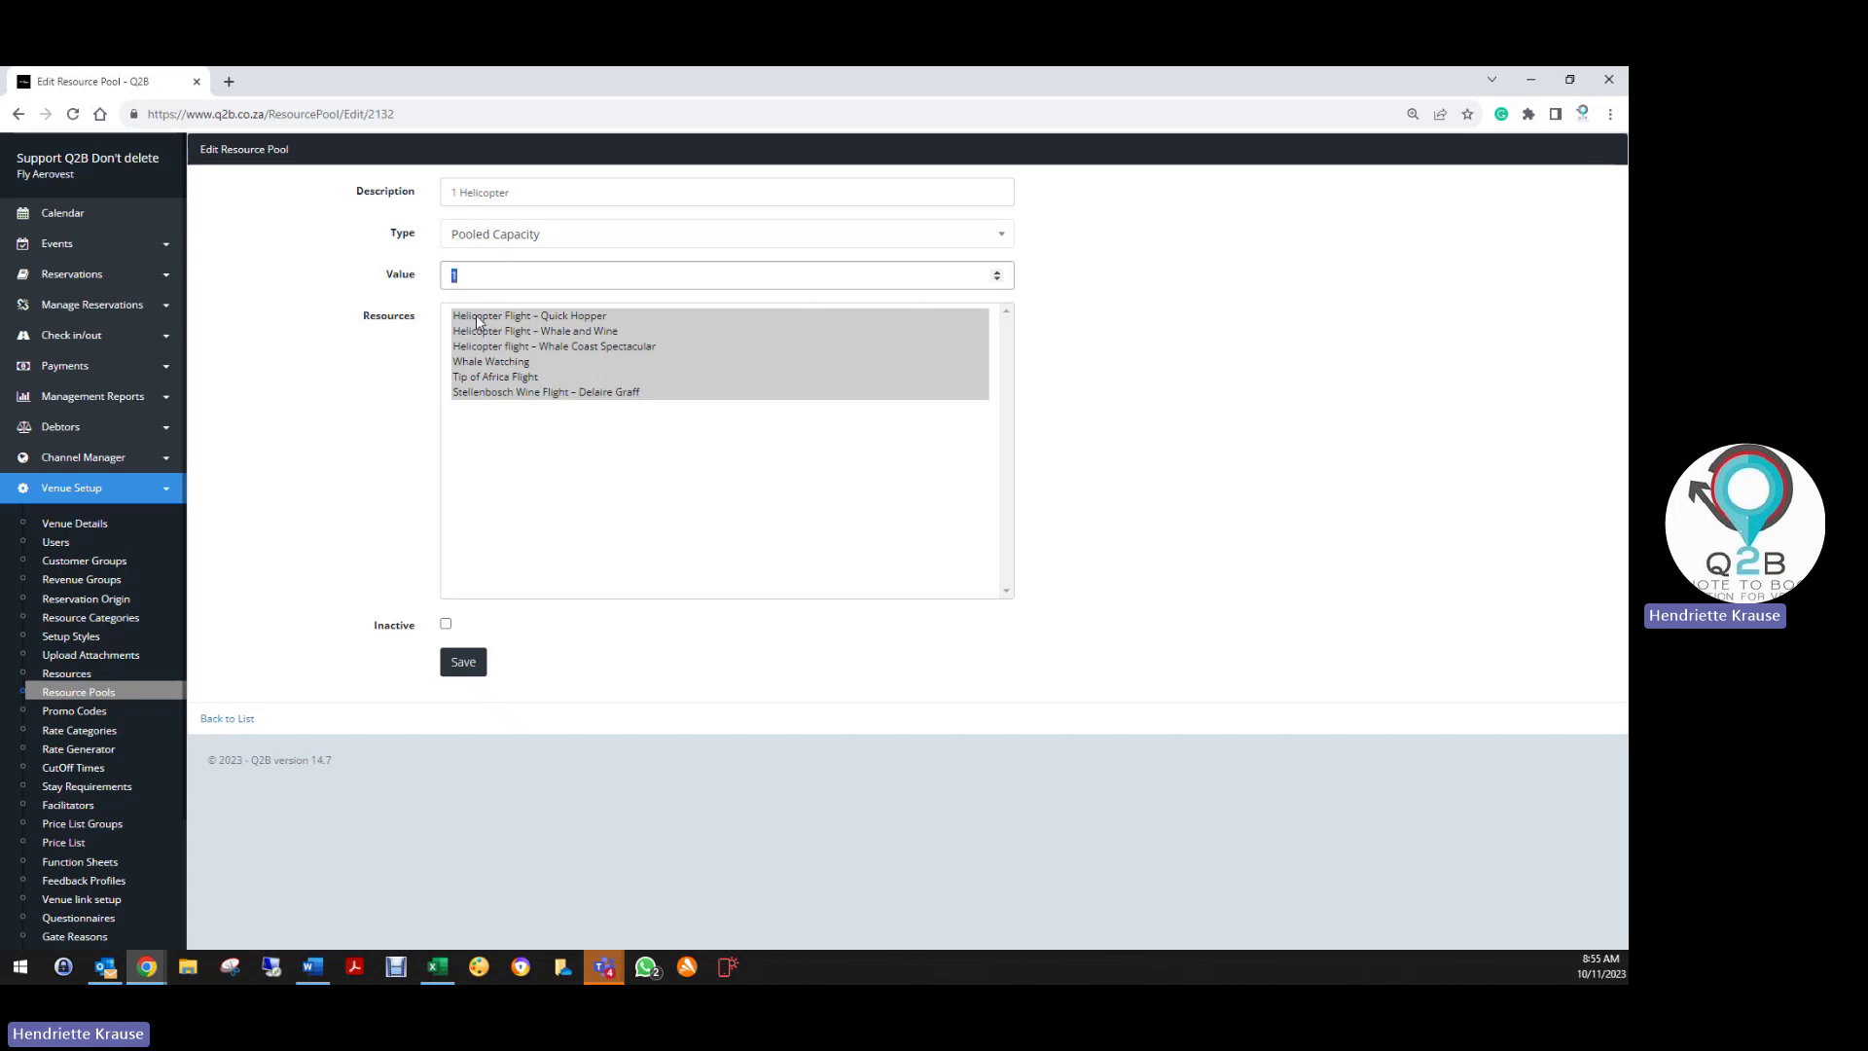
left_click(478, 318)
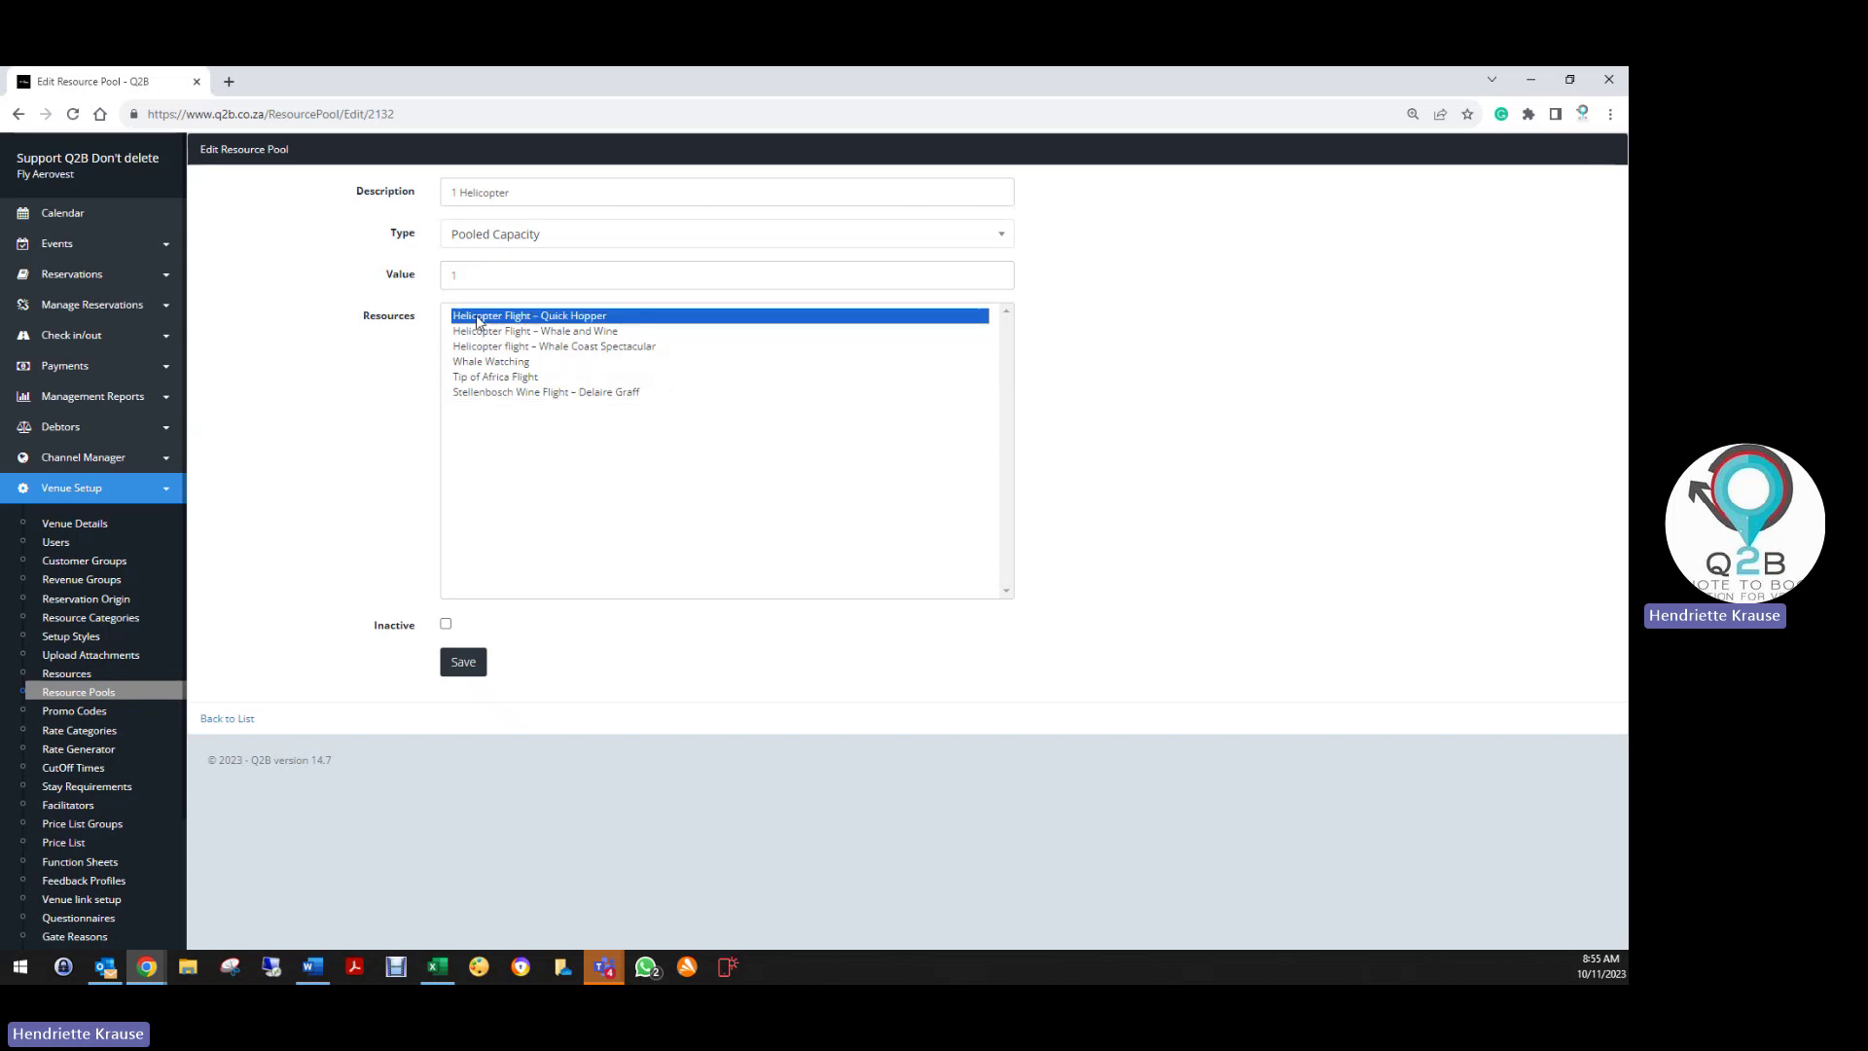
left_click(510, 392, "shift")
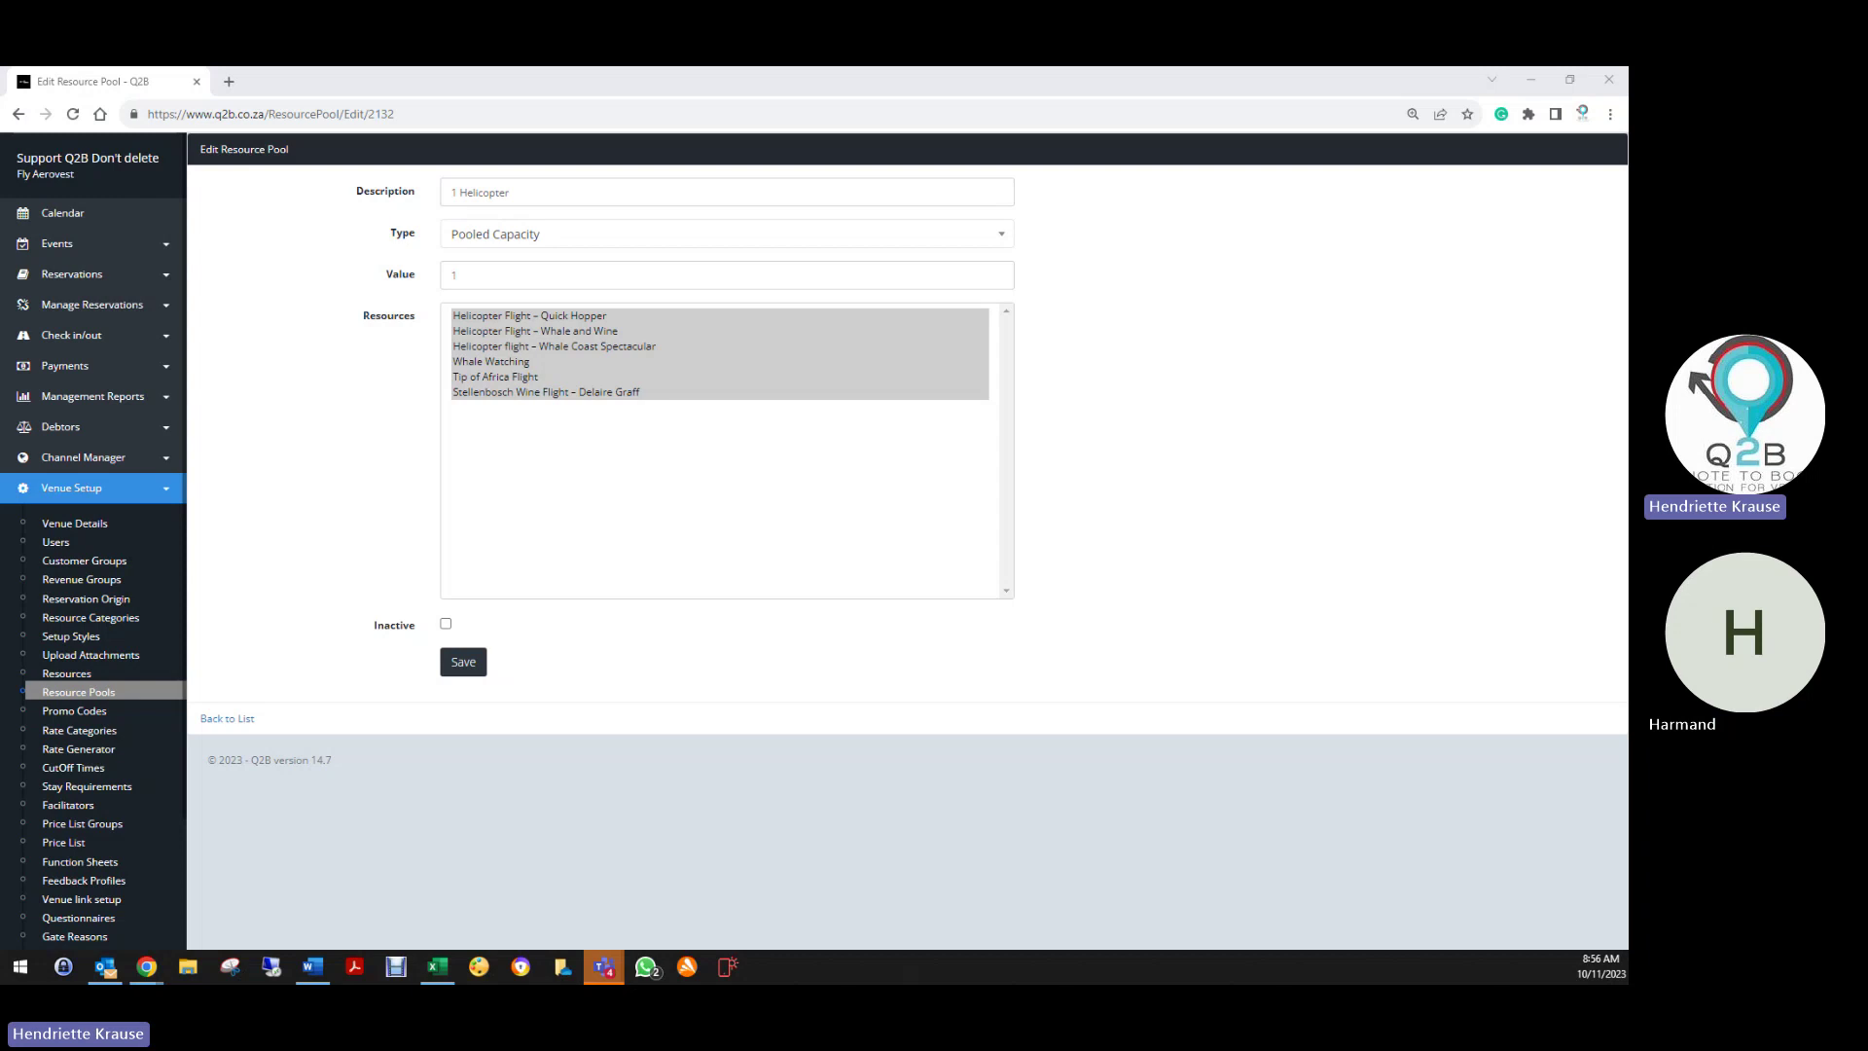
Keep the pool type as Pooled Capacity and include all six flights
left_click(505, 239)
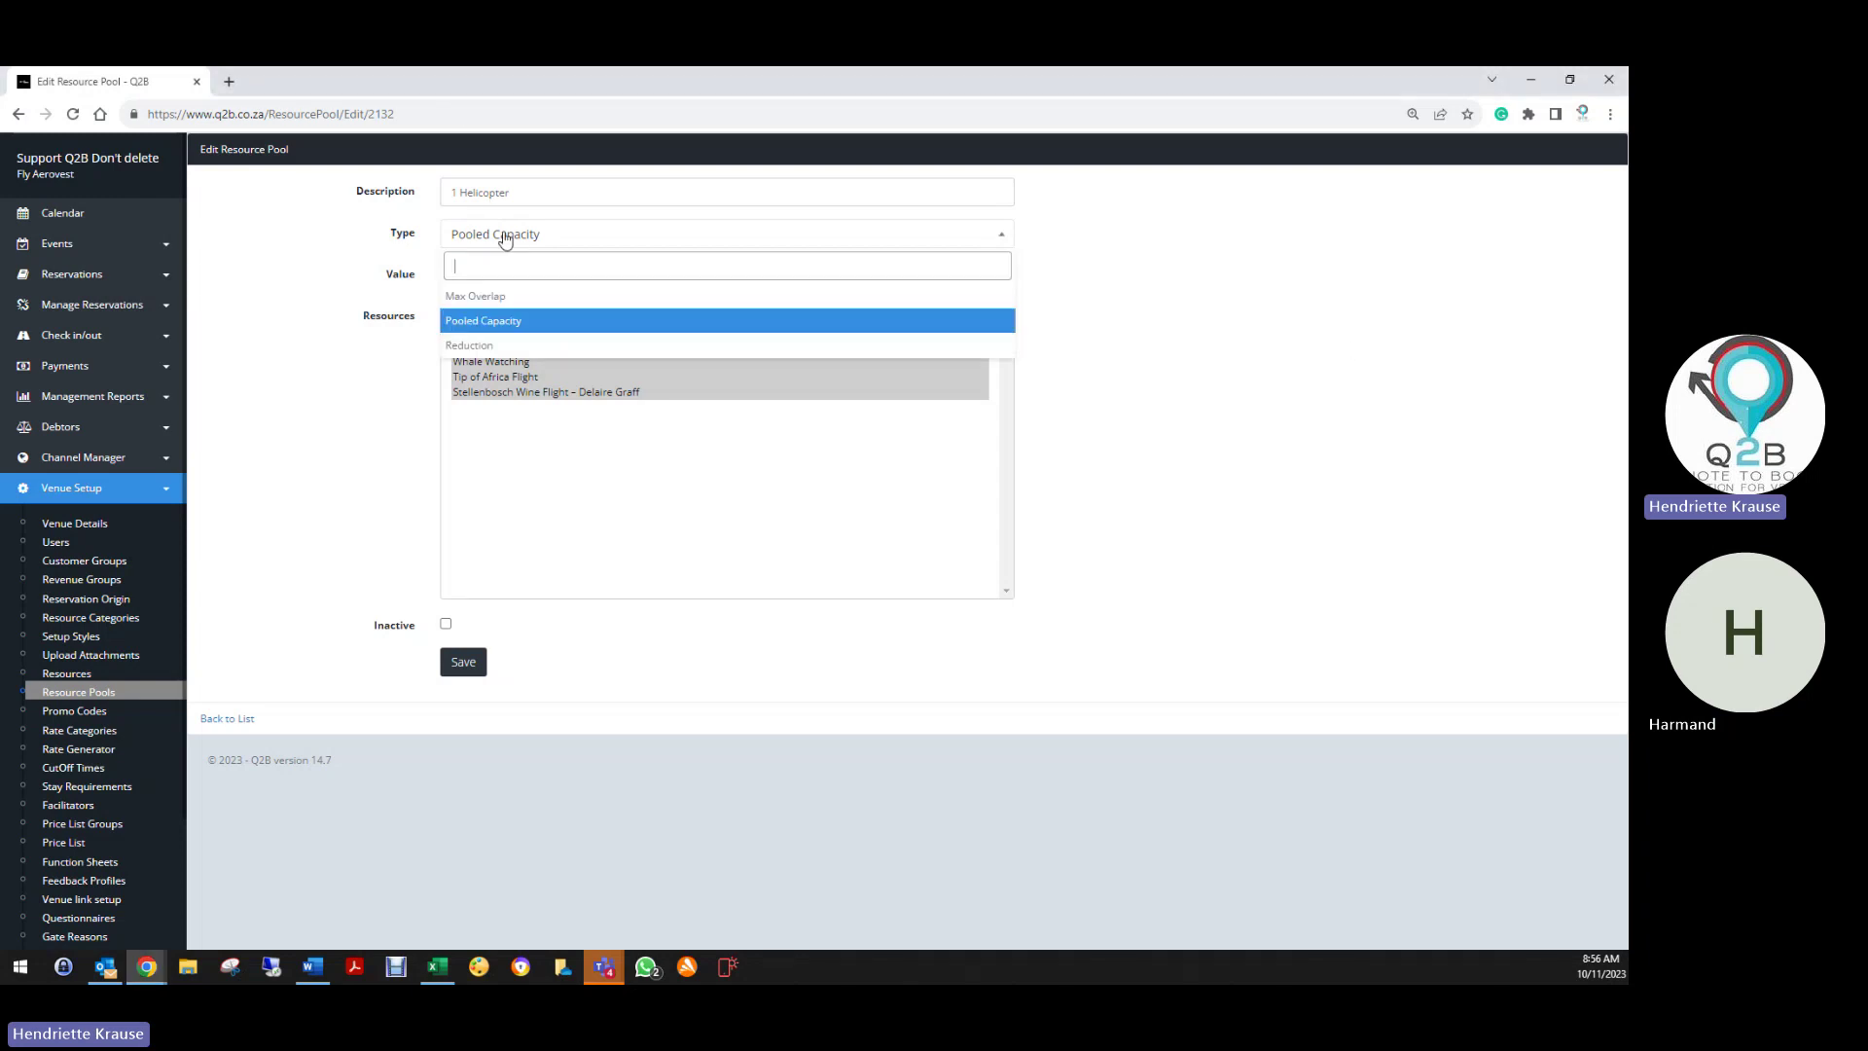
left_click(490, 328)
double_click(451, 276)
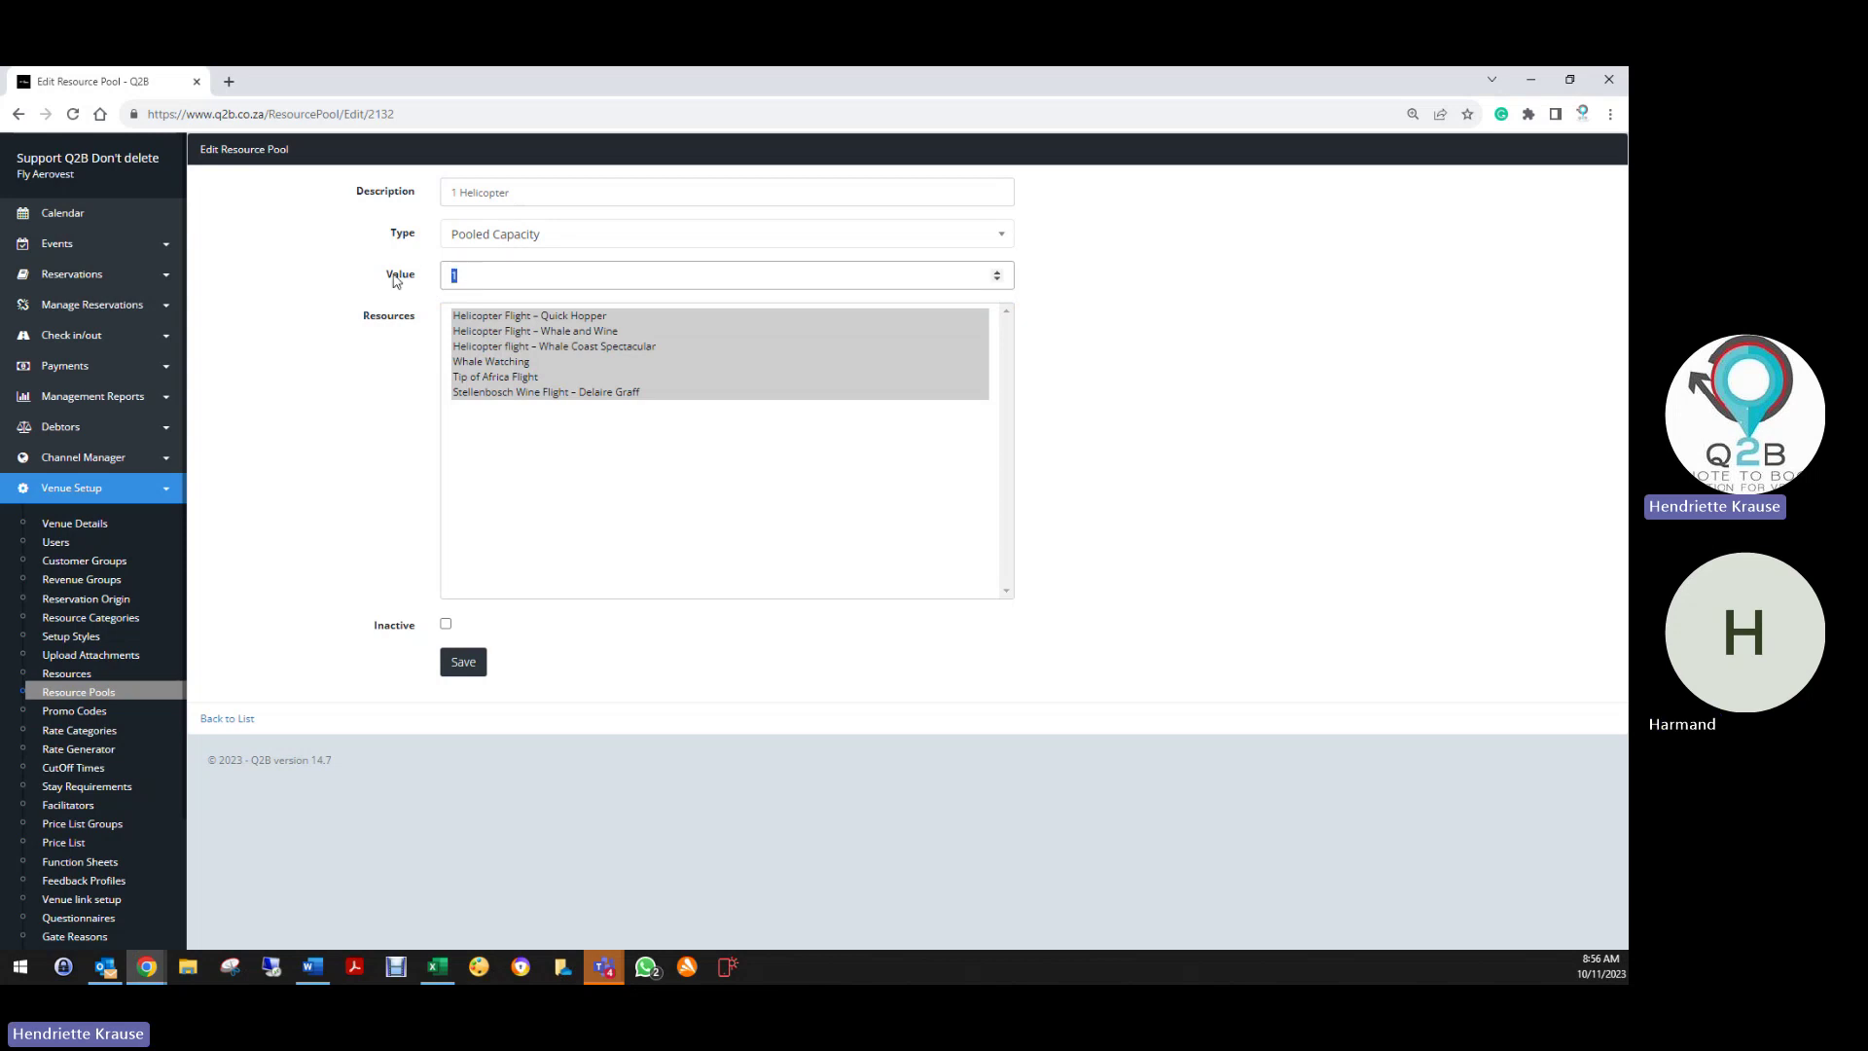
left_click(479, 316)
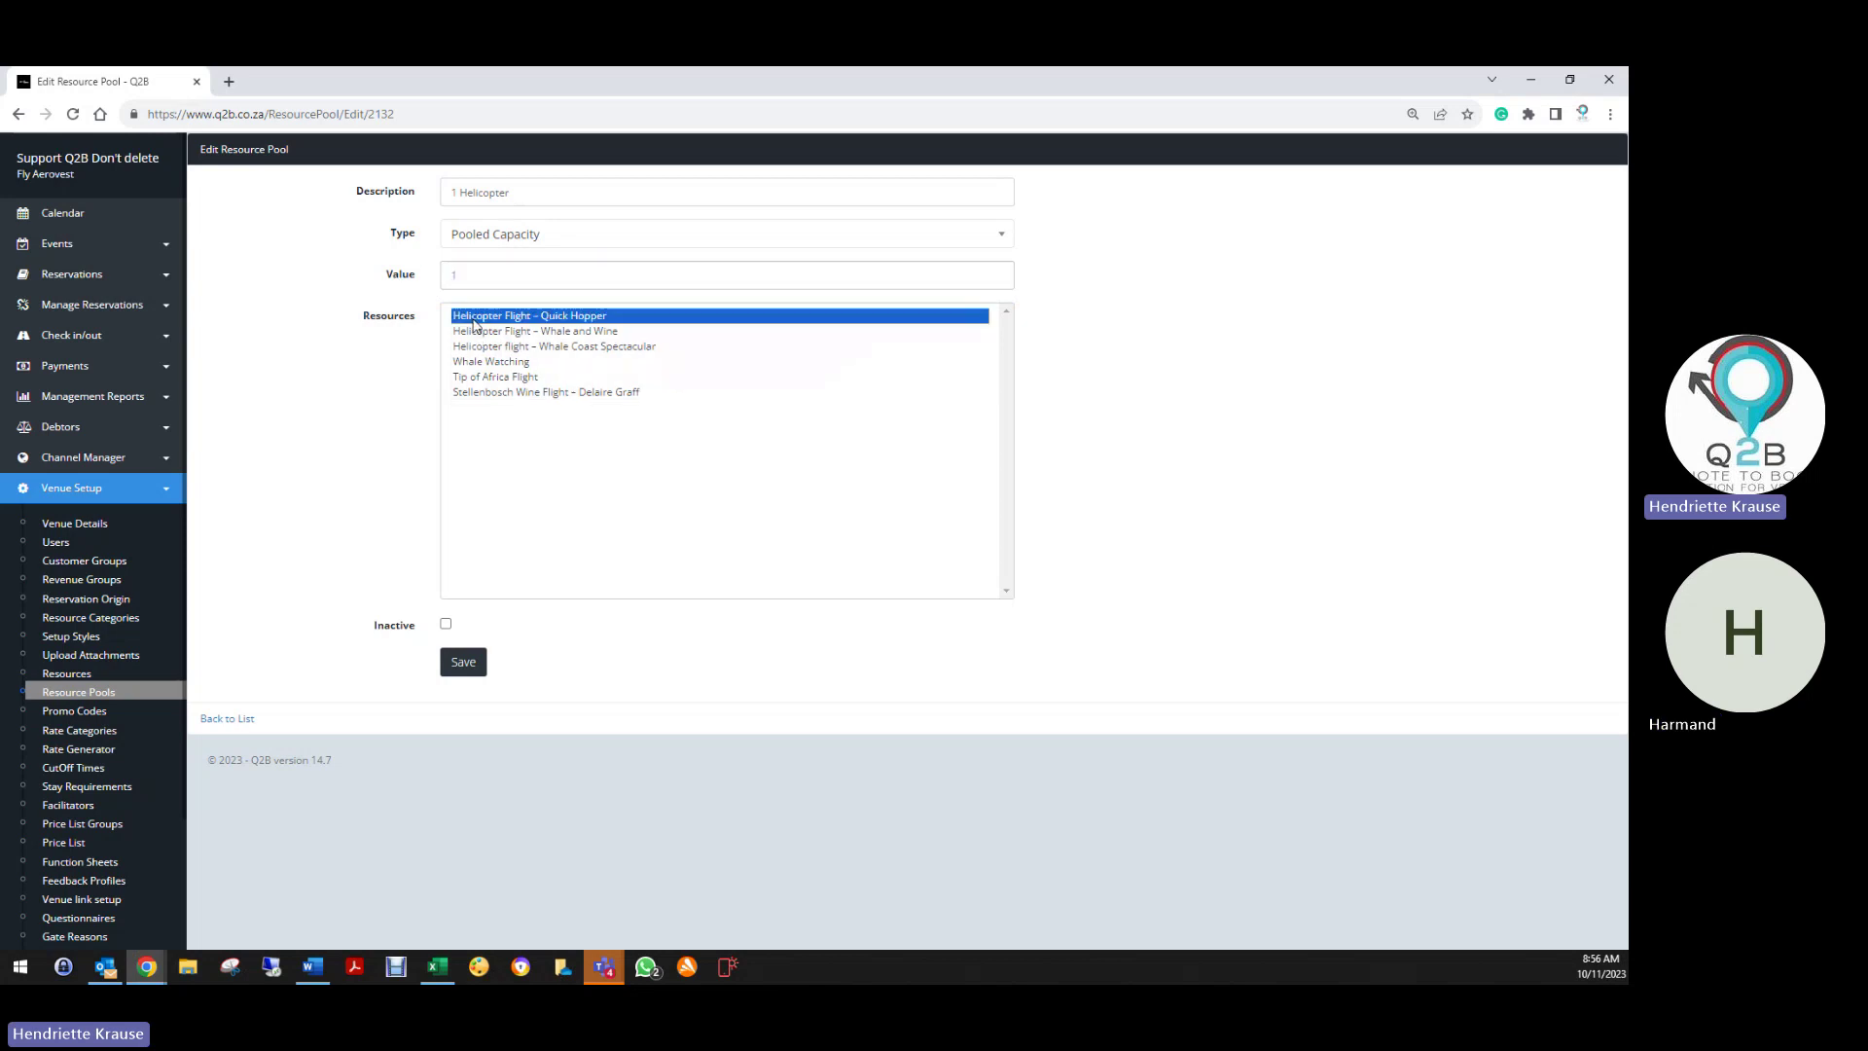
left_click(544, 399, "shift")
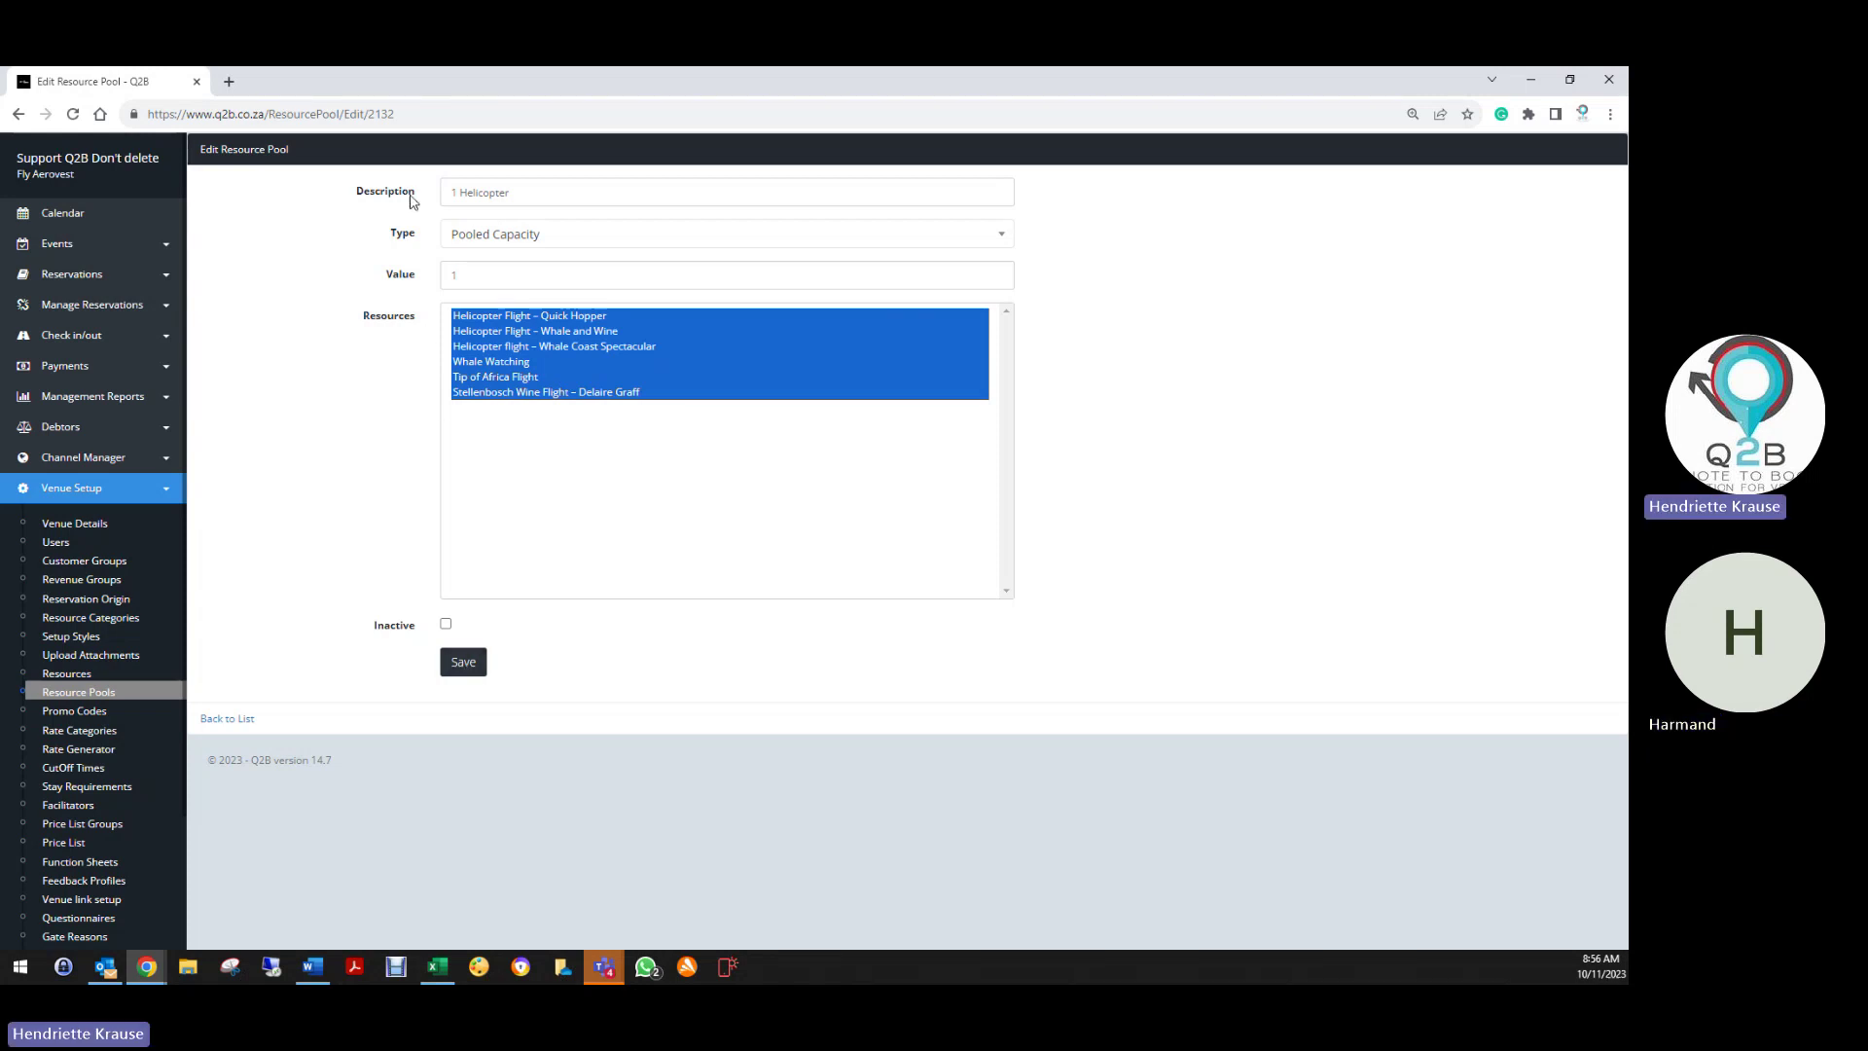
Set the 1 Helicopter pool value to 1 and save it
double_click(486, 273)
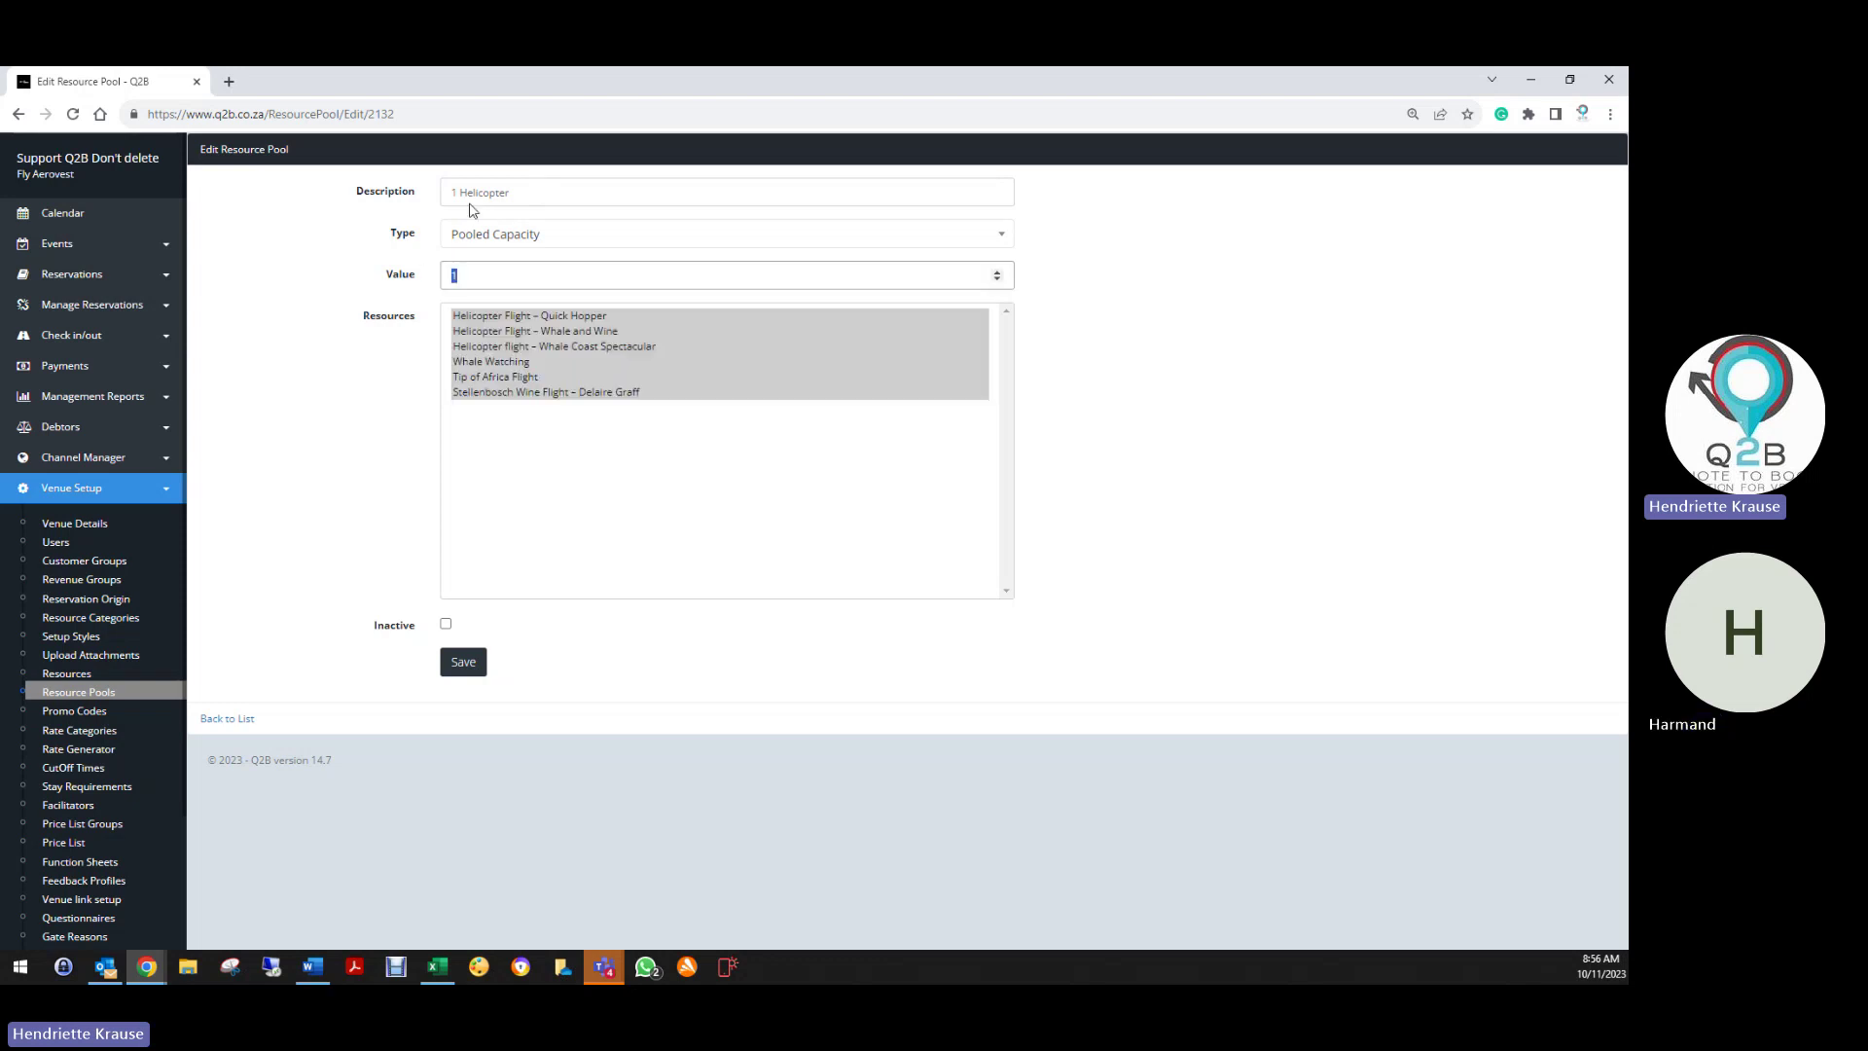
type("2")
key("BackSpace")
type("1")
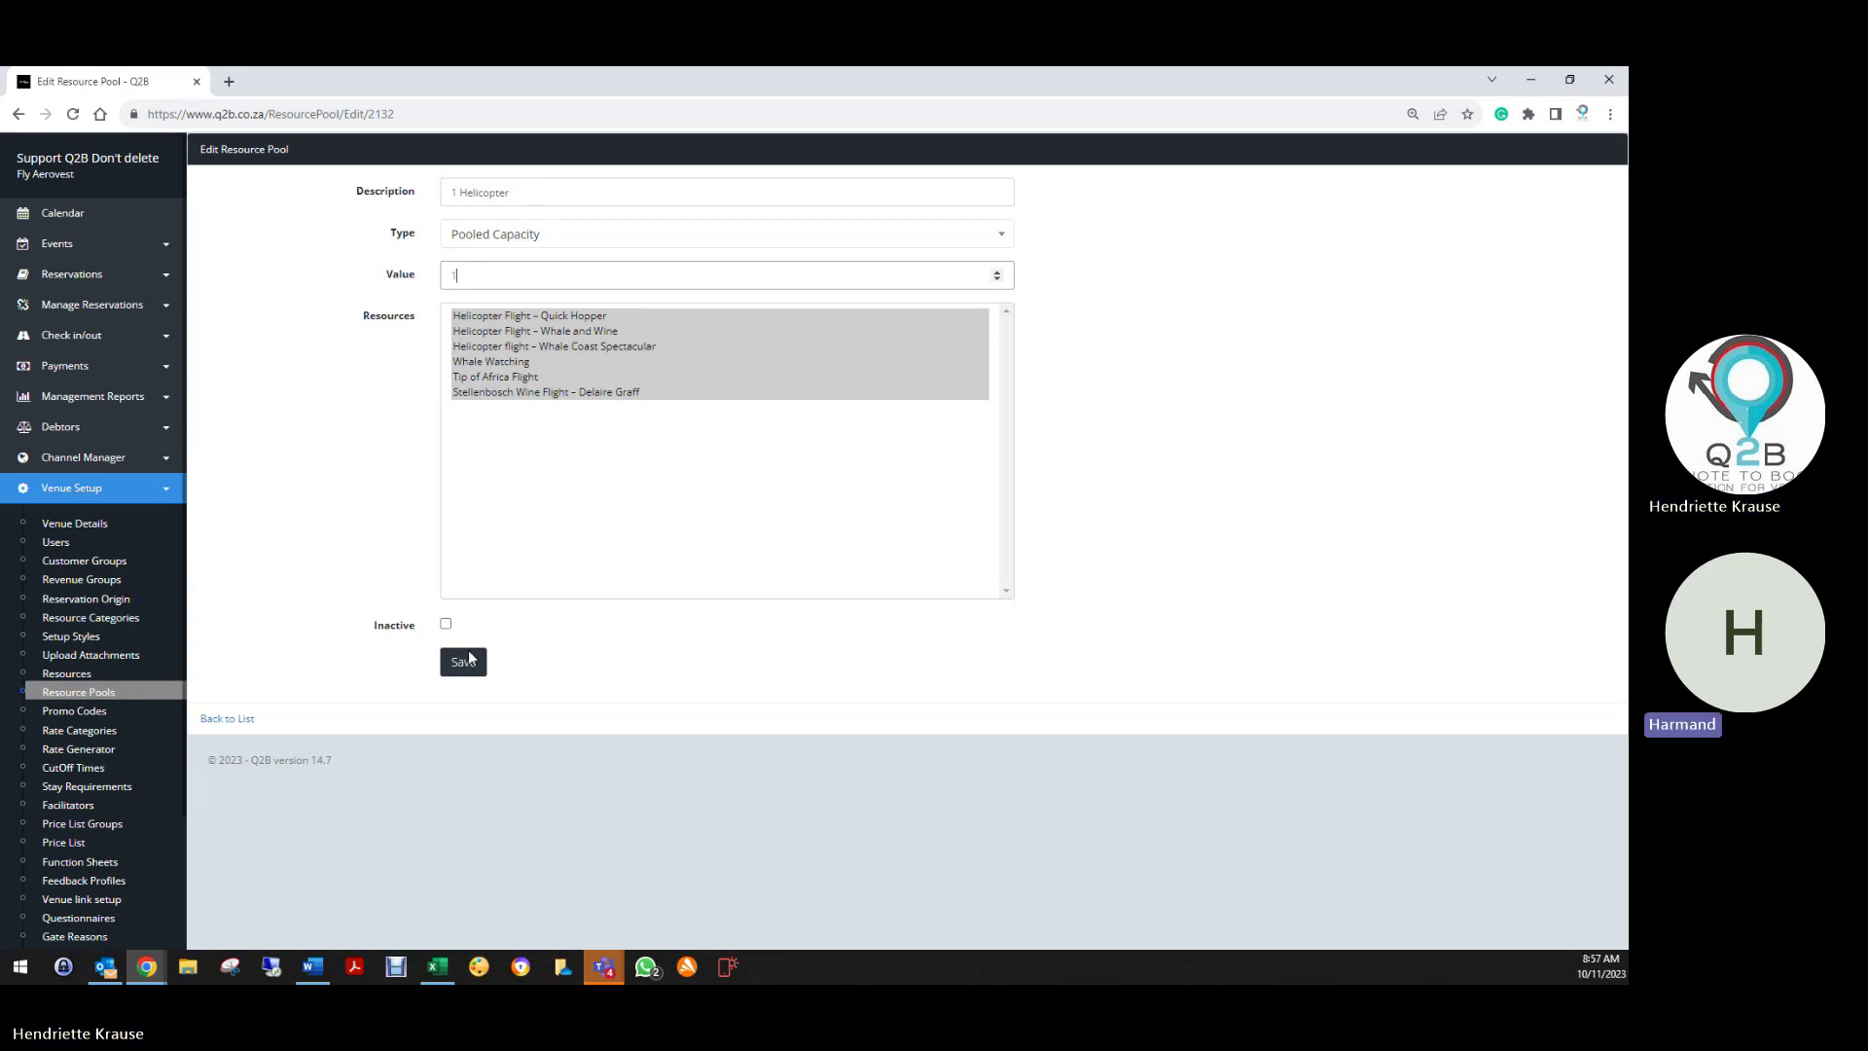
left_click(463, 662)
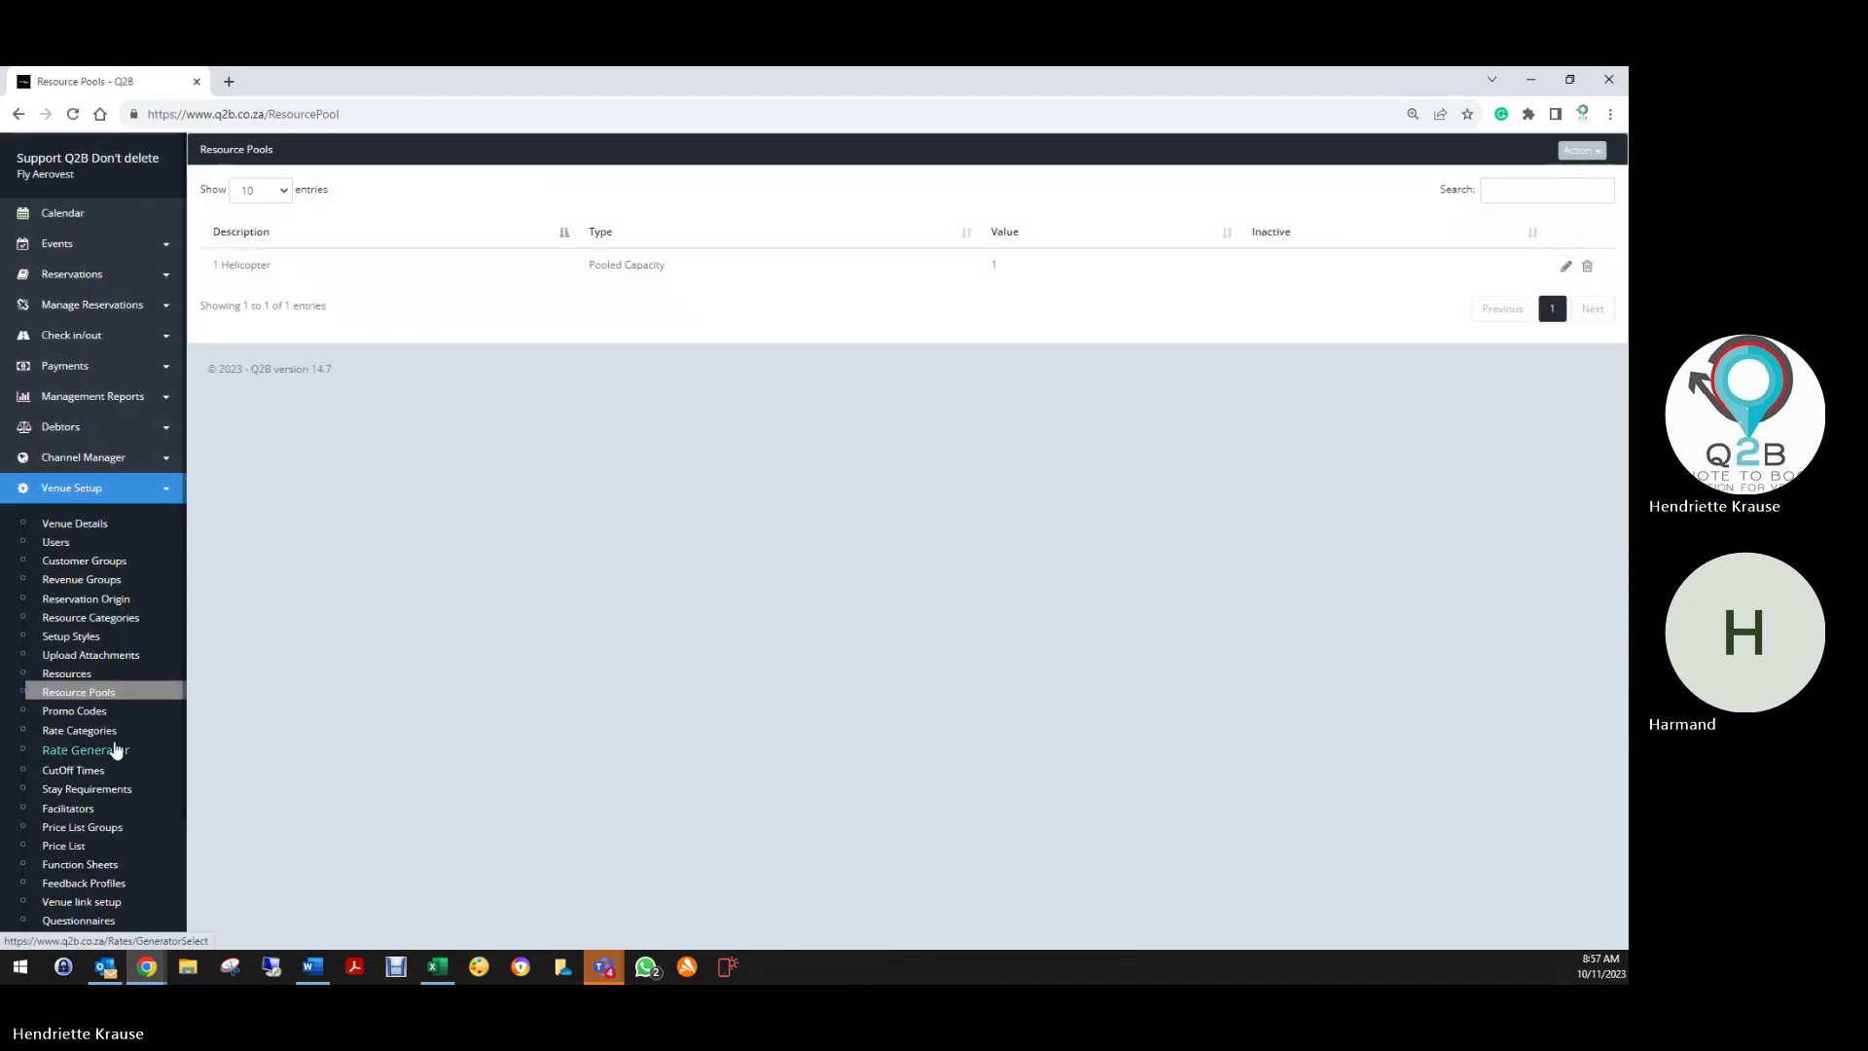
Create a new promo code and enter 'Birthday20%' as its code
left_click(97, 720)
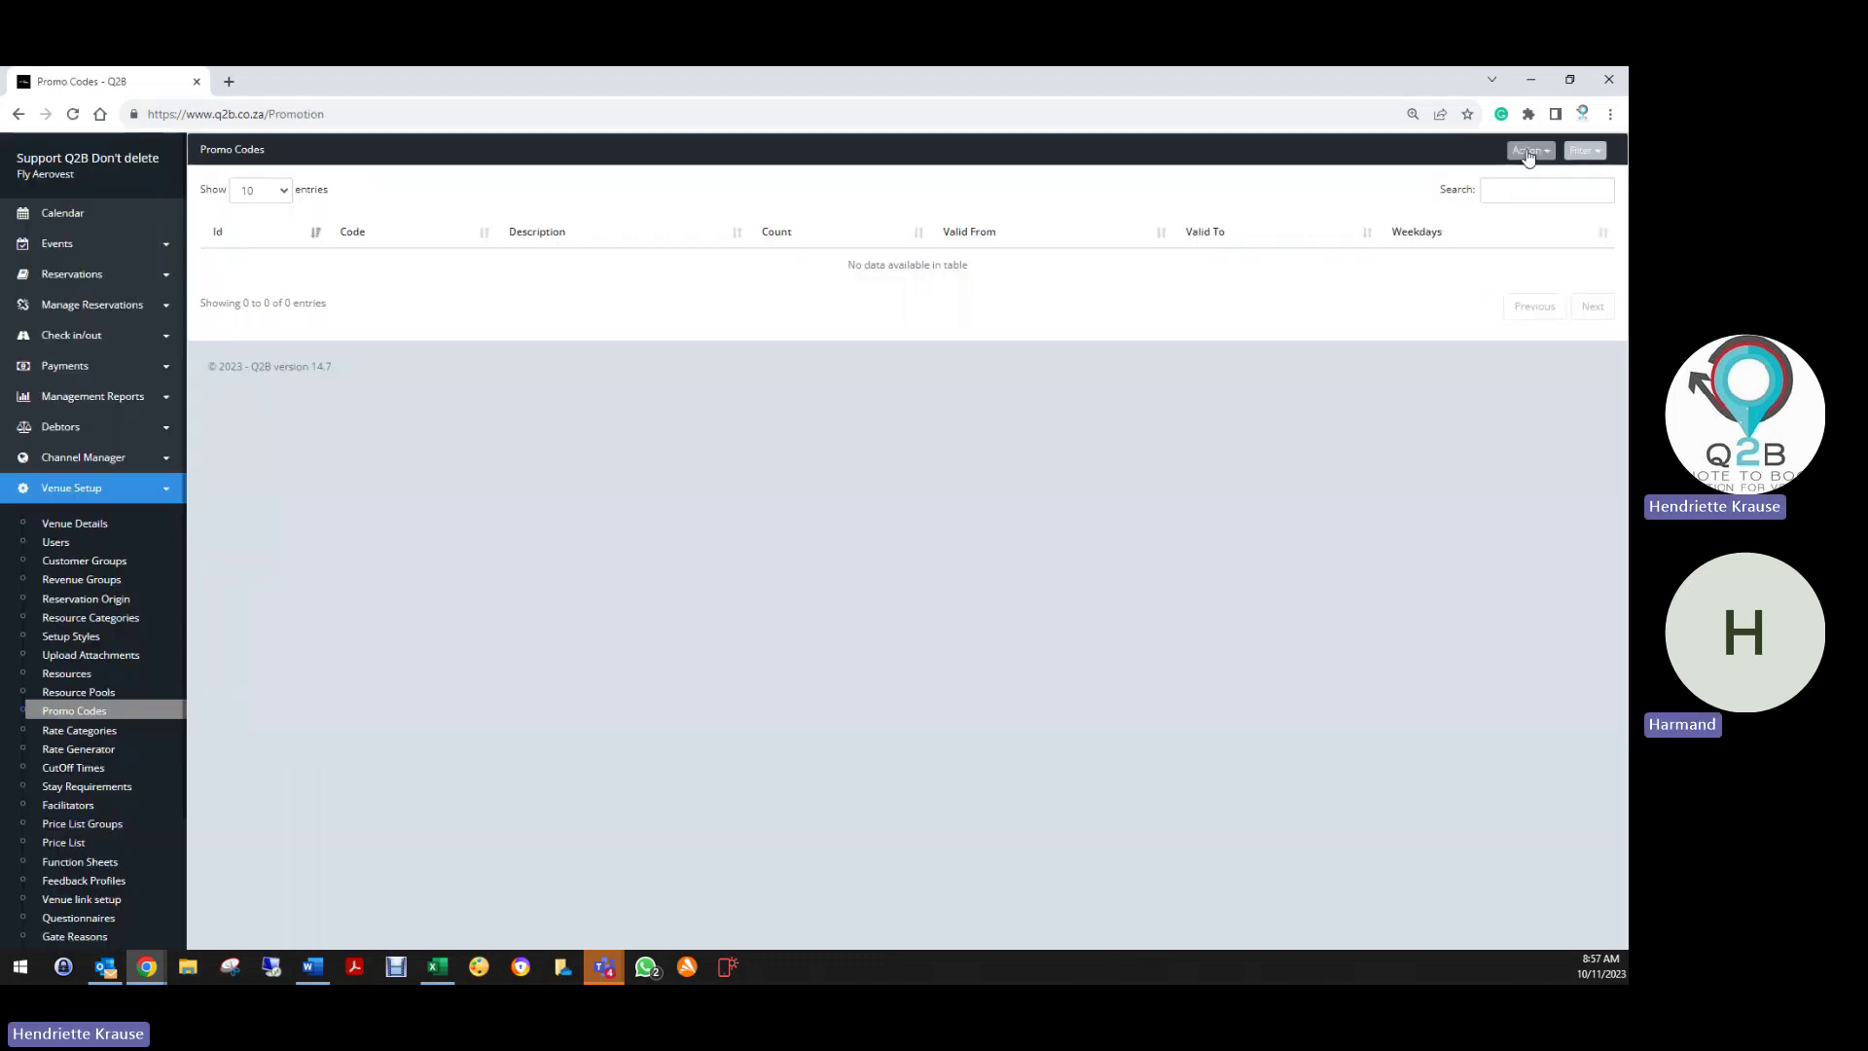
left_click(1530, 149)
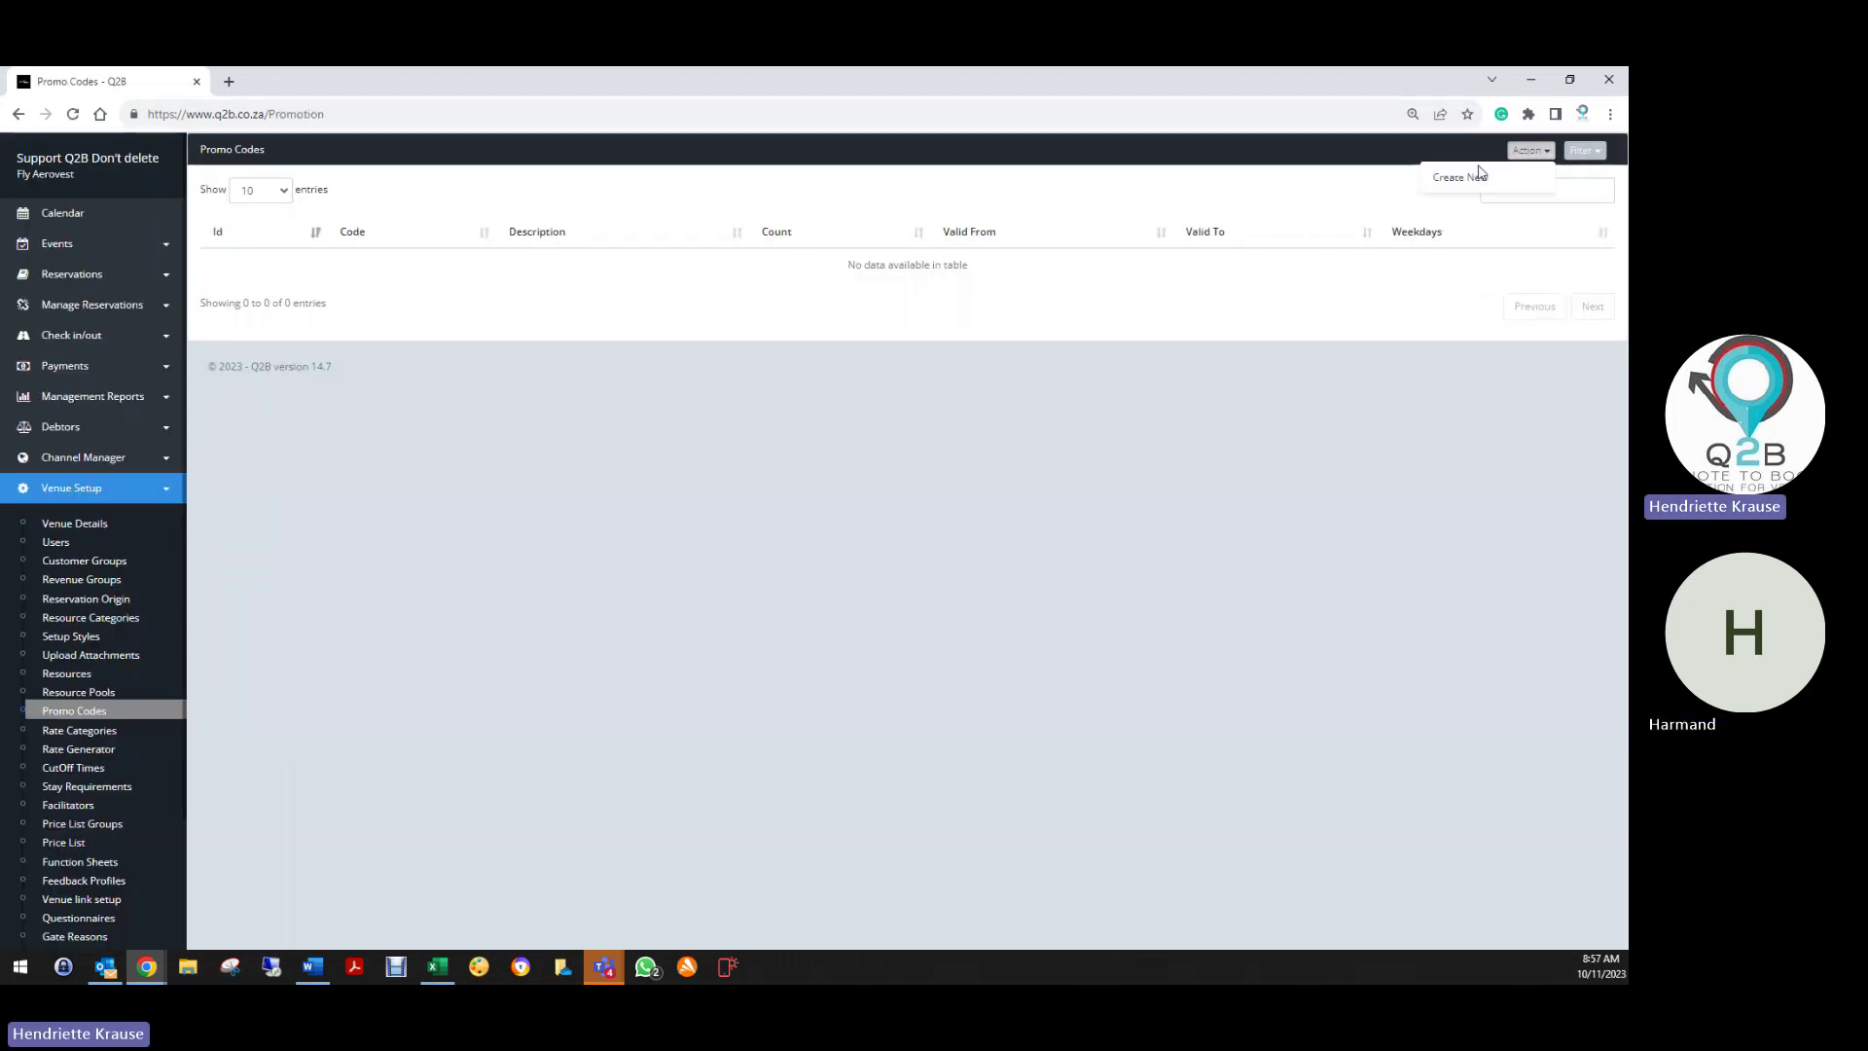
left_click(1464, 176)
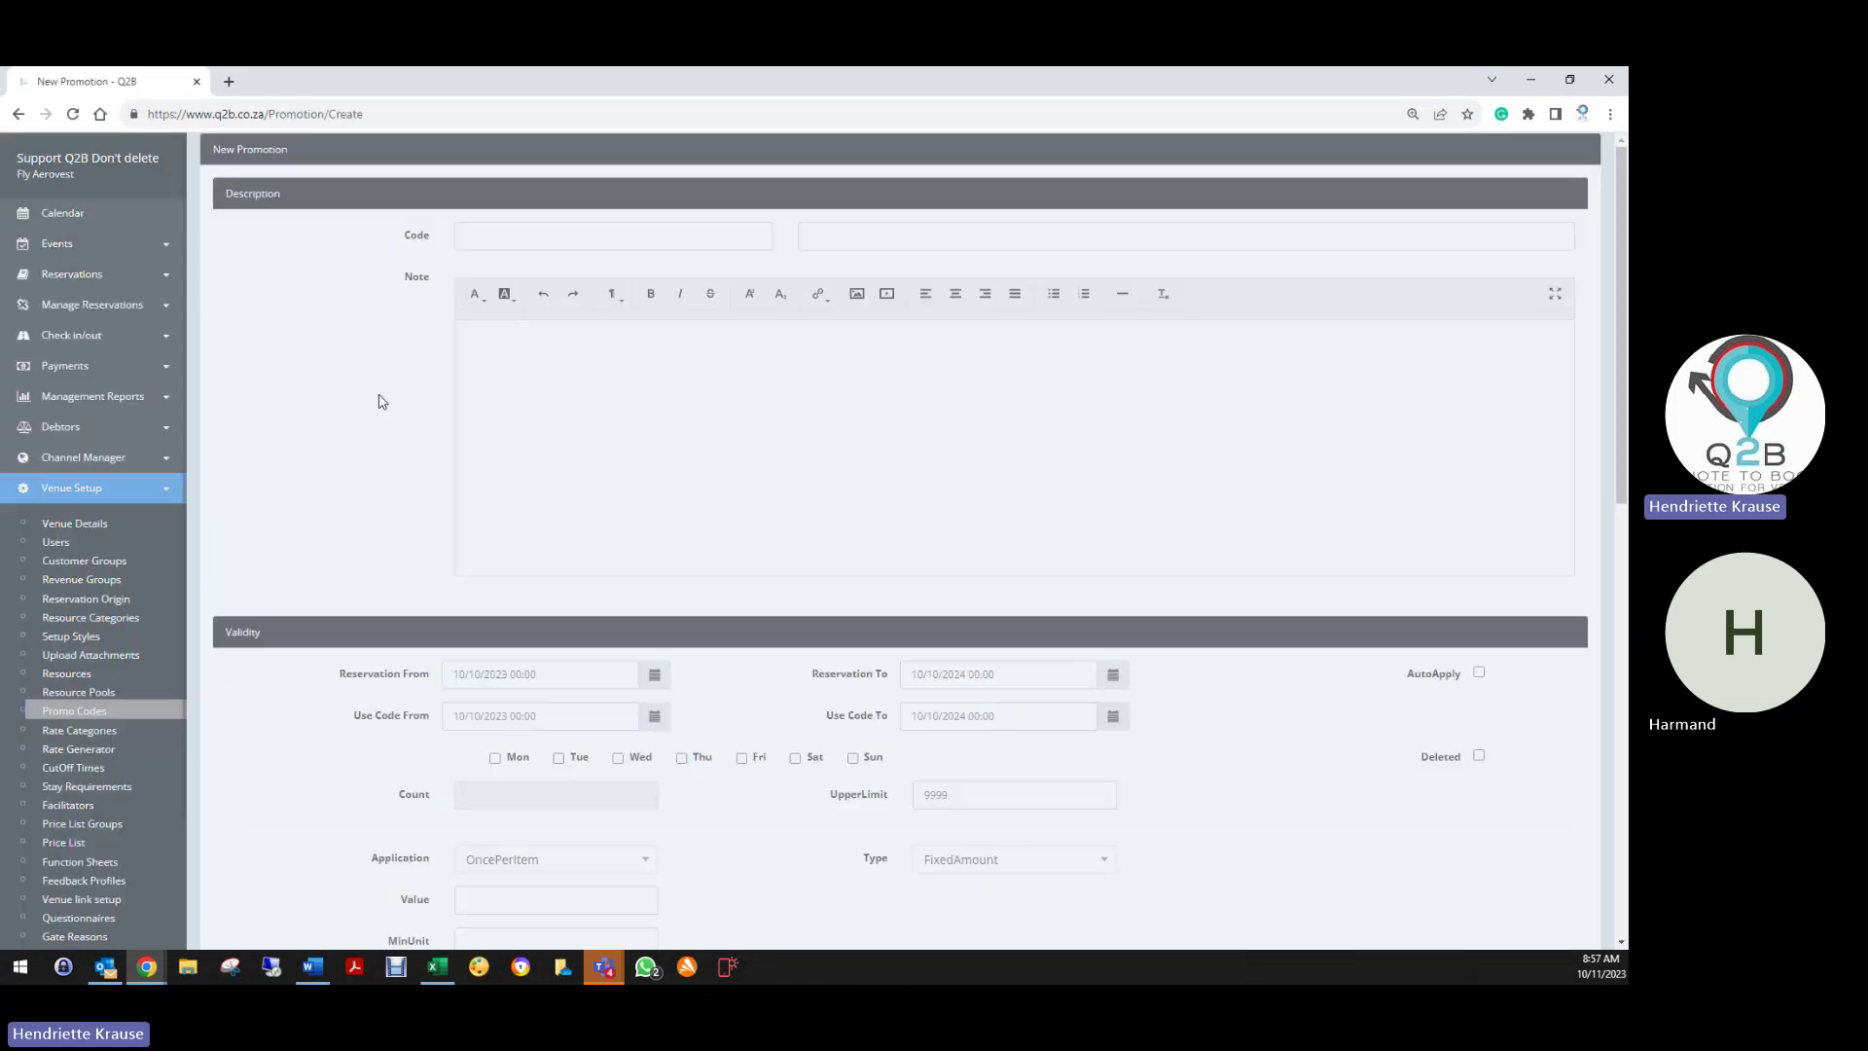
type("Birthday")
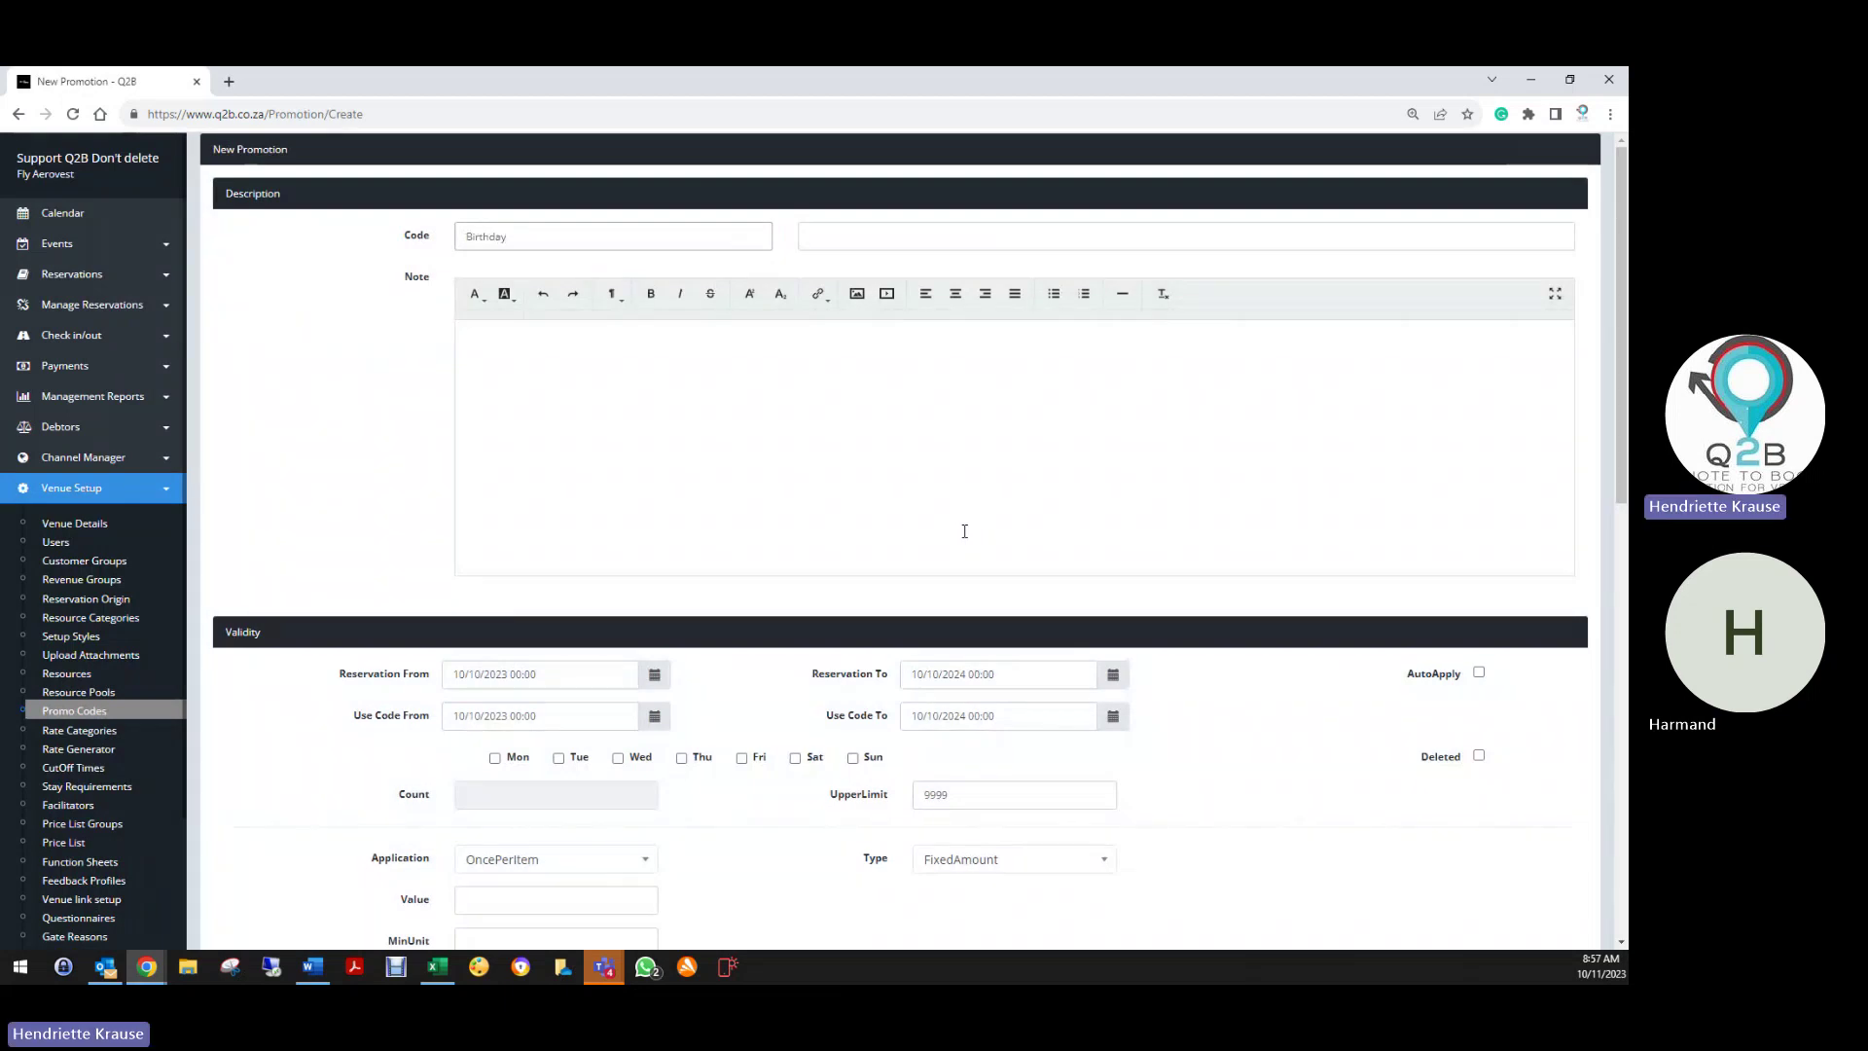
left_click(858, 240)
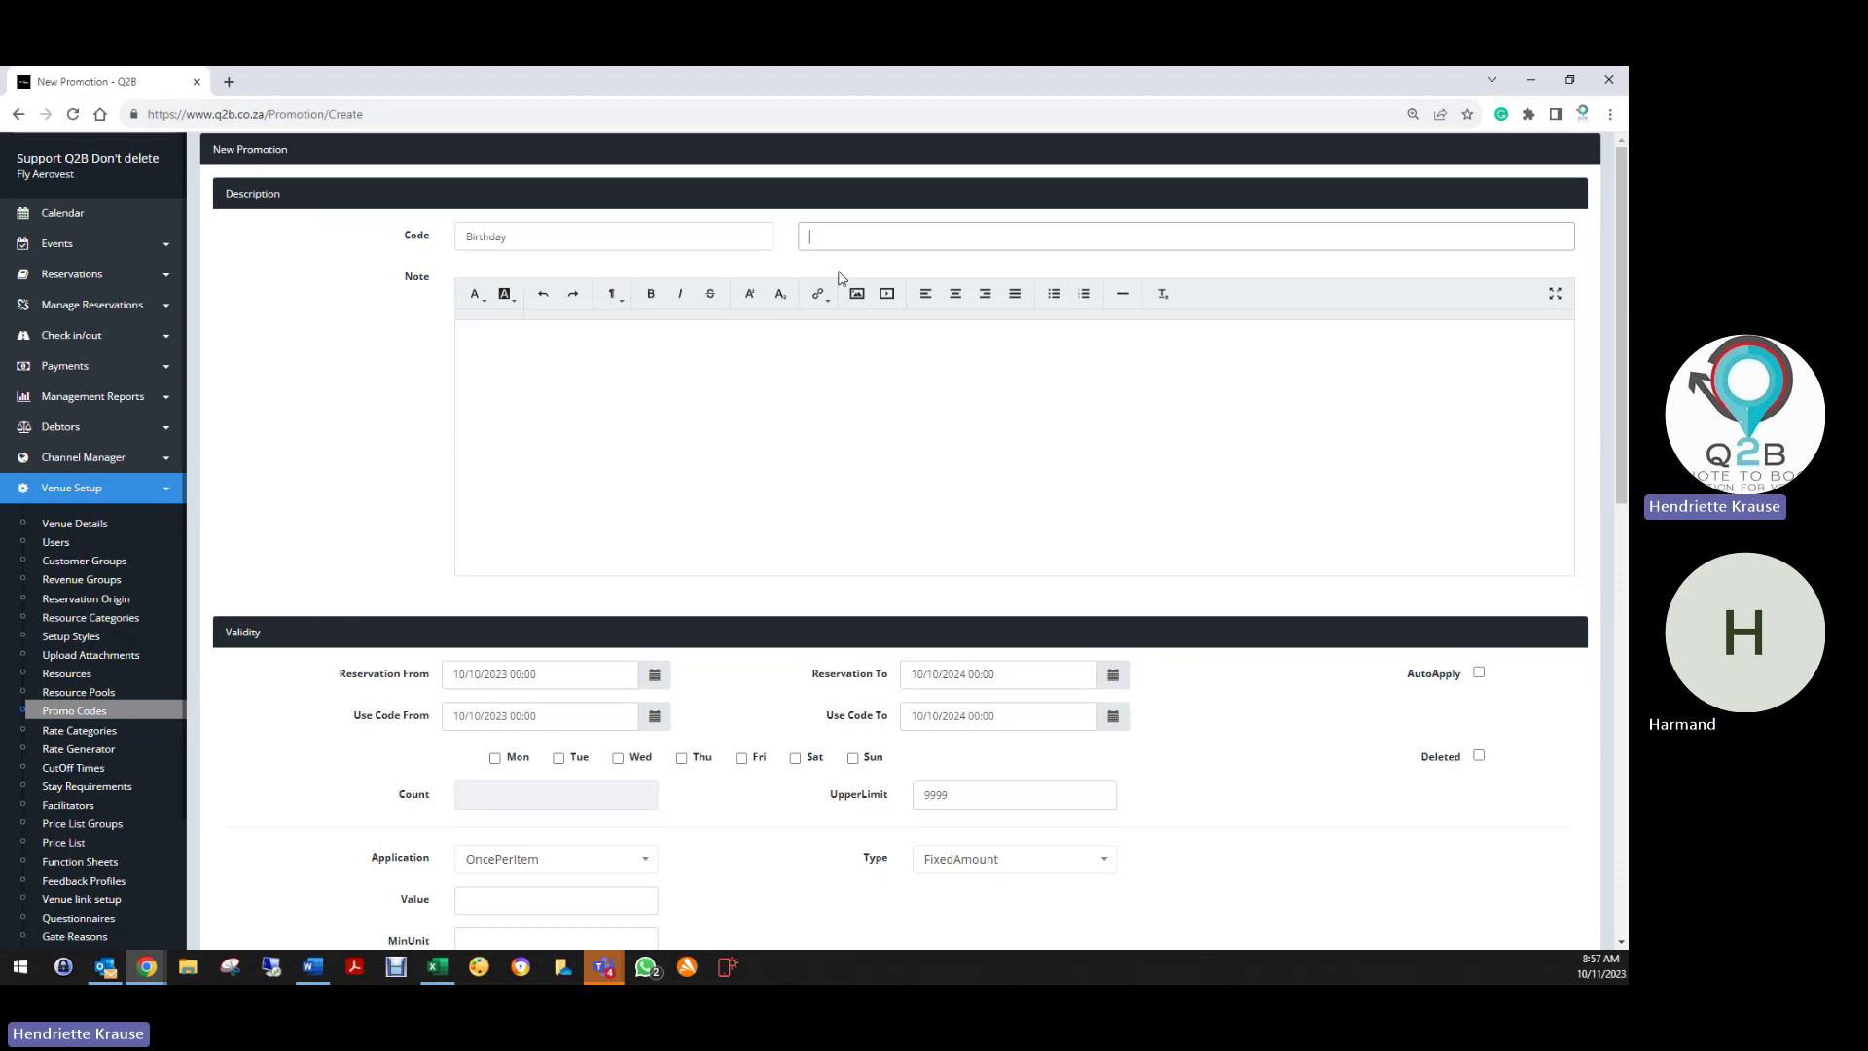
left_click(544, 235)
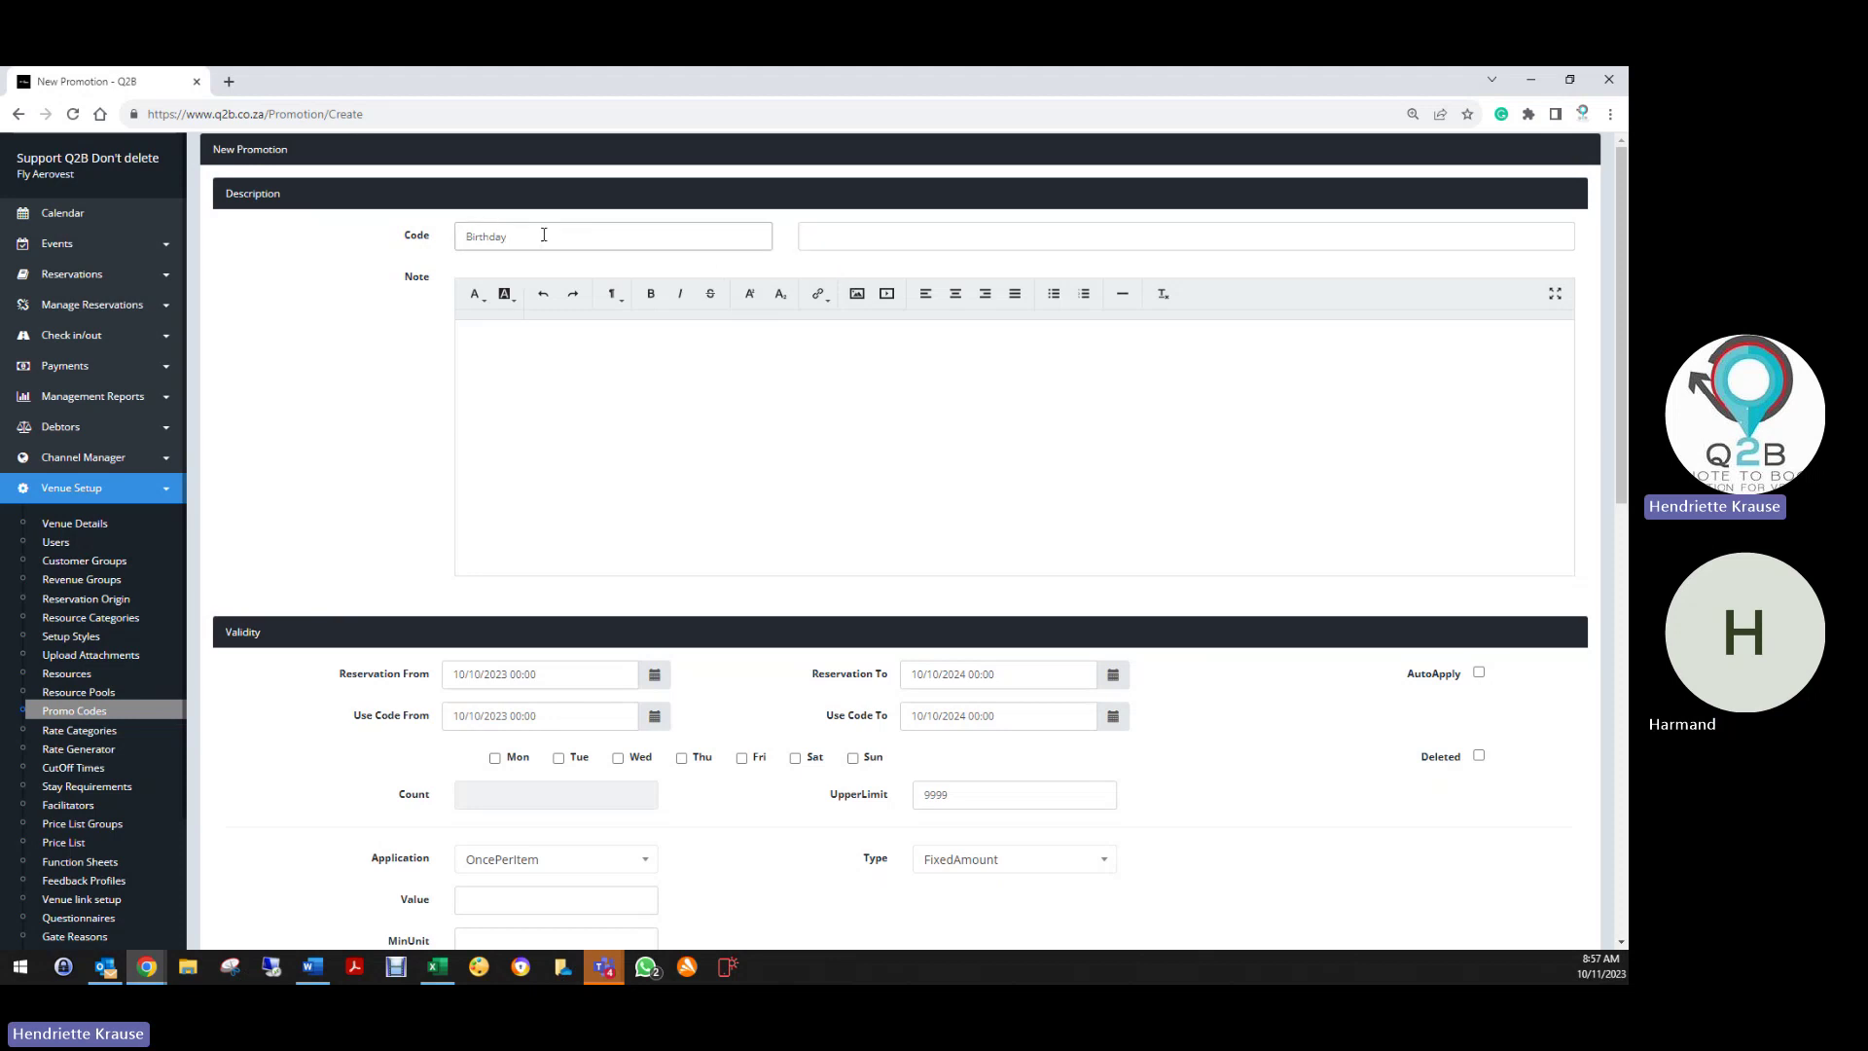
type("20%")
Copy the Birthday20% code and open Venue Details in a new browser tab
triple_click(506, 233)
right_click(502, 226)
left_click(530, 291)
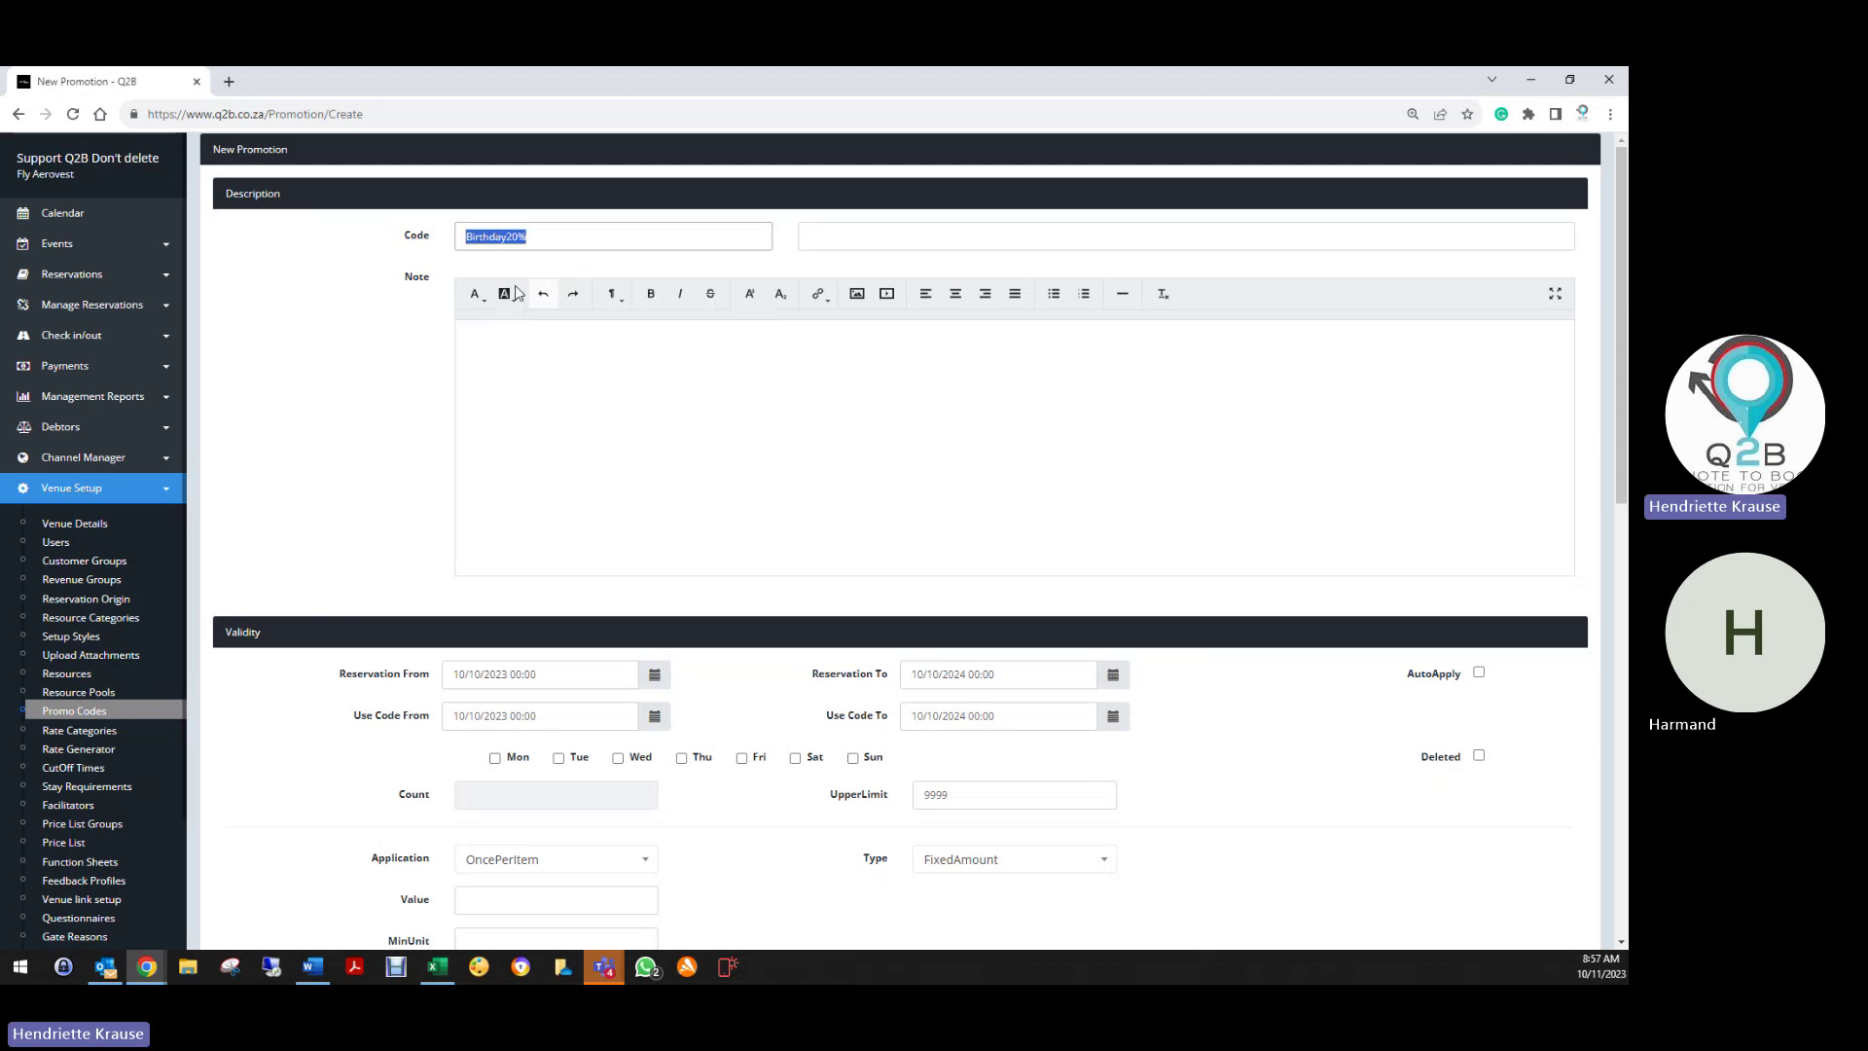
right_click(85, 531)
left_click(137, 537)
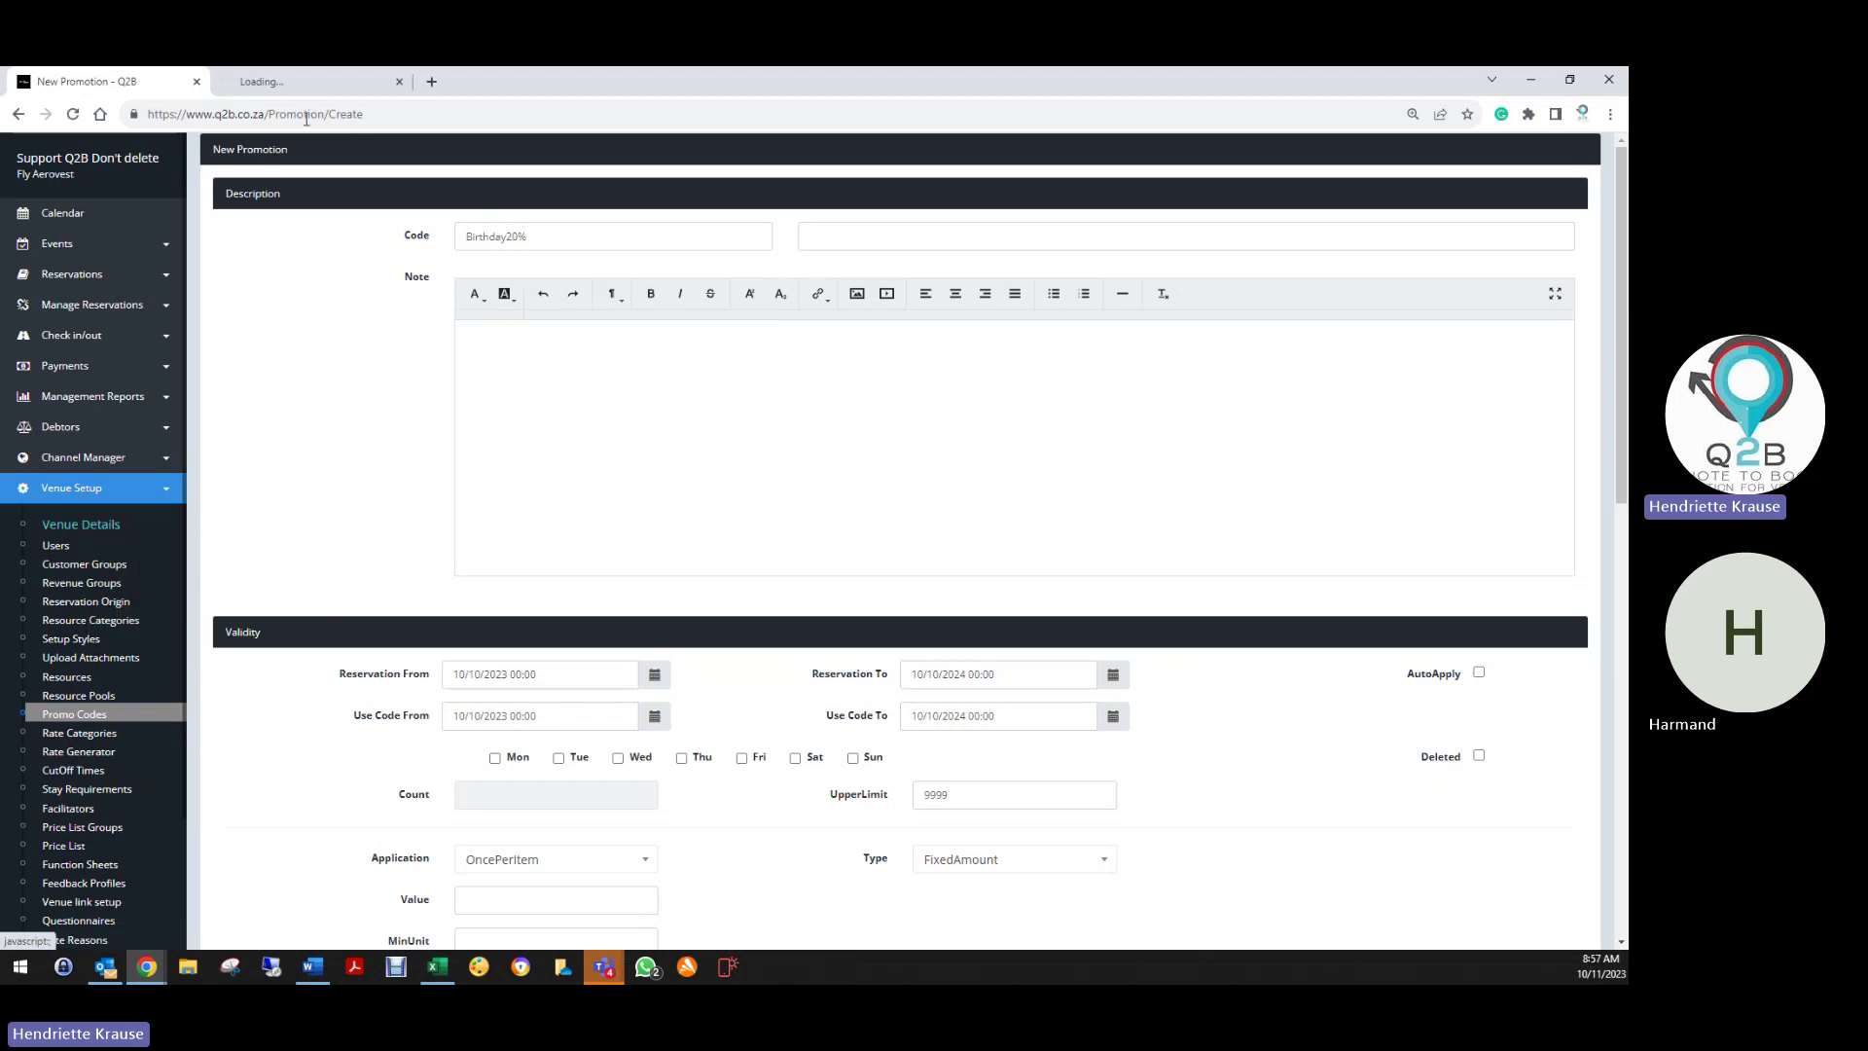
Activate the birthday service, append 'Promo Code: Birthday20%' to the birthday e-mail, and save the venue
left_click(348, 86)
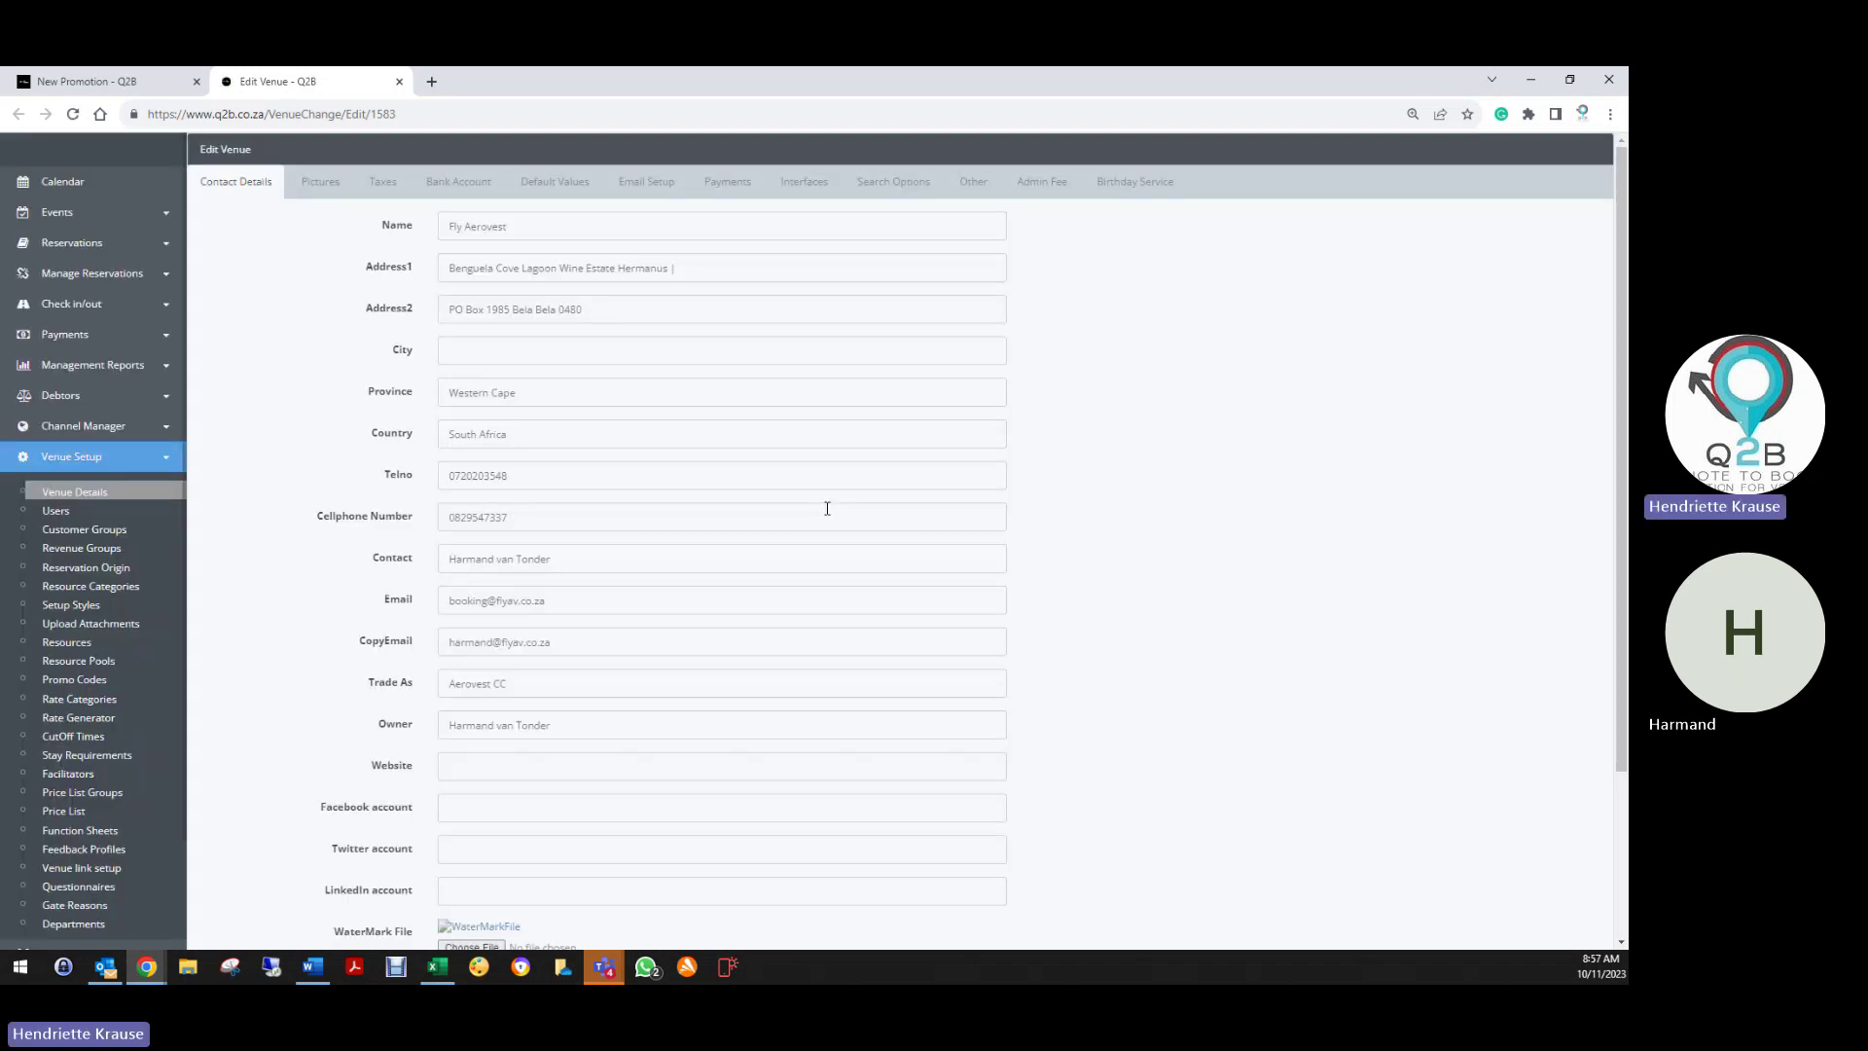
left_click(1134, 182)
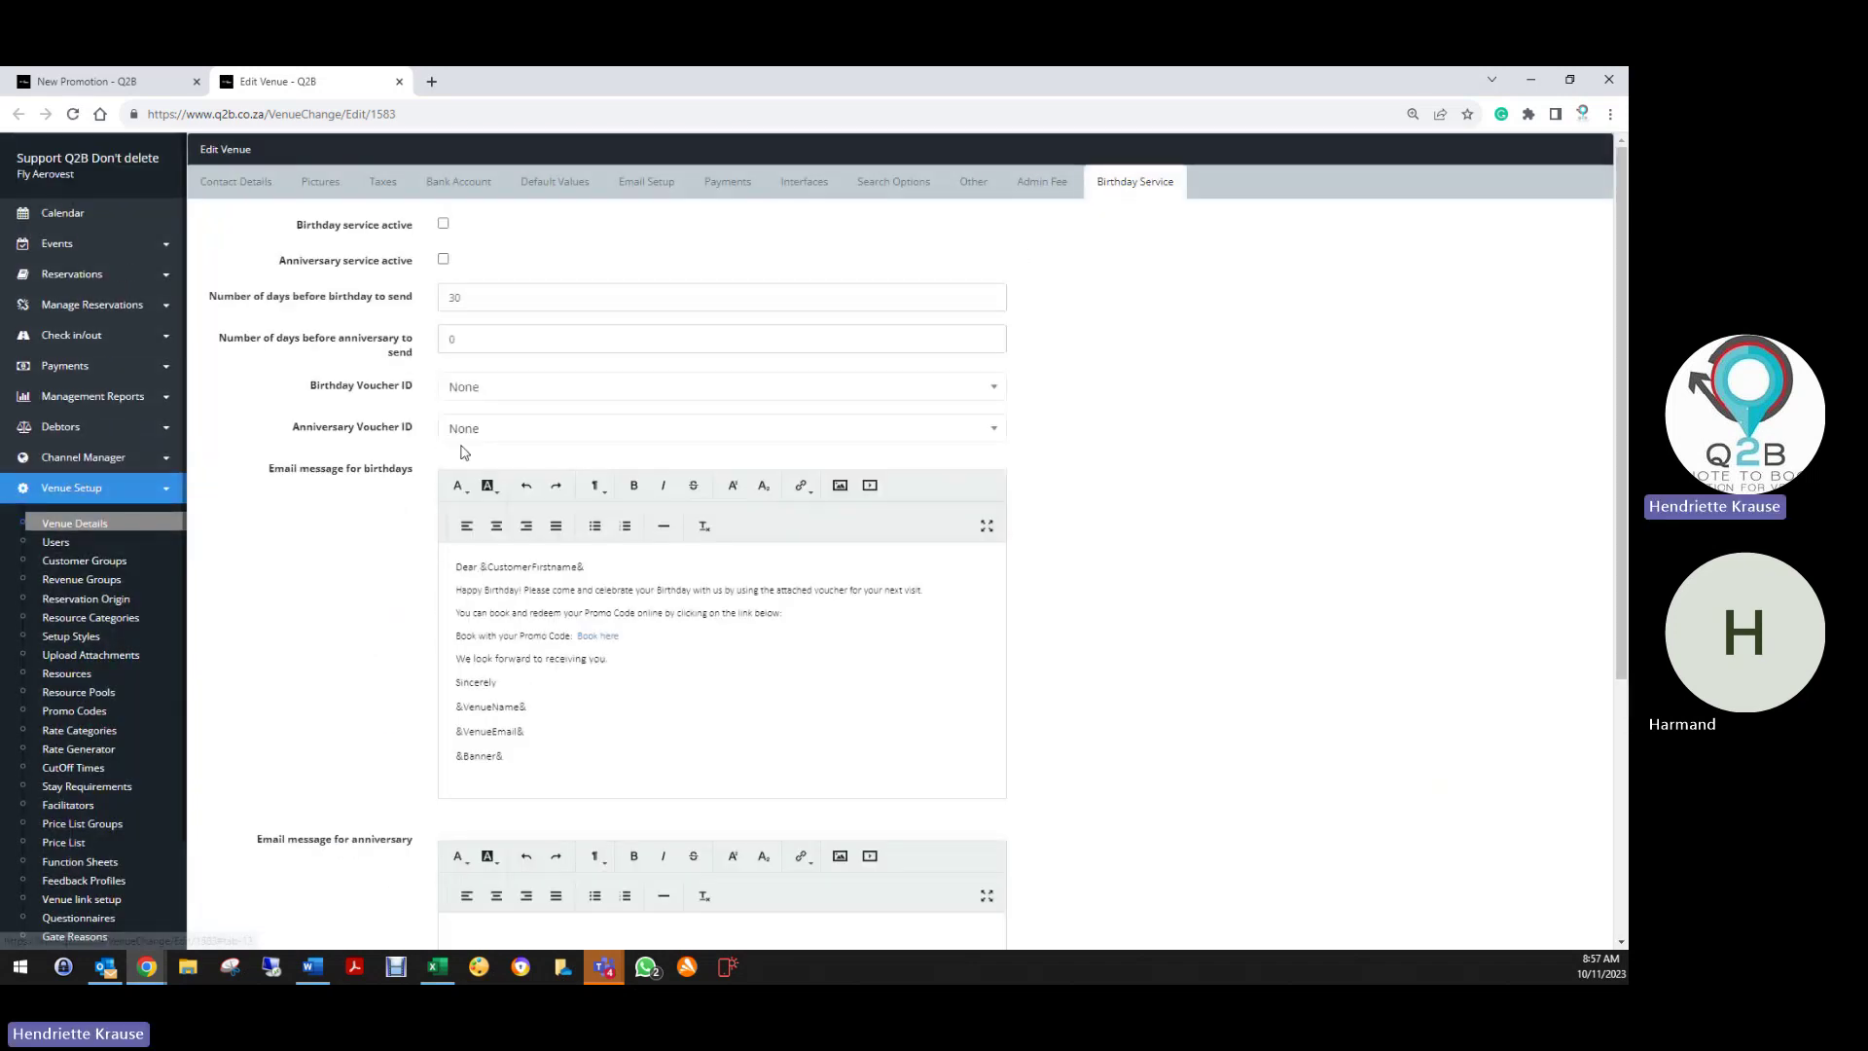
left_click(443, 222)
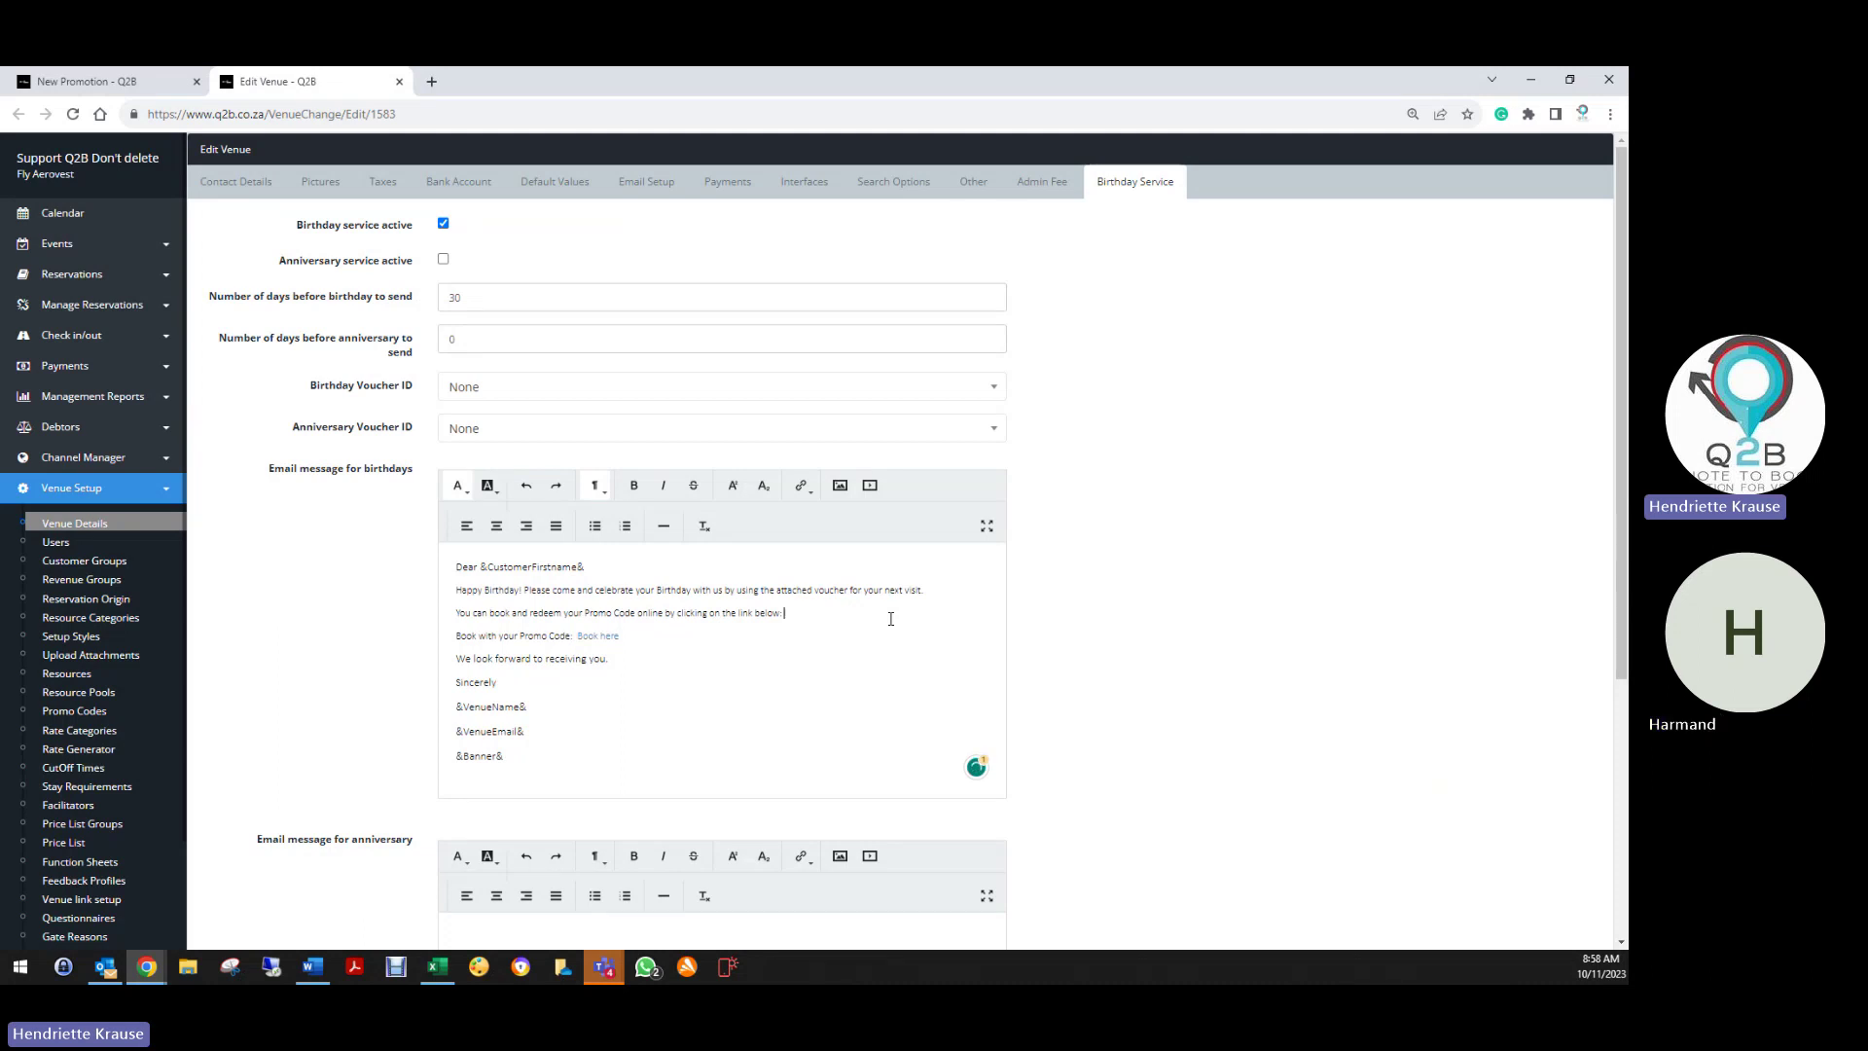
type("Promo Code:")
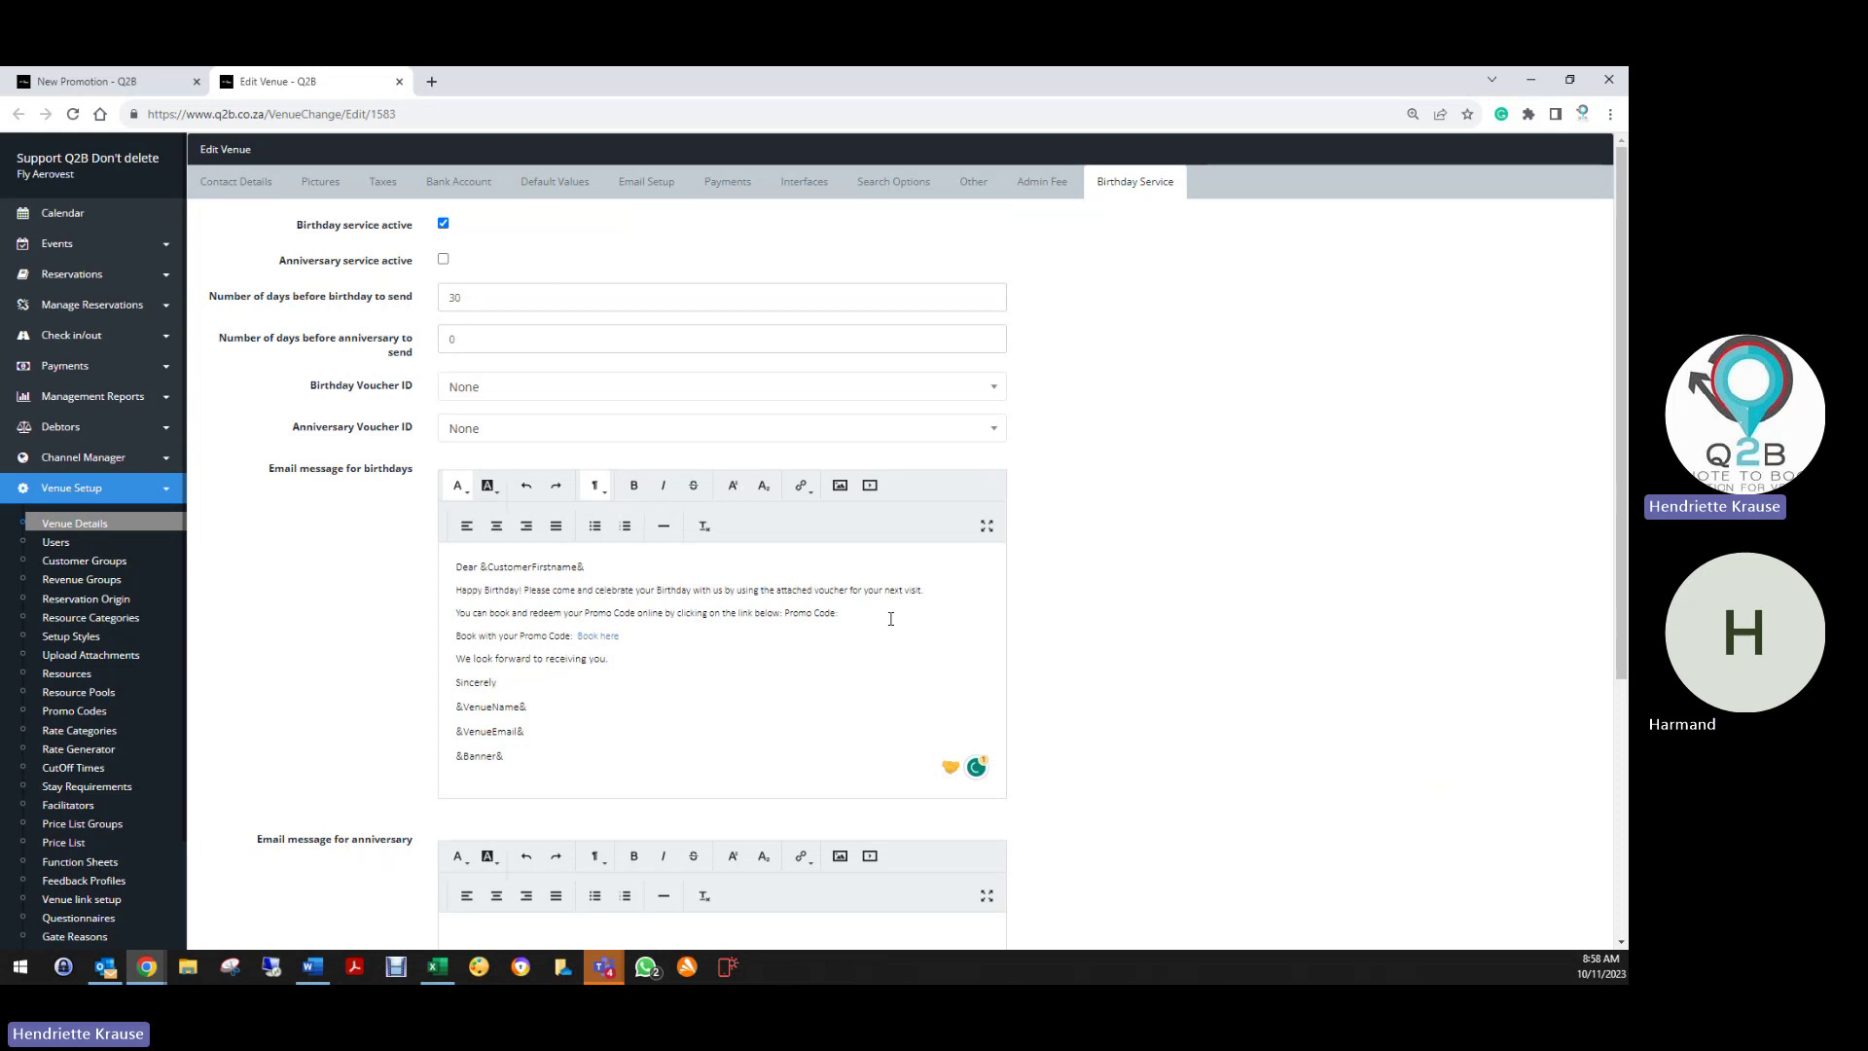
type("Birthday20%")
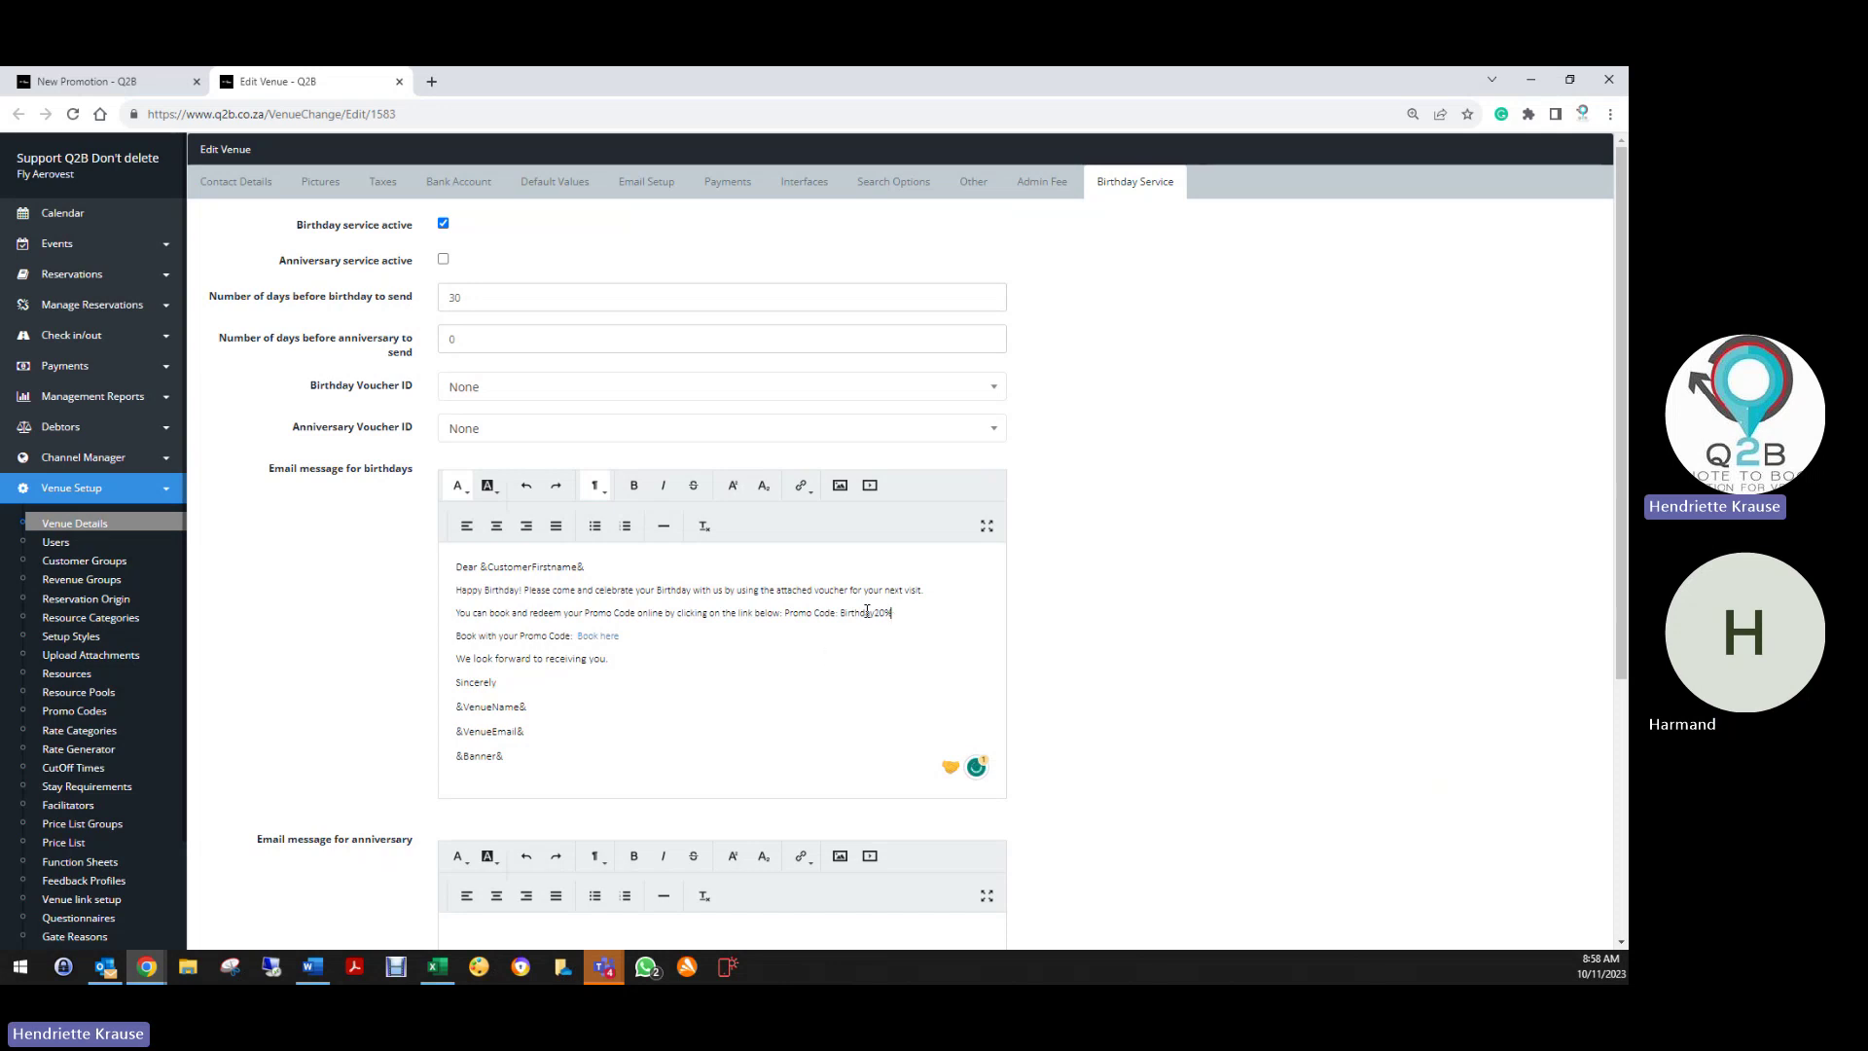
scroll(402, 769, "down", 4)
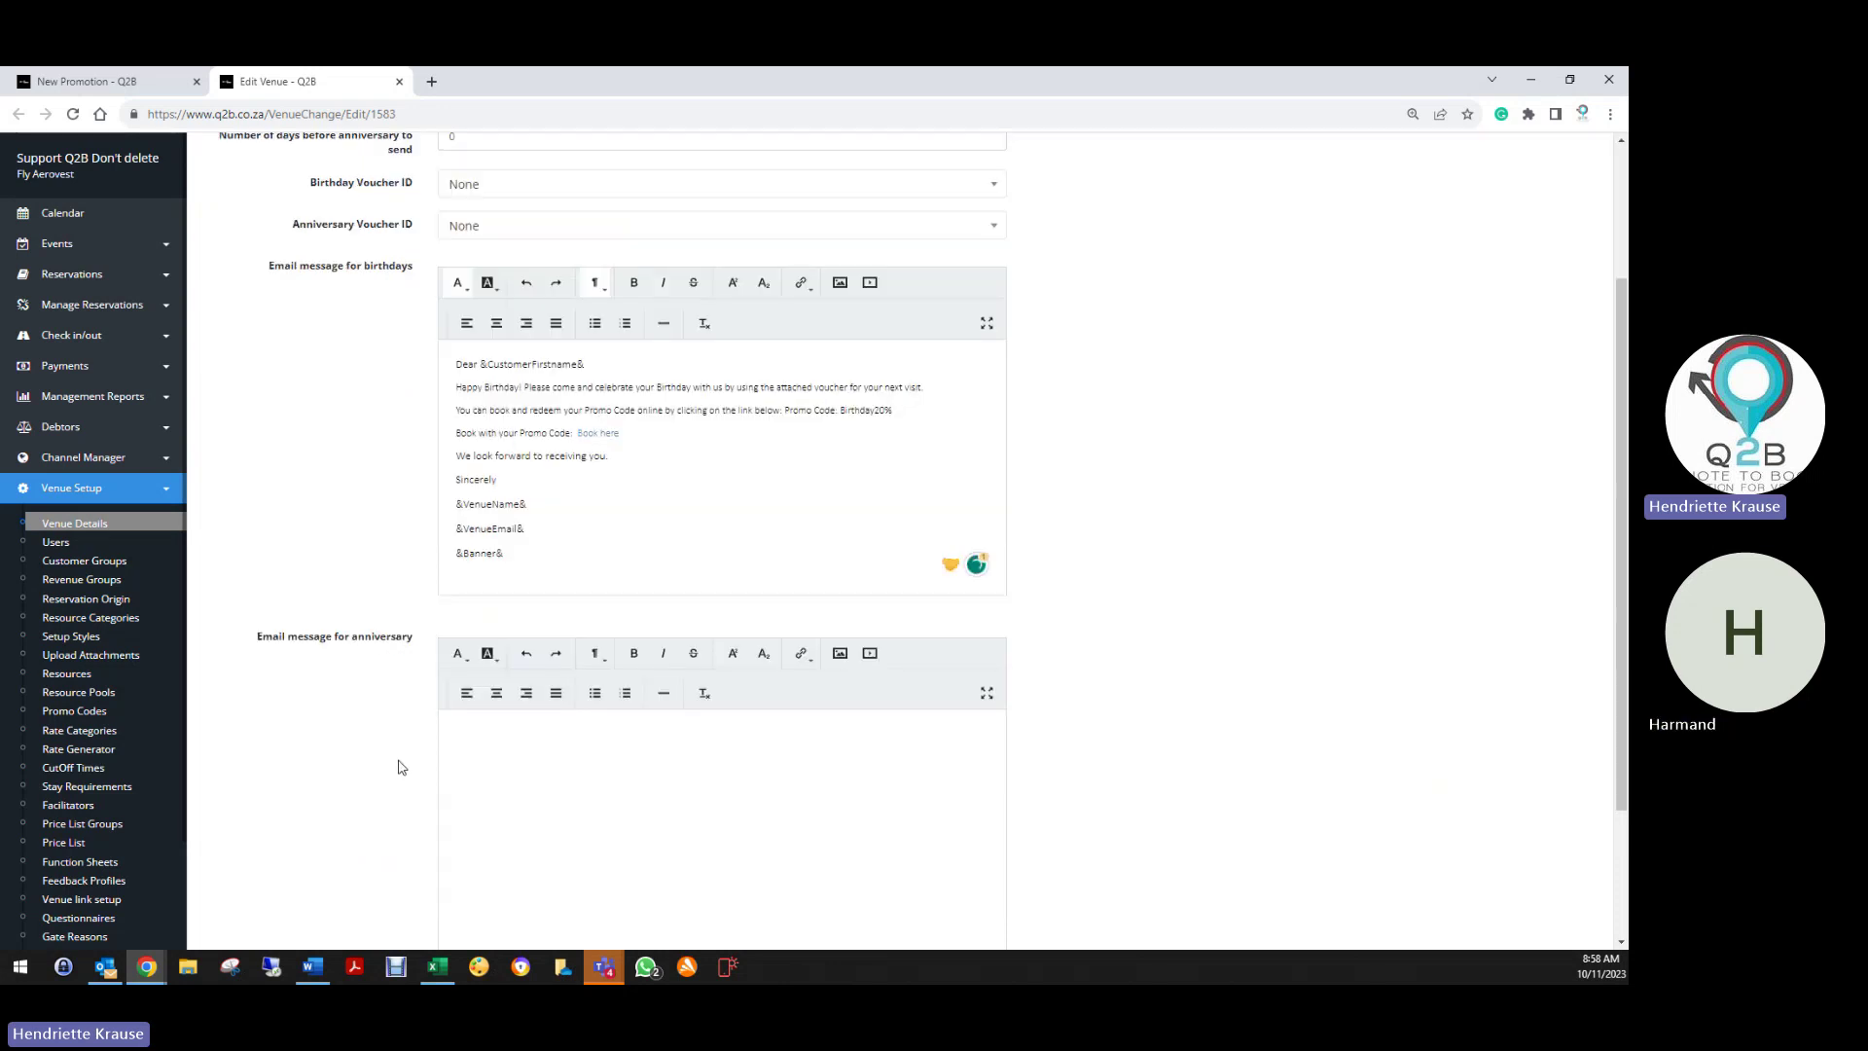
left_click(454, 843)
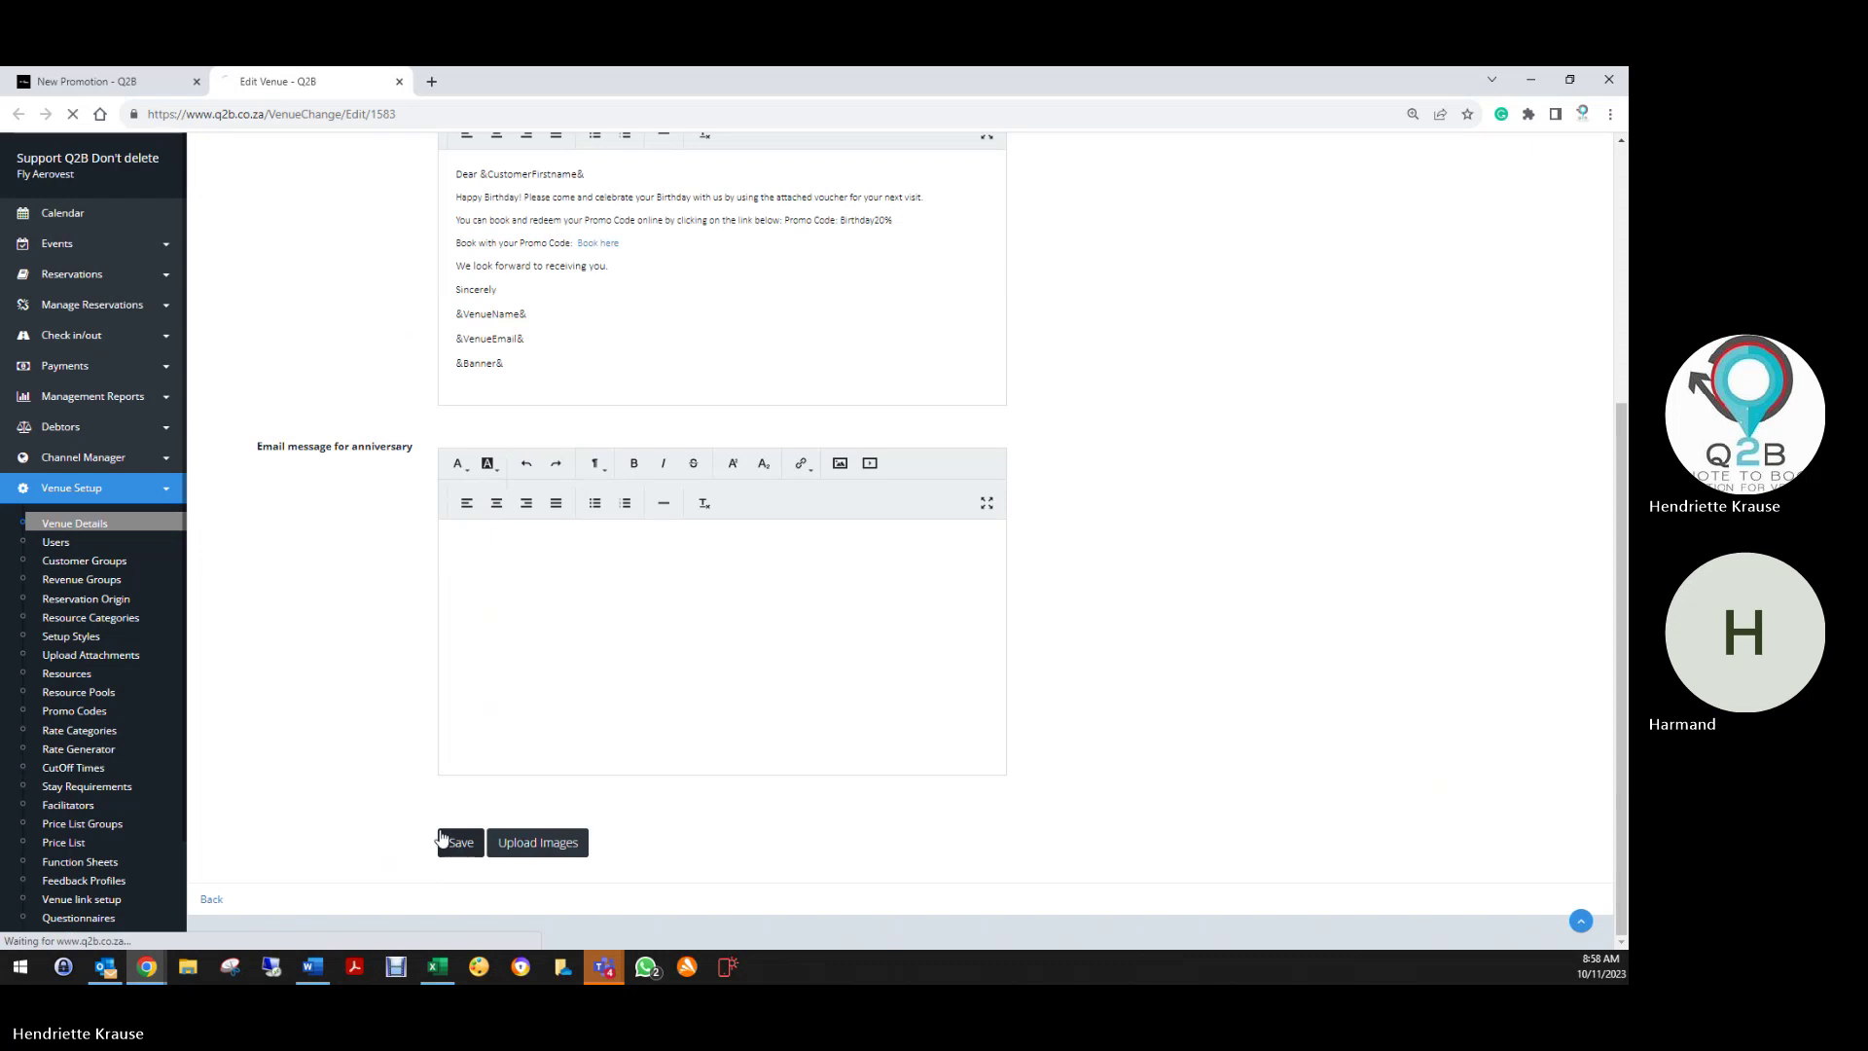
left_click(119, 82)
Enter 'Birthday Promo 20% Discount Per Person' as the Birthday20% promotion's description
left_click(876, 241)
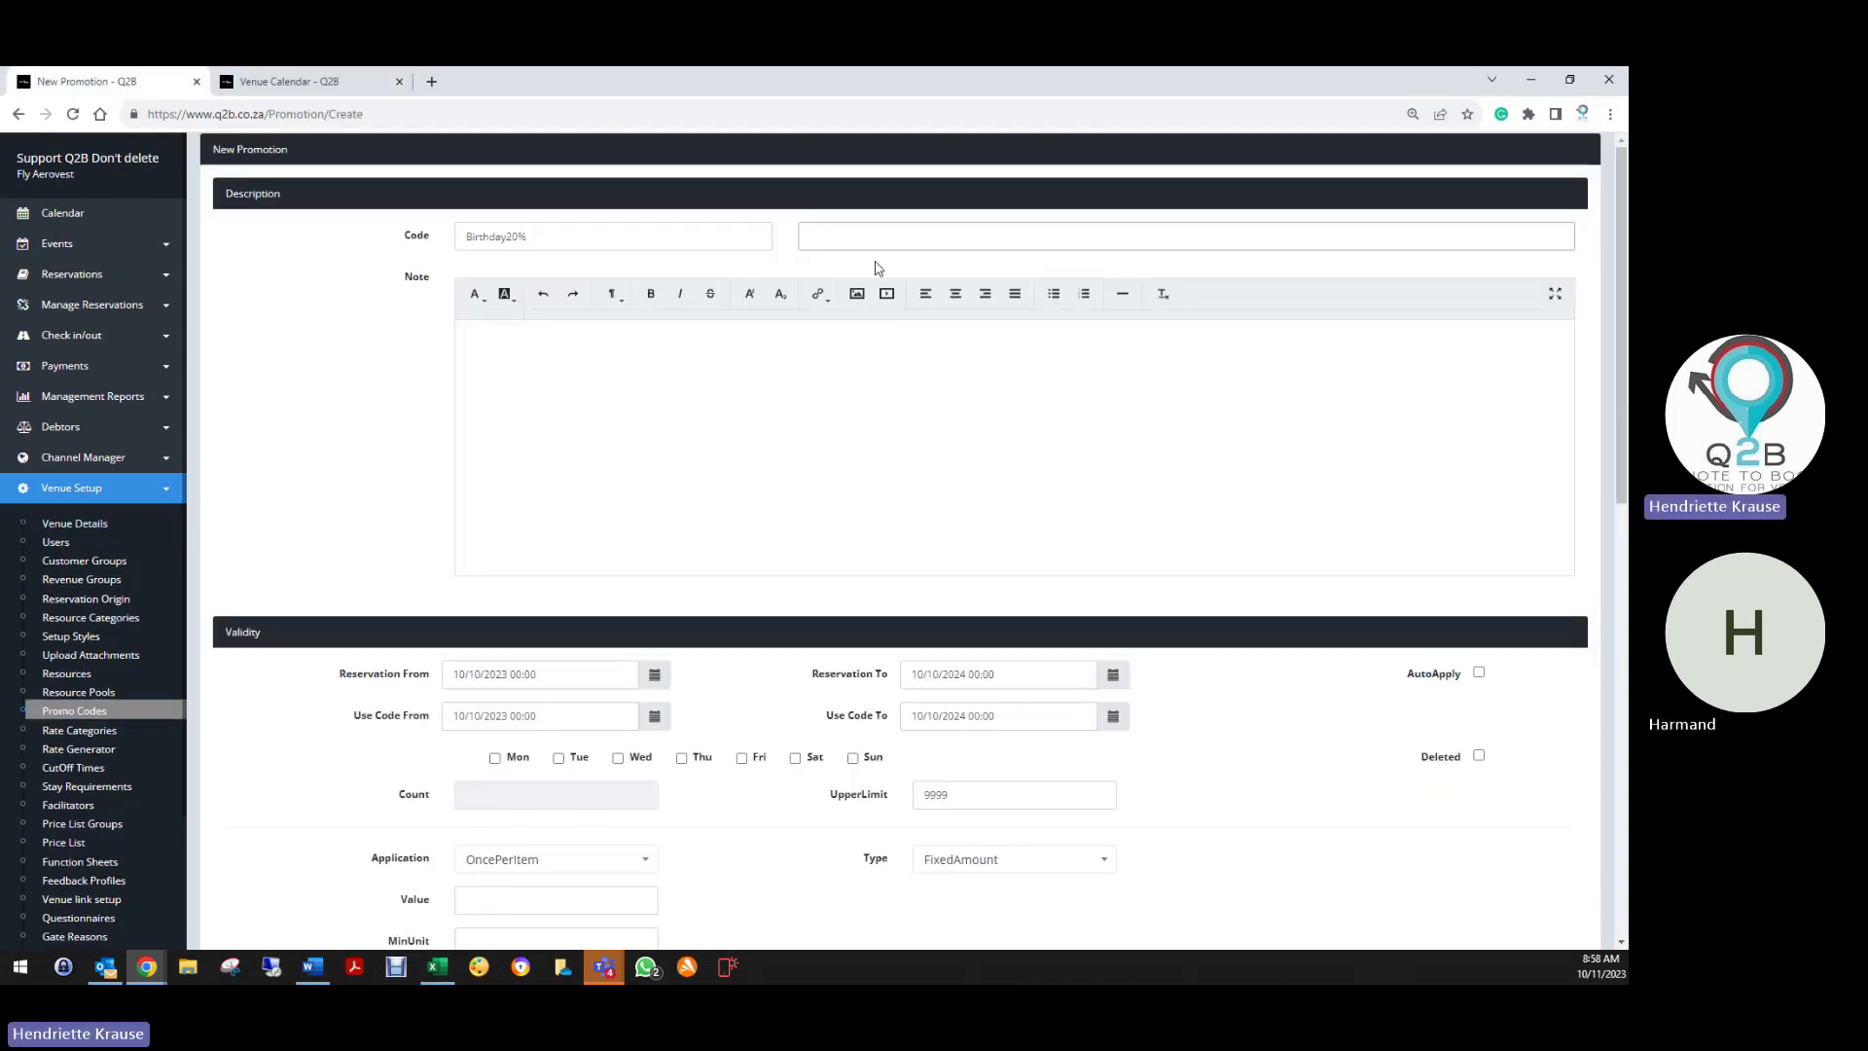
type("Birthday promo")
key("BackSpace")
key("BackSpace")
key("BackSpace")
key("BackSpace")
key("BackSpace")
type("Pro")
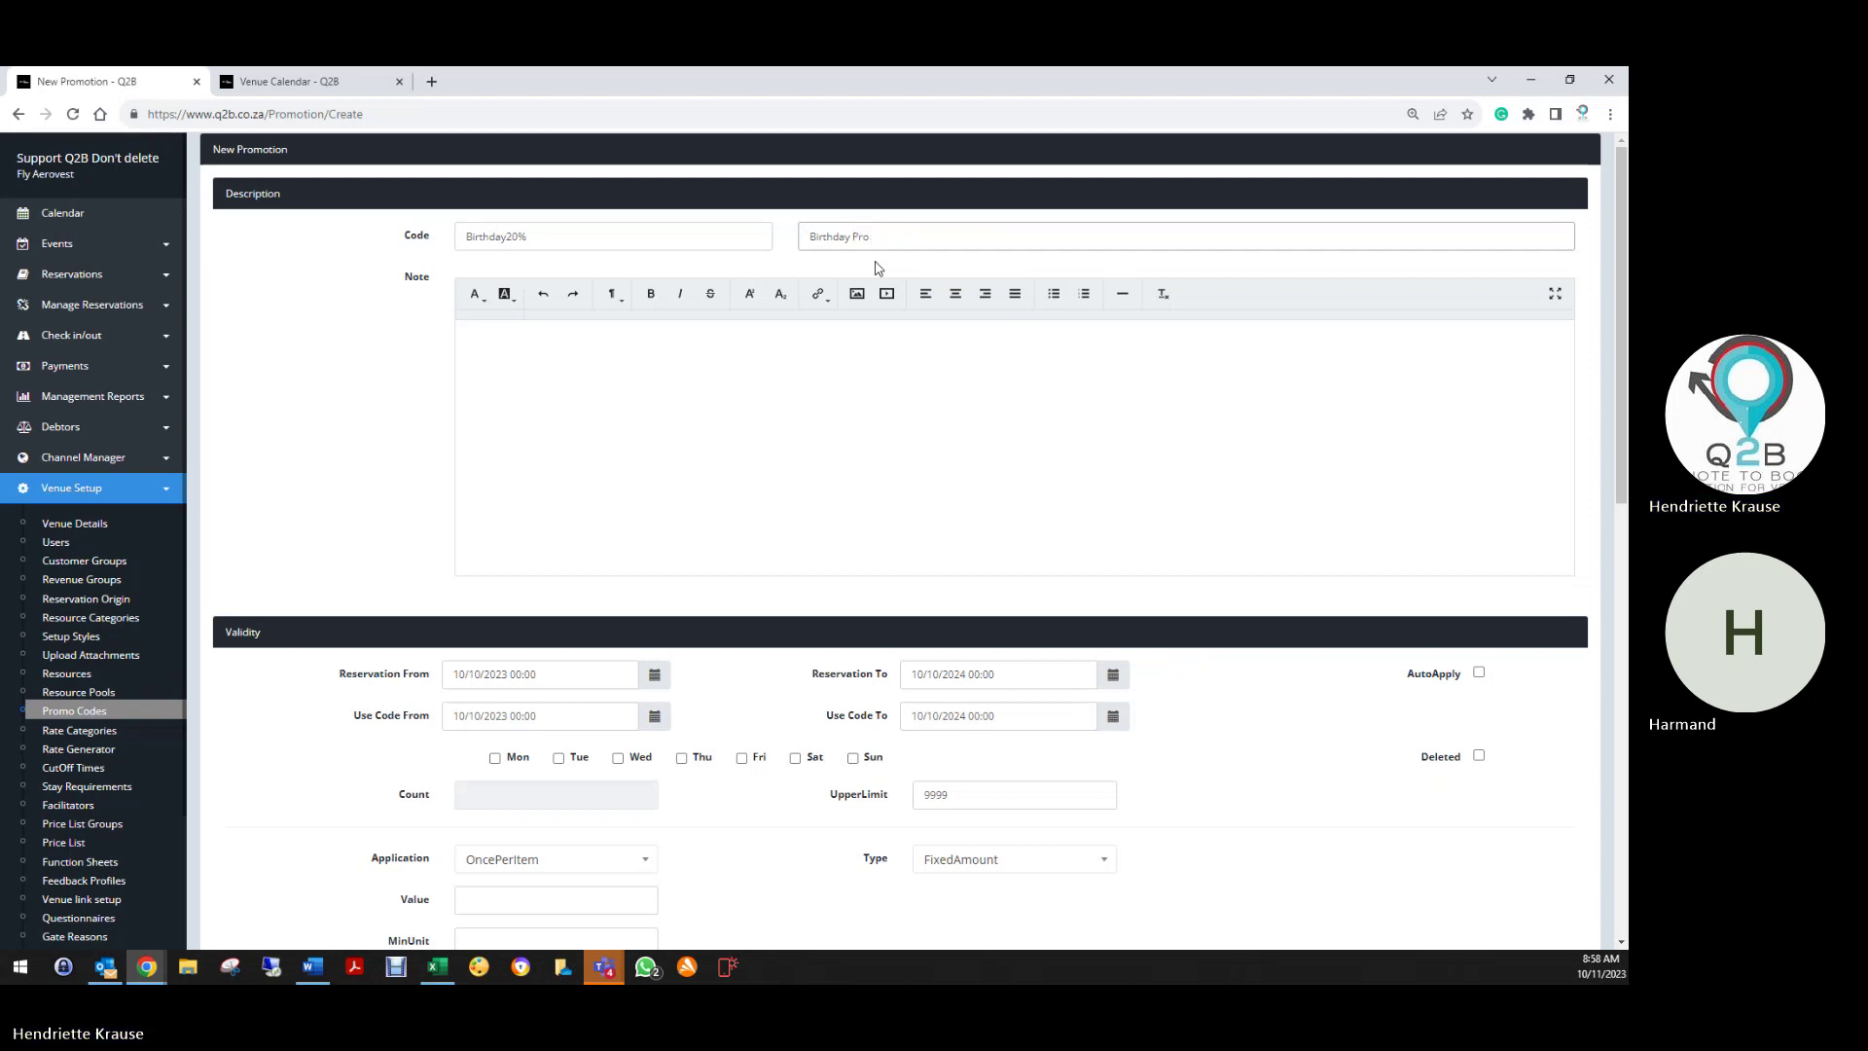
type("mo 20")
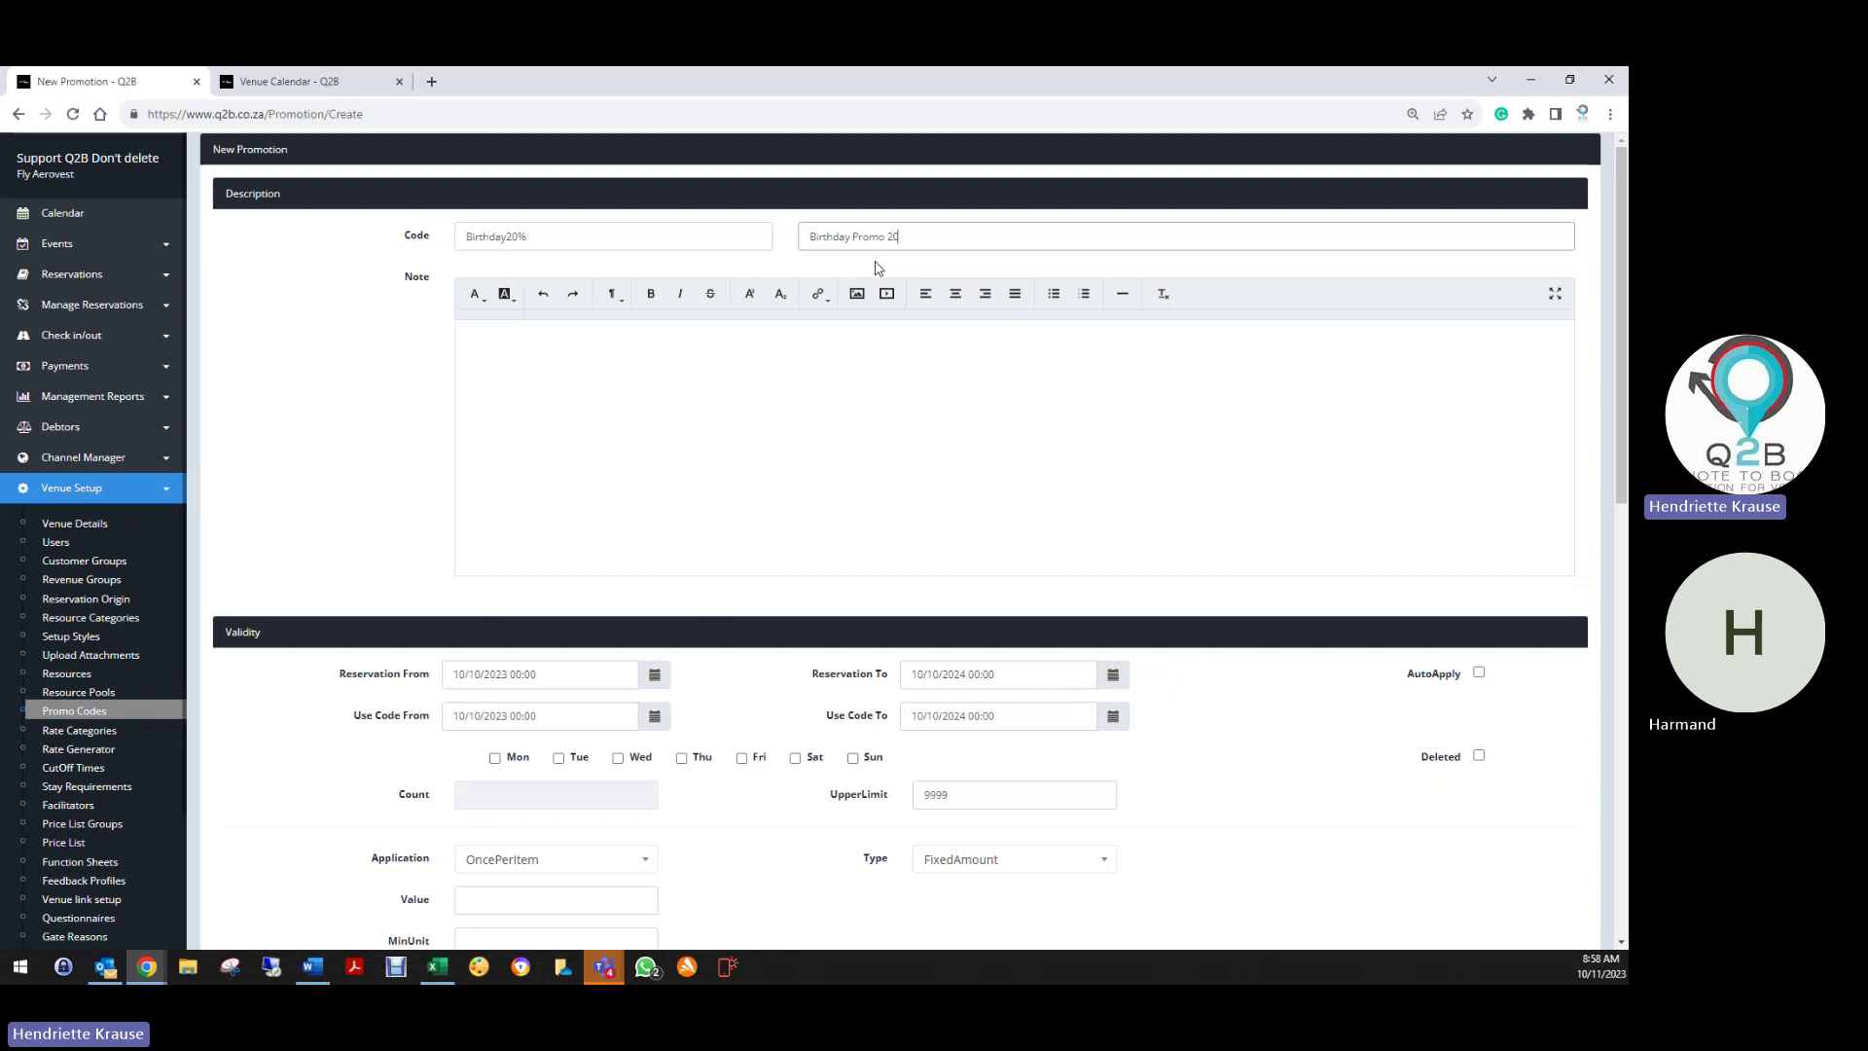
type("% Discount Per Person")
Set the reservation period to run from 09/10/2023 to 31/12/2025
scroll(721, 537, "down", 2)
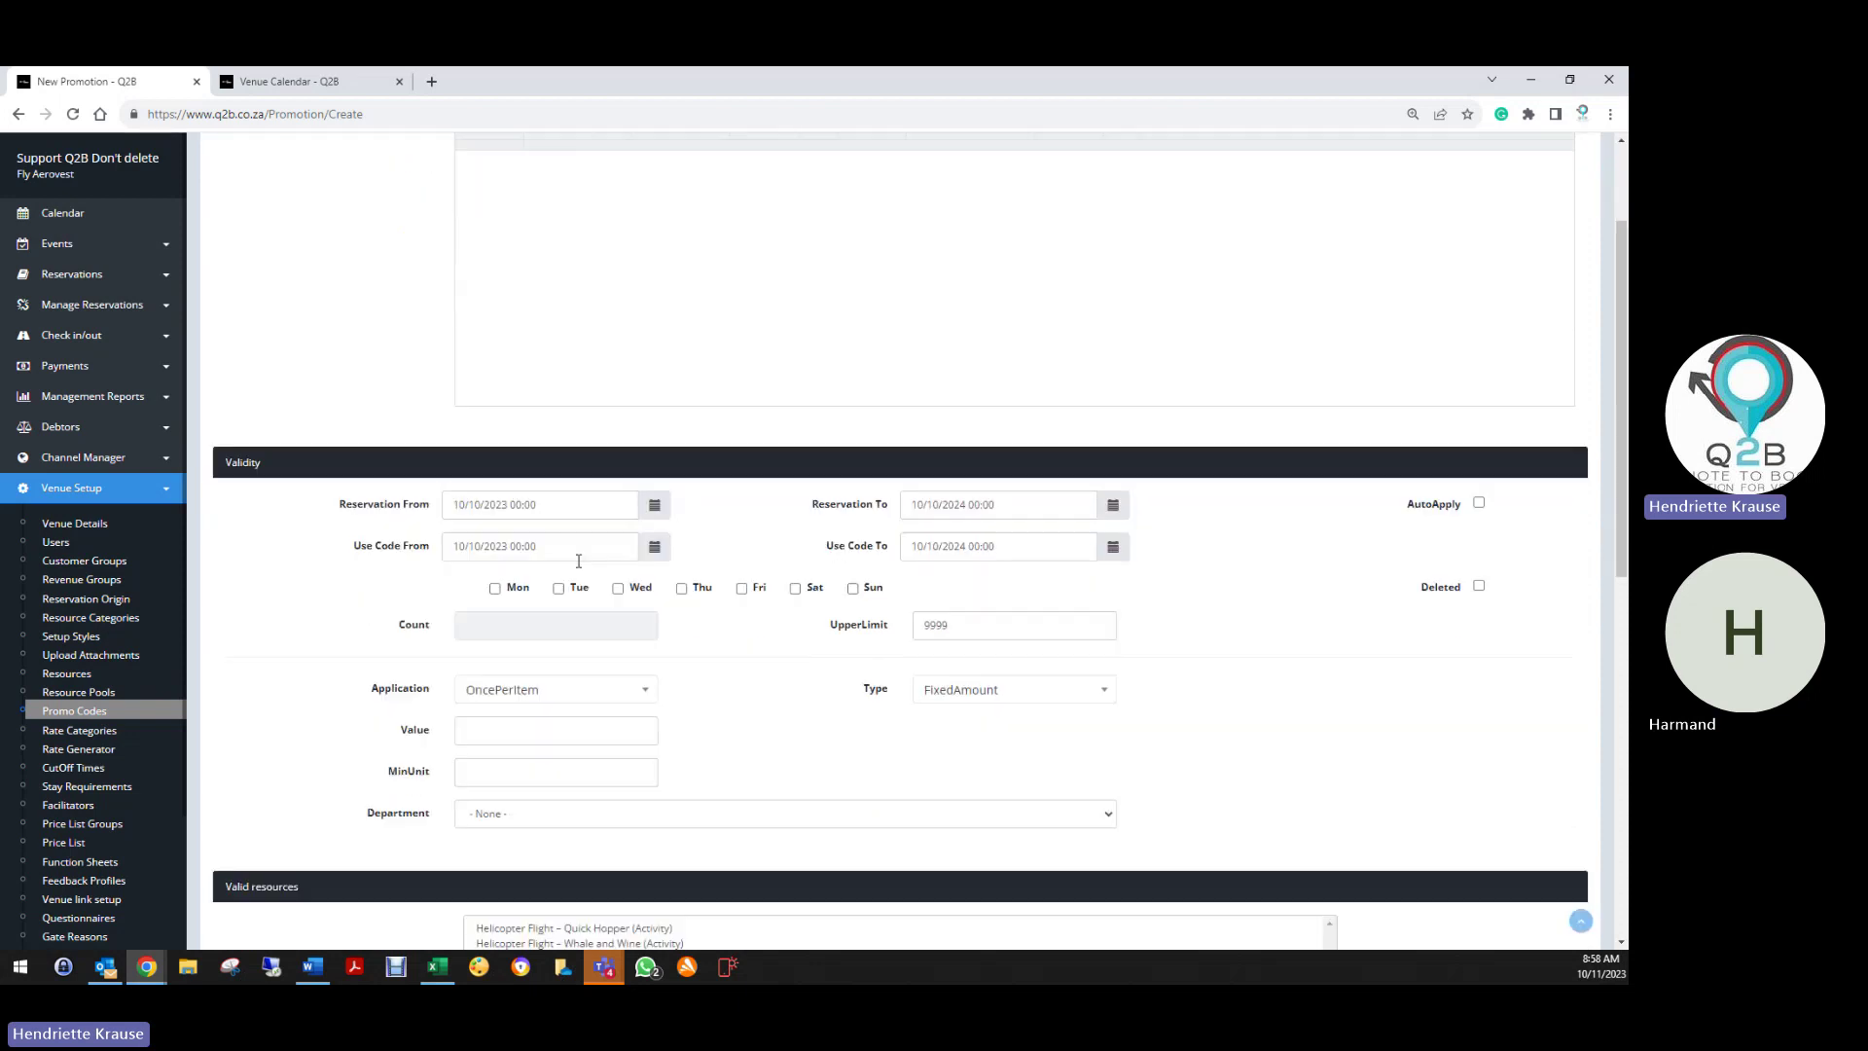
left_click(491, 505)
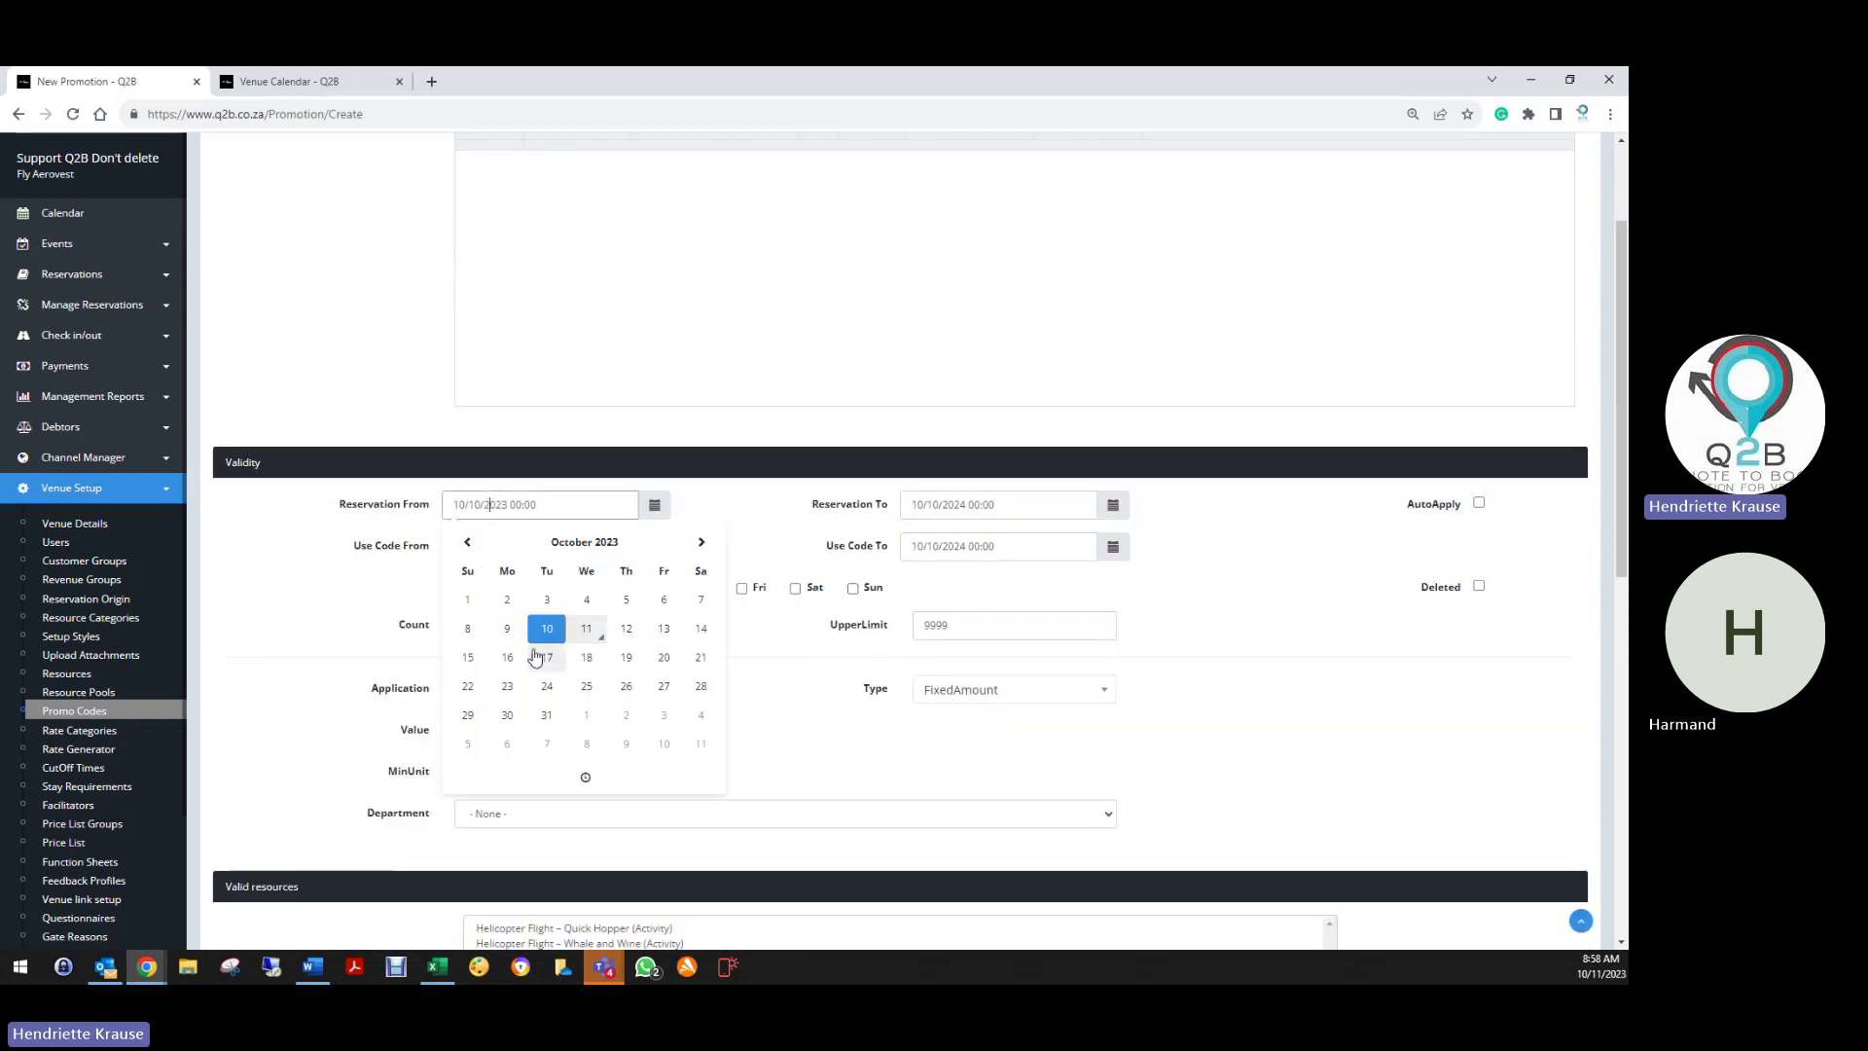
left_click(523, 638)
left_click(953, 505)
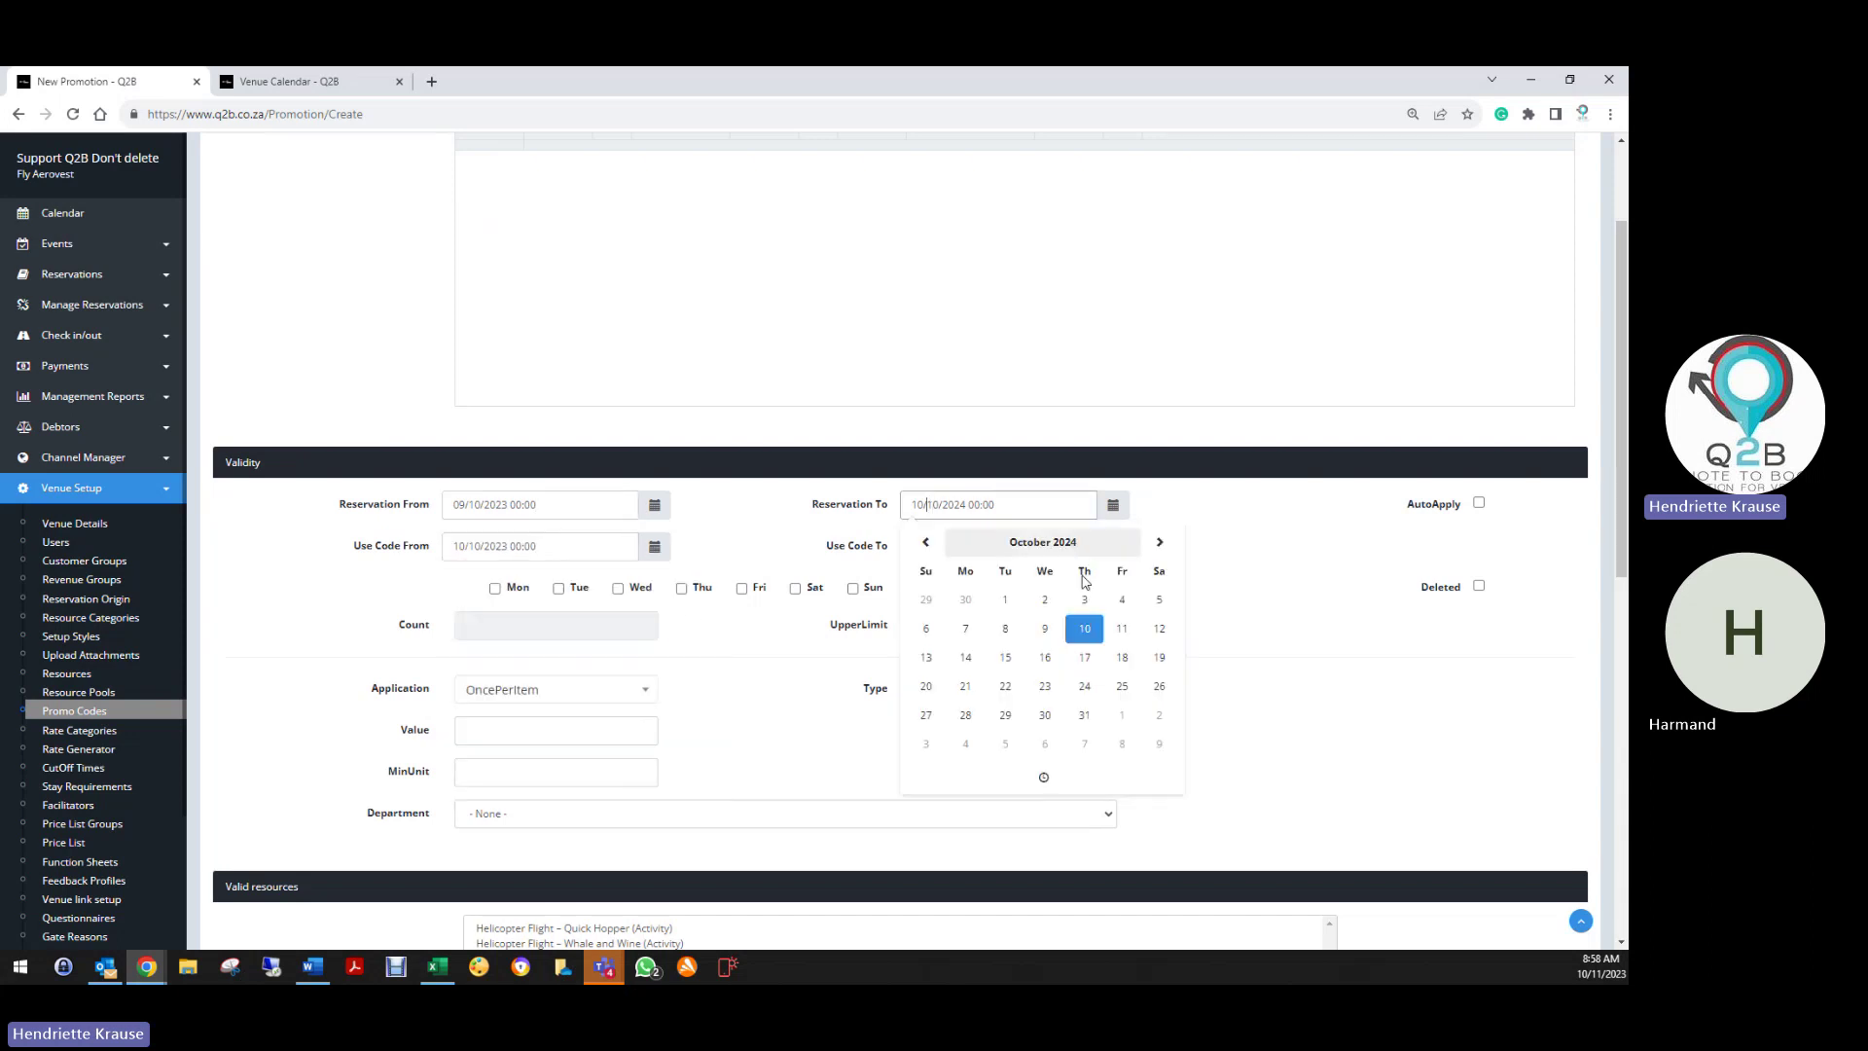
left_click(1167, 551)
double_click(1167, 551)
double_click(1168, 551)
double_click(1168, 551)
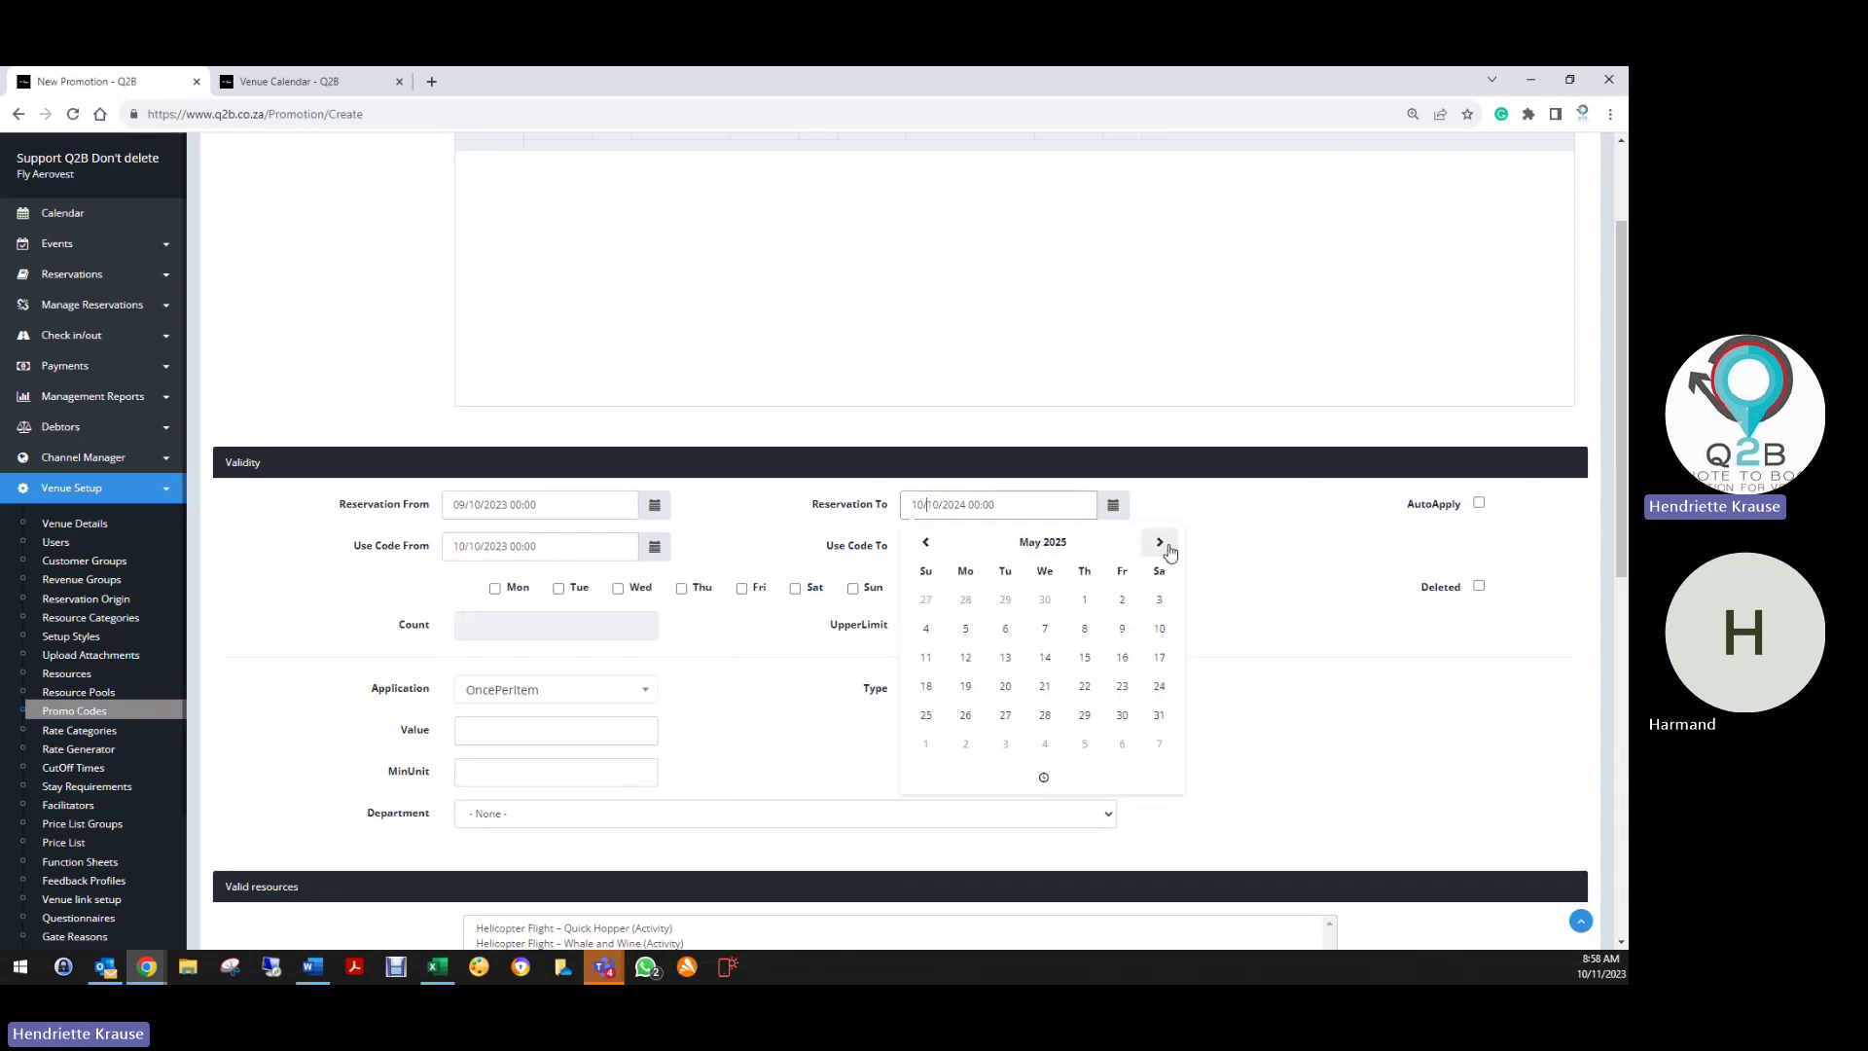
double_click(1167, 551)
double_click(1167, 551)
left_click(1167, 550)
double_click(1168, 551)
left_click(1046, 718)
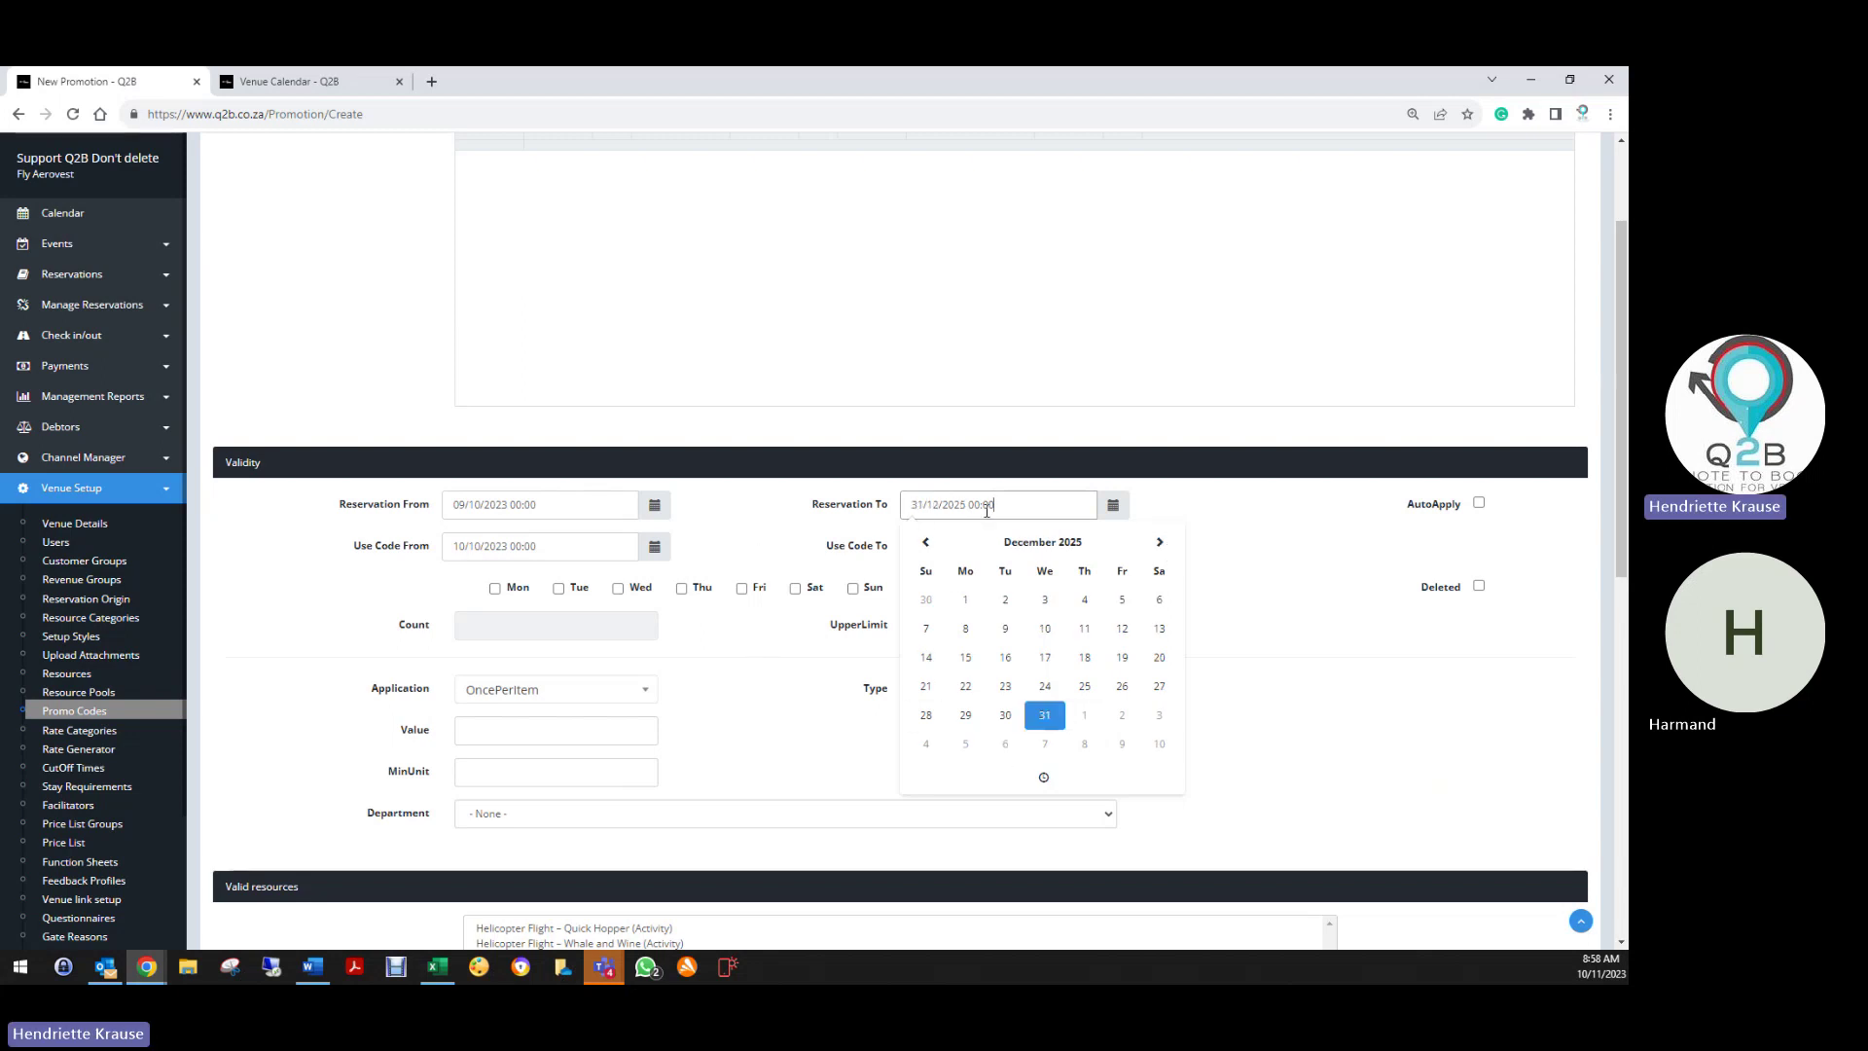
left_click(796, 534)
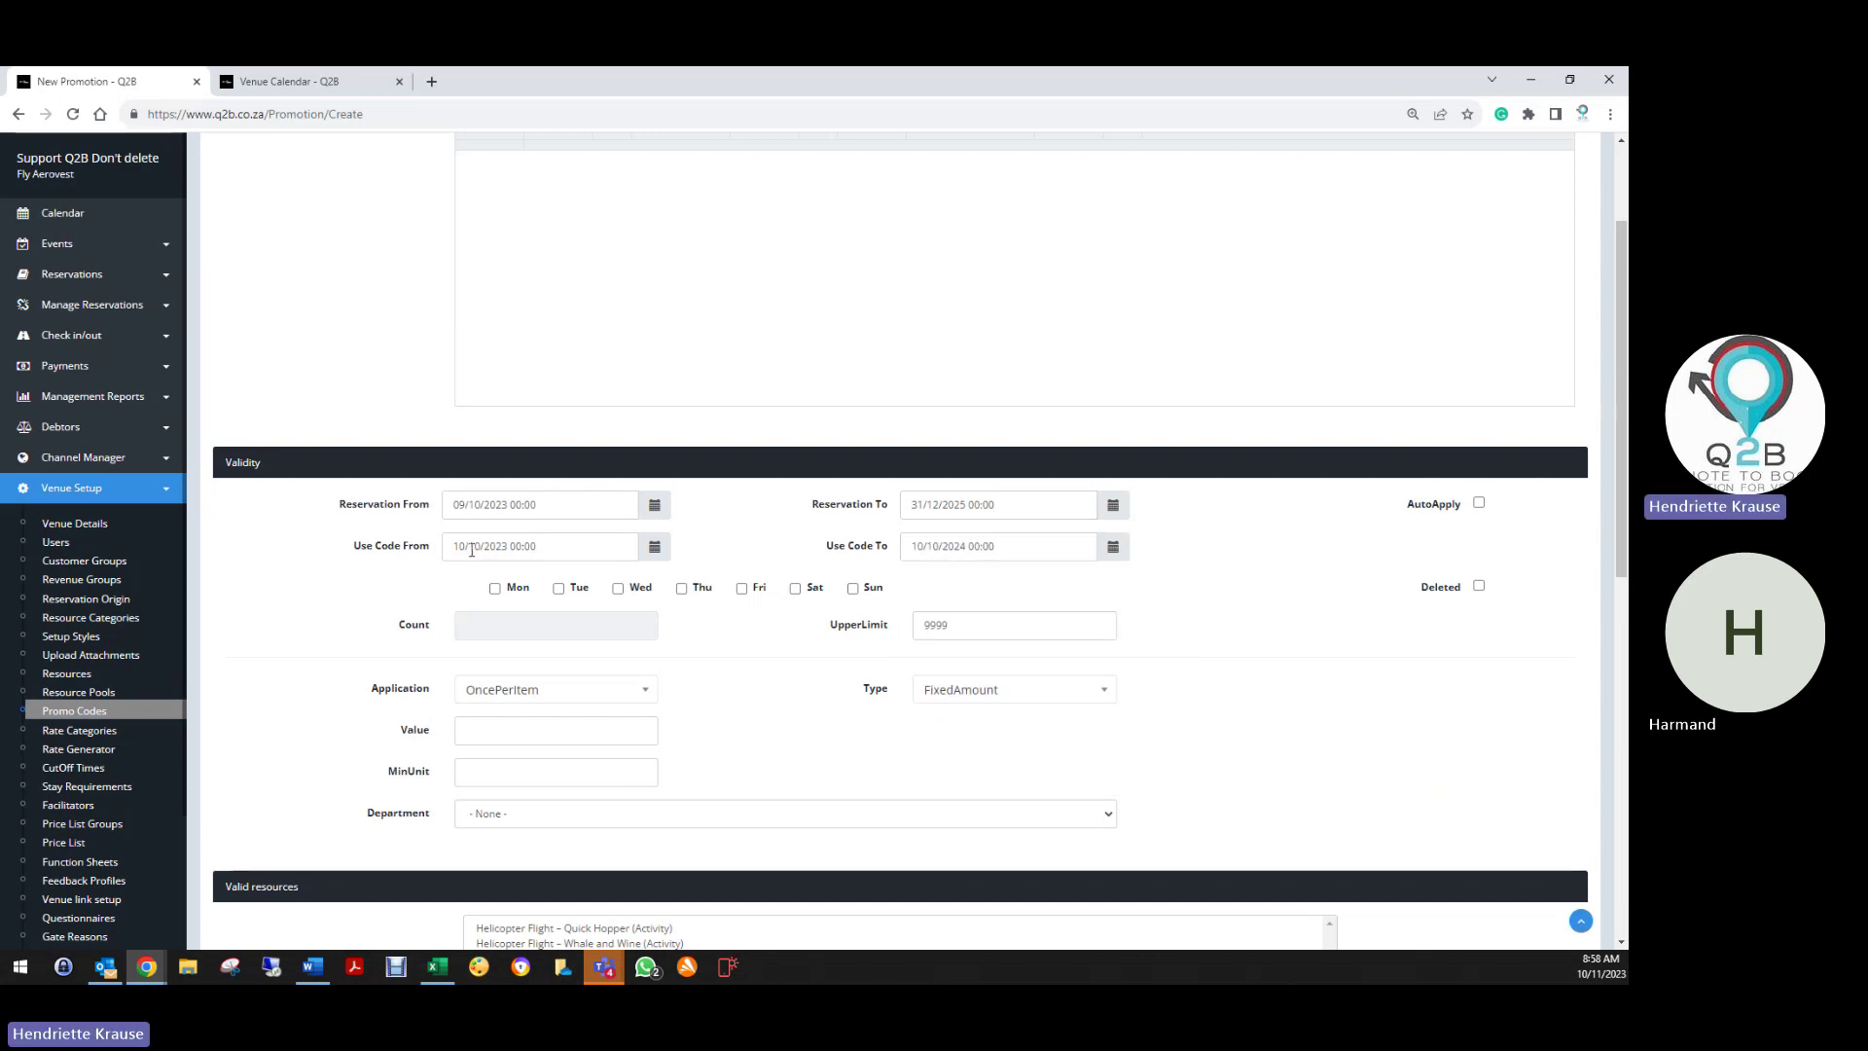
Set the code-use period to run from 09/10/2023 to 31/12/2025
left_click(472, 550)
left_click(506, 663)
left_click(940, 546)
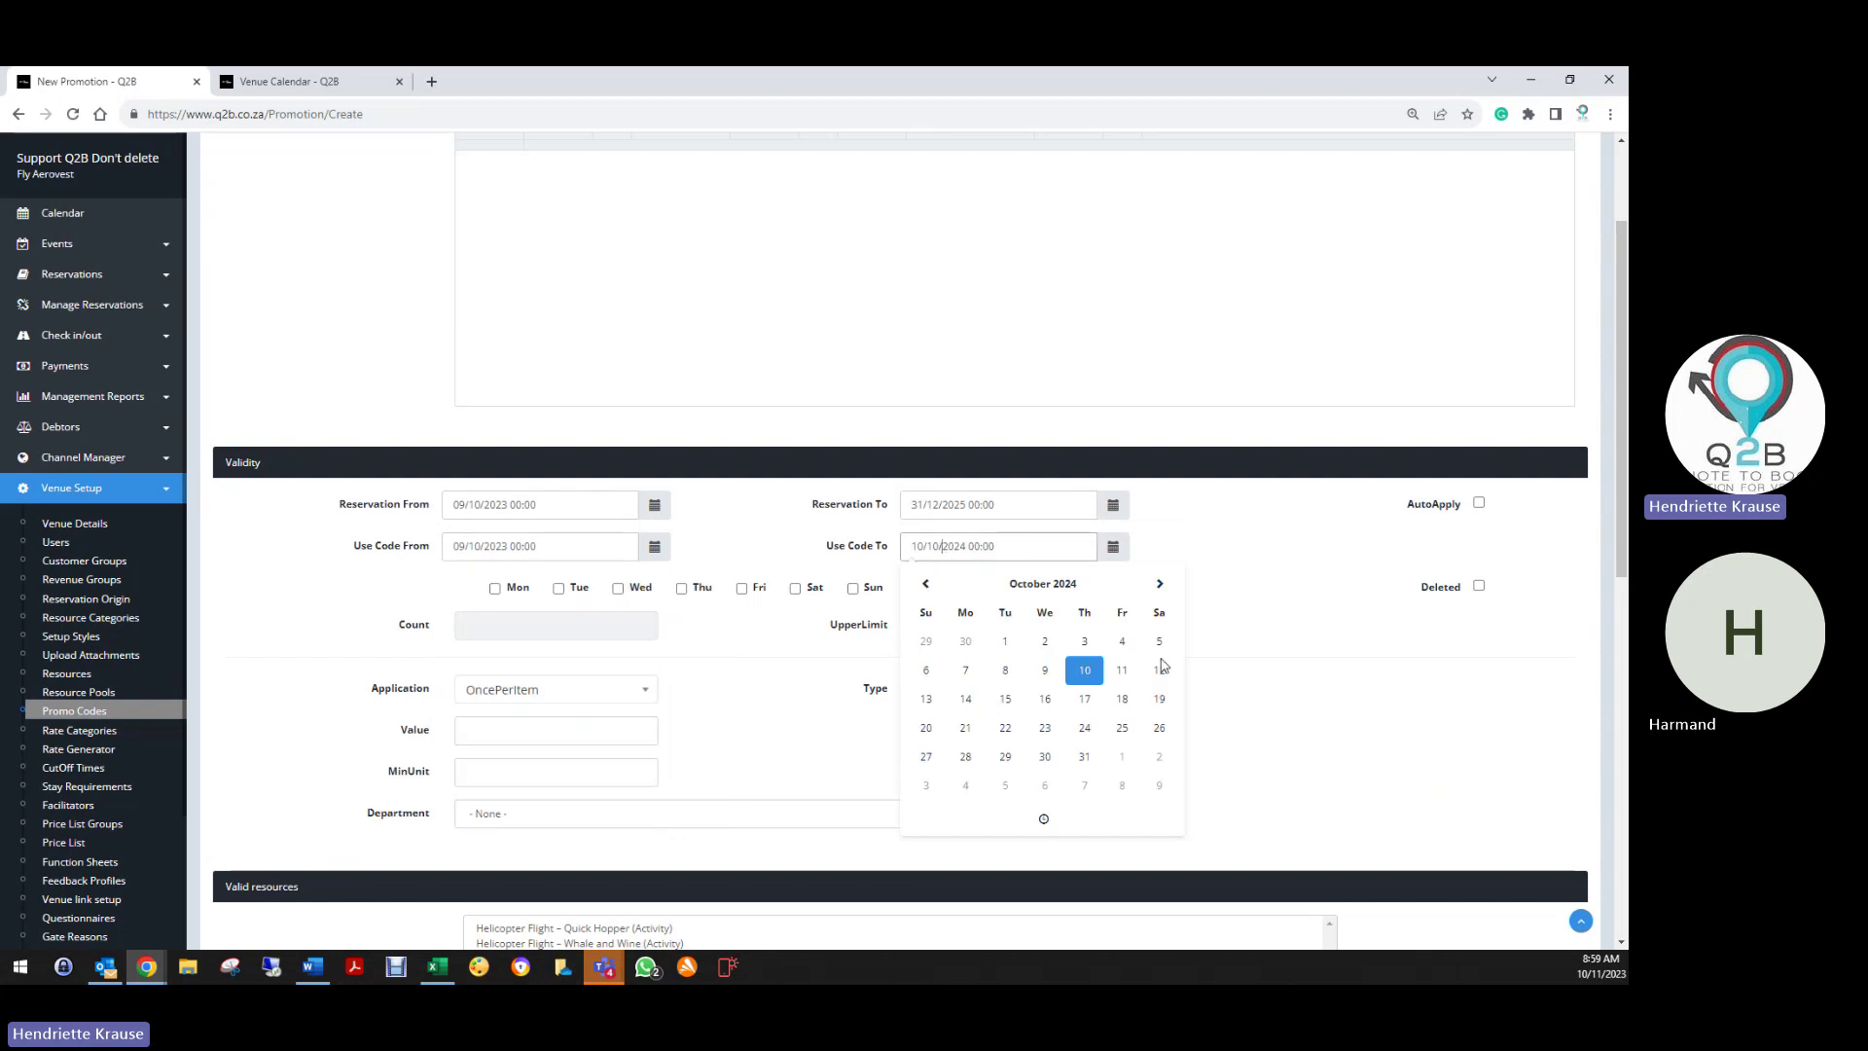
left_click(1169, 586)
left_click(1168, 586)
left_click(1168, 586)
left_click(1169, 586)
left_click(1169, 586)
left_click(1169, 585)
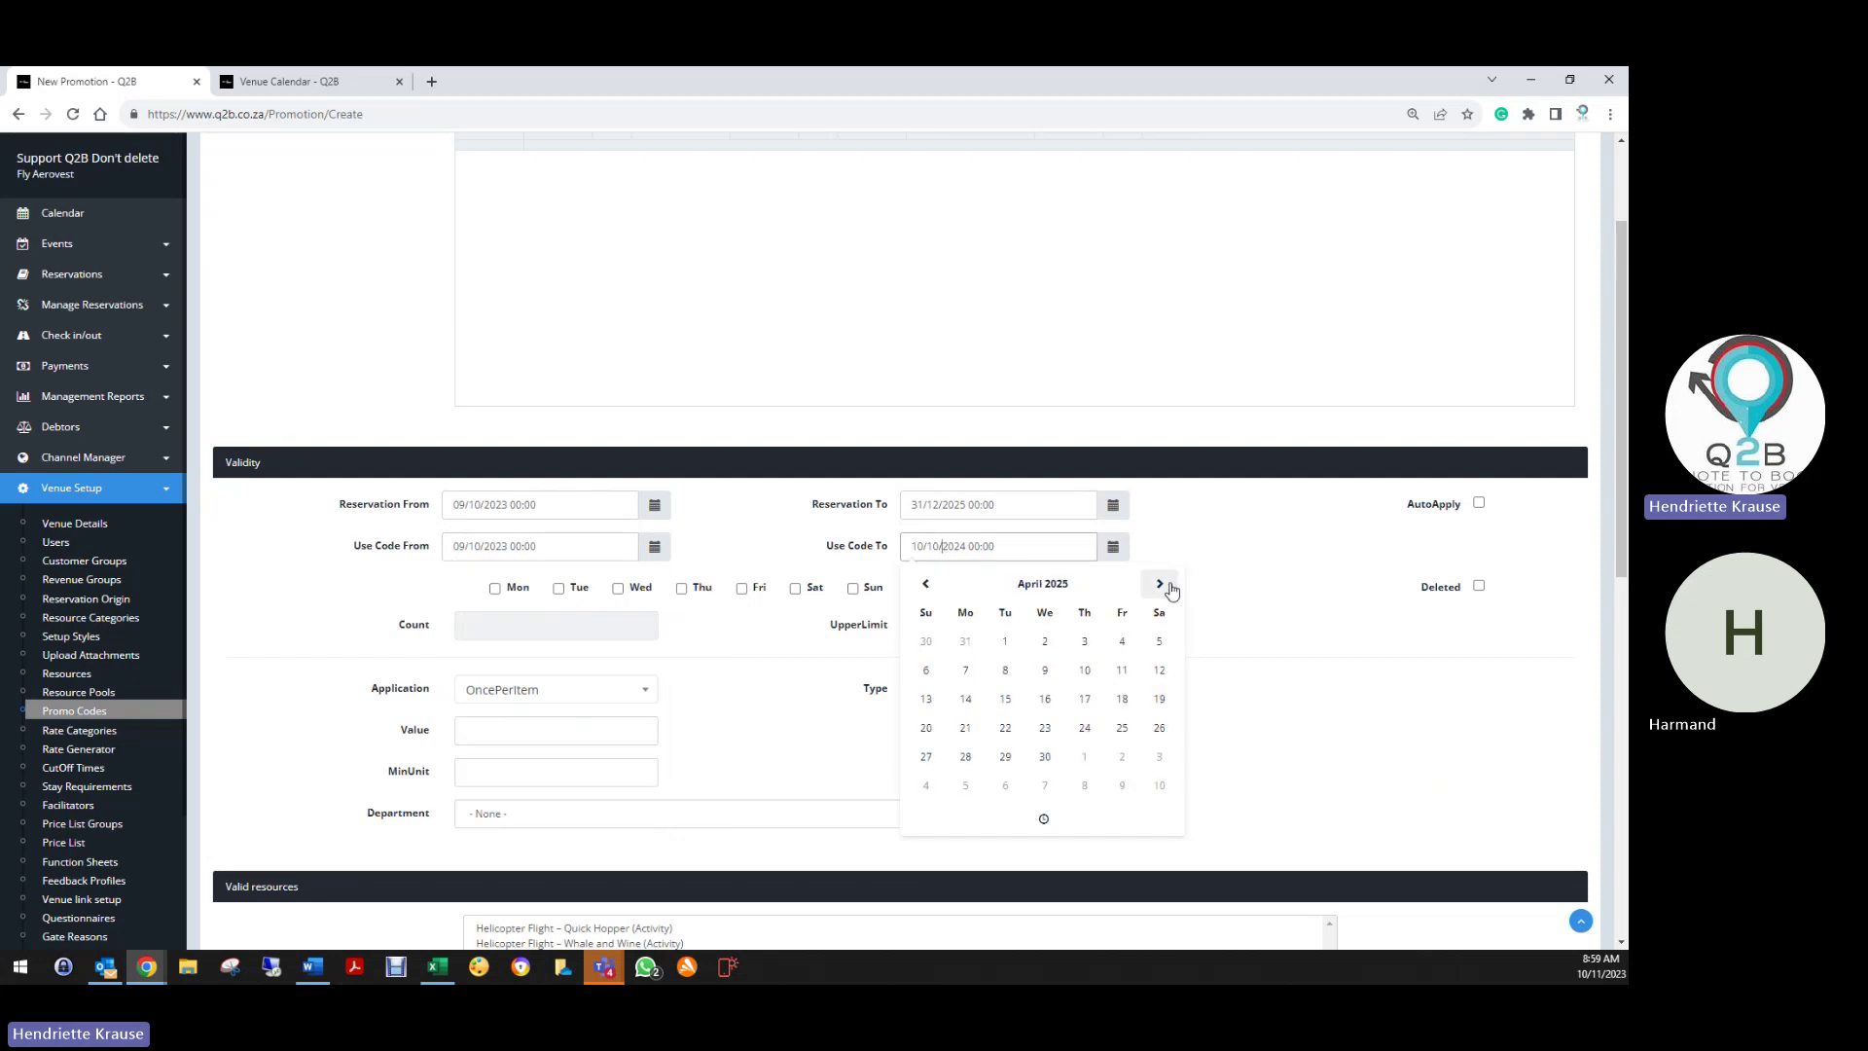
left_click(1169, 586)
left_click(1169, 586)
left_click(1168, 585)
left_click(1168, 585)
left_click(1169, 586)
left_click(1169, 586)
left_click(1169, 586)
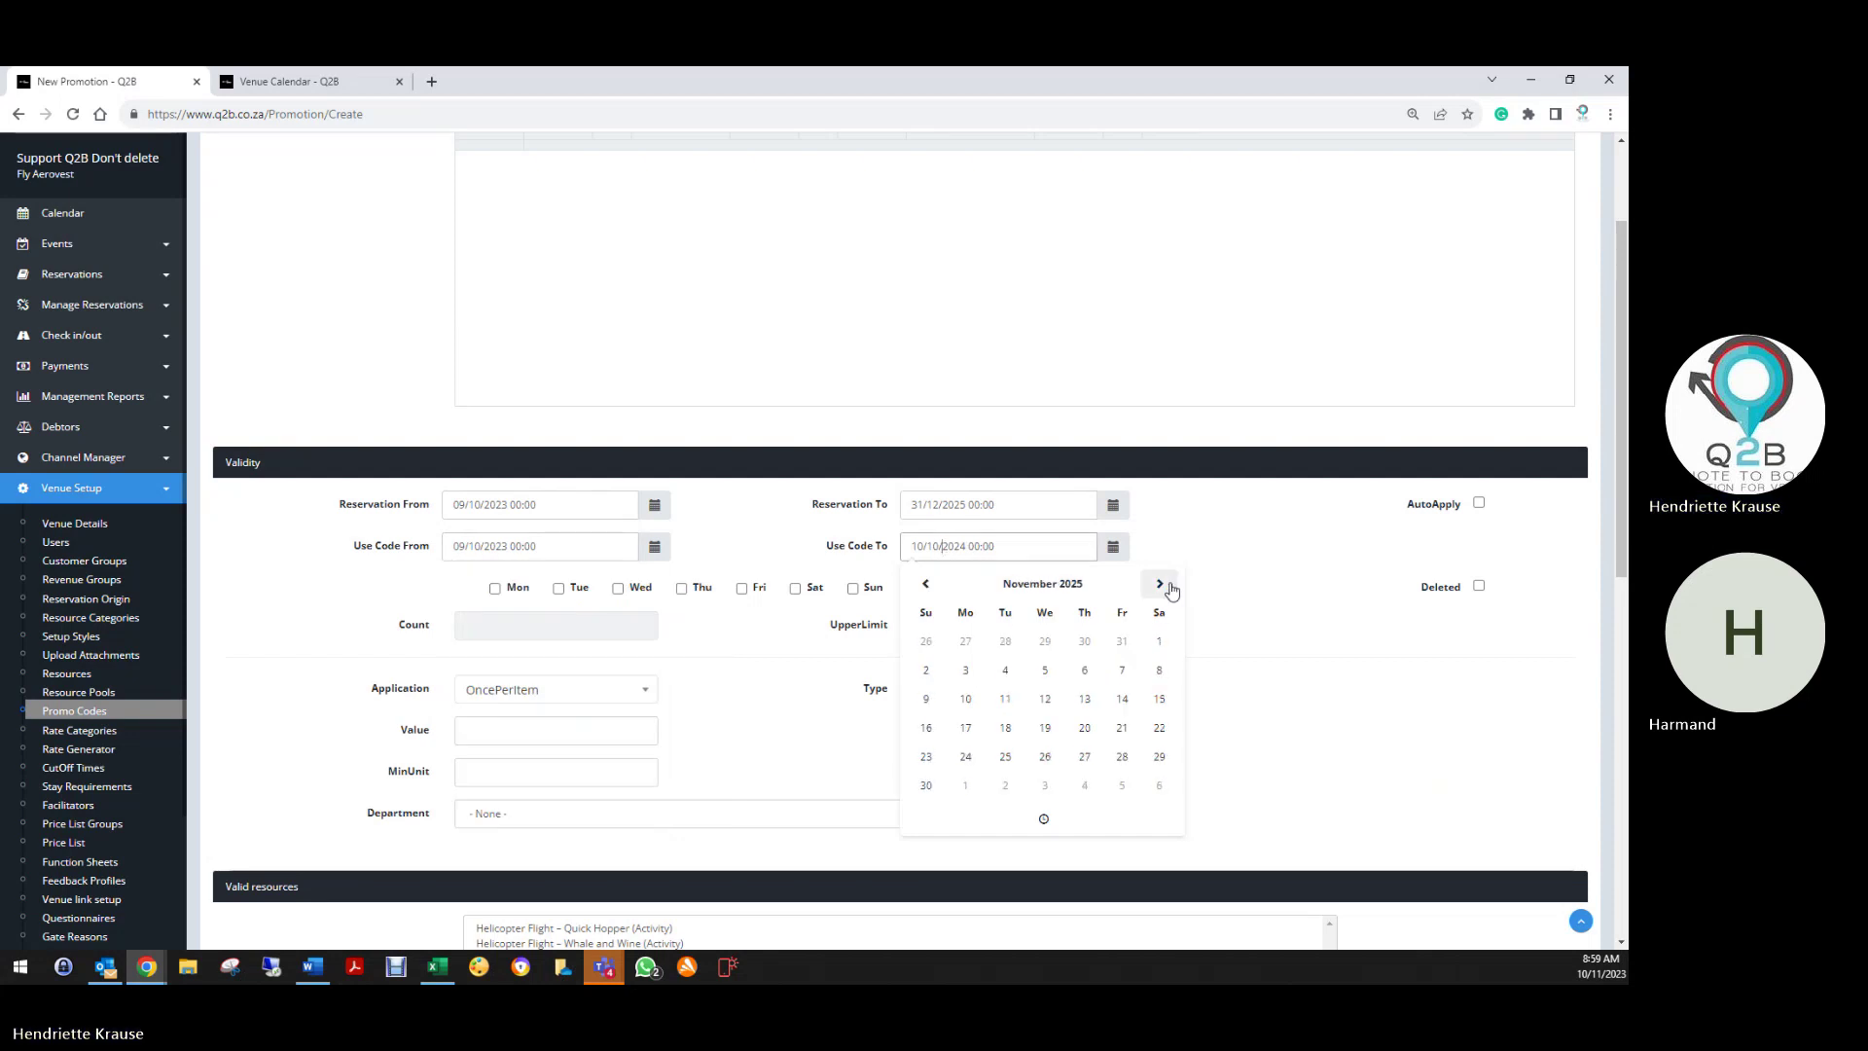
left_click(1169, 586)
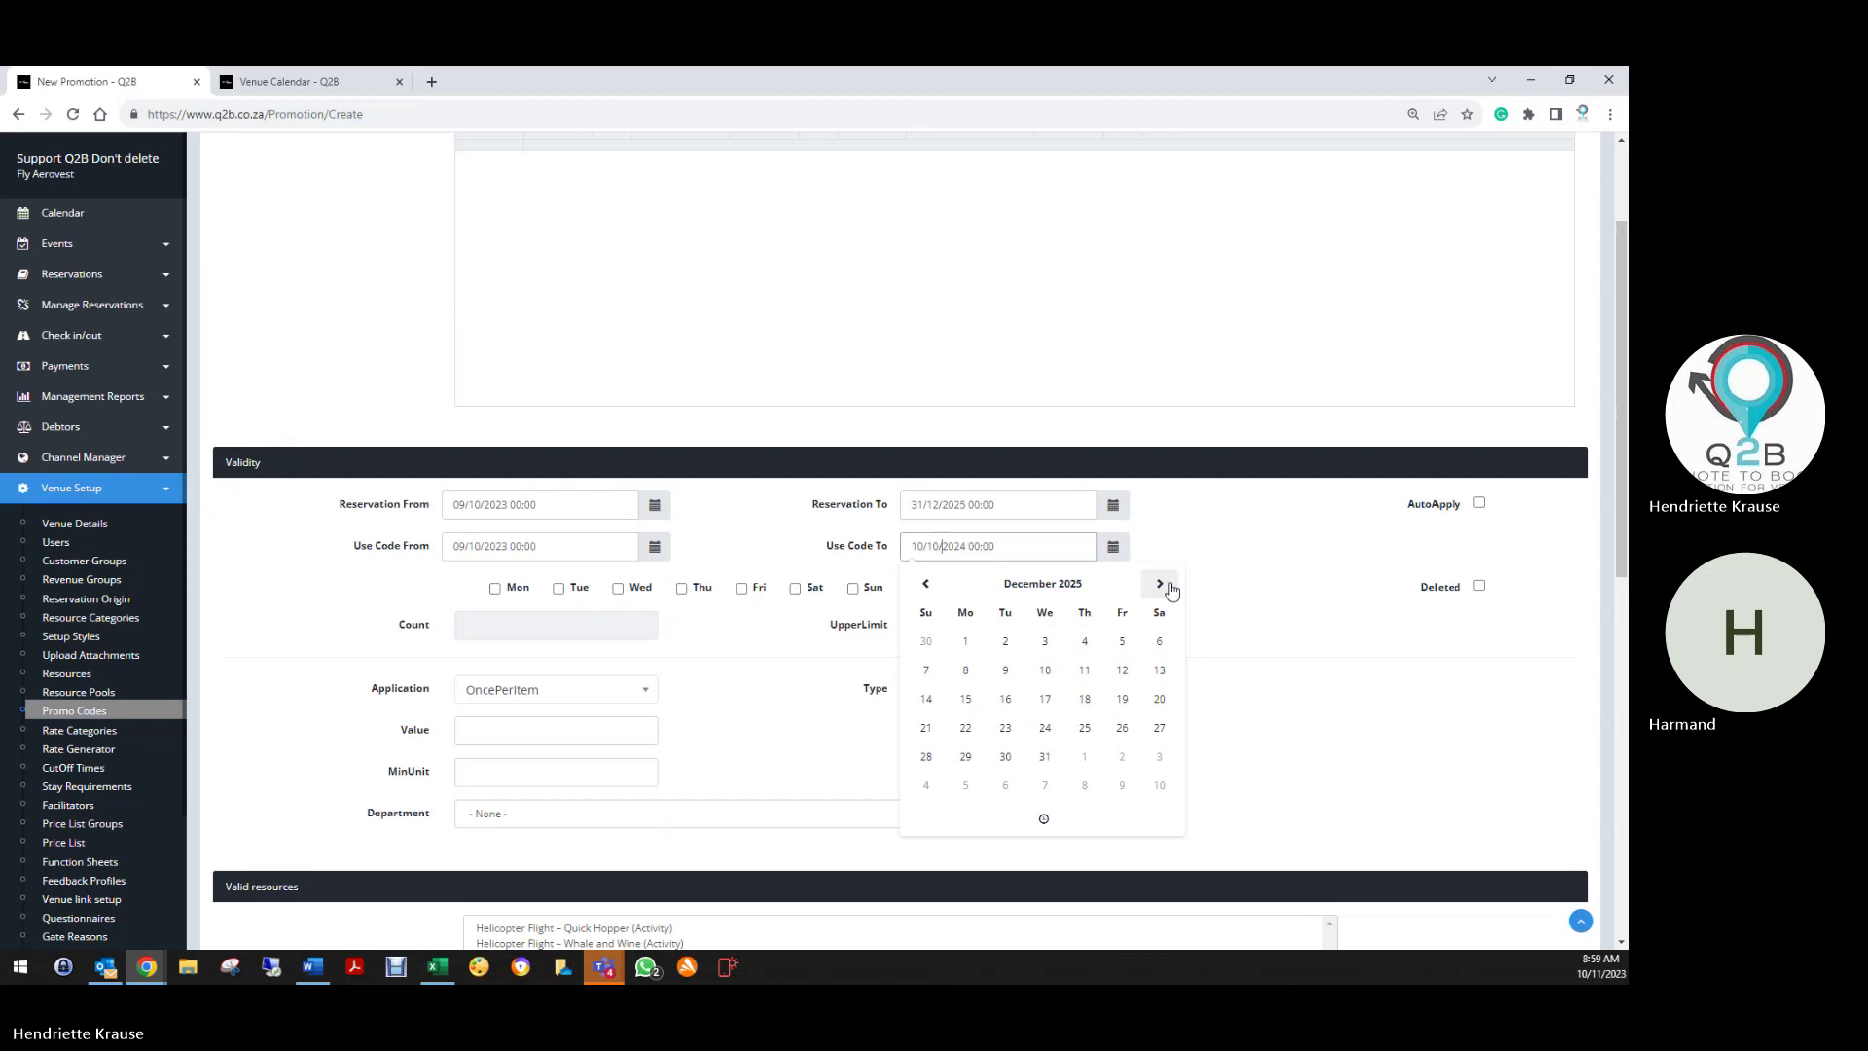
left_click(1047, 759)
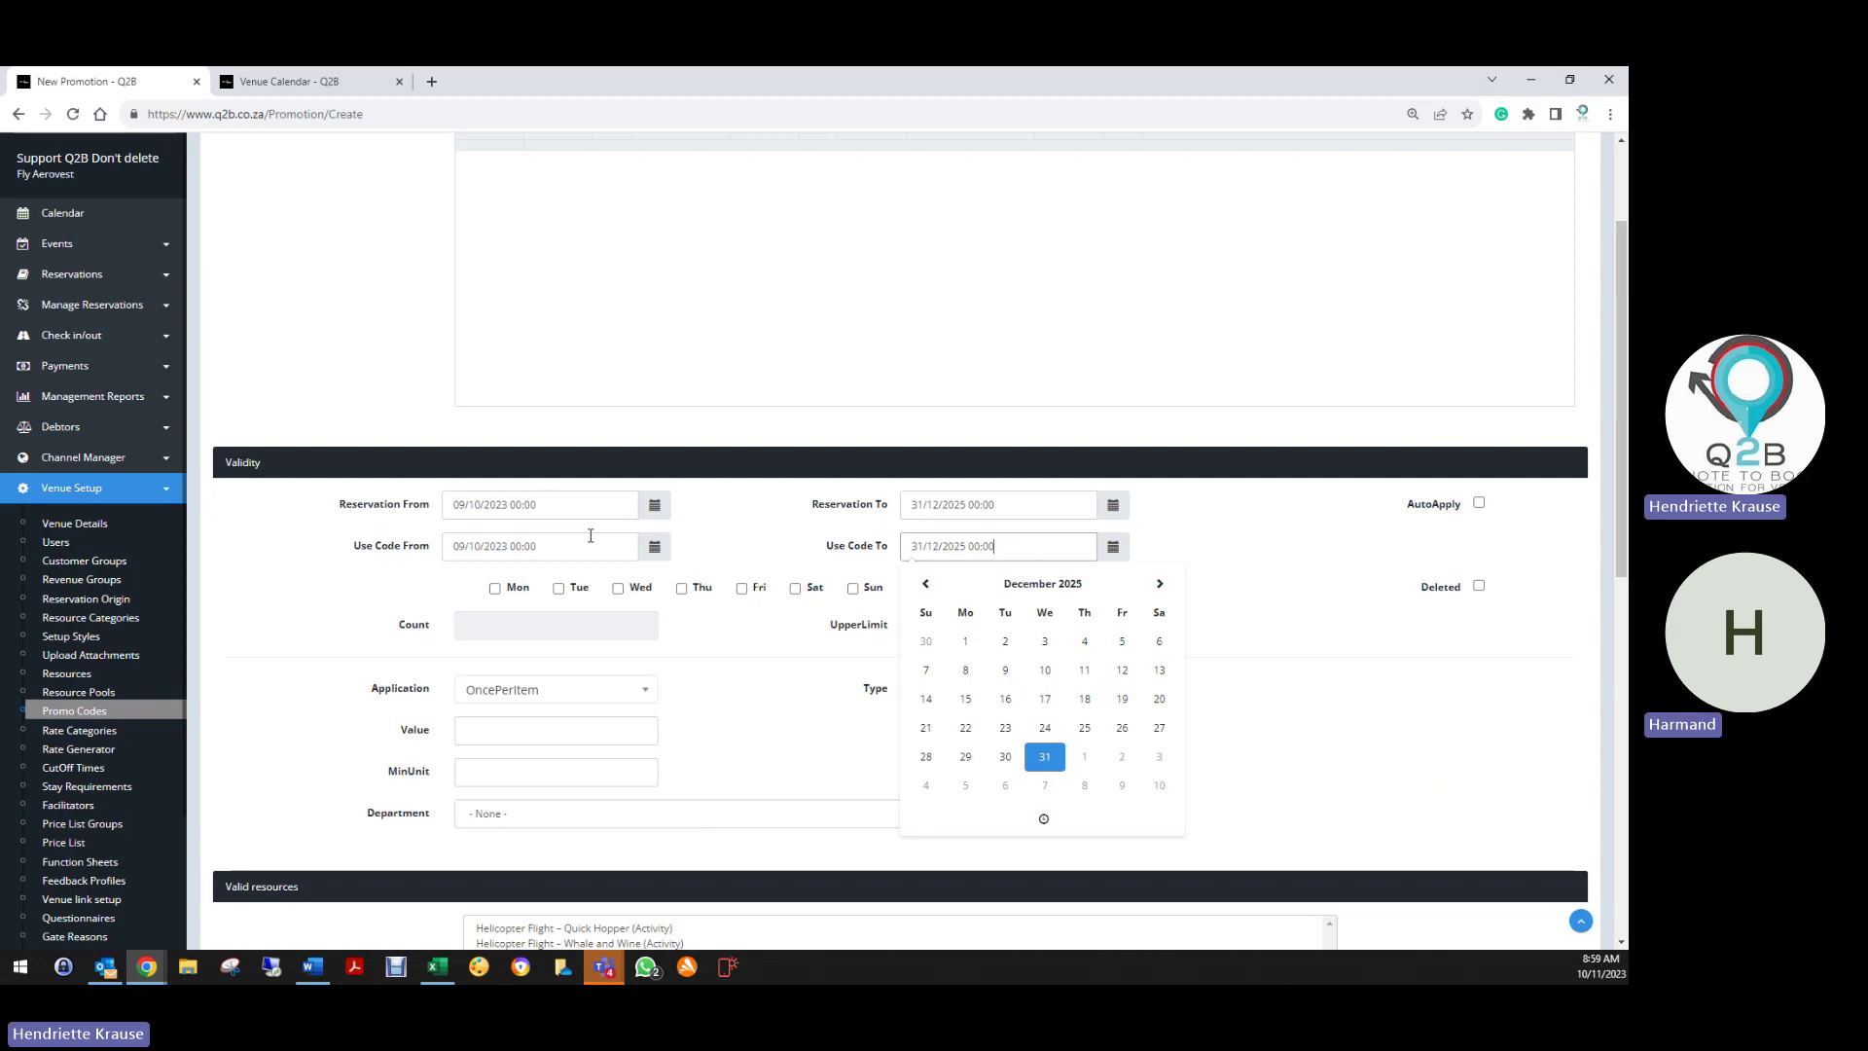
left_click(785, 642)
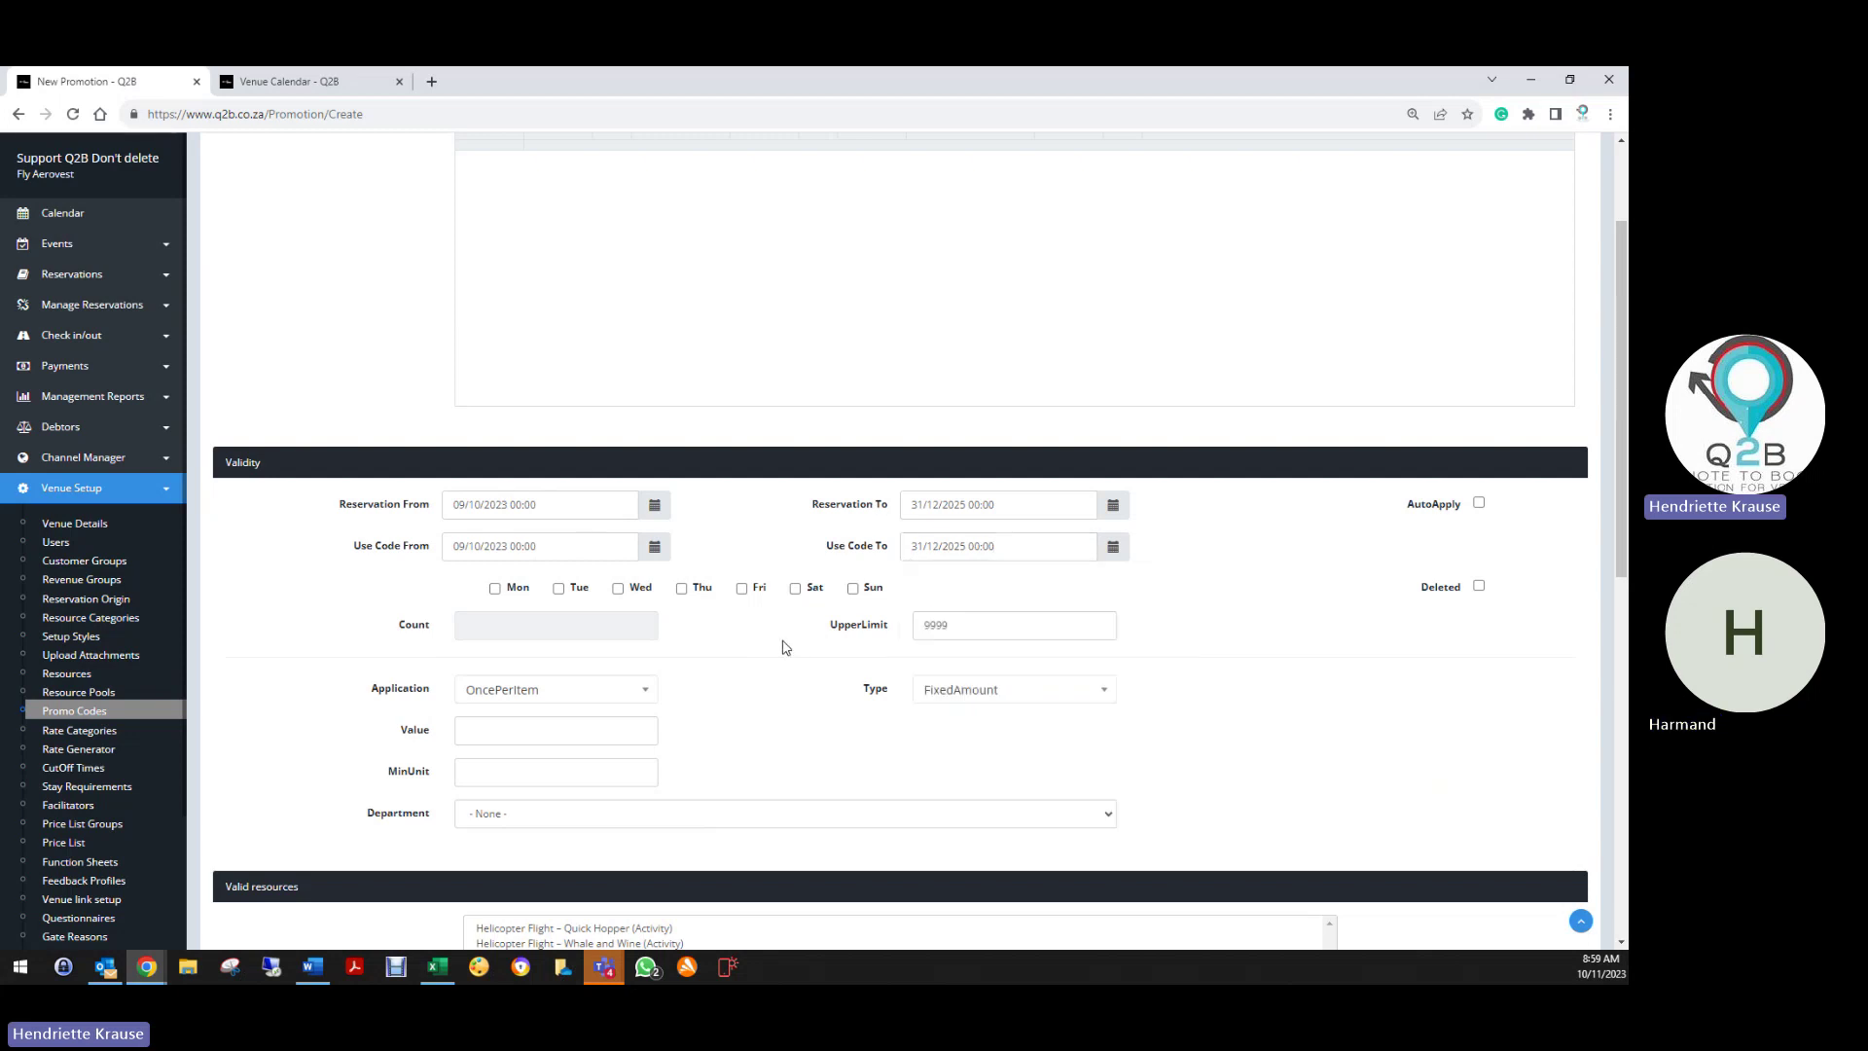
Allow the promo code on all seven days, Monday through Sunday
left_click(494, 589)
left_click(558, 588)
left_click(618, 589)
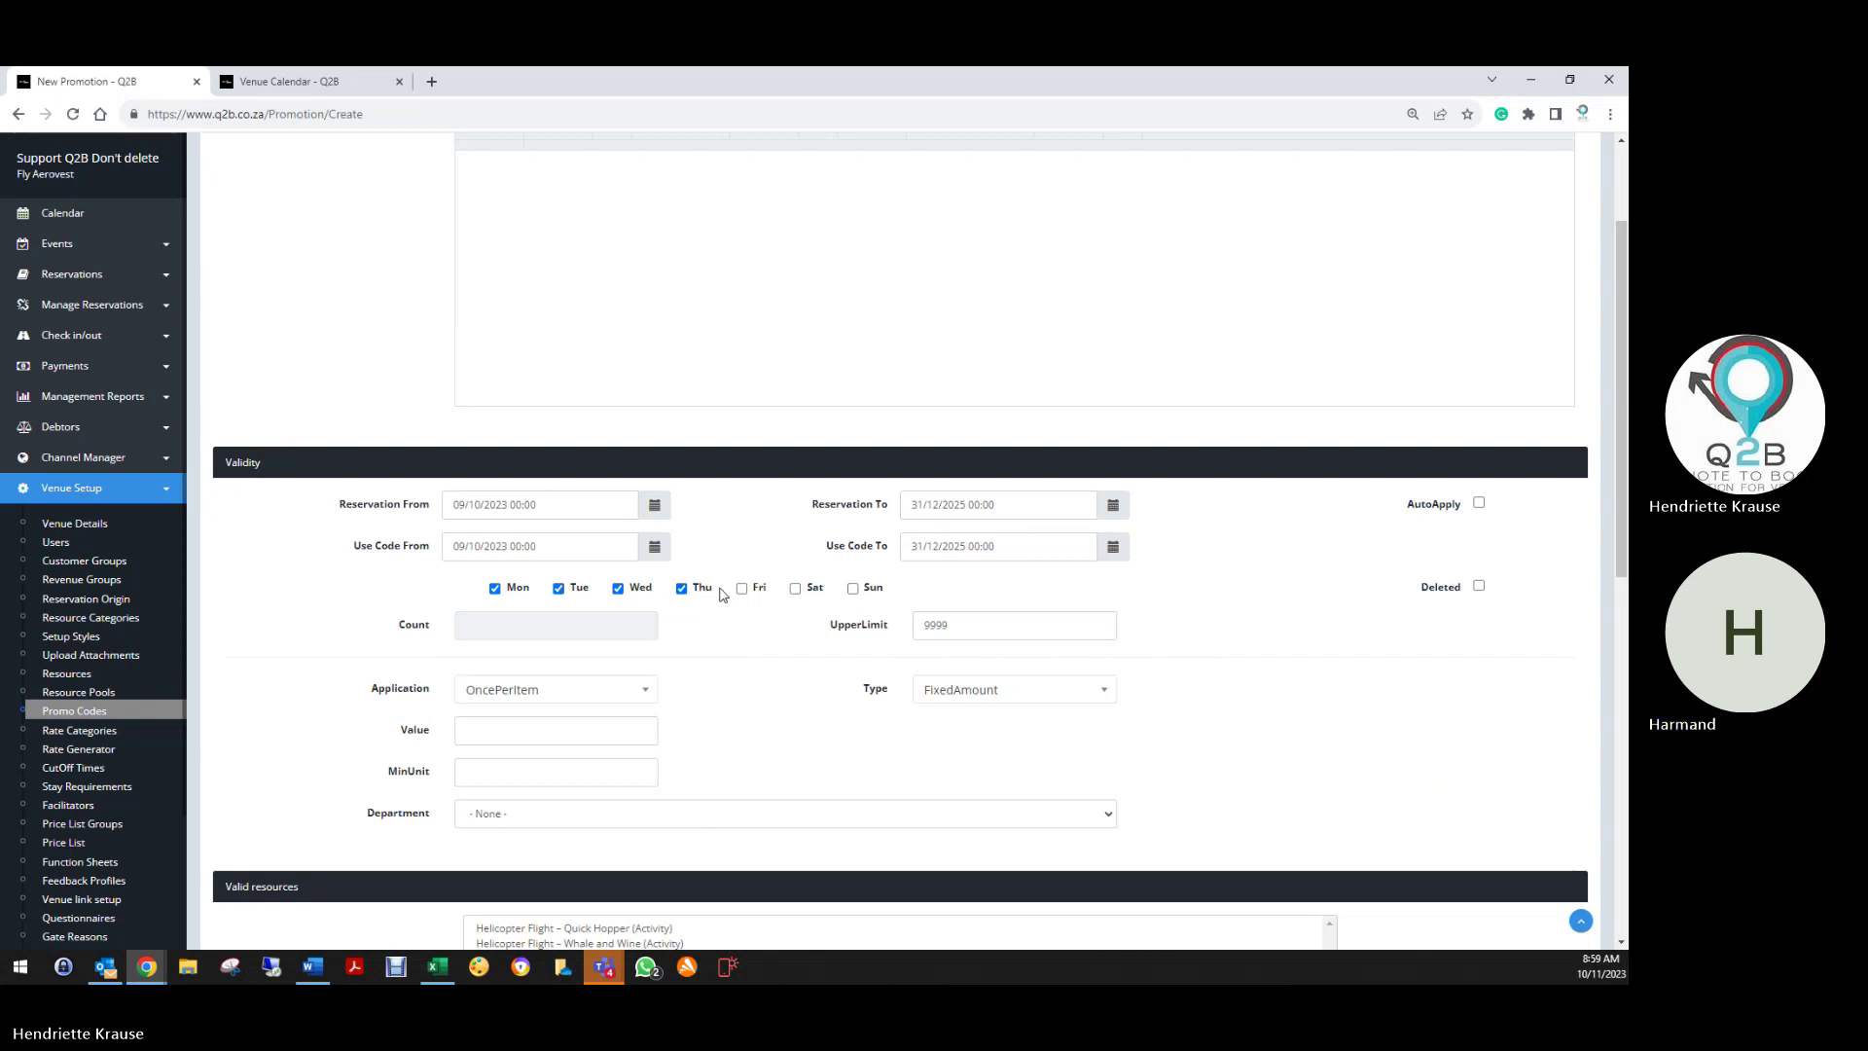
left_click(744, 588)
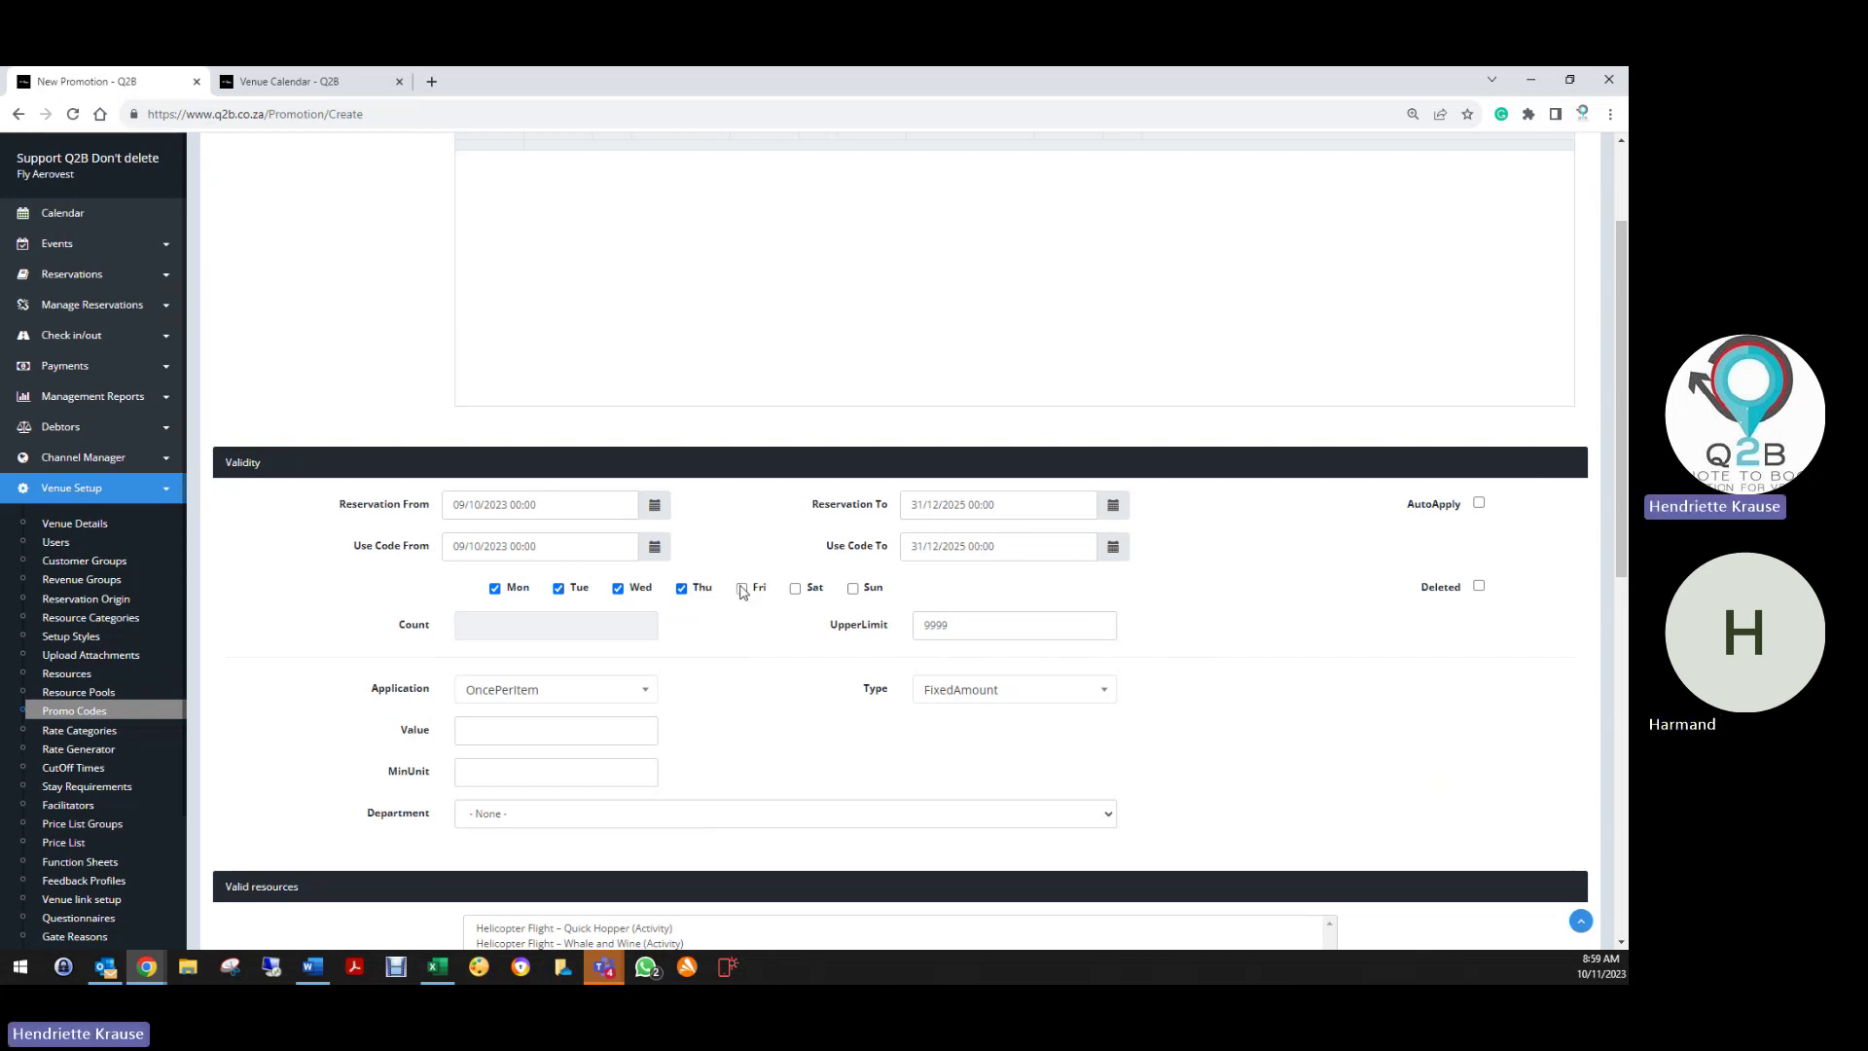
left_click(795, 588)
left_click(853, 587)
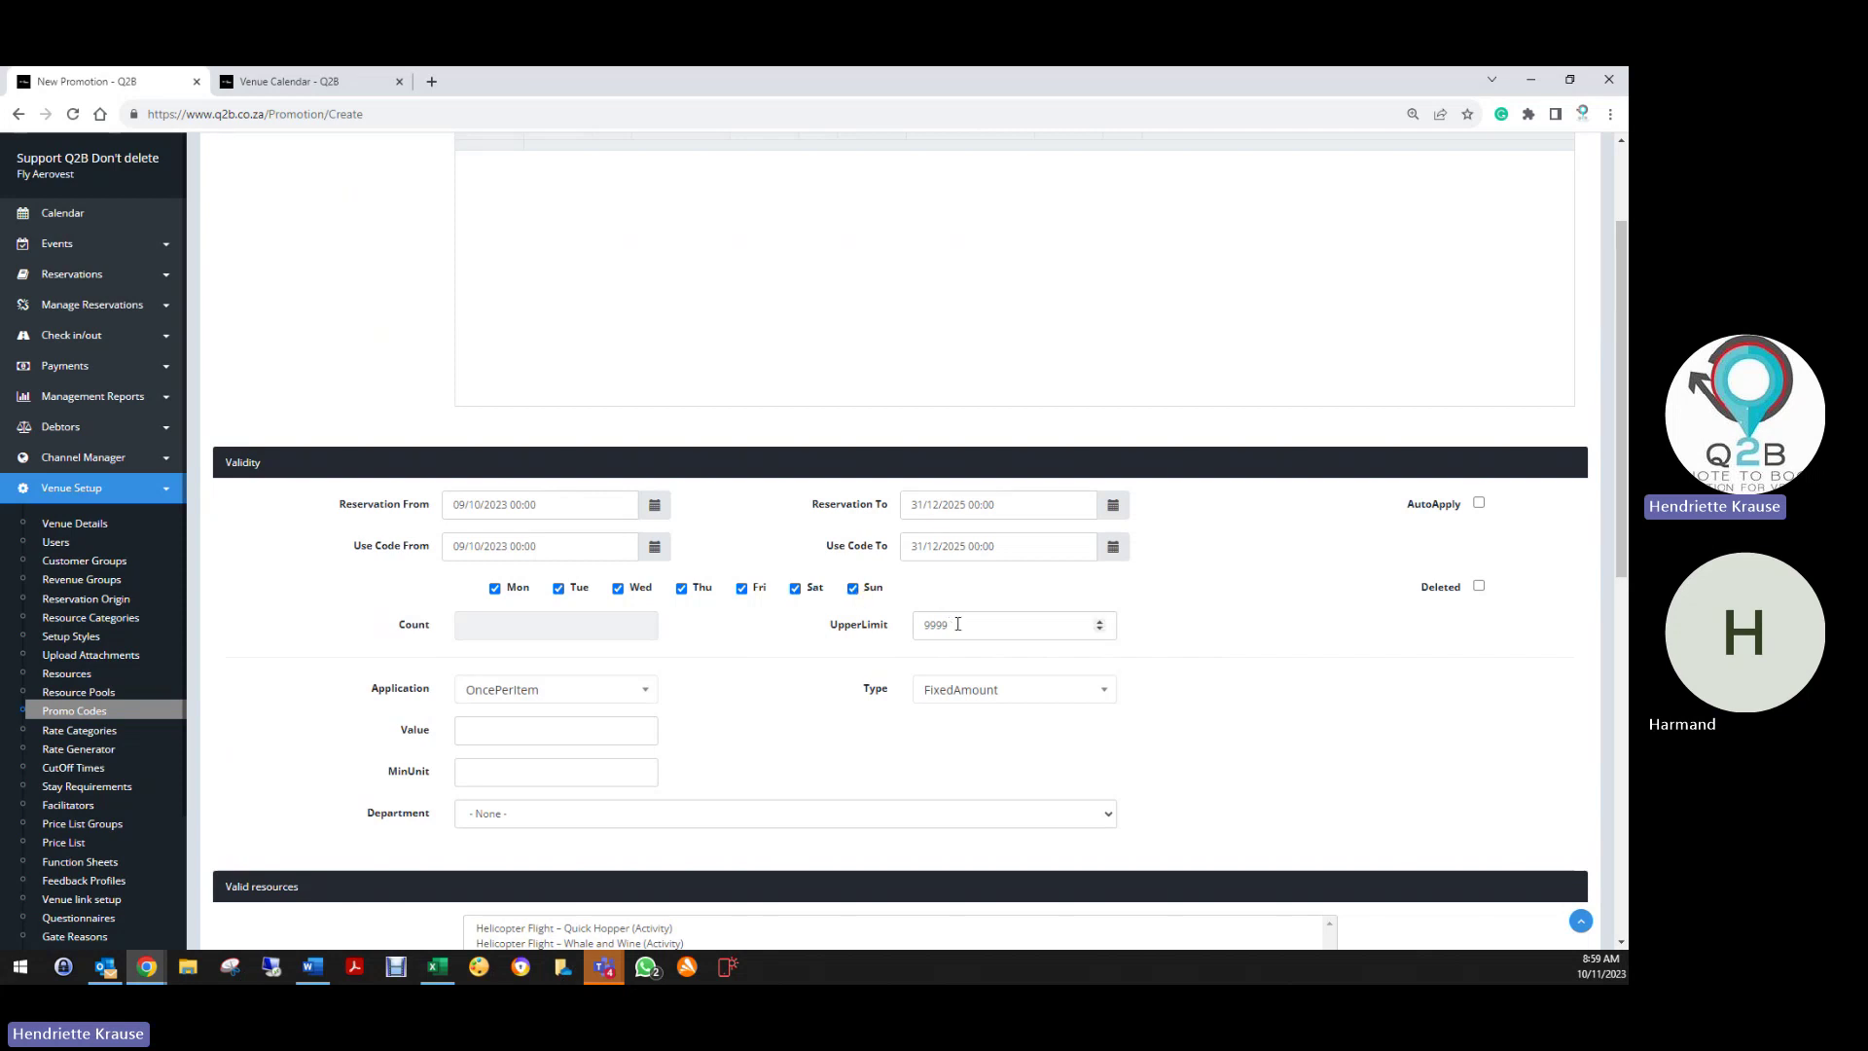
Replace the 9999 upper limit with 1000, leaving Deleted unticked
left_click_drag(952, 623, 874, 628)
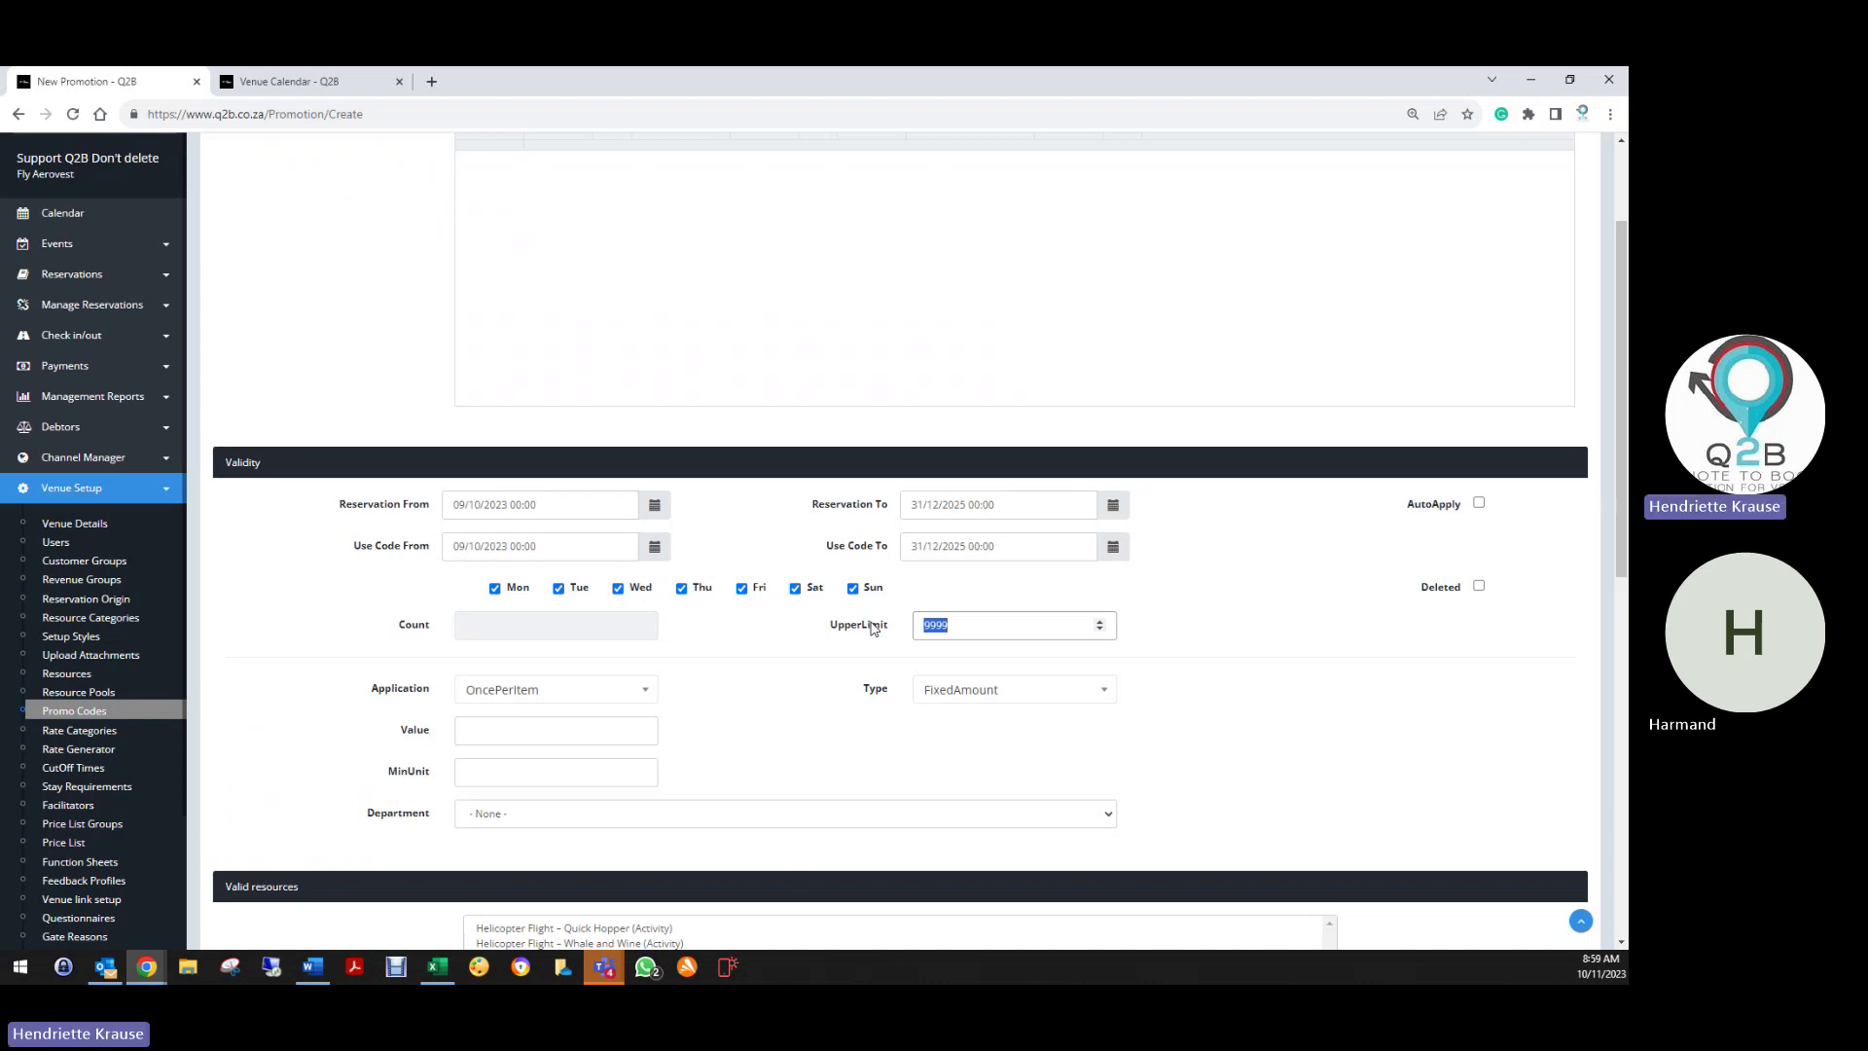
type("1")
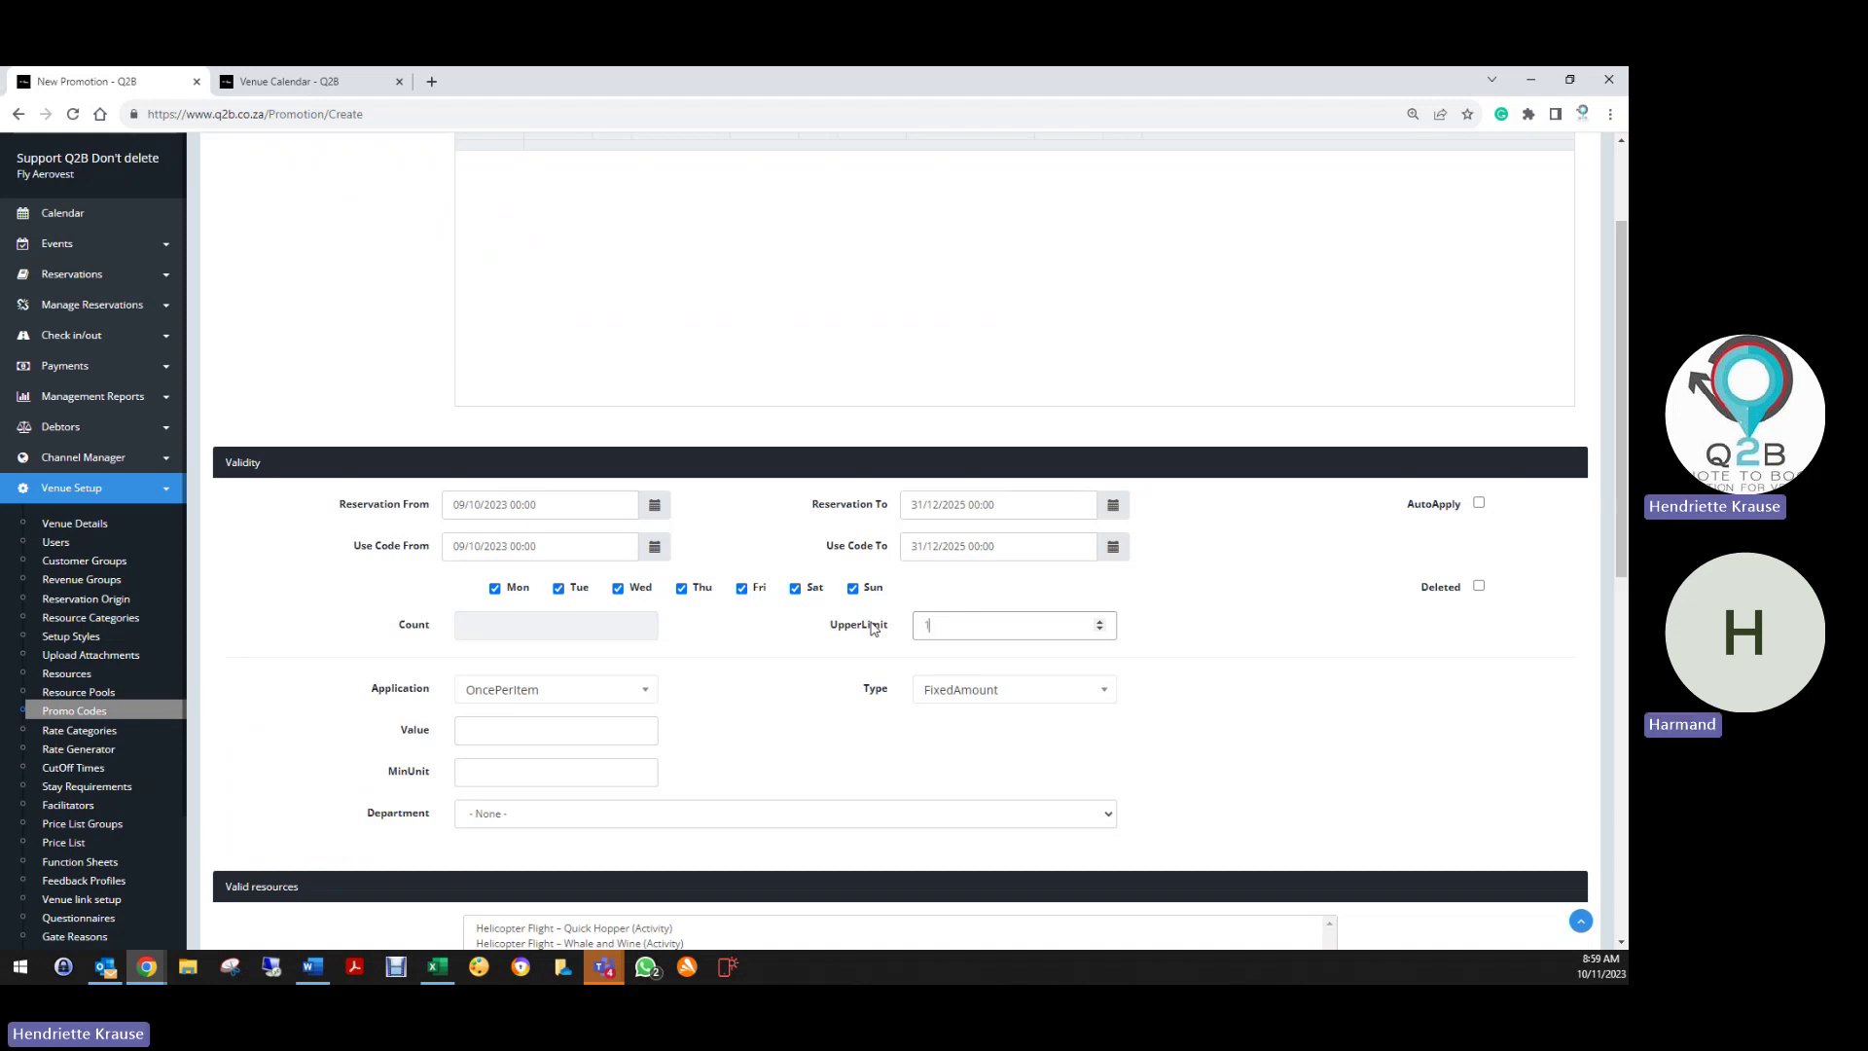
key("BackSpace")
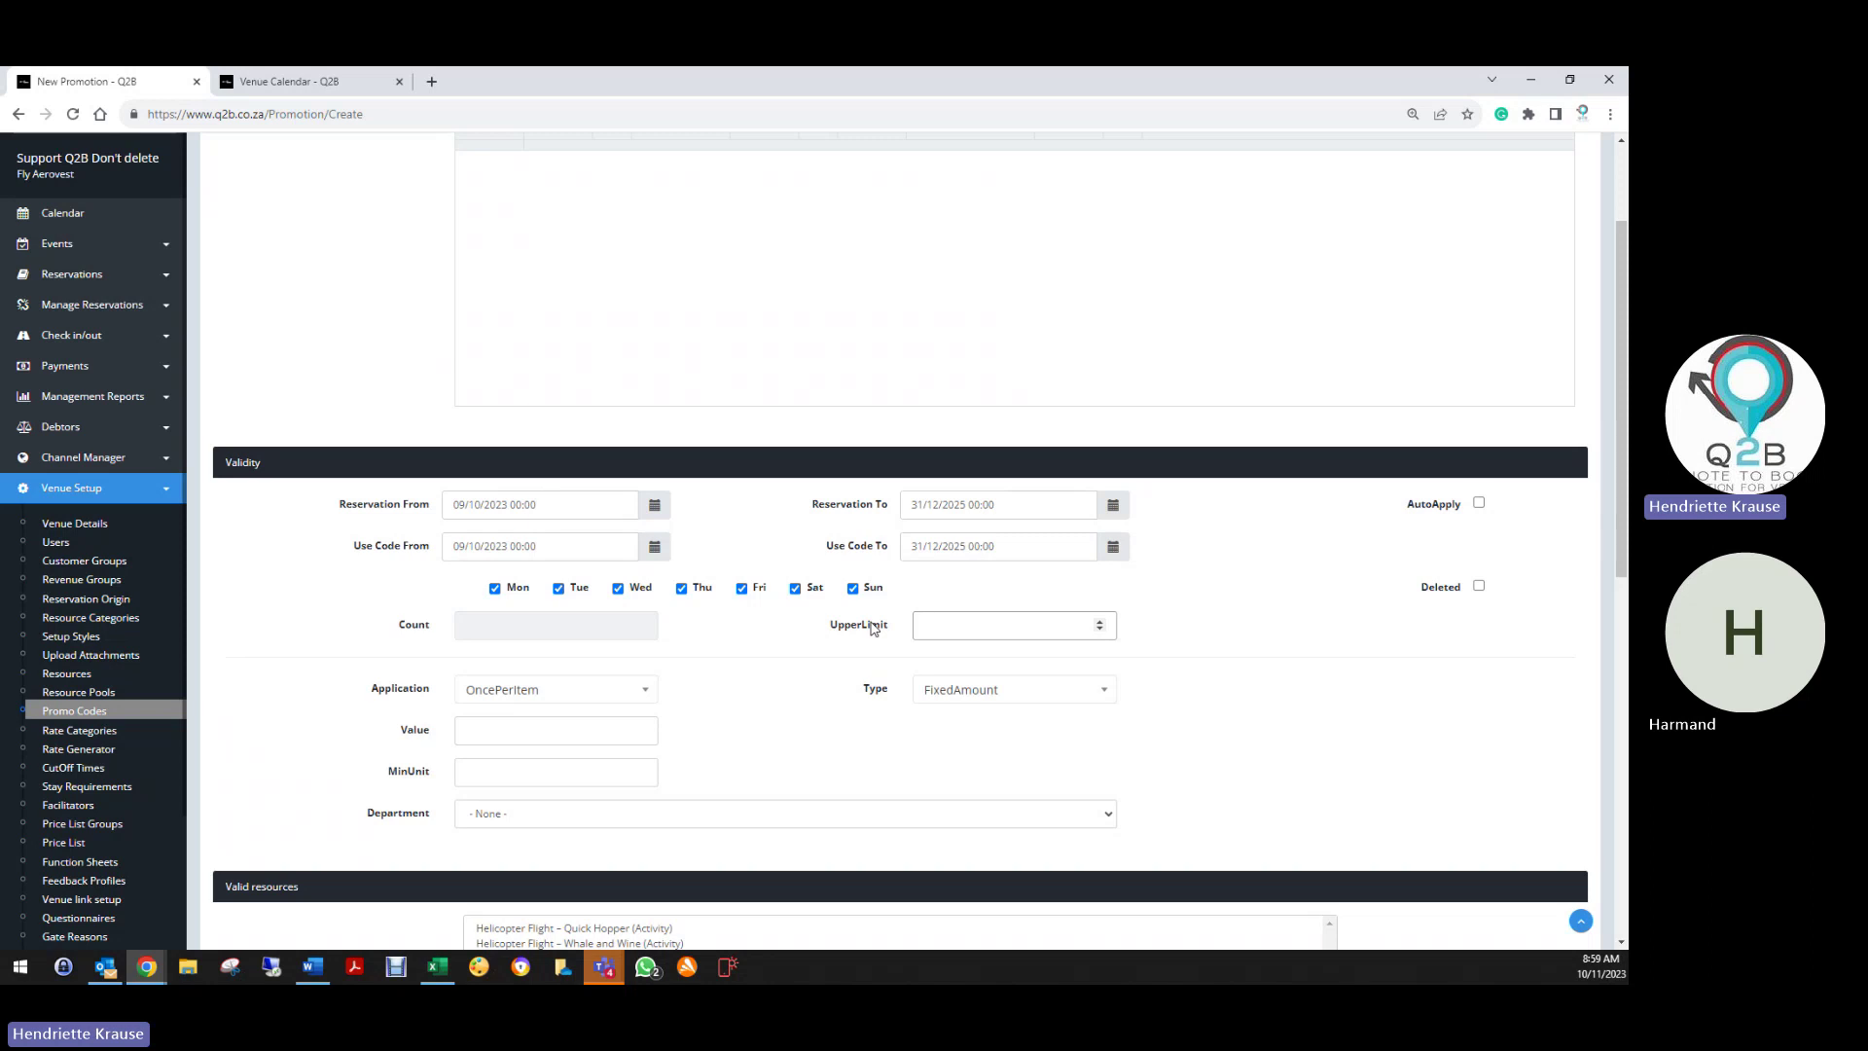
type("1000")
left_click_drag(932, 626, 886, 631)
left_click(1479, 586)
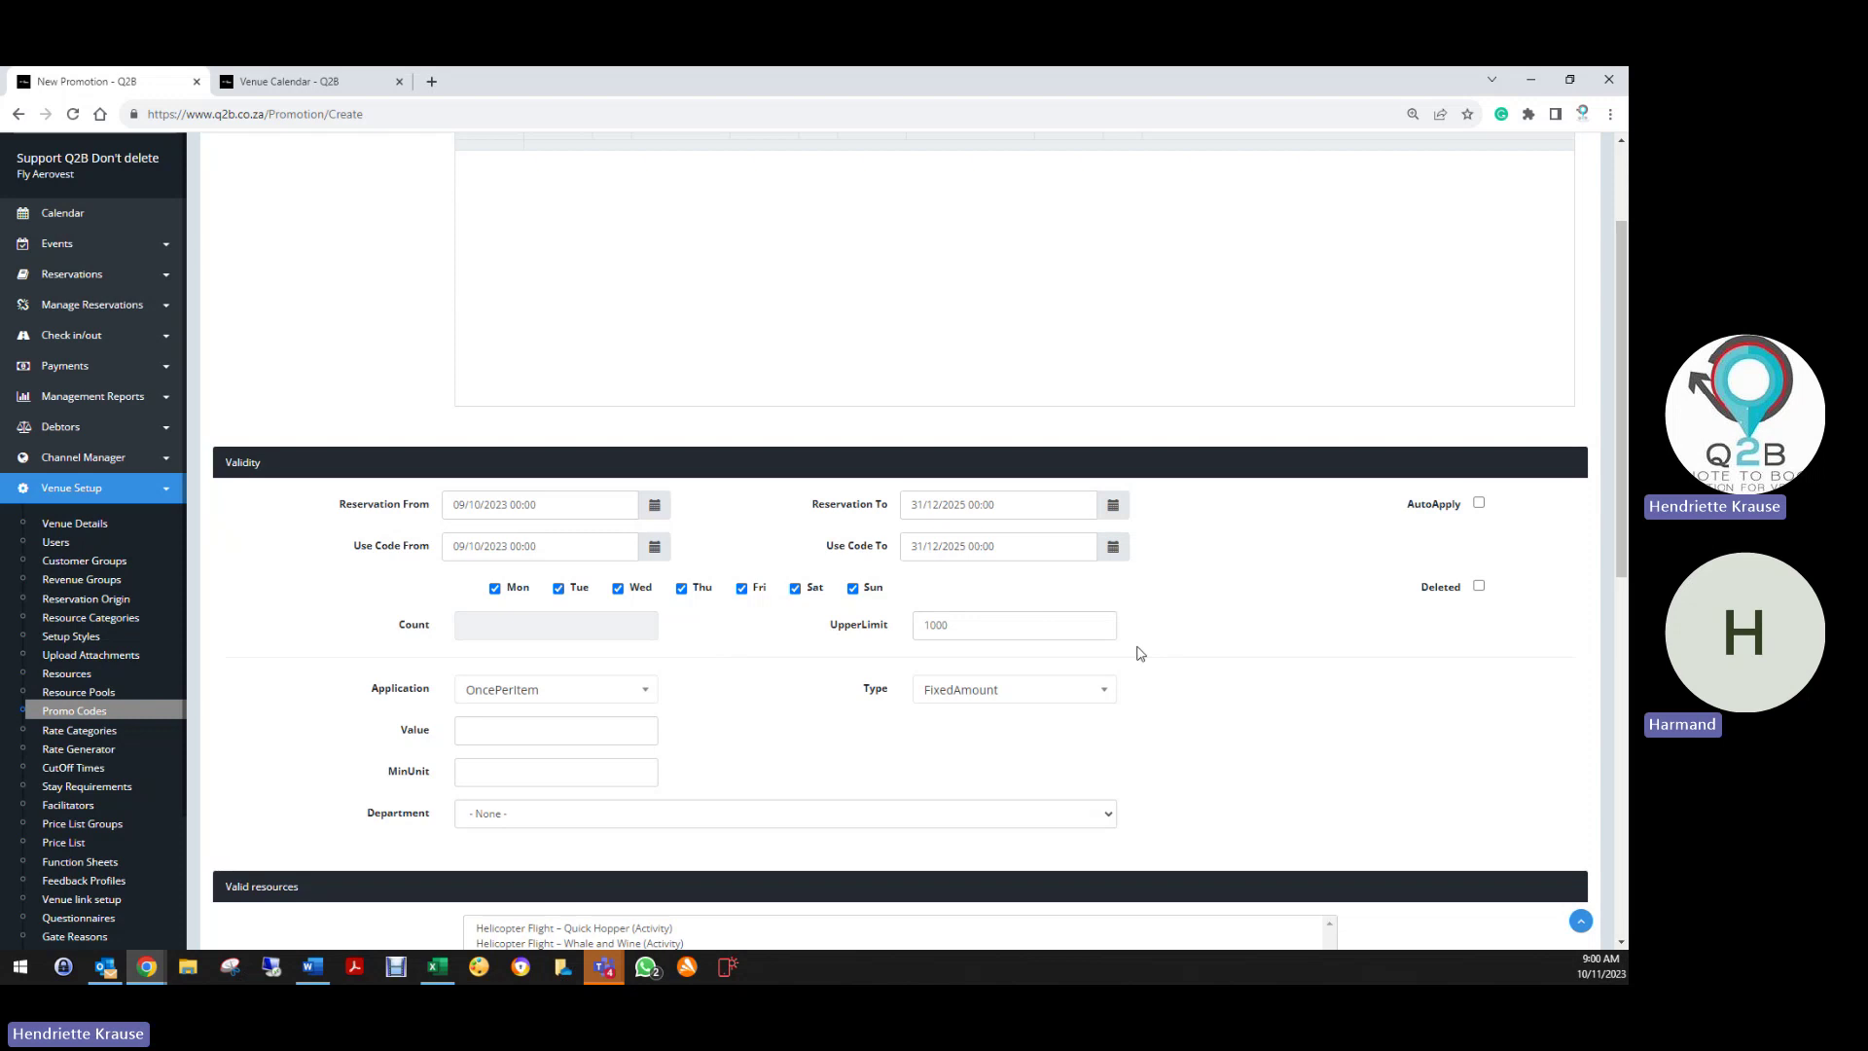
left_click(1479, 587)
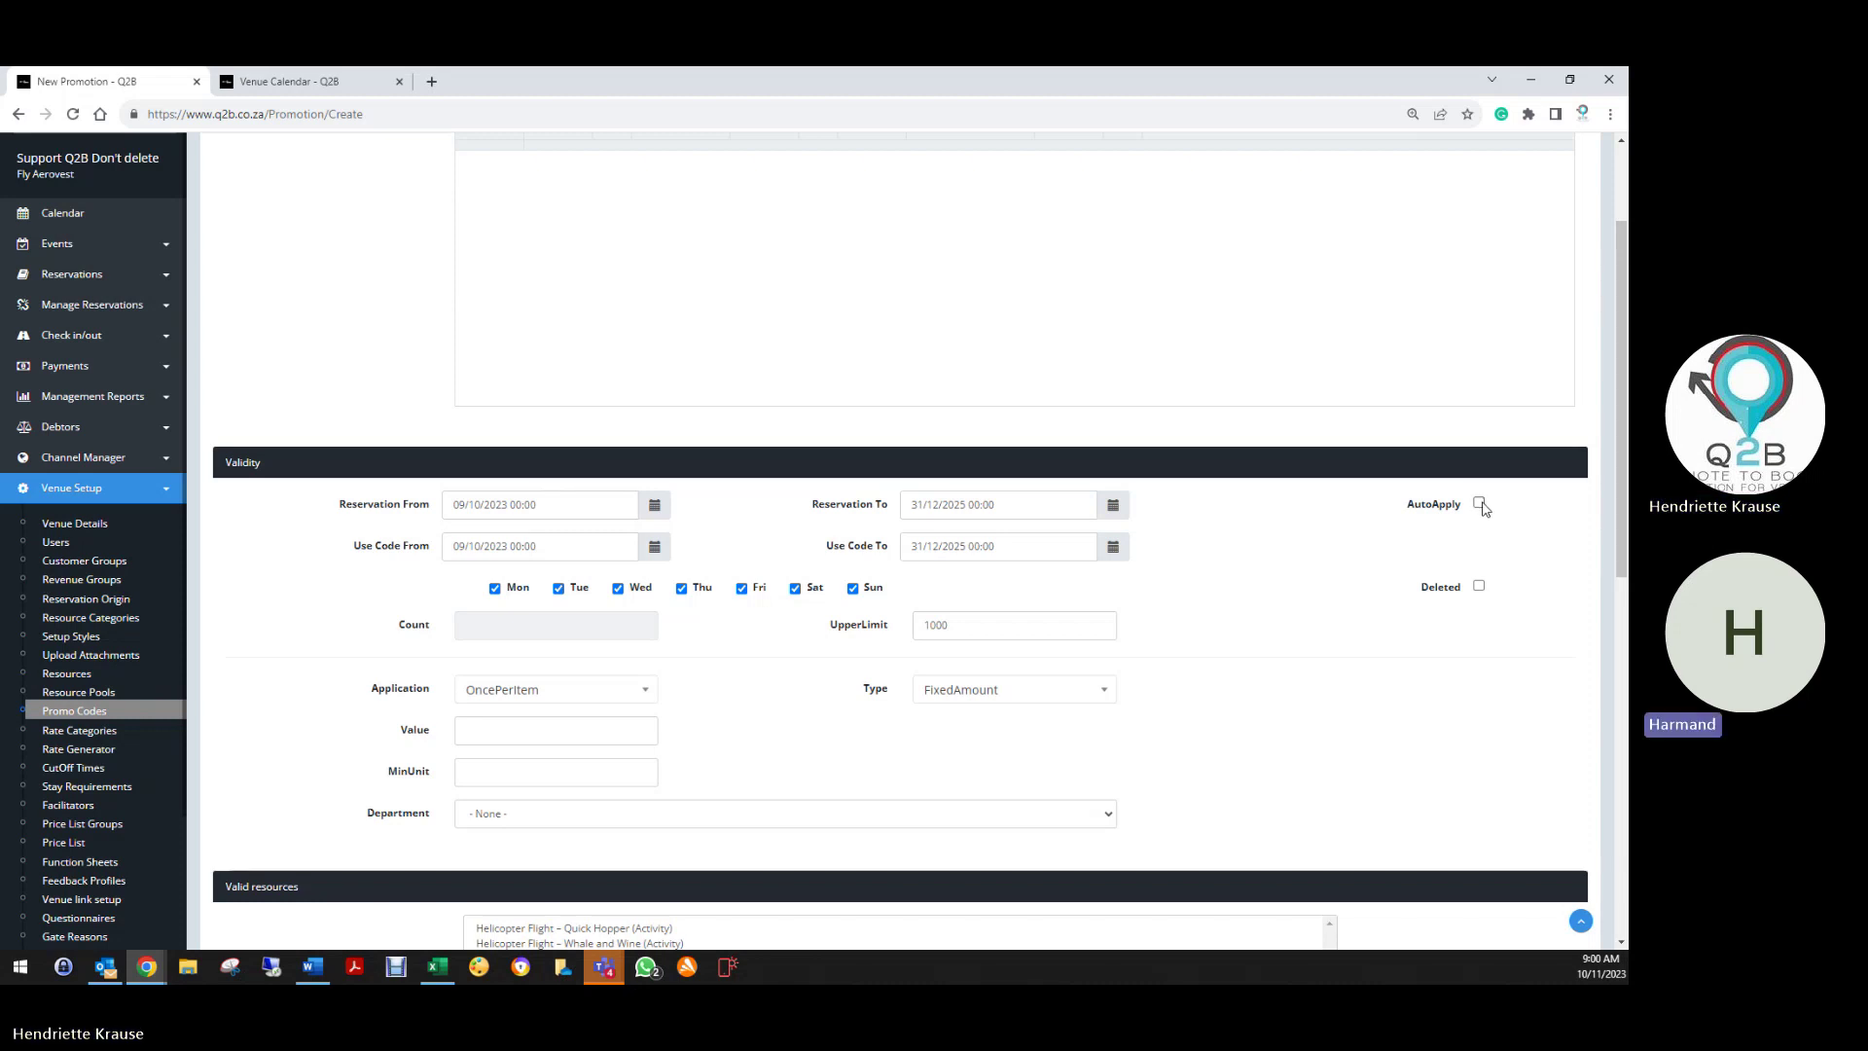
Set the discount Application to PerPerson and the Type to Percentage
scroll(700, 680, "down", 3)
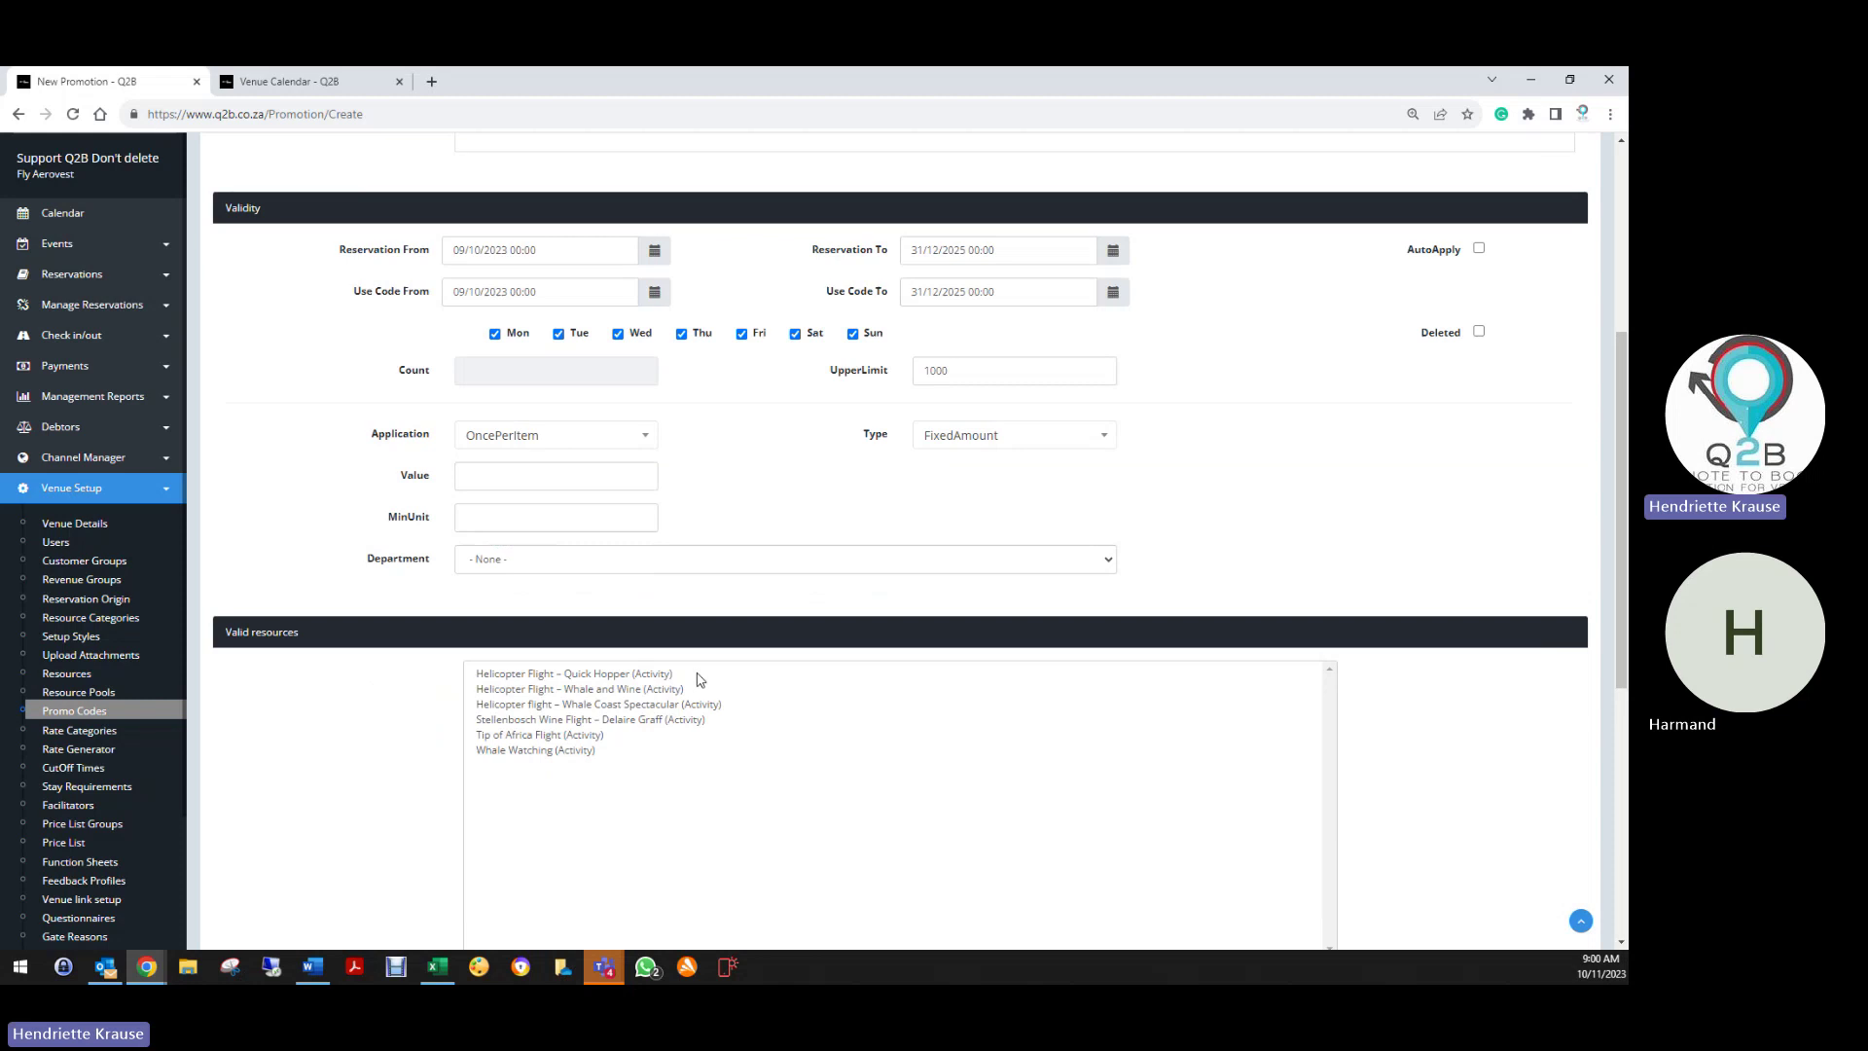
scroll(709, 535, "up", 1)
left_click(623, 521)
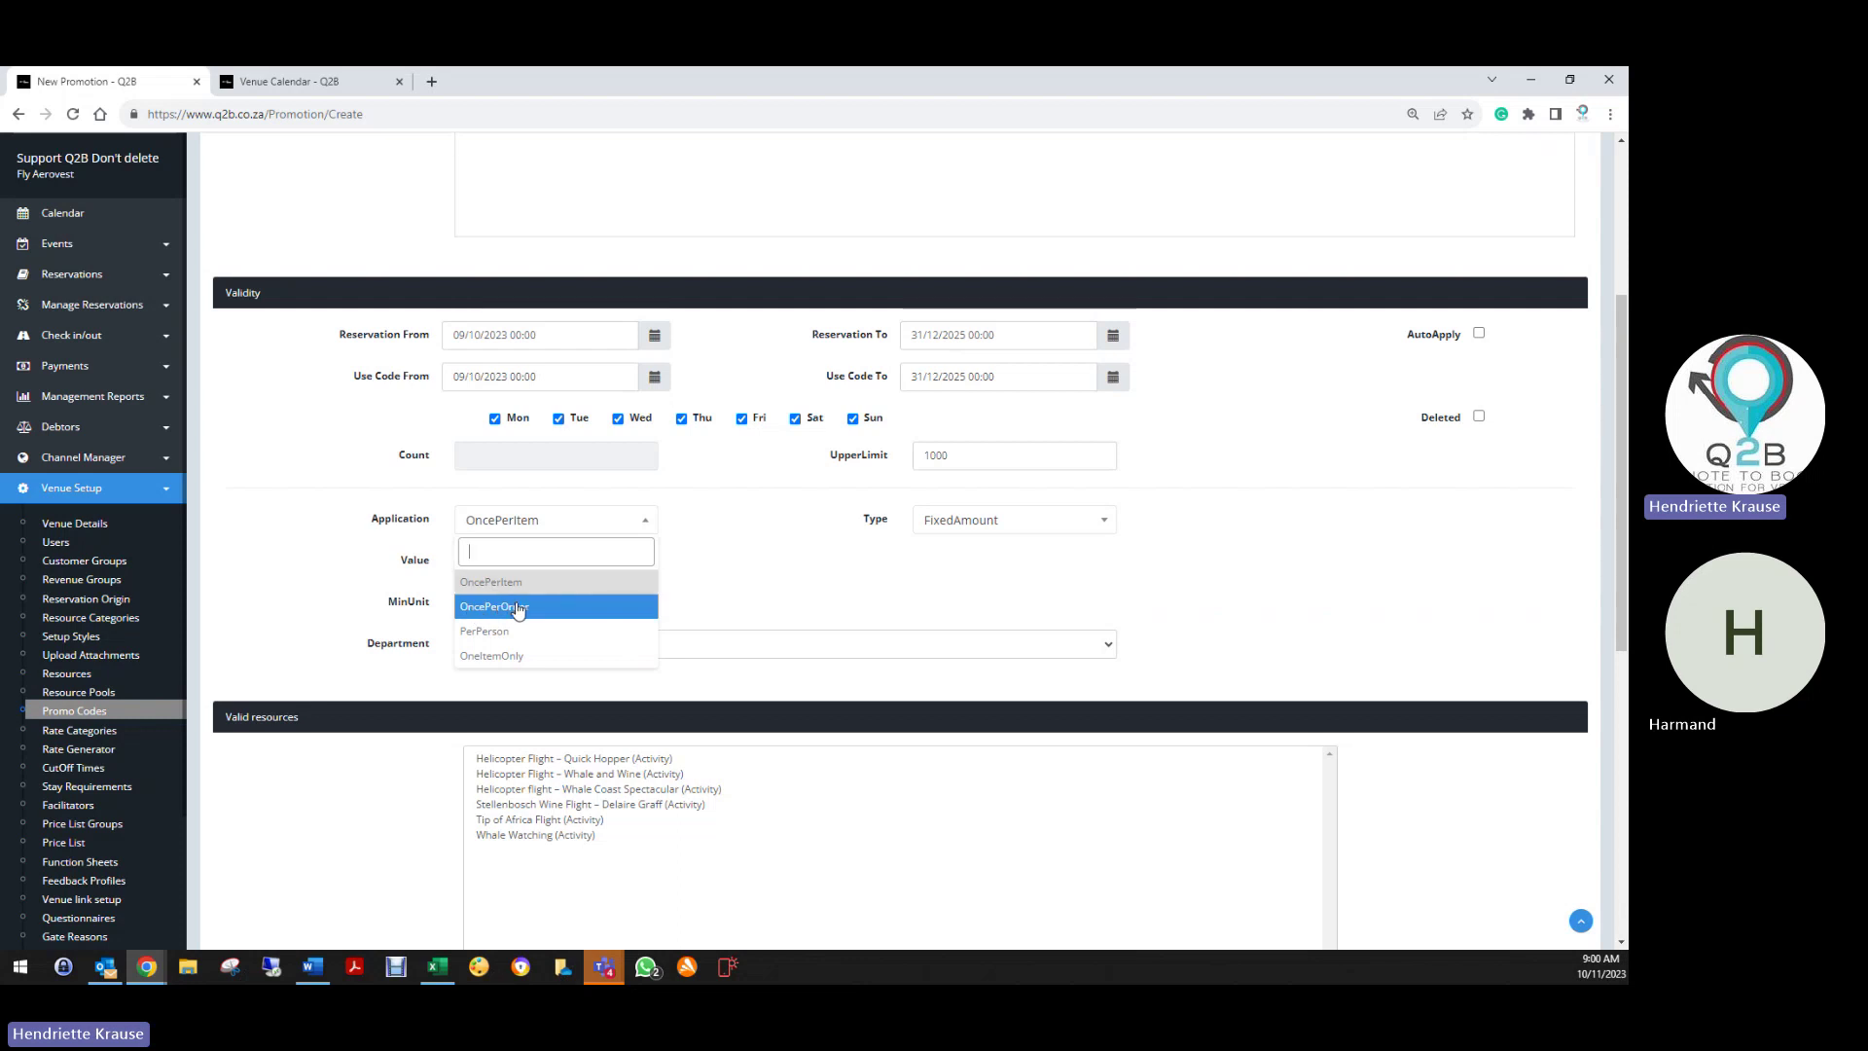
left_click(489, 631)
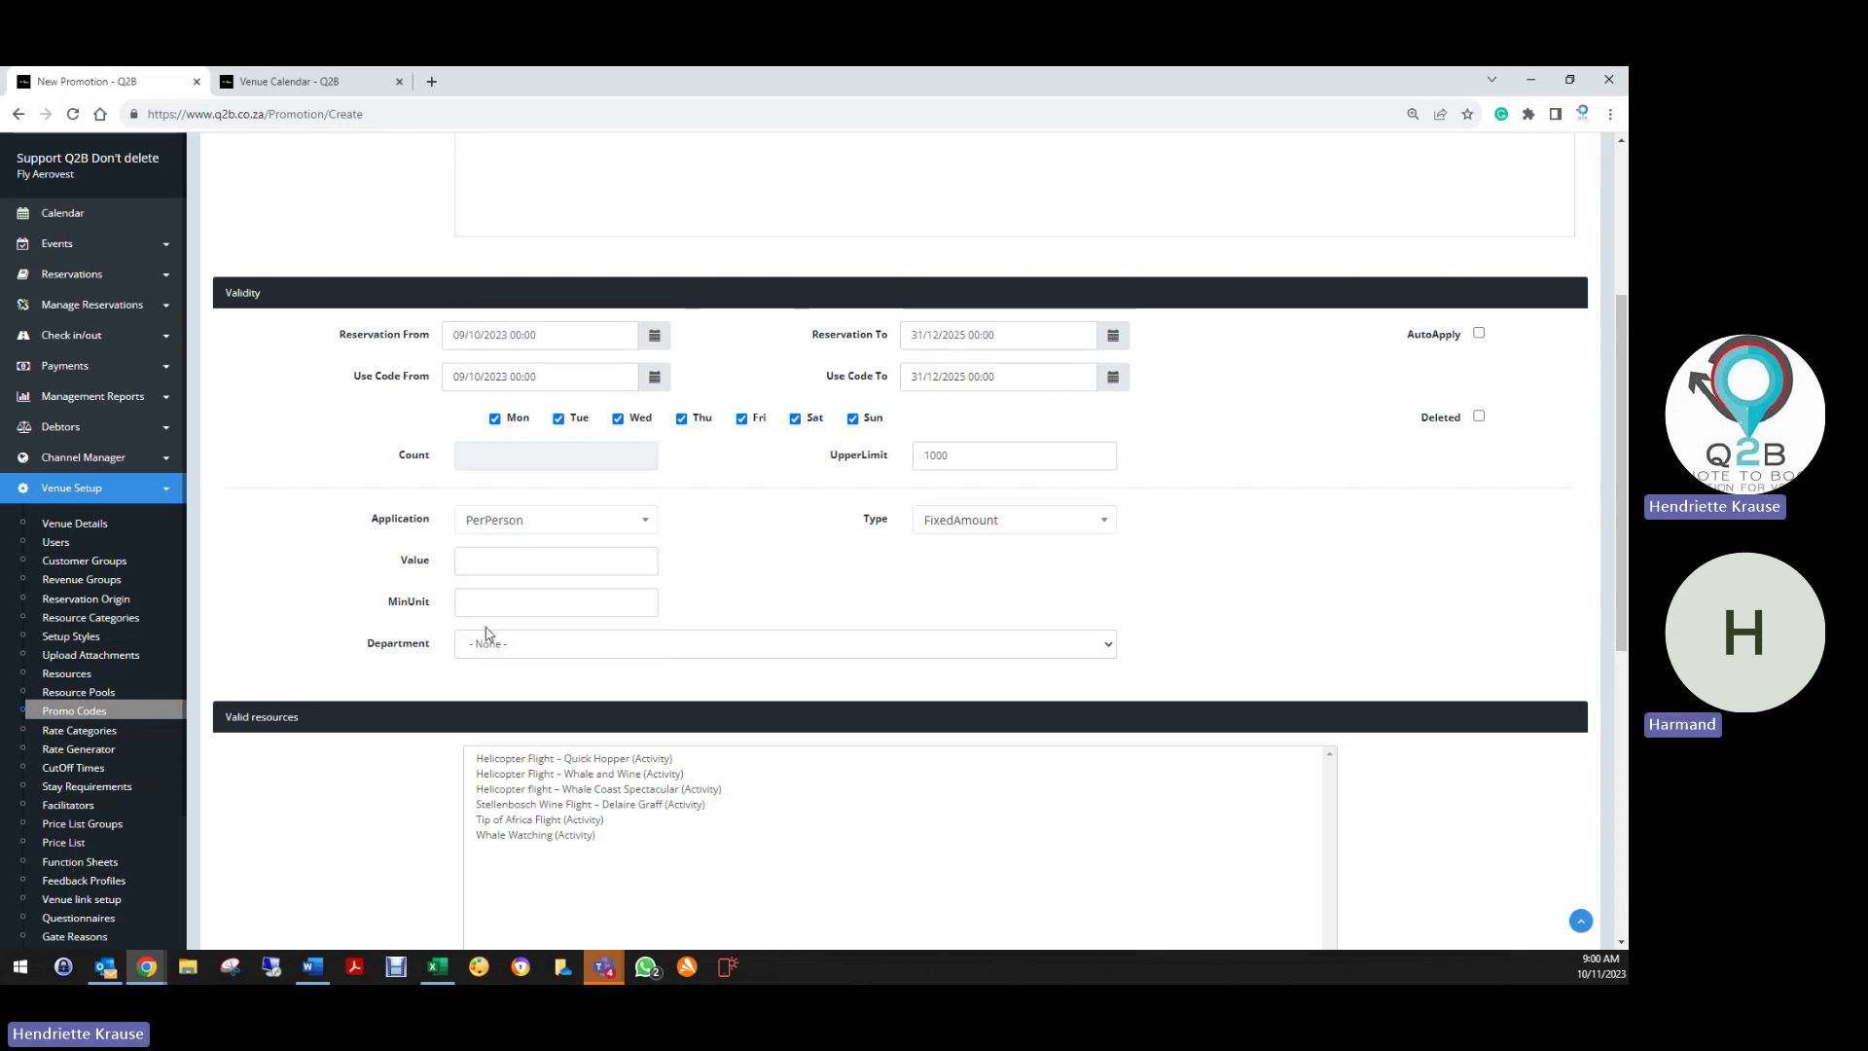
left_click(560, 525)
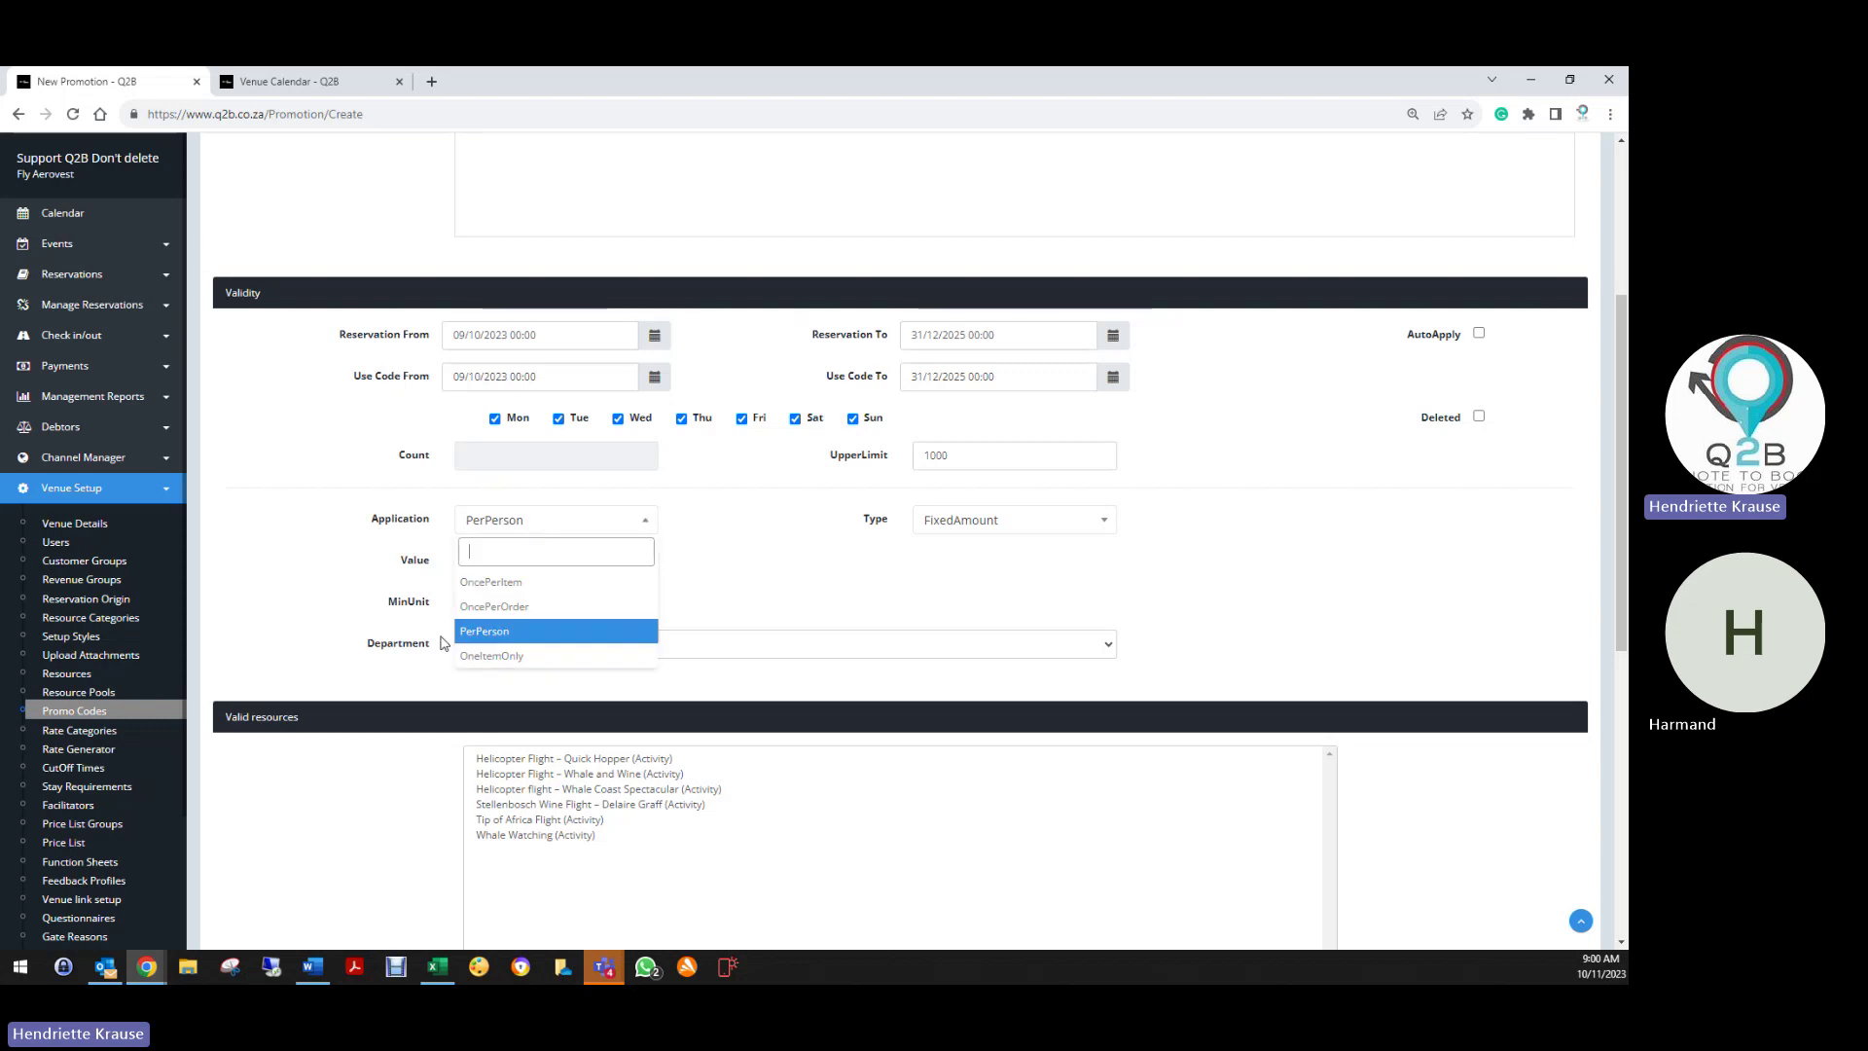
left_click(521, 633)
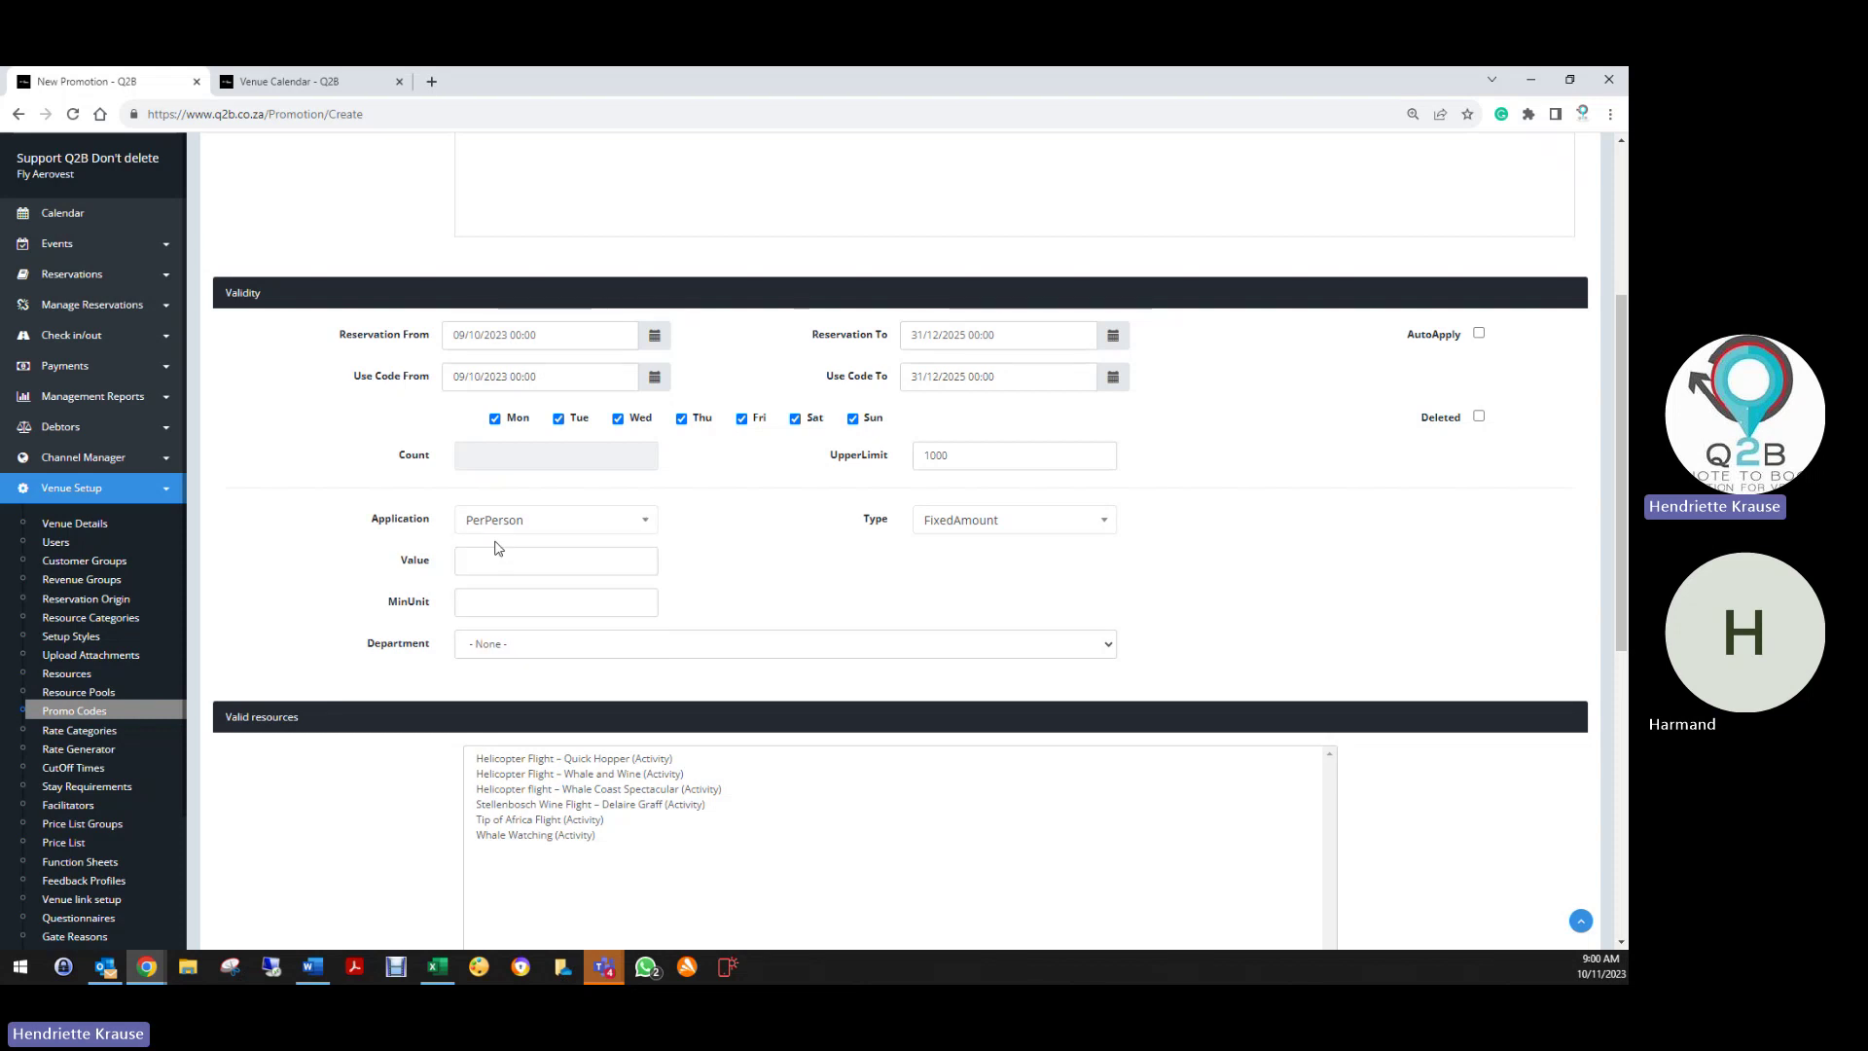
left_click(954, 523)
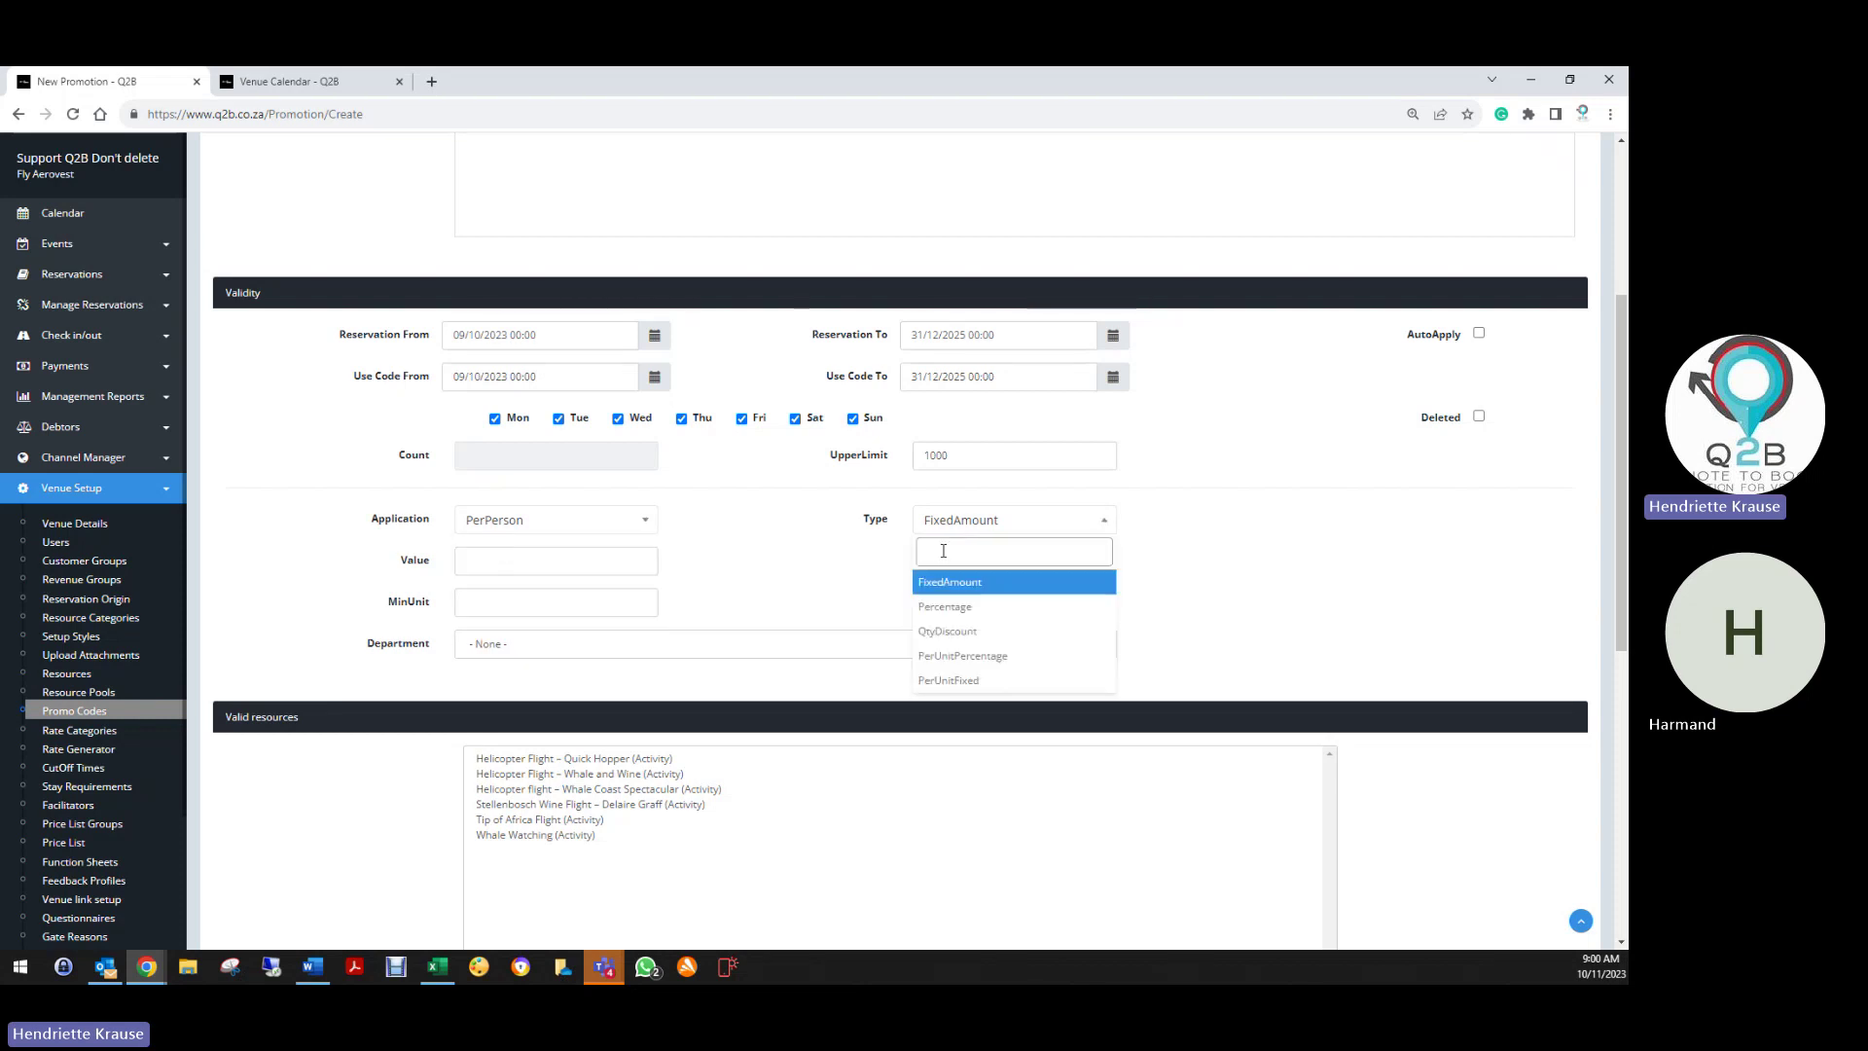
left_click(952, 606)
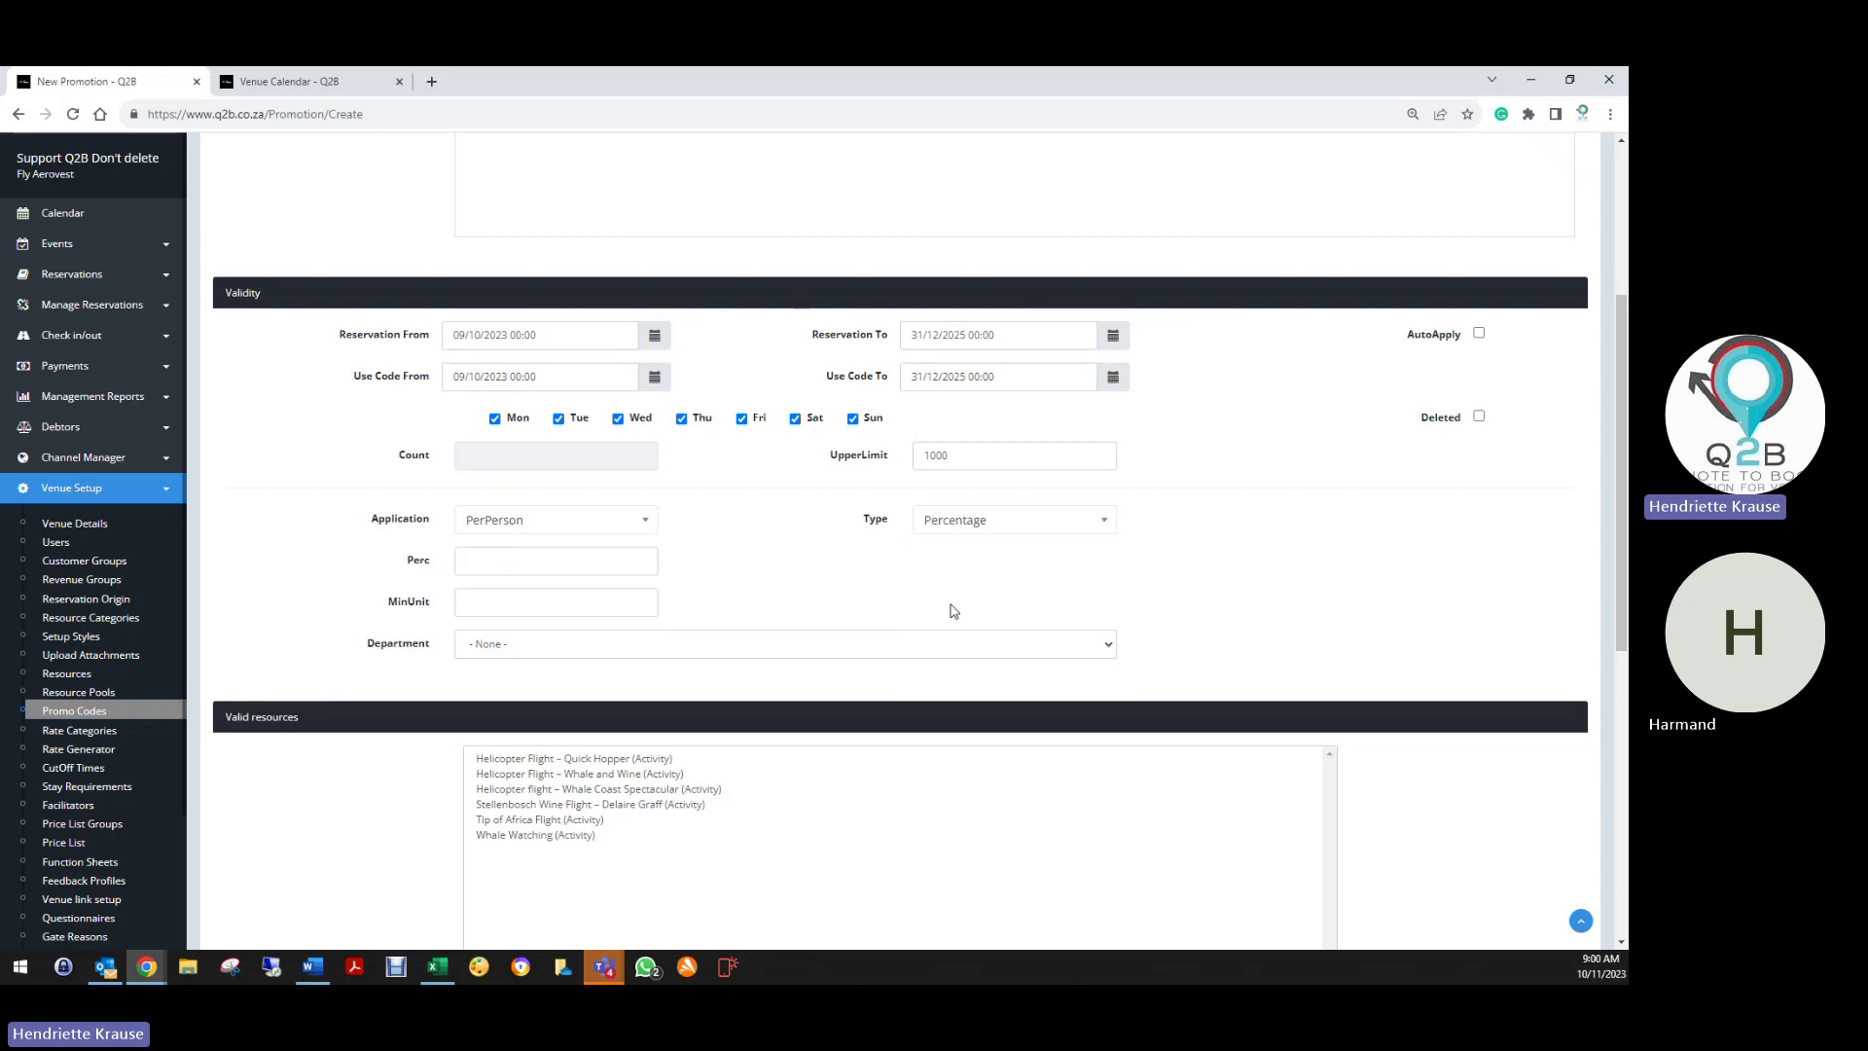
Enter Perc 20 and MinUnit 2, and restrict the code to the Activities department
left_click(528, 563)
type("20")
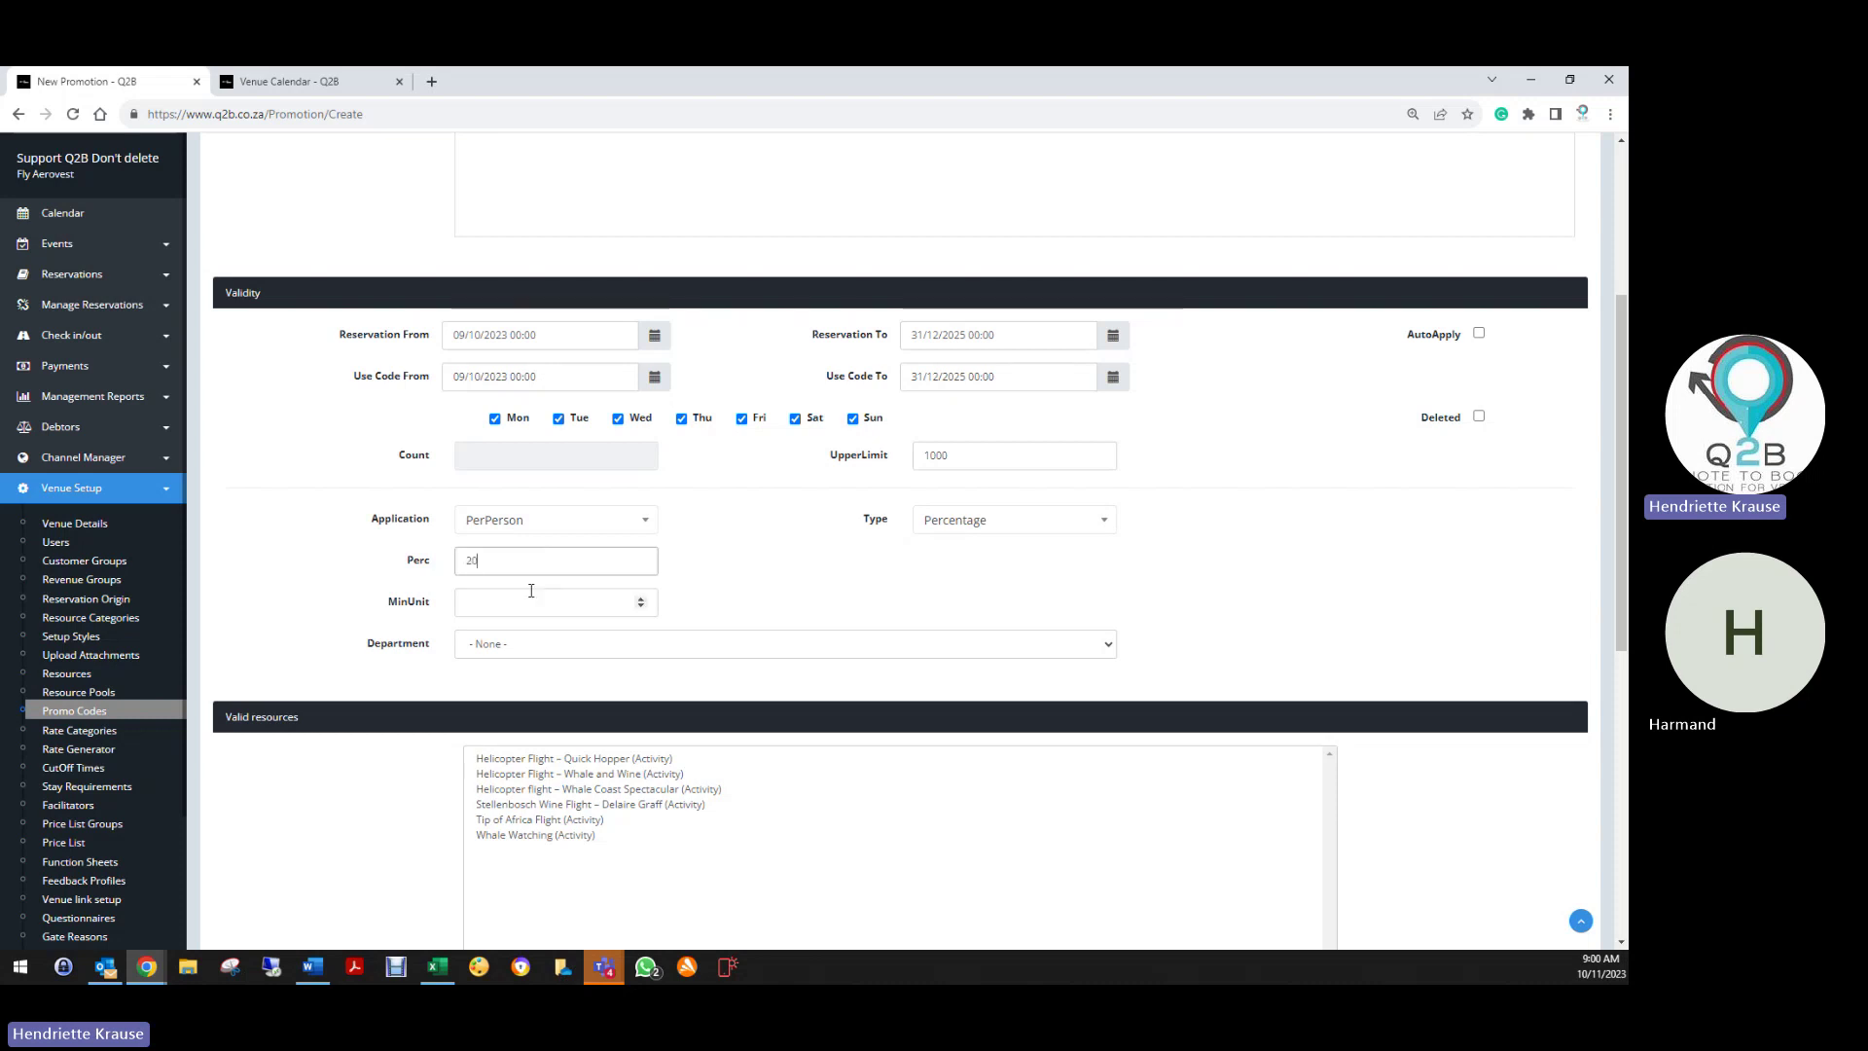
left_click(531, 596)
type("2")
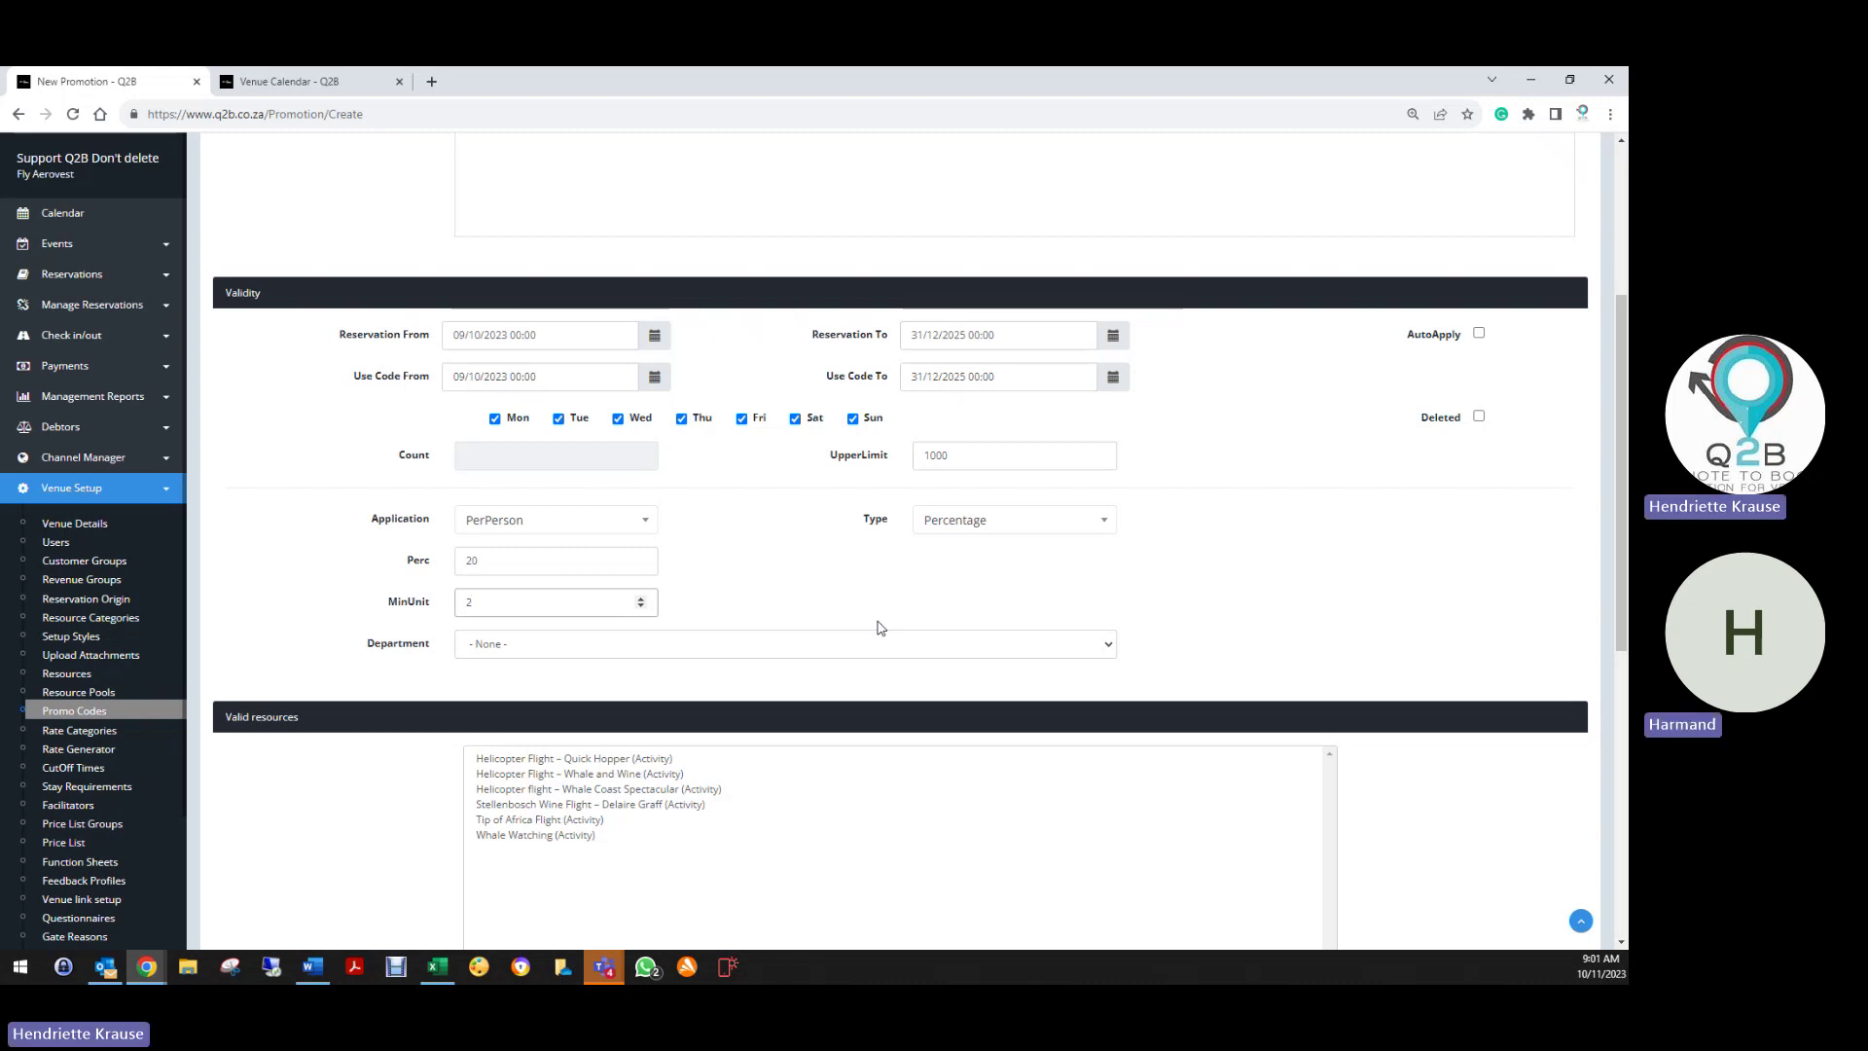
left_click(494, 646)
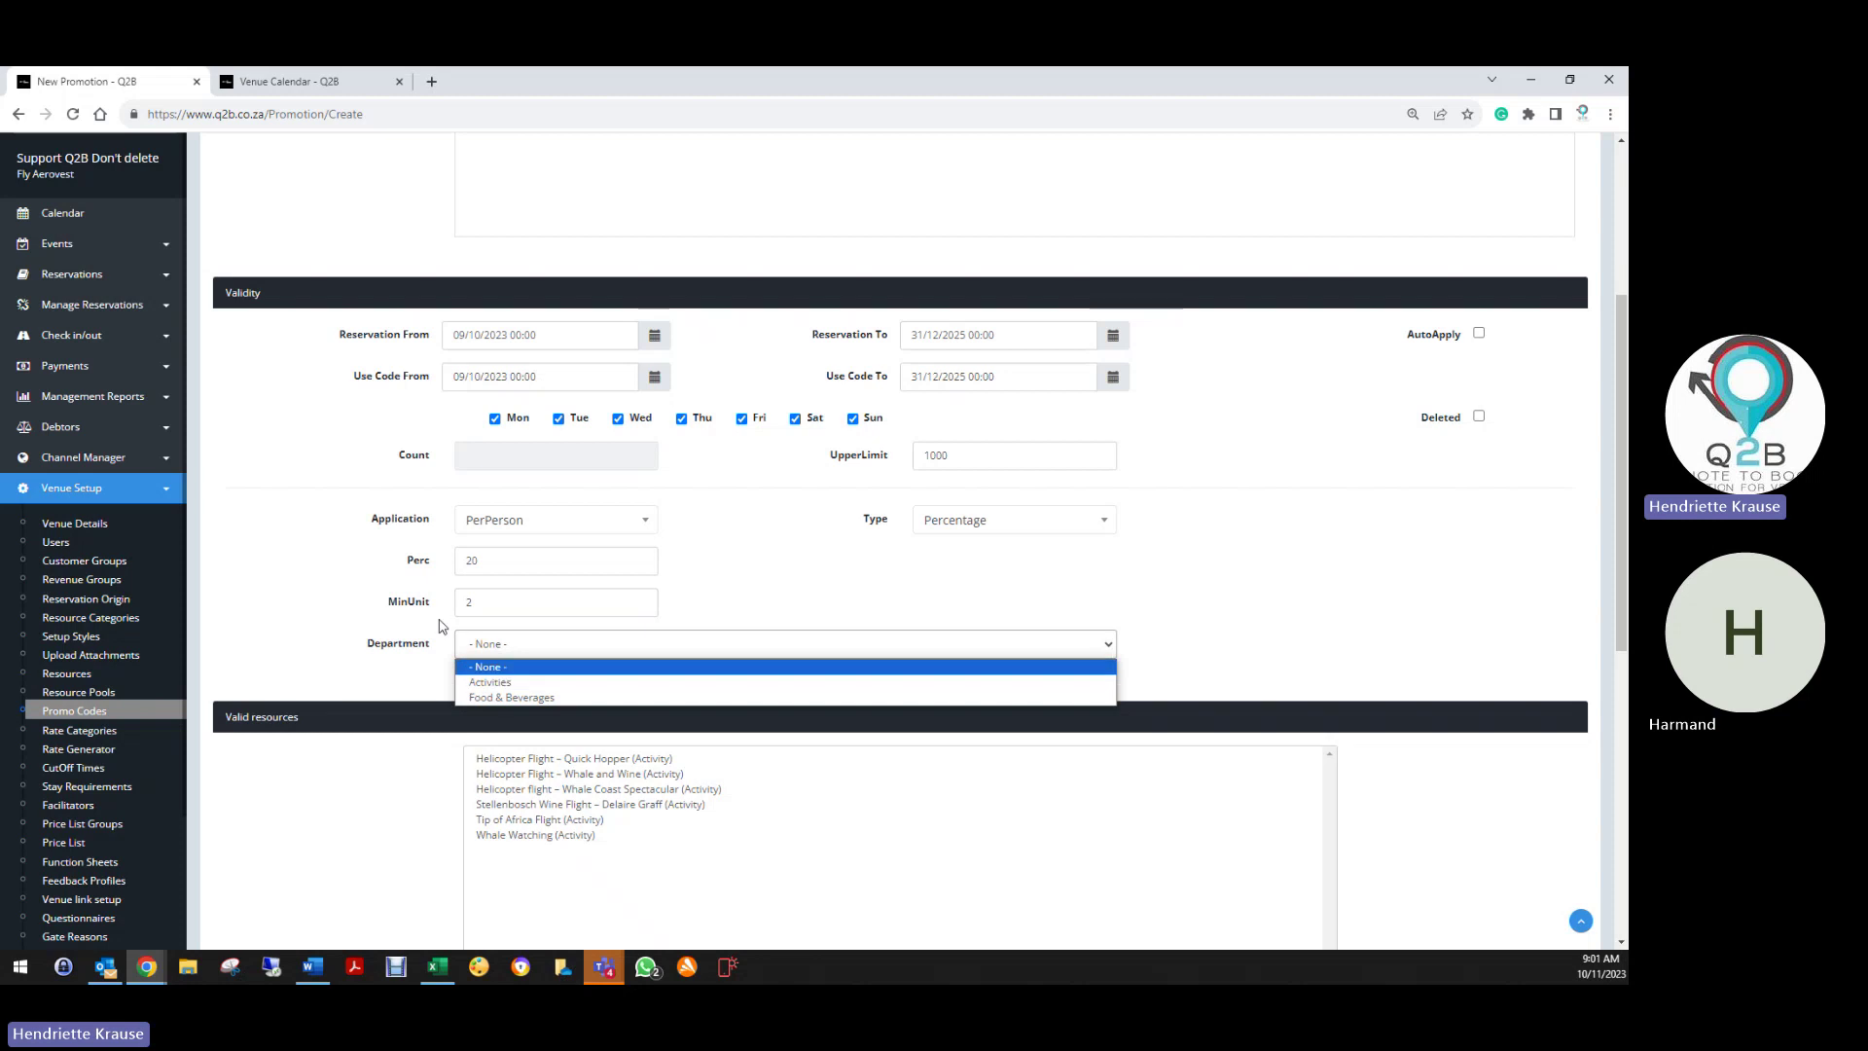
left_click(504, 683)
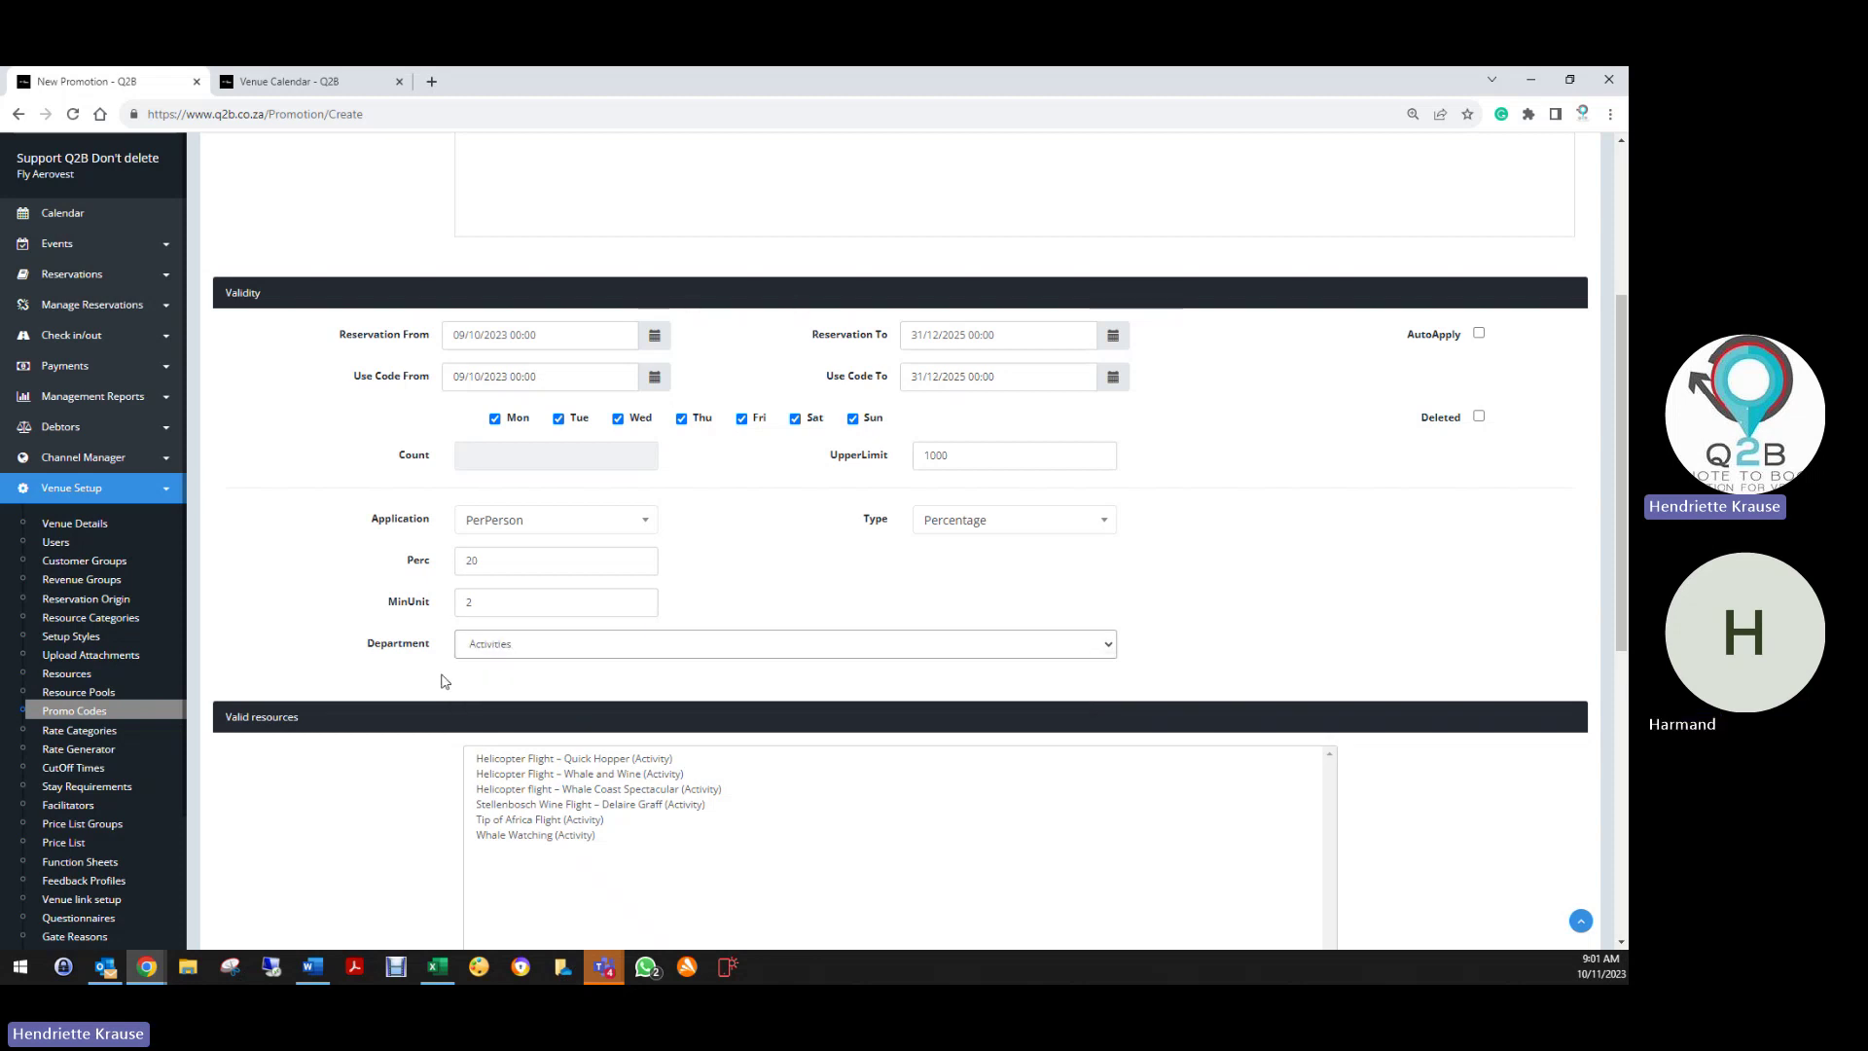
Make Quick Hopper and all six activities valid resources, then create the promo code
scroll(456, 578, "down", 3)
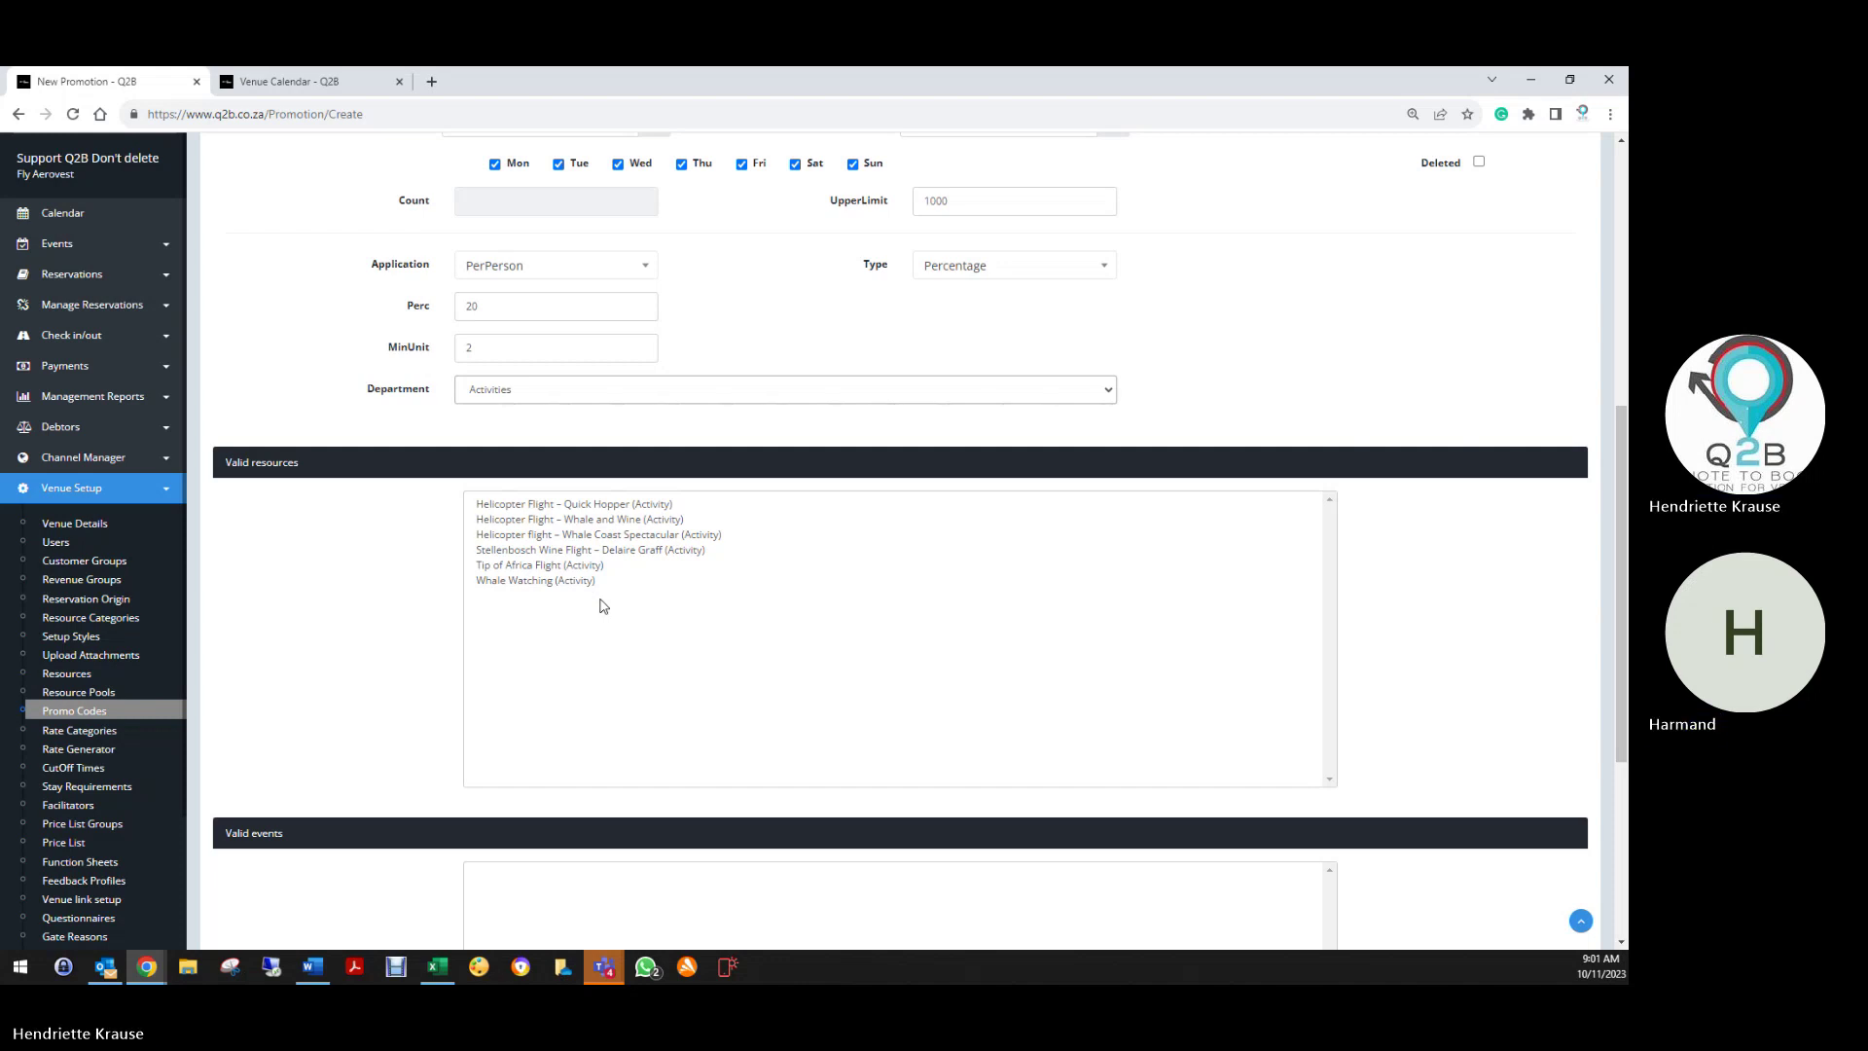
left_click(625, 505)
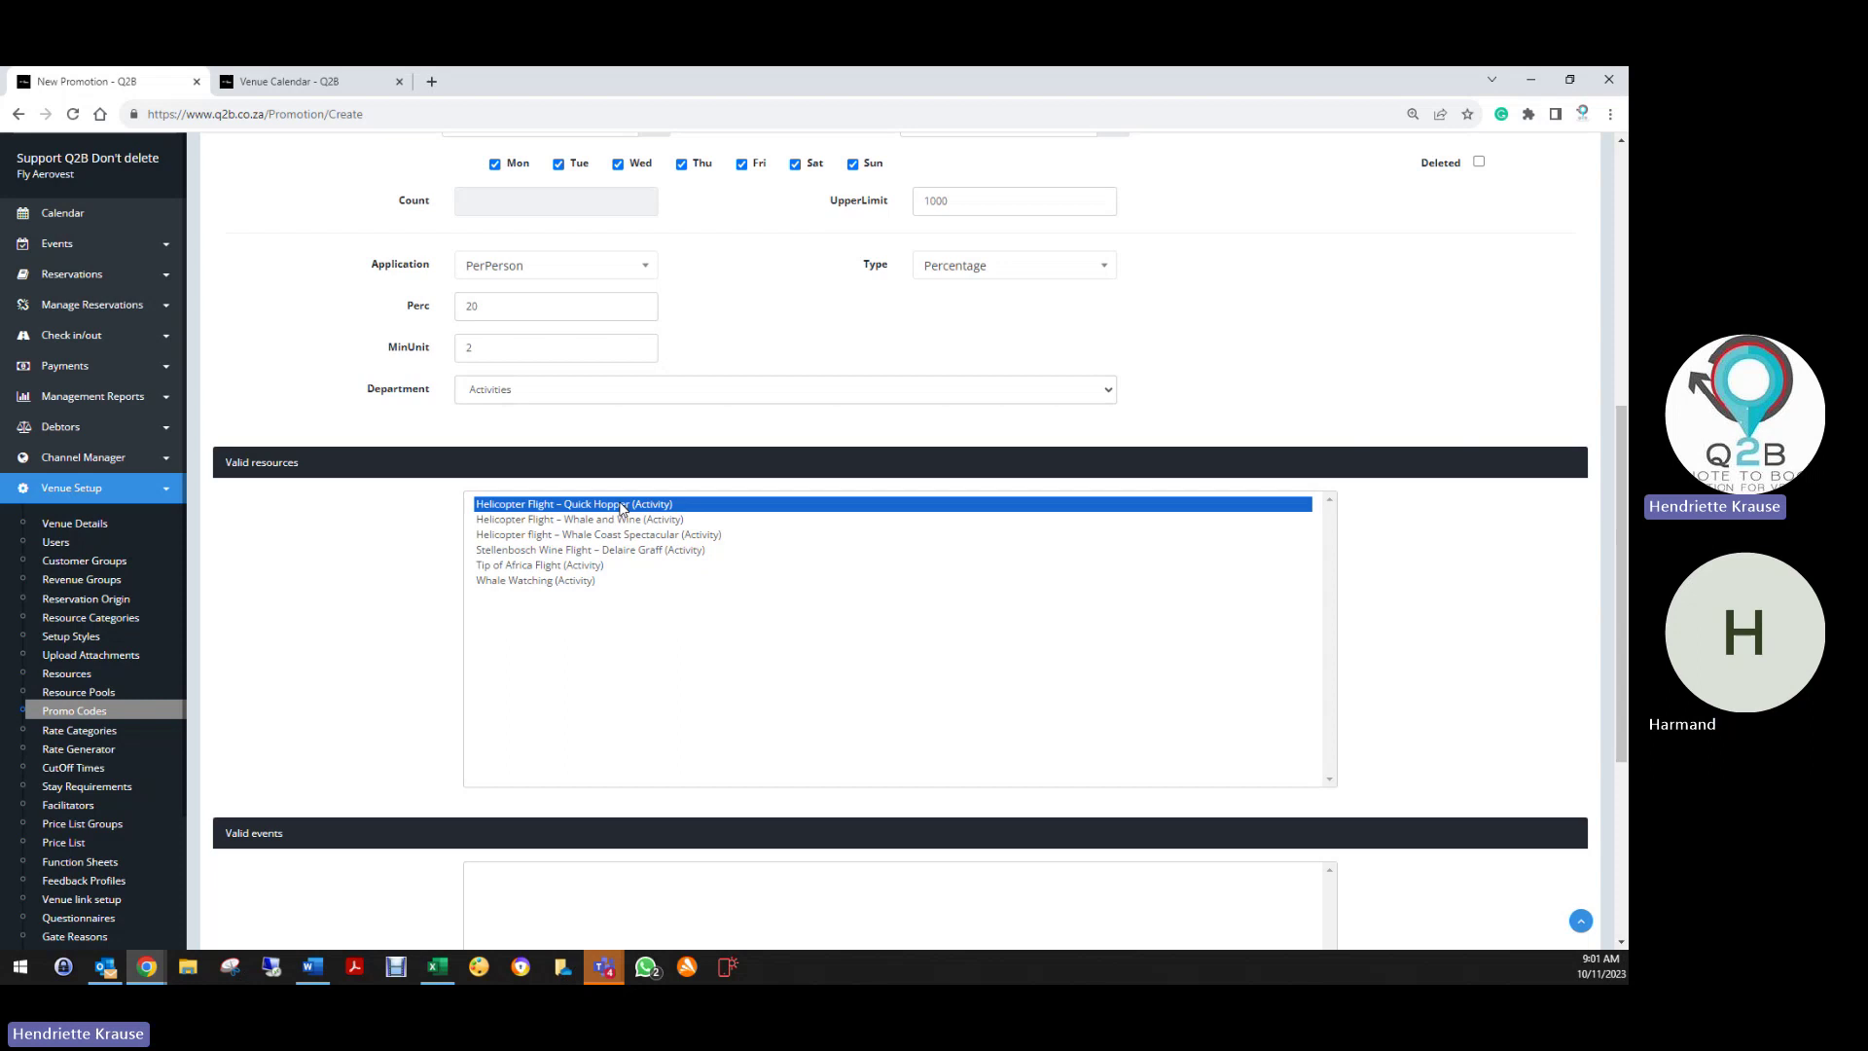
left_click(593, 581, "shift")
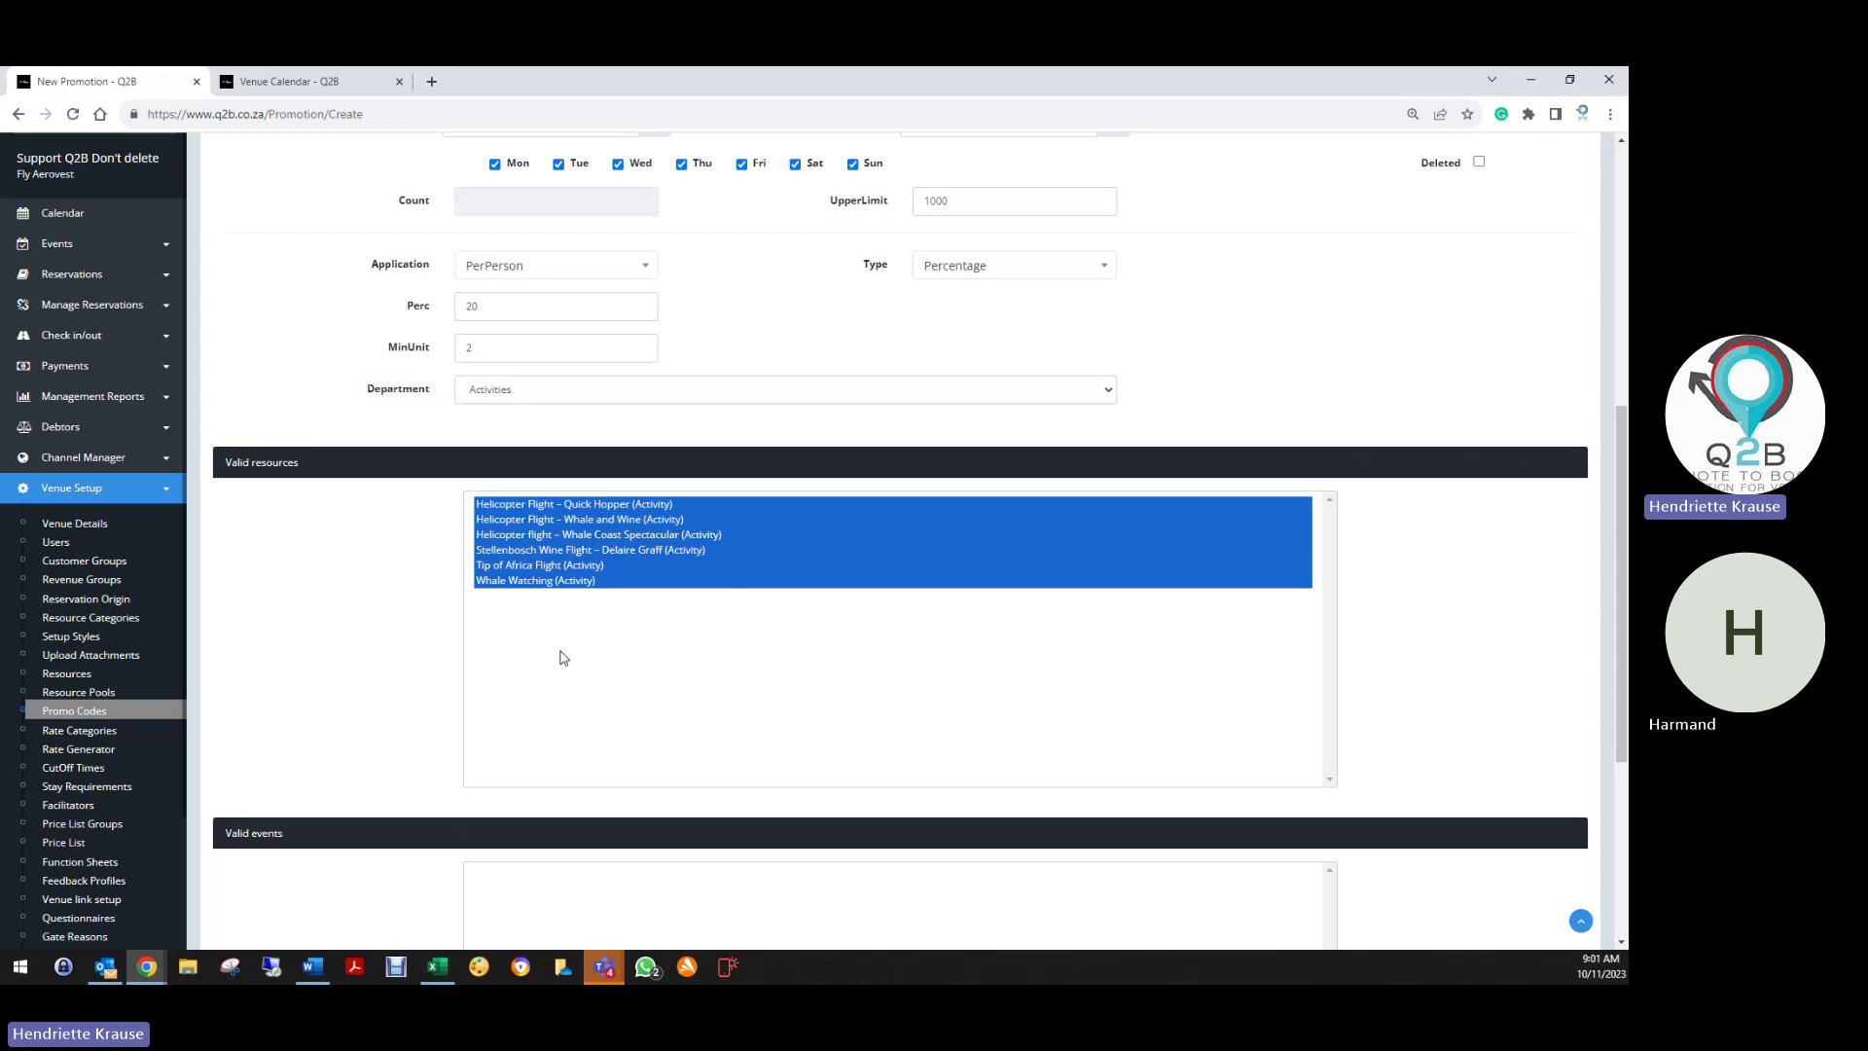
scroll(562, 657, "down", 3)
scroll(370, 700, "down", 2)
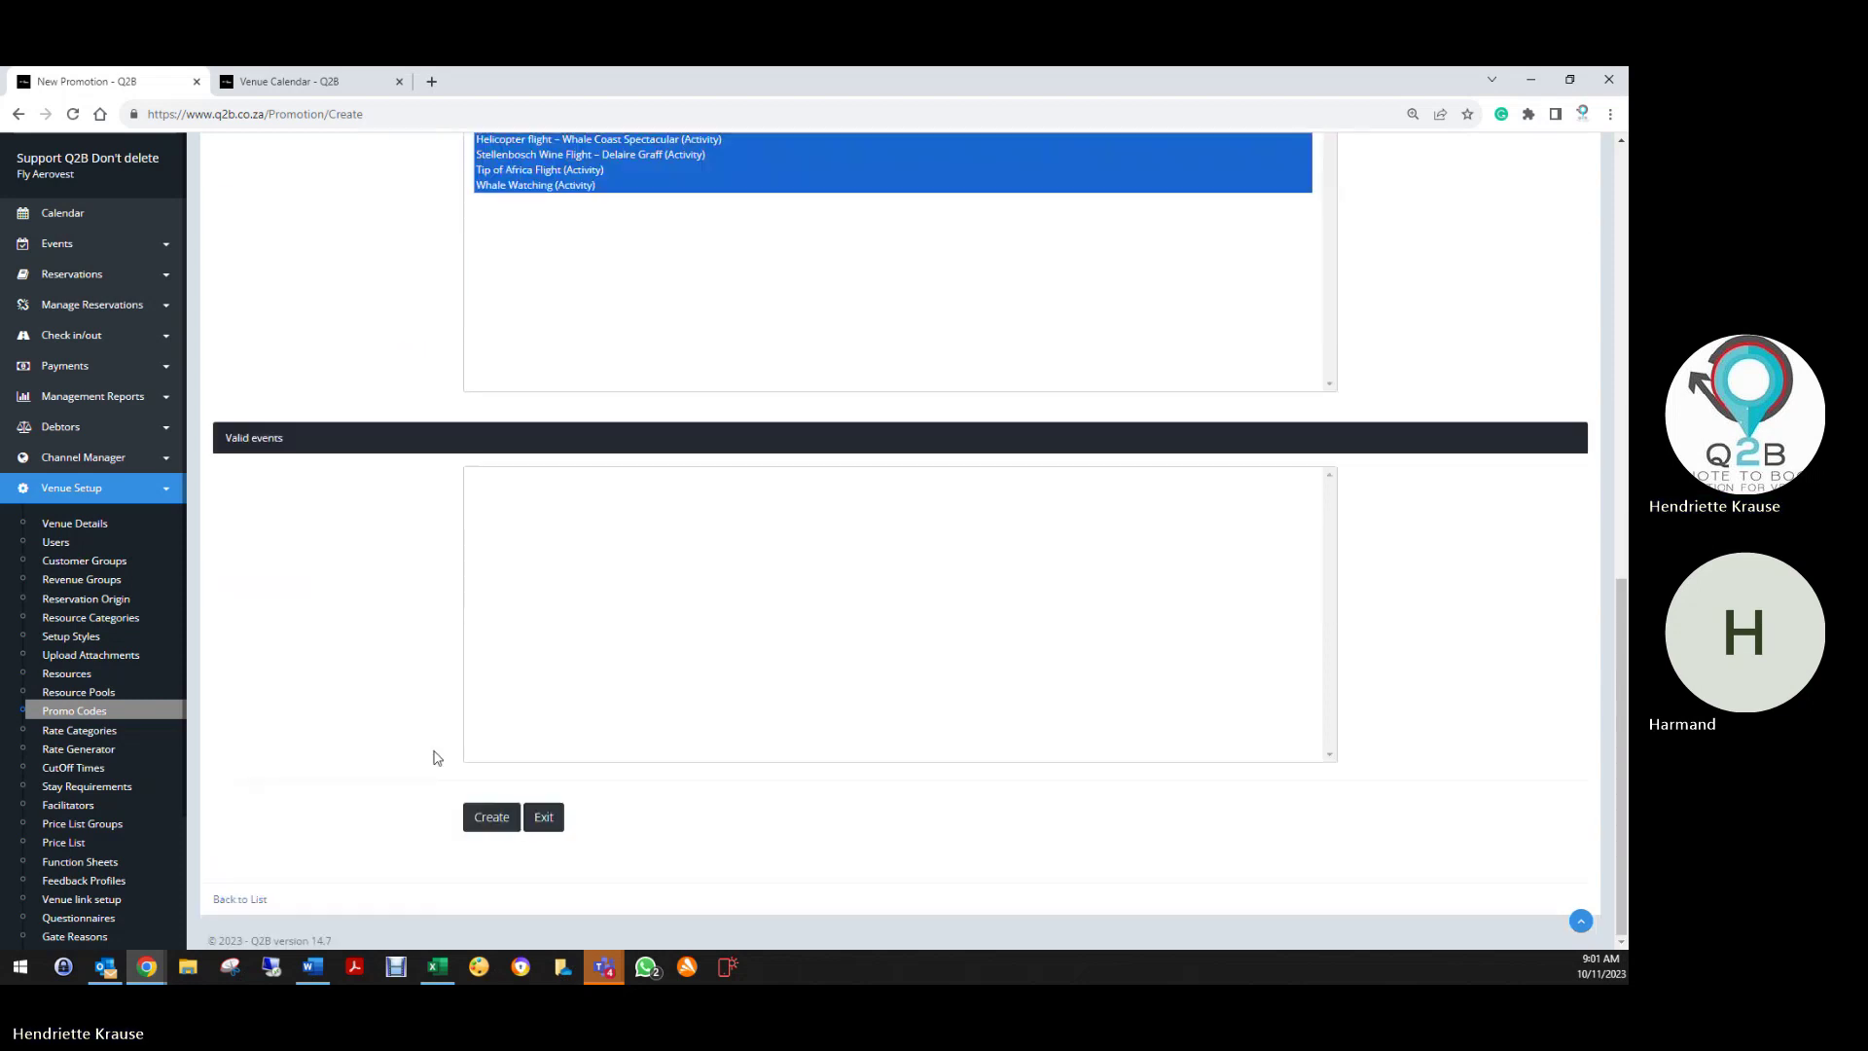
left_click(491, 818)
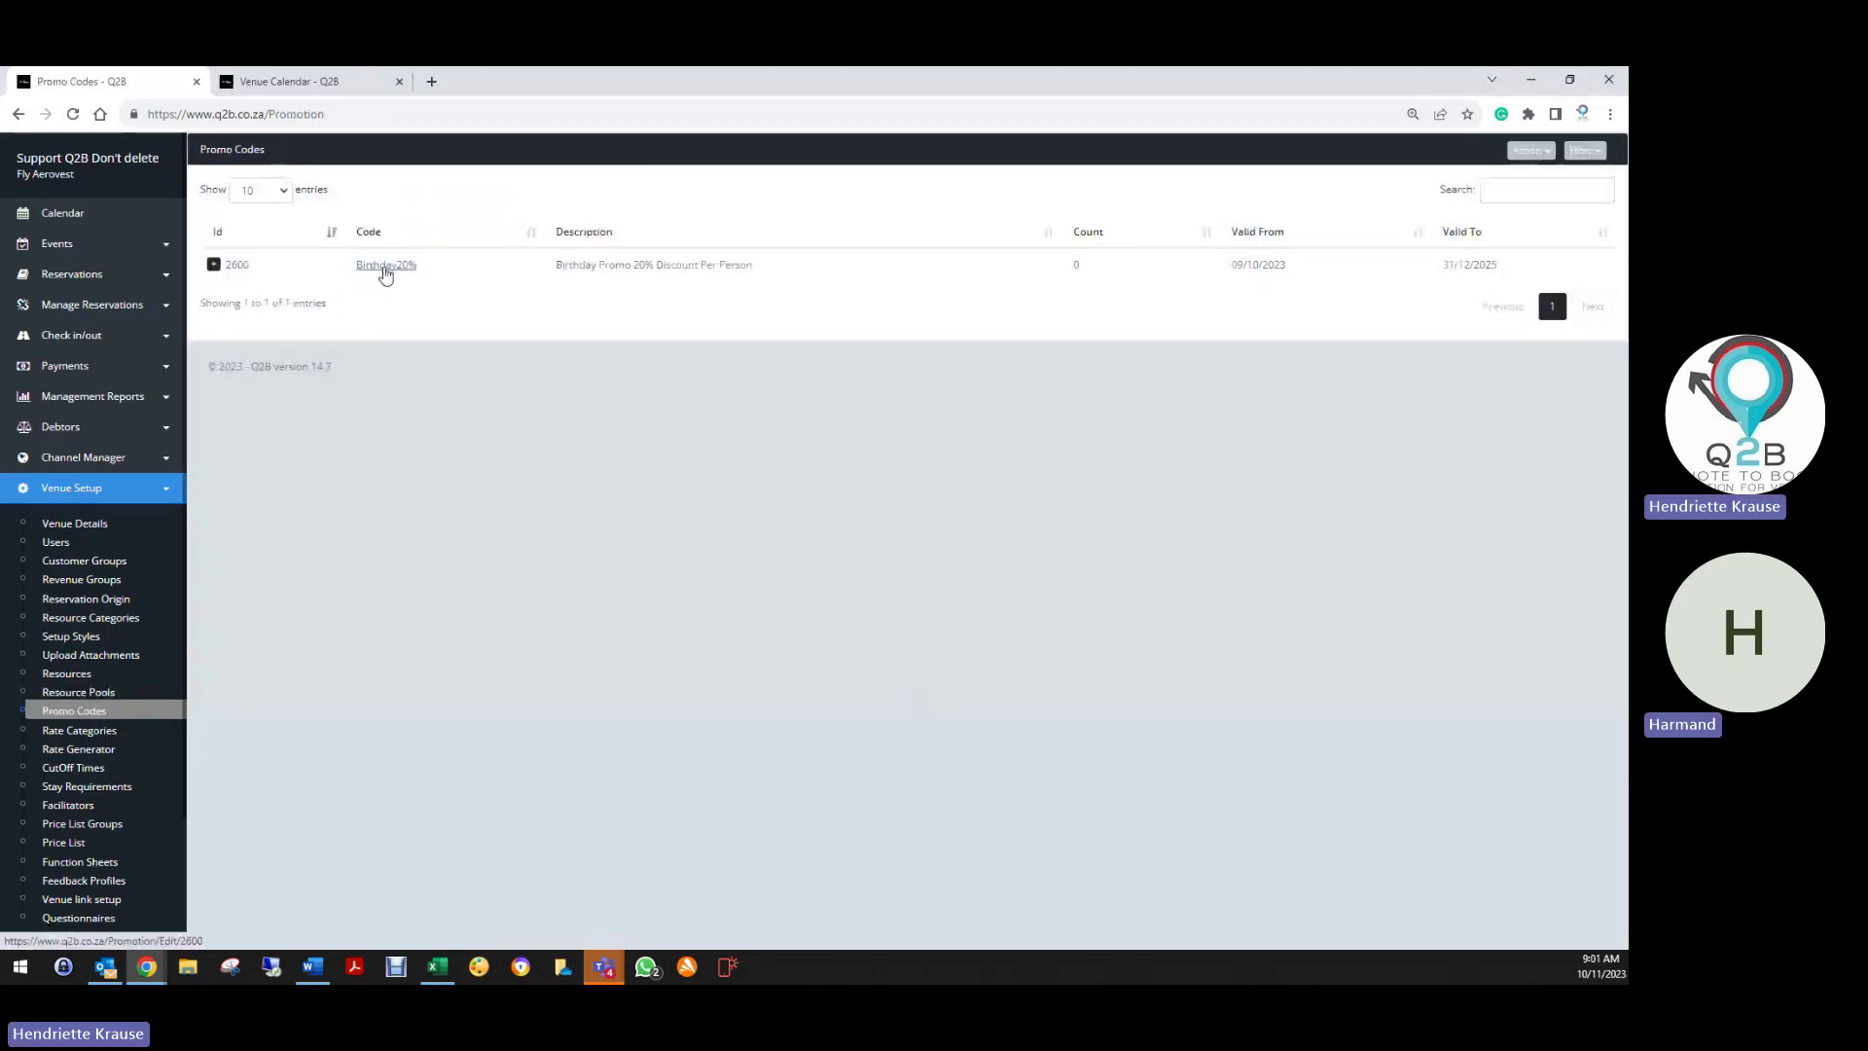
Copy the Birthday20% code from its record and open the Venue Link booking page
left_click(386, 265)
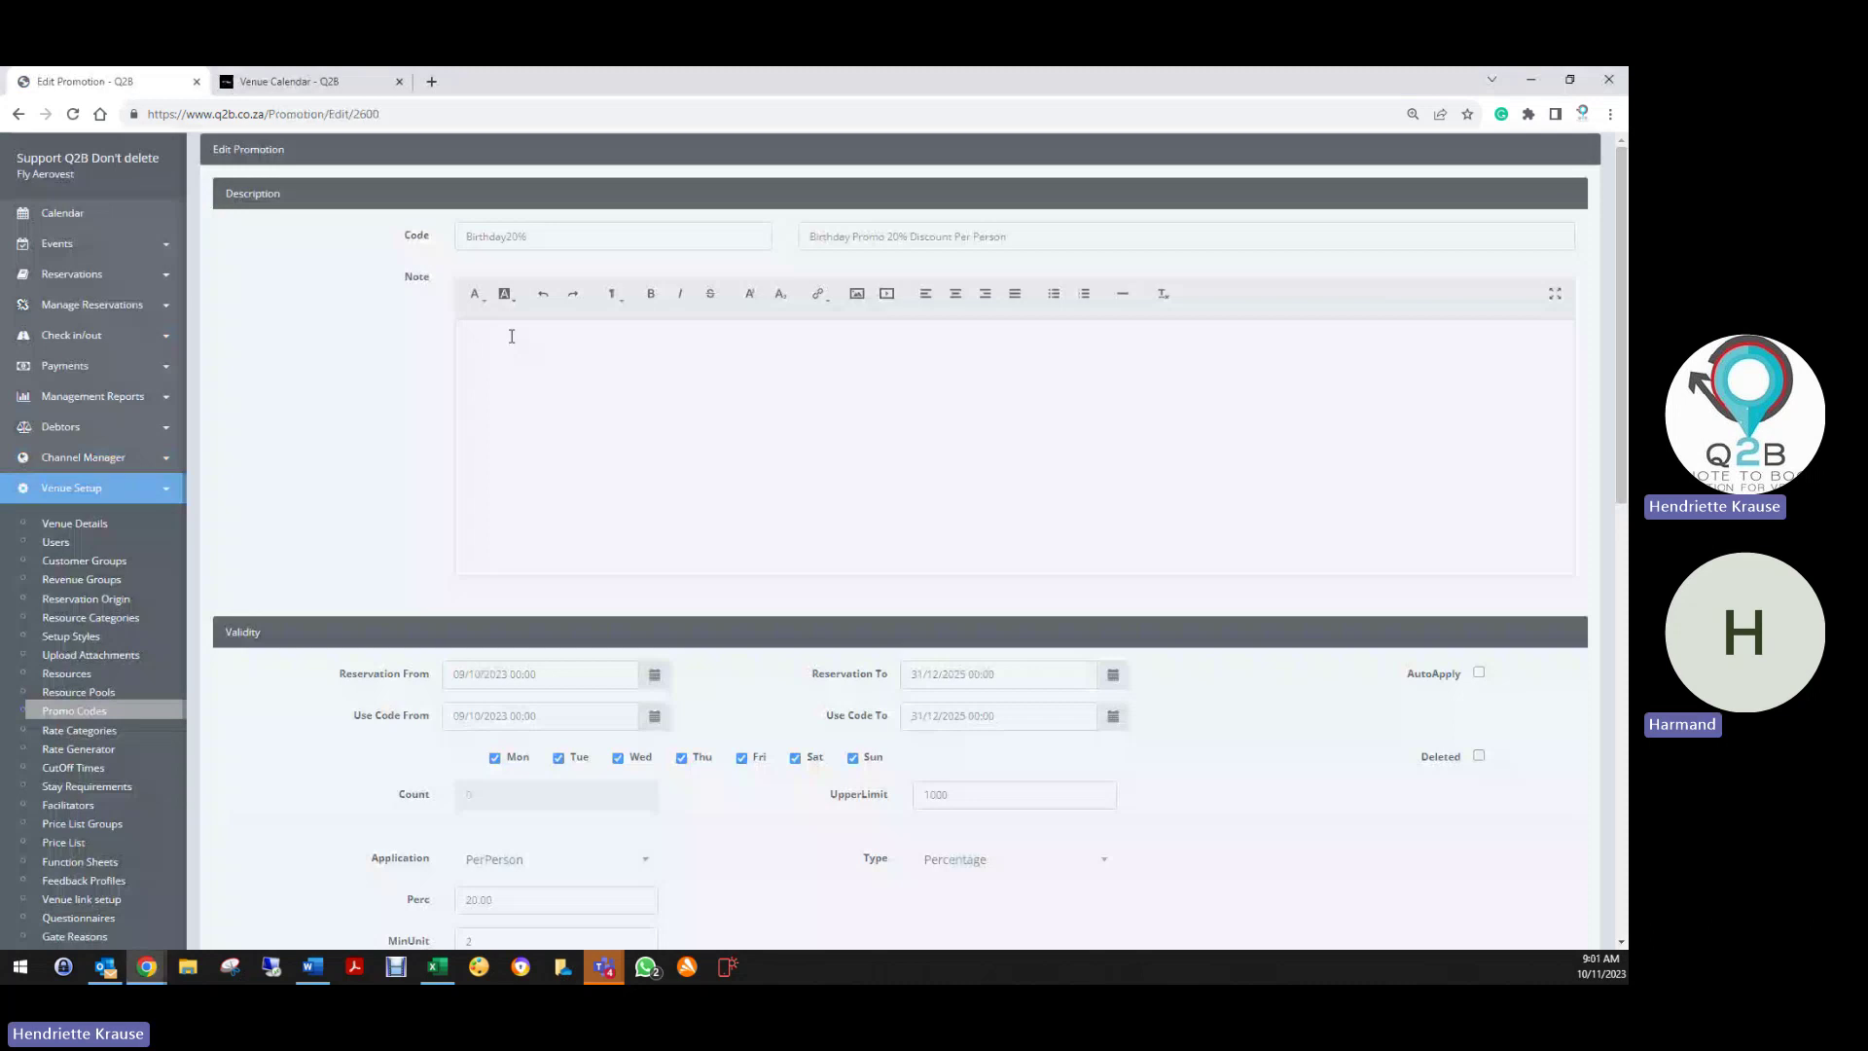
double_click(496, 236)
right_click(500, 236)
left_click(530, 325)
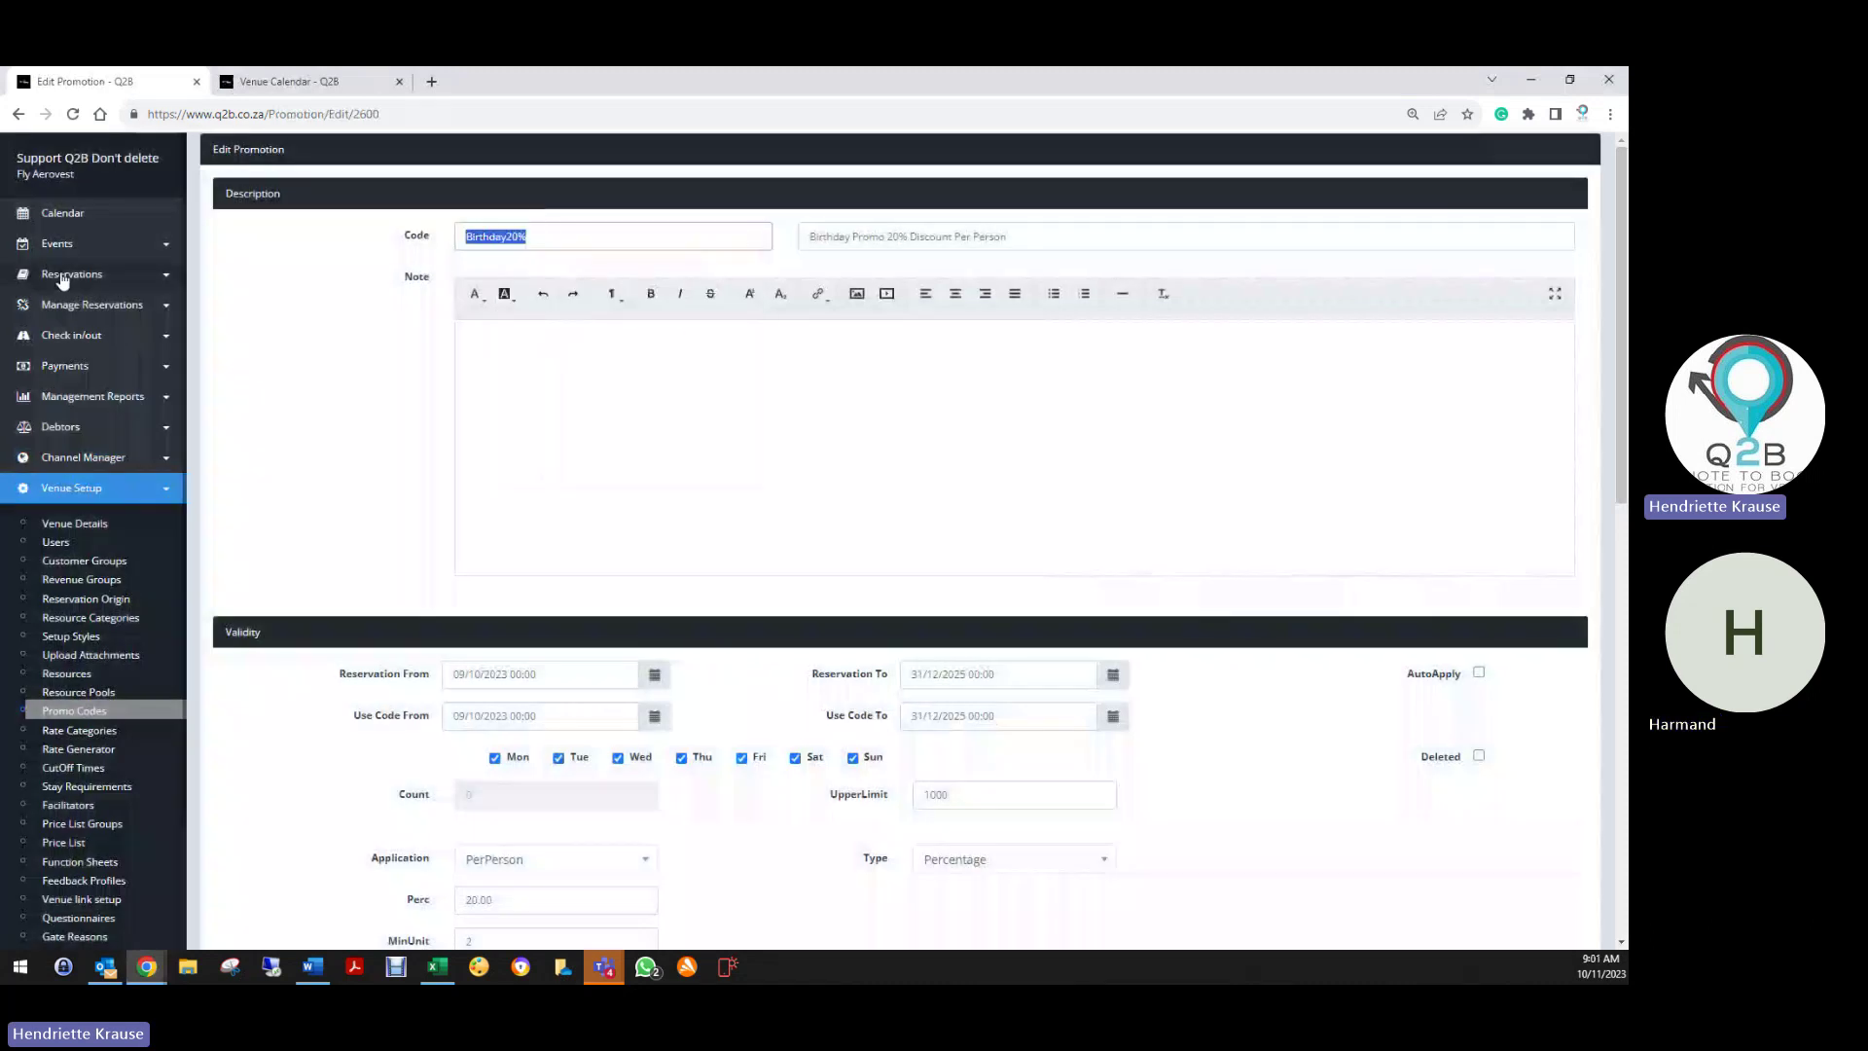
left_click(62, 277)
left_click(33, 387)
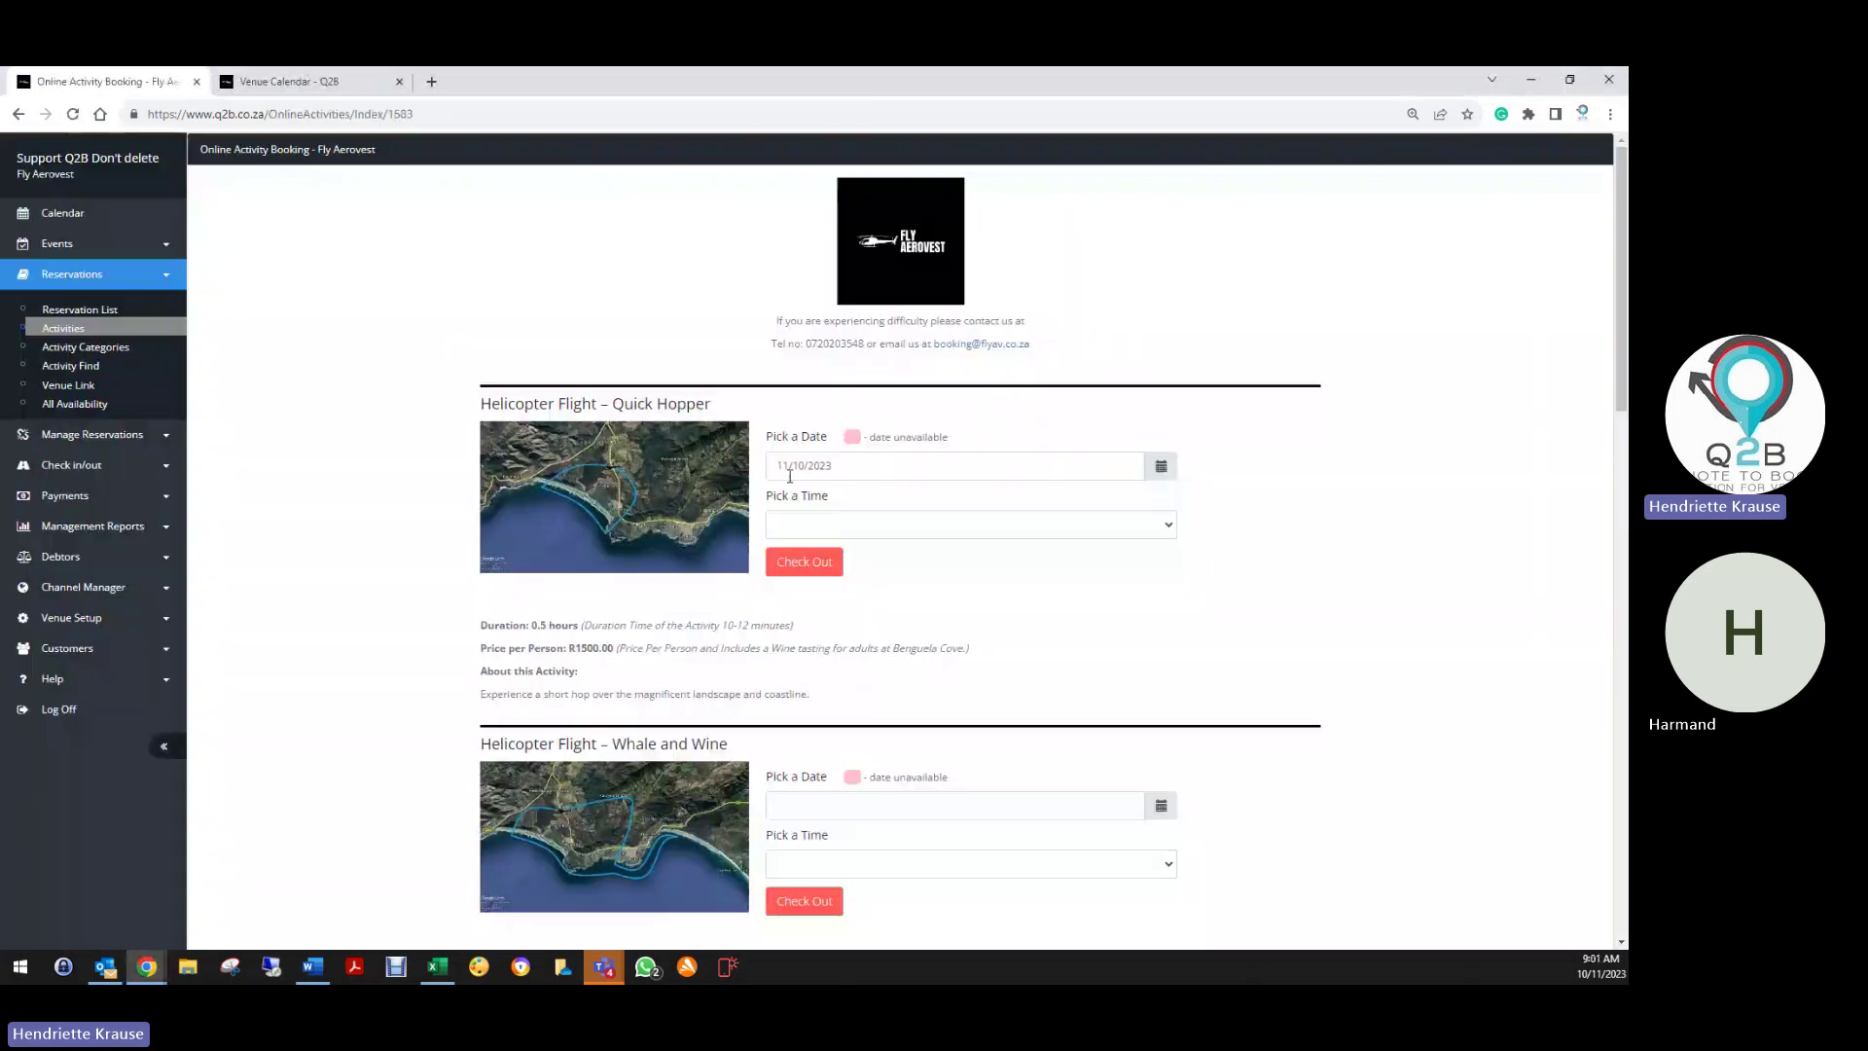
Choose 25 October 2023 and the 09:00 - 10:00 slot for the Quick Hopper flight
left_click(784, 467)
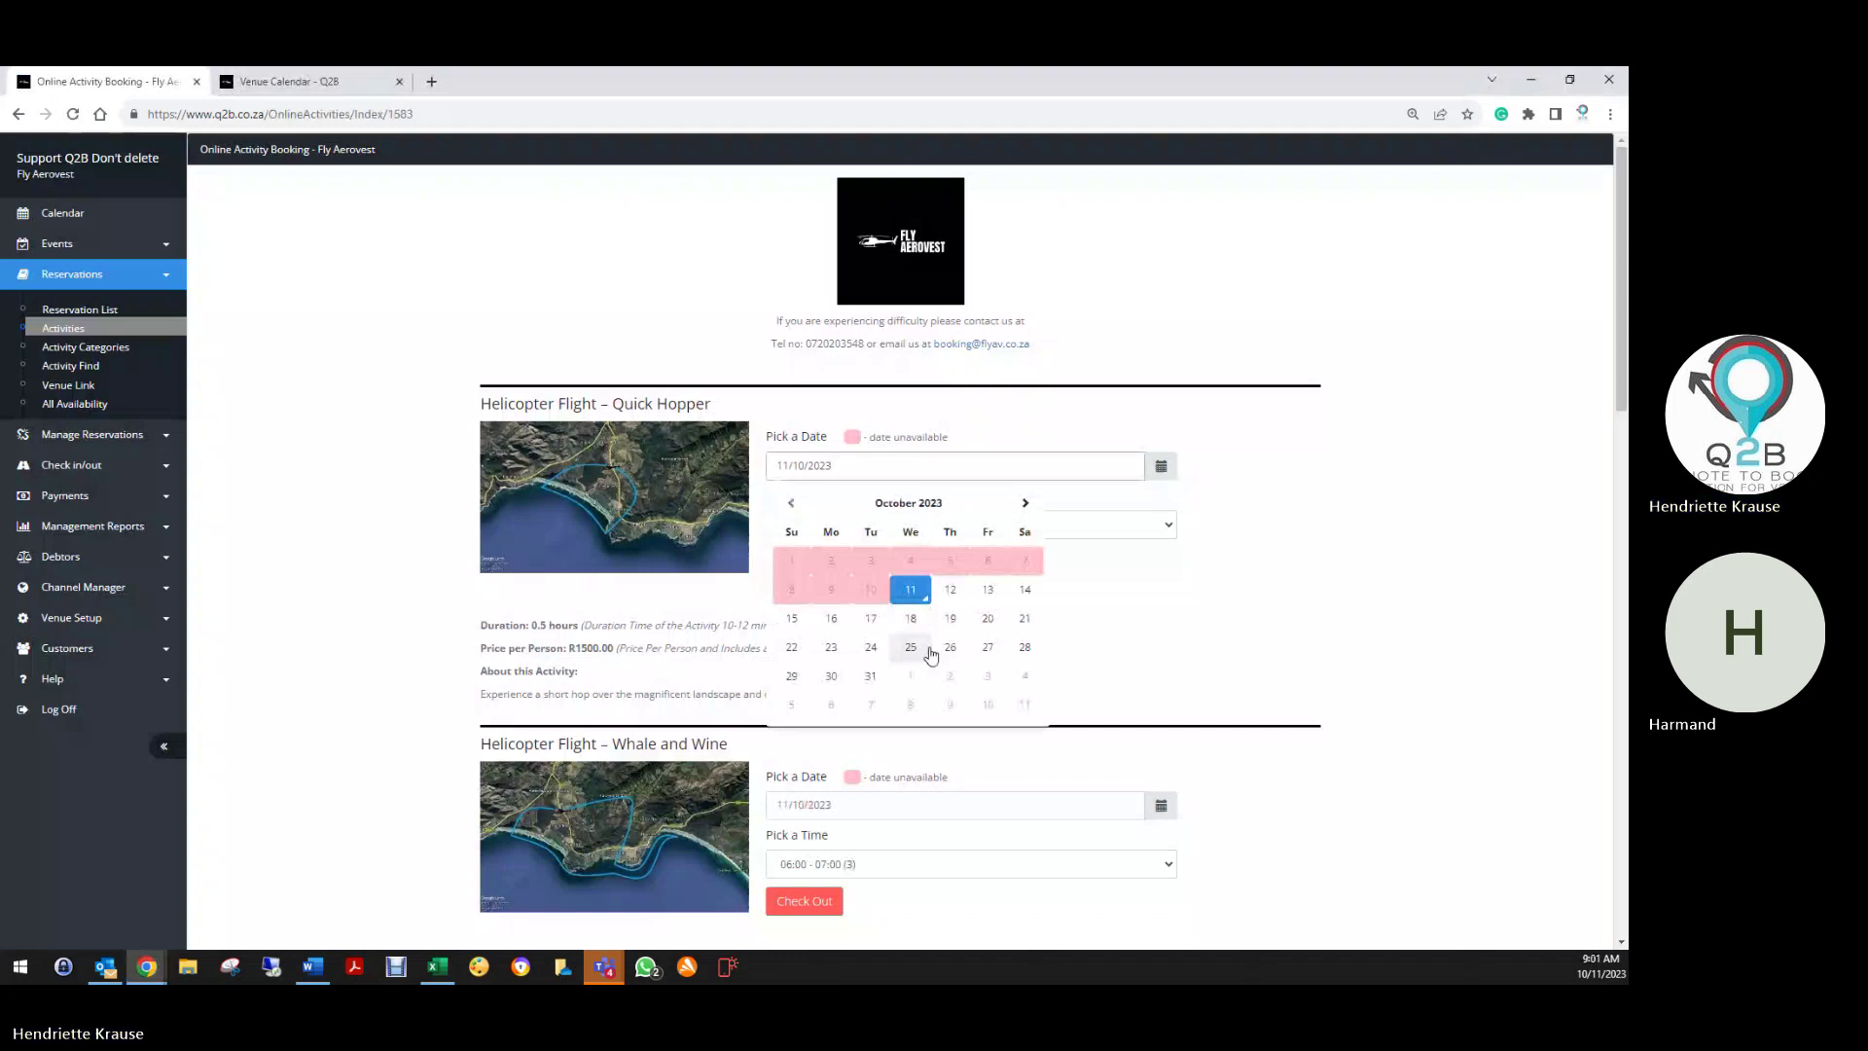
left_click(929, 650)
left_click(820, 526)
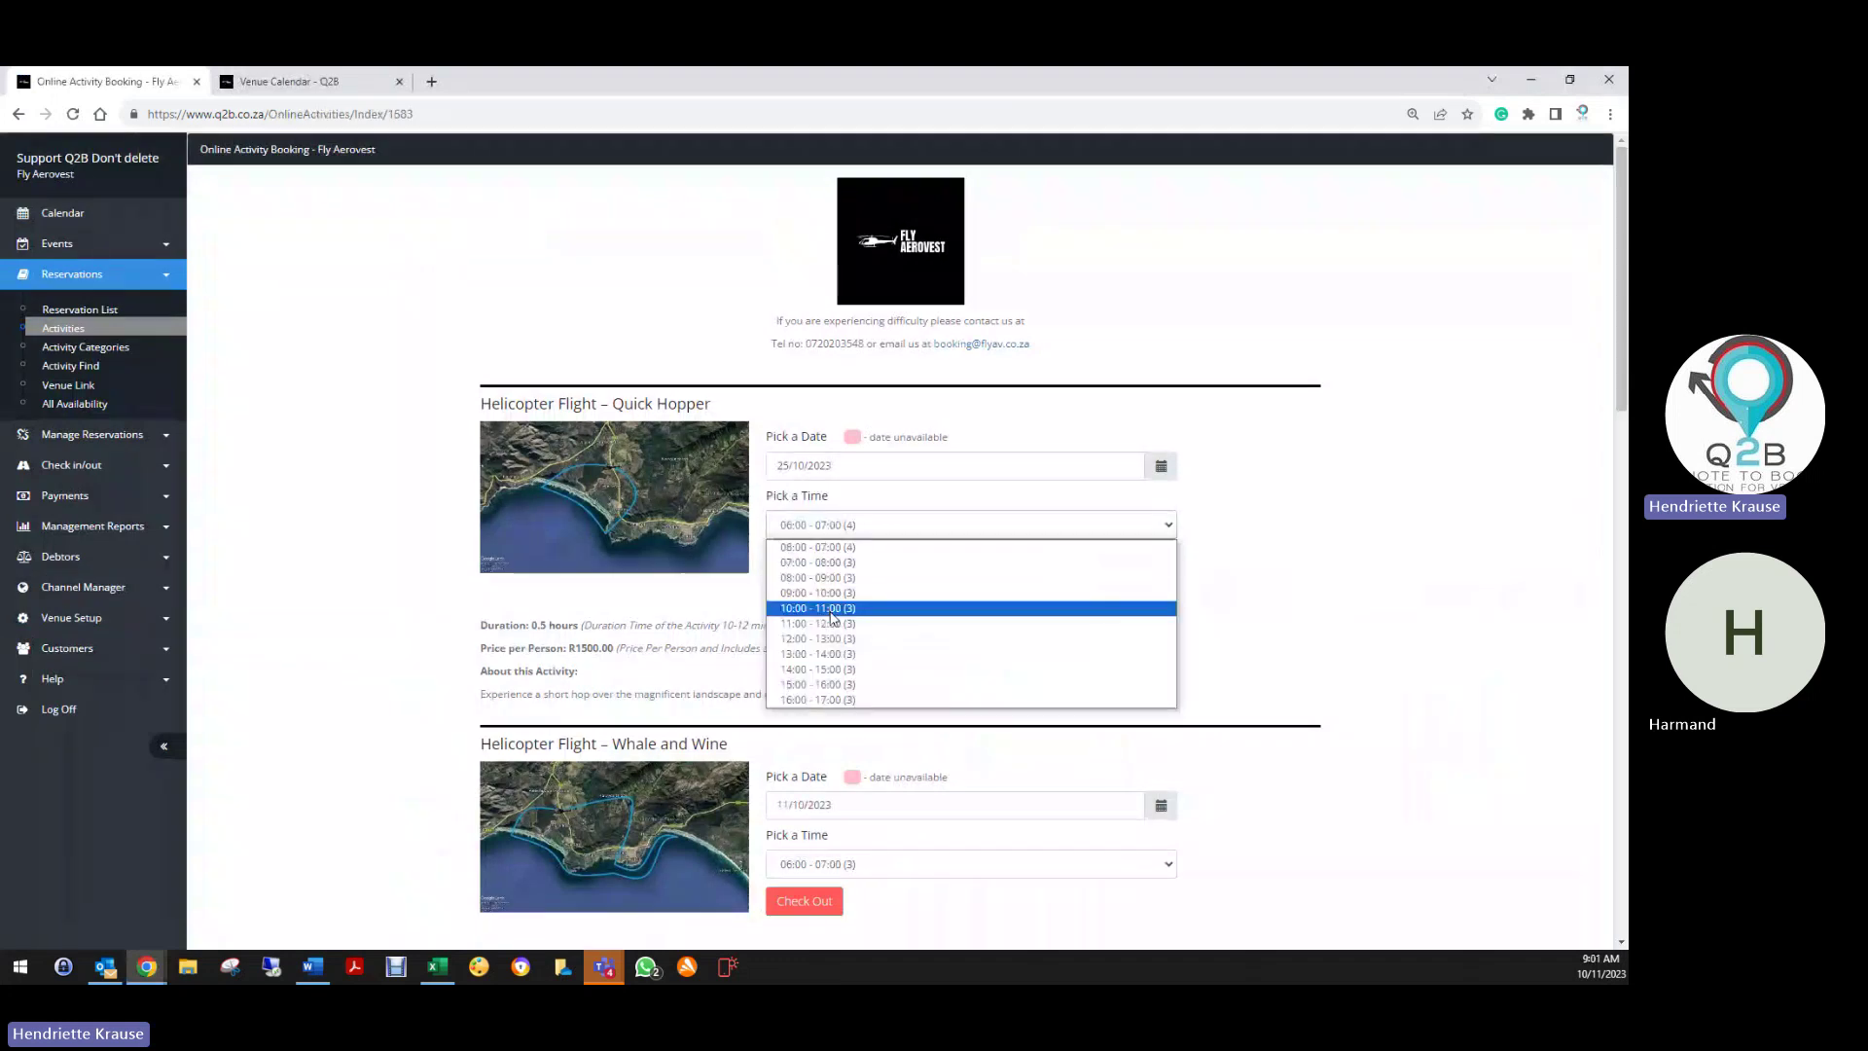
left_click(823, 592)
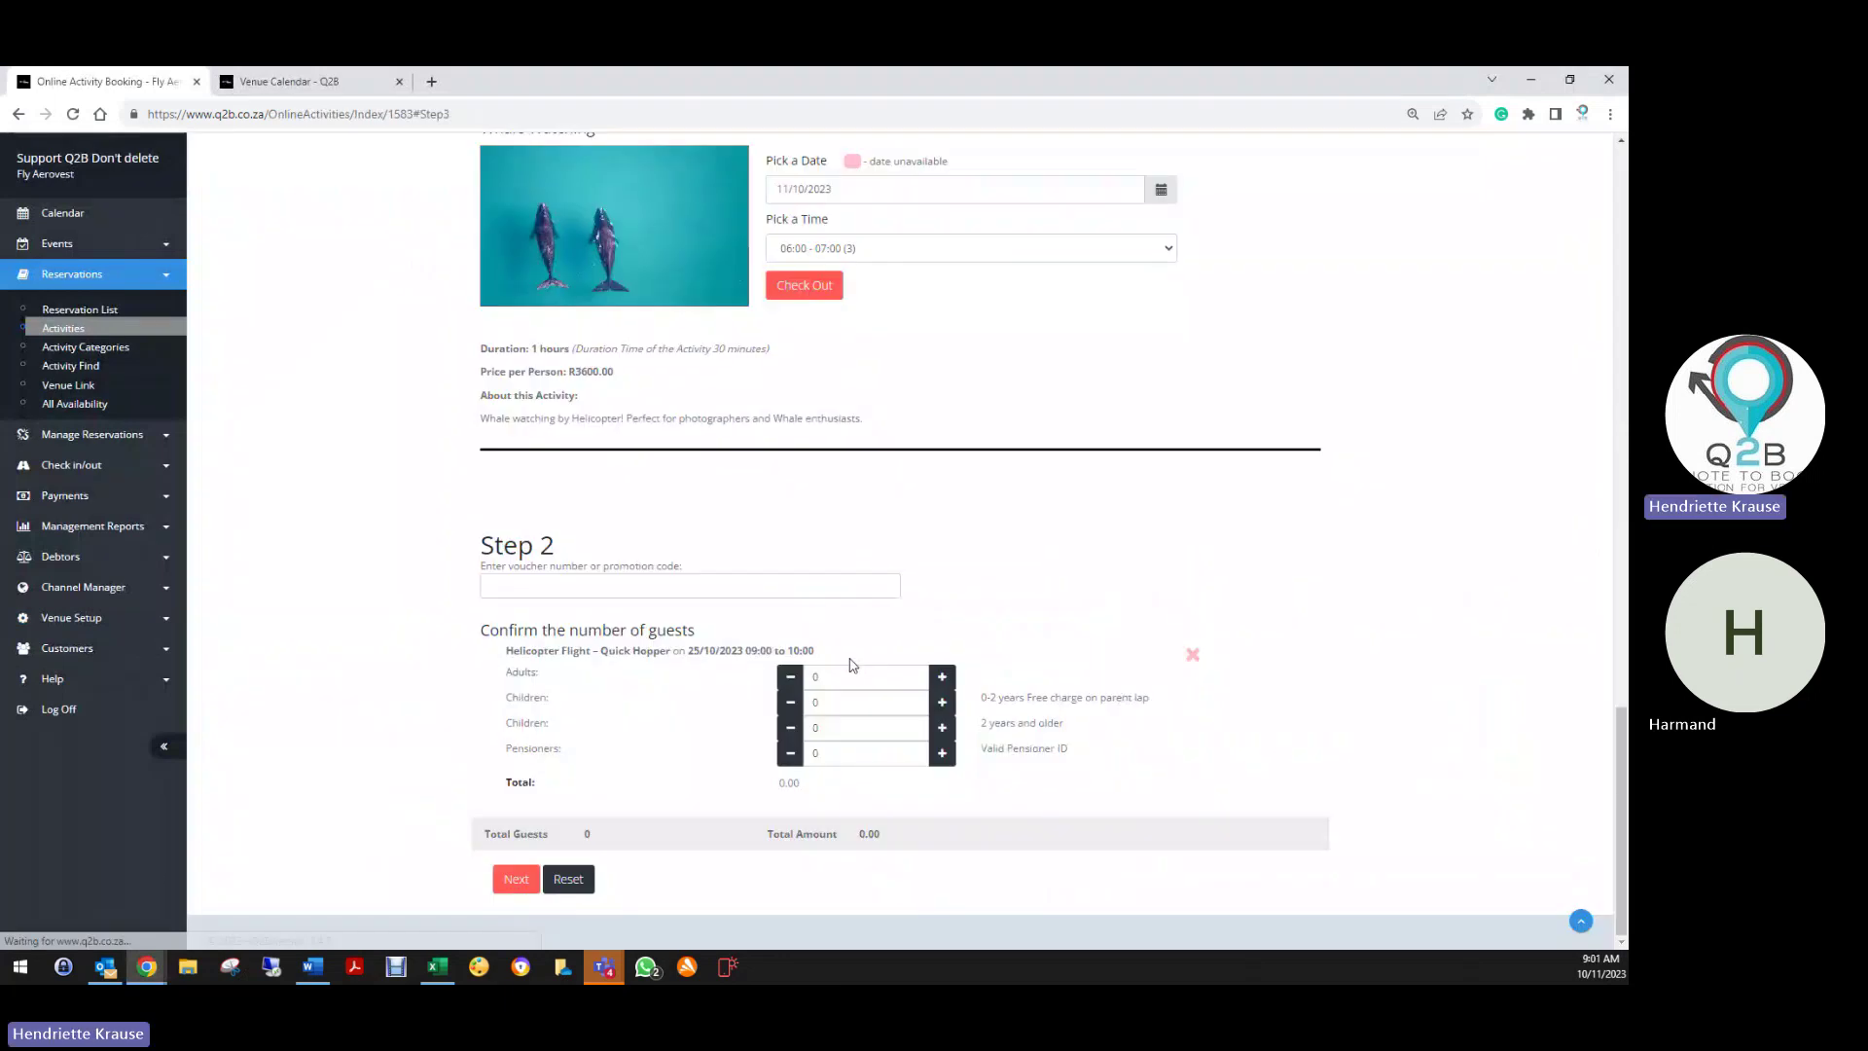
Paste Birthday20% into the voucher box, add 2 adults and 1 child, and continue
right_click(569, 585)
left_click(603, 702)
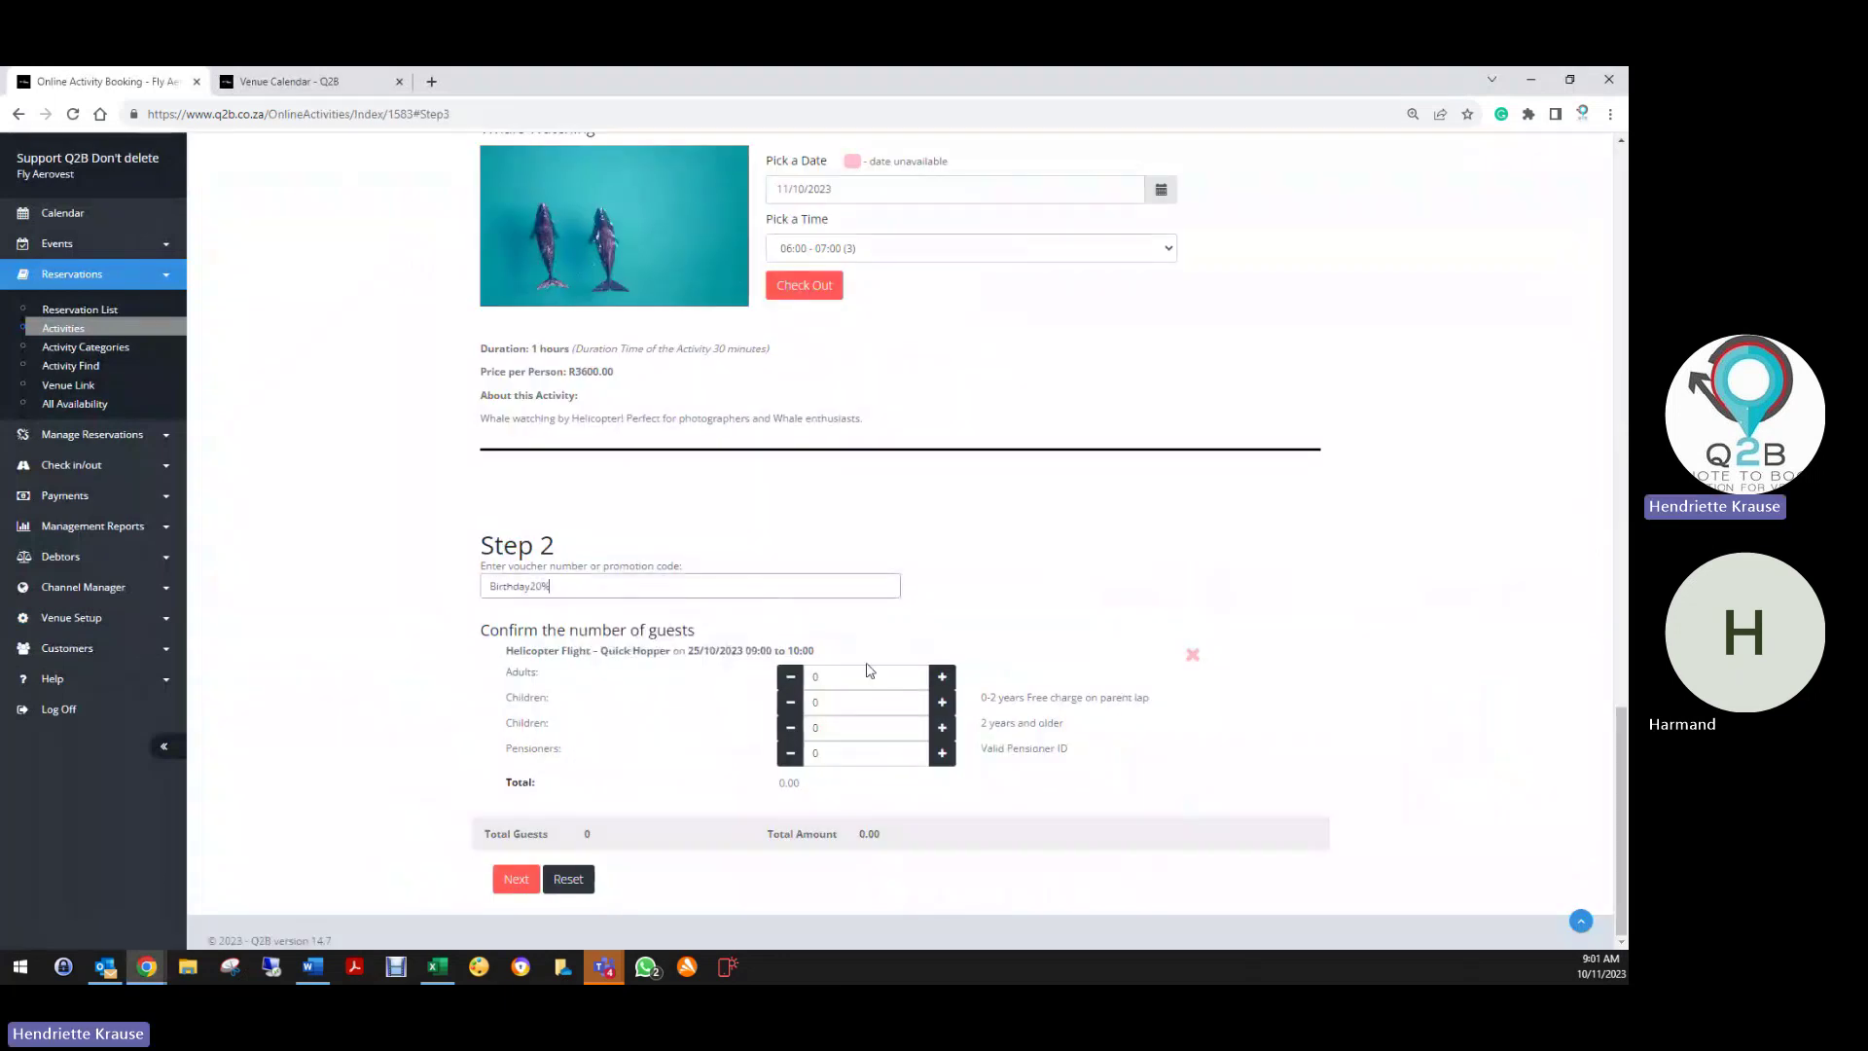
left_click(942, 677)
left_click(942, 677)
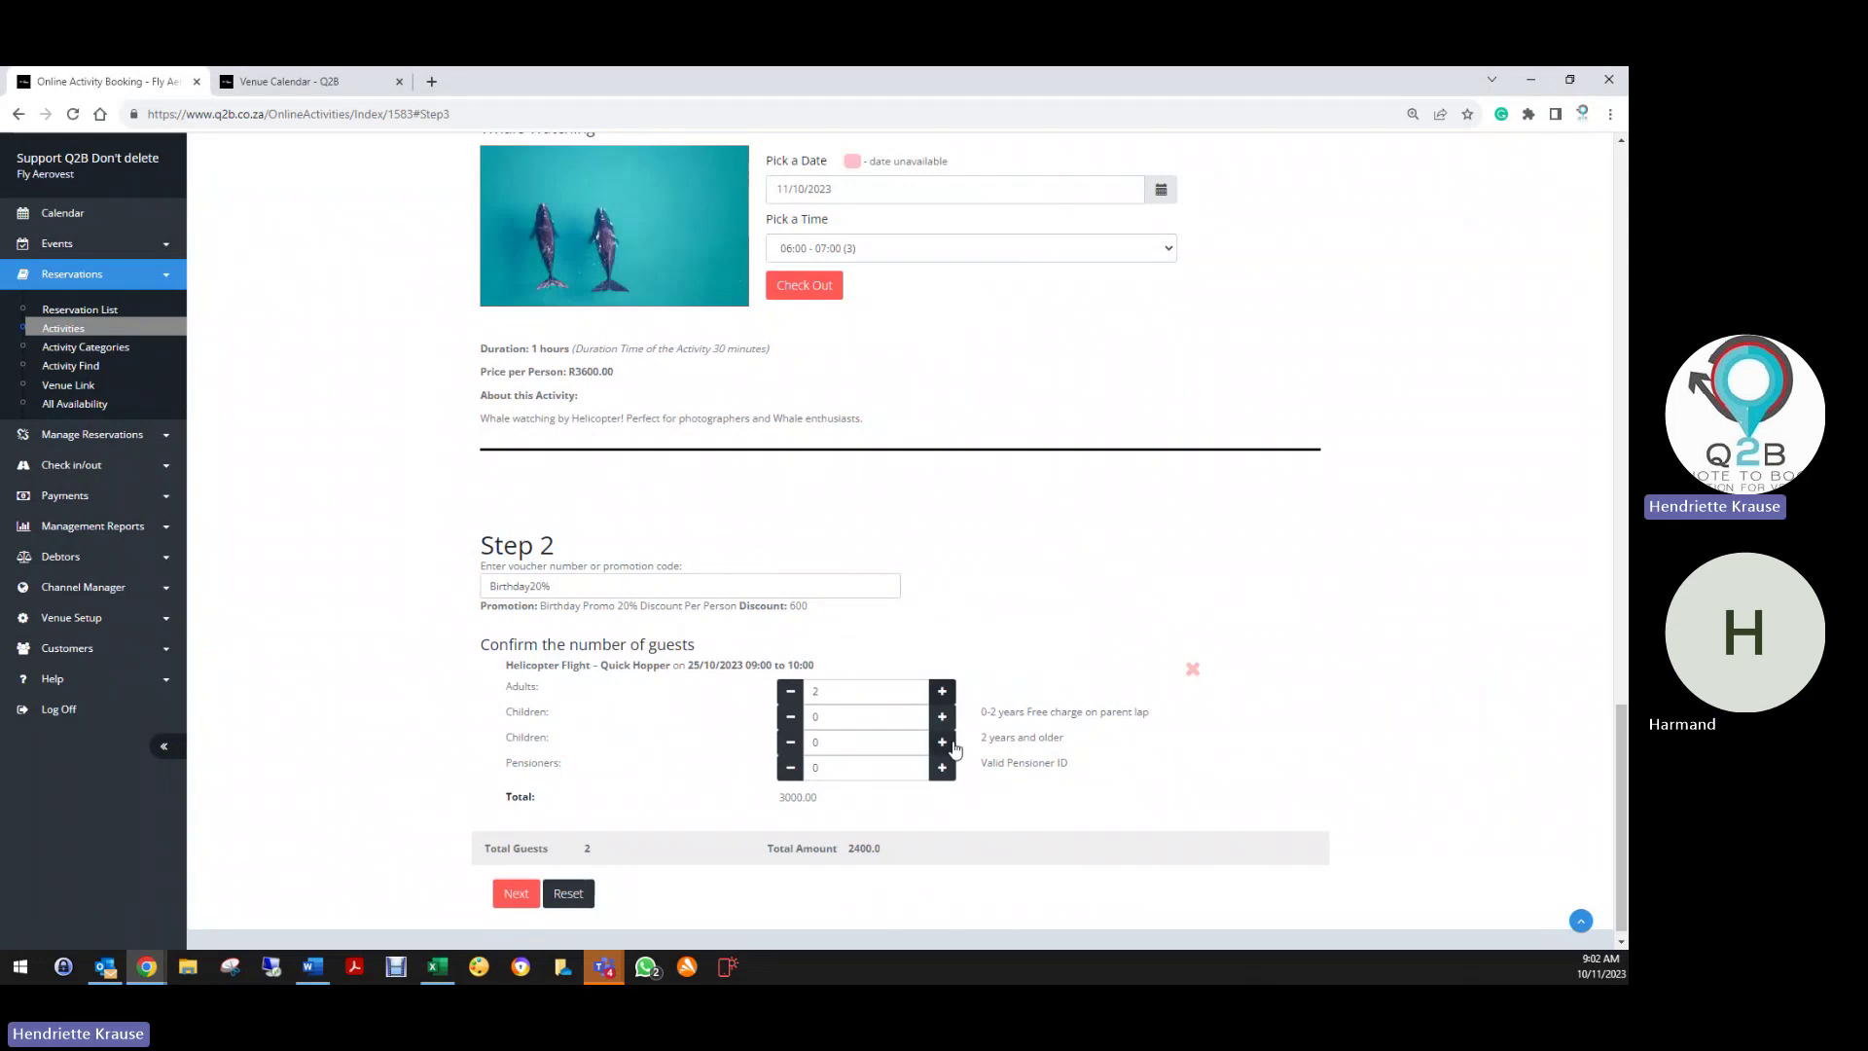
left_click(944, 742)
left_click(518, 898)
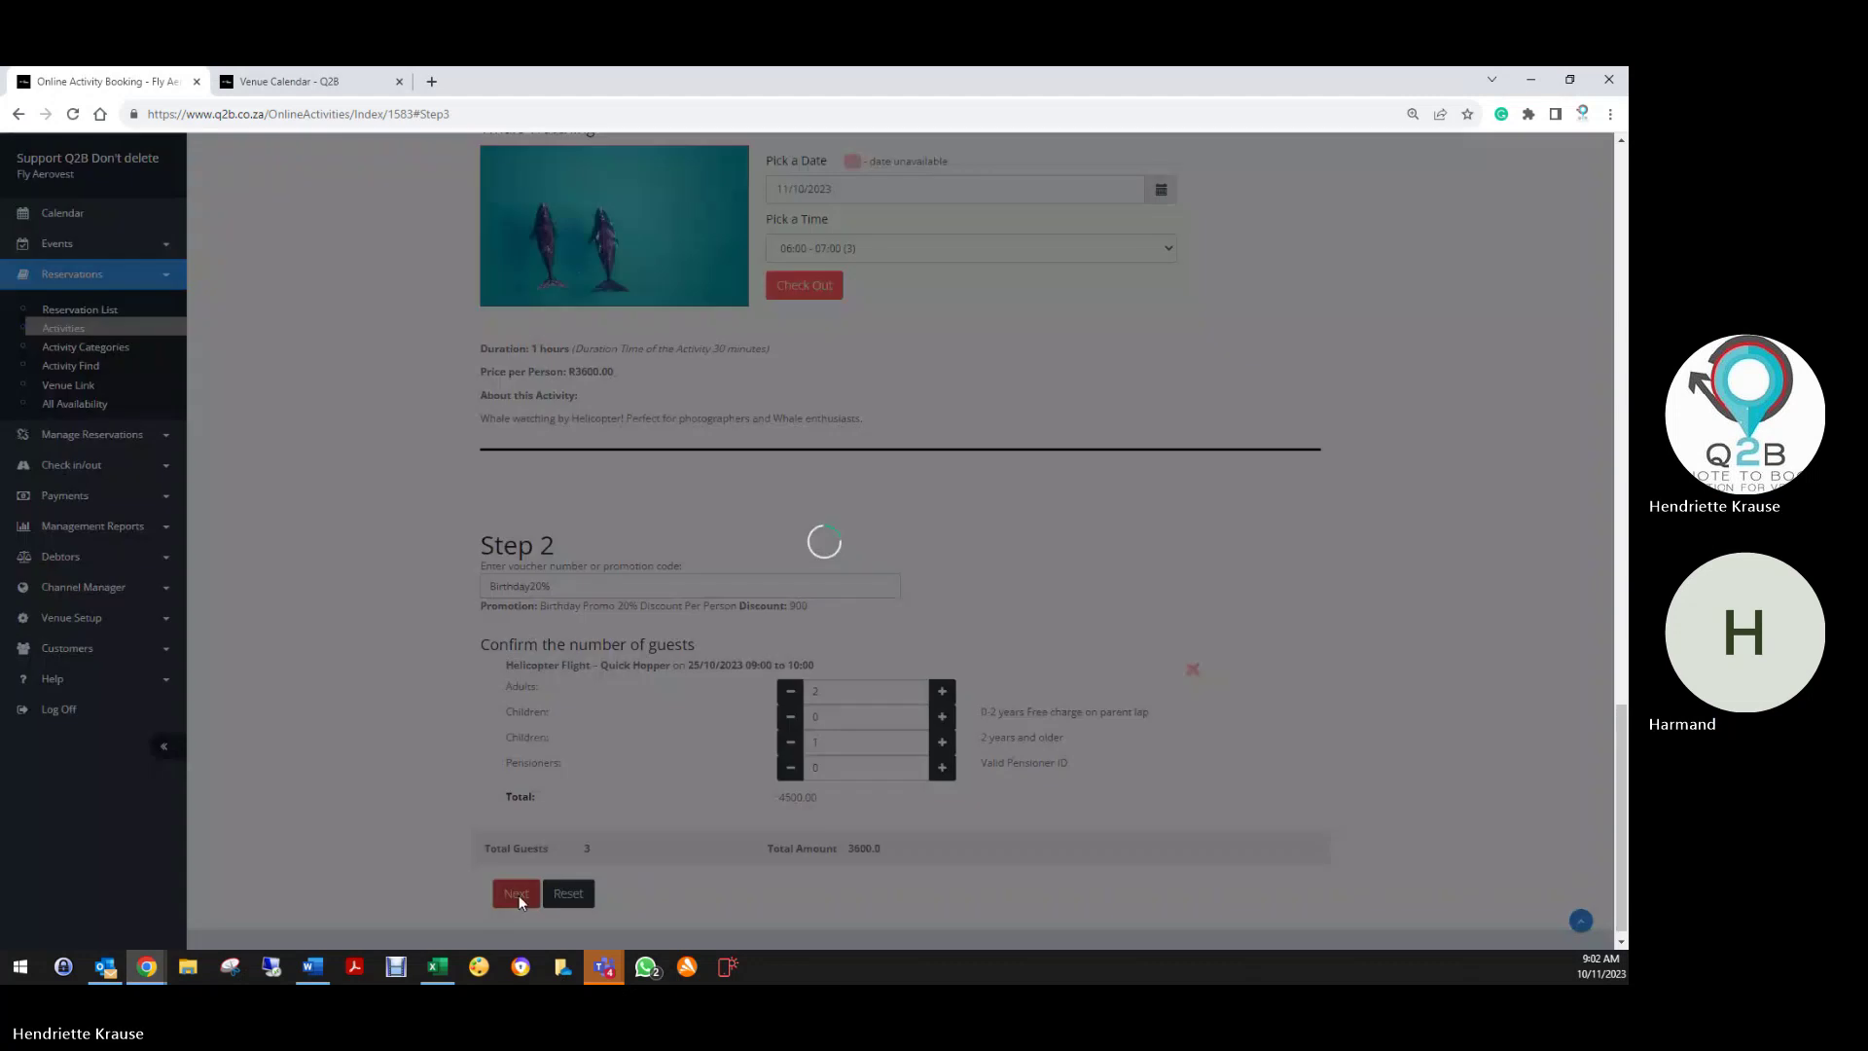
Autofill the customer's details from their e-mail, accept the terms, finish the booking and save the reservation
left_click(506, 444)
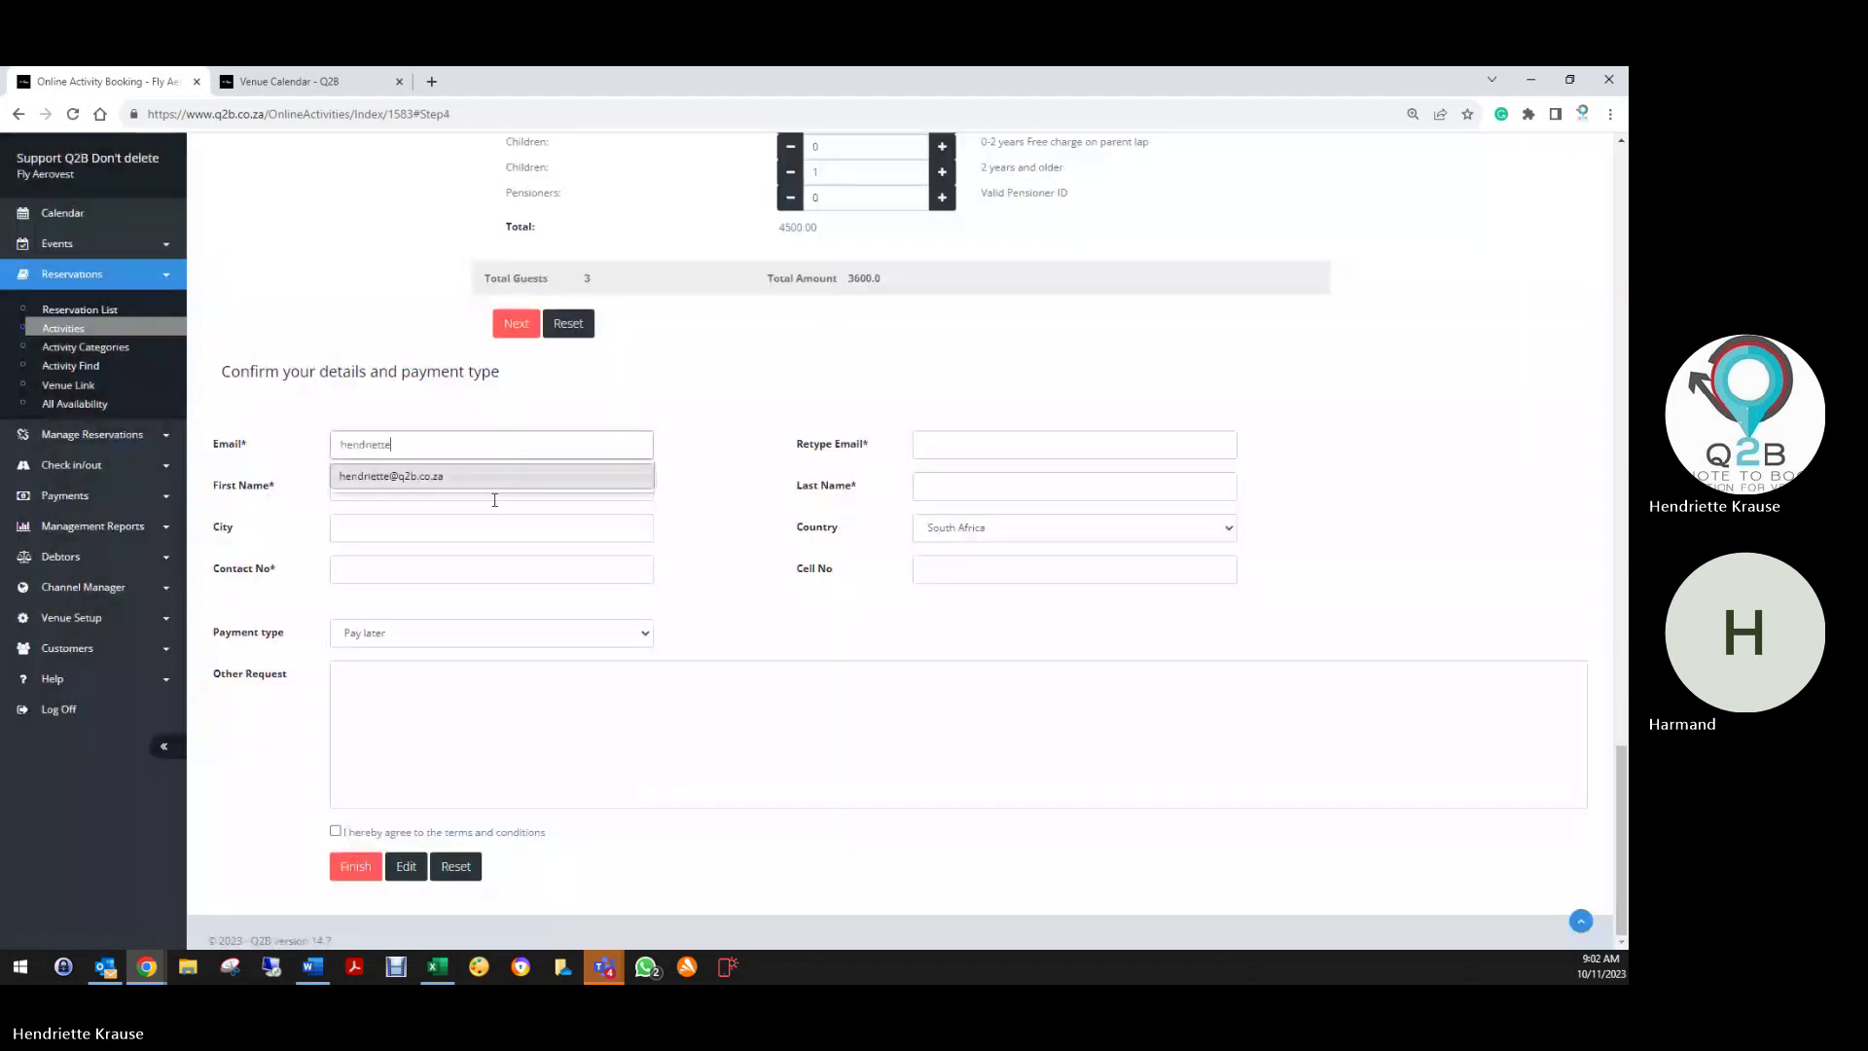
left_click(493, 478)
left_click(336, 831)
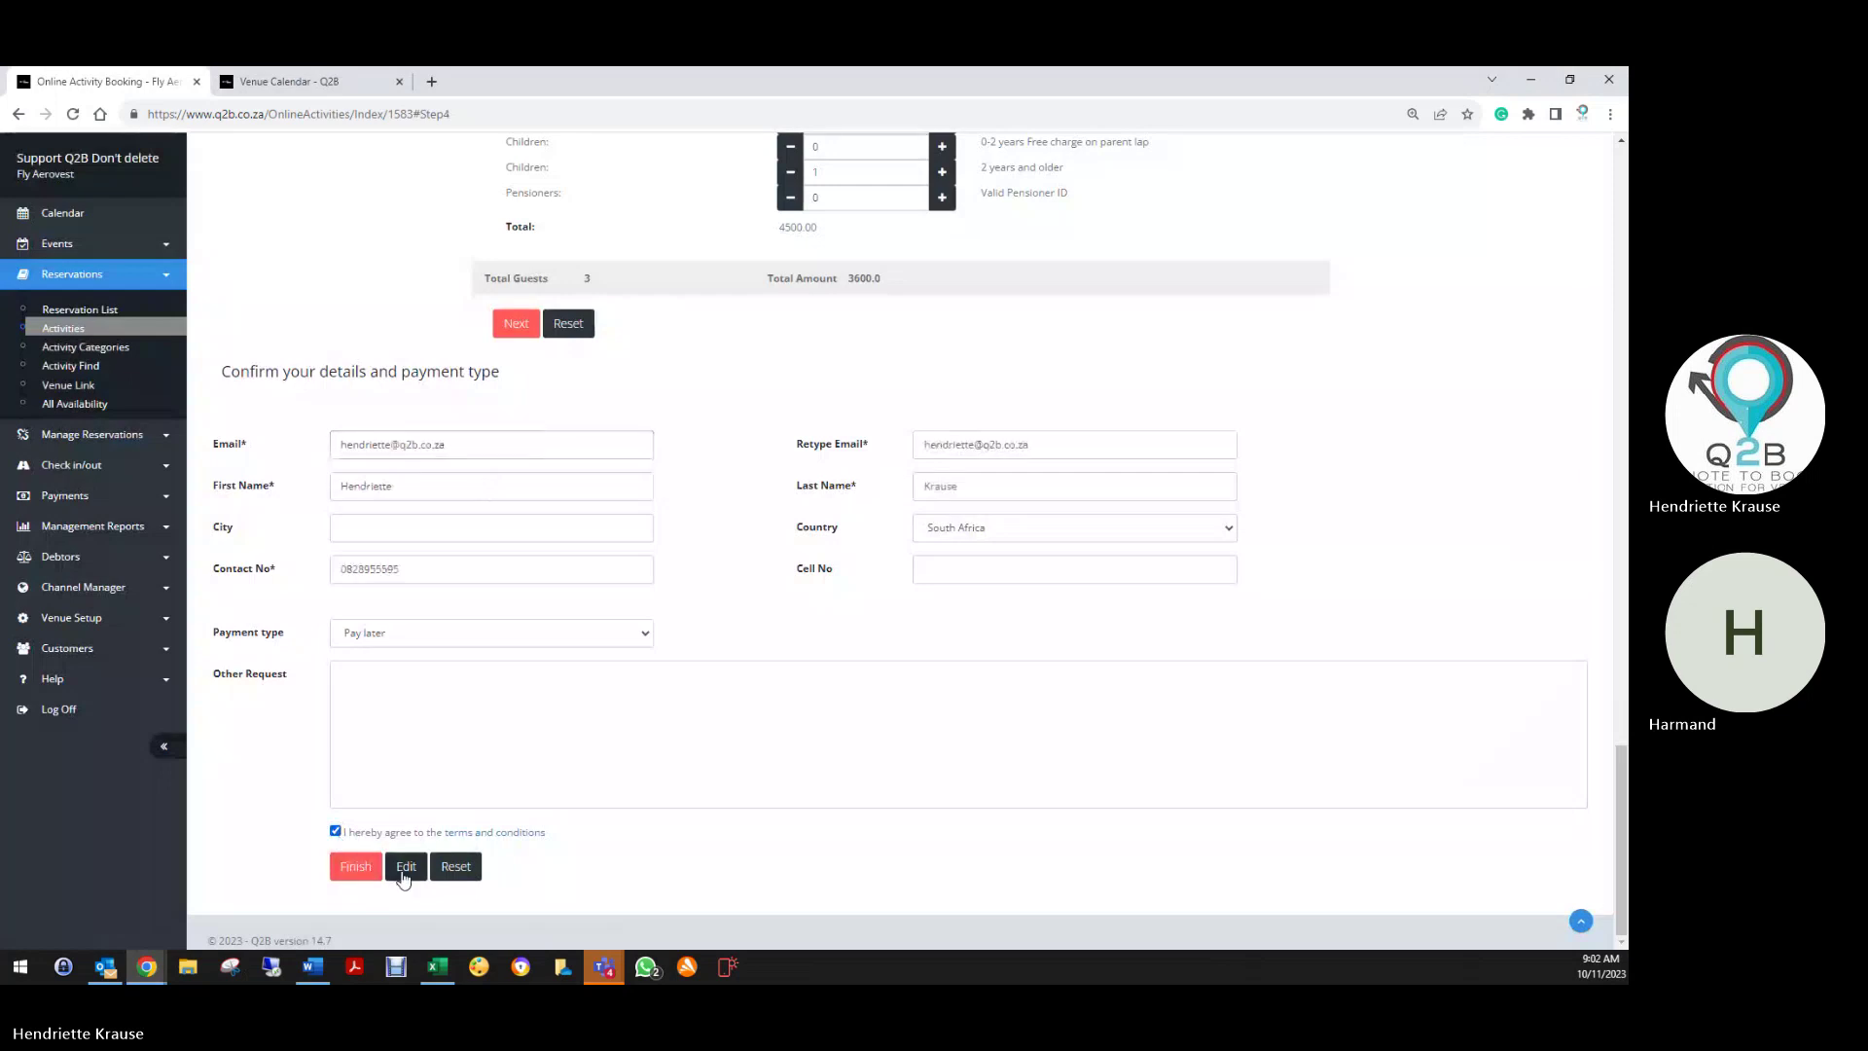
left_click(405, 871)
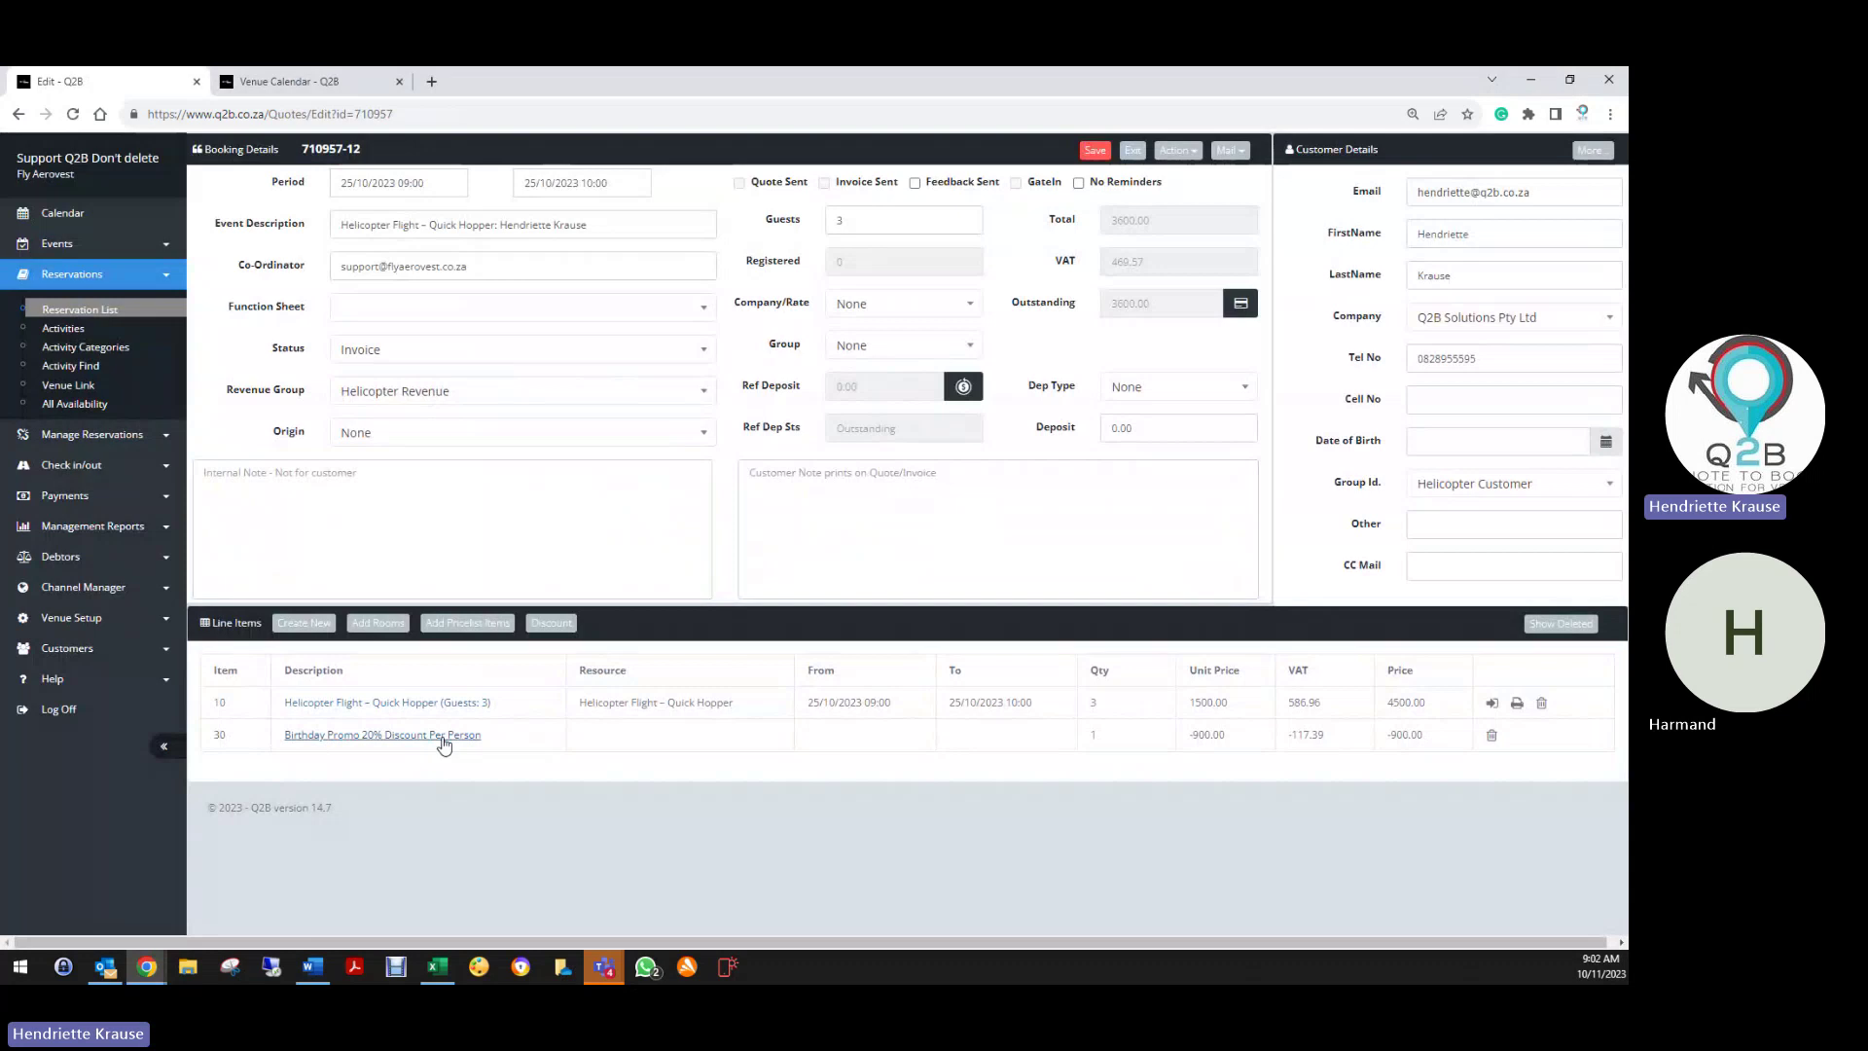
left_click(1080, 151)
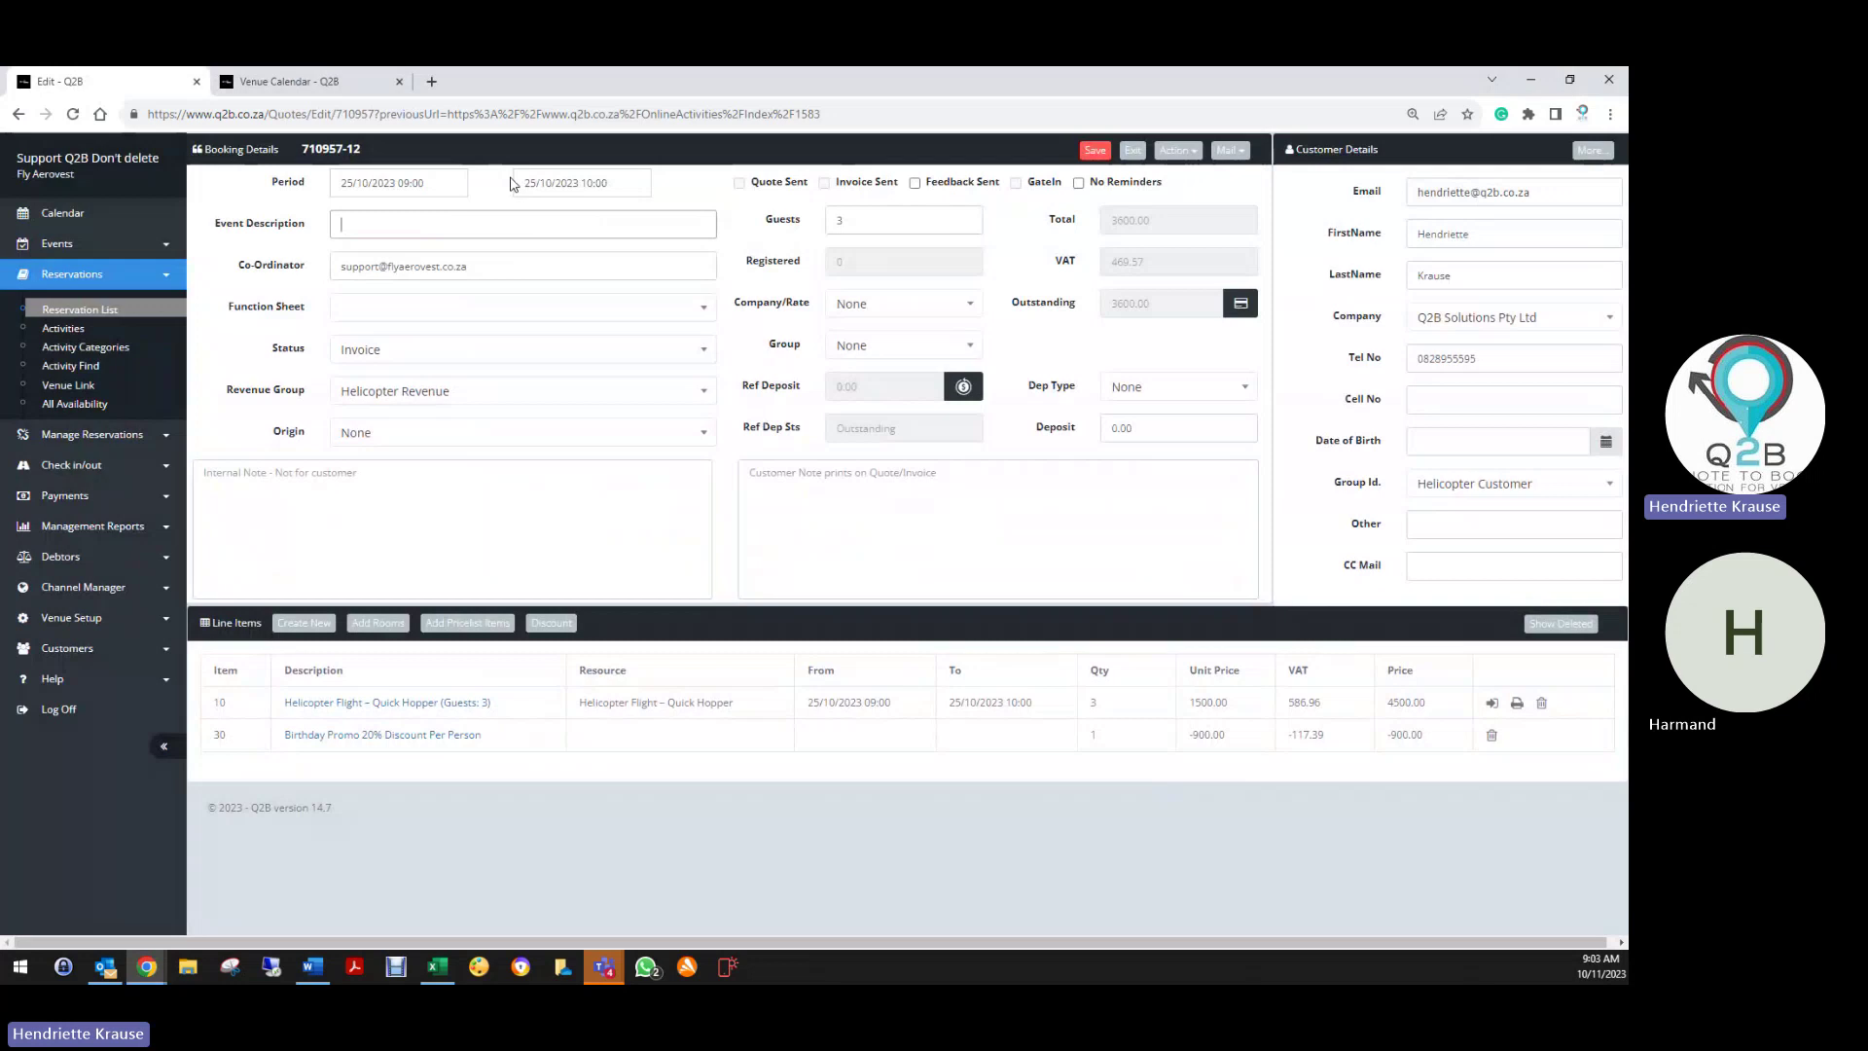
left_click(104, 528)
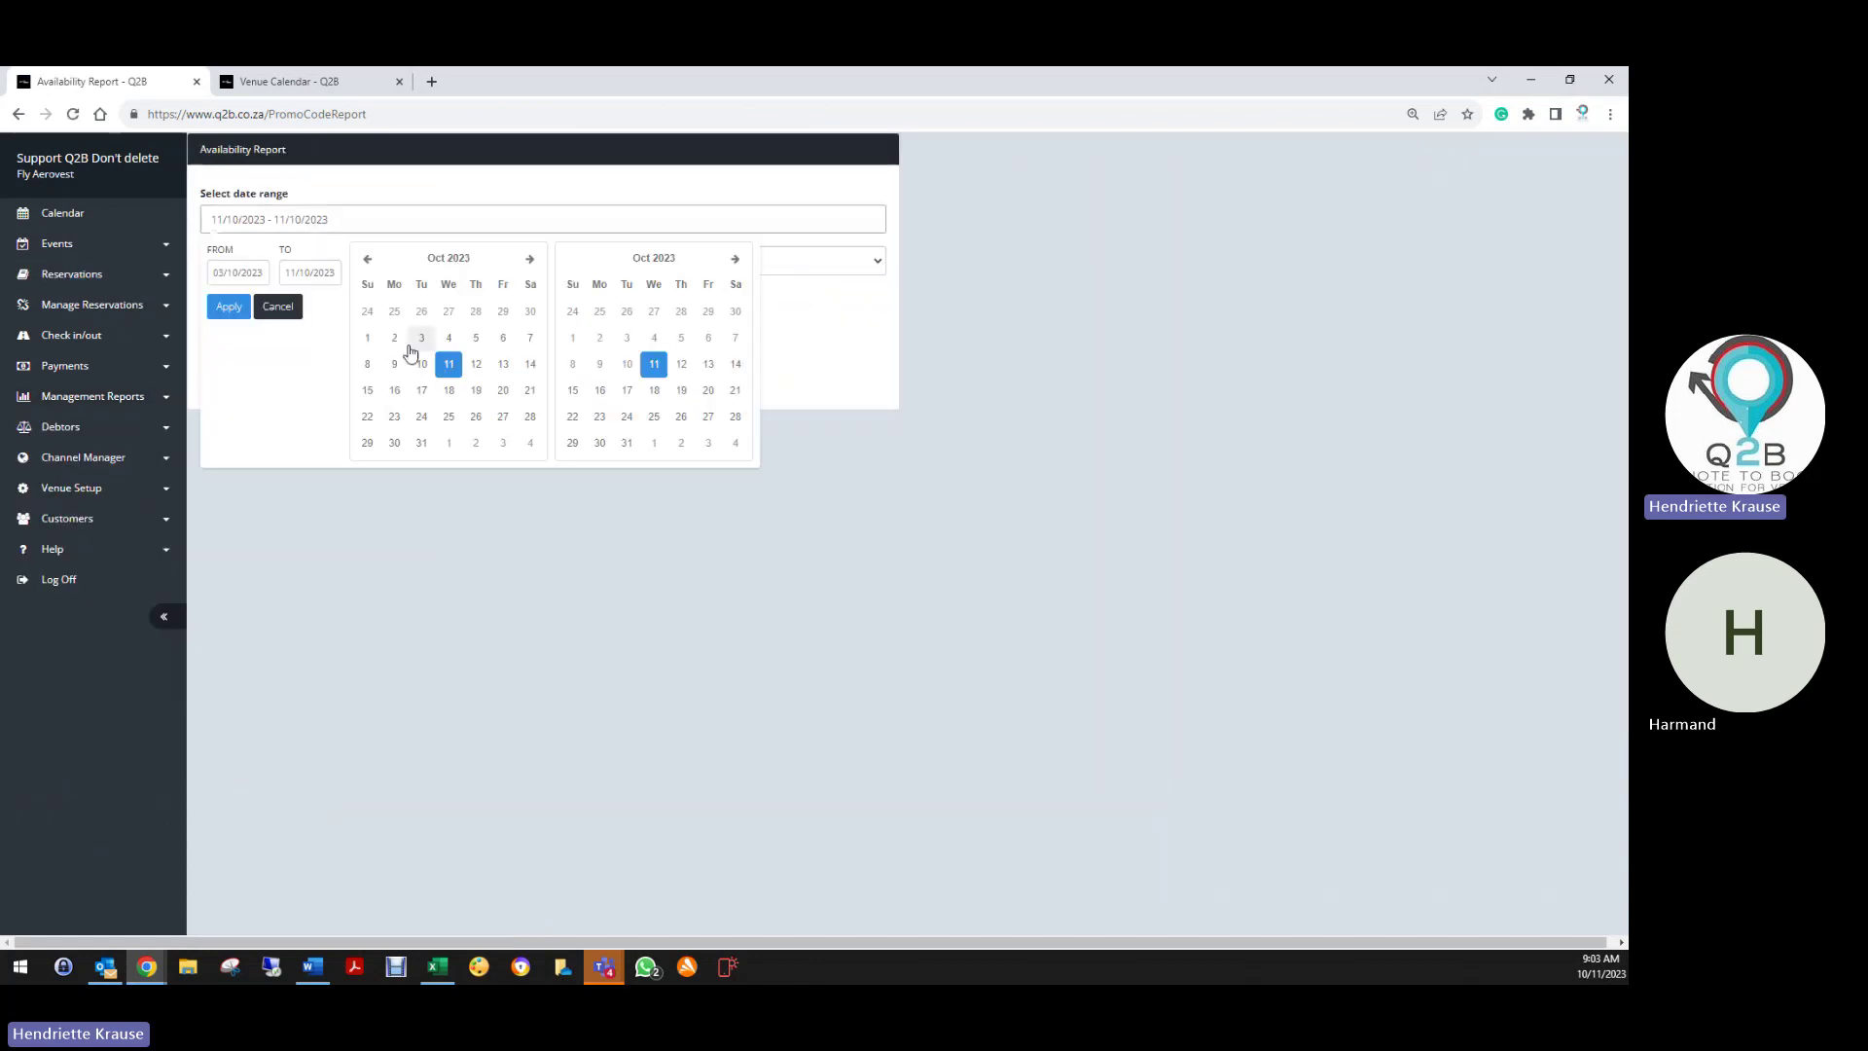
Generate the on-screen Birthday20% usage report for 01/10/2023–31/10/2023, then reopen the booked reservation
left_click(367, 337)
left_click(627, 443)
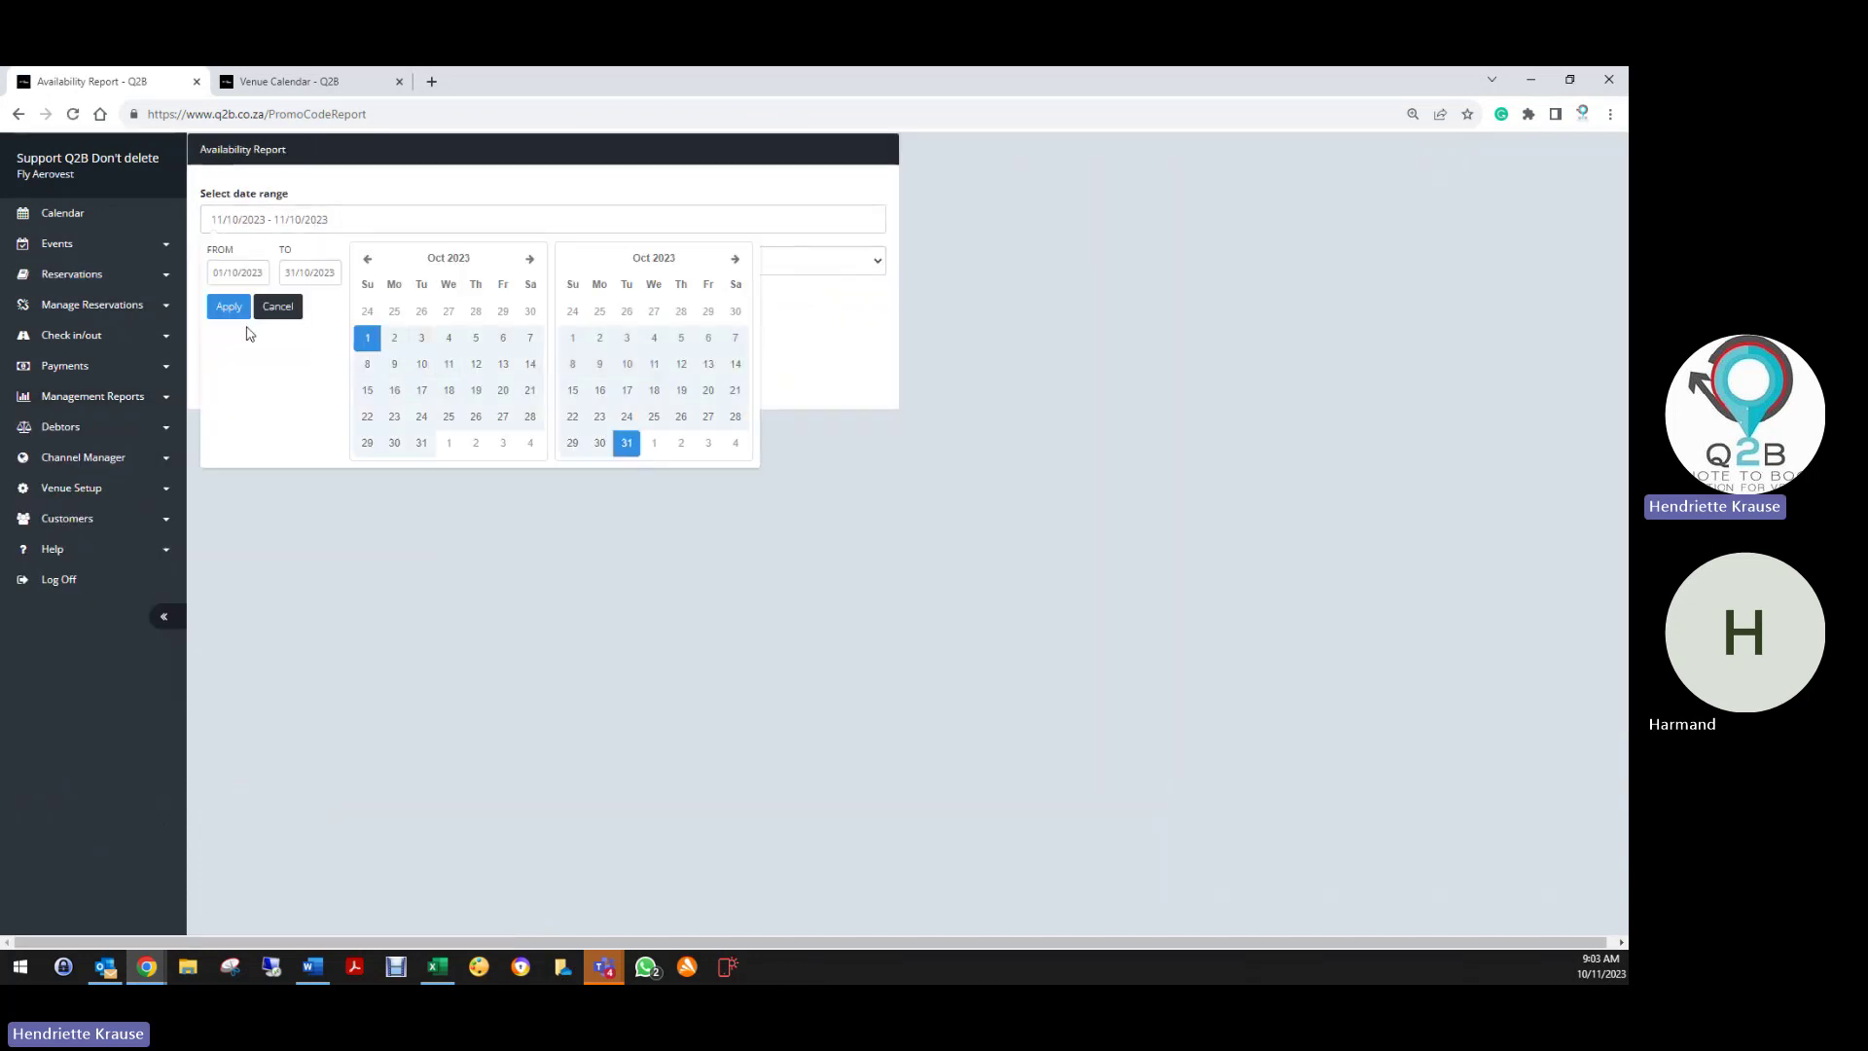
left_click(229, 306)
left_click(253, 261)
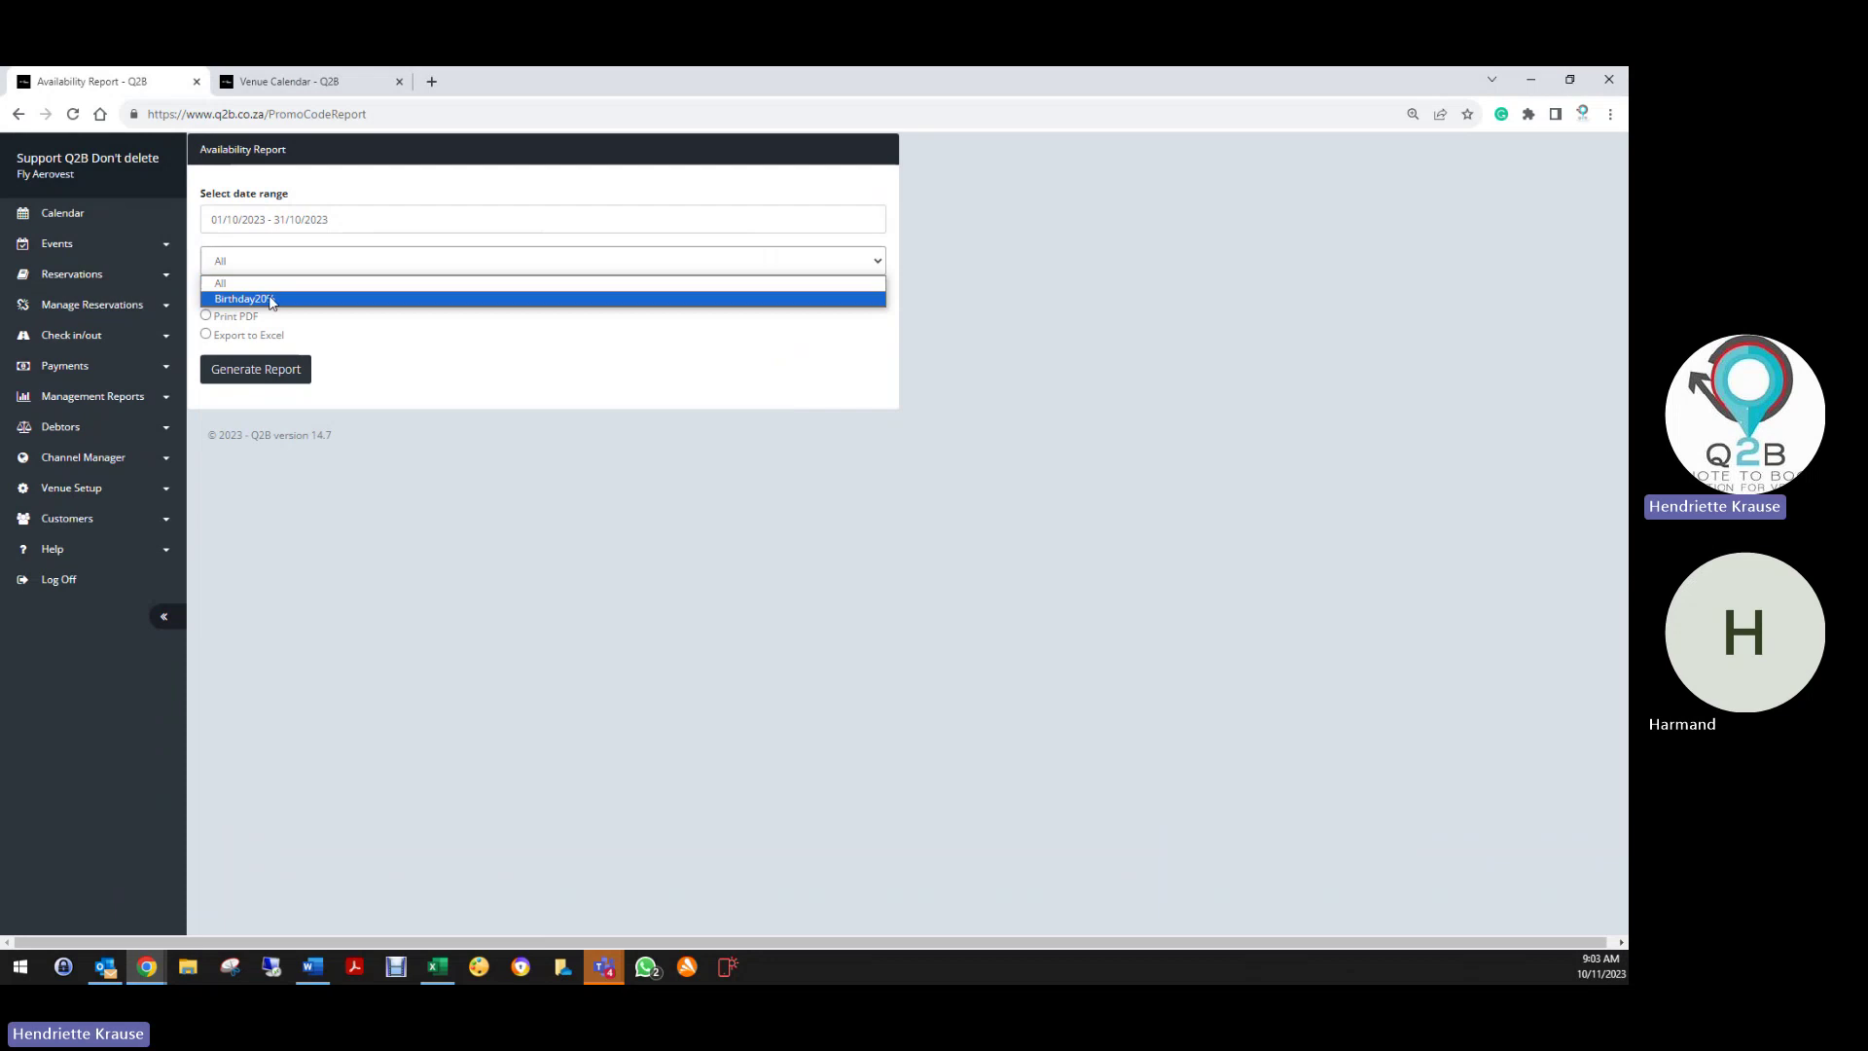
left_click(233, 296)
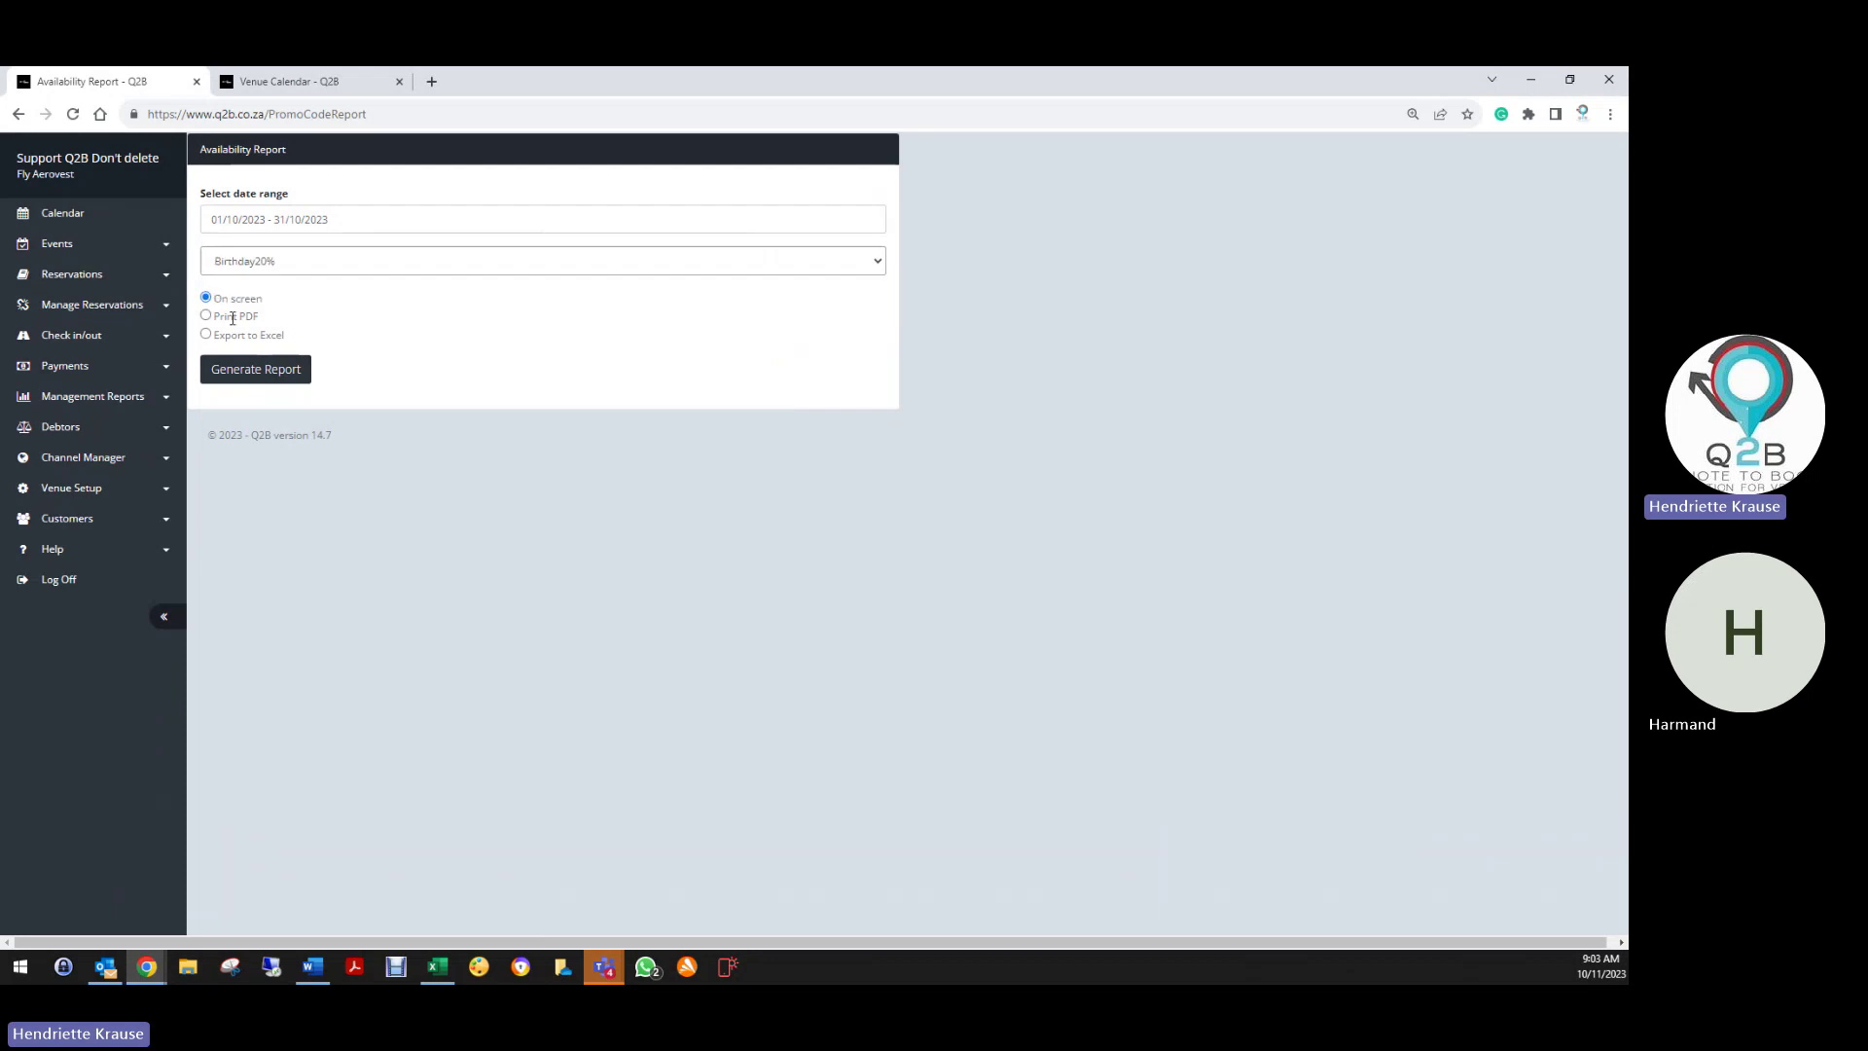
left_click(253, 375)
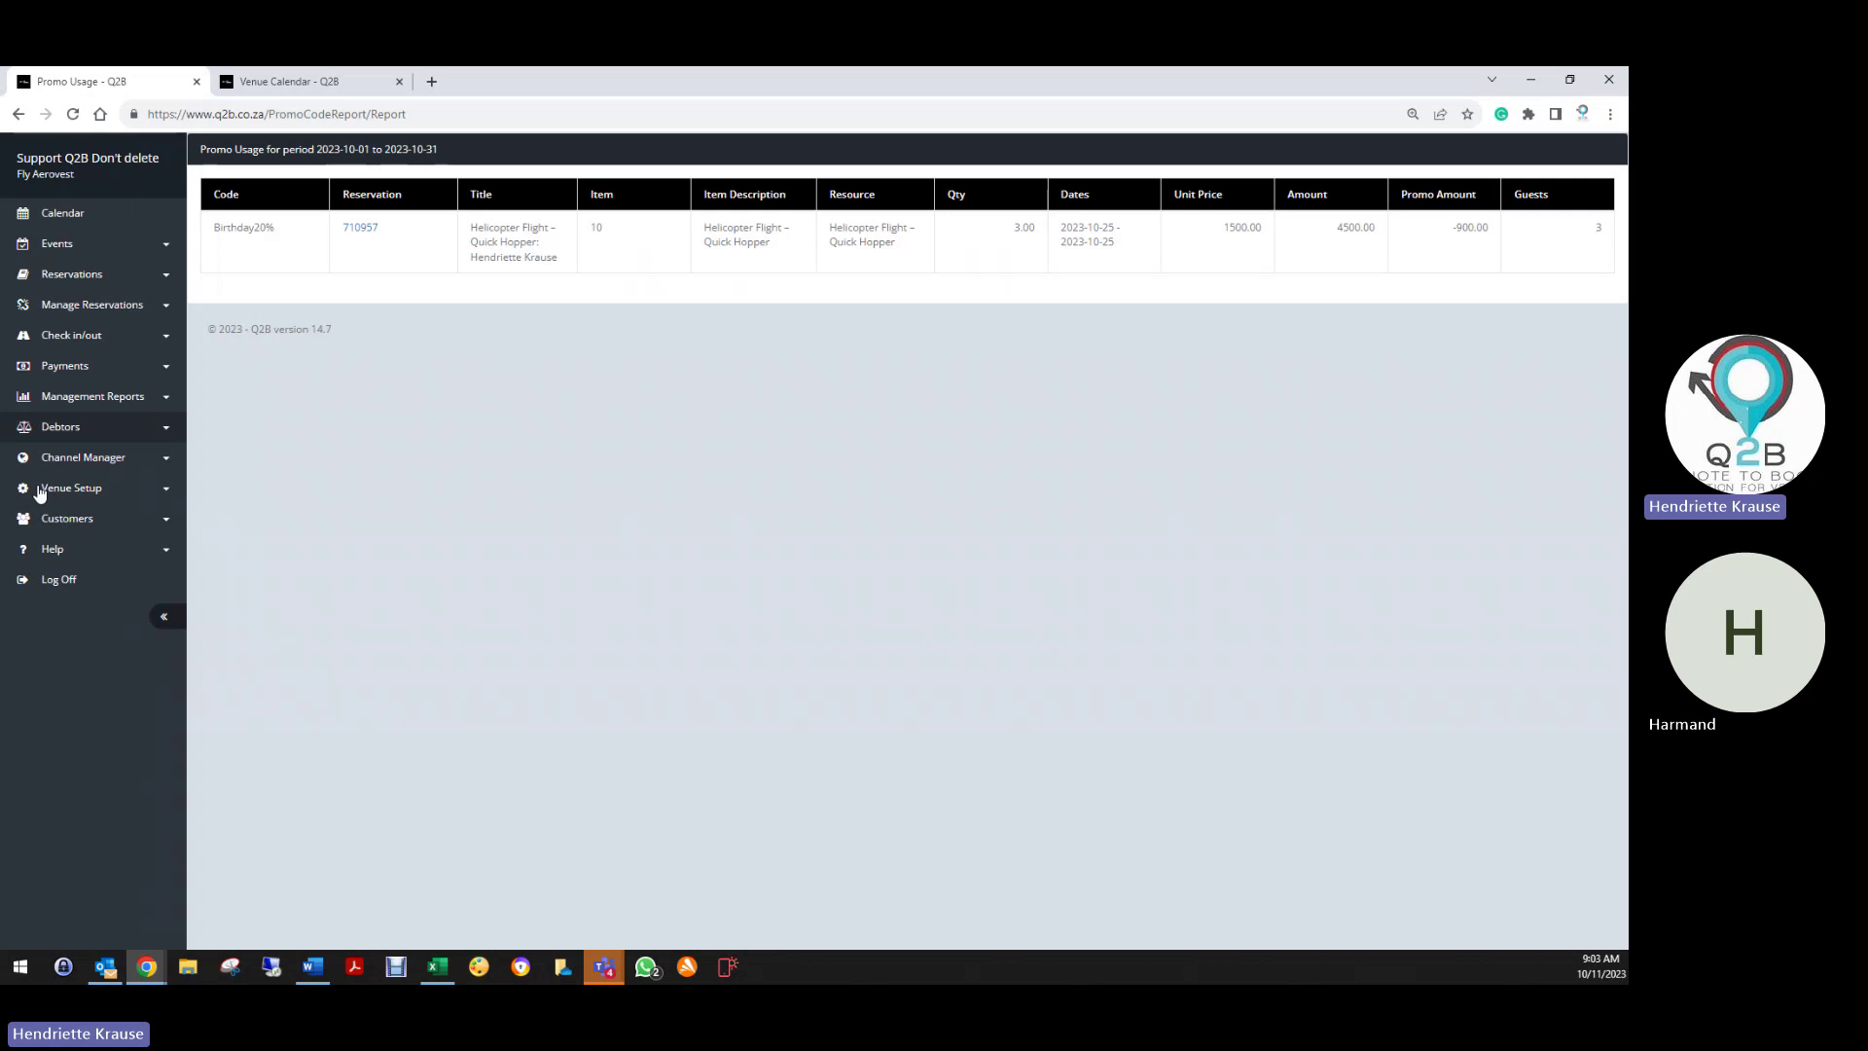
left_click(64, 277)
left_click(73, 309)
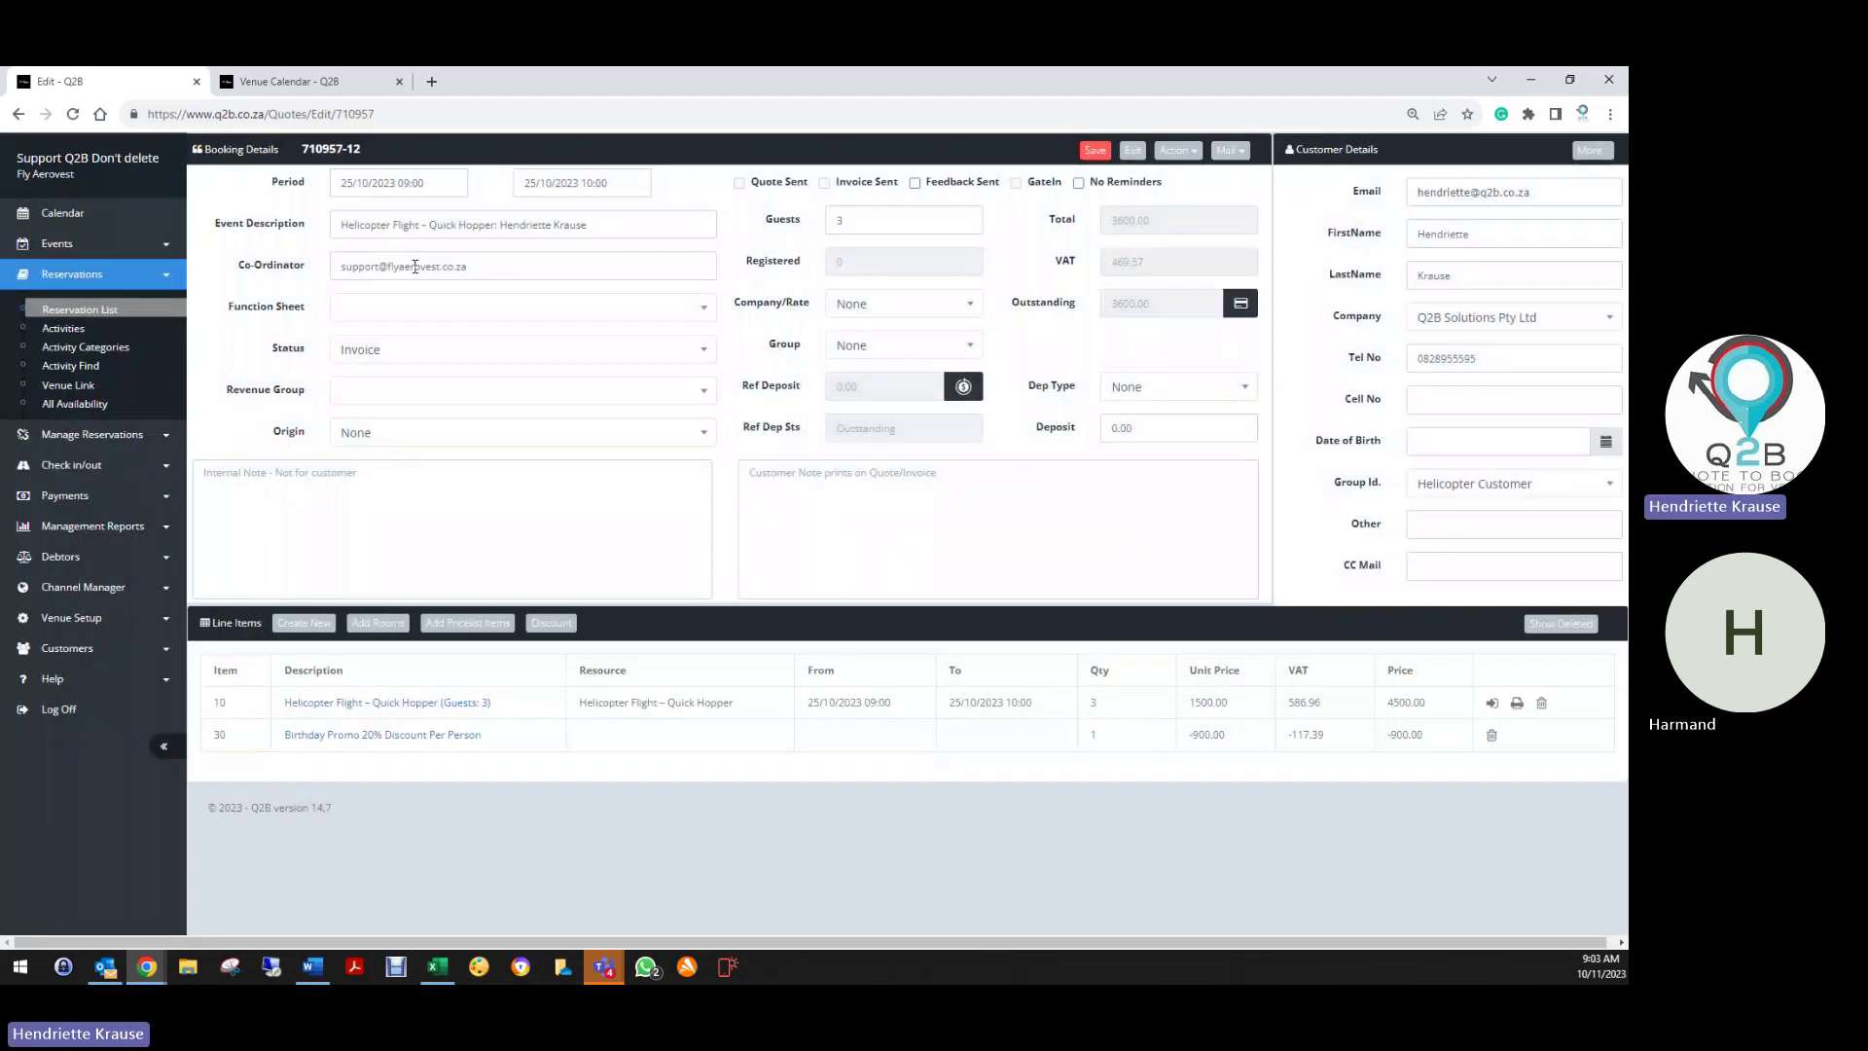
Rename the Quick Hopper booking to 'Training 11 October 2023', mark it Deleted and save
triple_click(340, 225)
type("Tra")
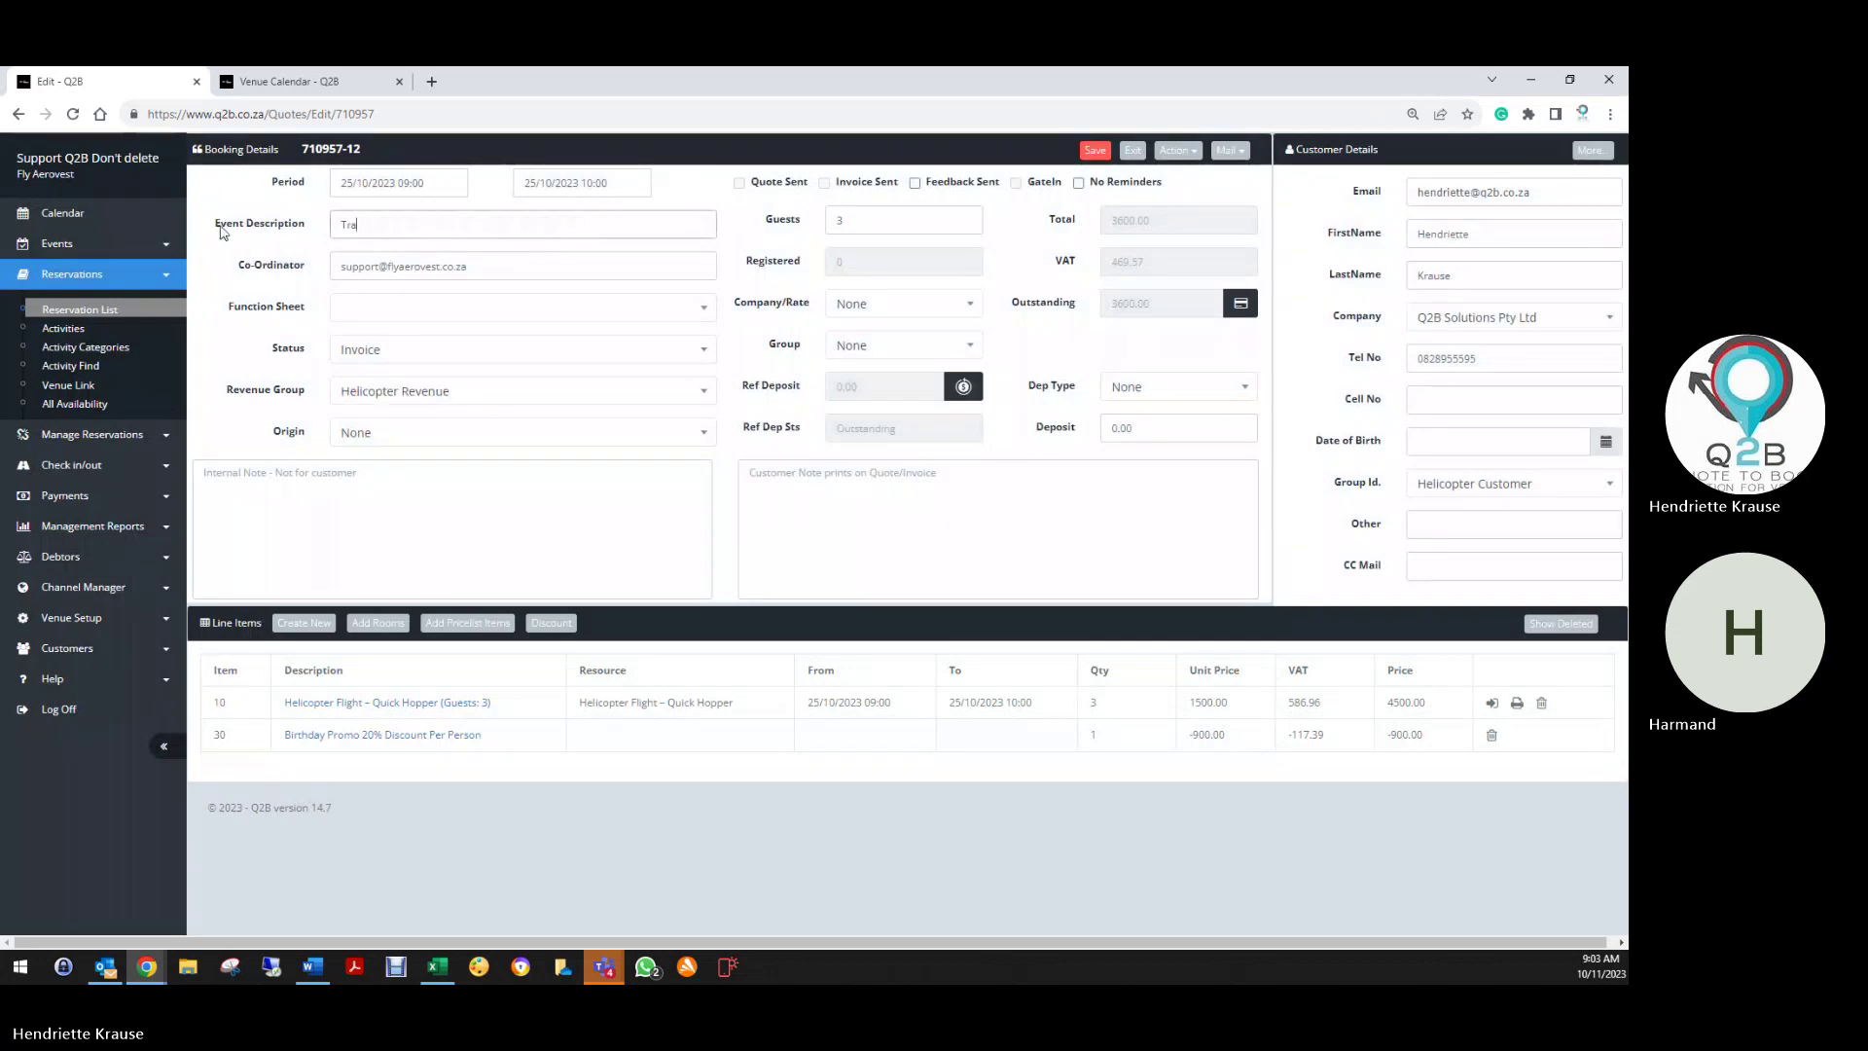
type("ining 11 October 2023")
left_click(354, 347)
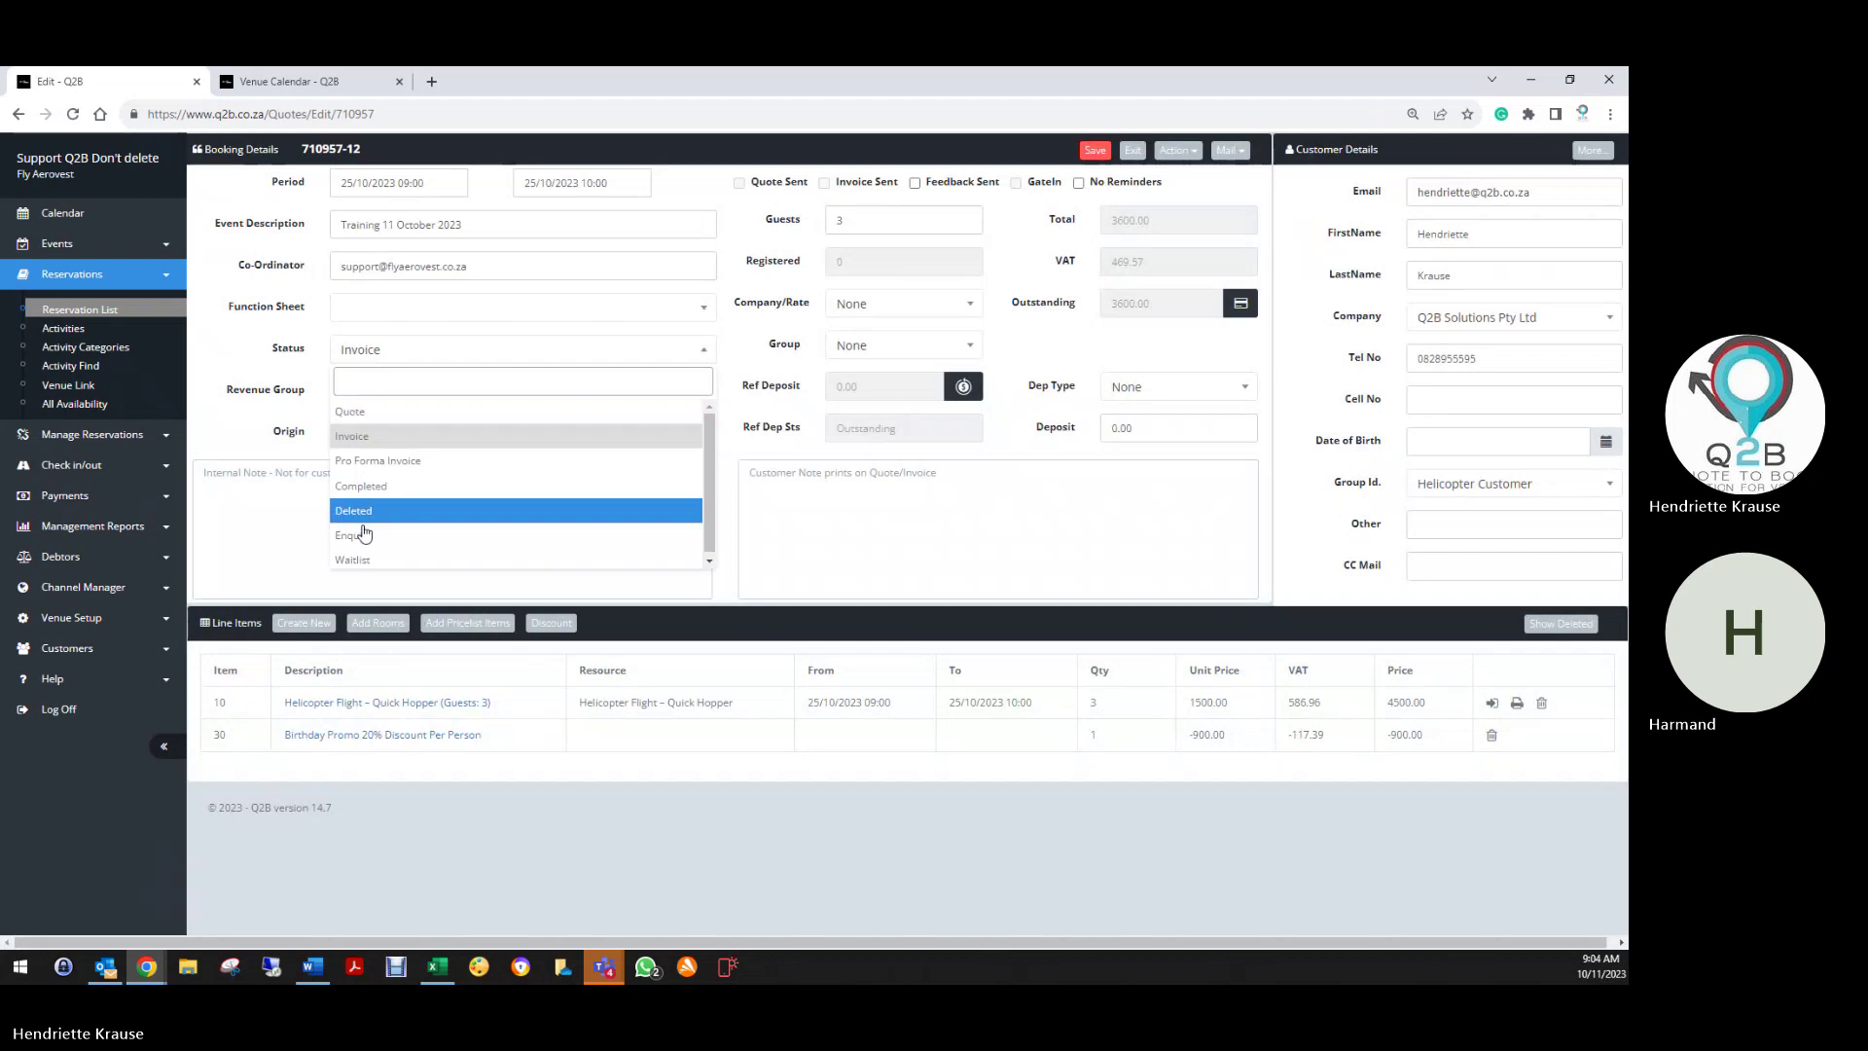
left_click(355, 506)
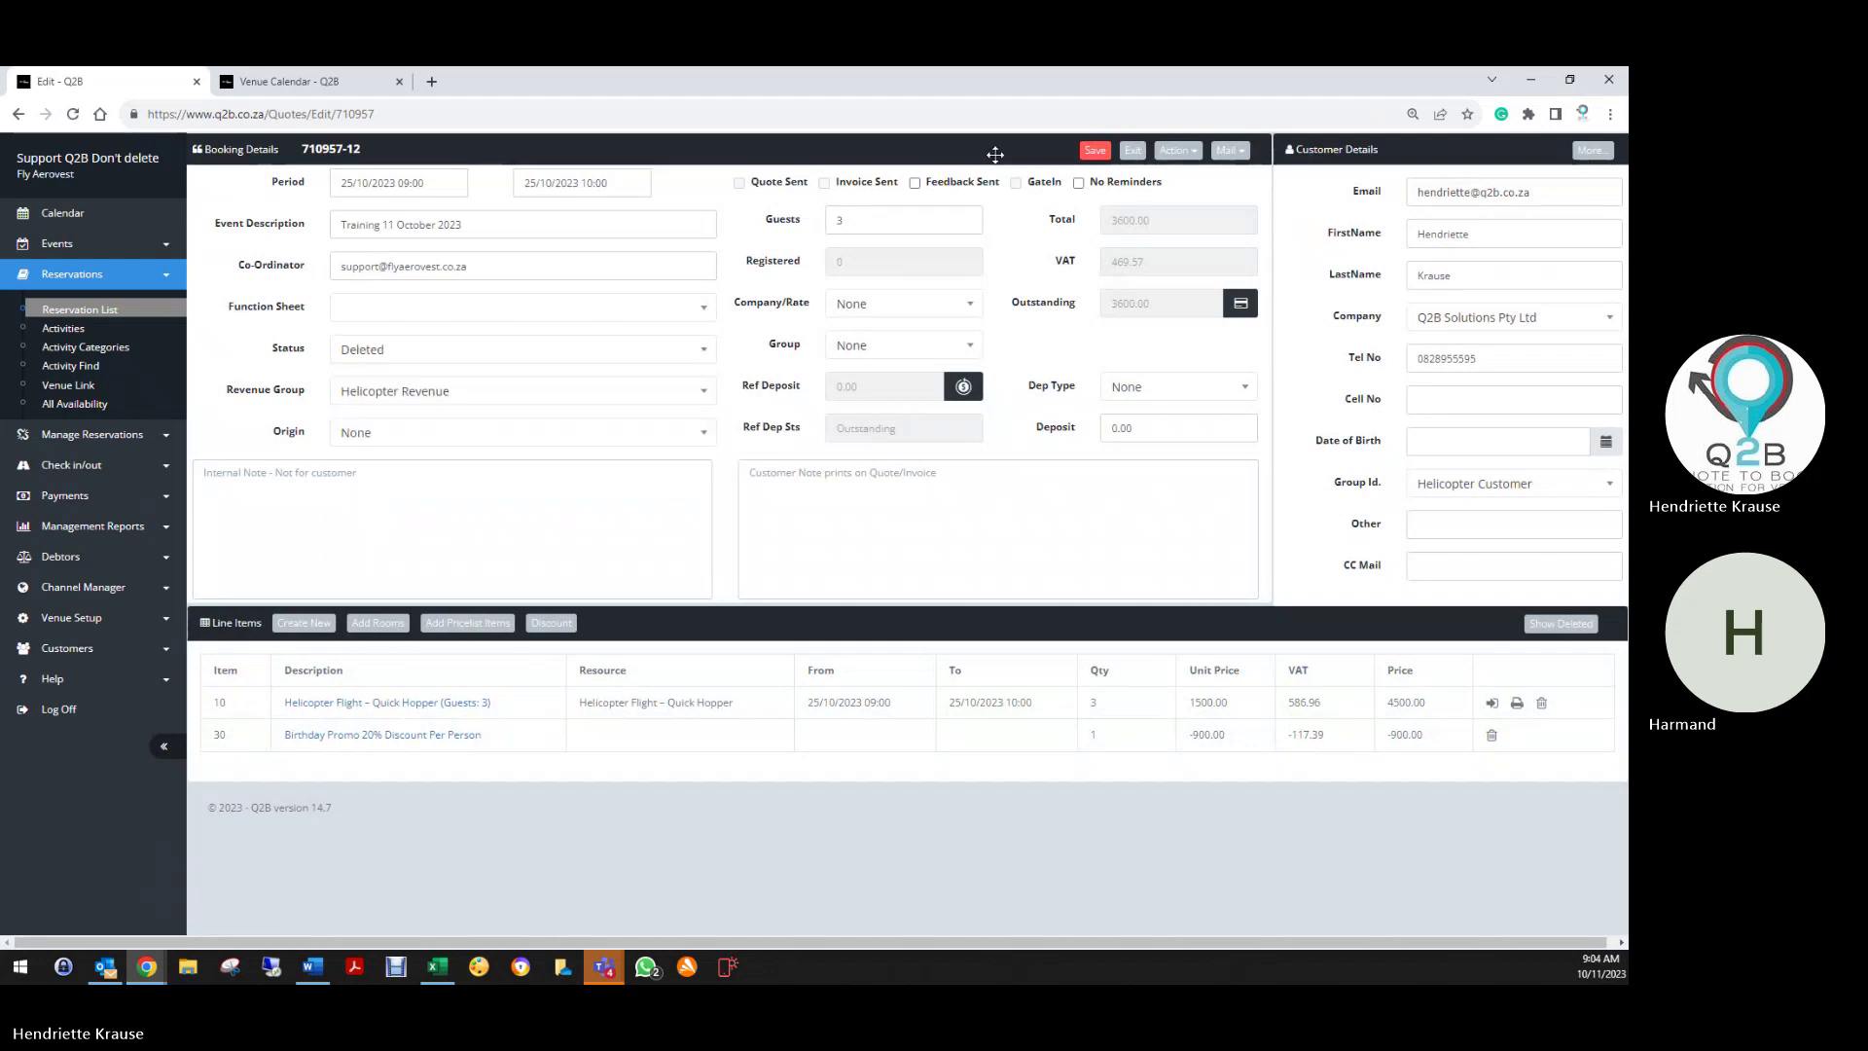
left_click(1094, 150)
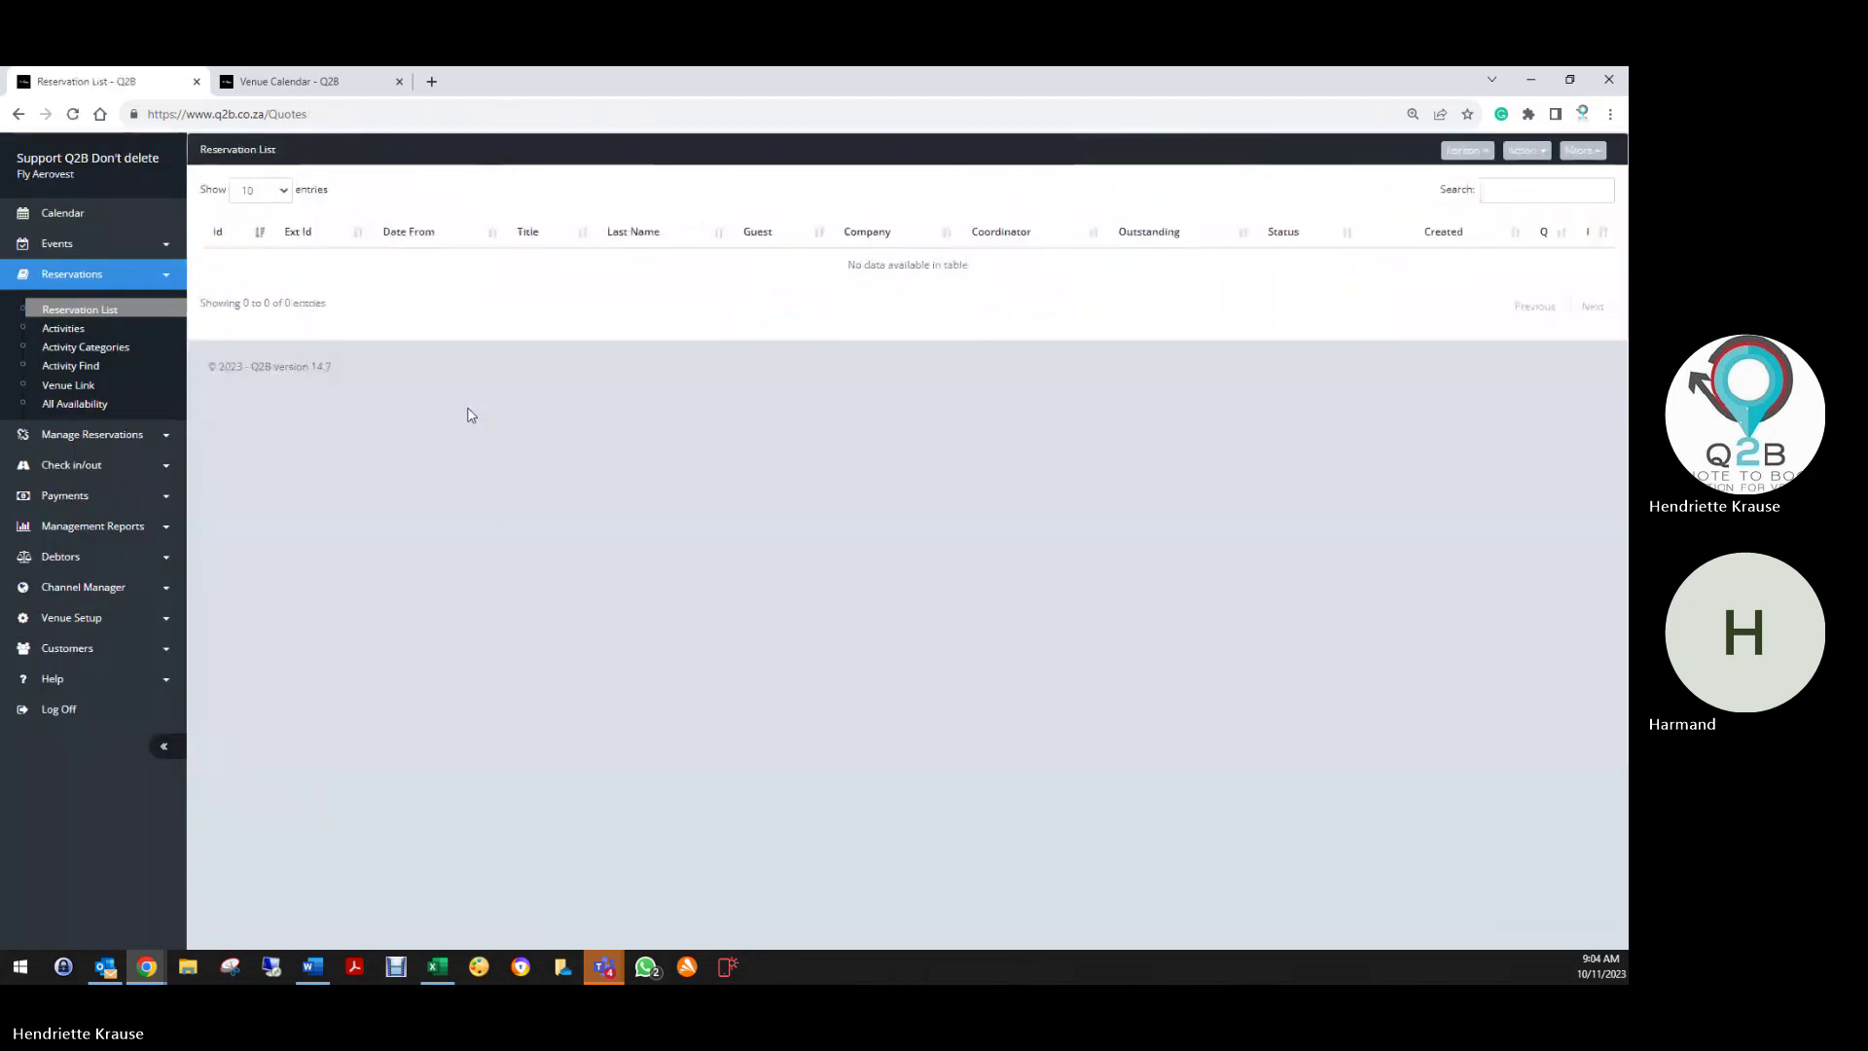
Open the Birthday20% promotion from the Promo Codes list for editing
left_click(62, 631)
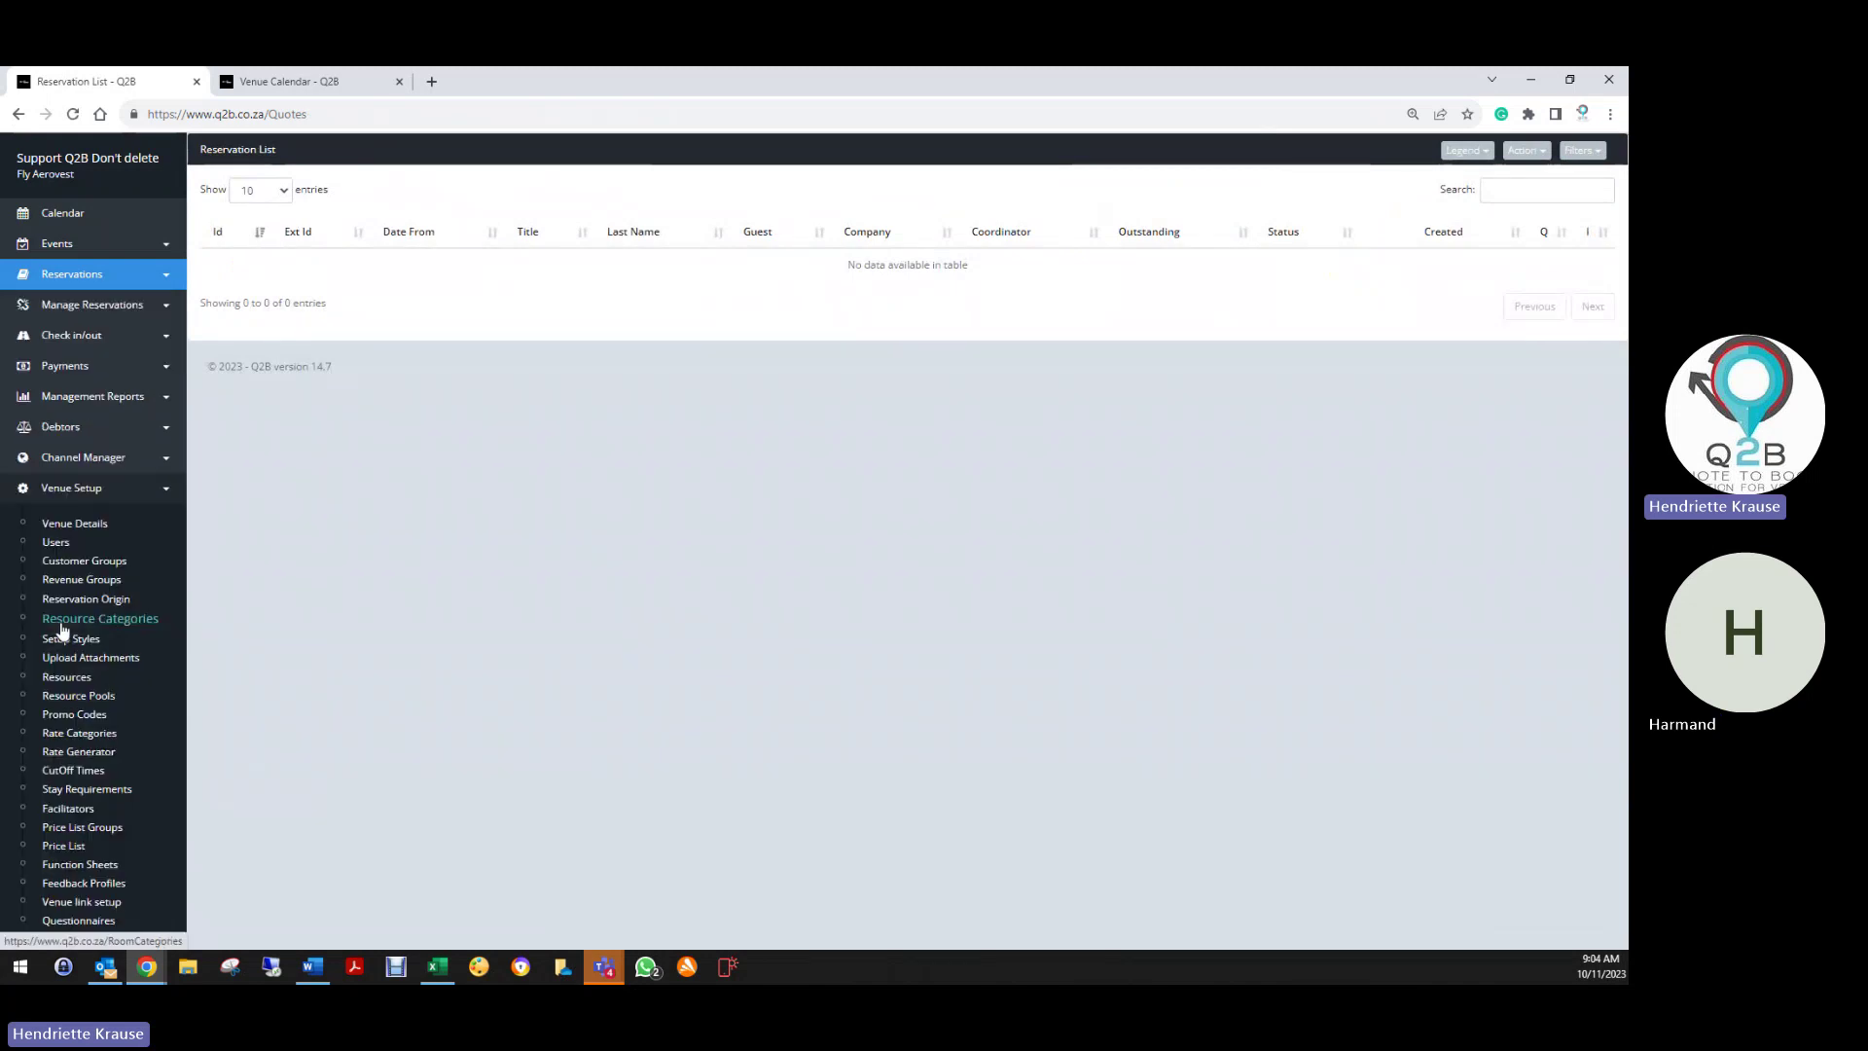
left_click(80, 713)
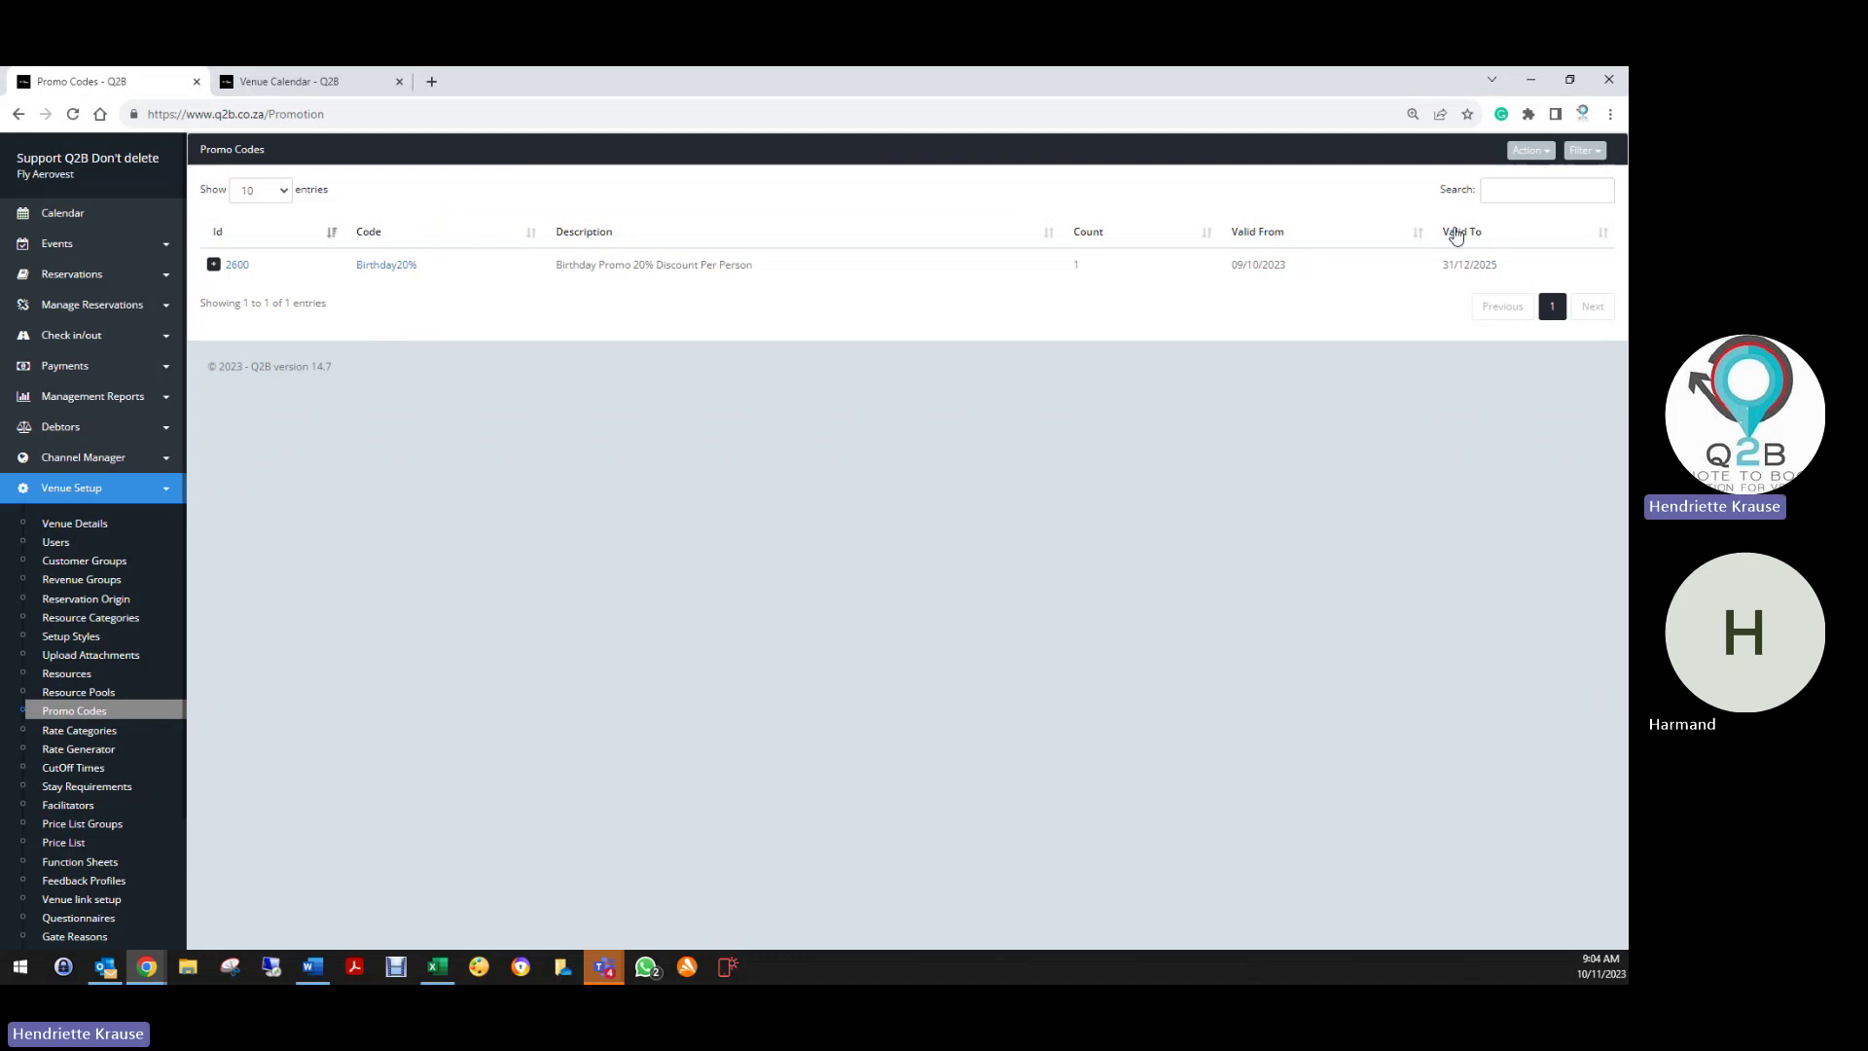
left_click(238, 265)
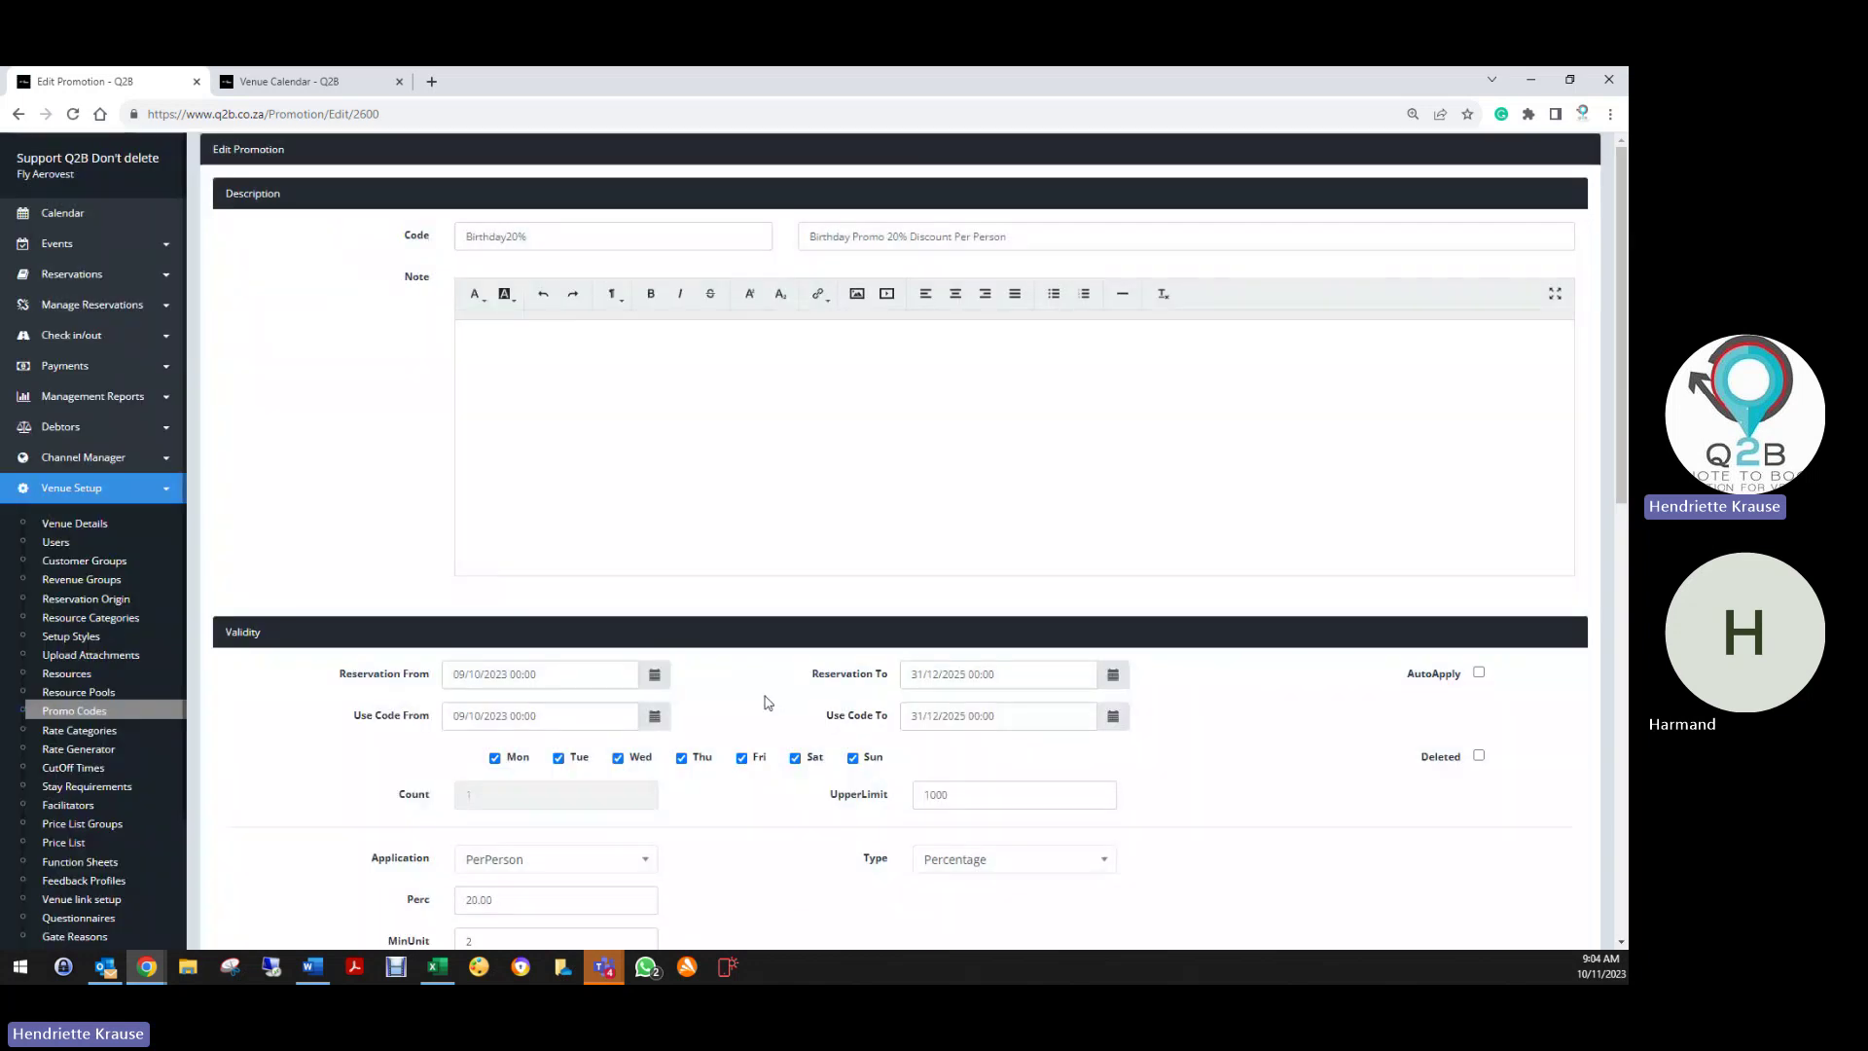
Keep a PerPerson Percentage discount with minimum 2 units and save the promotion
scroll(768, 702, "down", 3)
left_click(505, 522)
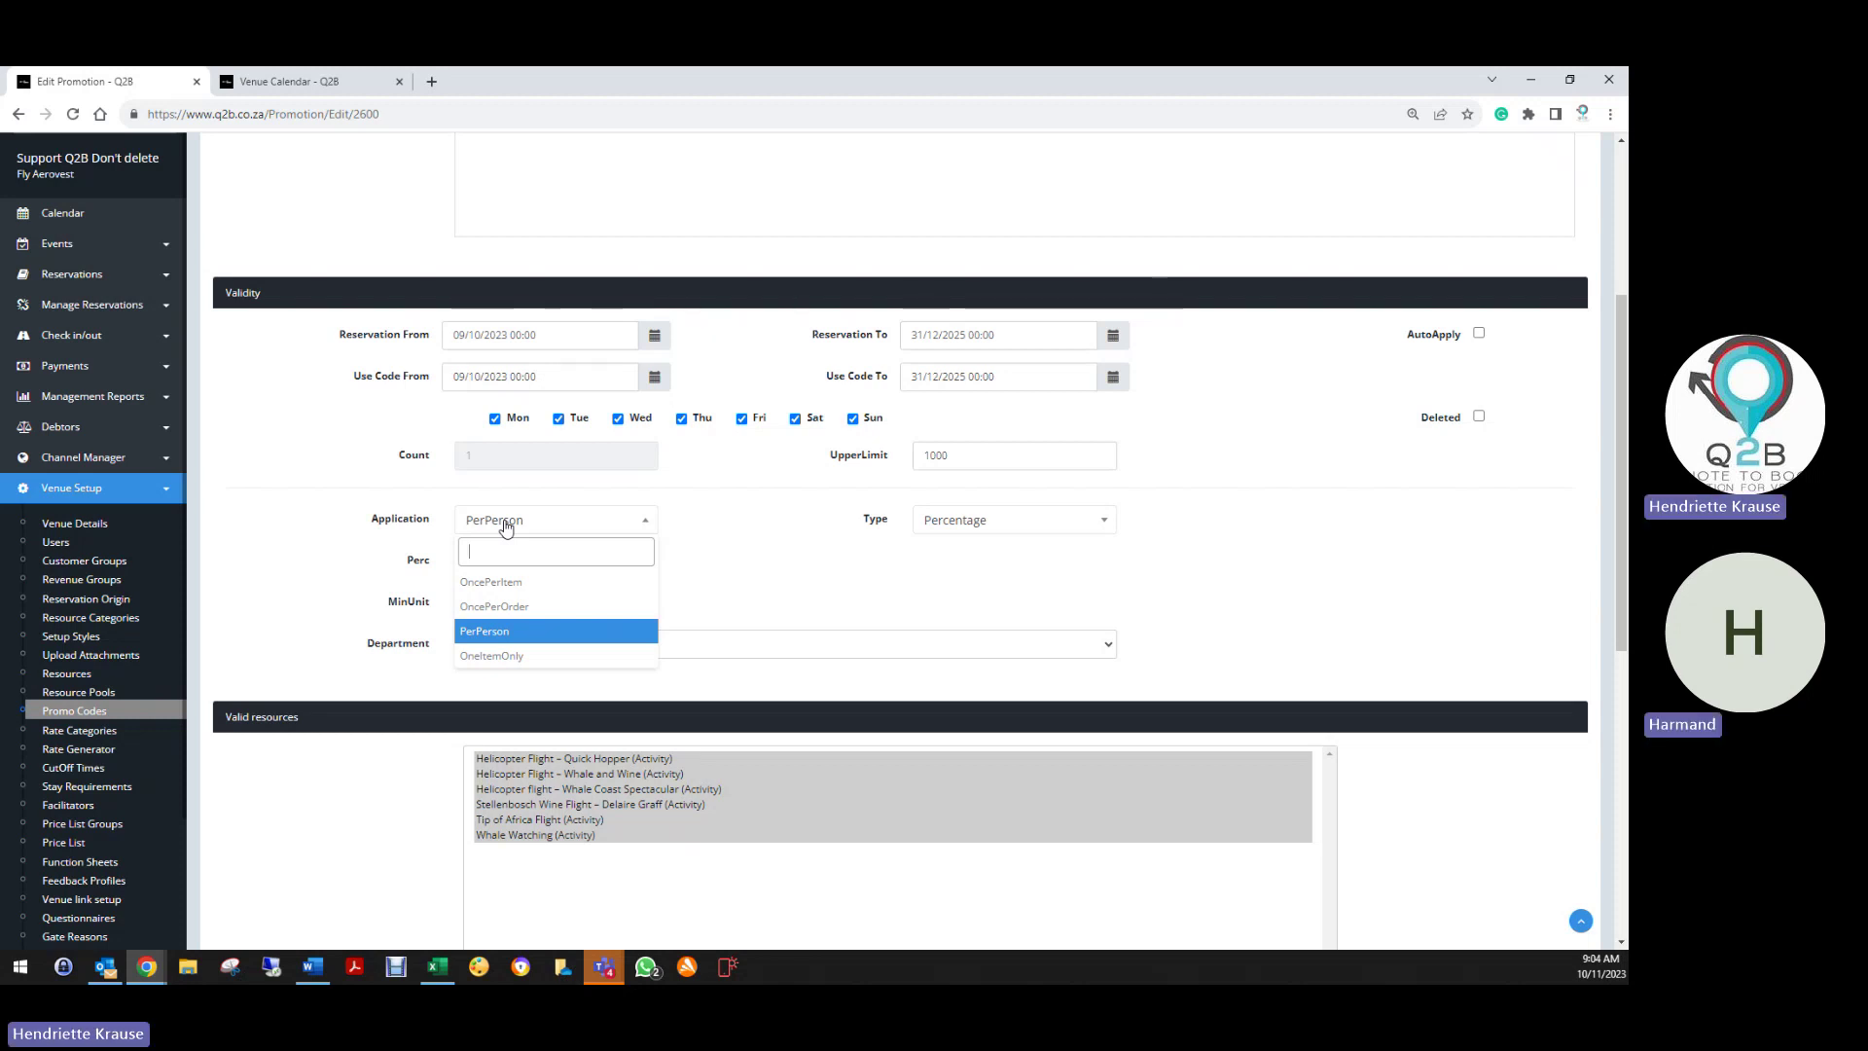
left_click(544, 632)
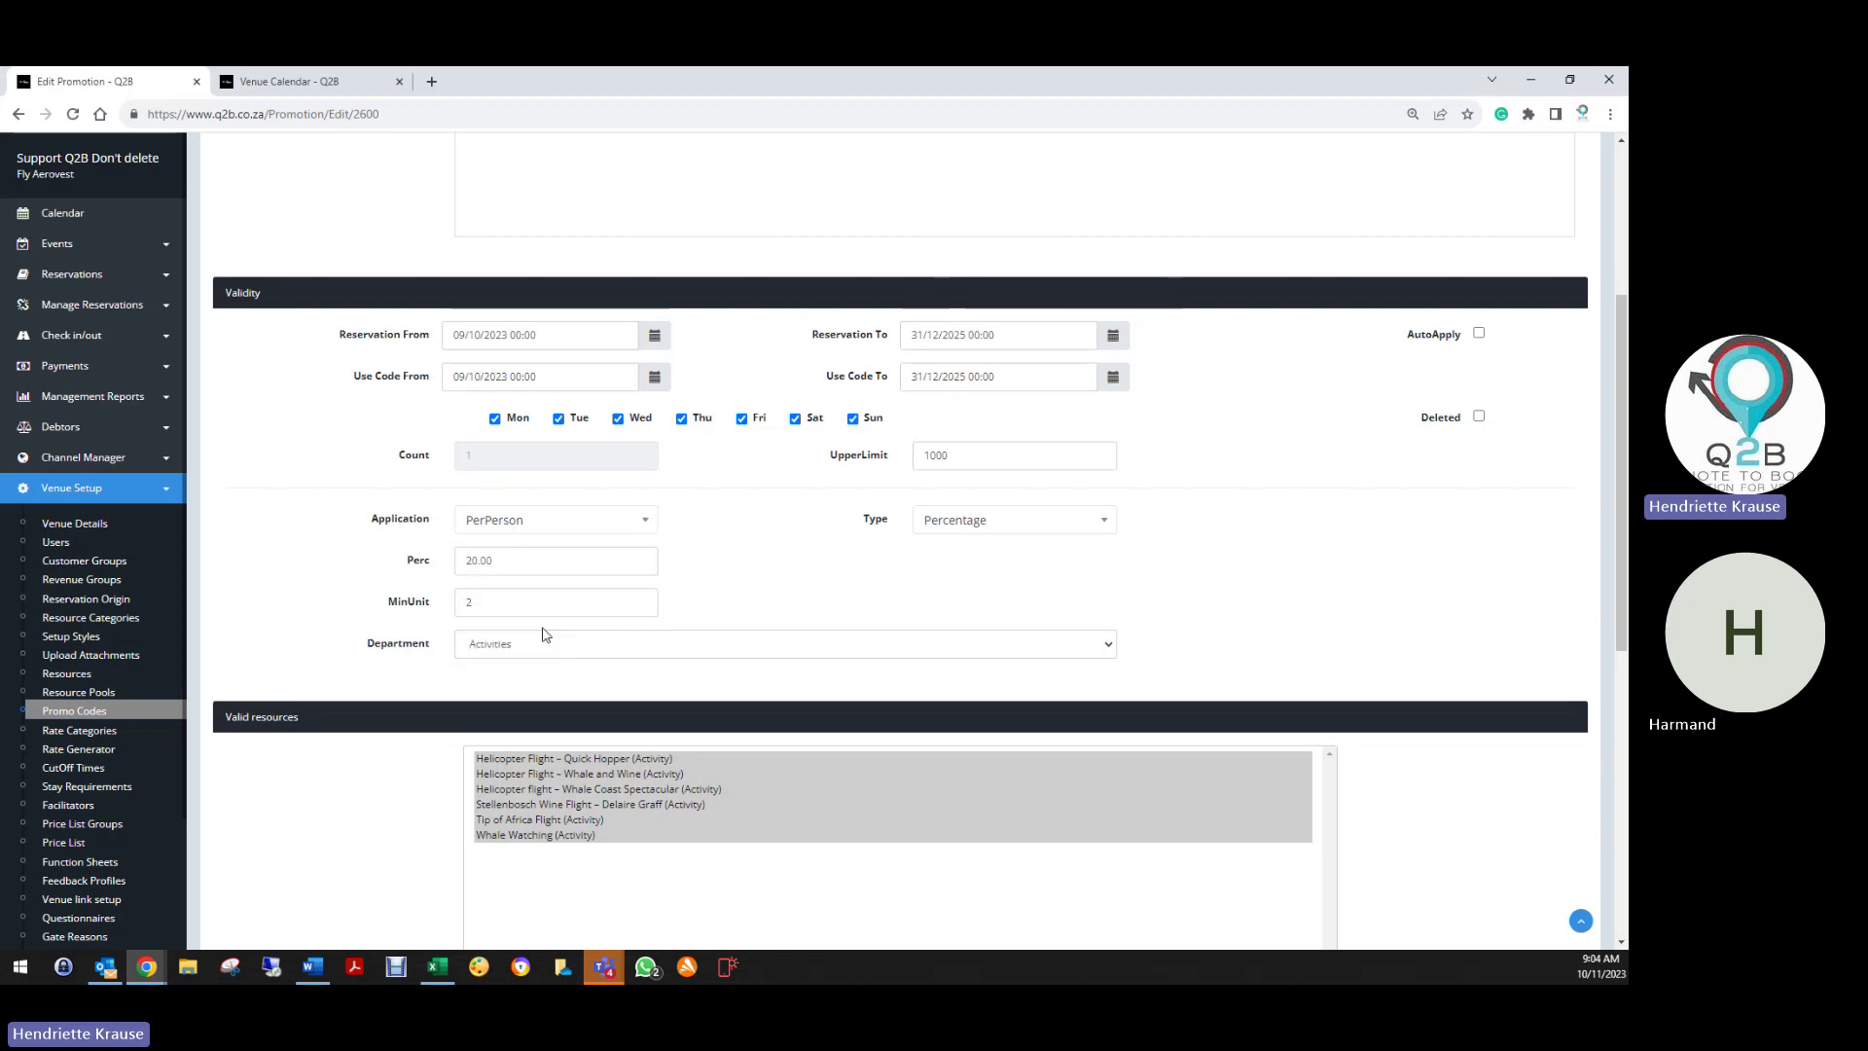
left_click(962, 526)
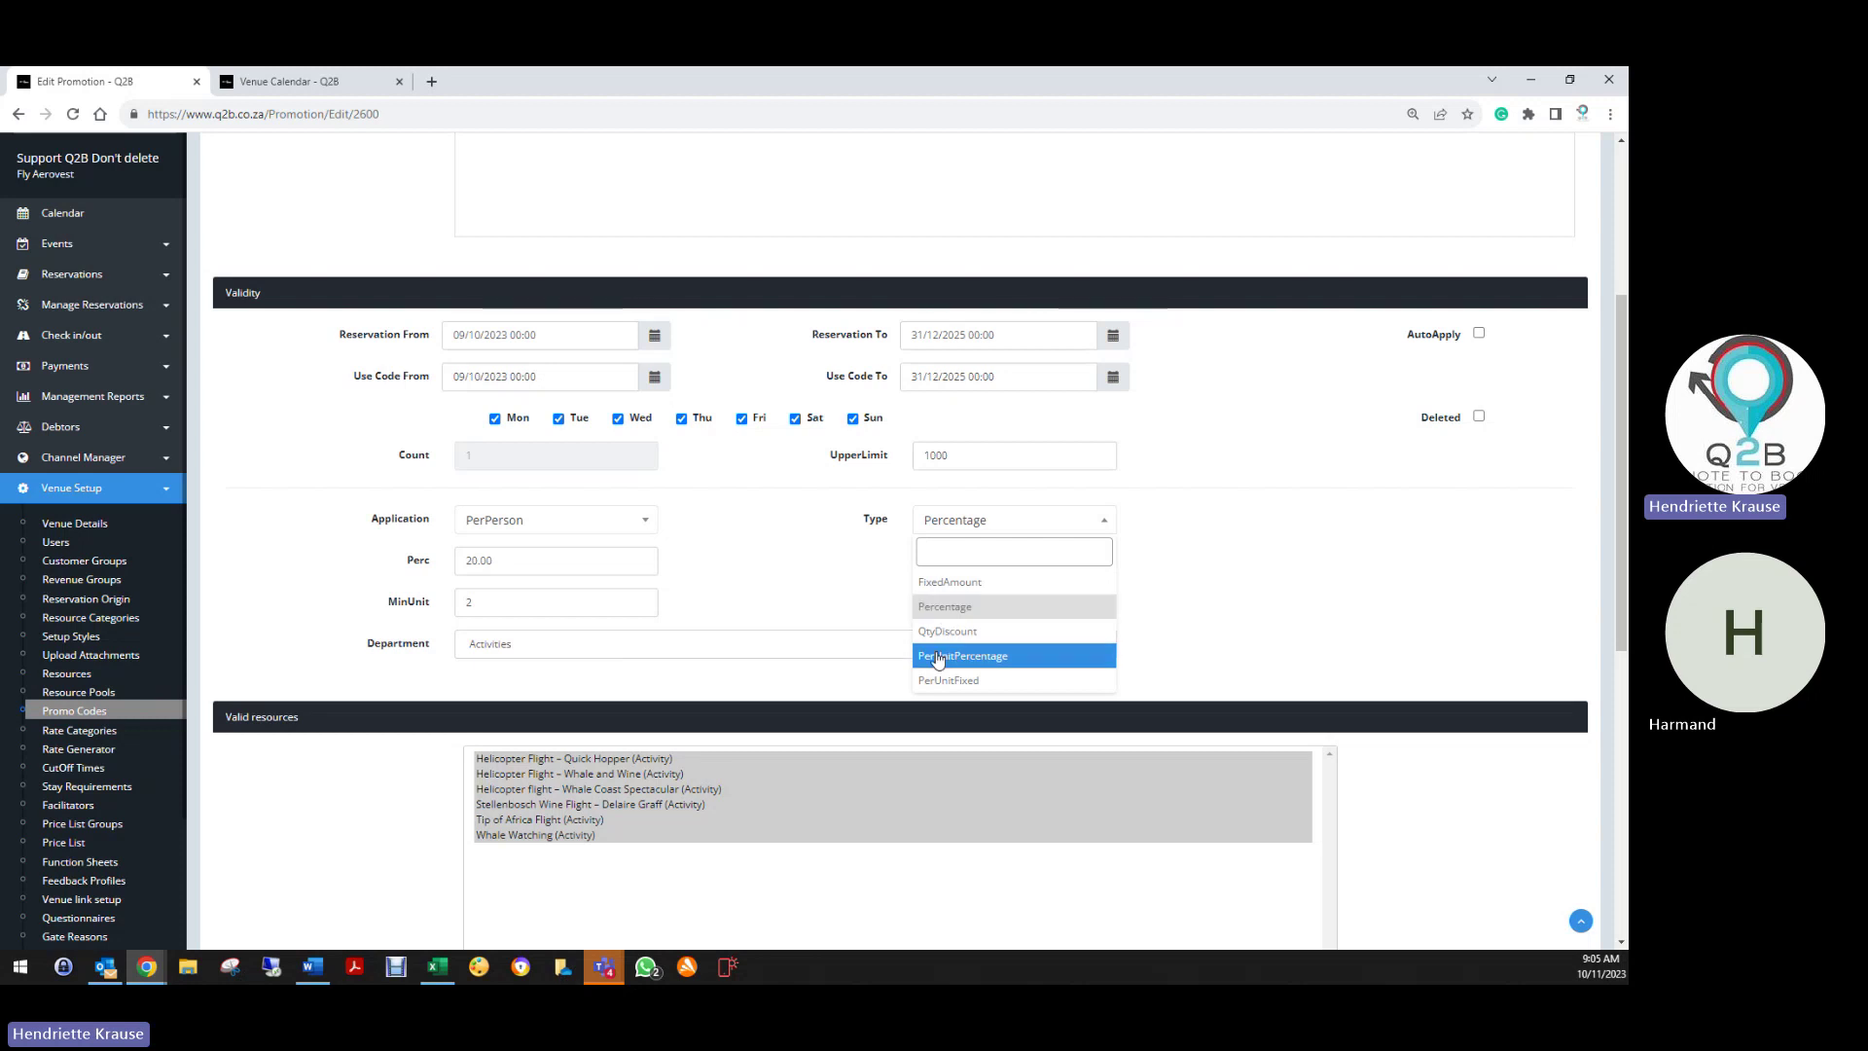
left_click(951, 605)
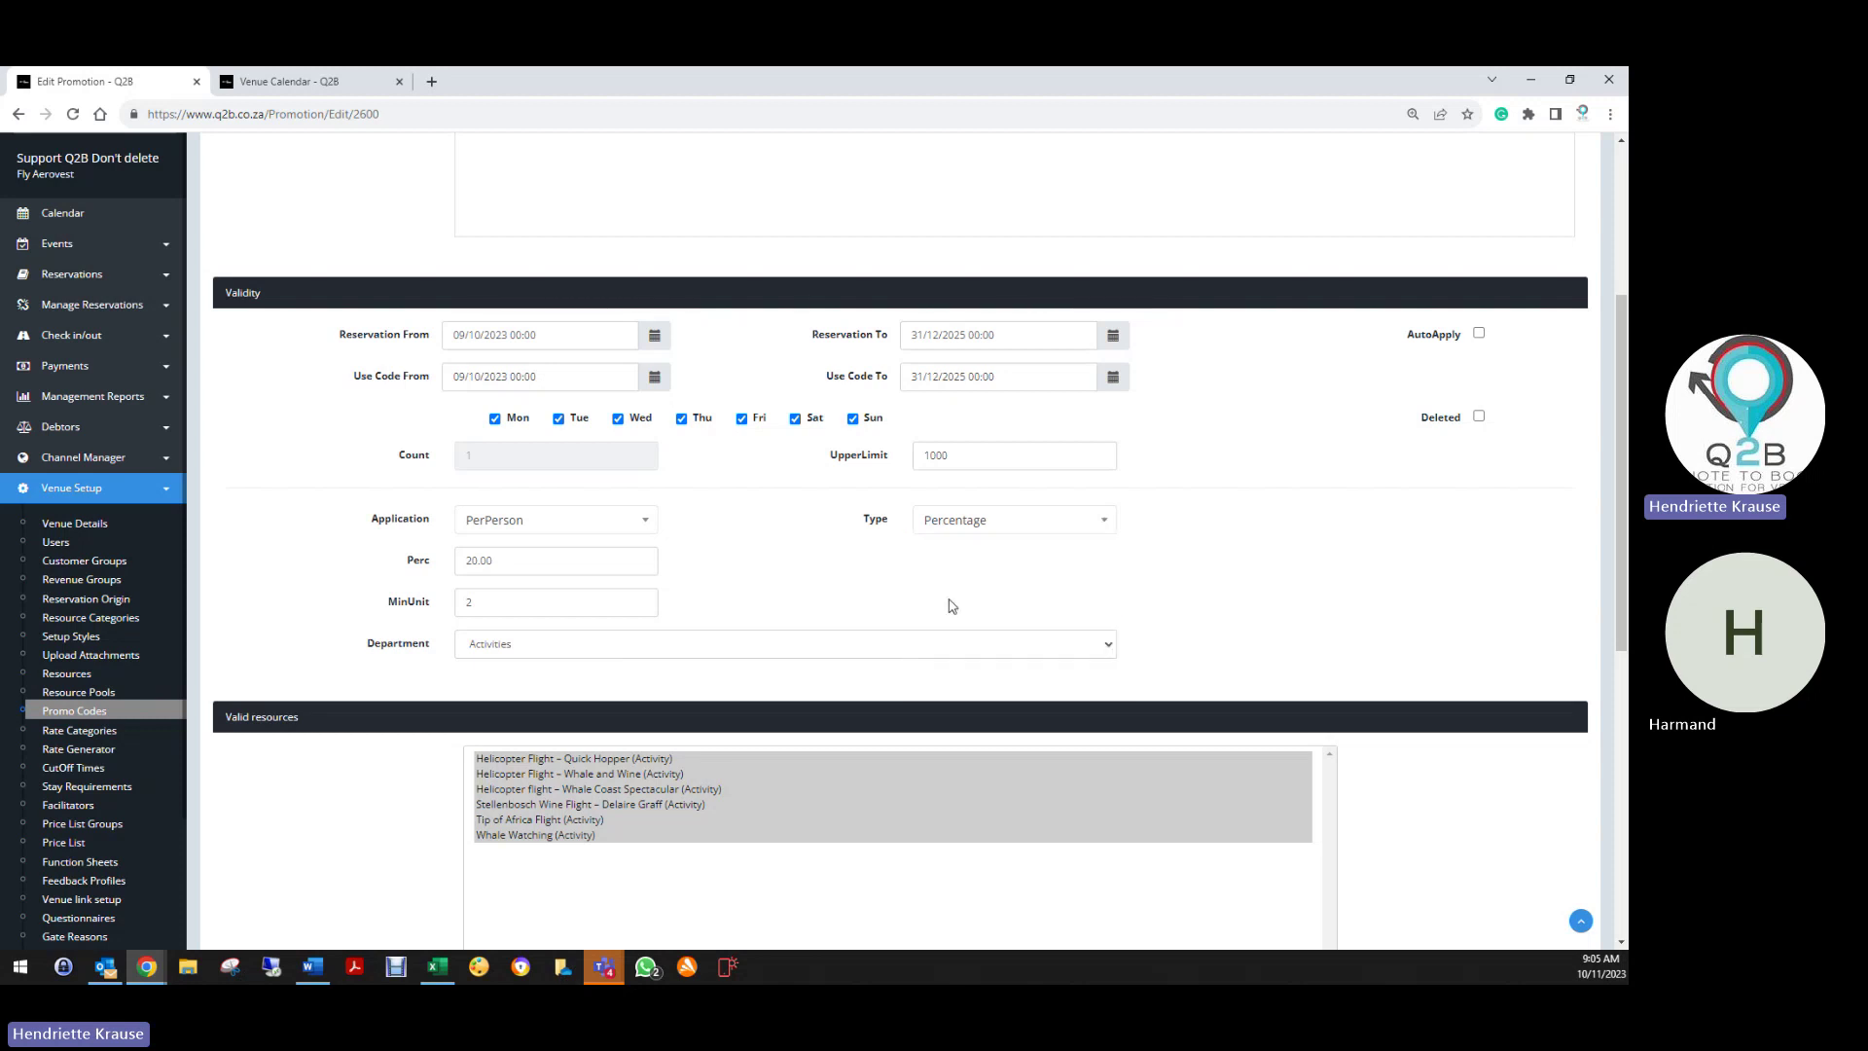
left_click(958, 522)
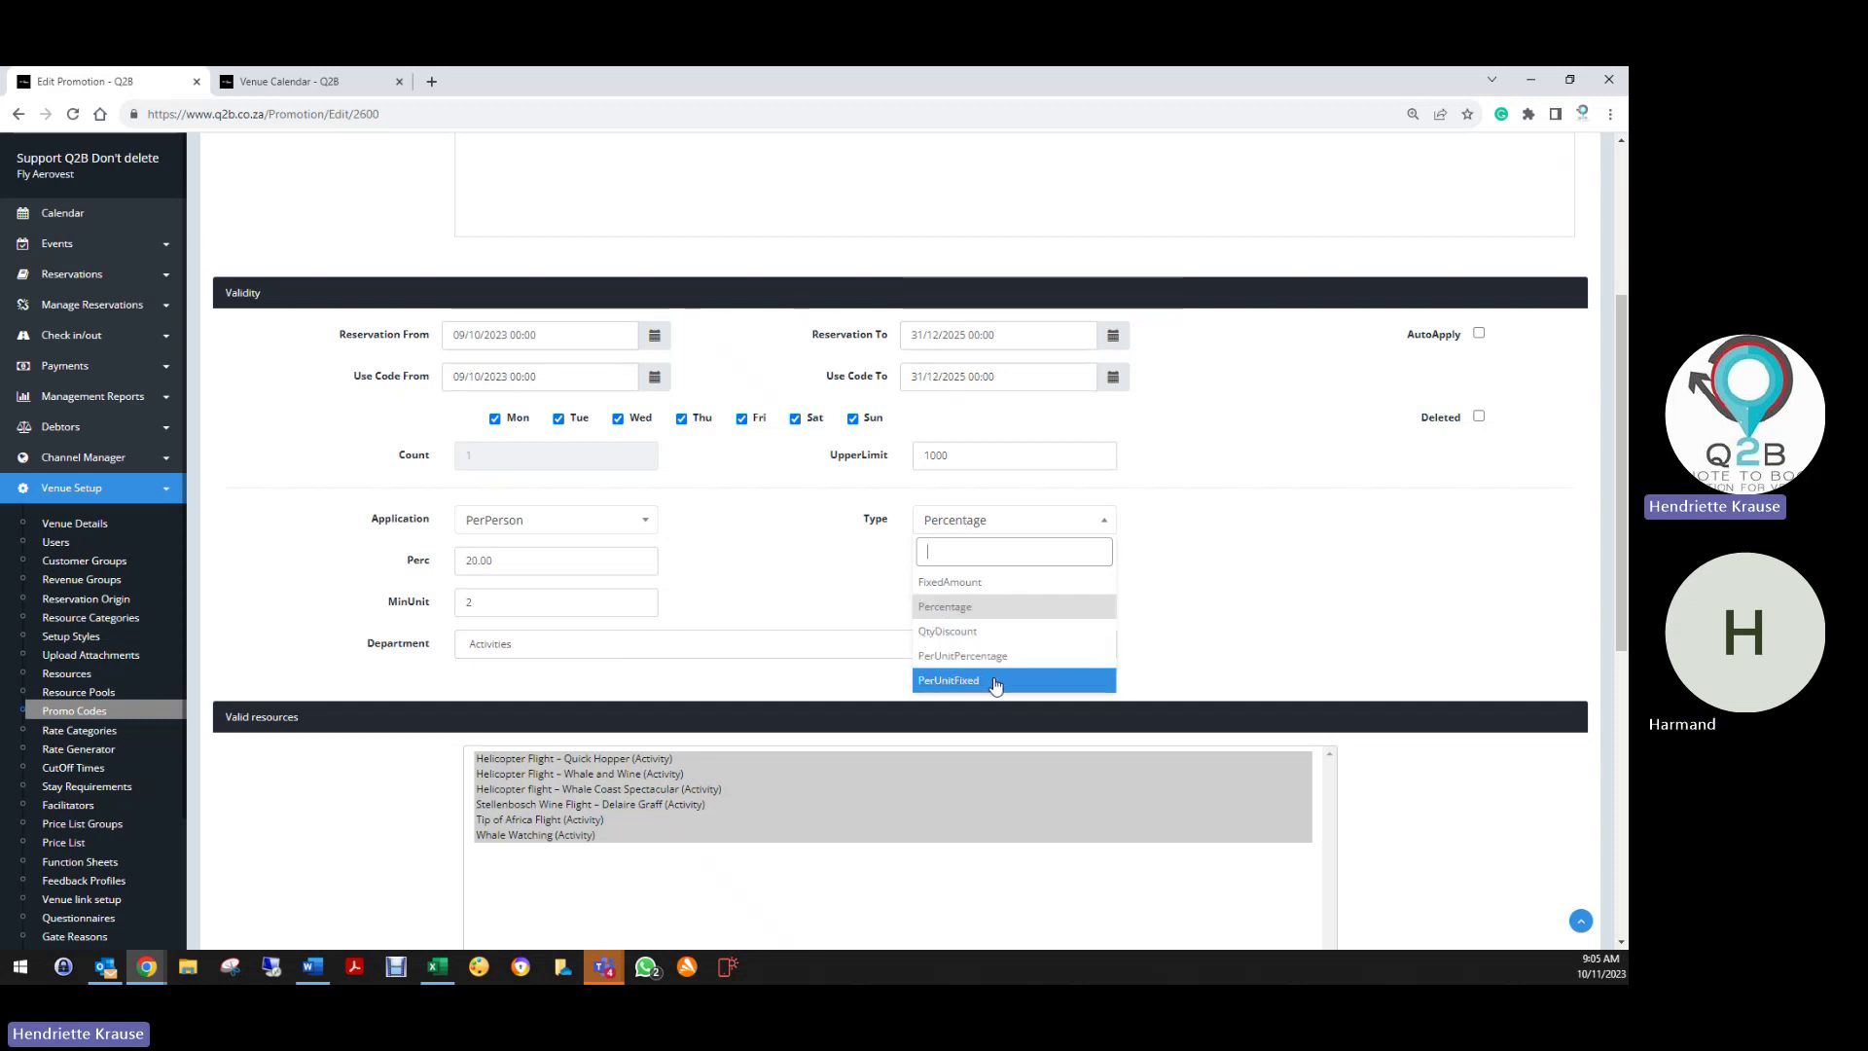
left_click(452, 678)
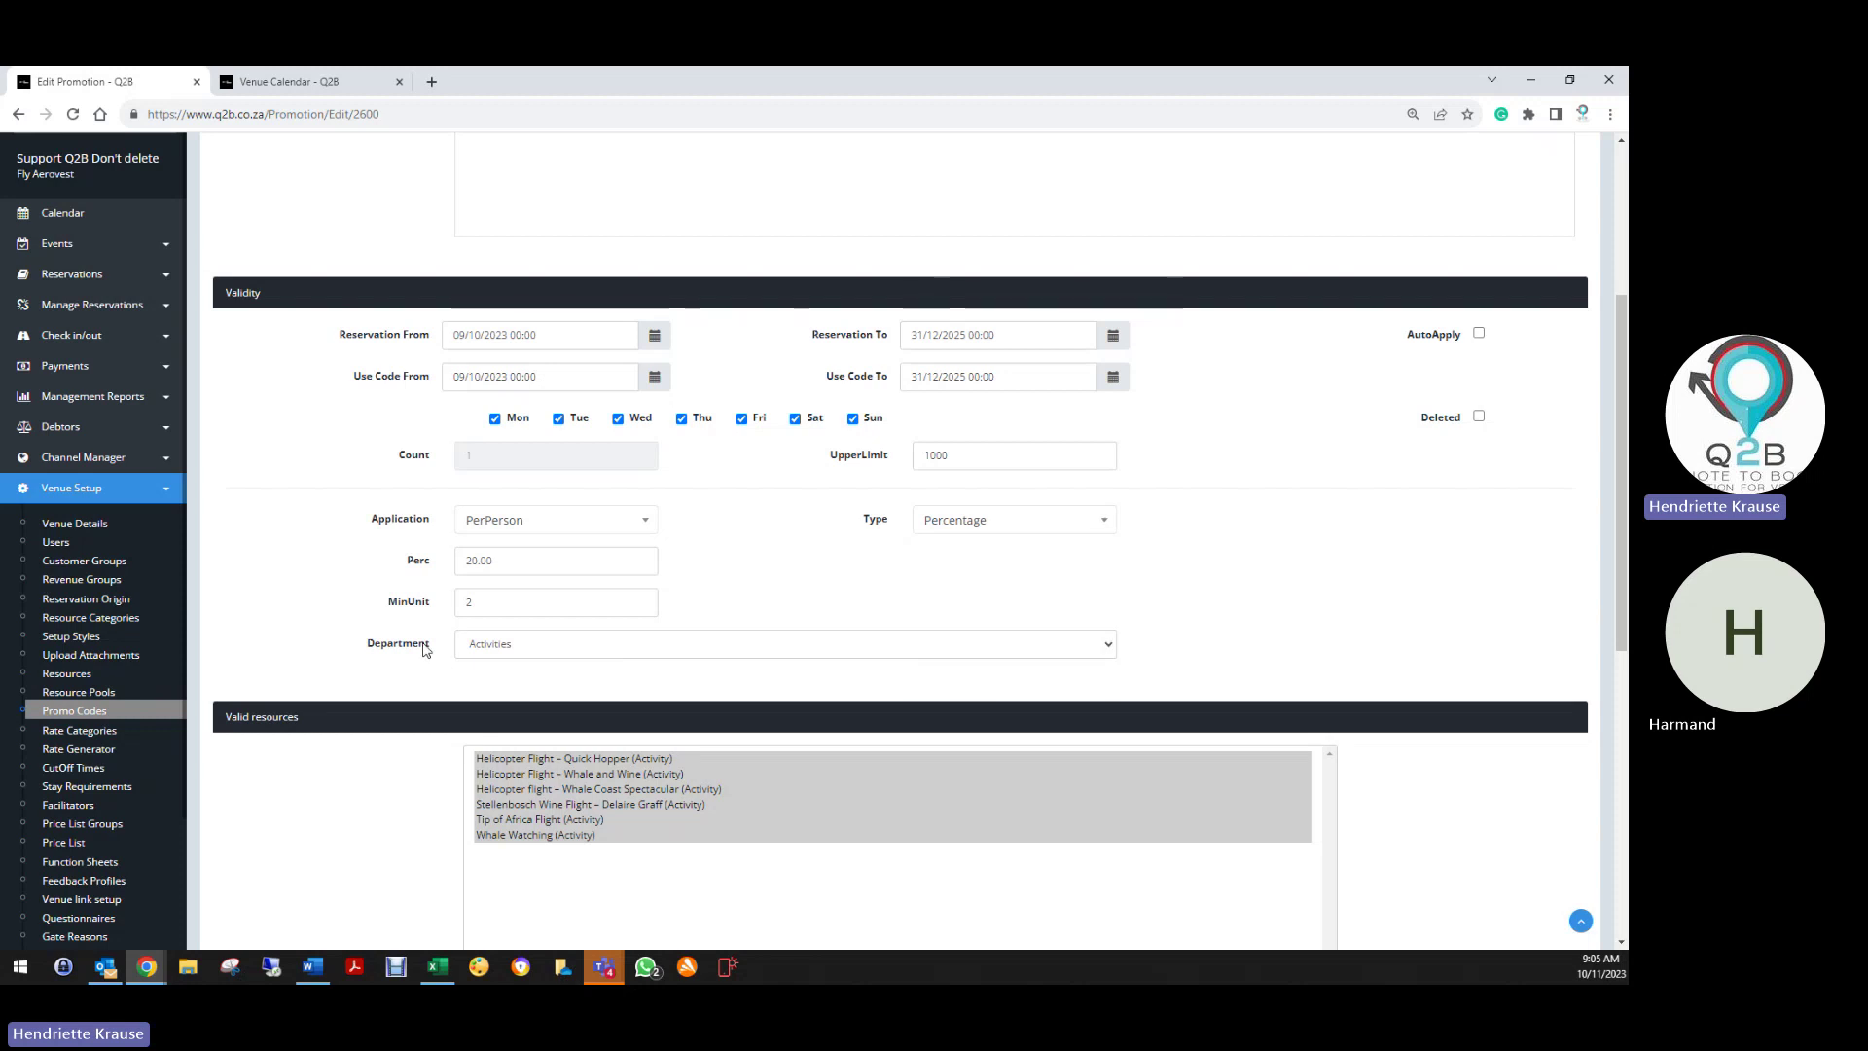
double_click(472, 604)
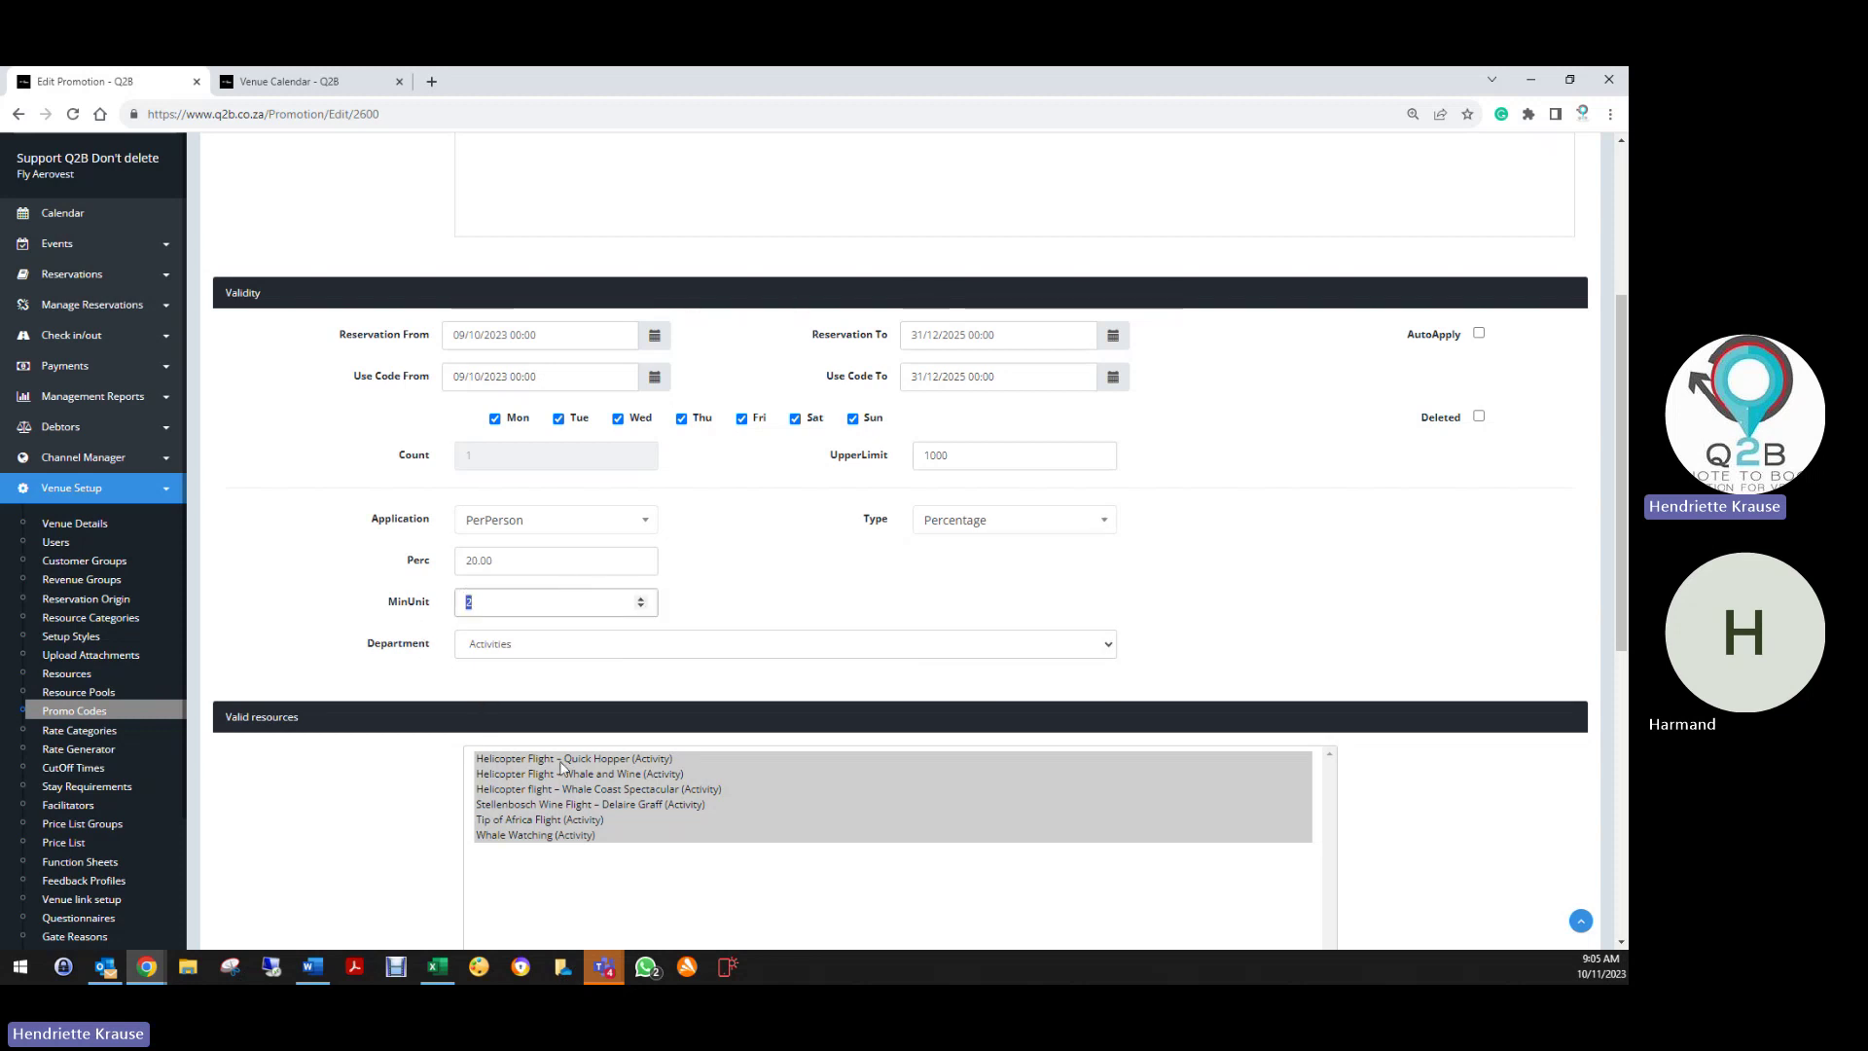
scroll(486, 802, "down", 1)
scroll(446, 845, "down", 9)
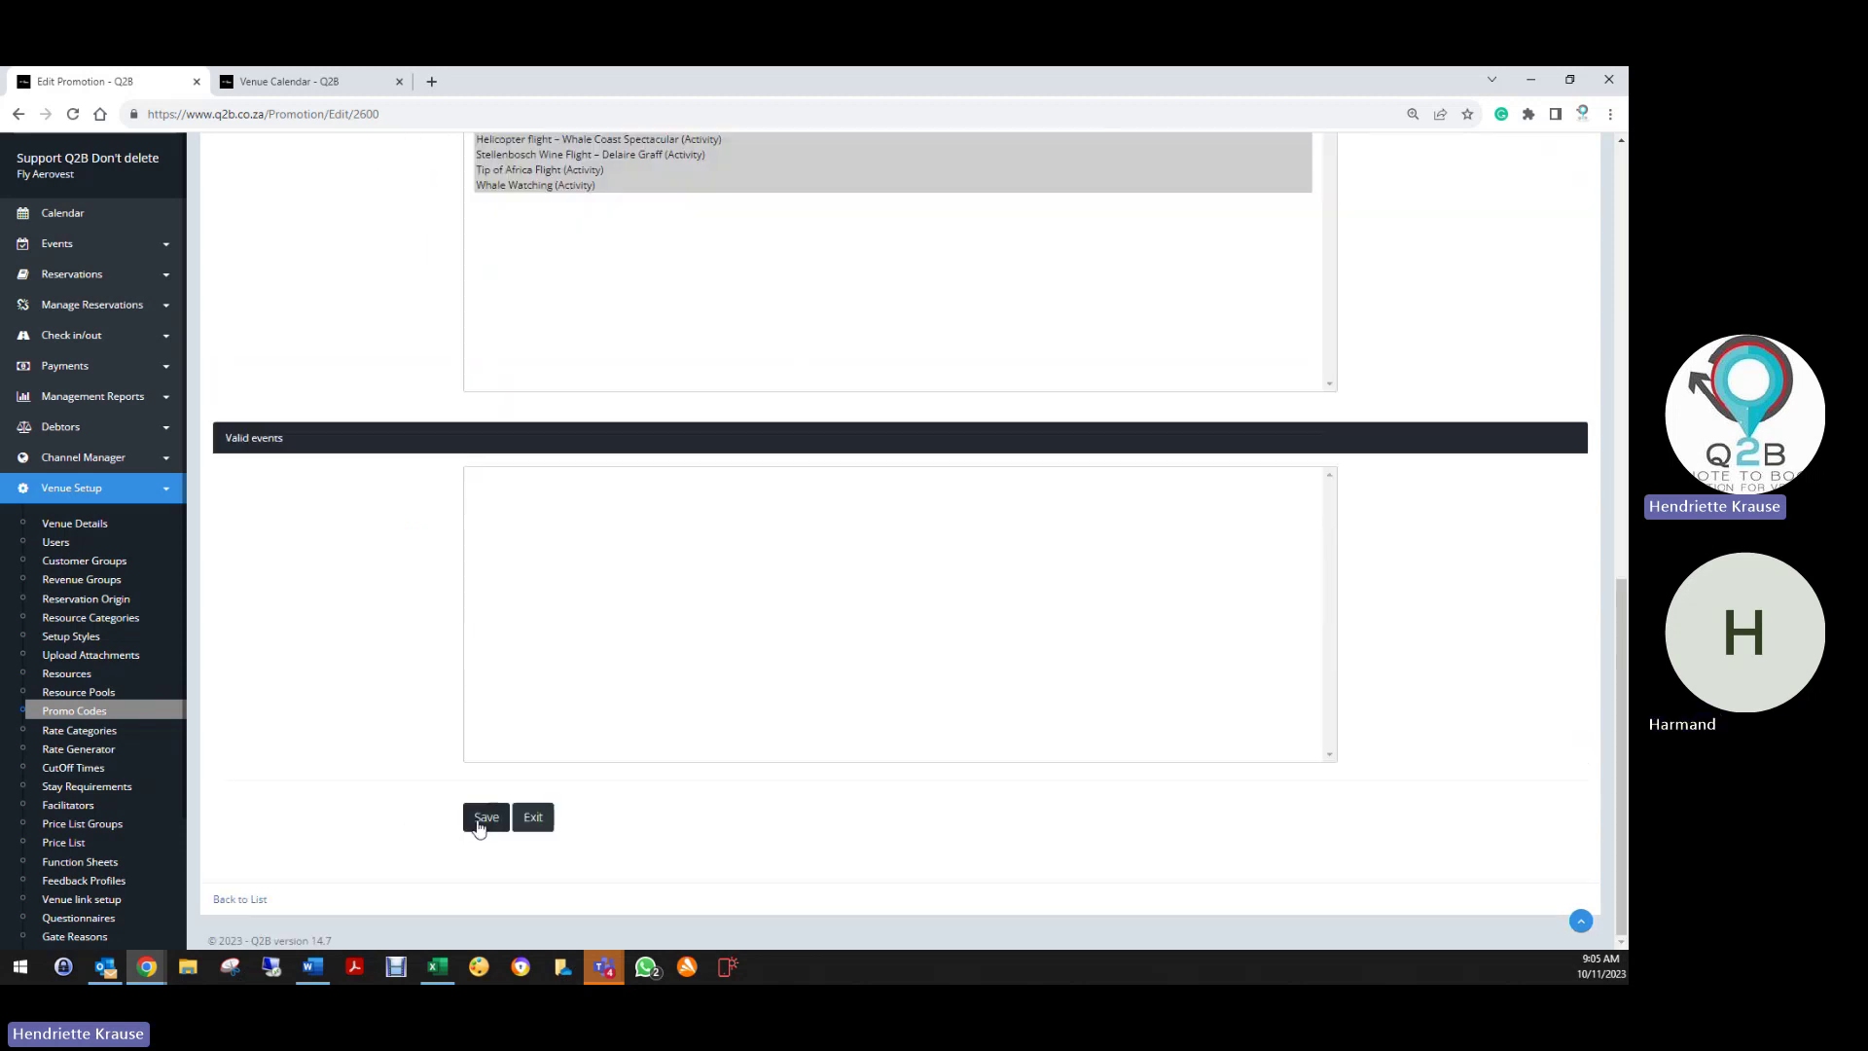
left_click(486, 817)
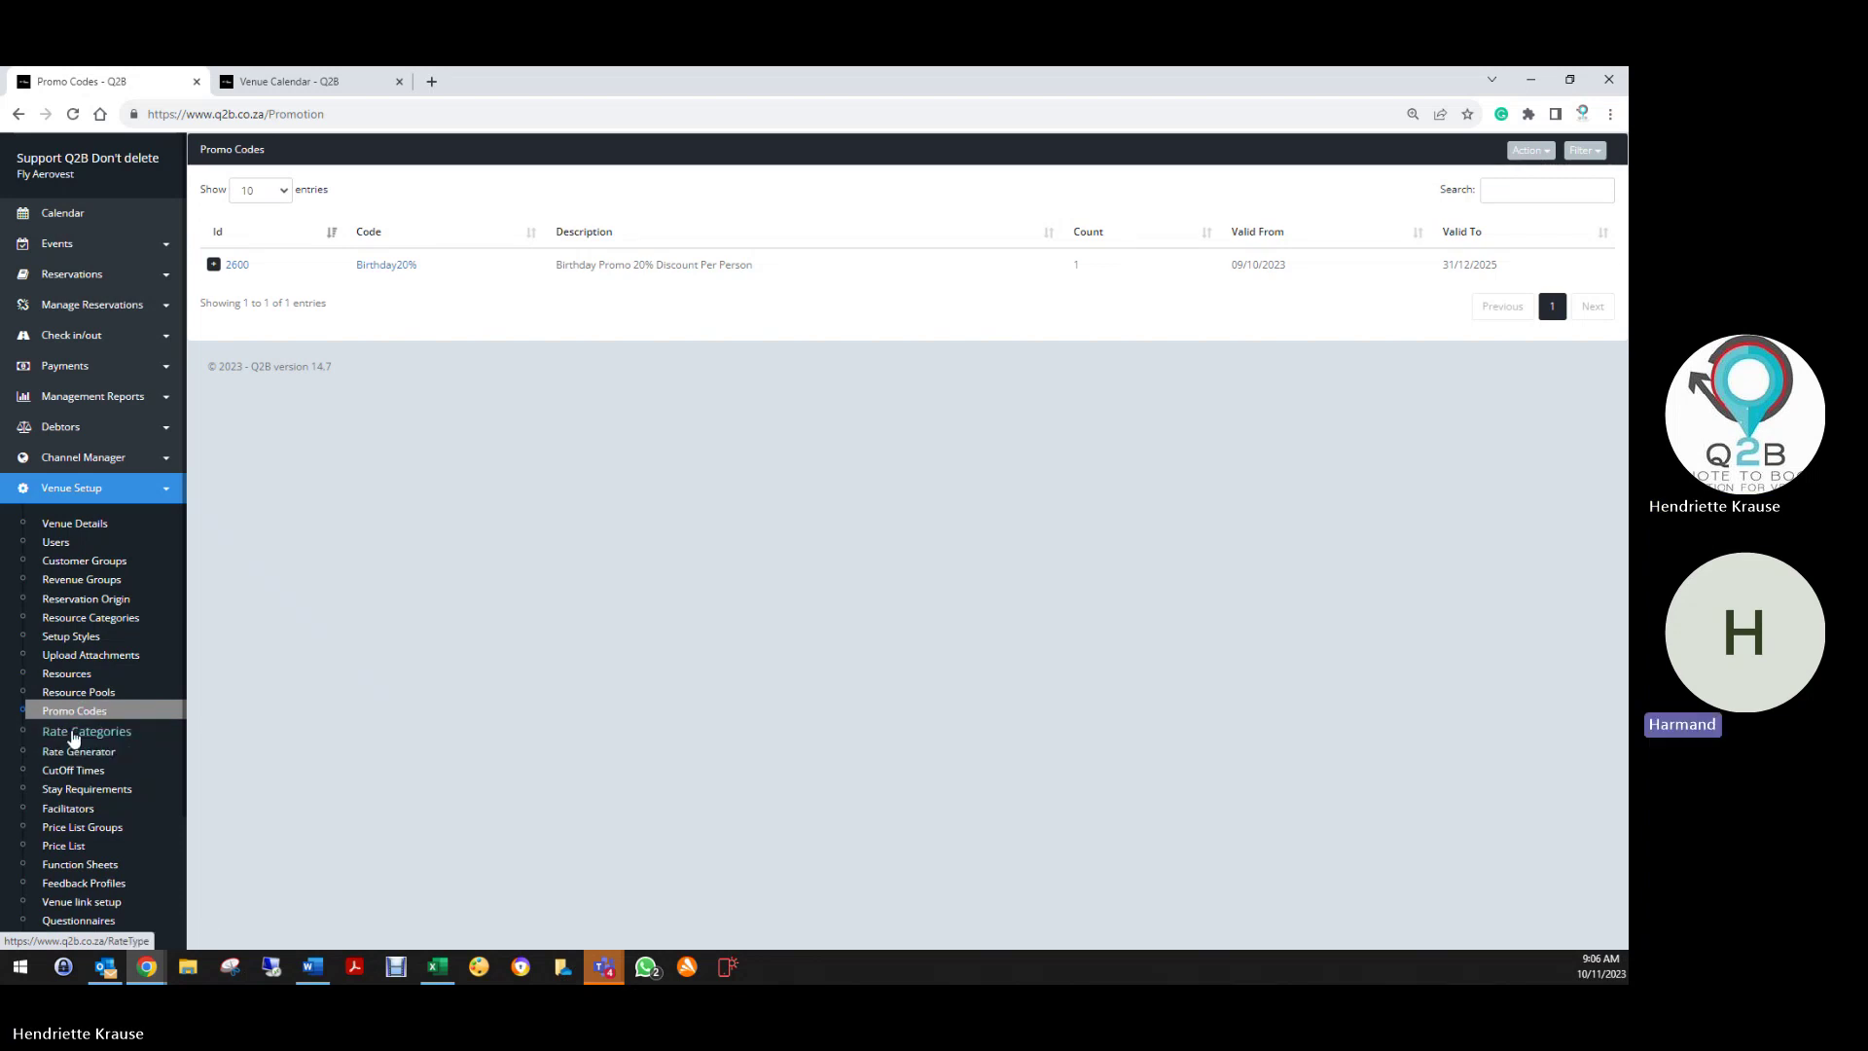
Open the Rate Generator from Rate Categories and choose Generate For Categories
left_click(78, 731)
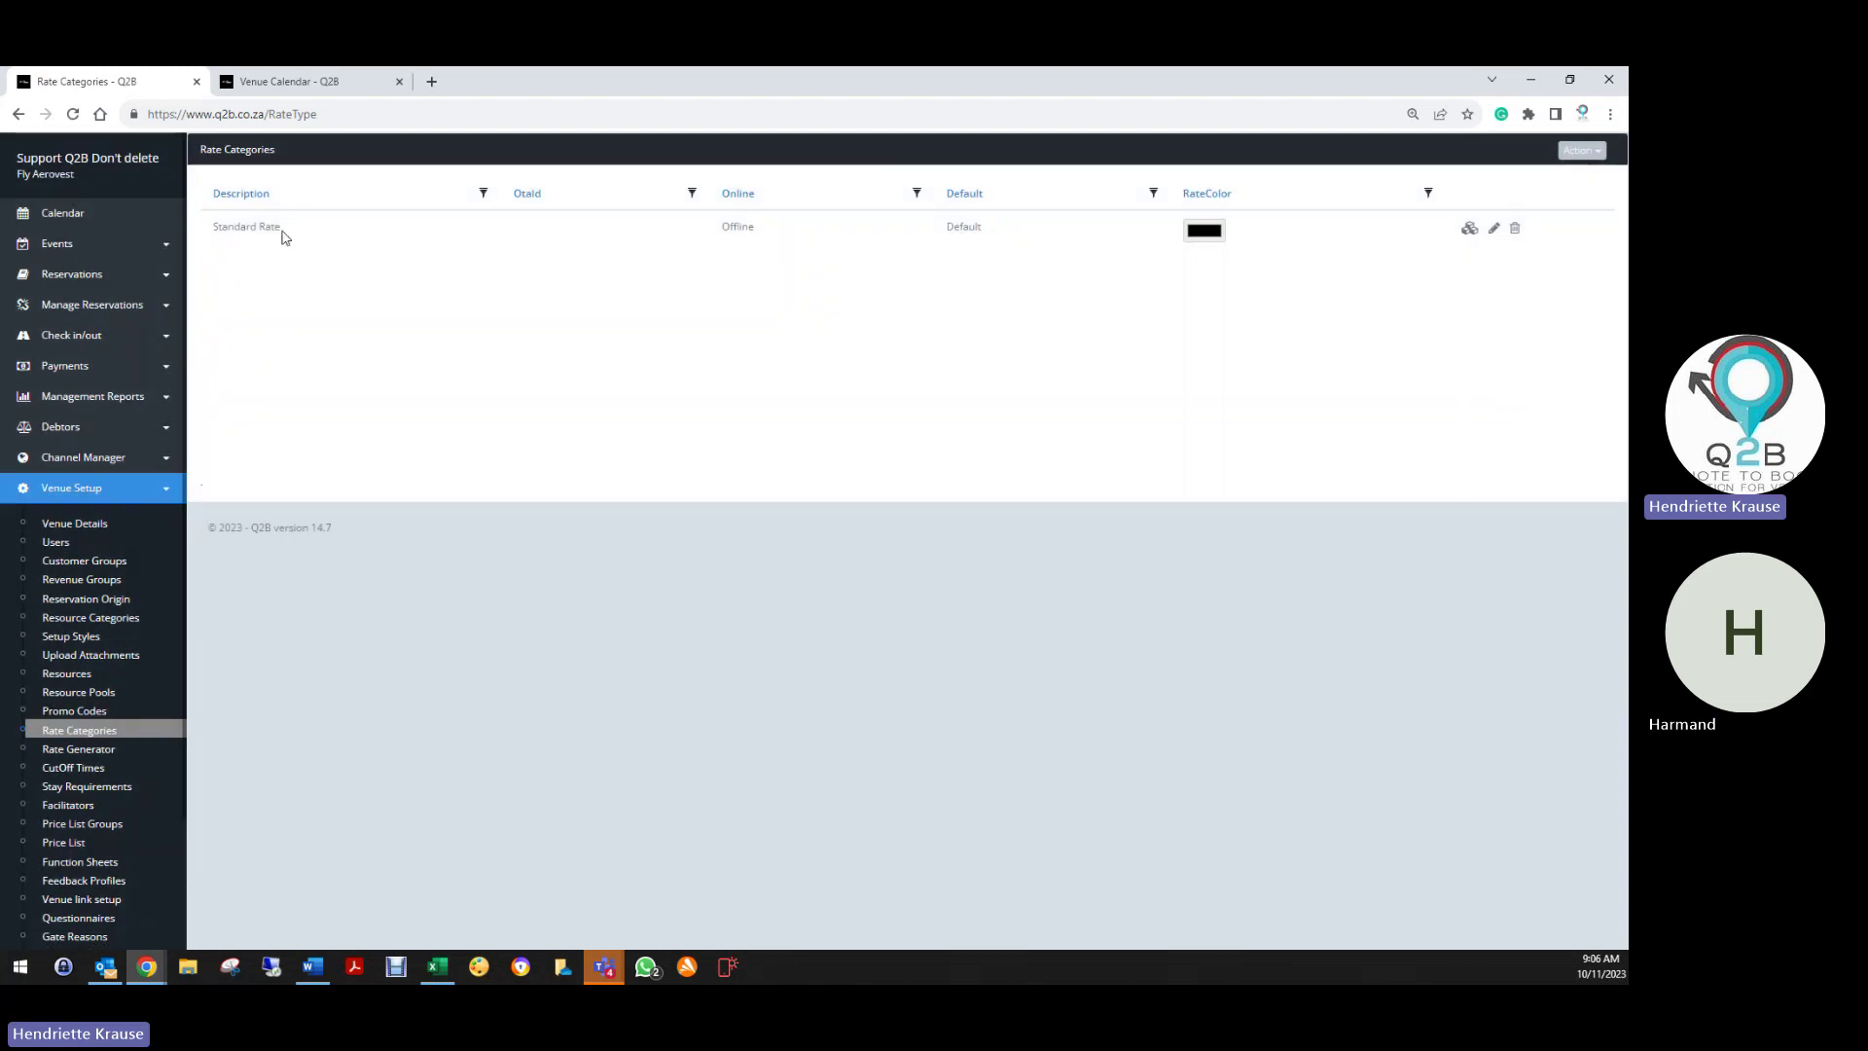
left_click(68, 755)
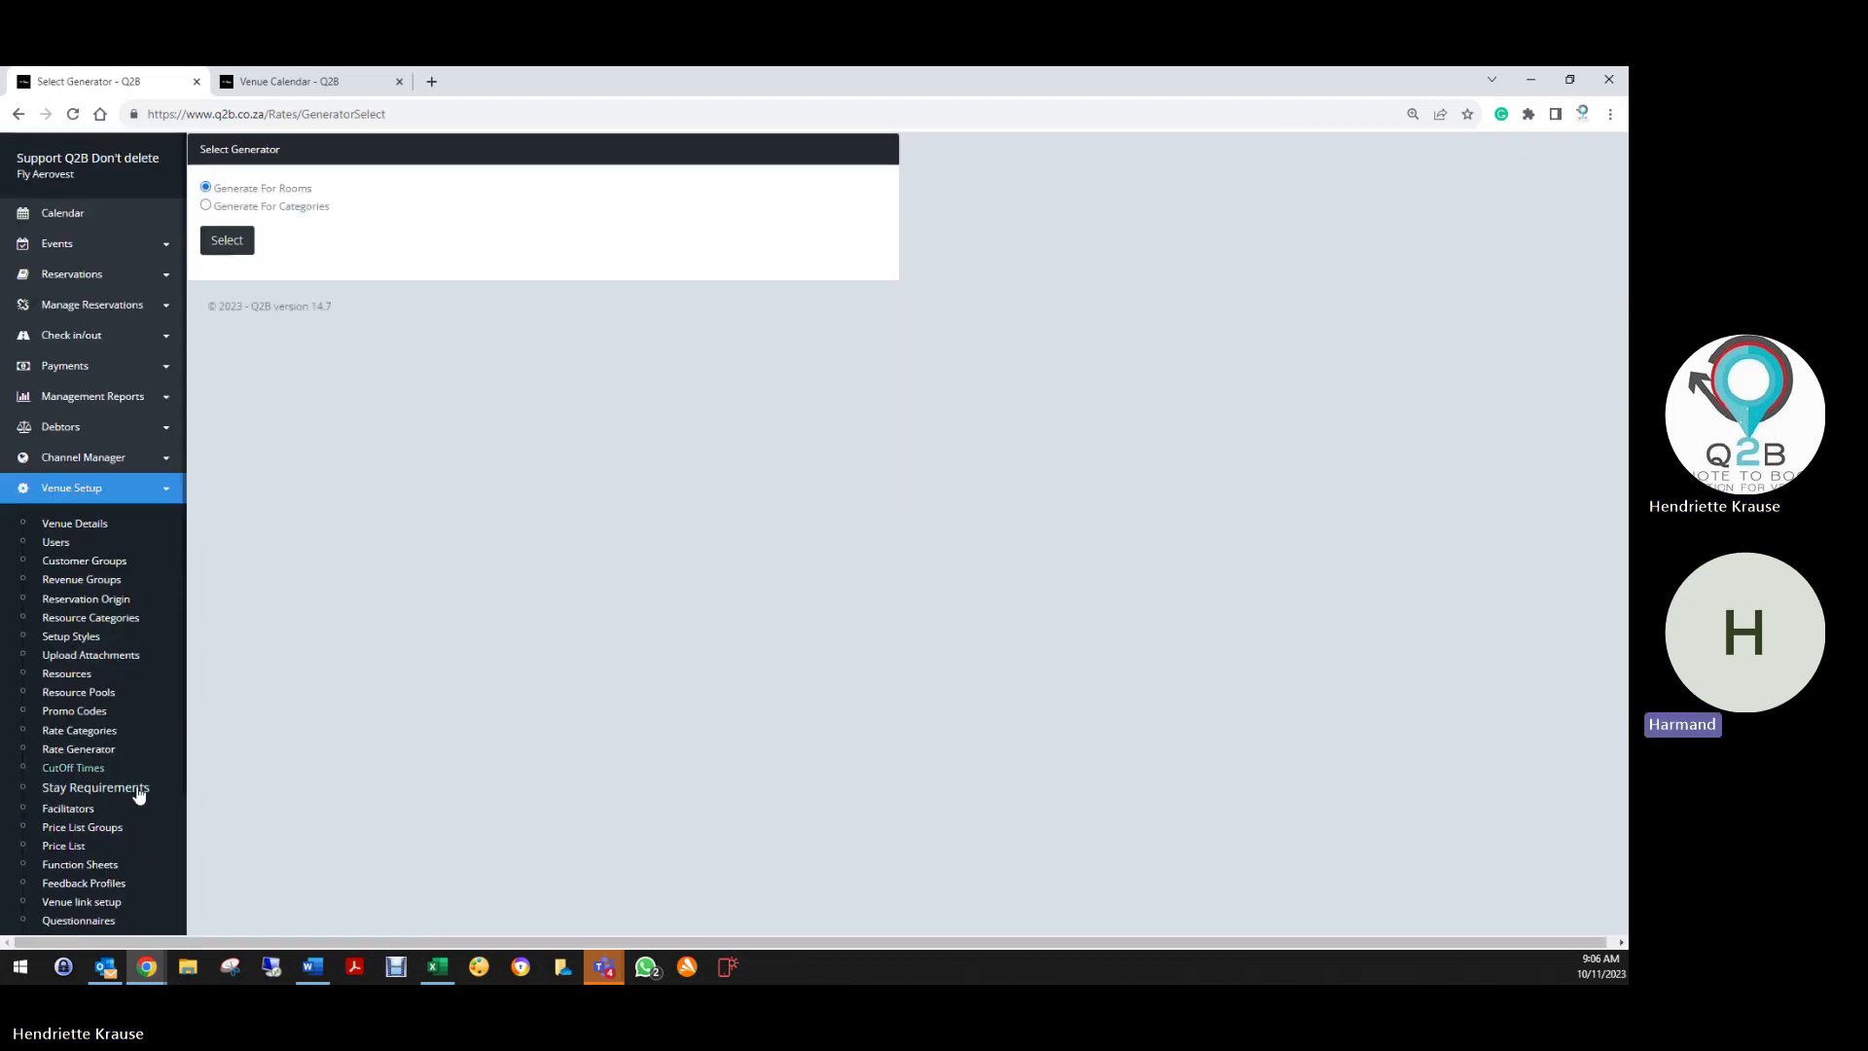
scroll(136, 786, "down", 2)
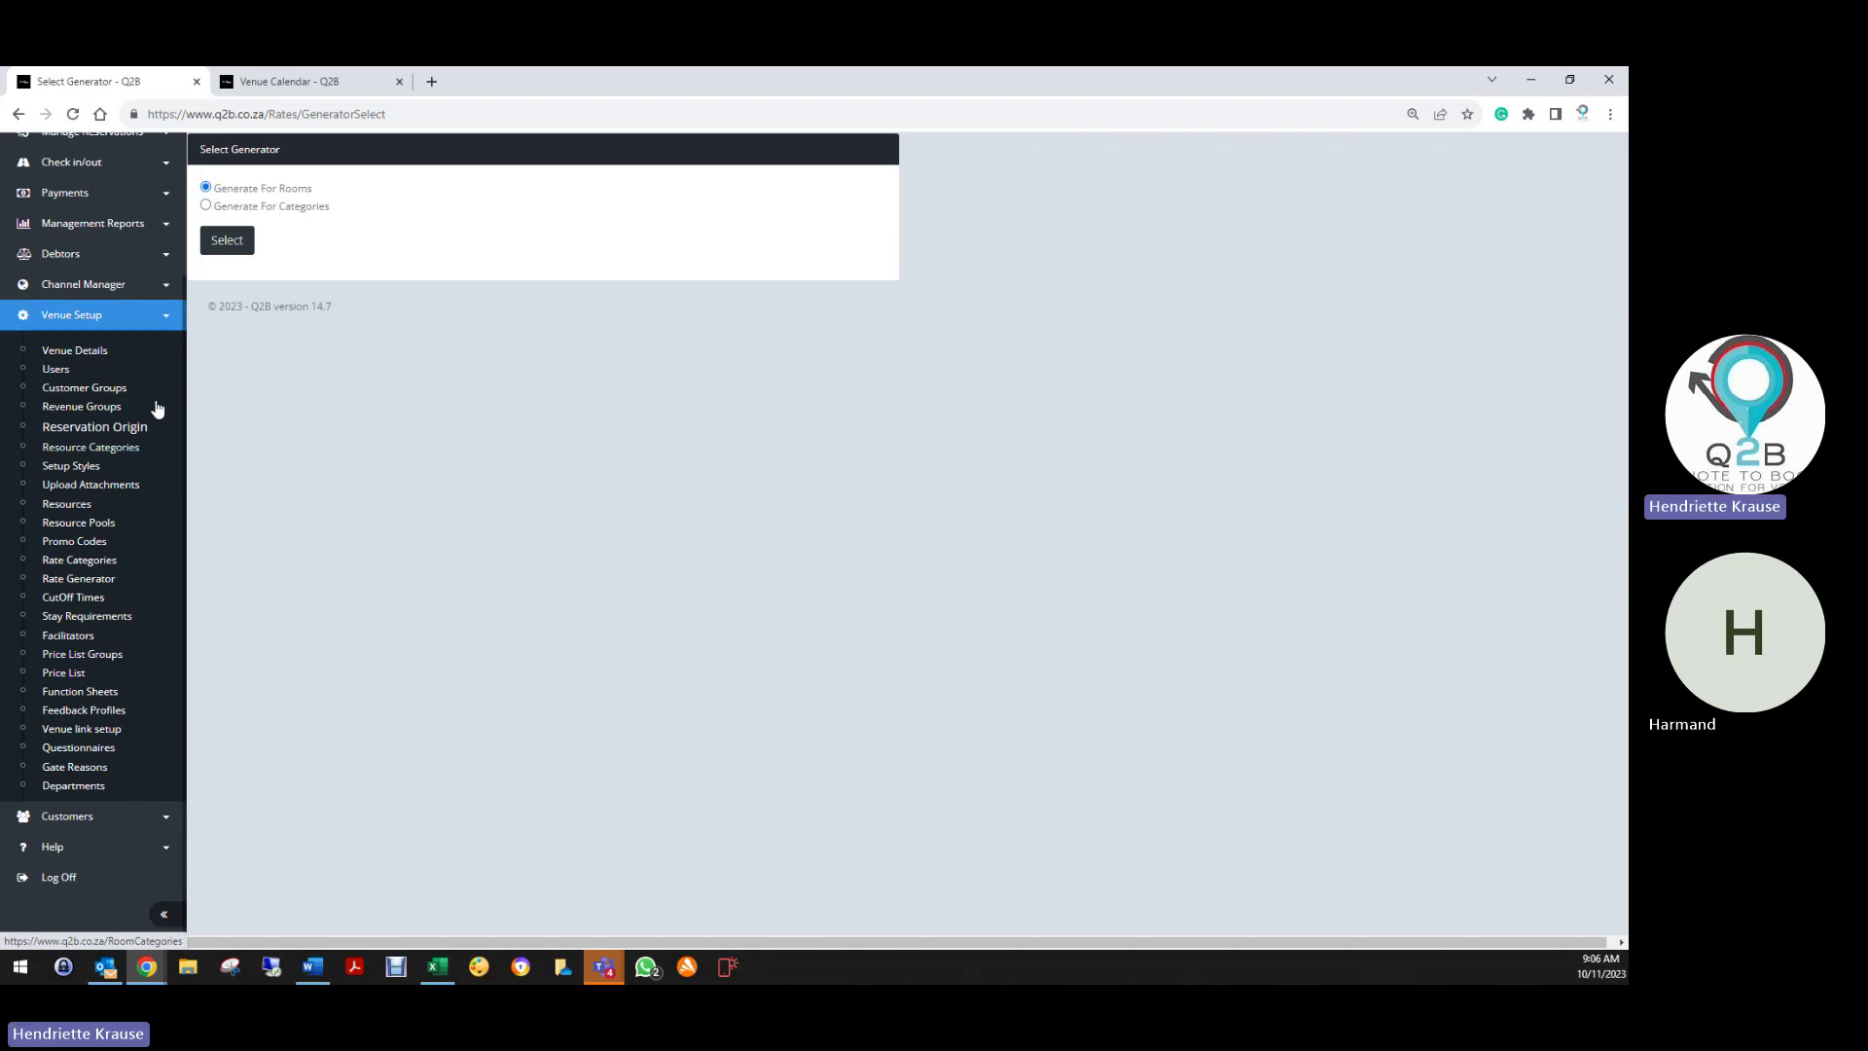
left_click(205, 206)
left_click(225, 241)
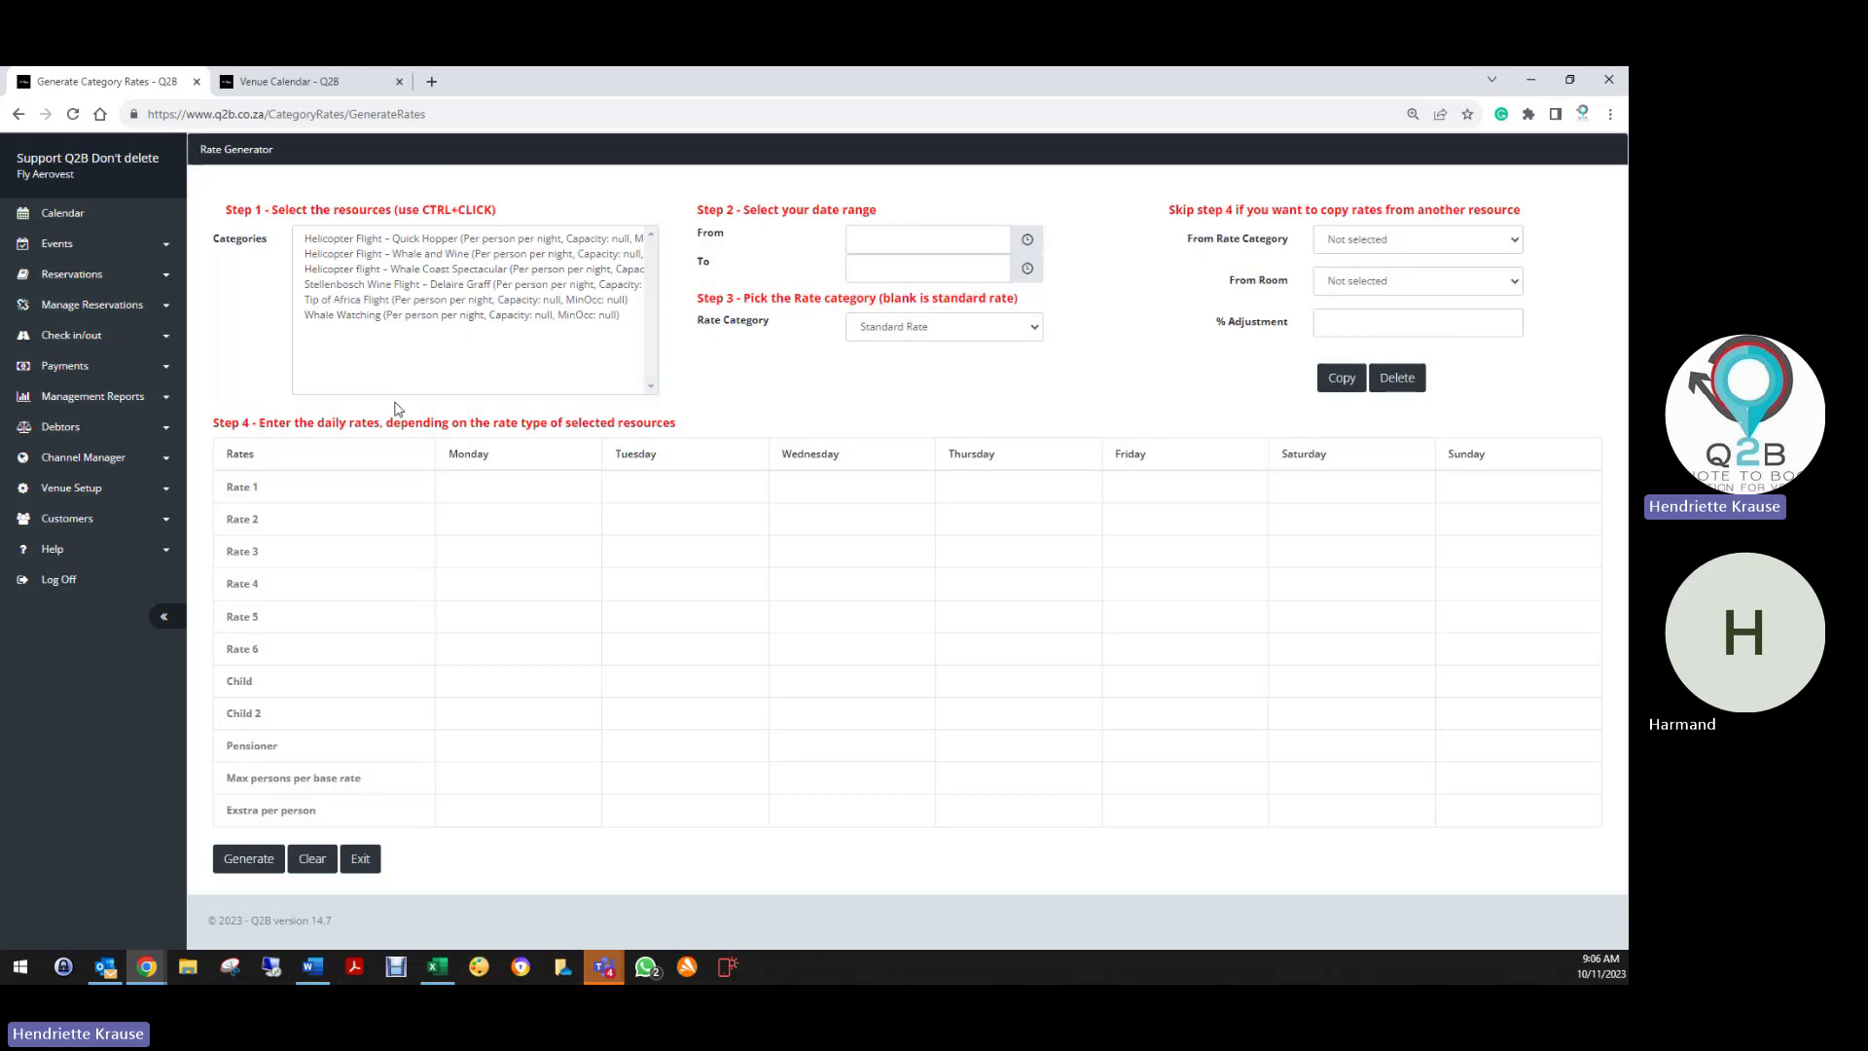
Select Helicopter Flight – Quick Hopper and set the start date to 01/01/2025
left_click(397, 238)
left_click(925, 240)
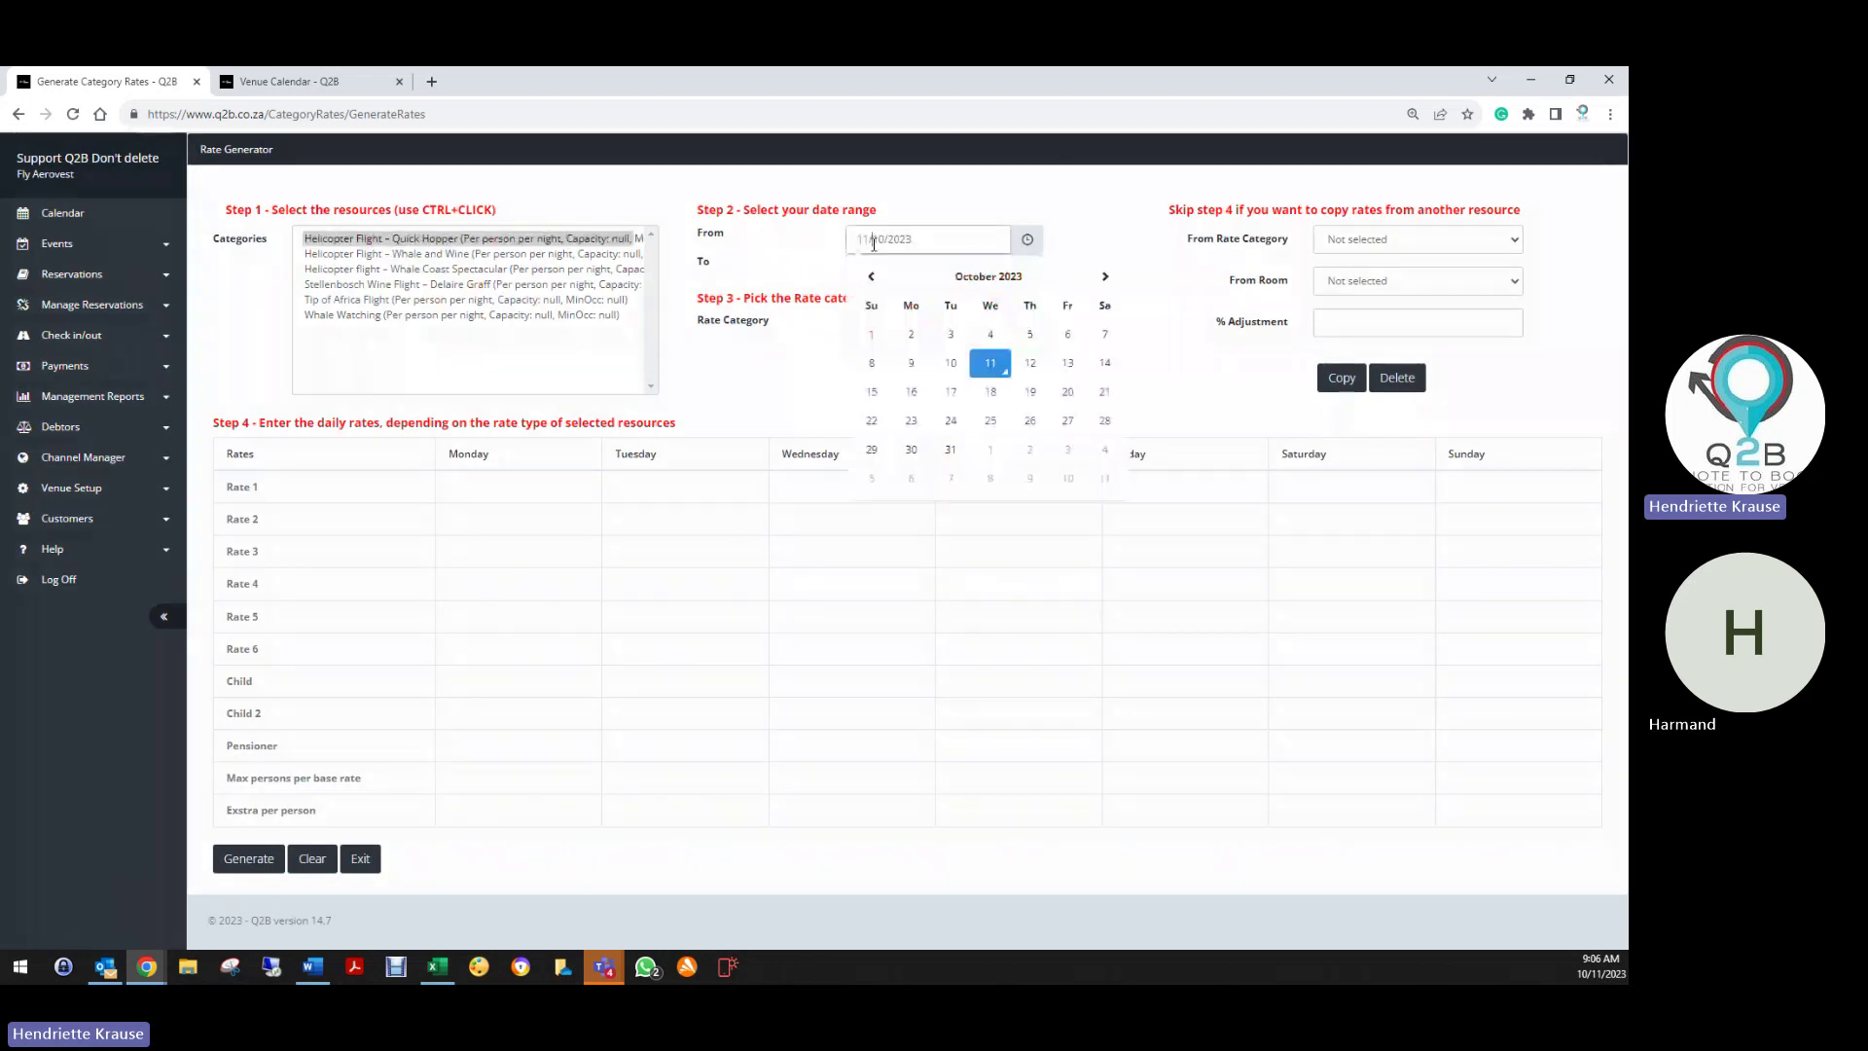
left_click(1105, 277)
left_click(1106, 277)
left_click(1105, 277)
left_click(1106, 277)
left_click(1108, 279)
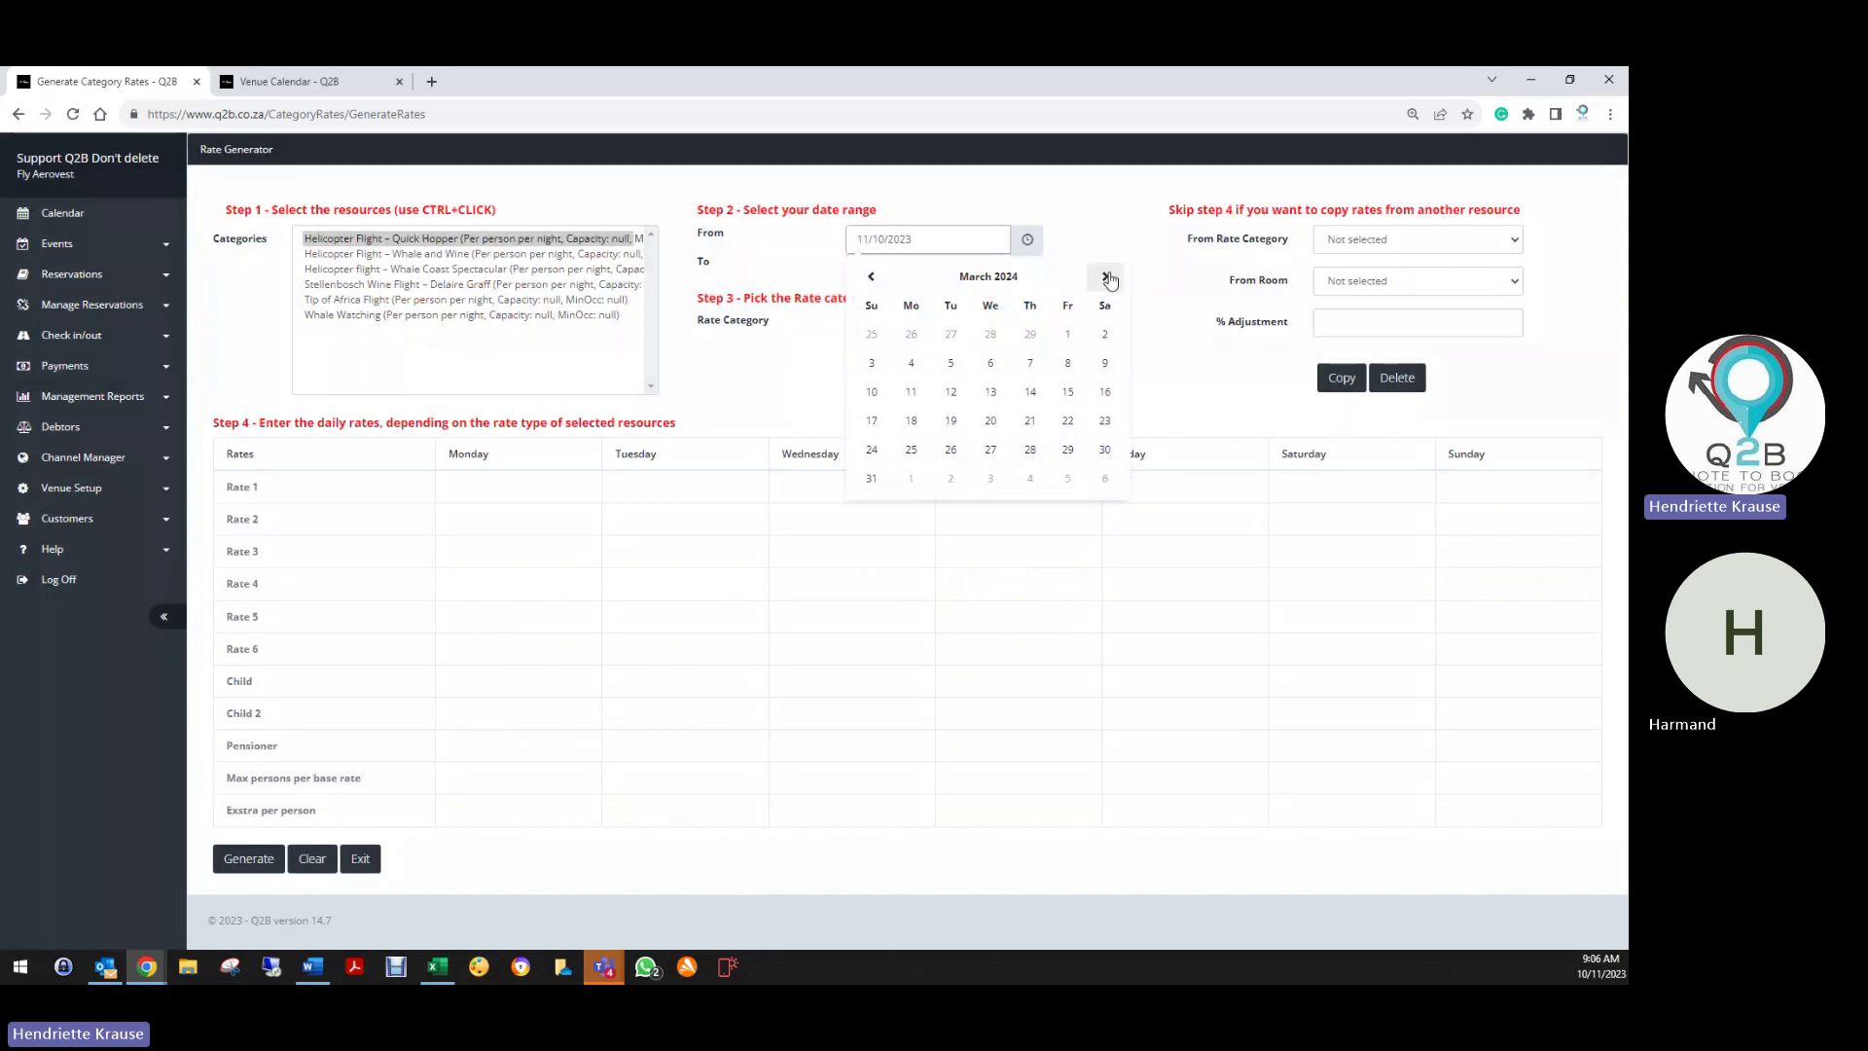
left_click(1107, 279)
left_click(1107, 278)
left_click(1107, 278)
left_click(1107, 278)
left_click(1107, 279)
left_click(1107, 278)
left_click(1108, 279)
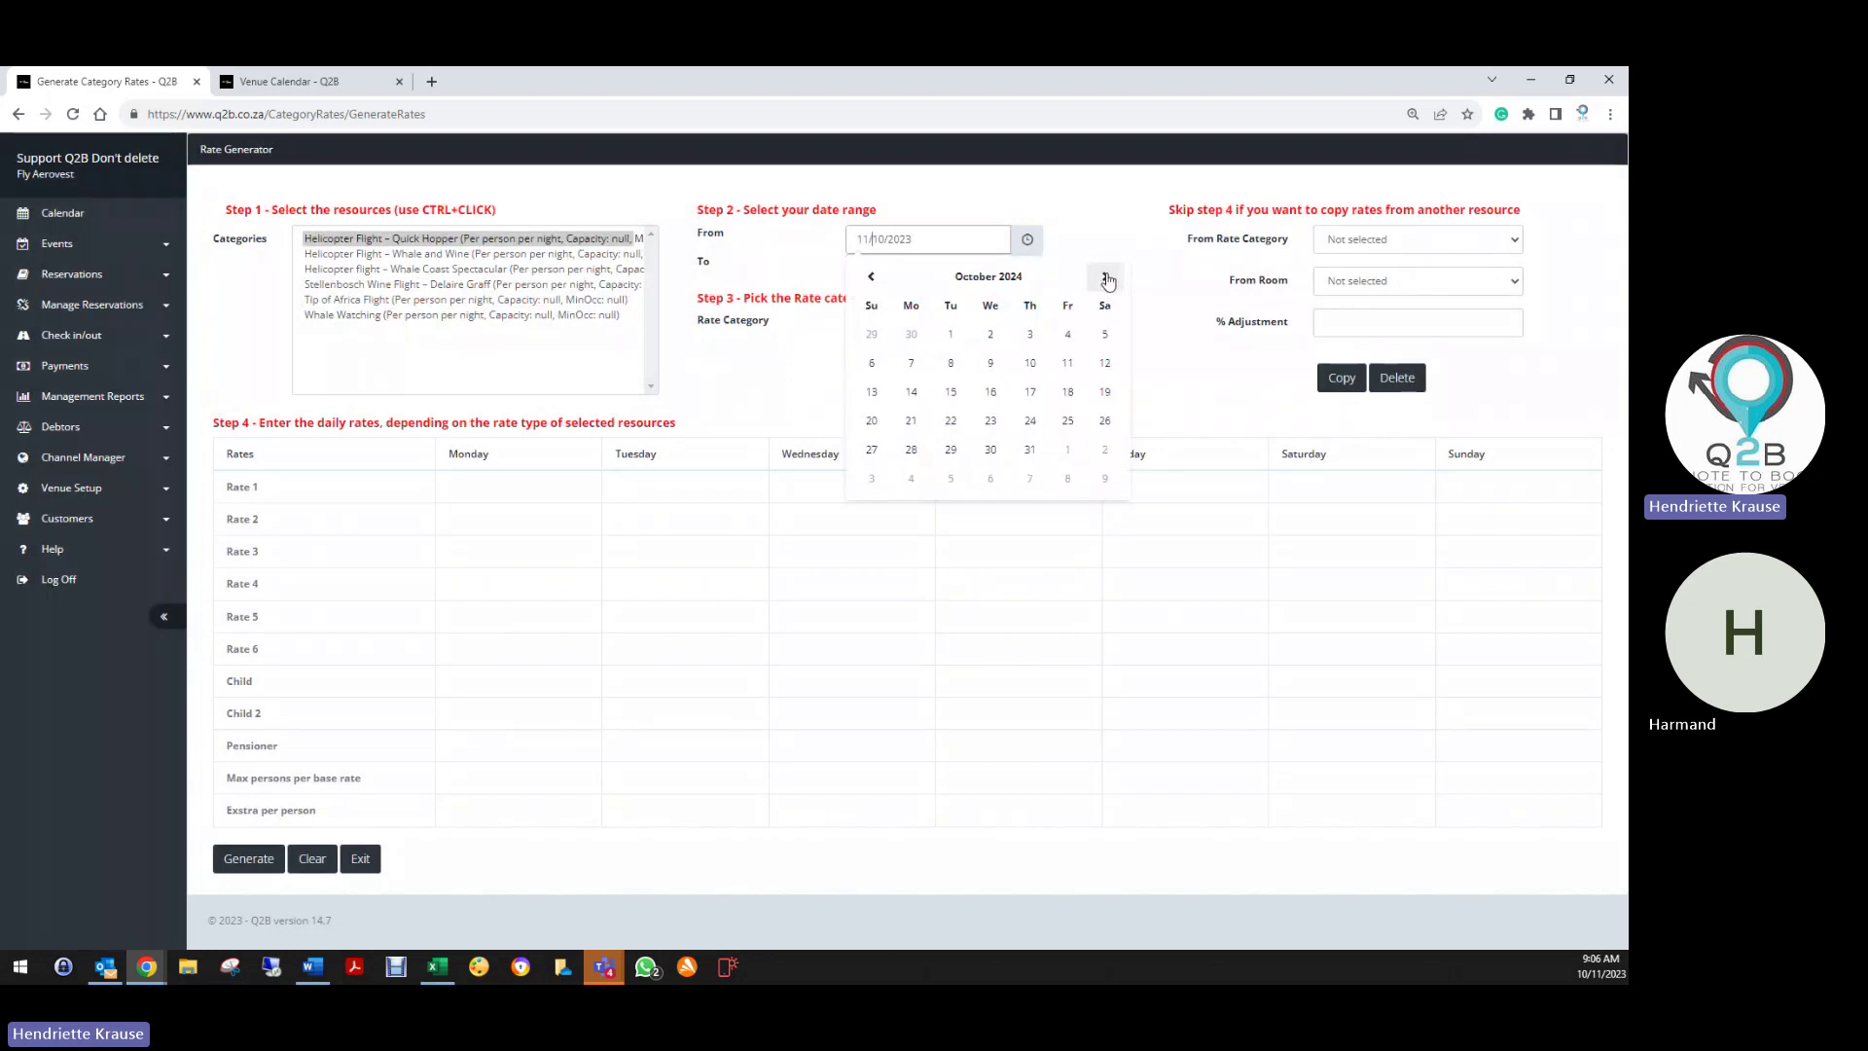
left_click(1107, 279)
left_click(1107, 279)
left_click(1107, 278)
left_click(1002, 335)
Set the end date to 31/12/2025
left_click(909, 265)
left_click(1106, 305)
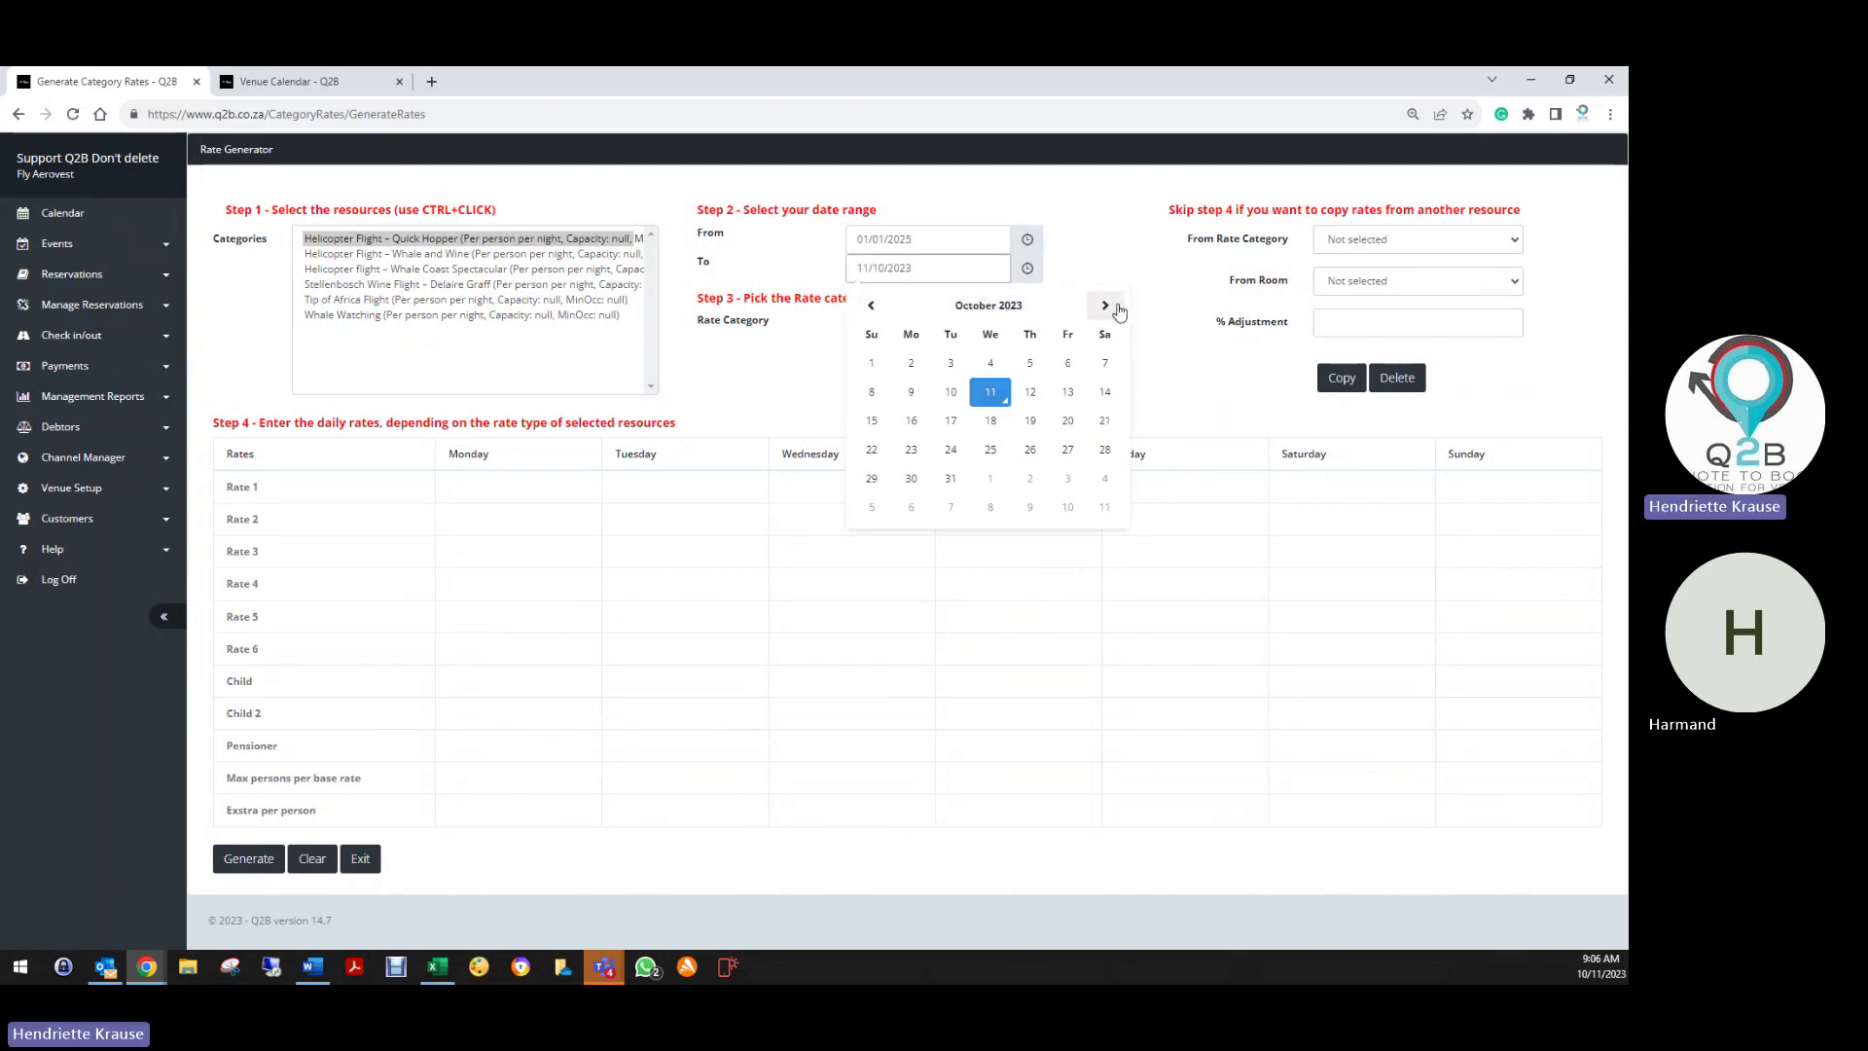
left_click(1107, 306)
left_click(1106, 306)
left_click(1106, 306)
left_click(1106, 305)
left_click(1106, 306)
left_click(1105, 305)
left_click(1105, 305)
left_click(1105, 305)
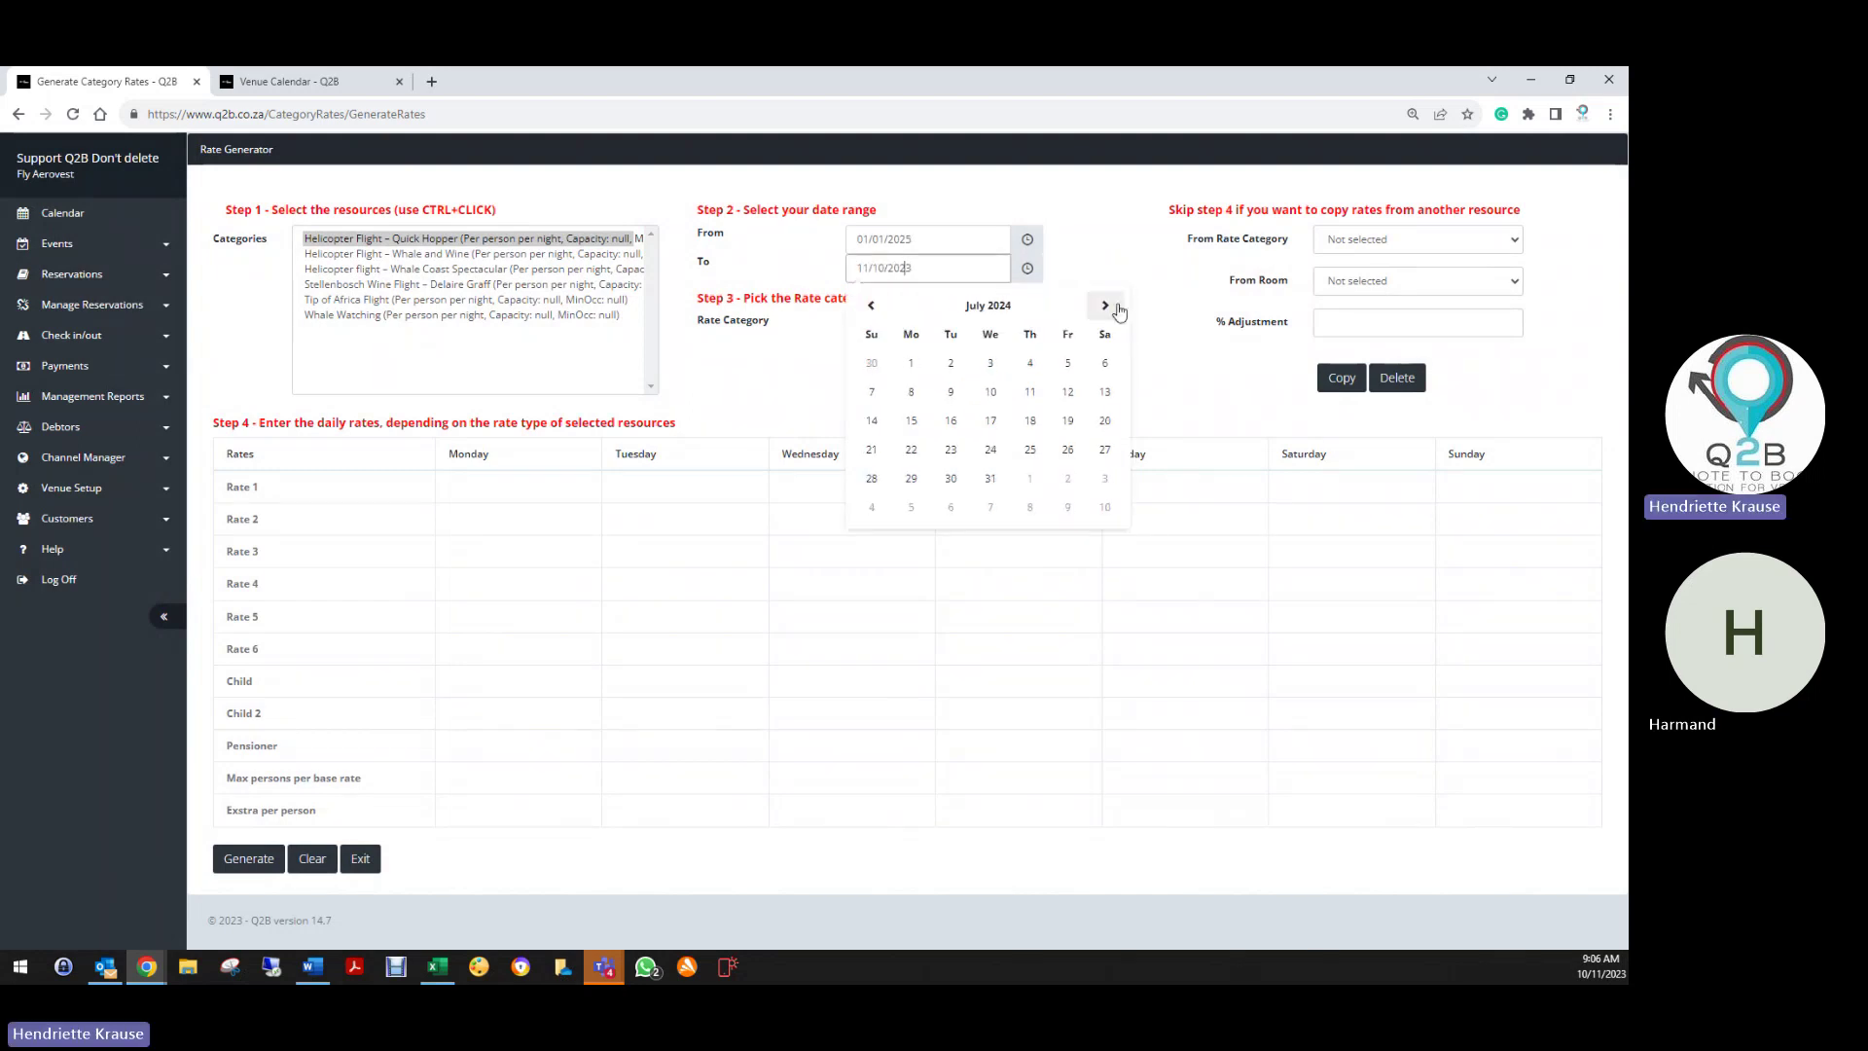
left_click(1116, 306)
left_click(1116, 305)
left_click(1116, 306)
left_click(1116, 305)
left_click(1116, 306)
left_click(1117, 306)
left_click(1117, 306)
left_click(1117, 307)
left_click(1117, 306)
left_click(1117, 306)
left_click(1117, 306)
left_click(1117, 306)
left_click(1117, 307)
left_click(1117, 307)
left_click(1117, 307)
left_click(1117, 306)
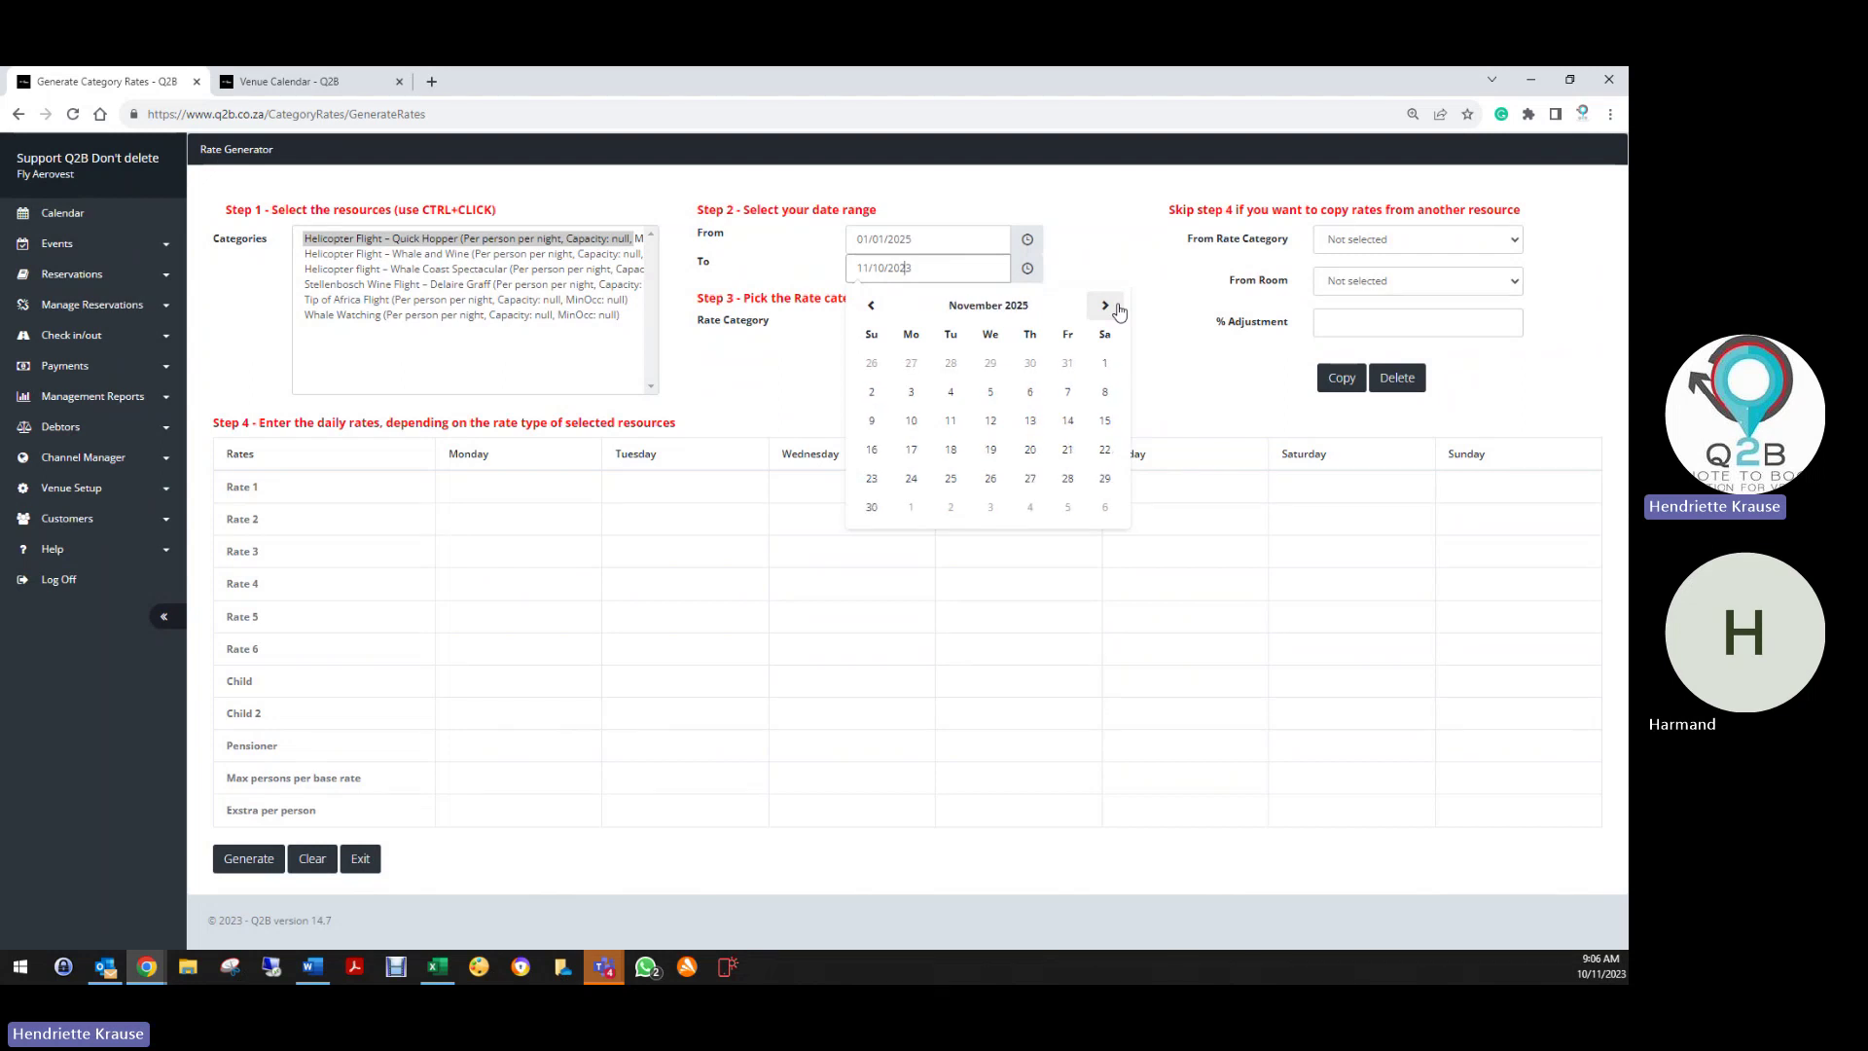
left_click(1117, 306)
left_click(990, 478)
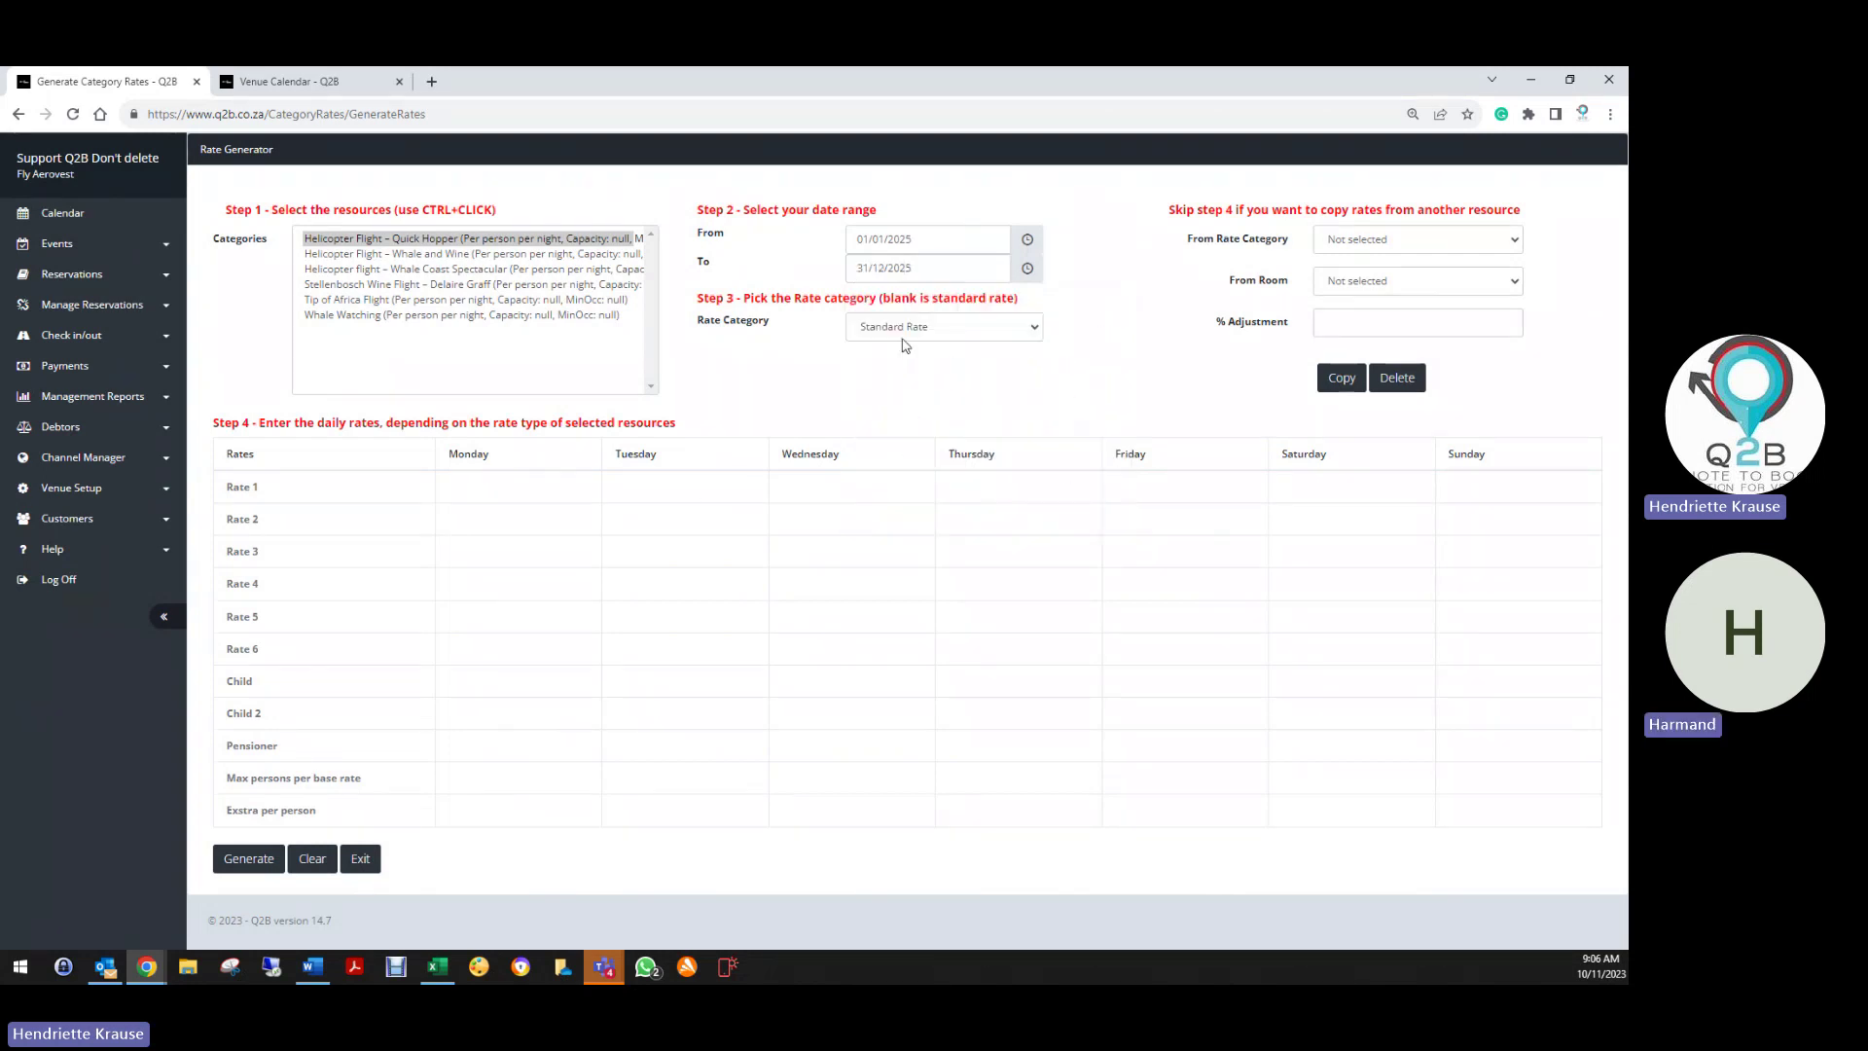
Choose Standard Rate and enter 1800 across the Rate 1 row
left_click(887, 331)
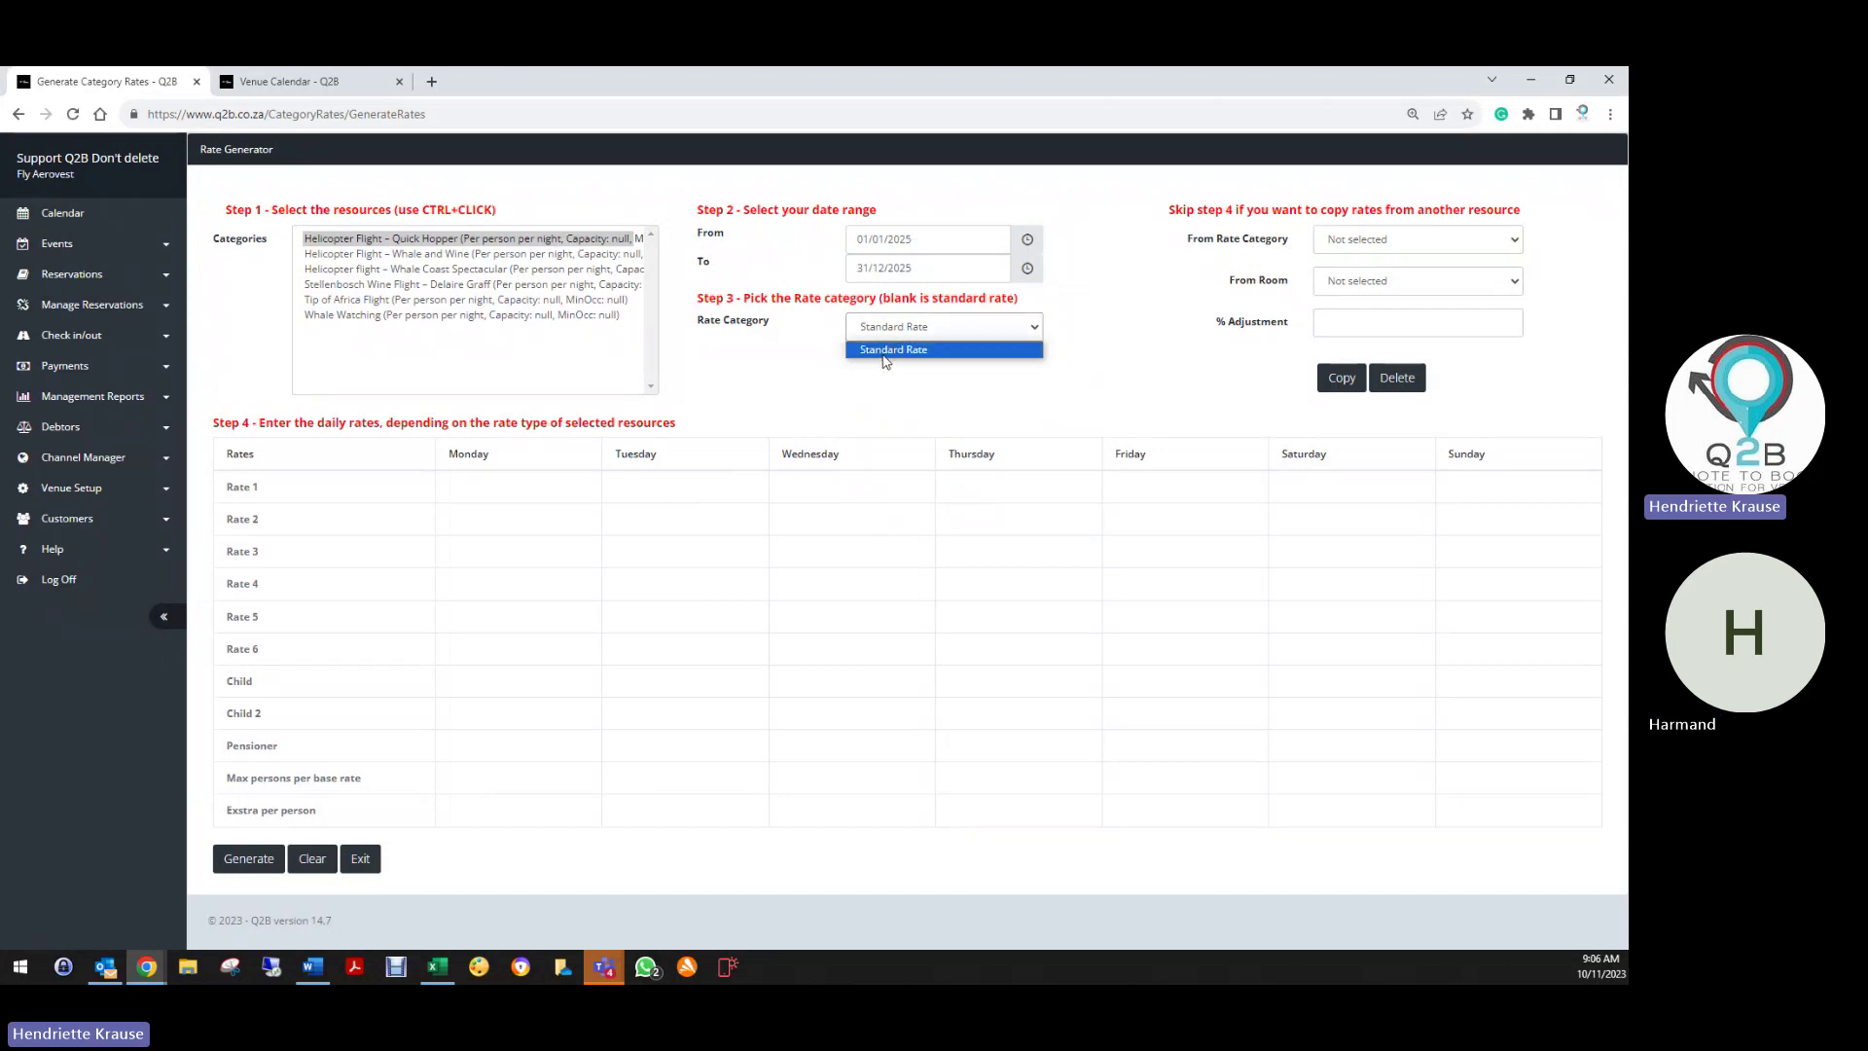
left_click(887, 350)
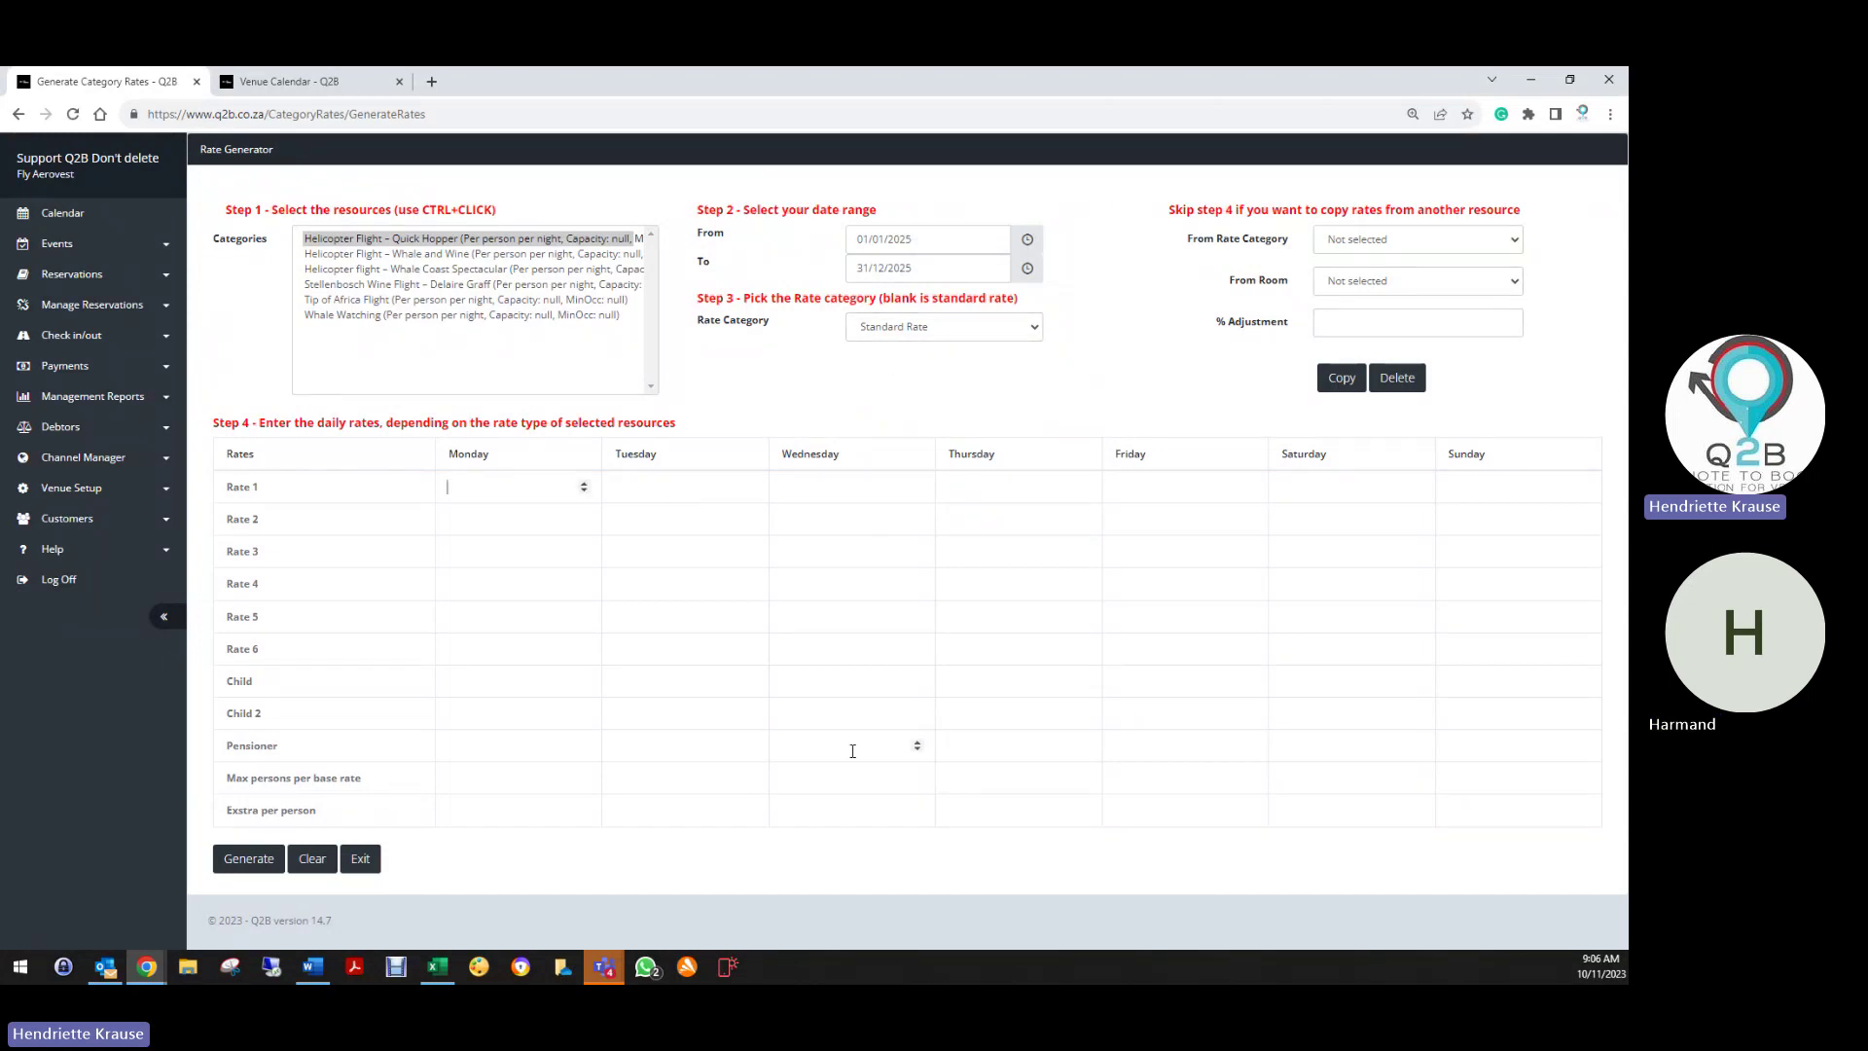
type("1800")
key("Tab")
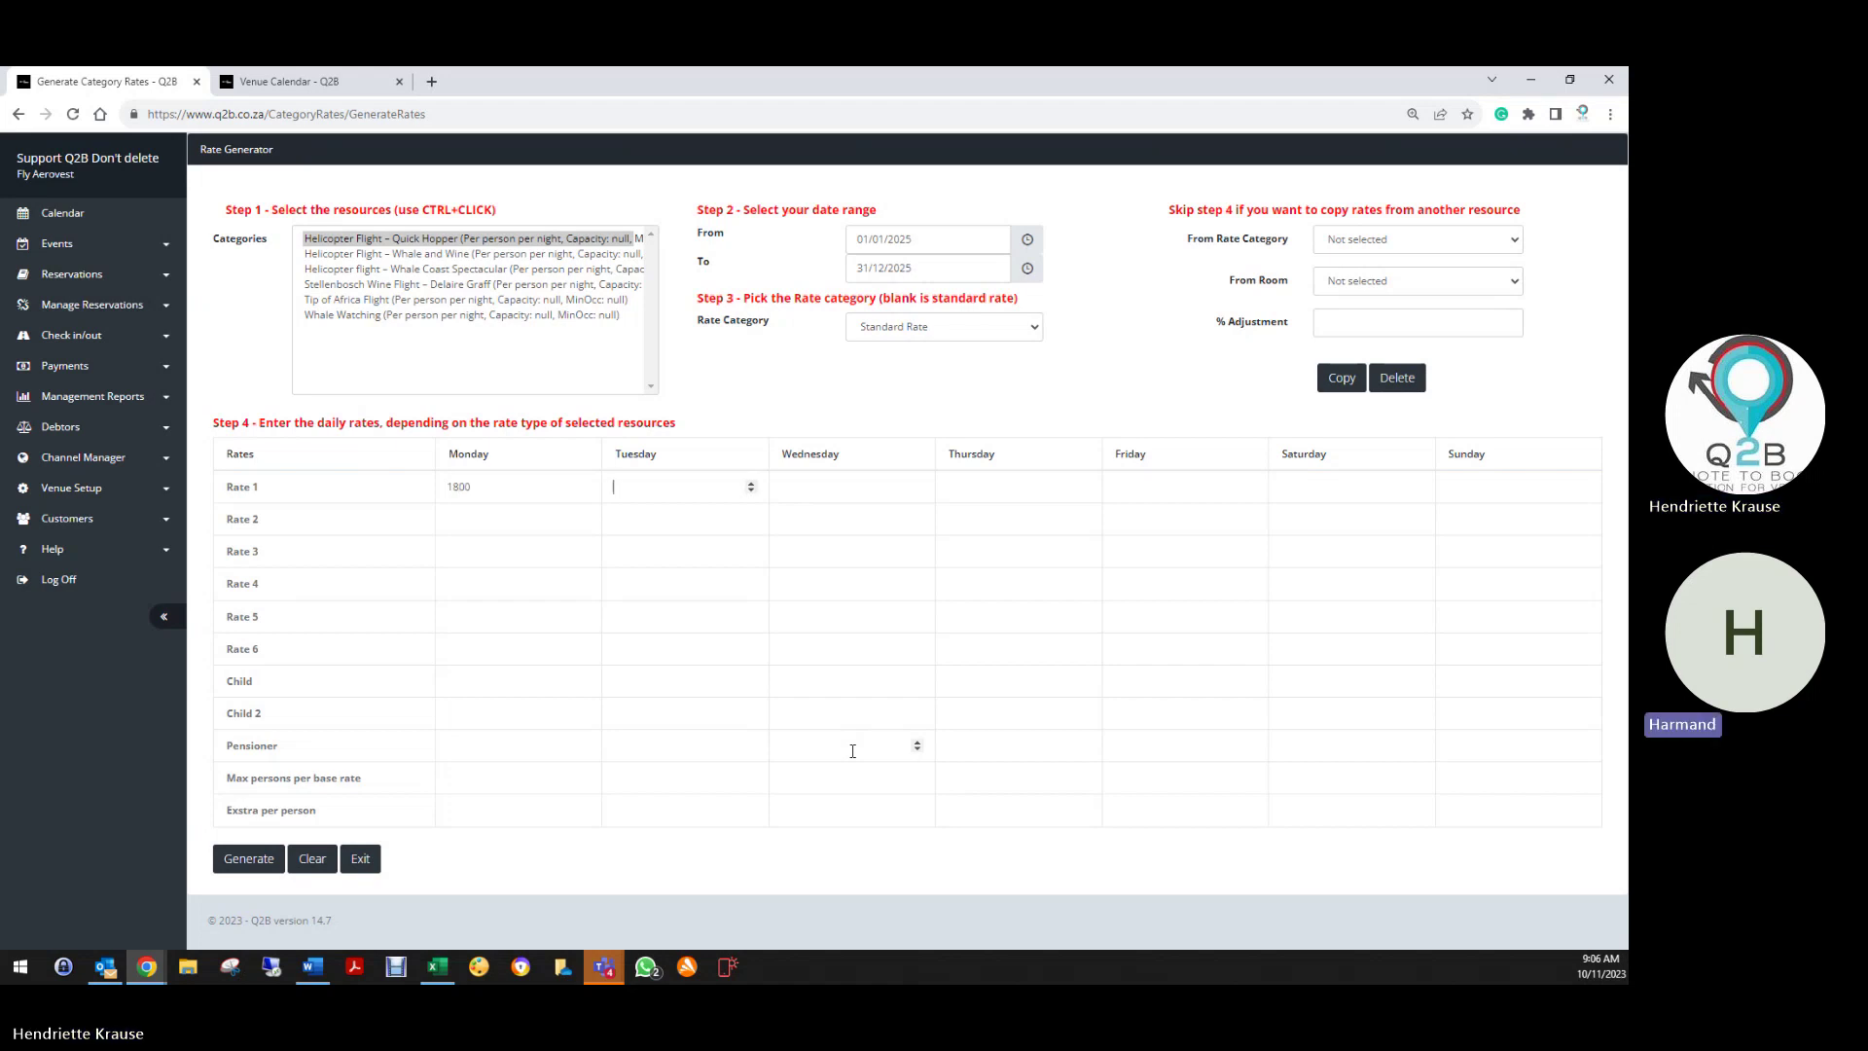
type("1800")
key("Tab")
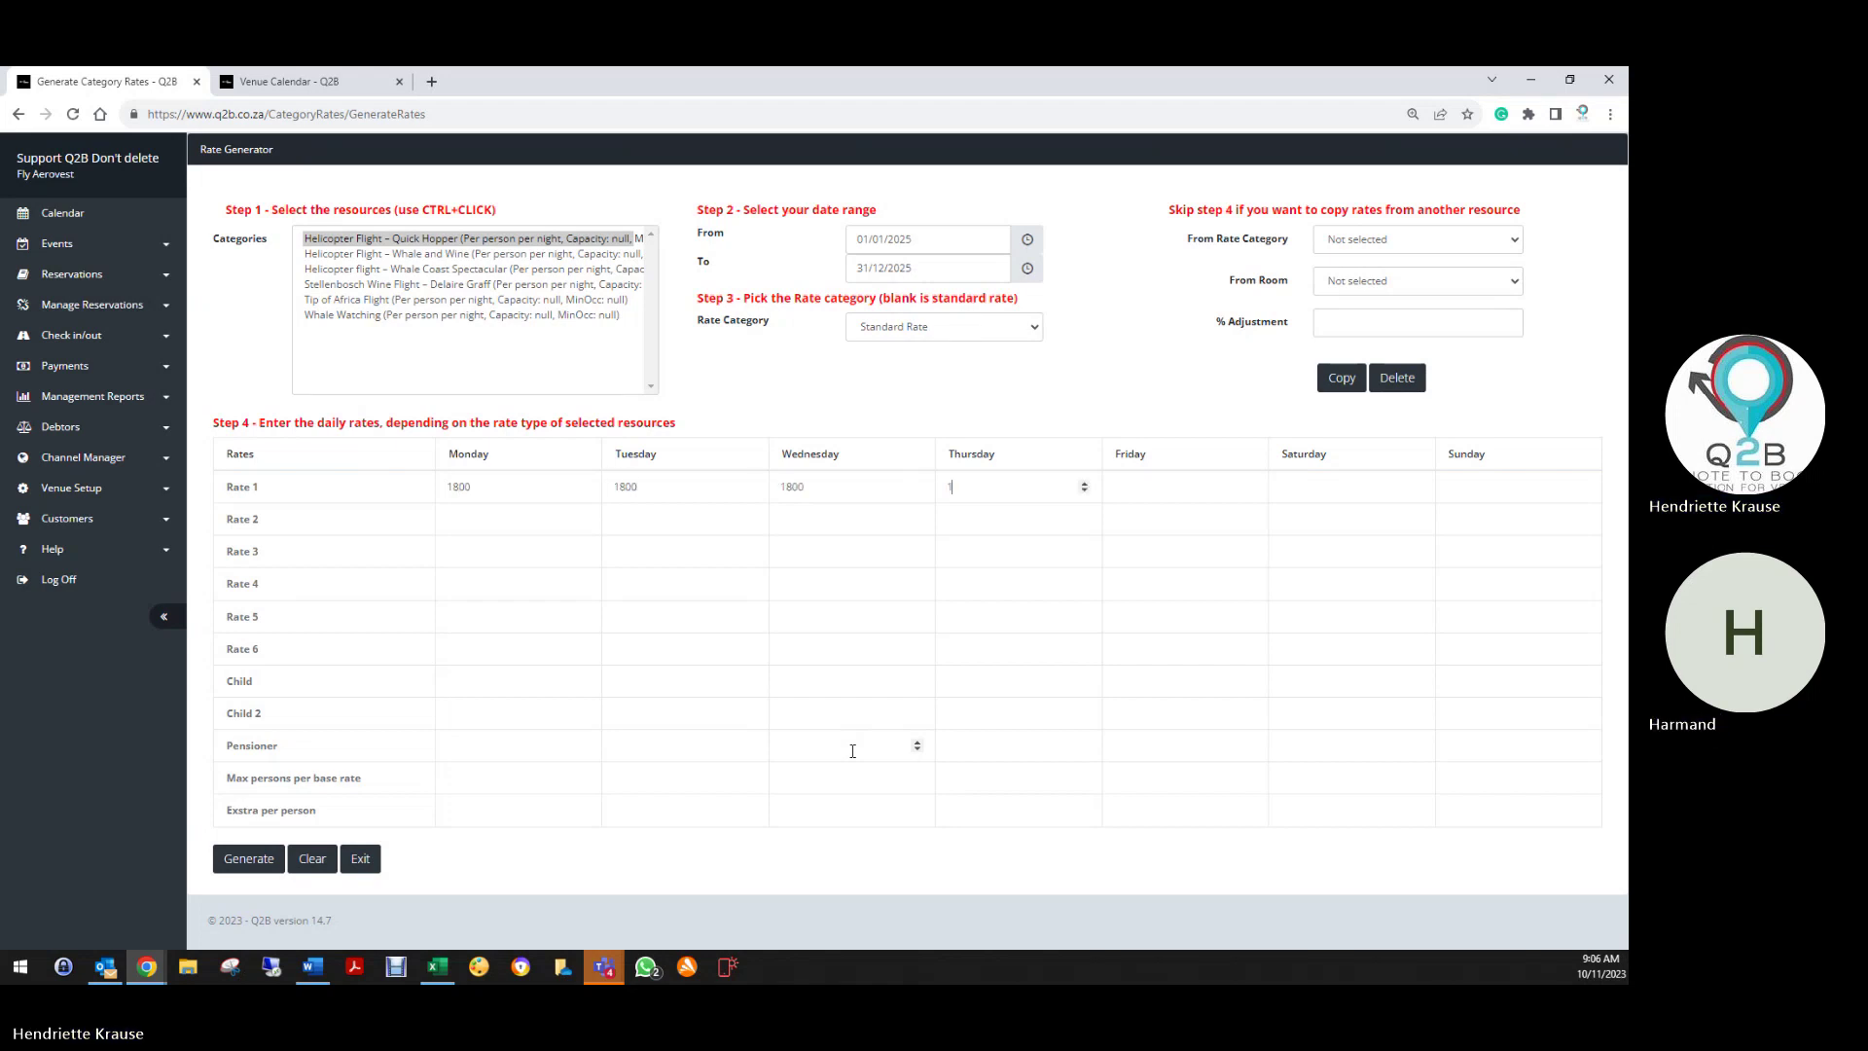
key("Tab")
type("1800")
key("Tab")
type("1800")
key("Tab")
Enter 0 for the Child prices and 1800 for the Child 2 and Pensioner prices
left_click(440, 686)
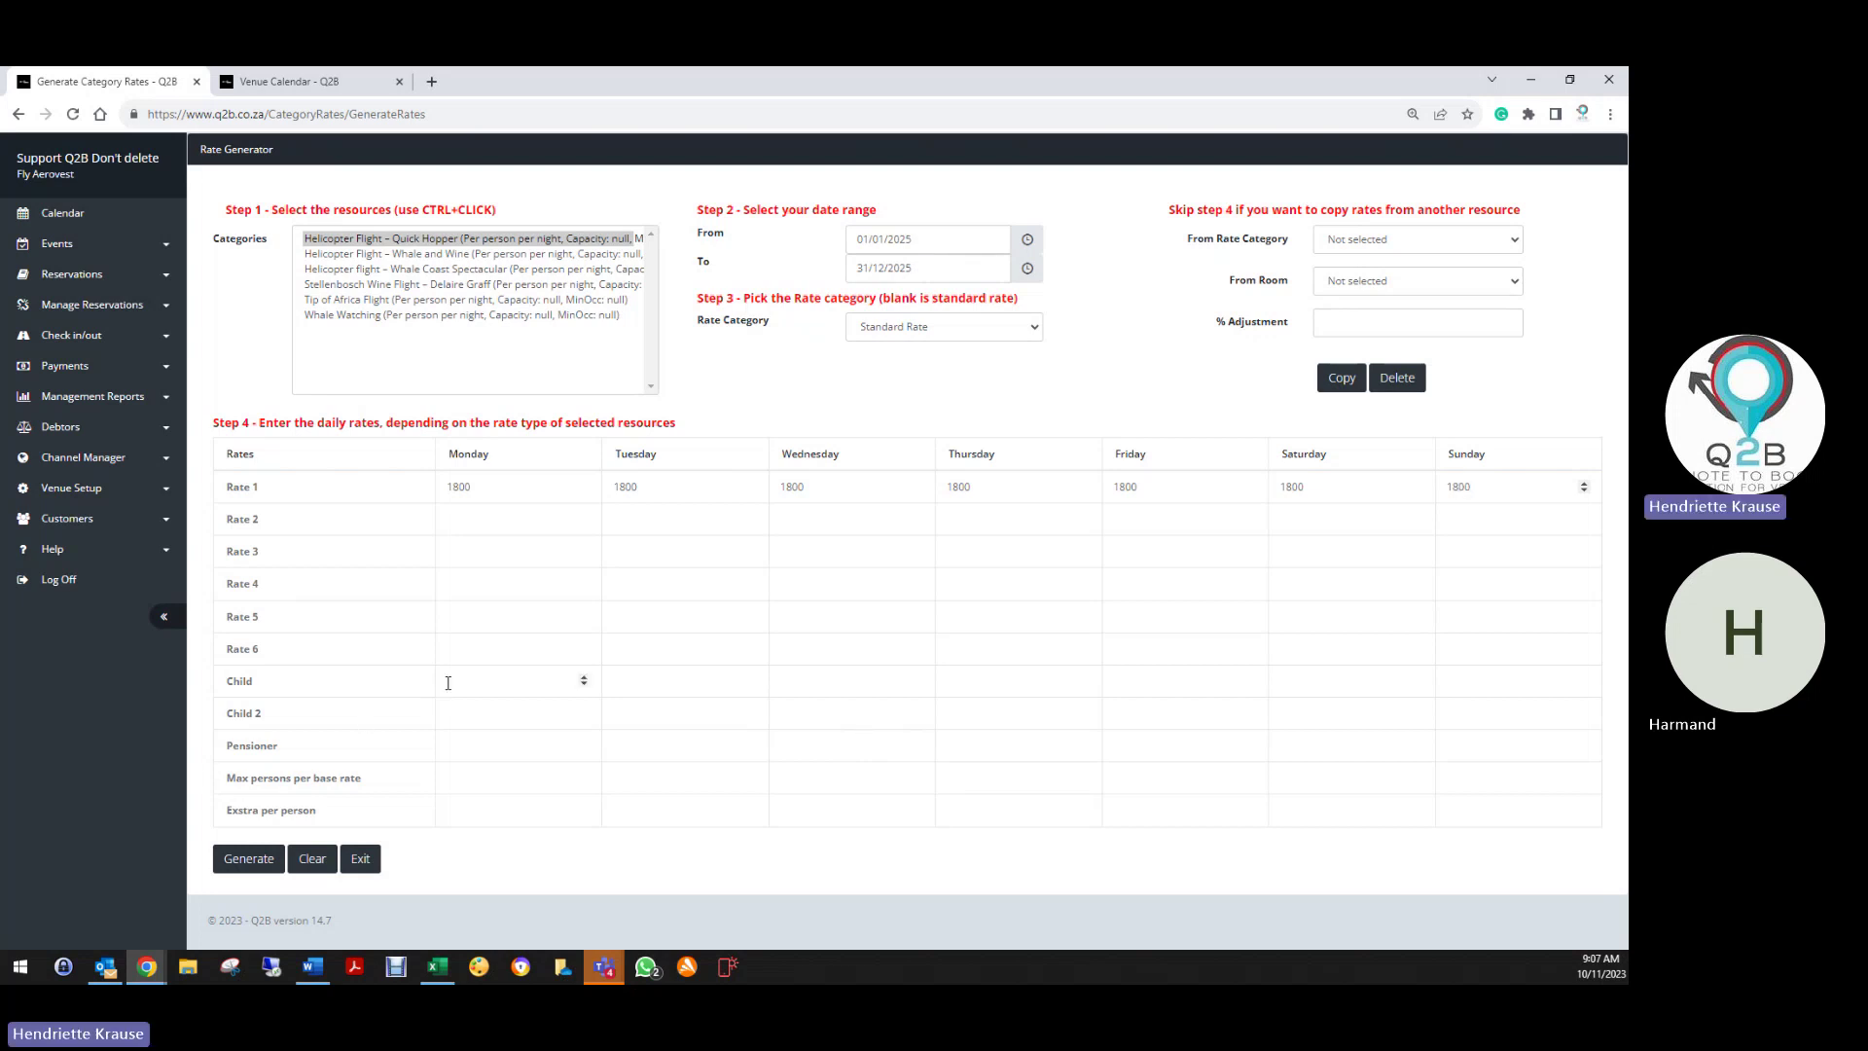
type("0")
key("Tab")
type("0")
key("Tab")
type("0")
key("Tab")
type("0")
key("Tab")
key("Tab")
type("1800")
key("Tab")
type("1180")
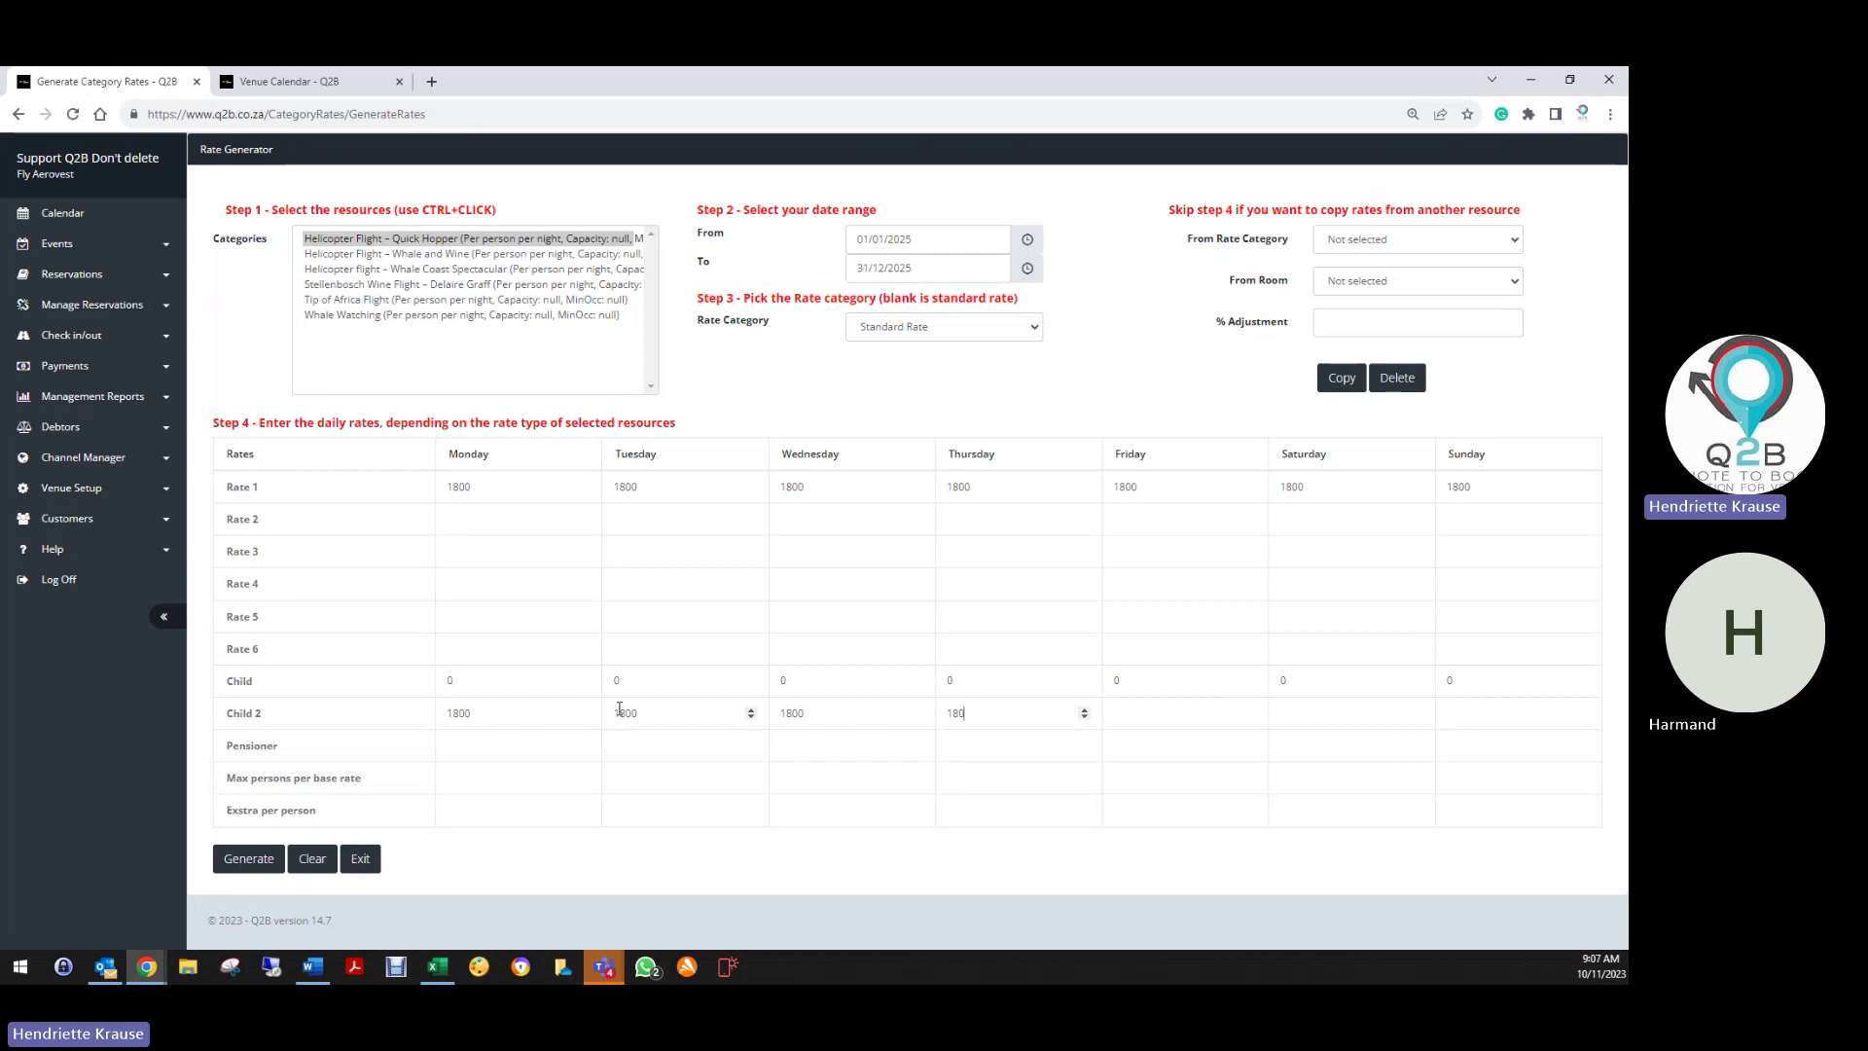
type("0")
key("Tab")
type("1800")
key("Tab")
type("1800")
key("Tab")
type("18")
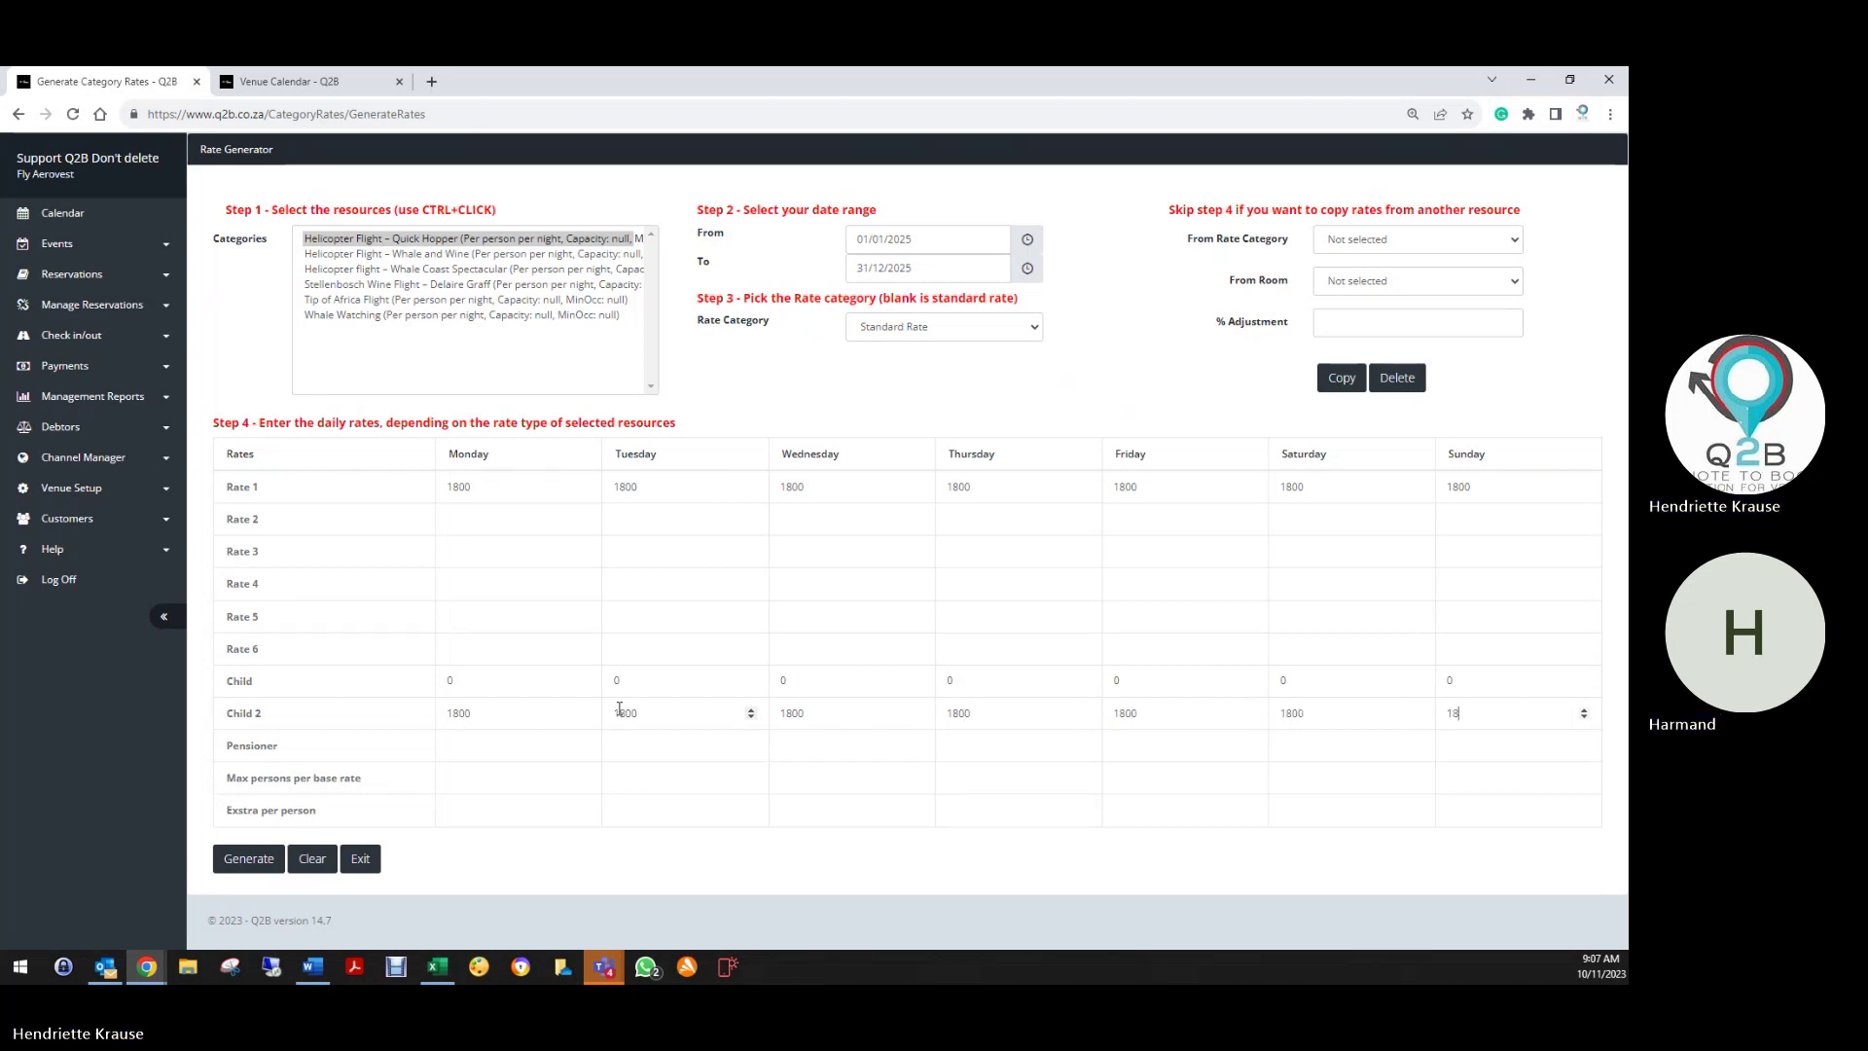
type("00")
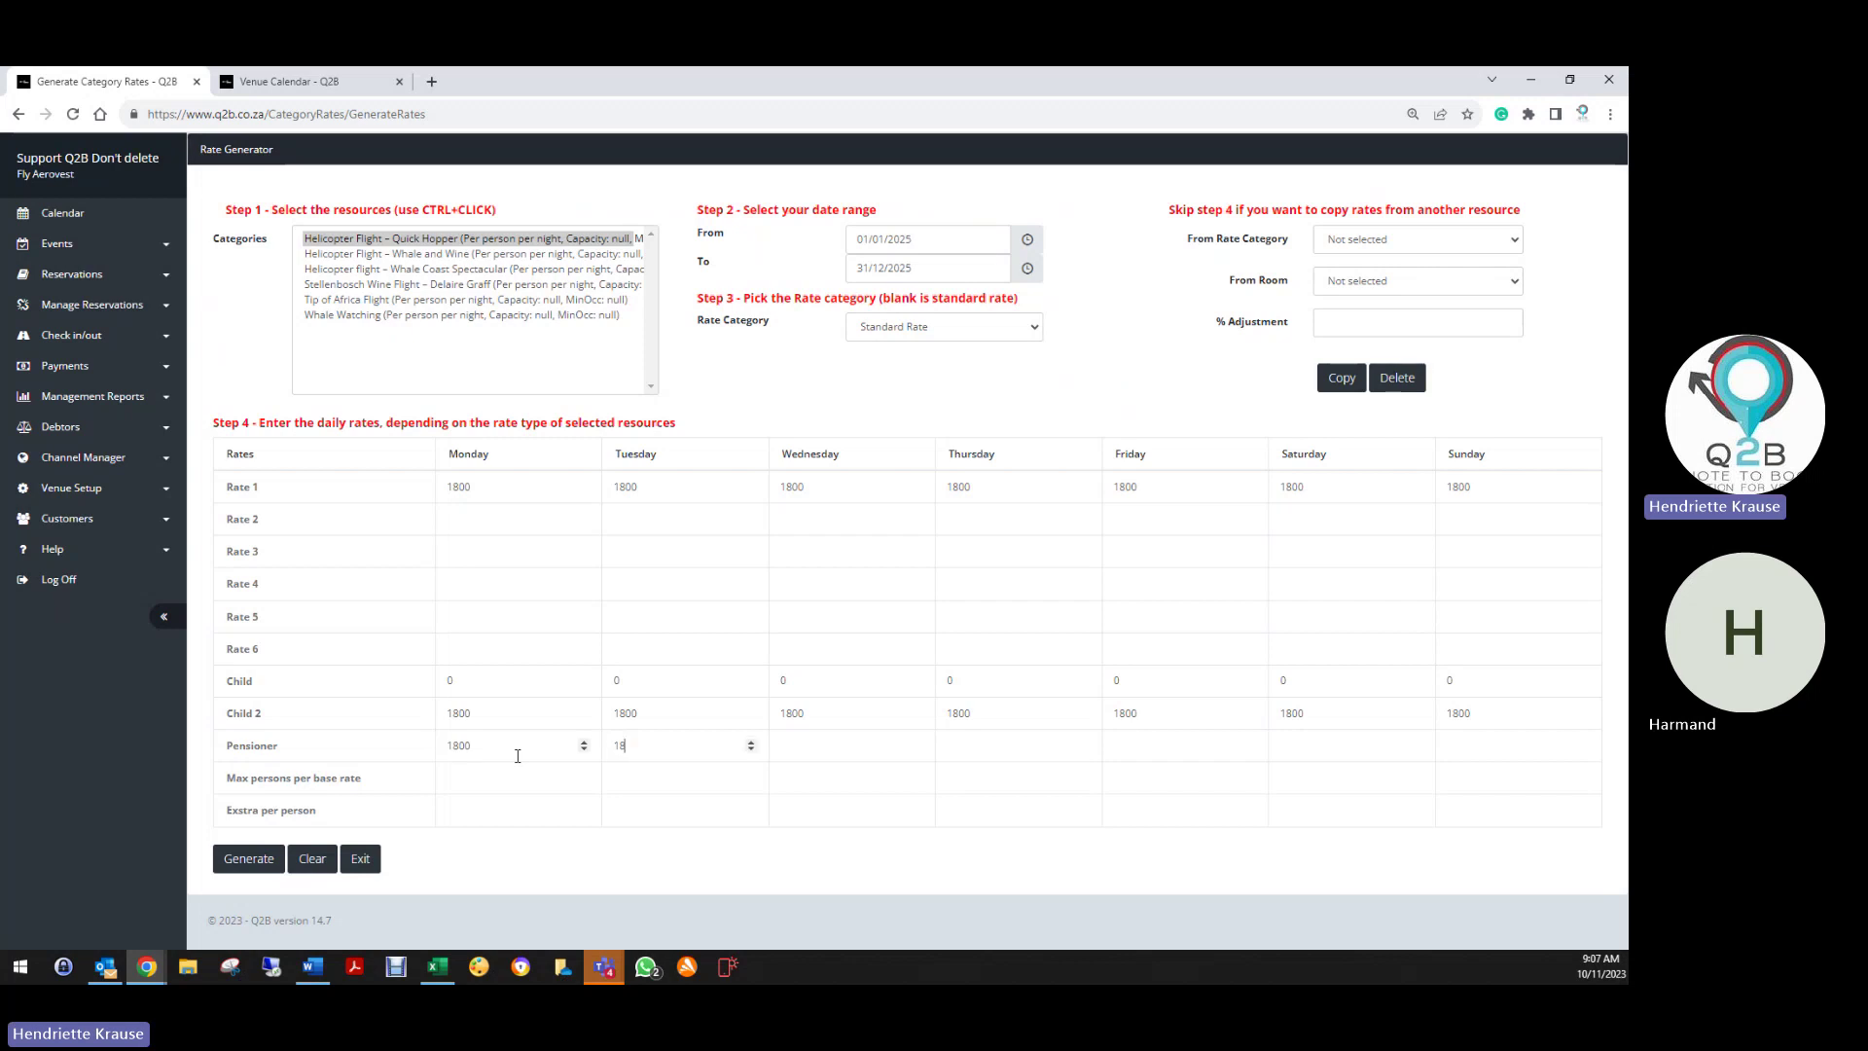
type("1800")
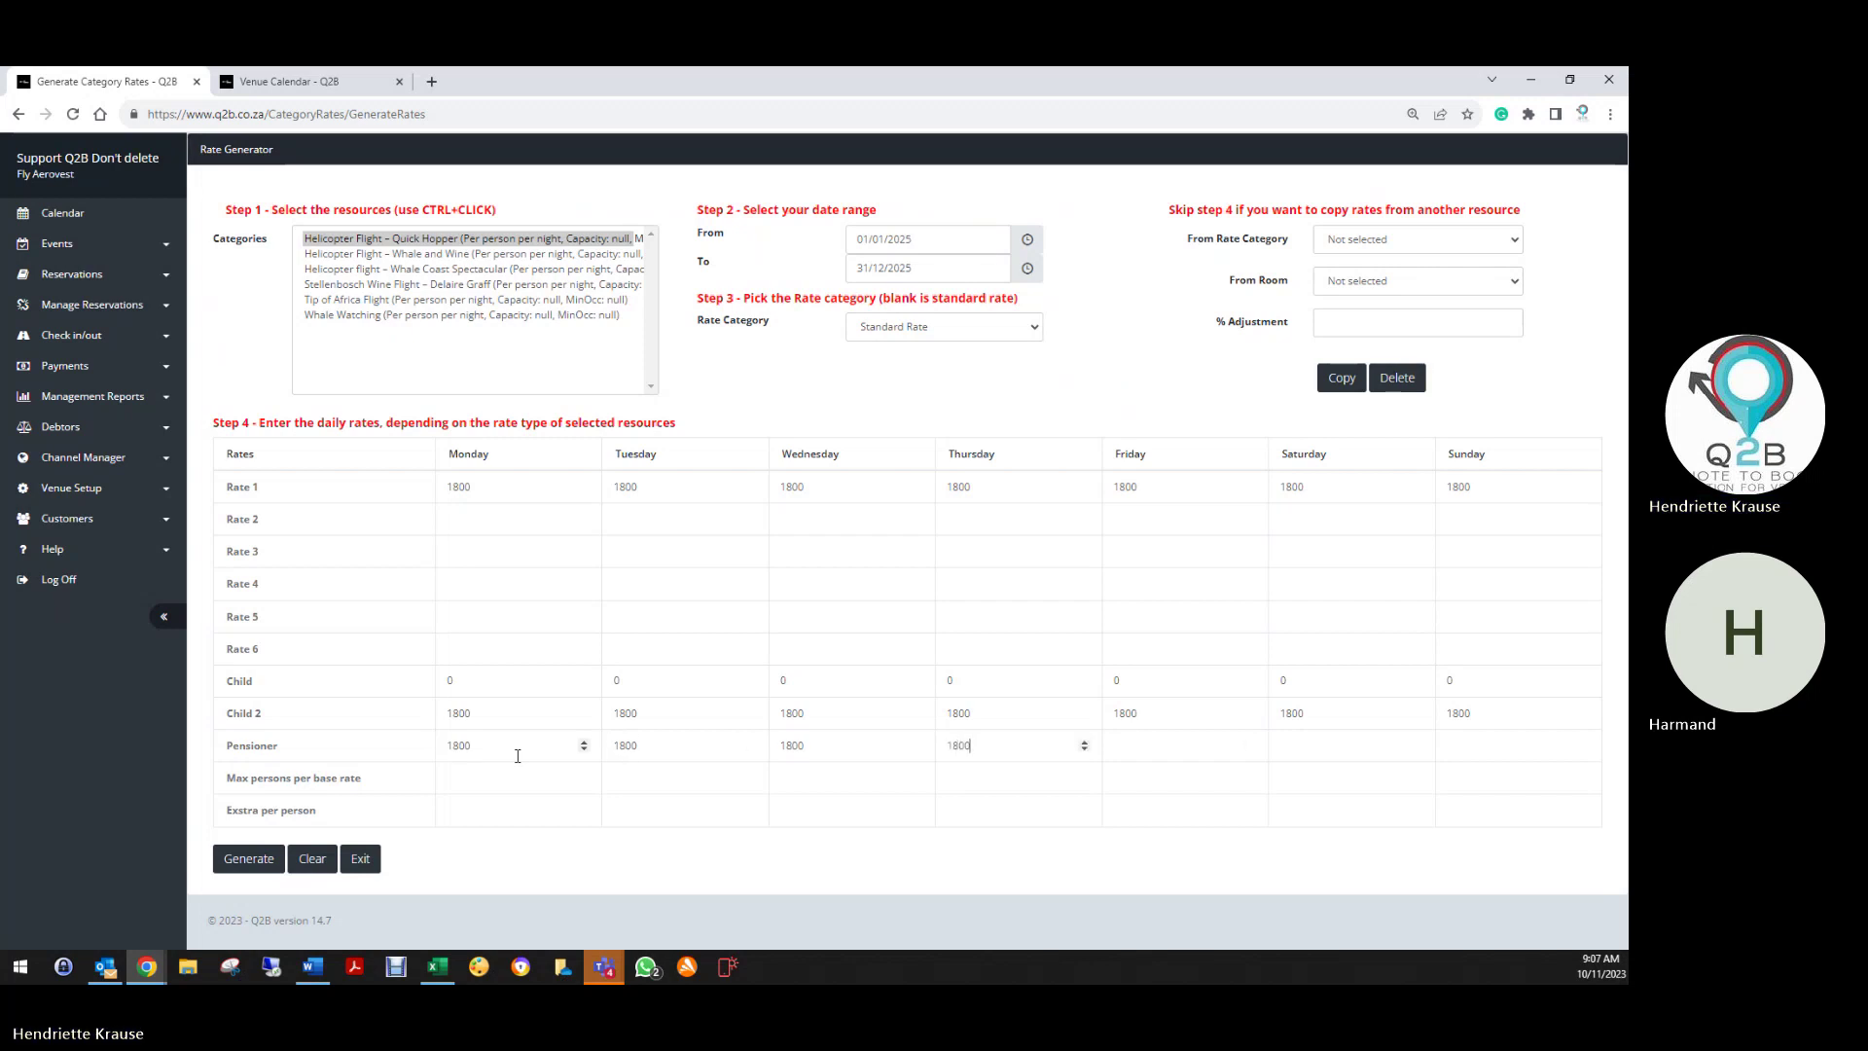
type("1800")
key("Tab")
type("18")
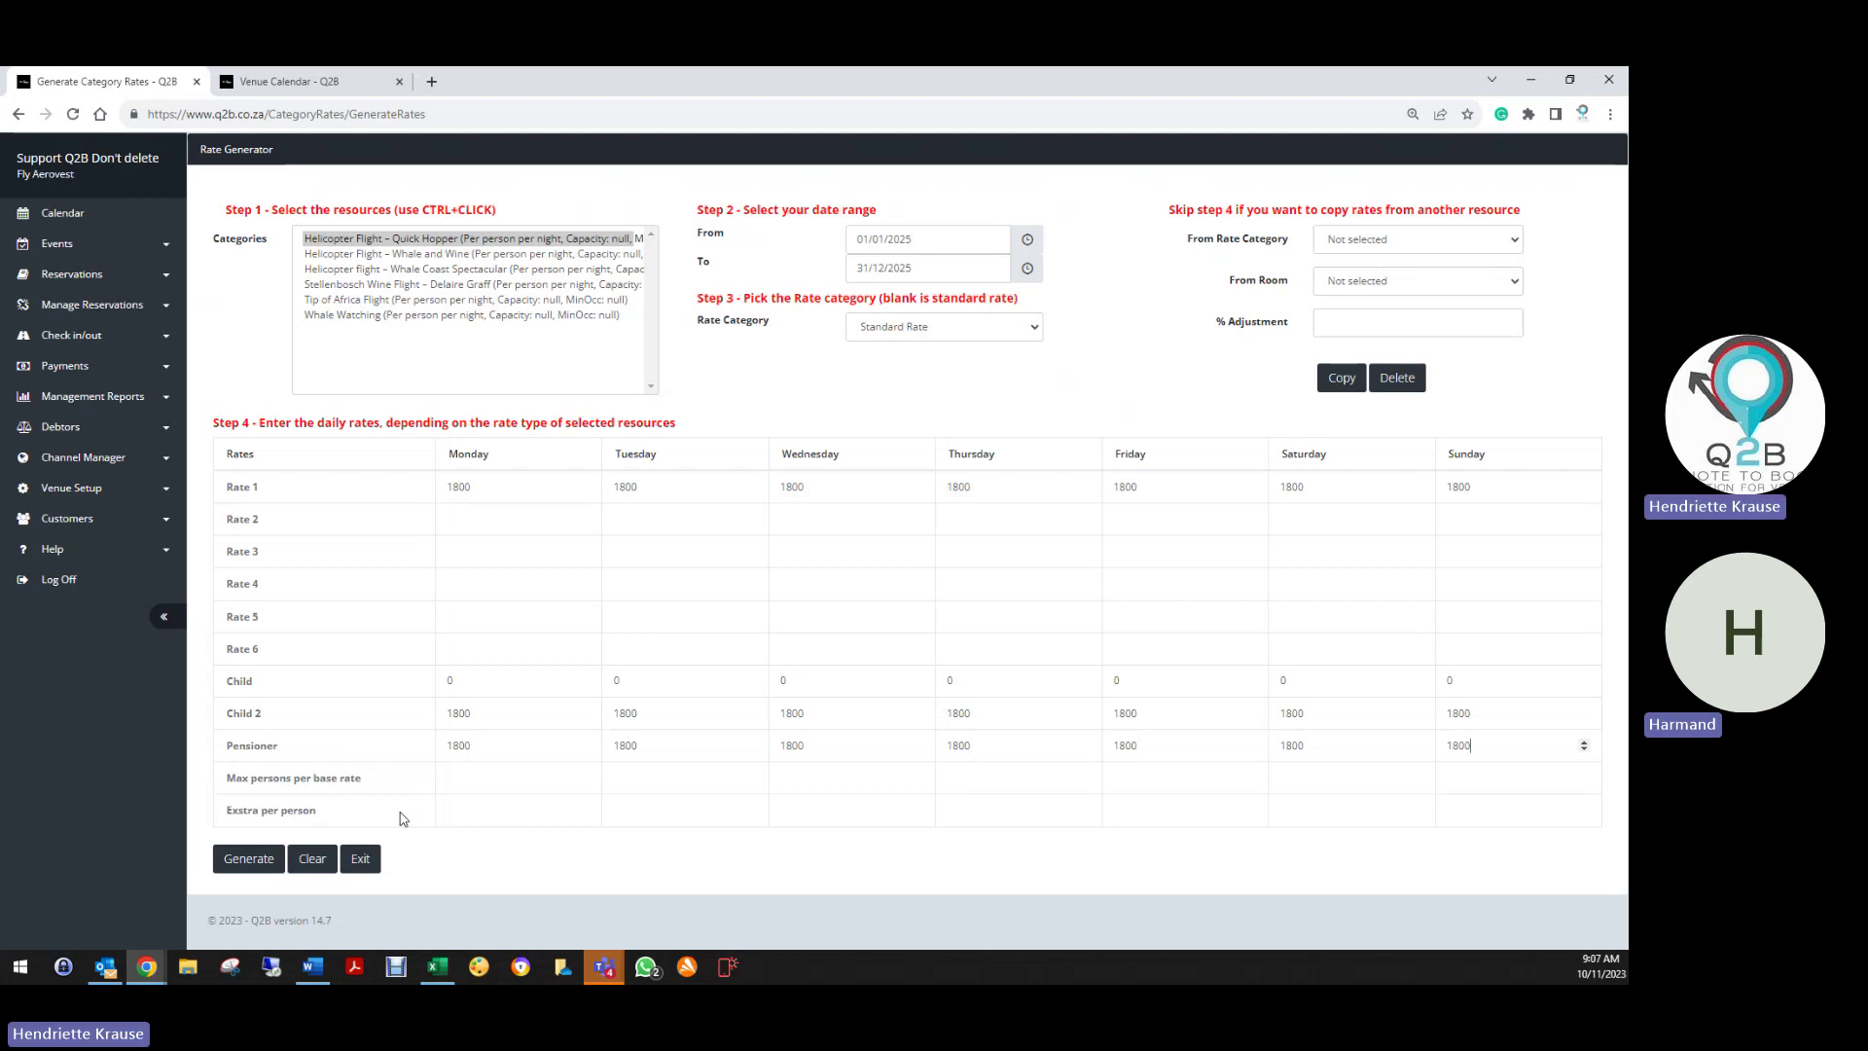
Clear and exit the rate generator, then go to the Facilitators list
left_click(321, 860)
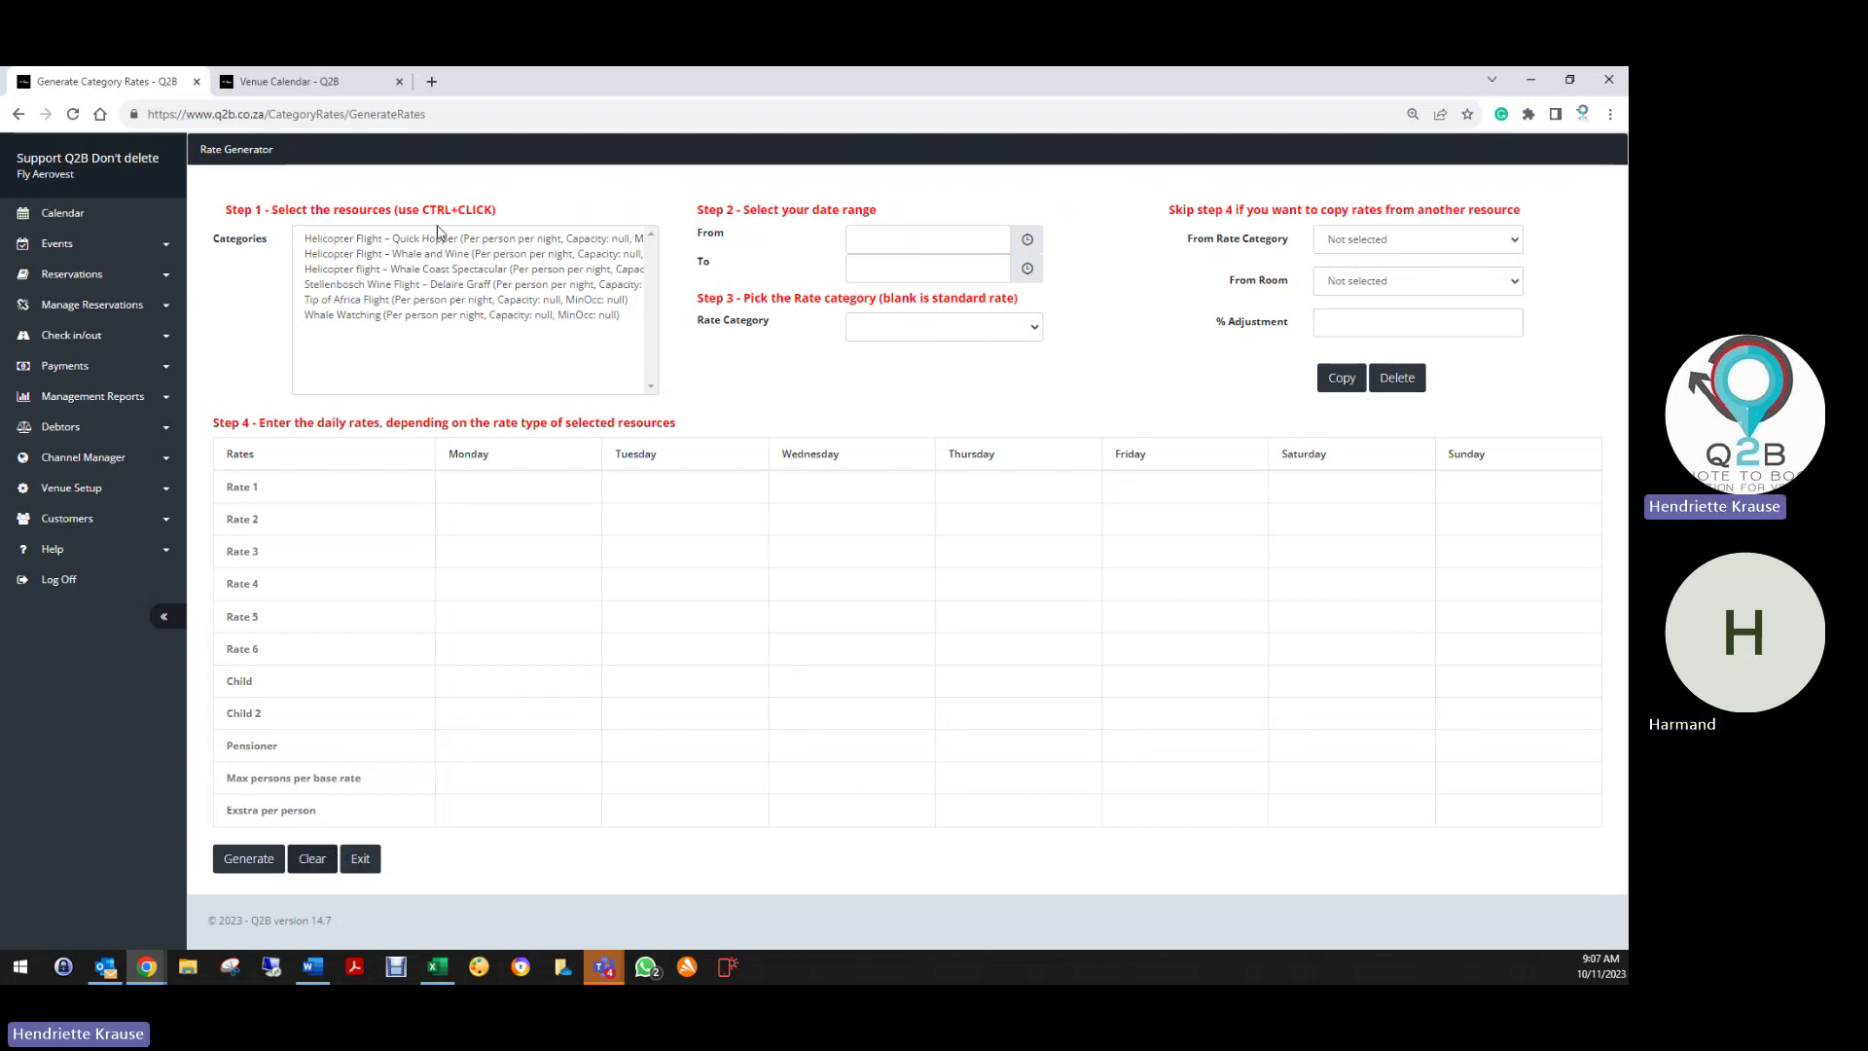
left_click(362, 858)
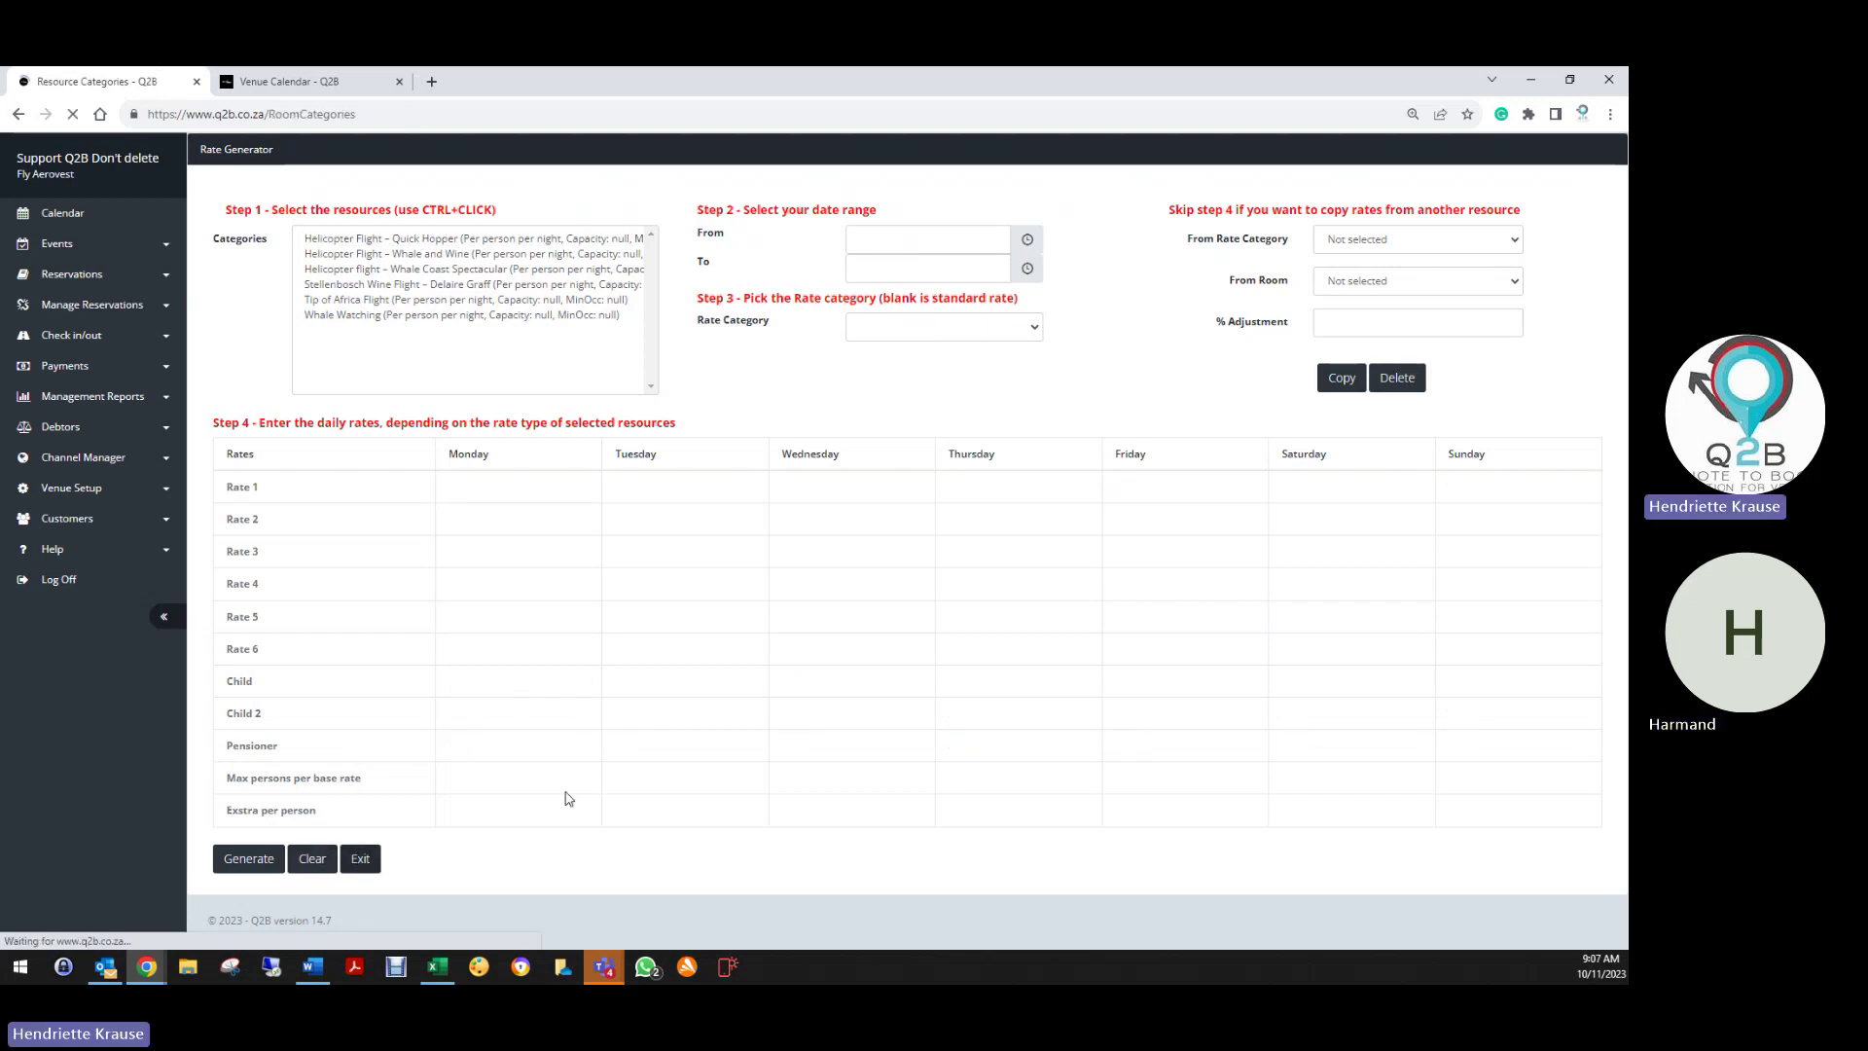
scroll(113, 822, "down", 3)
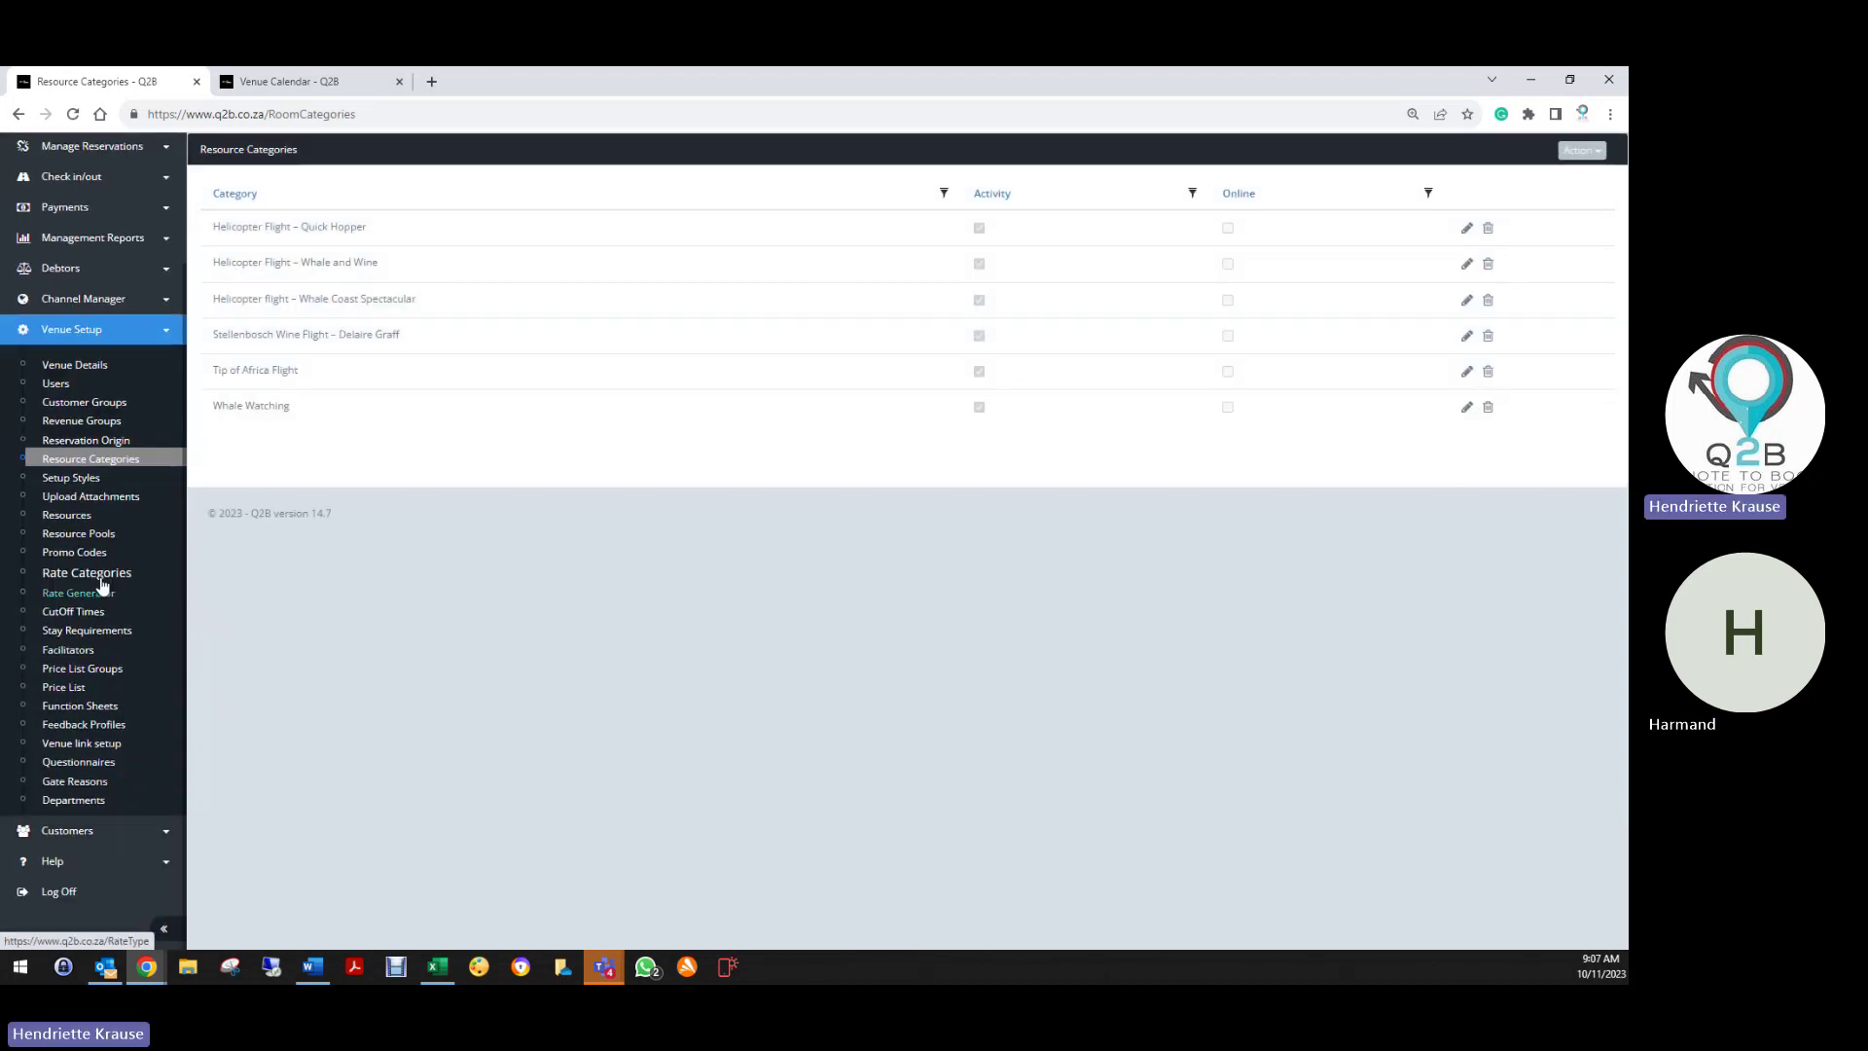
left_click(77, 650)
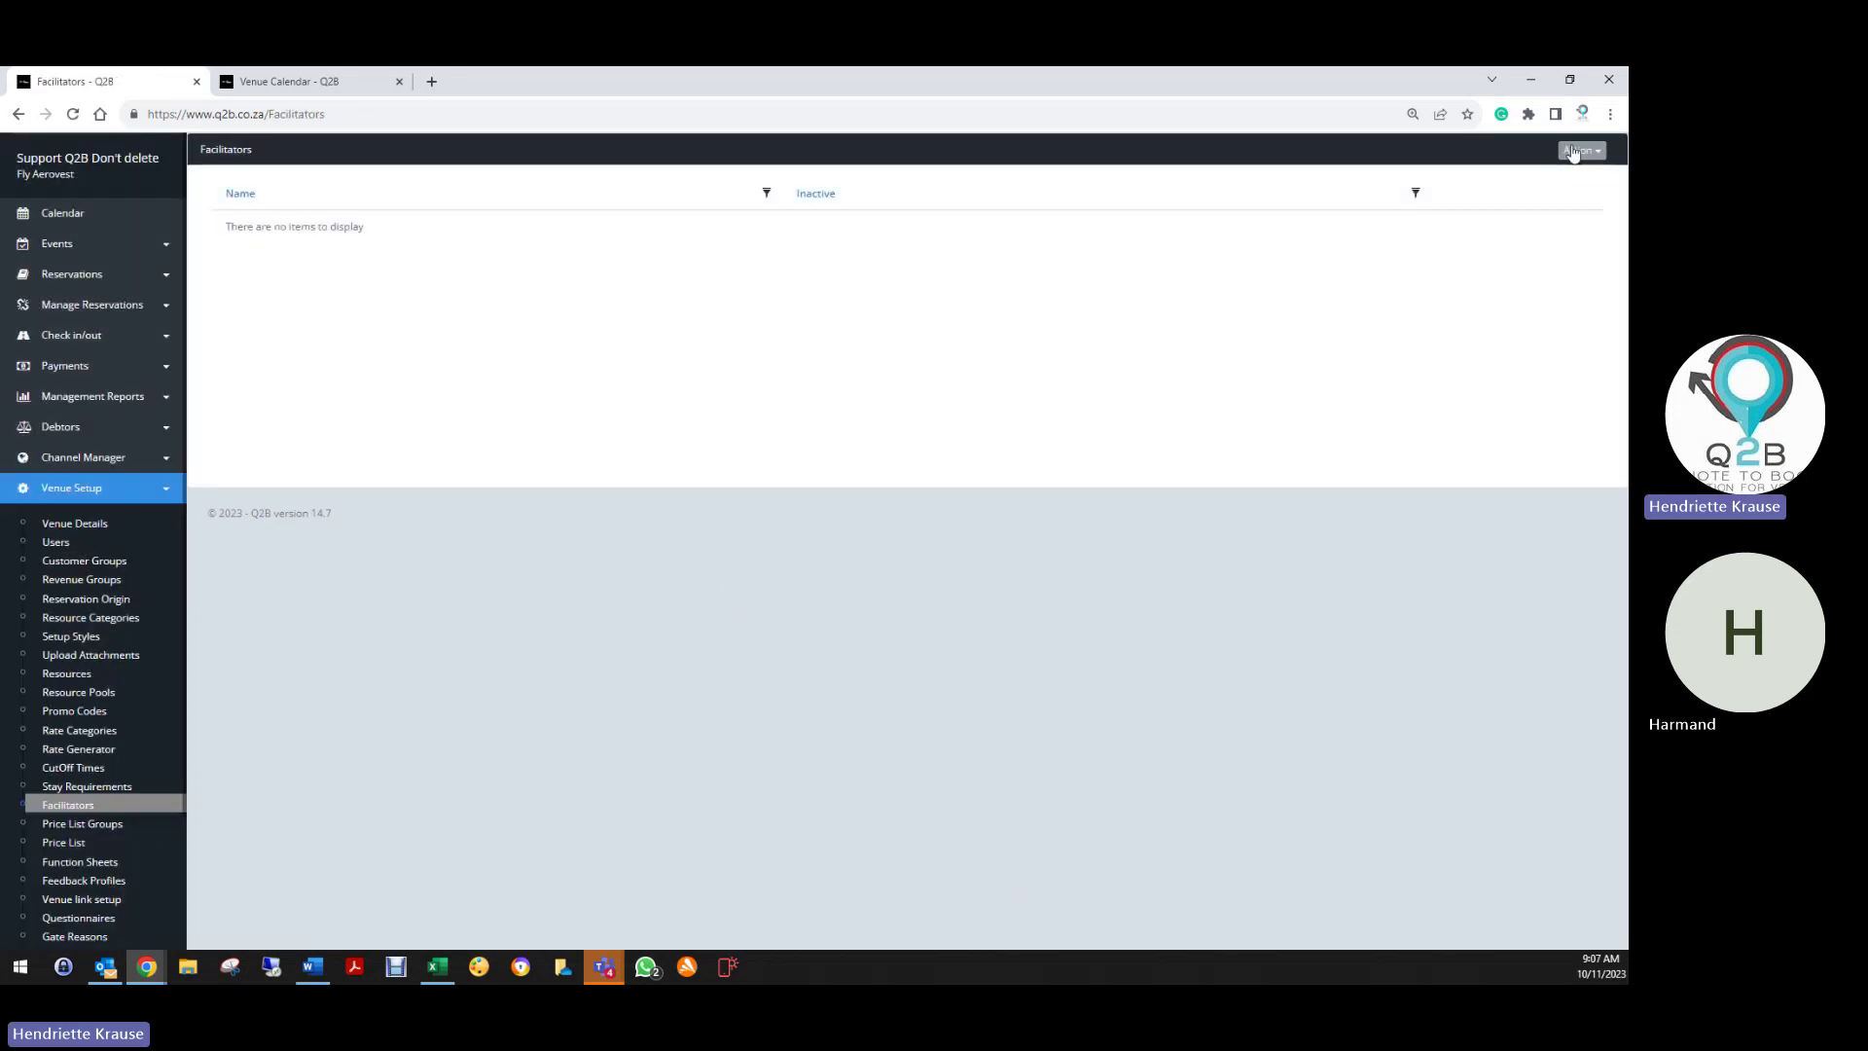
Create a new facilitator by entering their name and saving it
left_click(1581, 150)
left_click(1551, 185)
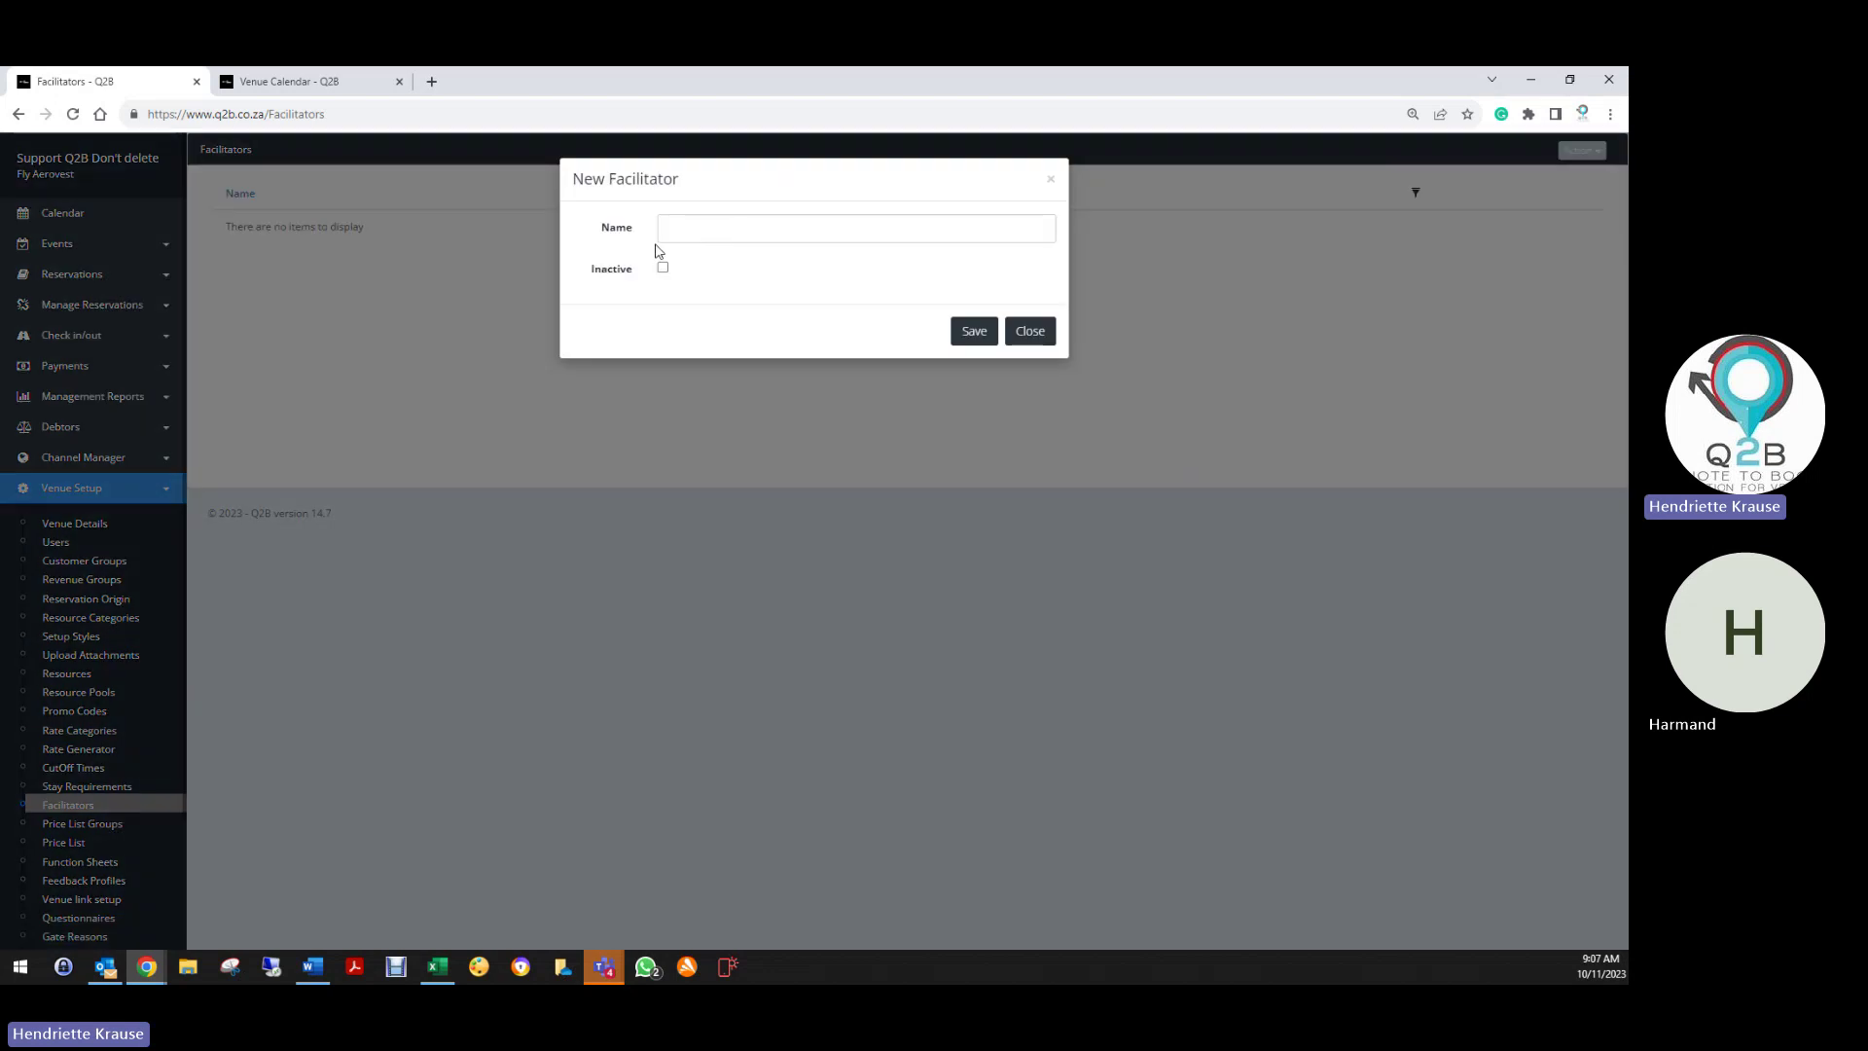
type("Harmand")
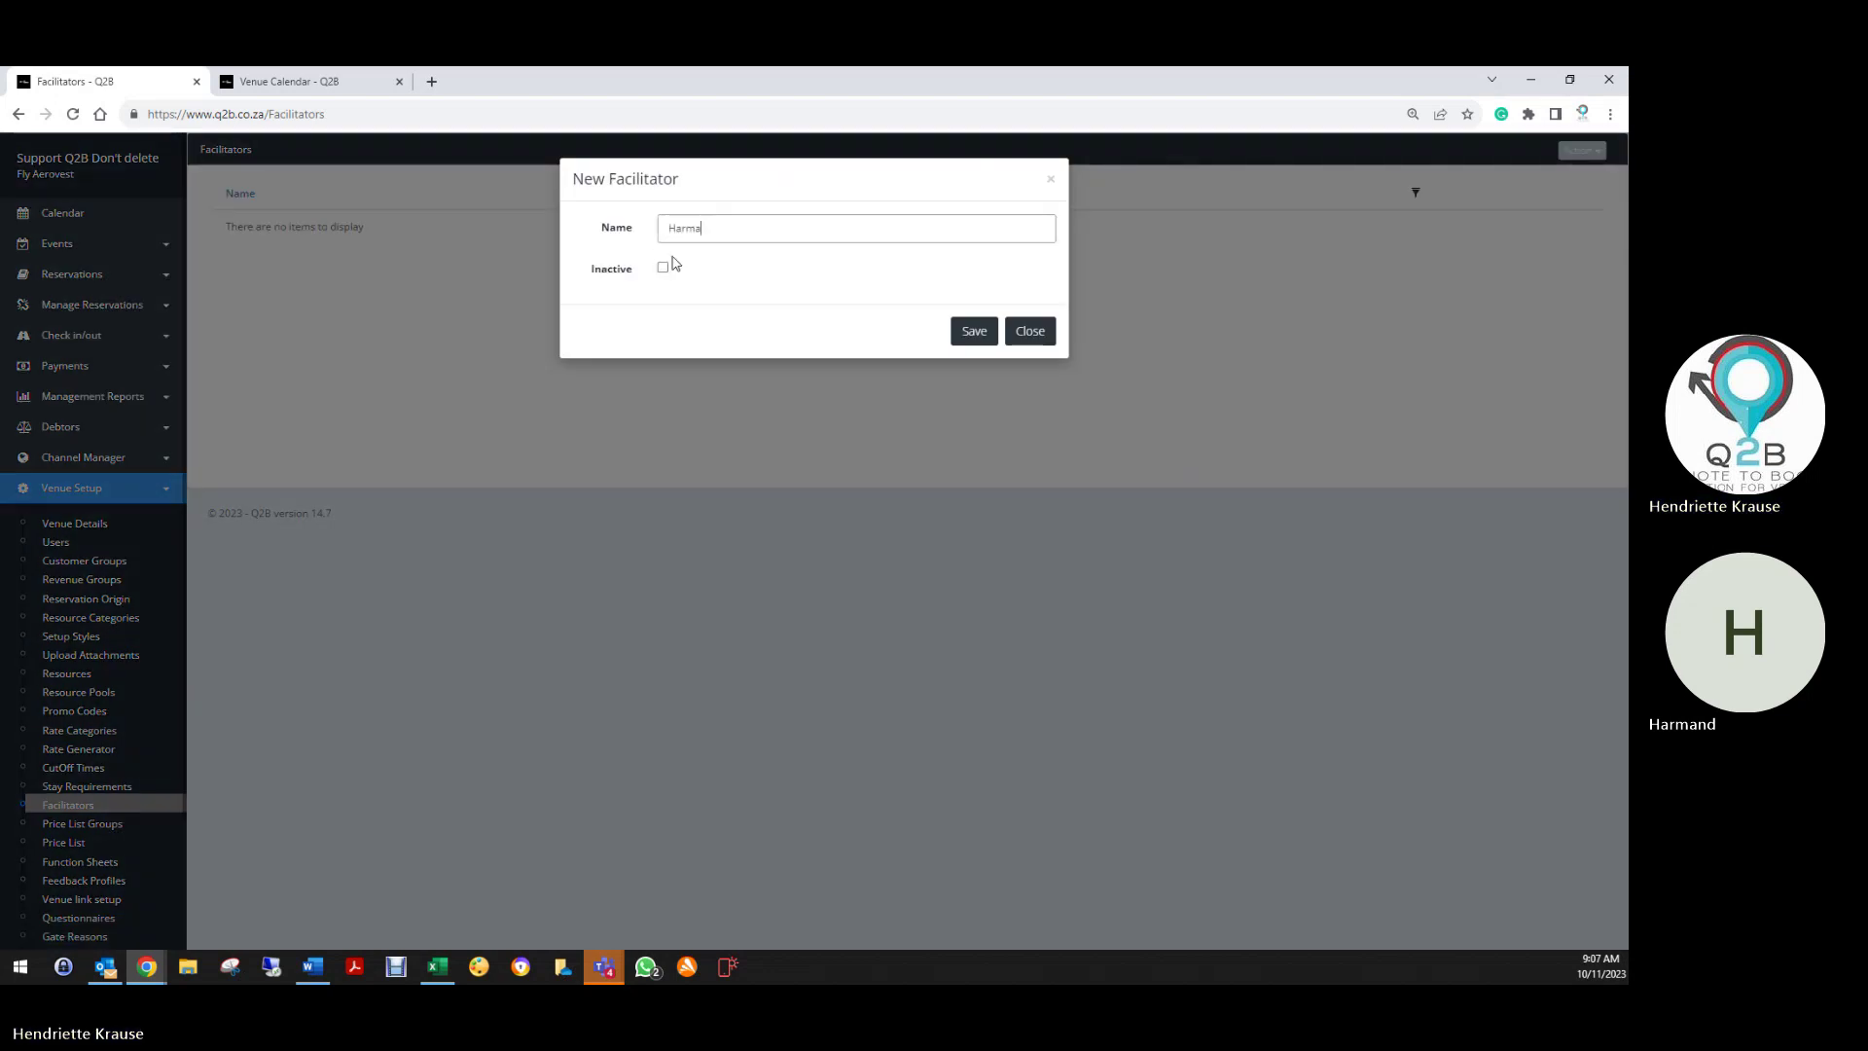
left_click(973, 330)
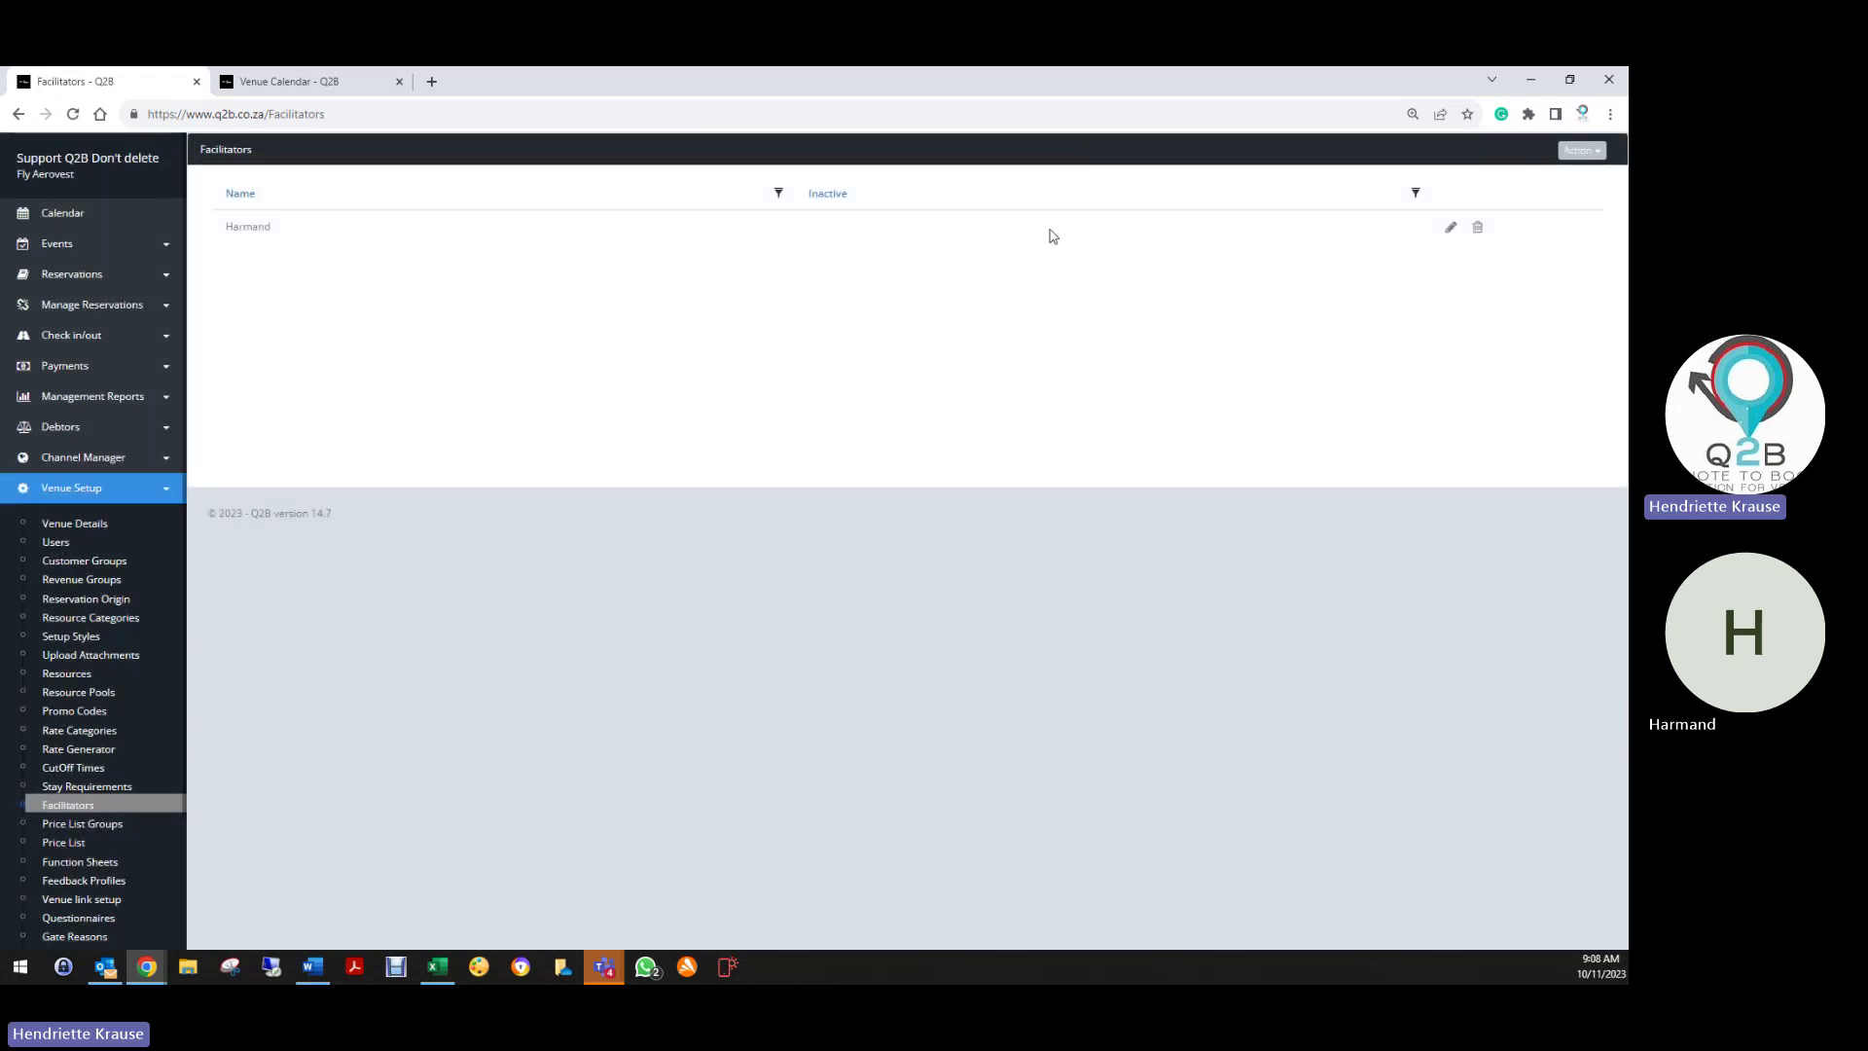
left_click(93, 305)
Assign the available facilitator to the 06:00 Quick Hopper slot in Activity Monitor
left_click(72, 362)
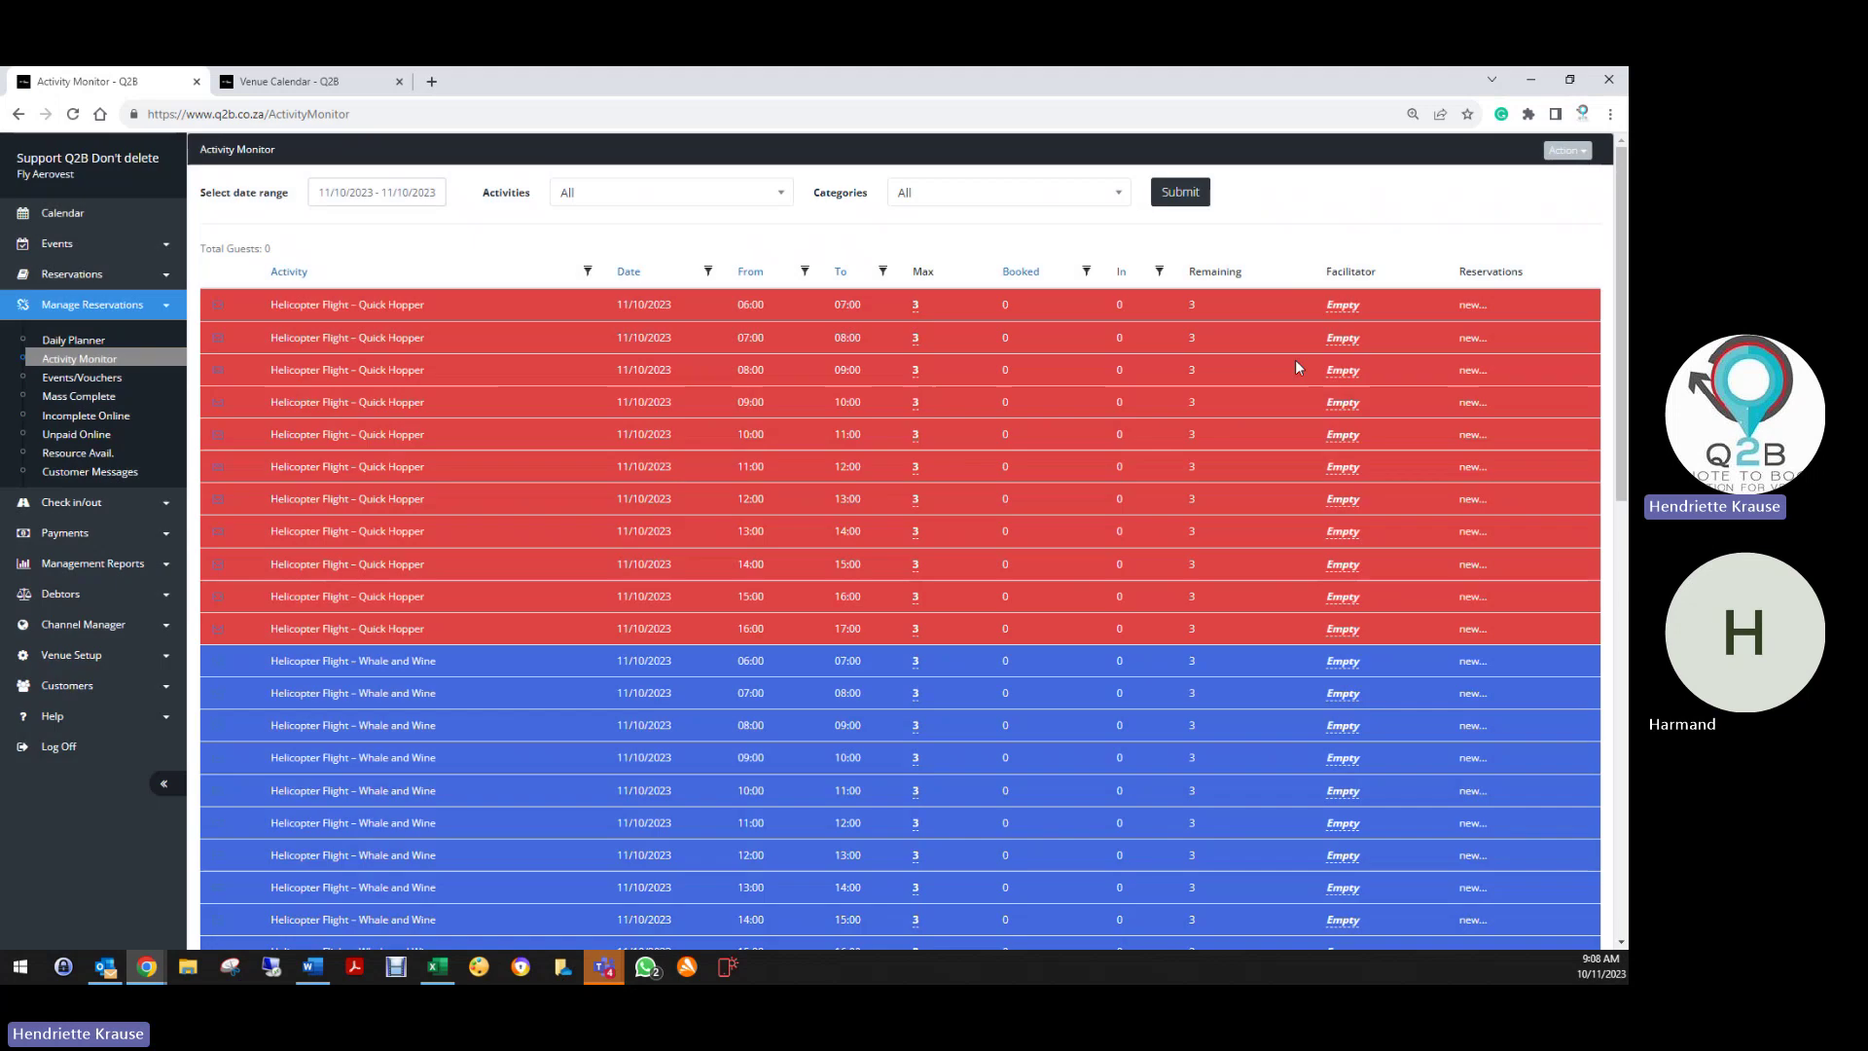
left_click(1343, 307)
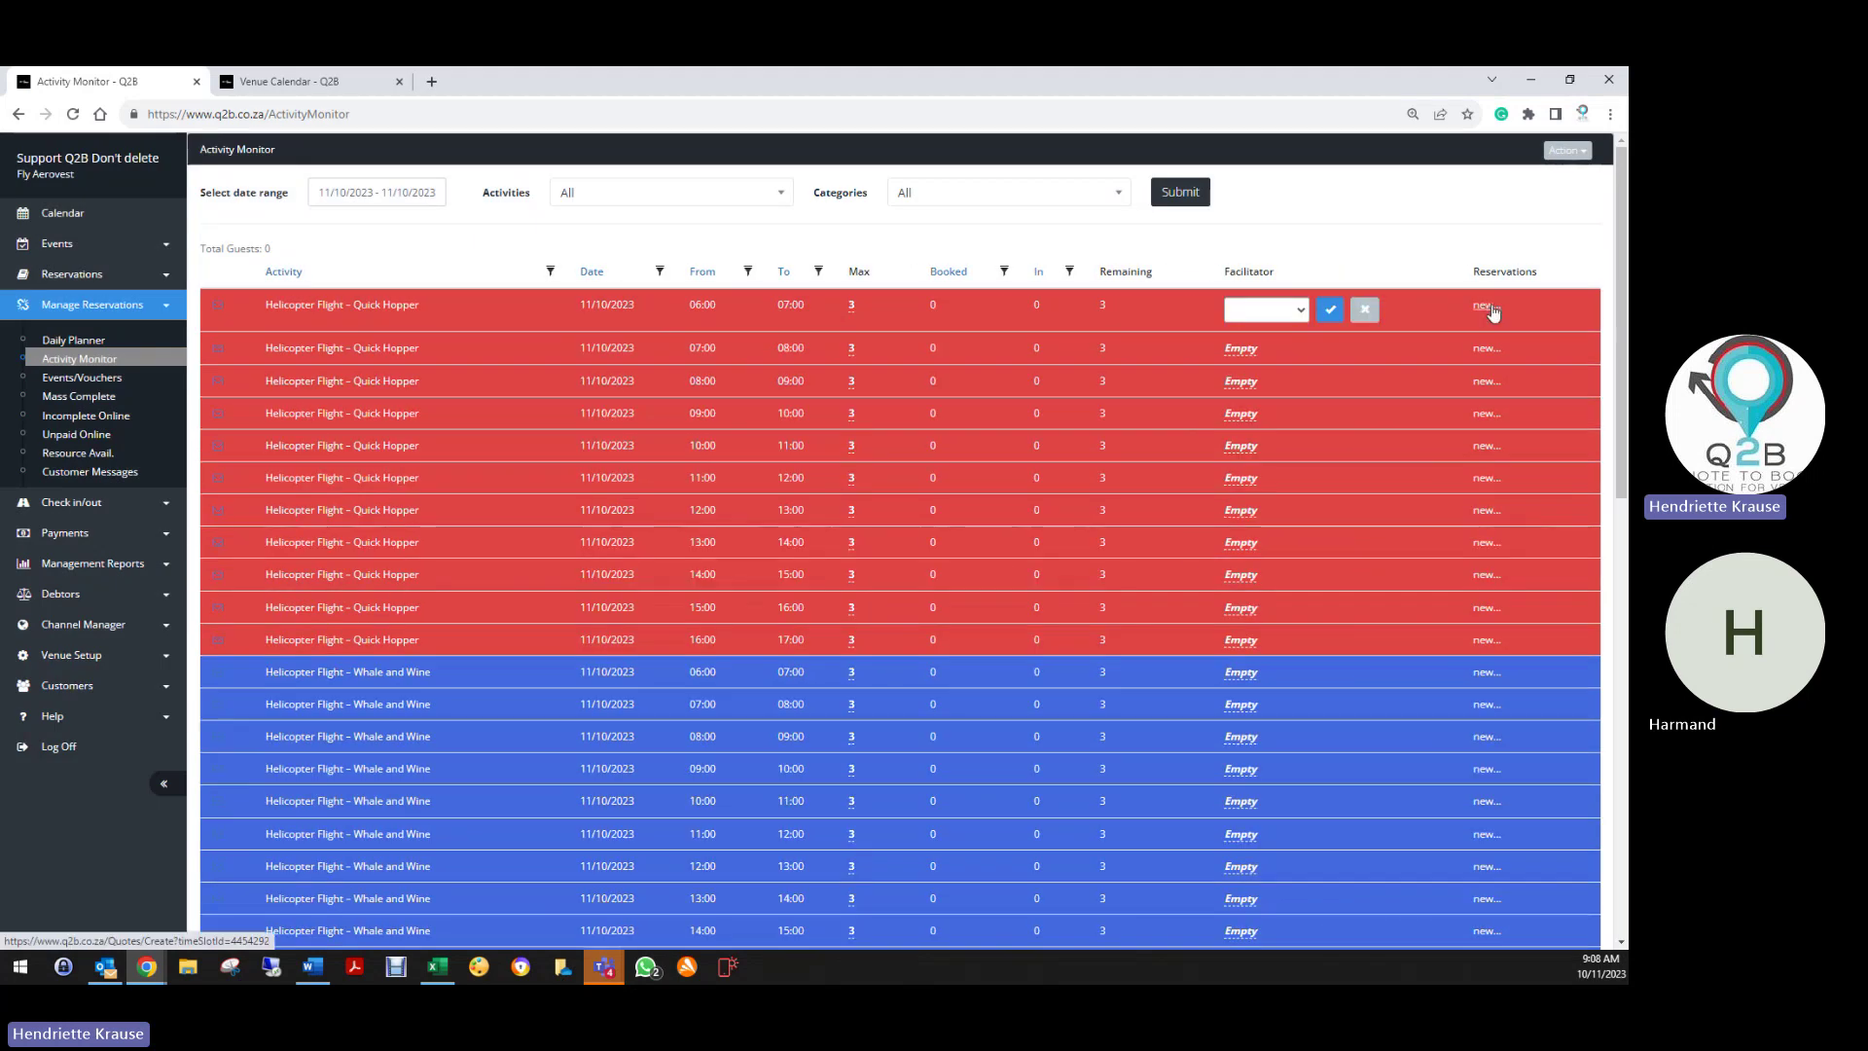
left_click(1266, 309)
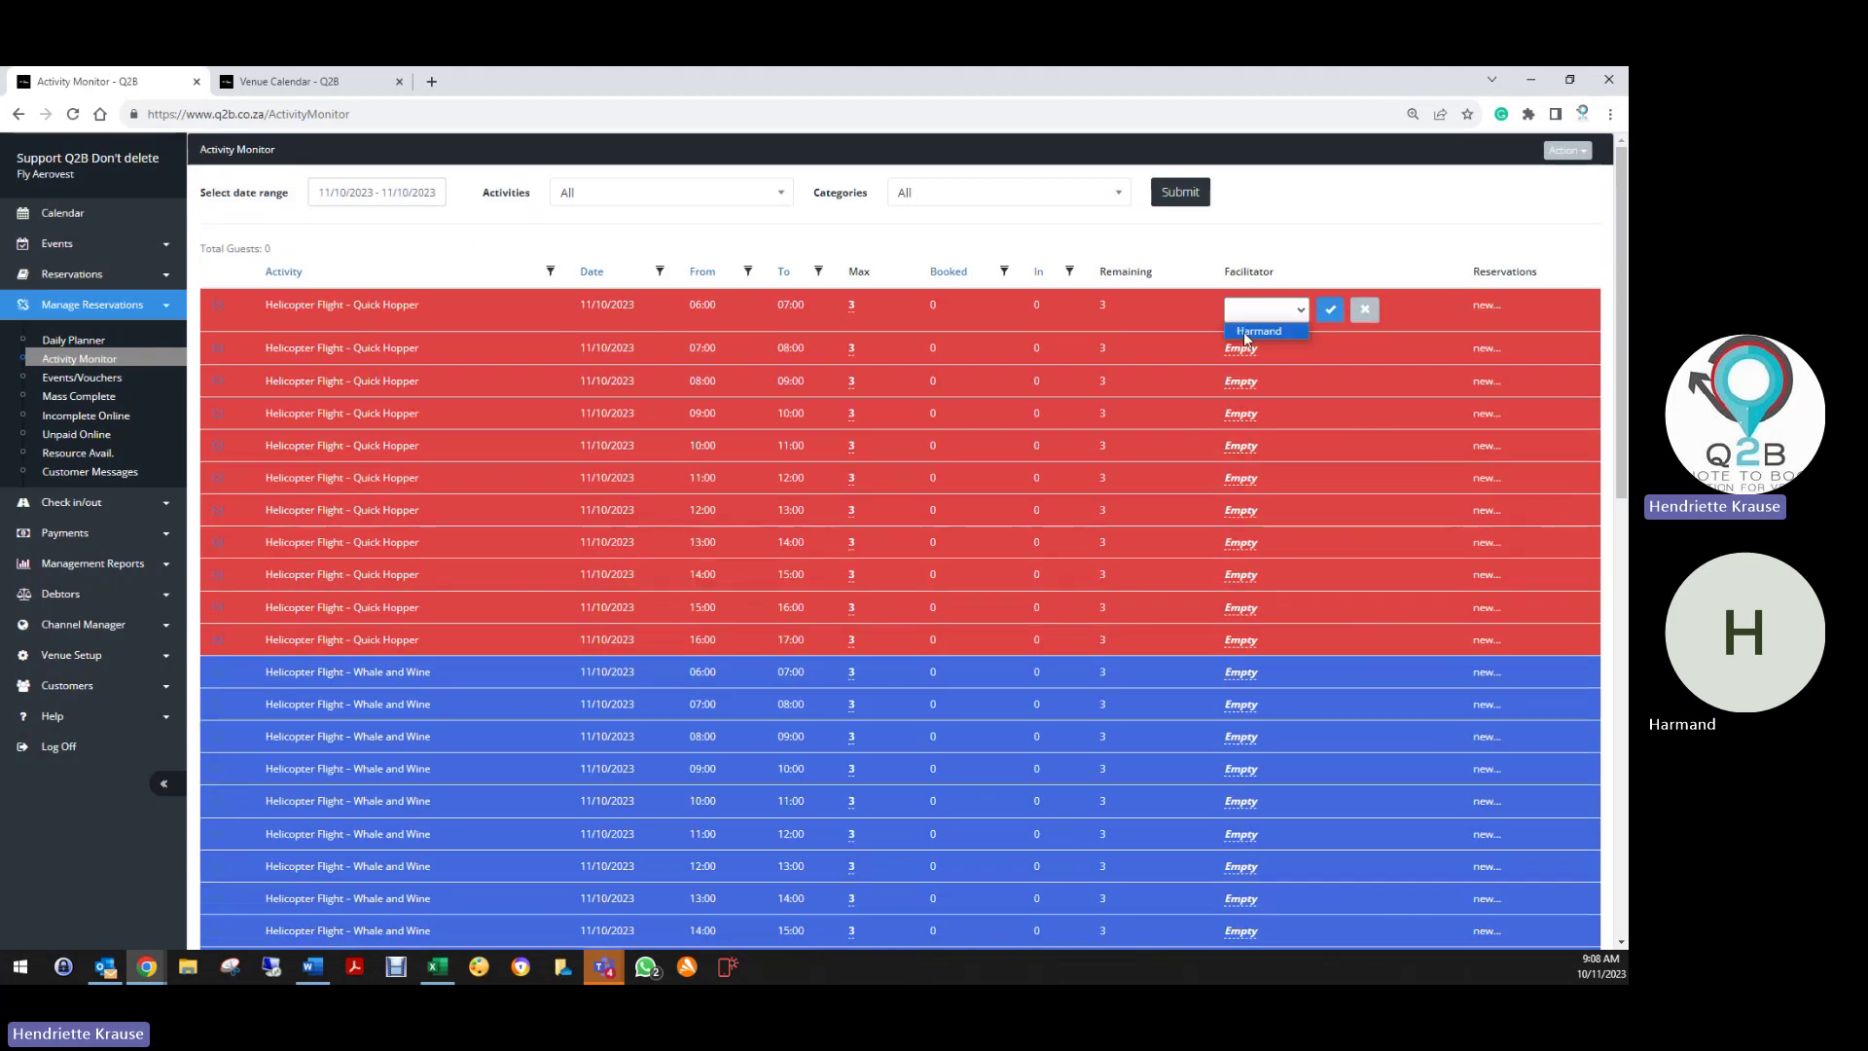
left_click(1245, 336)
left_click(1330, 310)
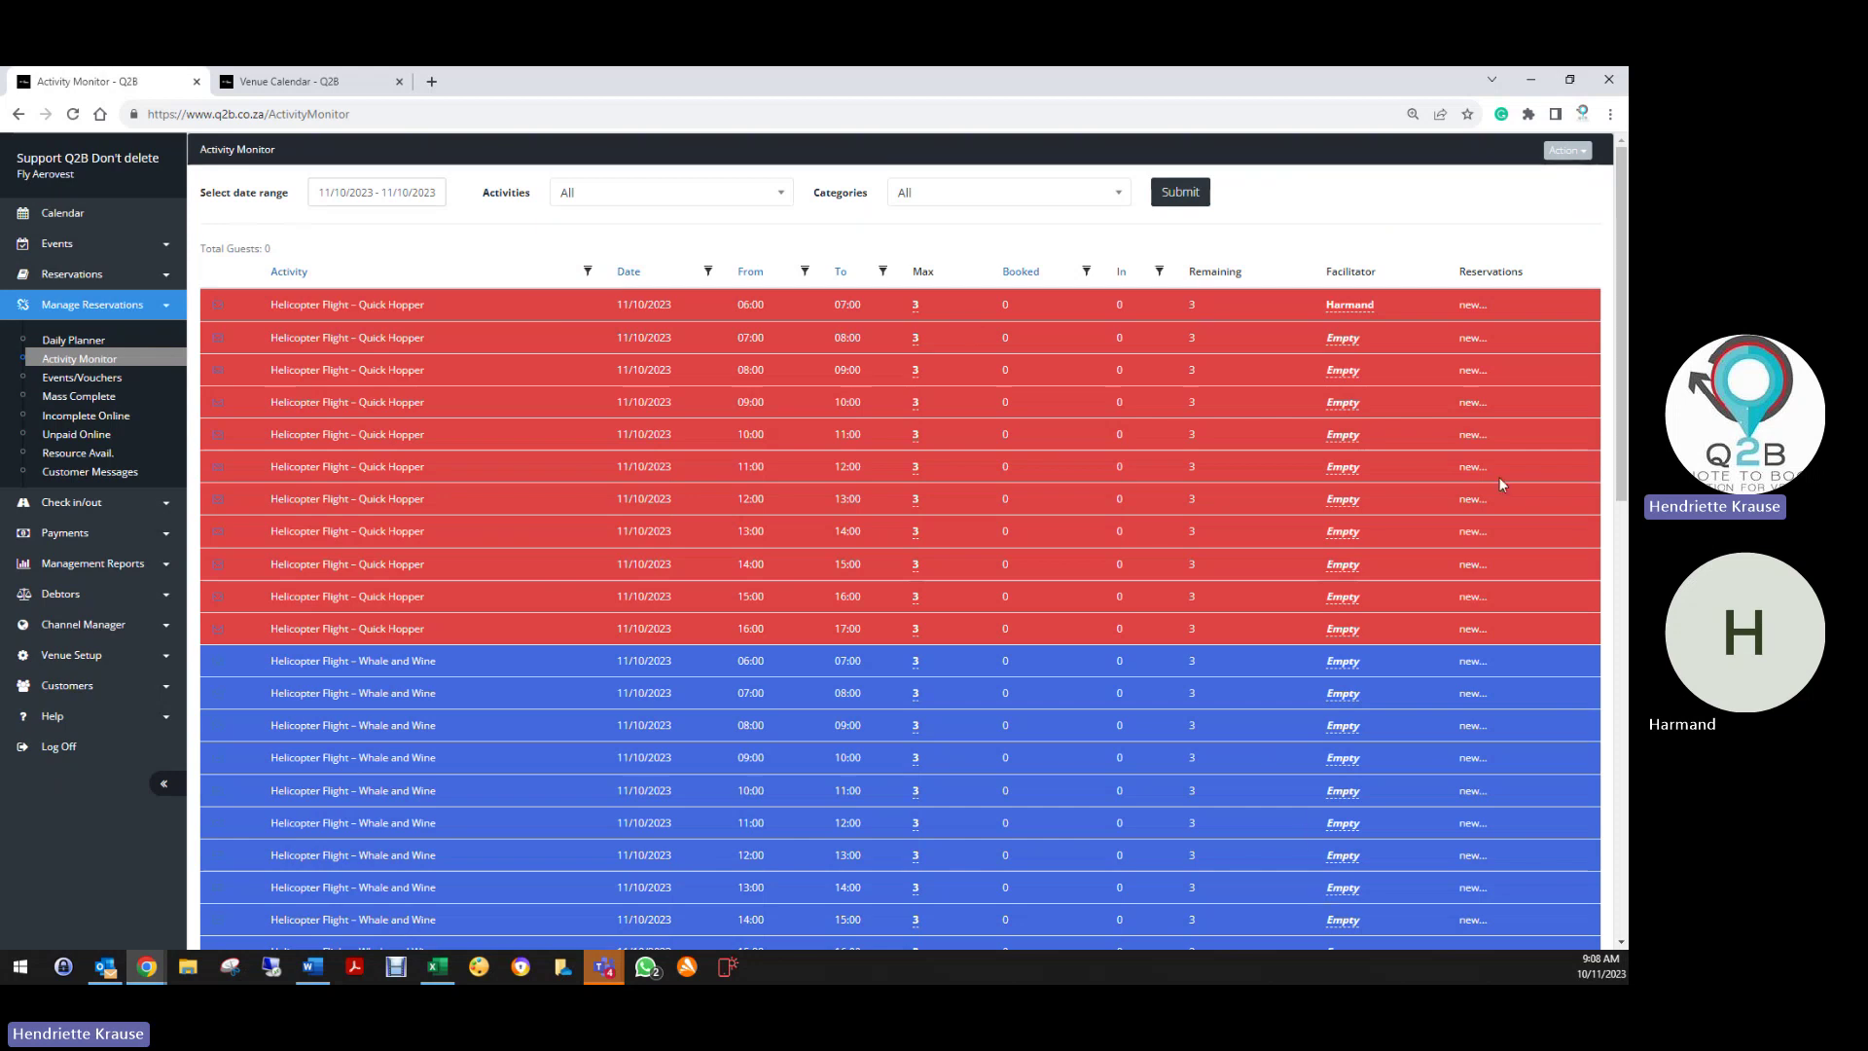
Dismiss the page actions list without choosing anything and expand Venue Setup
left_click(1567, 150)
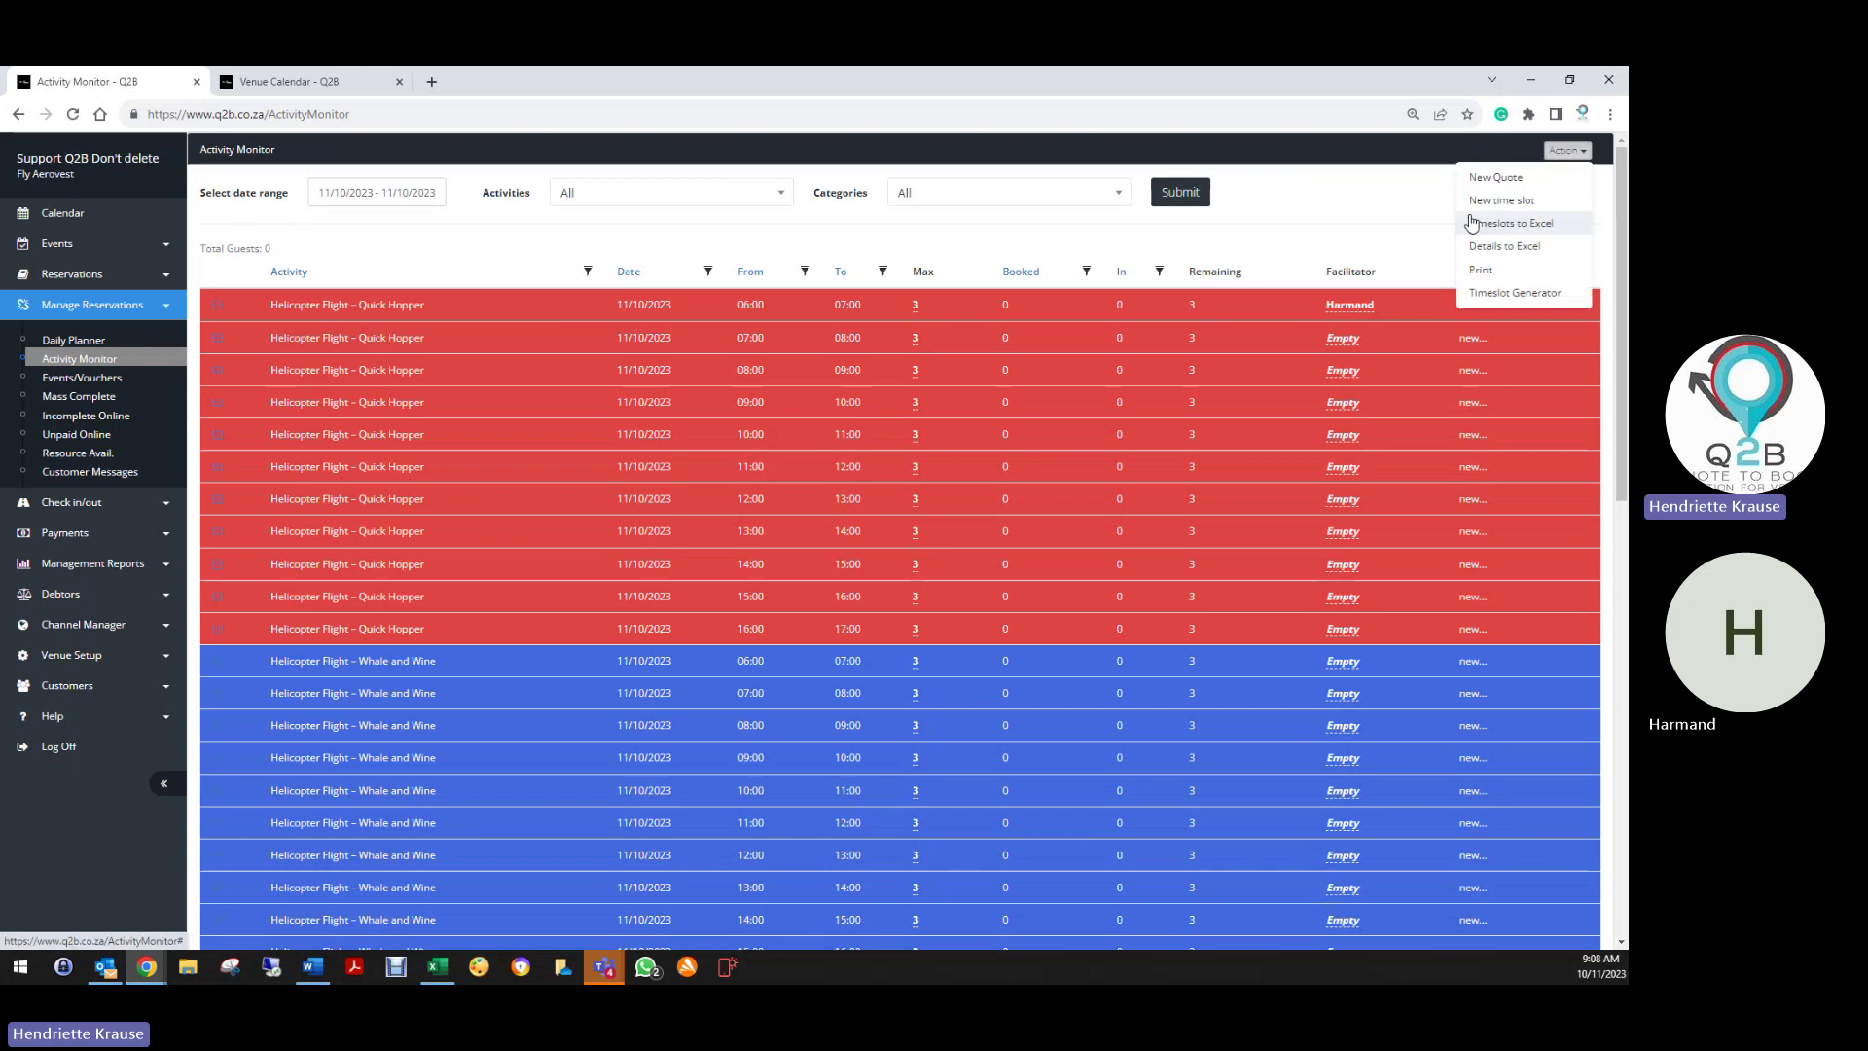
left_click(1292, 226)
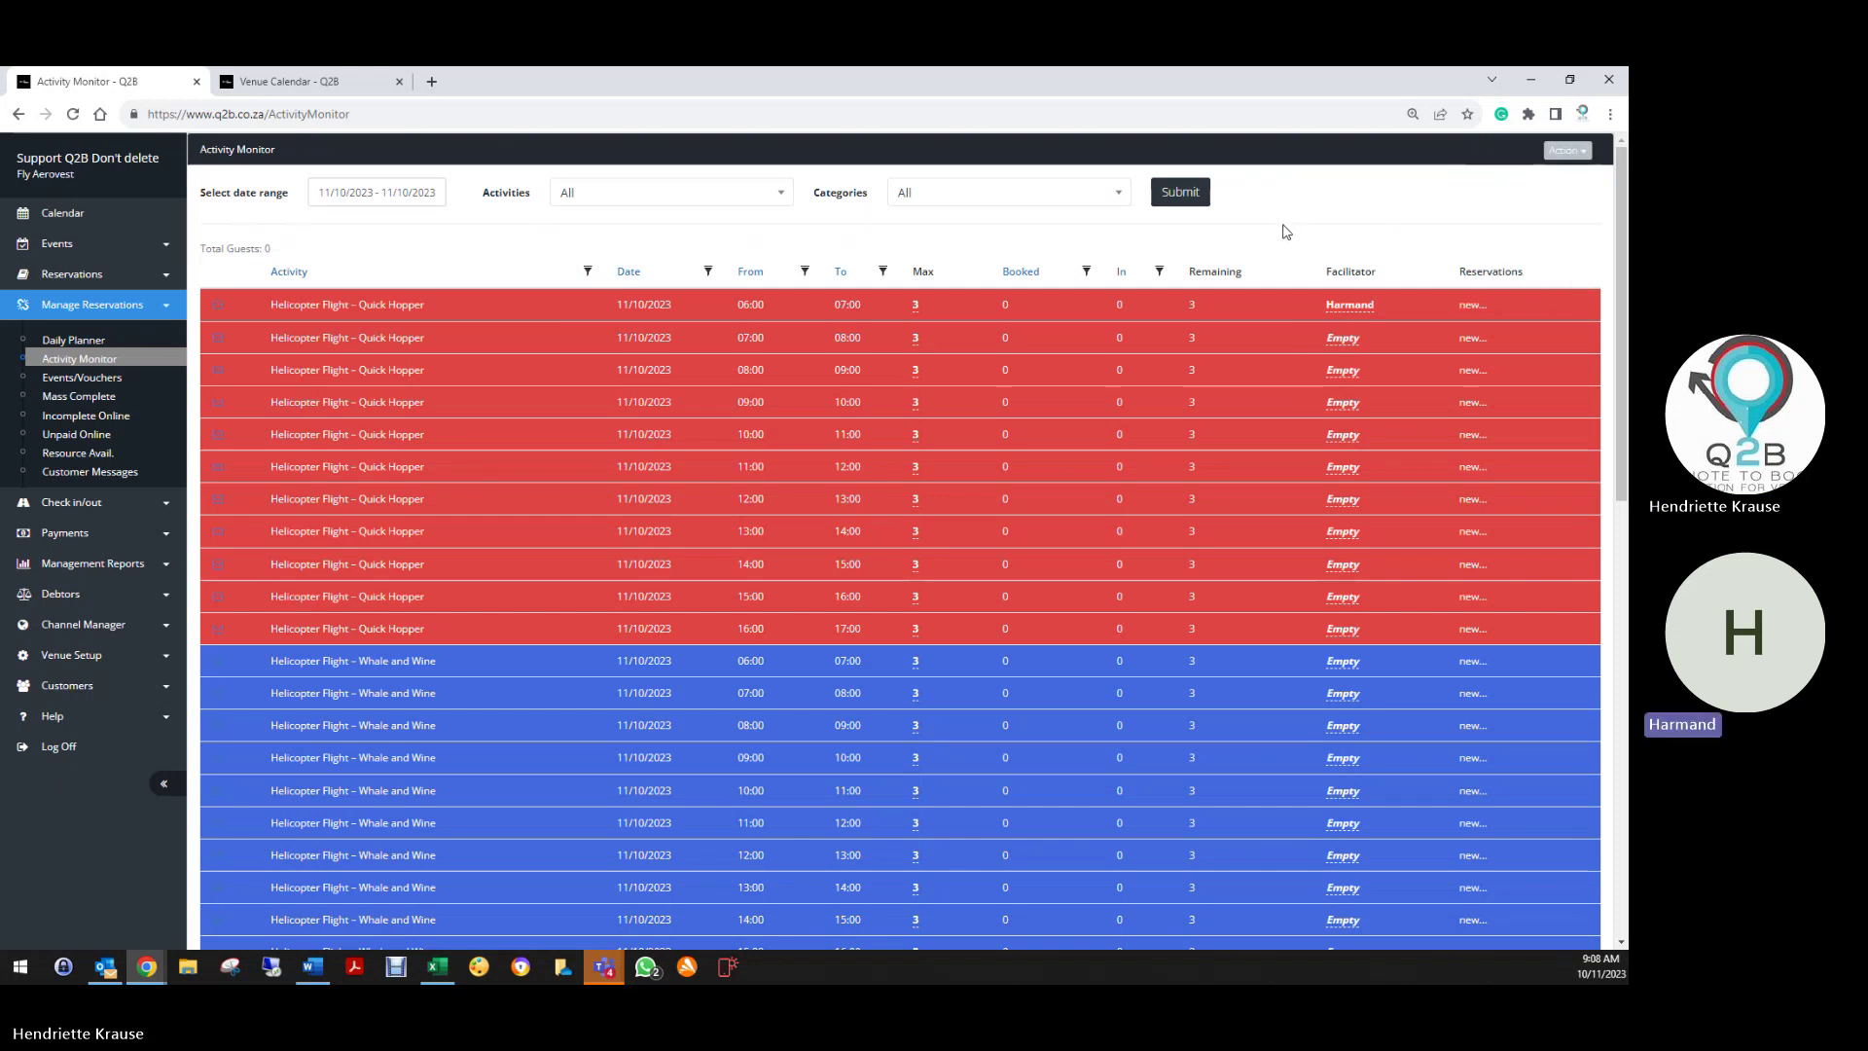
left_click(100, 662)
scroll(101, 745, "down", 2)
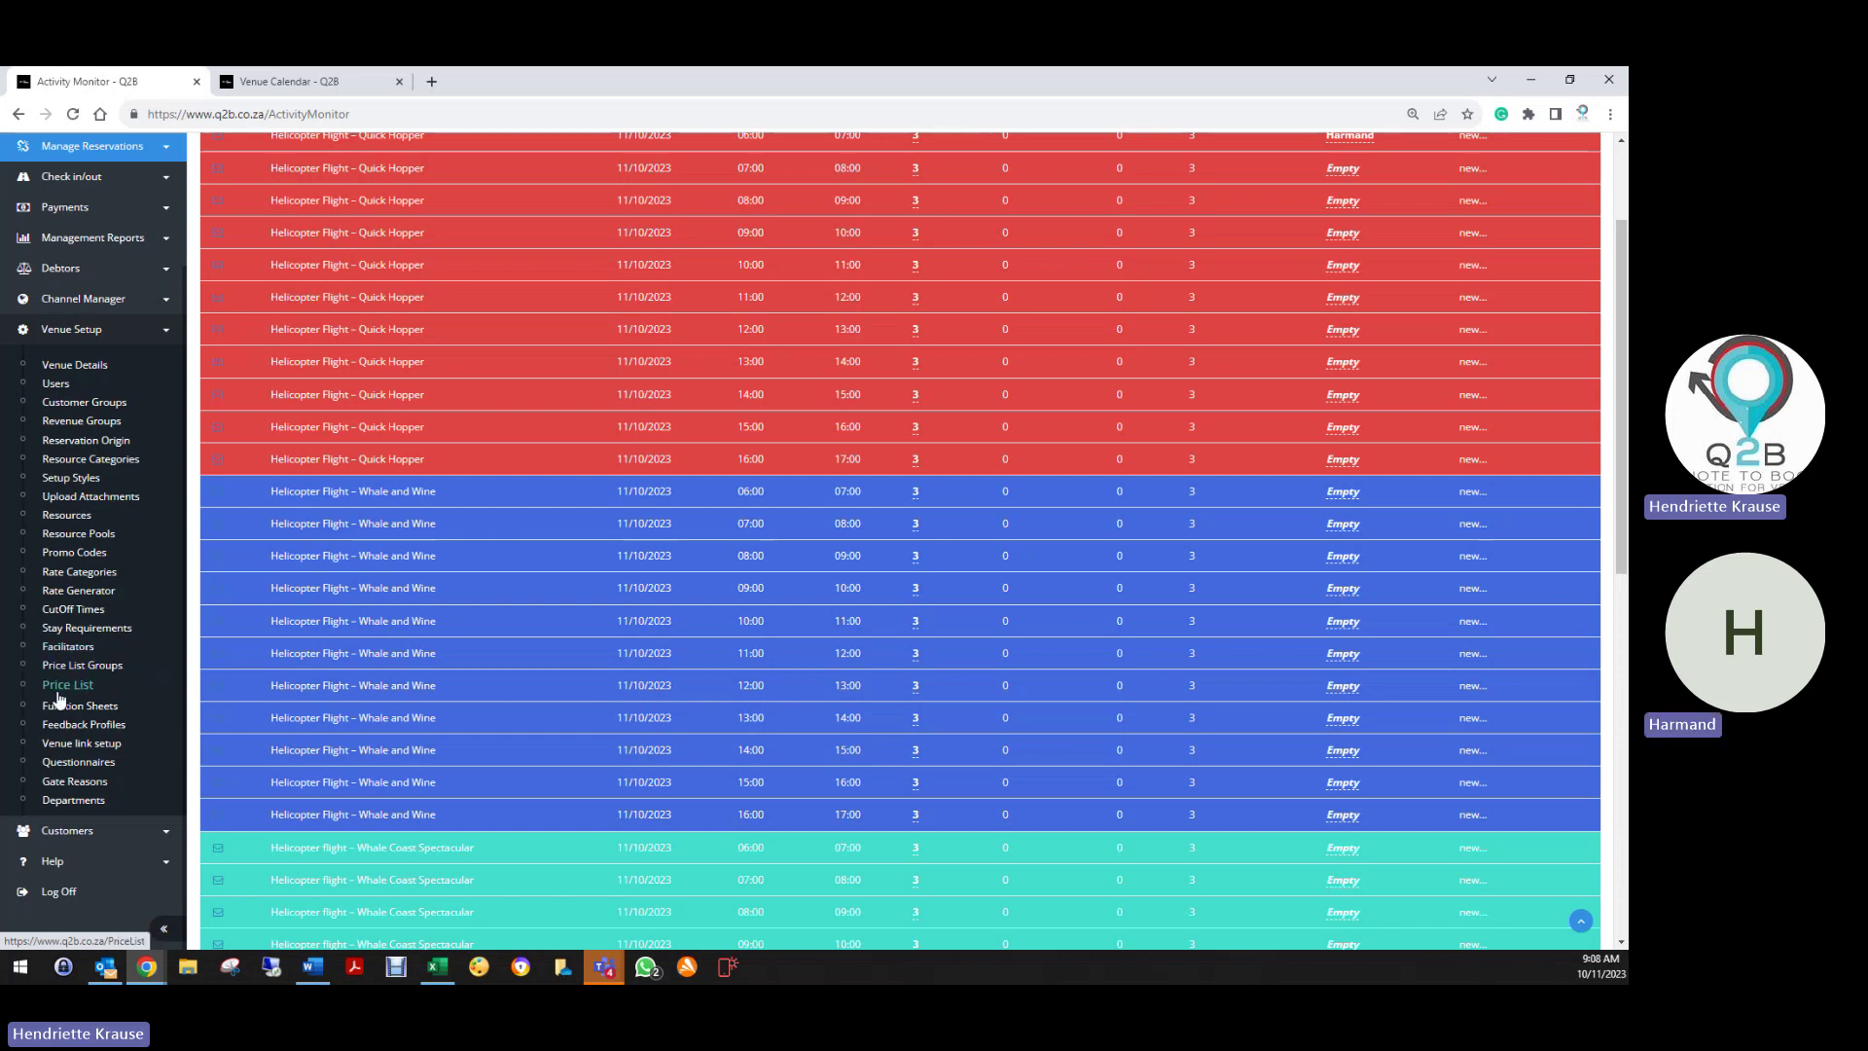
Create a 'cokes 340ml' price list item priced at 30
left_click(67, 686)
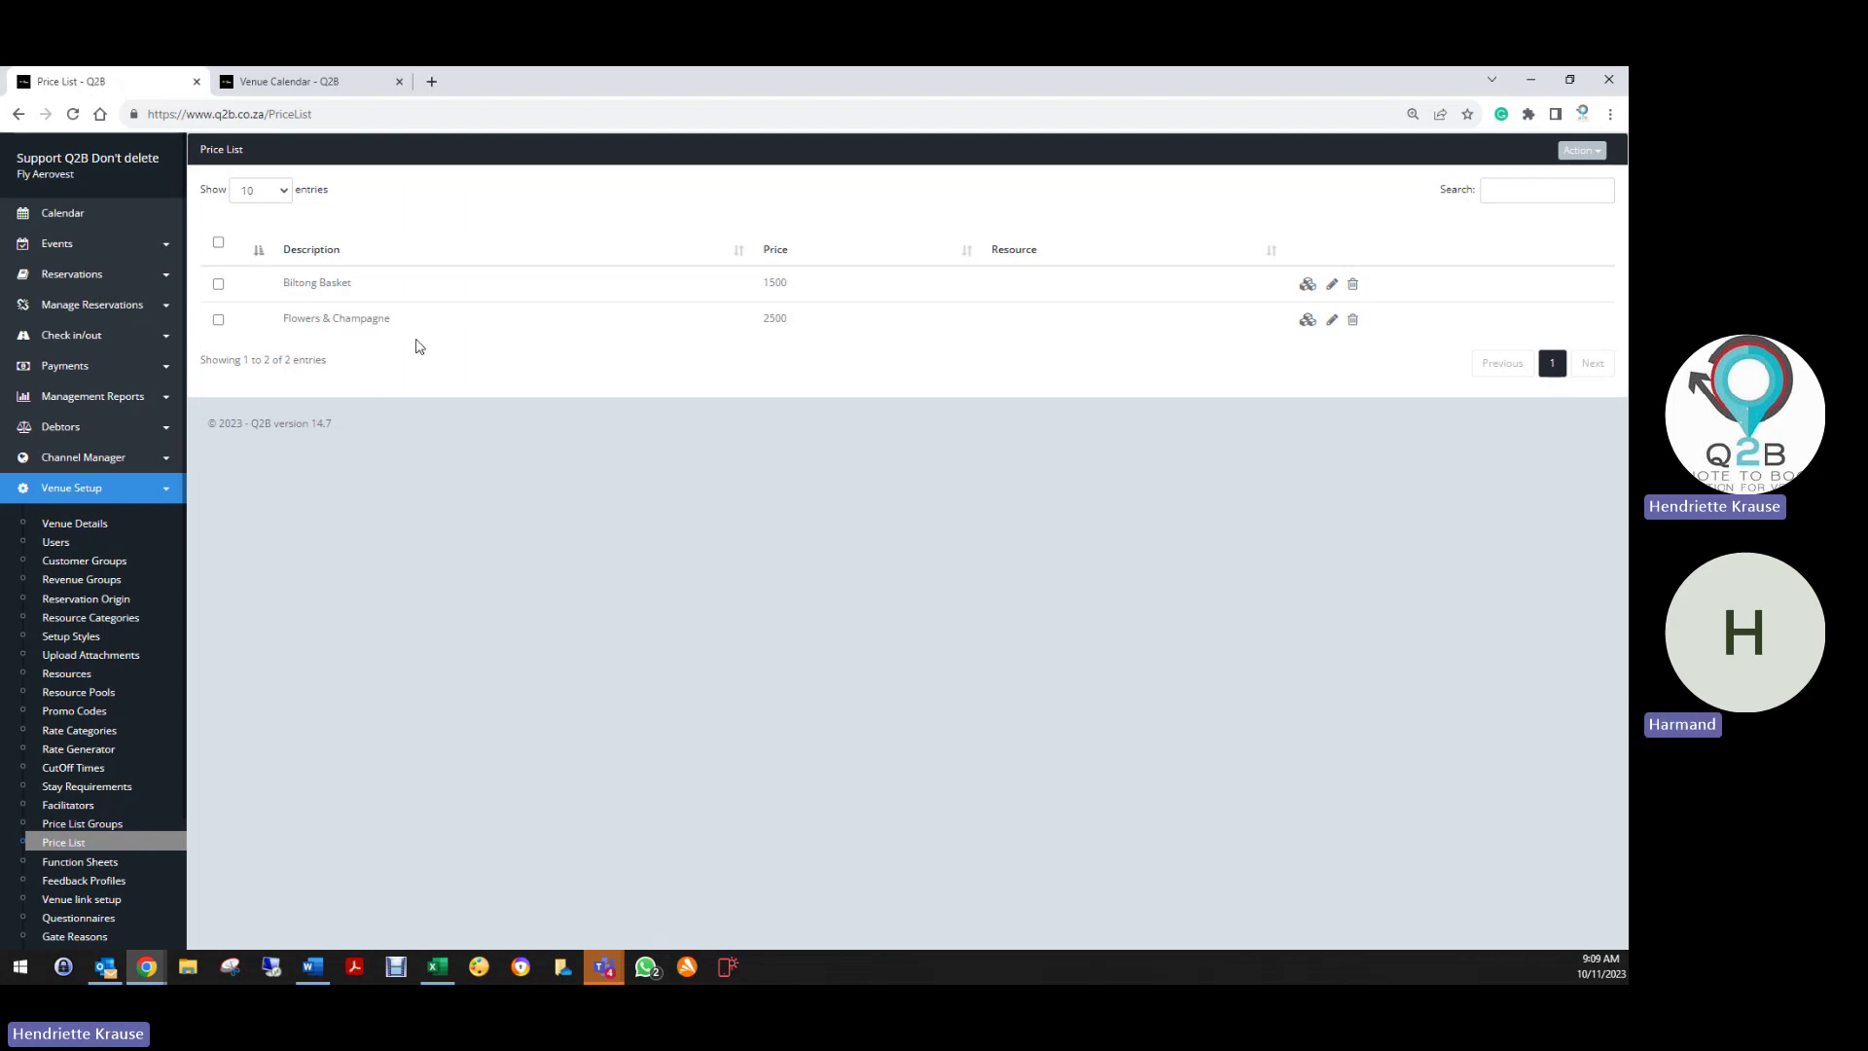
left_click(1583, 151)
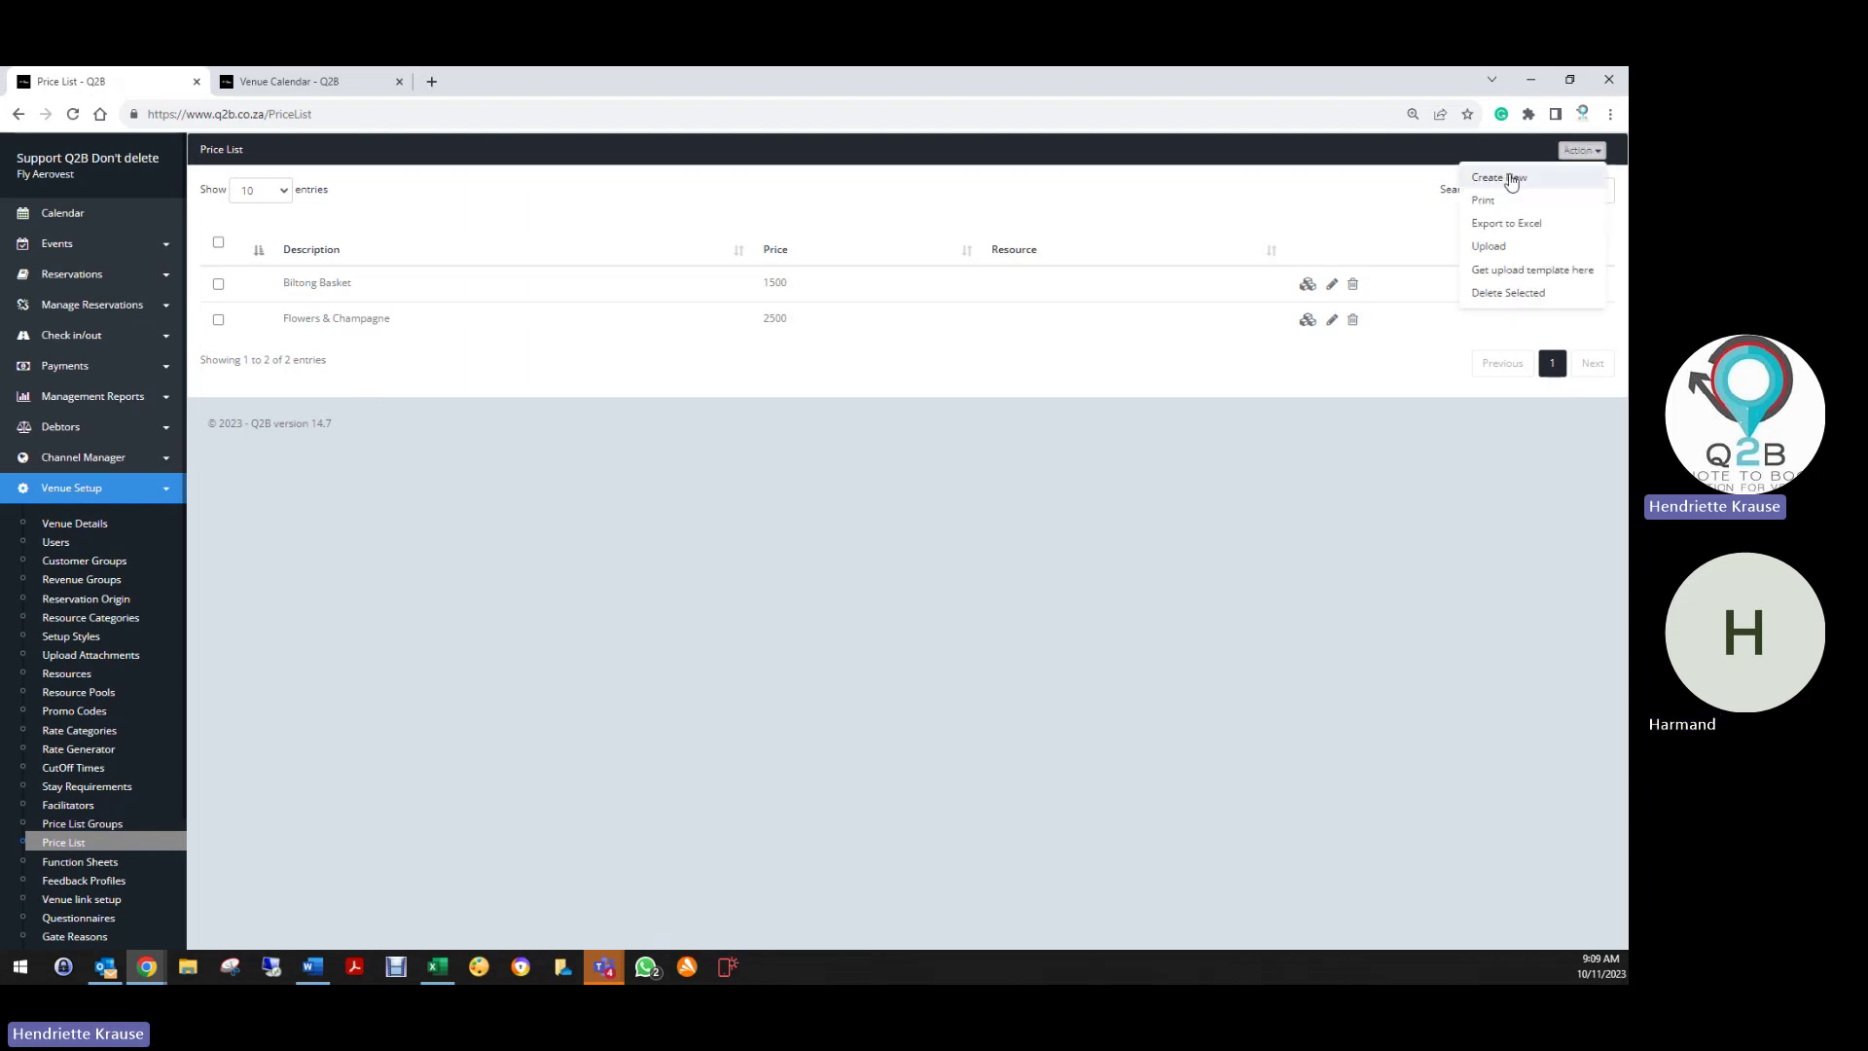
left_click(1511, 180)
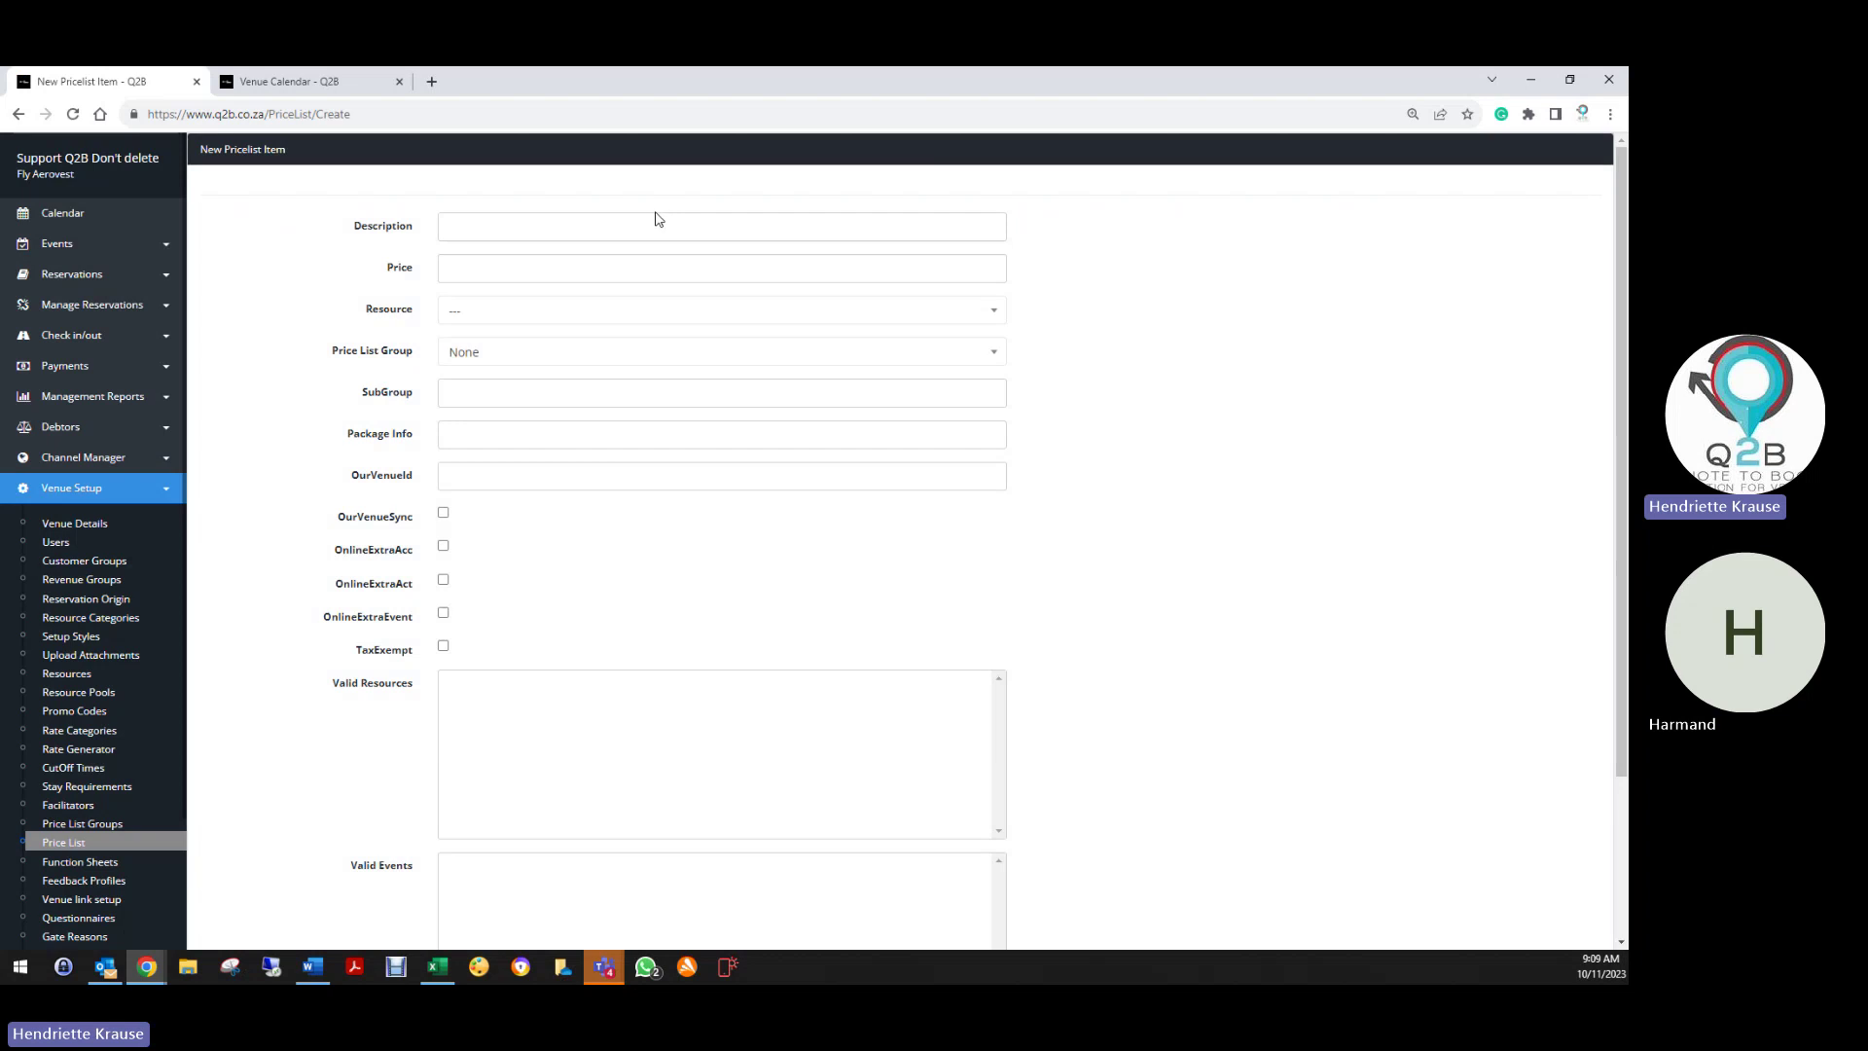
left_click(659, 225)
type("c")
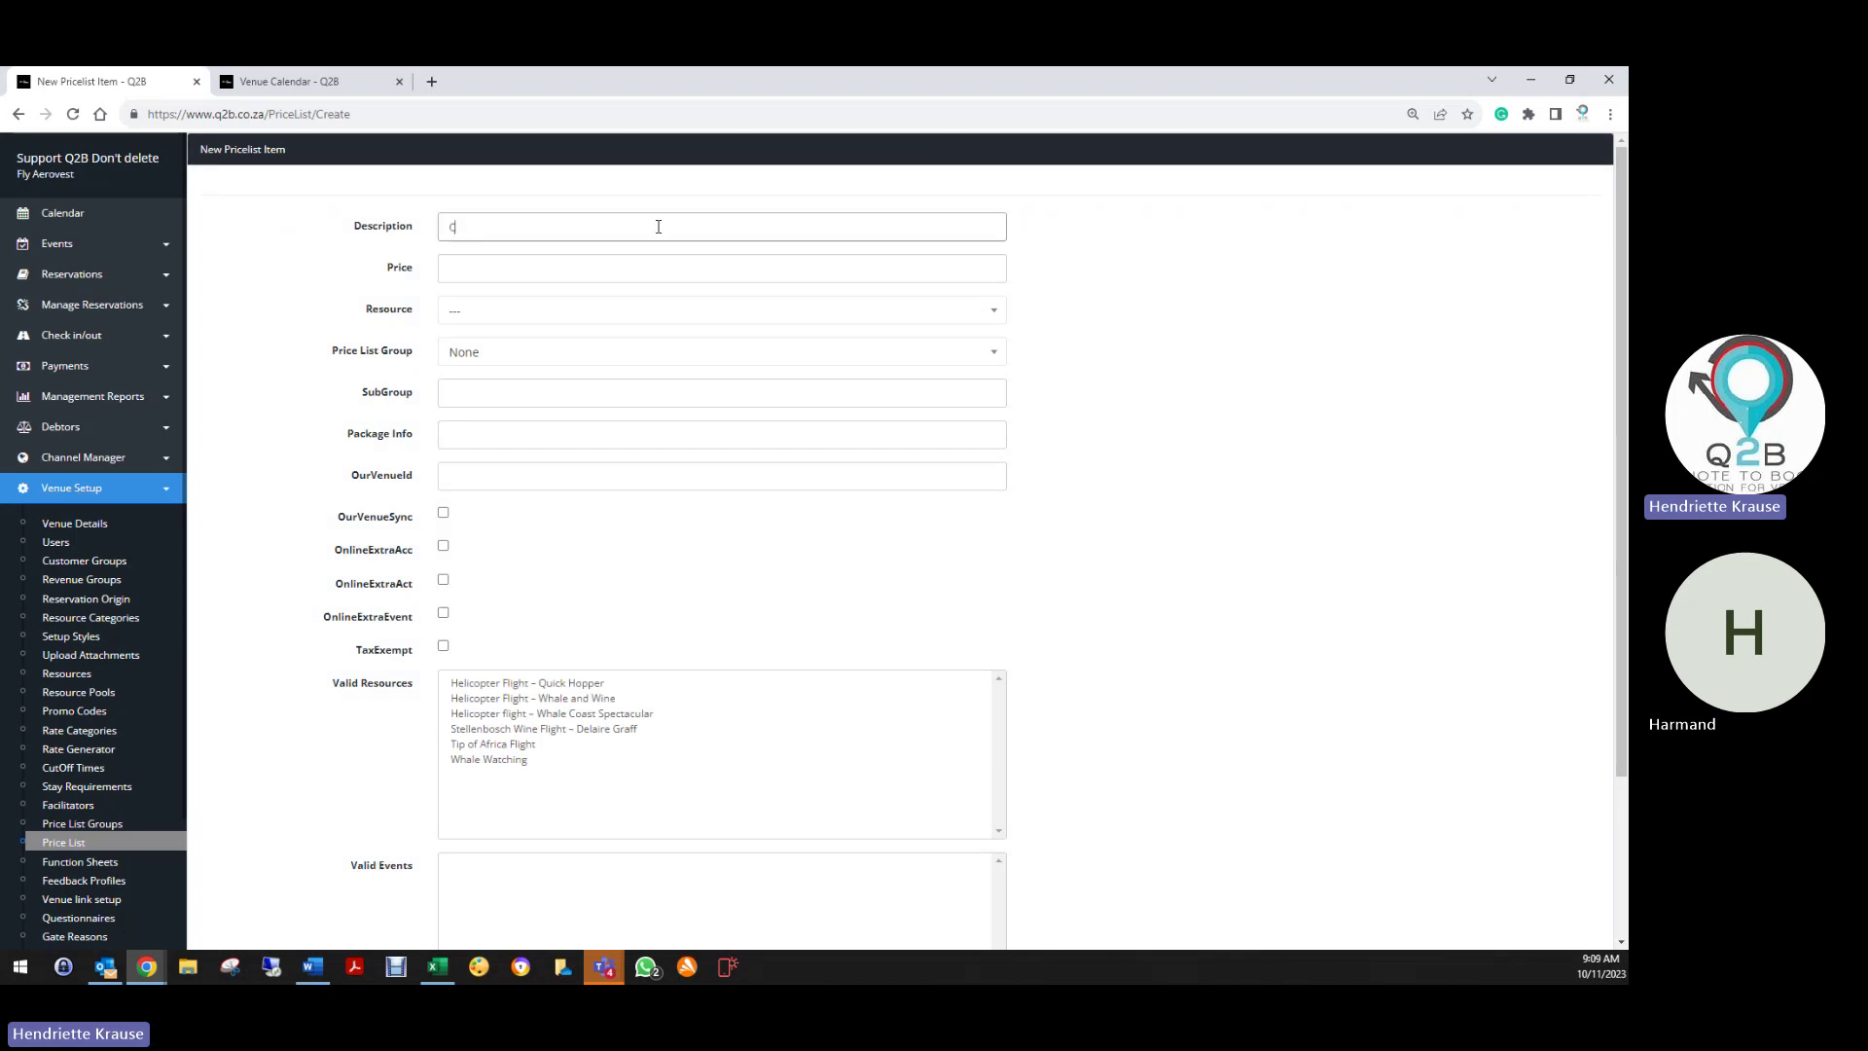
type("okes 340ml")
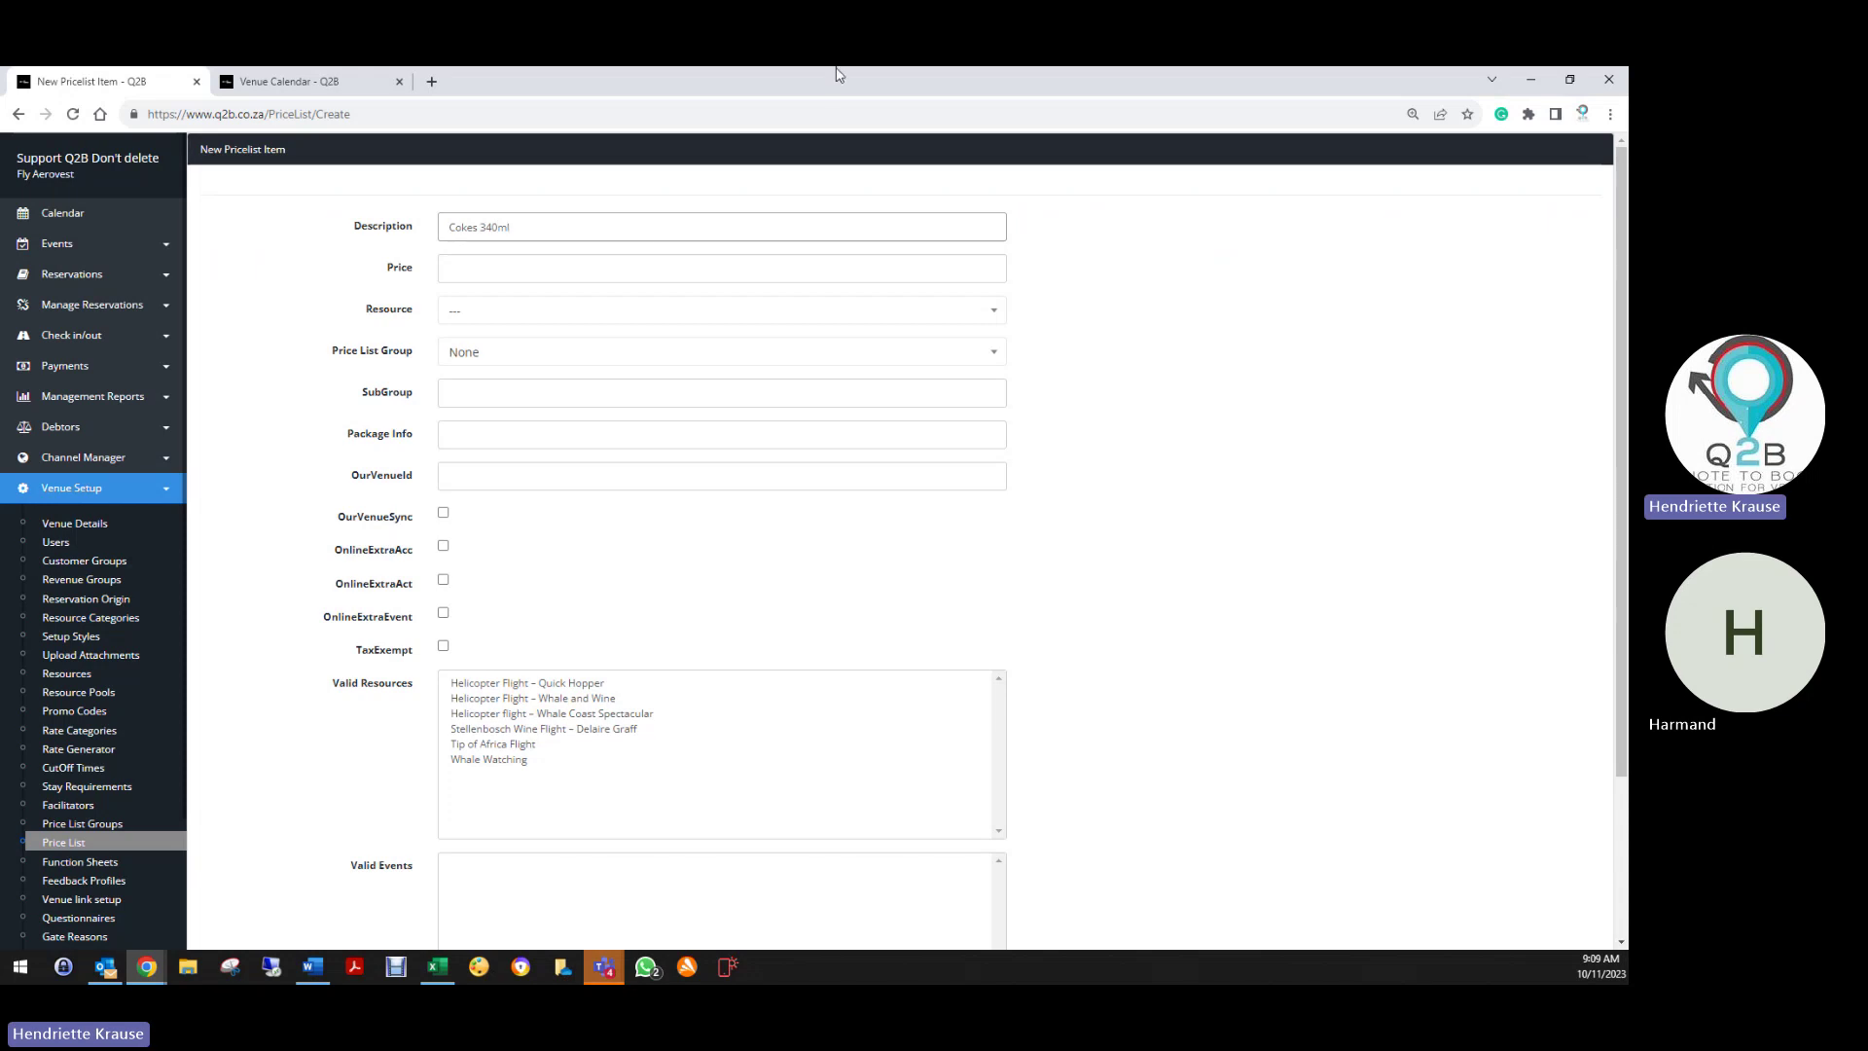
left_click(548, 258)
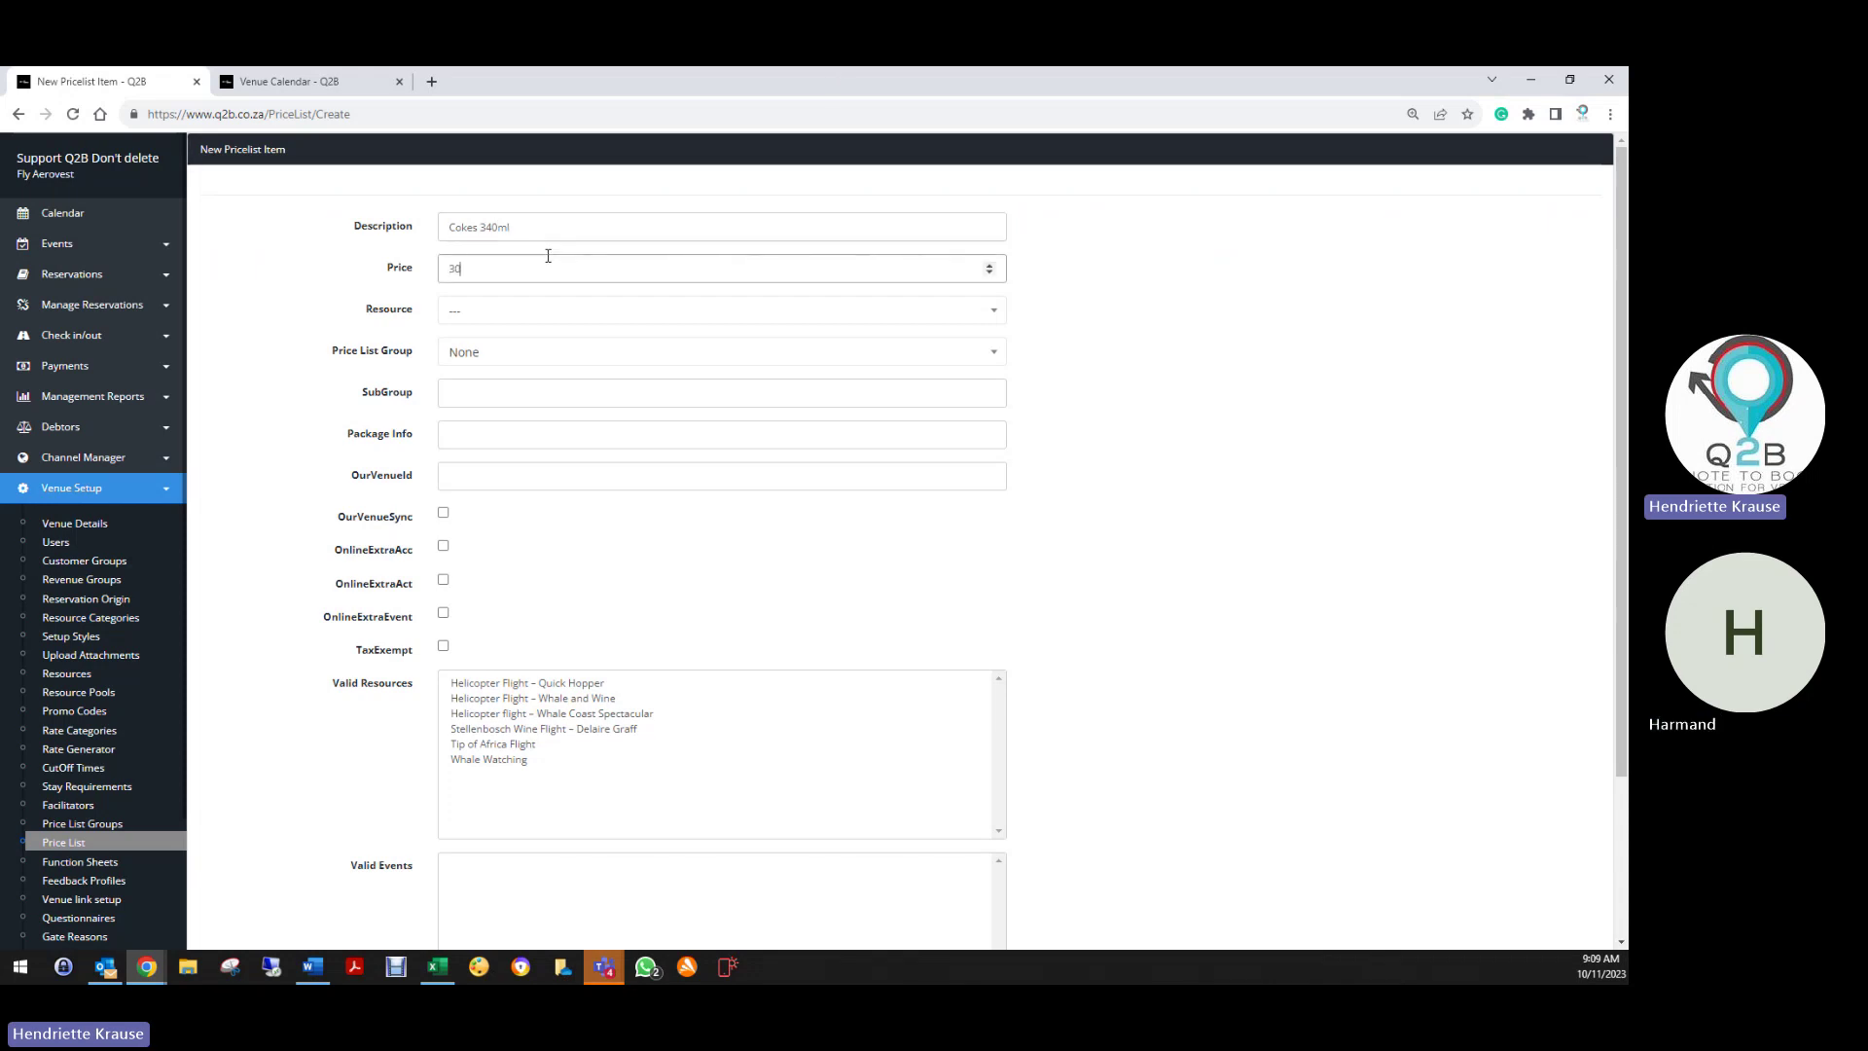
scroll(425, 481, "down", 2)
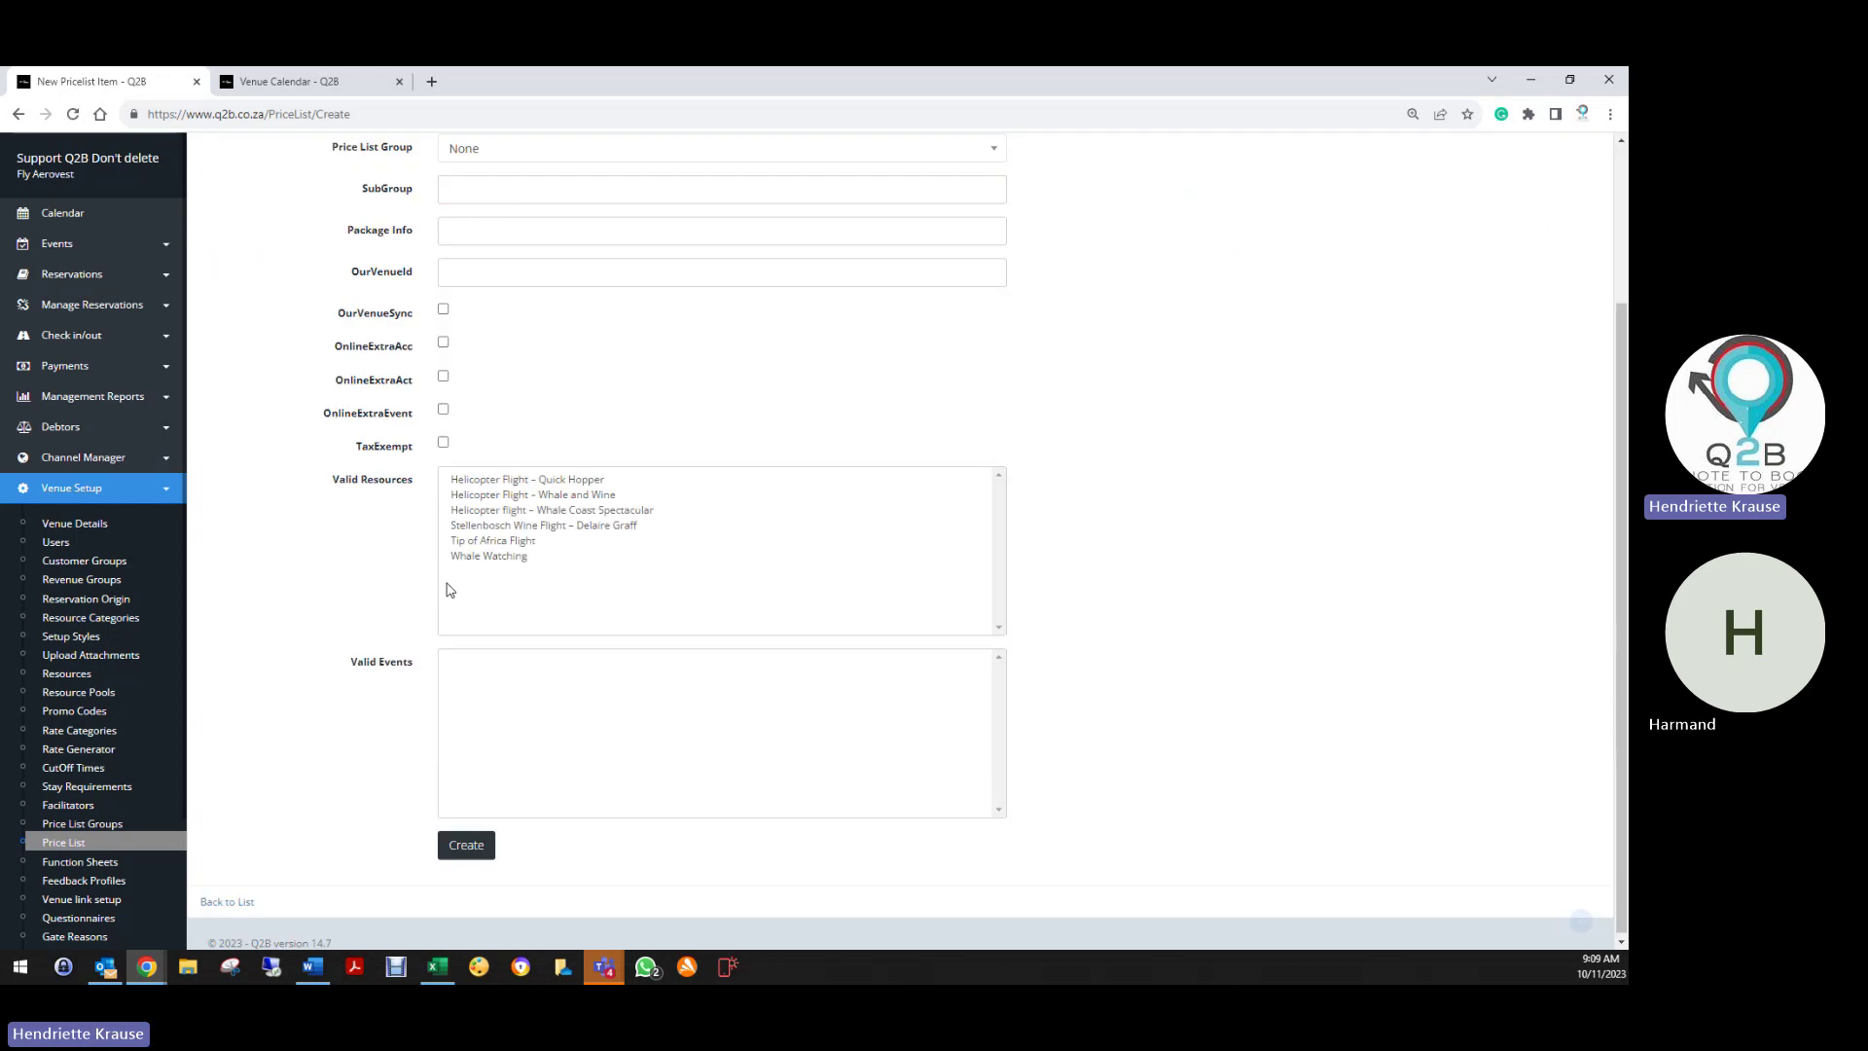
left_click(477, 841)
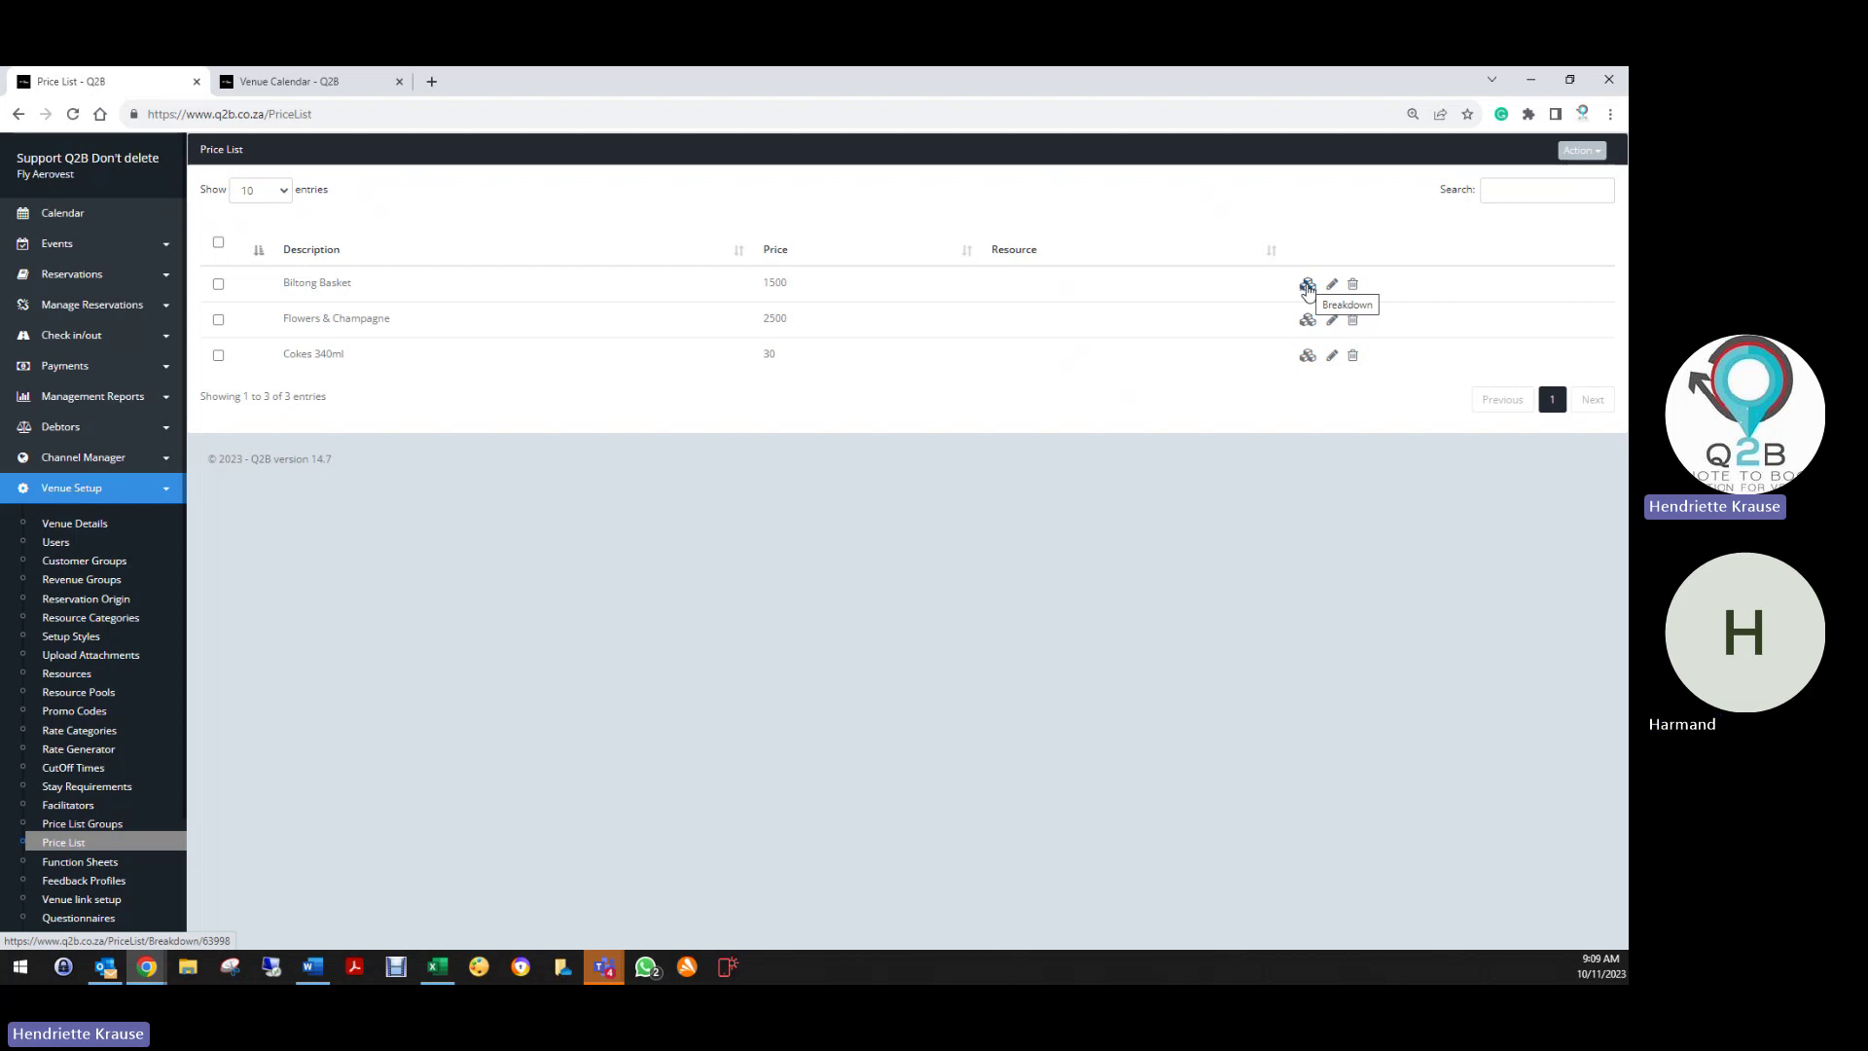
Add a 1500 Food & Beverages breakdown to Biltong Basket and return to the price list
left_click(1307, 285)
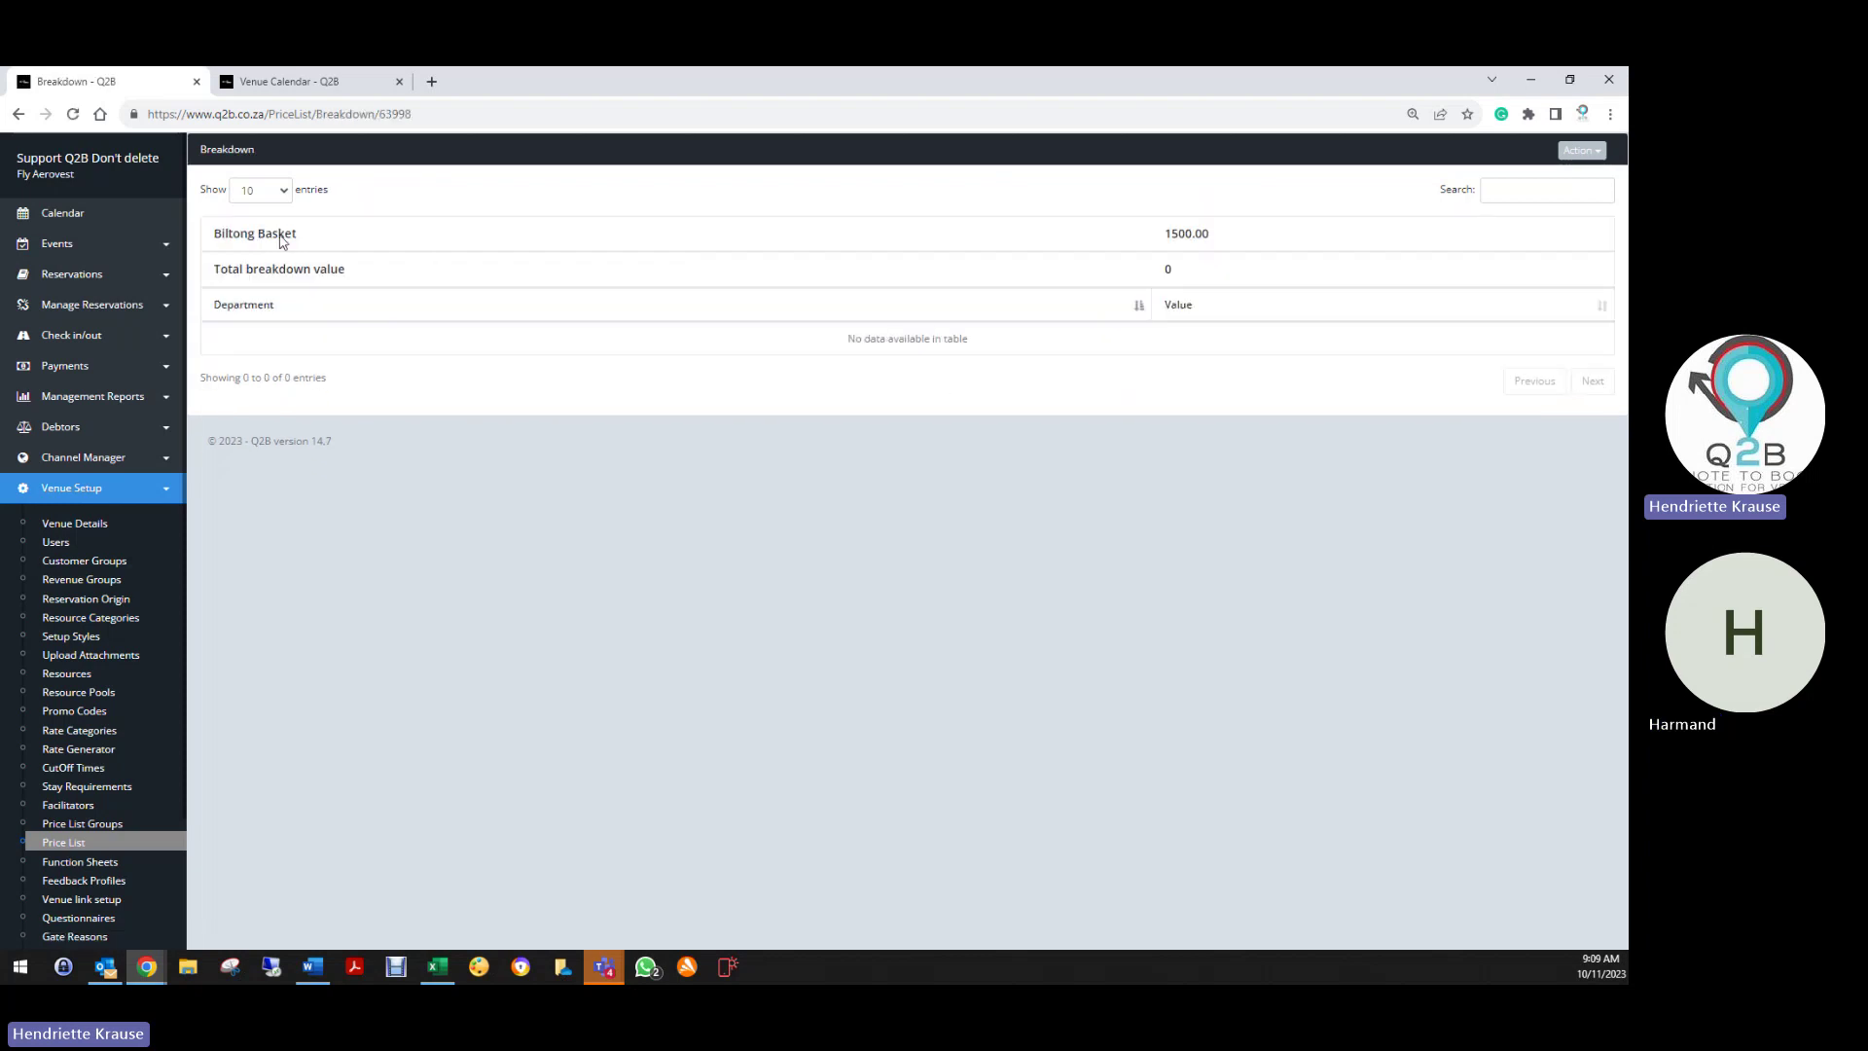
left_click(1581, 149)
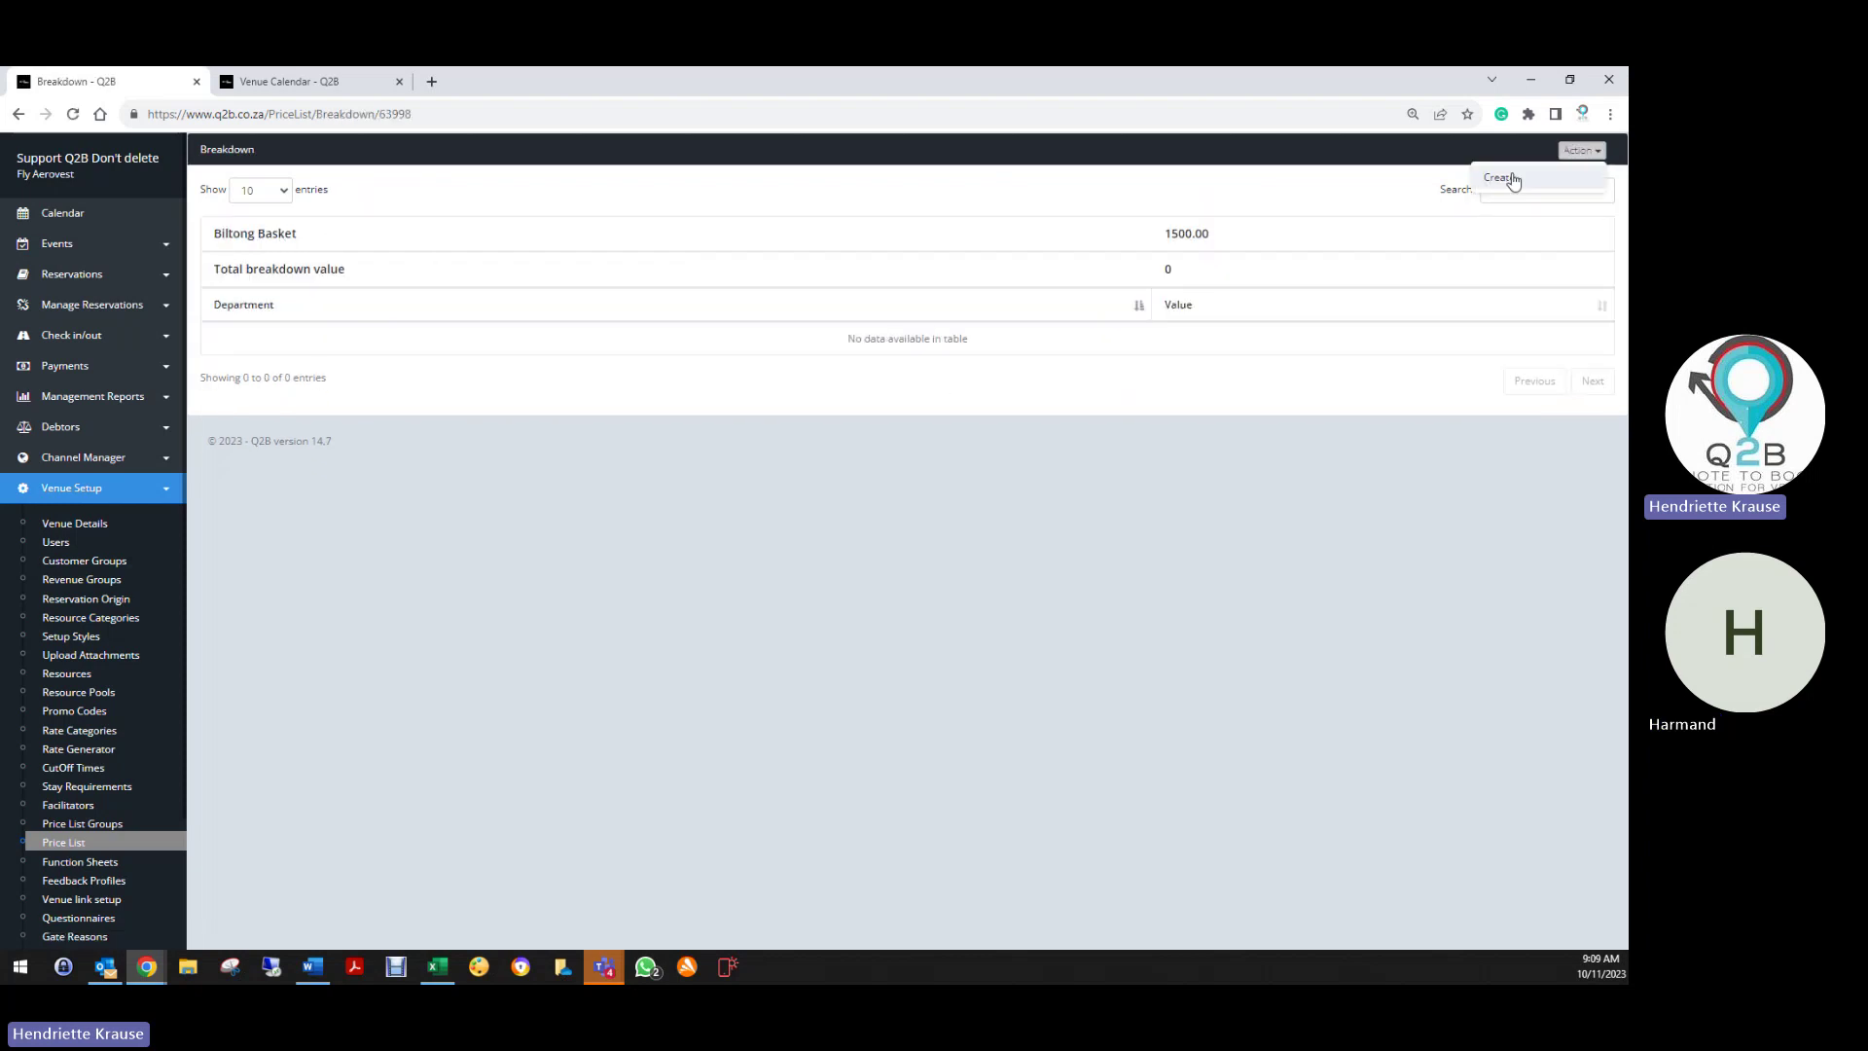
left_click(1508, 176)
left_click(764, 245)
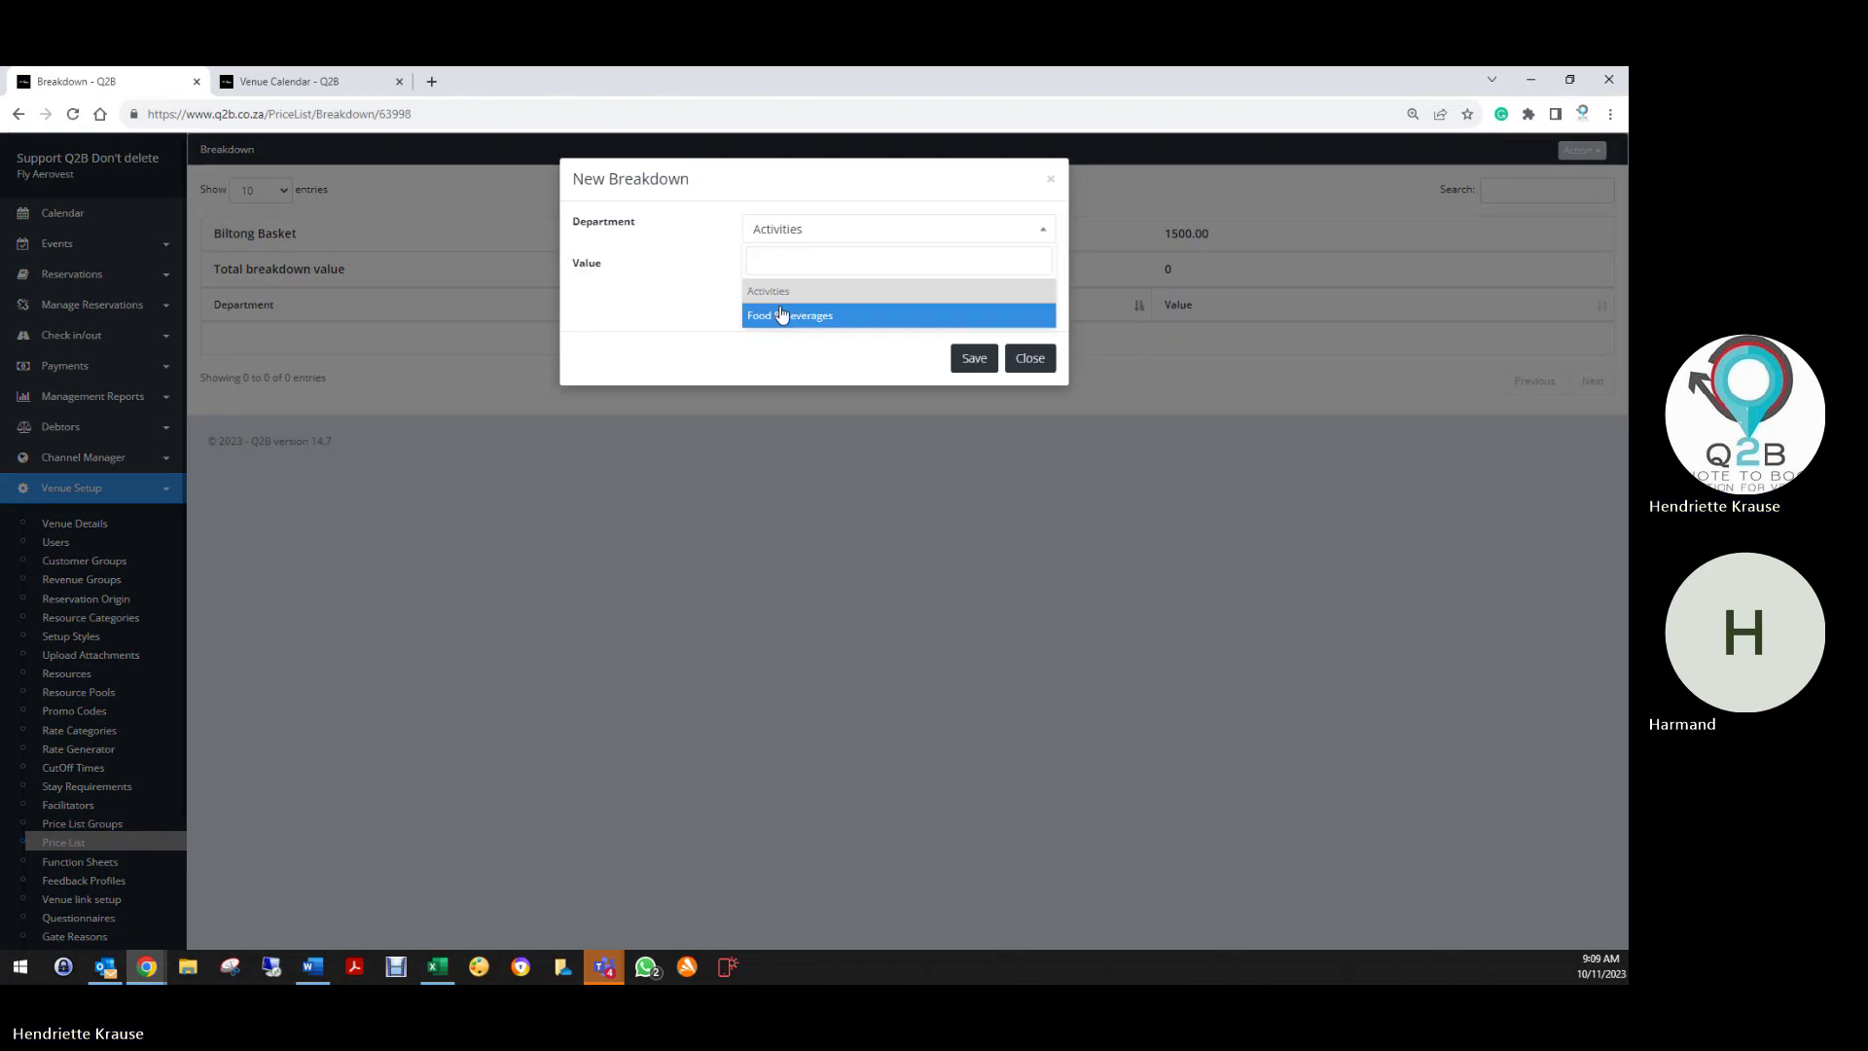
left_click(776, 313)
left_click(790, 280)
type("15")
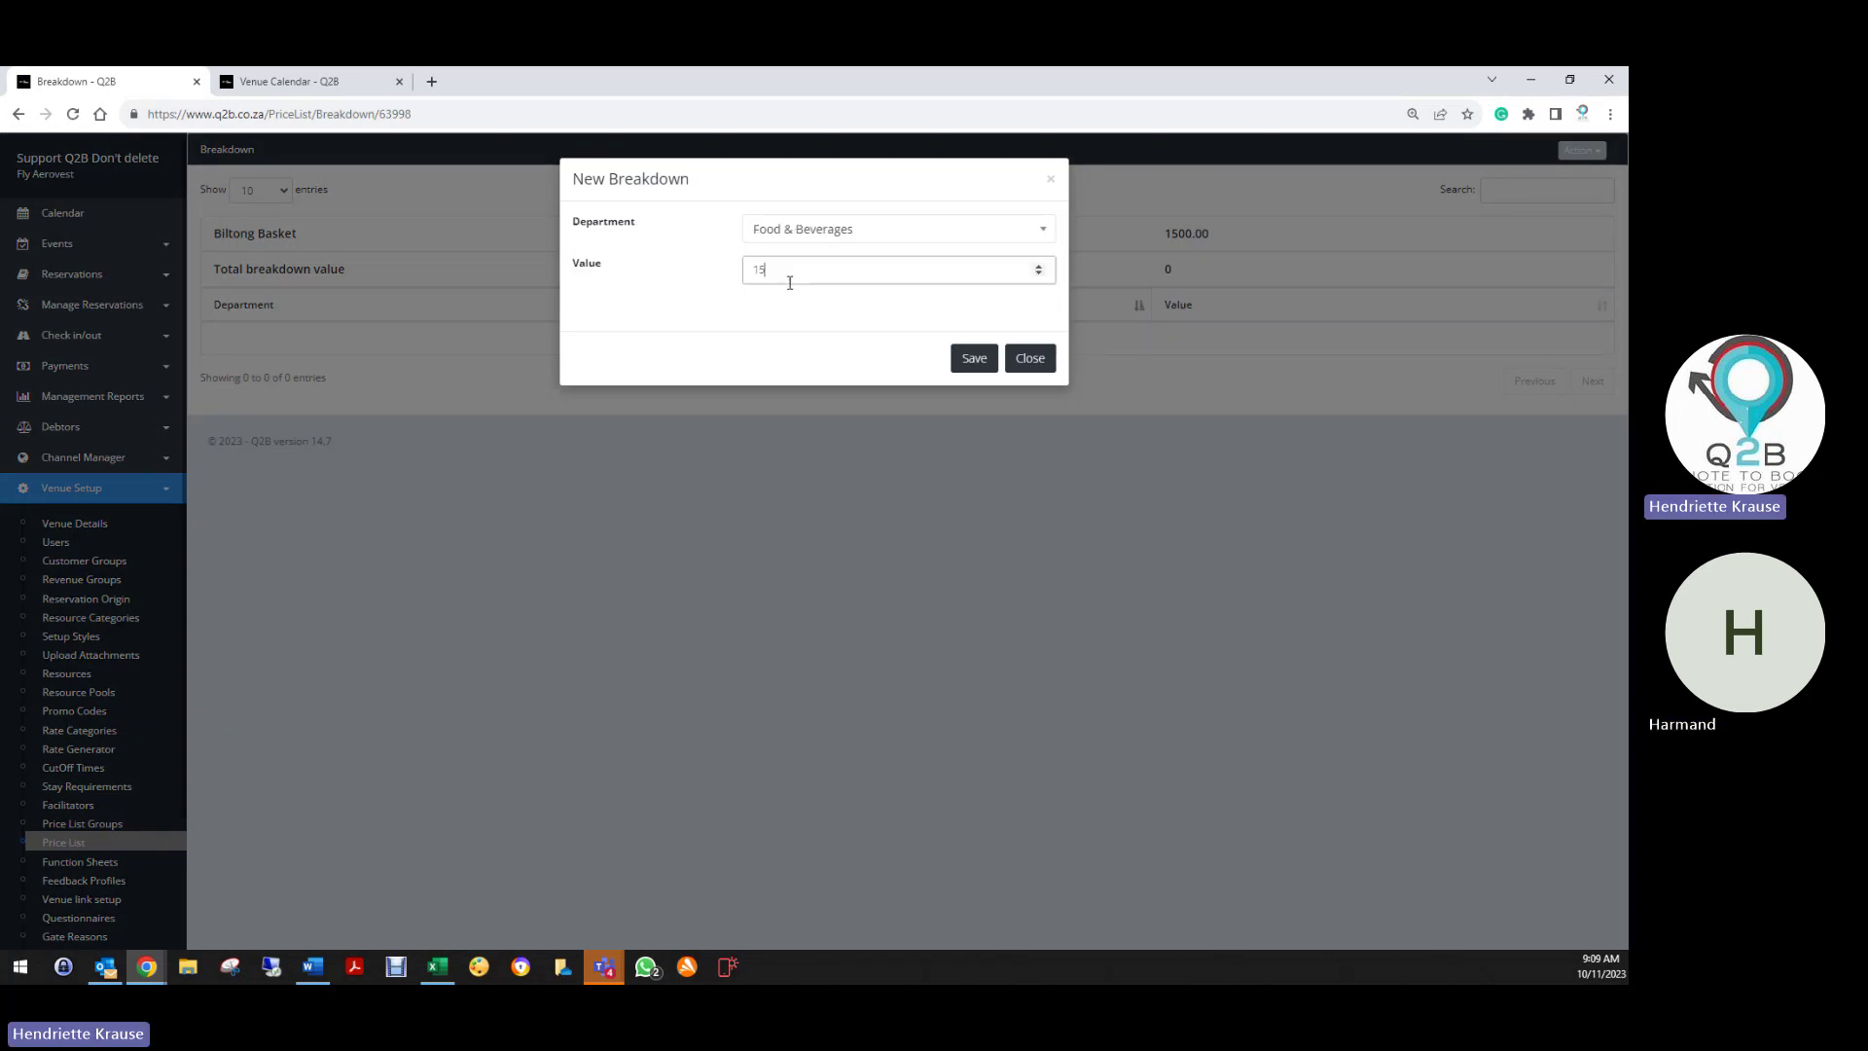
type("00")
left_click(974, 359)
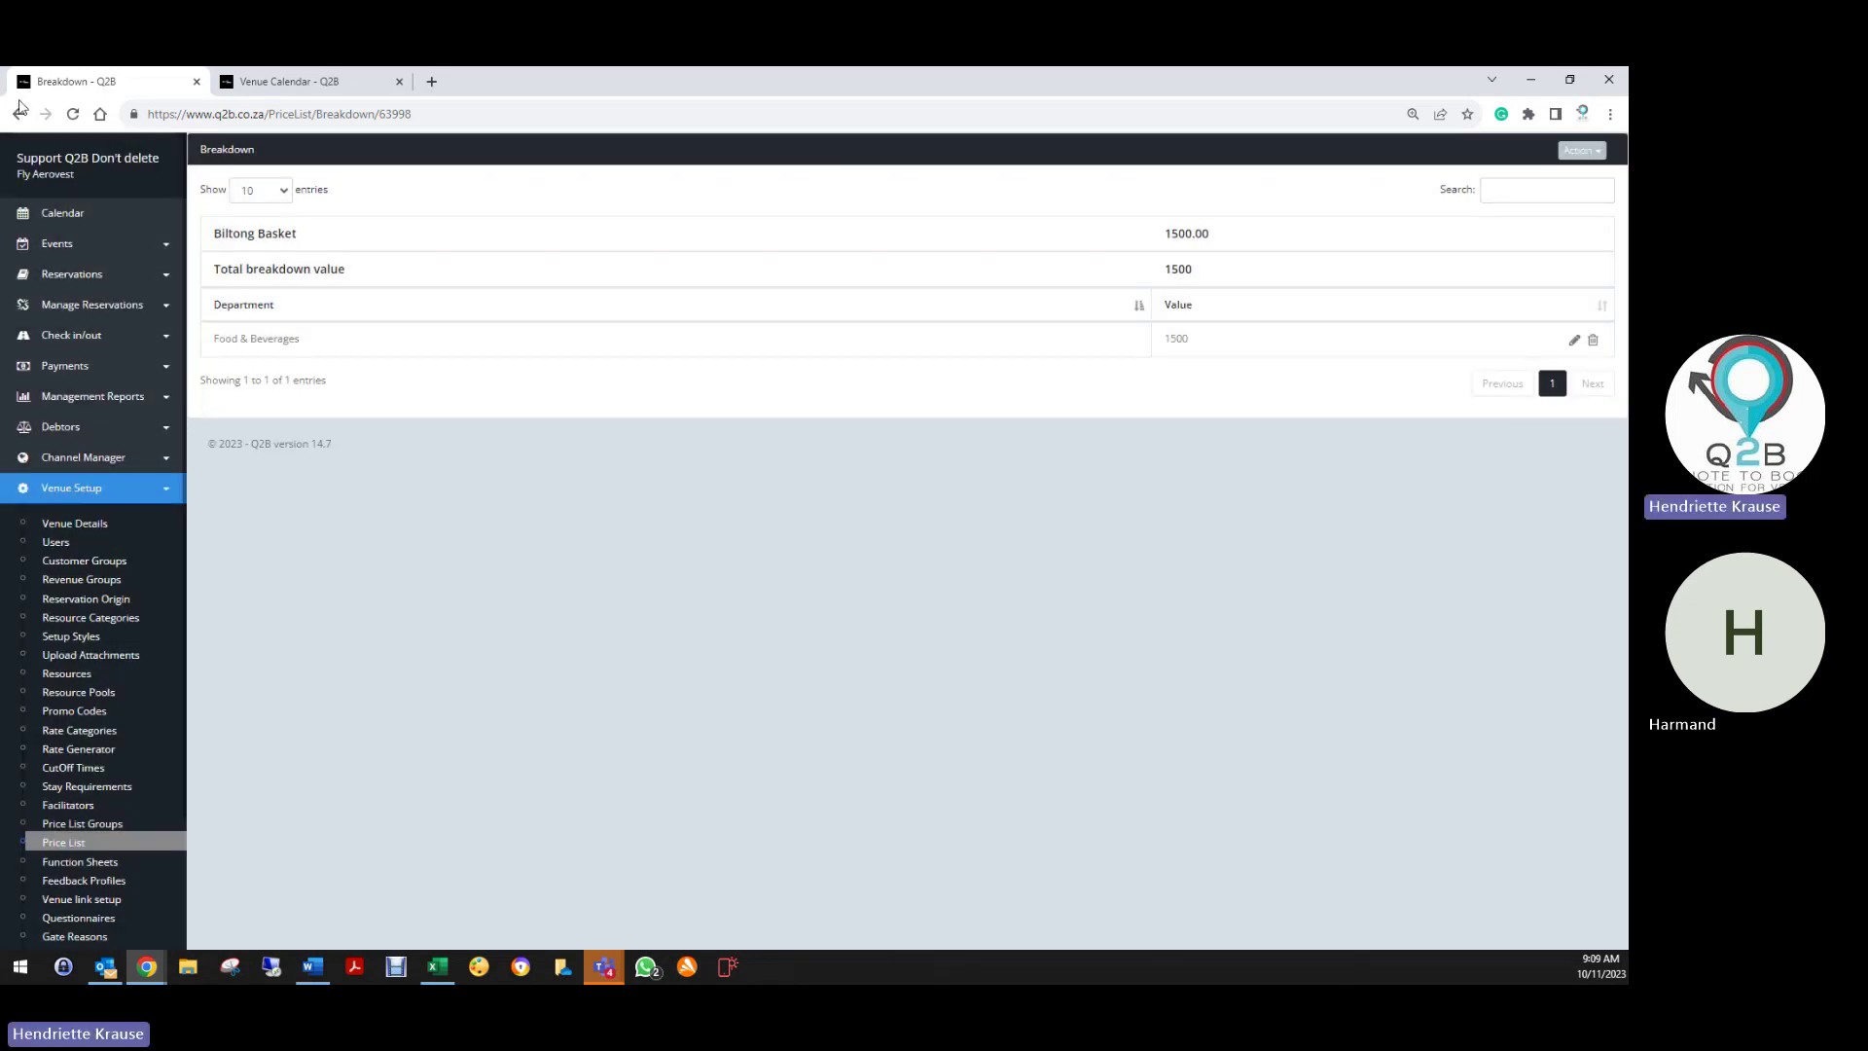
left_click(19, 112)
scroll(72, 881, "down", 2)
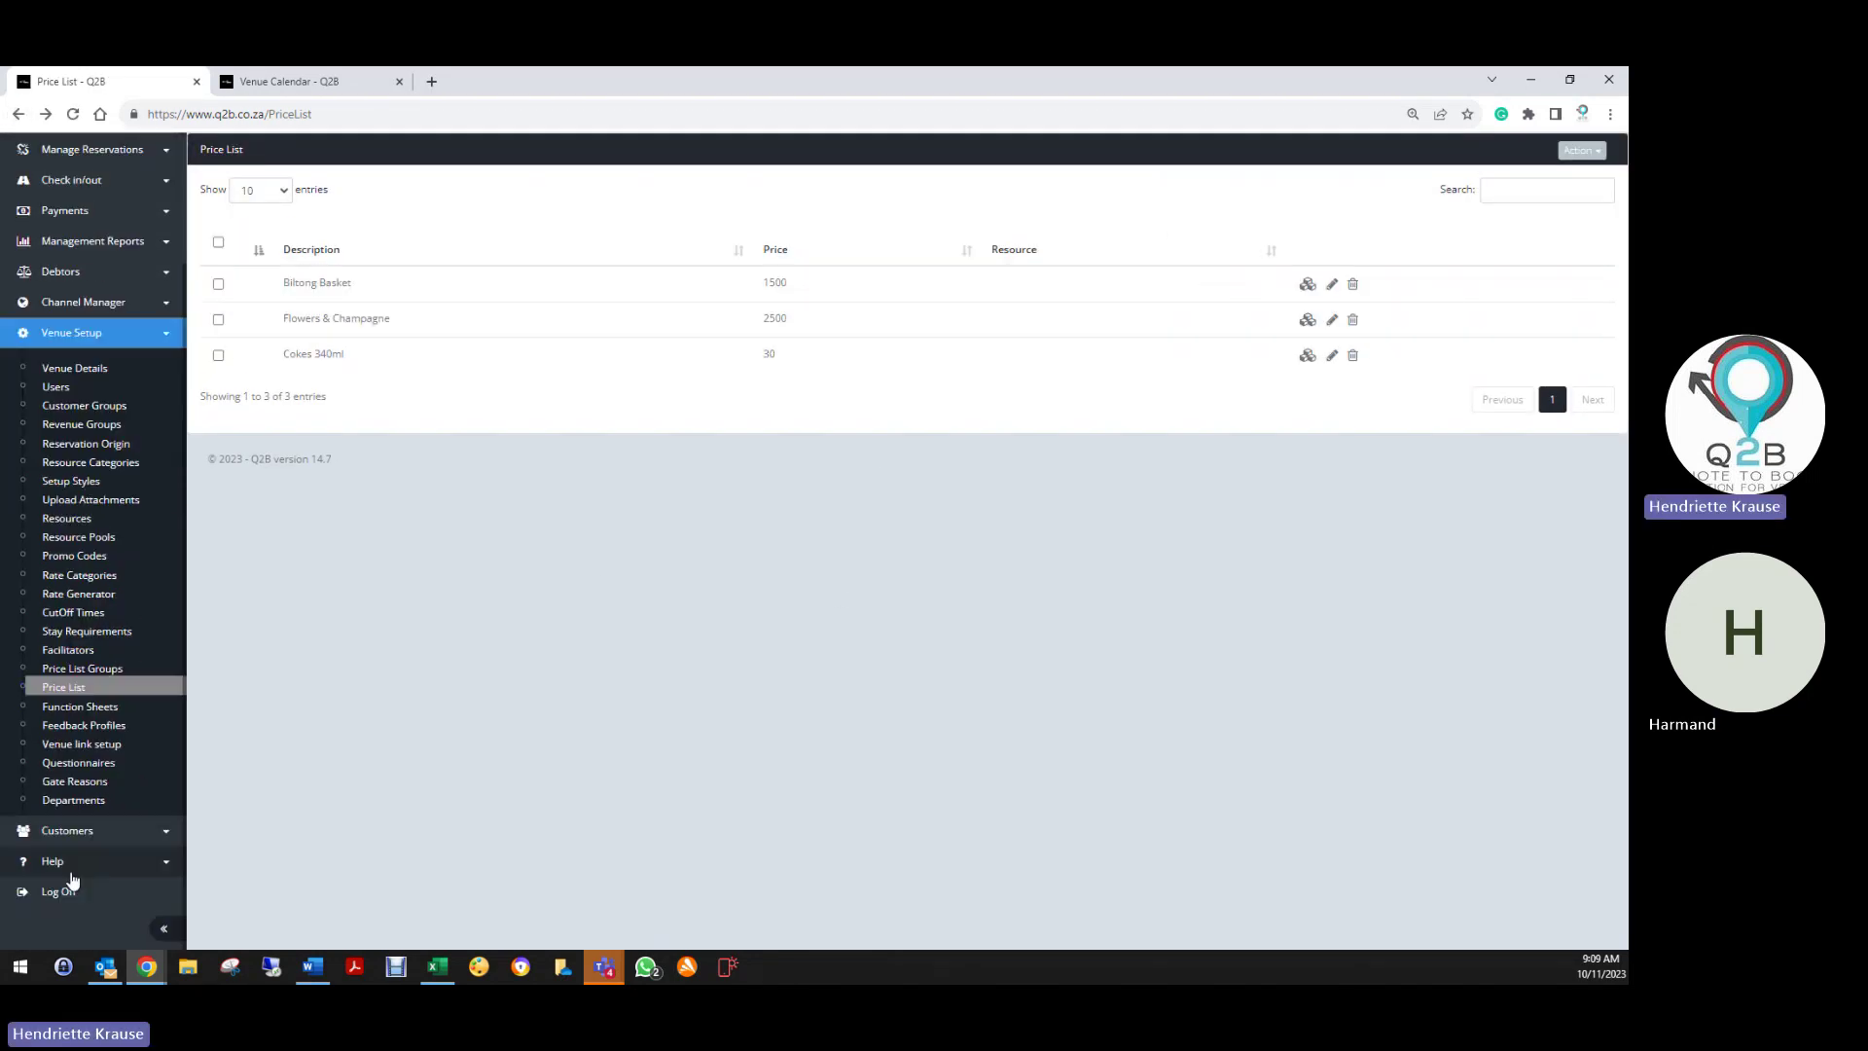
scroll(83, 808, "down", 1)
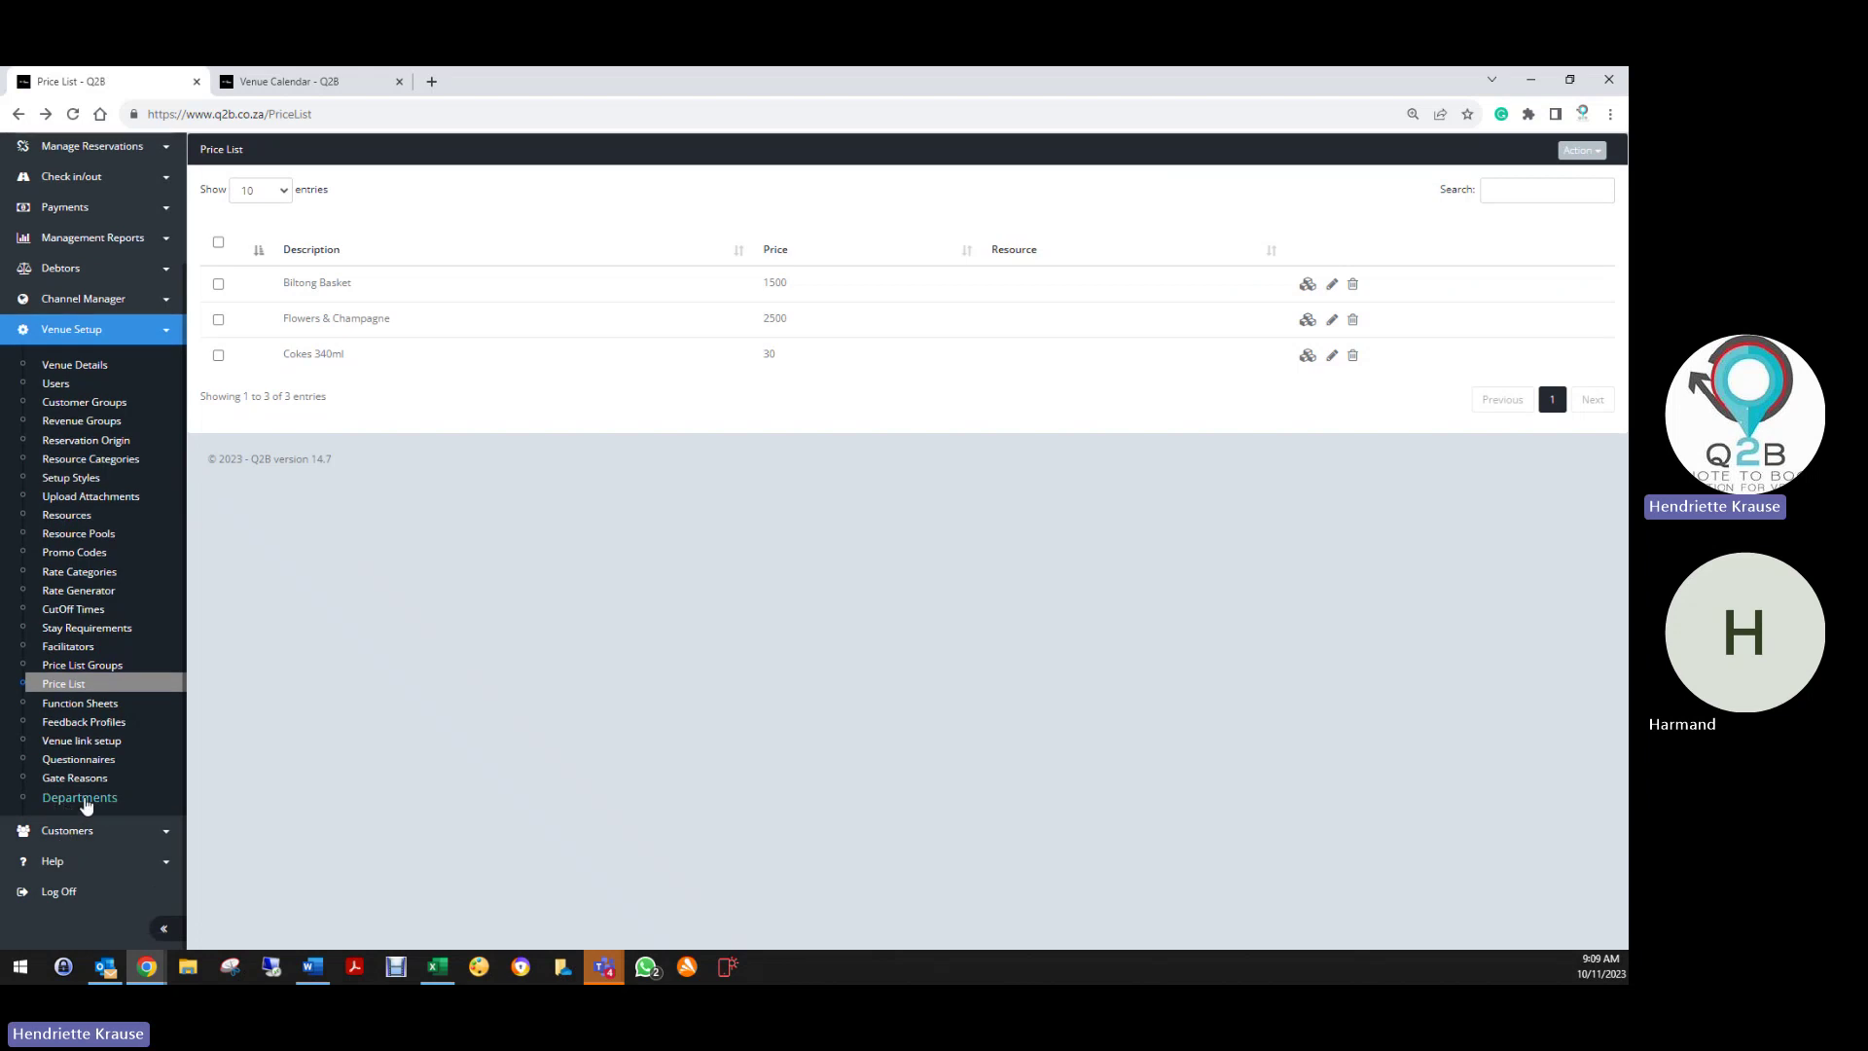
Use Find Missing PriceList Items to set Flowers & Champagne and Cokes 340ml to Food & Beverages
left_click(80, 799)
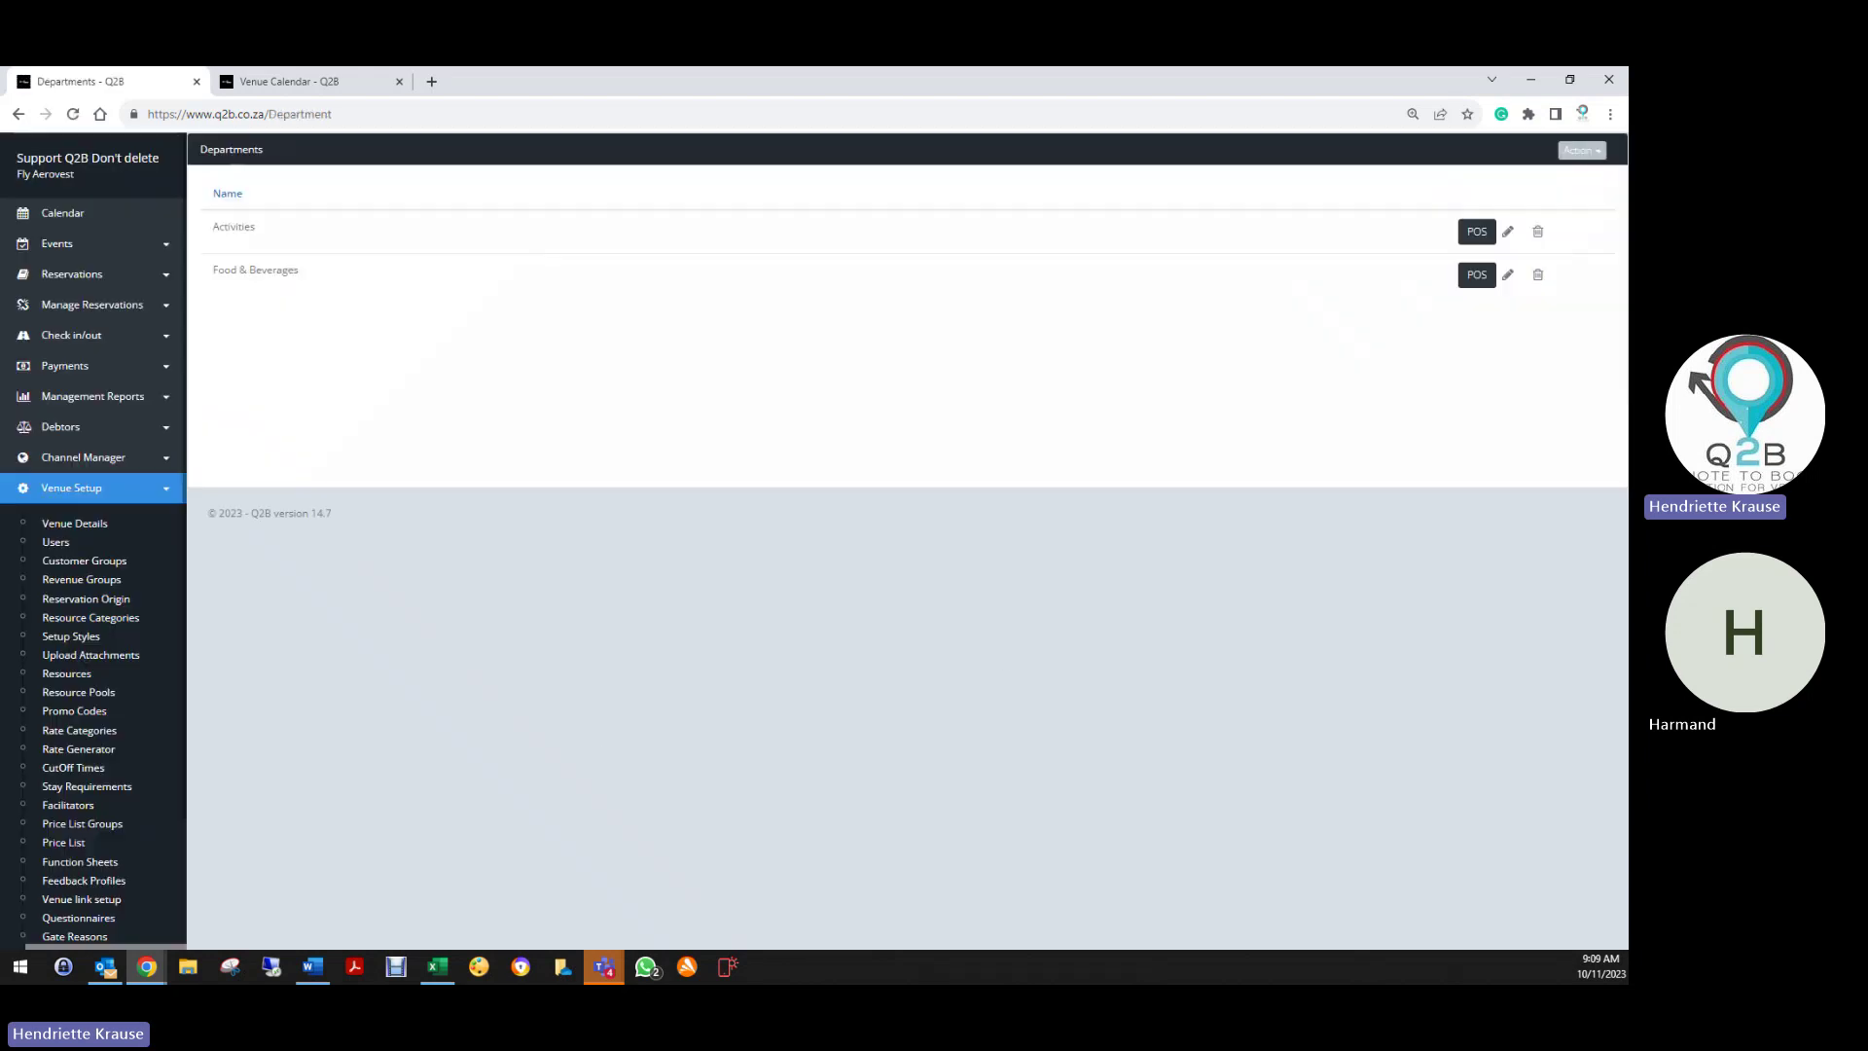
left_click(1564, 150)
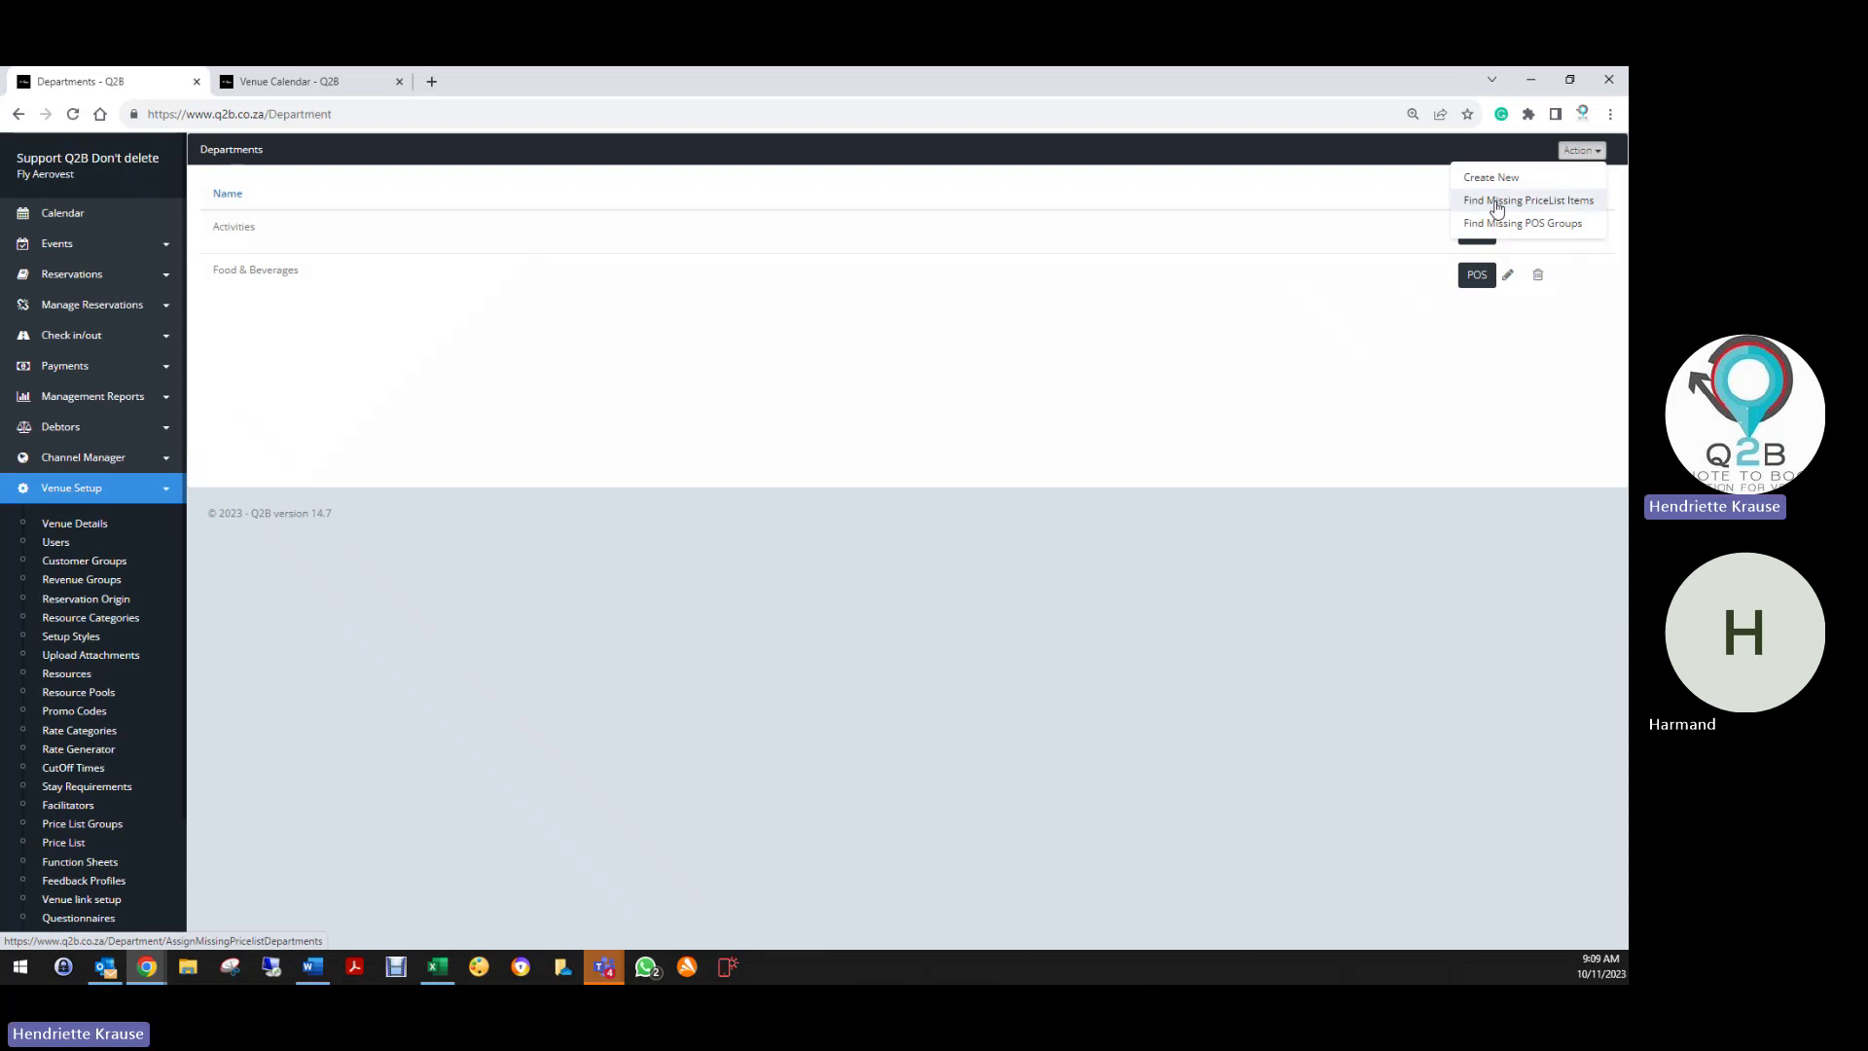
left_click(1526, 201)
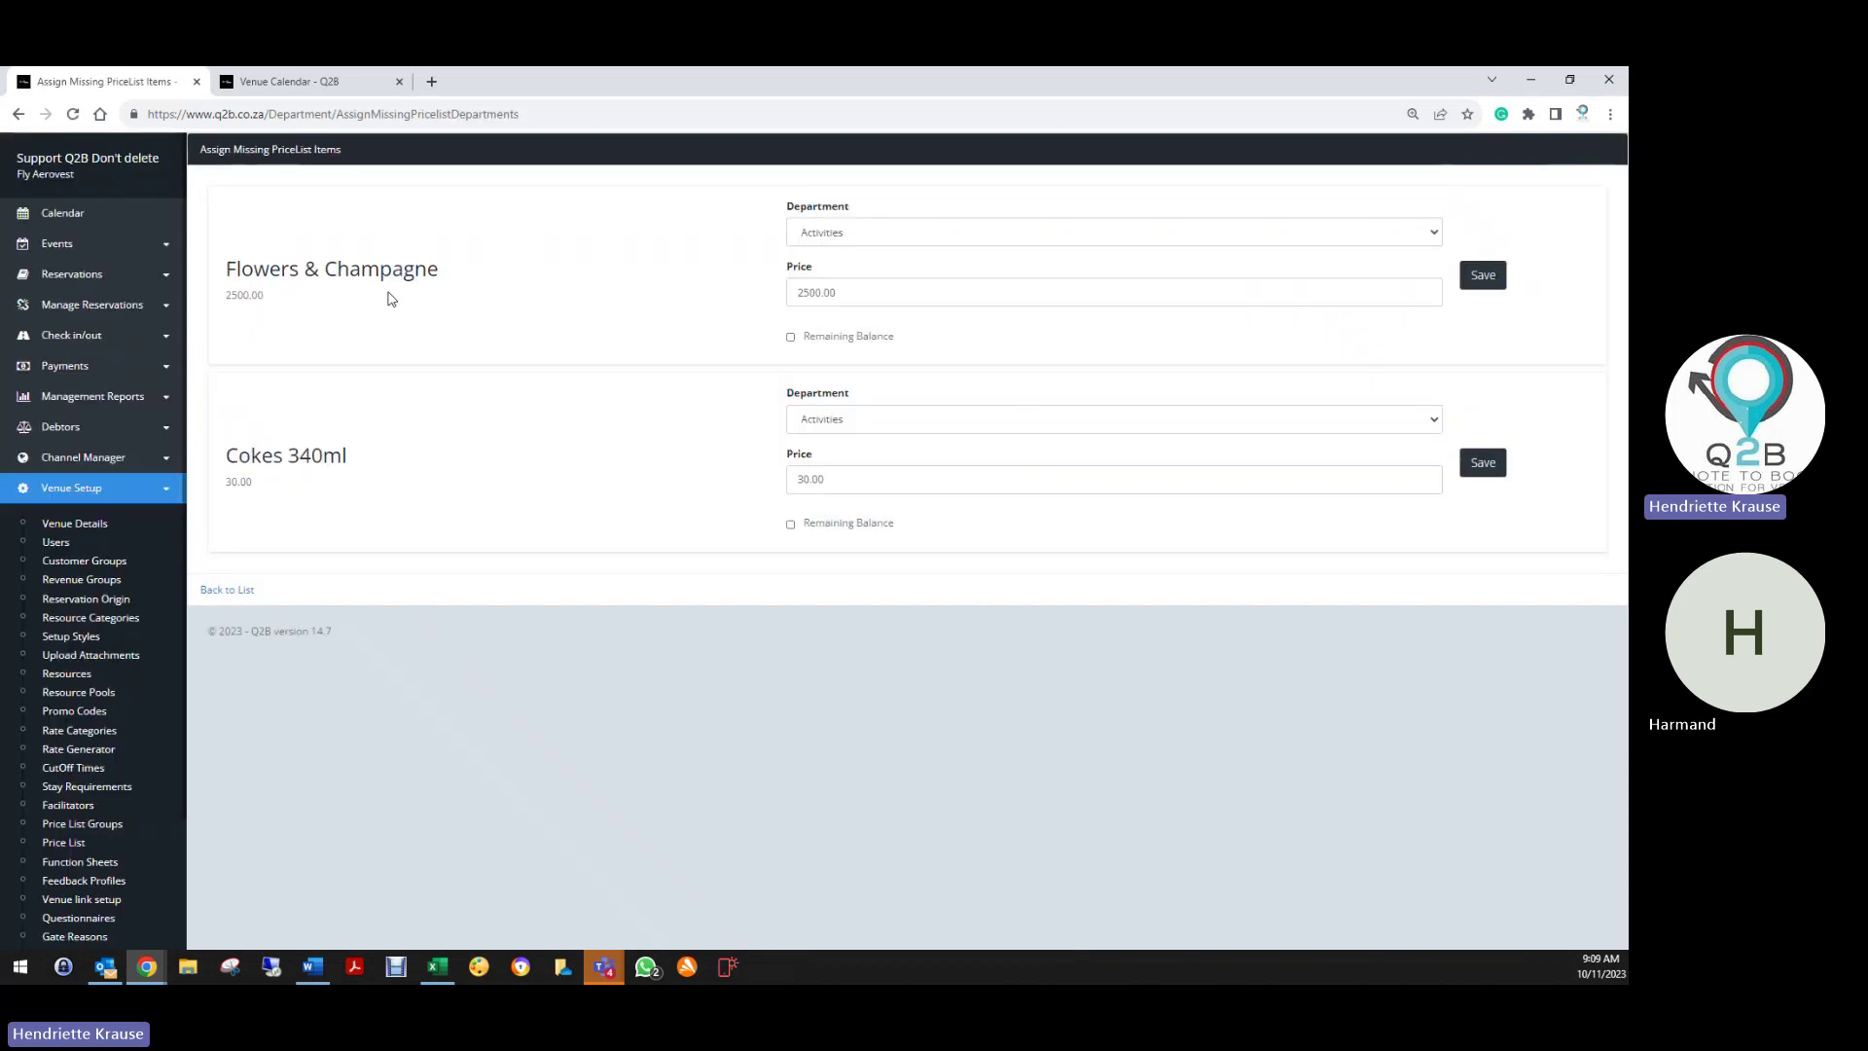
left_click(869, 229)
left_click(844, 276)
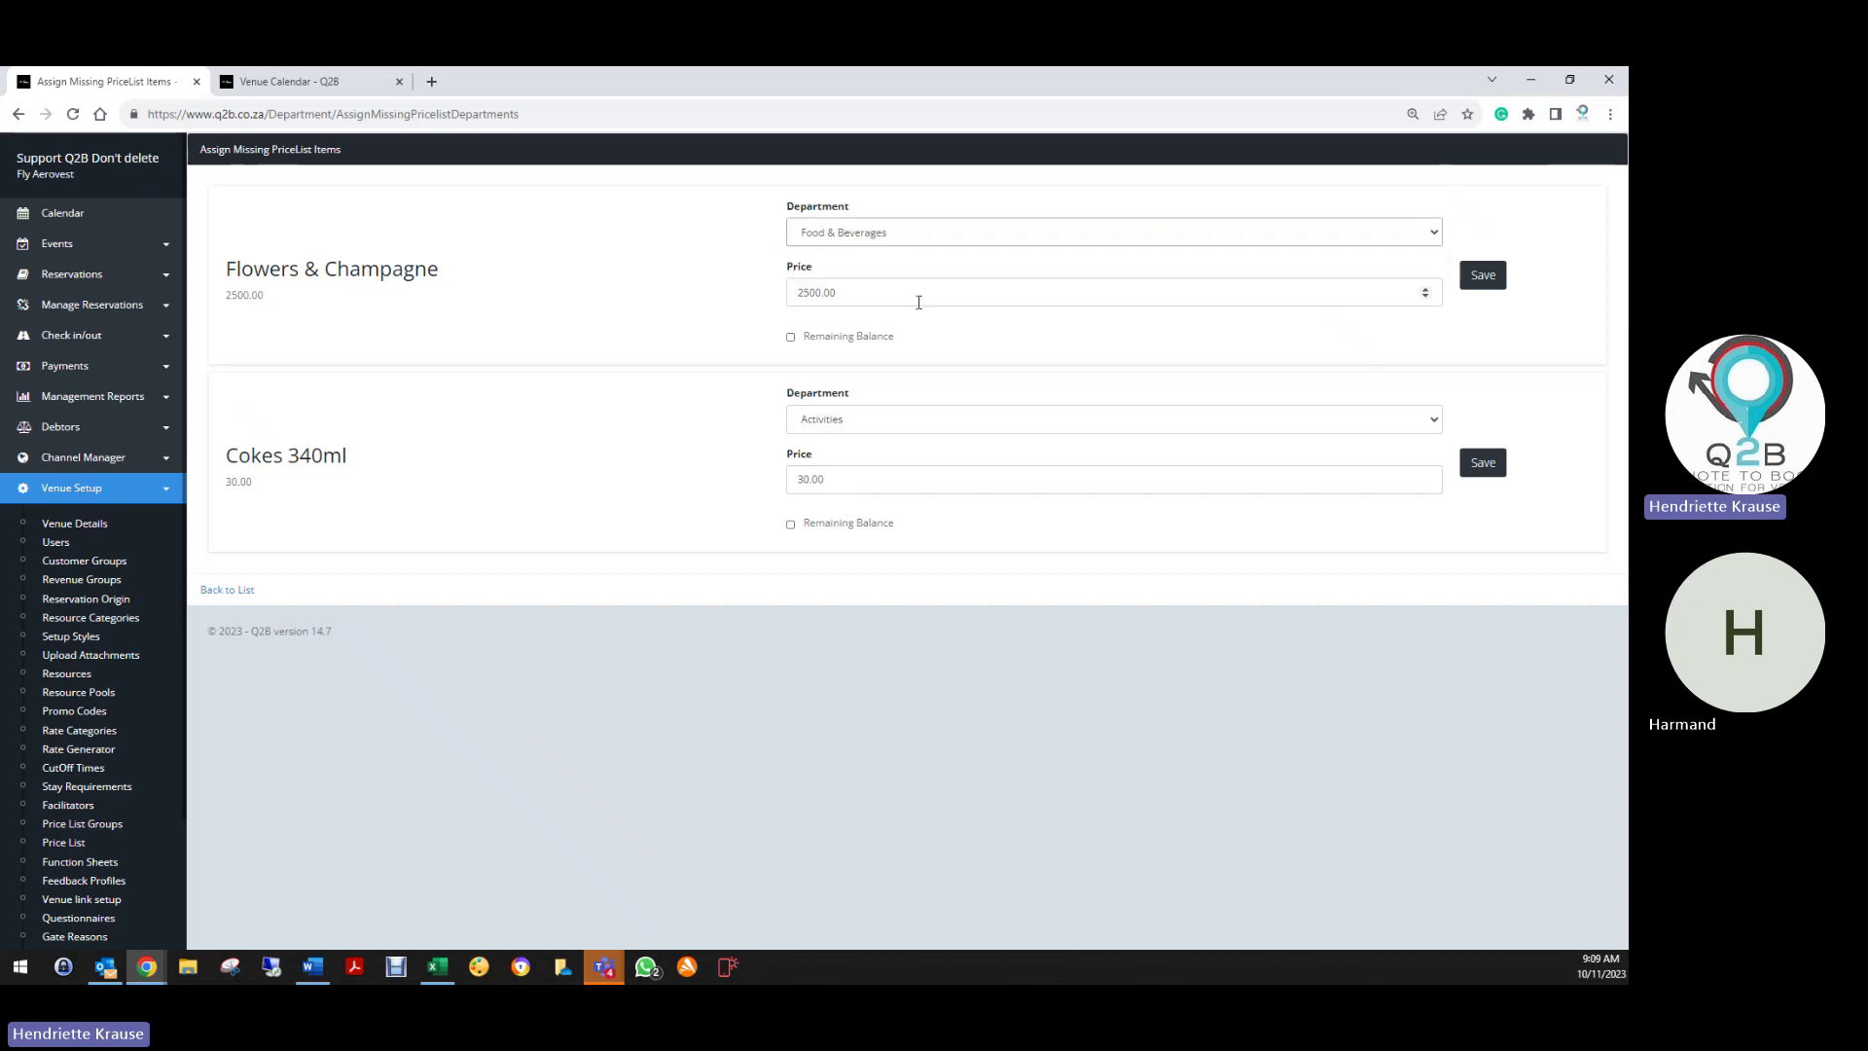
left_click(1469, 278)
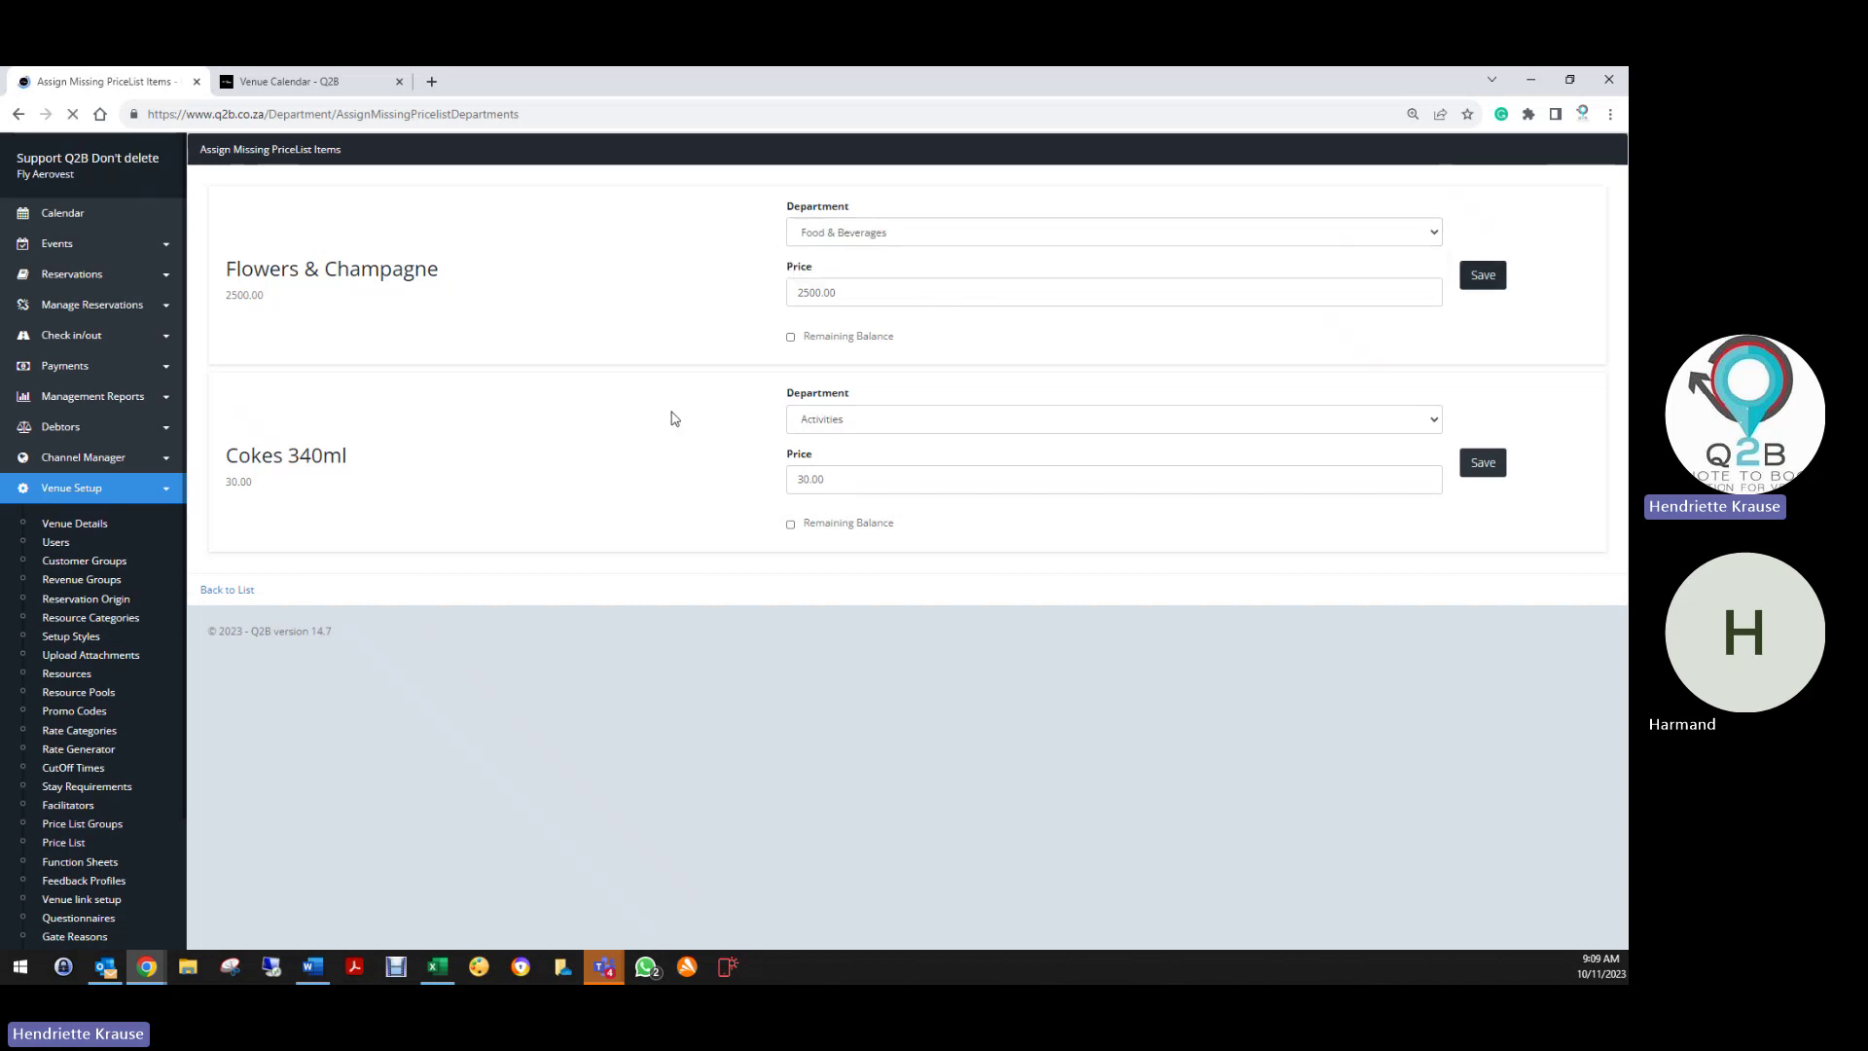
left_click(878, 234)
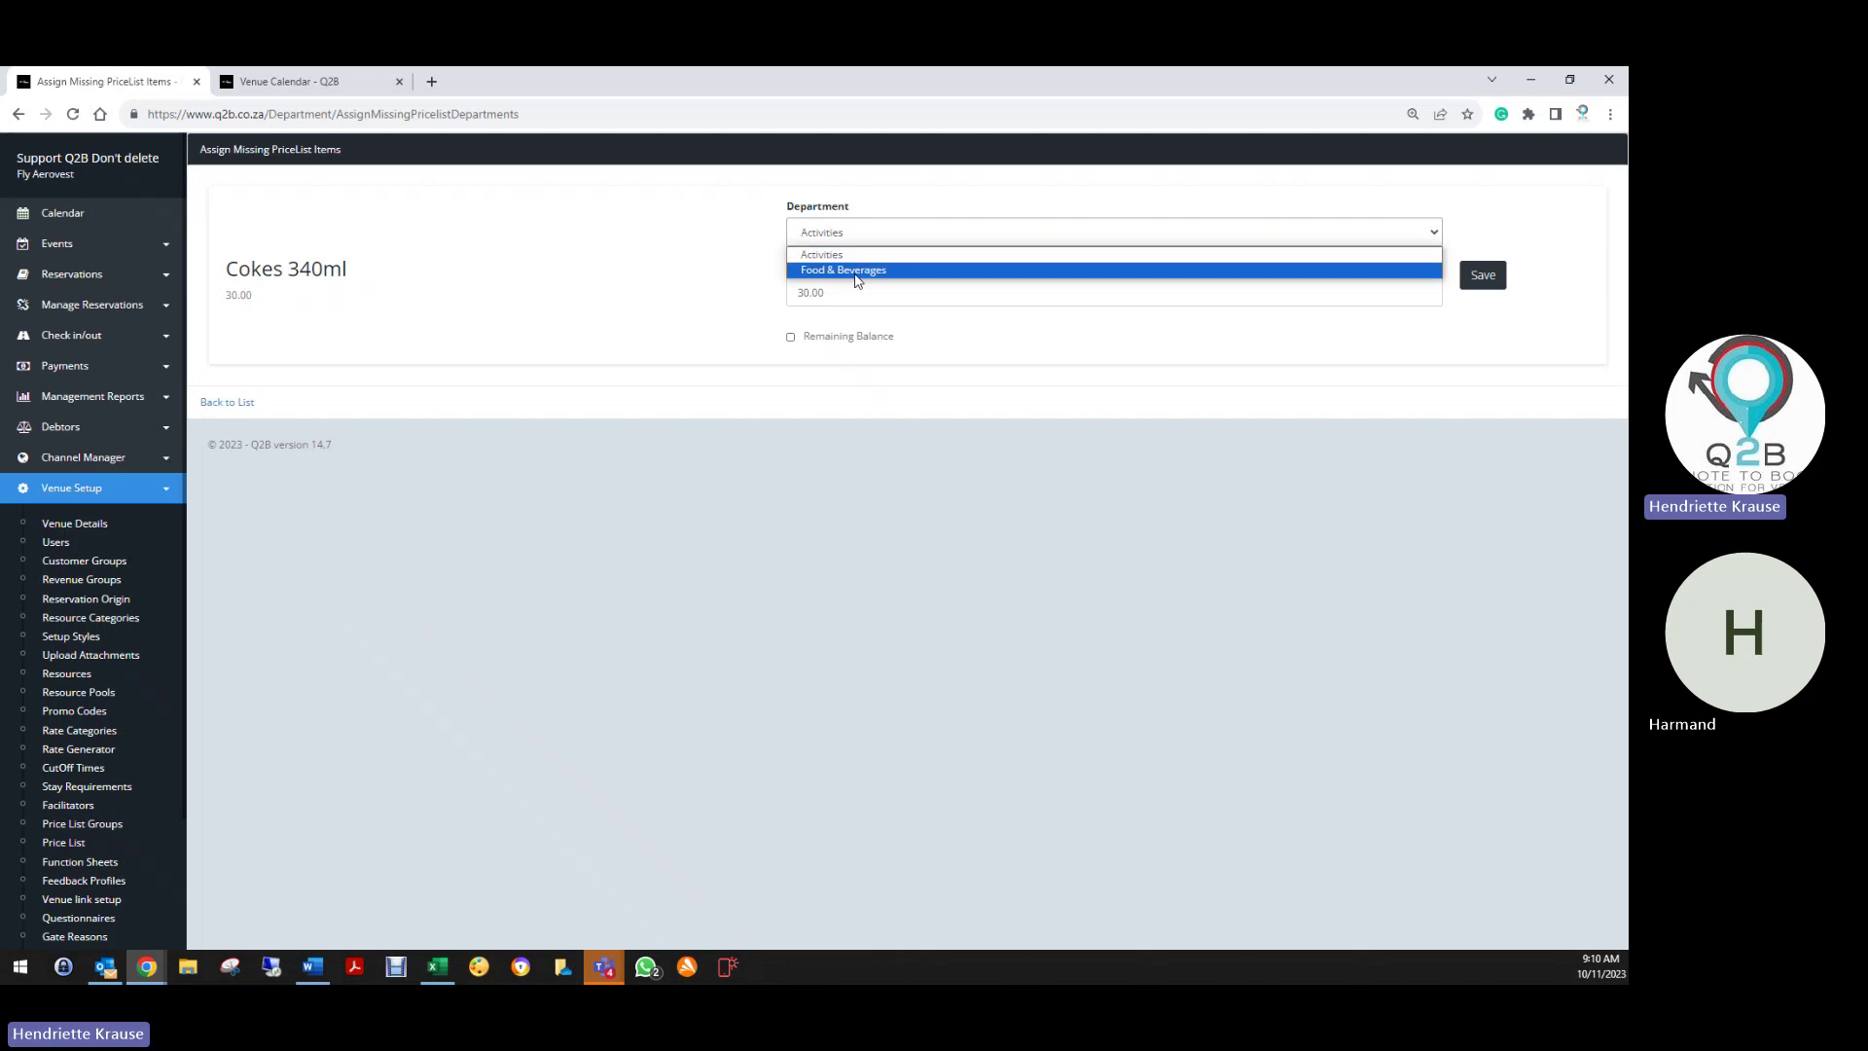
left_click(876, 274)
left_click(1469, 277)
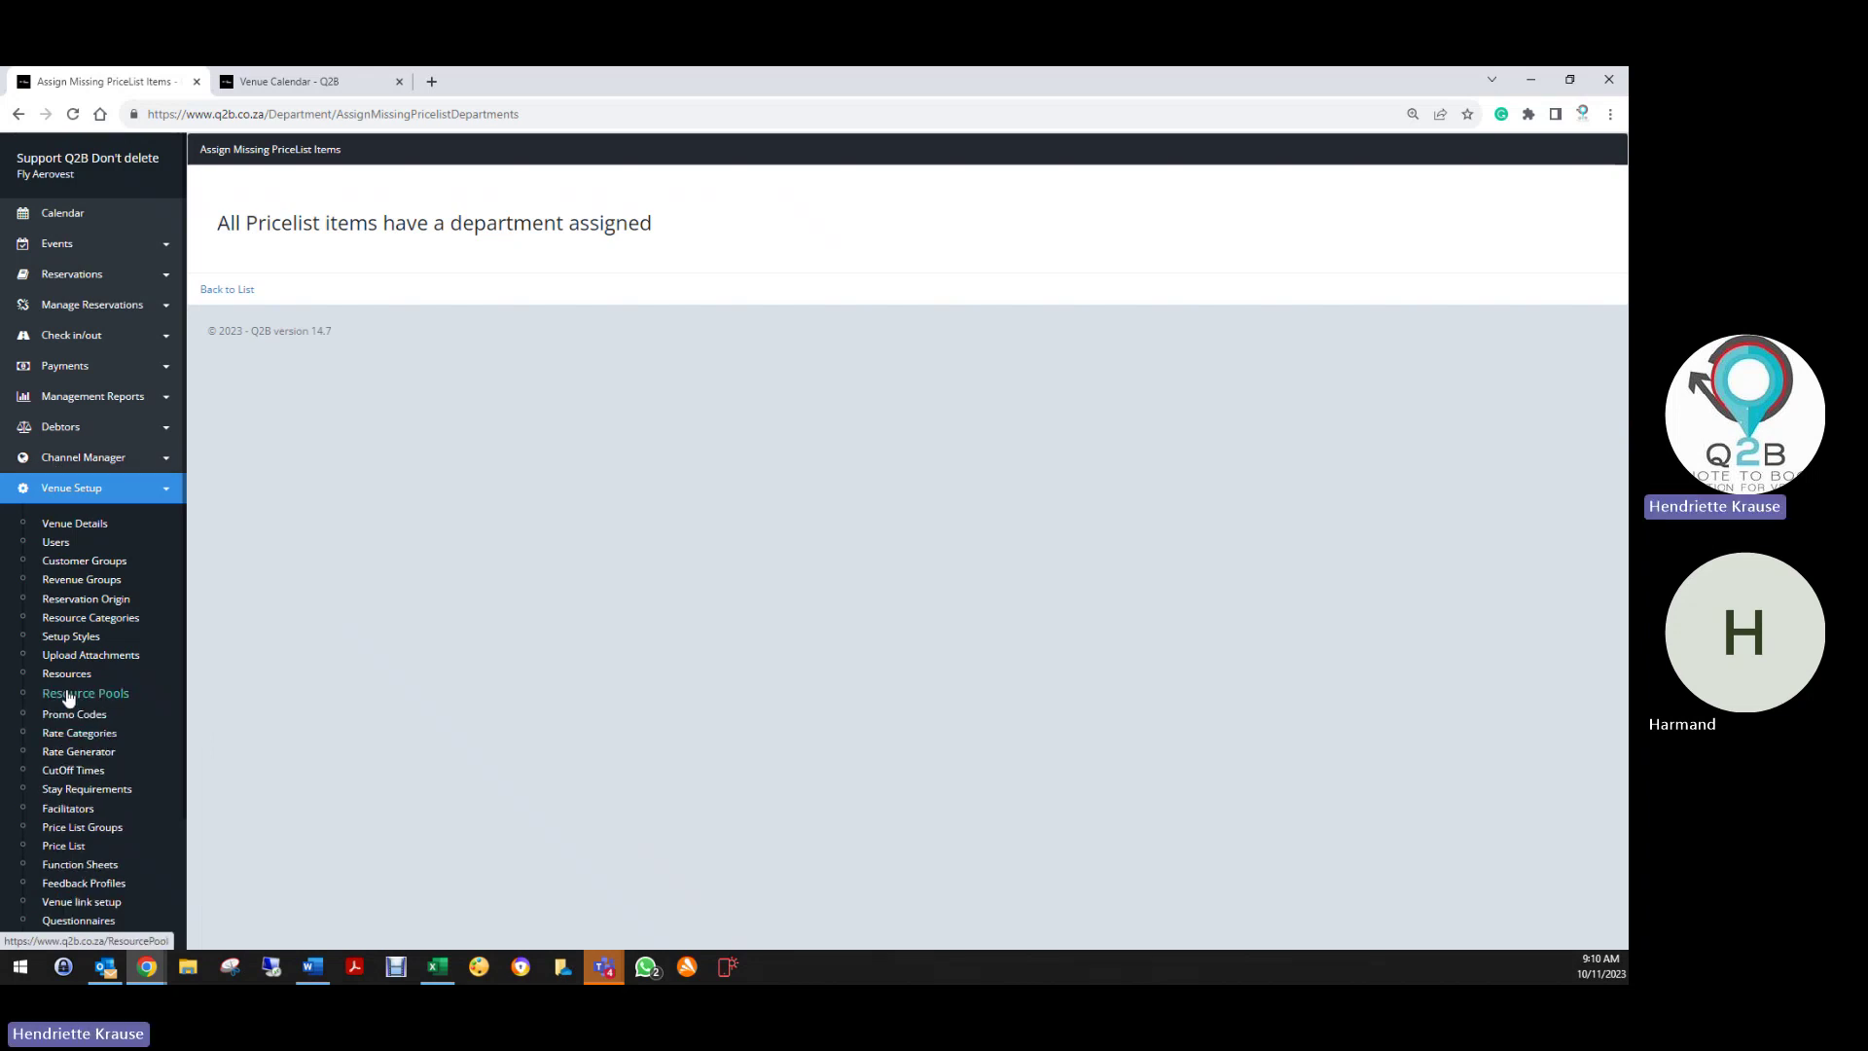
Select all three price list items and export them to Excel as PriceList.xls
left_click(64, 845)
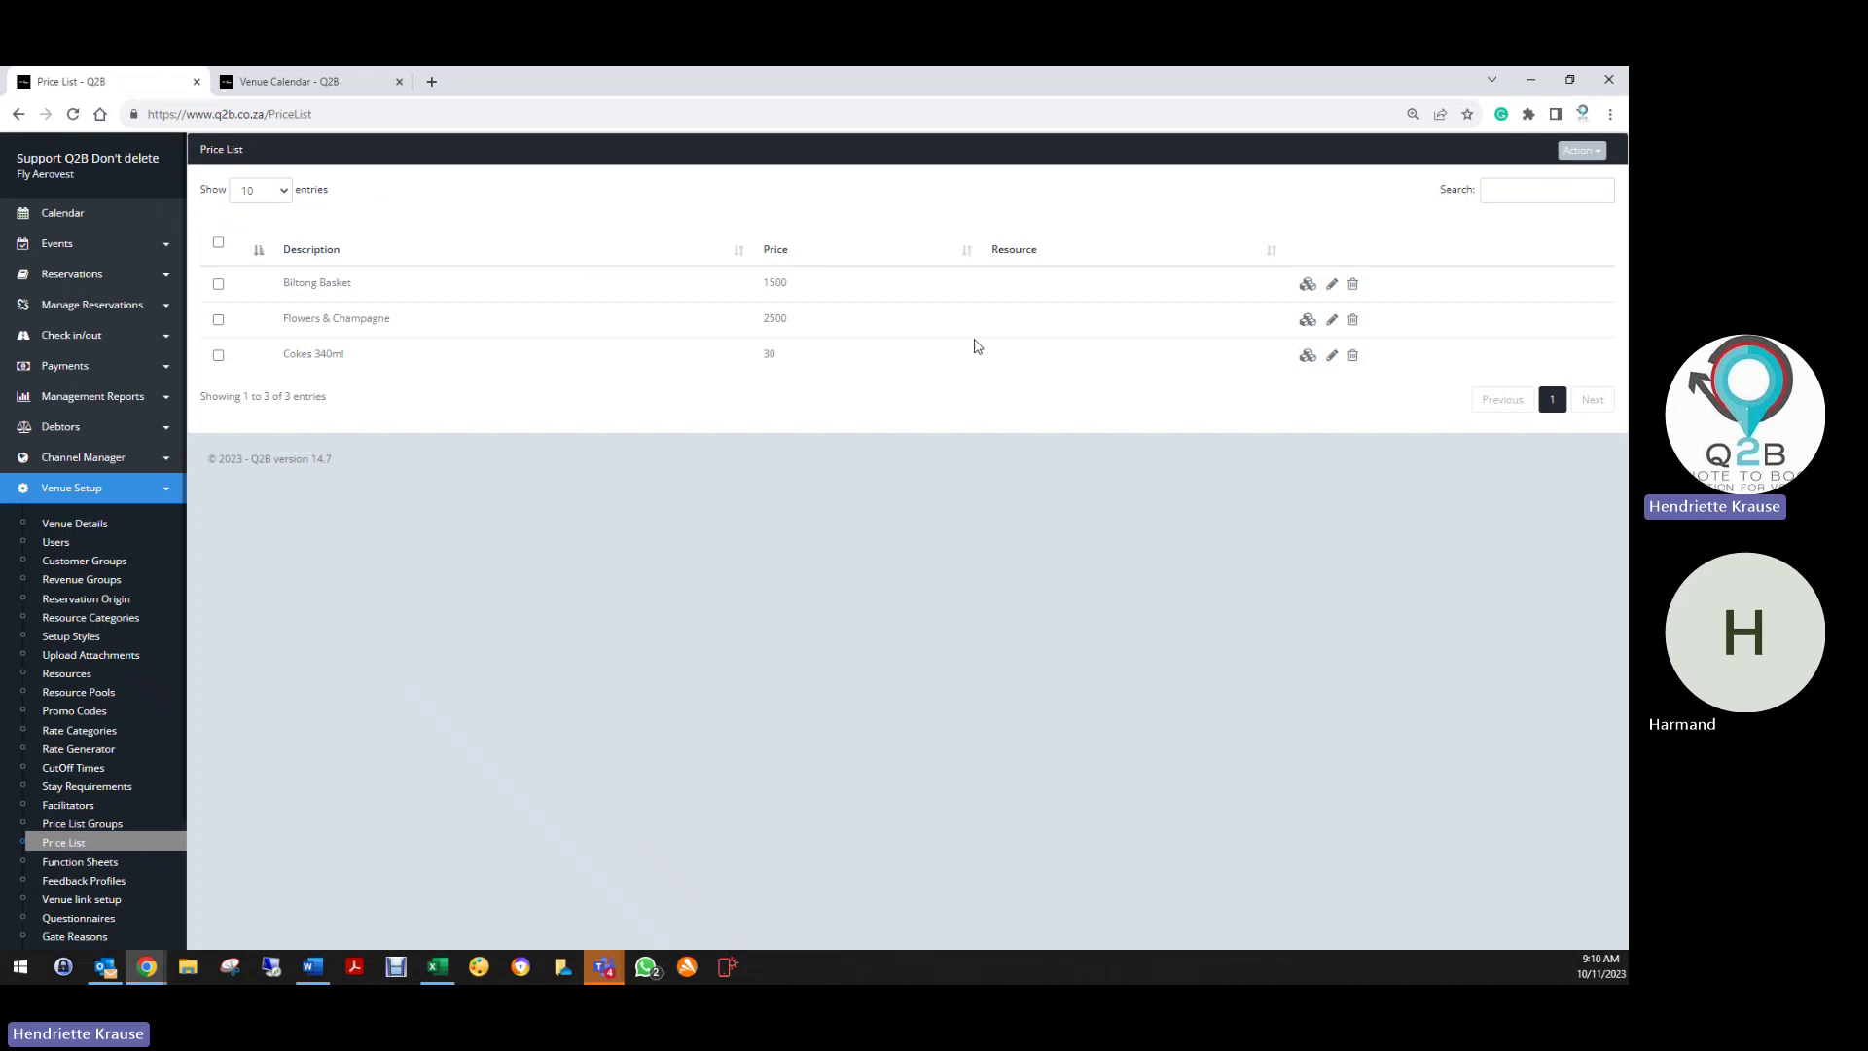
left_click(218, 243)
left_click(1577, 152)
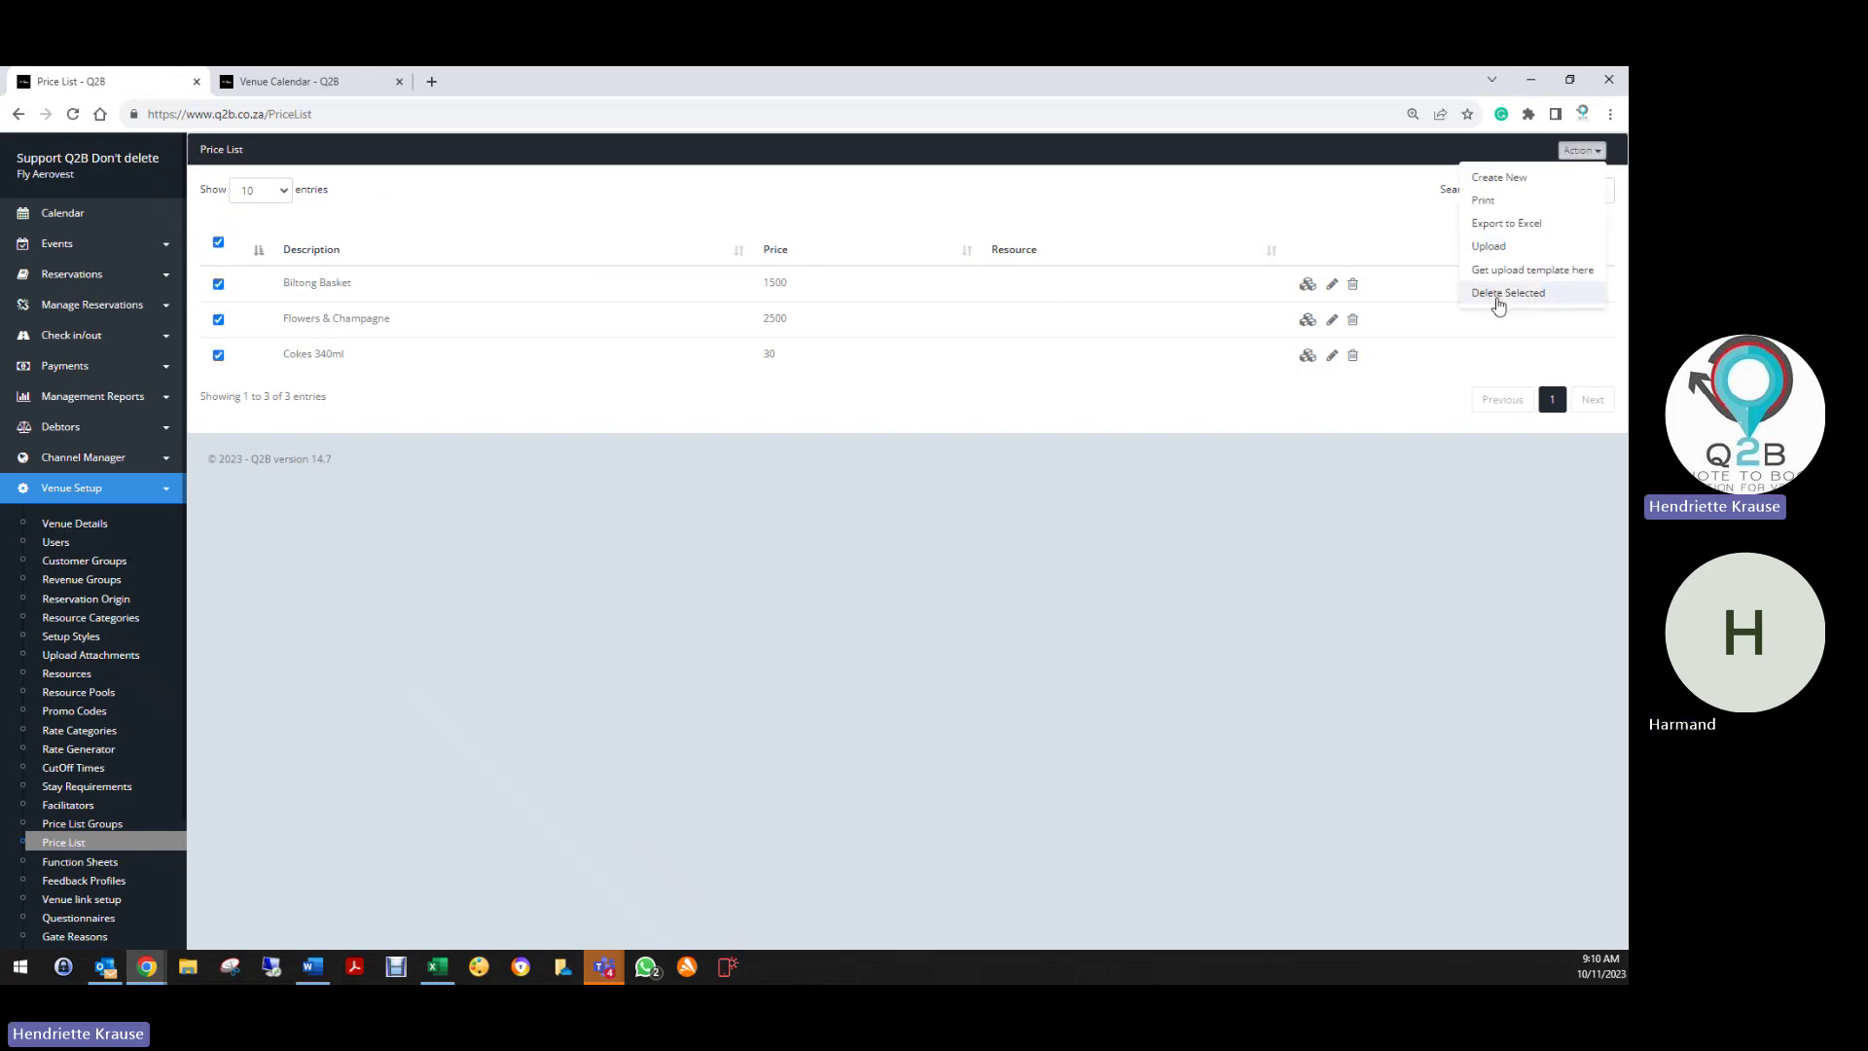
left_click(1484, 227)
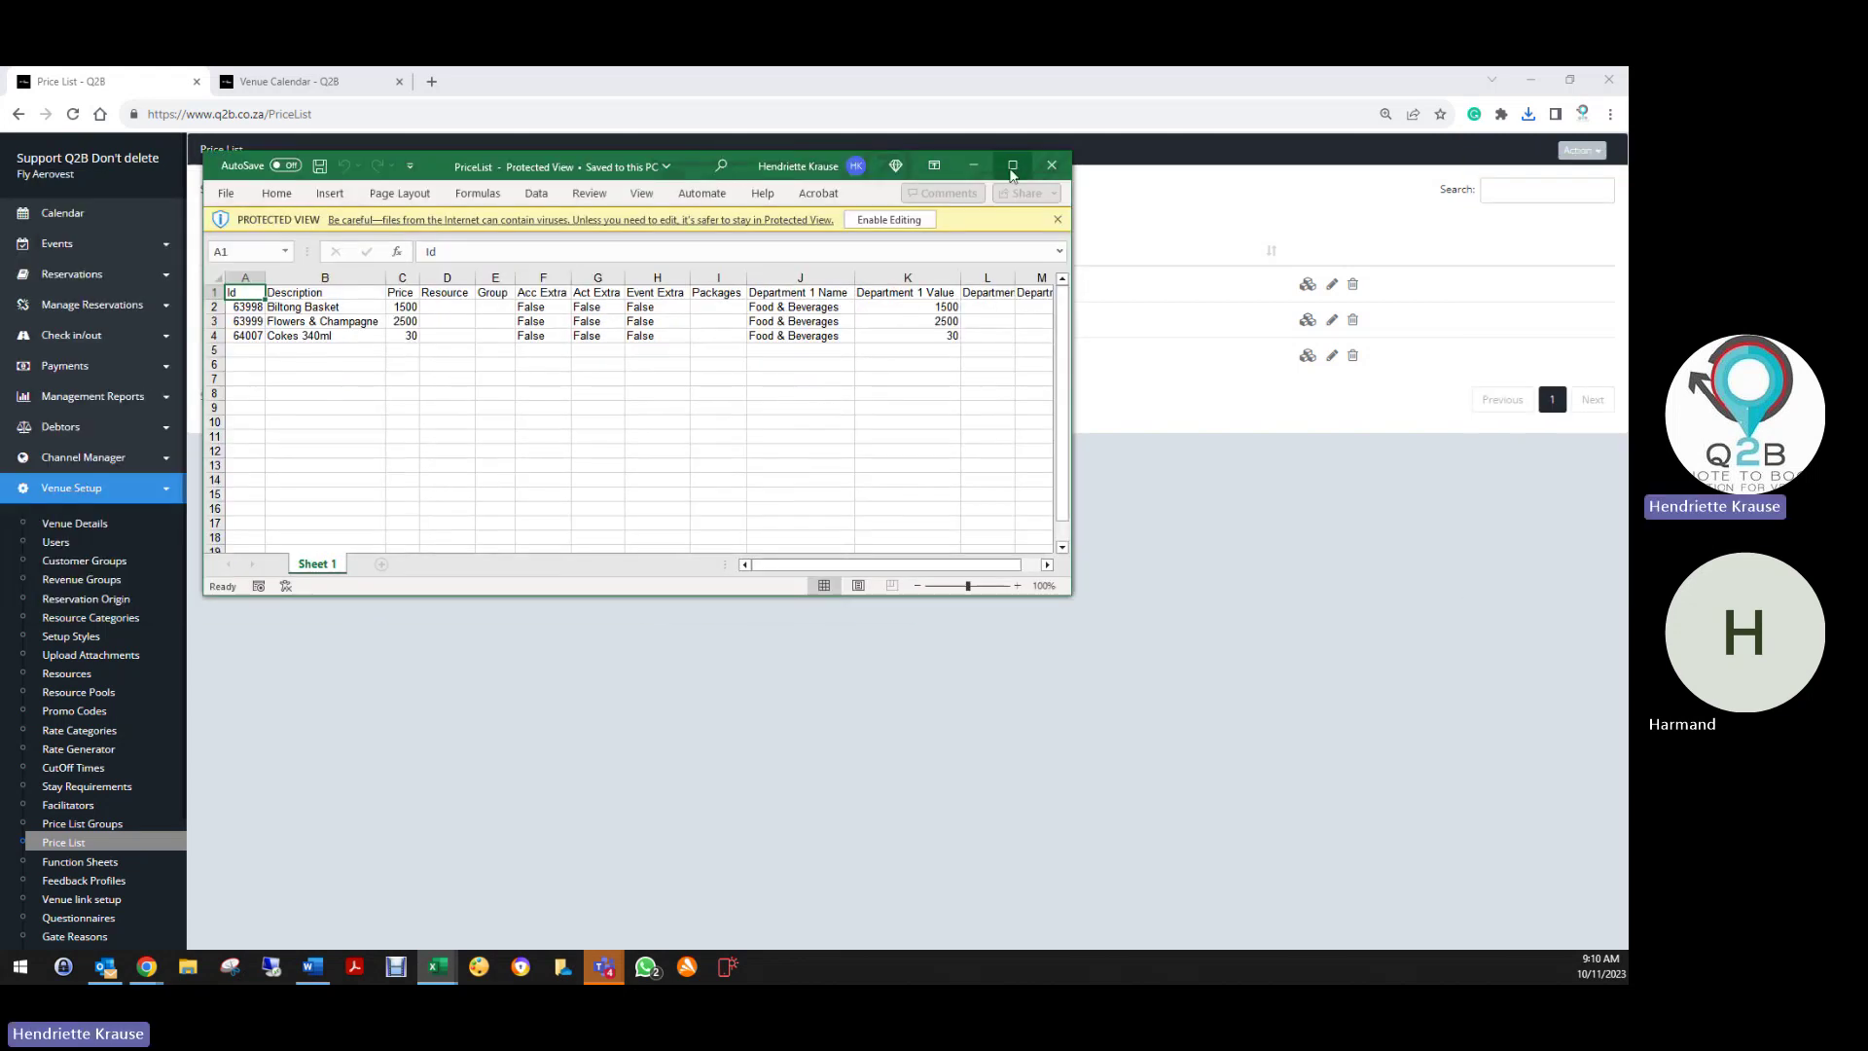
Enter a new item 'Still water' priced 25 in row 5 of the maximized workbook
left_click(1012, 165)
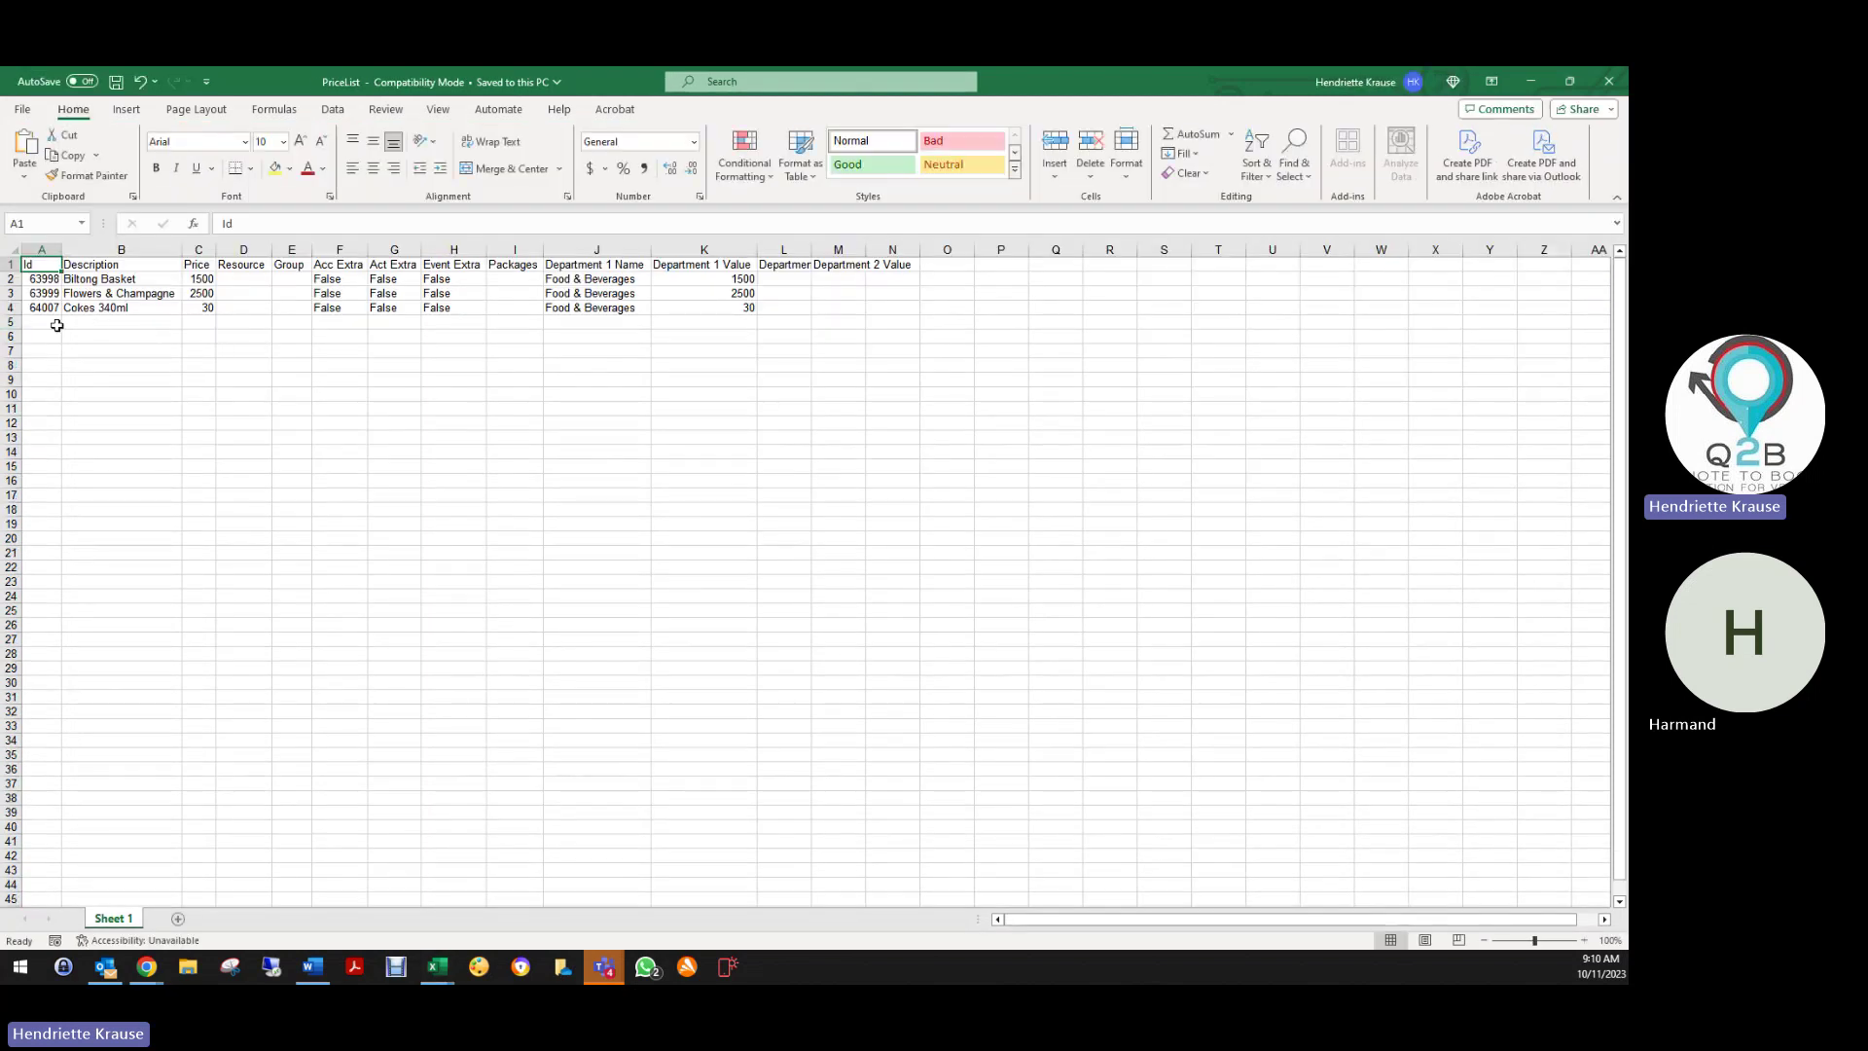
left_click(62, 323)
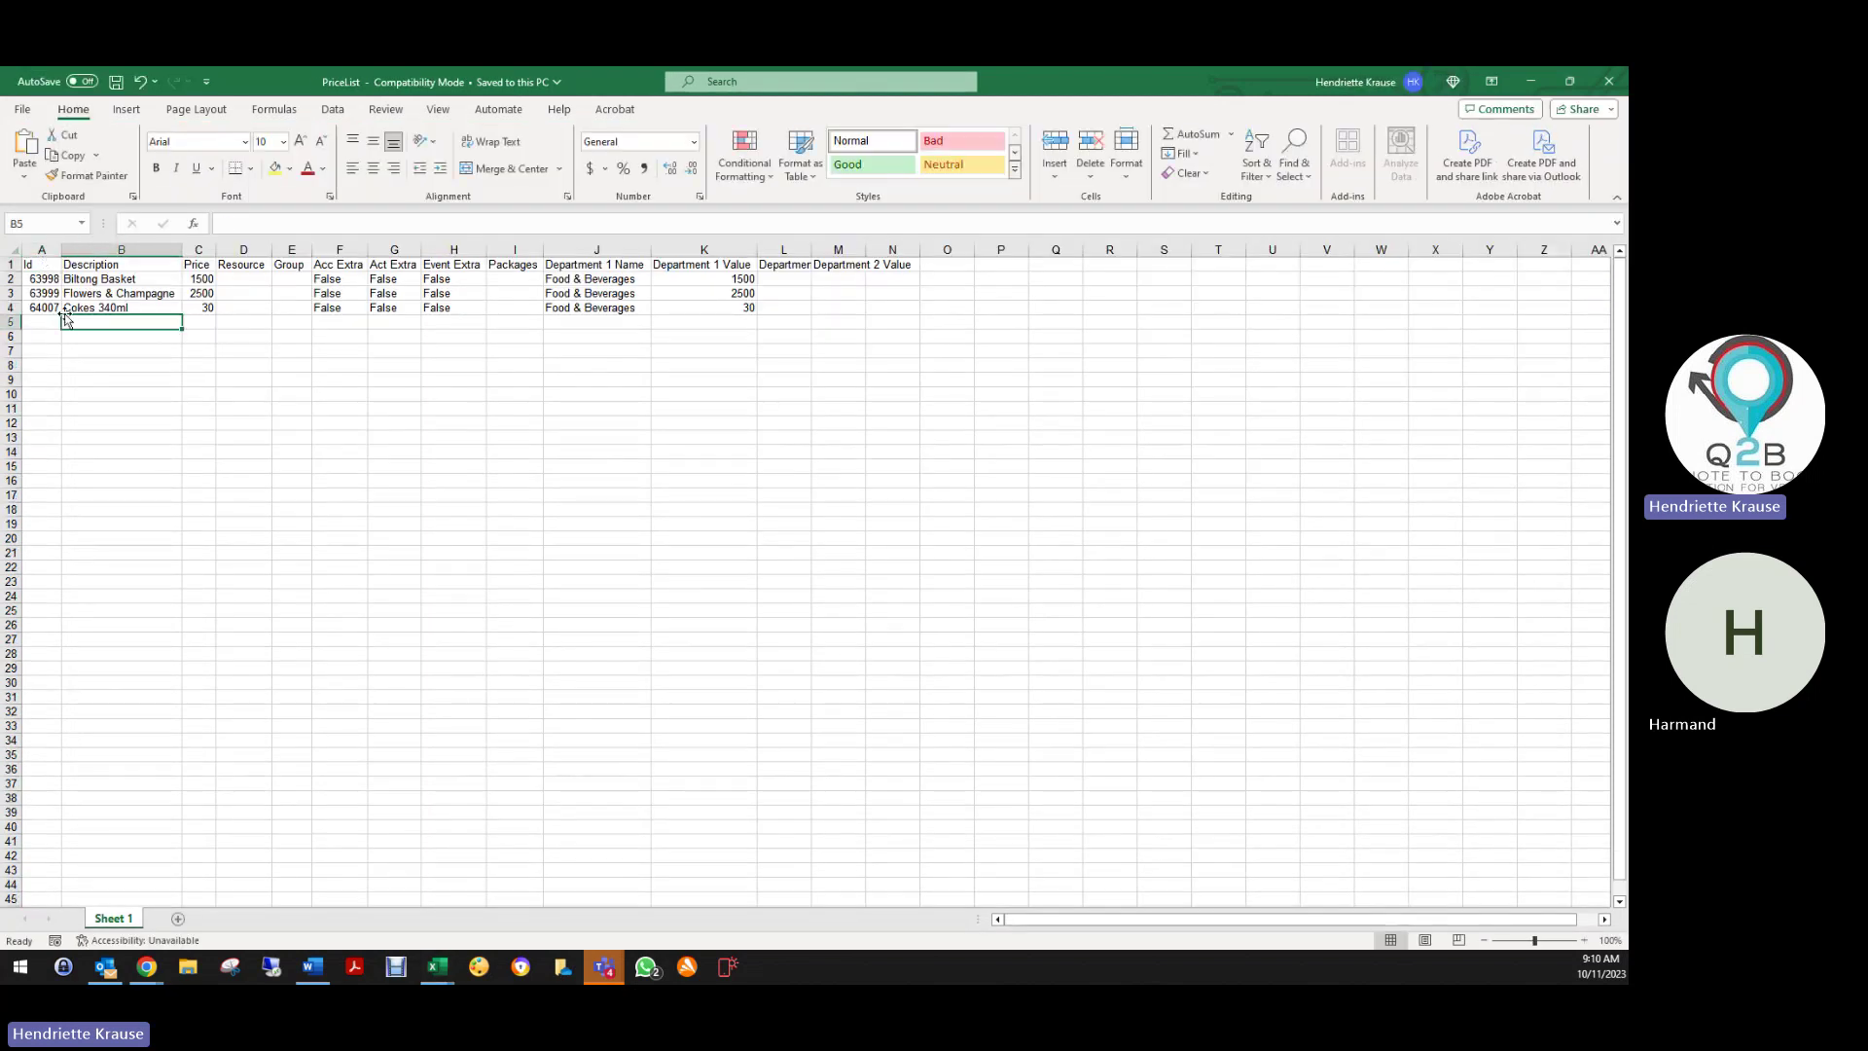
type("Still water")
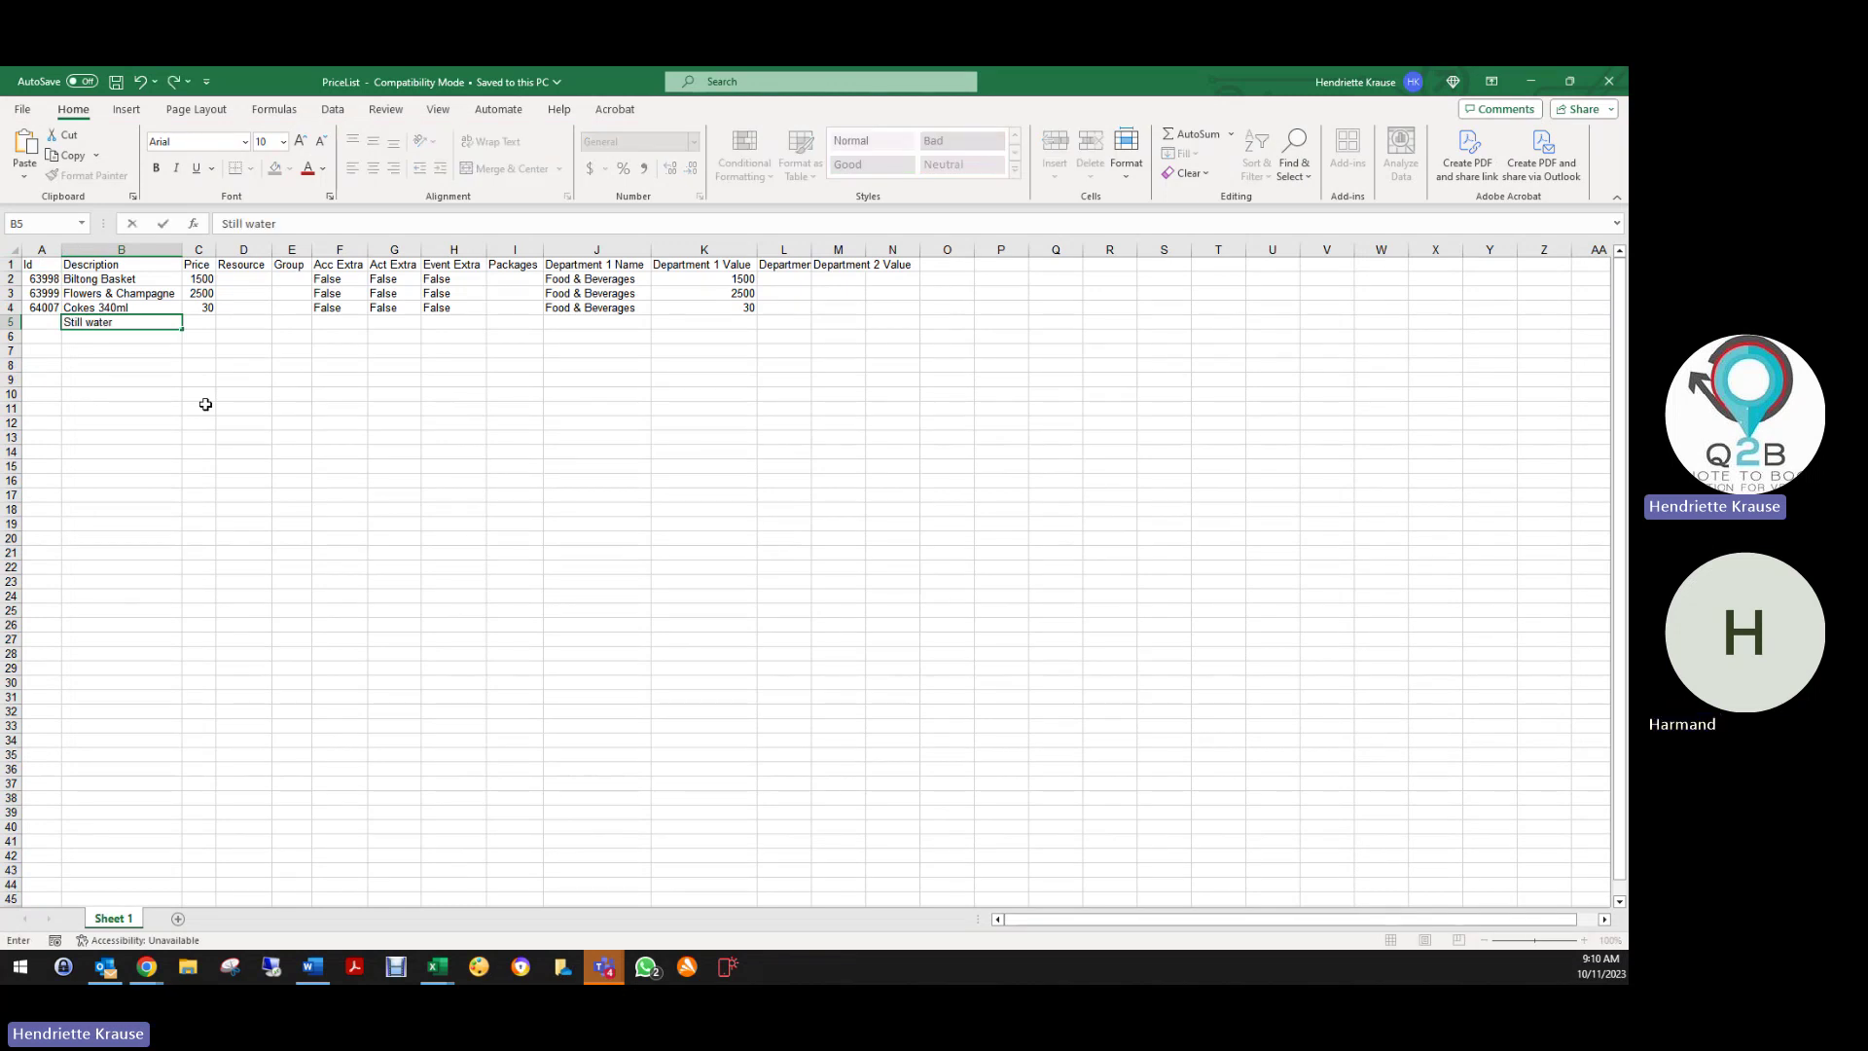
key("Tab")
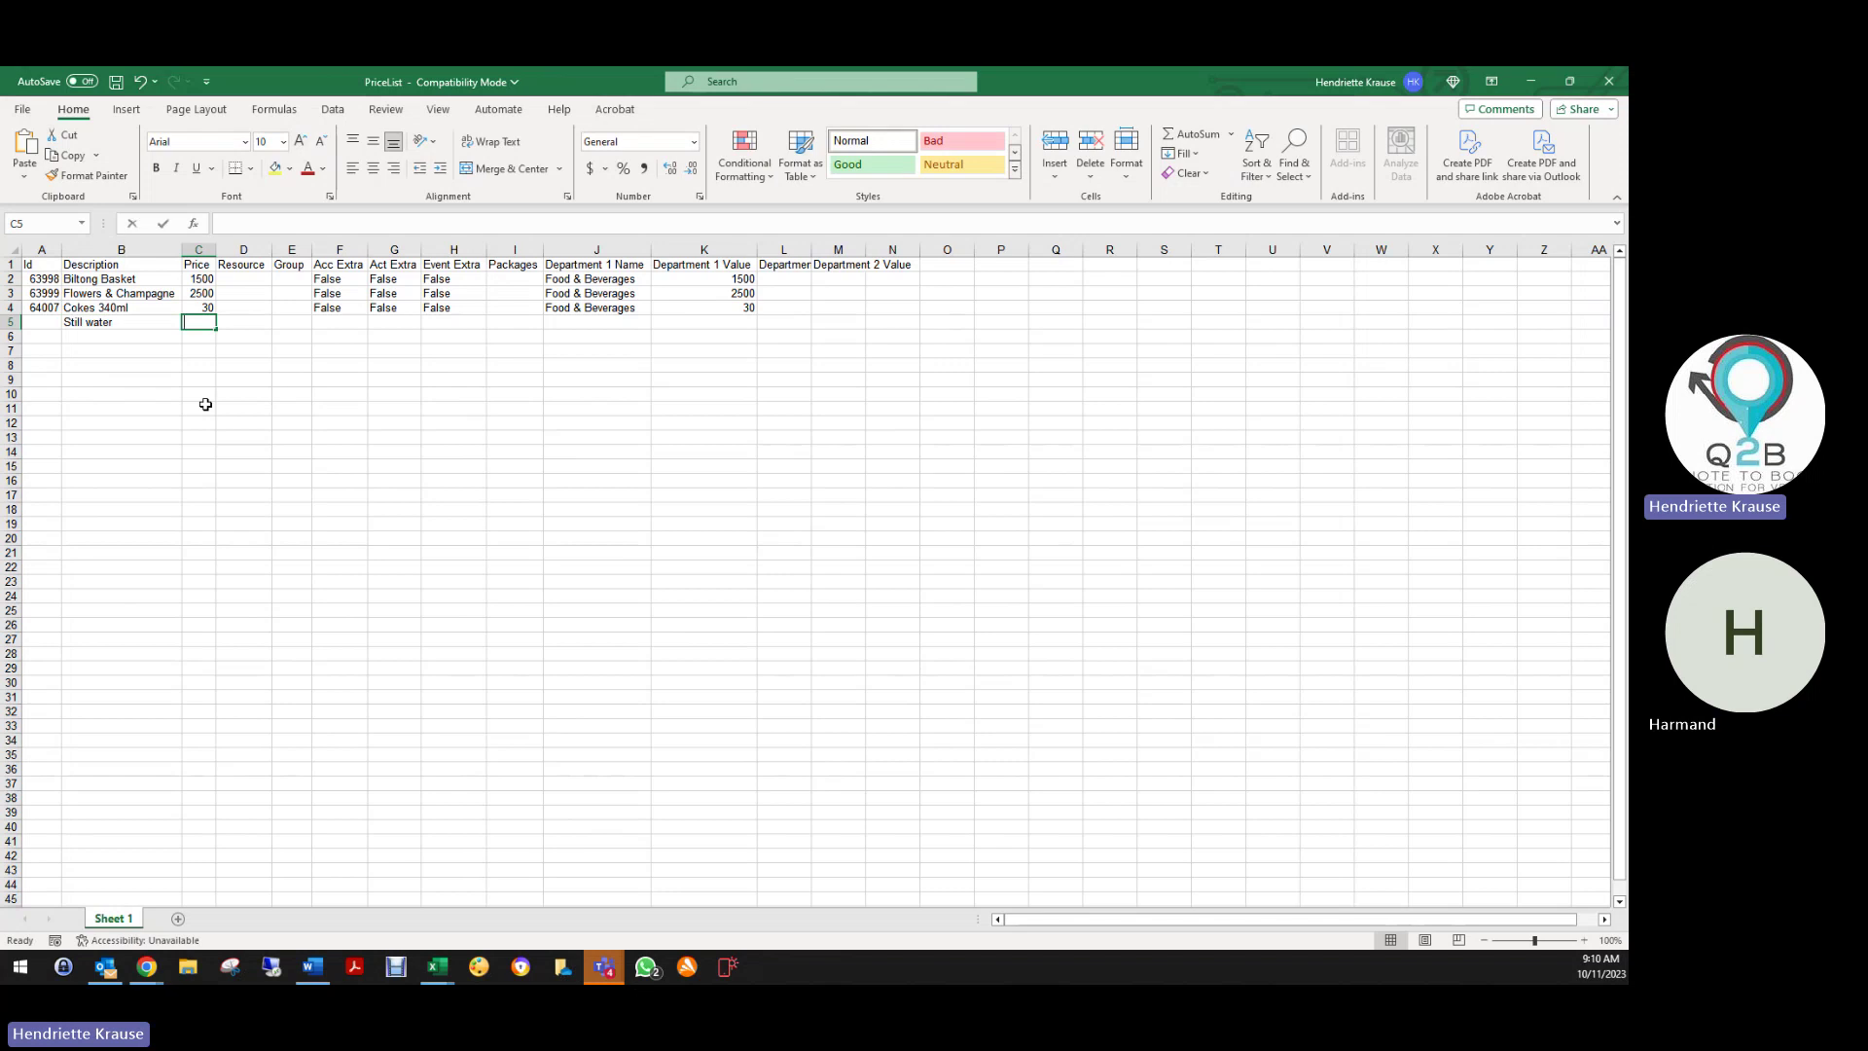
type("25")
key("Tab")
key("Tab")
key("Tab")
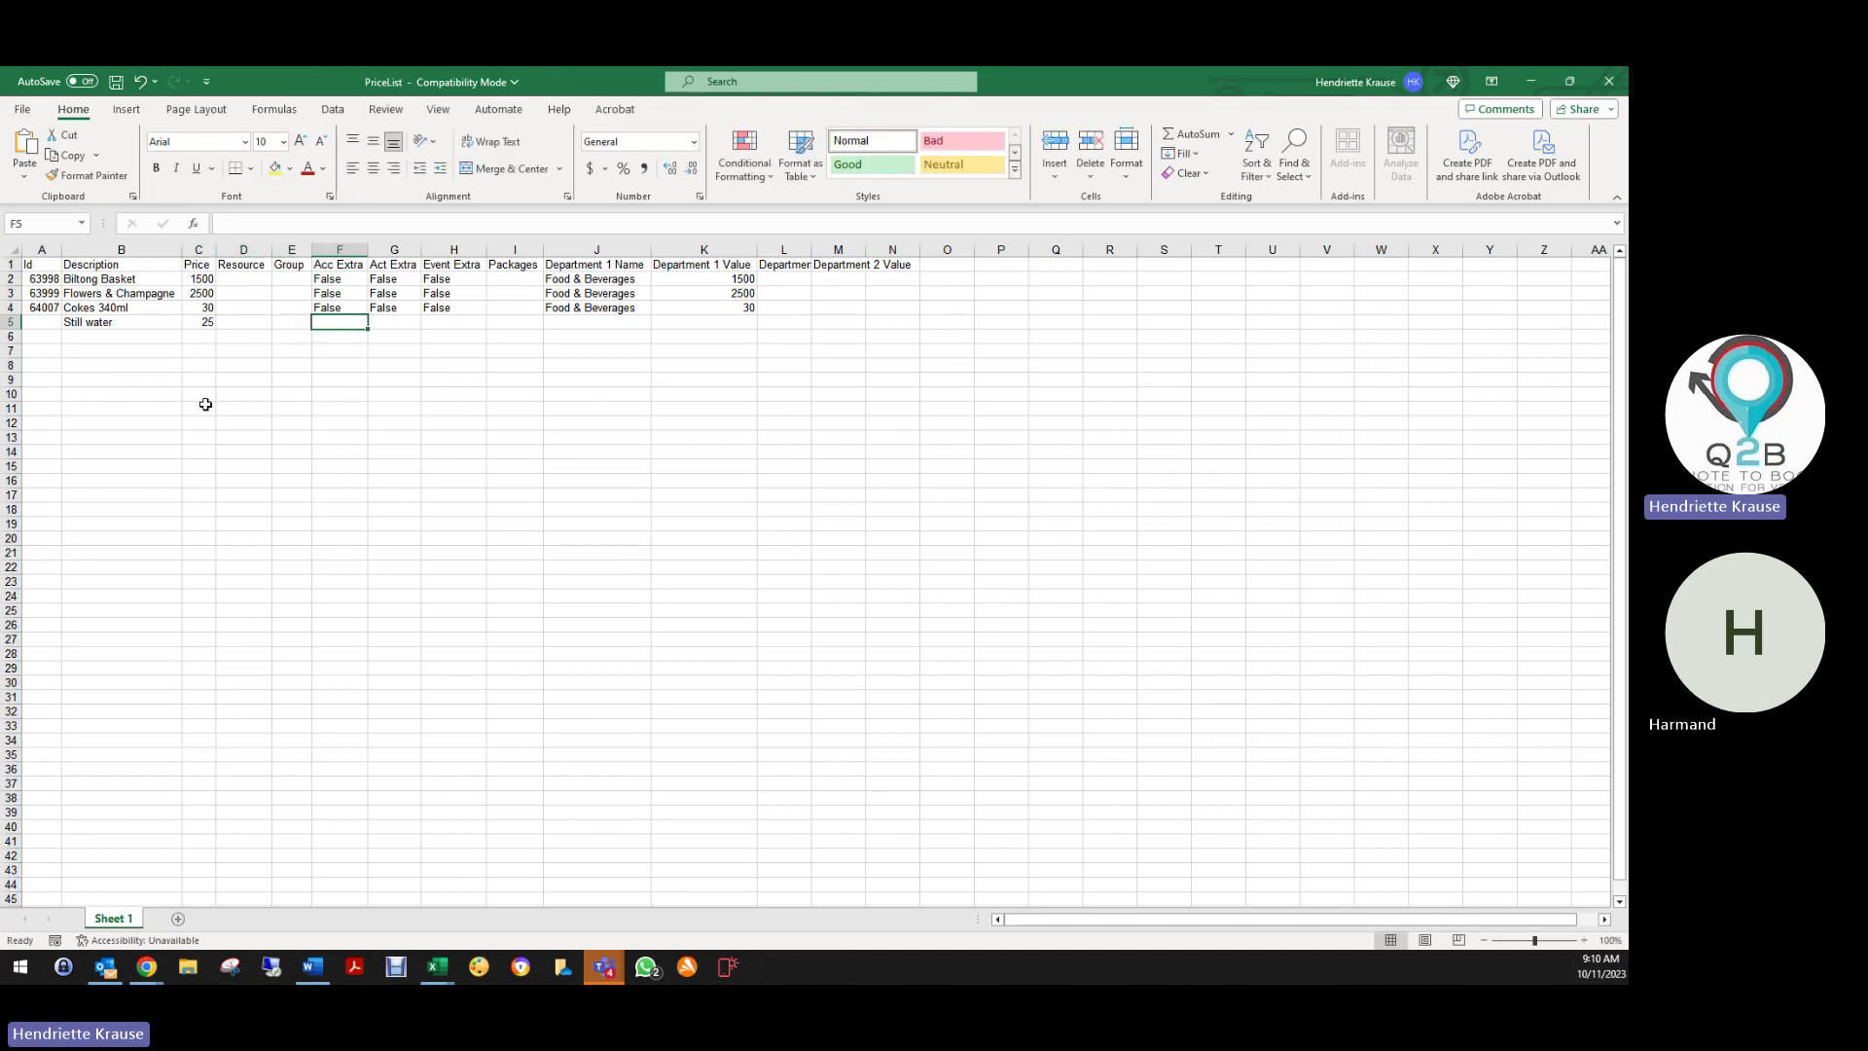
Fill row 5 with the False flags, Food & Beverages department and department value 25
left_click_drag(340, 281, 488, 330)
left_click(383, 352)
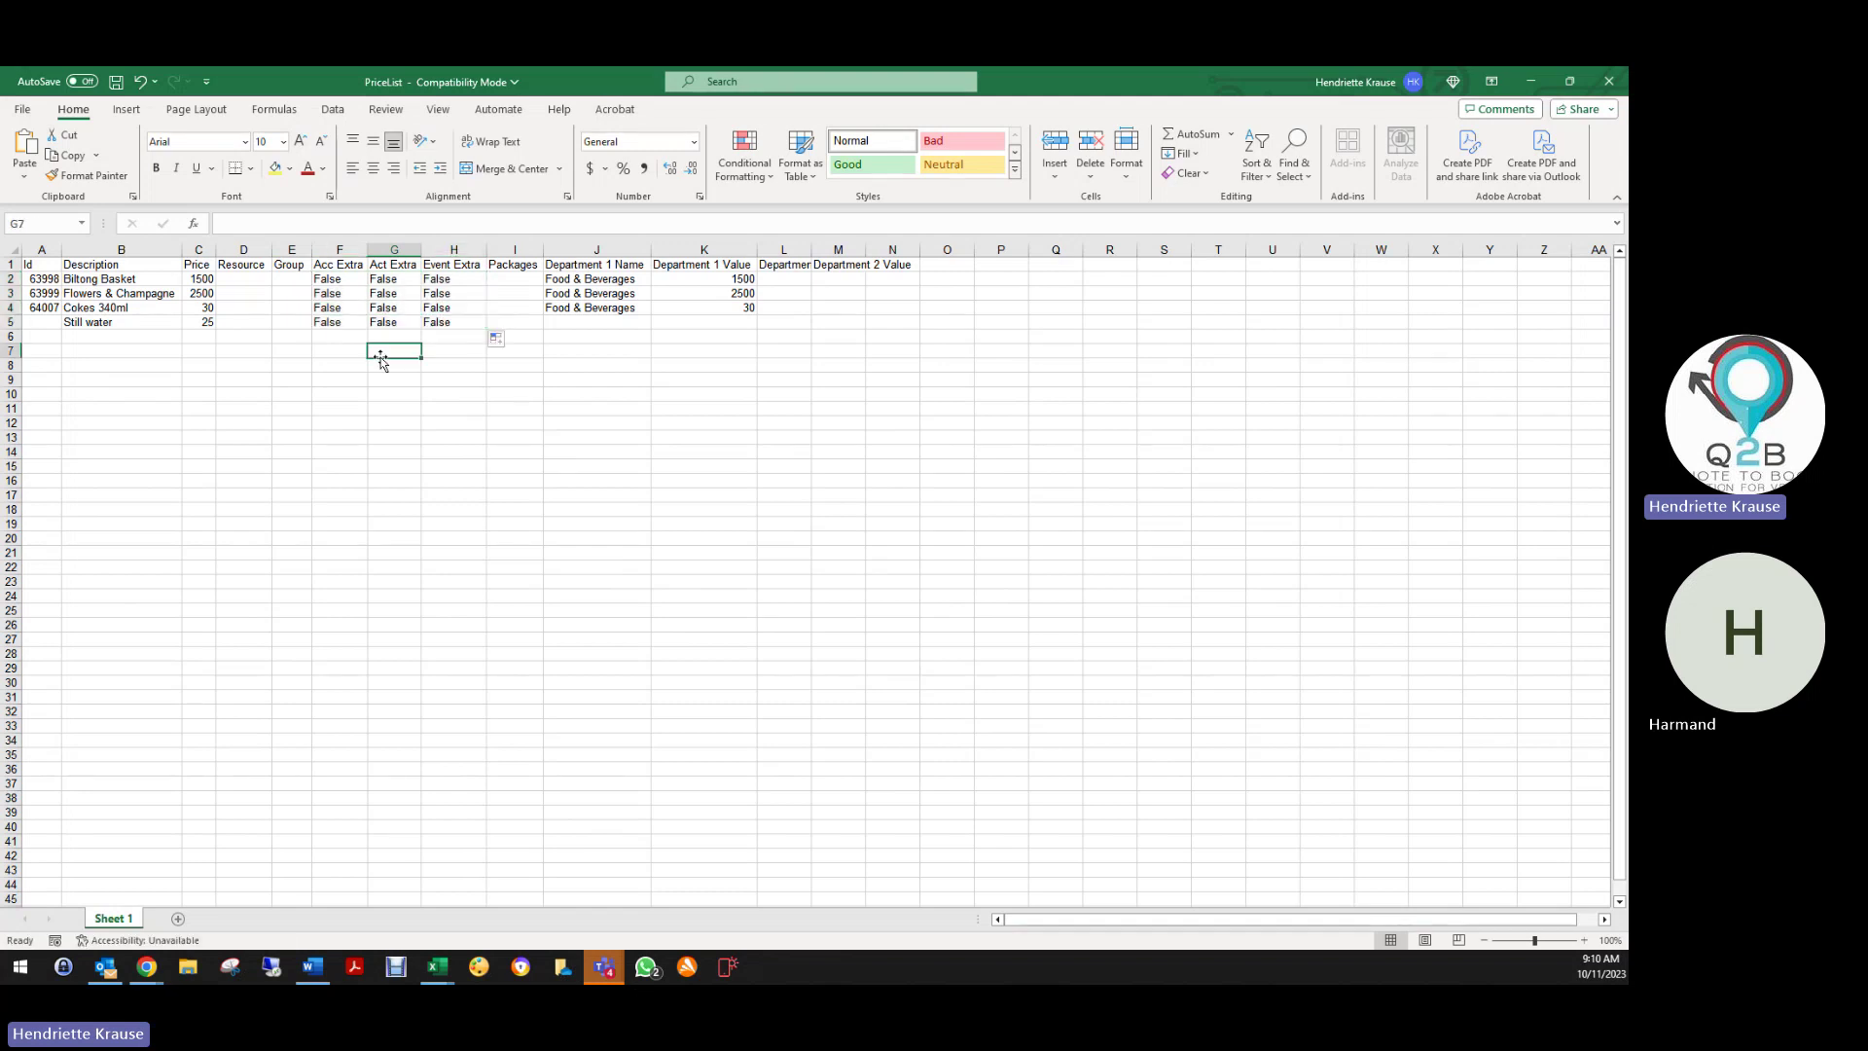
left_click(560, 310)
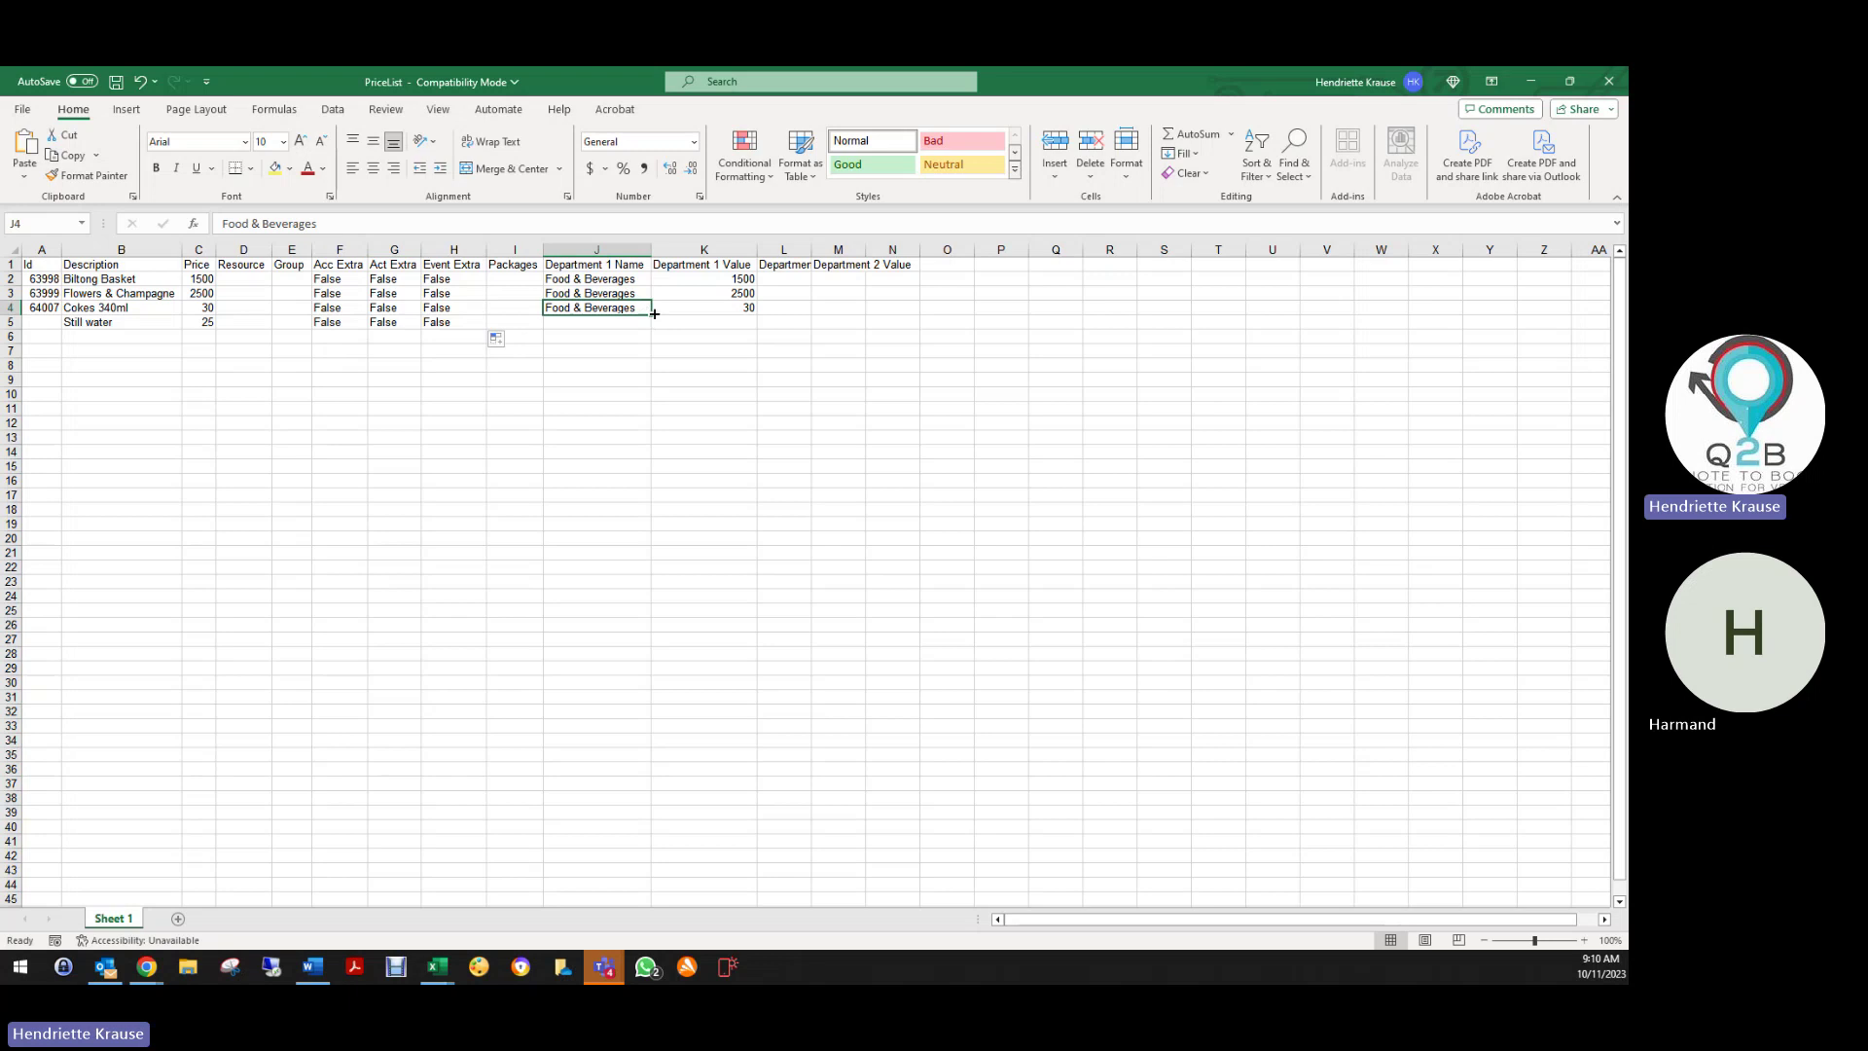
left_click_drag(653, 313, 651, 329)
left_click(717, 325)
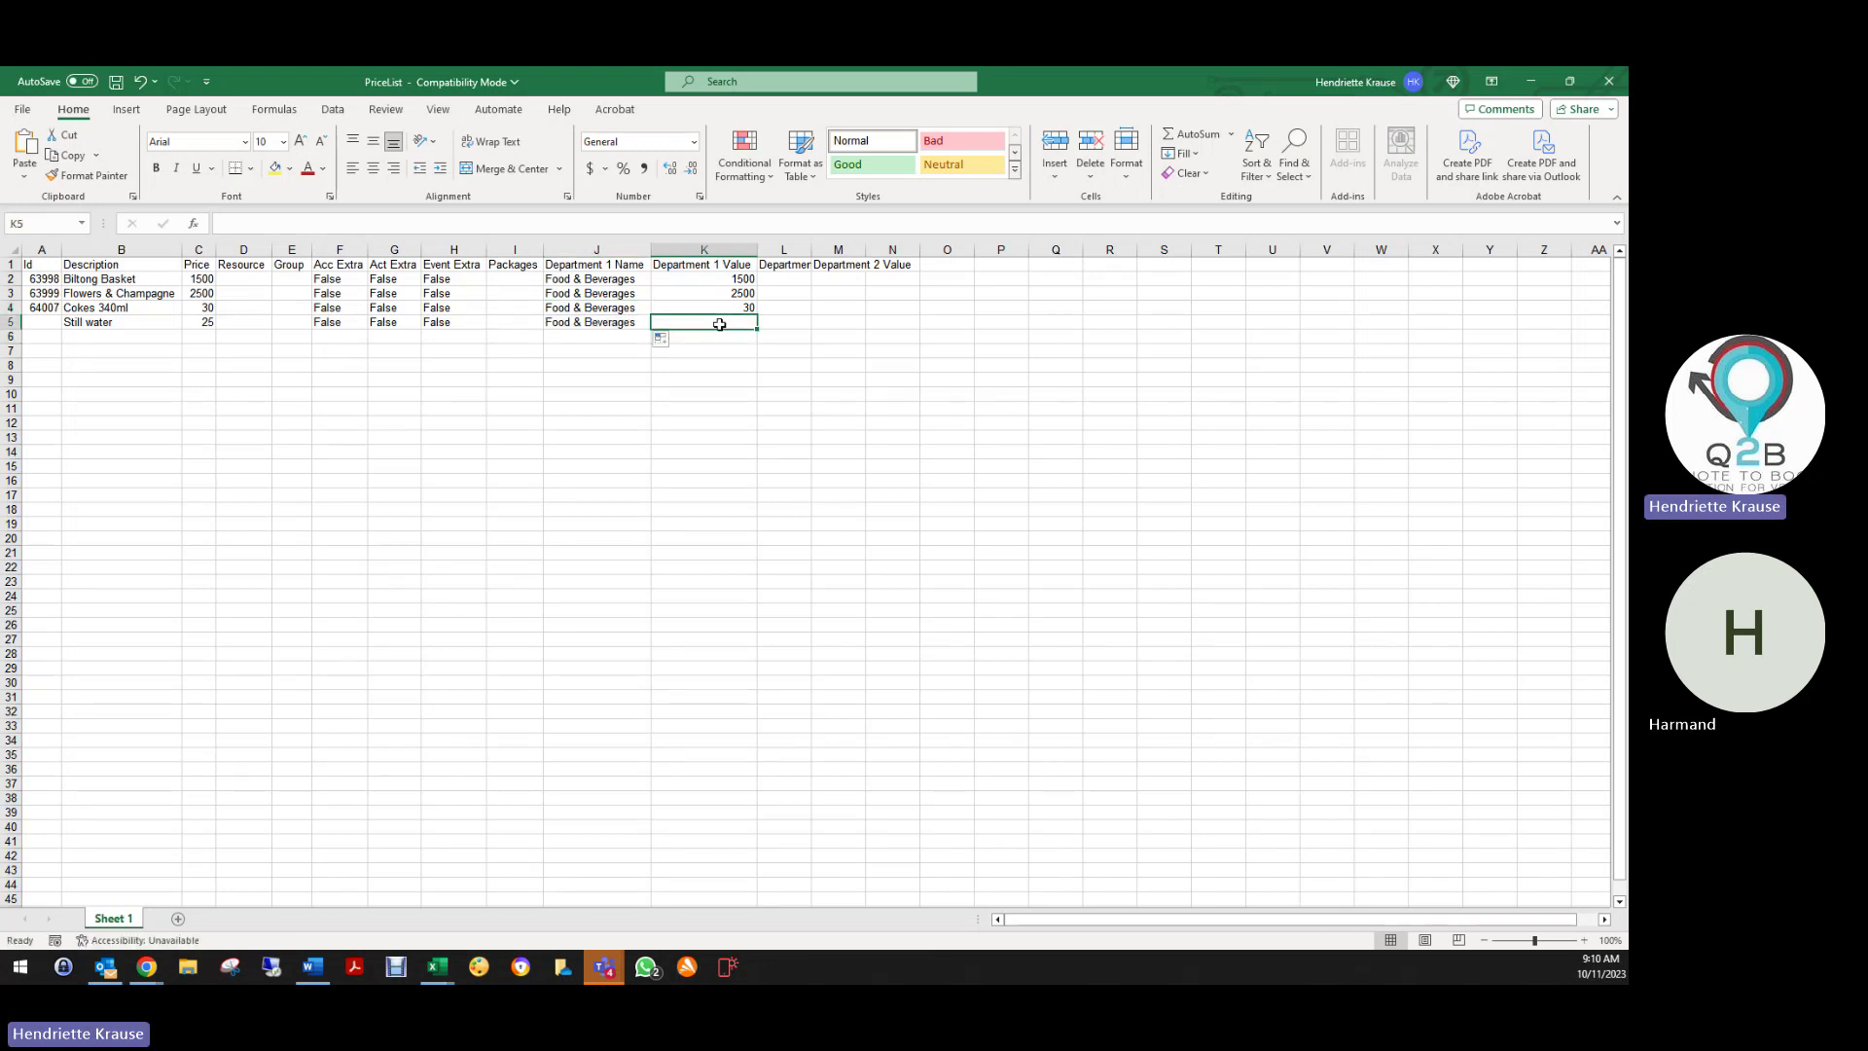
type("25")
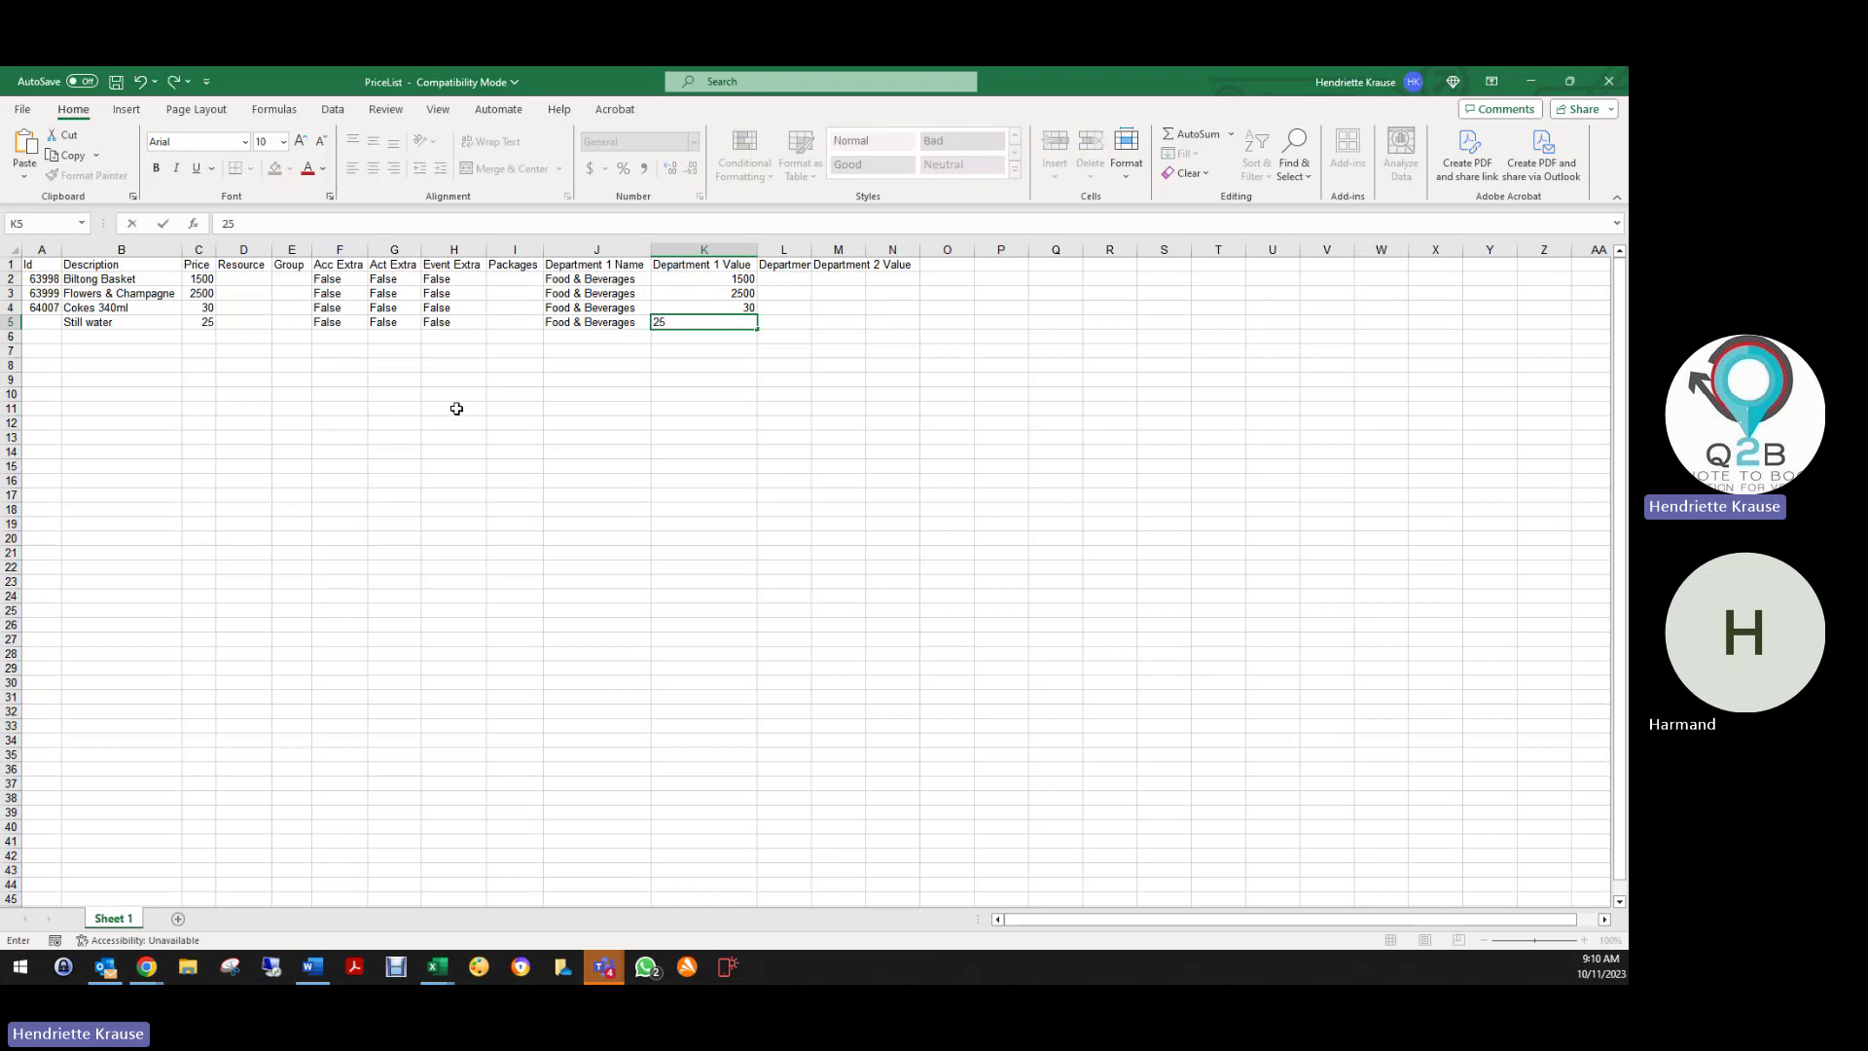
left_click(393, 408)
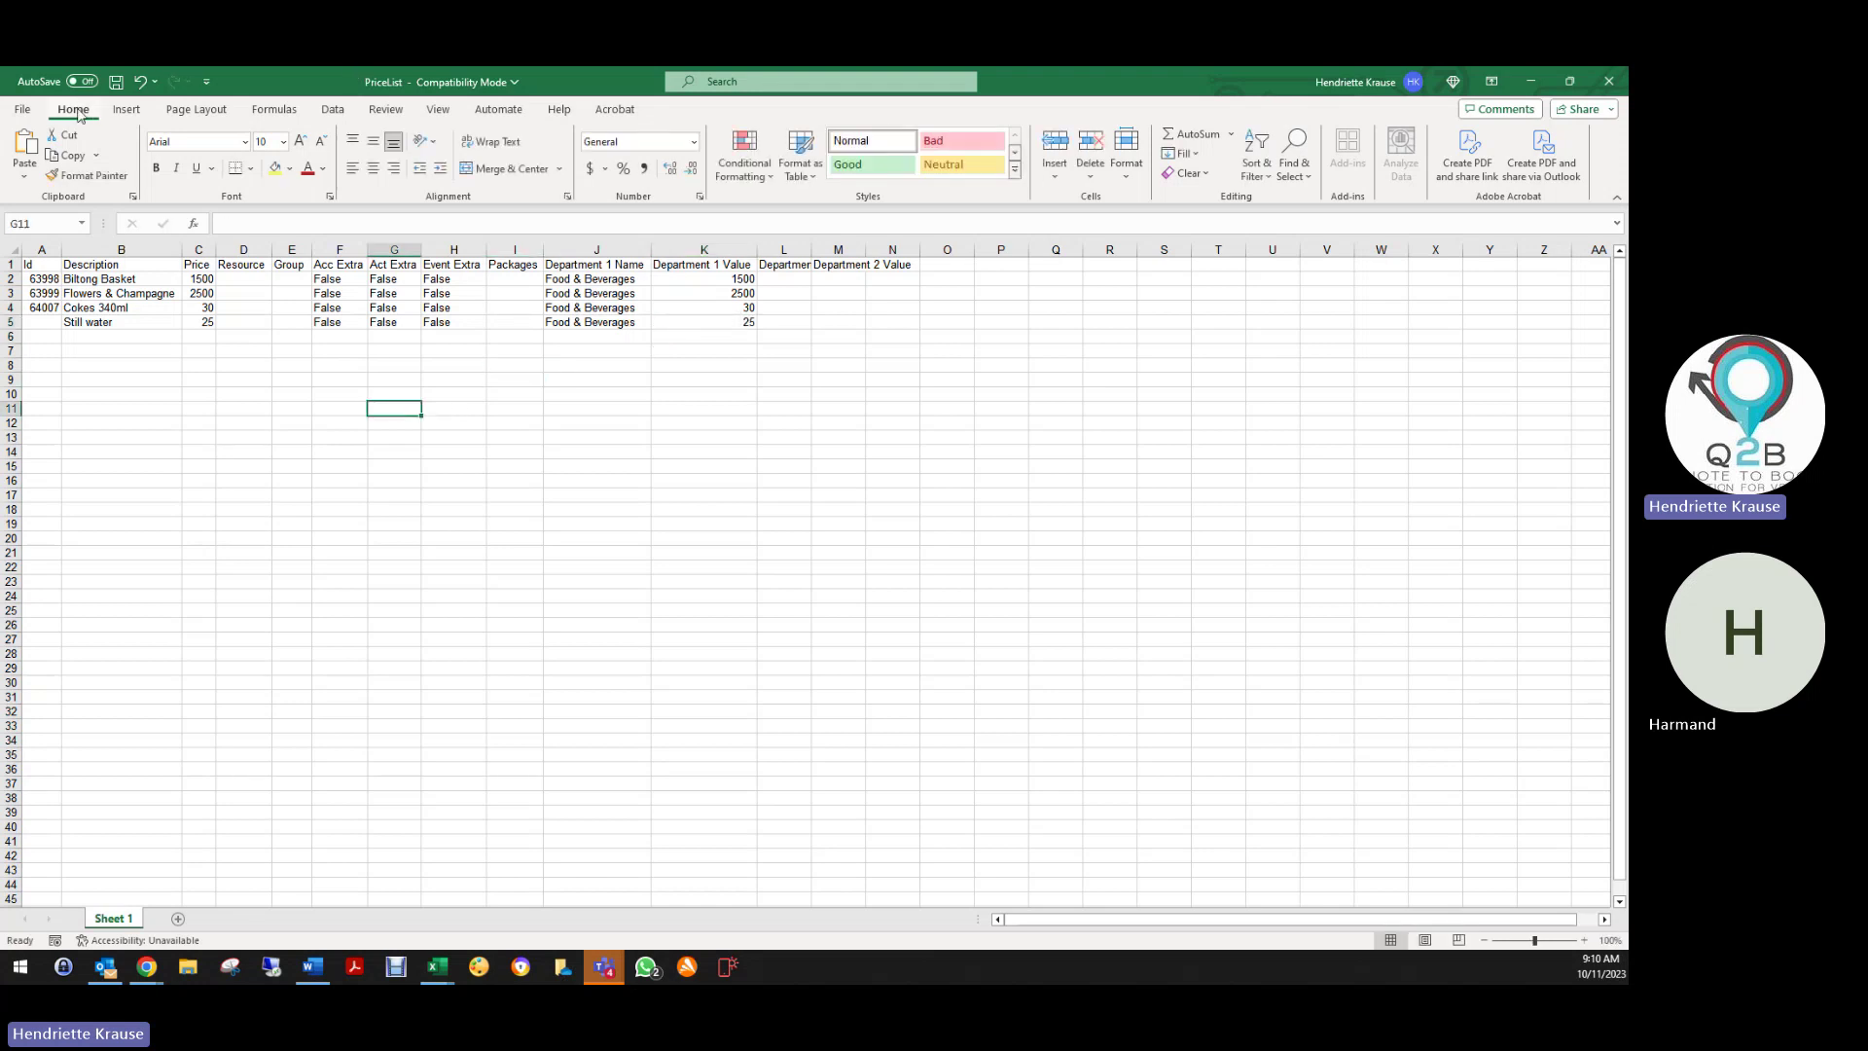
Save the workbook to the Desktop as PriceList Fly and close Excel
left_click(22, 109)
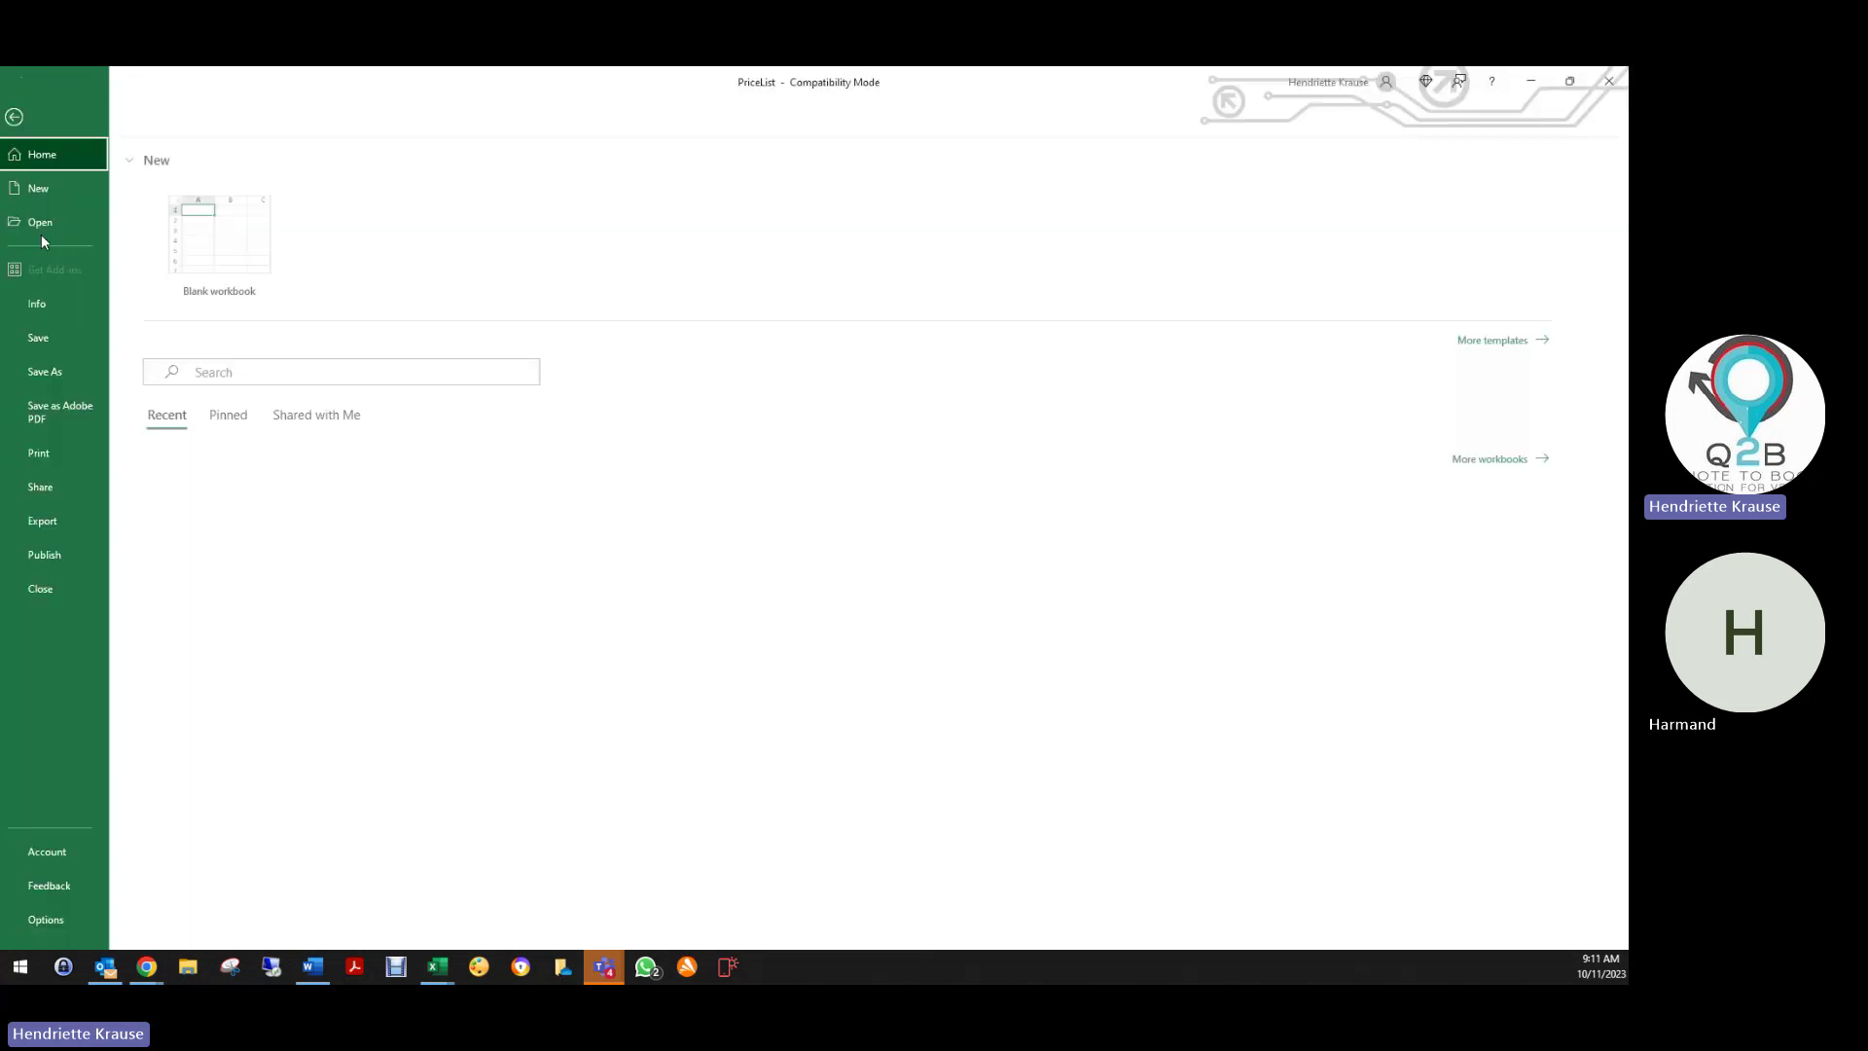
left_click(45, 371)
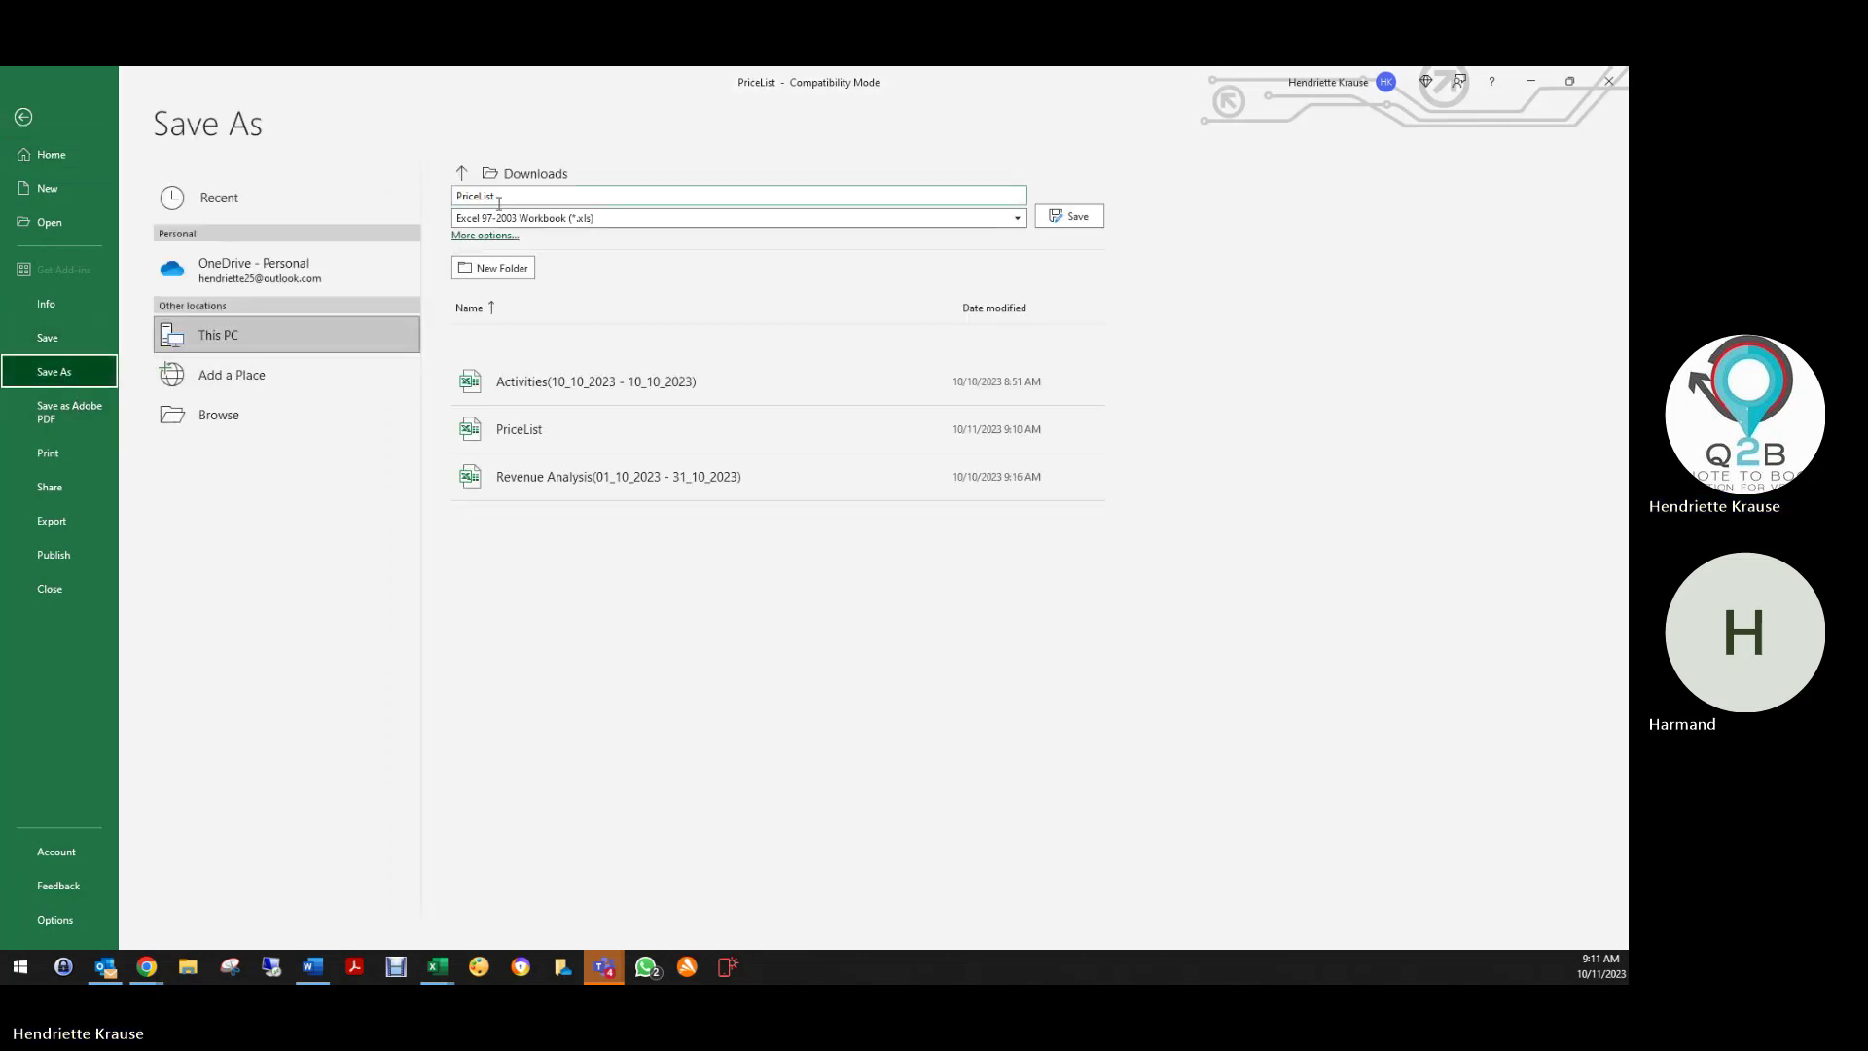
left_click(499, 200)
left_click(506, 197)
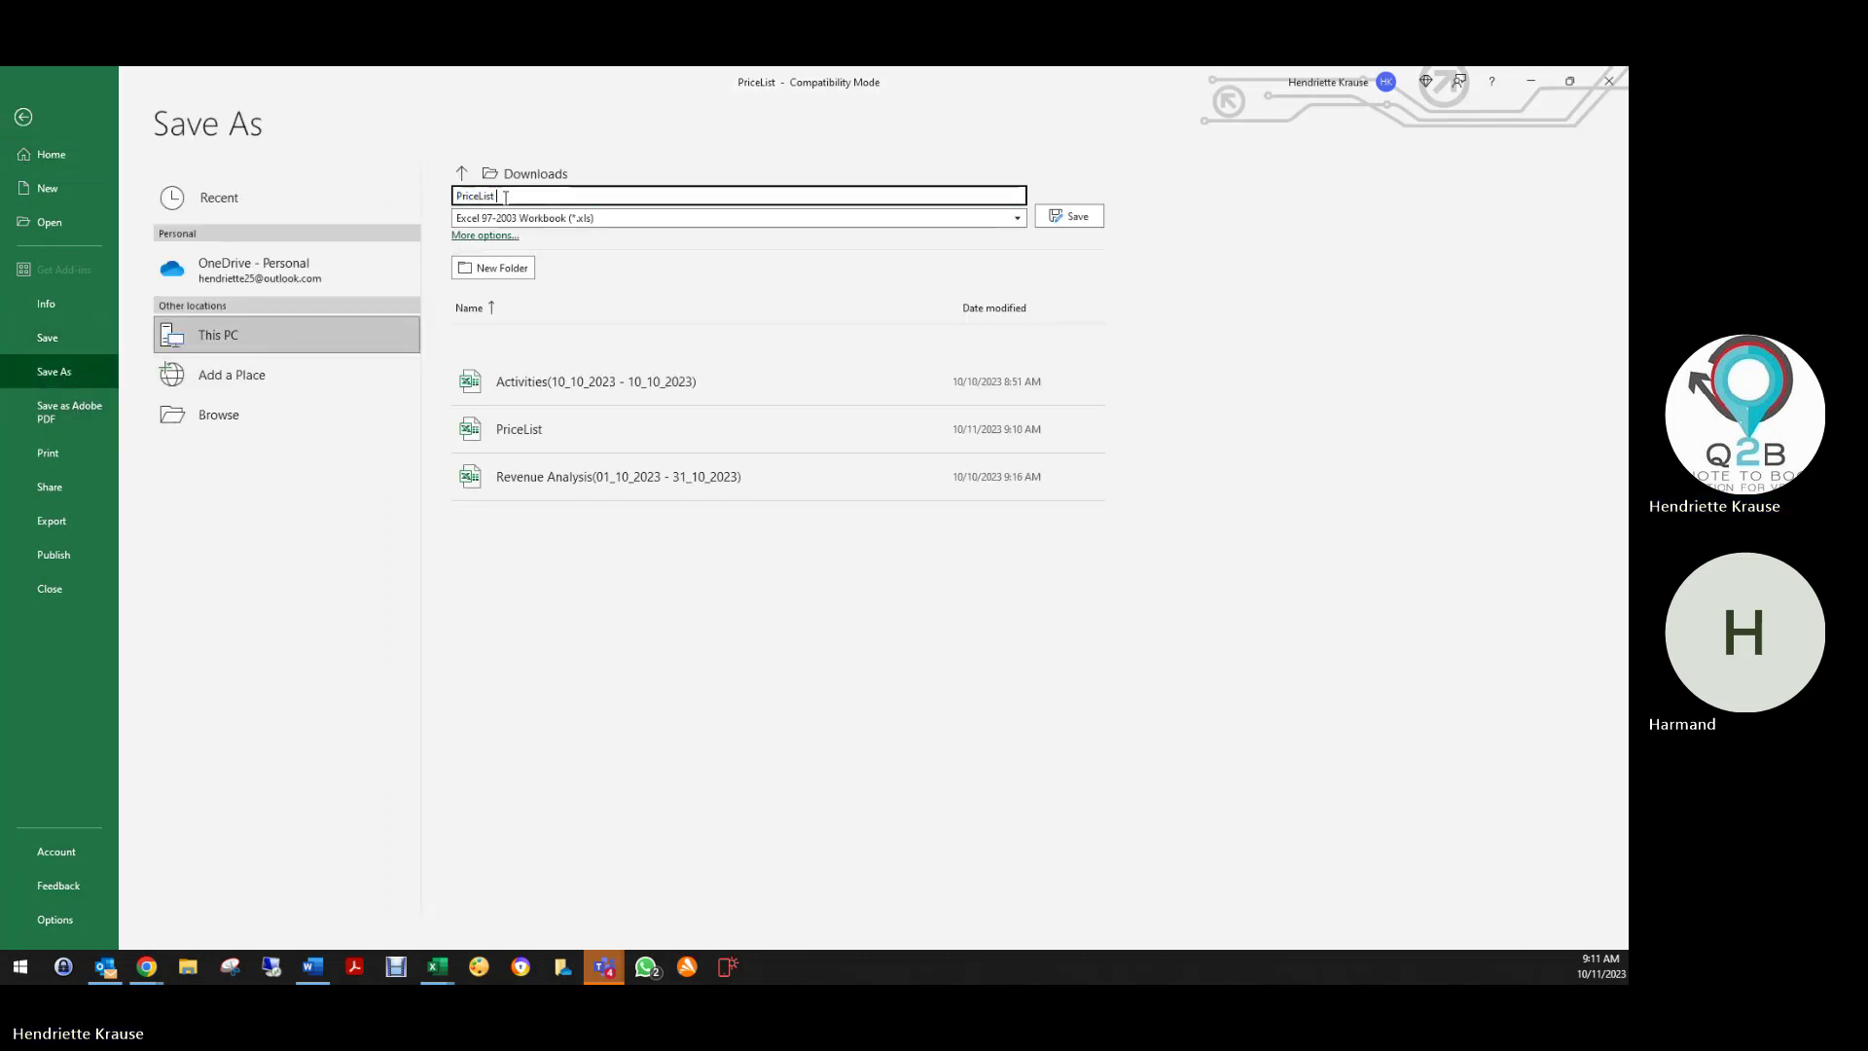
type("Fly")
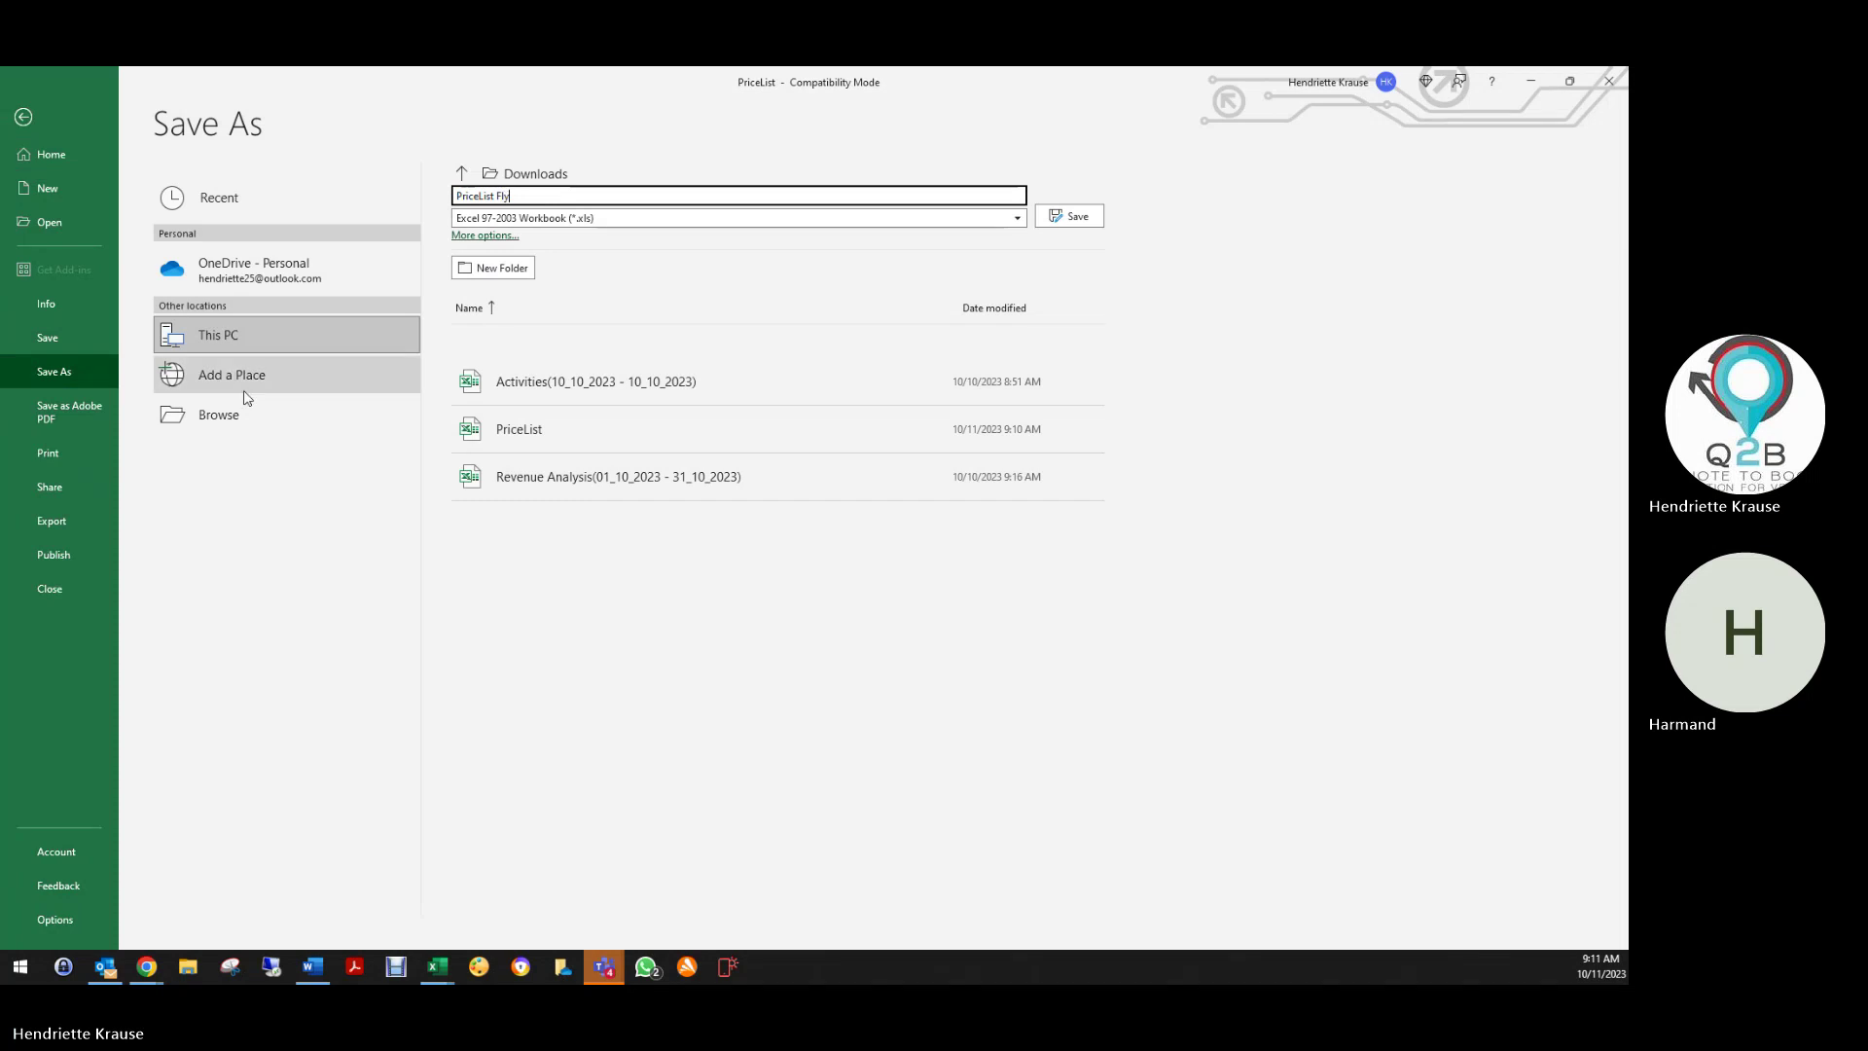
left_click(236, 417)
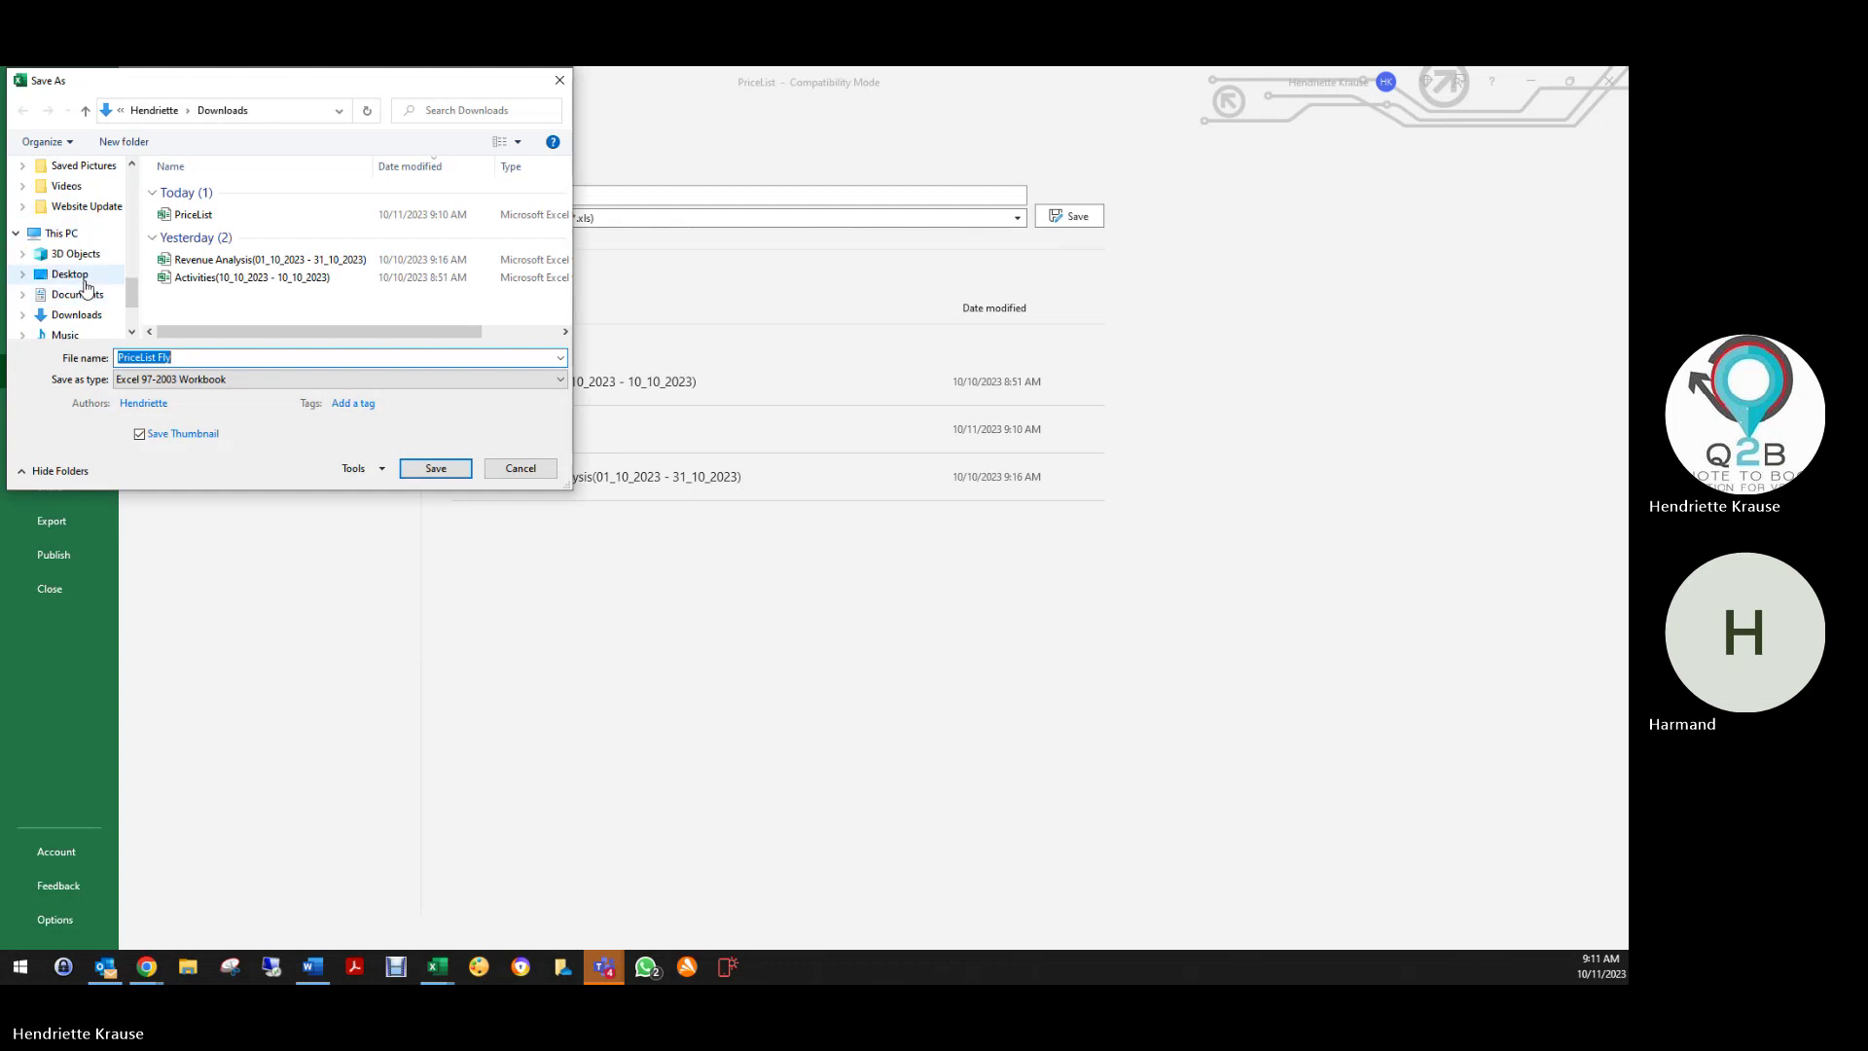
left_click(76, 274)
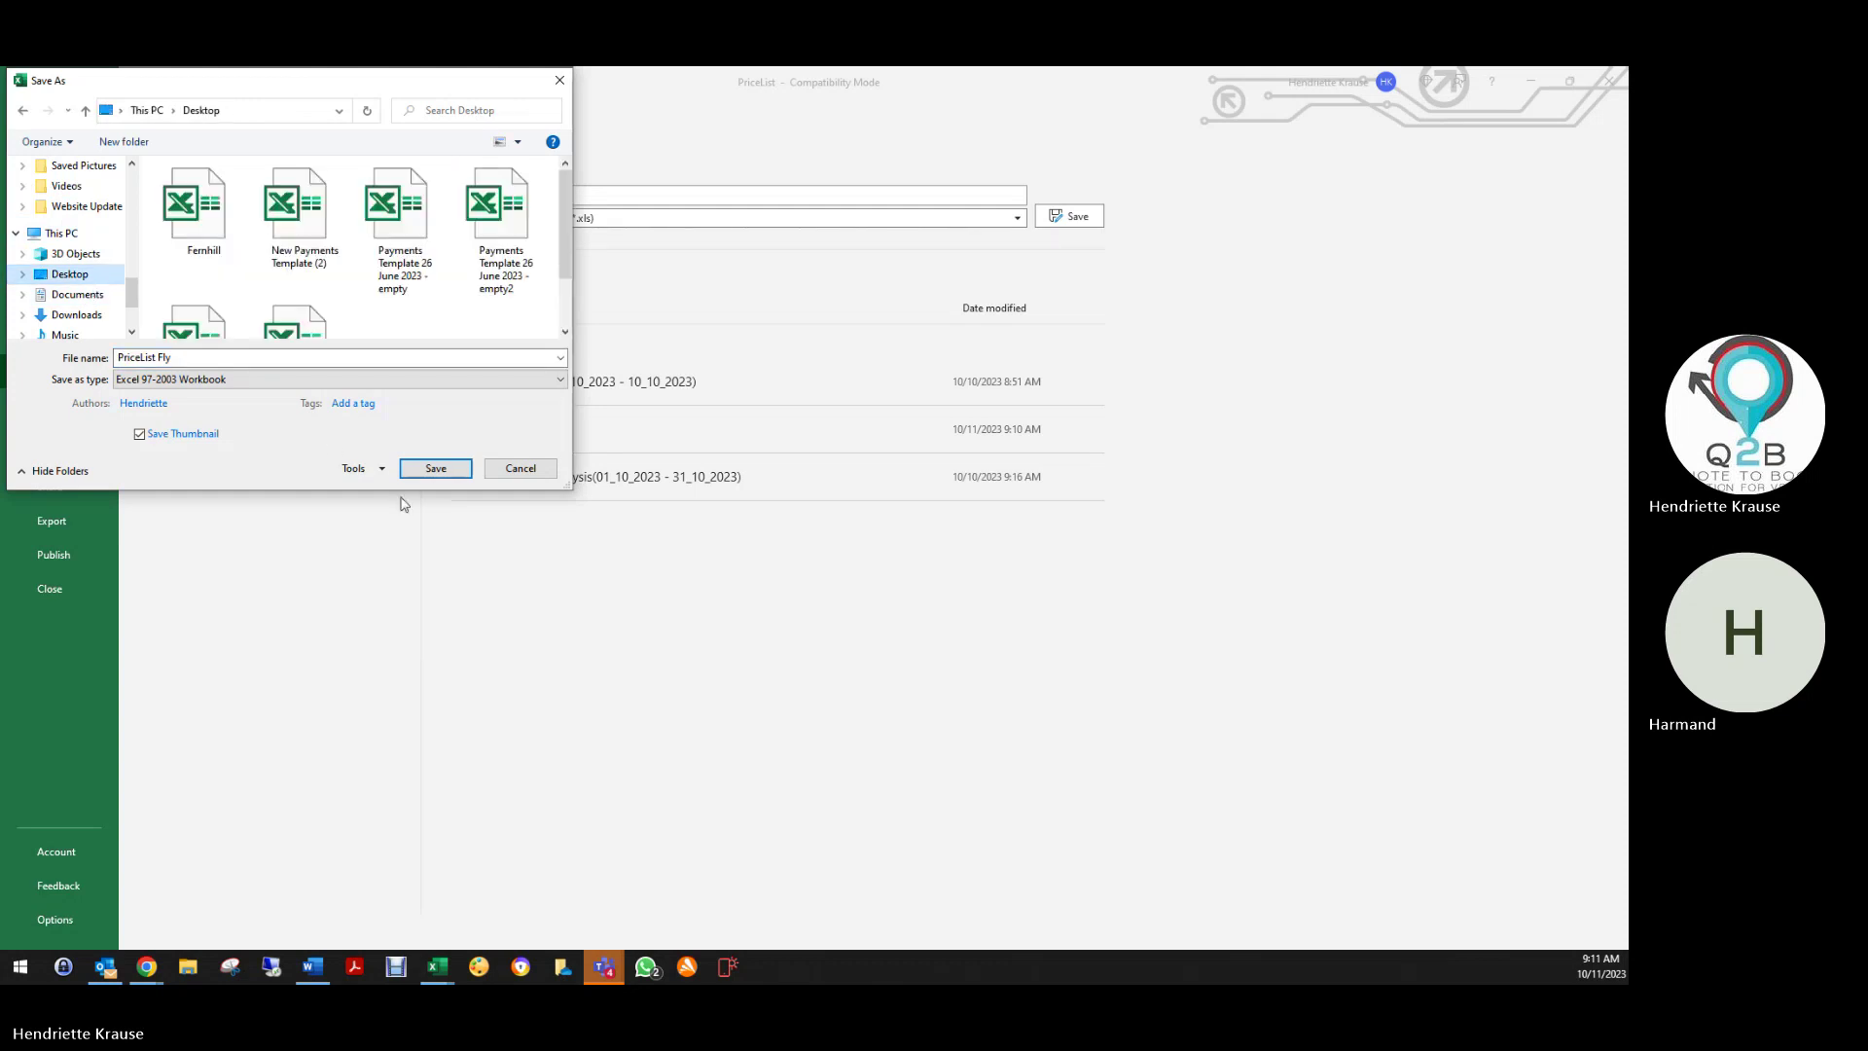
left_click(435, 469)
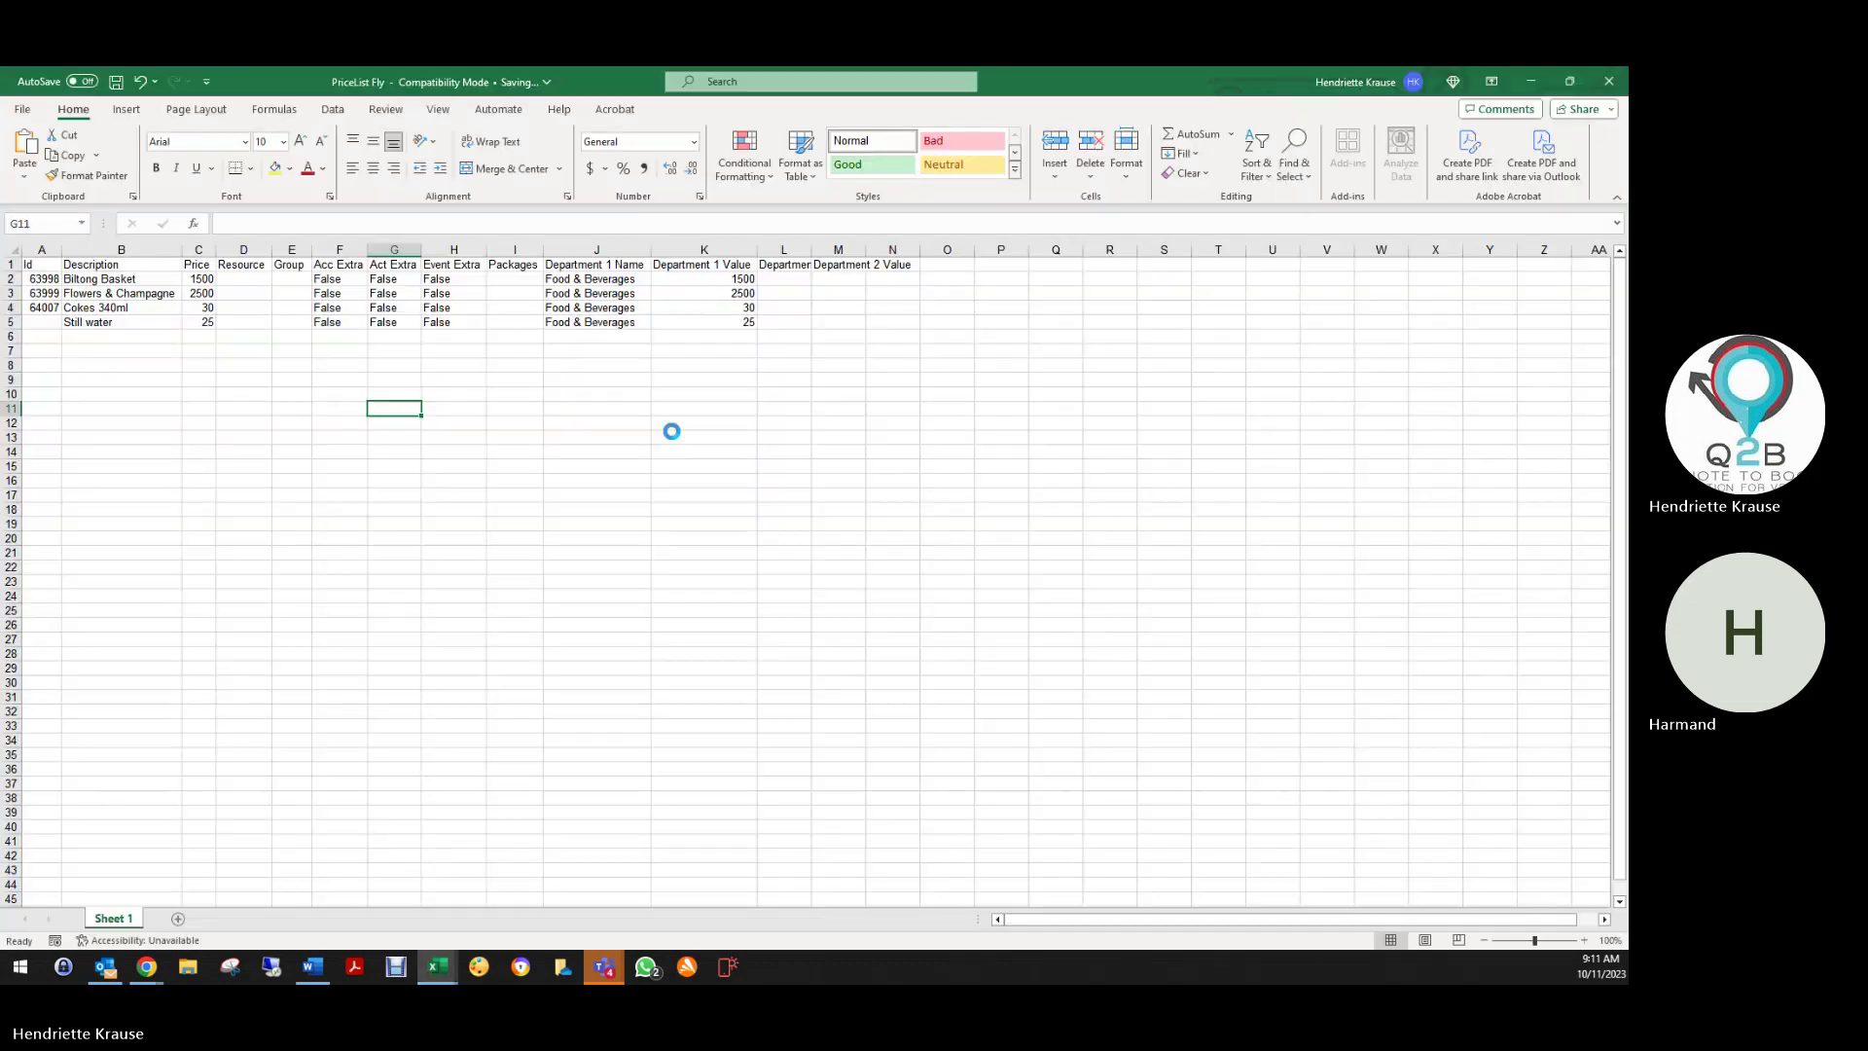
left_click(1610, 80)
Upload PriceList Fly from the Desktop to Q2B's Price List
left_click(1580, 150)
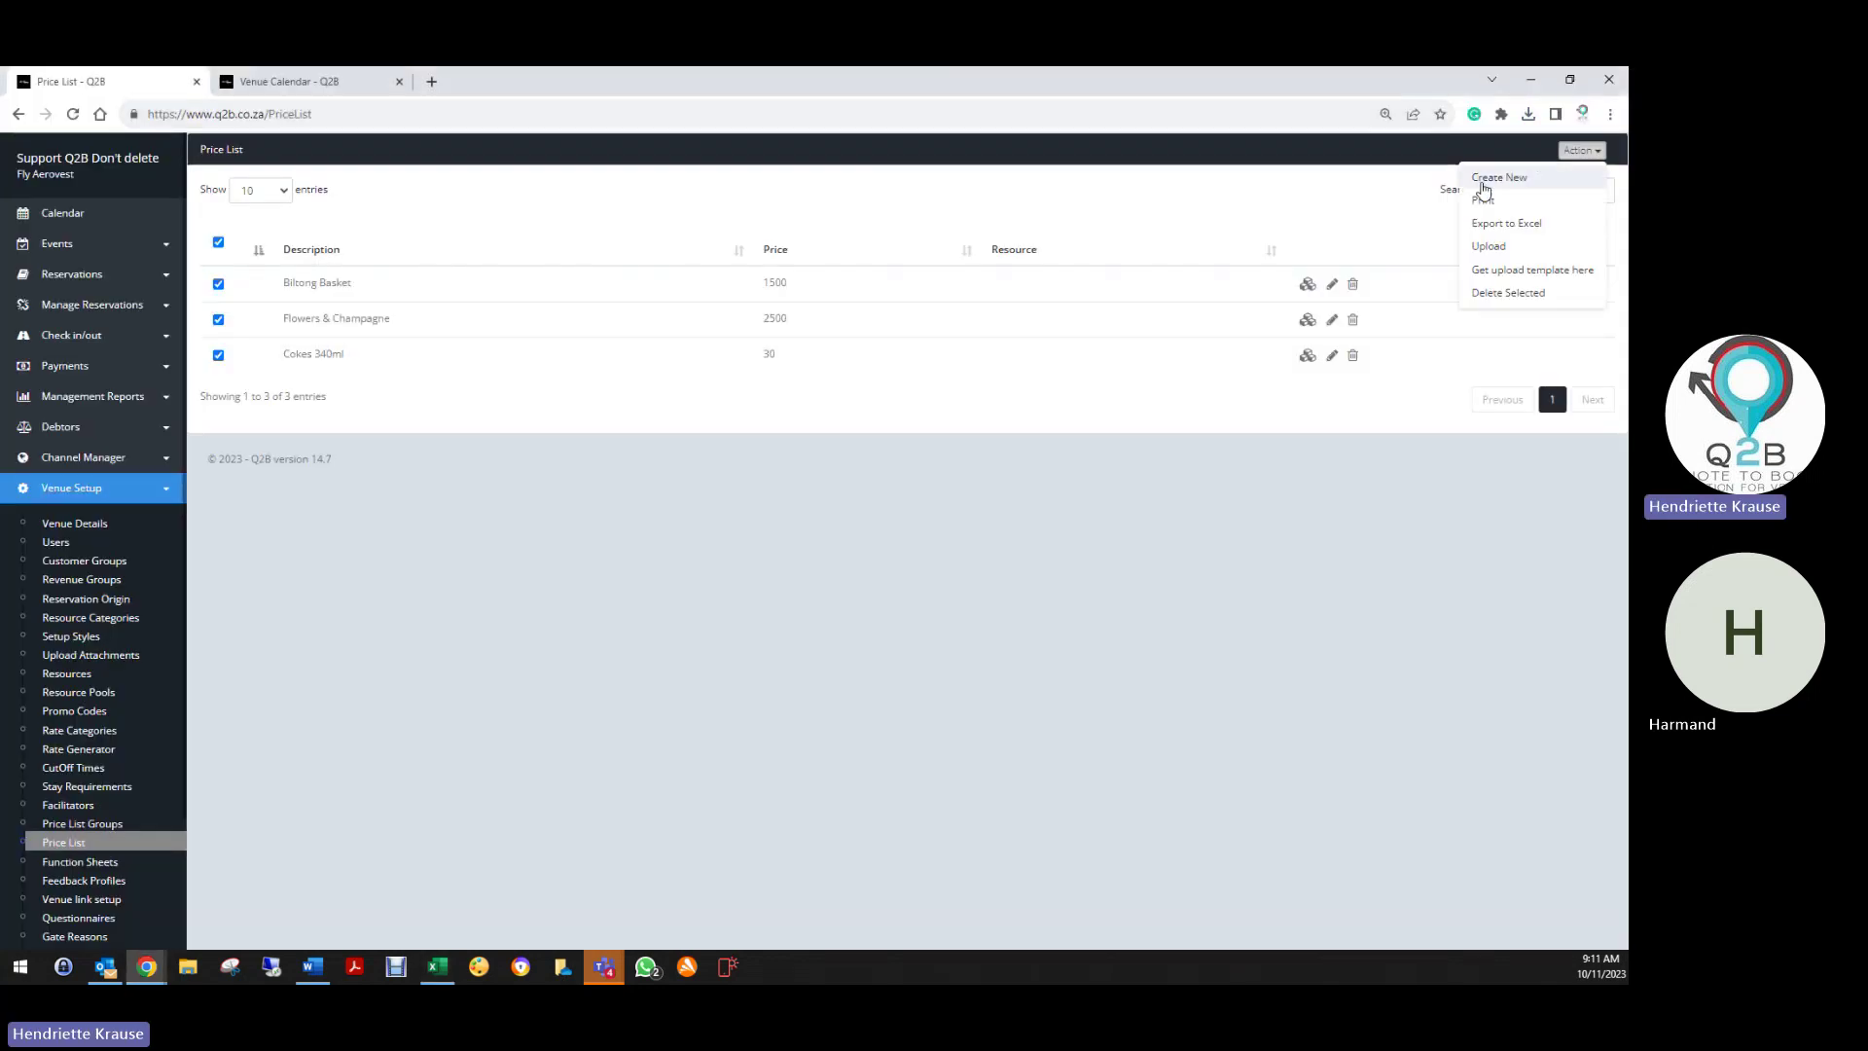
left_click(1489, 246)
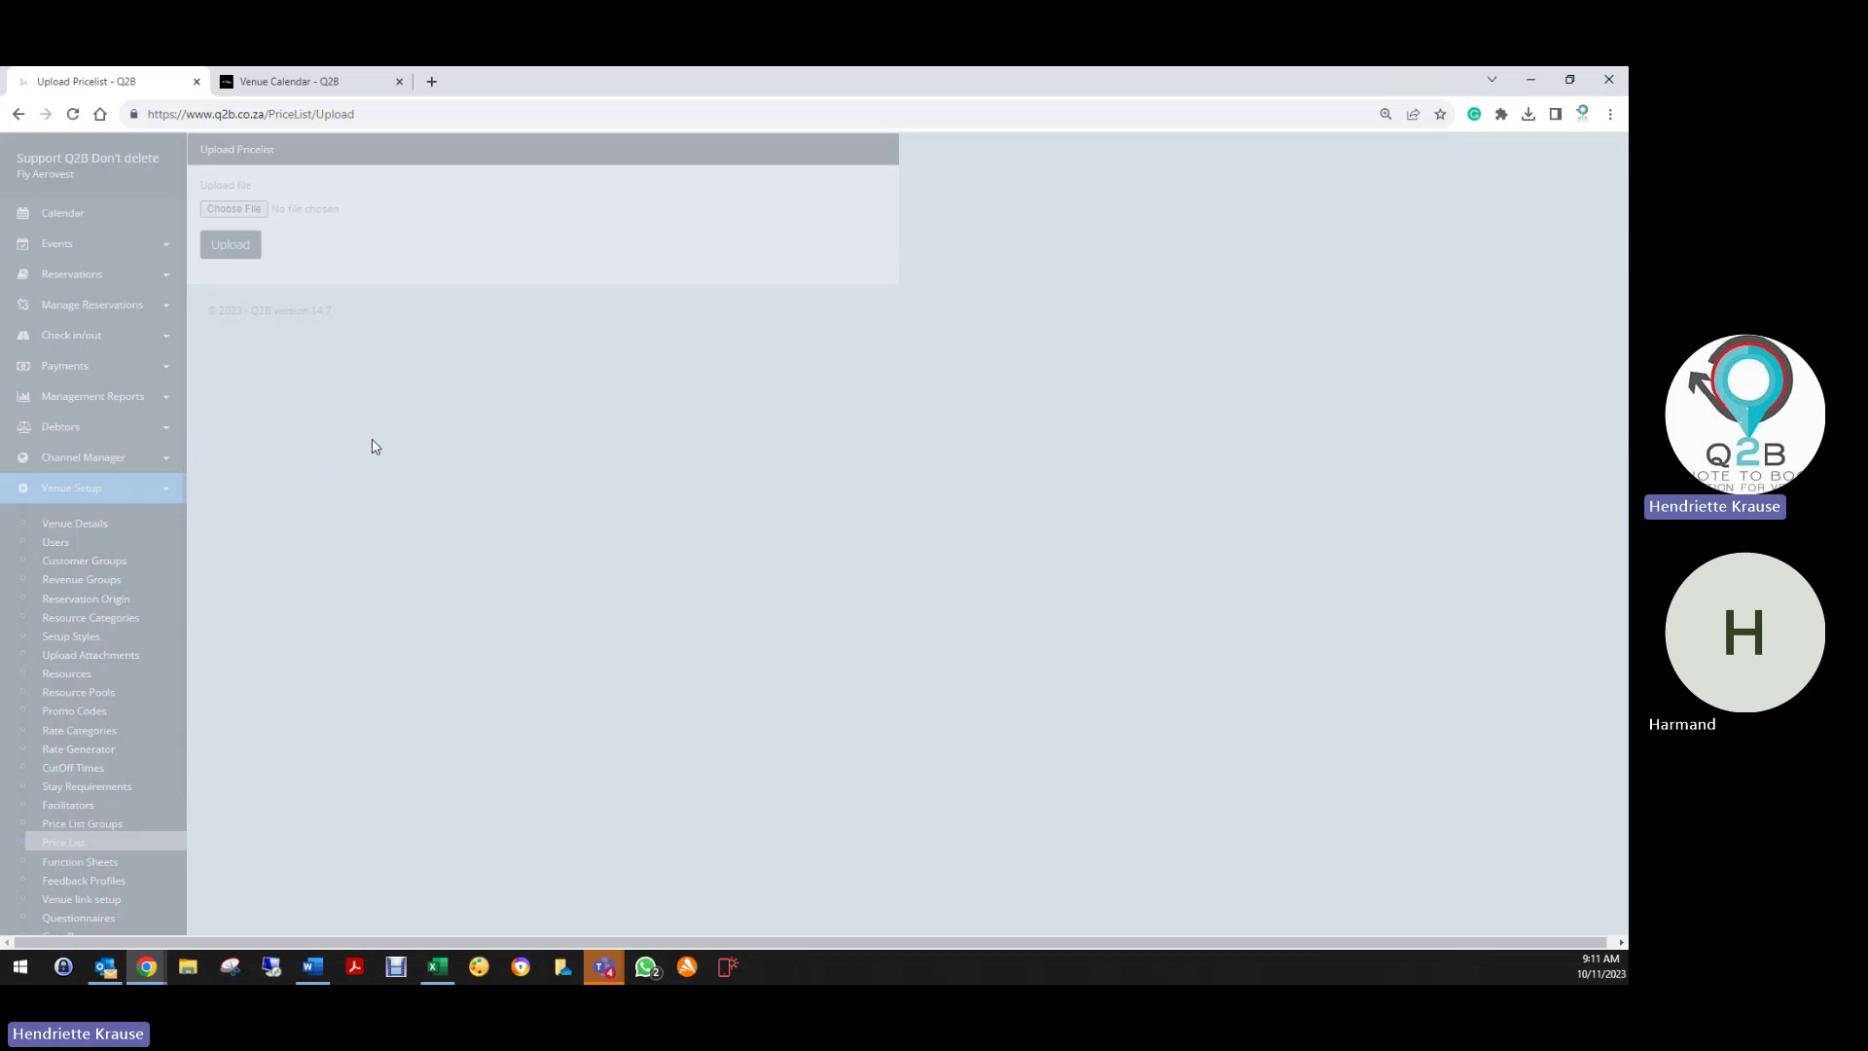
left_click(261, 218)
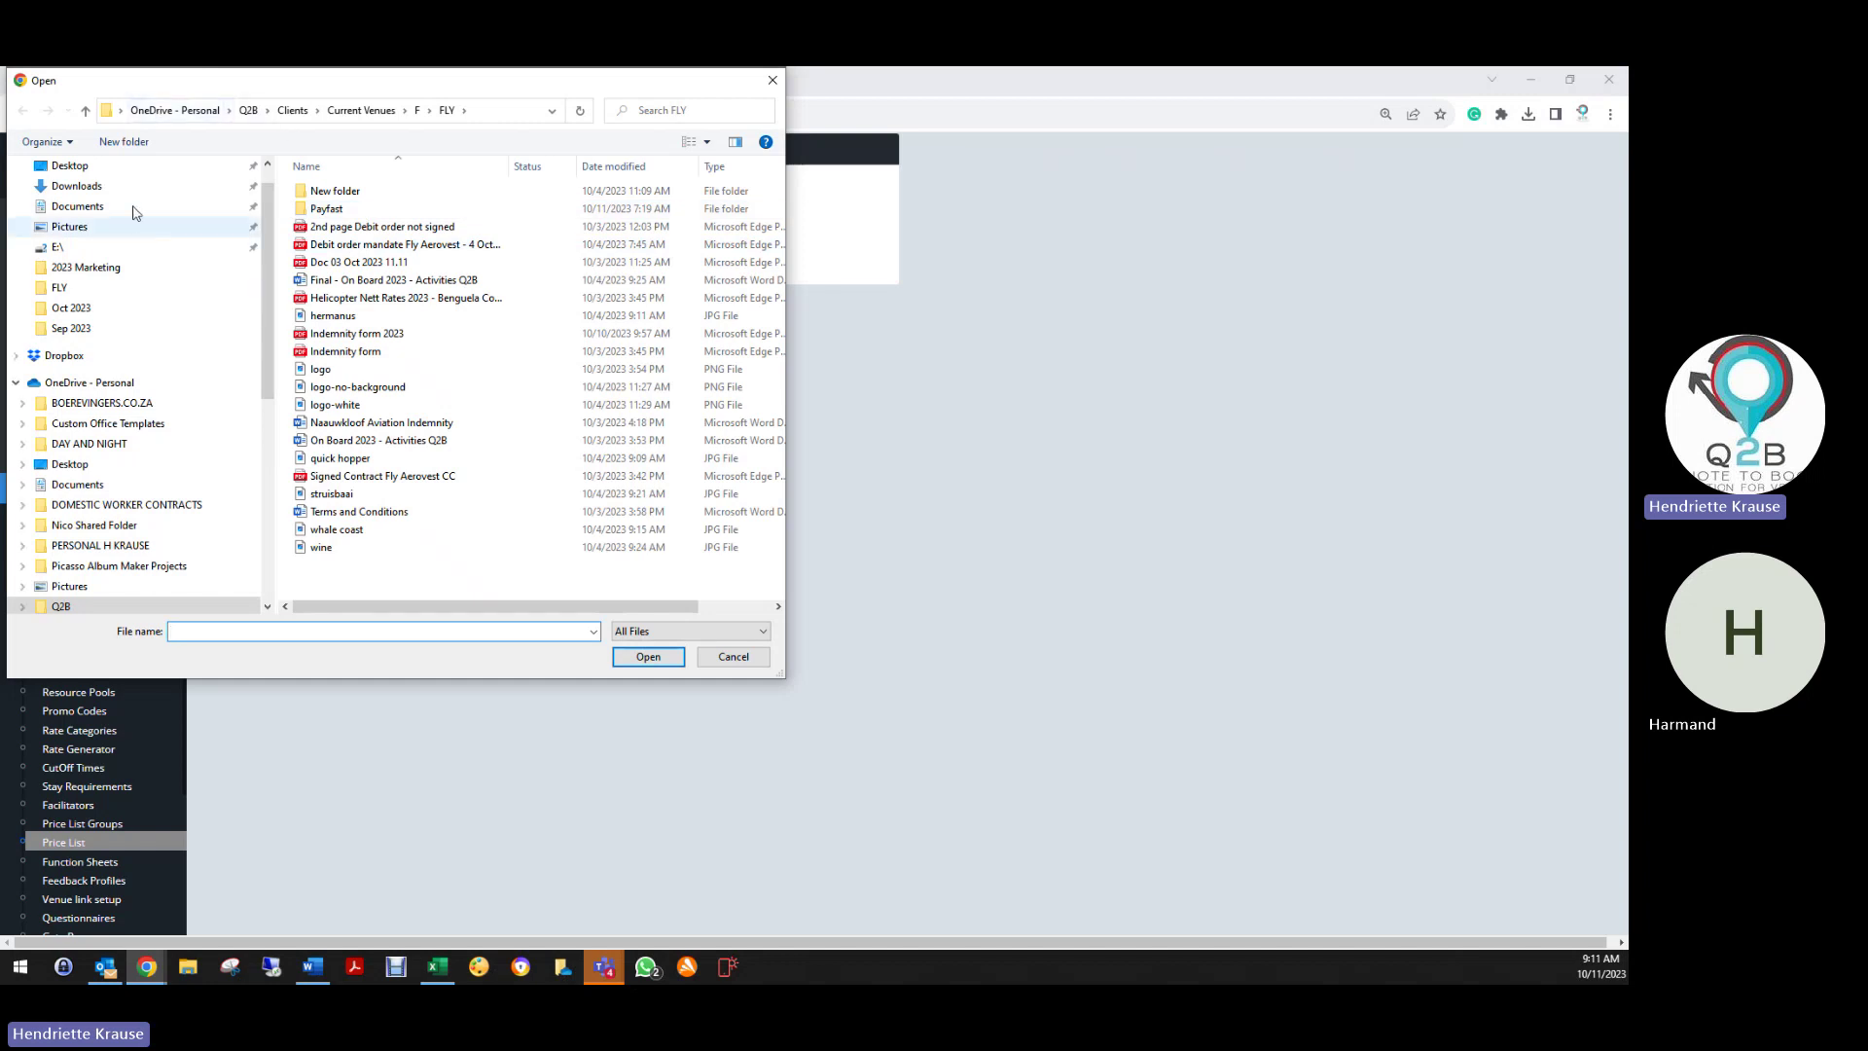
left_click(73, 167)
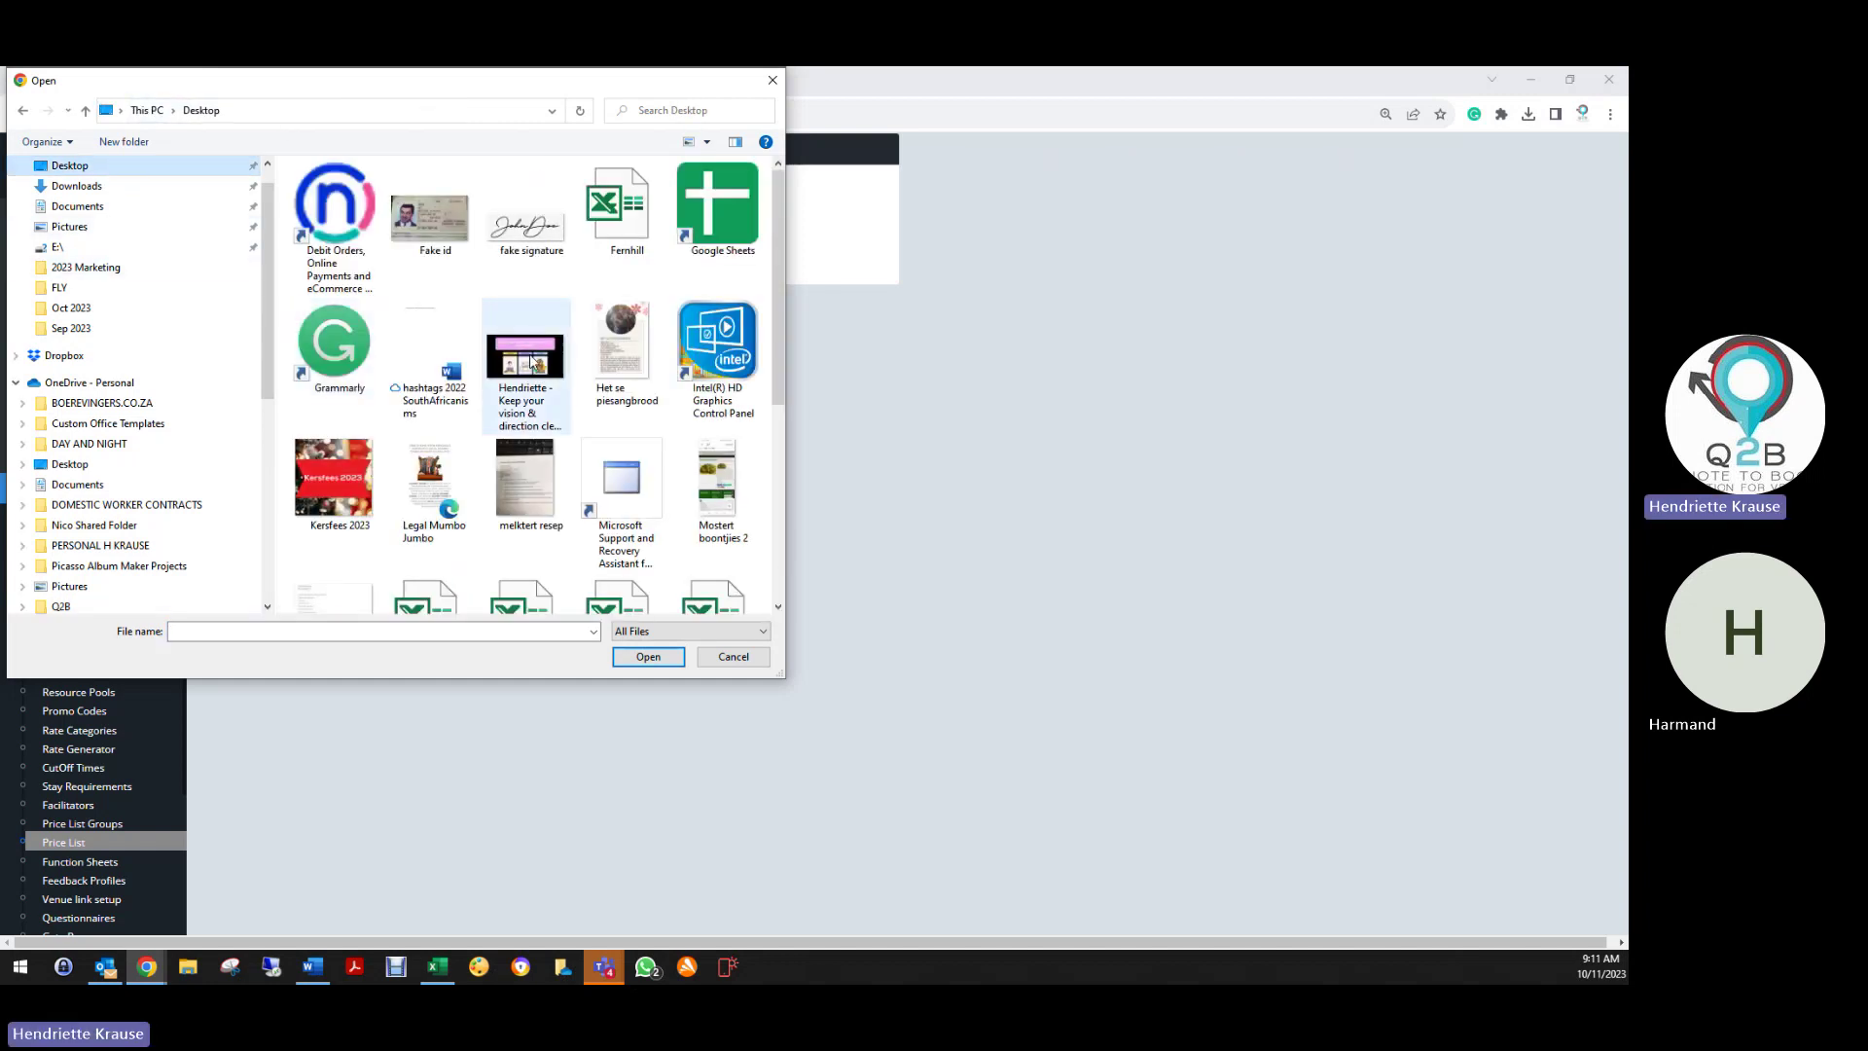
scroll(552, 510, "down", 5)
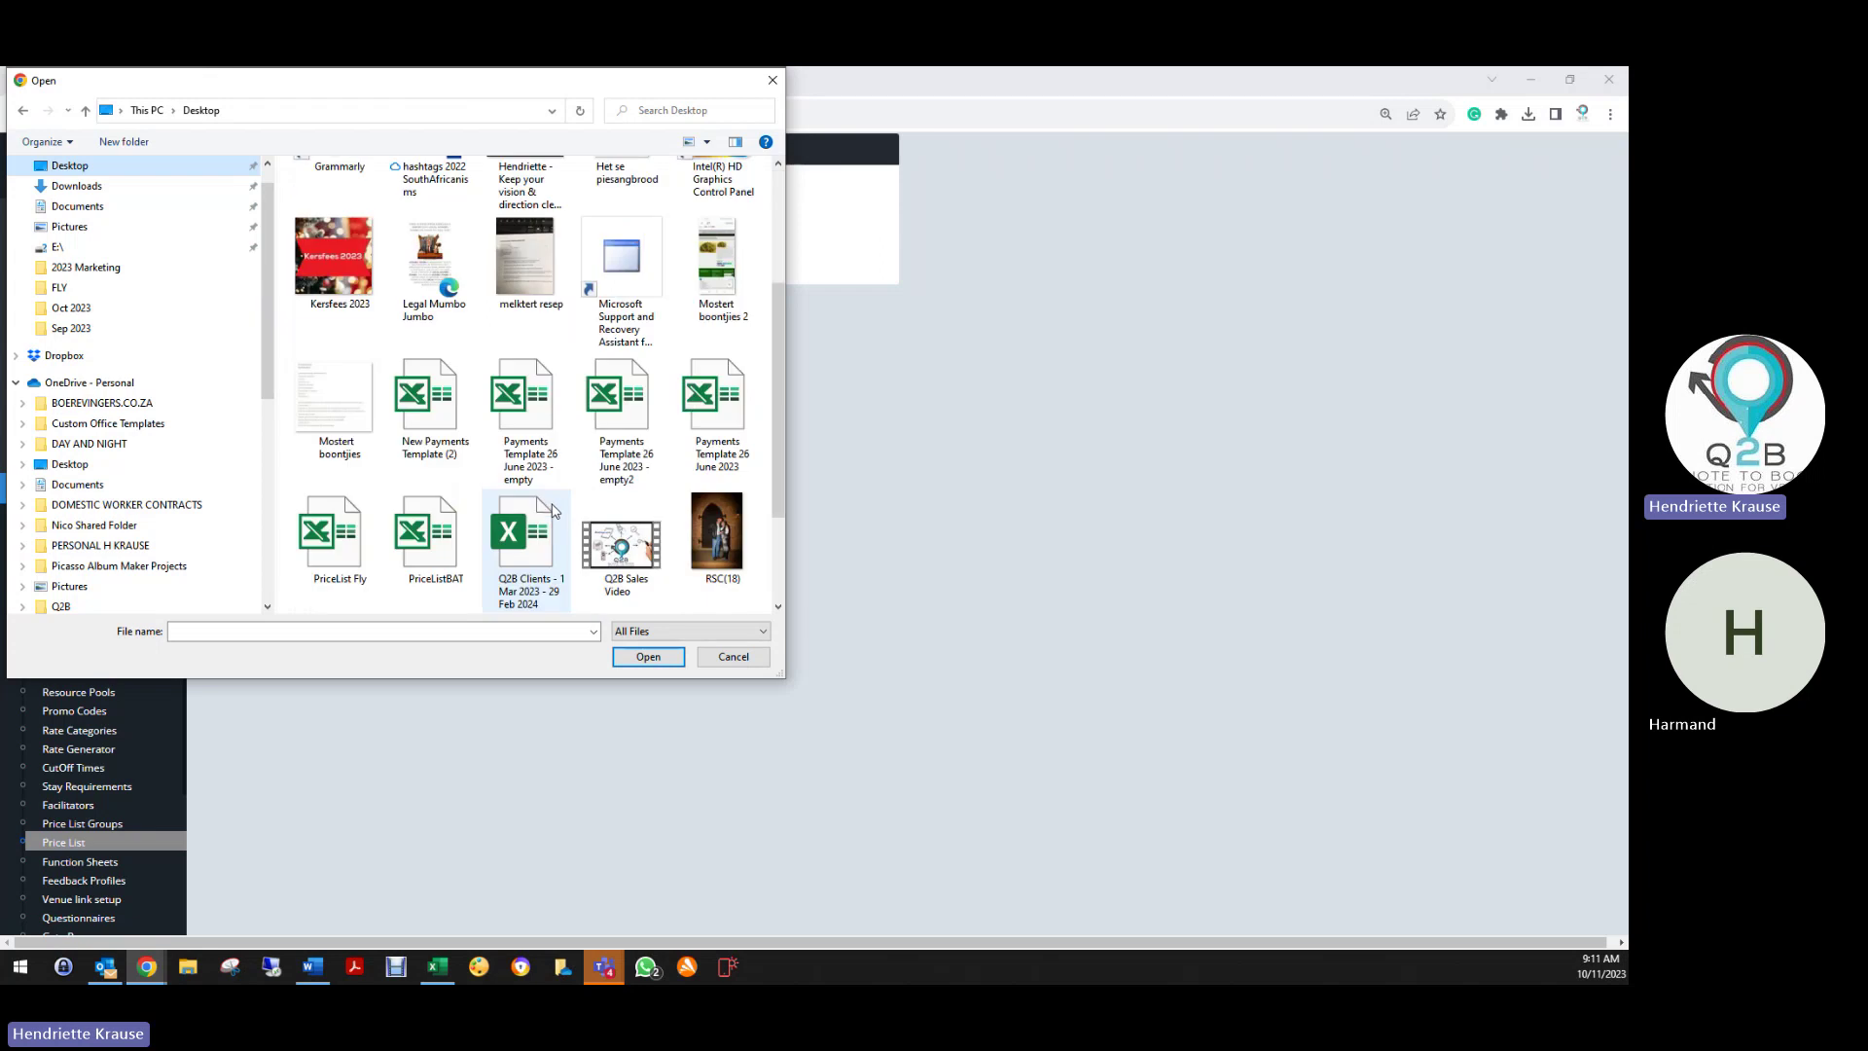
double_click(336, 457)
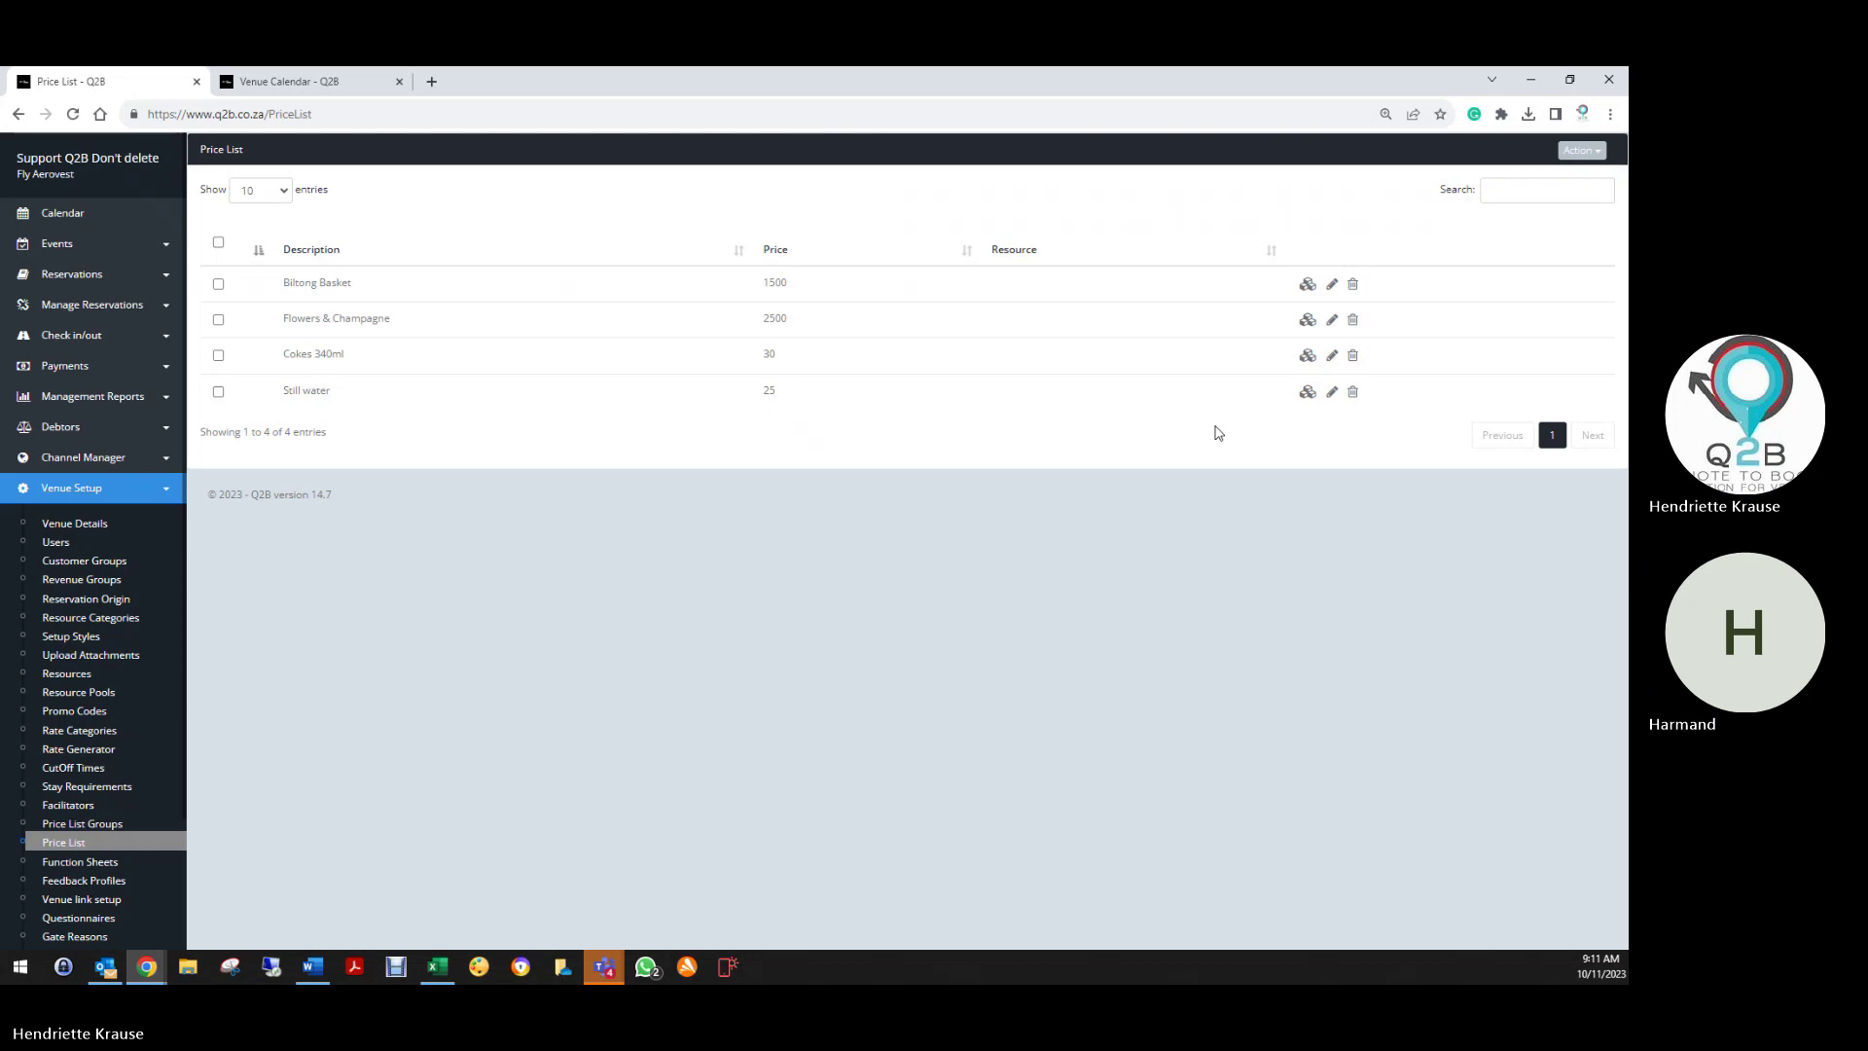
Select all four price list items and delete them
left_click(219, 244)
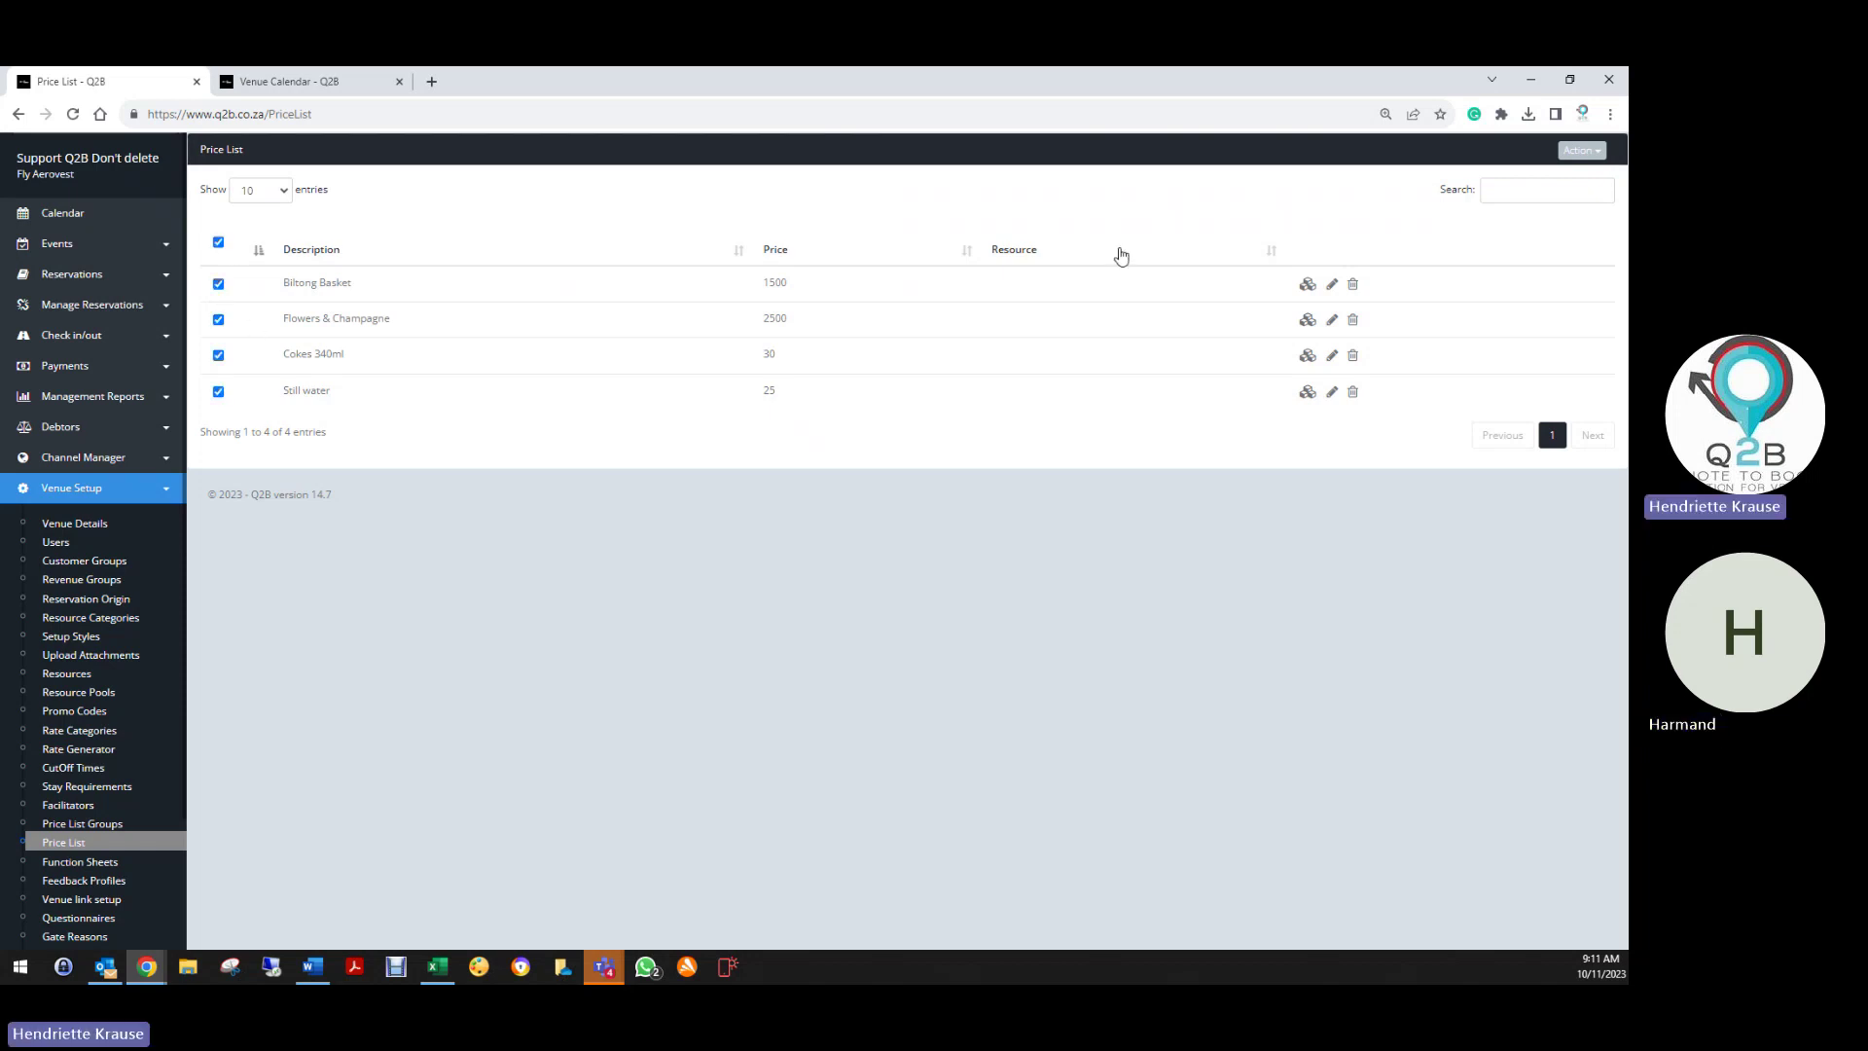
left_click(1576, 150)
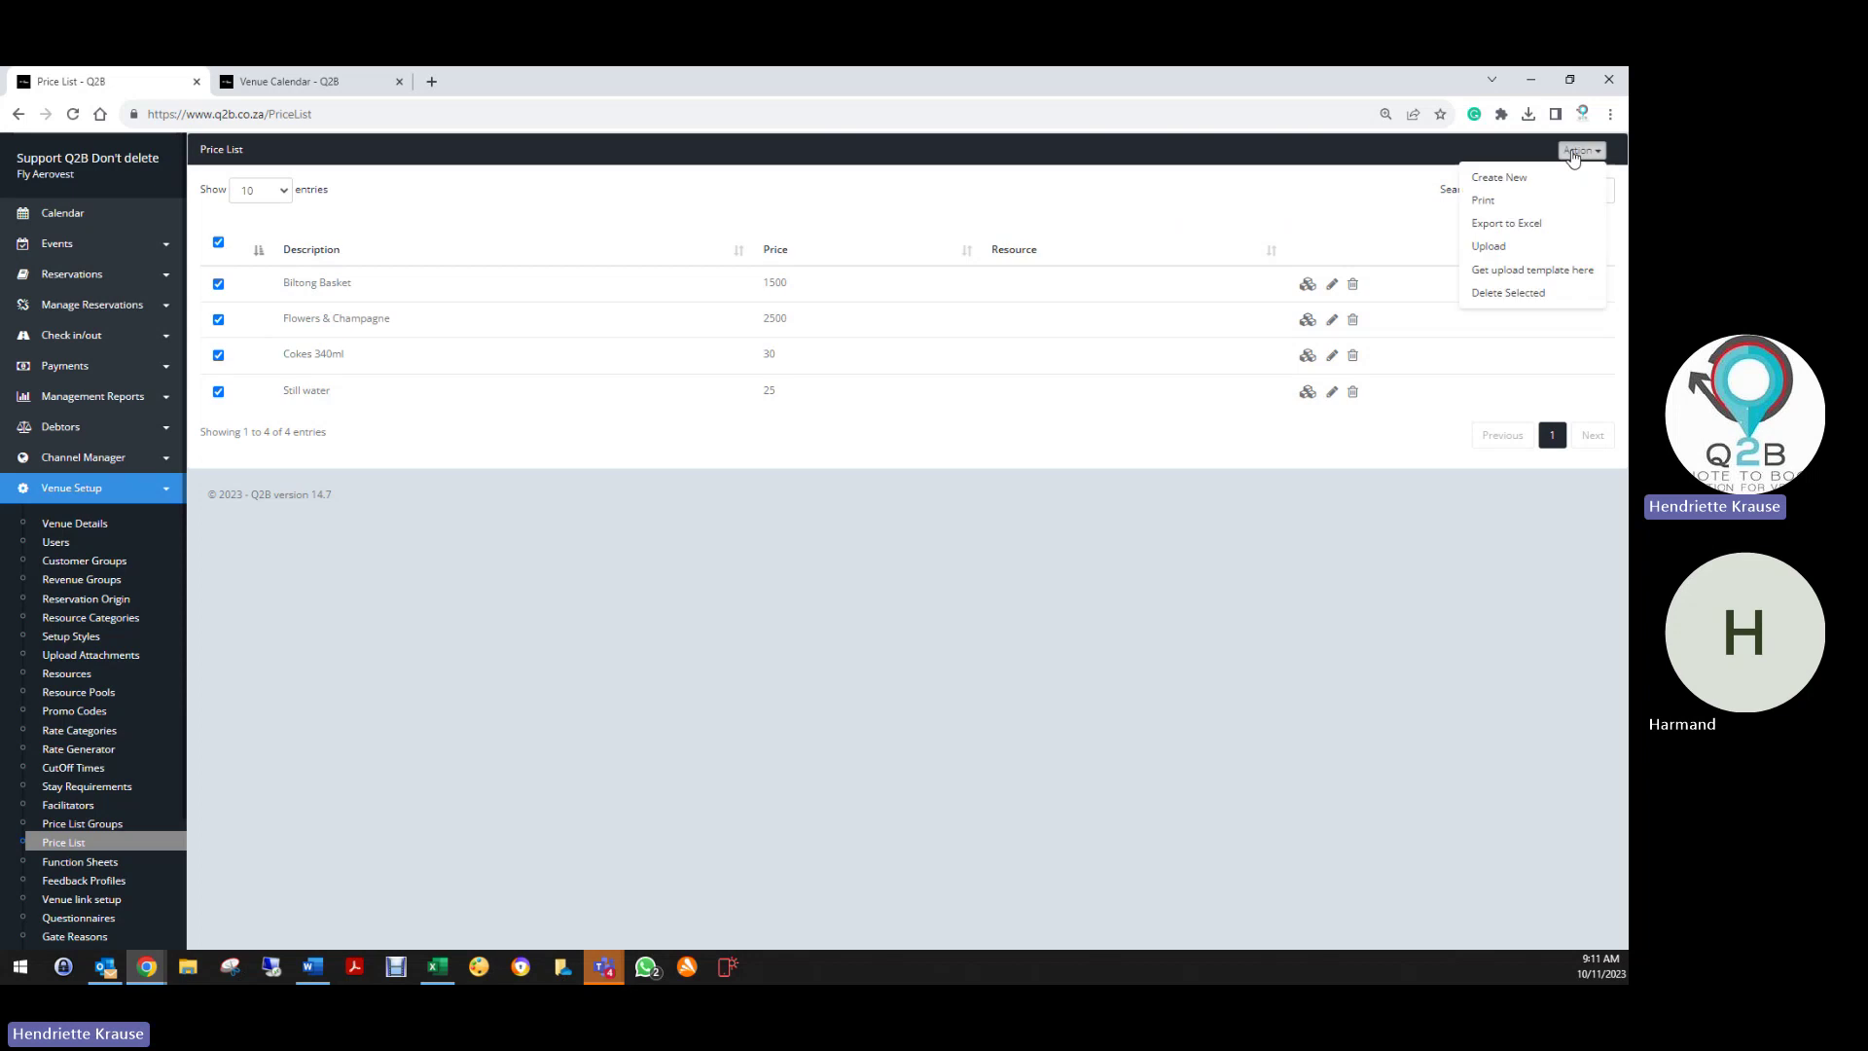
left_click(1516, 294)
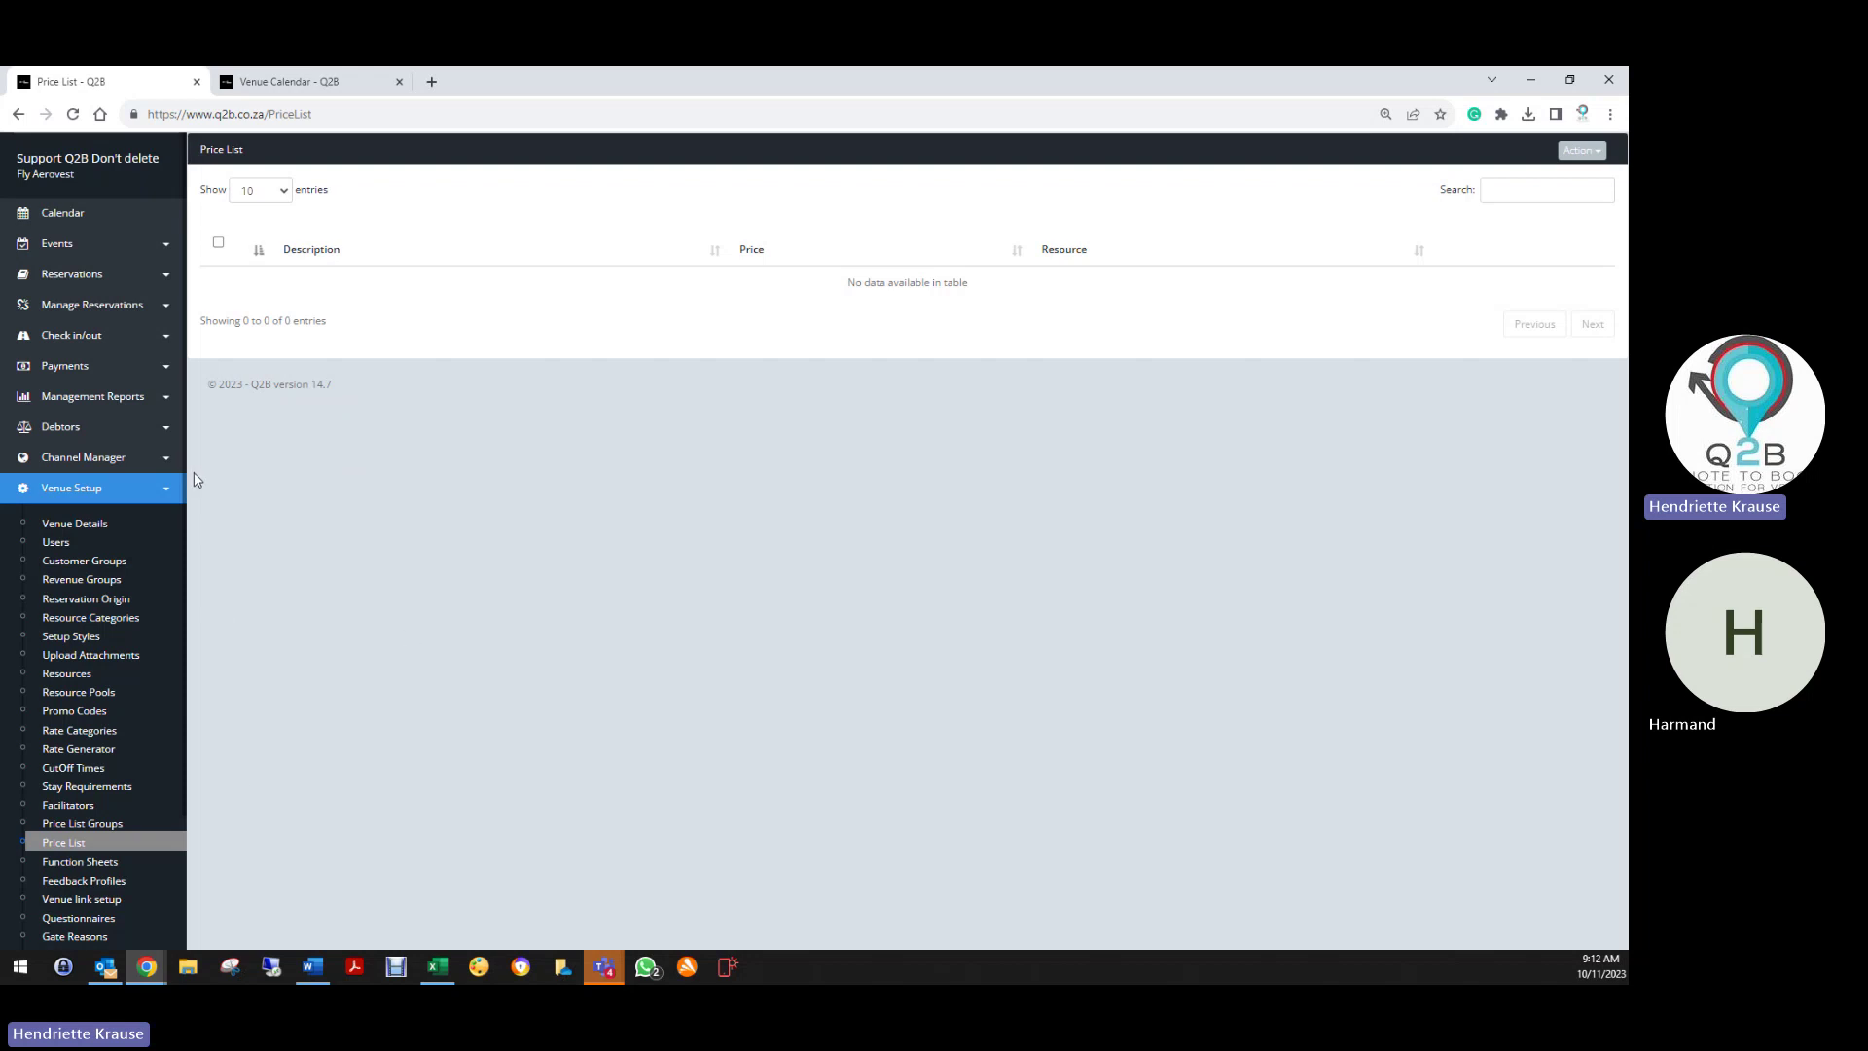
Open the Feedback Profiles page listing the default Helicopter Ride Feedback profile
left_click(84, 882)
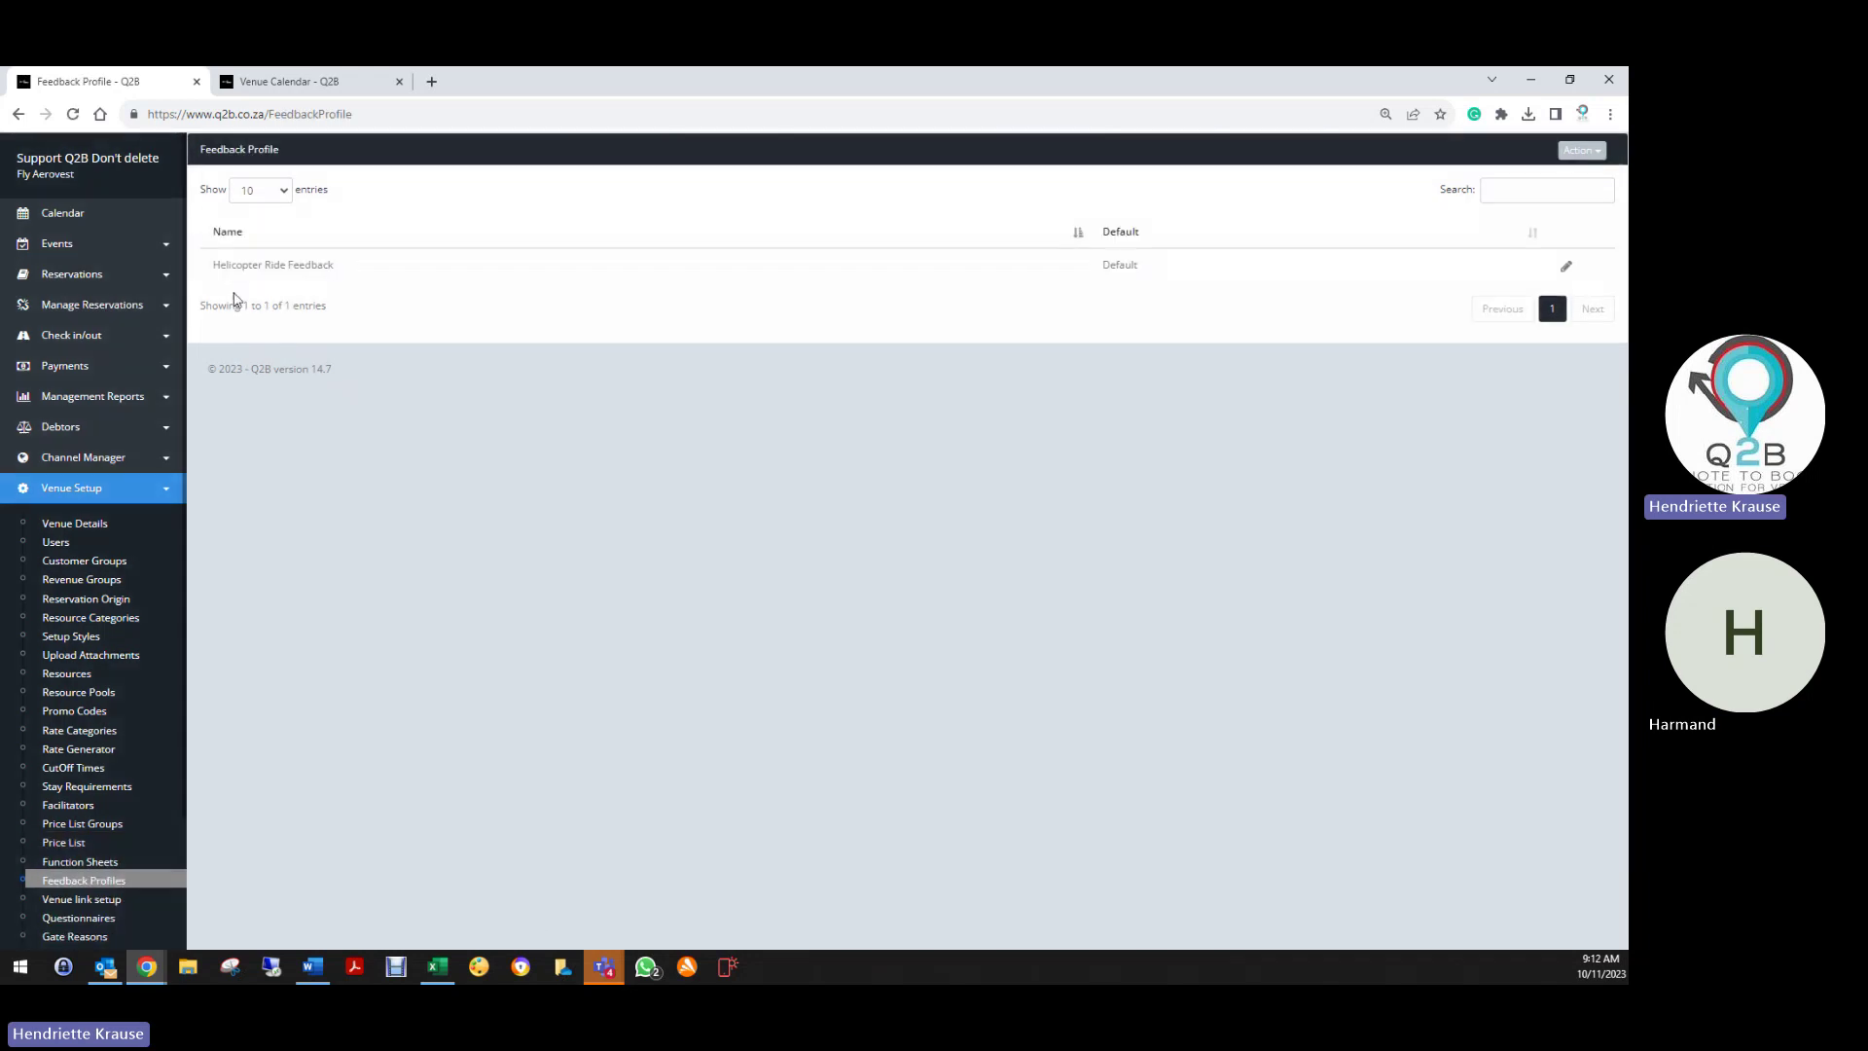
left_click(1566, 266)
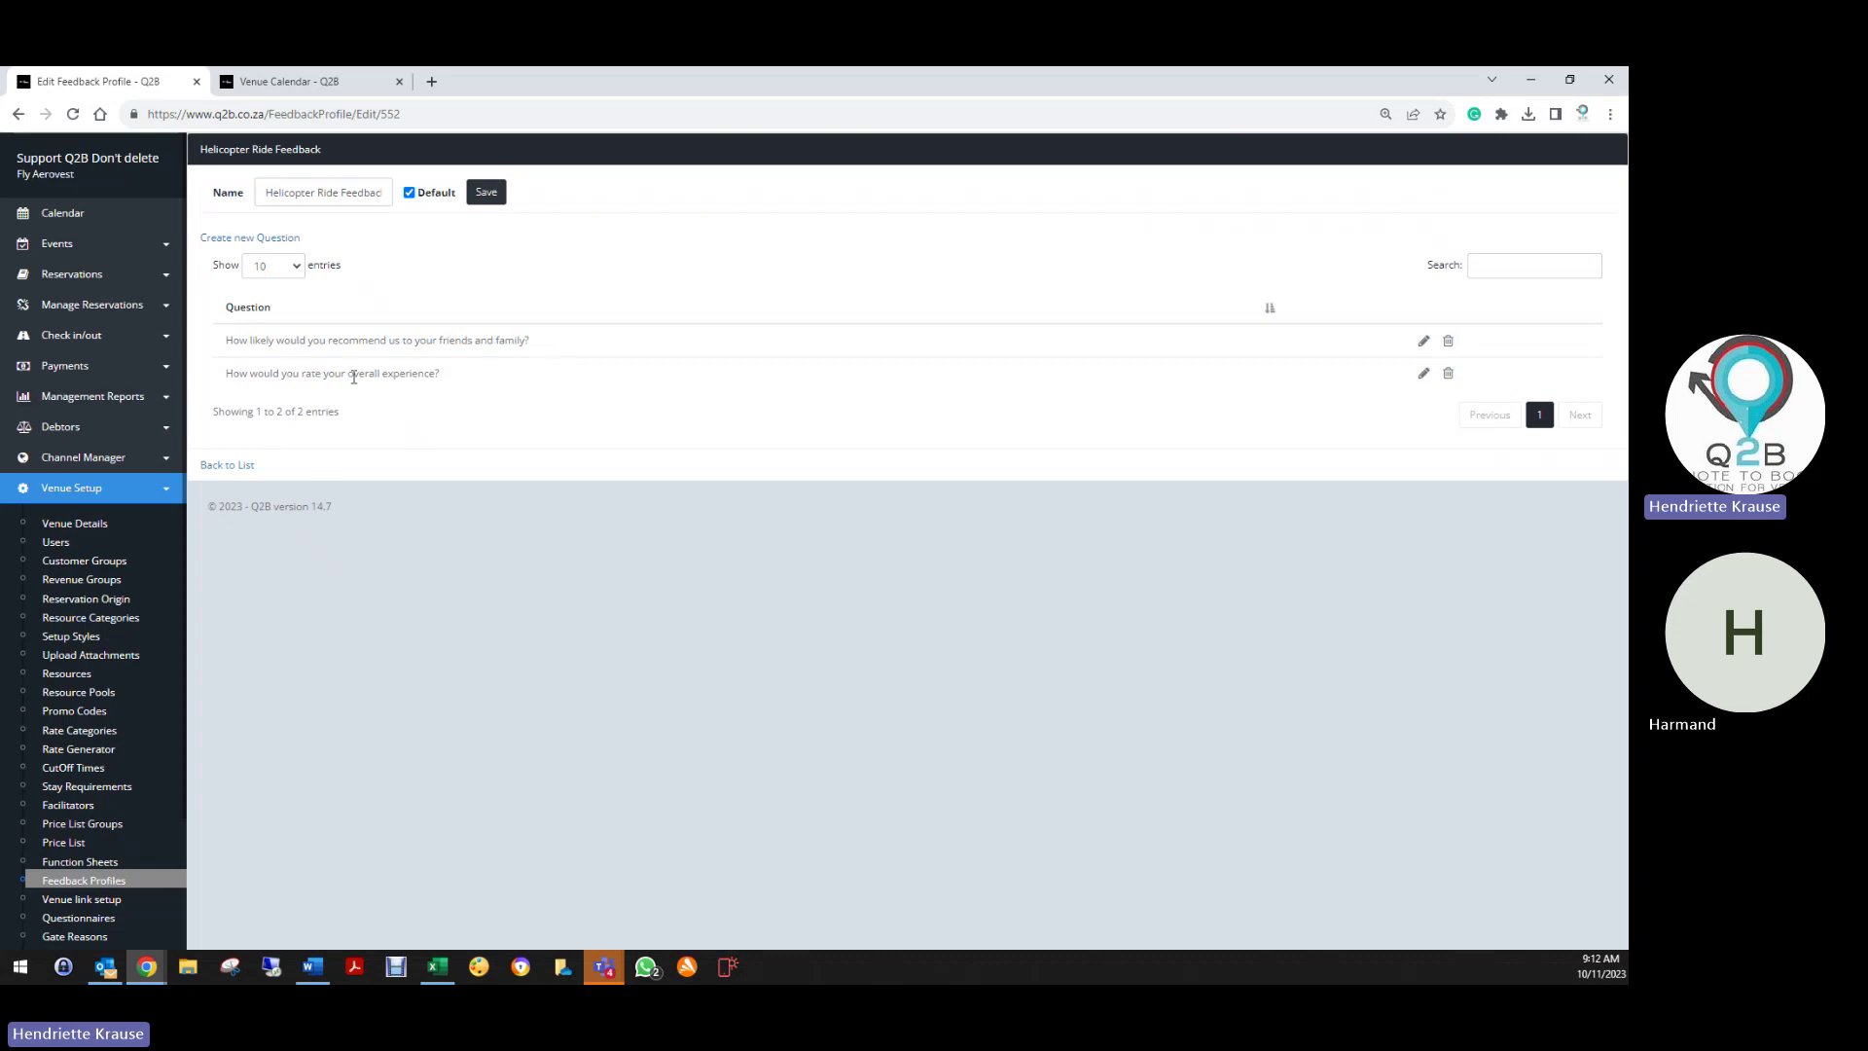
left_click(260, 241)
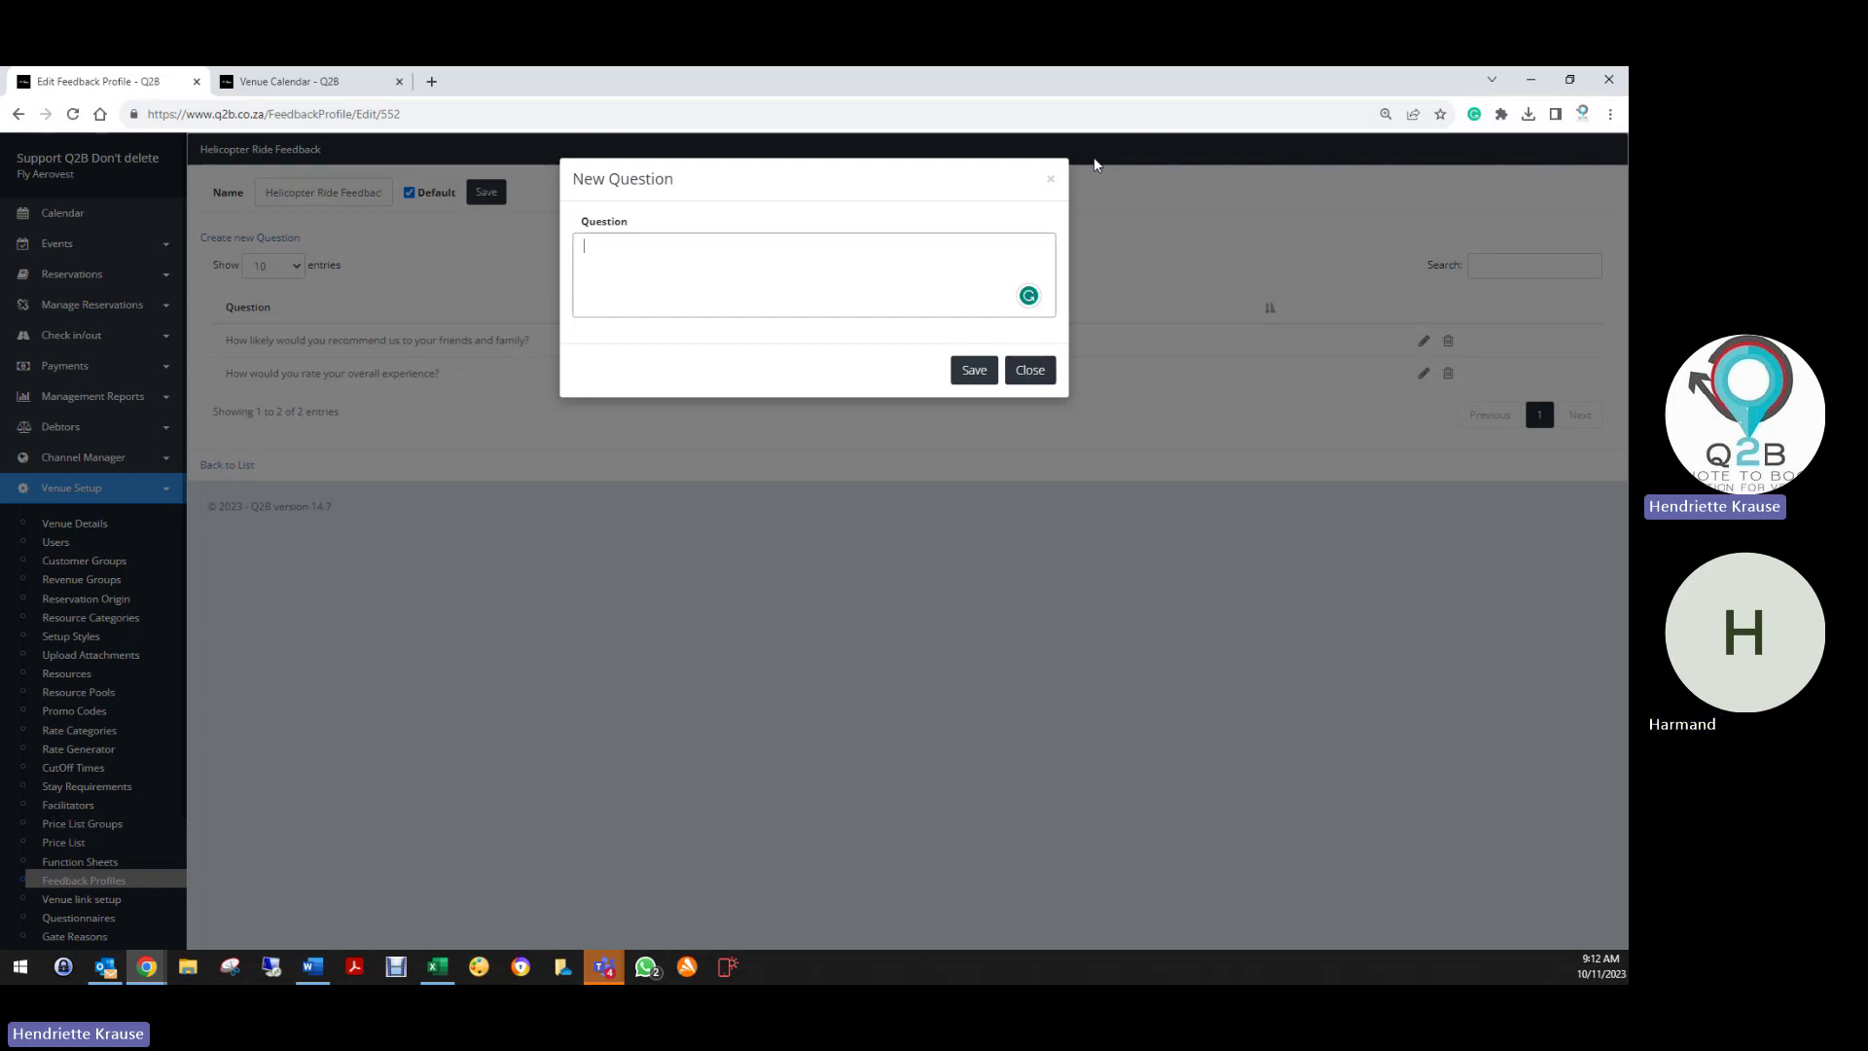
left_click(1051, 179)
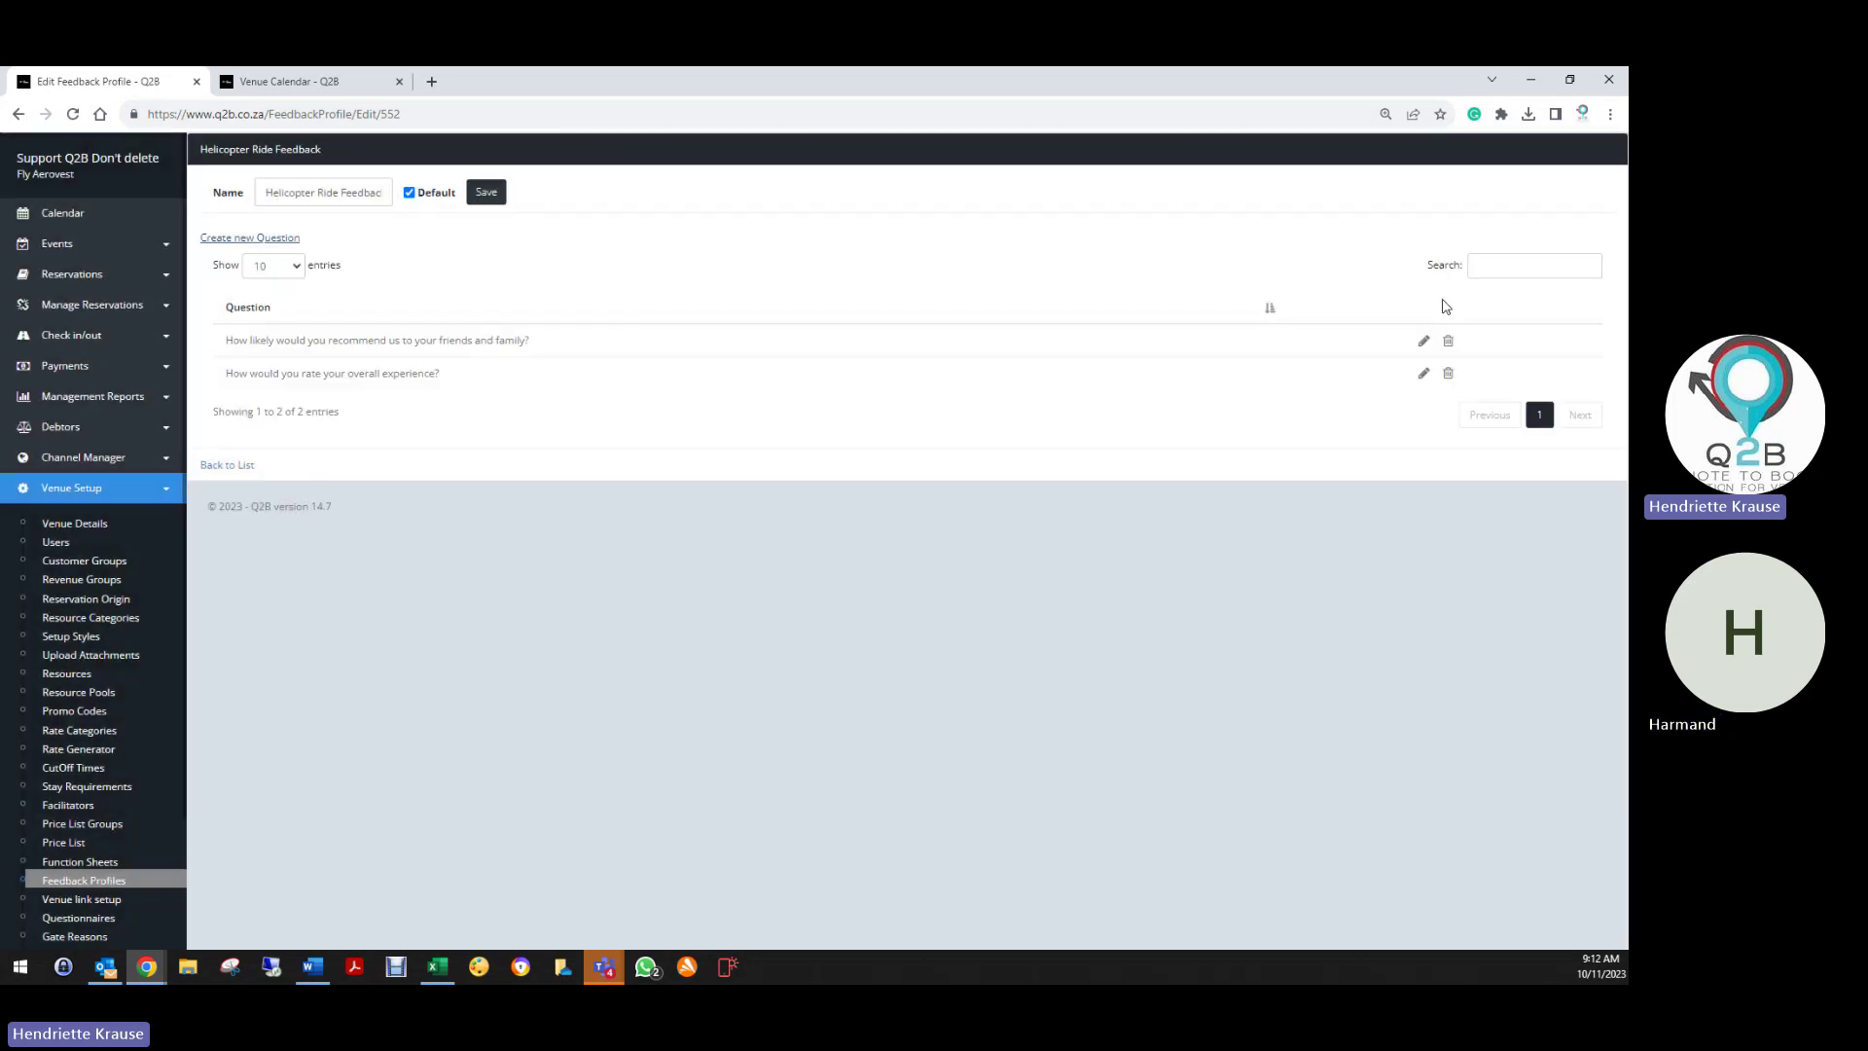
left_click(1448, 346)
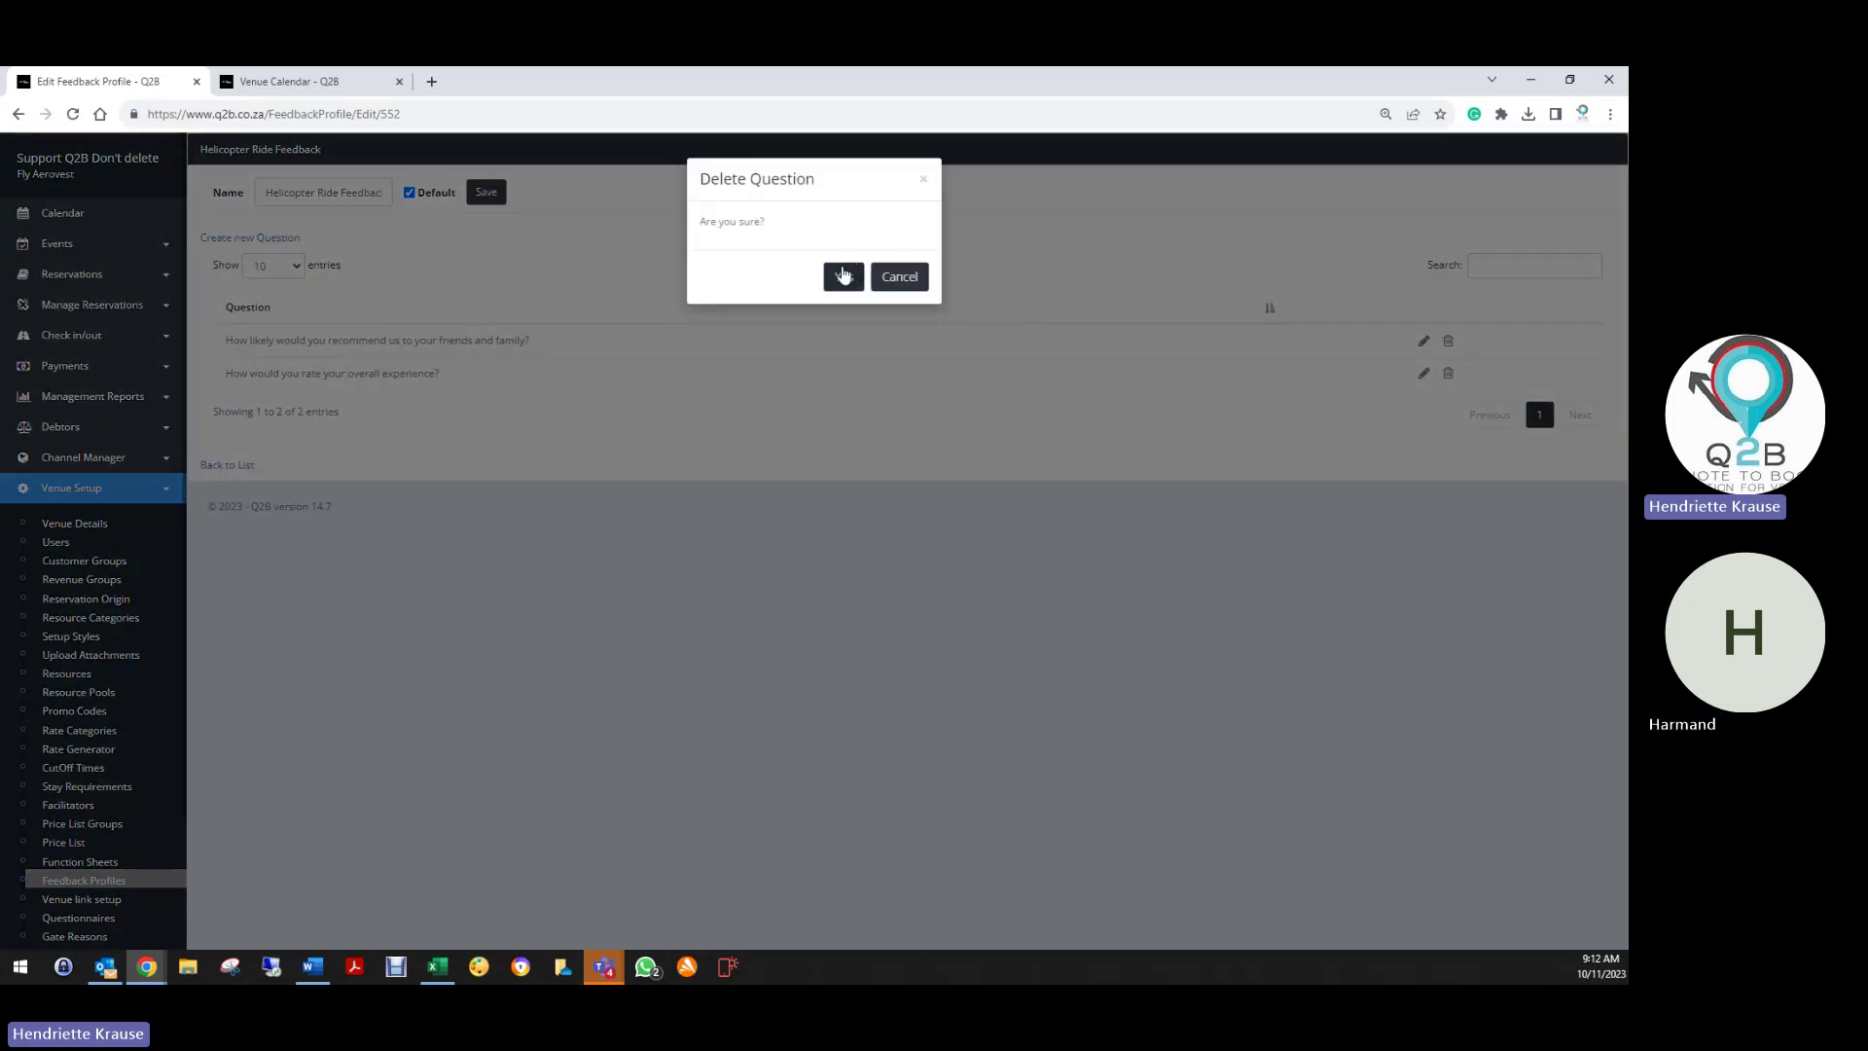
left_click(844, 272)
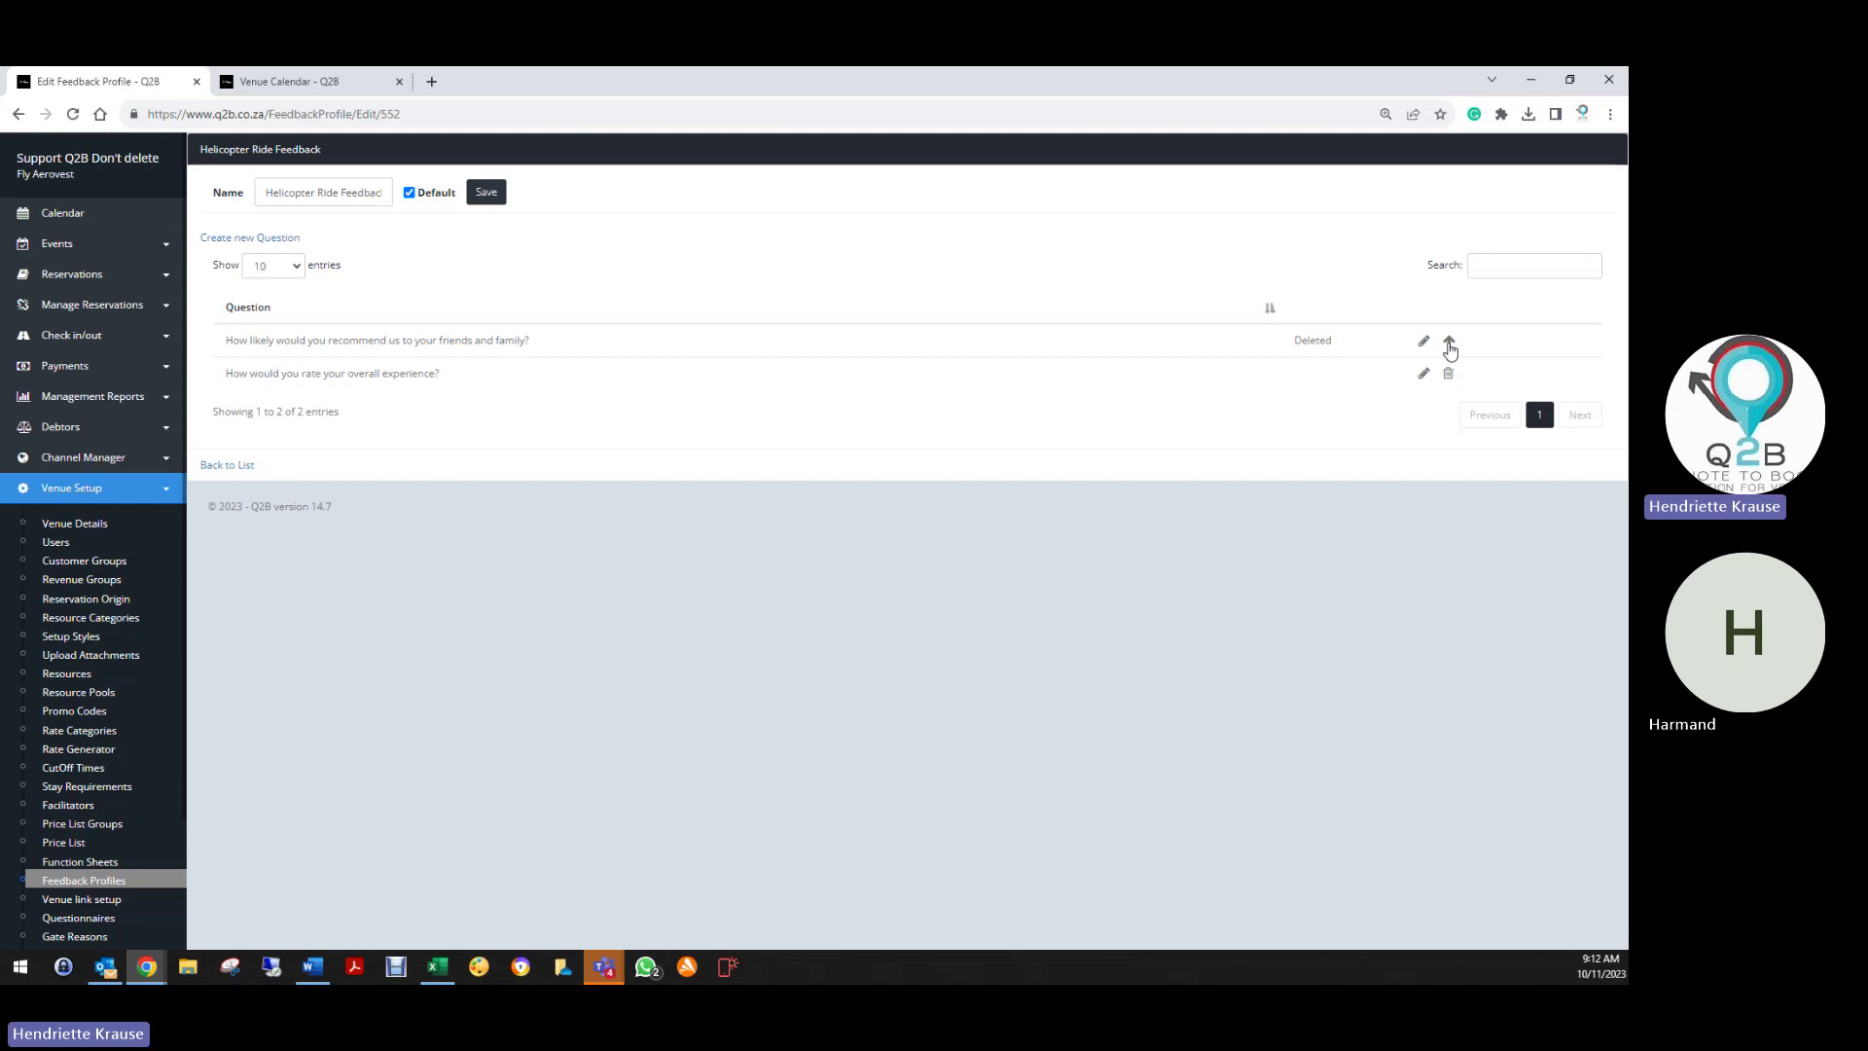
left_click(1450, 345)
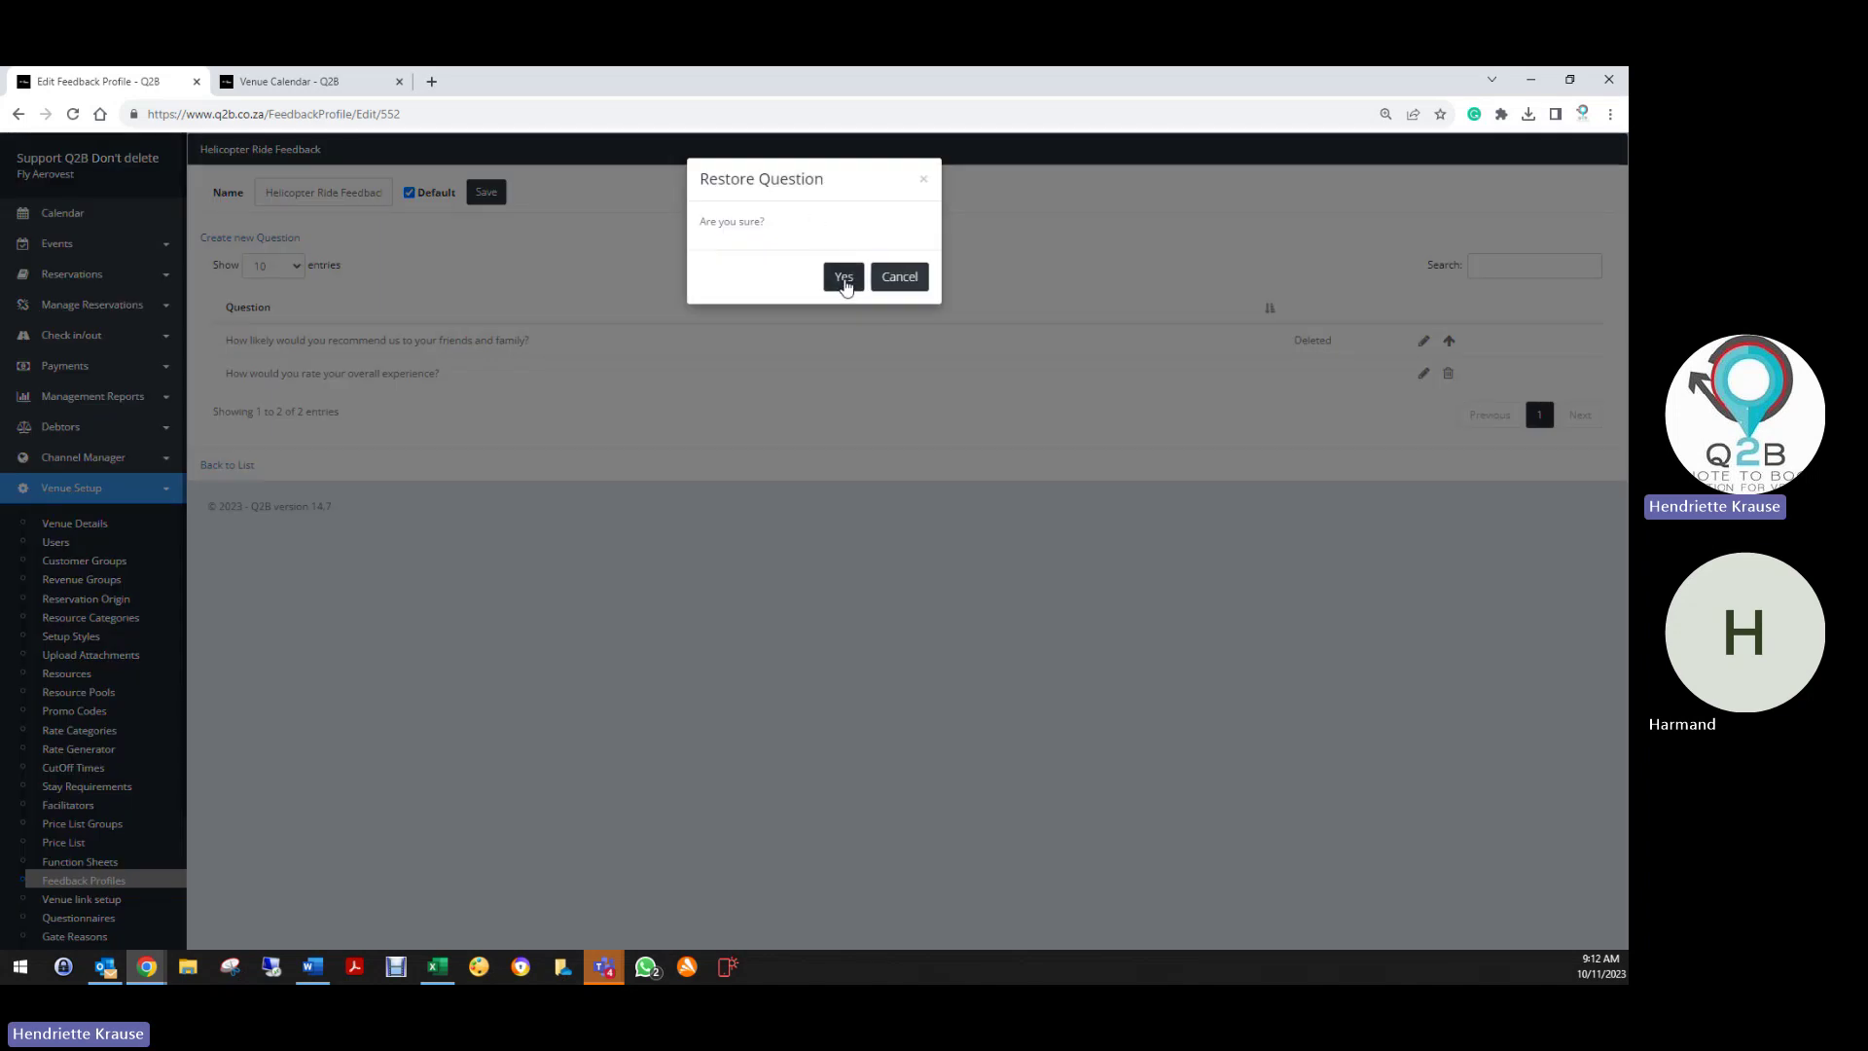
left_click(843, 276)
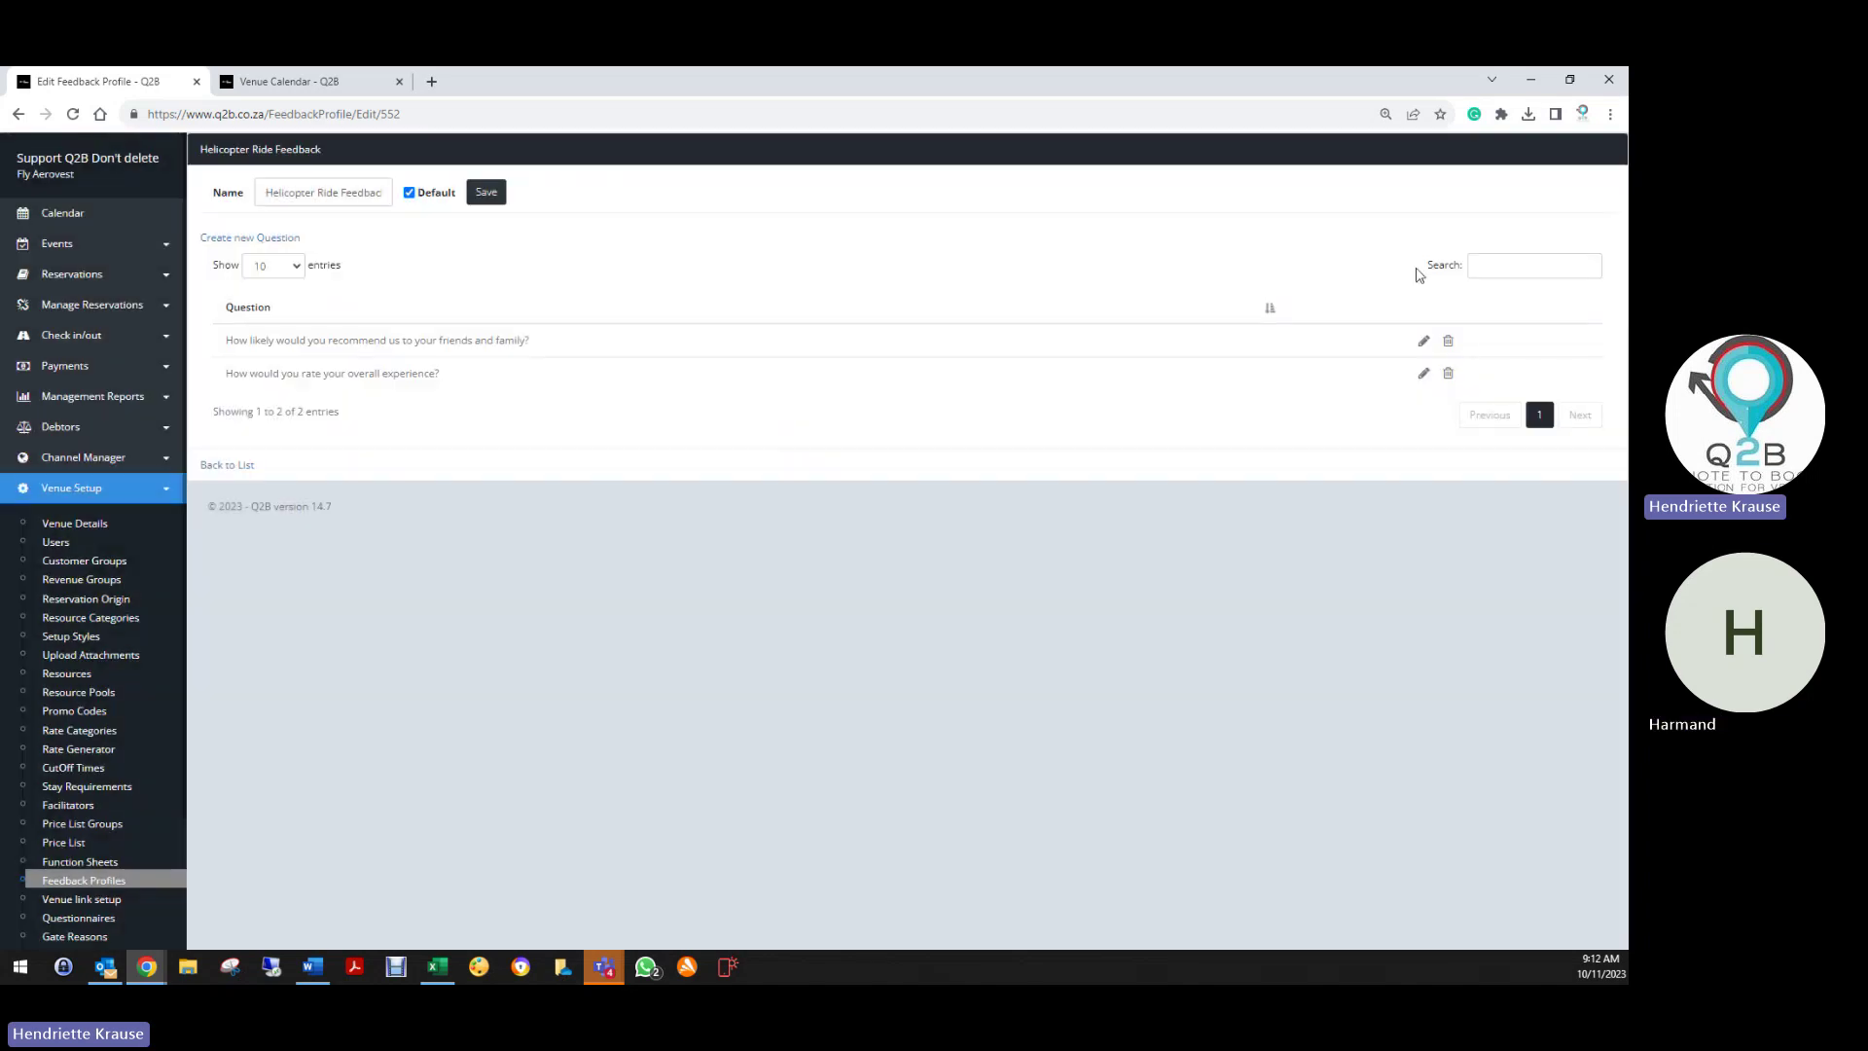
left_click(486, 191)
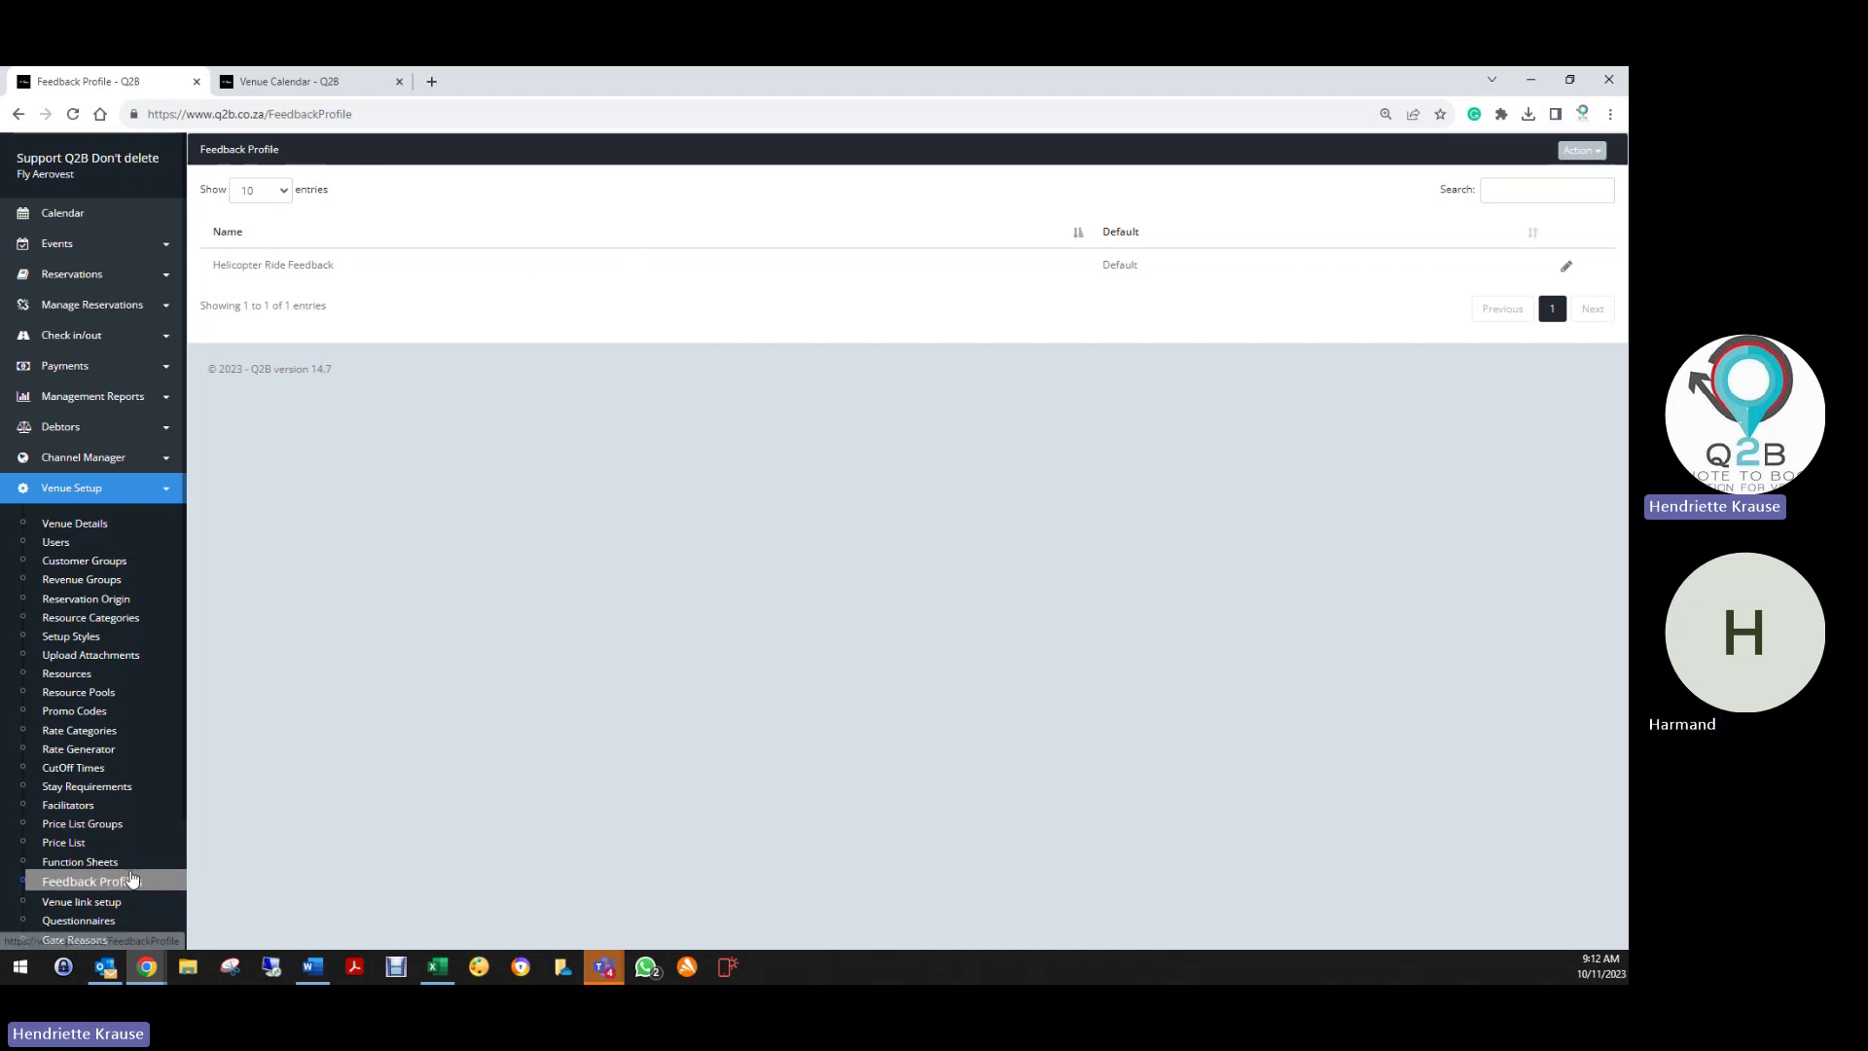
scroll(131, 876, "down", 3)
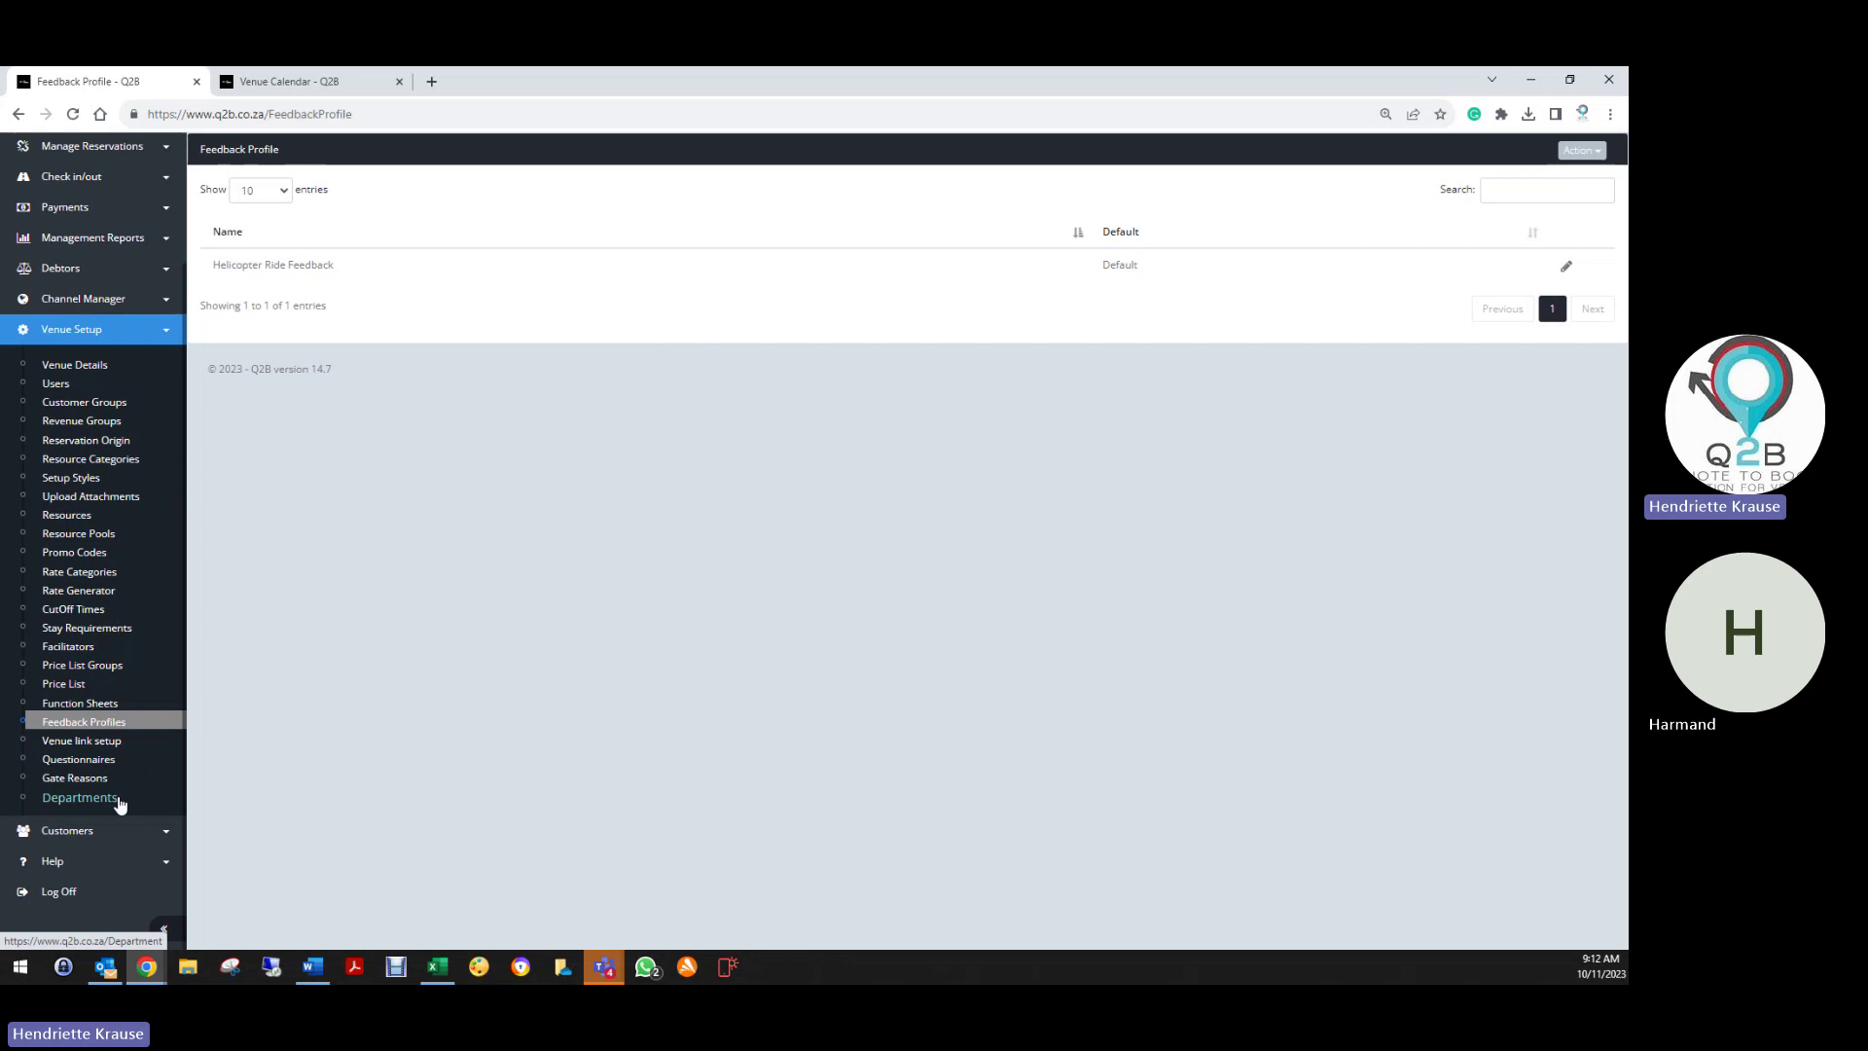
Start a new venue link to The Amazing All in One Venue
left_click(87, 744)
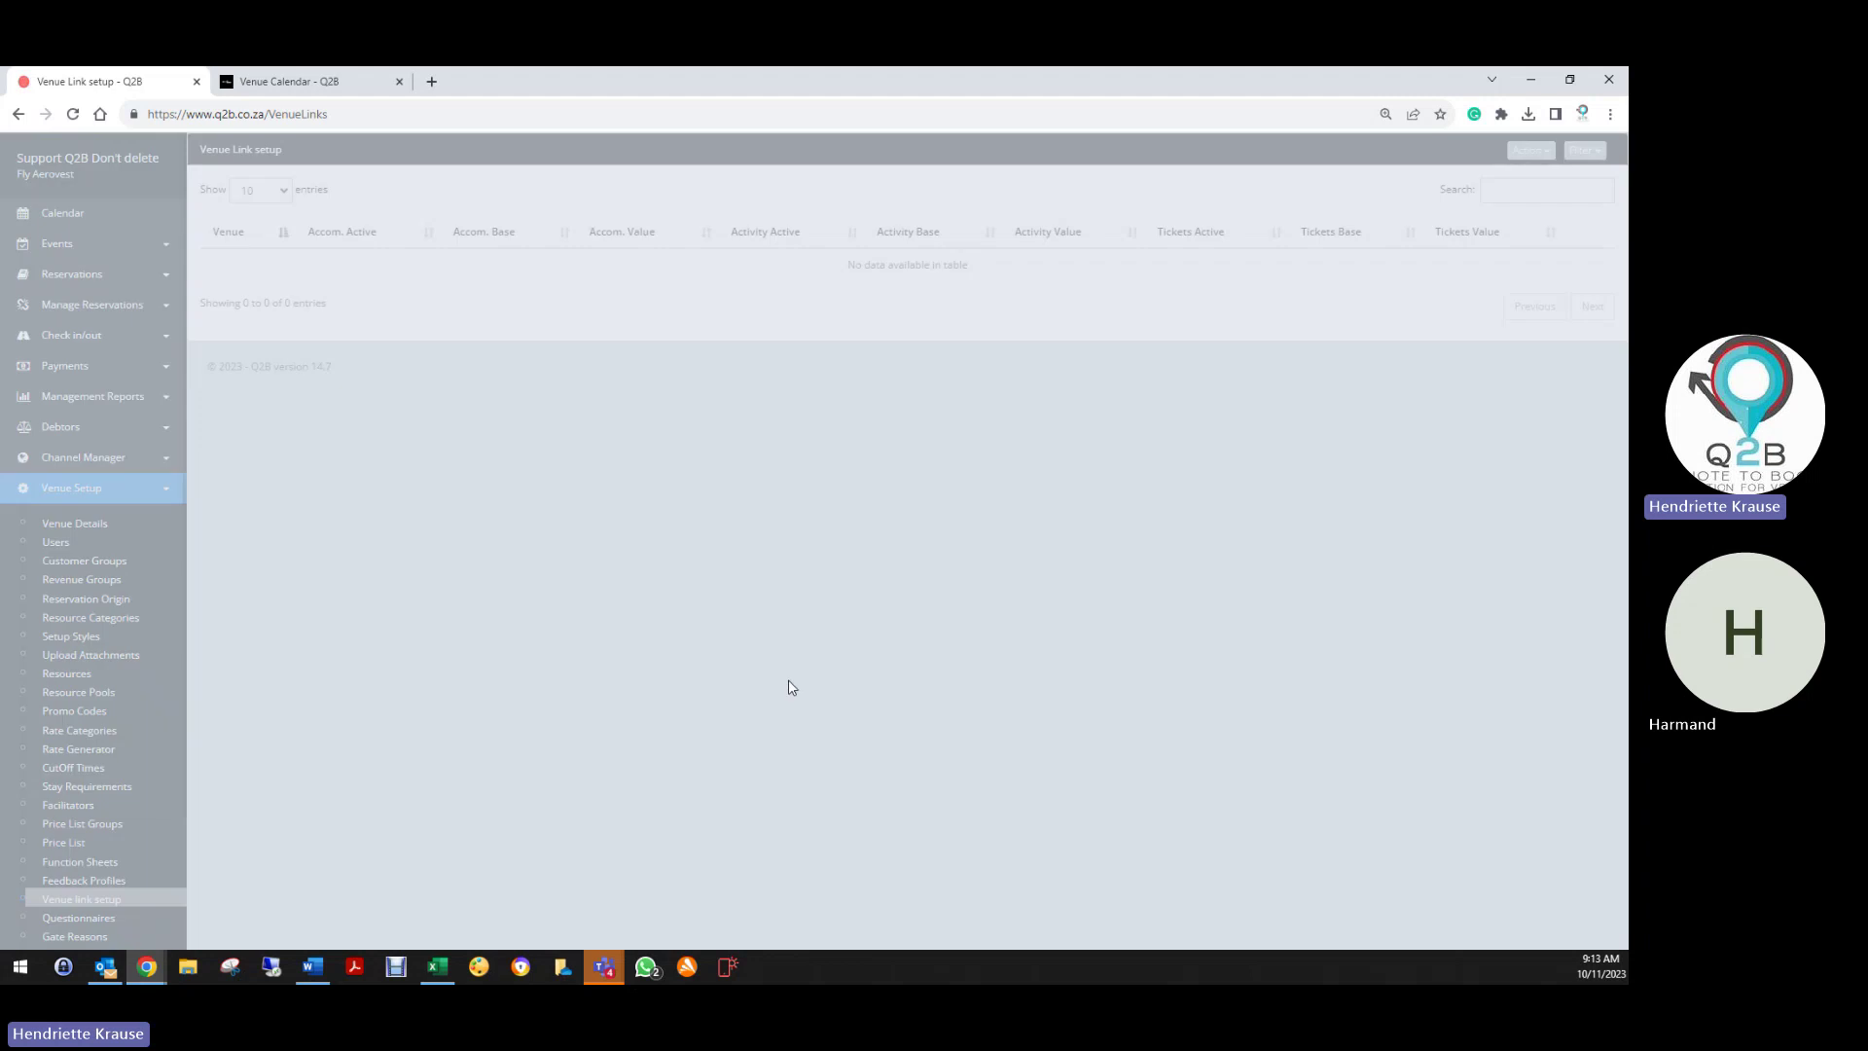
left_click(1530, 150)
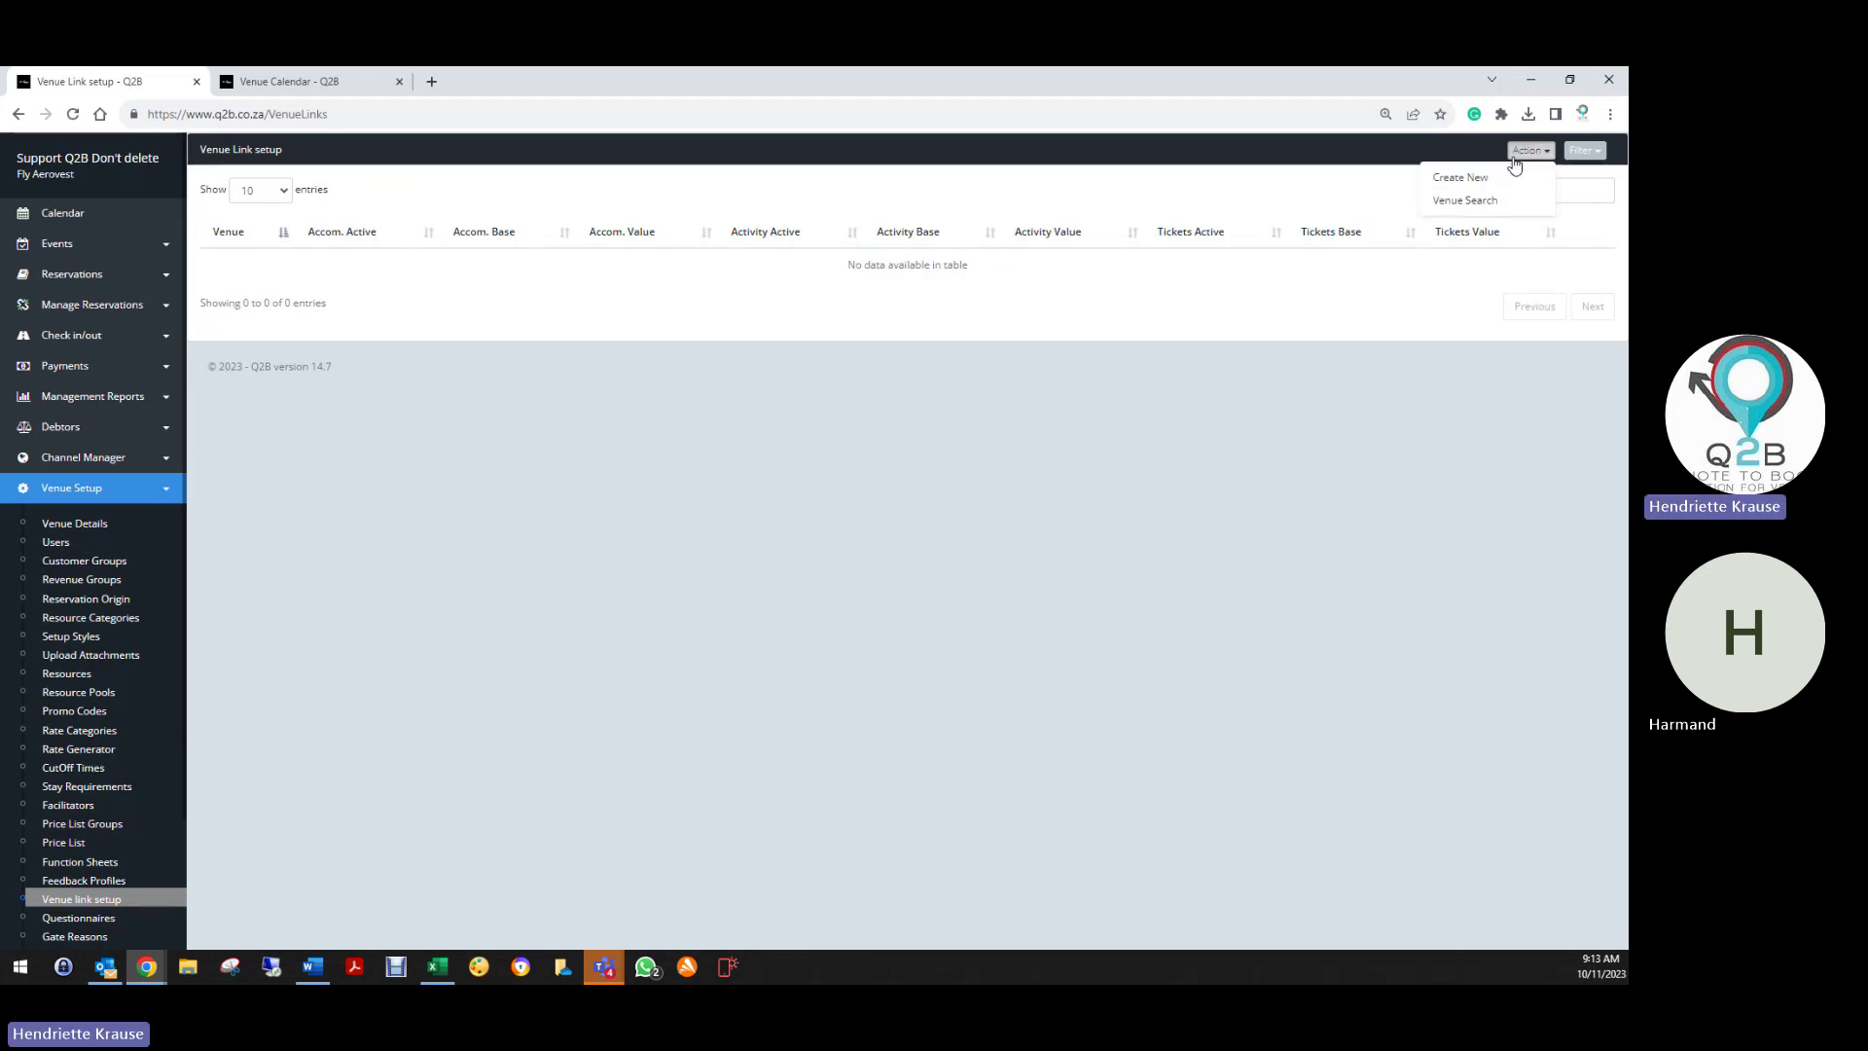
left_click(1462, 177)
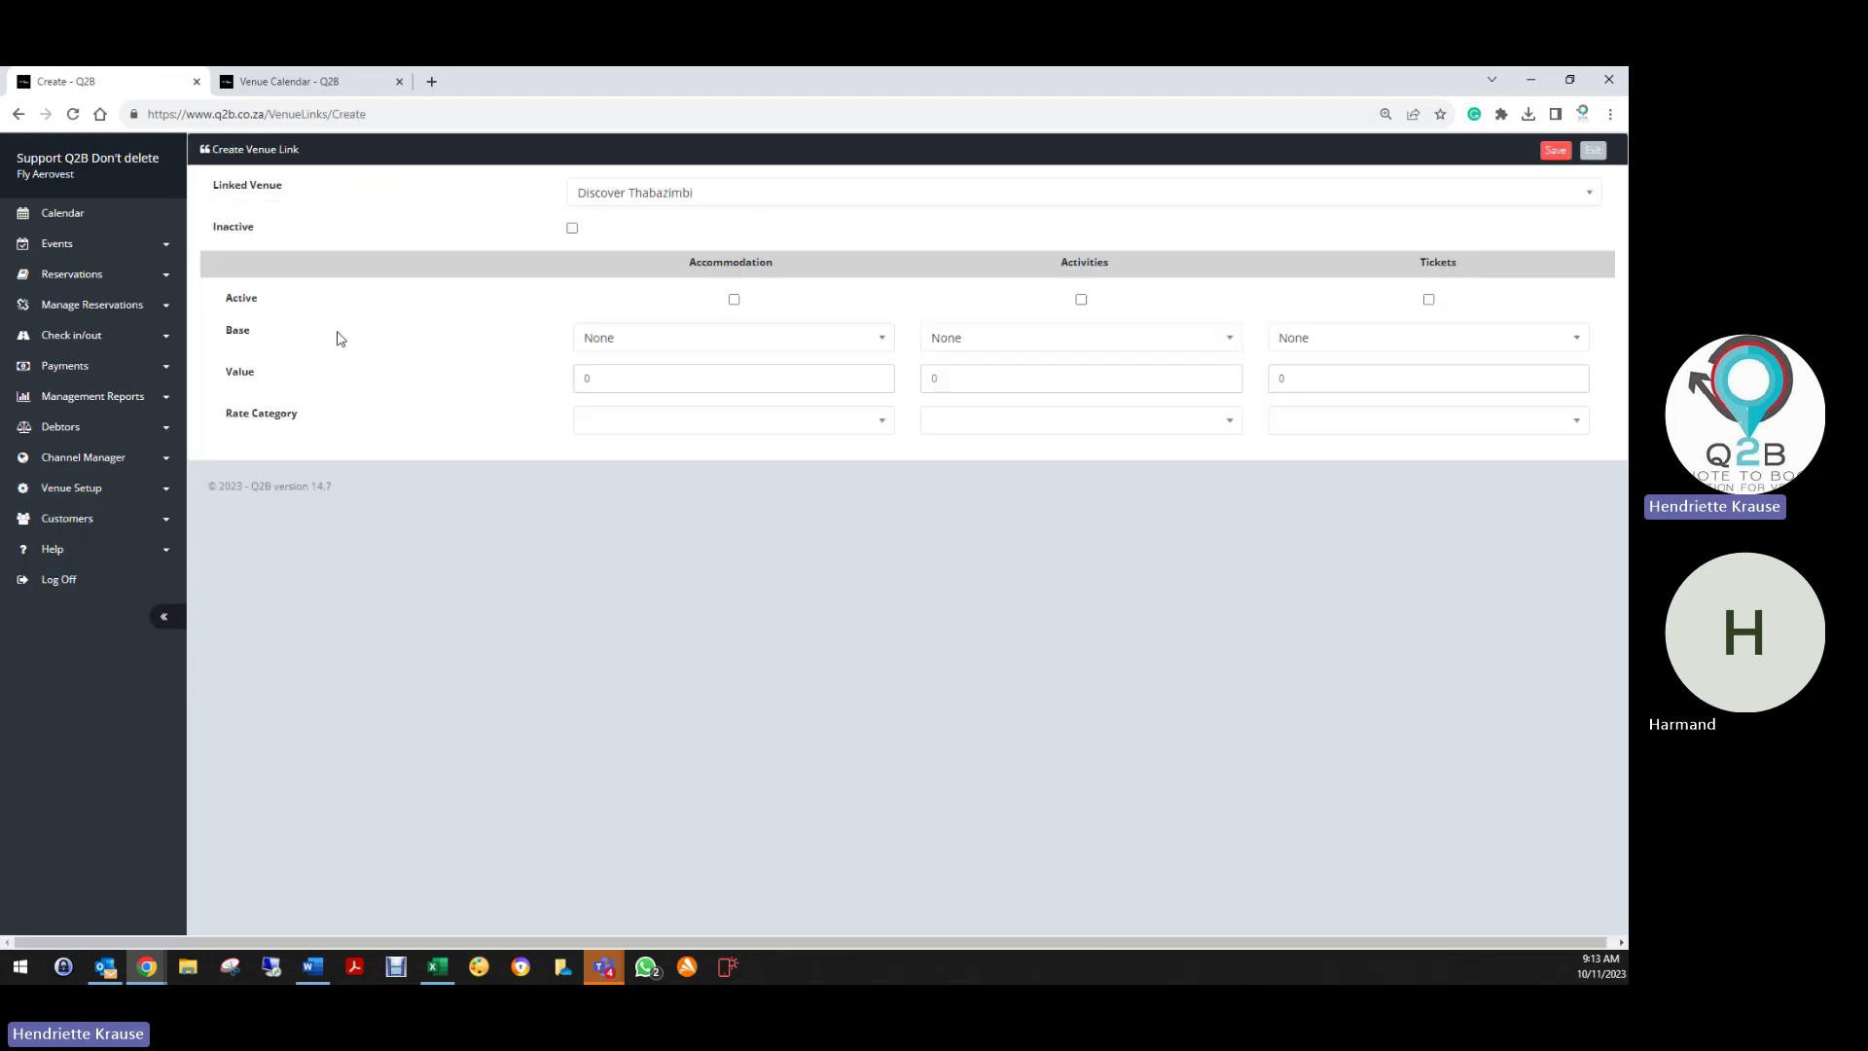
left_click(646, 193)
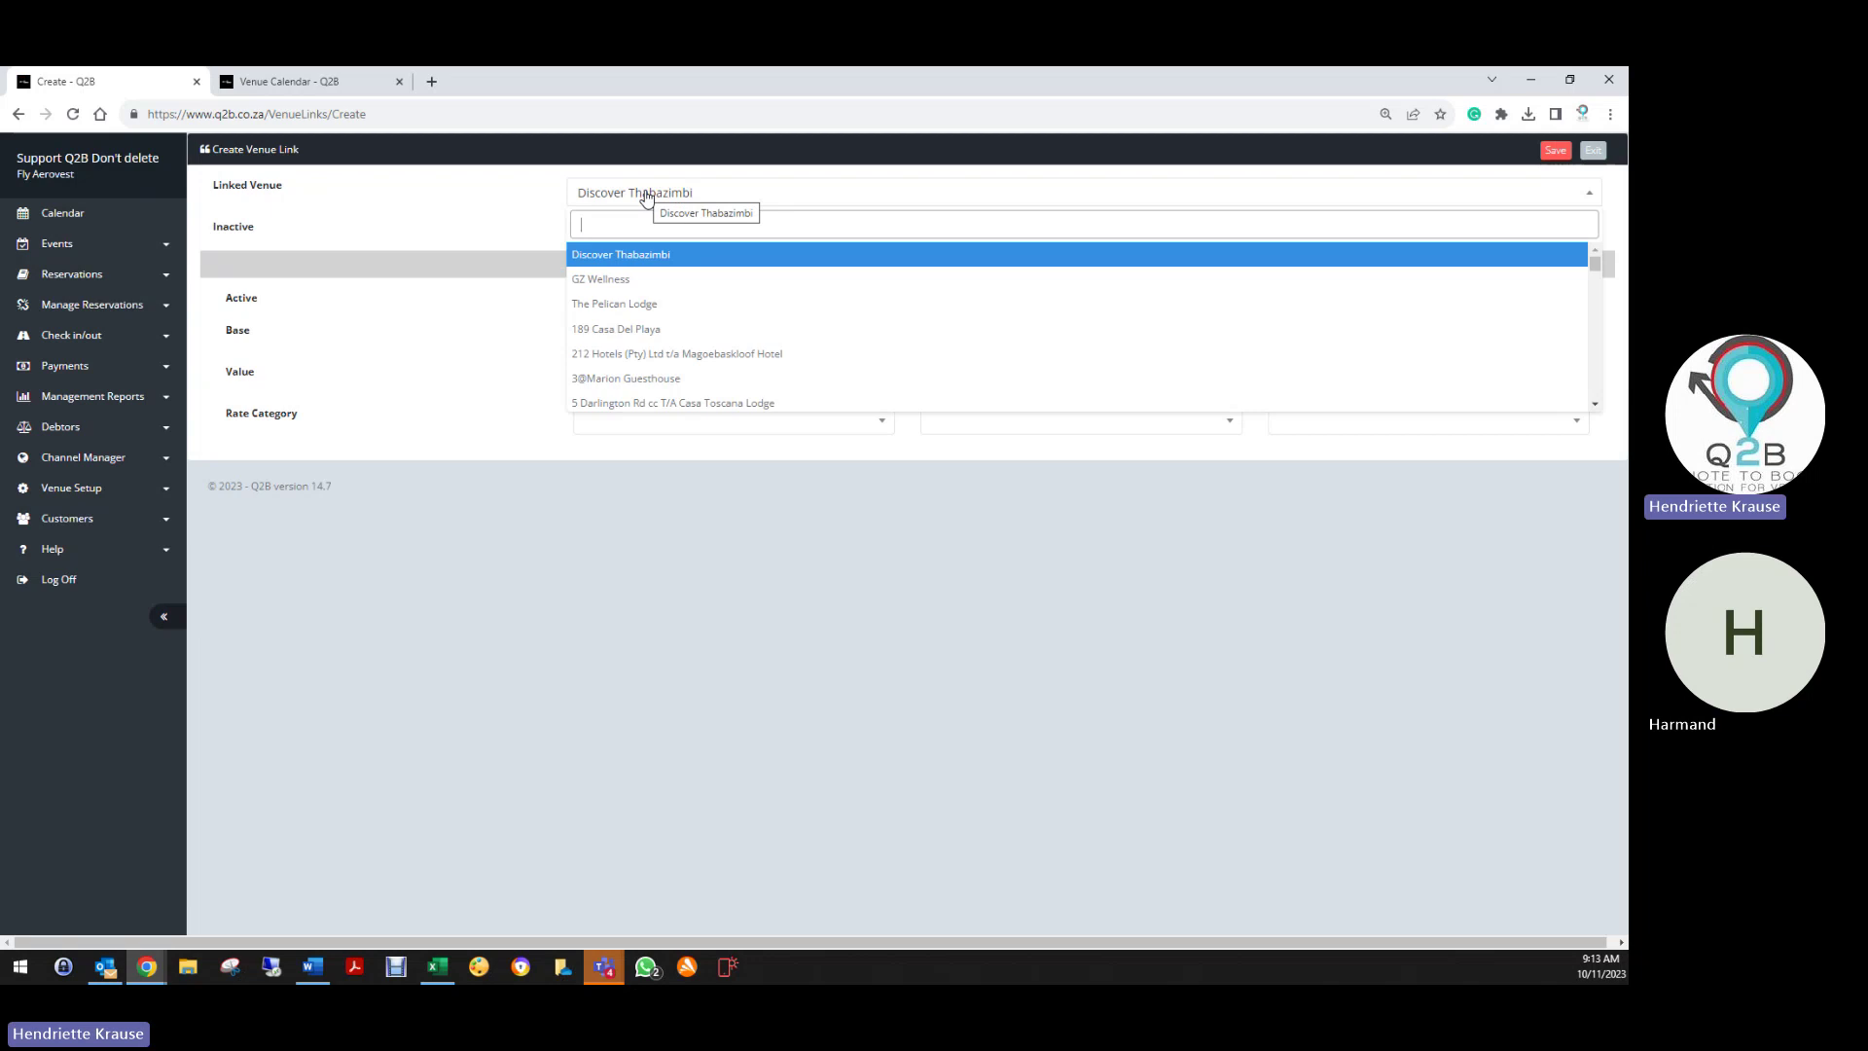
type("the all")
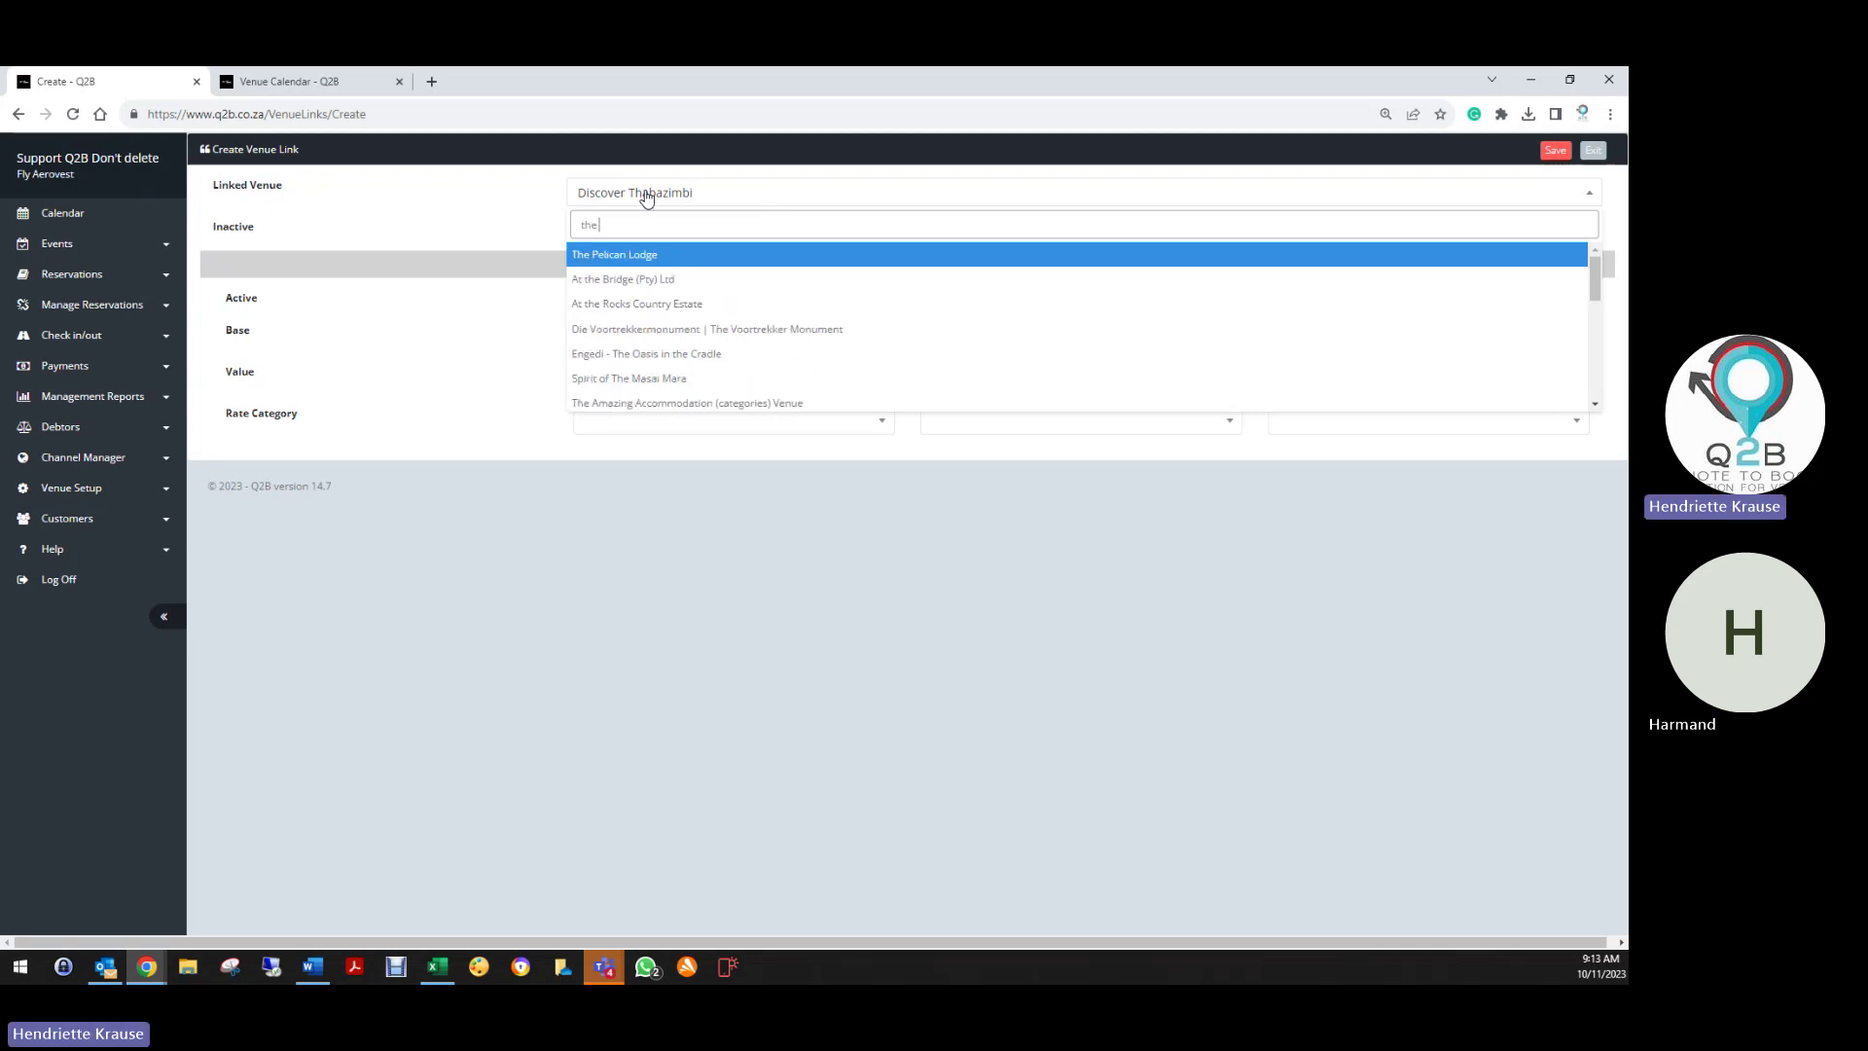
key("BackSpace")
key("BackSpace")
key("BackSpace")
key("BackSpace")
key("BackSpace")
key("BackSpace")
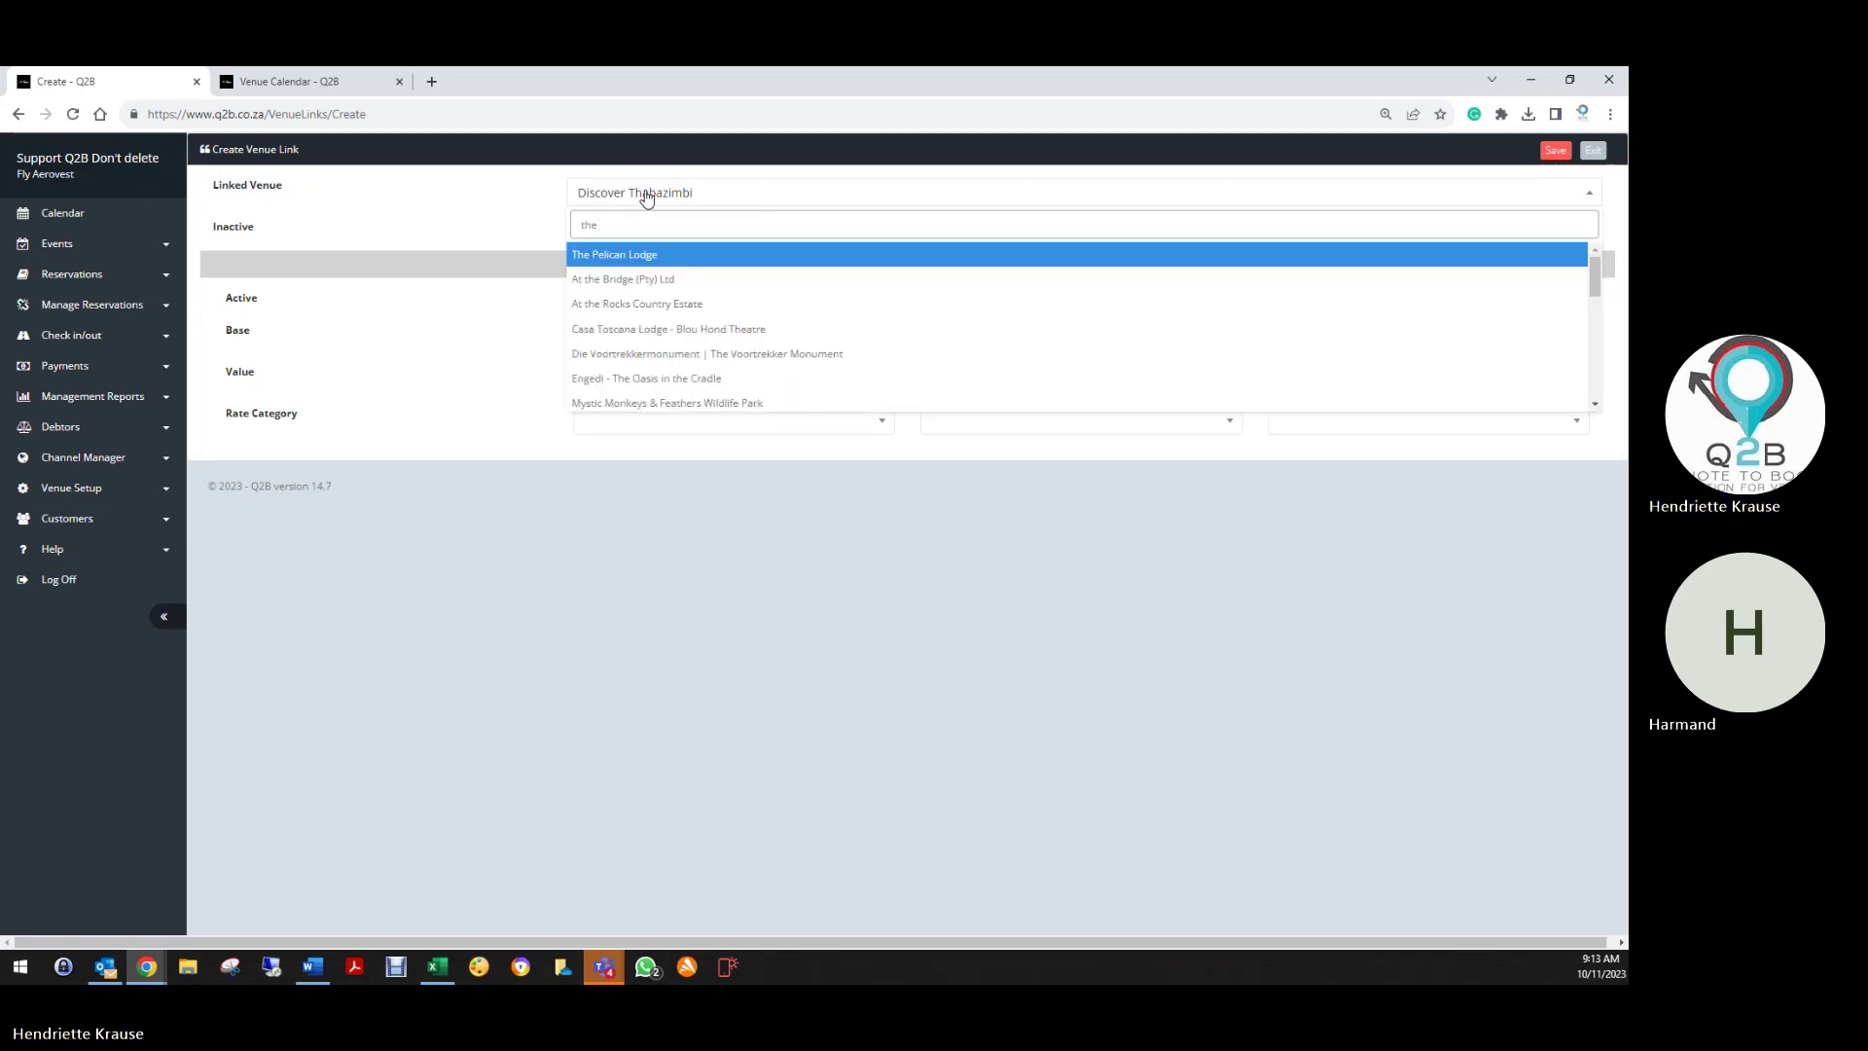
type("he all")
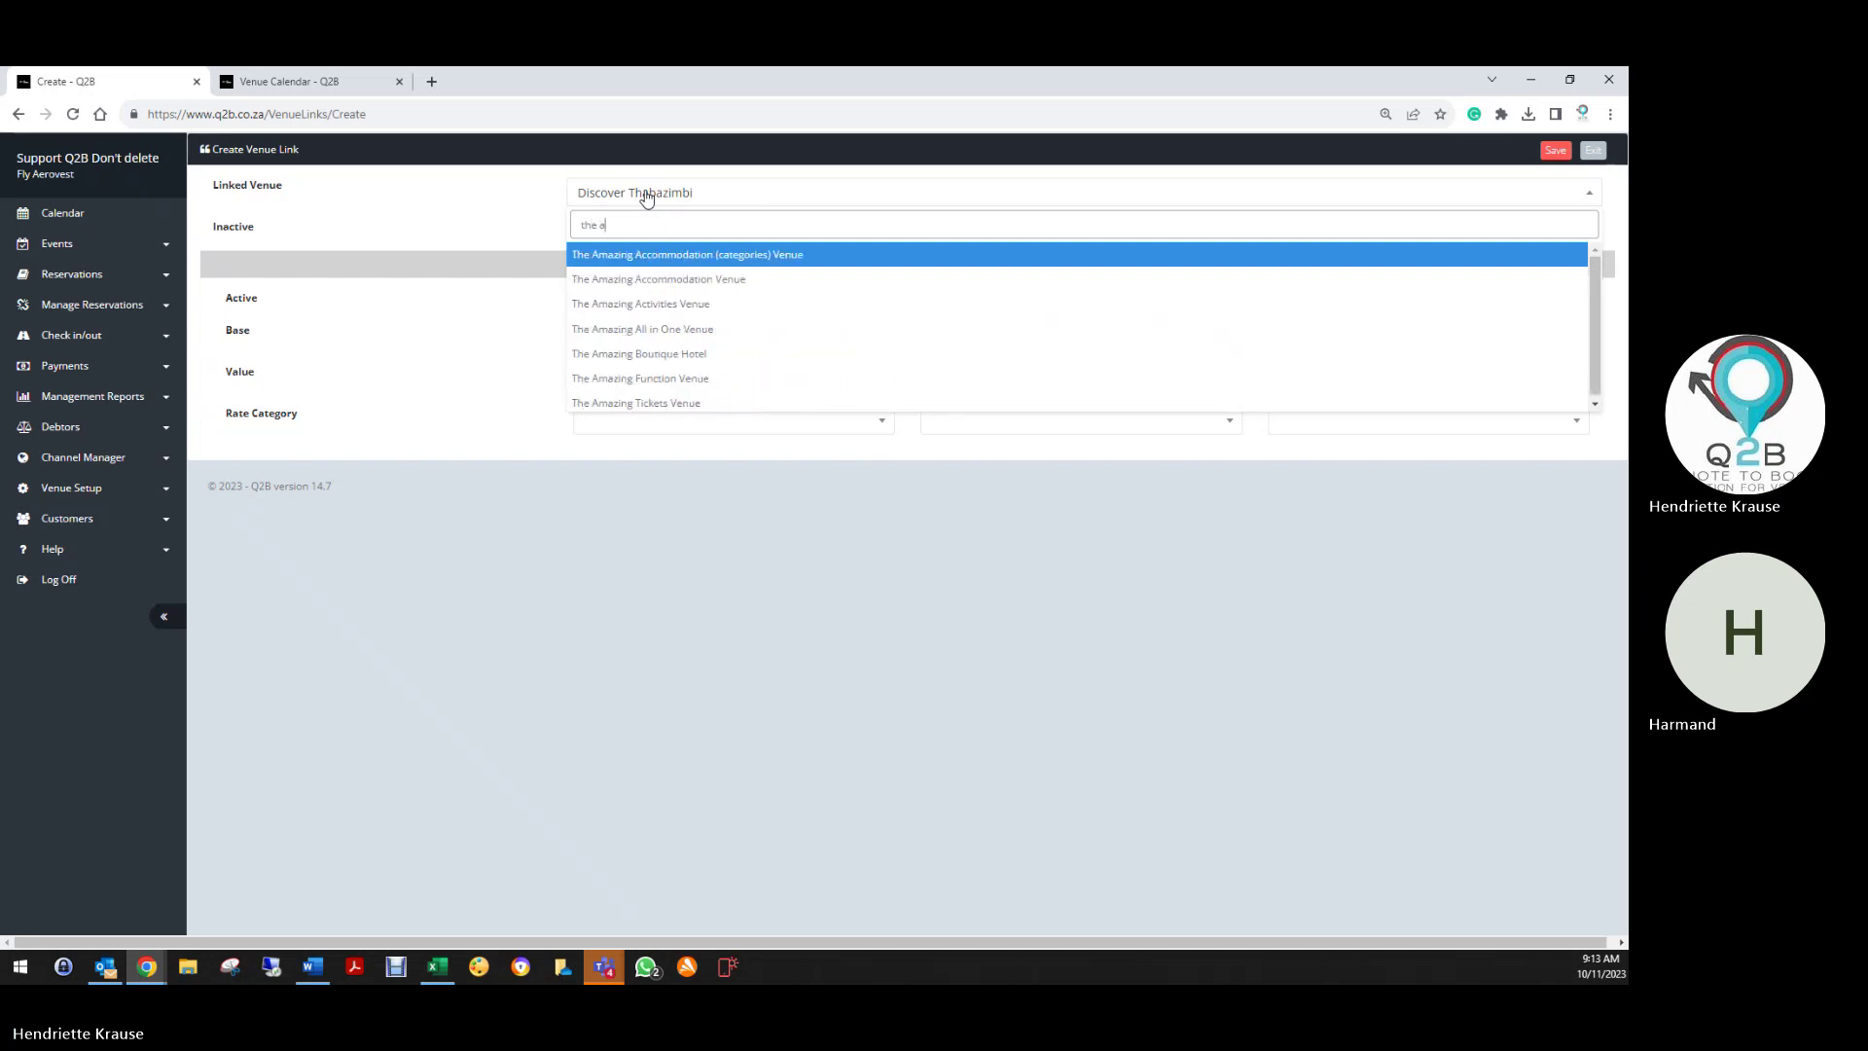
key("BackSpace")
type("ma")
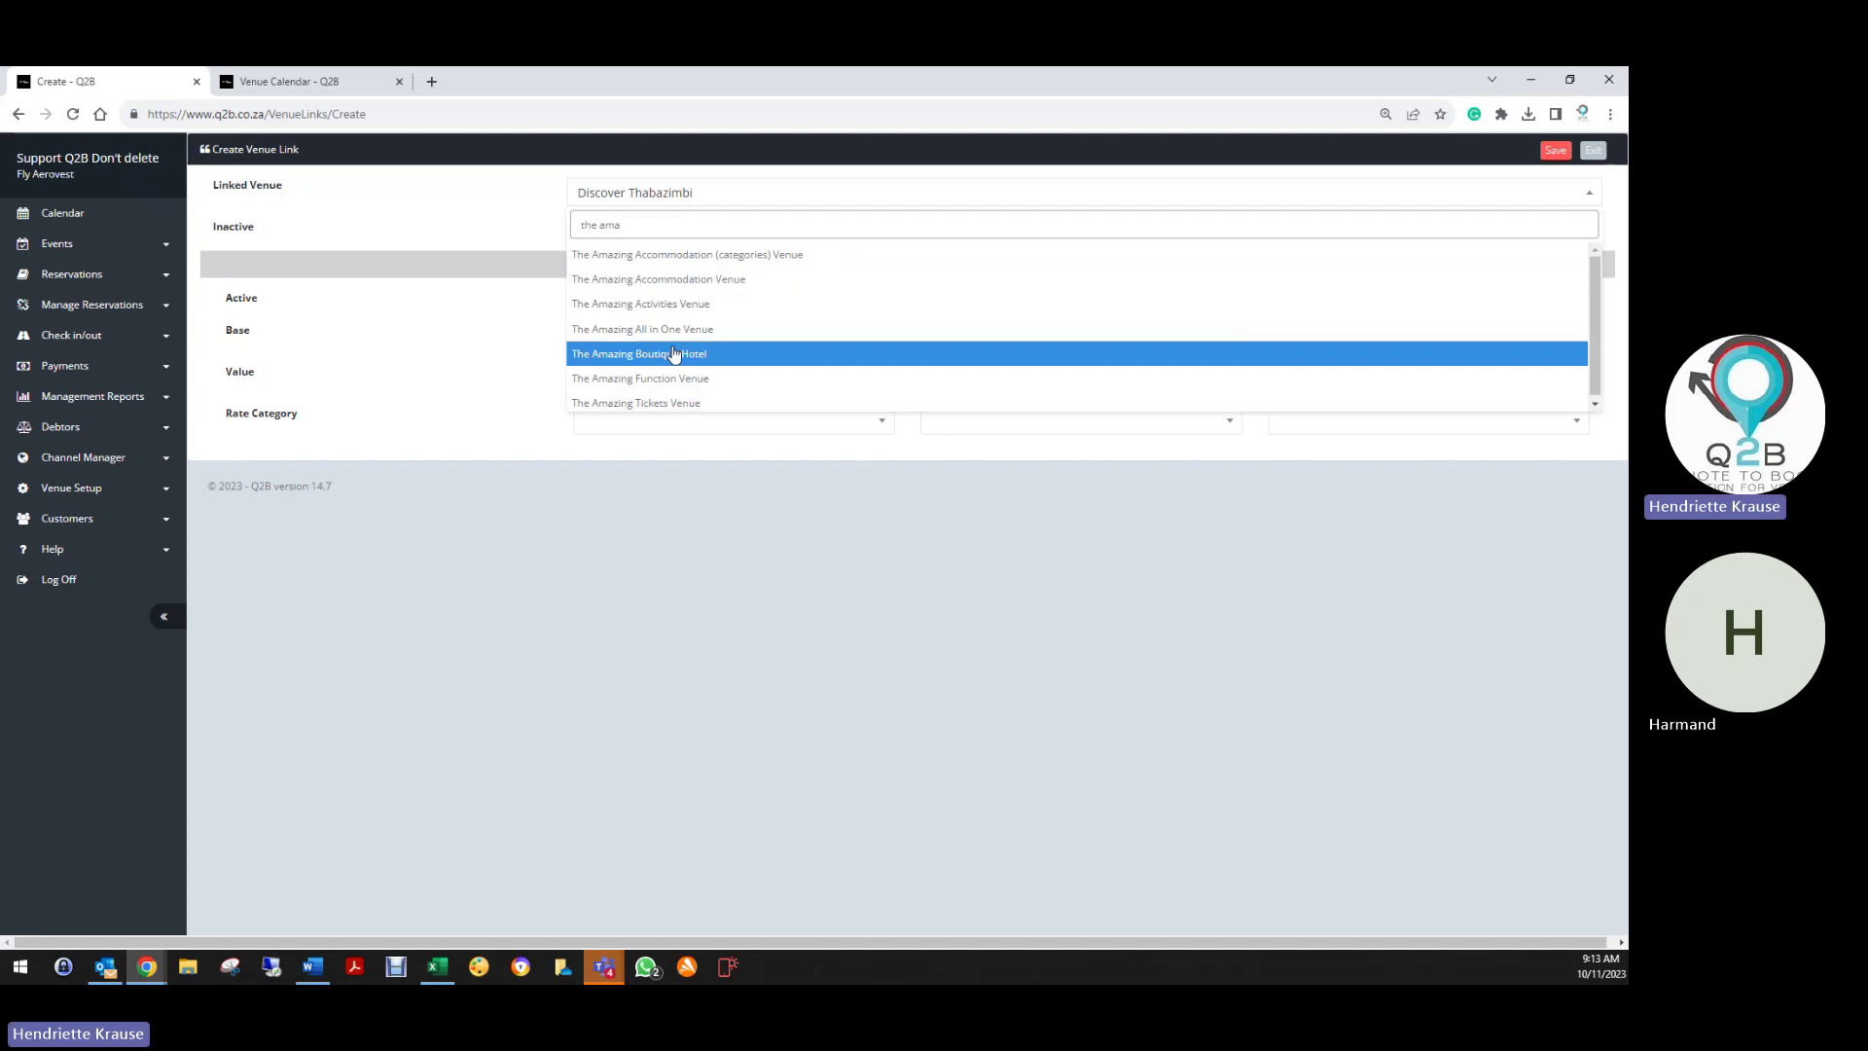
left_click(627, 329)
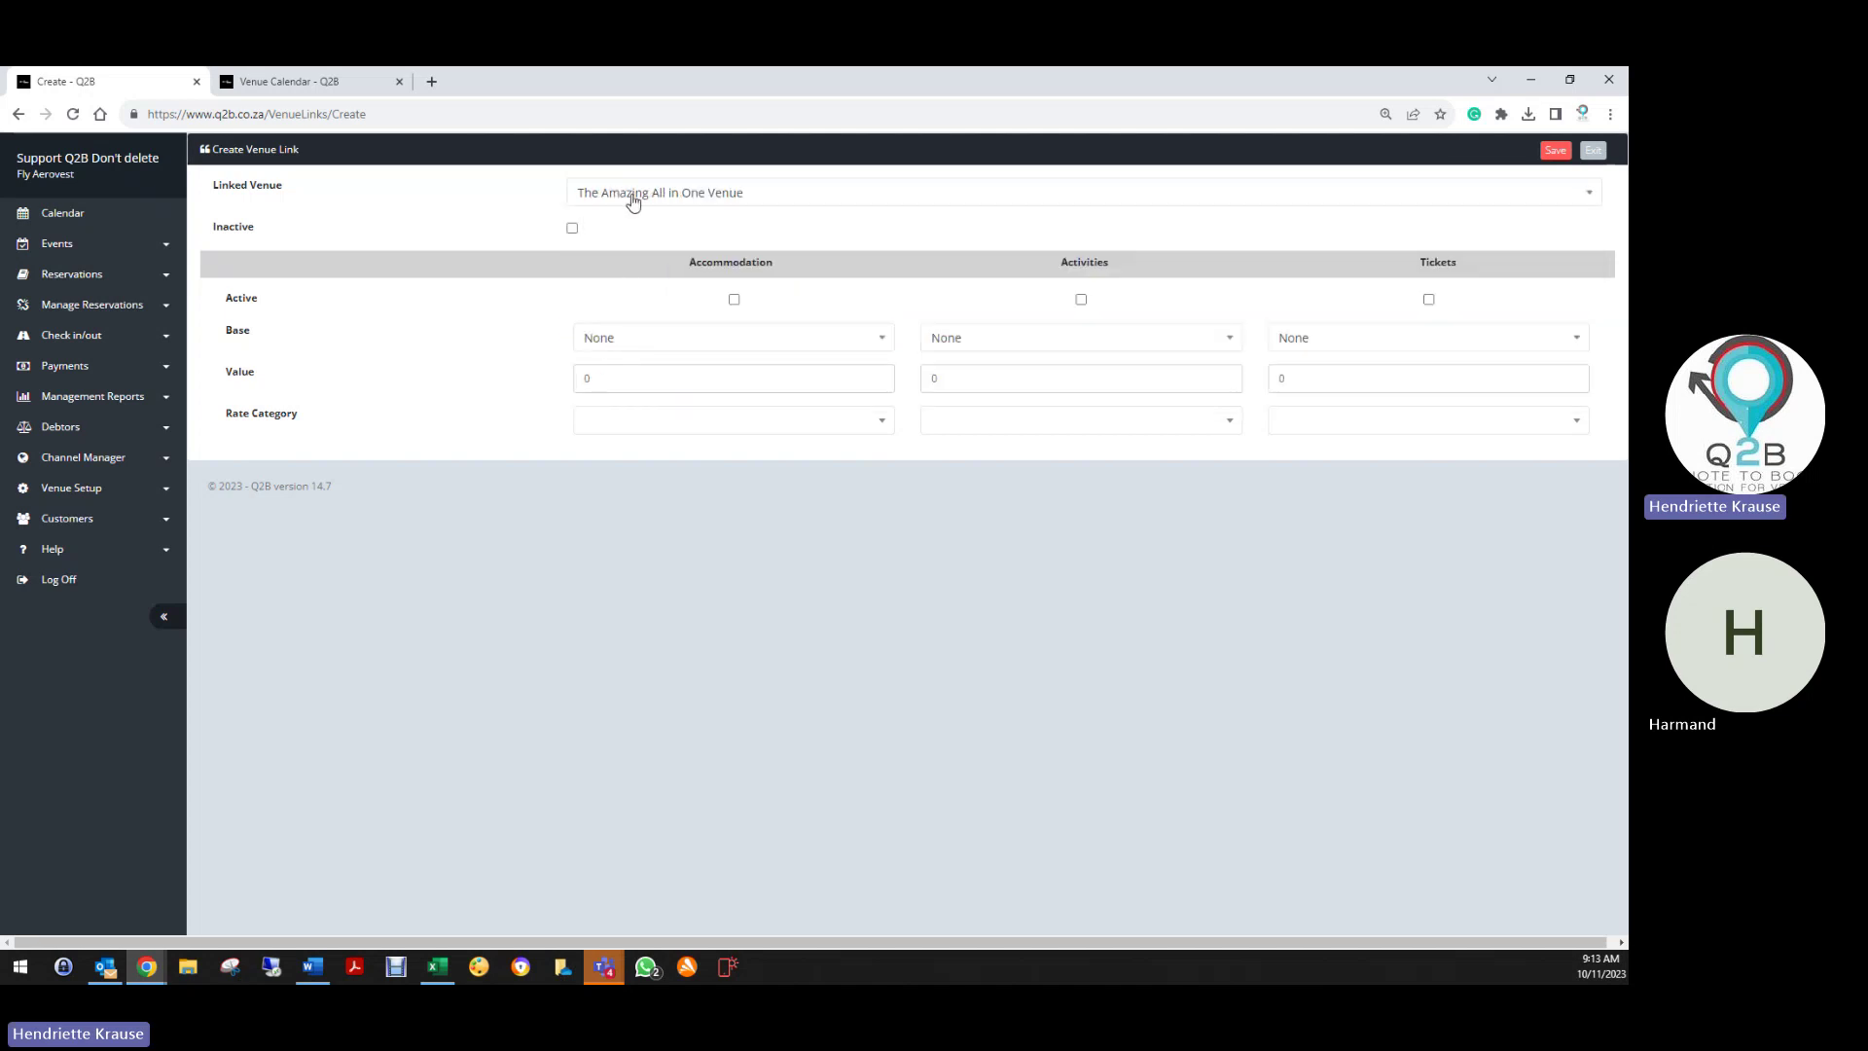
Try activities settings (Percentage base, Standard Rate), then deactivate and exit without saving
left_click(1081, 300)
left_click(1084, 346)
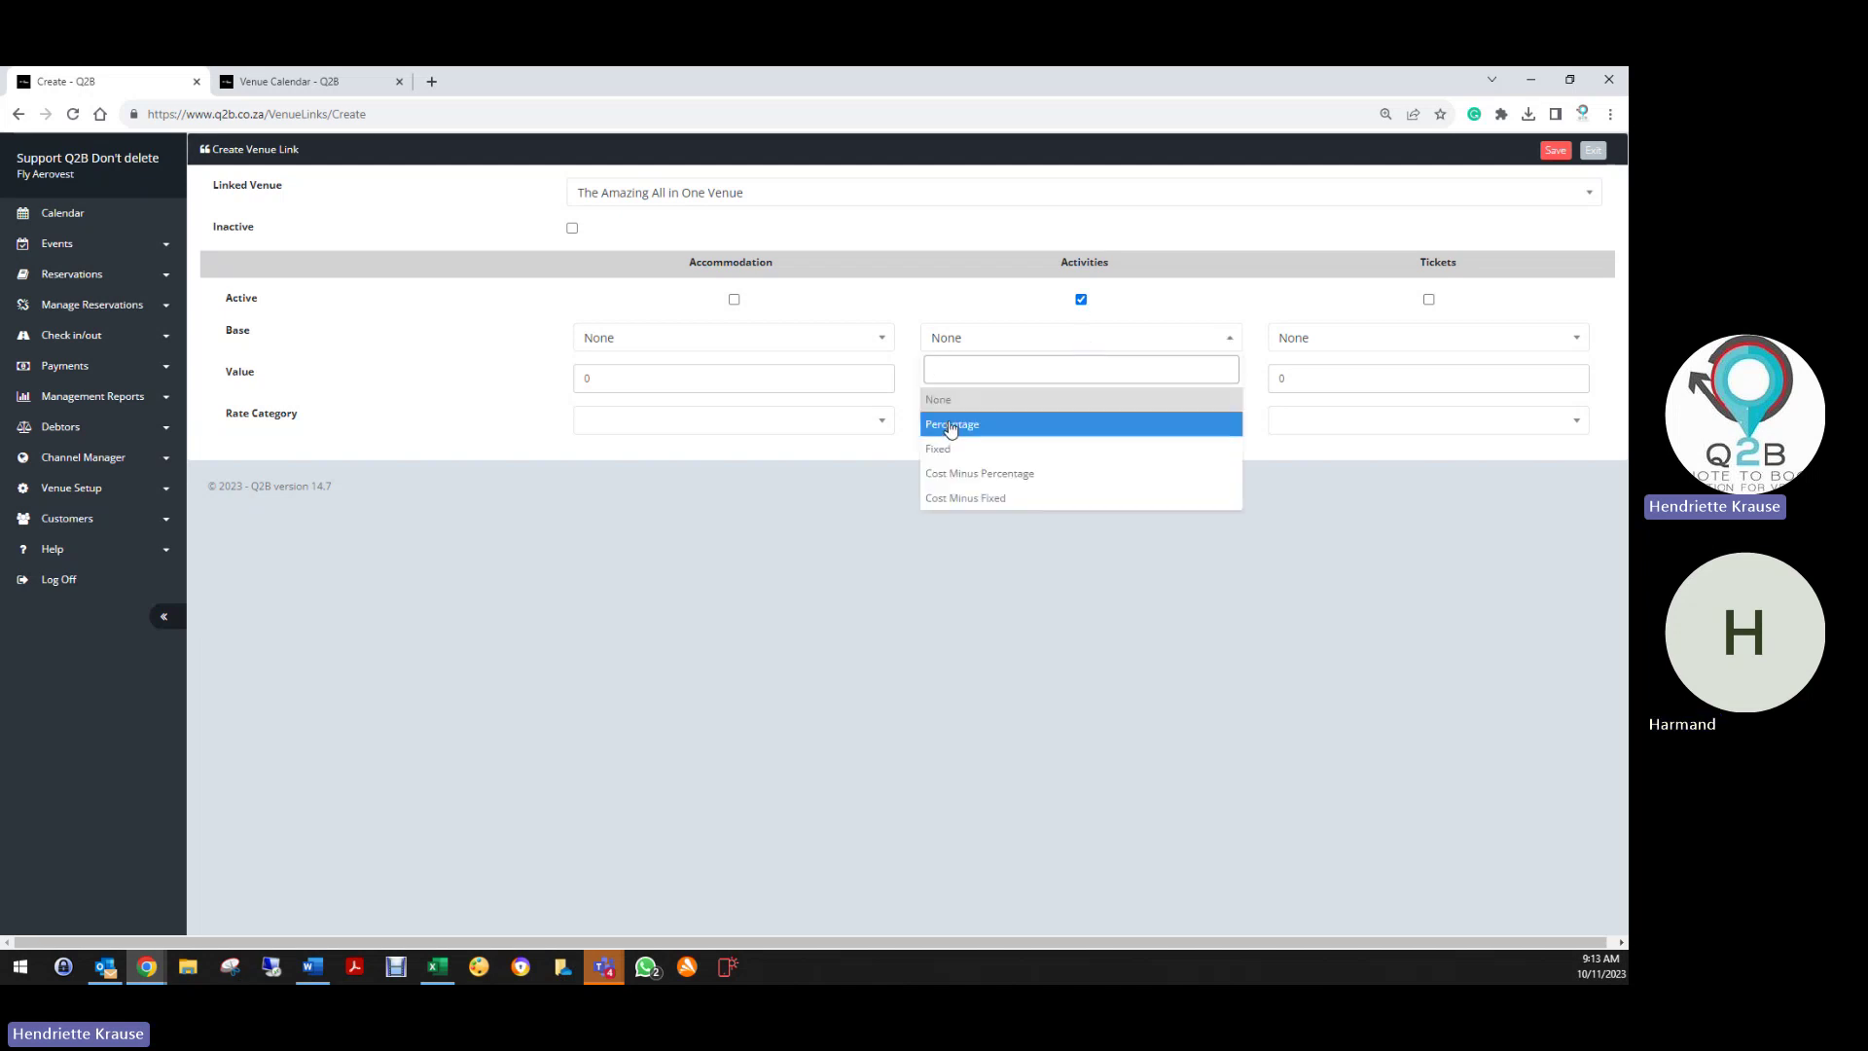
left_click(951, 428)
key("Tab")
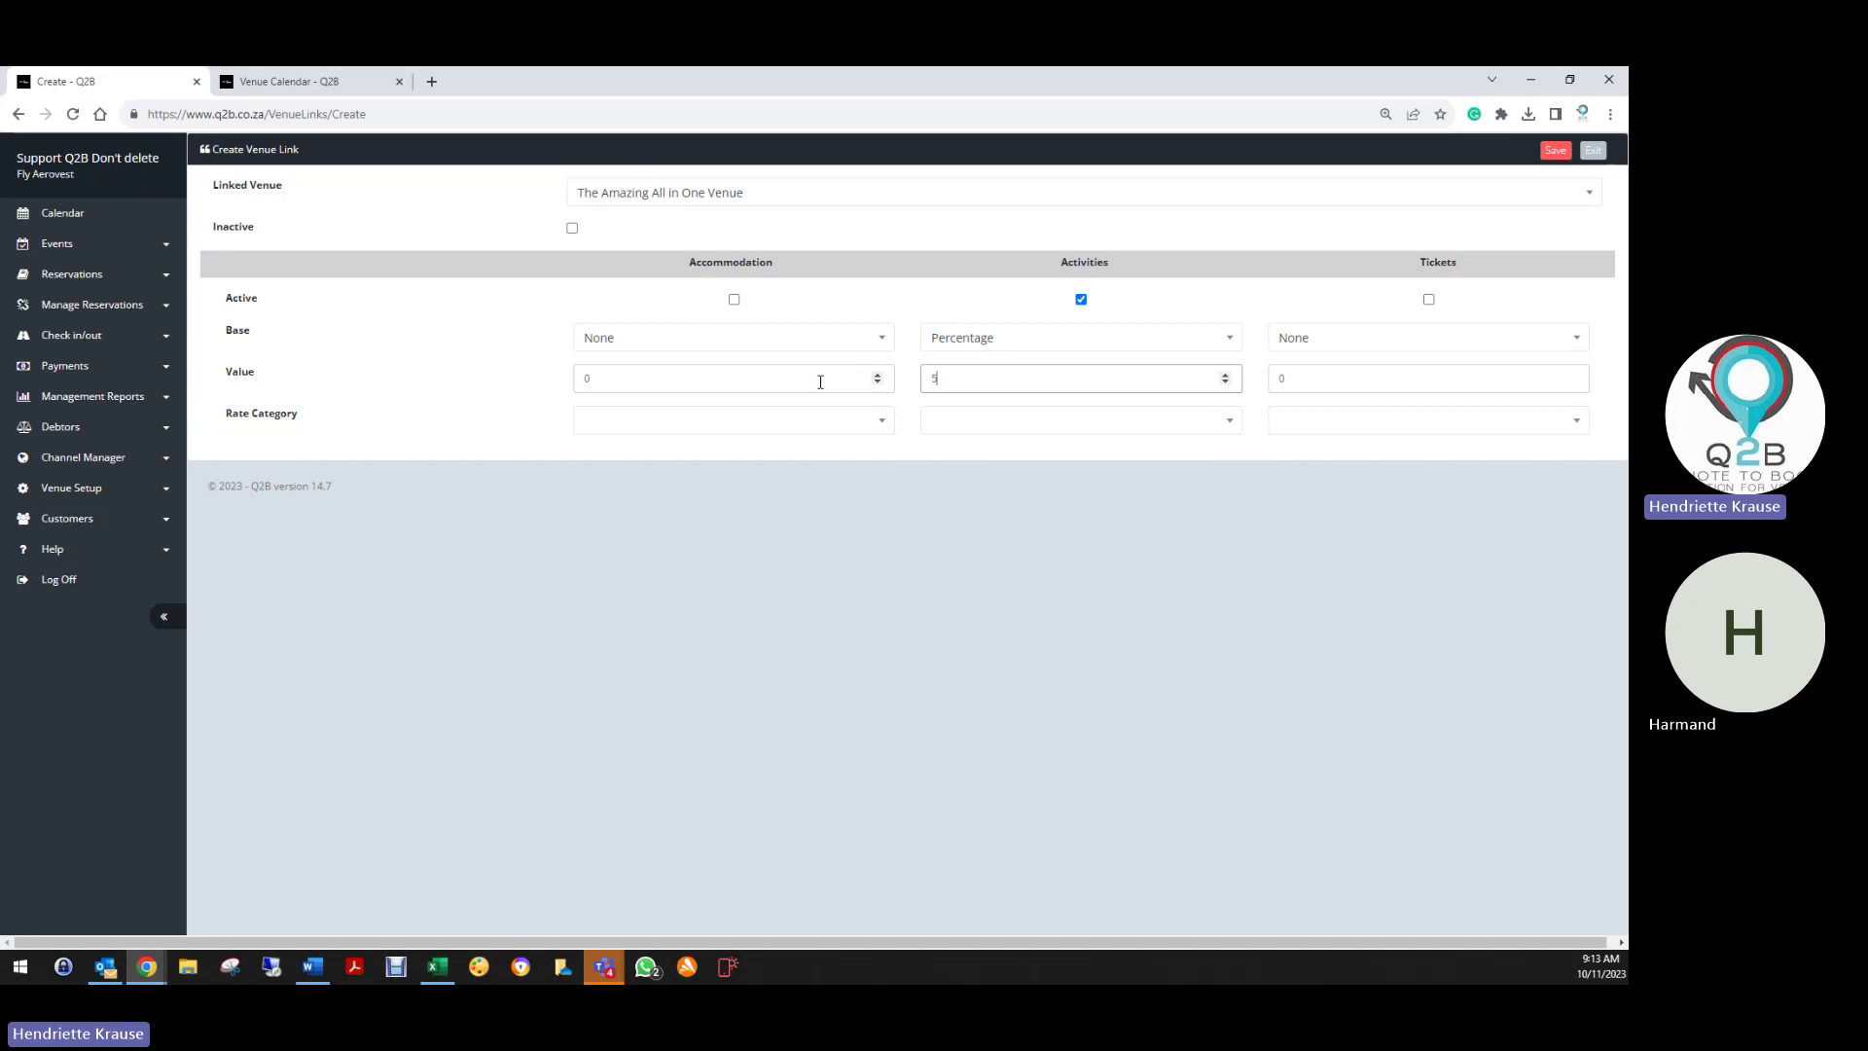
left_click(991, 421)
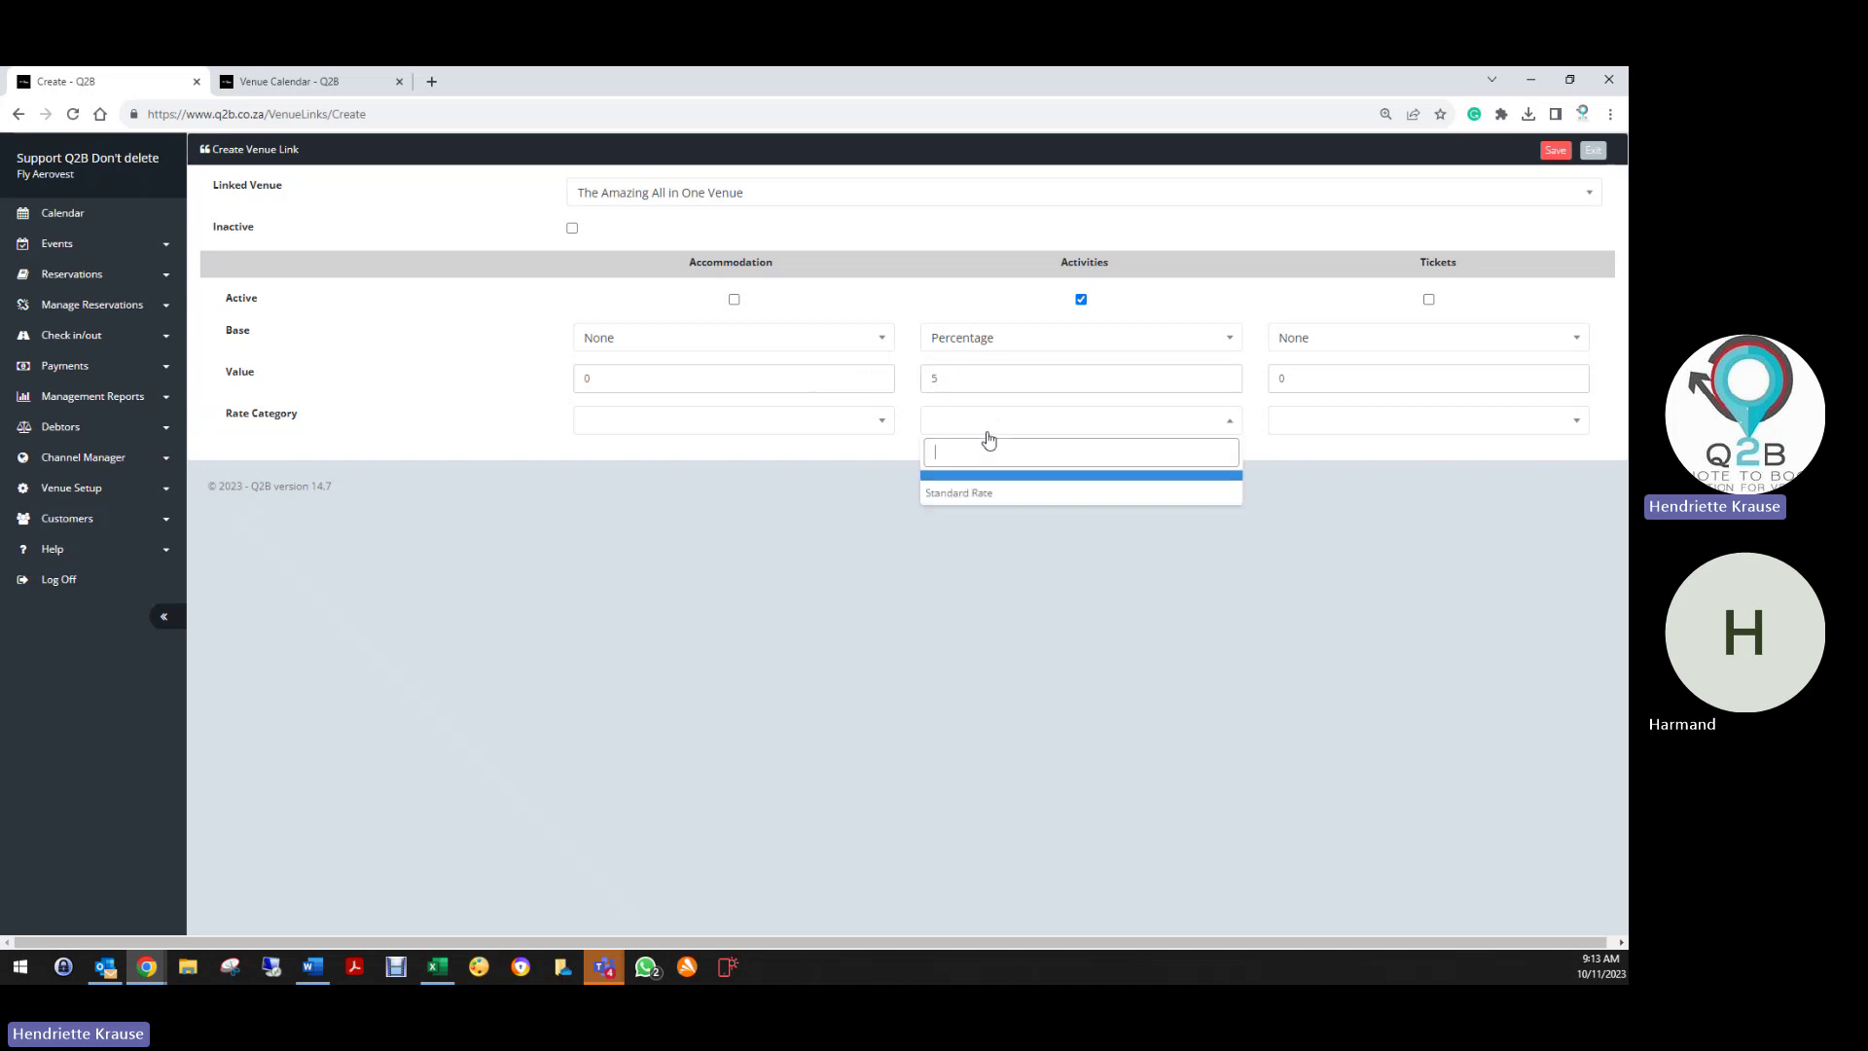
left_click(955, 497)
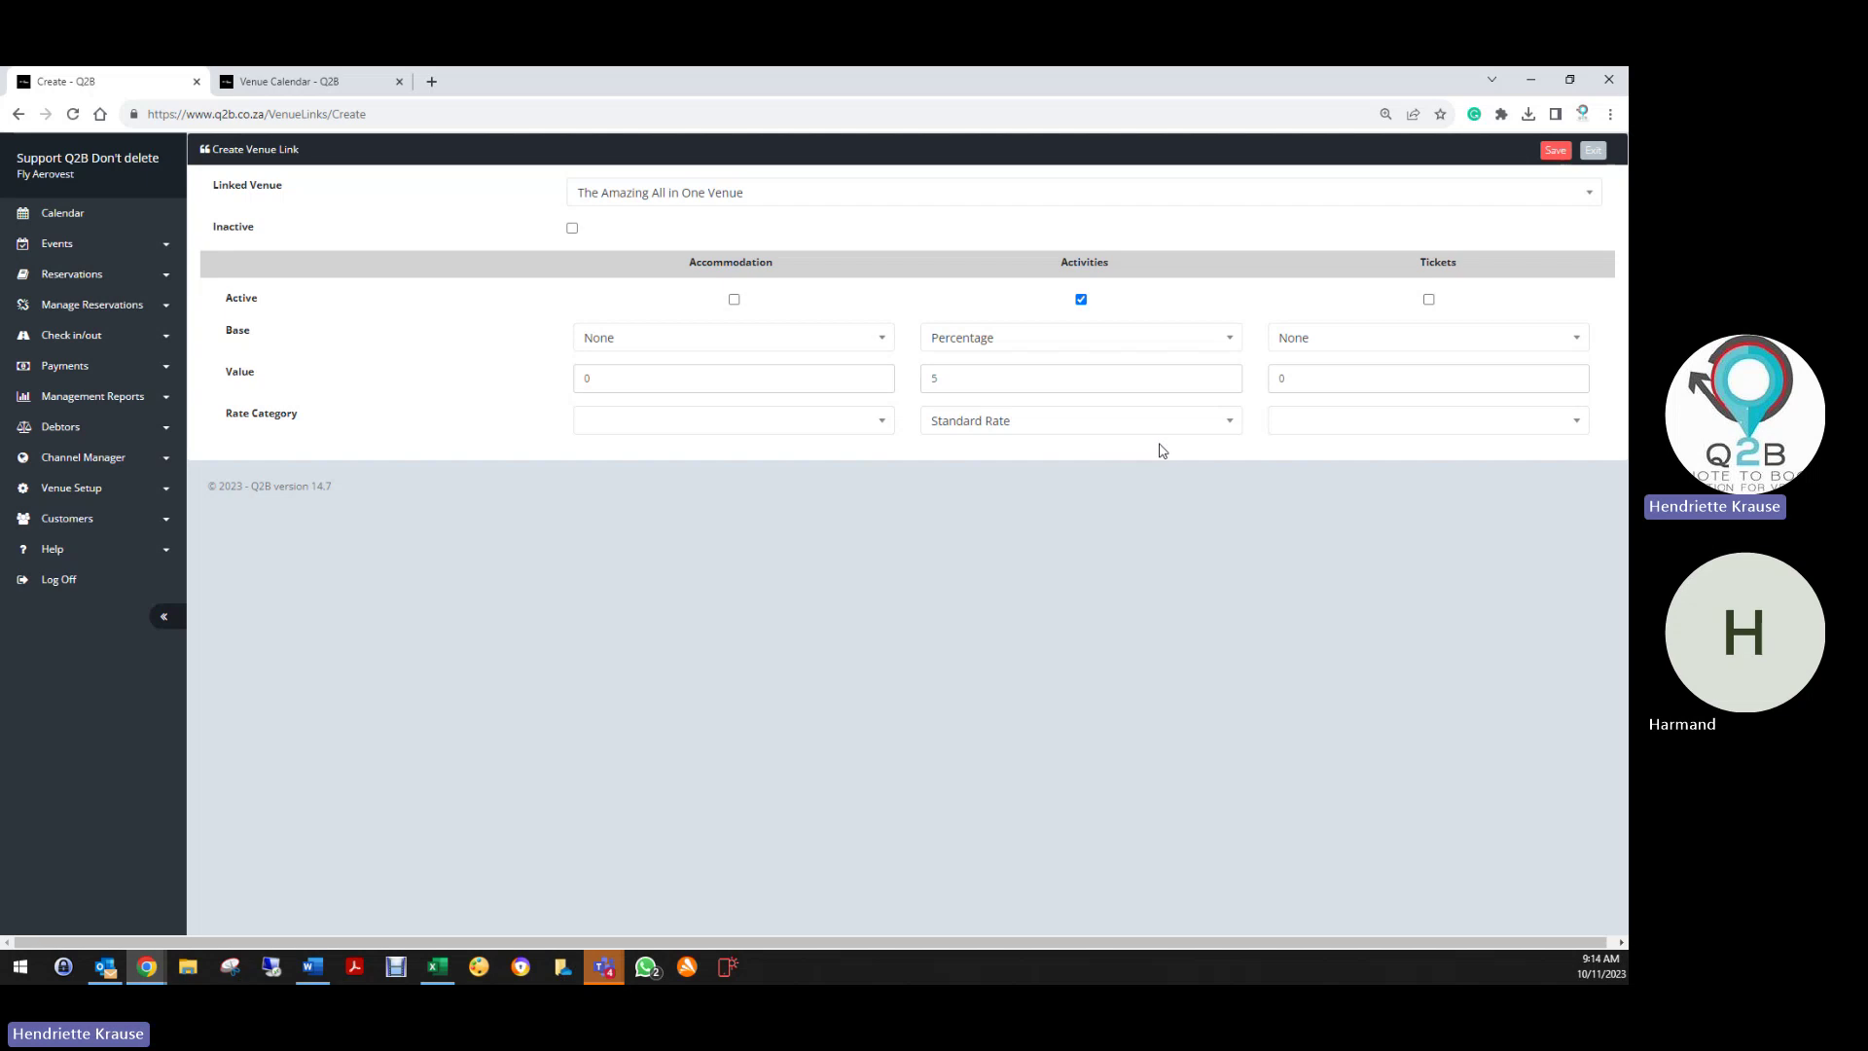
left_click(1081, 300)
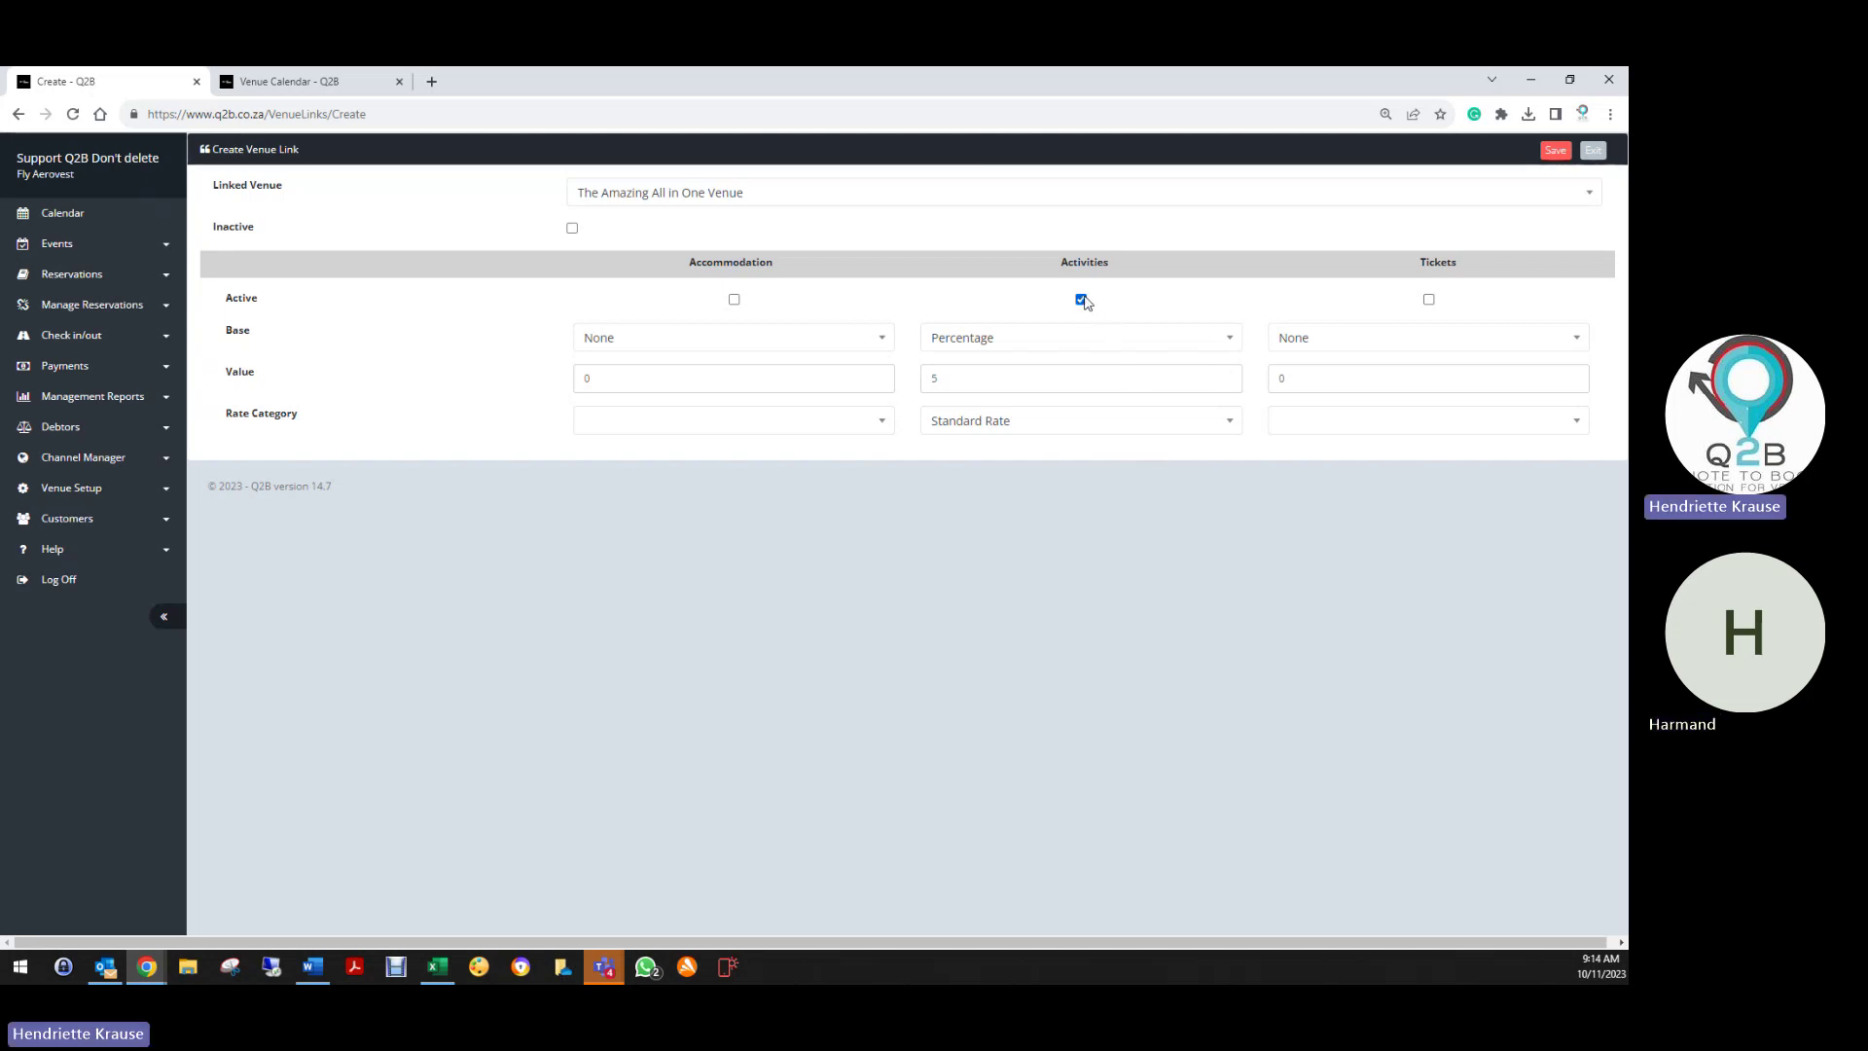
left_click(1556, 151)
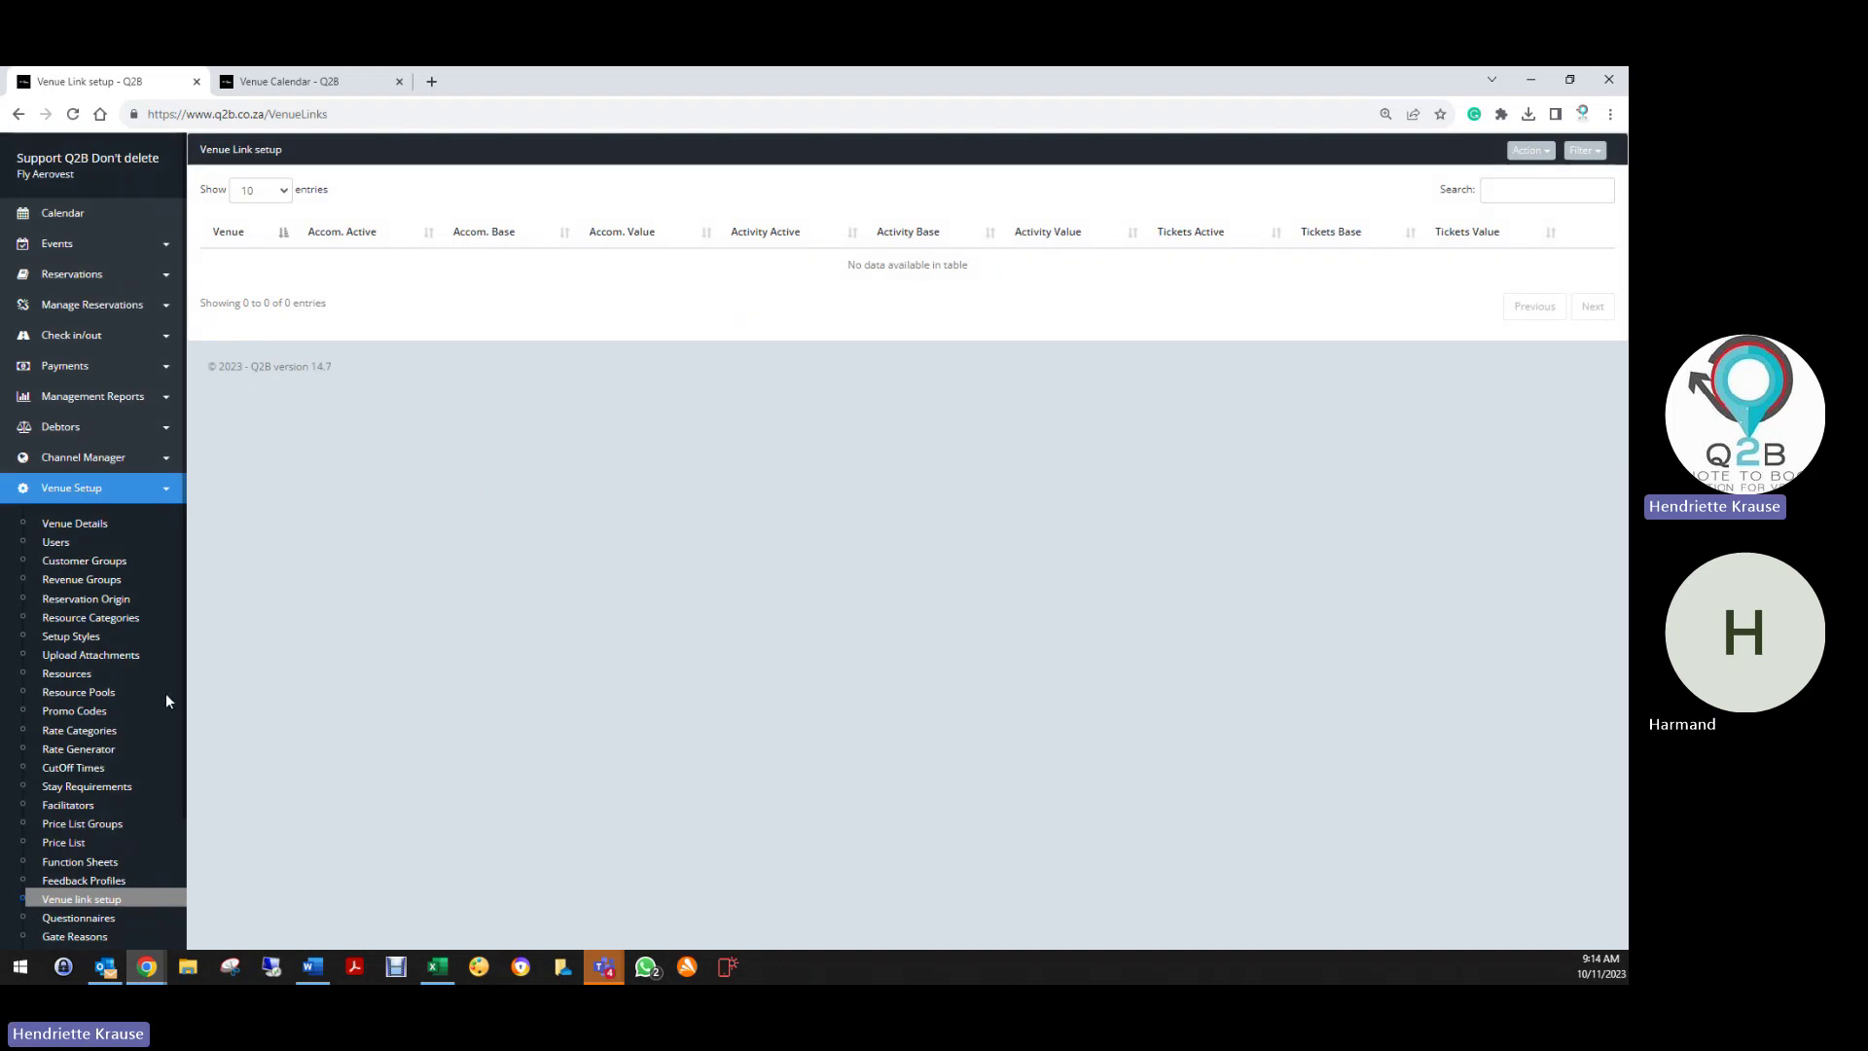
Open the venue search and run a search after trying Western Cape as province
left_click(1523, 152)
left_click(1463, 198)
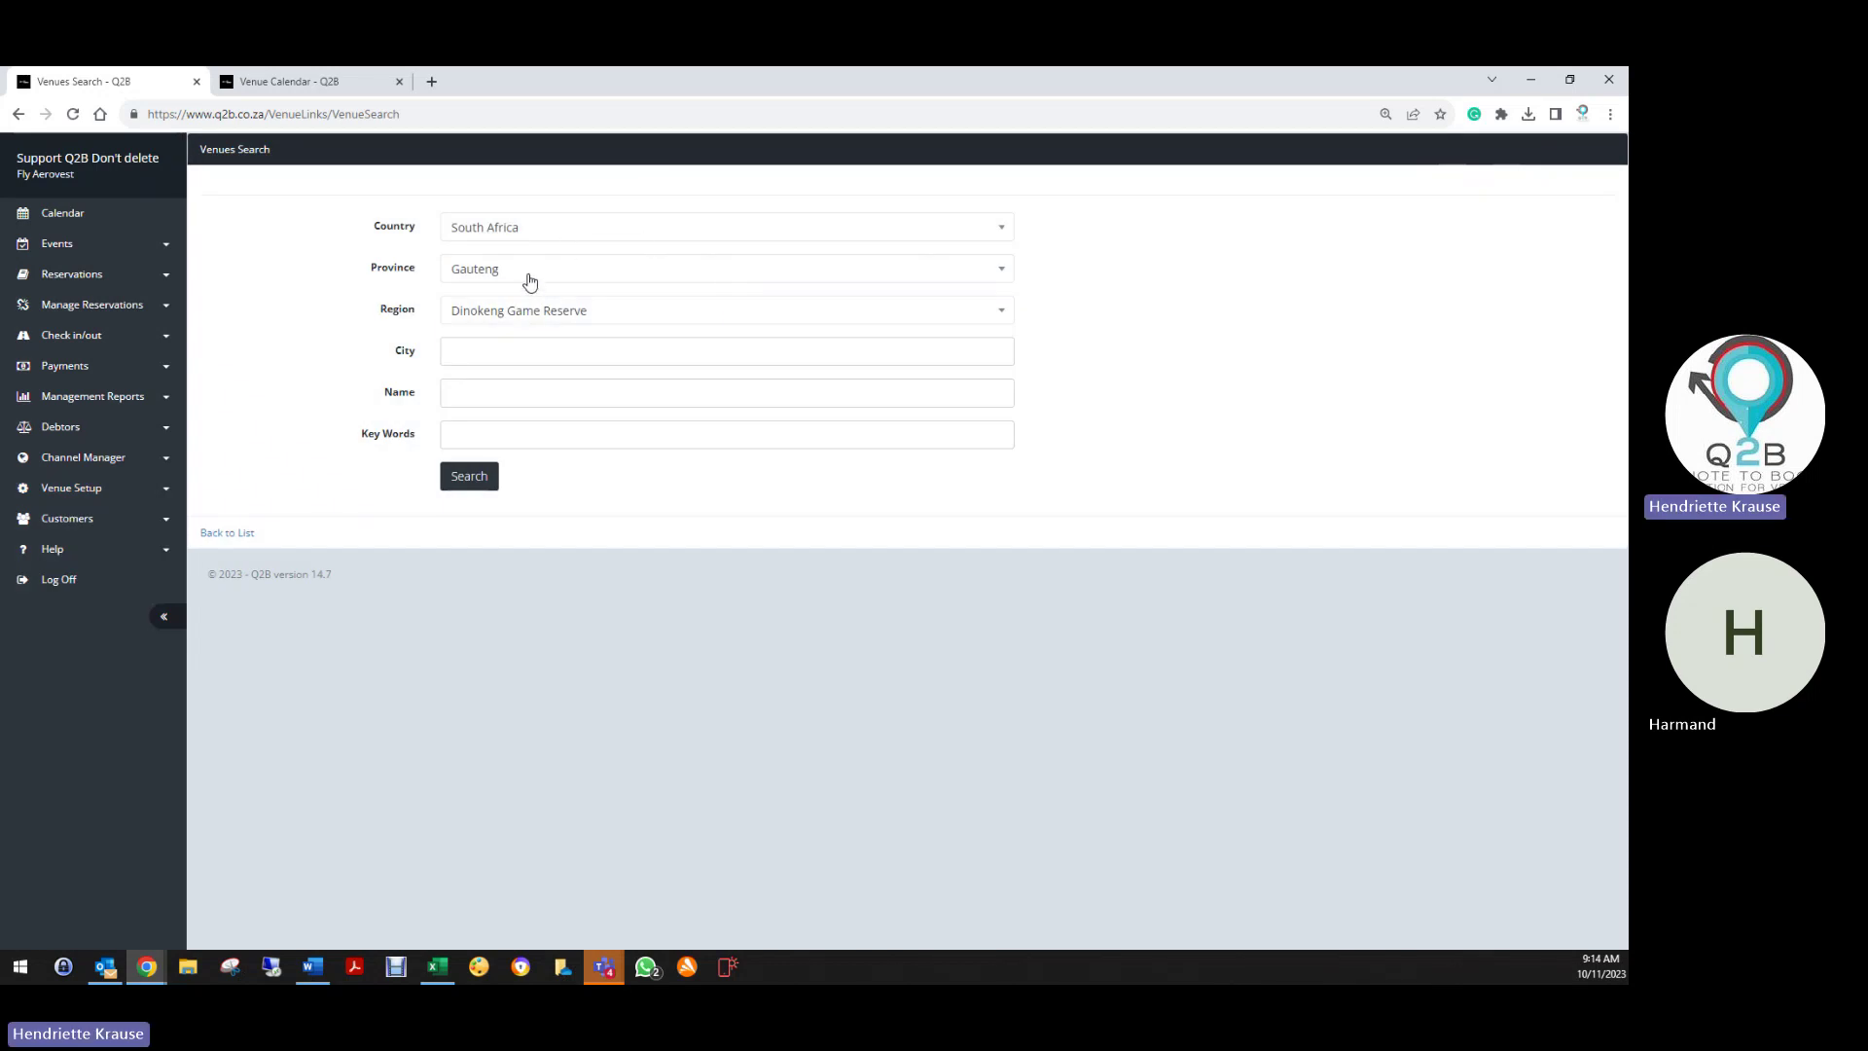
left_click(529, 276)
left_click(512, 356)
left_click(518, 314)
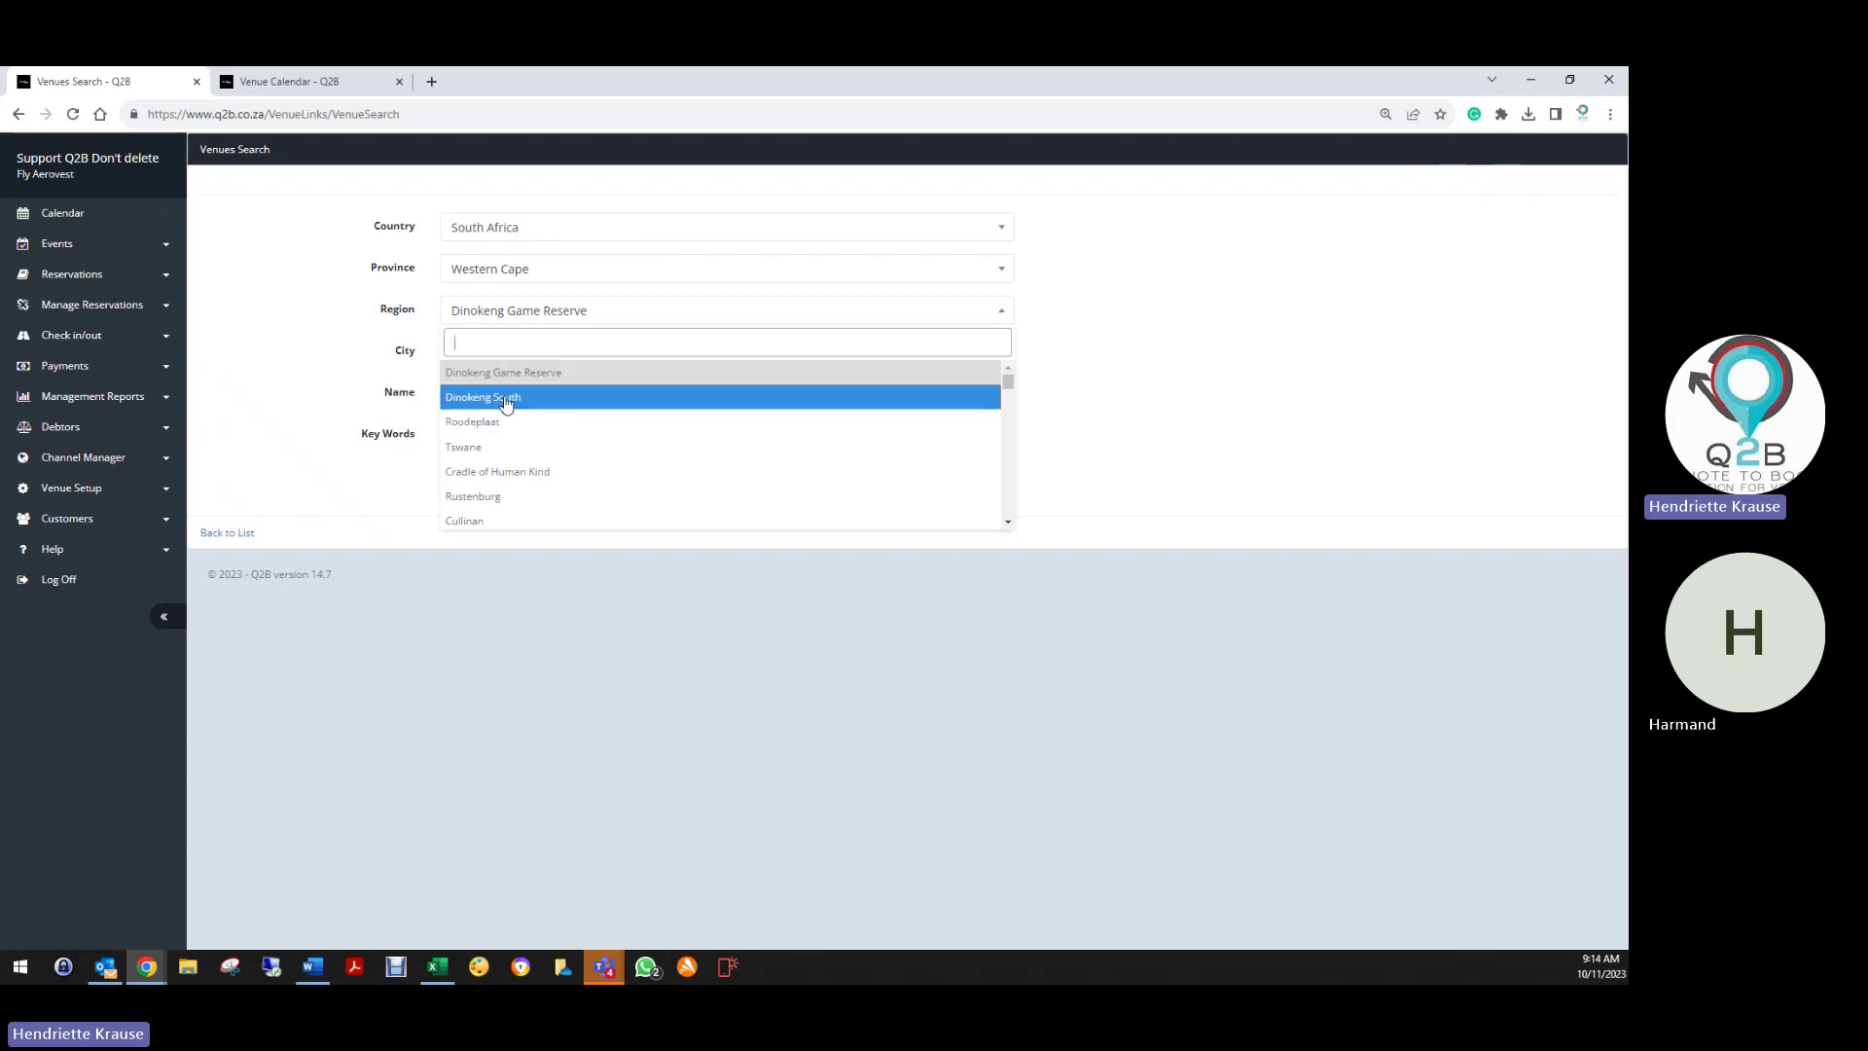
left_click(379, 310)
left_click(493, 313)
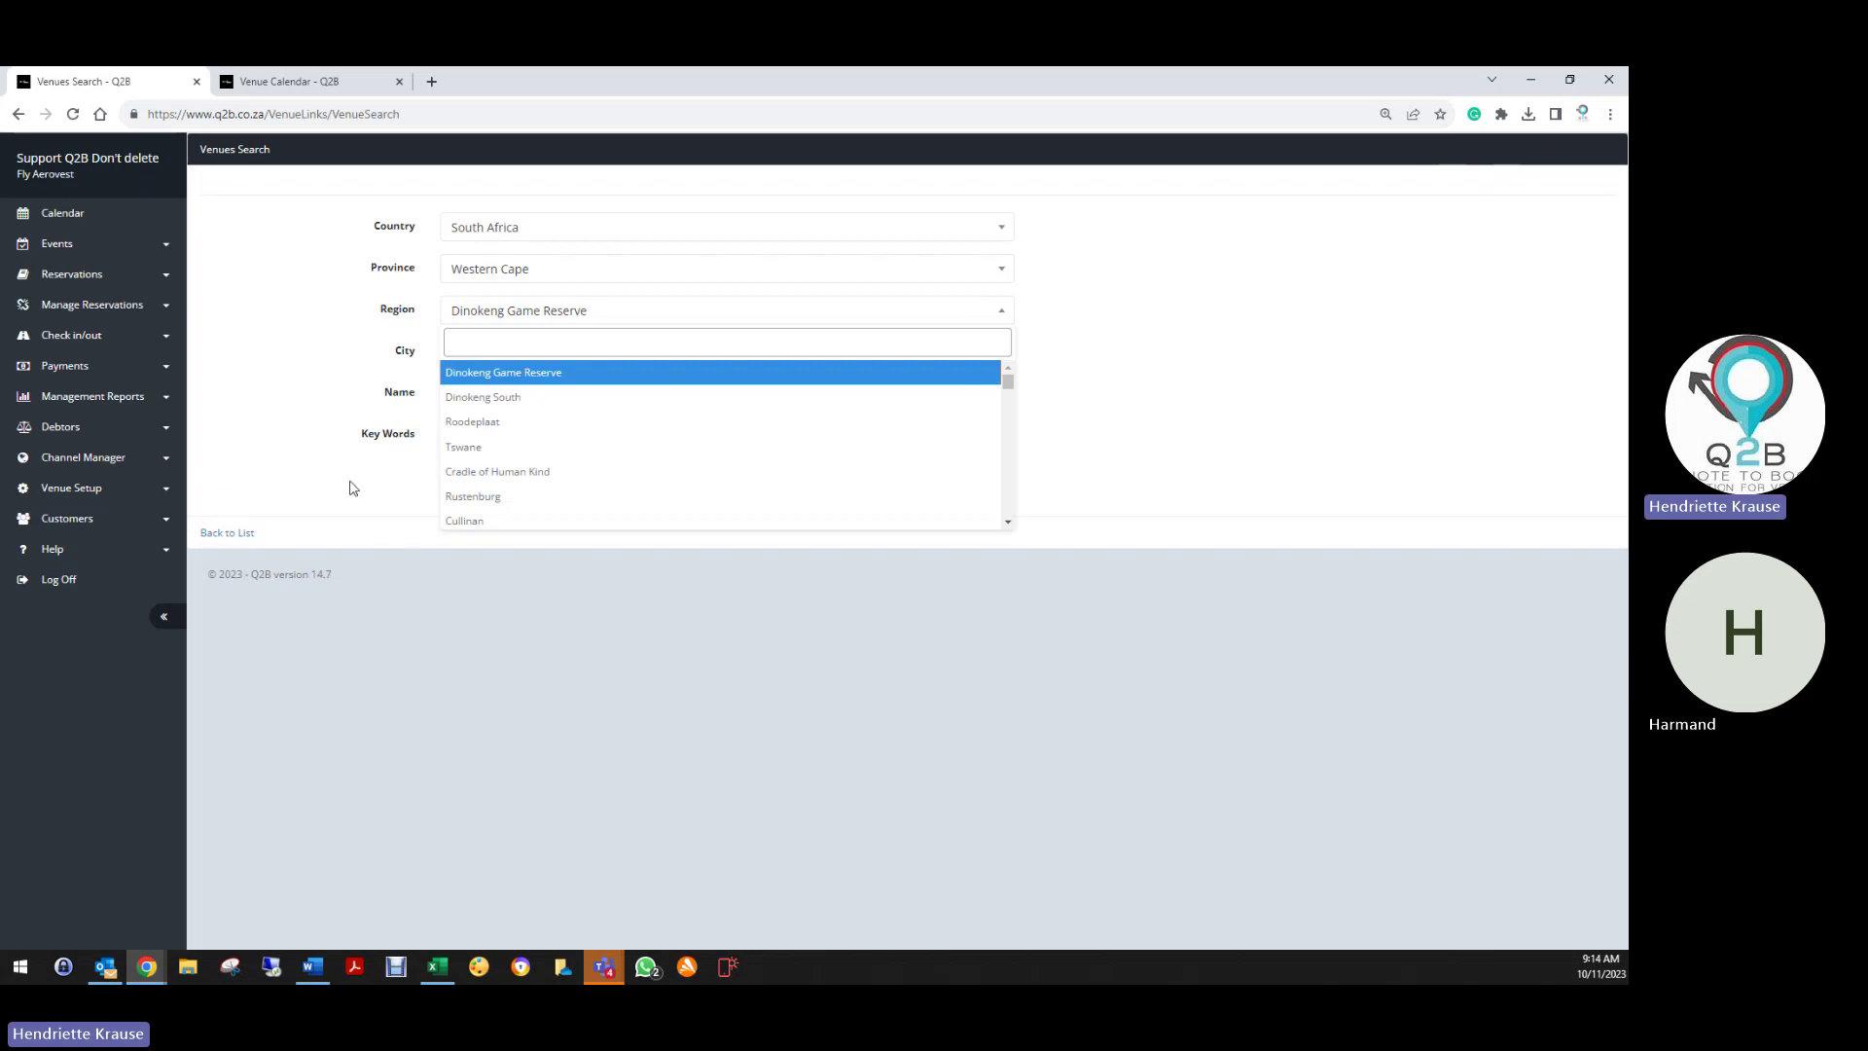
left_click(468, 480)
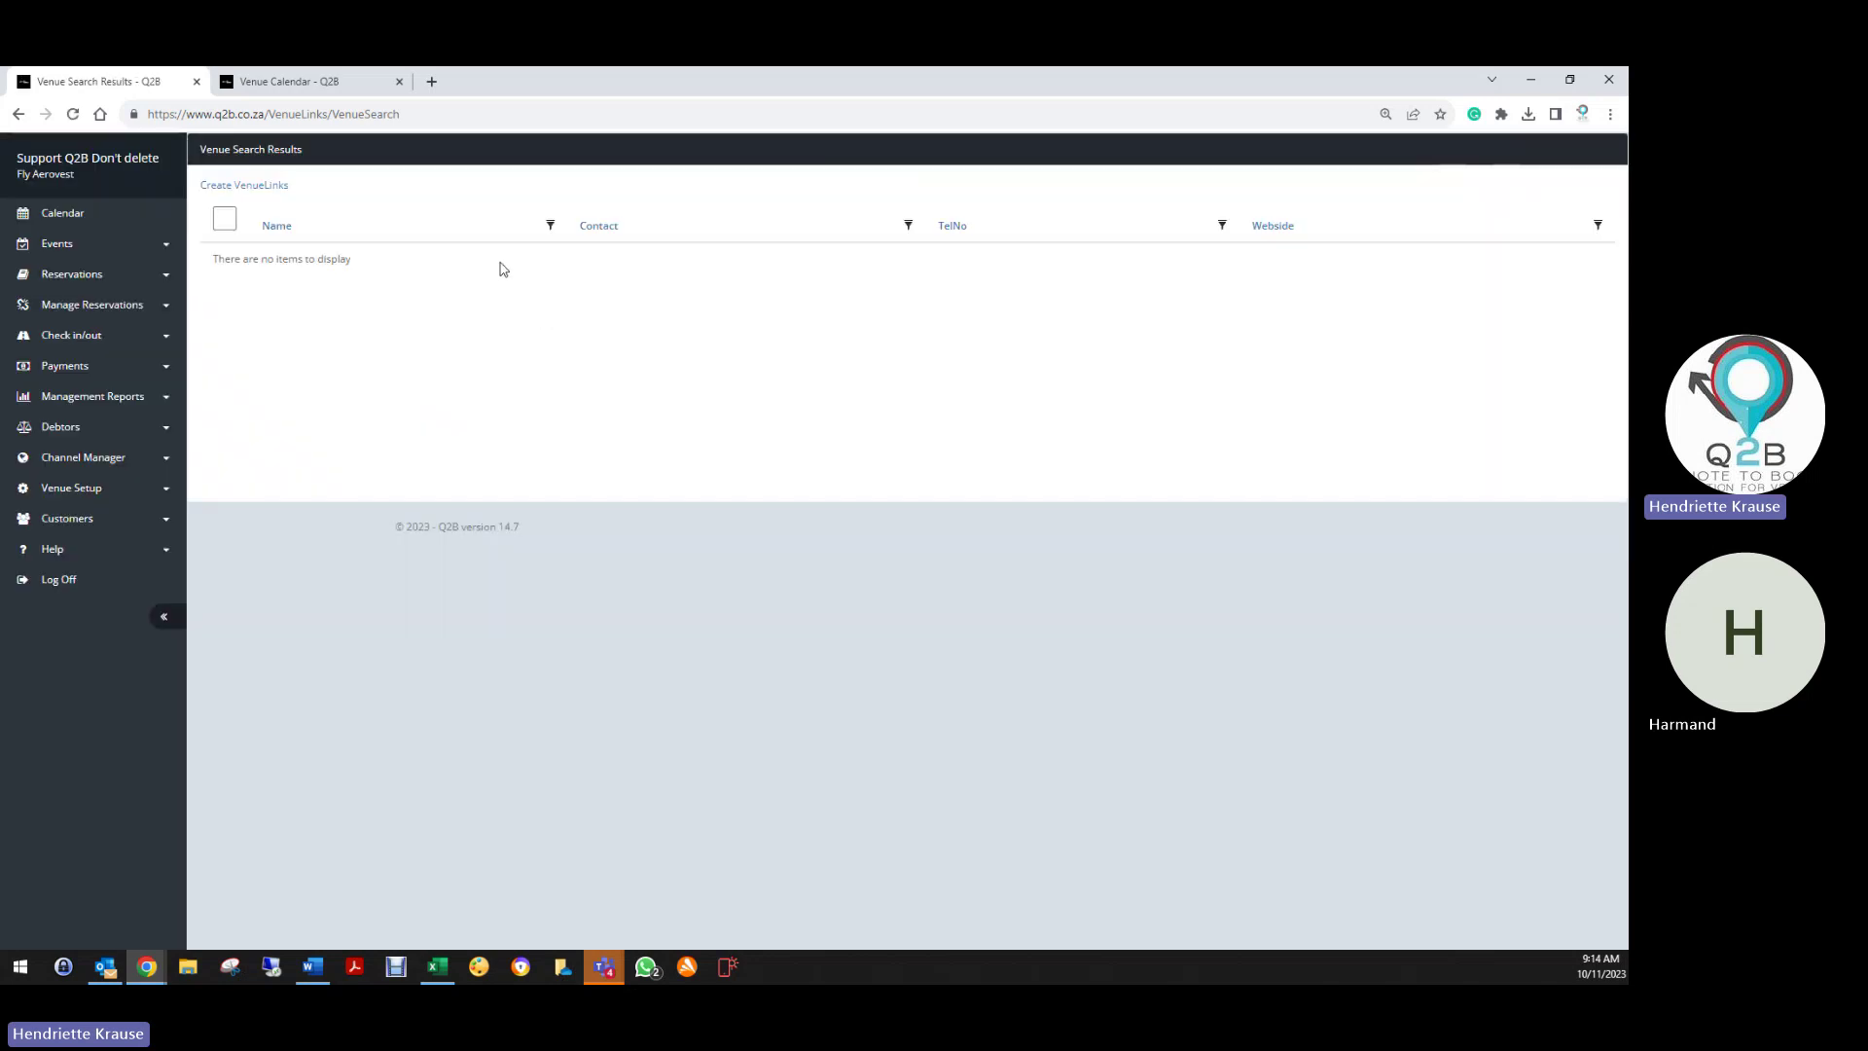
Search venues in Gauteng's Dinokeng Game Reserve region and return to the search form
left_click(18, 114)
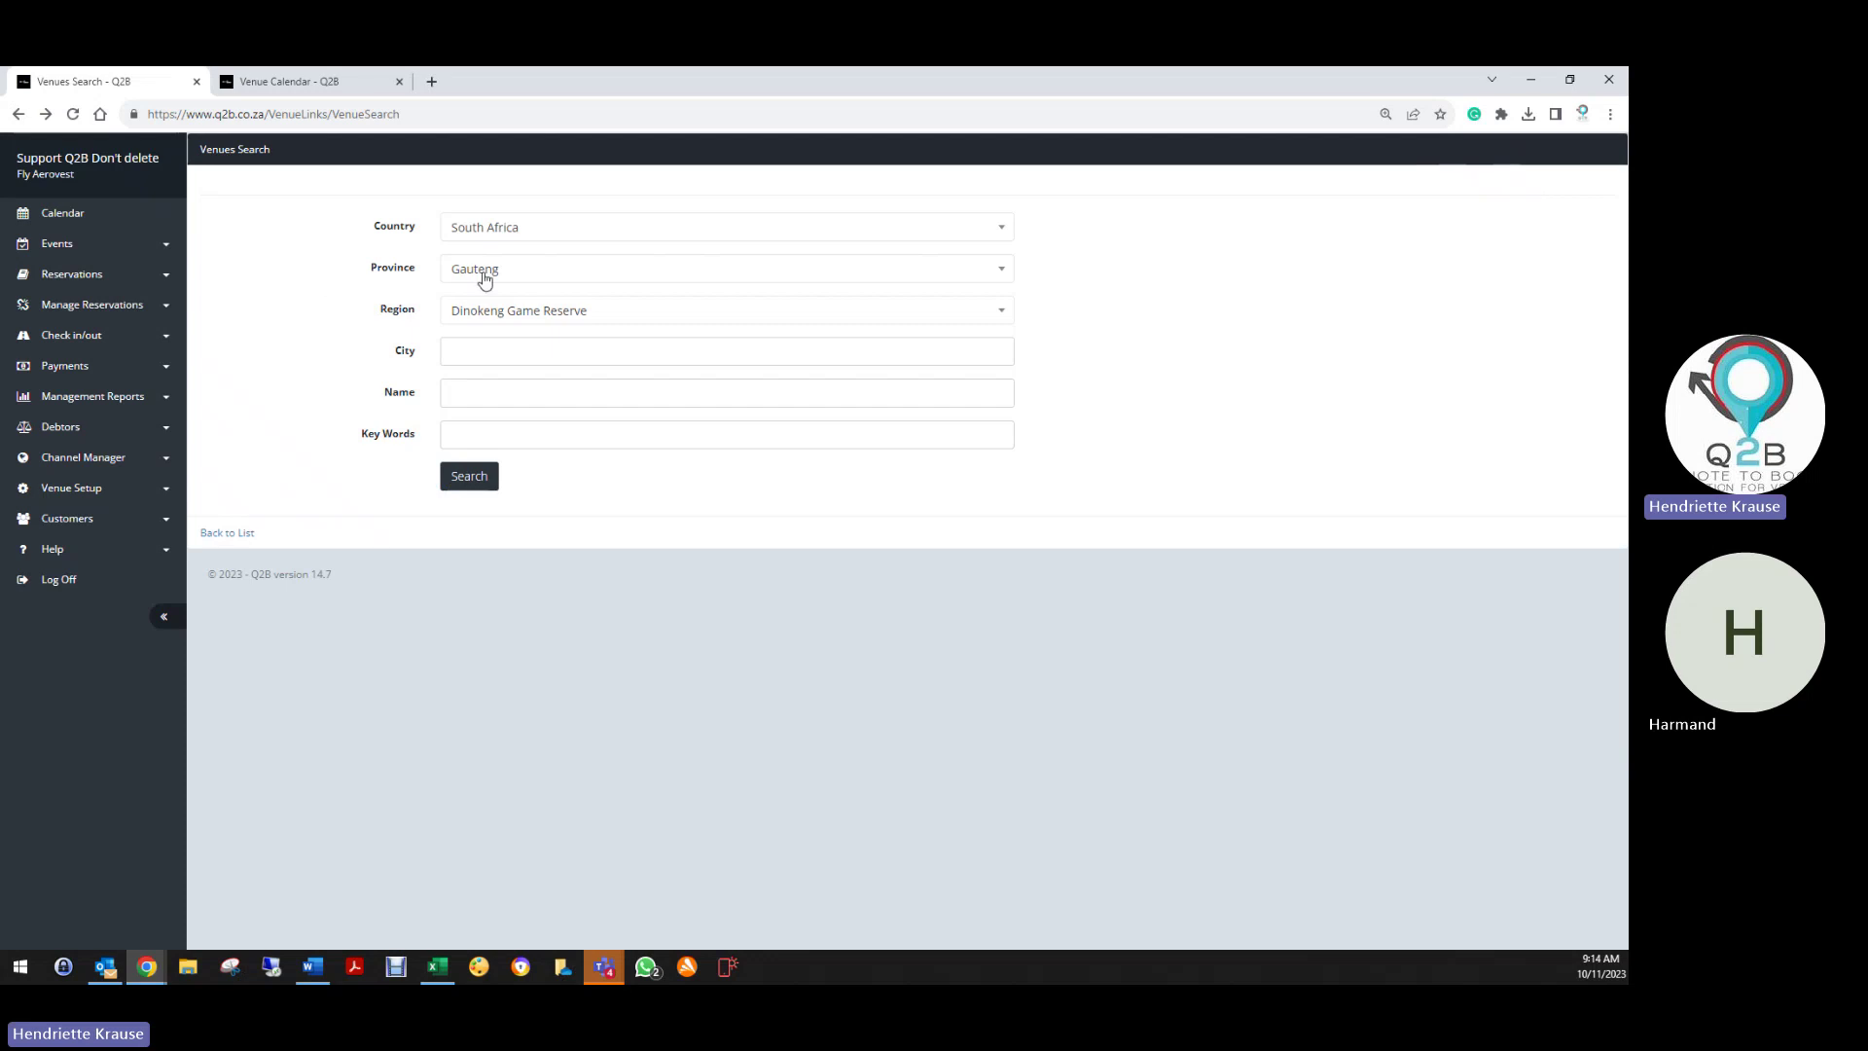
left_click(485, 273)
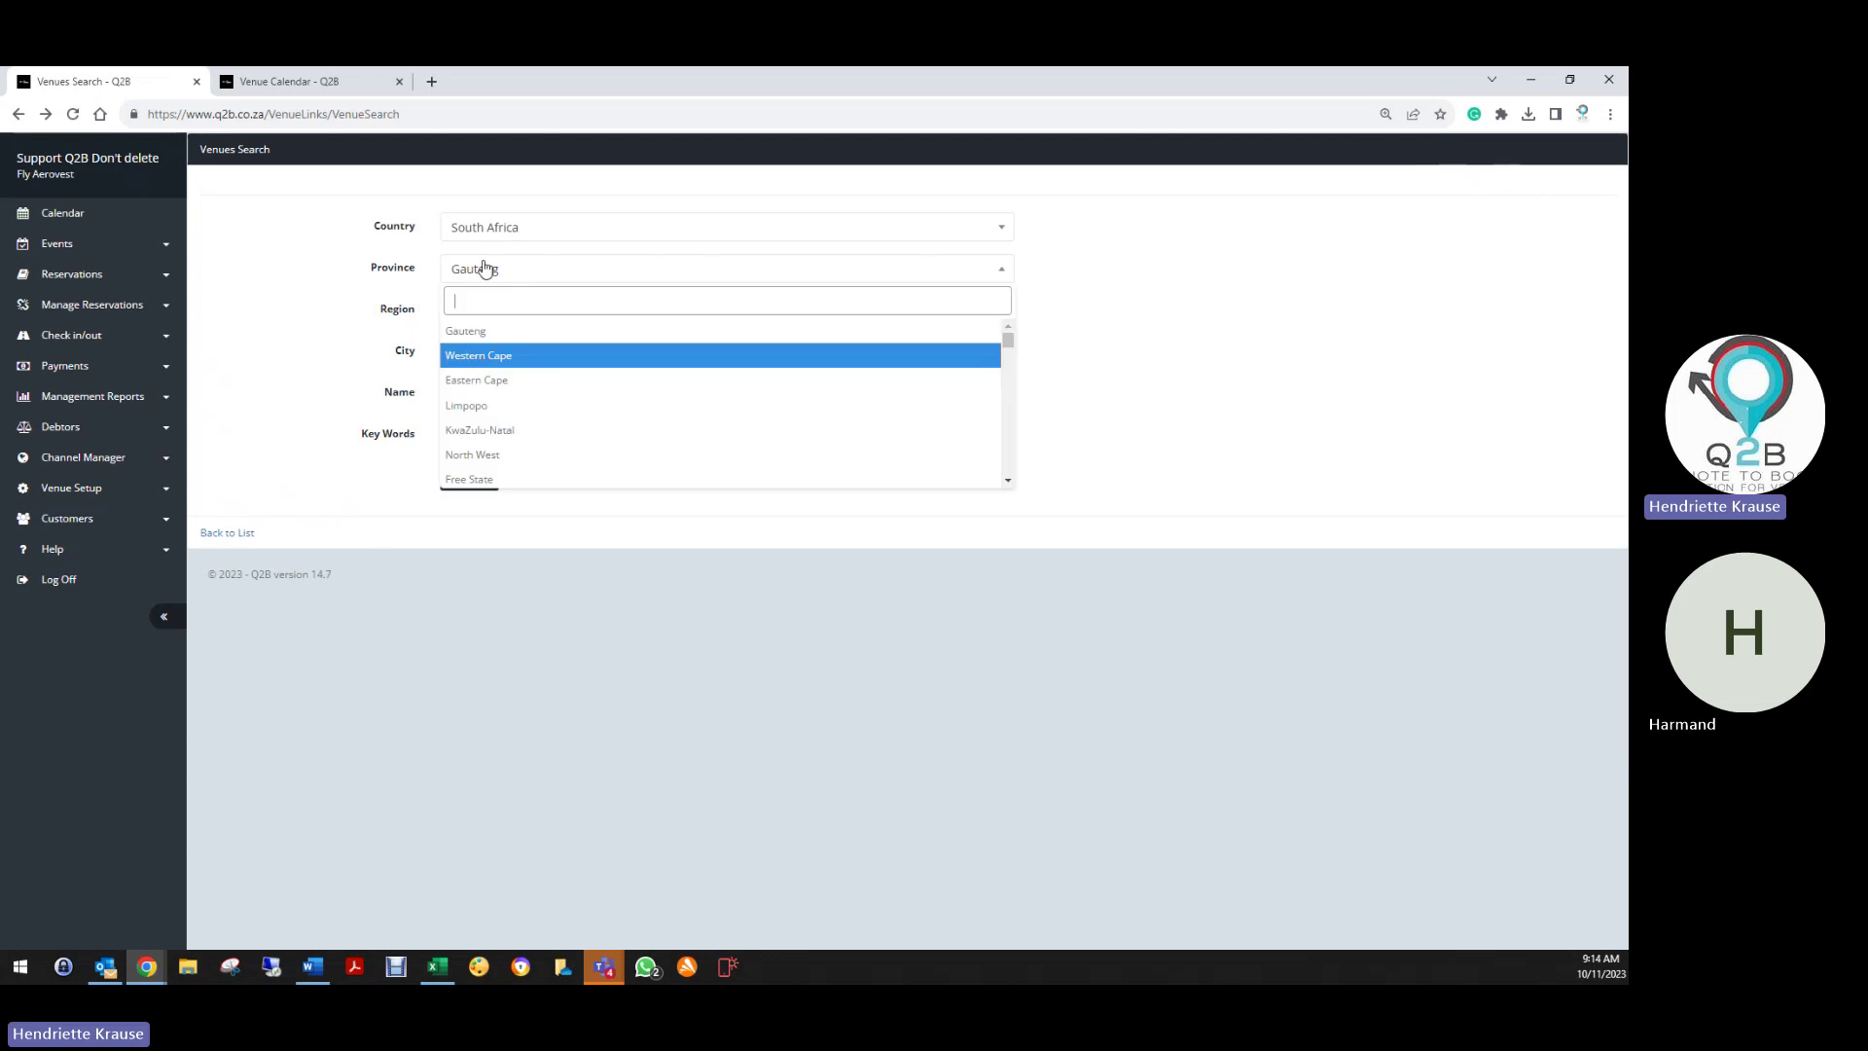
left_click(482, 337)
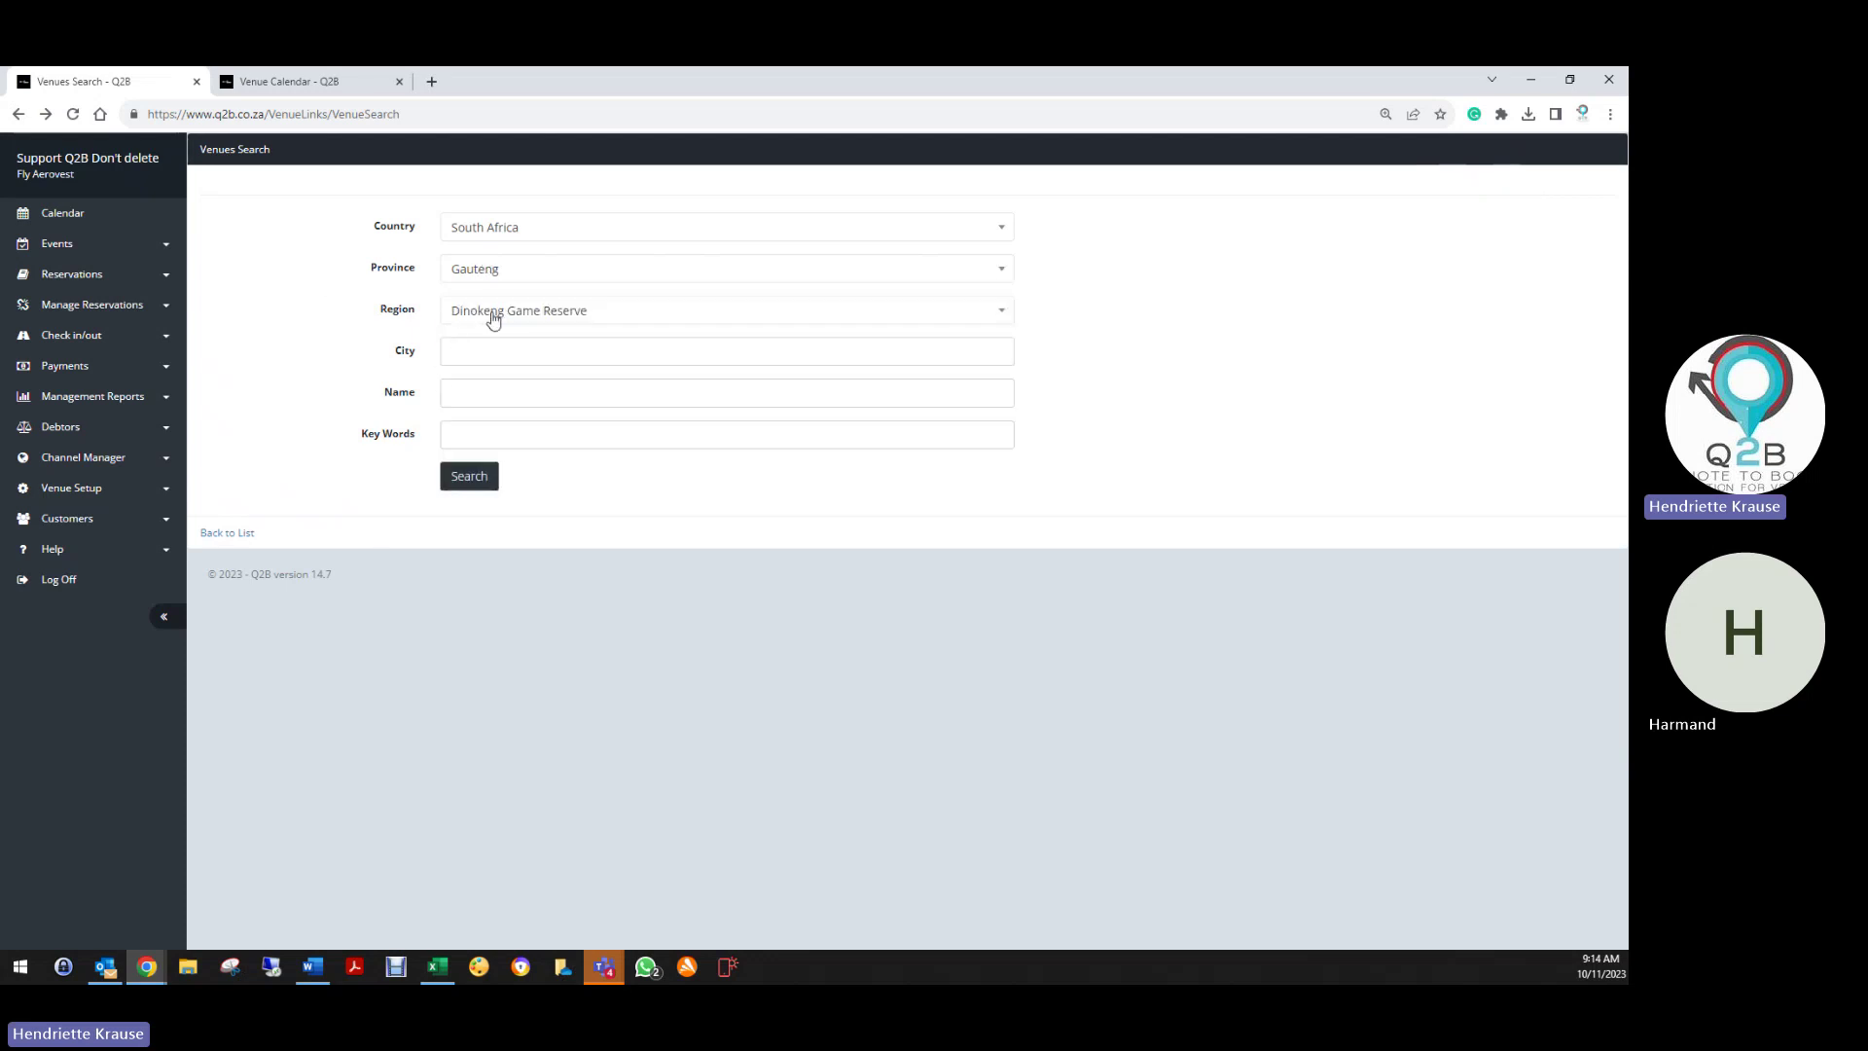
left_click(493, 320)
left_click(491, 375)
left_click(456, 481)
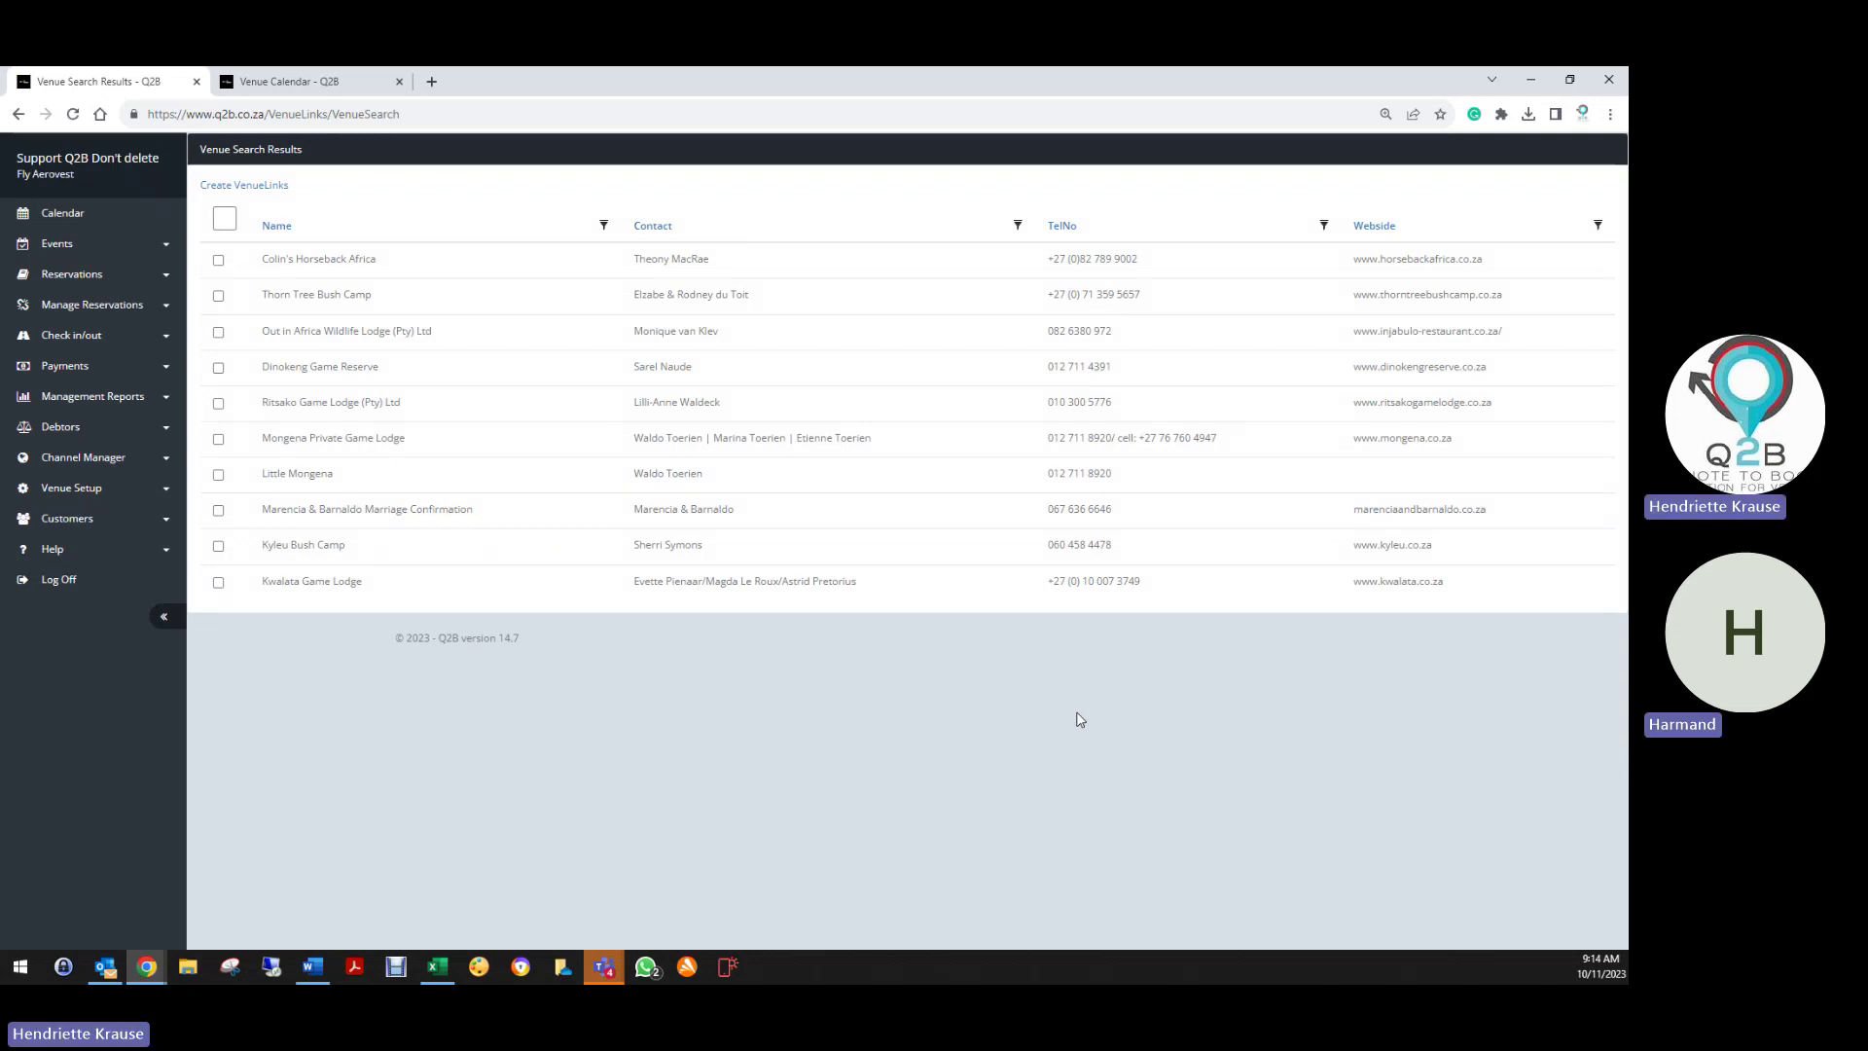
left_click(19, 113)
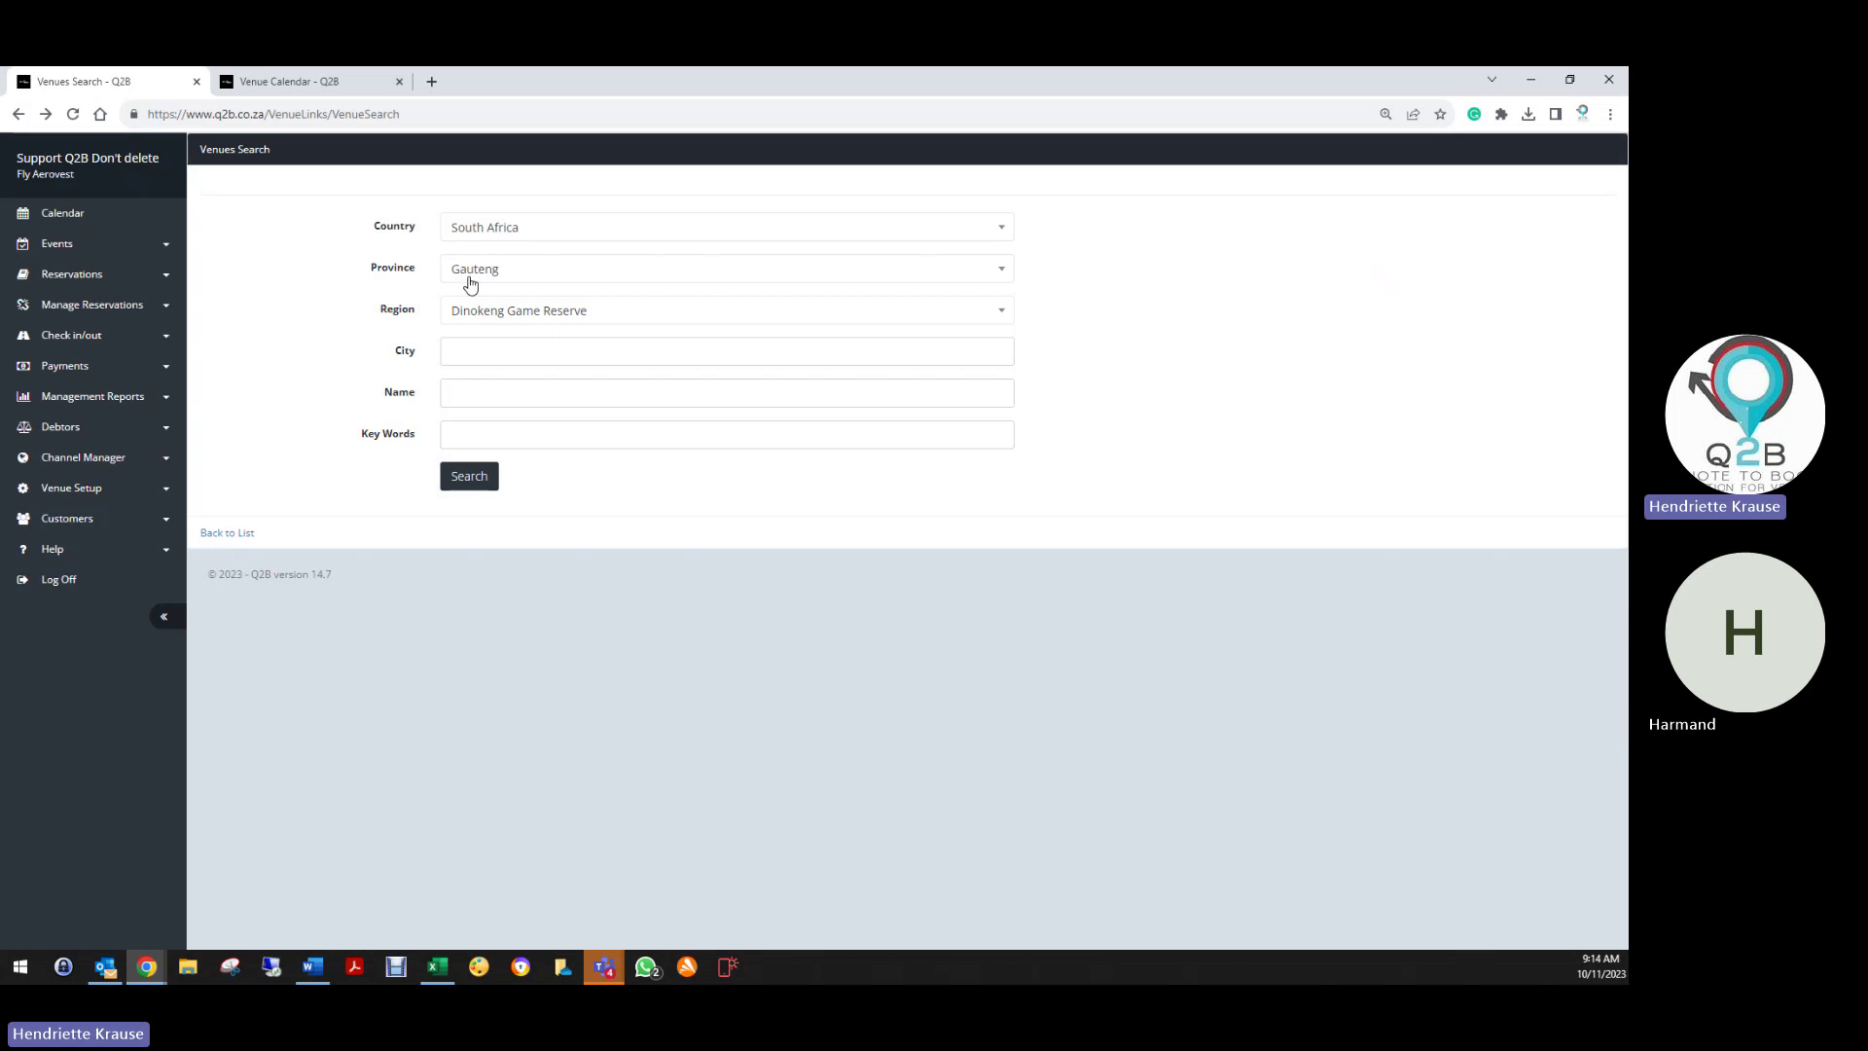
Set the venue search filters to Western Cape province and Knysna region
left_click(470, 283)
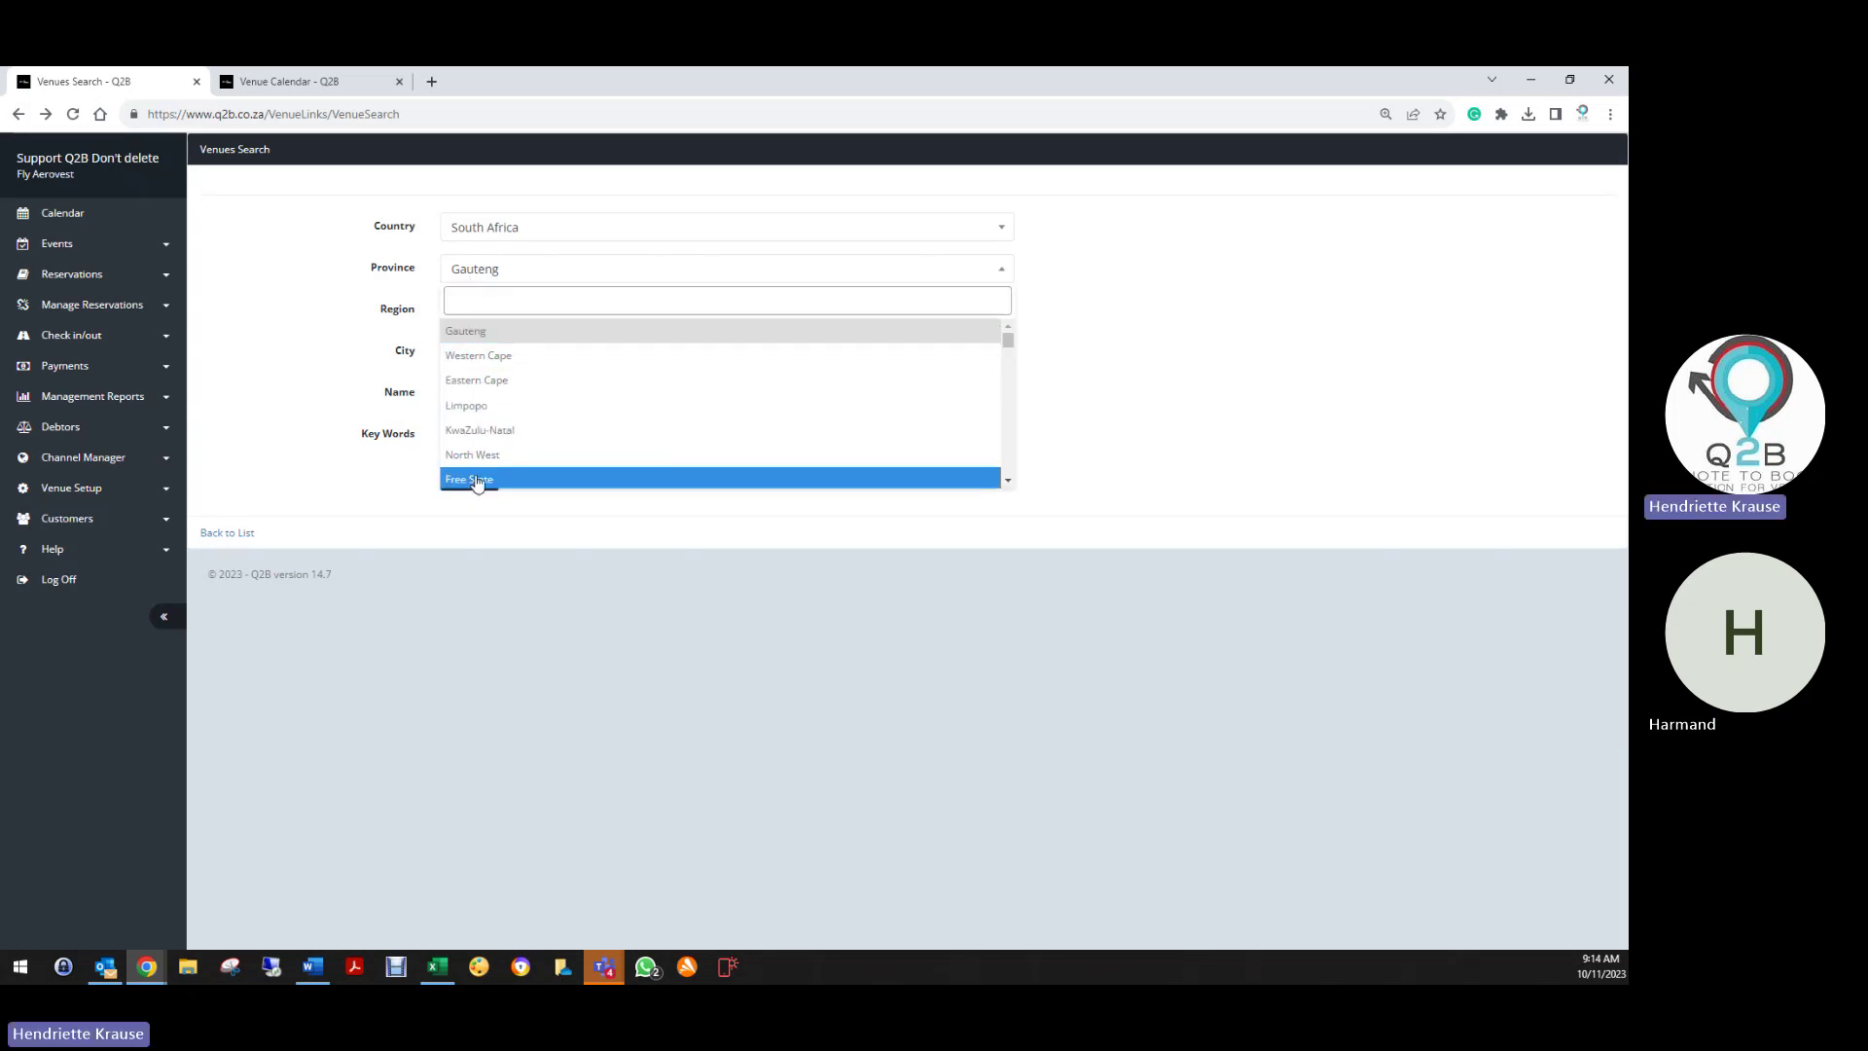
left_click(504, 358)
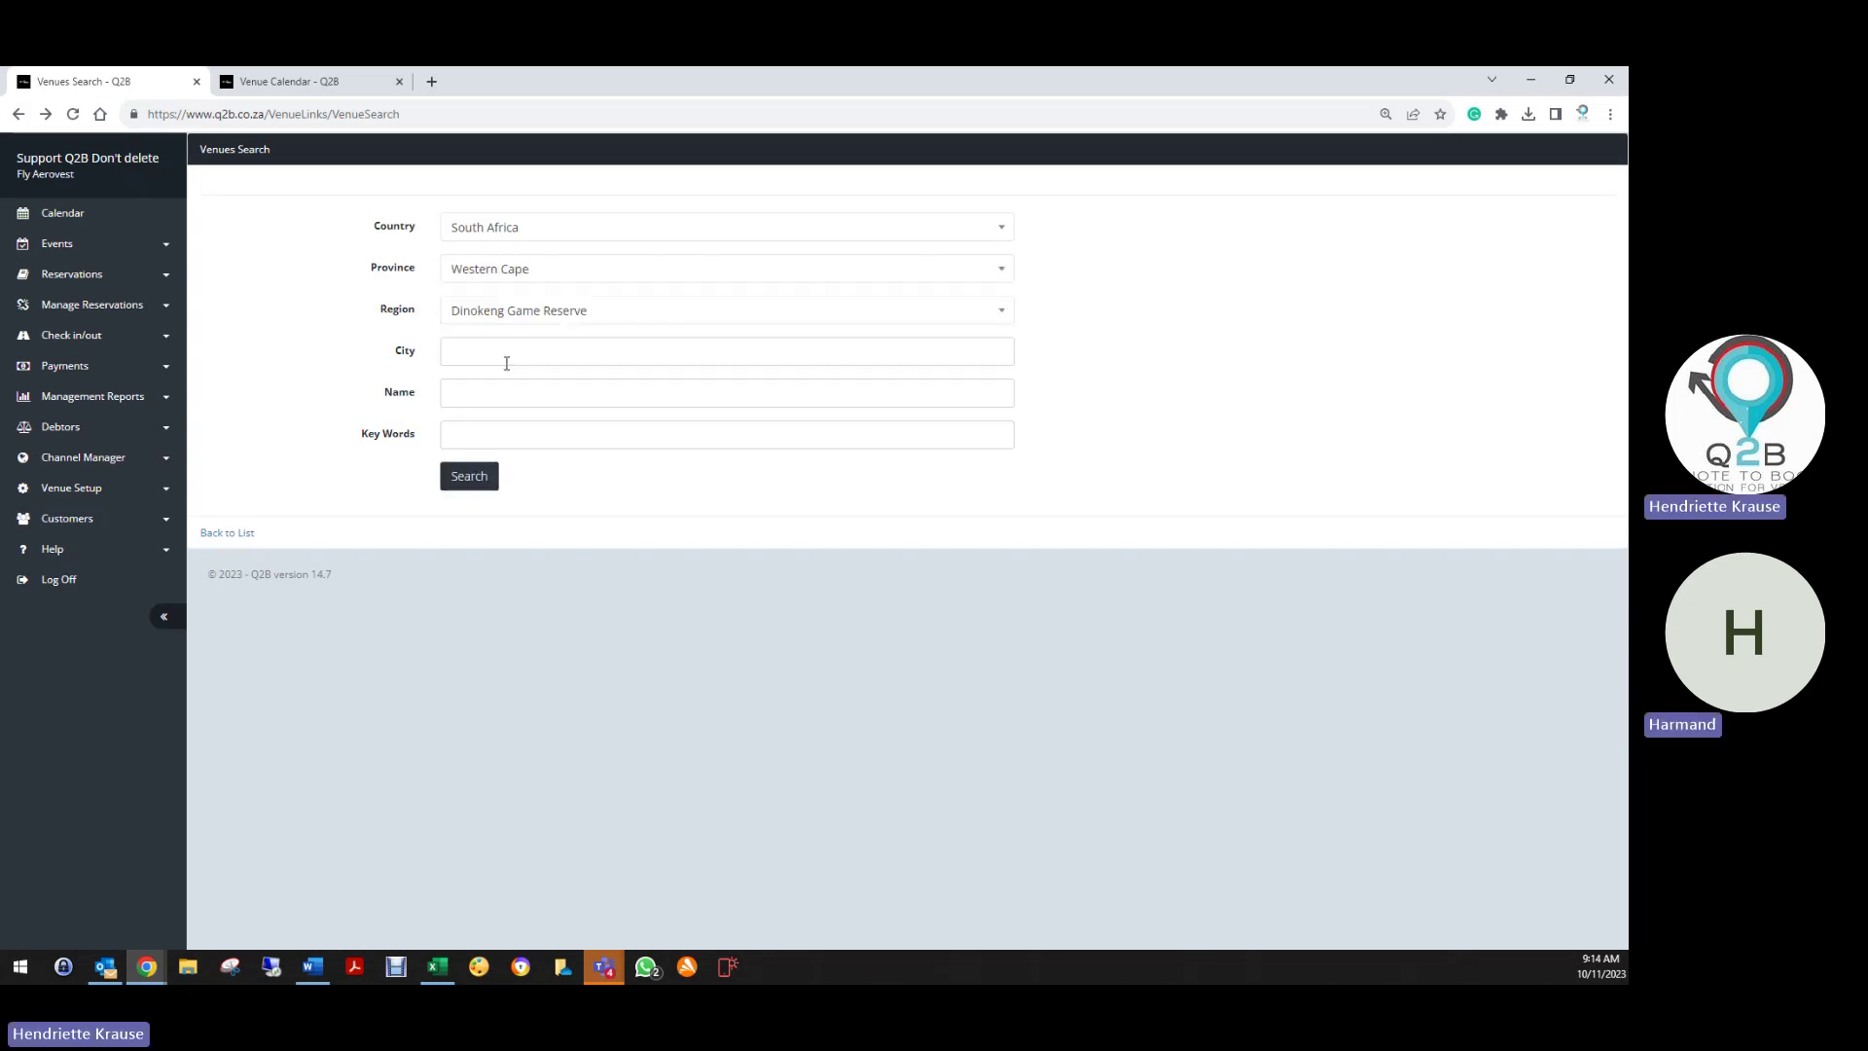
left_click(490, 310)
scroll(496, 482, "down", 1)
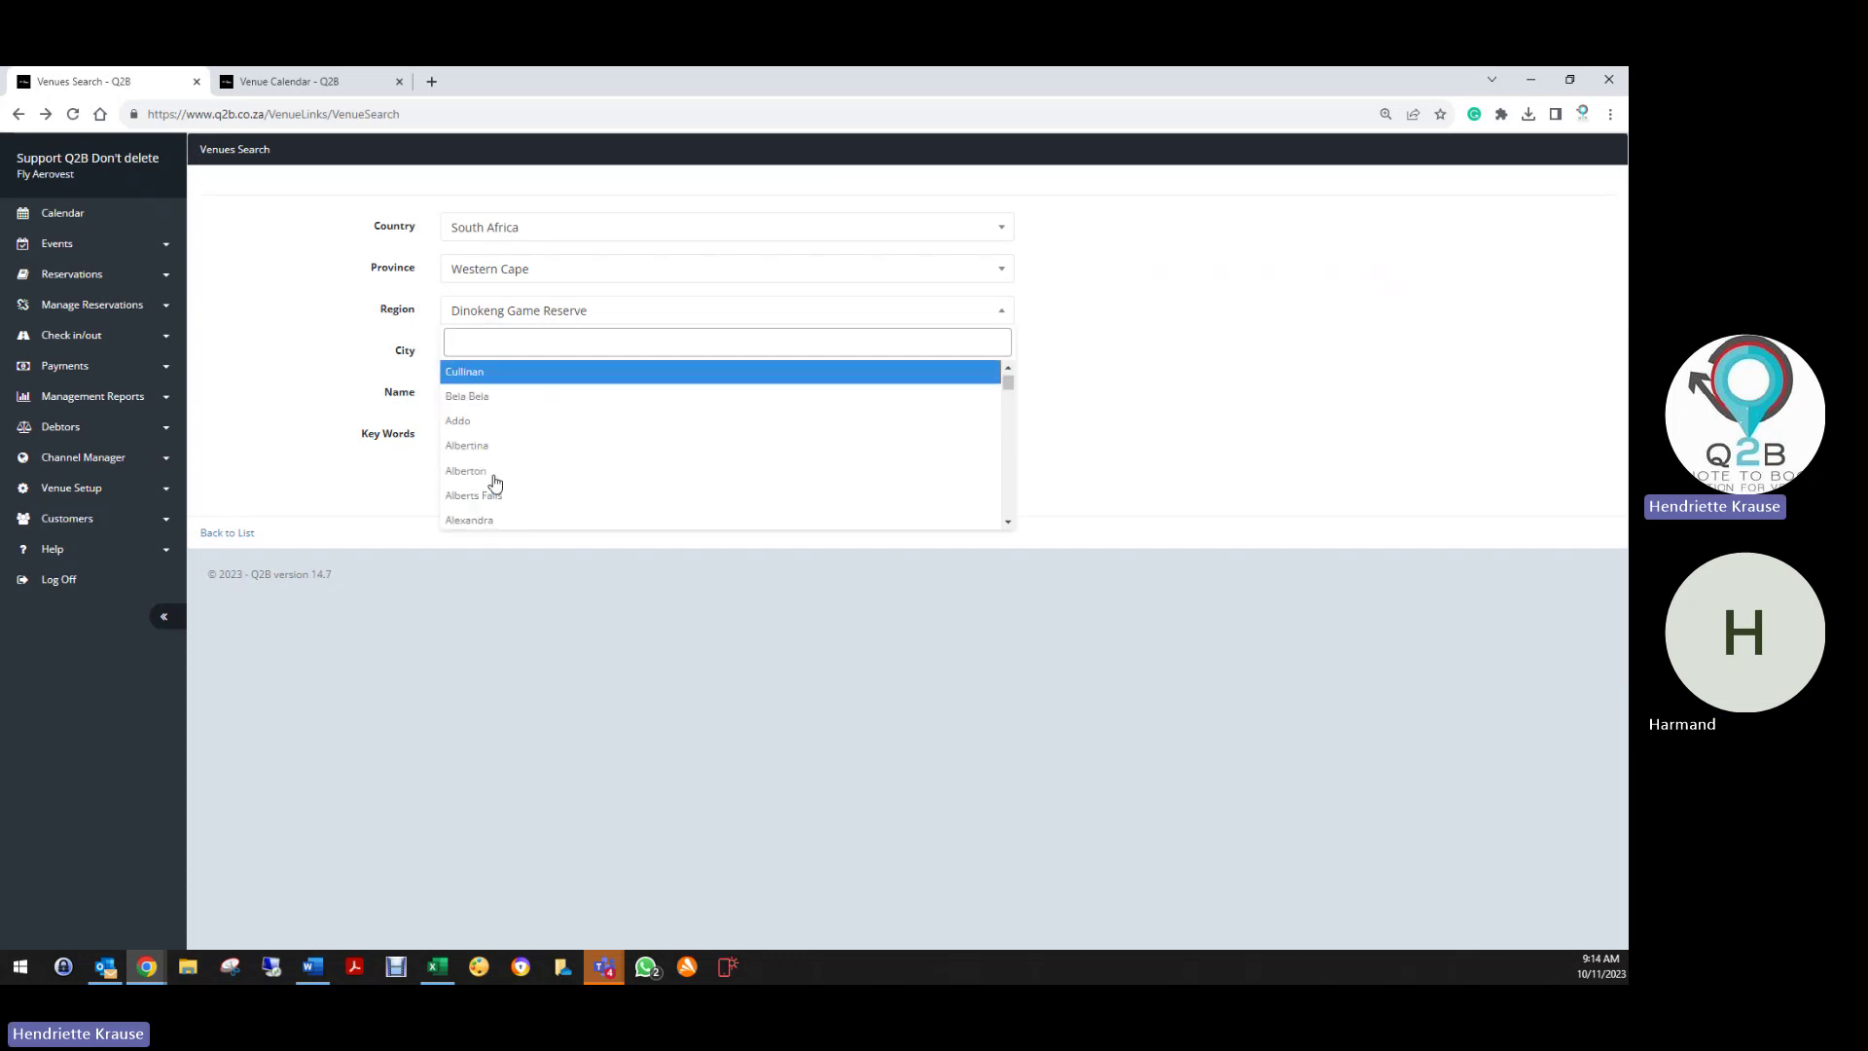
scroll(495, 483, "down", 2)
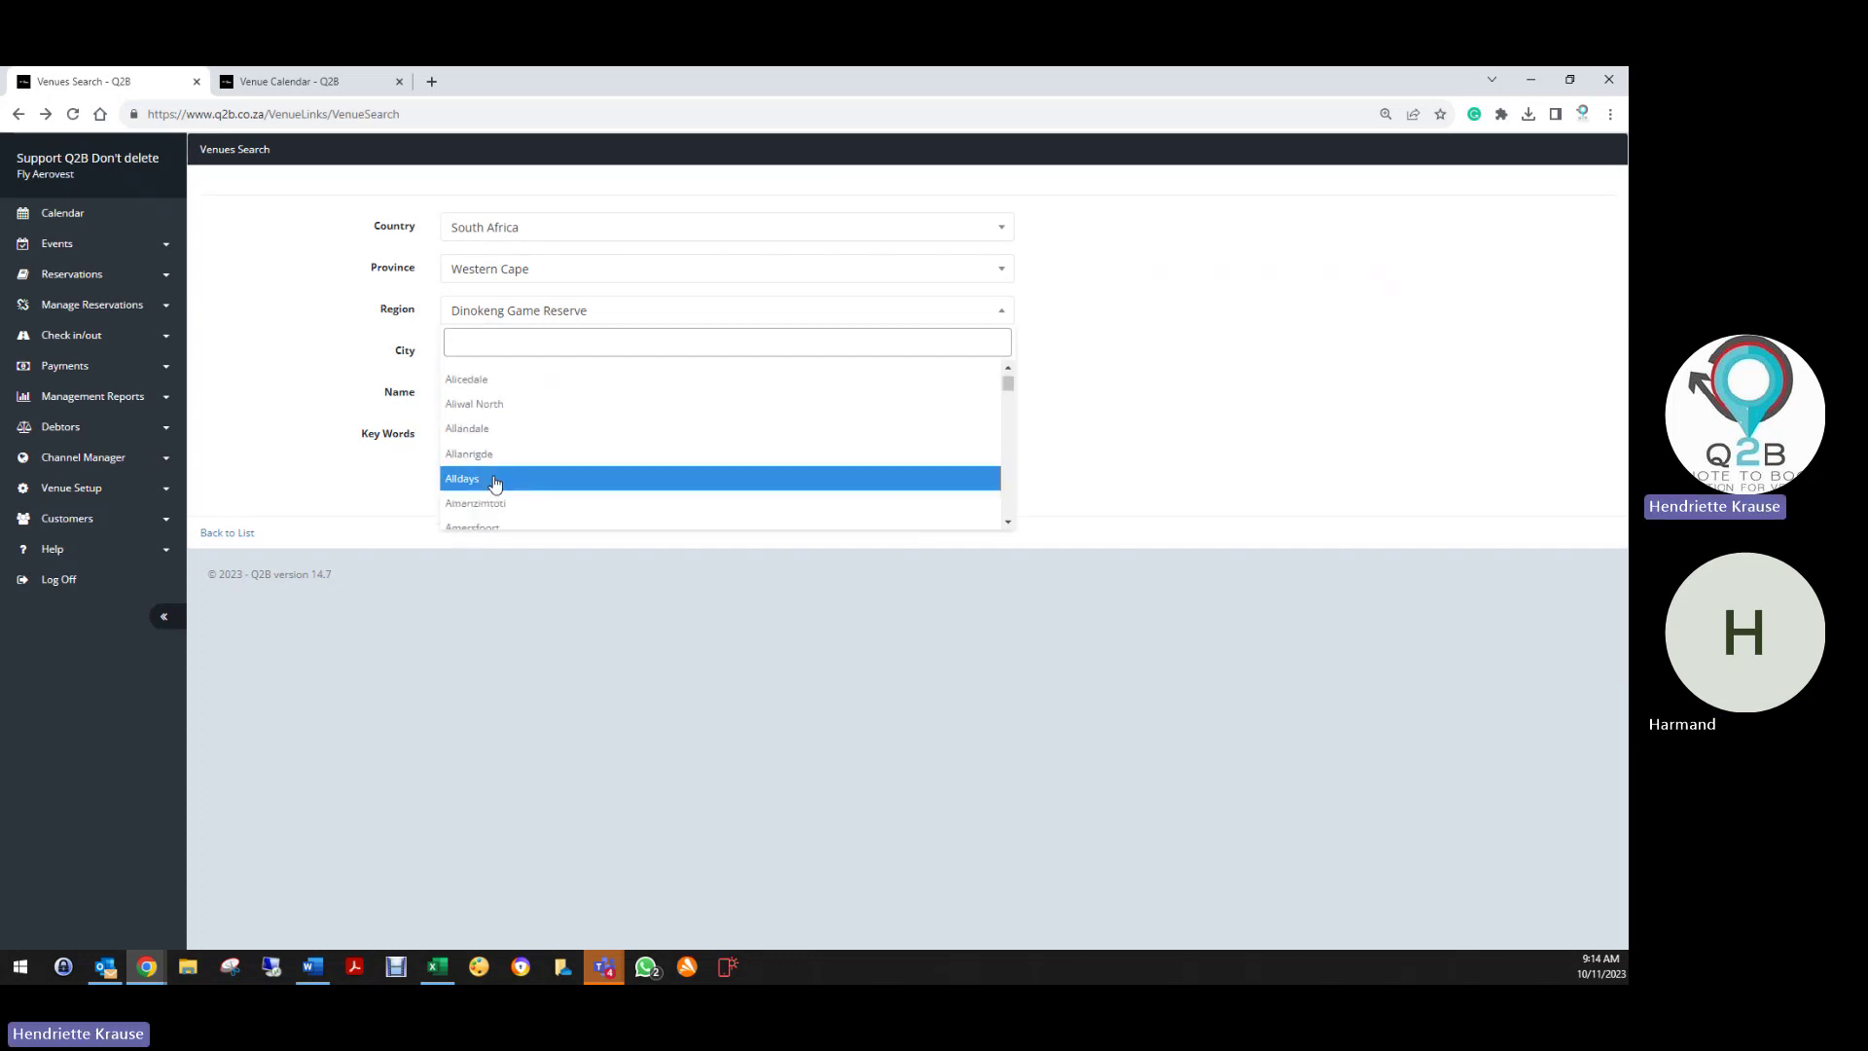
type("h")
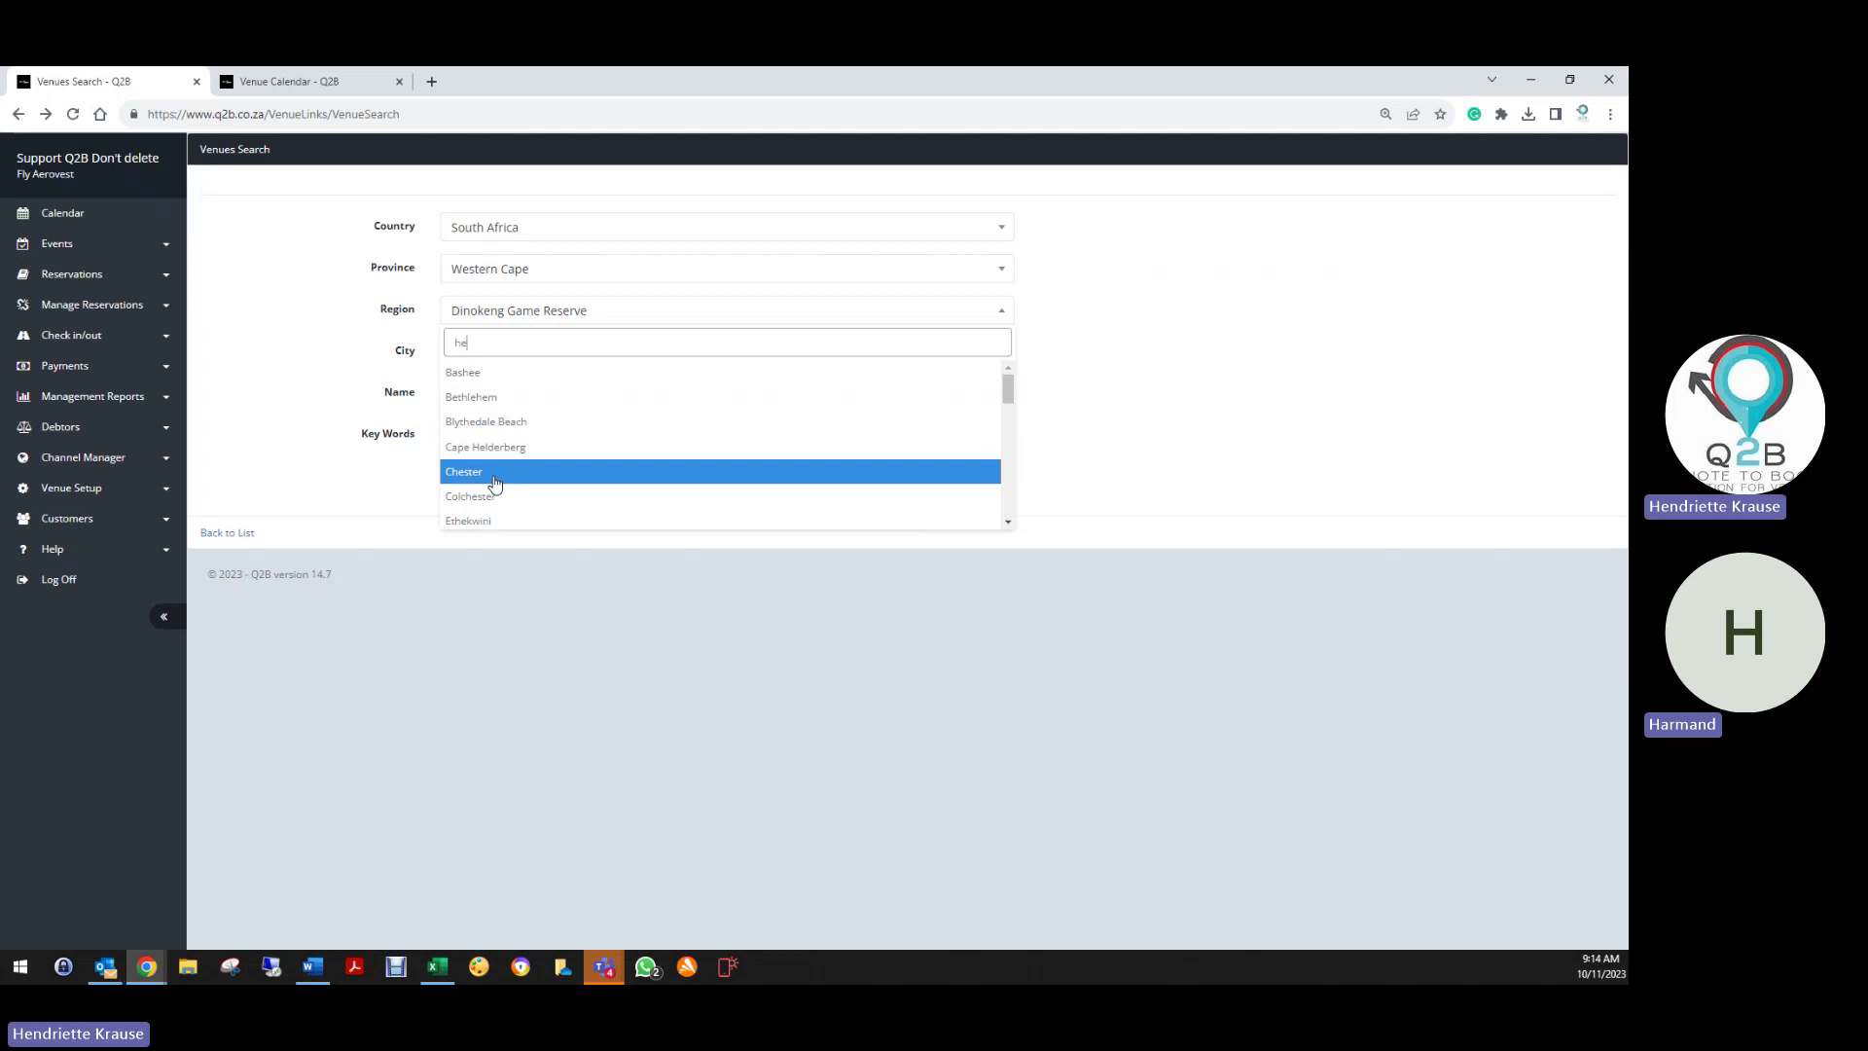
key("BackSpace")
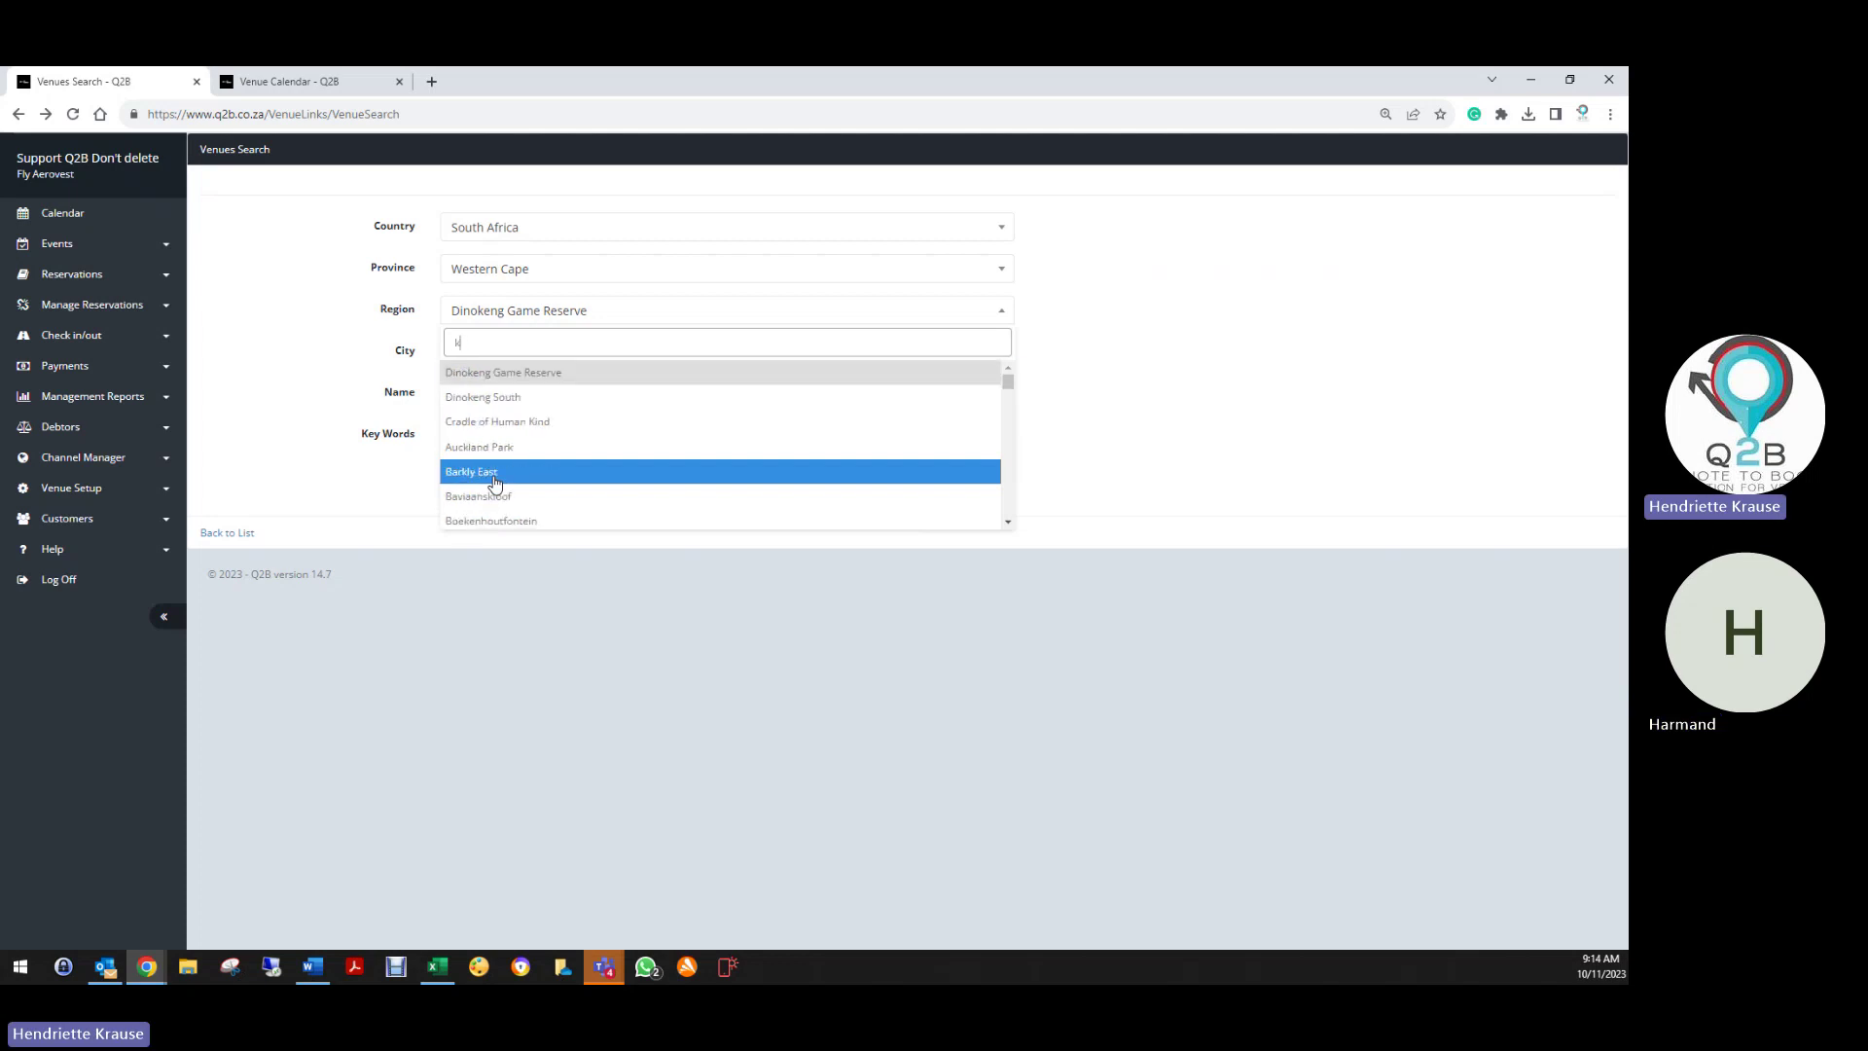
type("knys")
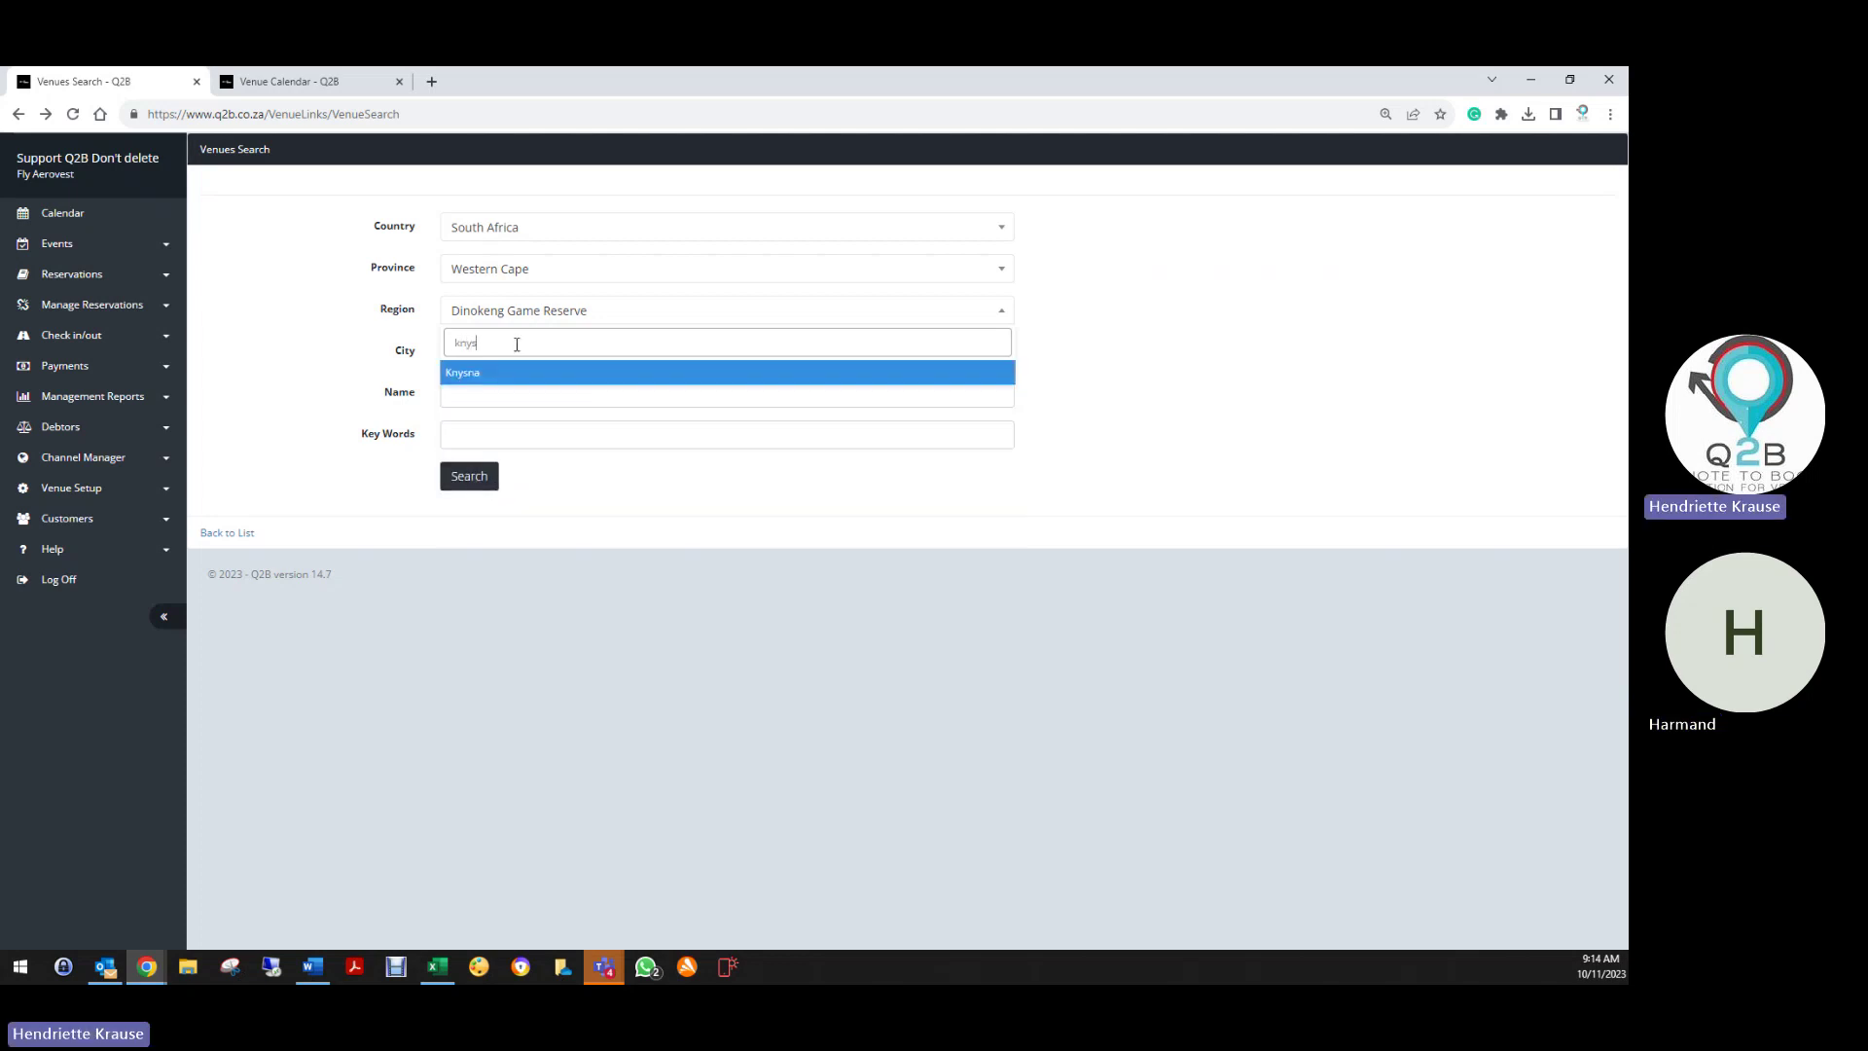
left_click(519, 372)
Search for the Knysna venues, then return to the Venue Link setup list
left_click(460, 482)
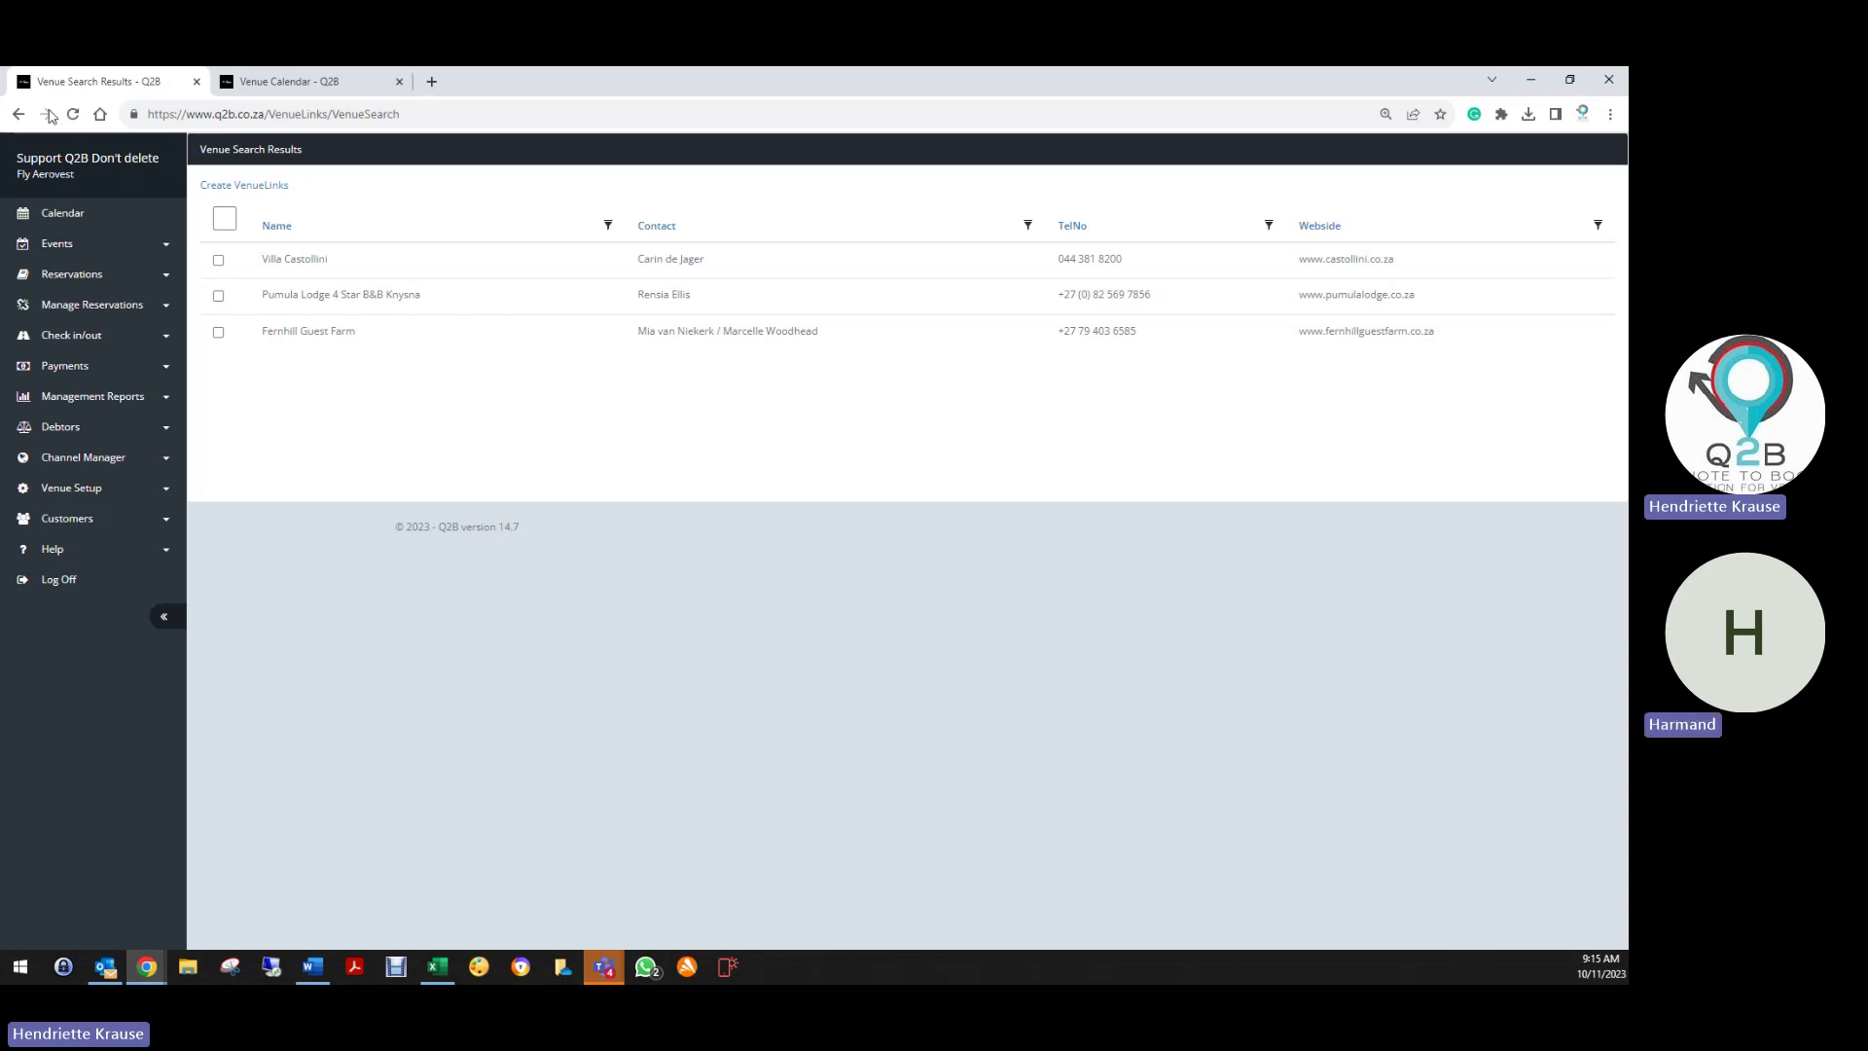
left_click(19, 113)
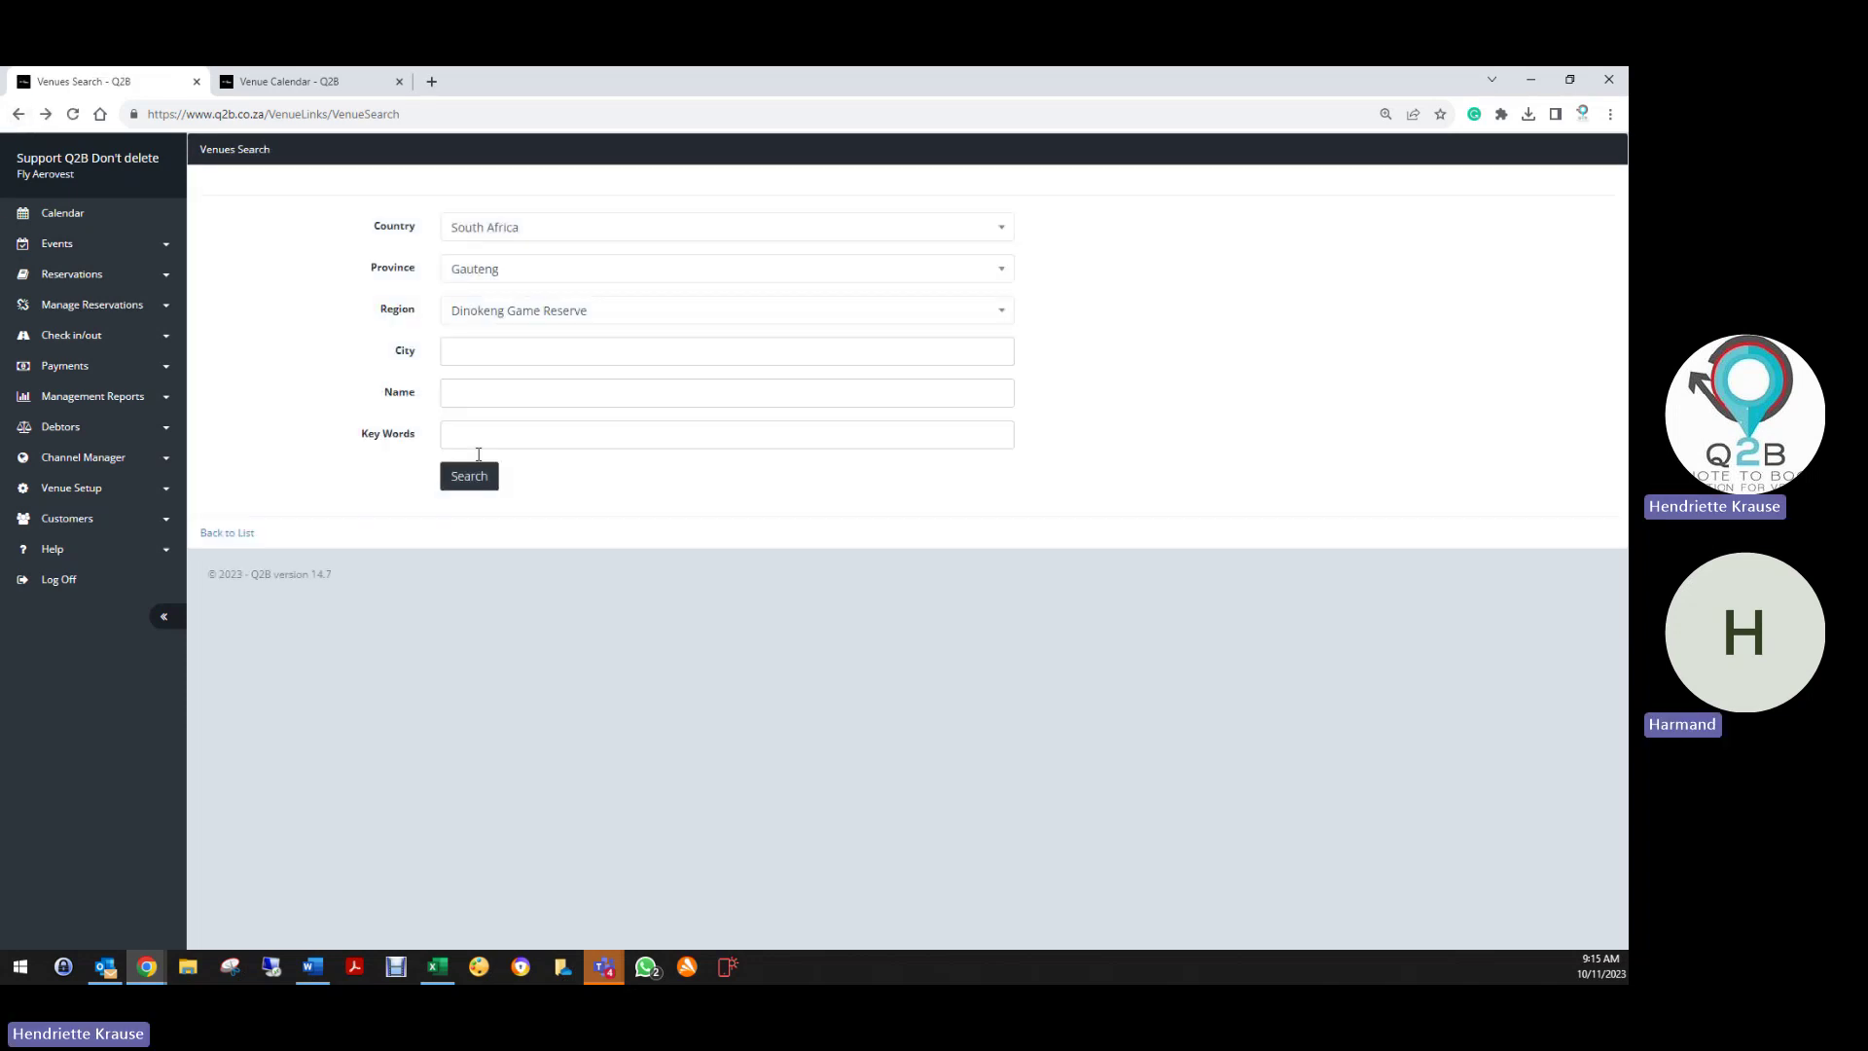
left_click(245, 533)
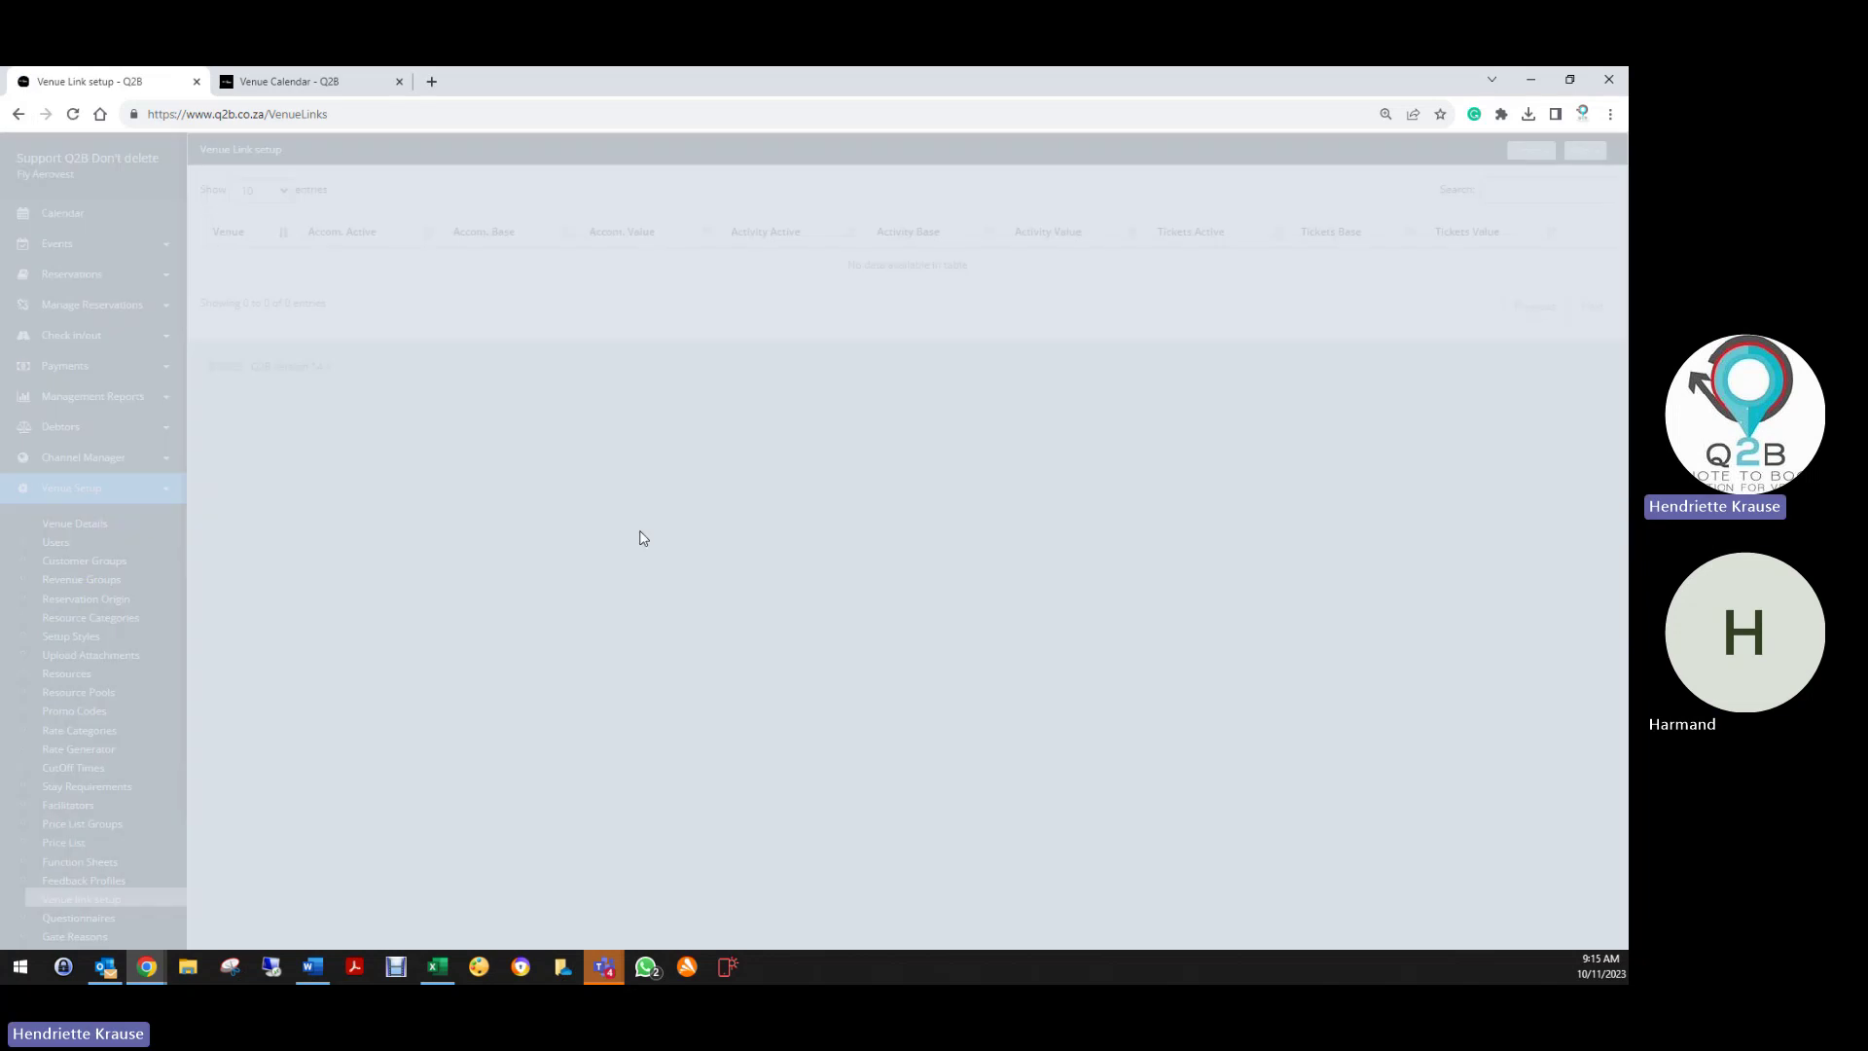
Edit the Activity Check in questionnaire and cancel choosing a new background image
scroll(97, 805, "down", 2)
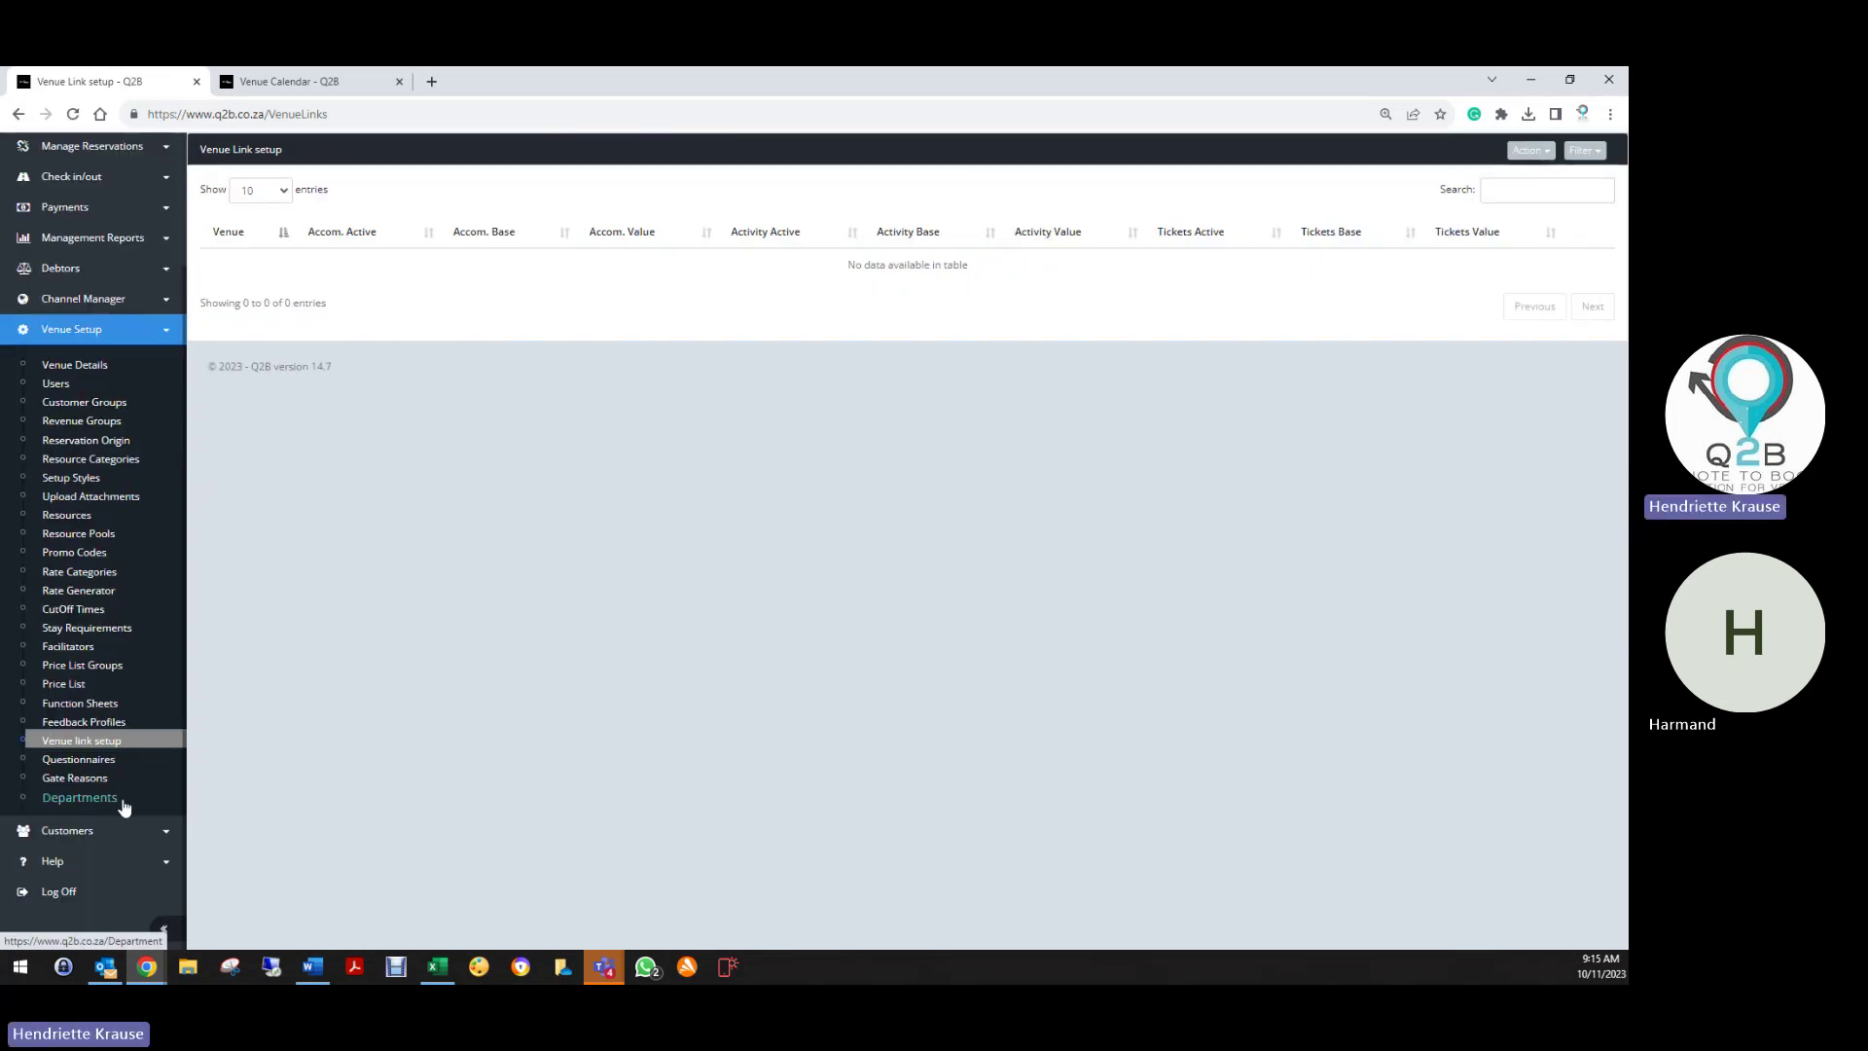
left_click(87, 764)
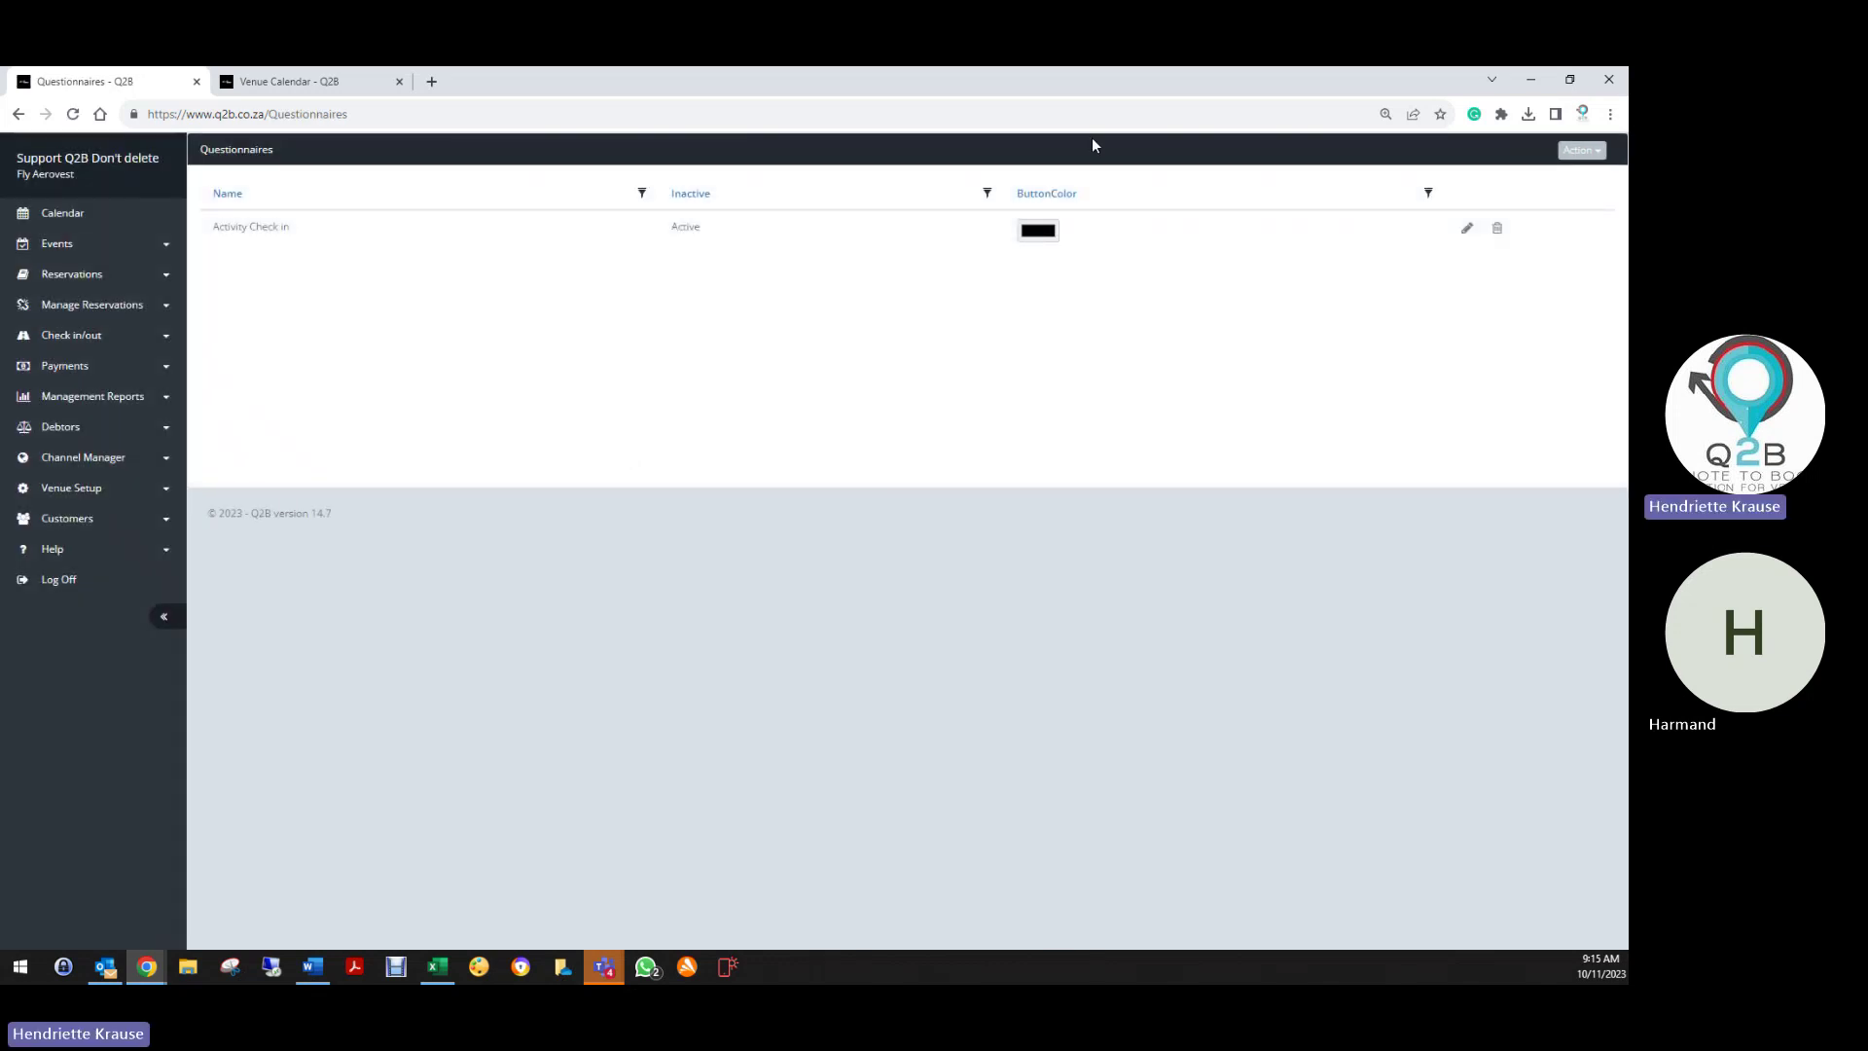
left_click(1467, 233)
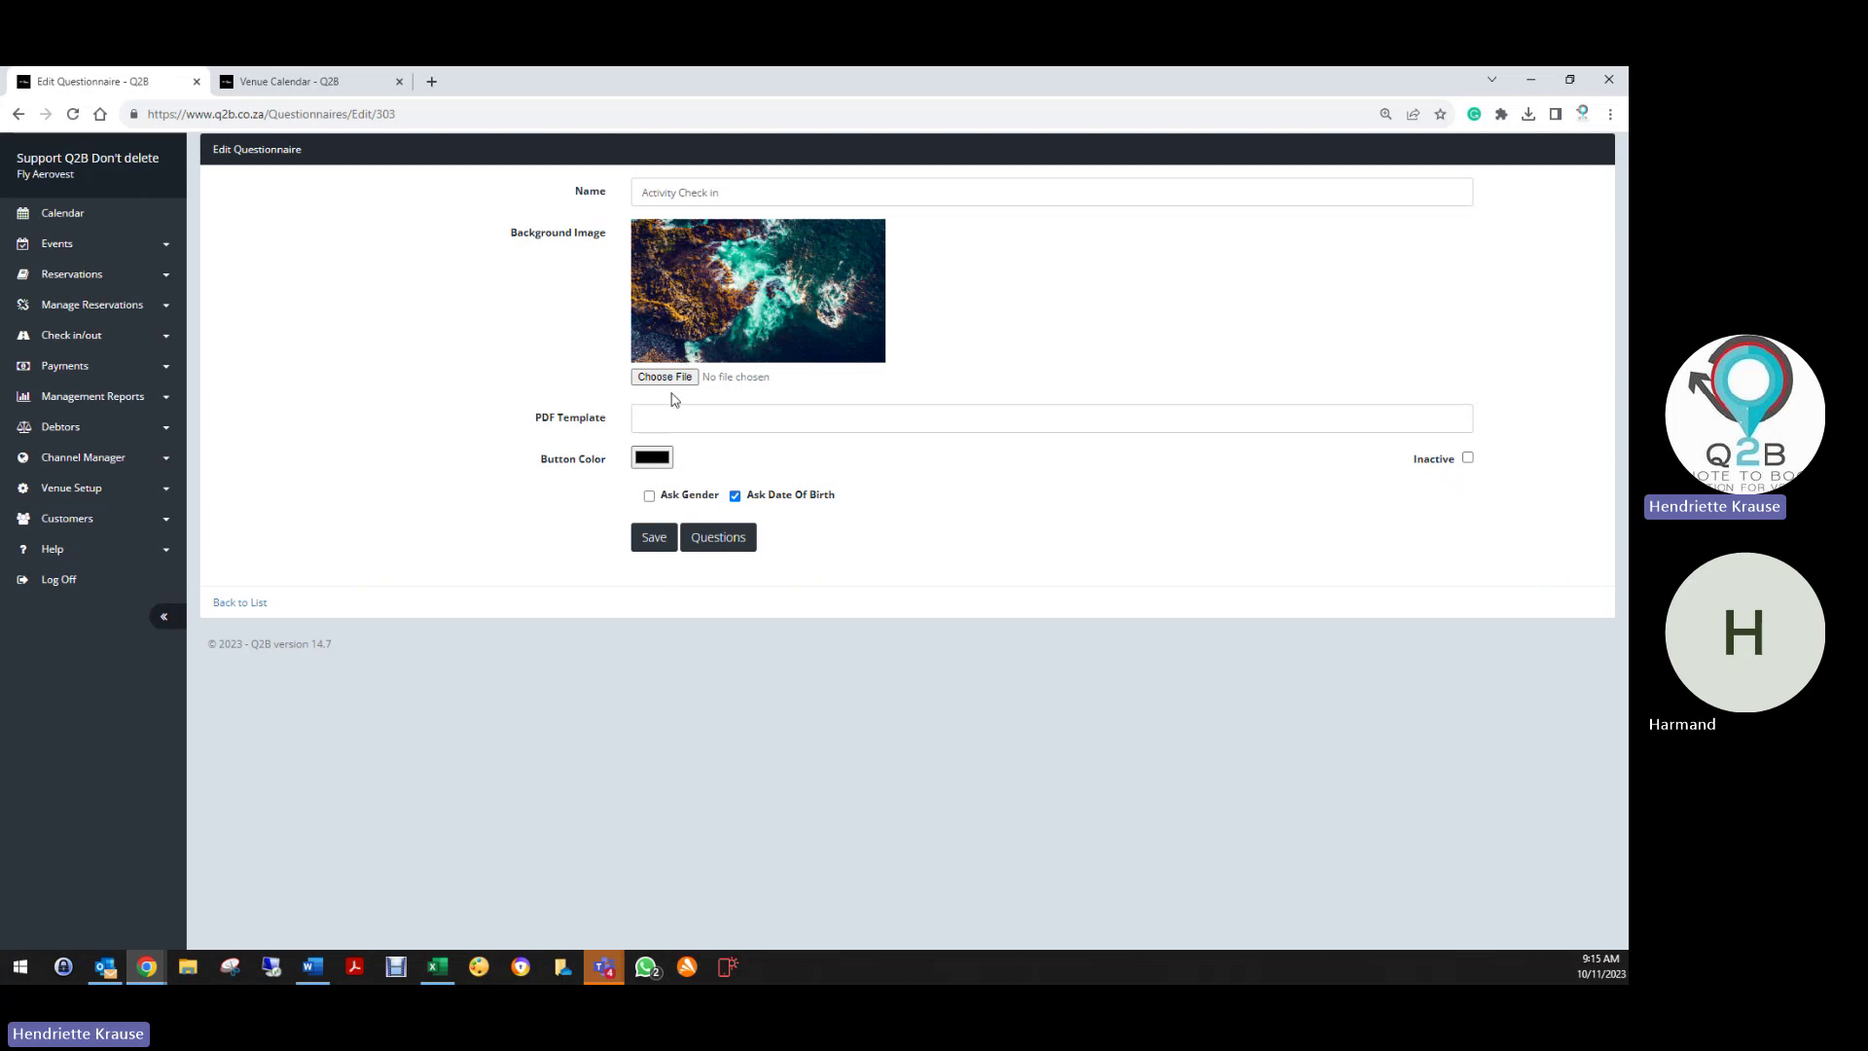
left_click(664, 380)
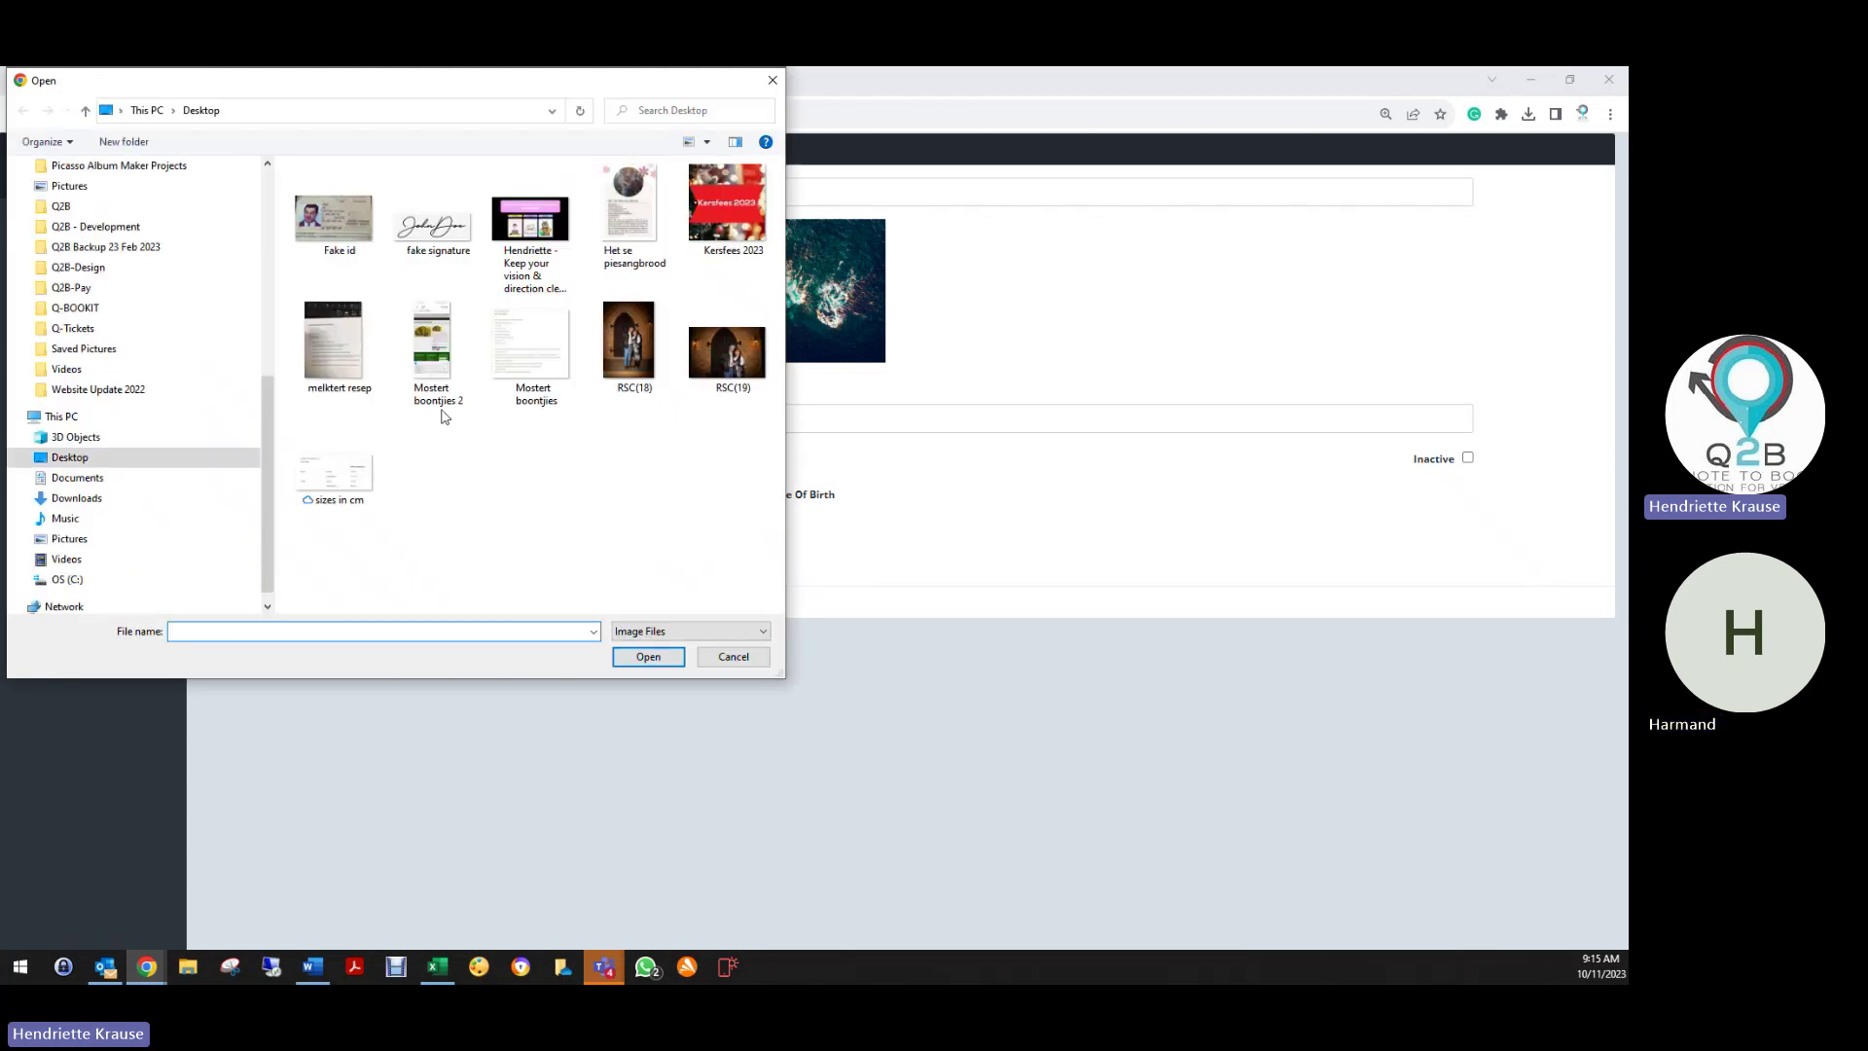
left_click(774, 80)
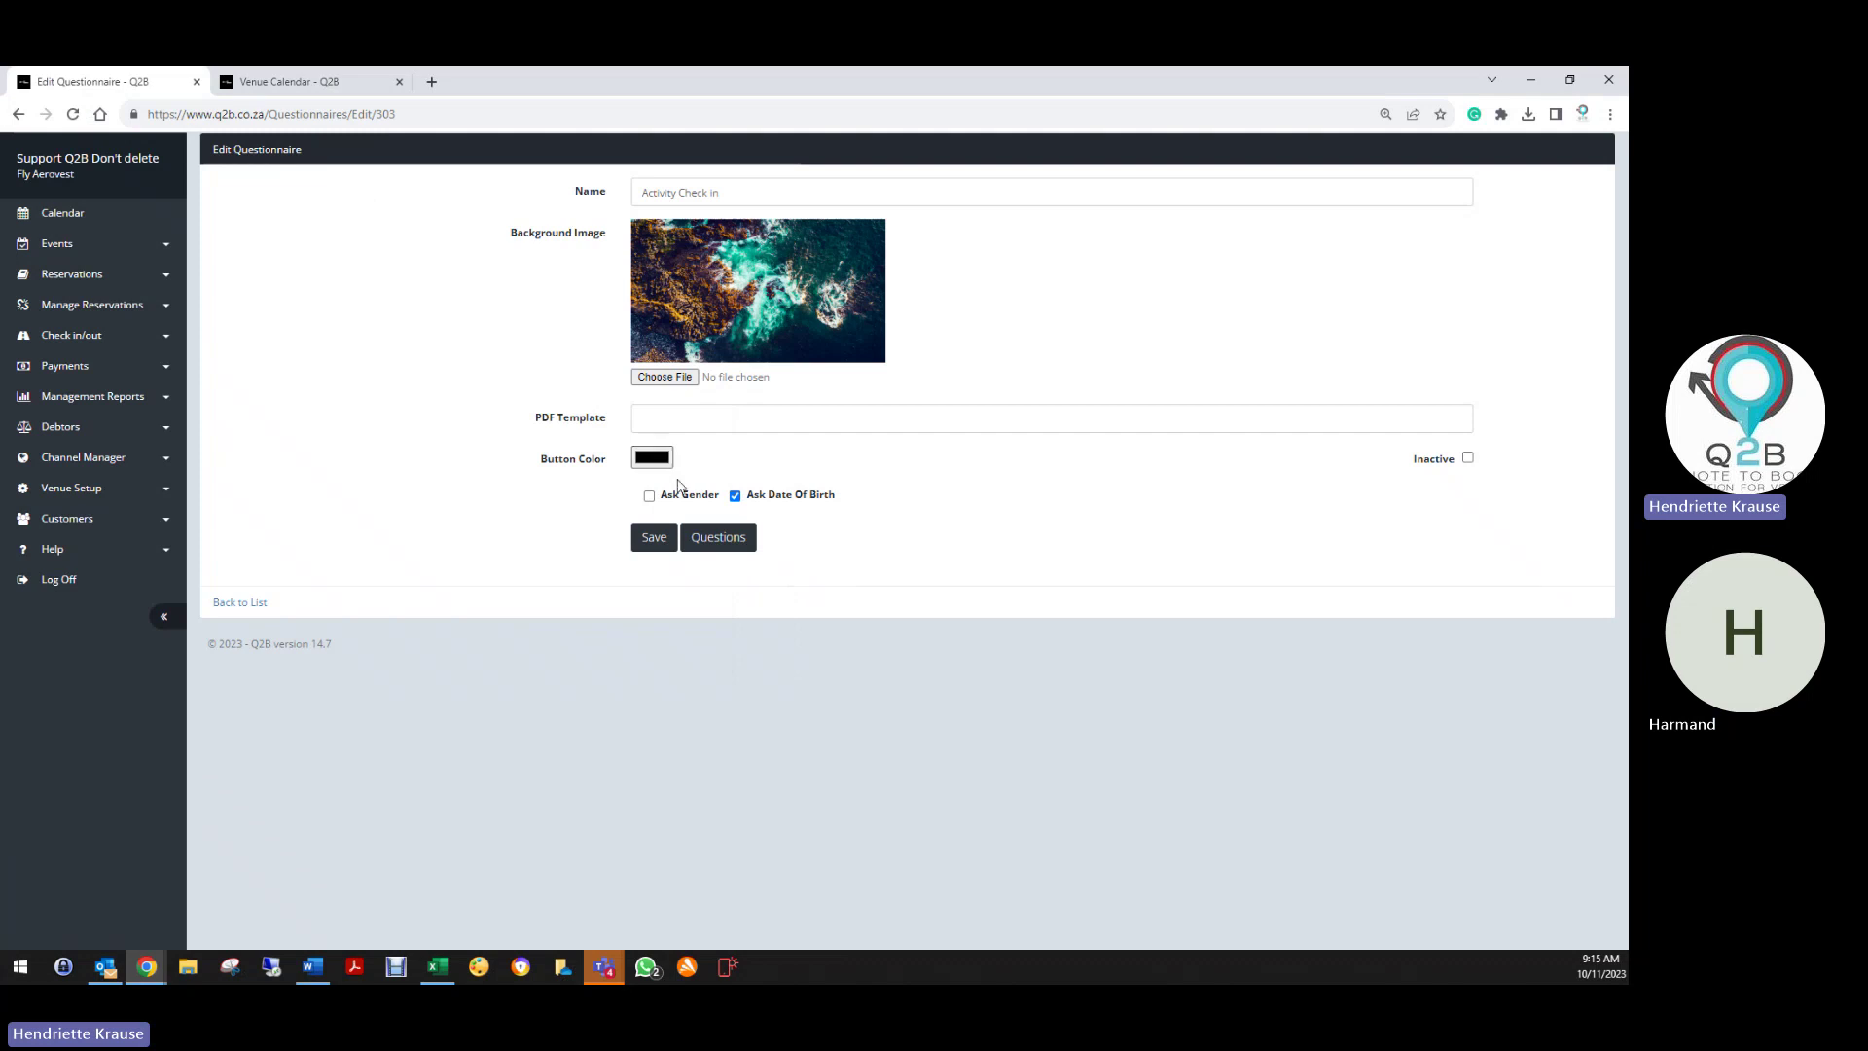
Open the questionnaire's questions and edit question 10, Welcome to Fly Aerovest!
left_click(746, 537)
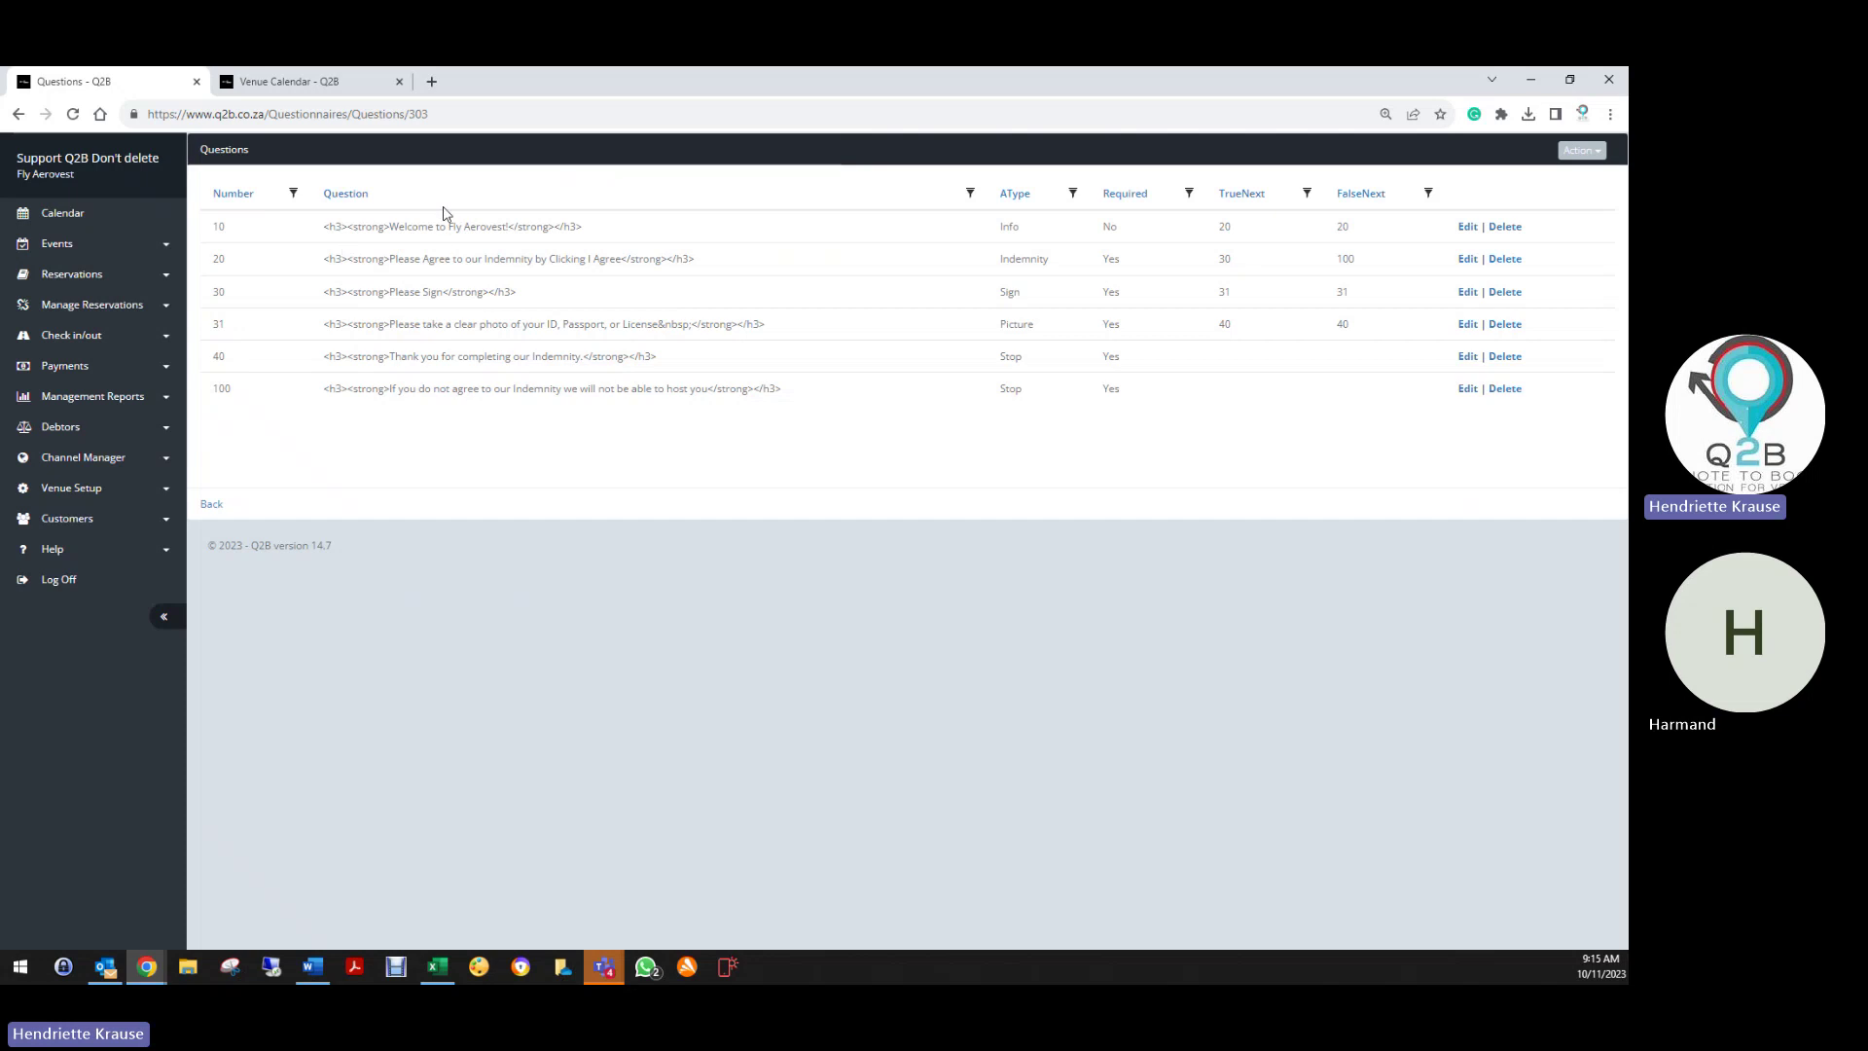
left_click(1467, 227)
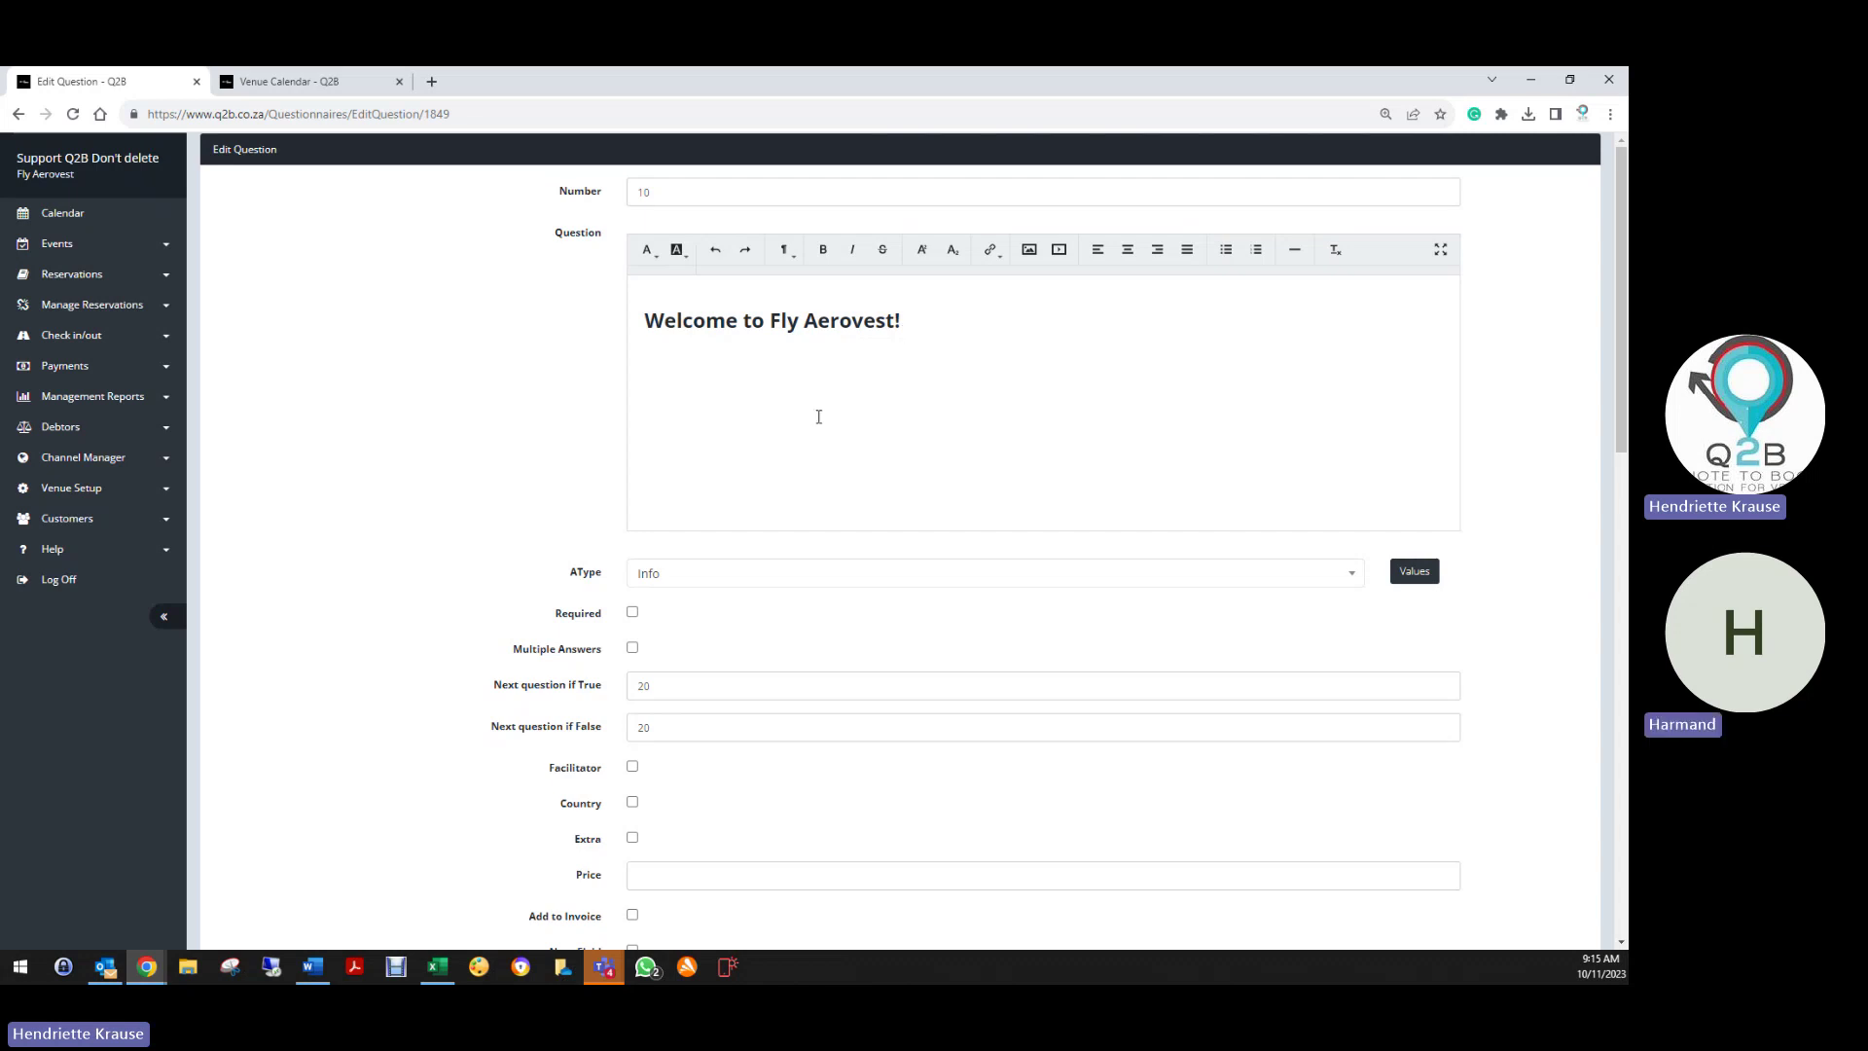
scroll(551, 334, "down", 2)
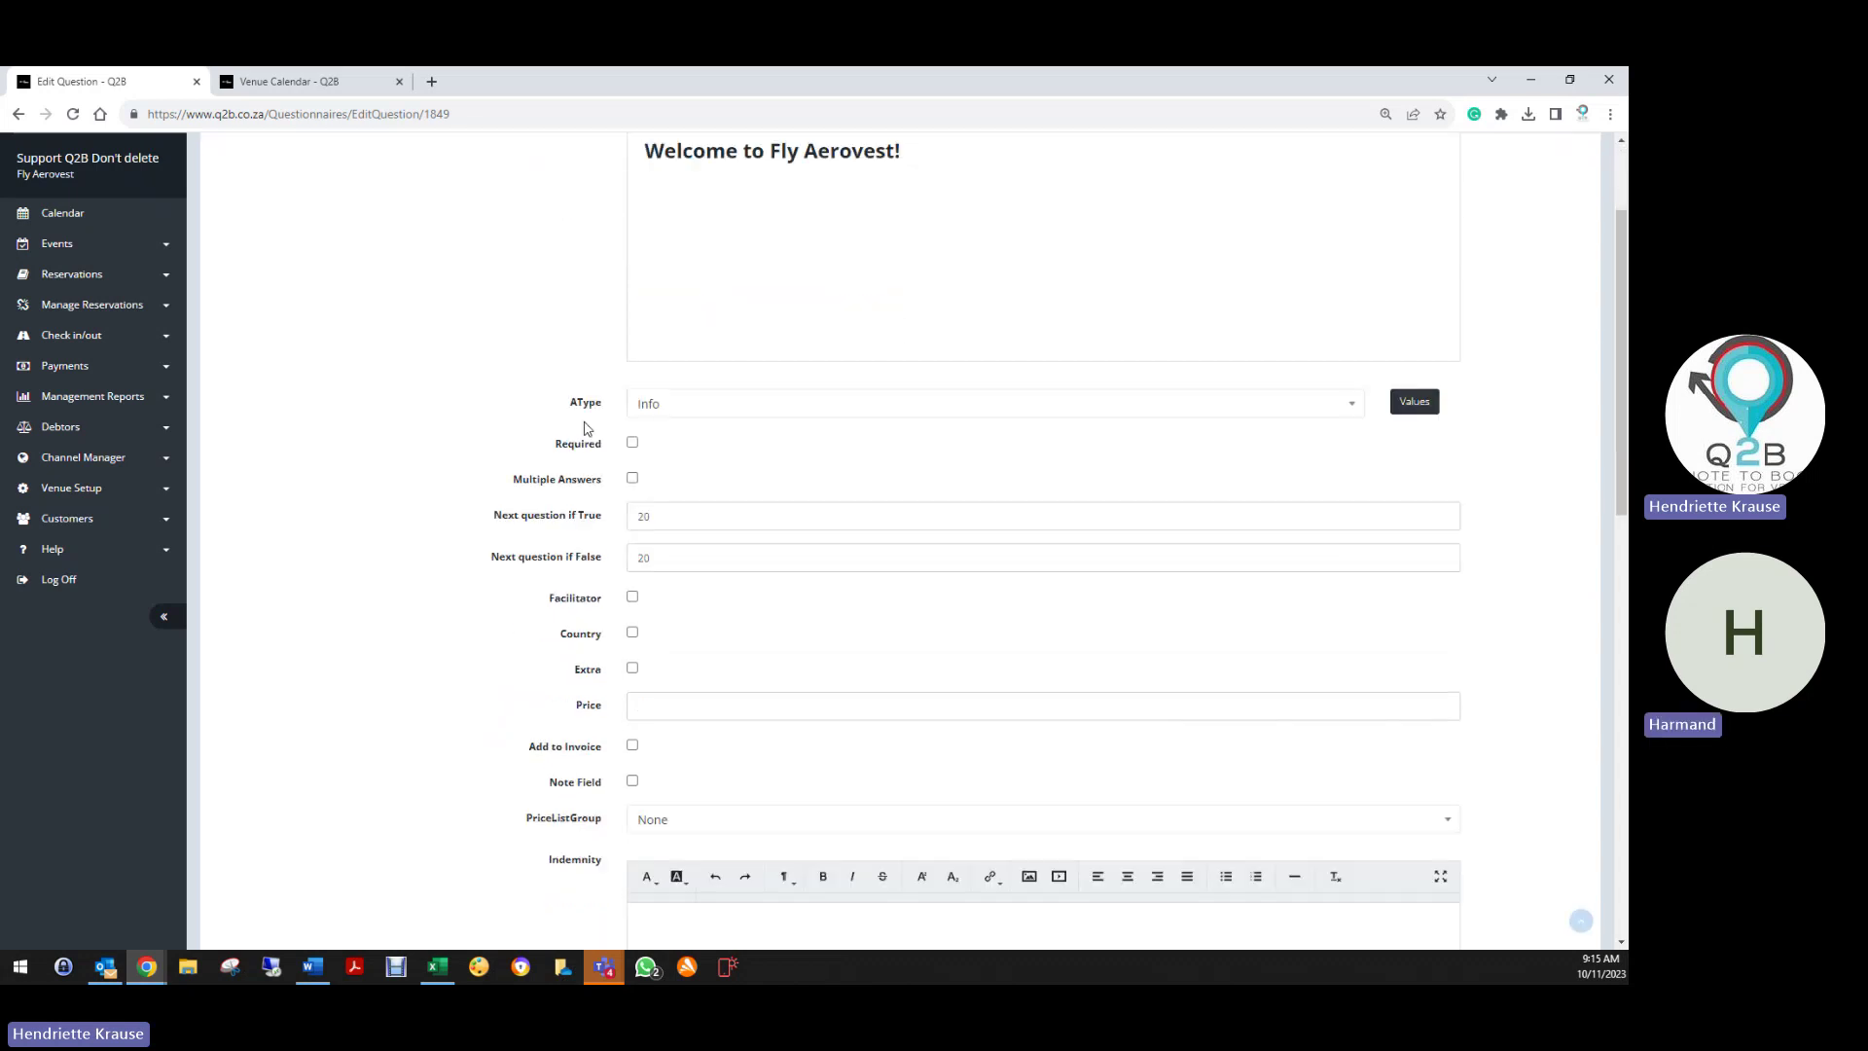
left_click(637, 517)
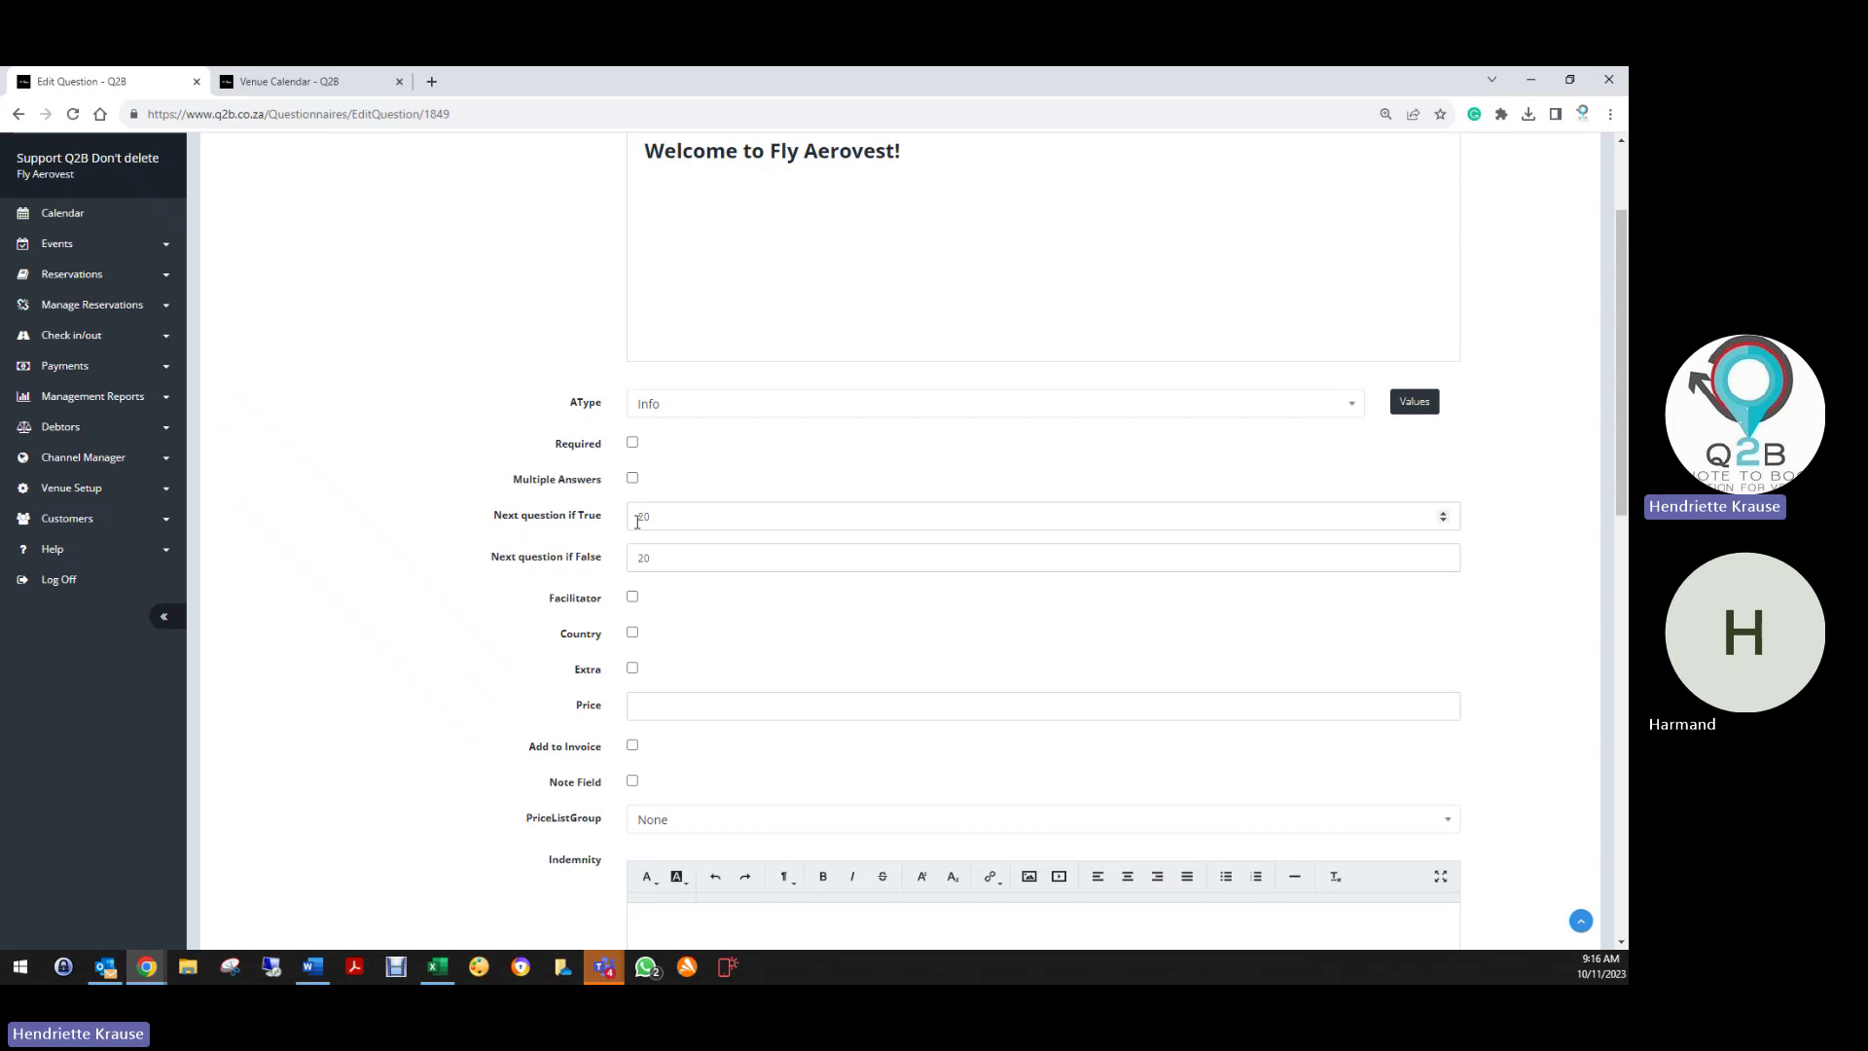
left_click(658, 557)
Save question 10 and go back to the questions list
scroll(655, 598, "down", 1)
scroll(655, 598, "down", 8)
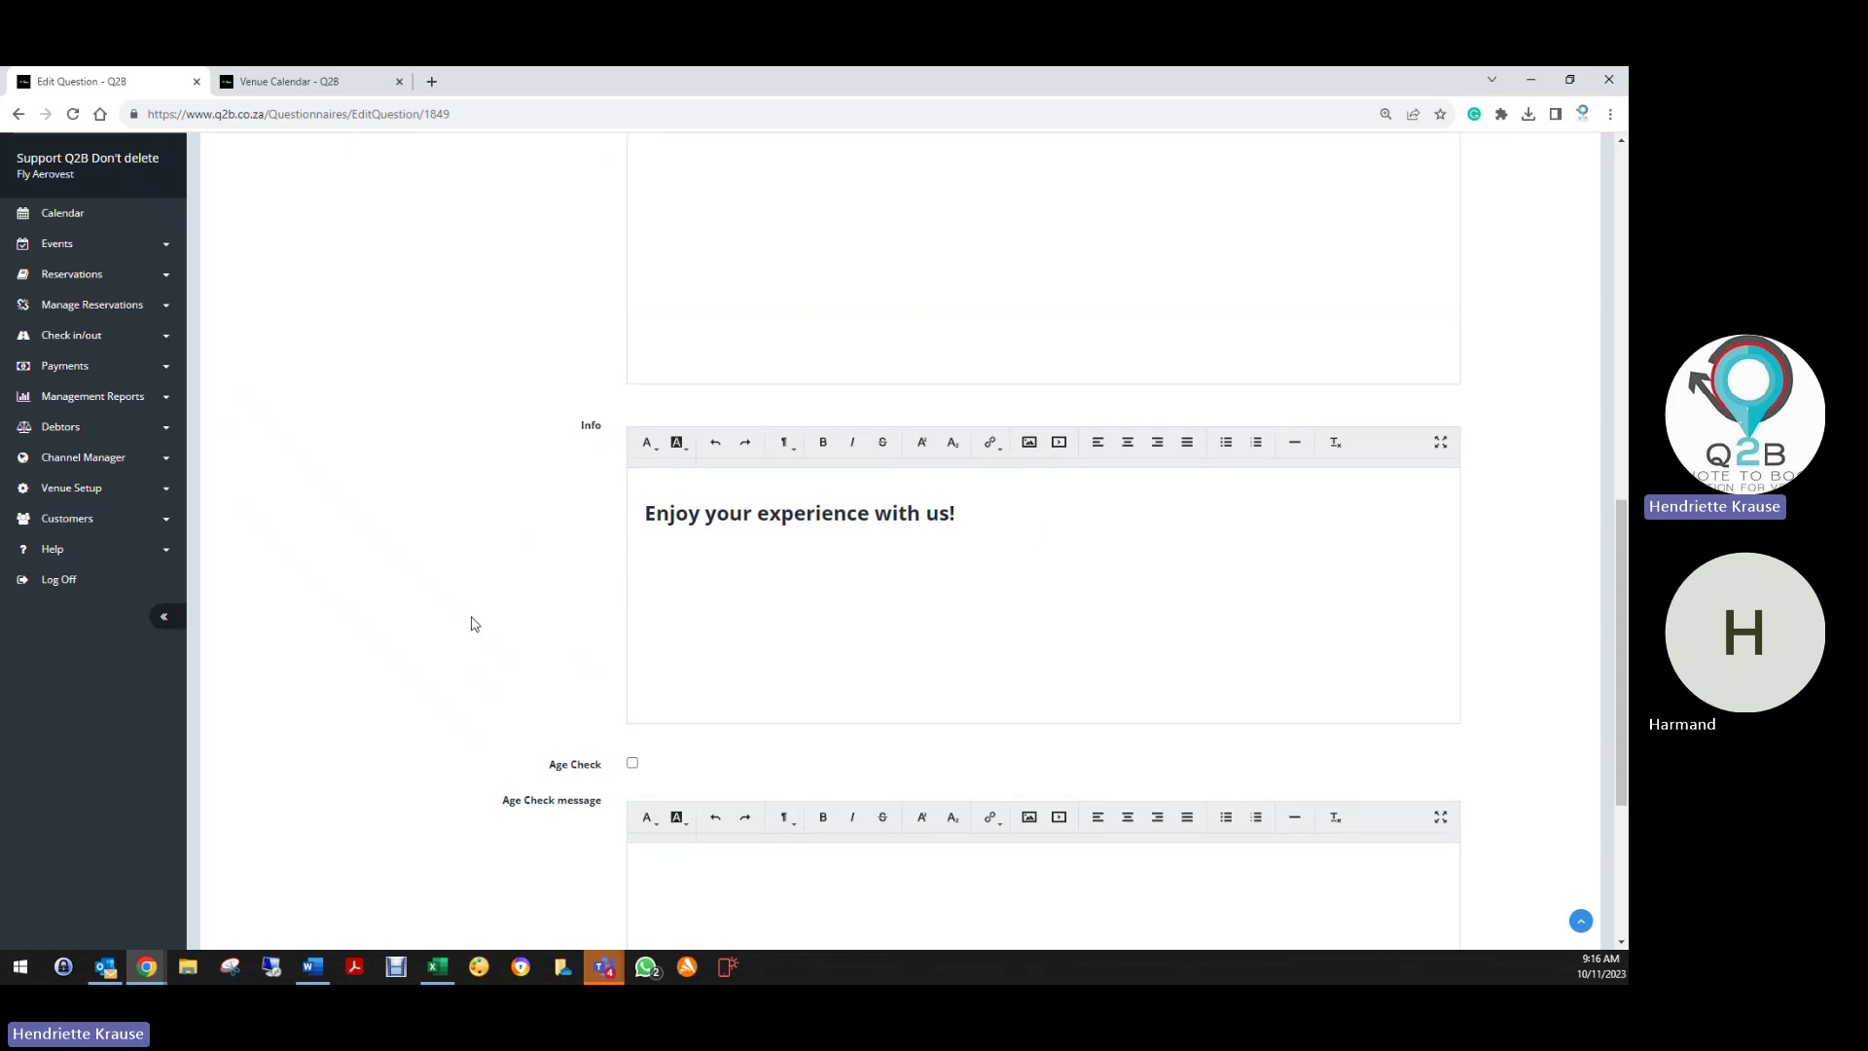
scroll(484, 611, "down", 4)
left_click(654, 837)
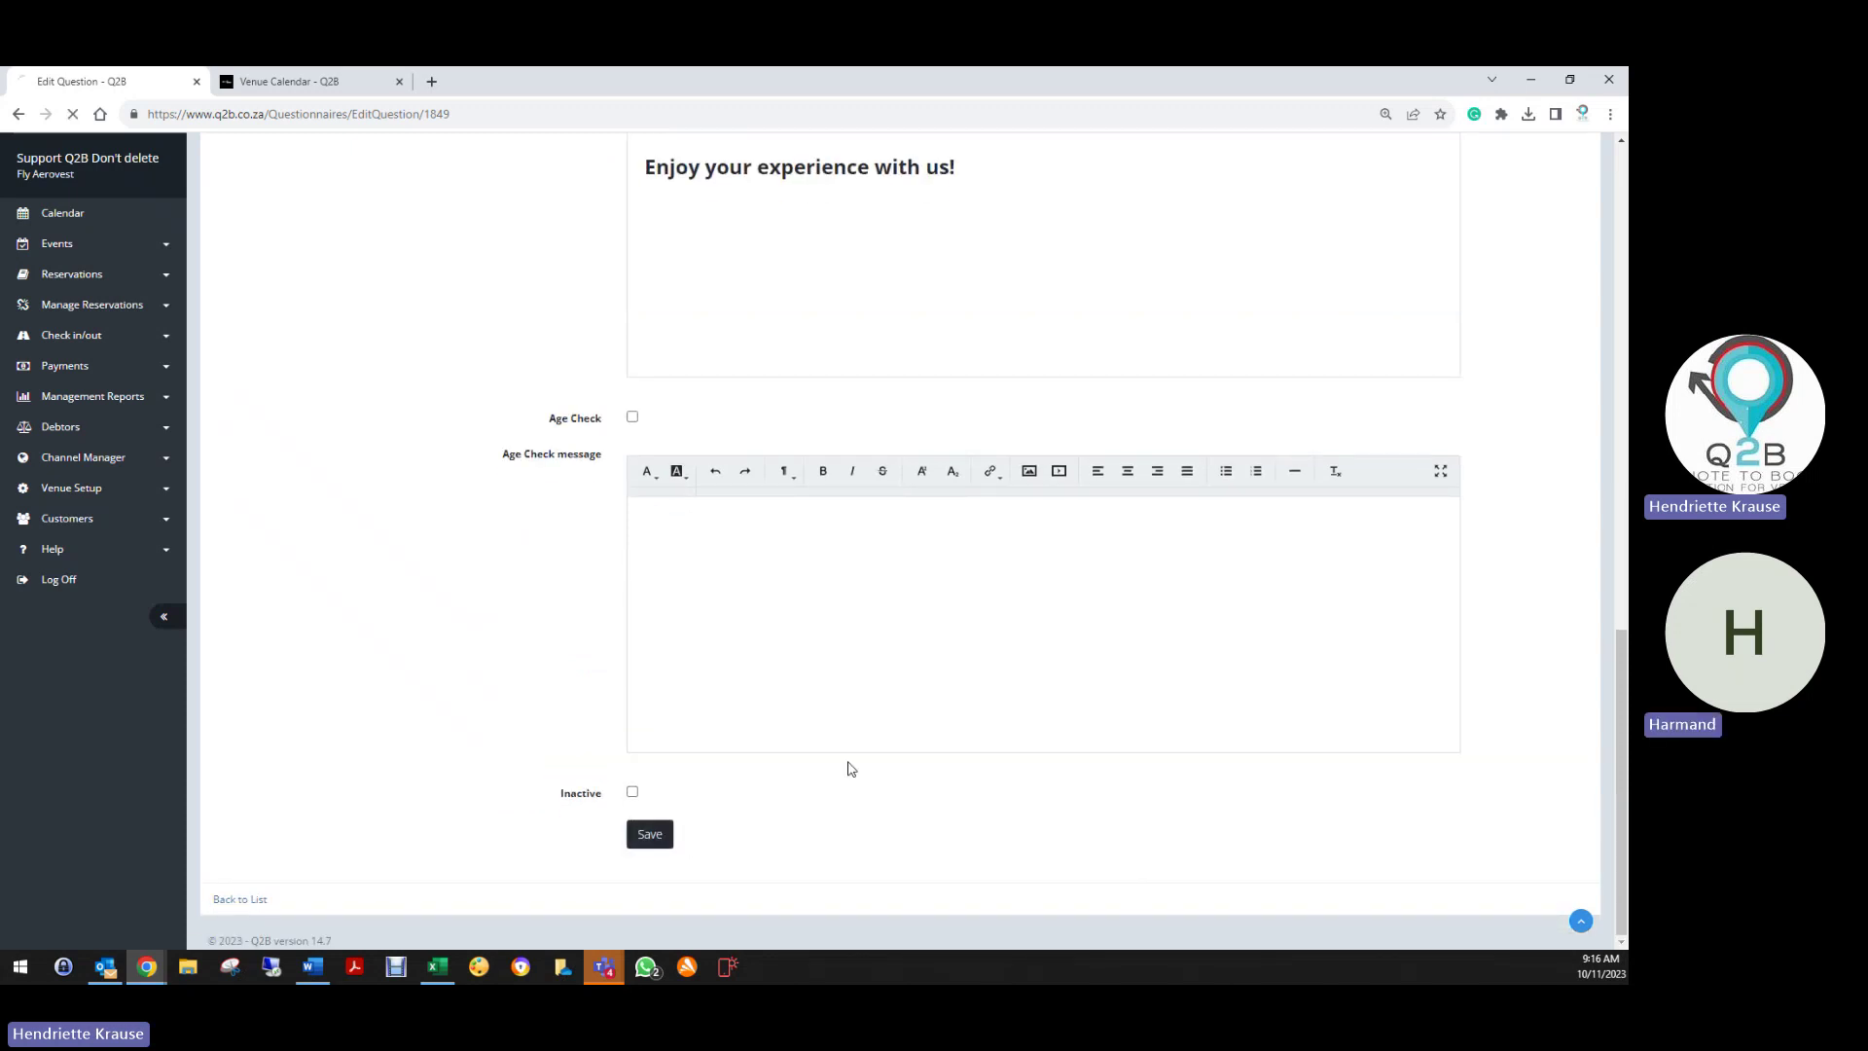
scroll(584, 622, "down", 15)
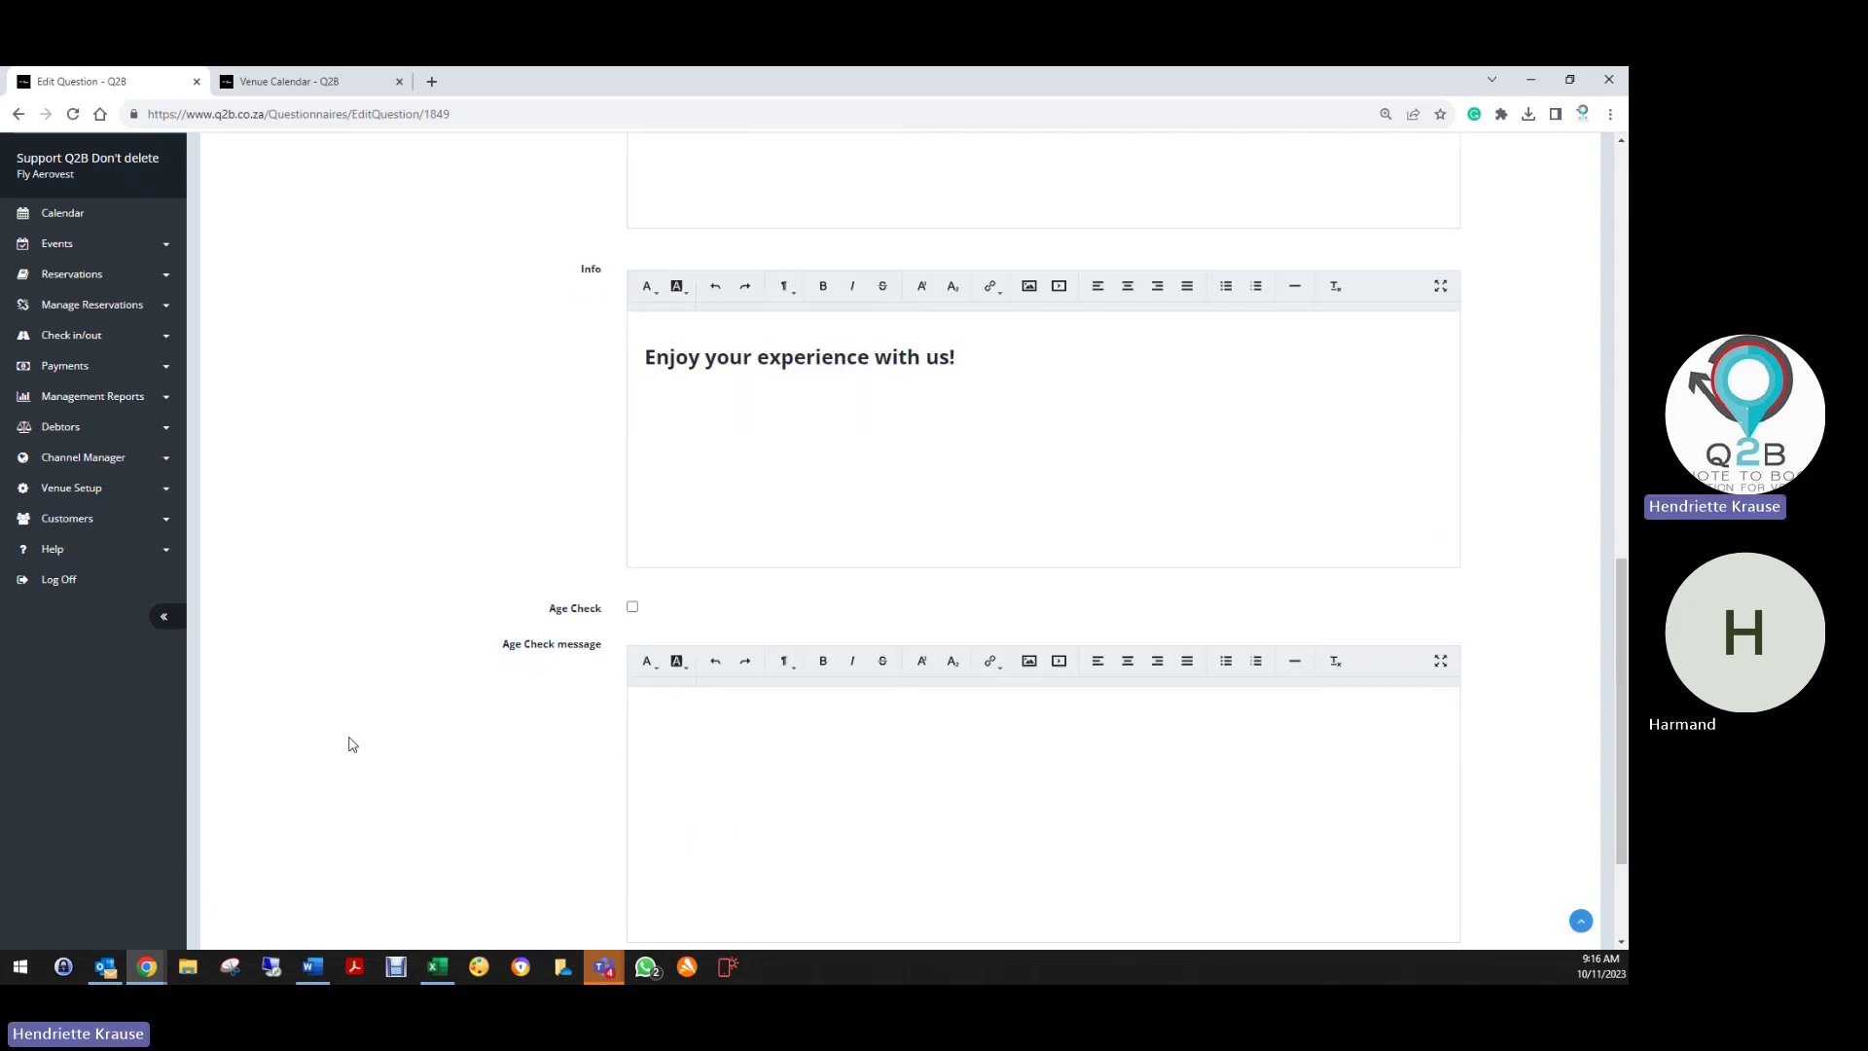
left_click(238, 900)
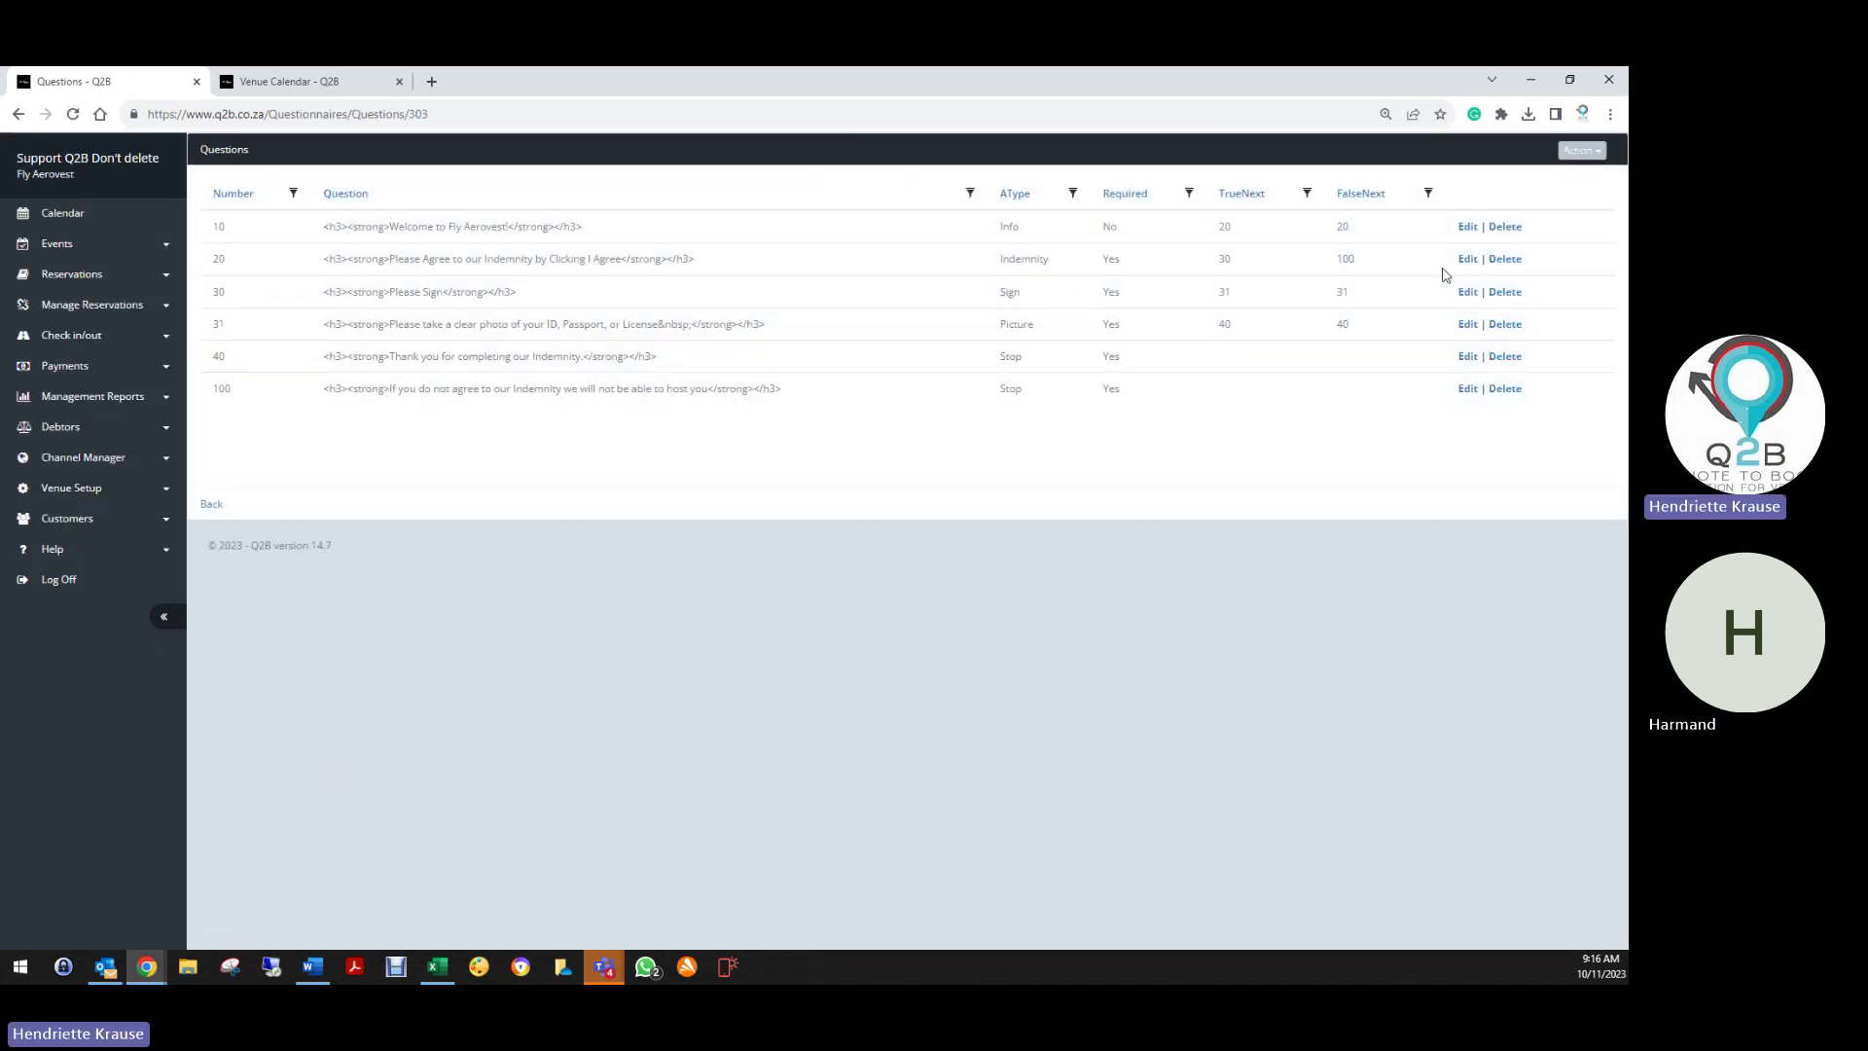
Save indemnity question 20, routing to 30 if agreed and 100 otherwise
left_click(1468, 260)
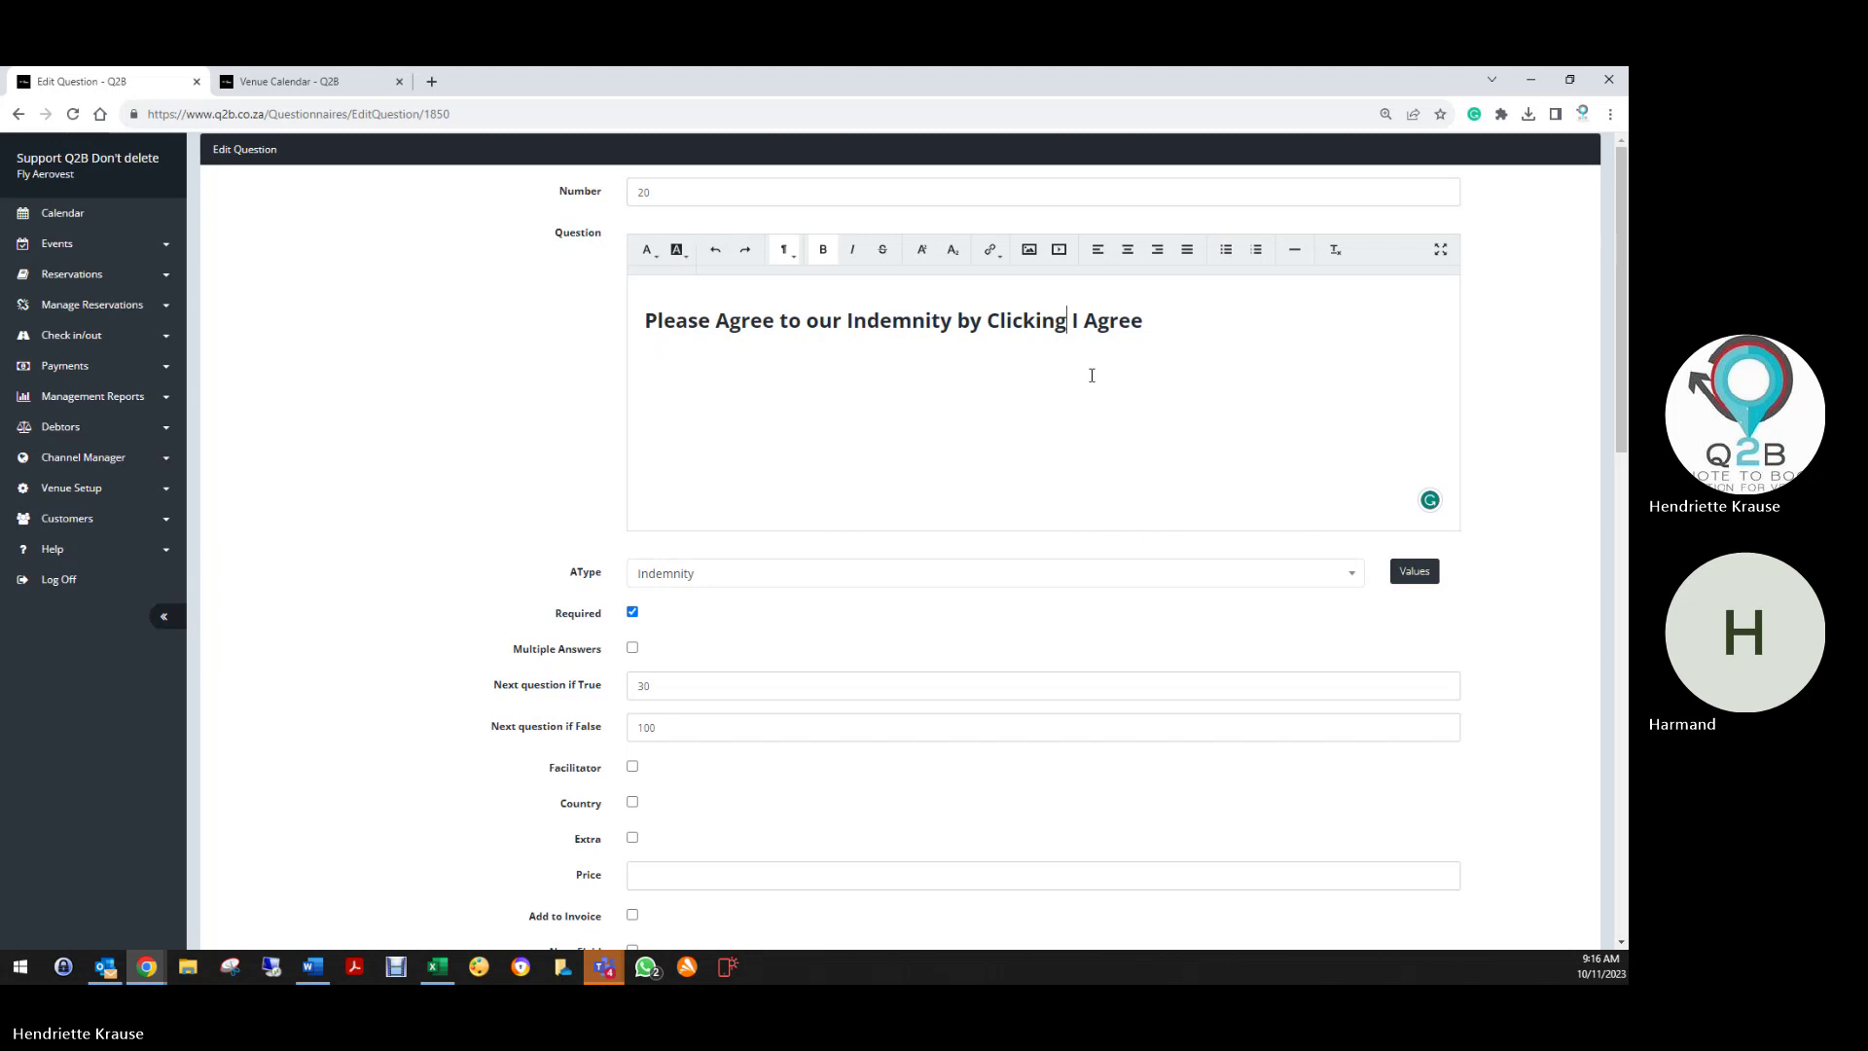
scroll(880, 471, "down", 3)
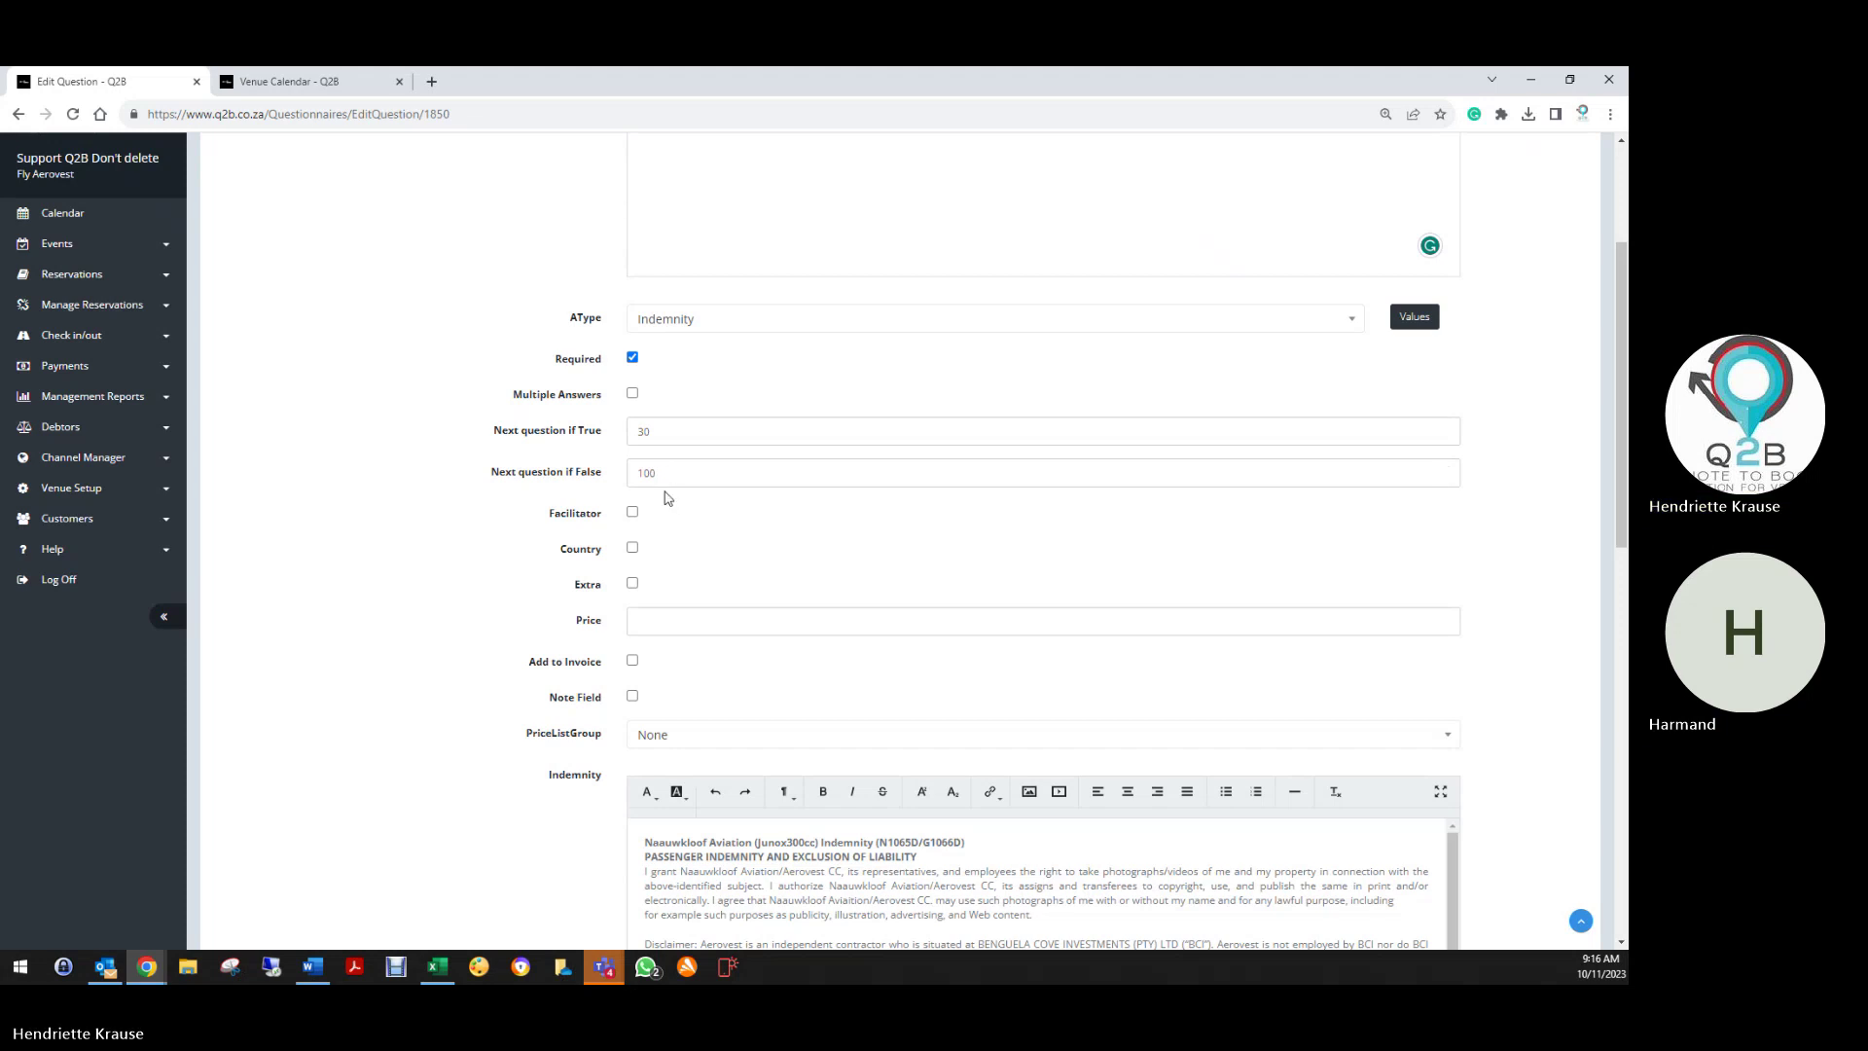
scroll(667, 467, "down", 5)
scroll(658, 441, "down", 3)
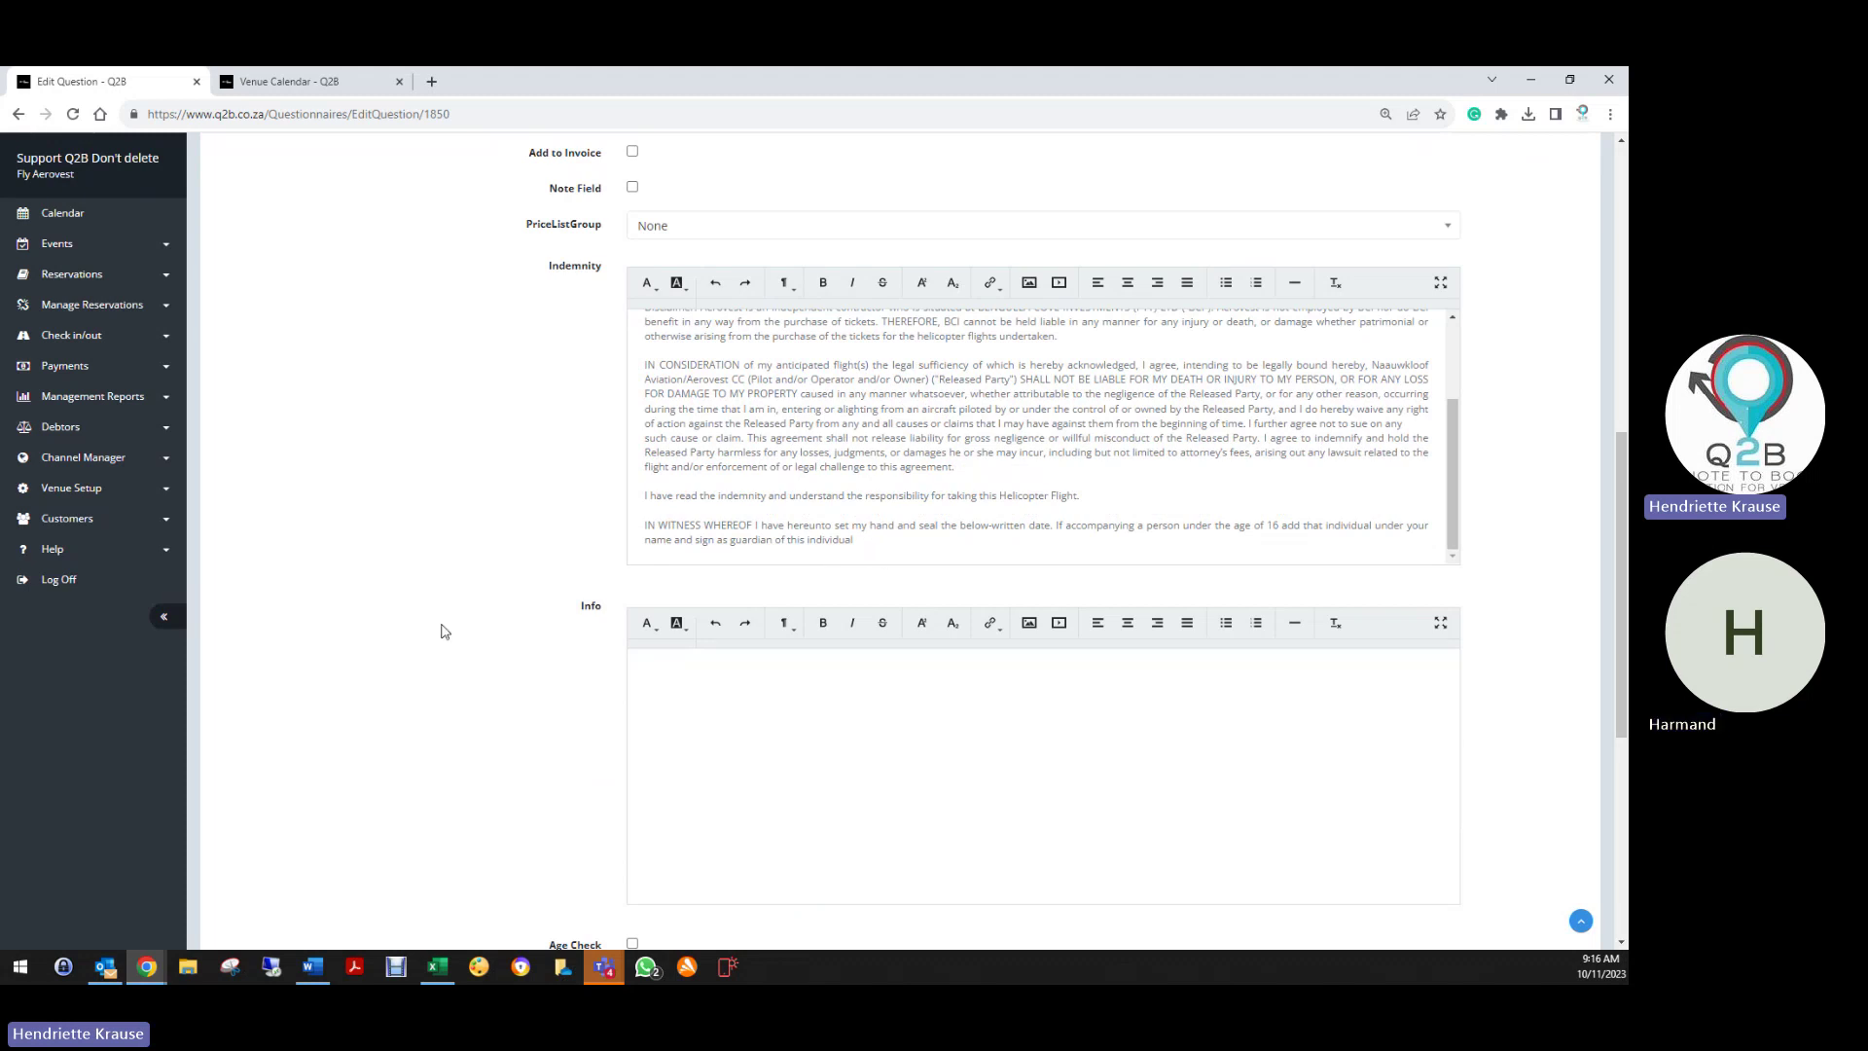
scroll(448, 635, "down", 5)
left_click(644, 834)
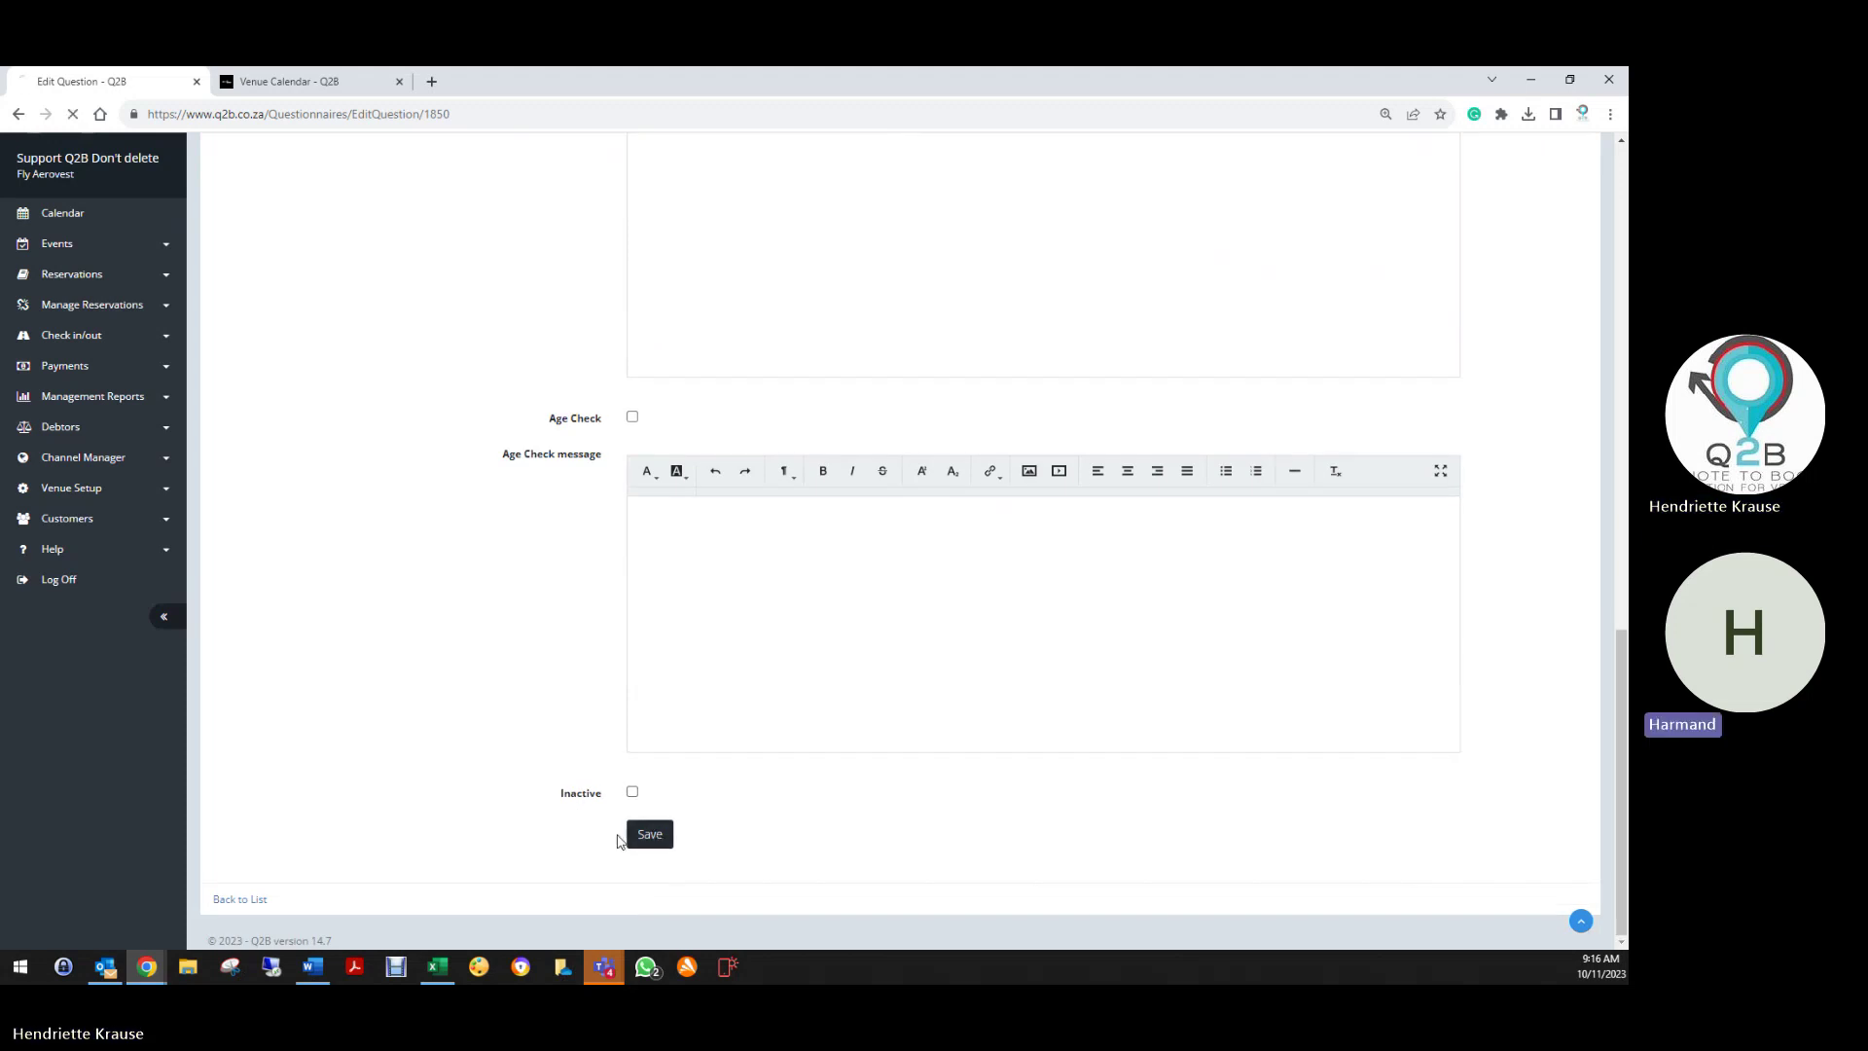
scroll(450, 706, "down", 5)
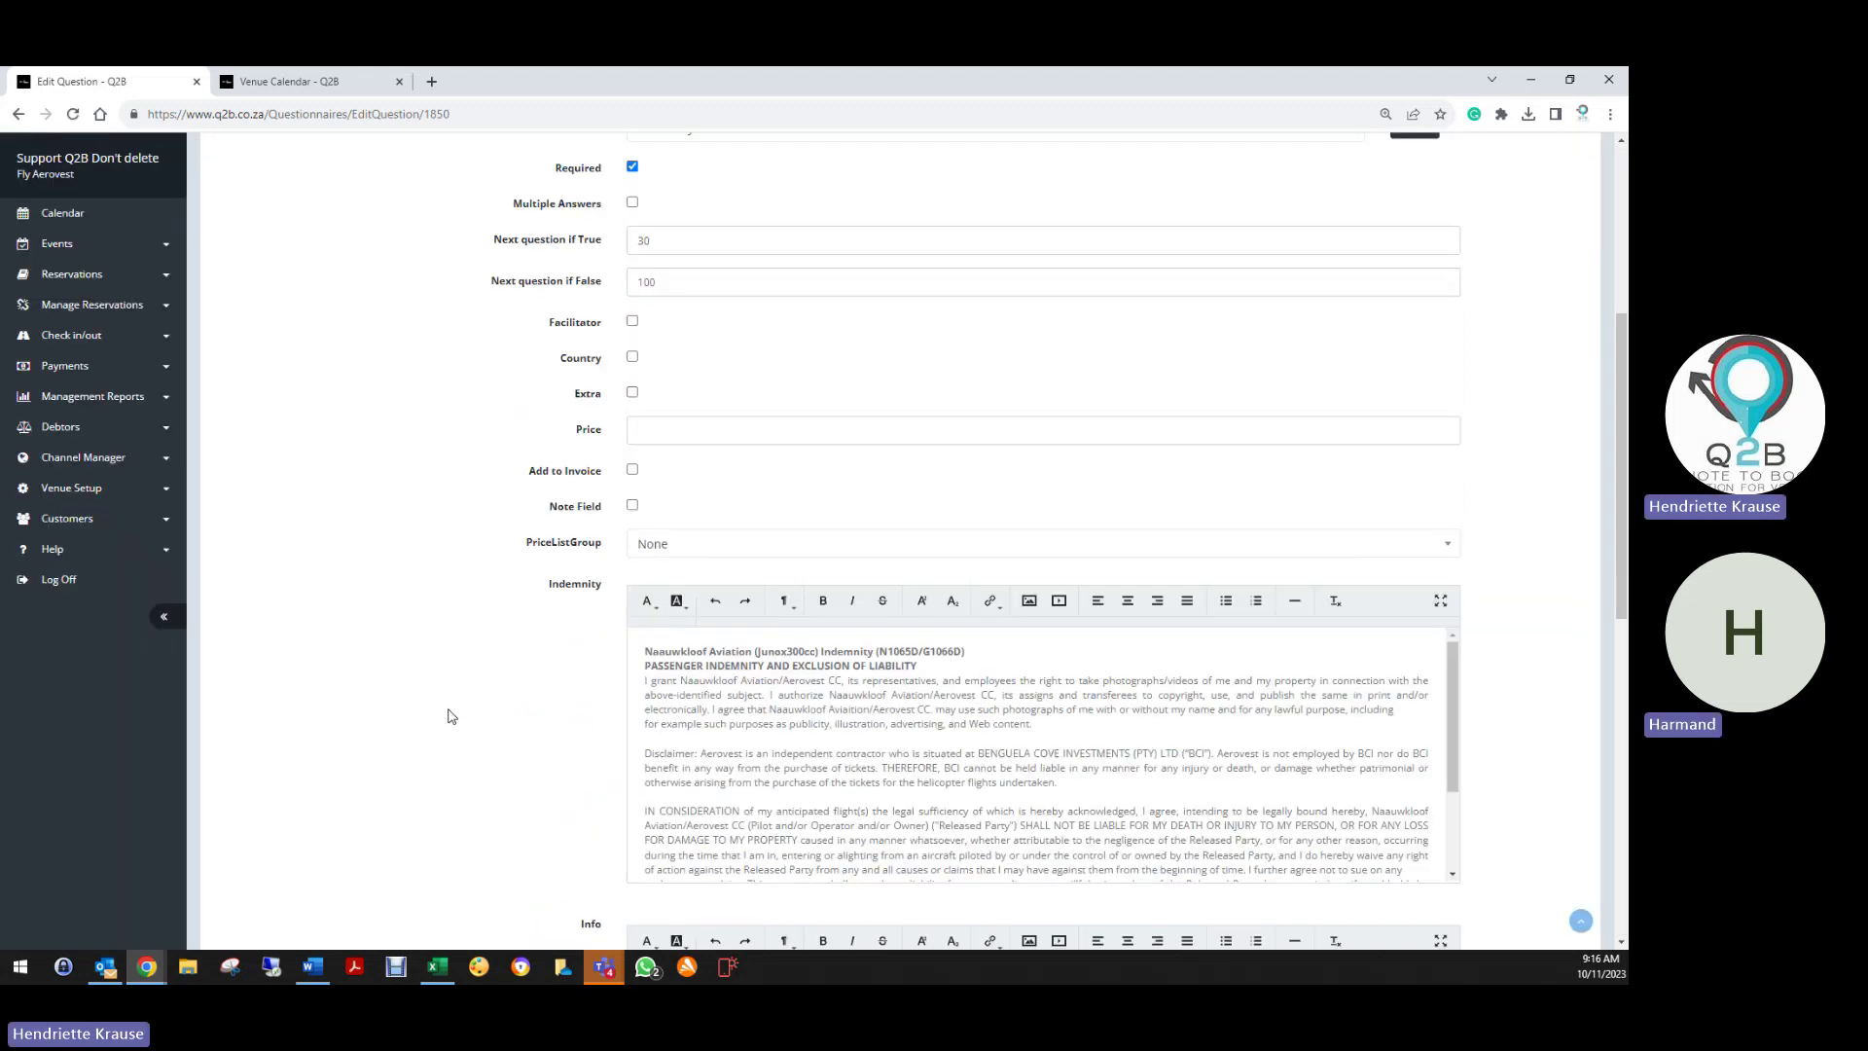
scroll(450, 716, "down", 10)
left_click(240, 899)
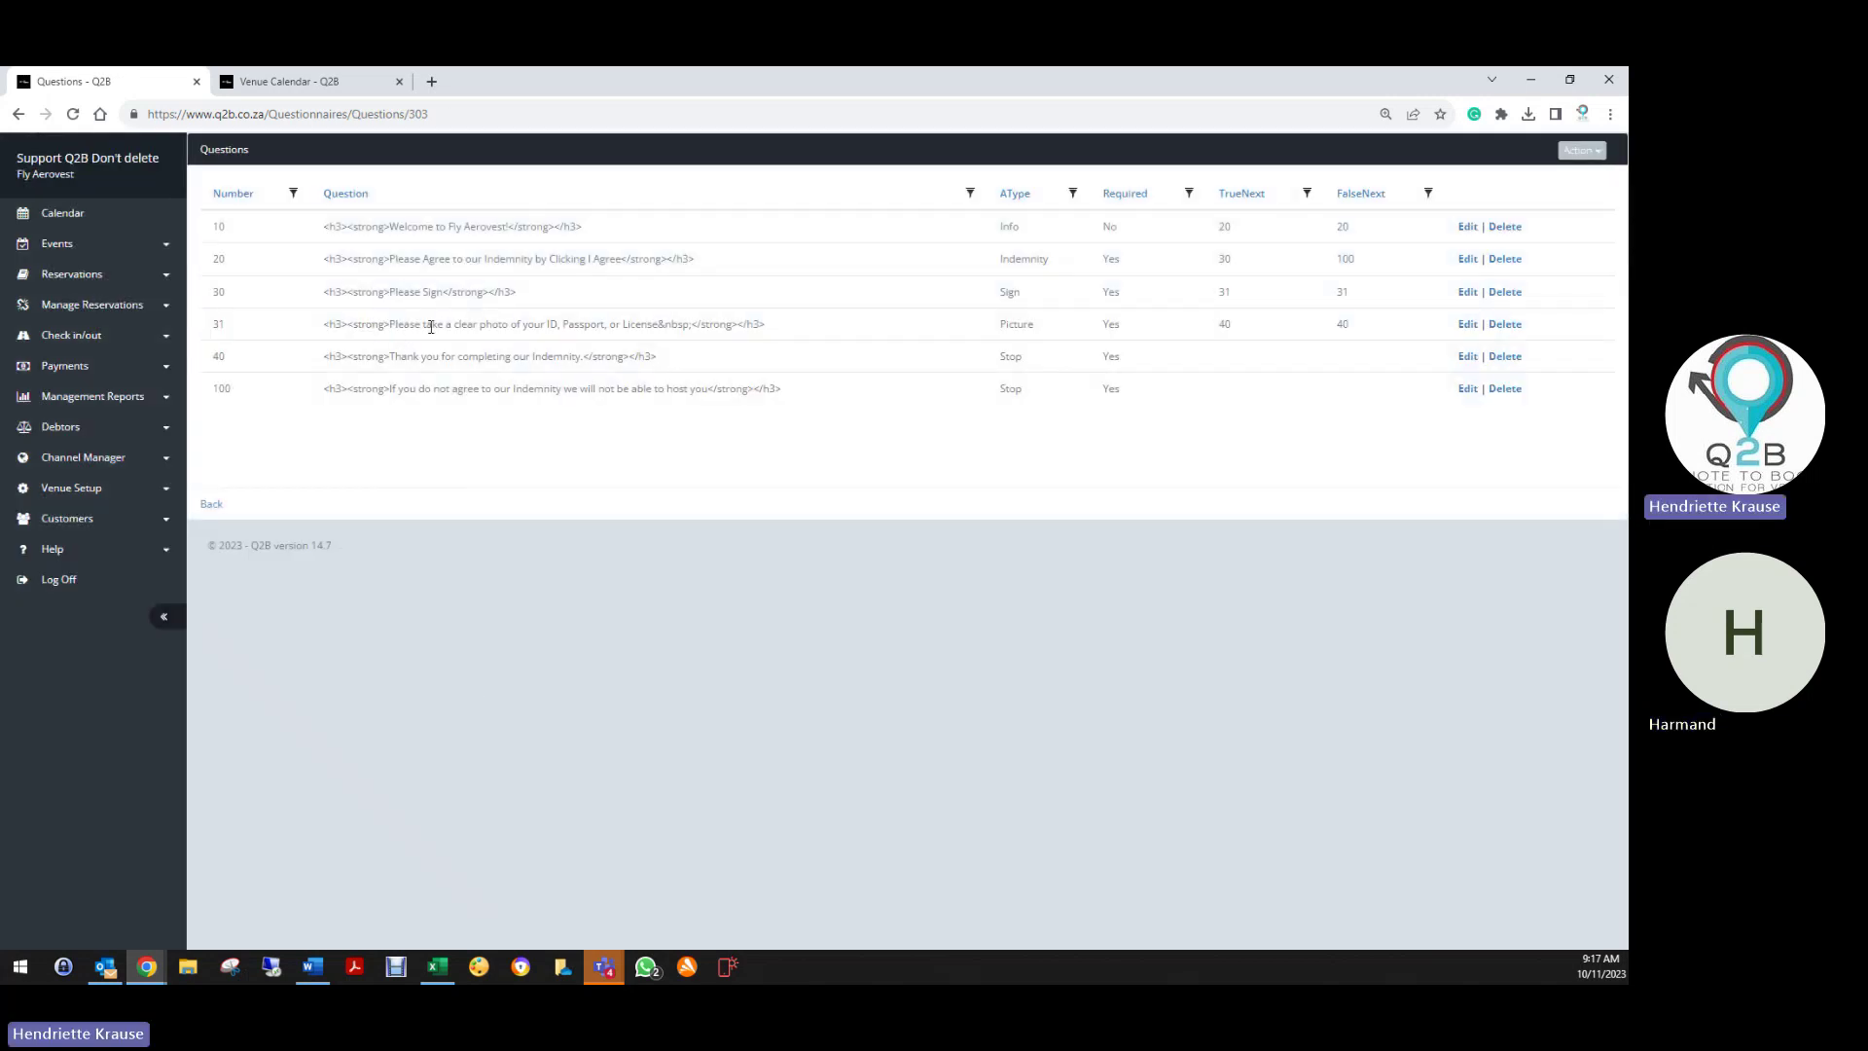
Save question 30, Please Sign, and return to the questions list
left_click(1466, 292)
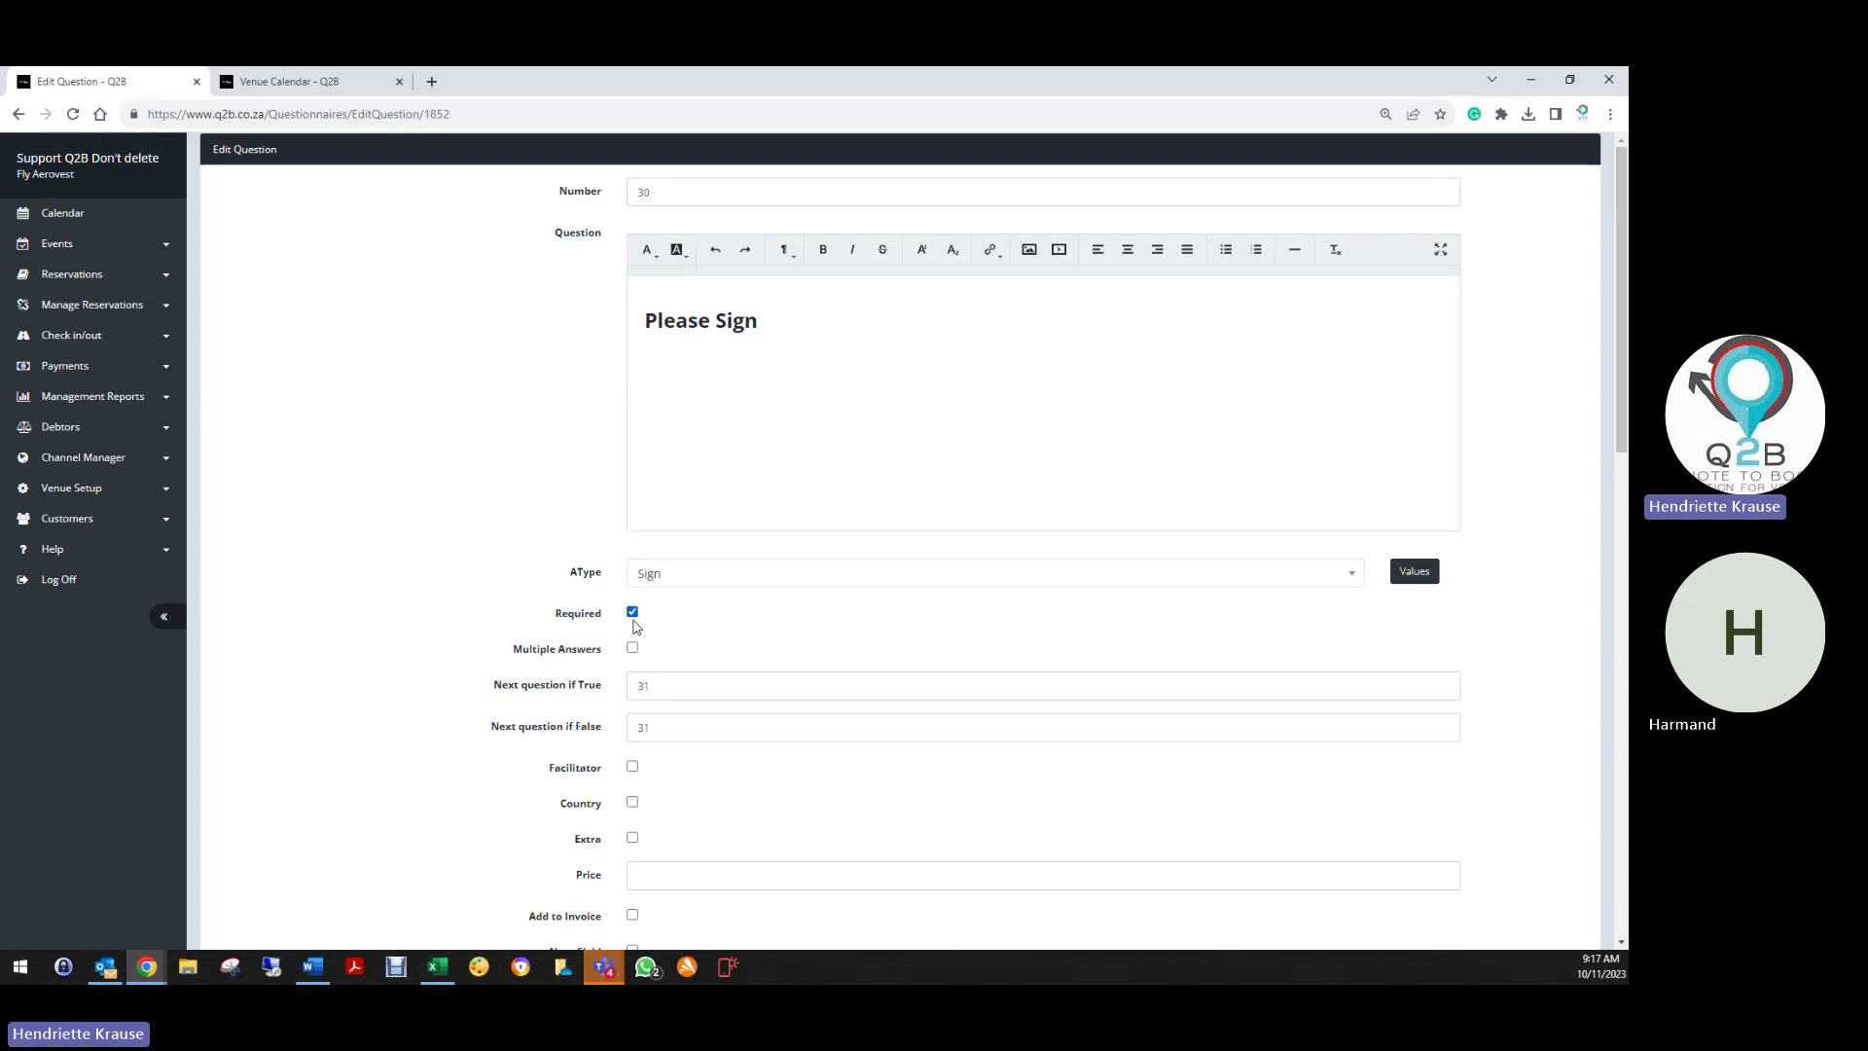
scroll(632, 619, "down", 3)
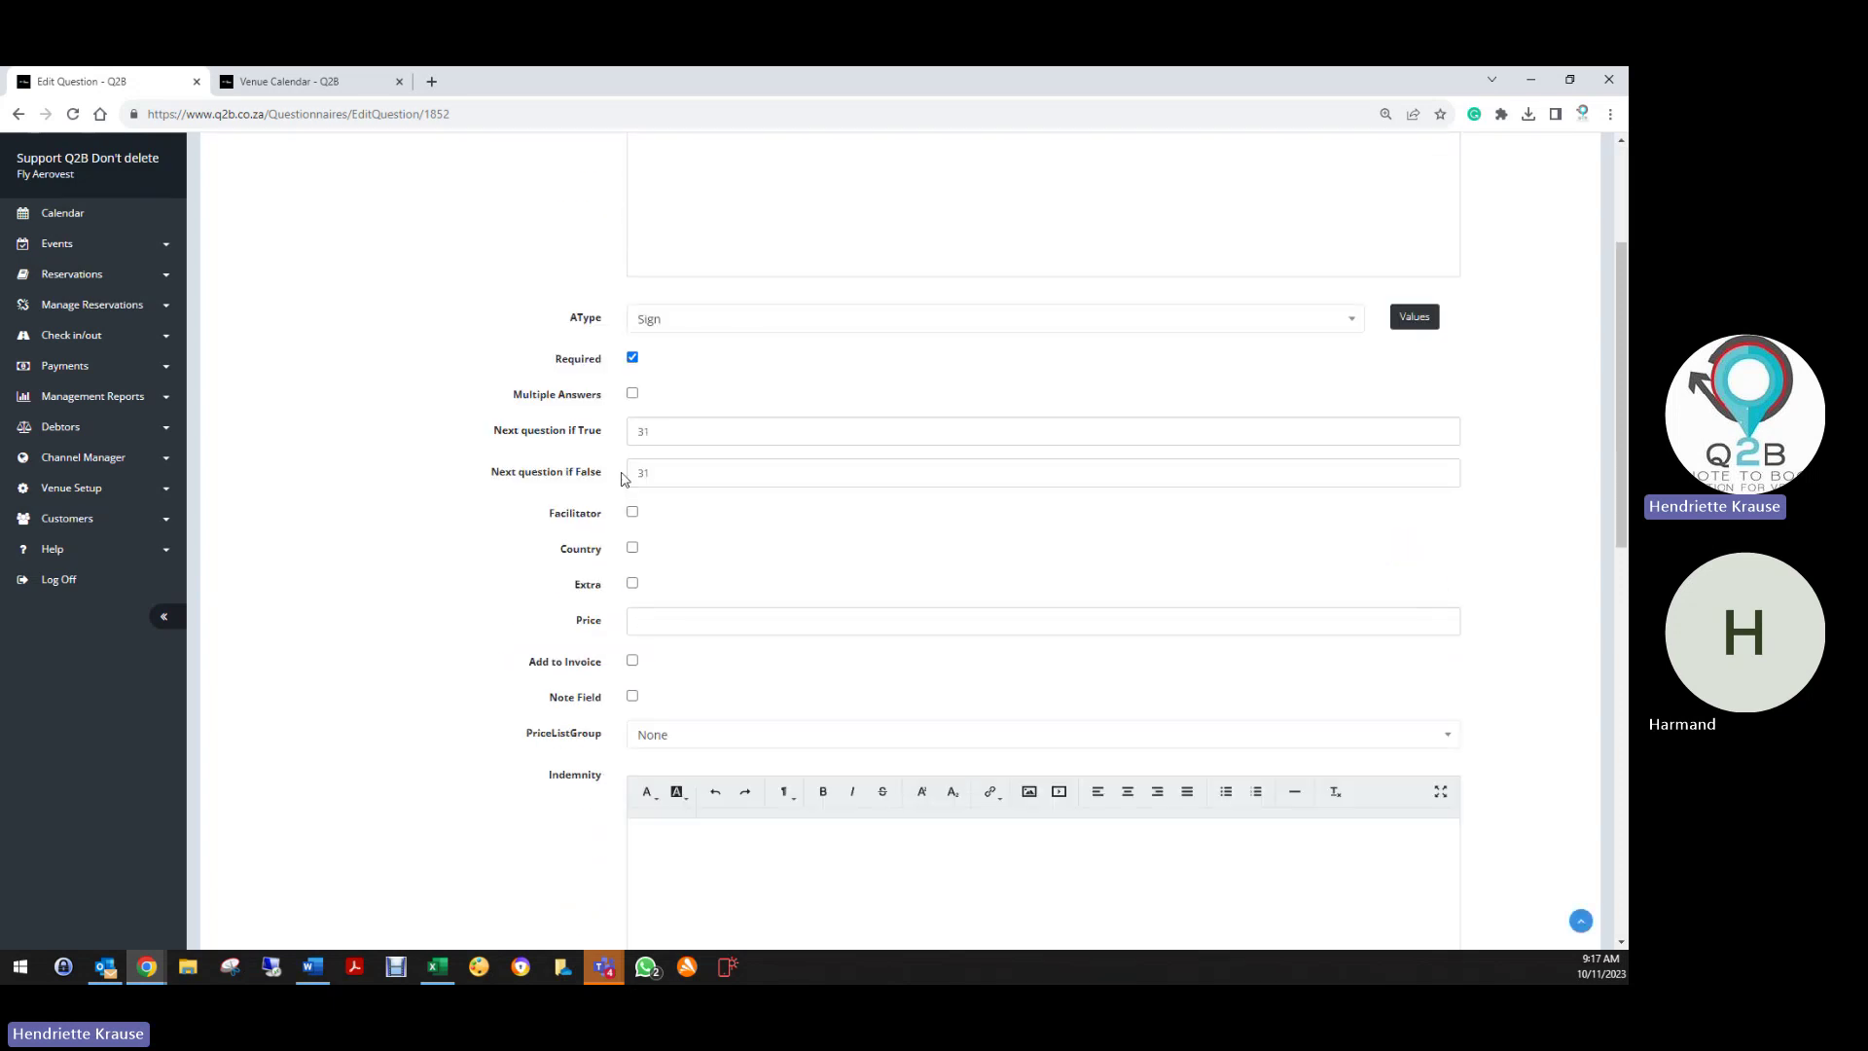
scroll(627, 686, "down", 10)
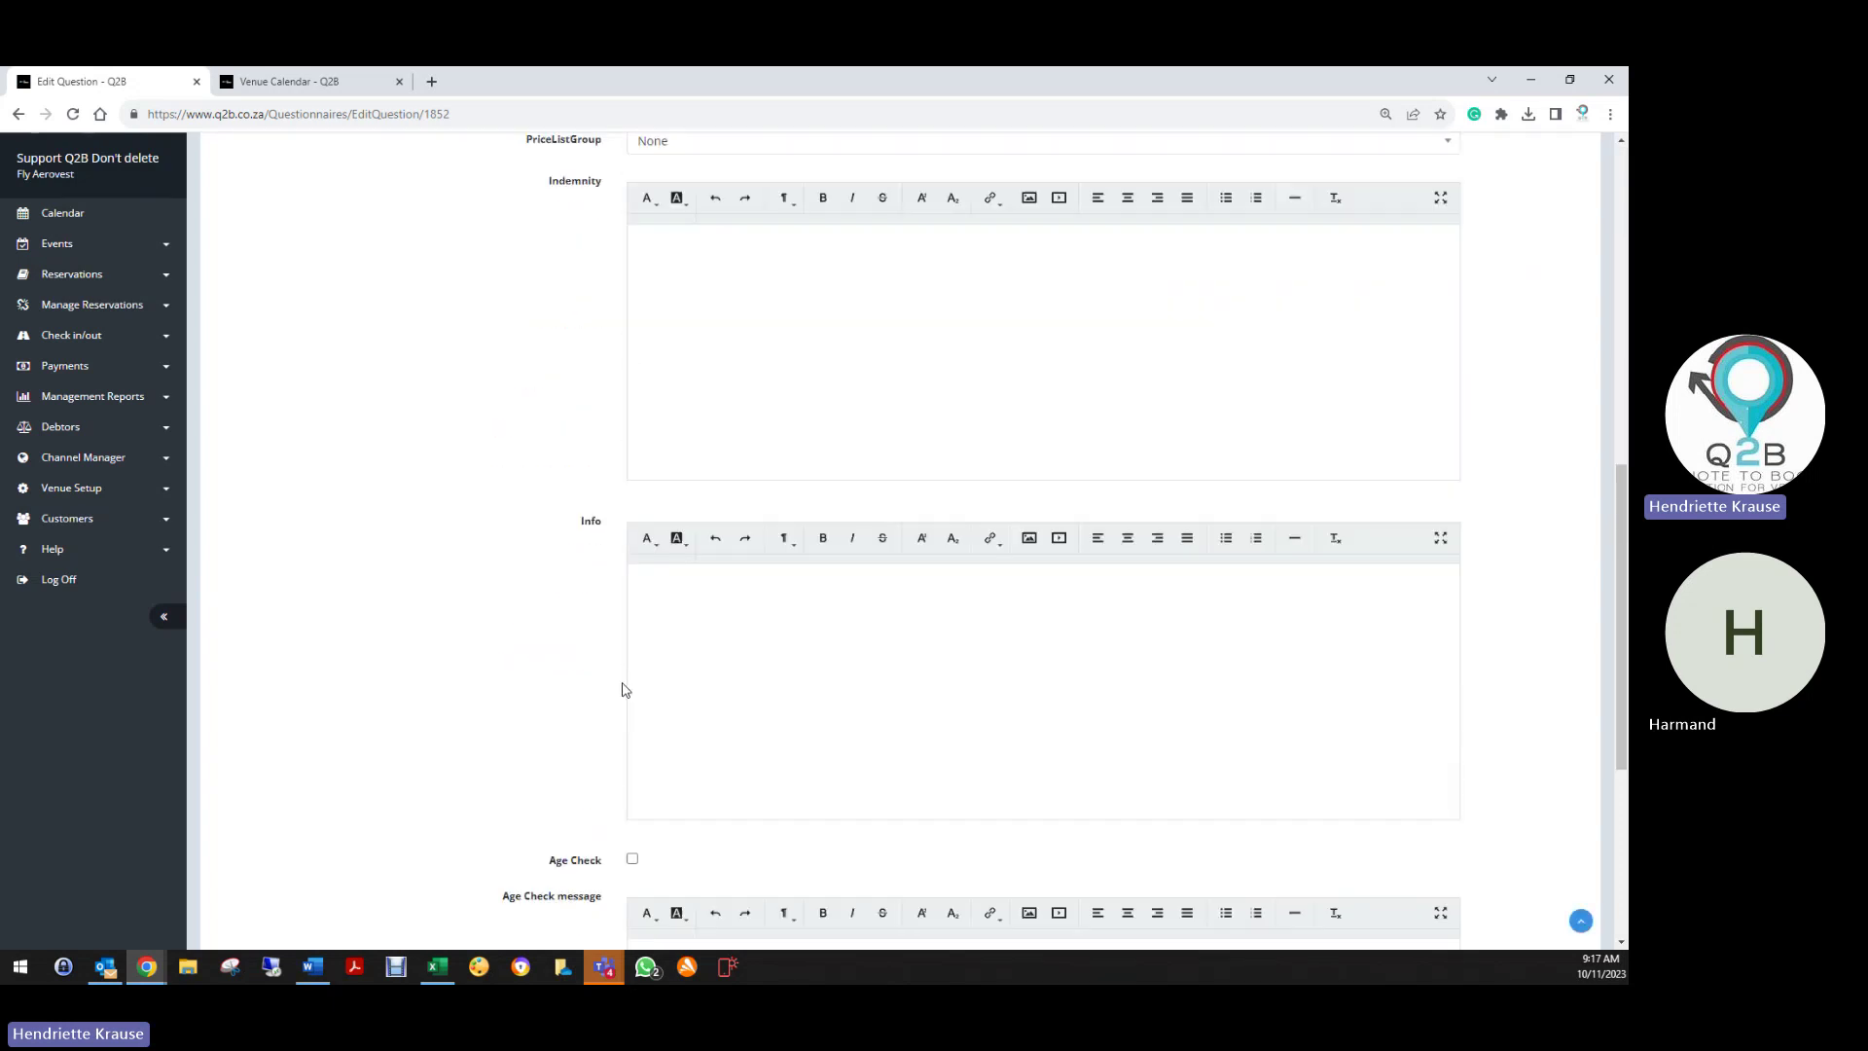
left_click(647, 835)
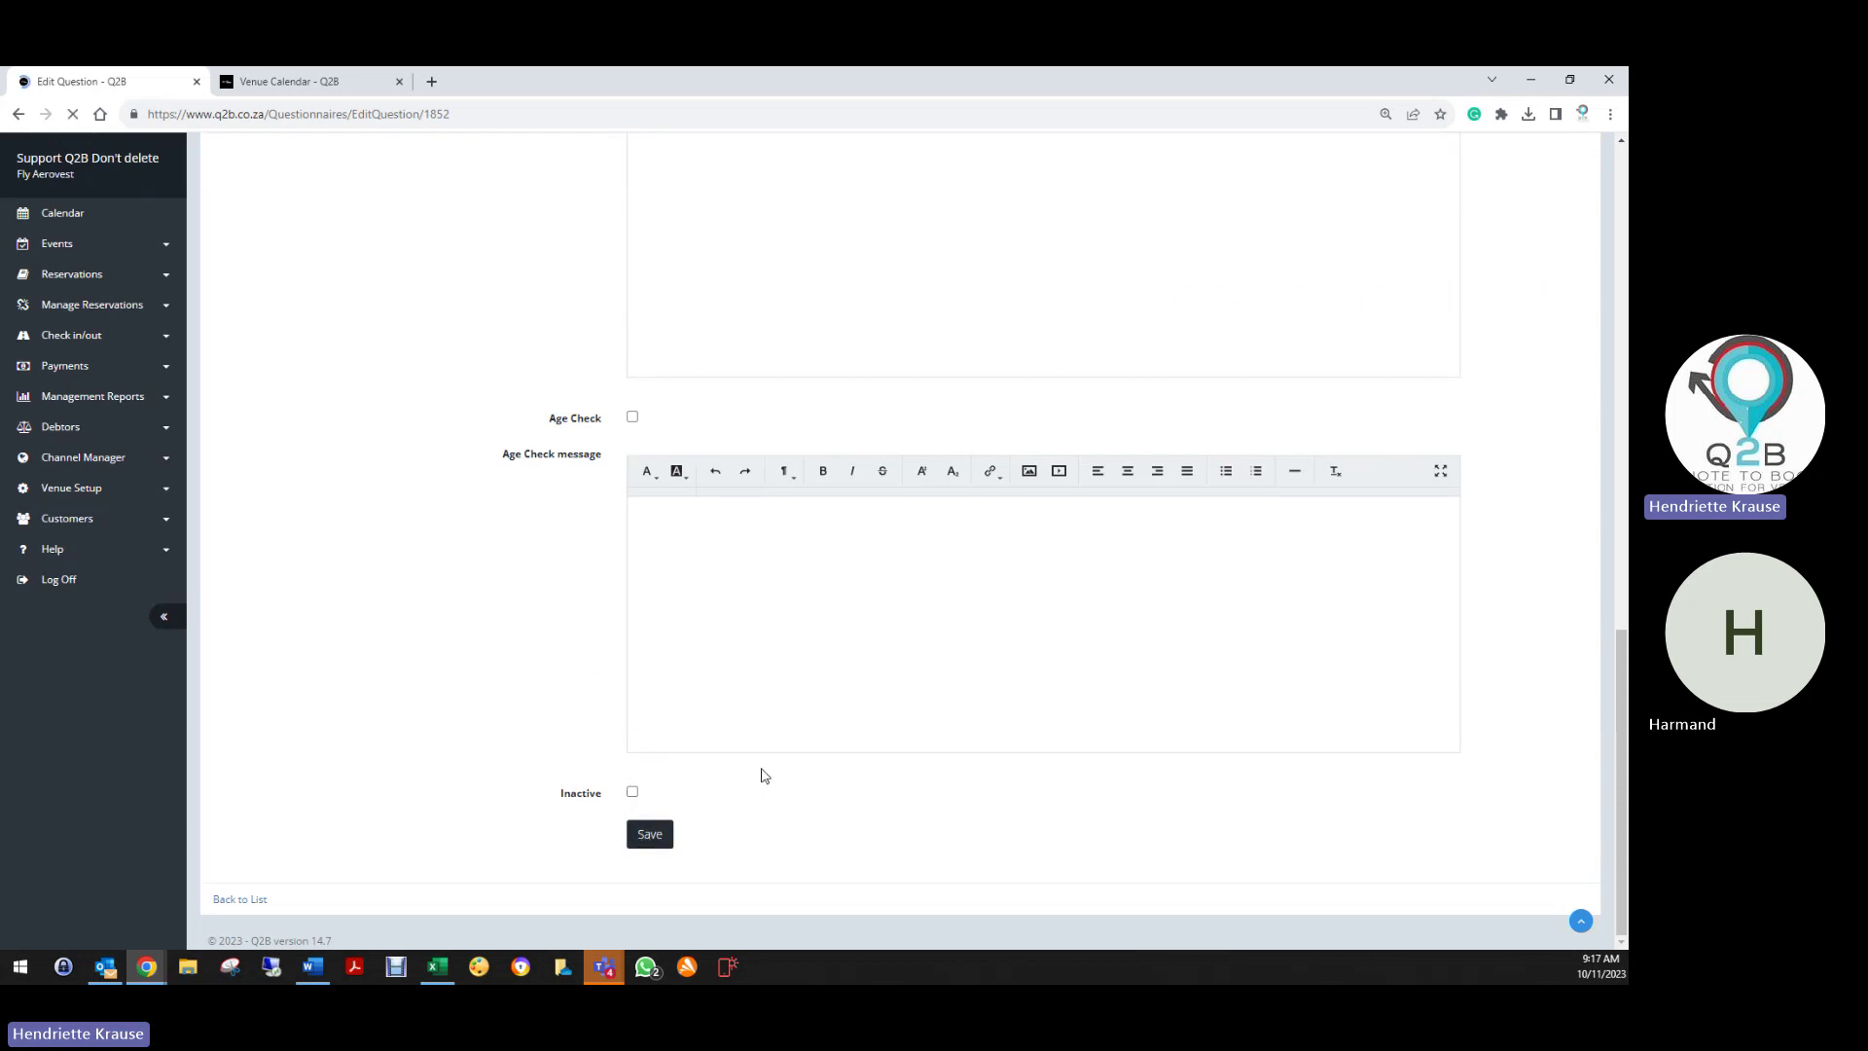
scroll(493, 701, "down", 15)
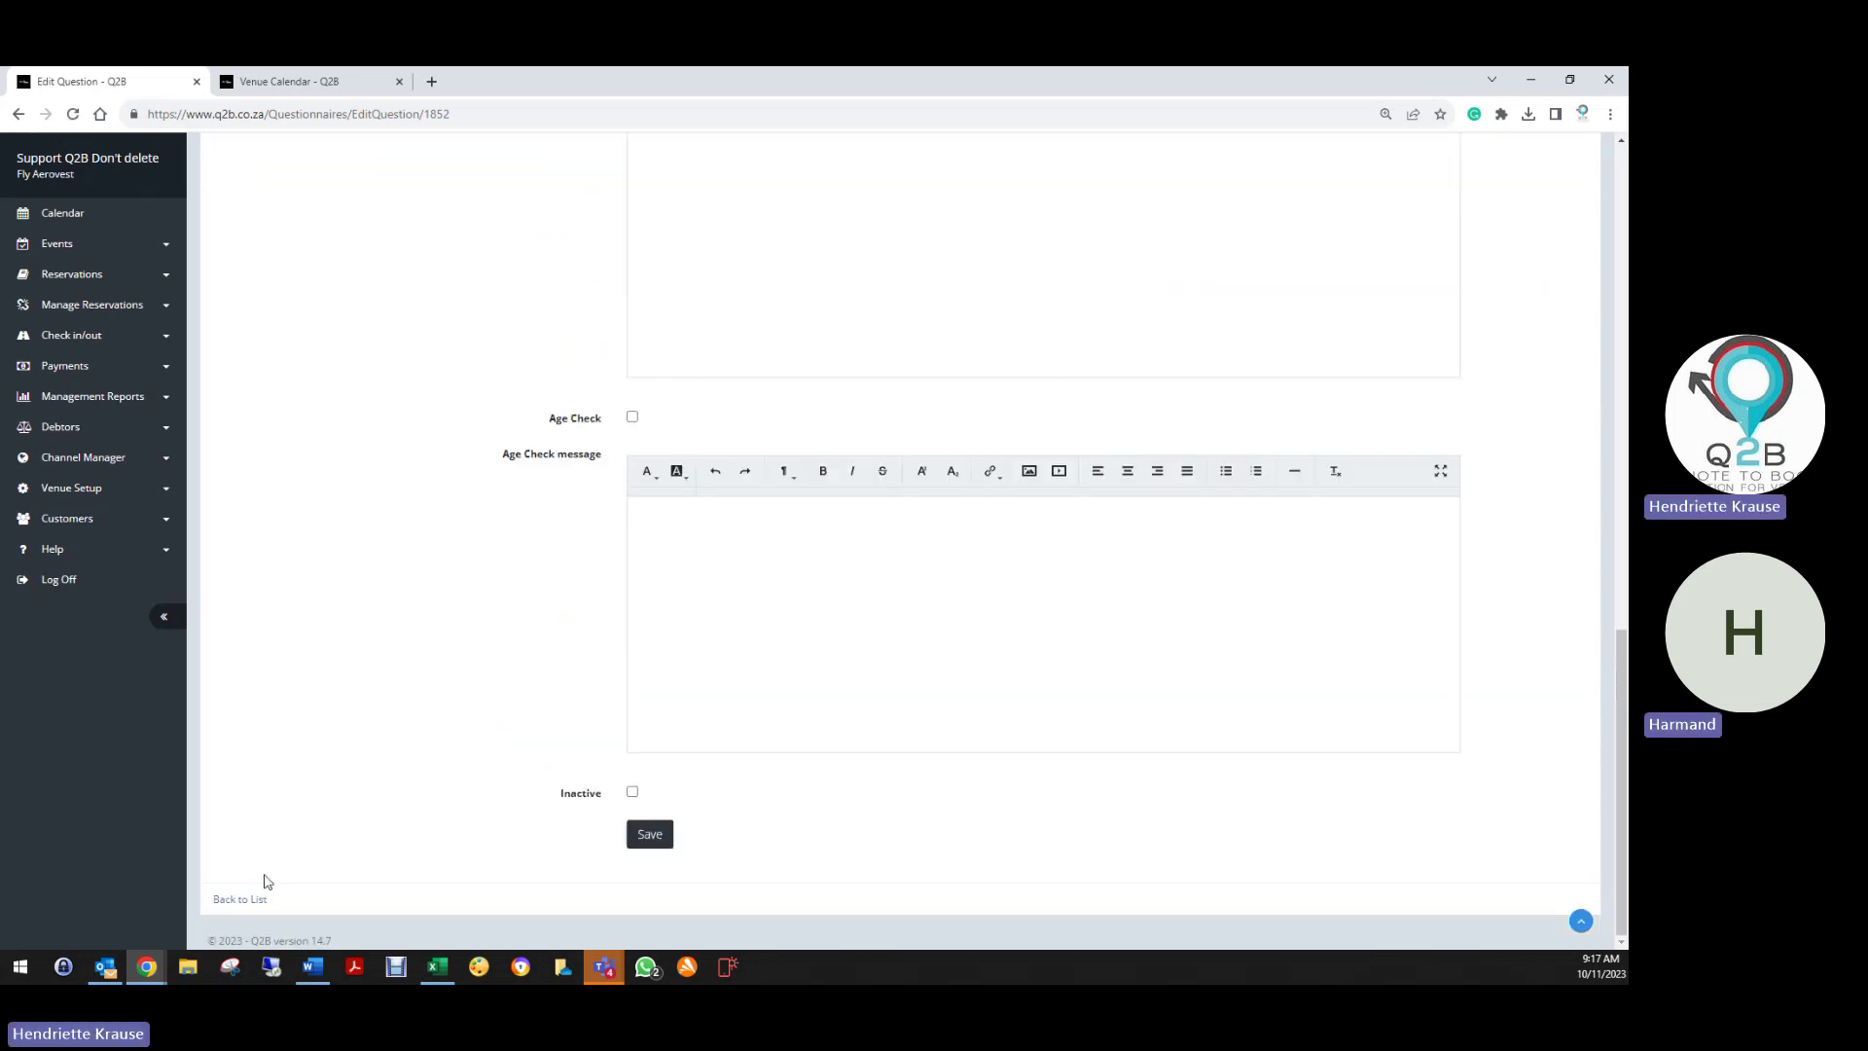
left_click(257, 901)
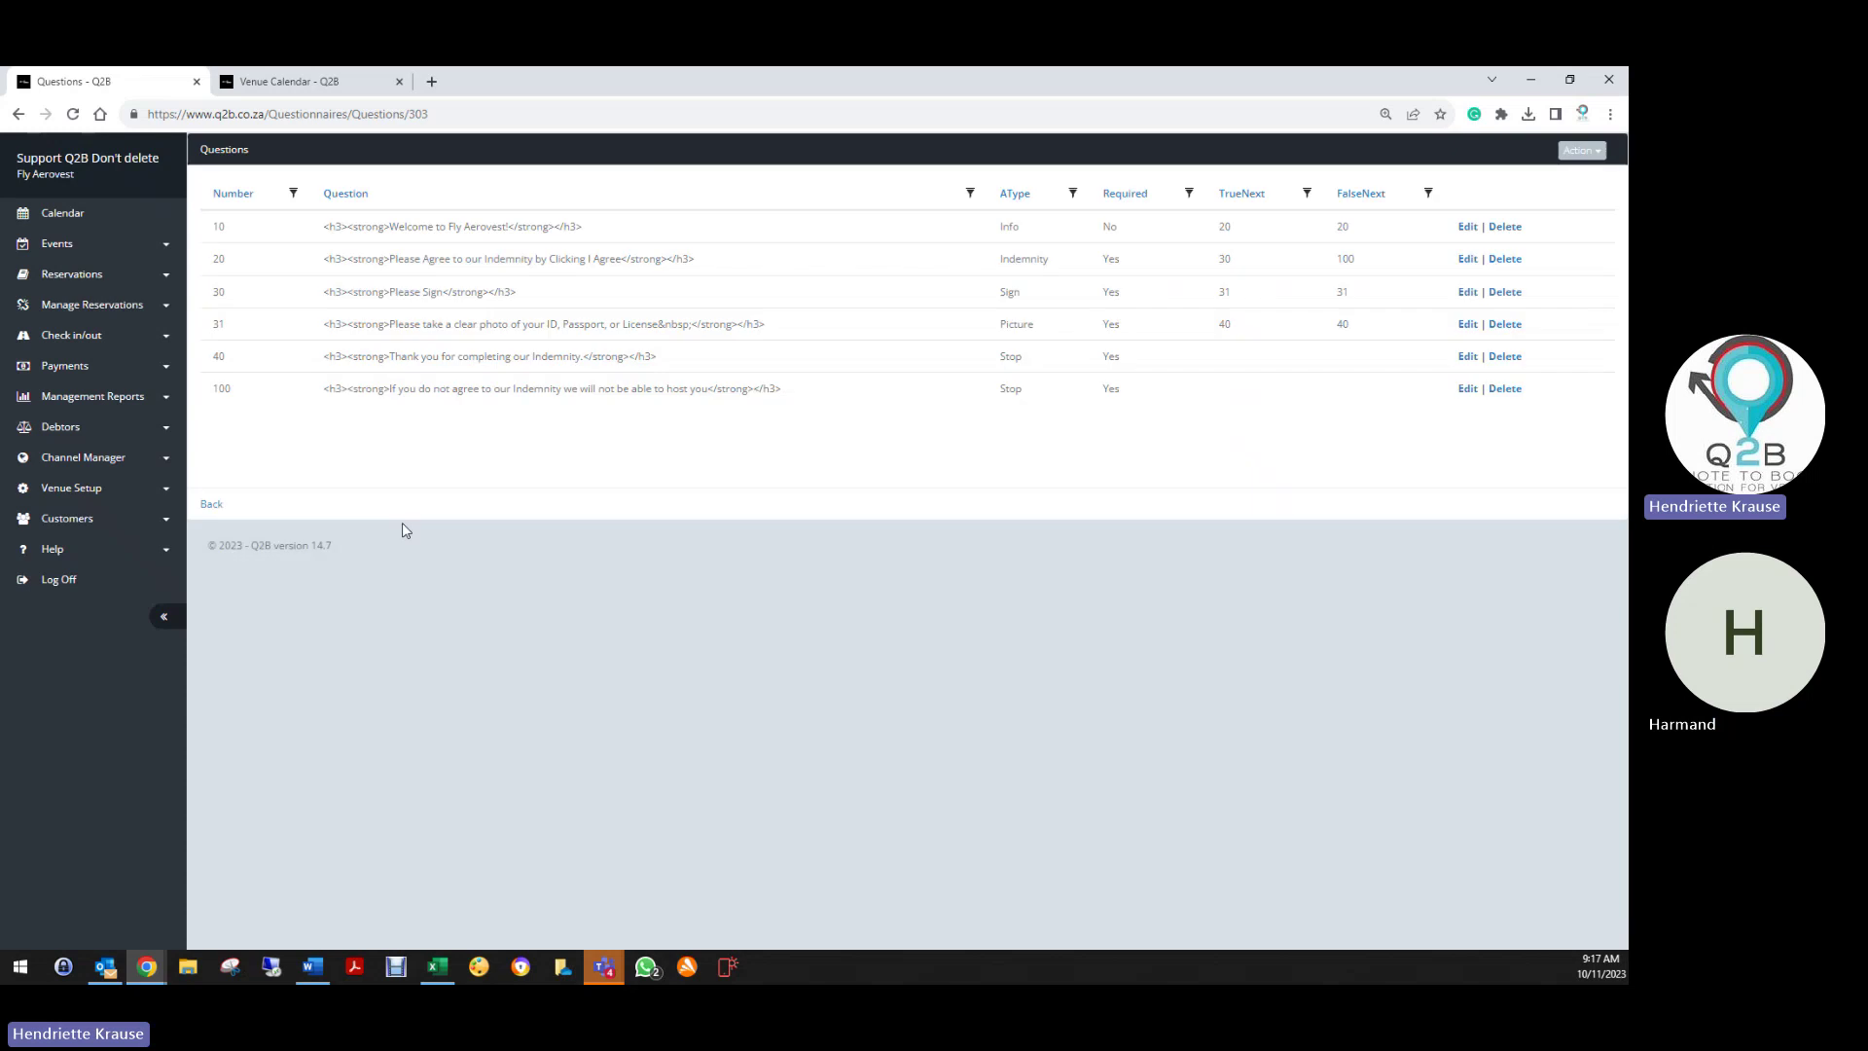
Review question 31, the required ID photo Picture question routing to 40
left_click(1467, 324)
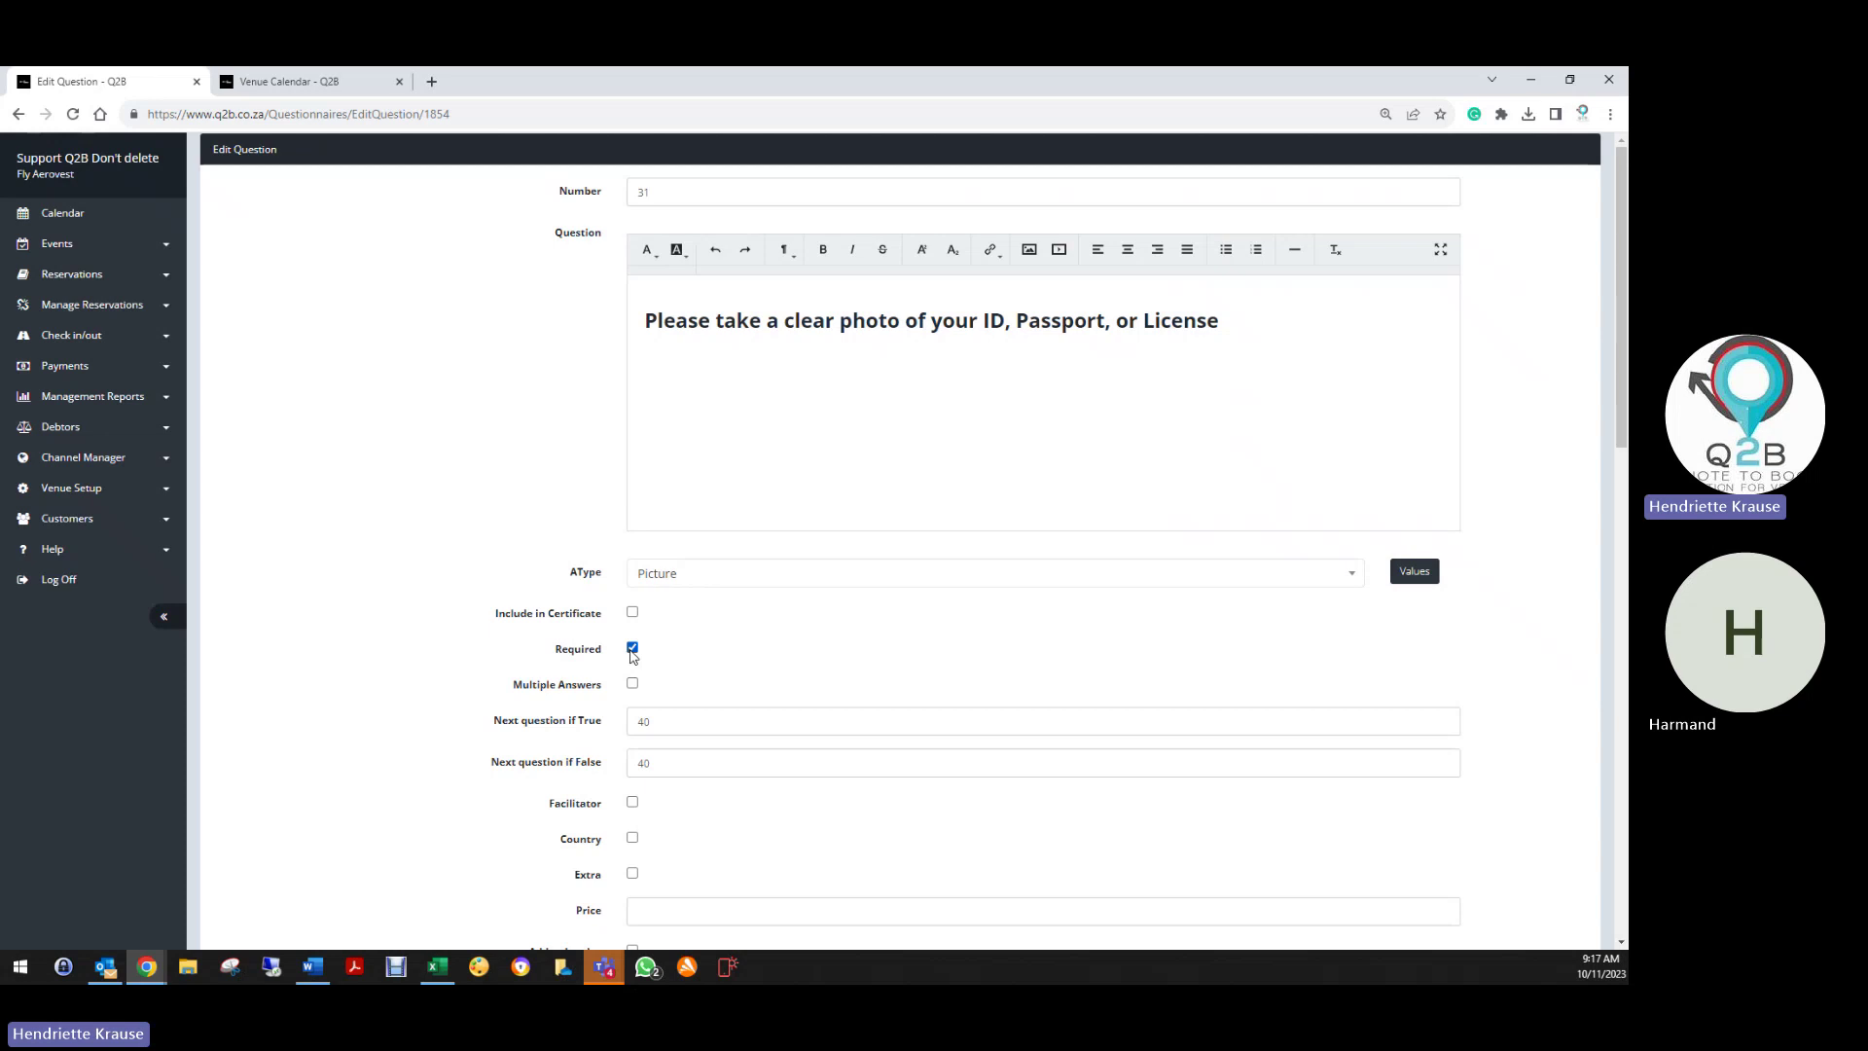
scroll(755, 660, "down", 2)
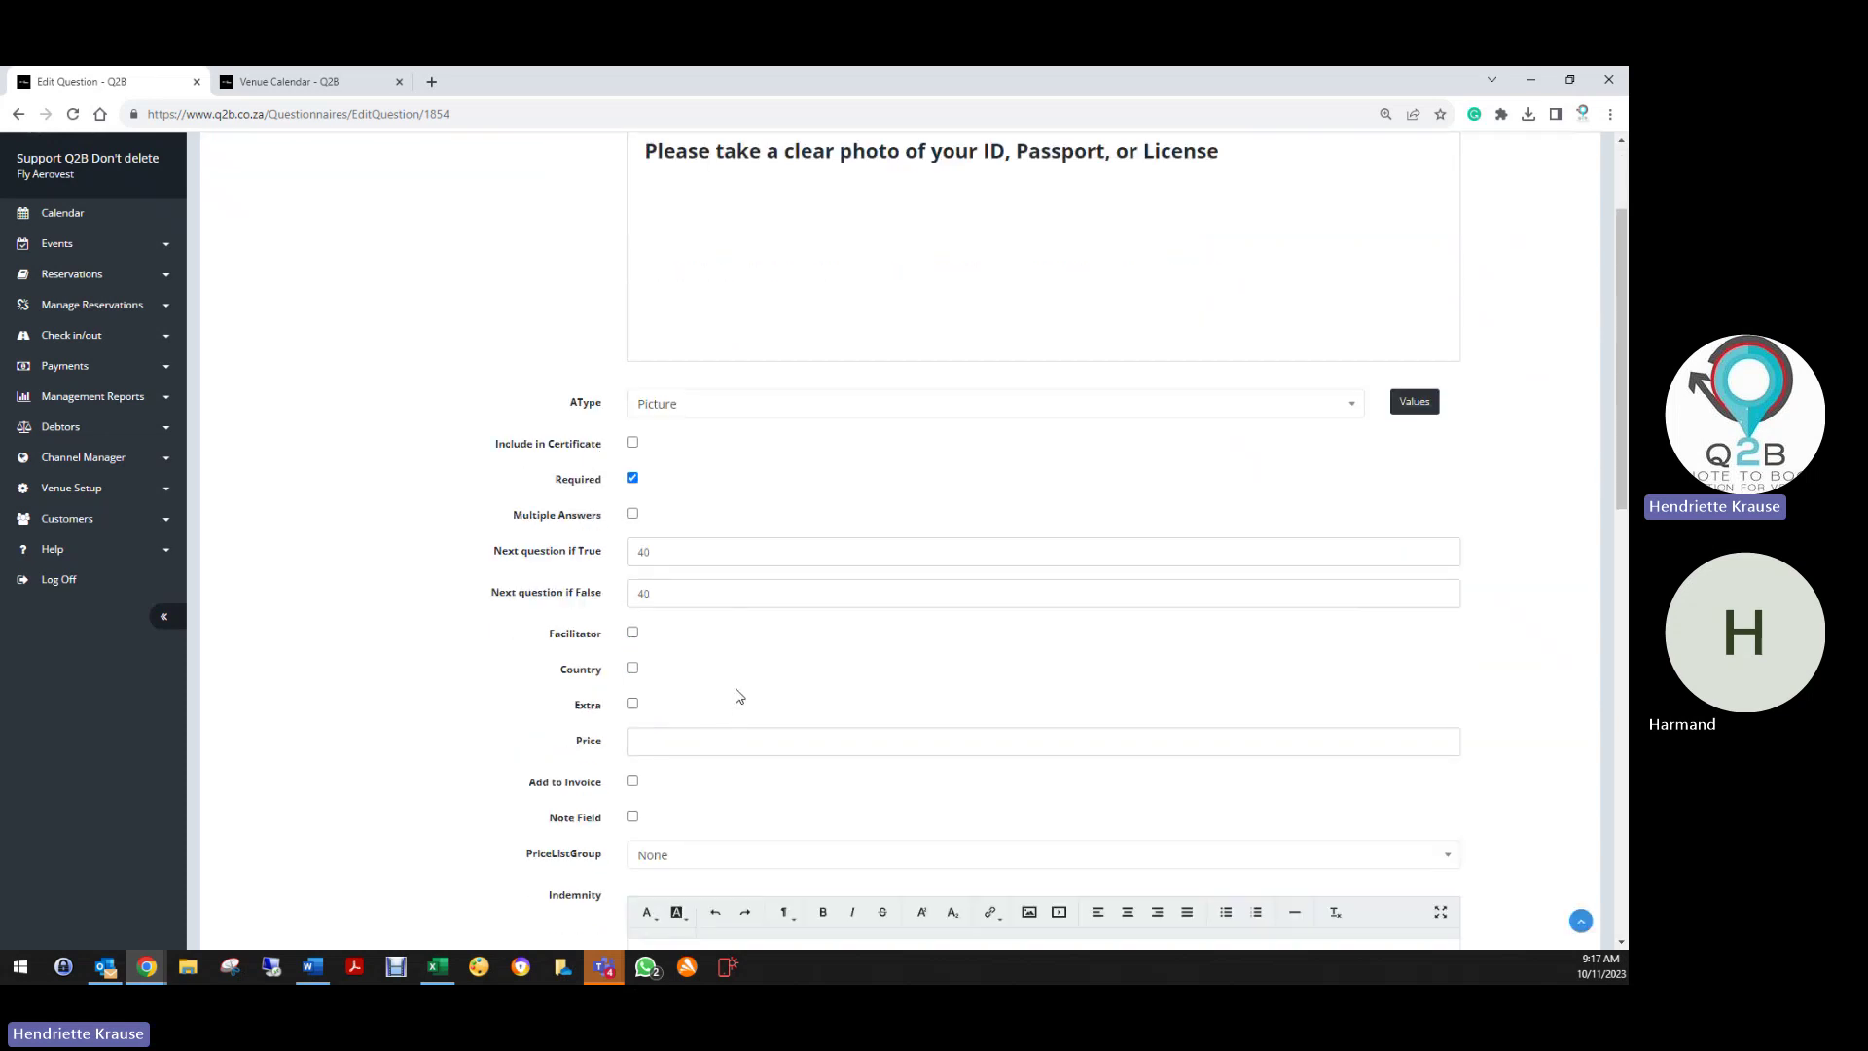
scroll(736, 692, "down", 1)
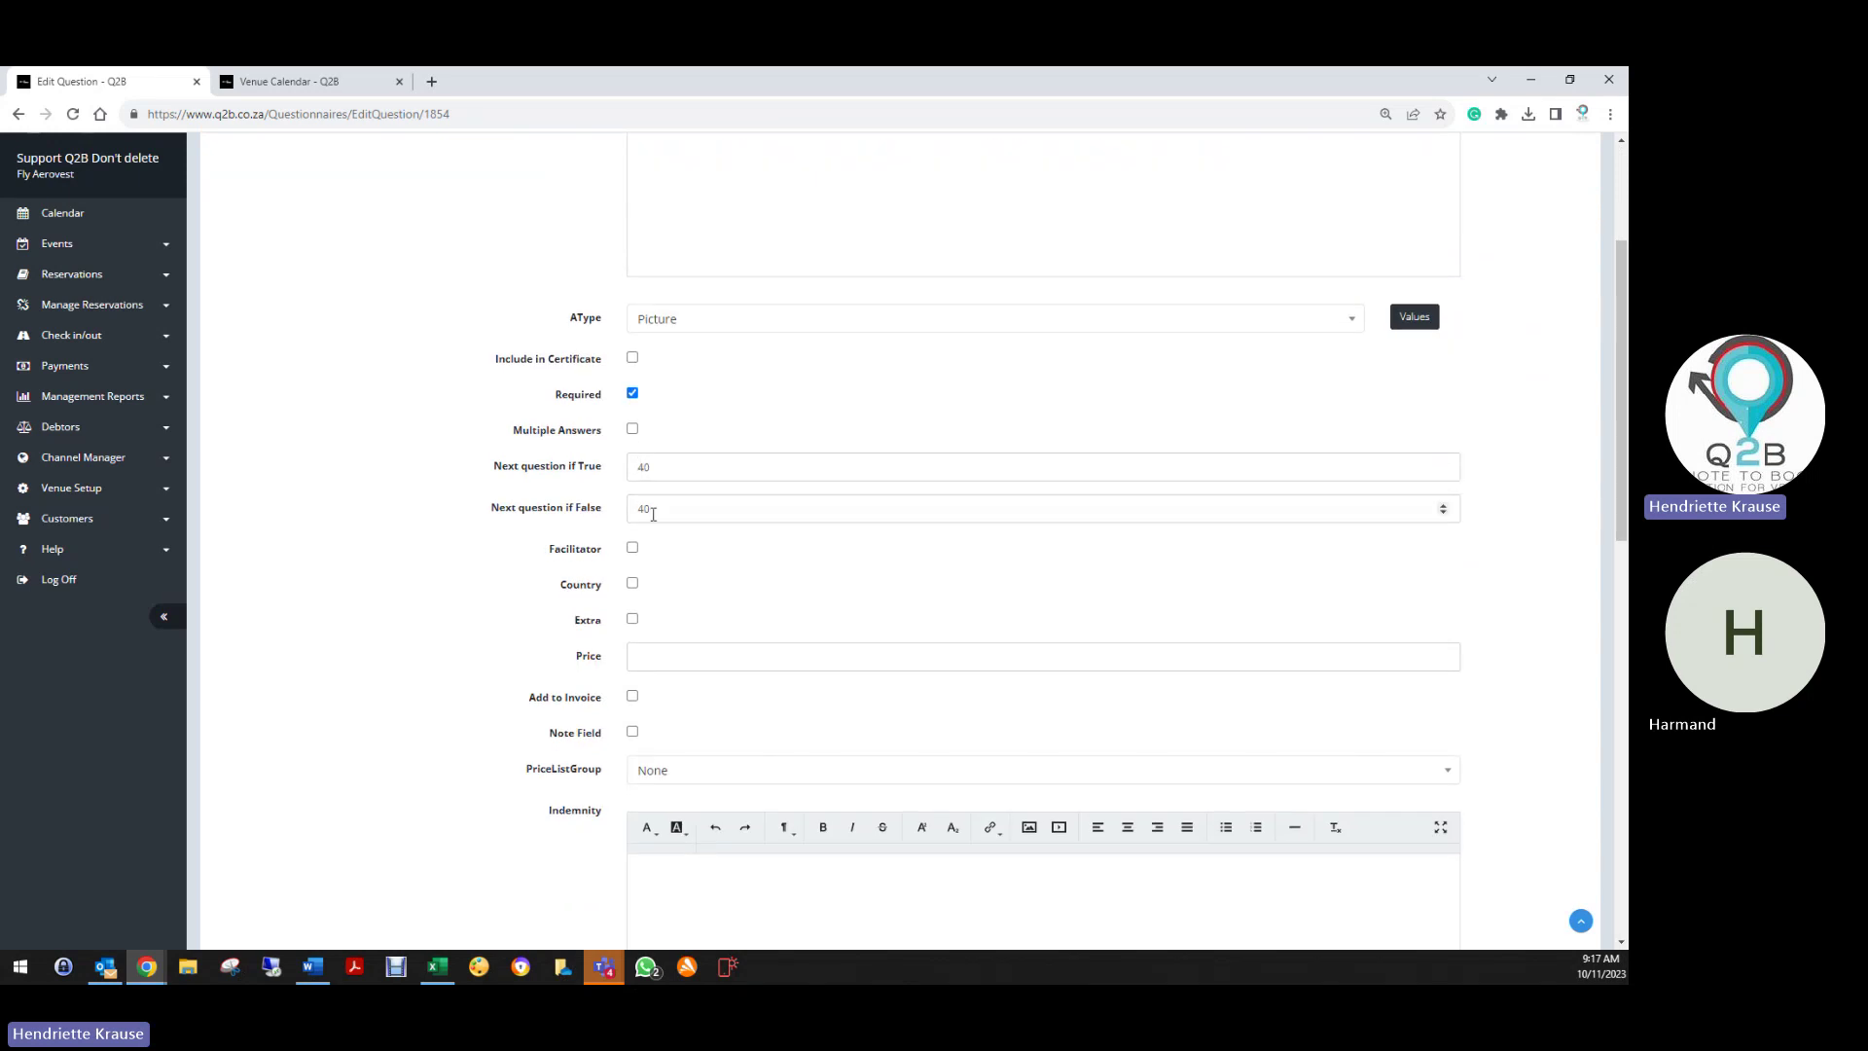
scroll(569, 702, "down", 11)
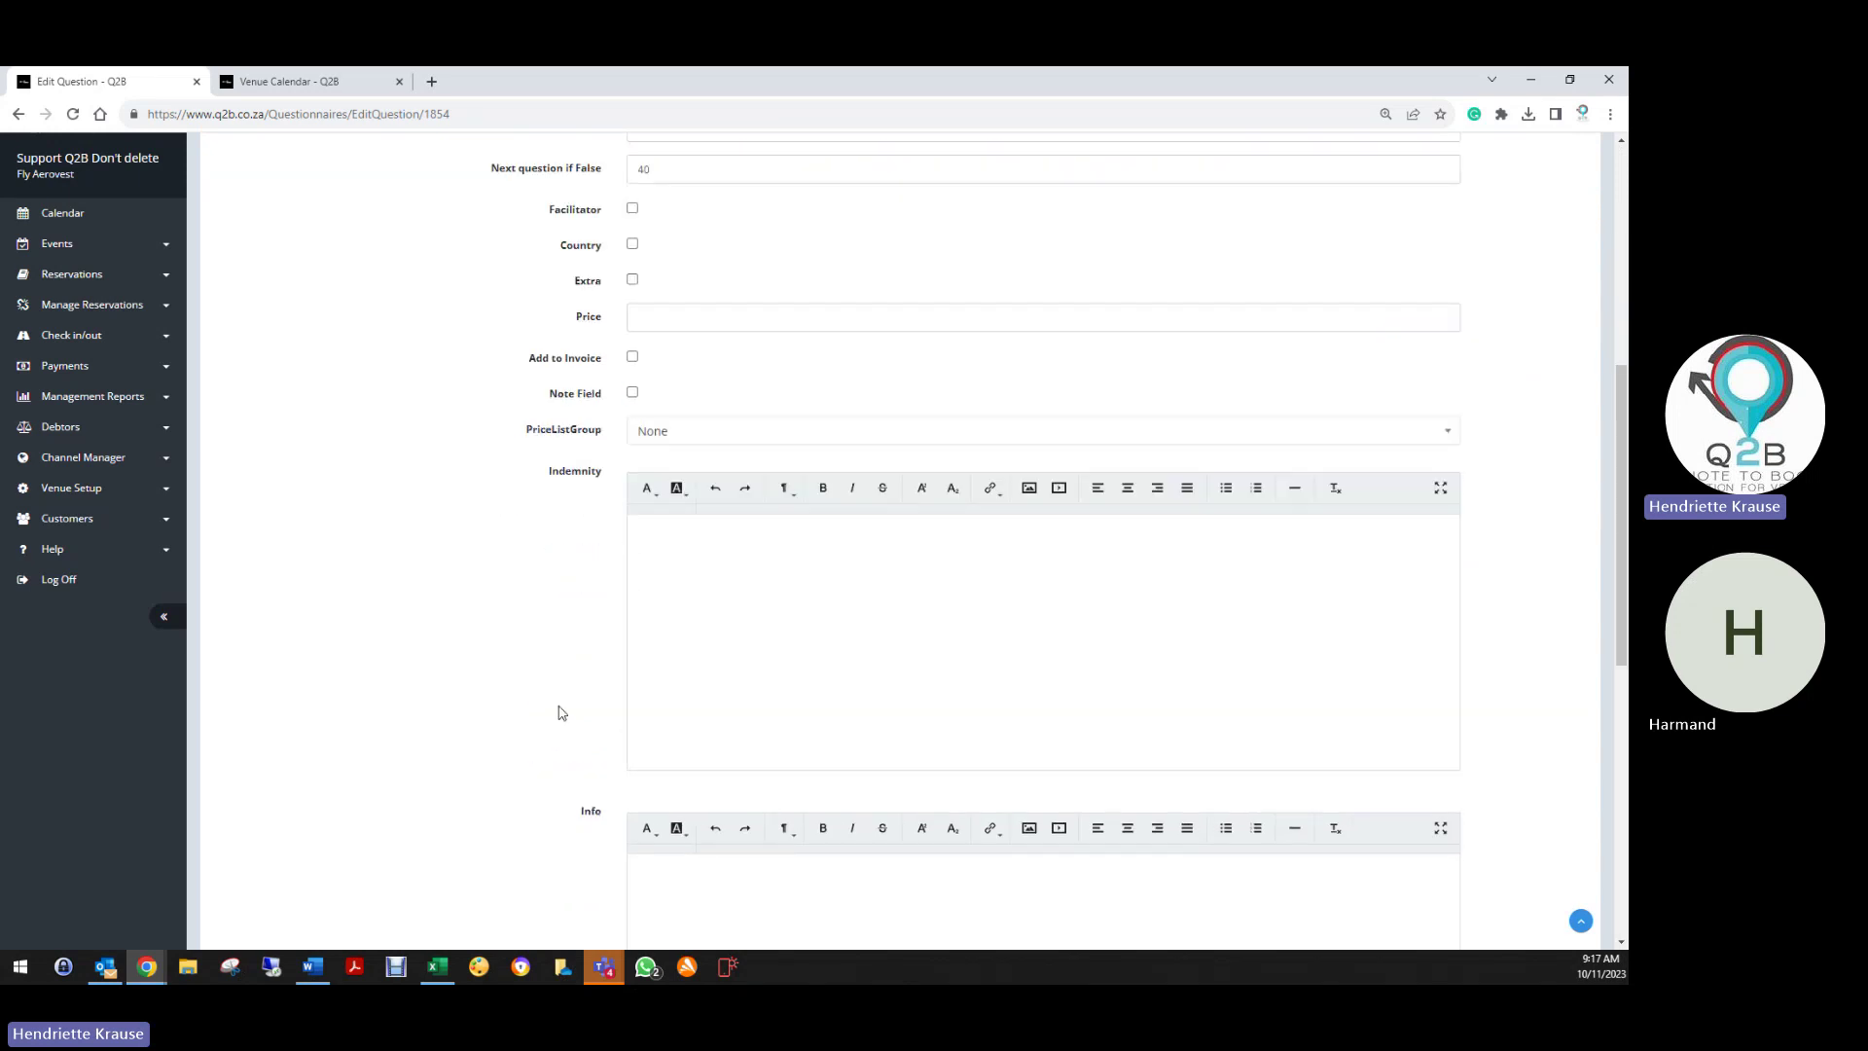
left_click(239, 905)
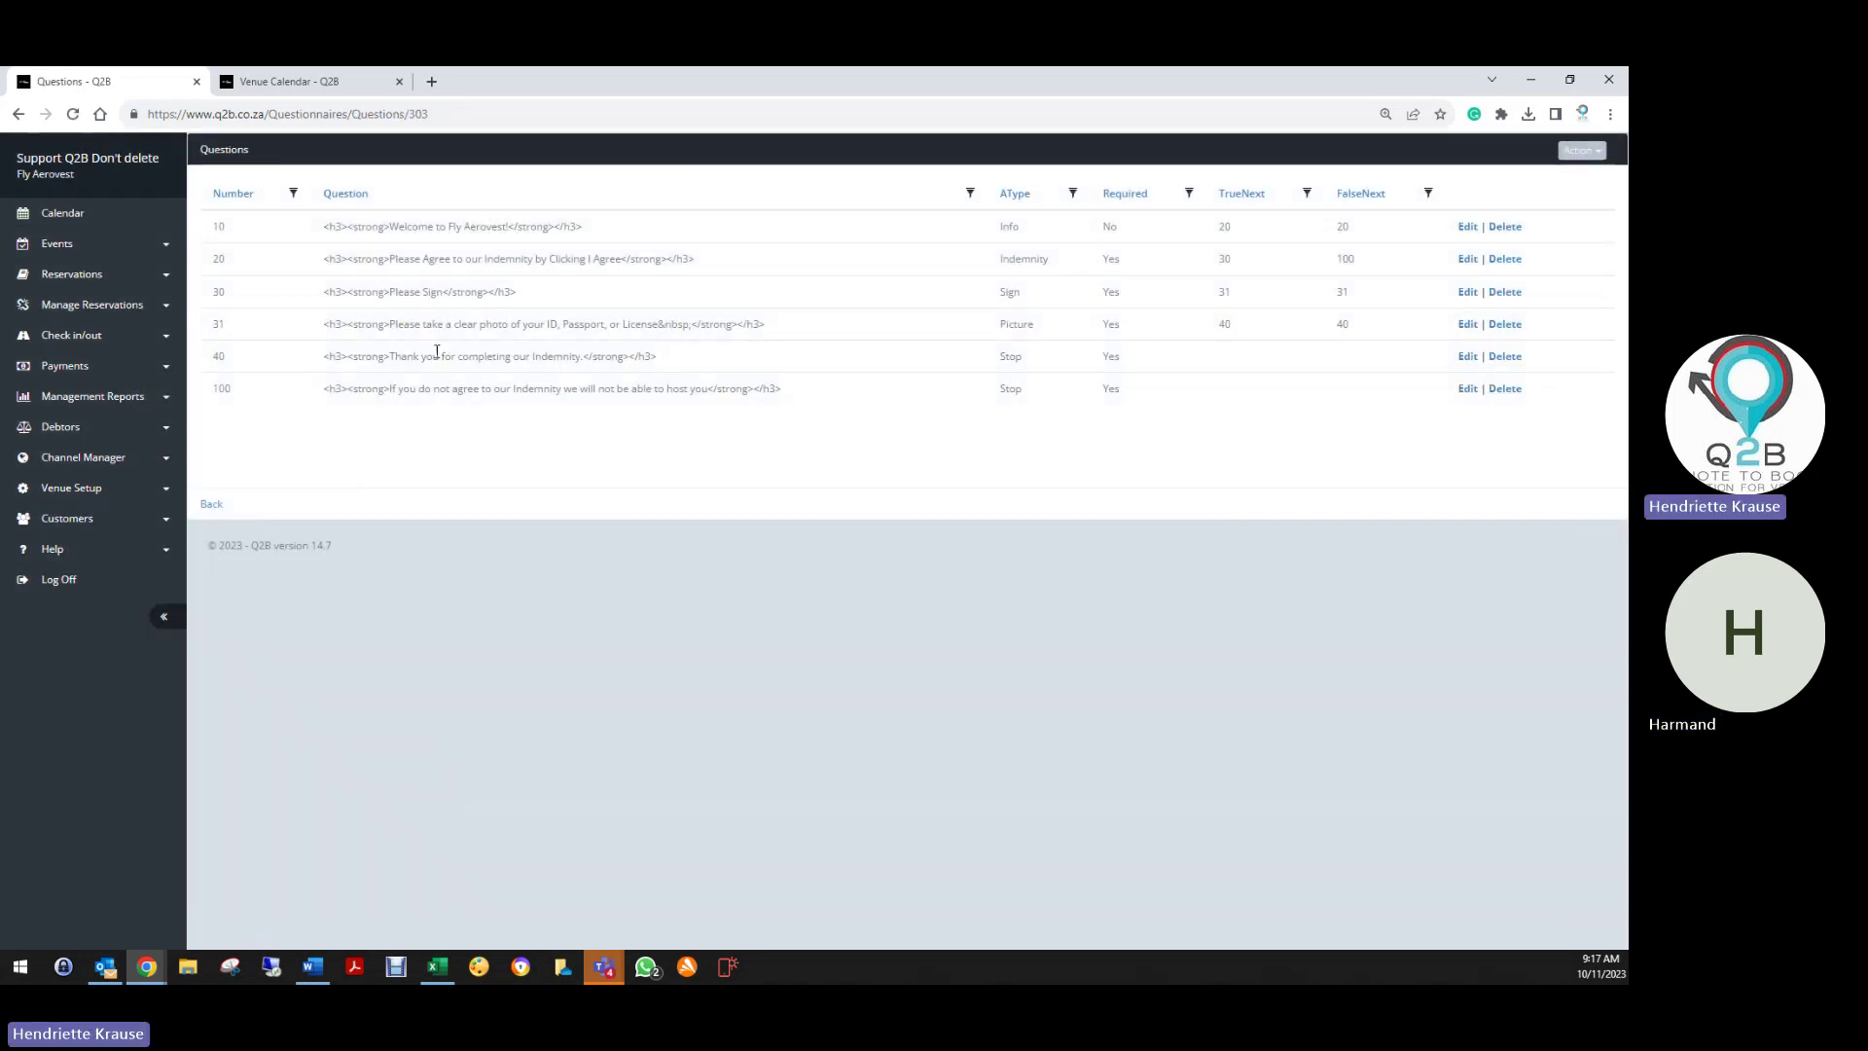
Save Stop question 40 and return to the questions list
left_click(1466, 358)
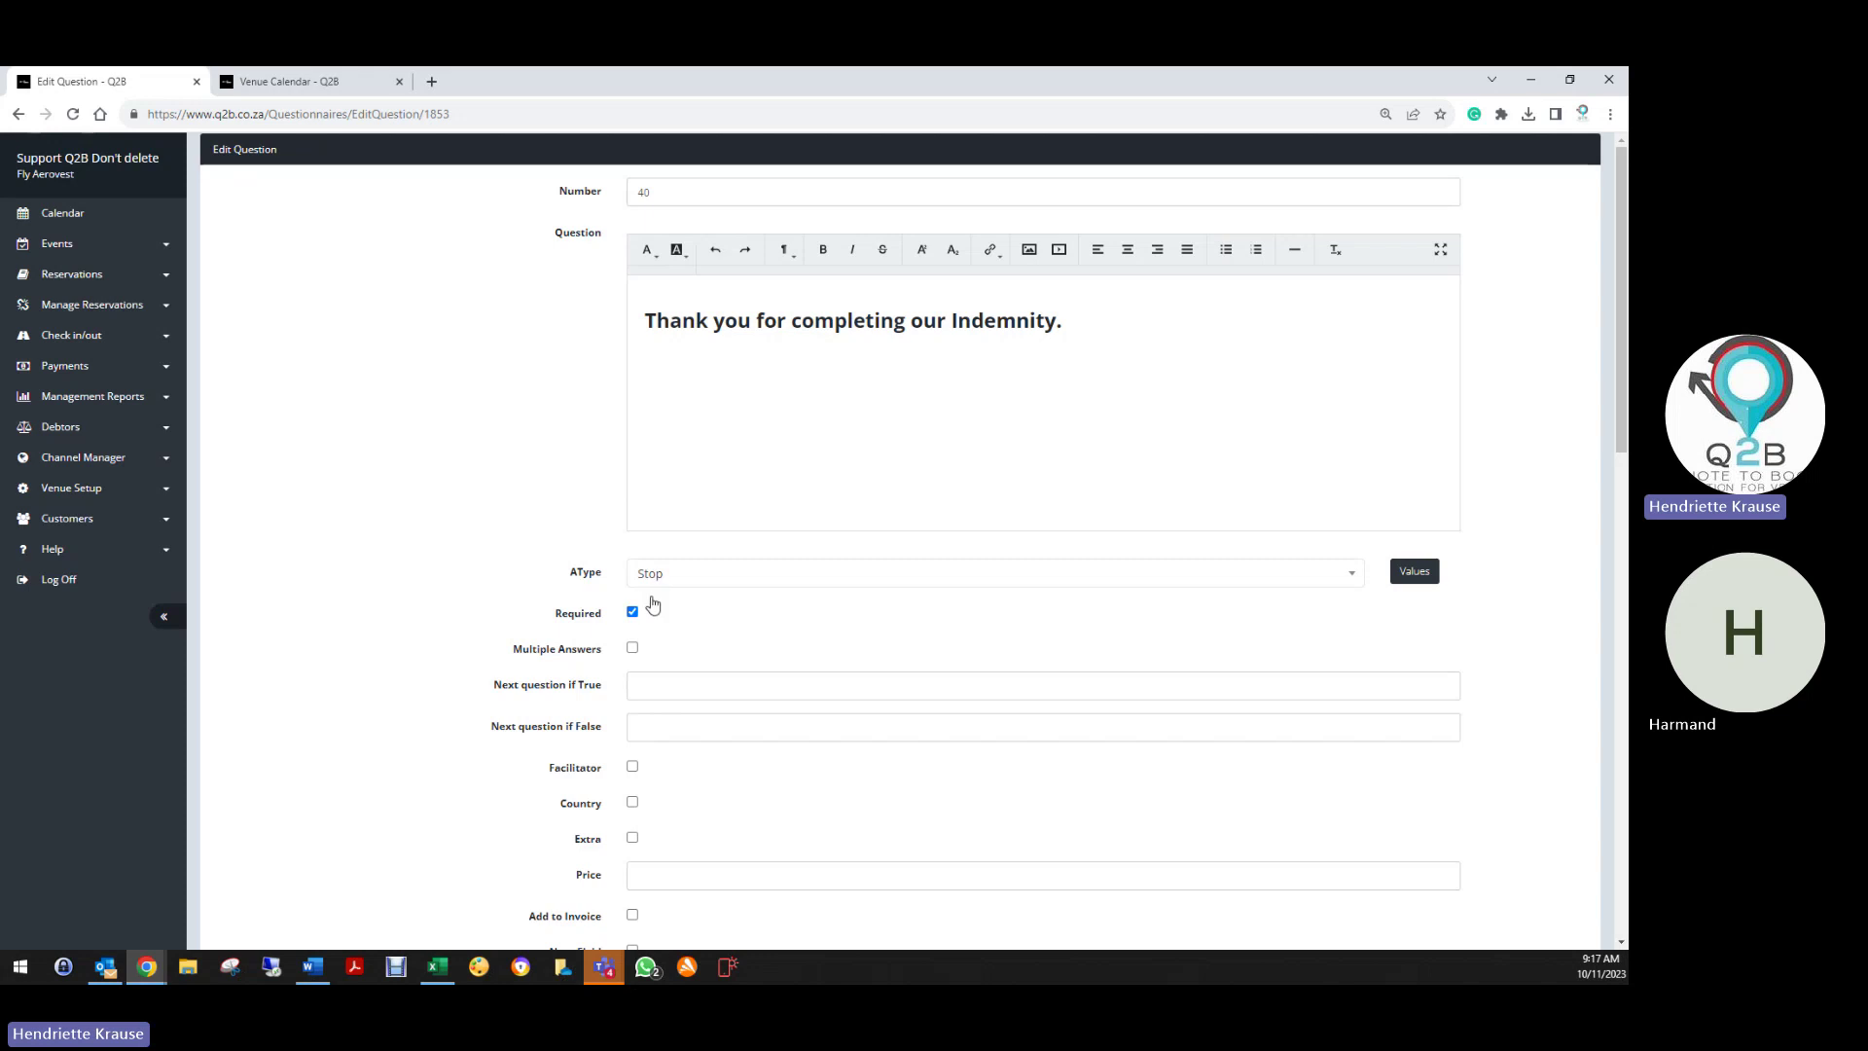
scroll(598, 741, "down", 6)
scroll(588, 734, "down", 3)
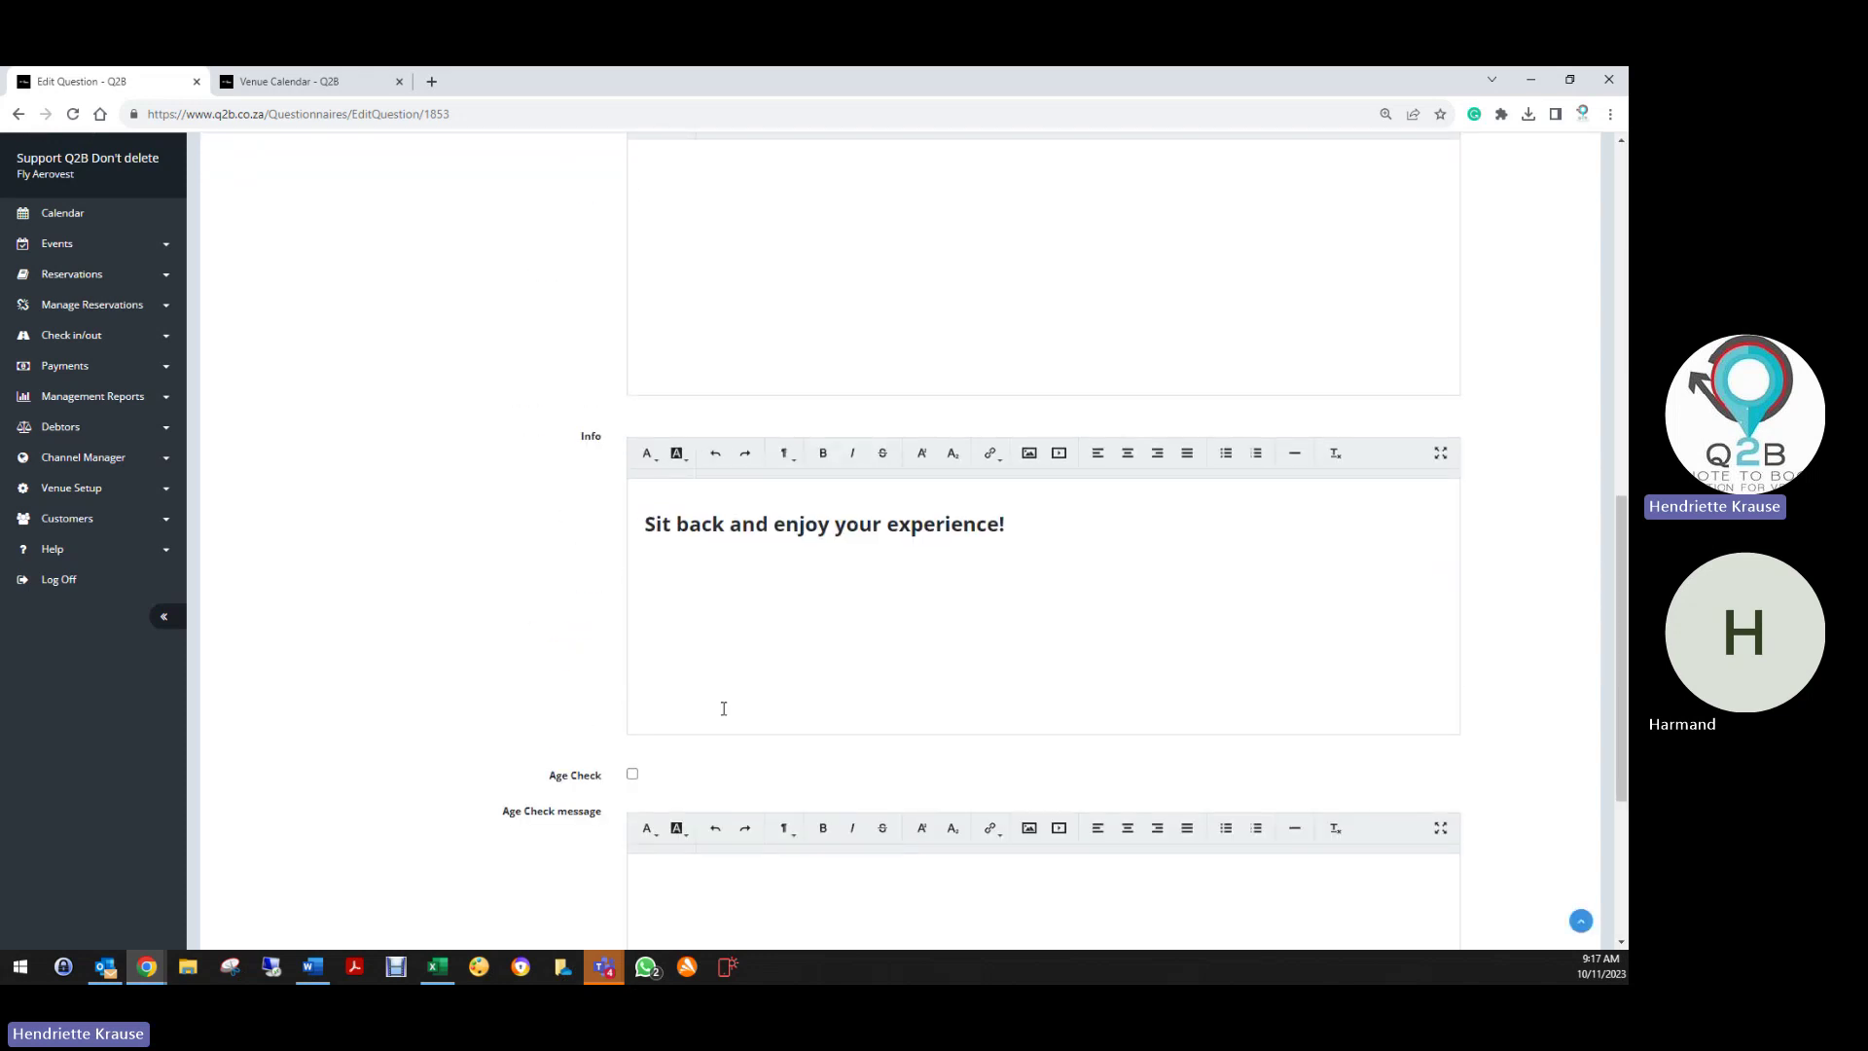
scroll(482, 775, "down", 4)
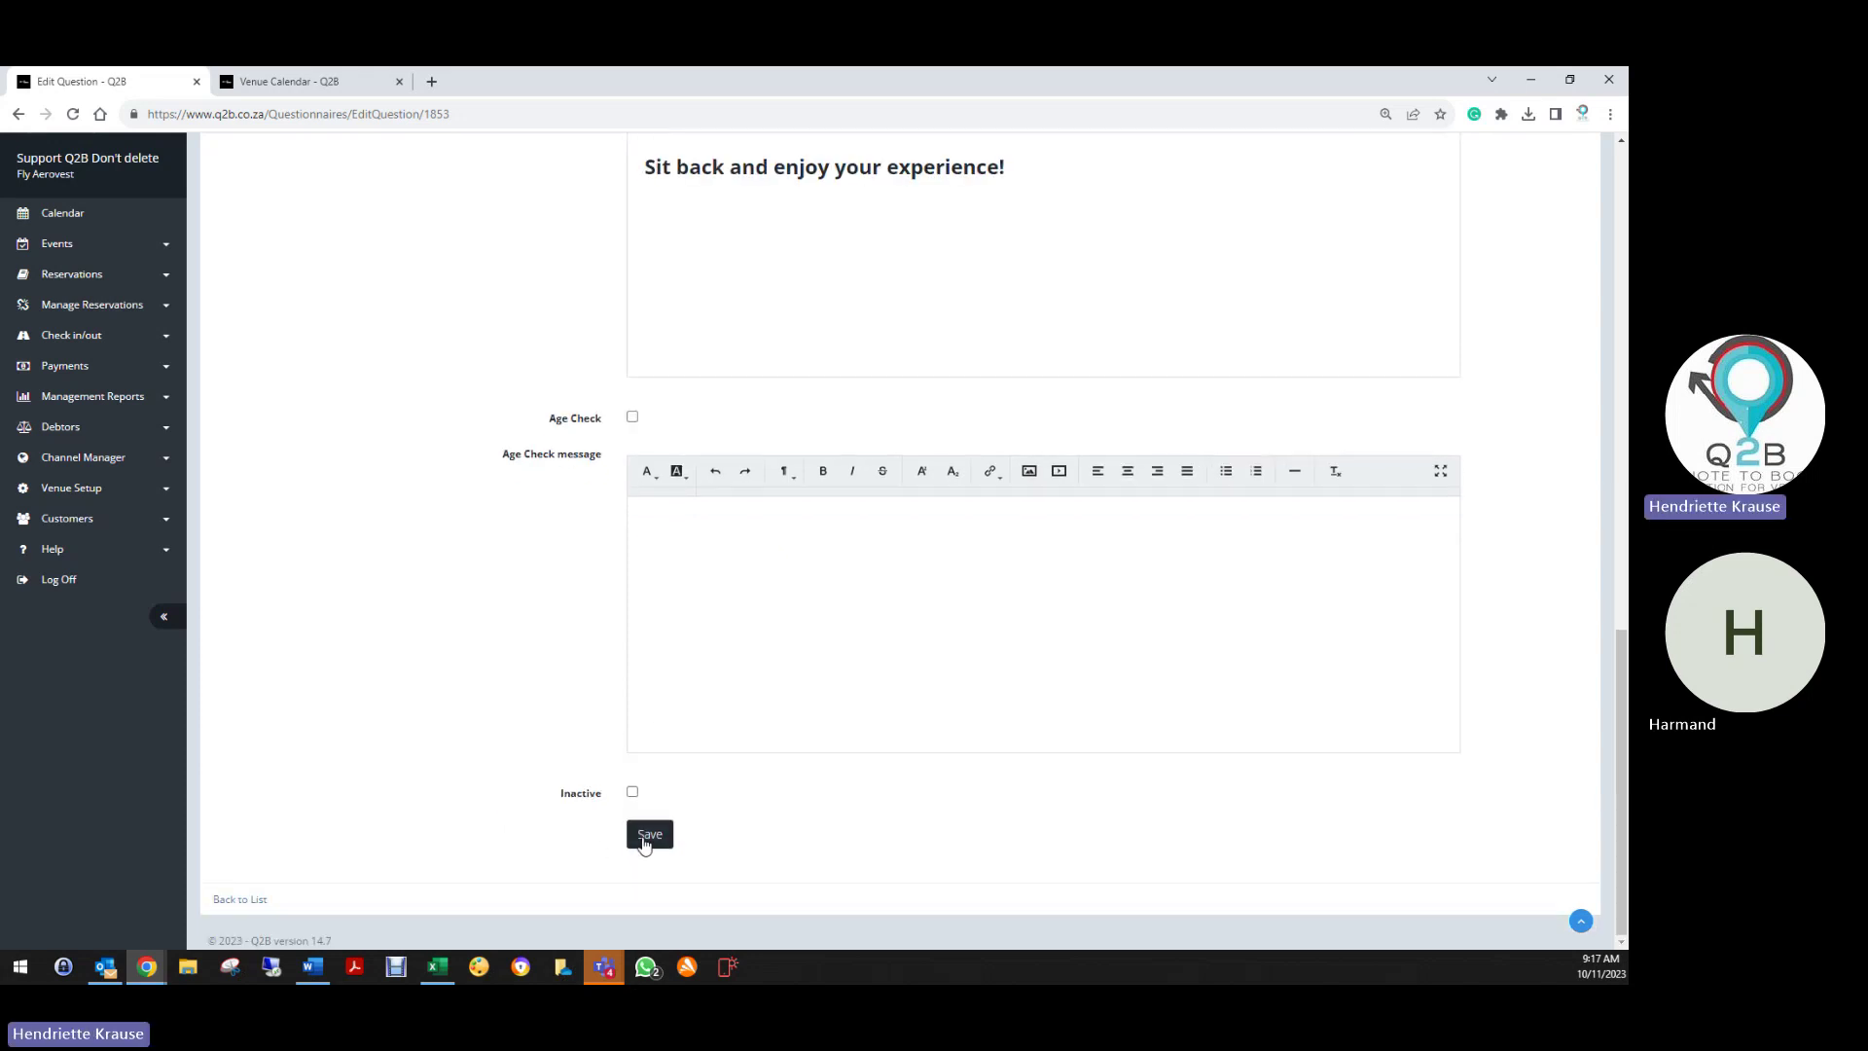
left_click(647, 834)
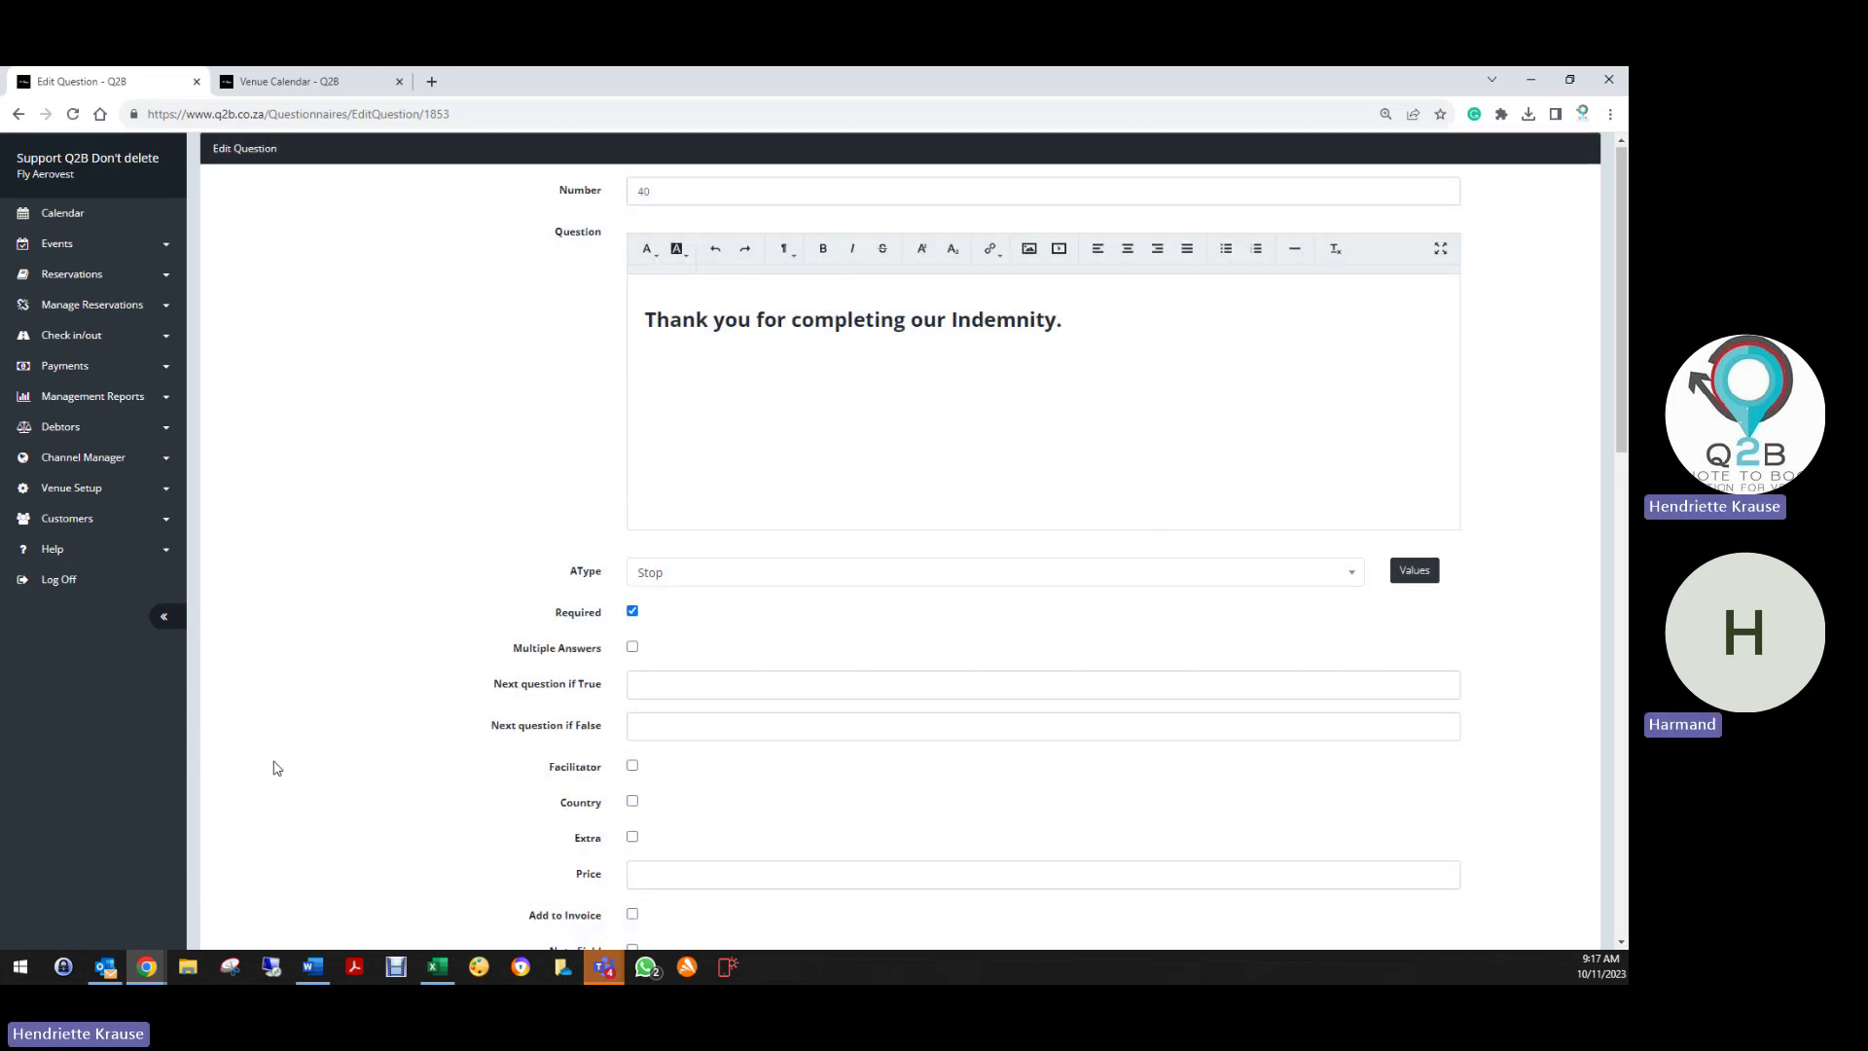
scroll(263, 763, "down", 6)
scroll(255, 764, "down", 6)
left_click(236, 905)
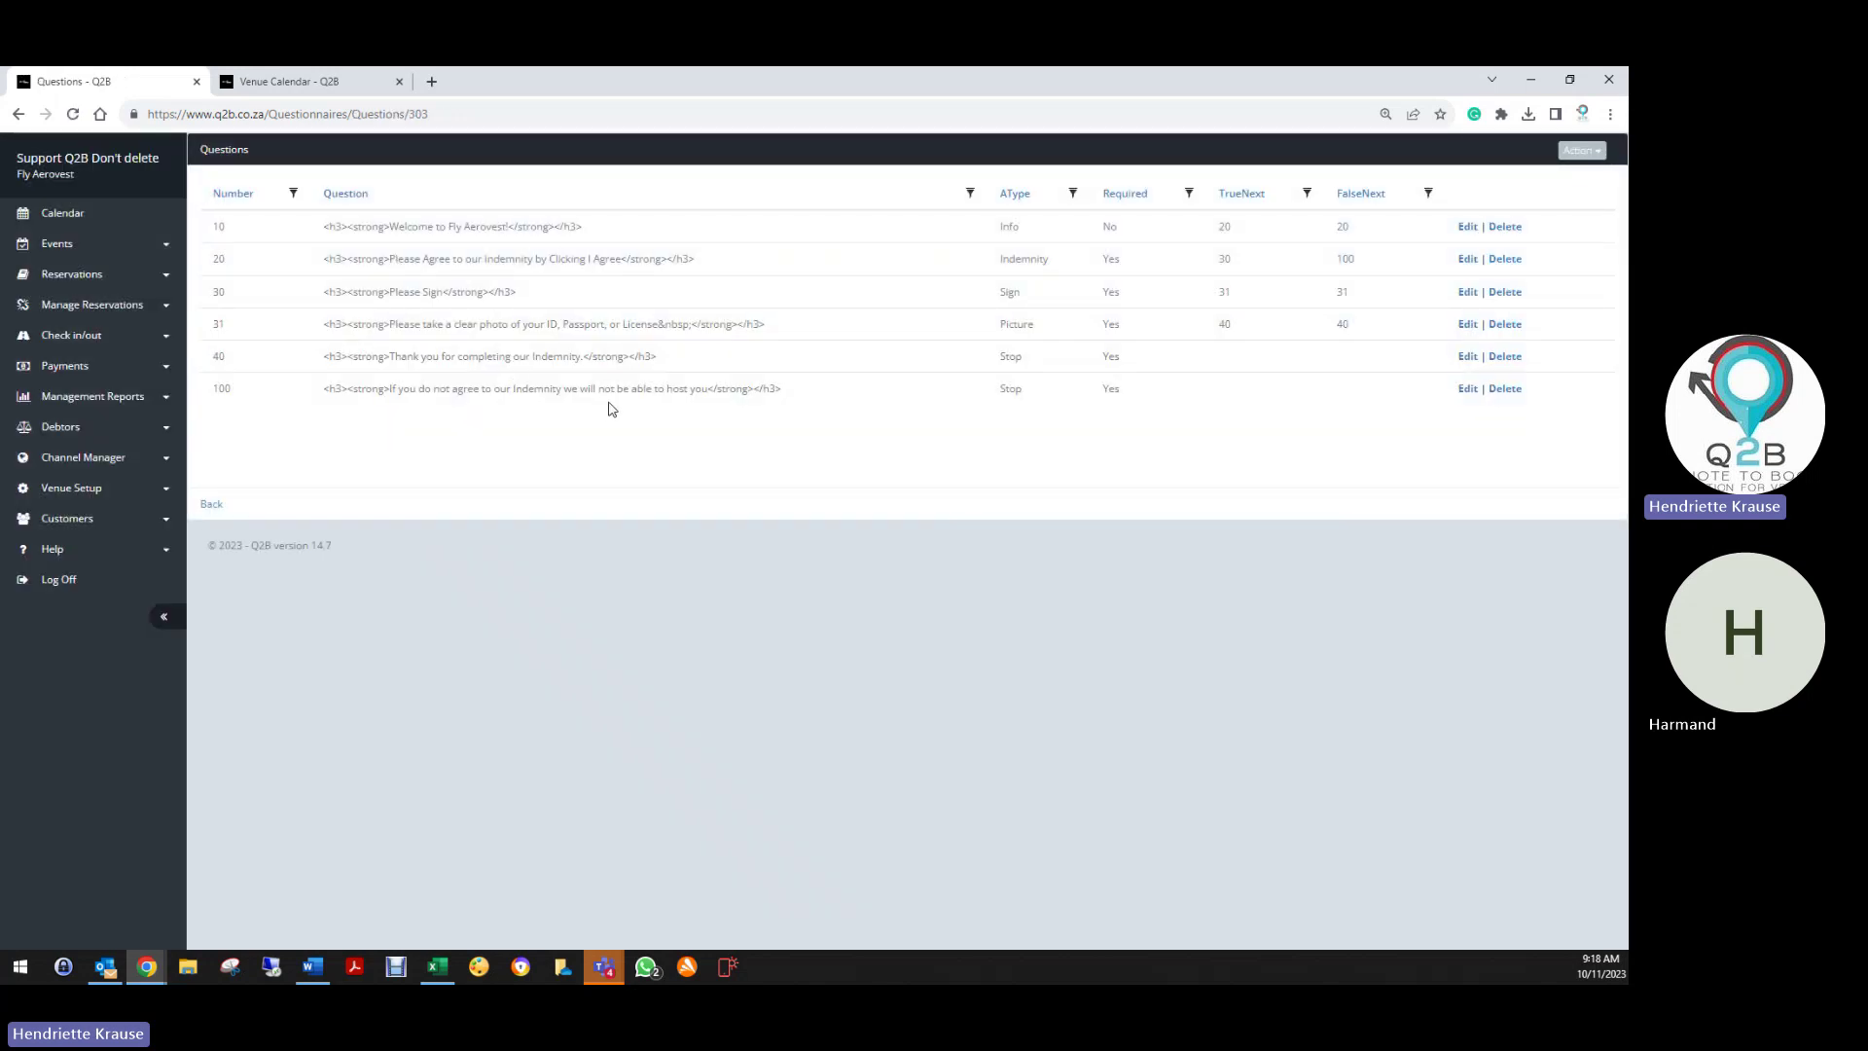
Save Stop question 100, whose info text asks guests to go back and agree
left_click(1467, 390)
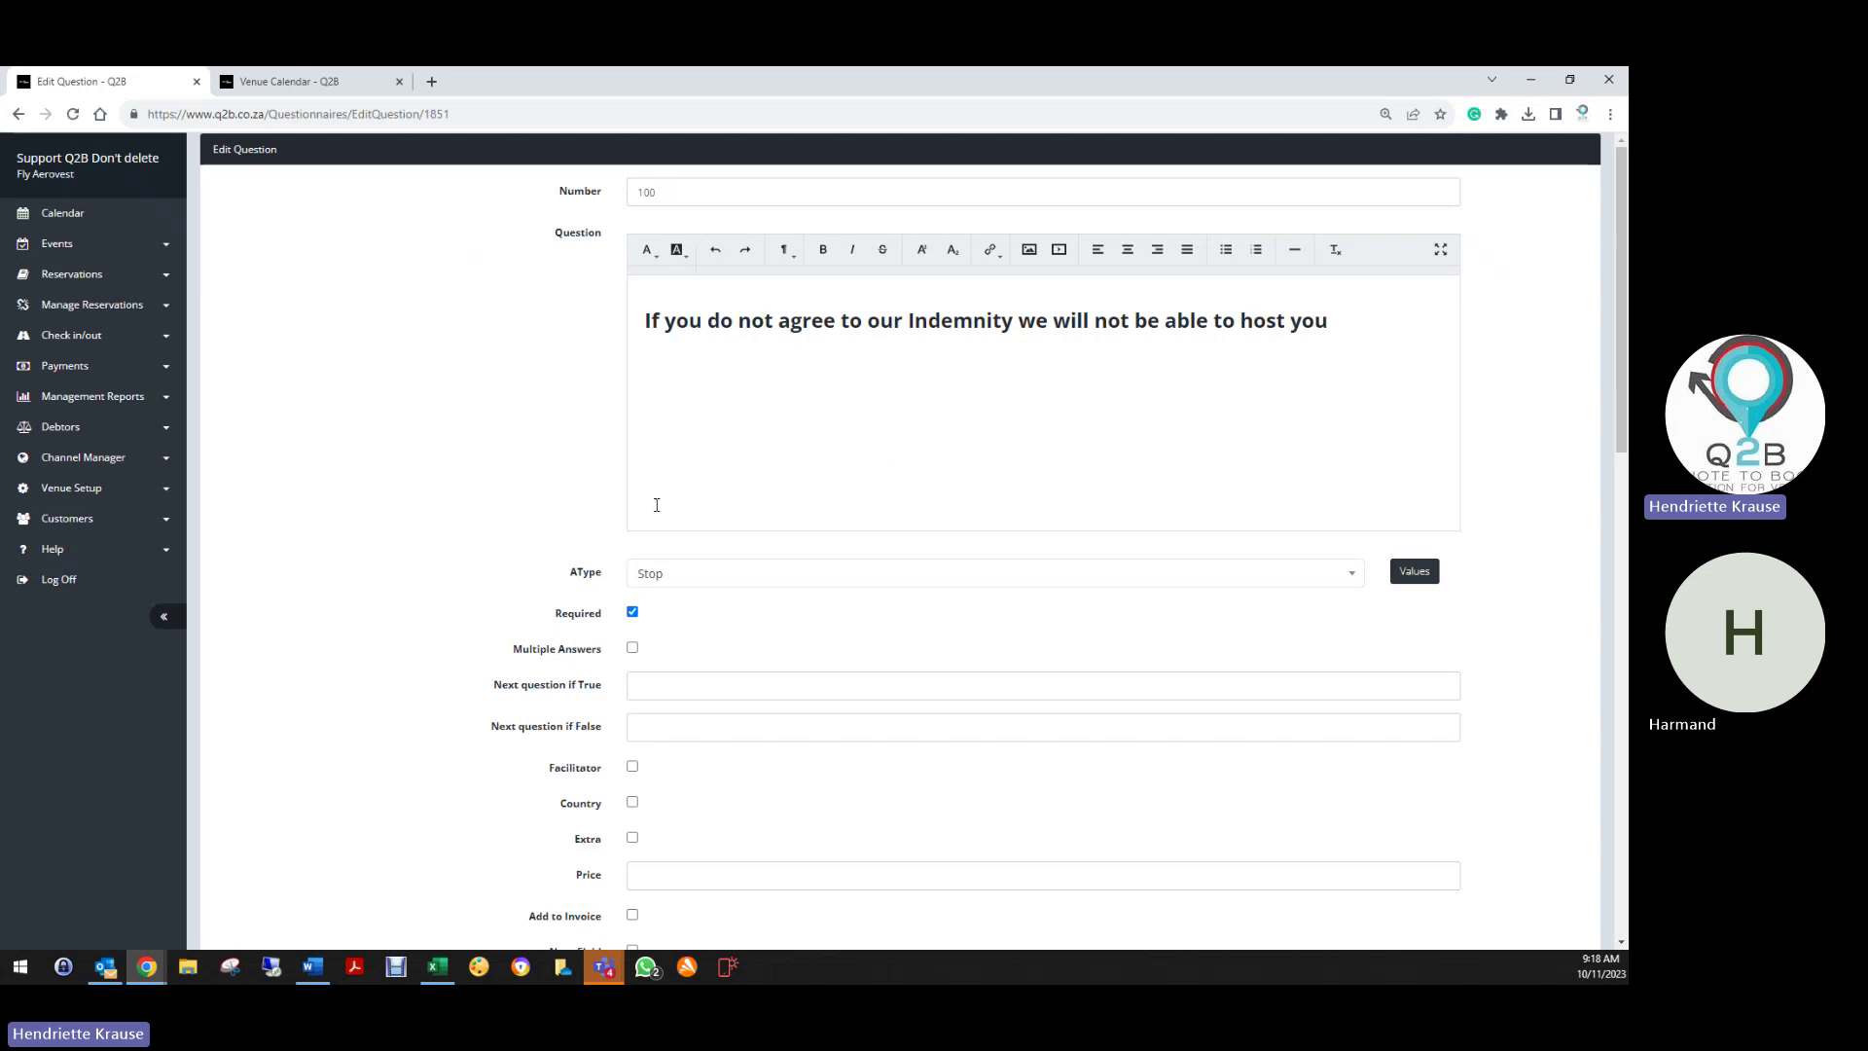
scroll(514, 790, "down", 6)
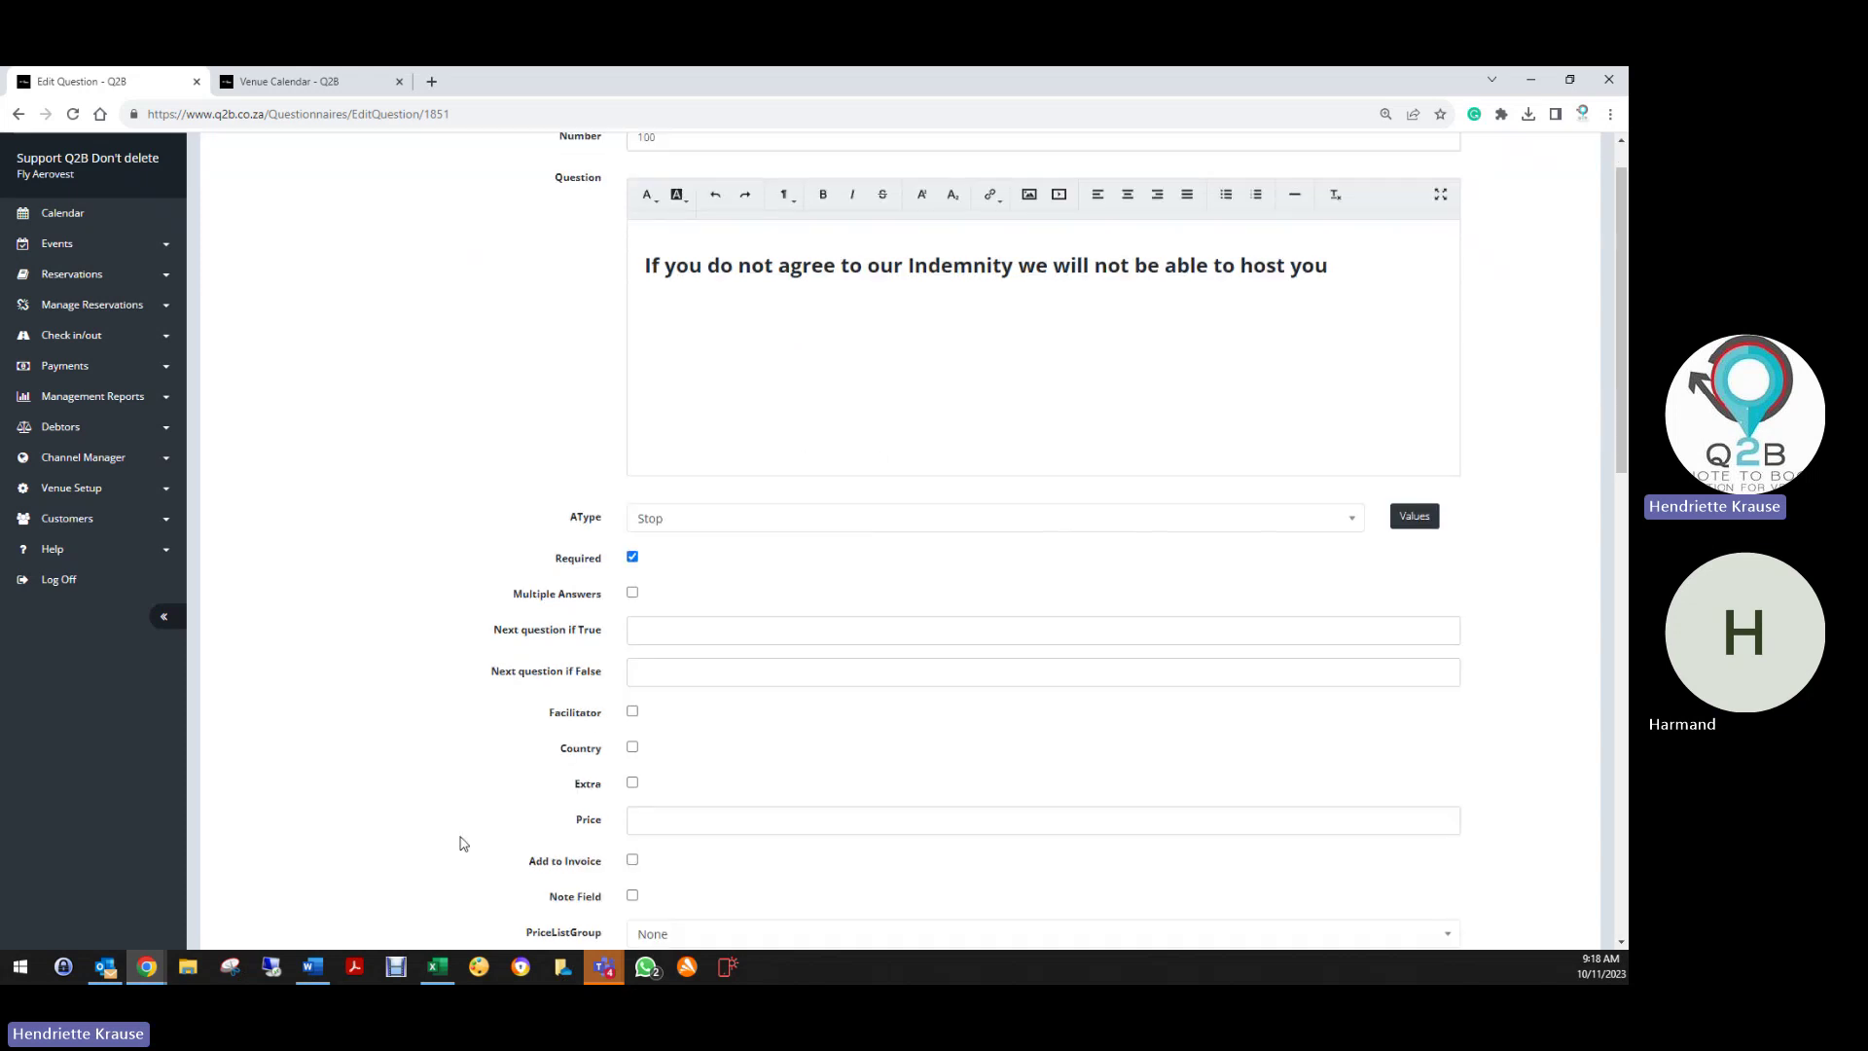
scroll(515, 791, "down", 3)
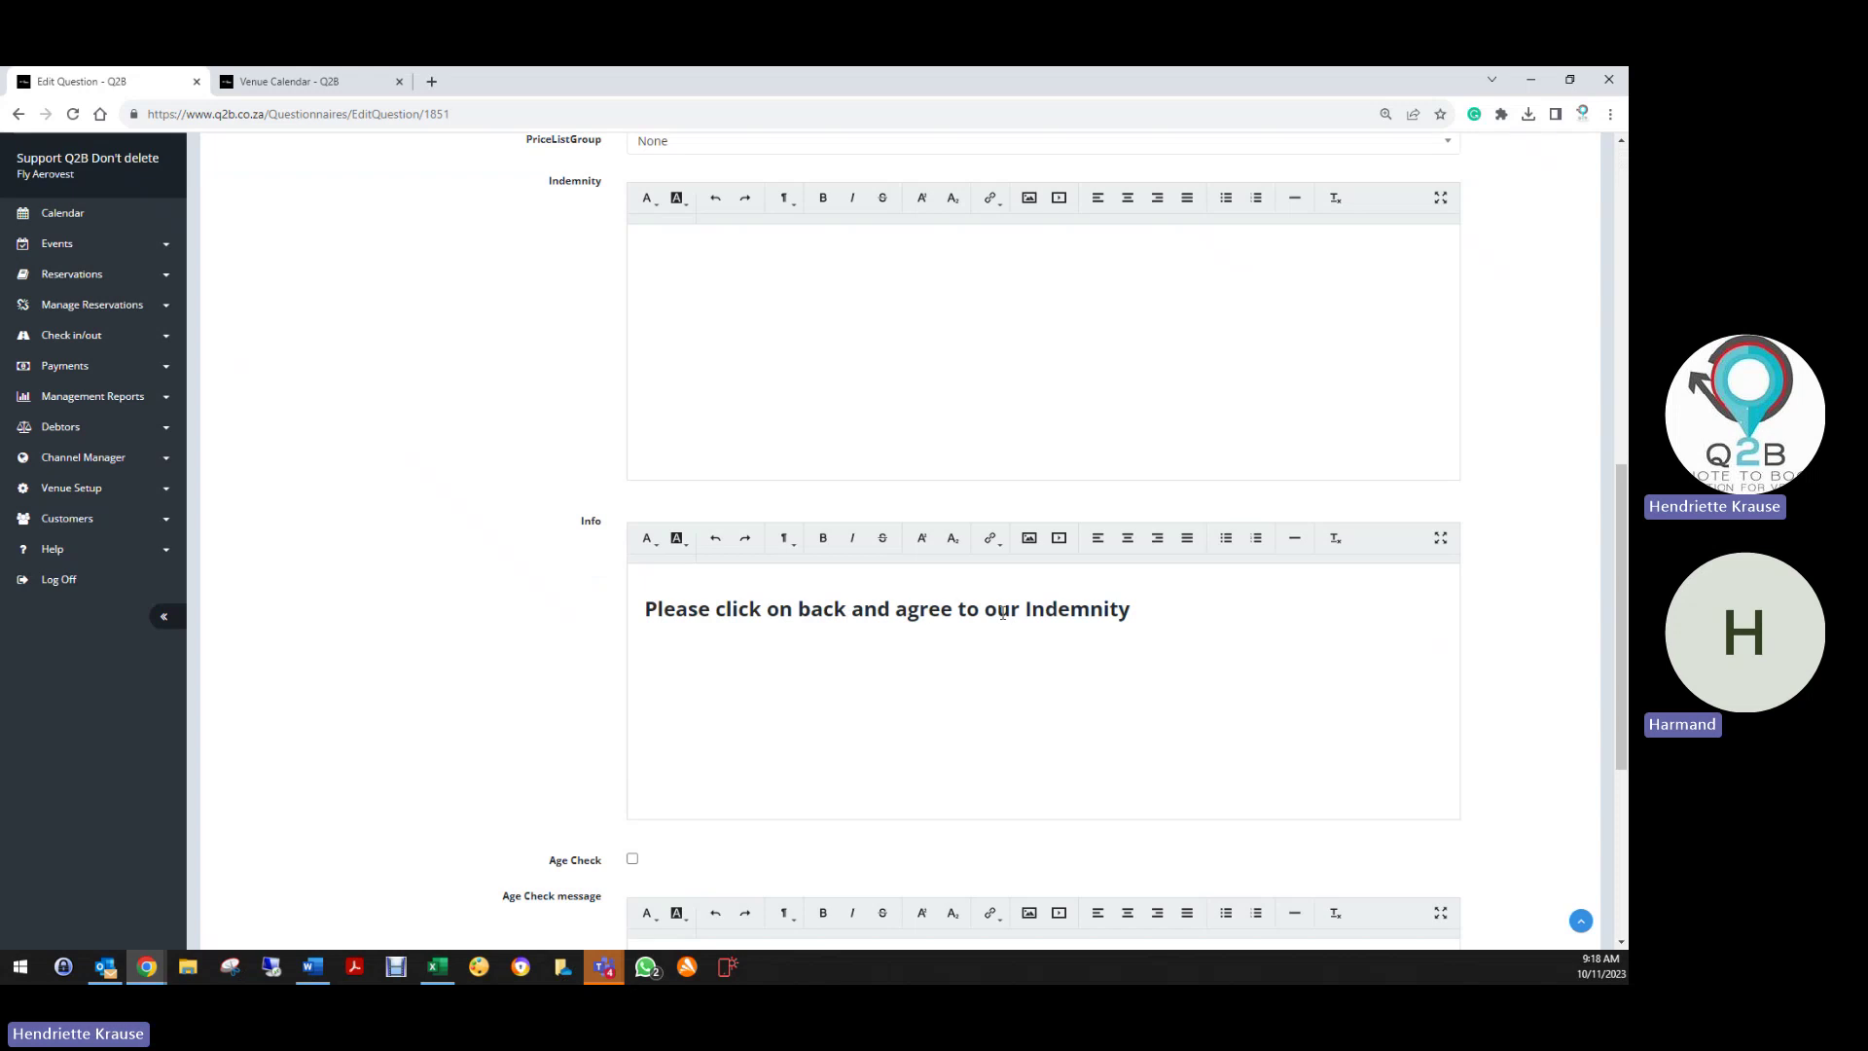
scroll(457, 764, "down", 5)
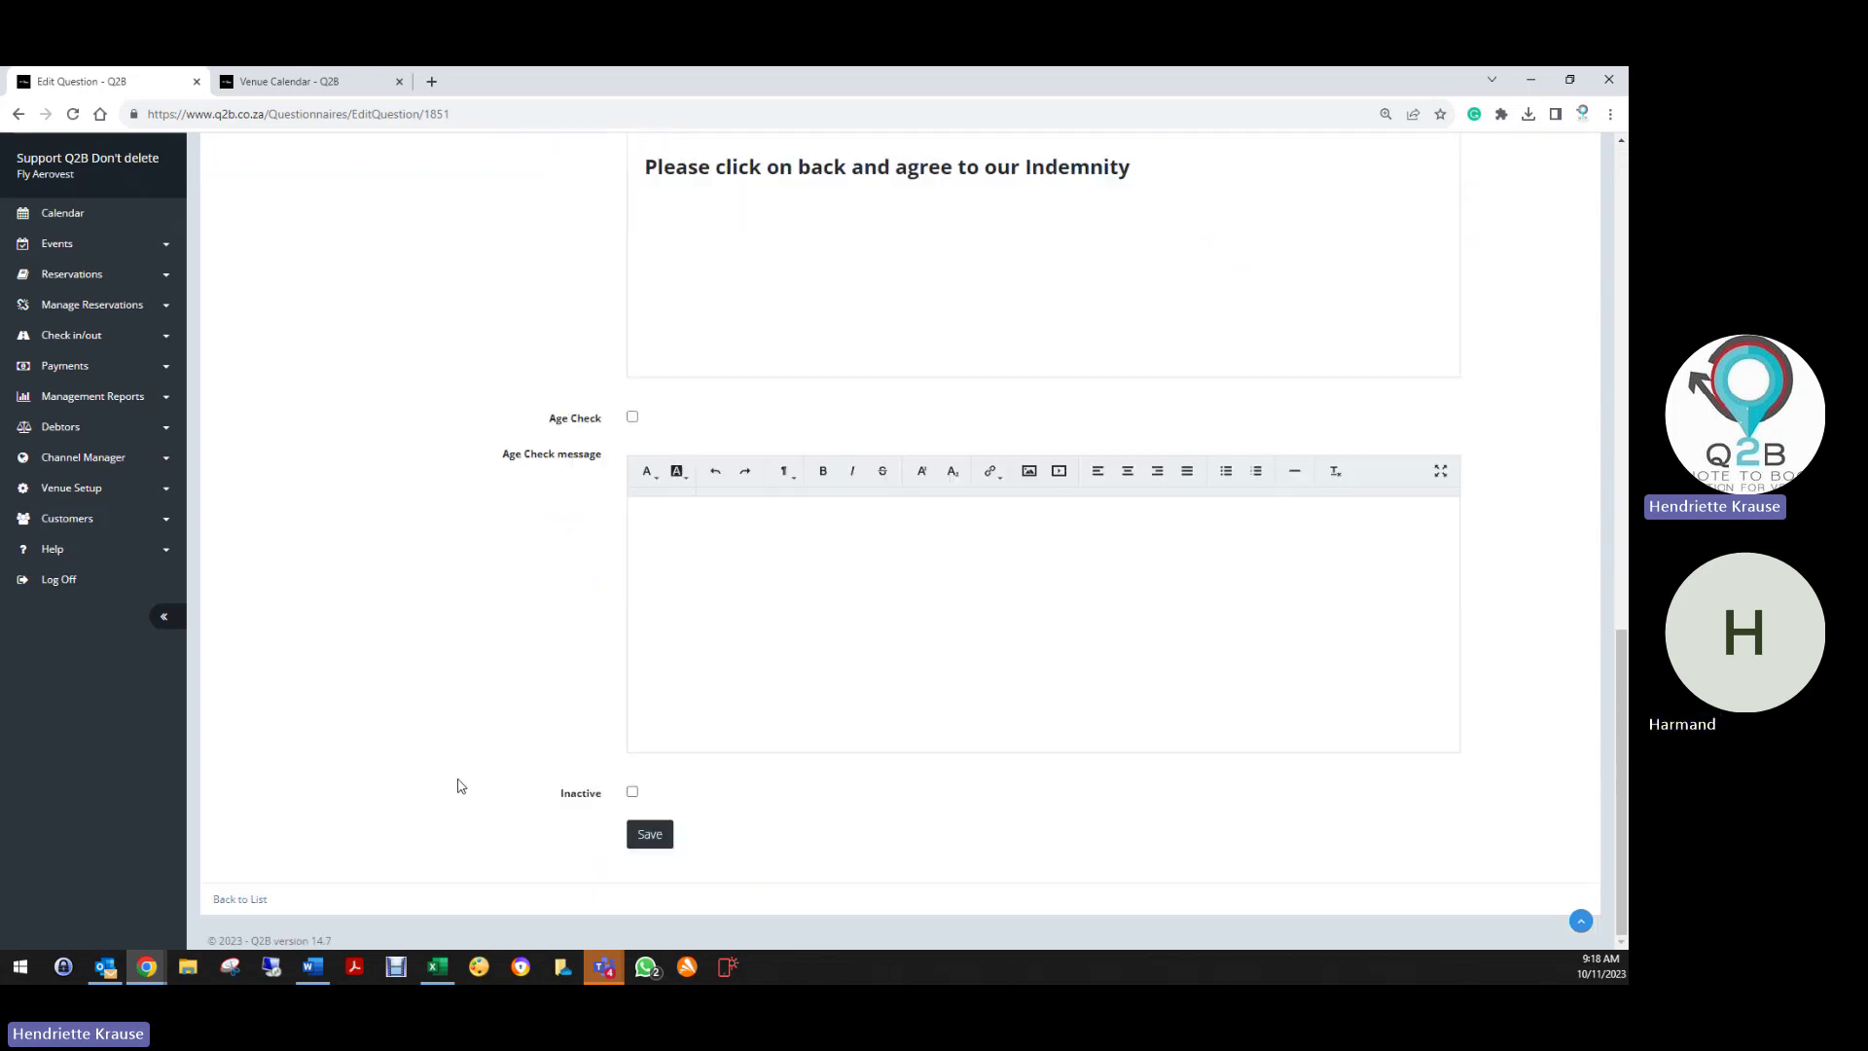
left_click(653, 839)
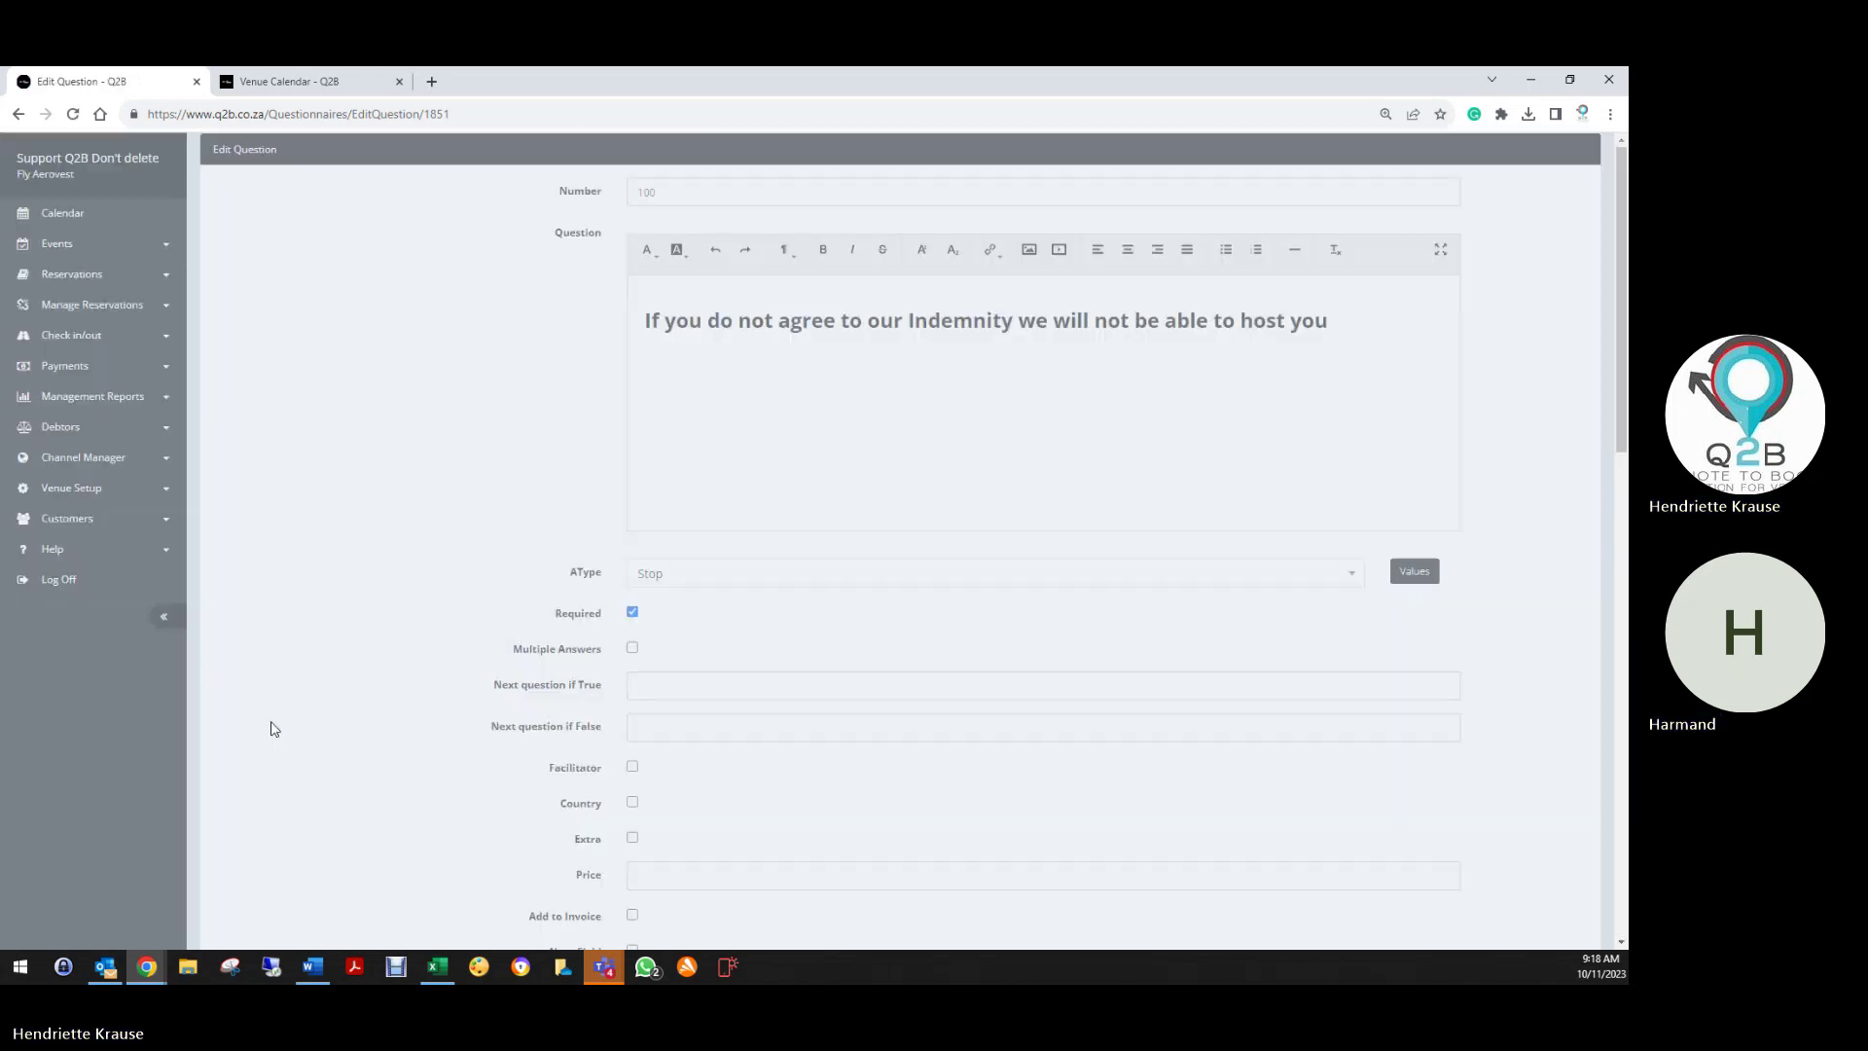
scroll(271, 723, "down", 8)
scroll(243, 750, "down", 3)
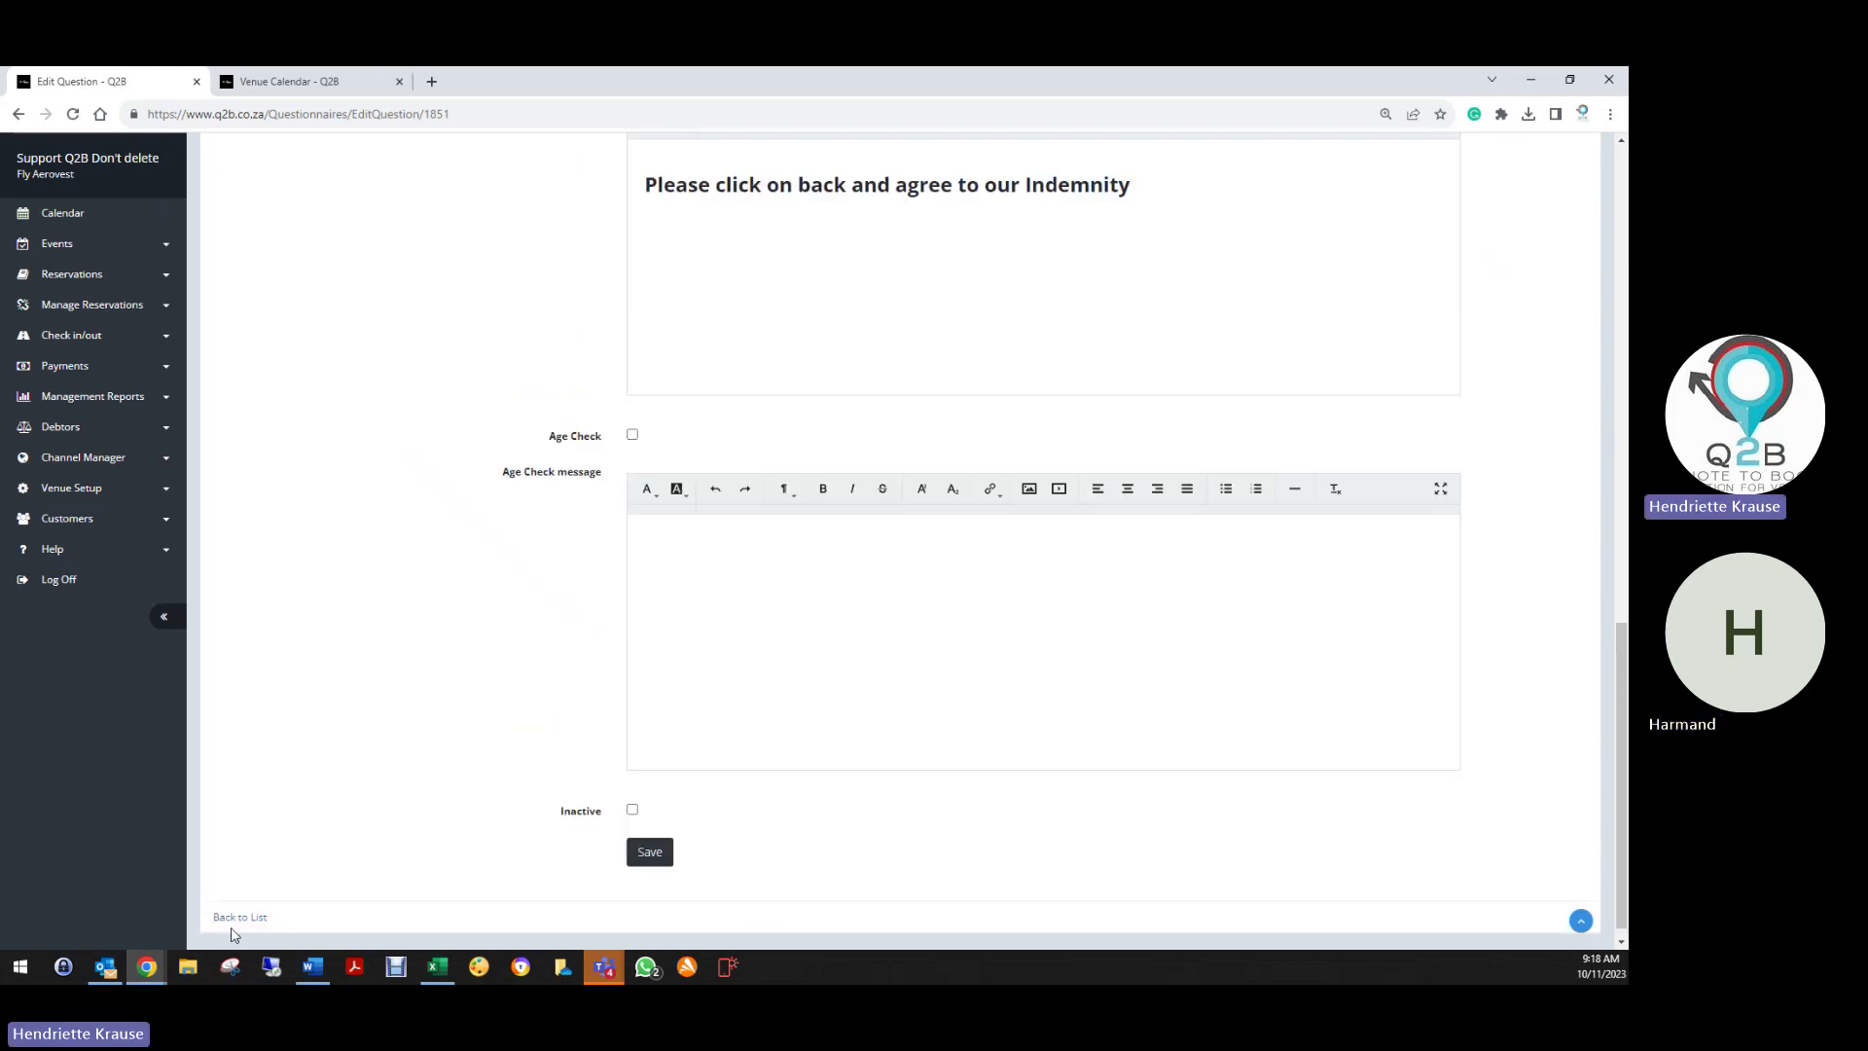
left_click(239, 917)
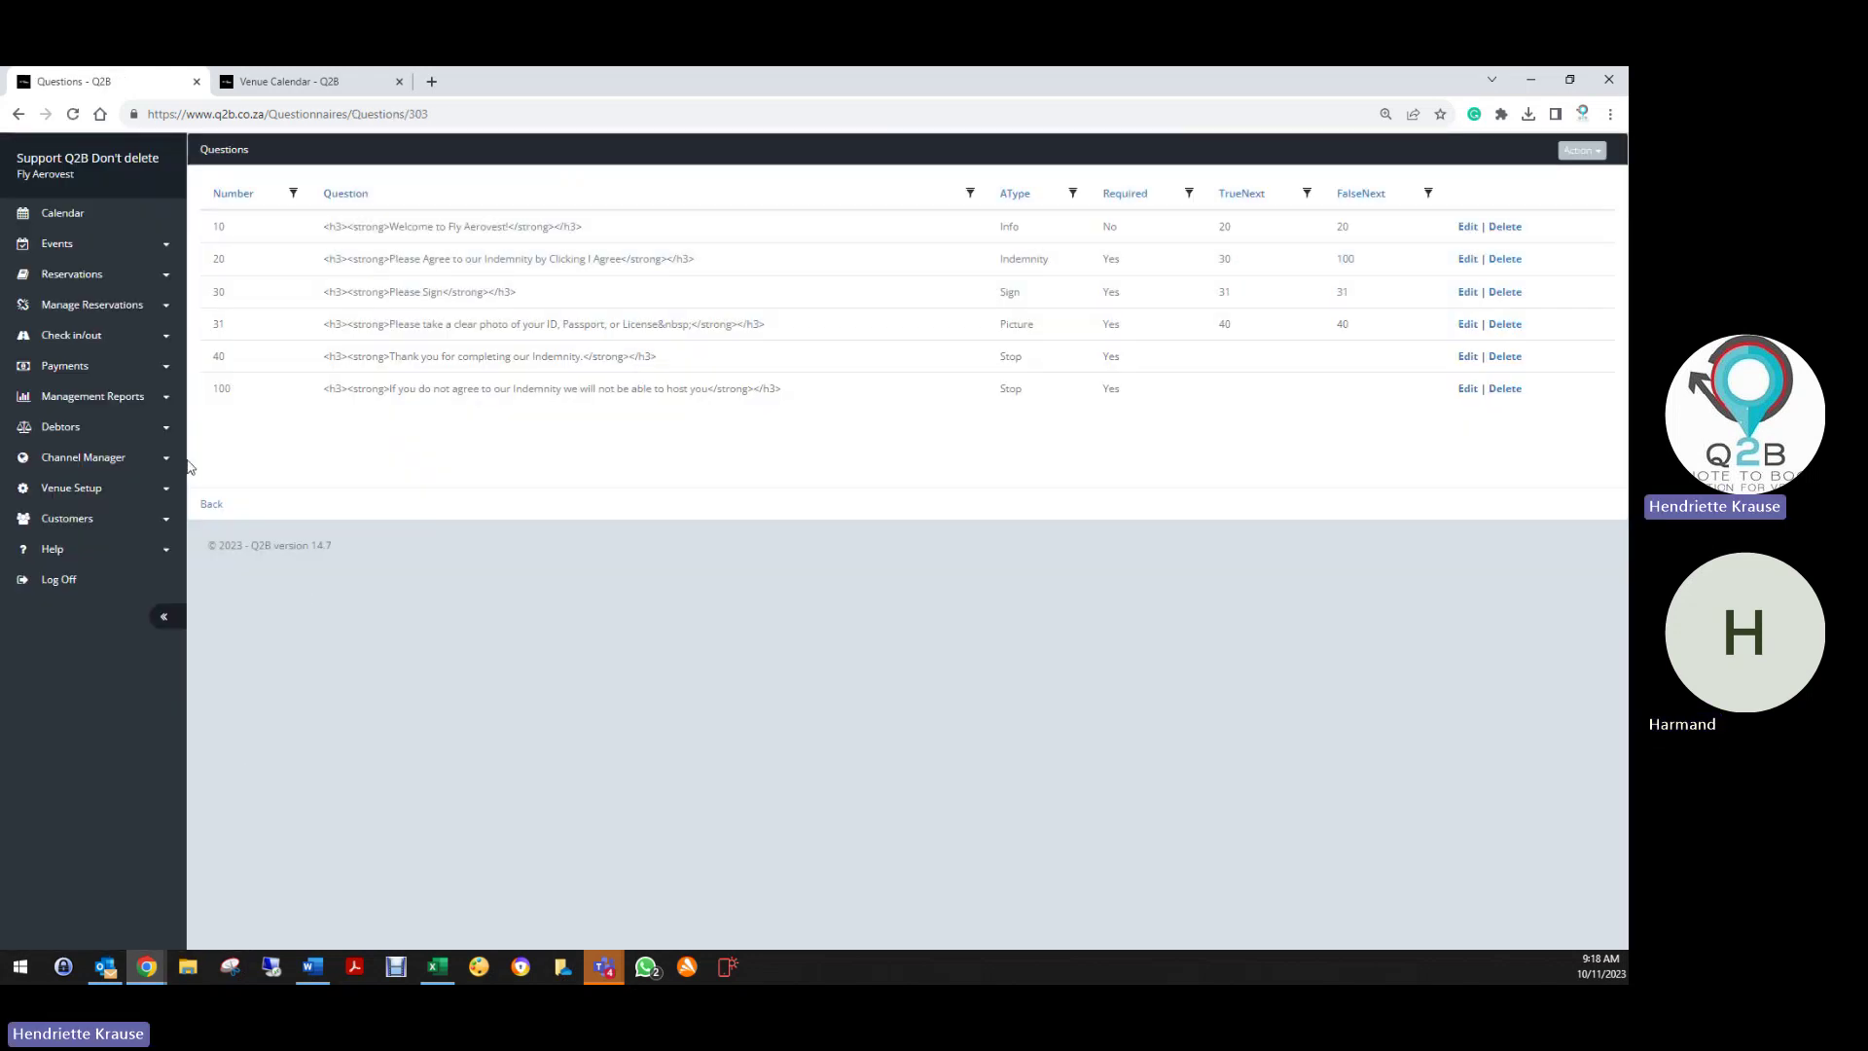
Save the questionnaire settings and return to the questionnaires list
left_click(212, 508)
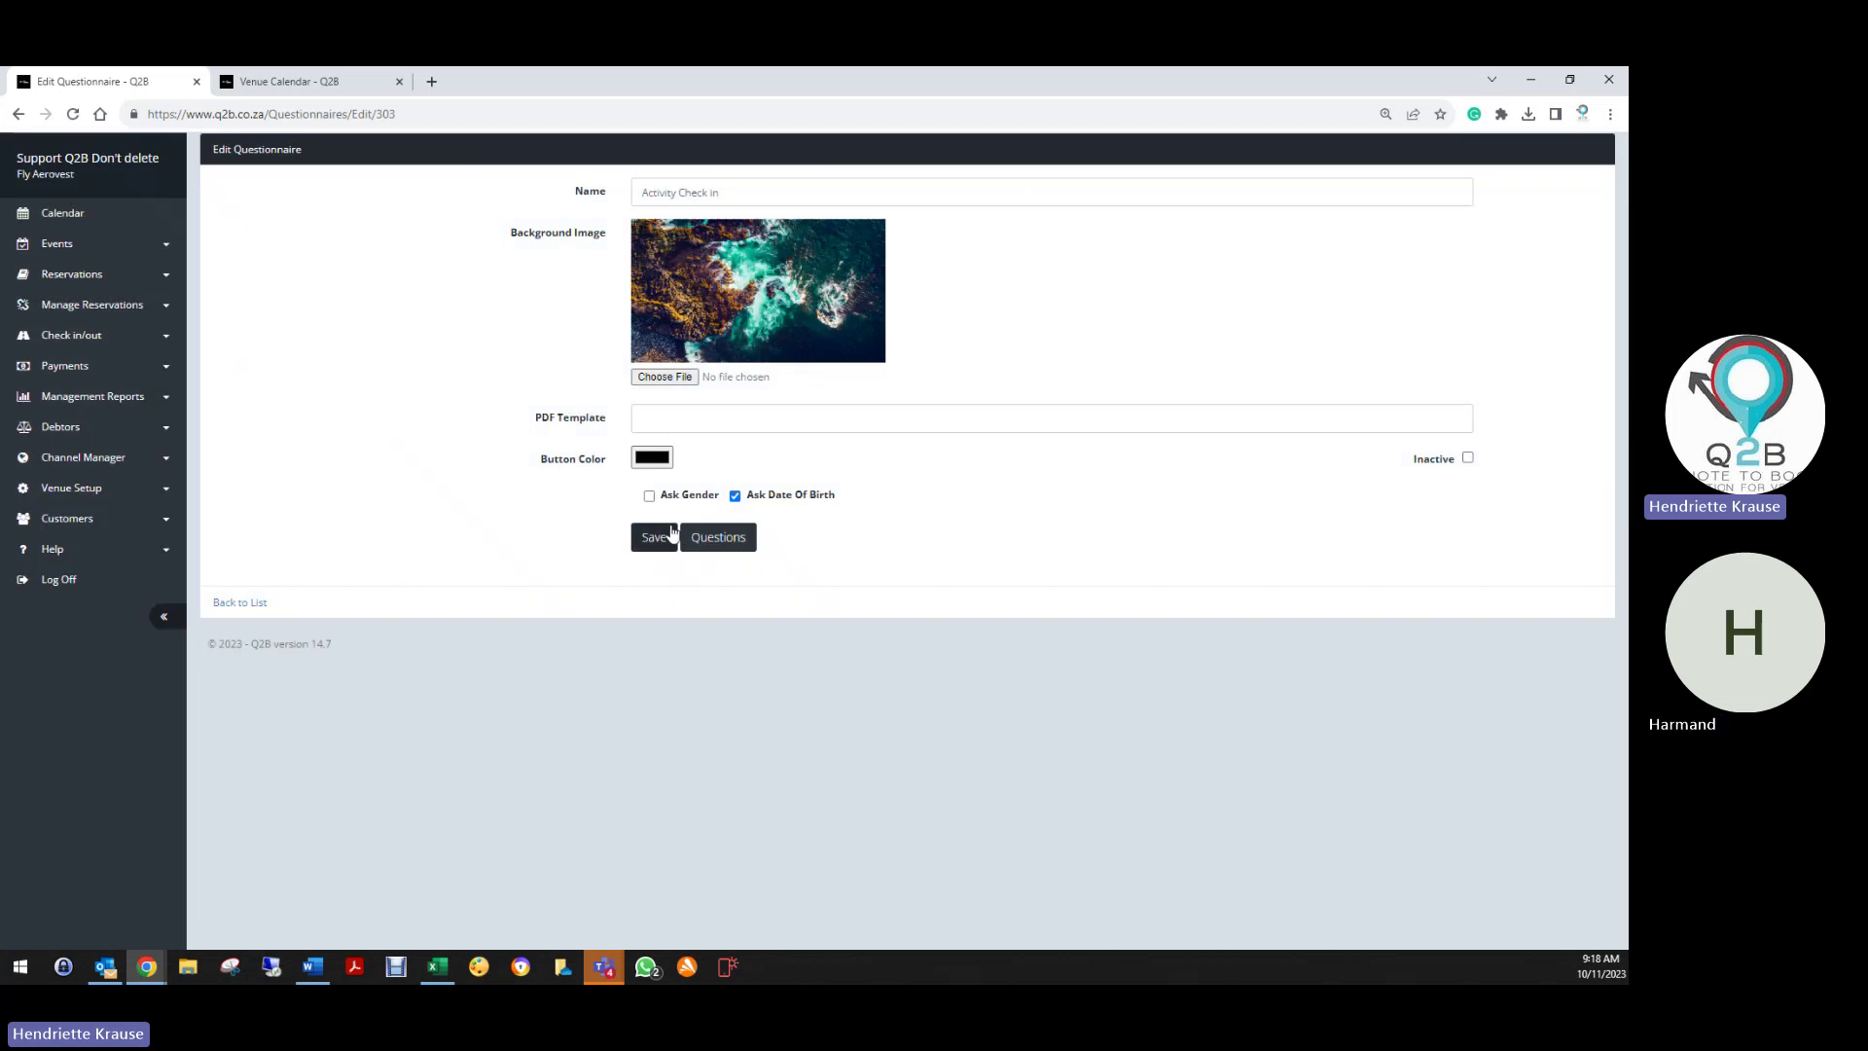
left_click(673, 534)
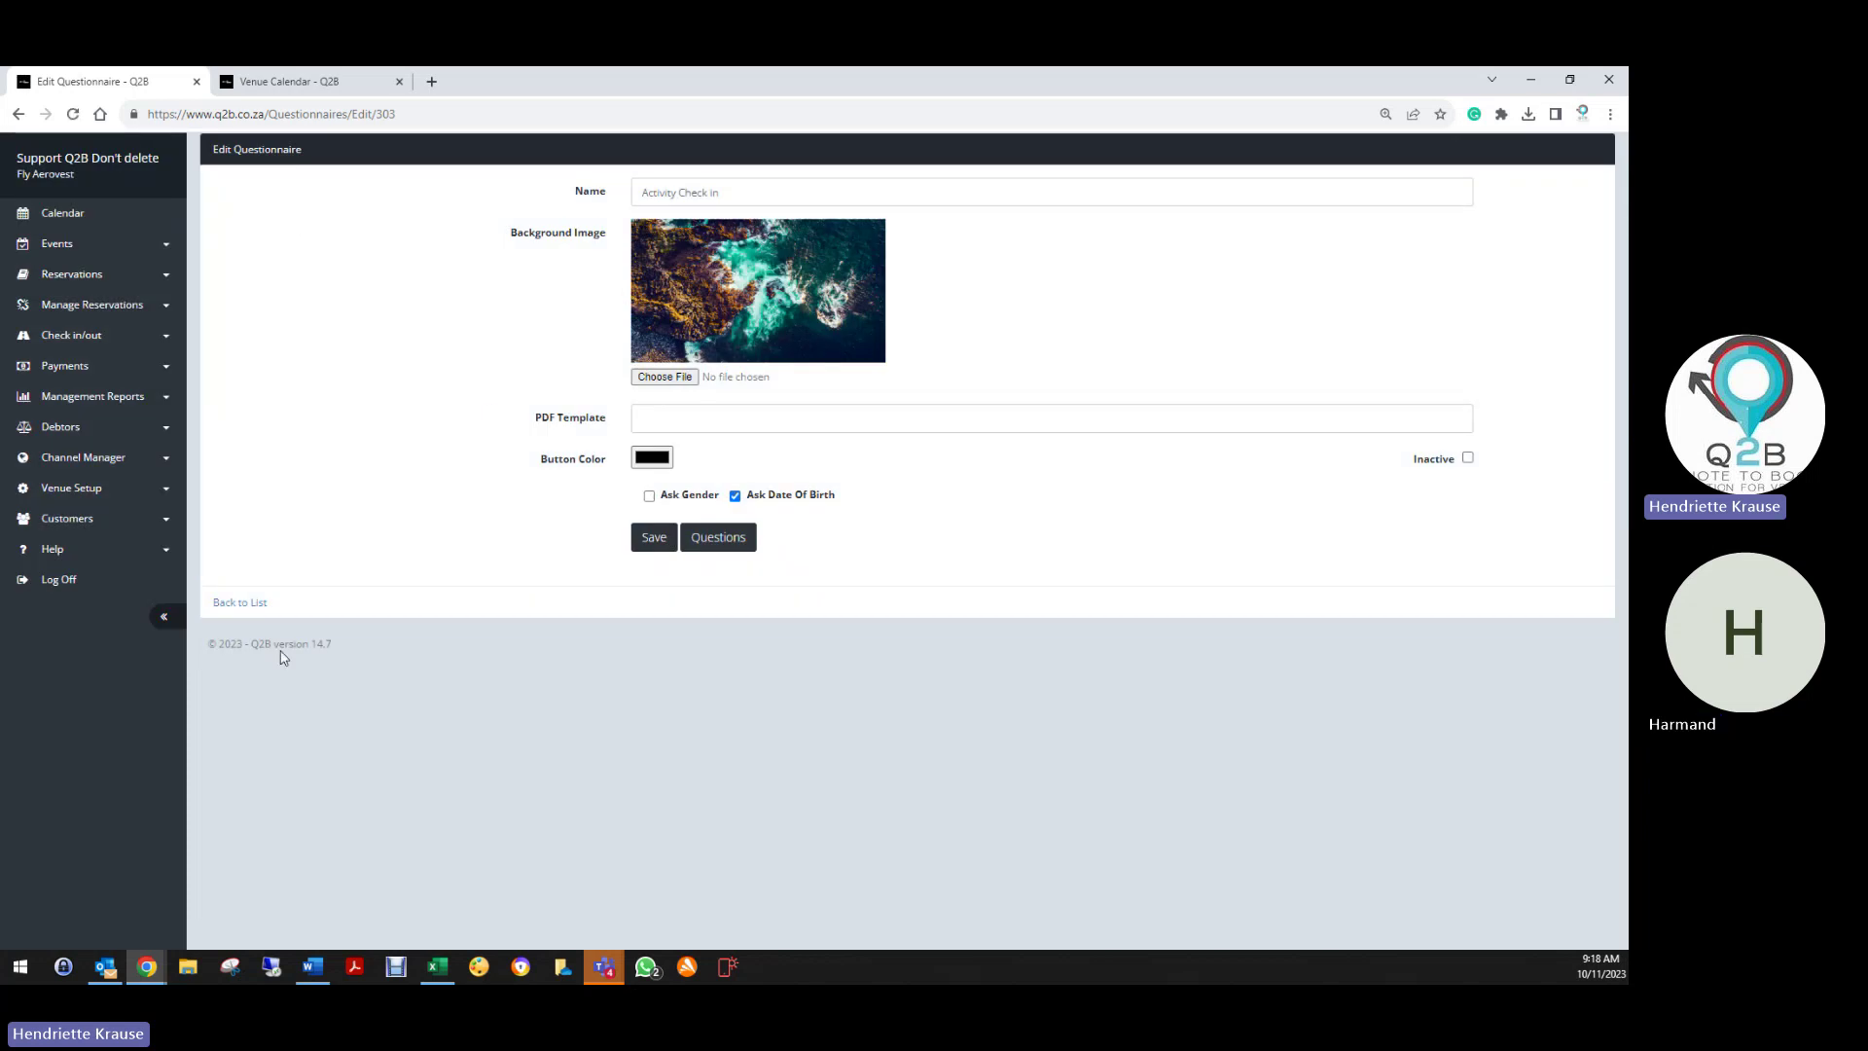
left_click(239, 603)
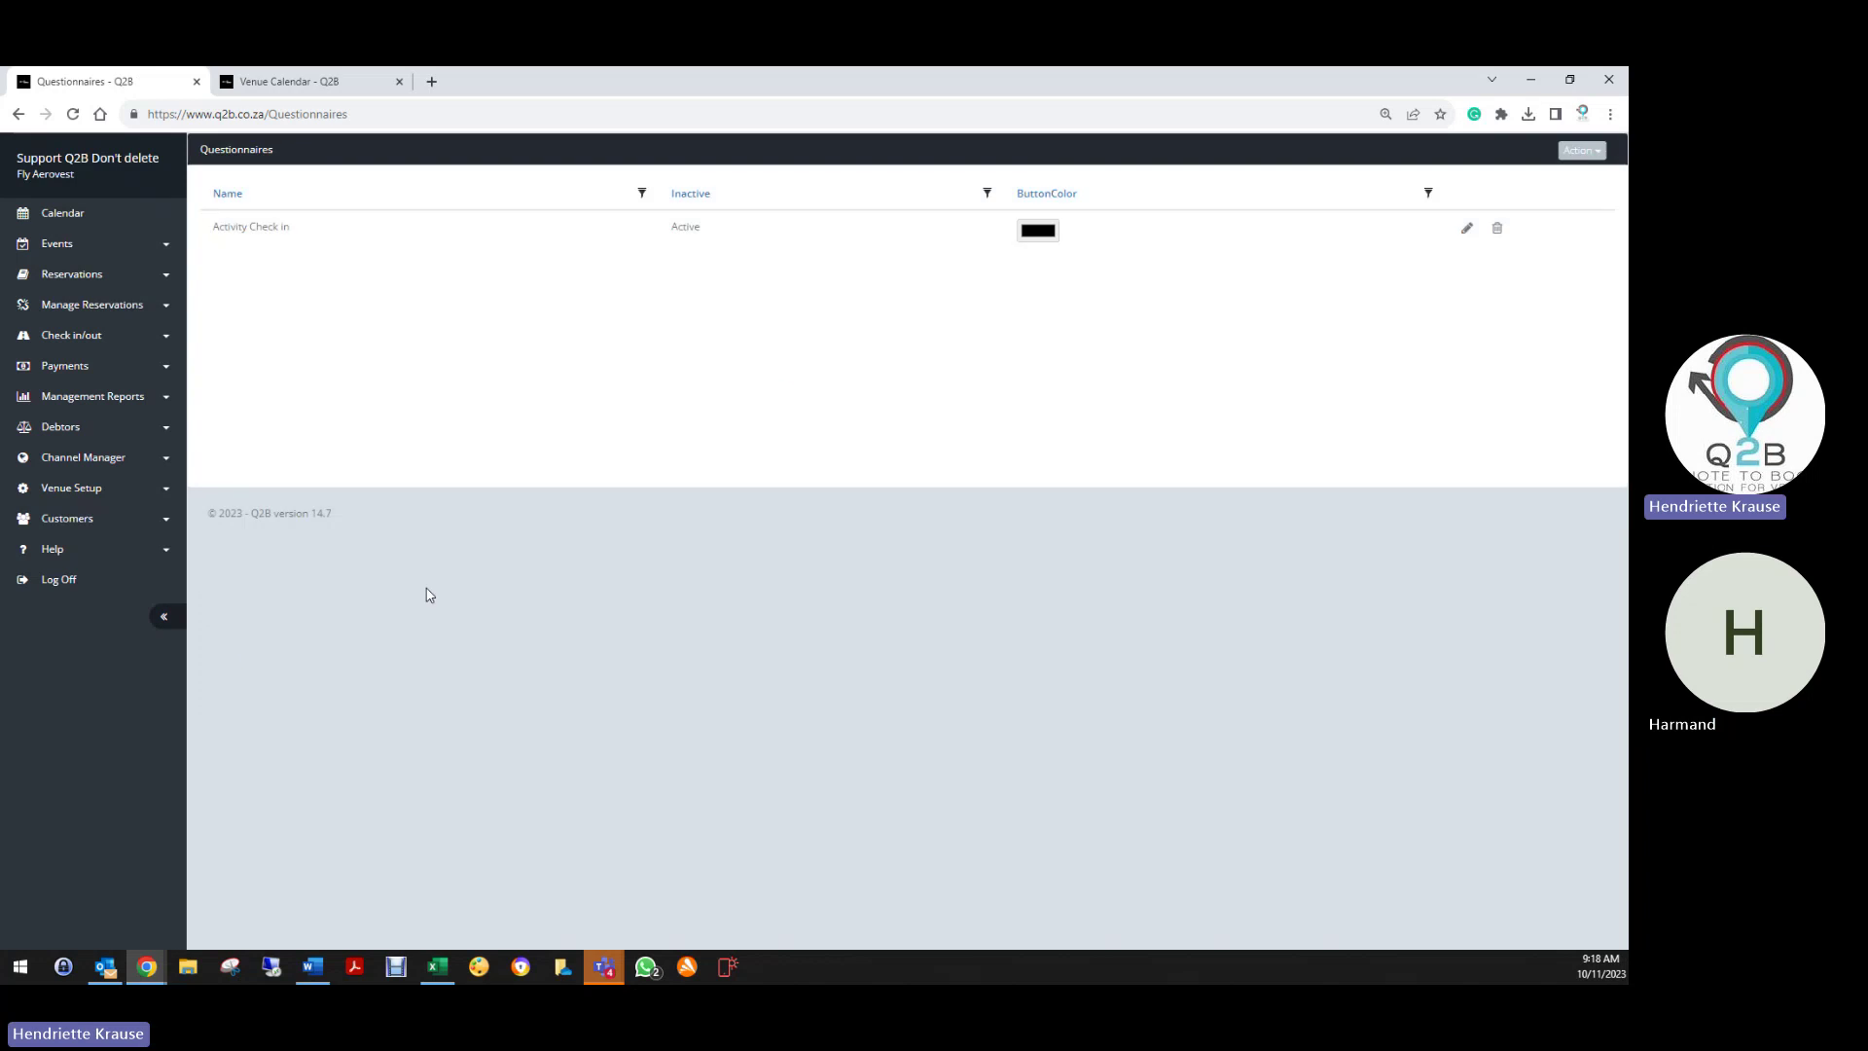
Open the Departments list and re-save the Activities department
left_click(90, 489)
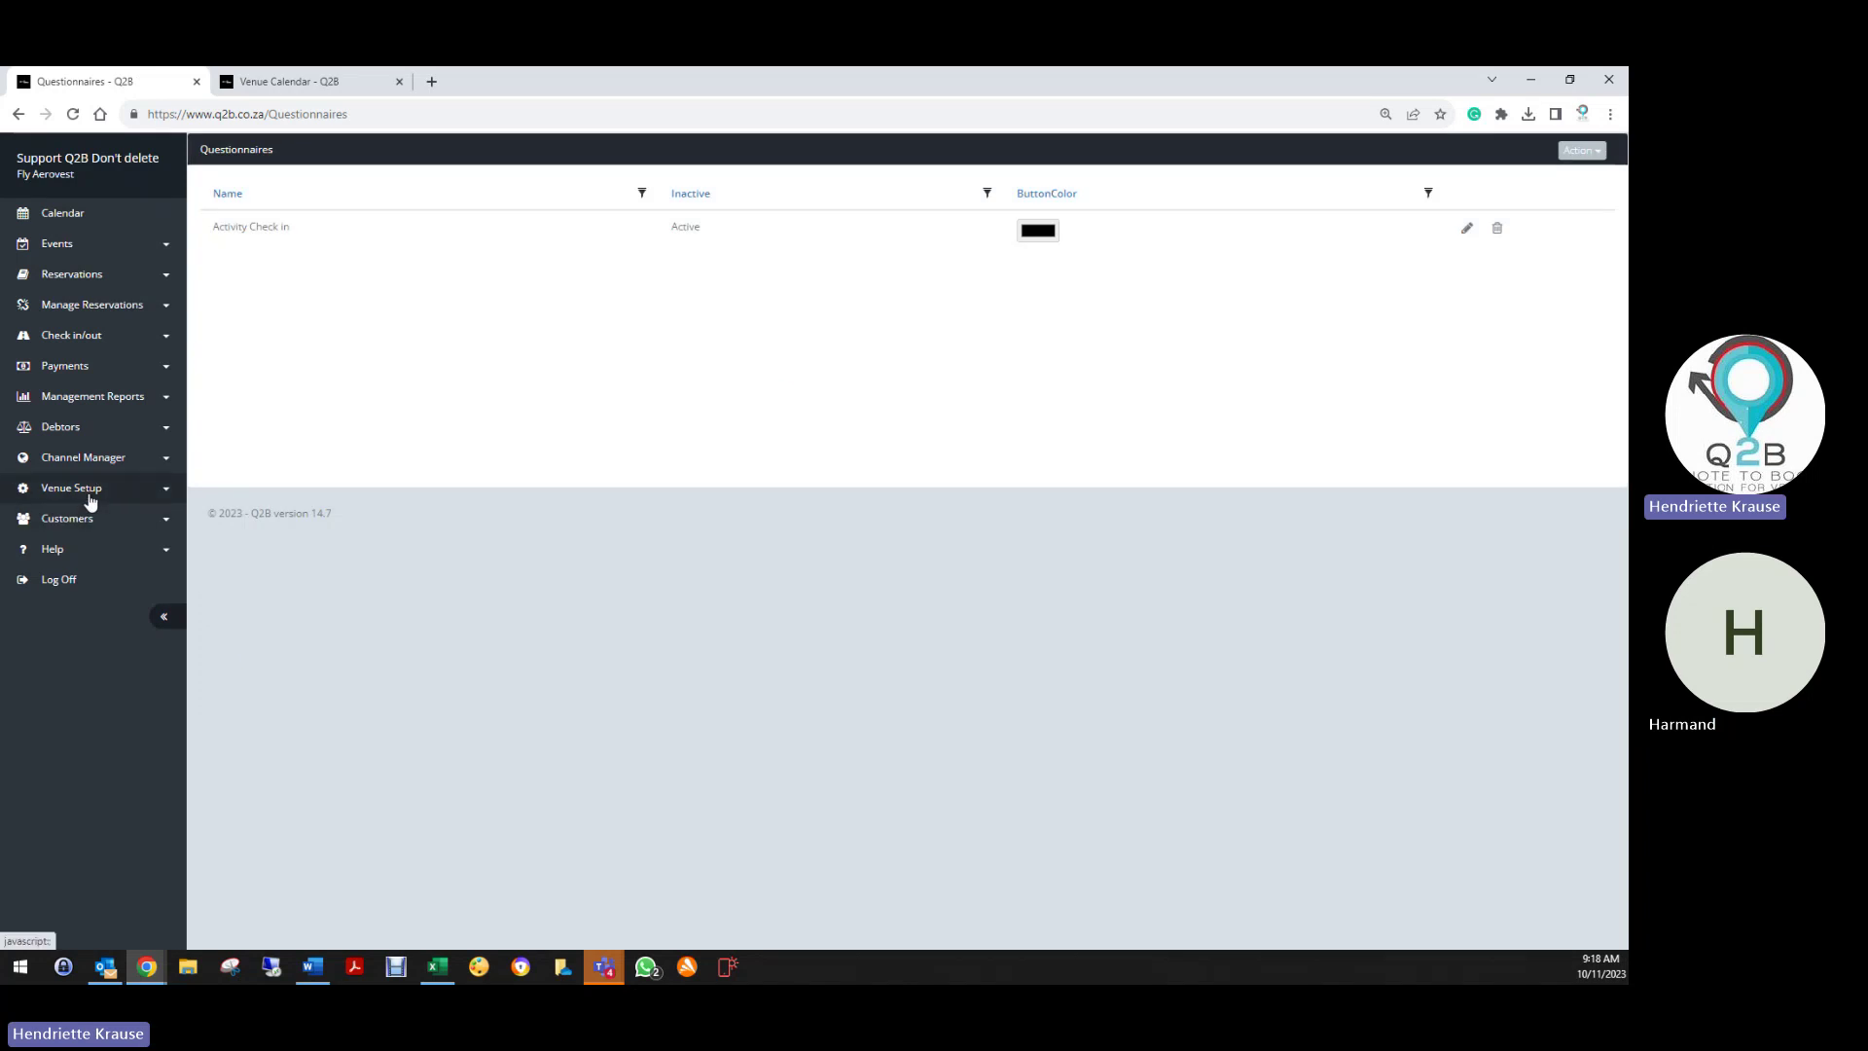
scroll(101, 841, "down", 2)
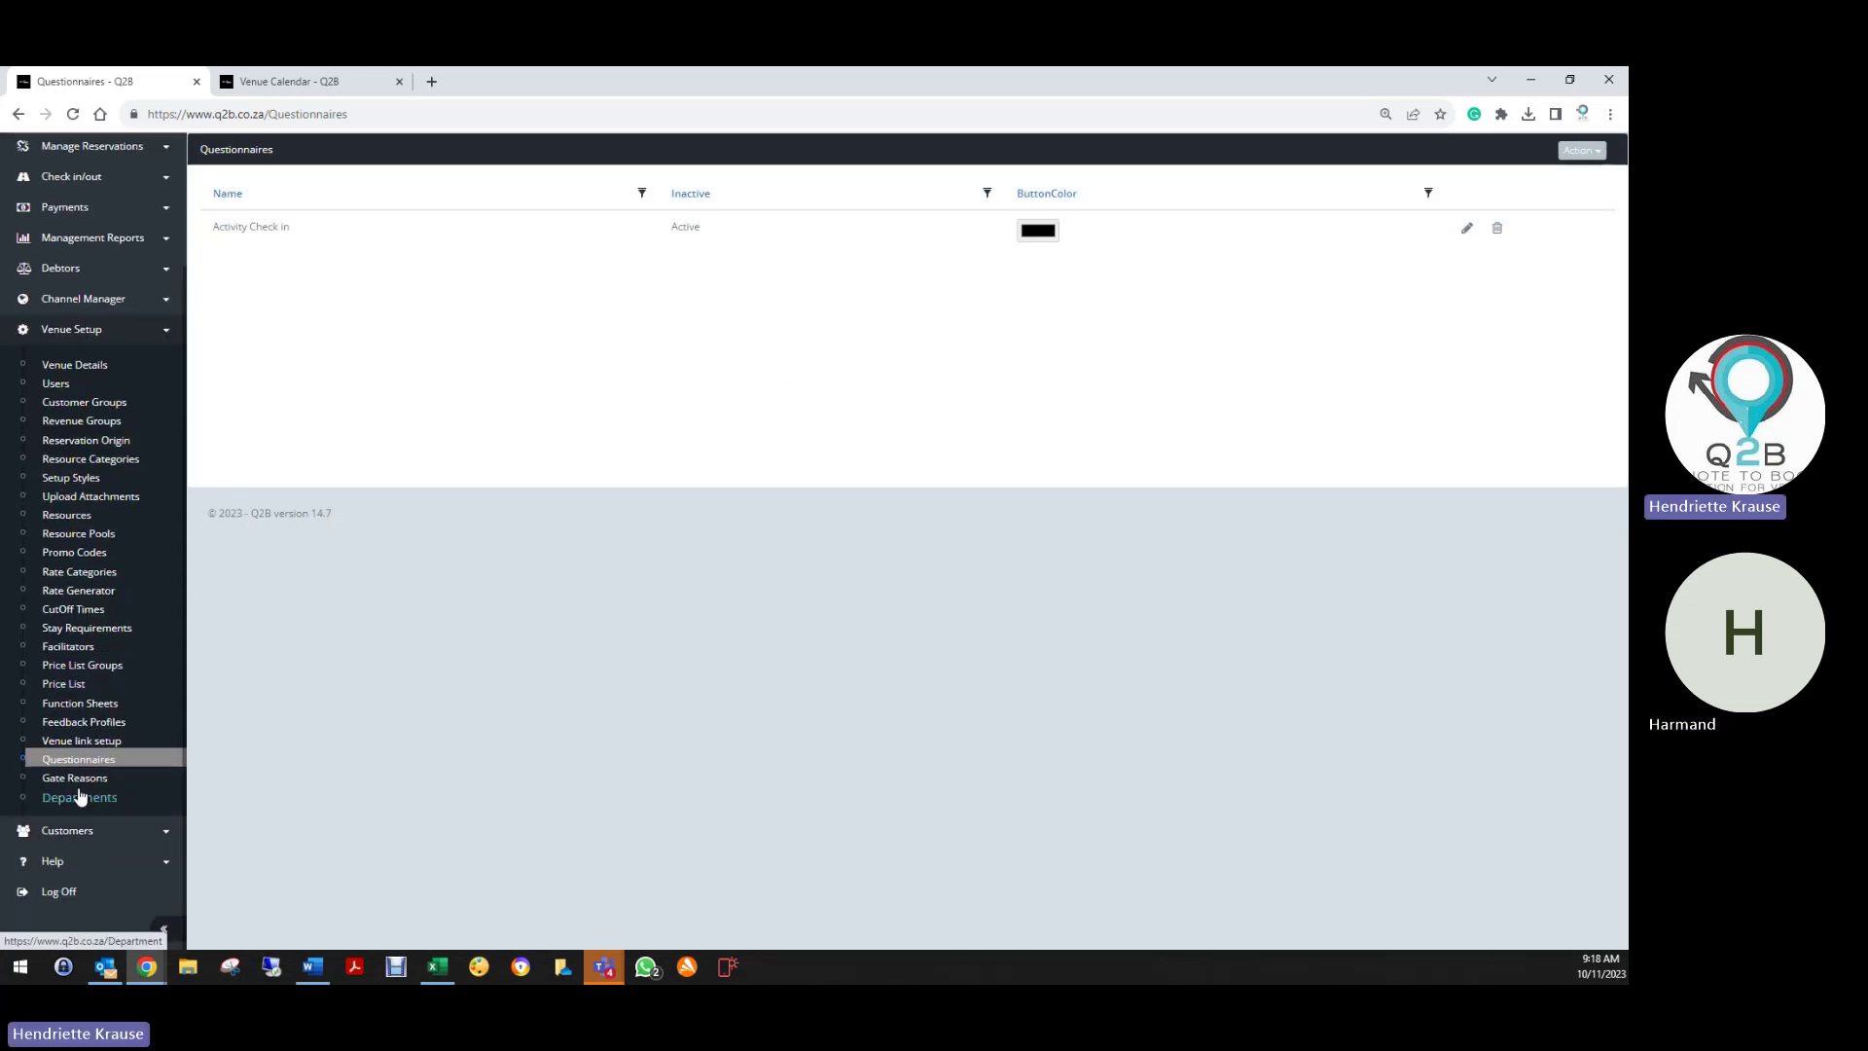
left_click(105, 801)
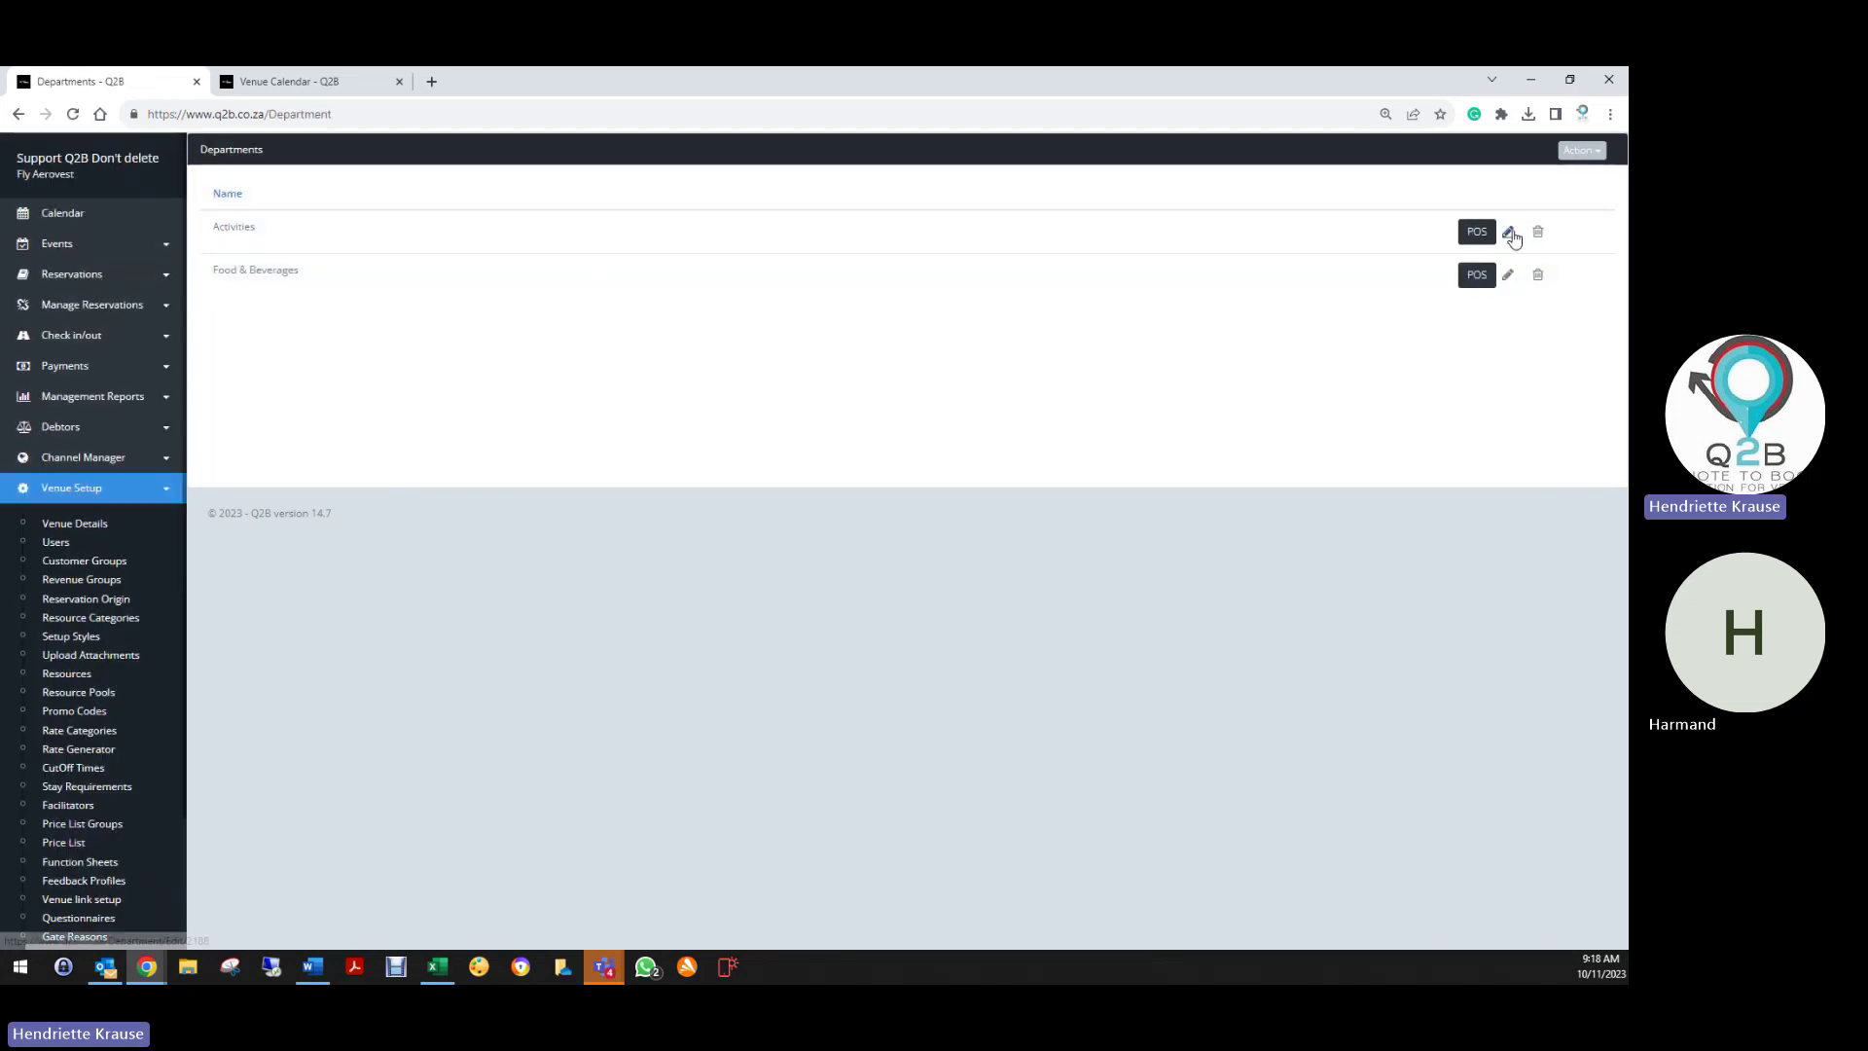
left_click(1508, 232)
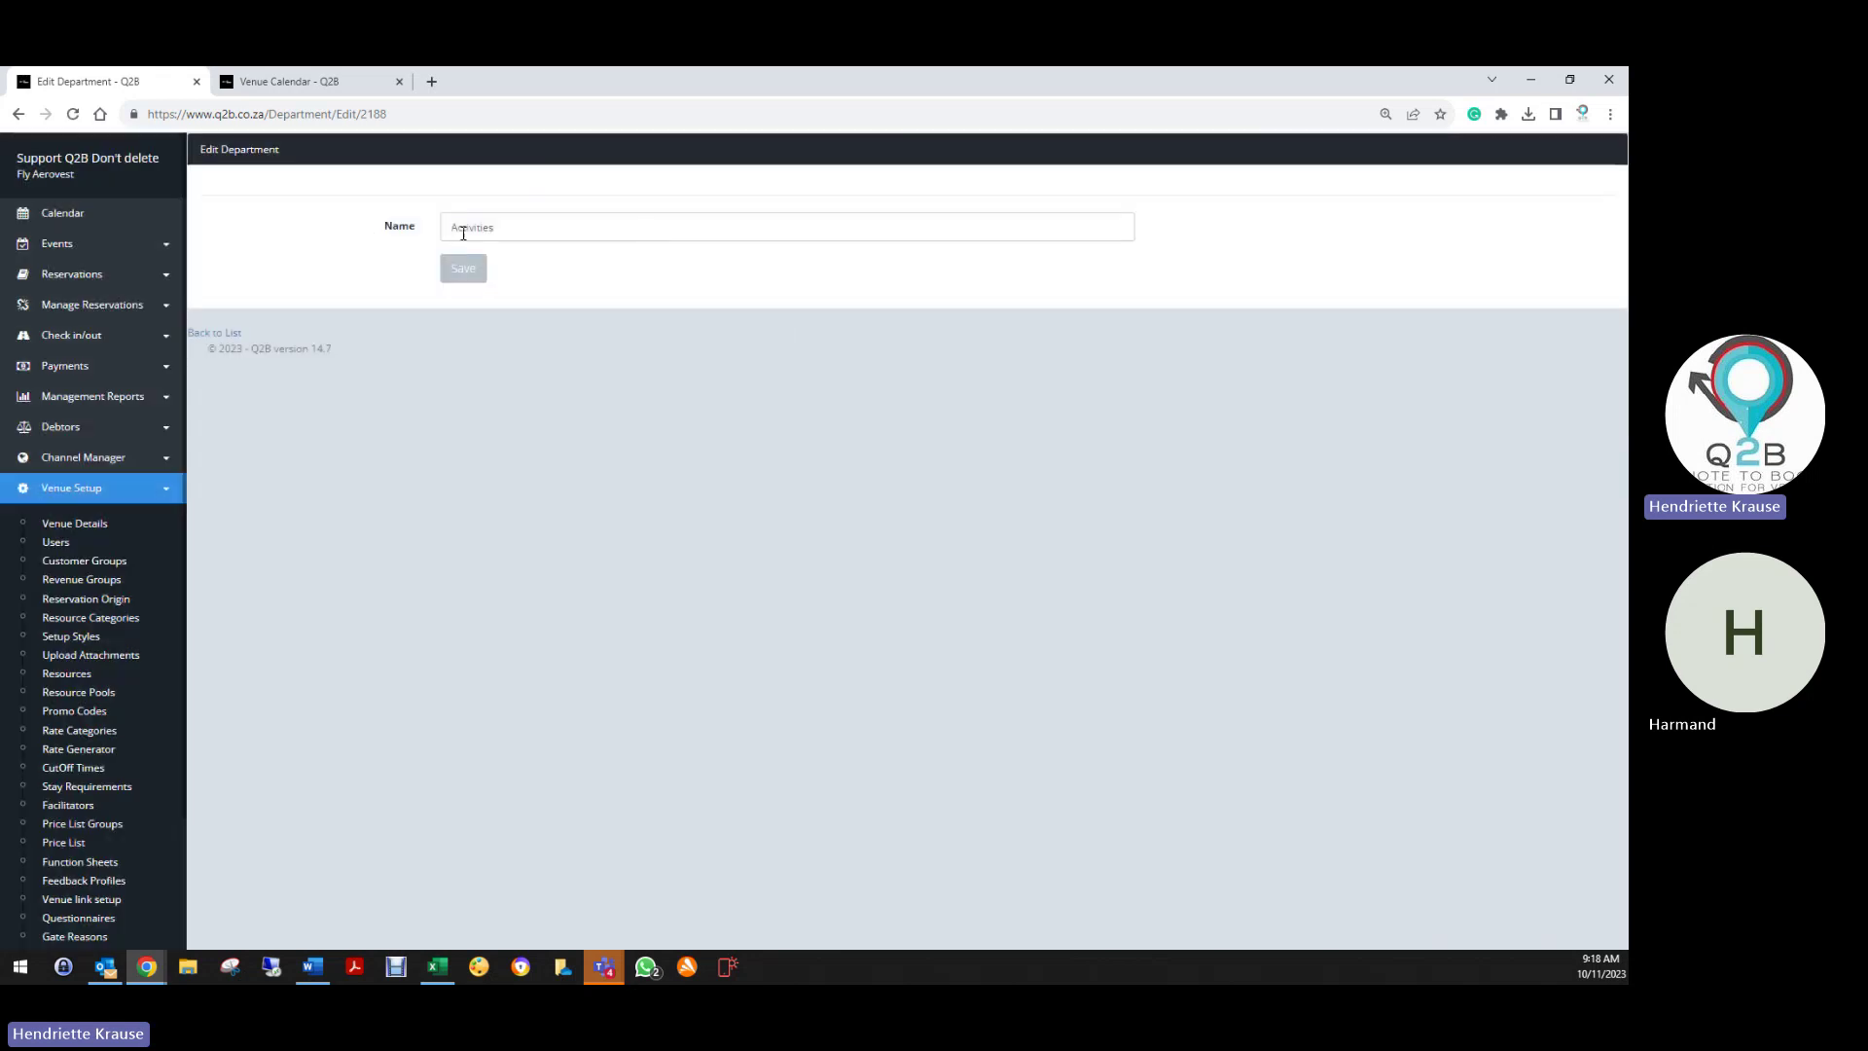
left_click(459, 270)
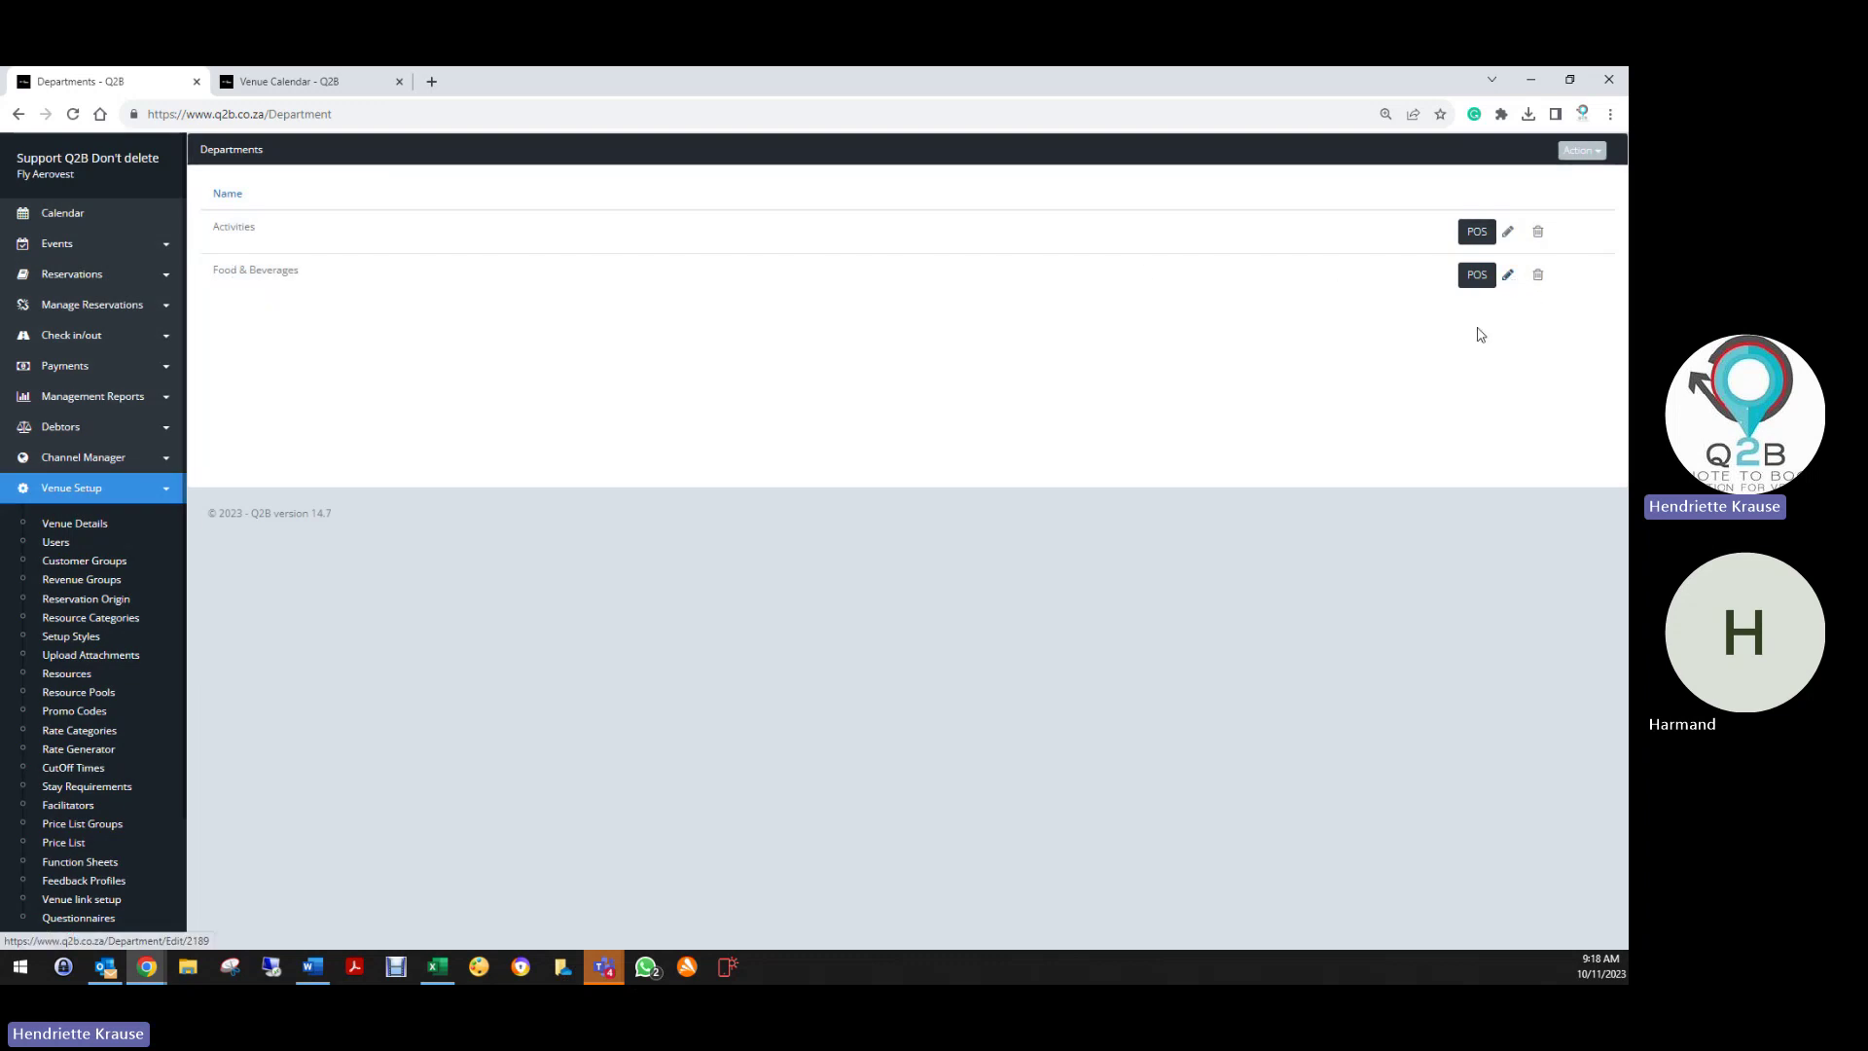
Run Find Missing PriceList Items, confirming every item has a department
left_click(1581, 149)
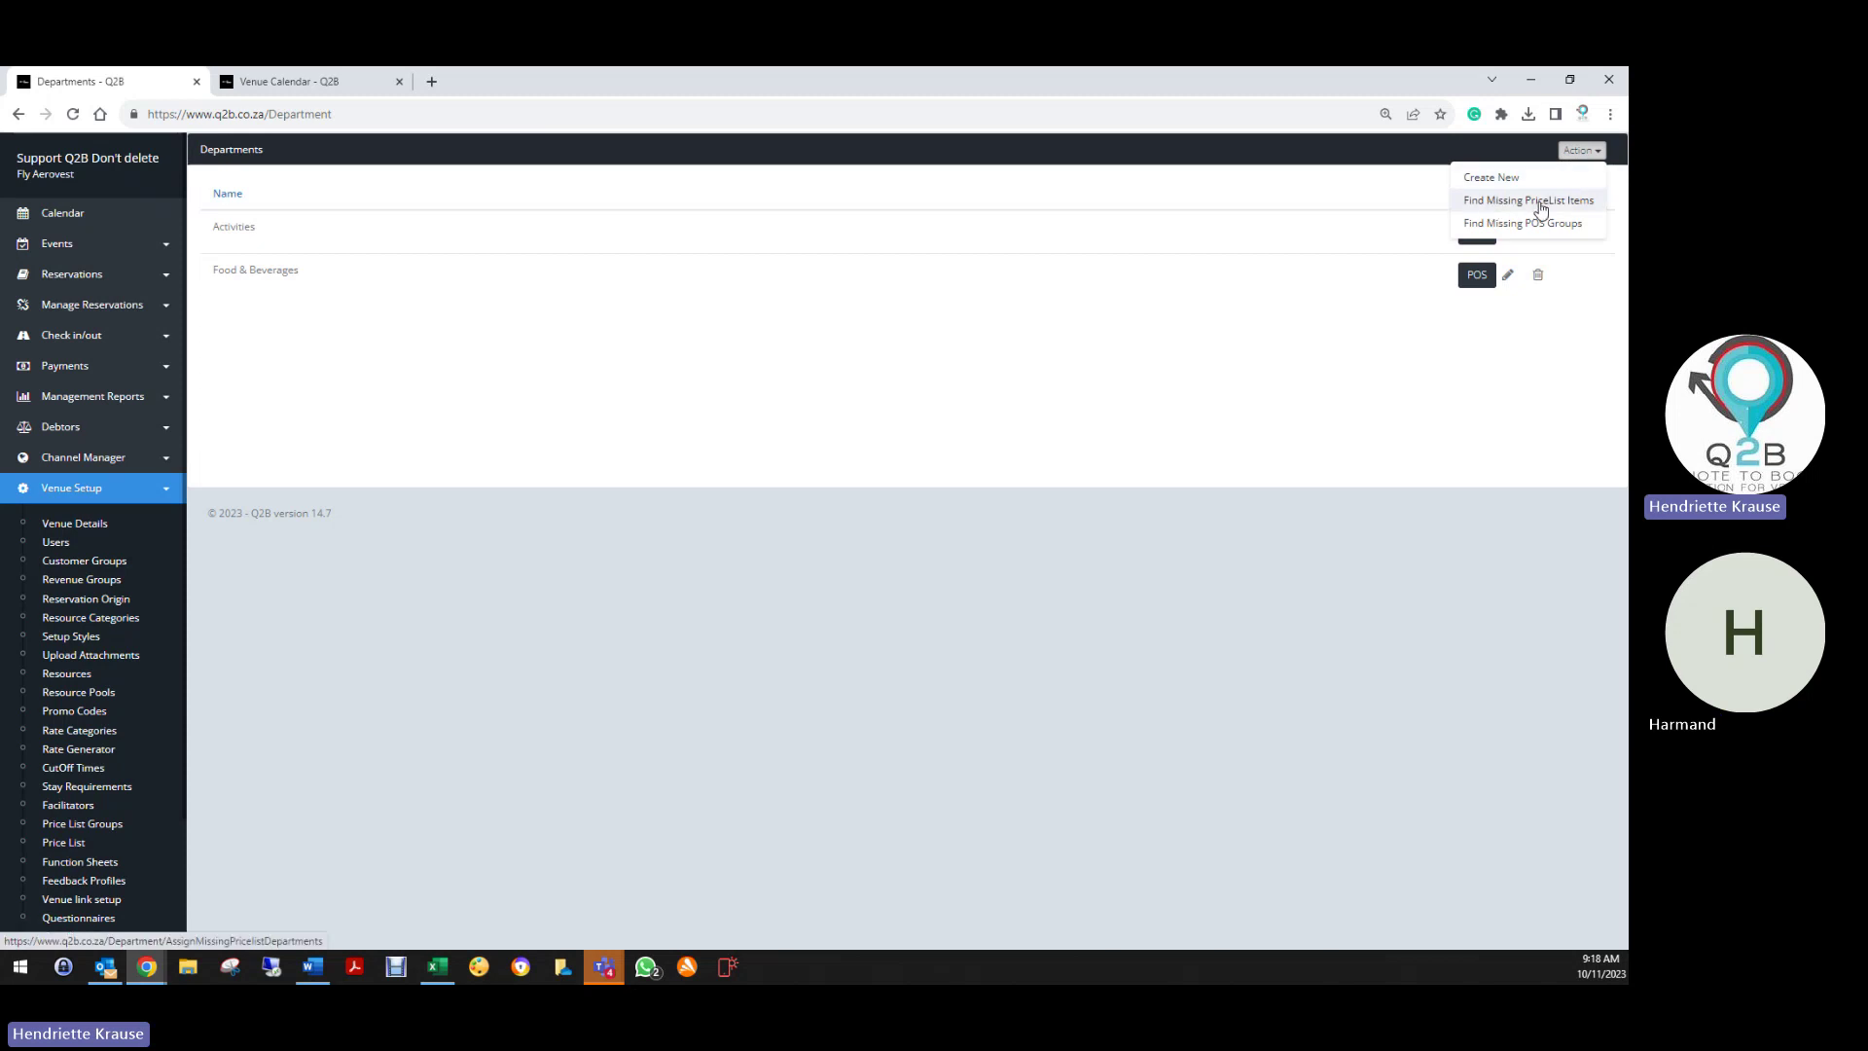
left_click(1540, 202)
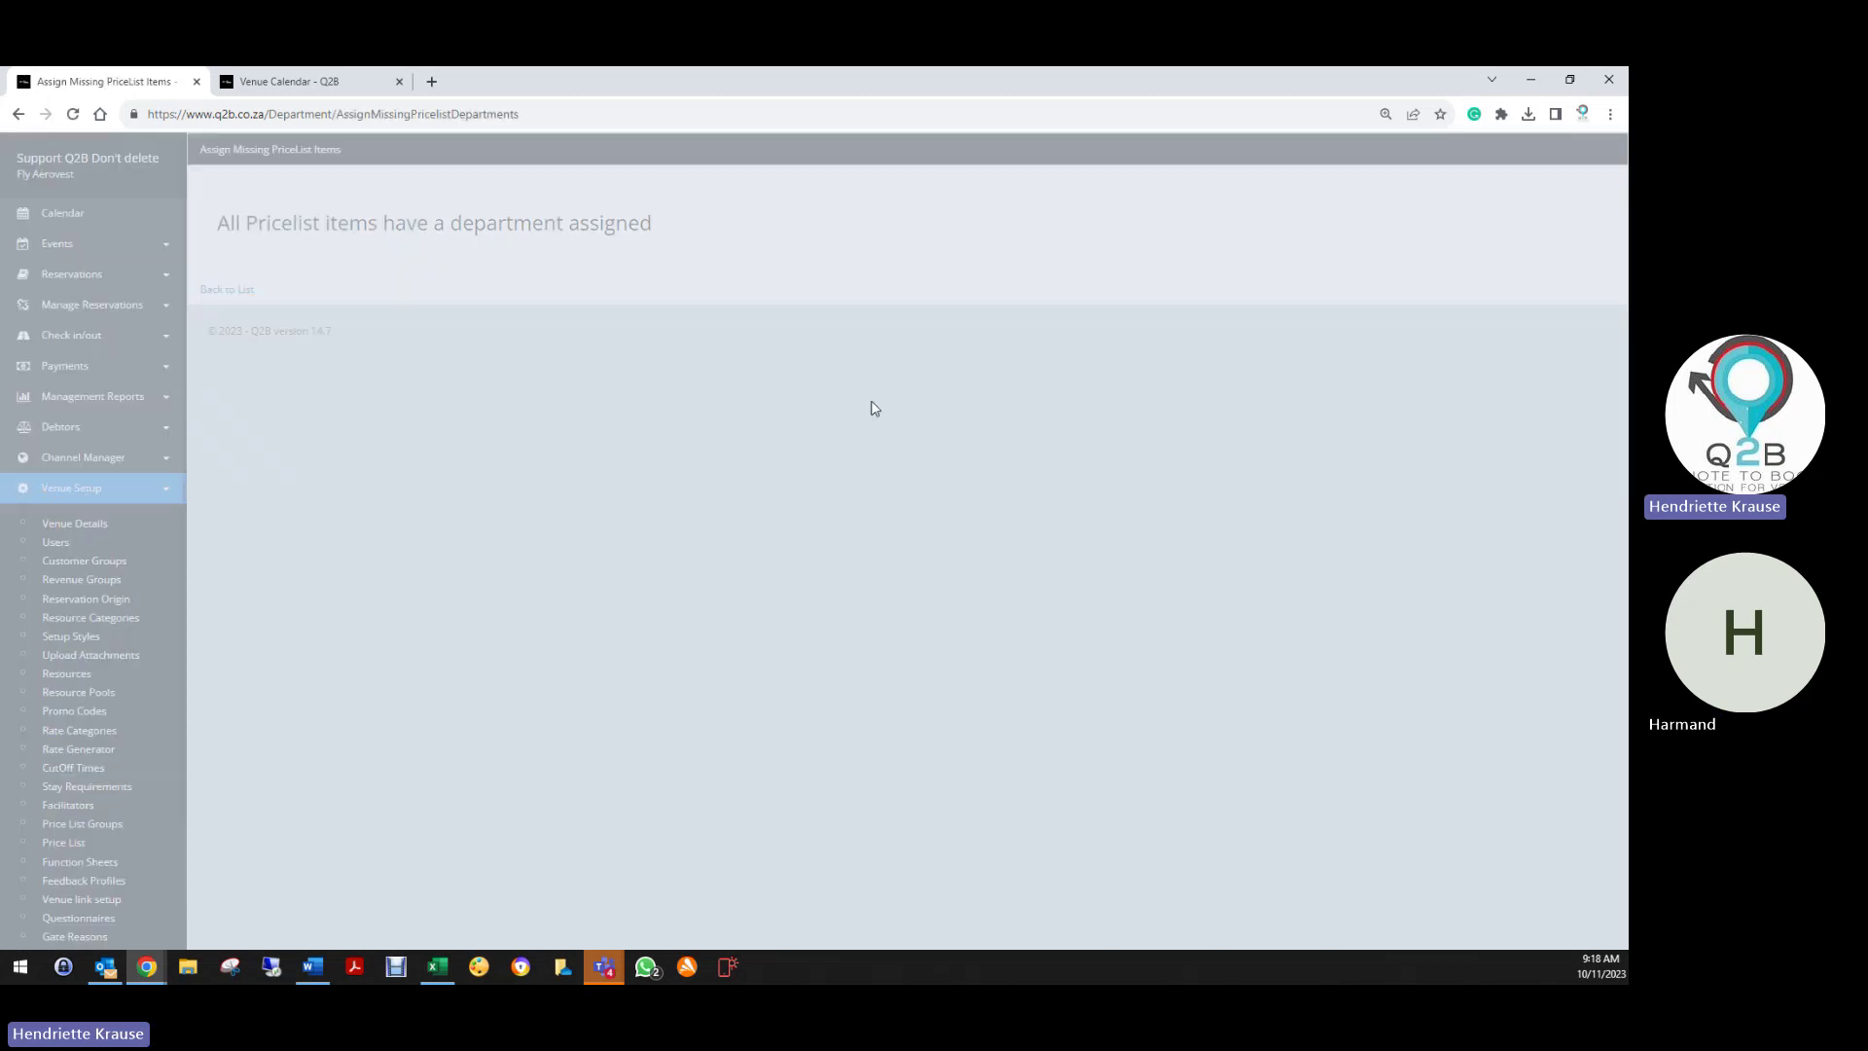
left_click(230, 296)
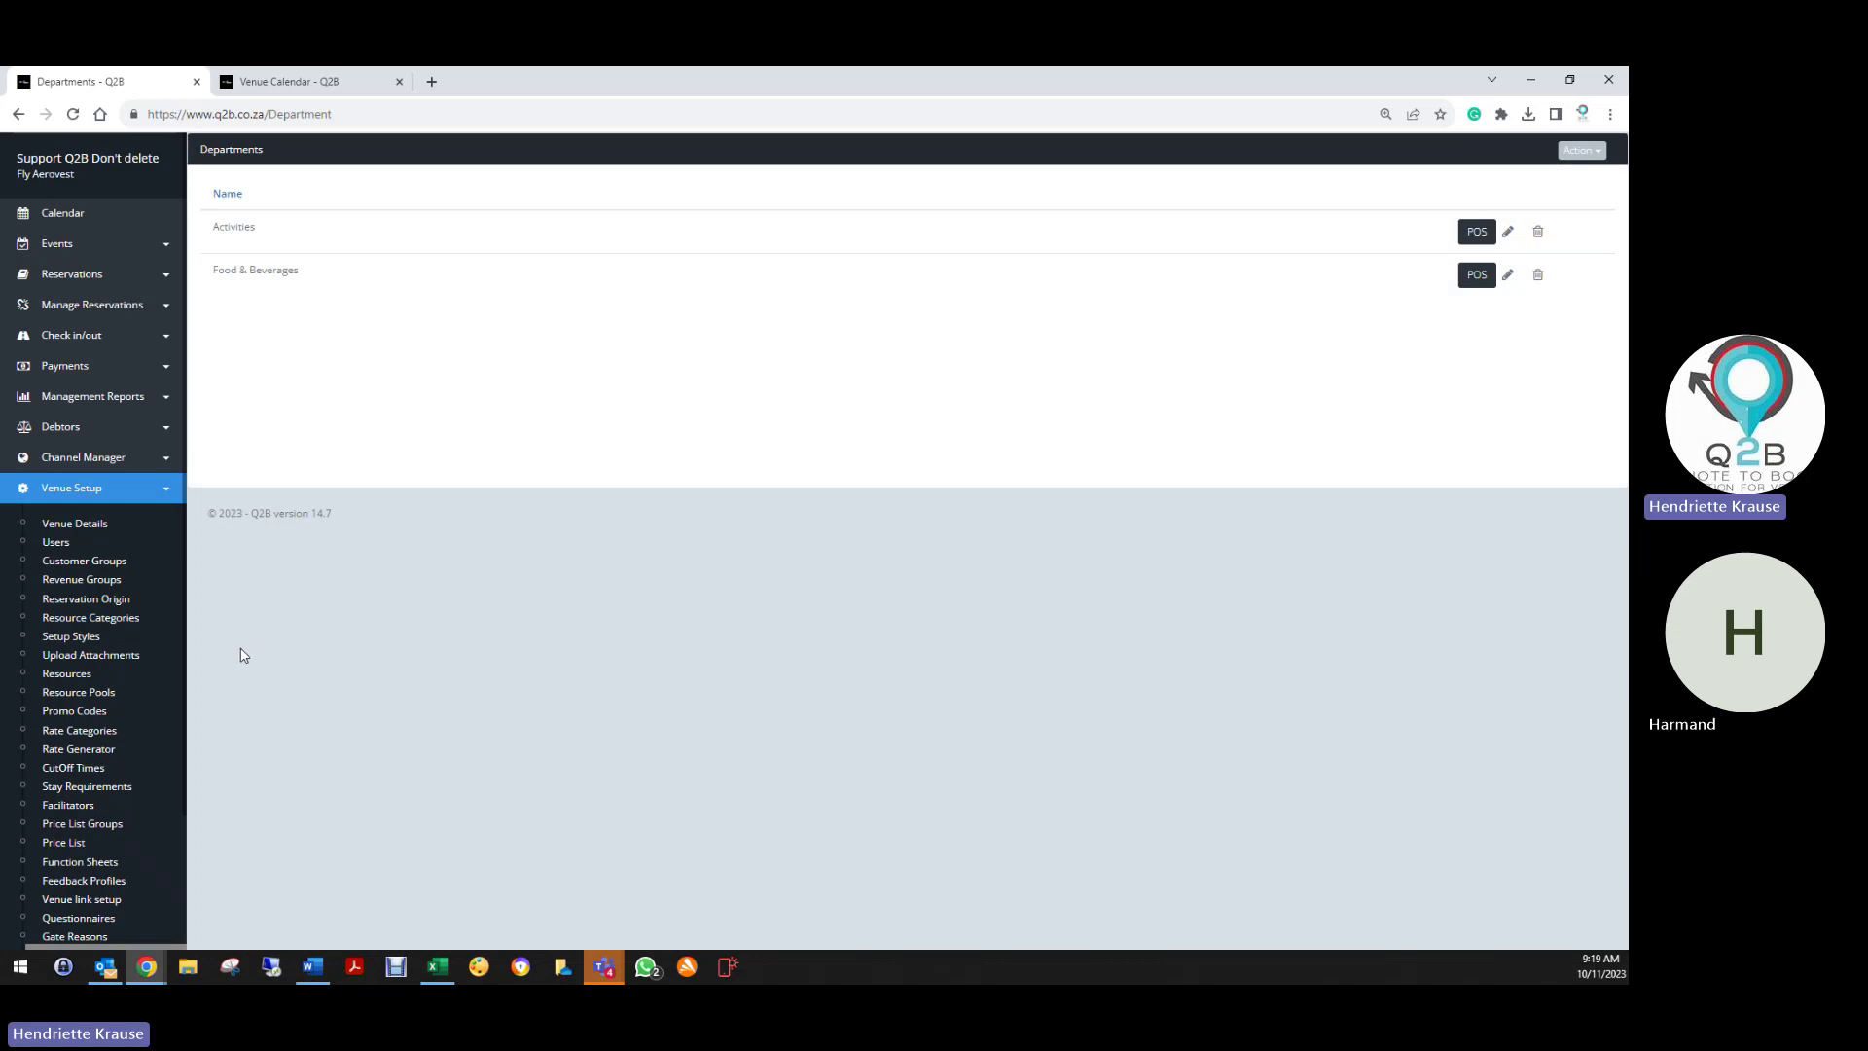
scroll(67, 820, "down", 2)
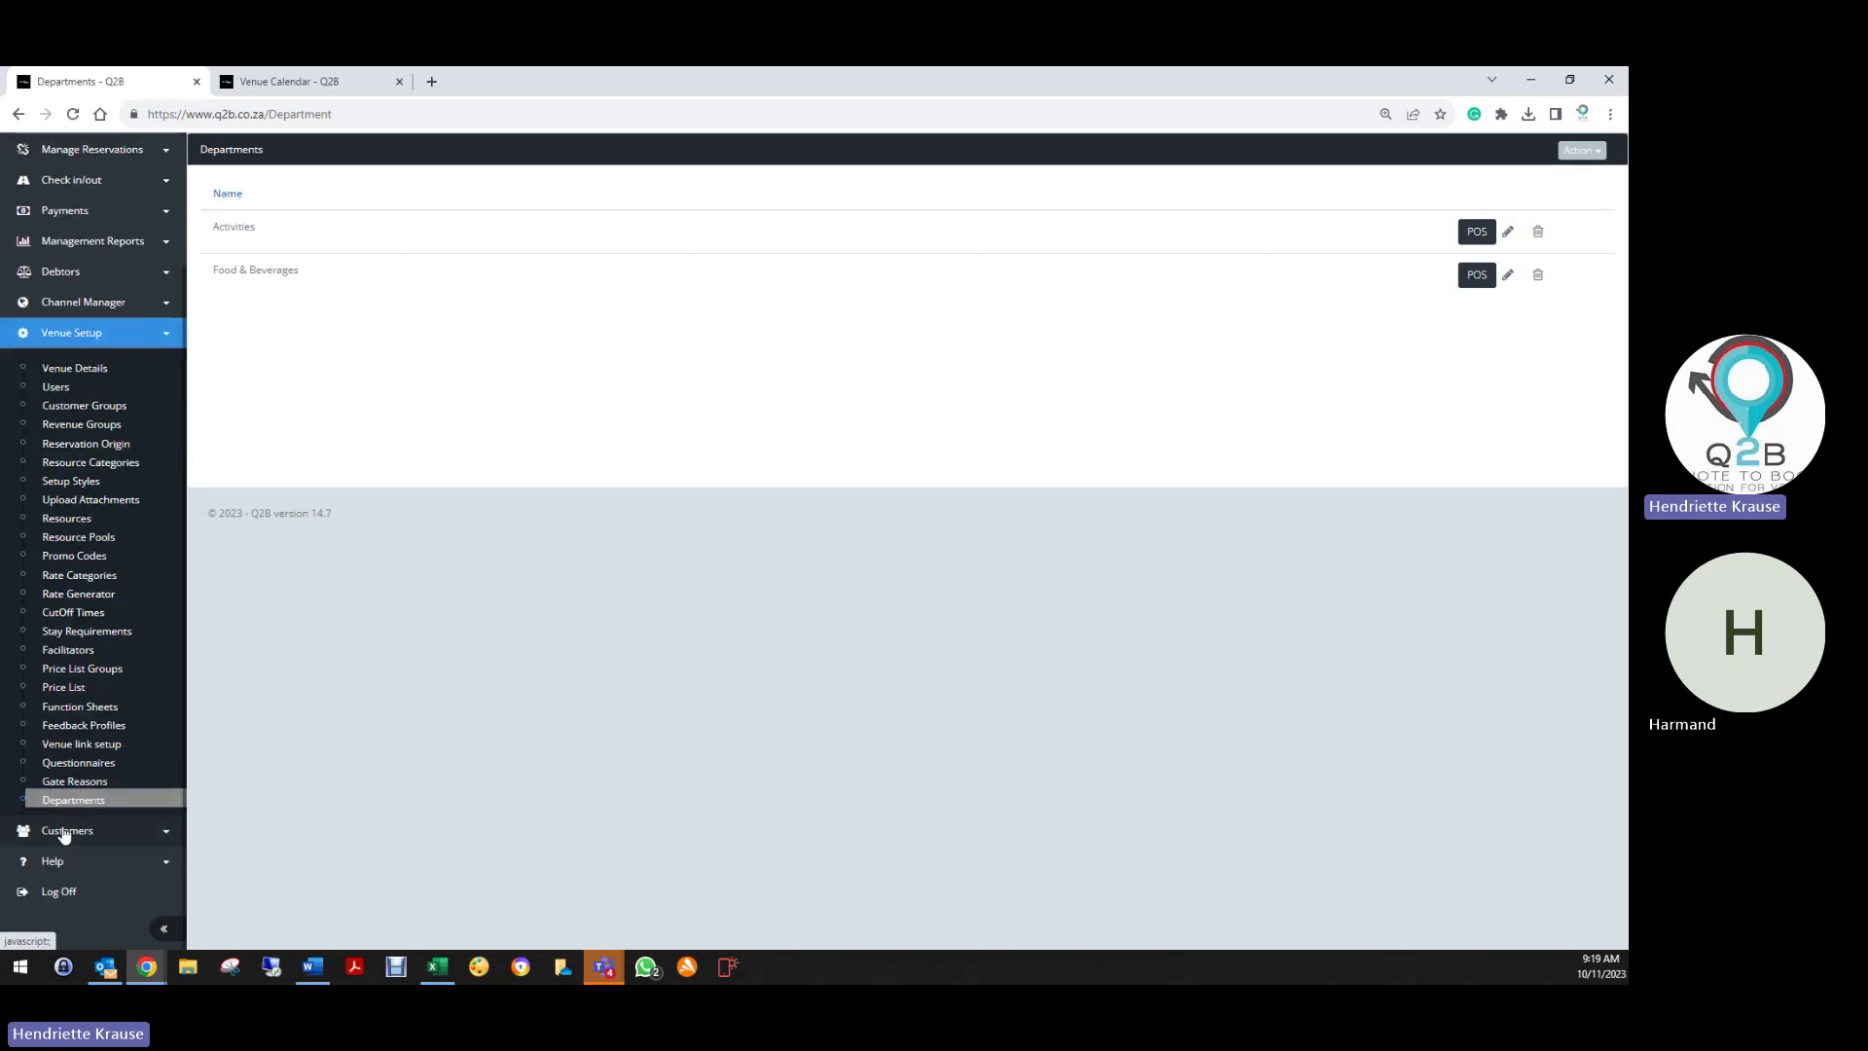
left_click(65, 830)
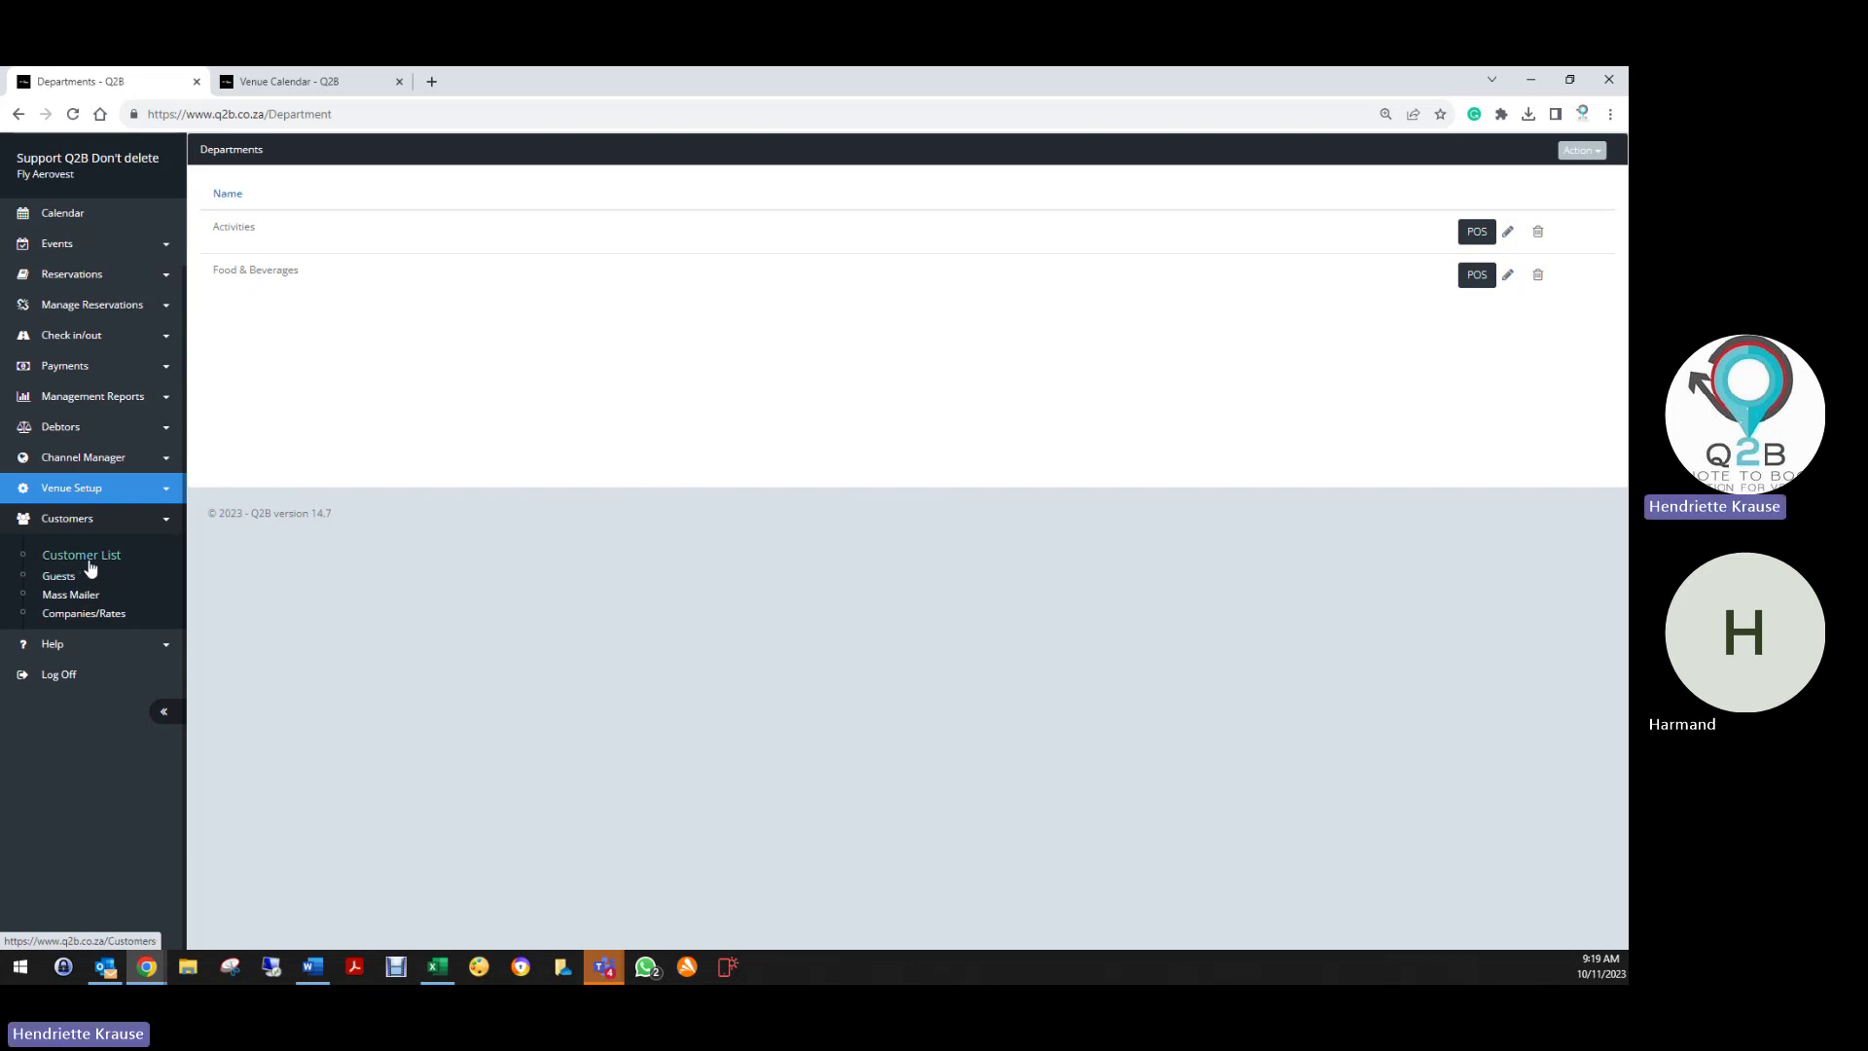
Edit the first customer in the Customer List, capitalise the first name's initial, and save
left_click(84, 560)
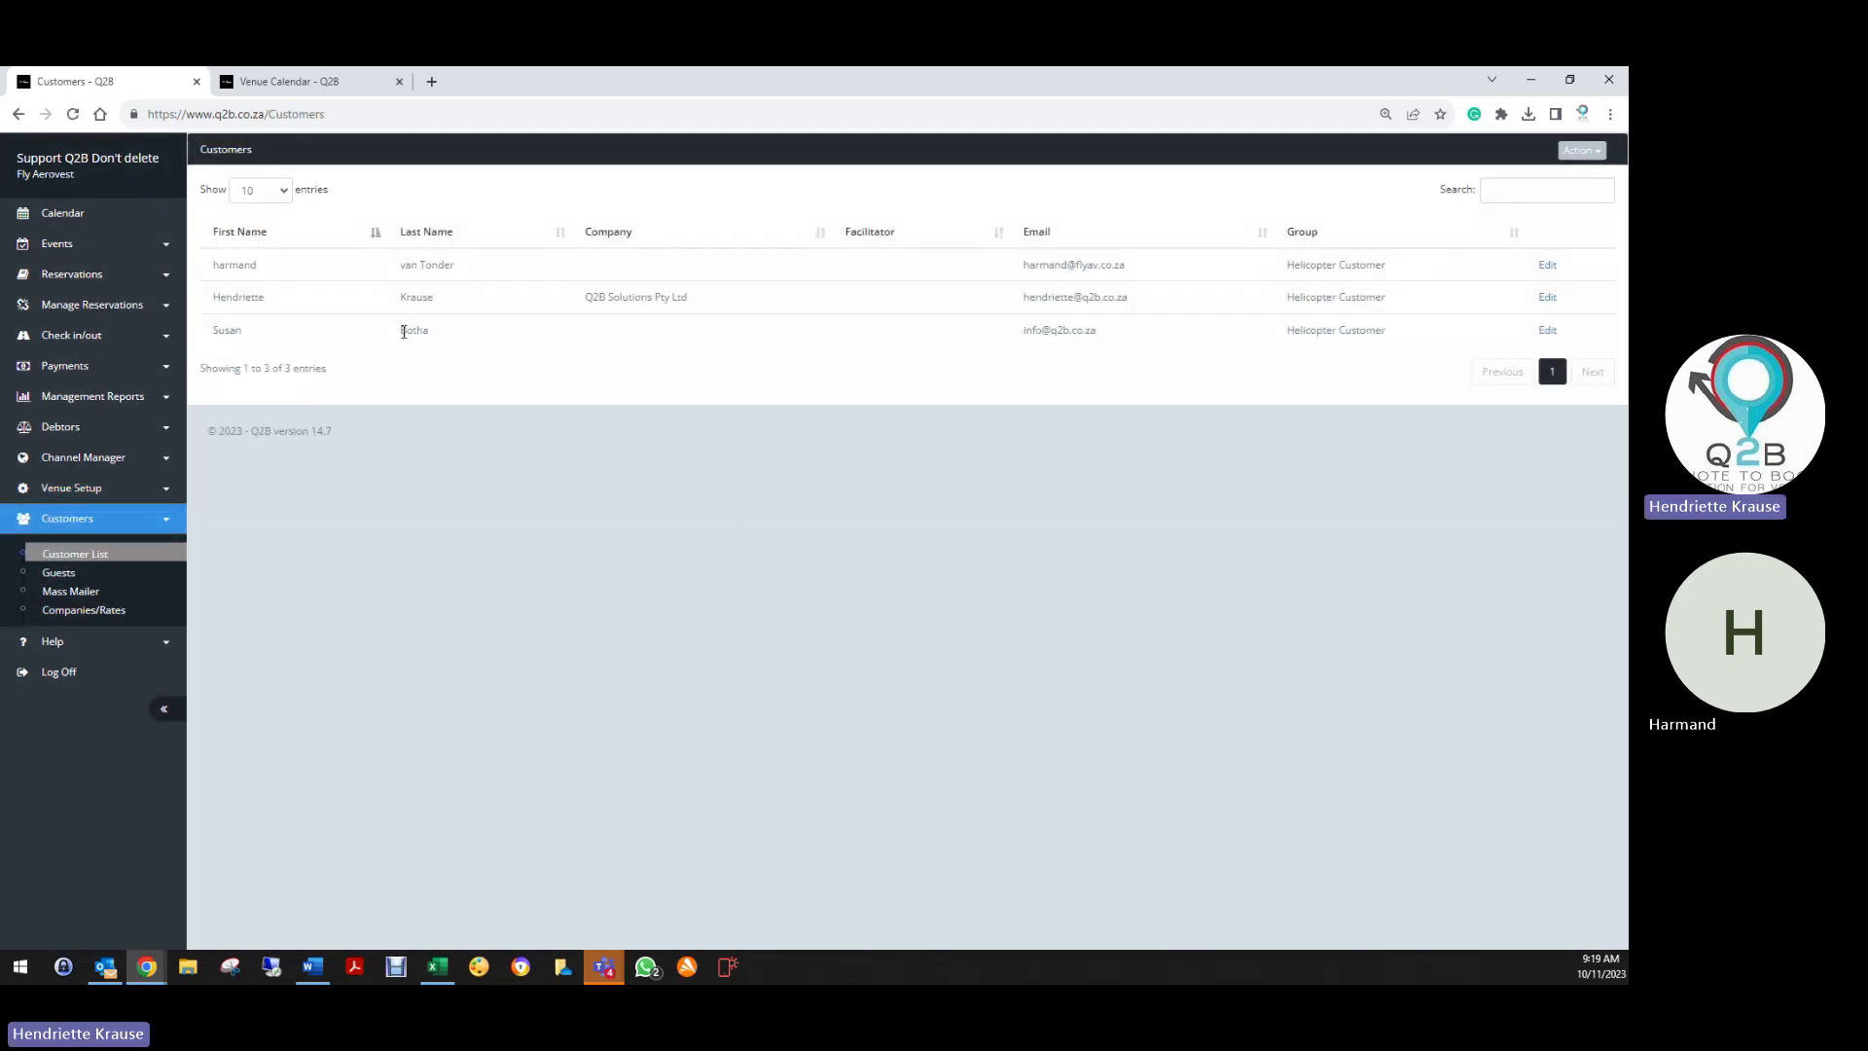
left_click(1548, 267)
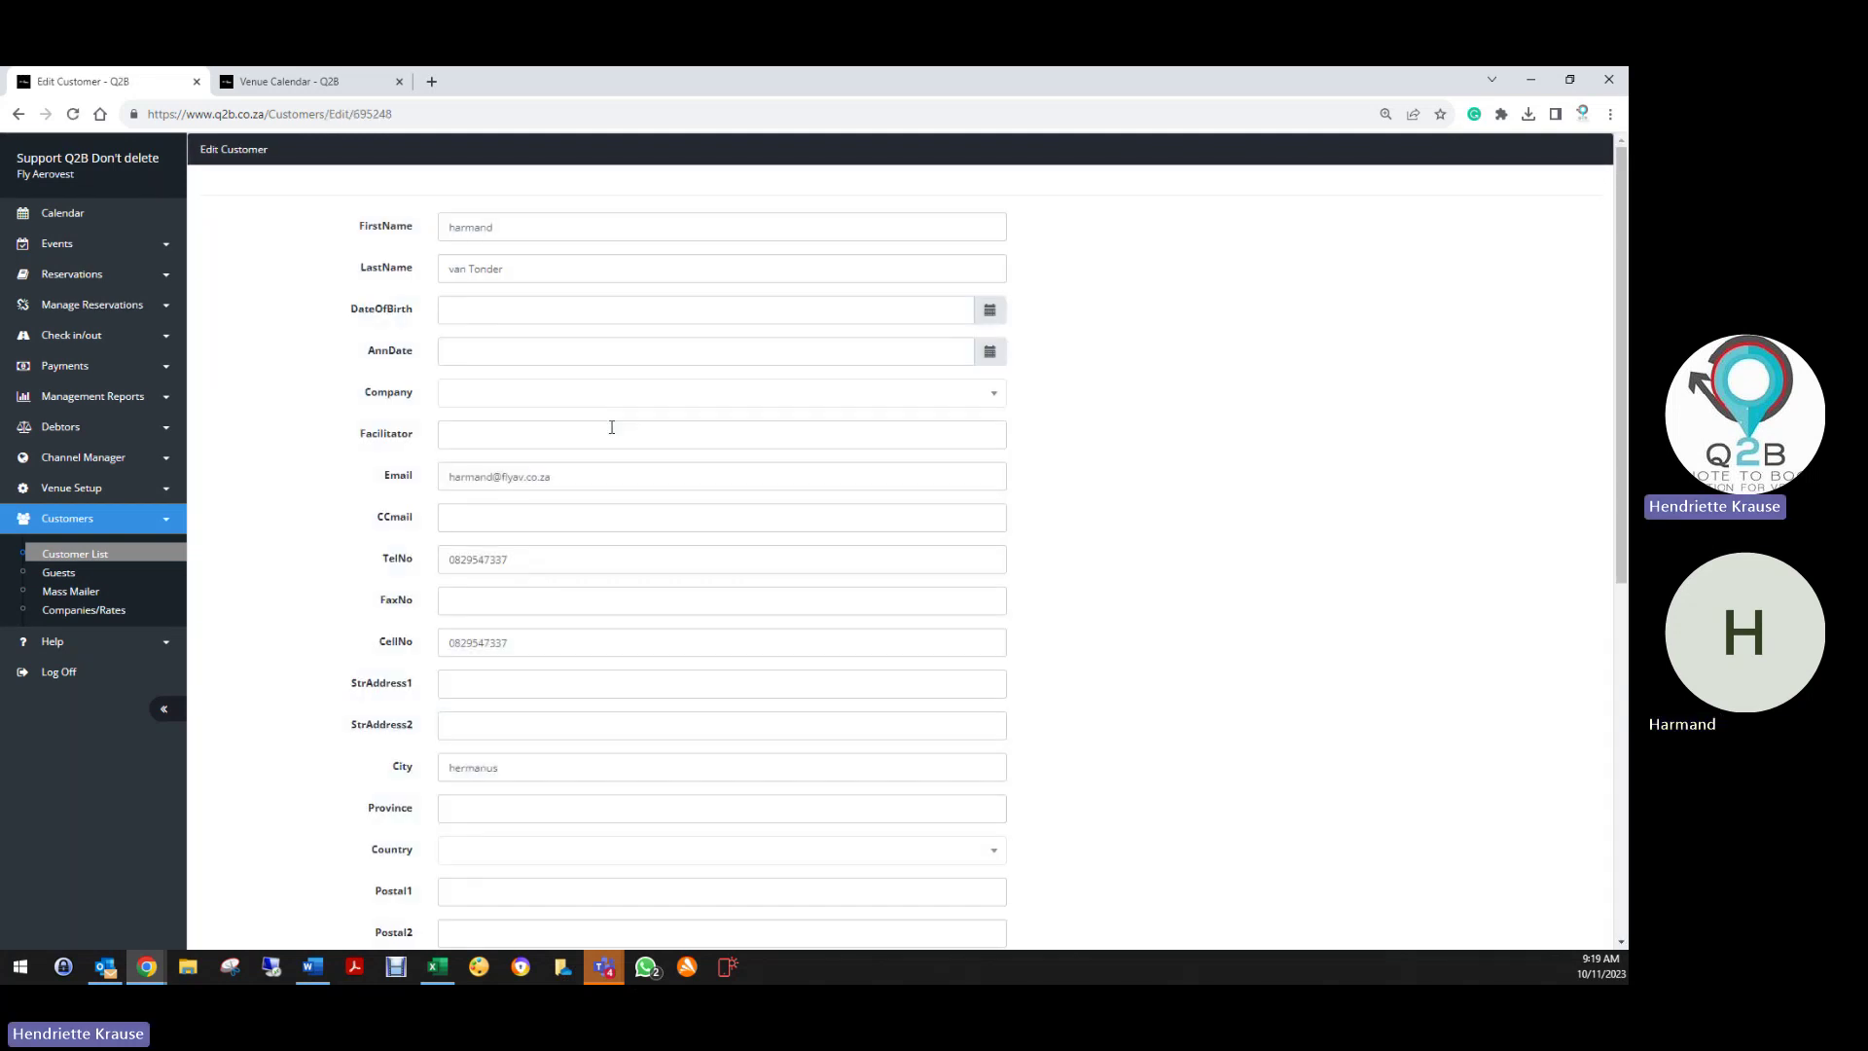
left_click_drag(456, 235, 429, 239)
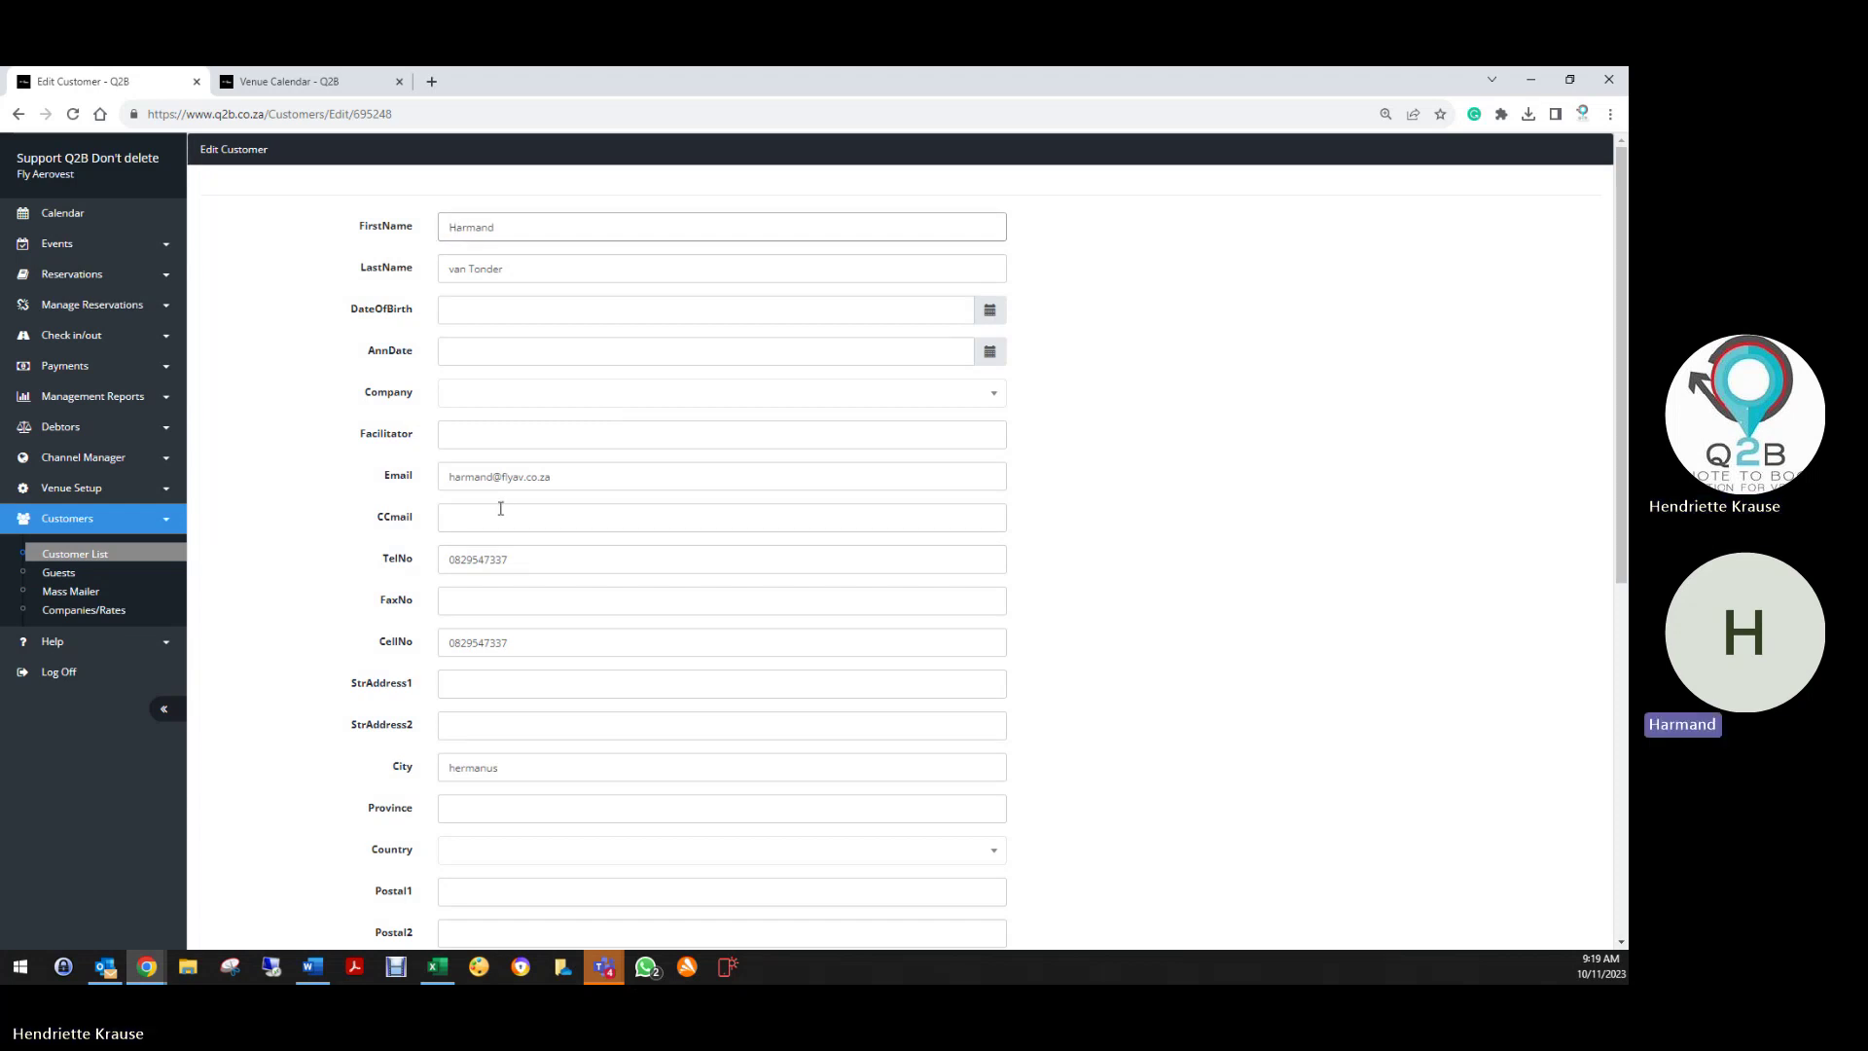
scroll(500, 509, "down", 7)
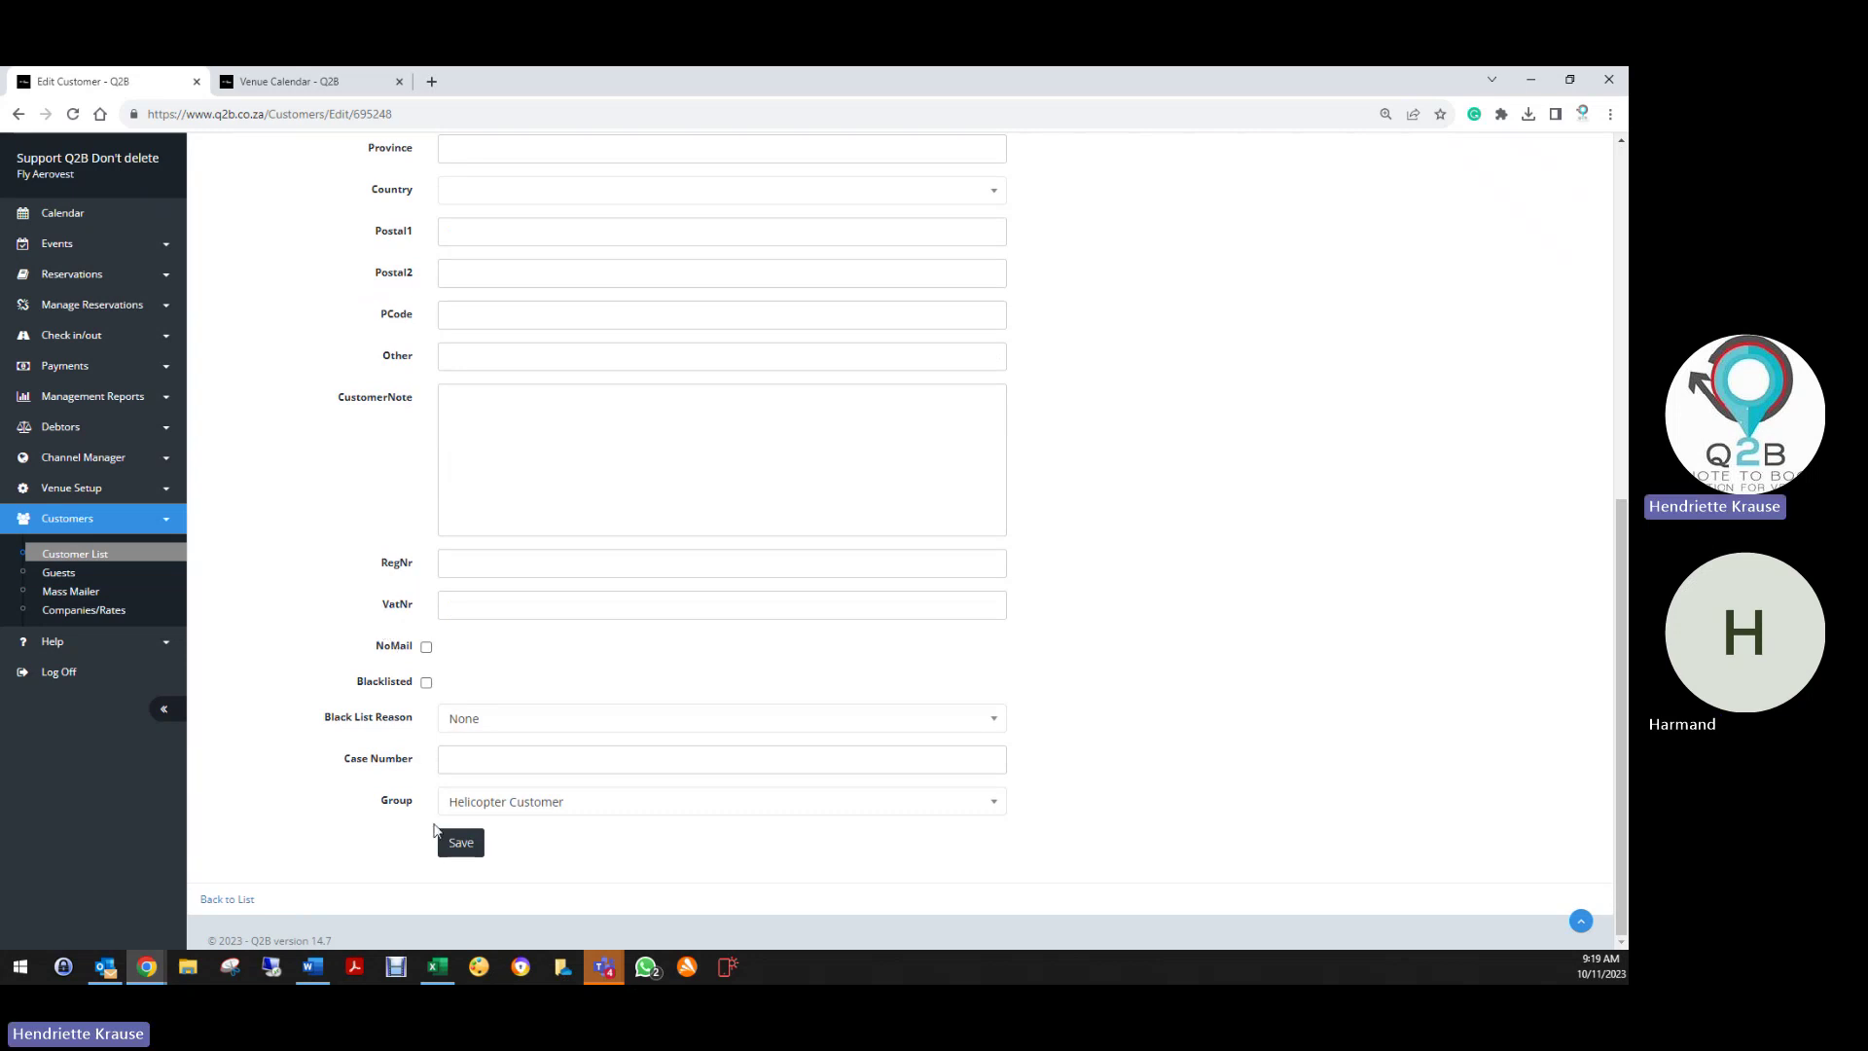
left_click(453, 842)
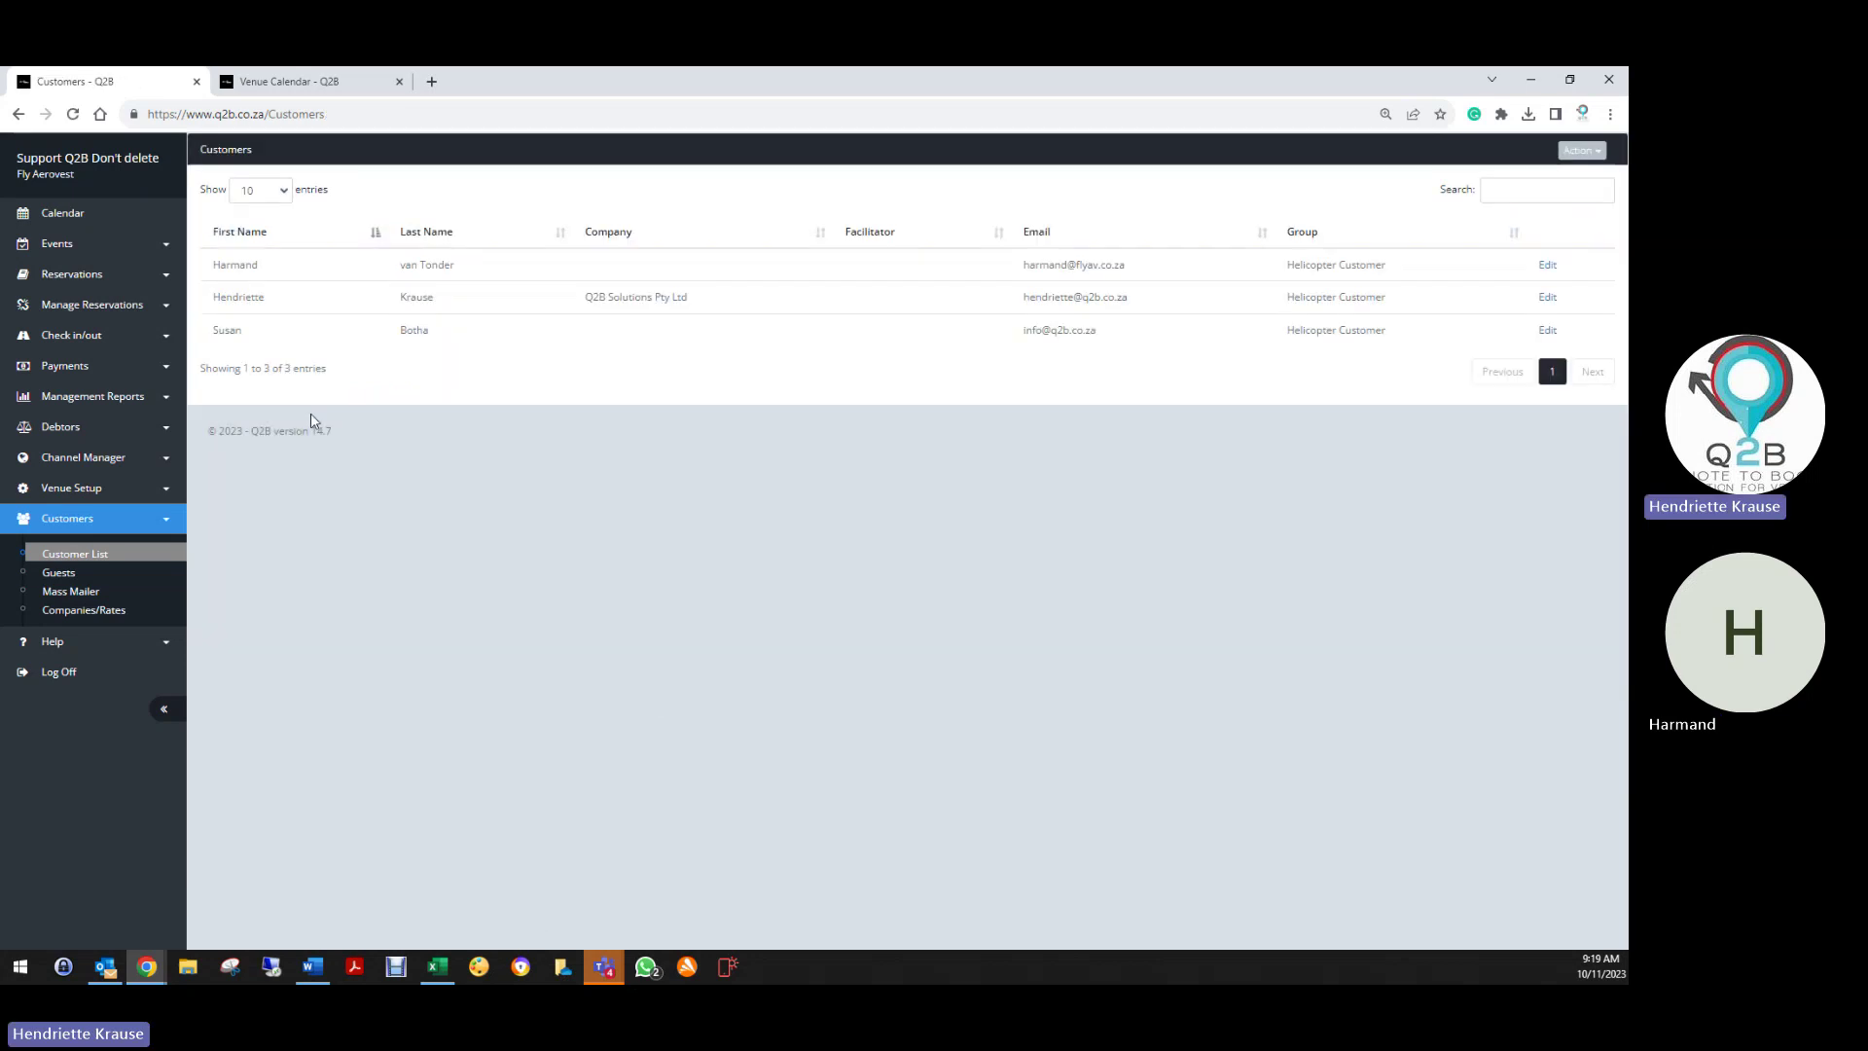
Mark the third customer as Blacklisted with Black List Reason set to Assault
left_click(1548, 330)
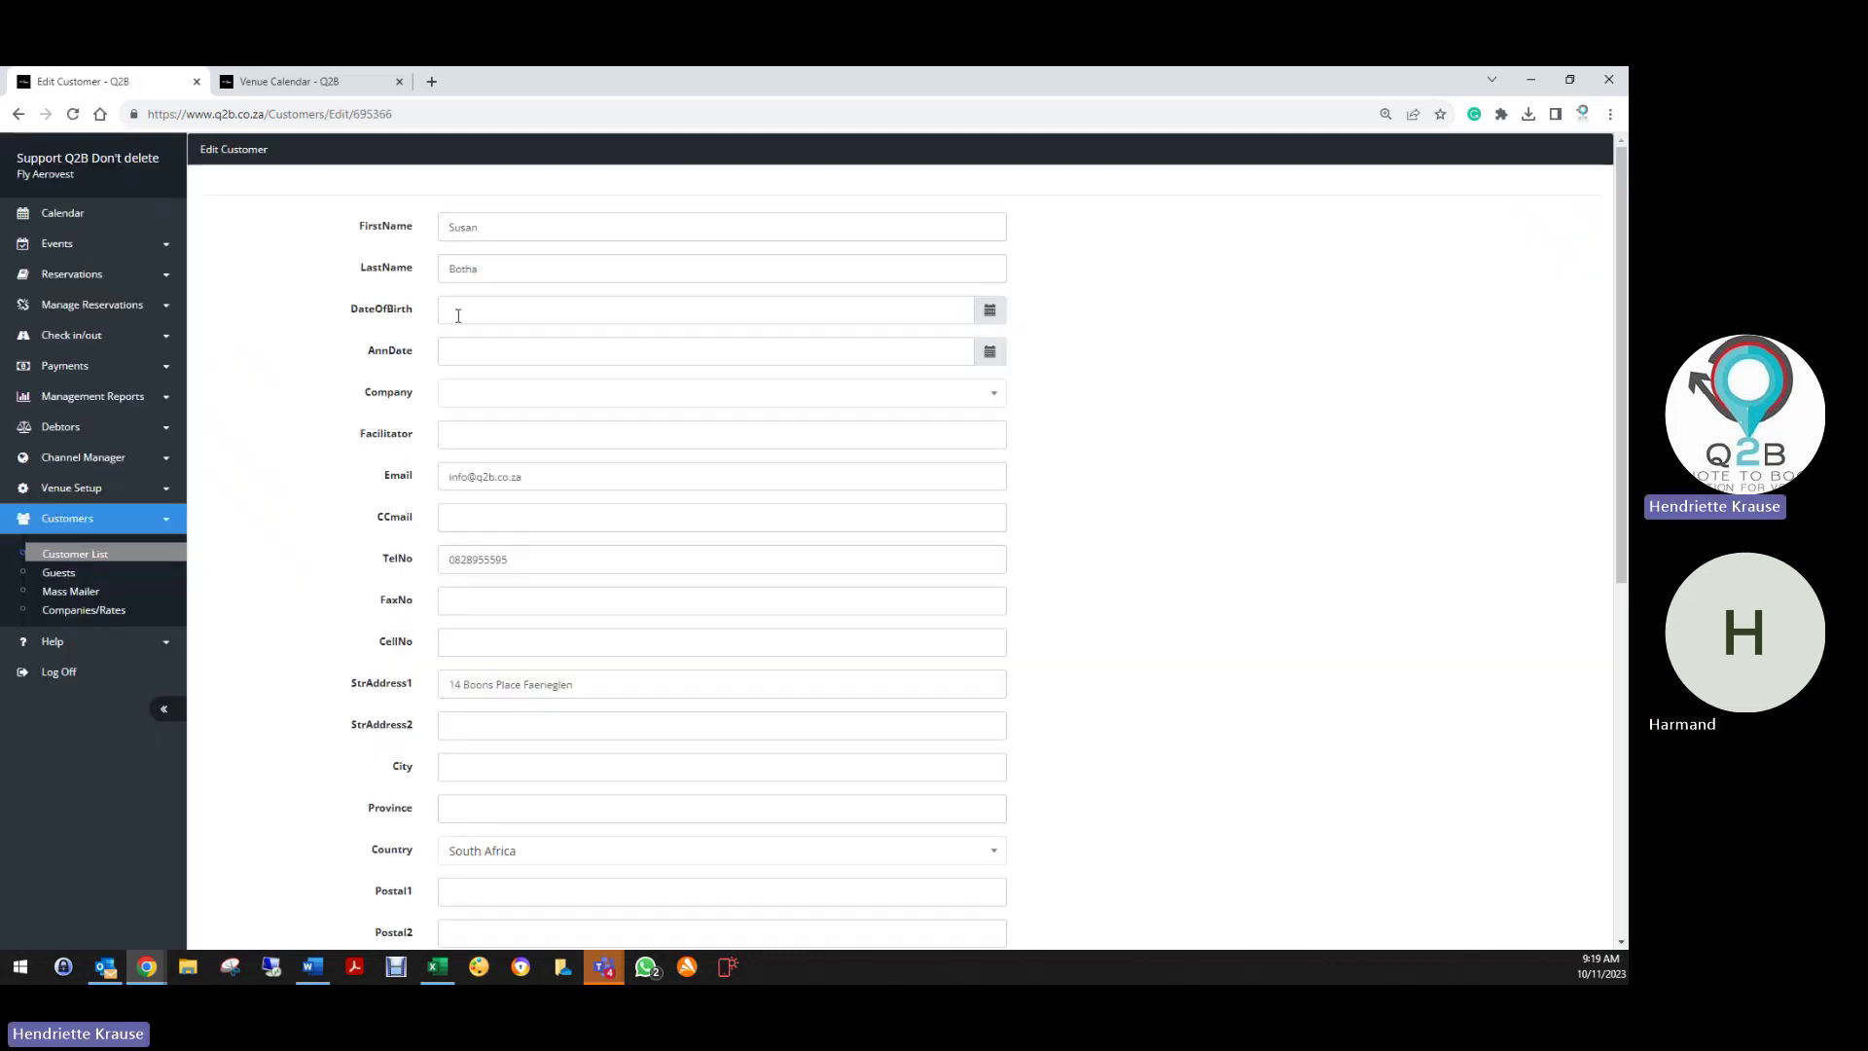
scroll(484, 571, "down", 6)
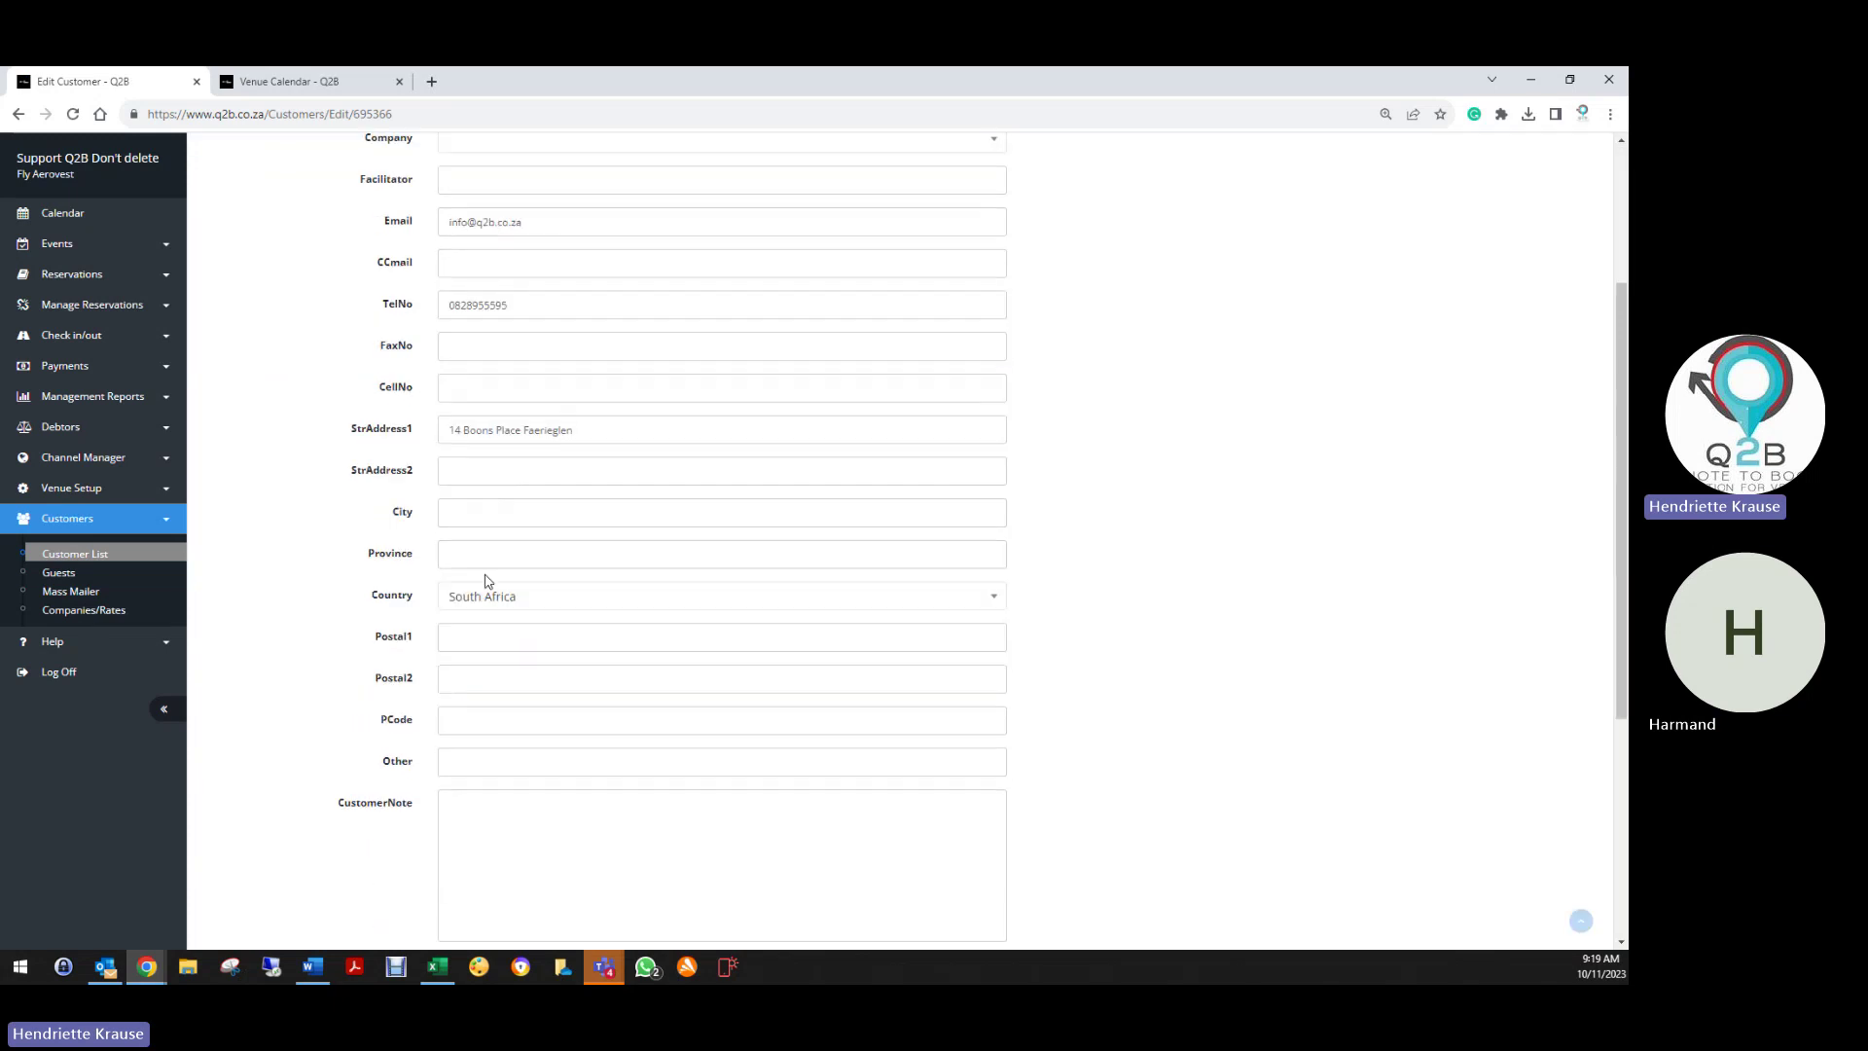
scroll(478, 581, "down", 2)
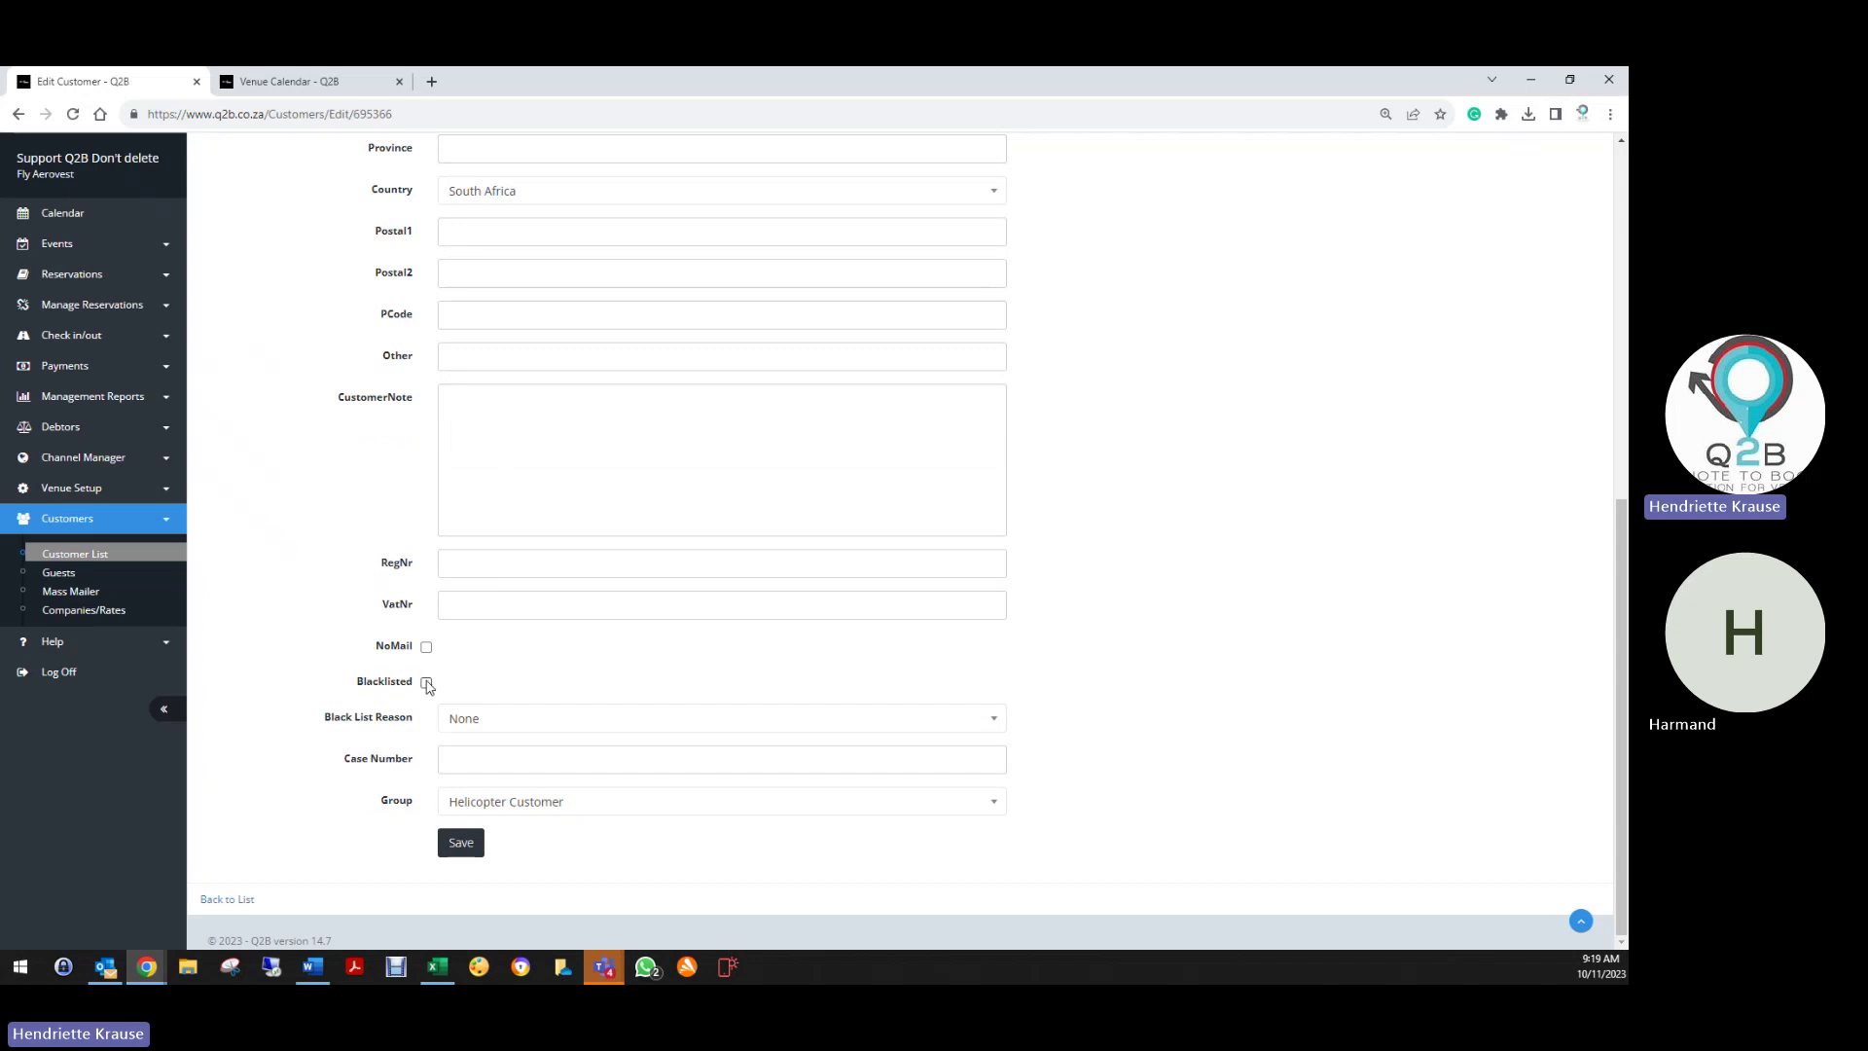
left_click(427, 683)
left_click(485, 721)
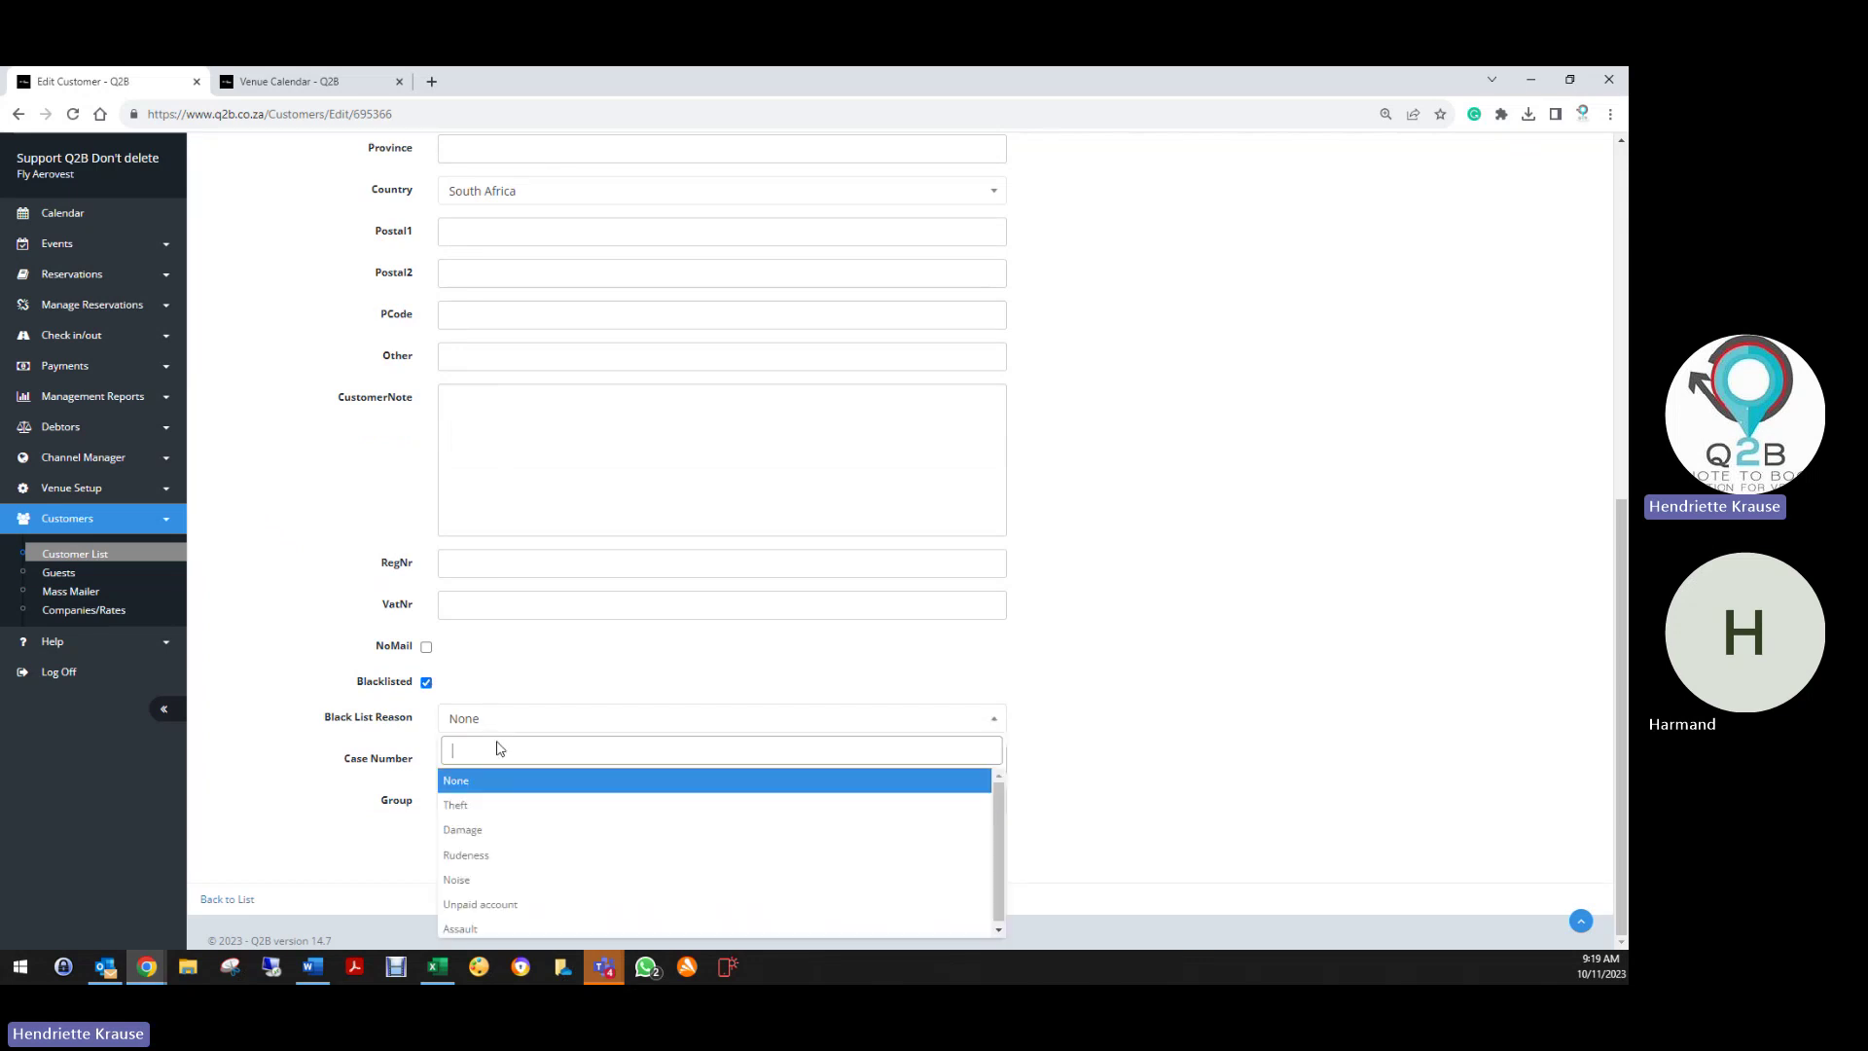
left_click(465, 832)
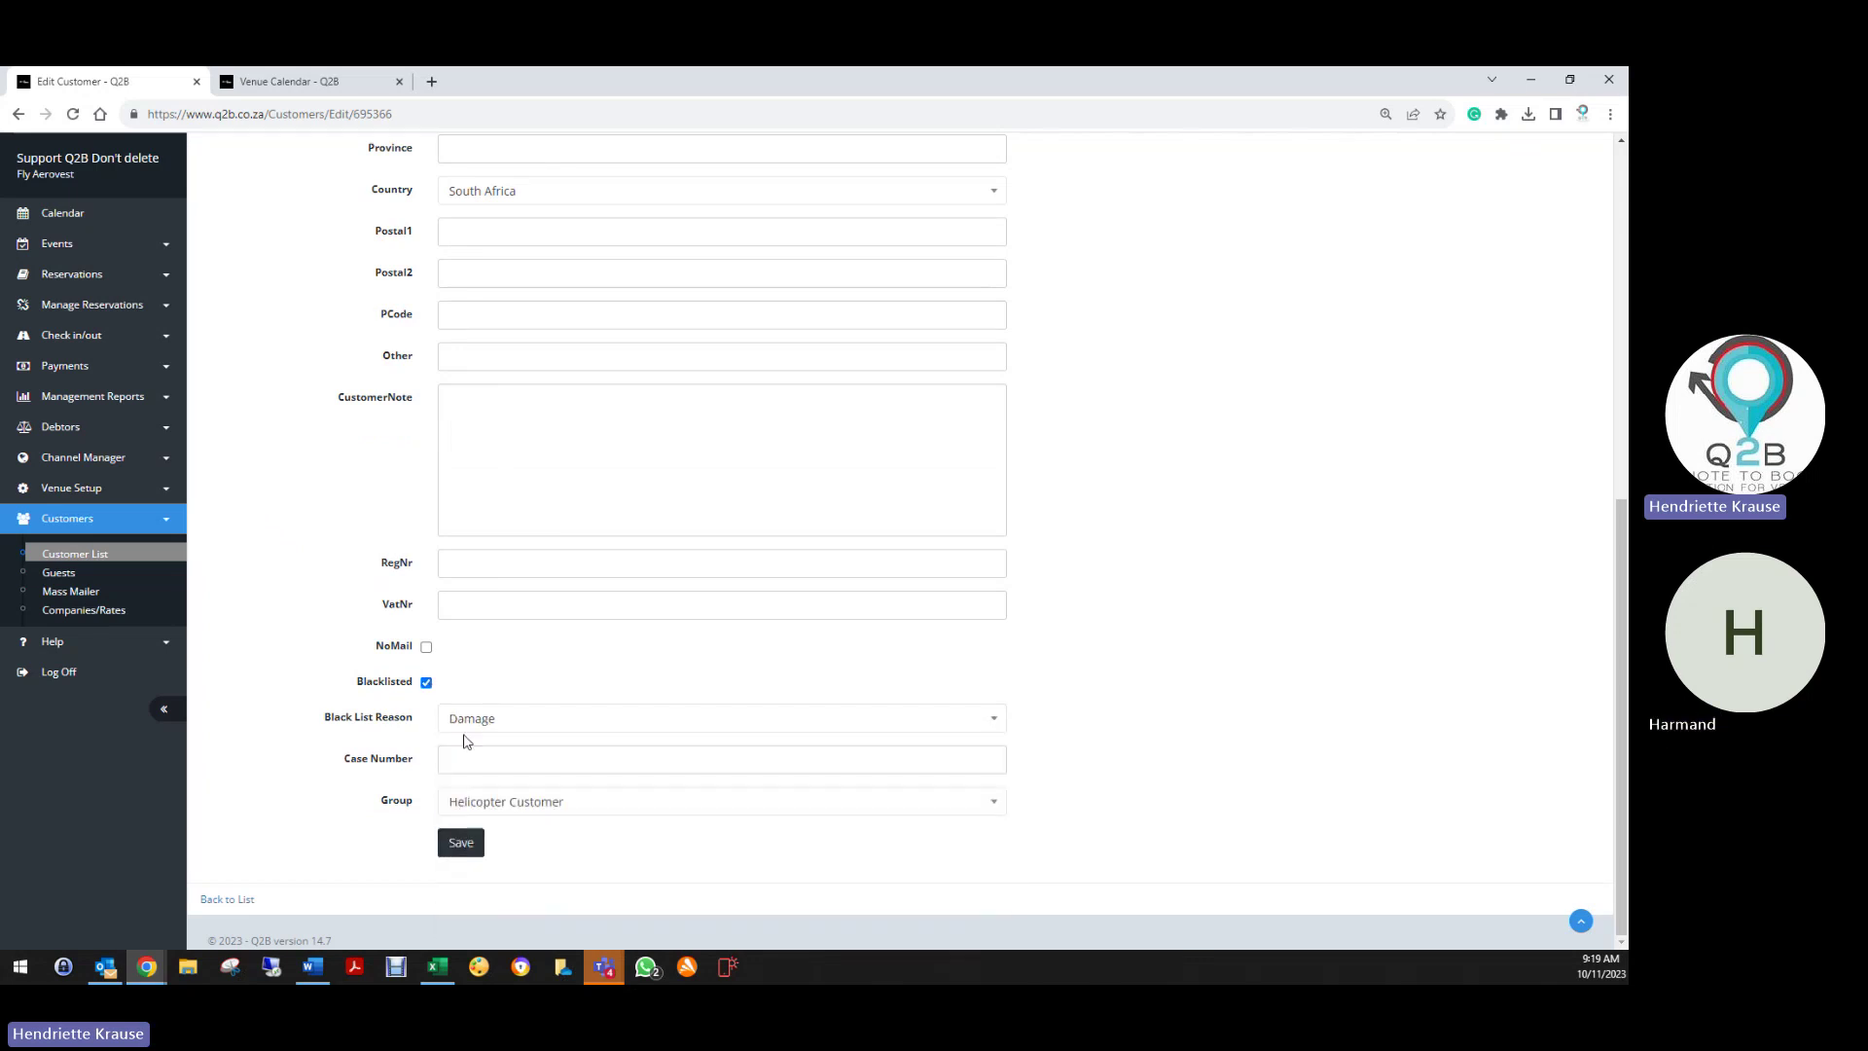
left_click(465, 722)
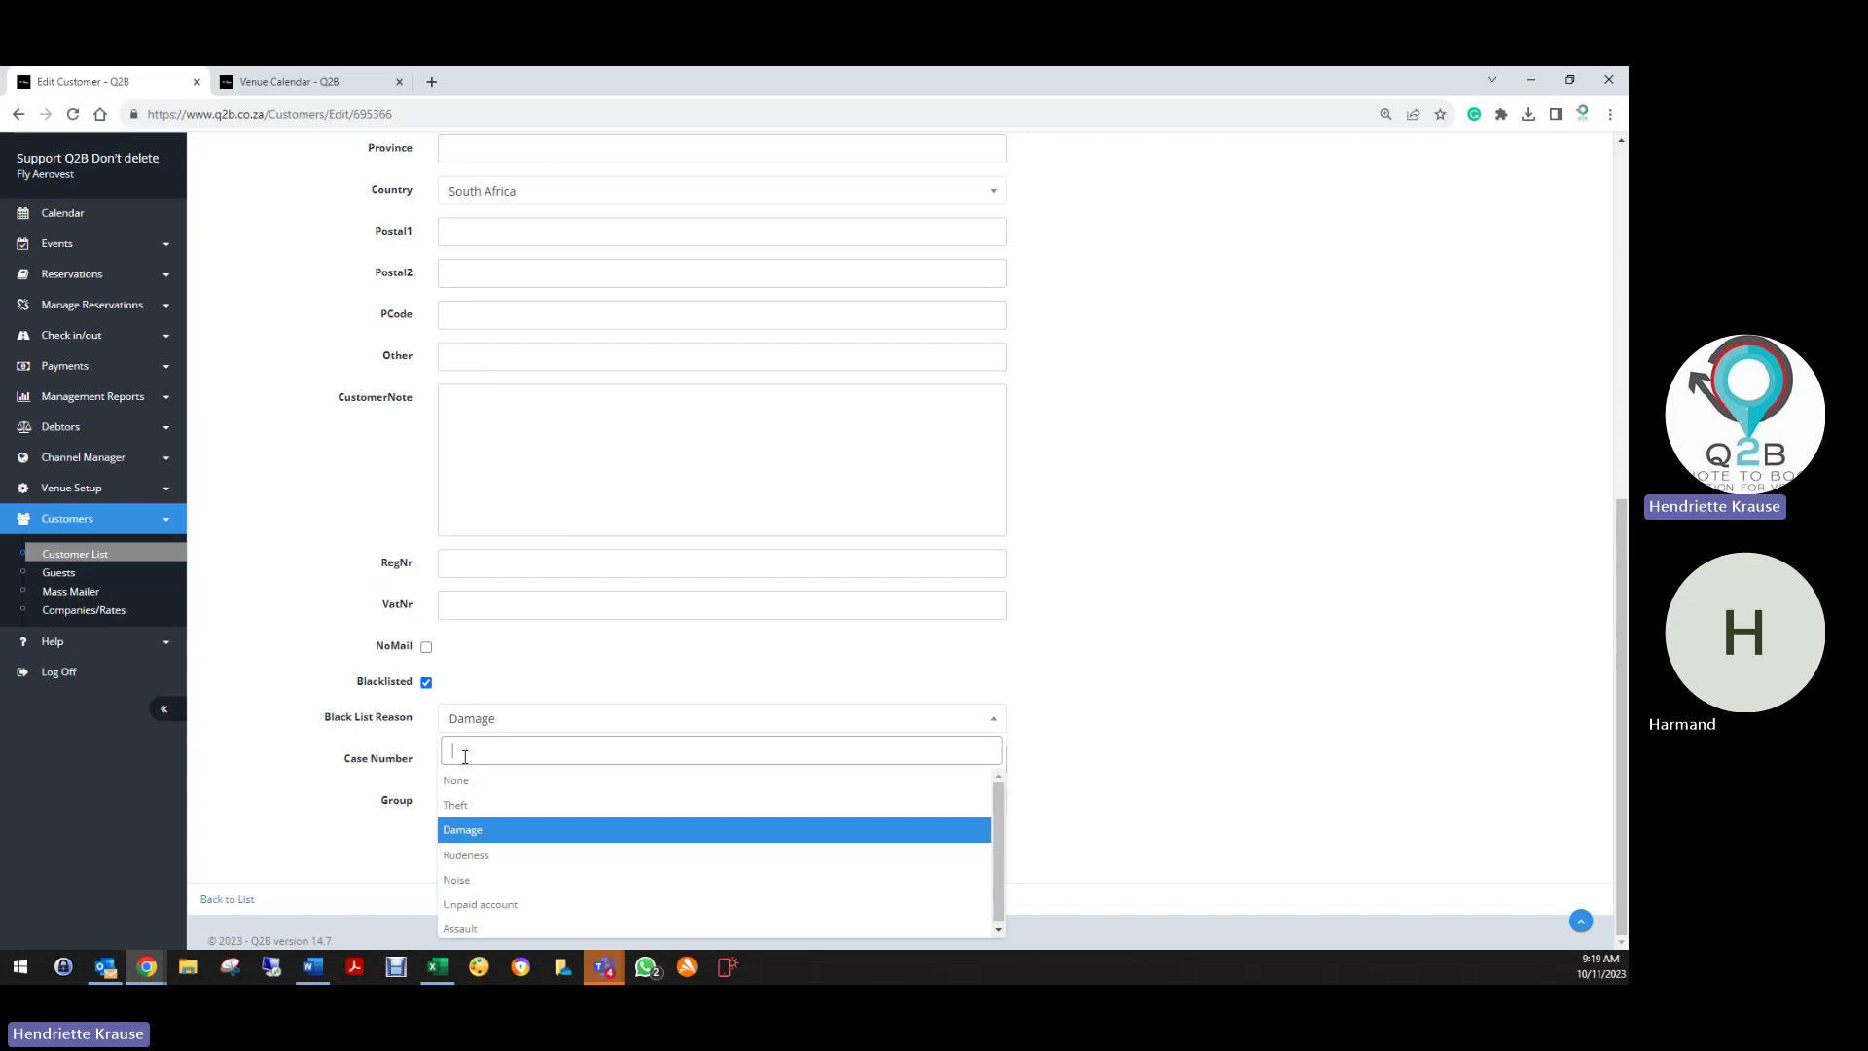
left_click(476, 931)
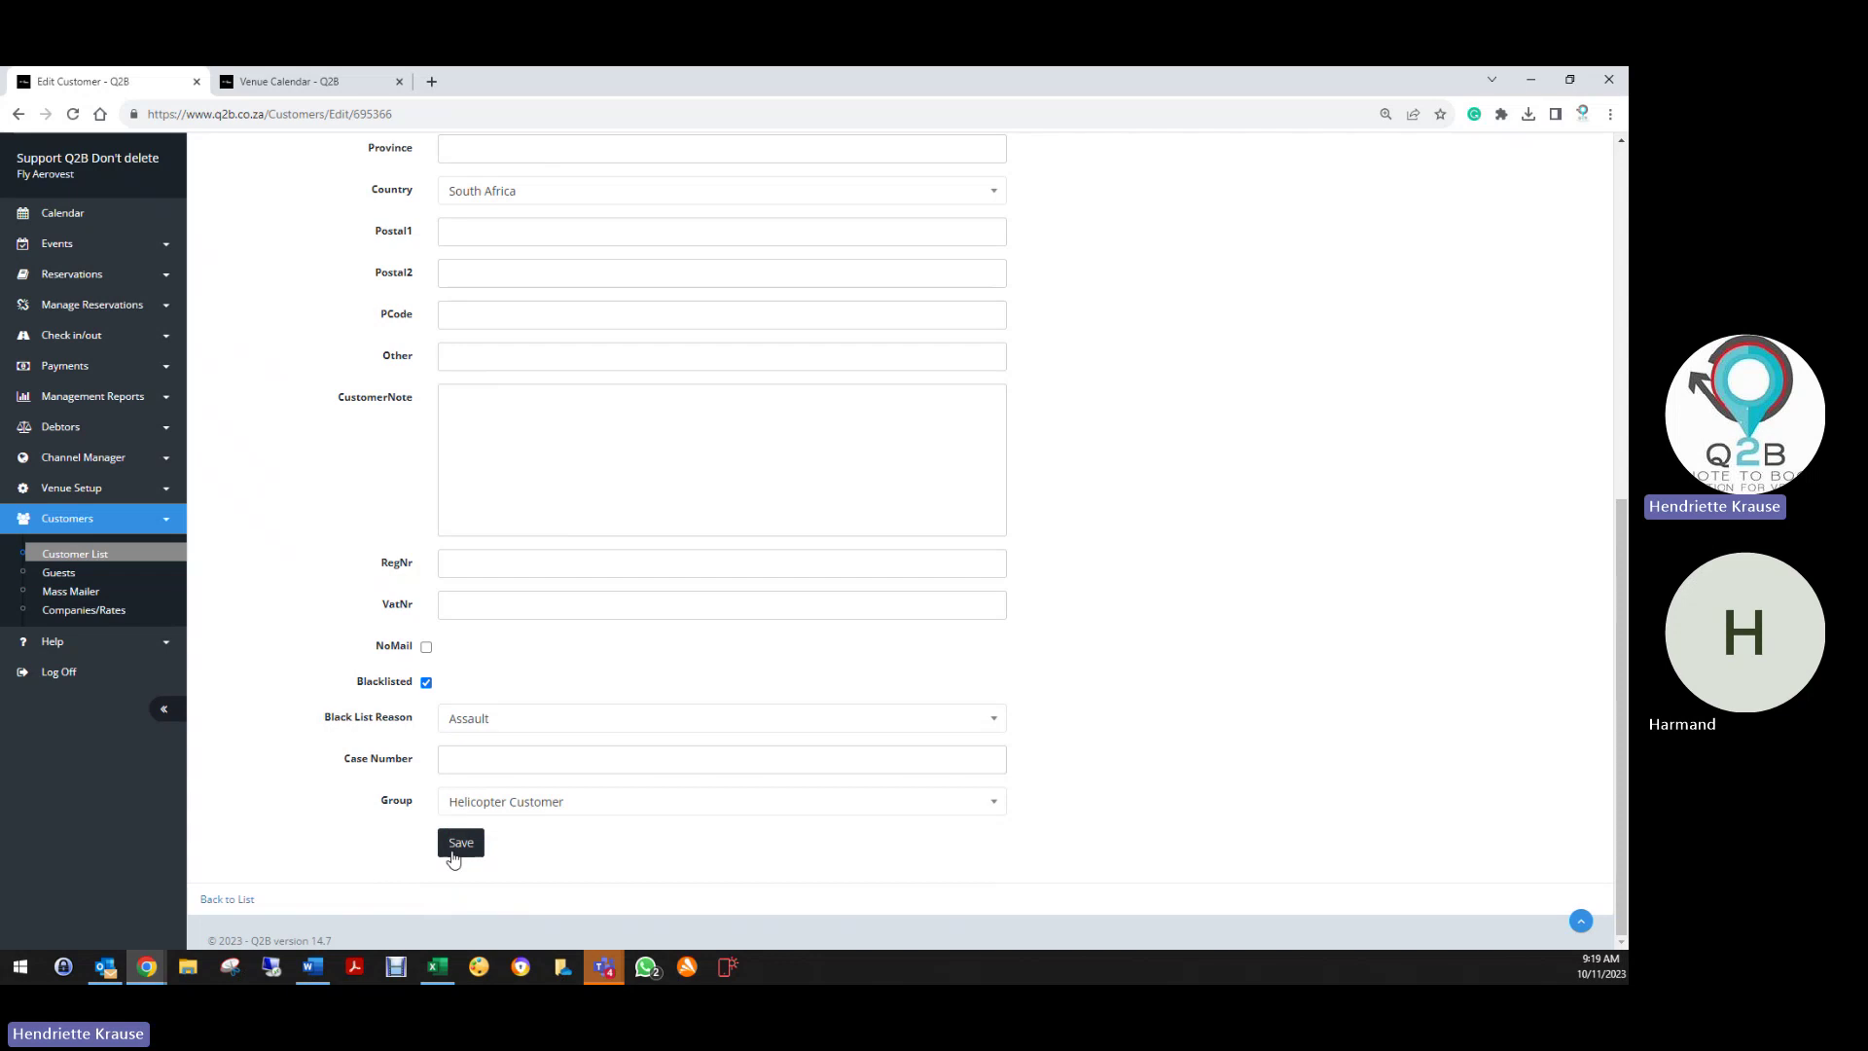
Copy the customer's e-mail address and save the blacklisted record
scroll(609, 700, "up", 4)
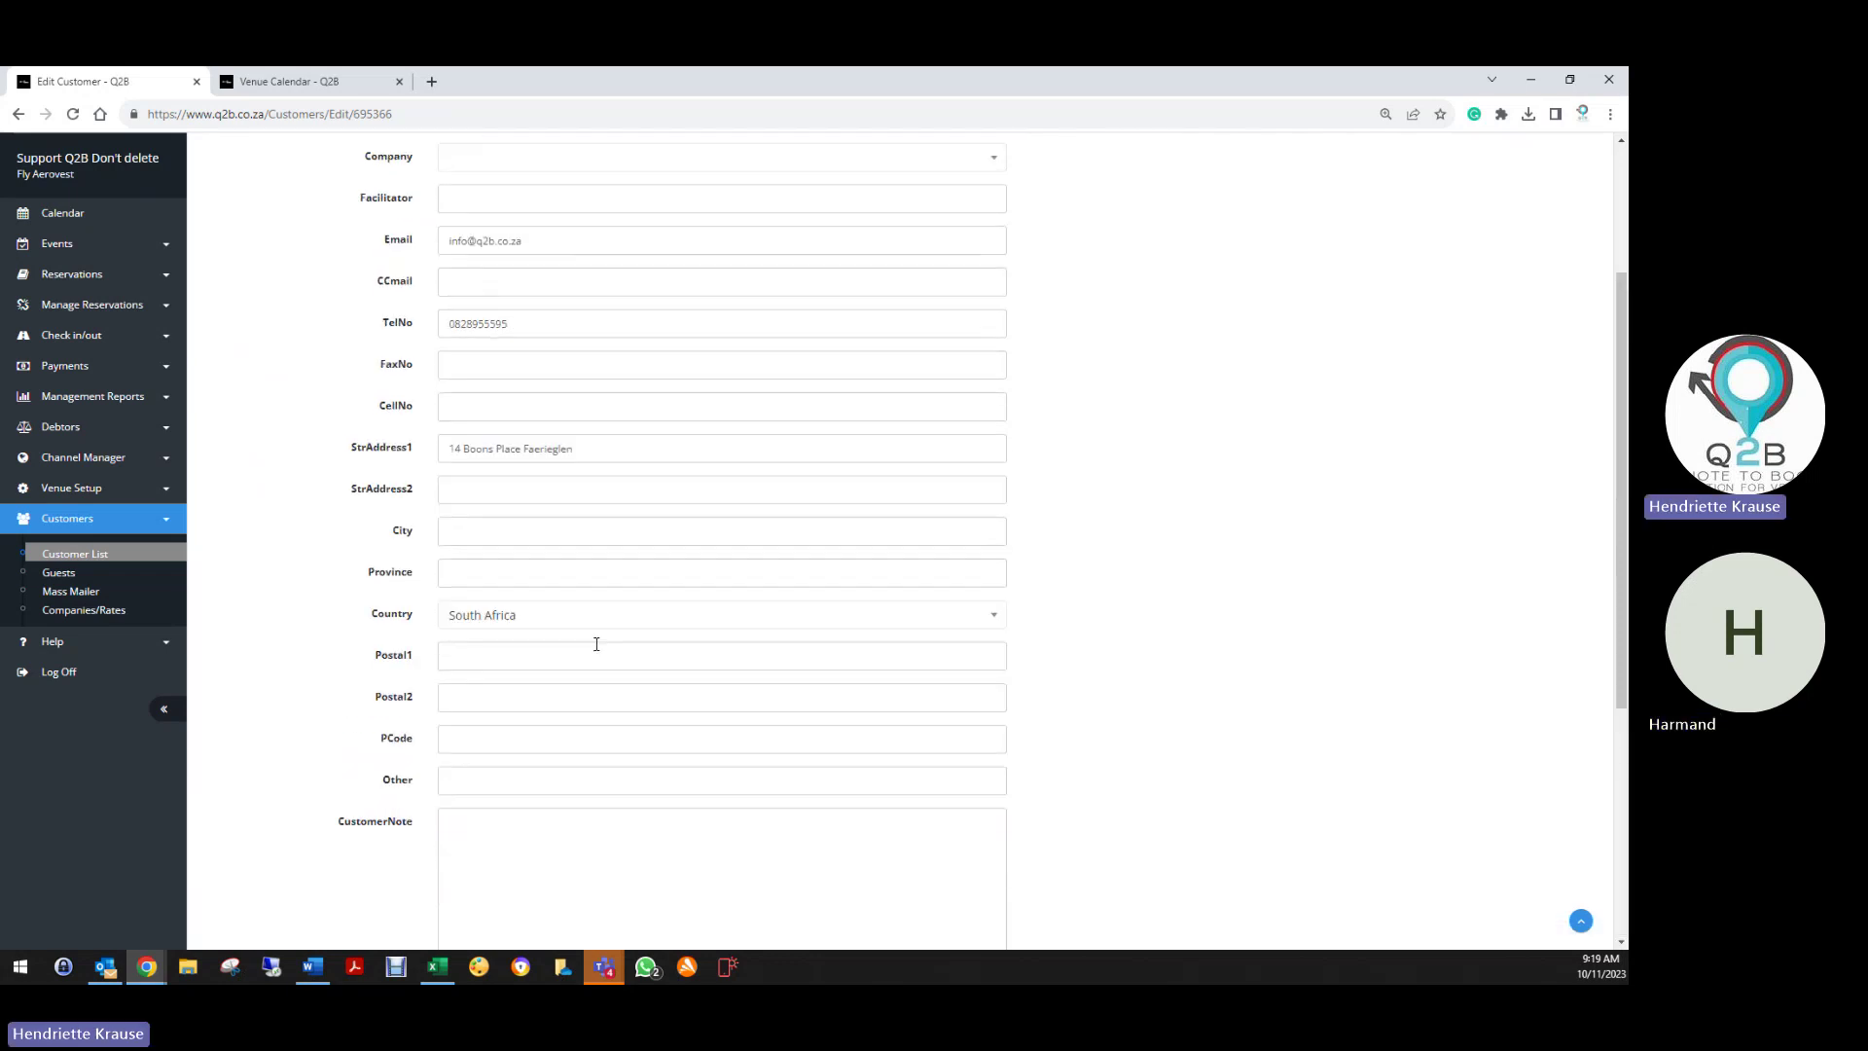
left_click_drag(502, 245, 436, 242)
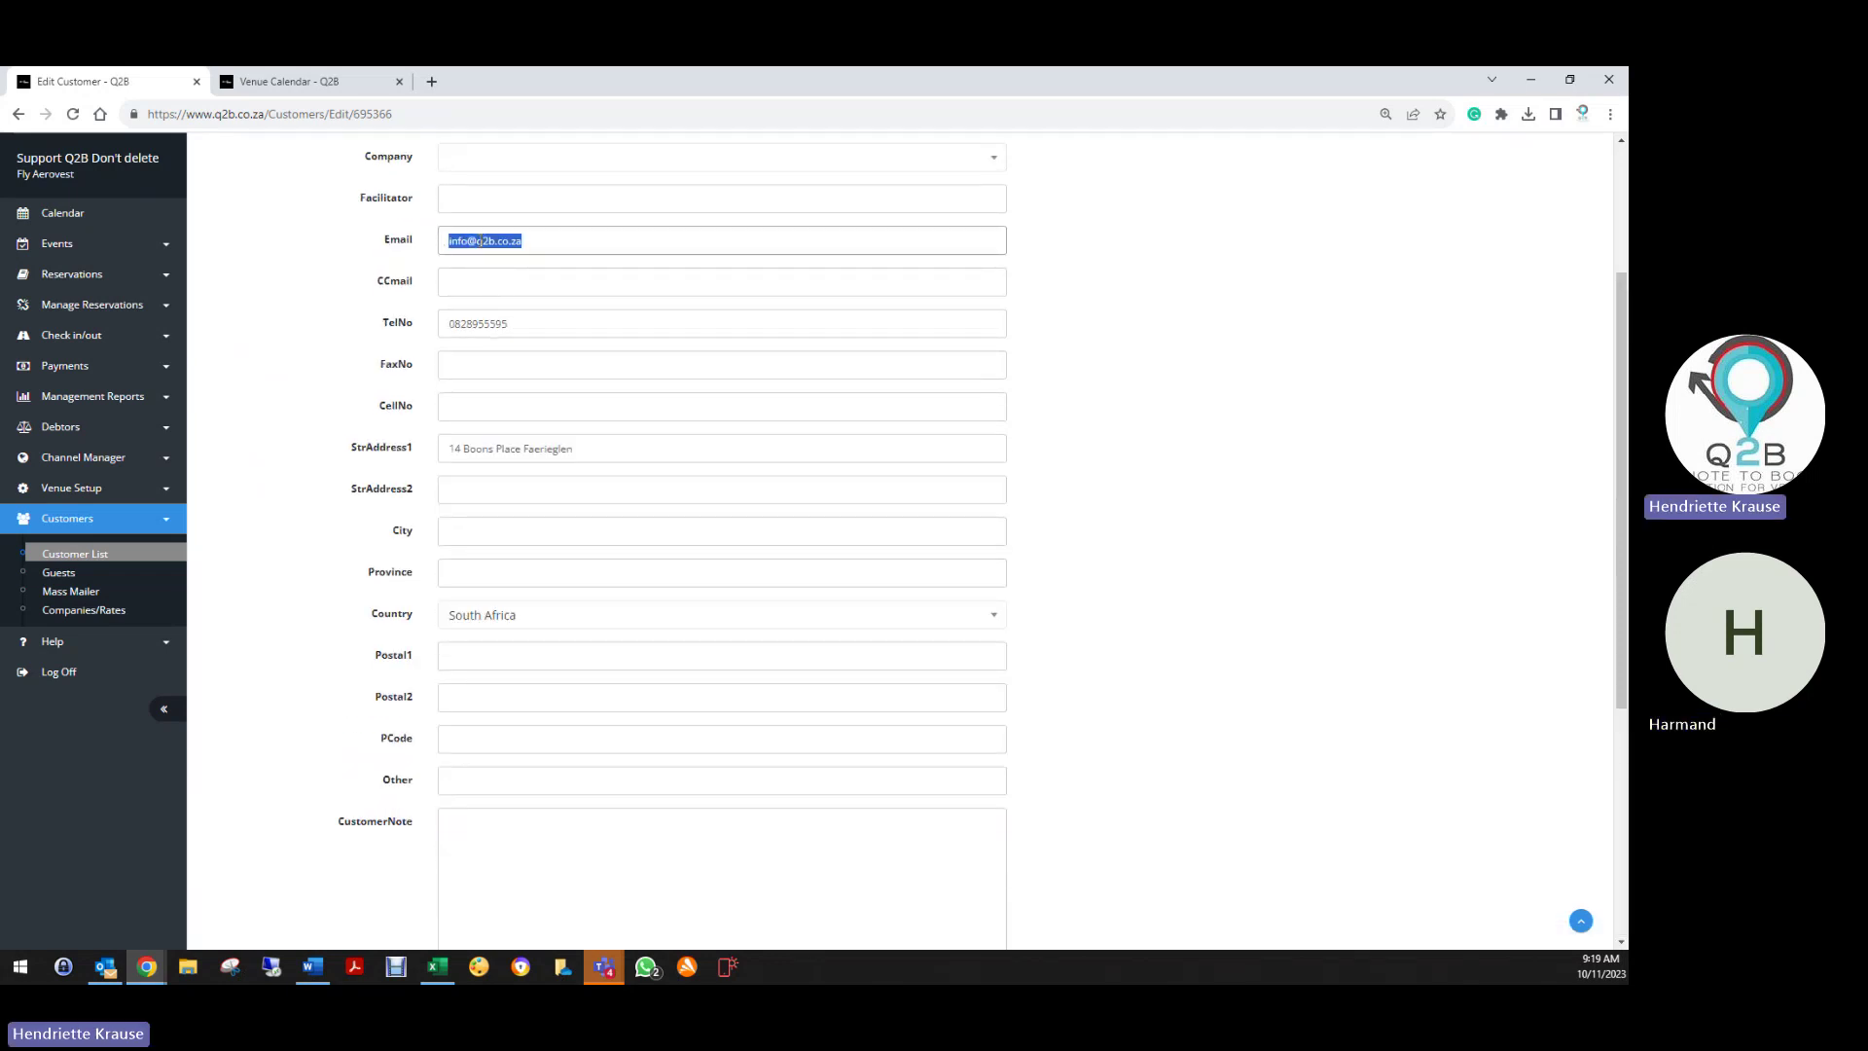
right_click(481, 240)
left_click(522, 303)
scroll(429, 667, "down", 4)
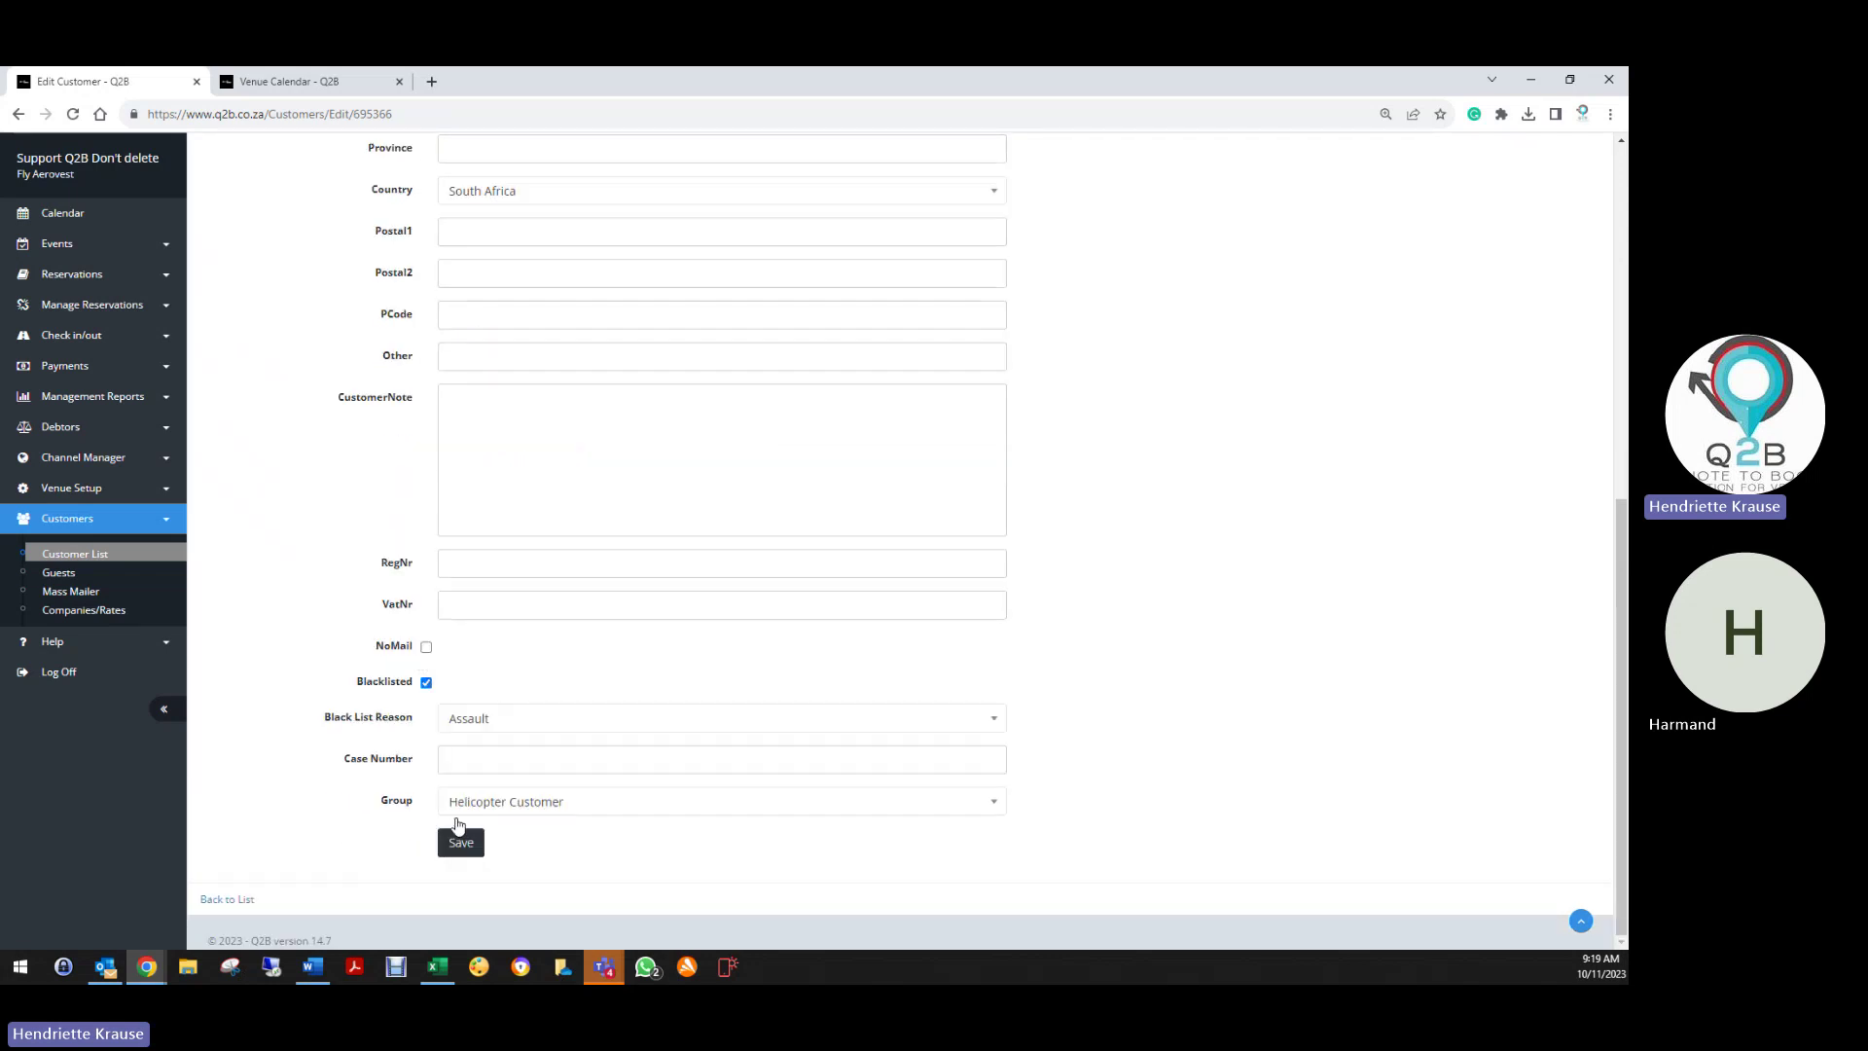
left_click(463, 840)
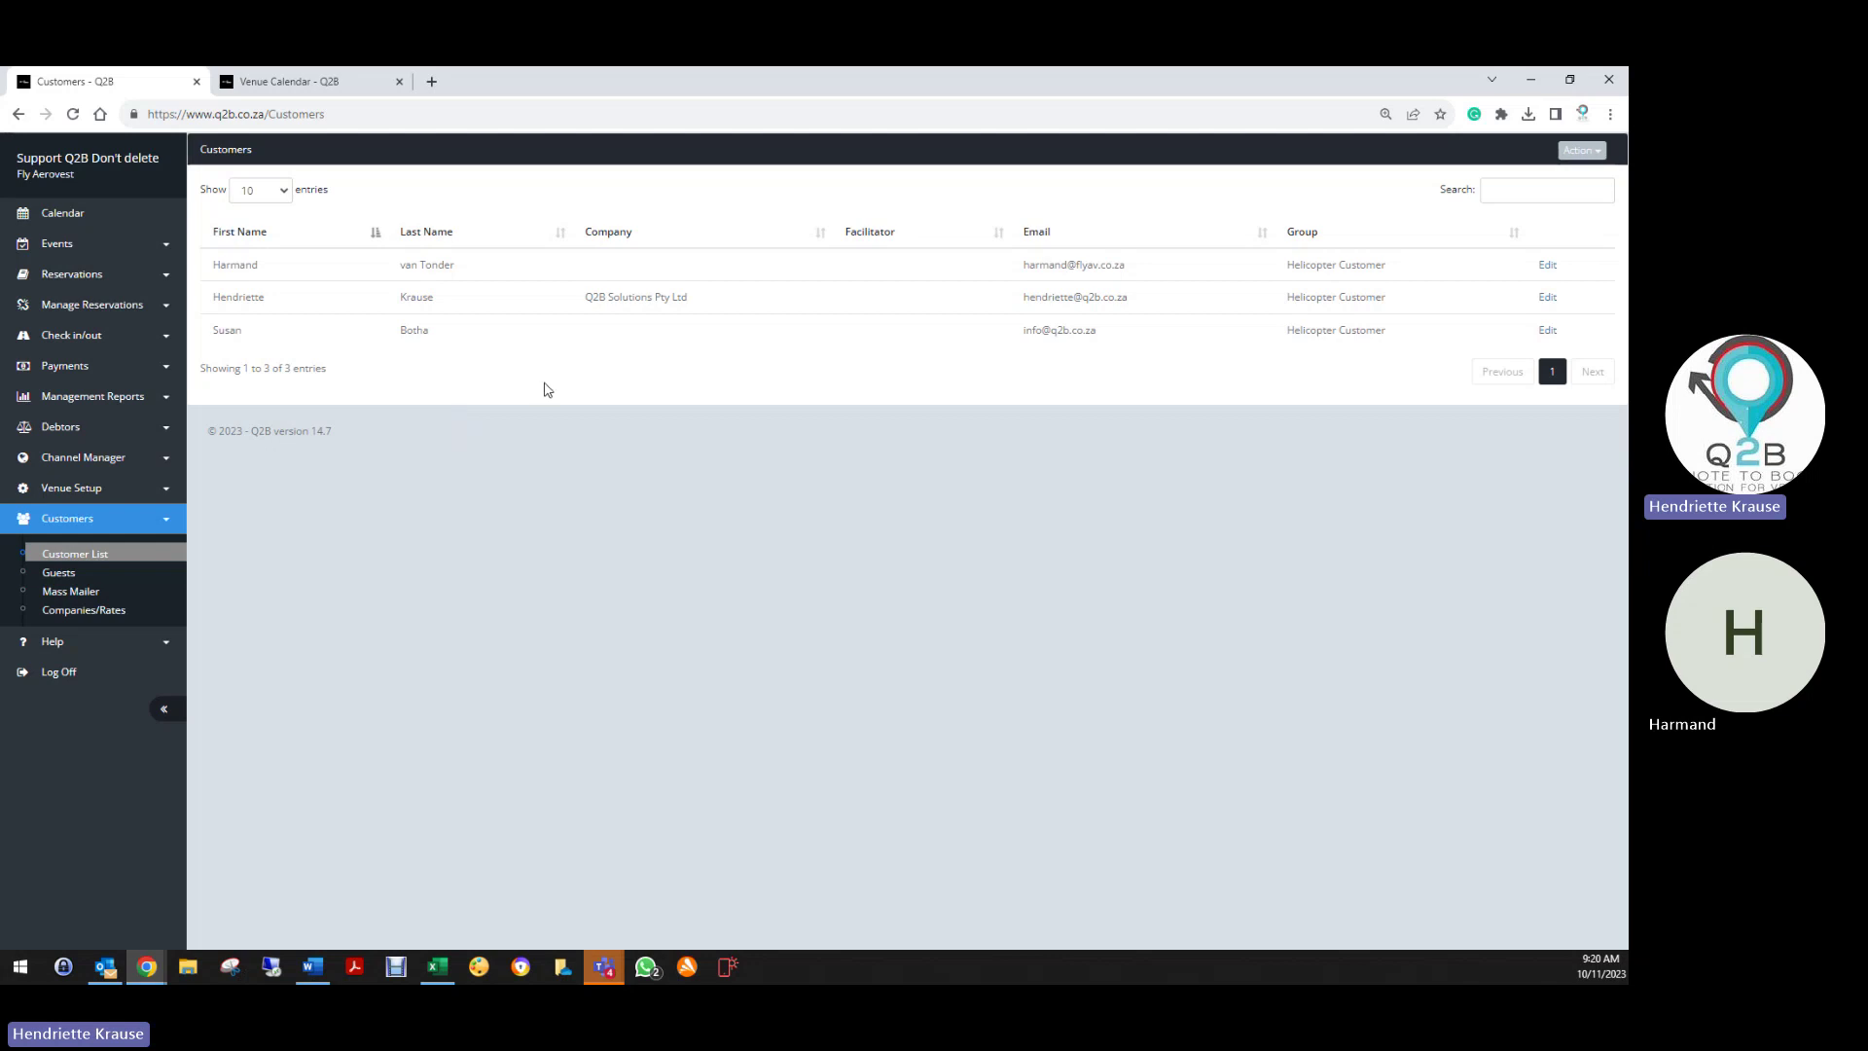
Book the Quick Hopper flight on 27/10/2023 for 2 adults on the online Activities page
left_click(54, 274)
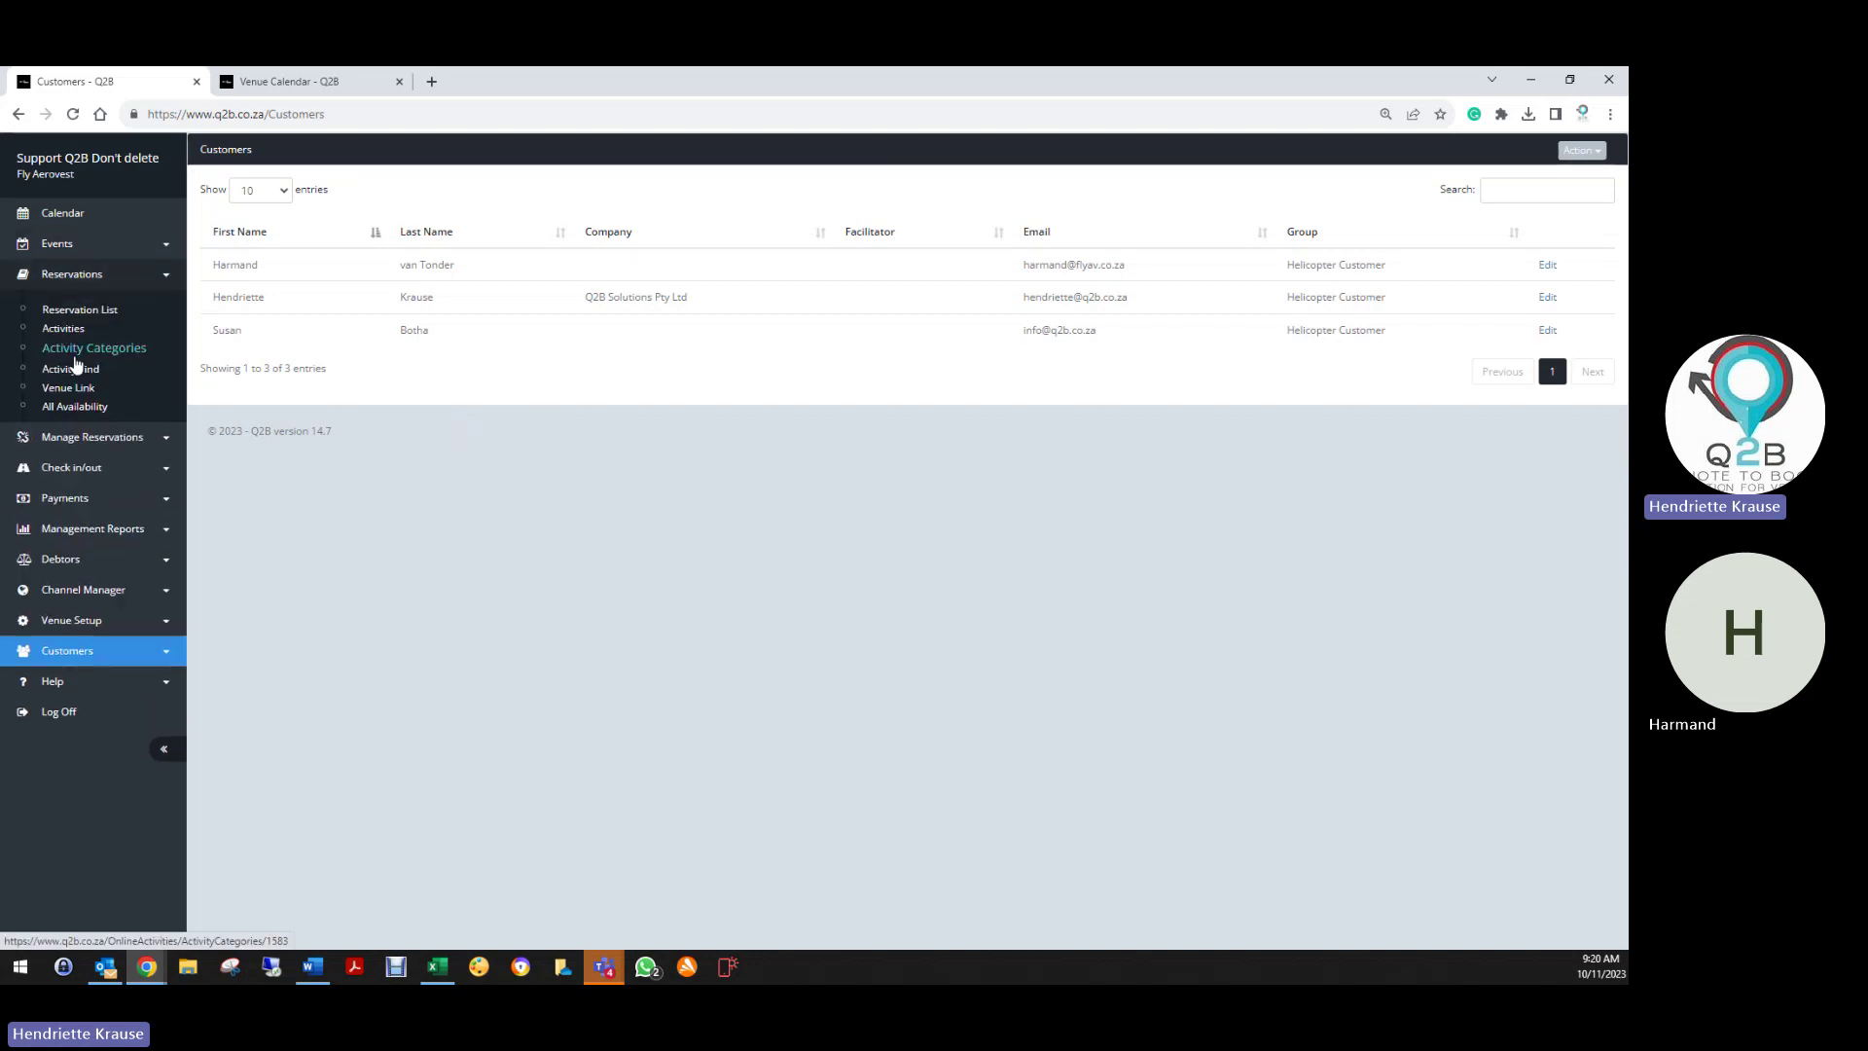
left_click(64, 330)
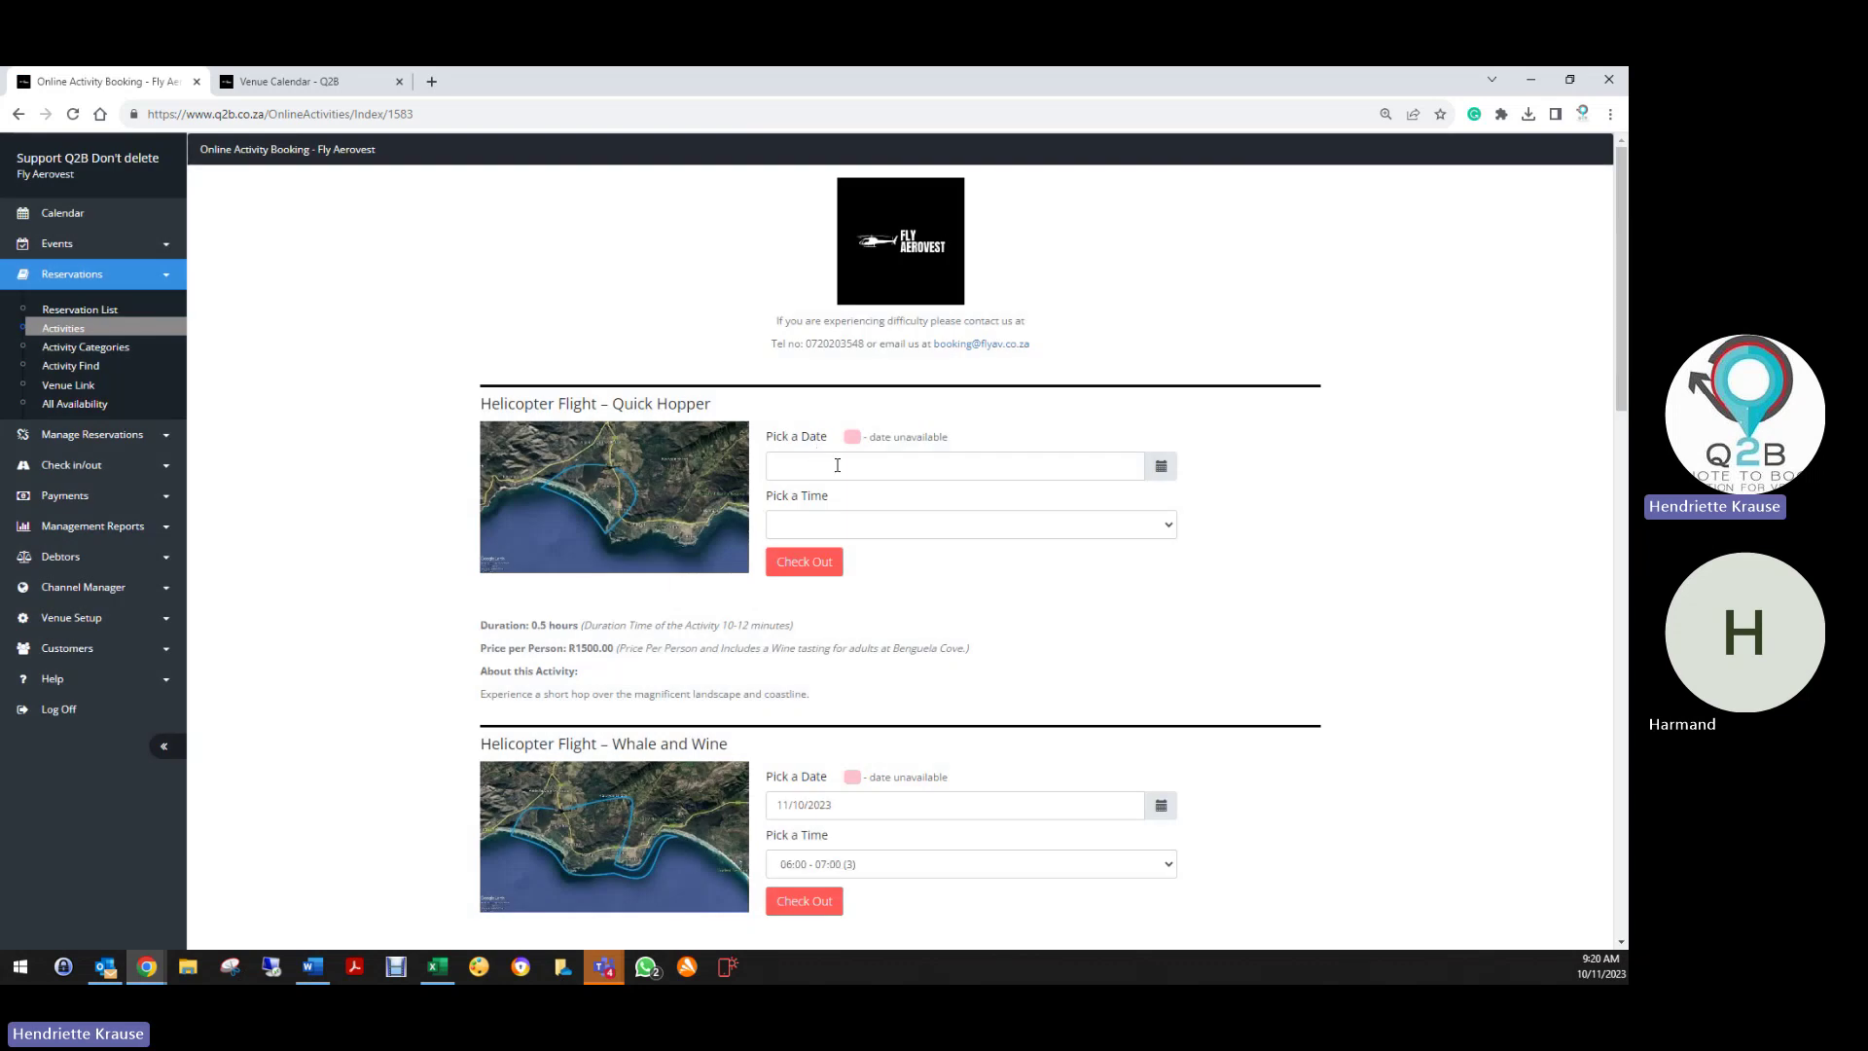
left_click(837, 465)
left_click(958, 647)
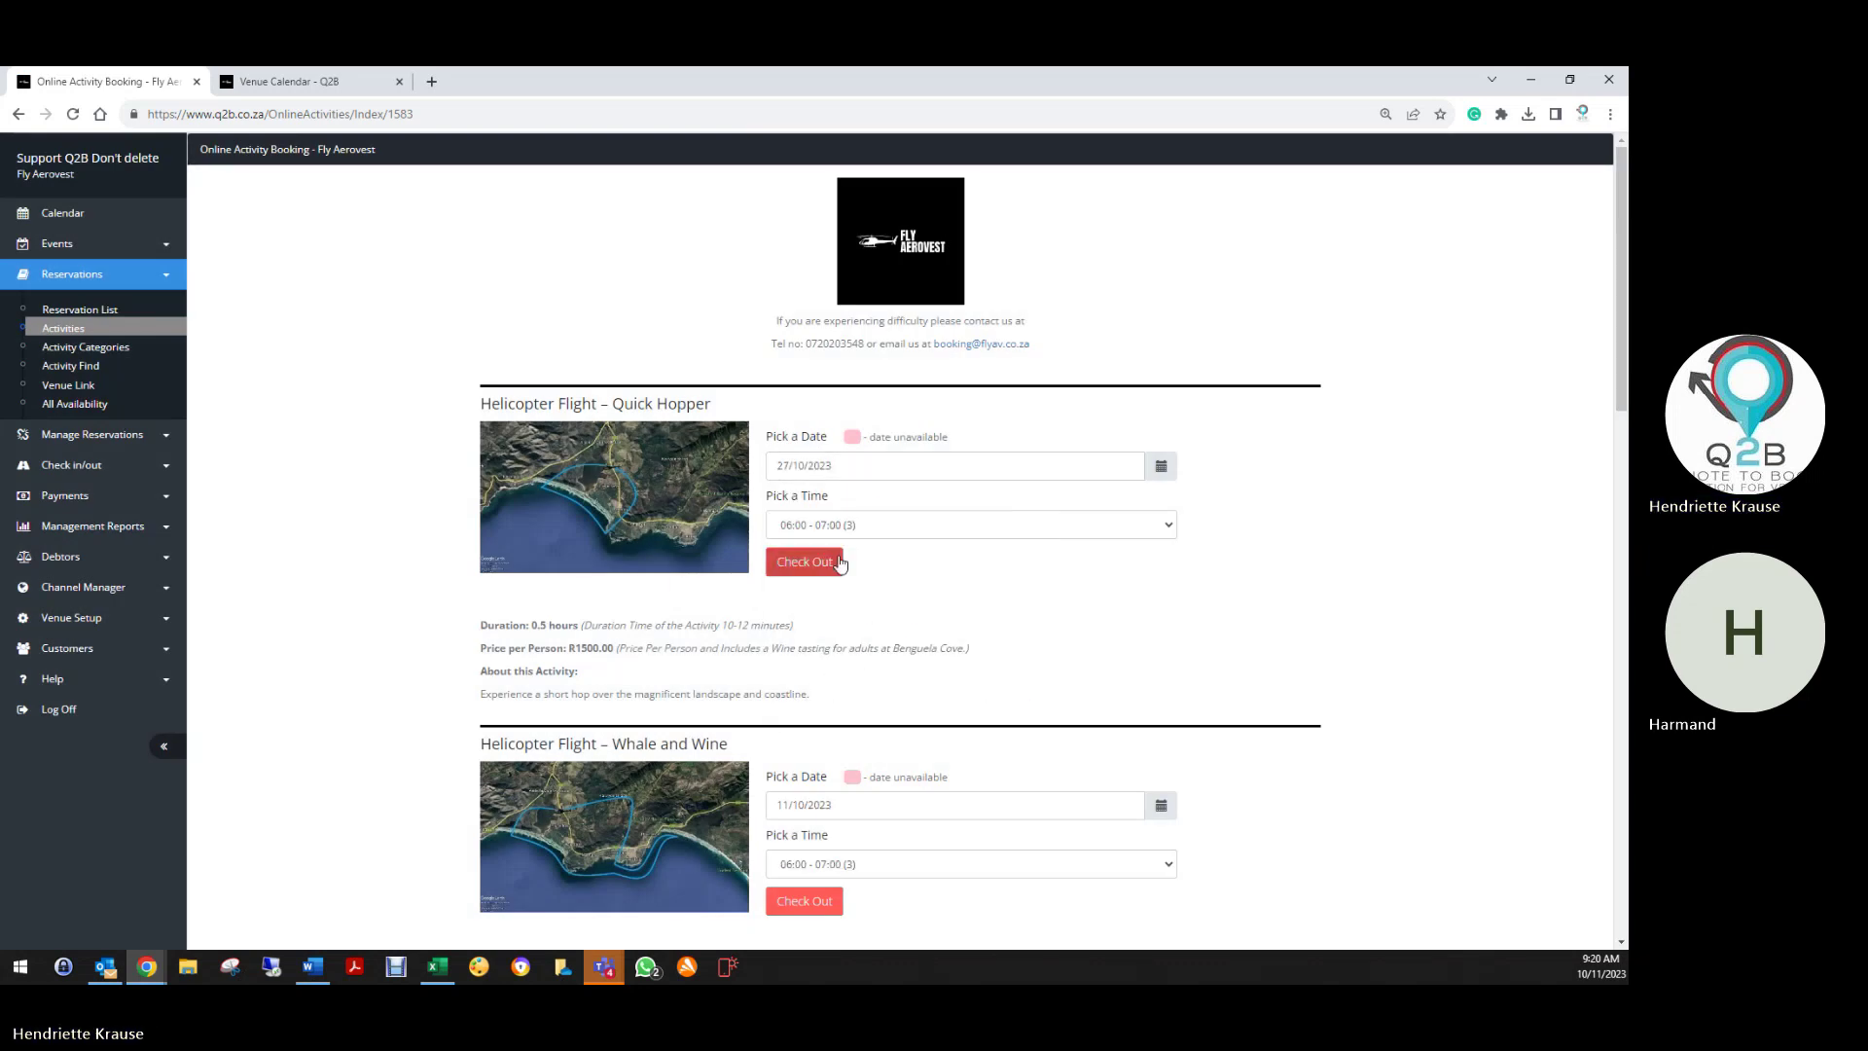
left_click(839, 563)
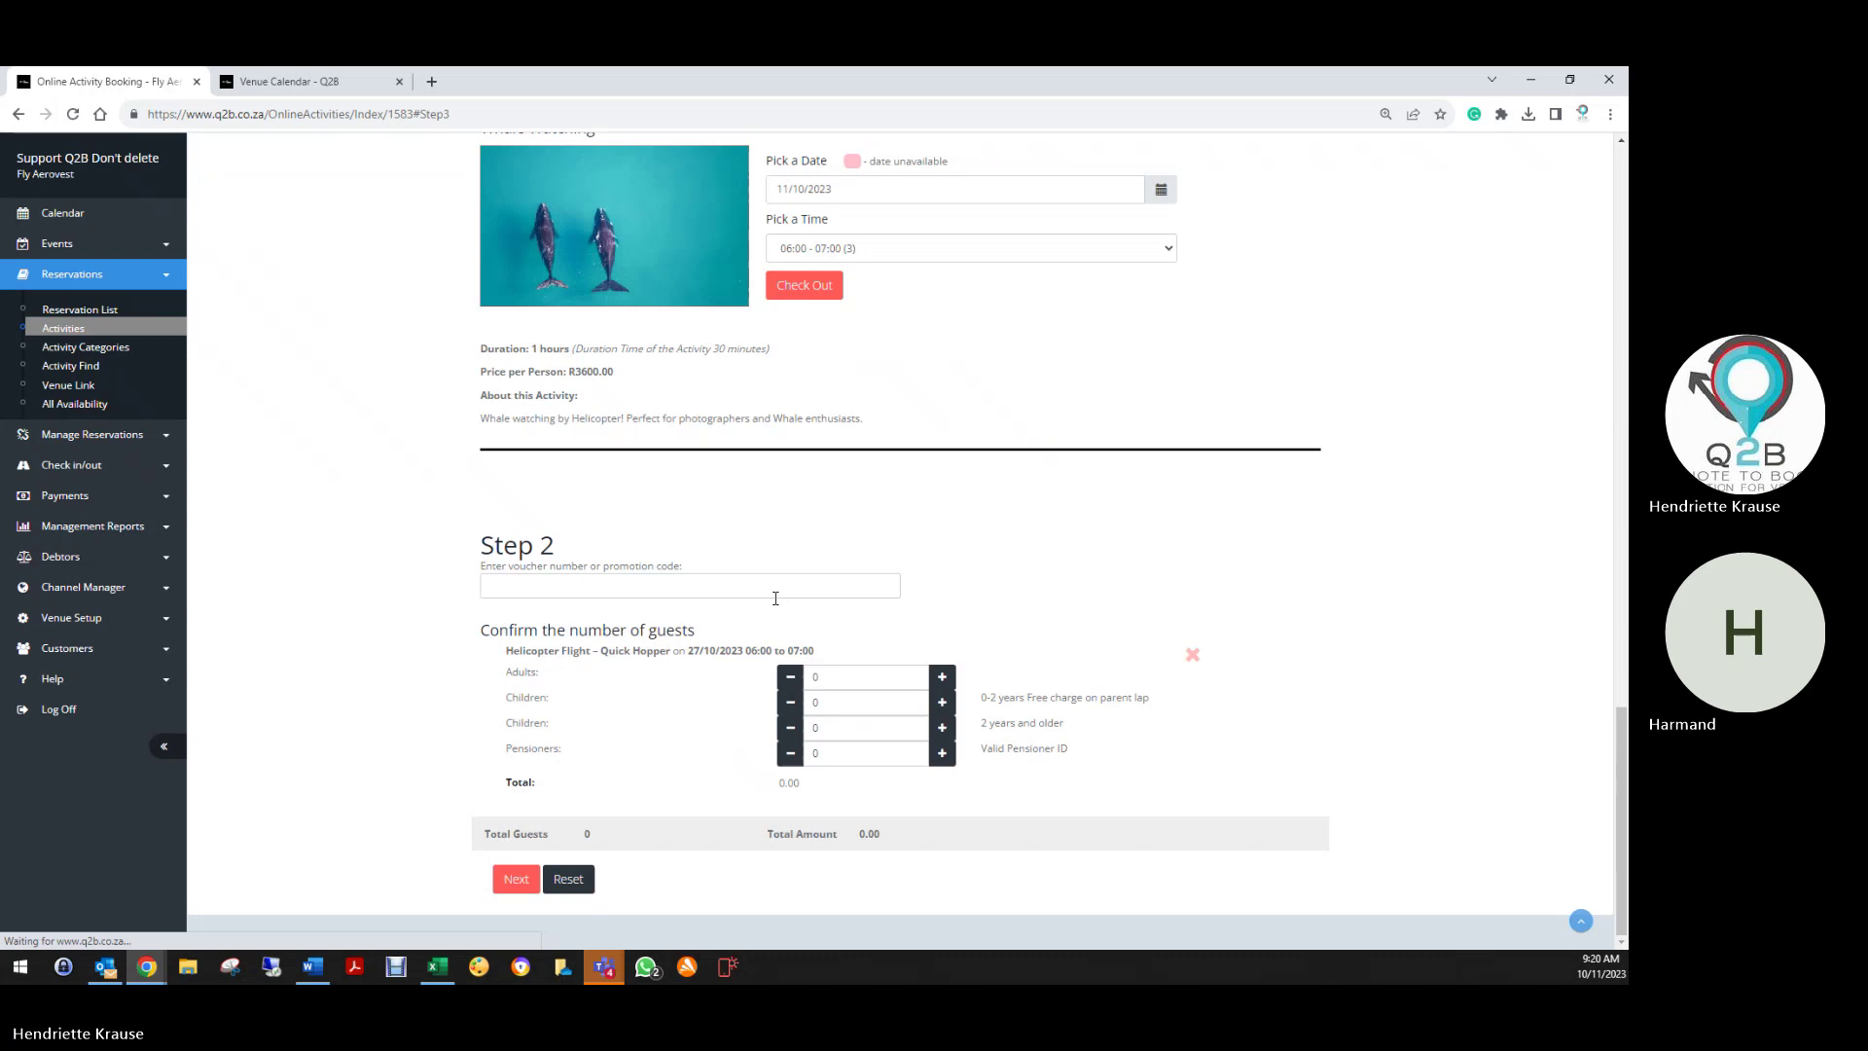
left_click(943, 677)
left_click(516, 878)
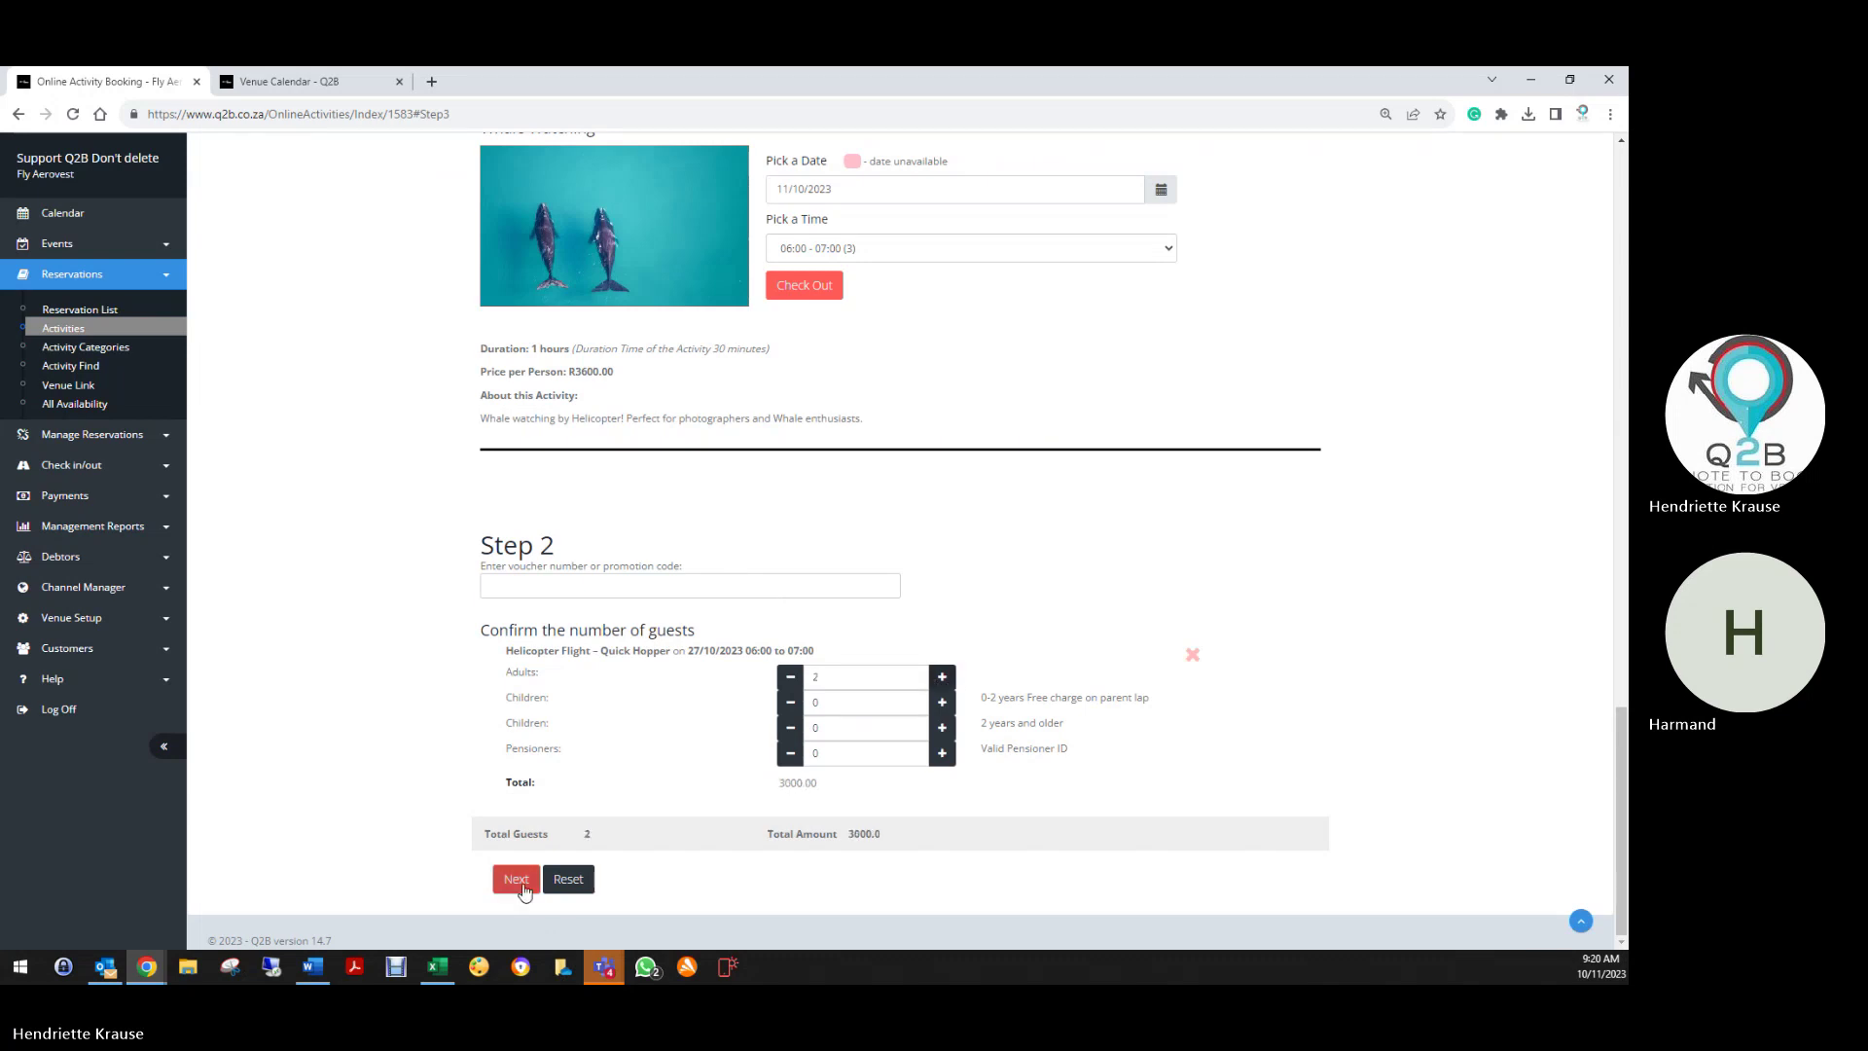
Paste the blacklisted customer's e-mail and autofill their details, raising the blacklist warning
right_click(421, 438)
left_click(455, 553)
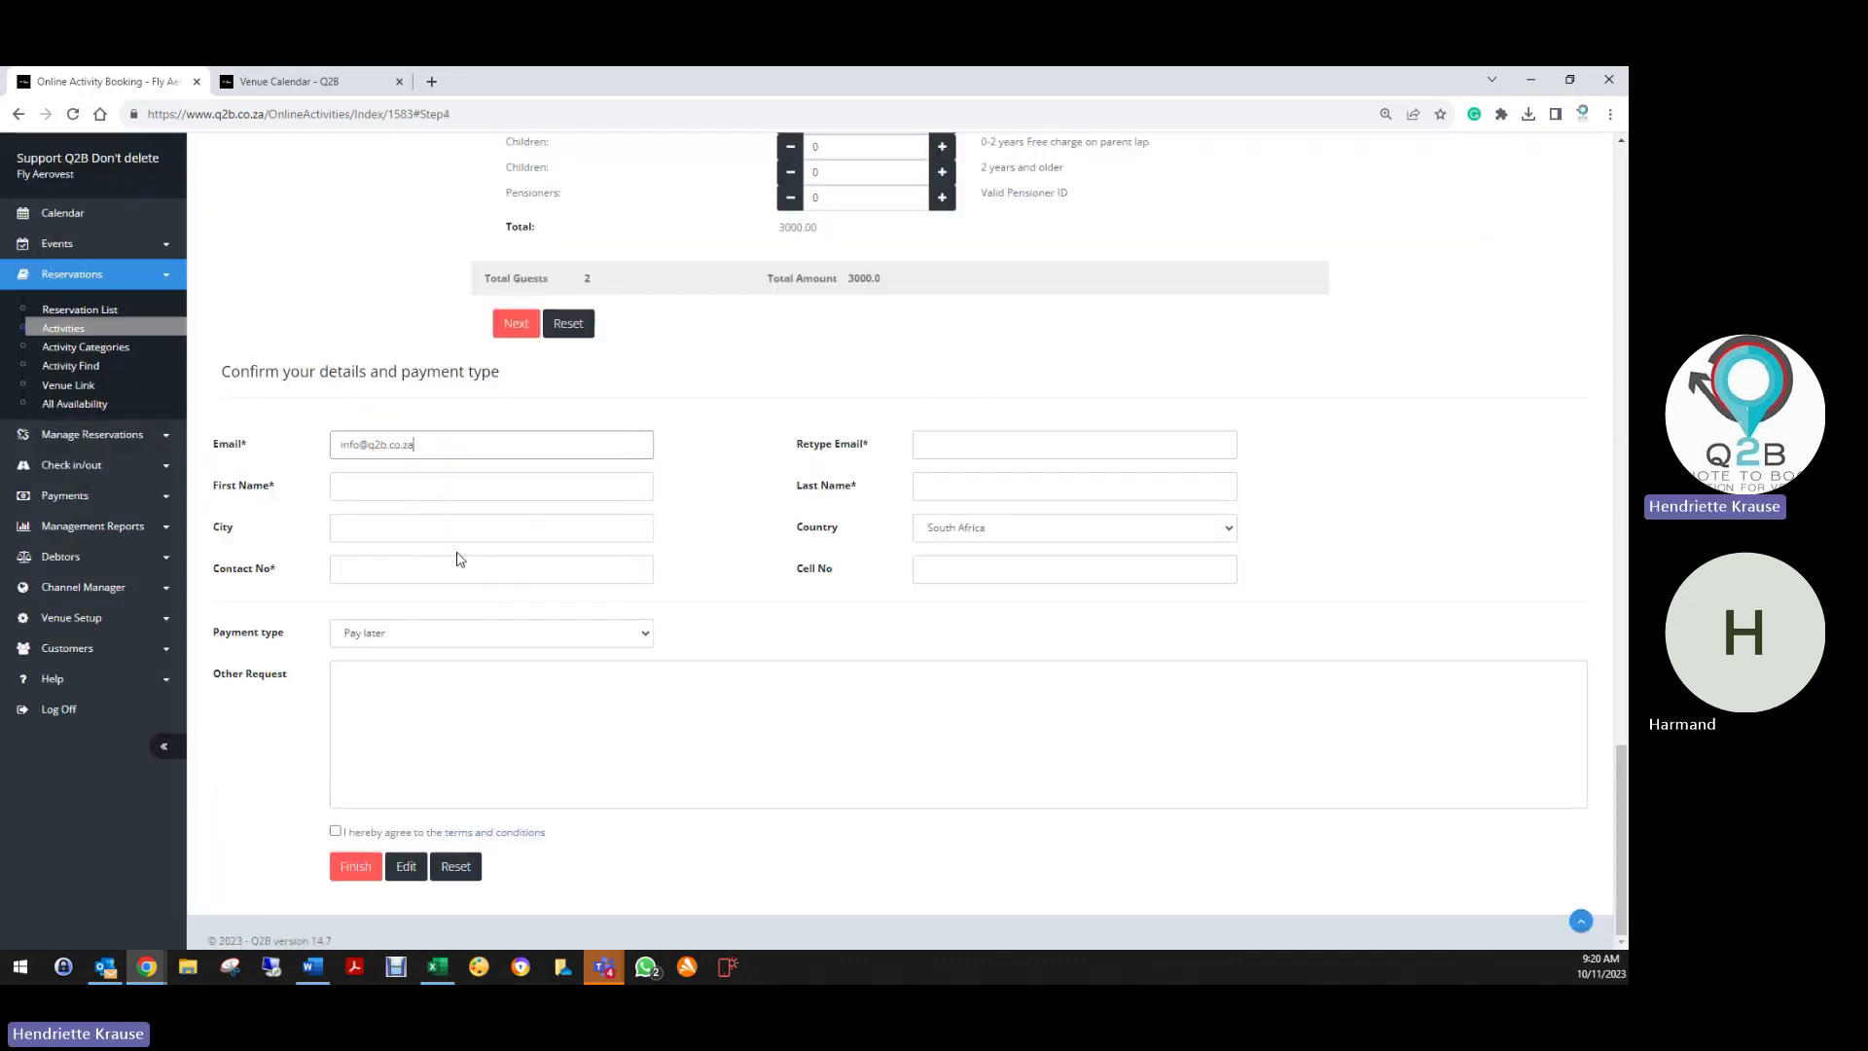
left_click(384, 477)
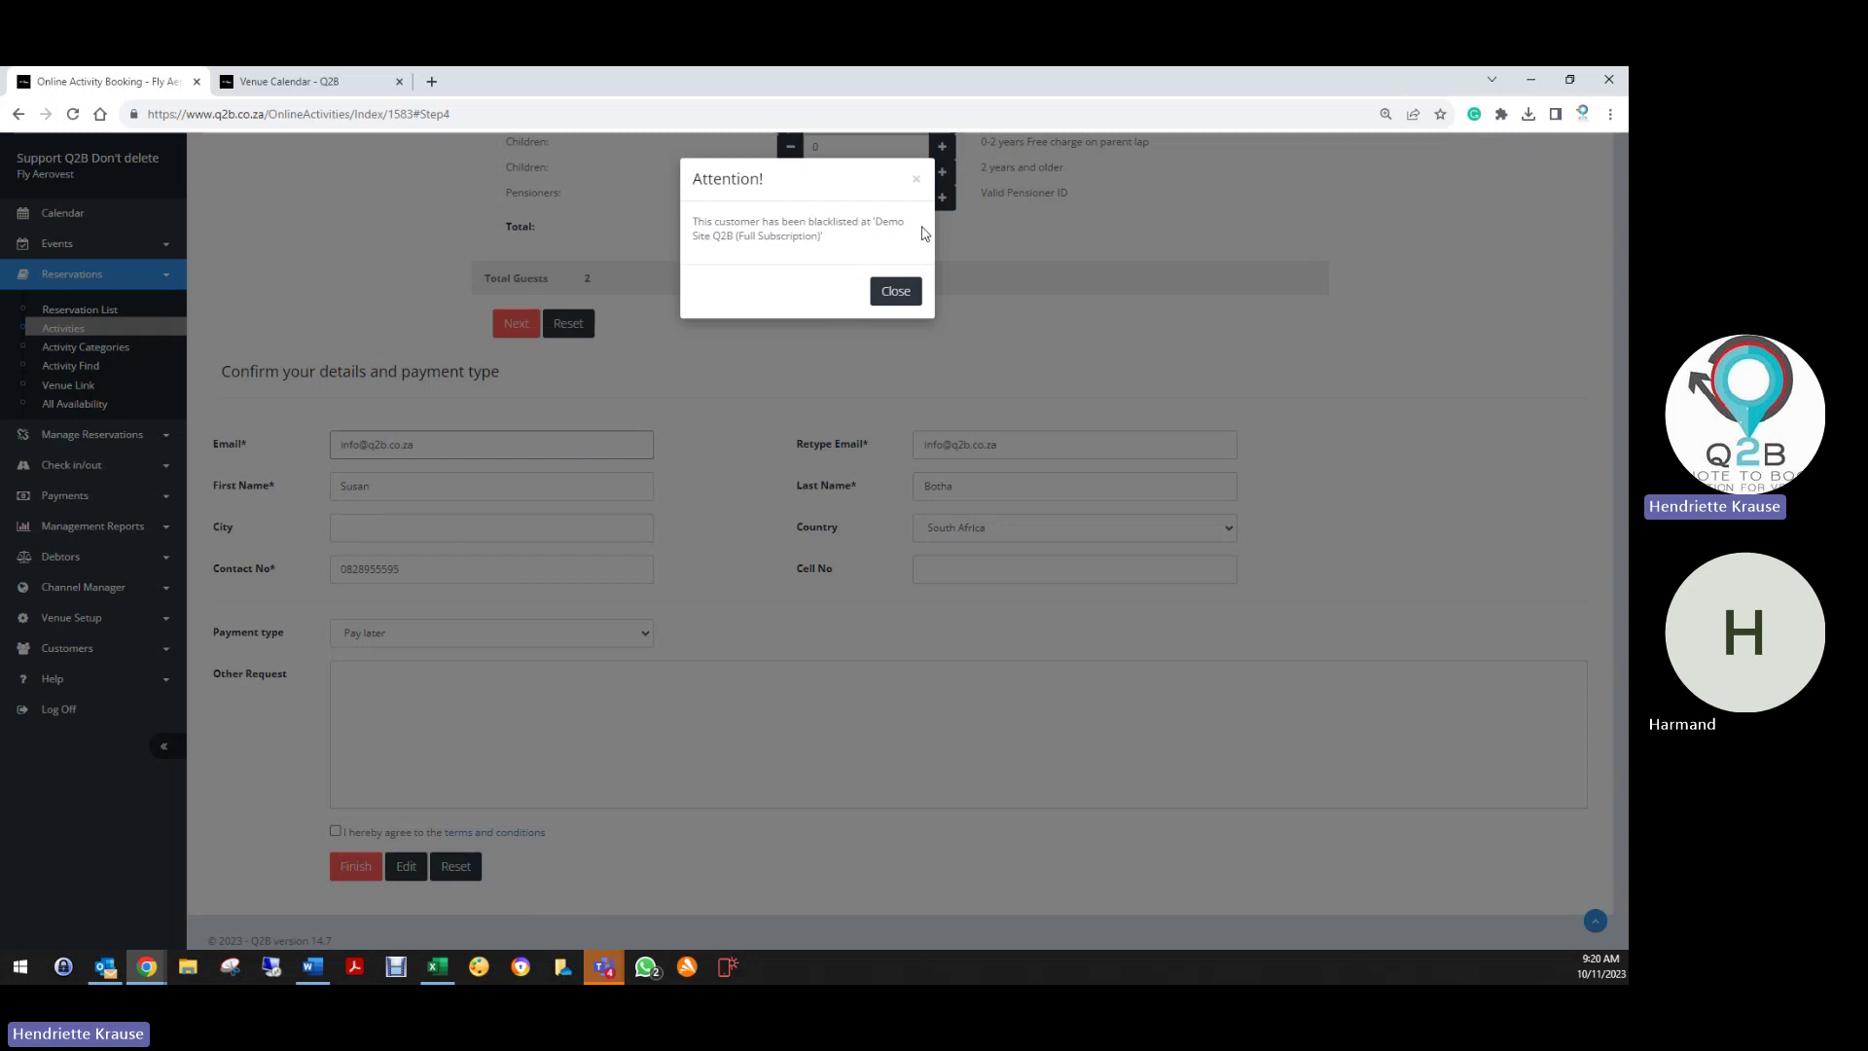
left_click_drag(877, 223, 728, 236)
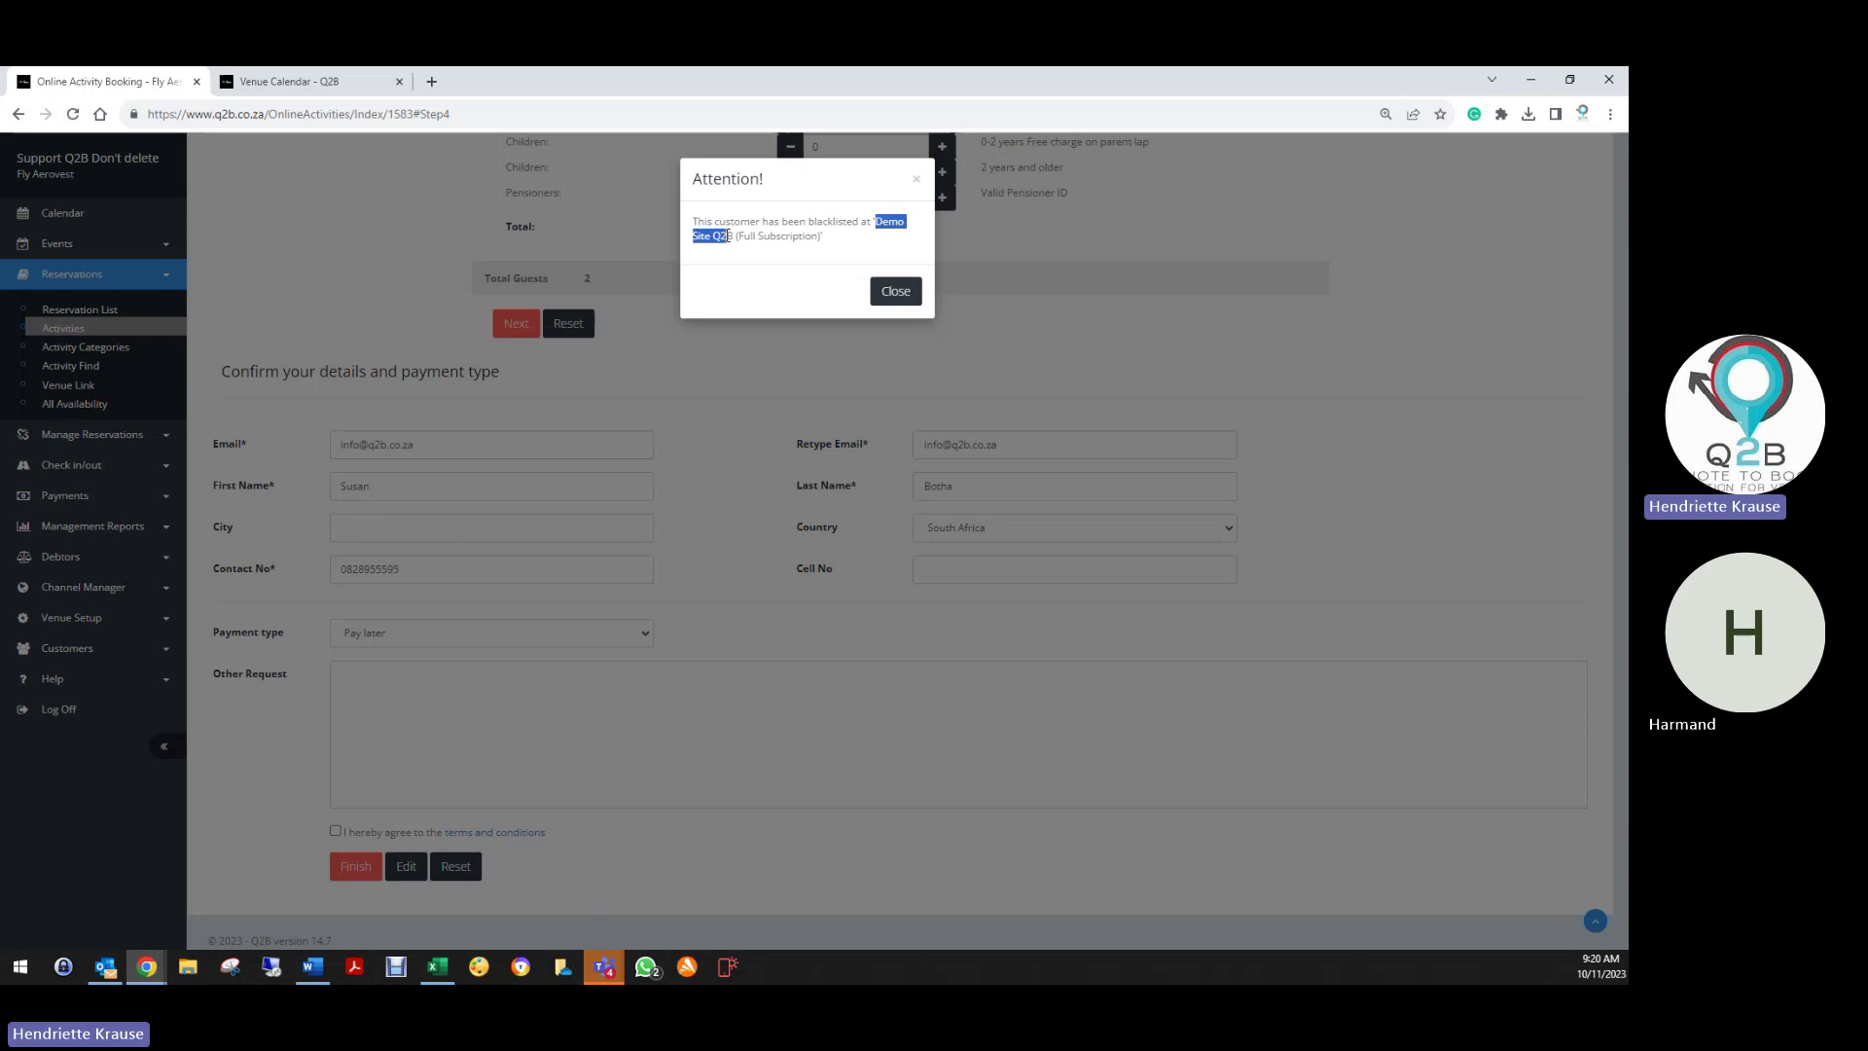
left_click(845, 239)
Dismiss the warning, then untick Blacklisted for the third customer, set reason None, and save
left_click(893, 291)
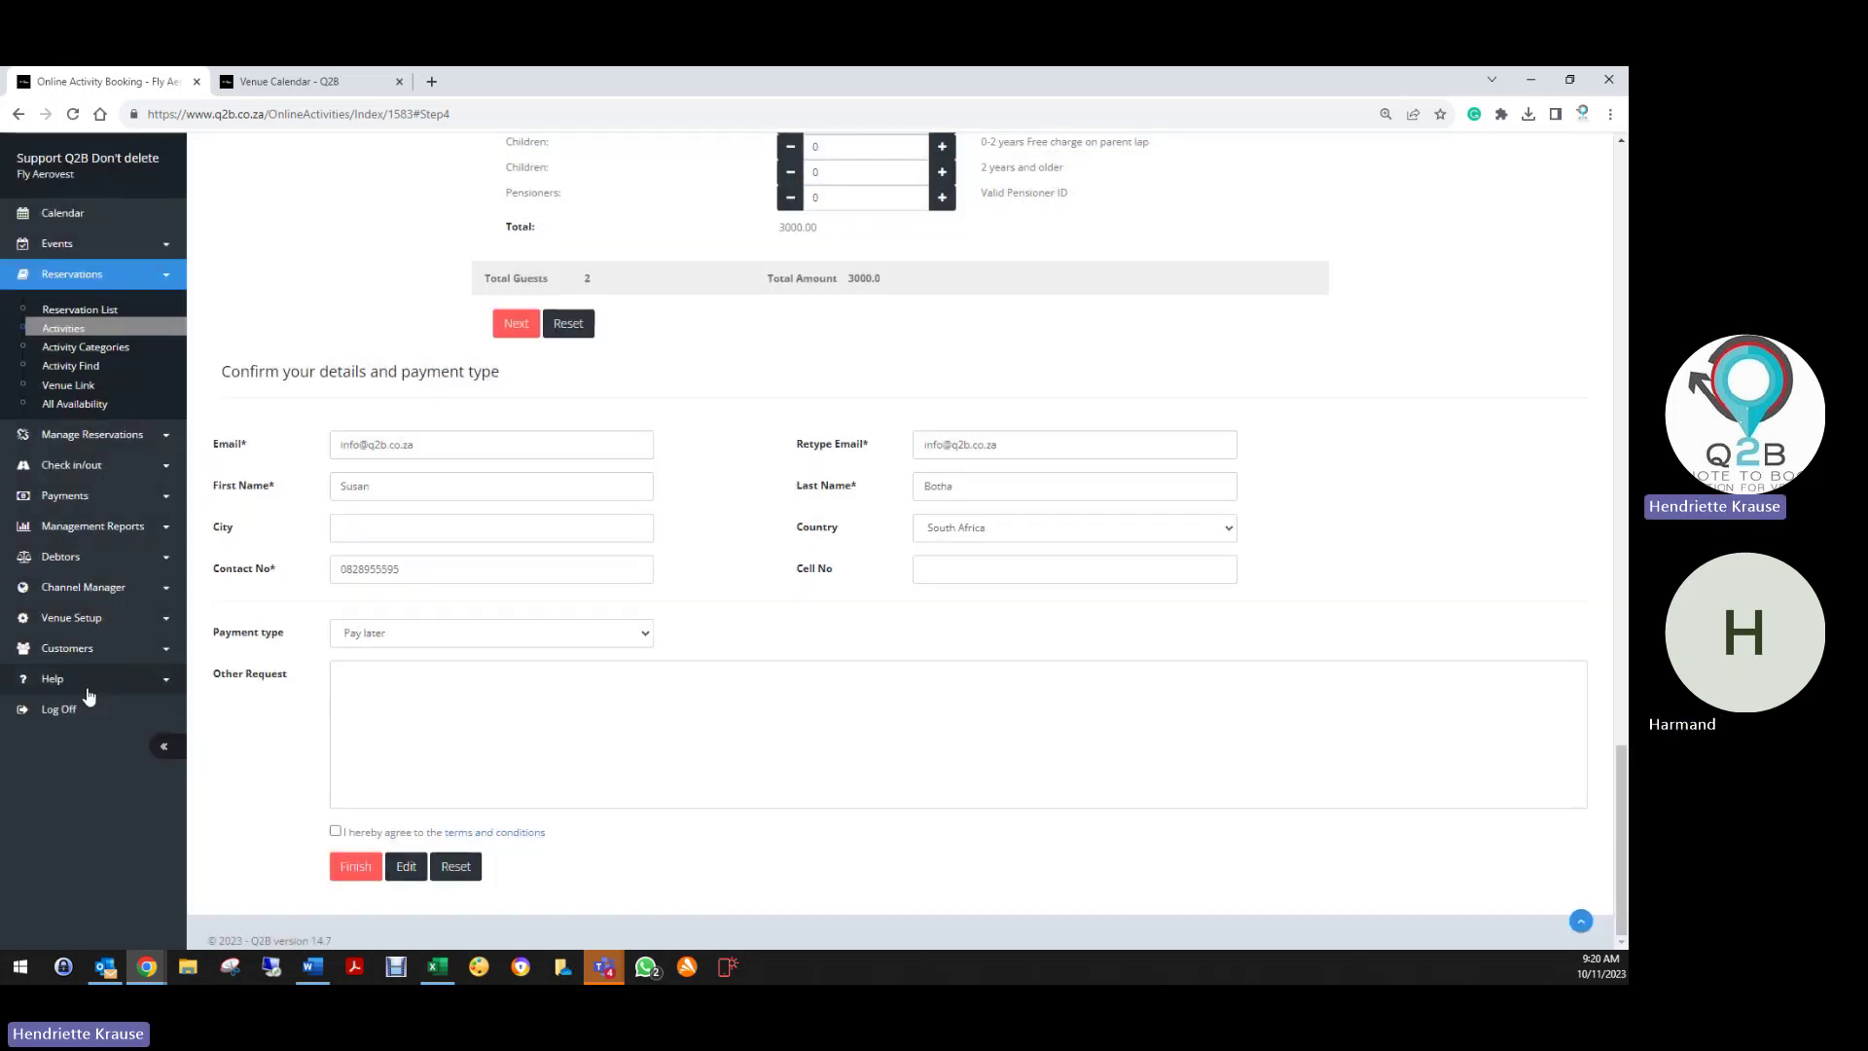
left_click(82, 649)
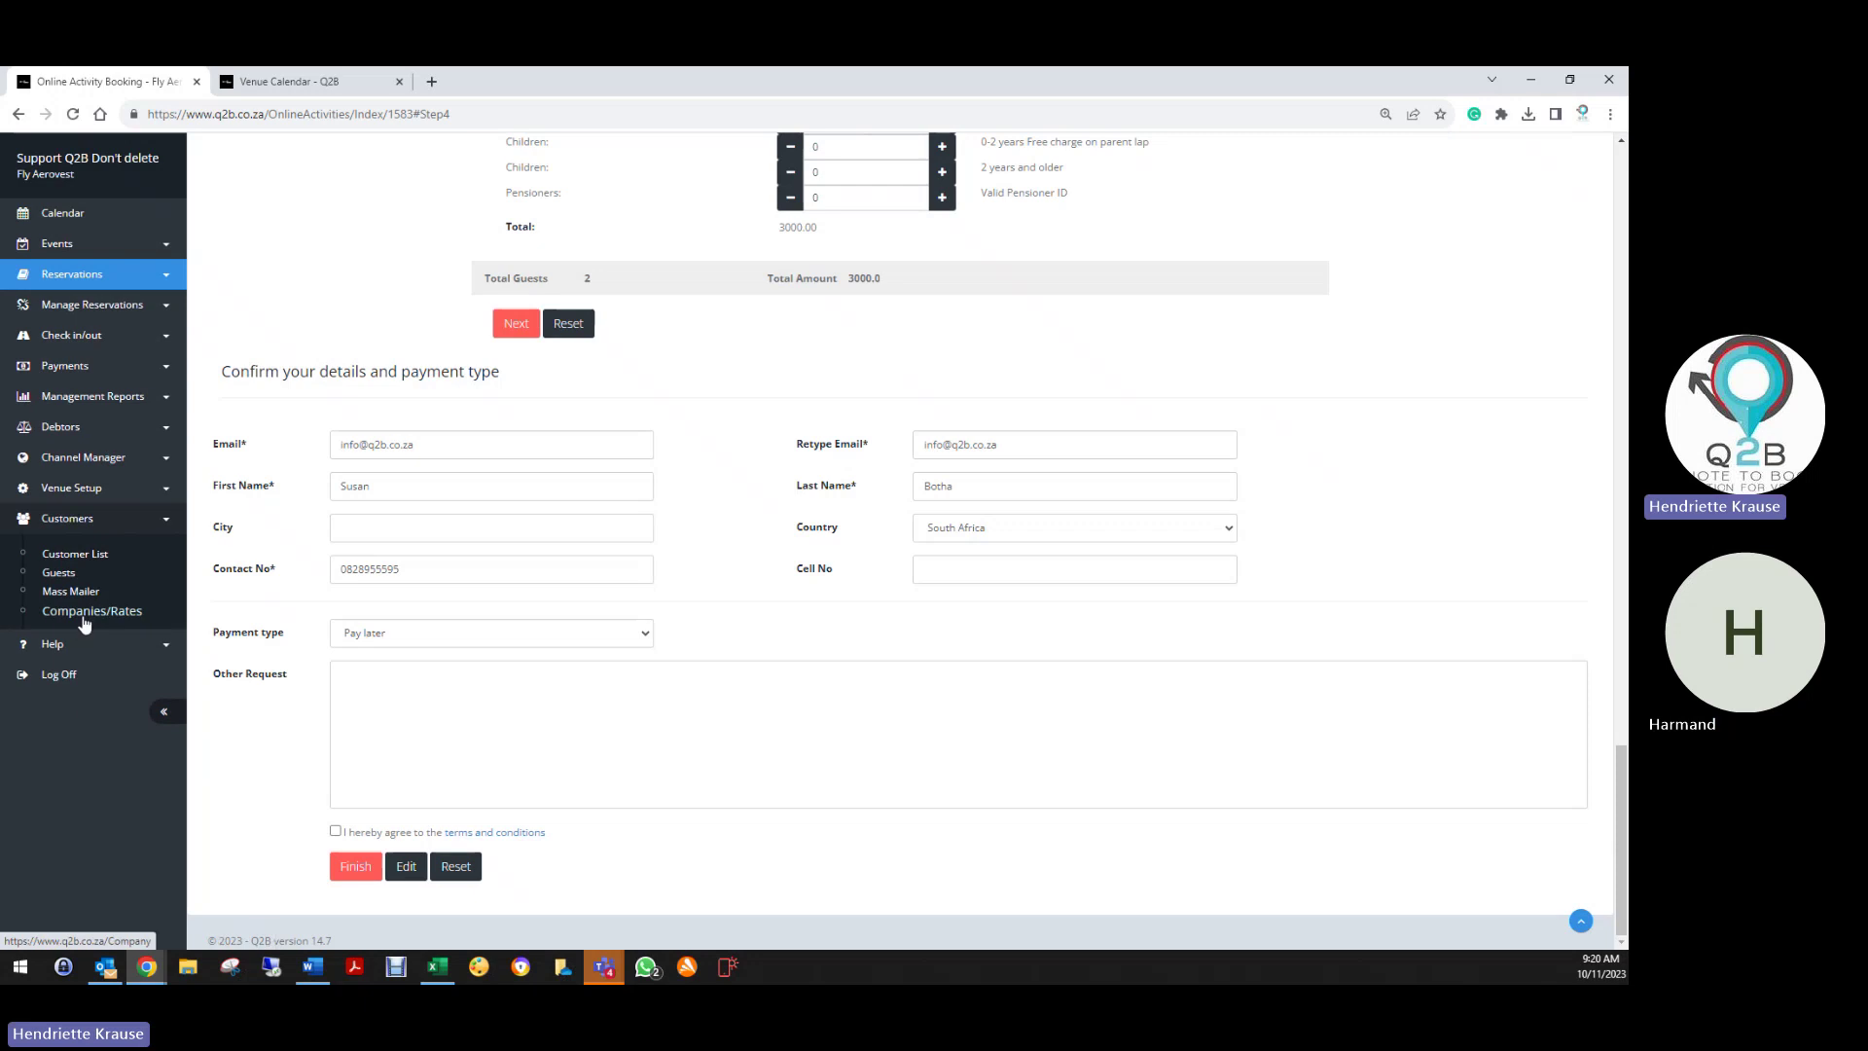
left_click(75, 554)
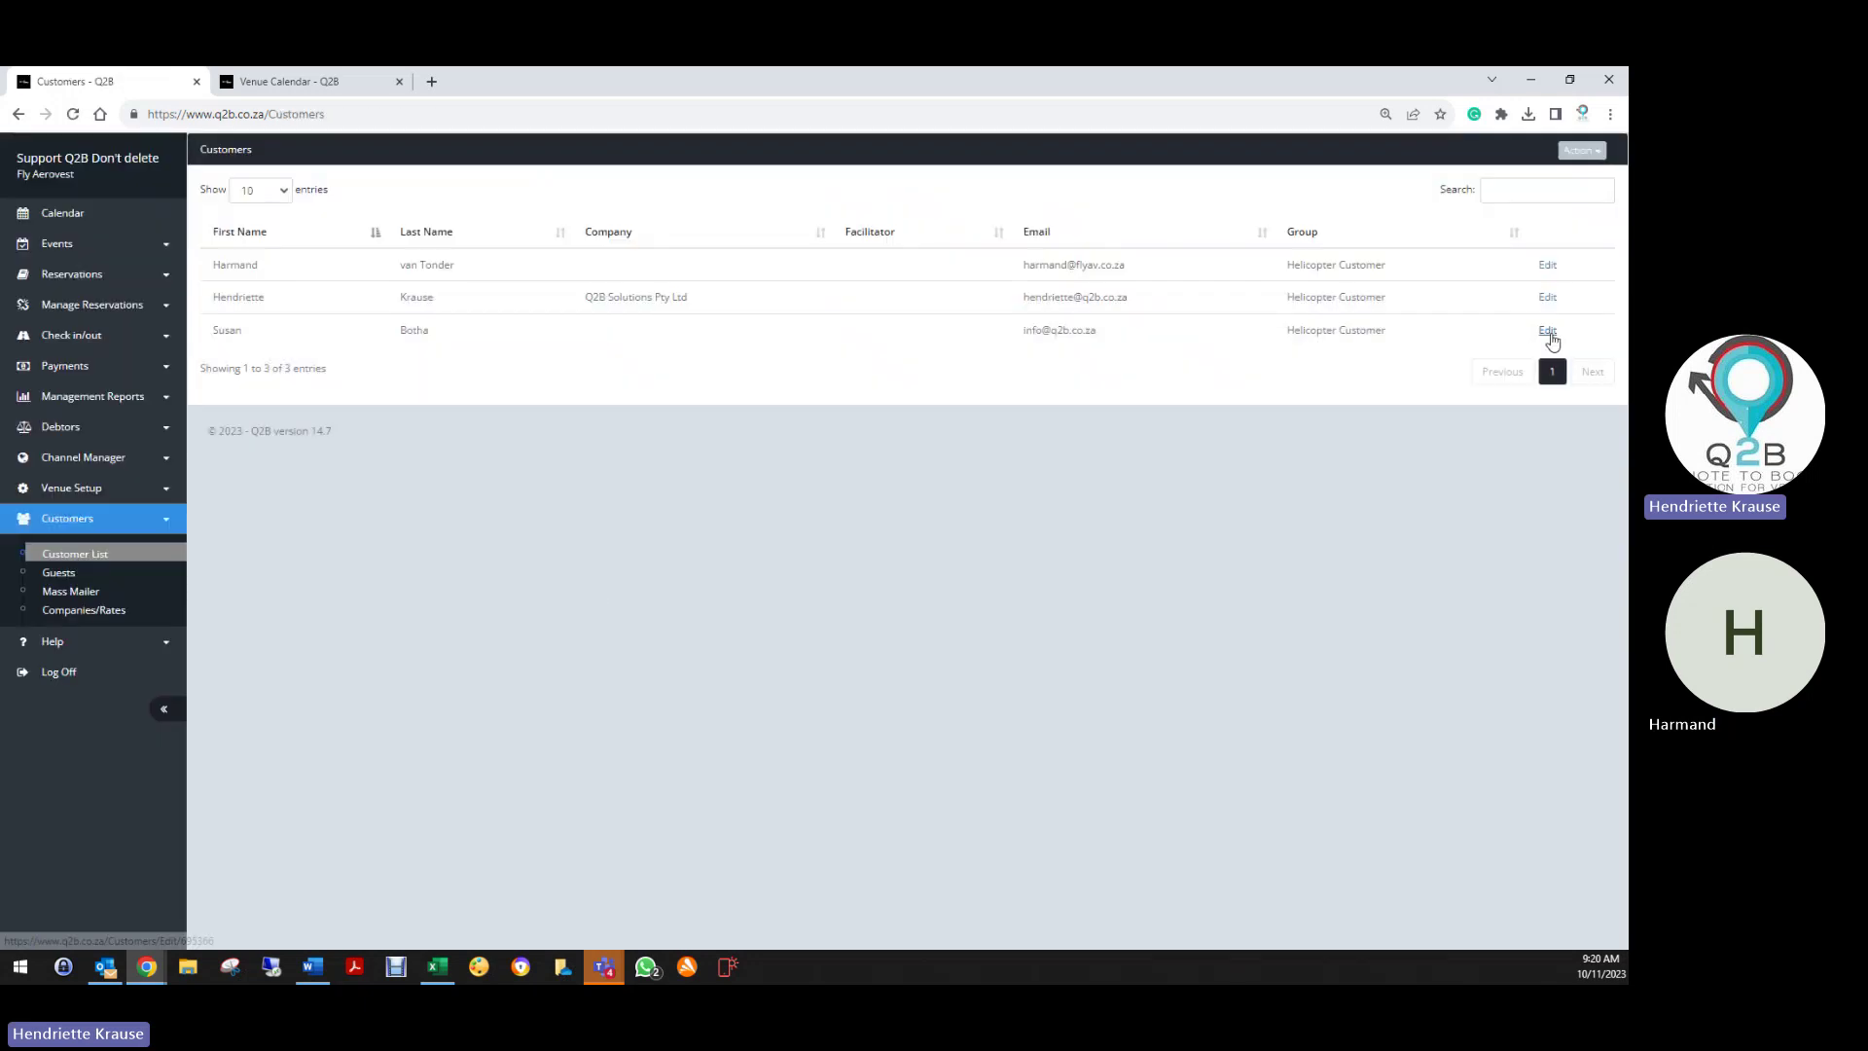
left_click(1547, 331)
scroll(510, 730, "down", 7)
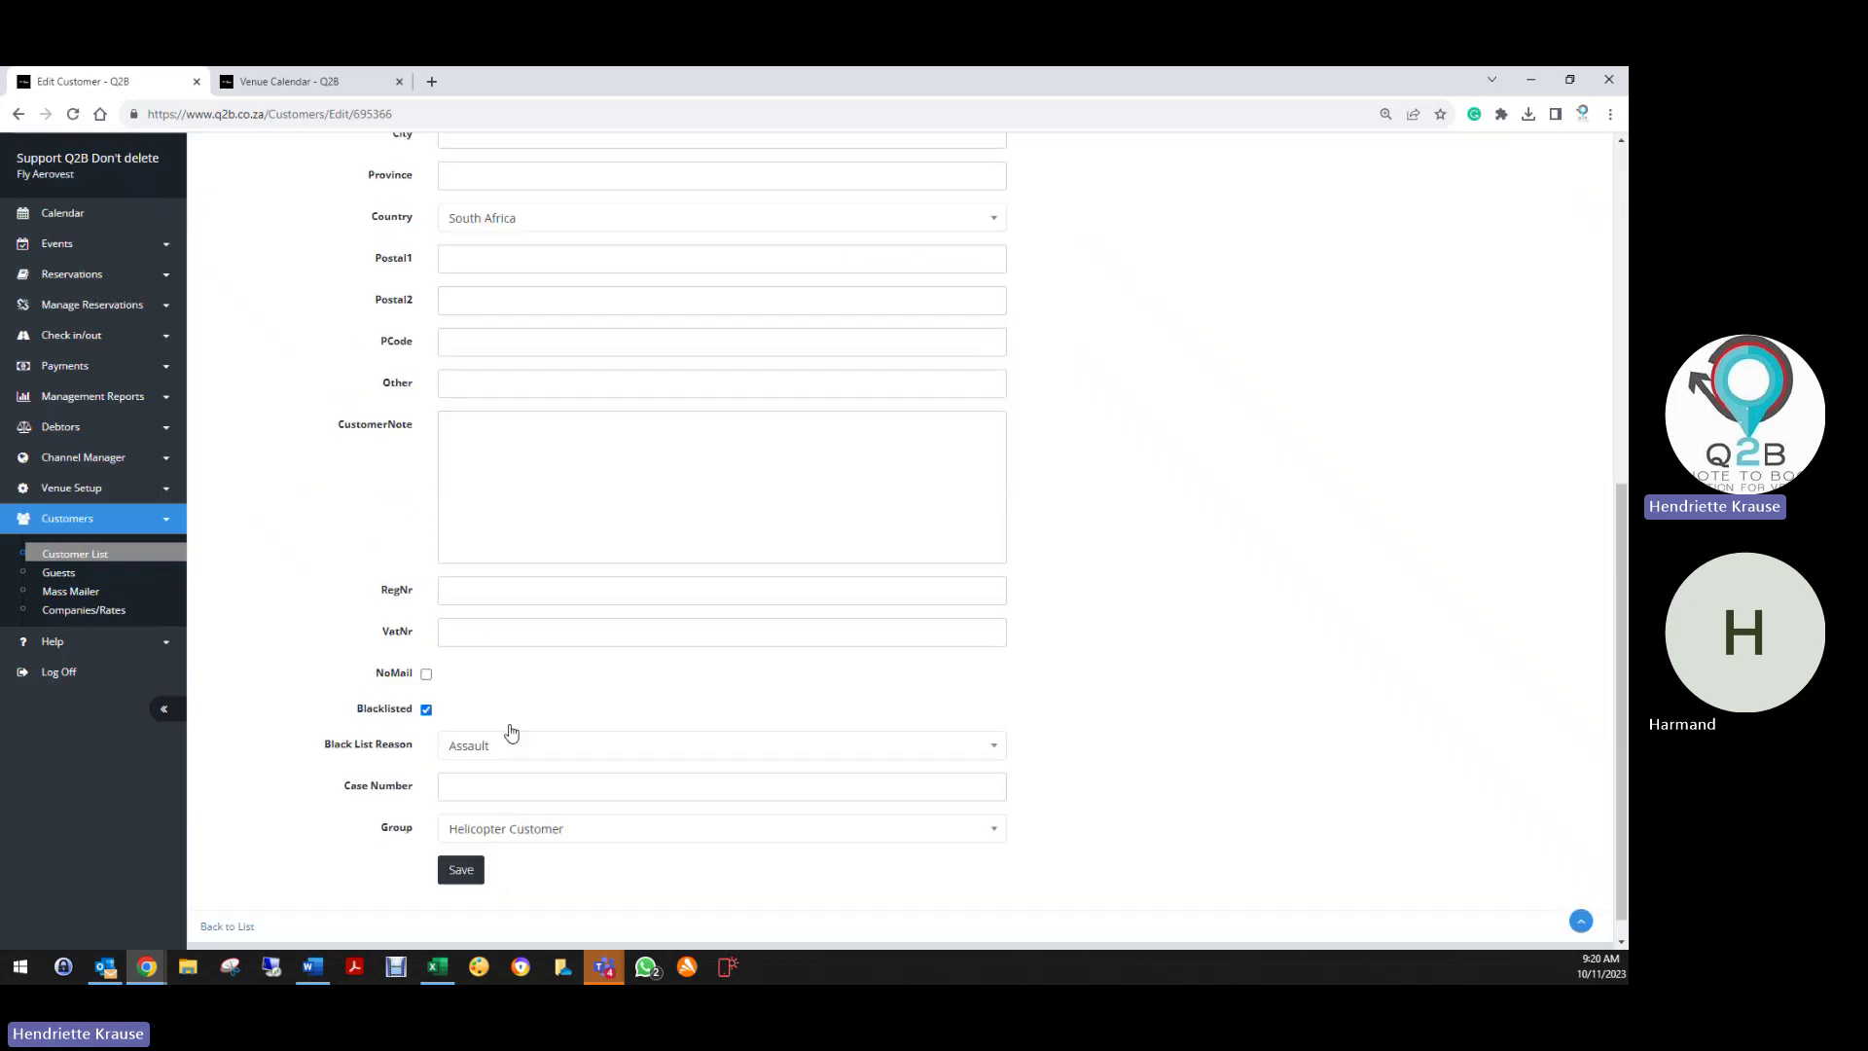
left_click(427, 684)
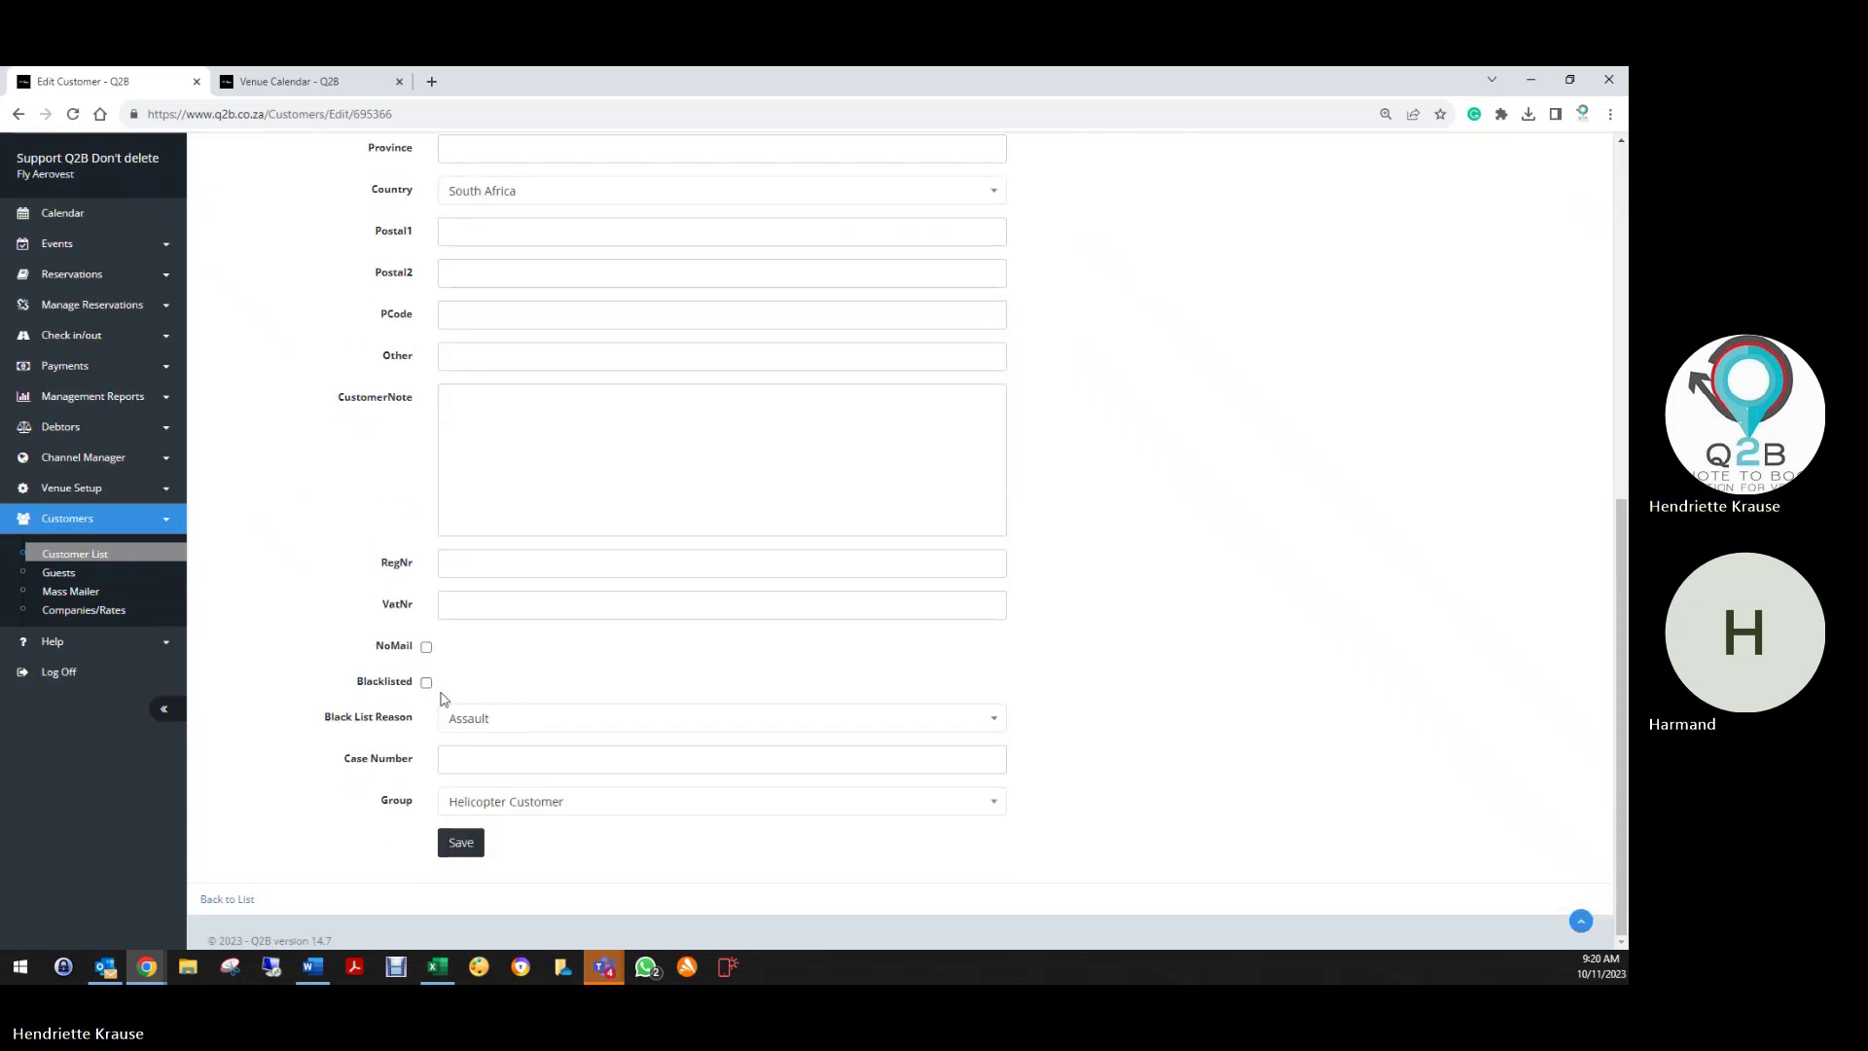
left_click(461, 719)
left_click(464, 788)
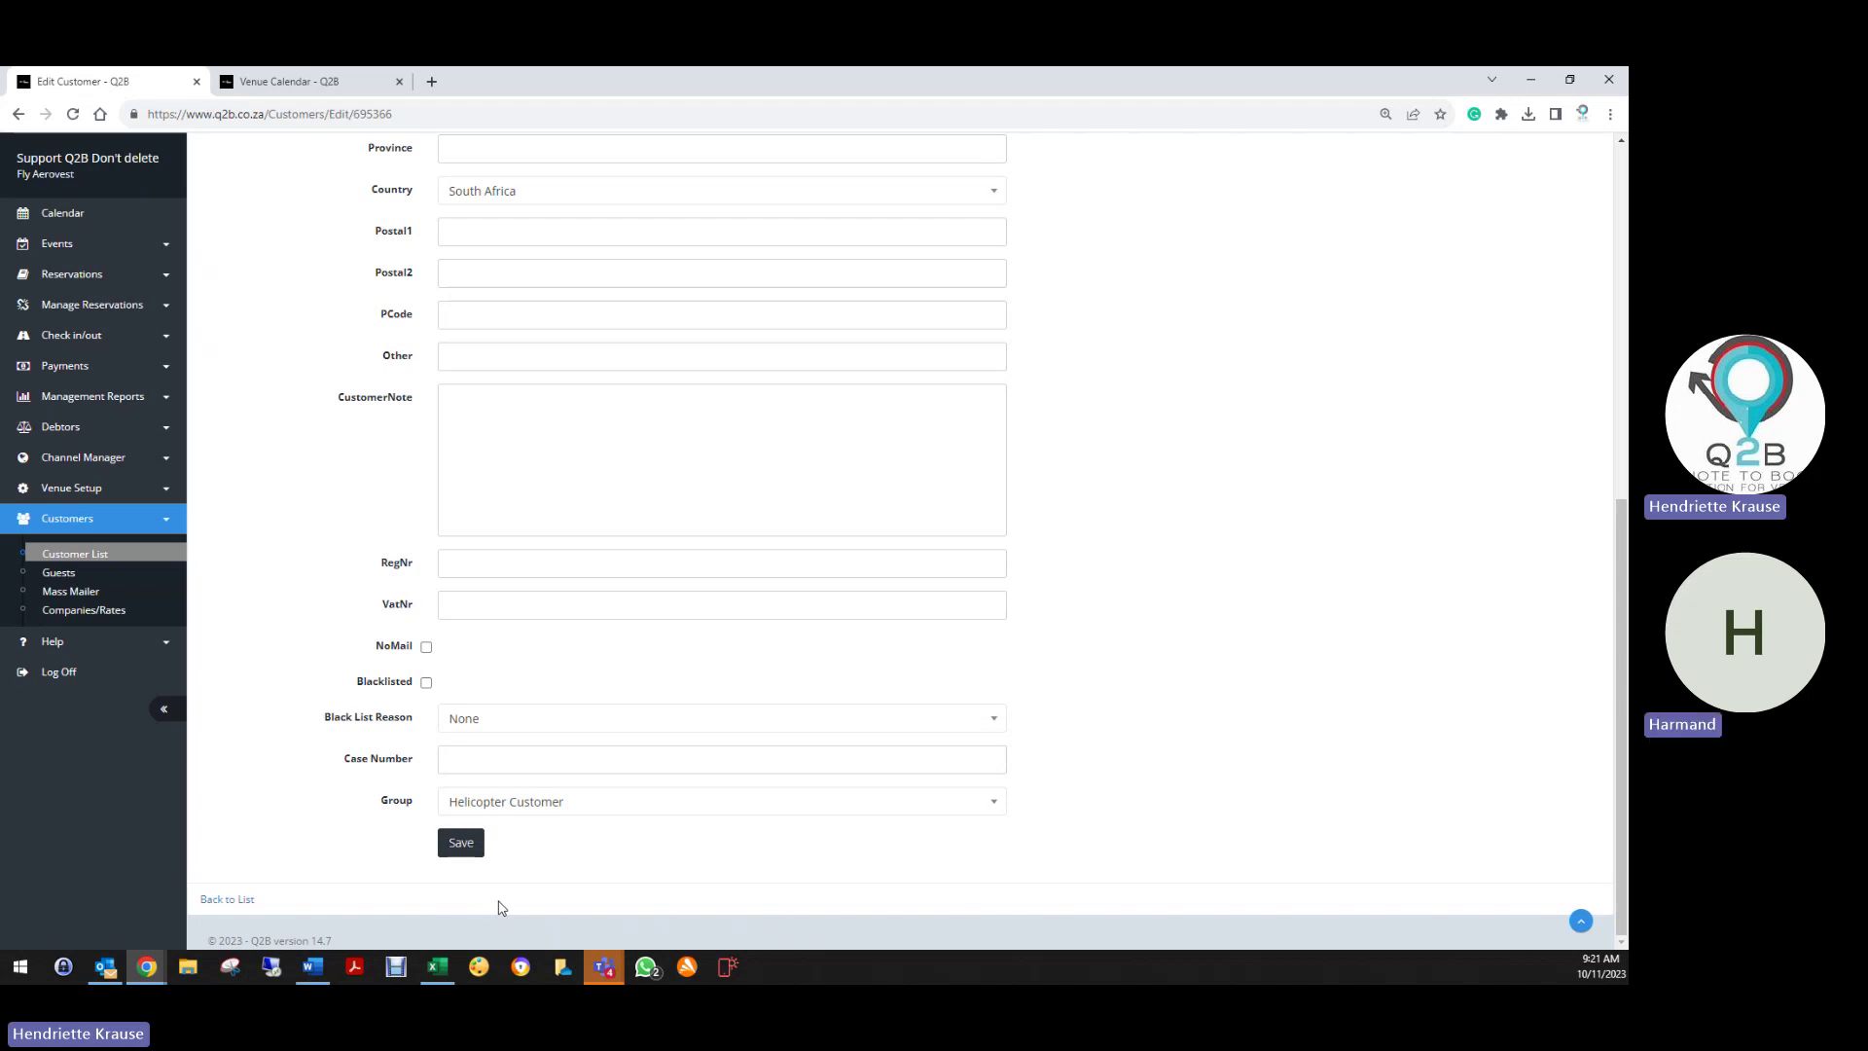
left_click(460, 847)
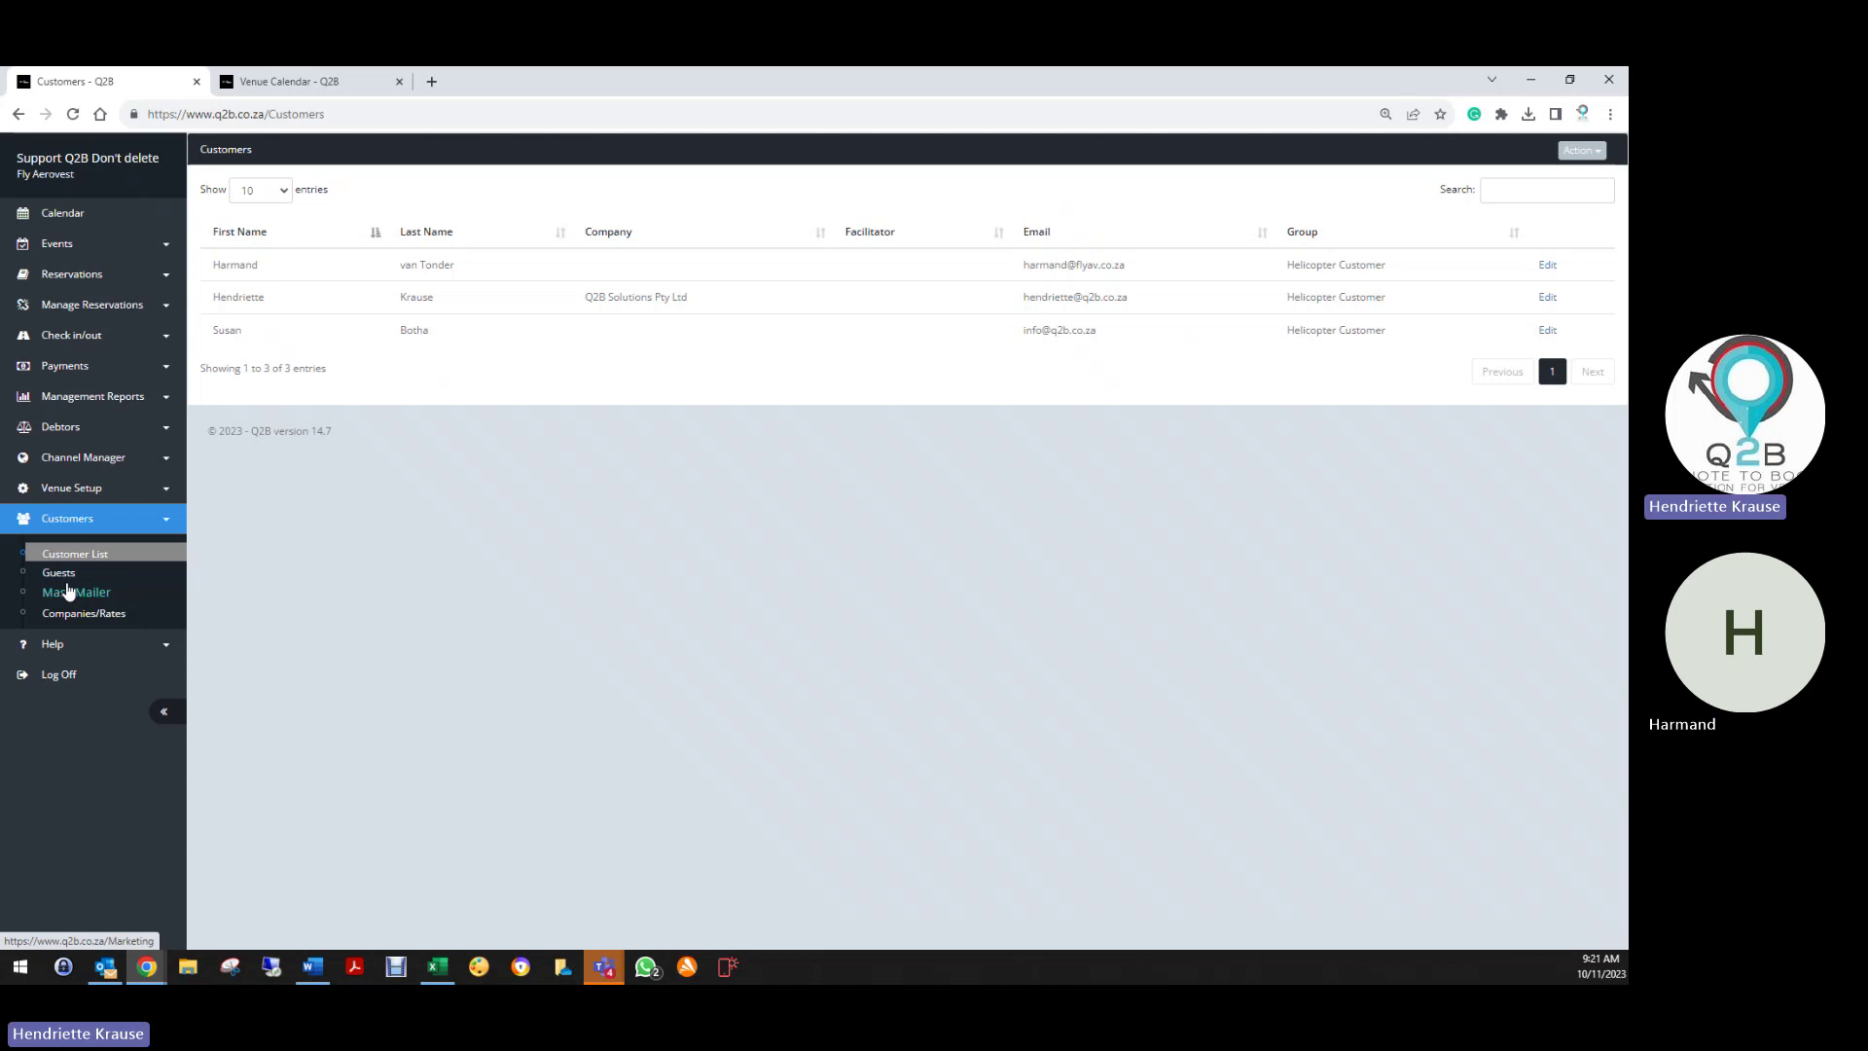
Show the help contacts in the sidebar and open the Reservation List
left_click(82, 644)
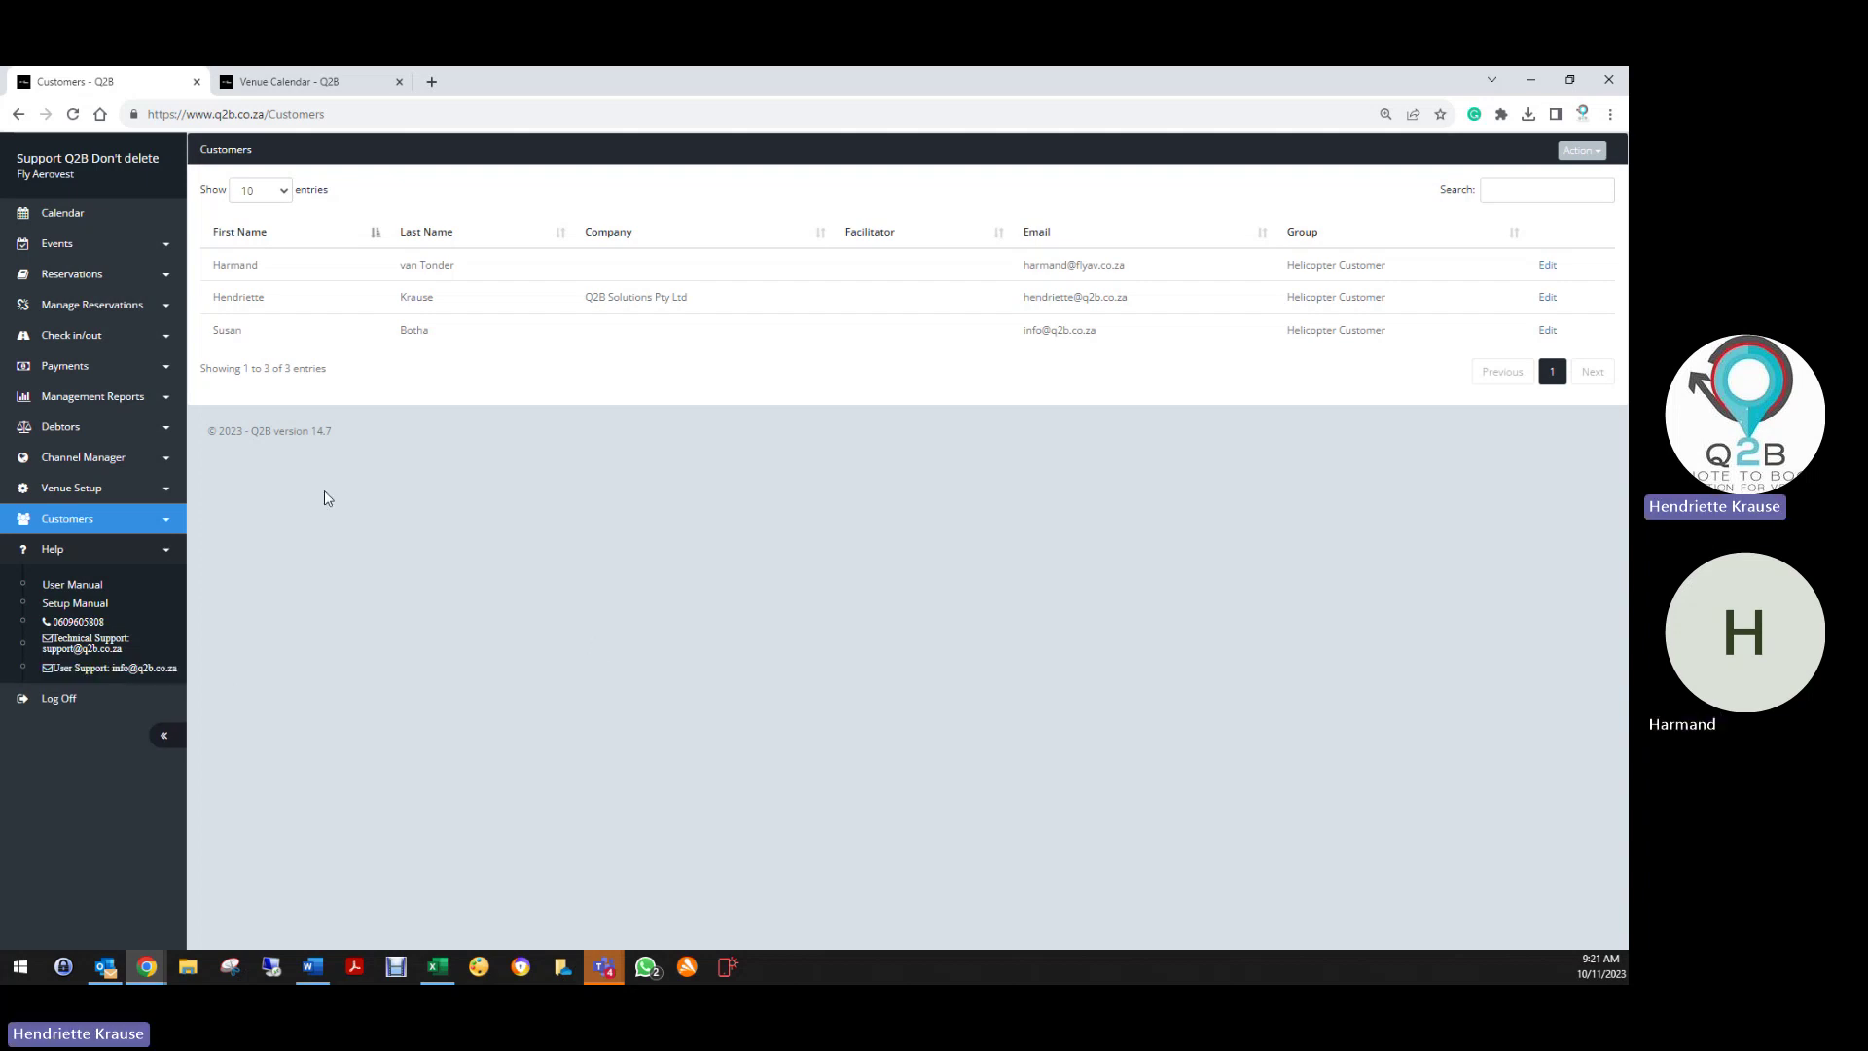
left_click(90, 494)
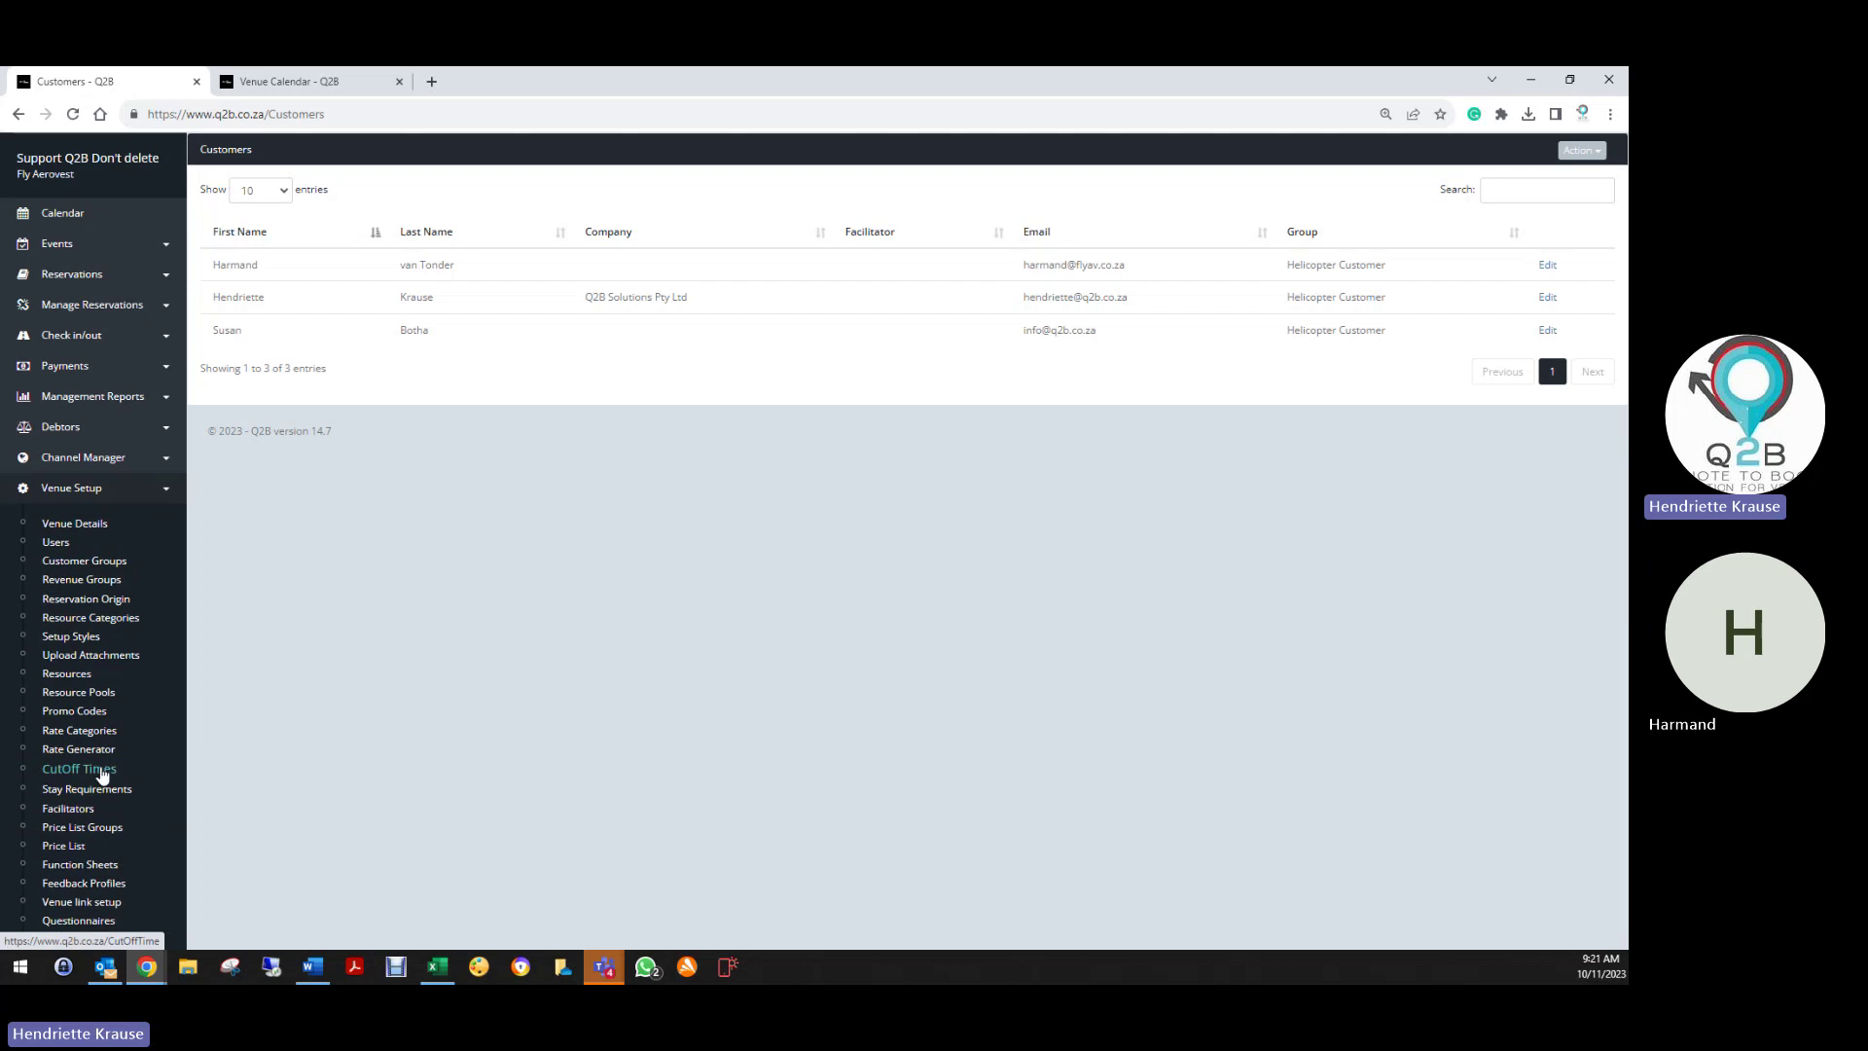
scroll(73, 859, "down", 2)
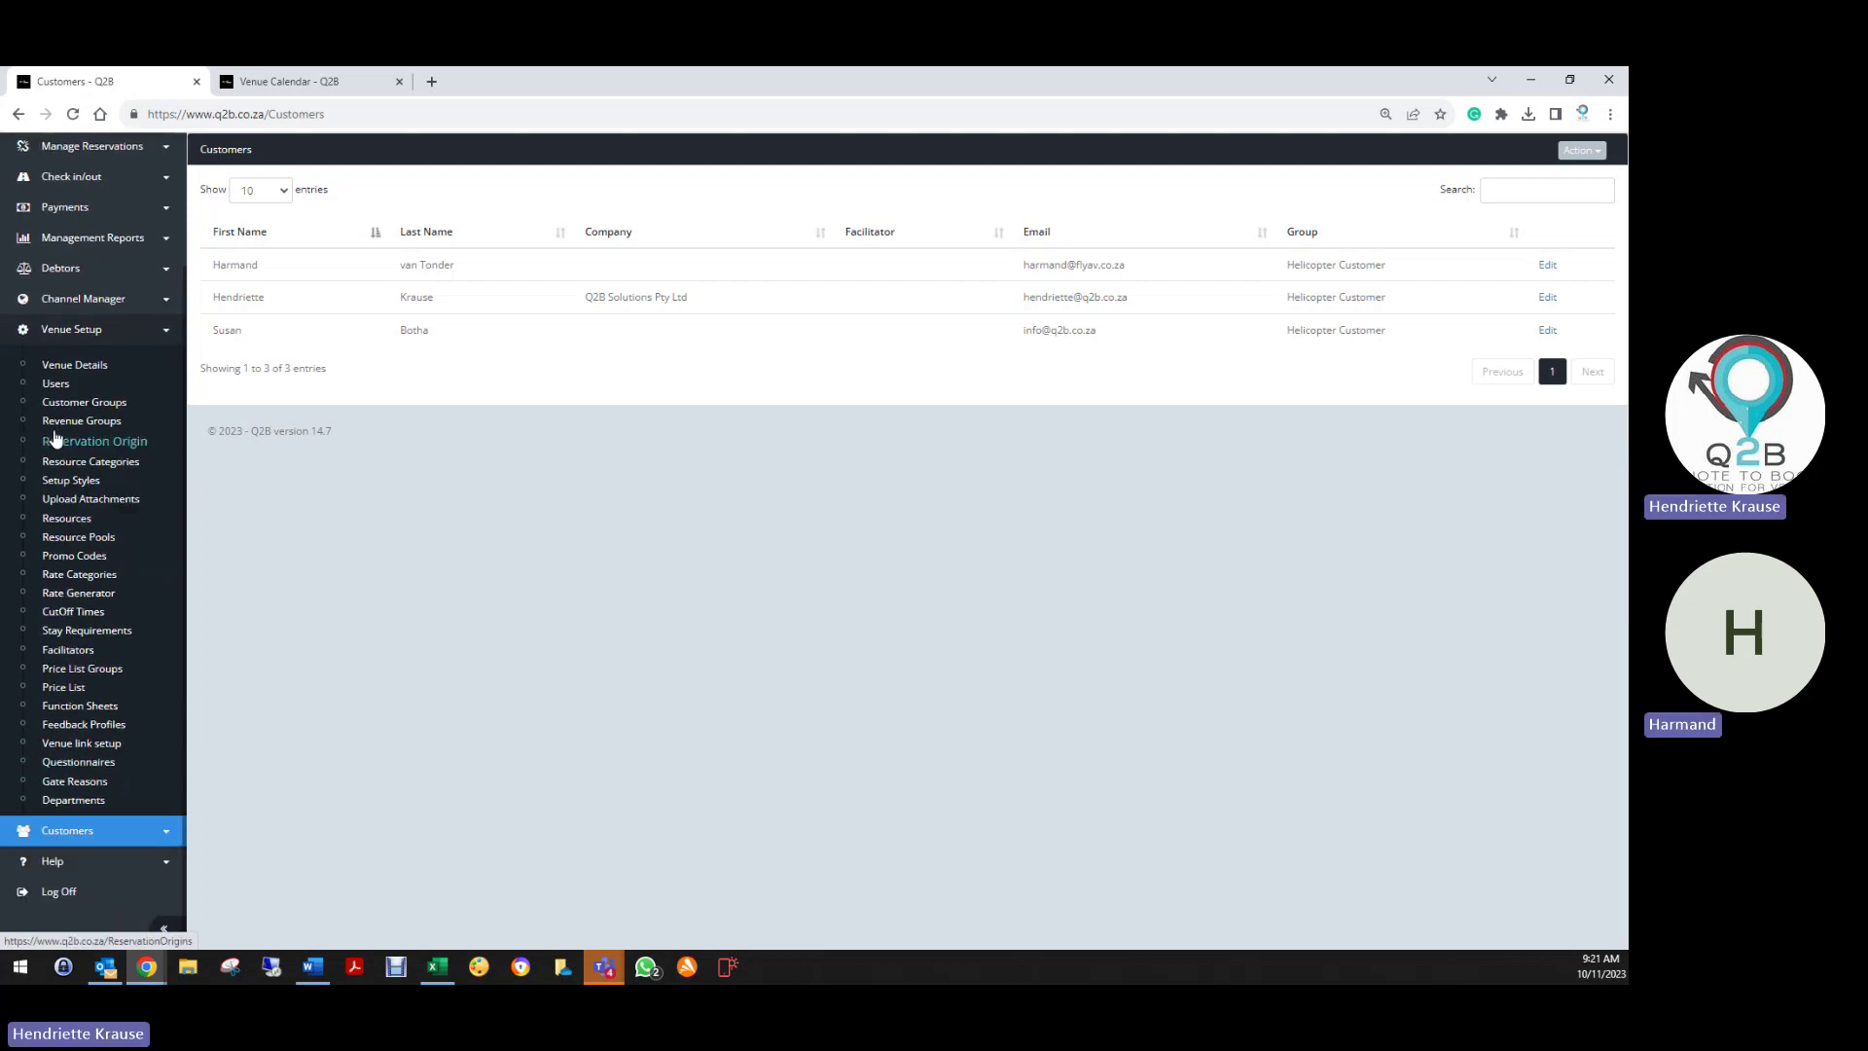
scroll(60, 433, "up", 2)
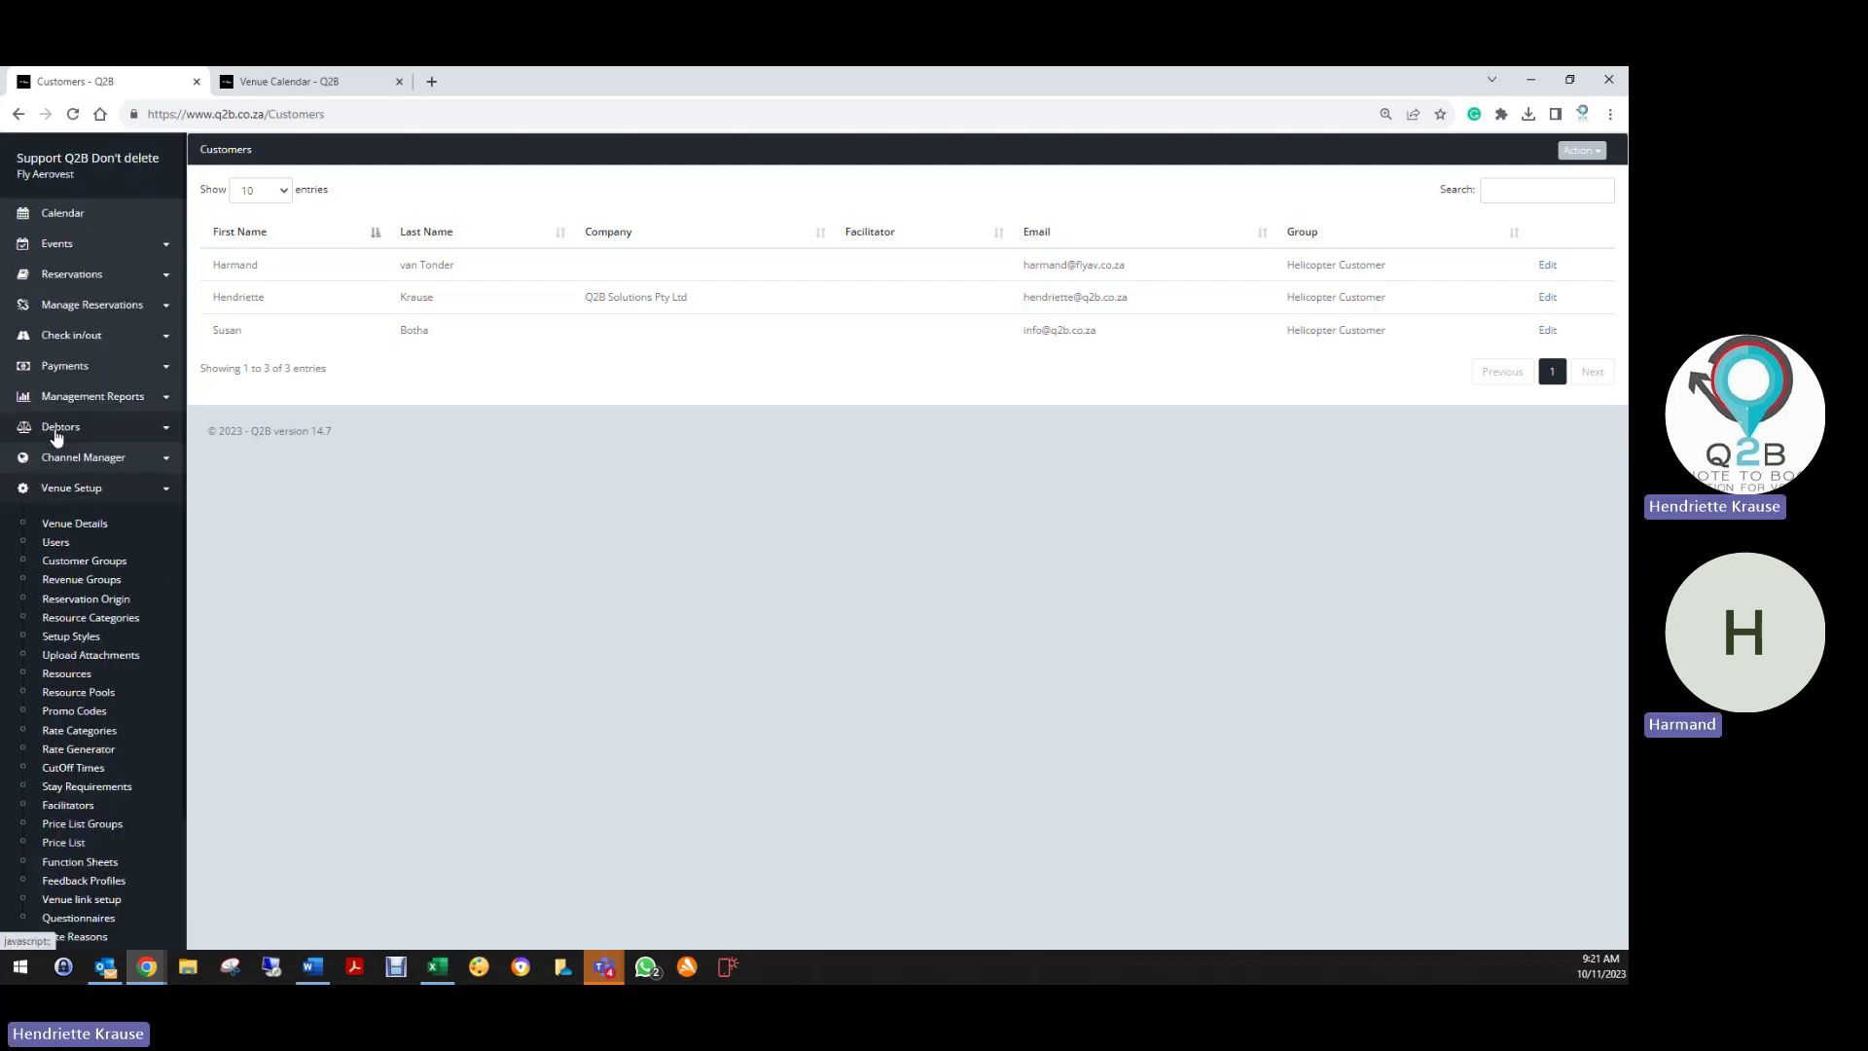
left_click(73, 275)
left_click(70, 309)
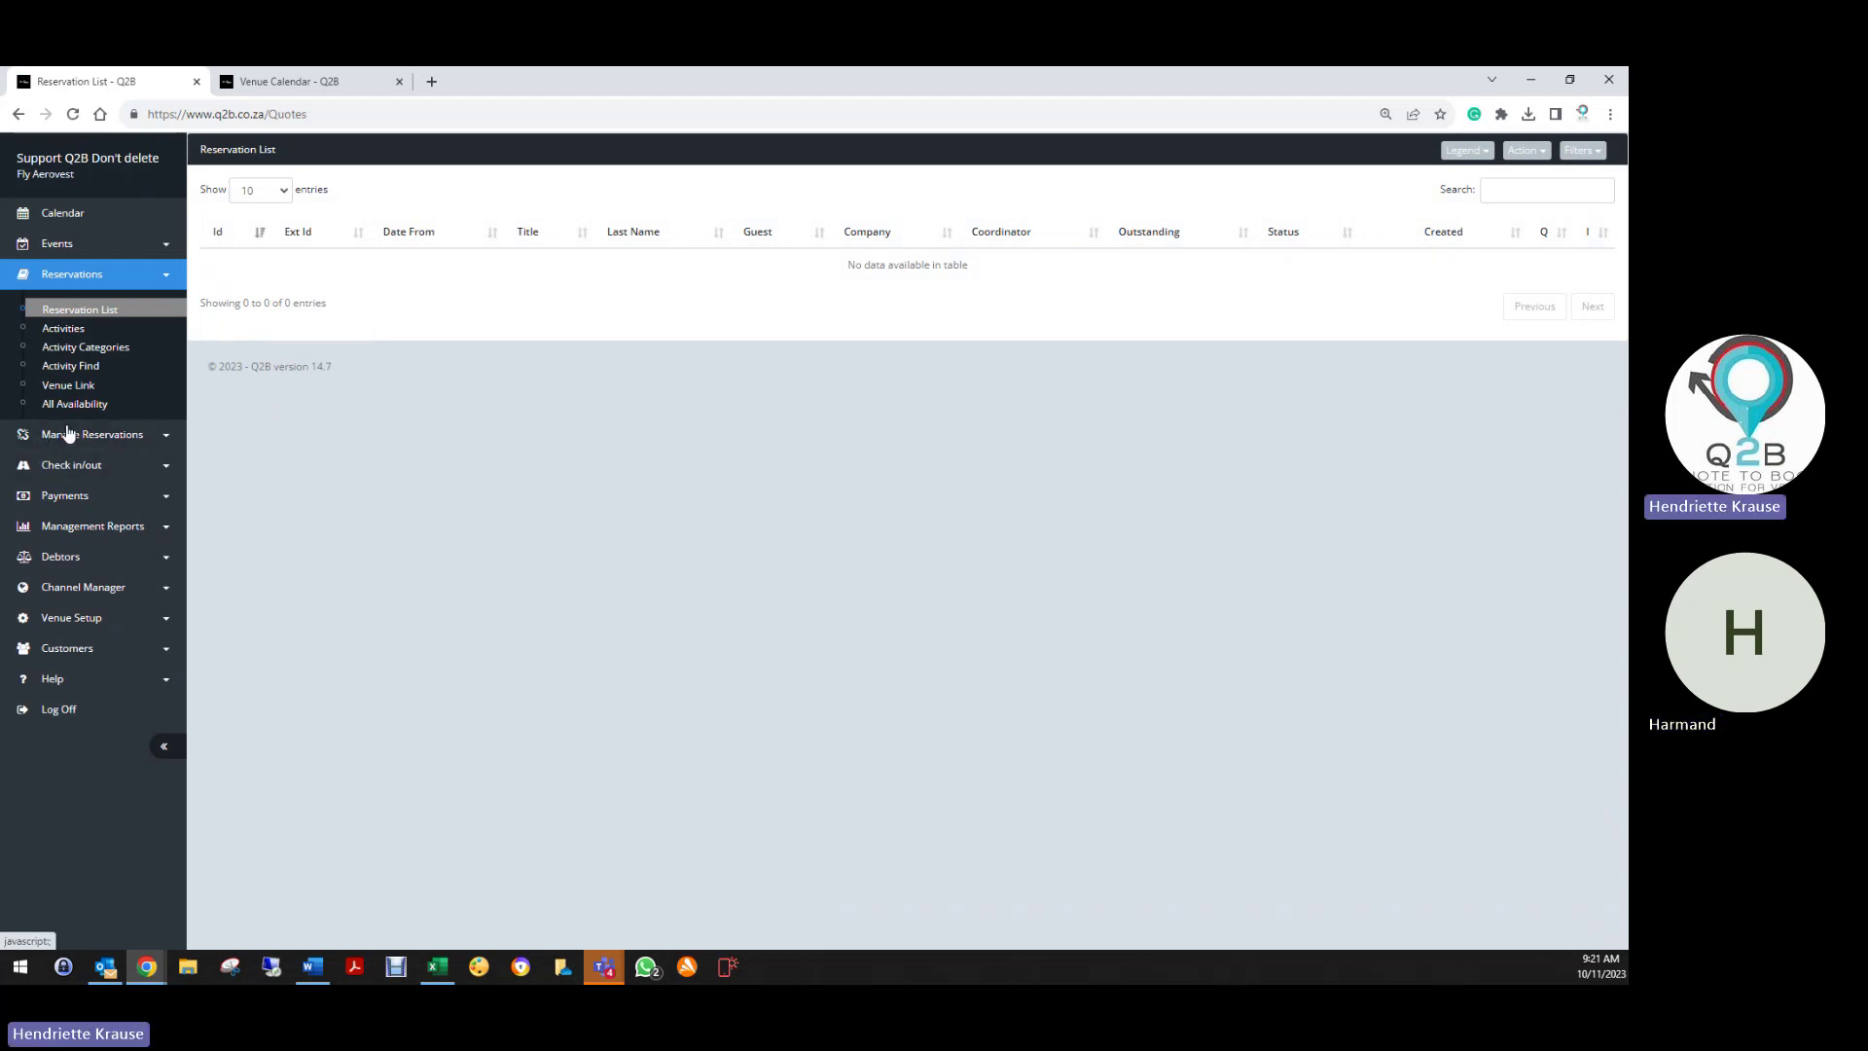
Open Venue Setup > Promo Codes showing Birthday20% and expand the Help menu
left_click(70, 621)
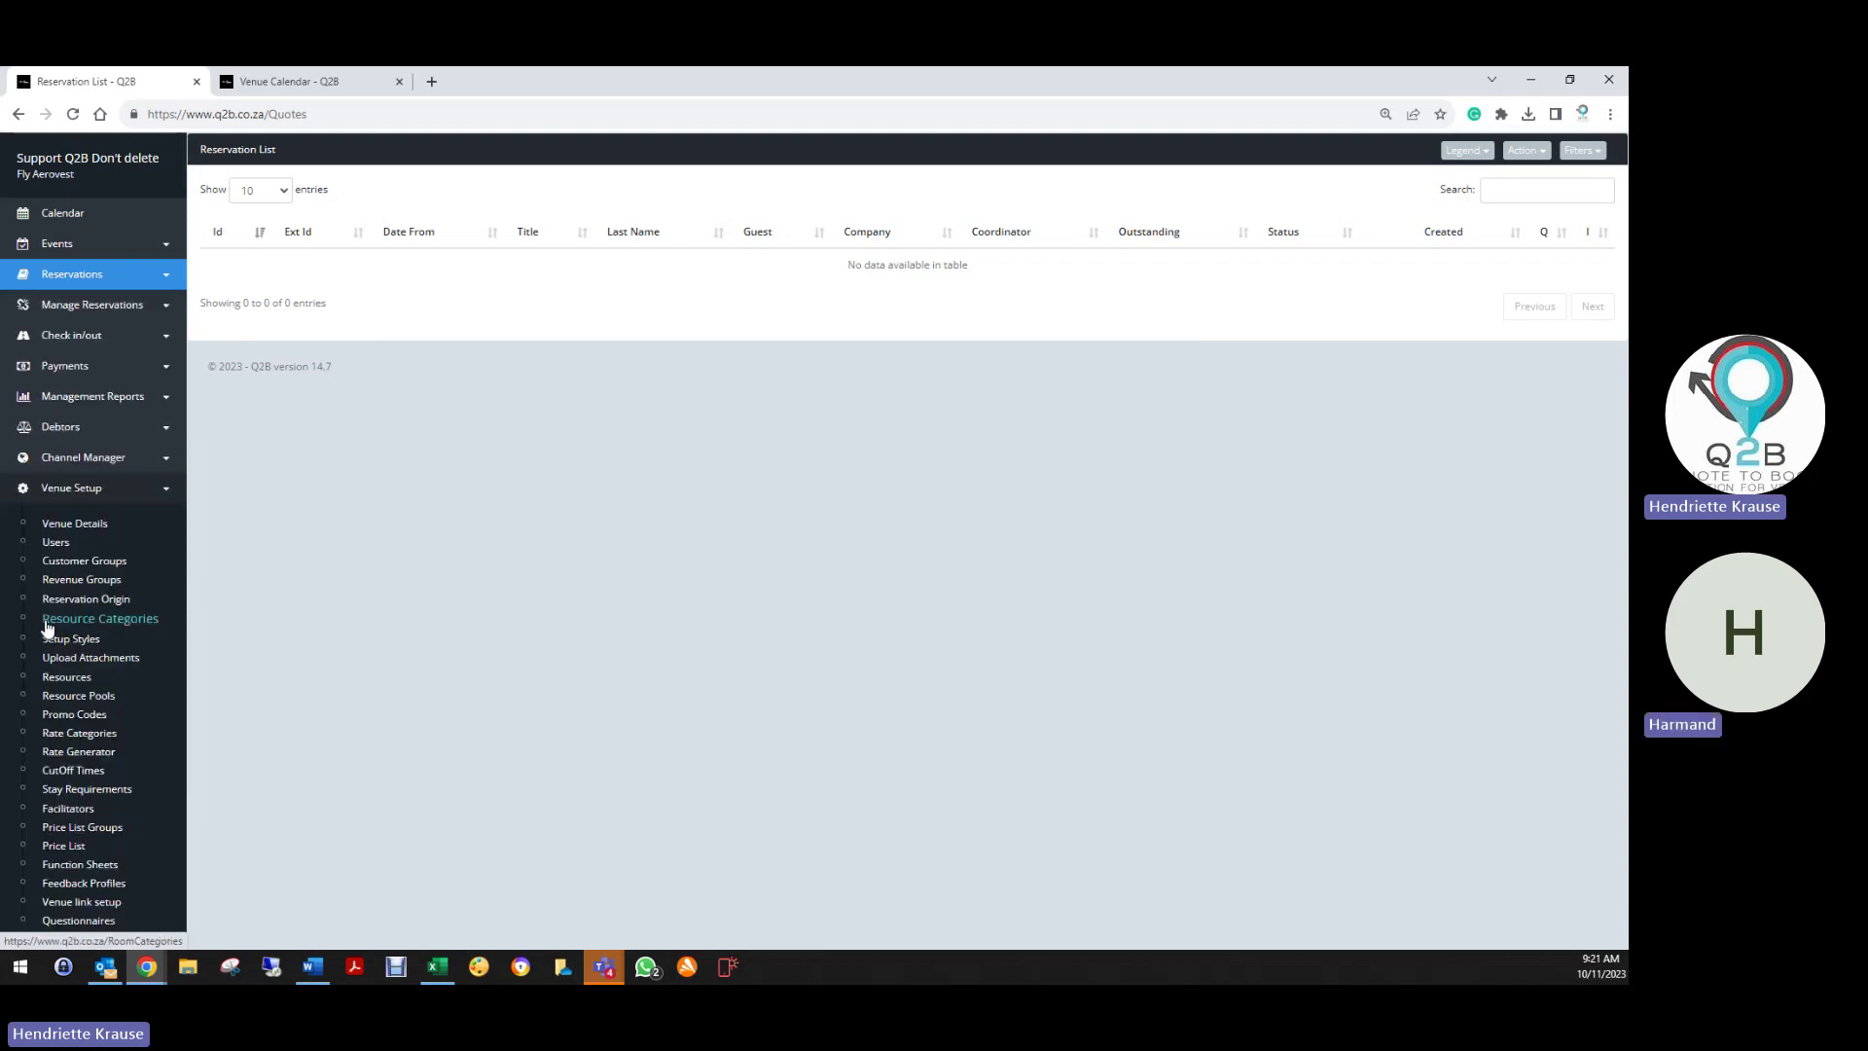
left_click(75, 715)
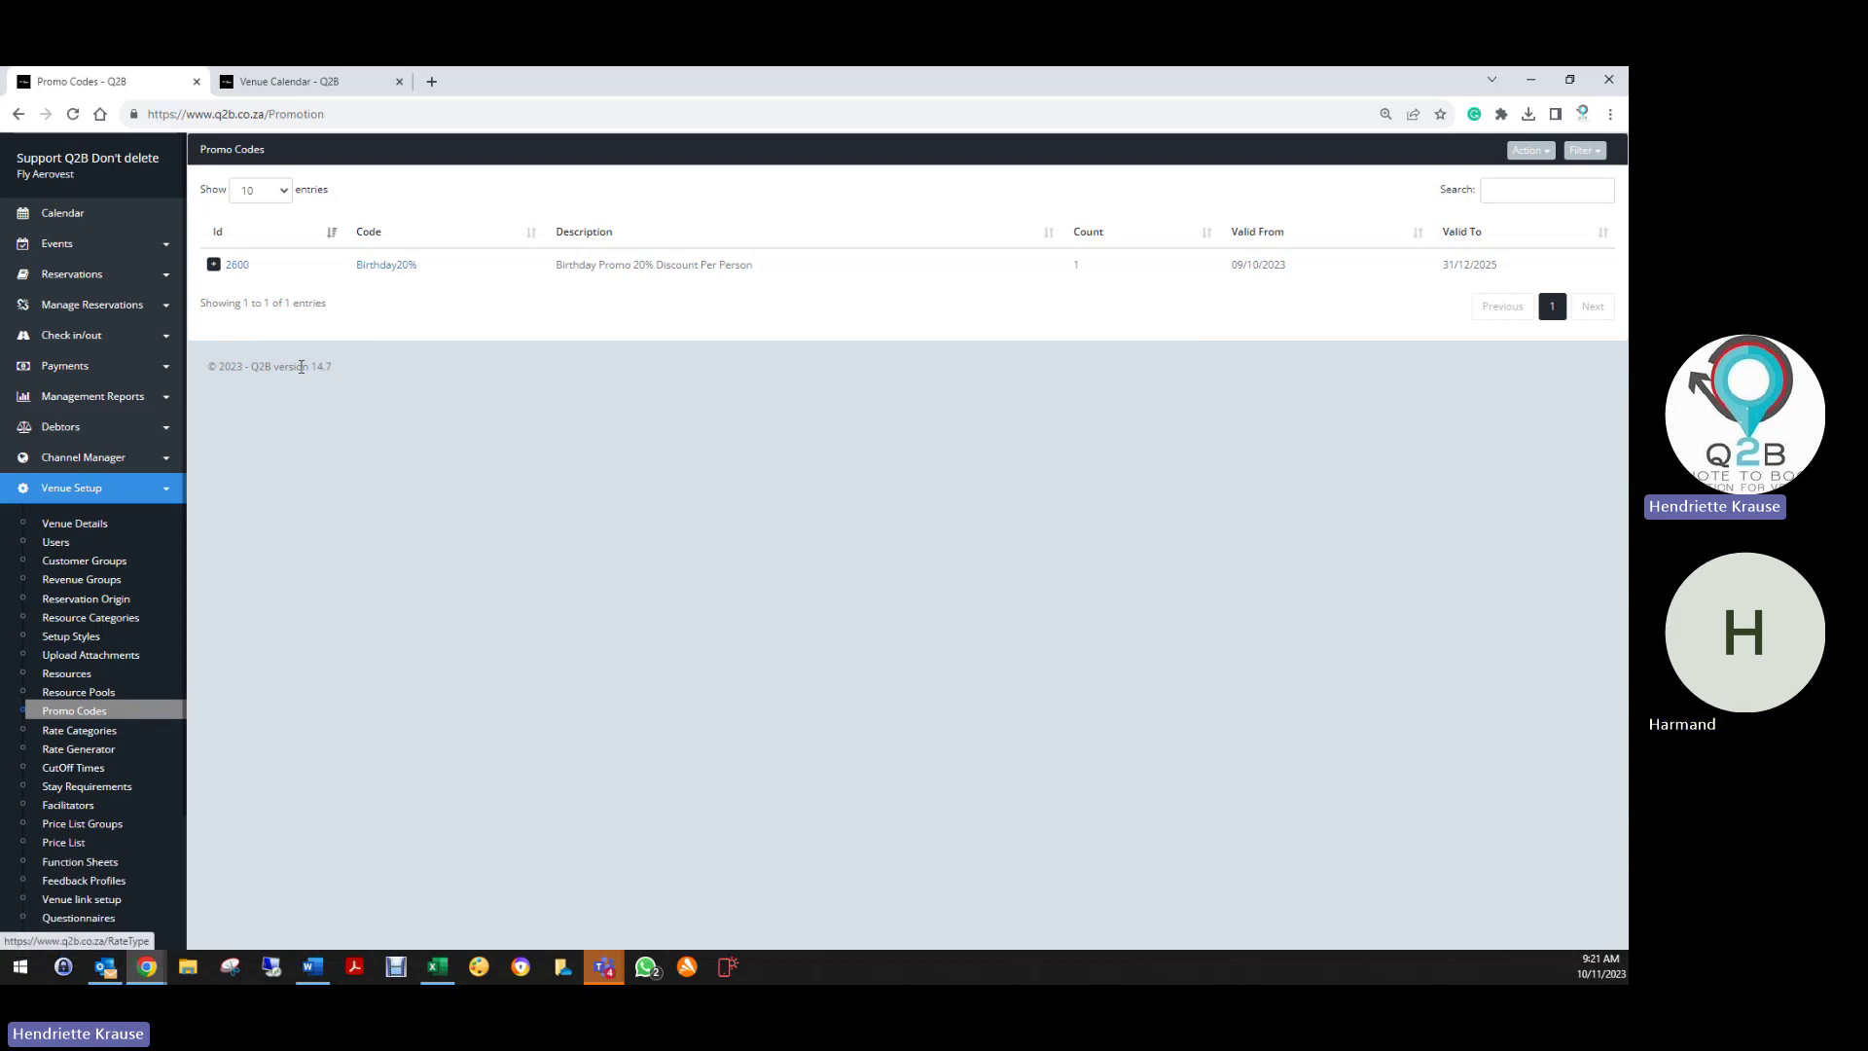
scroll(63, 880, "down", 2)
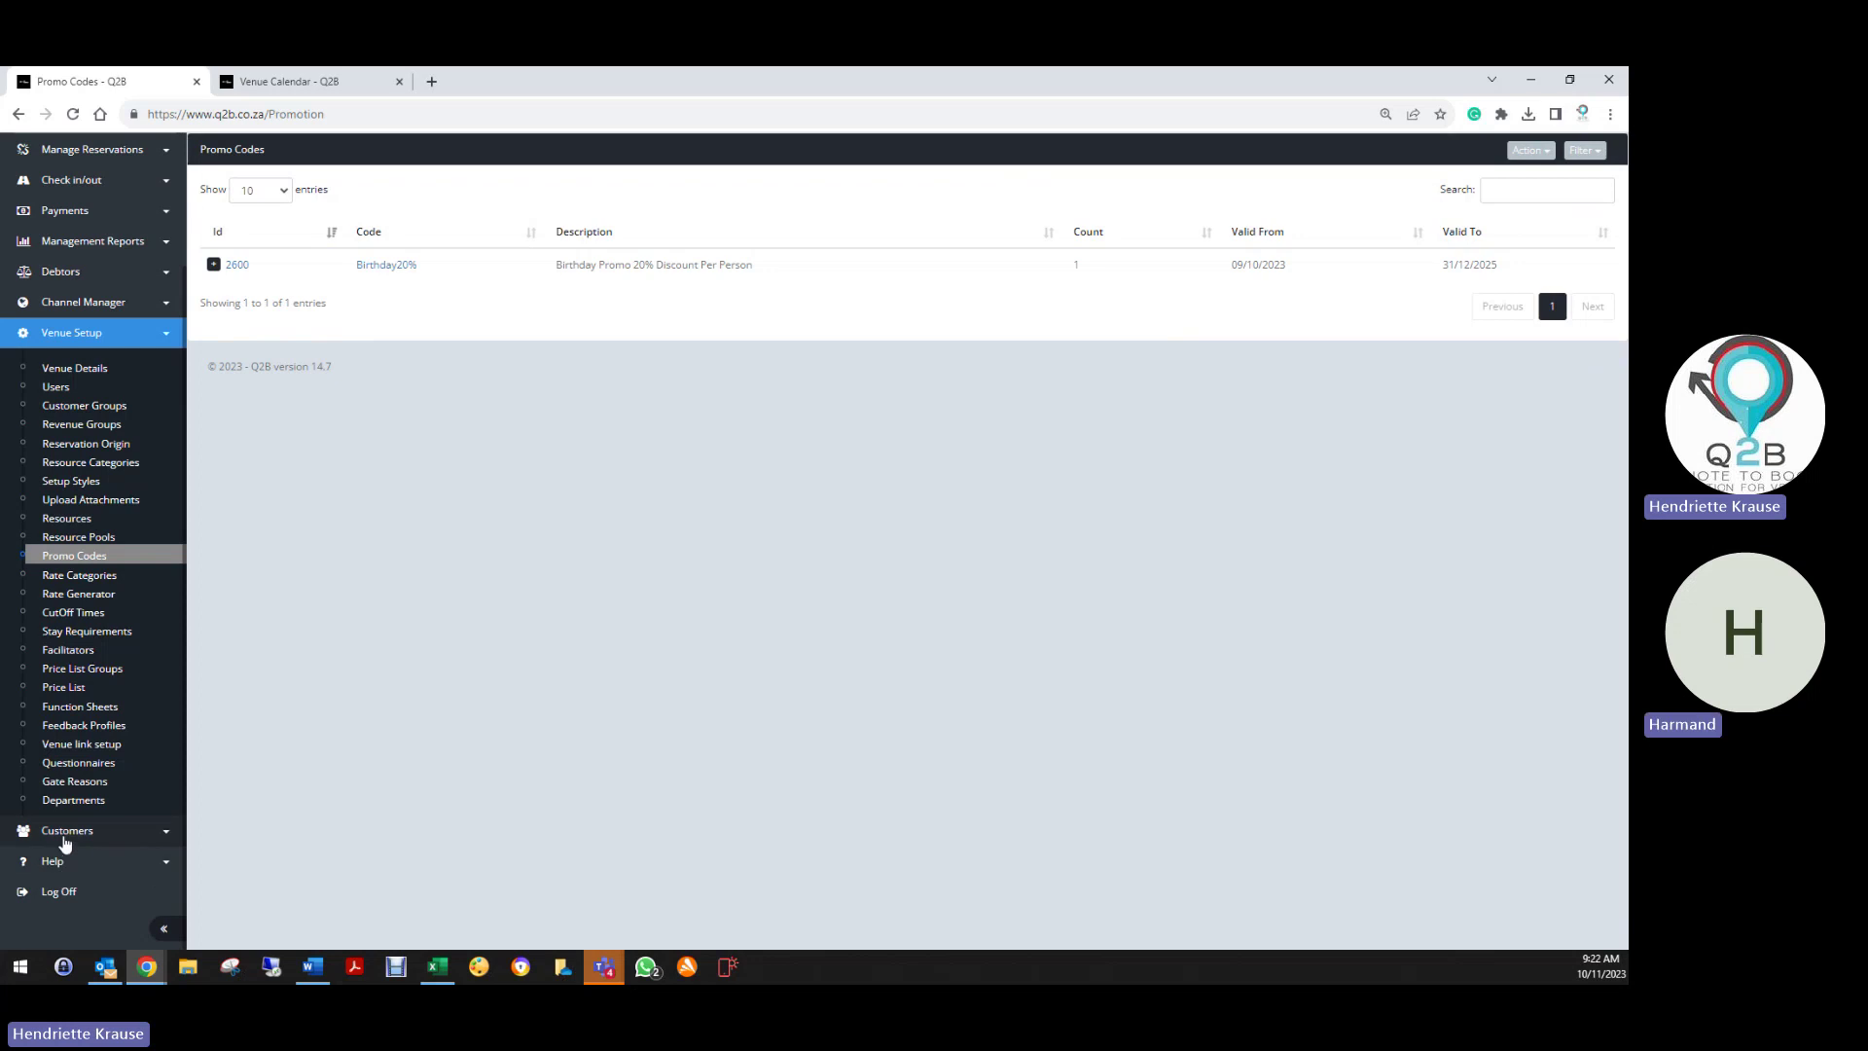
left_click(58, 862)
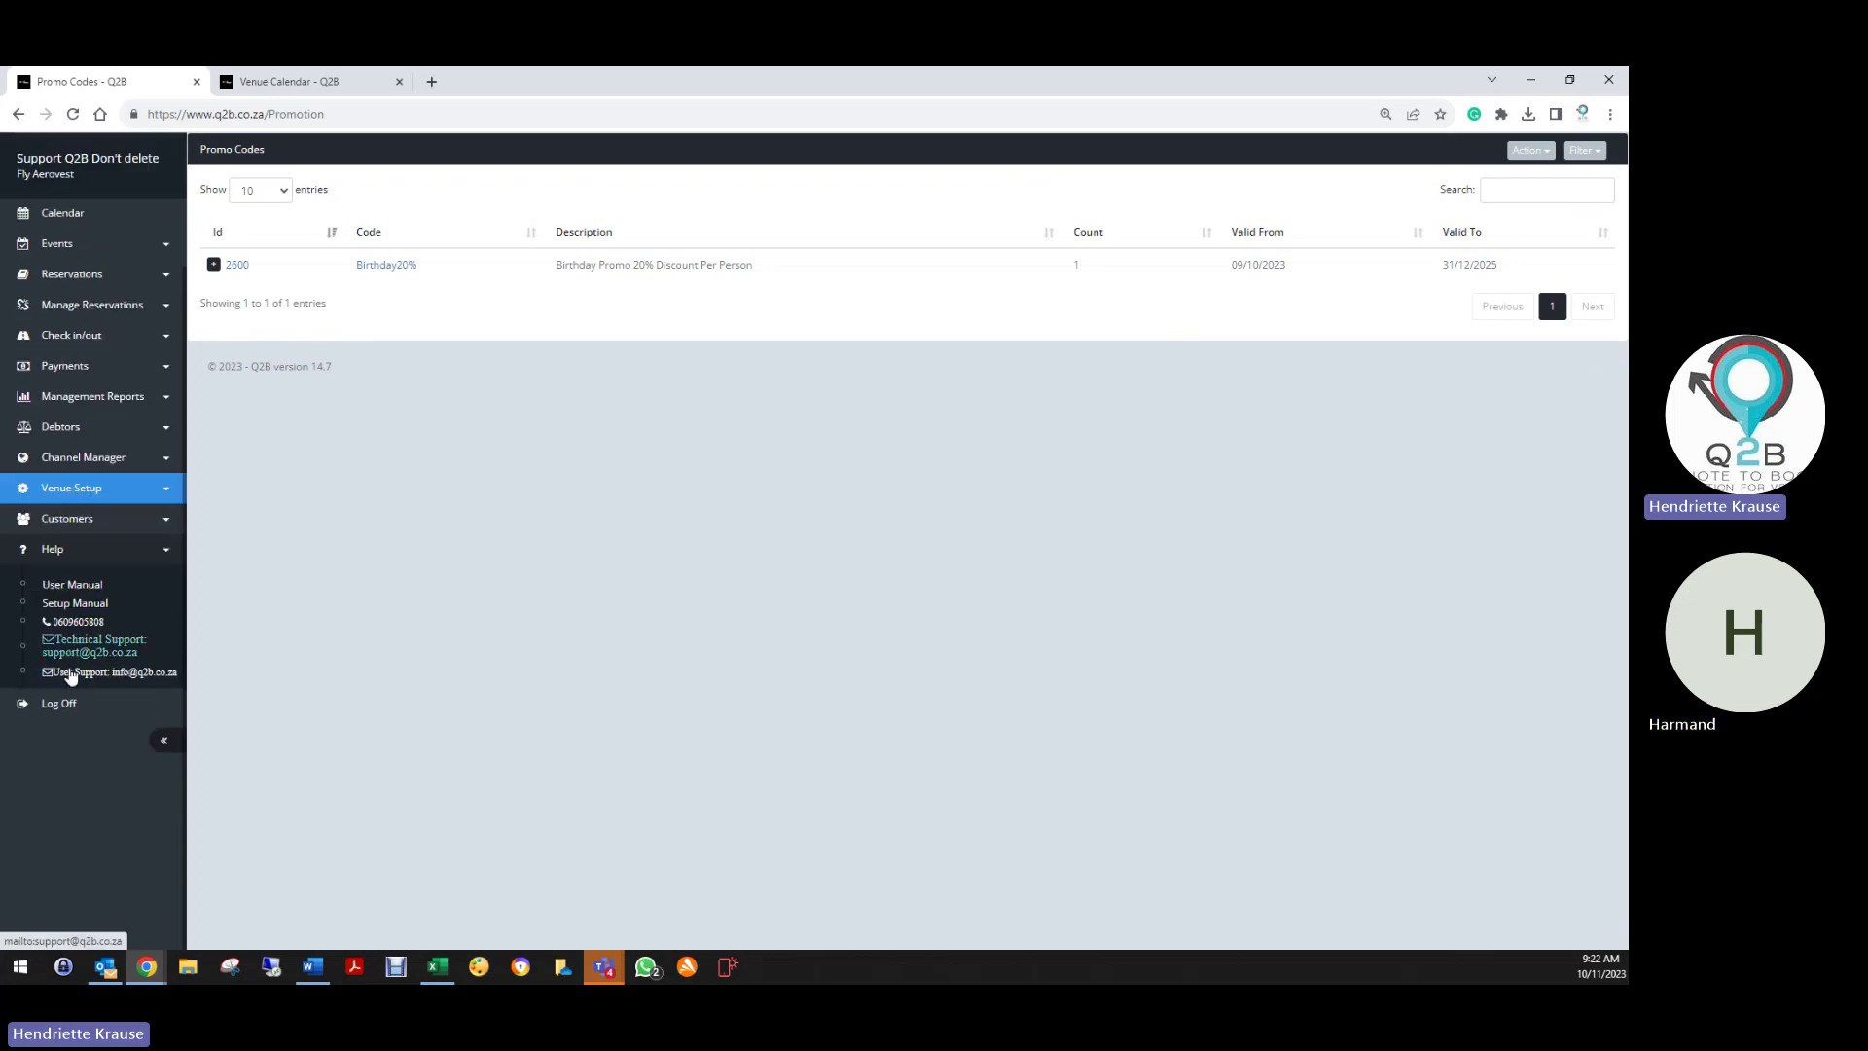
Discard a new Outlook e-mail to User Support unsaved and return to the Reservation List
left_click(73, 671)
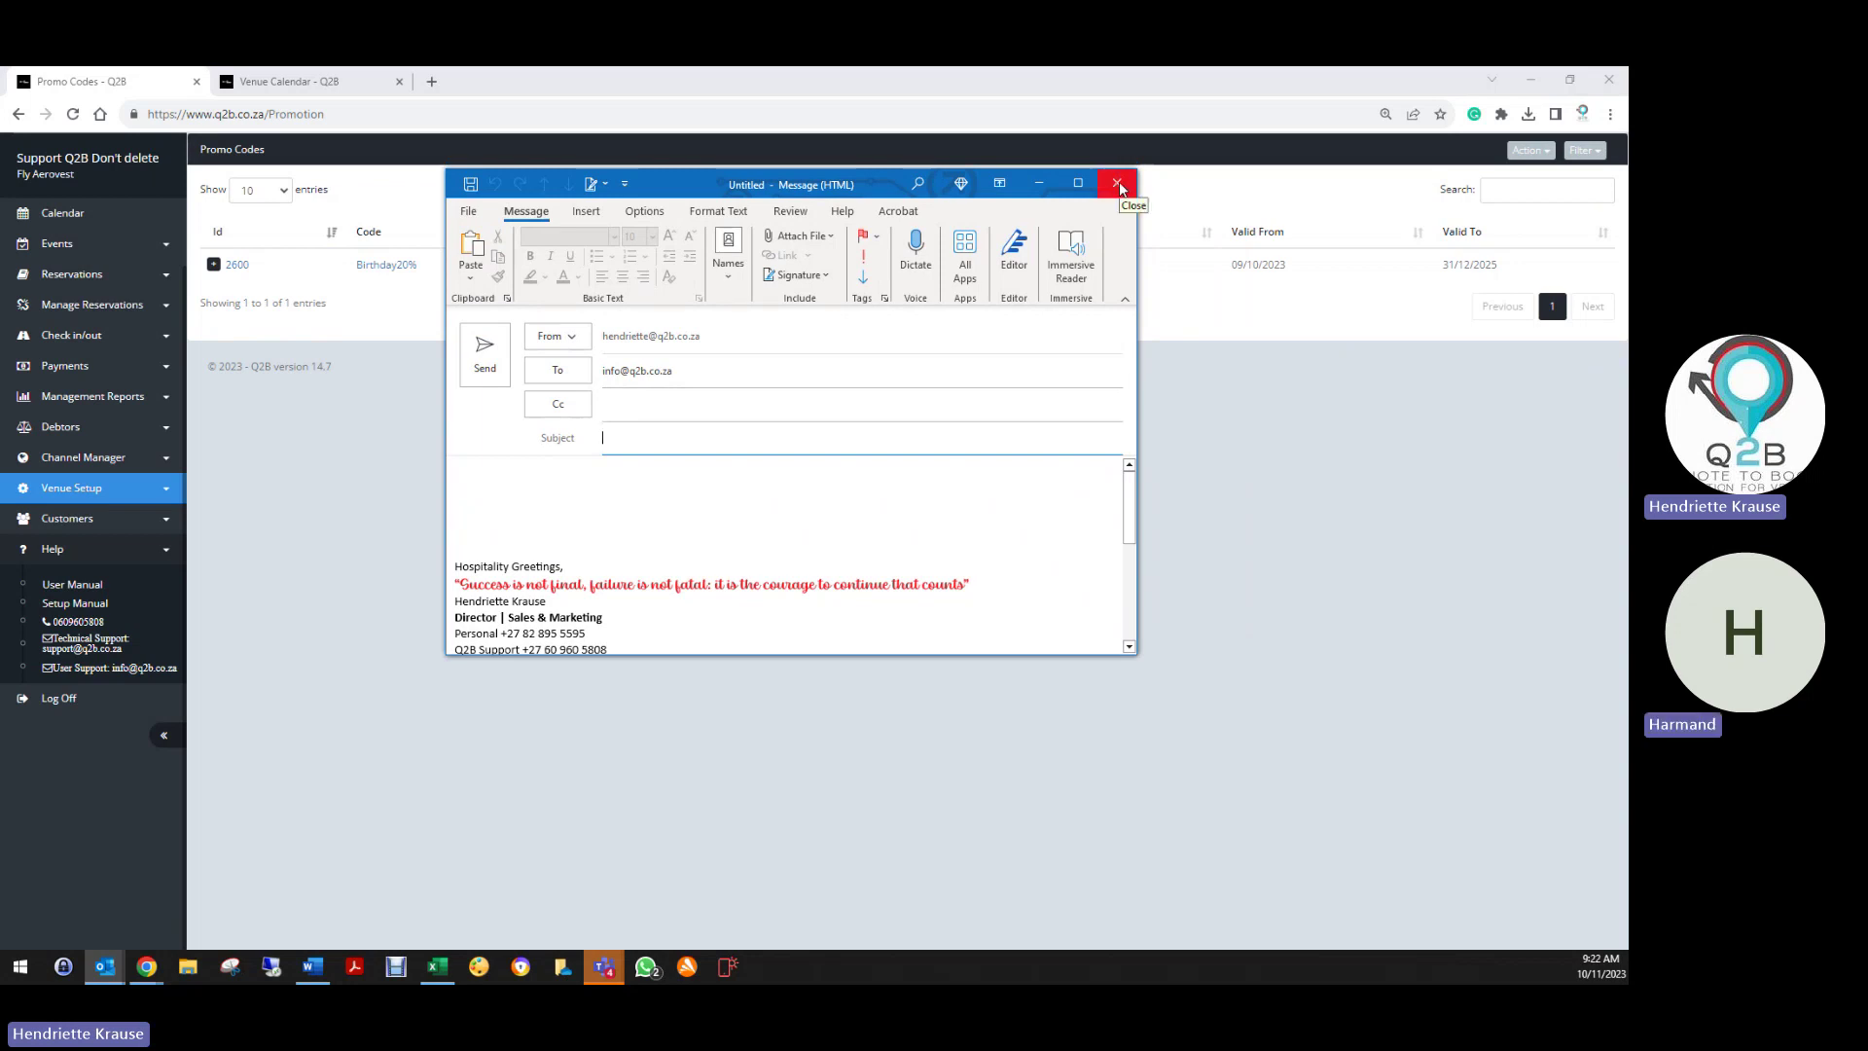
left_click(1119, 187)
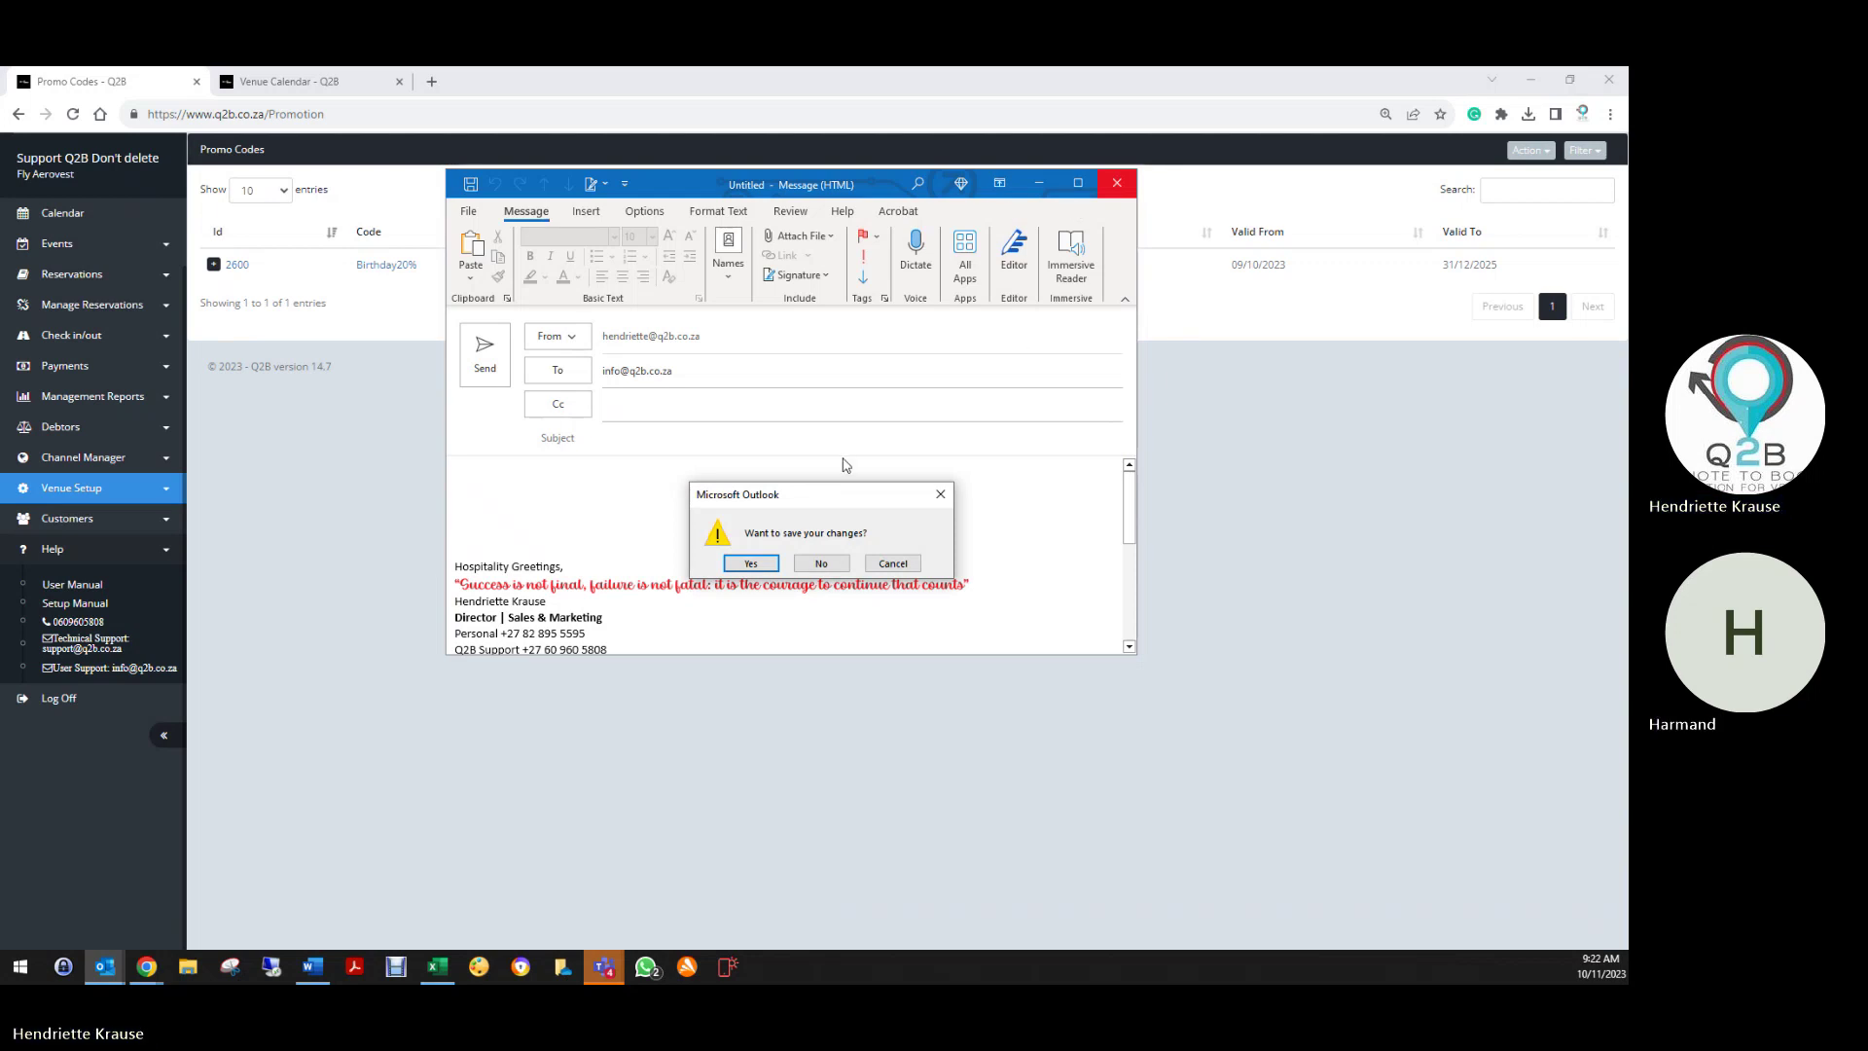
left_click(822, 564)
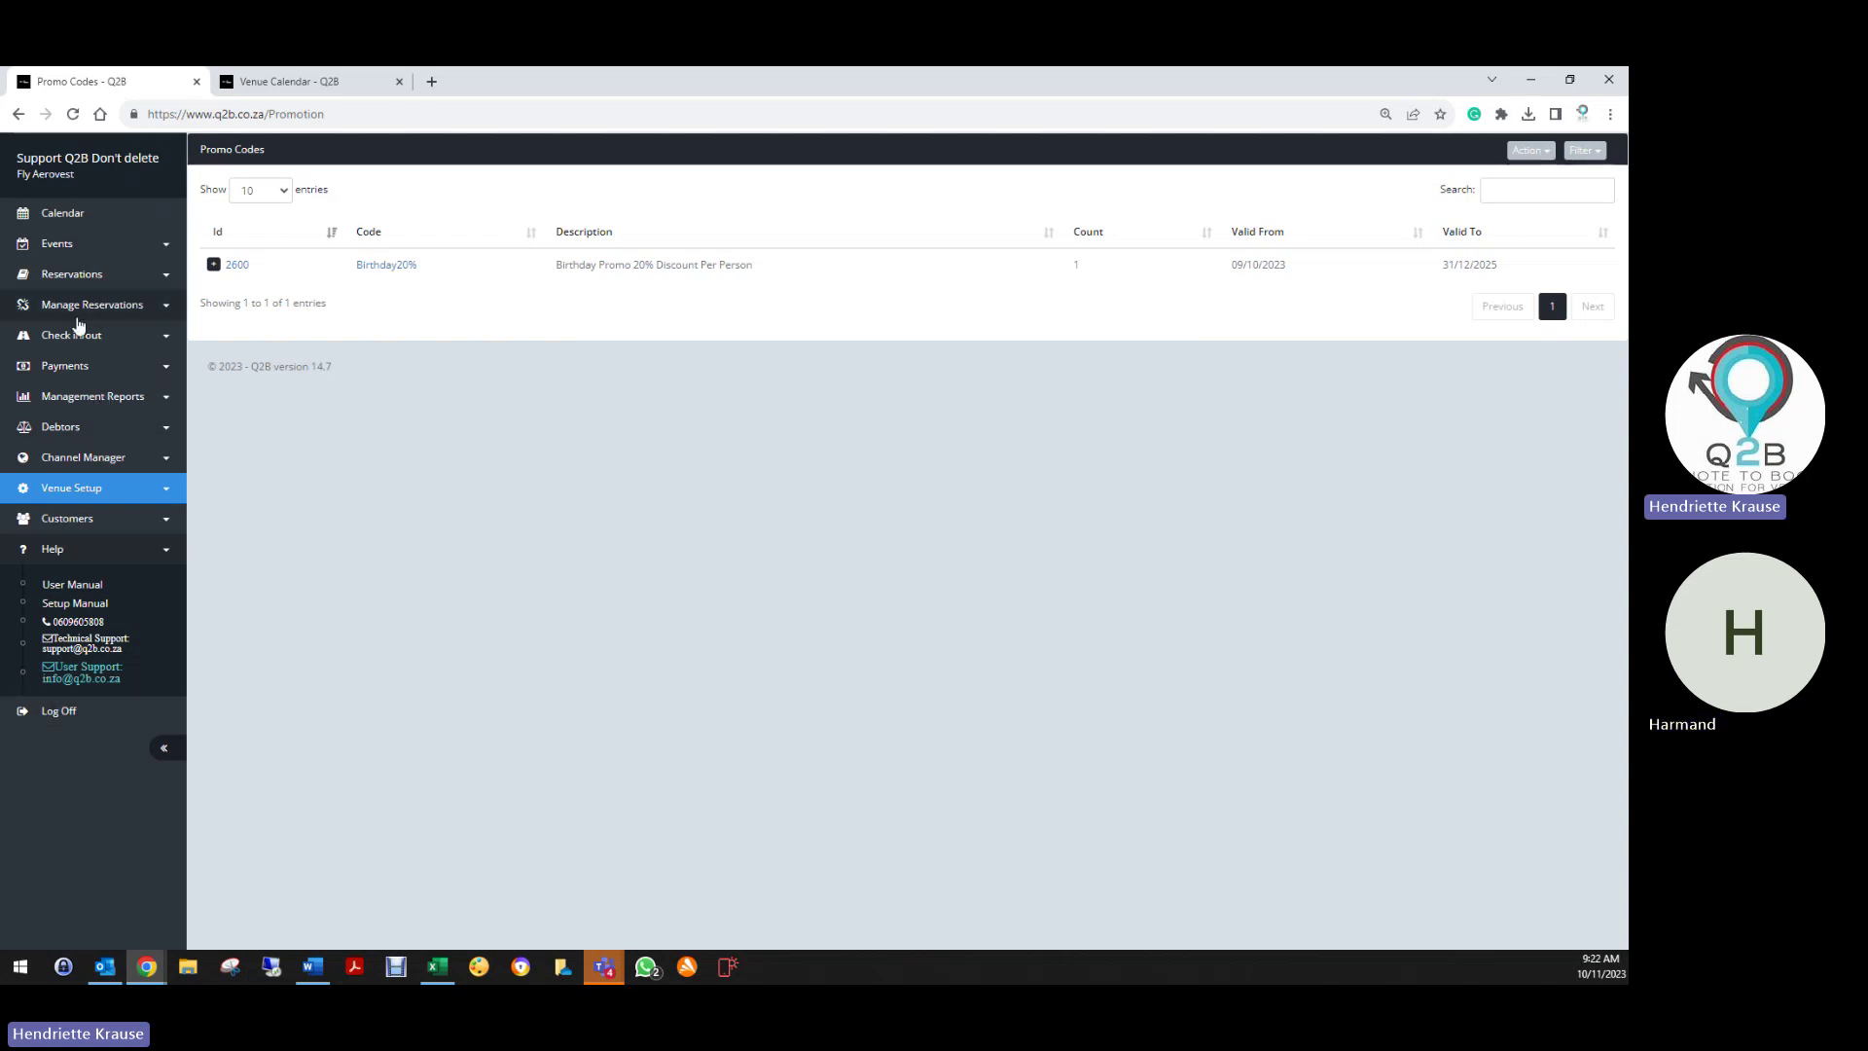
left_click(78, 281)
left_click(64, 313)
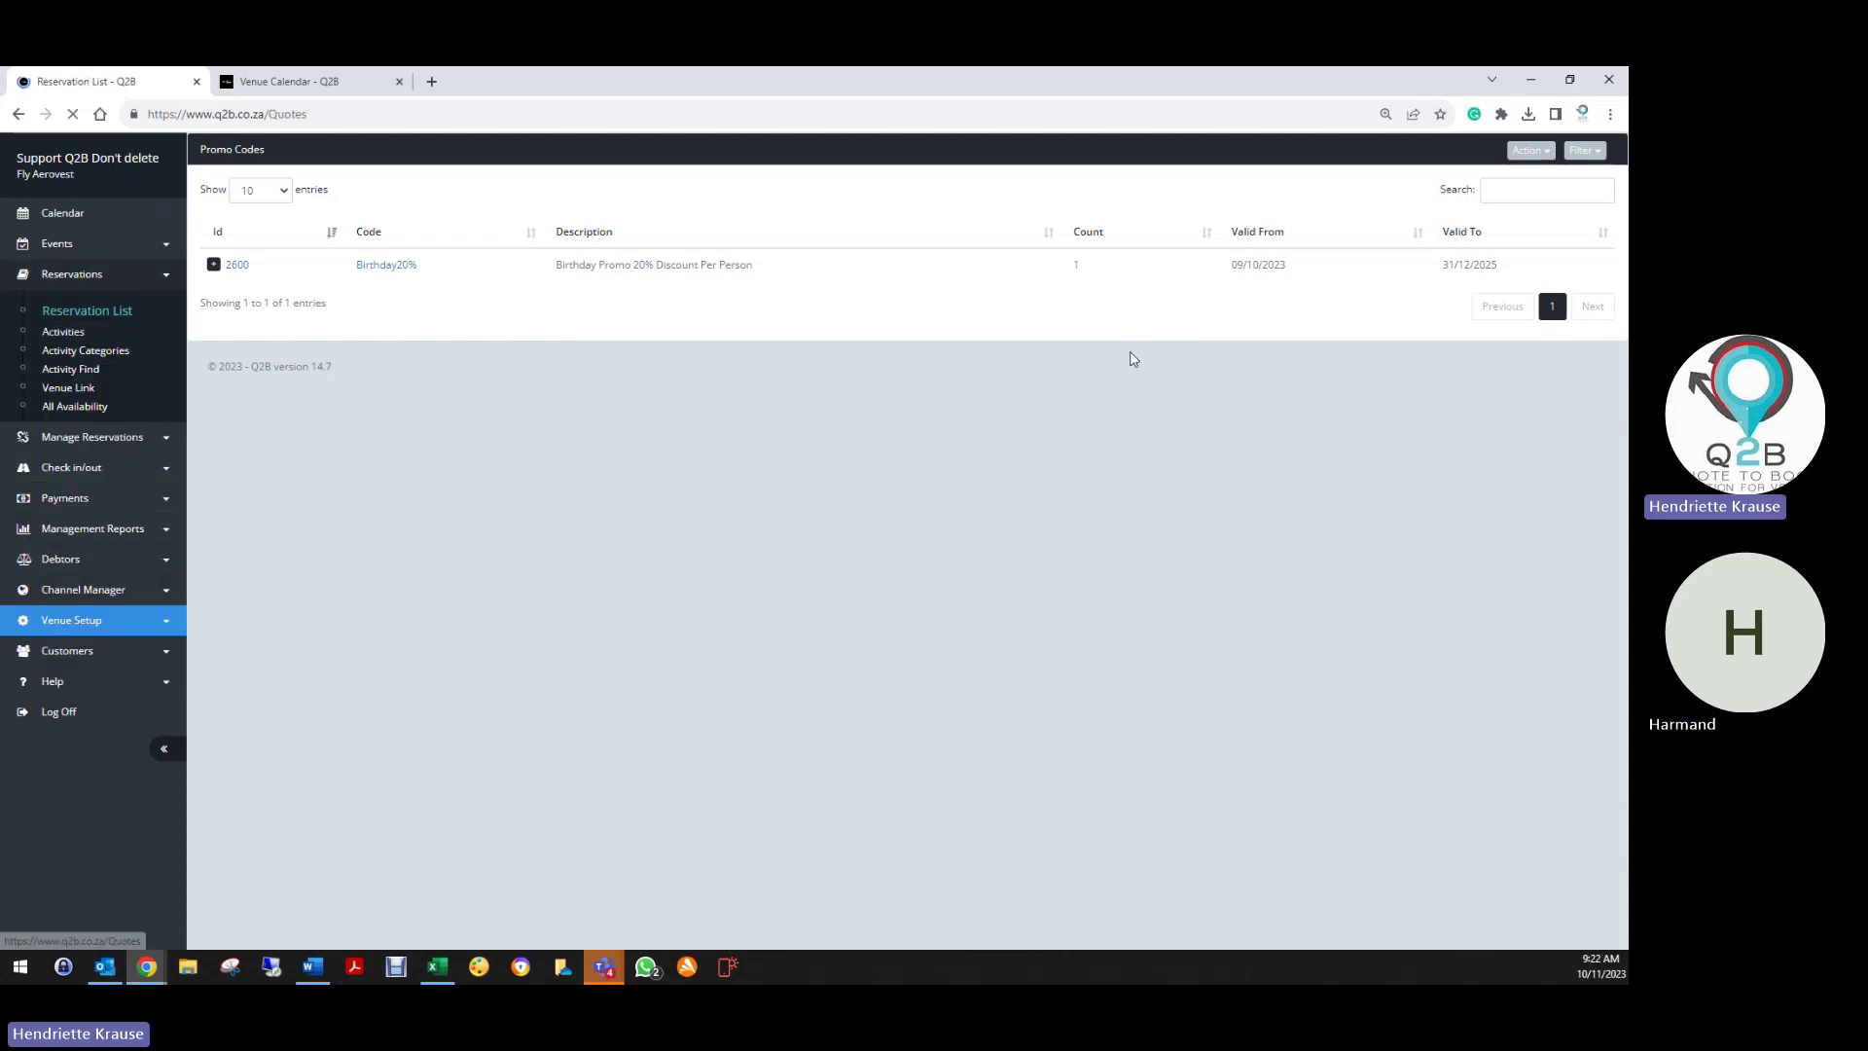